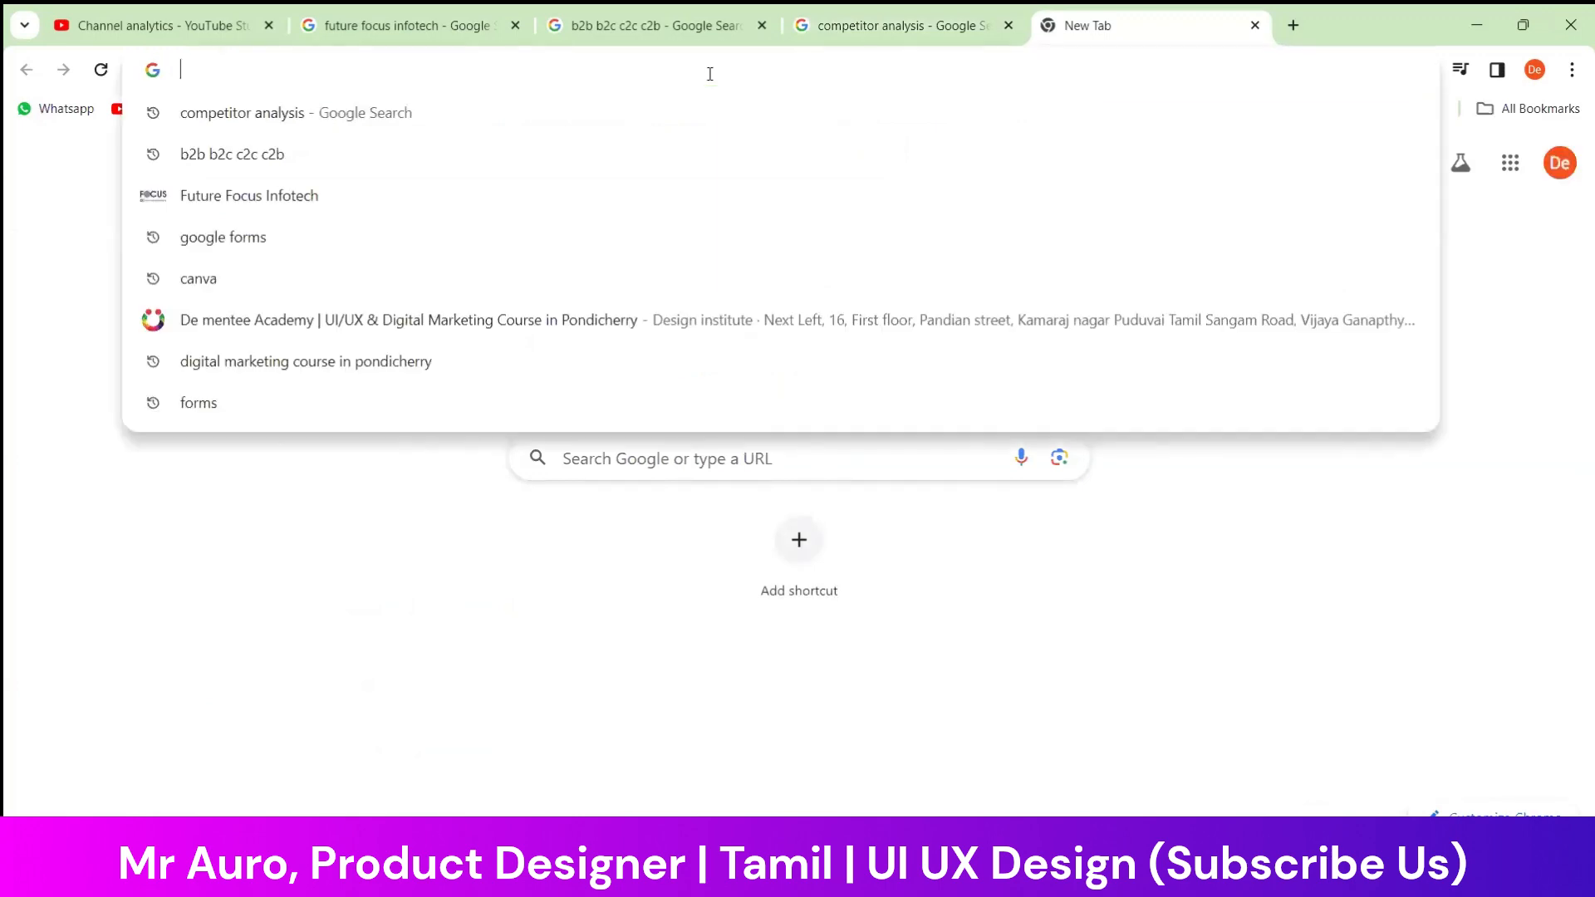
# Search Google for "customer journey map ux" and browse the image results
pyautogui.write('cust')
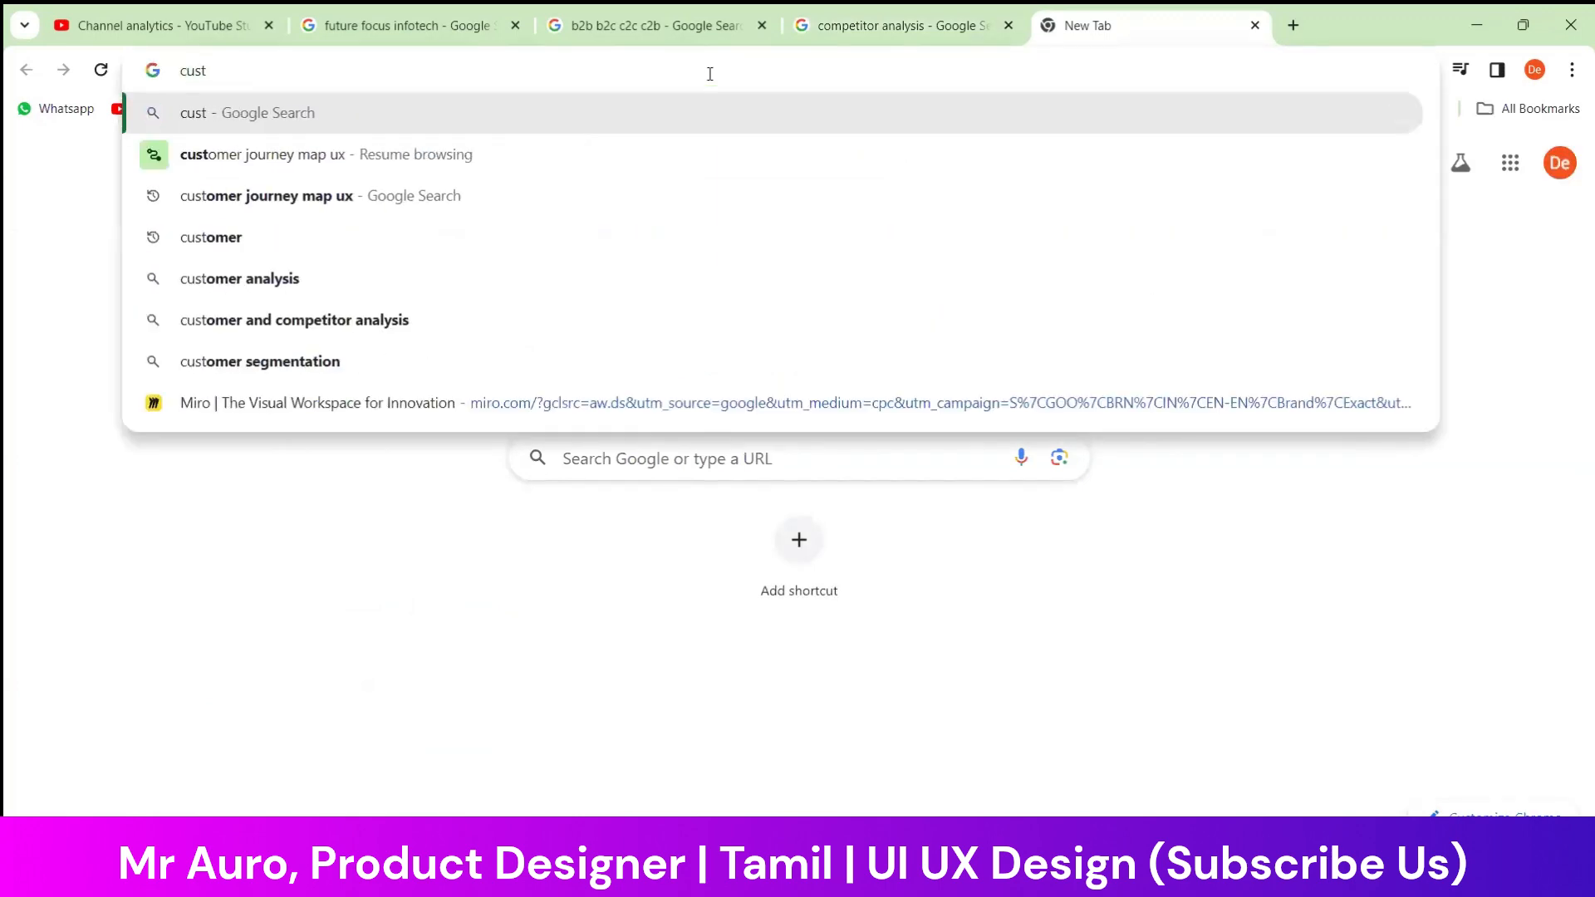
pyautogui.click(345, 197)
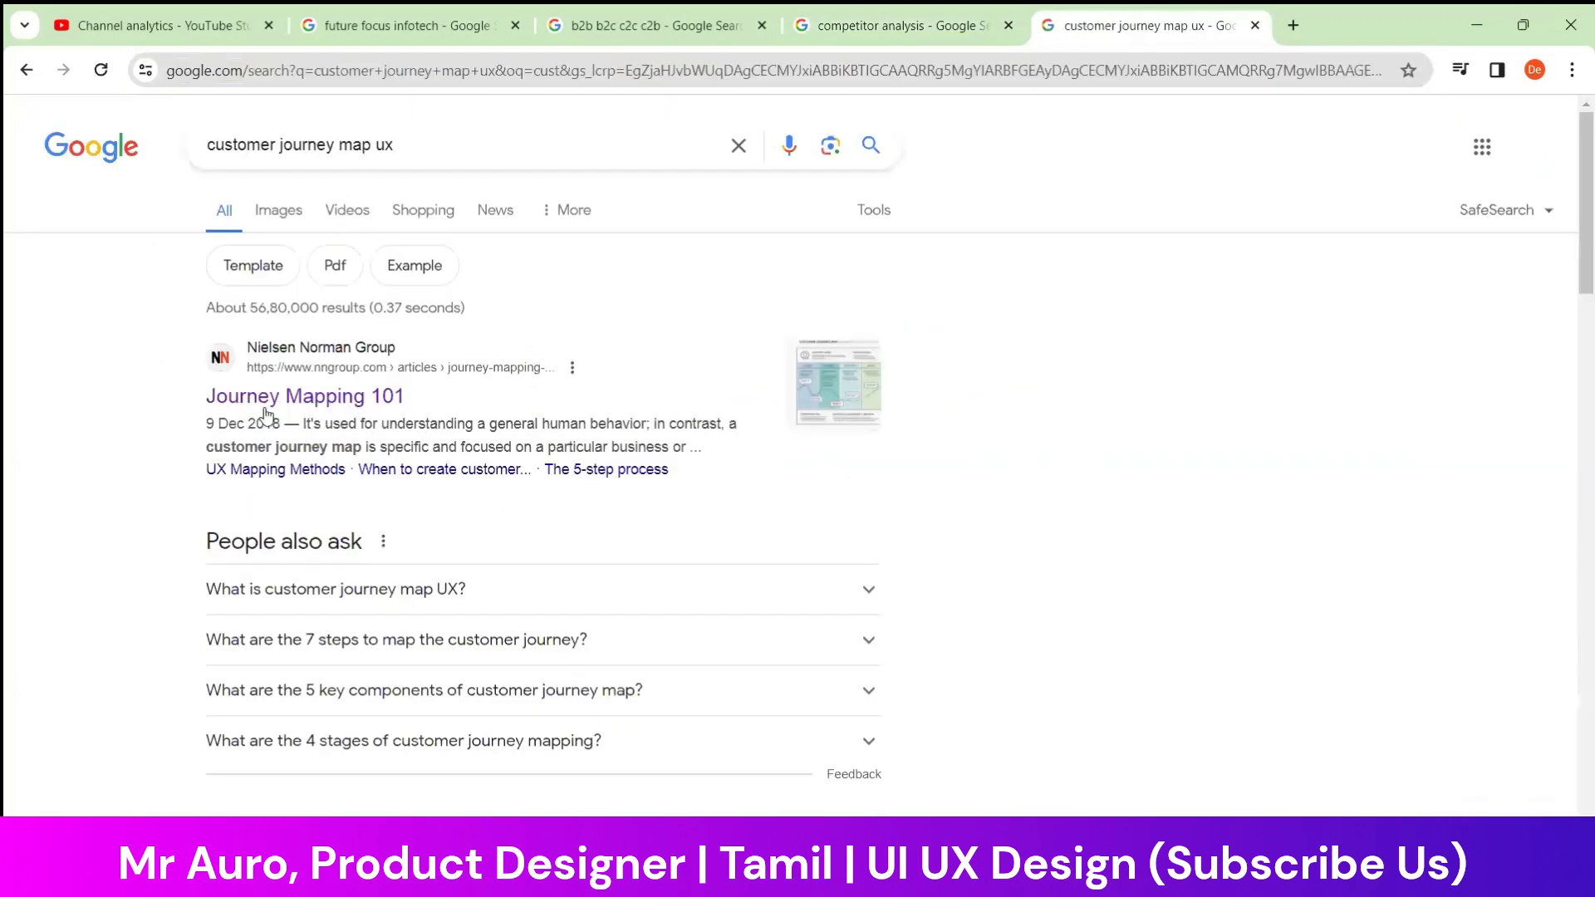
pyautogui.click(280, 211)
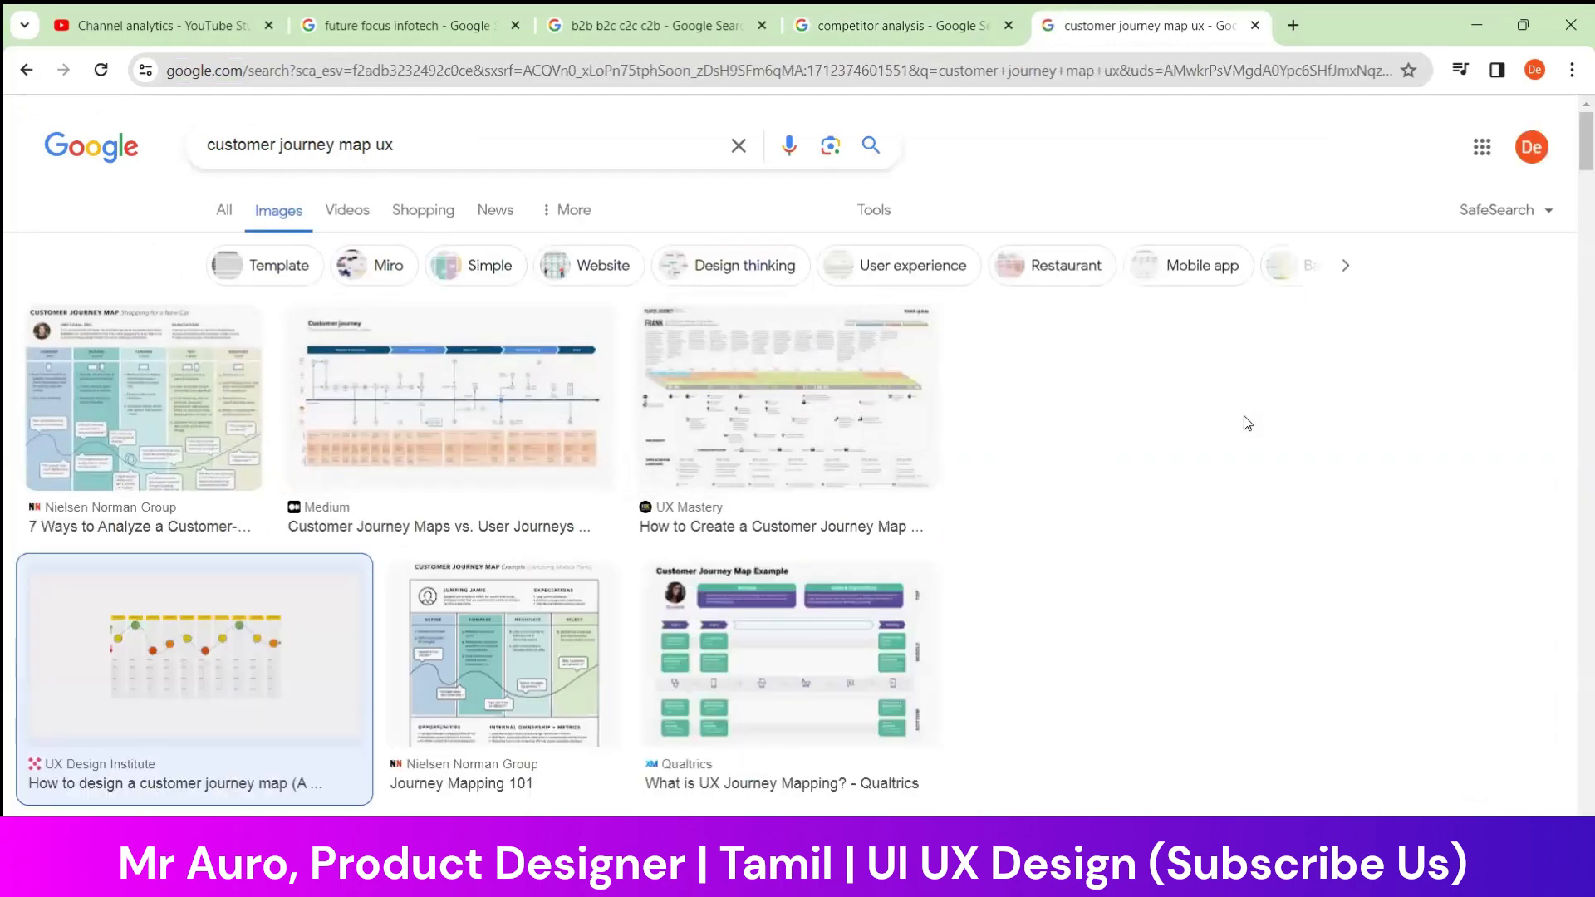
pyautogui.scroll(-3, 1229, 515)
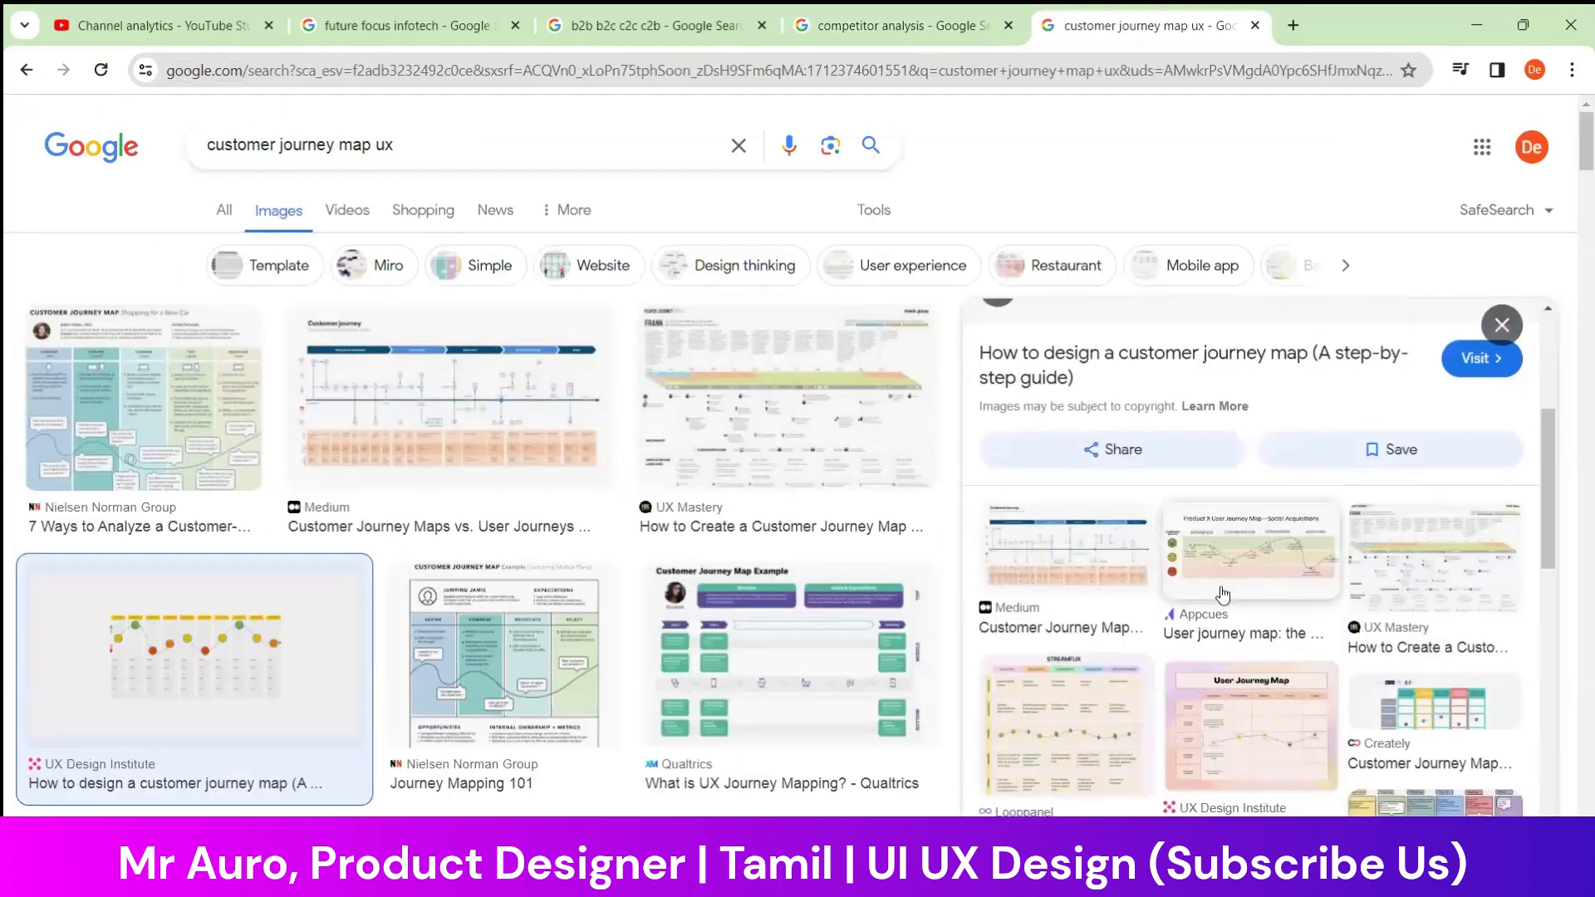
# Open the Nielsen Norman Group article "Journey Mapping 101" from its customer journey map image result
pyautogui.click(551, 669)
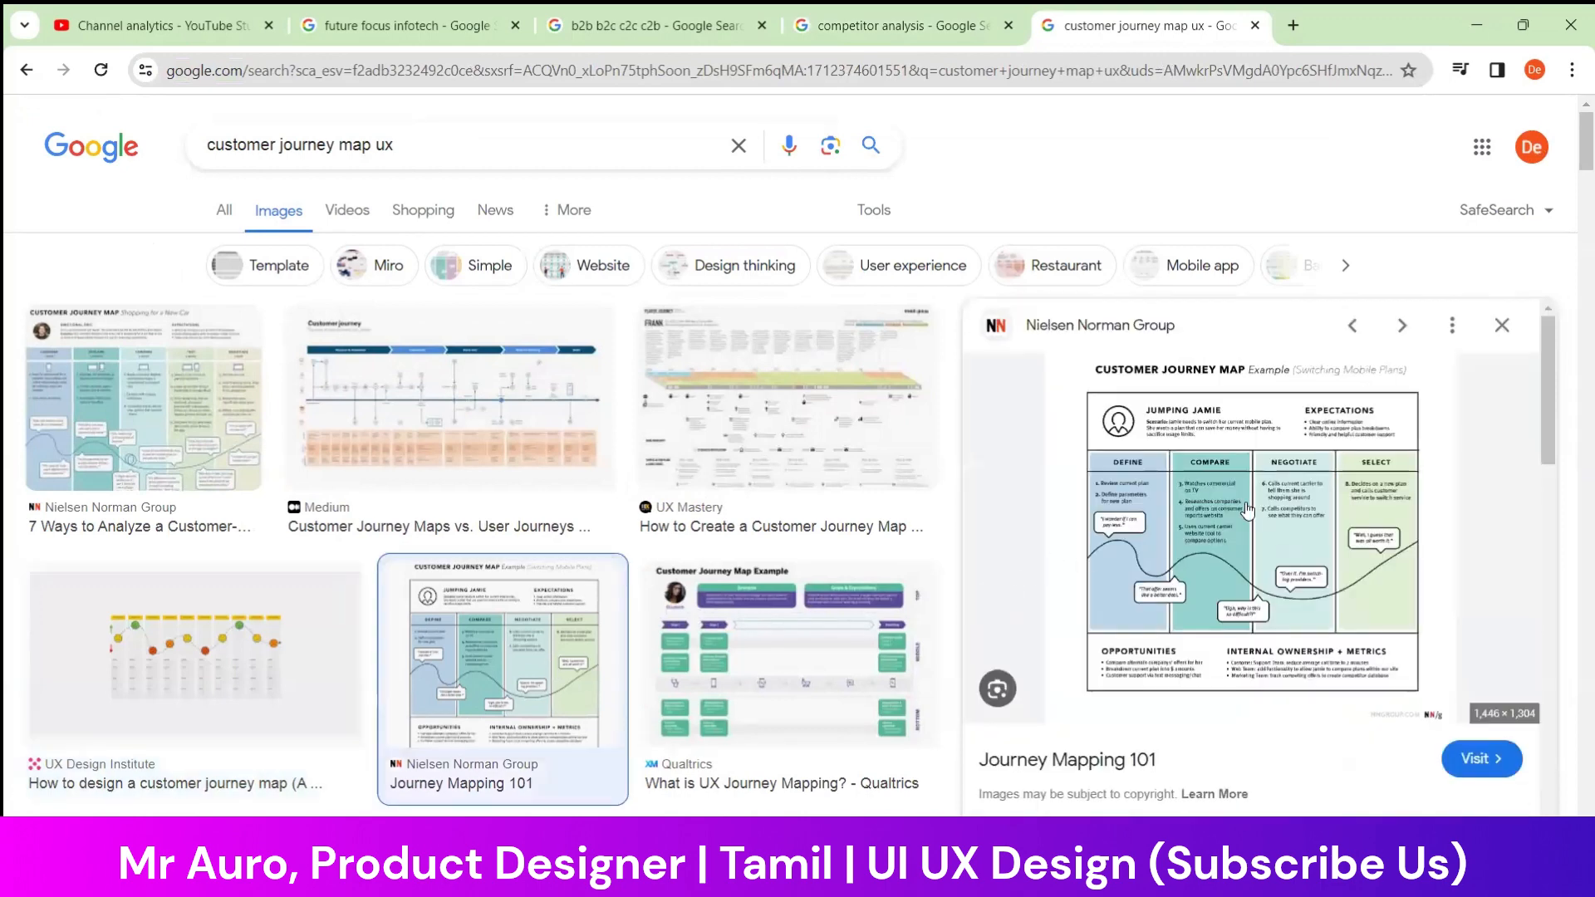
pyautogui.click(1403, 489)
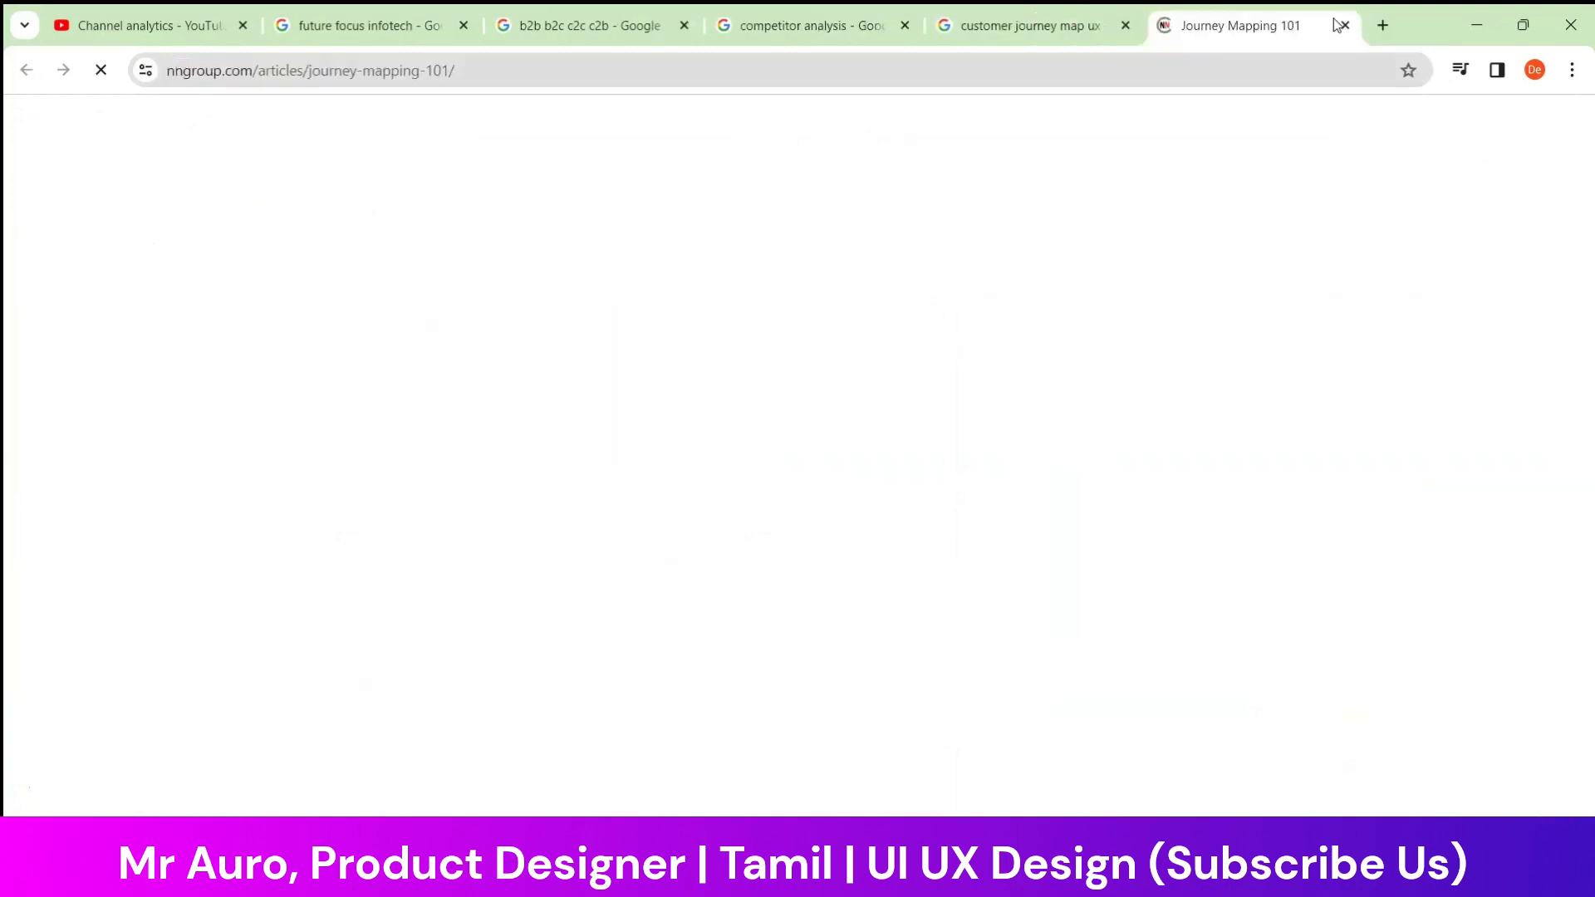
pyautogui.scroll(-8, 754, 452)
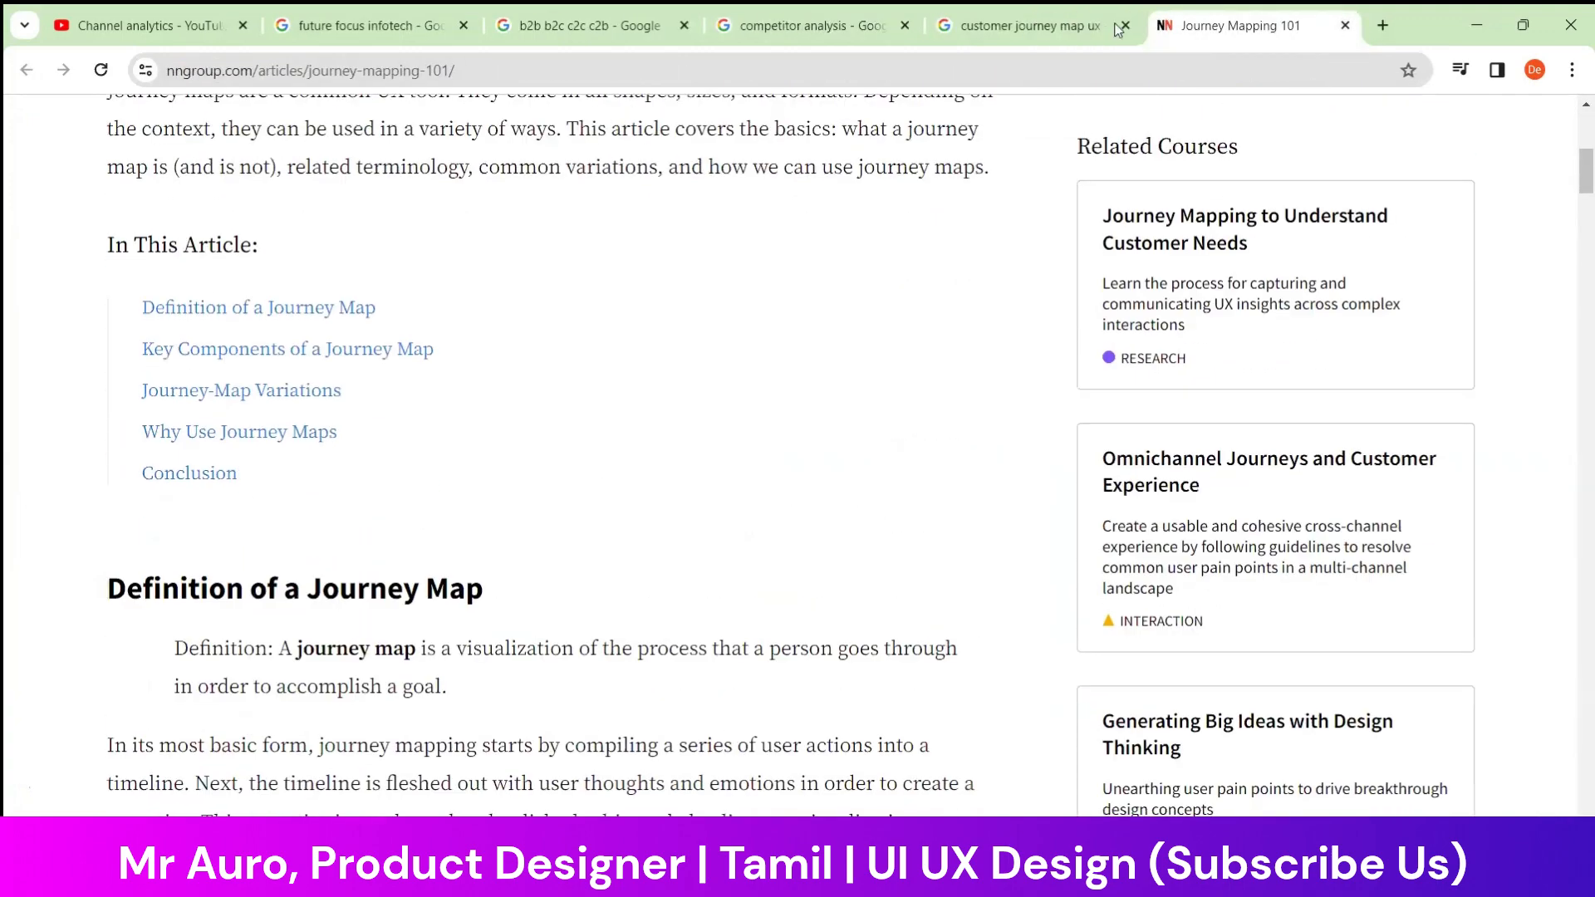
# Glance back at the competitor analysis search results and return to the Journey Mapping 101 article
pyautogui.click(1111, 27)
pyautogui.click(818, 26)
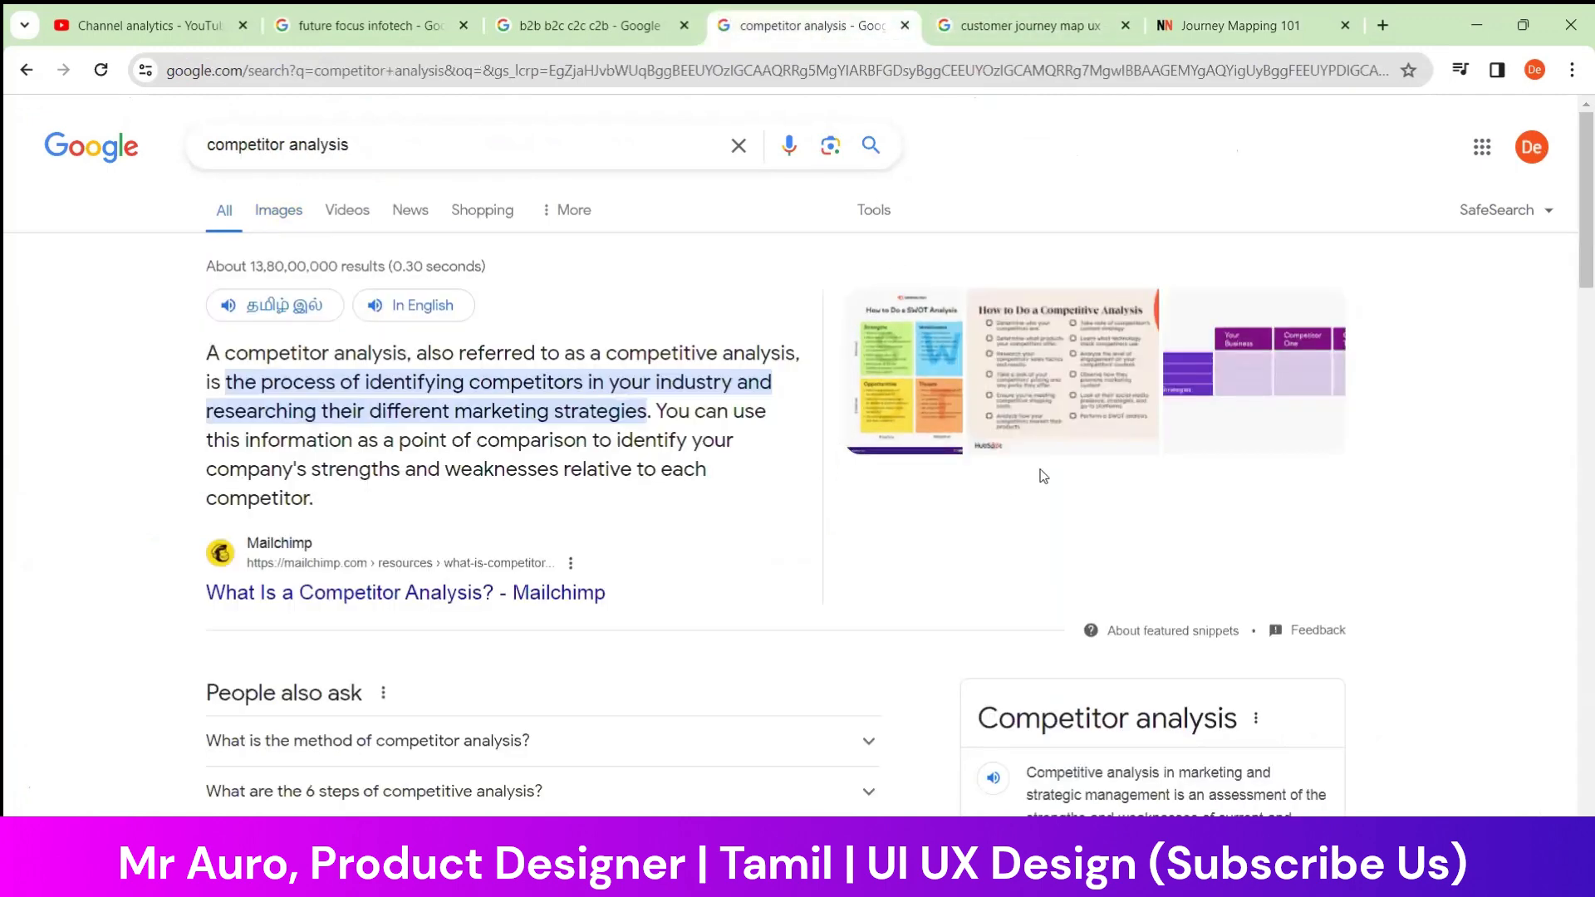
pyautogui.click(1257, 12)
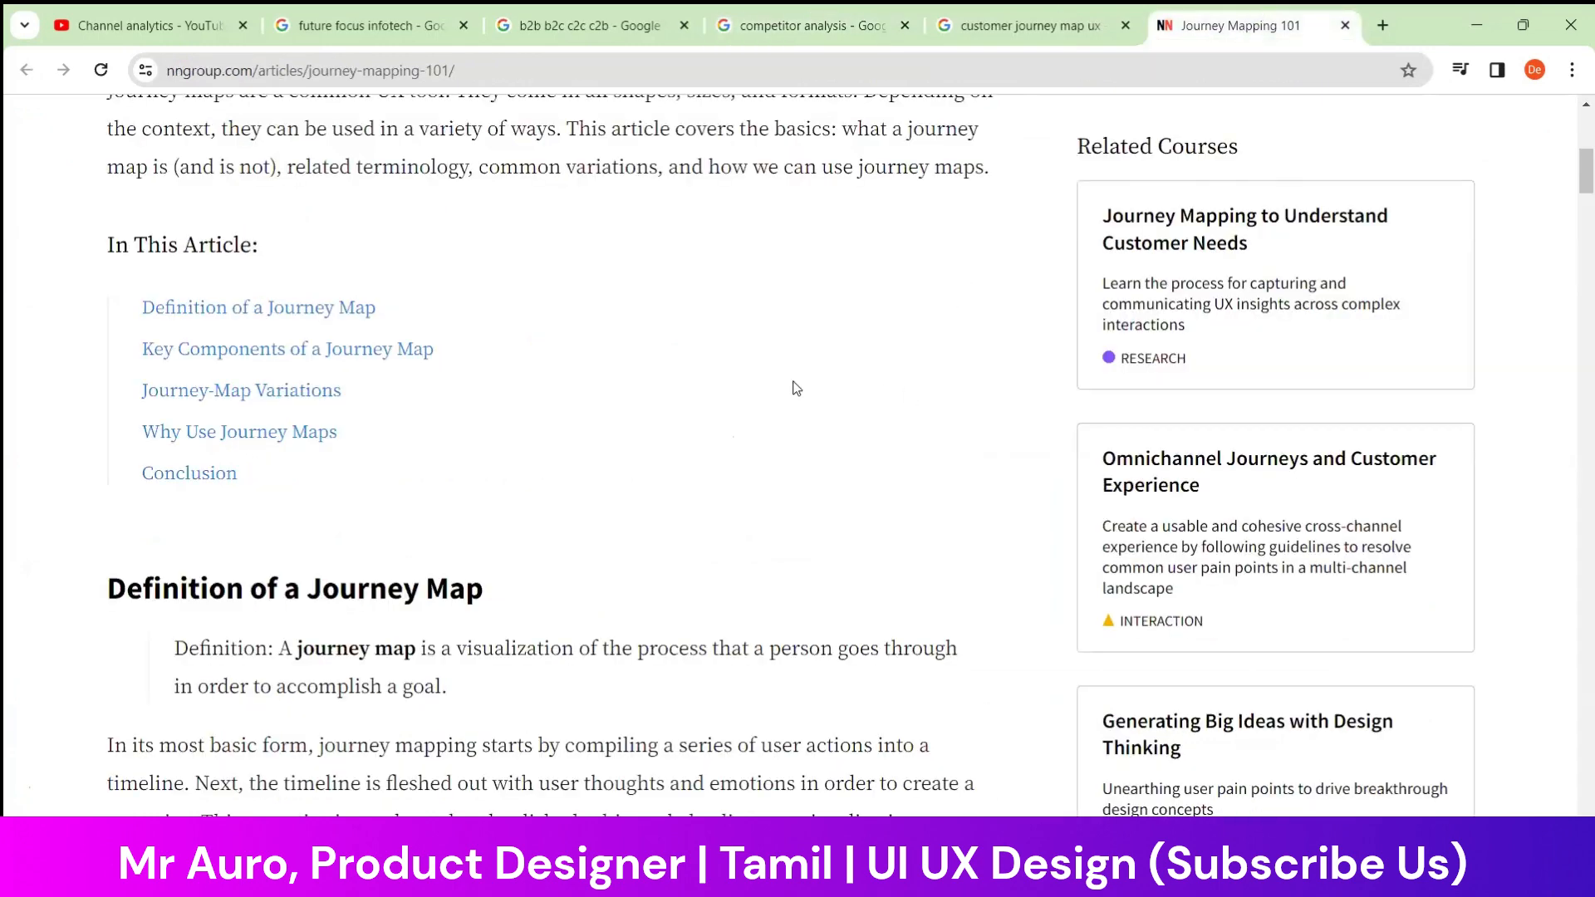
# Examine the customer/user journey map diagram in the article and go back to the start of the page
pyautogui.scroll(-10, 779, 423)
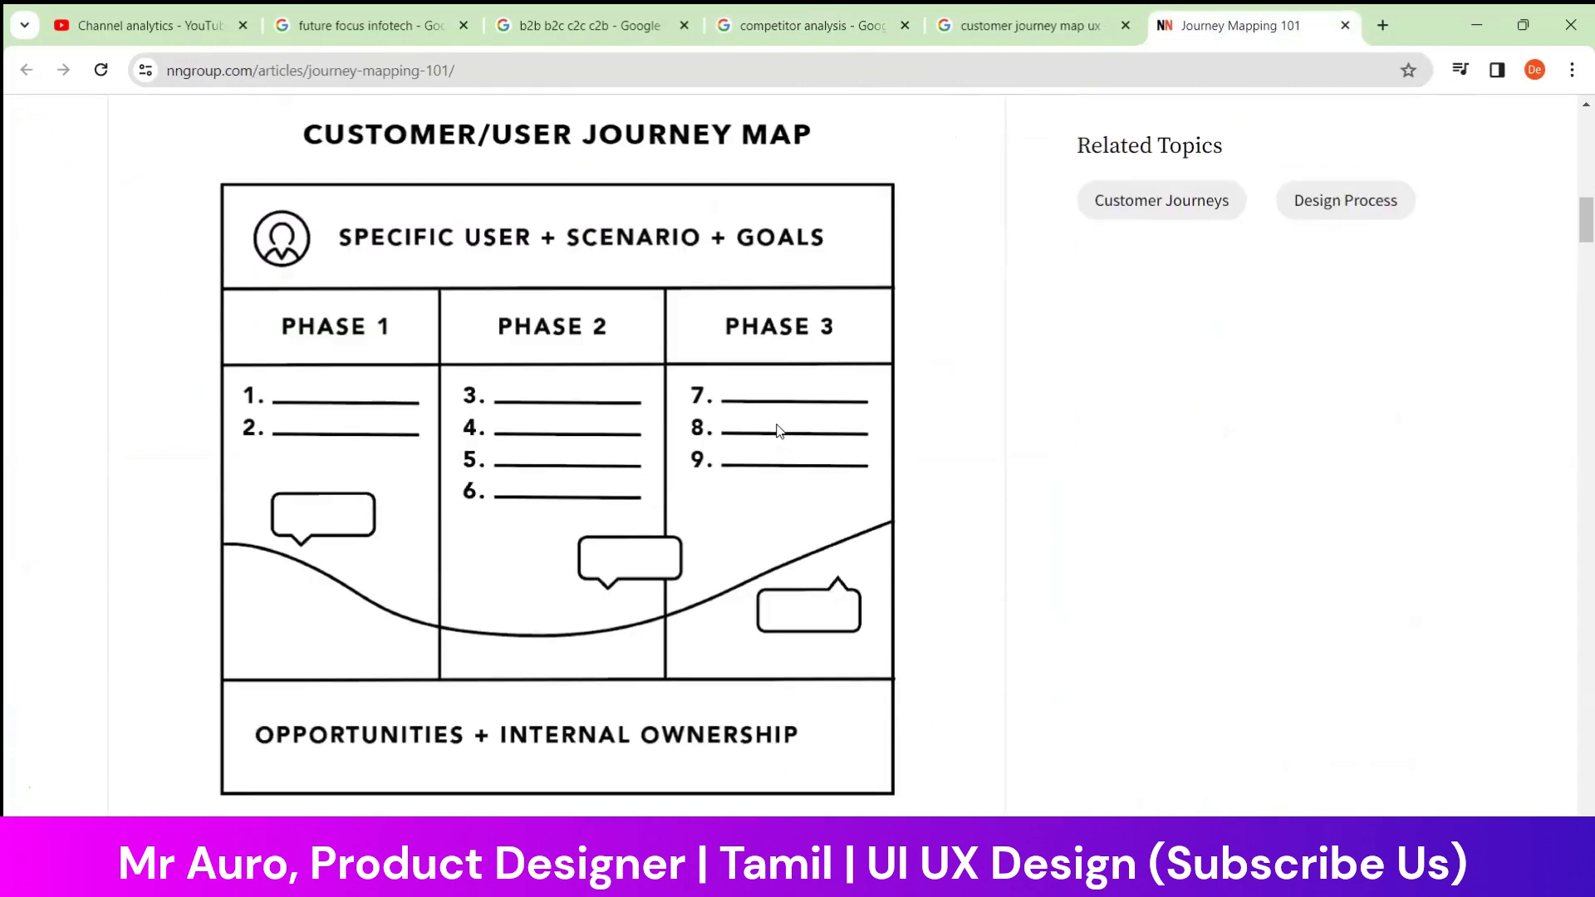
pyautogui.scroll(-2, 606, 433)
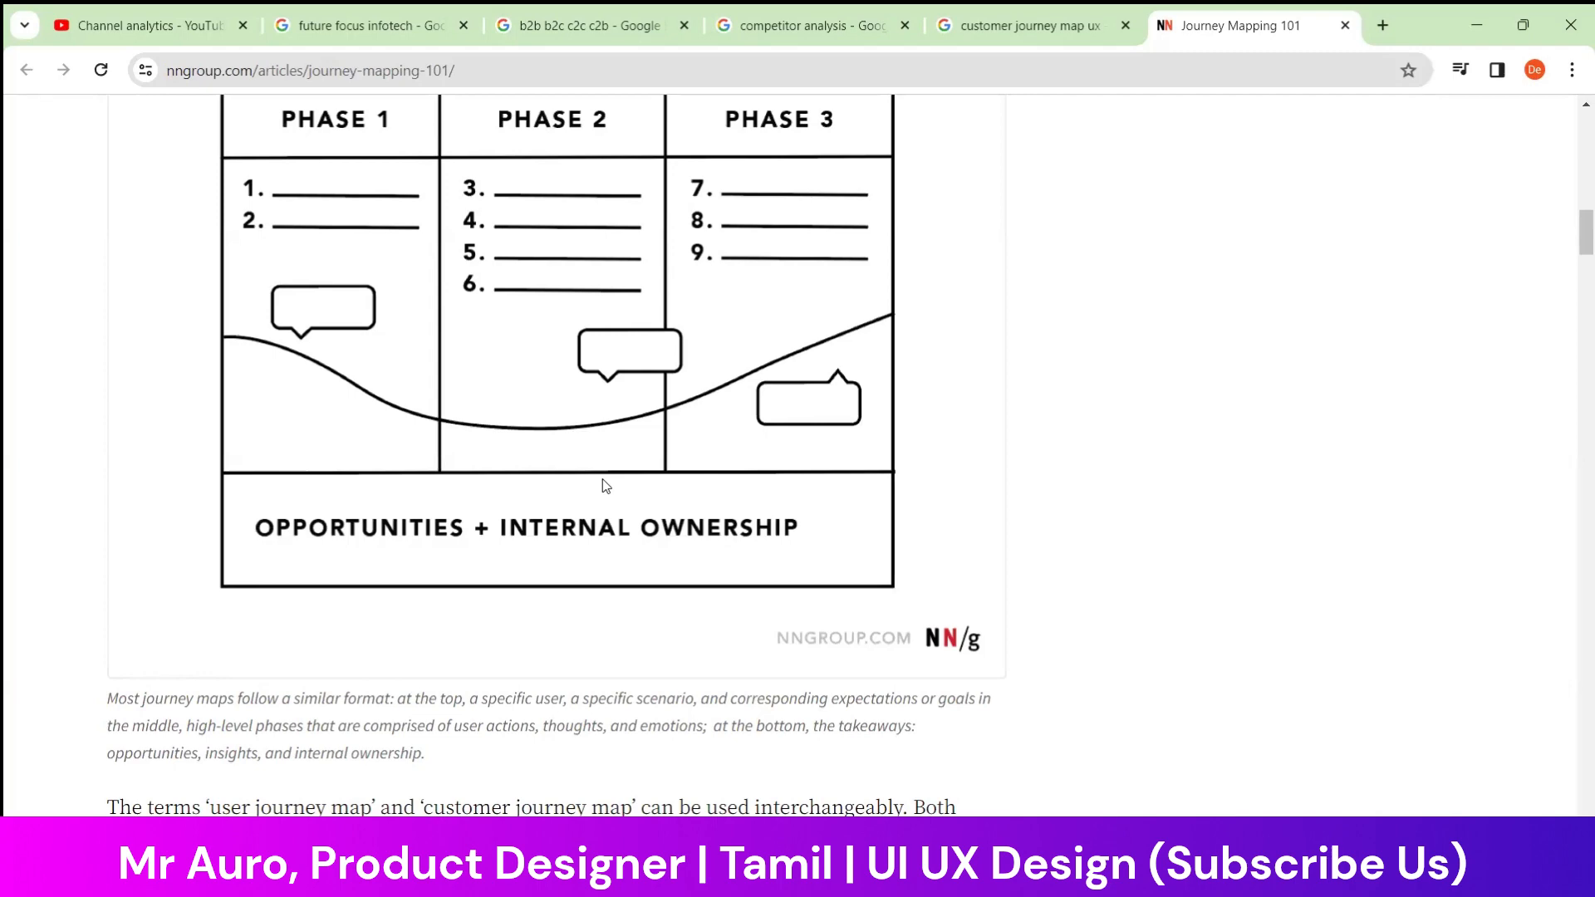
pyautogui.scroll(15, 772, 382)
pyautogui.scroll(2, 791, 377)
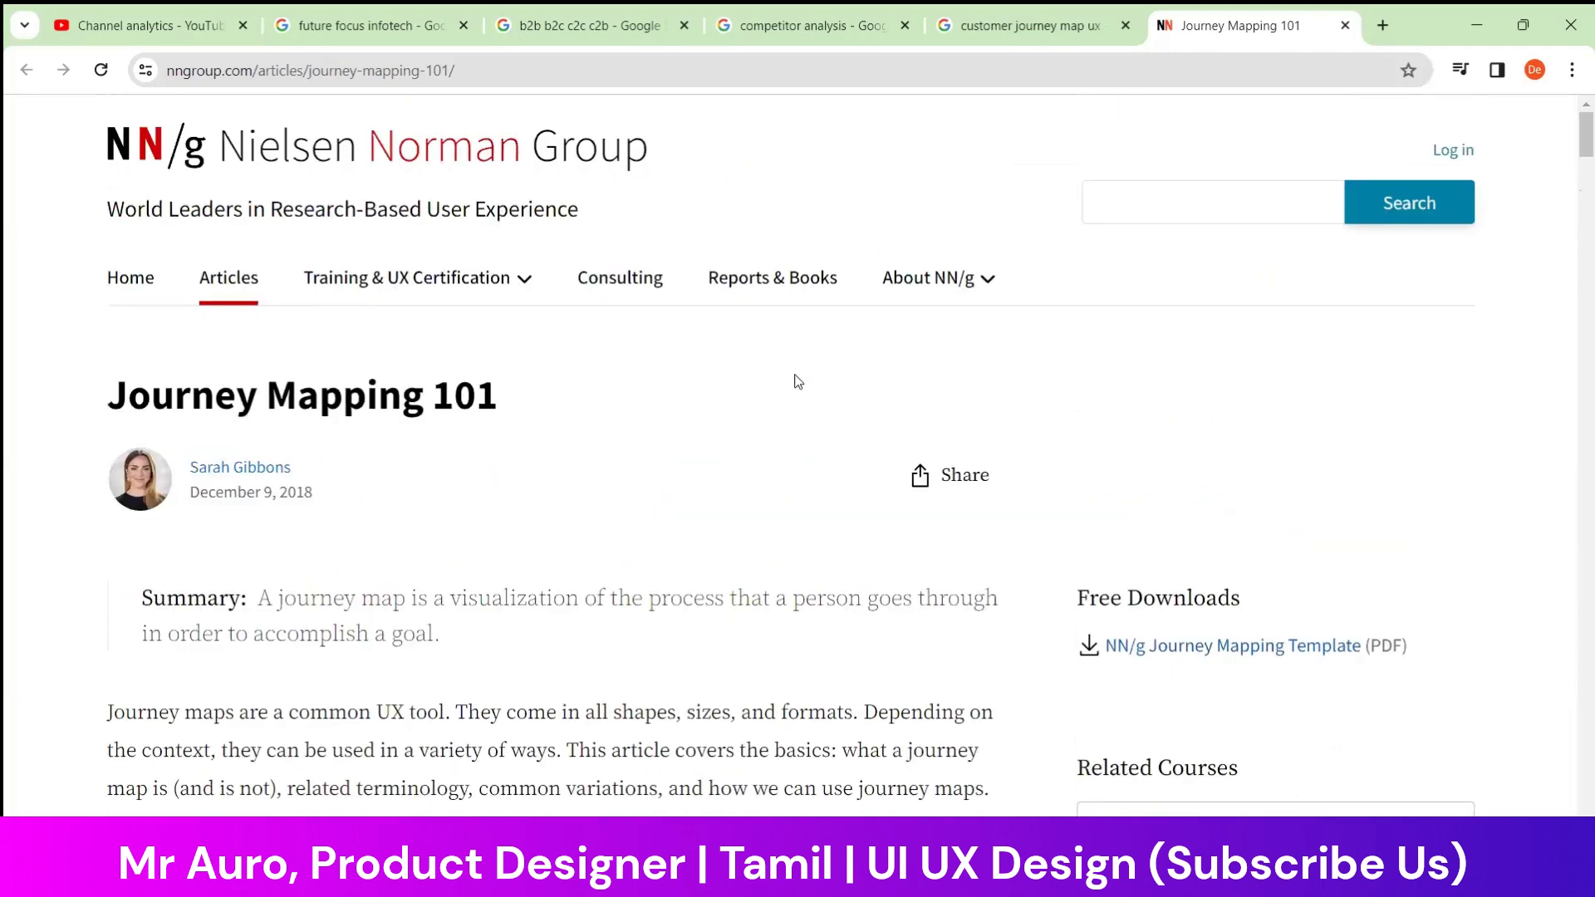
# Highlight the Nielsen Norman Group name, the site tagline and the article's summary while reading them
pyautogui.moveTo(95, 153)
pyautogui.mouseDown()
pyautogui.moveTo(686, 171)
pyautogui.moveTo(78, 149)
pyautogui.mouseUp()
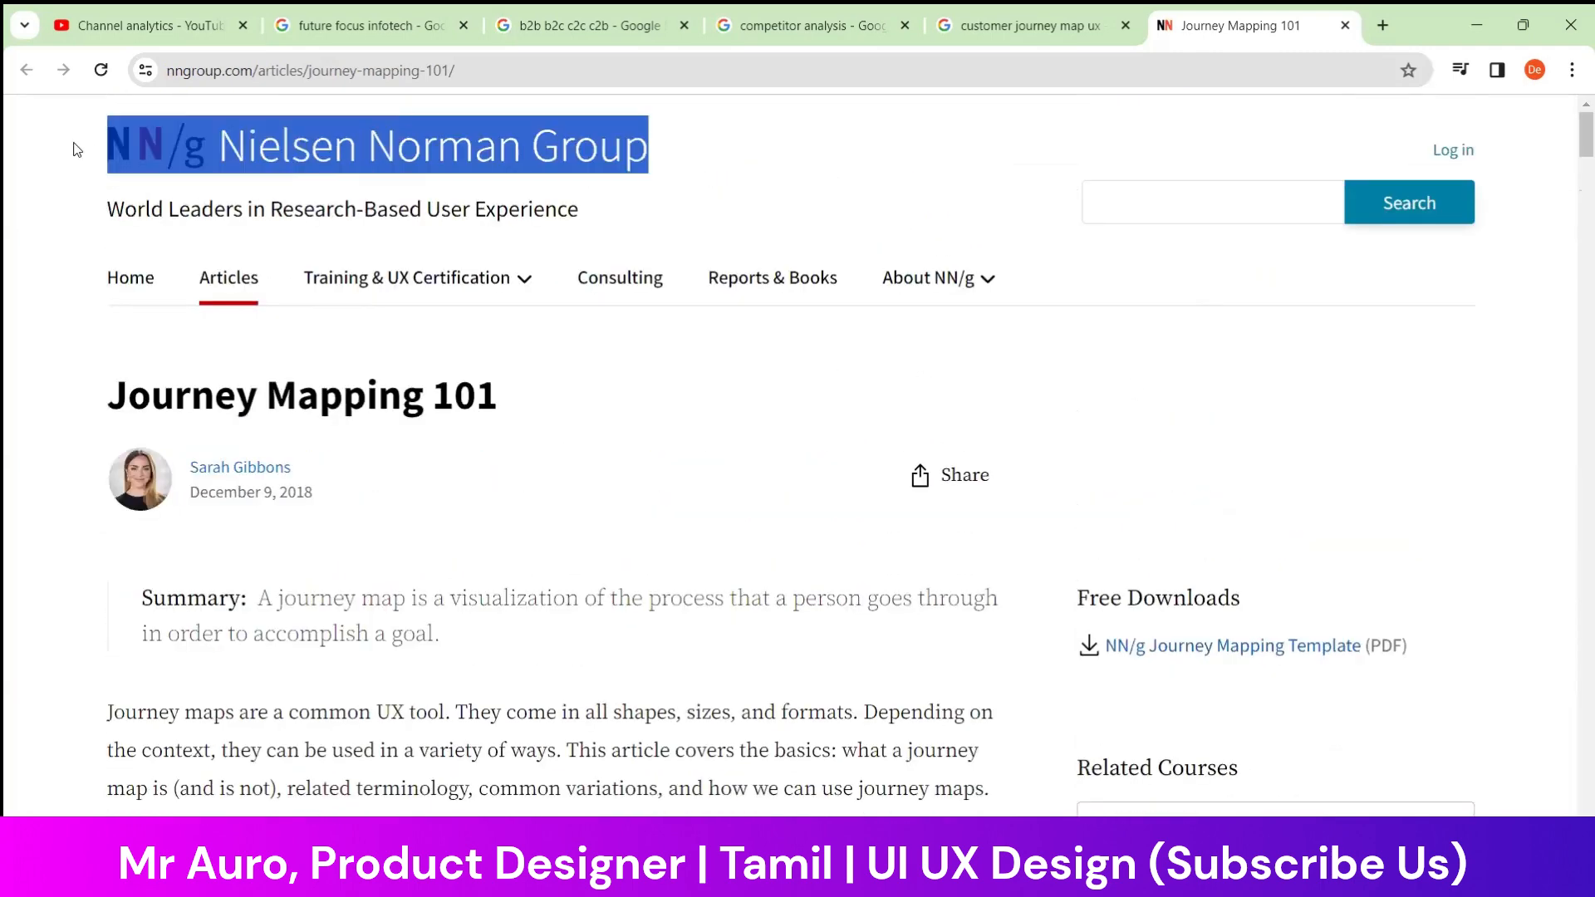
pyautogui.click(48, 211)
pyautogui.moveTo(83, 213); pyautogui.dragTo(610, 217)
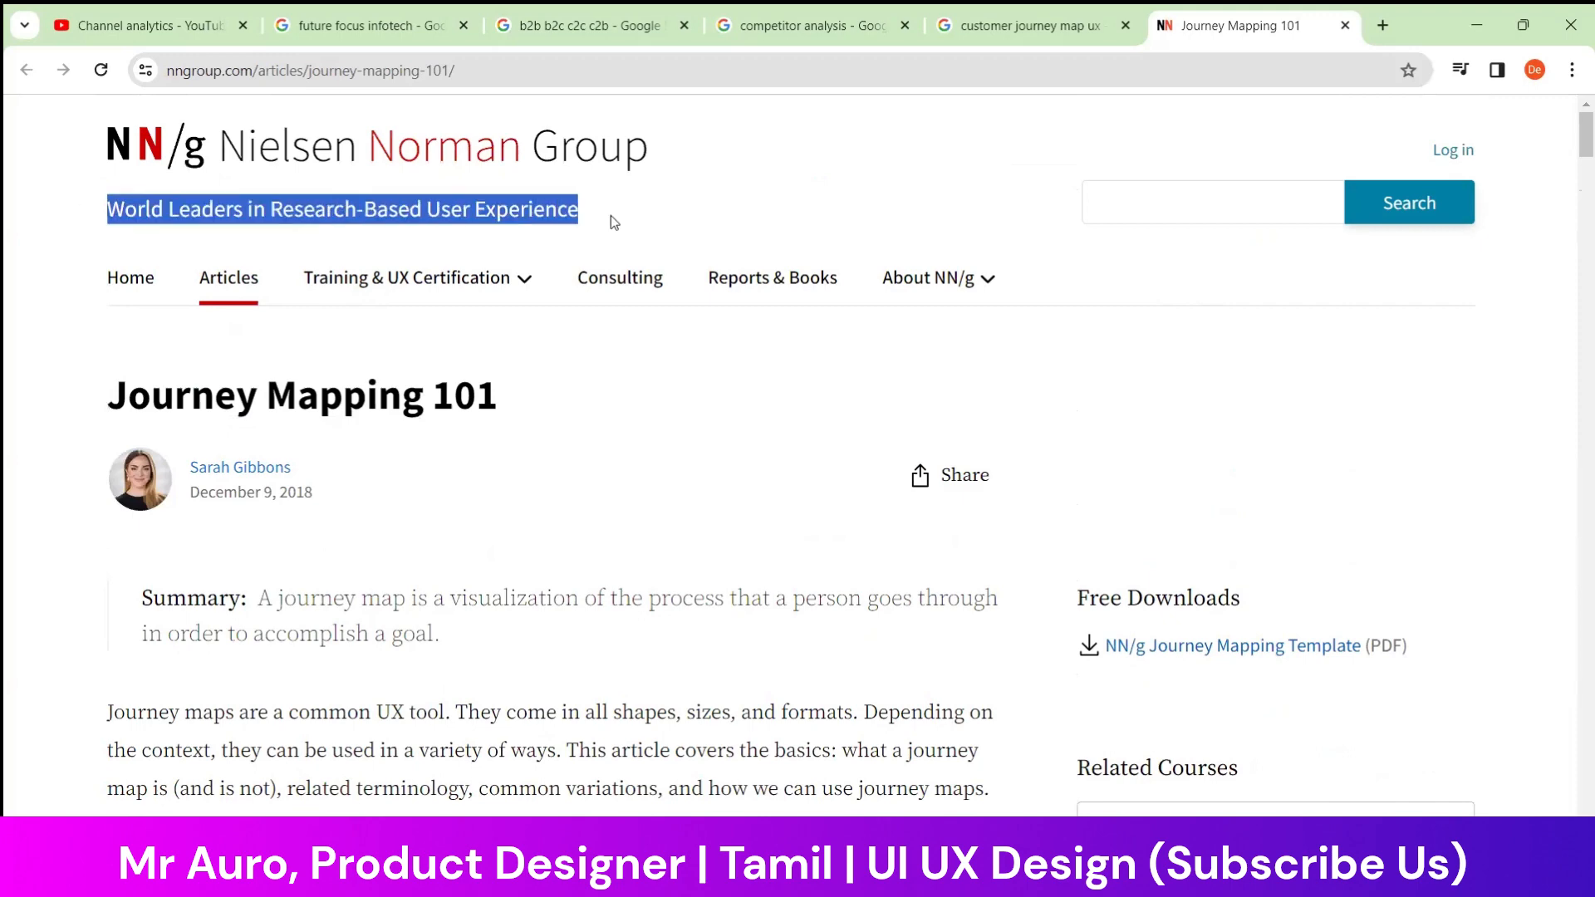
pyautogui.scroll(-3, 701, 341)
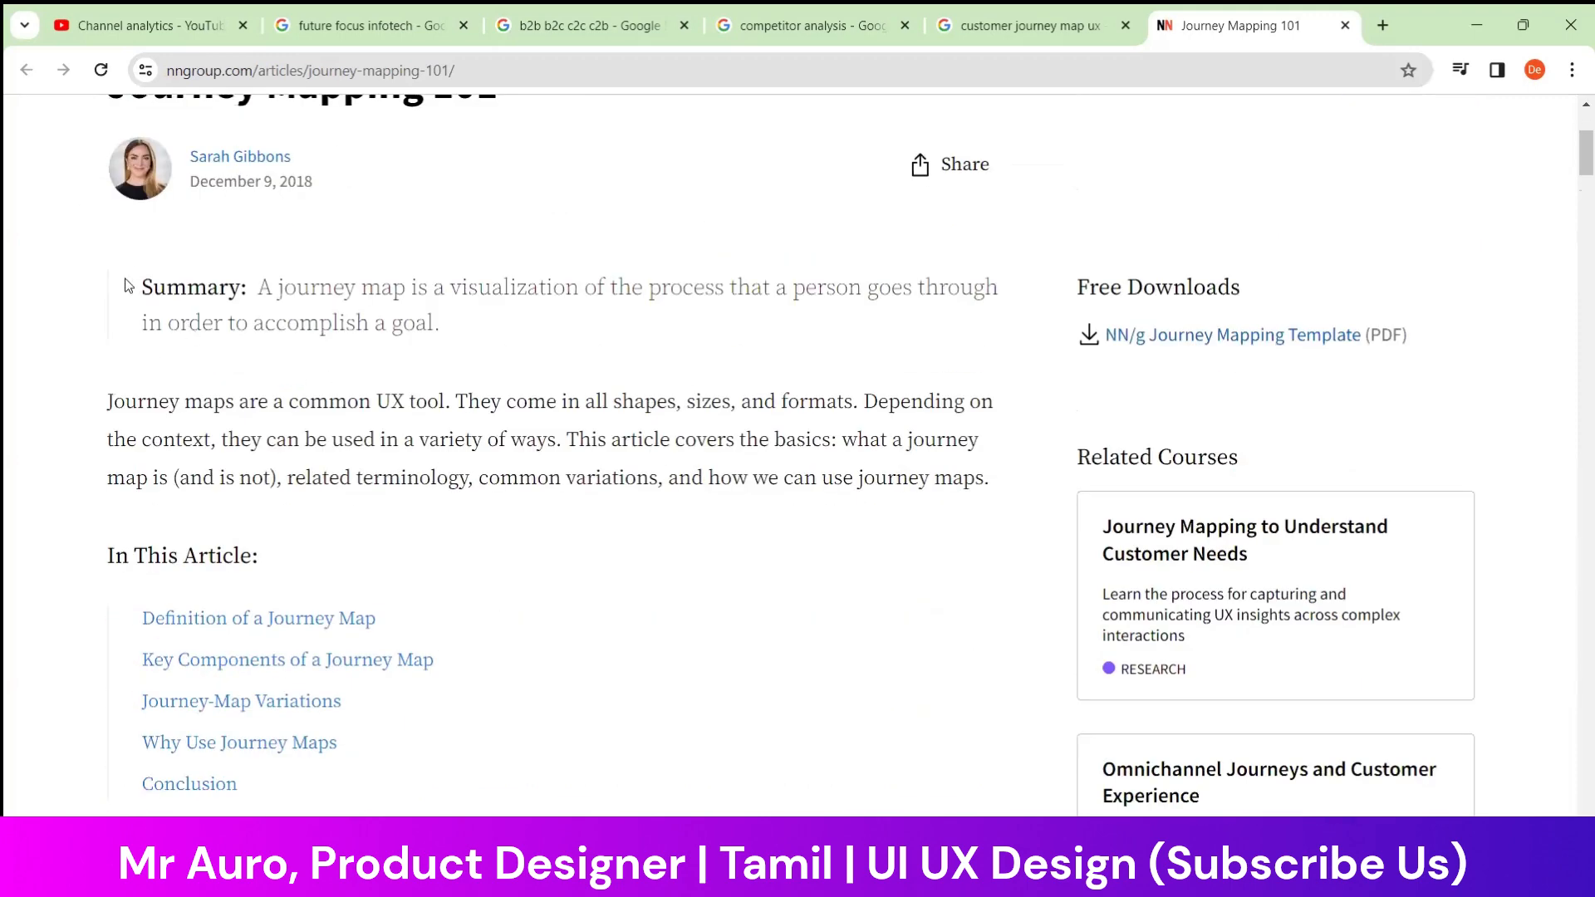
pyautogui.moveTo(126, 285); pyautogui.dragTo(465, 357)
pyautogui.click(467, 357)
# Review the article's contents list, the journey map definition and the phases in the journey map diagram
pyautogui.scroll(-2, 488, 355)
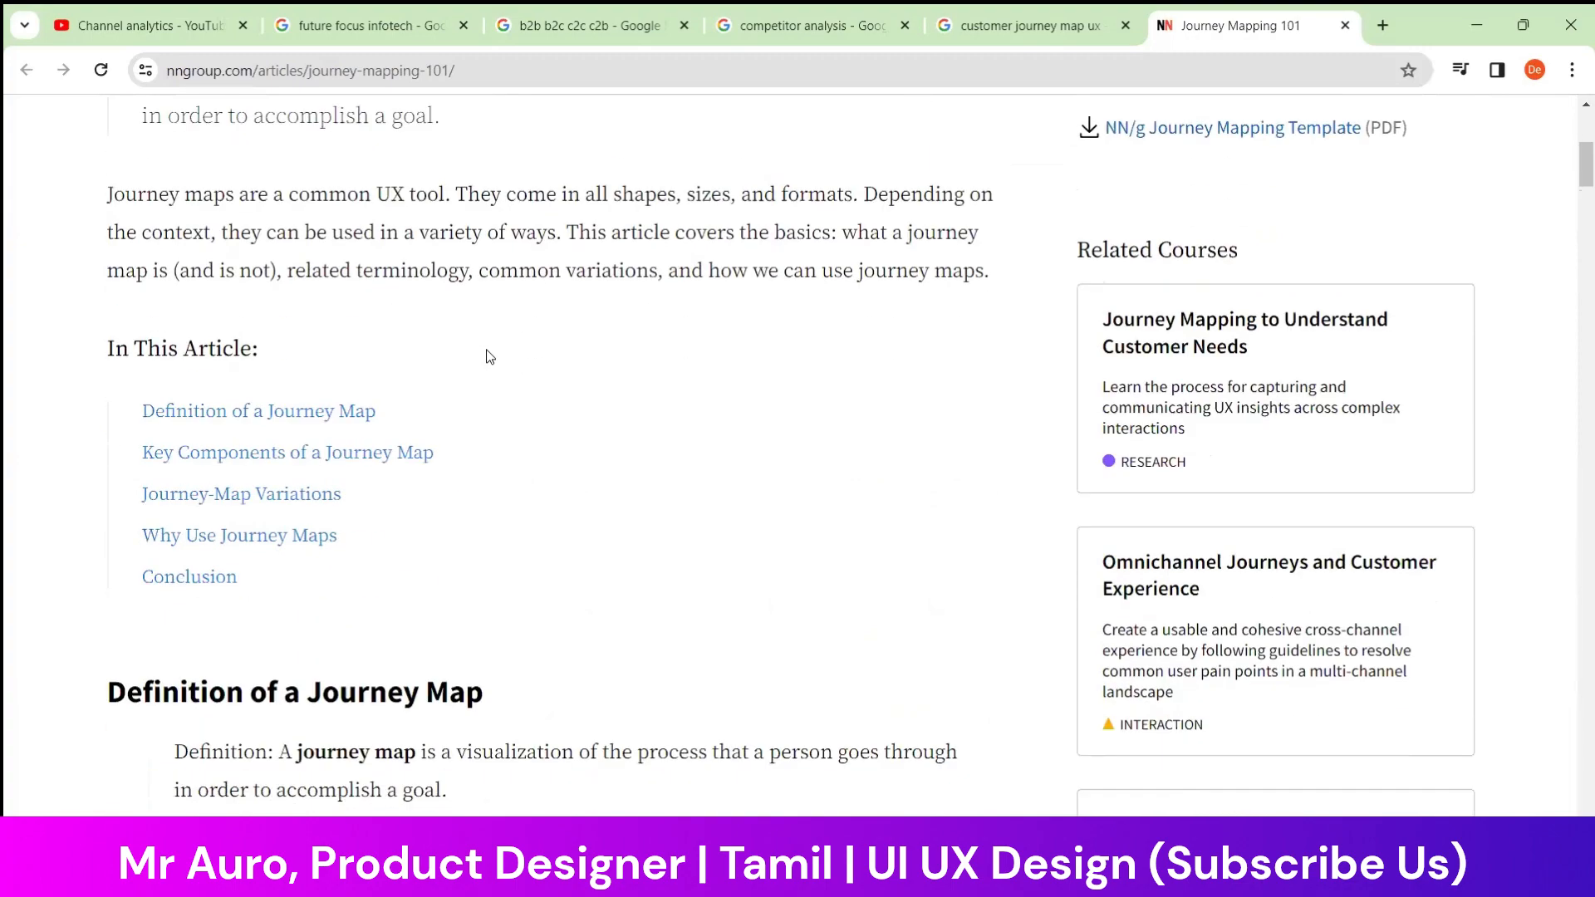
pyautogui.scroll(-1, 489, 356)
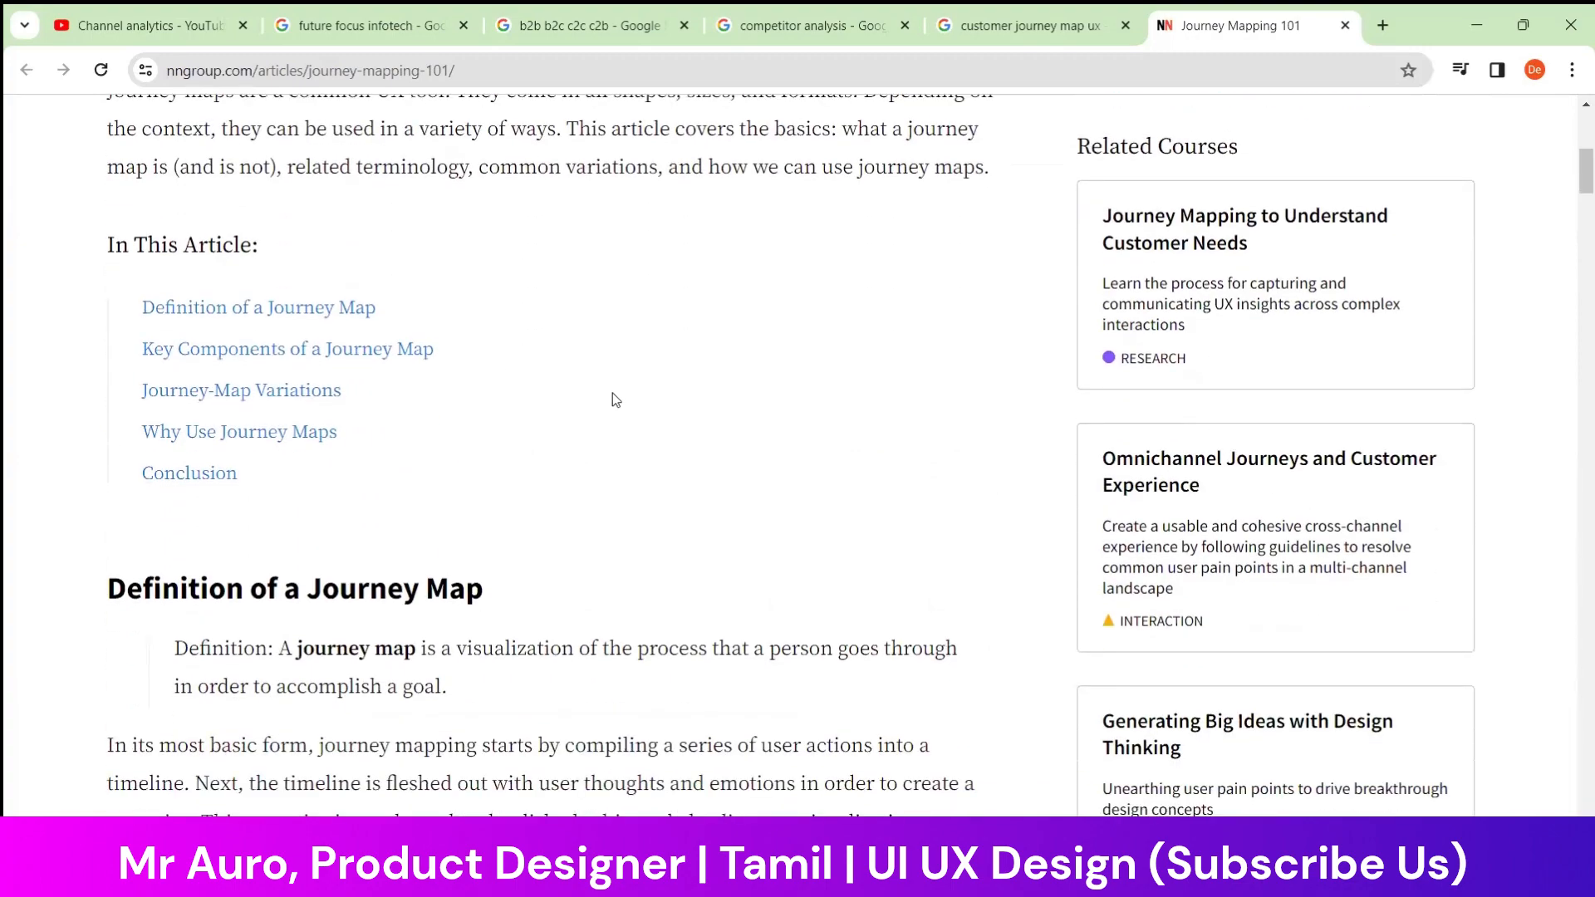
pyautogui.scroll(2, 614, 397)
pyautogui.scroll(5, 606, 405)
pyautogui.scroll(-9, 602, 412)
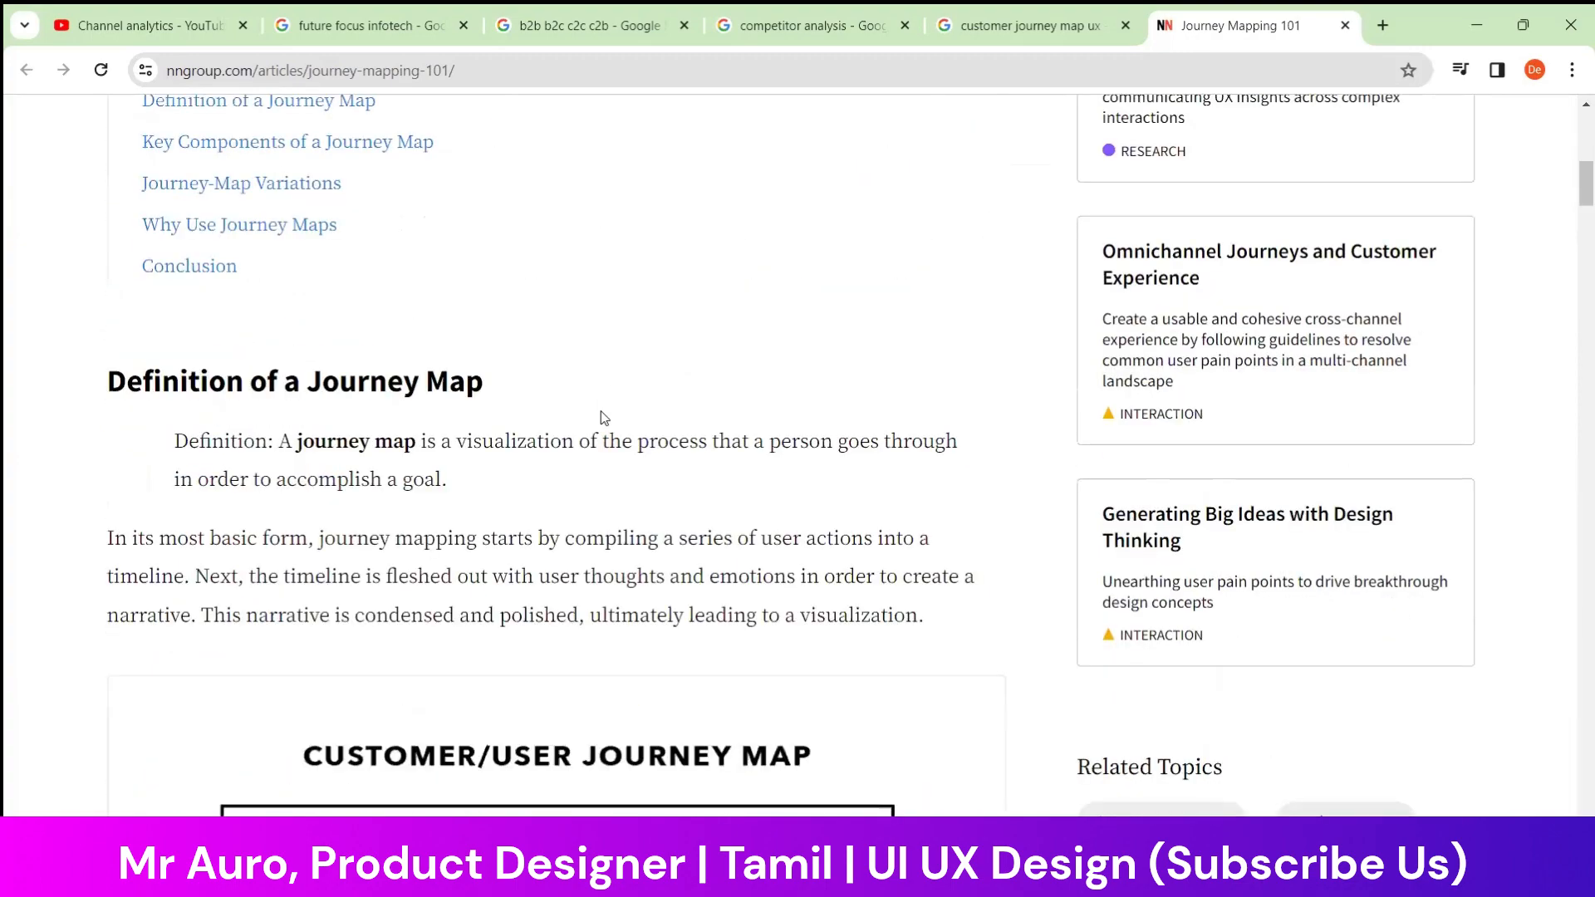
pyautogui.scroll(-8, 604, 415)
pyautogui.scroll(2, 605, 409)
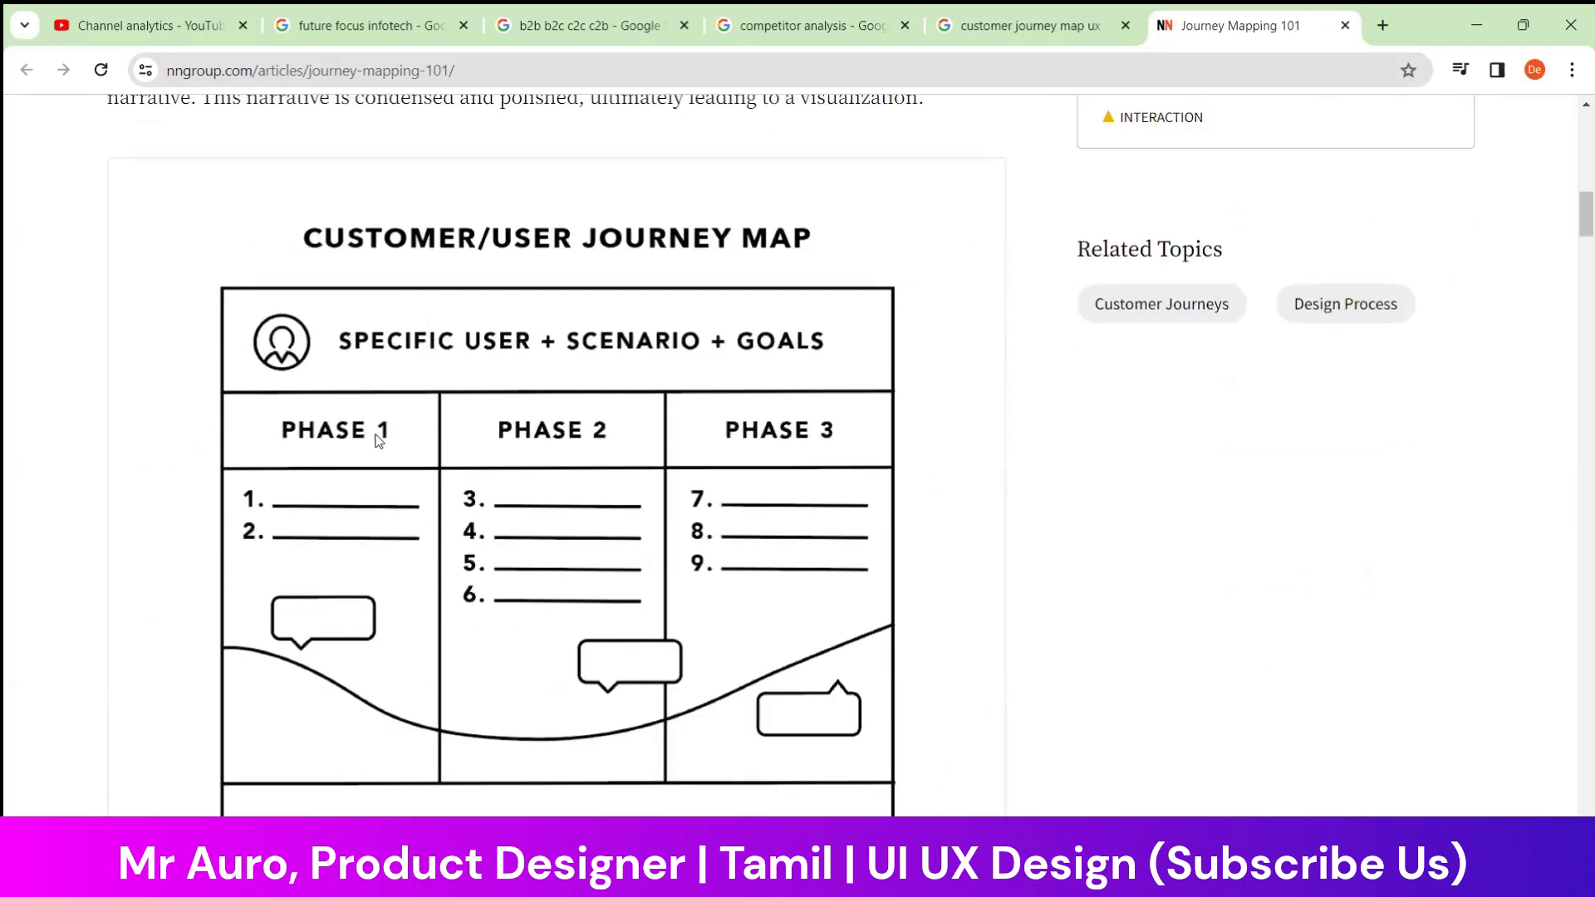
pyautogui.scroll(-2, 378, 441)
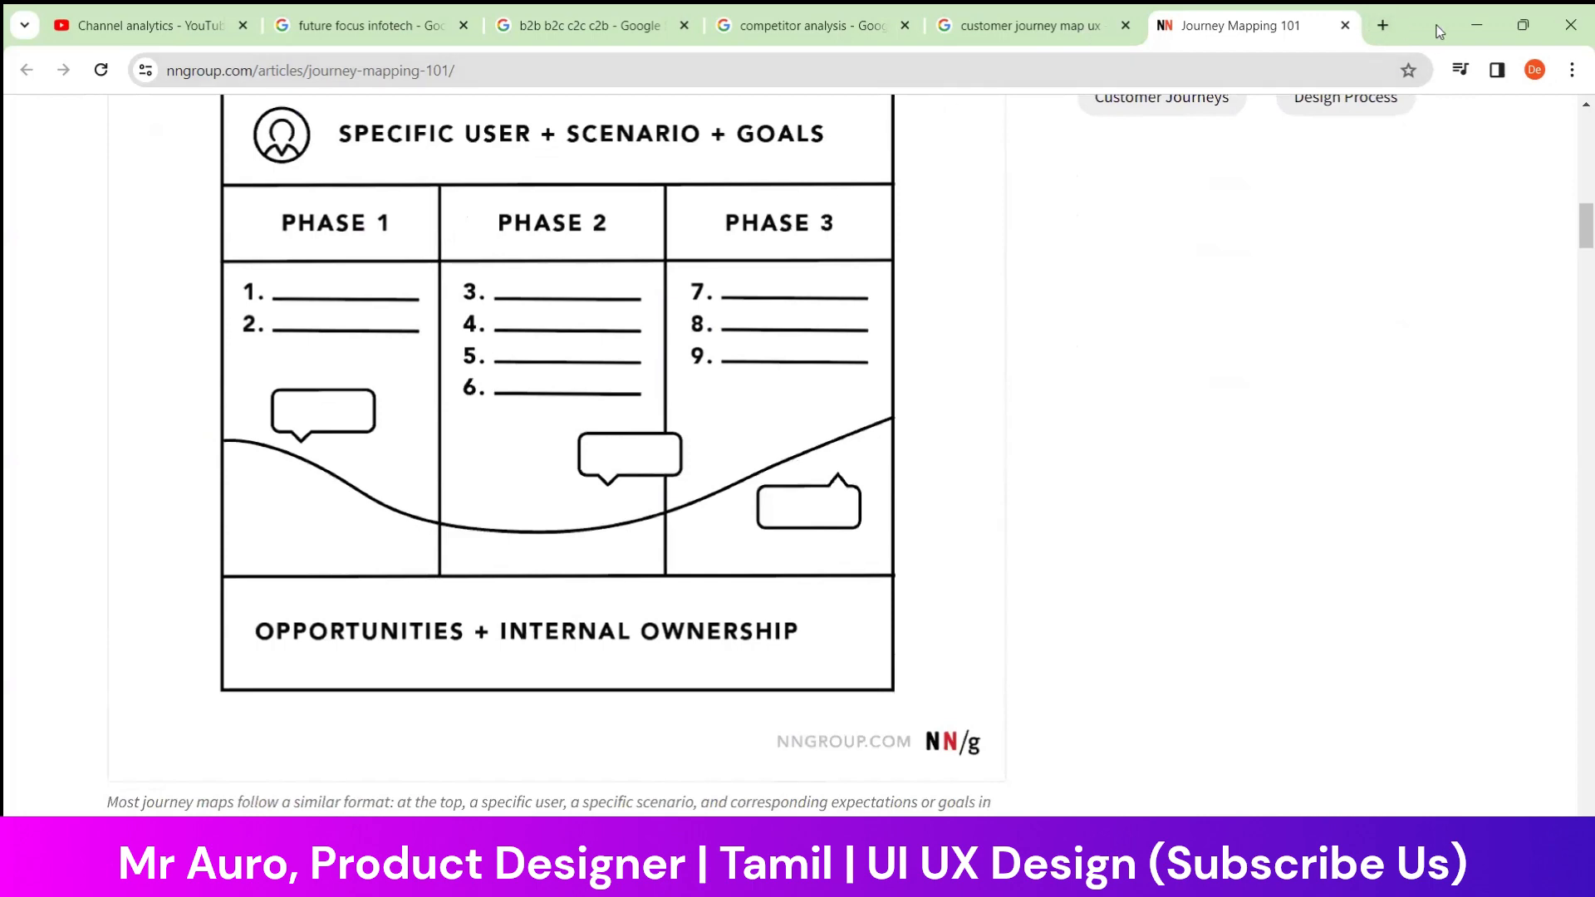
# Search Google for SBI (State Bank of India) in a new tab
pyautogui.click(1381, 27)
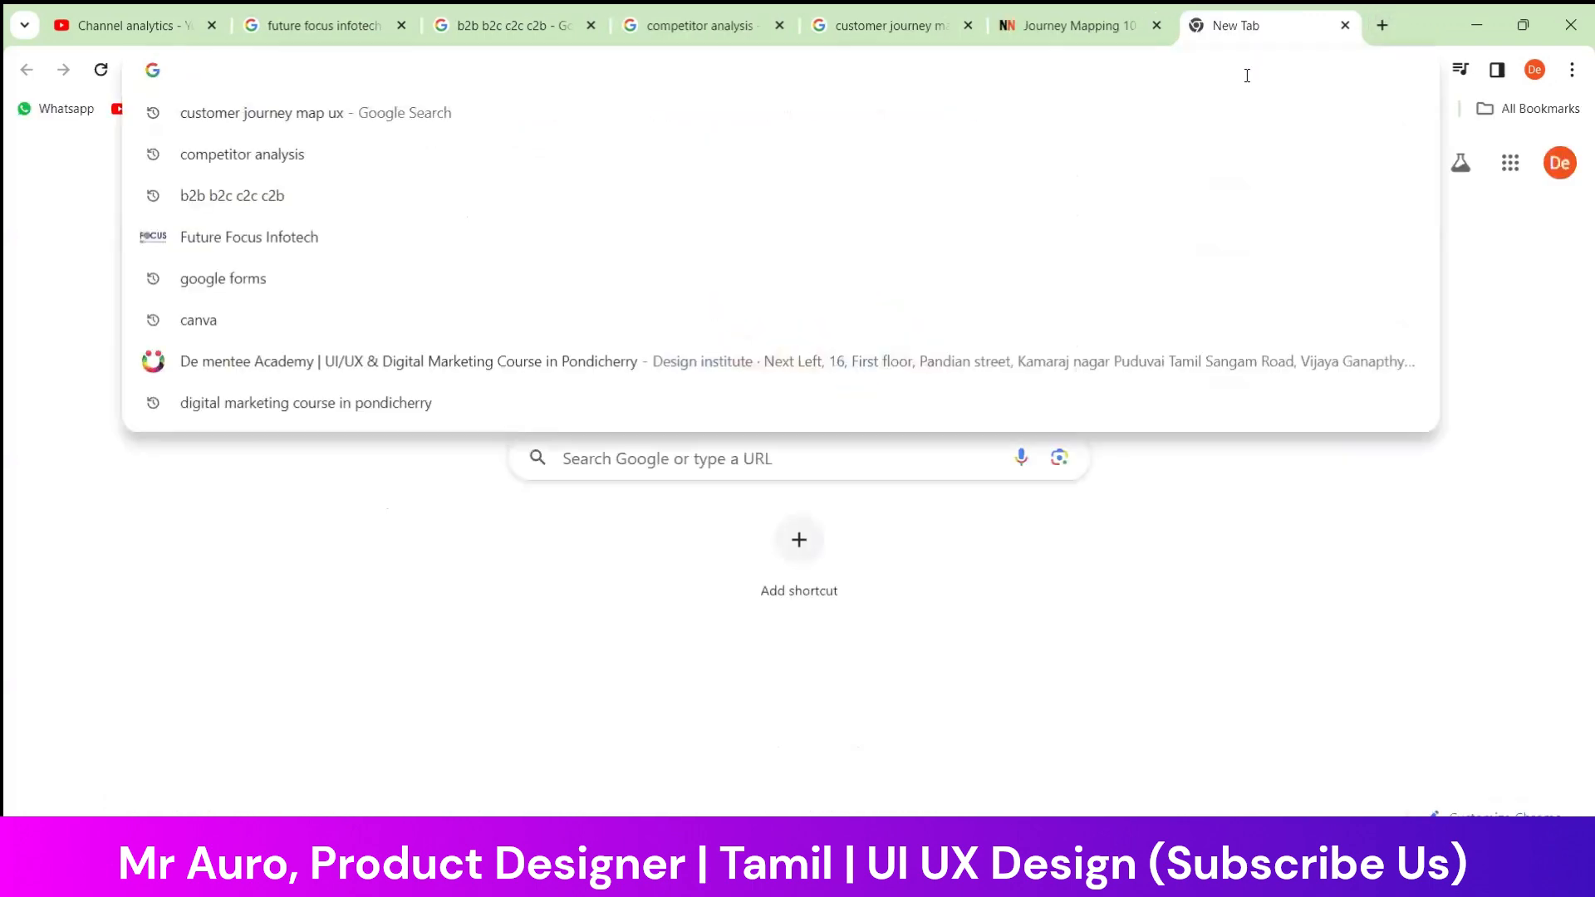
pyautogui.write('sbi')
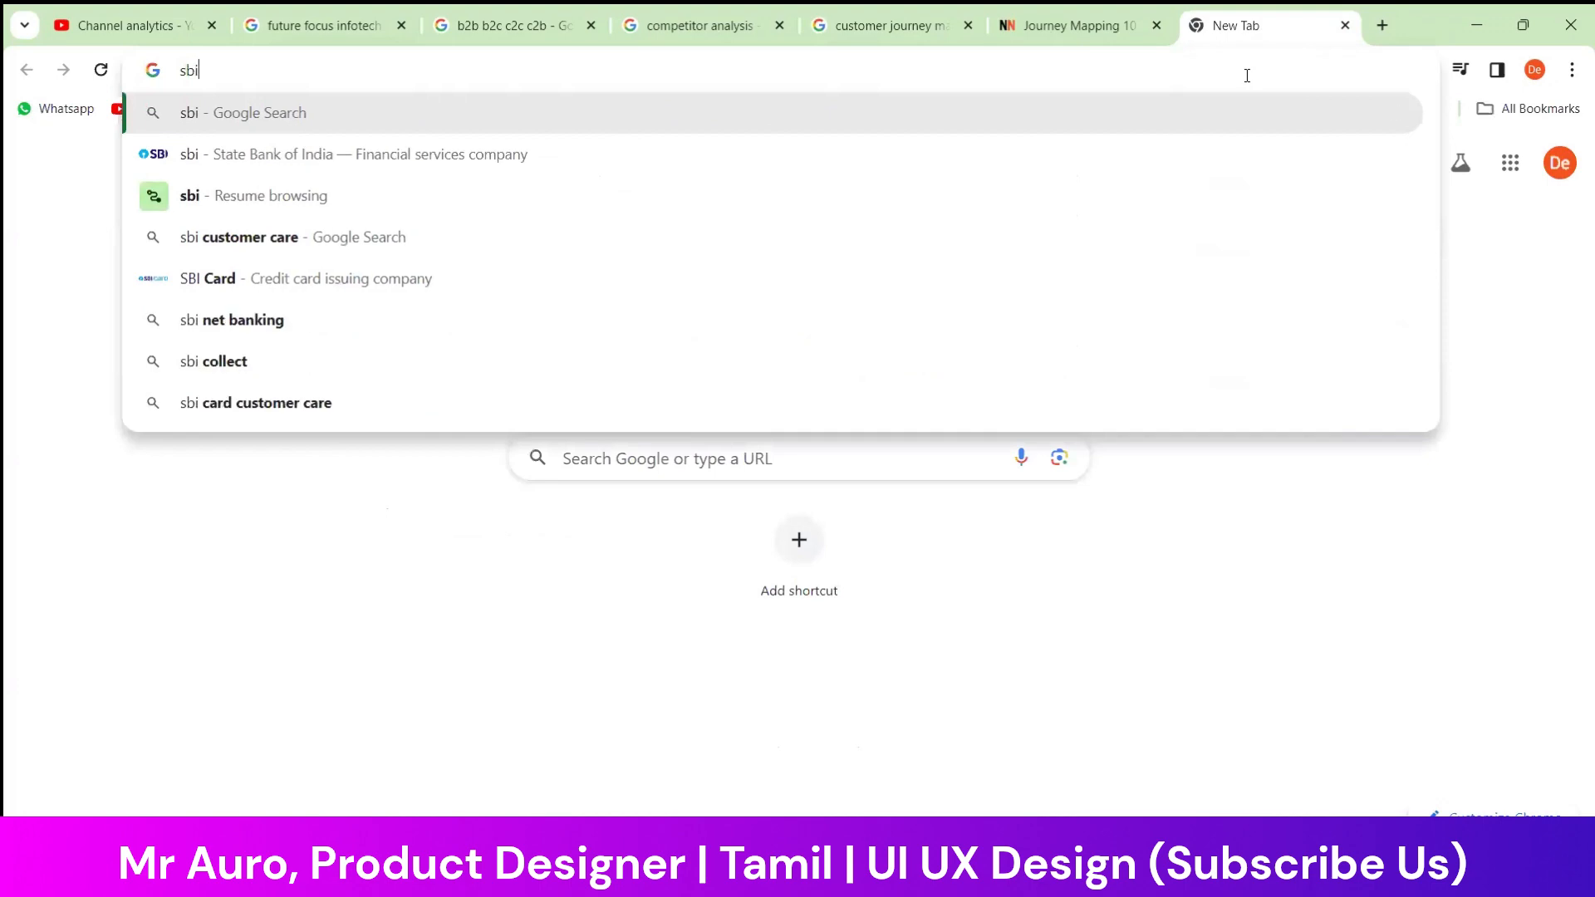
pyautogui.click(587, 162)
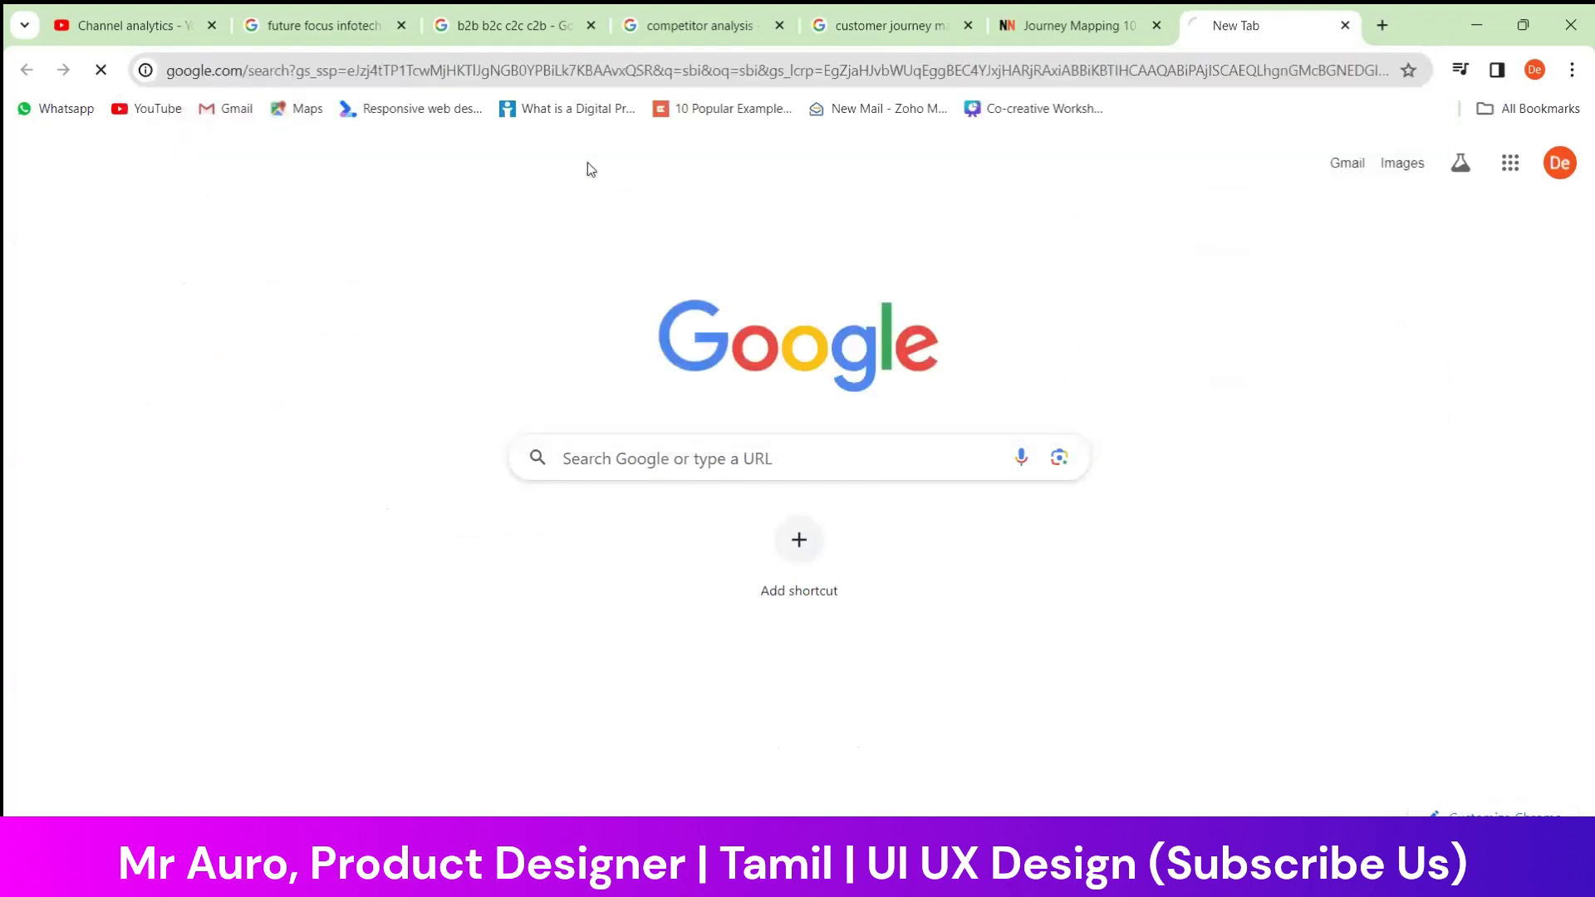
# Search Google for Axis Bank in another new tab
pyautogui.click(1374, 30)
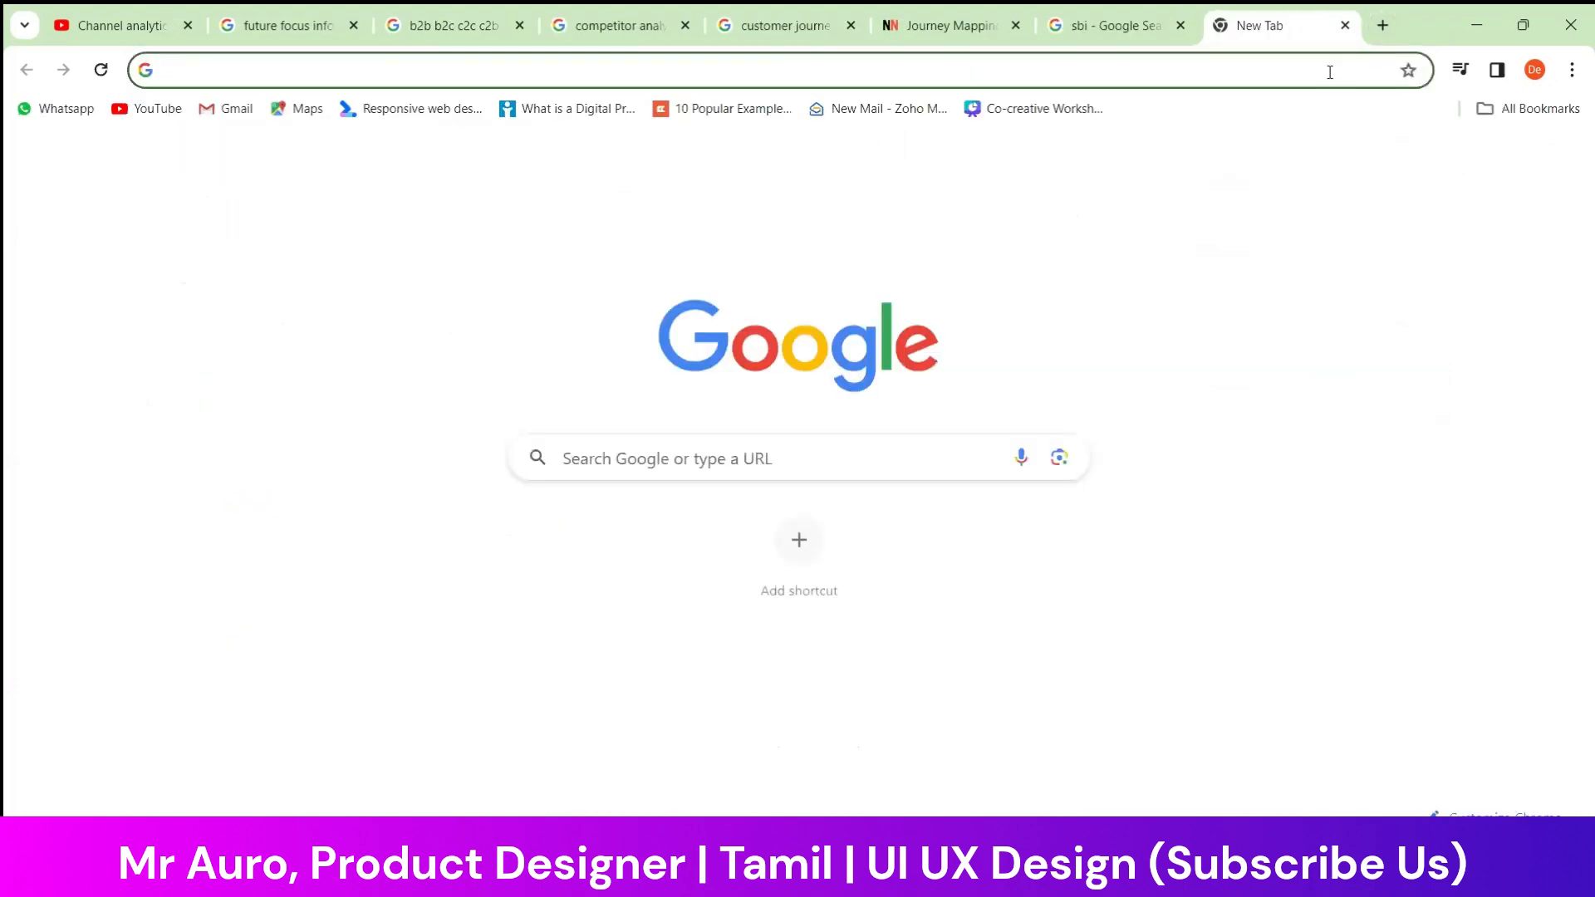
pyautogui.write('axi')
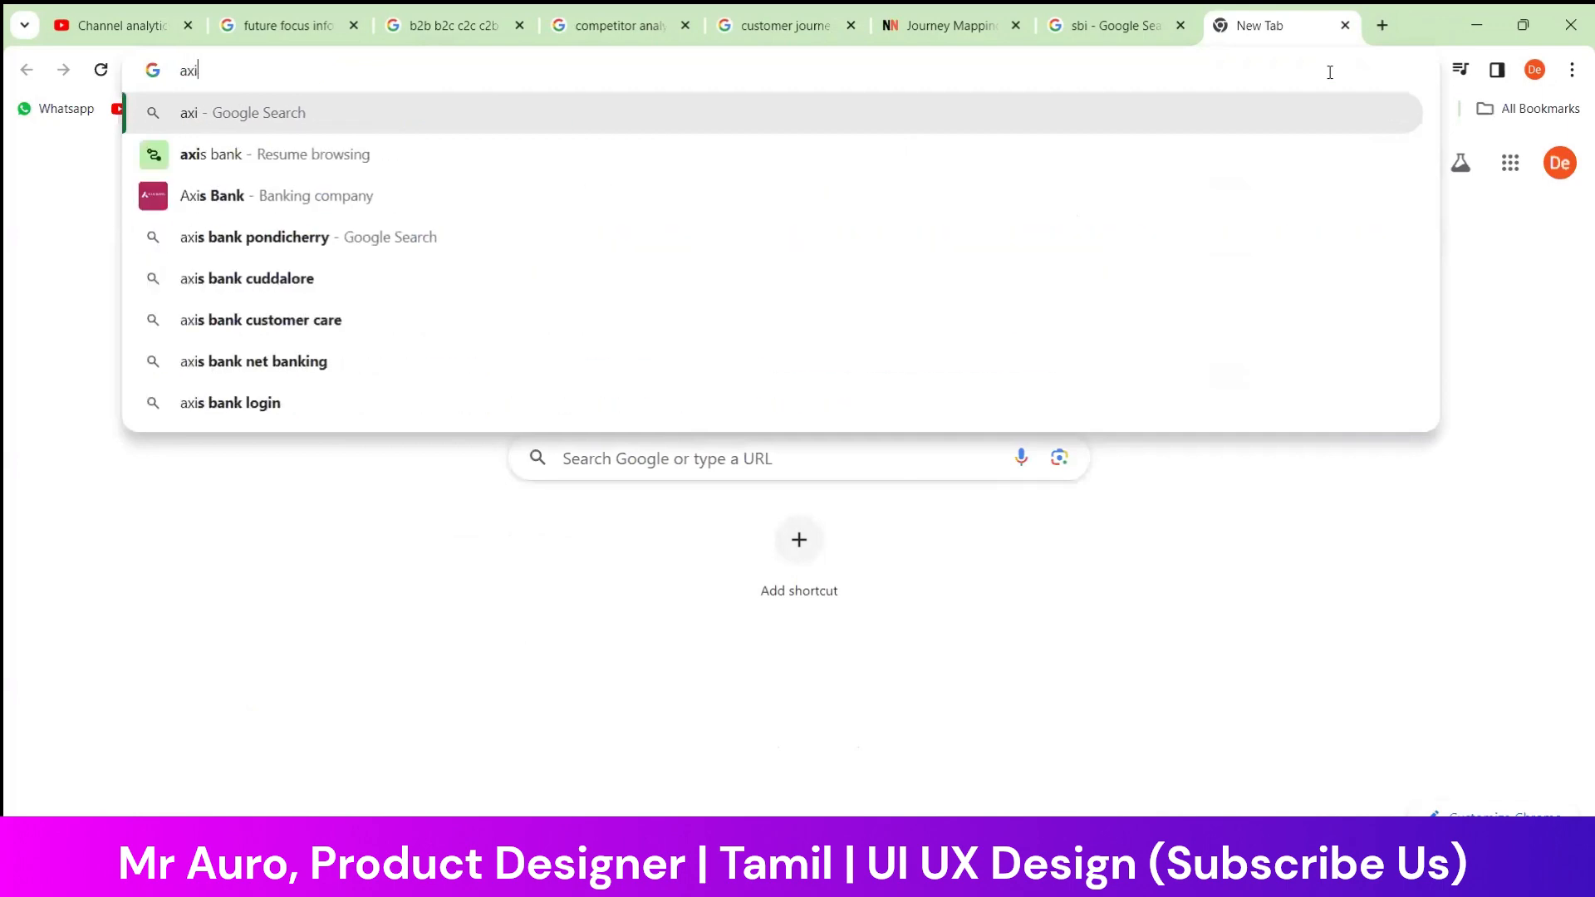
pyautogui.click(586, 214)
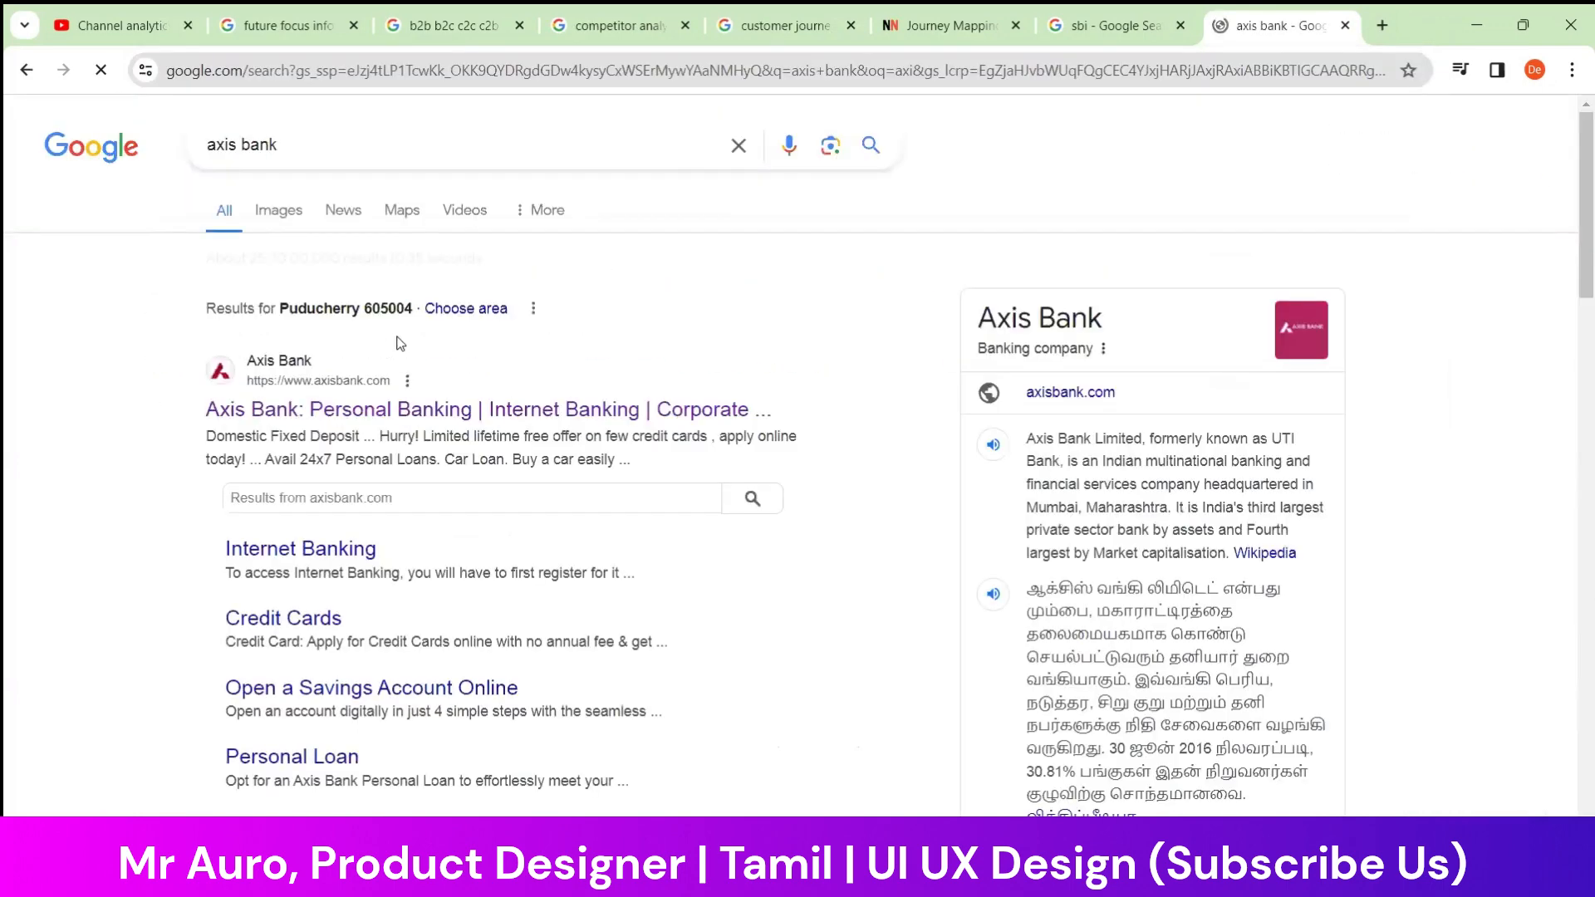
# Look over the Axis Bank website links listed in the search results
pyautogui.rightClick(495, 407)
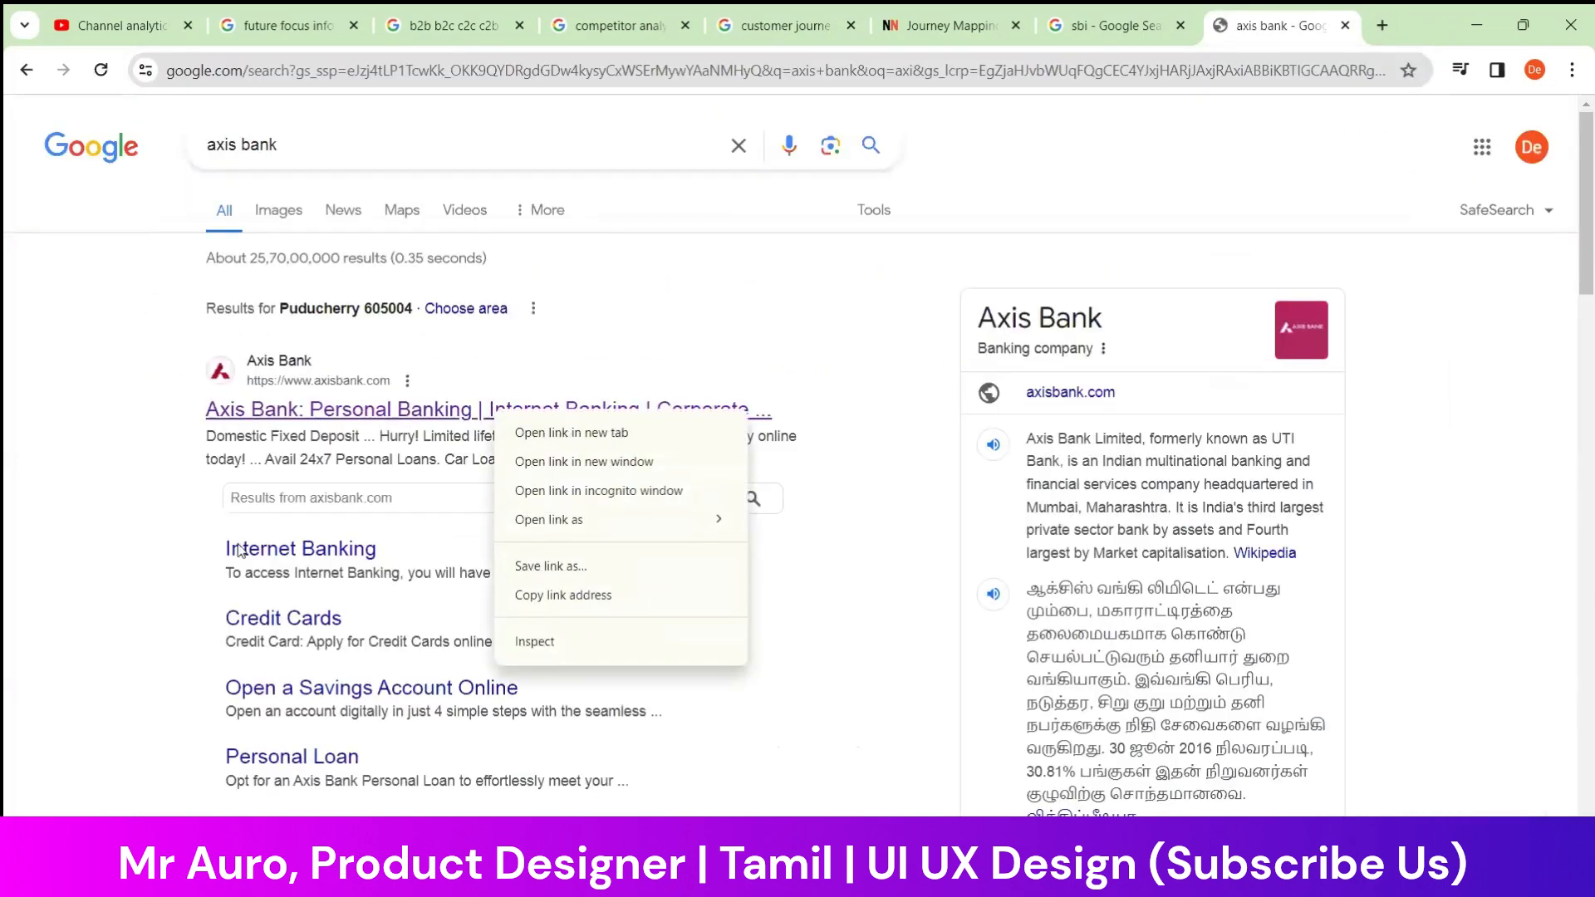
pyautogui.click(126, 519)
pyautogui.scroll(-3, 153, 509)
pyautogui.scroll(1, 152, 509)
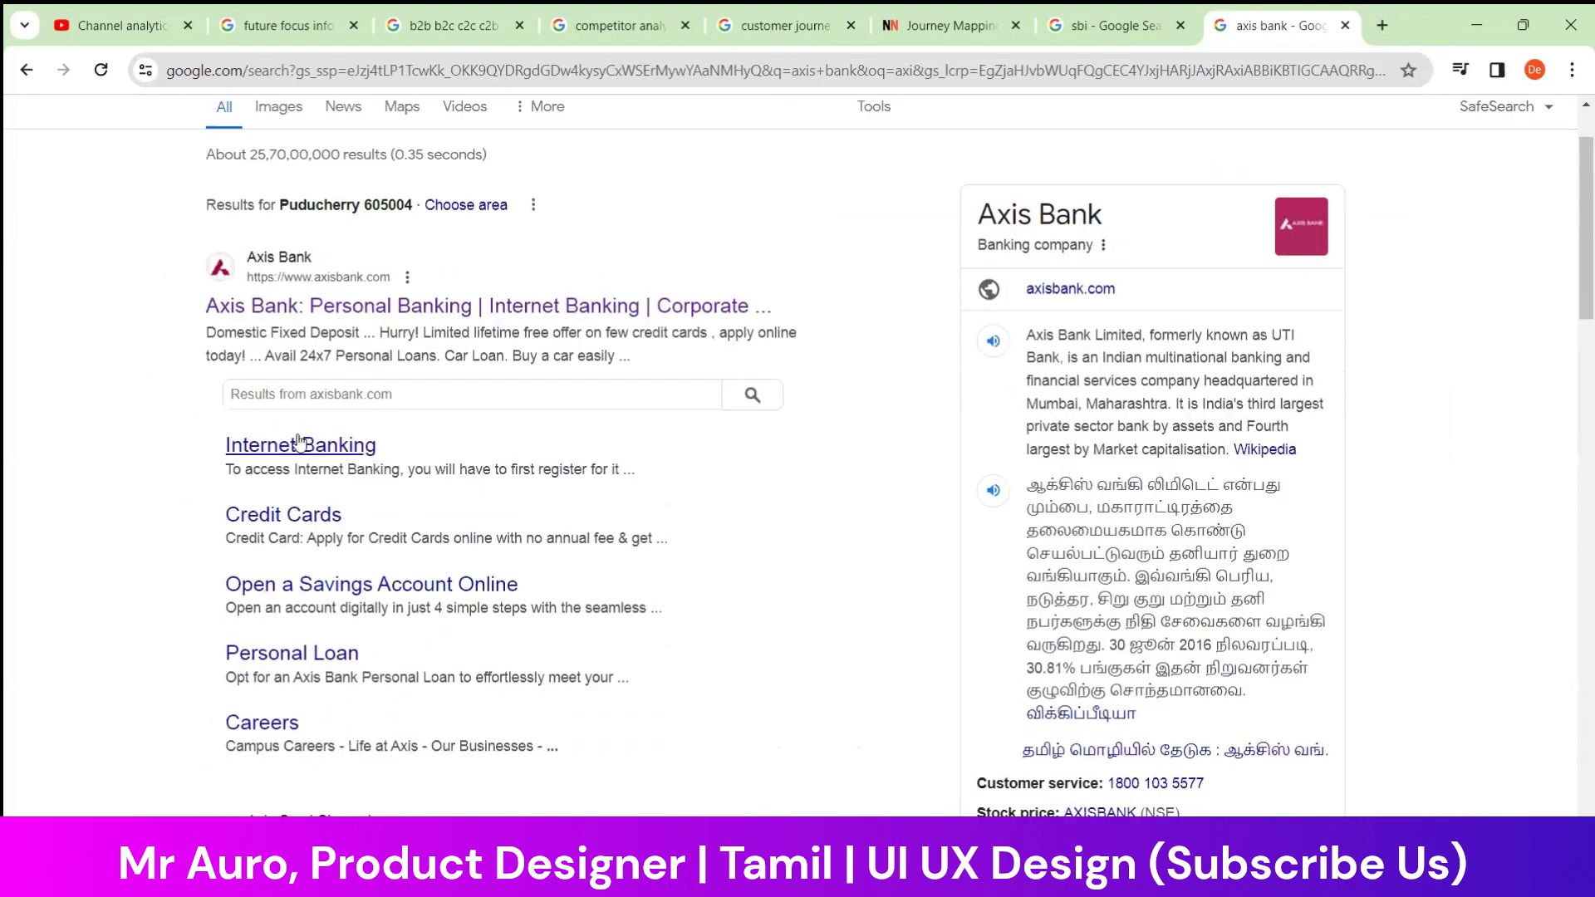
pyautogui.scroll(-2, 153, 431)
pyautogui.scroll(1, 199, 303)
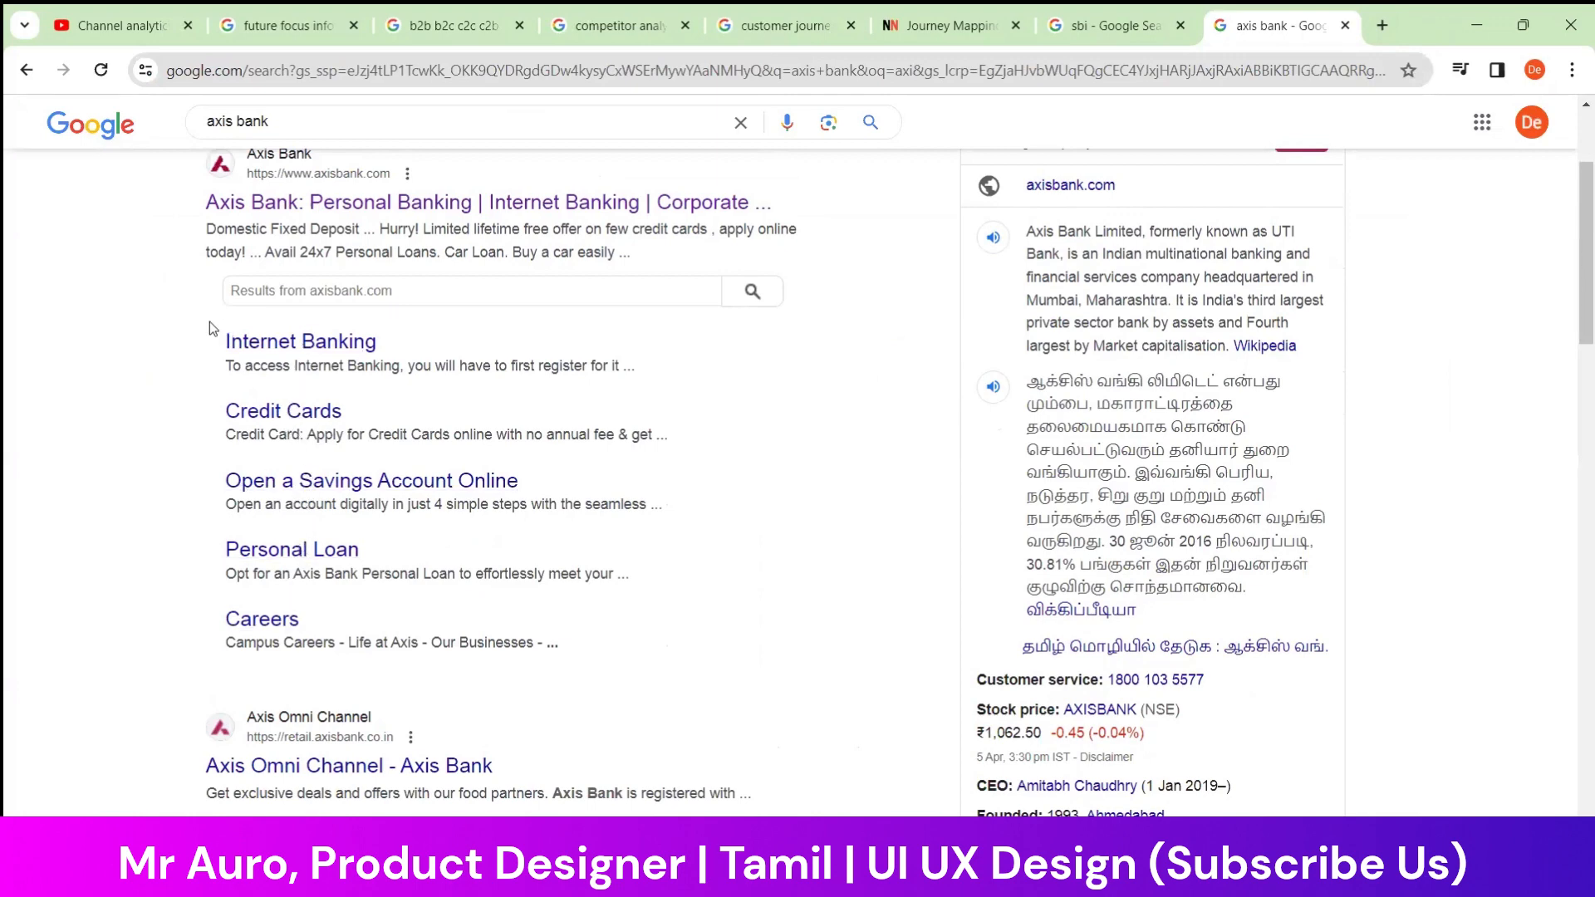
# Open Axis Bank's Internet Banking page in a new tab and dismiss its notification request overlay
pyautogui.rightClick(300, 344)
pyautogui.press('Escape')
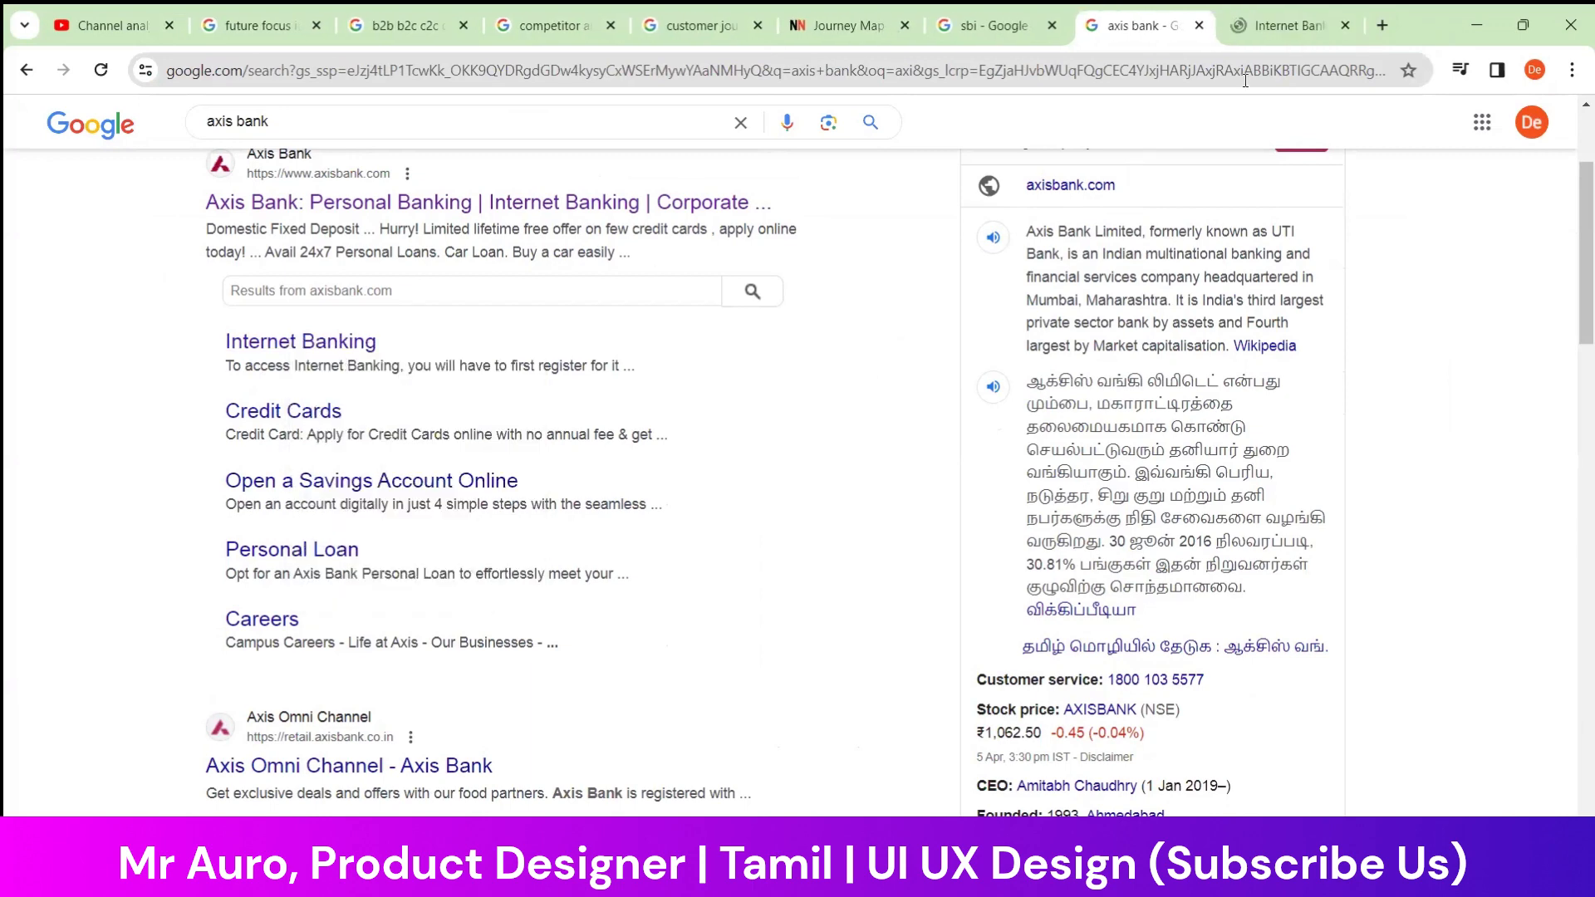
pyautogui.click(1278, 12)
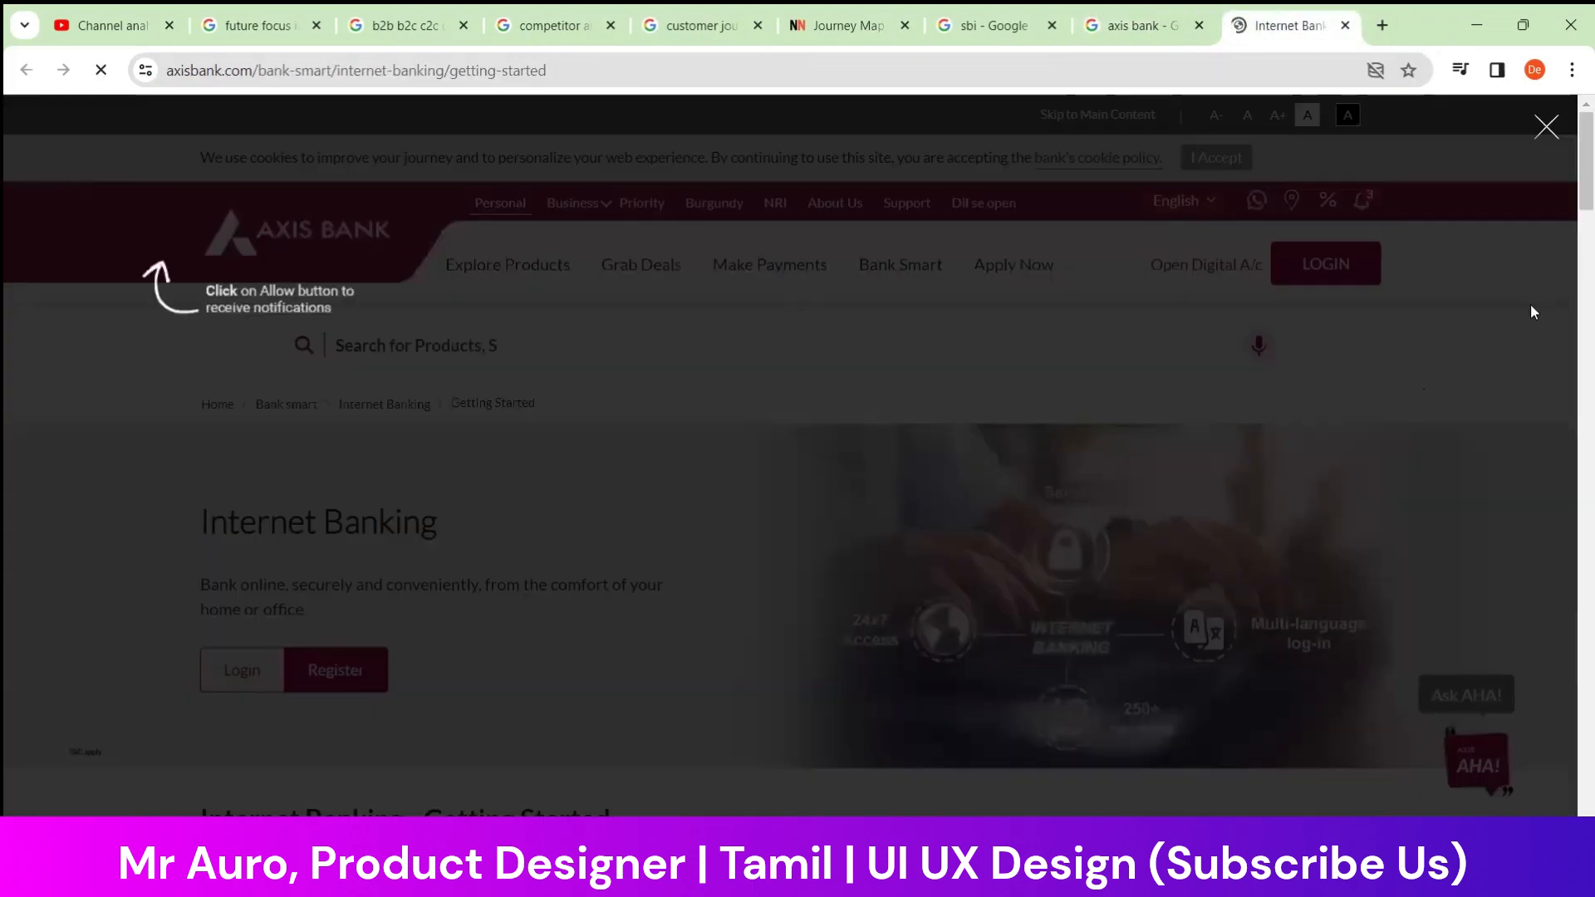
pyautogui.click(1546, 129)
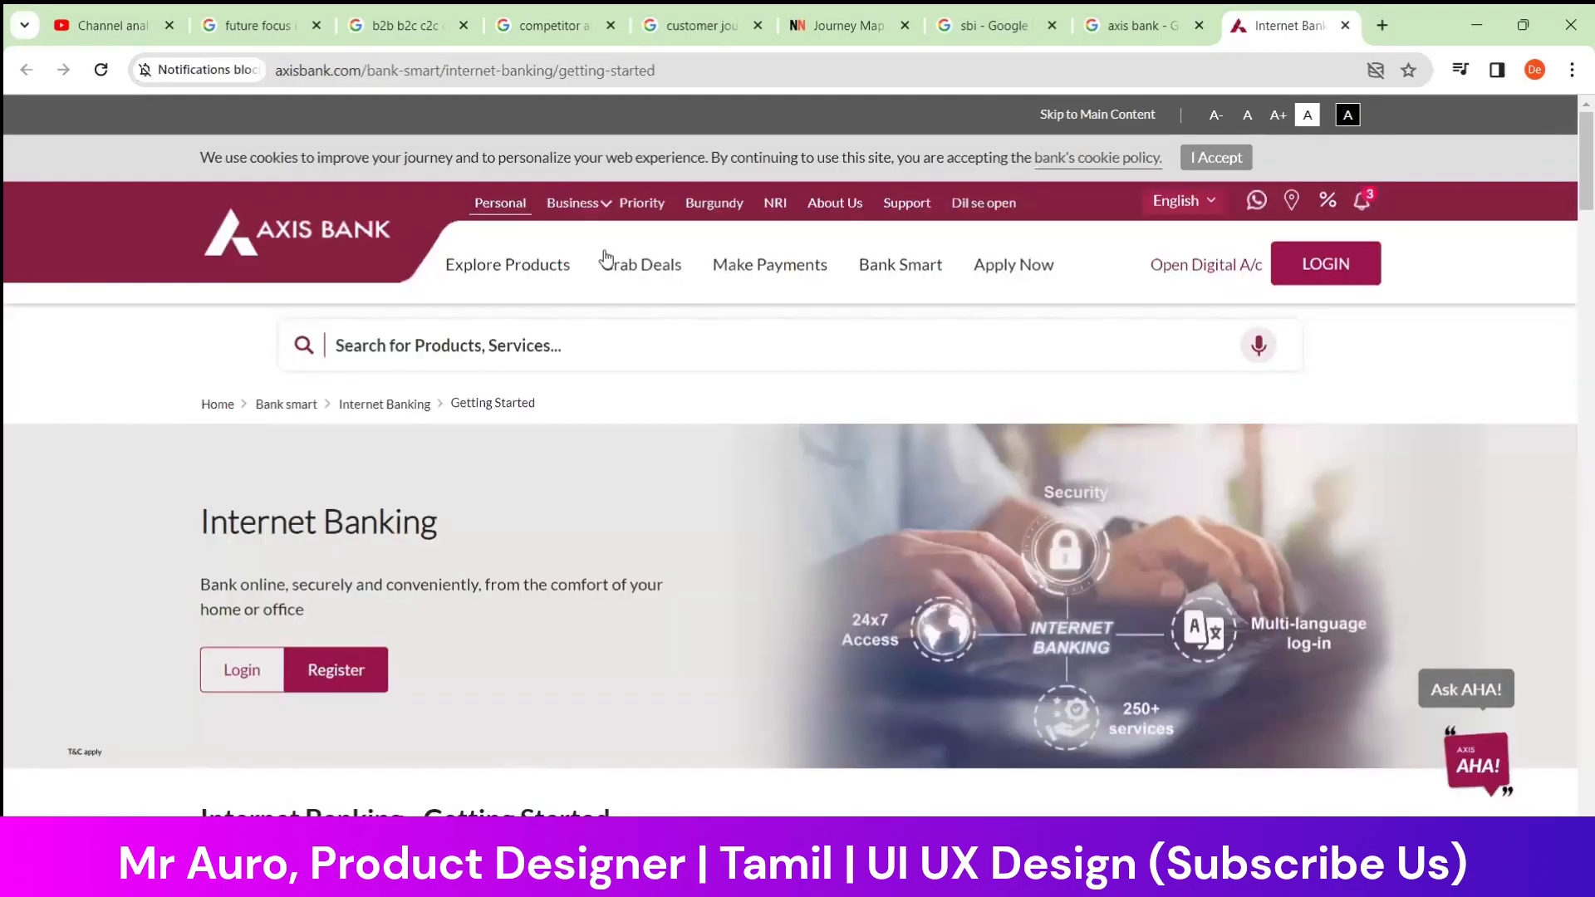
# Examine the sections of Axis Bank's Internet Banking Getting Started page down to the related products
pyautogui.scroll(-10, 1391, 411)
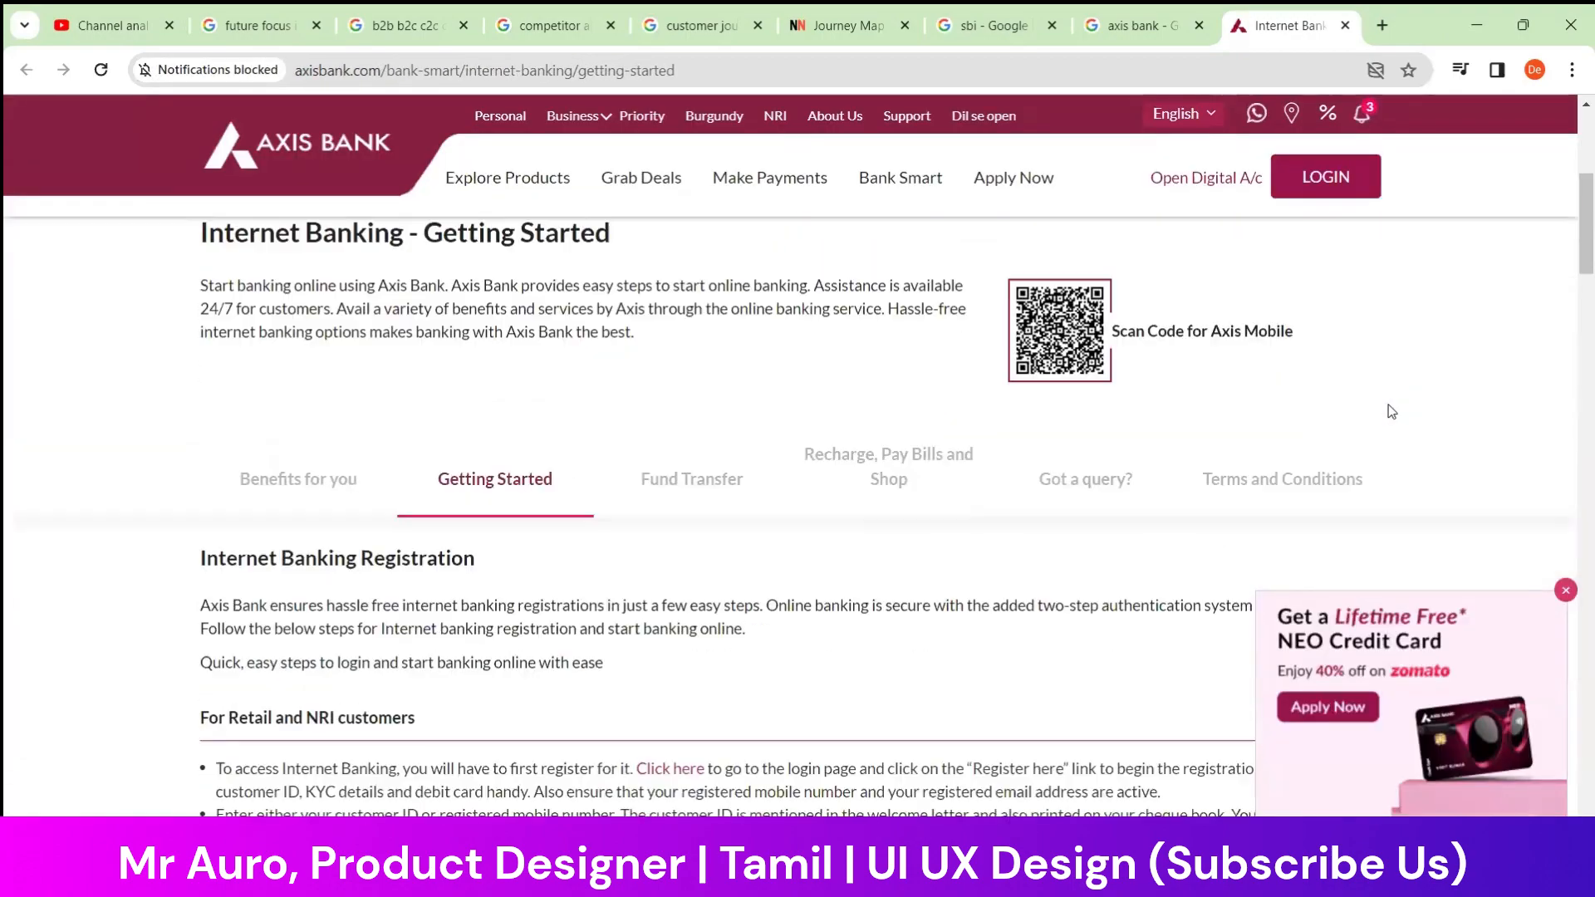
pyautogui.scroll(-20, 997, 466)
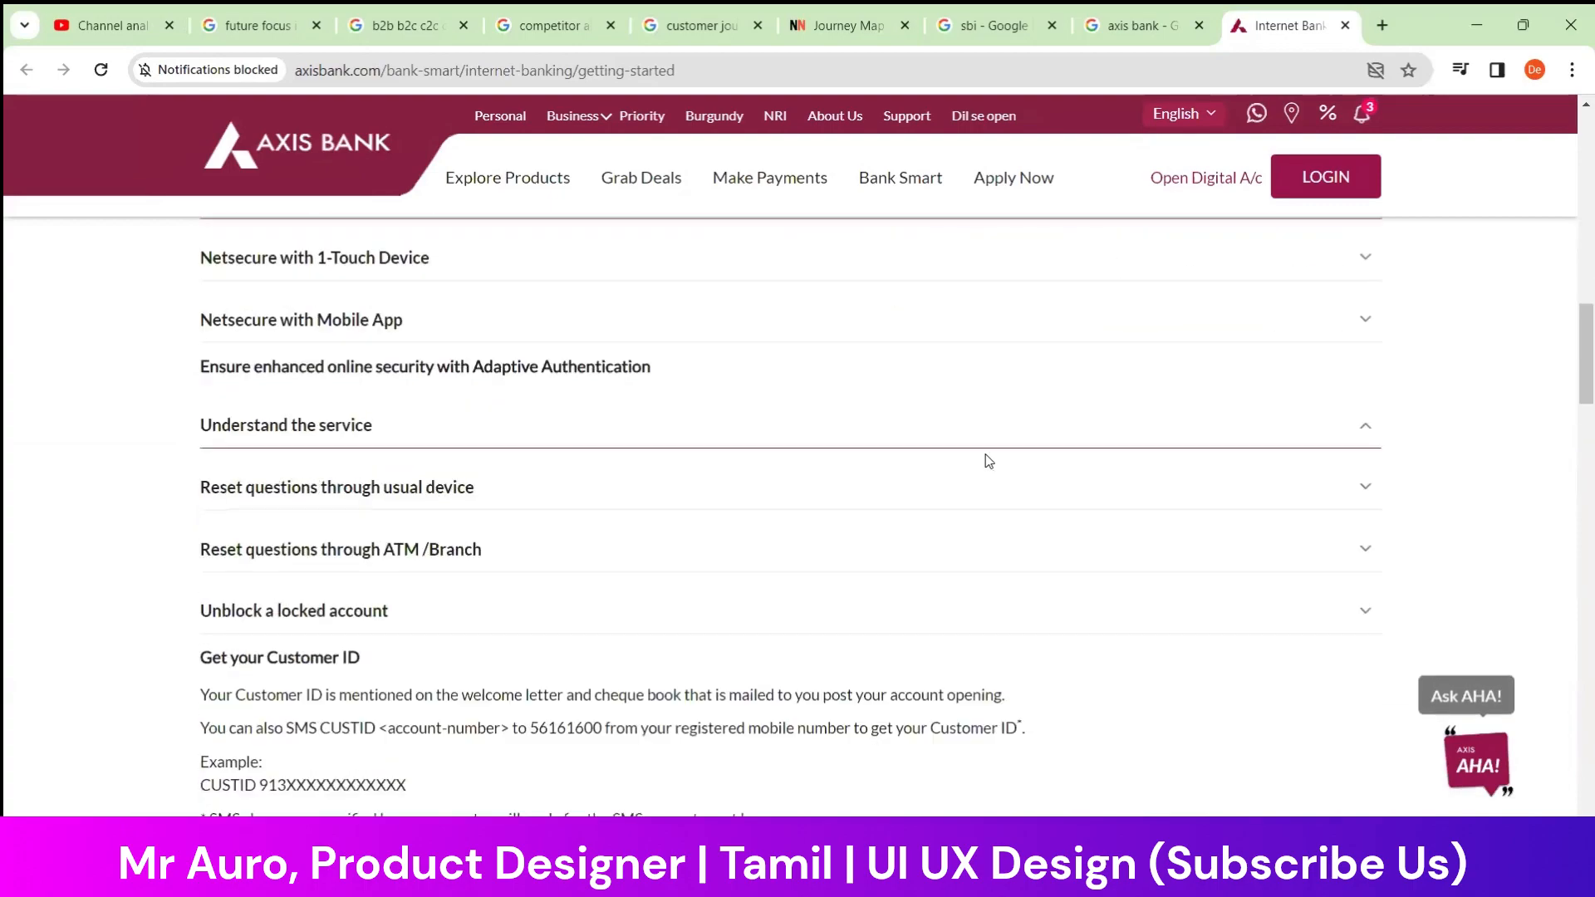
pyautogui.scroll(-5, 666, 392)
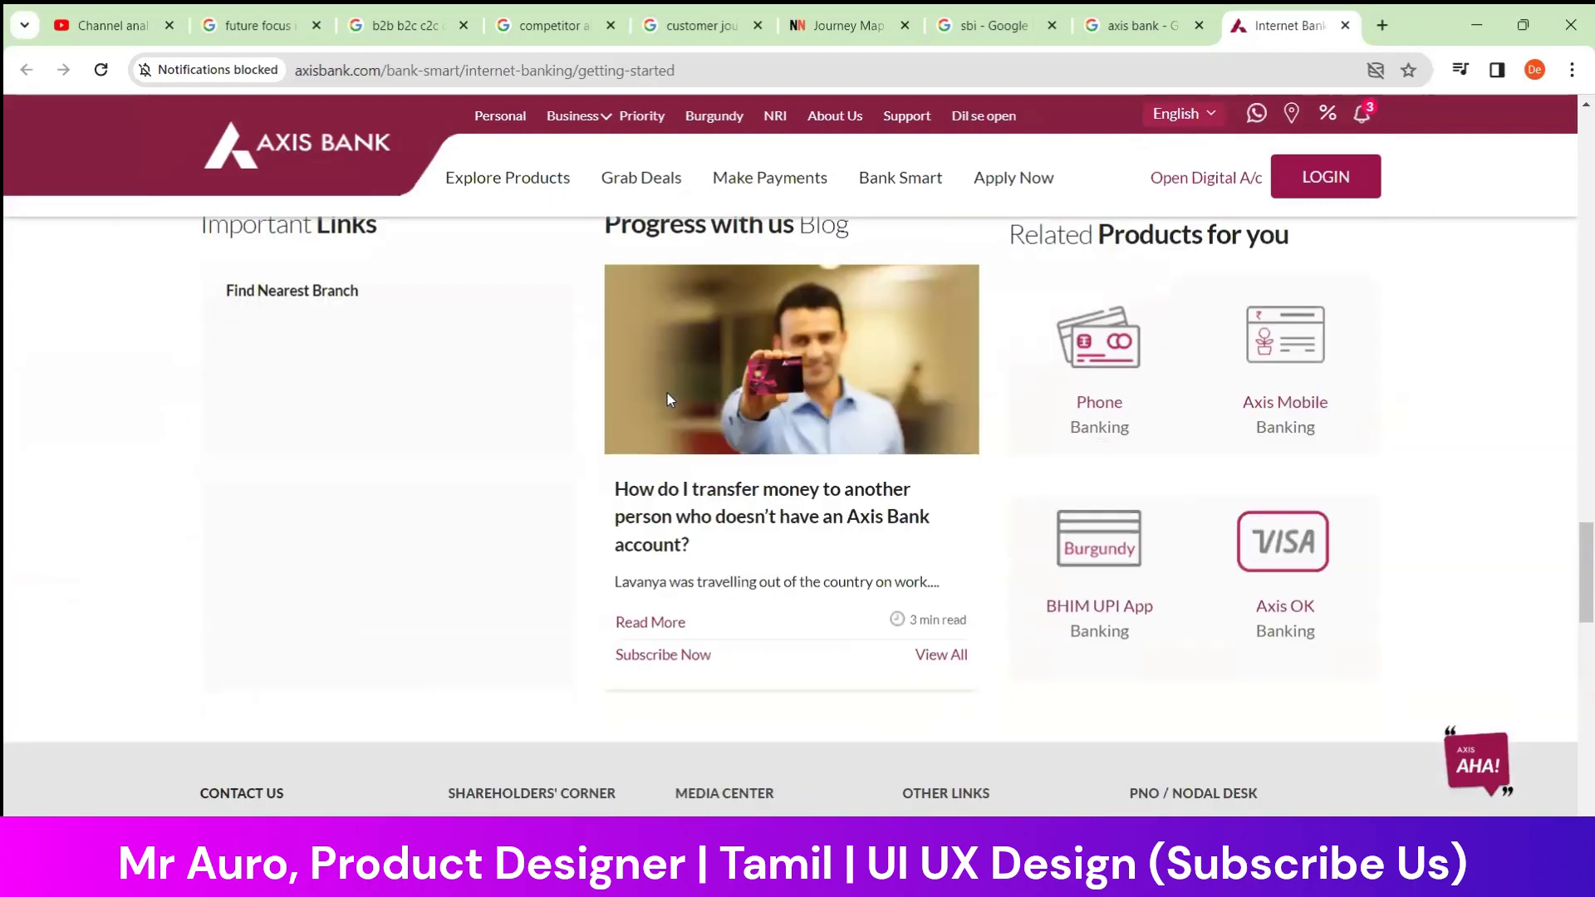
# Accept the cookie notice on the Axis Bank page and examine the text size and contrast options above the header
pyautogui.scroll(20, 680, 415)
pyautogui.scroll(5, 682, 416)
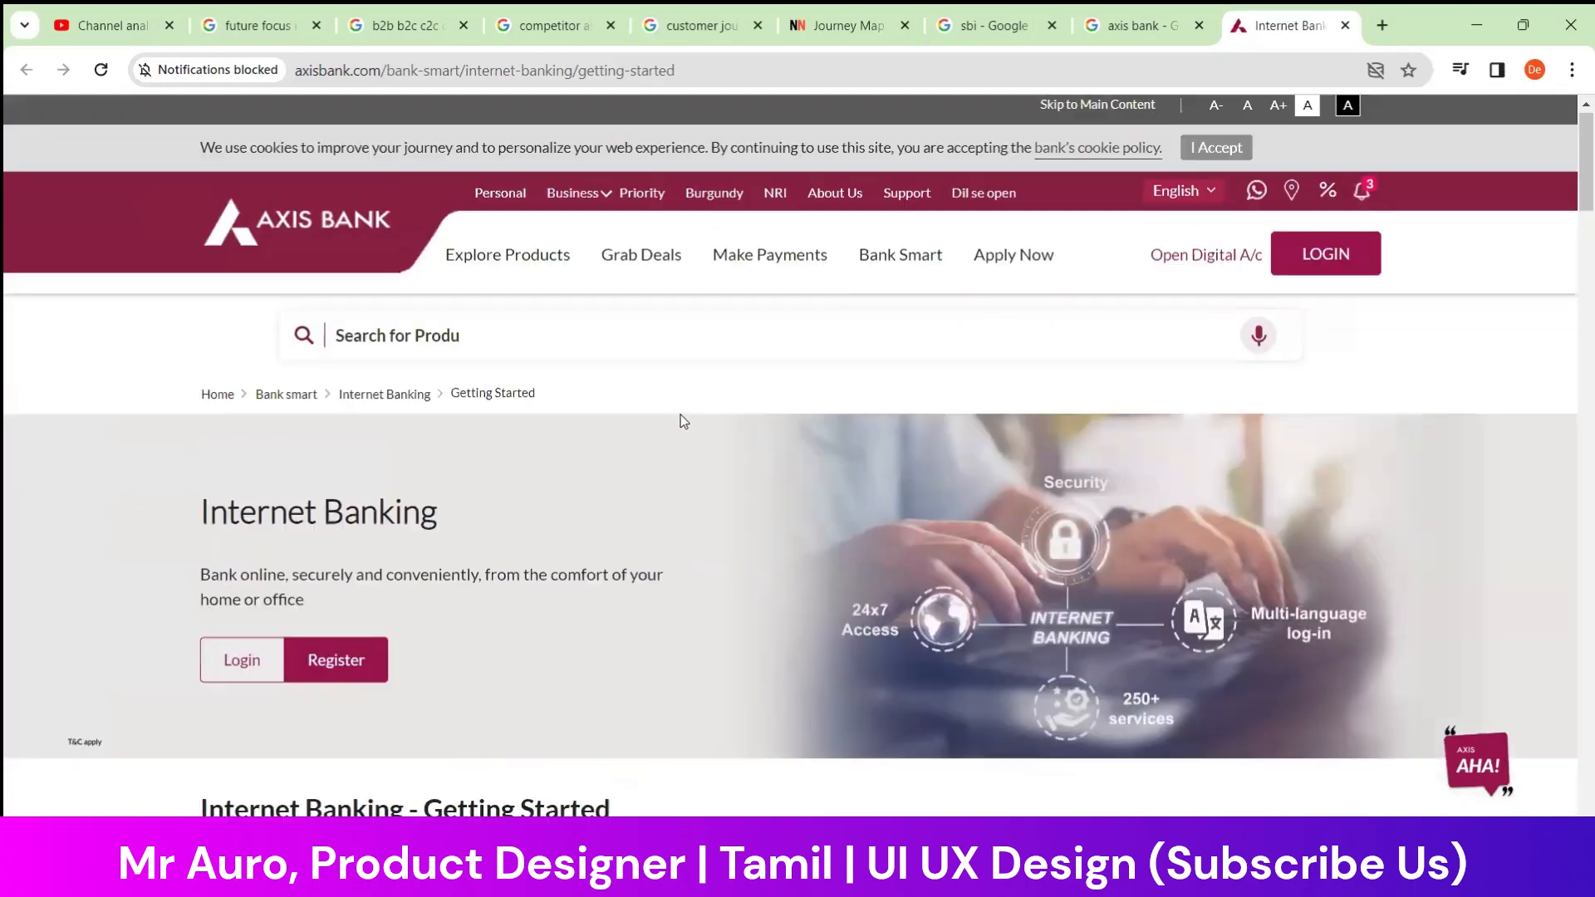
pyautogui.moveTo(436, 253)
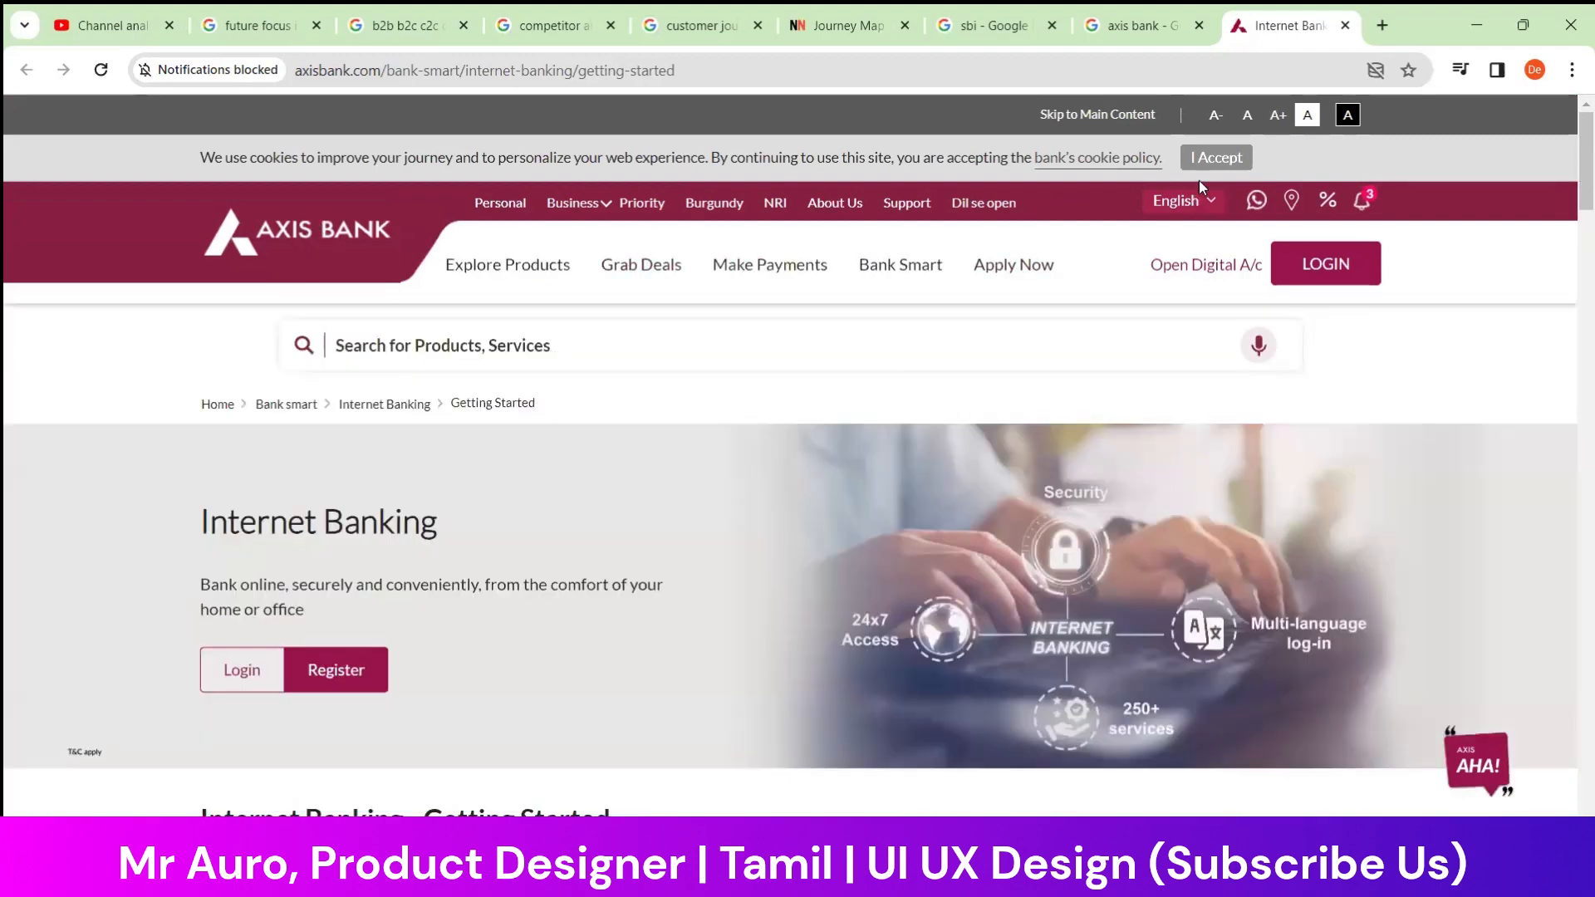
pyautogui.click(1214, 157)
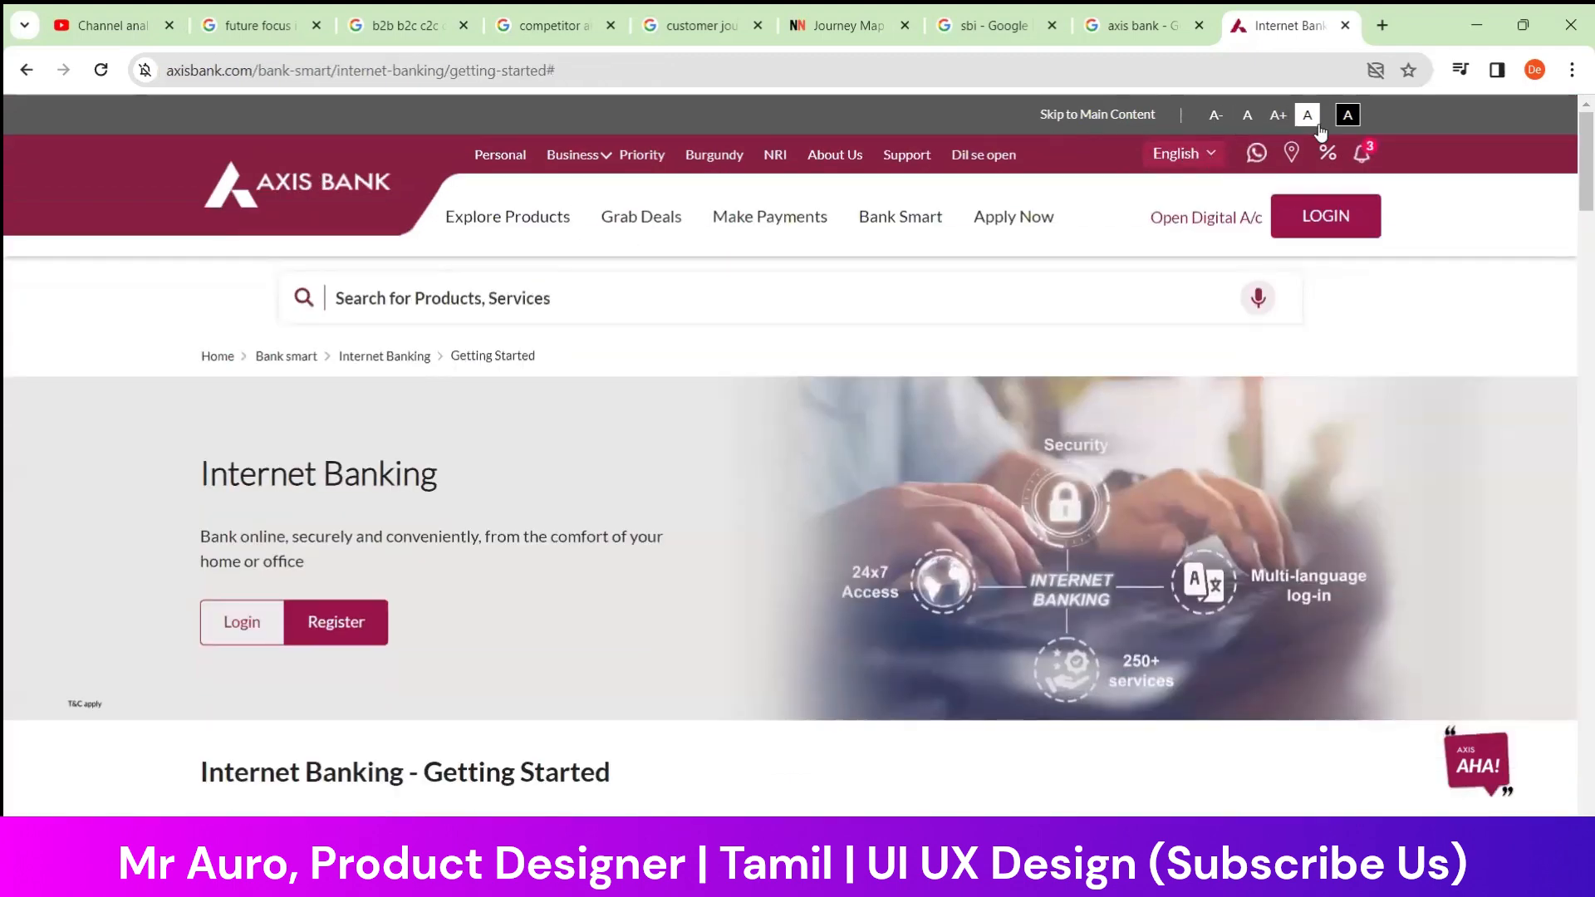
pyautogui.moveTo(1010, 108); pyautogui.dragTo(1224, 133)
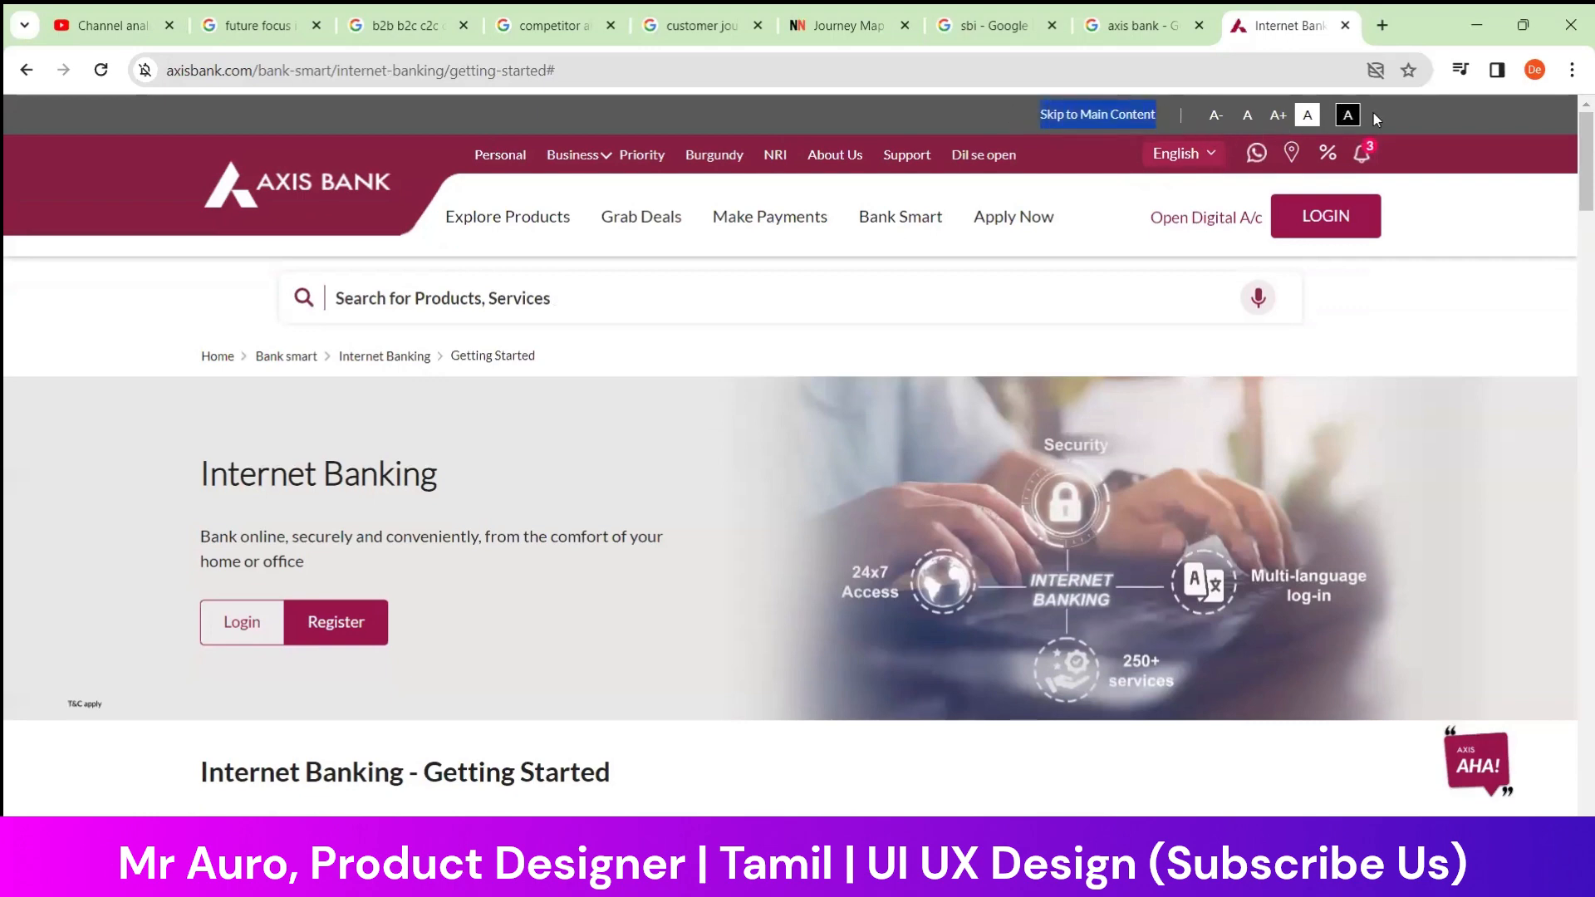
pyautogui.click(1399, 123)
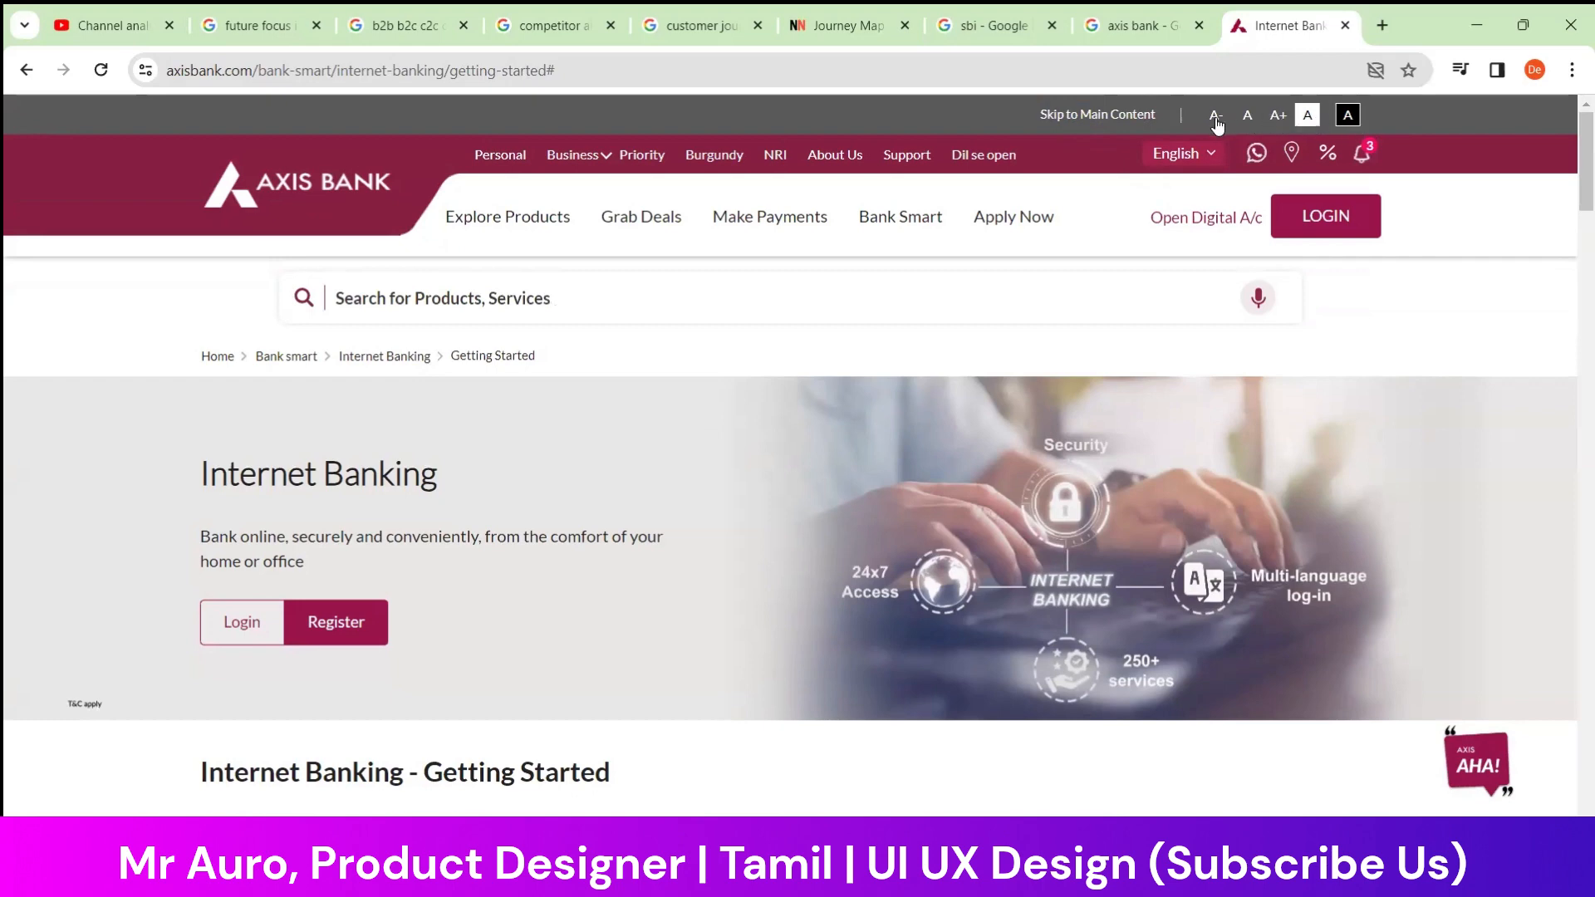
# Search Google for "web accessibility guidelines" in a new tab
pyautogui.click(1384, 25)
pyautogui.click(1230, 70)
pyautogui.write('Web a')
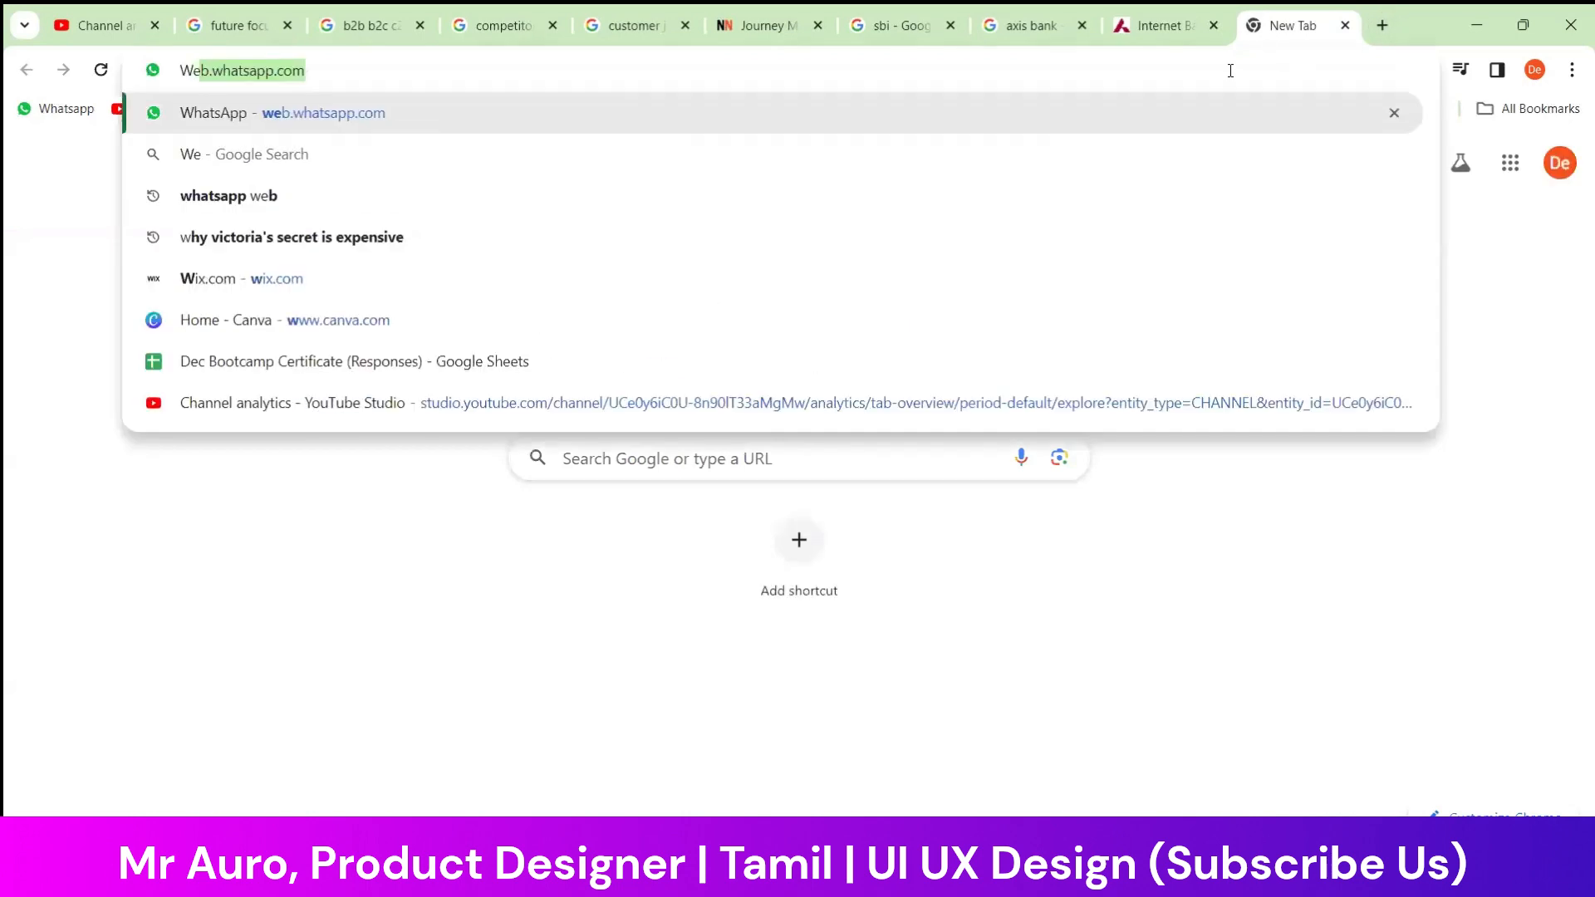
pyautogui.write('cce')
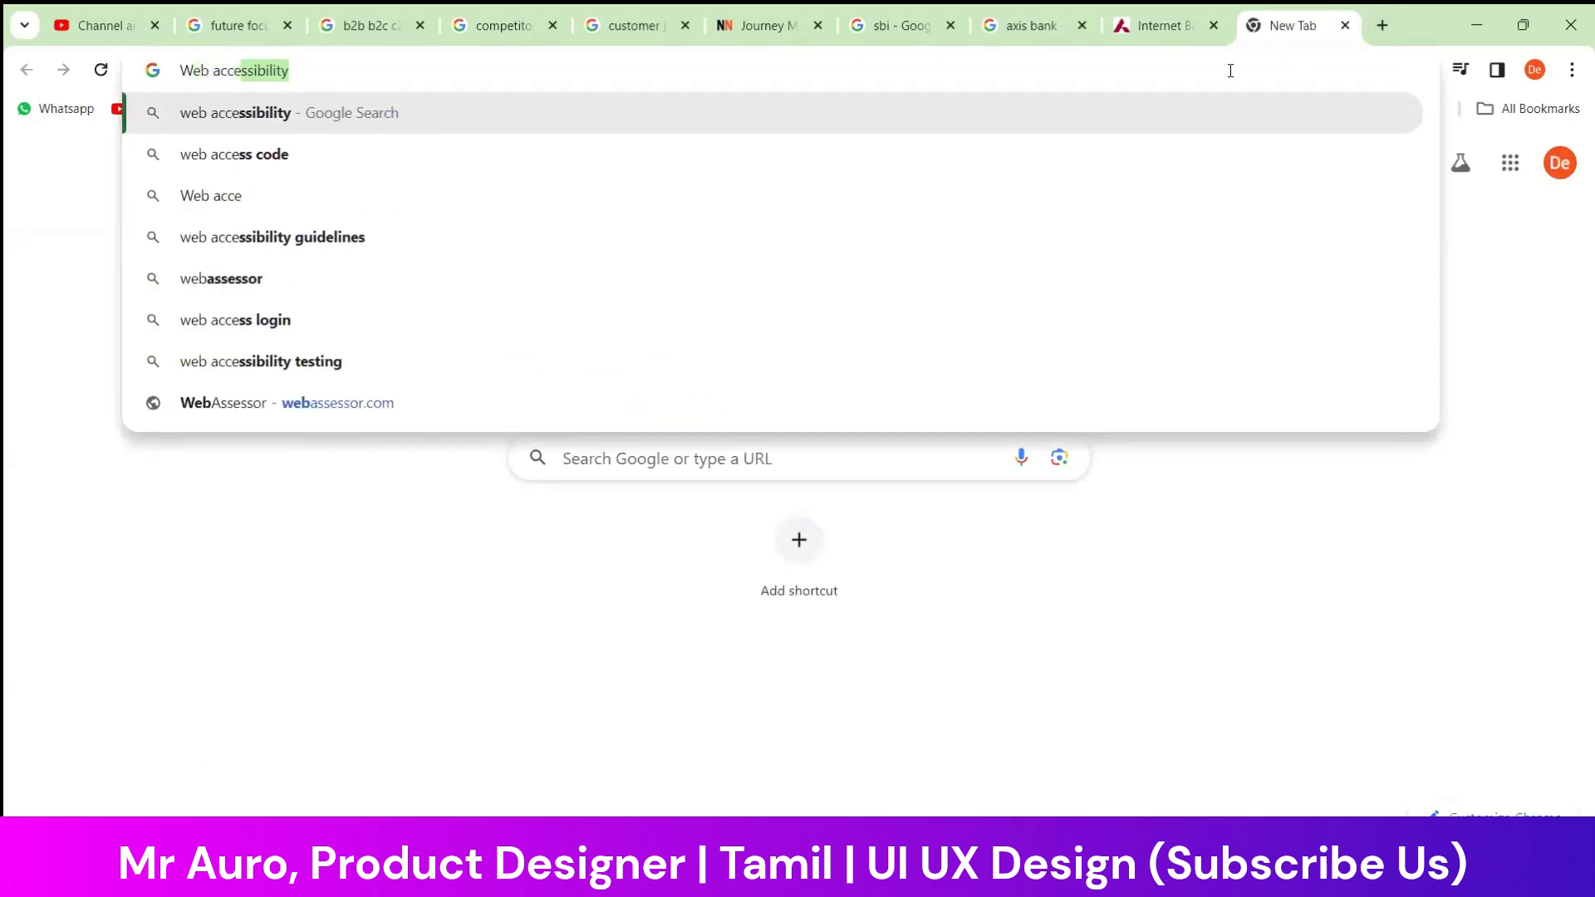
pyautogui.press('Right')
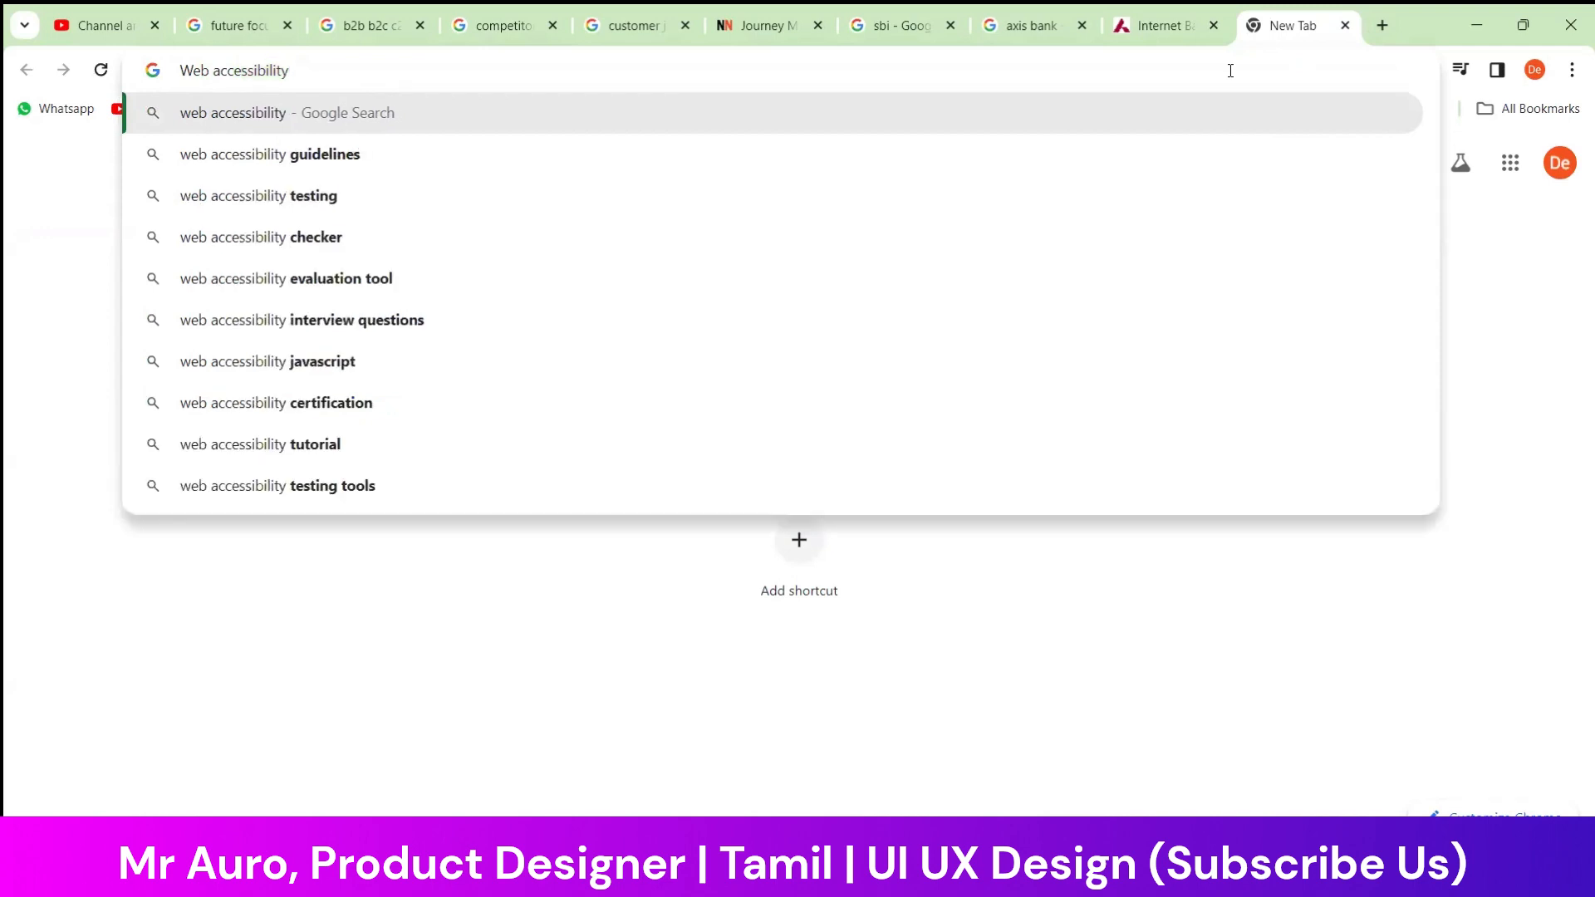
pyautogui.click(586, 163)
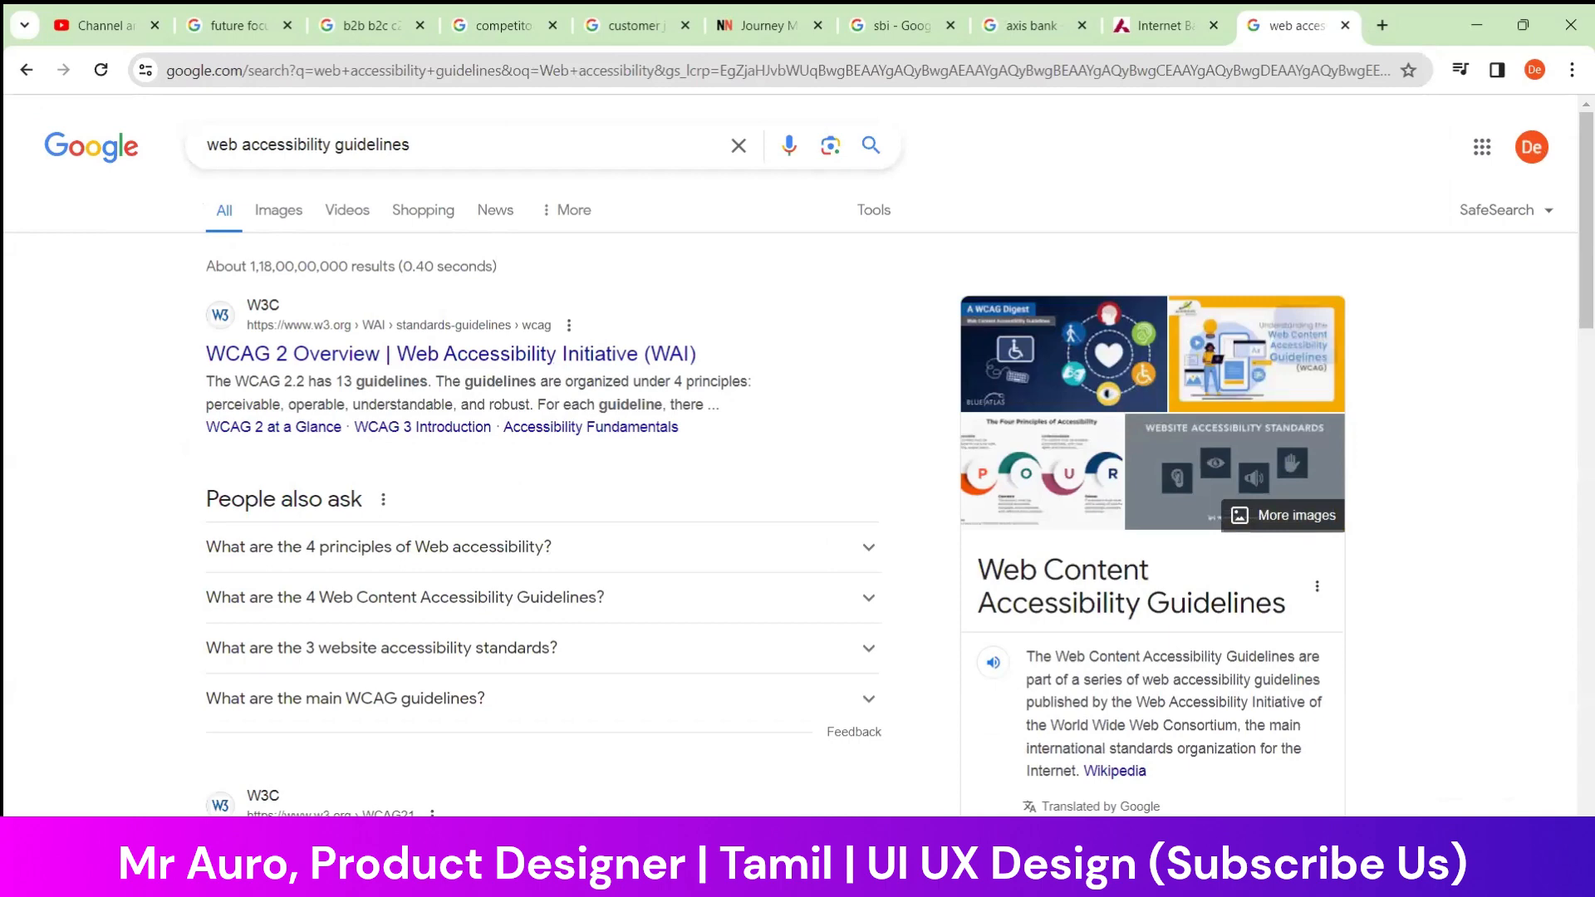
# Open the W3C "WCAG 2 Overview" search result in a new tab and switch to it
pyautogui.hotkey('alt', 'Tab')
pyautogui.rightClick(457, 362)
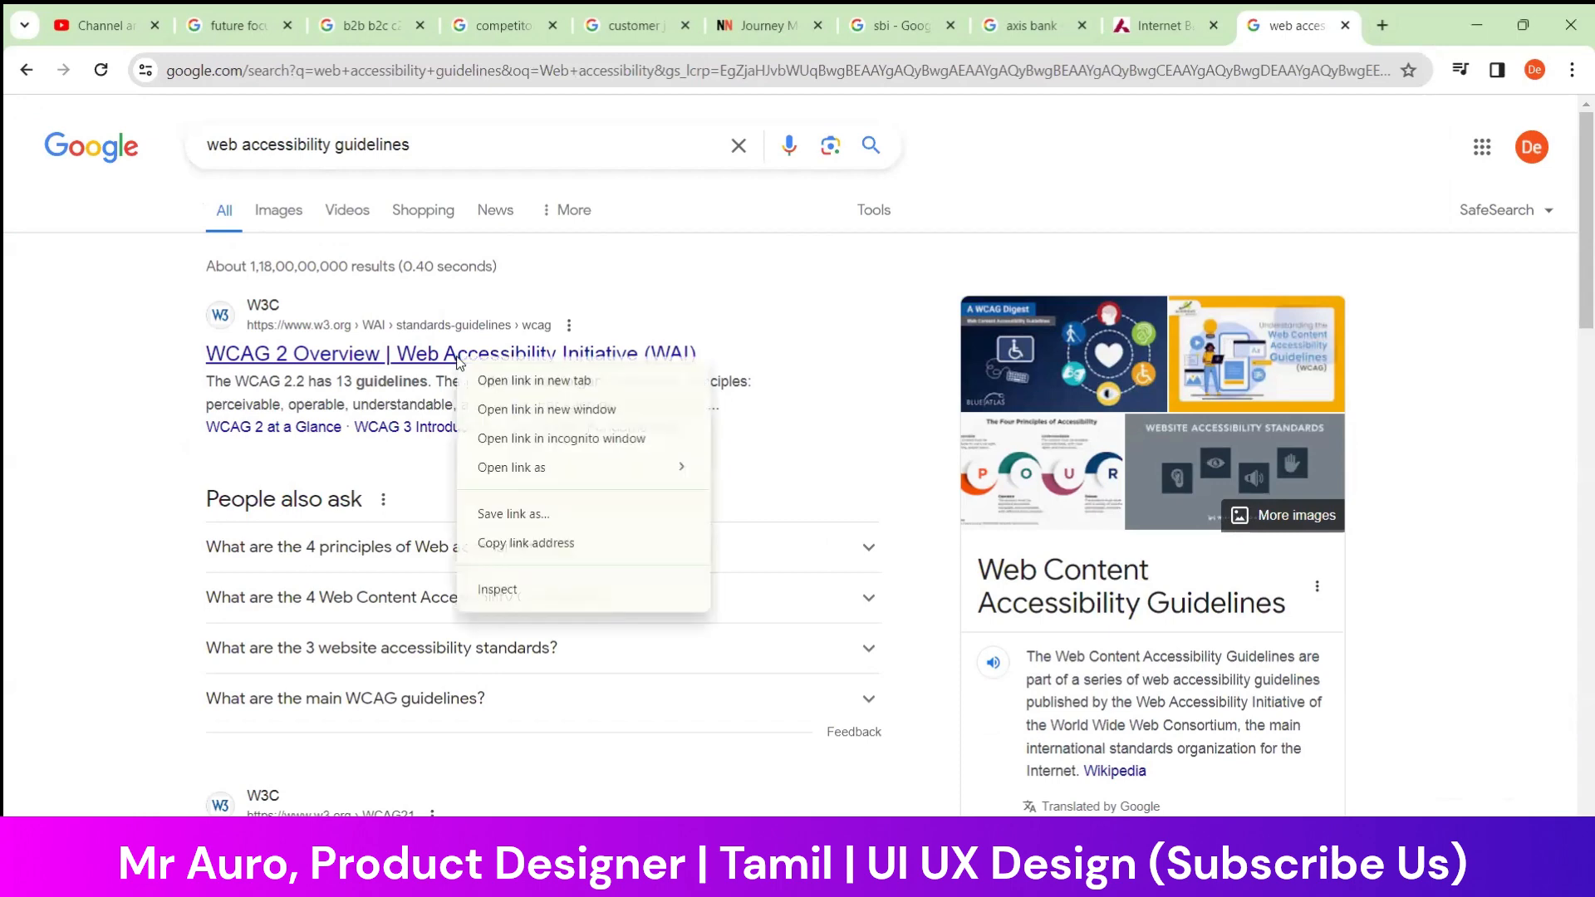
pyautogui.click(532, 381)
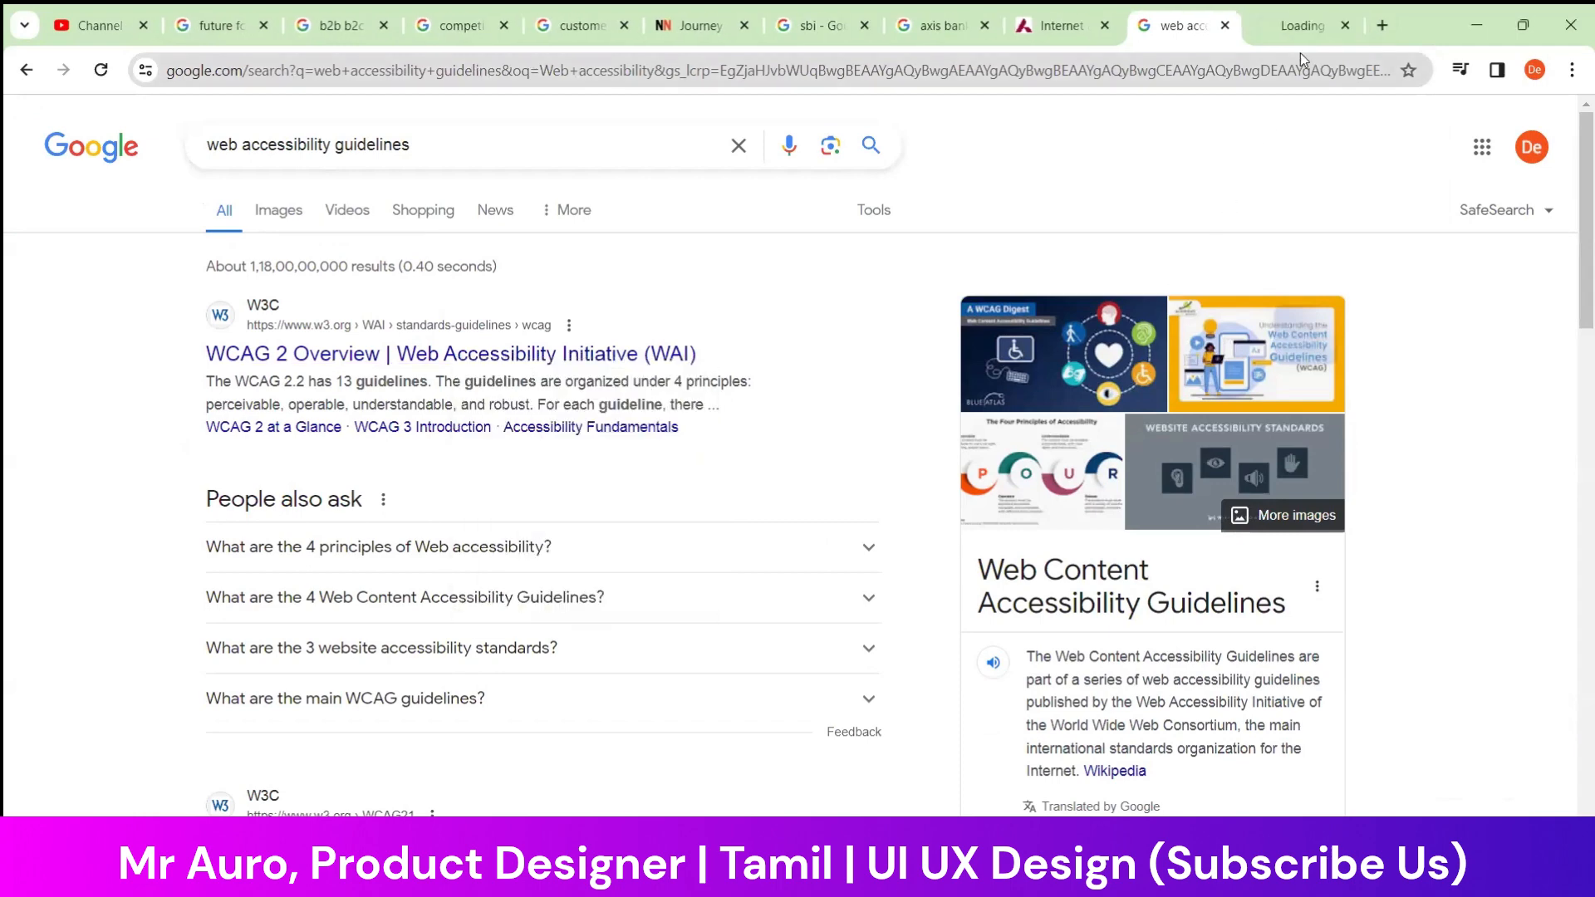
pyautogui.click(1301, 31)
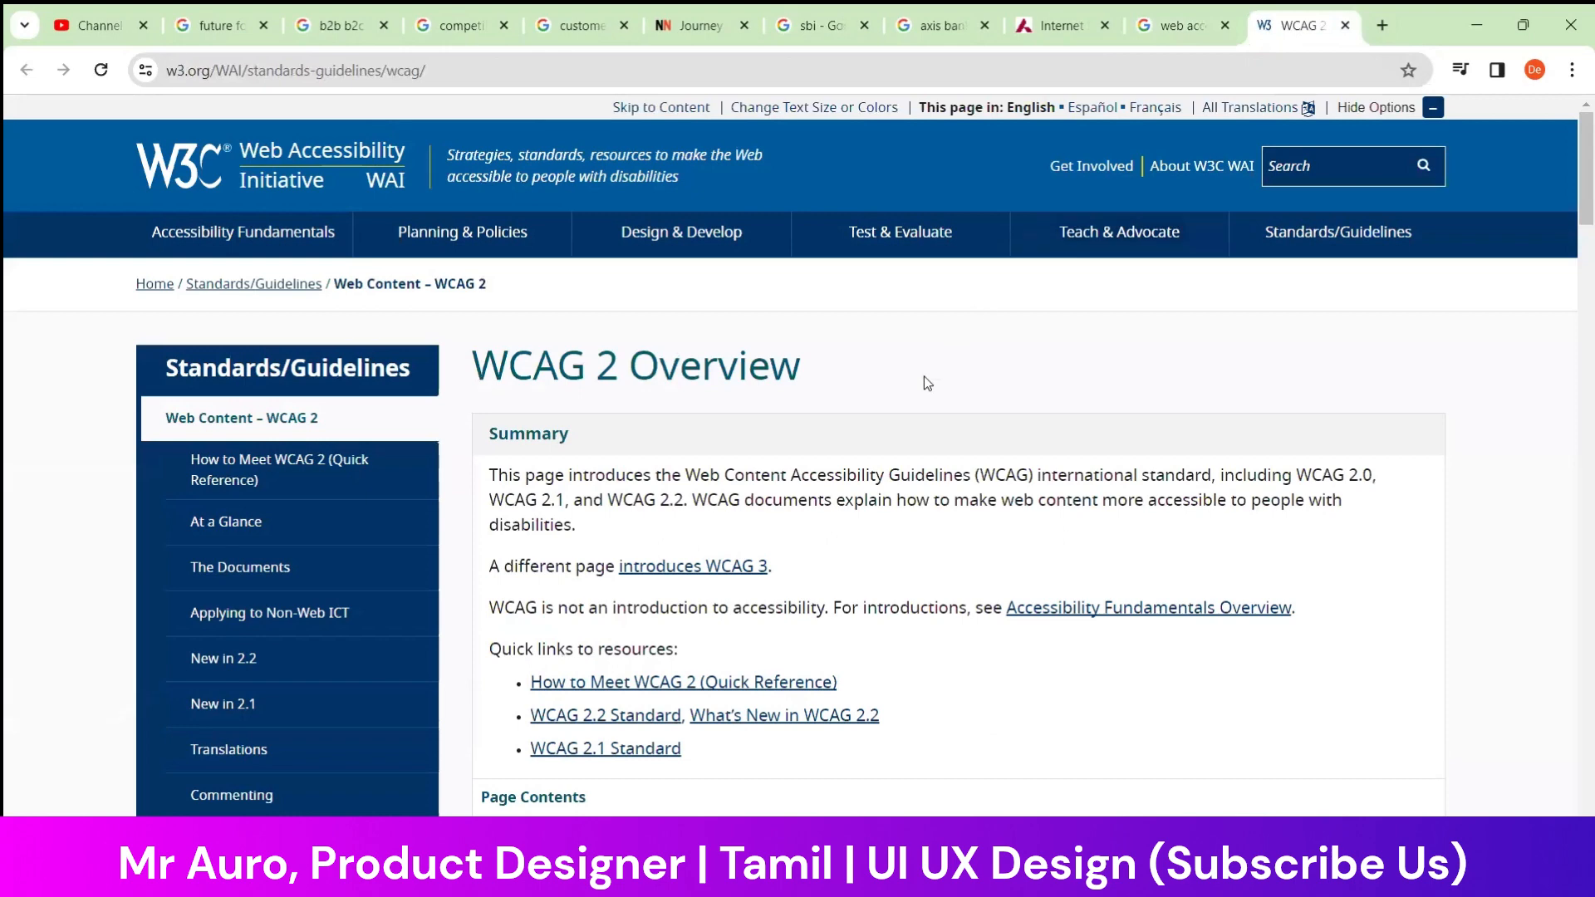
# Read the WCAG 2 Overview page down to the footer, highlighting the WCAG 2, ISO/IEC 40500 and W3C Web Accessibility Initiative headings
pyautogui.scroll(-9, 927, 383)
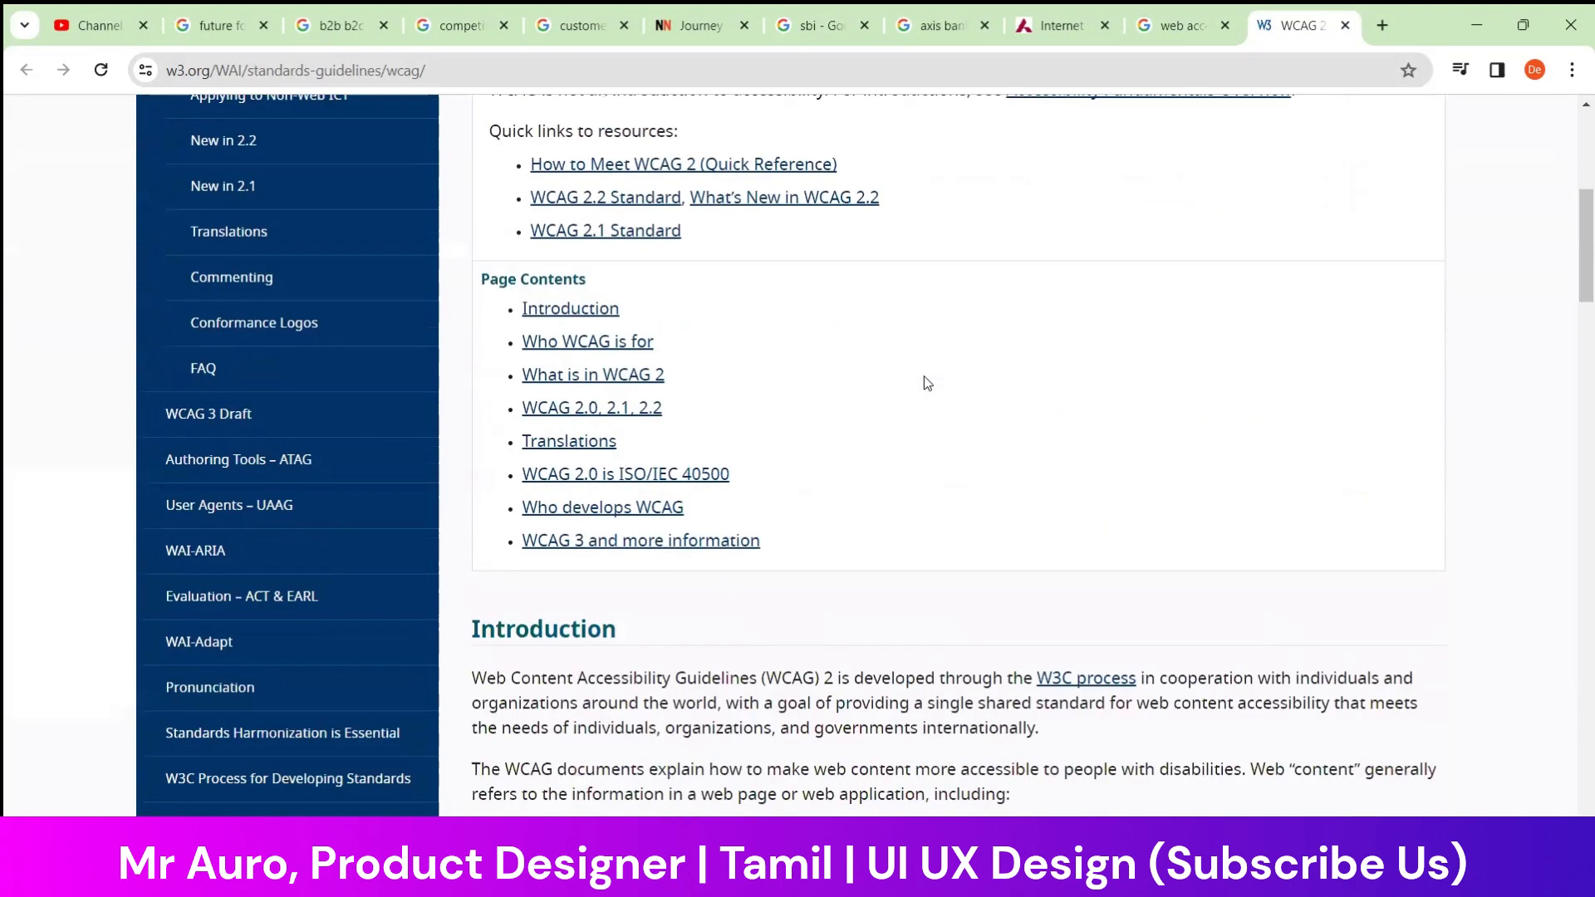
pyautogui.scroll(-4, 927, 382)
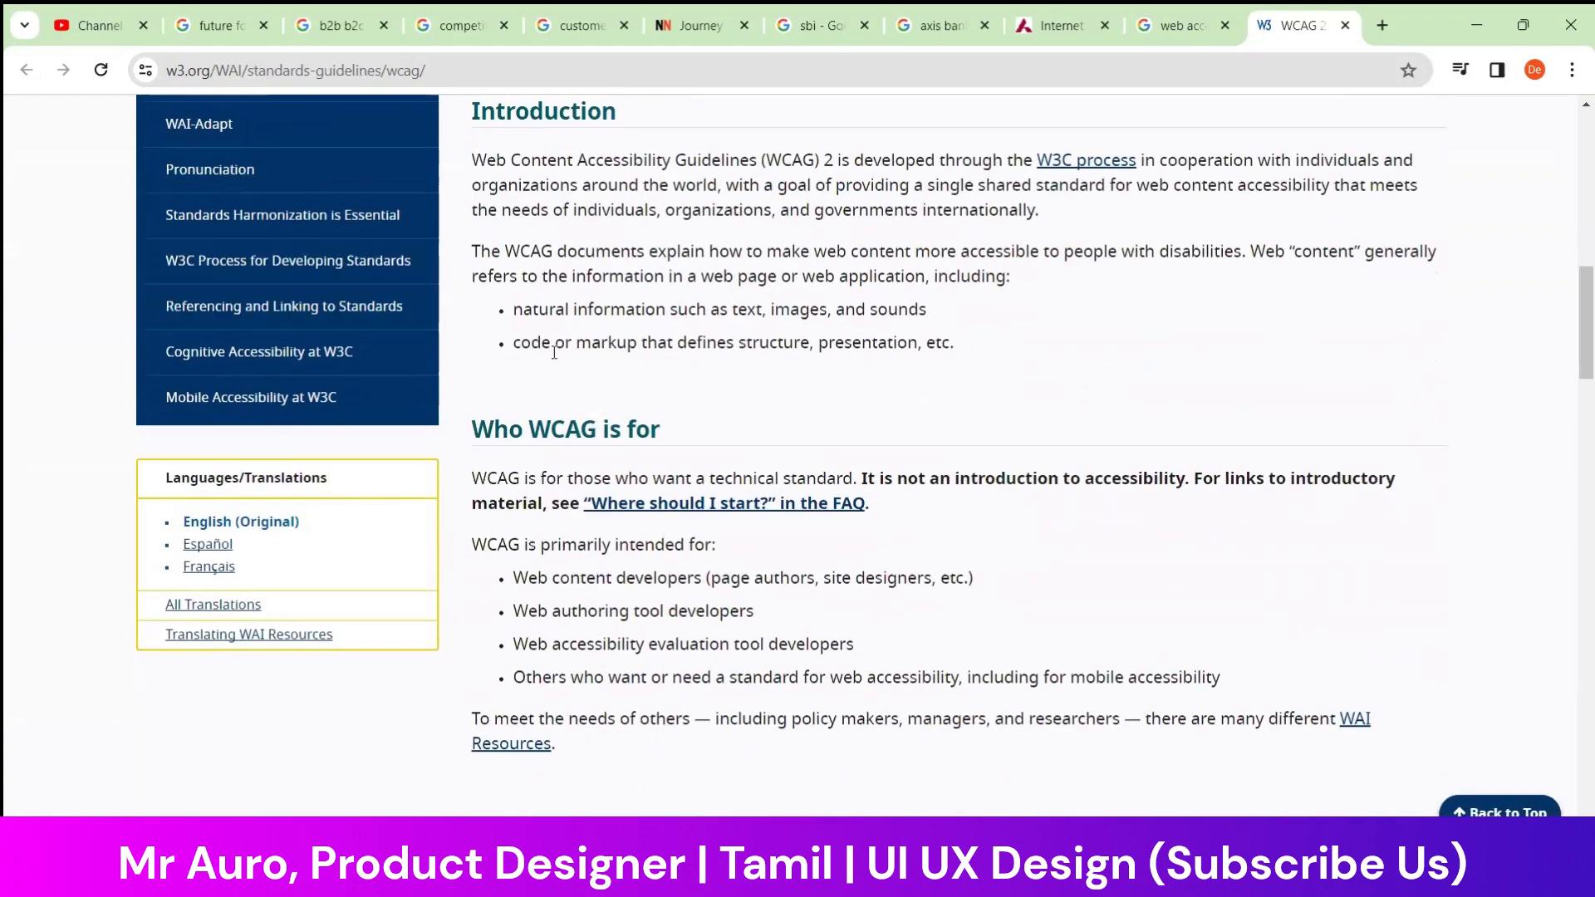
pyautogui.scroll(-7, 573, 429)
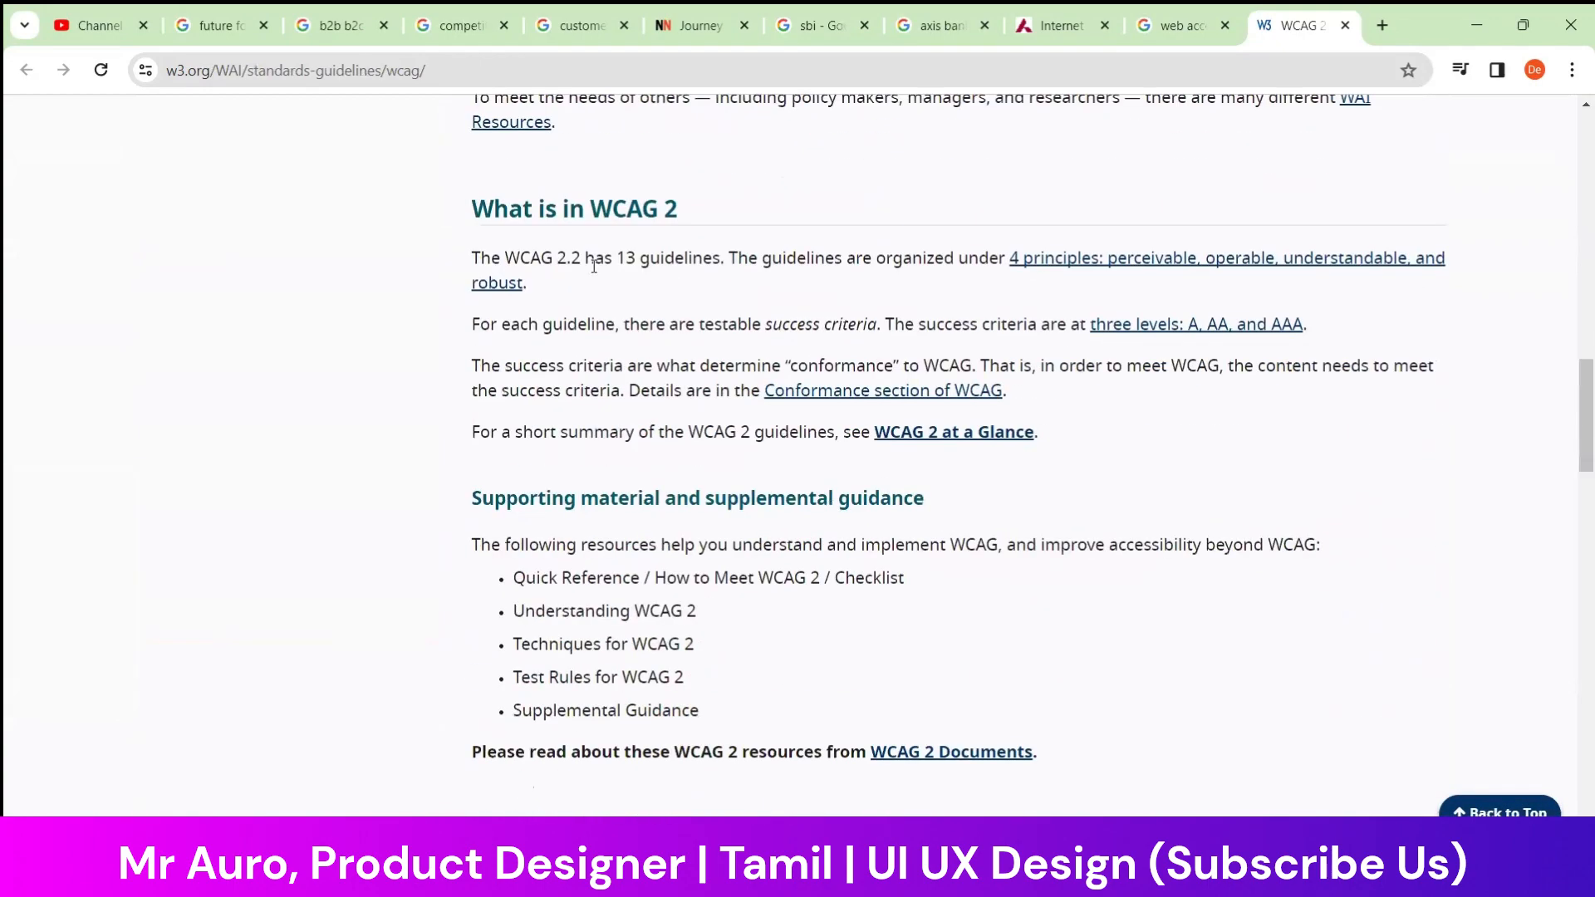
pyautogui.moveTo(598, 212); pyautogui.dragTo(710, 218)
pyautogui.click(826, 187)
pyautogui.scroll(-4, 793, 350)
pyautogui.scroll(-14, 793, 350)
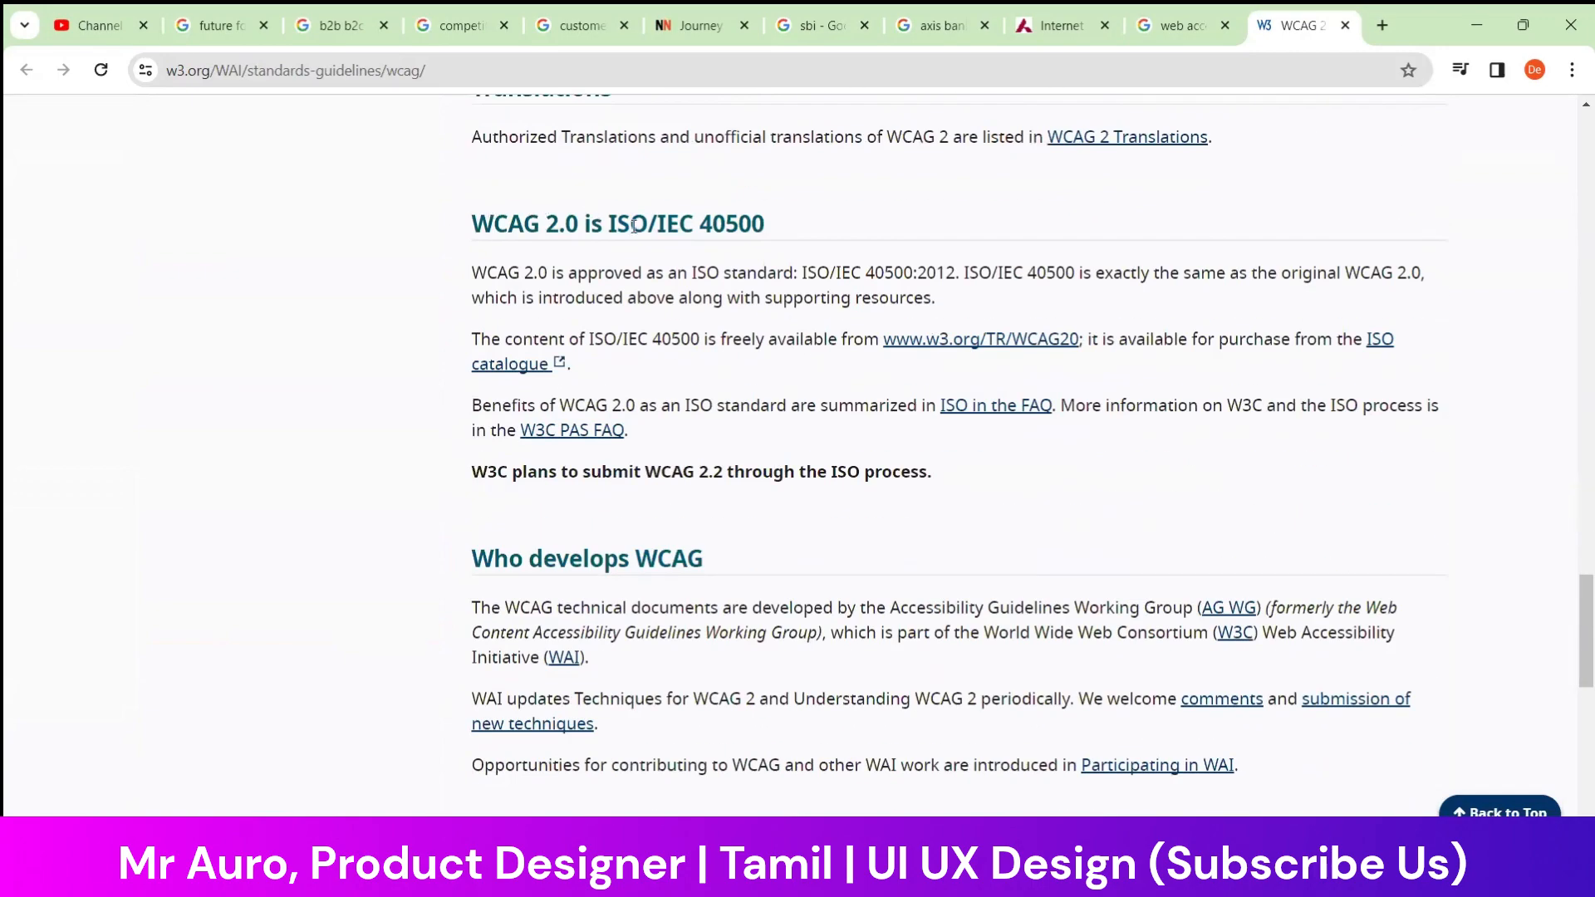
pyautogui.moveTo(624, 220); pyautogui.dragTo(845, 223)
pyautogui.click(892, 476)
pyautogui.scroll(-6, 880, 485)
pyautogui.scroll(-5, 880, 483)
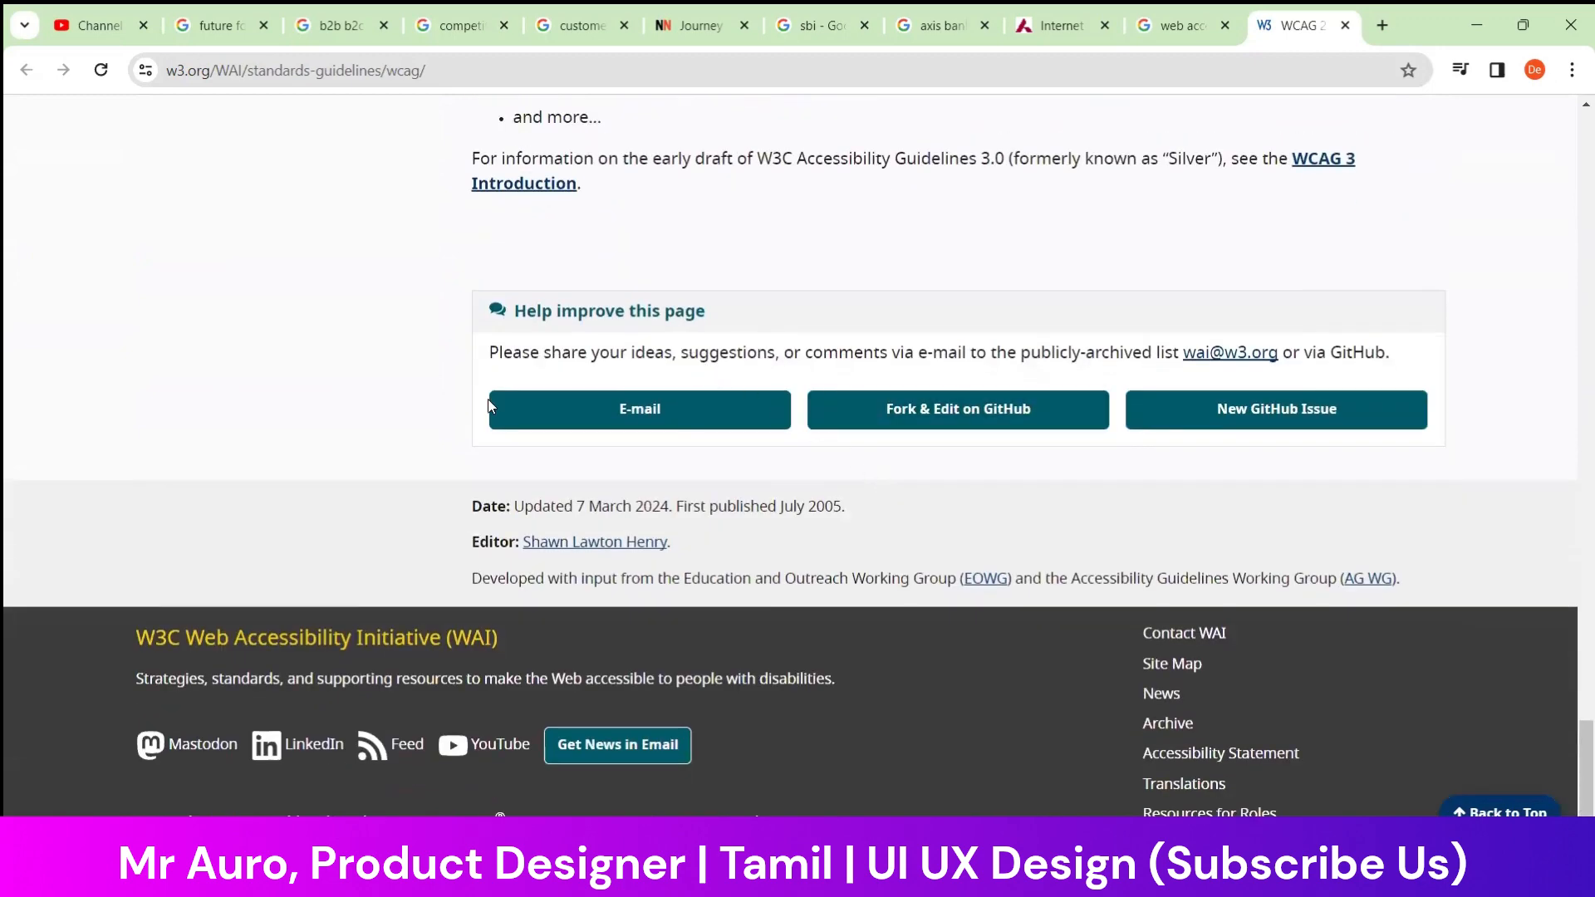
pyautogui.moveTo(128, 635); pyautogui.dragTo(510, 646)
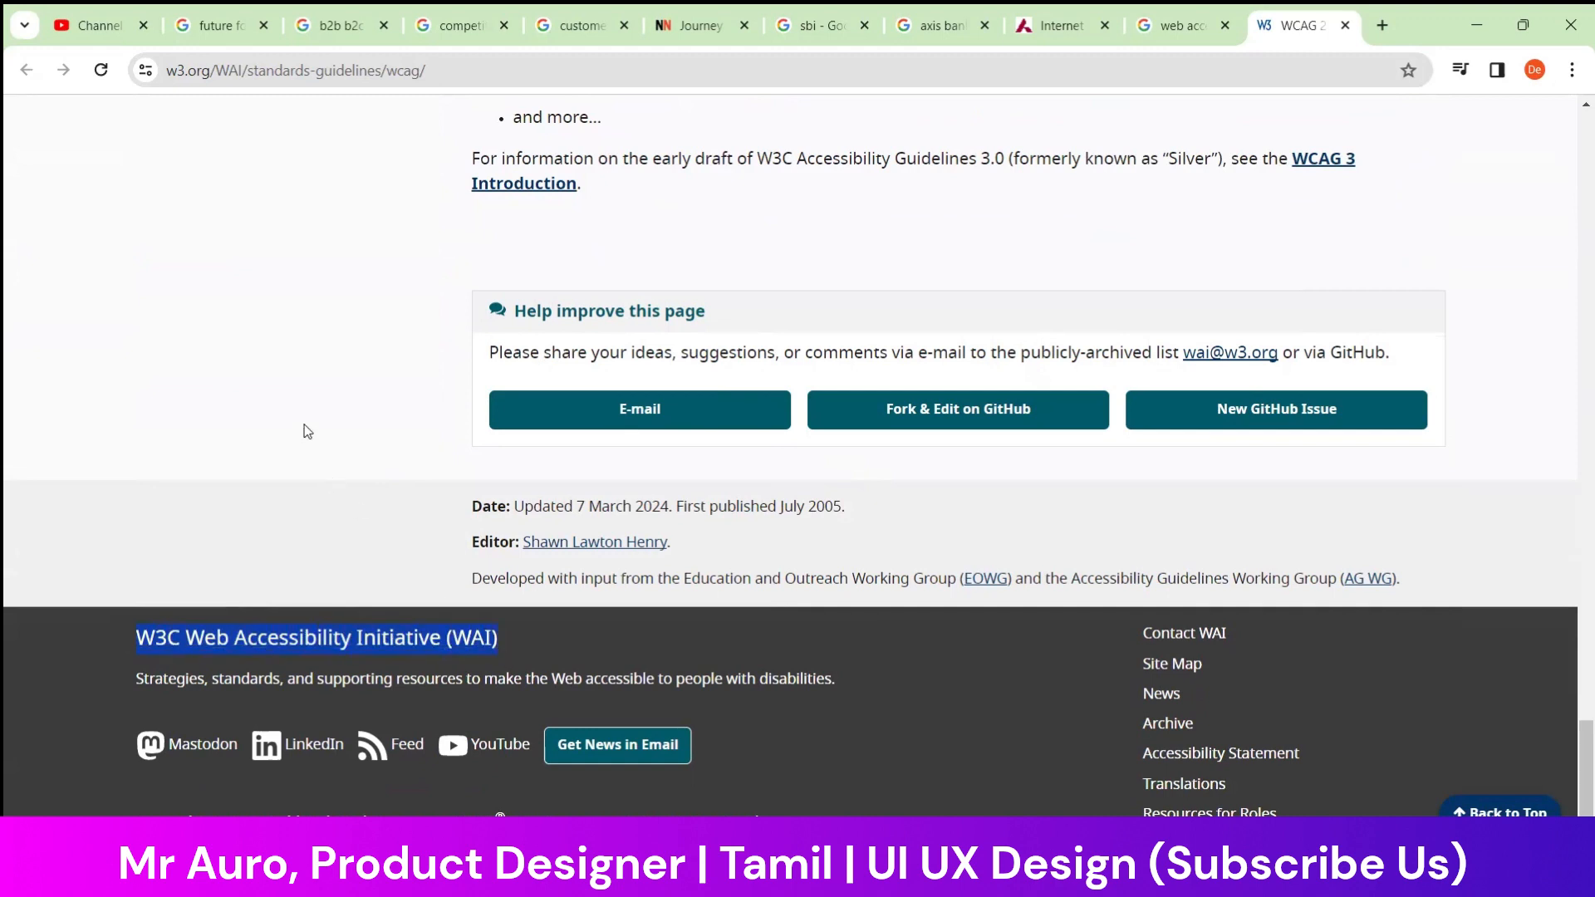
# Review the WCAG 2 Overview sections again from the footer back up to the summary and site navigation
pyautogui.scroll(10, 299, 448)
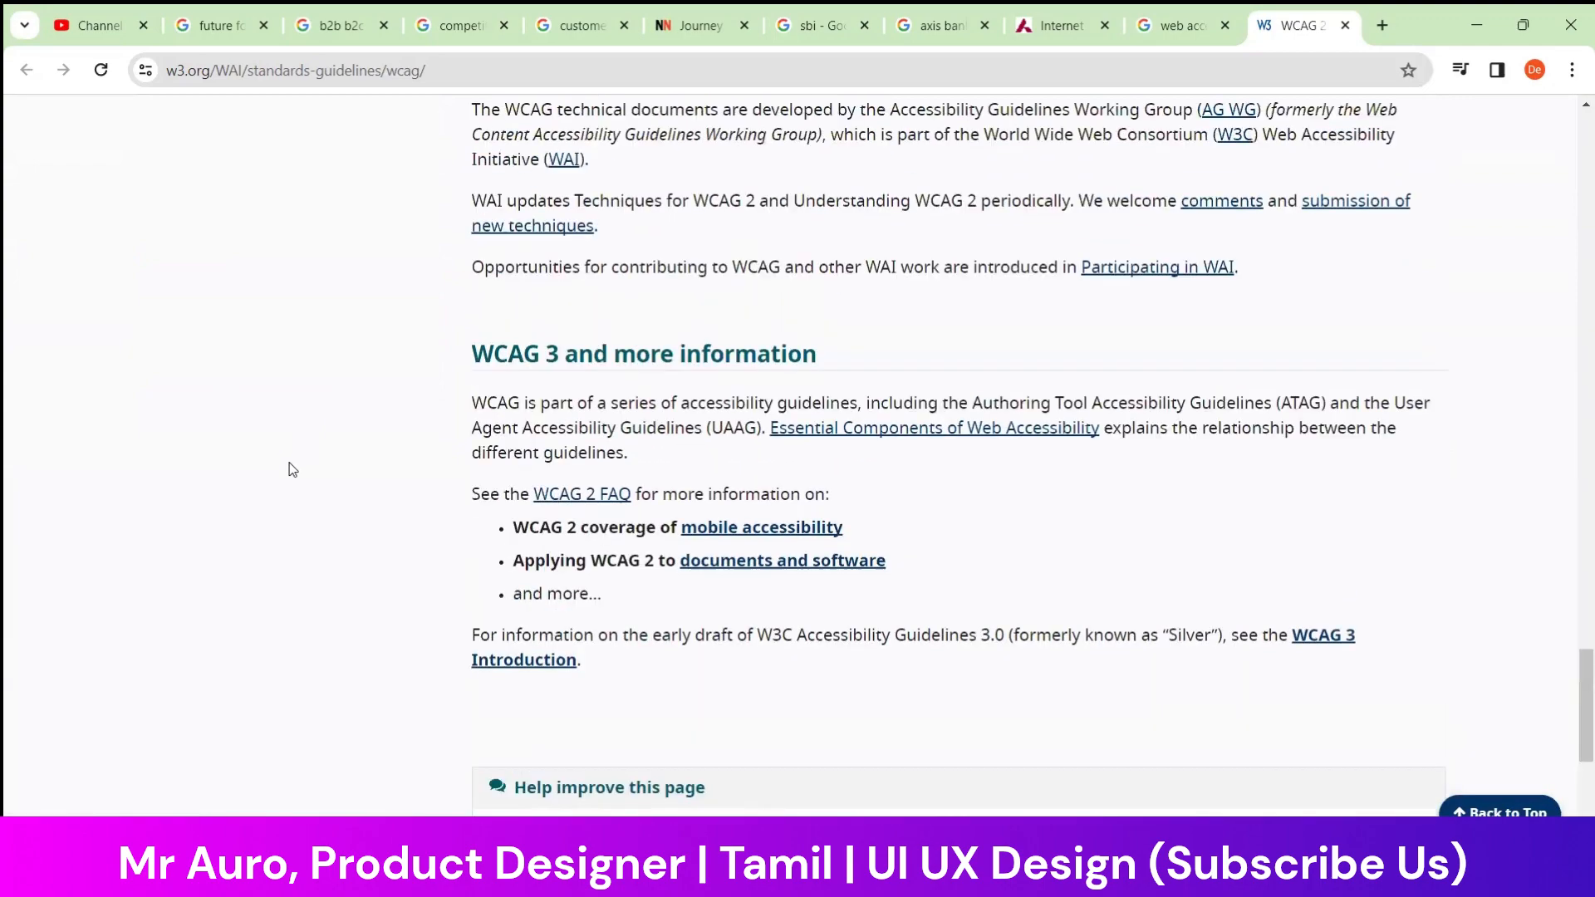
pyautogui.scroll(3, 293, 470)
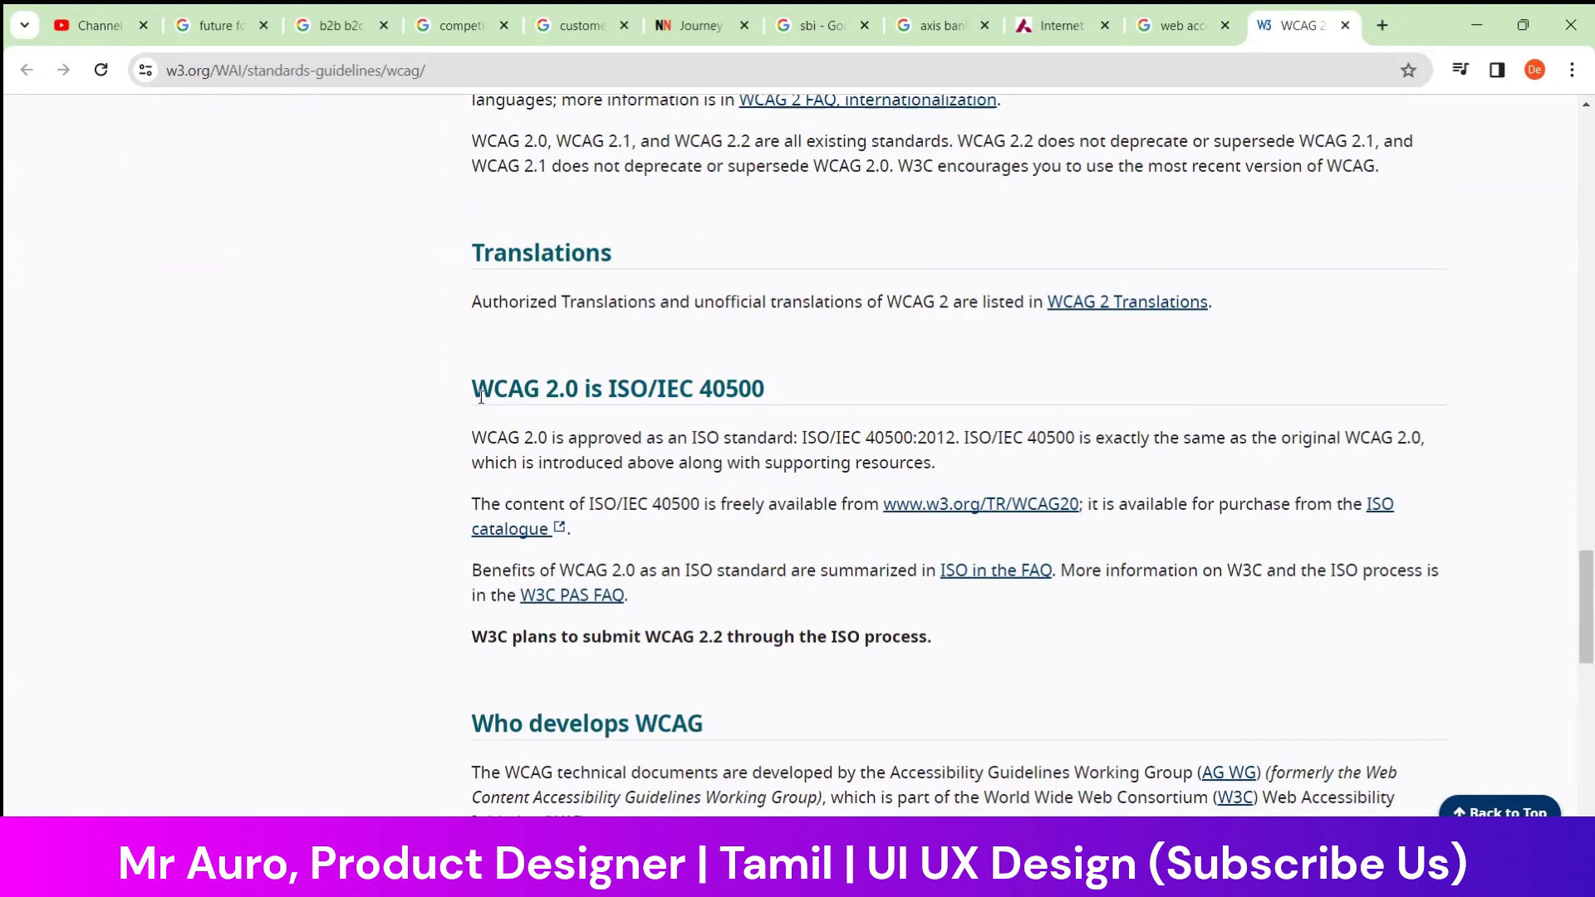
pyautogui.scroll(5, 480, 397)
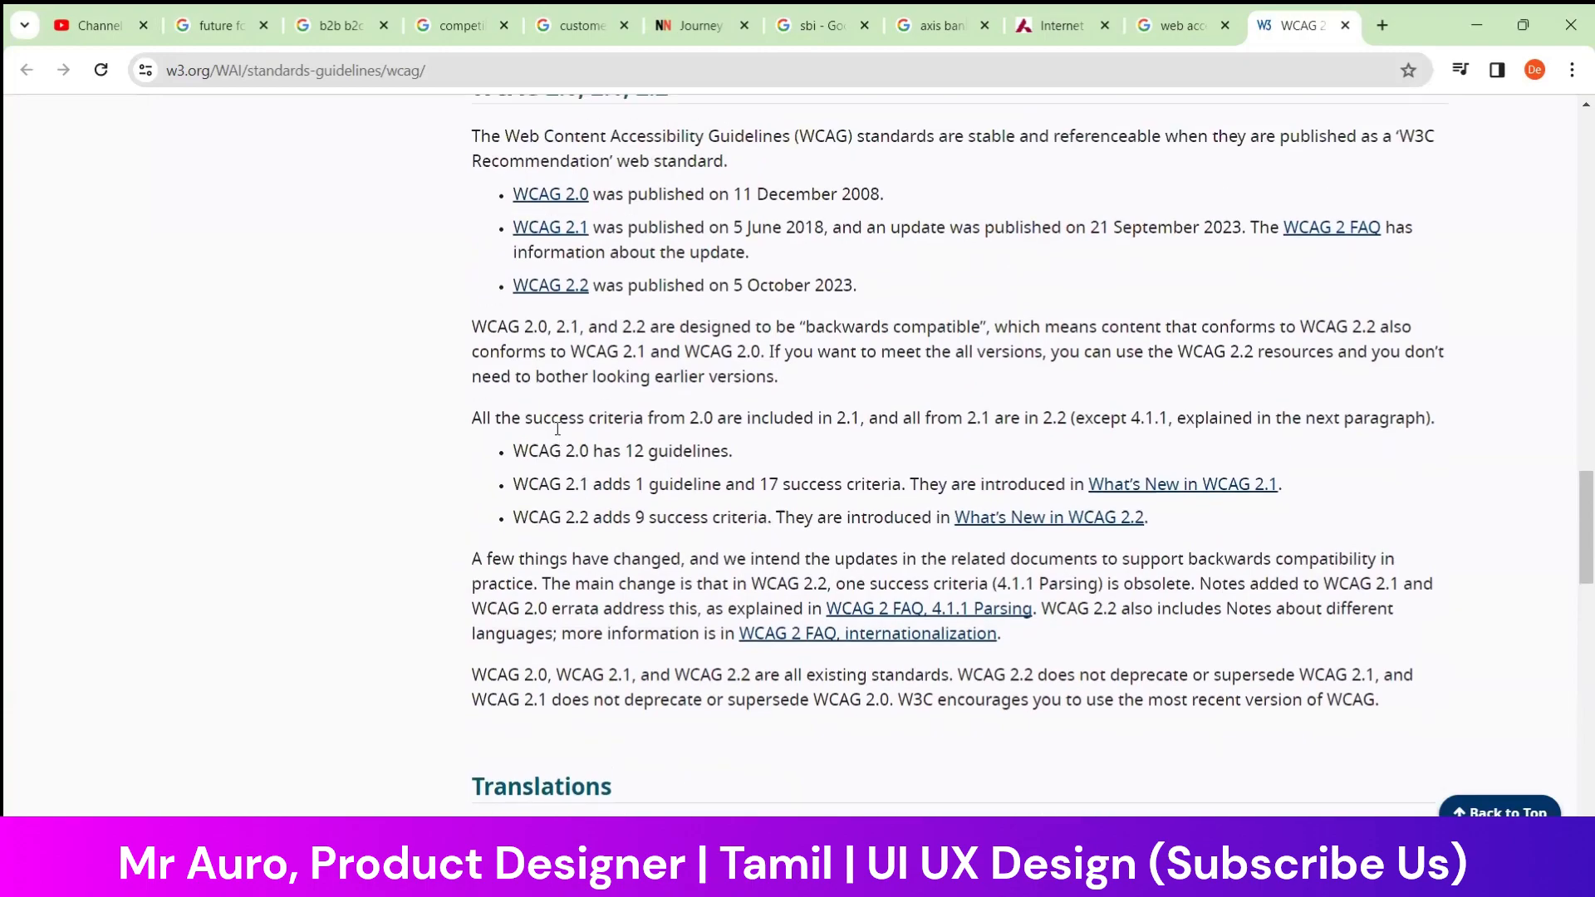
pyautogui.scroll(10, 557, 428)
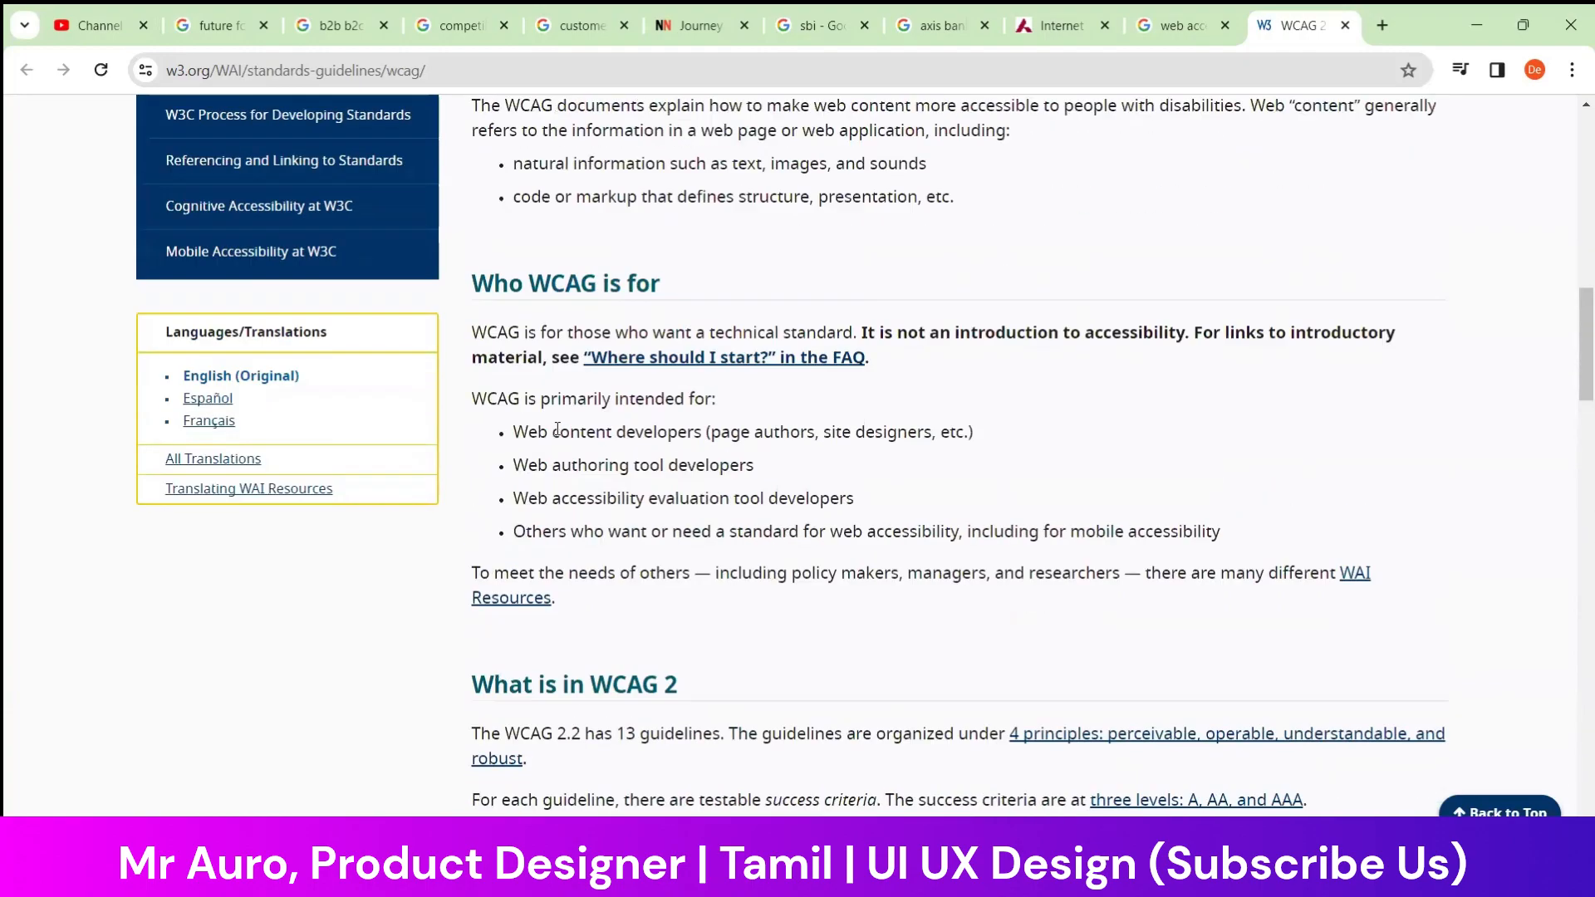
pyautogui.scroll(8, 557, 428)
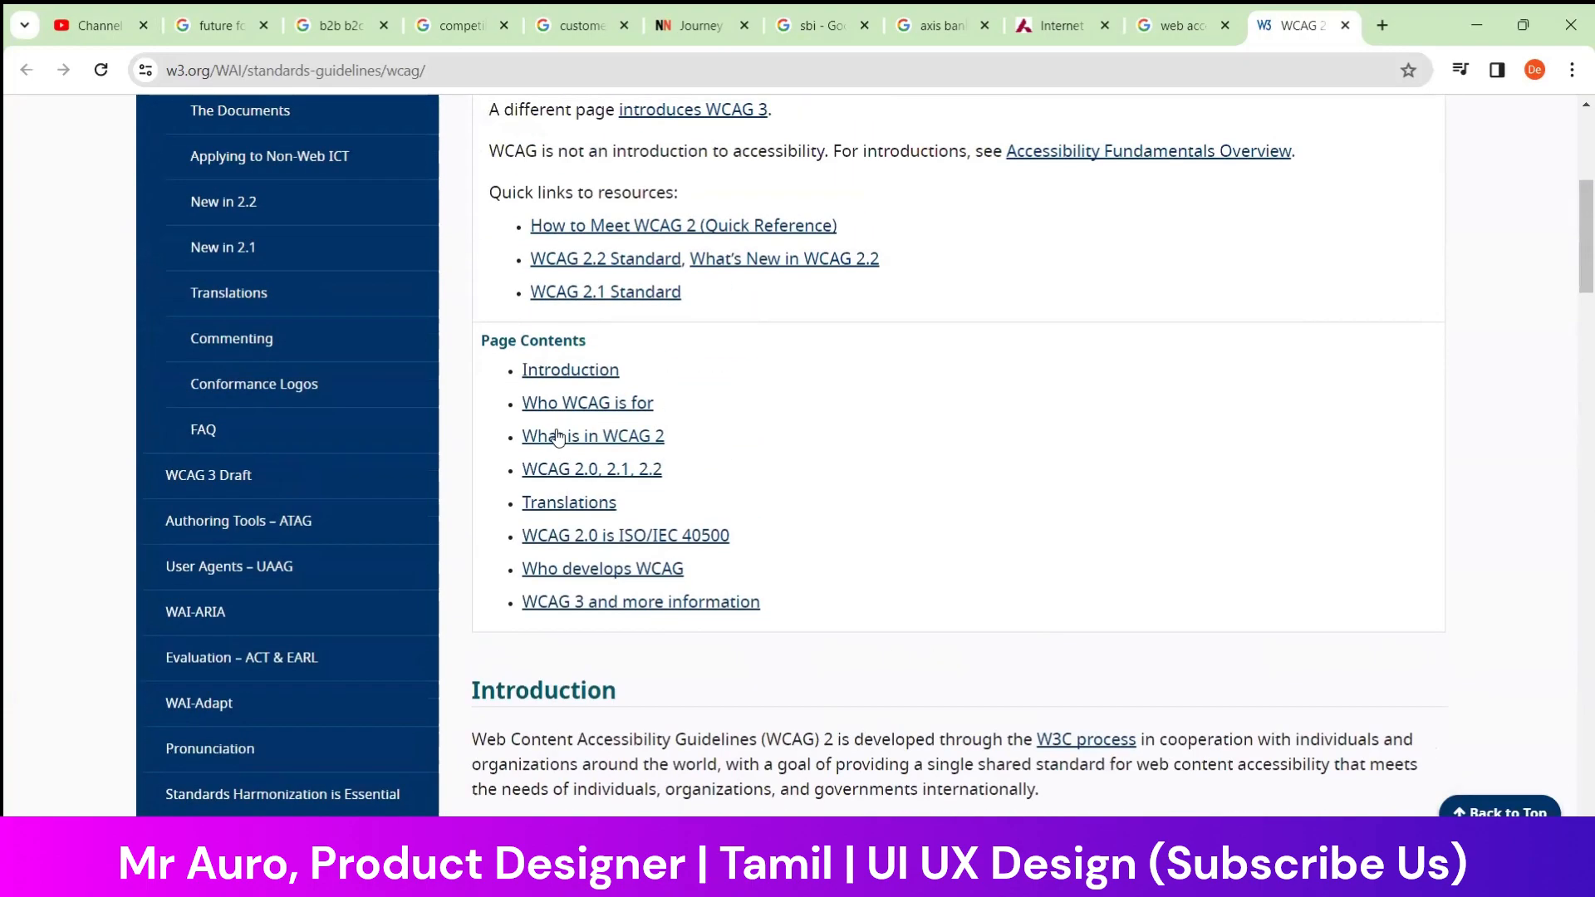
pyautogui.scroll(2, 558, 438)
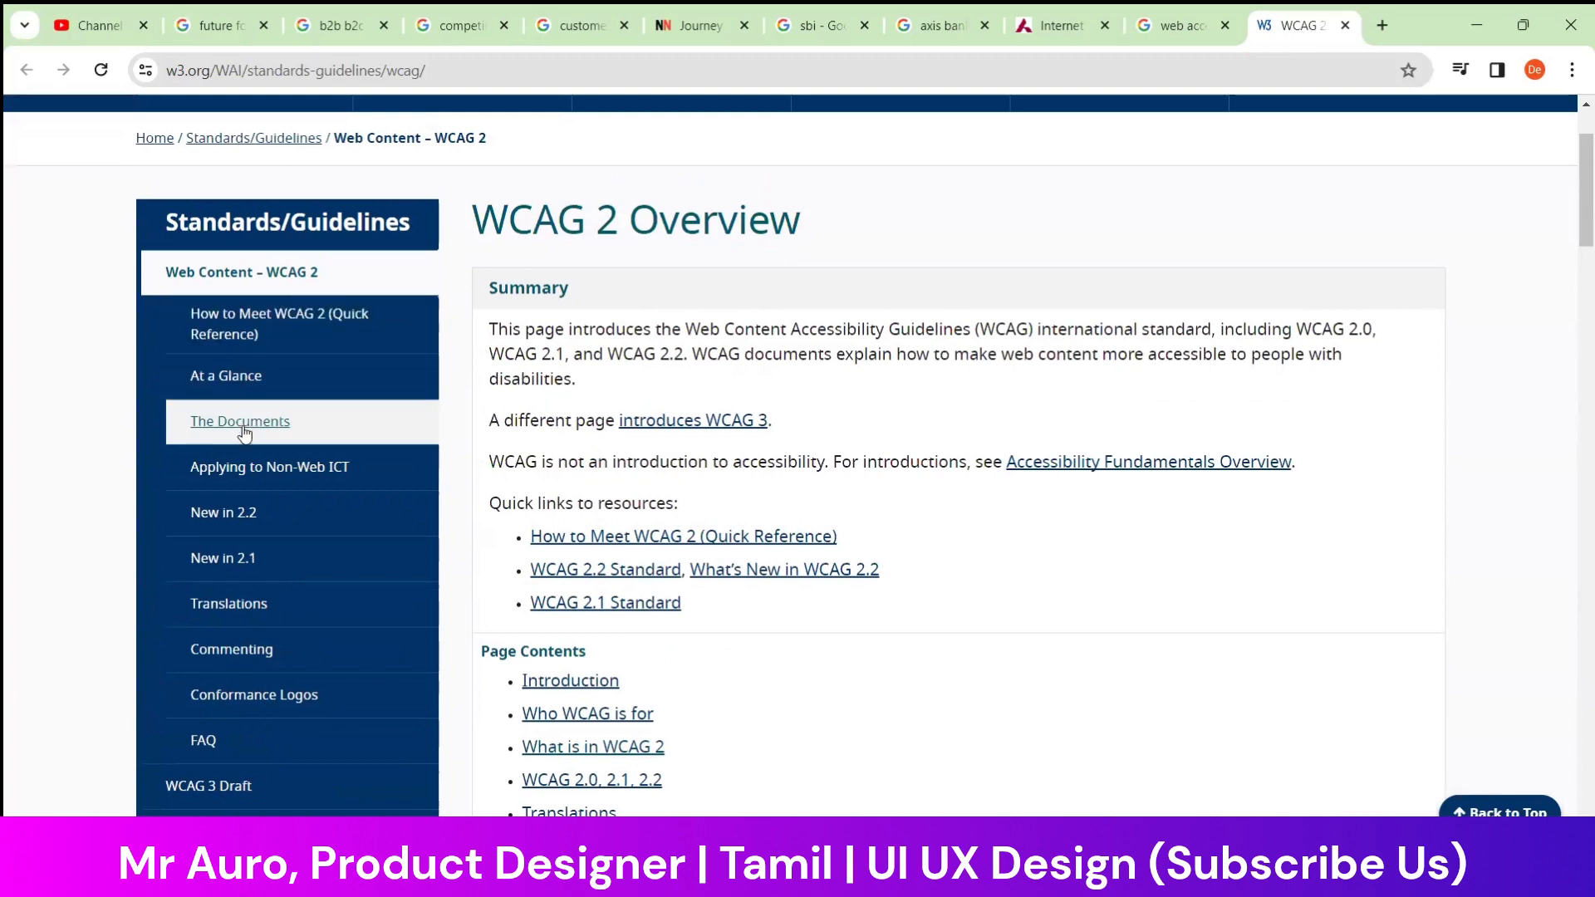
pyautogui.scroll(-2, 246, 499)
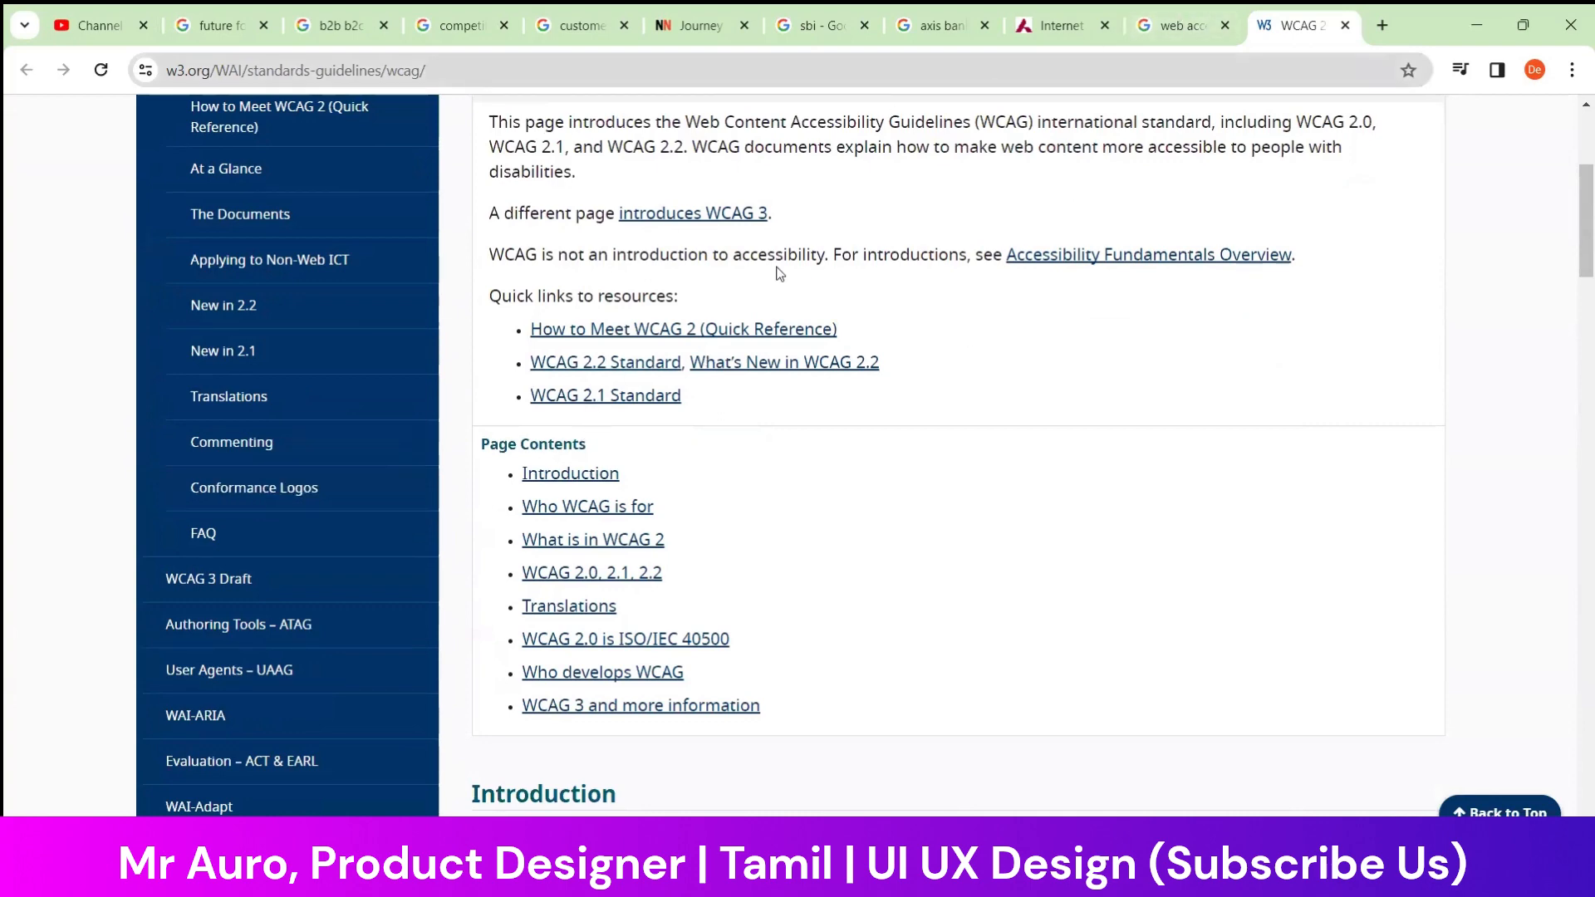
pyautogui.scroll(5, 776, 267)
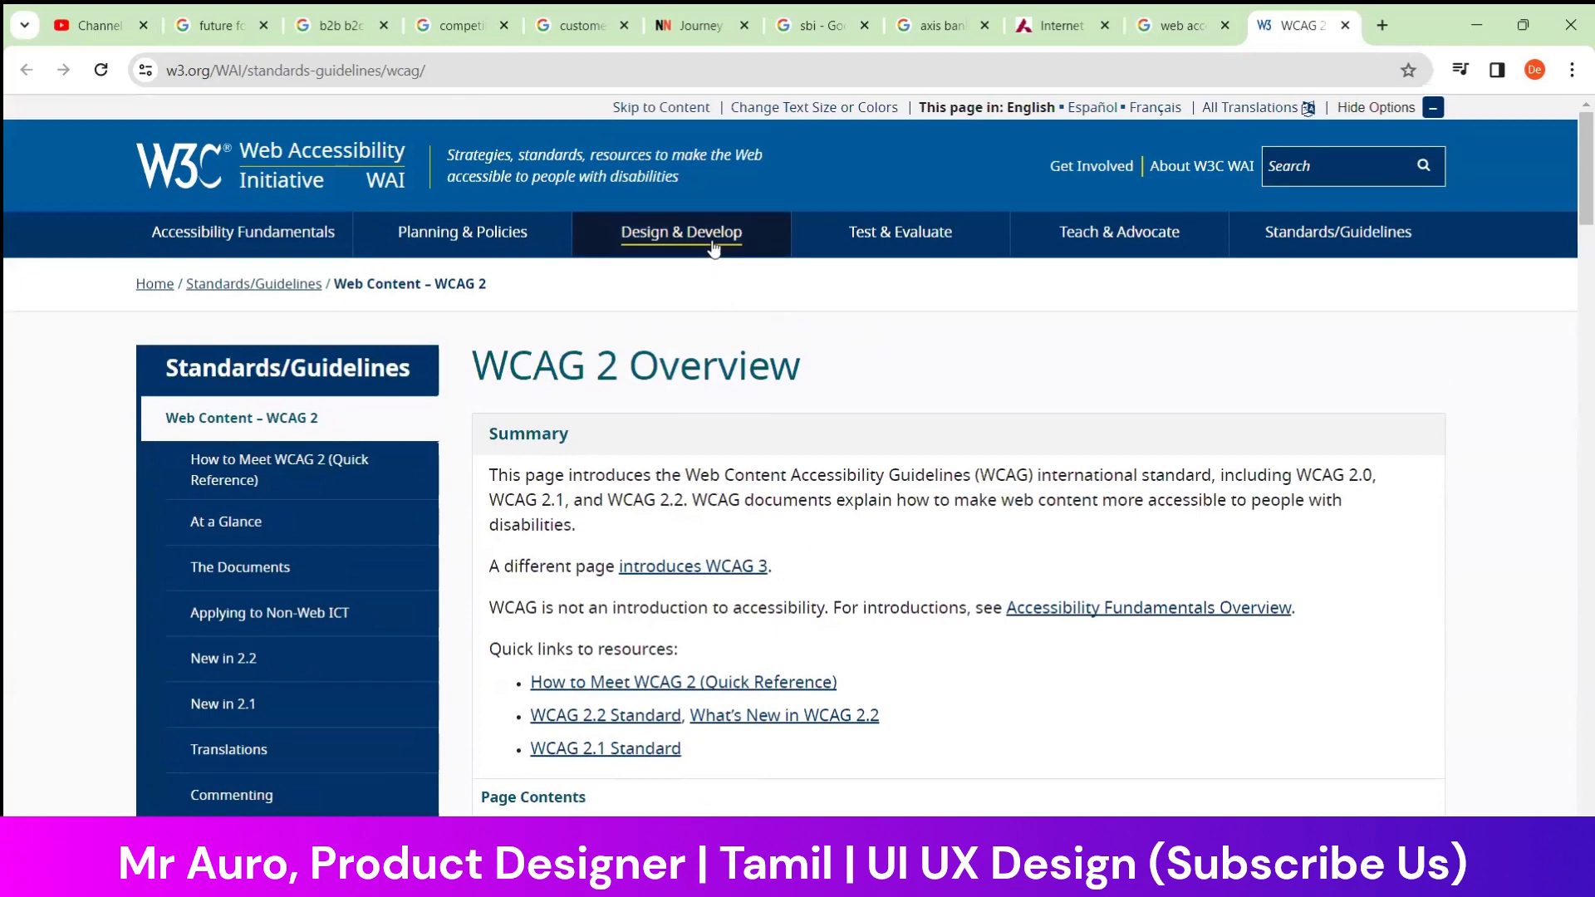
# Go to W3C's Design & Develop overview and open "Designing for Web Accessibility" in a new tab, switching to it
pyautogui.click(681, 232)
pyautogui.scroll(-4, 742, 541)
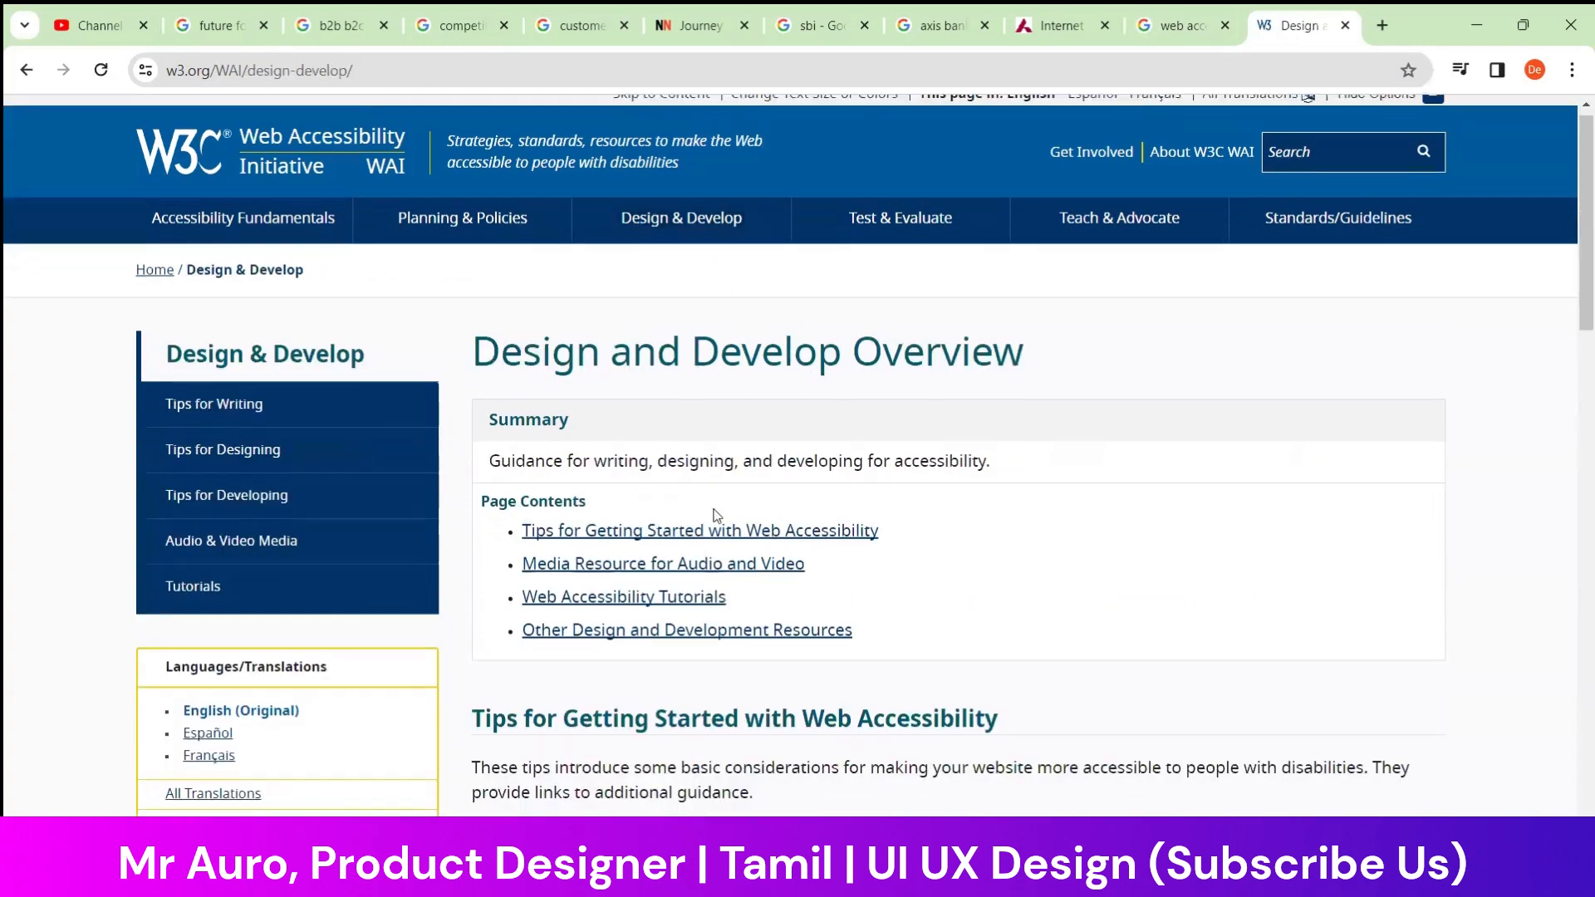
pyautogui.scroll(-2, 748, 540)
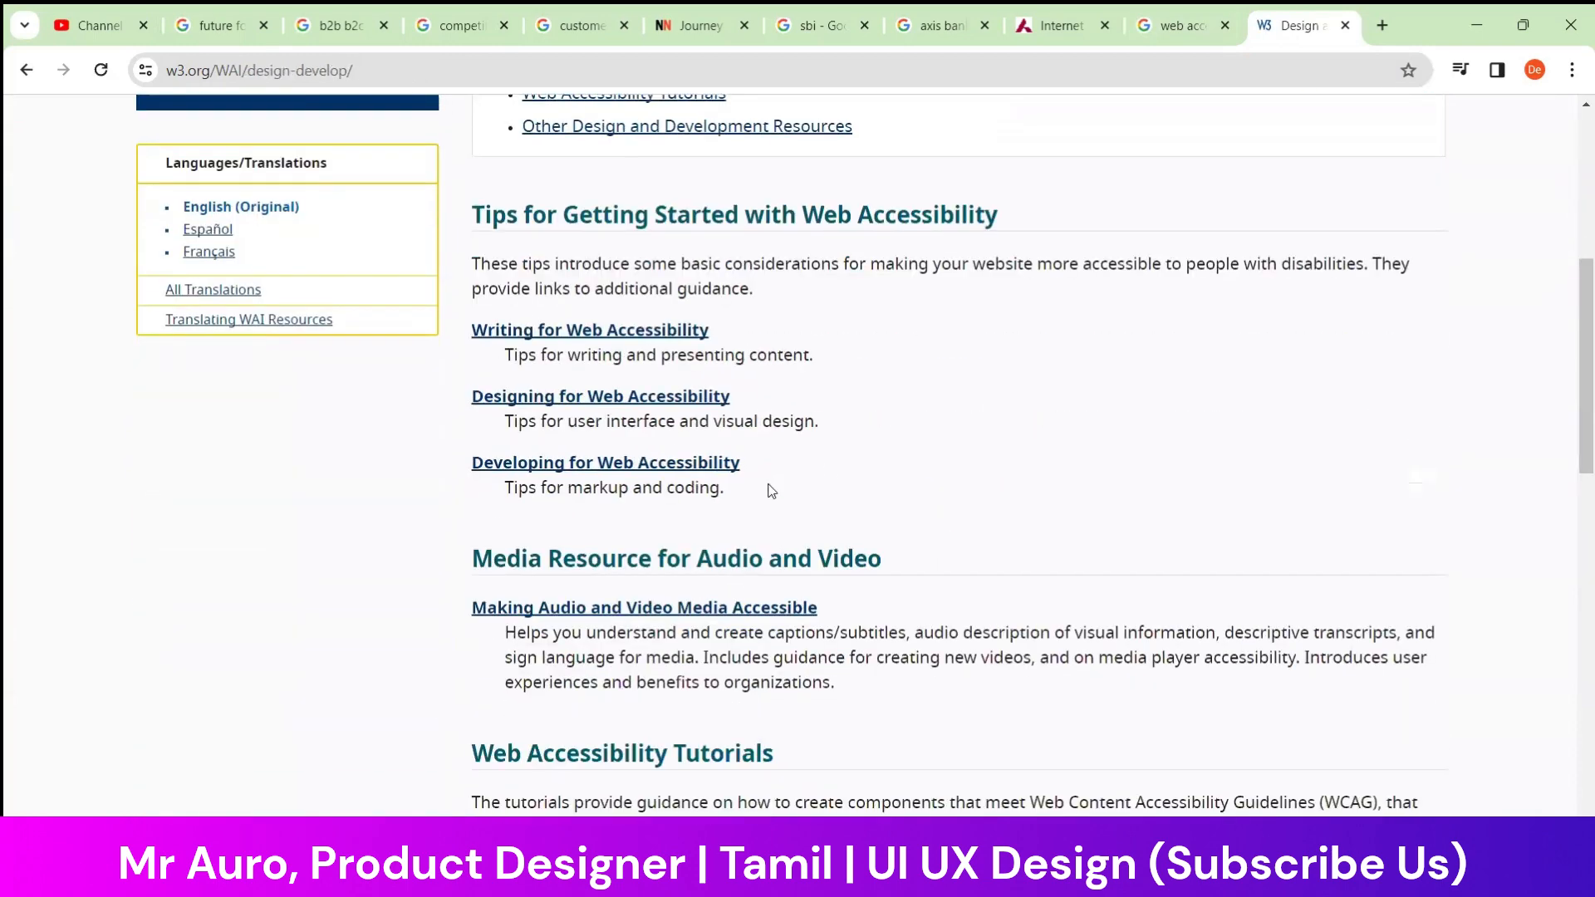
pyautogui.rightClick(607, 398)
pyautogui.click(682, 412)
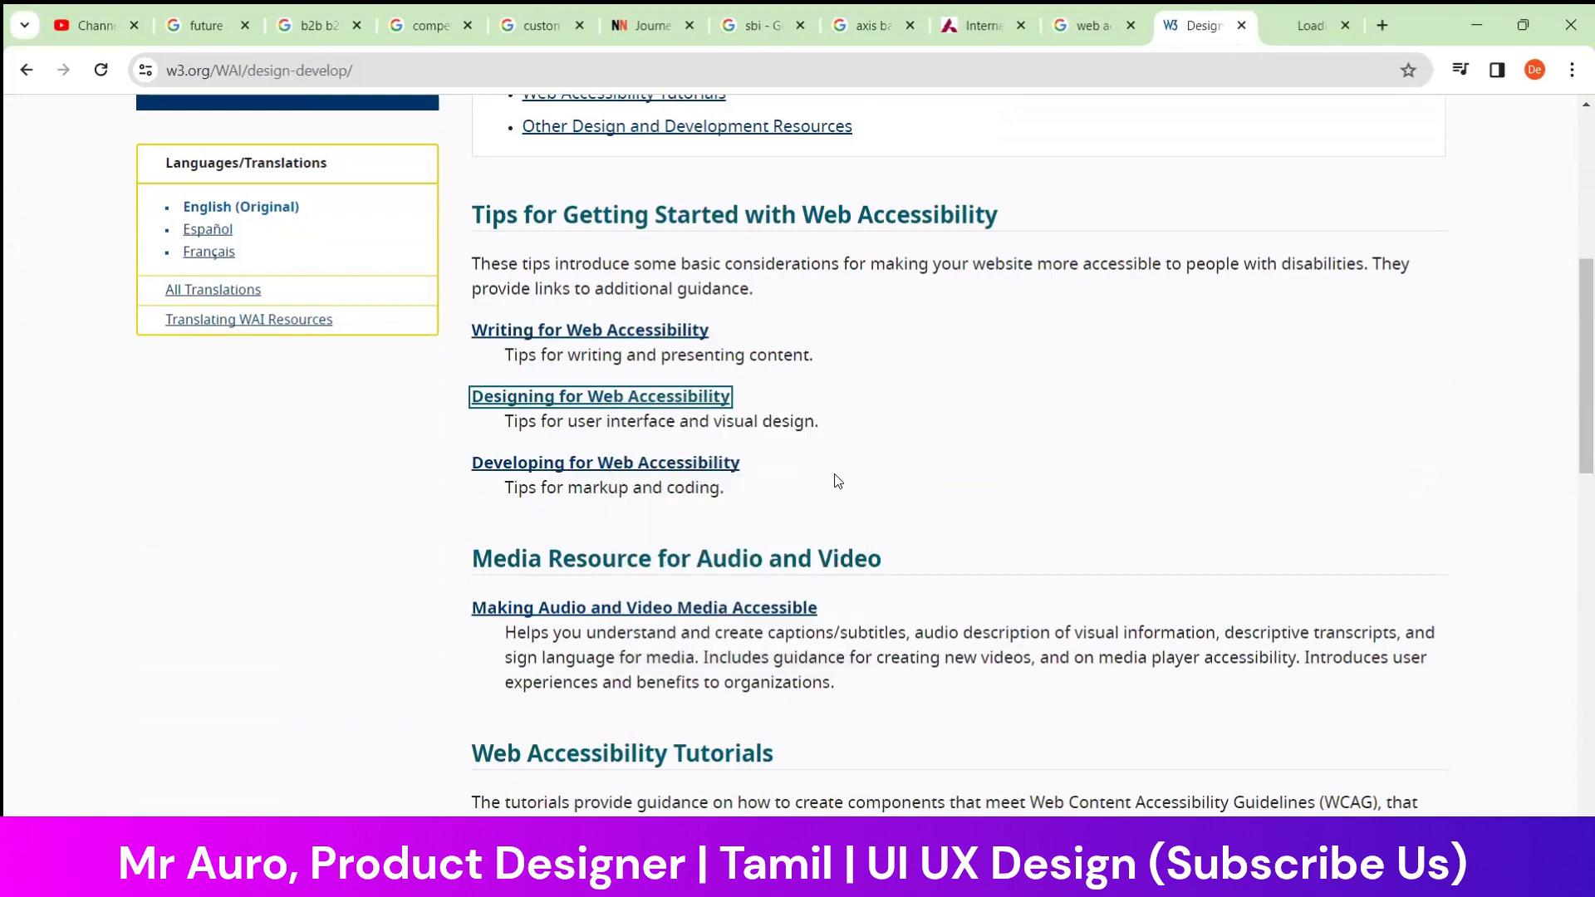
pyautogui.click(1308, 25)
# Examine the accessibility design tips on contrast, color use and easily identifiable interactive elements, including their examples
pyautogui.scroll(-5, 829, 491)
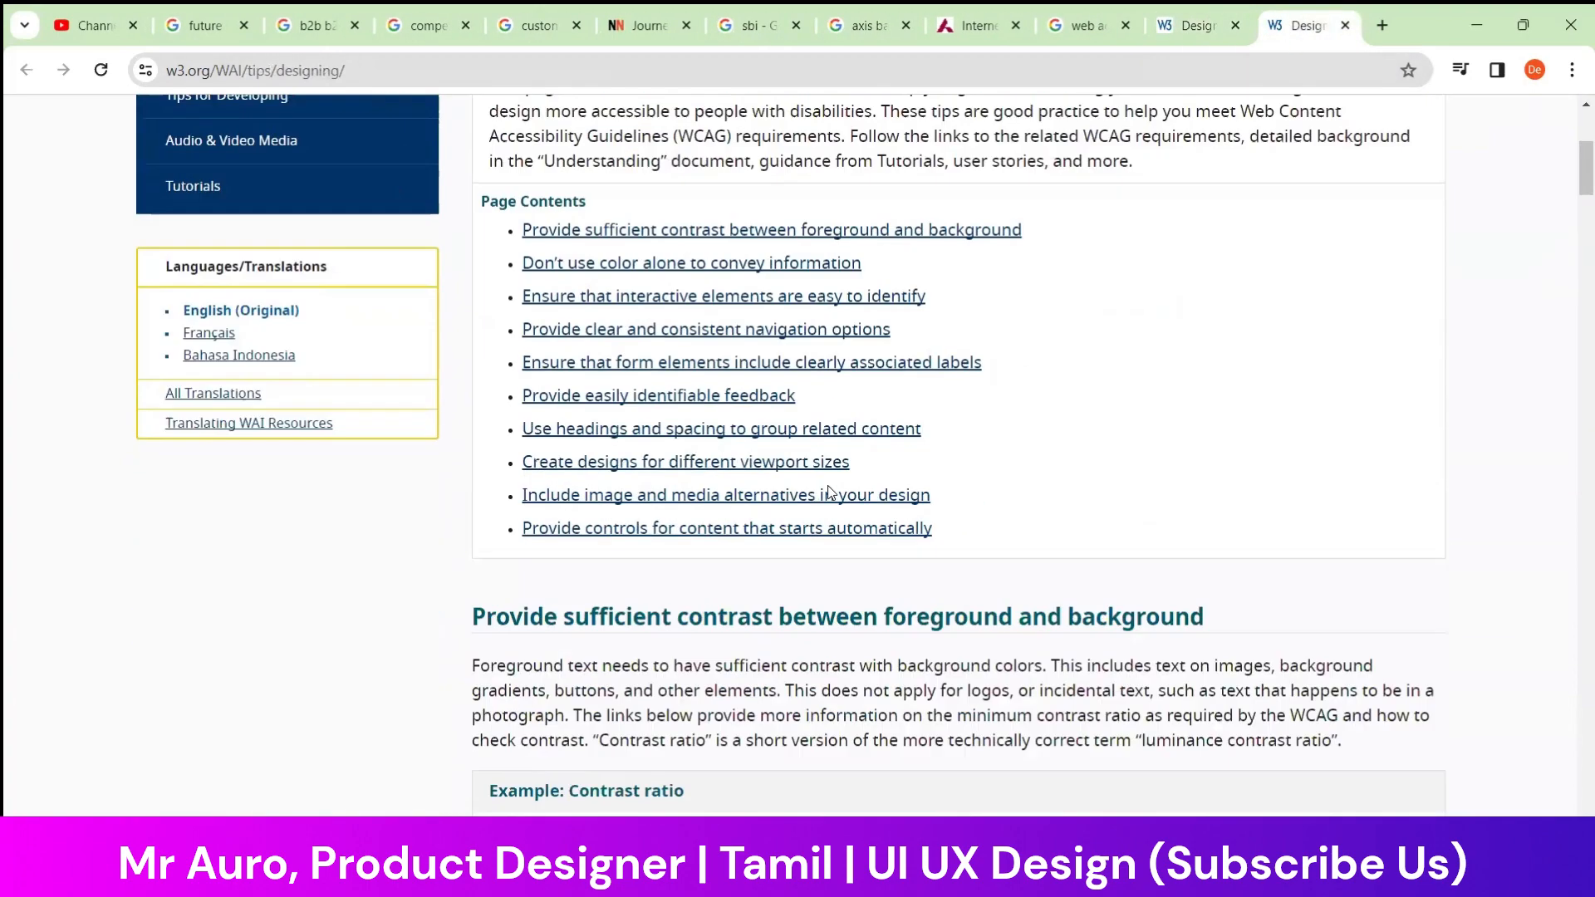
pyautogui.scroll(-10, 697, 431)
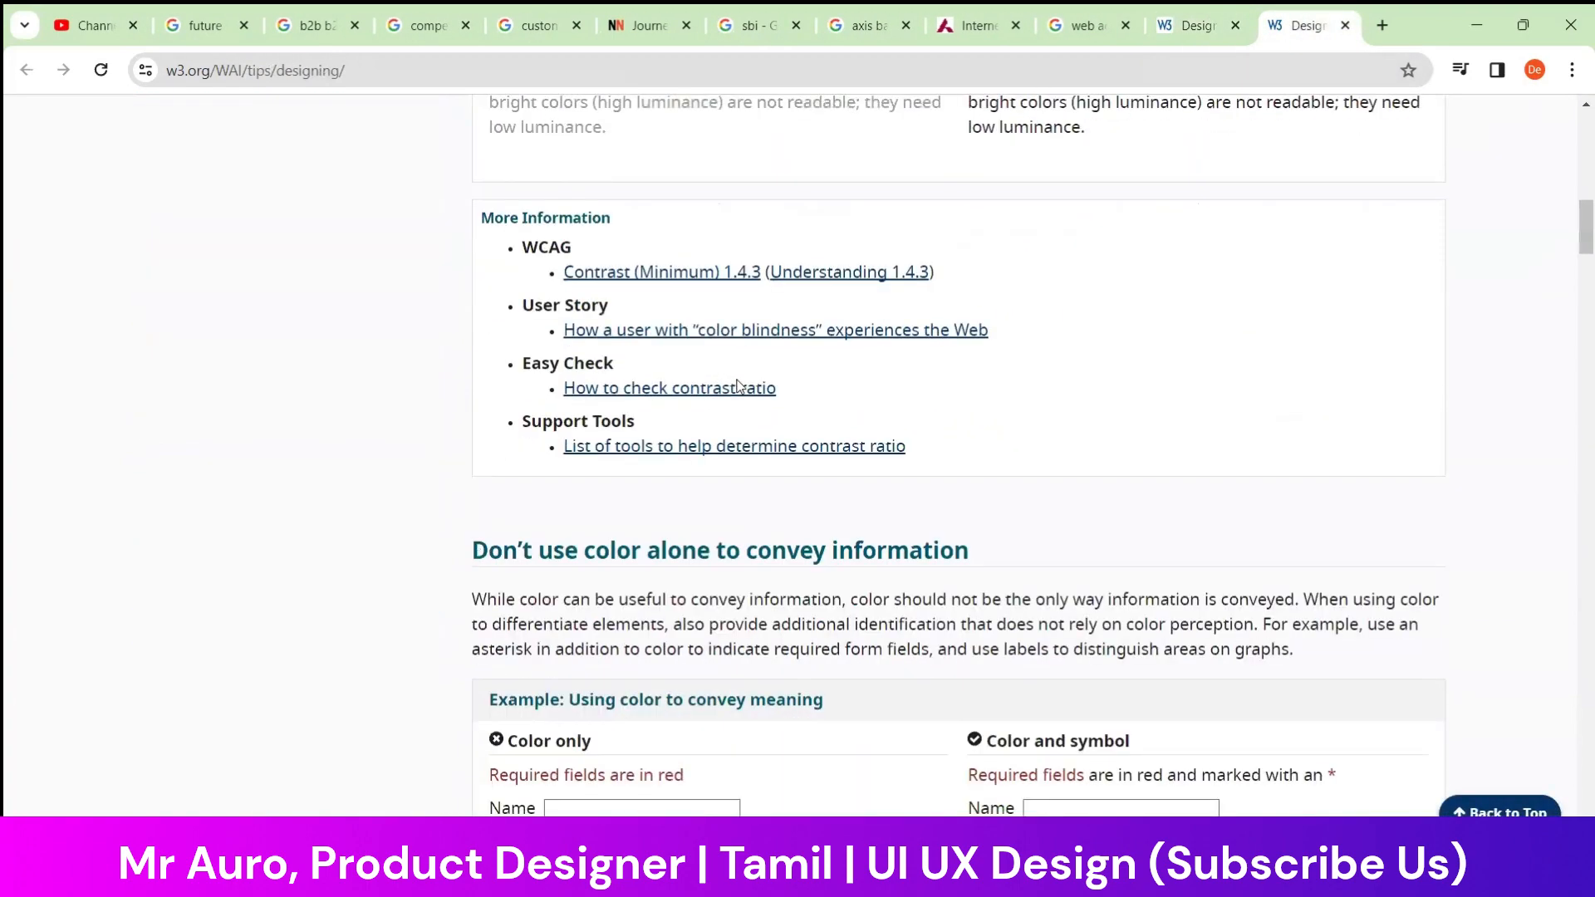
pyautogui.scroll(-1, 737, 386)
pyautogui.scroll(-4, 731, 316)
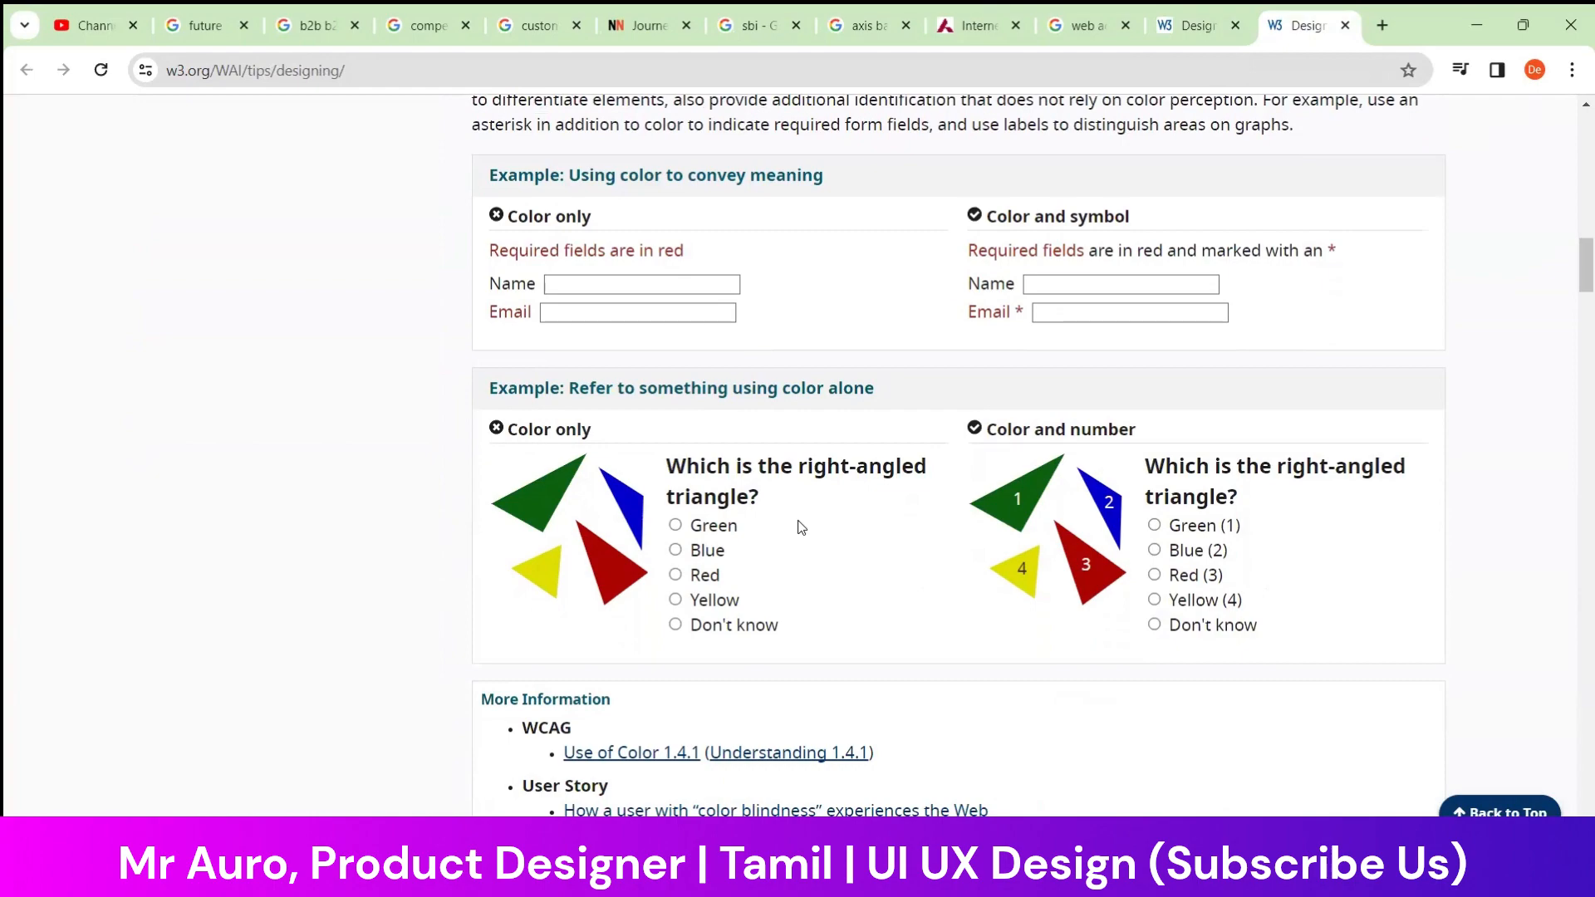
pyautogui.scroll(-3, 801, 528)
pyautogui.scroll(4, 801, 527)
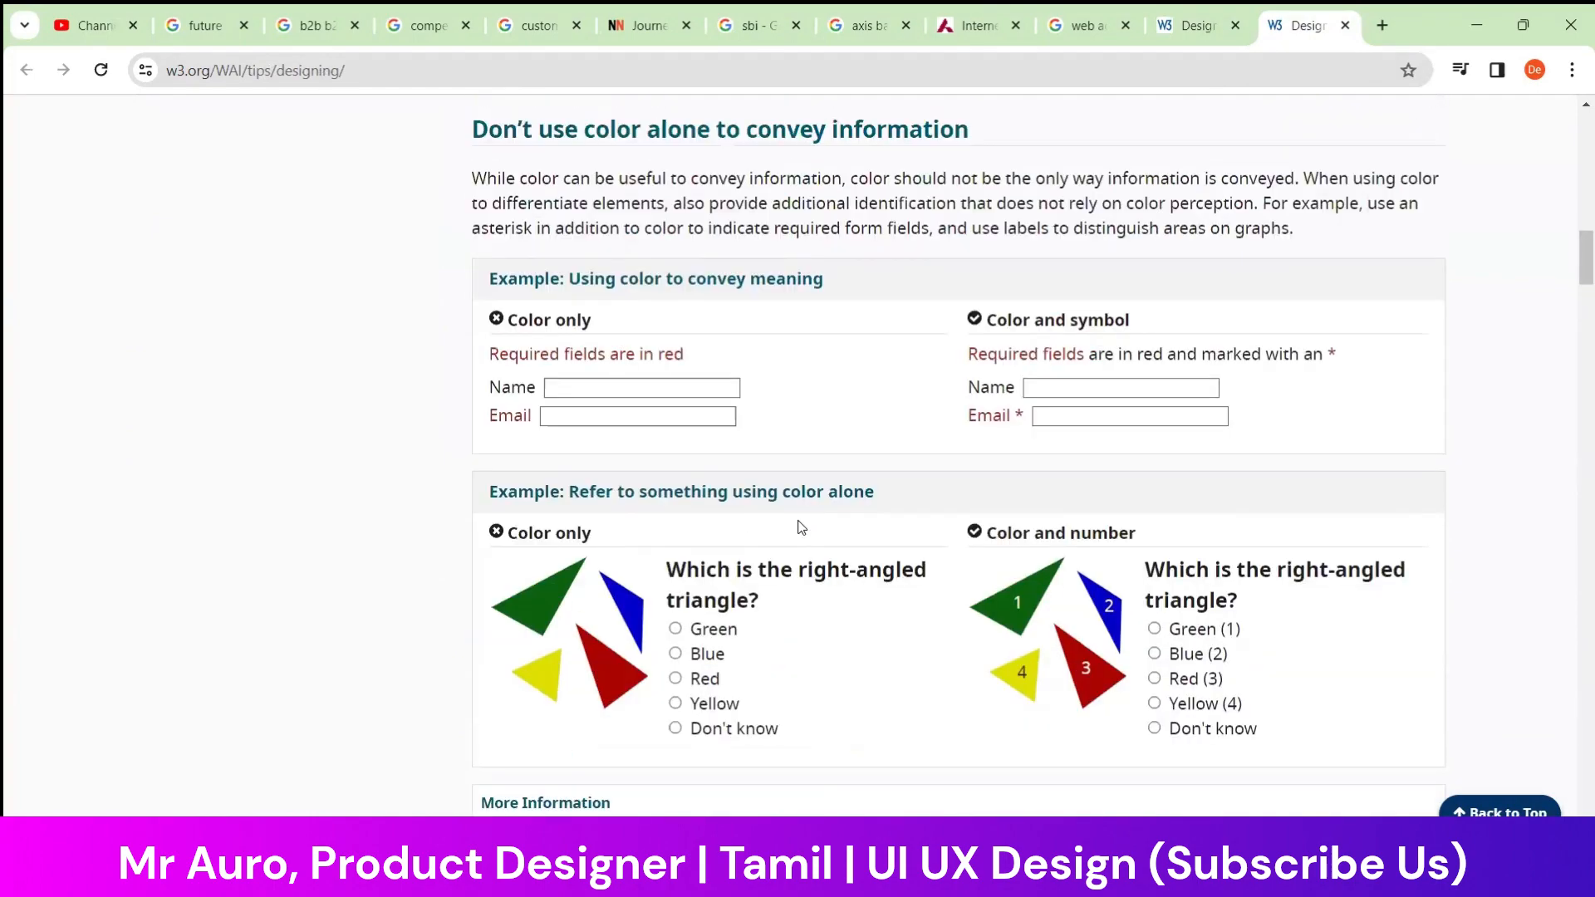
pyautogui.scroll(-8, 836, 399)
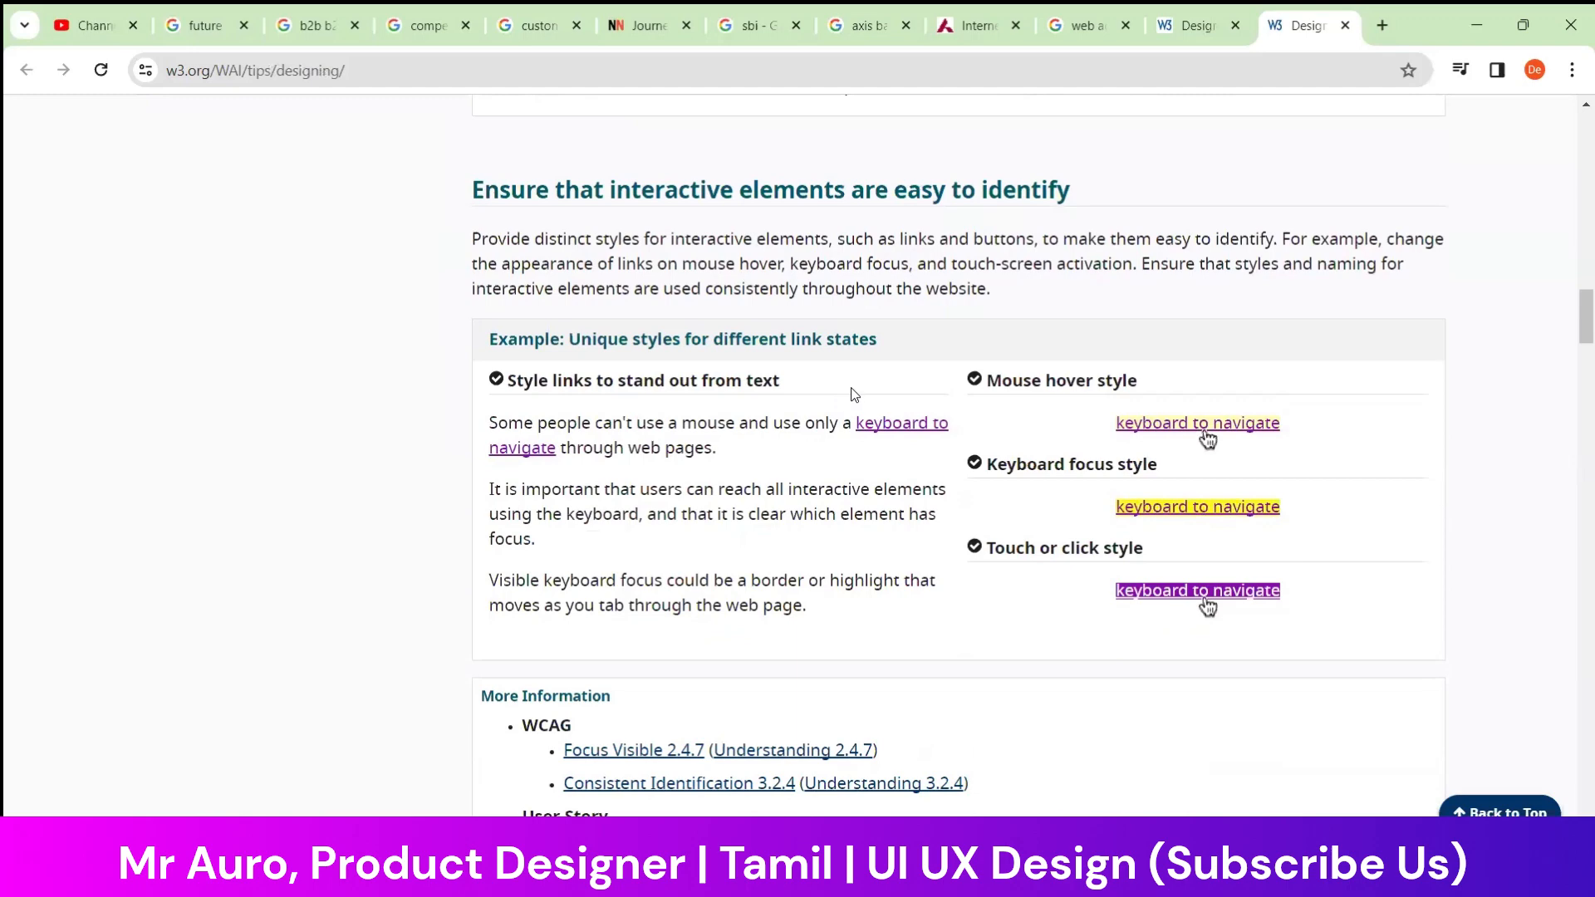
# Read the accessibility design tips on link-state styles, consistent navigation options, form labels and identifiable feedback
pyautogui.scroll(-2, 900, 391)
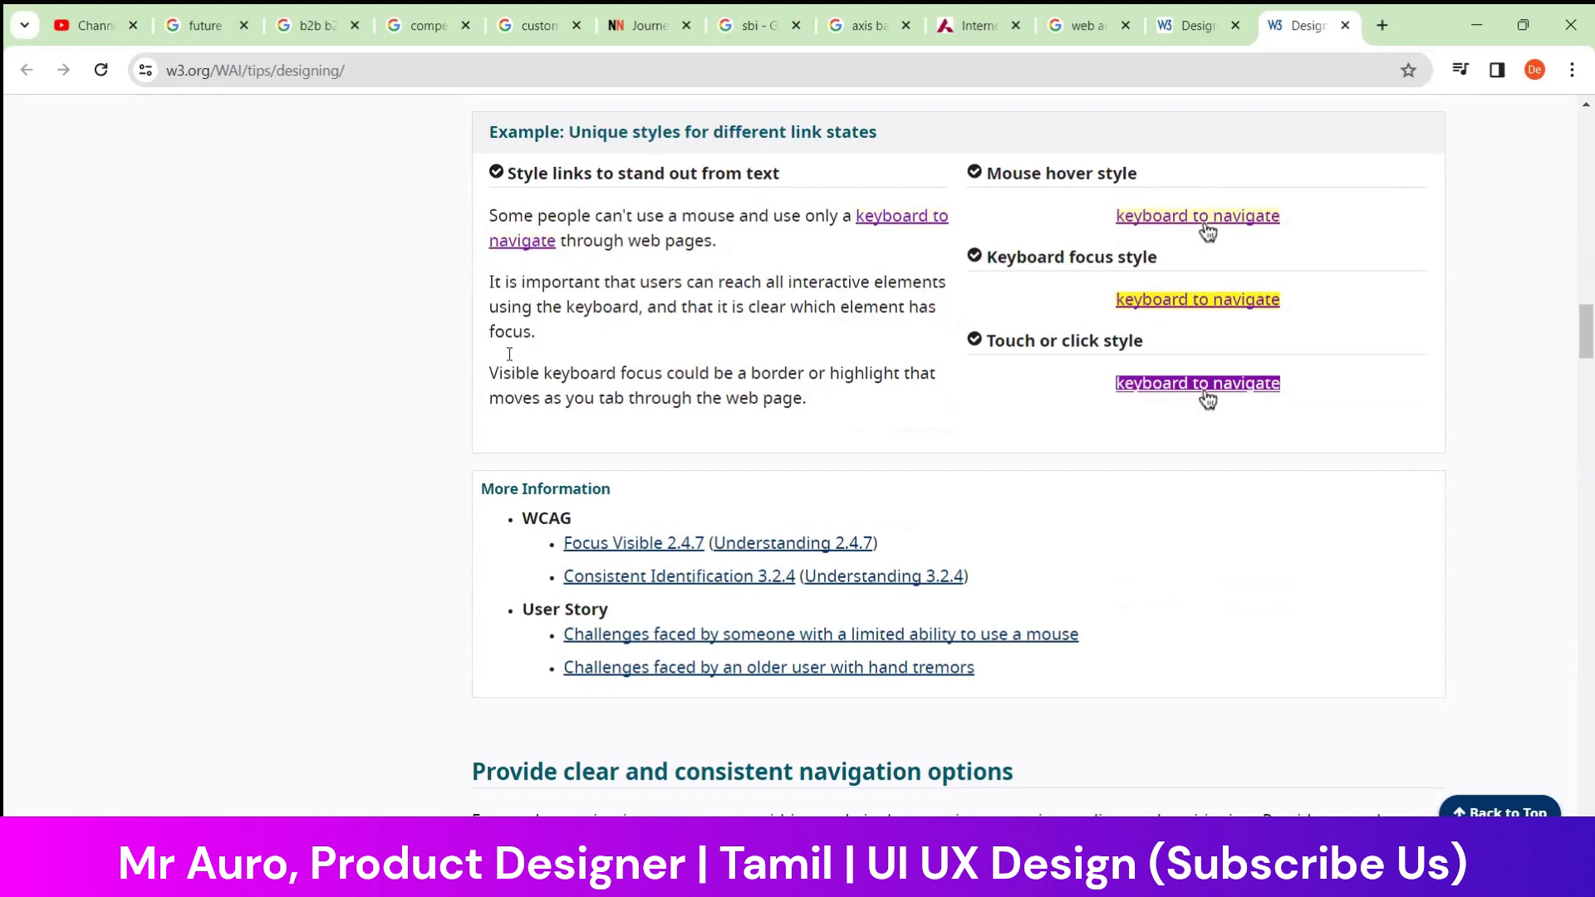
pyautogui.scroll(-3, 495, 392)
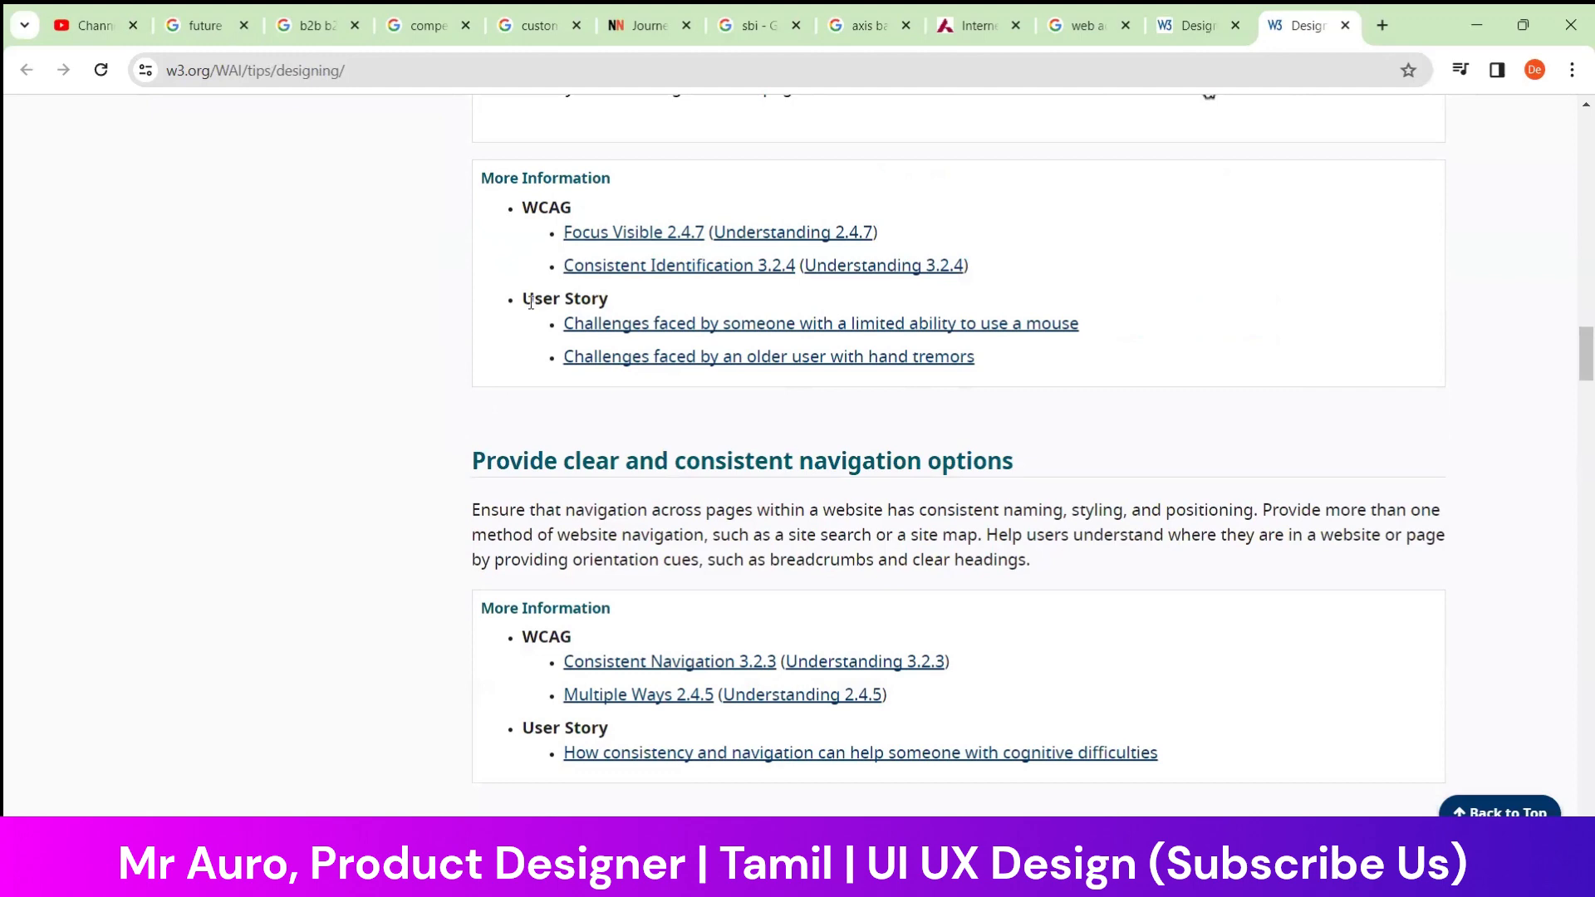
pyautogui.moveTo(523, 301); pyautogui.dragTo(615, 301)
pyautogui.click(615, 300)
pyautogui.scroll(-3, 409, 361)
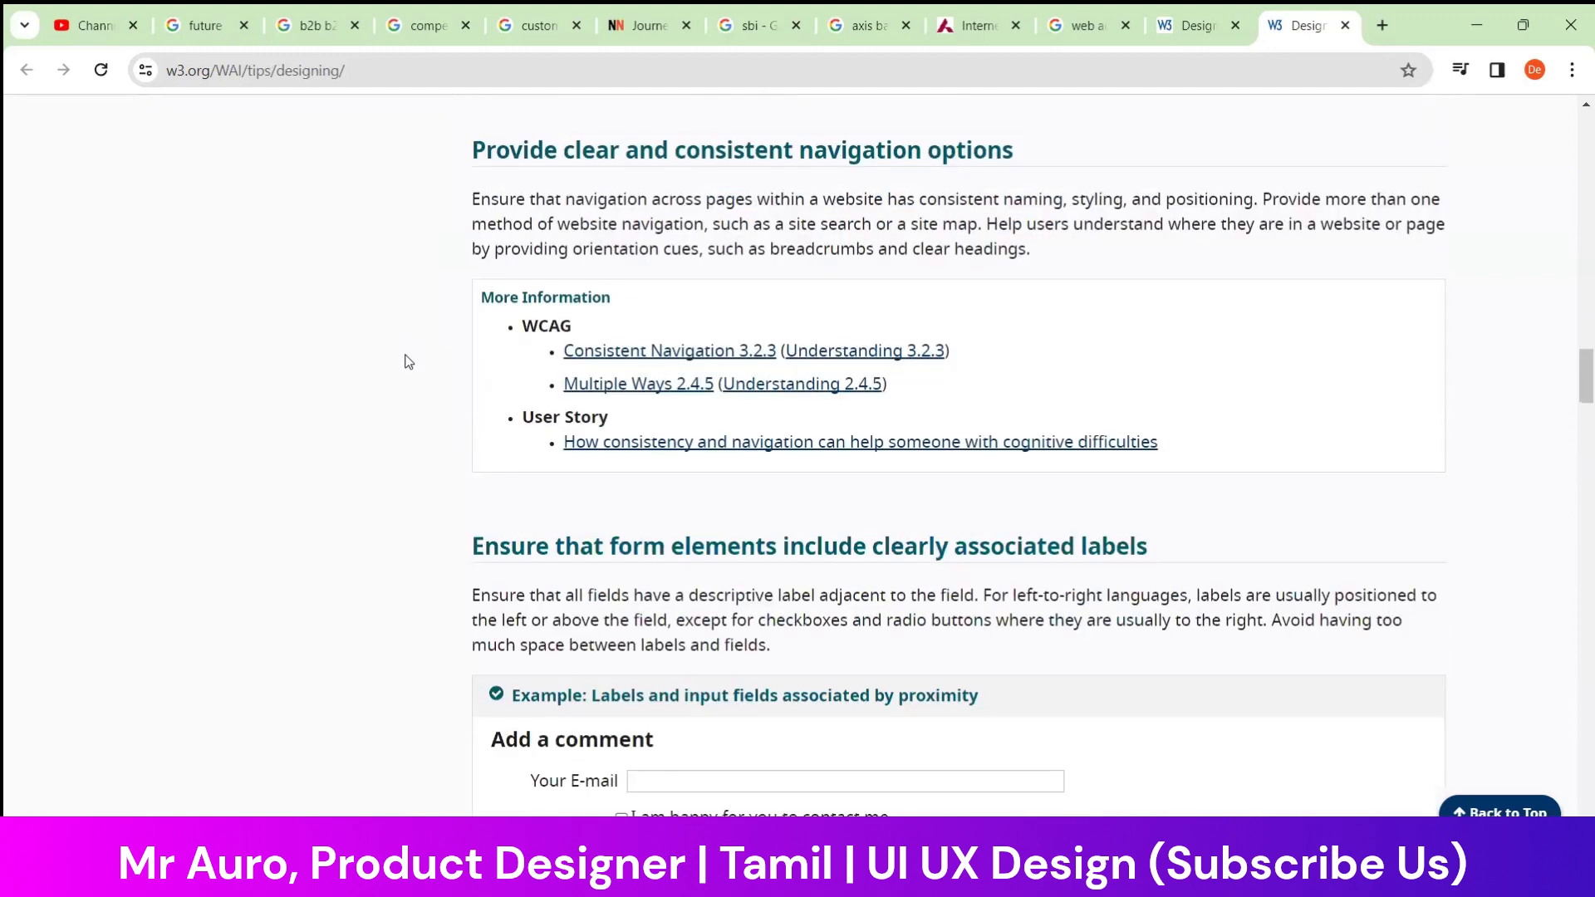
pyautogui.scroll(-7, 408, 361)
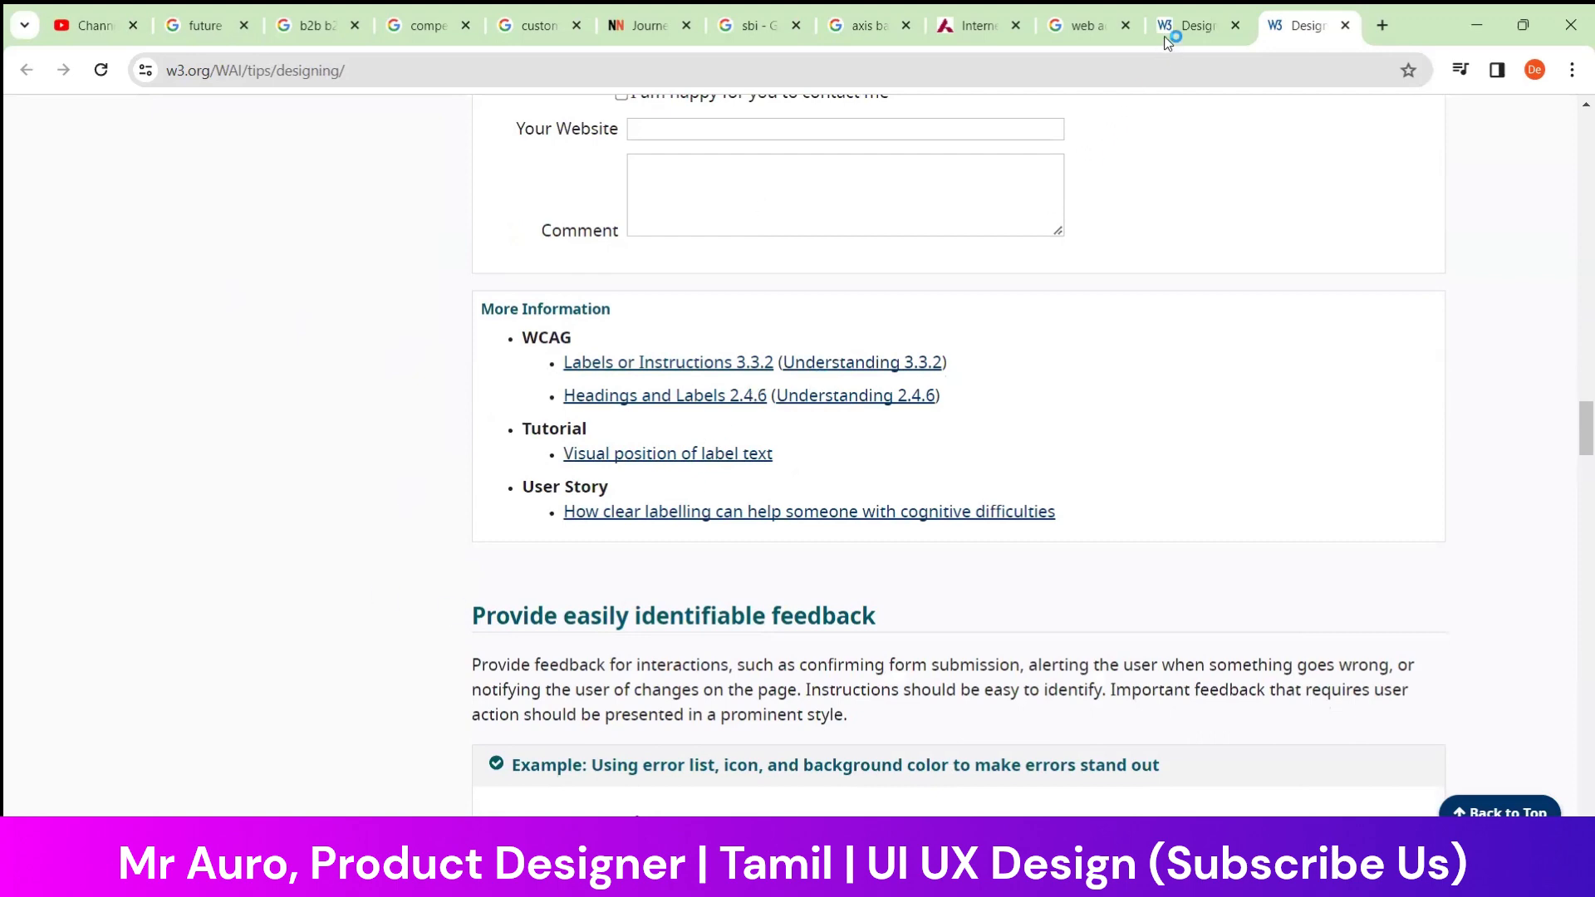
# Return to the Axis Bank Internet Banking page and examine its product search suggestions, closing them again
pyautogui.click(997, 24)
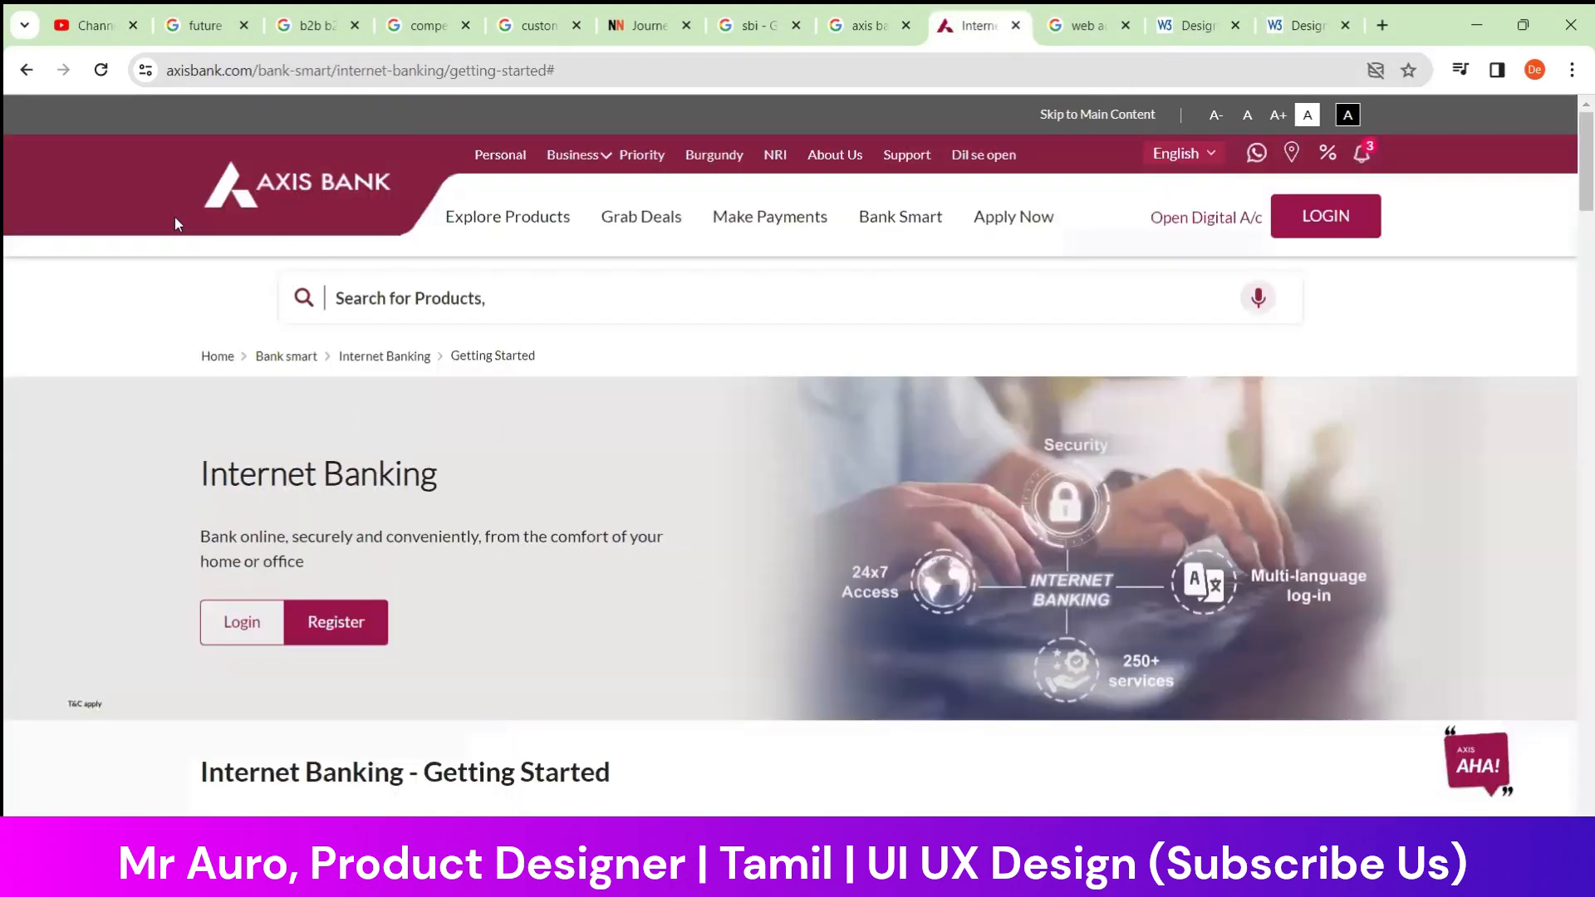
pyautogui.moveTo(1013, 217)
pyautogui.click(1071, 298)
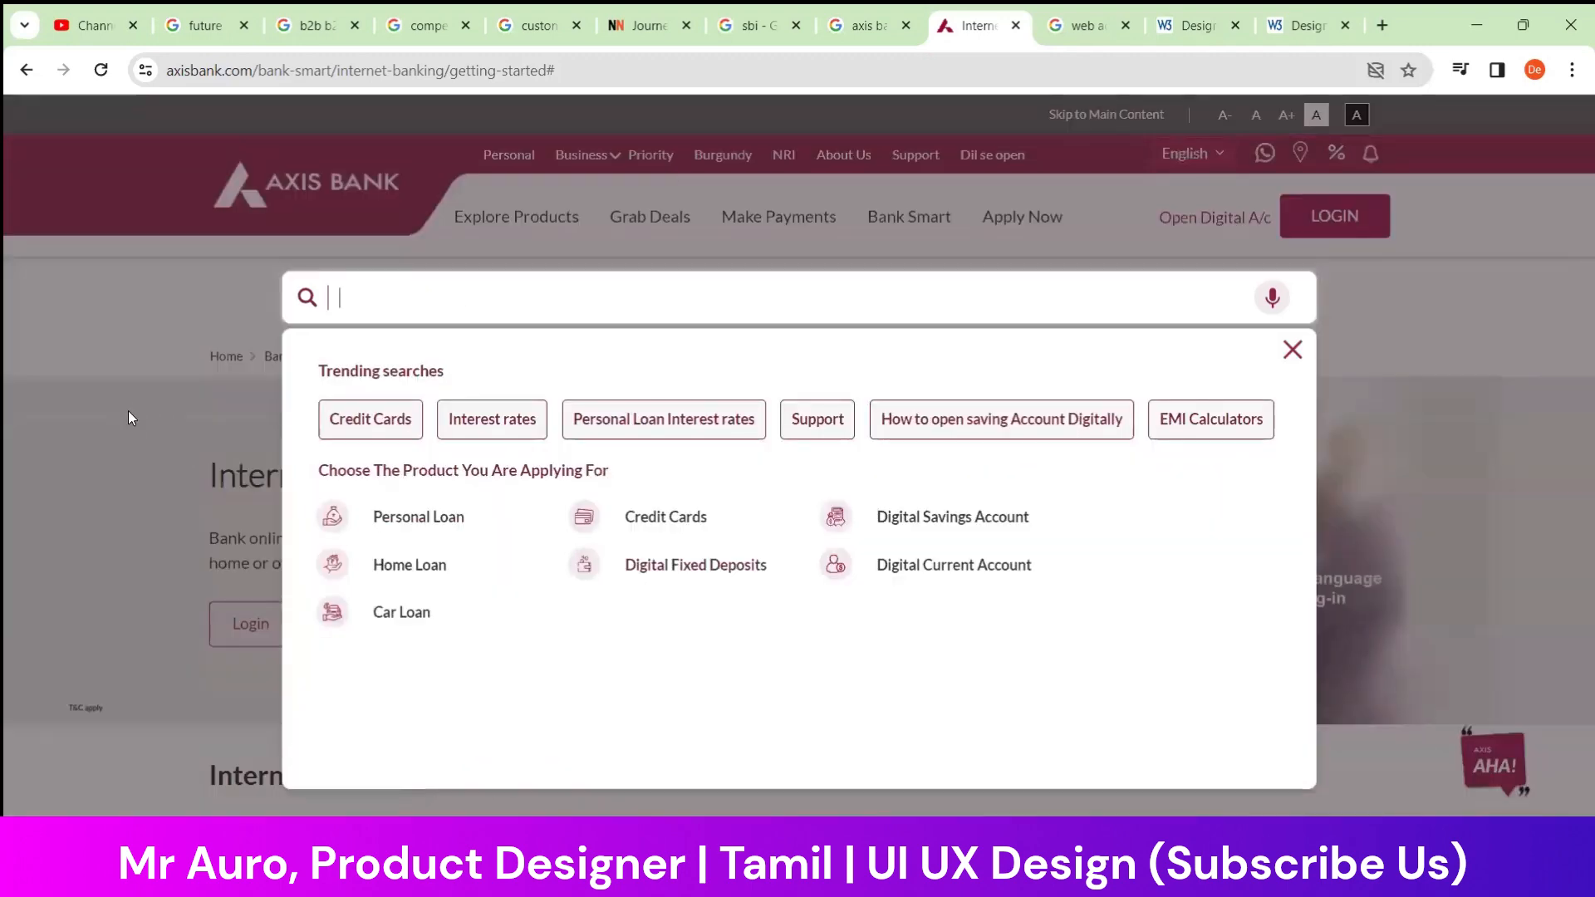
pyautogui.click(1291, 349)
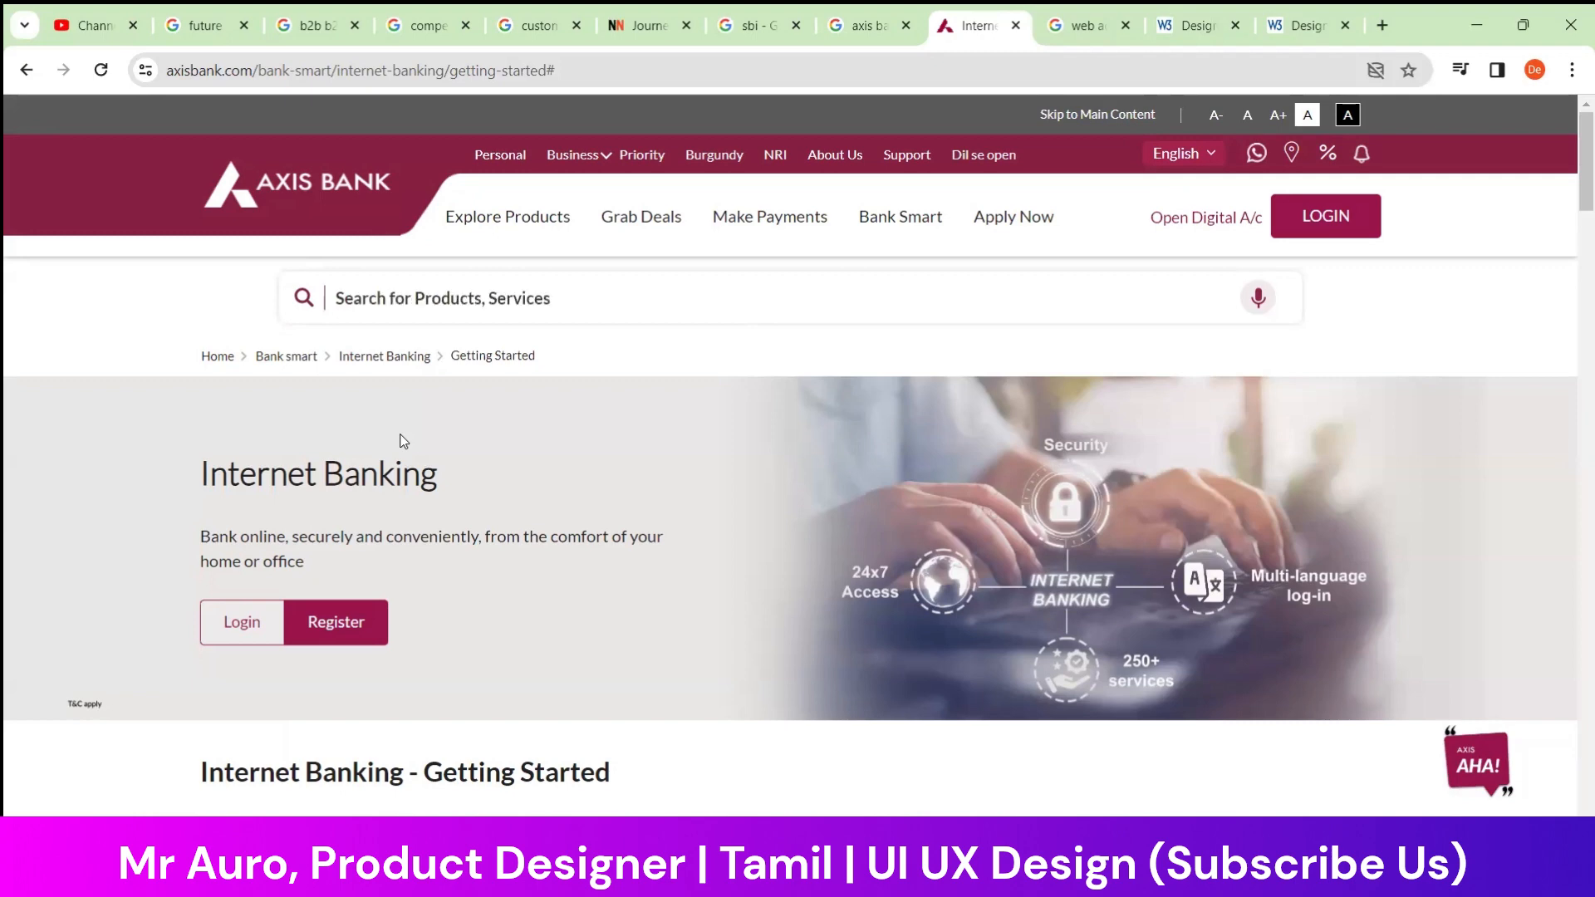
# Inspect the Axis Bank main navigation, including Explore Products, Grab Deals and Bank Smart, and the digital account and login options
pyautogui.moveTo(518, 221)
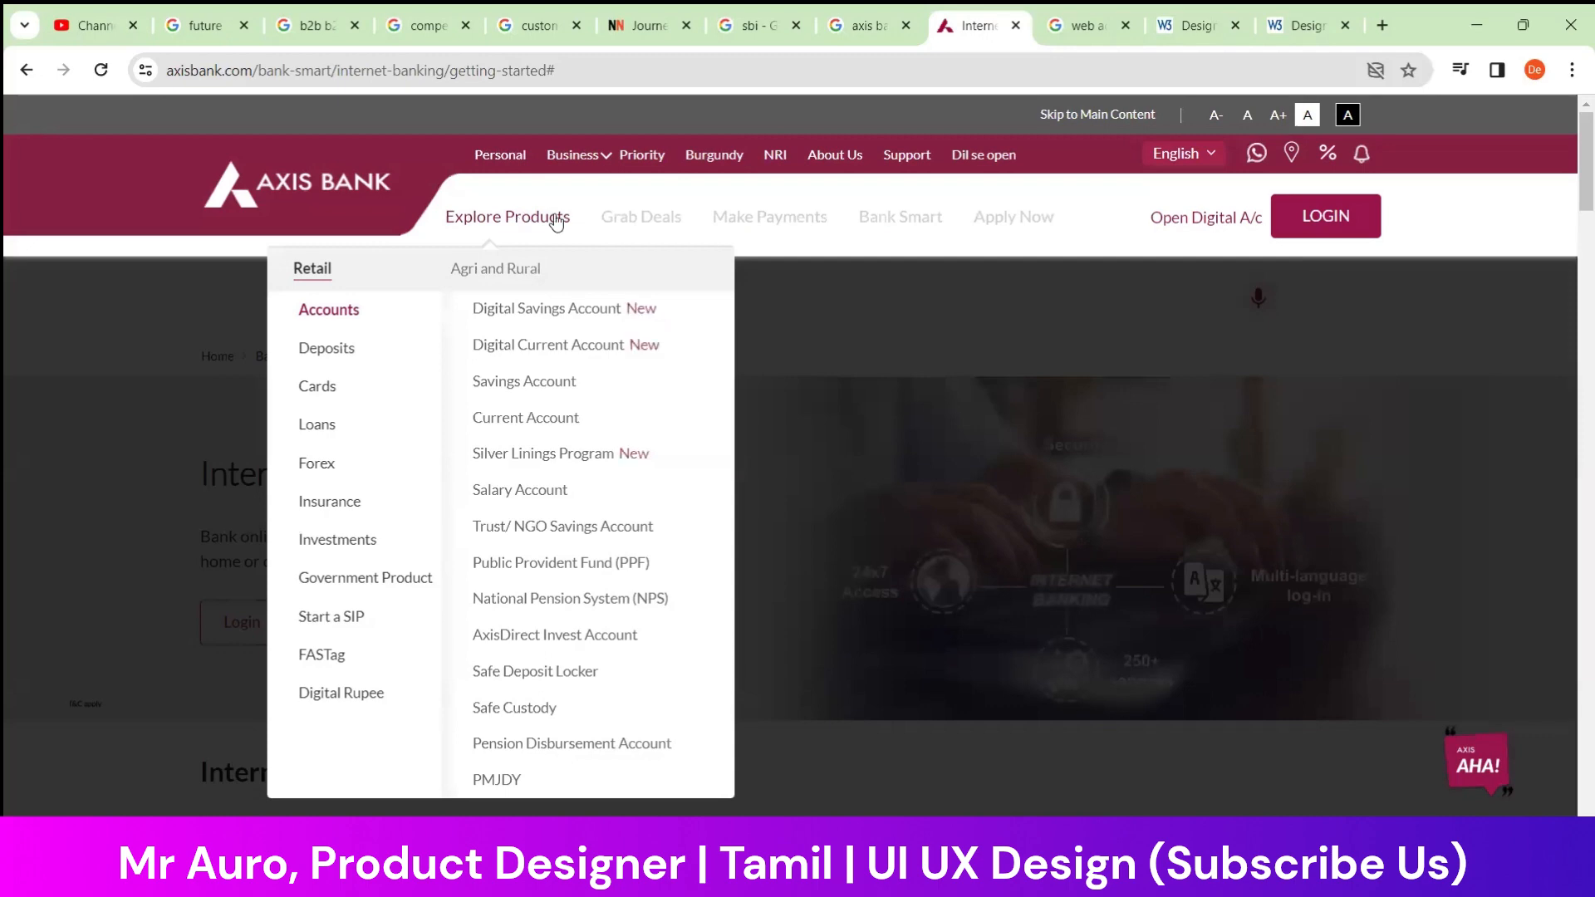
pyautogui.moveTo(678, 225)
pyautogui.moveTo(894, 228)
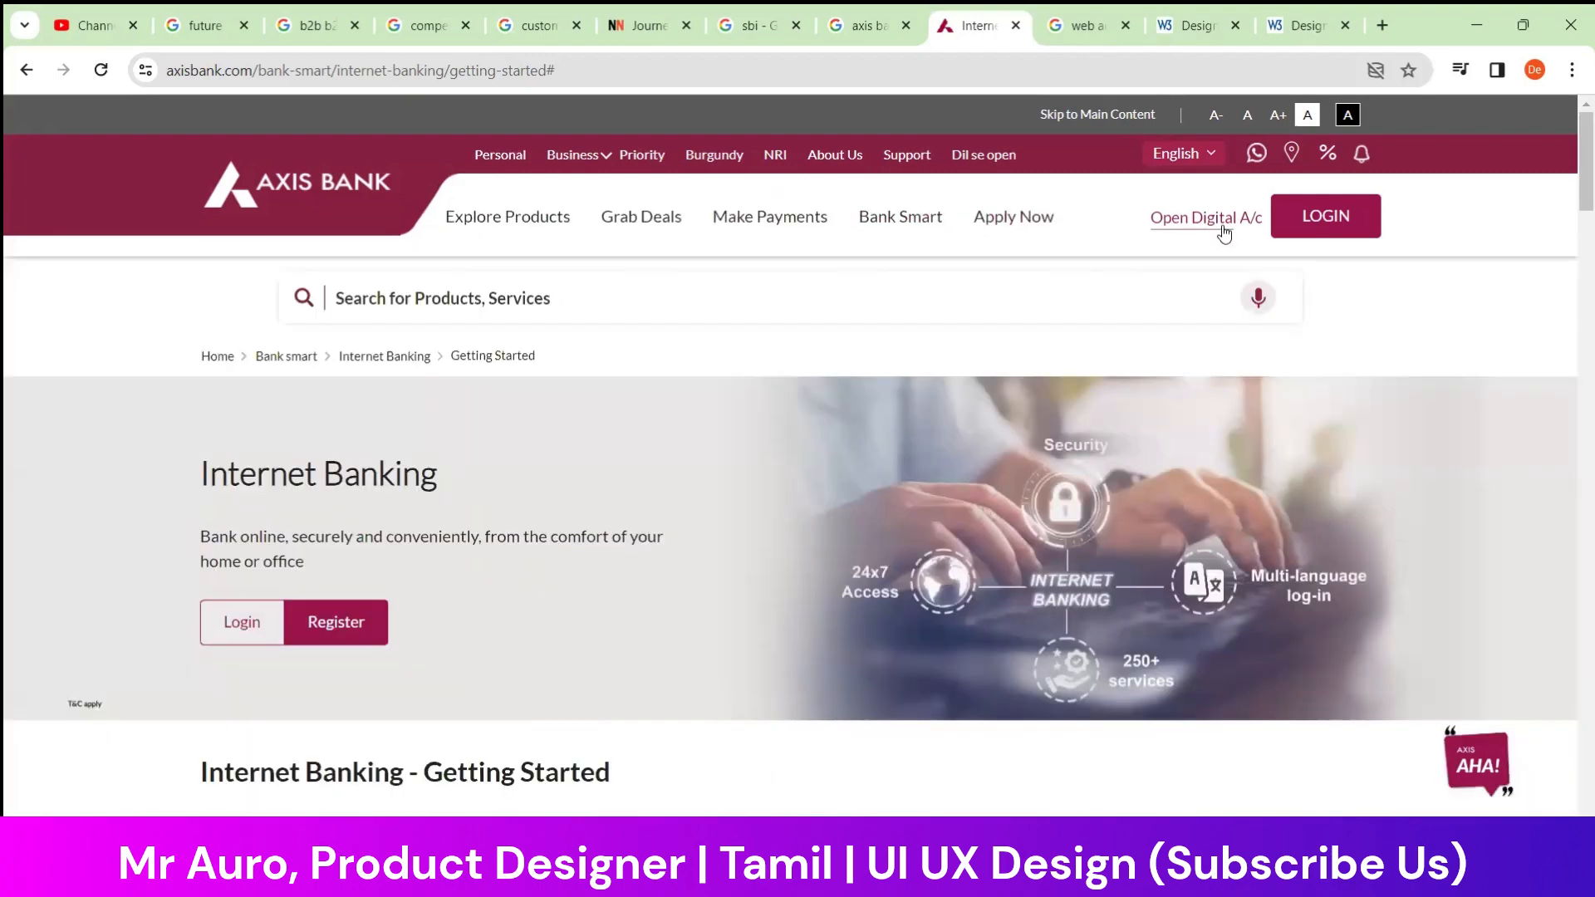
pyautogui.moveTo(1292, 221)
# Open the OnlineSBI site from the SBI search results and look over its homepage
pyautogui.click(877, 23)
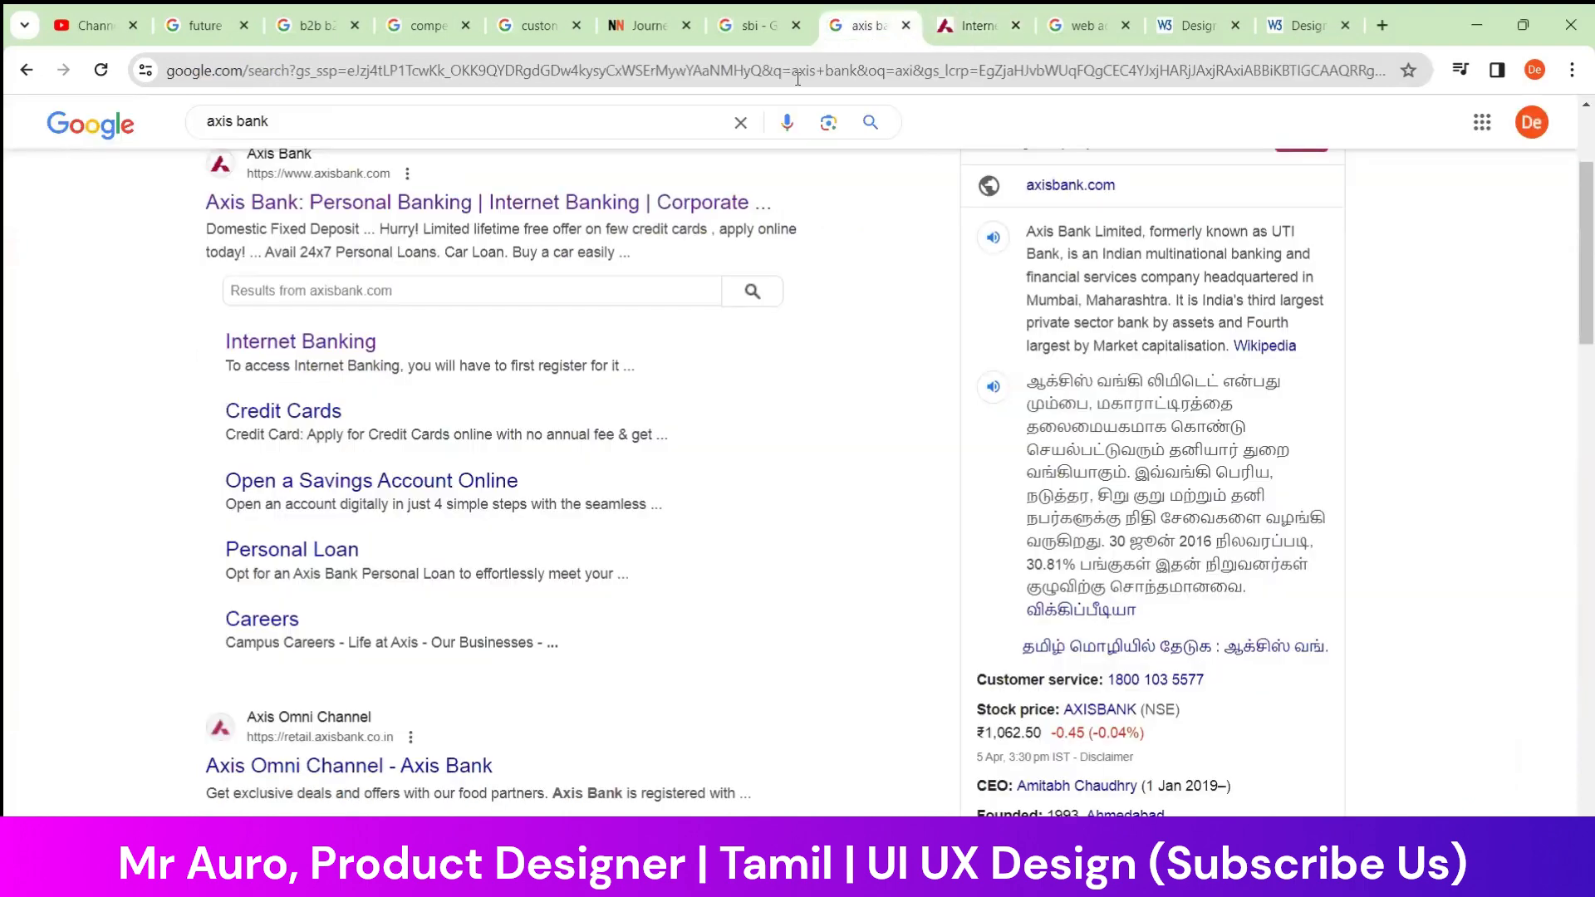
pyautogui.click(751, 25)
pyautogui.click(286, 412)
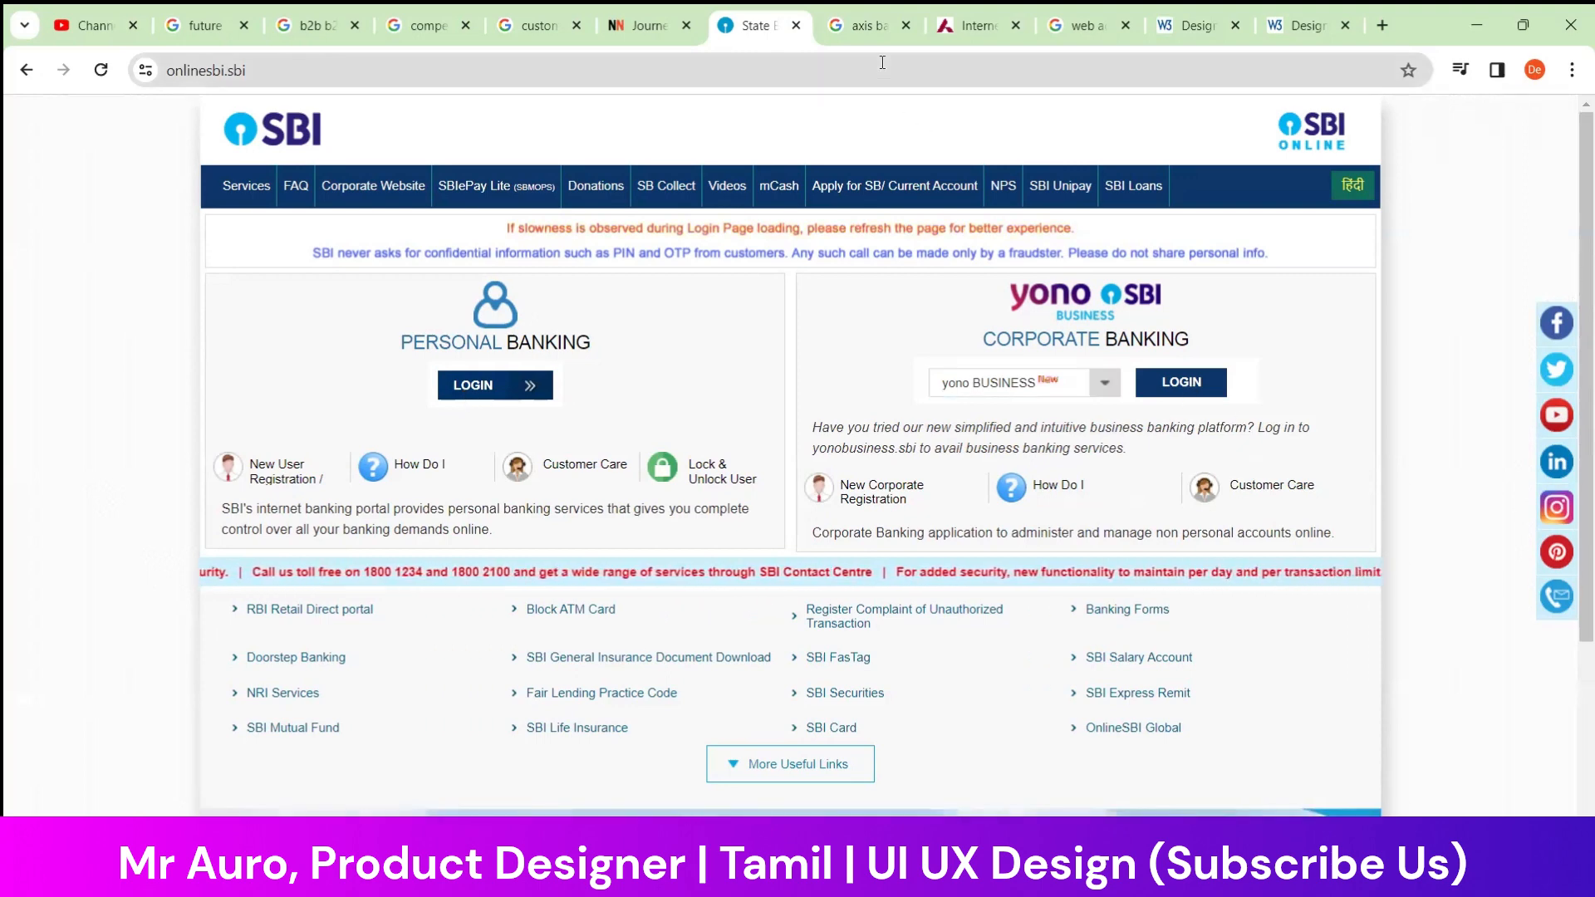
pyautogui.scroll(-3, 534, 660)
pyautogui.scroll(3, 534, 660)
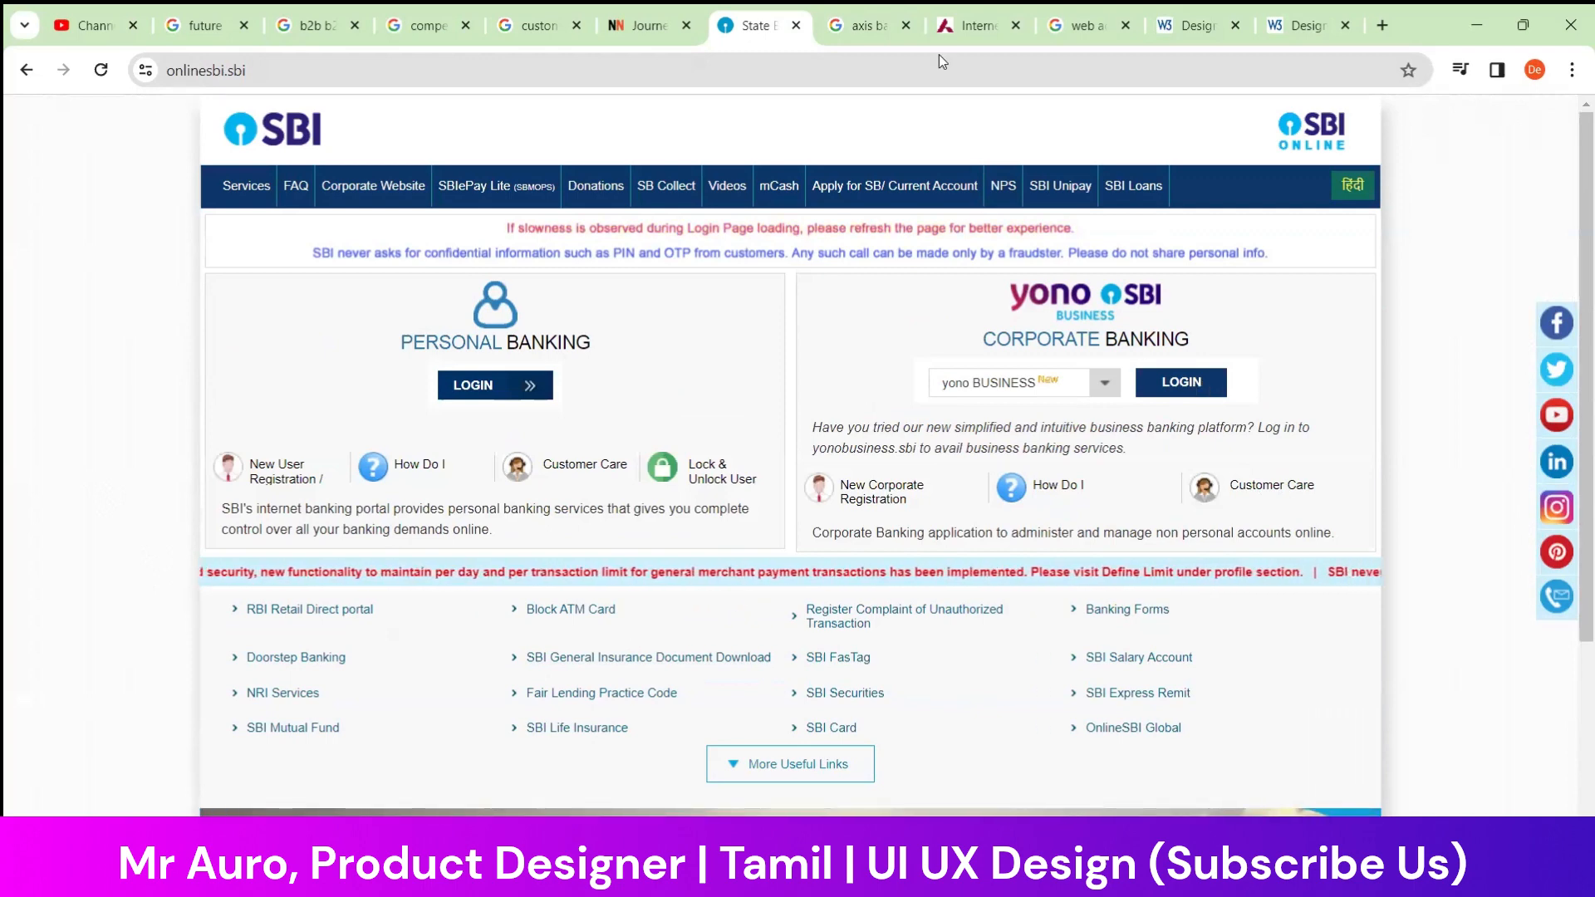
# Compare the Axis Bank Internet Banking page with the OnlineSBI homepage layout
pyautogui.click(955, 23)
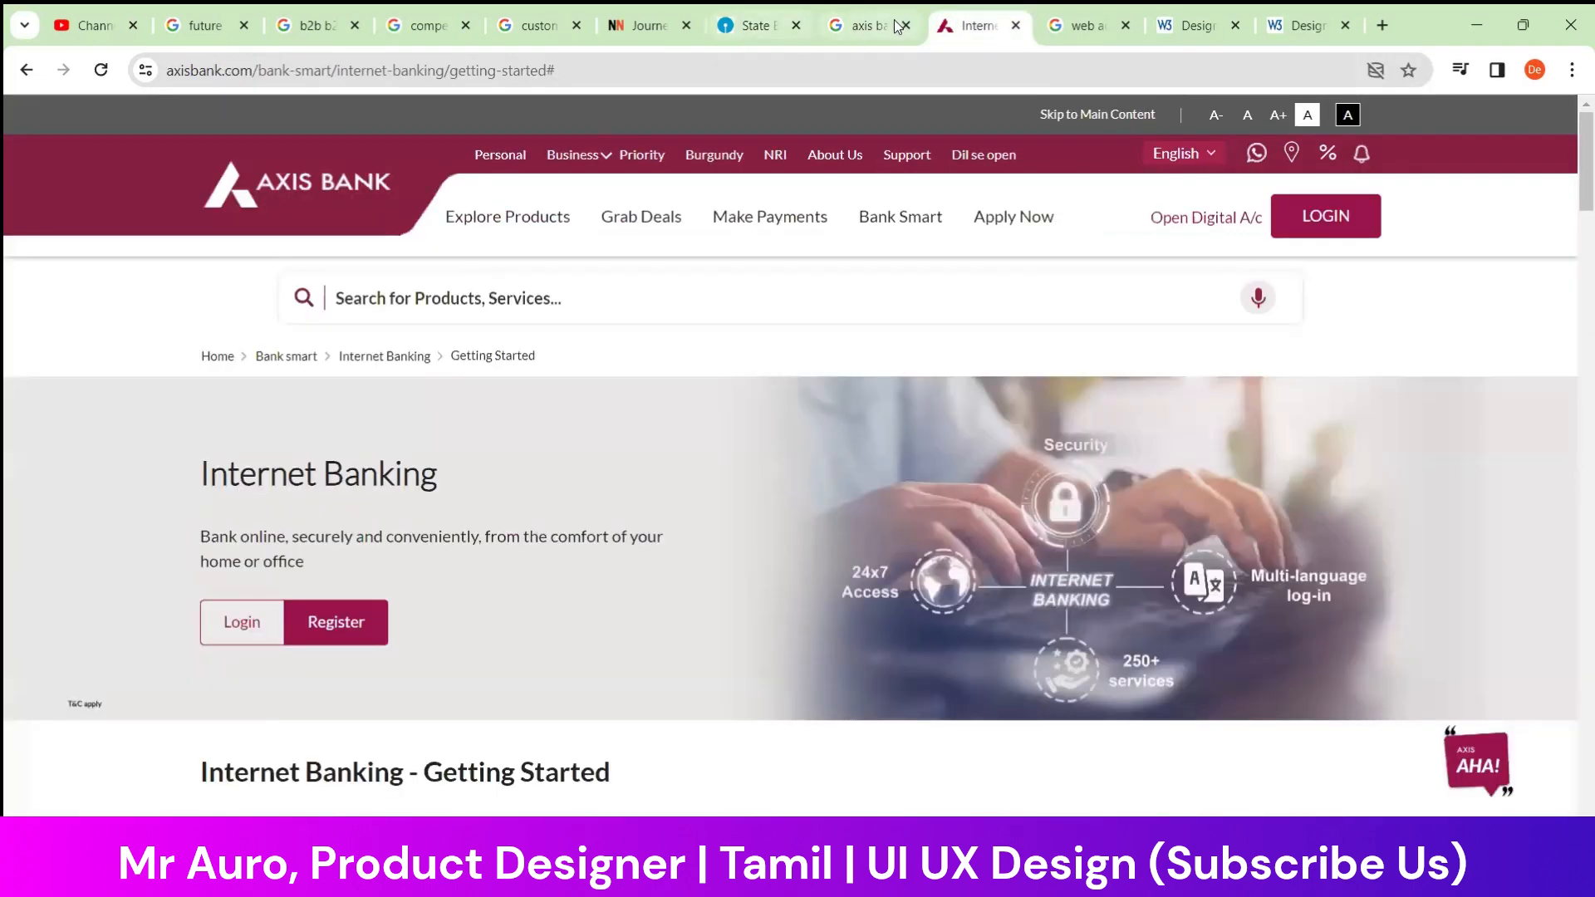
pyautogui.click(874, 13)
pyautogui.click(752, 23)
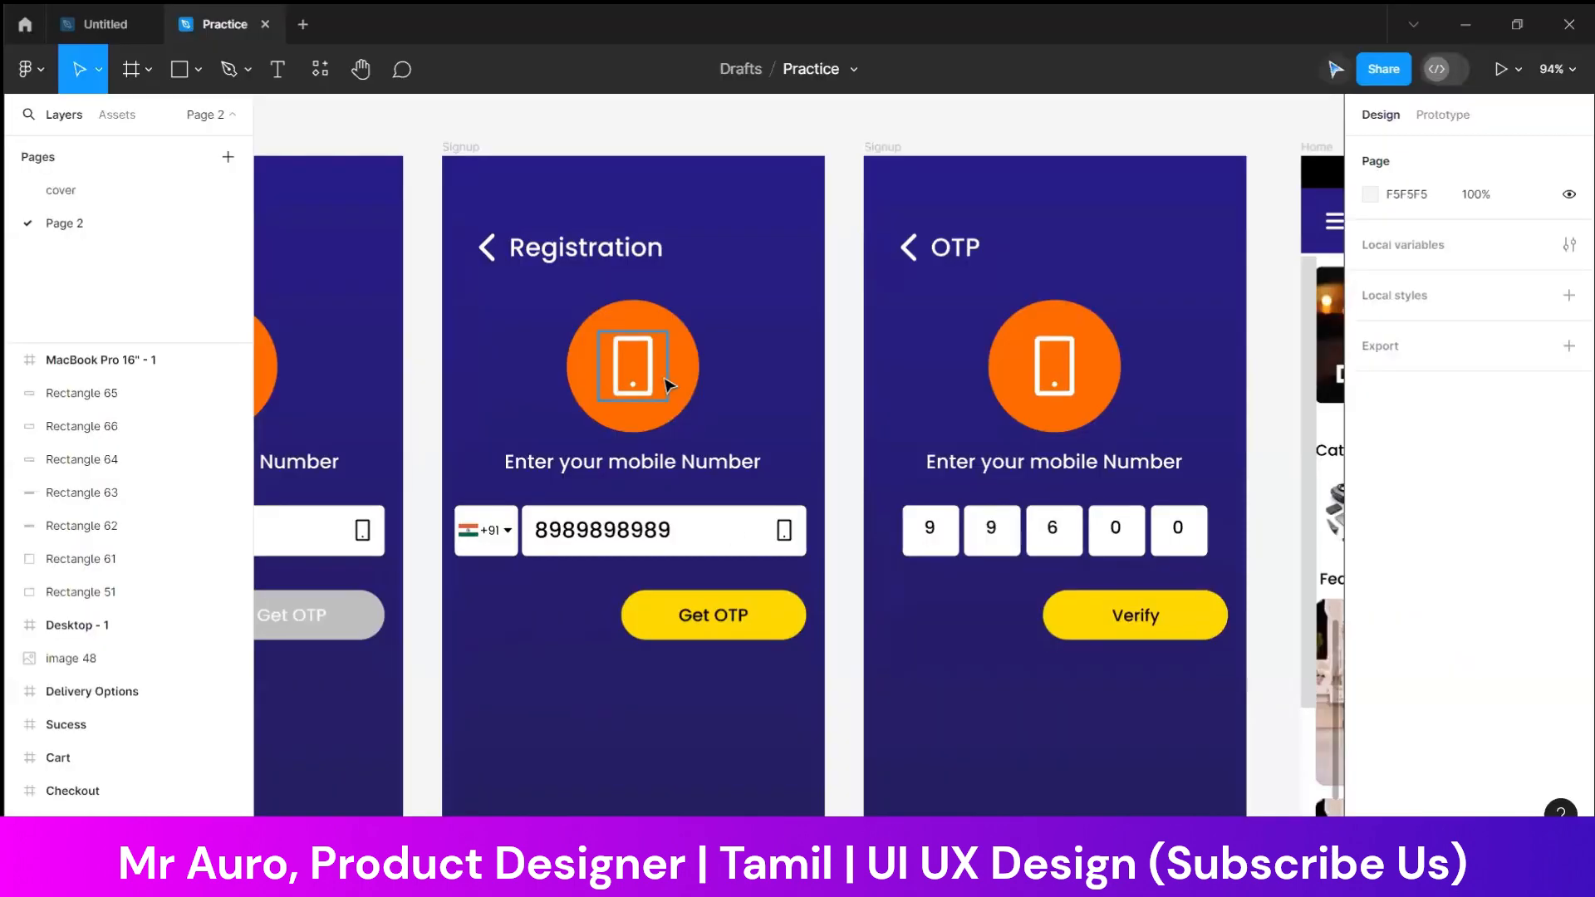
pyautogui.scroll(7, 599, 357)
pyautogui.scroll(-3, 599, 357)
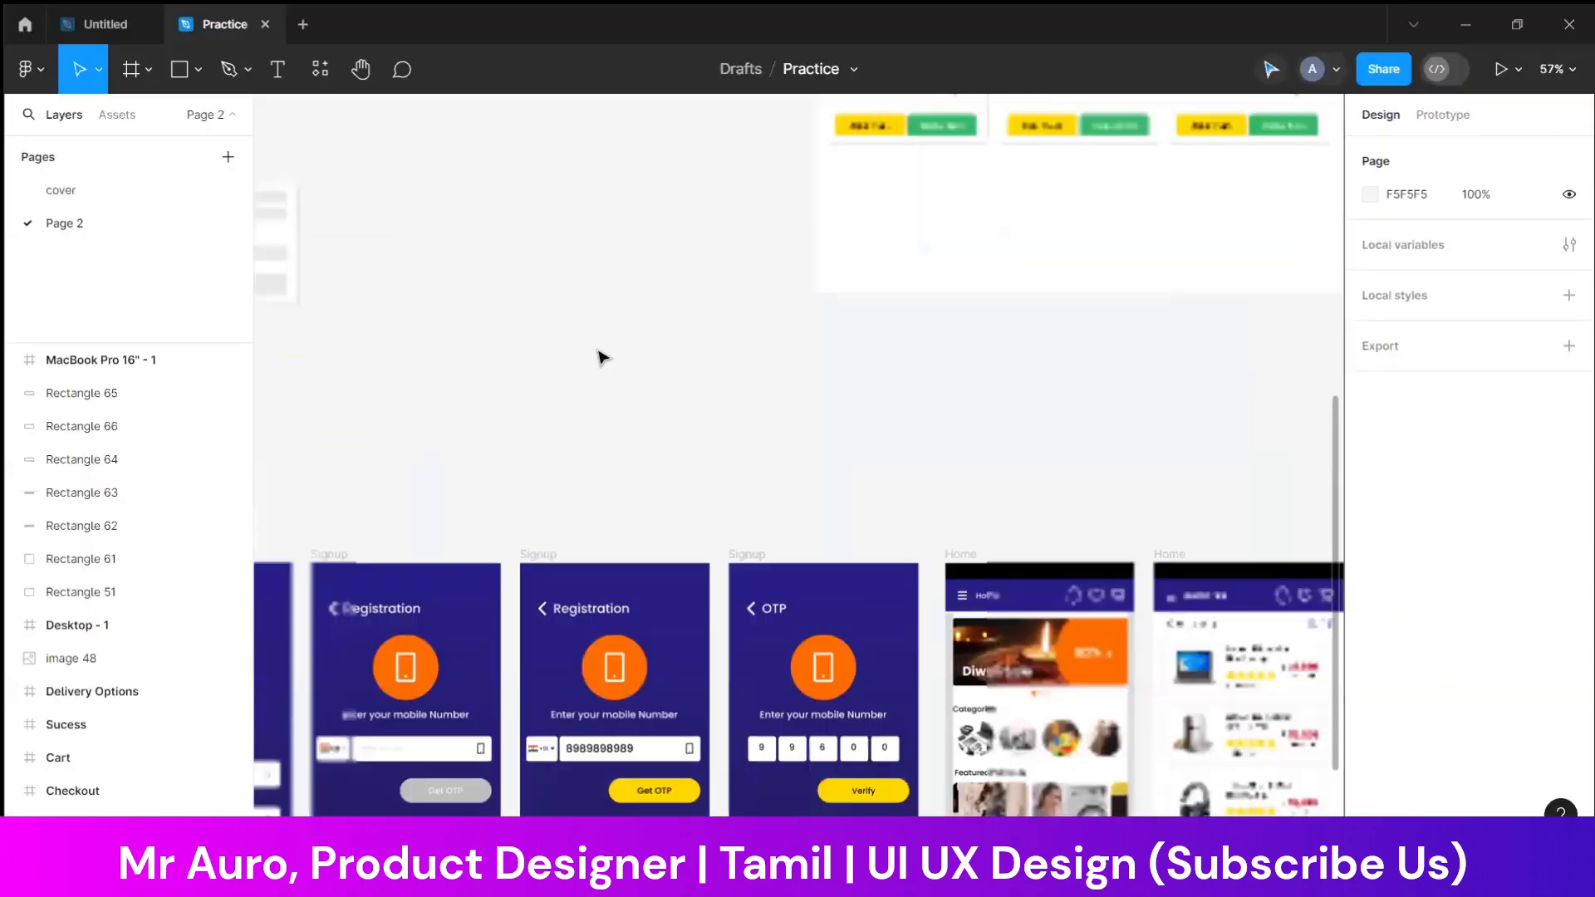
# Try to create a new FigJam board in Figma, and return to the Practice file
pyautogui.click(306, 26)
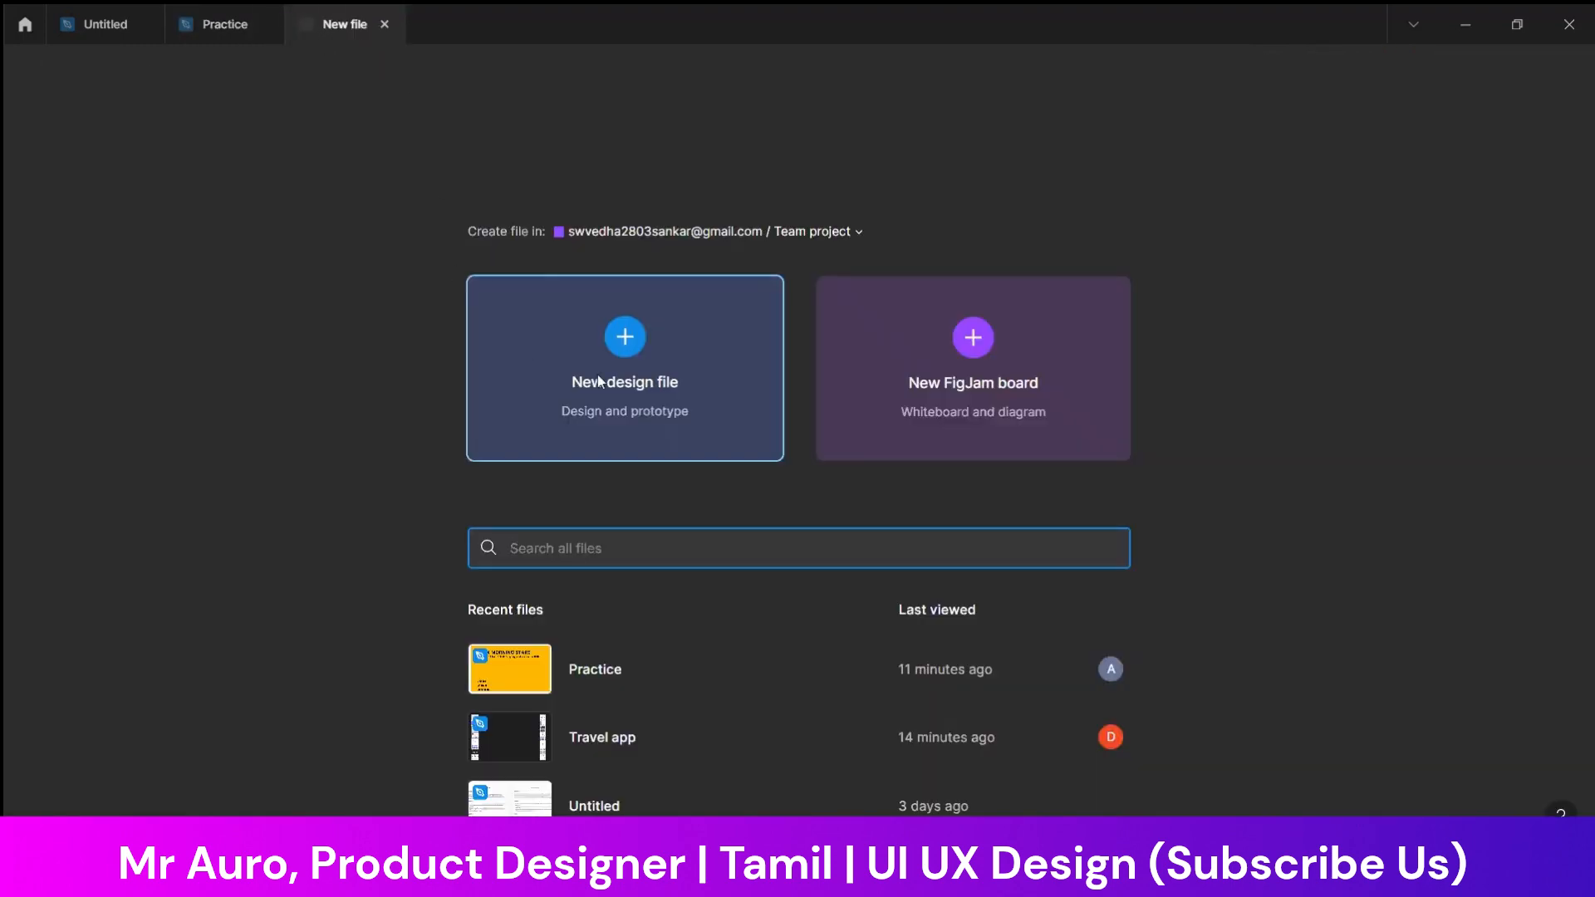
pyautogui.click(959, 352)
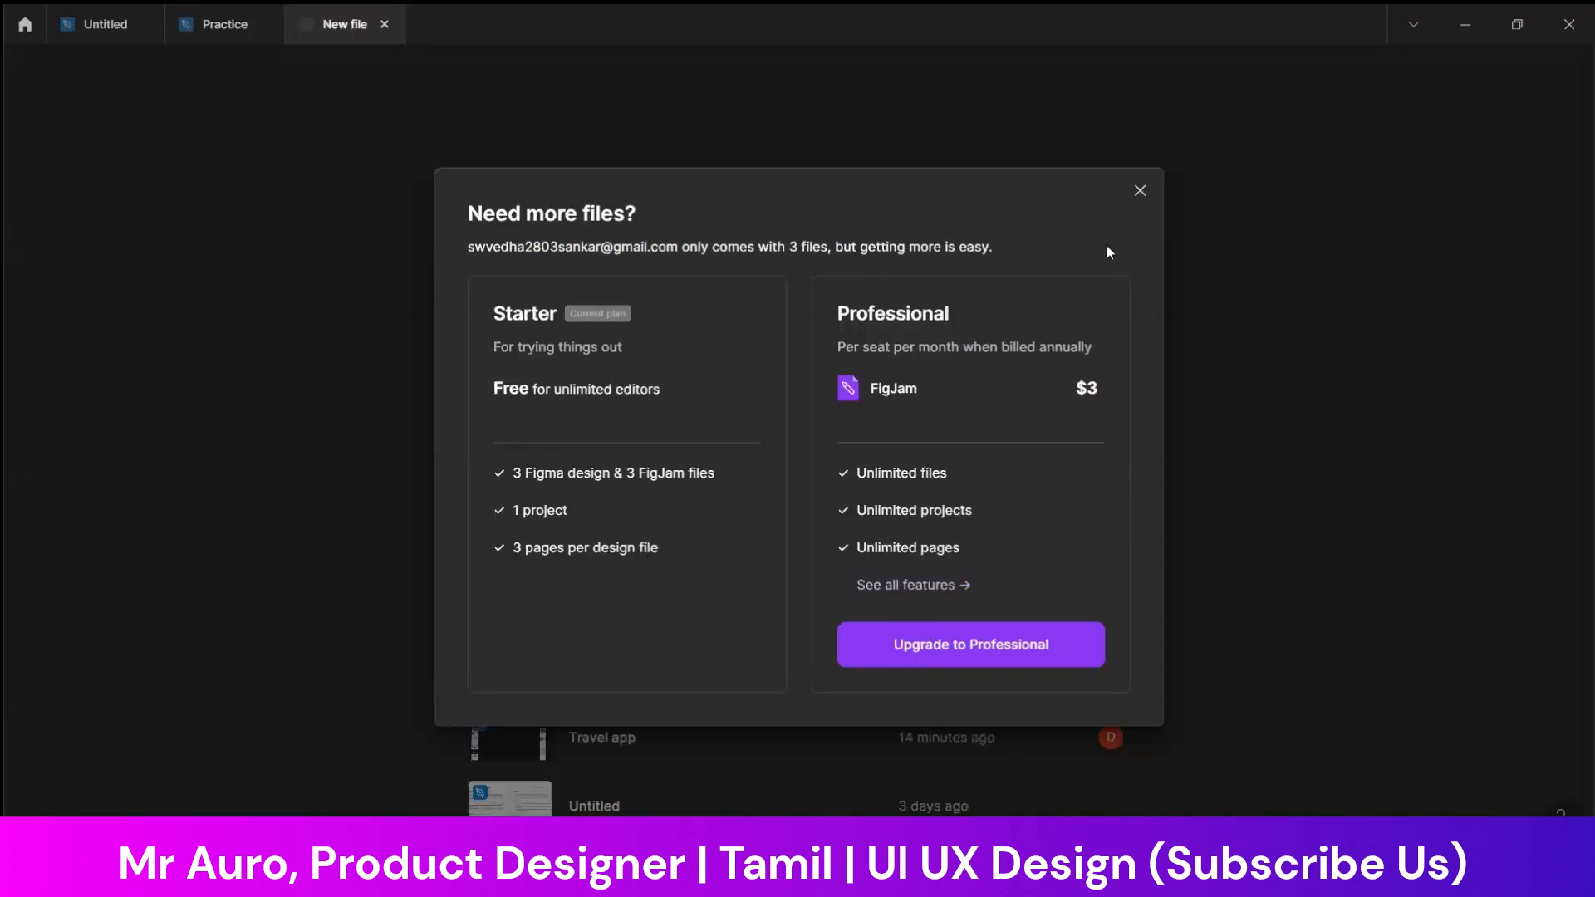
pyautogui.click(1139, 191)
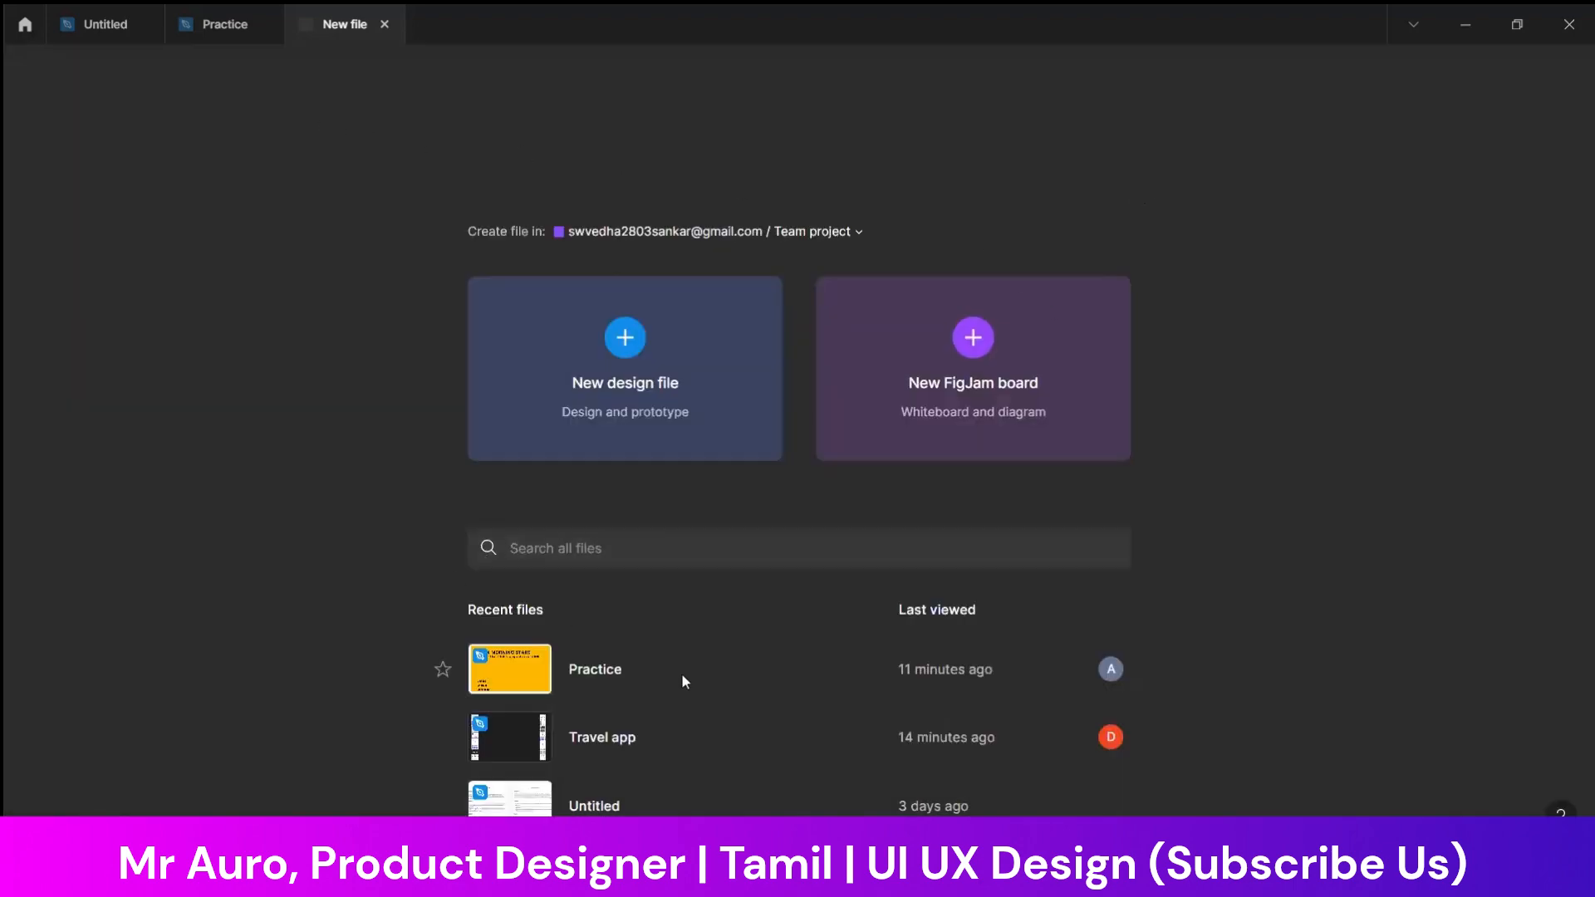
pyautogui.click(663, 696)
# Draw a 120 × 120 square on an empty area of Page 2 in the Practice file
pyautogui.scroll(5, 589, 382)
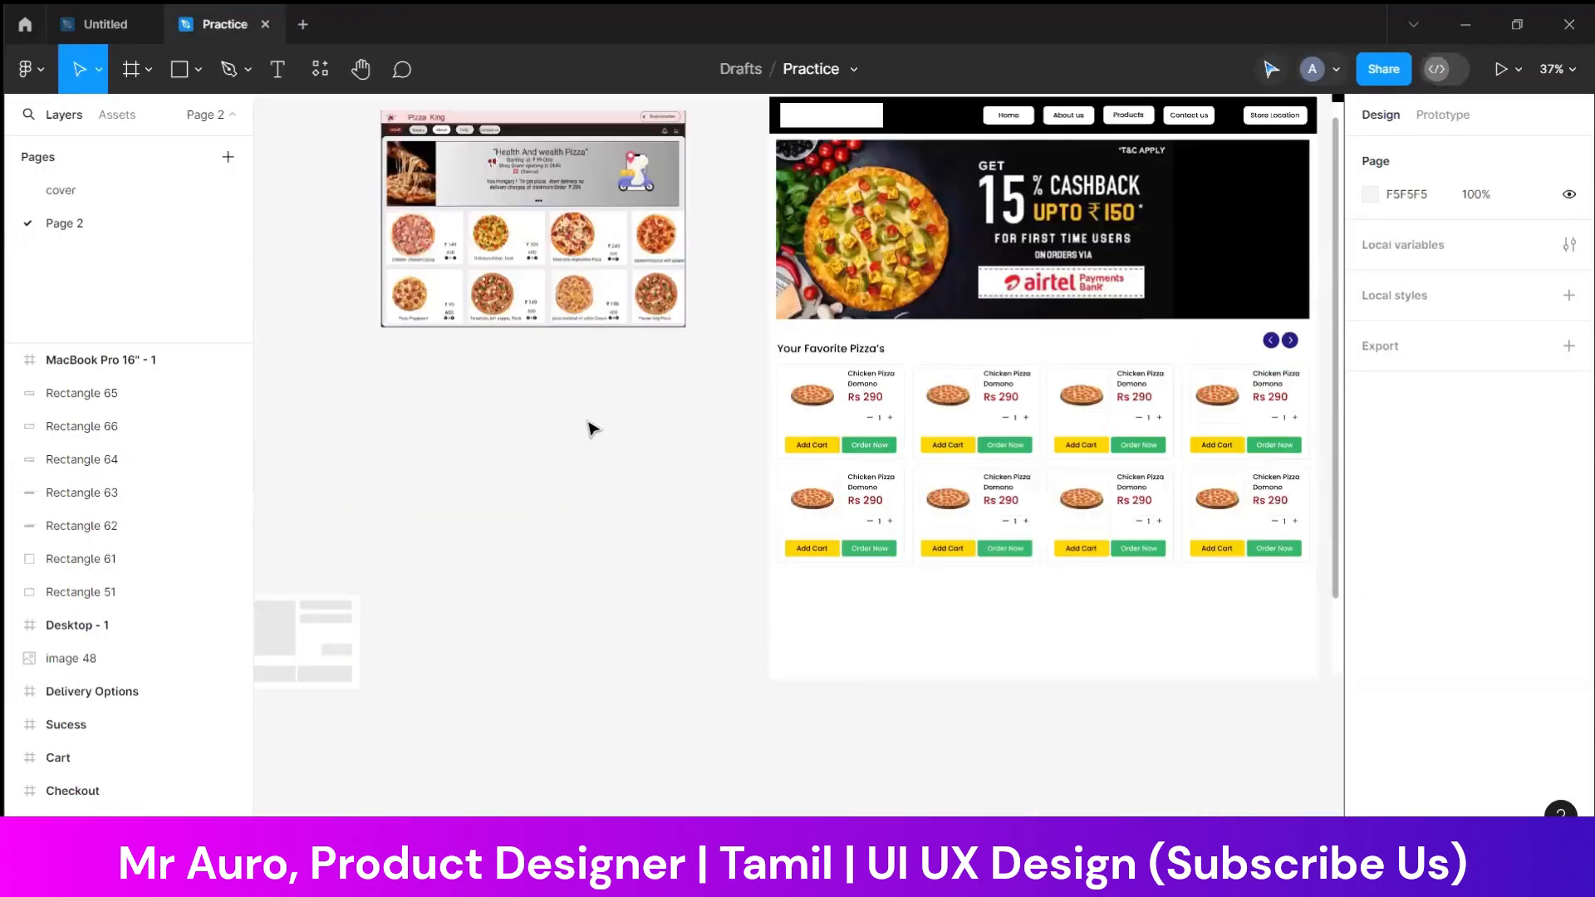
pyautogui.scroll(-3, 589, 427)
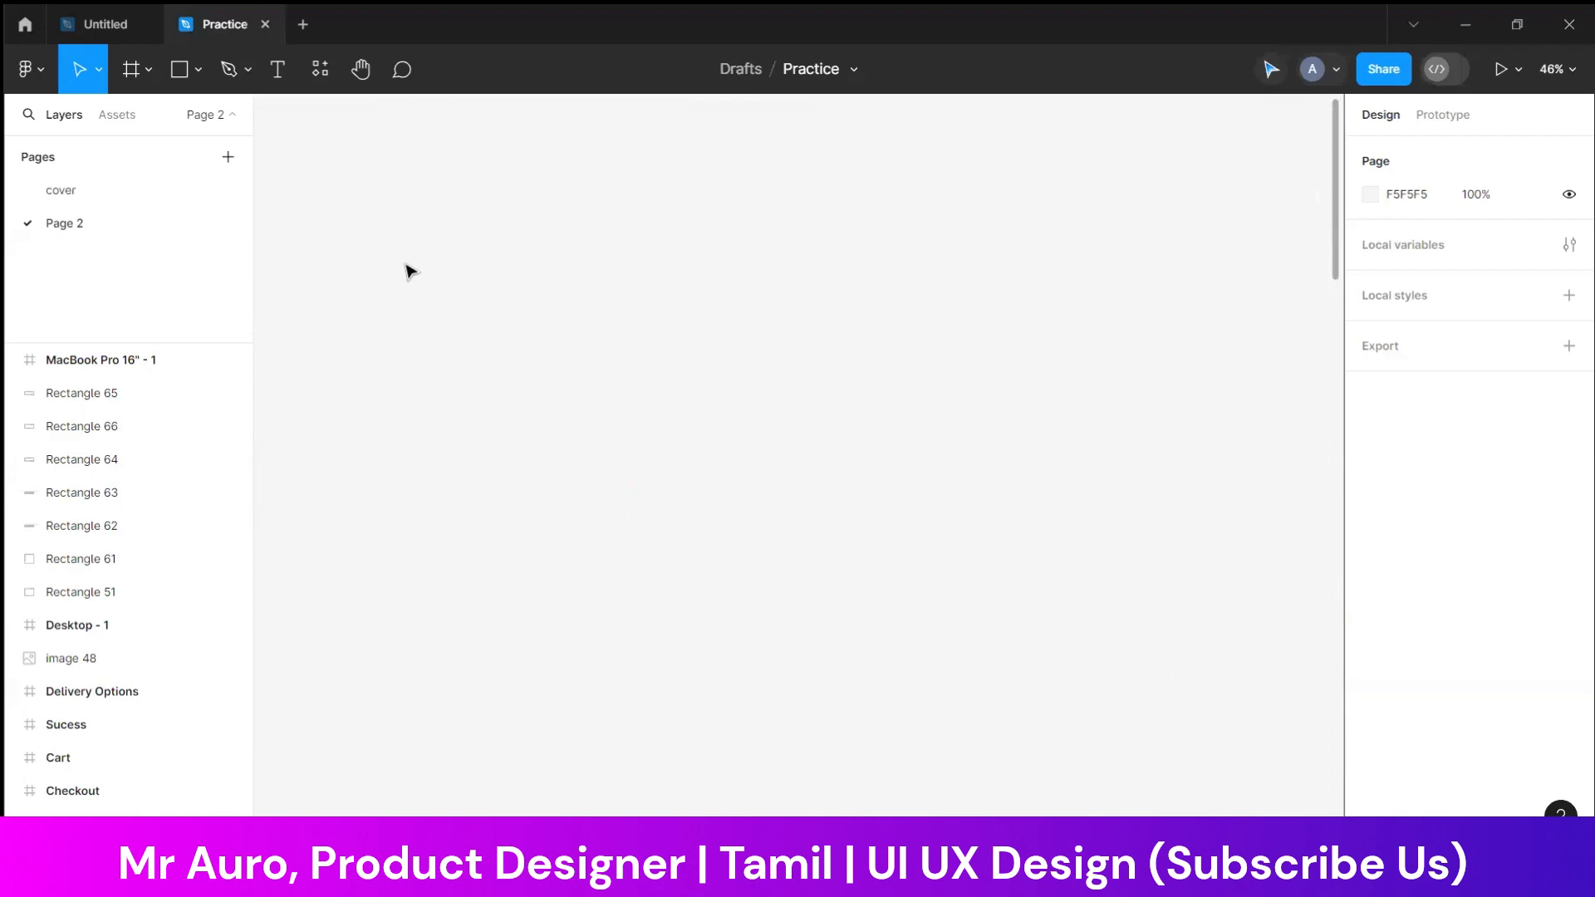
pyautogui.click(198, 69)
pyautogui.click(168, 121)
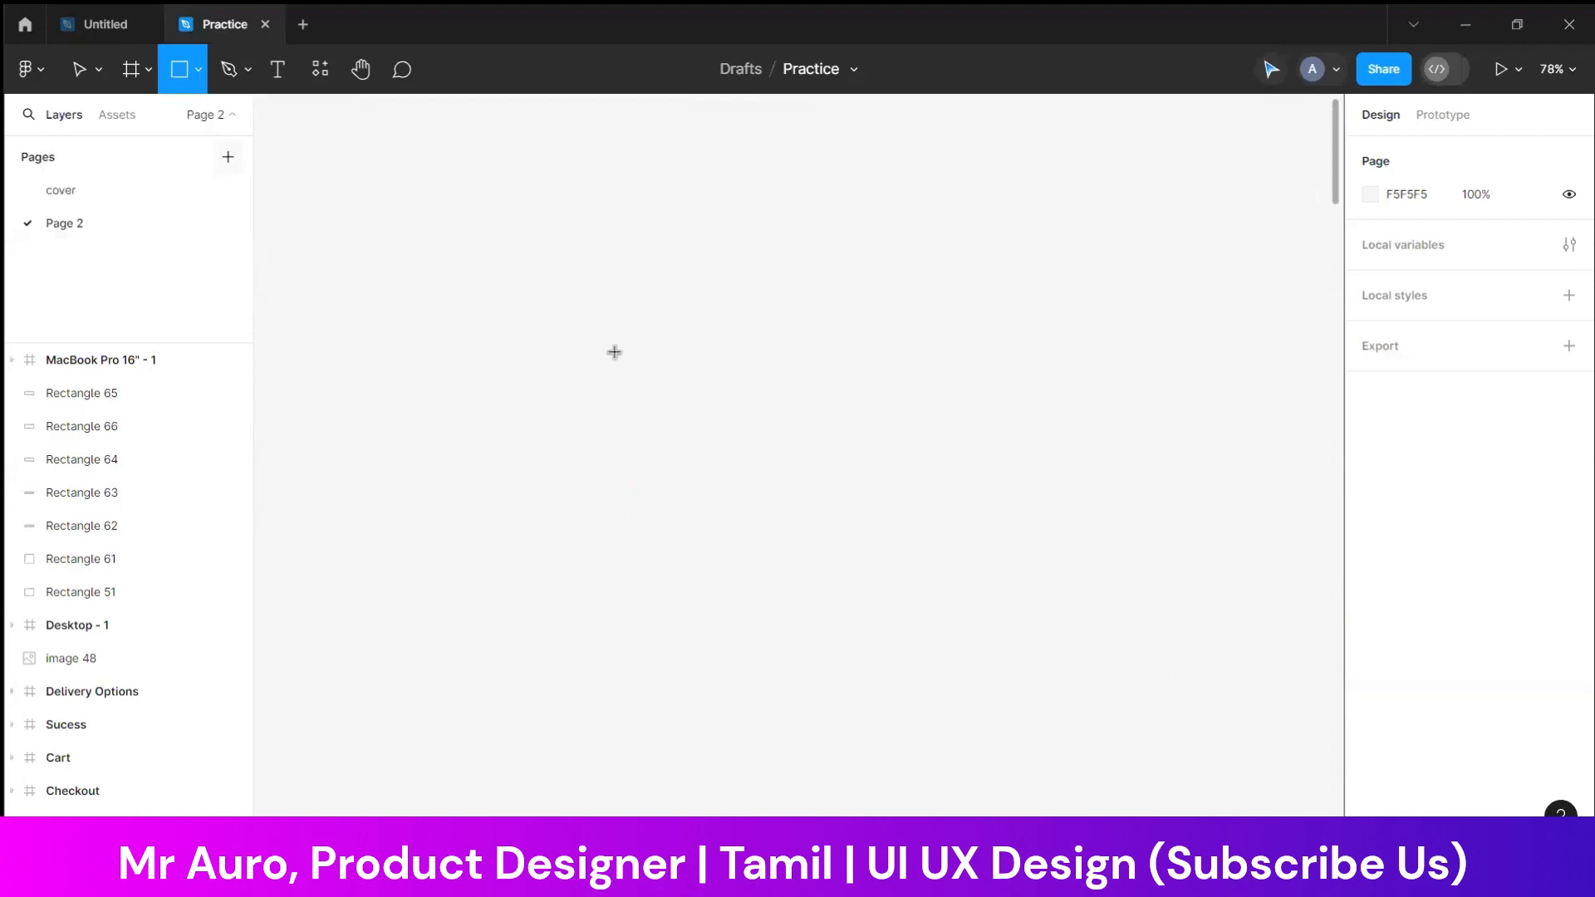
pyautogui.moveTo(454, 288)
pyautogui.mouseDown()
pyautogui.moveTo(502, 356)
pyautogui.moveTo(552, 386)
pyautogui.moveTo(612, 368)
pyautogui.mouseUp()
pyautogui.click(664, 387)
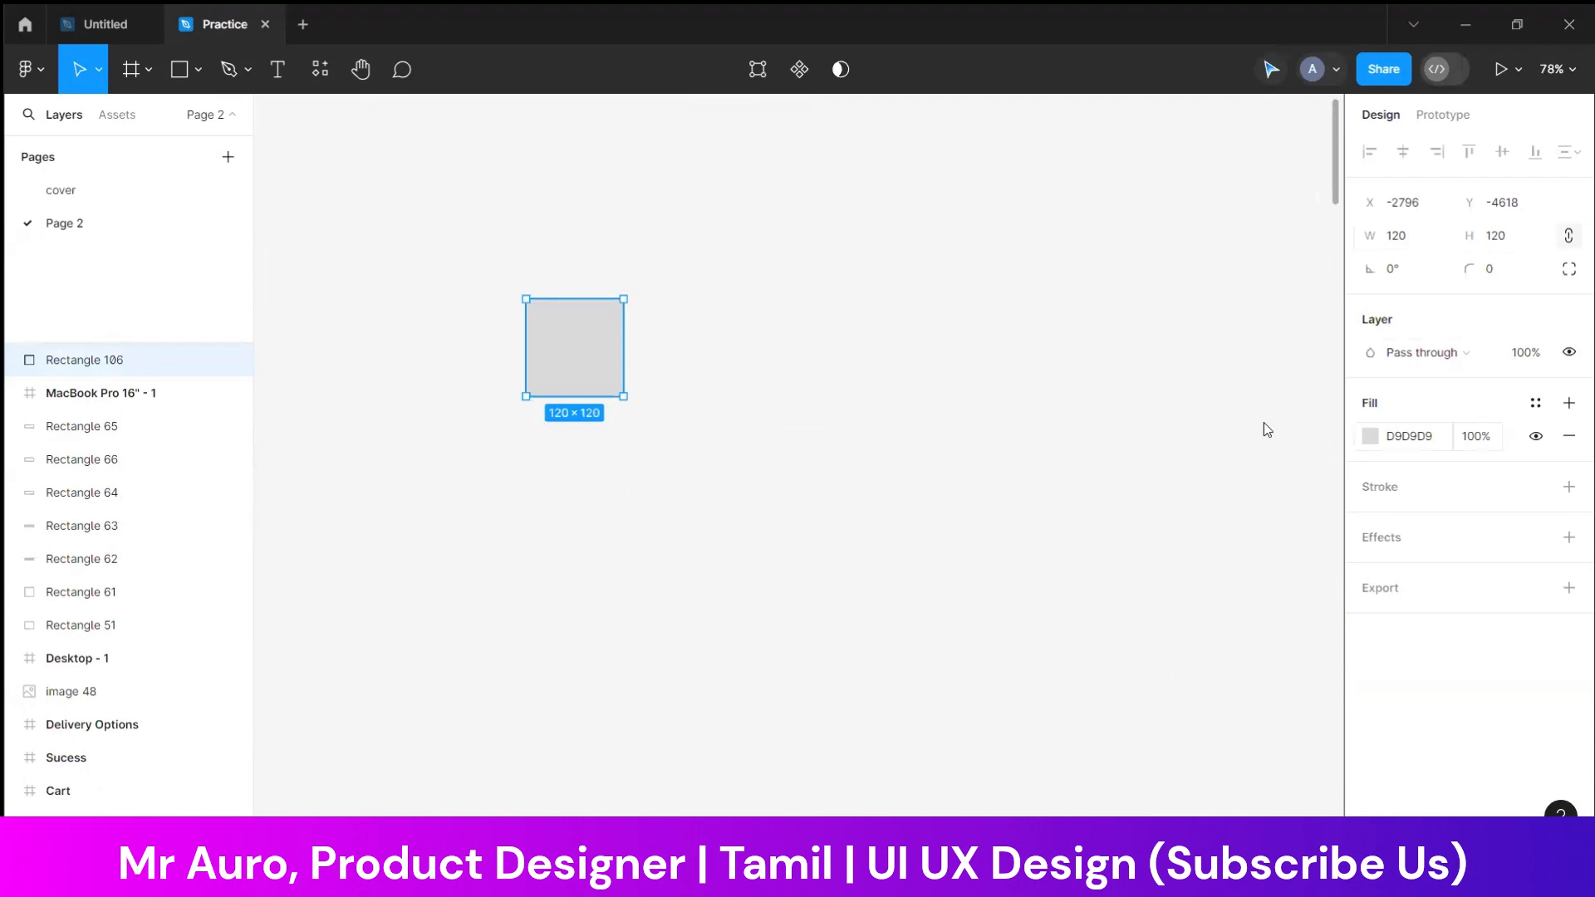
# Fill the new square with the yellow document color FFD600
pyautogui.click(1369, 436)
pyautogui.click(1171, 737)
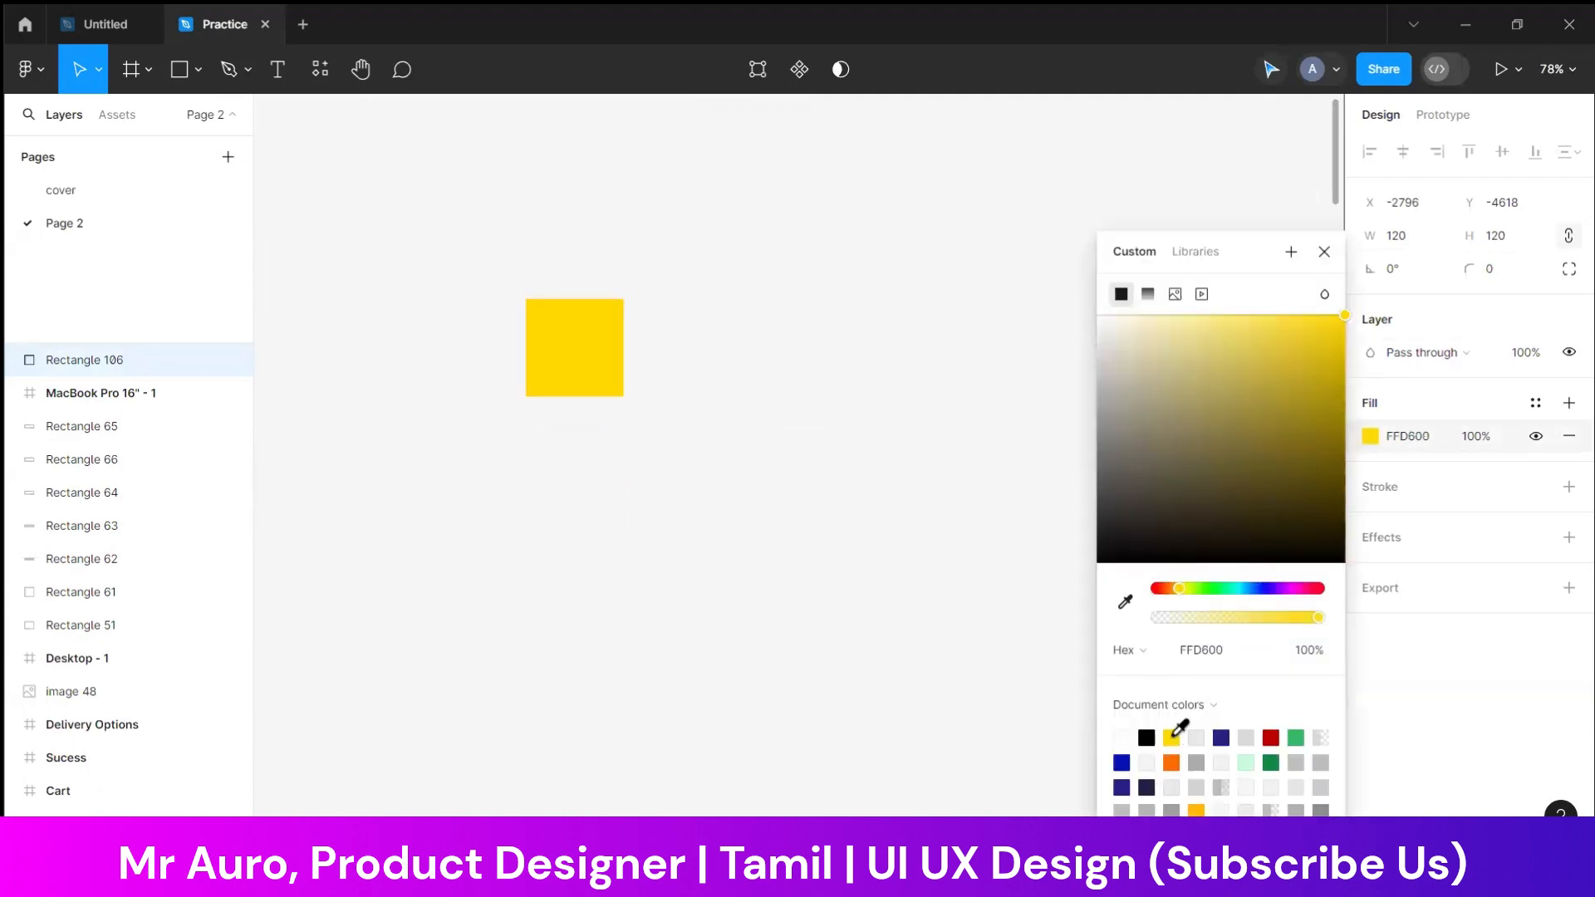
pyautogui.click(674, 599)
# Add a text above the yellow square with the persona's first name followed by "needs transfer money"
pyautogui.click(278, 69)
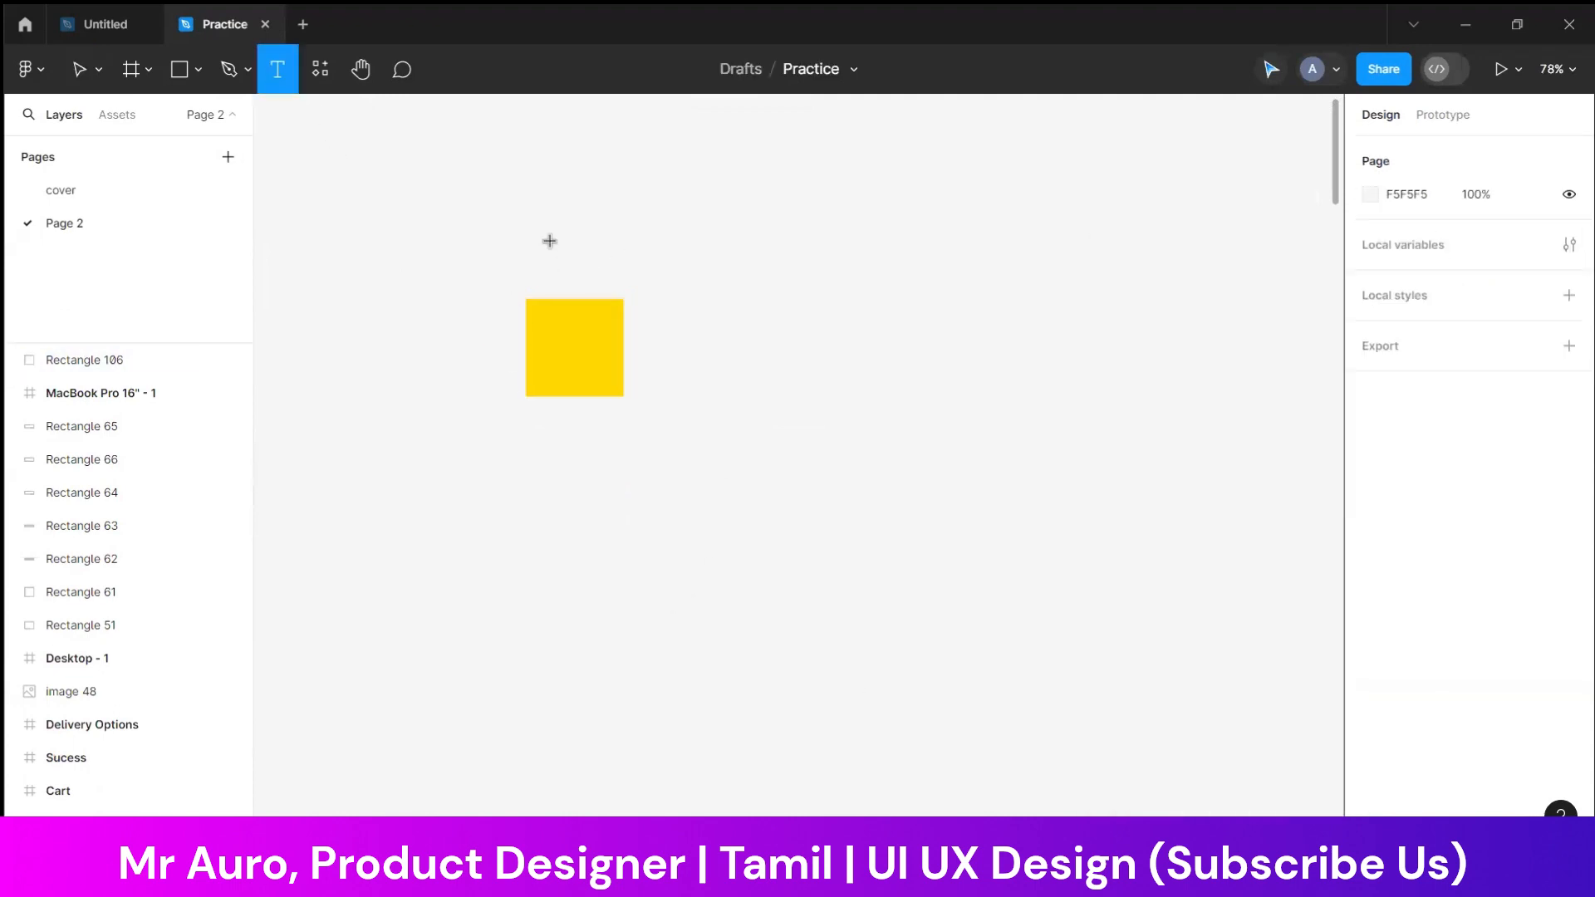
pyautogui.click(549, 241)
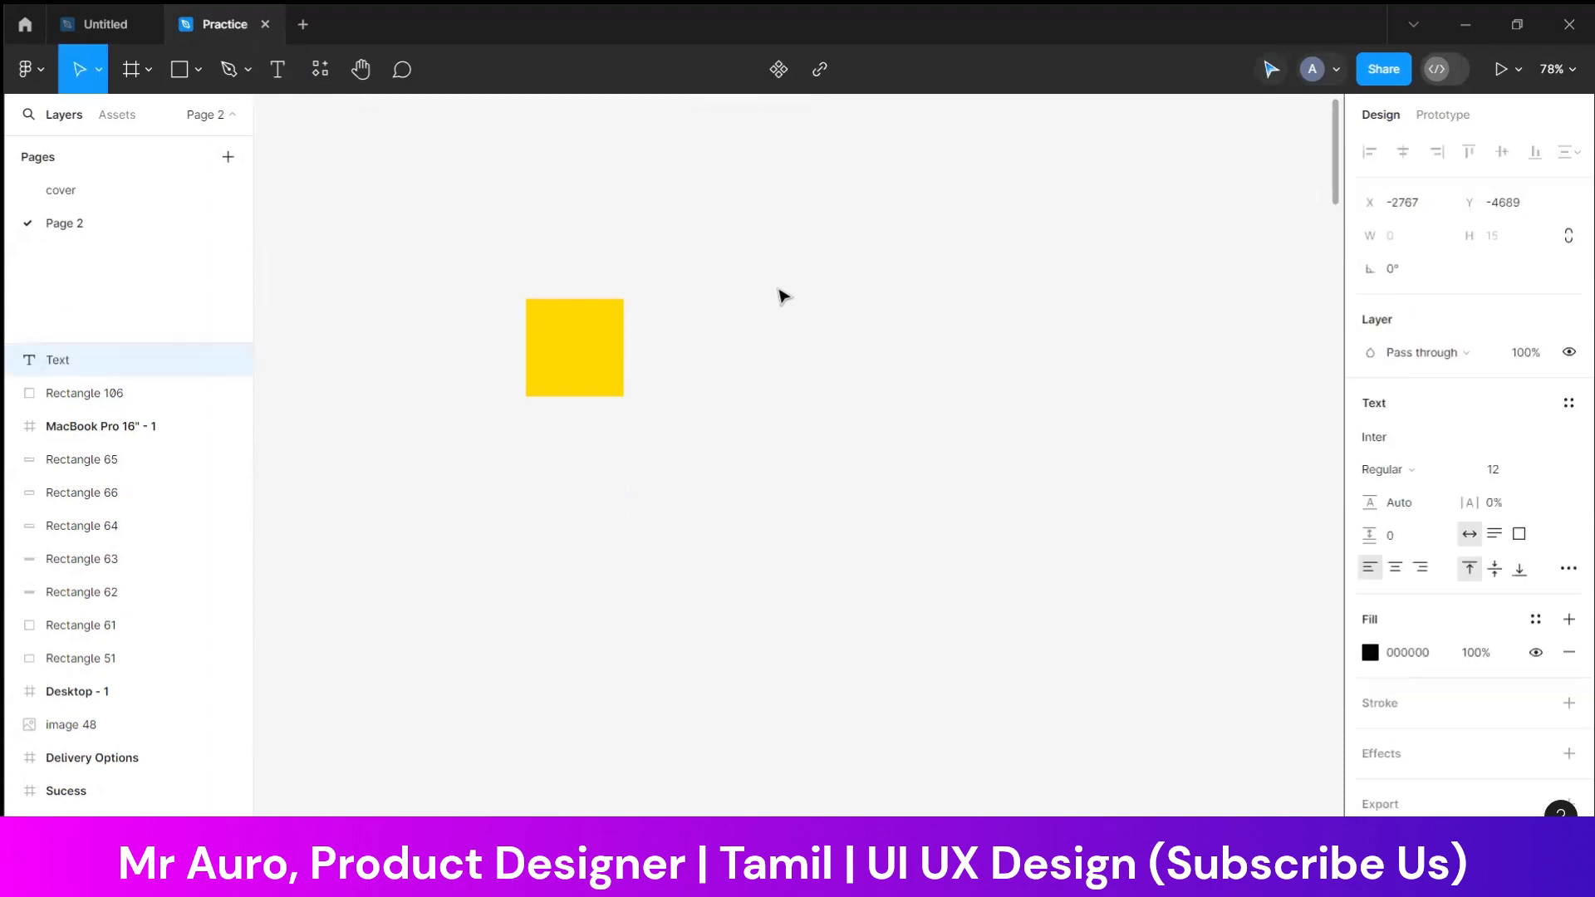
pyautogui.write('U=')
pyautogui.press('BackSpace')
pyautogui.press('BackSpace')
pyautogui.write('Laxman needs')
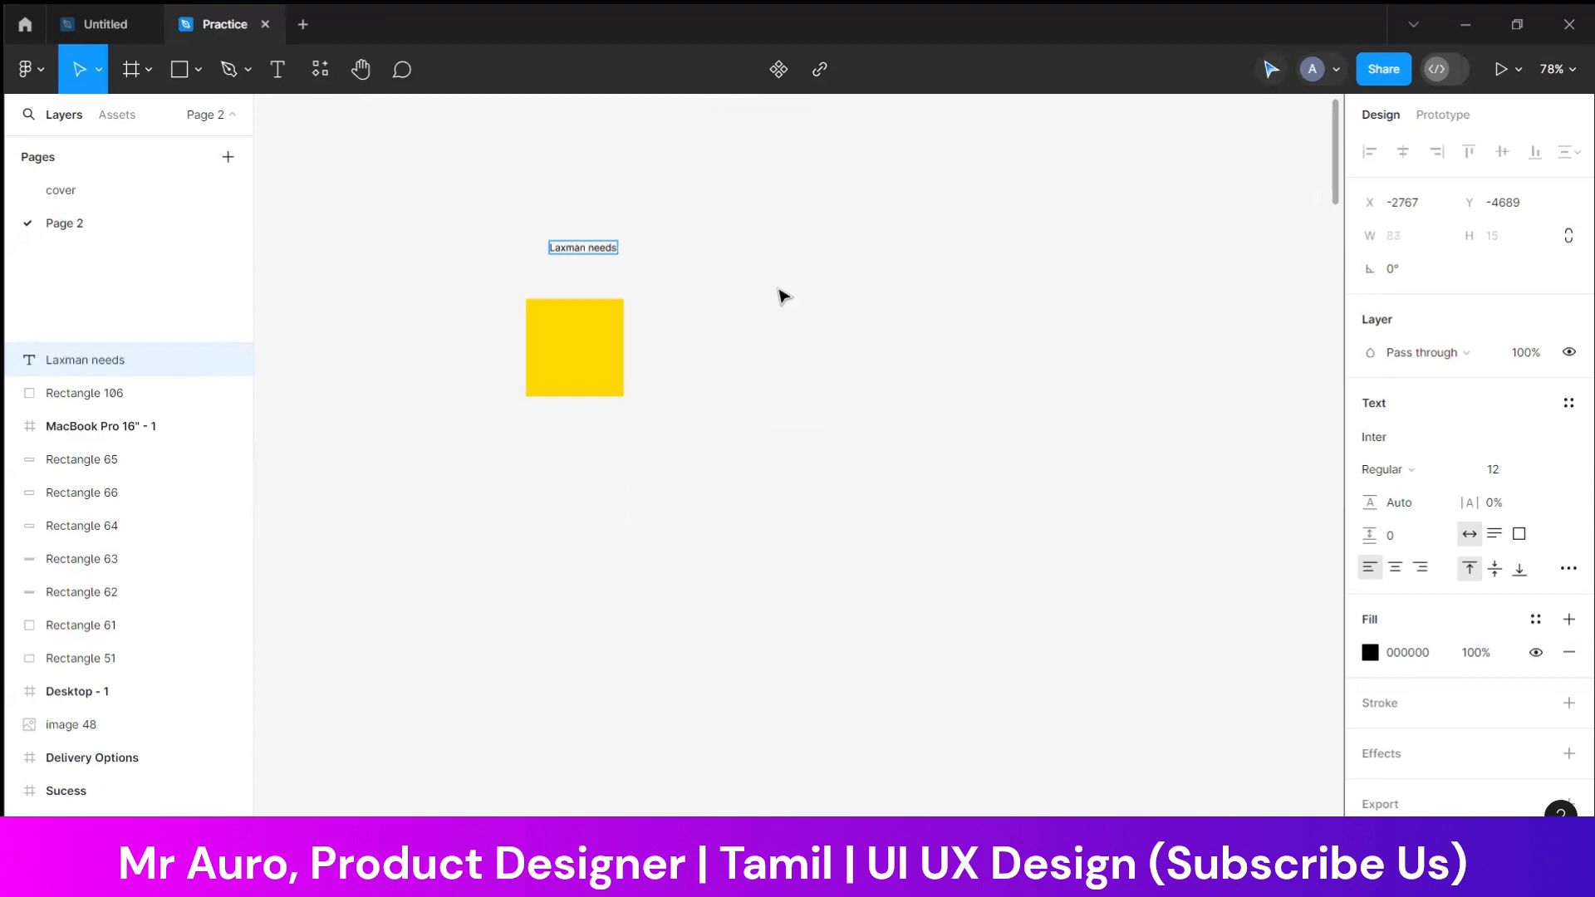
pyautogui.write(' transfer money')
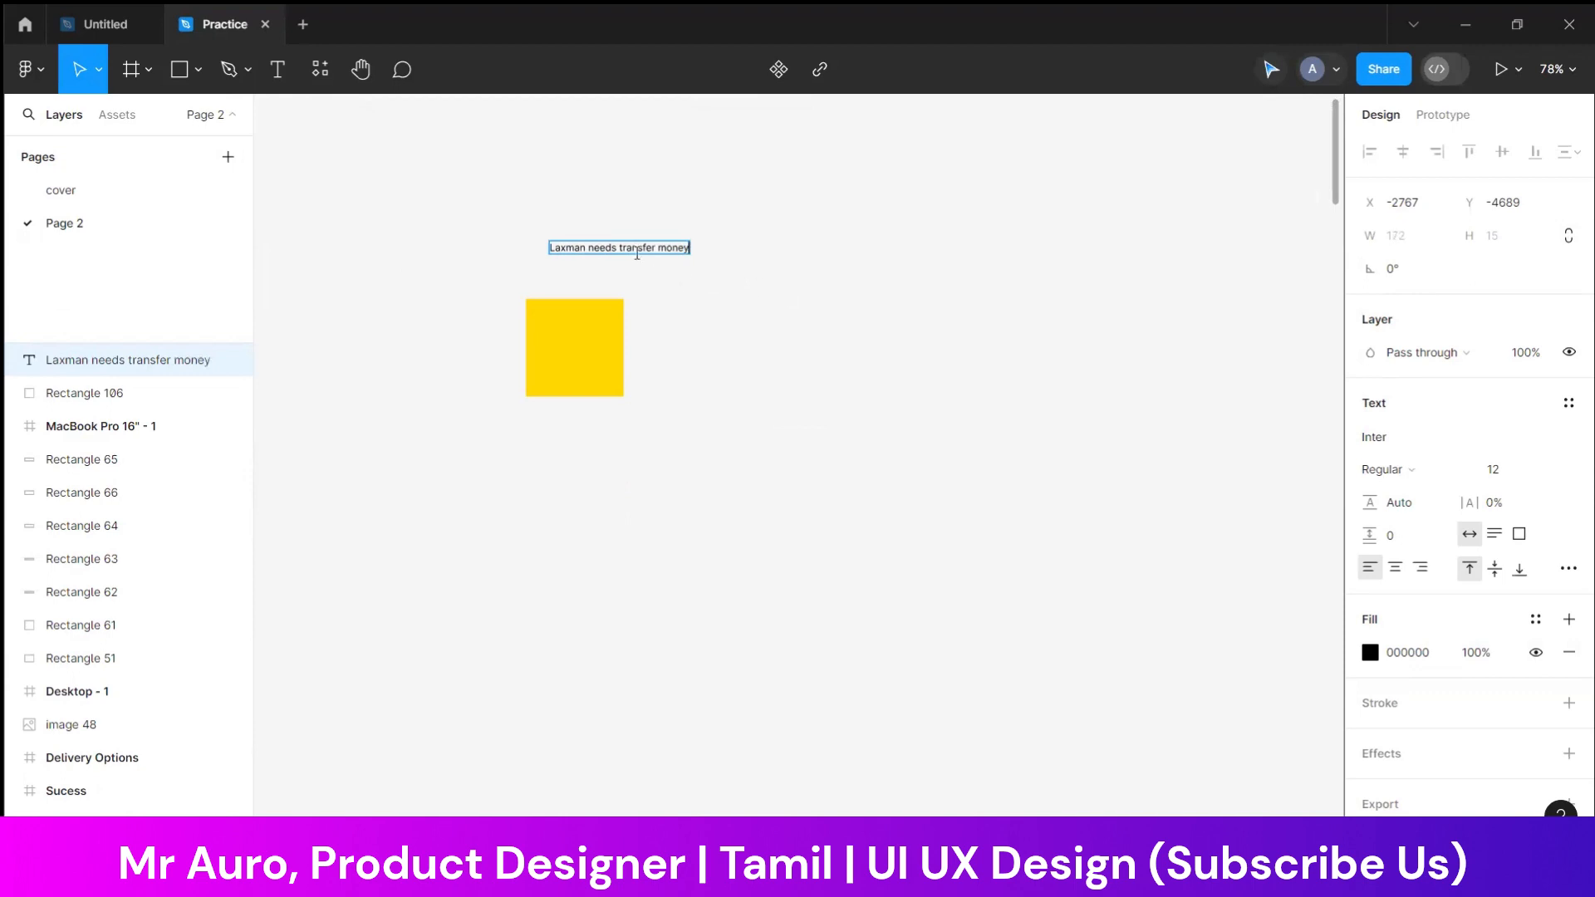
# Break the text into two lines after "needs" and move it onto the yellow square
pyautogui.click(618, 248)
pyautogui.press('Return')
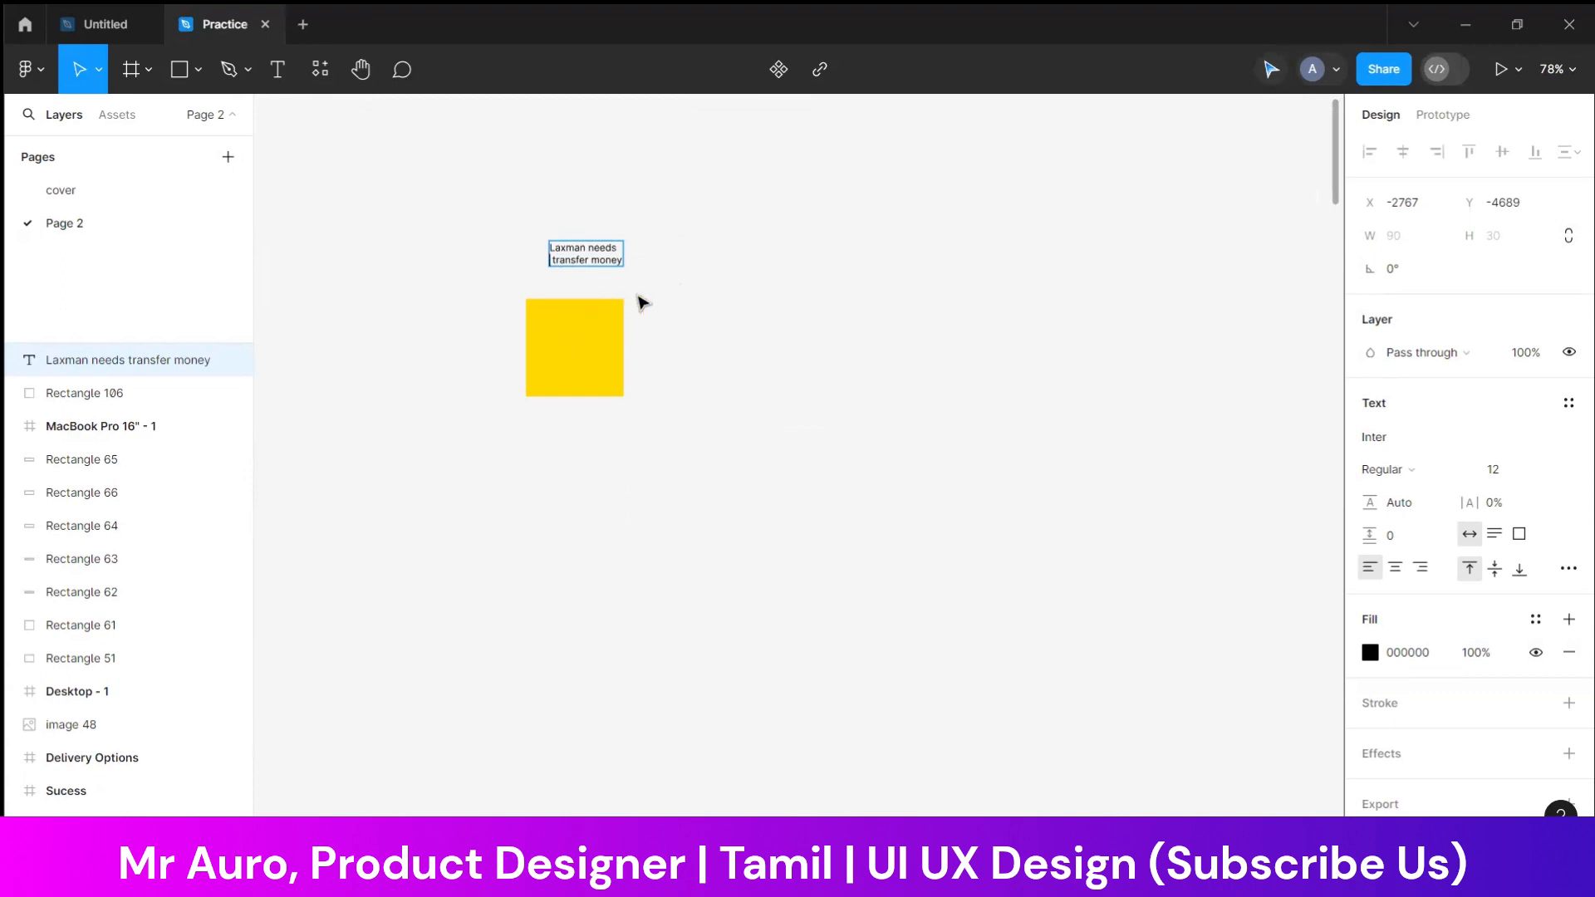
pyautogui.moveTo(606, 260); pyautogui.dragTo(598, 348)
pyautogui.click(694, 355)
# Add a third line reading "to his frd" to the text on the yellow note
pyautogui.scroll(5, 603, 363)
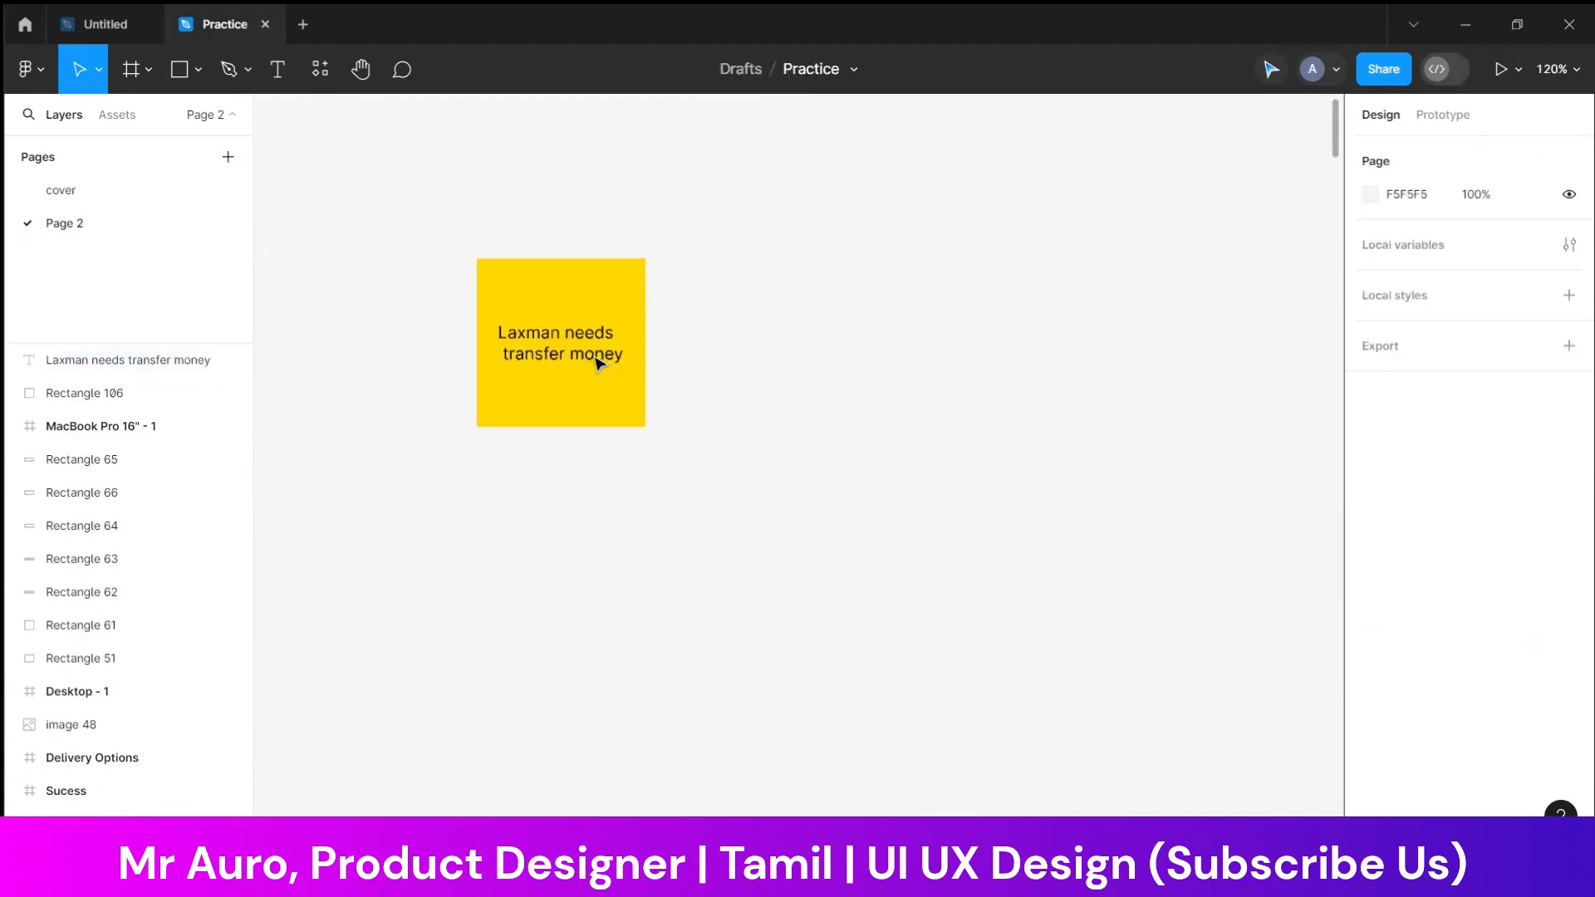
pyautogui.click(622, 360)
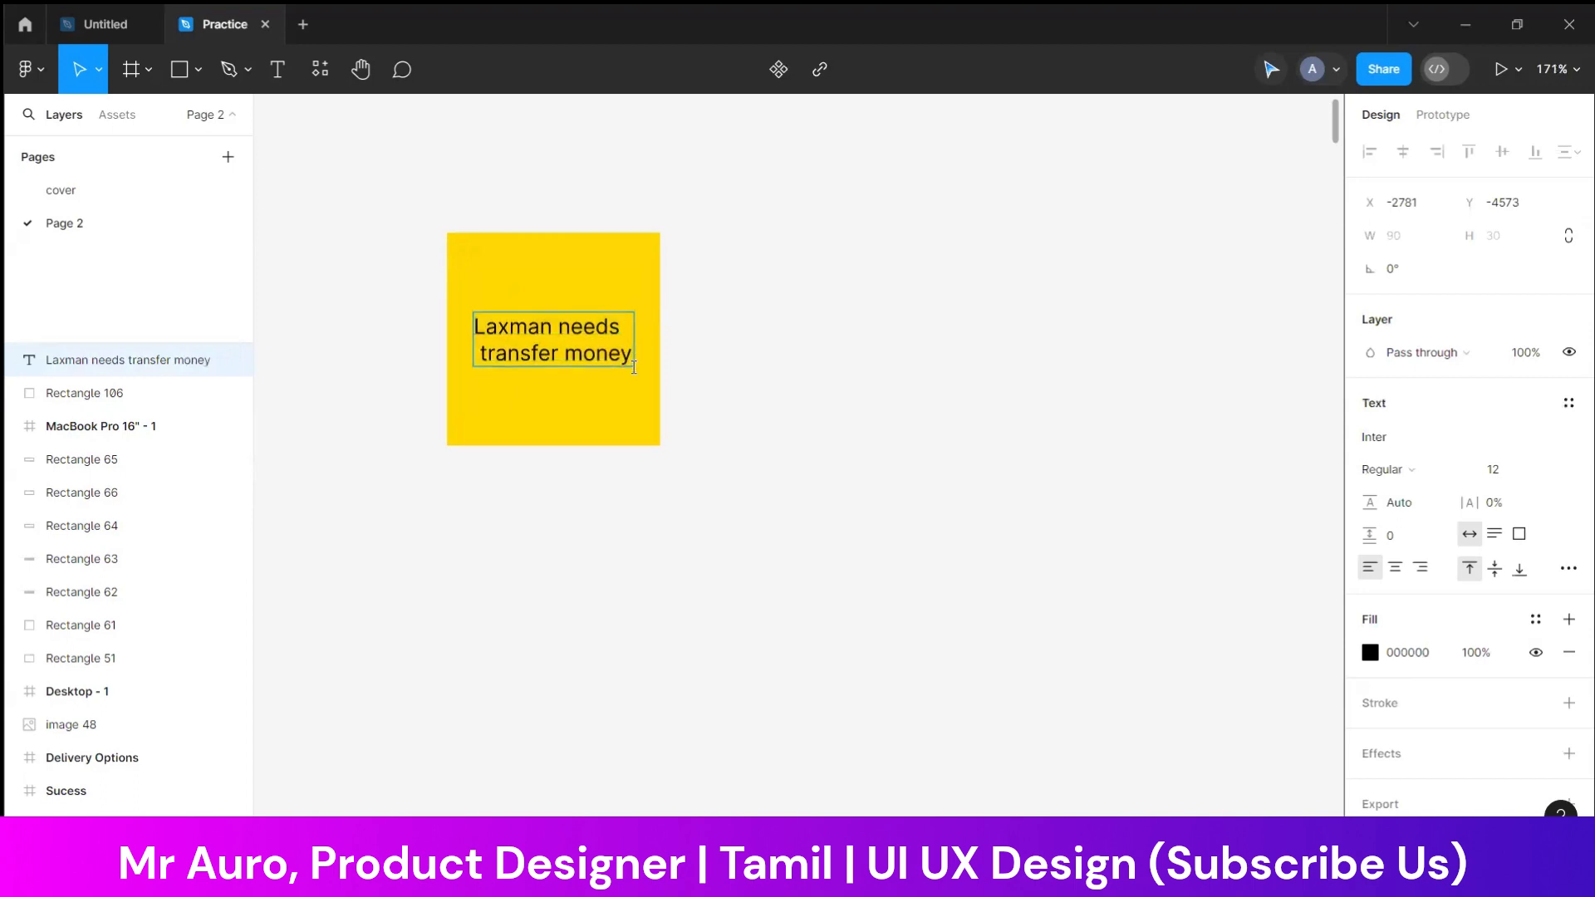
pyautogui.write('for')
pyautogui.press('BackSpace')
pyautogui.press('BackSpace')
pyautogui.press('BackSpace')
pyautogui.press('BackSpace')
pyautogui.press('Return')
pyautogui.write('to his ')
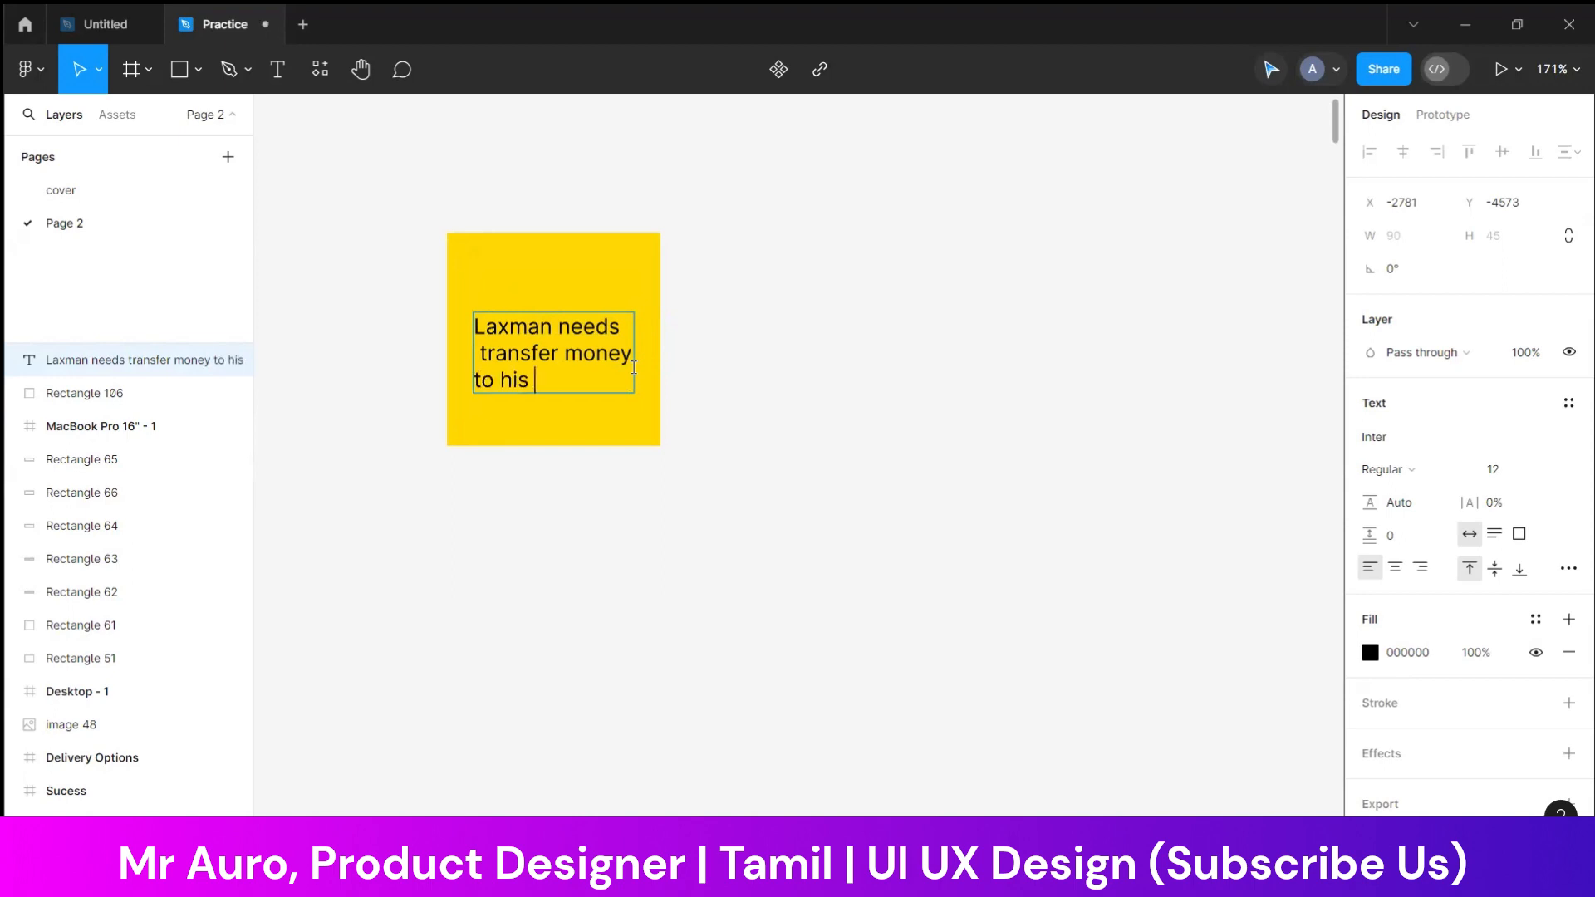
pyautogui.write('frd')
pyautogui.press('Escape')
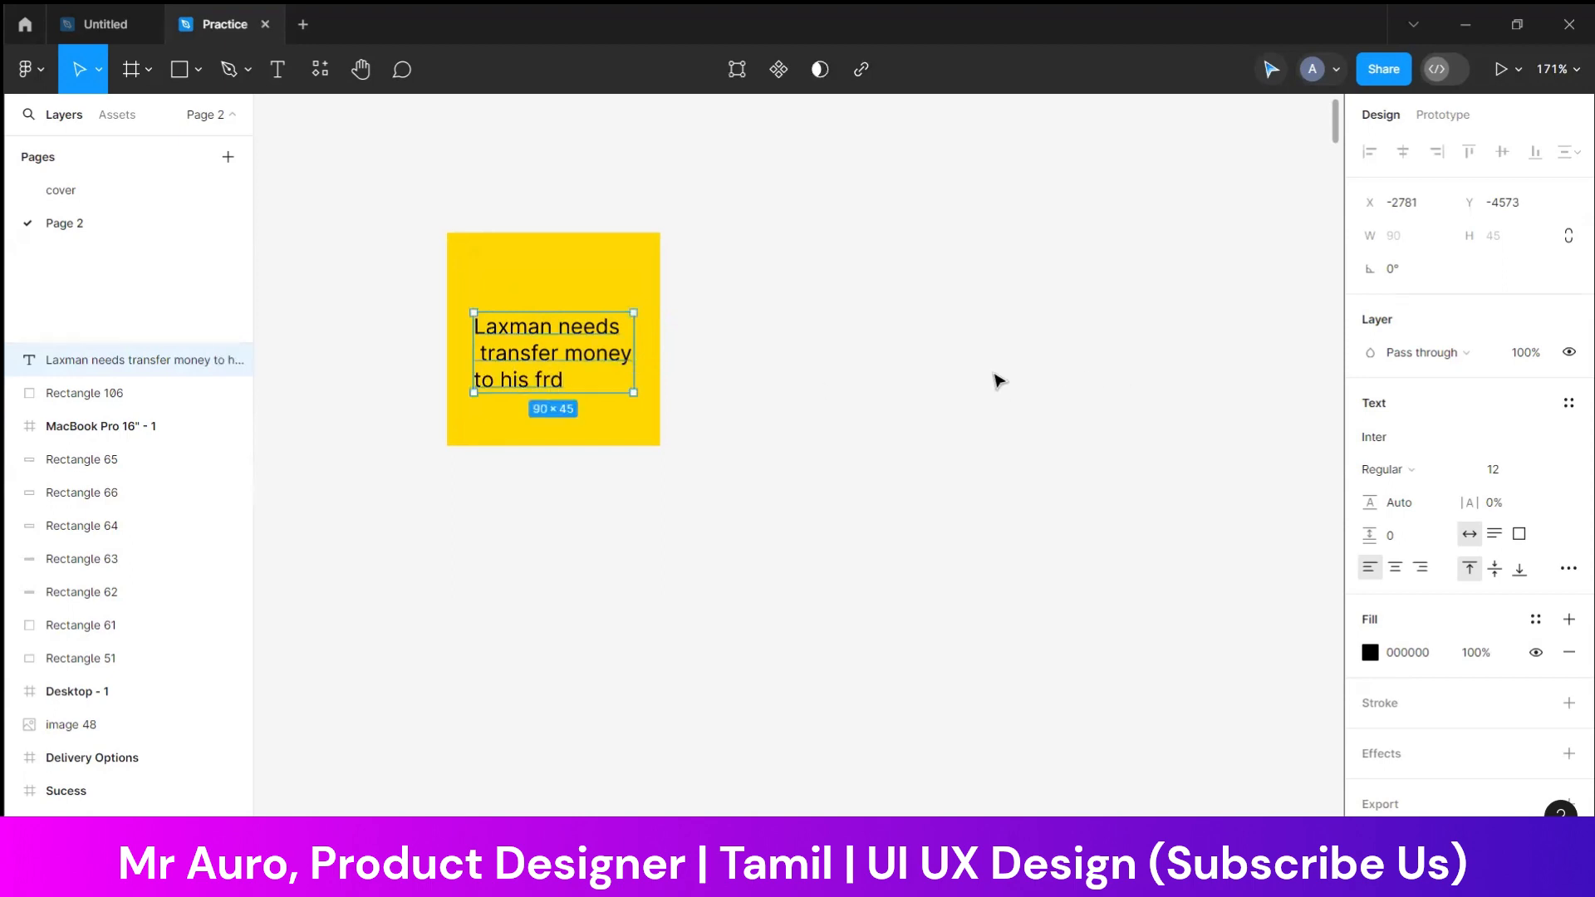
# Shift the three-line text slightly upward to sit centrally on the yellow note
pyautogui.click(994, 374)
pyautogui.moveTo(604, 347); pyautogui.dragTo(605, 335)
pyautogui.click(686, 342)
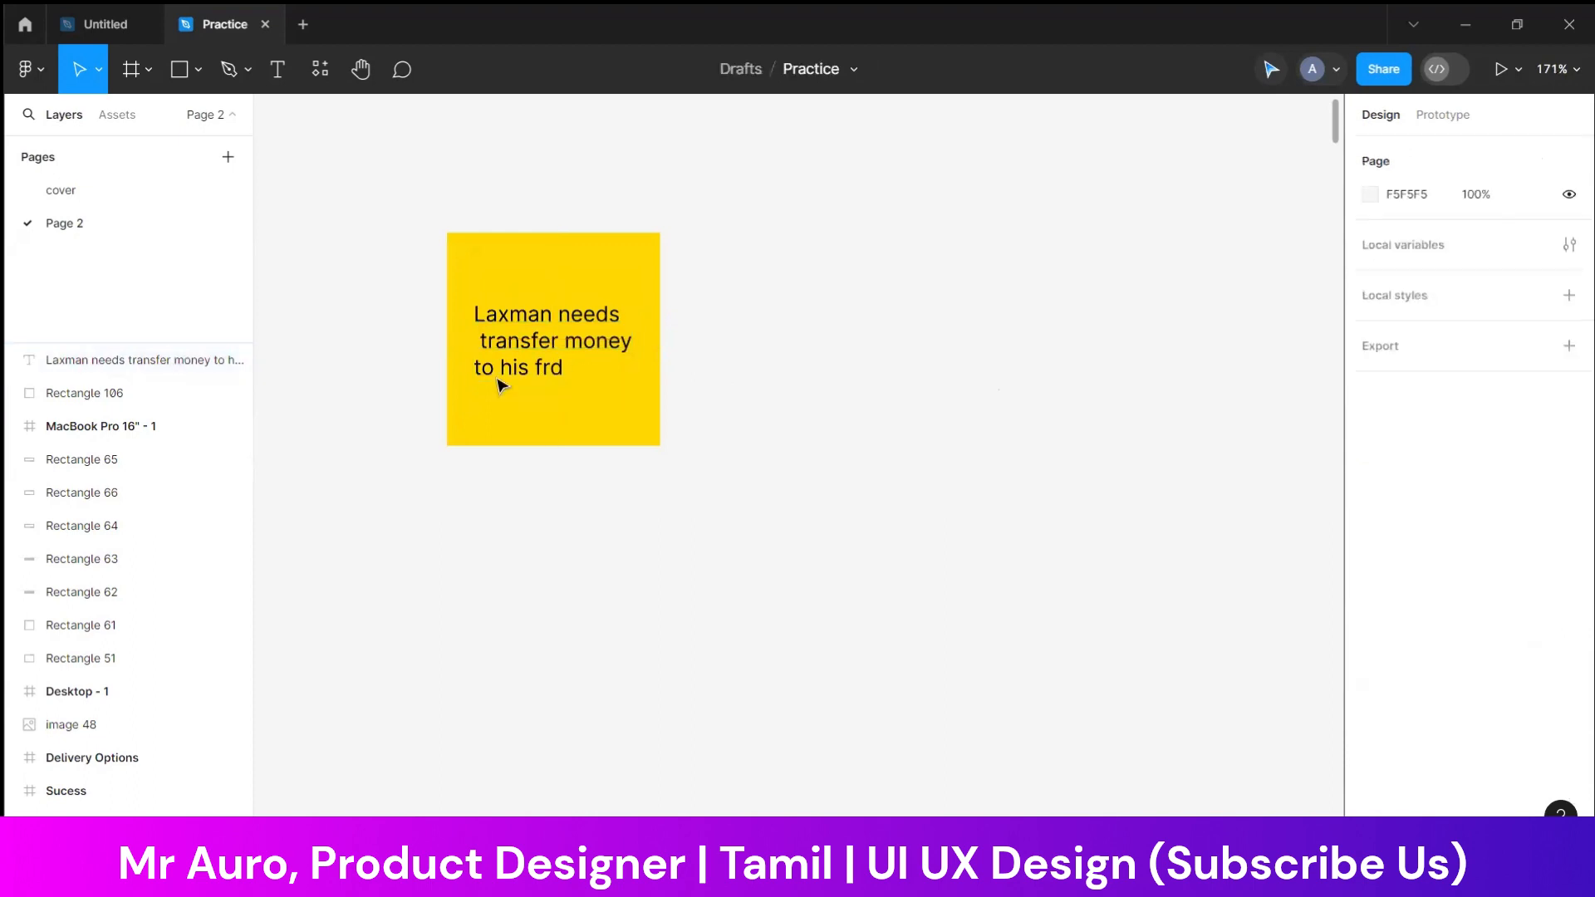
# Duplicate the first yellow note with its text beside the original and clear the copy's text
pyautogui.moveTo(756, 312); pyautogui.dragTo(851, 405)
pyautogui.click(872, 355)
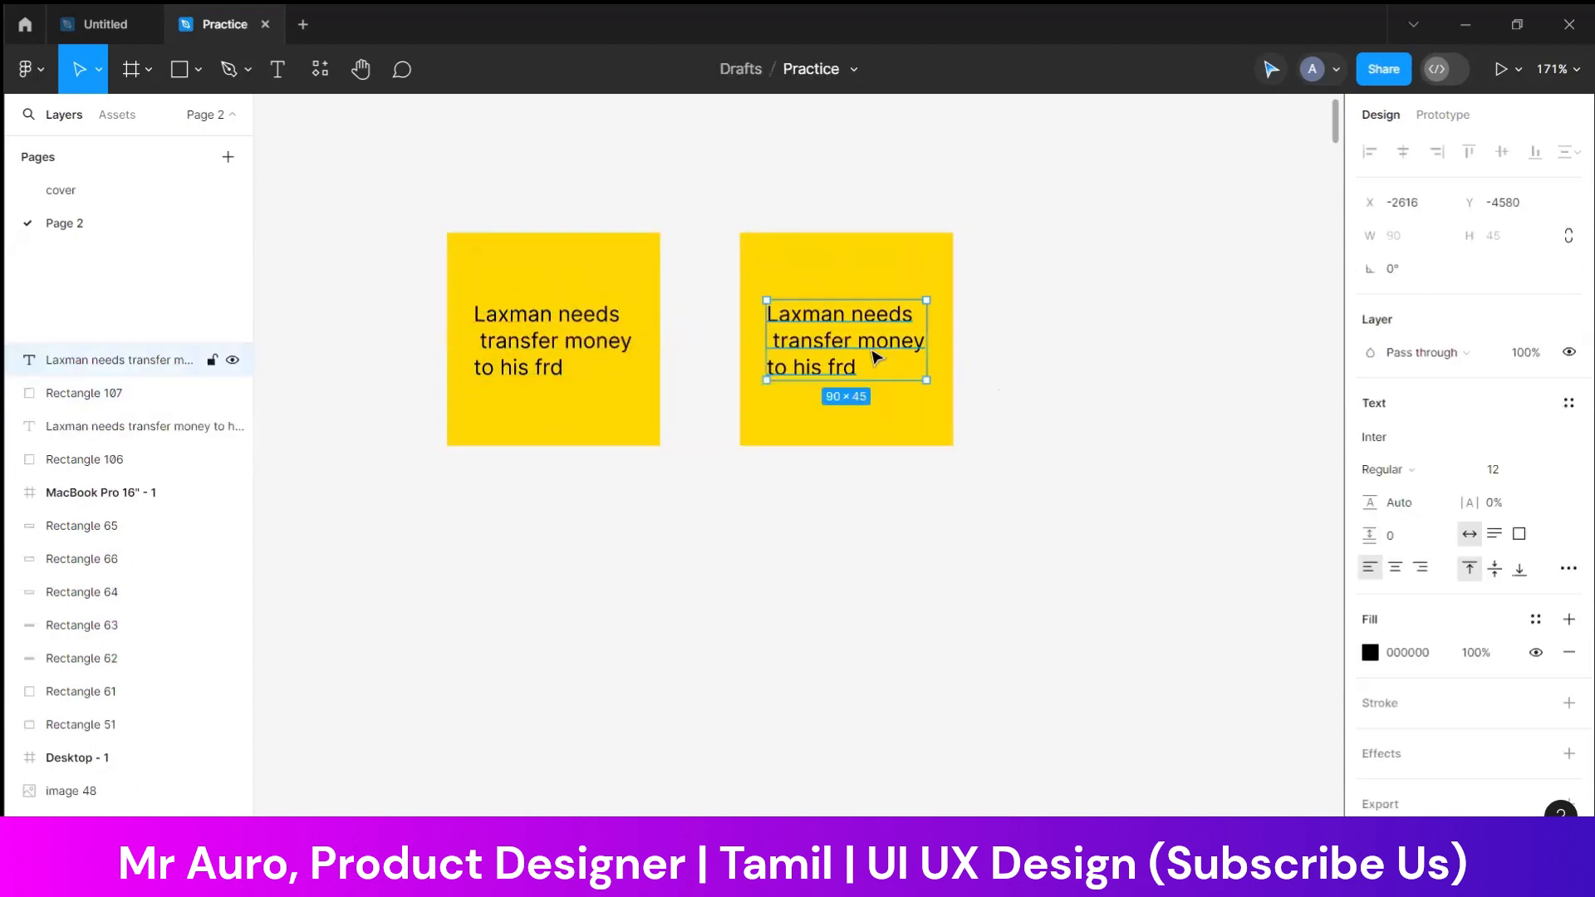
pyautogui.doubleClick(872, 355)
pyautogui.write('L')
pyautogui.press('BackSpace')
pyautogui.press('BackSpace')
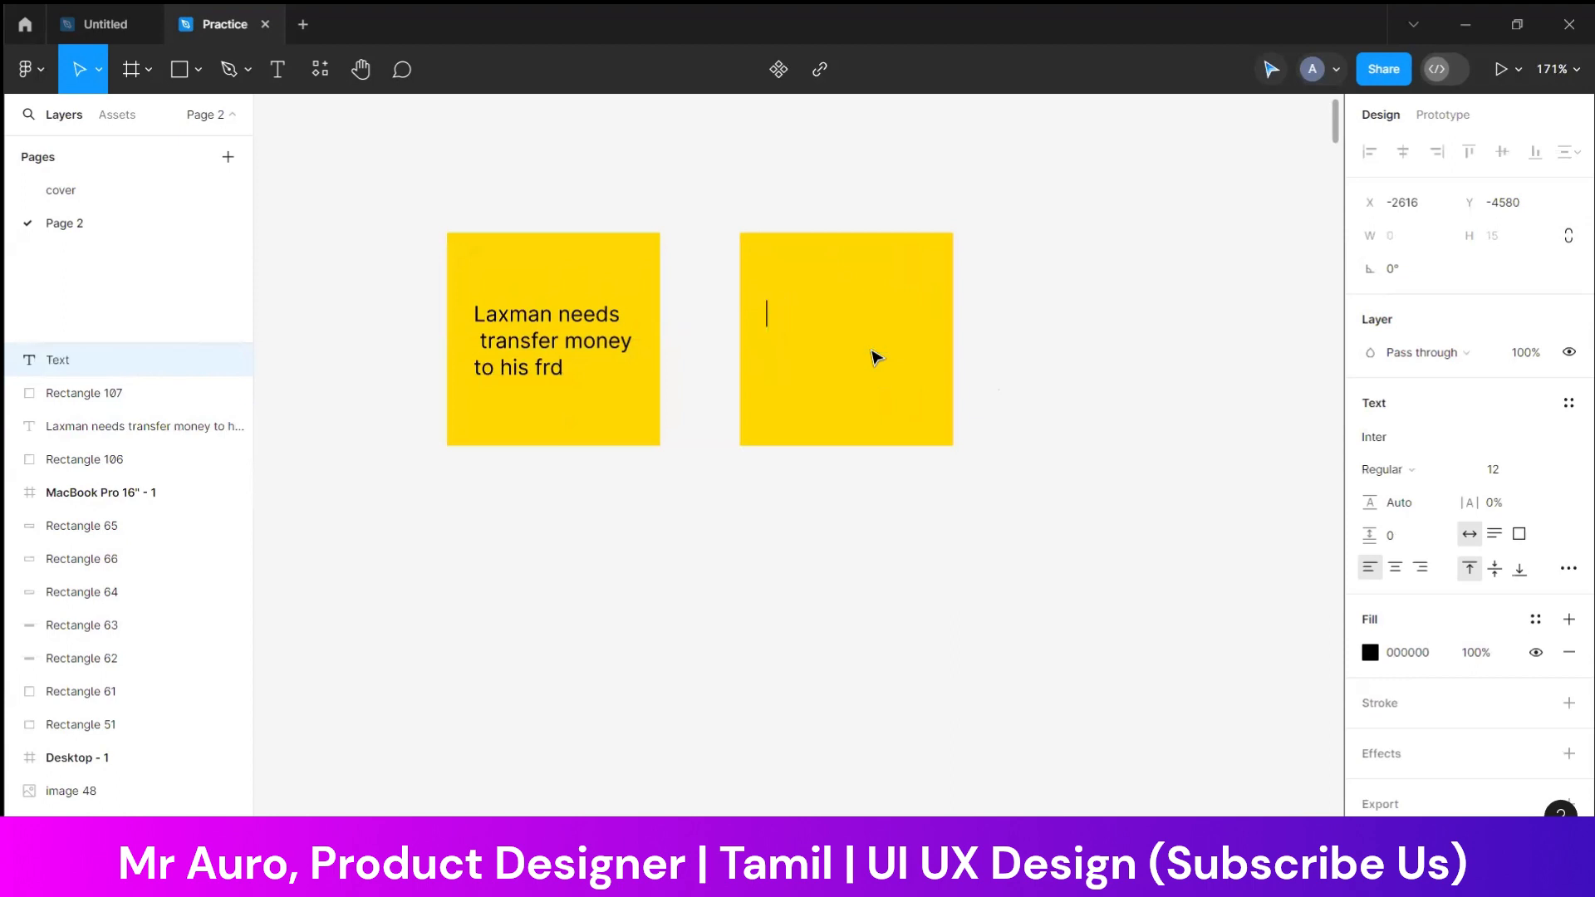
# Enter "Jump SBI Portal" on two lines in the second note and move the text to the note's centre
pyautogui.write('Jump SBI Port')
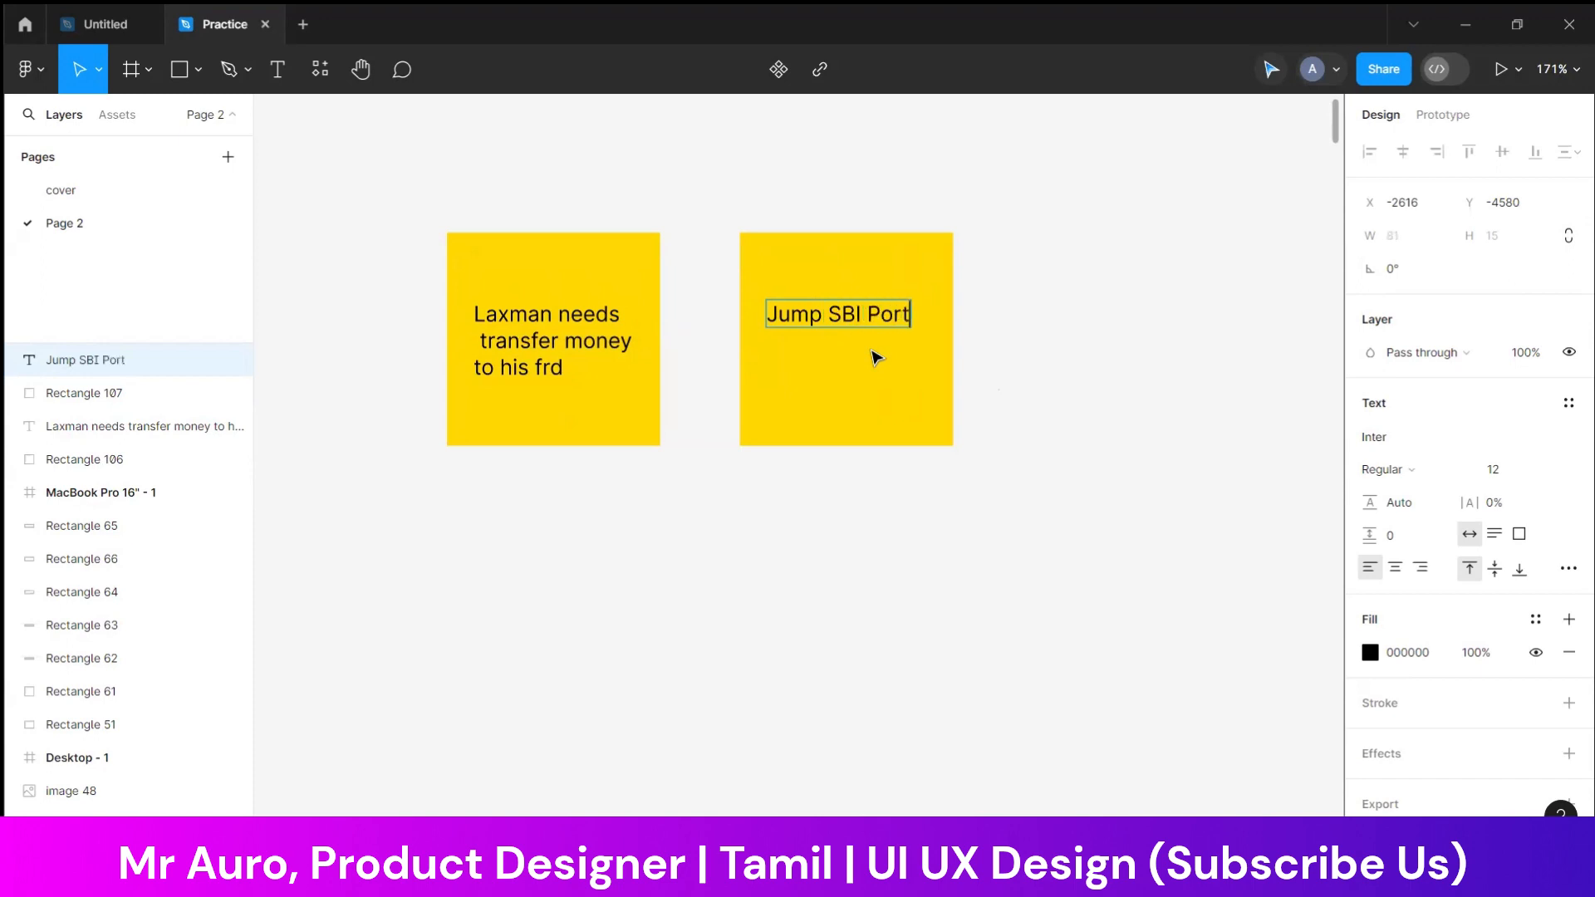
pyautogui.write('al')
pyautogui.press('Return')
pyautogui.click(1013, 456)
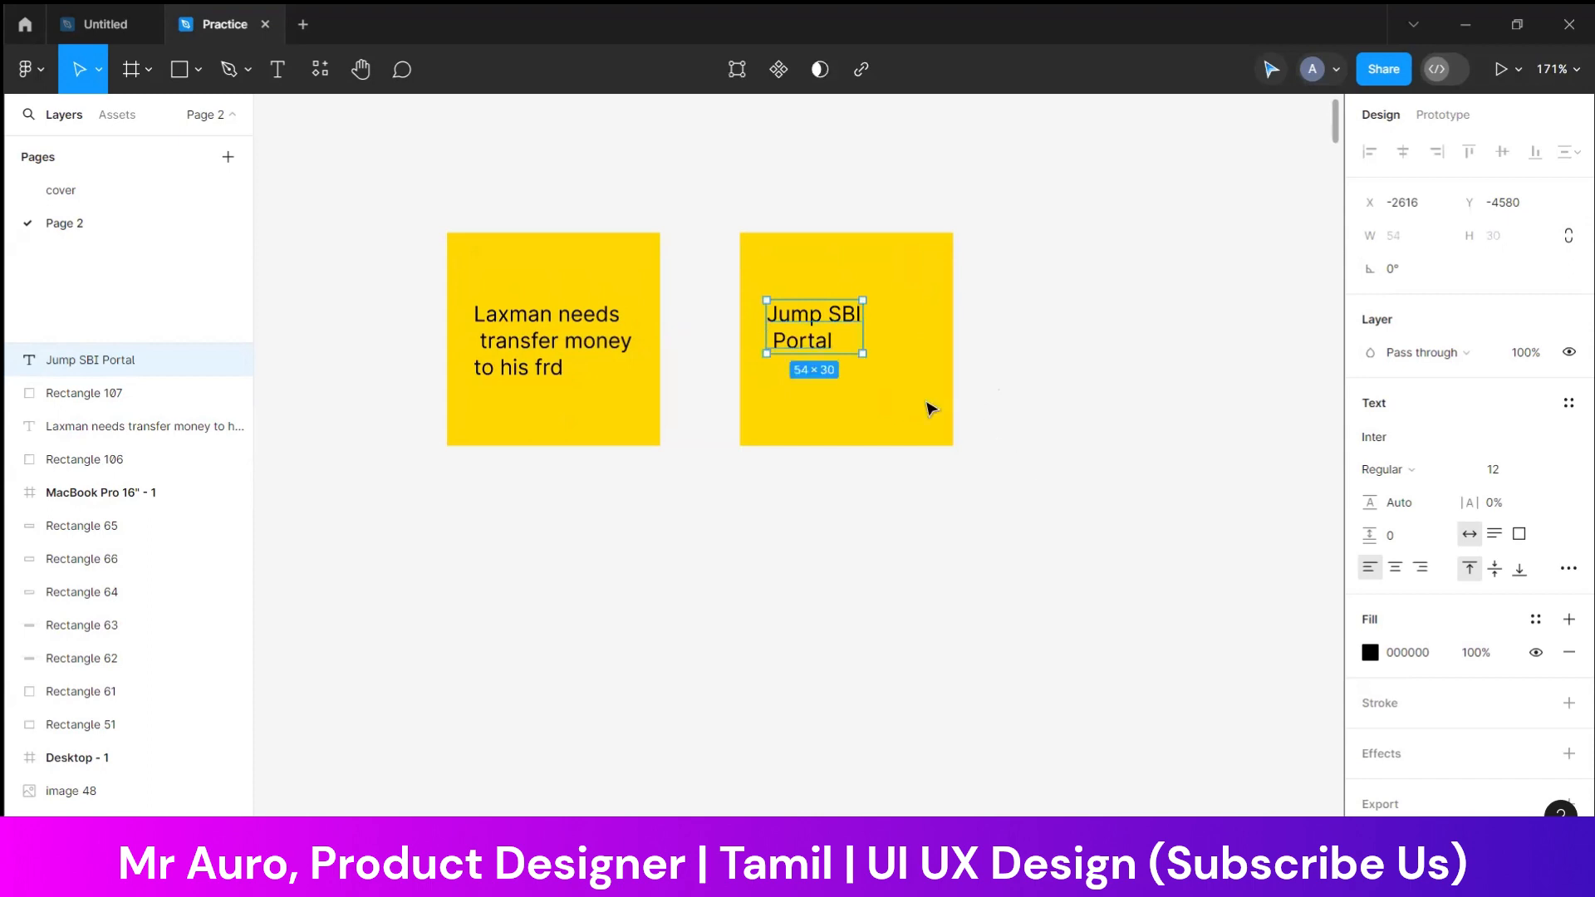
pyautogui.moveTo(845, 333); pyautogui.dragTo(877, 354)
# Duplicate the "Jump SBI Portal" note with its text to the right, in line with the other notes
pyautogui.moveTo(1038, 308); pyautogui.dragTo(762, 383)
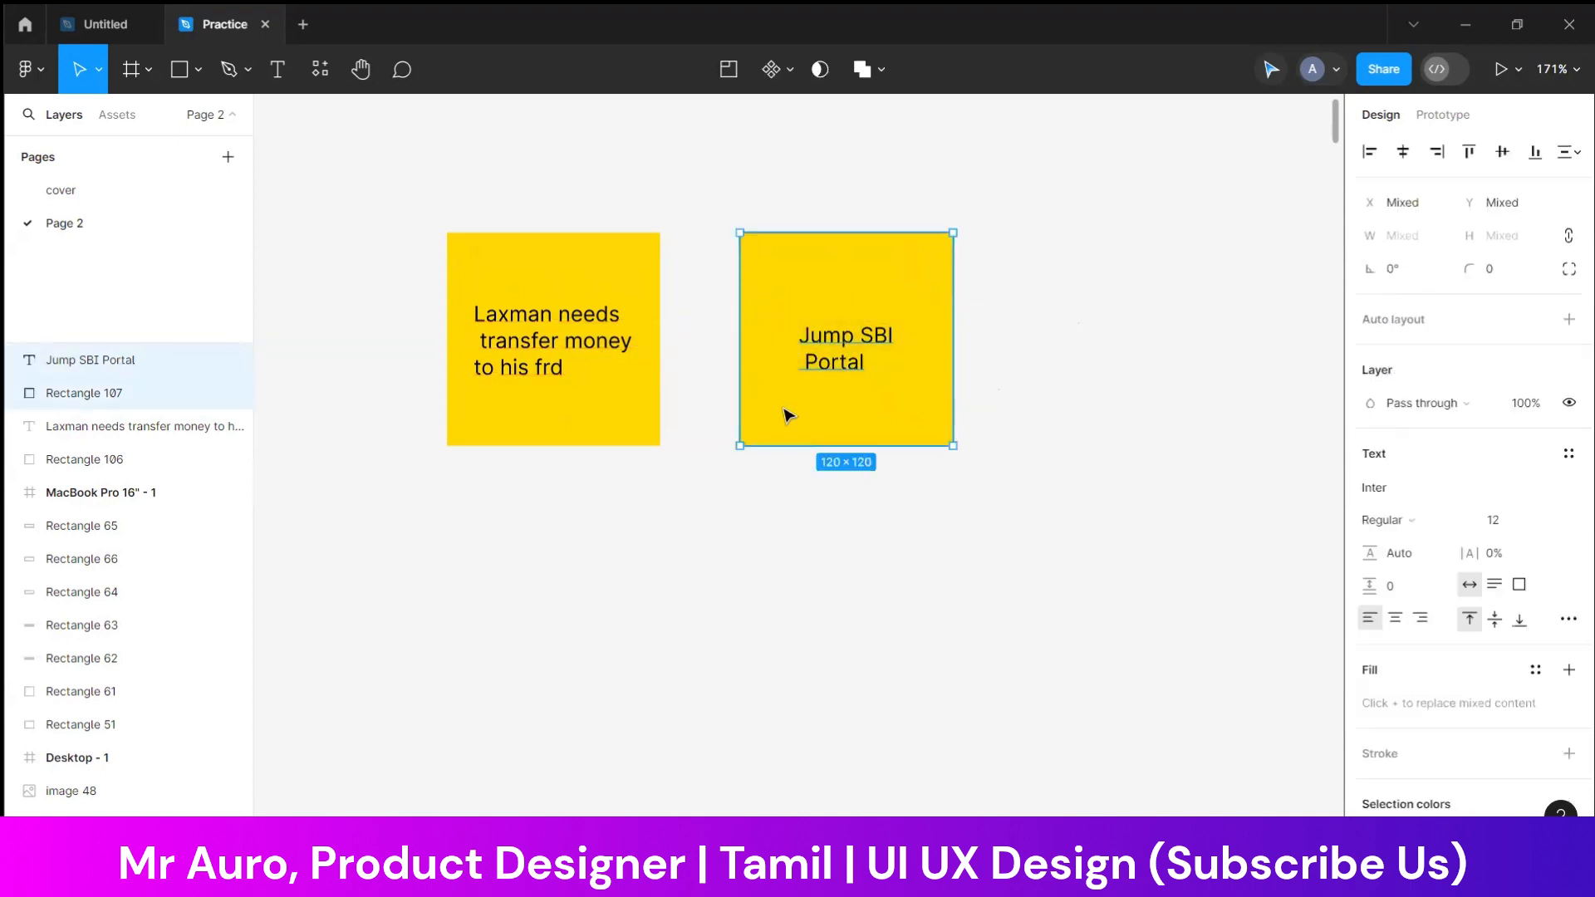
pyautogui.keyDown('alt'); pyautogui.moveTo(850, 349); pyautogui.dragTo(1110, 346); pyautogui.keyUp('alt')
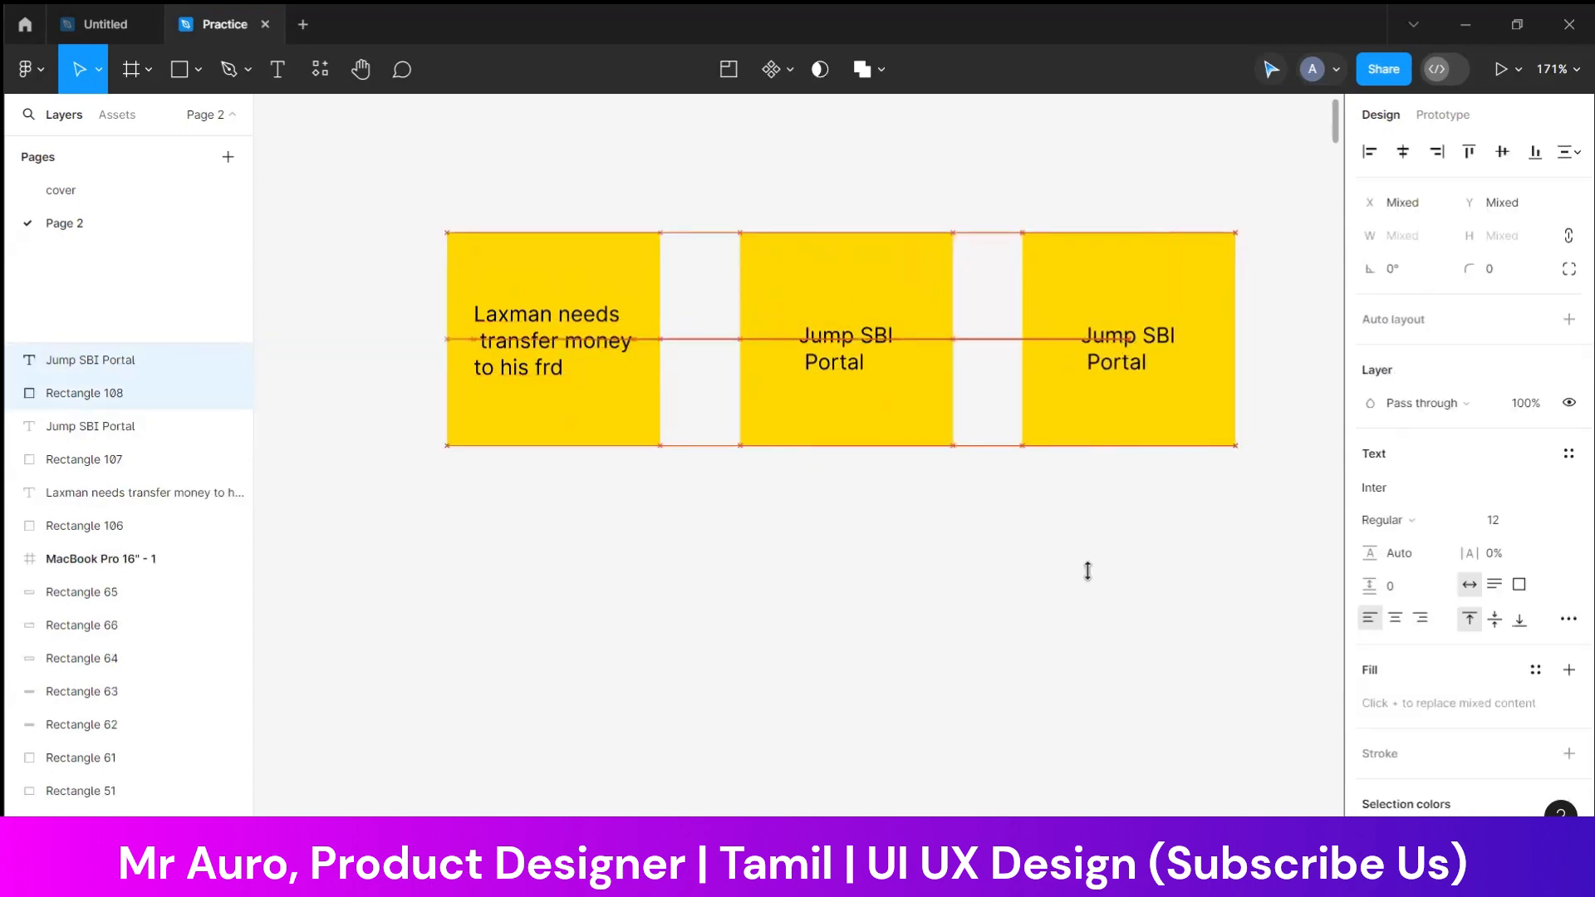
pyautogui.hscroll(5, 811, 595)
# Replace the third note's text with "Login" and centre it on the note
pyautogui.click(868, 339)
pyautogui.press('Return')
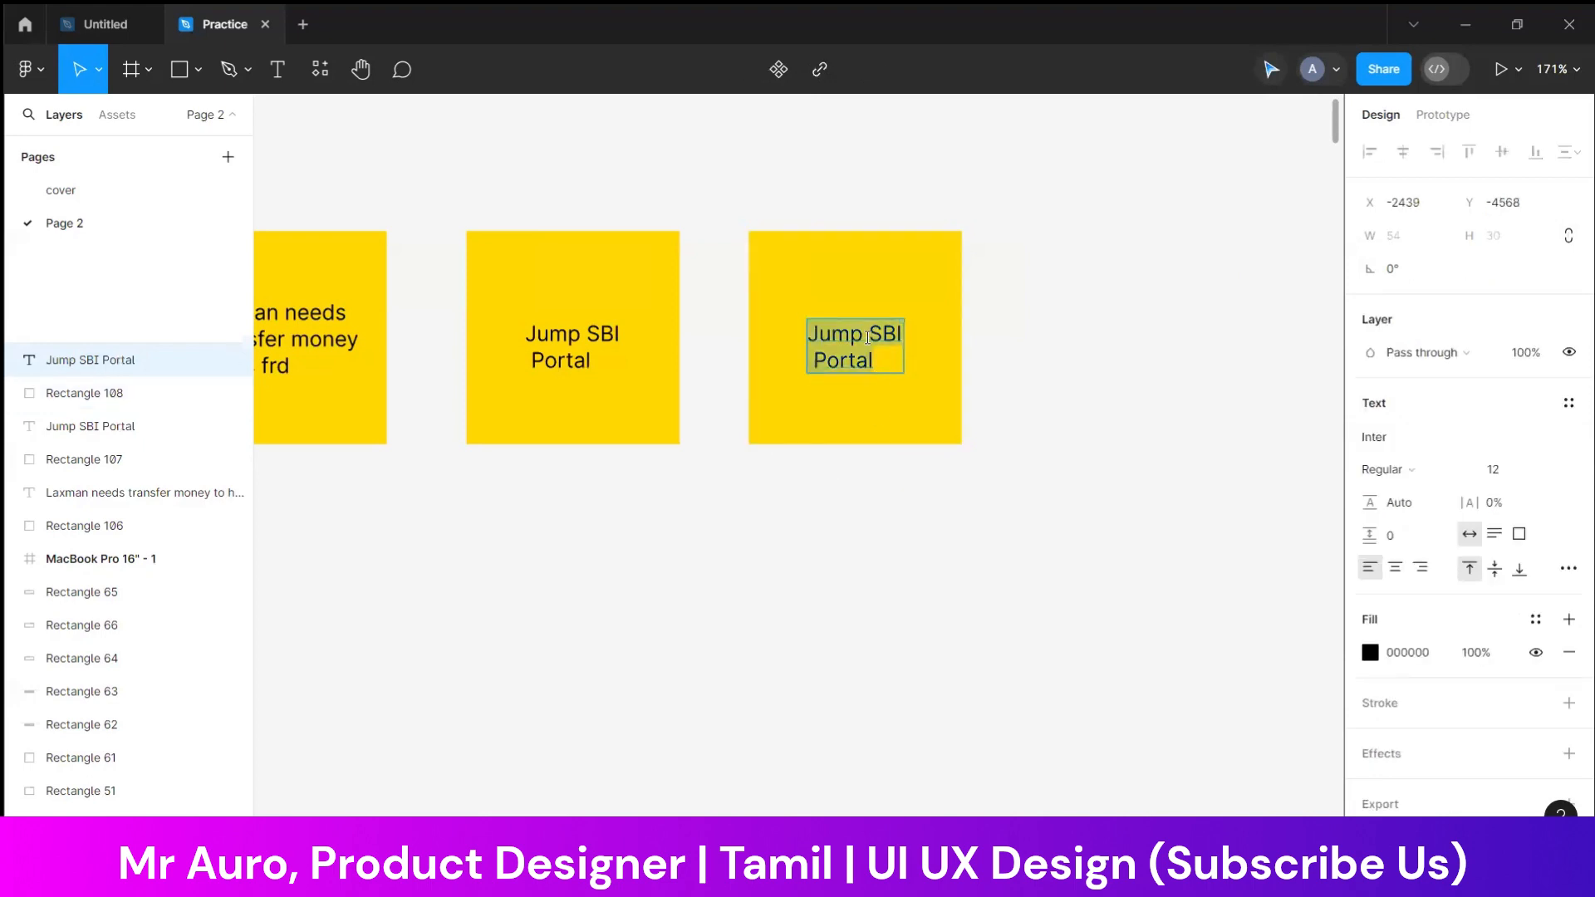
pyautogui.write('Login')
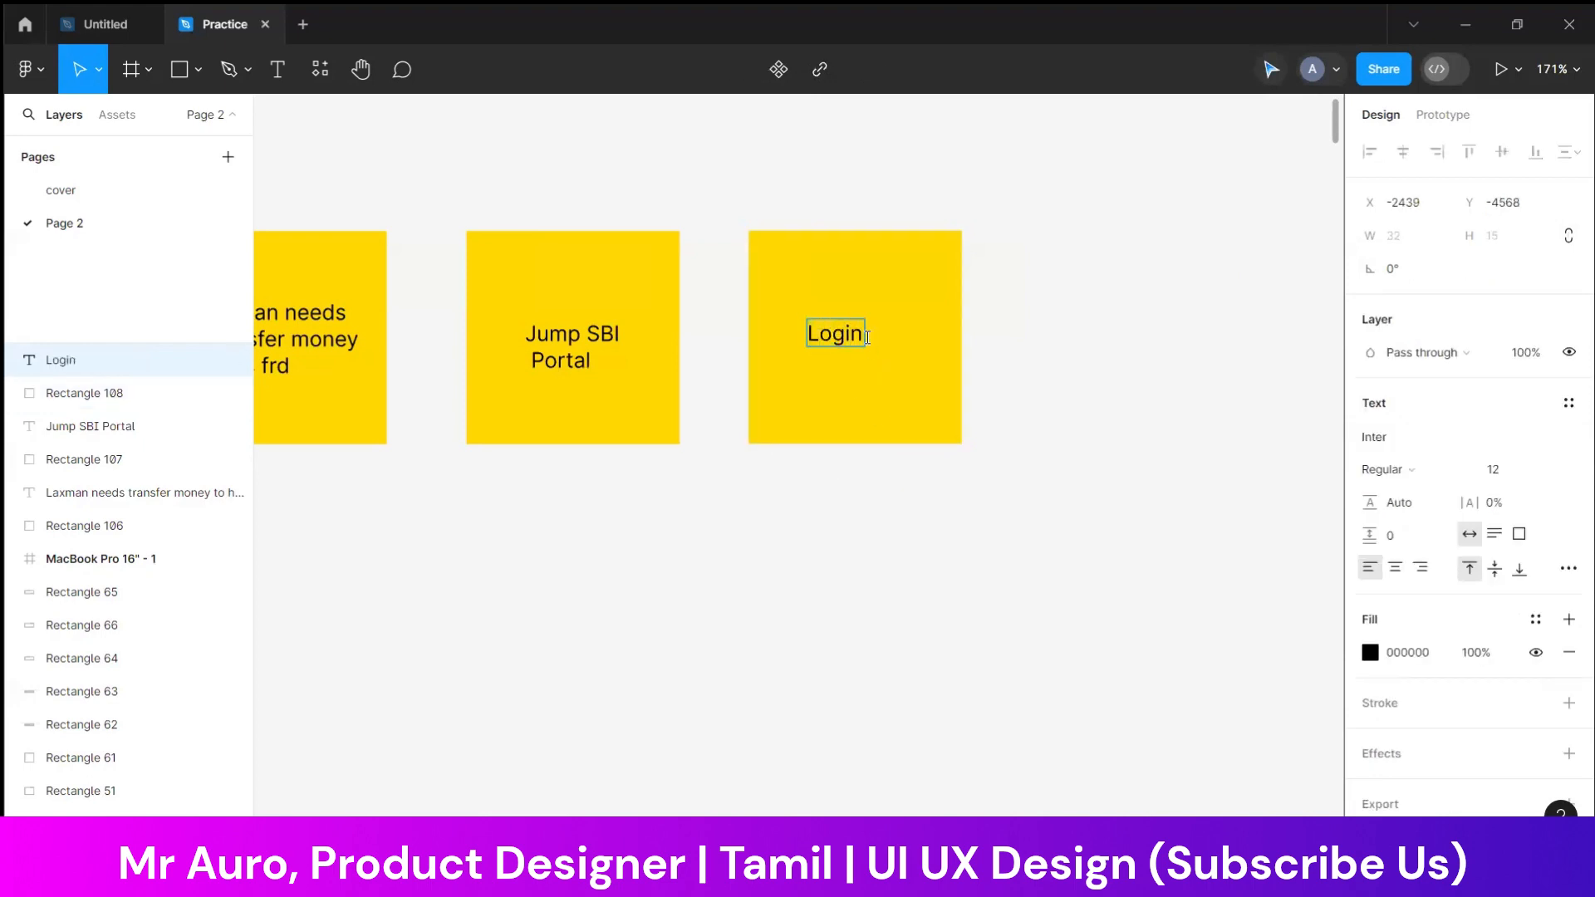
pyautogui.press('Escape')
pyautogui.moveTo(845, 336); pyautogui.dragTo(864, 336)
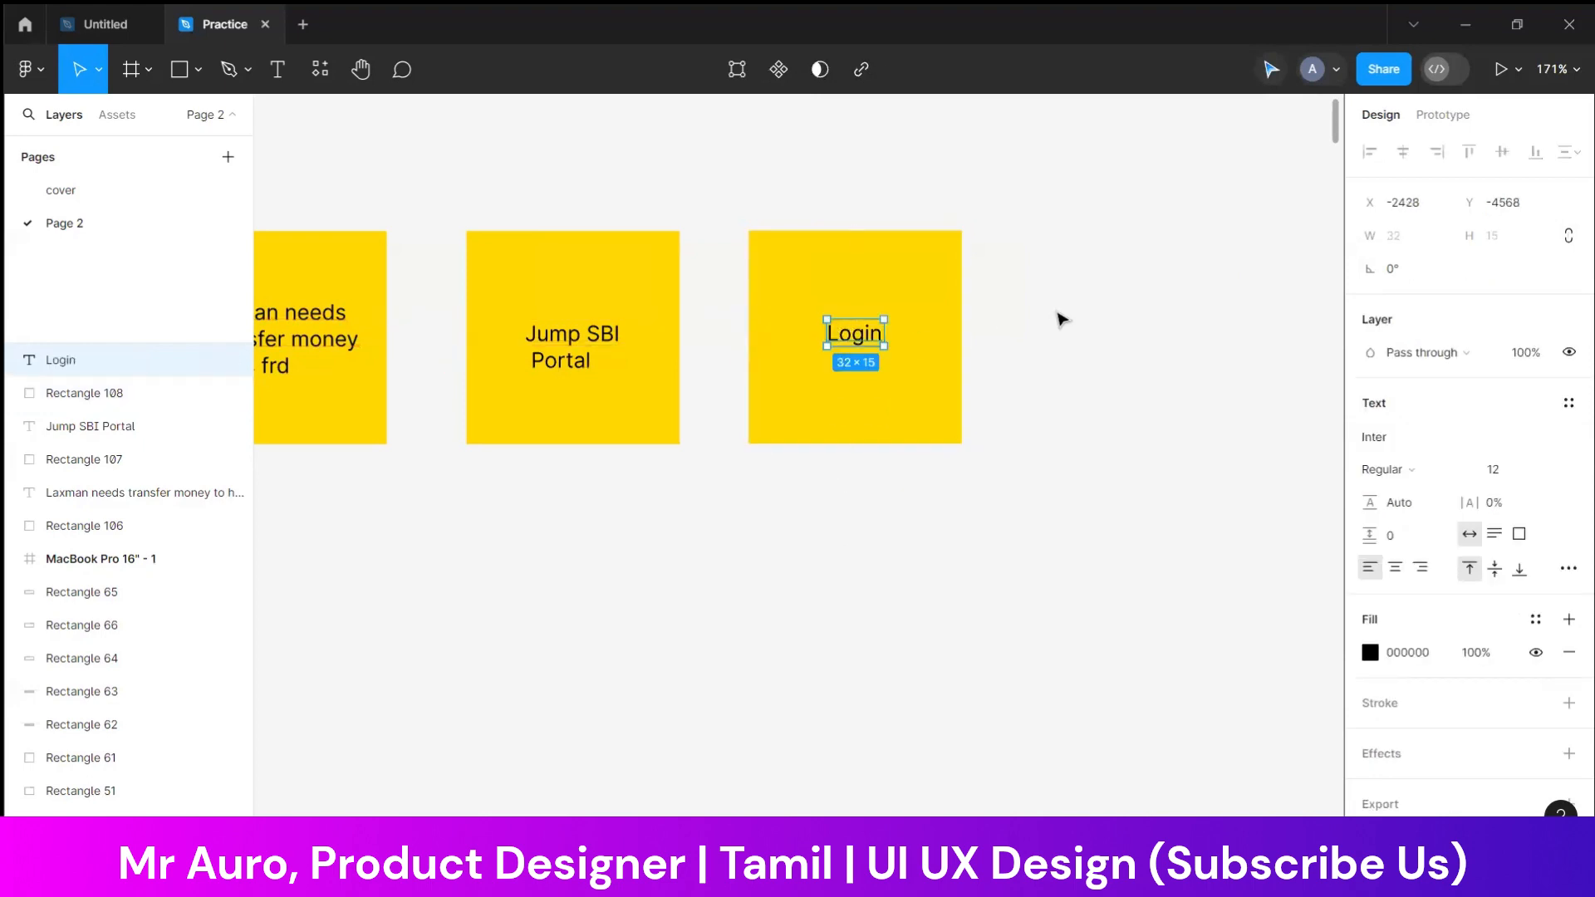
# Duplicate the "Login" note with its text to the right, in line with the row
pyautogui.moveTo(1026, 292); pyautogui.dragTo(756, 480)
pyautogui.press('space')
pyautogui.moveTo(908, 529); pyautogui.dragTo(689, 545)
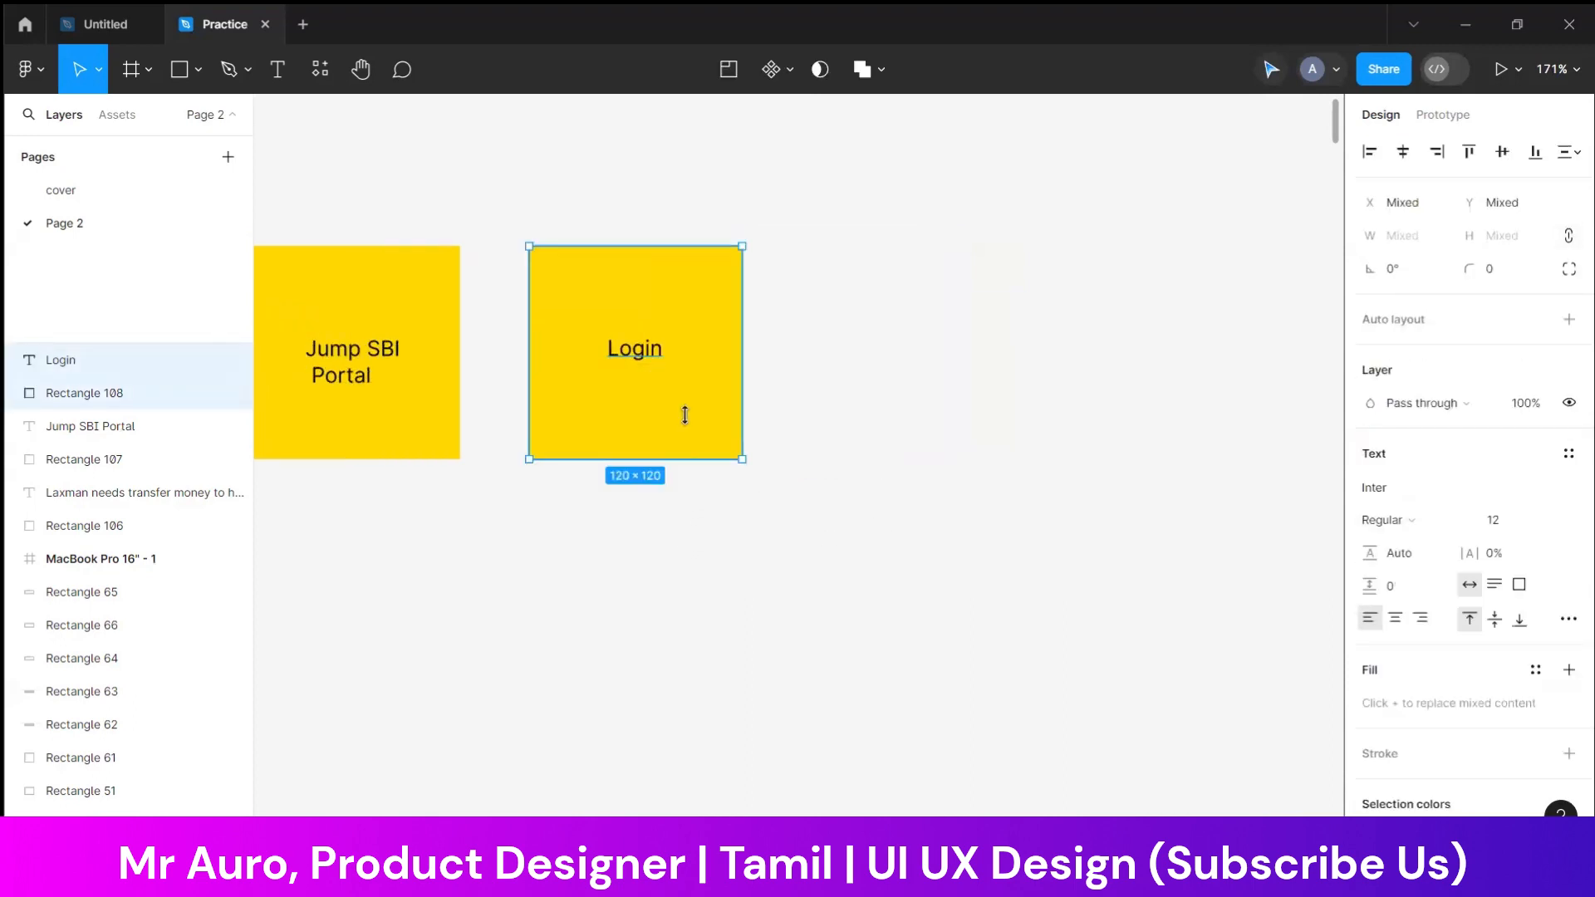
pyautogui.keyDown('alt'); pyautogui.moveTo(683, 413); pyautogui.dragTo(964, 413); pyautogui.keyUp('alt')
# Change the fourth note's text to the persona's first name with "View" on a second line
pyautogui.click(928, 349)
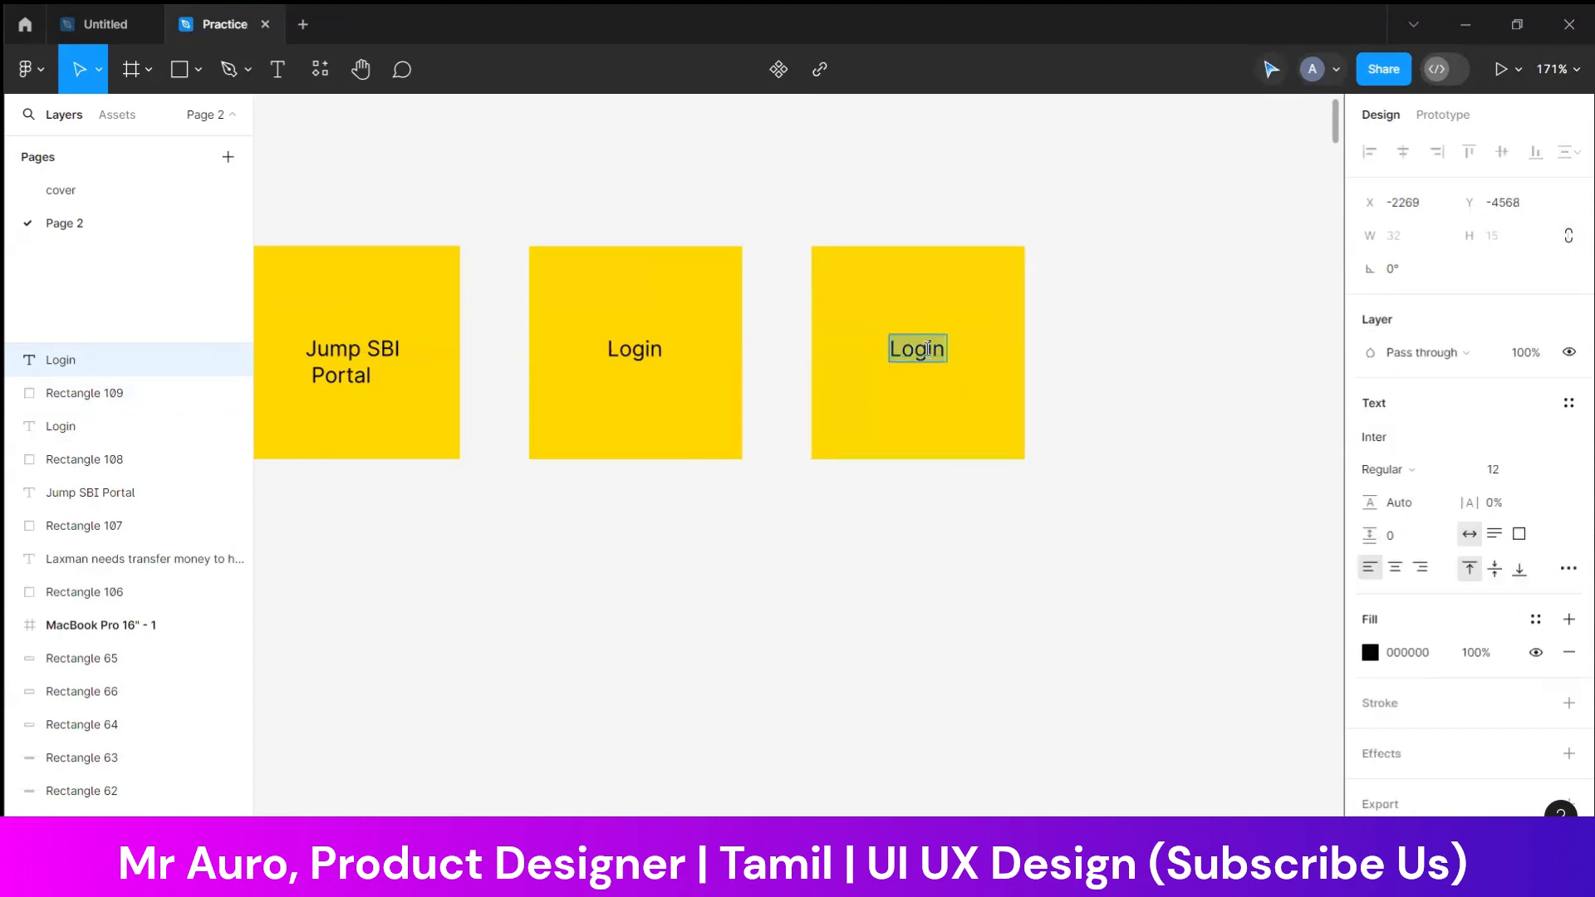
pyautogui.write('View')
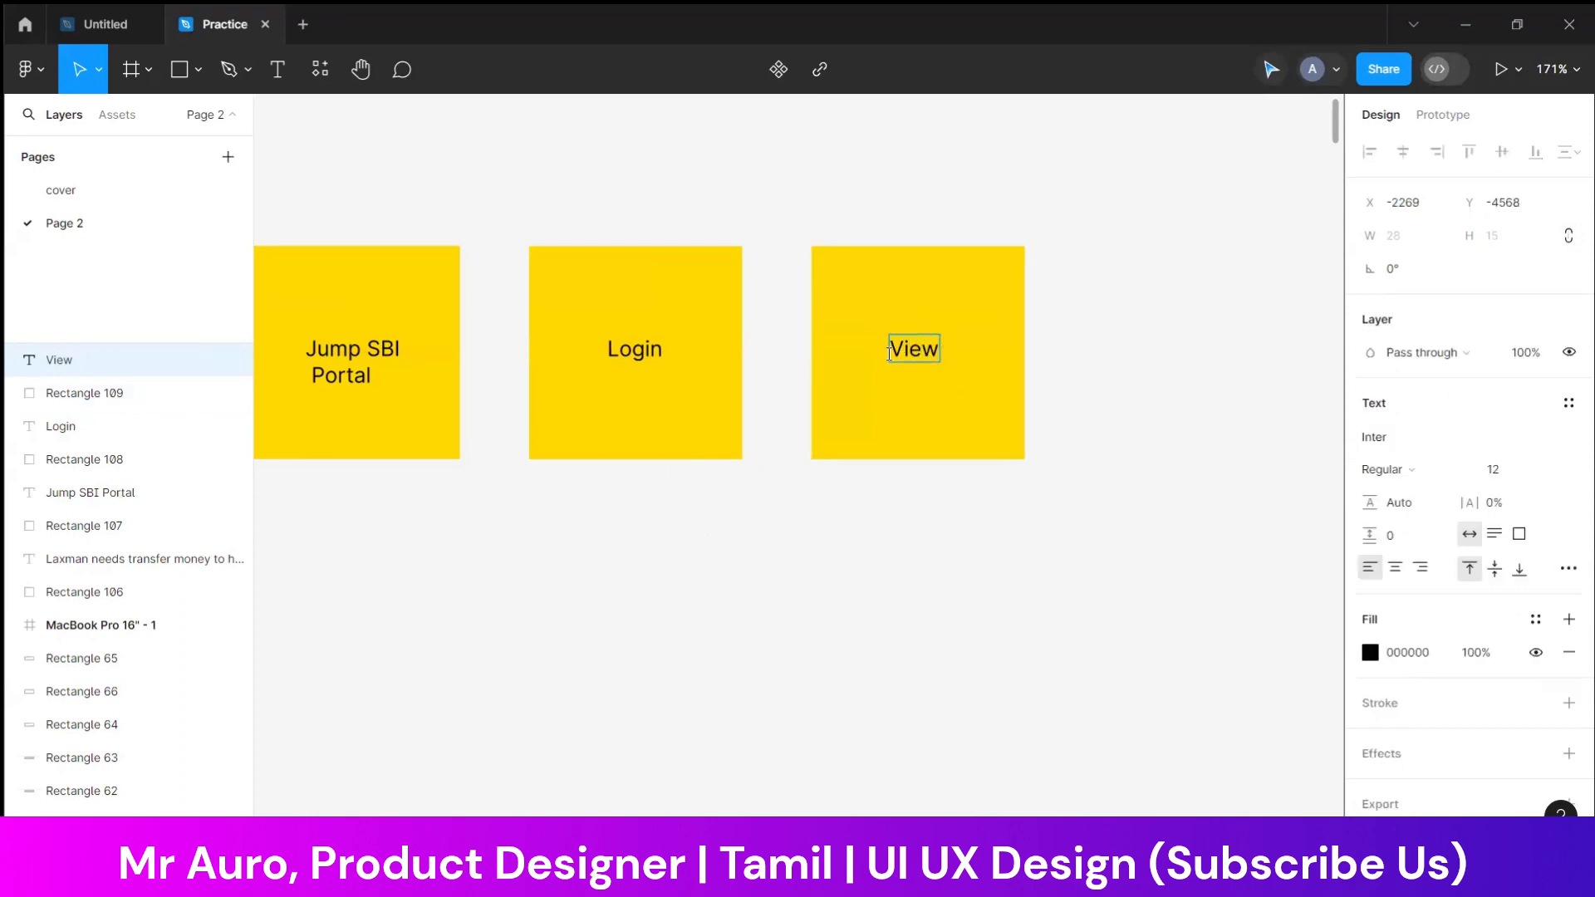
pyautogui.write('Lax')
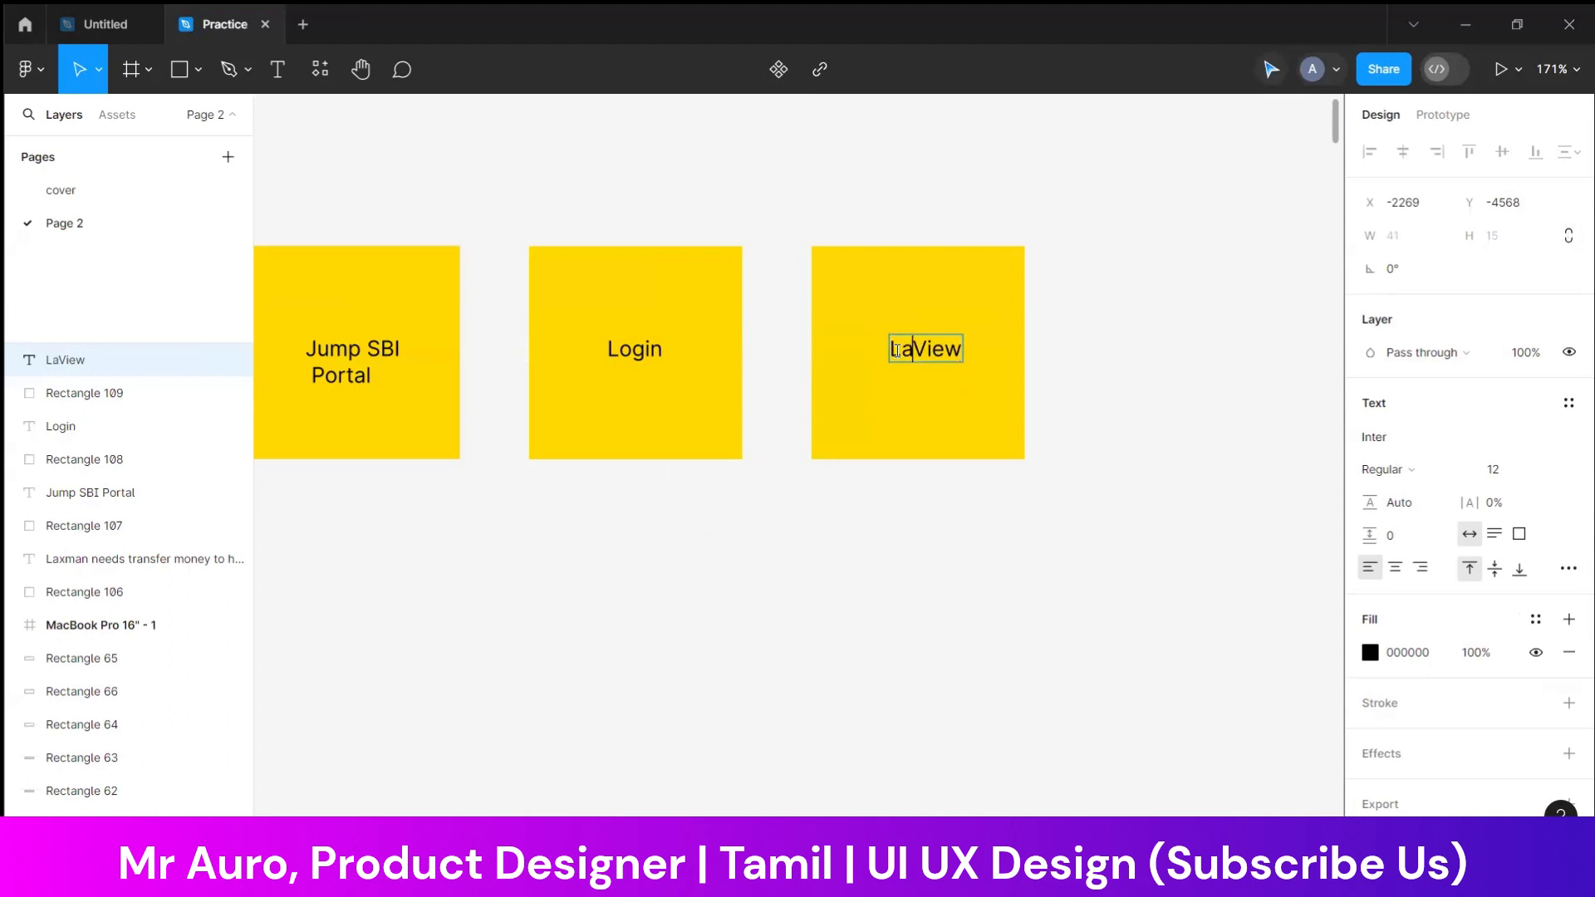
pyautogui.write('a')
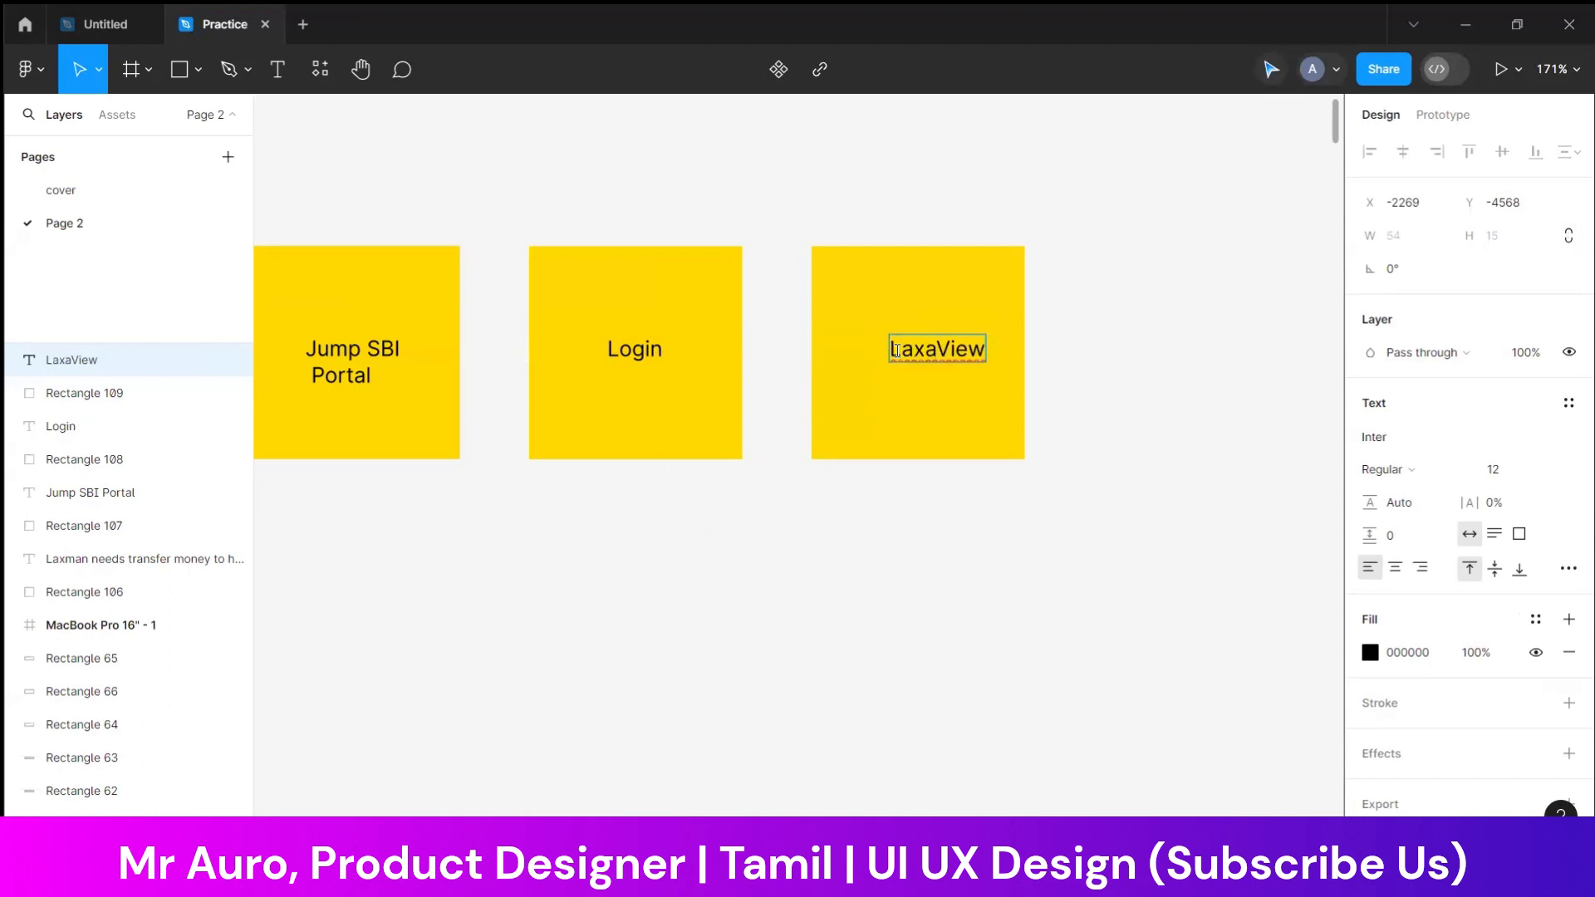
pyautogui.press('BackSpace')
pyautogui.write('man')
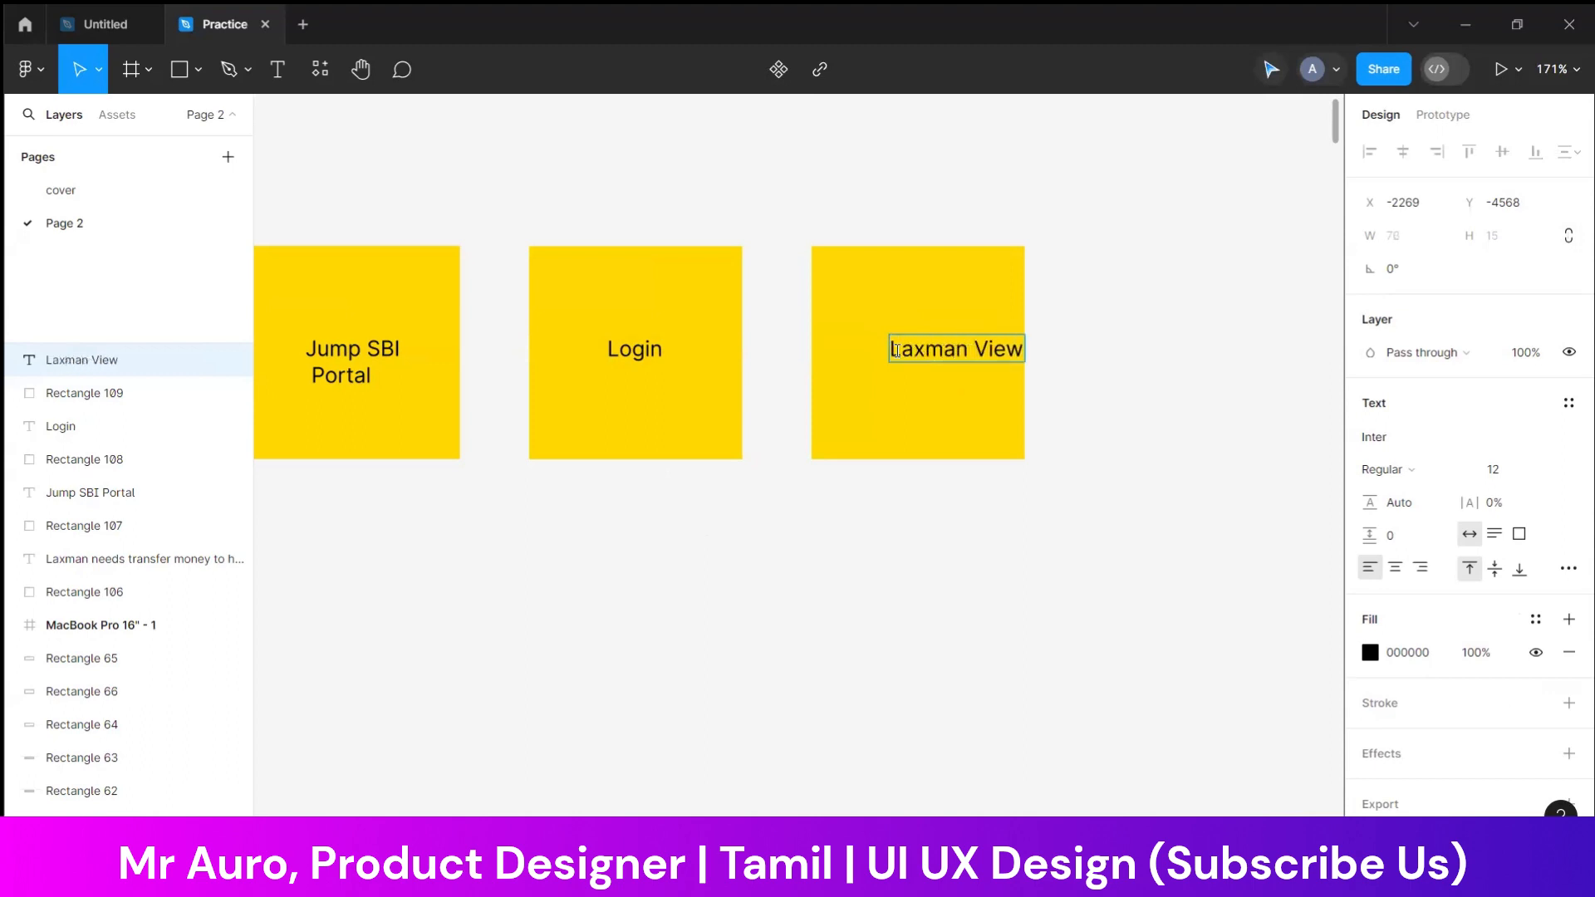
pyautogui.press('Return')
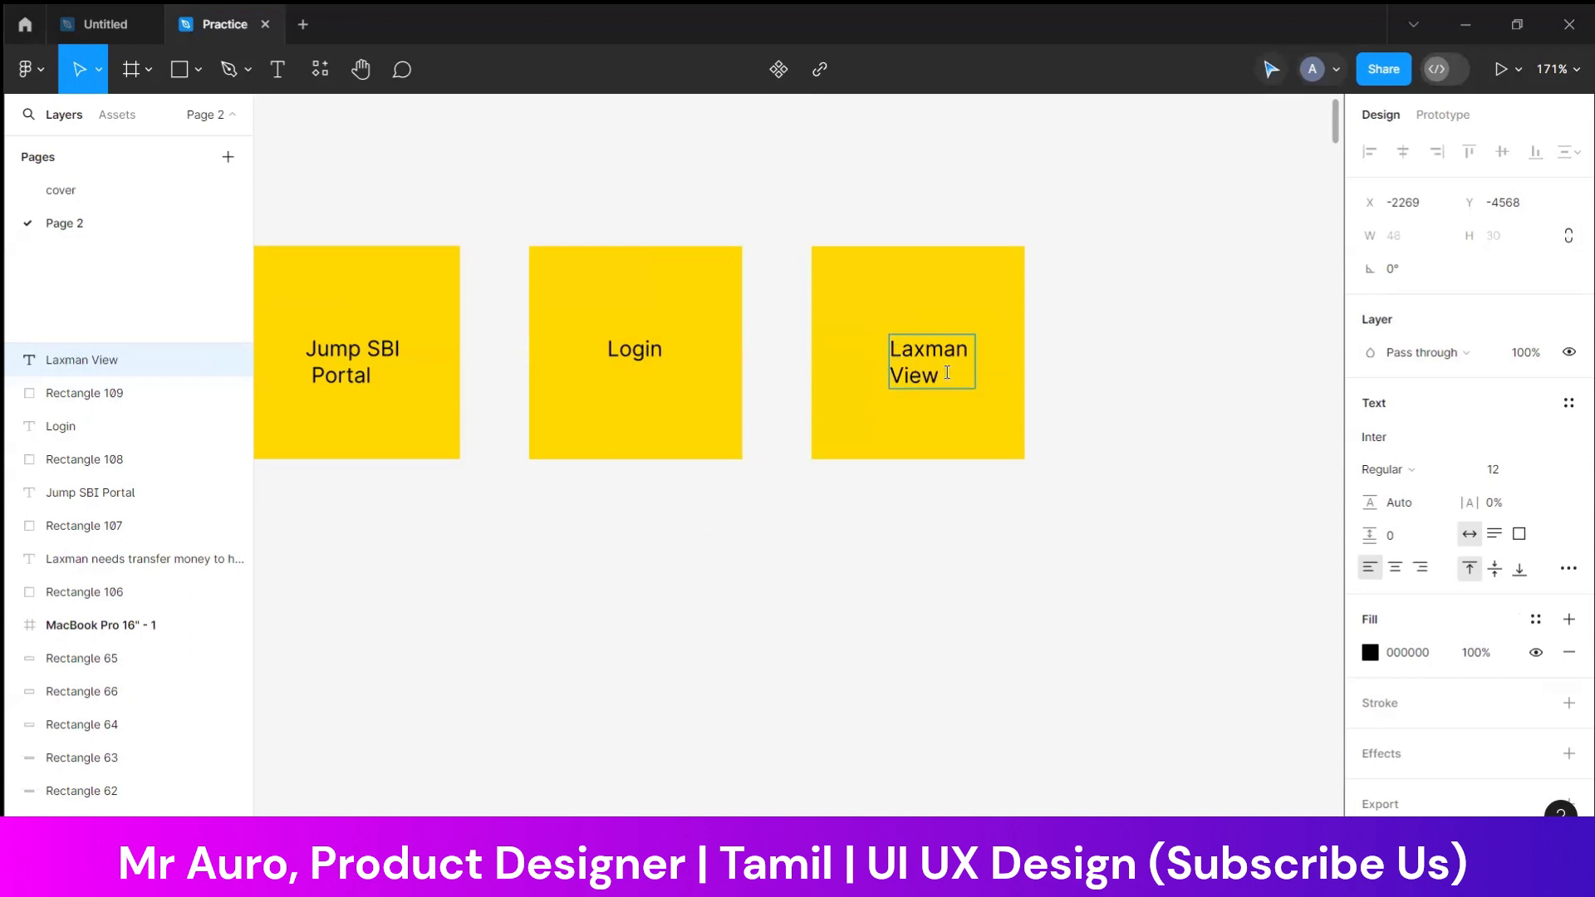
# Complete the fourth note's text with "his account" after "View" and "profile" on a third line, and shift it inside the note
pyautogui.write('his ac')
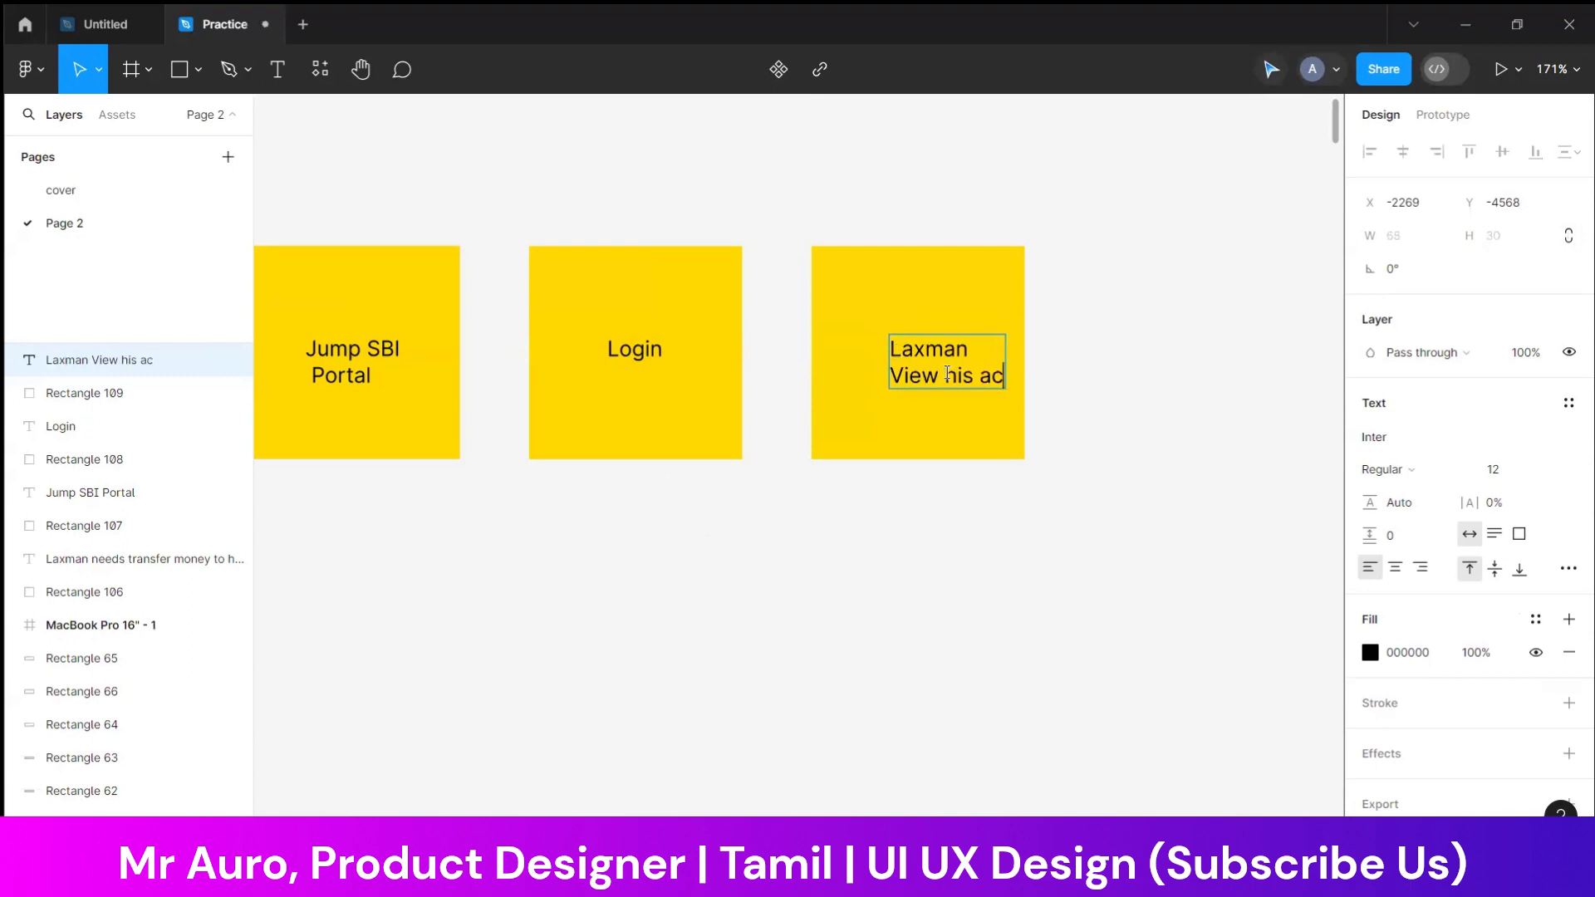
pyautogui.write('count')
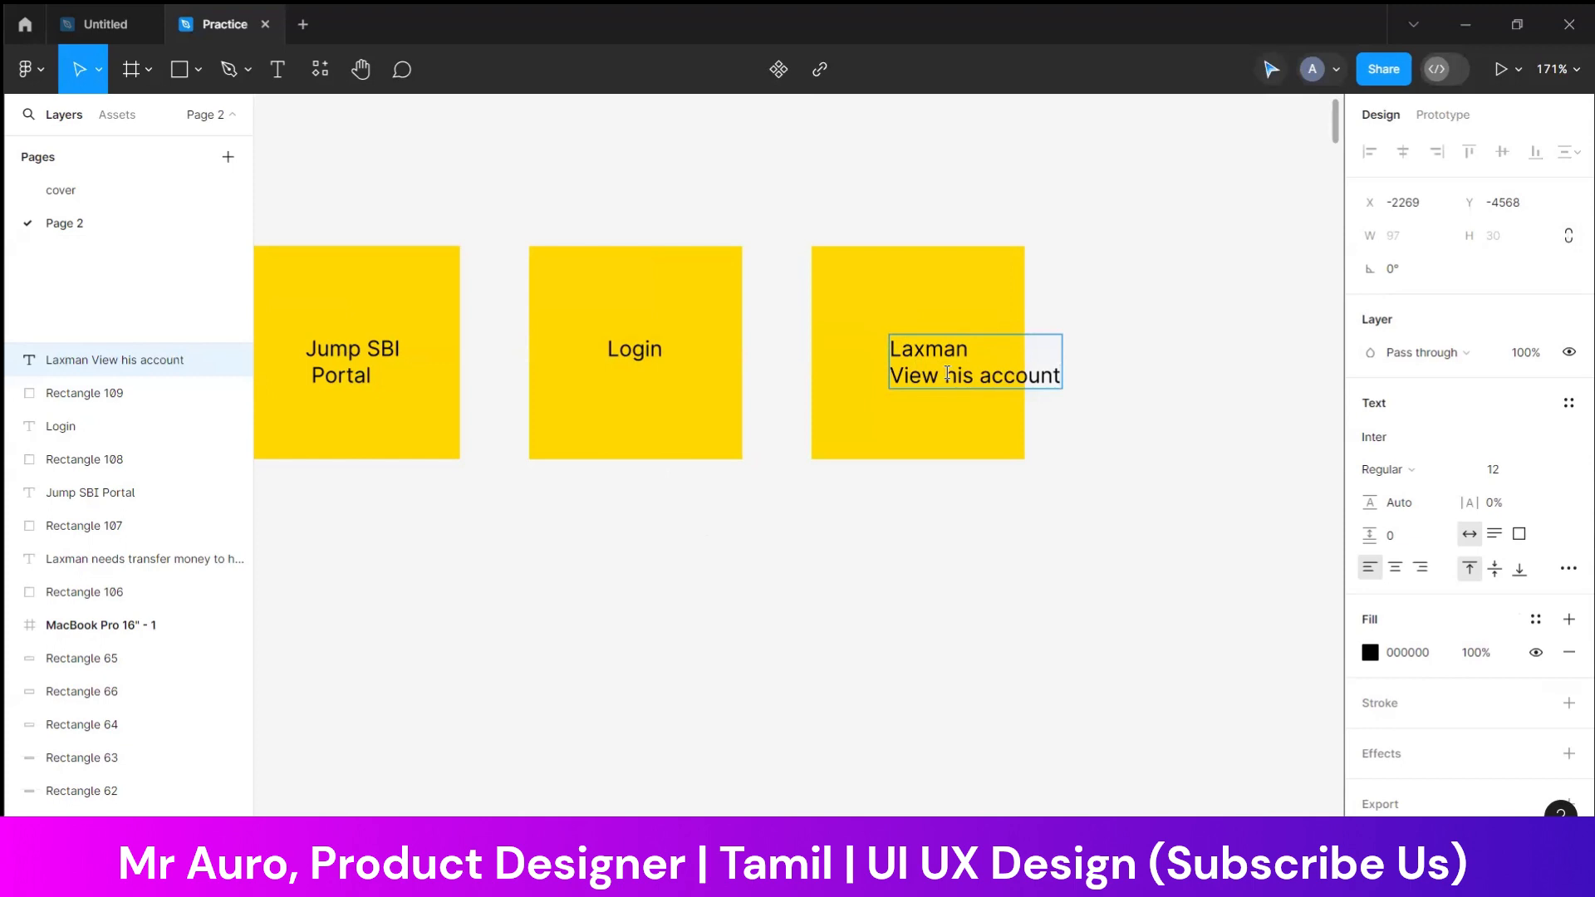
pyautogui.press('Return')
pyautogui.write('profile')
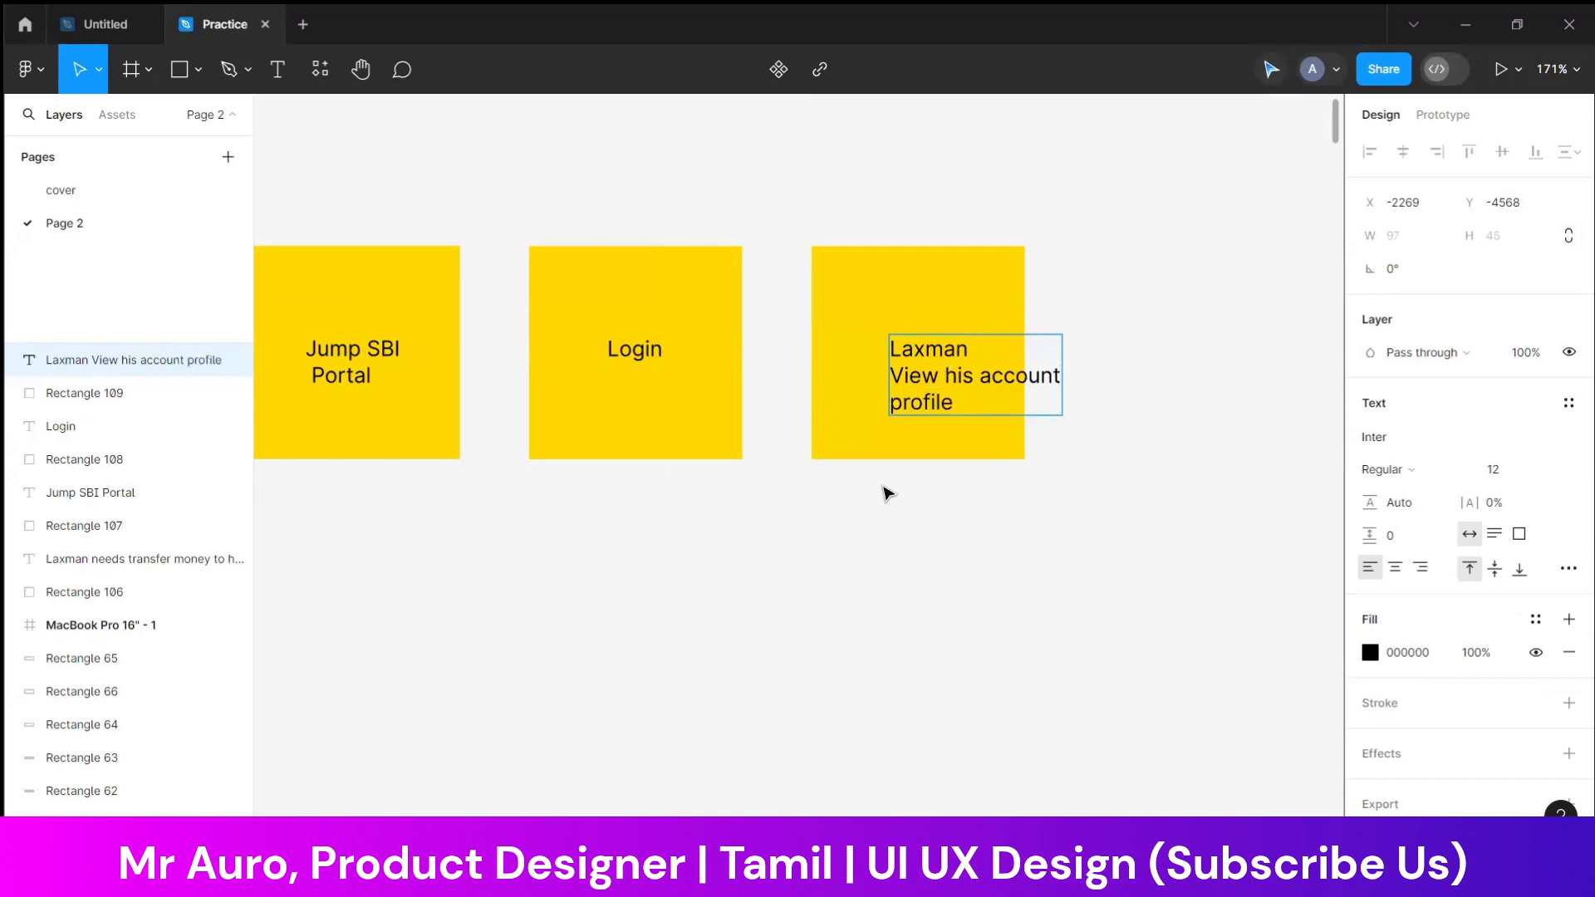
pyautogui.press('Escape')
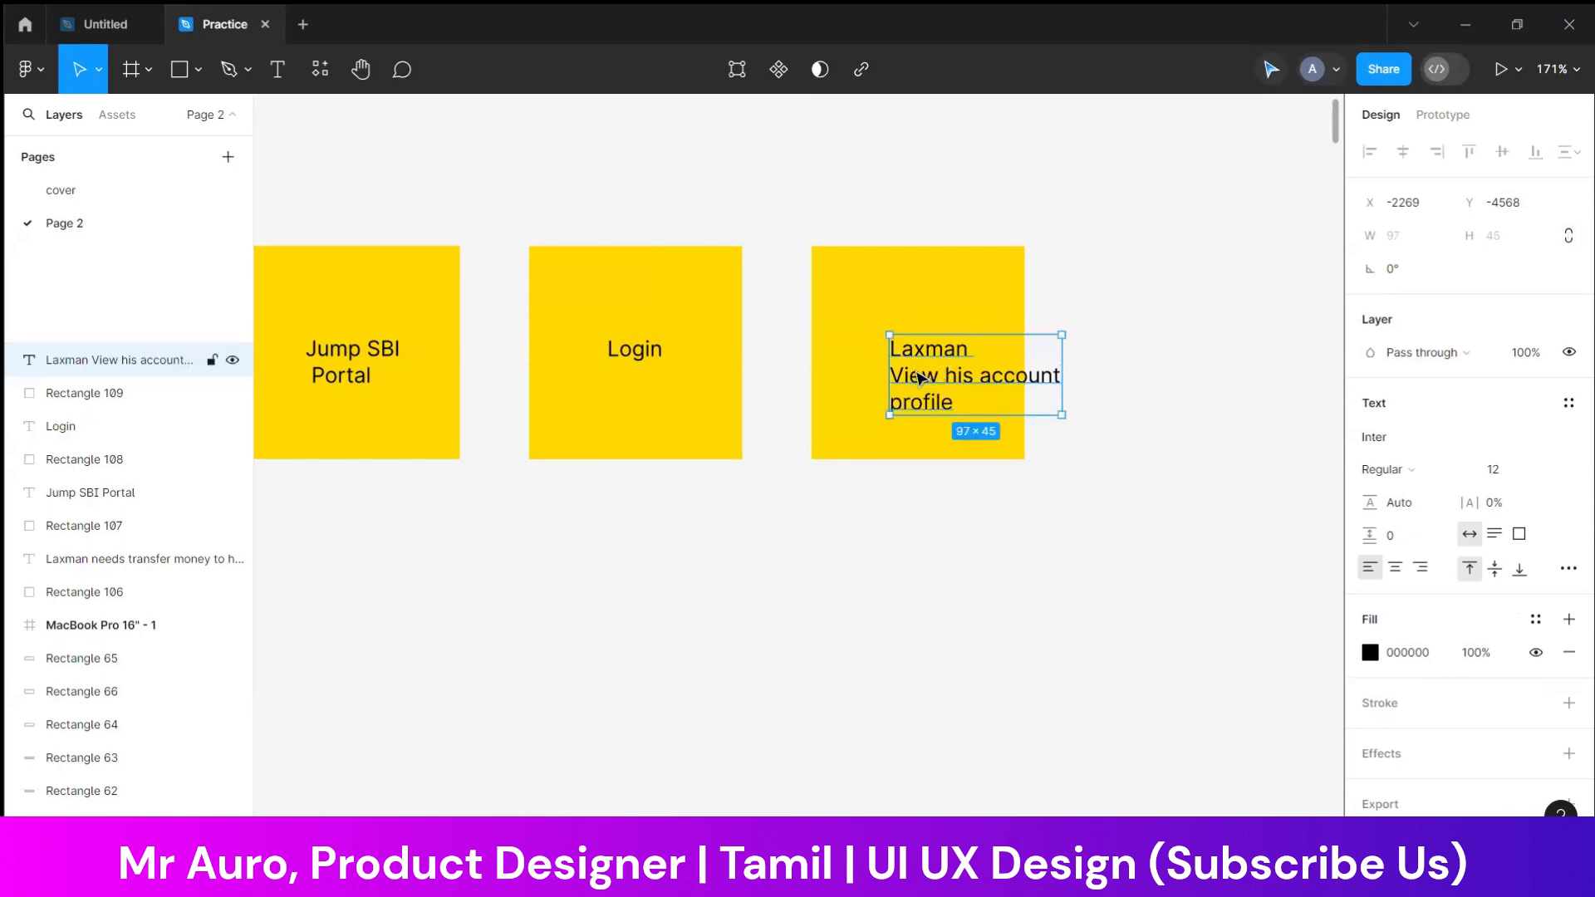
pyautogui.moveTo(918, 374); pyautogui.dragTo(890, 354)
# Duplicate the account profile note with its text to the right, in line with the row
pyautogui.click(1105, 305)
pyautogui.moveTo(1104, 297); pyautogui.dragTo(919, 399)
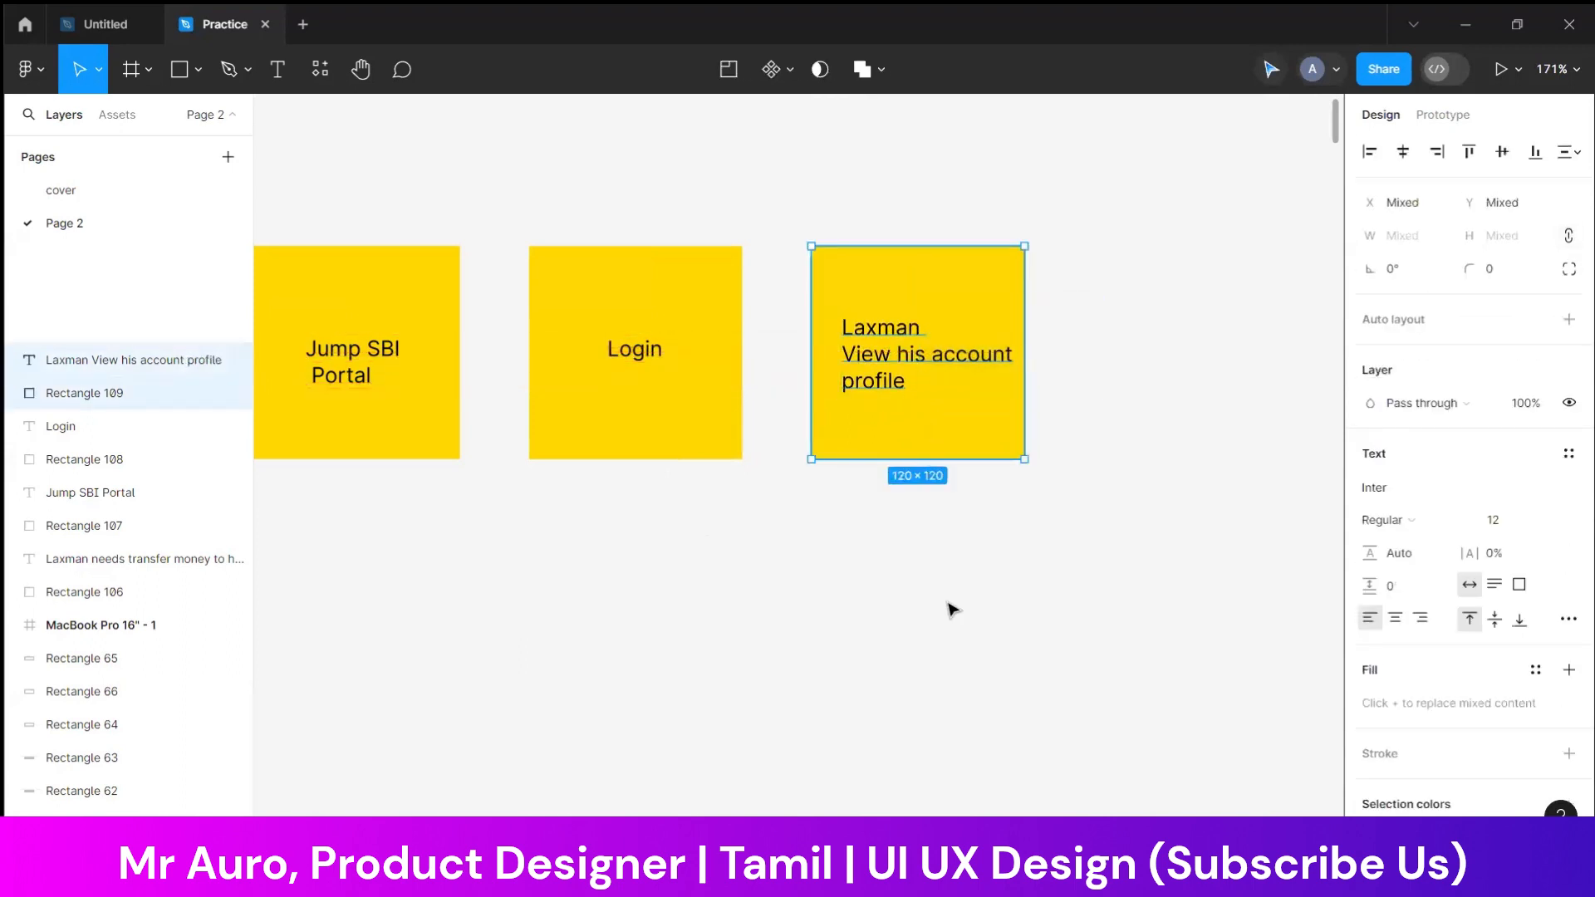
pyautogui.moveTo(877, 598); pyautogui.dragTo(614, 591)
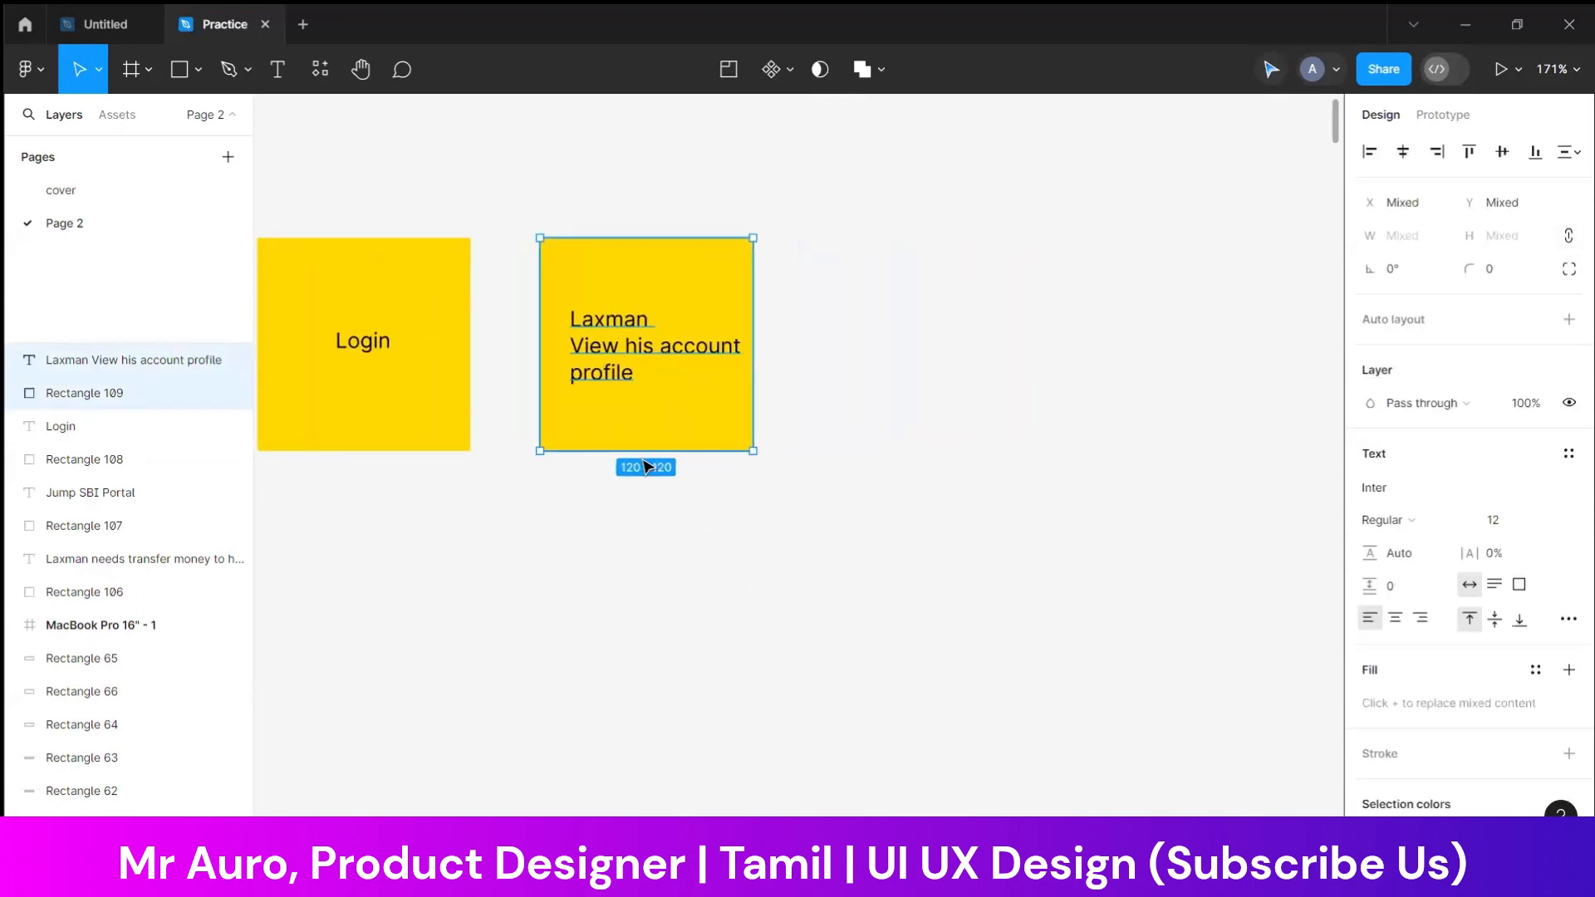
pyautogui.moveTo(637, 404); pyautogui.dragTo(897, 375)
# Replace the fifth note's text with "Check his blance" followed by a line break
pyautogui.click(922, 359)
pyautogui.doubleClick(927, 362)
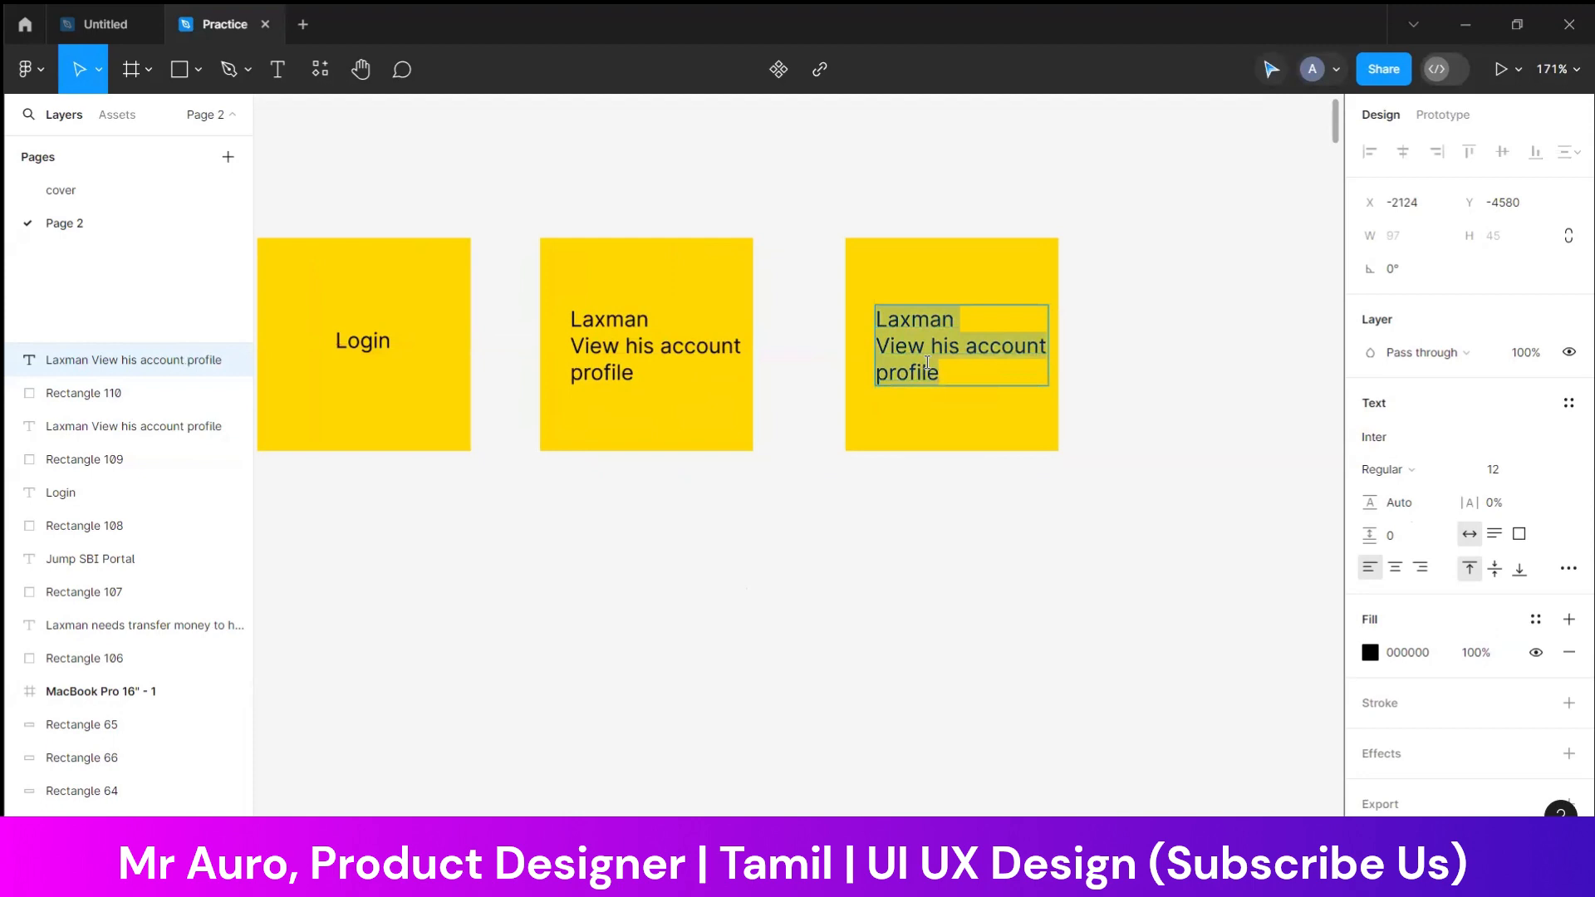
pyautogui.write('Check h')
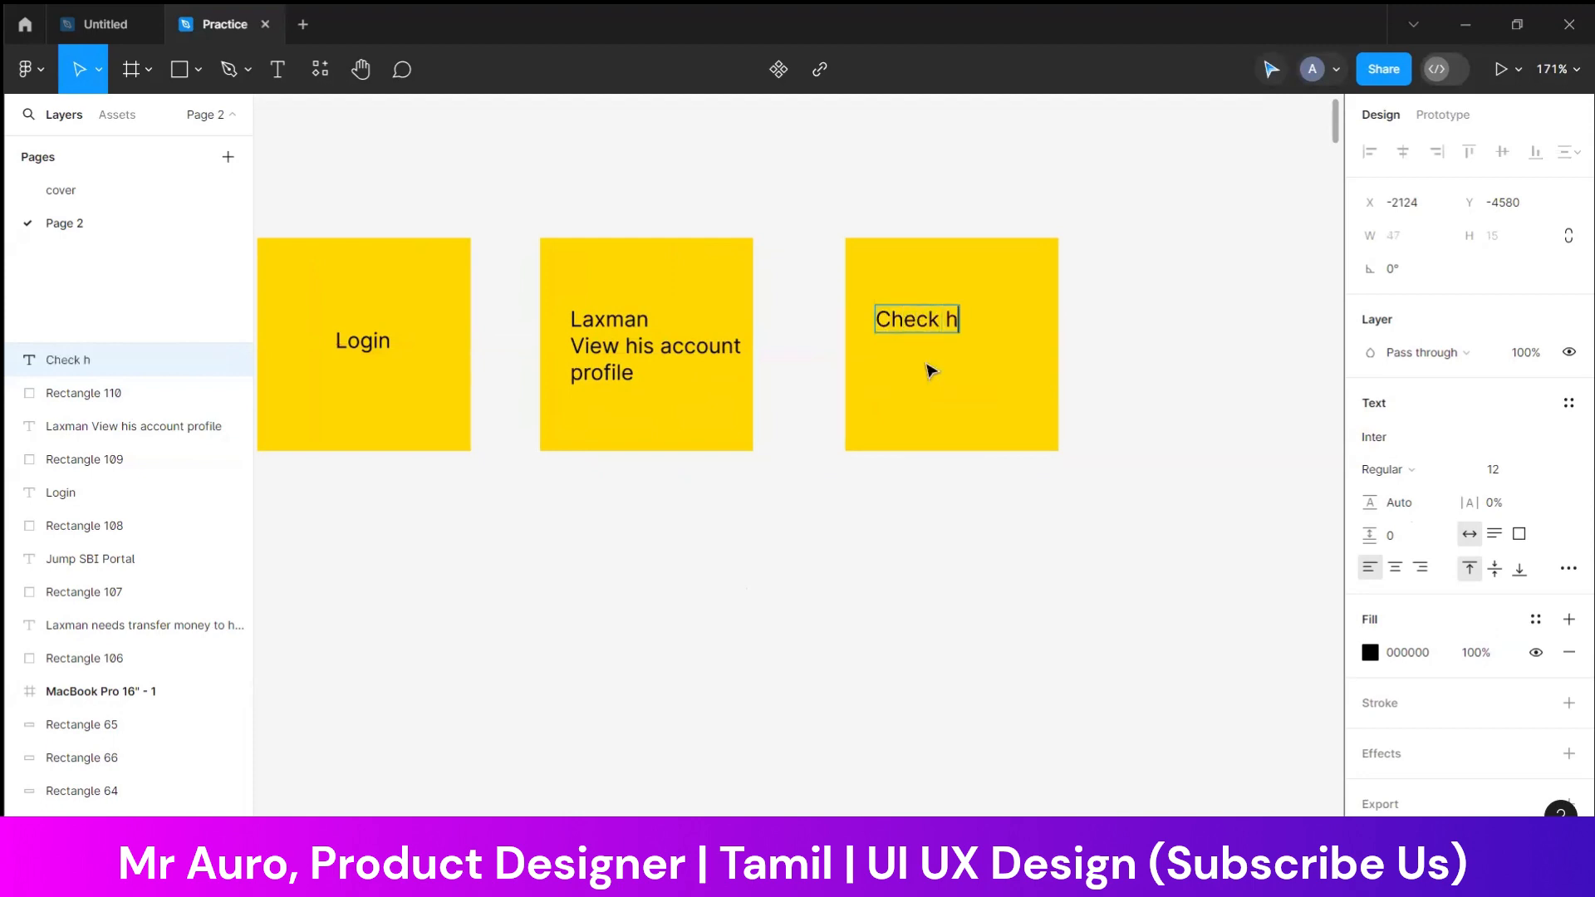
pyautogui.write('is blance')
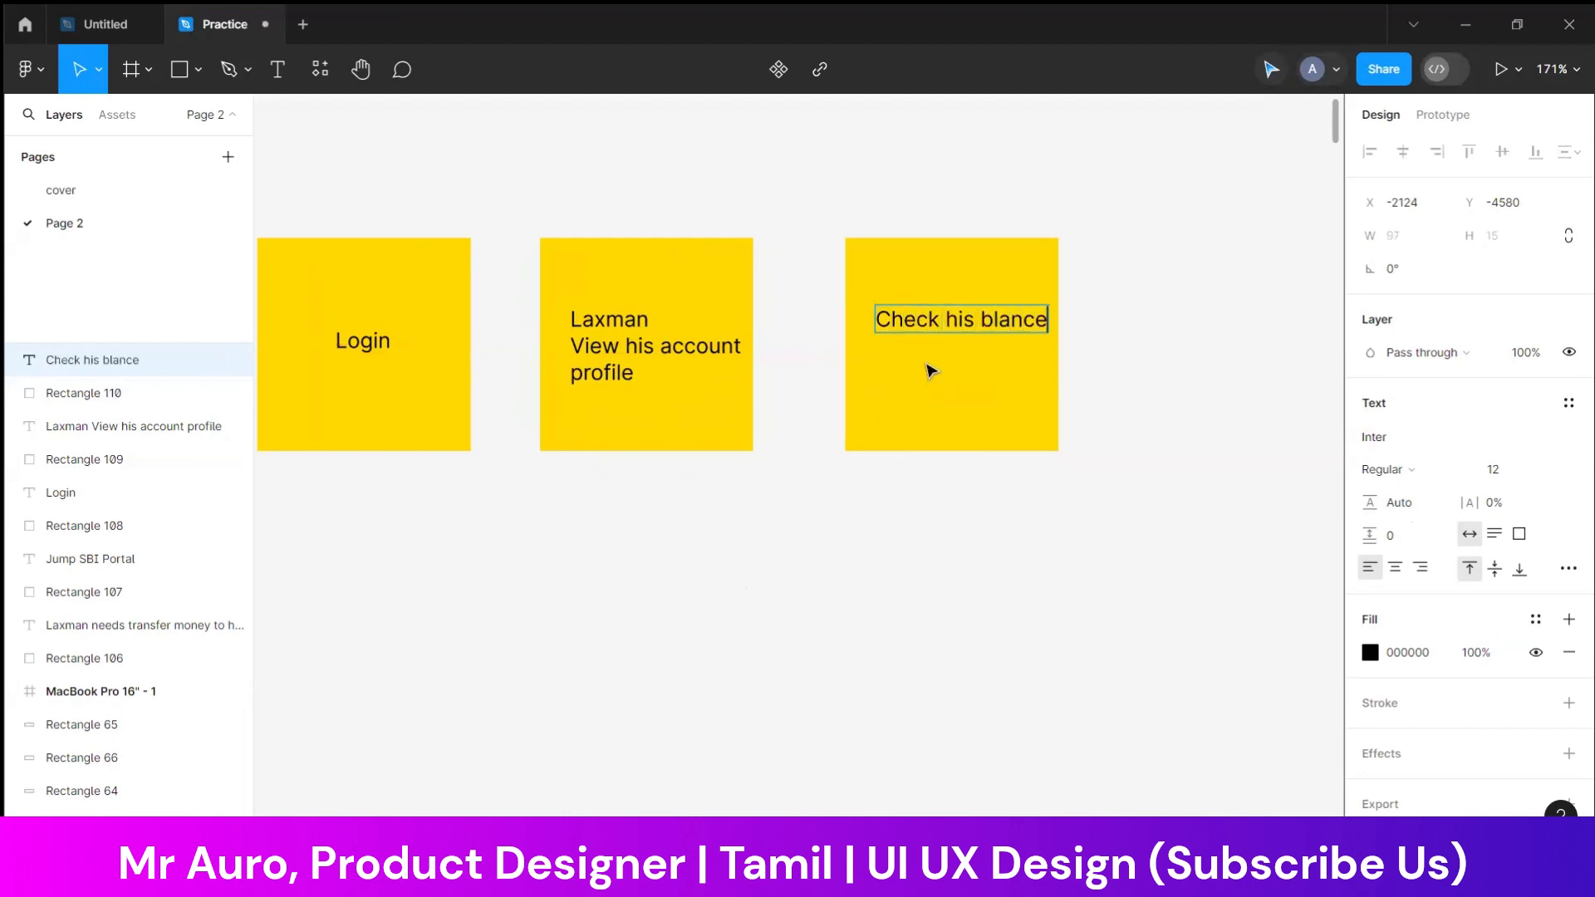
pyautogui.press('Return')
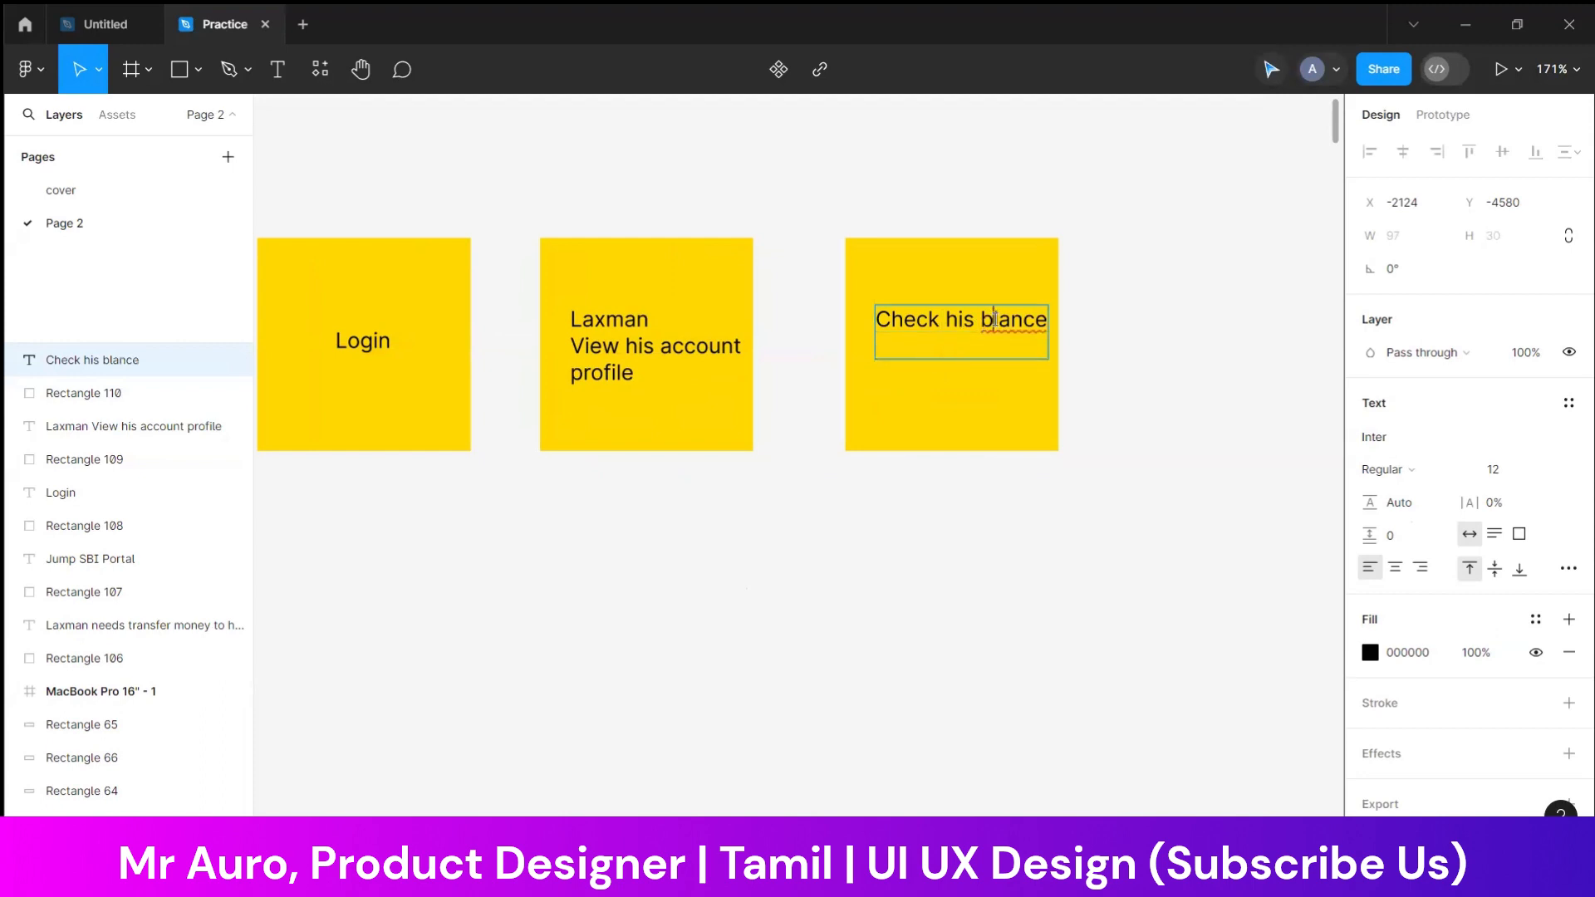
# Correct the misspelled word on the fifth note to "balance" and move the text towards the note's middle
pyautogui.rightClick(989, 317)
pyautogui.click(1029, 328)
pyautogui.press('Escape')
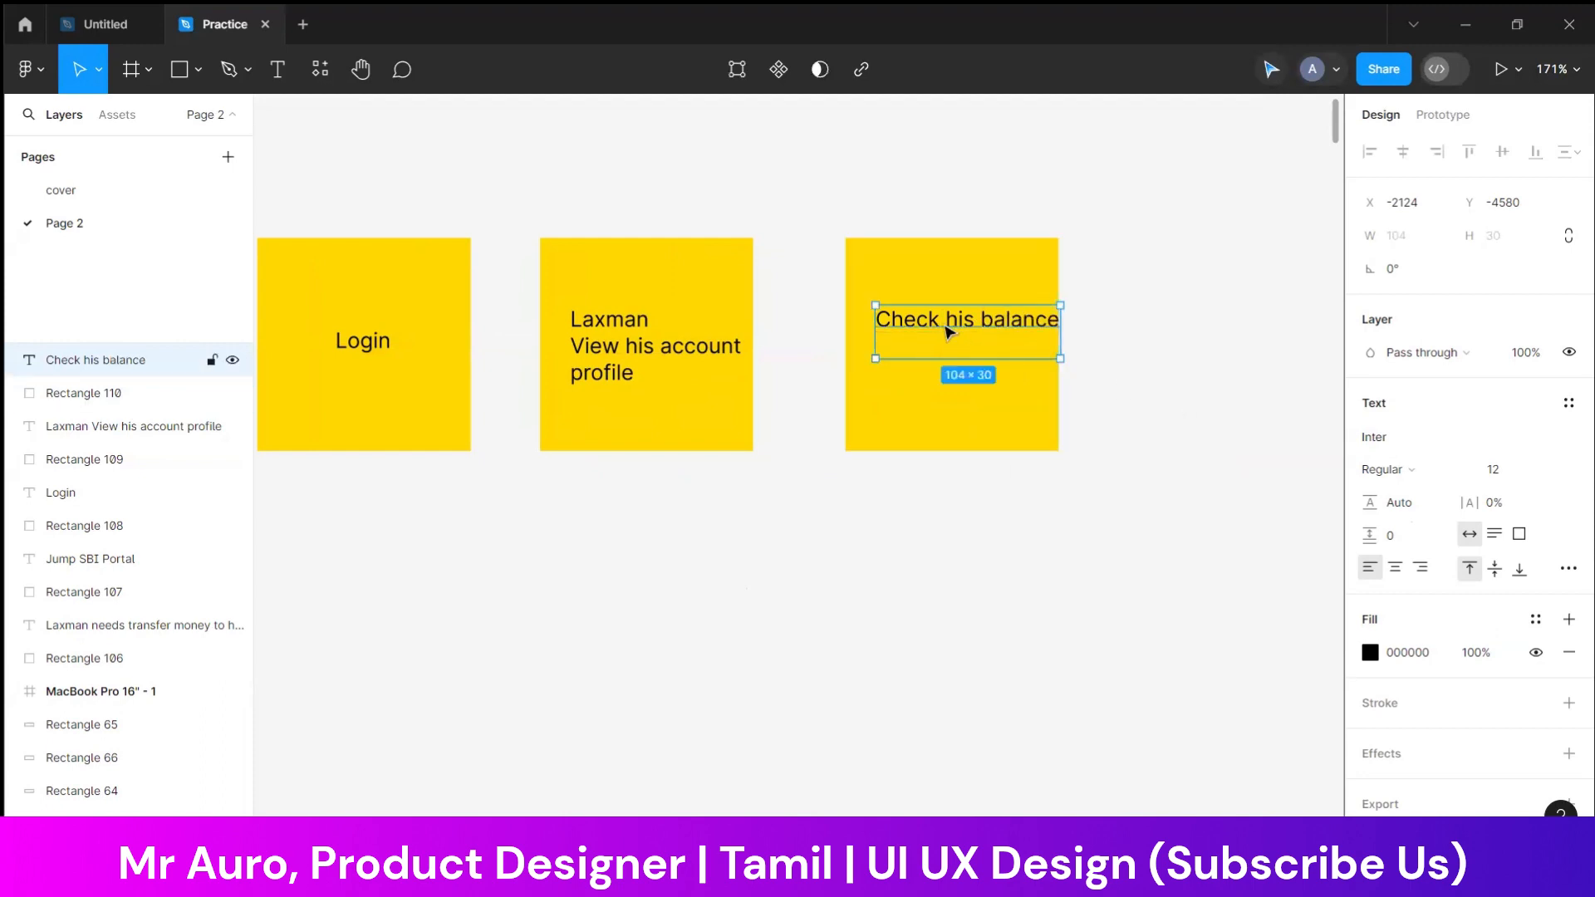
pyautogui.moveTo(950, 331); pyautogui.dragTo(988, 362)
# Duplicate the "Check his balance" note with its text to the right, in line with the row
pyautogui.click(1132, 359)
pyautogui.click(982, 346)
pyautogui.moveTo(1150, 299); pyautogui.dragTo(1228, 406)
pyautogui.moveTo(1215, 571); pyautogui.dragTo(831, 569)
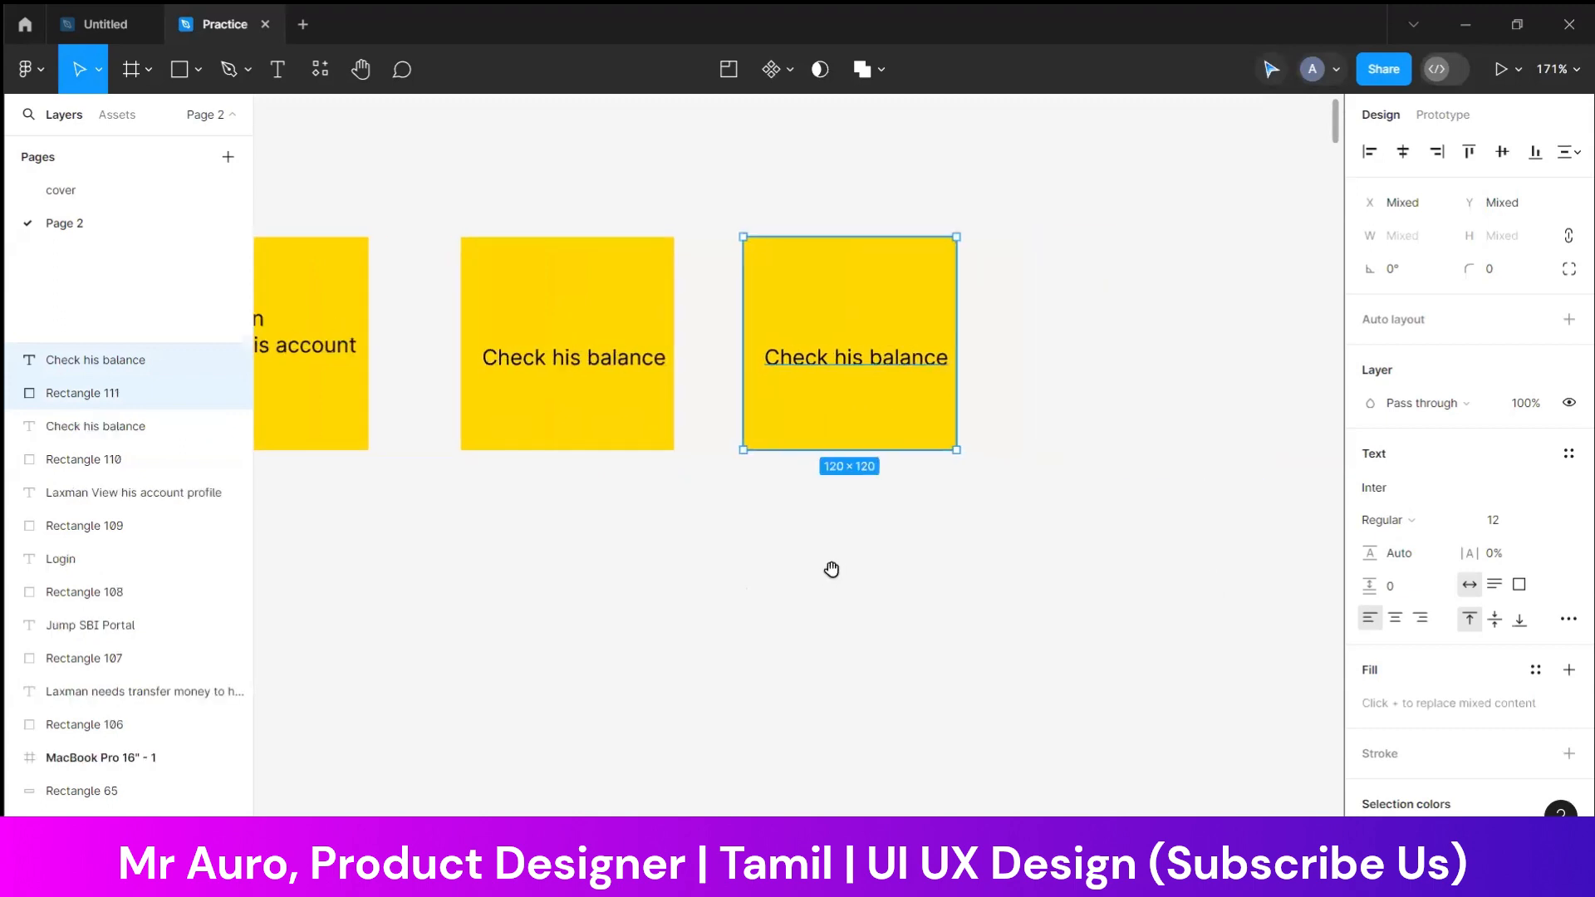
# Replace the sixth note's text with "Transfer money" and "to his frd" on two lines, and centre it on the note
pyautogui.doubleClick(877, 359)
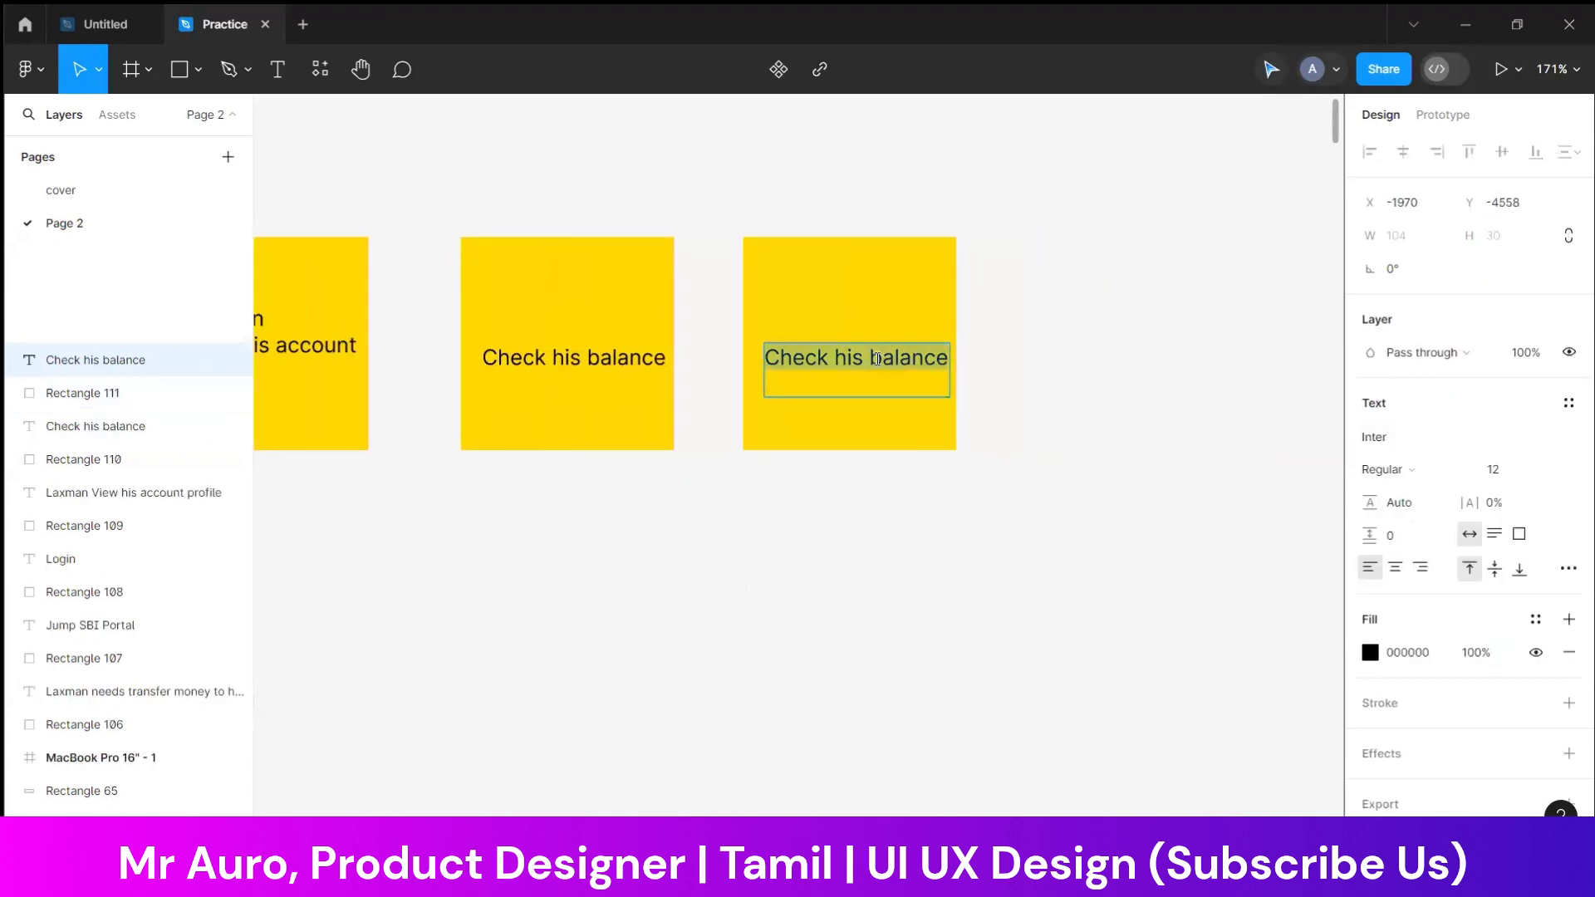
pyautogui.write('Tran')
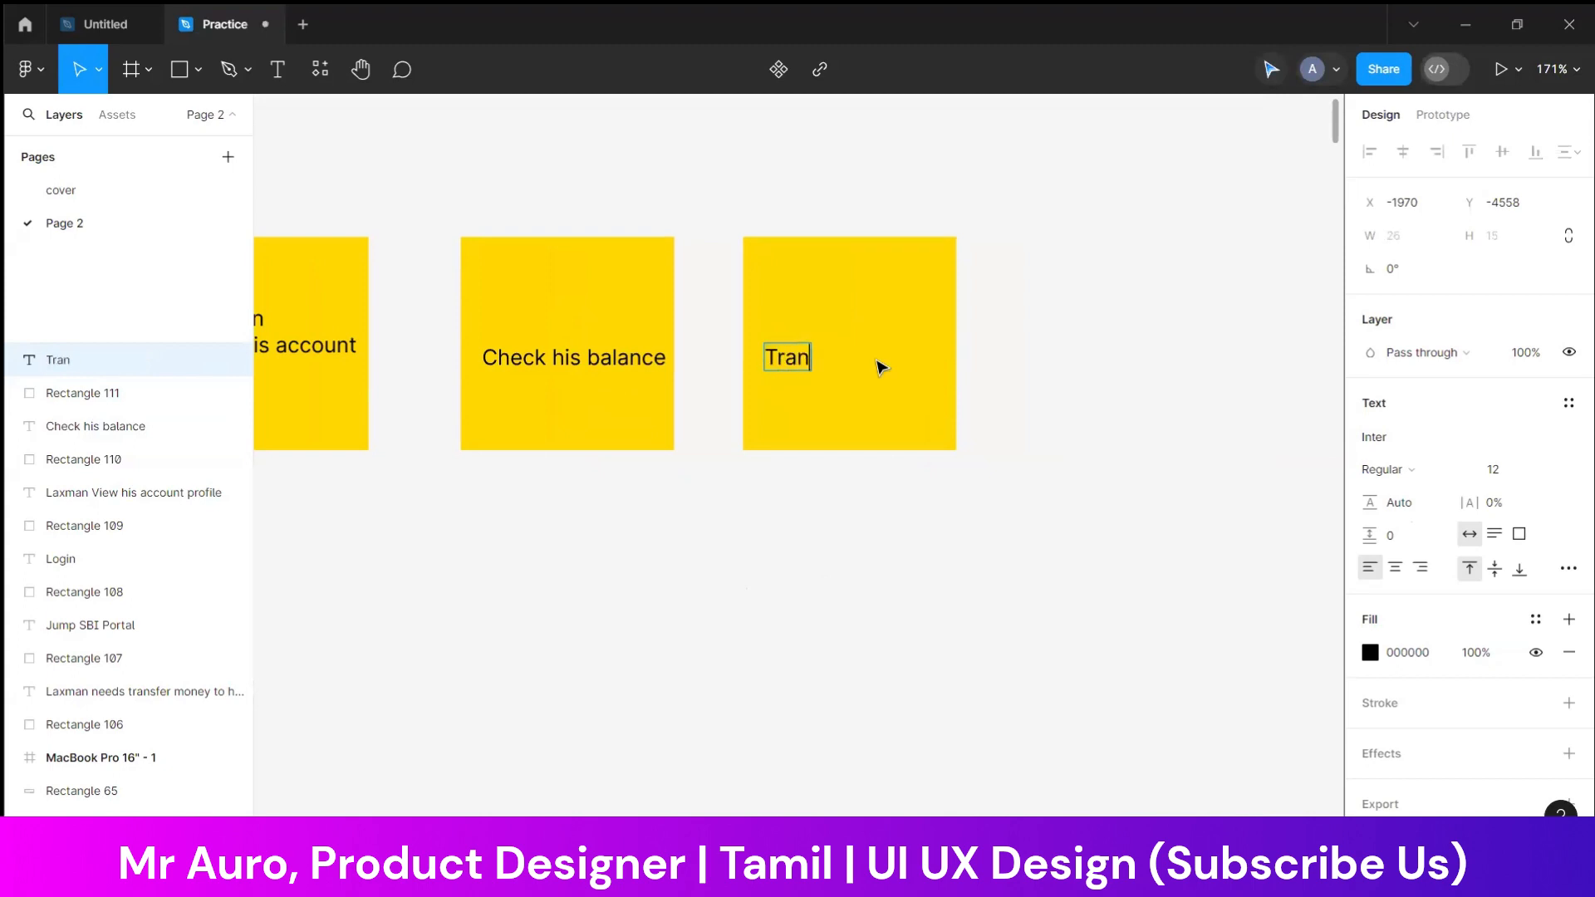
pyautogui.write('sfer money')
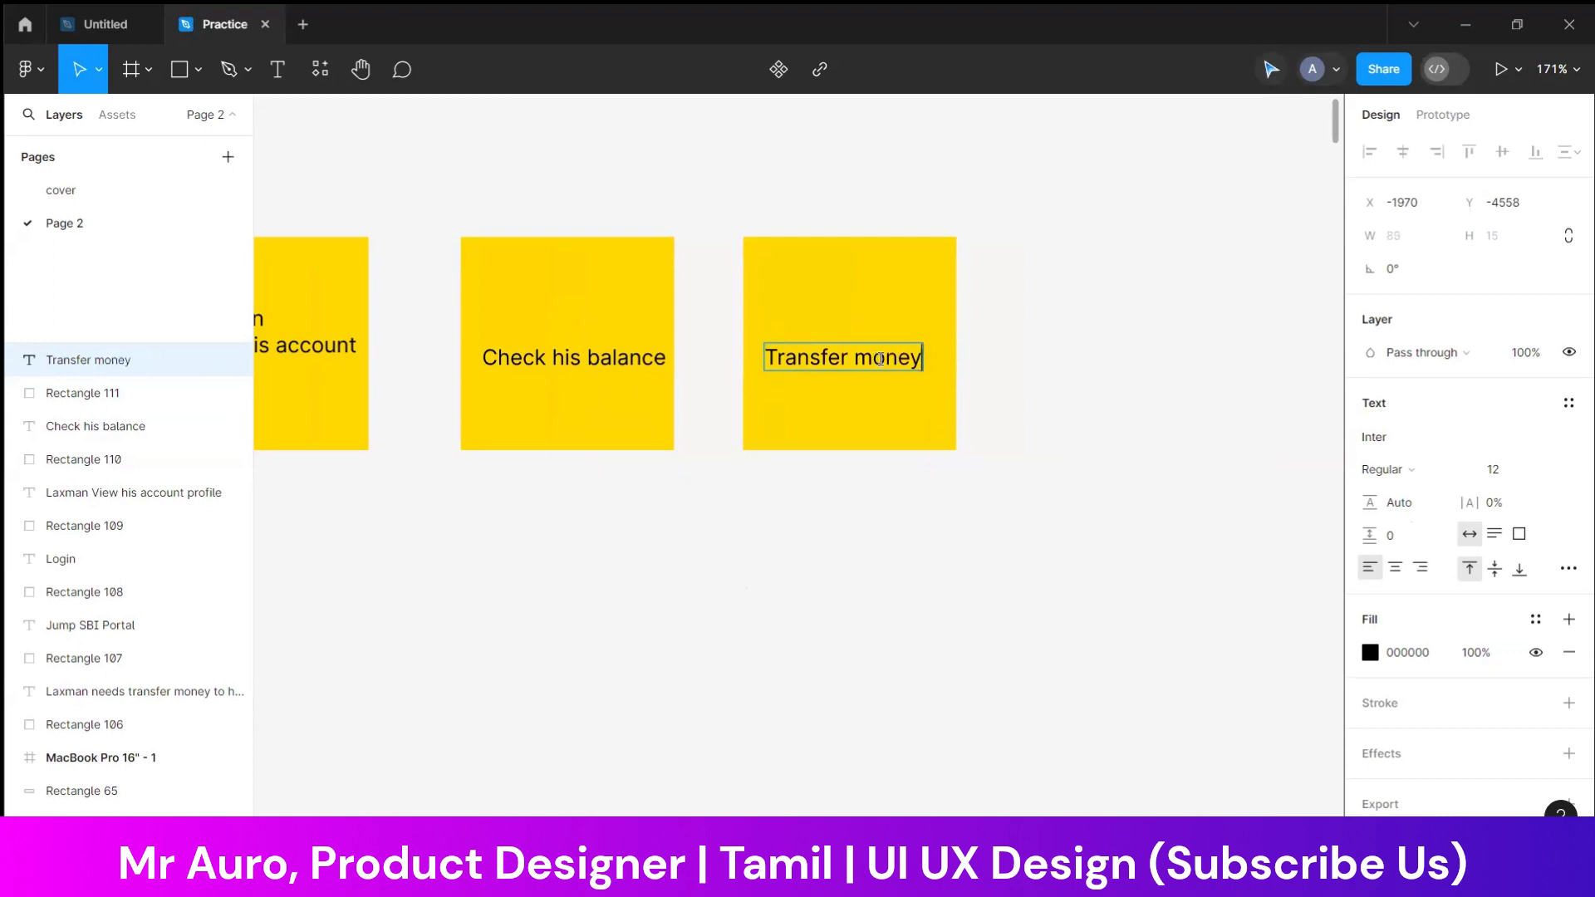
pyautogui.press('Return')
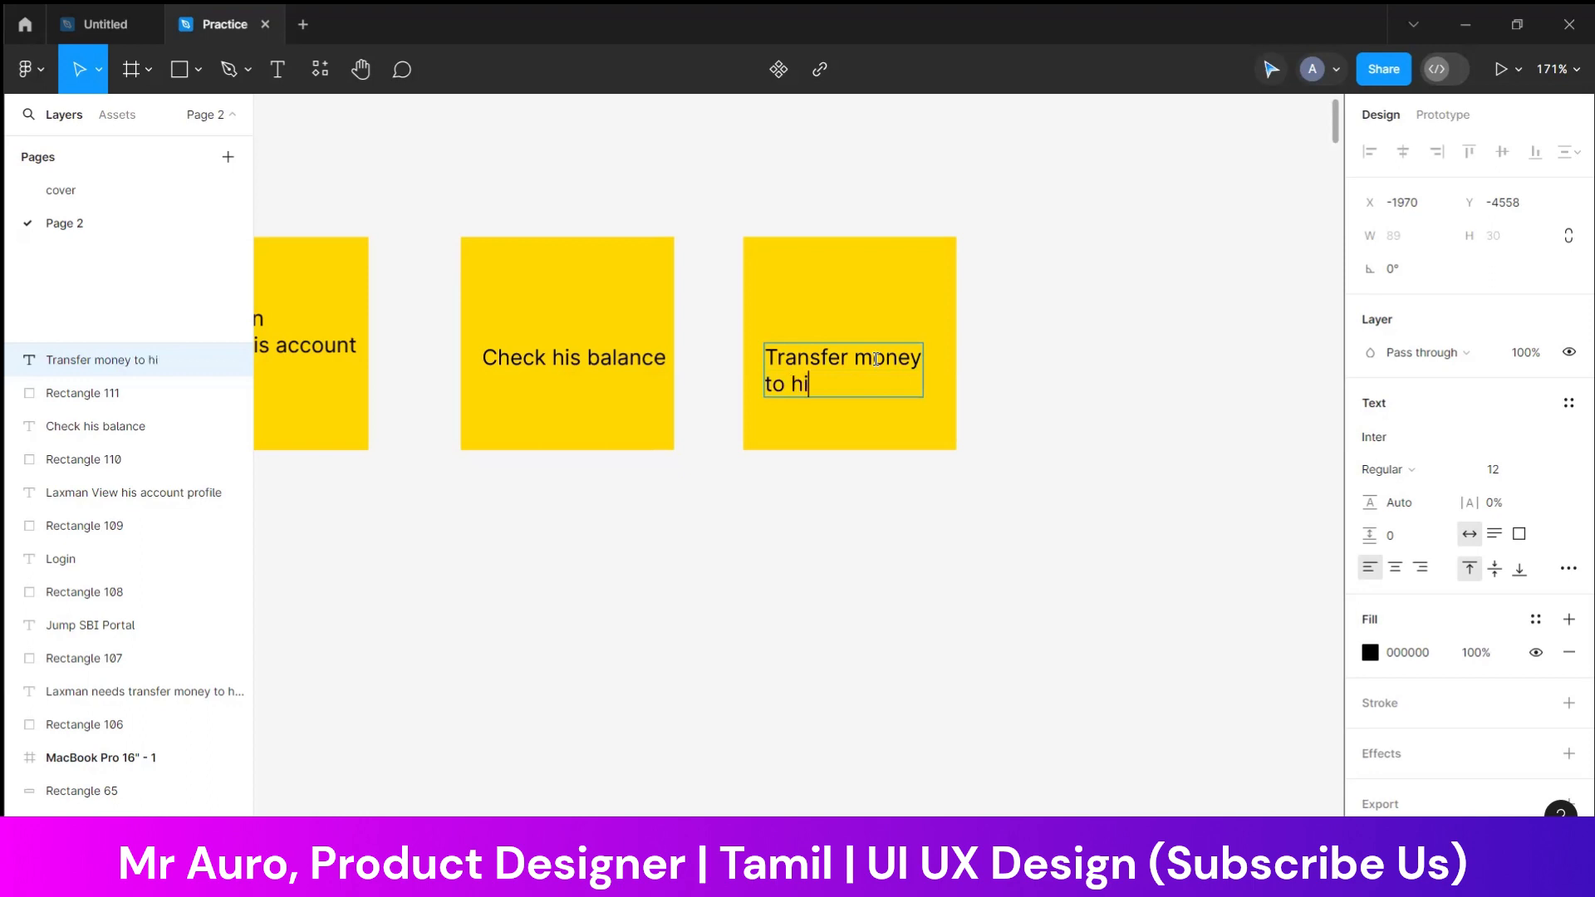
pyautogui.write('to his frd')
pyautogui.press('Escape')
pyautogui.press('Escape')
pyautogui.moveTo(870, 378); pyautogui.dragTo(882, 357)
pyautogui.click(904, 570)
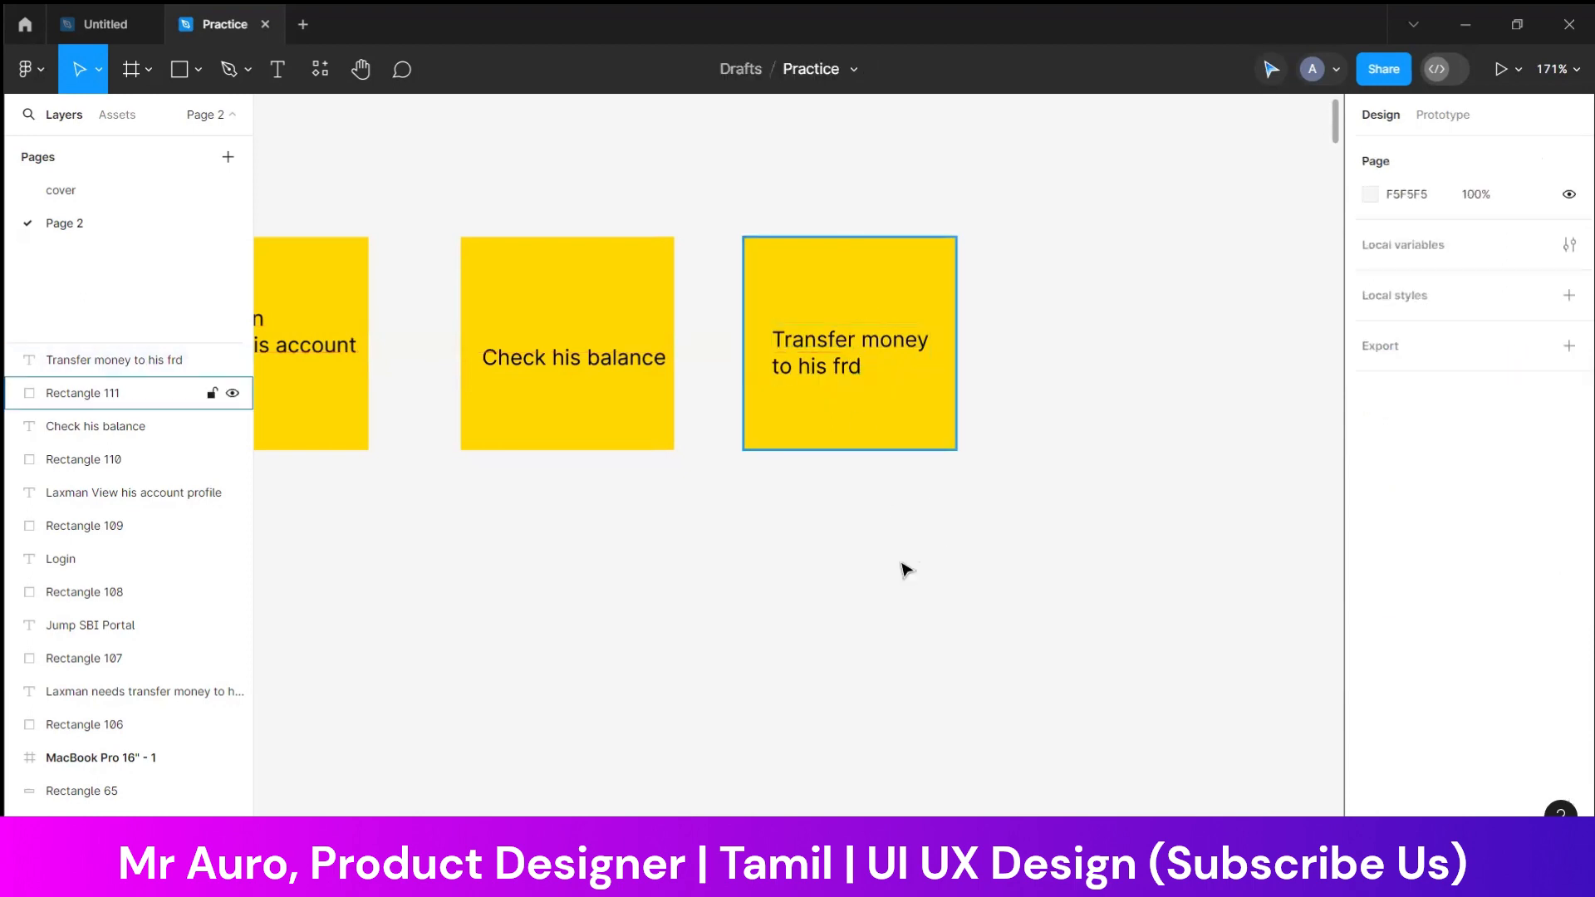
# Duplicate the "Transfer money to his frd" note with its text directly below the original
pyautogui.scroll(-2, 826, 498)
pyautogui.scroll(1, 922, 282)
pyautogui.moveTo(911, 196); pyautogui.dragTo(765, 475)
pyautogui.moveTo(772, 332); pyautogui.dragTo(774, 590)
pyautogui.click(917, 523)
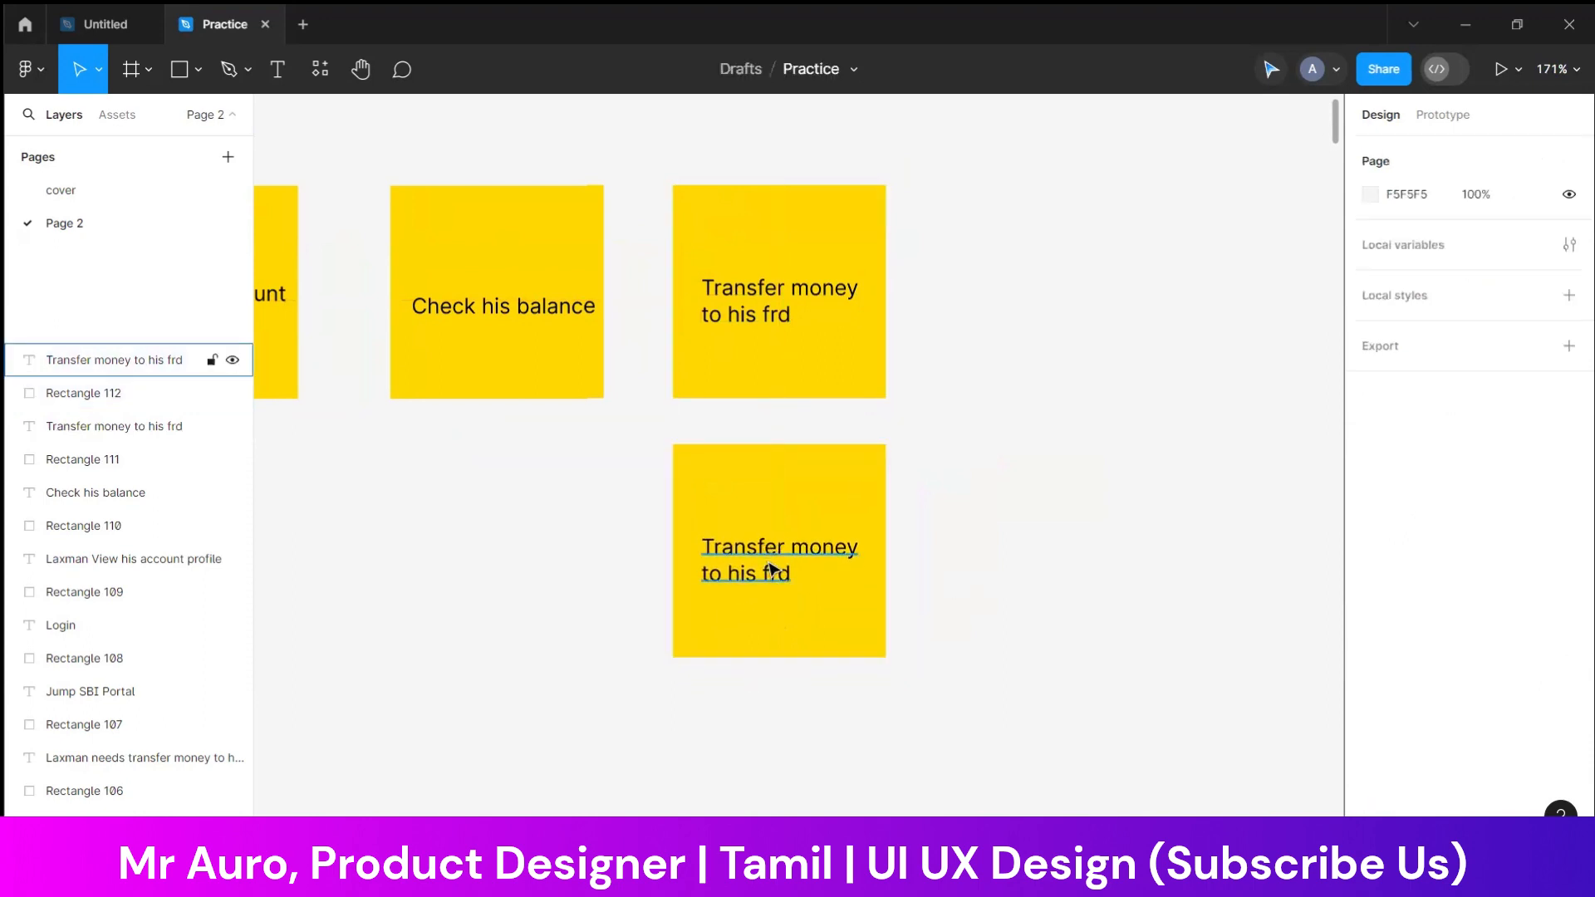
# Replace the lower note's text with "Select Beneficiary" and "Account" on two lines, and centre it on the note
pyautogui.doubleClick(769, 563)
pyautogui.write('Sele')
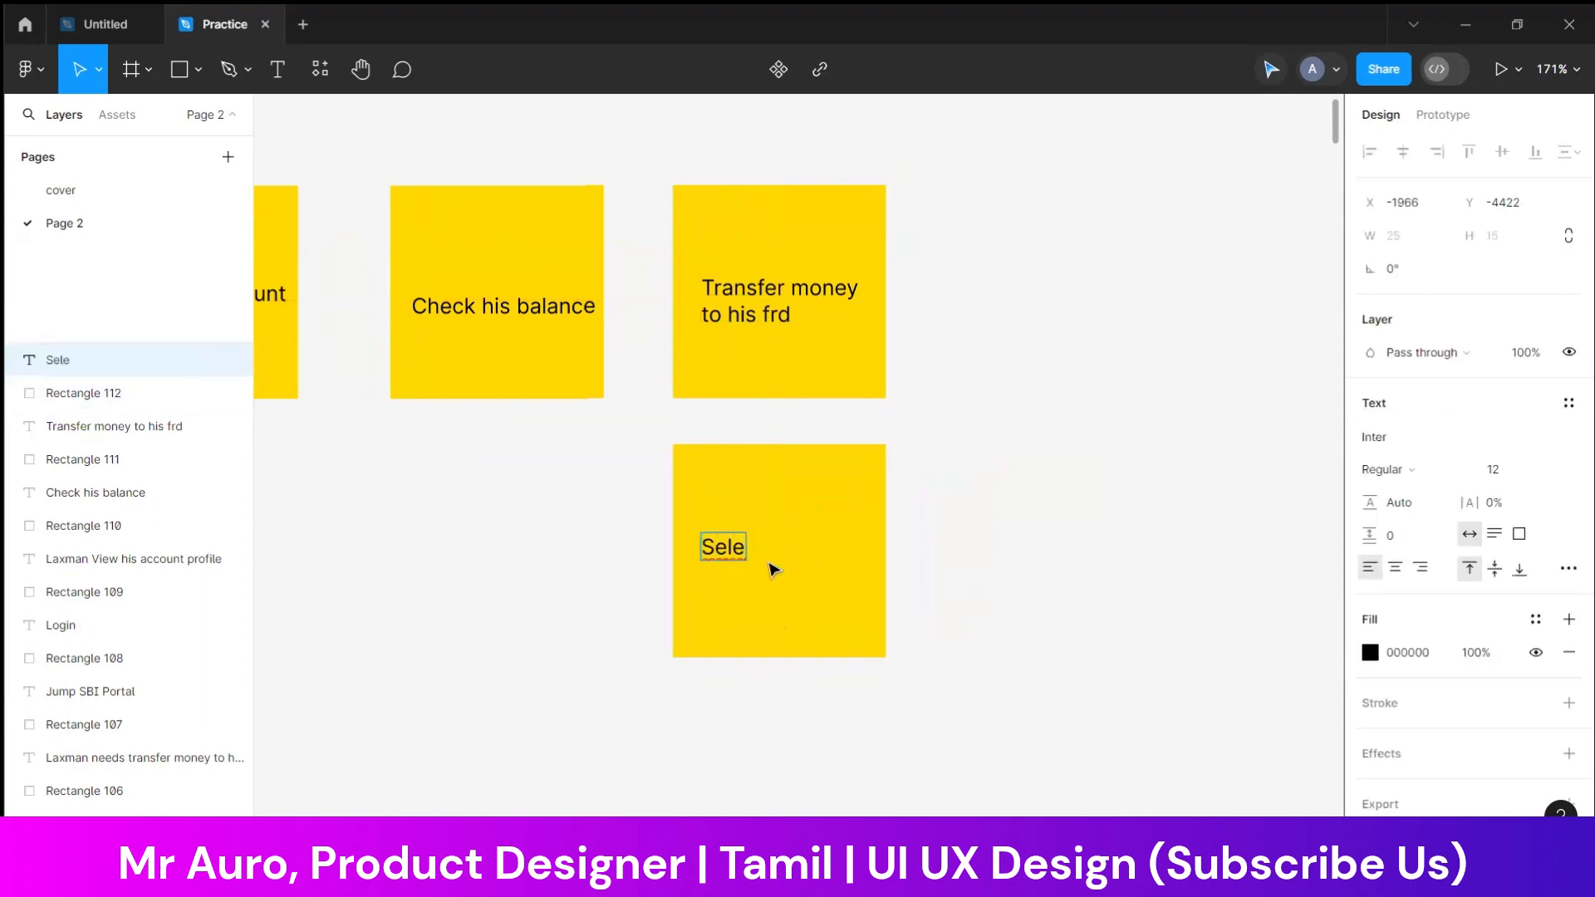
pyautogui.write('ct Beneficiary')
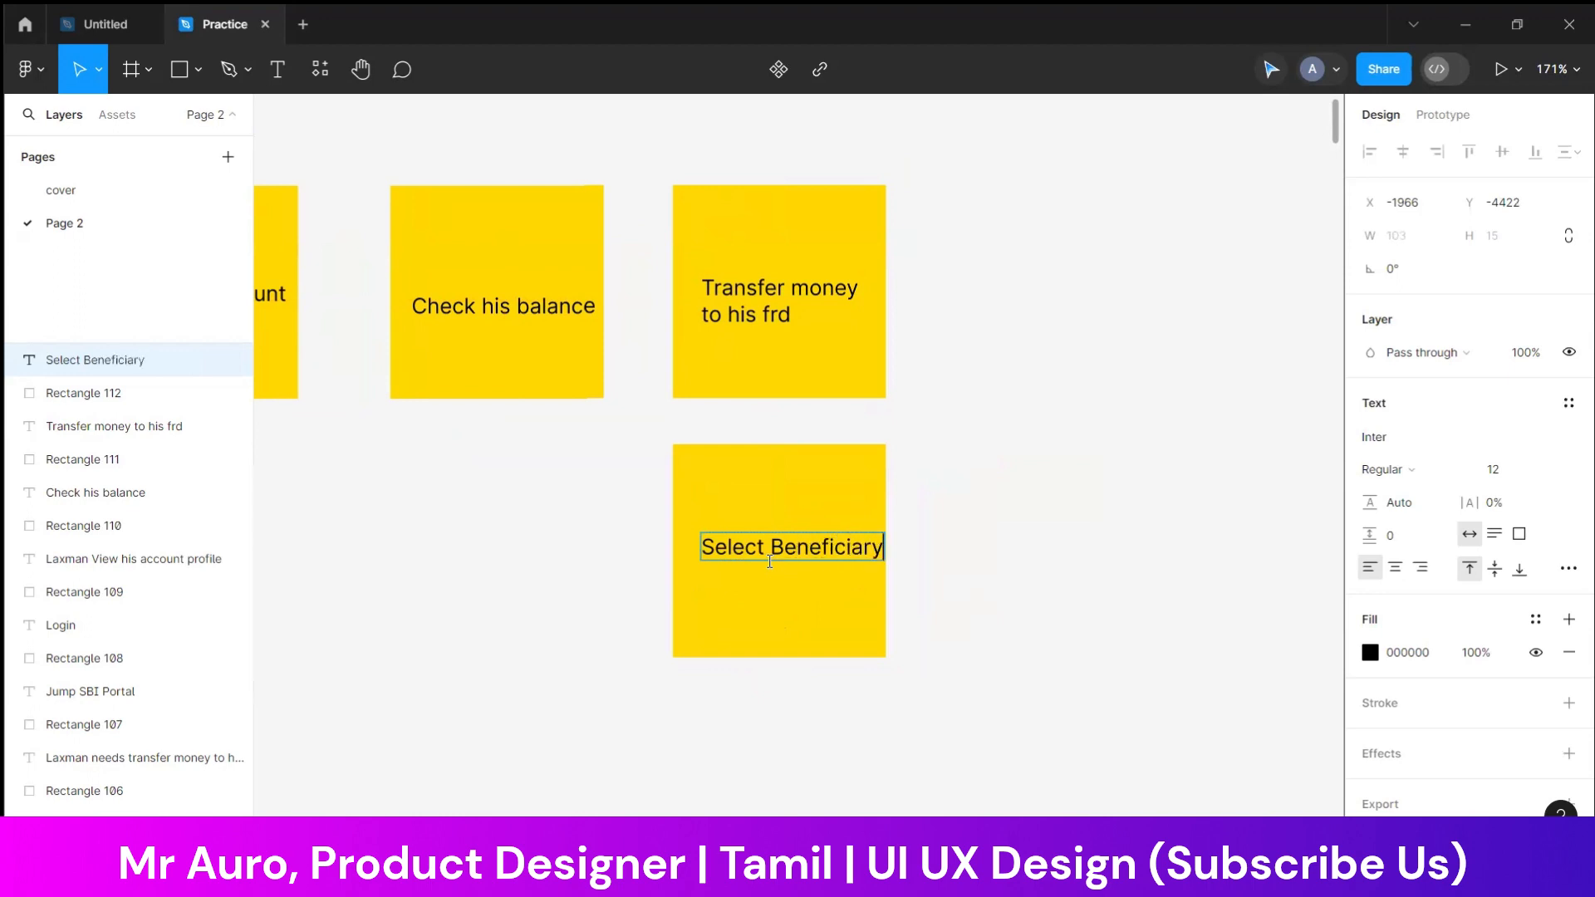
pyautogui.press('Return')
pyautogui.write('Account')
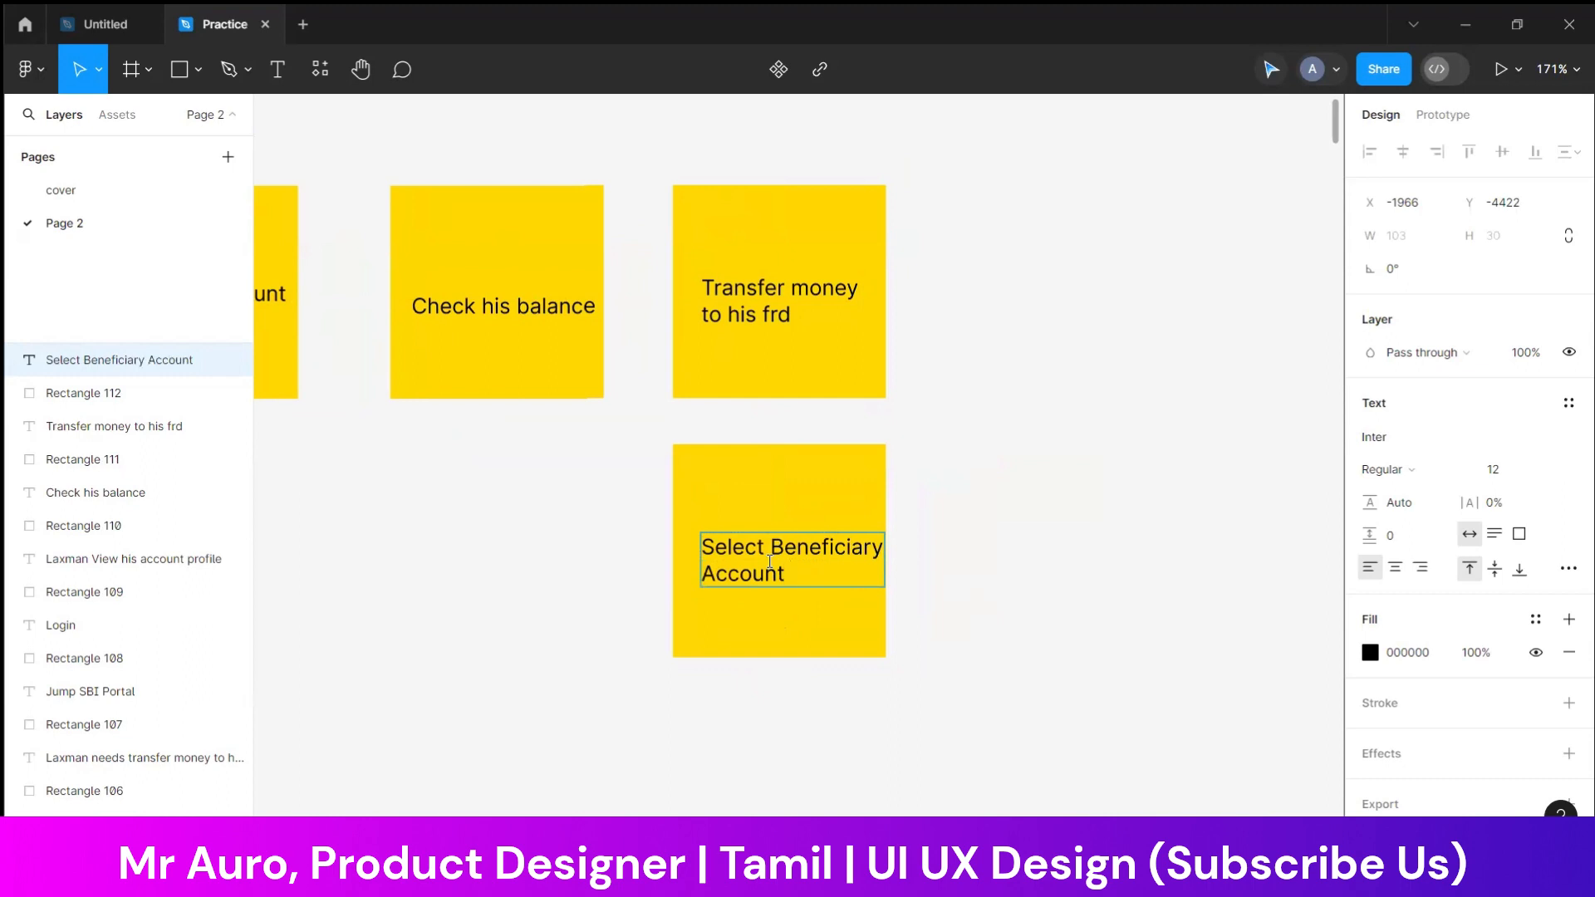
pyautogui.click(929, 579)
pyautogui.moveTo(764, 556); pyautogui.dragTo(755, 554)
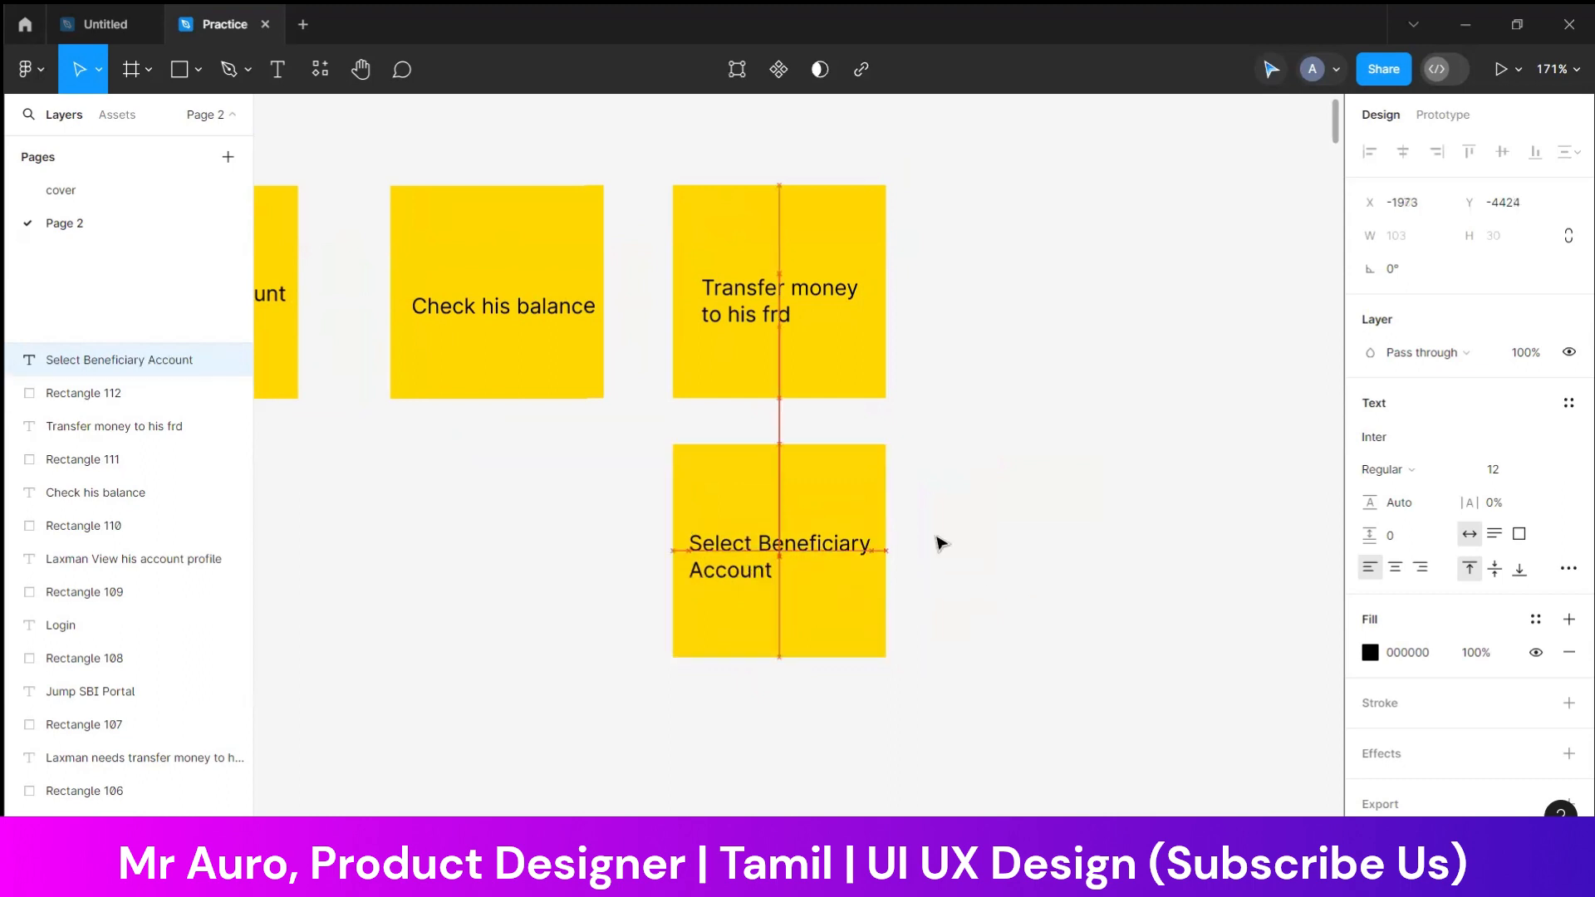
pyautogui.click(975, 516)
# Duplicate the "Select Beneficiary Account" note with its text to the right, in line with the original
pyautogui.moveTo(961, 502); pyautogui.dragTo(725, 652)
pyautogui.scroll(-1, 727, 655)
pyautogui.hotkey('ctrl', 'd')
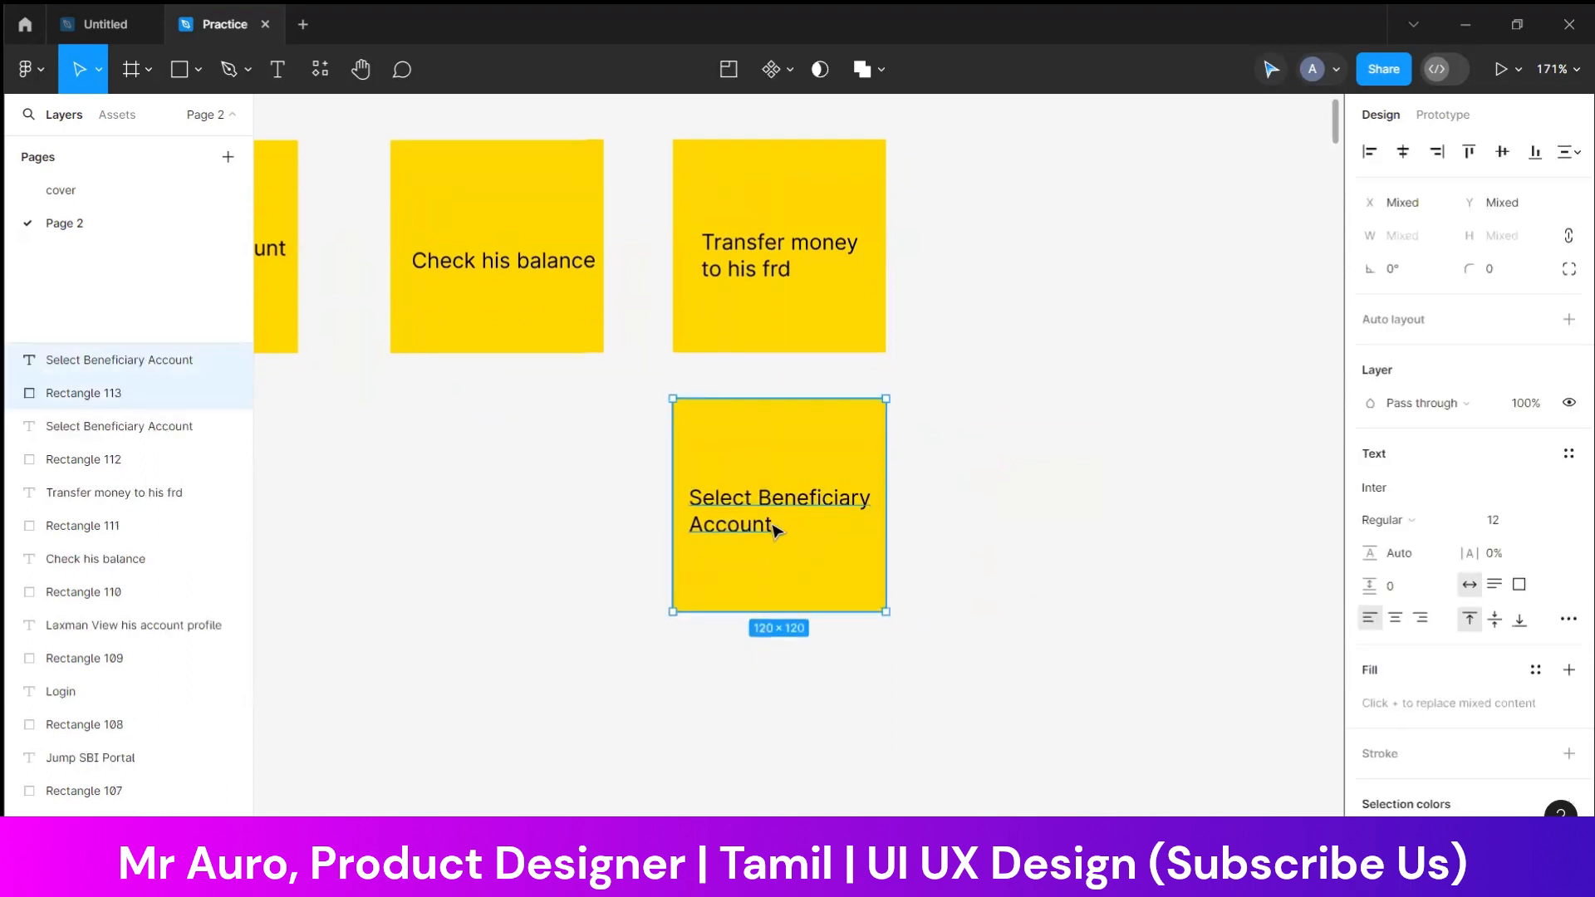
pyautogui.moveTo(769, 528); pyautogui.dragTo(1053, 509)
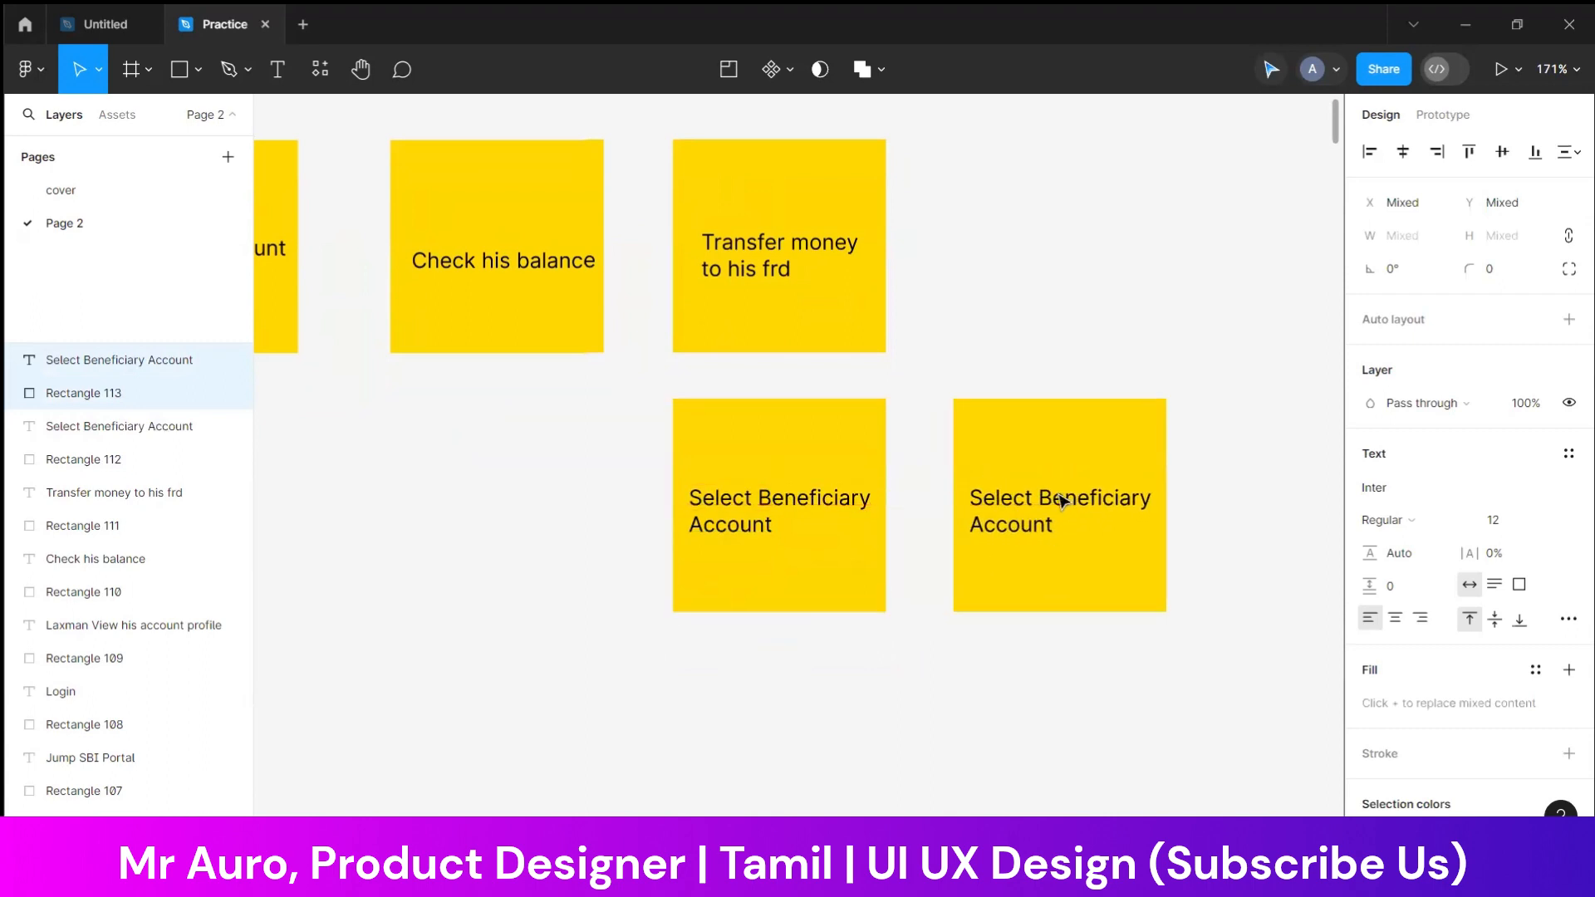
# Replace the duplicated note's text with "Amount" and centre it on the note
pyautogui.doubleClick(1059, 496)
pyautogui.write('Amm')
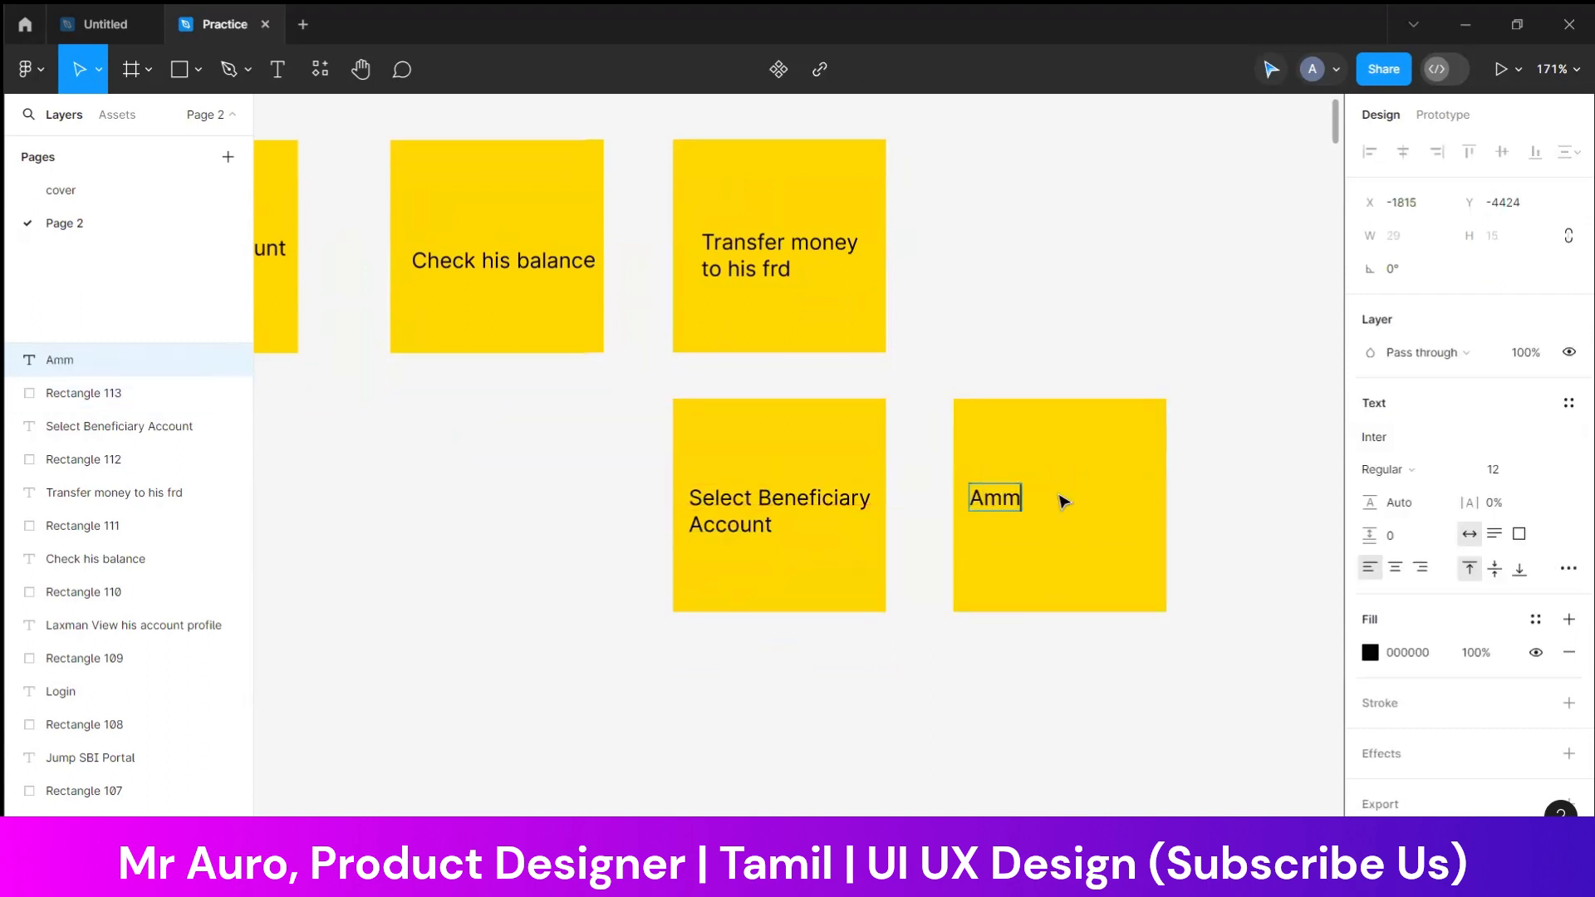
pyautogui.press('BackSpace')
pyautogui.write('ount')
pyautogui.press('Escape')
pyautogui.click(1171, 726)
pyautogui.moveTo(1036, 502); pyautogui.dragTo(1088, 522)
# Duplicate the "Amount" note with its text to the right and change the copy's text to "Transfer done!"
pyautogui.click(1242, 471)
pyautogui.moveTo(1242, 471); pyautogui.dragTo(1045, 545)
pyautogui.doubleClick(1044, 541)
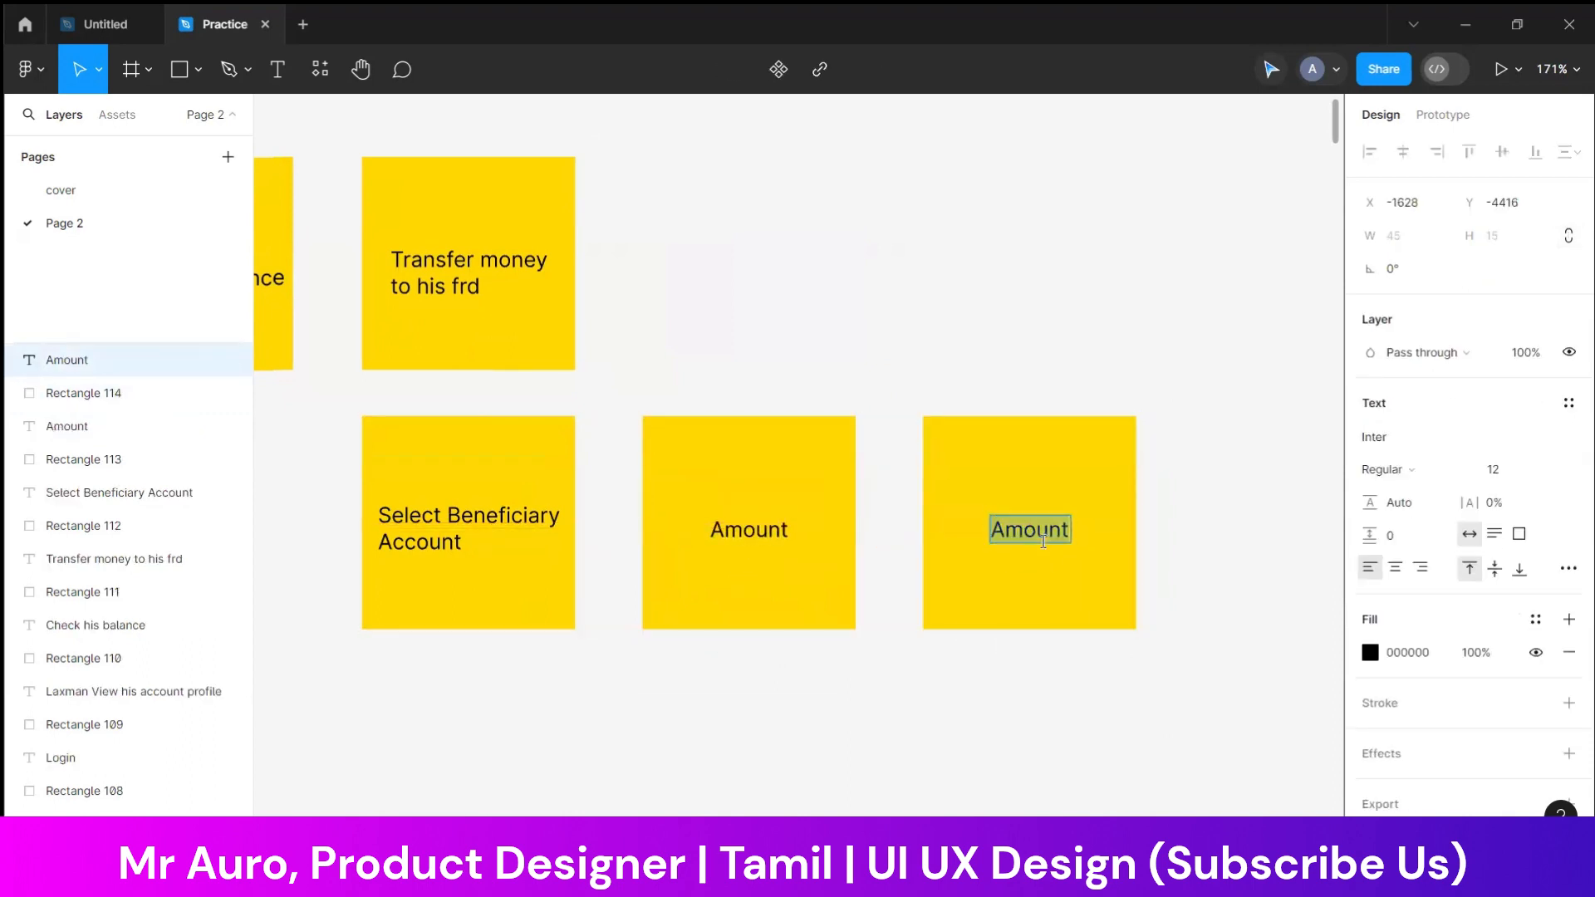
pyautogui.write('Transffer')
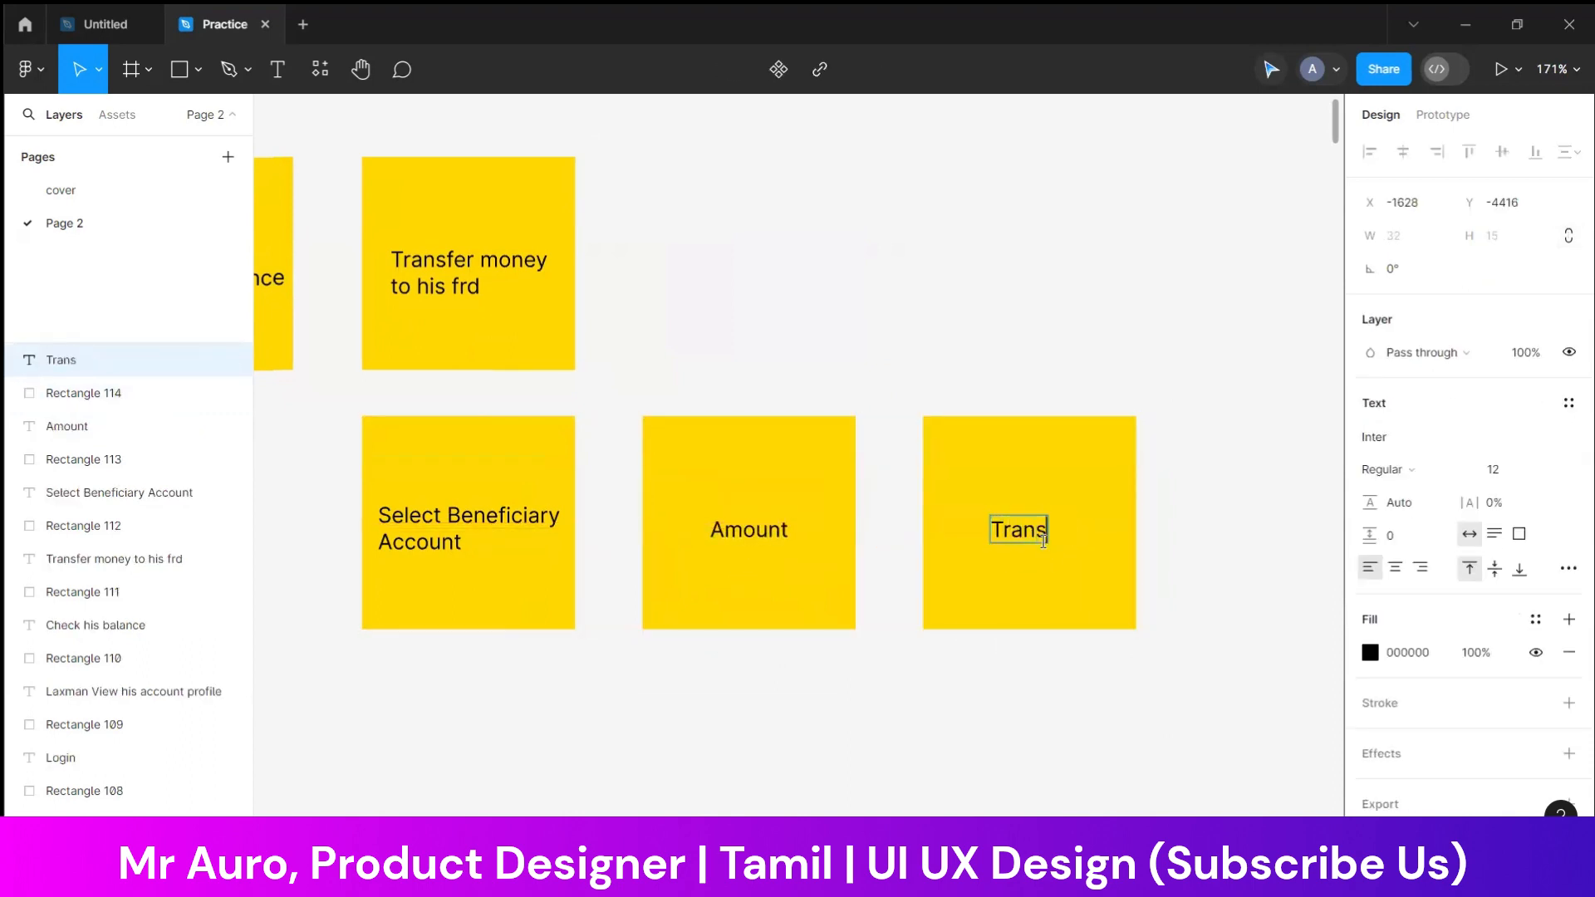
pyautogui.press('BackSpace')
pyautogui.press('BackSpace')
pyautogui.press('BackSpace')
pyautogui.write('er done')
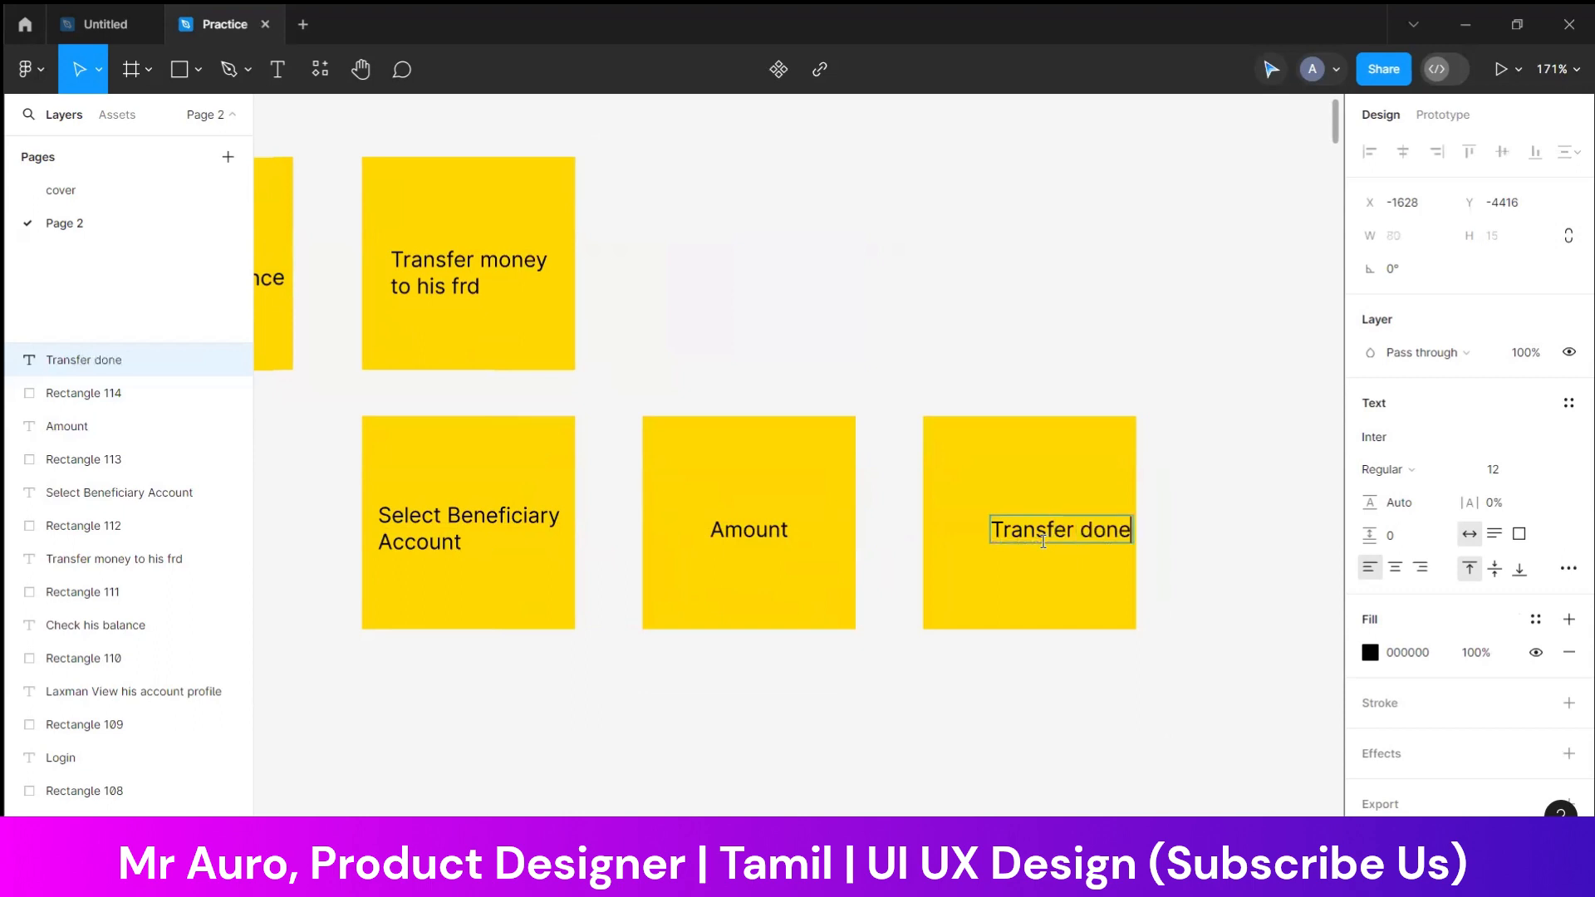
pyautogui.write('!')
pyautogui.press('Escape')
# Move the "Transfer done!" text to the middle of its note
pyautogui.moveTo(1037, 528)
pyautogui.mouseDown()
pyautogui.moveTo(1014, 525)
pyautogui.moveTo(1030, 526)
pyautogui.mouseUp()
pyautogui.click(1164, 526)
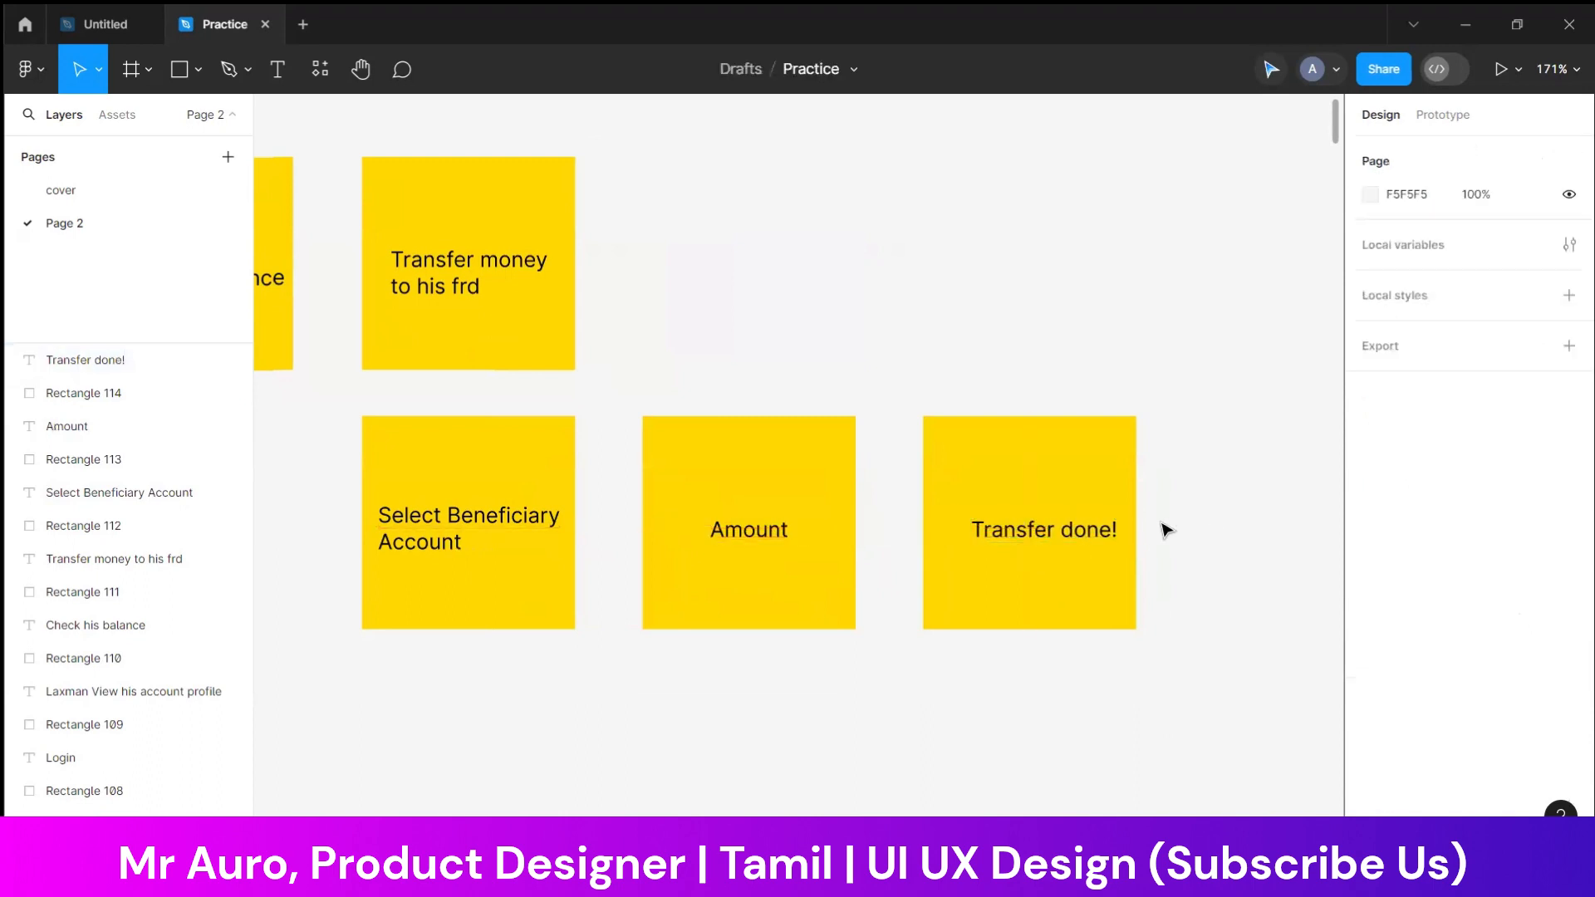
pyautogui.click(1089, 533)
pyautogui.click(1204, 537)
# Change the fill of the first note in the top row to the light green document colour C3FFDB
pyautogui.scroll(-6, 1193, 502)
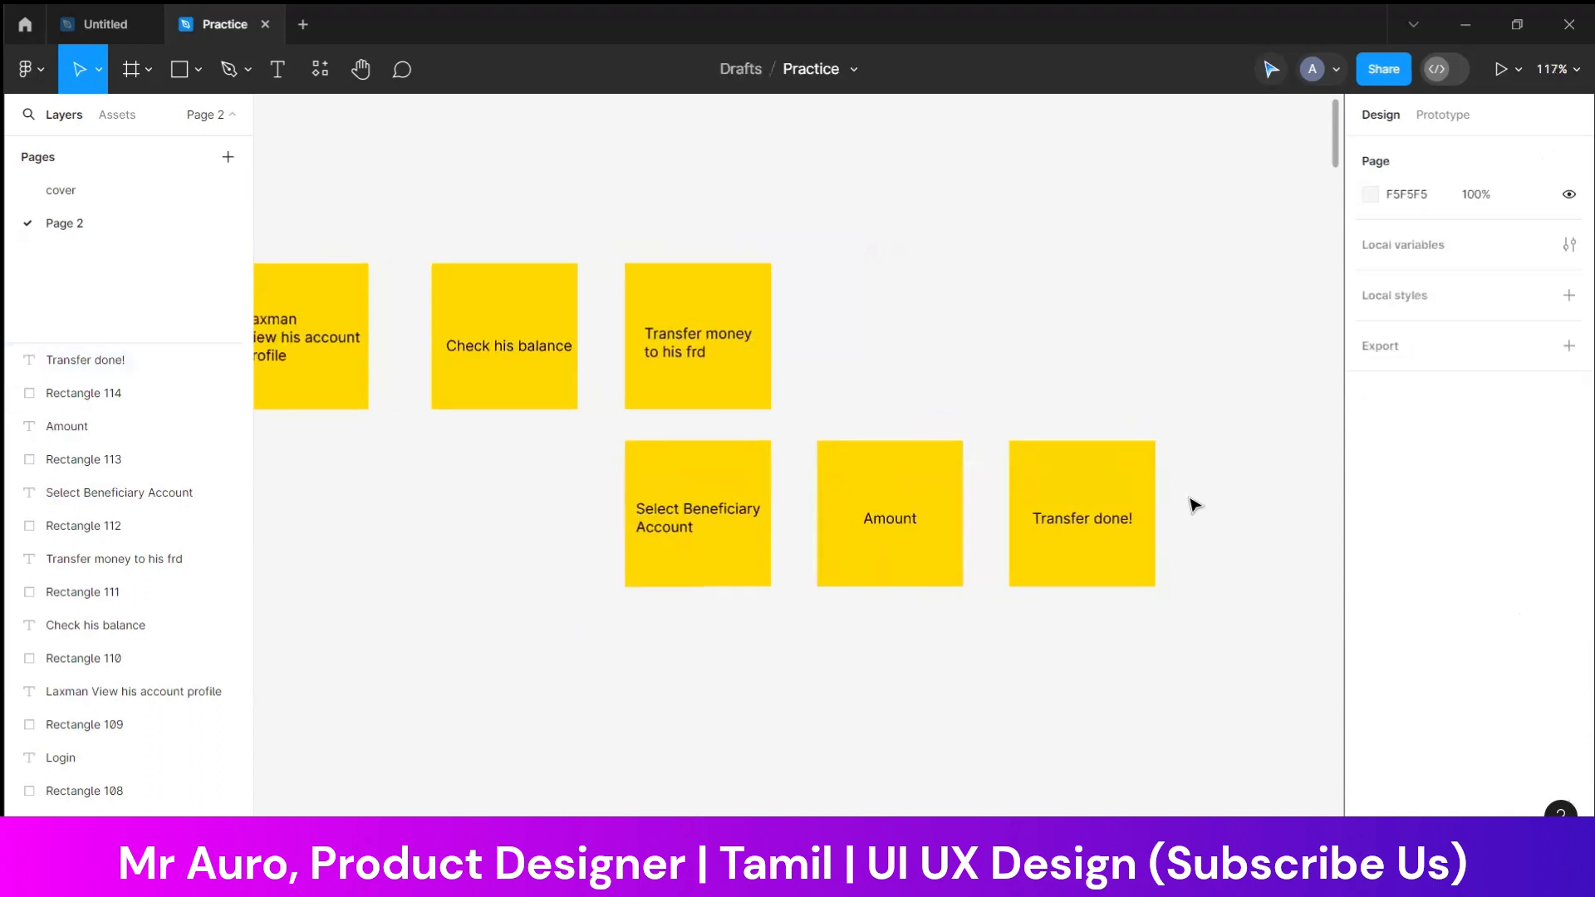
pyautogui.click(687, 456)
pyautogui.scroll(8, 687, 456)
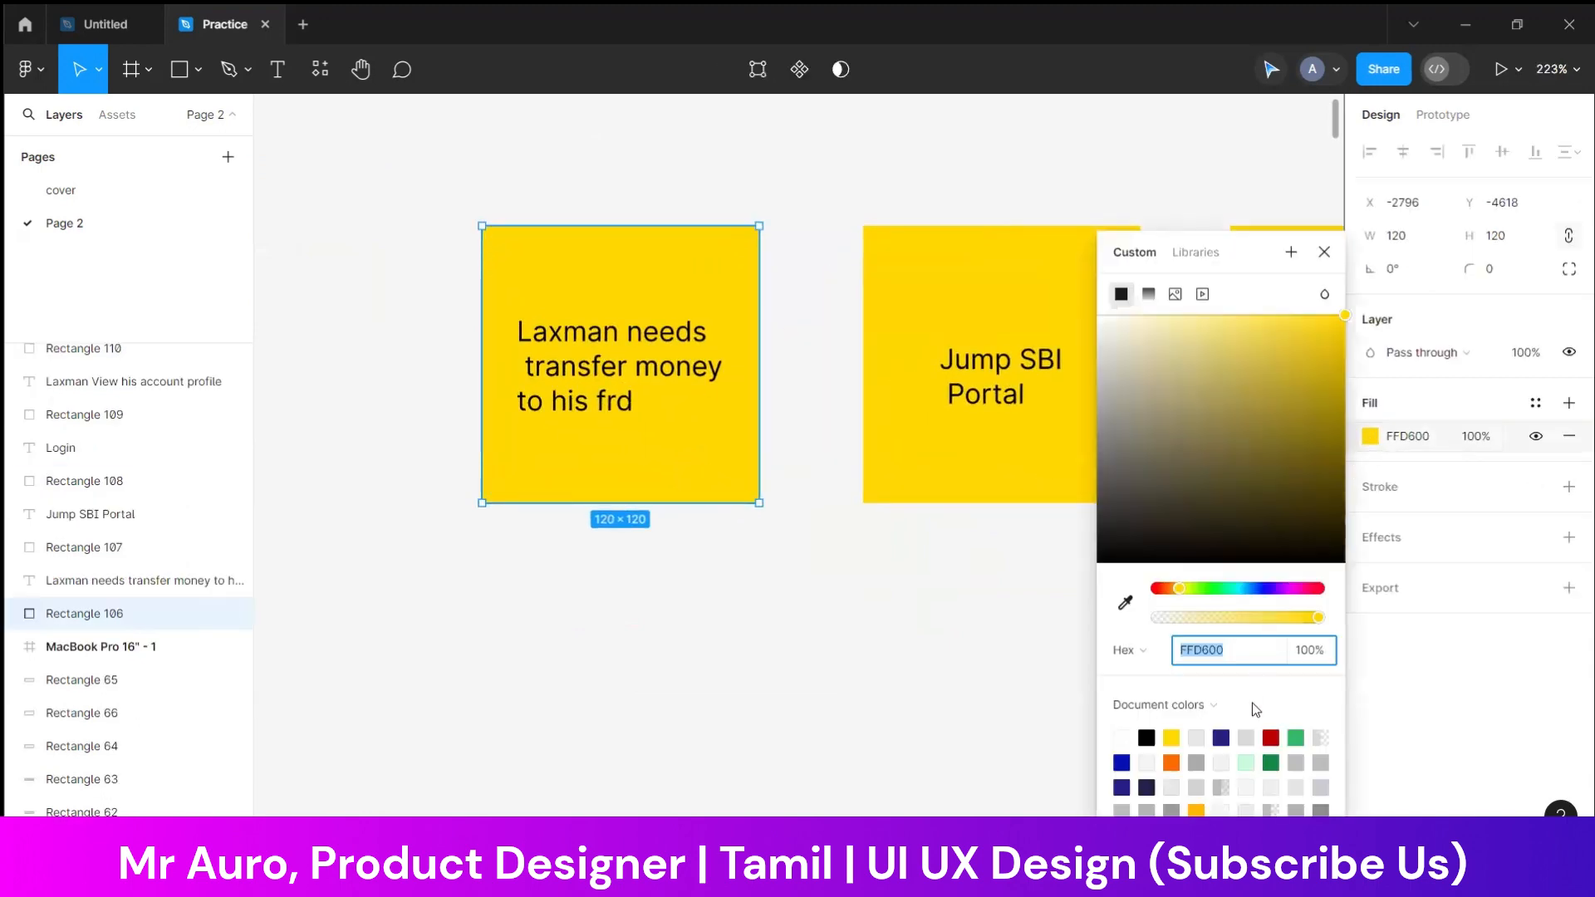
pyautogui.click(1246, 762)
pyautogui.click(964, 715)
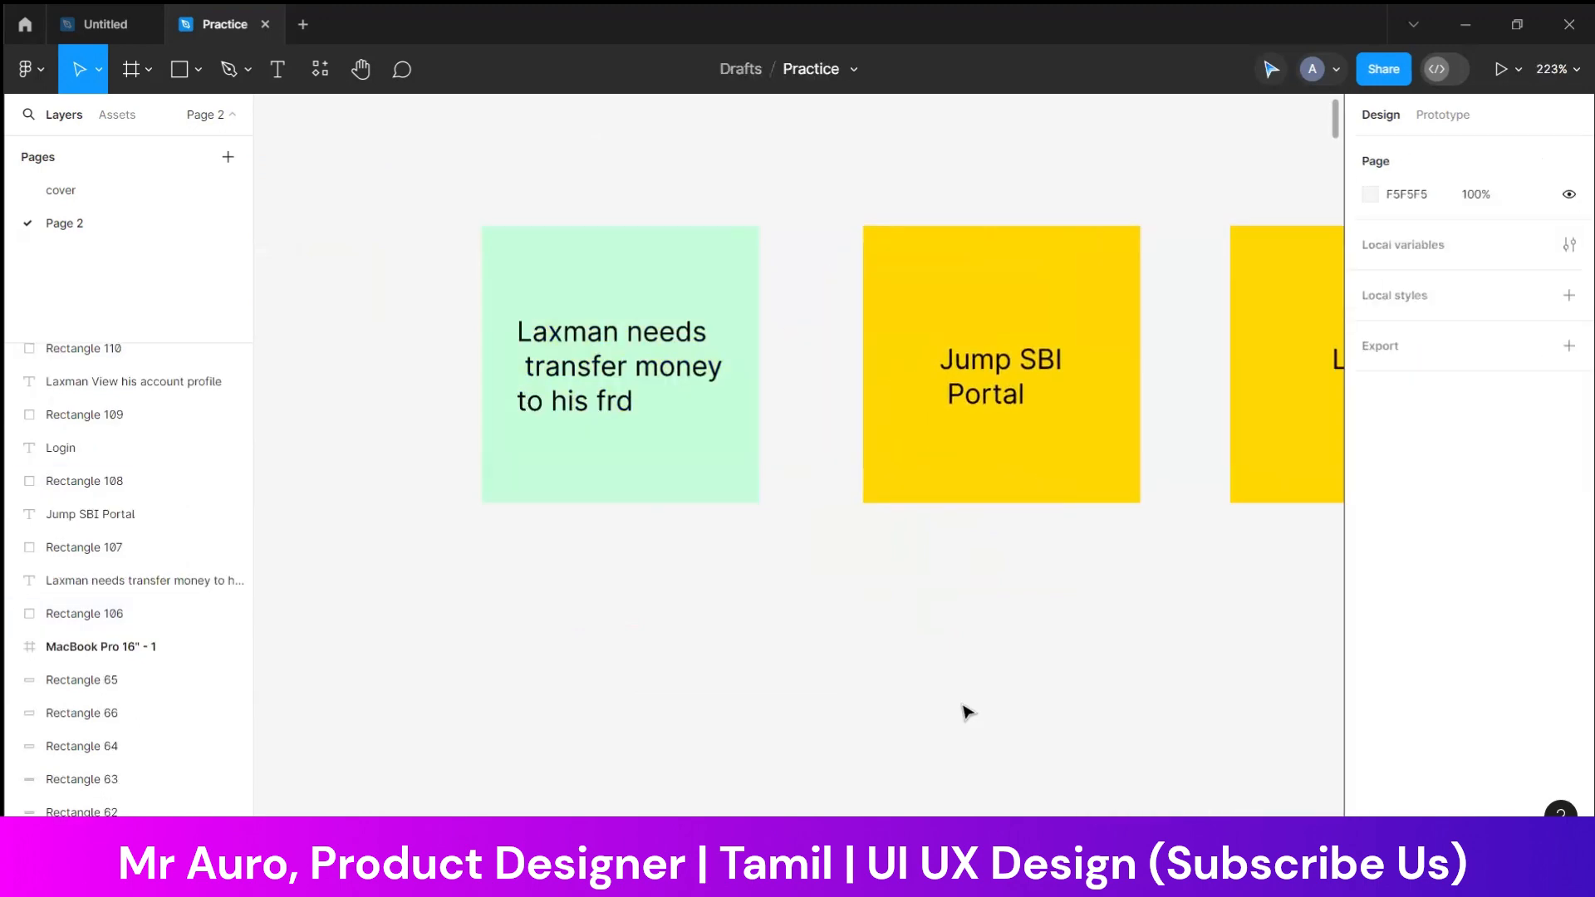
# Duplicate the light green first note with its text directly below the original, leaving a gap under the top row
pyautogui.hscroll(3, 964, 716)
pyautogui.scroll(-3, 966, 712)
pyautogui.scroll(-3, 966, 712)
pyautogui.scroll(-5, 894, 655)
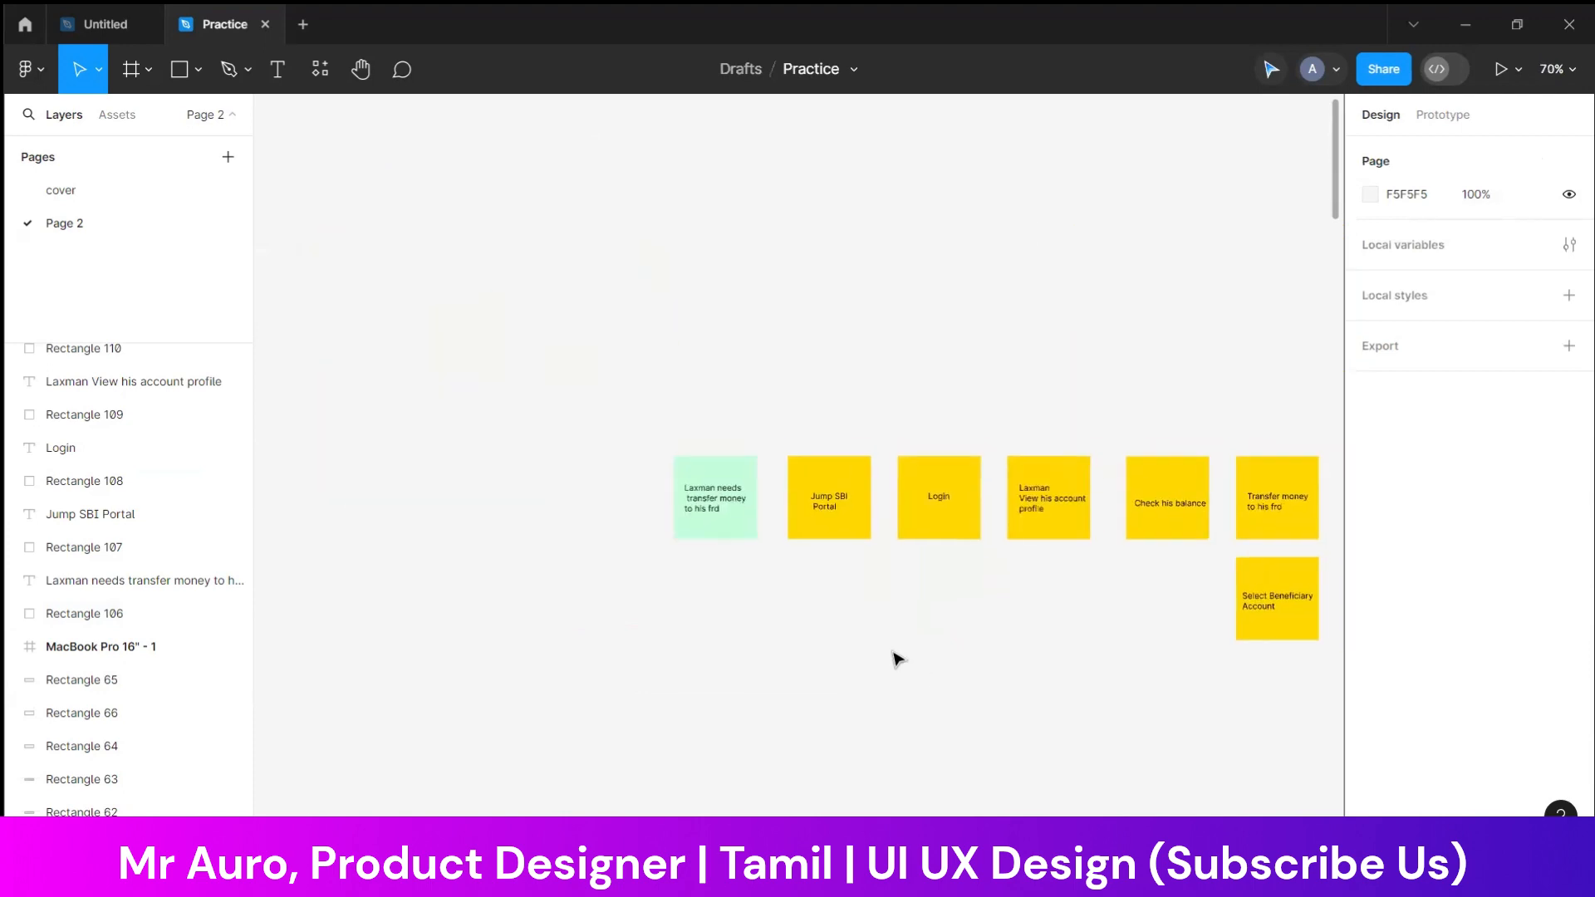
pyautogui.hscroll(5, 894, 655)
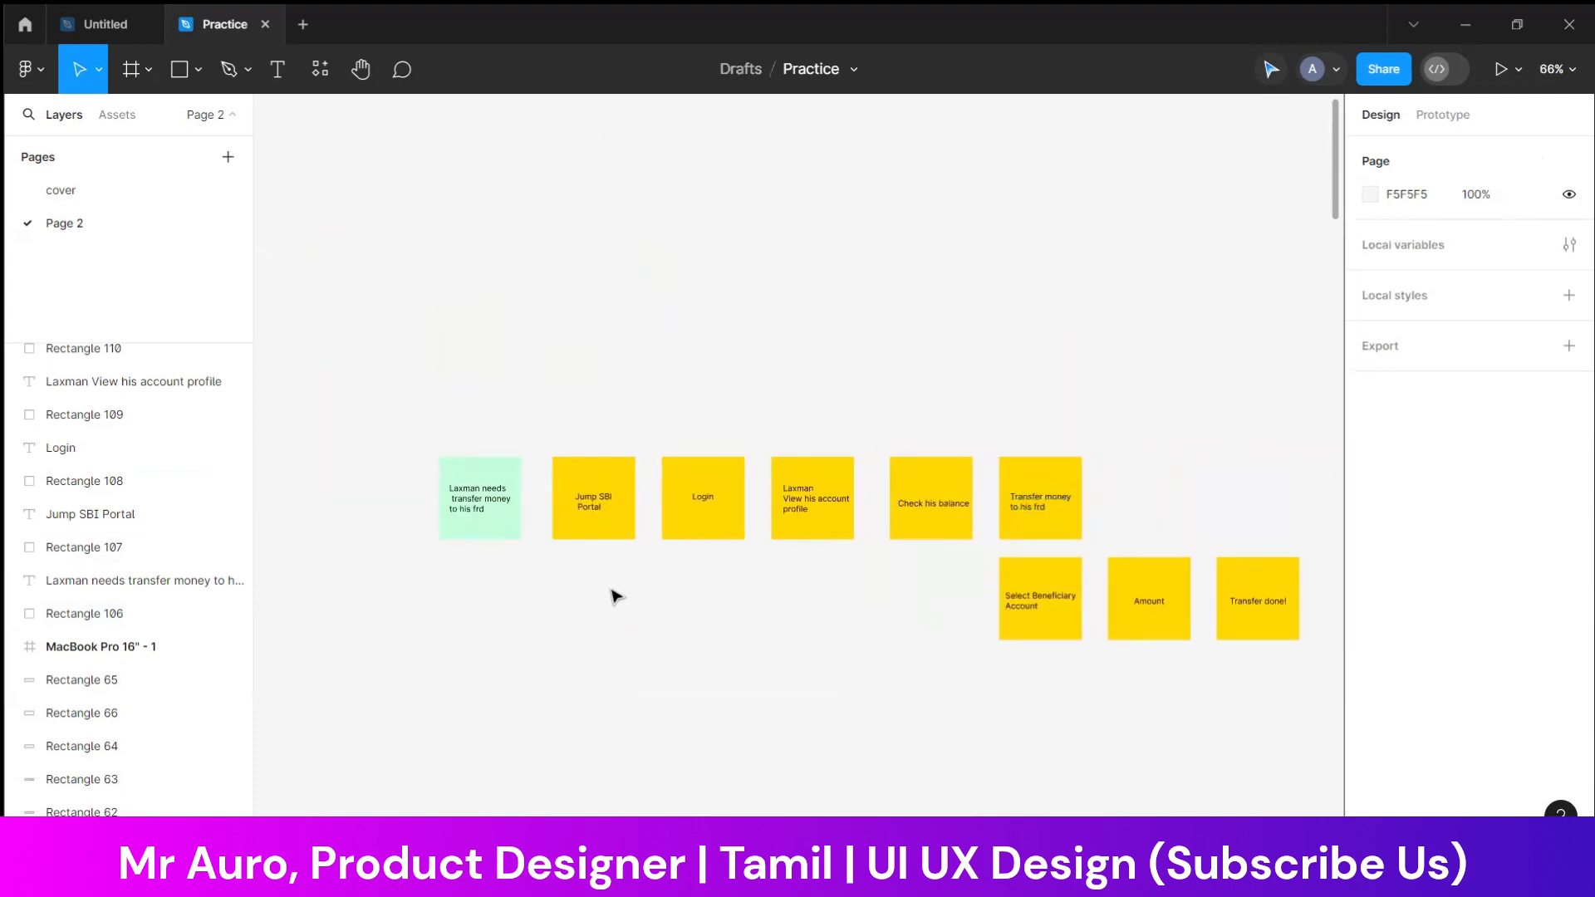
pyautogui.scroll(-1, 515, 544)
pyautogui.moveTo(457, 366); pyautogui.dragTo(484, 558)
pyautogui.scroll(-3, 484, 559)
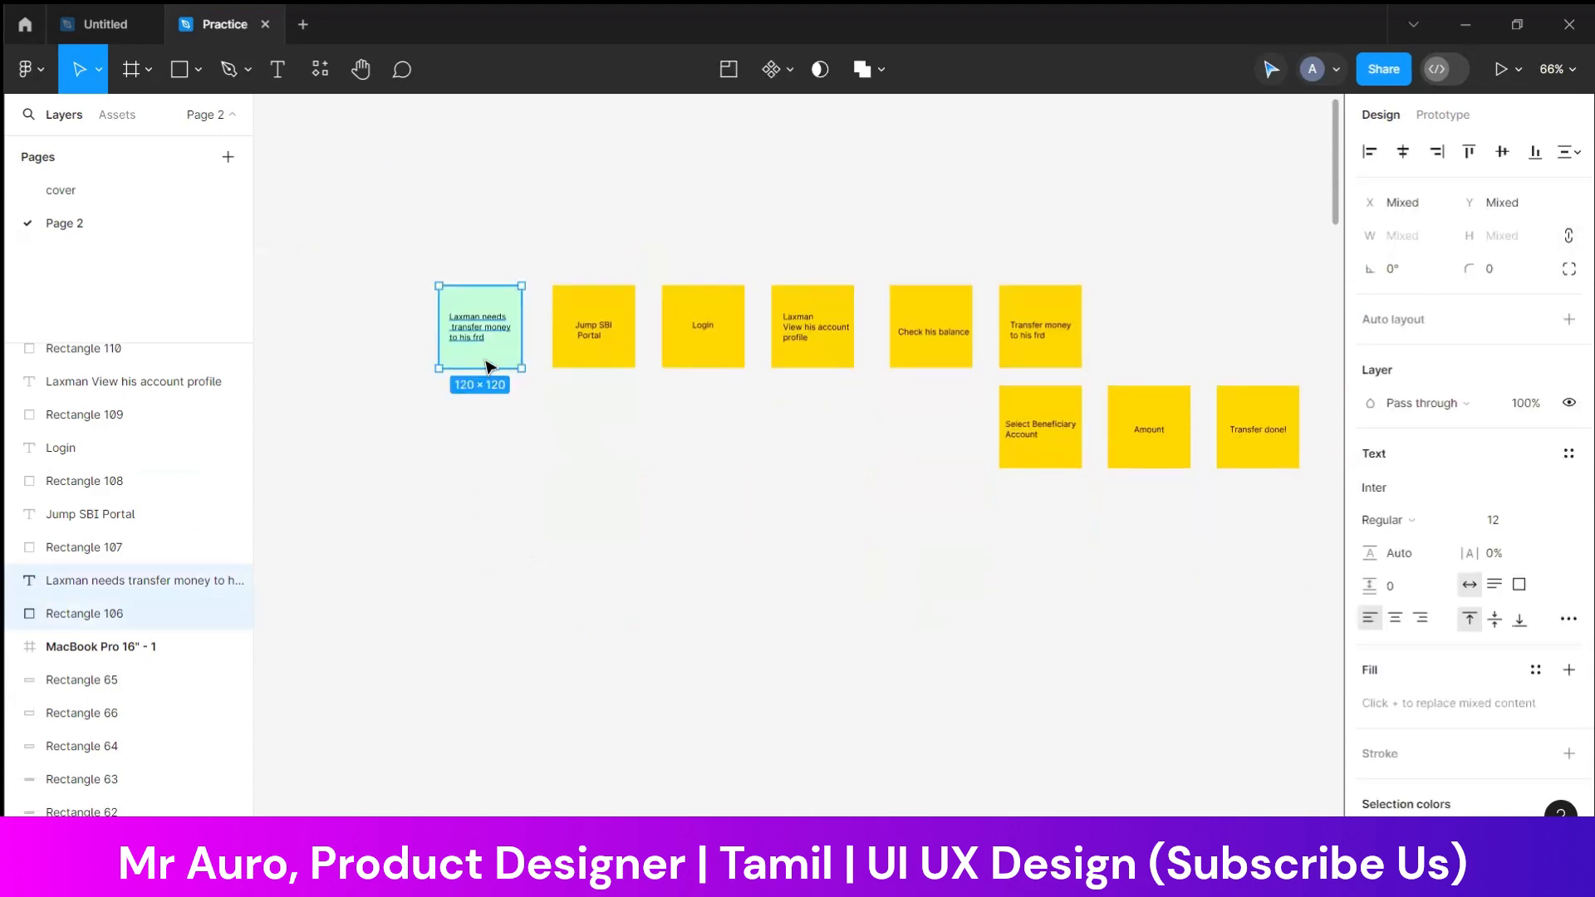
pyautogui.moveTo(481, 363); pyautogui.dragTo(490, 508)
# Replace "transfer money to his frd" on the lower green note with "Apply for loan", and centre the text on the note
pyautogui.scroll(5, 478, 478)
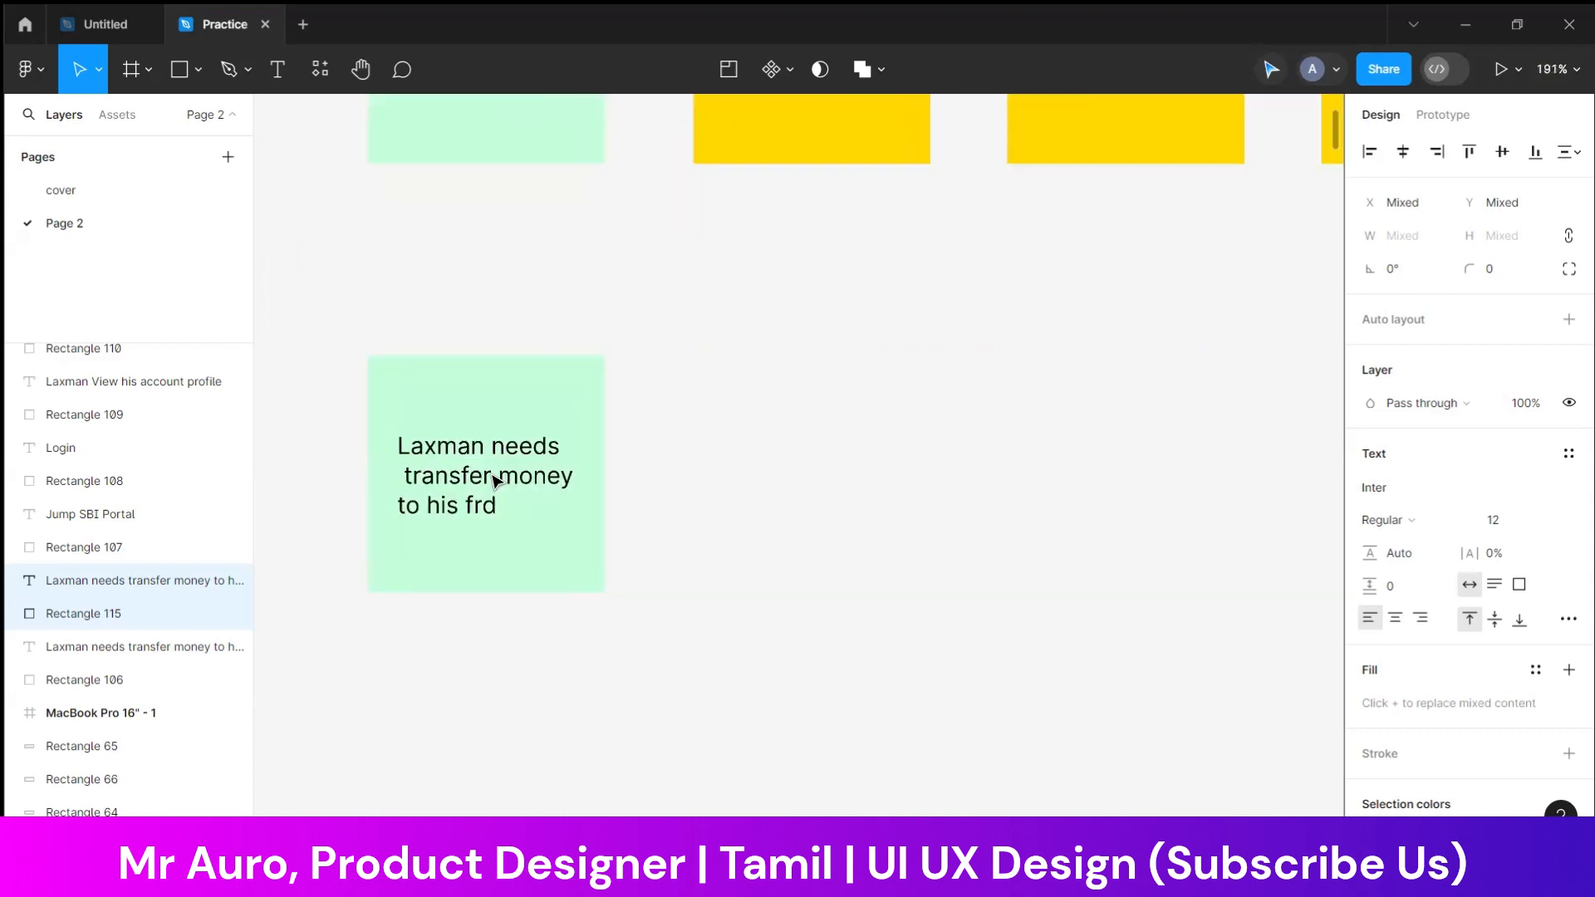
pyautogui.doubleClick(497, 473)
pyautogui.click(495, 473)
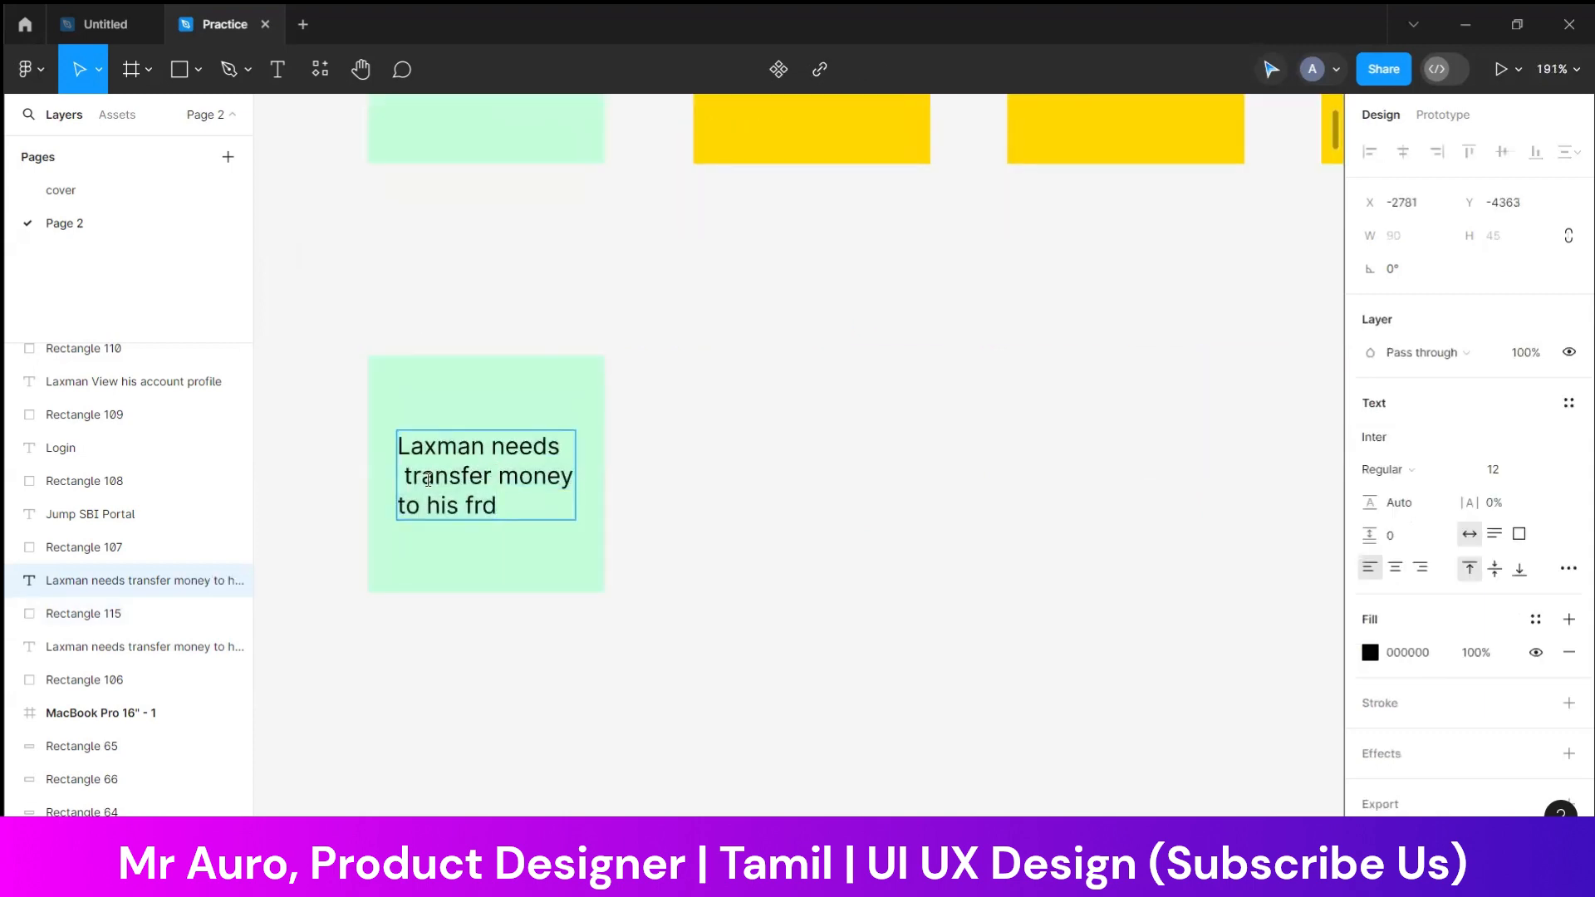
pyautogui.keyDown('shift'); pyautogui.click(496, 504); pyautogui.keyUp('shift')
pyautogui.write('A')
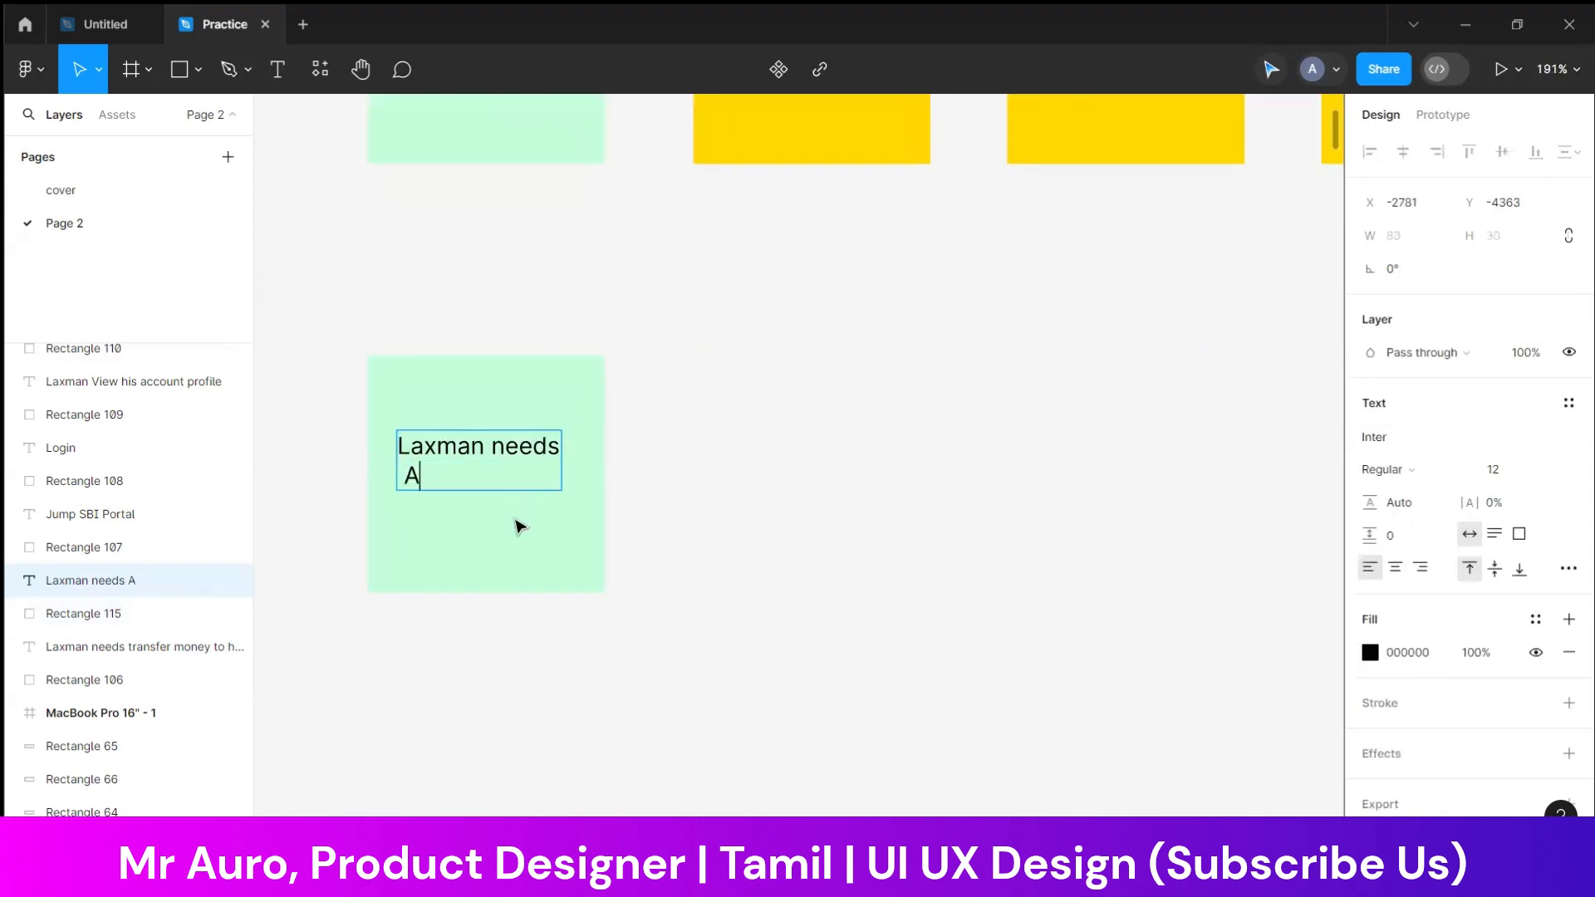
pyautogui.write('pply for loan')
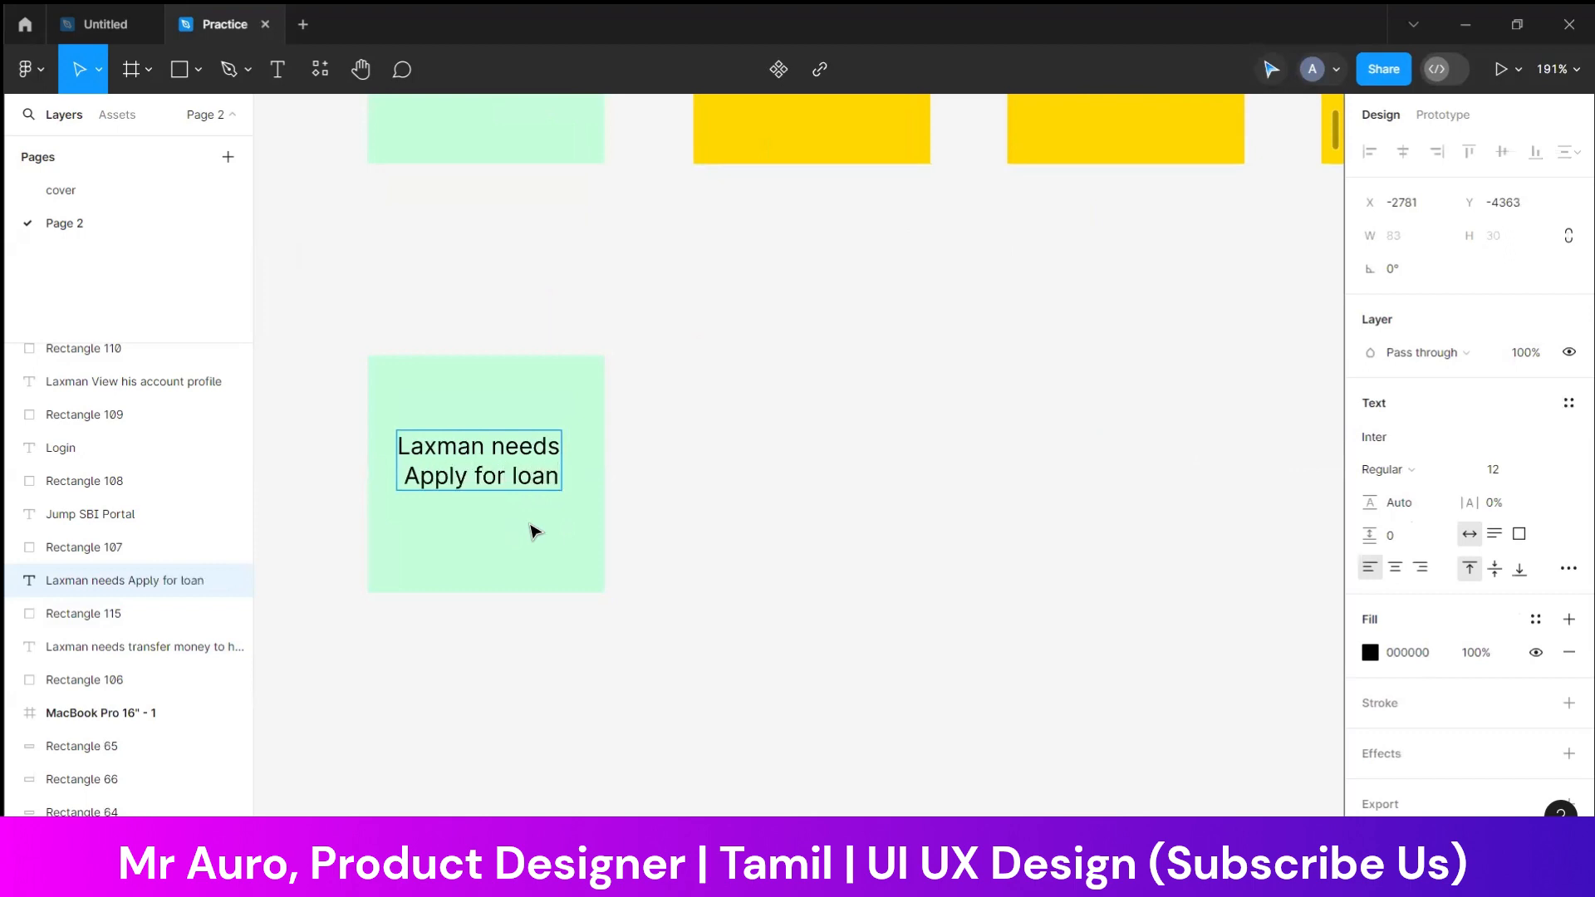
pyautogui.click(712, 531)
pyautogui.moveTo(514, 497); pyautogui.dragTo(516, 509)
pyautogui.click(676, 476)
# Draw a horizontal arrow from the green first note of the top row to the "Jump SBI Portal" note
pyautogui.scroll(-5, 679, 471)
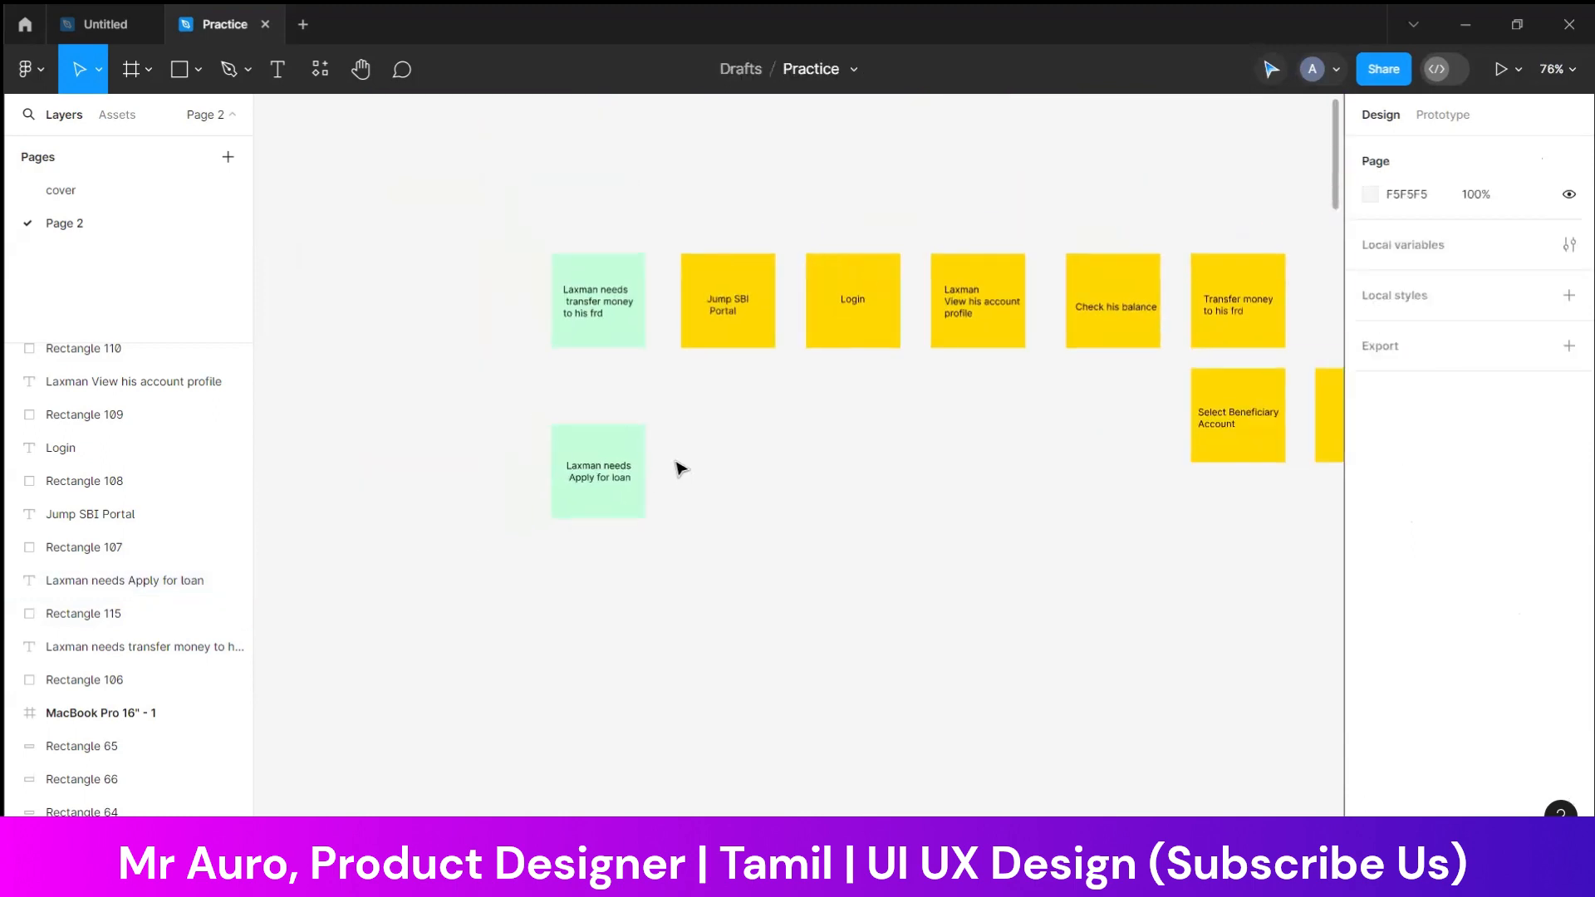
pyautogui.scroll(-1, 678, 469)
pyautogui.hscroll(2, 677, 463)
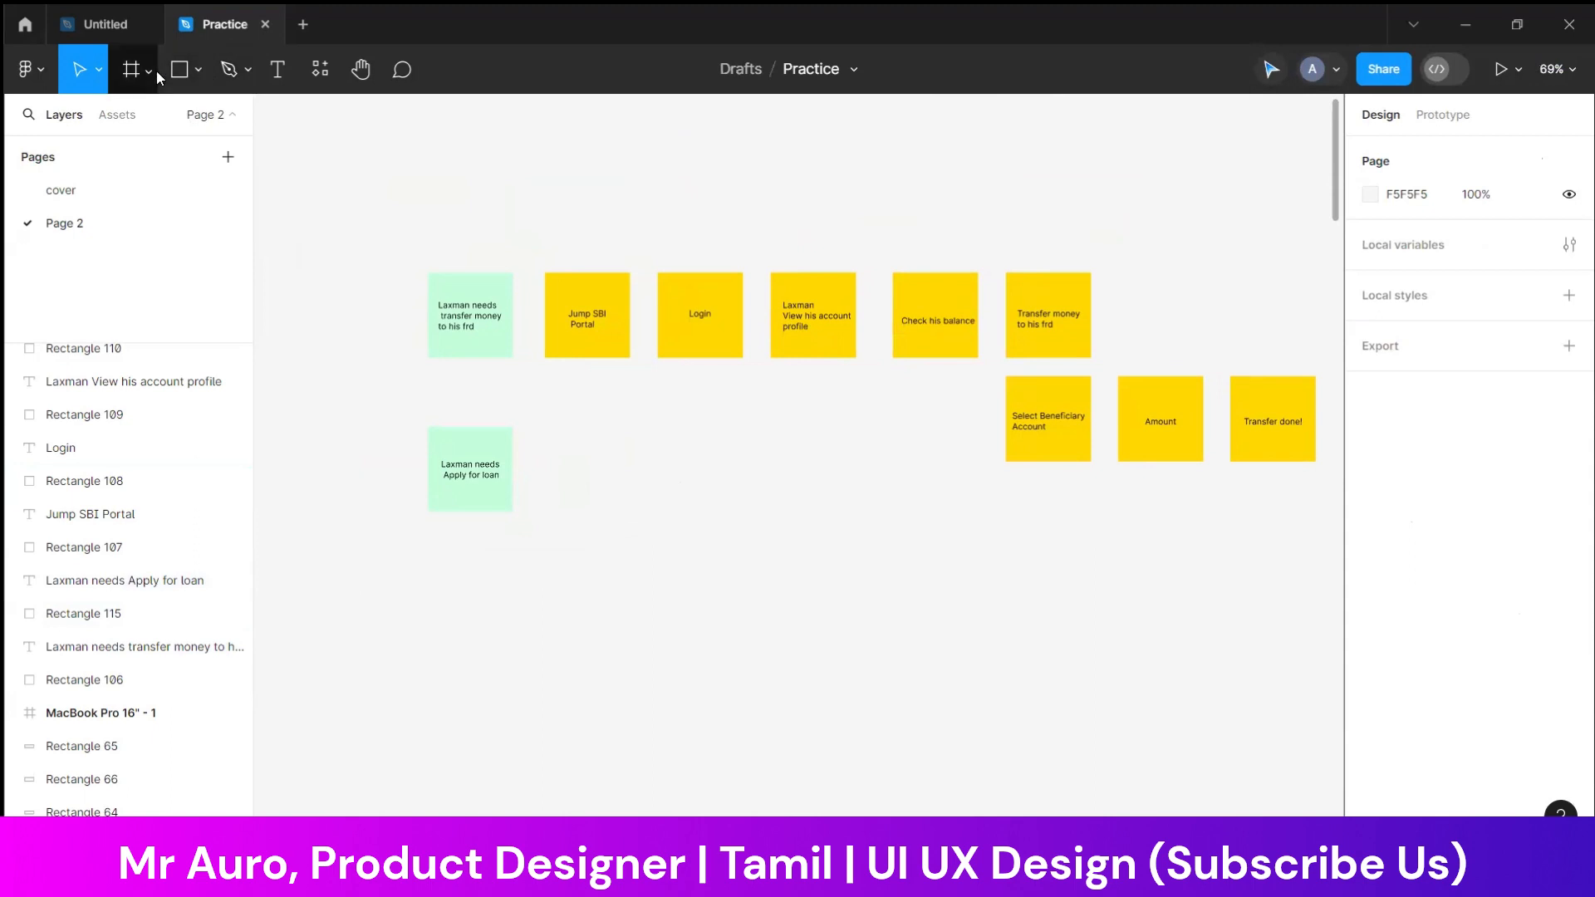
pyautogui.click(154, 71)
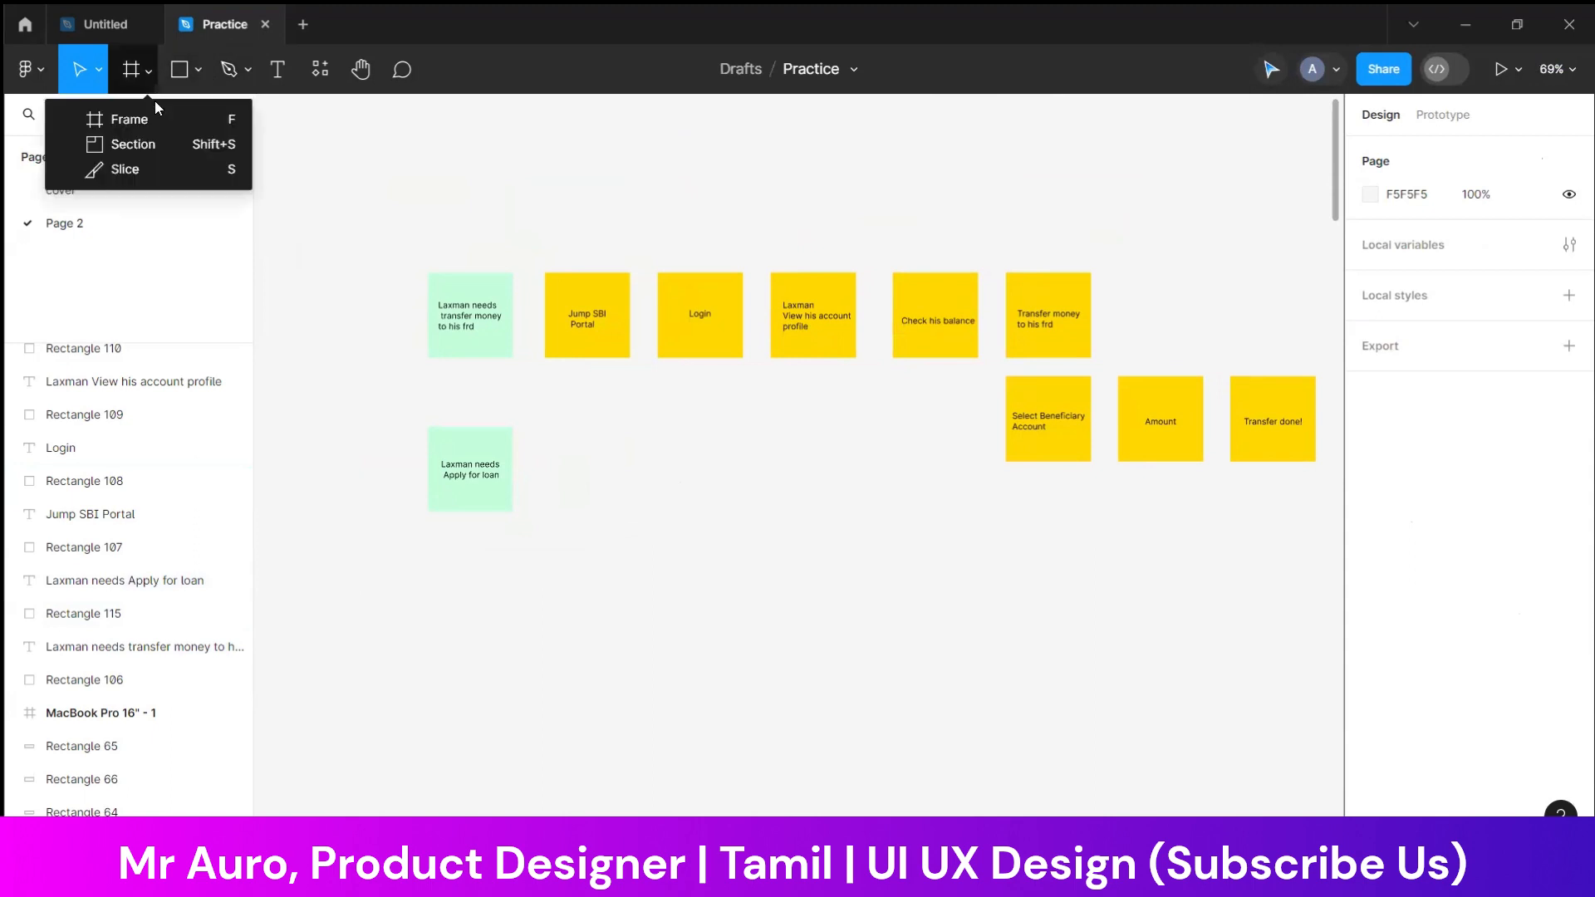
pyautogui.click(199, 79)
pyautogui.click(162, 162)
pyautogui.scroll(3, 488, 313)
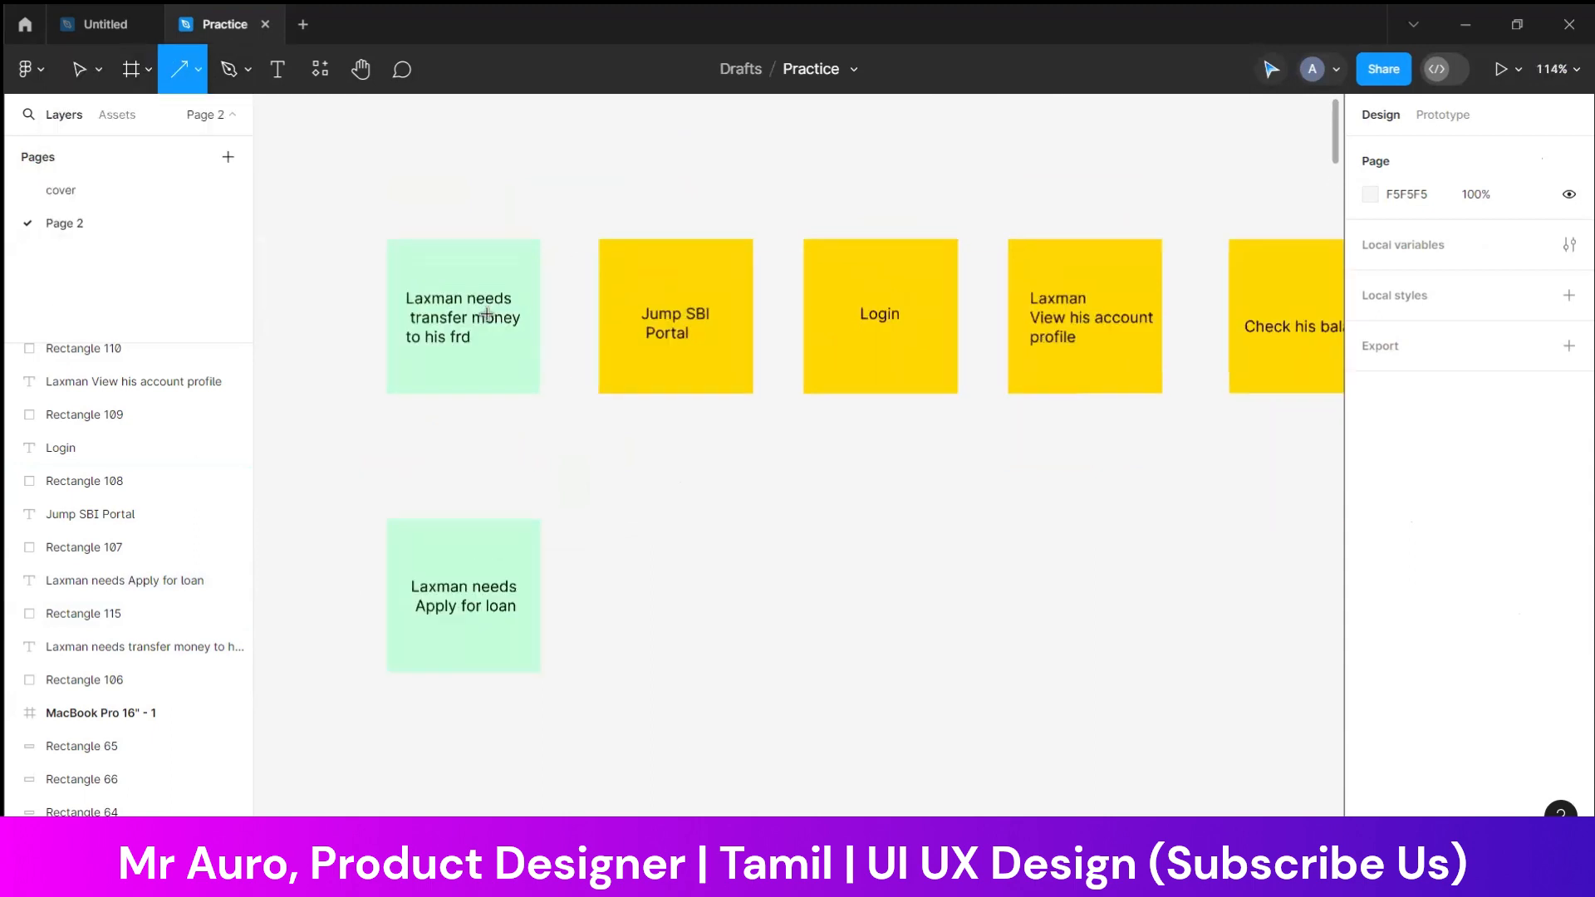
pyautogui.scroll(3, 488, 313)
pyautogui.moveTo(573, 318); pyautogui.dragTo(664, 318)
# Draw a horizontal arrow about 39 px long from the "Jump SBI Portal" note to the "Login" note
pyautogui.click(903, 324)
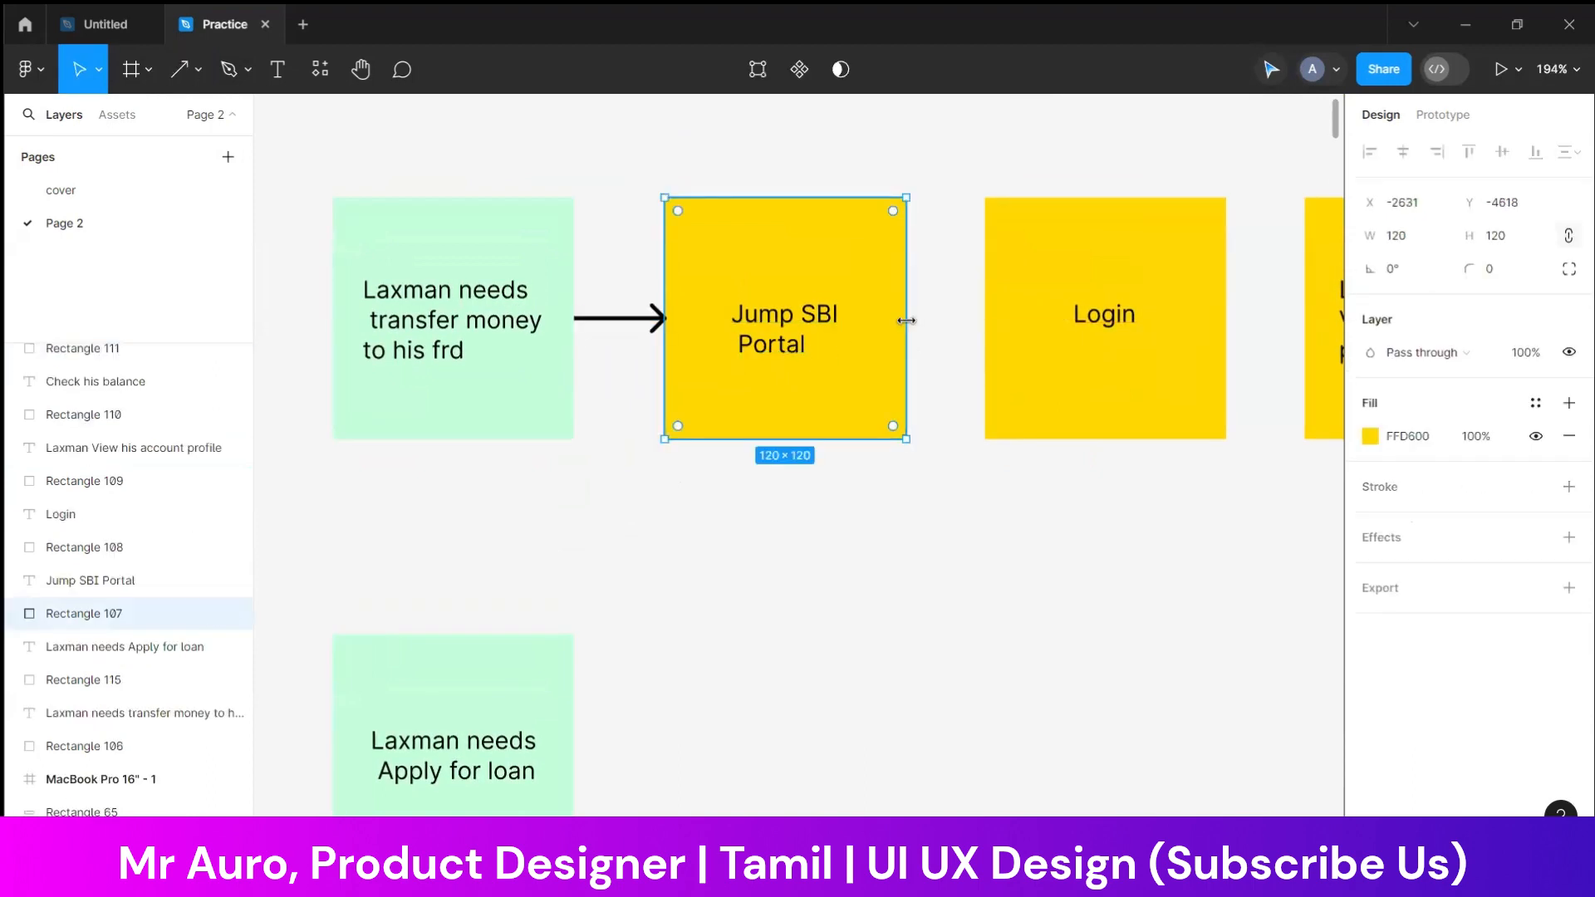
pyautogui.click(190, 81)
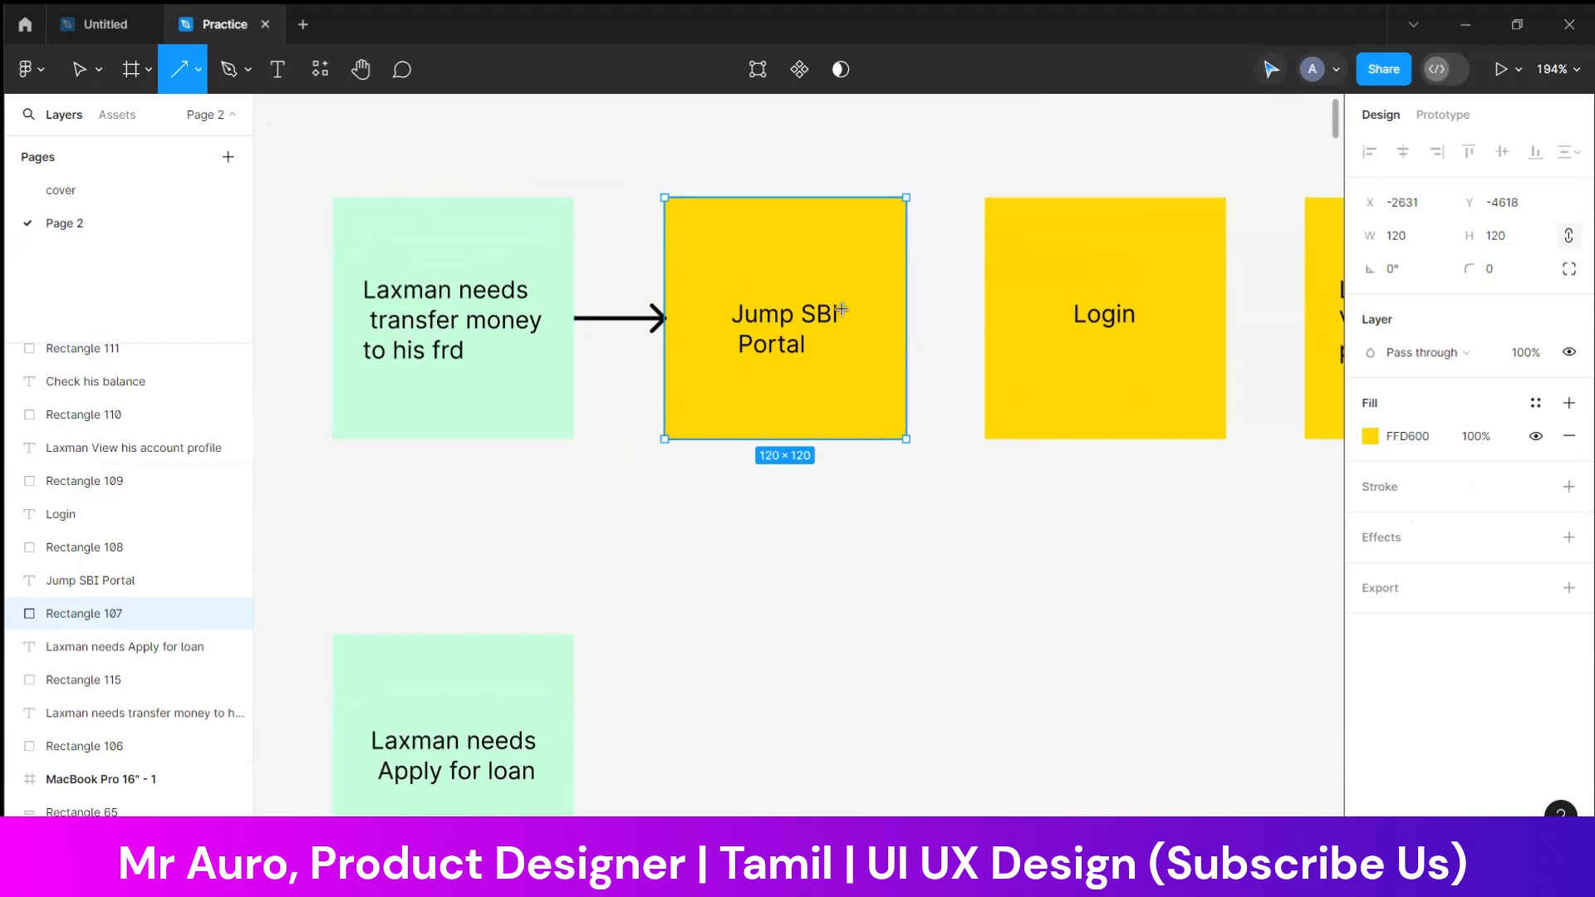
pyautogui.moveTo(907, 318); pyautogui.dragTo(984, 318)
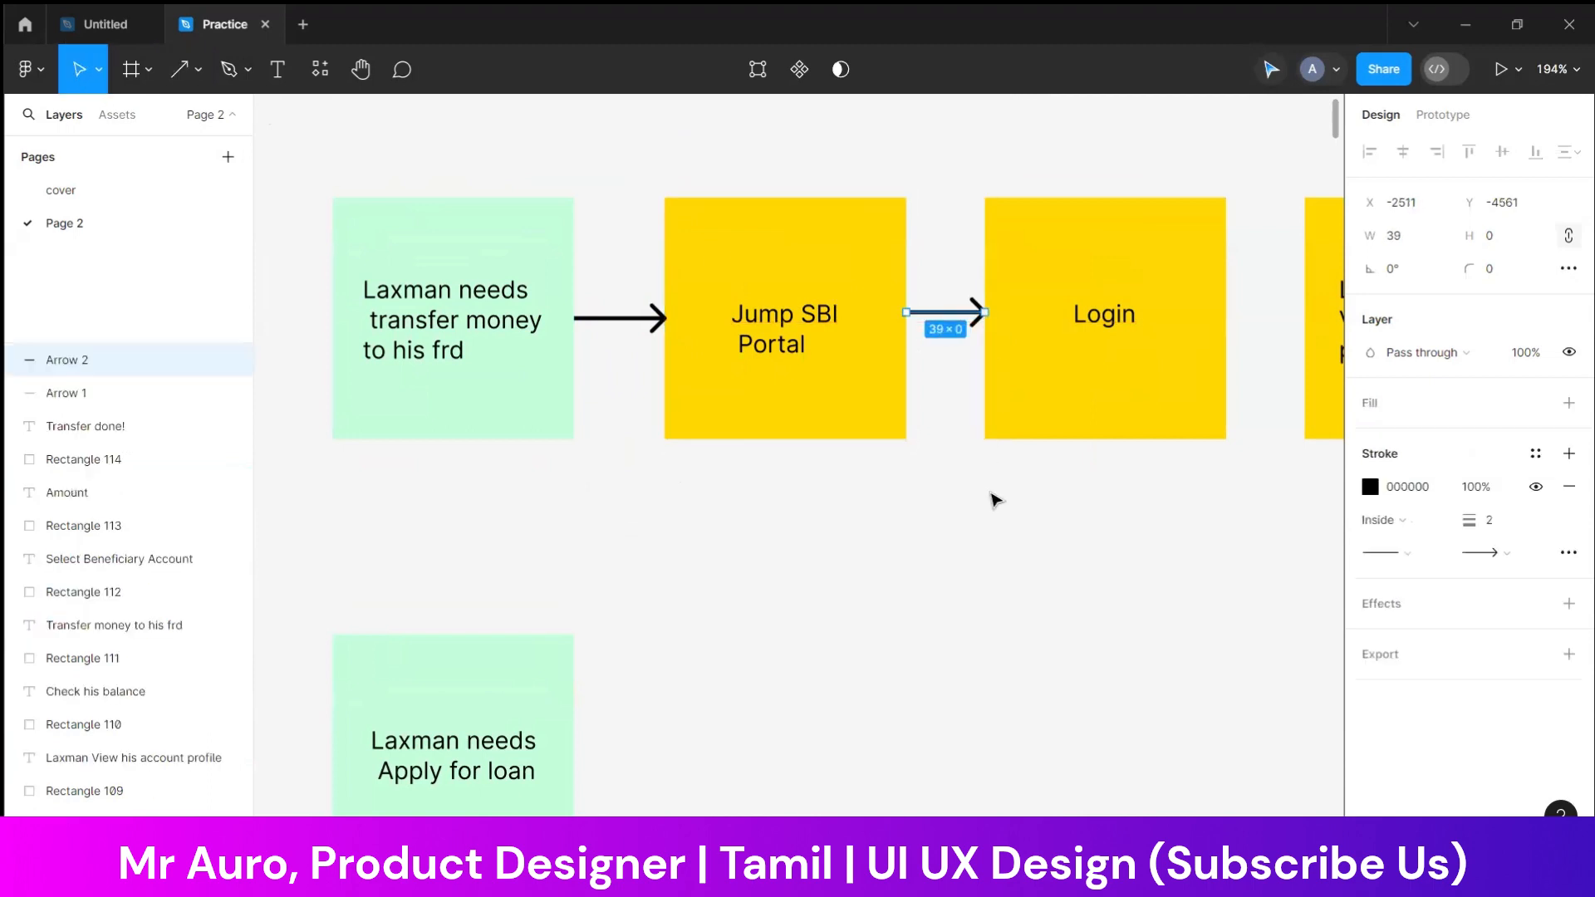
pyautogui.click(733, 527)
# Draw a horizontal arrow about 43 px long from the "Login" note to the "View his account profile" note
pyautogui.hscroll(5, 733, 527)
pyautogui.click(183, 75)
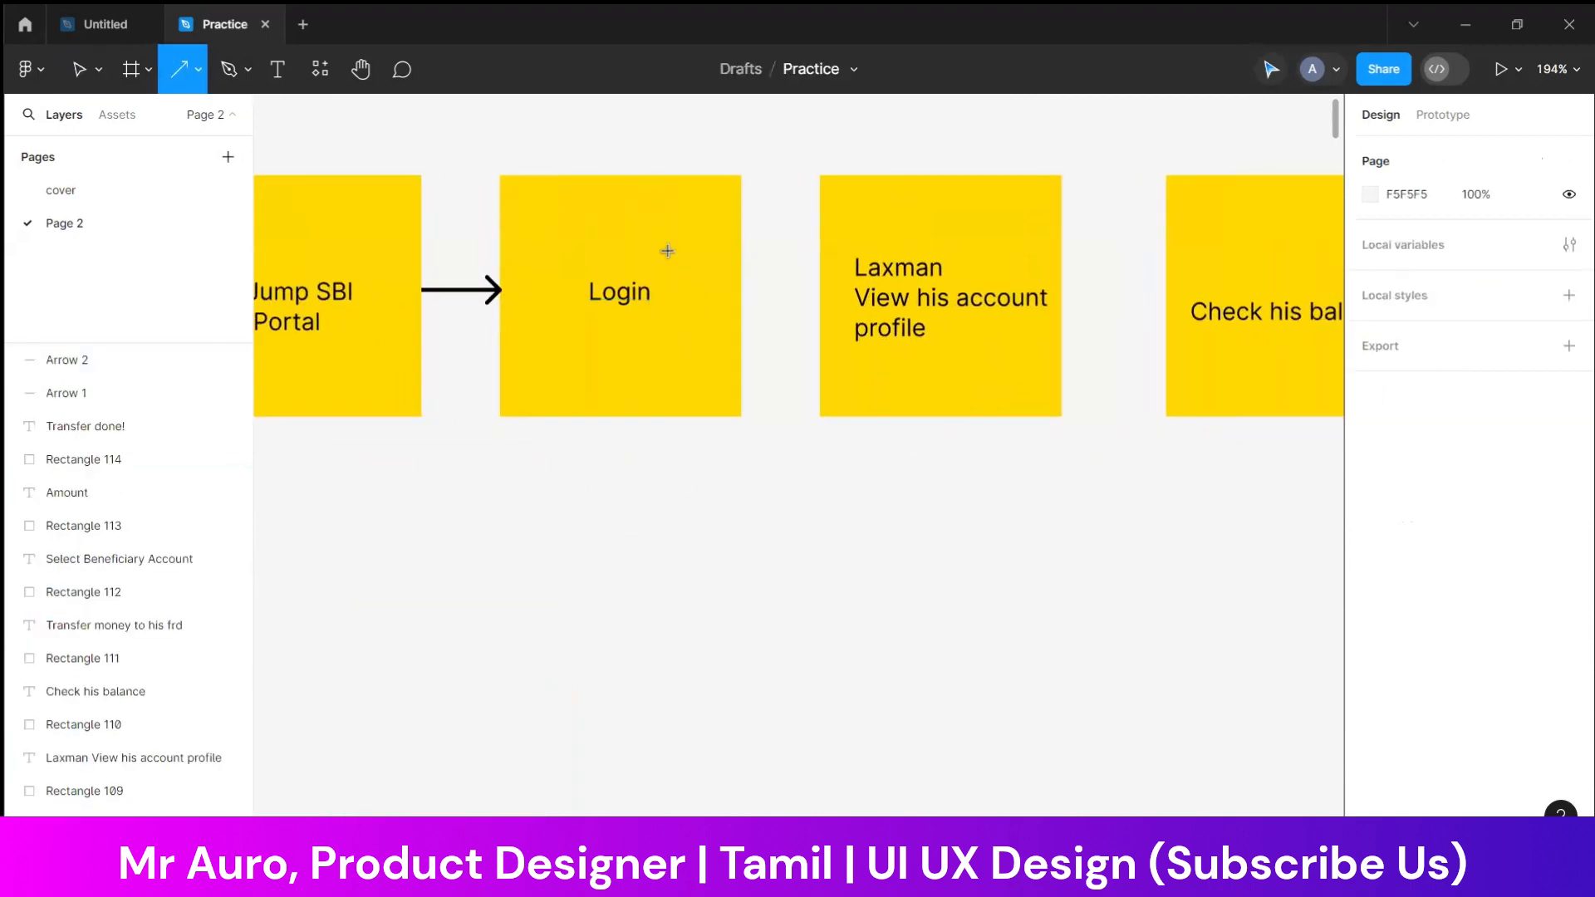
pyautogui.moveTo(745, 286); pyautogui.dragTo(828, 289)
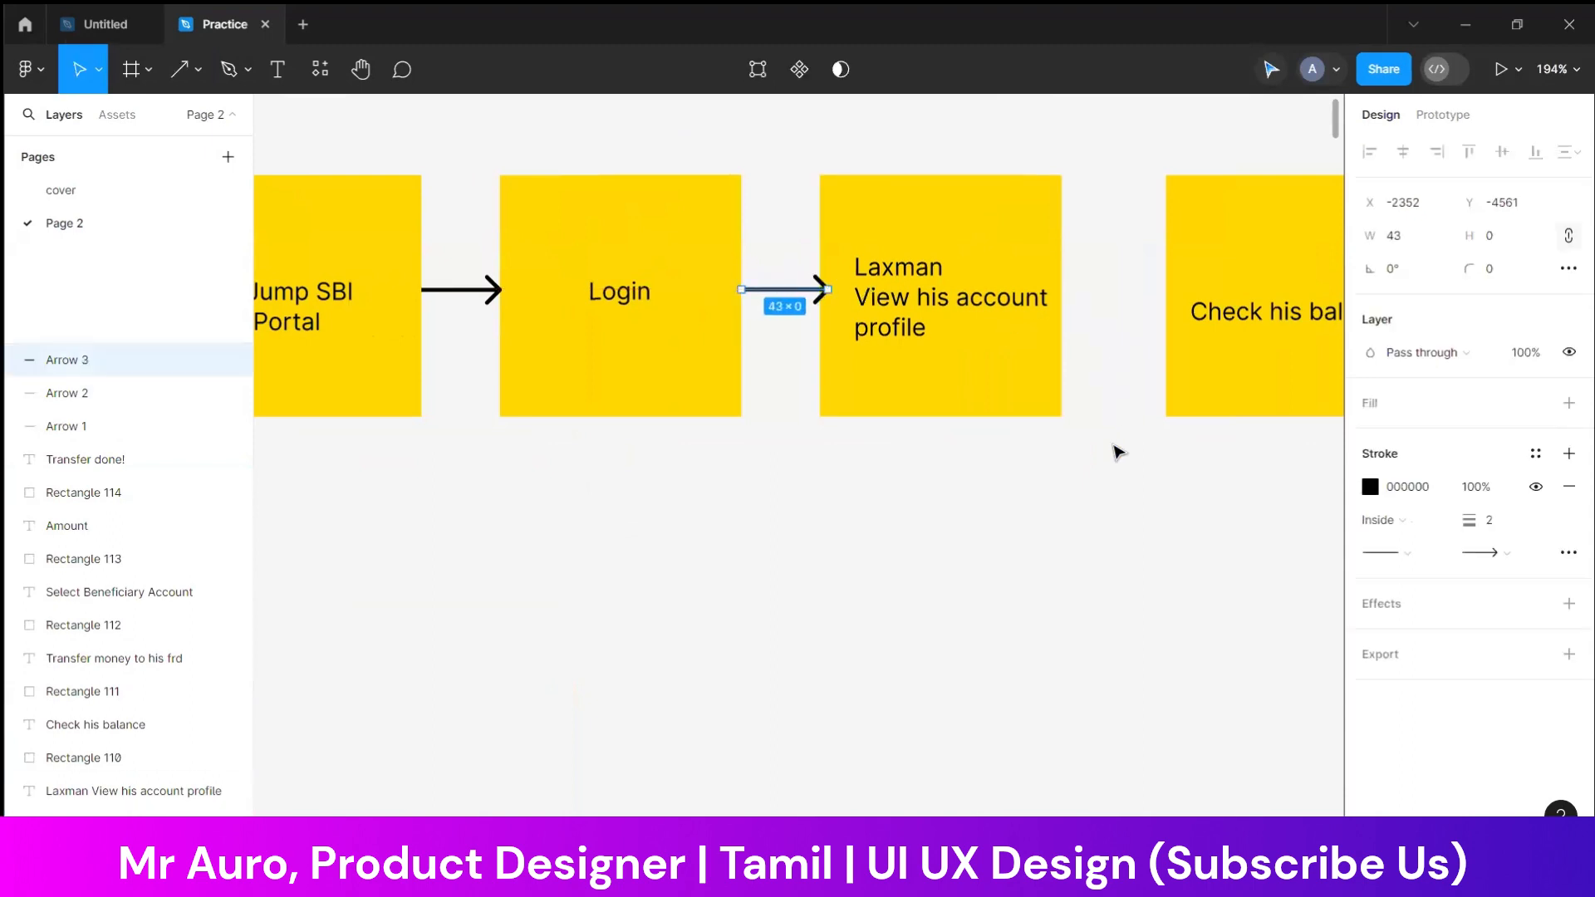
# Draw a horizontal arrow from the "View his account profile" note to the "Check his balance" note
pyautogui.moveTo(1114, 448); pyautogui.dragTo(793, 435)
pyautogui.click(202, 80)
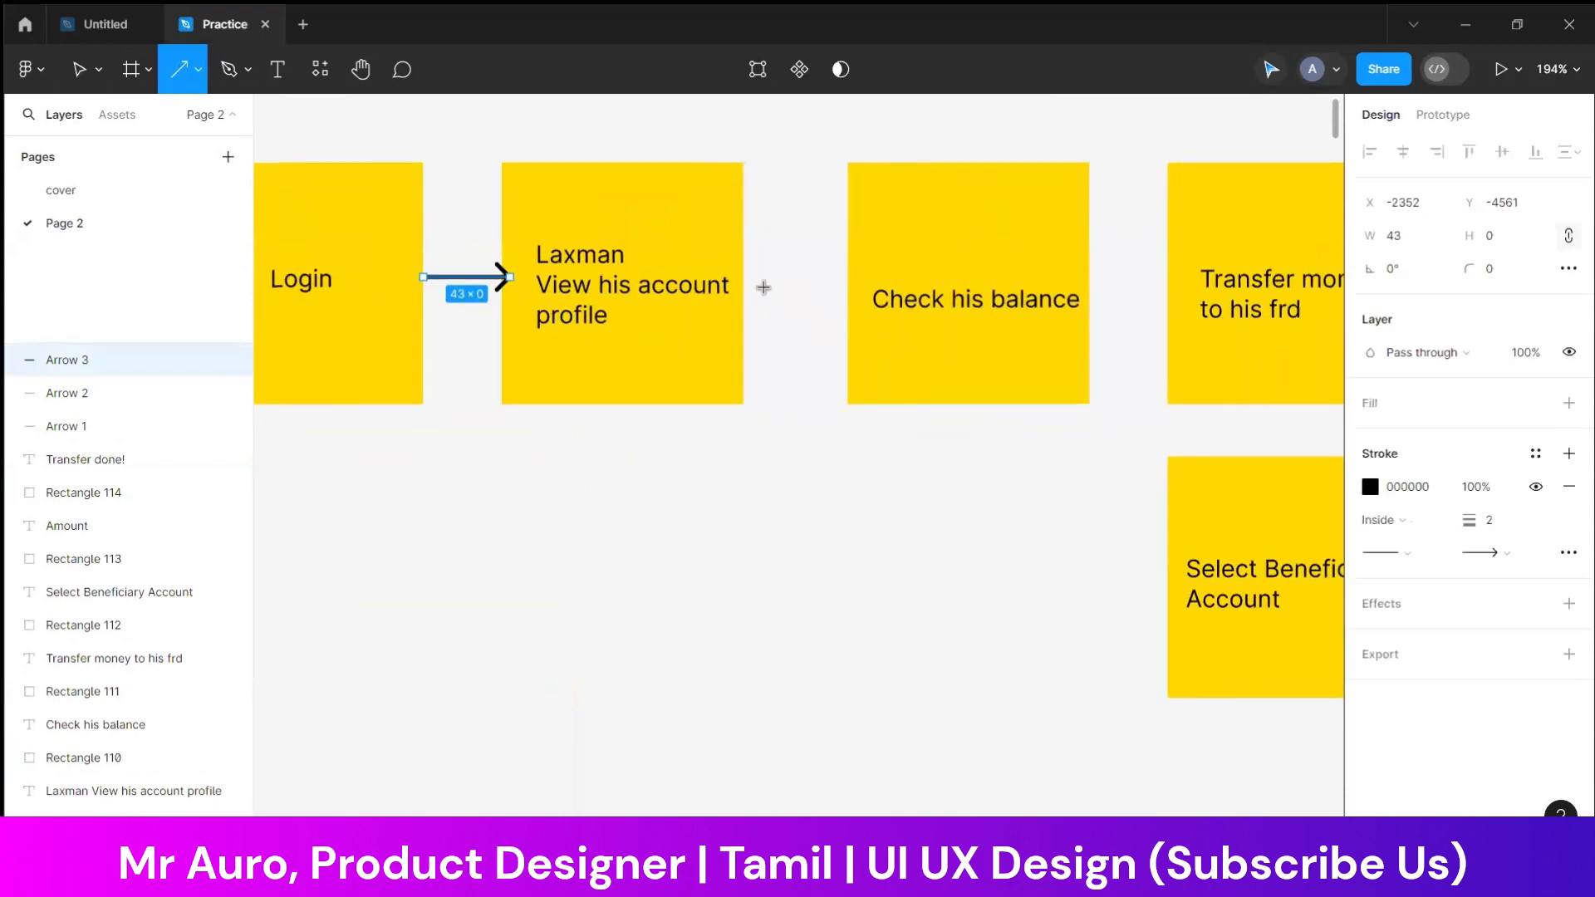
pyautogui.moveTo(743, 277); pyautogui.dragTo(845, 277)
pyautogui.click(936, 499)
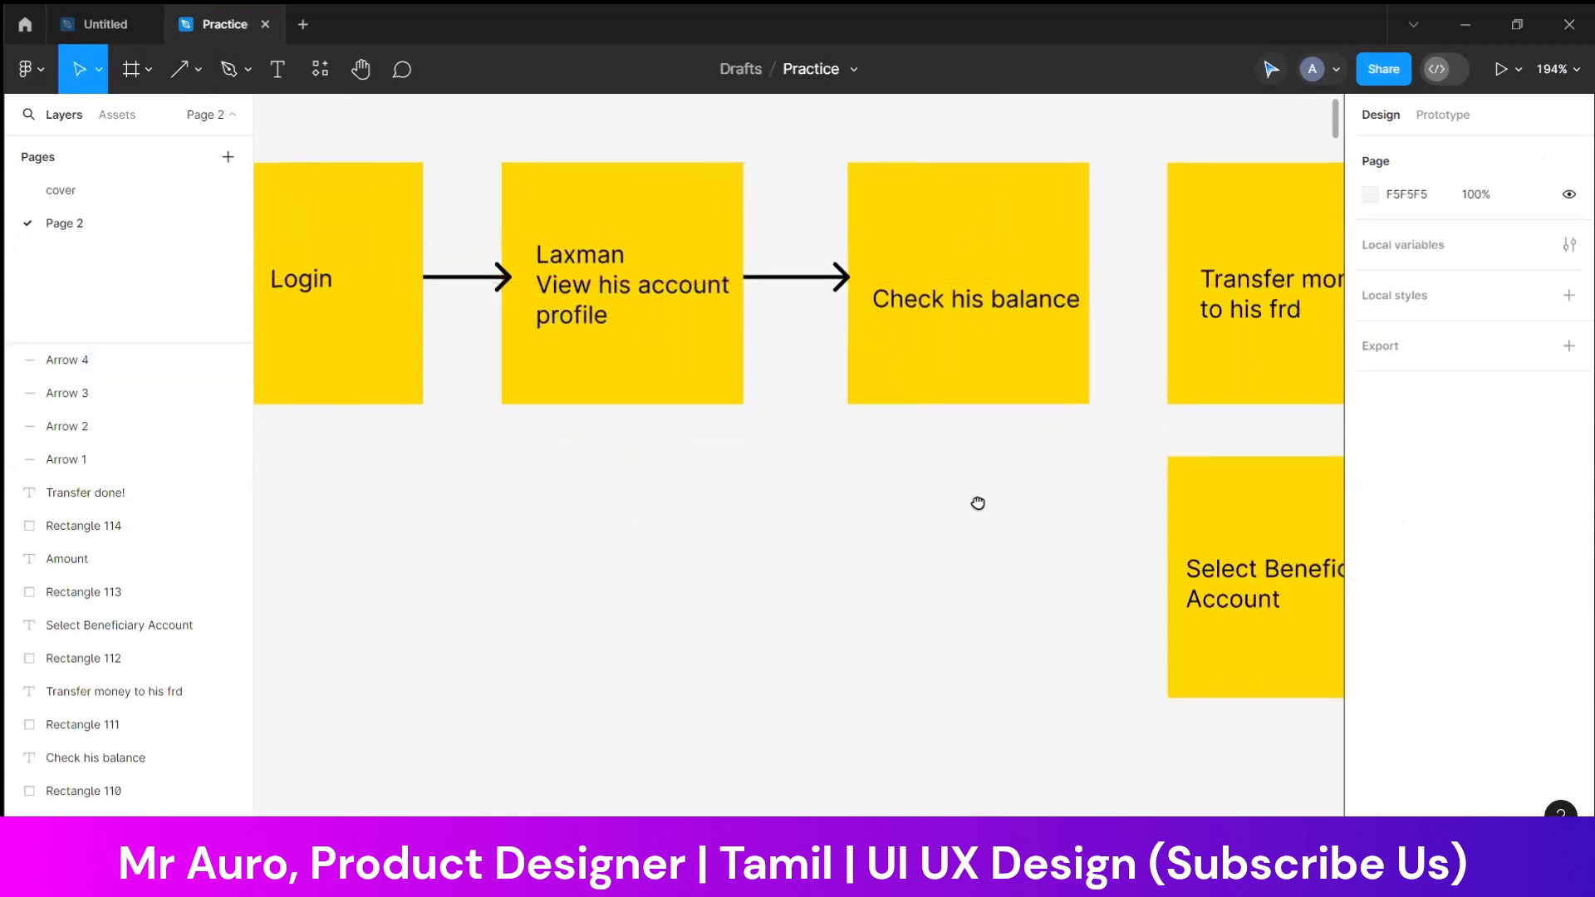
# Change the fill of the first note in the top row to the orange document colour
pyautogui.moveTo(979, 502); pyautogui.dragTo(1327, 537)
pyautogui.hscroll(-5, 1328, 536)
pyautogui.click(821, 396)
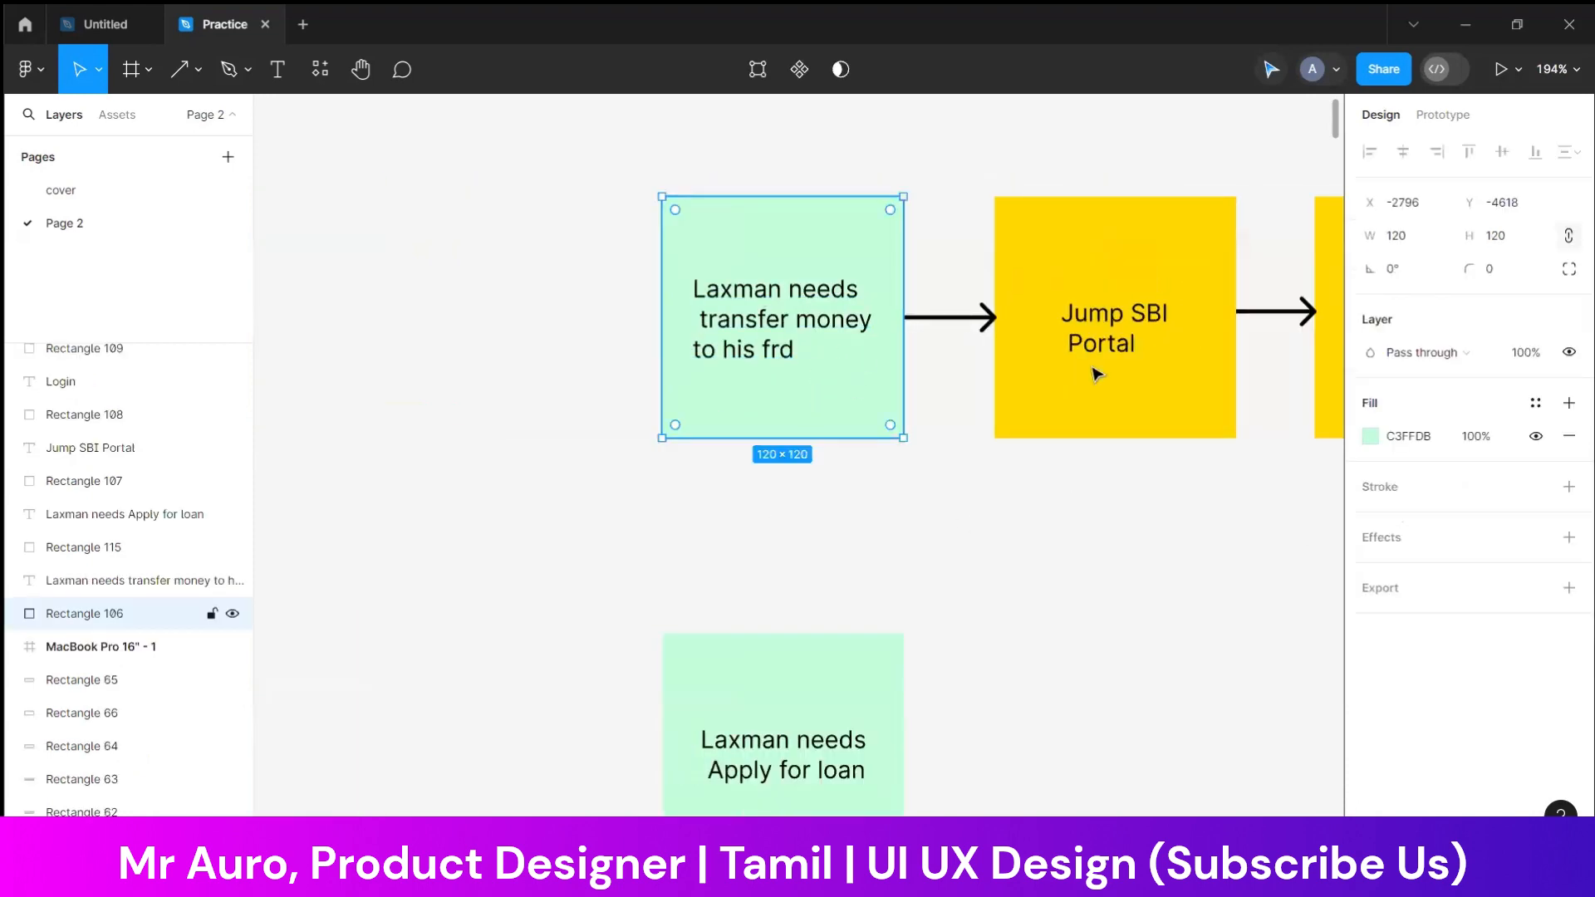
pyautogui.click(1371, 437)
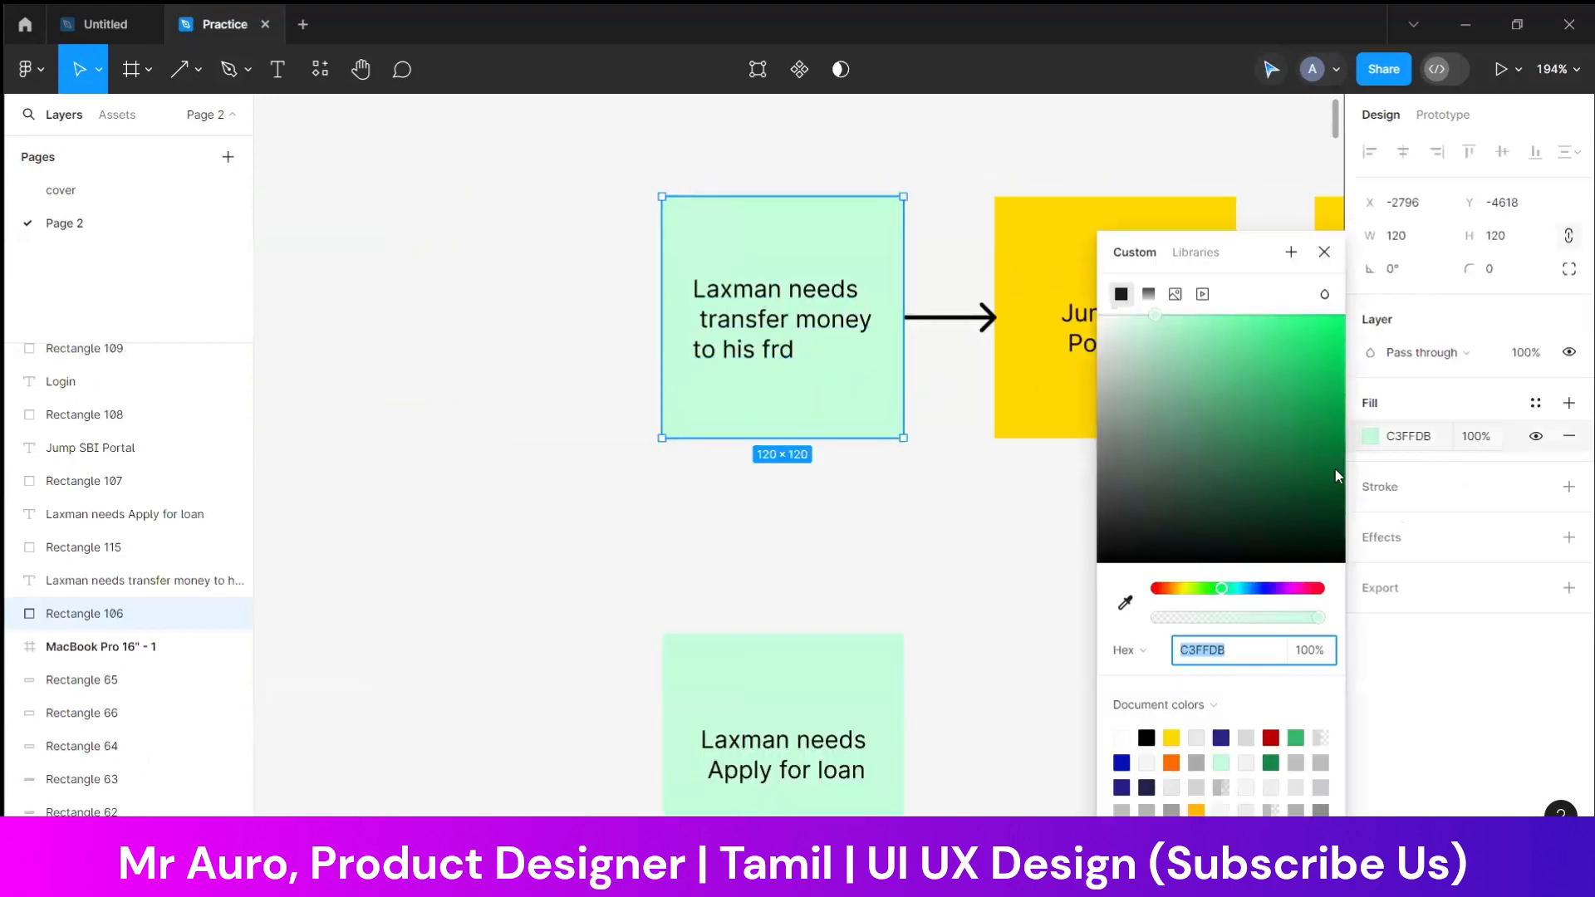
pyautogui.click(1171, 761)
pyautogui.click(989, 605)
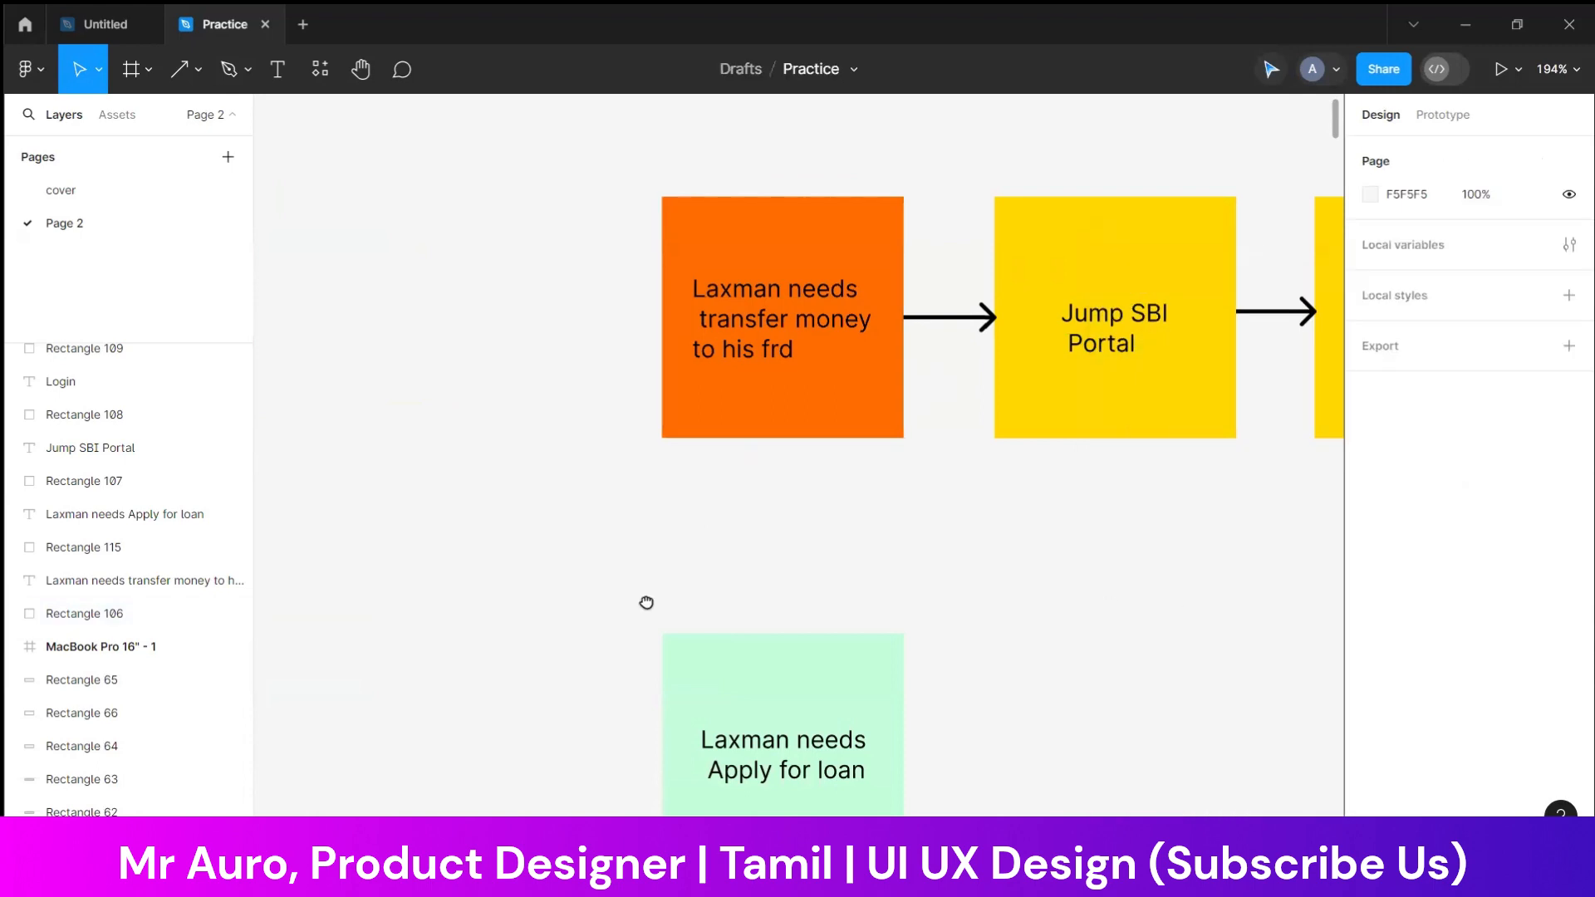
pyautogui.hscroll(10, 644, 601)
pyautogui.scroll(-8, 825, 606)
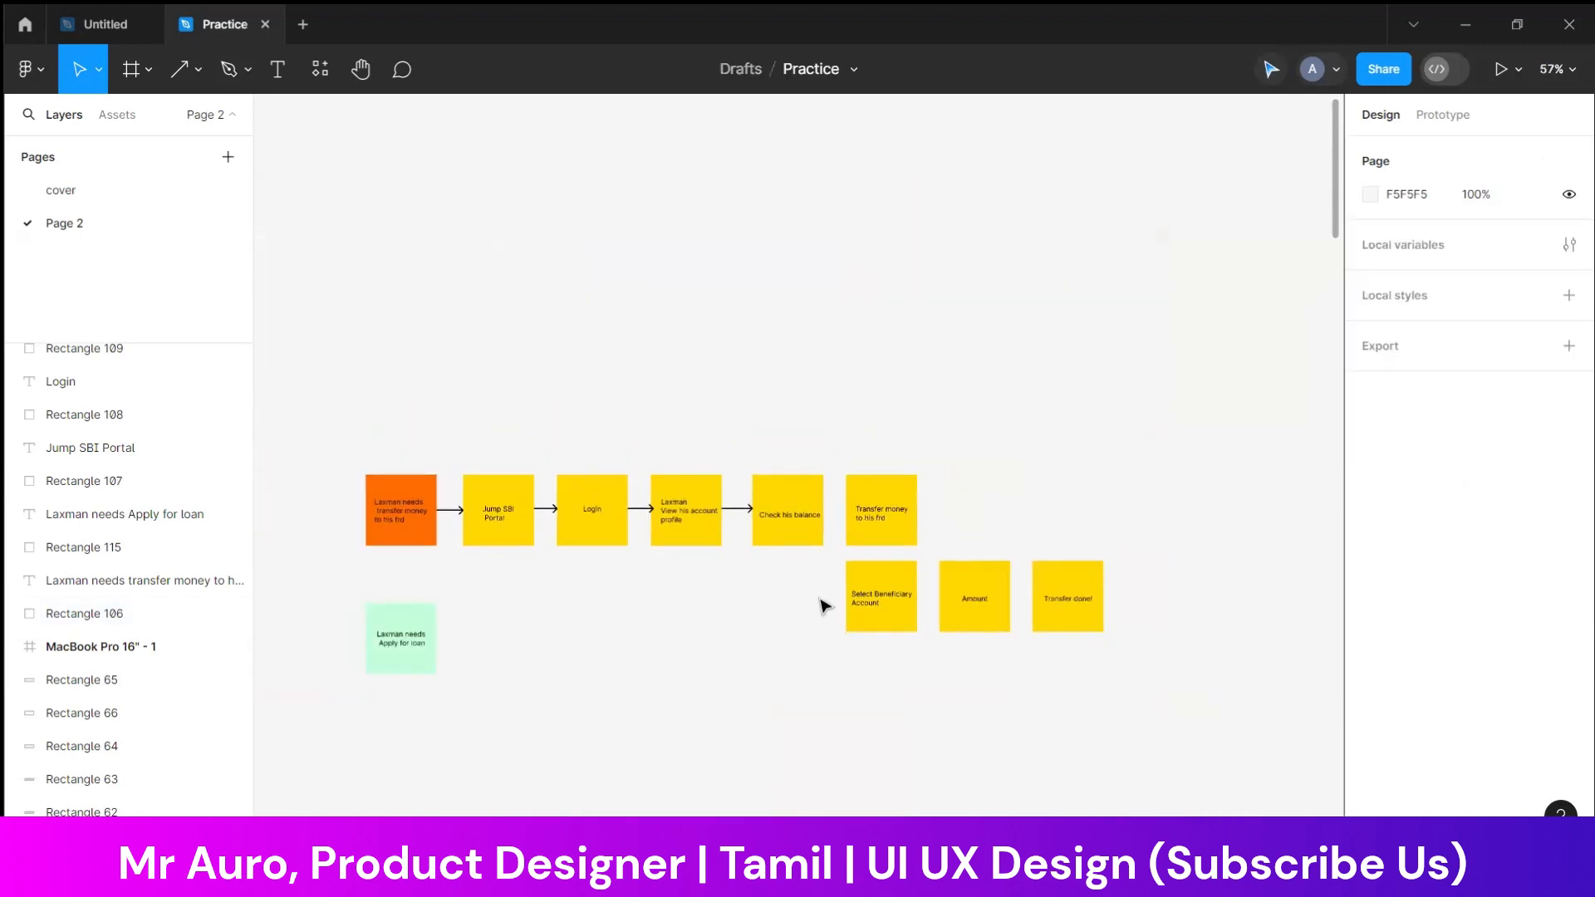
pyautogui.scroll(-3, 789, 418)
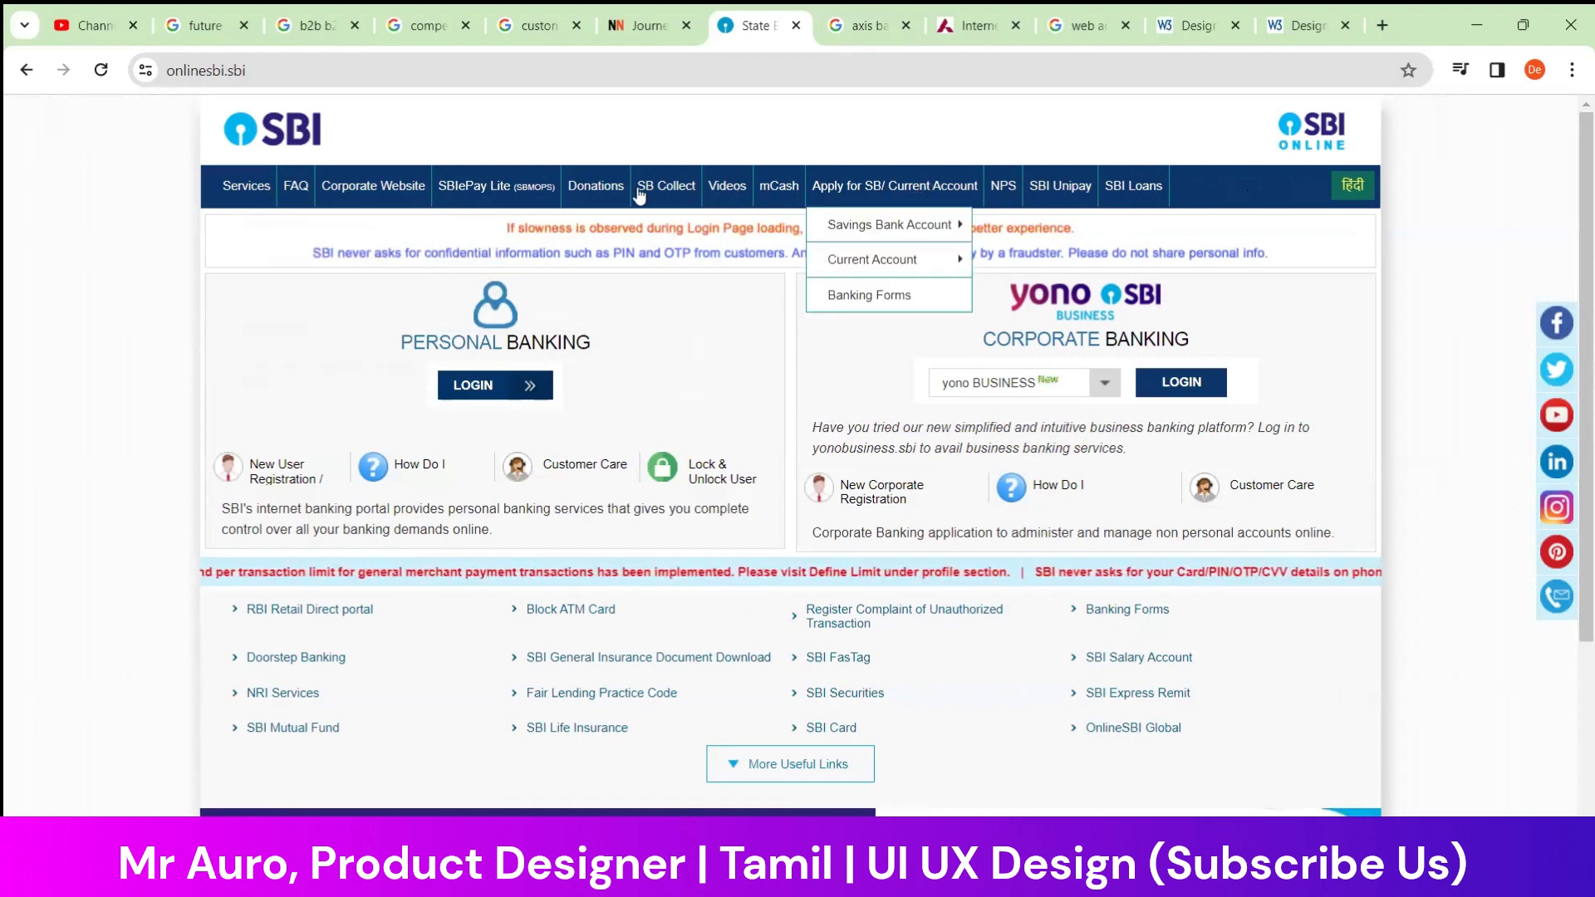
# Switch to the Axis Bank internet banking page in the browser and examine its notifications and language options
pyautogui.click(973, 25)
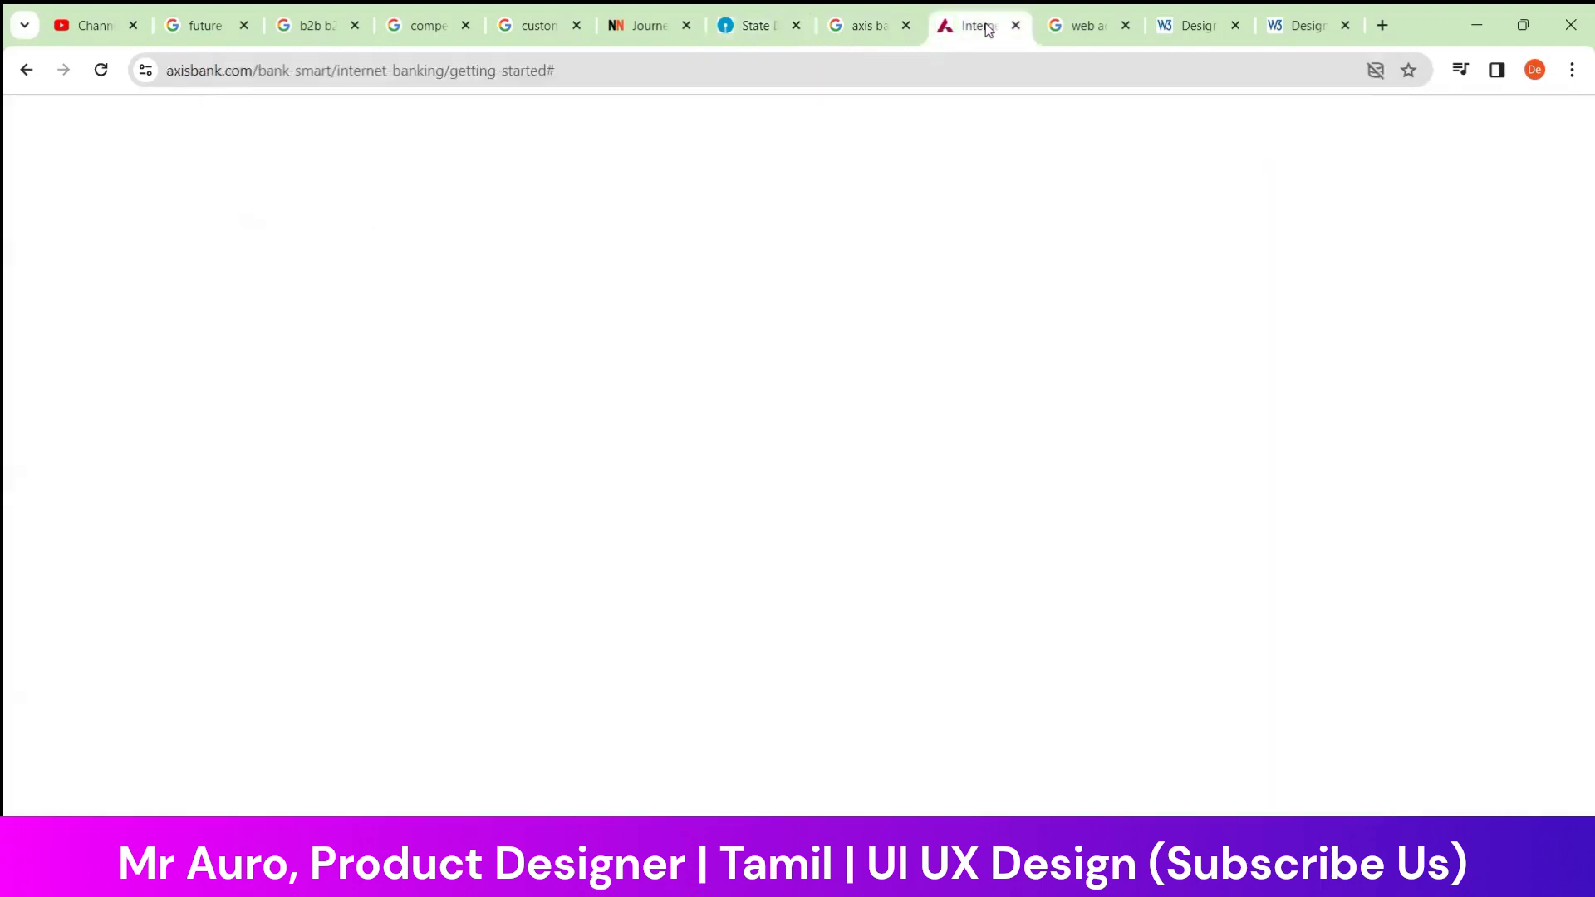
pyautogui.moveTo(587, 160)
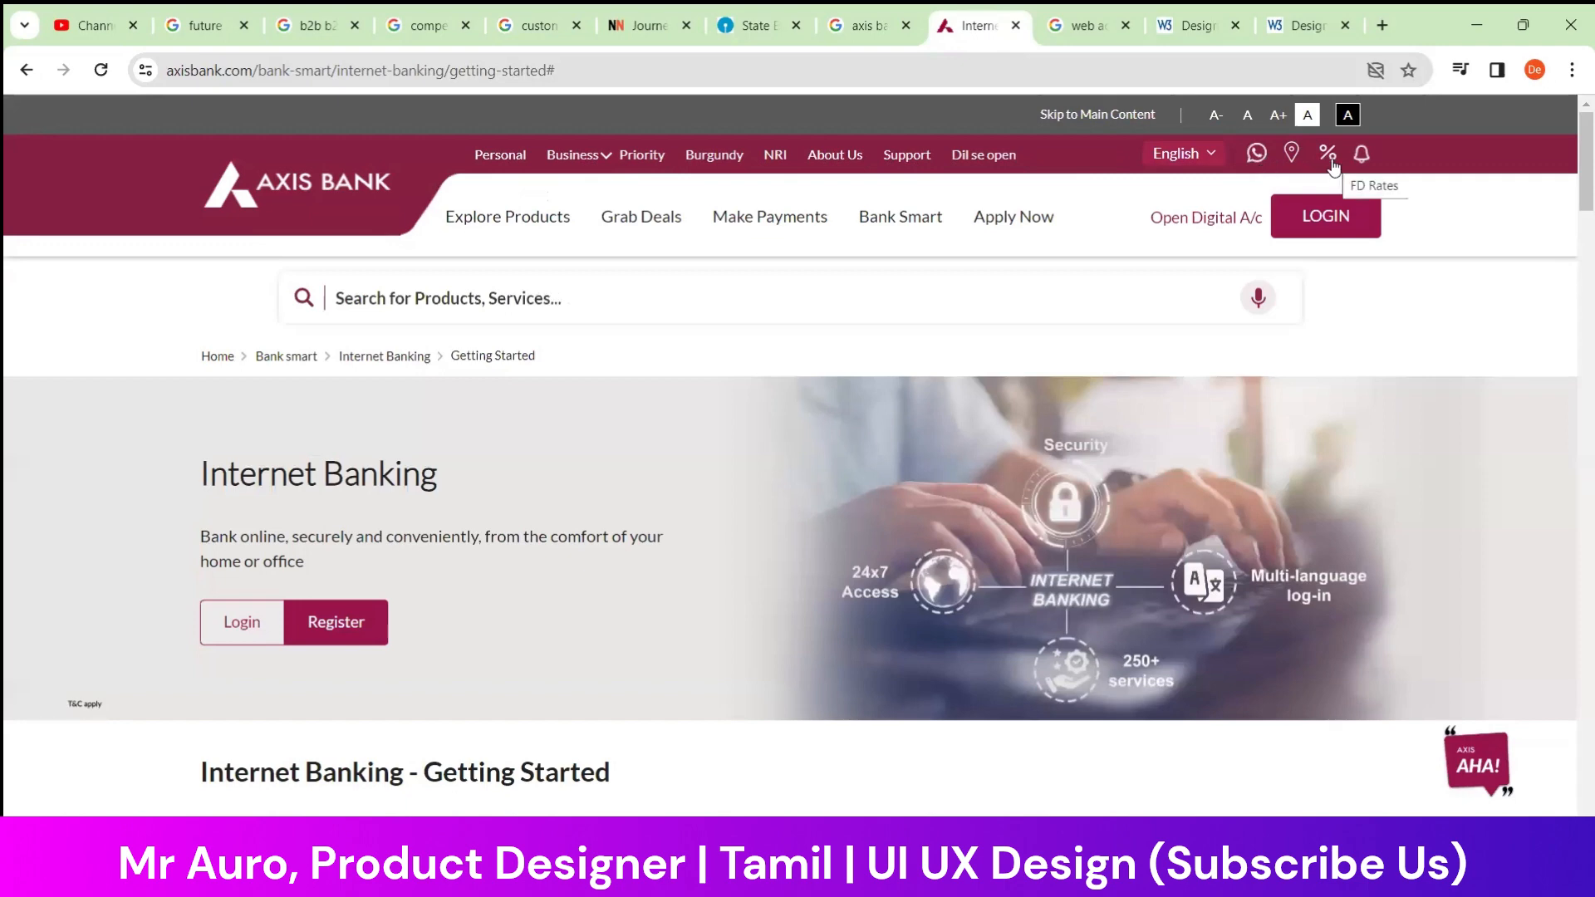
pyautogui.moveTo(1360, 166)
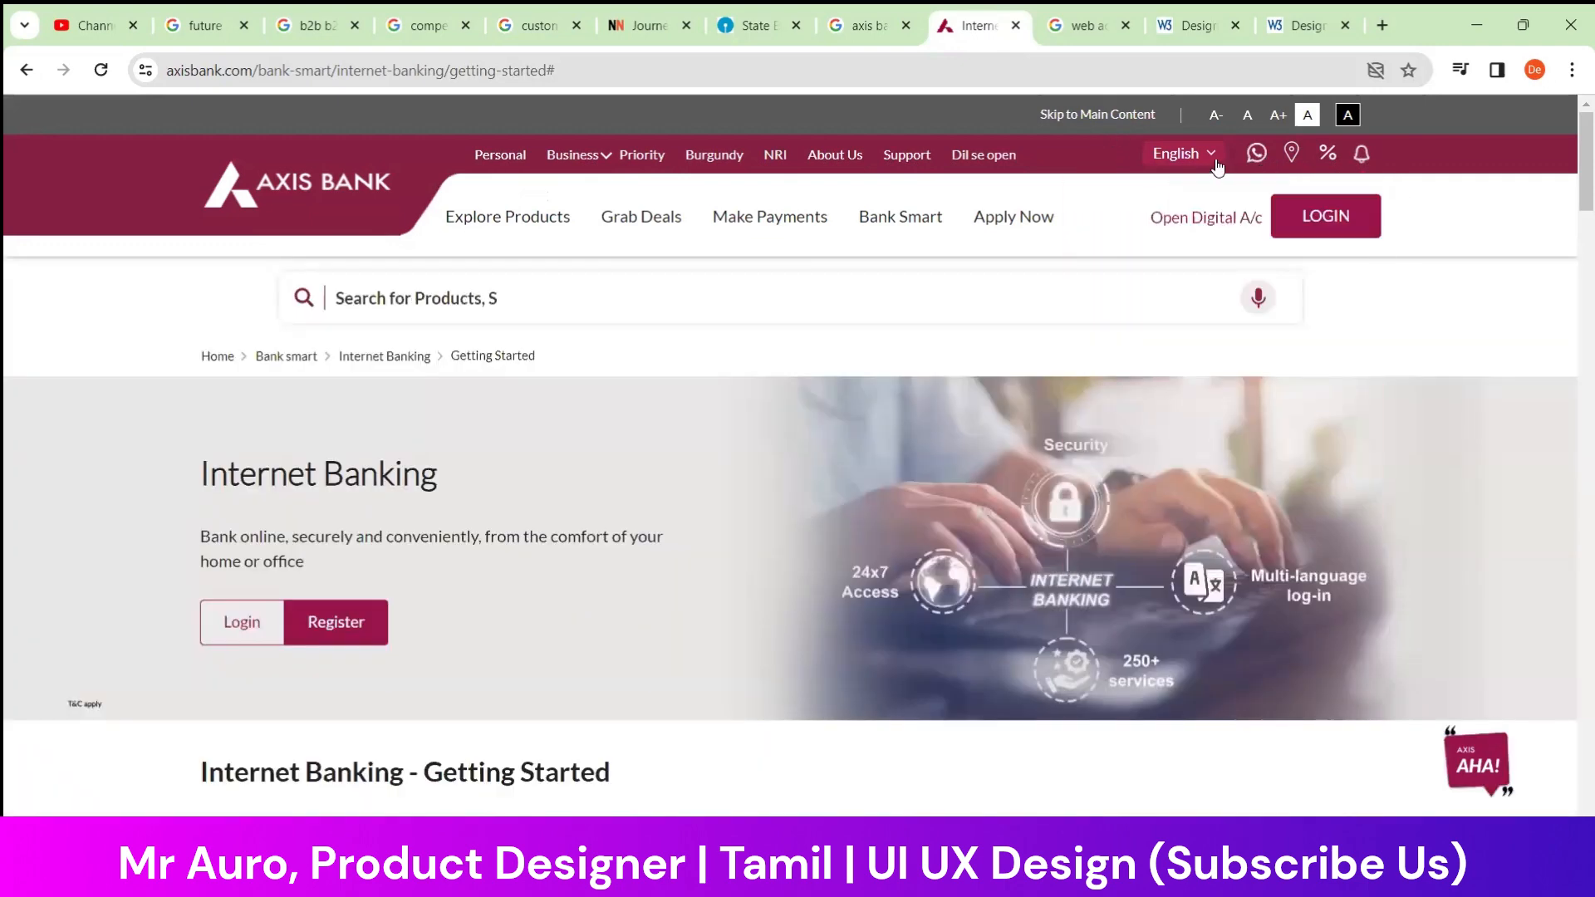
pyautogui.click(1214, 162)
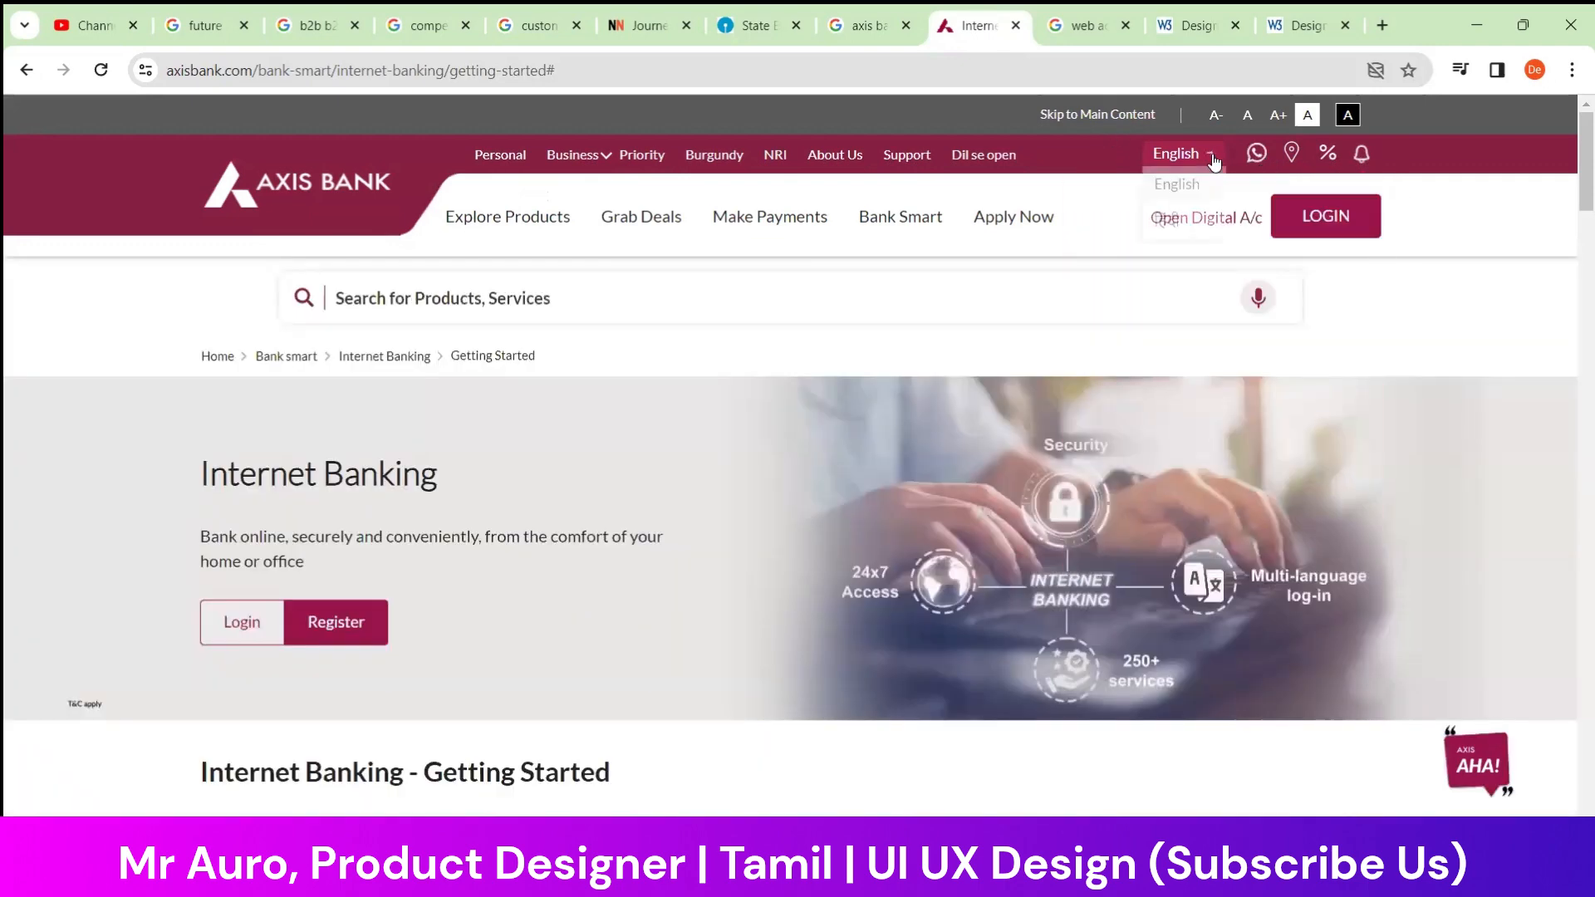
pyautogui.click(1214, 162)
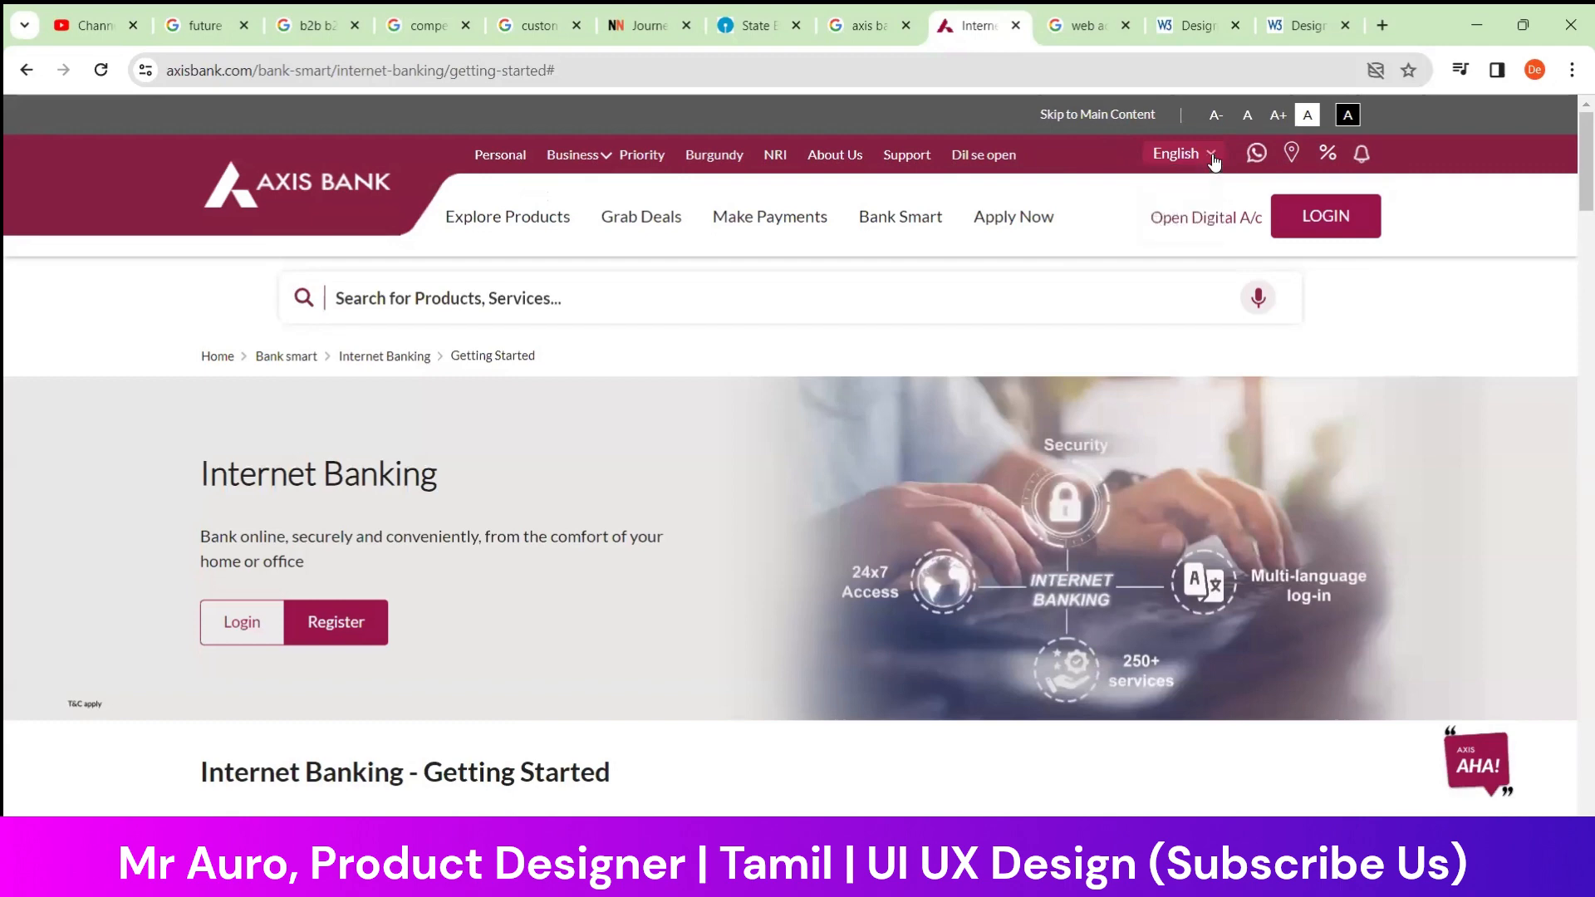
# Try the Axis Bank page's decreased, normal and increased text sizes, ending with the increased size
pyautogui.click(1215, 117)
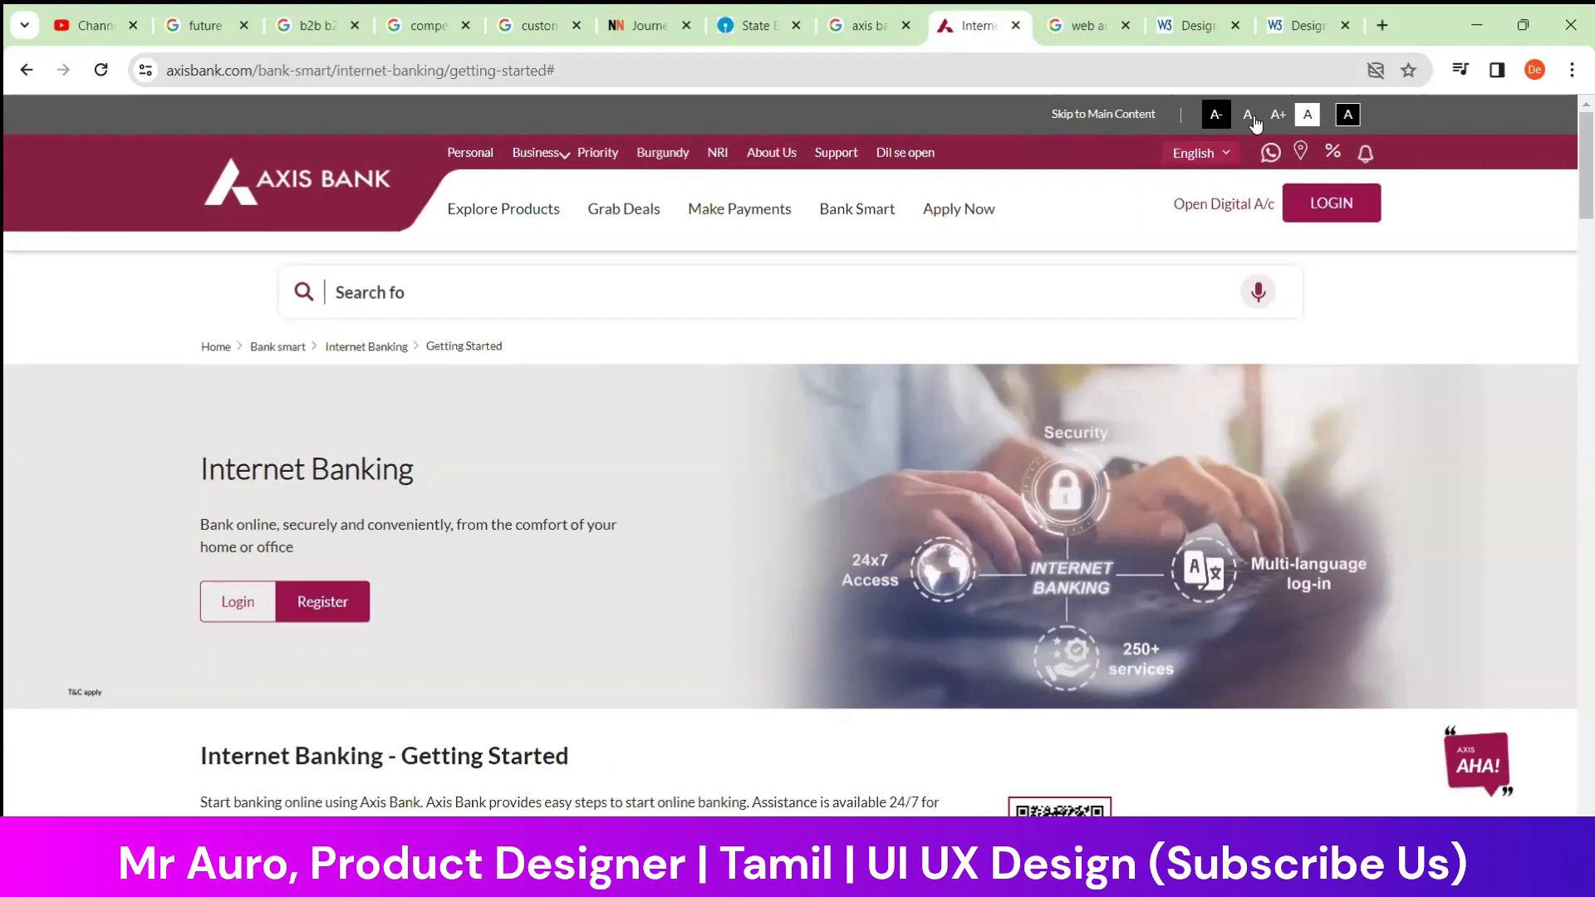
pyautogui.click(1248, 117)
pyautogui.click(1278, 116)
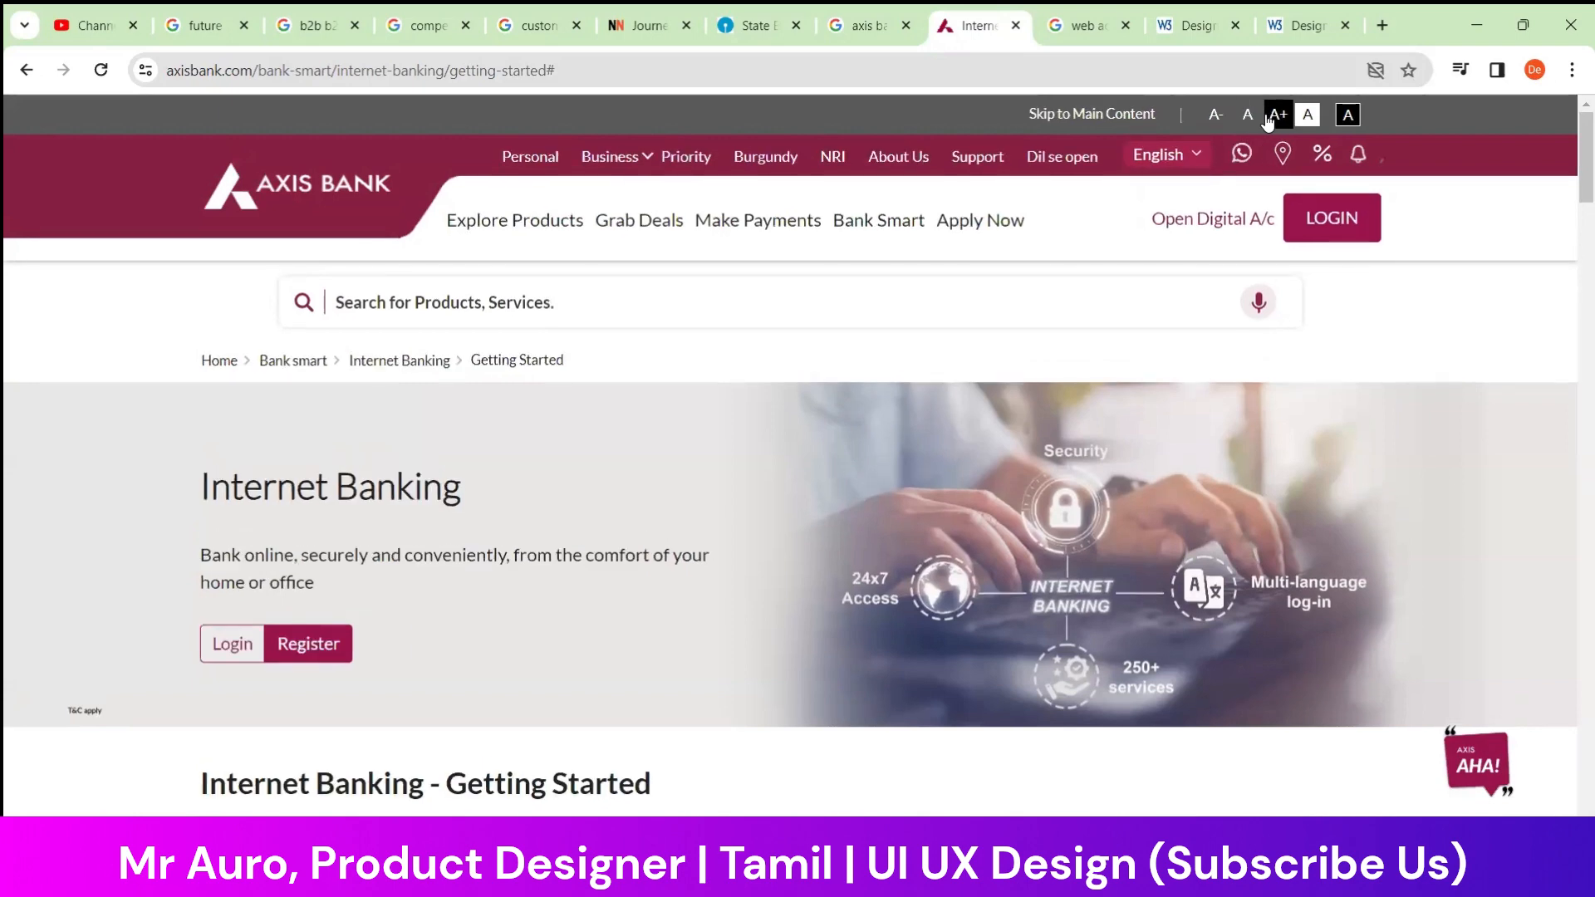
# Compare the Axis Bank page's standard and High Contrast views, ending with the standard view
pyautogui.click(1310, 116)
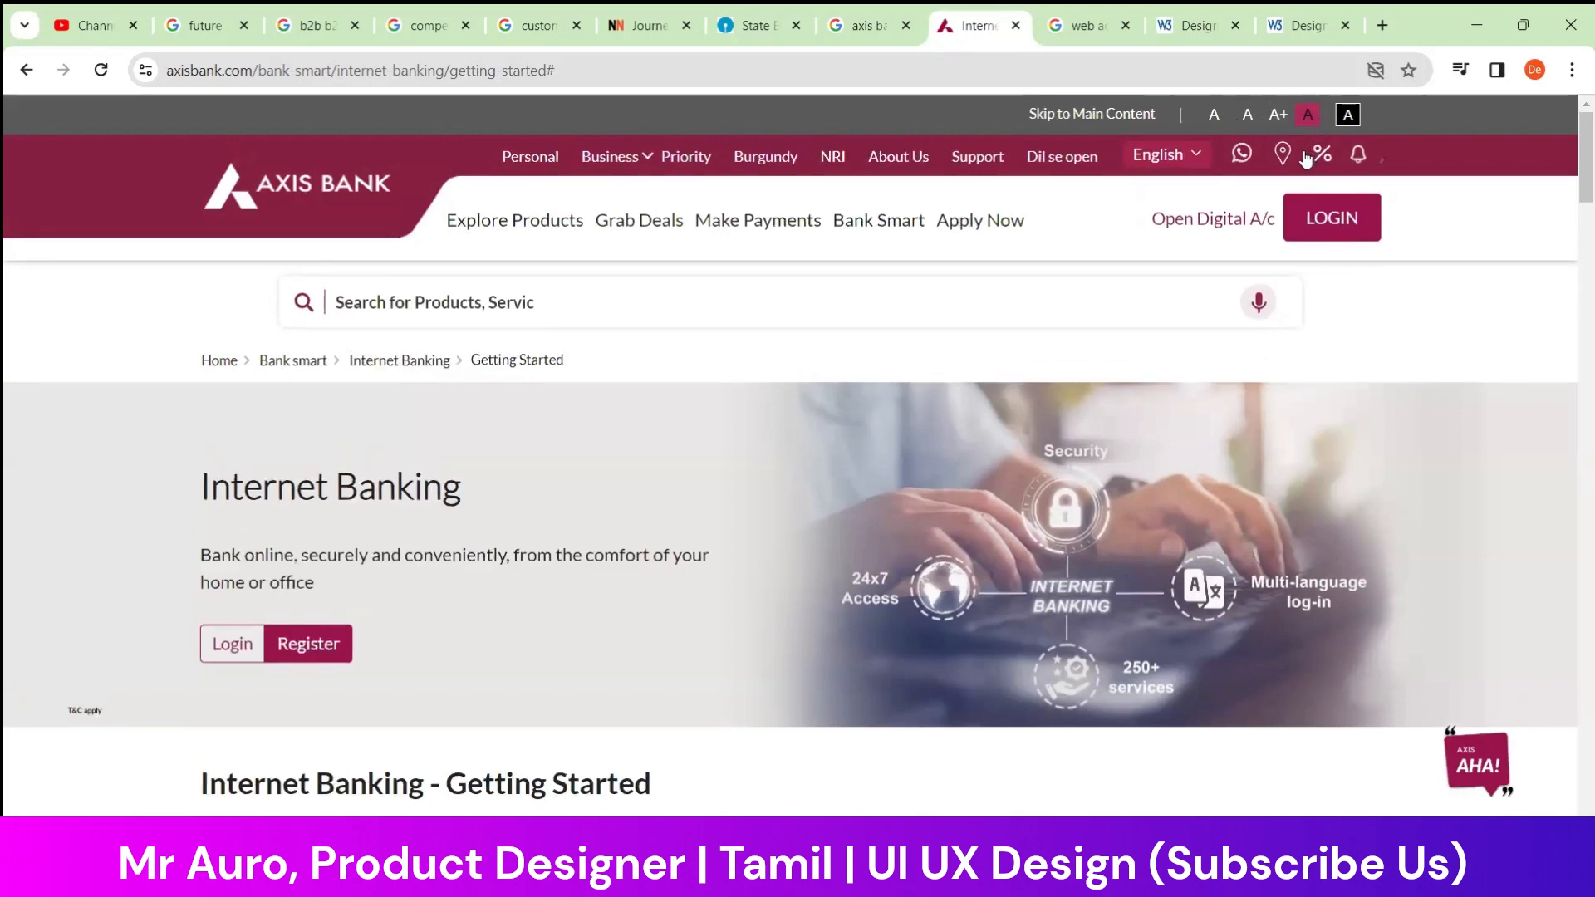
pyautogui.click(1351, 118)
pyautogui.click(1351, 118)
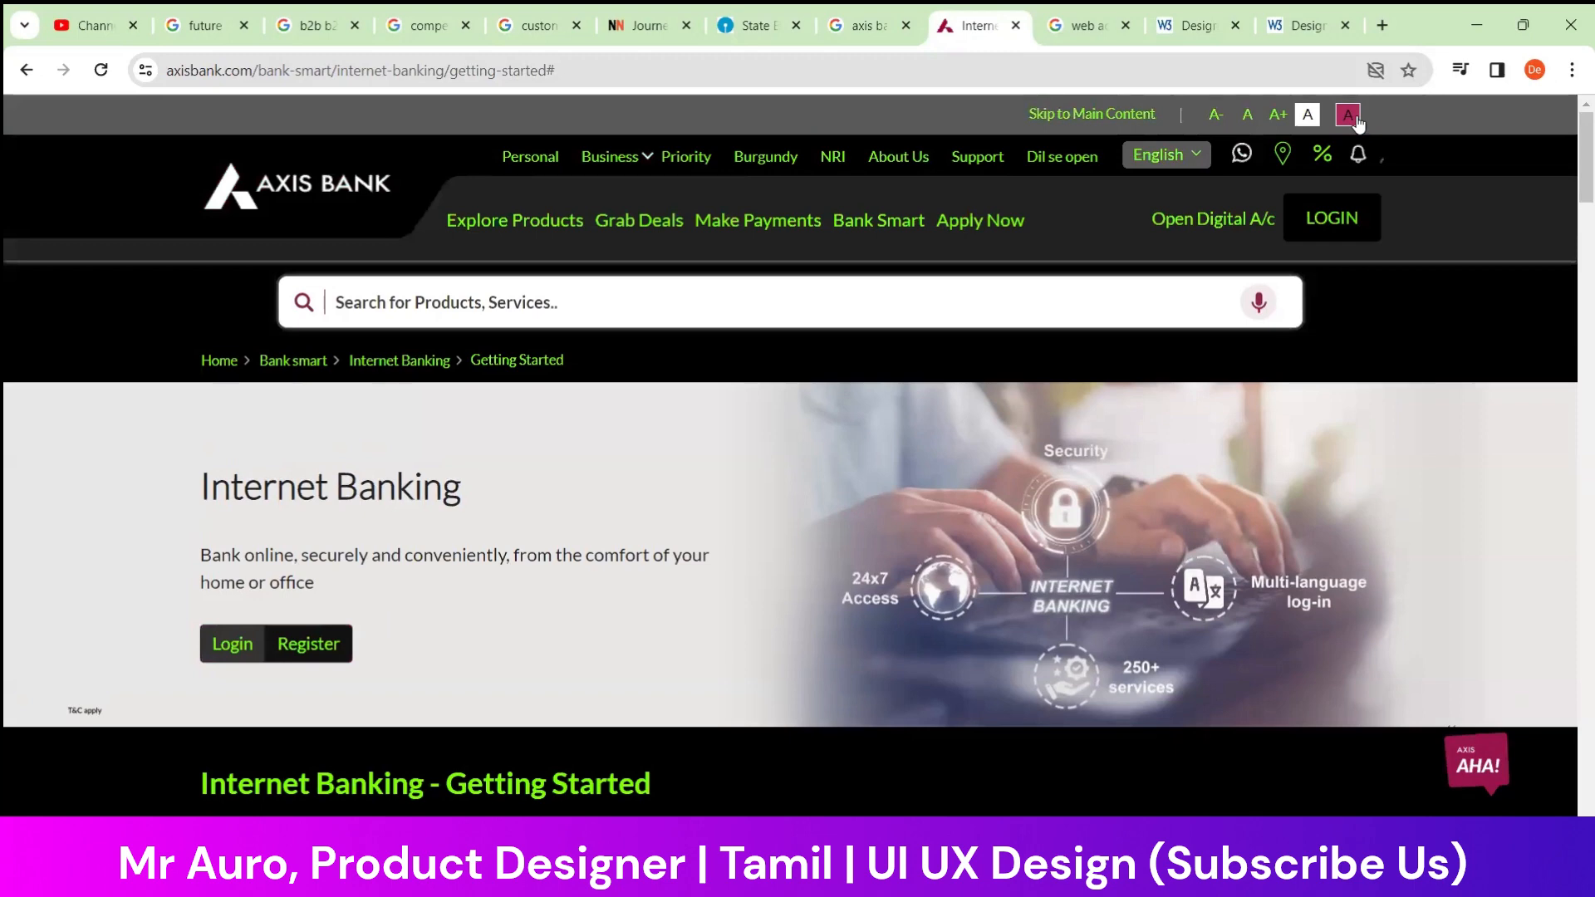
pyautogui.click(1309, 118)
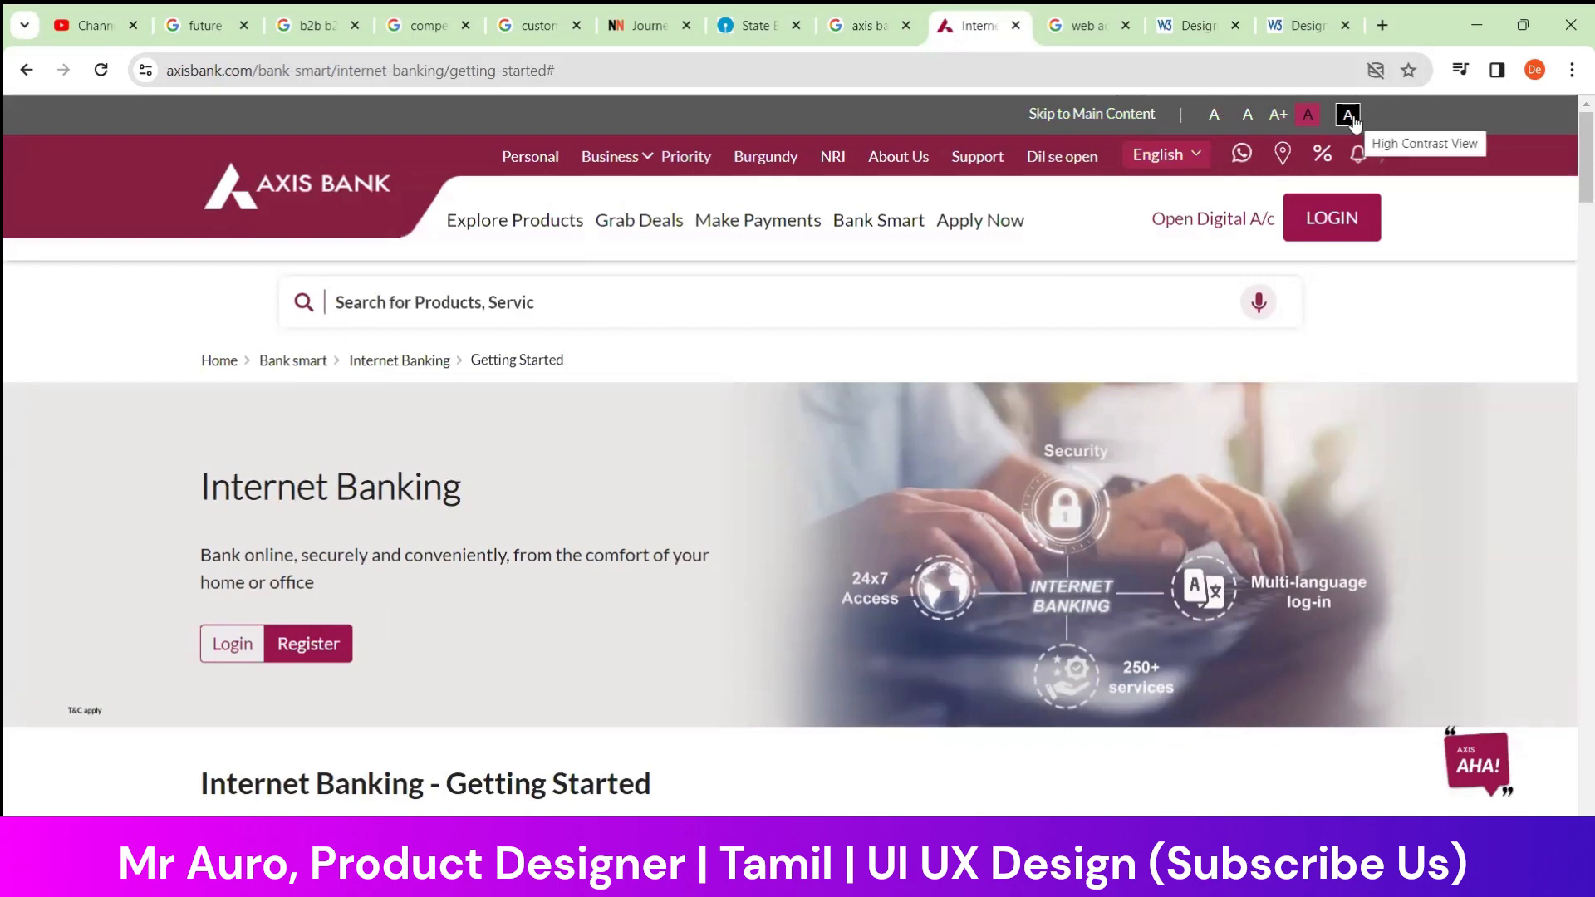
pyautogui.click(1348, 116)
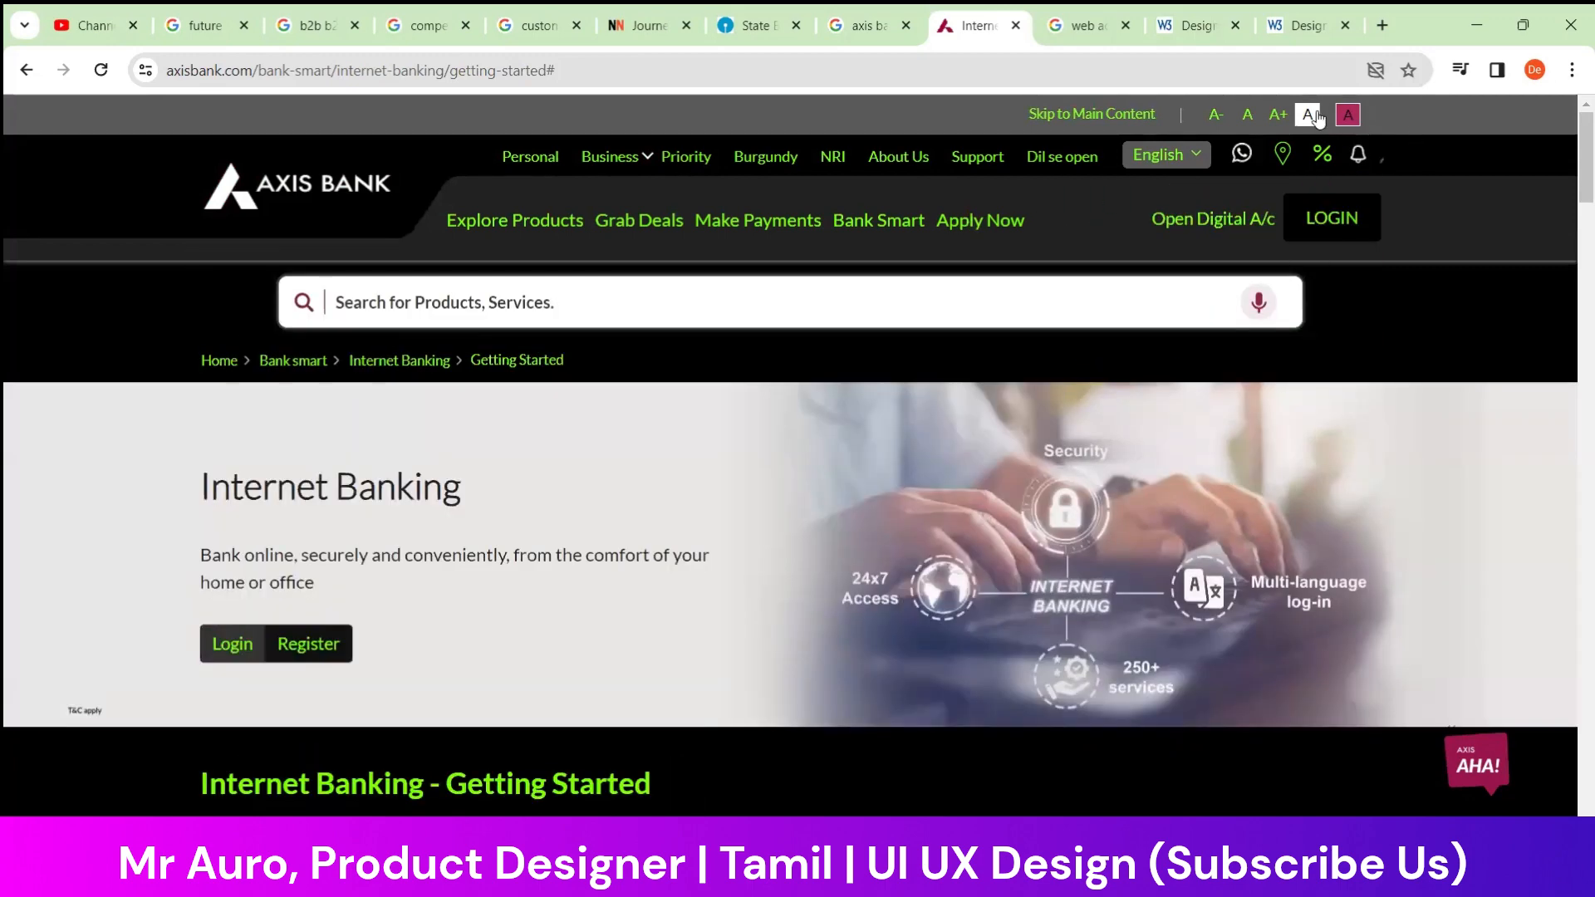
pyautogui.click(1311, 115)
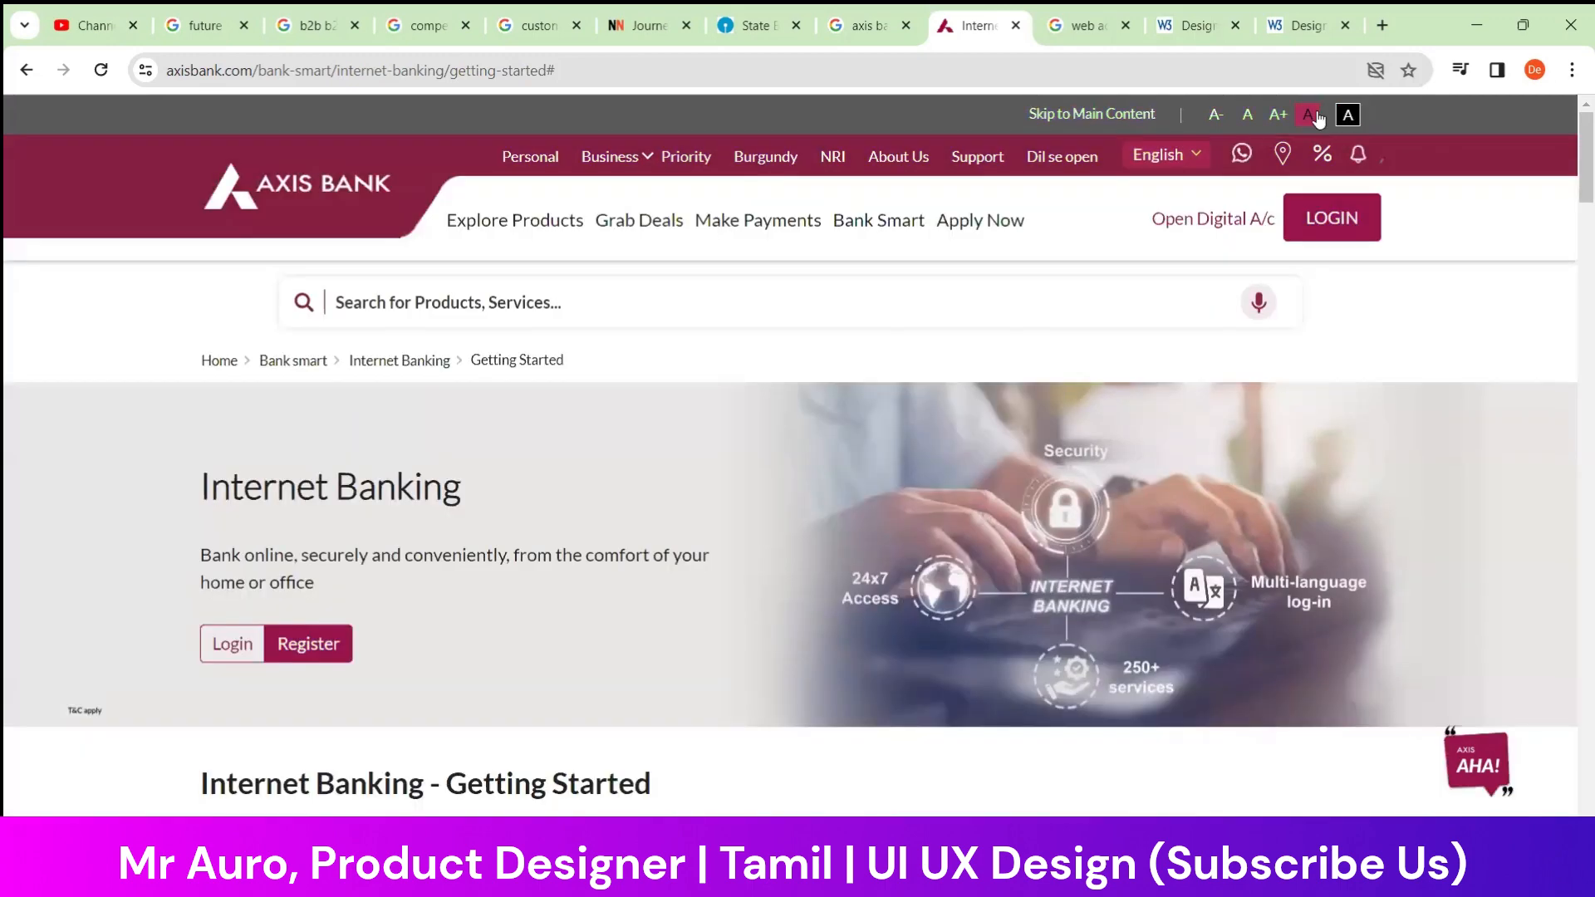
# Review the onlinesbi.sbi home page, and open the bank.sbi site to examine its header's text-size and language options
pyautogui.click(750, 25)
pyautogui.scroll(-3, 596, 490)
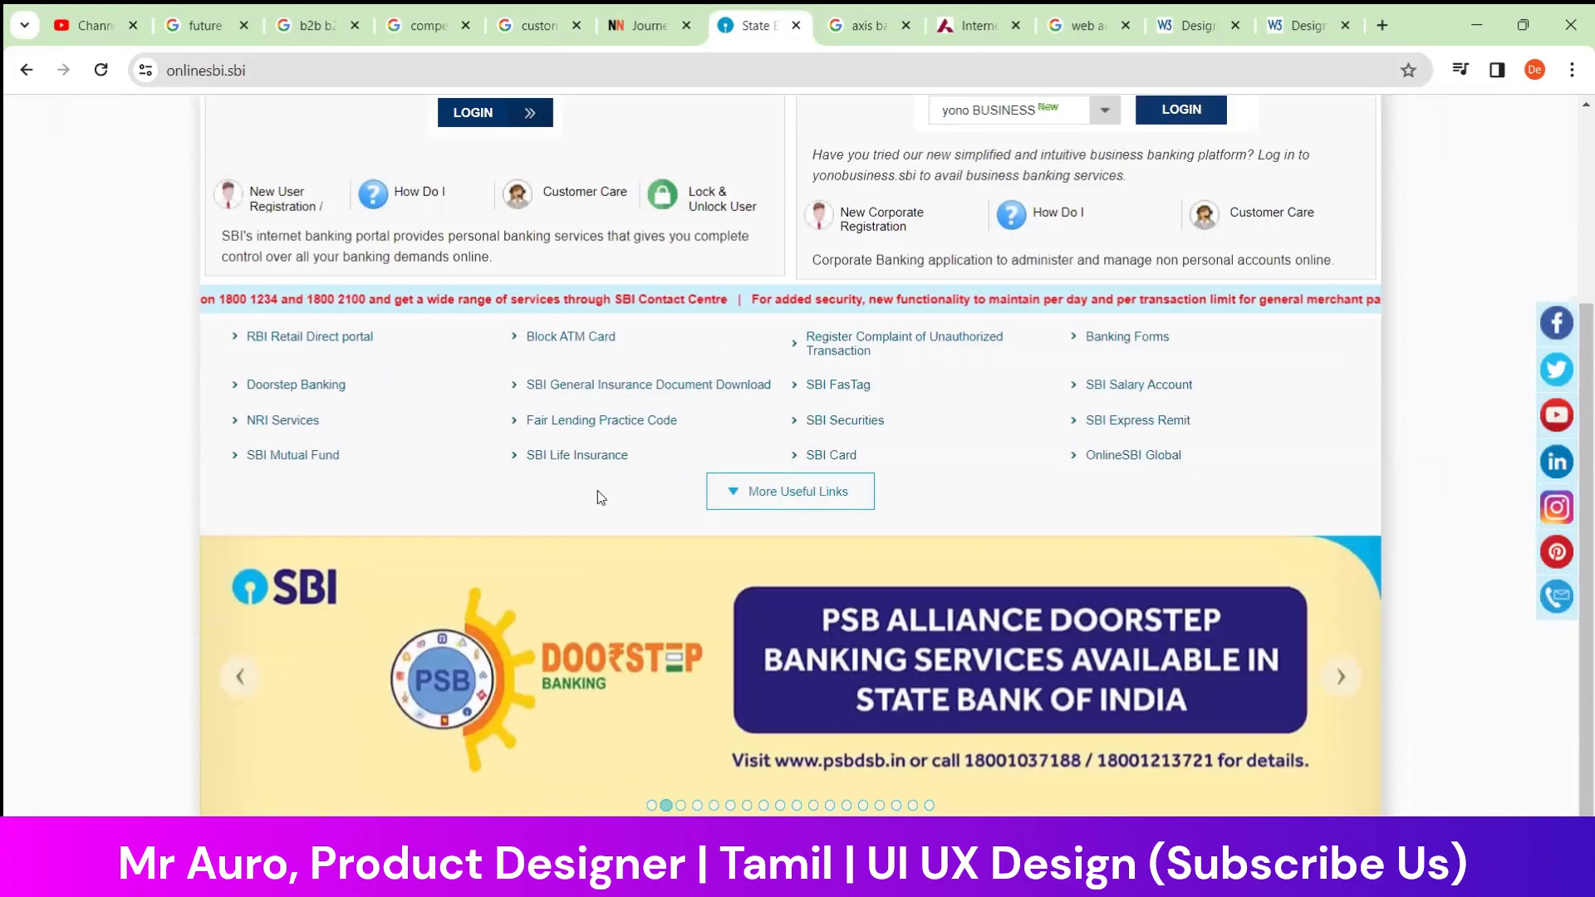
pyautogui.scroll(3, 596, 490)
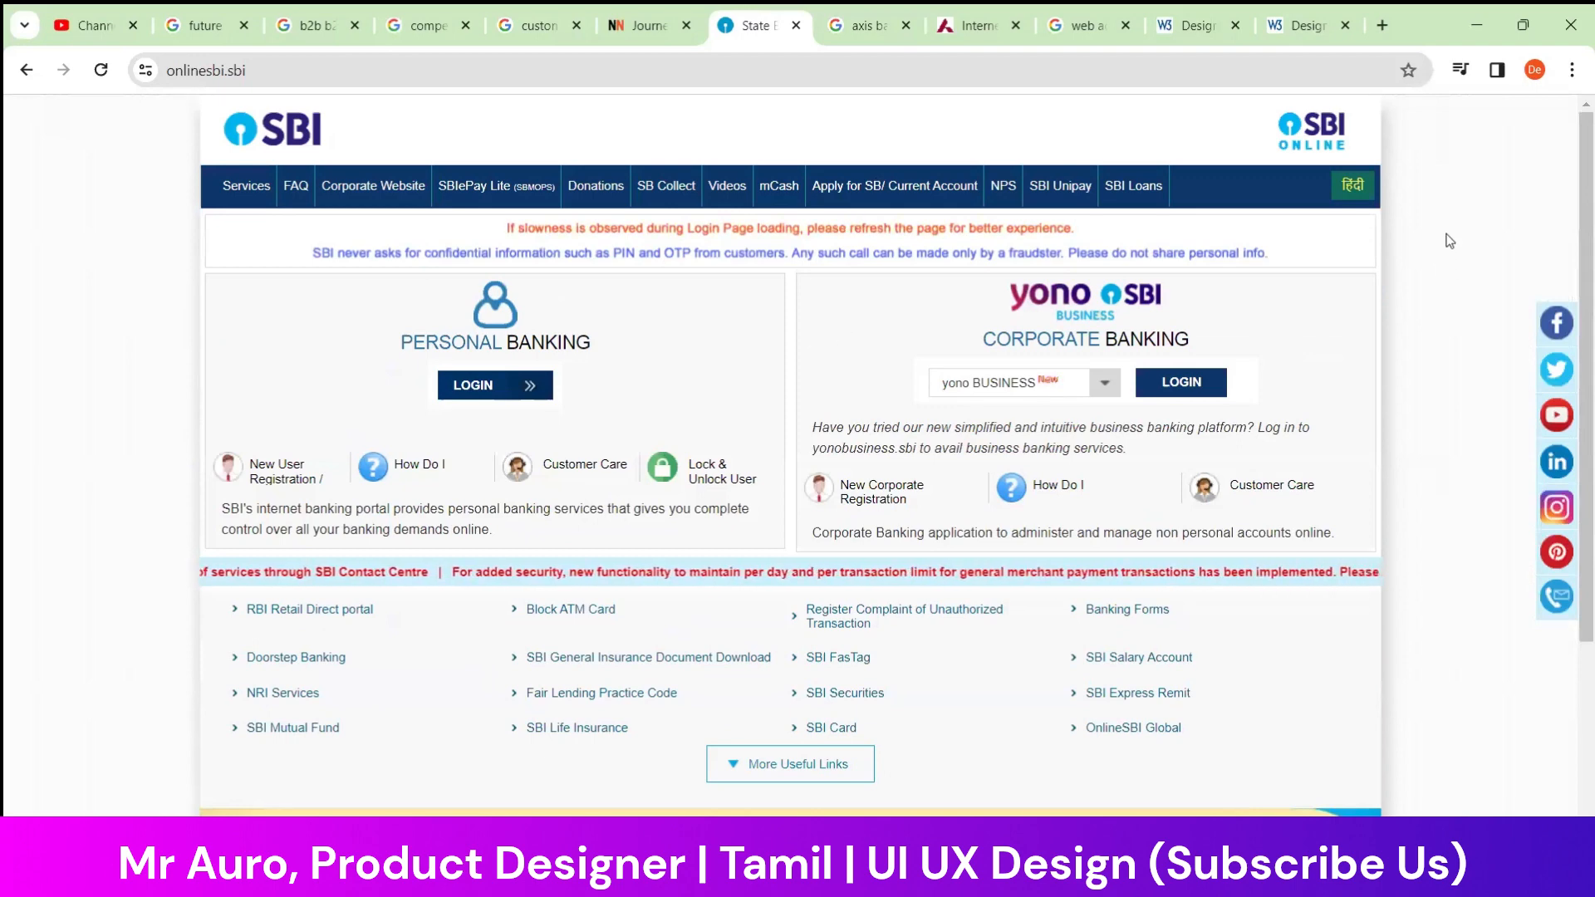
pyautogui.scroll(-3, 474, 459)
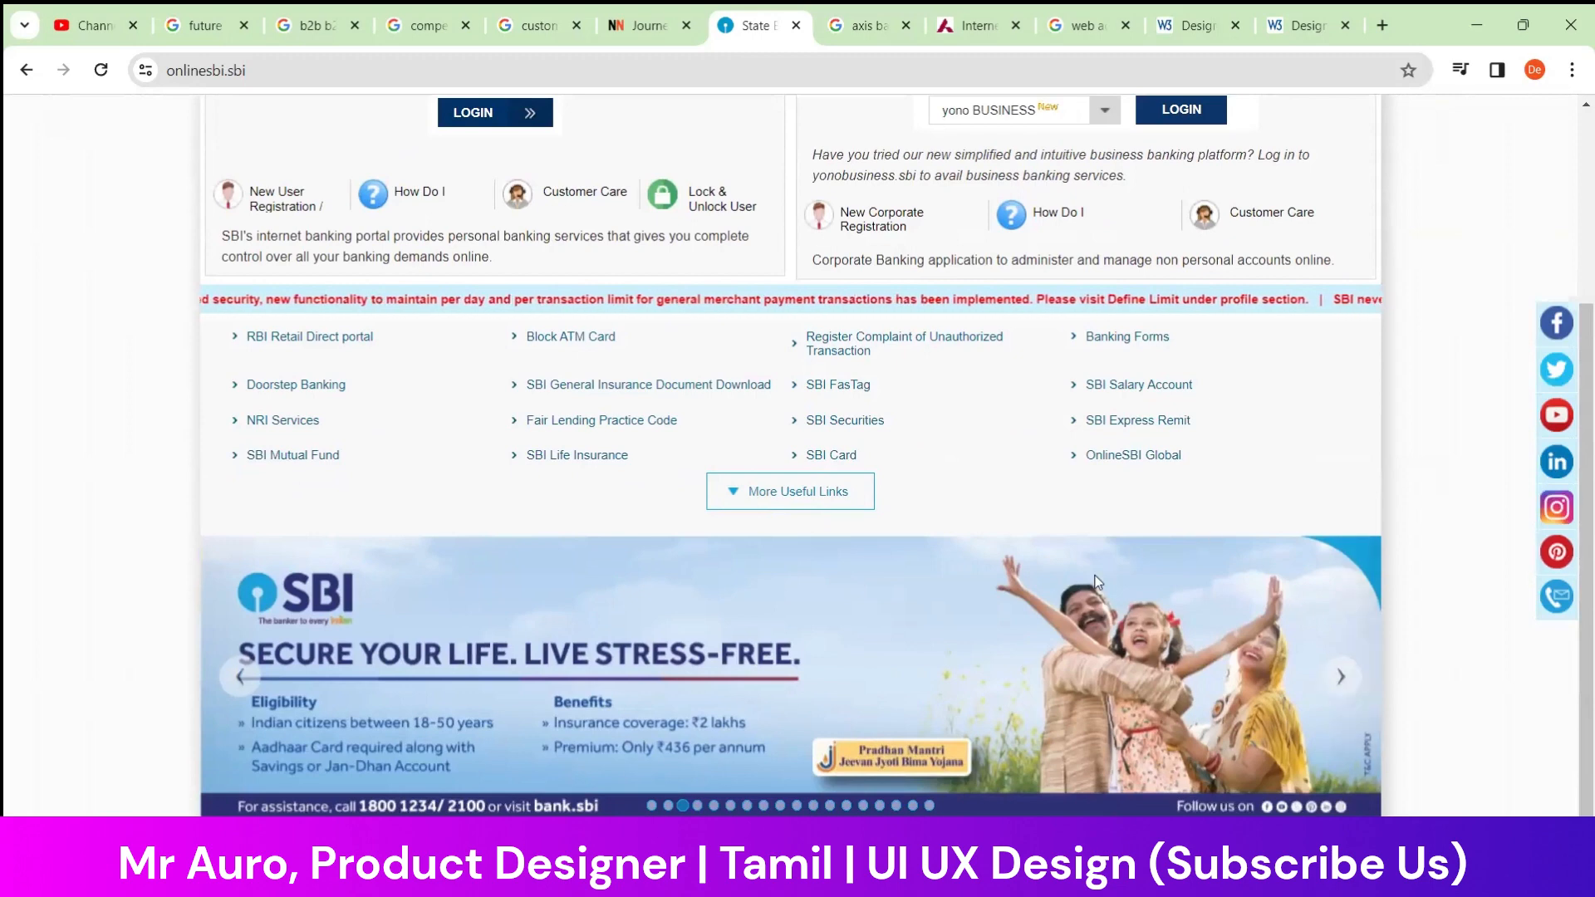
pyautogui.scroll(3, 1453, 465)
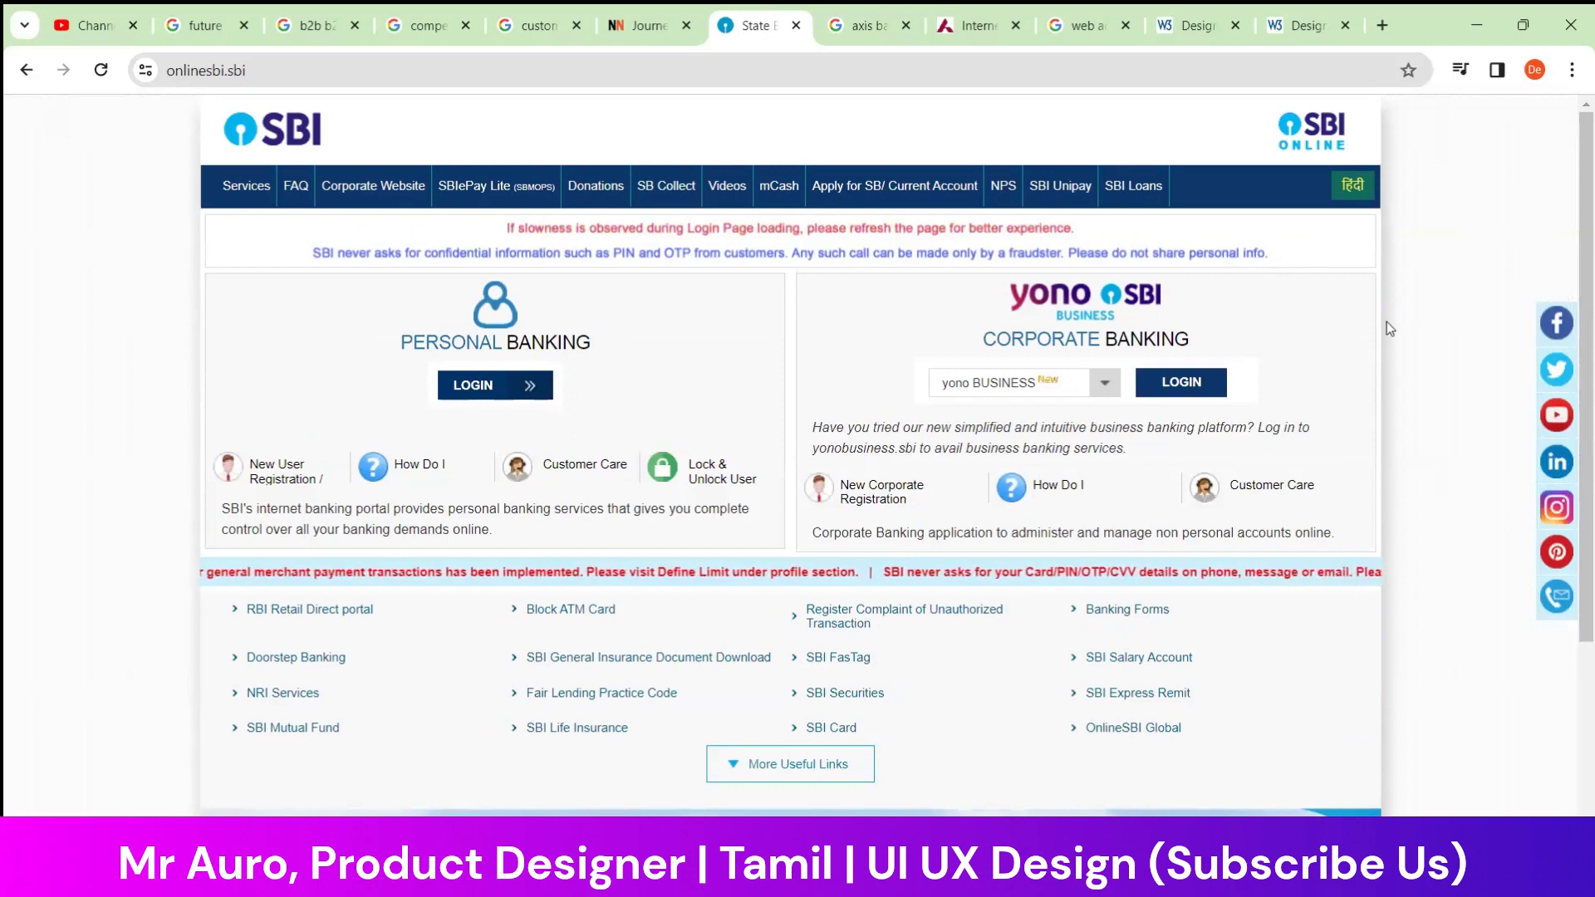
pyautogui.click(310, 129)
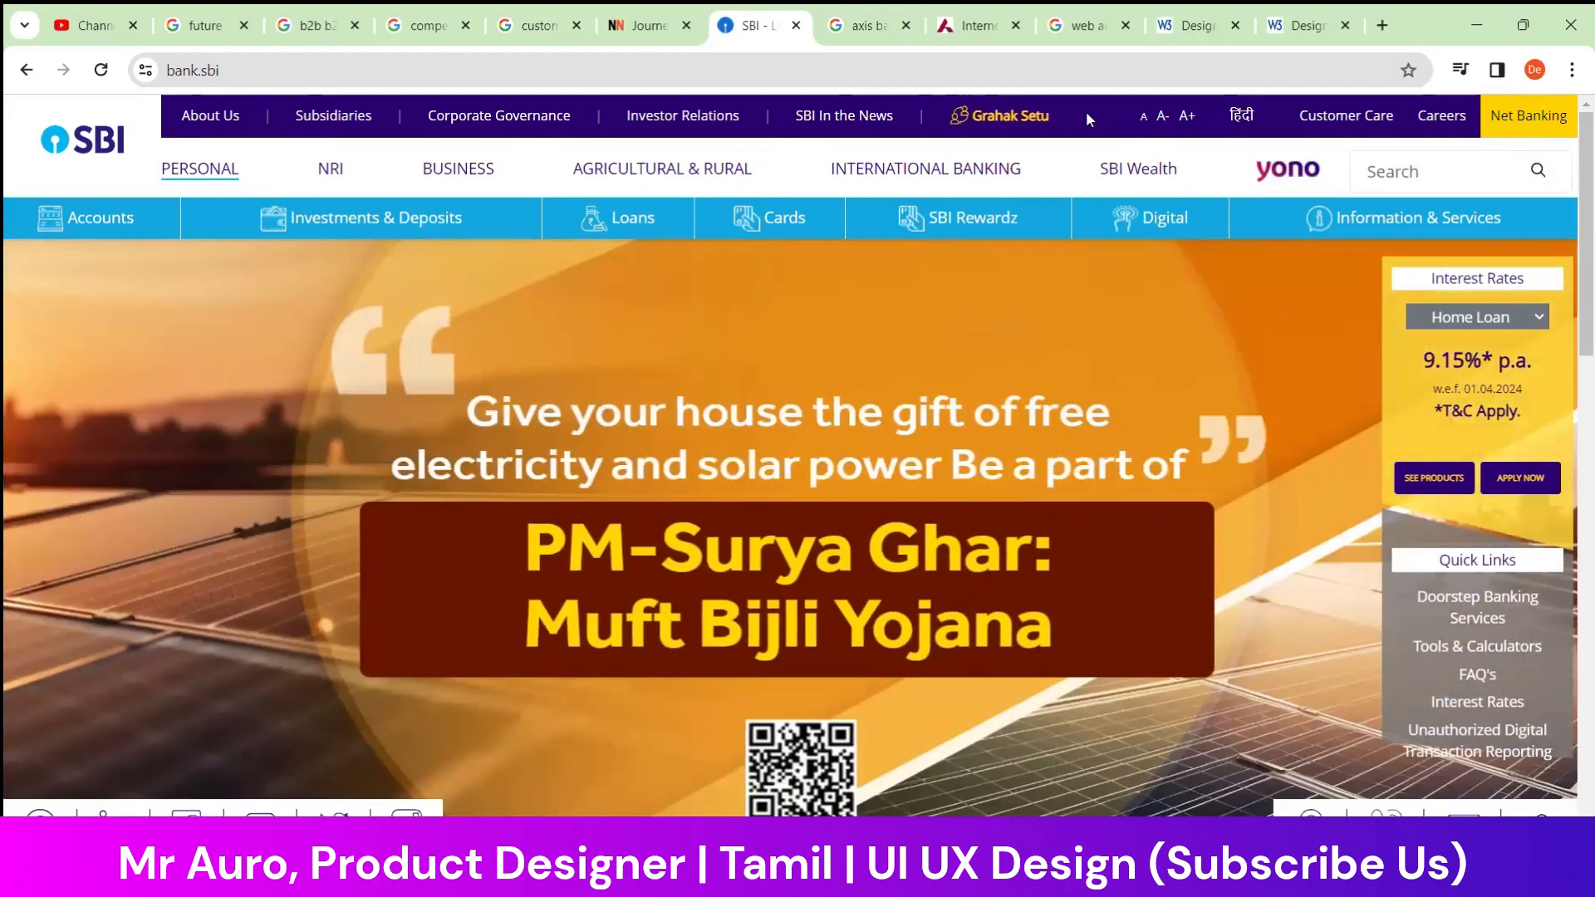
pyautogui.moveTo(728, 216)
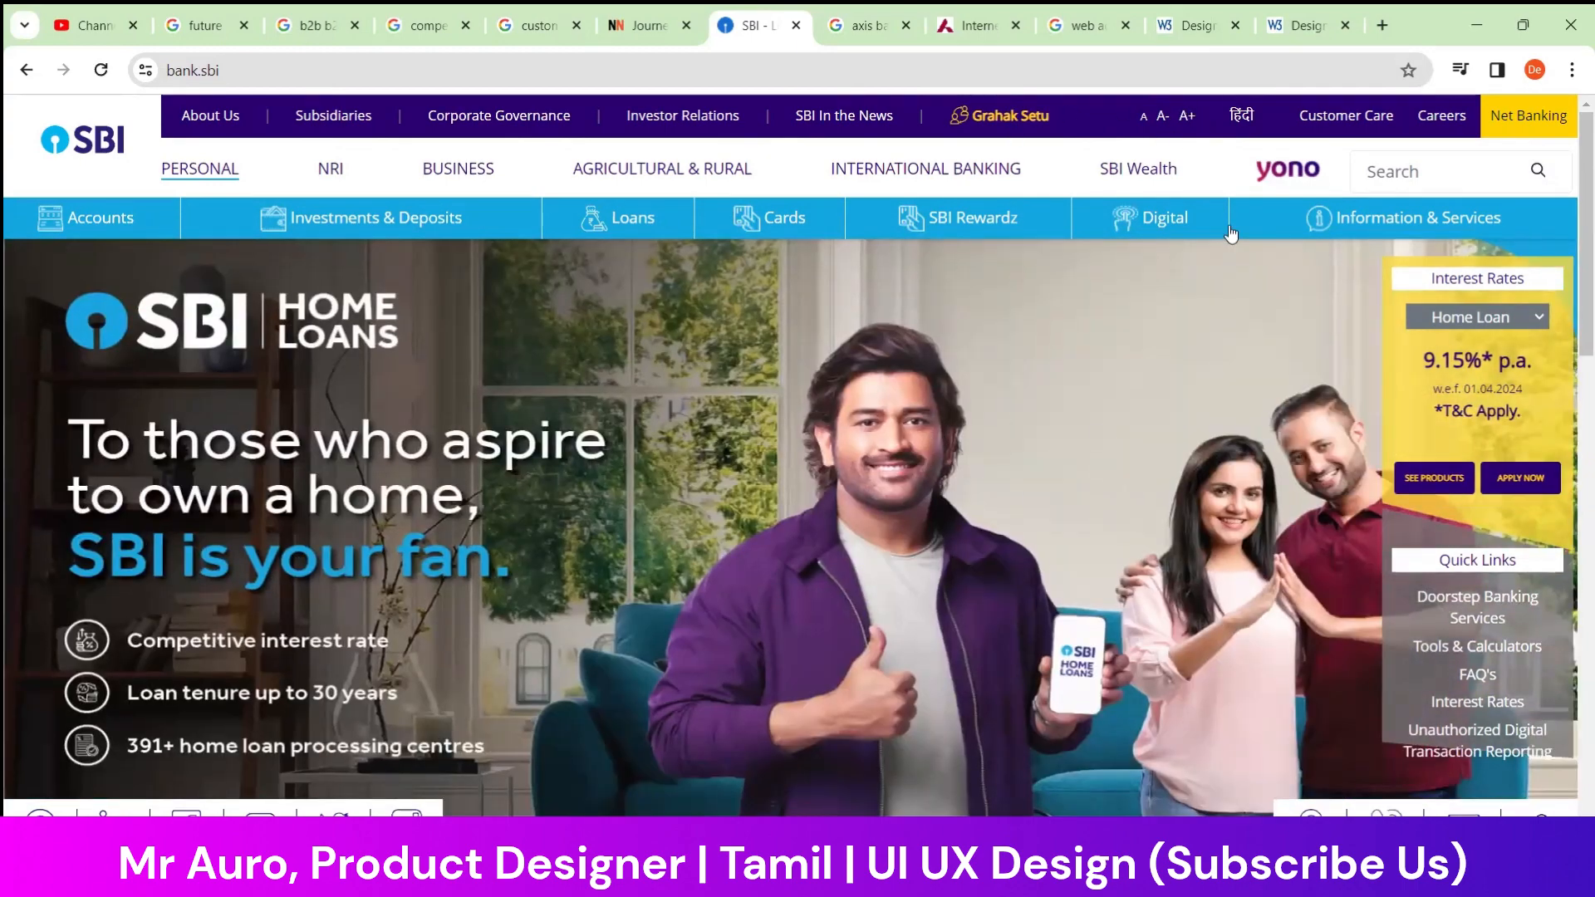
# Switch back to the Practice file in Figma
pyautogui.click(863, 872)
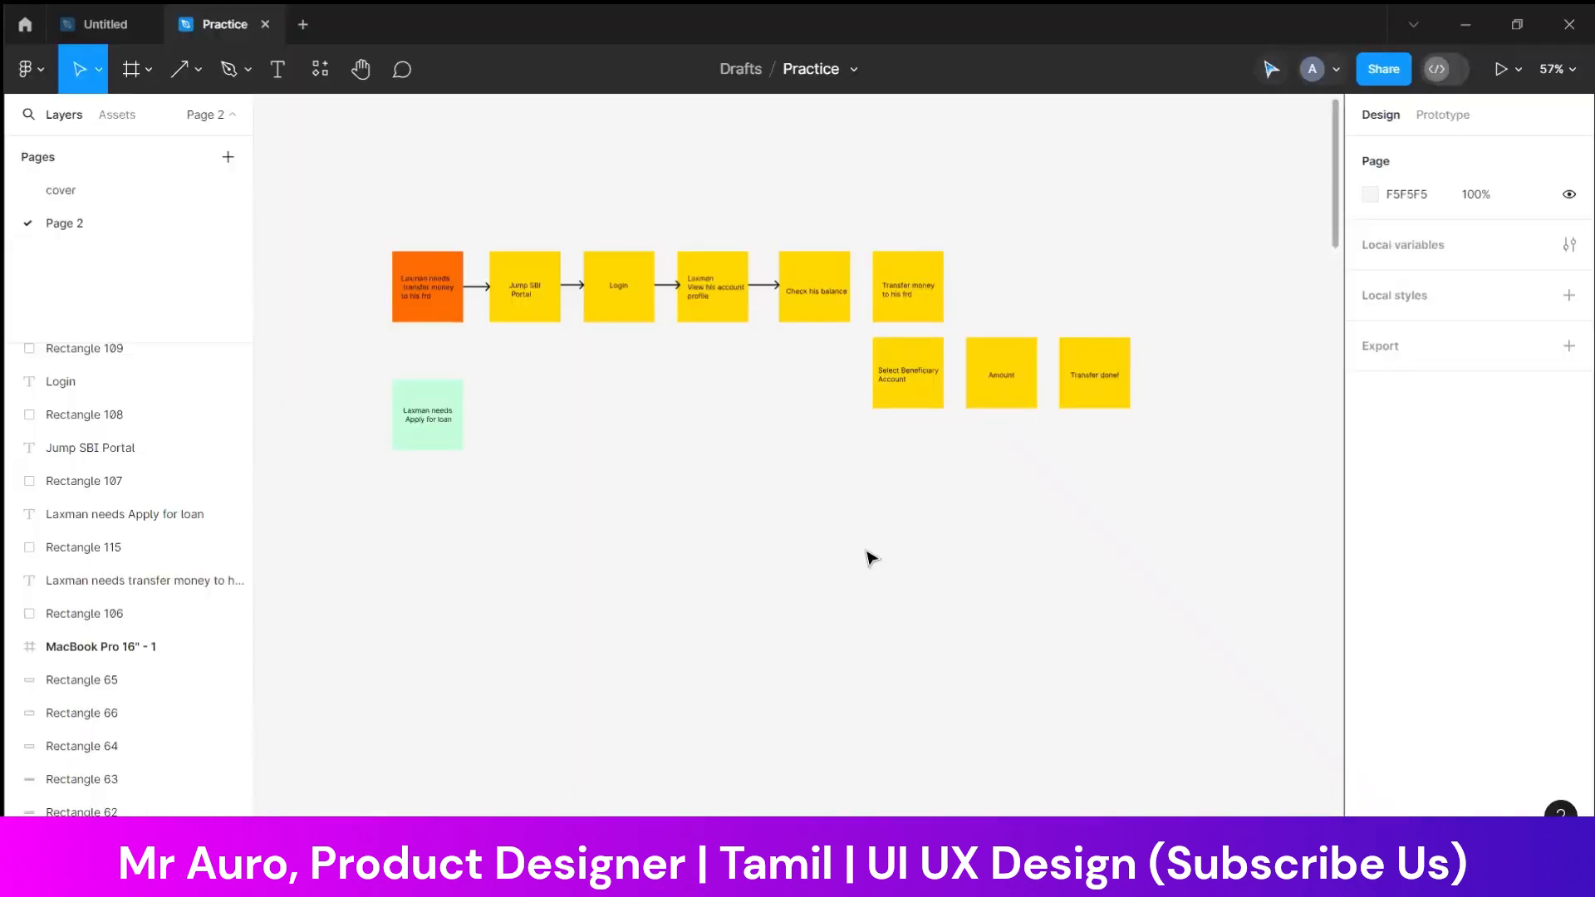
pyautogui.scroll(8, 871, 535)
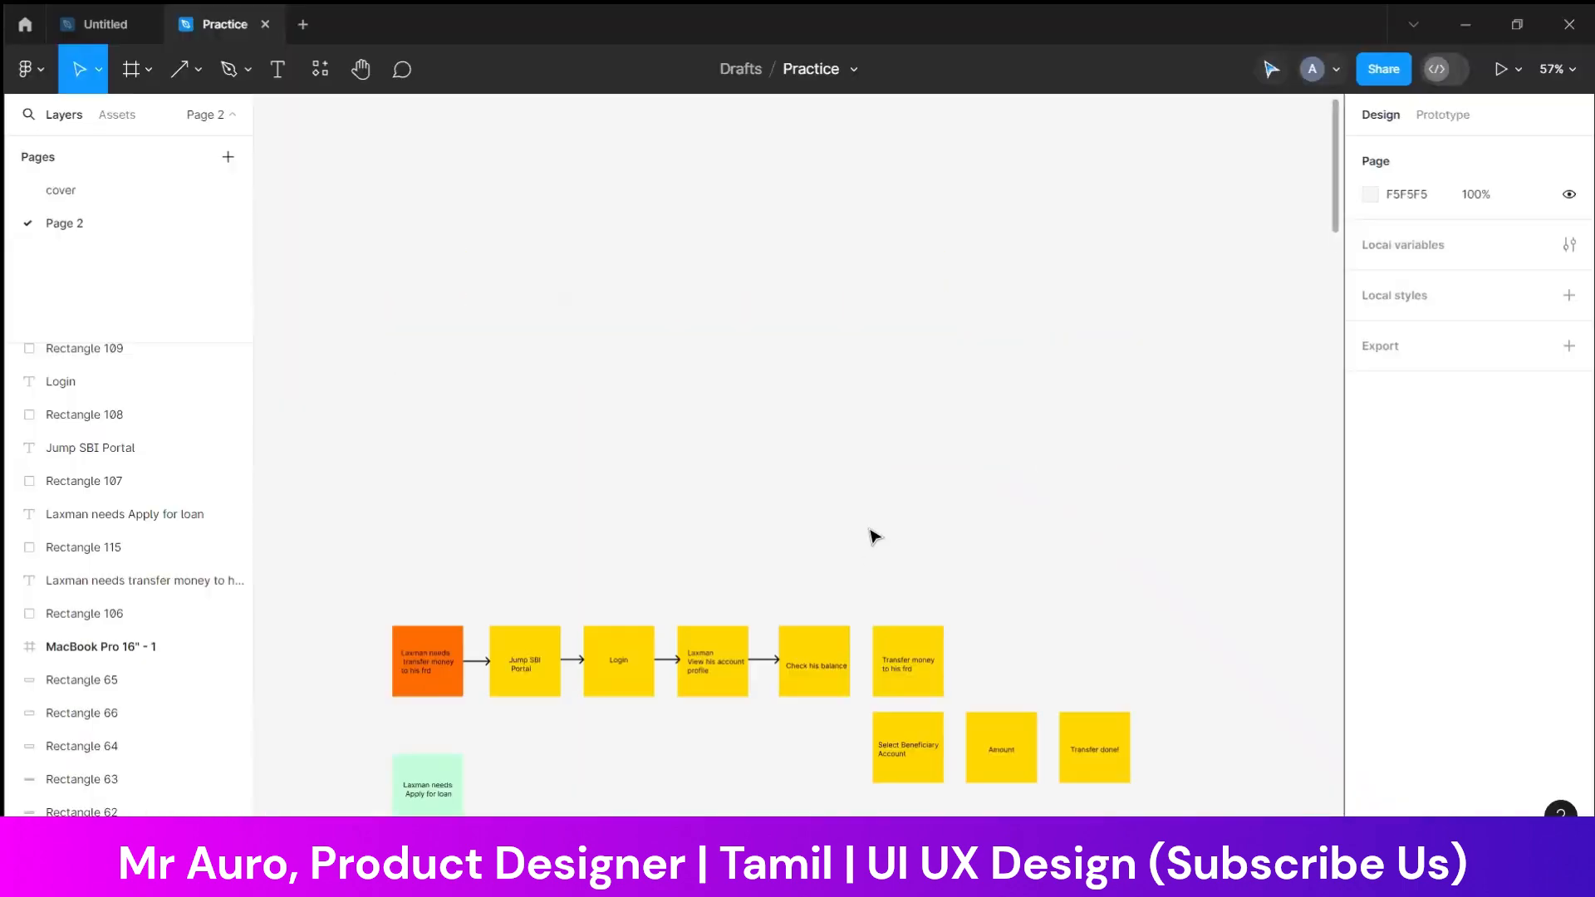
pyautogui.click(142, 73)
pyautogui.click(125, 117)
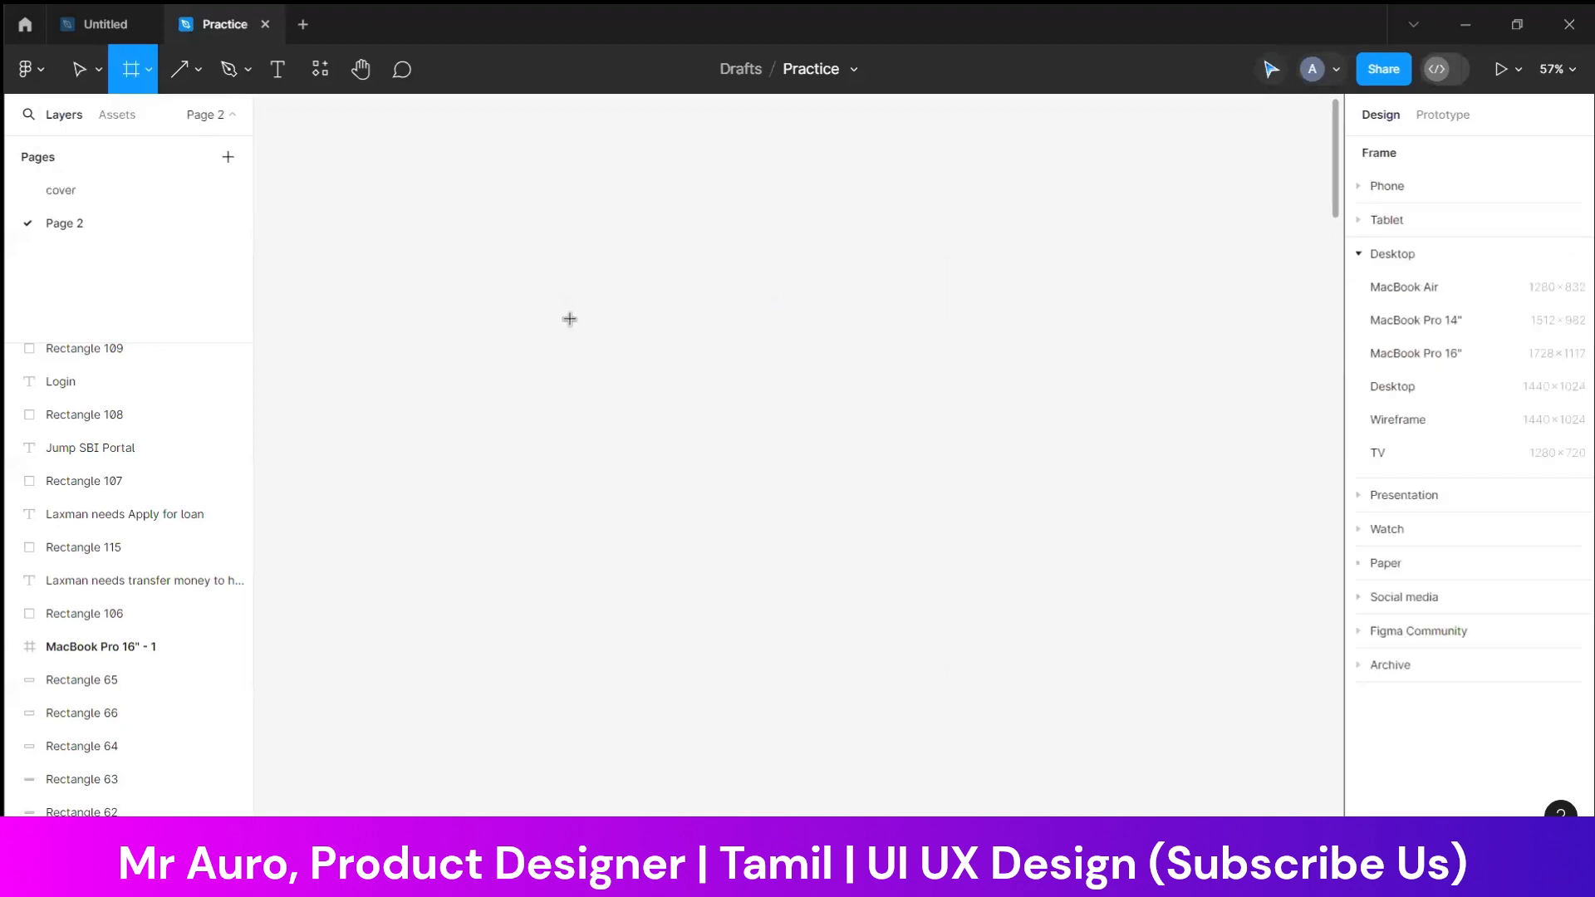
pyautogui.moveTo(515, 192); pyautogui.dragTo(967, 496)
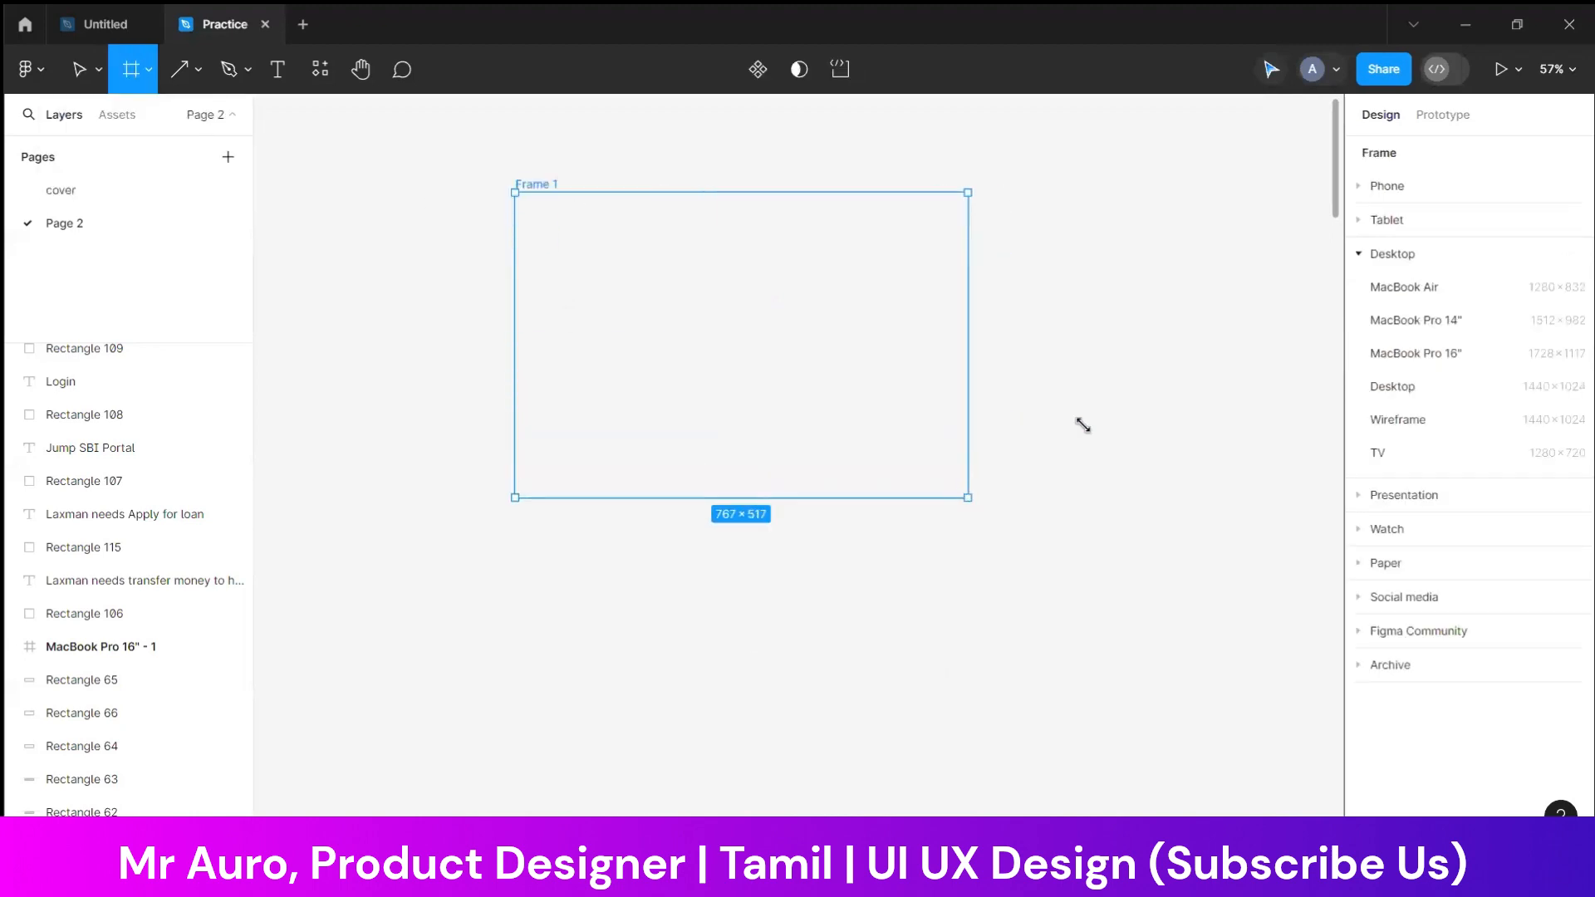
pyautogui.click(651, 167)
pyautogui.click(537, 184)
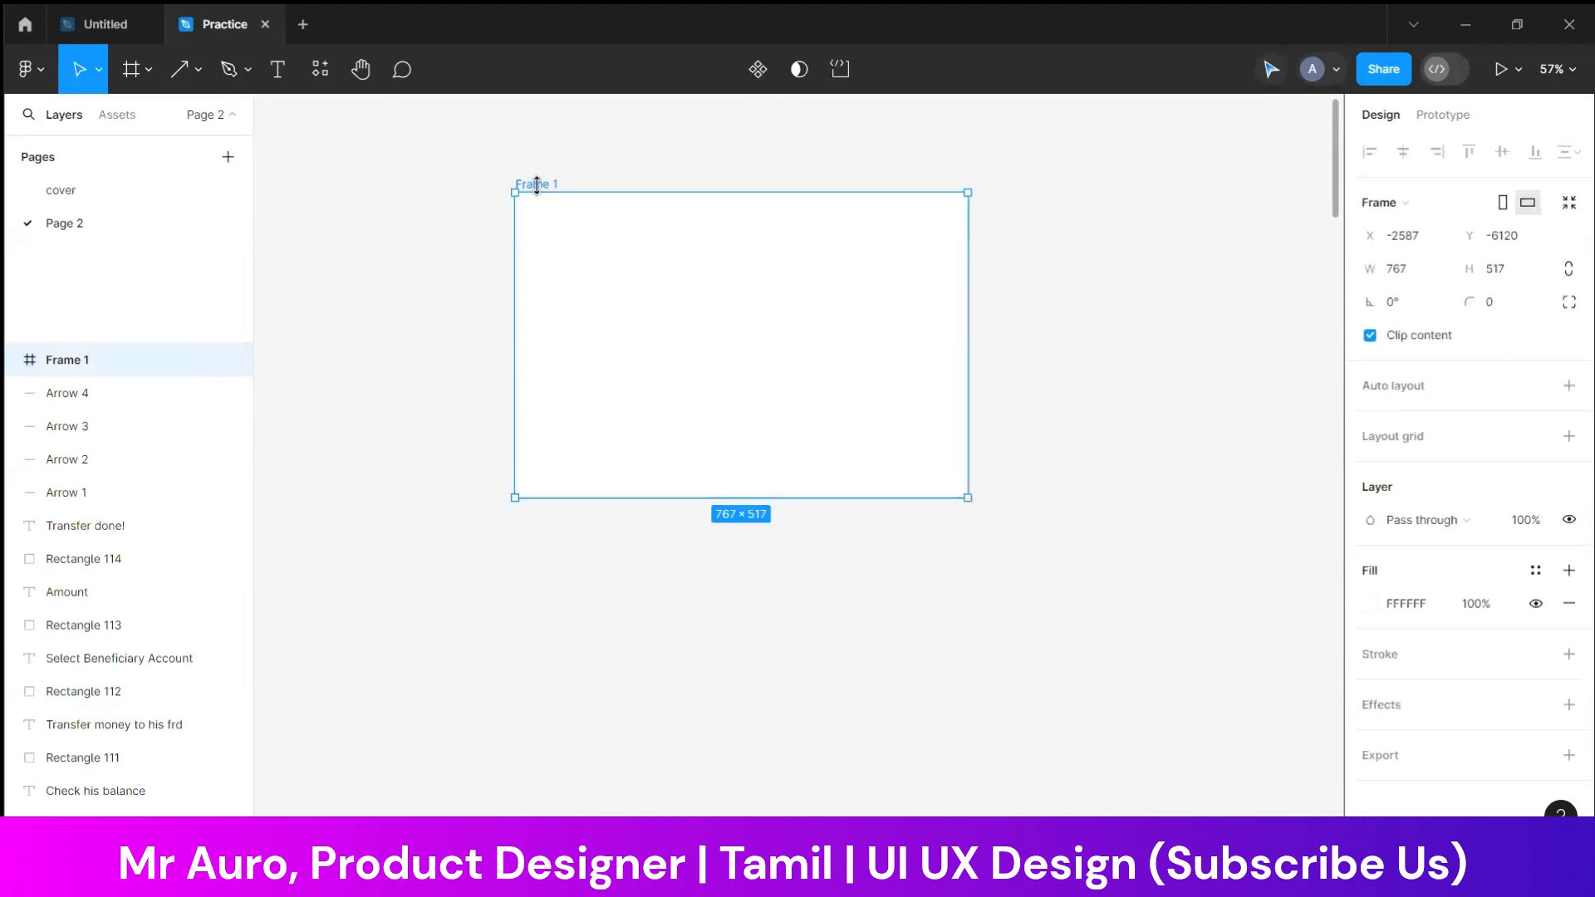
pyautogui.press('Delete')
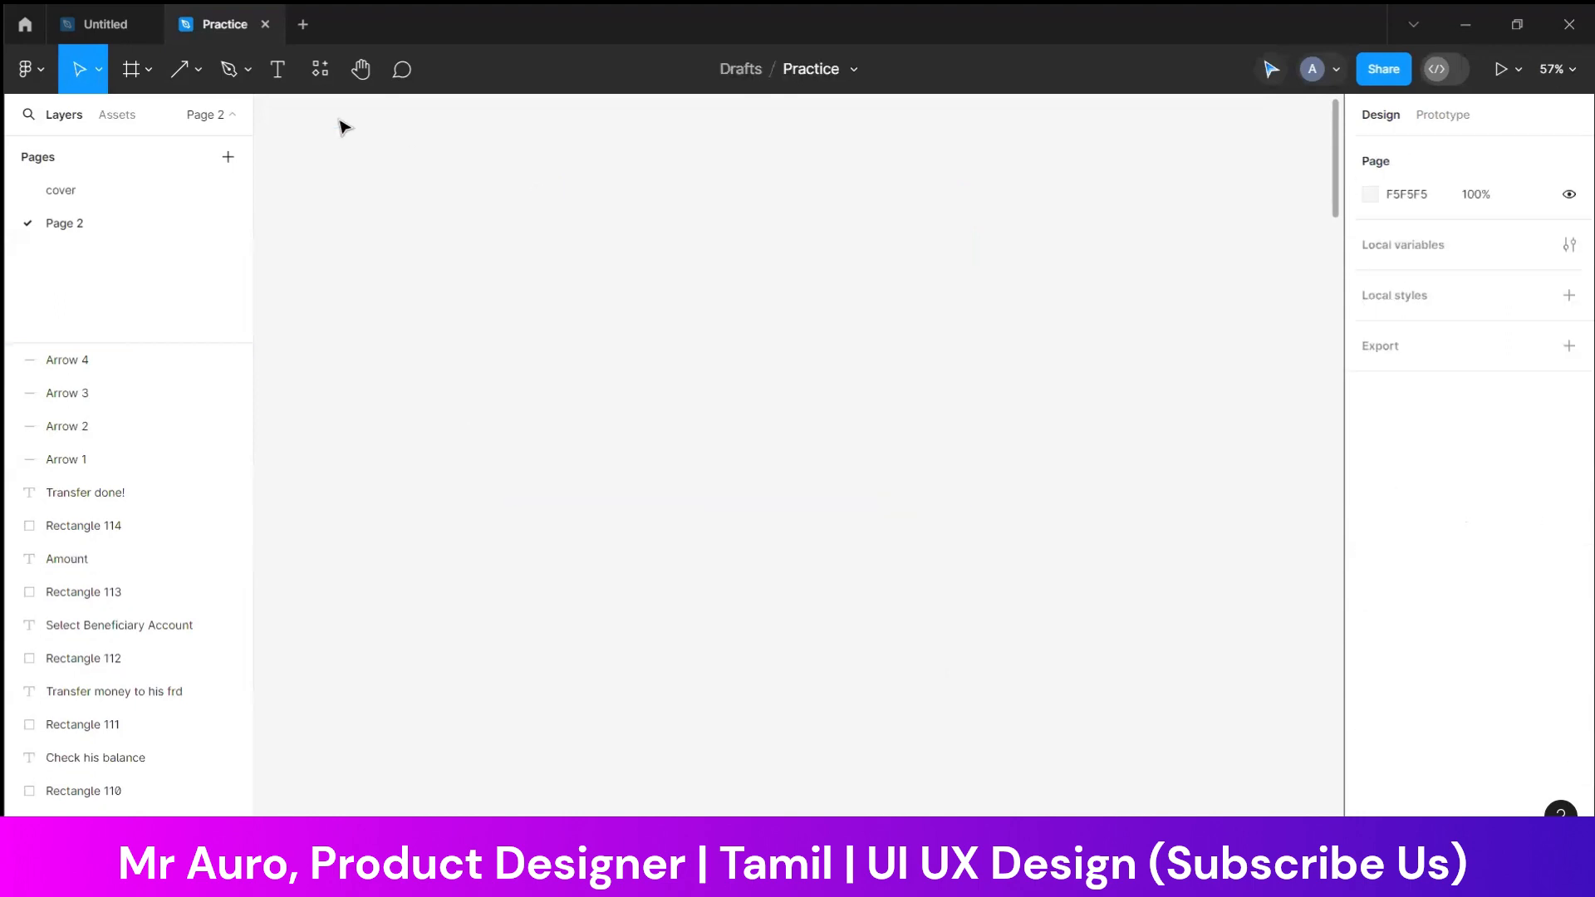
# Add a MacBook Pro 16" preset frame (1728 × 1117) in the empty canvas area above the sticky notes, and deselect it
pyautogui.click(141, 68)
pyautogui.click(131, 114)
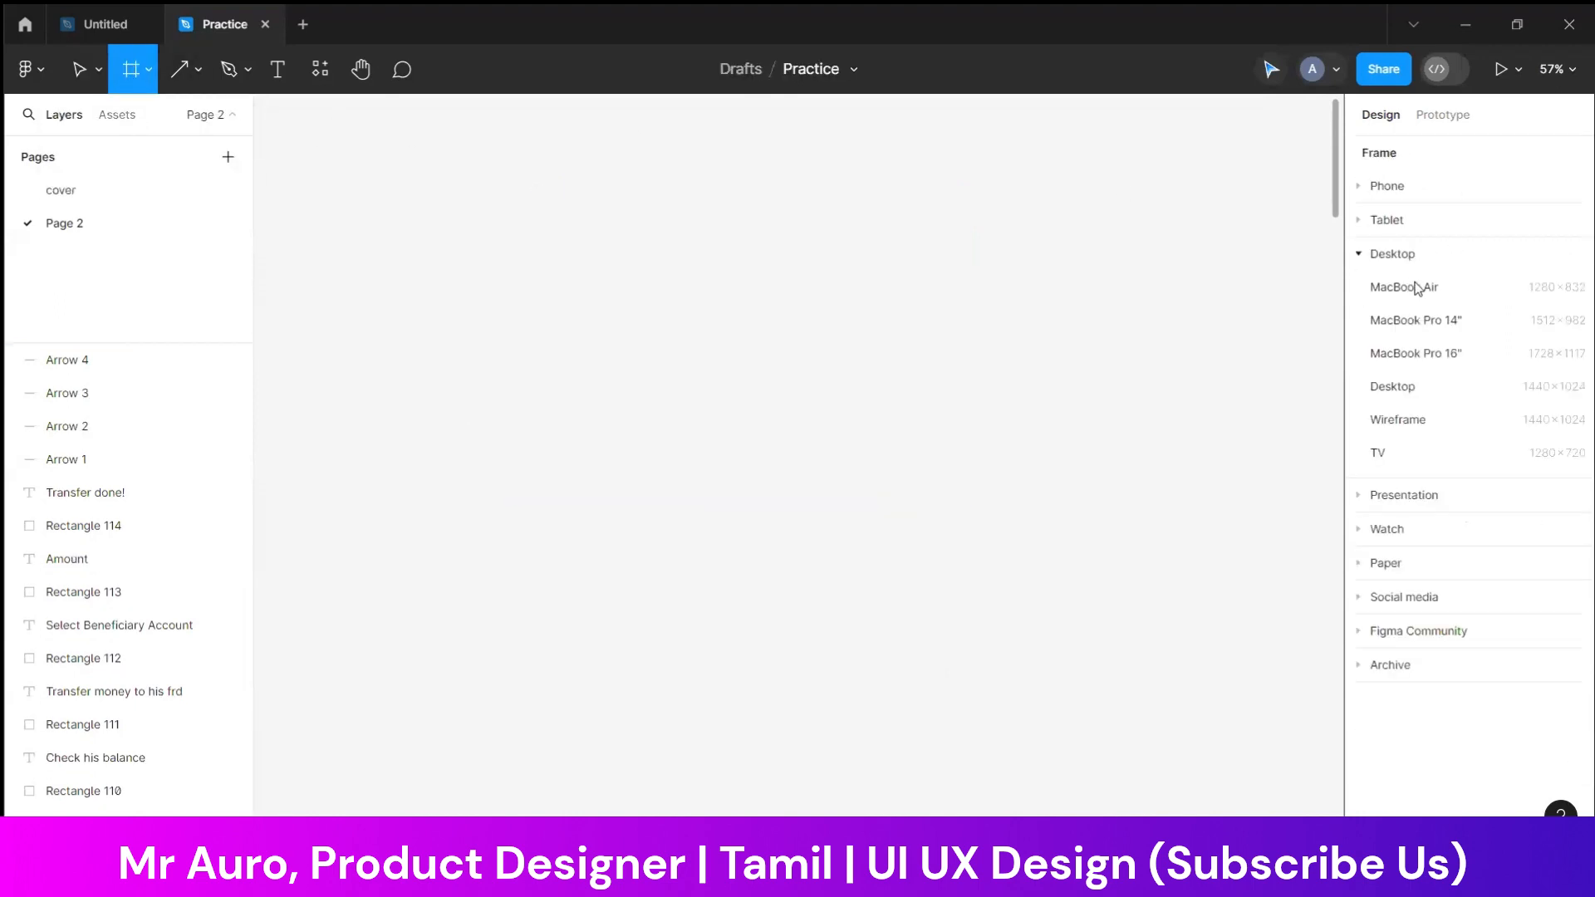
pyautogui.click(1405, 357)
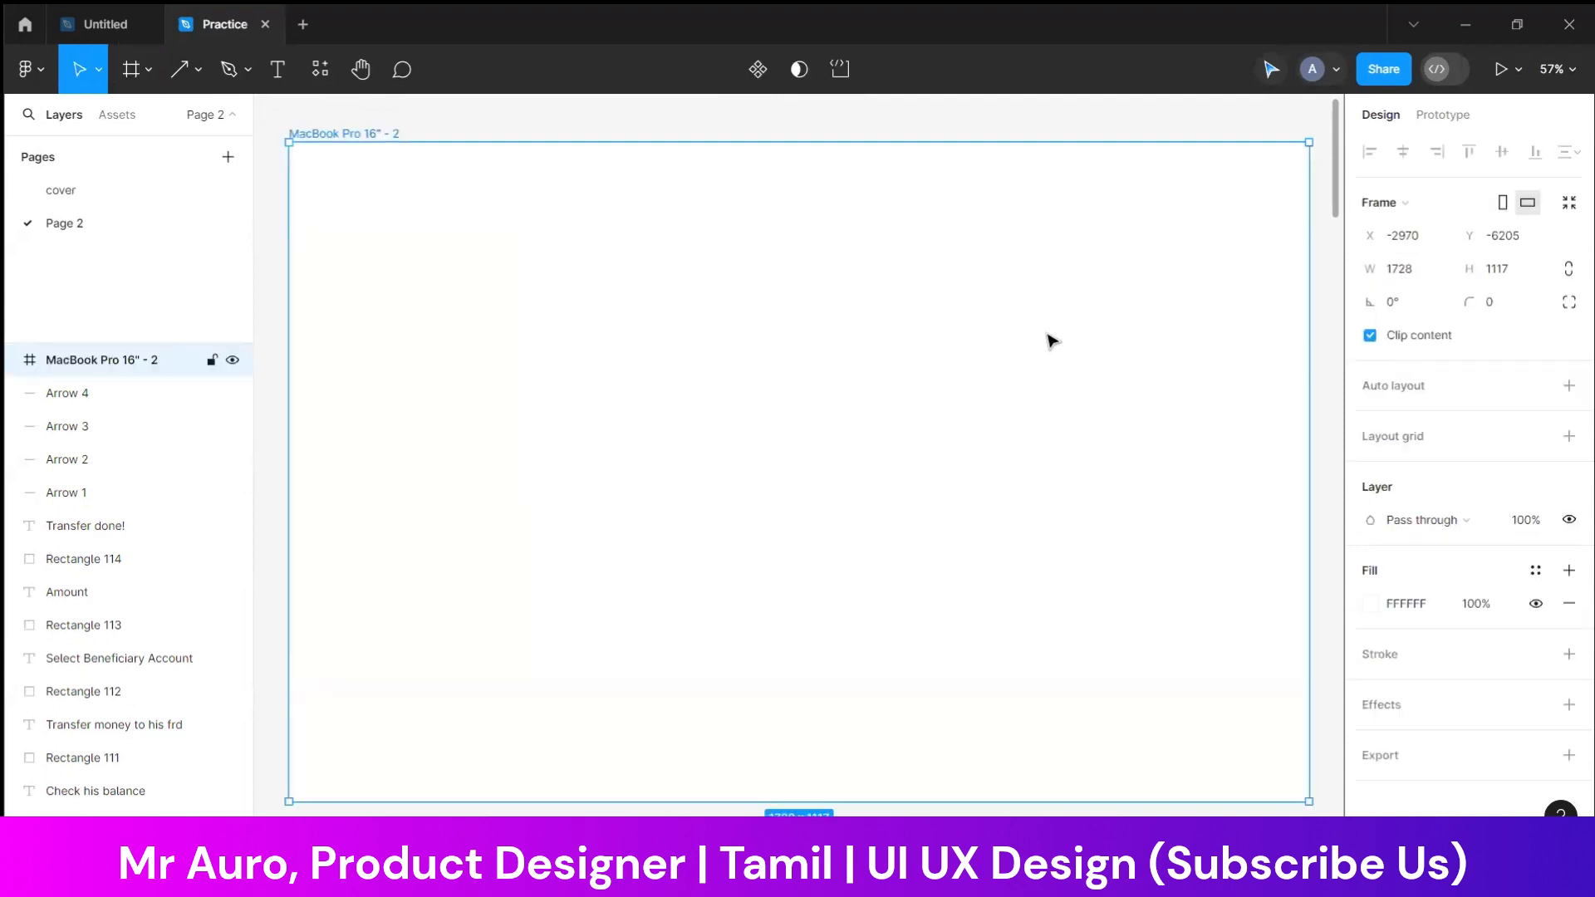
pyautogui.scroll(1, 917, 369)
pyautogui.scroll(-3, 917, 367)
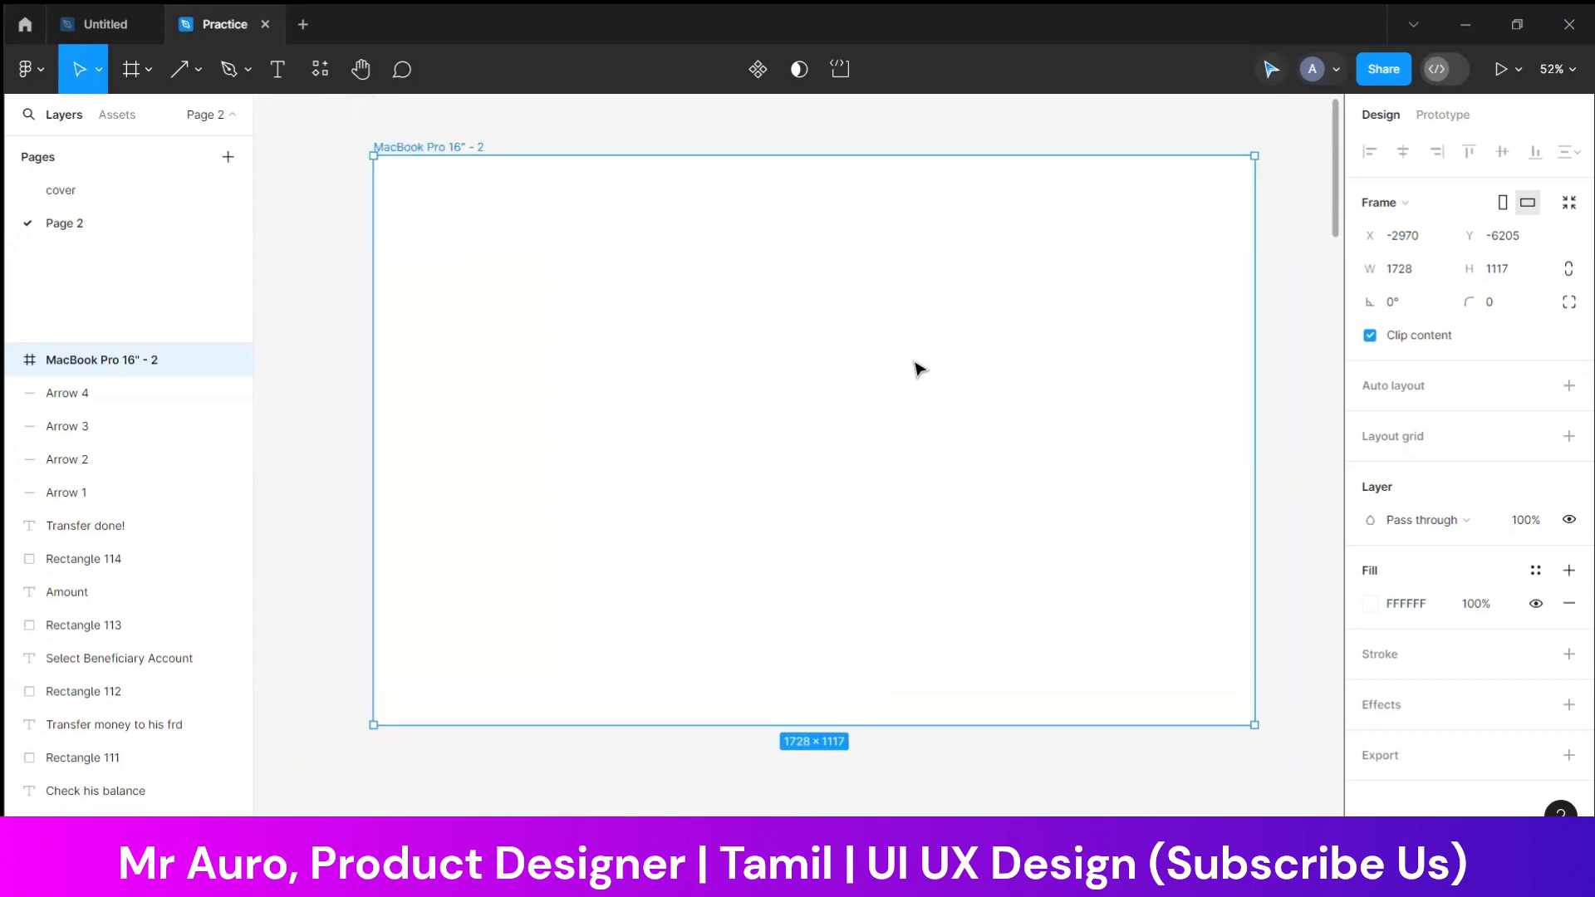
pyautogui.click(1140, 729)
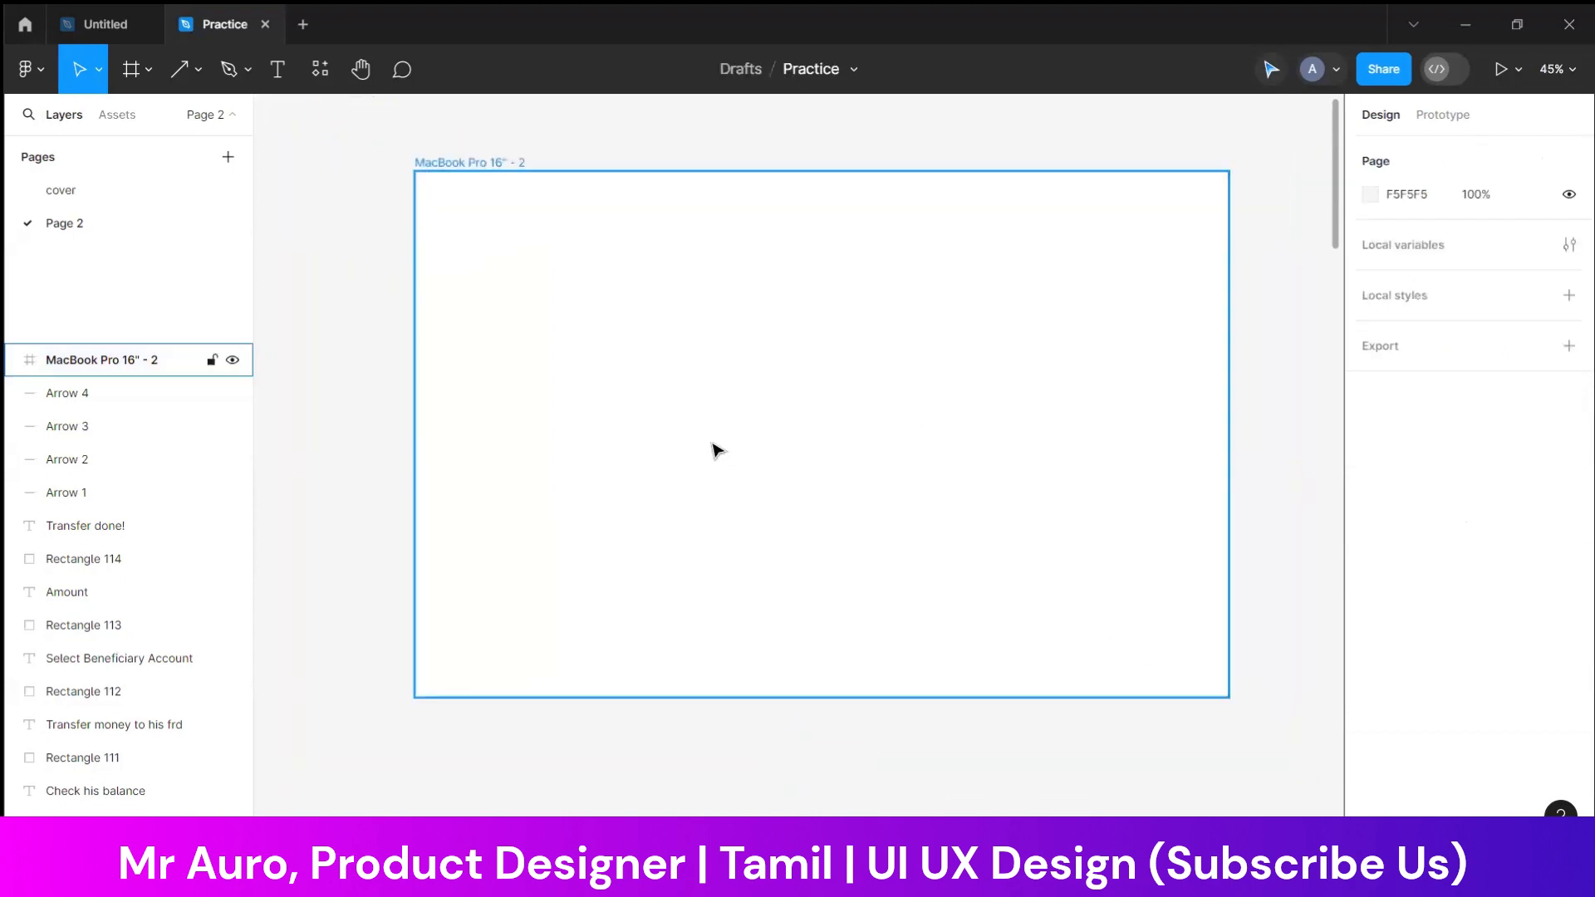
pyautogui.click(675, 447)
pyautogui.click(691, 148)
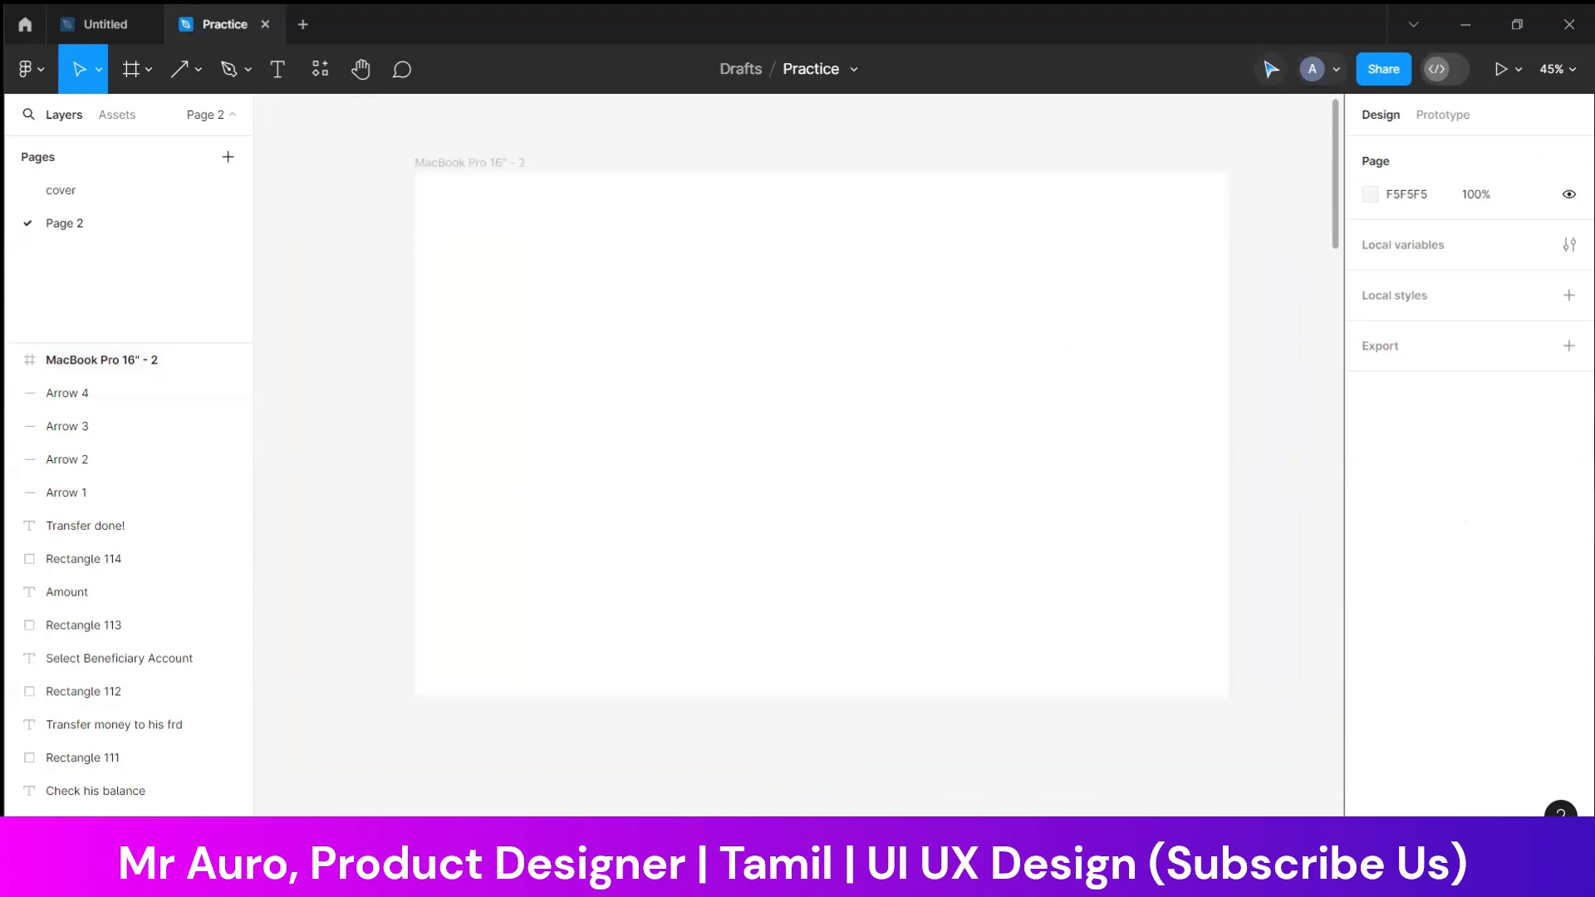
# Change the text colour on the orange transfer-money sticky note to white (FFFFFF)
pyautogui.click(1071, 877)
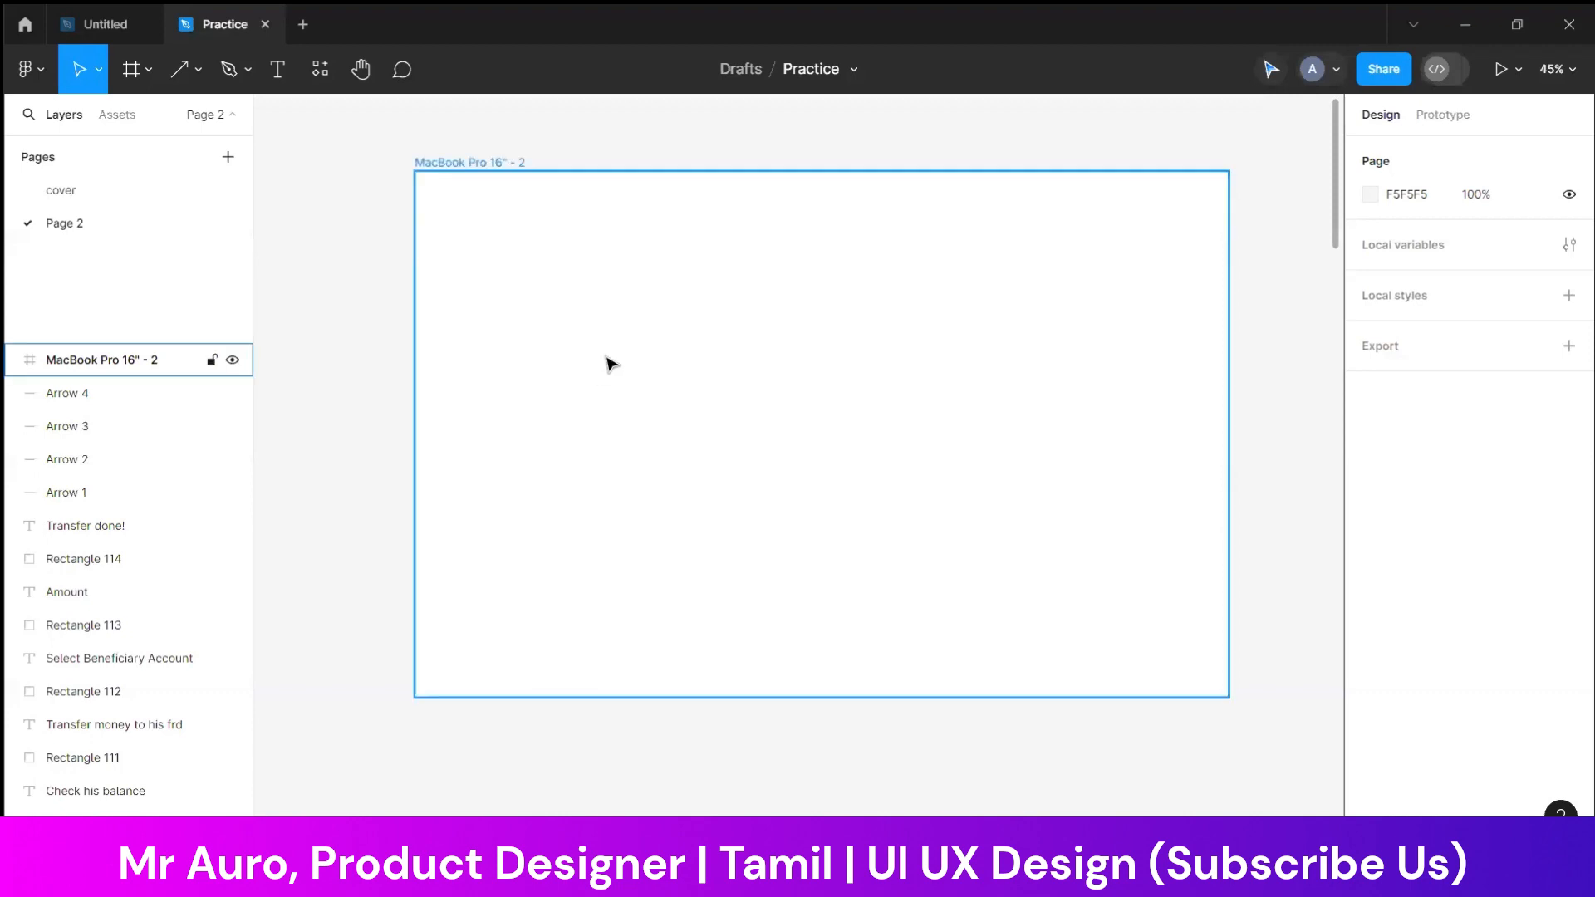
pyautogui.scroll(-5, 606, 359)
pyautogui.scroll(-5, 610, 341)
pyautogui.scroll(10, 595, 291)
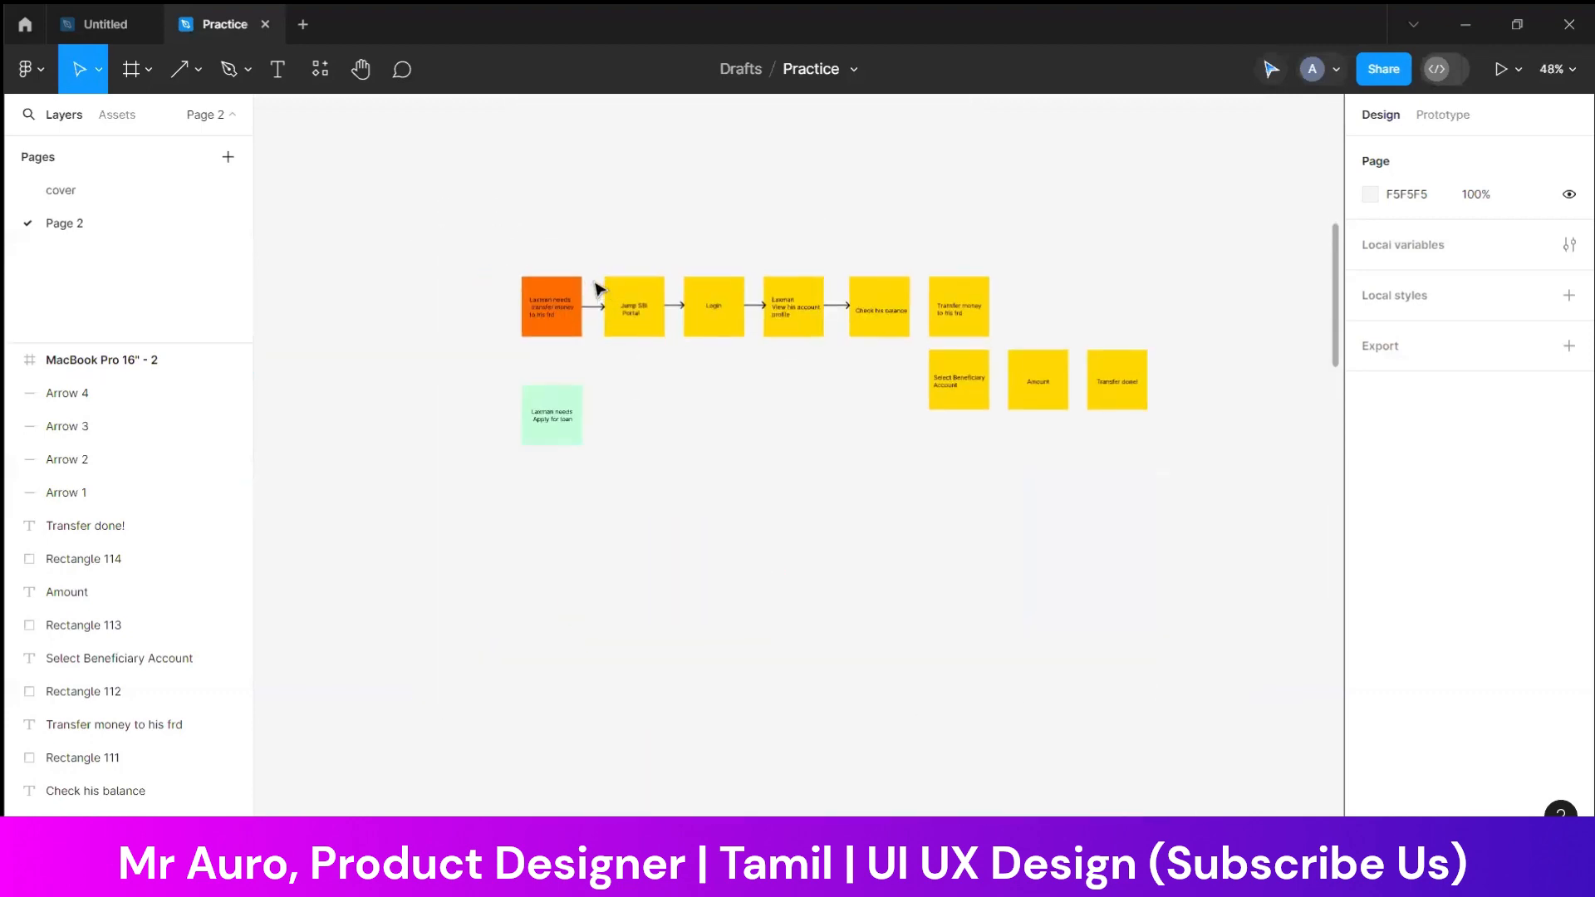
pyautogui.click(496, 307)
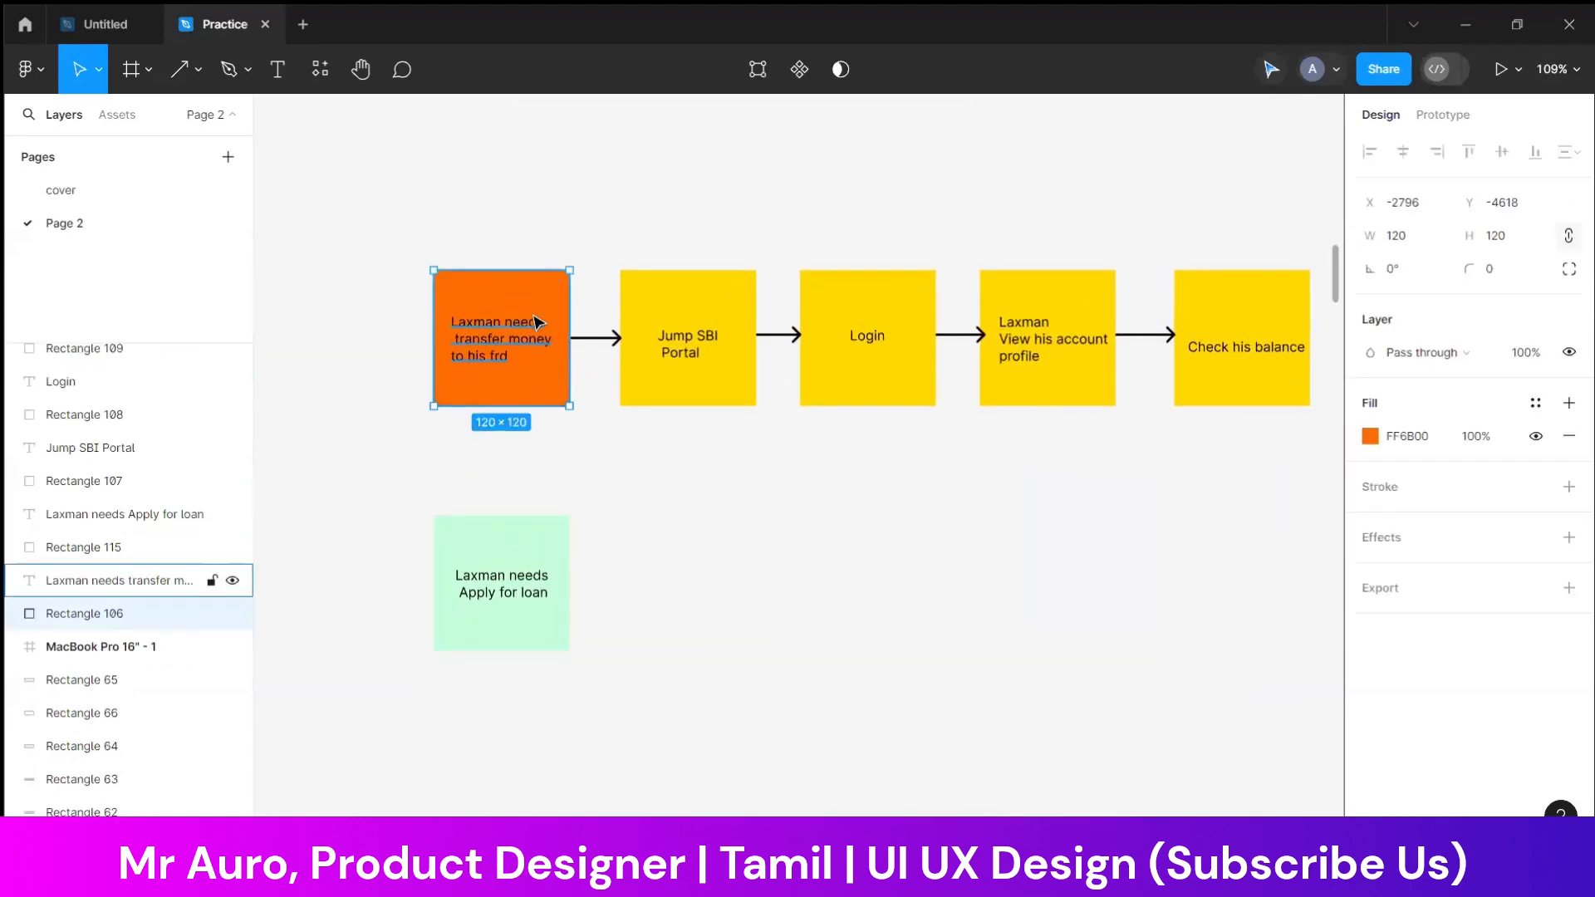
pyautogui.doubleClick(547, 338)
pyautogui.click(1372, 654)
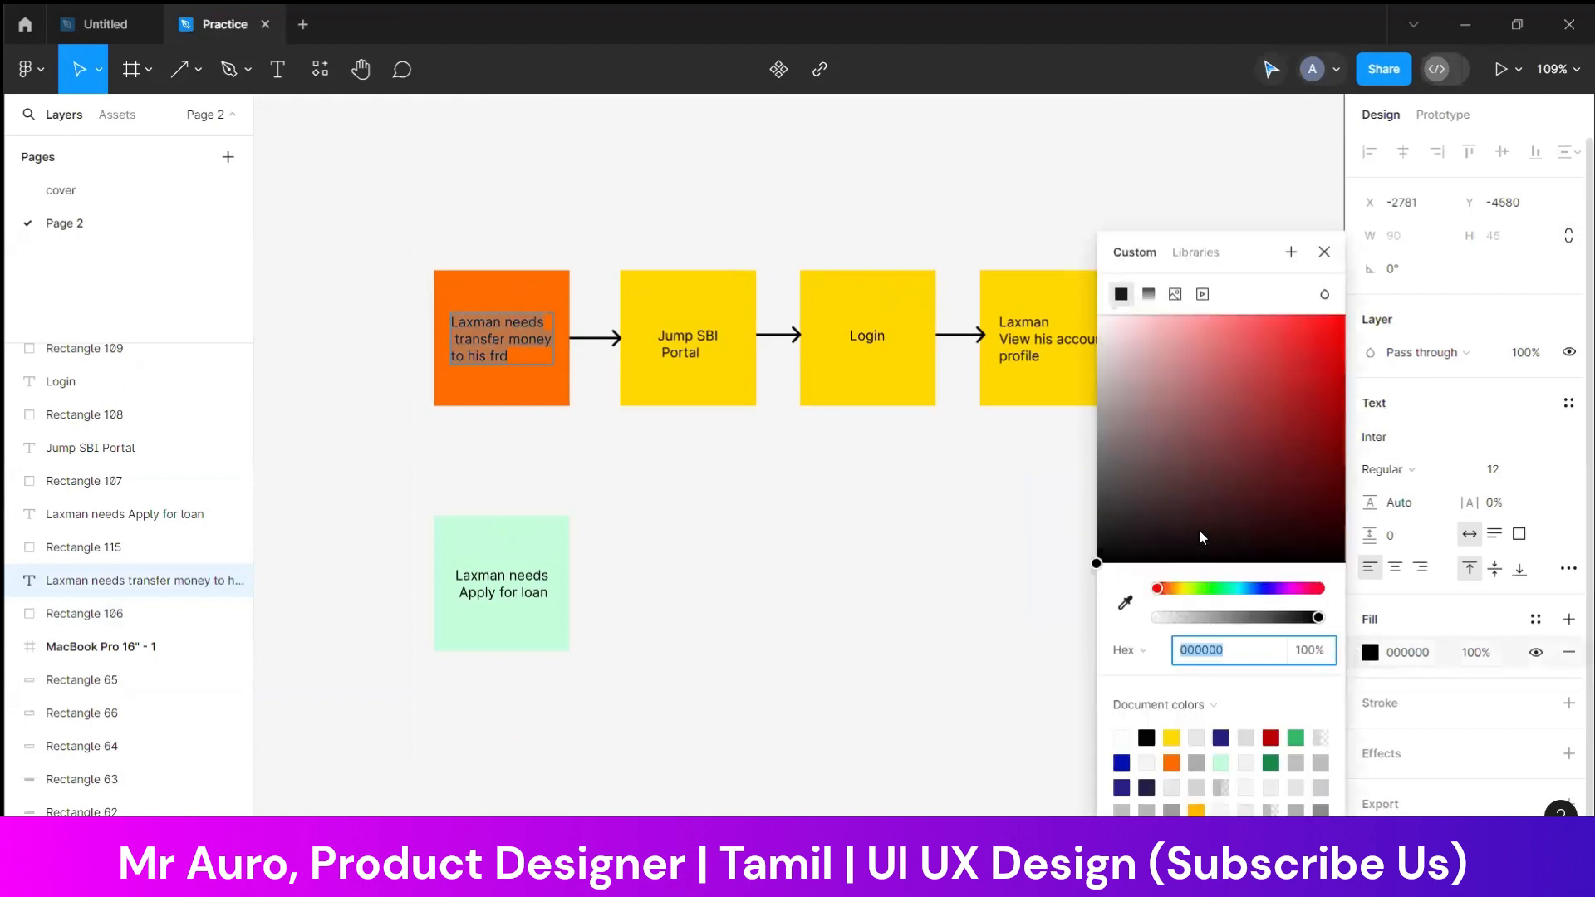
pyautogui.moveTo(1130, 323); pyautogui.dragTo(908, 147)
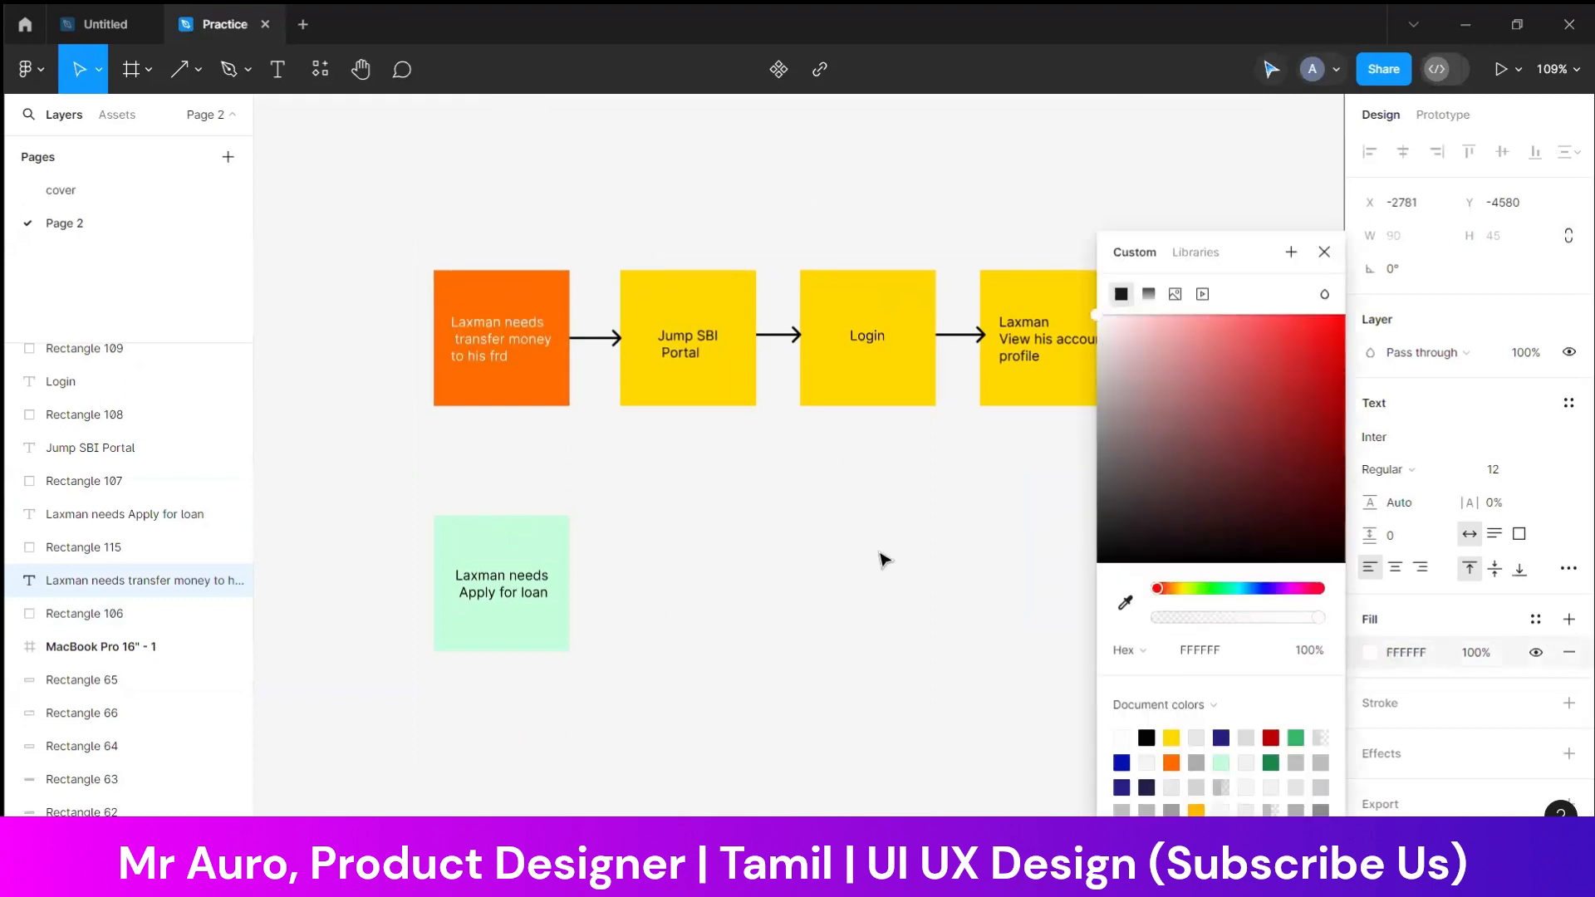
# Set the transfer-money sticky note's fill to black (000000), and leave everything deselected
pyautogui.click(486, 298)
pyautogui.click(1370, 440)
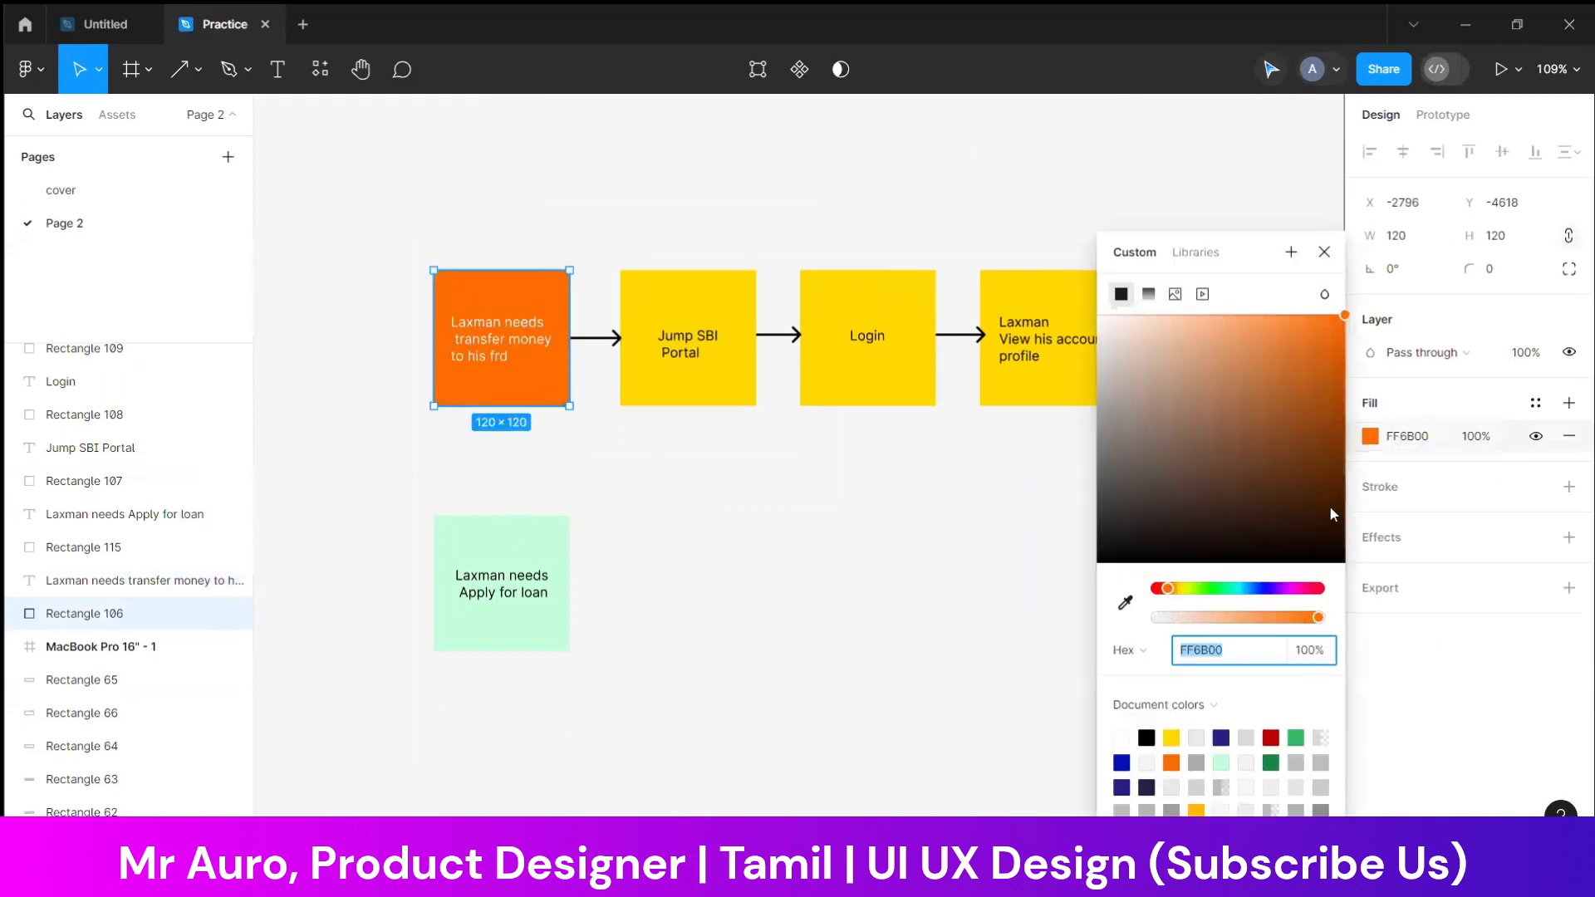
pyautogui.click(1147, 736)
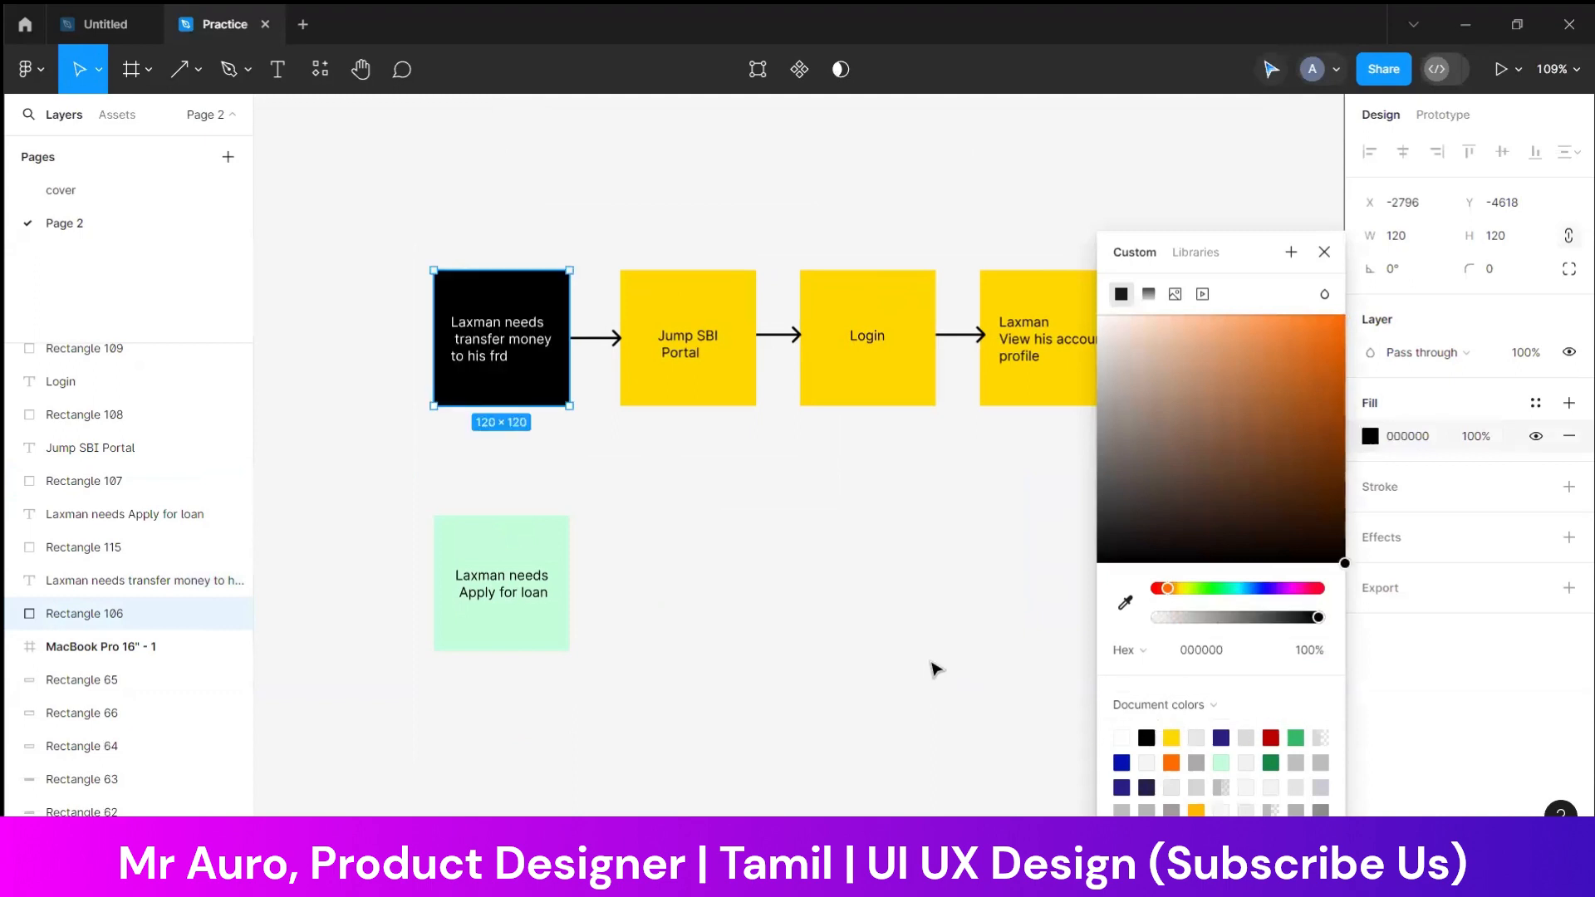
pyautogui.click(925, 658)
pyautogui.moveTo(520, 213); pyautogui.dragTo(486, 662)
pyautogui.click(930, 608)
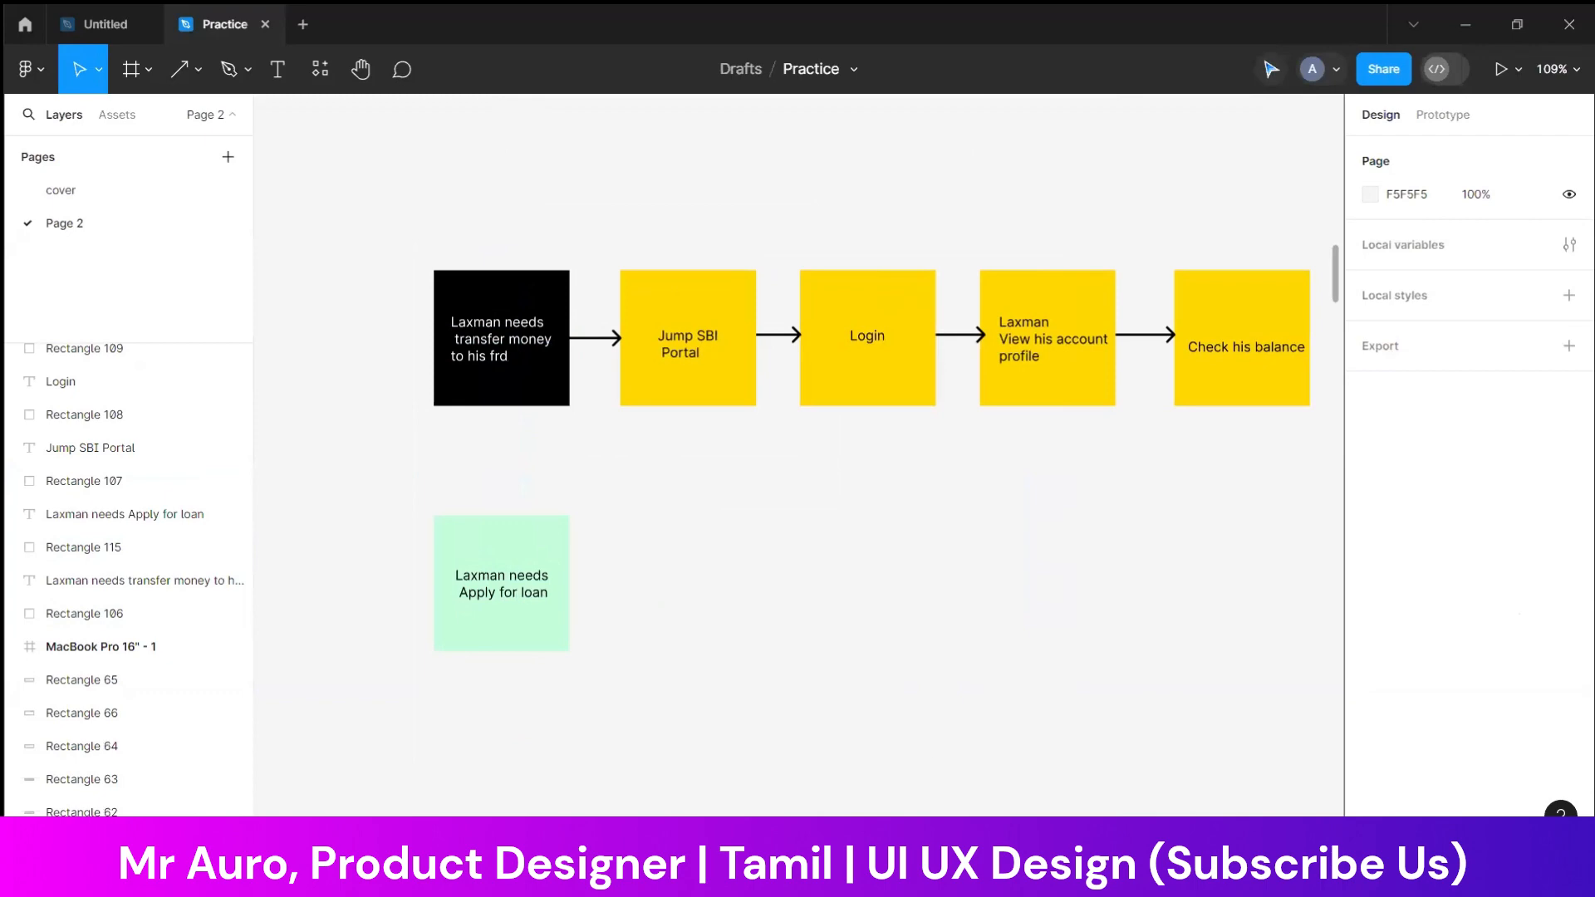
# Switch to the SBI site in Chrome and examine its Investments & Deposits and Information & Services navigation menus
pyautogui.hotkey('alt', 'Tab')
pyautogui.hotkey('alt', 'Tab')
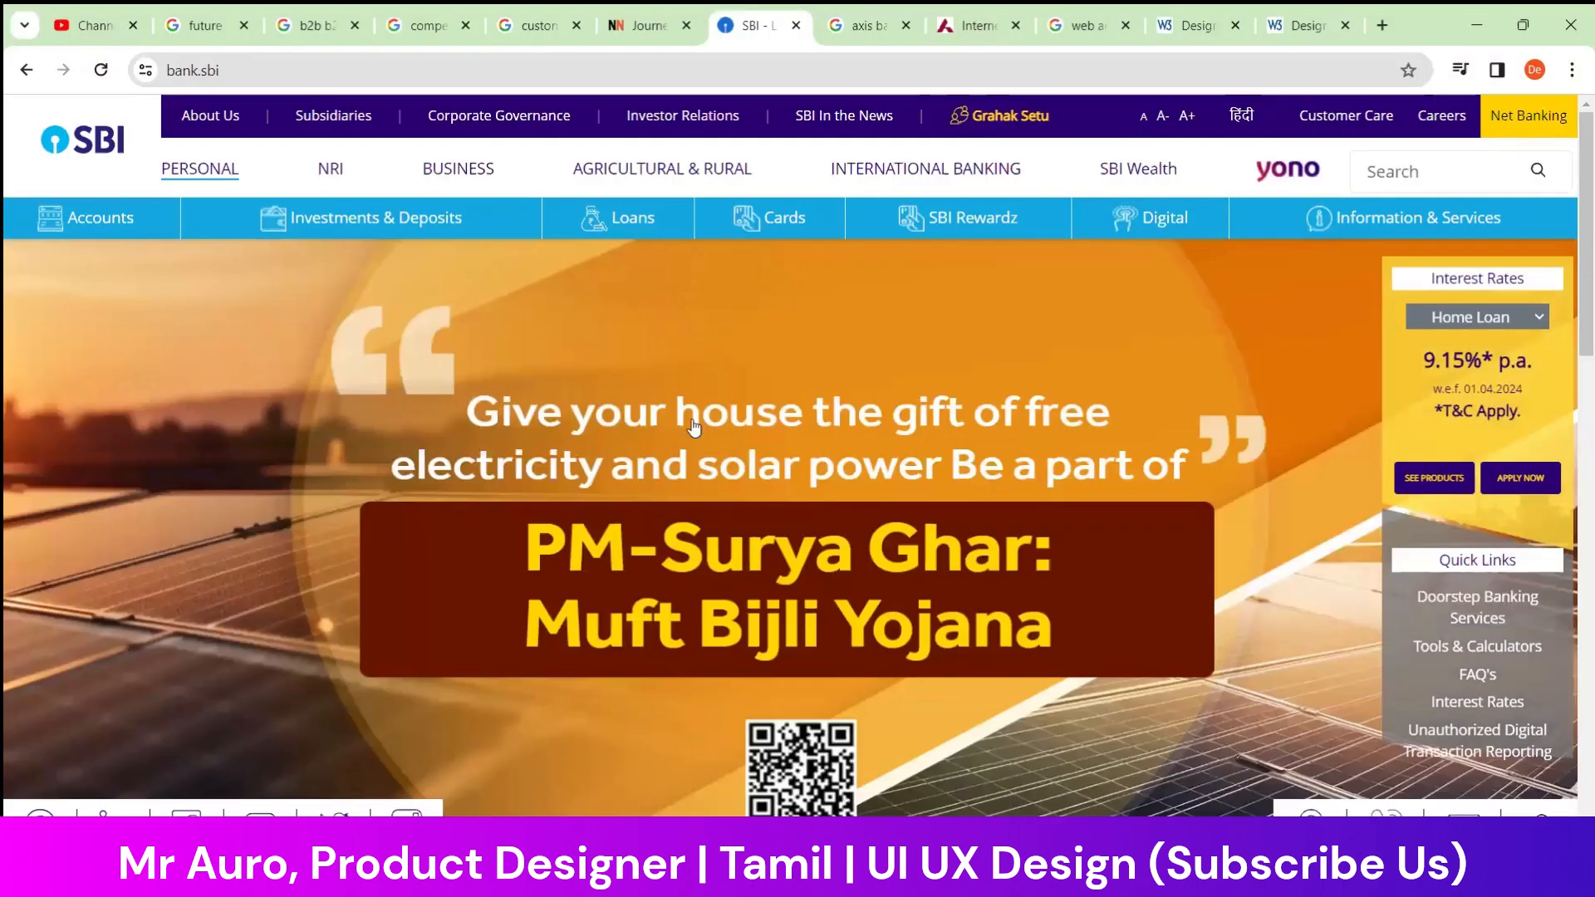
pyautogui.moveTo(122, 223)
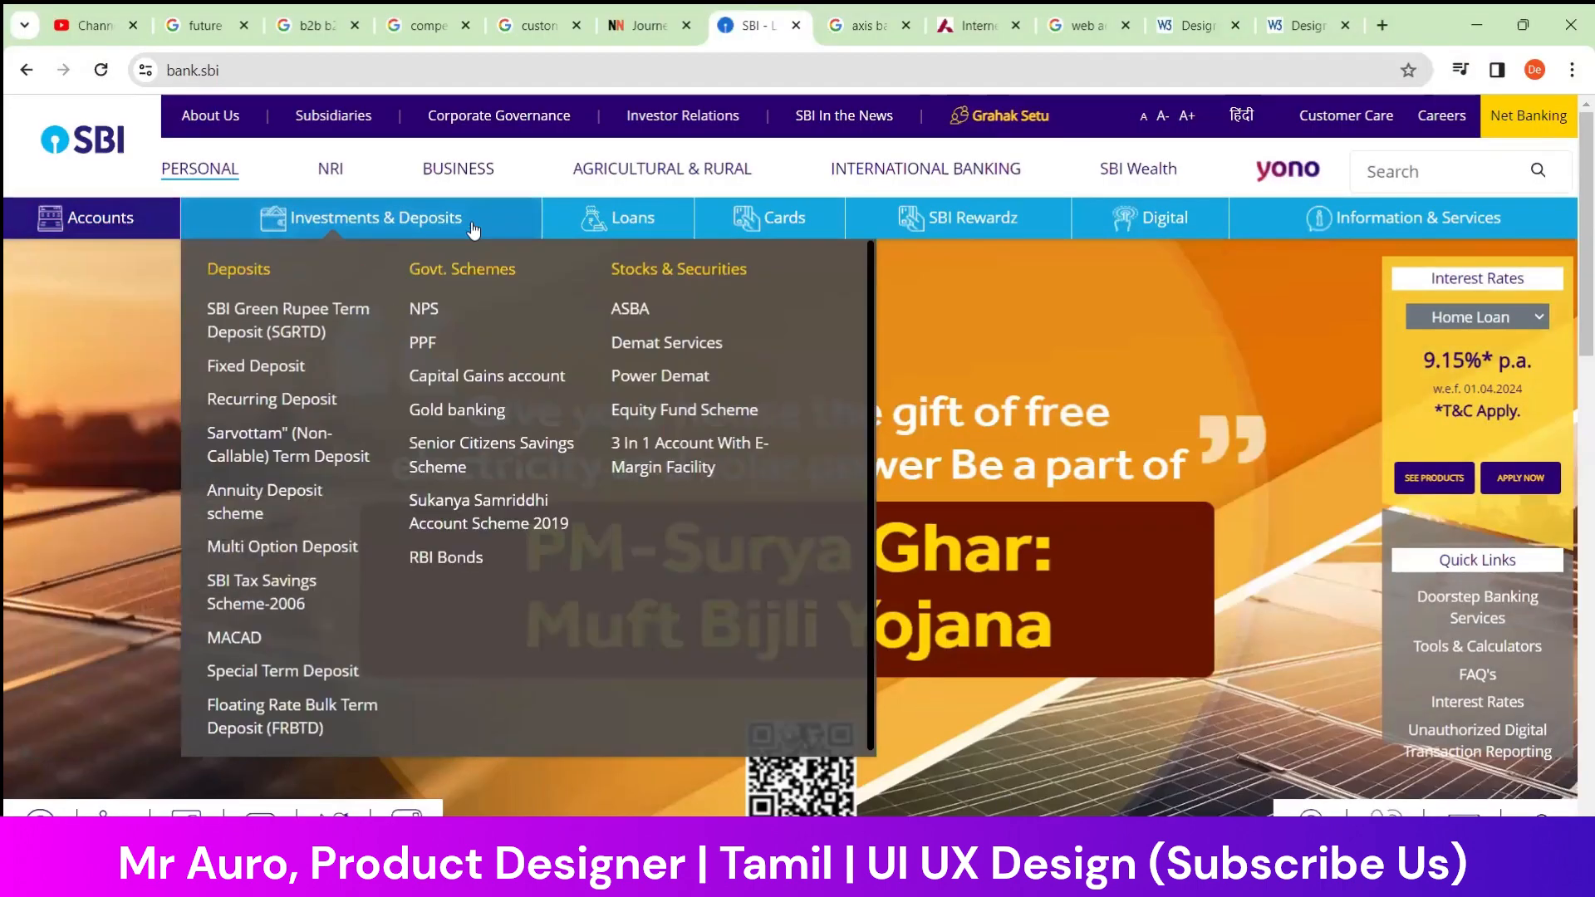
pyautogui.moveTo(1428, 221)
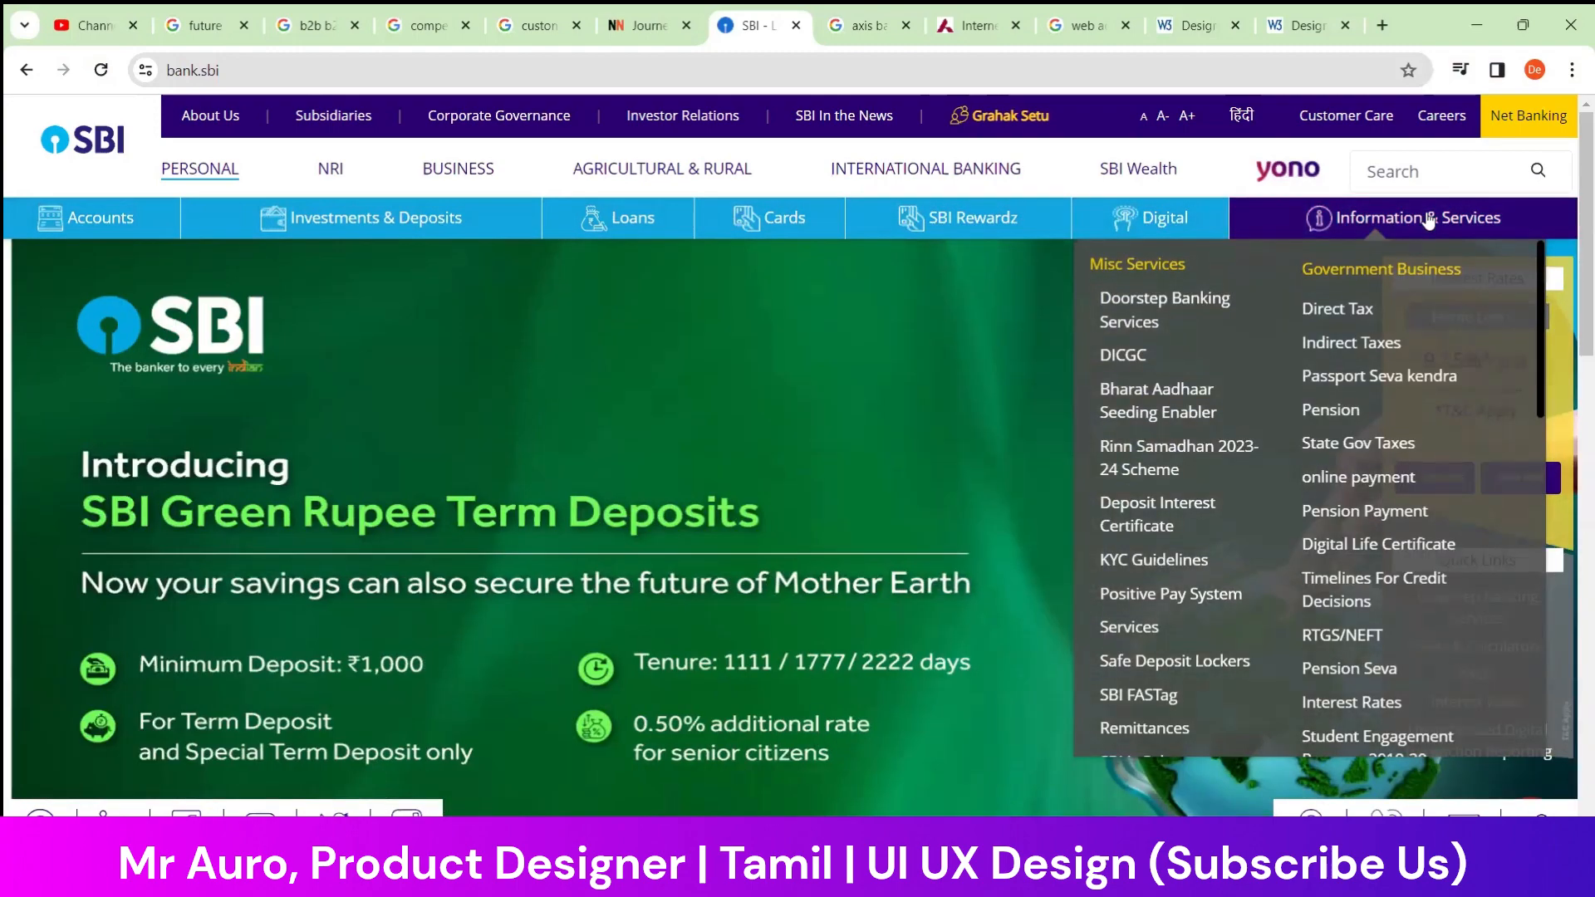
pyautogui.moveTo(1165, 200)
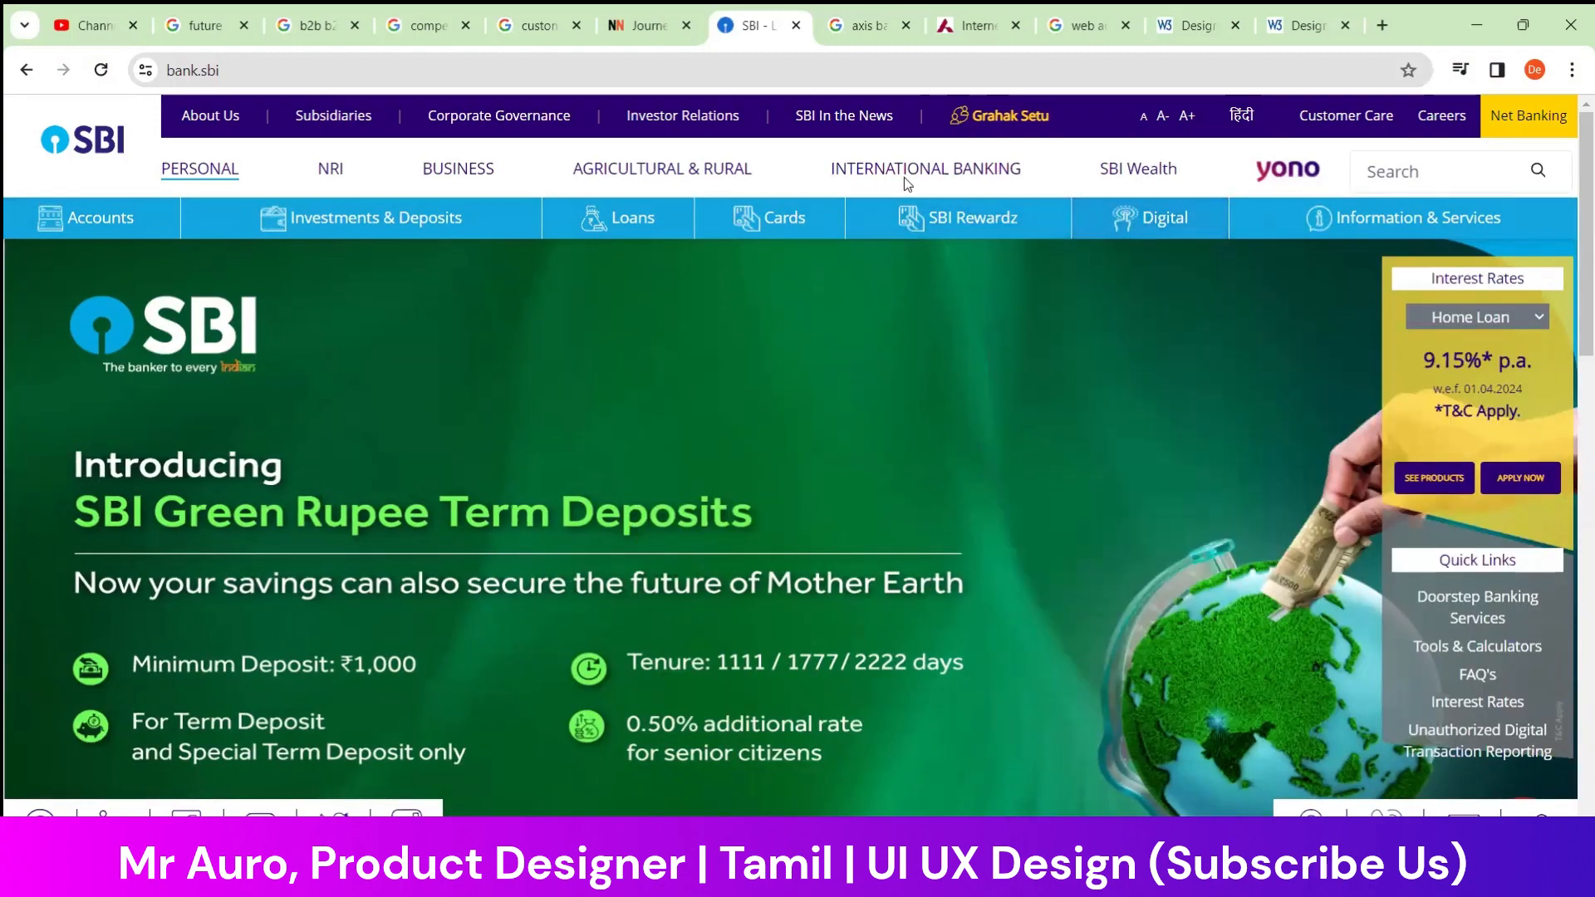
# Compare the header navigation and dropdown menus of the Axis Bank and SBI sites, ending on the Axis Bank page
pyautogui.click(968, 20)
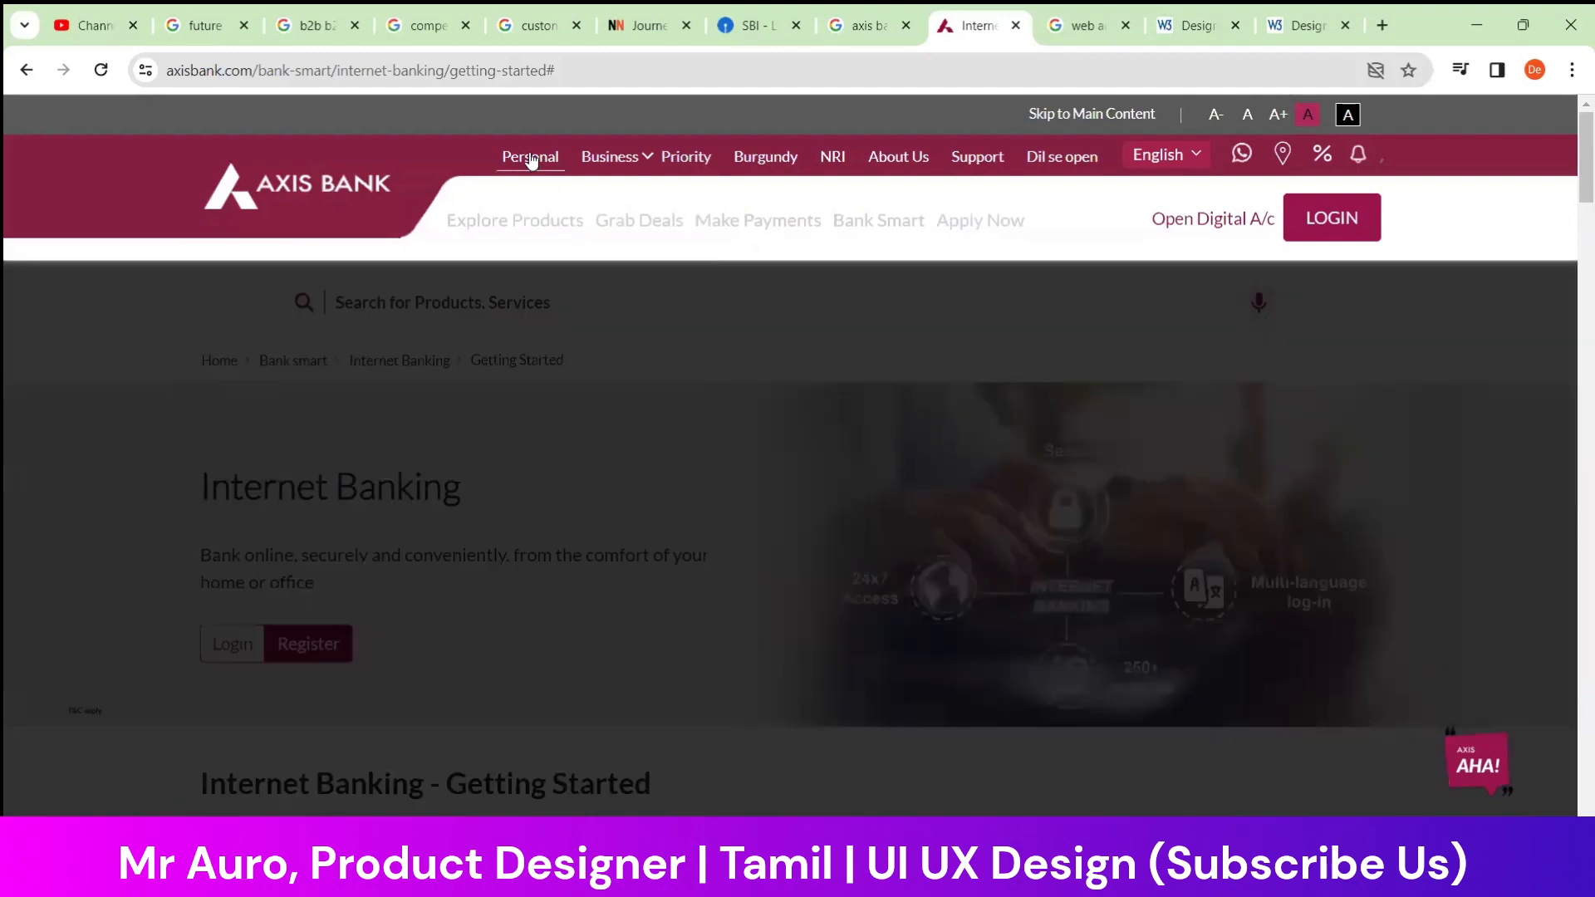
pyautogui.moveTo(700, 225)
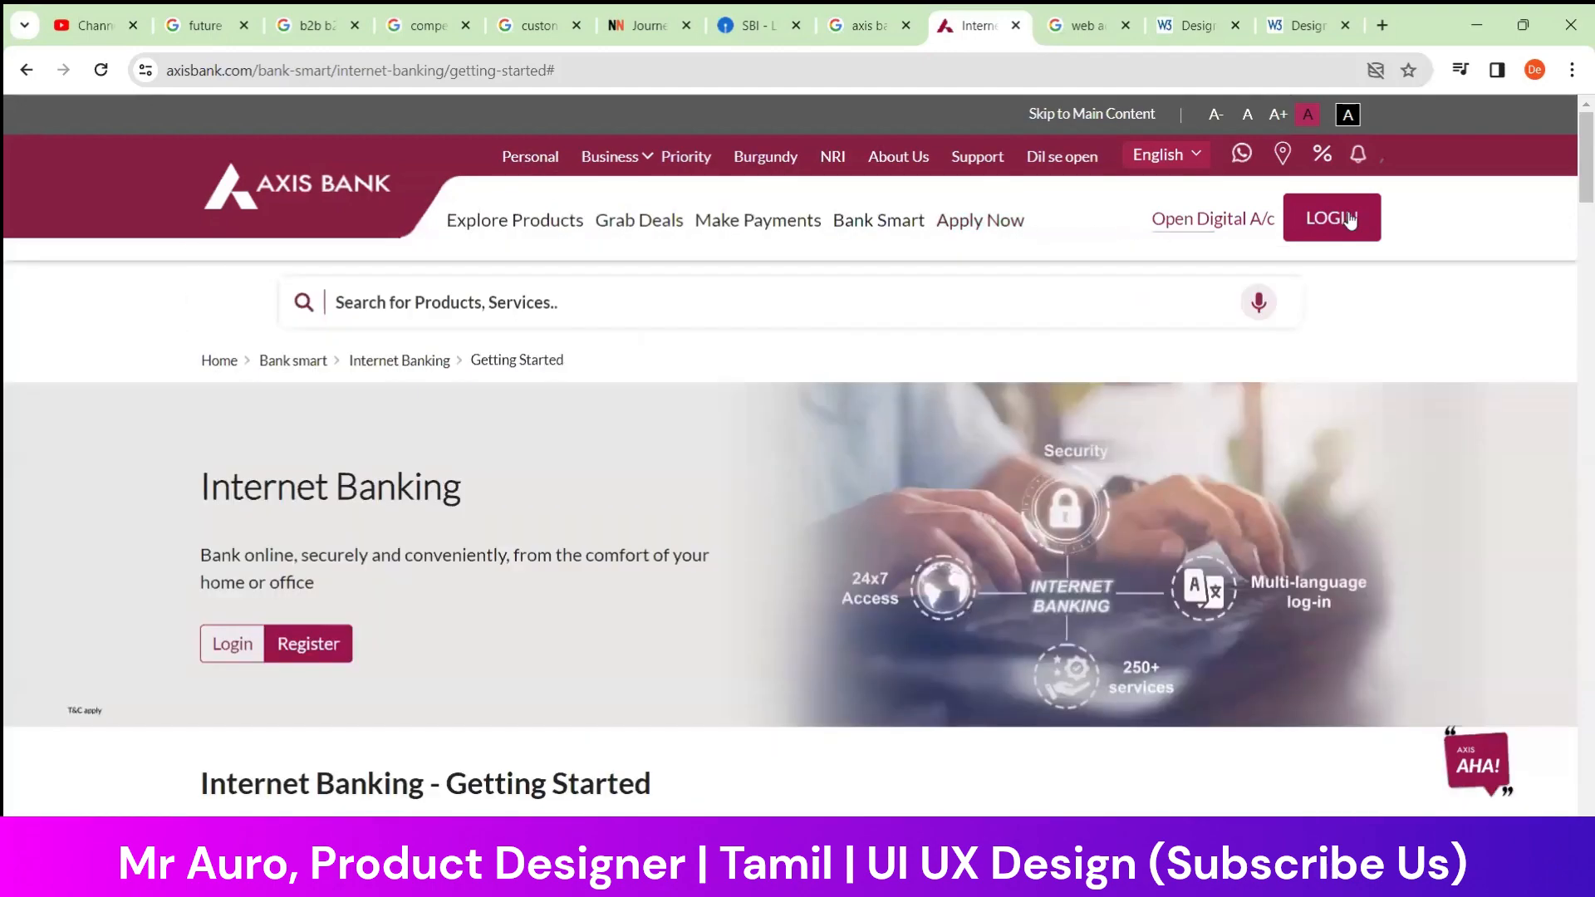
pyautogui.click(760, 26)
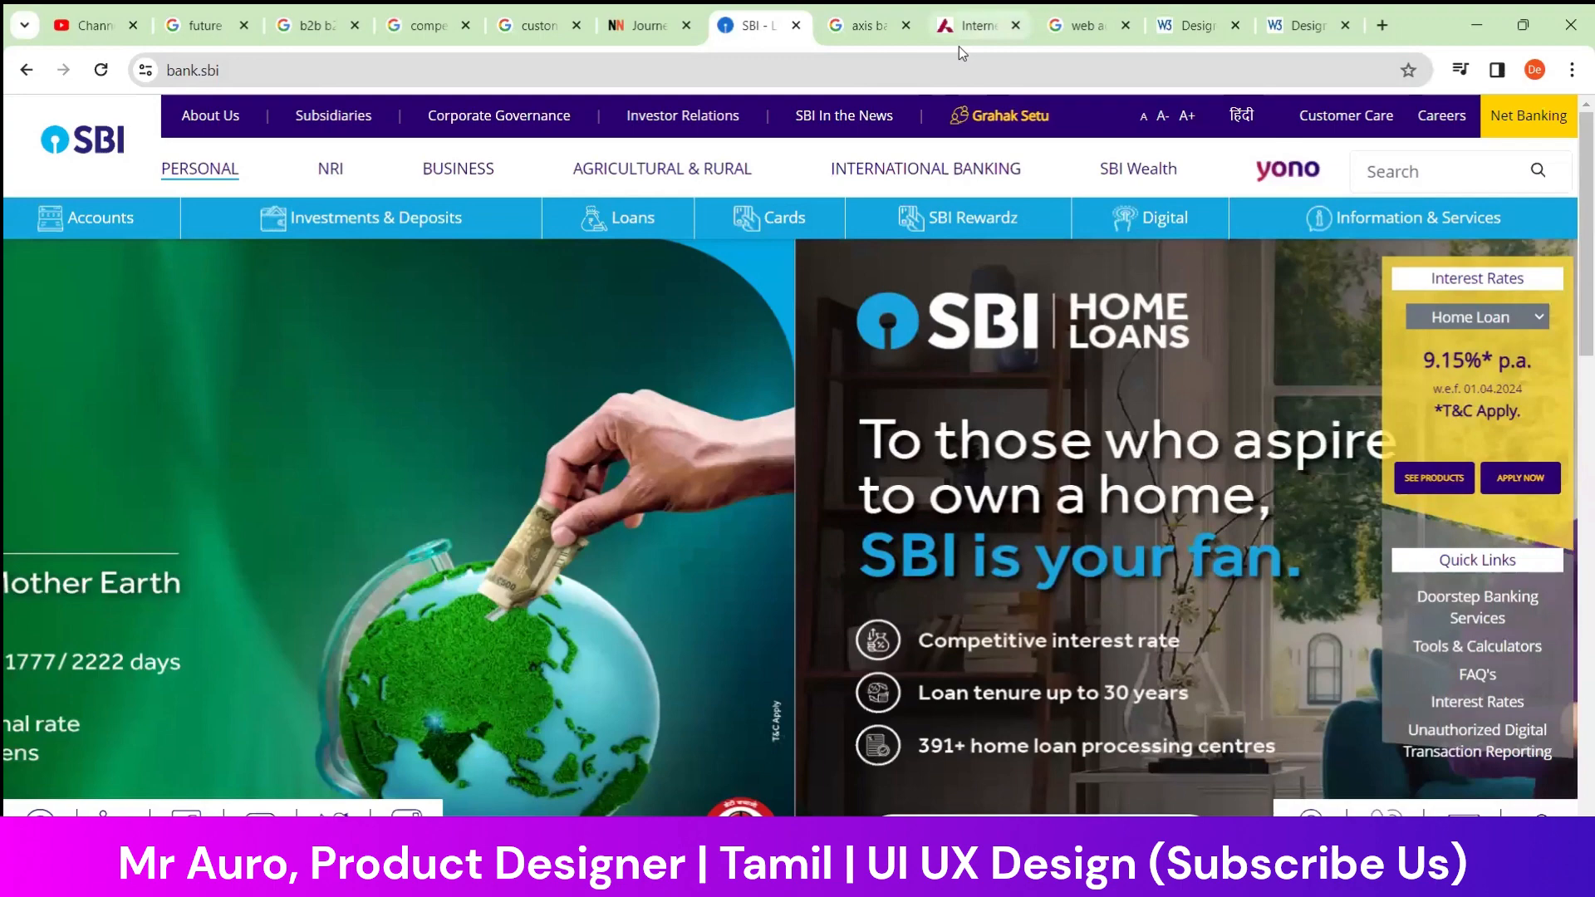
pyautogui.click(965, 26)
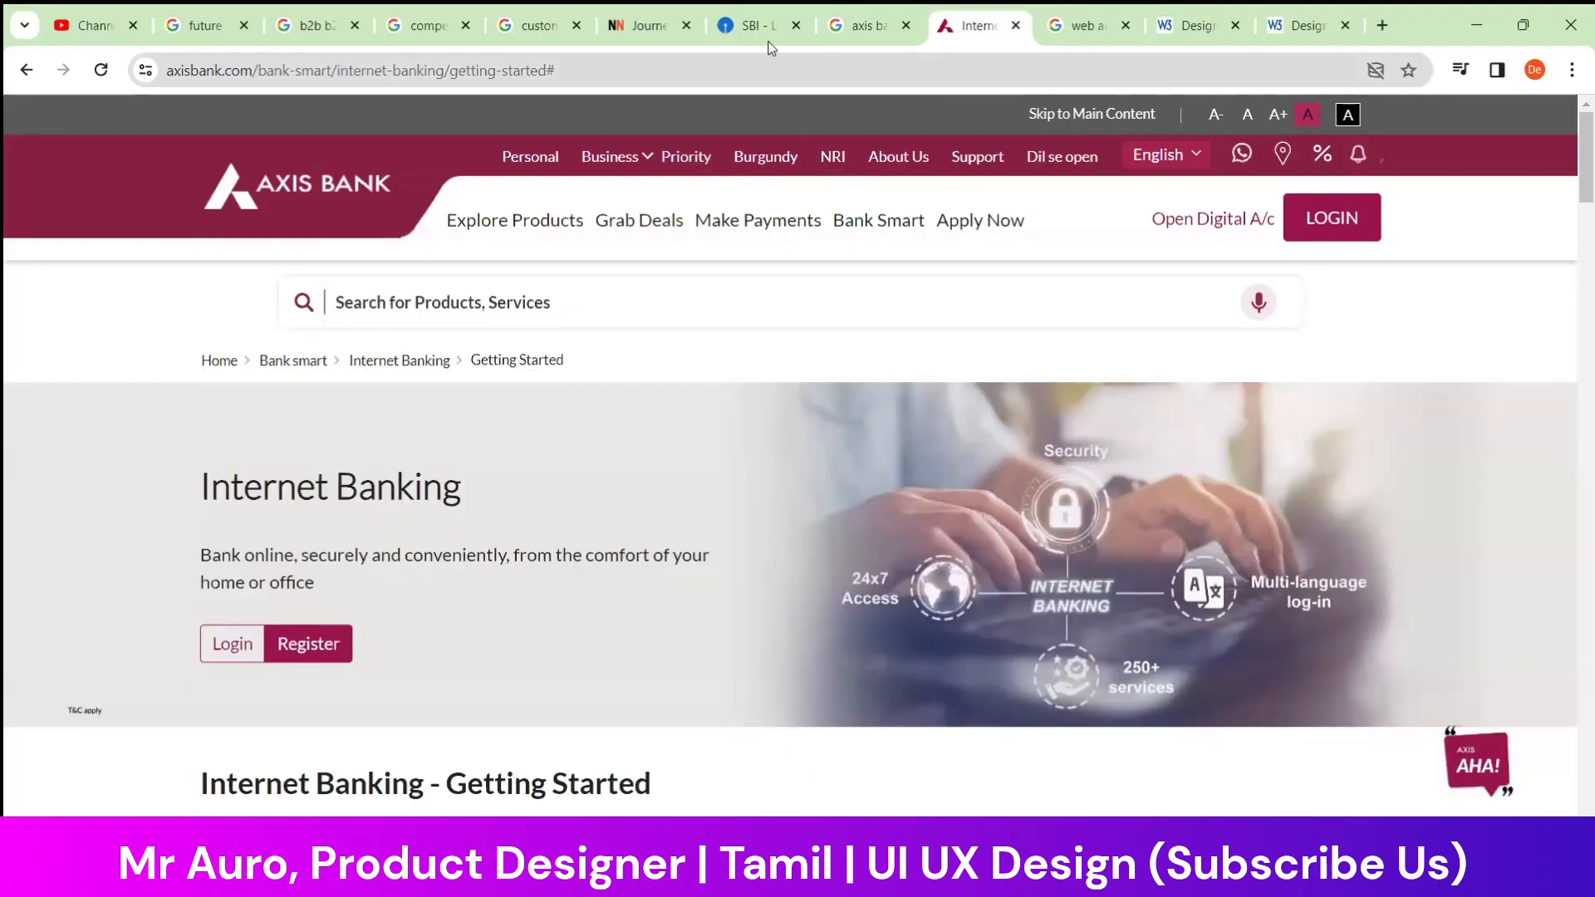
pyautogui.click(760, 26)
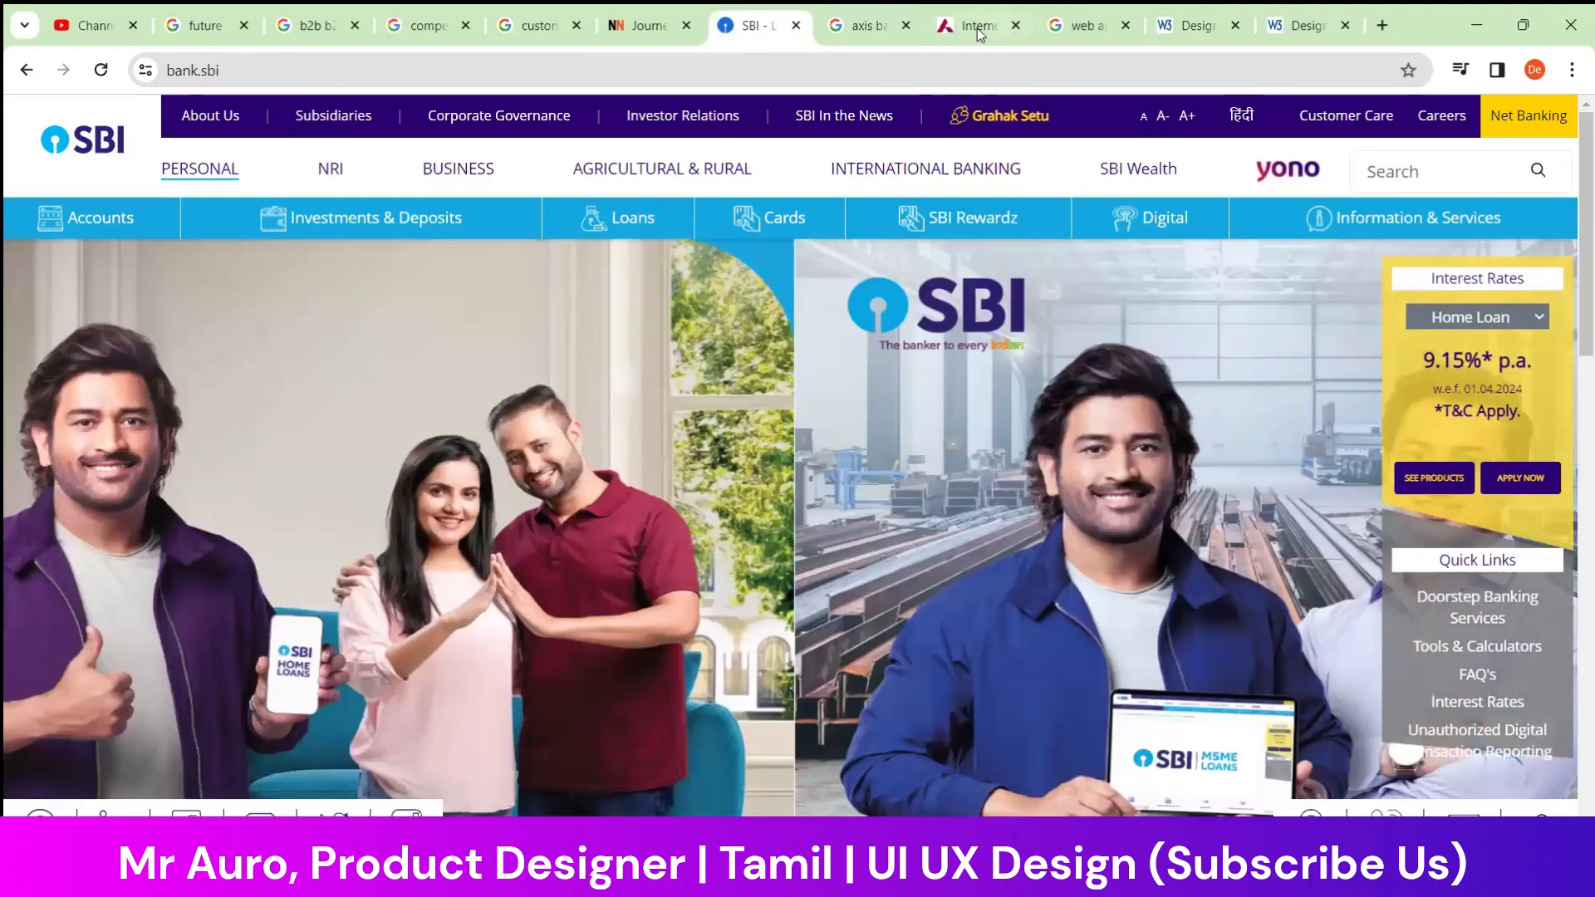
pyautogui.click(975, 27)
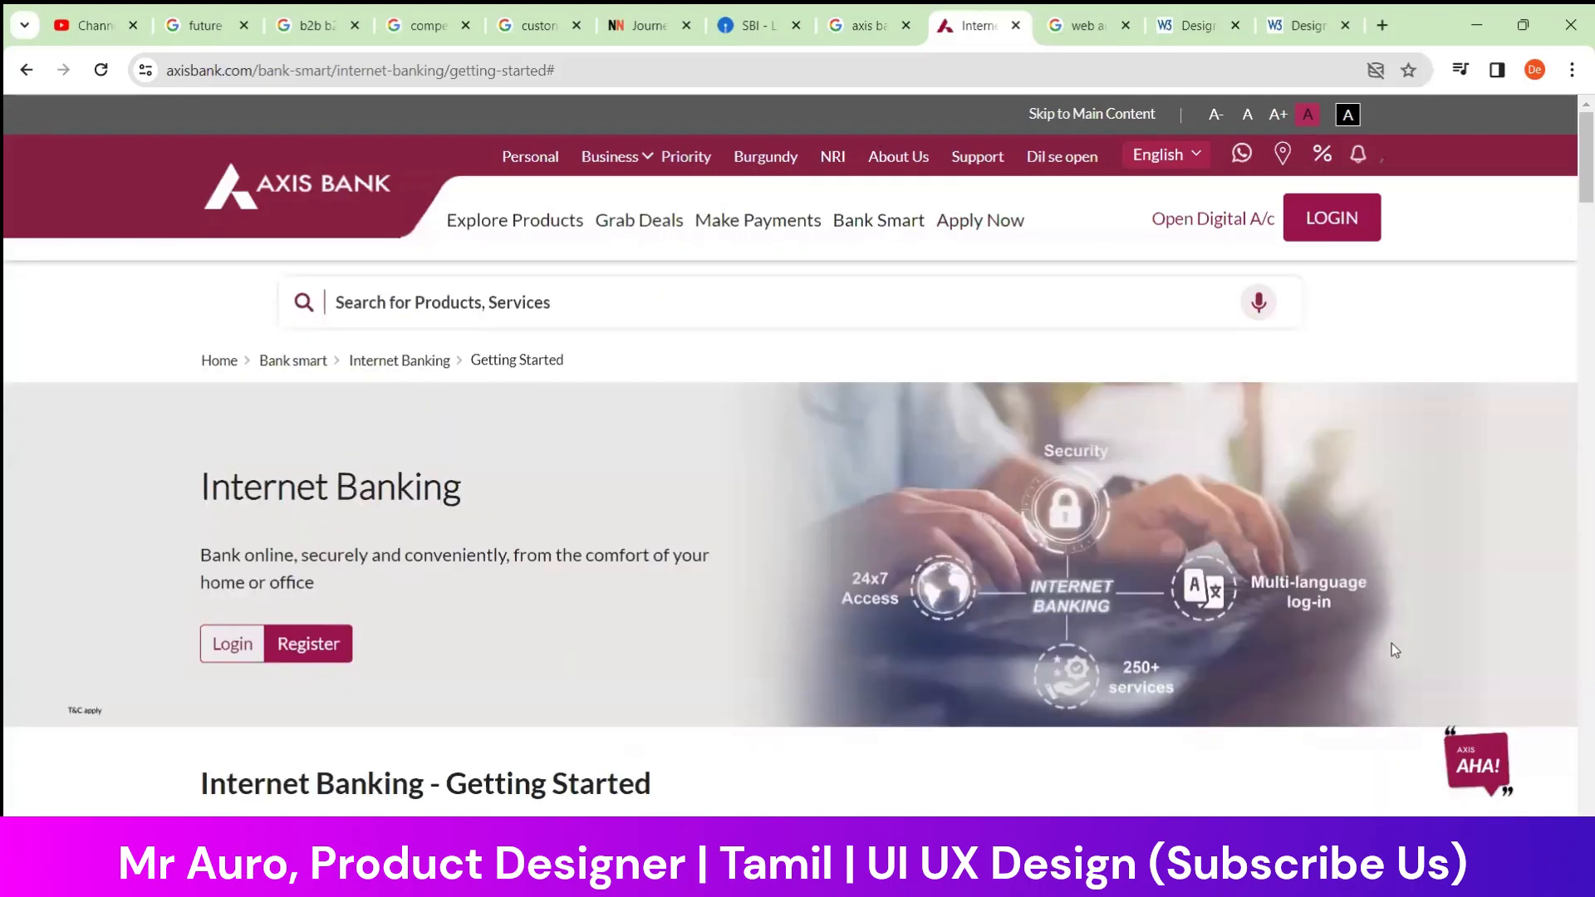
# Examine the layout and content of the Axis Bank Internet Banking page down to its footer, including the registration instructions
pyautogui.scroll(-15, 1392, 646)
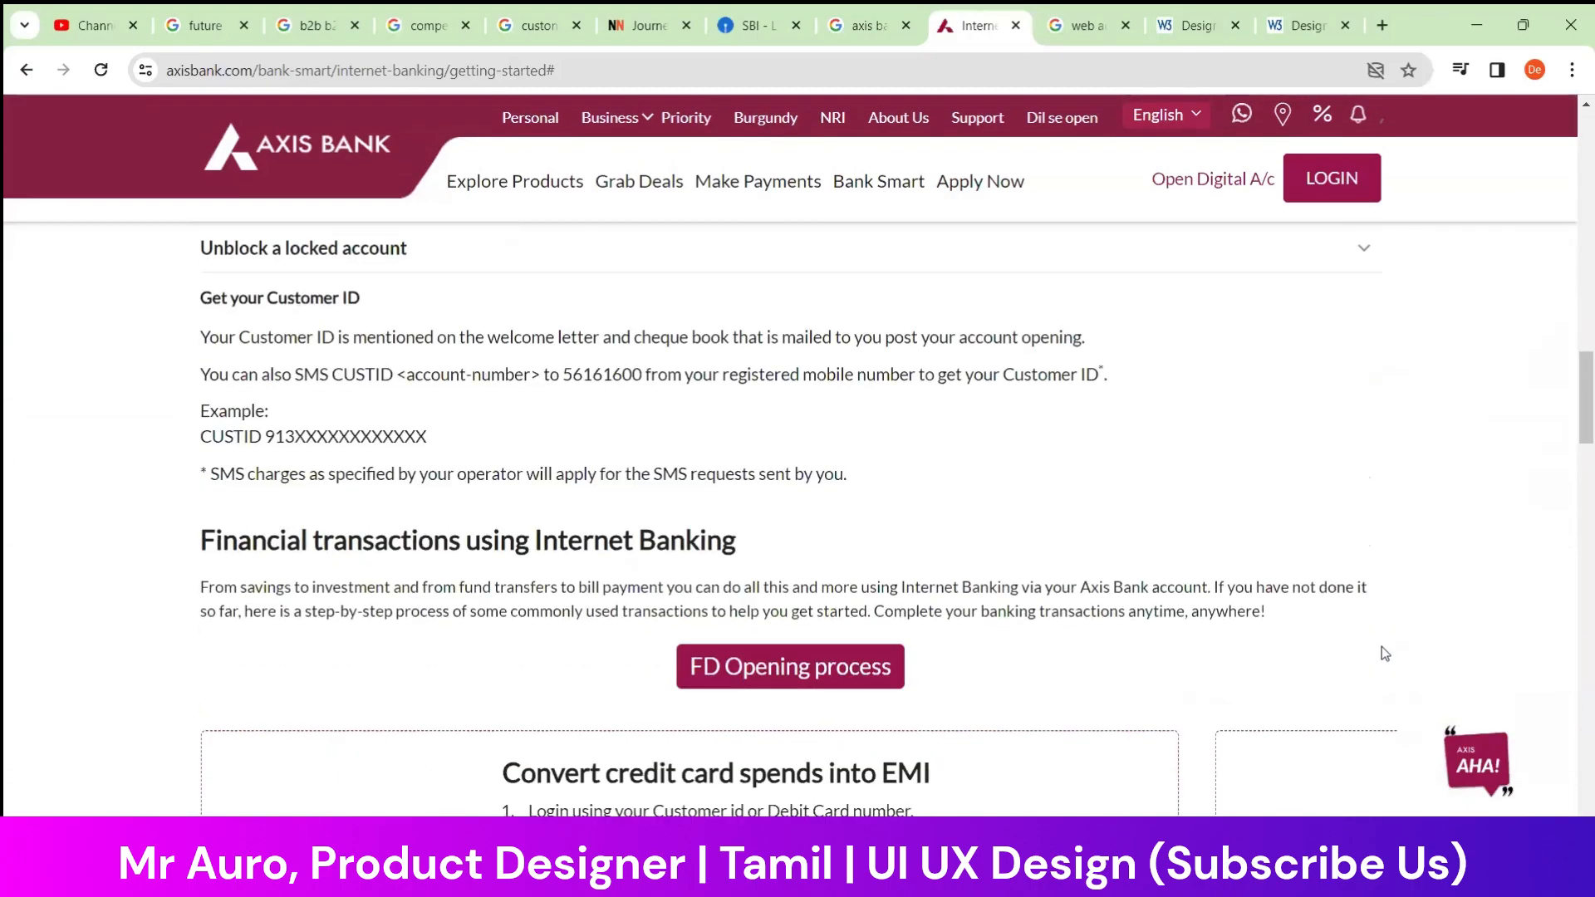
pyautogui.scroll(-18, 1384, 654)
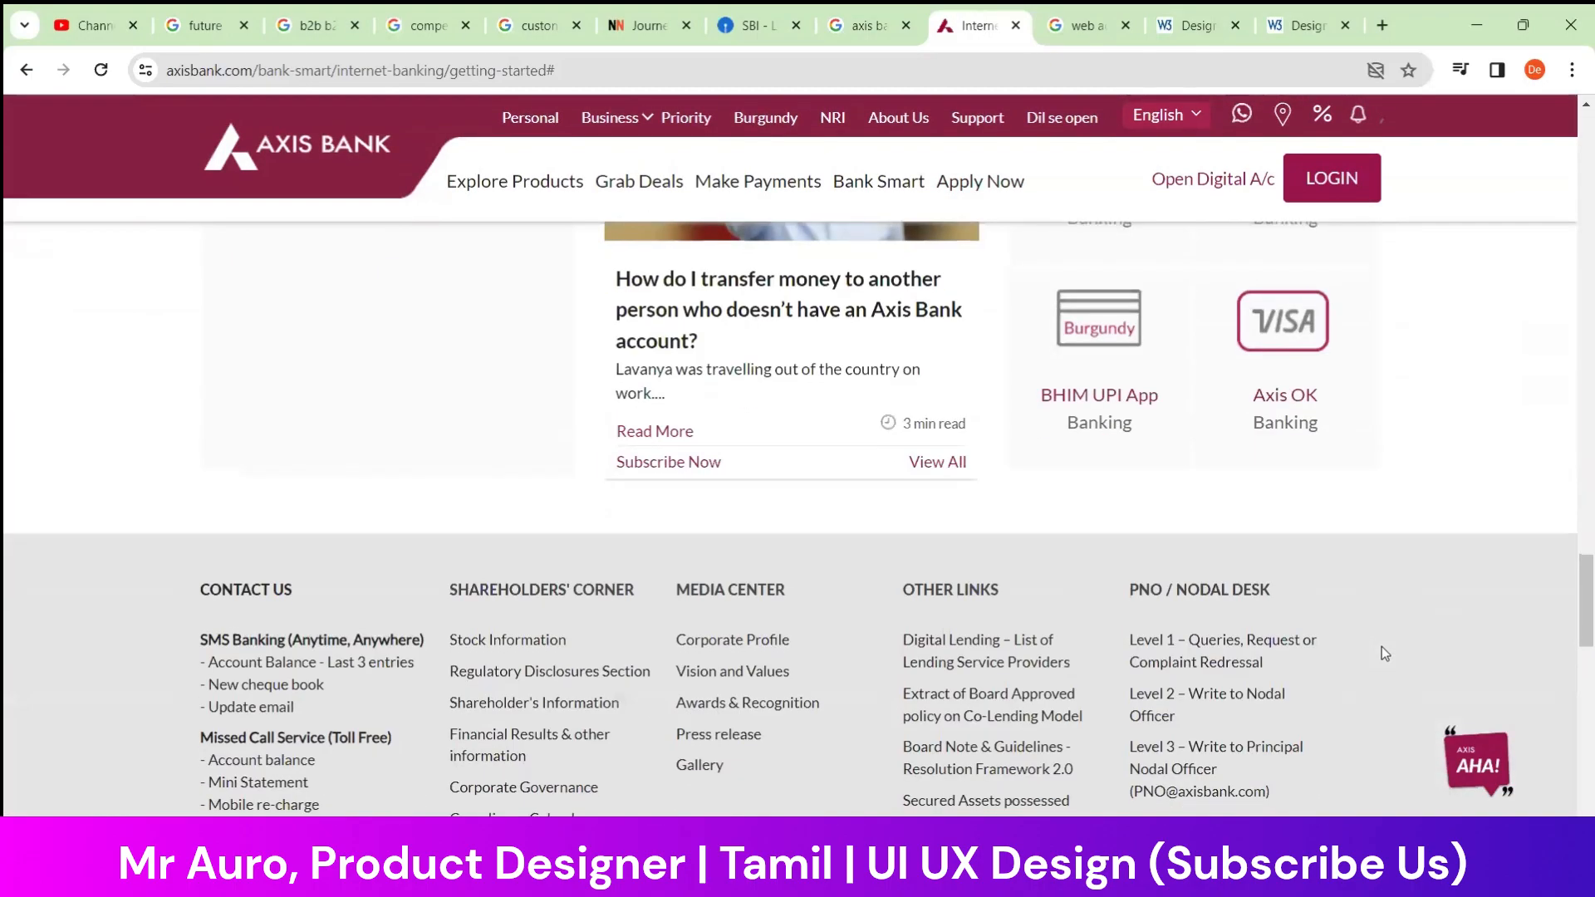
pyautogui.scroll(-13, 1382, 653)
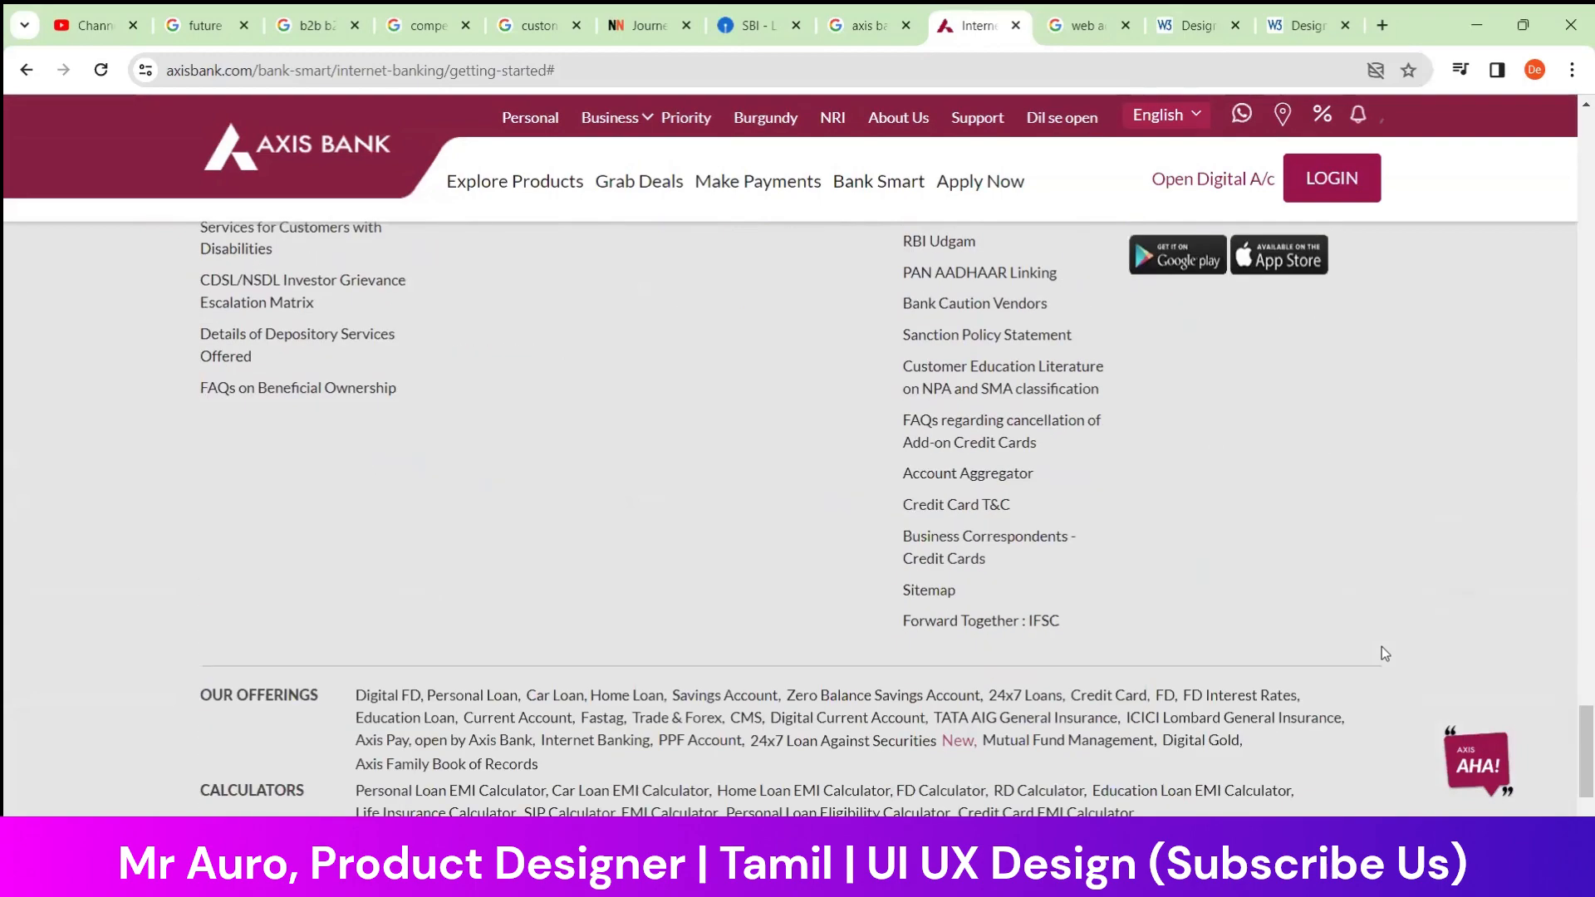
pyautogui.scroll(-3, 1383, 654)
pyautogui.scroll(15, 740, 586)
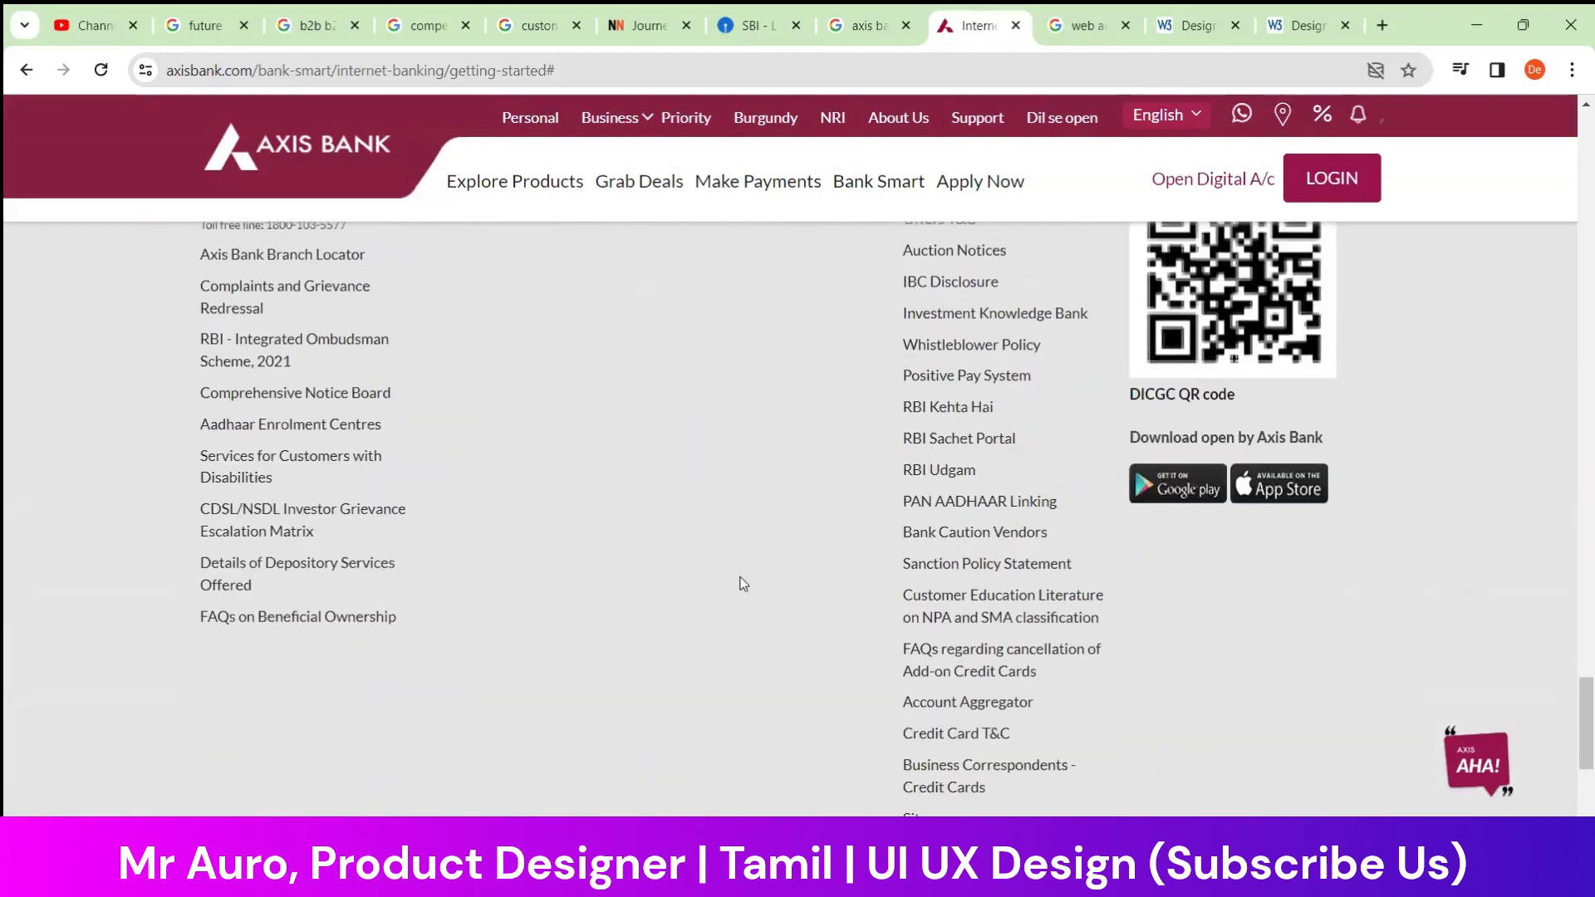
pyautogui.scroll(20, 740, 595)
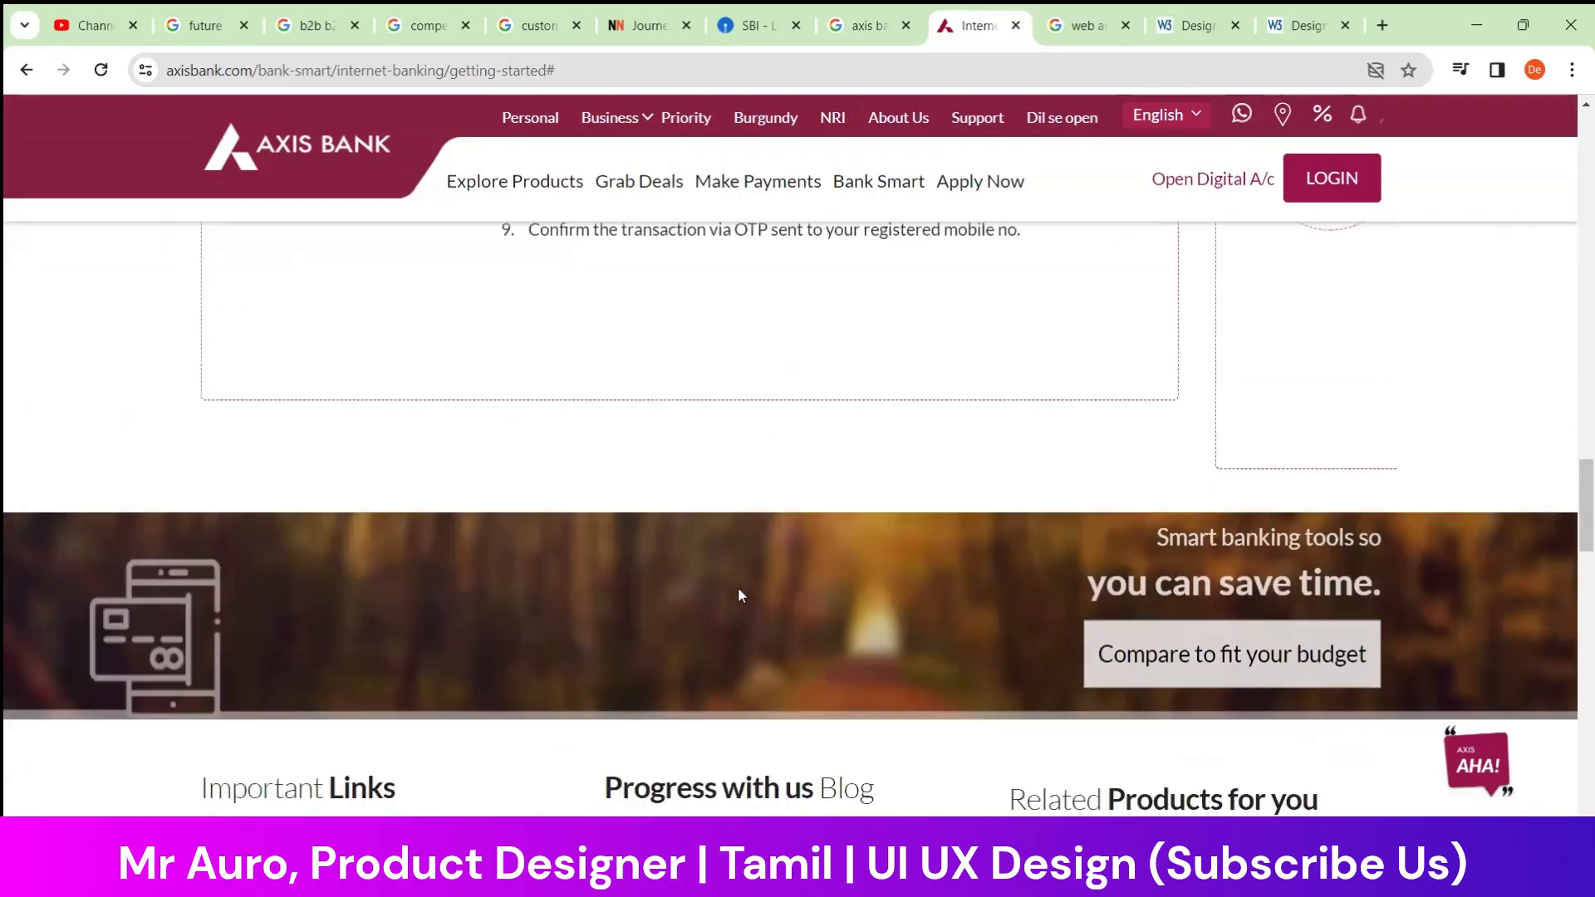
pyautogui.scroll(15, 739, 595)
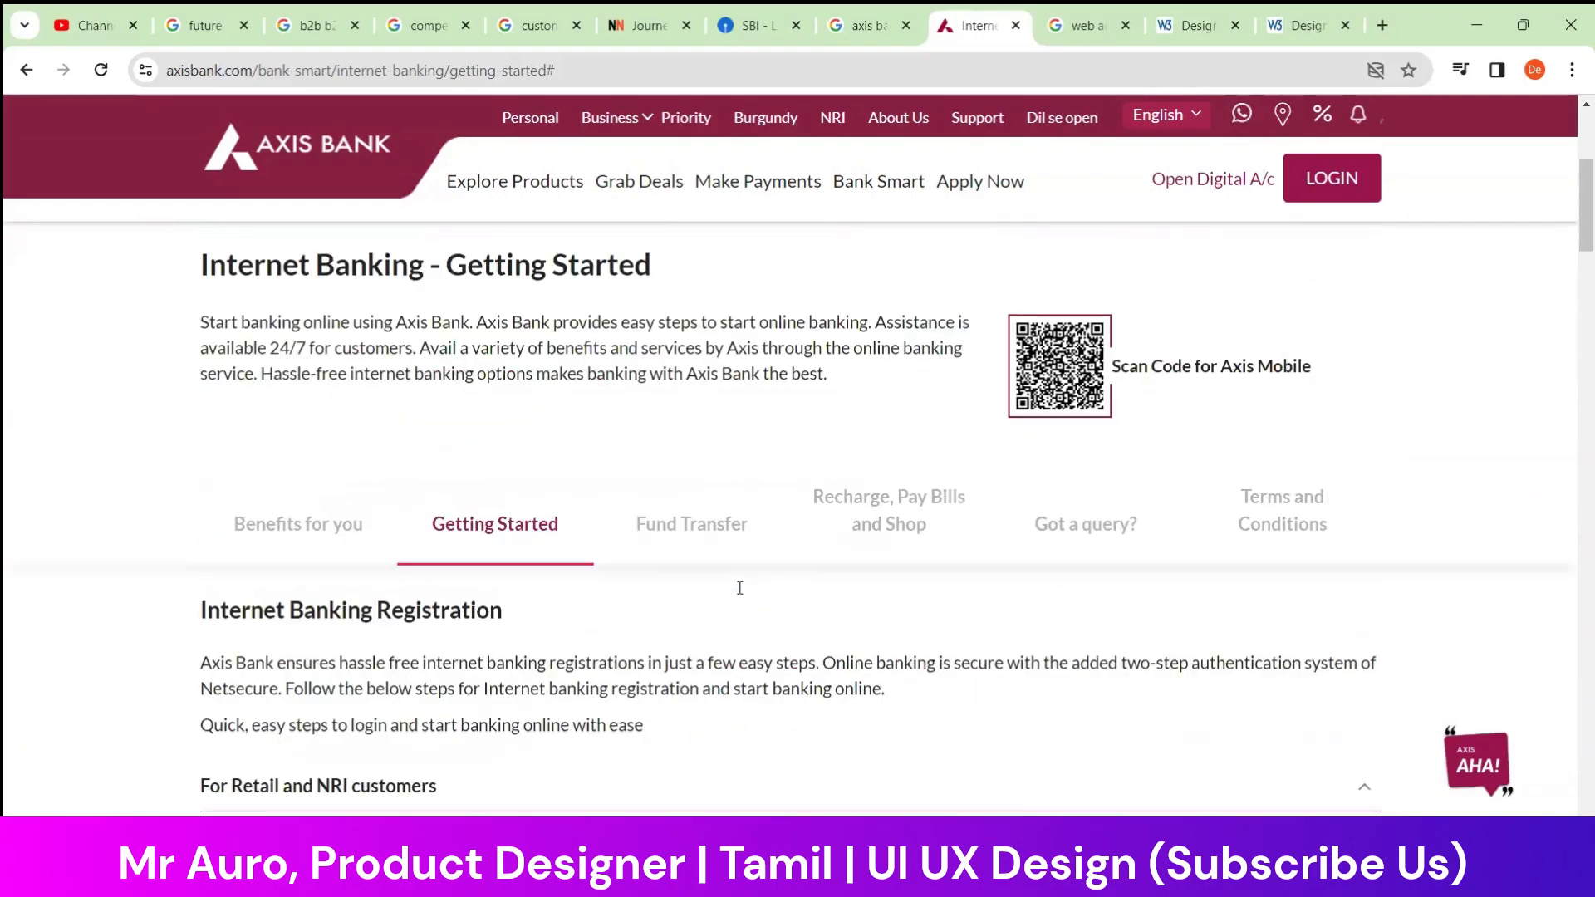
pyautogui.scroll(-10, 1277, 521)
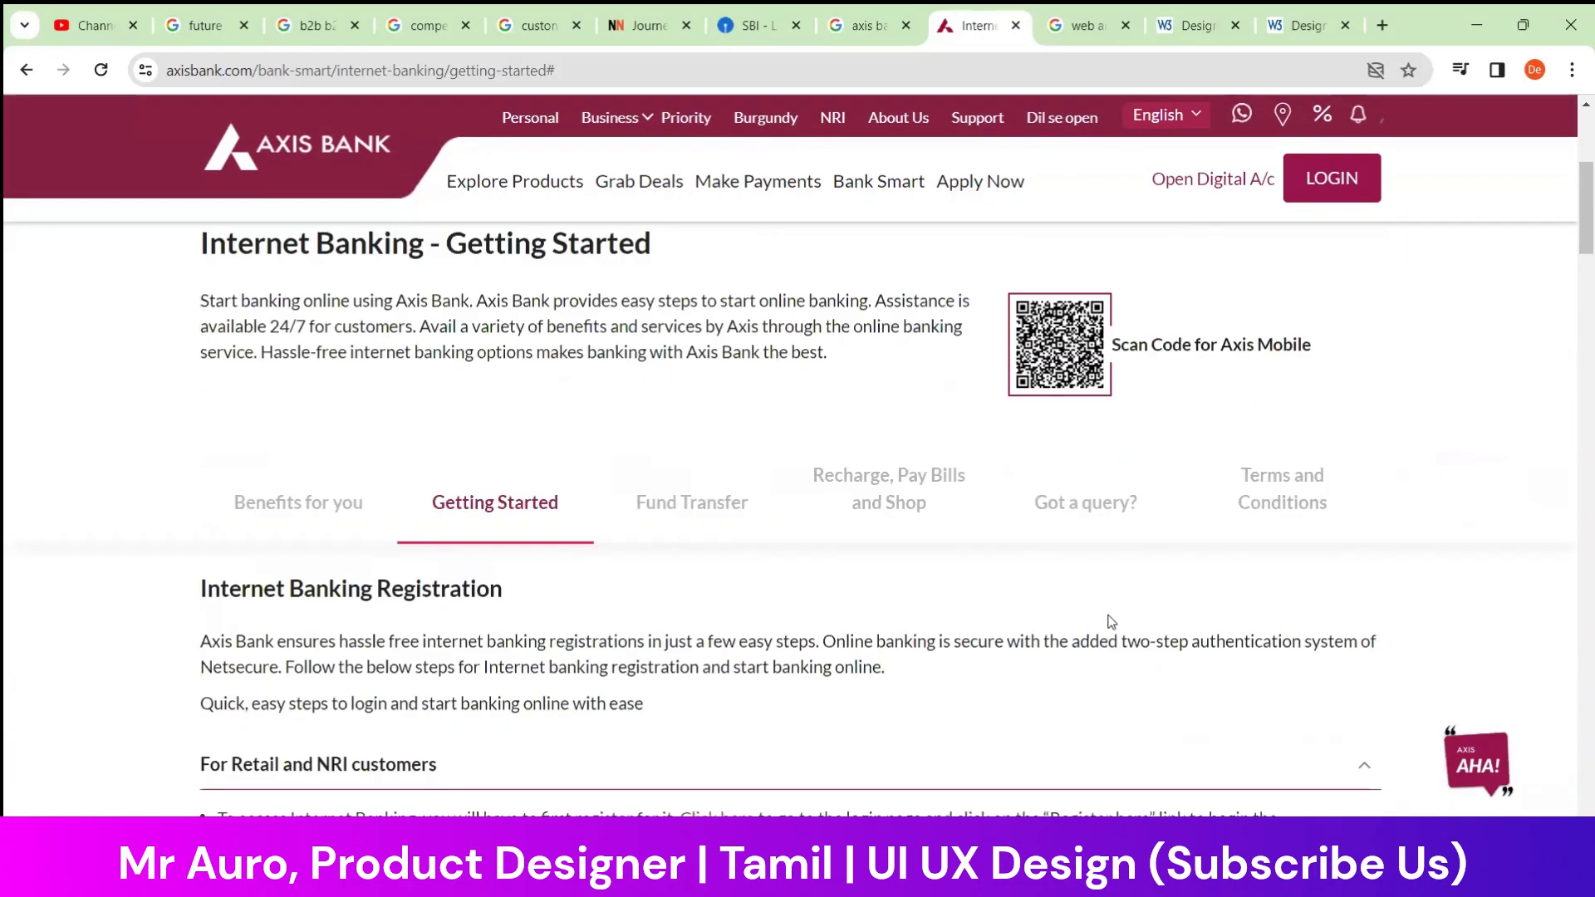
pyautogui.scroll(-4, 1045, 534)
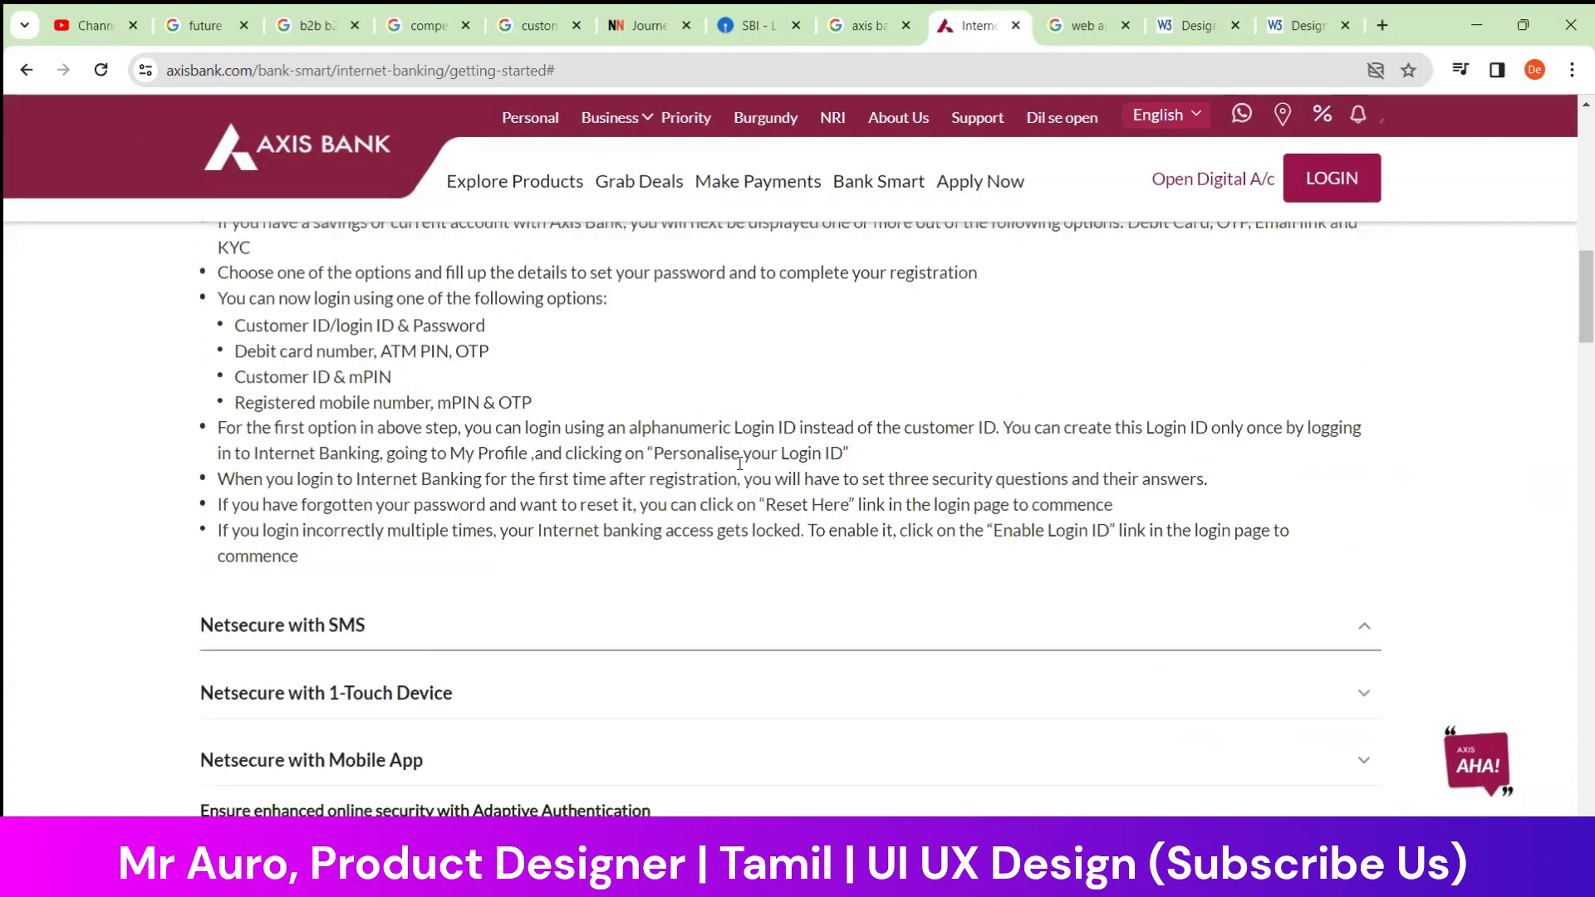
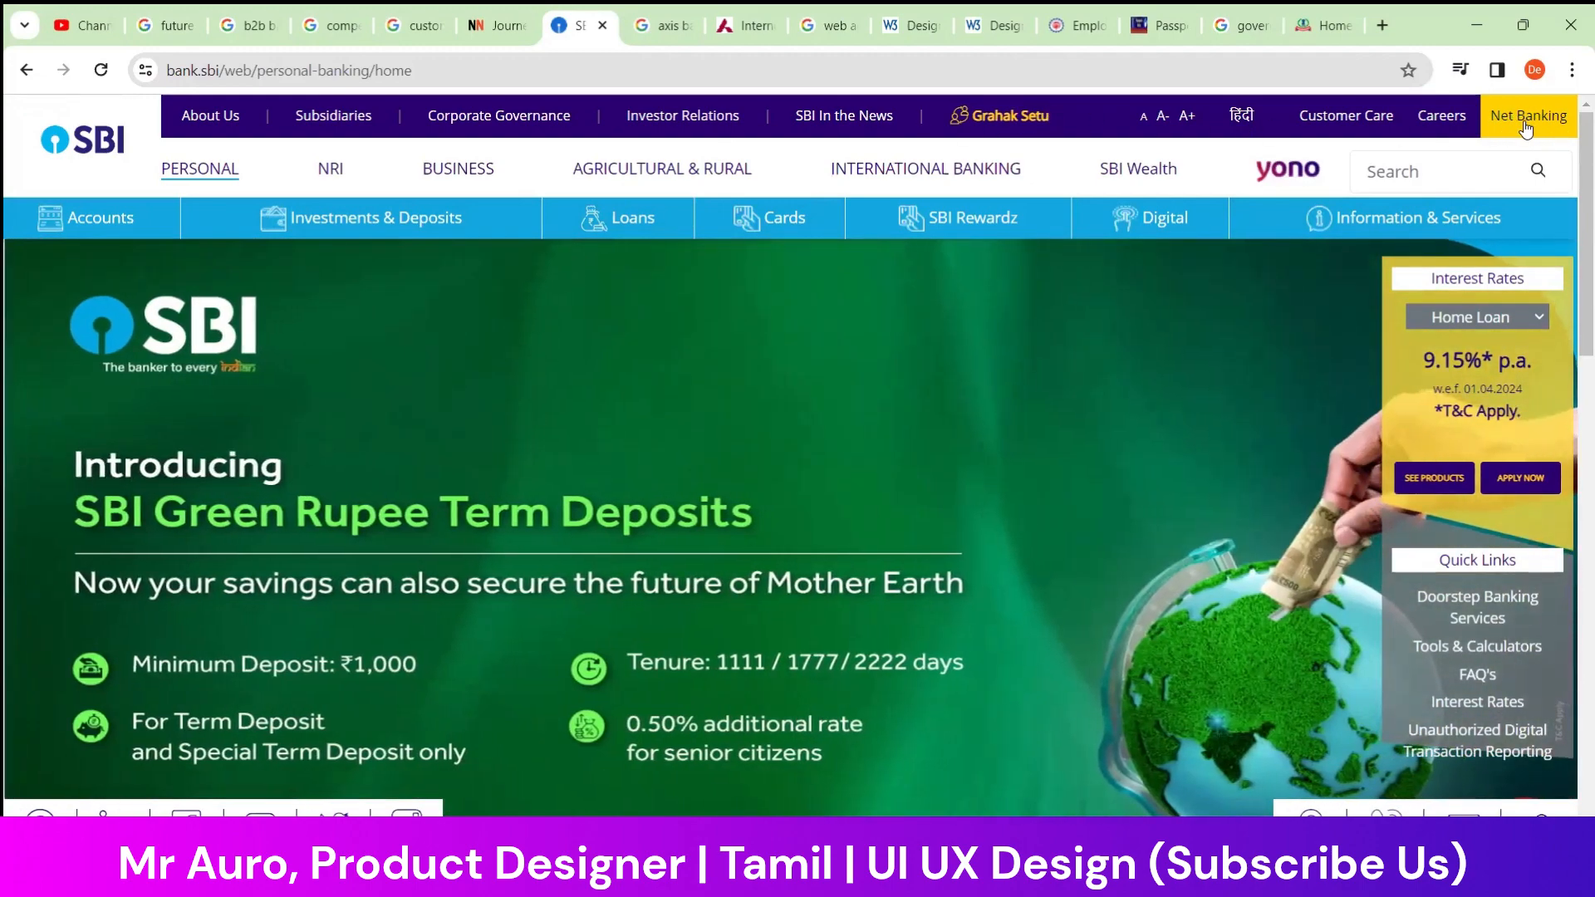
# Open SBI Net Banking, check the corporate banking login options, and proceed to the Personal Banking login page
pyautogui.click(1527, 118)
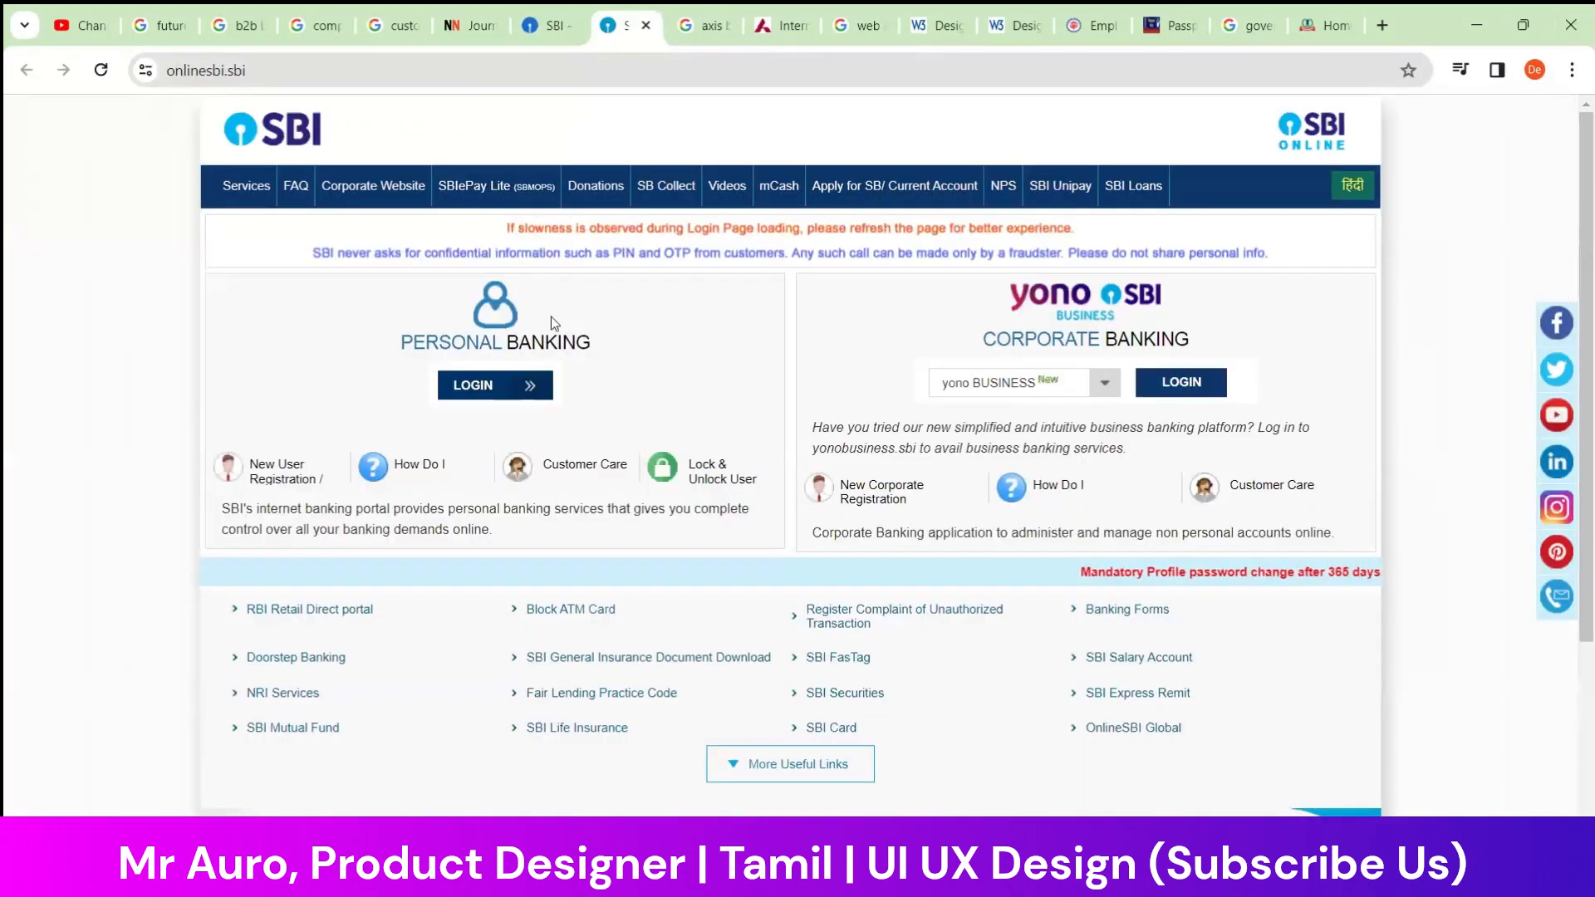
pyautogui.click(1102, 391)
pyautogui.click(1102, 391)
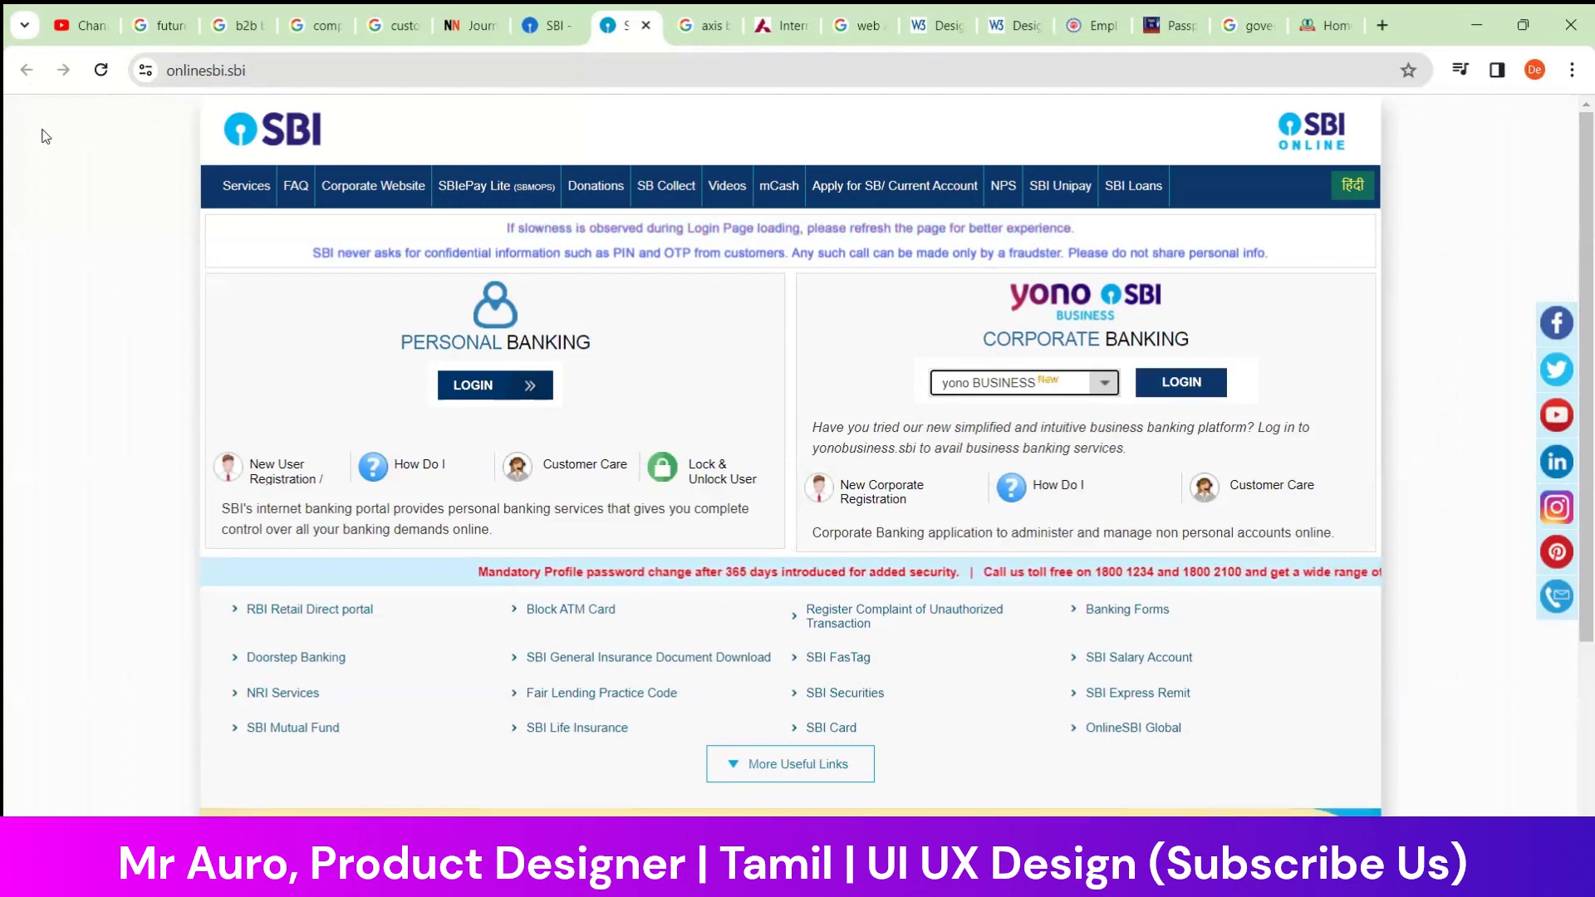
pyautogui.click(520, 389)
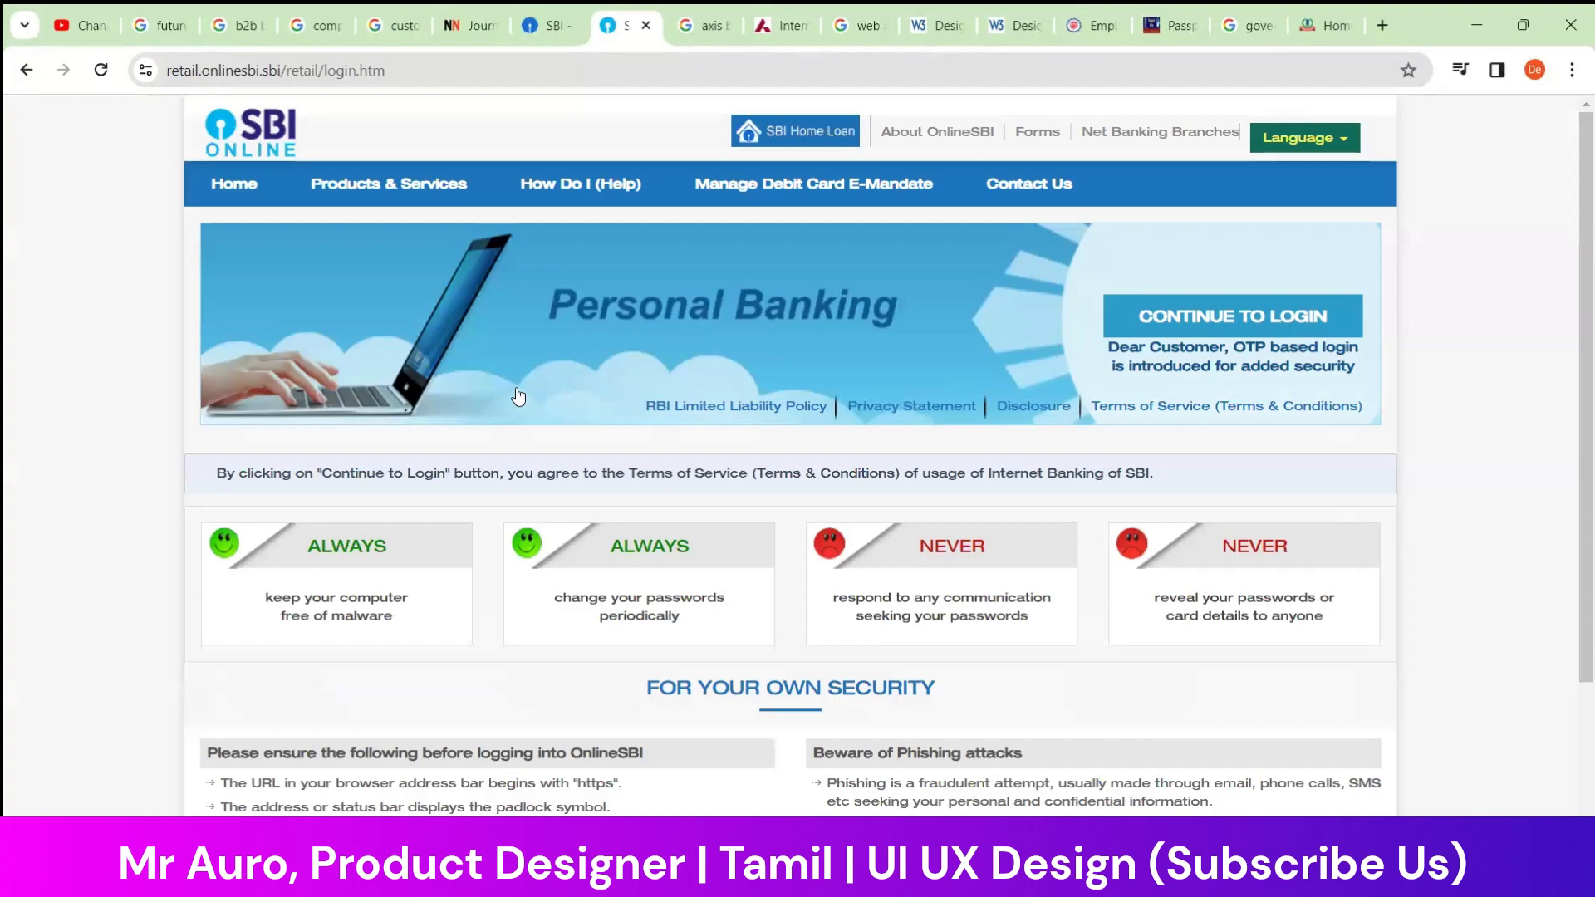
# Examine the Personal Banking page's login banner, always/never security tips and phishing advice down to the footer
pyautogui.scroll(-1, 329, 496)
pyautogui.scroll(1, 207, 501)
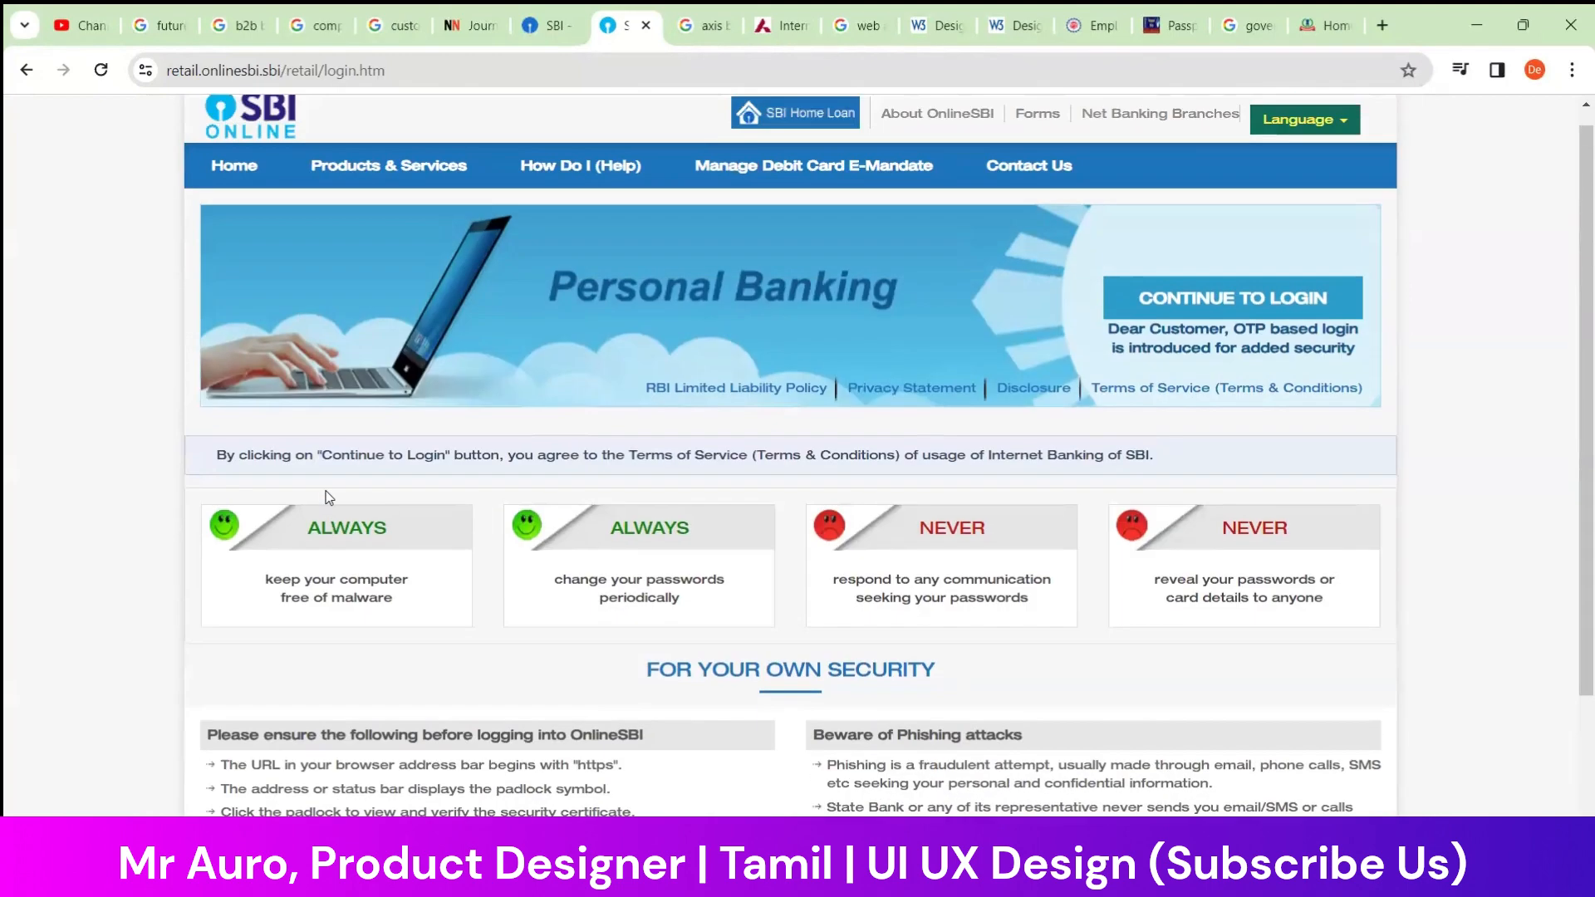
pyautogui.scroll(-1, 176, 481)
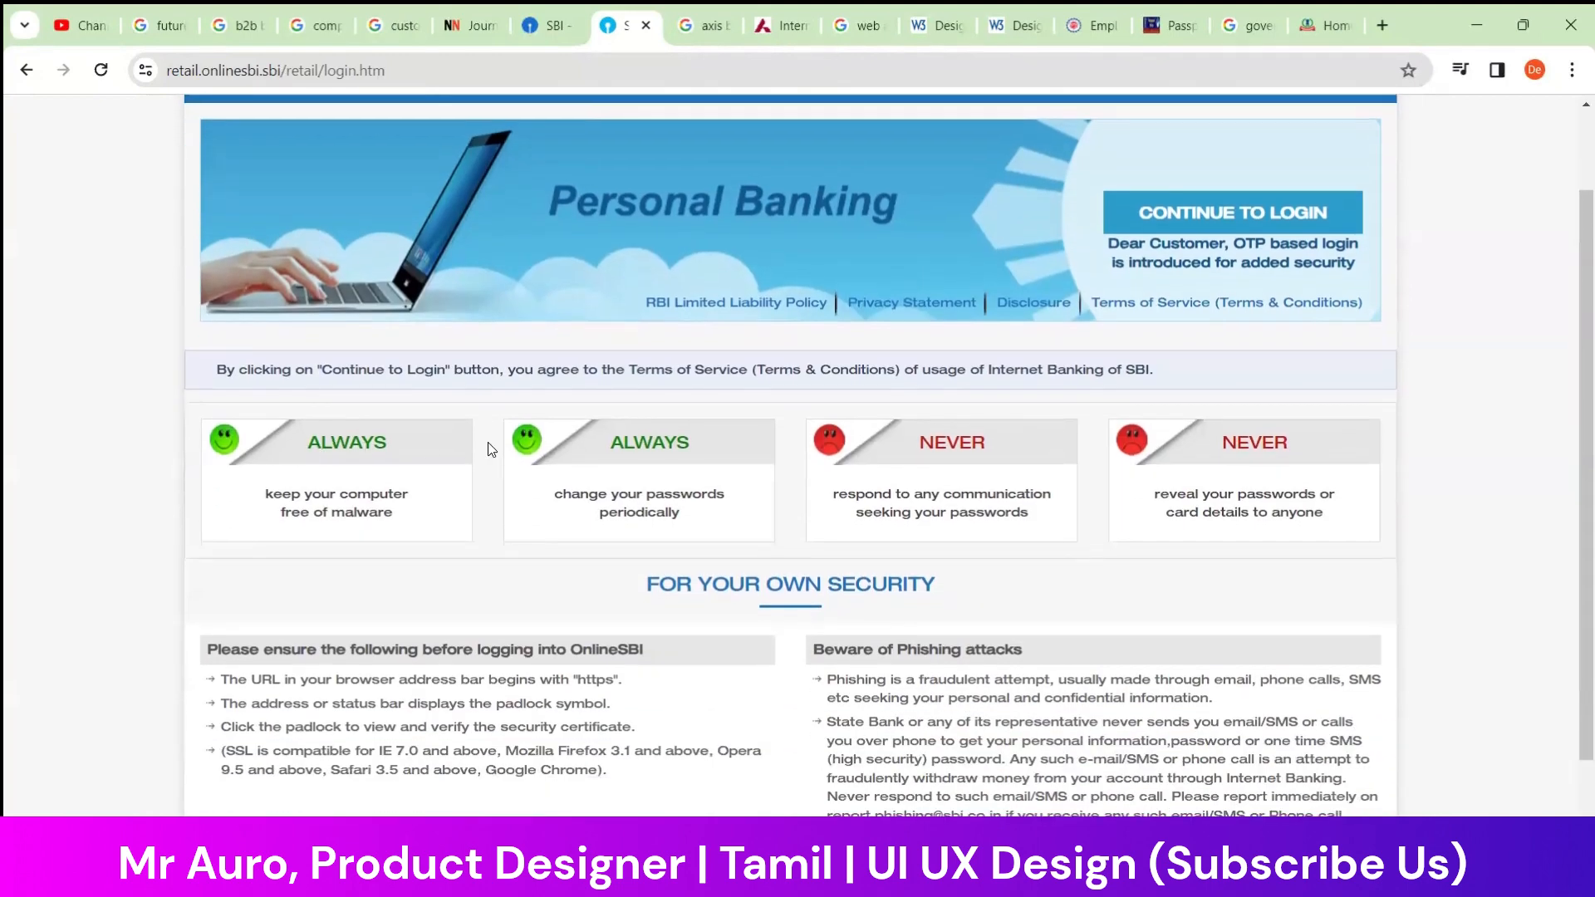
pyautogui.scroll(-2, 677, 455)
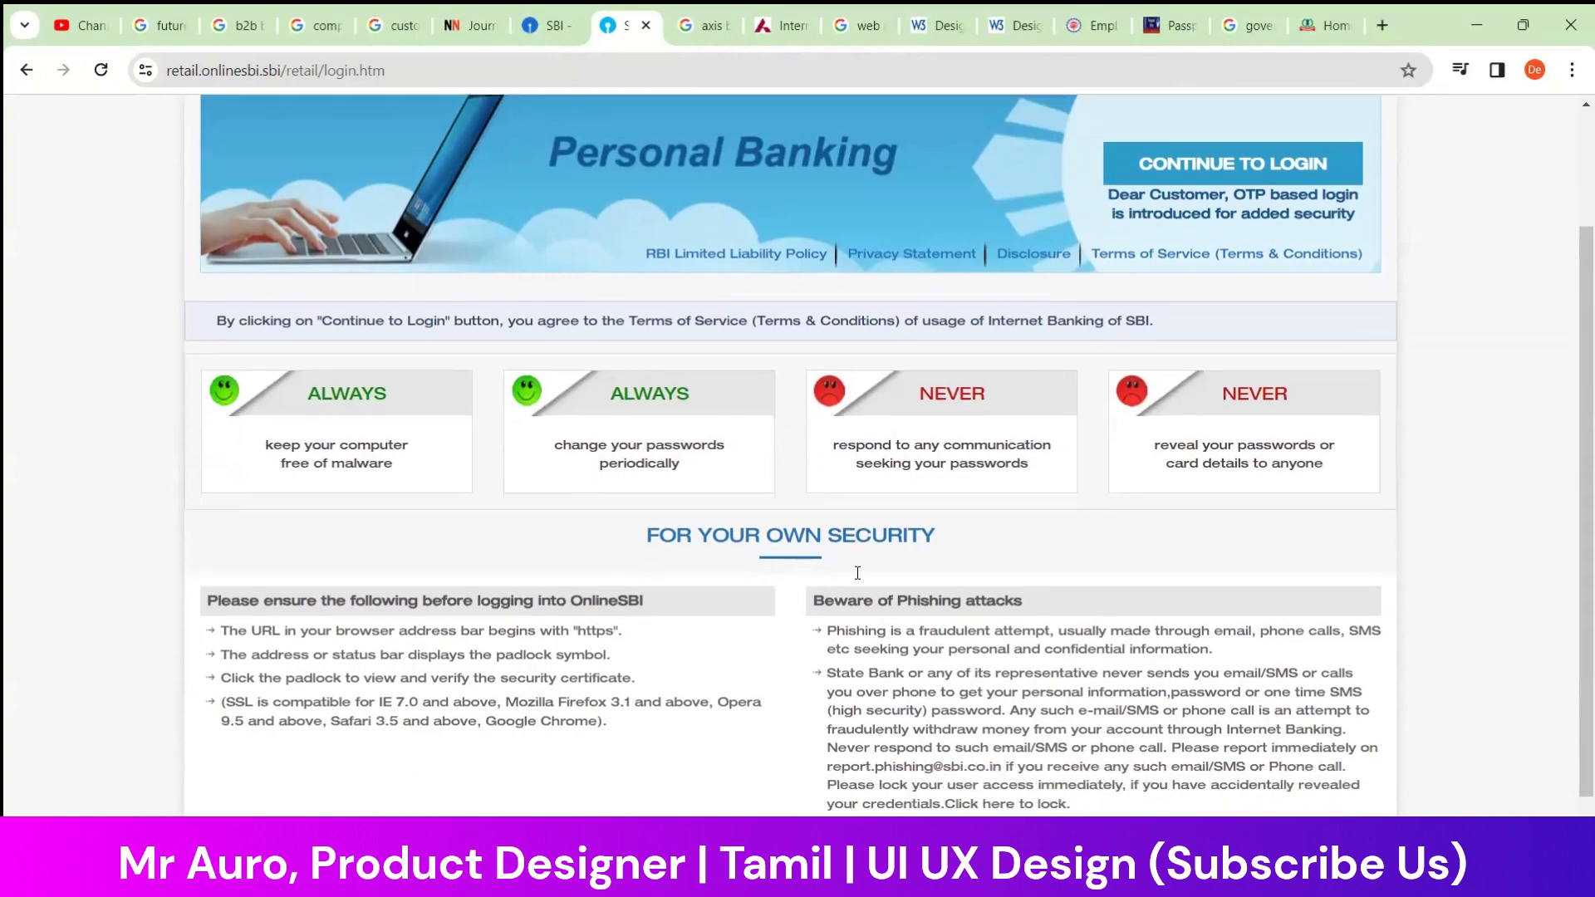
pyautogui.scroll(3, 461, 449)
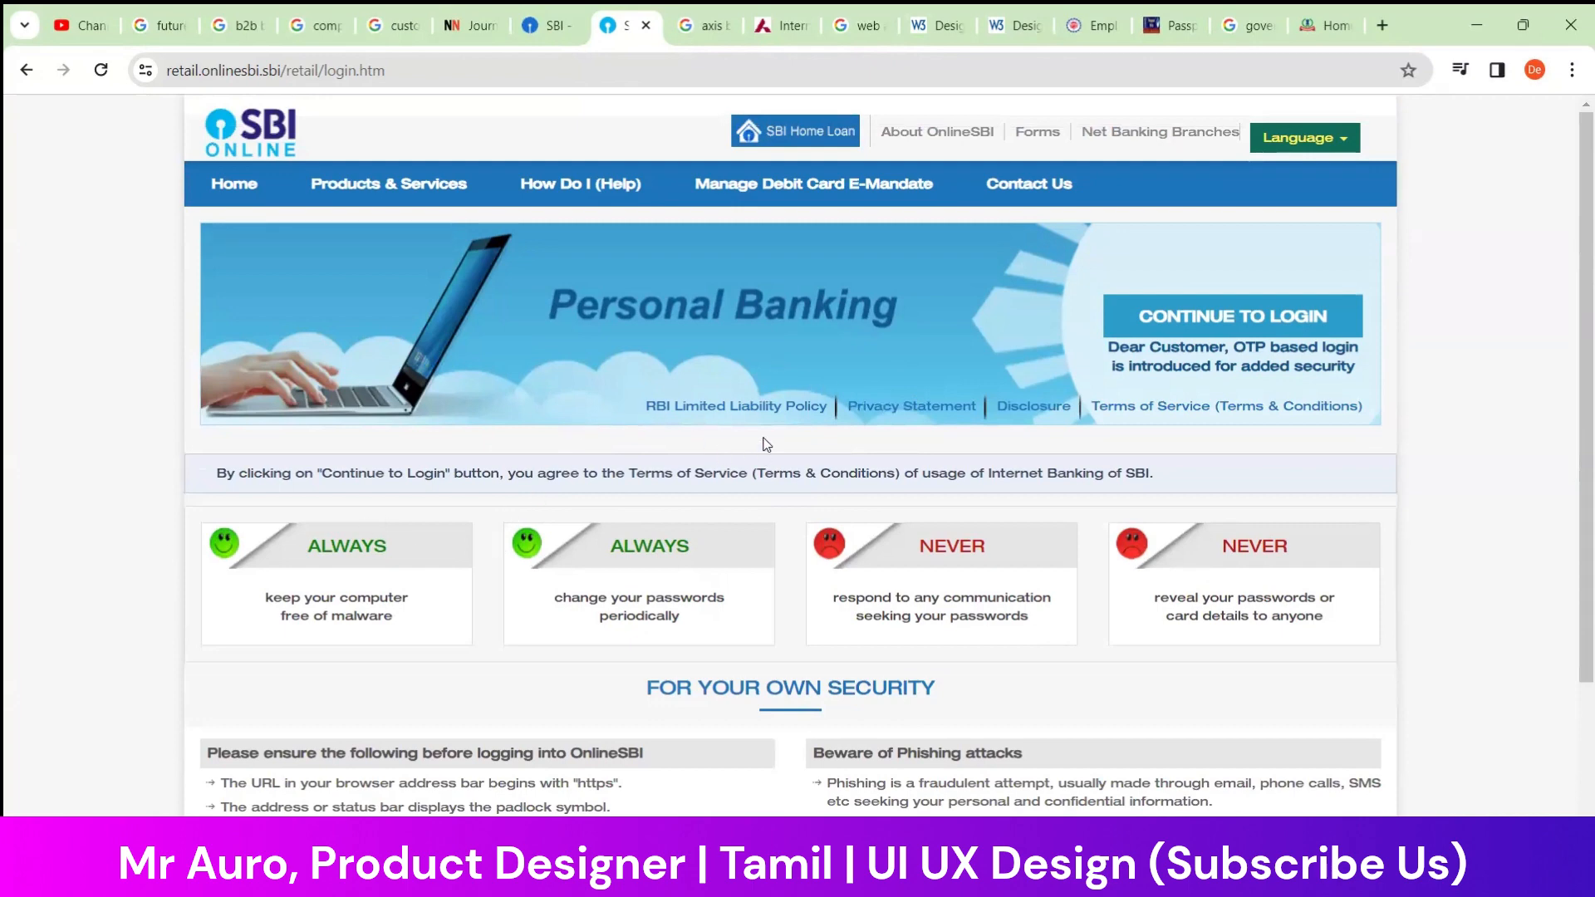
pyautogui.scroll(-2, 1269, 483)
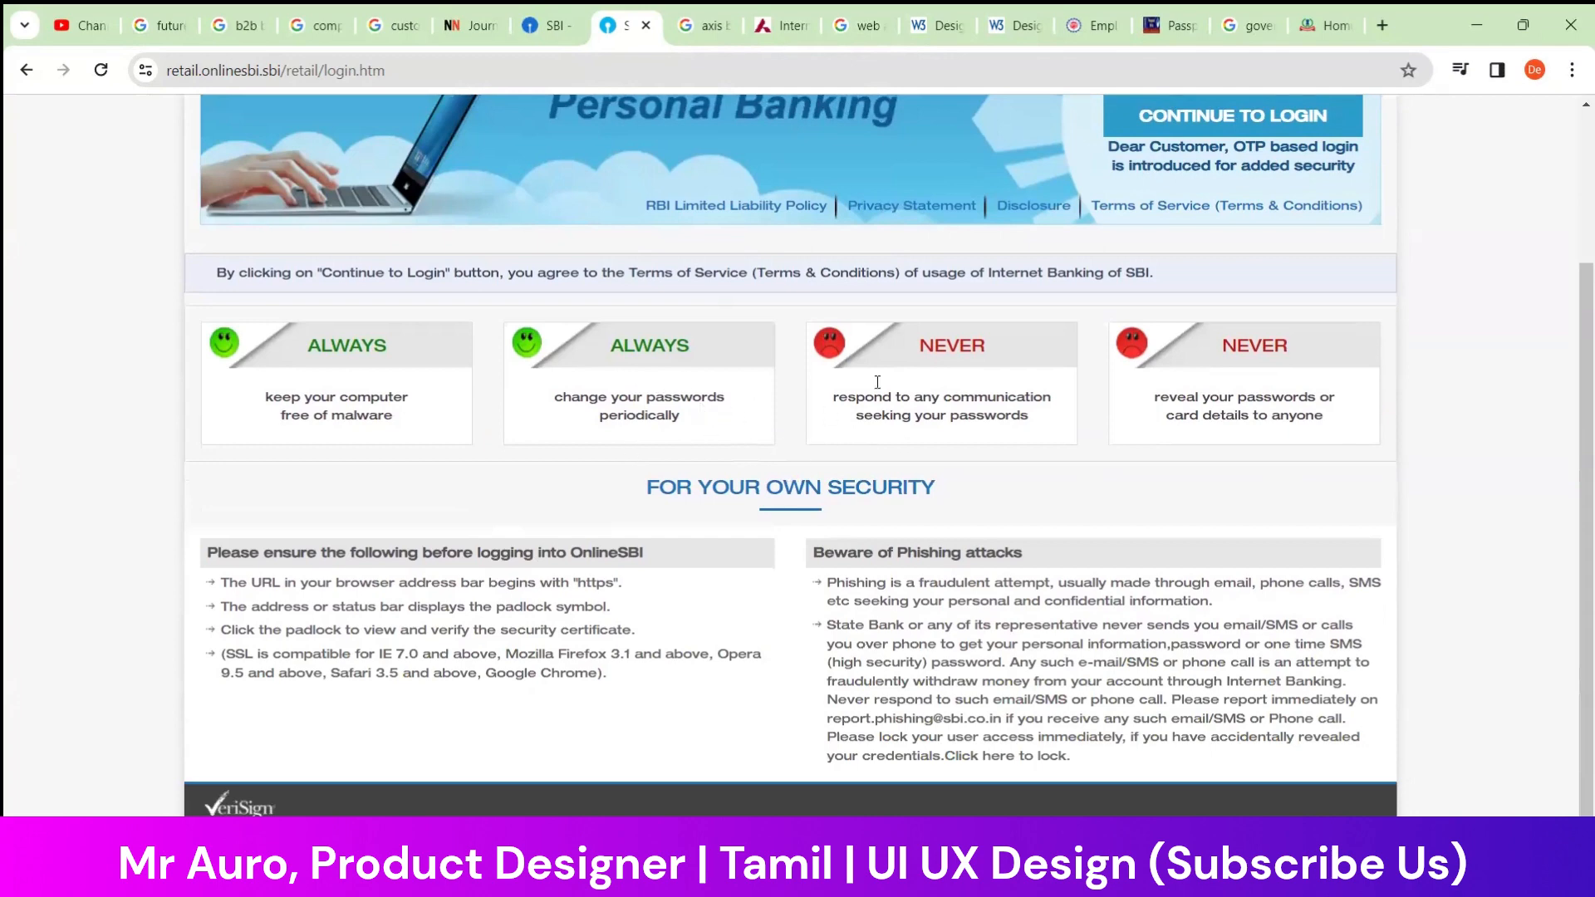
pyautogui.scroll(2, 710, 581)
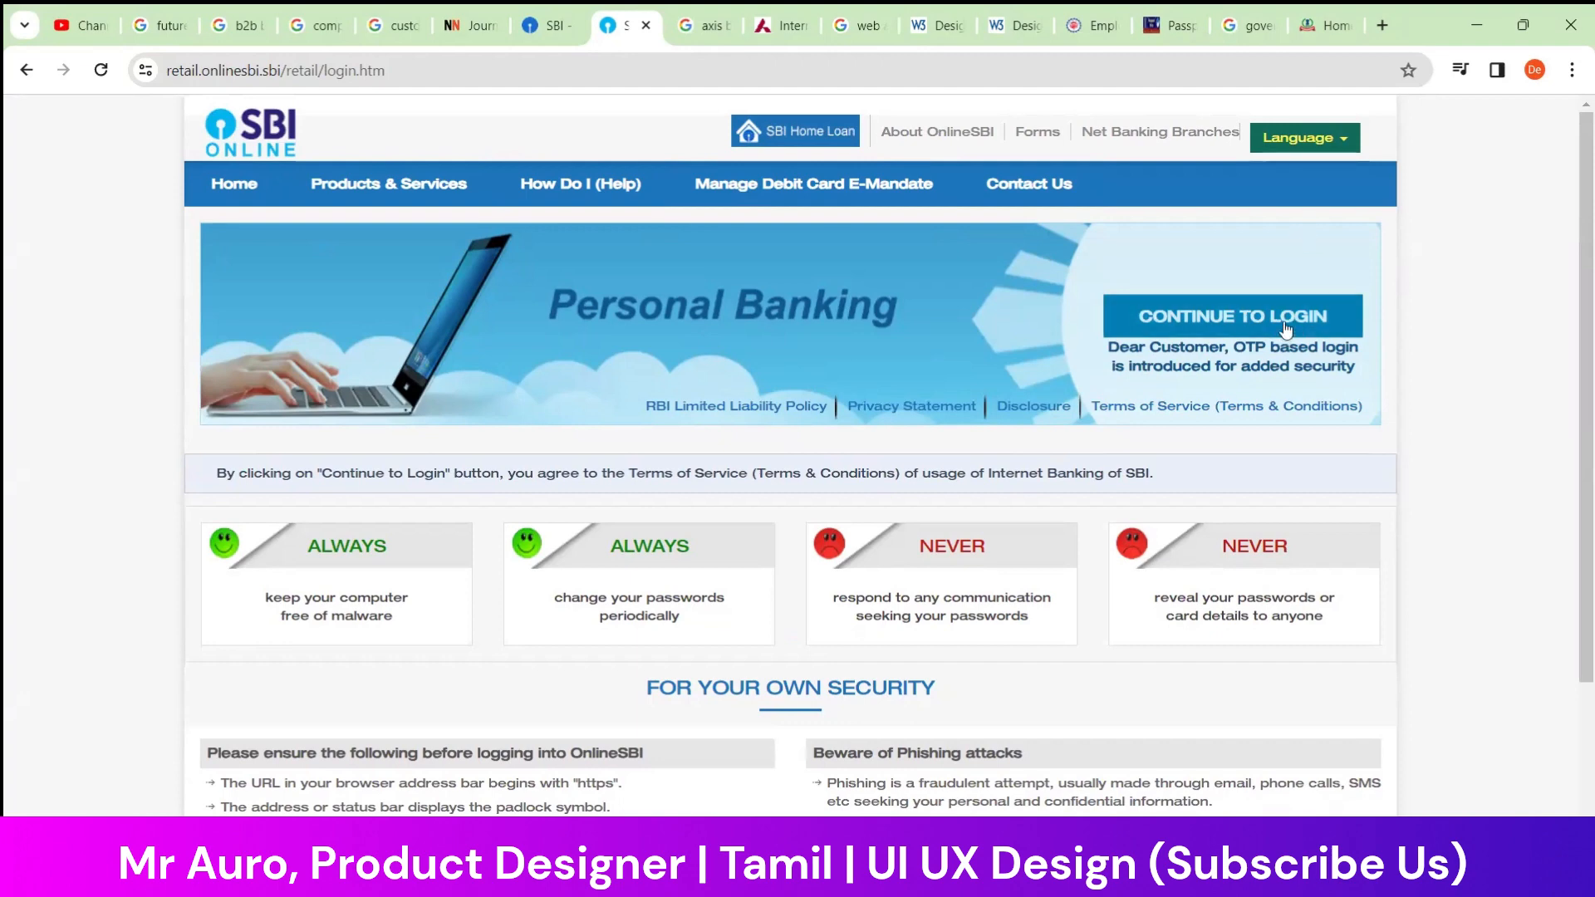
# Continue to the OnlineSBI login form and examine its case-sensitivity note and the username, password and captcha labels
pyautogui.click(1194, 312)
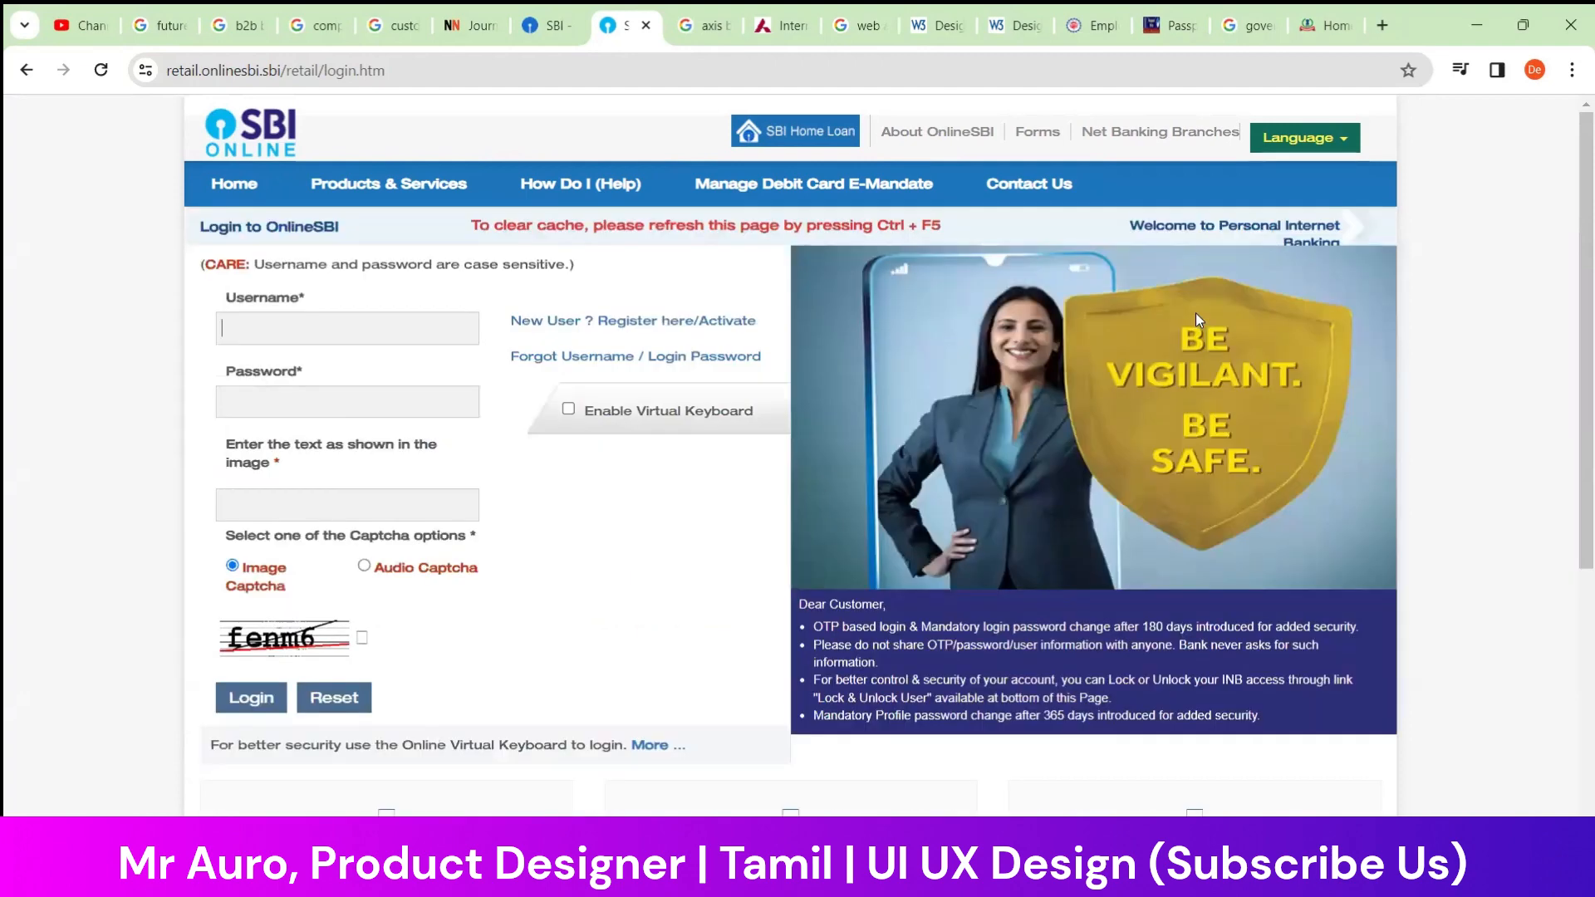
pyautogui.click(456, 329)
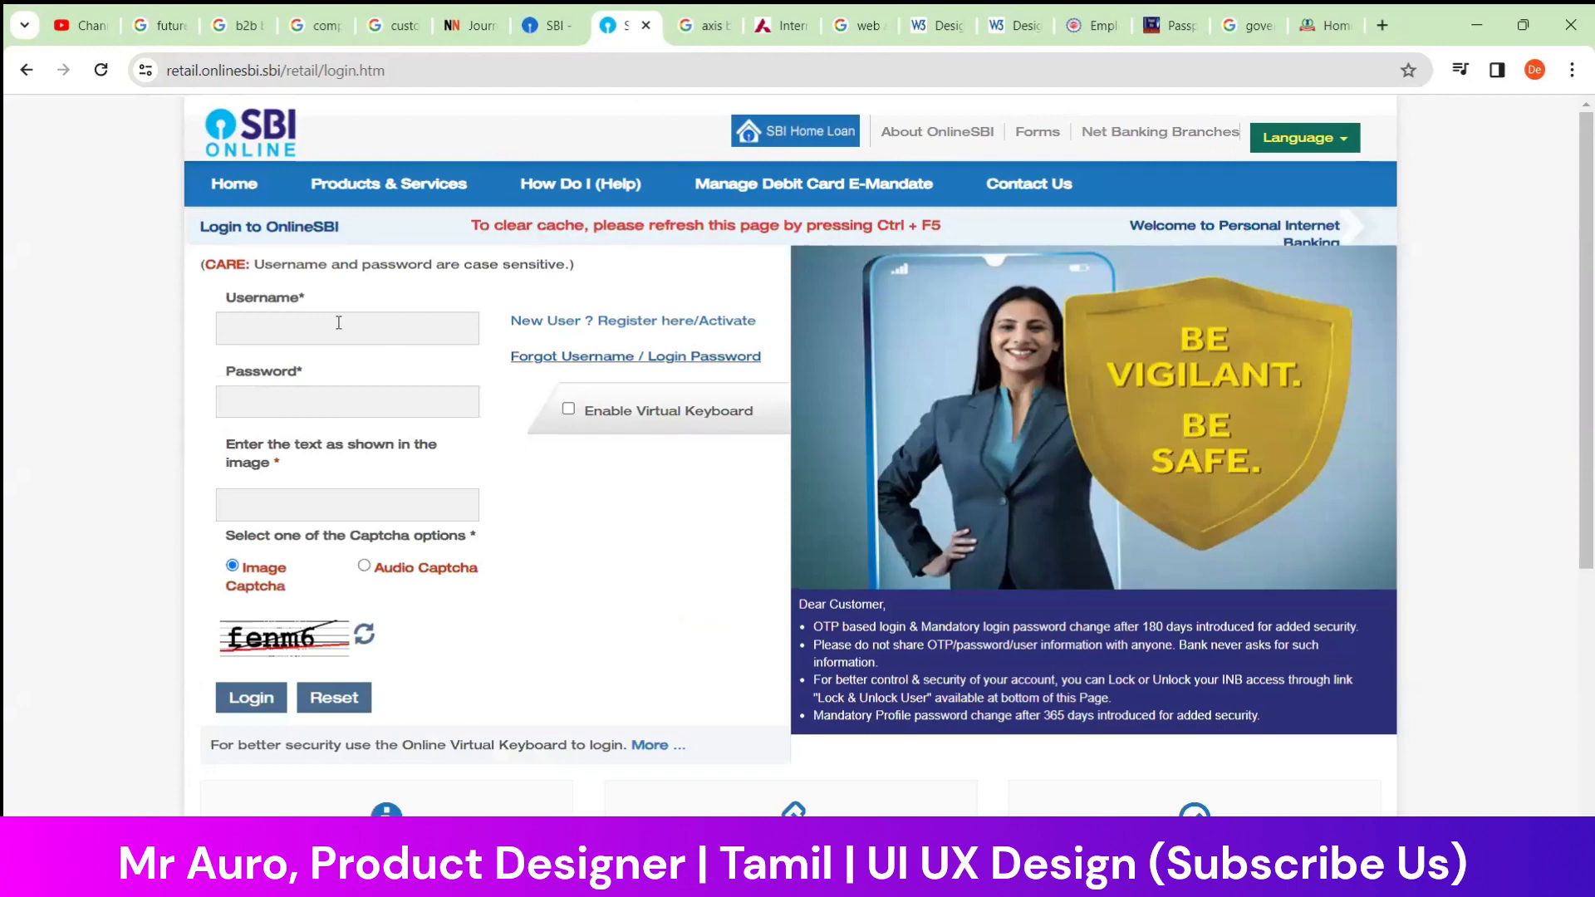
pyautogui.moveTo(199, 267); pyautogui.dragTo(586, 262)
pyautogui.moveTo(337, 293); pyautogui.dragTo(225, 299)
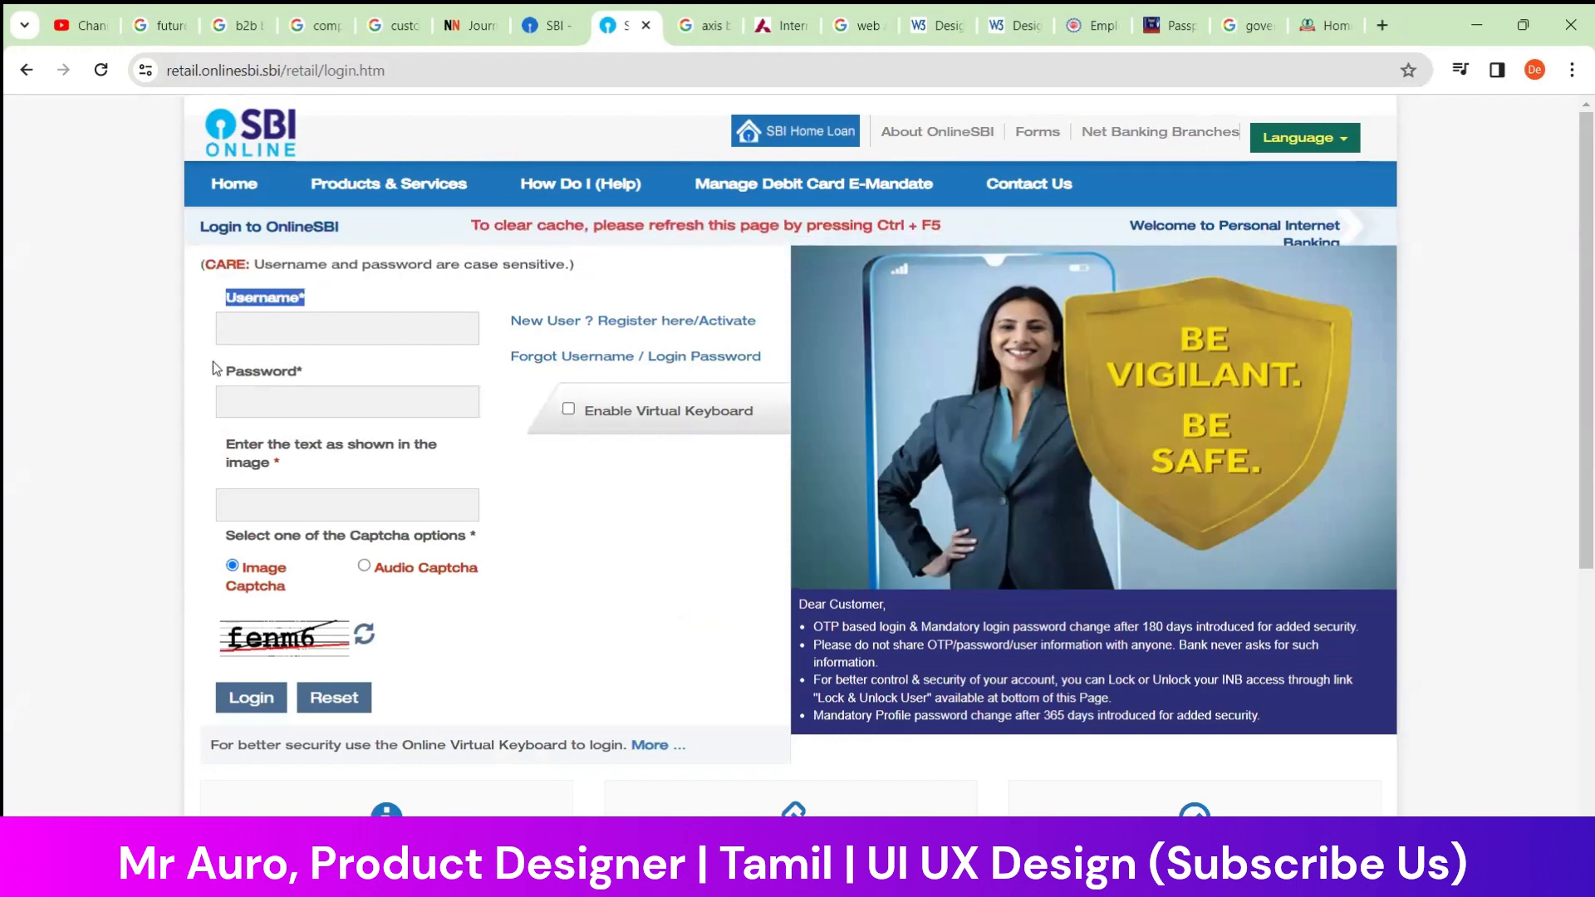
pyautogui.moveTo(212, 367); pyautogui.dragTo(326, 370)
pyautogui.moveTo(220, 445); pyautogui.dragTo(322, 493)
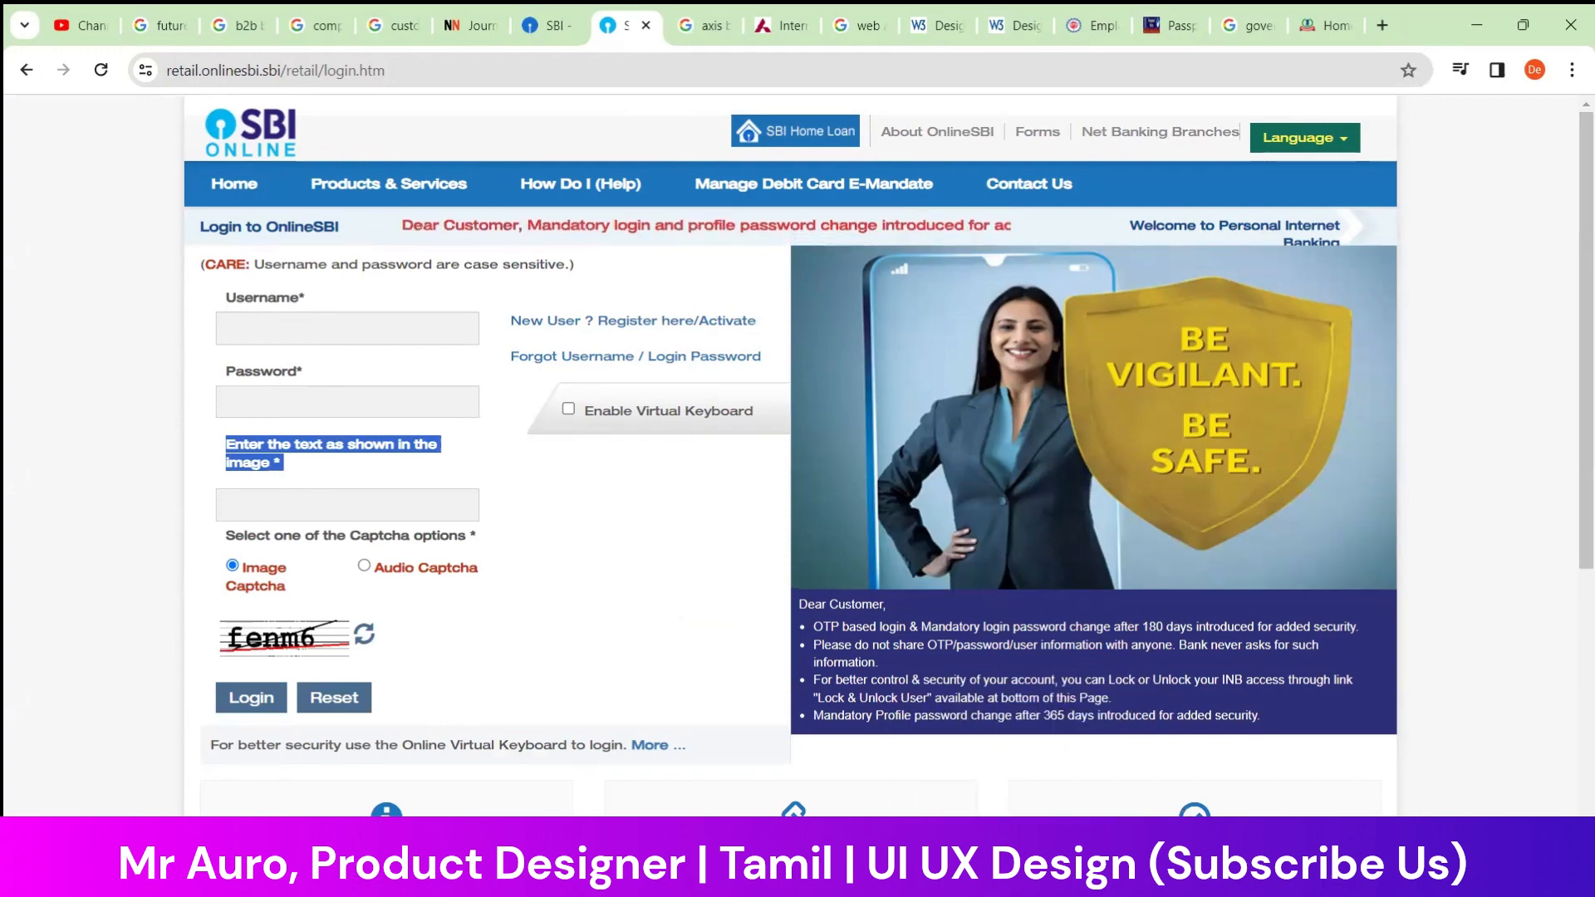
# Capture the OnlineSBI login page, from the logo header down past the login form, with the Snipping Tool
pyautogui.press('super')
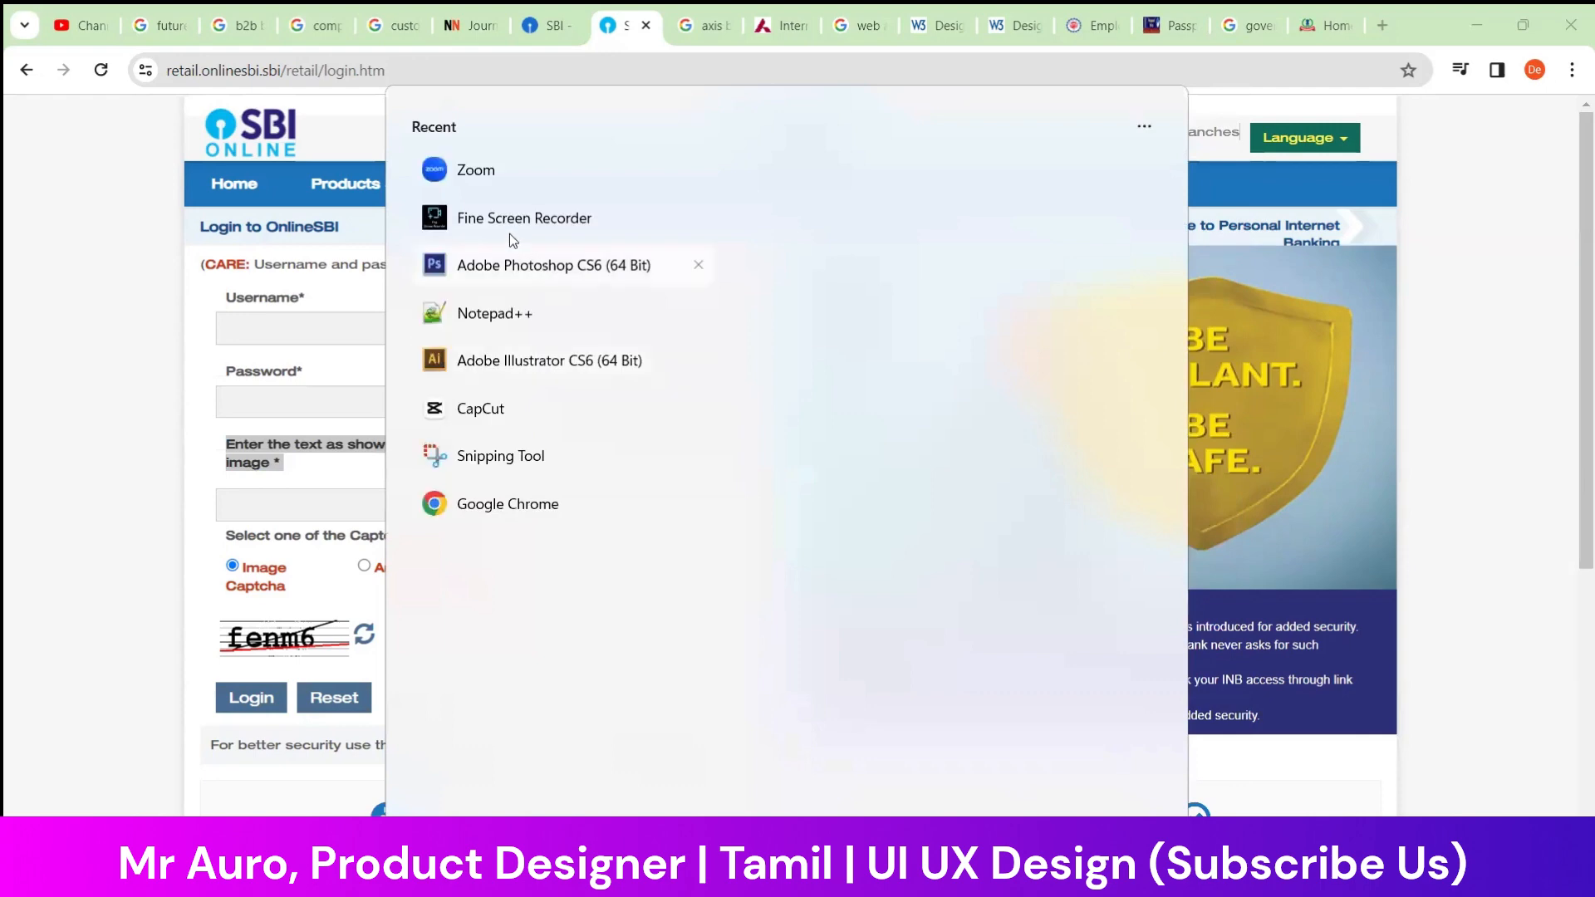
pyautogui.click(499, 456)
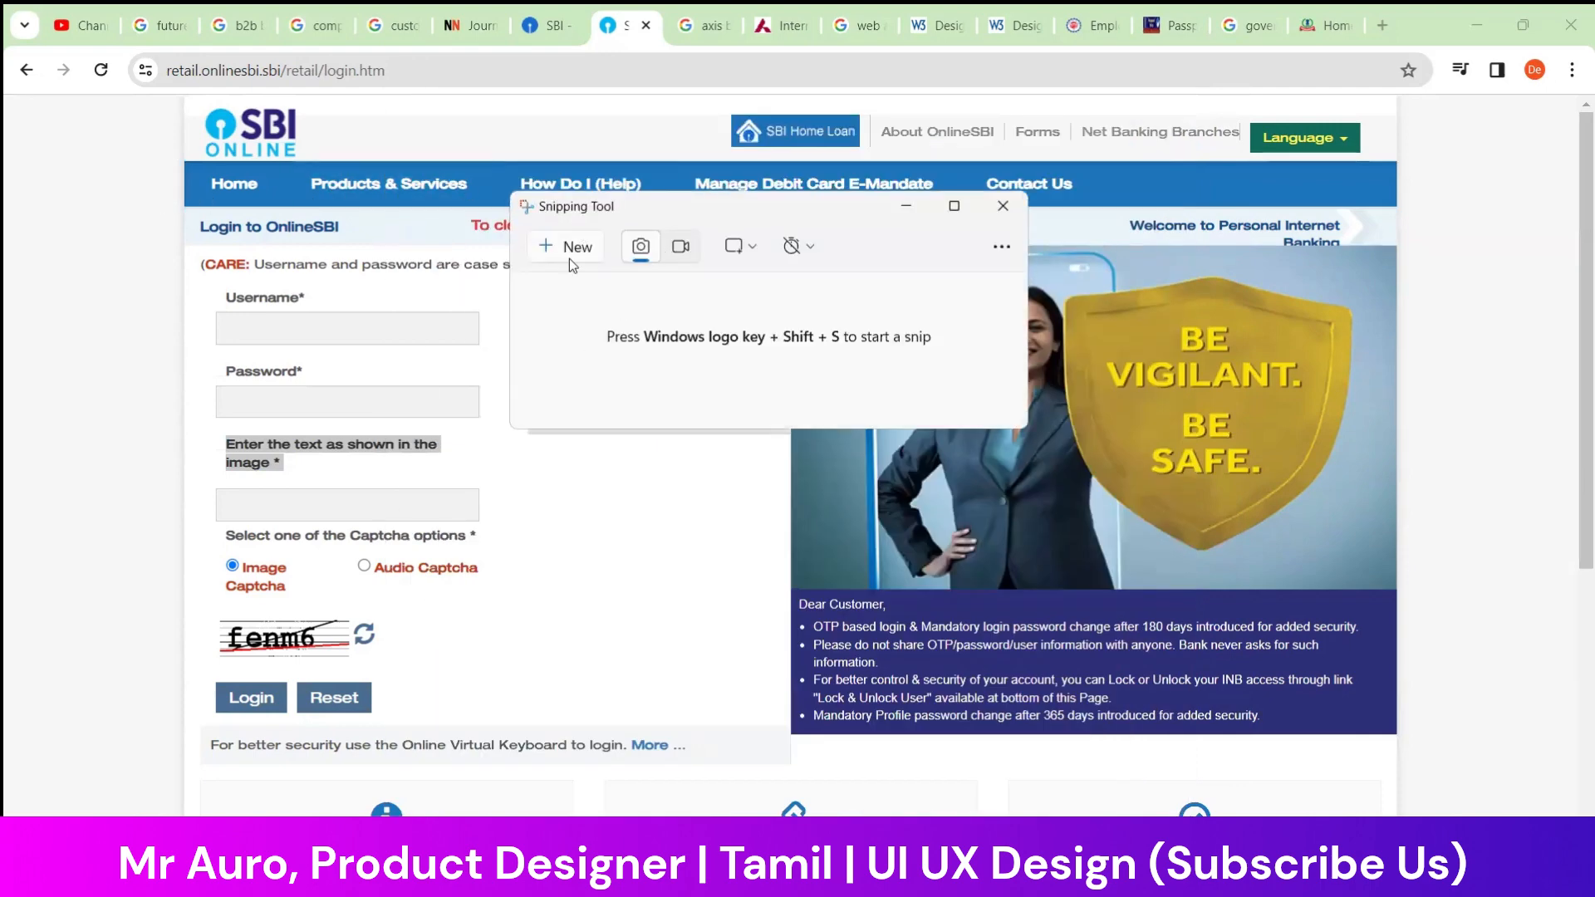
pyautogui.click(570, 258)
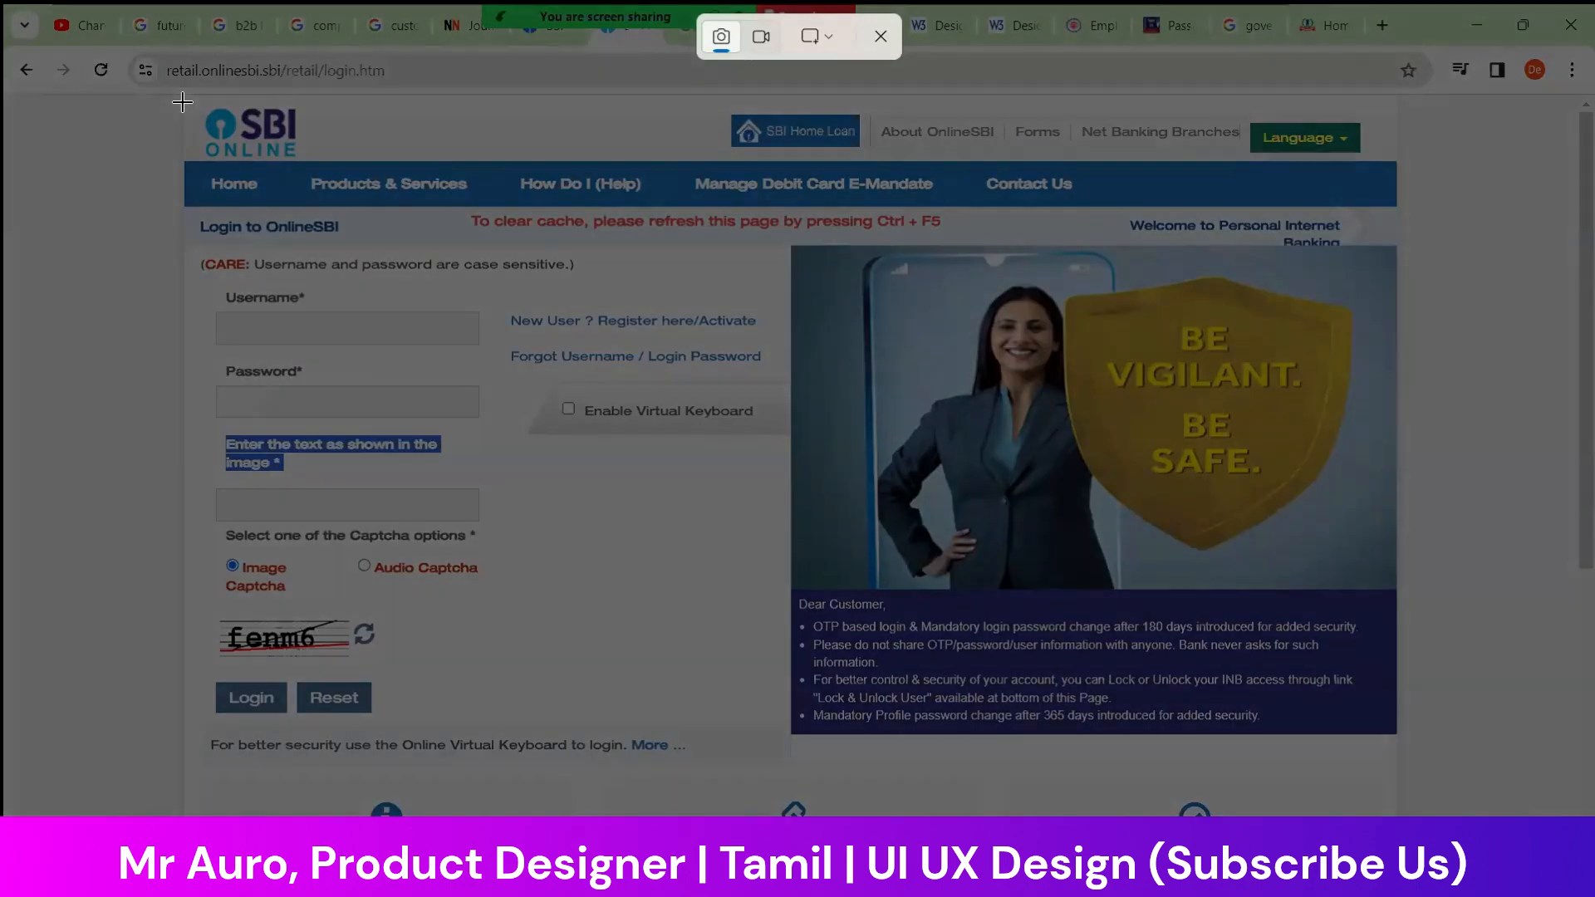
pyautogui.moveTo(183, 102); pyautogui.dragTo(1401, 830)
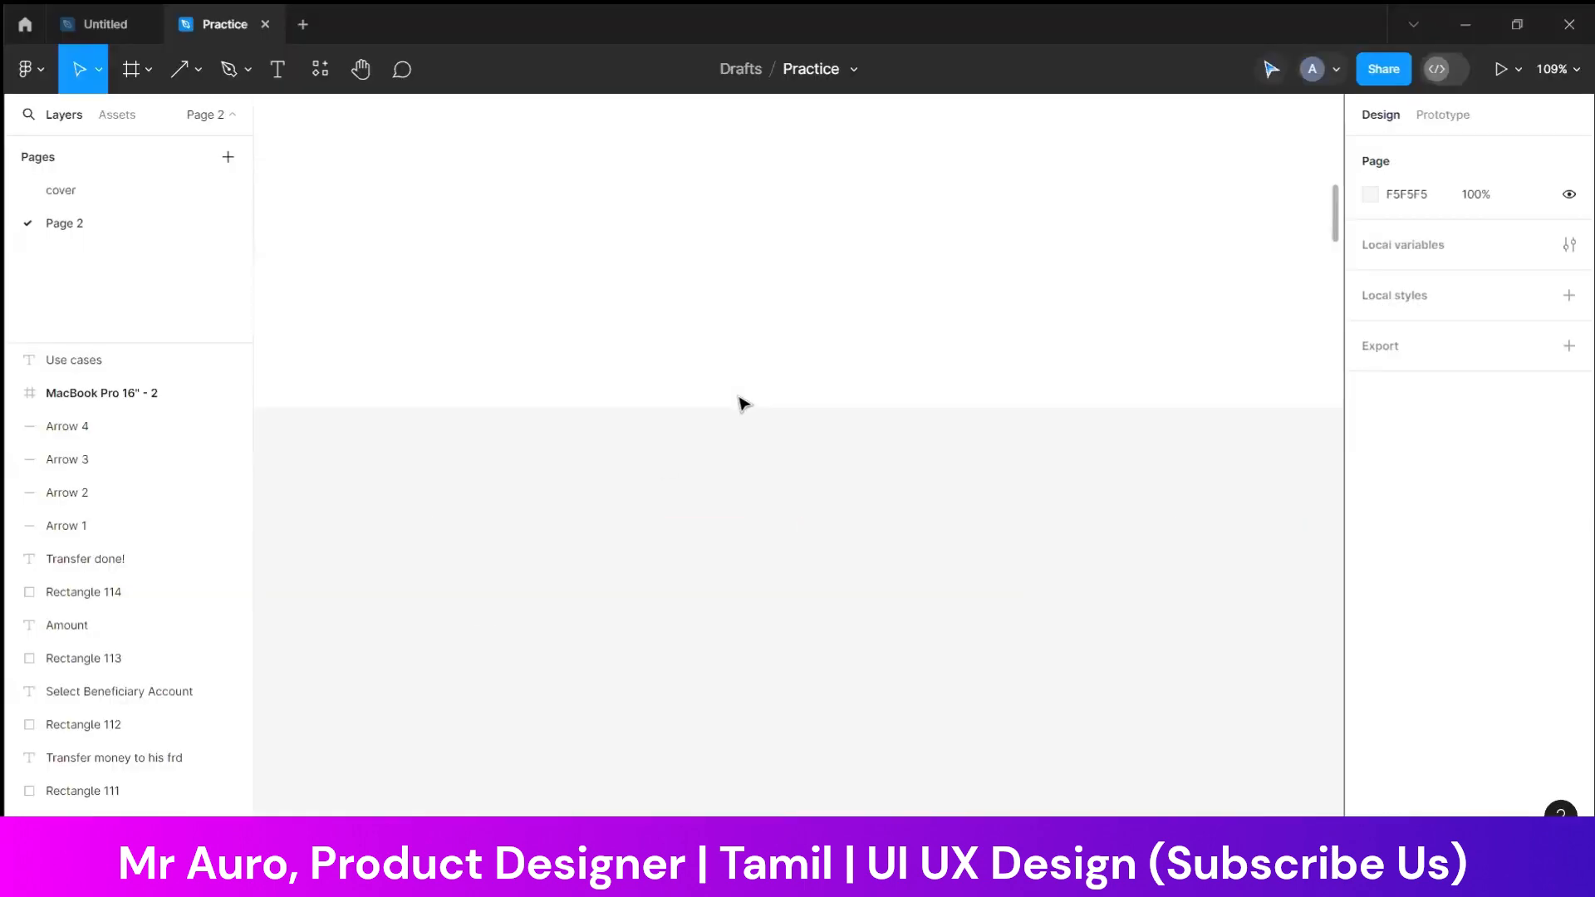
# Switch to the Practice file in Figma and draw a section about 2916 × 1700 beside the MacBook Pro 16" frame
pyautogui.scroll(3, 742, 403)
pyautogui.scroll(-5, 739, 400)
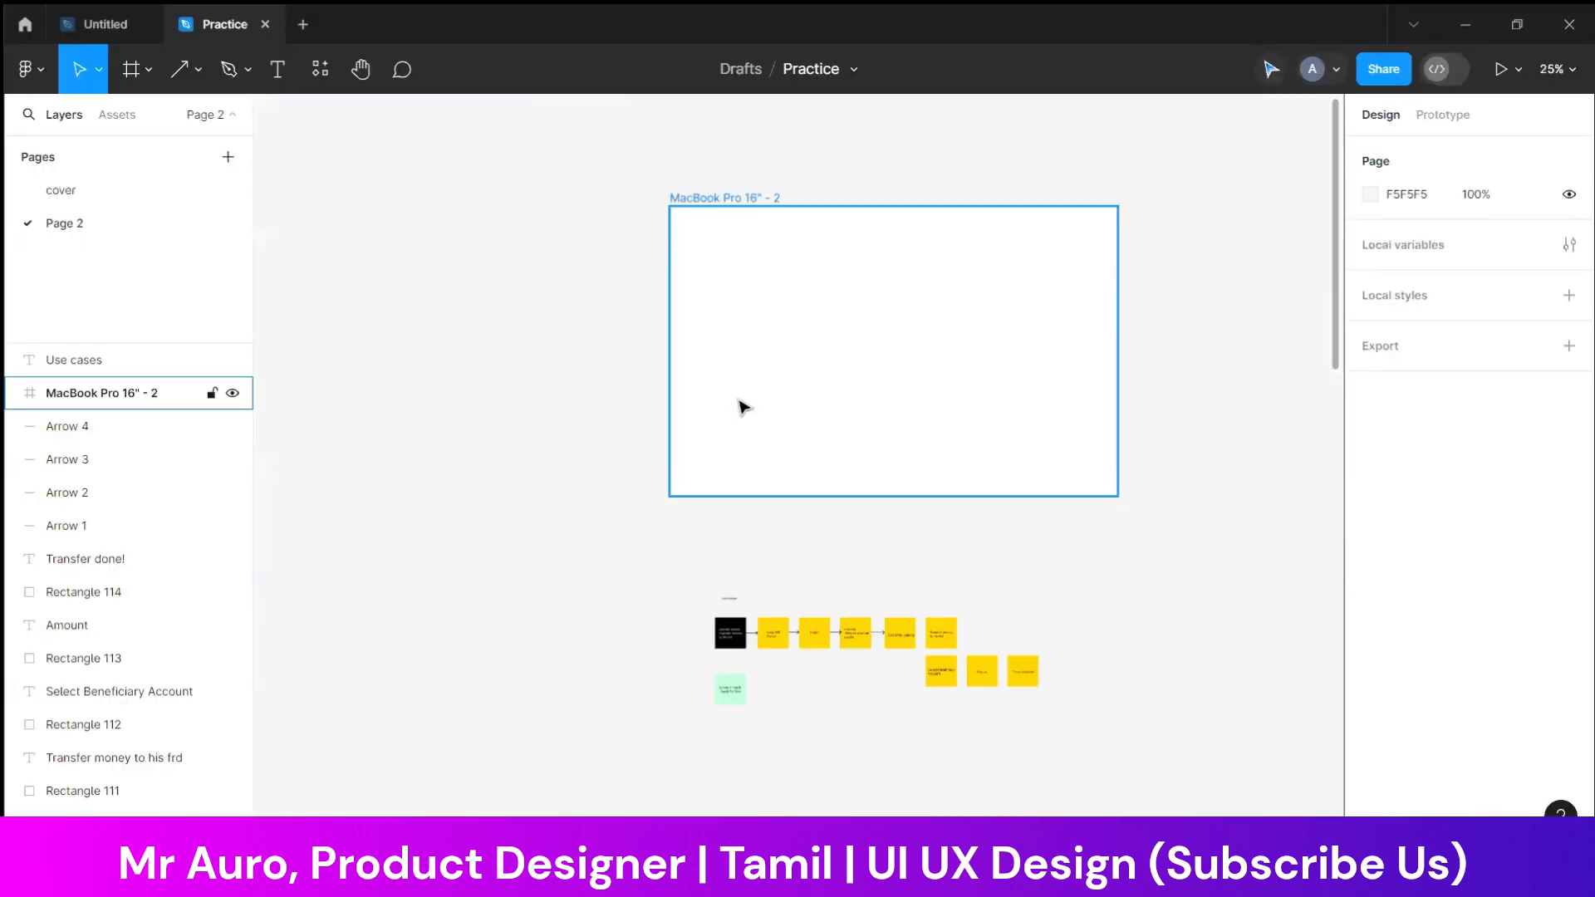
pyautogui.scroll(1, 824, 447)
pyautogui.moveTo(660, 272); pyautogui.dragTo(360, 287)
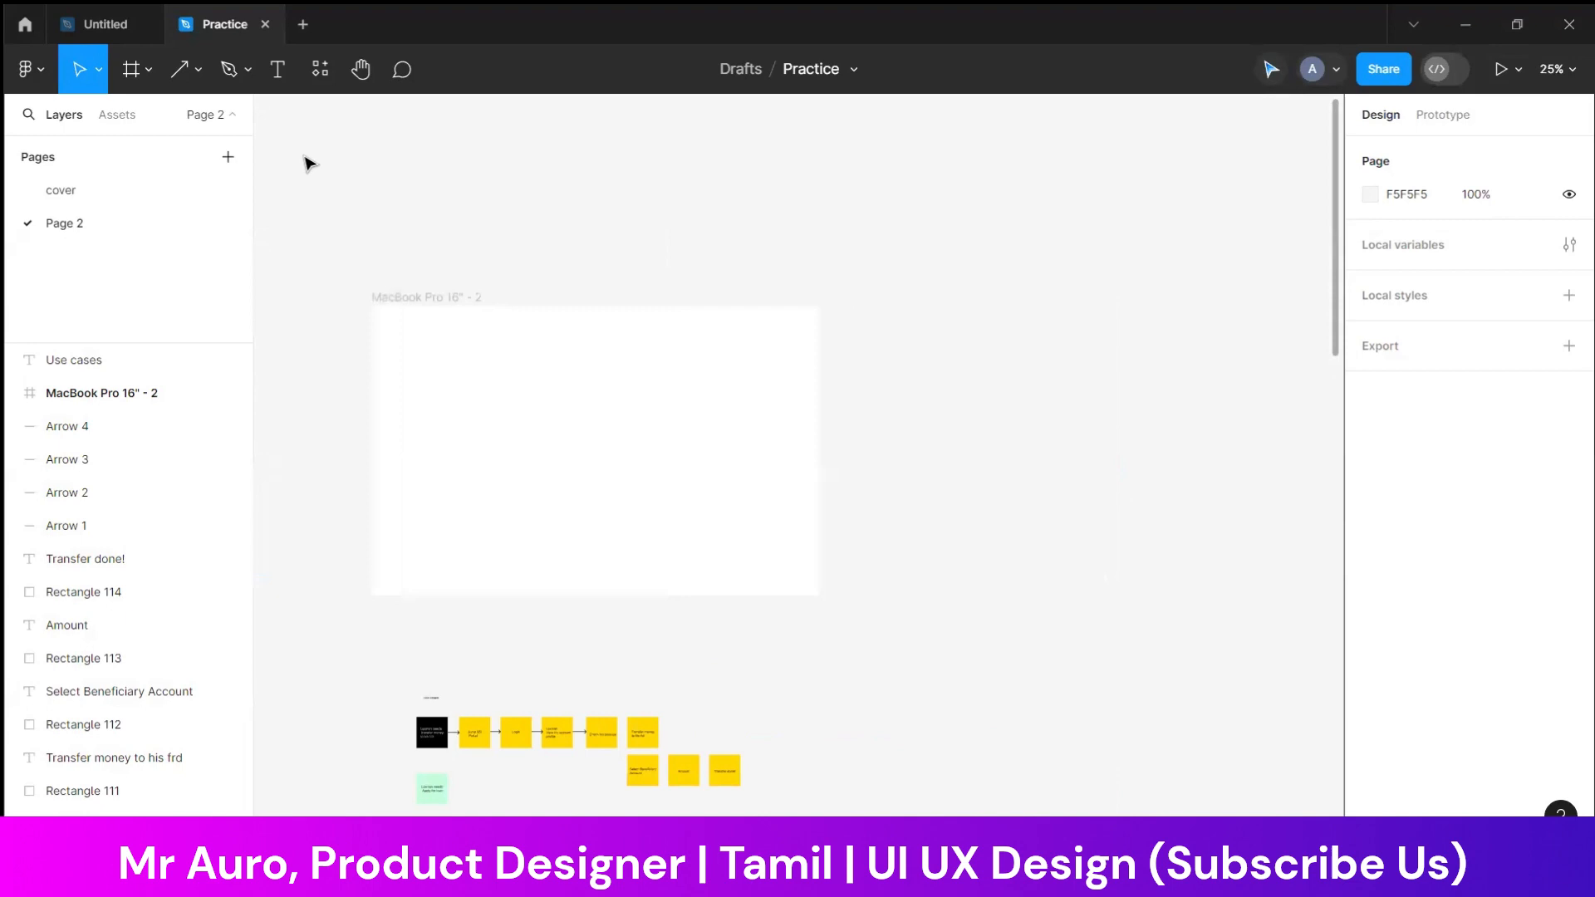
pyautogui.click(137, 71)
pyautogui.click(150, 74)
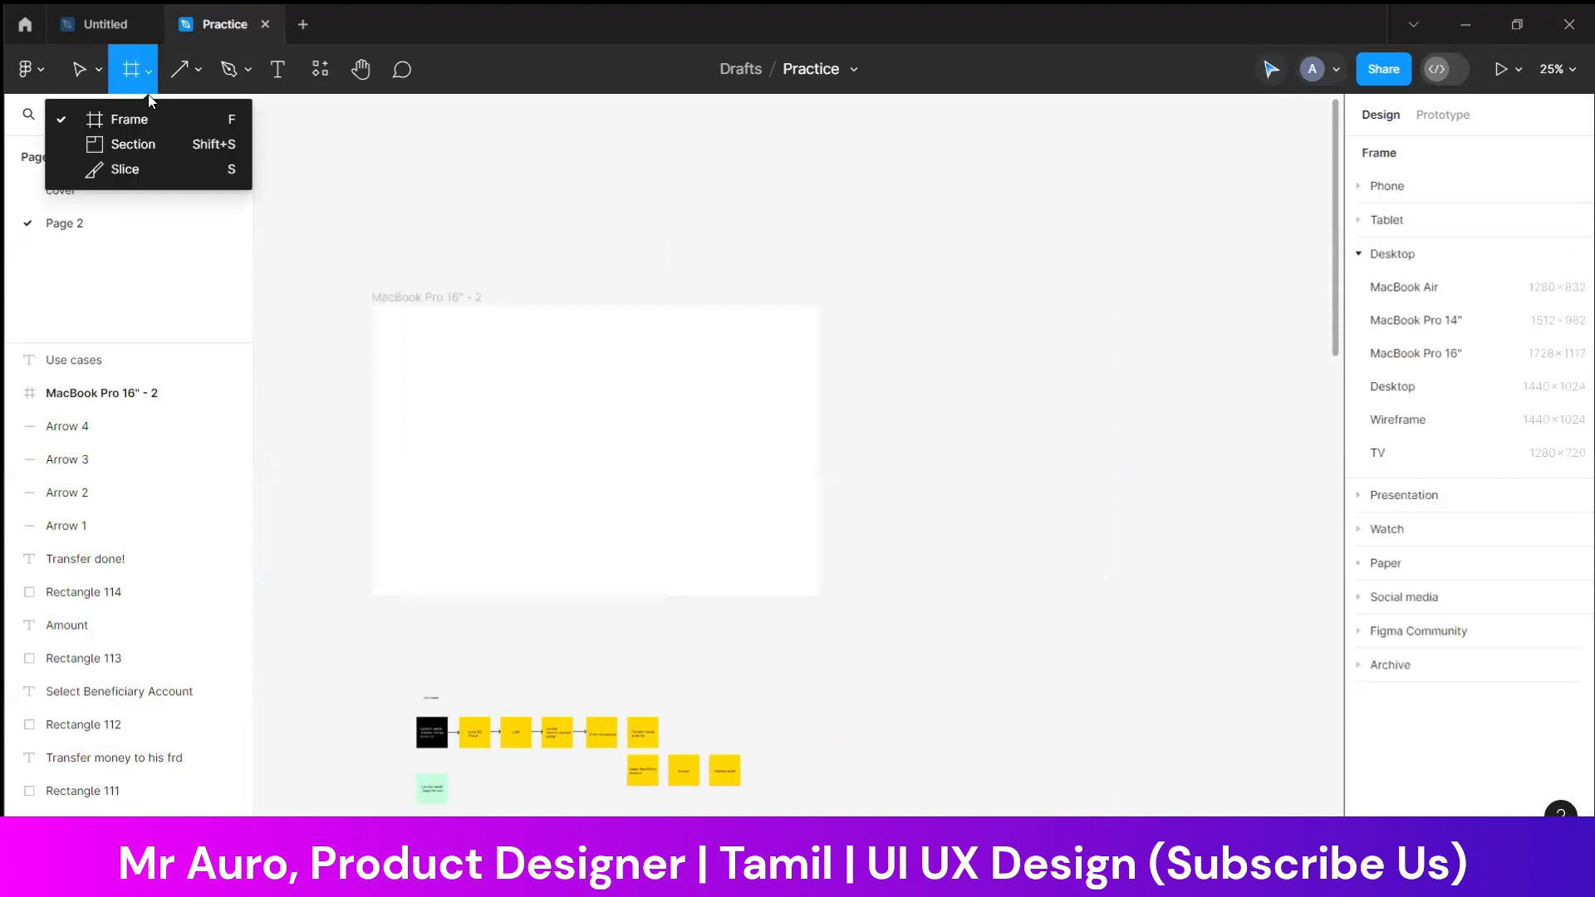
pyautogui.click(143, 145)
pyautogui.moveTo(964, 204); pyautogui.dragTo(965, 247)
pyautogui.moveTo(1509, 643); pyautogui.dragTo(1507, 647)
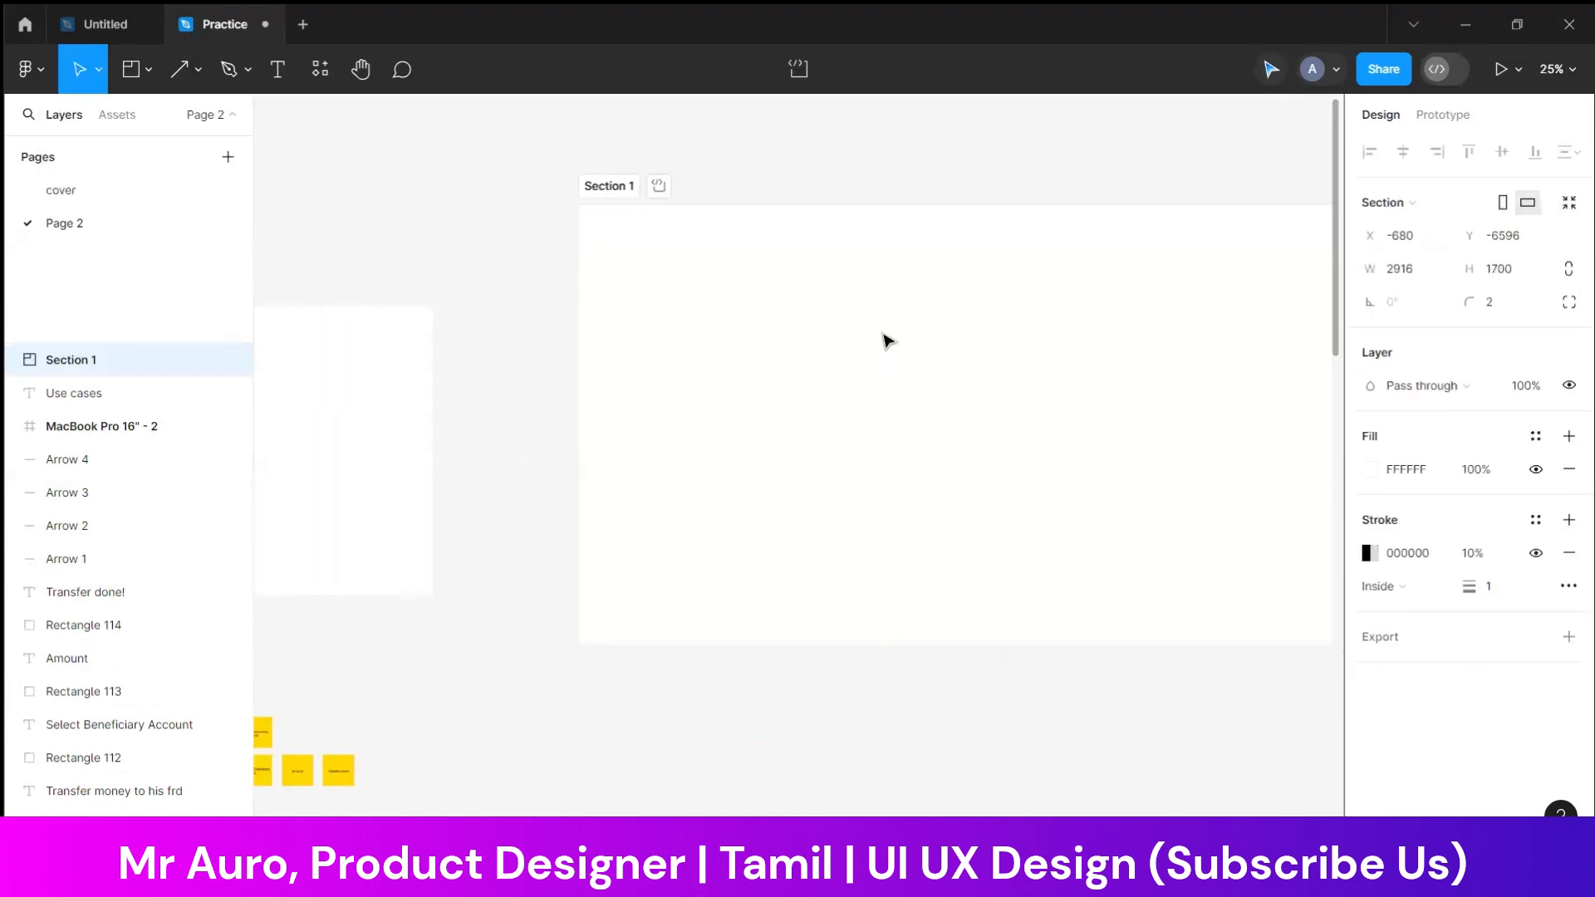
# Paste the SBI login screenshot into the new section, move it near the section's upper-left corner, and deselect it
pyautogui.hotkey('ctrl', 'v')
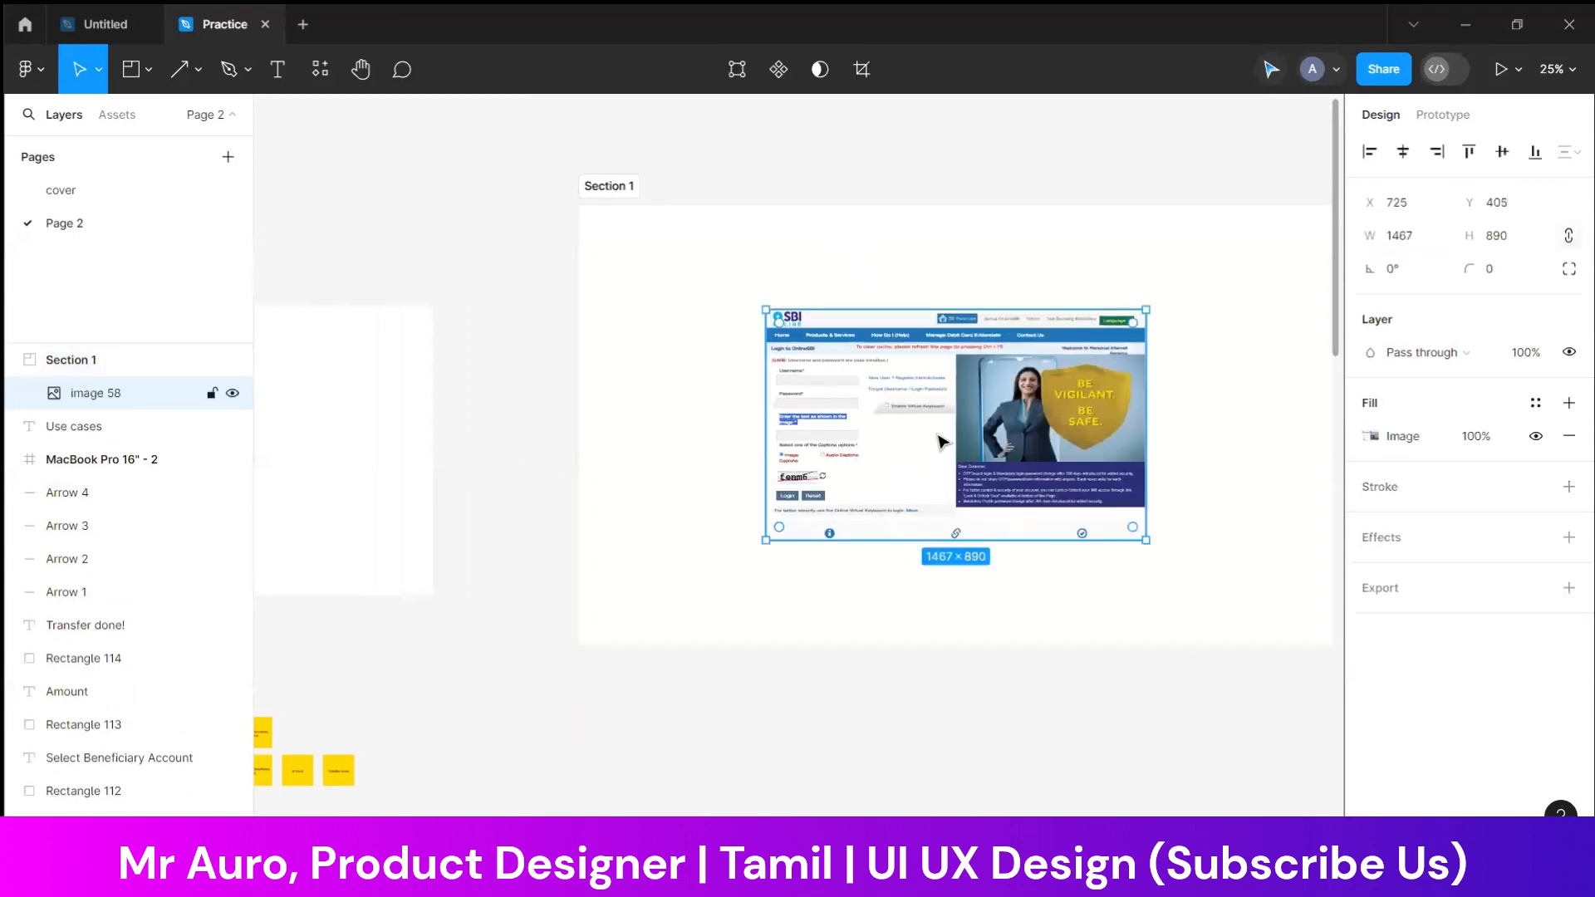
pyautogui.moveTo(940, 441); pyautogui.dragTo(801, 371)
pyautogui.click(947, 153)
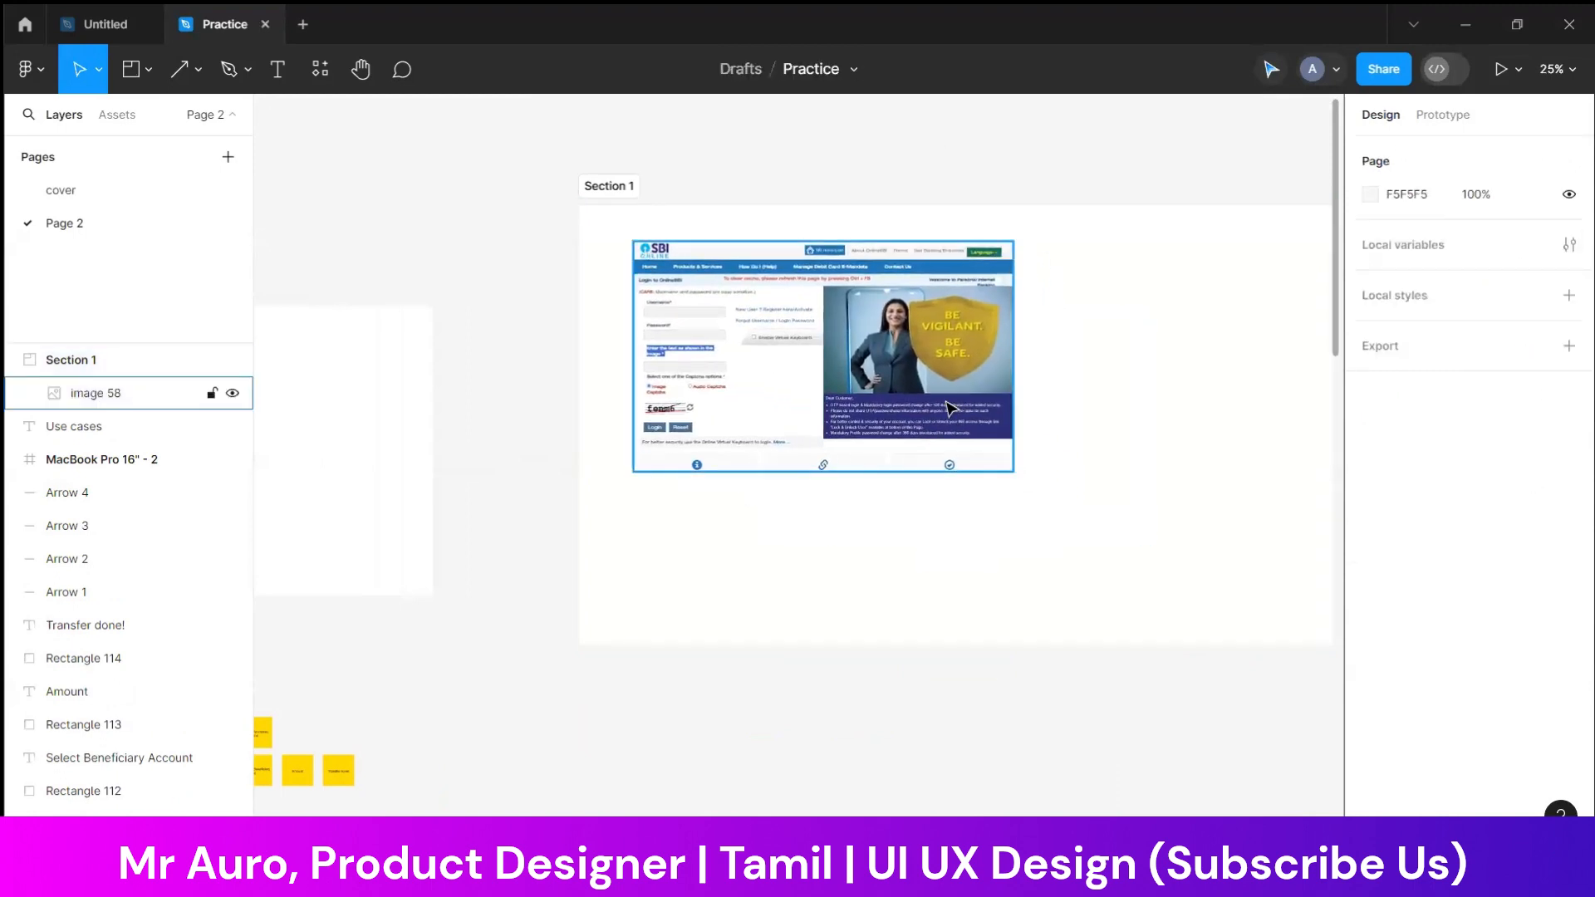
pyautogui.moveTo(1173, 379); pyautogui.dragTo(1307, 373)
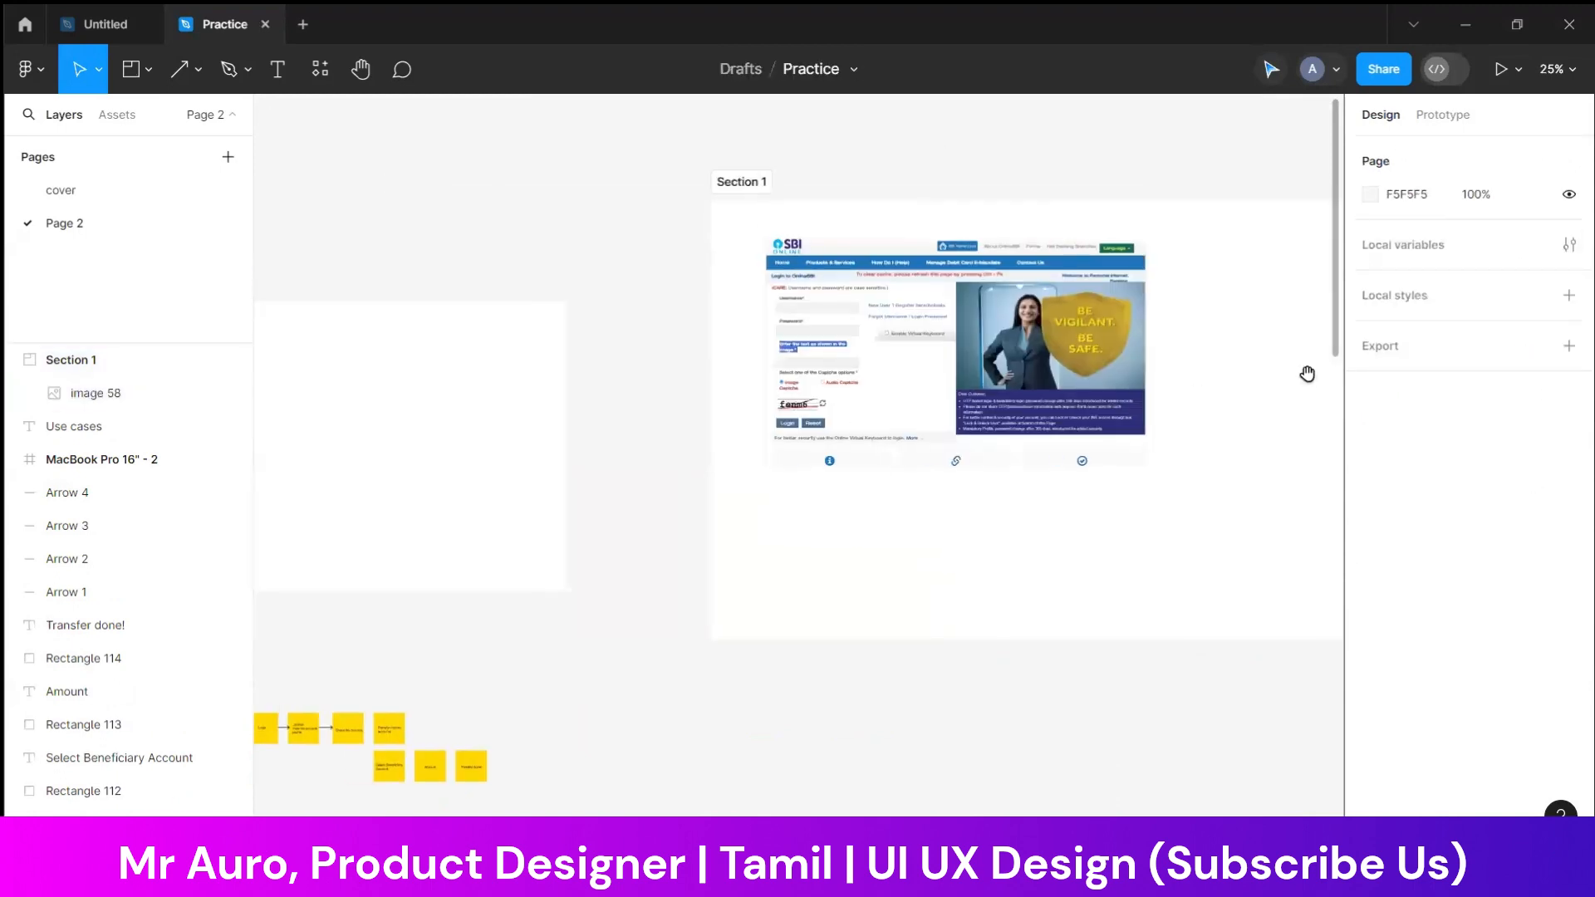
pyautogui.moveTo(808, 335); pyautogui.dragTo(986, 334)
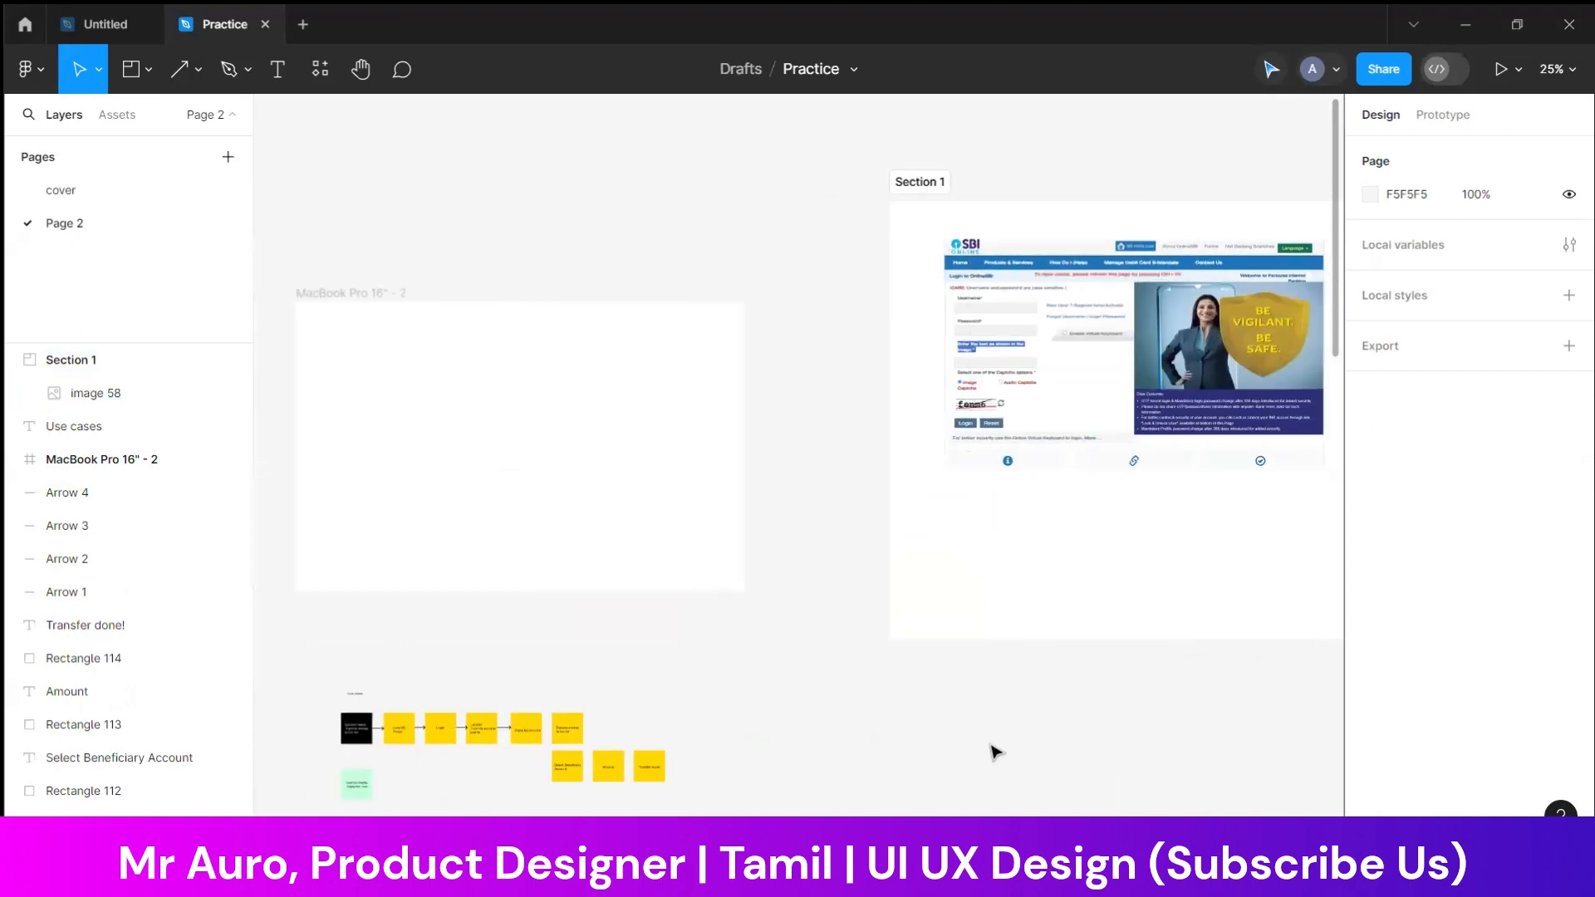
pyautogui.moveTo(1128, 793)
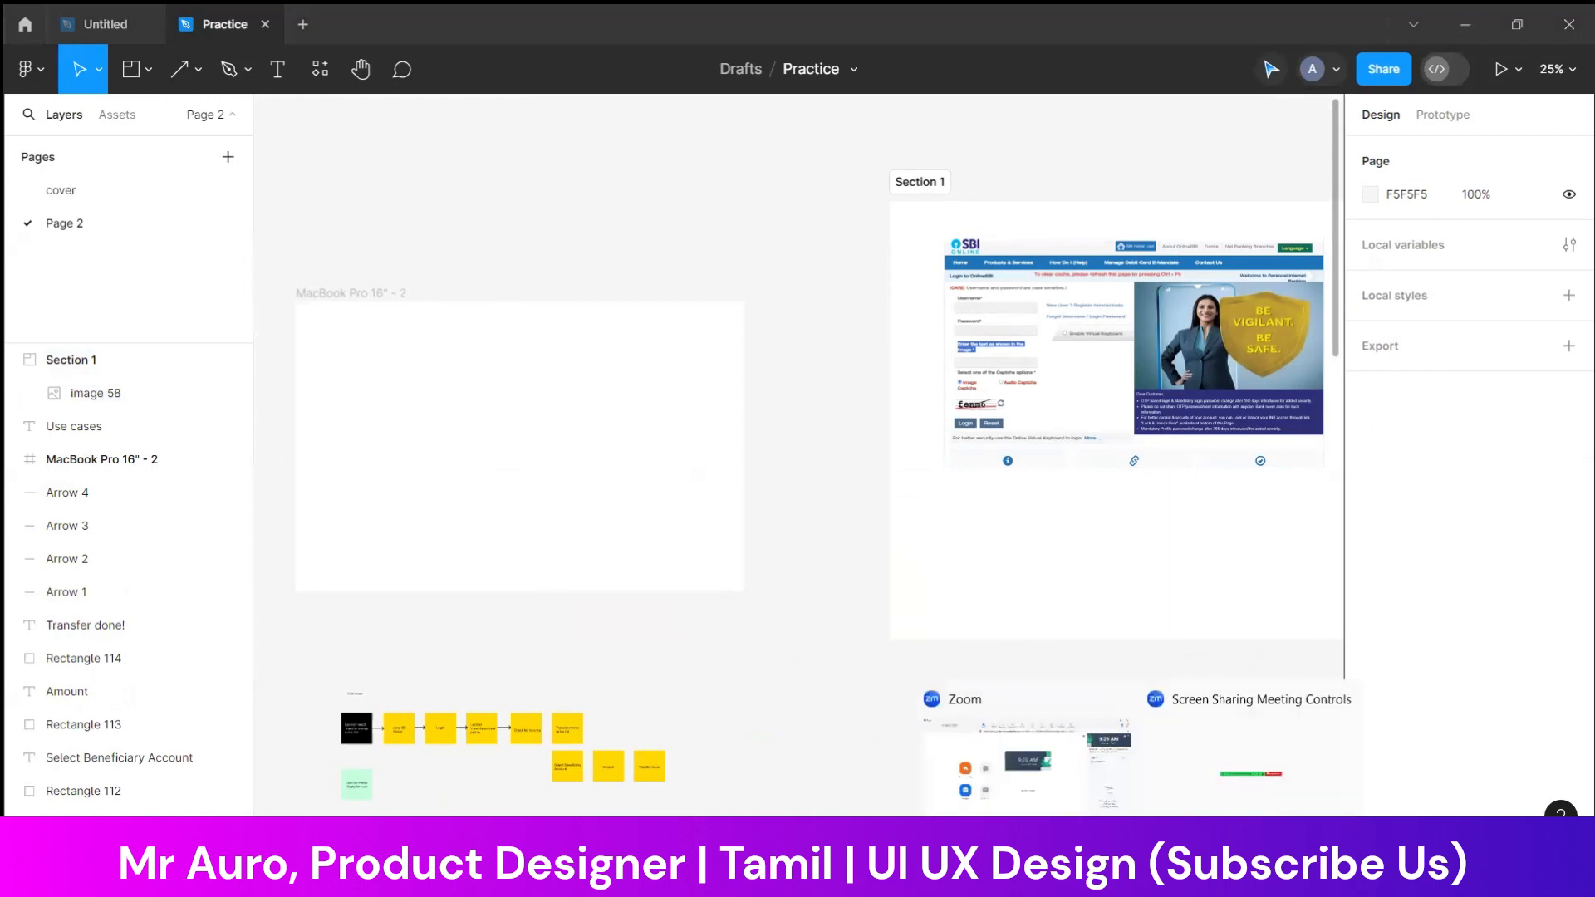
pyautogui.click(616, 303)
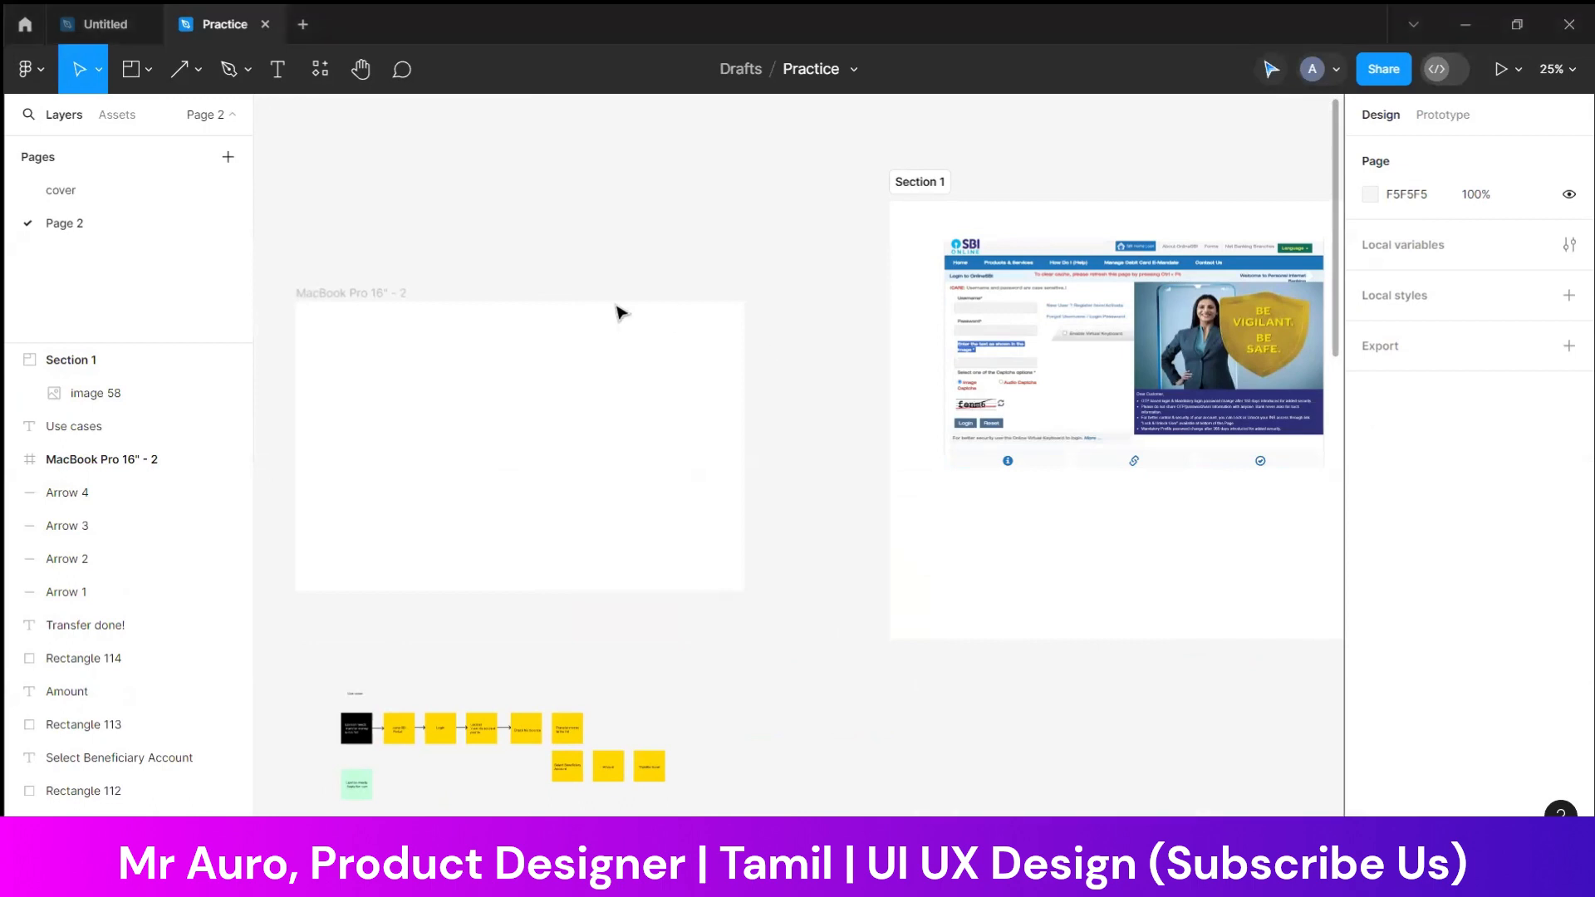
pyautogui.moveTo(1060, 282); pyautogui.dragTo(922, 287)
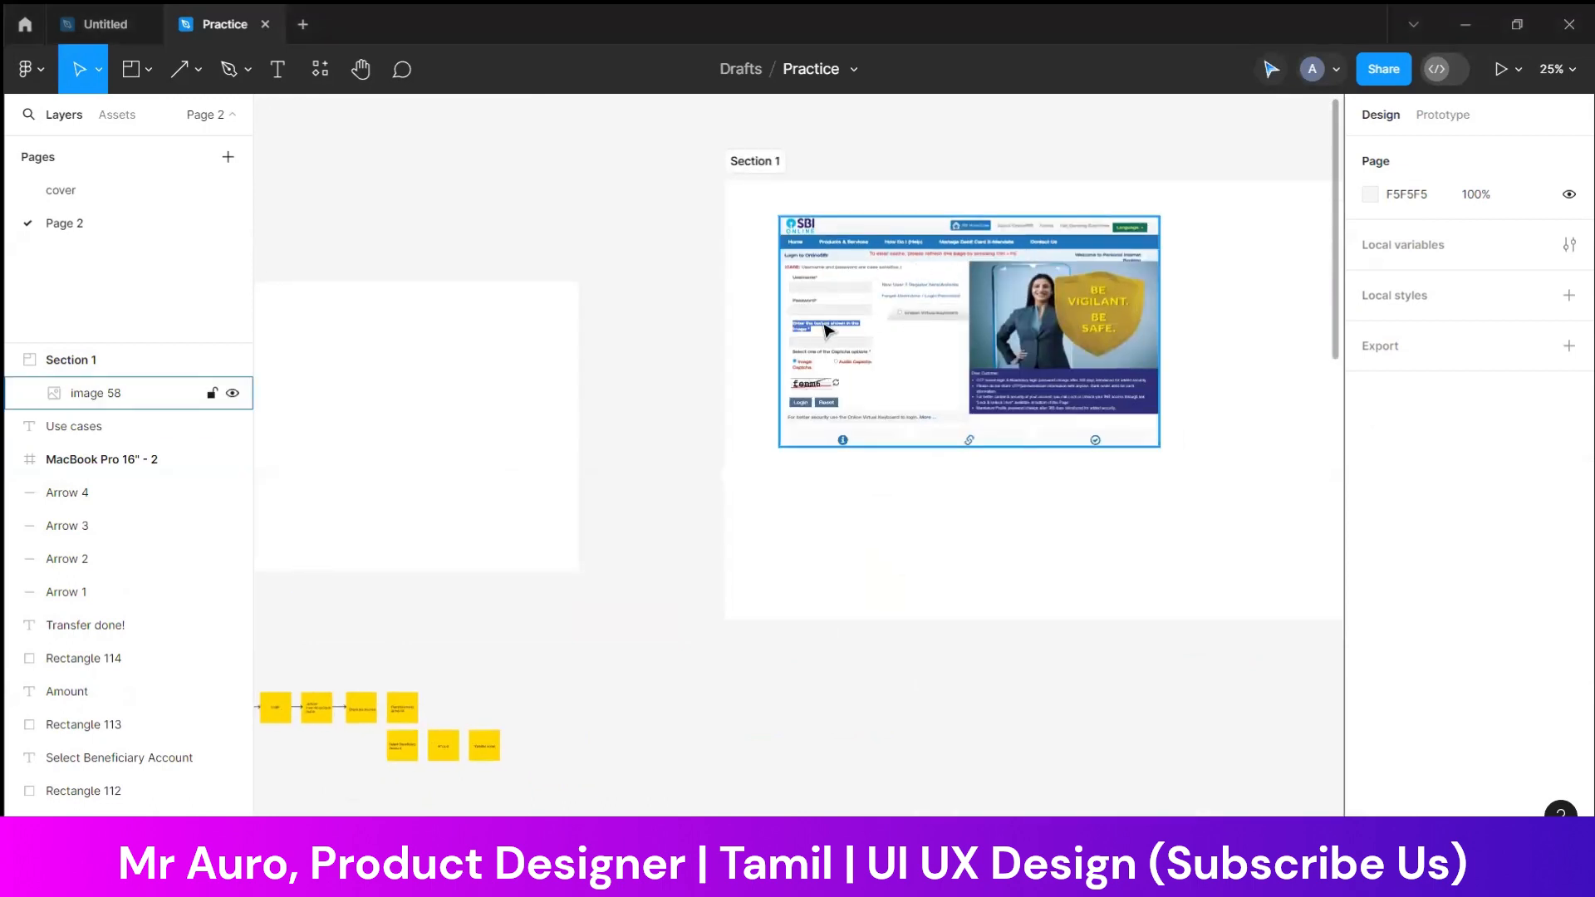
pyautogui.moveTo(765, 294); pyautogui.dragTo(1045, 315)
pyautogui.hscroll(6, 747, 499)
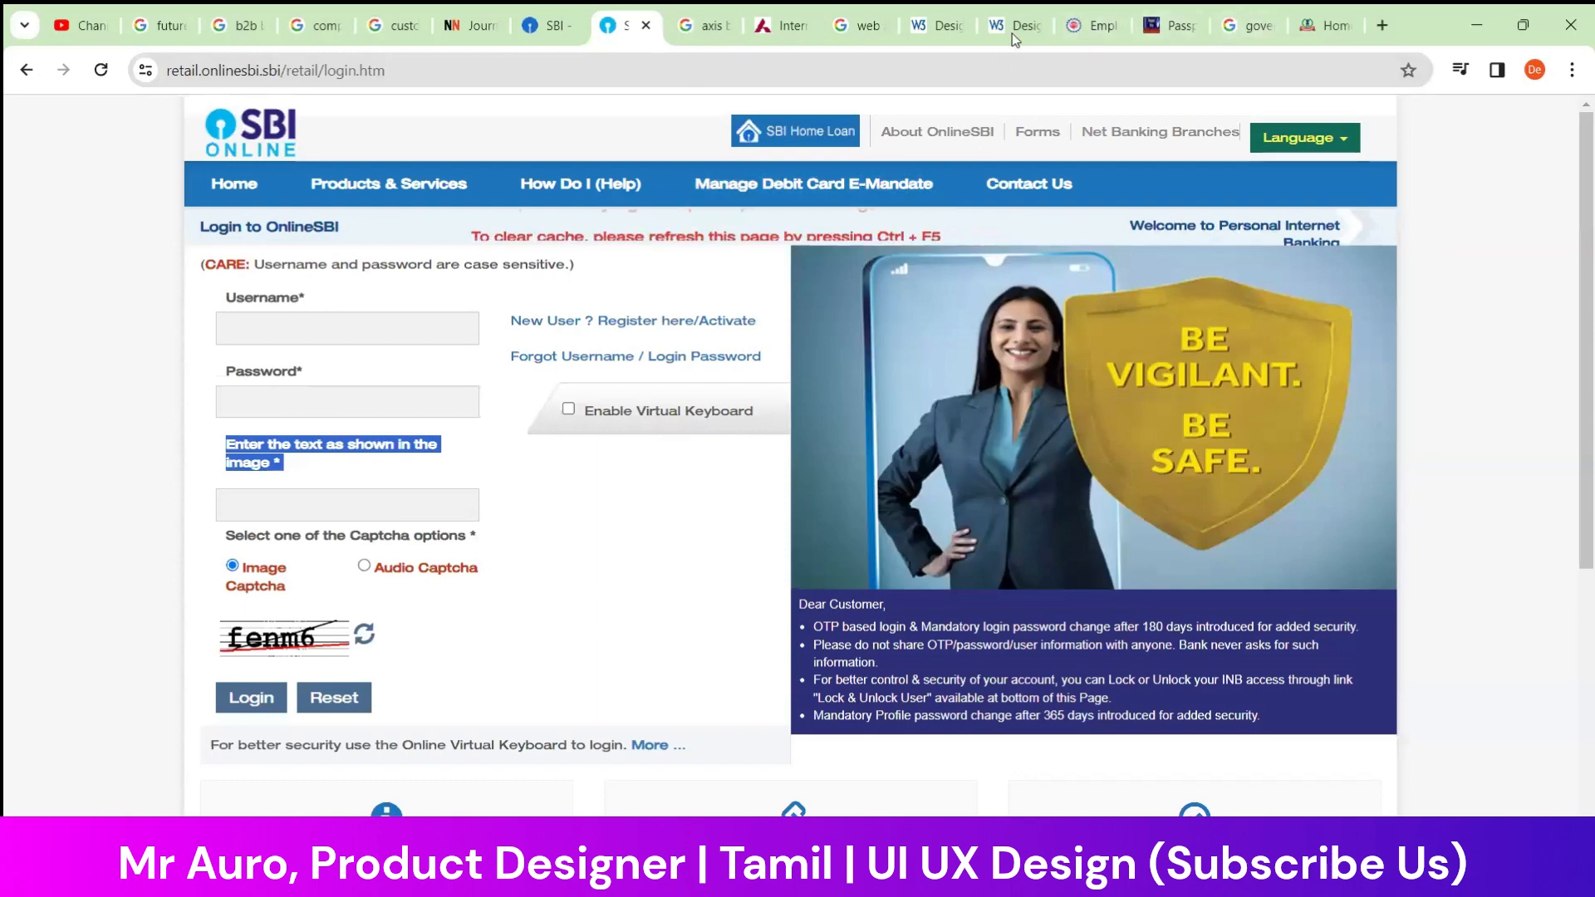
# Switch to the Axis Bank site in Chrome and capture its homepage with the Snipping Tool
pyautogui.click(781, 24)
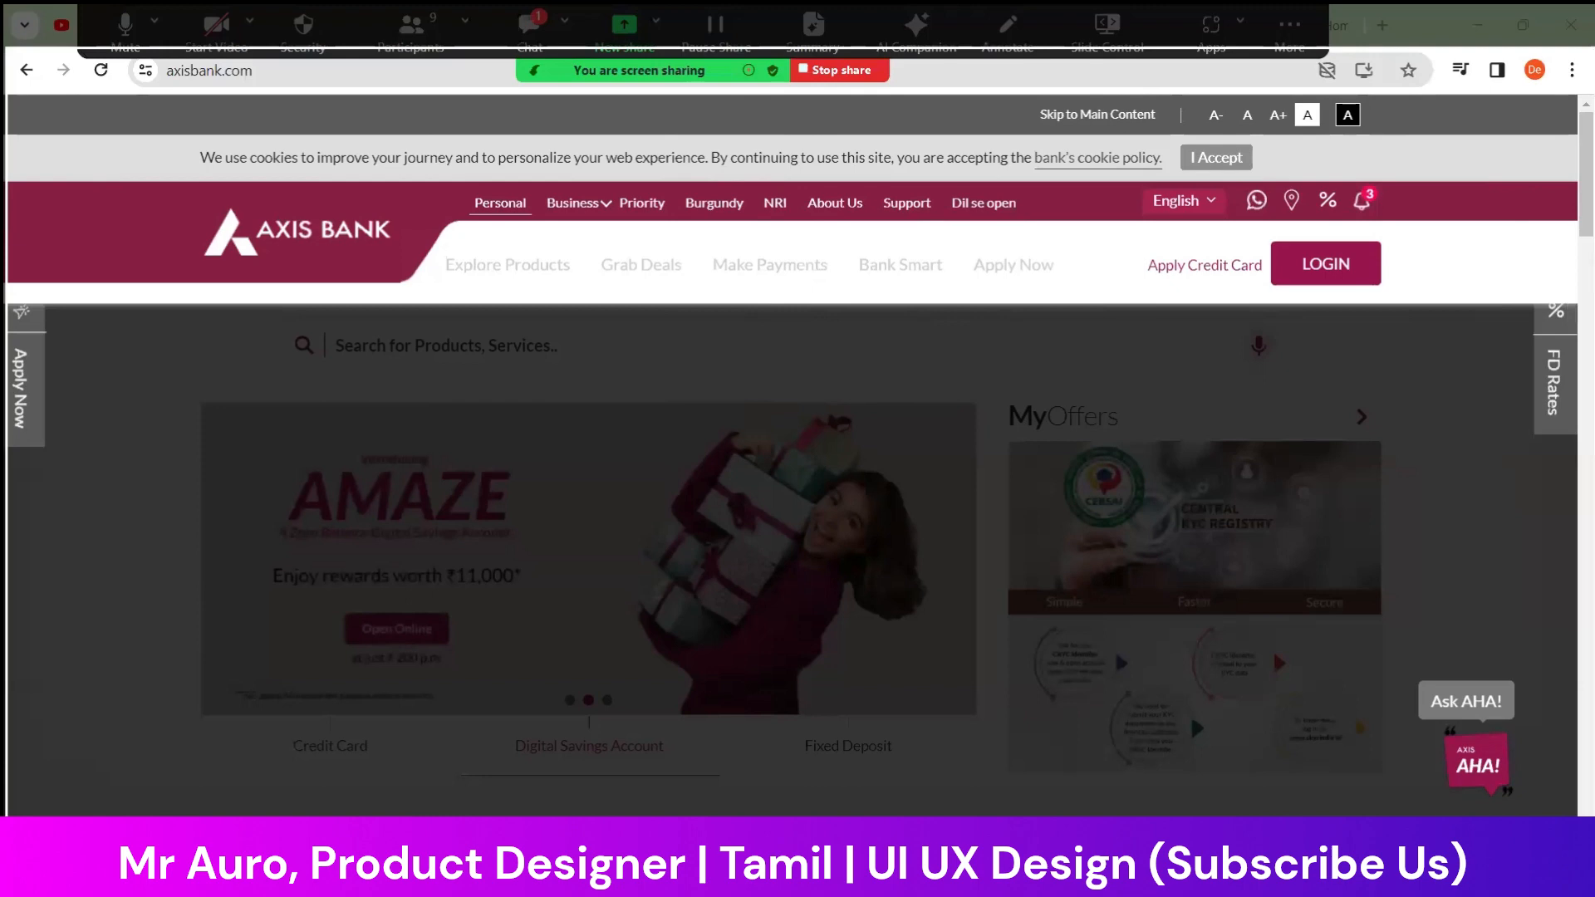
pyautogui.click(1272, 648)
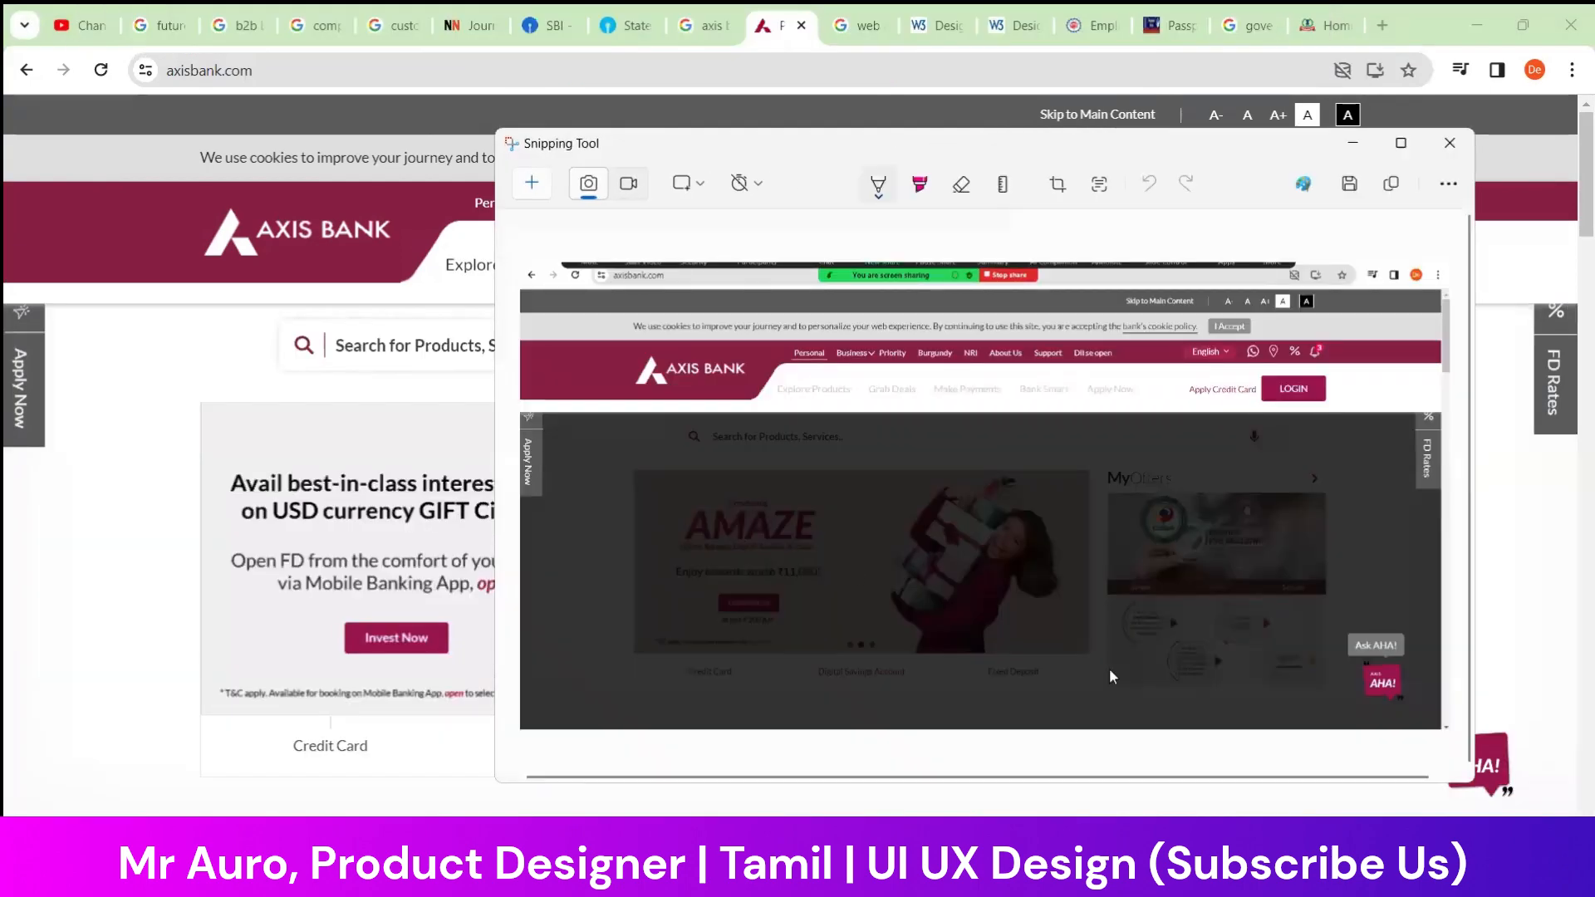
pyautogui.click(544, 186)
pyautogui.moveTo(508, 264)
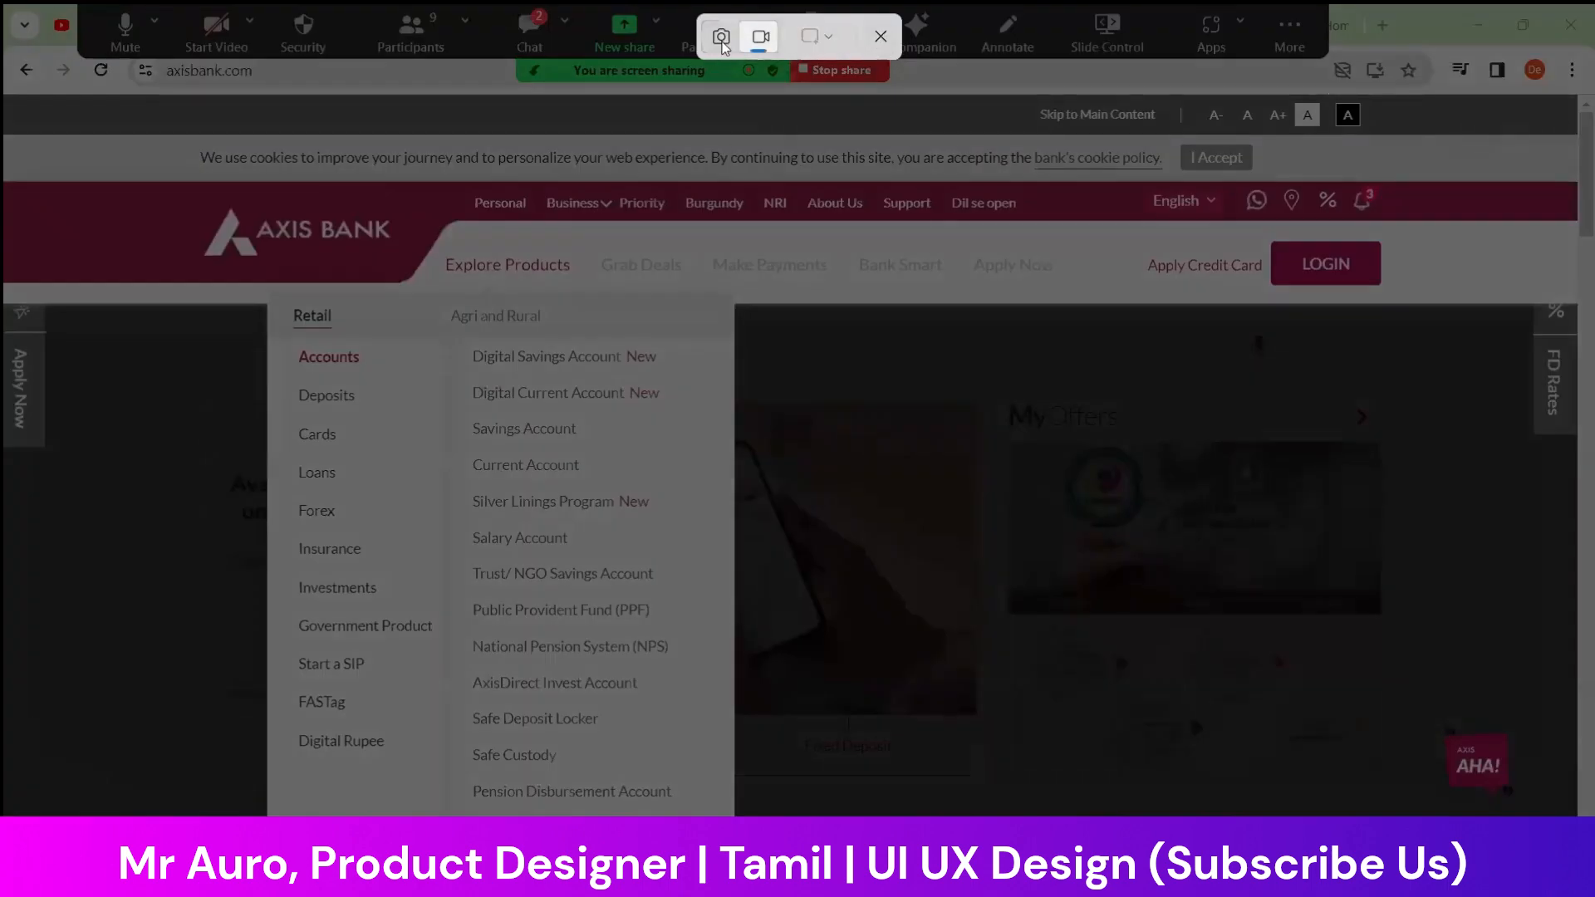
pyautogui.click(880, 37)
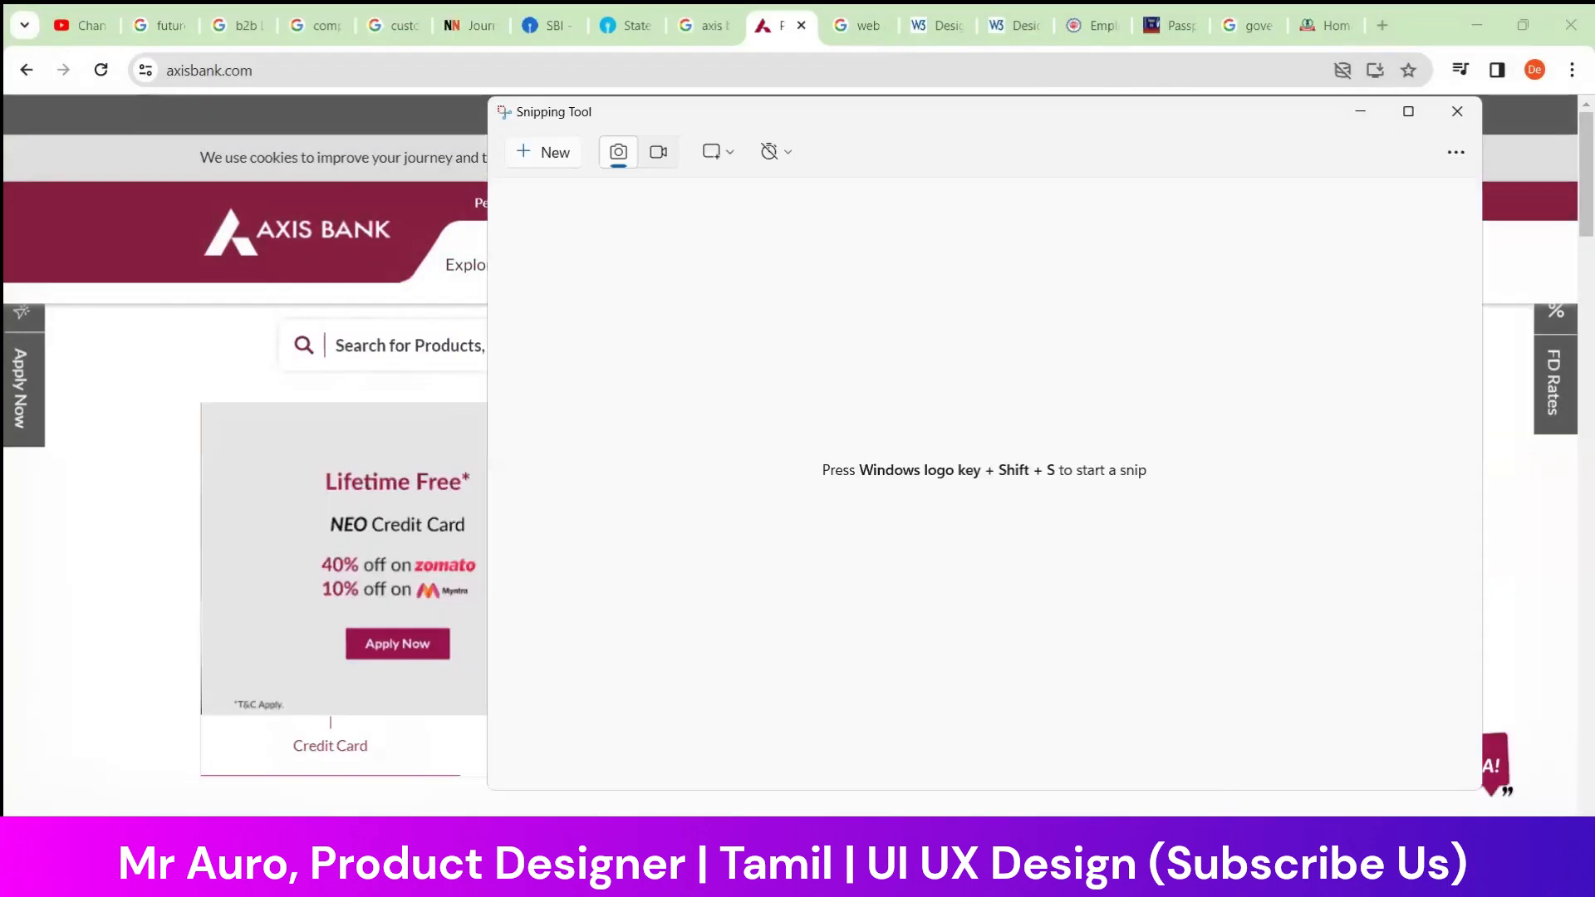
pyautogui.click(1457, 114)
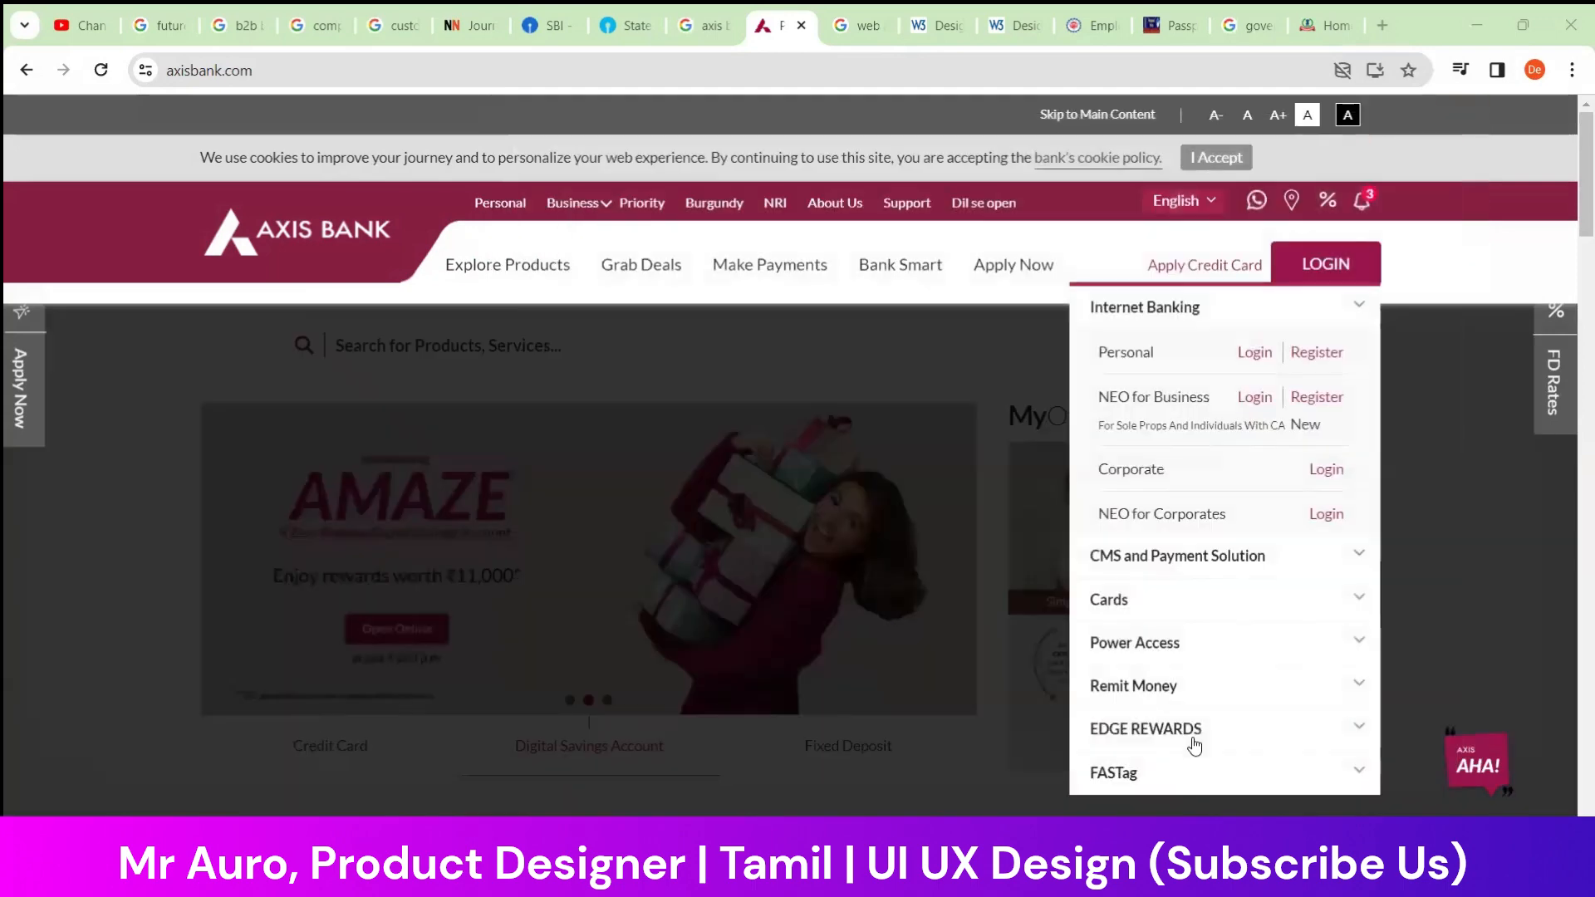
# Capture the whole browser window showing the Axis Bank homepage with the Snipping Tool, without the login menu open
pyautogui.moveTo(1184, 884)
pyautogui.moveTo(1047, 884)
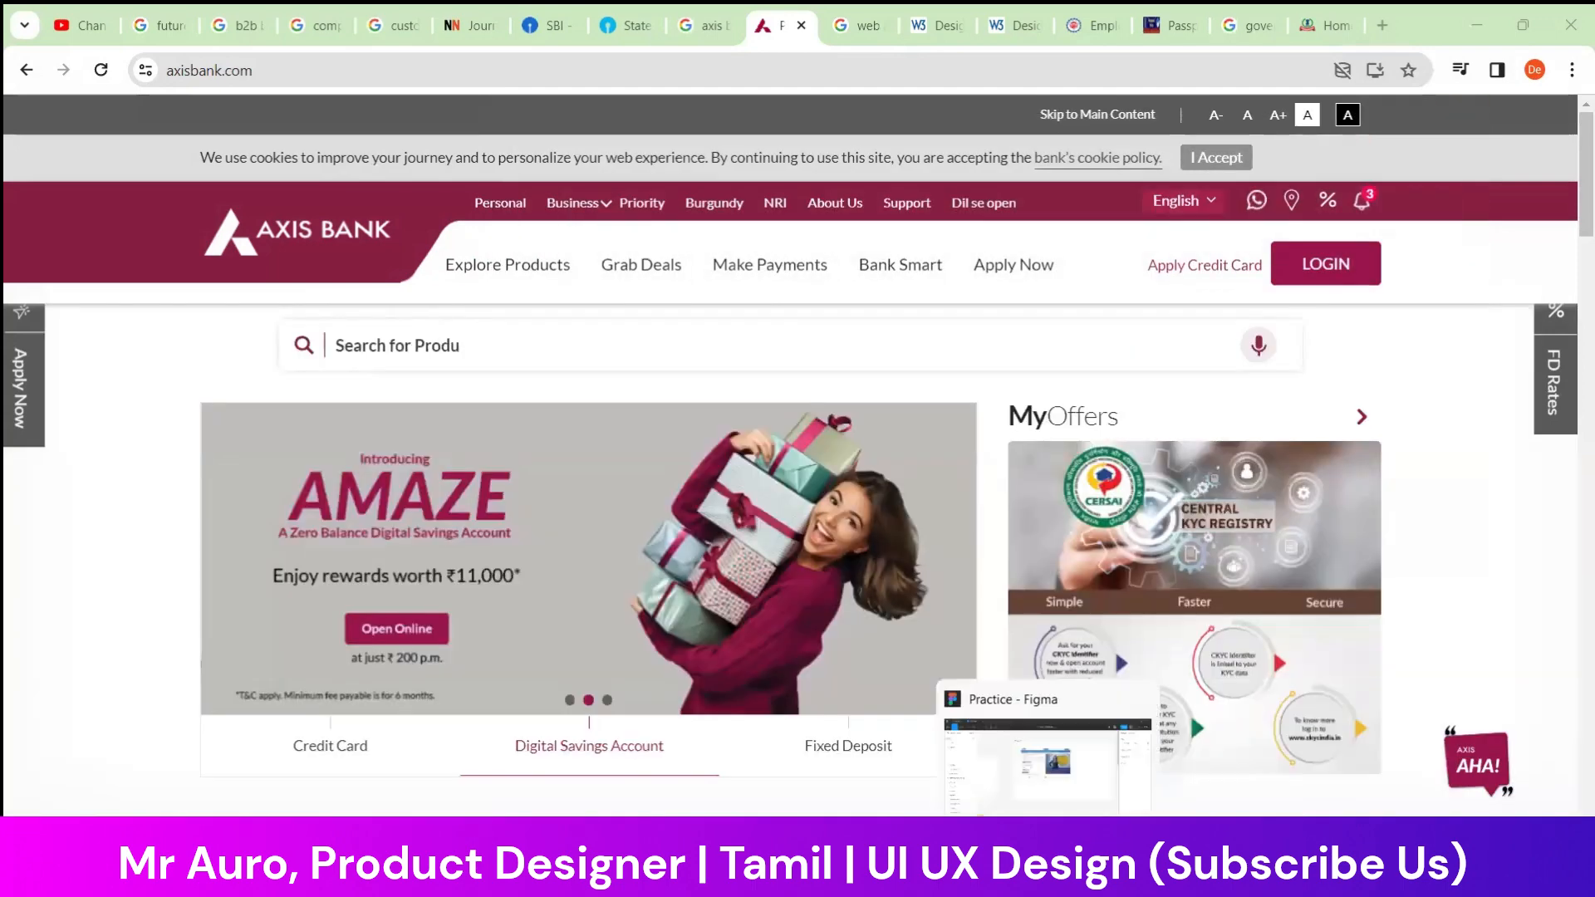
pyautogui.click(583, 882)
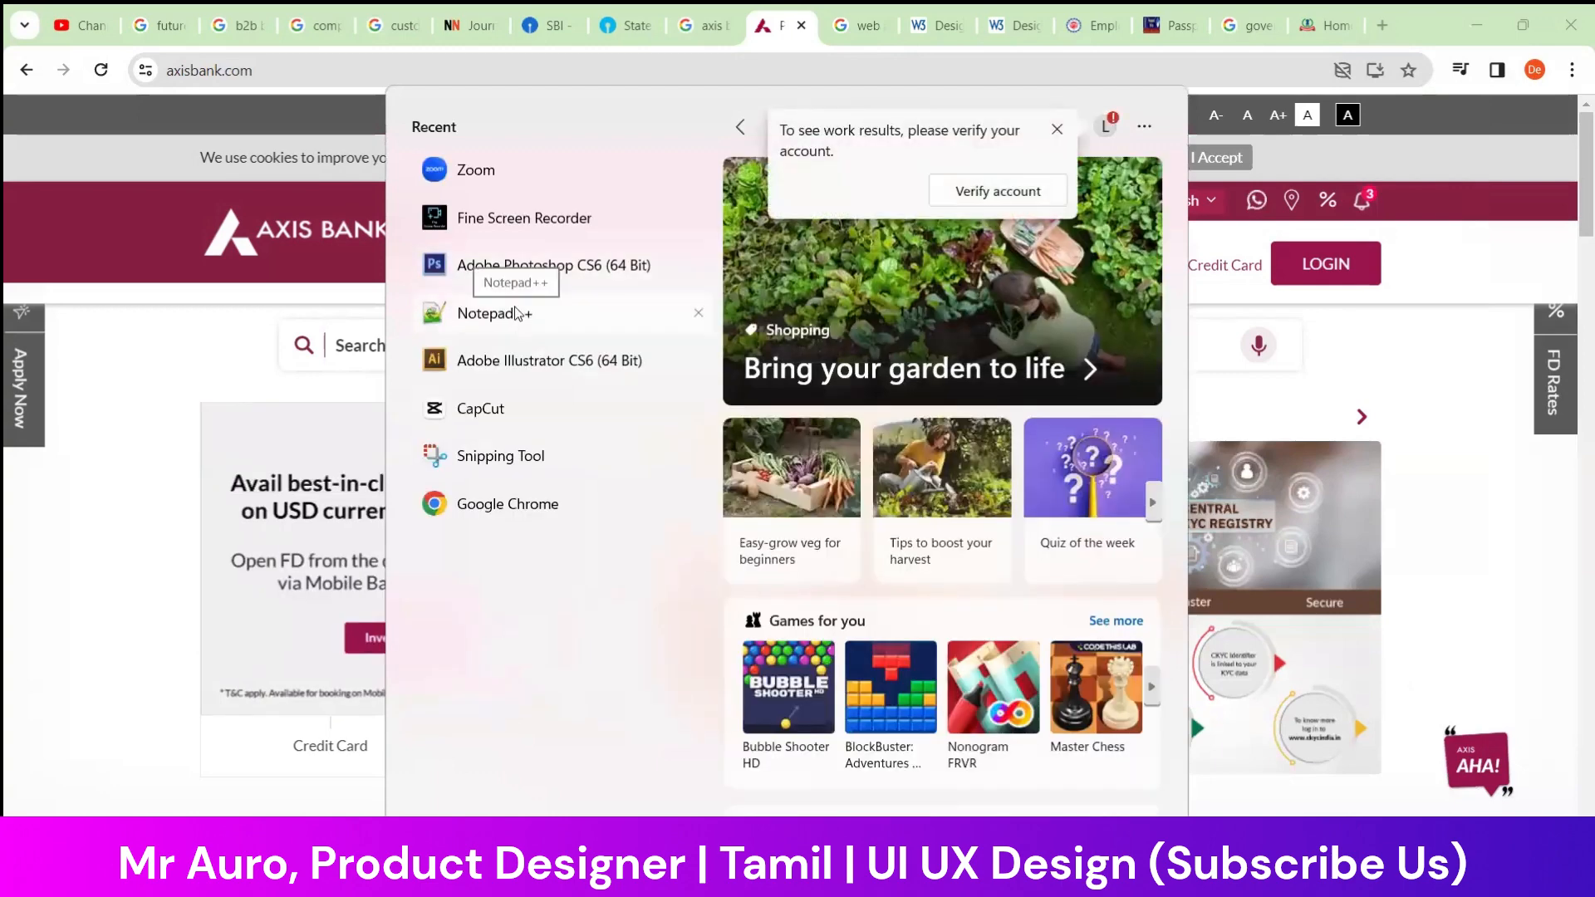
pyautogui.click(86, 535)
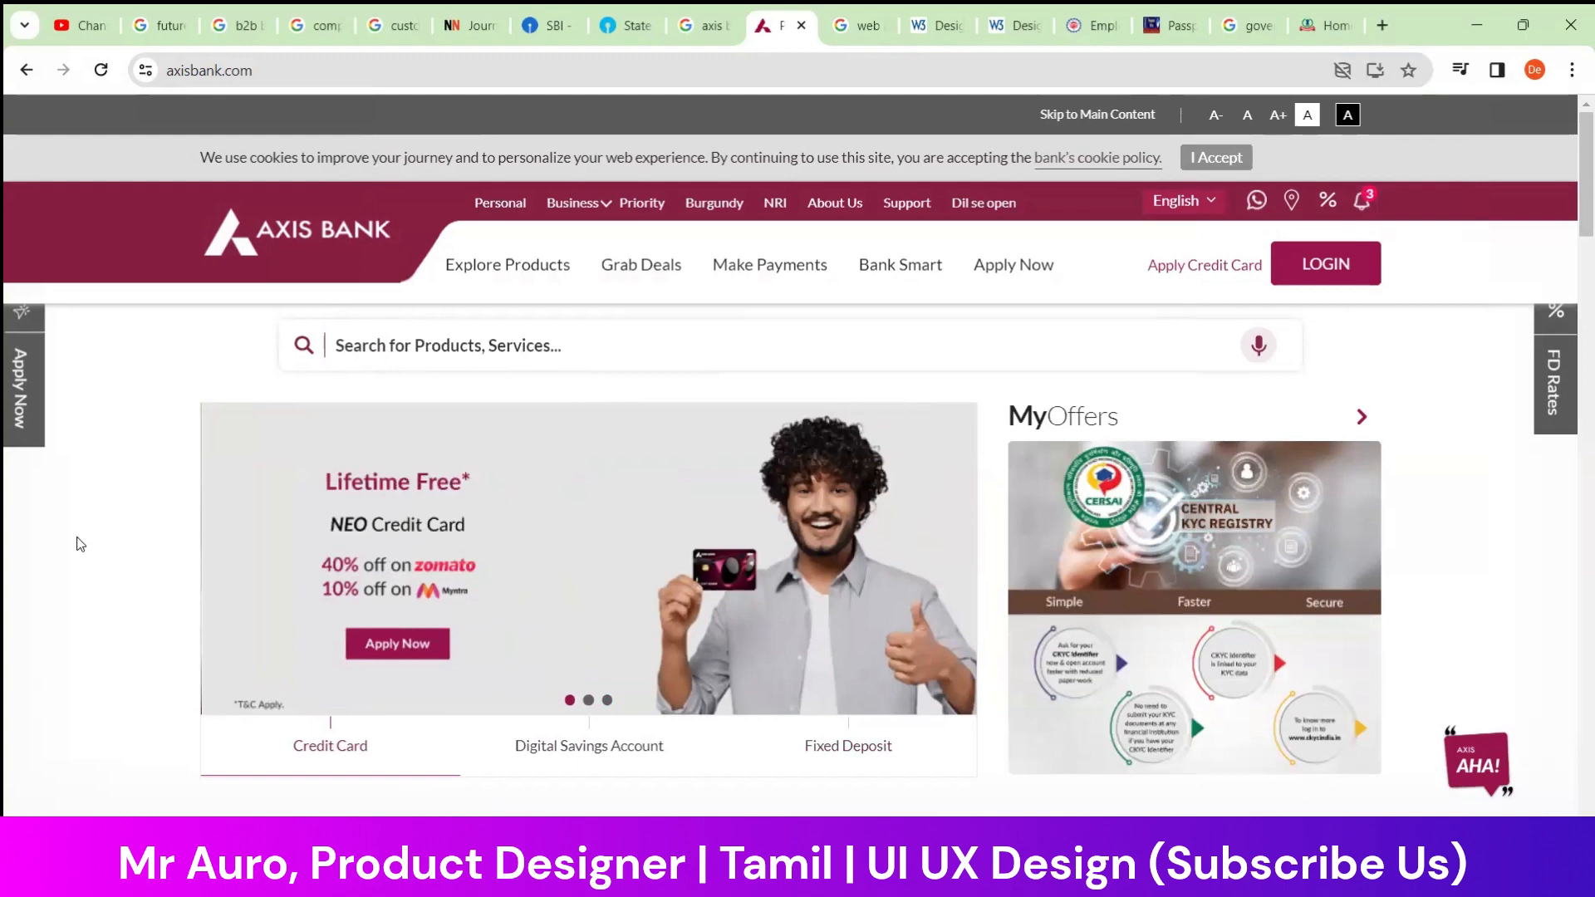
pyautogui.press('super+shift+s')
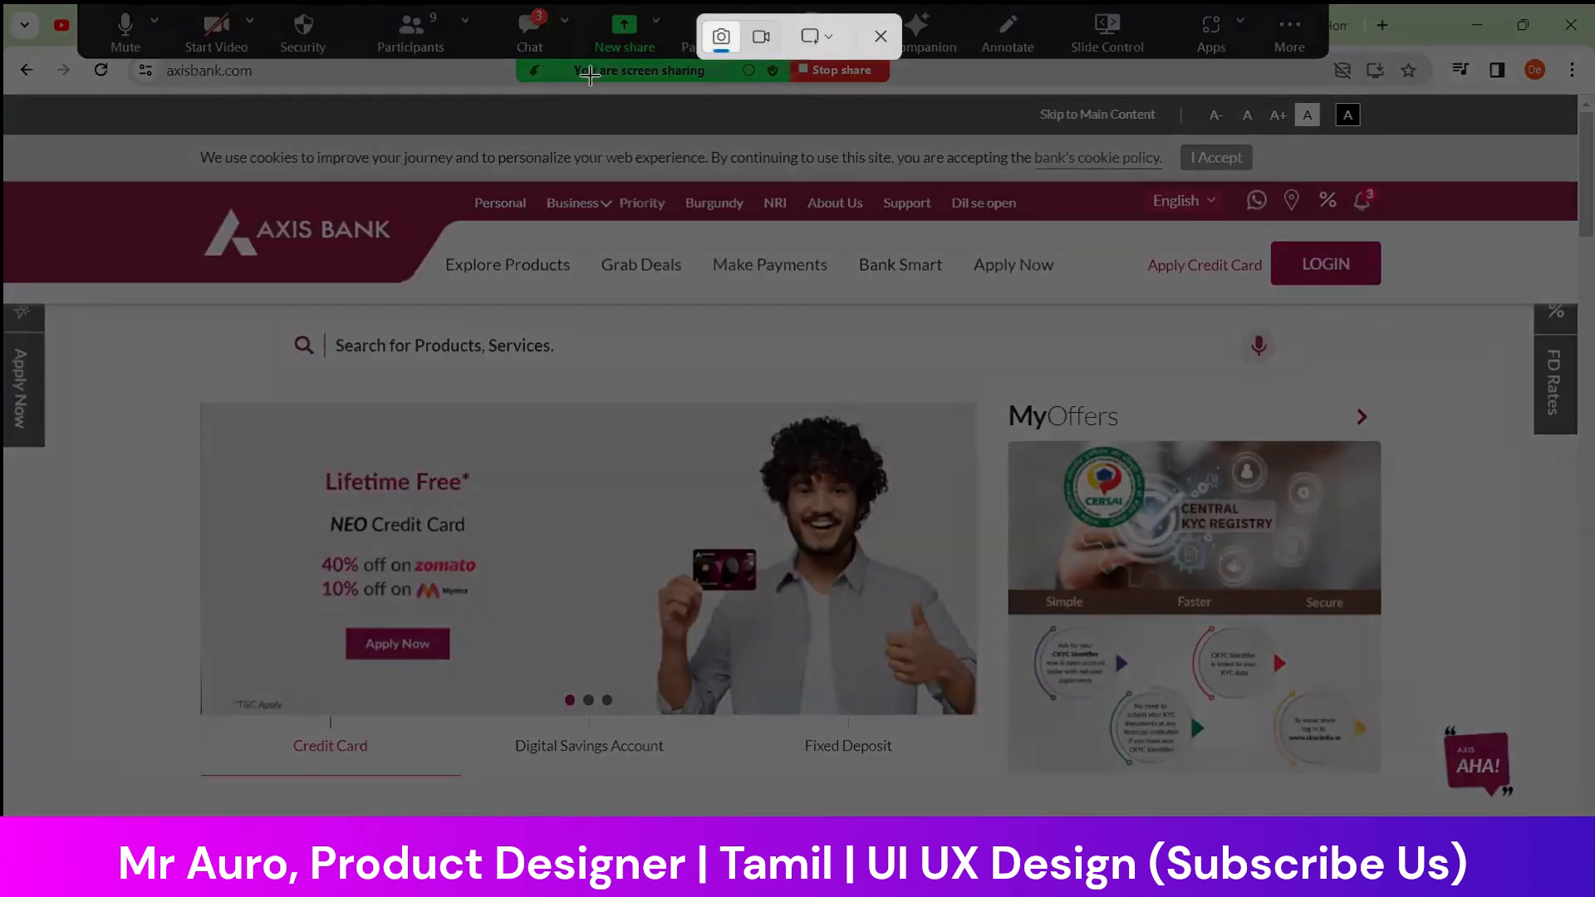
pyautogui.moveTo(6, 8); pyautogui.dragTo(1576, 808)
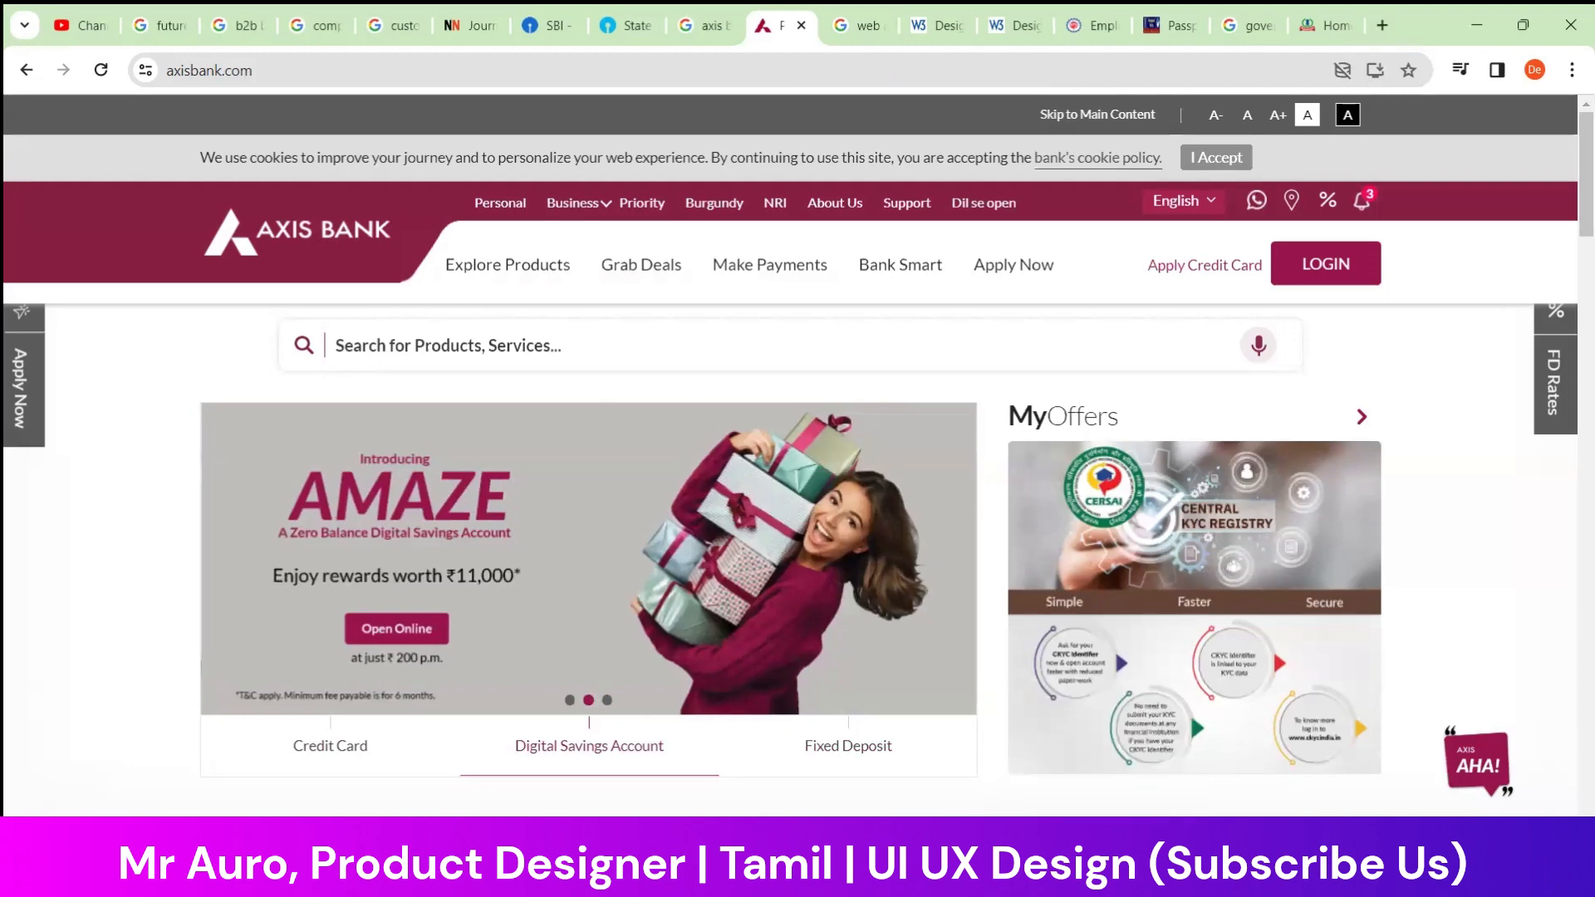
# Switch to the Practice file in Figma, paste the Axis Bank screenshot, and move it beside the SBI login screenshot
pyautogui.click(1096, 872)
pyautogui.hotkey('ctrl', 'v')
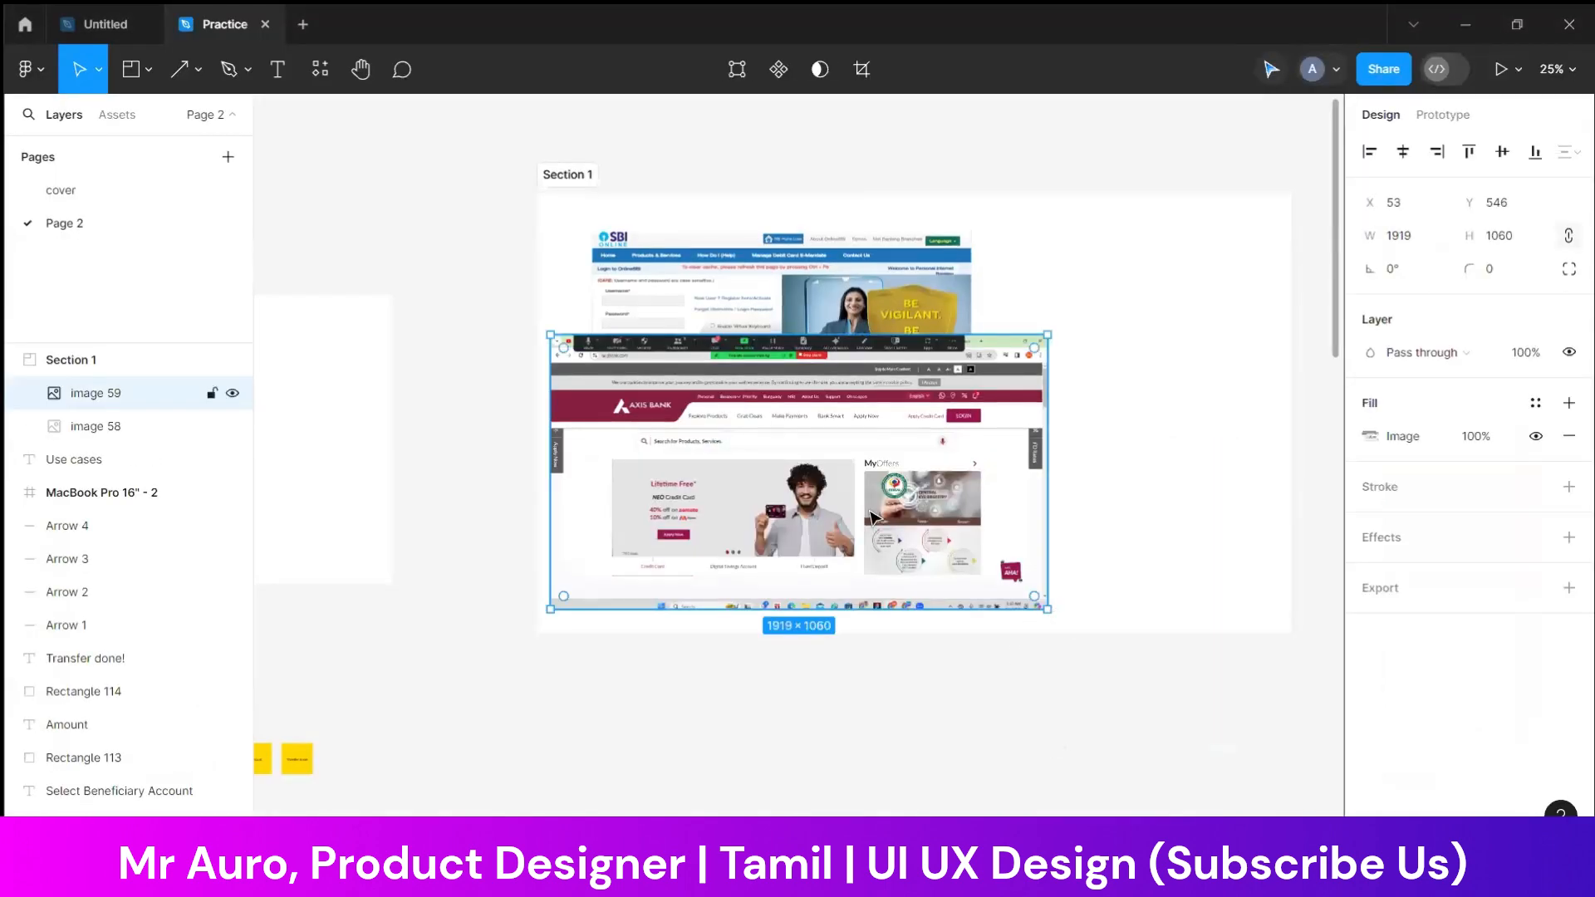
pyautogui.moveTo(875, 521); pyautogui.dragTo(857, 456)
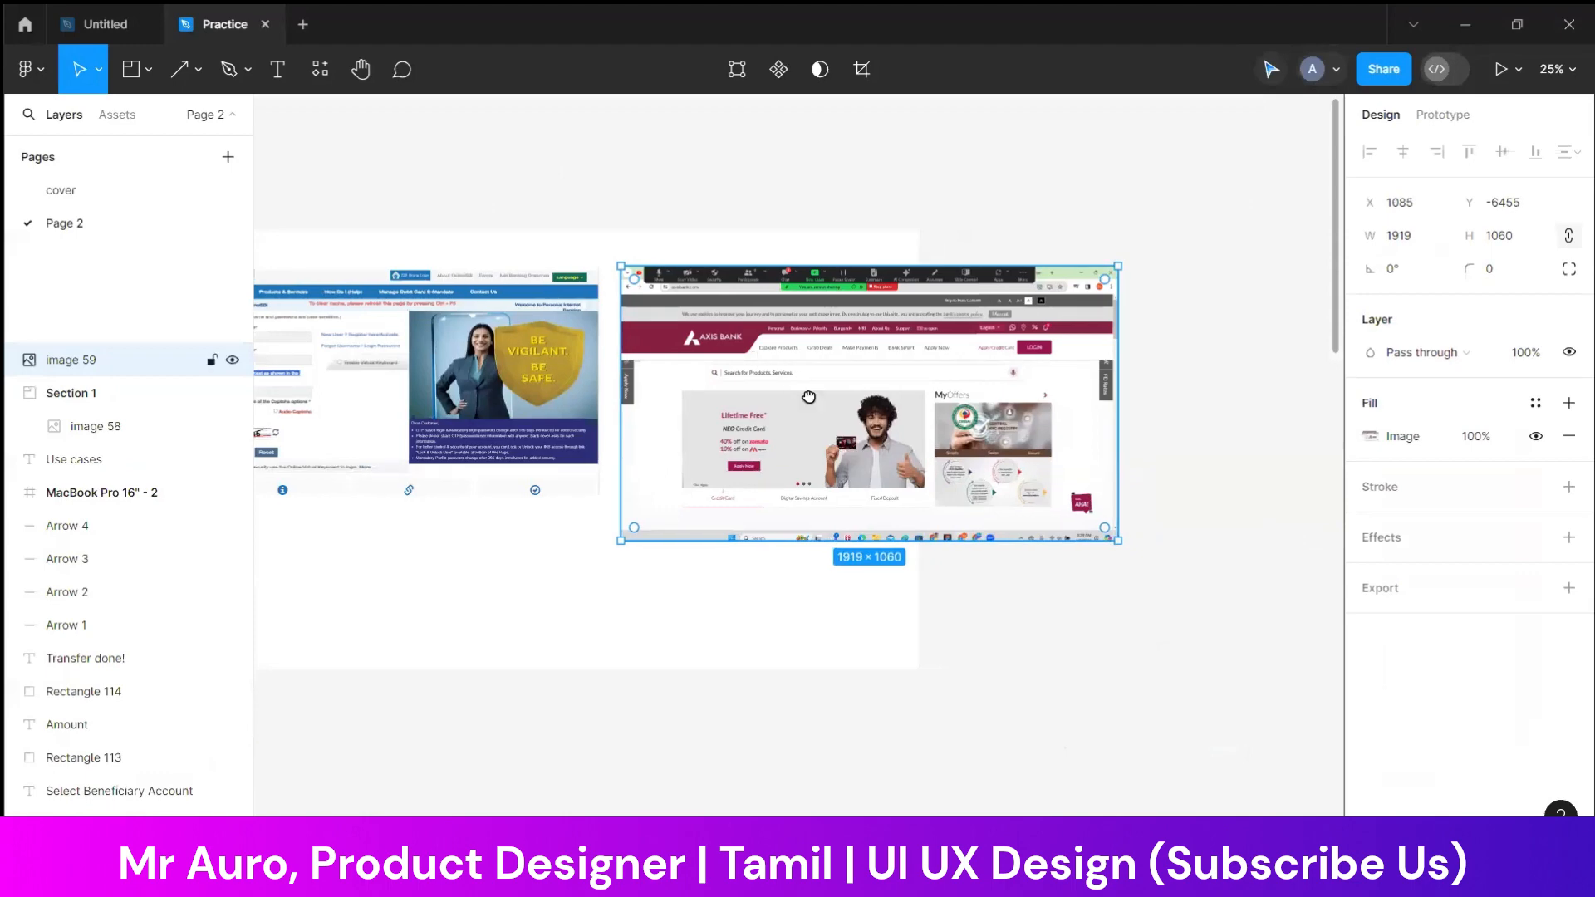
pyautogui.moveTo(808, 397); pyautogui.dragTo(922, 391)
# Widen Section 1 so that it encloses the Axis Bank screenshot, and deselect it
pyautogui.click(314, 204)
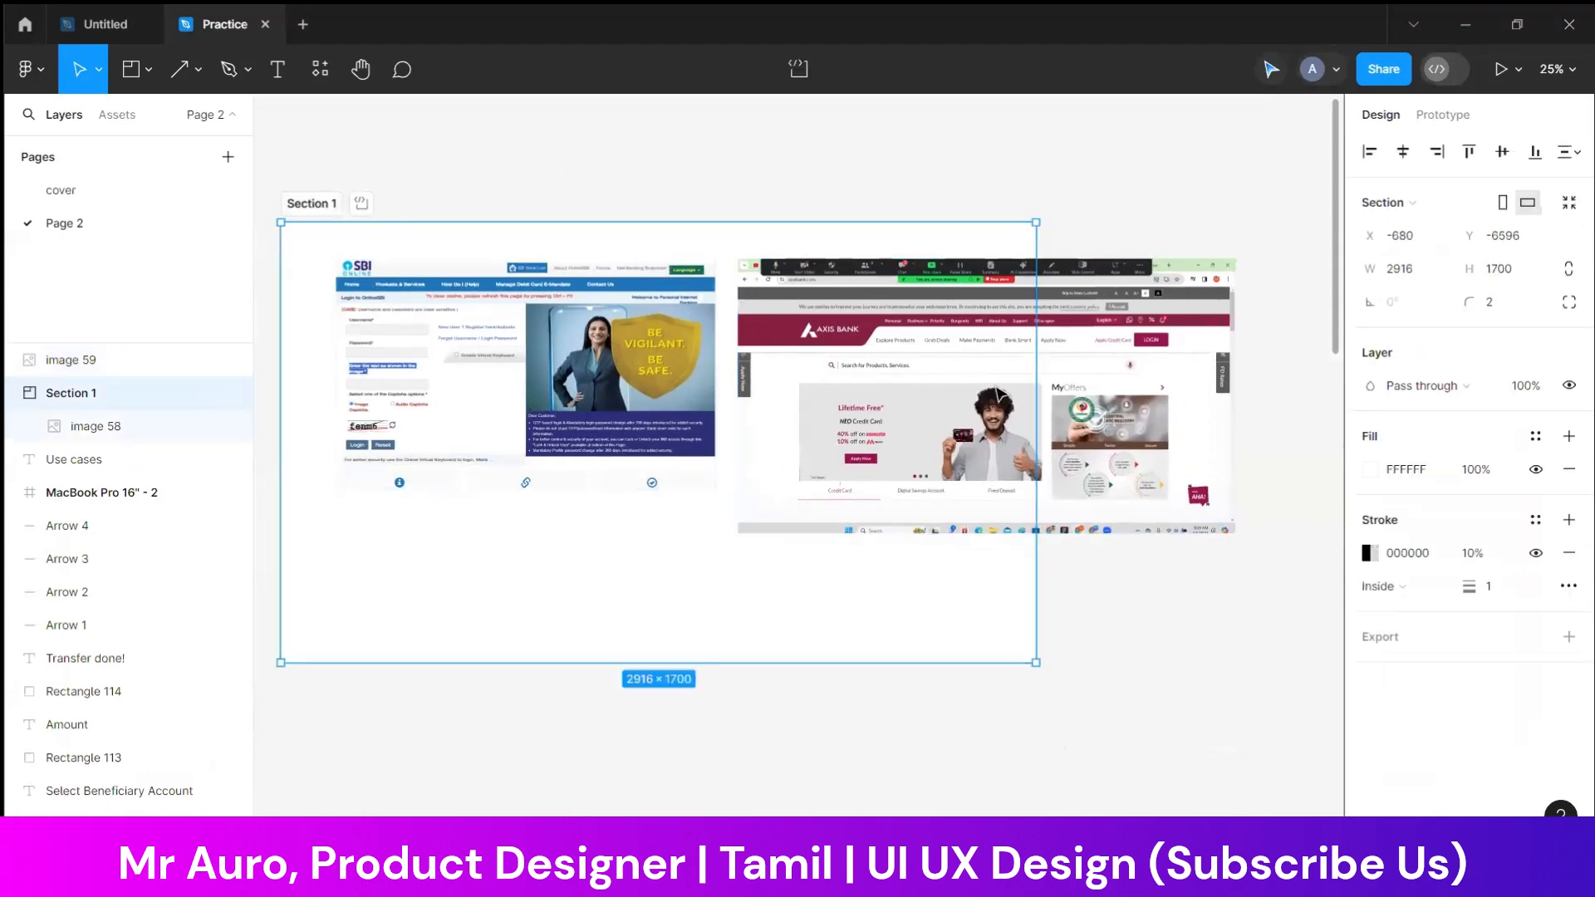
pyautogui.moveTo(1082, 416); pyautogui.dragTo(1323, 429)
pyautogui.click(916, 739)
pyautogui.moveTo(530, 612); pyautogui.dragTo(1125, 598)
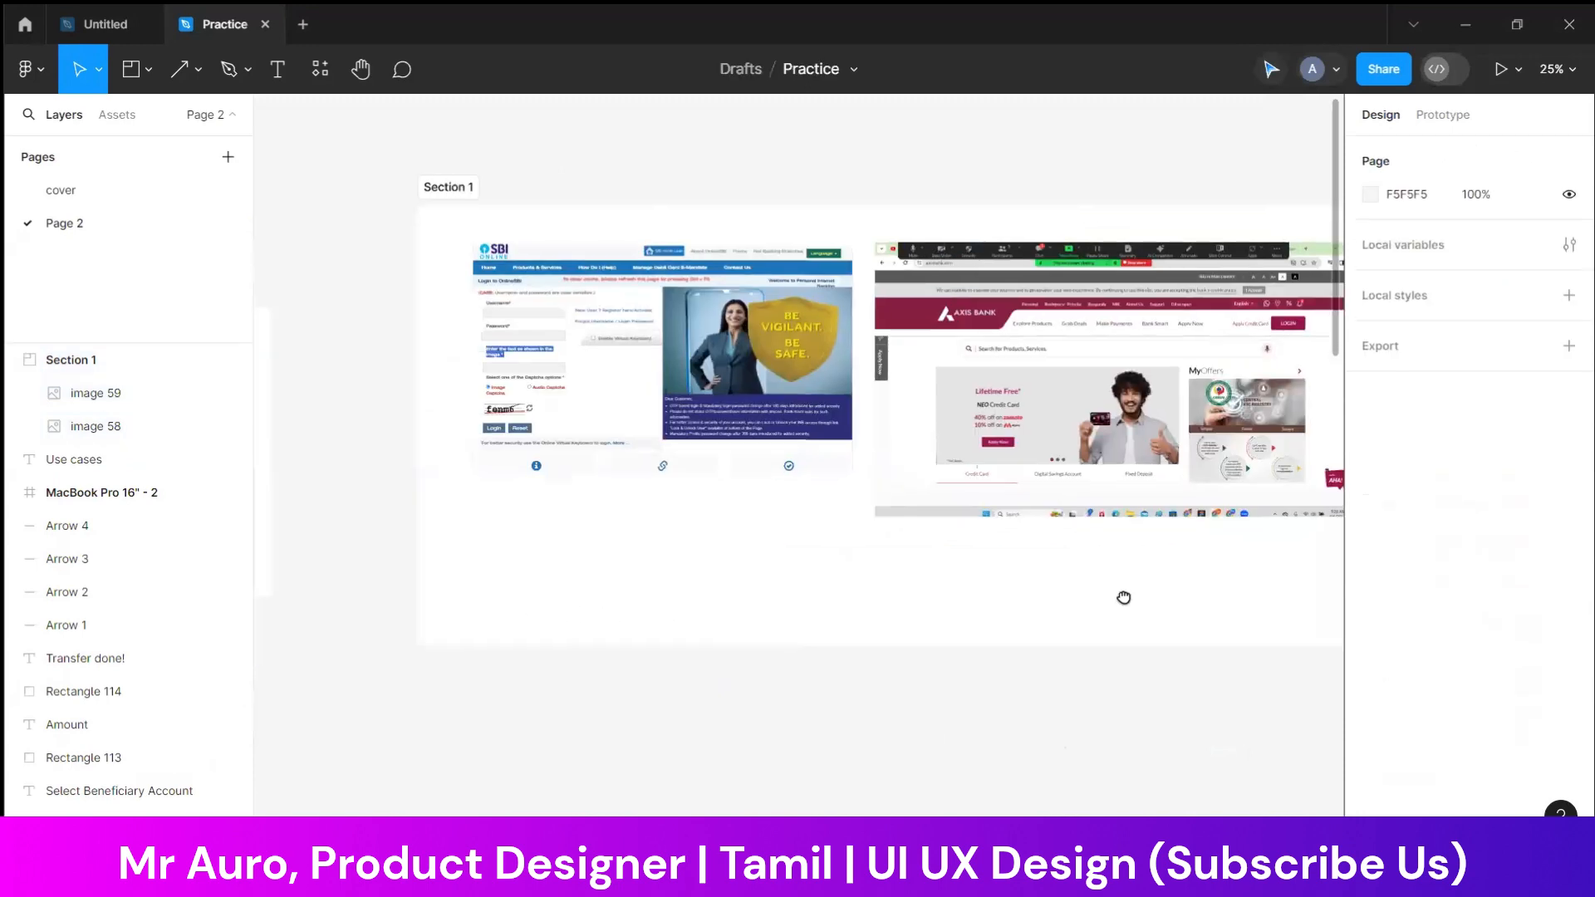
# Align the Axis Bank screenshot's top edge with the SBI screenshot and shift both closer to the section's upper-left corner
pyautogui.click(1078, 428)
pyautogui.moveTo(1073, 422); pyautogui.dragTo(1074, 432)
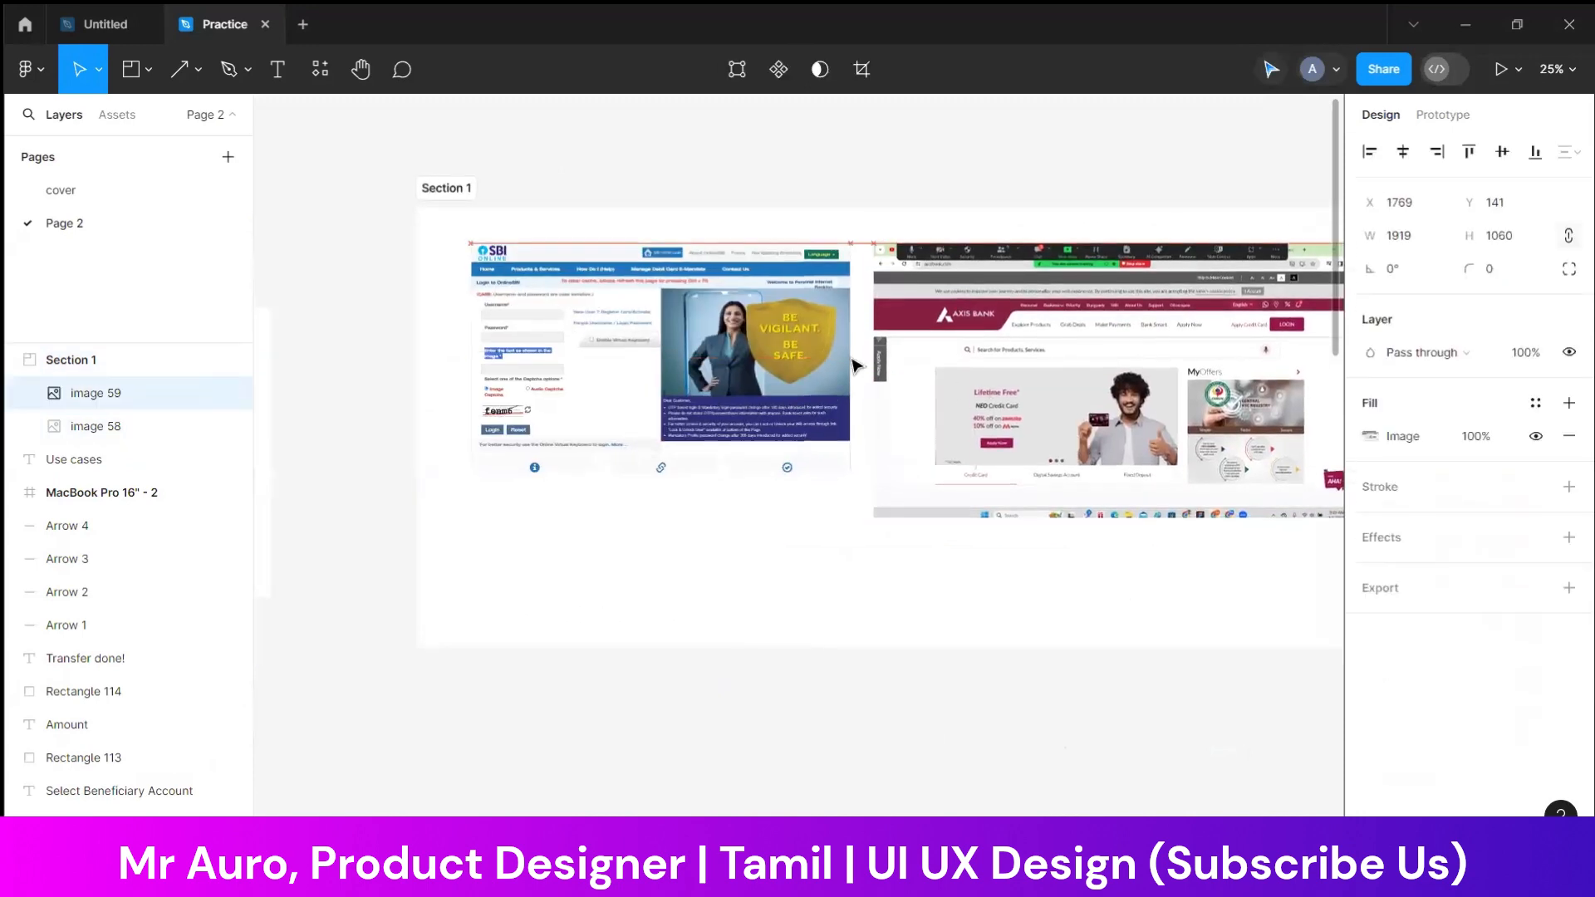
pyautogui.moveTo(824, 364); pyautogui.dragTo(790, 350)
pyautogui.moveTo(1030, 367); pyautogui.dragTo(1006, 358)
pyautogui.click(869, 189)
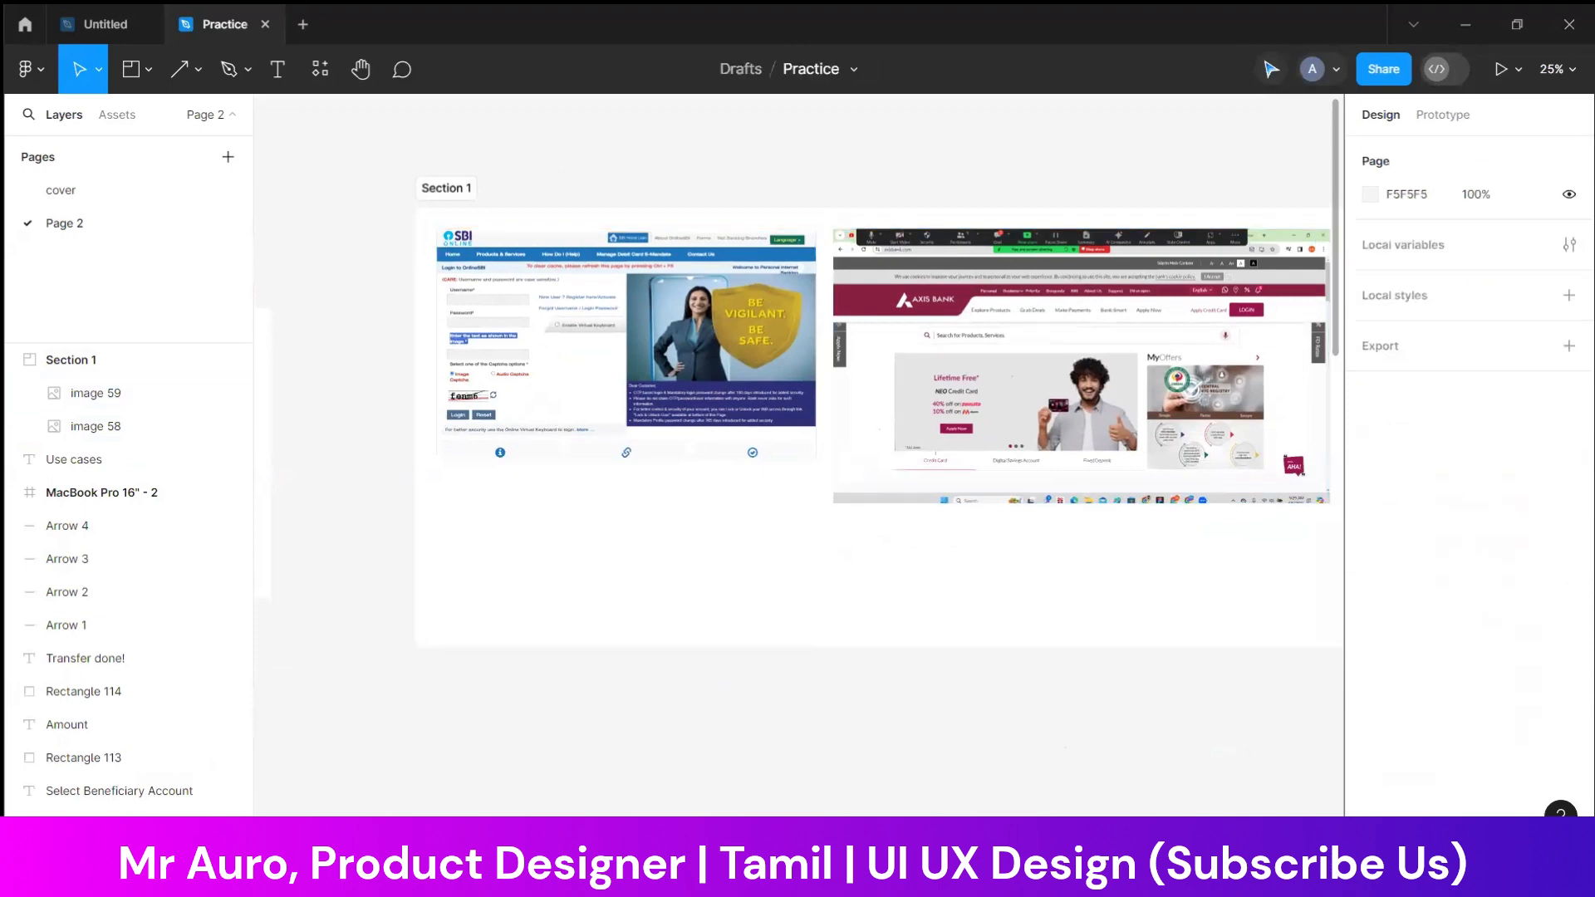
# Switch to the Chrome window with the Axis Bank site and search Google for "hdfc bank login"
pyautogui.click(1095, 872)
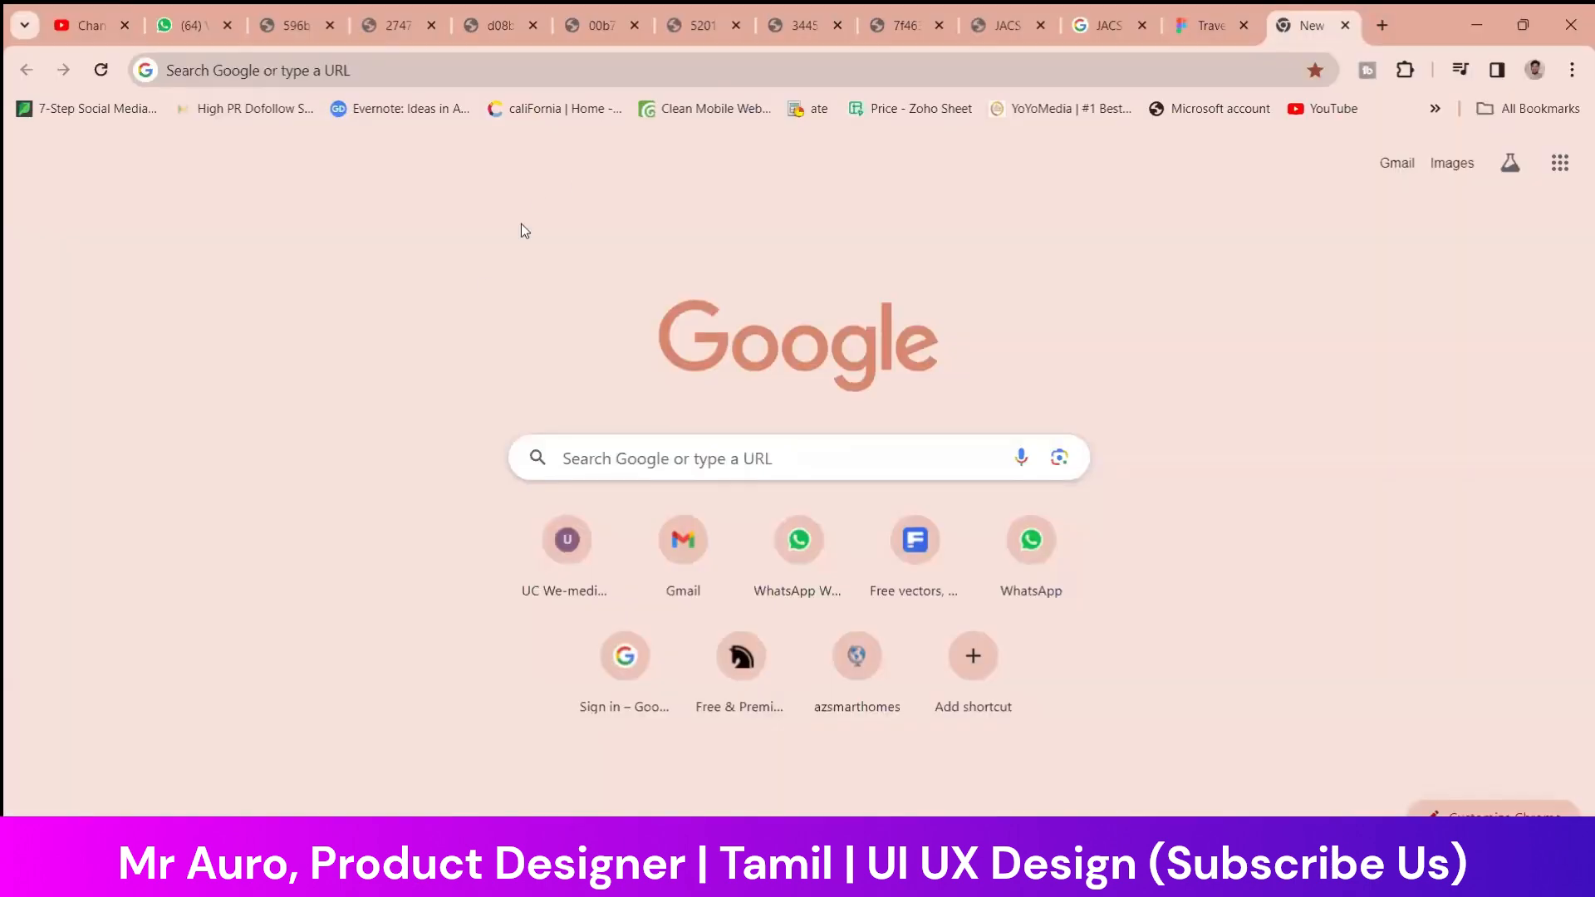
pyautogui.click(1095, 872)
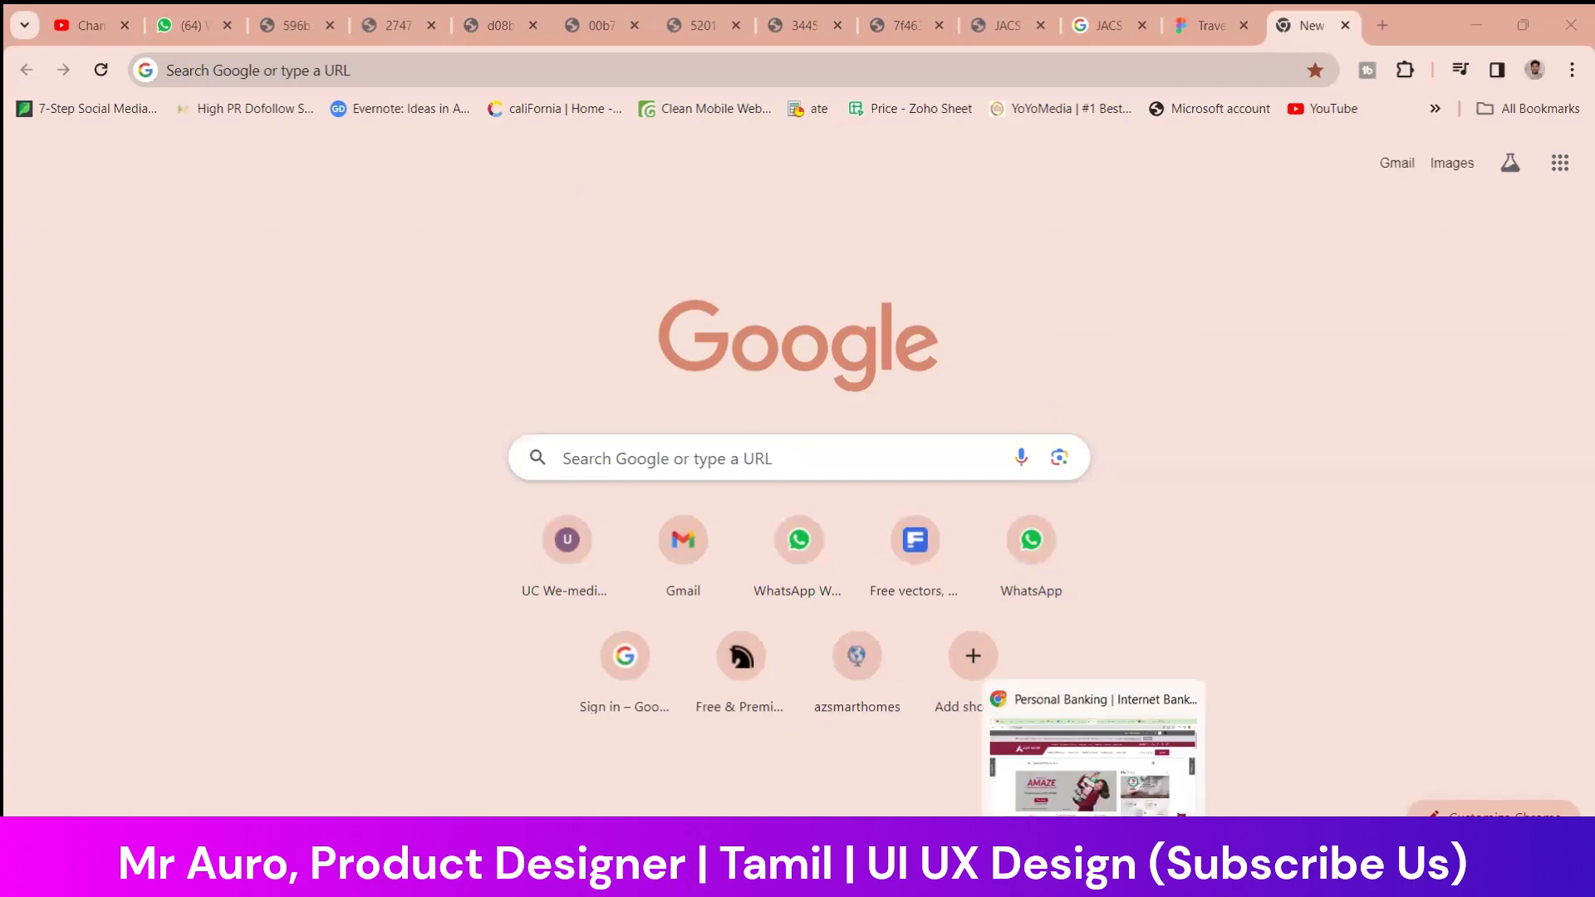
pyautogui.click(1094, 872)
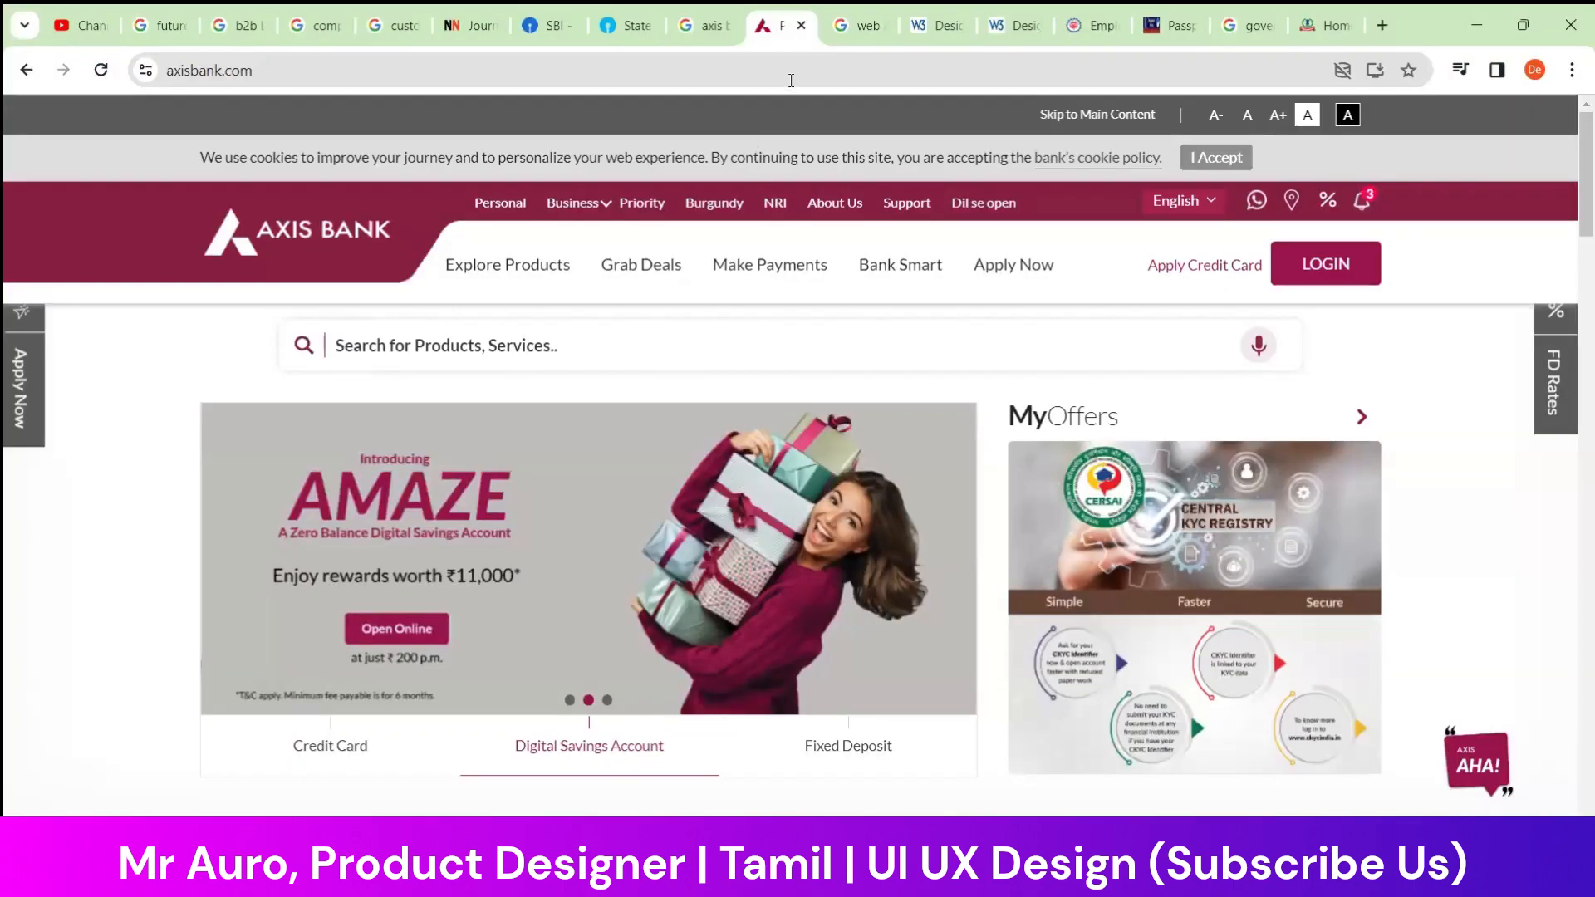
pyautogui.click(791, 77)
pyautogui.press('BackSpace')
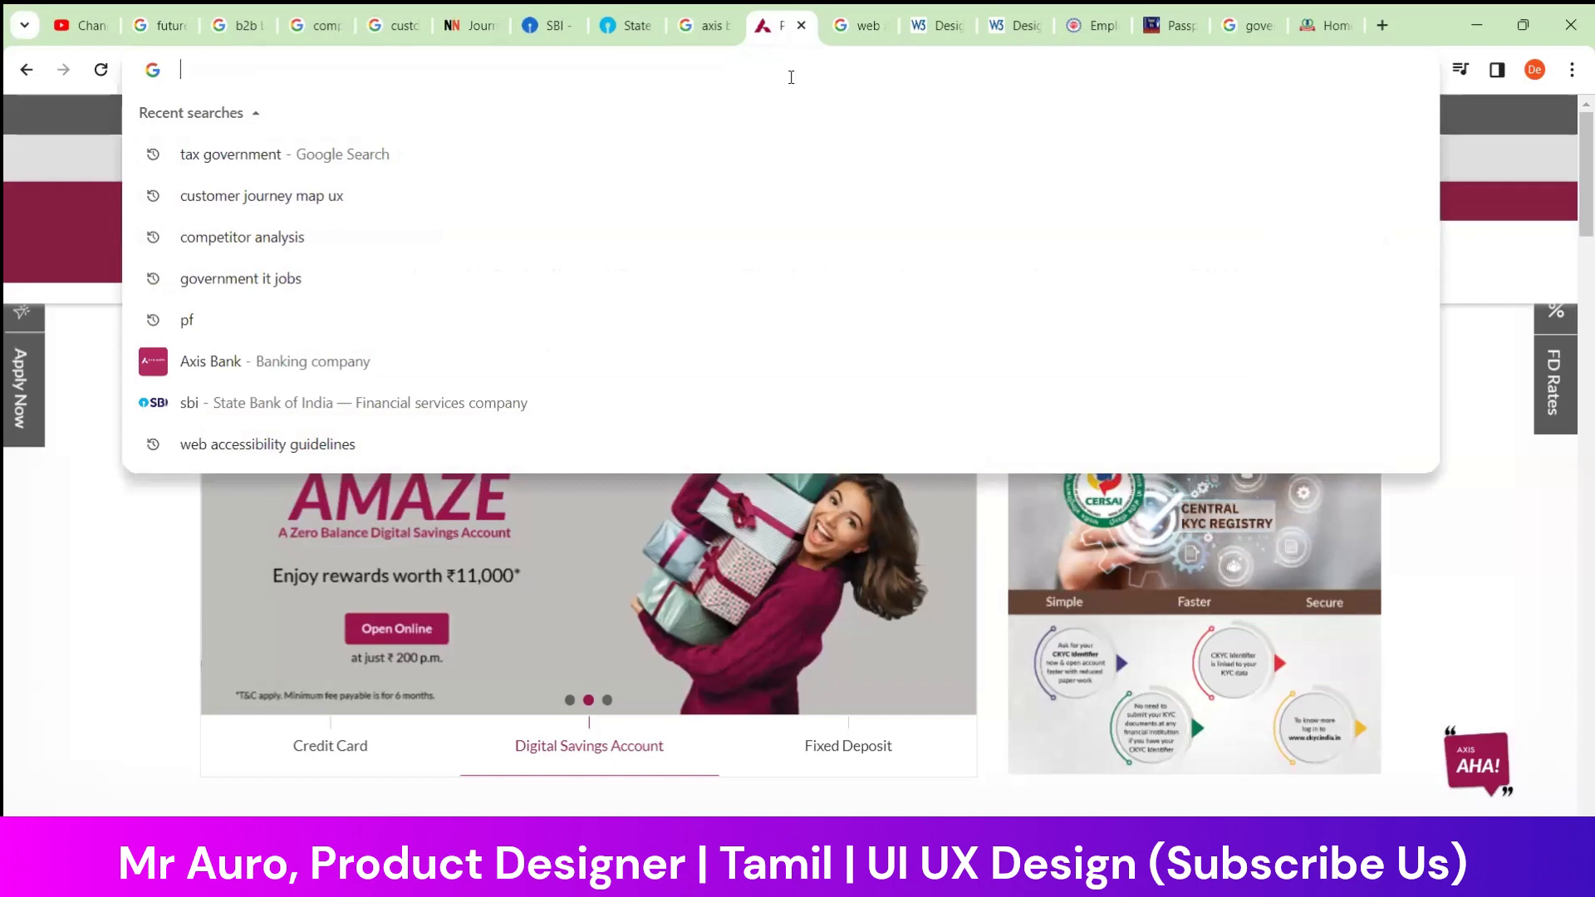
pyautogui.write('hdfc')
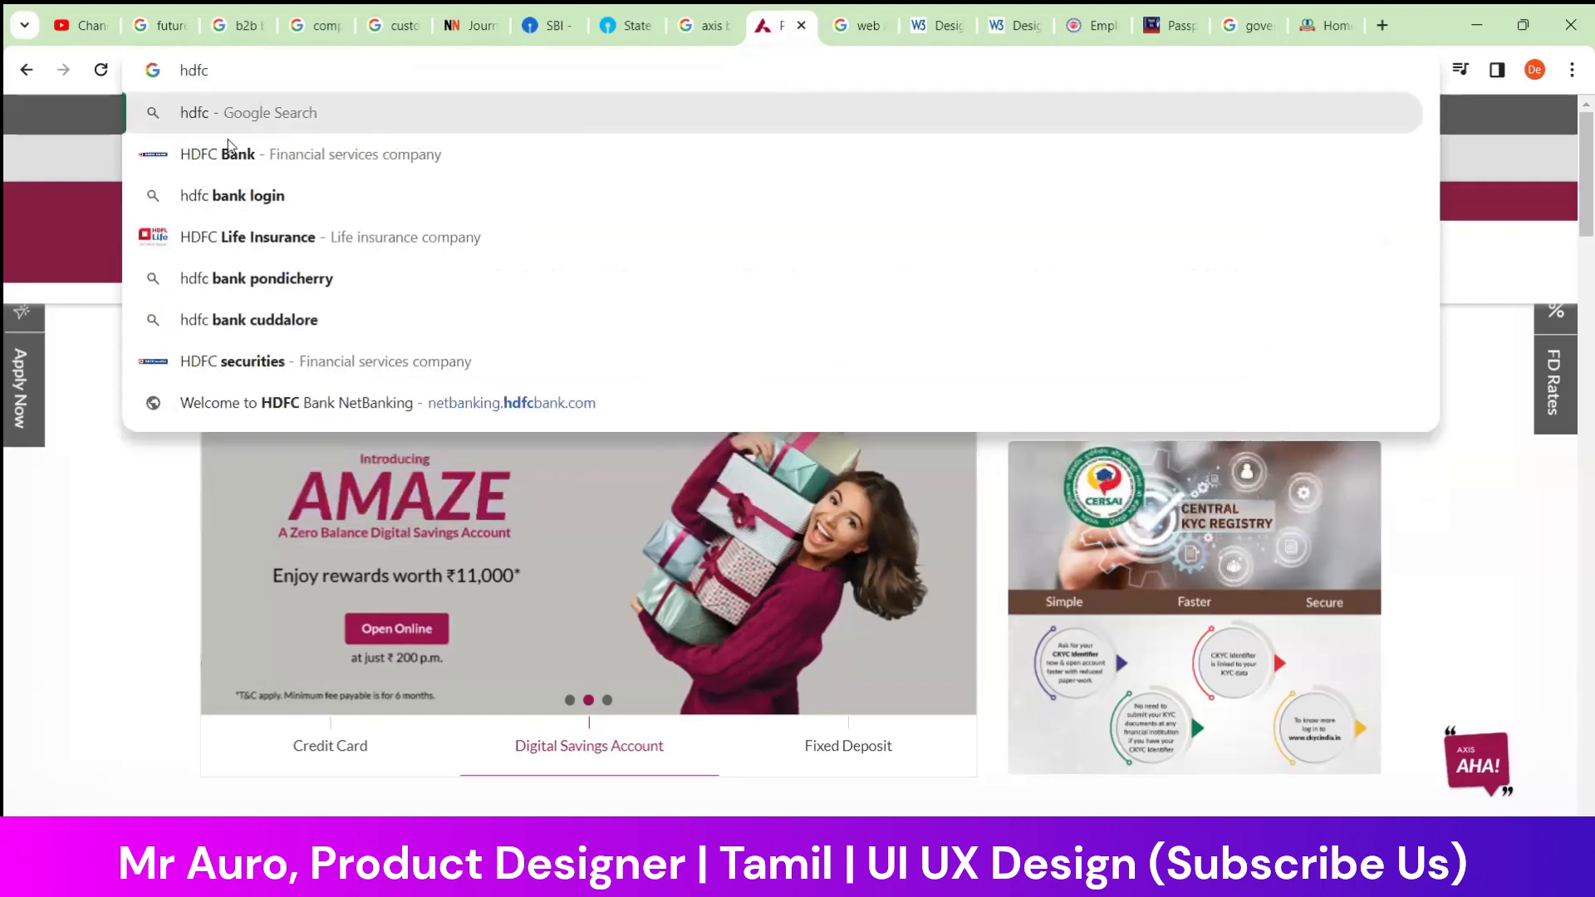
pyautogui.click(290, 193)
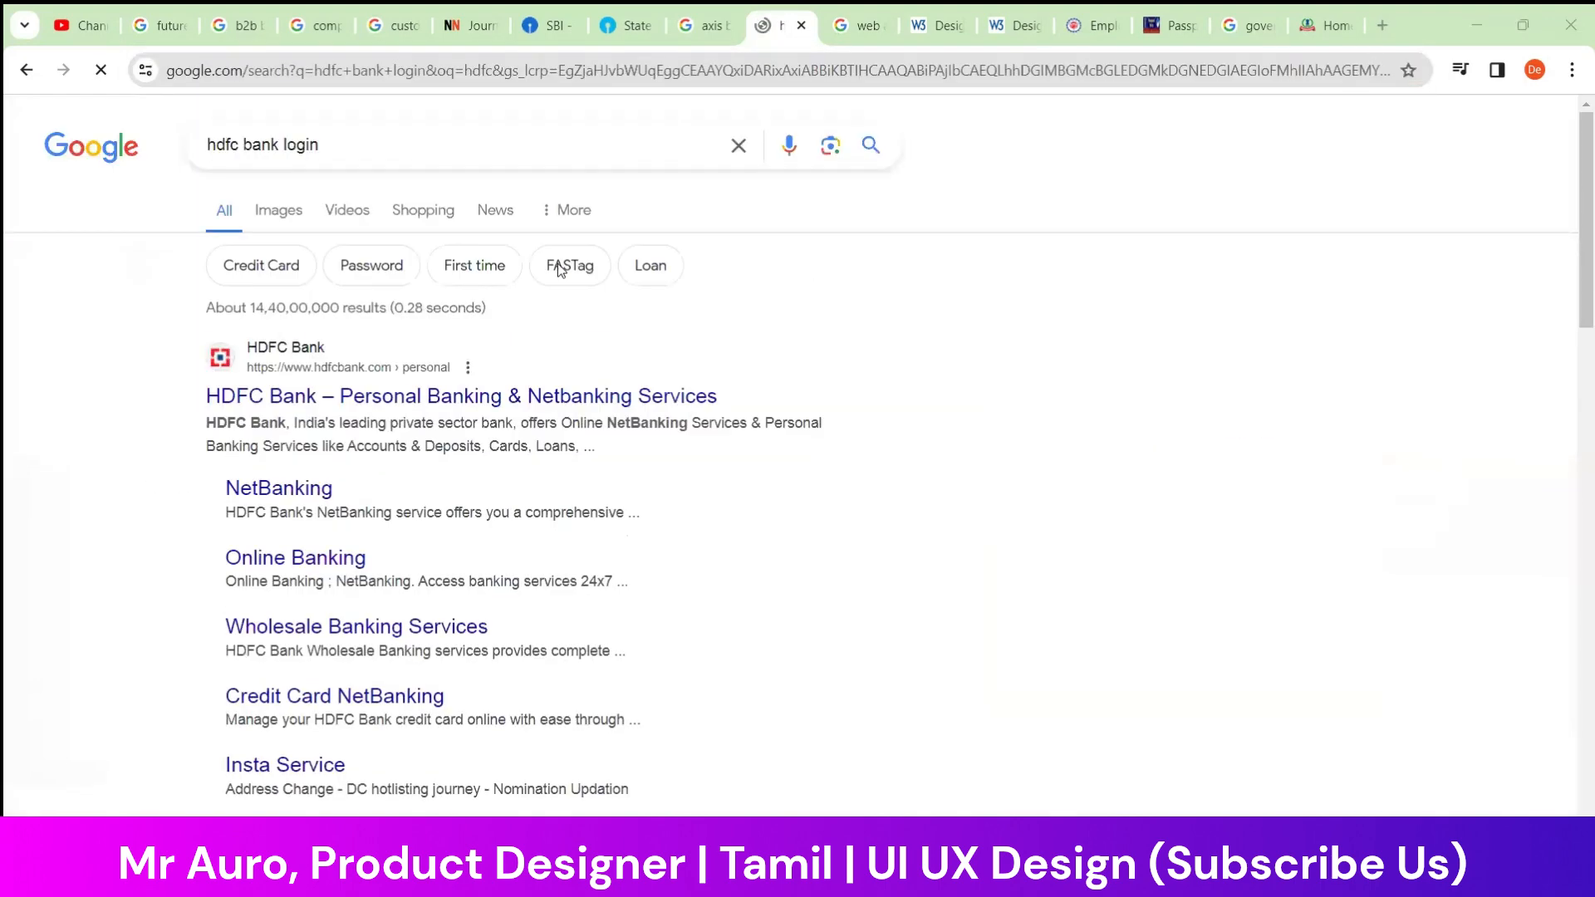
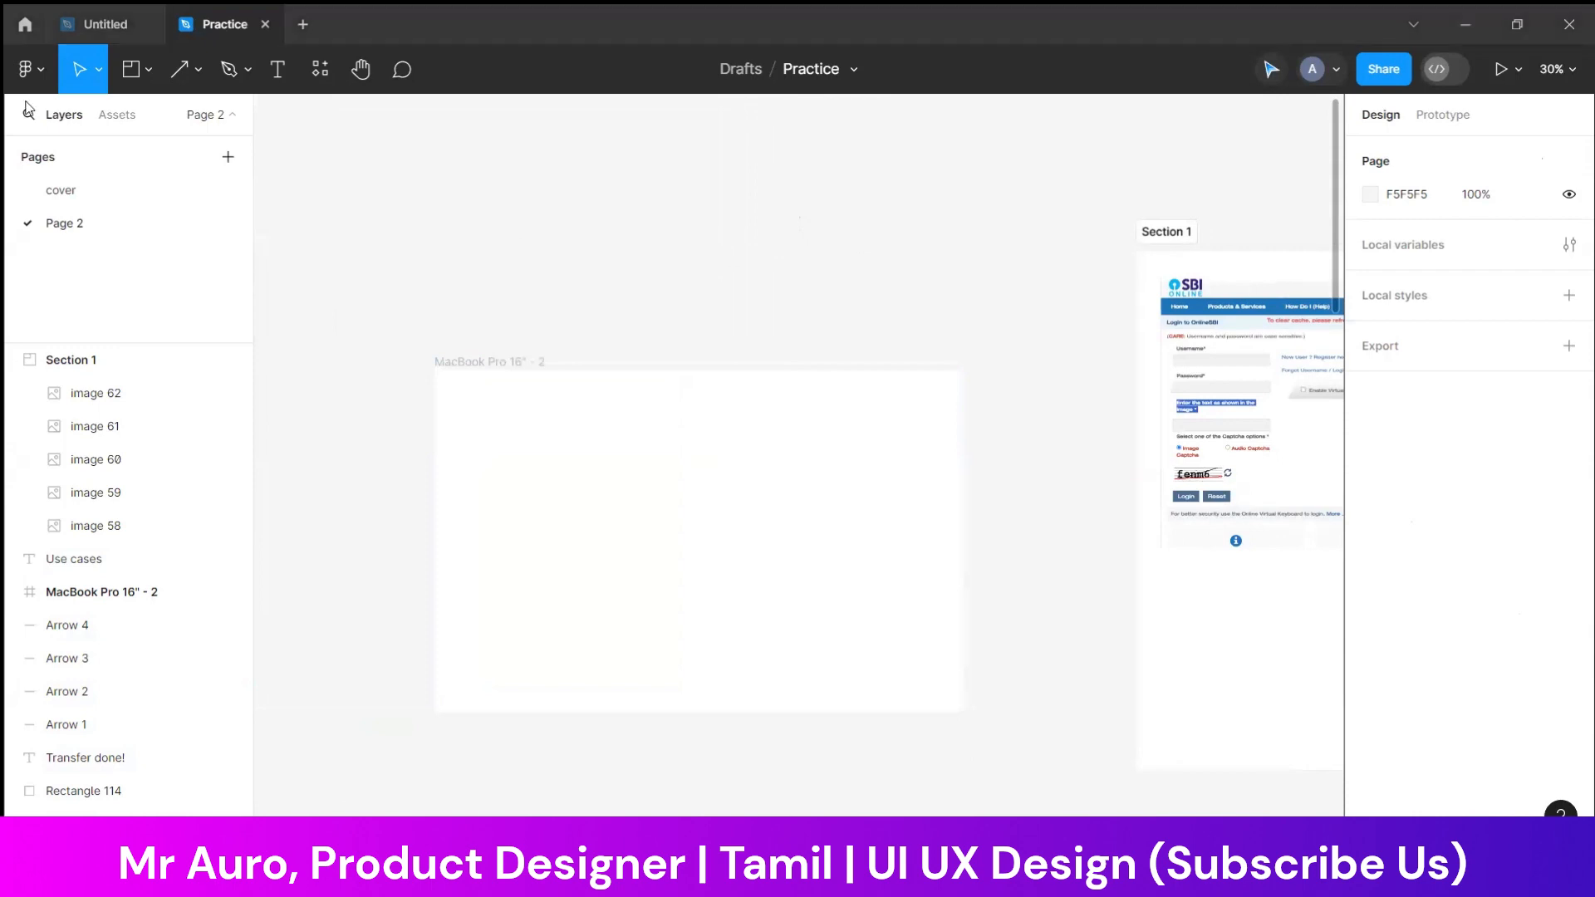
# Rename the "MacBook Pro 16" - 2" frame to Landing and move it up level with Section 1
pyautogui.click(149, 71)
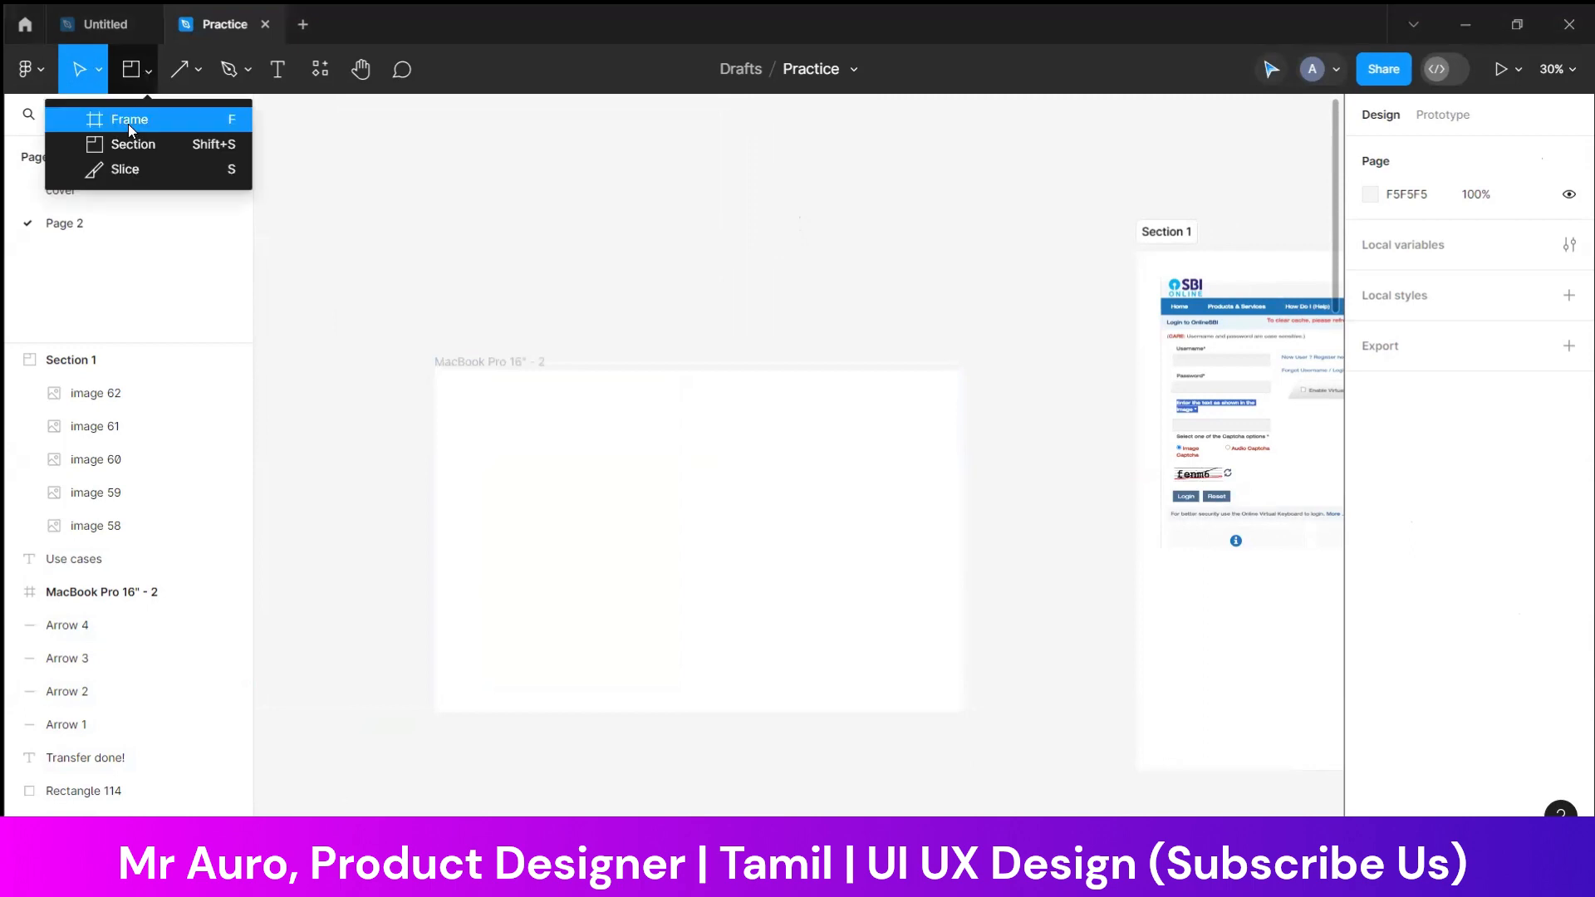
pyautogui.click(144, 71)
pyautogui.click(143, 71)
pyautogui.click(495, 362)
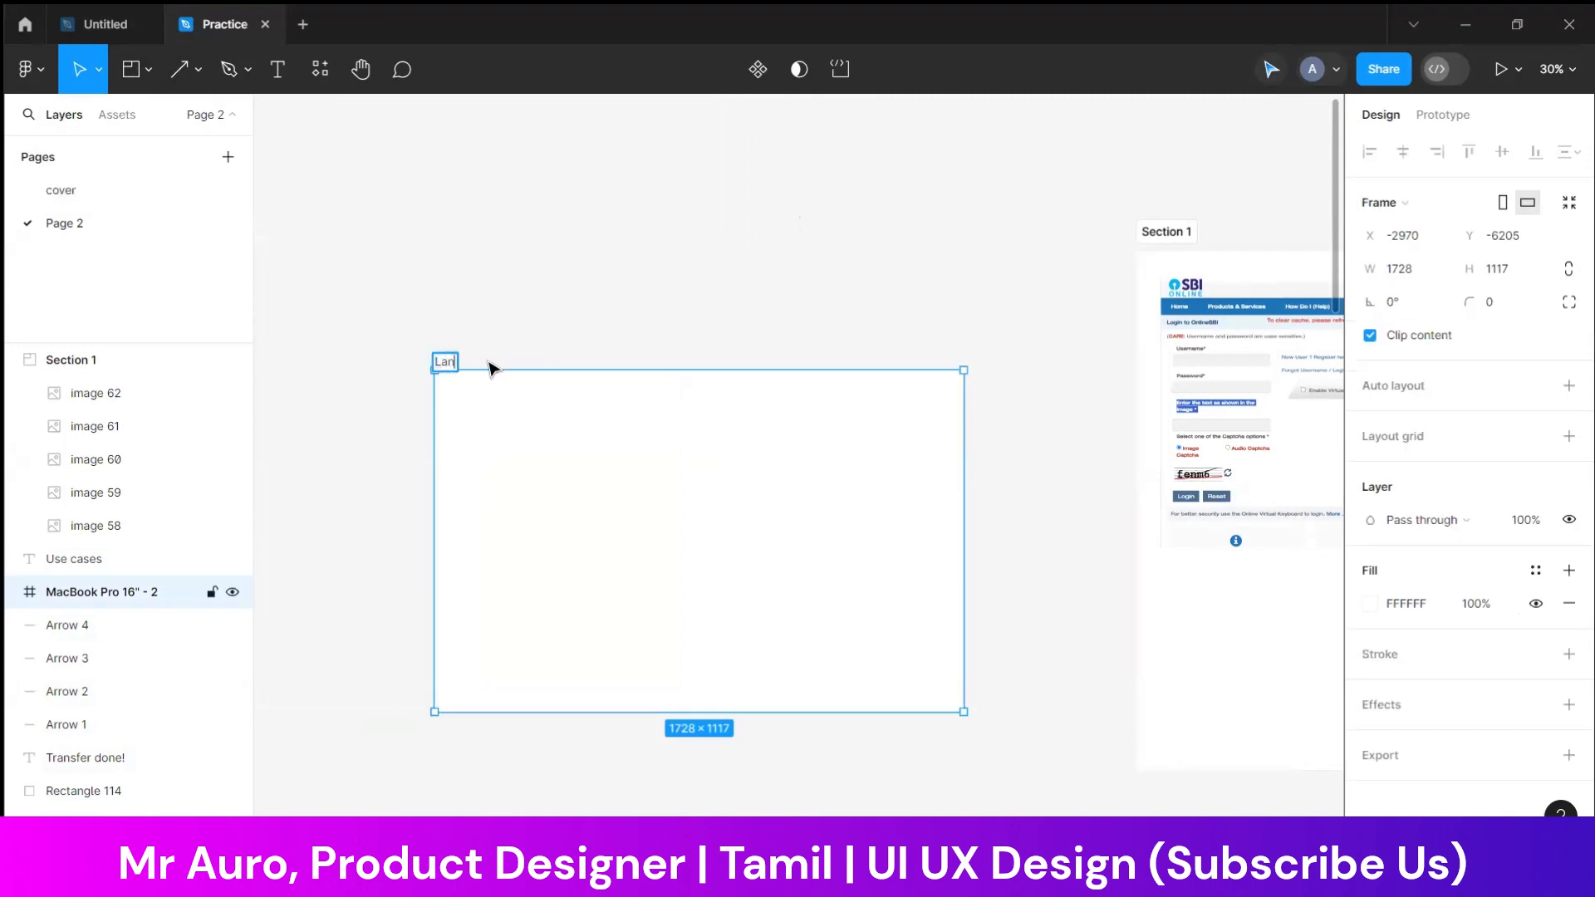
pyautogui.click(482, 295)
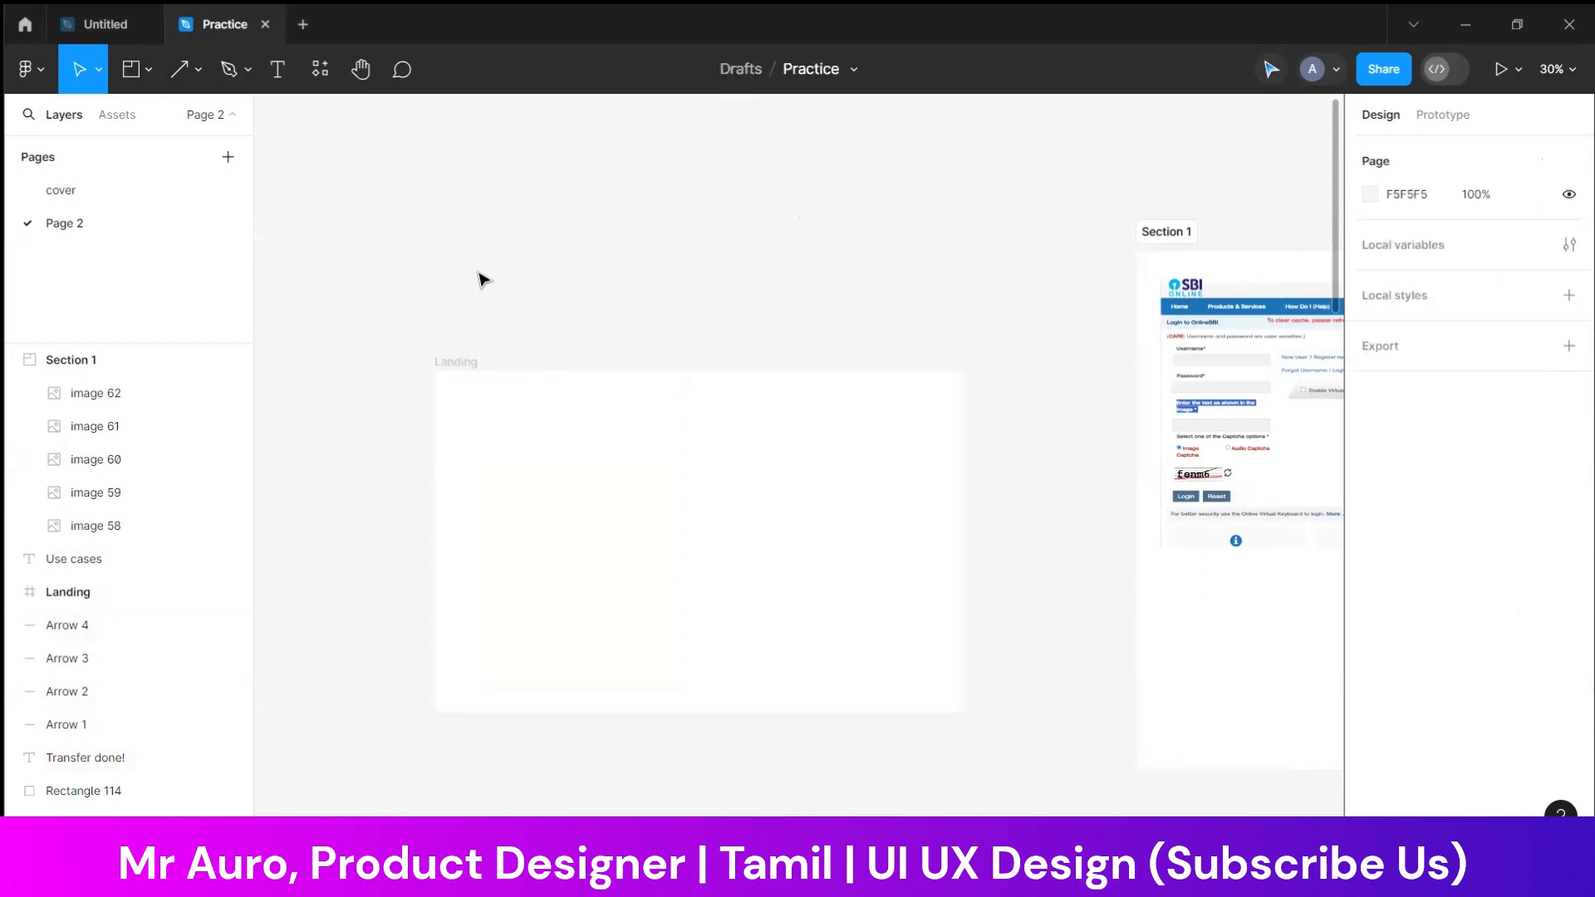
pyautogui.moveTo(462, 359); pyautogui.dragTo(427, 233)
pyautogui.click(846, 147)
# Duplicate the use-case text and its flow of sticky notes into Section 1, directly below the SBI screenshot
pyautogui.hscroll(4, 968, 236)
pyautogui.hscroll(5, 970, 238)
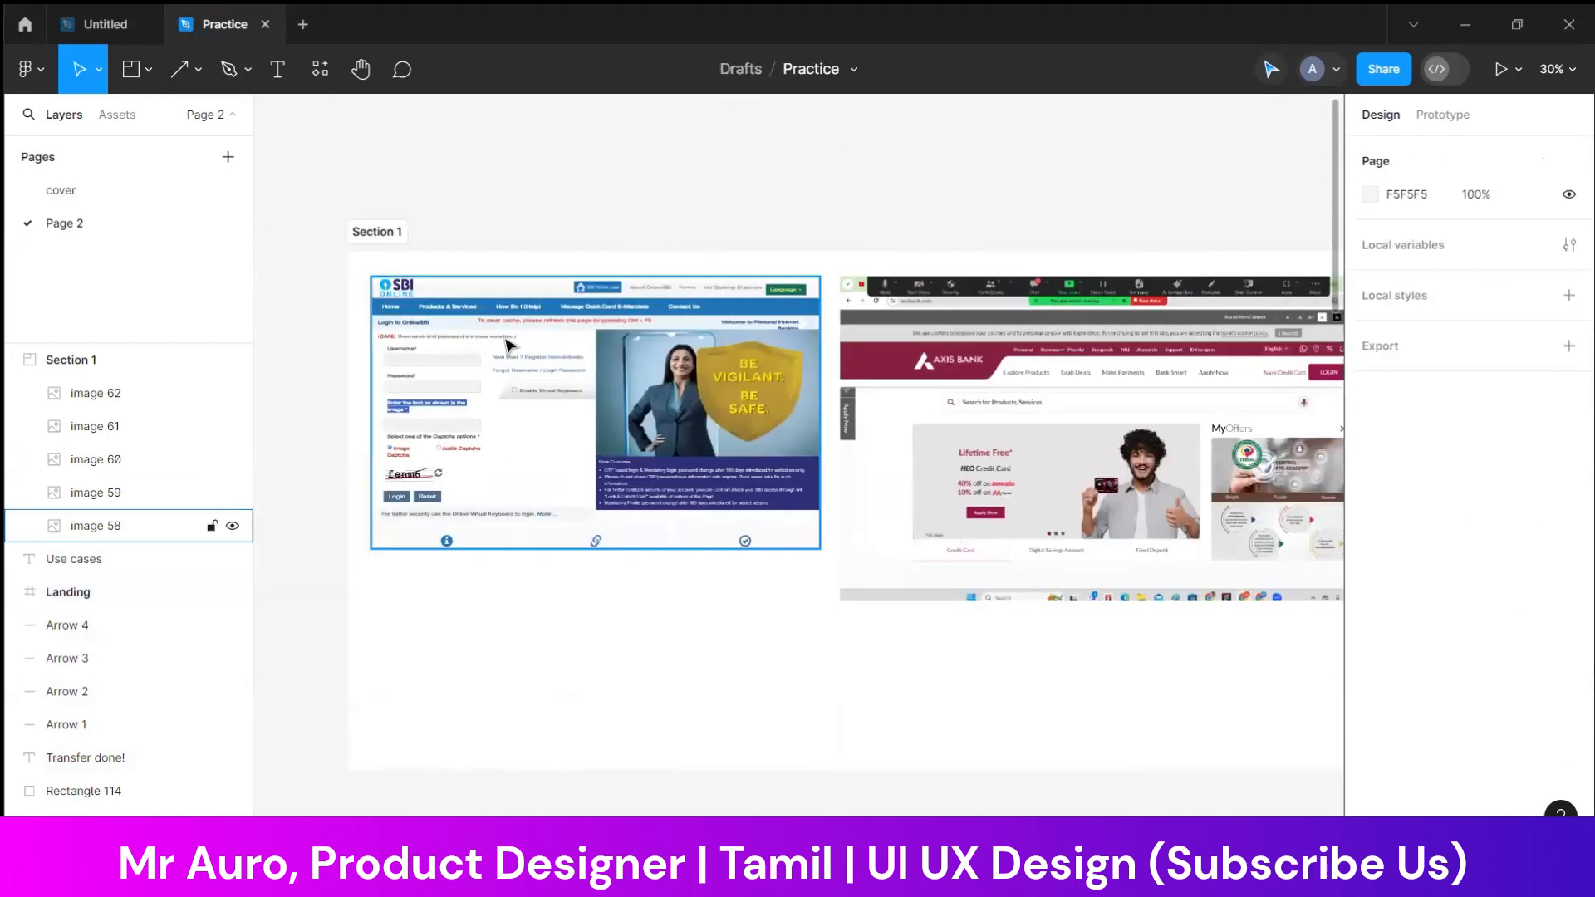
pyautogui.rightClick(504, 347)
pyautogui.click(515, 187)
pyautogui.scroll(4, 509, 335)
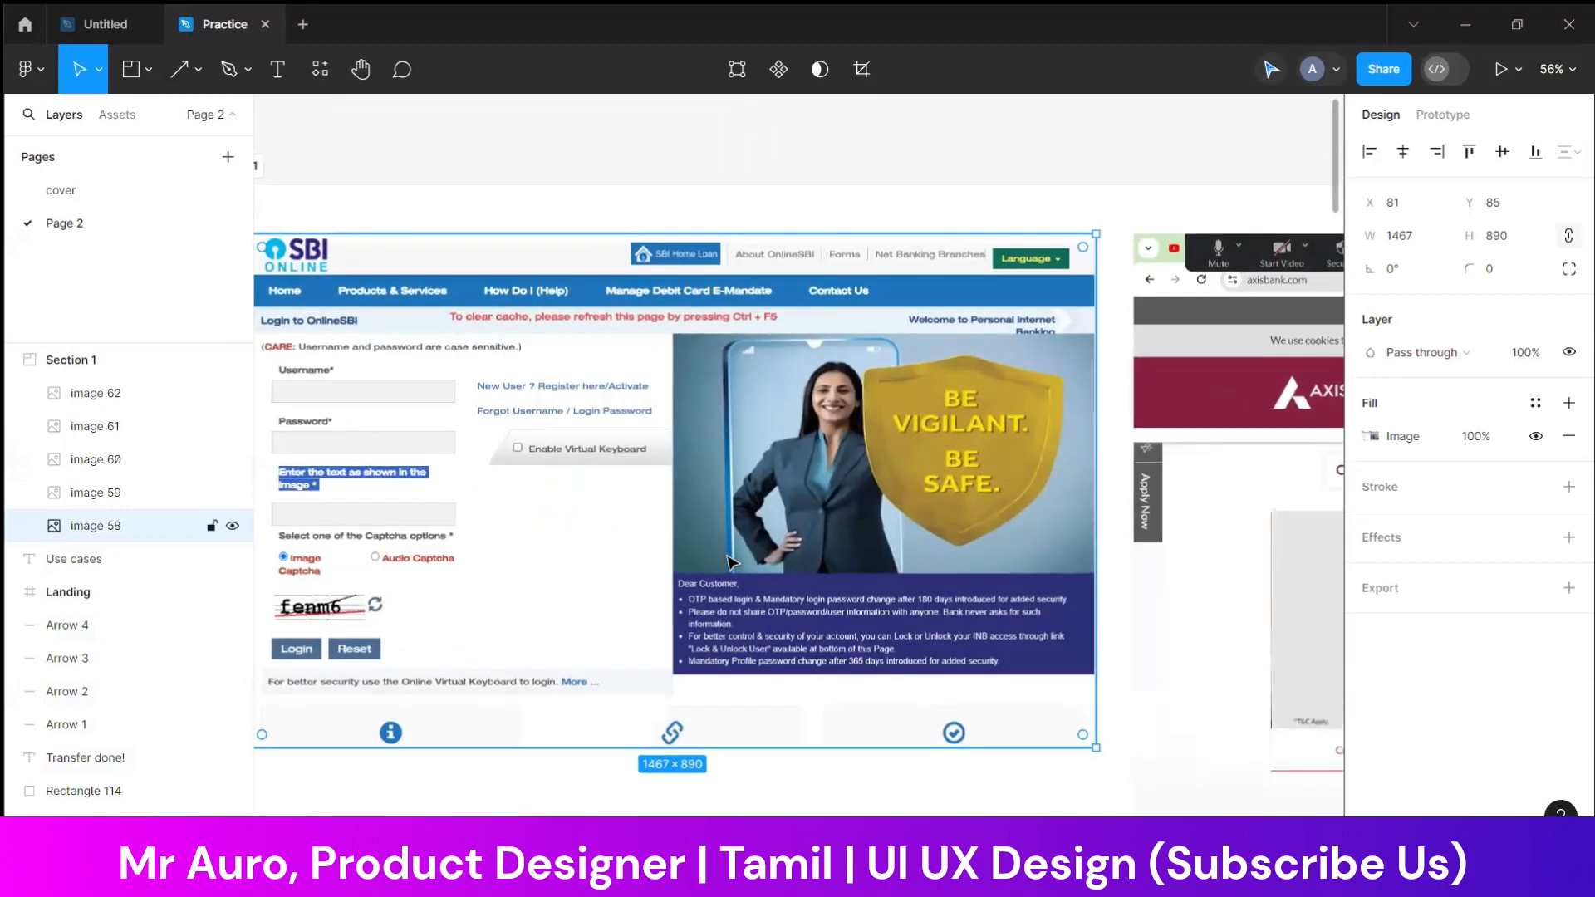
pyautogui.scroll(-3, 723, 556)
pyautogui.scroll(-6, 722, 557)
pyautogui.scroll(-2, 573, 597)
pyautogui.hscroll(-8, 545, 598)
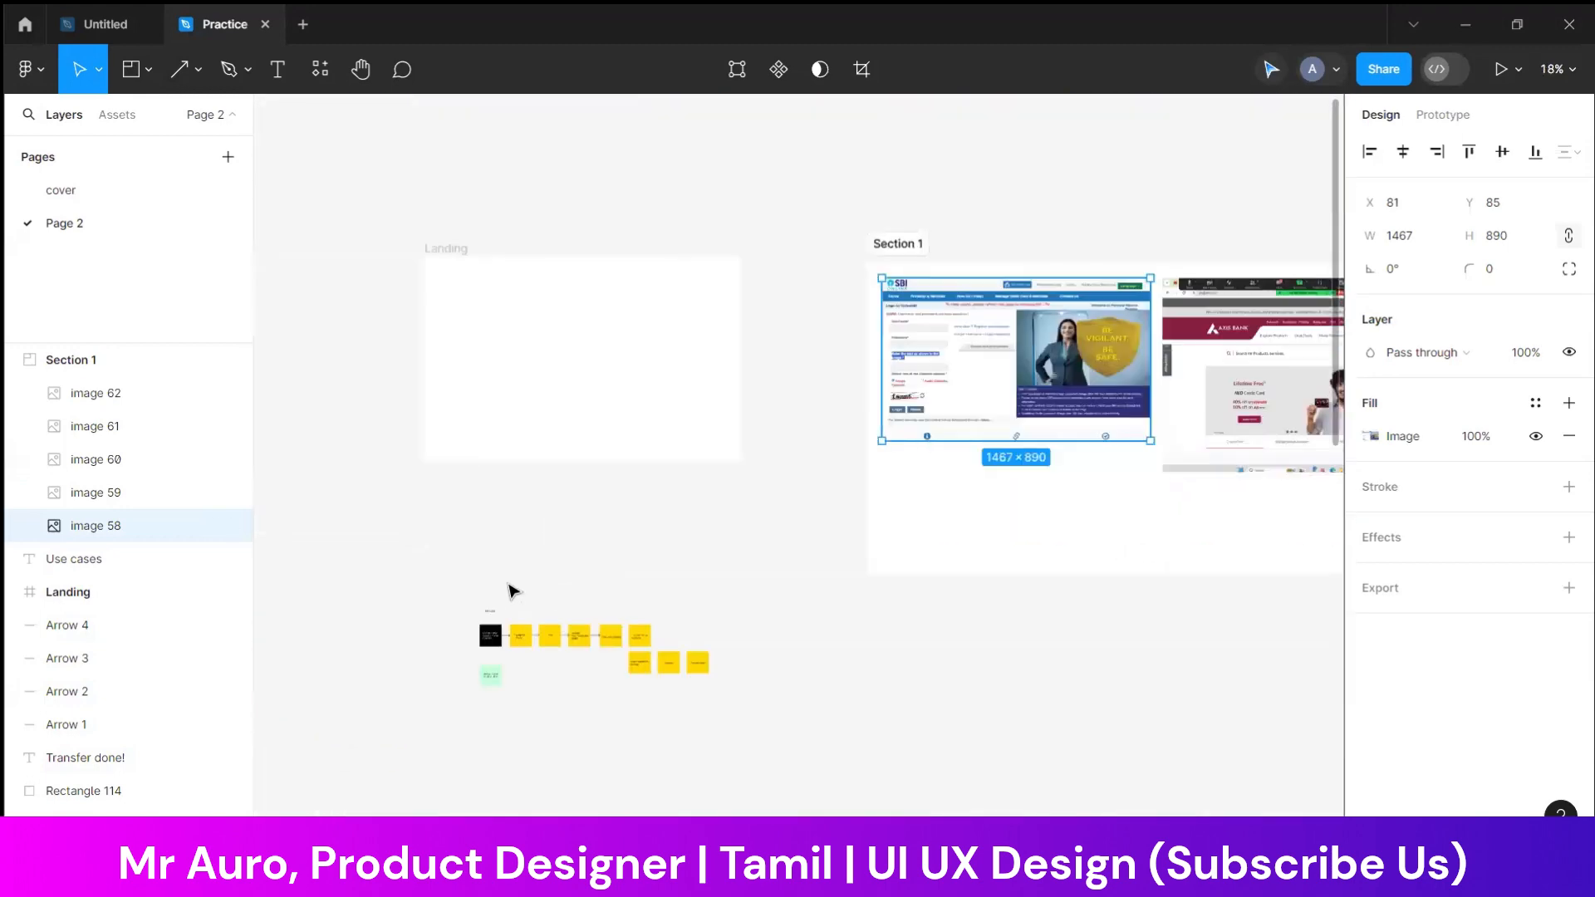
pyautogui.moveTo(512, 586); pyautogui.dragTo(834, 747)
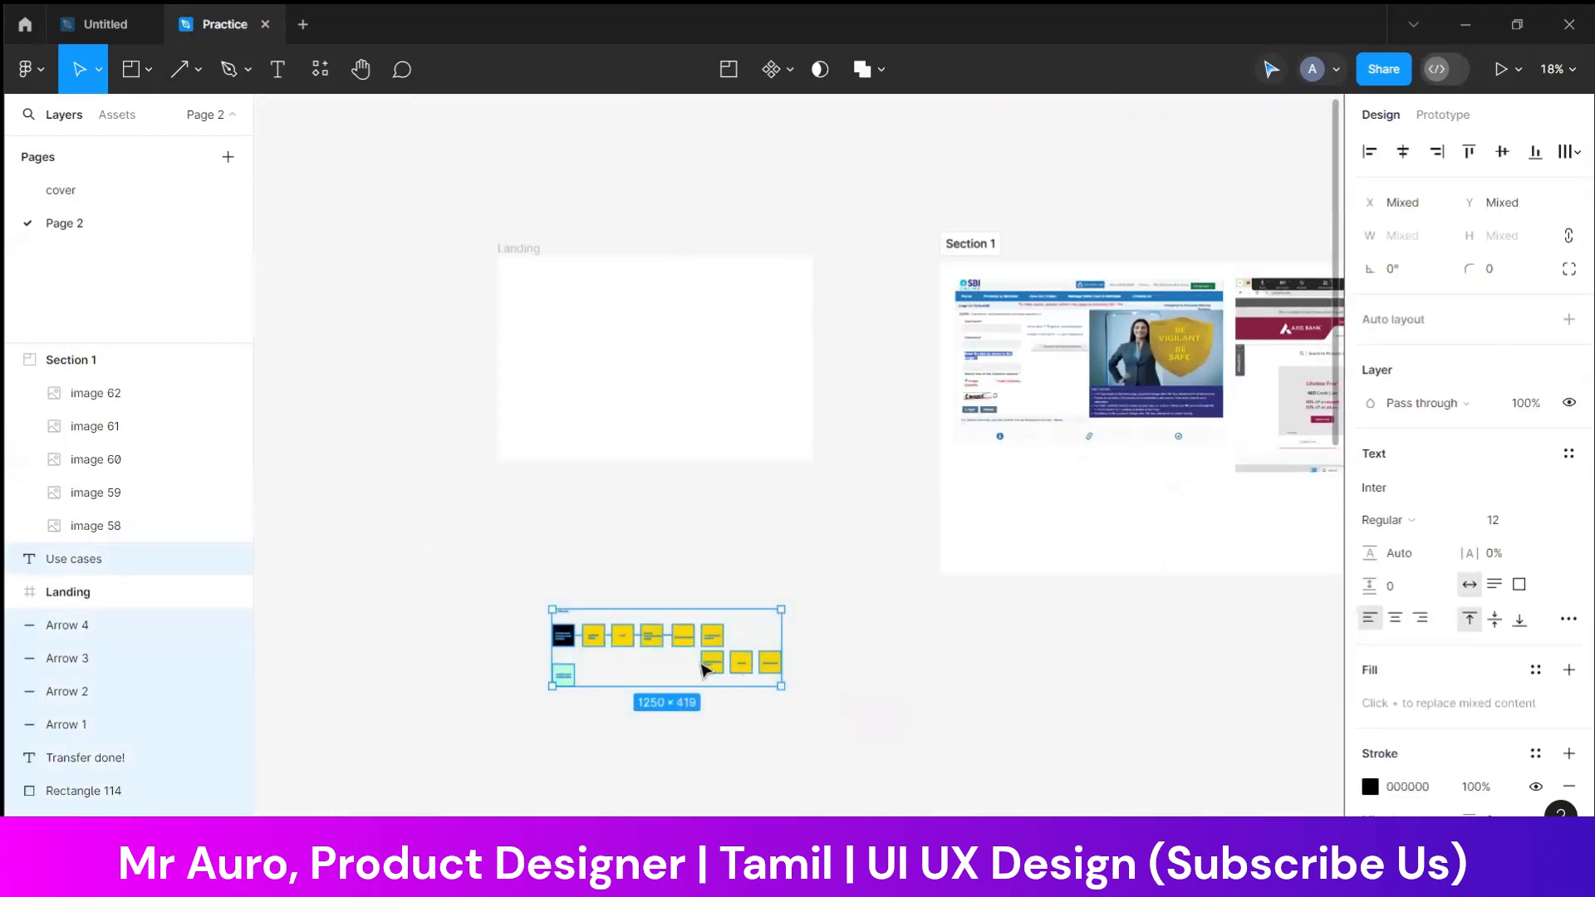
pyautogui.moveTo(659, 645); pyautogui.dragTo(1086, 496)
pyautogui.hscroll(5, 830, 349)
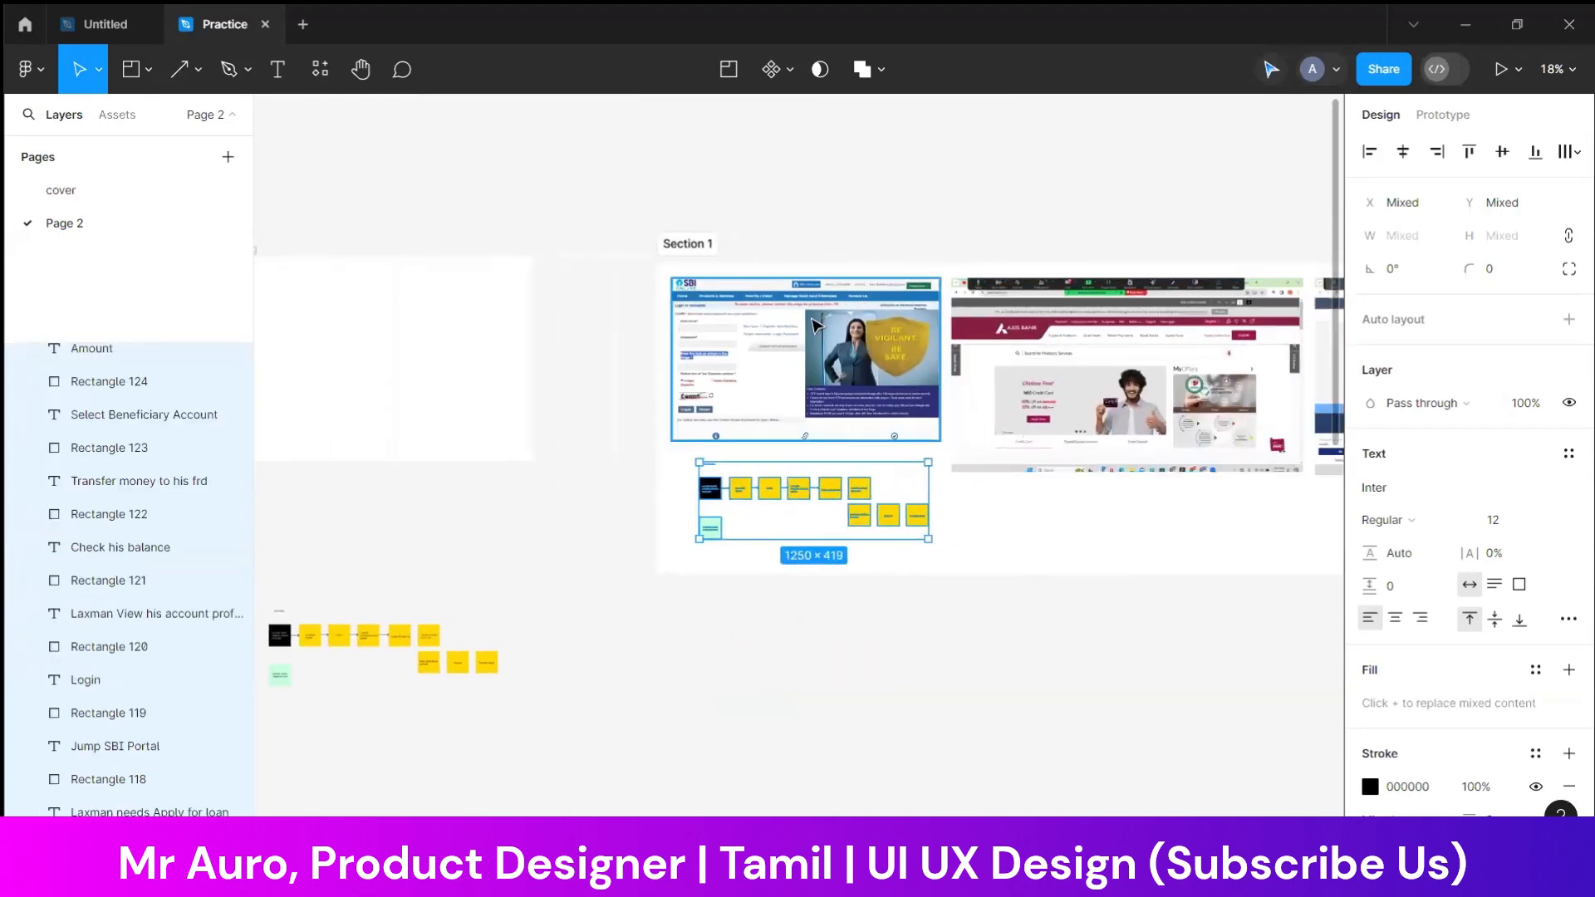
pyautogui.scroll(6, 816, 322)
pyautogui.scroll(-4, 644, 417)
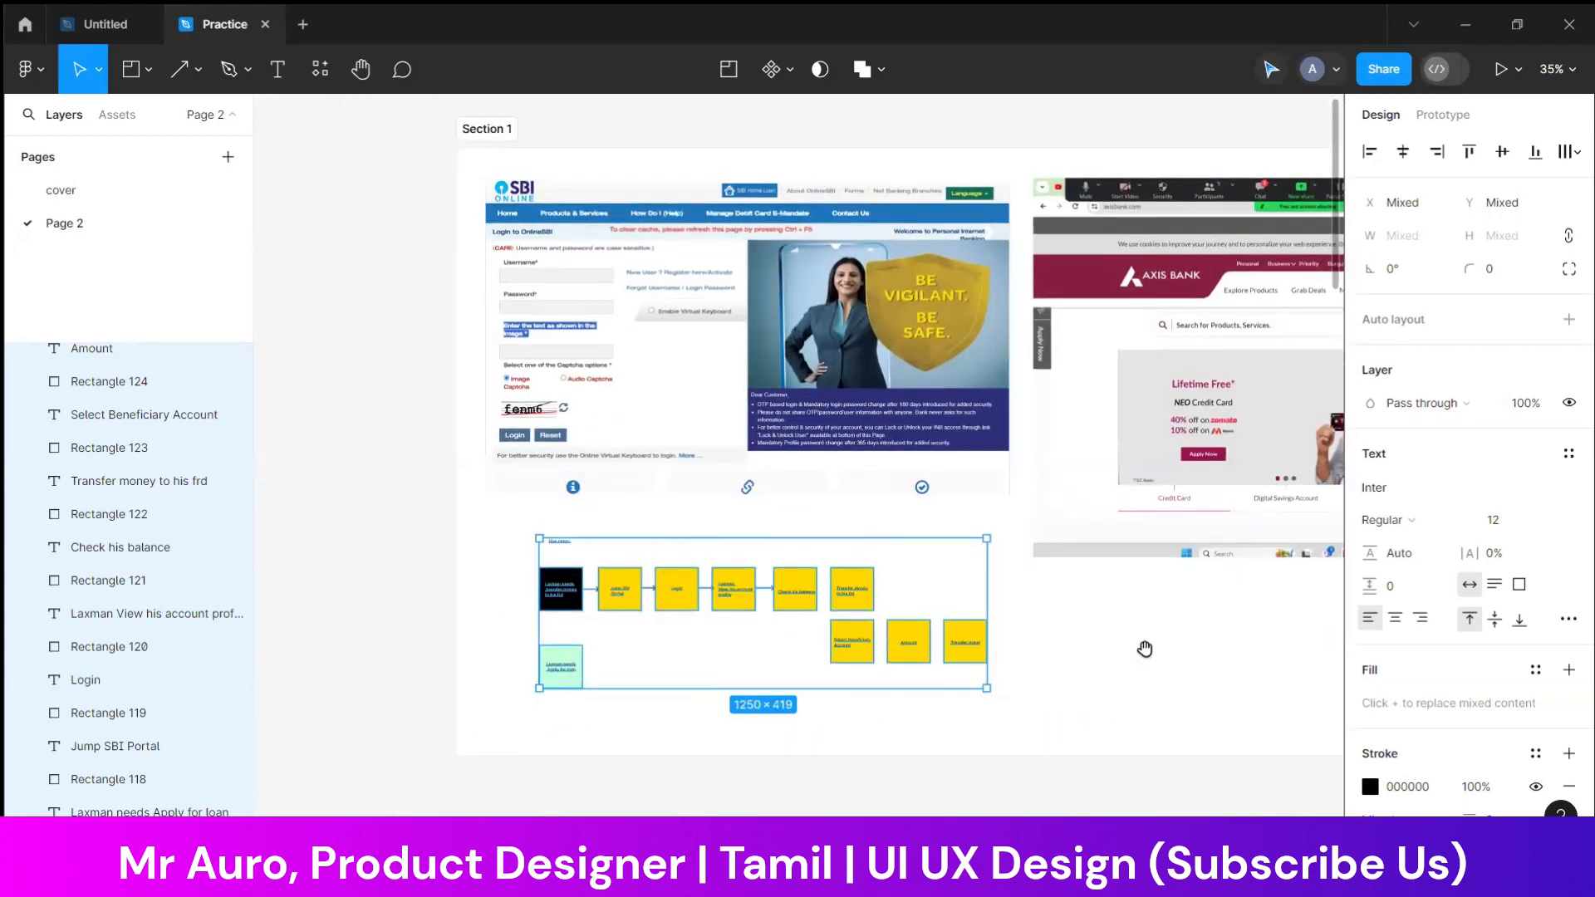
# Look over the row of bank website screenshots in Section 1, and clear the selection
pyautogui.moveTo(1158, 632); pyautogui.dragTo(745, 637)
pyautogui.moveTo(1320, 638); pyautogui.dragTo(721, 648)
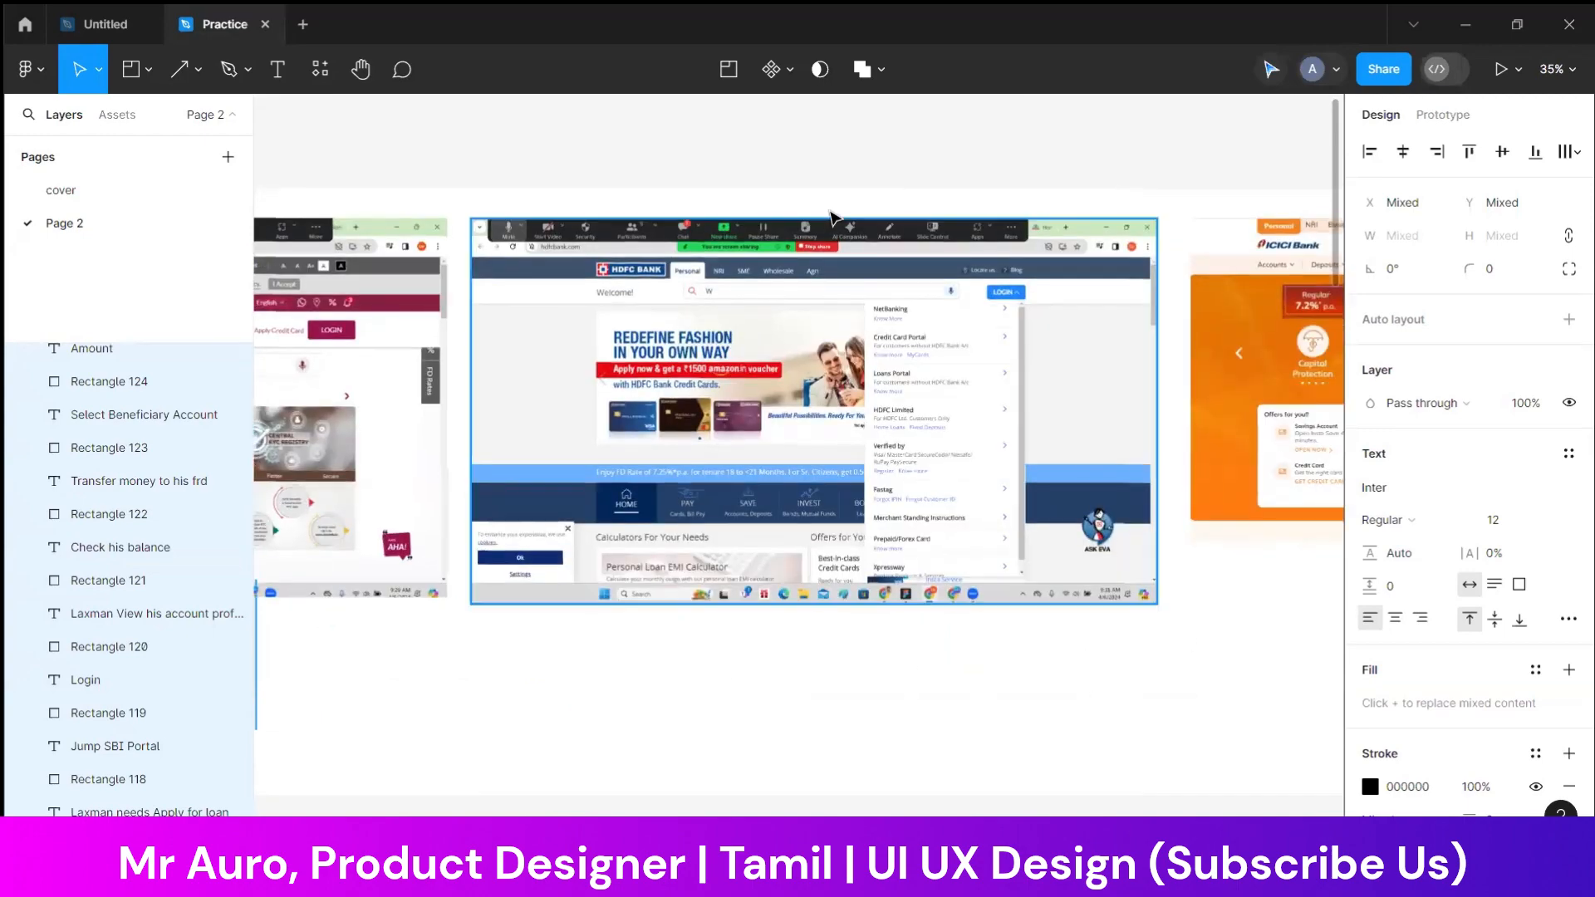
pyautogui.moveTo(1075, 630); pyautogui.dragTo(652, 623)
pyautogui.moveTo(1113, 711); pyautogui.dragTo(680, 719)
pyautogui.moveTo(868, 669); pyautogui.dragTo(1096, 657)
pyautogui.moveTo(894, 644); pyautogui.dragTo(1117, 541)
pyautogui.scroll(-10, 1110, 541)
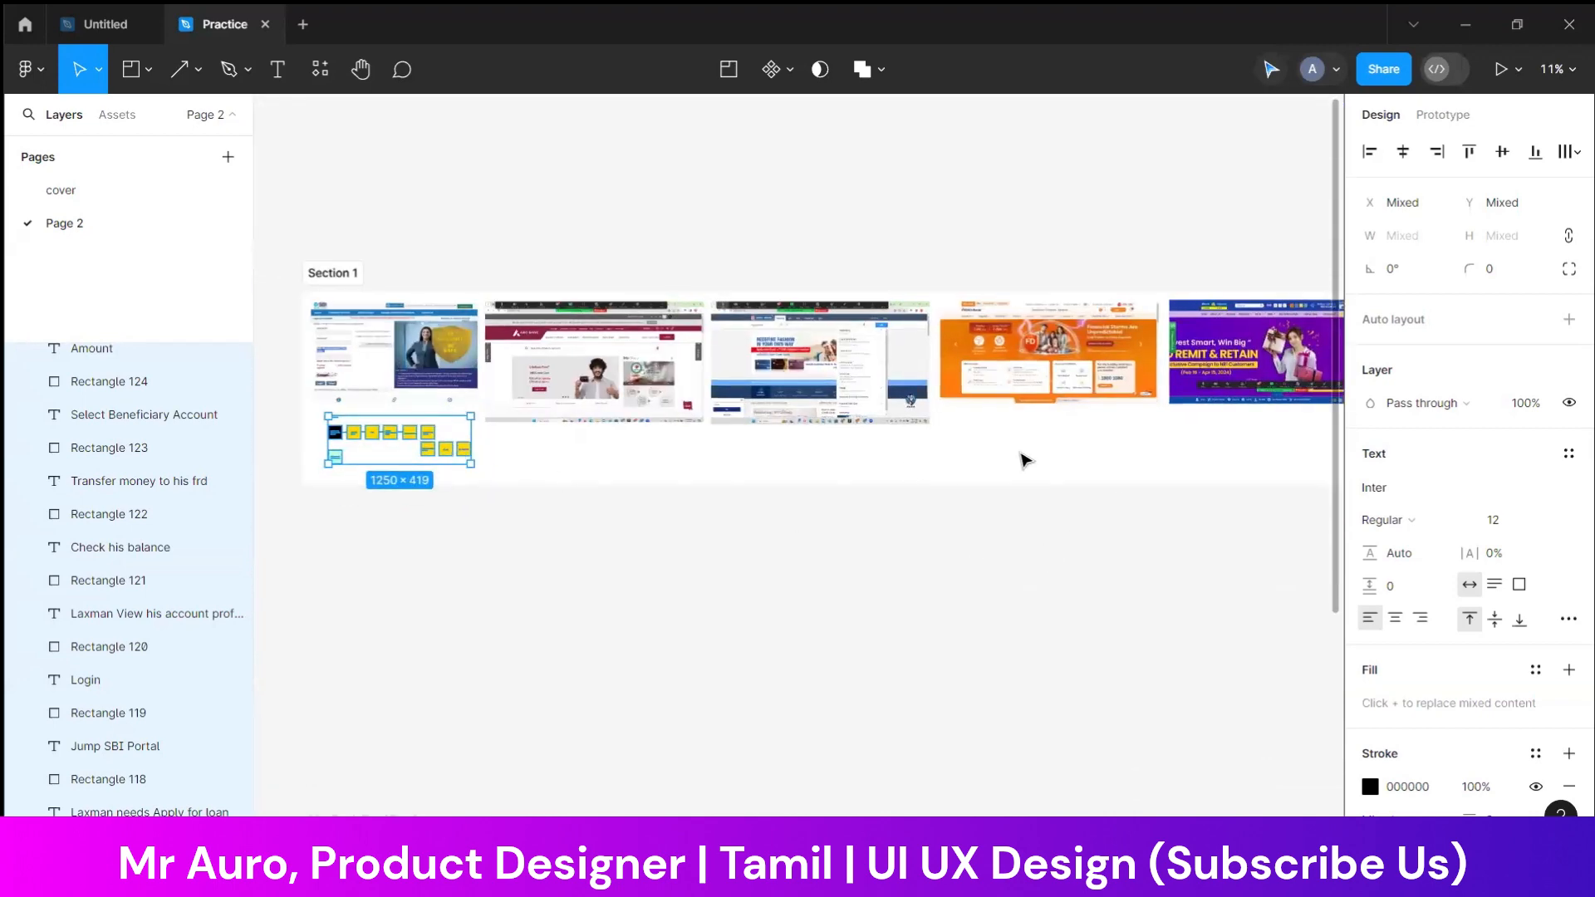
pyautogui.click(991, 627)
# Inspect the empty Landing frame up close, leaving it deselected
pyautogui.hscroll(-10, 997, 540)
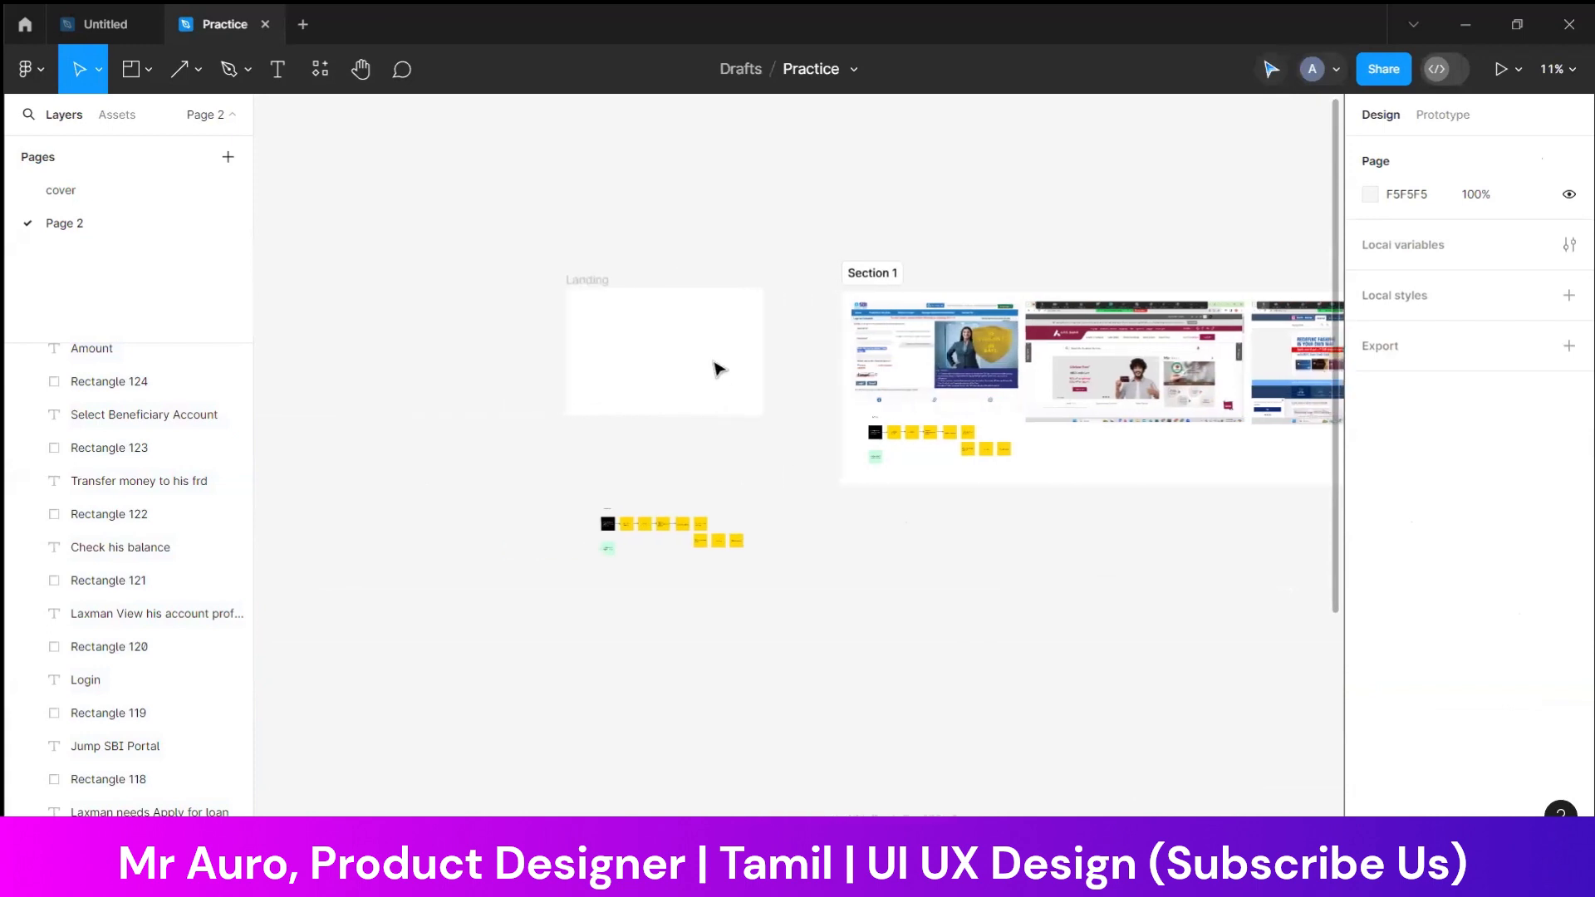
pyautogui.rightClick(721, 390)
pyautogui.press('Escape')
pyautogui.scroll(5, 631, 340)
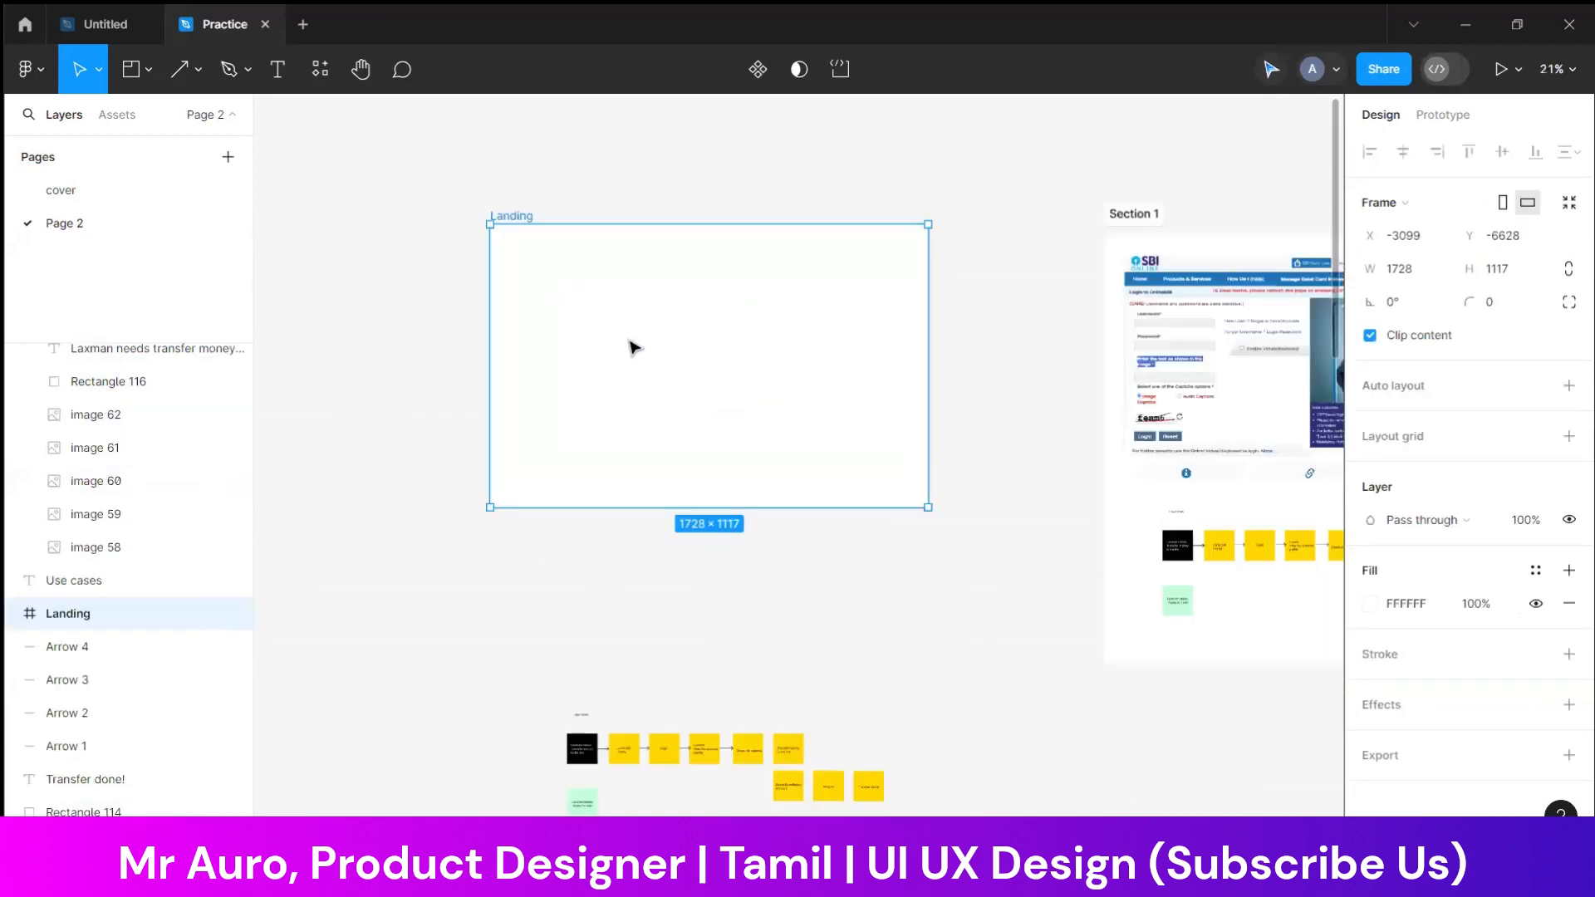
pyautogui.click(669, 179)
pyautogui.scroll(3, 669, 179)
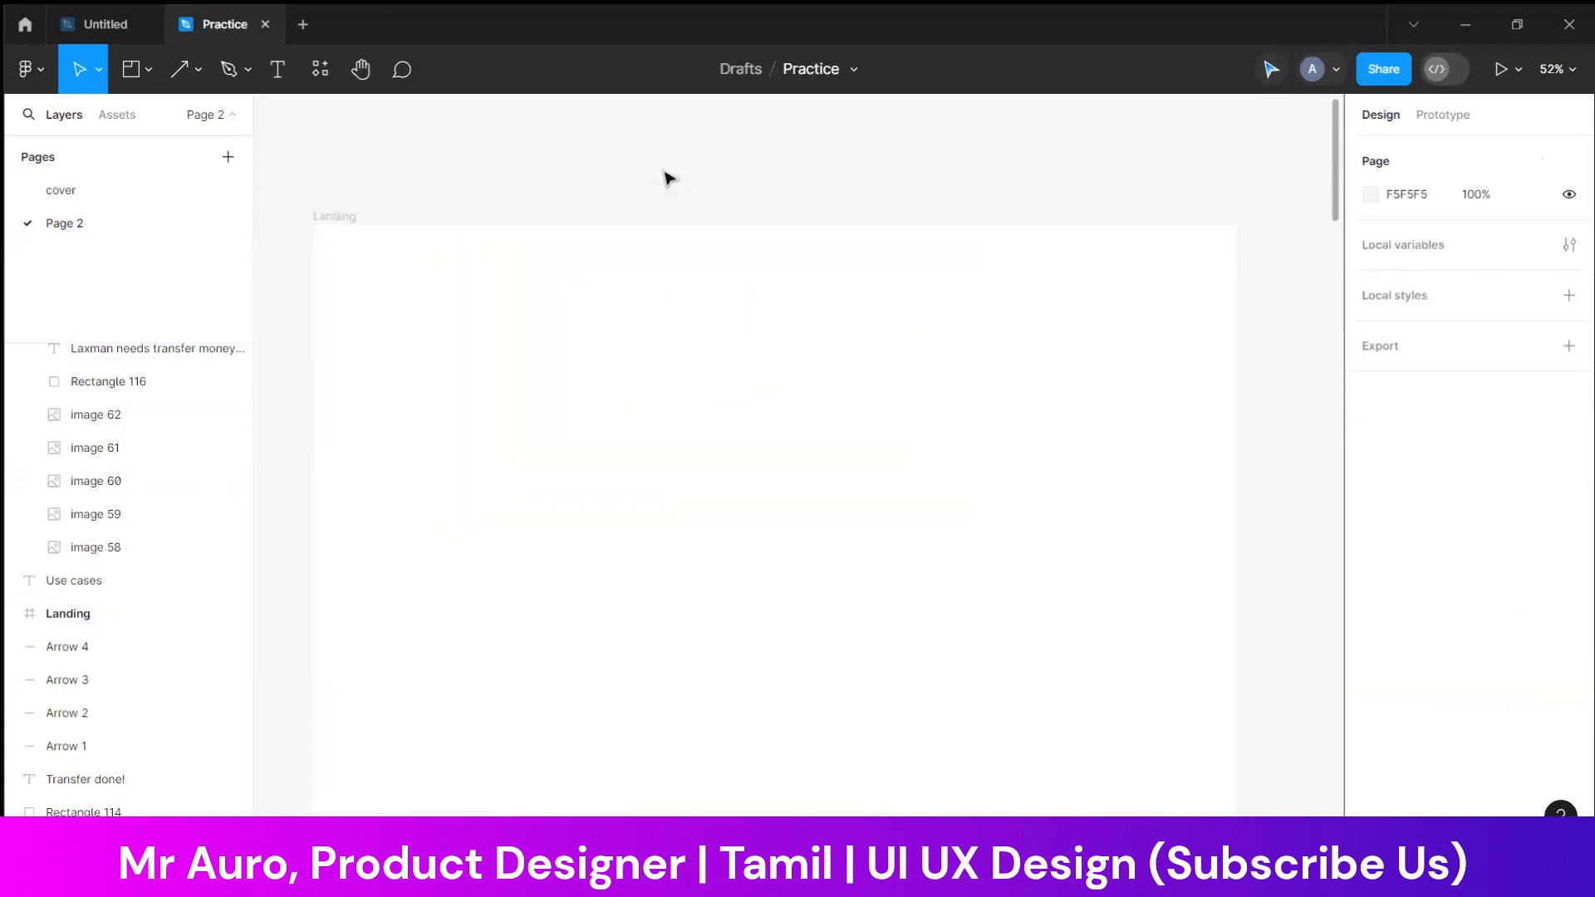
pyautogui.click(1024, 350)
pyautogui.click(1221, 373)
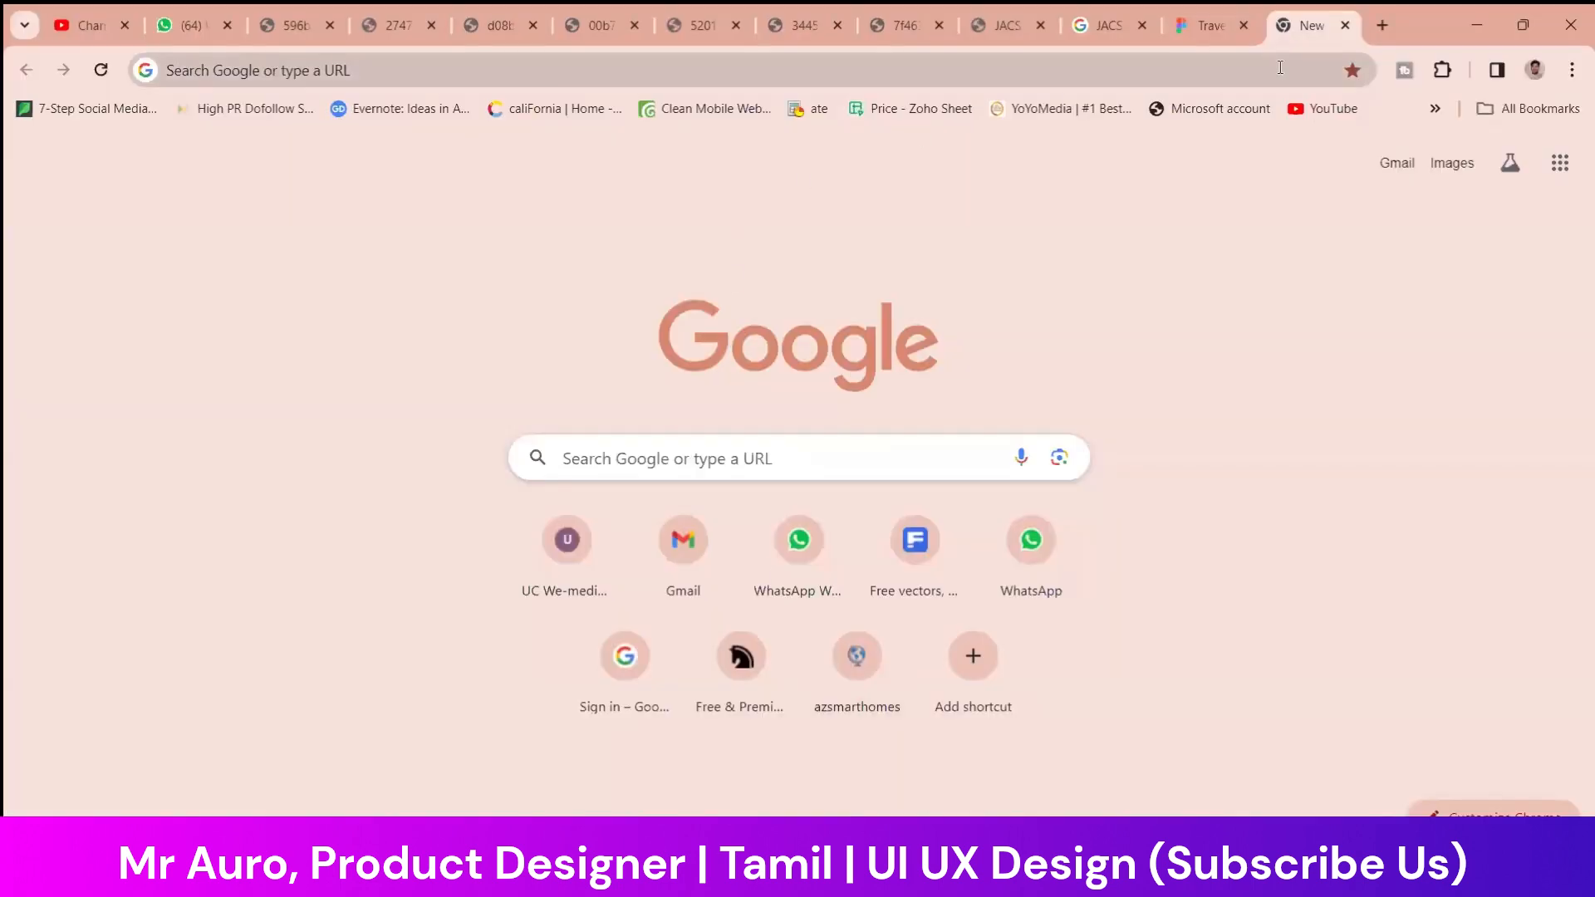
# Switch to the Chrome window with the new tab and open the Behance home page
pyautogui.click(1279, 68)
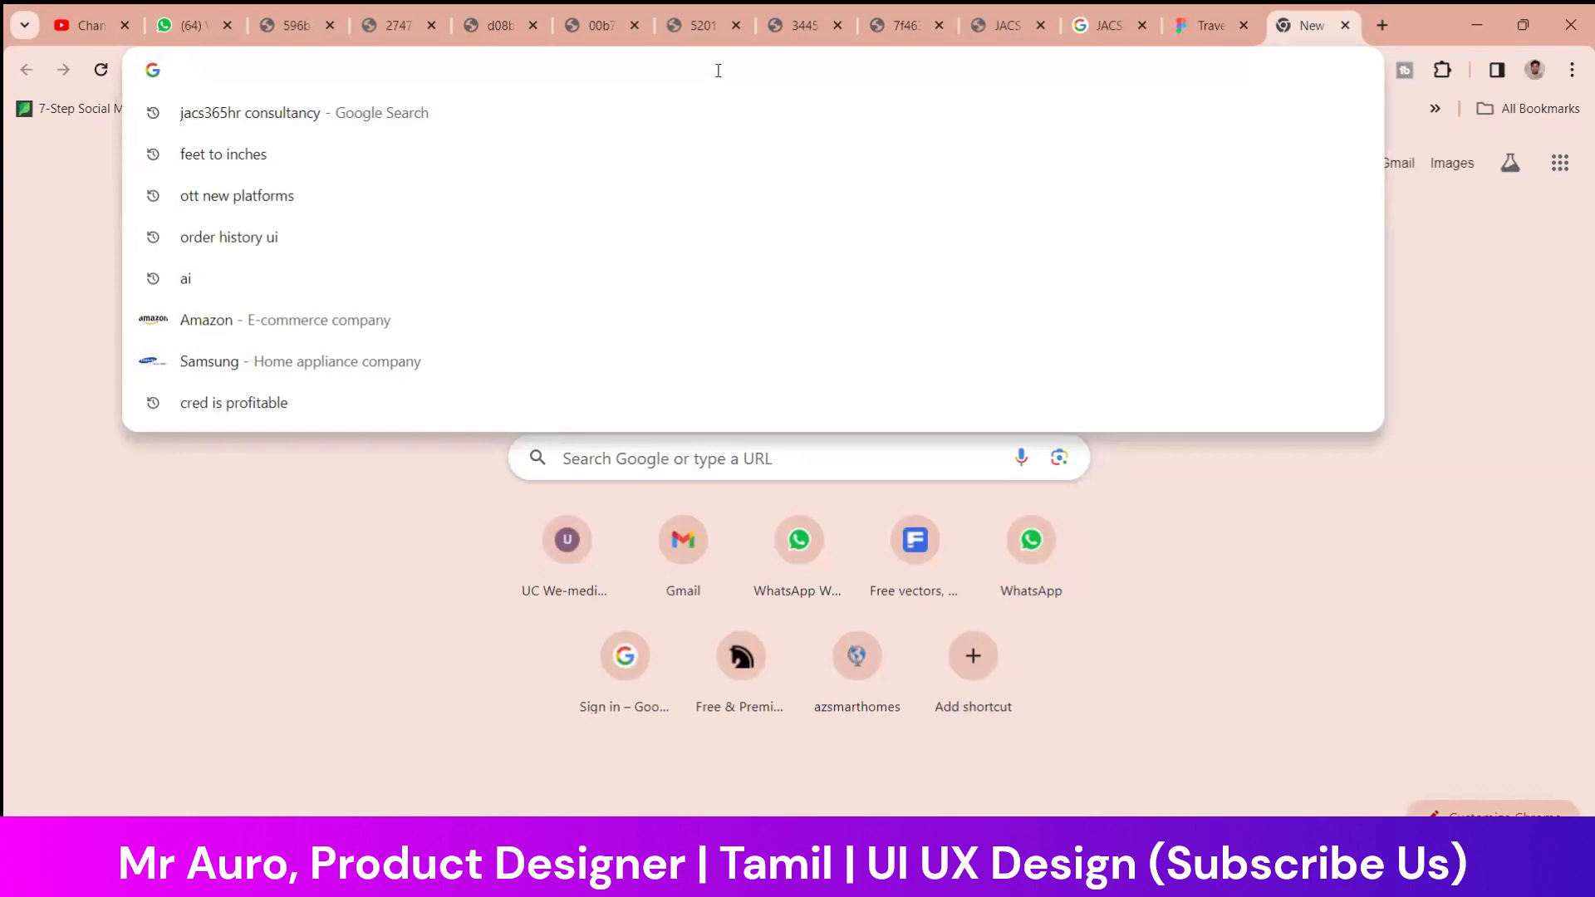
pyautogui.write('behance')
pyautogui.press('Right')
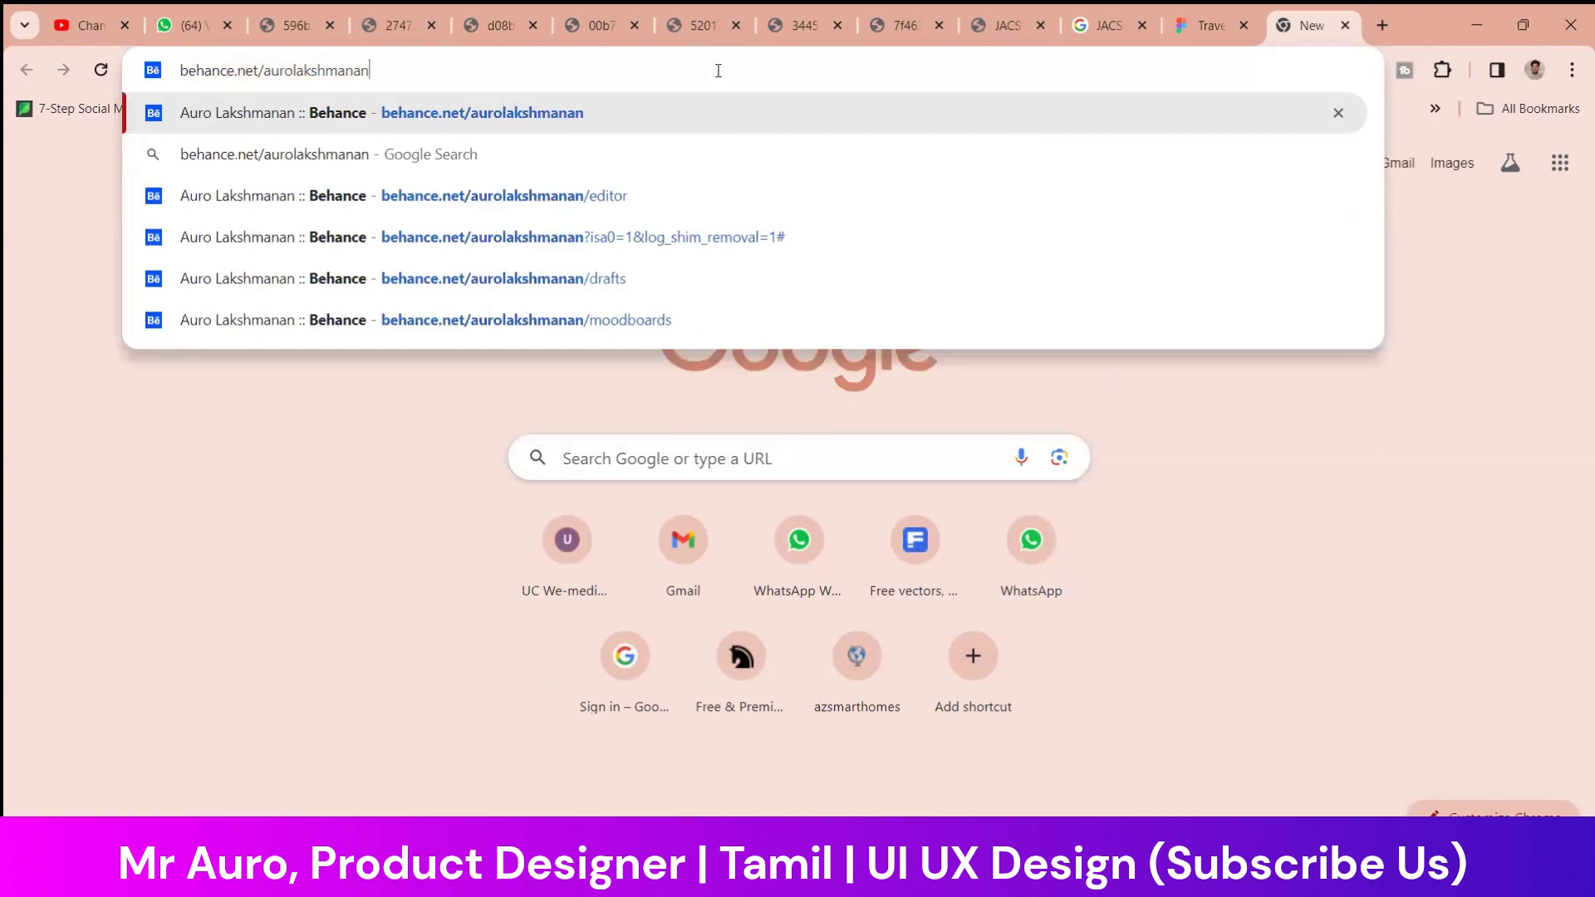
pyautogui.press('Return')
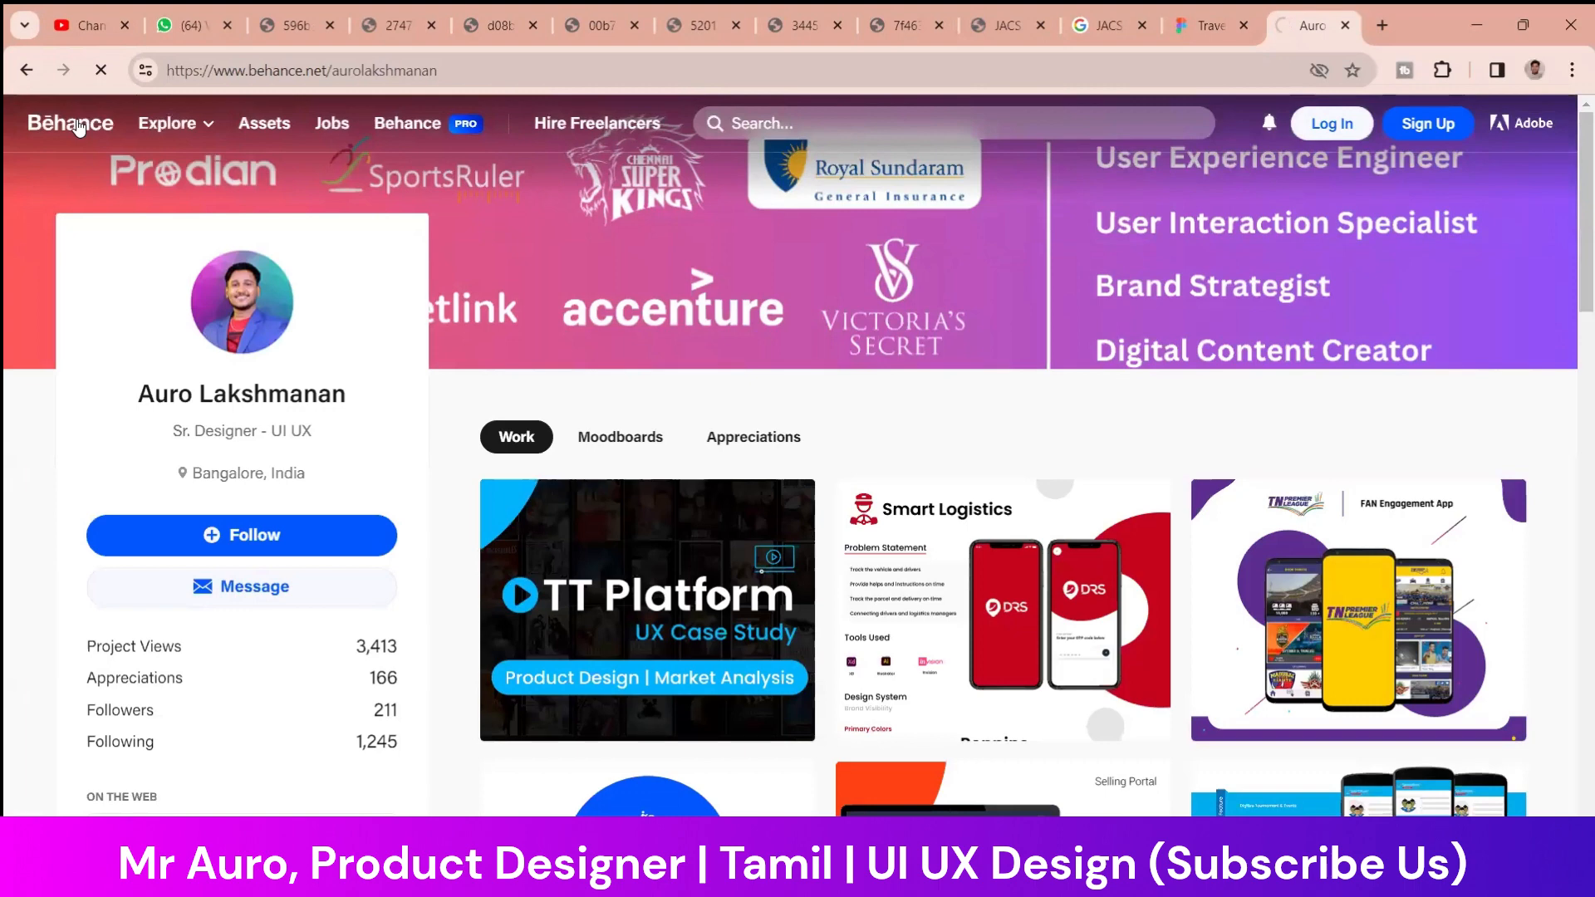
pyautogui.click(79, 124)
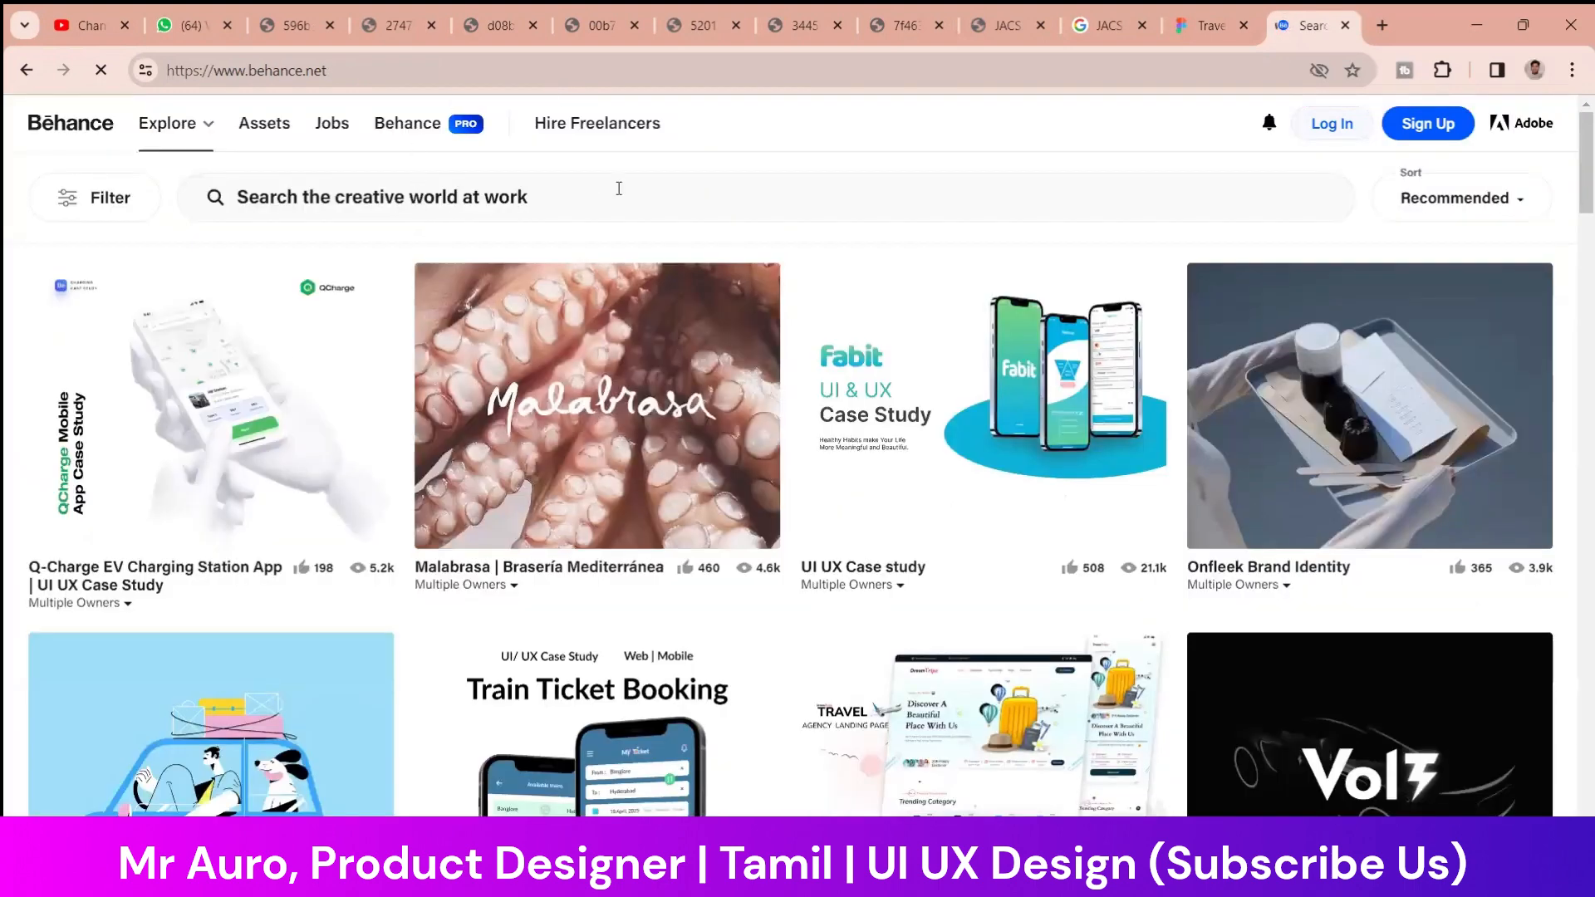
# Dismiss the Google sign-in prompt and search Behance for "bank"
pyautogui.click(619, 189)
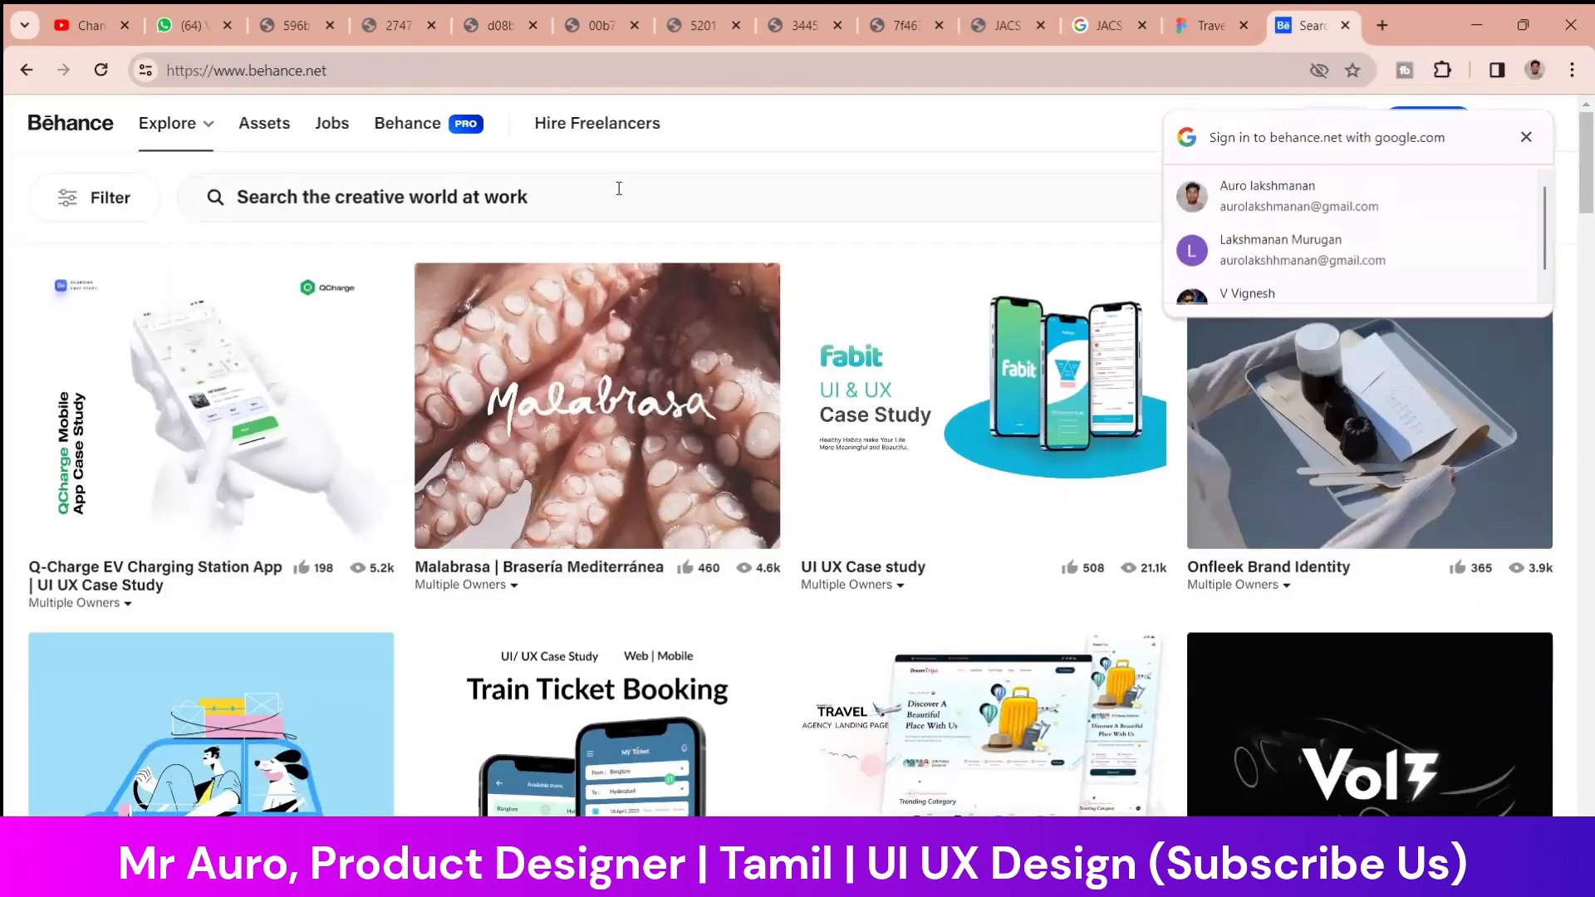
pyautogui.click(623, 201)
pyautogui.click(1525, 138)
pyautogui.click(827, 192)
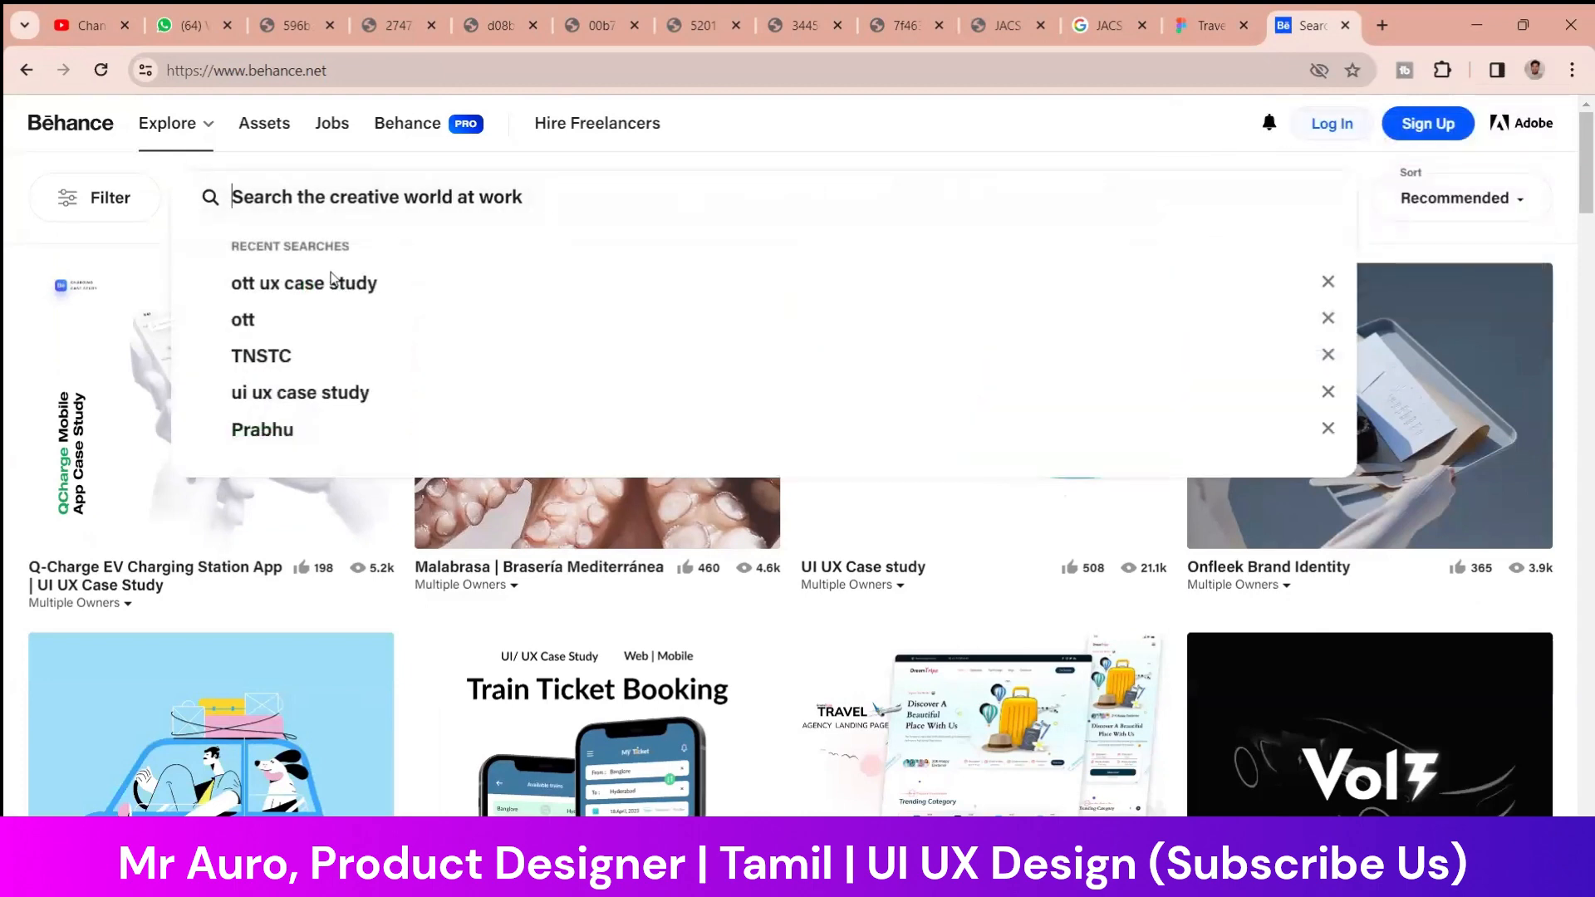
pyautogui.click(151, 234)
pyautogui.click(354, 211)
pyautogui.write('bank')
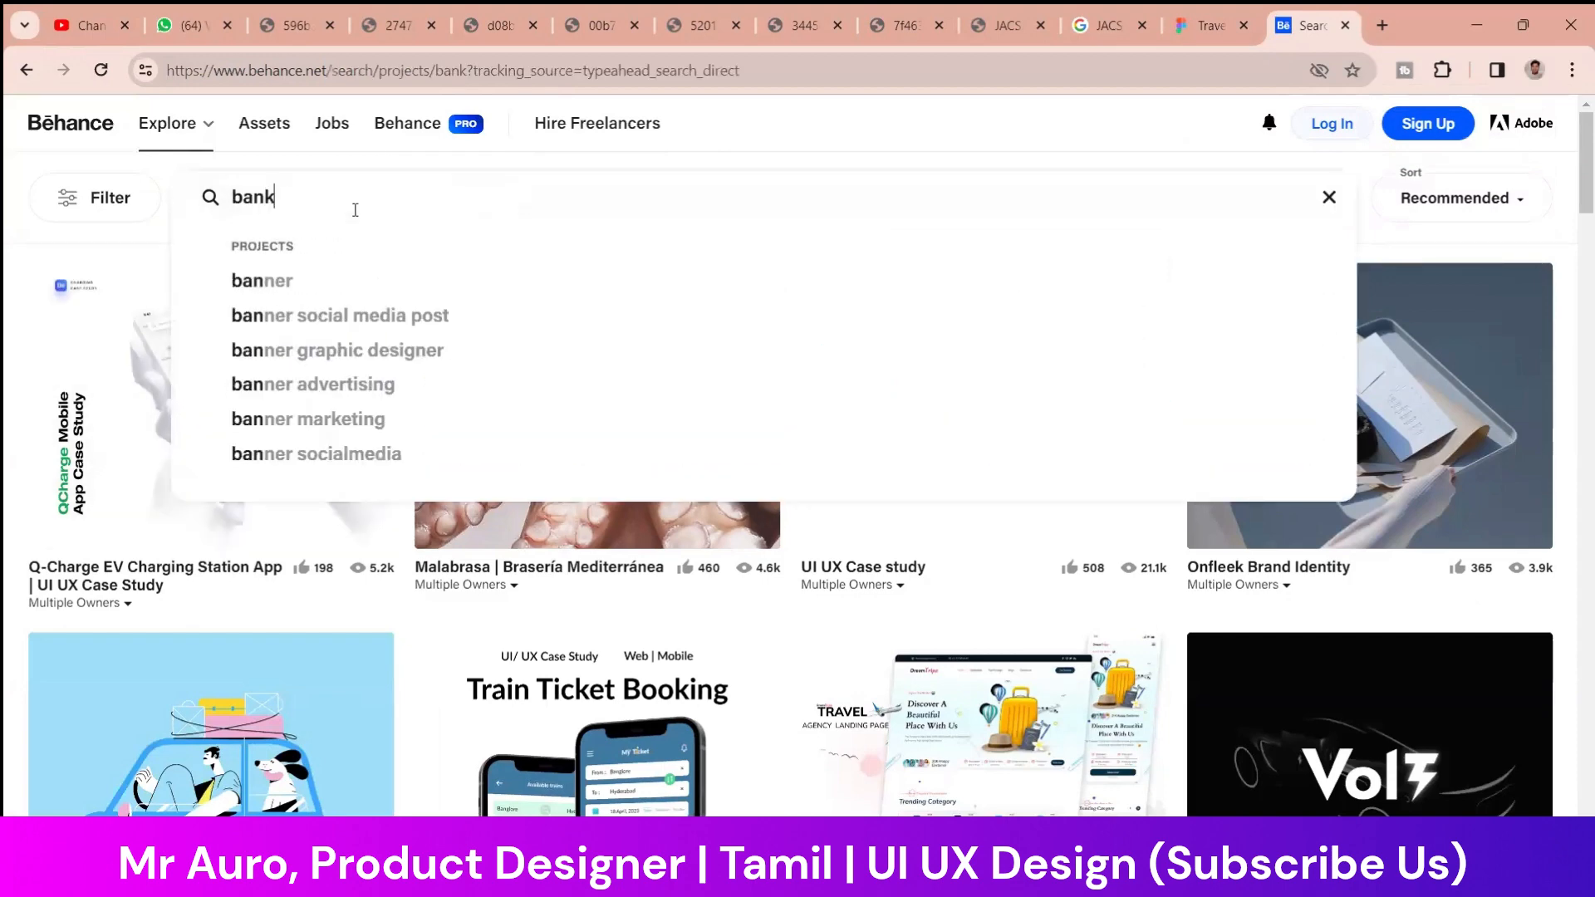
pyautogui.press('Return')
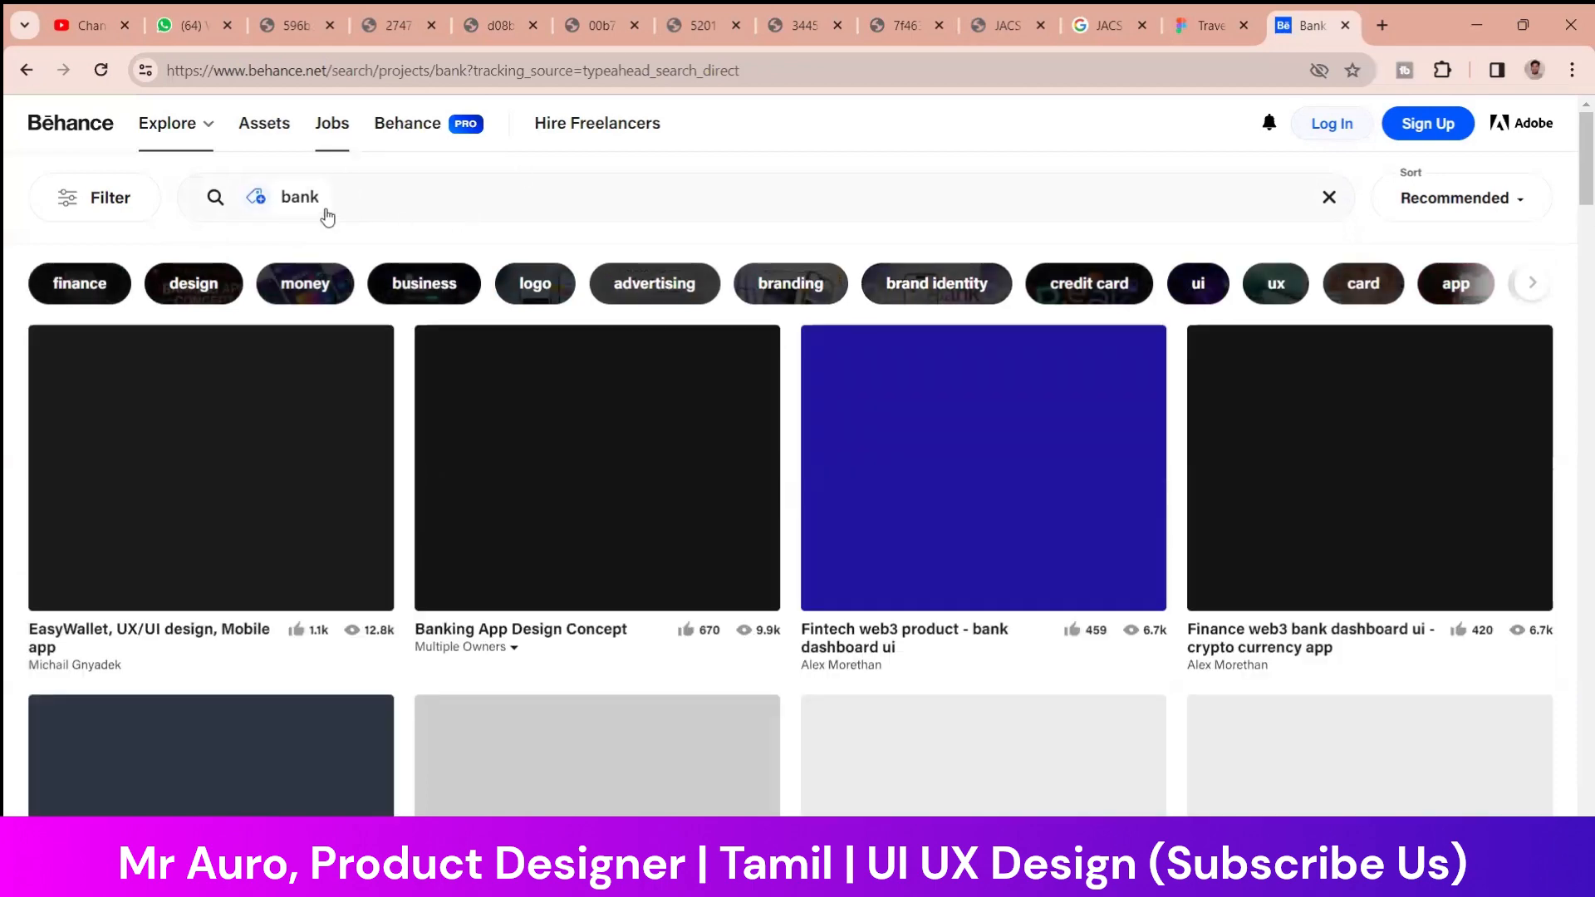
# Refine the Behance search to "bank web" and skim the first rows of projects
pyautogui.click(489, 187)
pyautogui.write('web')
pyautogui.press('Return')
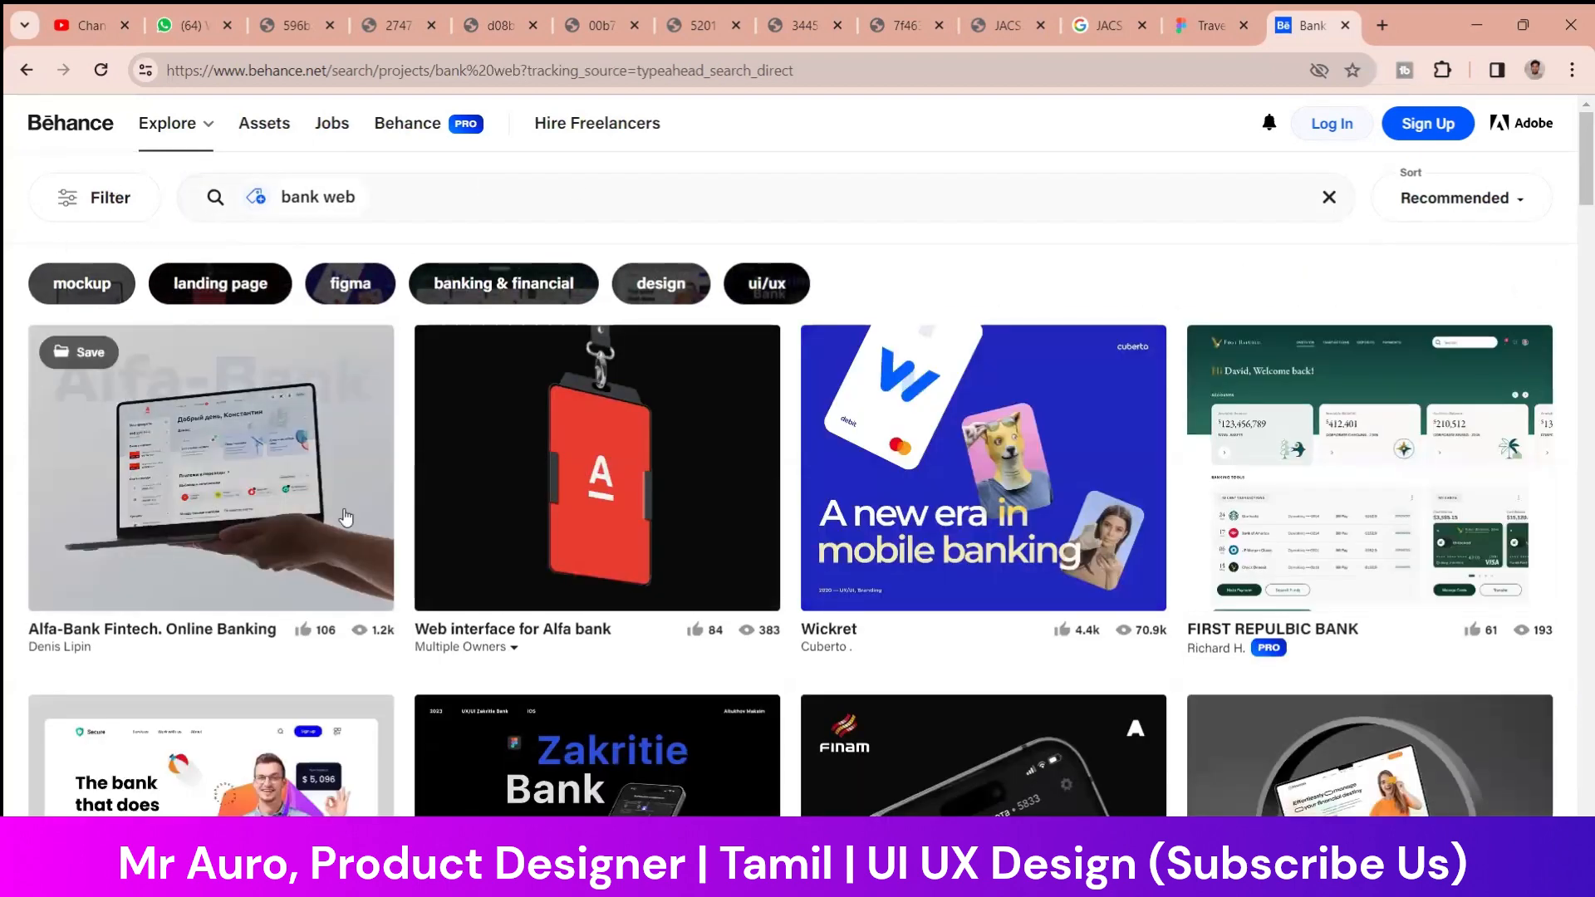
pyautogui.scroll(-3, 821, 496)
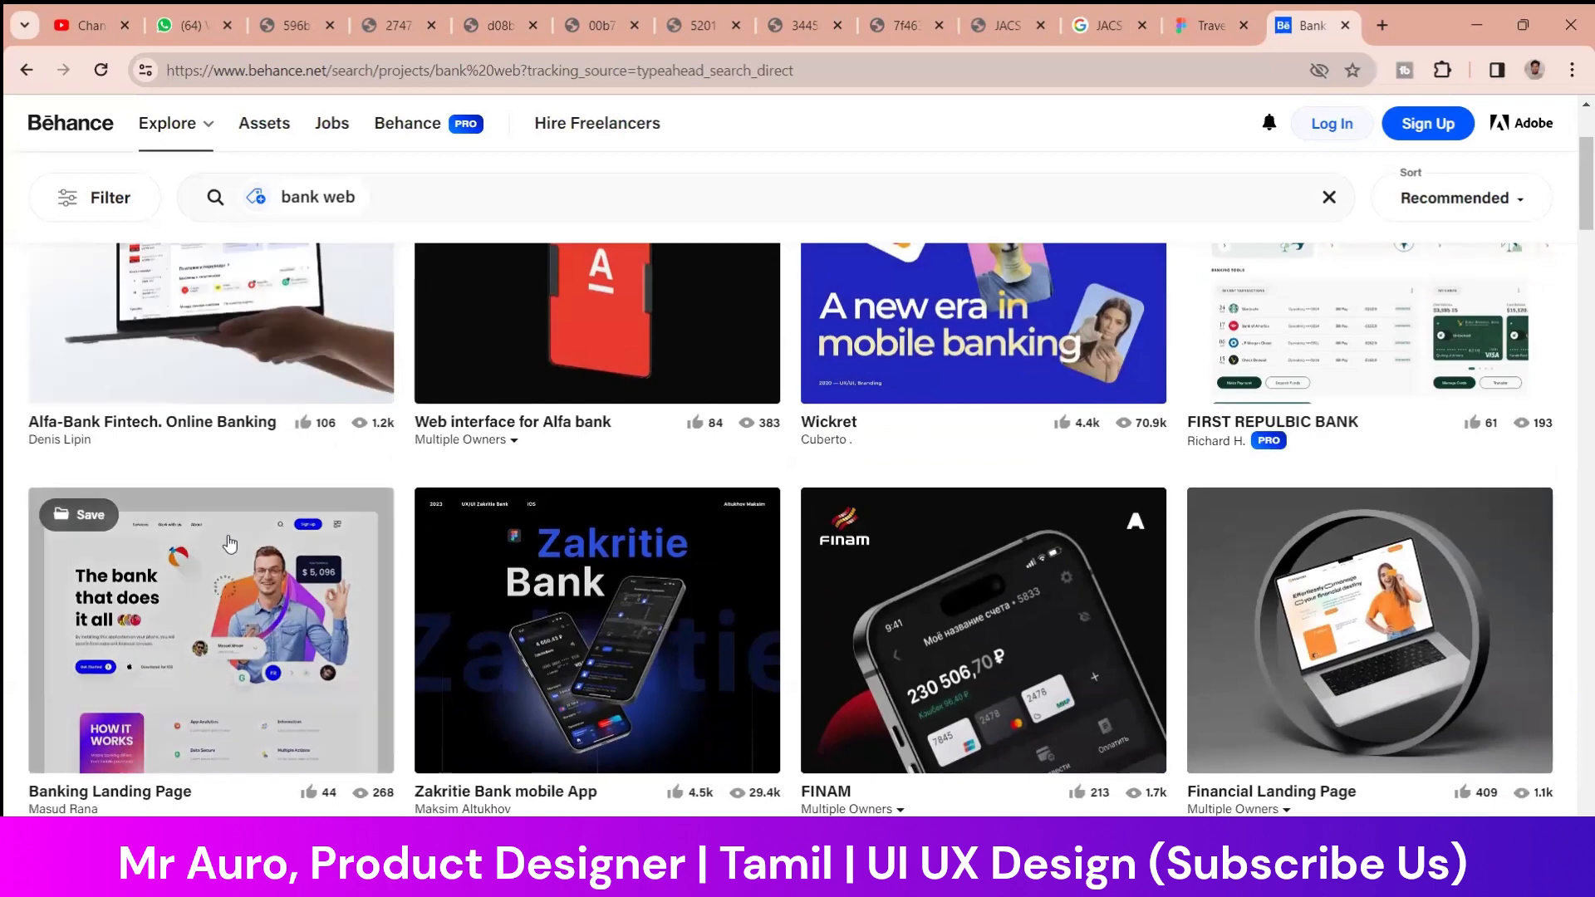
pyautogui.scroll(3, 300, 470)
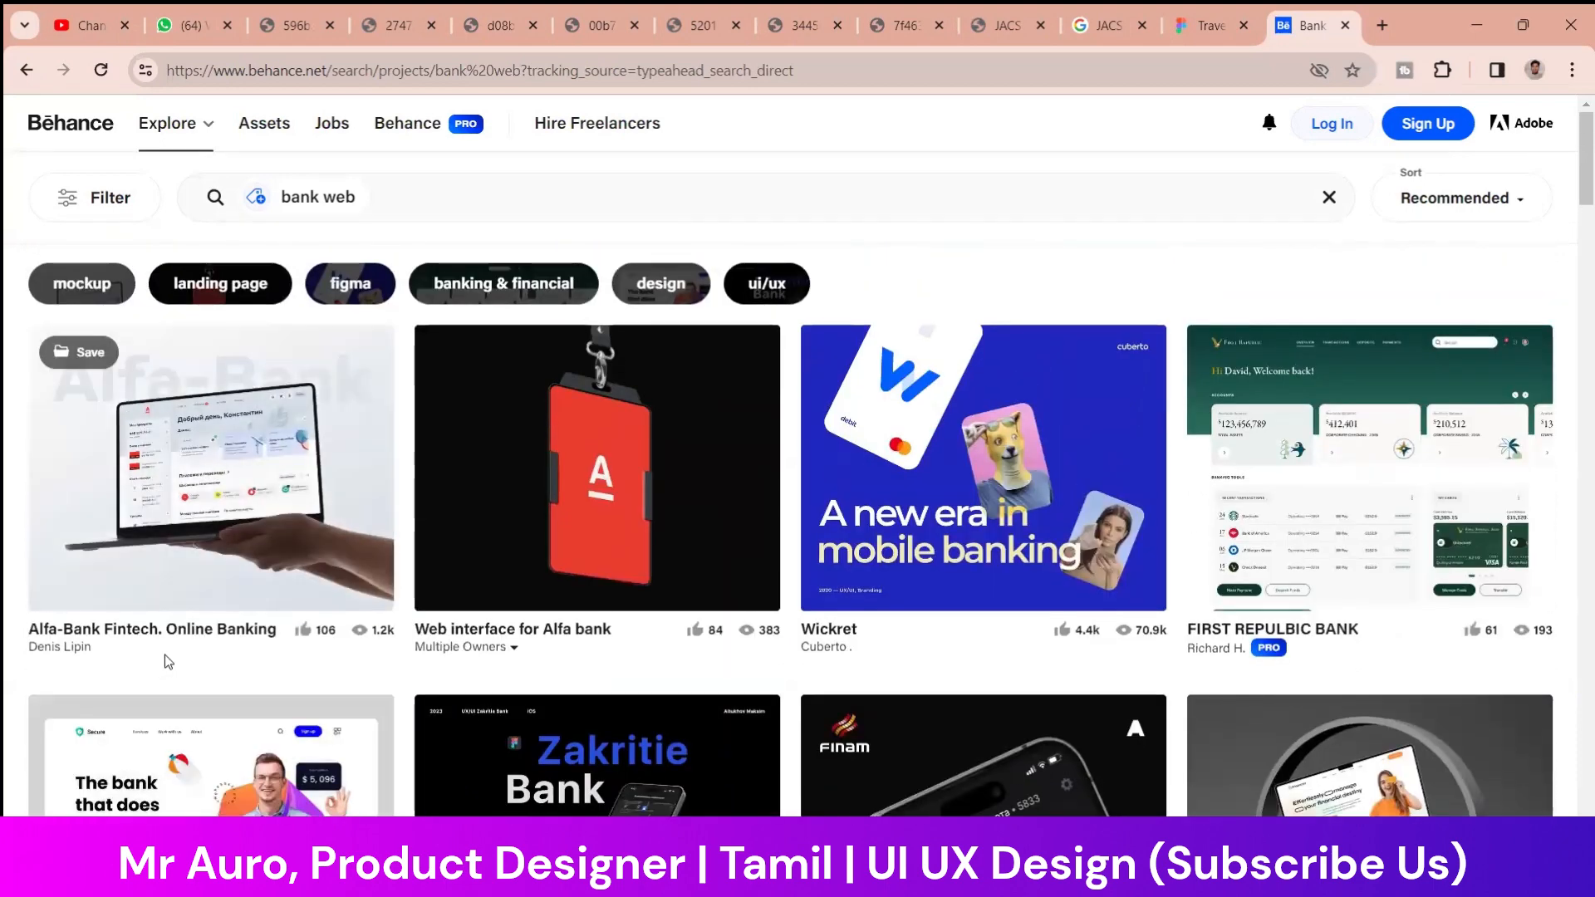
pyautogui.scroll(-2, 217, 502)
pyautogui.scroll(2, 225, 515)
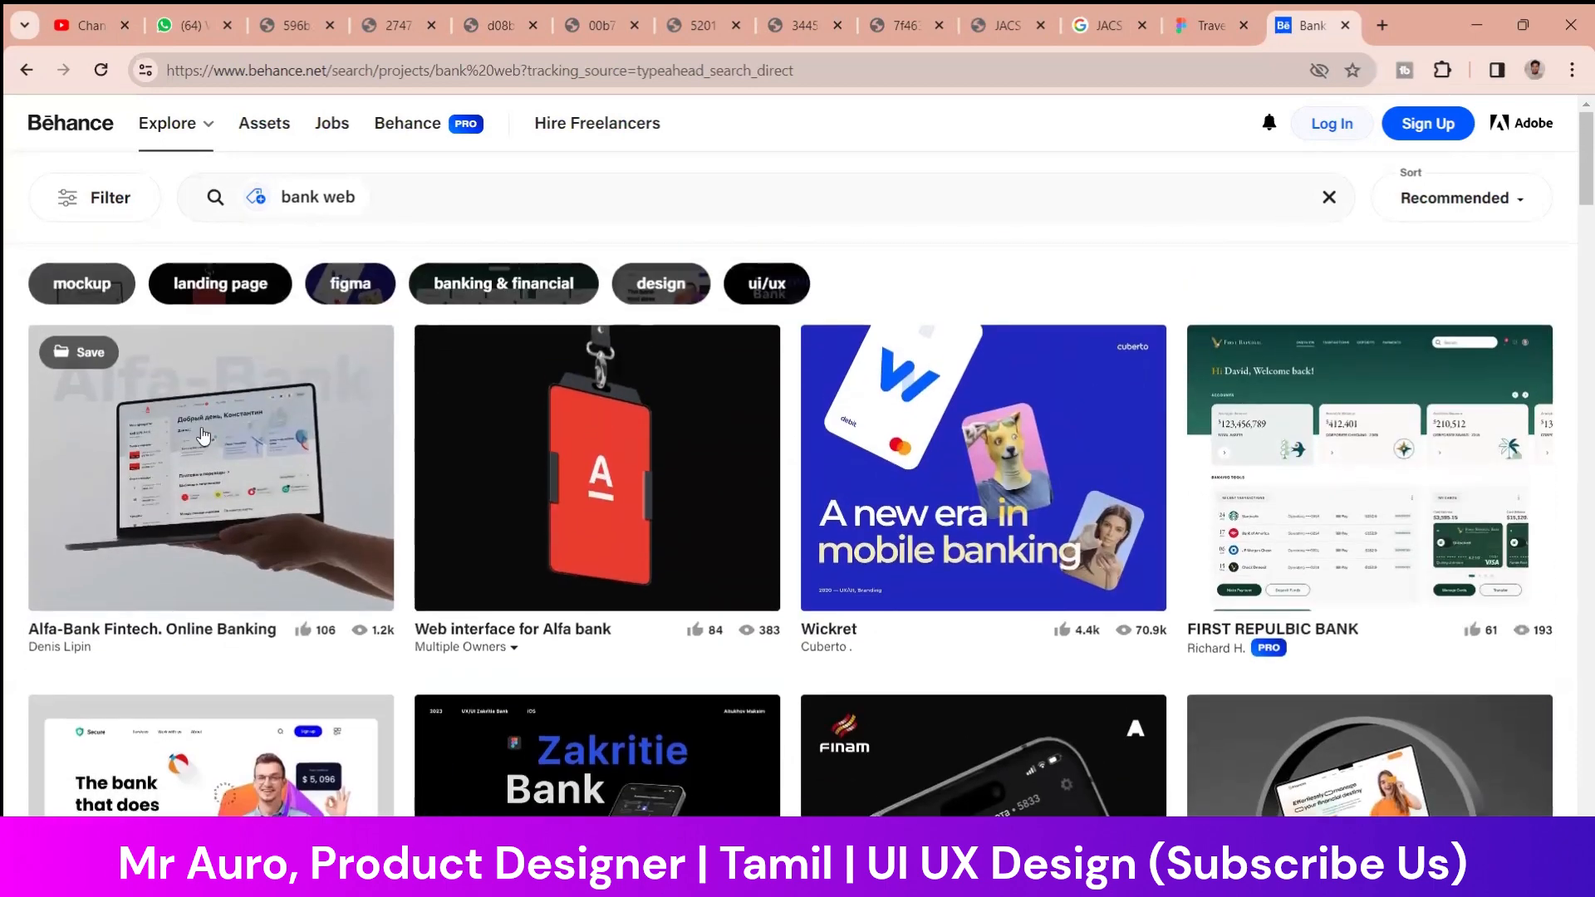
# Extend the Behance search to "bank web indian"
pyautogui.click(461, 199)
pyautogui.write('indian')
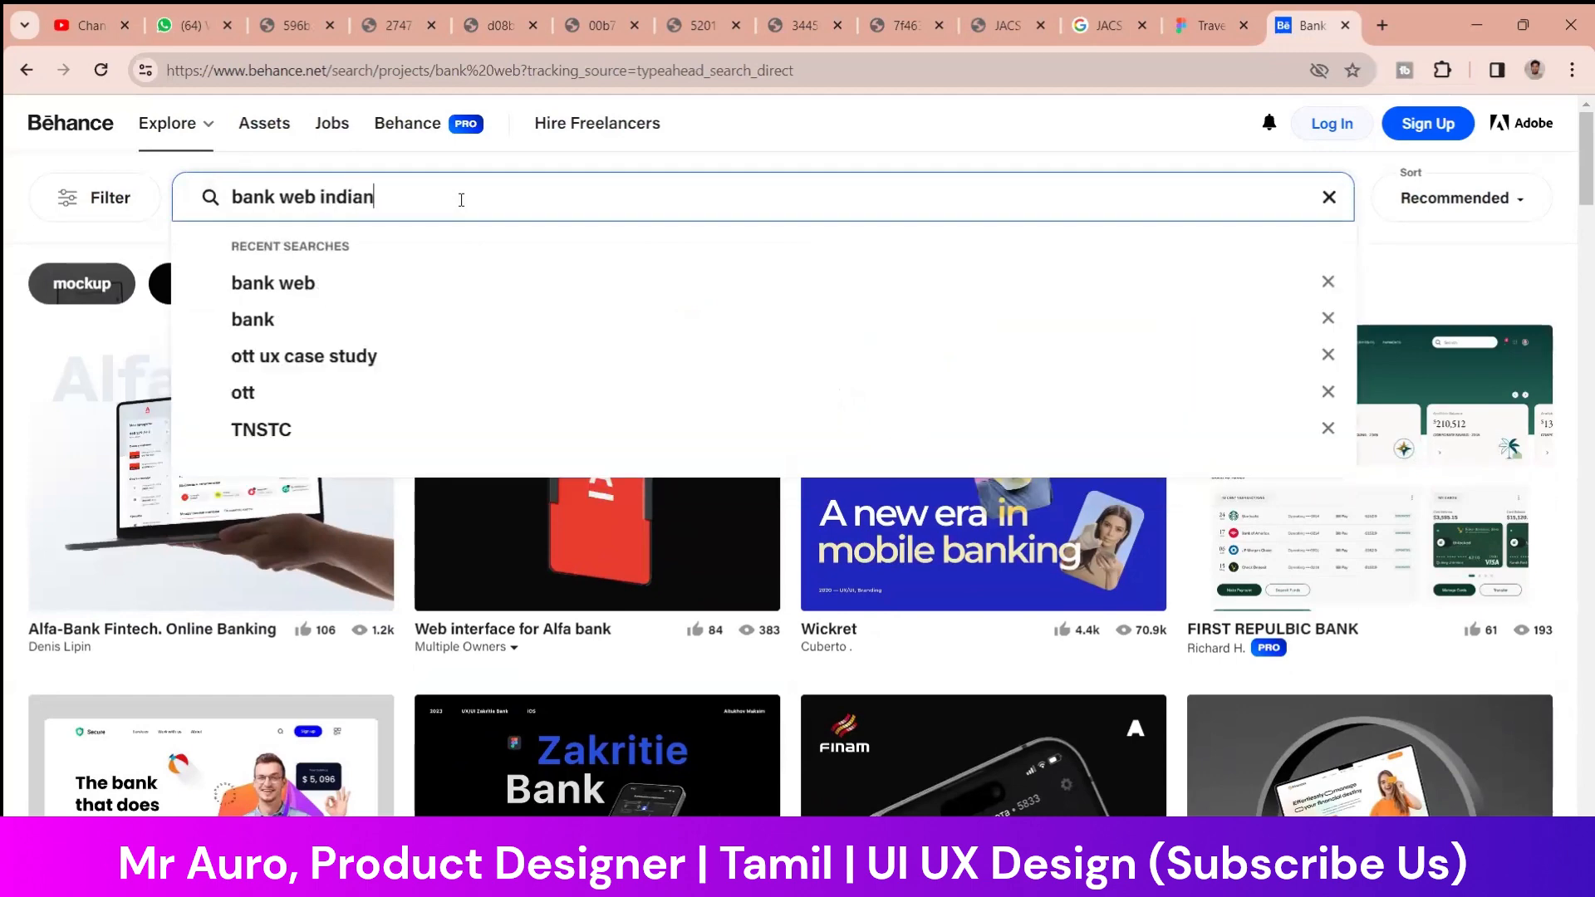
pyautogui.press('Return')
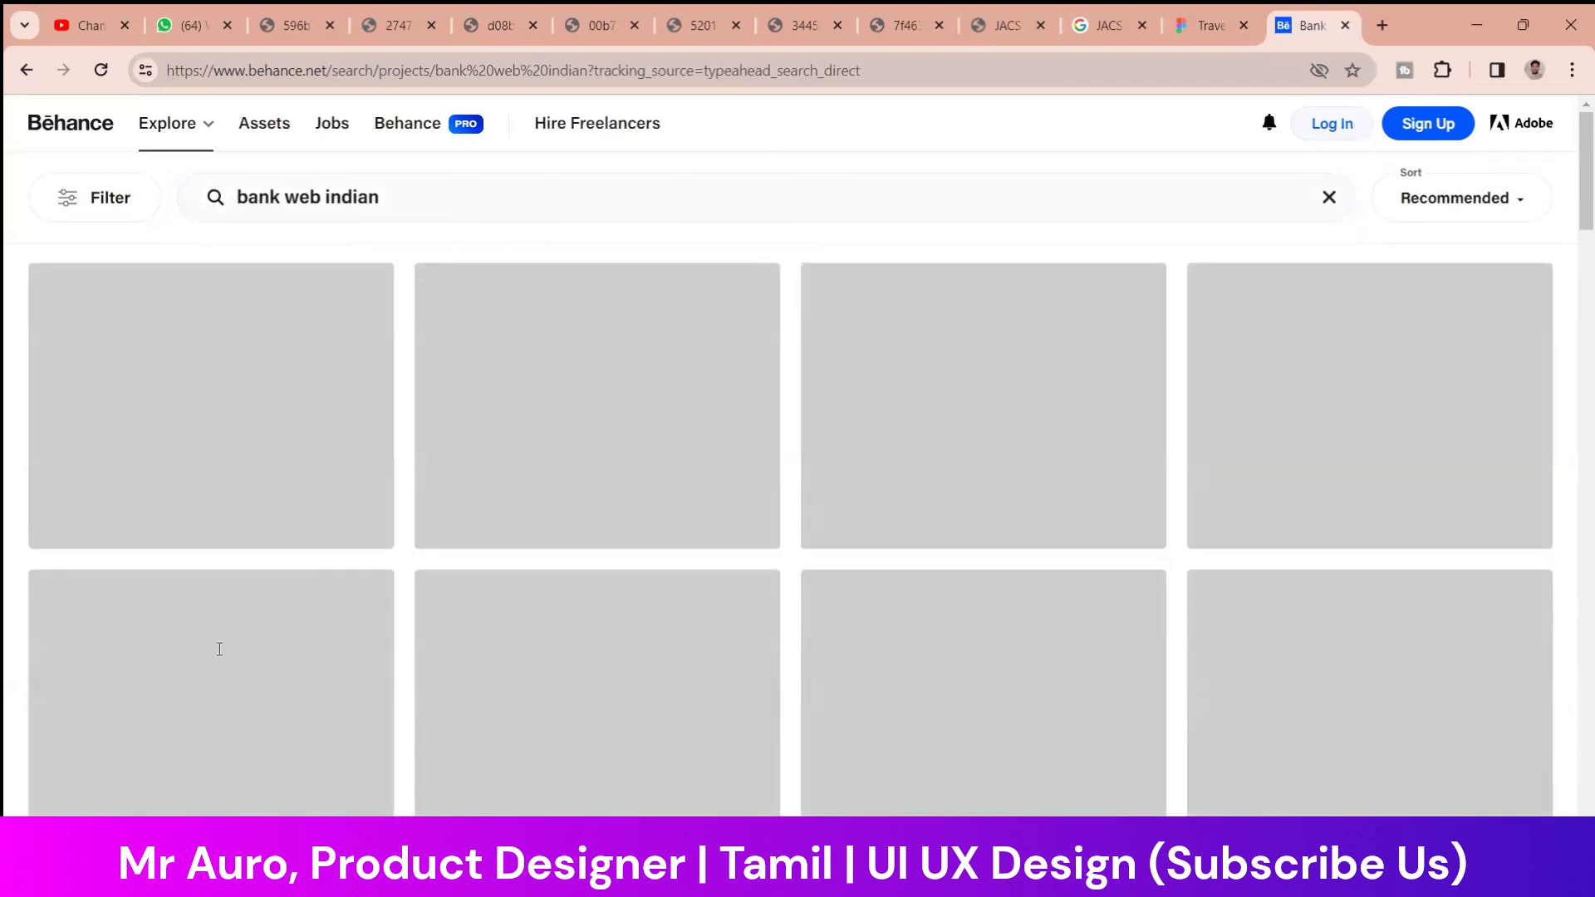
# Browse the "bank web indian" projects for bank website designs to use as reference
pyautogui.scroll(-1, 890, 461)
pyautogui.scroll(-3, 1039, 476)
pyautogui.scroll(2, 377, 484)
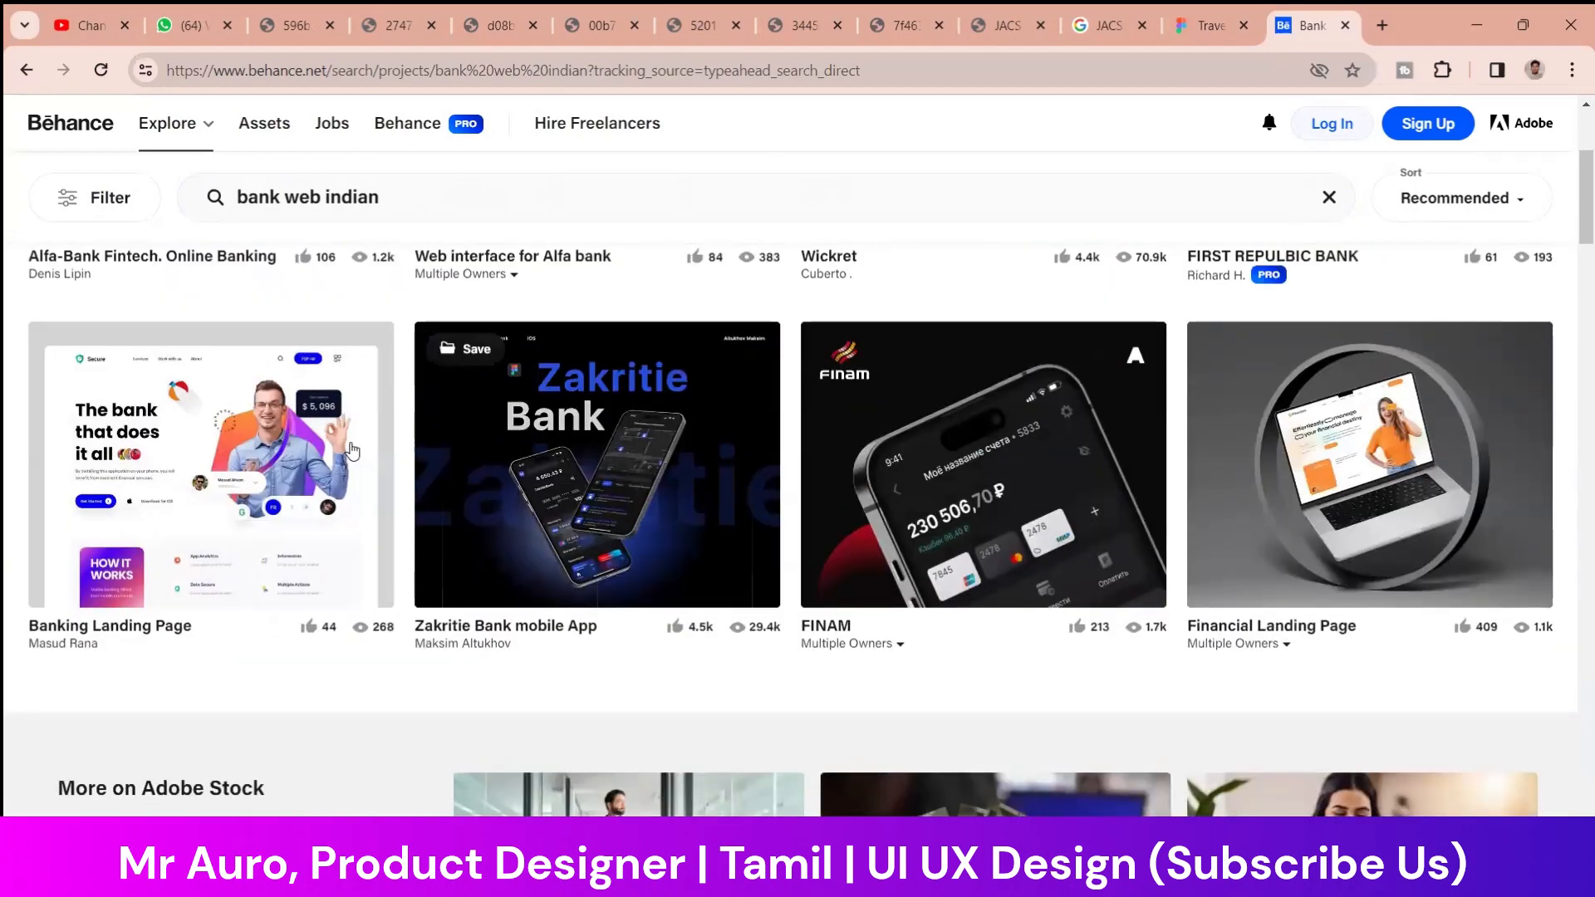
pyautogui.scroll(-13, 647, 485)
pyautogui.scroll(5, 646, 486)
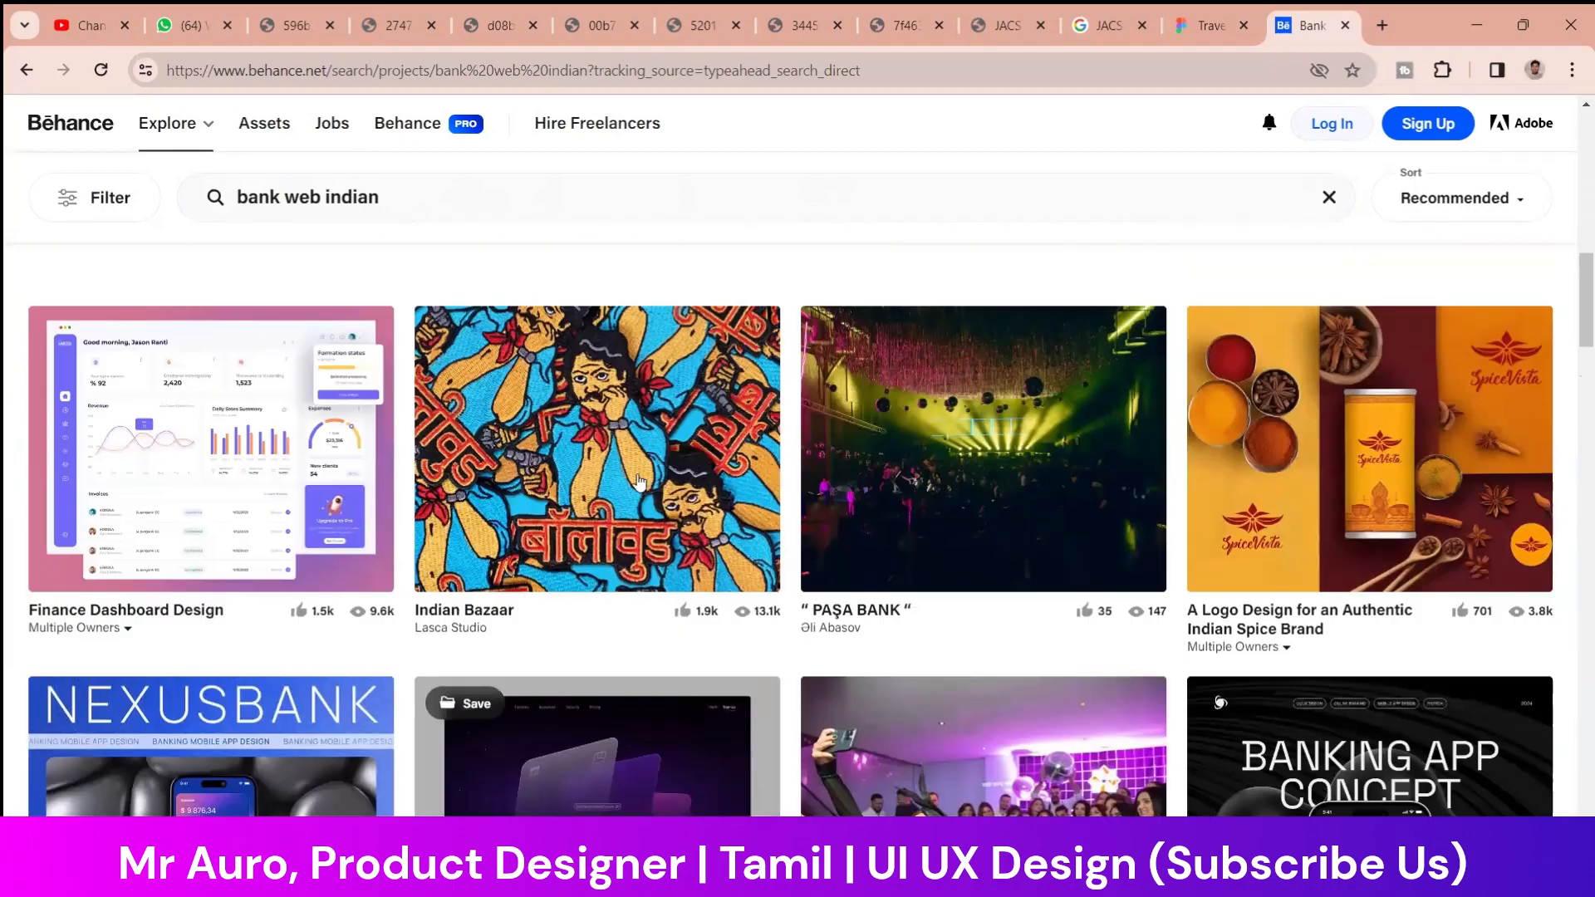
pyautogui.scroll(-10, 706, 513)
pyautogui.scroll(-8, 405, 546)
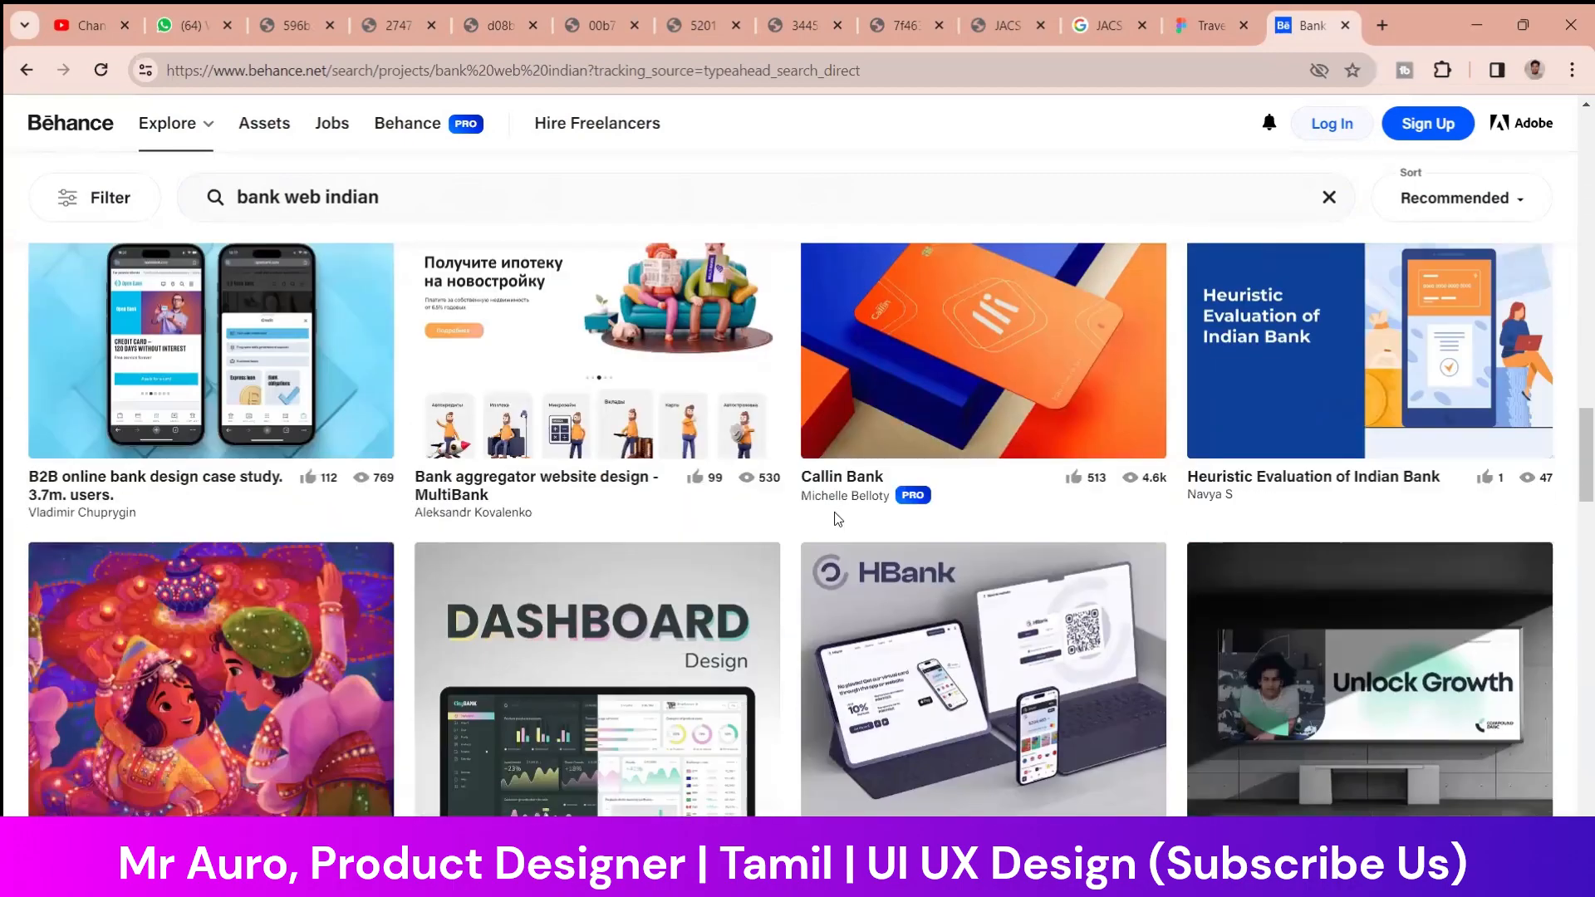
pyautogui.scroll(3, 1417, 547)
pyautogui.scroll(-8, 1417, 546)
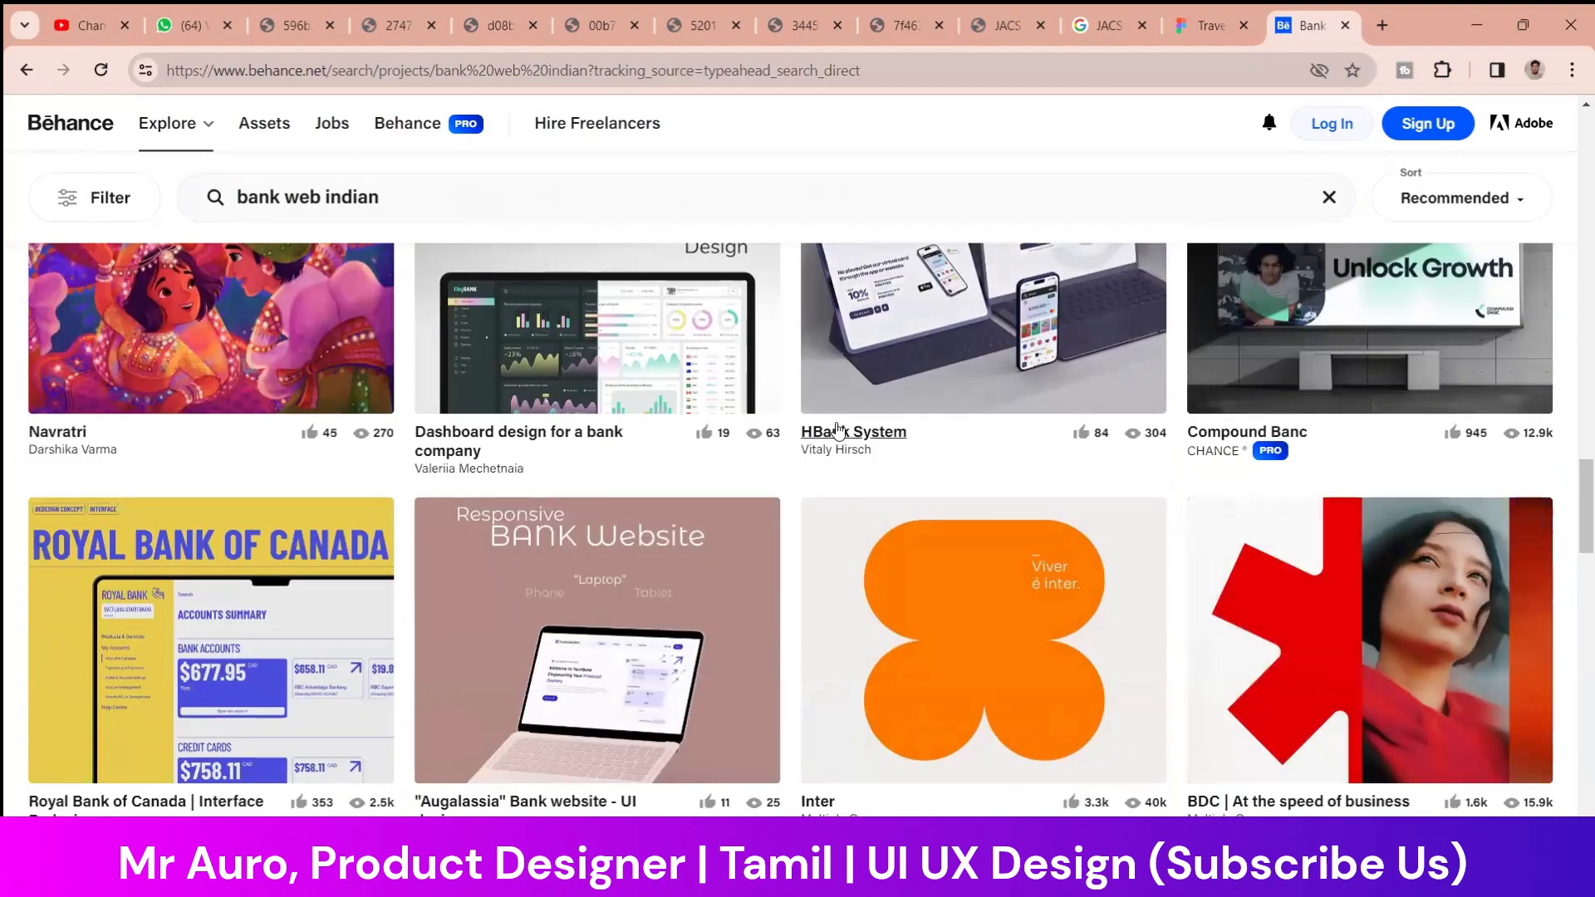
pyautogui.scroll(4, 324, 418)
pyautogui.scroll(-3, 324, 417)
pyautogui.scroll(-12, 964, 465)
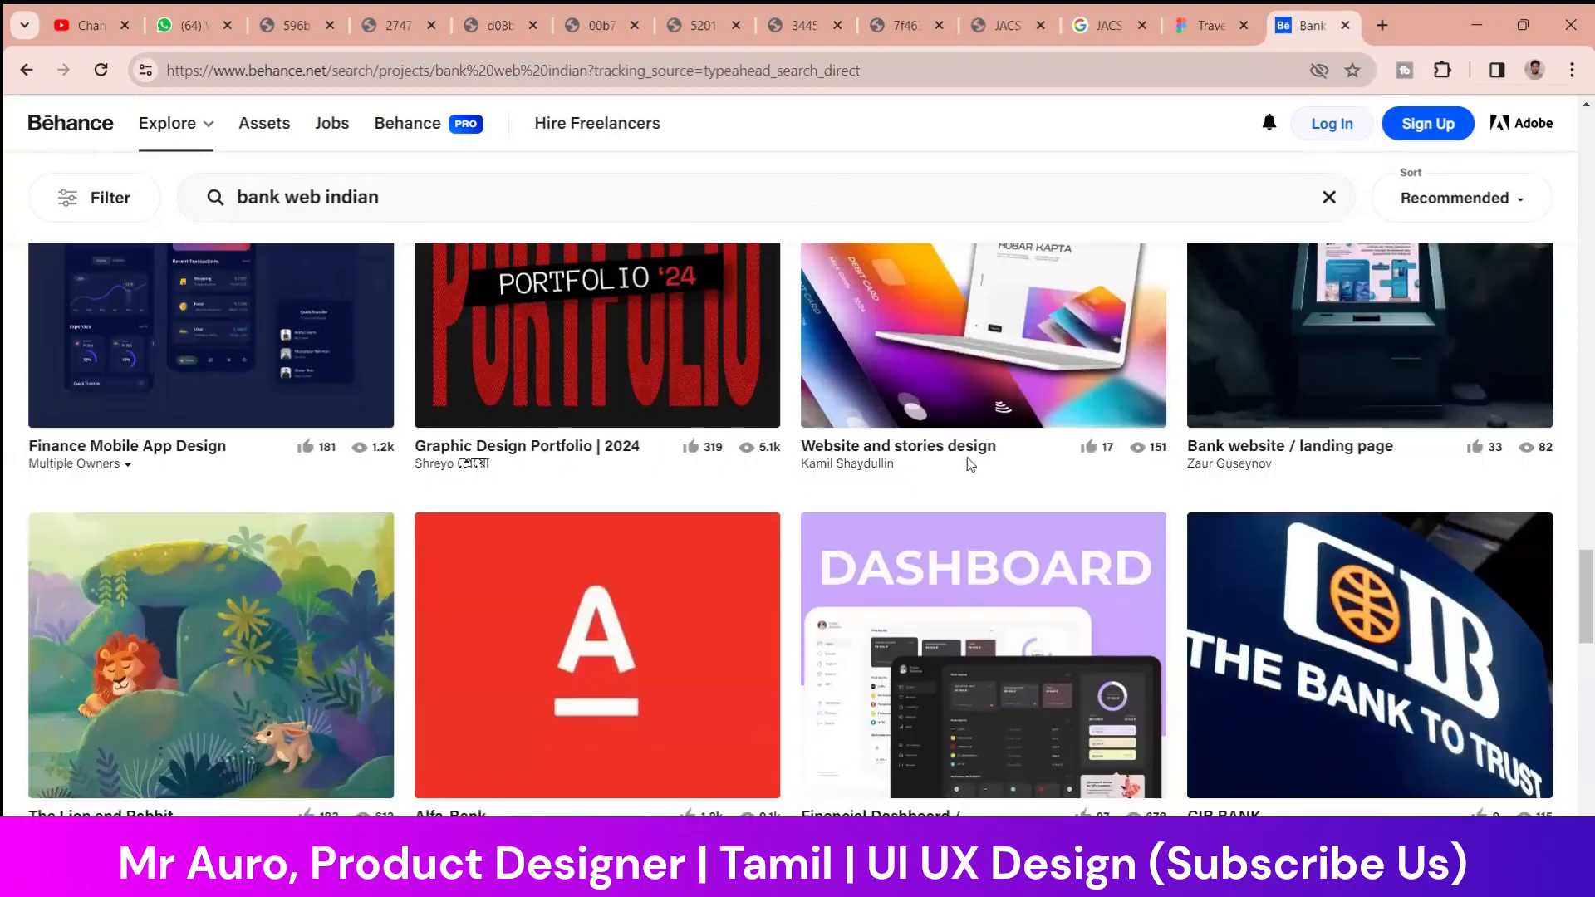
# Look further down the "bank web indian" projects for more bank website references
pyautogui.scroll(-7, 964, 468)
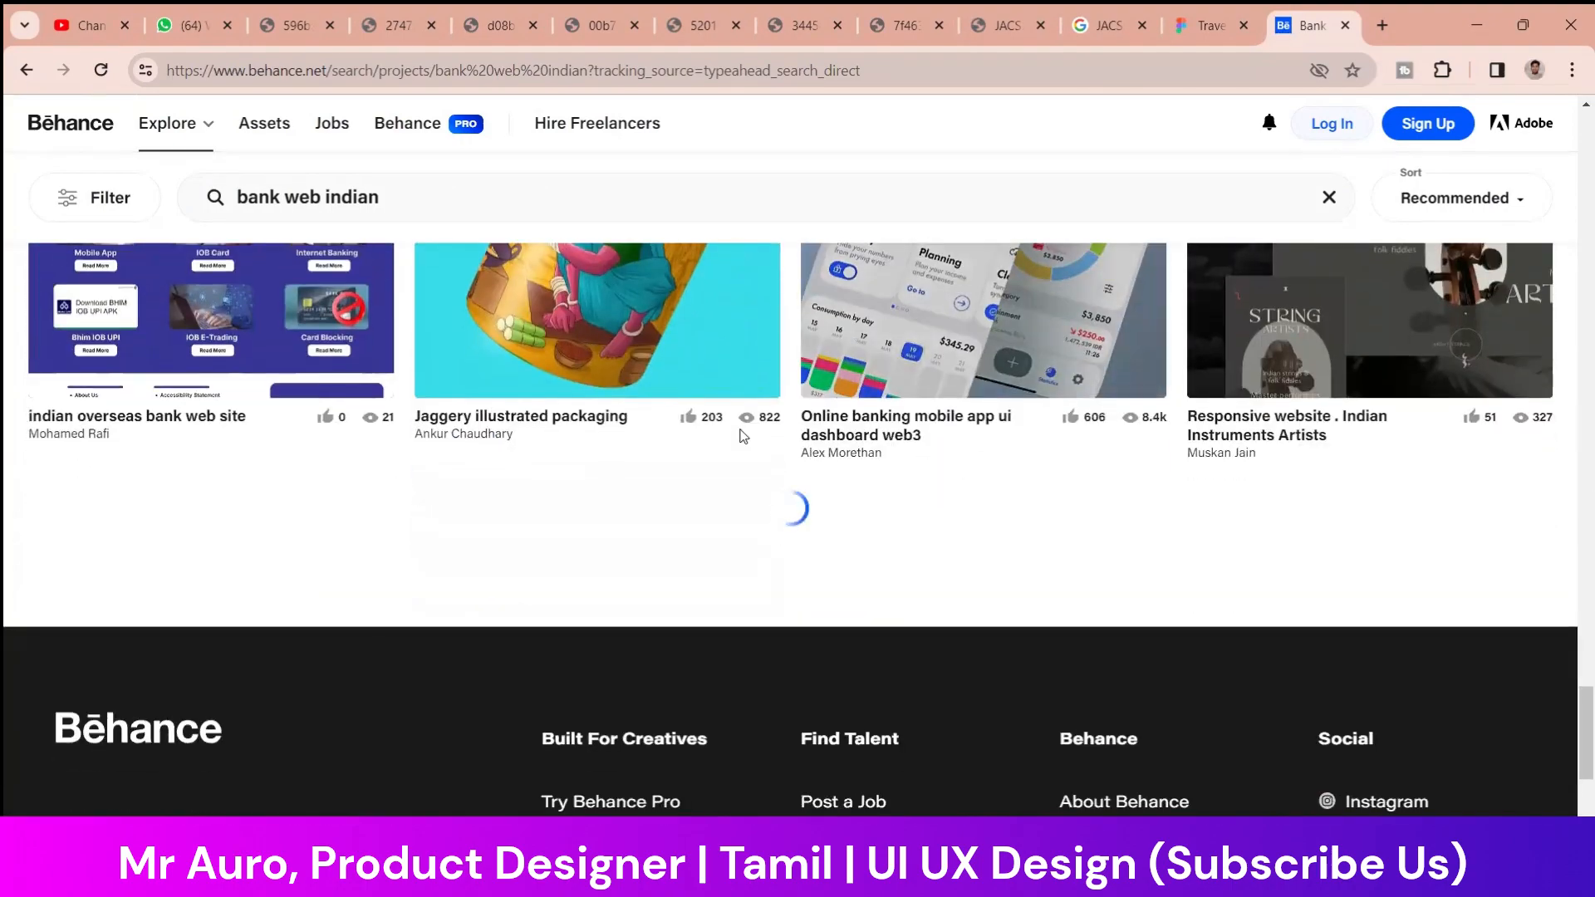
pyautogui.scroll(-10, 894, 471)
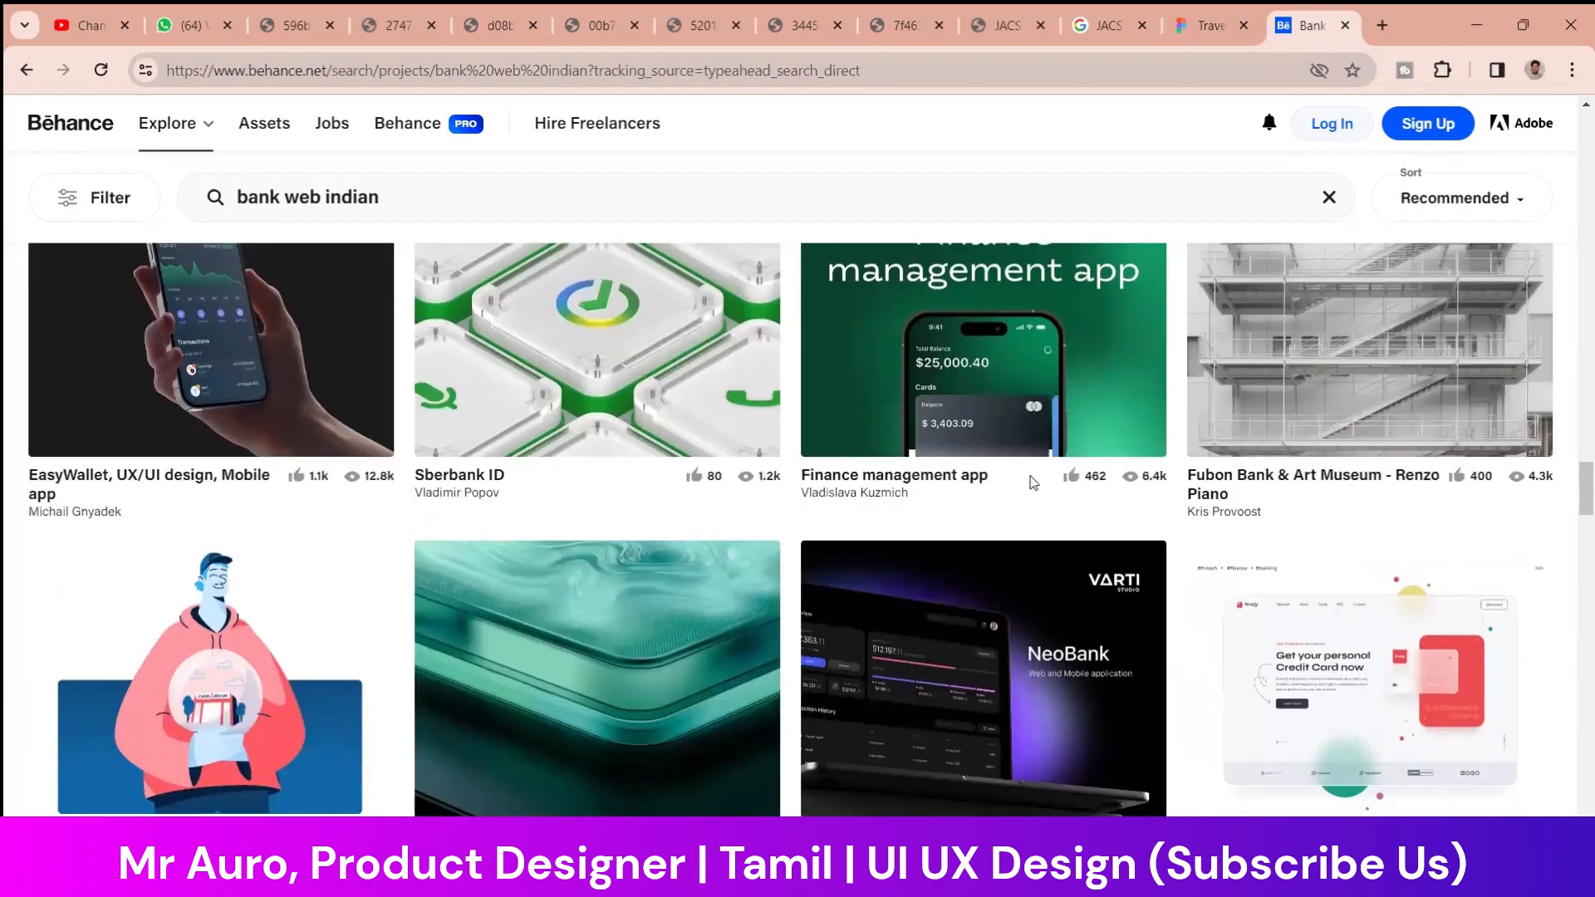
pyautogui.scroll(-9, 955, 468)
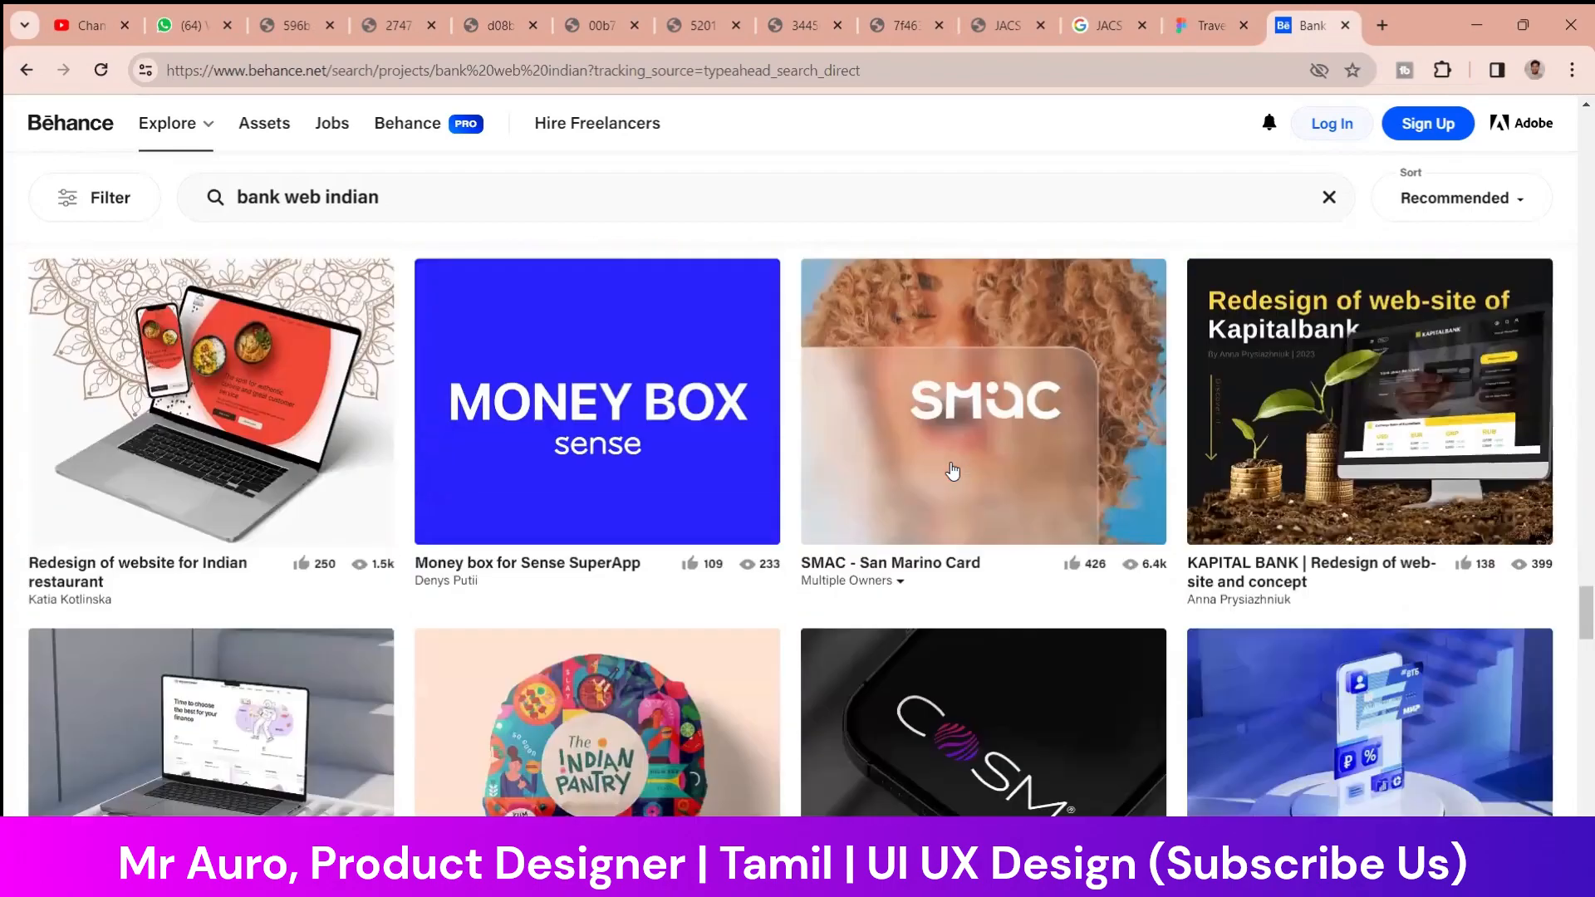
pyautogui.moveTo(951, 485)
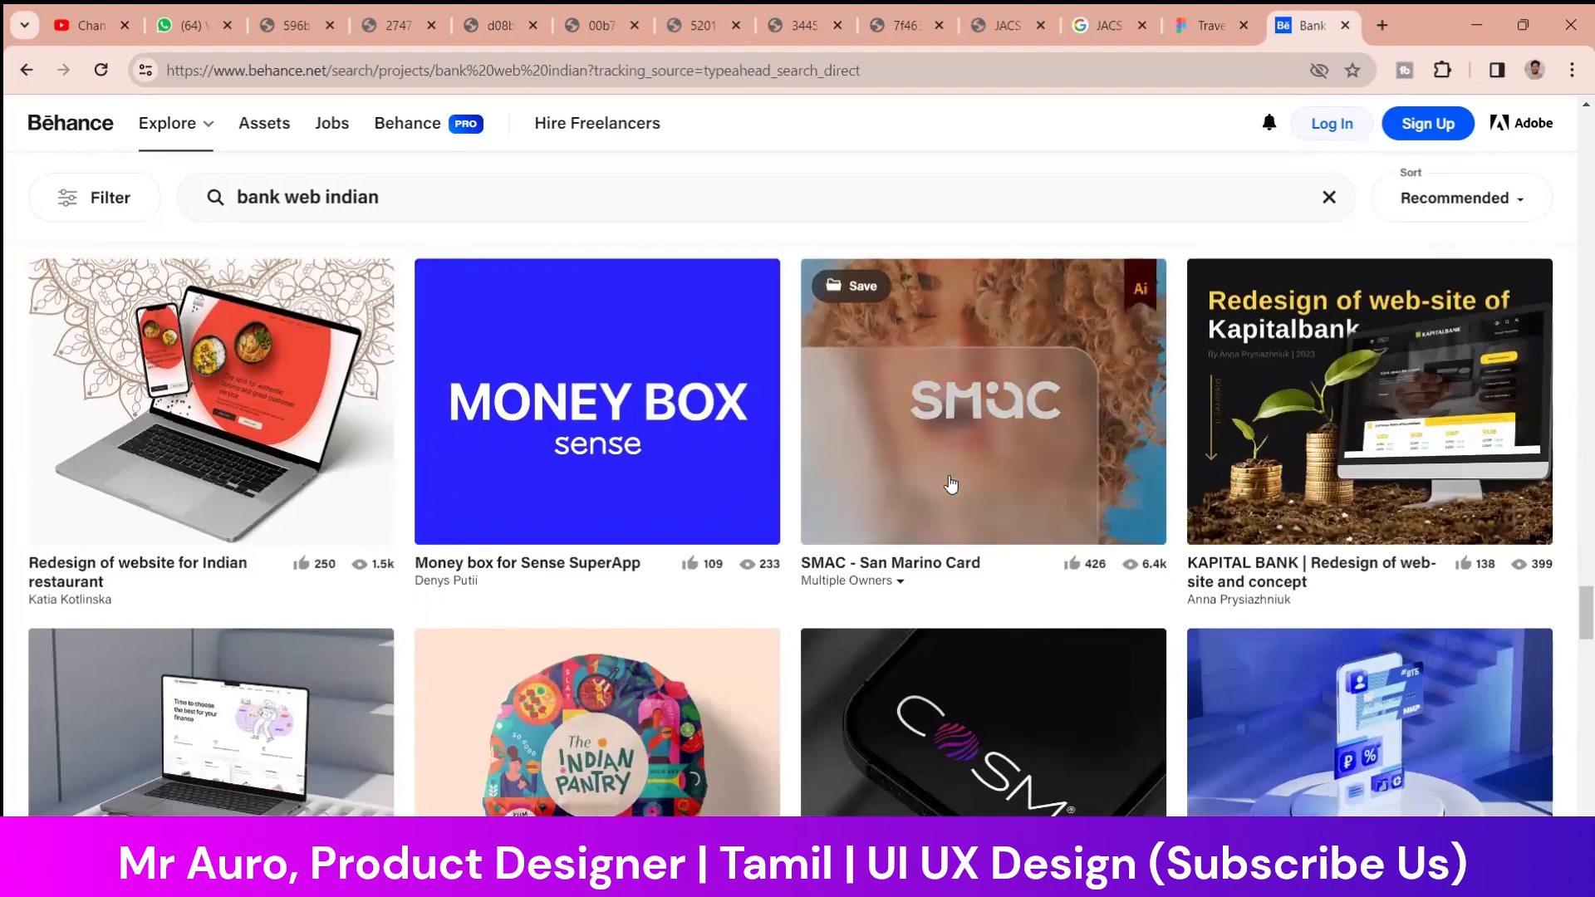
pyautogui.scroll(-9, 951, 484)
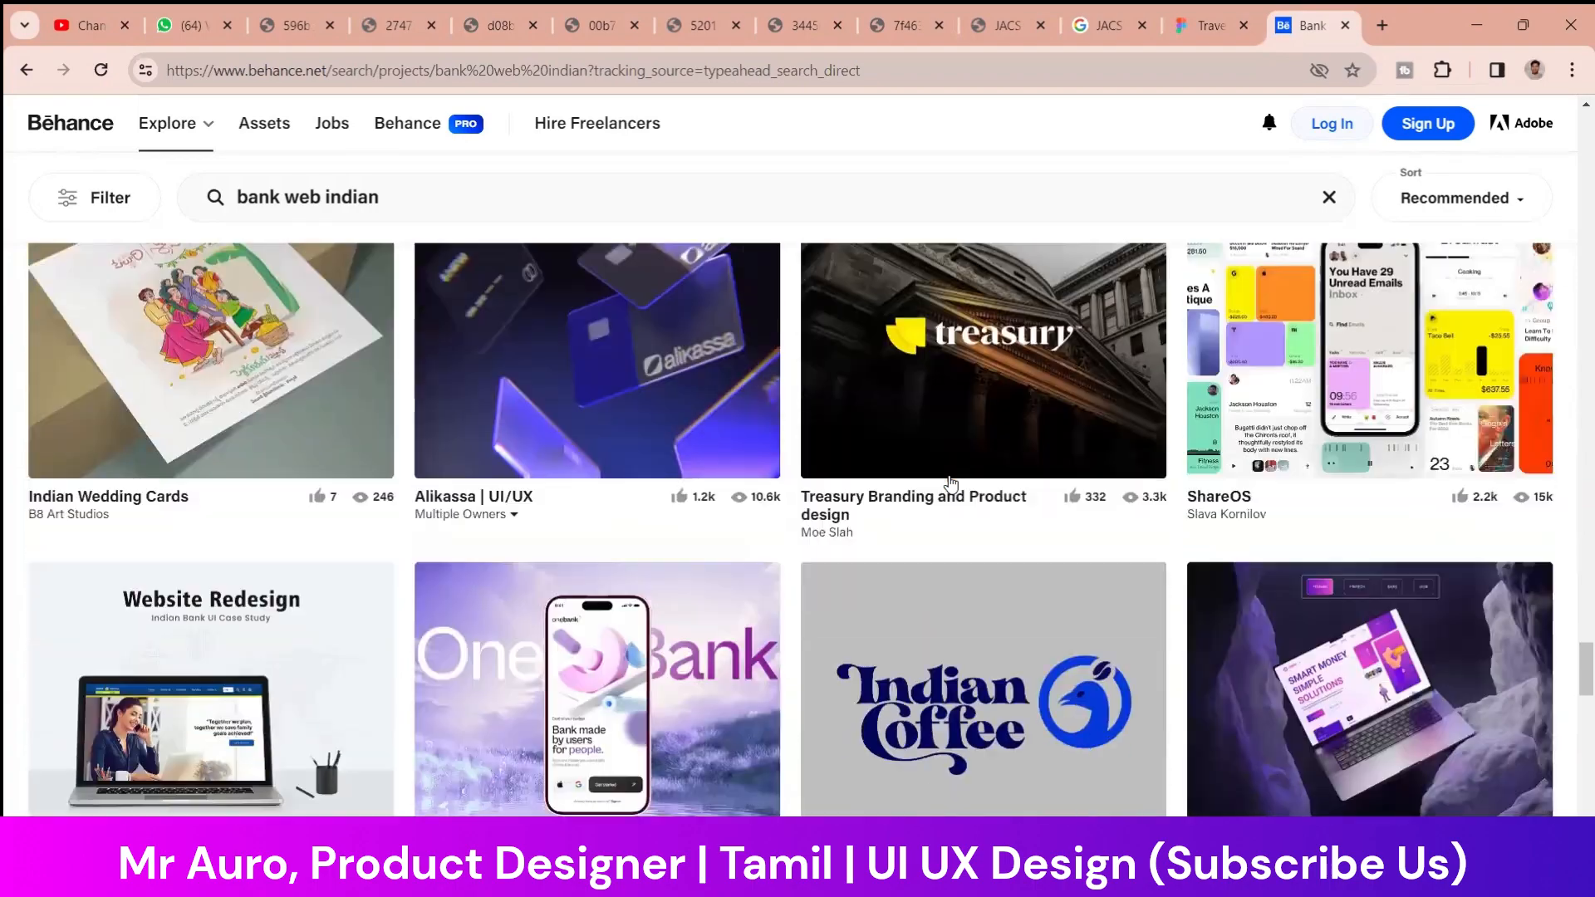
pyautogui.scroll(-10, 951, 484)
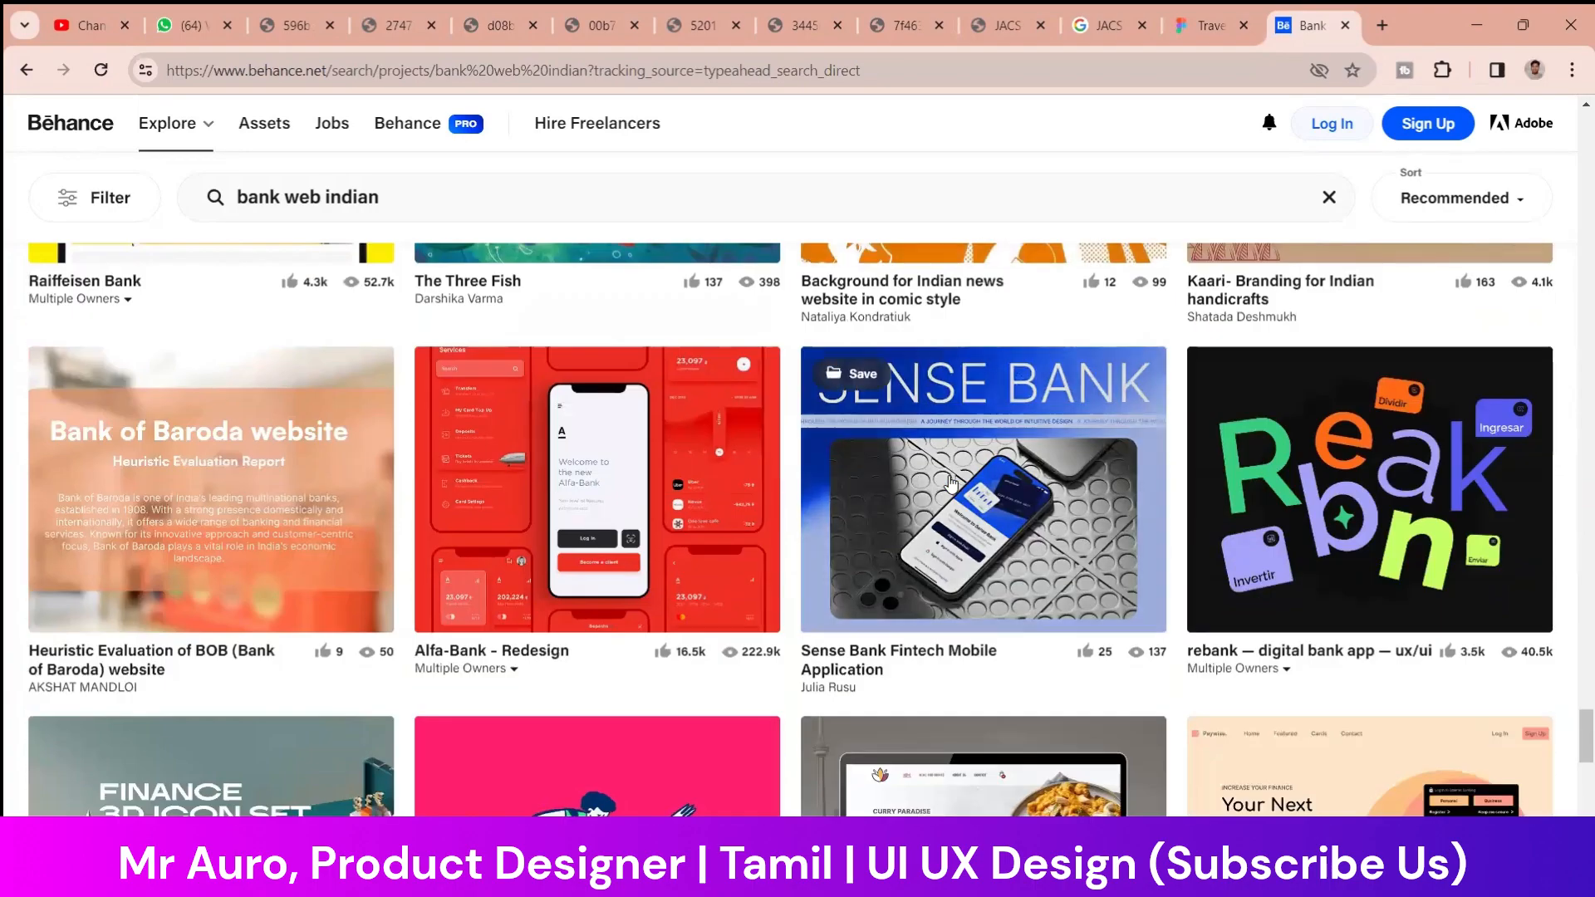
pyautogui.scroll(-5, 950, 484)
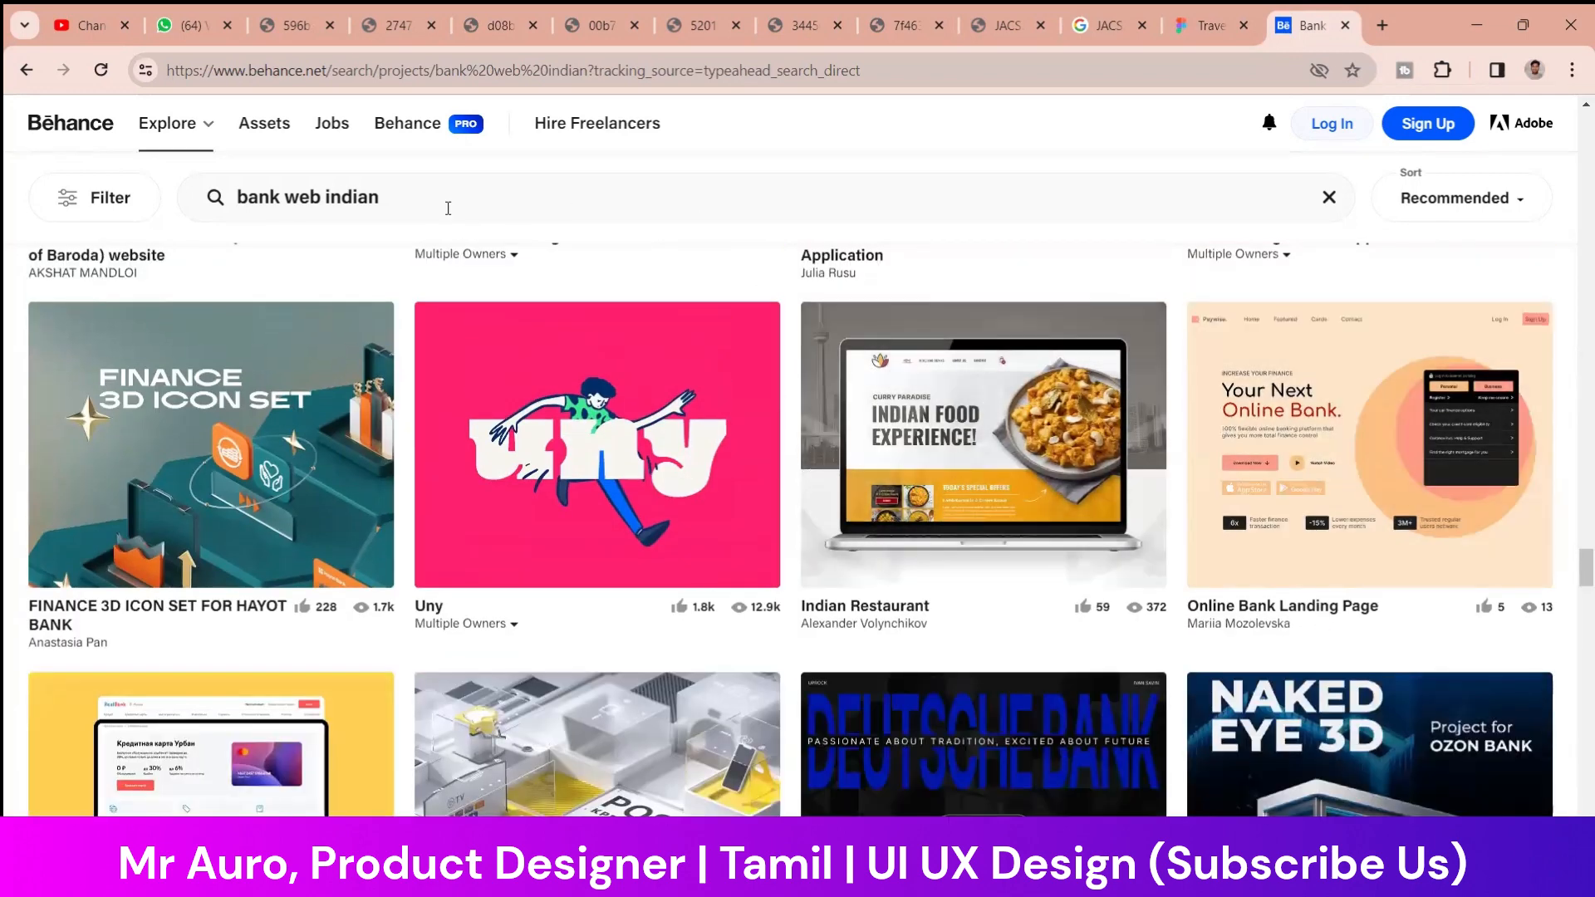
# Rerun the recent Behance search "bank web" and skim its first rows of projects
pyautogui.click(448, 207)
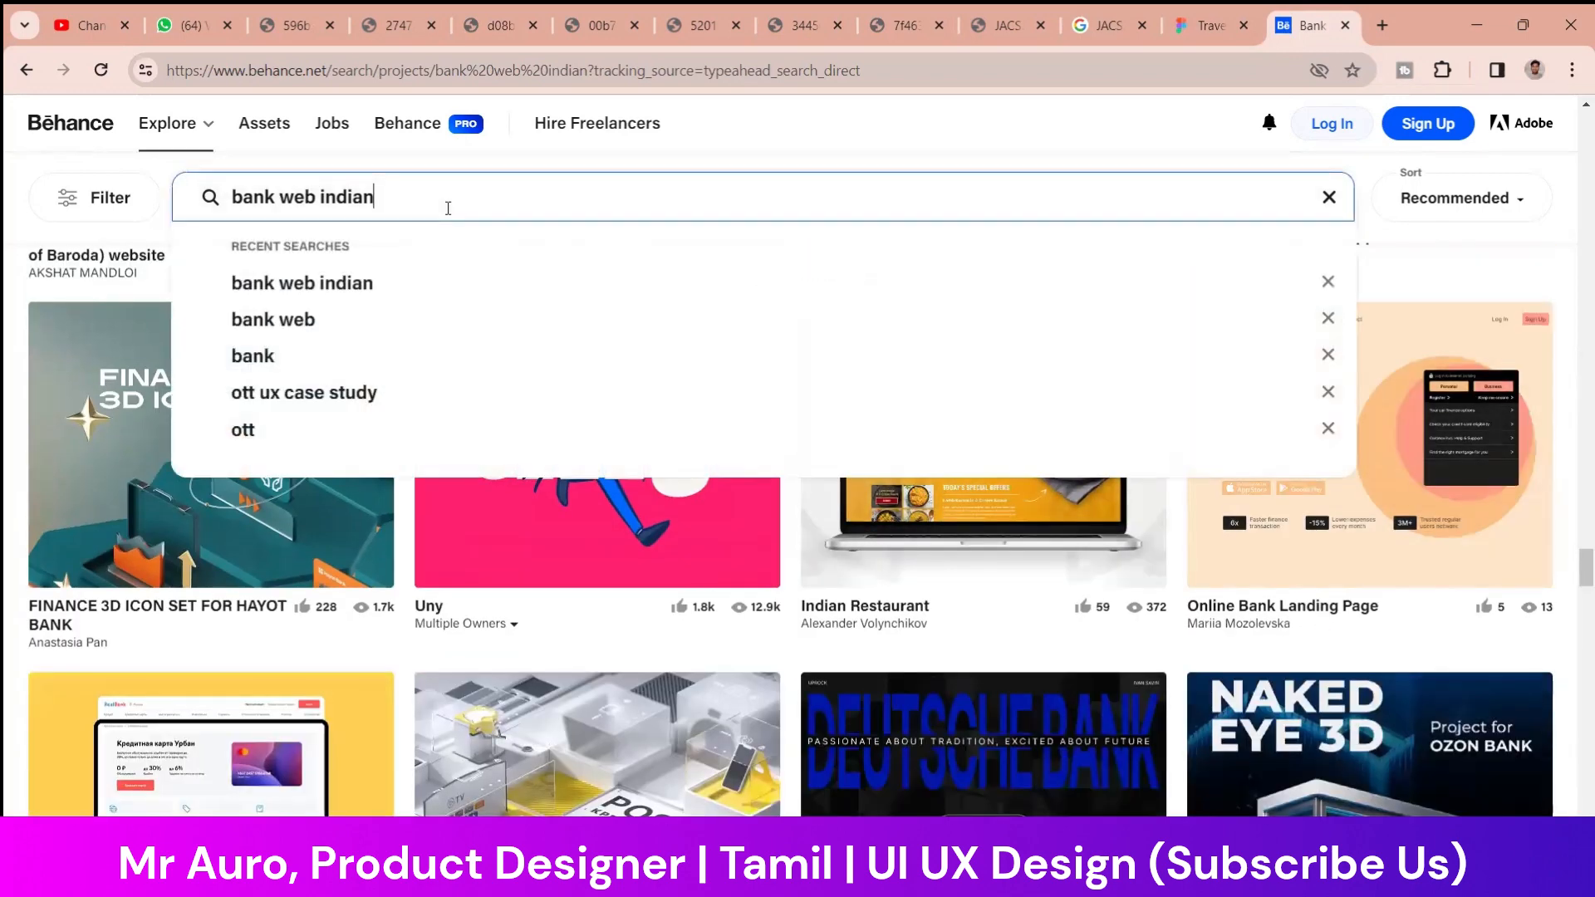
pyautogui.click(350, 316)
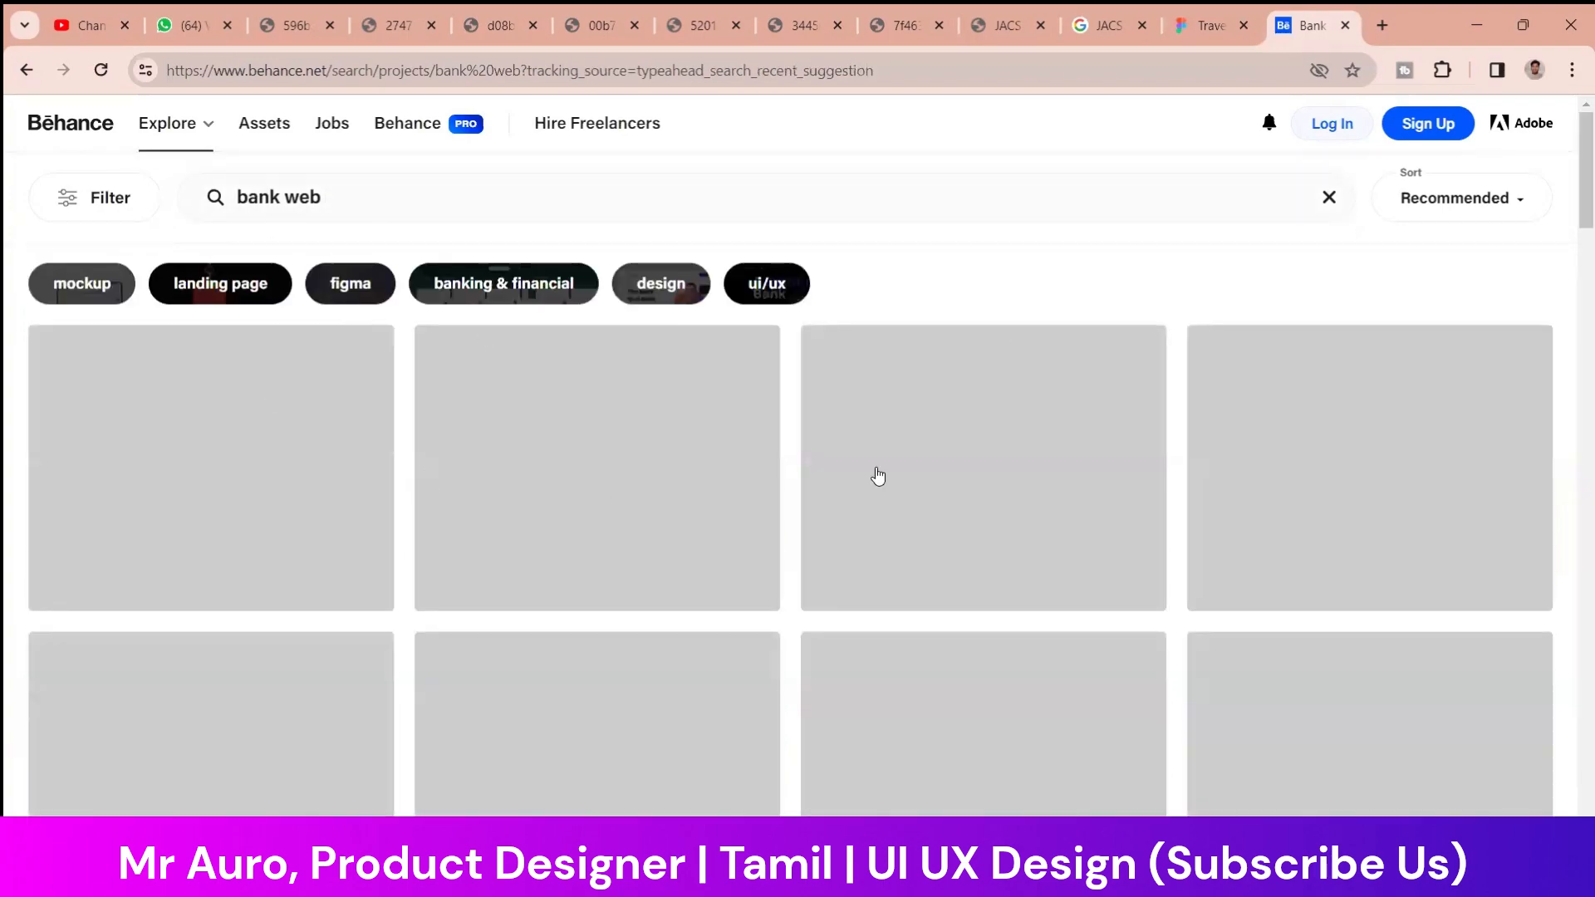
pyautogui.scroll(-7, 721, 541)
pyautogui.scroll(1, 536, 494)
pyautogui.scroll(-10, 910, 492)
pyautogui.scroll(-2, 844, 488)
pyautogui.scroll(1, 844, 489)
pyautogui.scroll(-5, 1080, 481)
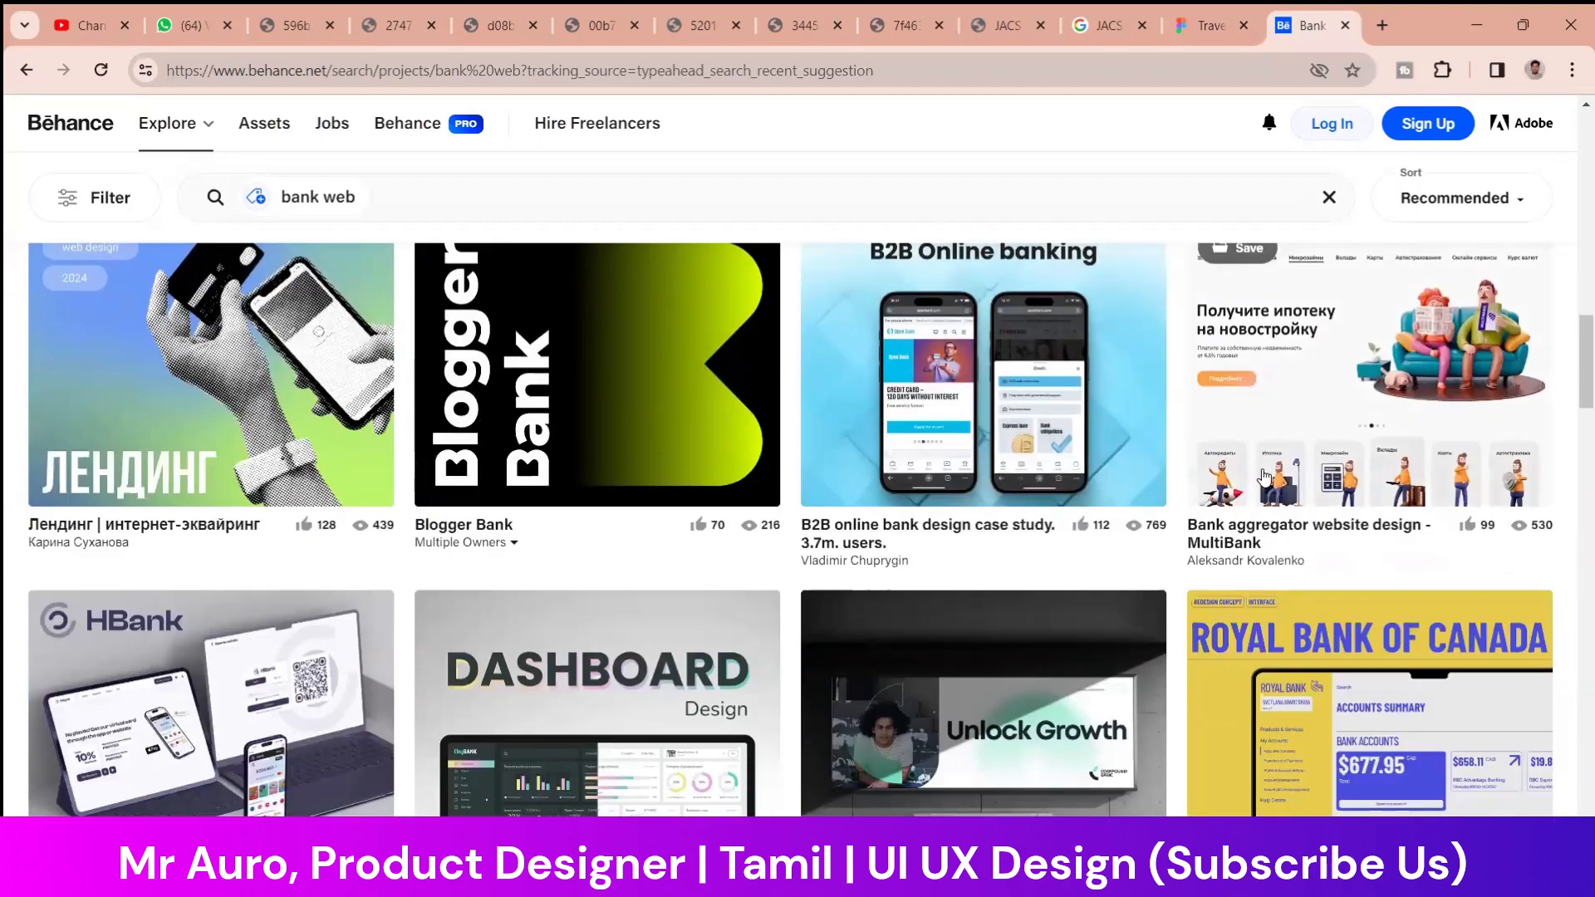
# Open the "Bank aggregator website design - MultiBank" project in a new tab
pyautogui.scroll(-1, 1264, 475)
pyautogui.scroll(1, 1249, 477)
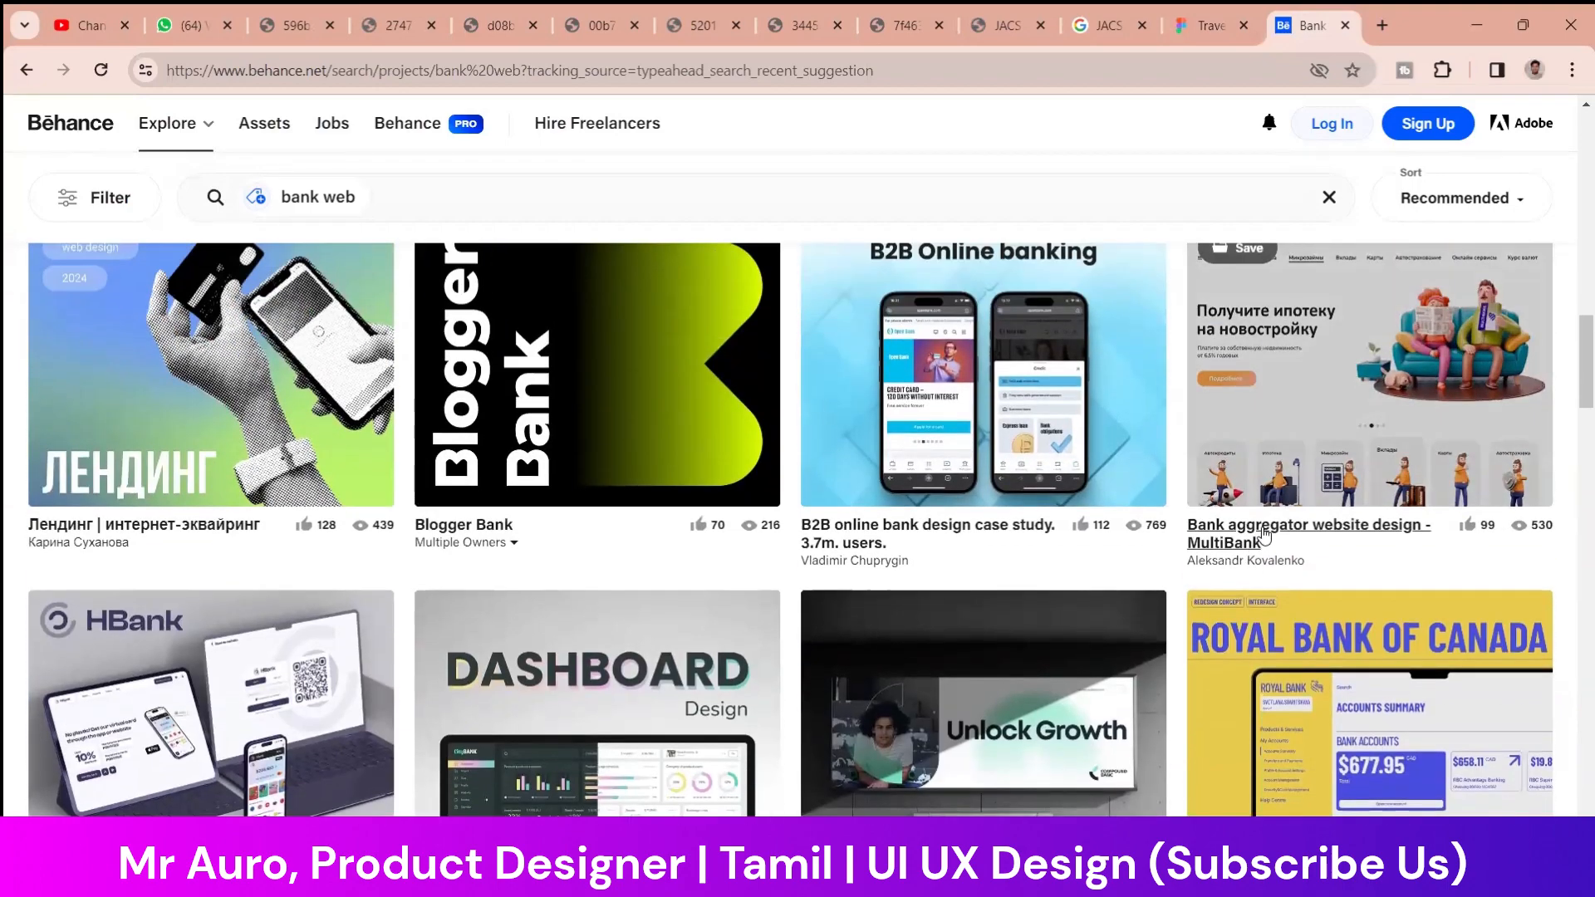
pyautogui.rightClick(1264, 535)
pyautogui.click(1341, 551)
# Find the "Yes Bank Landing Web page" project further down the "bank web" results and open it in a new tab
pyautogui.scroll(-5, 648, 383)
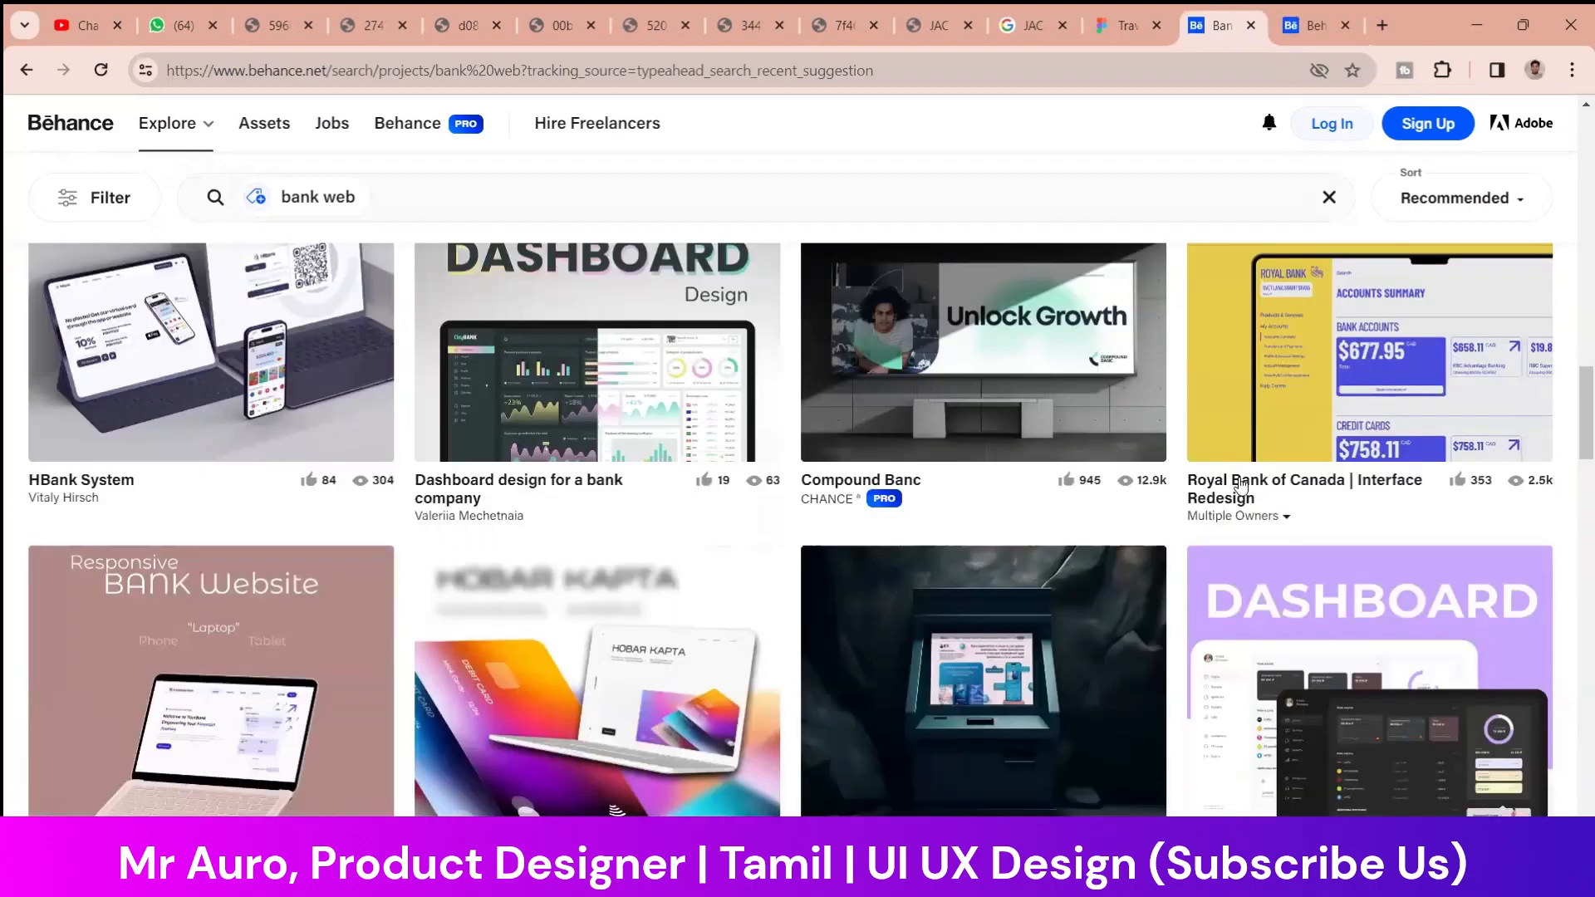
pyautogui.scroll(-3, 649, 384)
pyautogui.scroll(3, 714, 378)
pyautogui.scroll(-2, 778, 371)
pyautogui.scroll(-10, 778, 371)
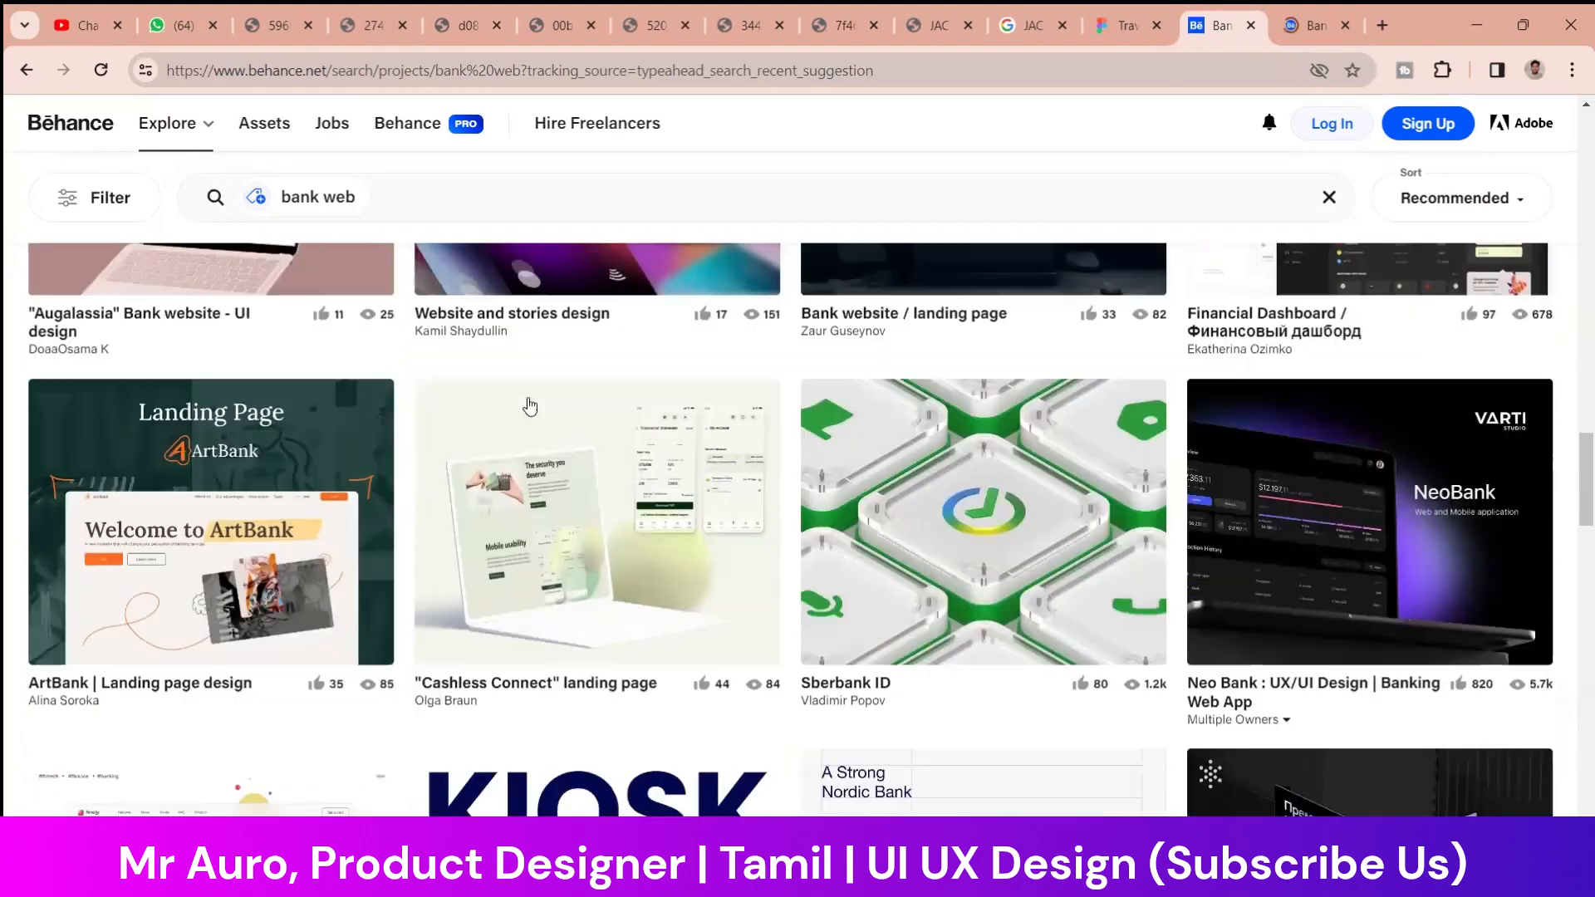
pyautogui.scroll(-3, 509, 451)
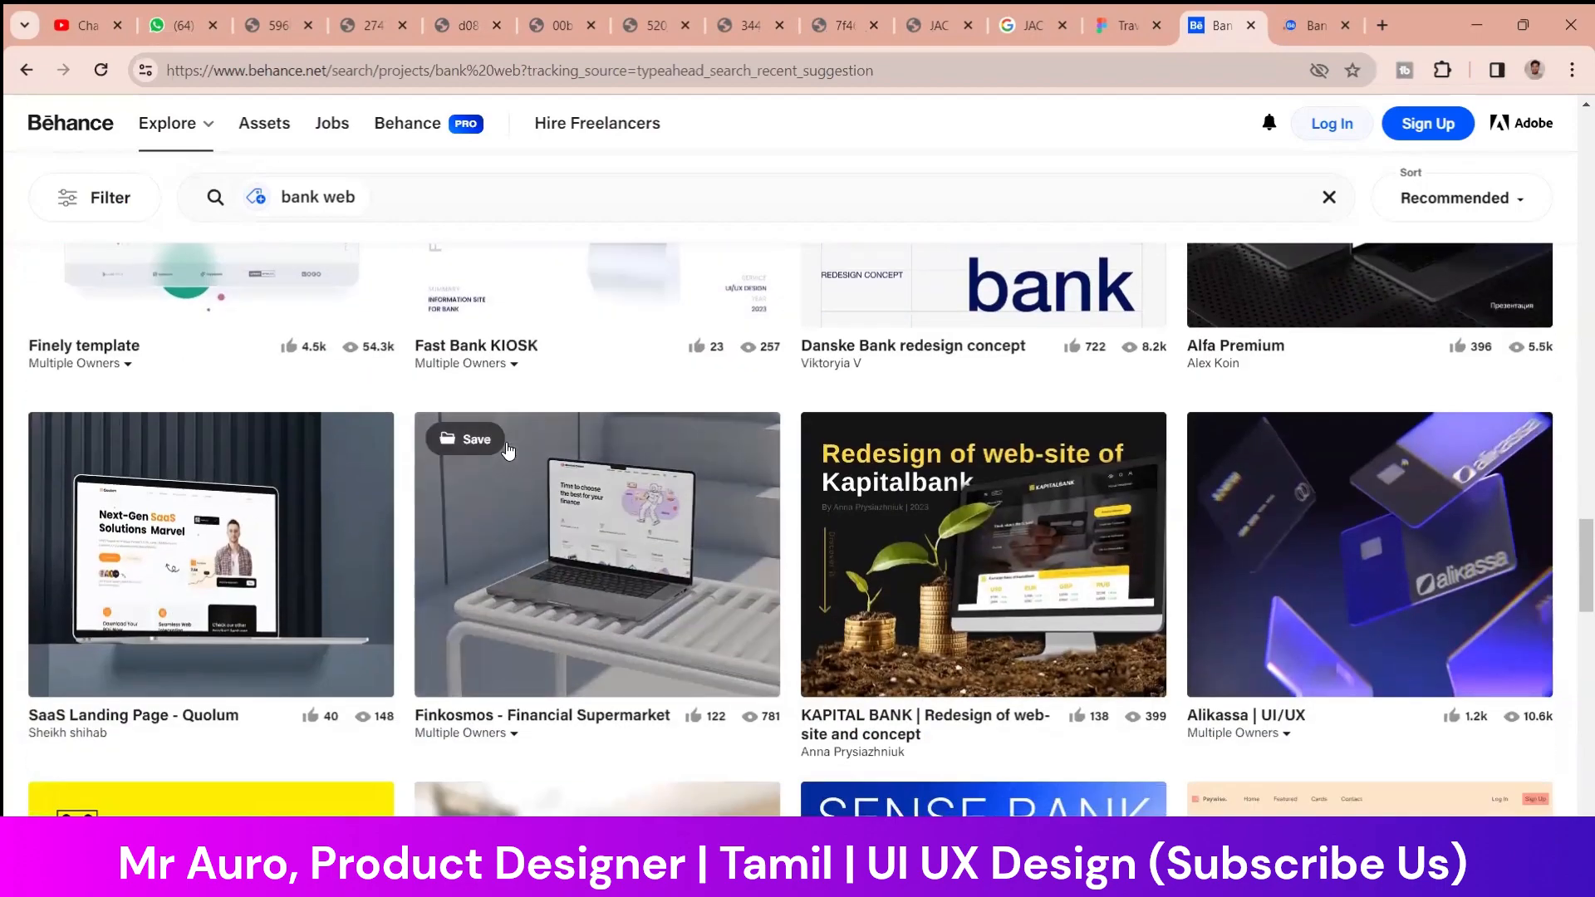
pyautogui.scroll(-3, 508, 451)
pyautogui.scroll(-5, 509, 451)
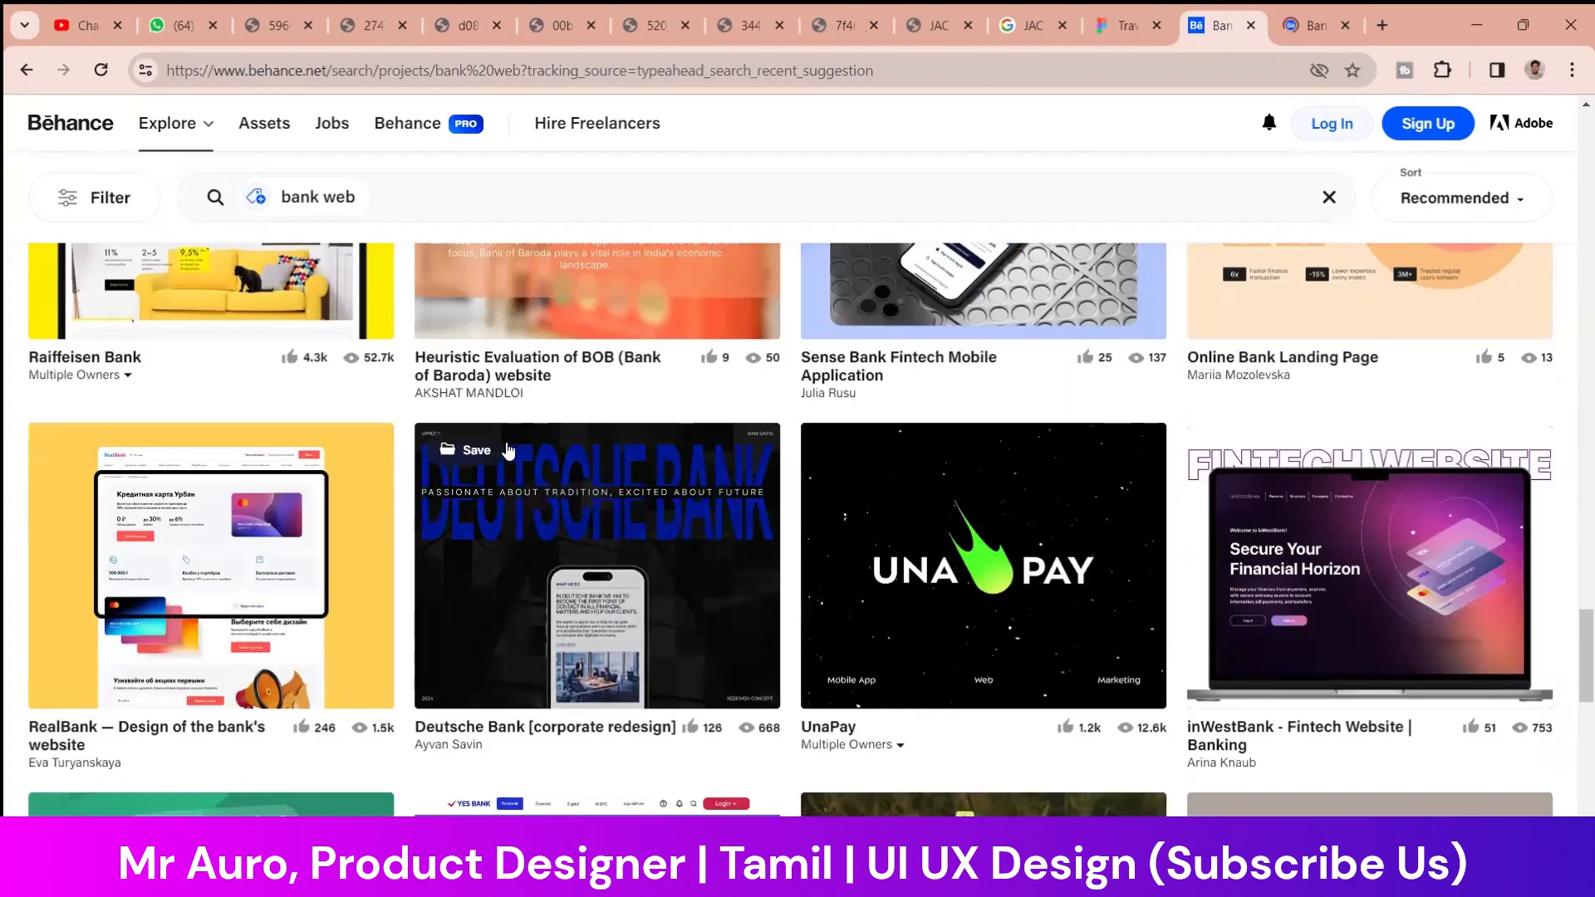
pyautogui.scroll(-8, 508, 451)
pyautogui.scroll(2, 529, 448)
pyautogui.scroll(-2, 561, 488)
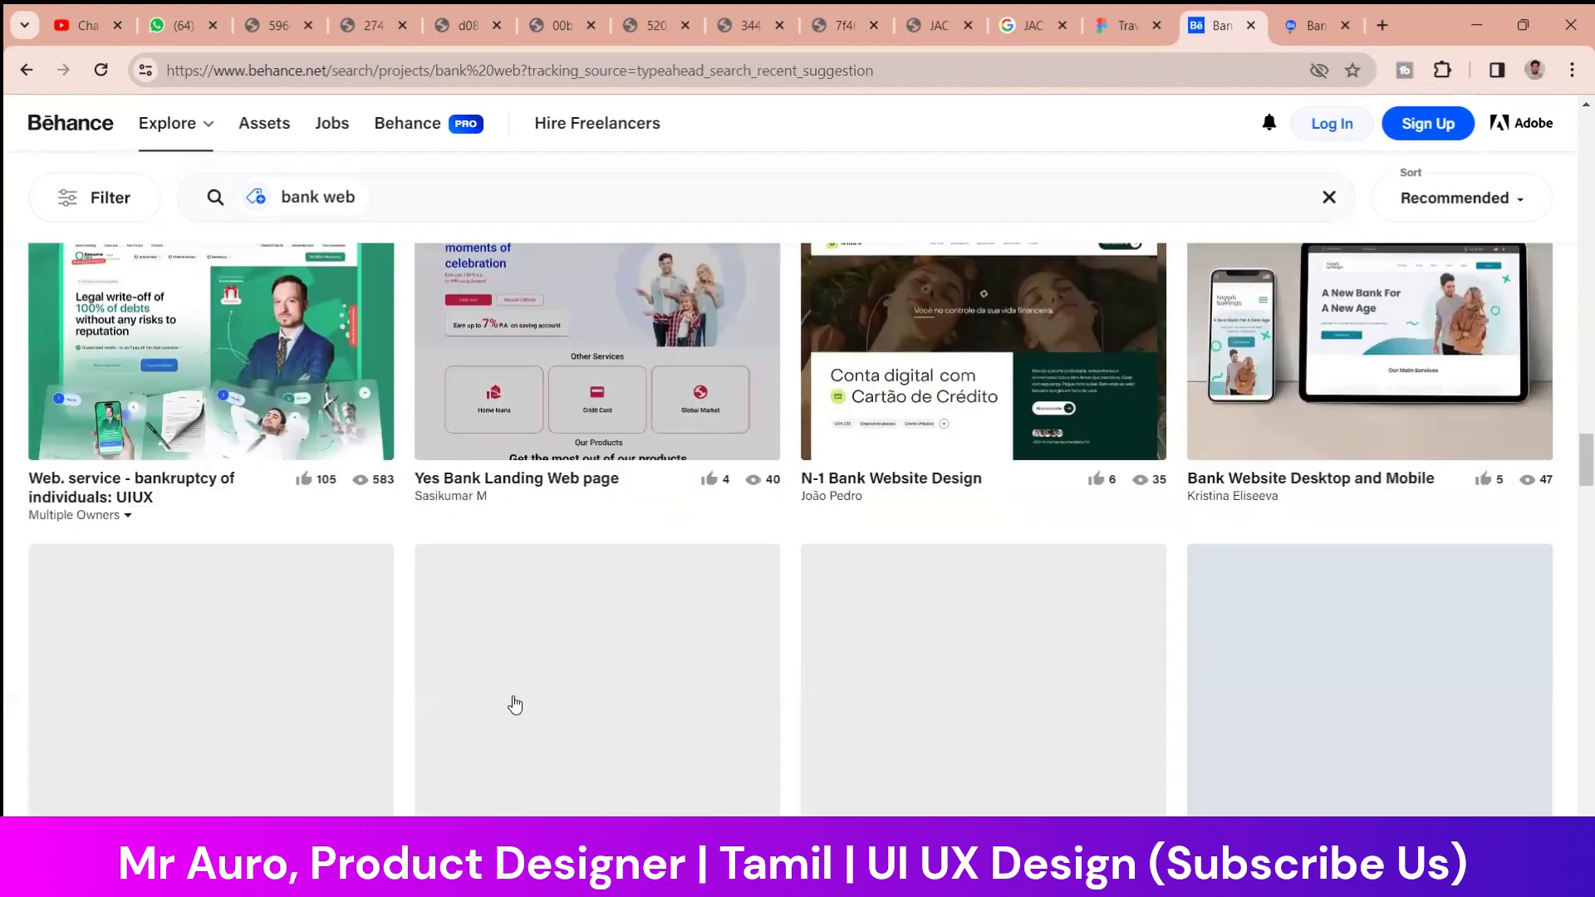
pyautogui.rightClick(501, 482)
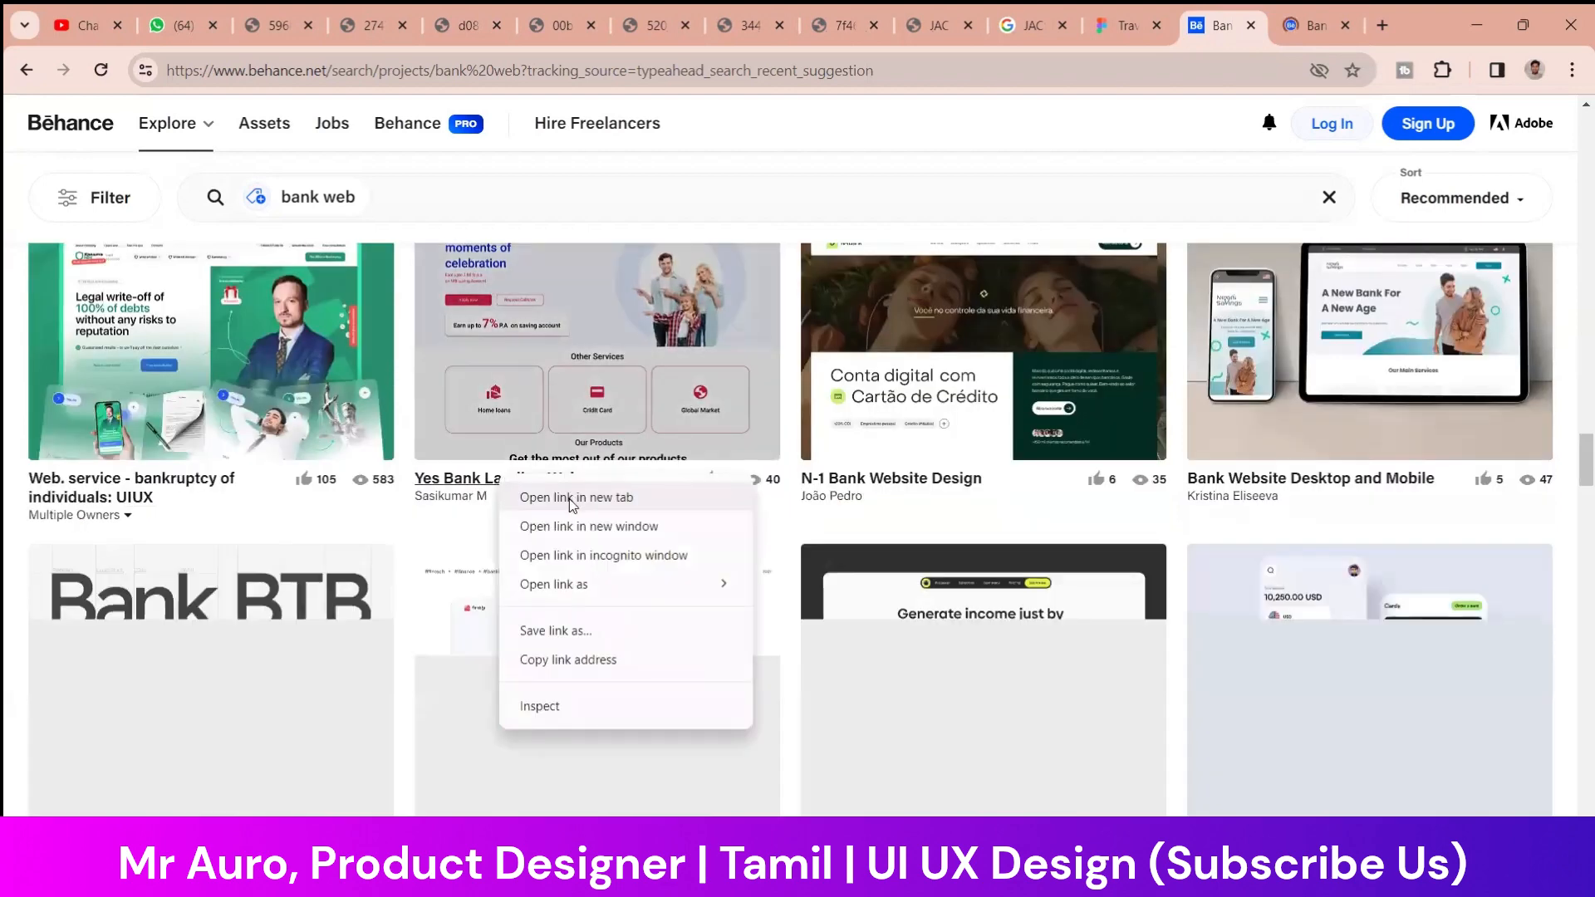
pyautogui.click(569, 498)
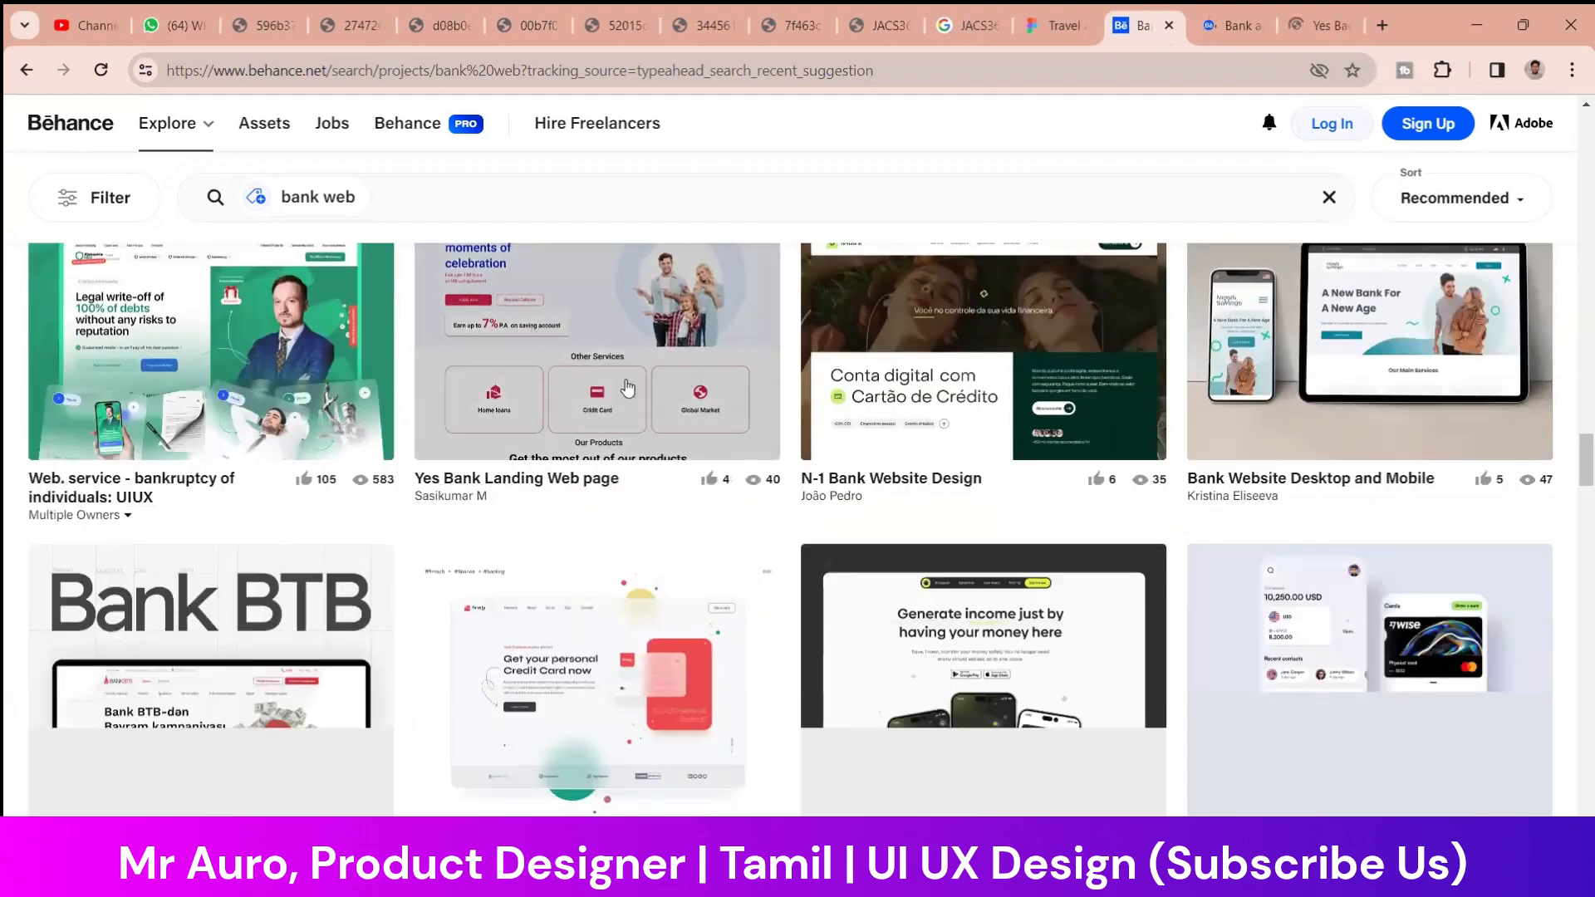
# Browse the remaining "bank web" projects for further bank landing page references
pyautogui.scroll(-4, 638, 372)
pyautogui.scroll(-5, 610, 621)
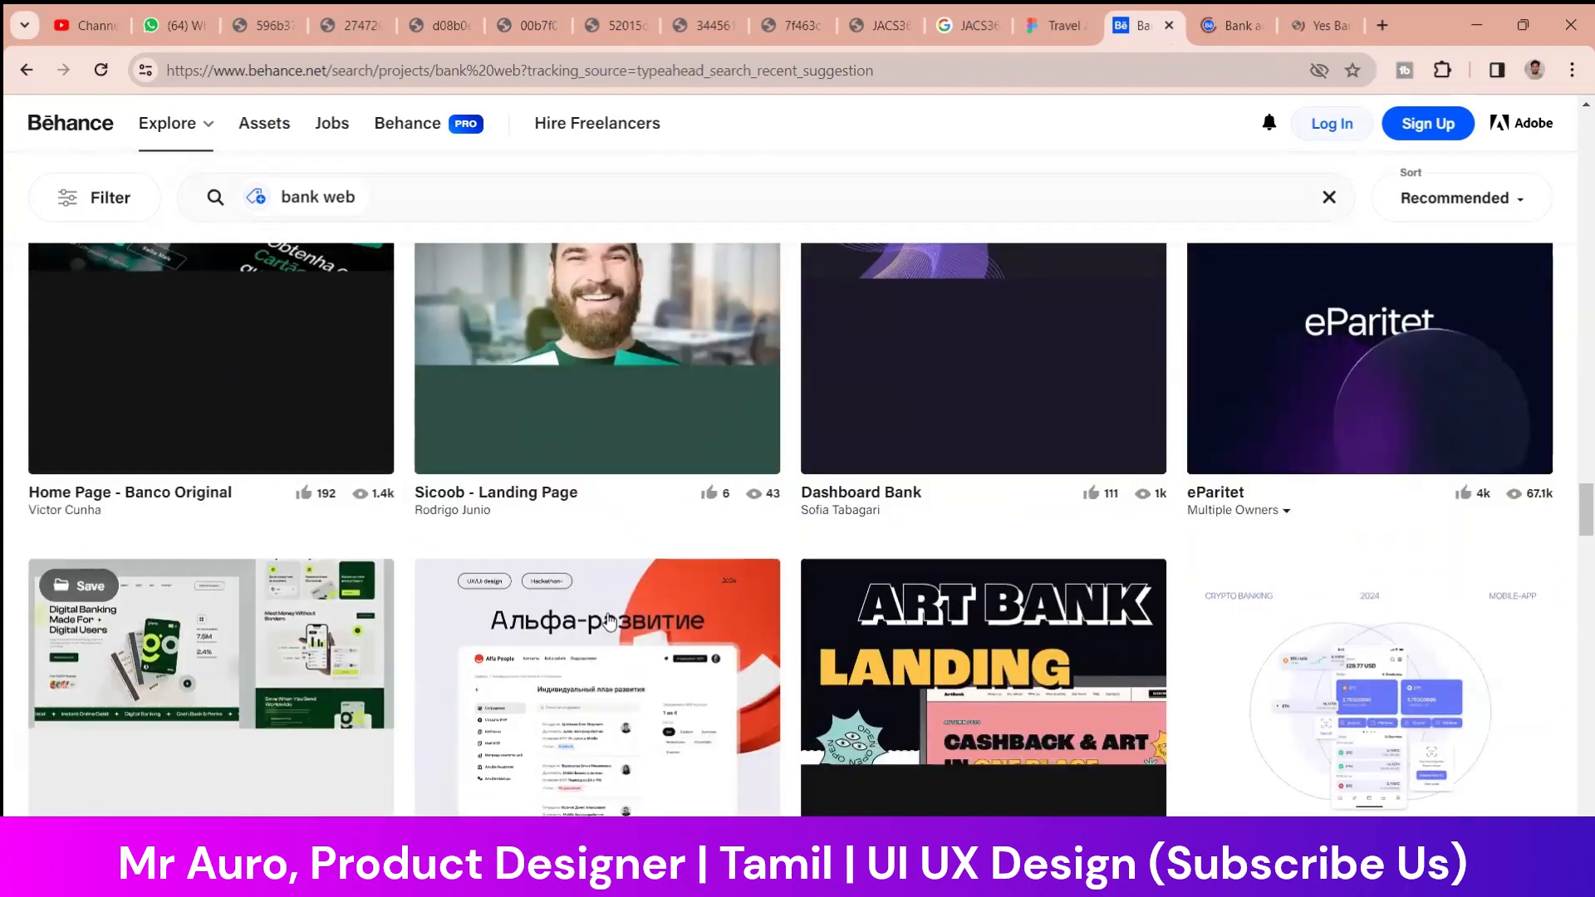
pyautogui.scroll(-6, 611, 622)
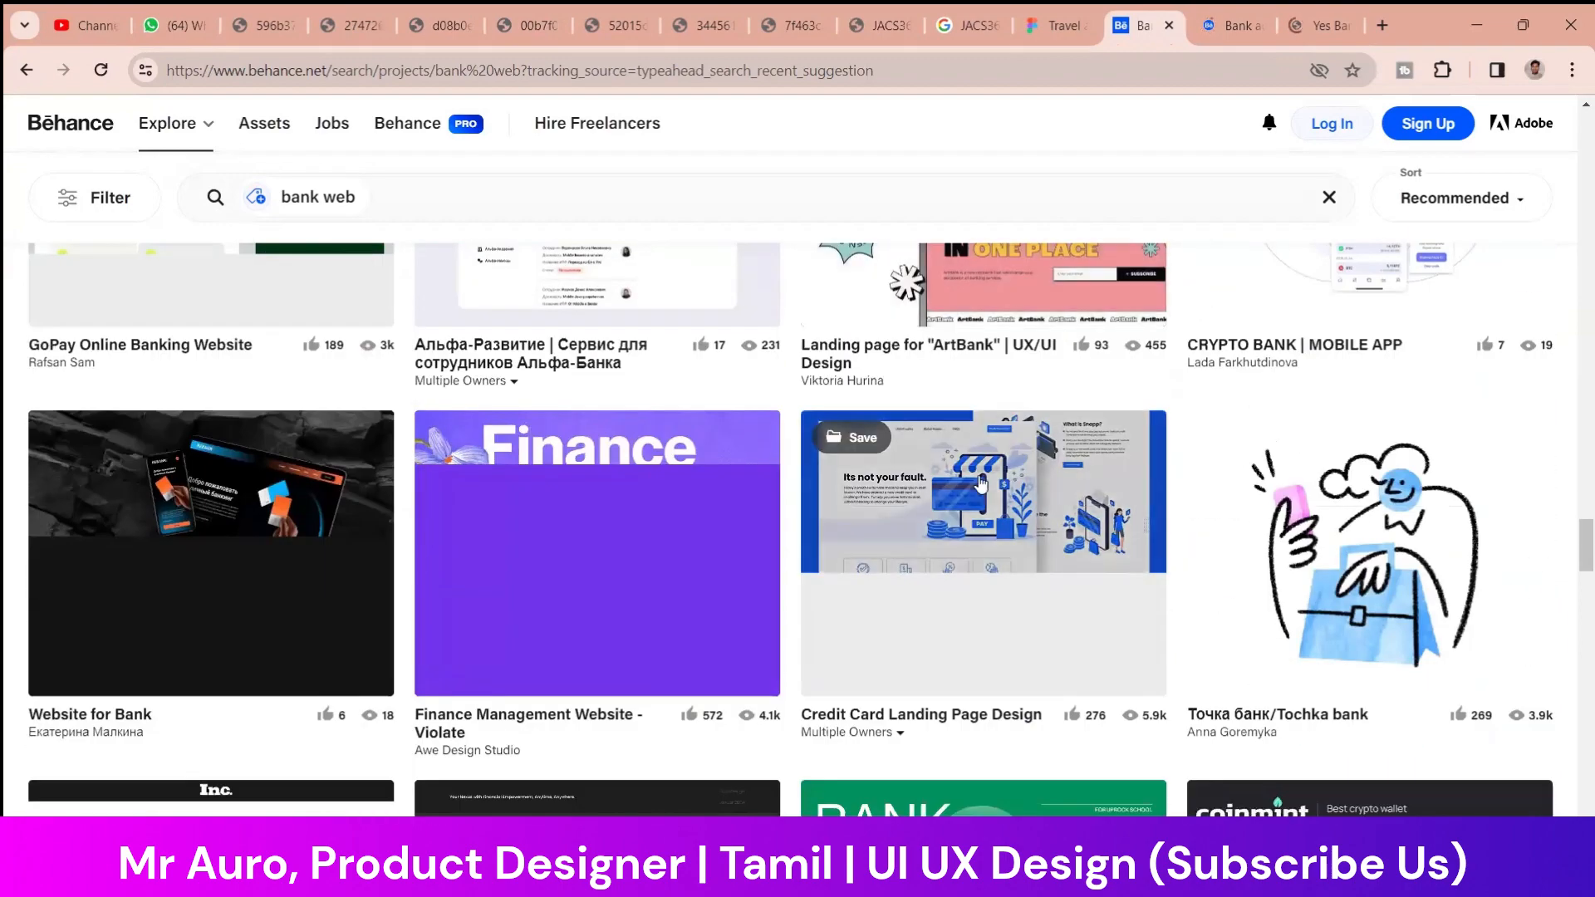
pyautogui.scroll(1, 981, 483)
pyautogui.scroll(-2, 1029, 498)
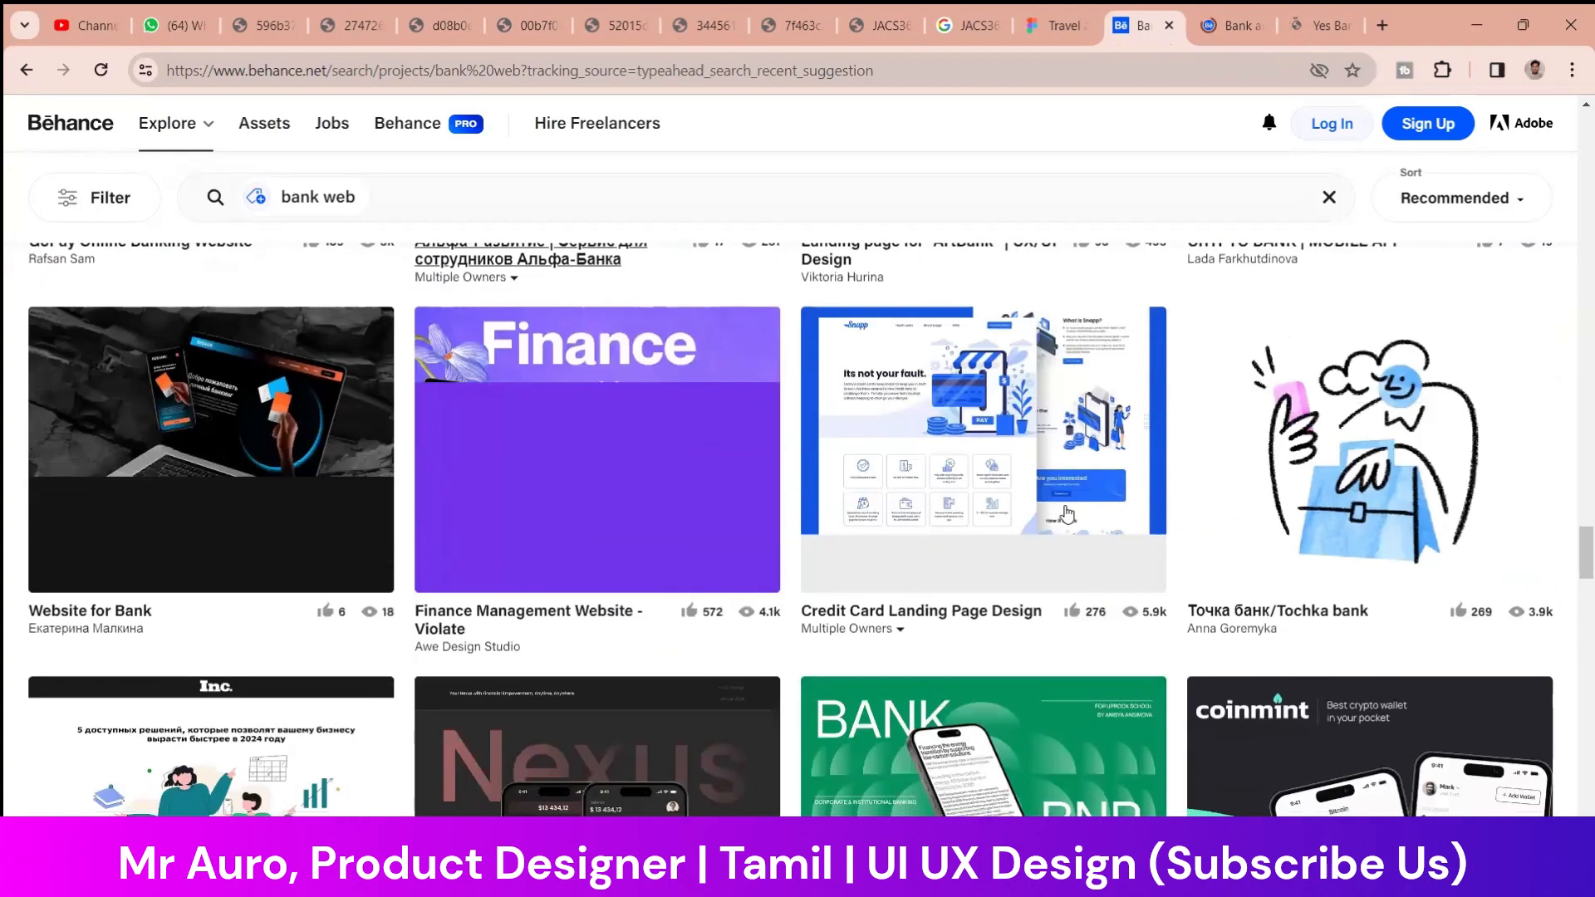
pyautogui.scroll(-4, 1064, 510)
pyautogui.scroll(-2, 816, 462)
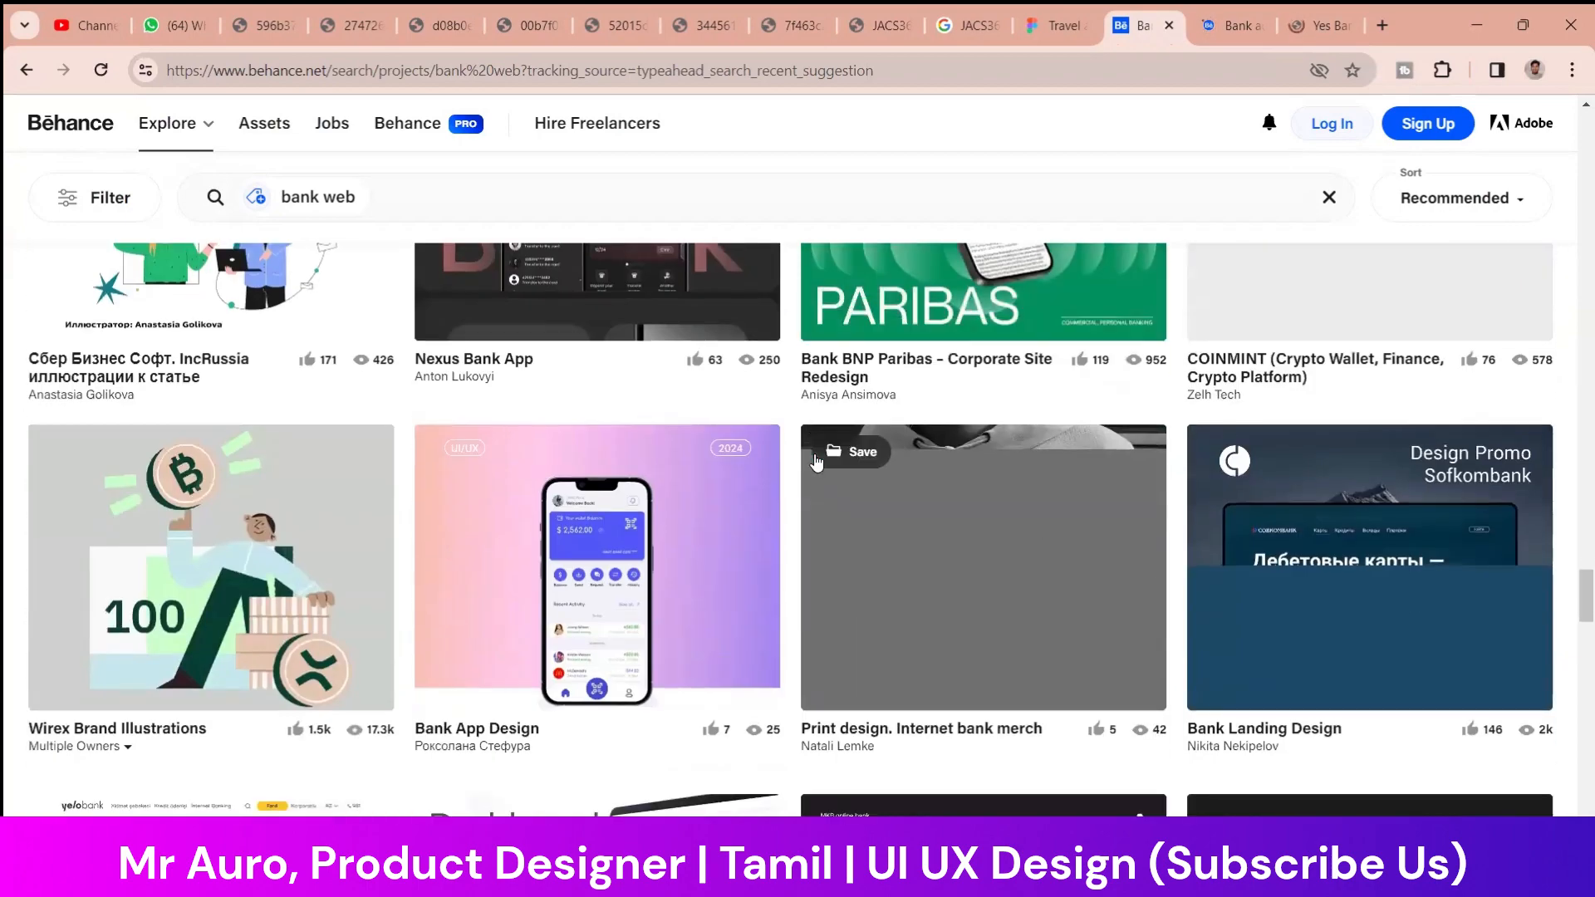
pyautogui.scroll(6, 816, 463)
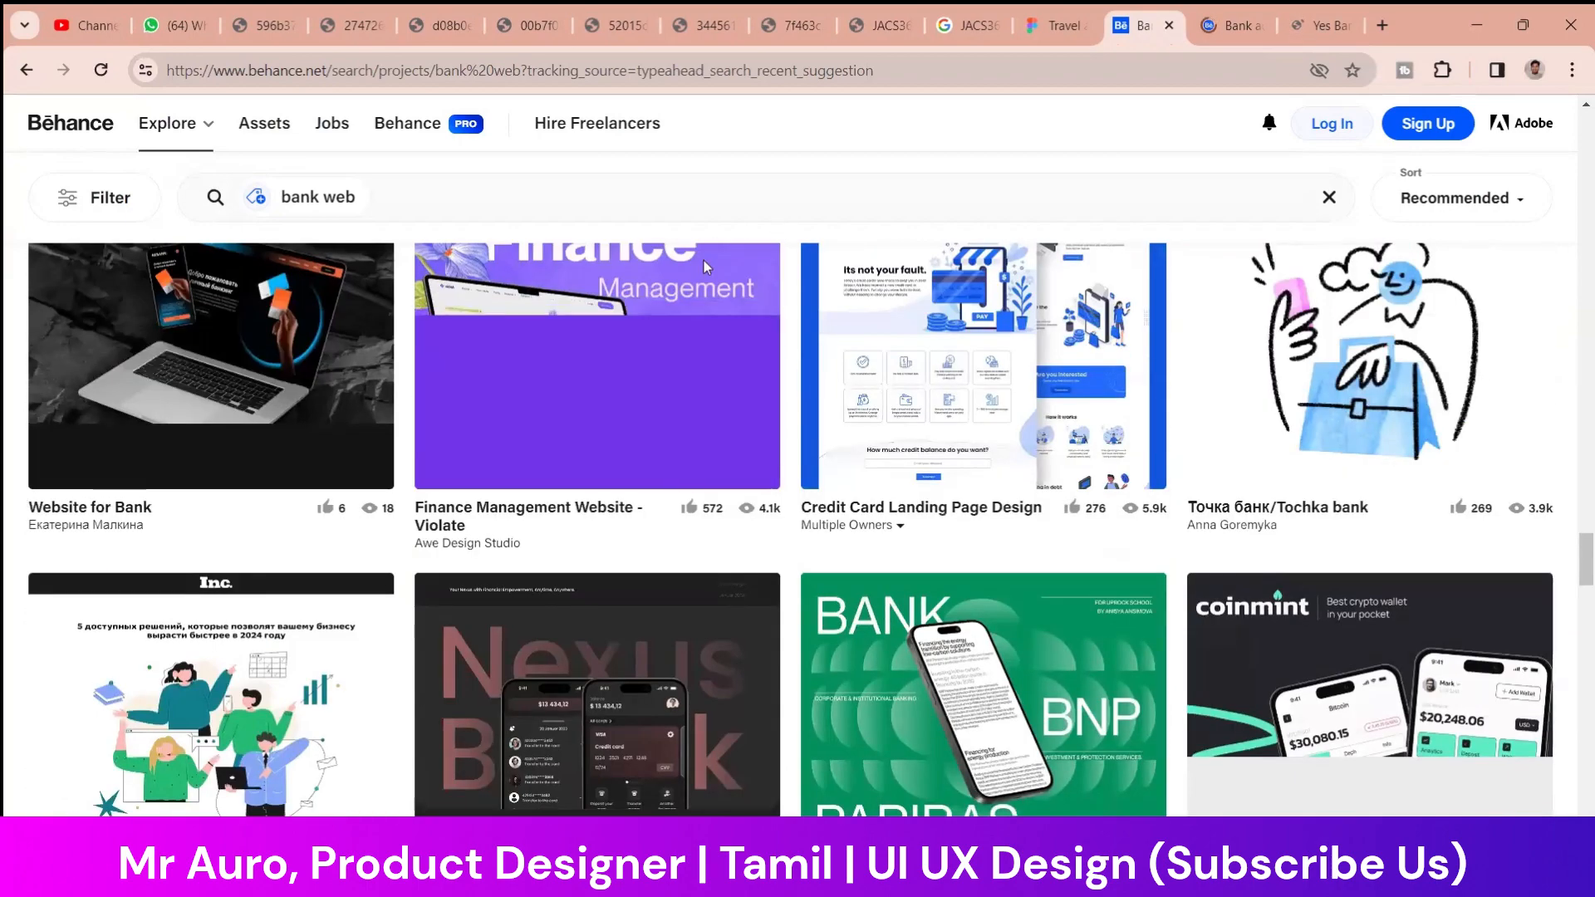
# Switch to the opened MultiBank project and examine its hero and car loan page designs
pyautogui.click(1226, 26)
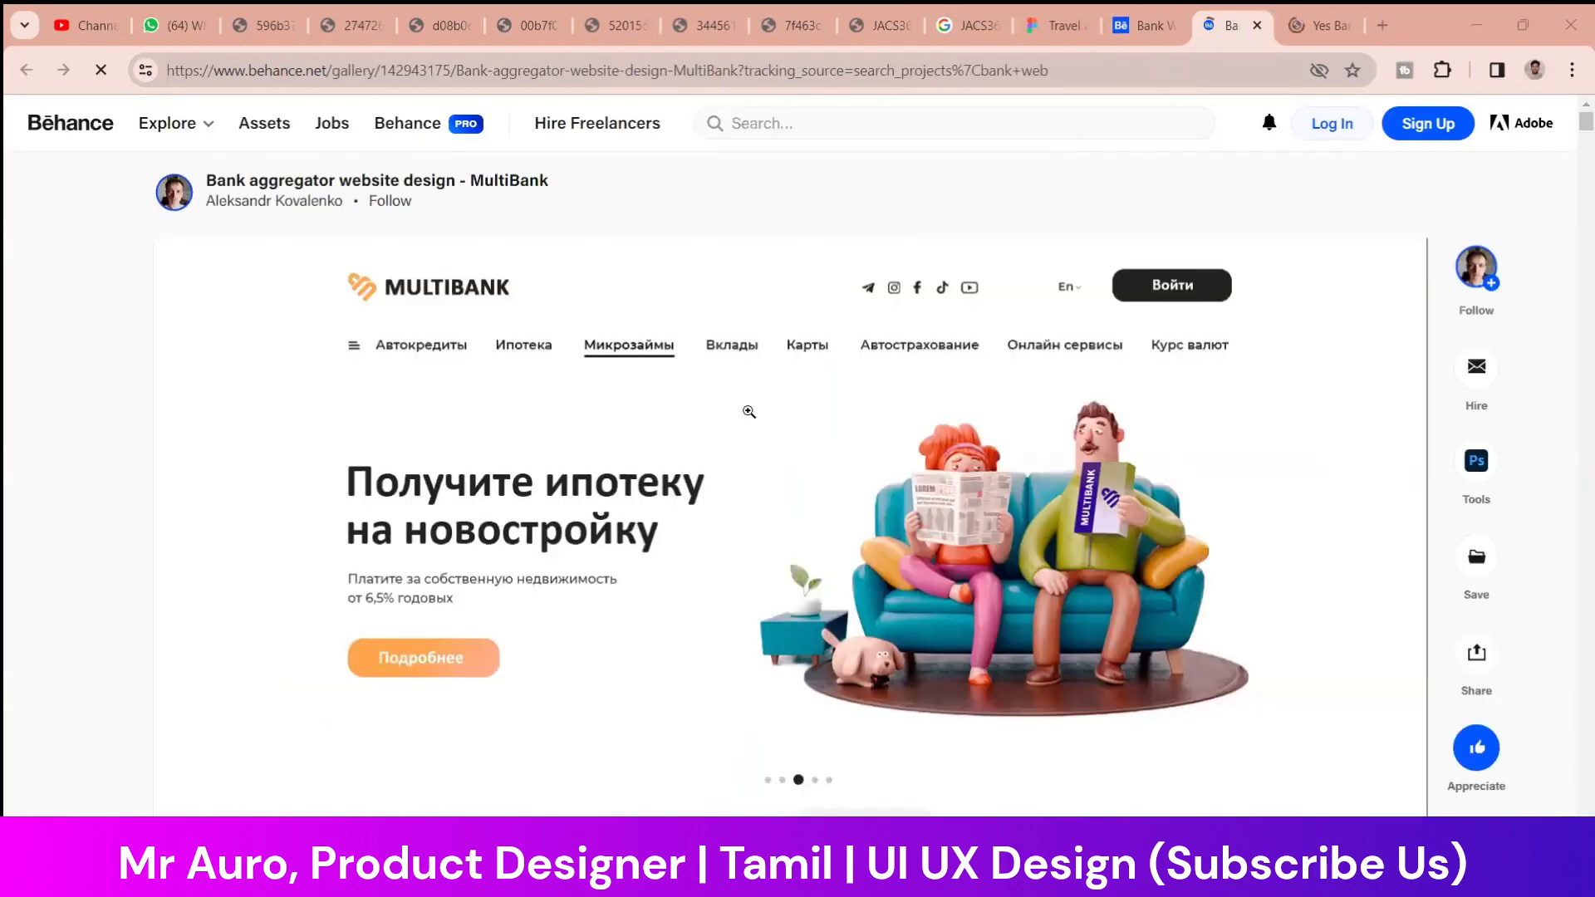
pyautogui.scroll(-20, 742, 416)
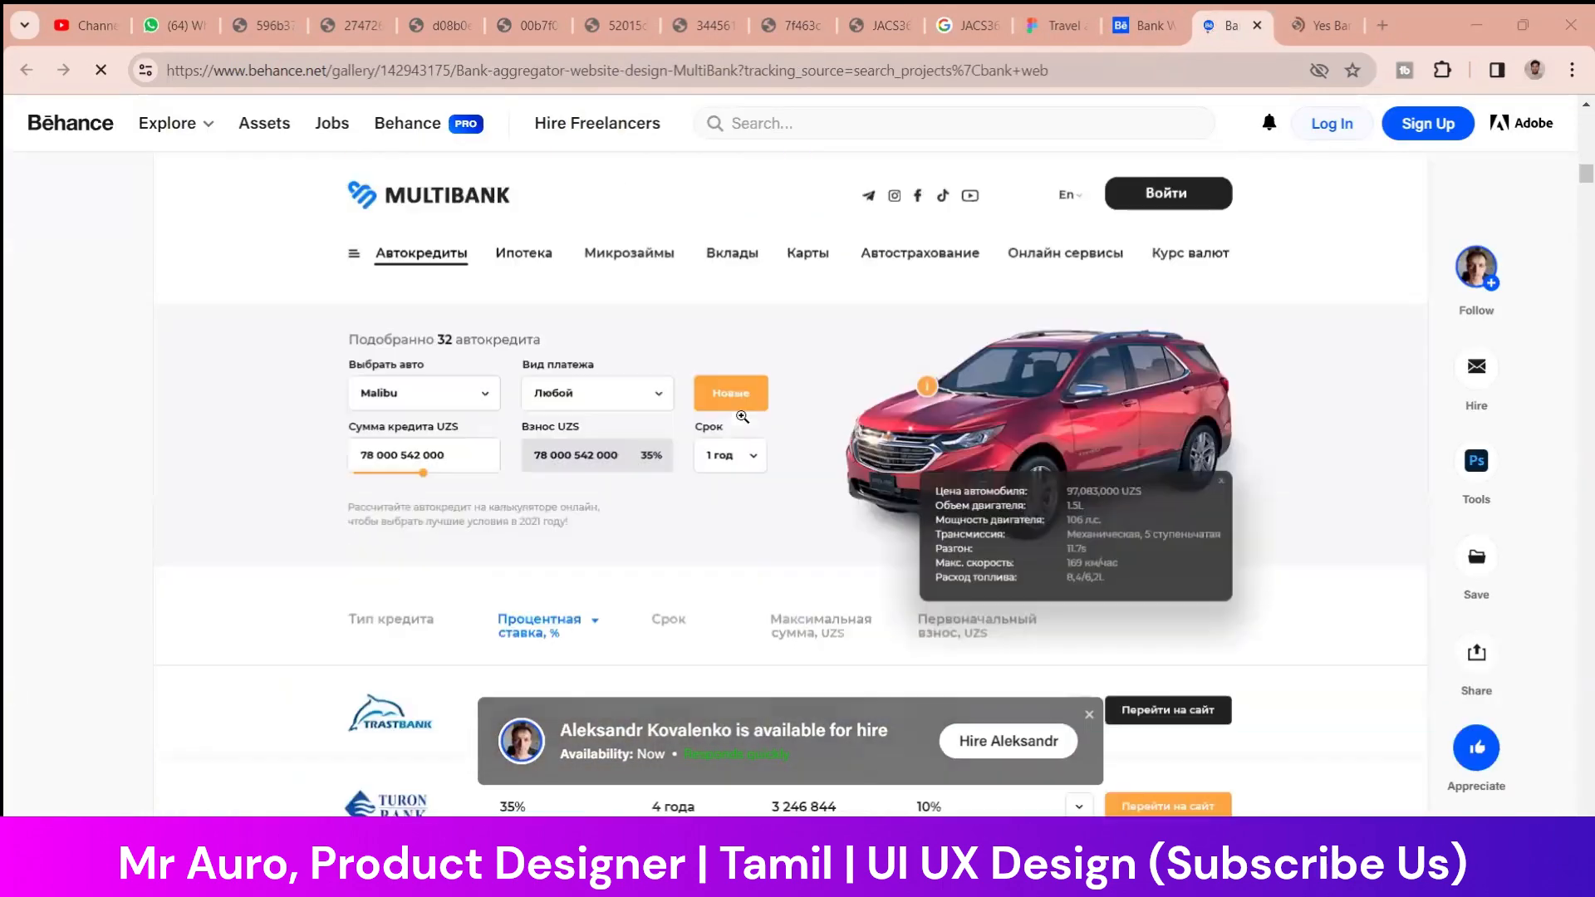
pyautogui.scroll(-10, 740, 416)
pyautogui.scroll(3, 790, 499)
# Switch to the Yes Bank Landing Web page project and open its creator's profile in a new tab
pyautogui.click(1303, 27)
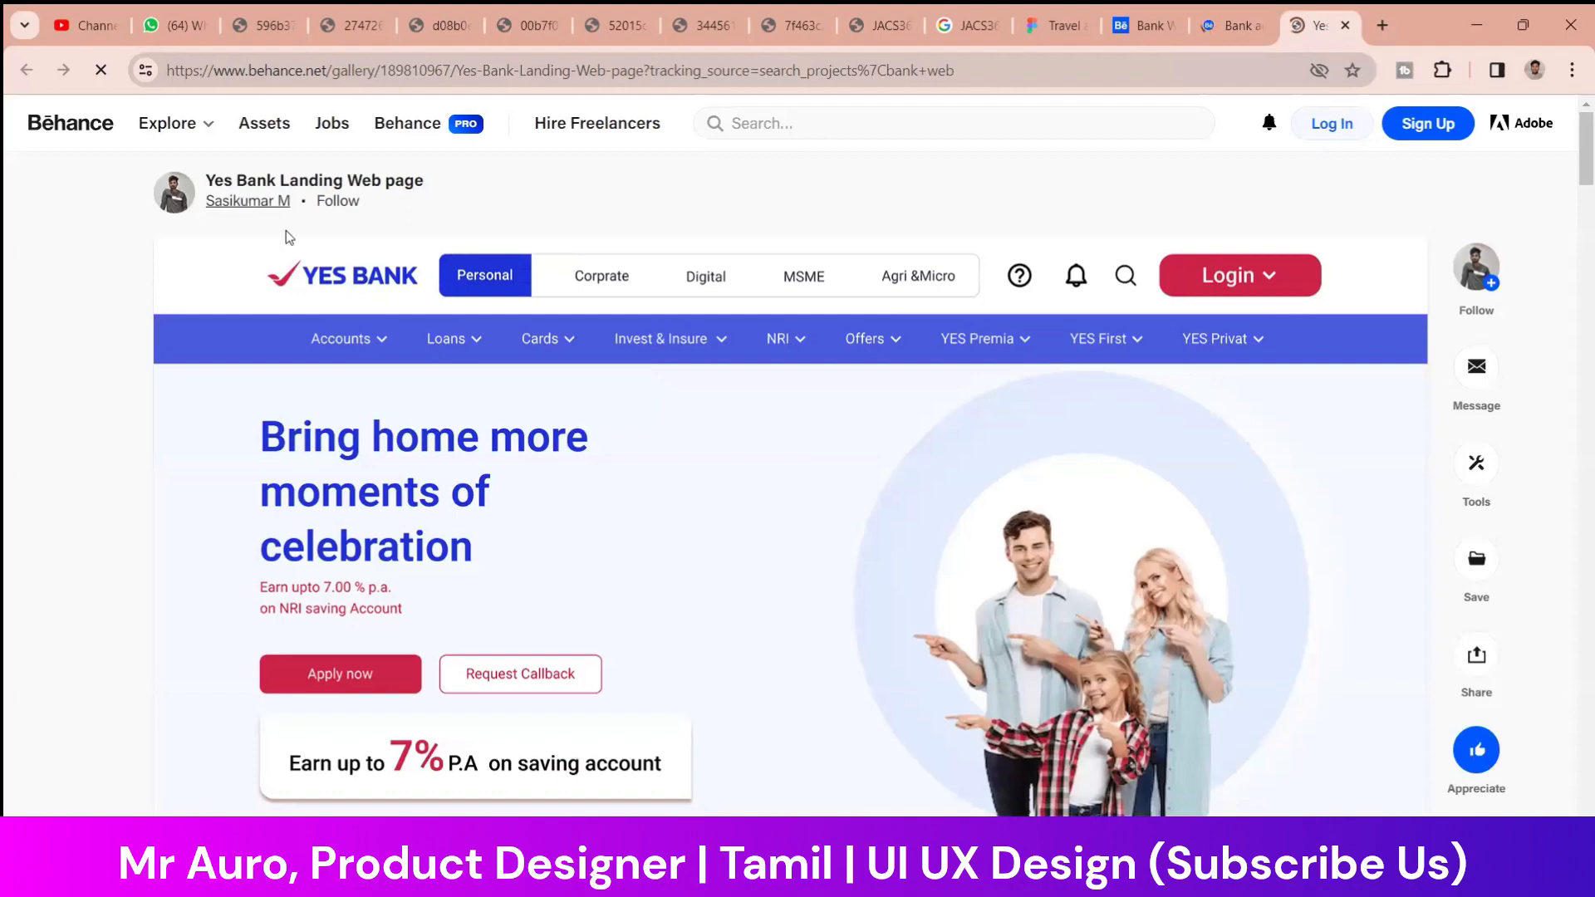
pyautogui.rightClick(240, 205)
pyautogui.click(332, 221)
# Examine the Other Services and Our Products sections of the Yes Bank landing page design
pyautogui.scroll(-5, 748, 470)
pyautogui.scroll(2, 830, 477)
pyautogui.scroll(-4, 914, 484)
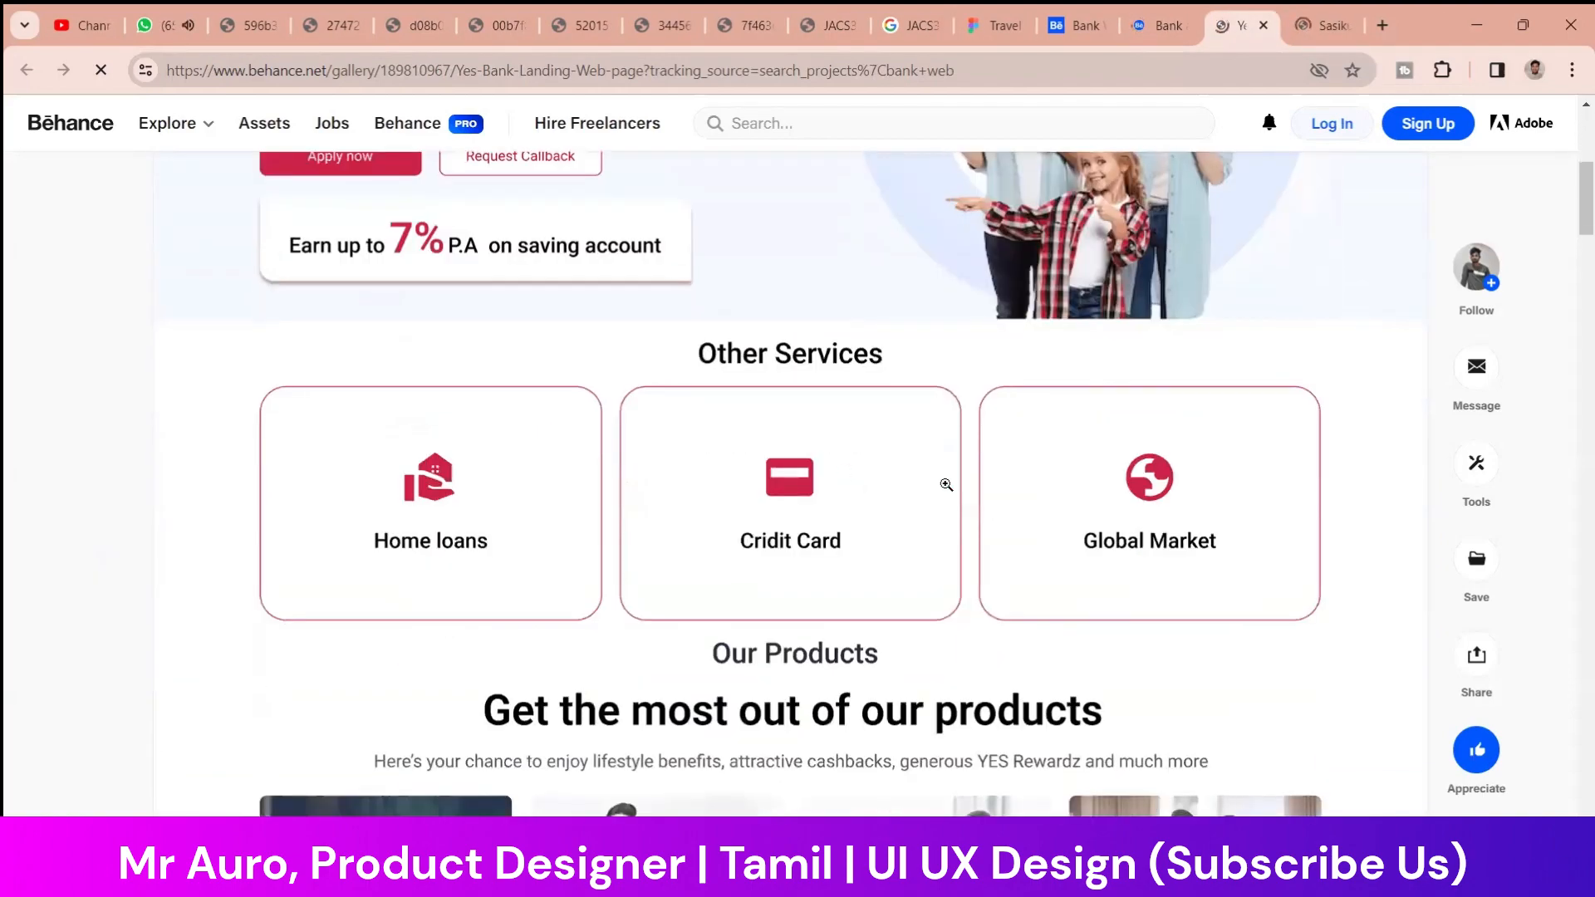
pyautogui.scroll(-8, 946, 484)
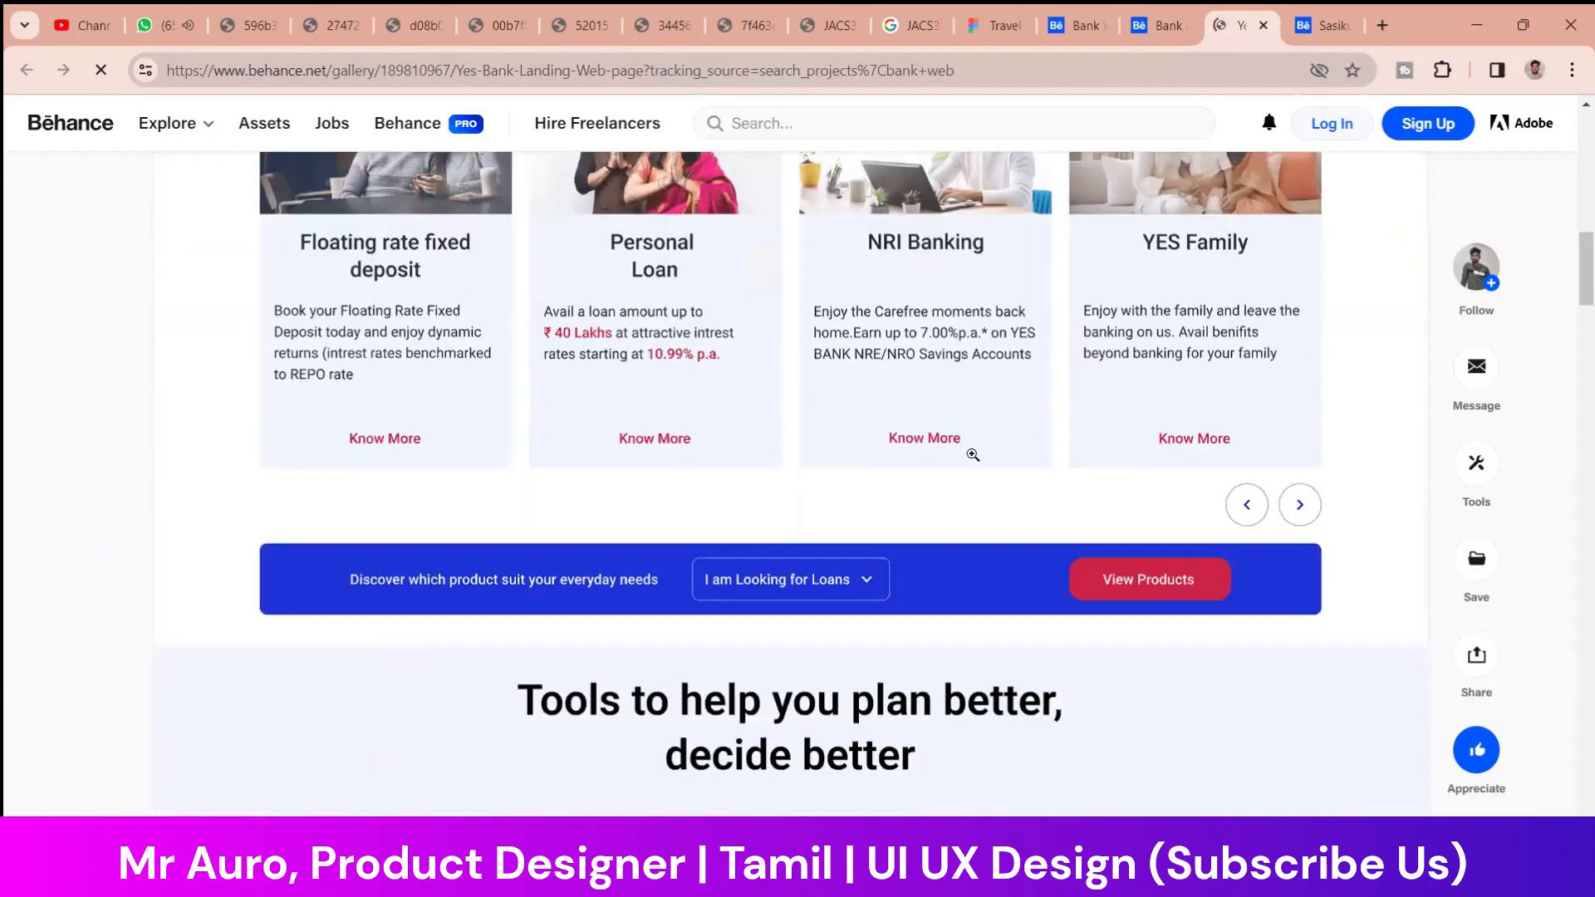
pyautogui.scroll(-4, 973, 455)
pyautogui.scroll(7, 831, 415)
pyautogui.scroll(-2, 588, 461)
pyautogui.scroll(1, 623, 329)
pyautogui.scroll(2, 648, 416)
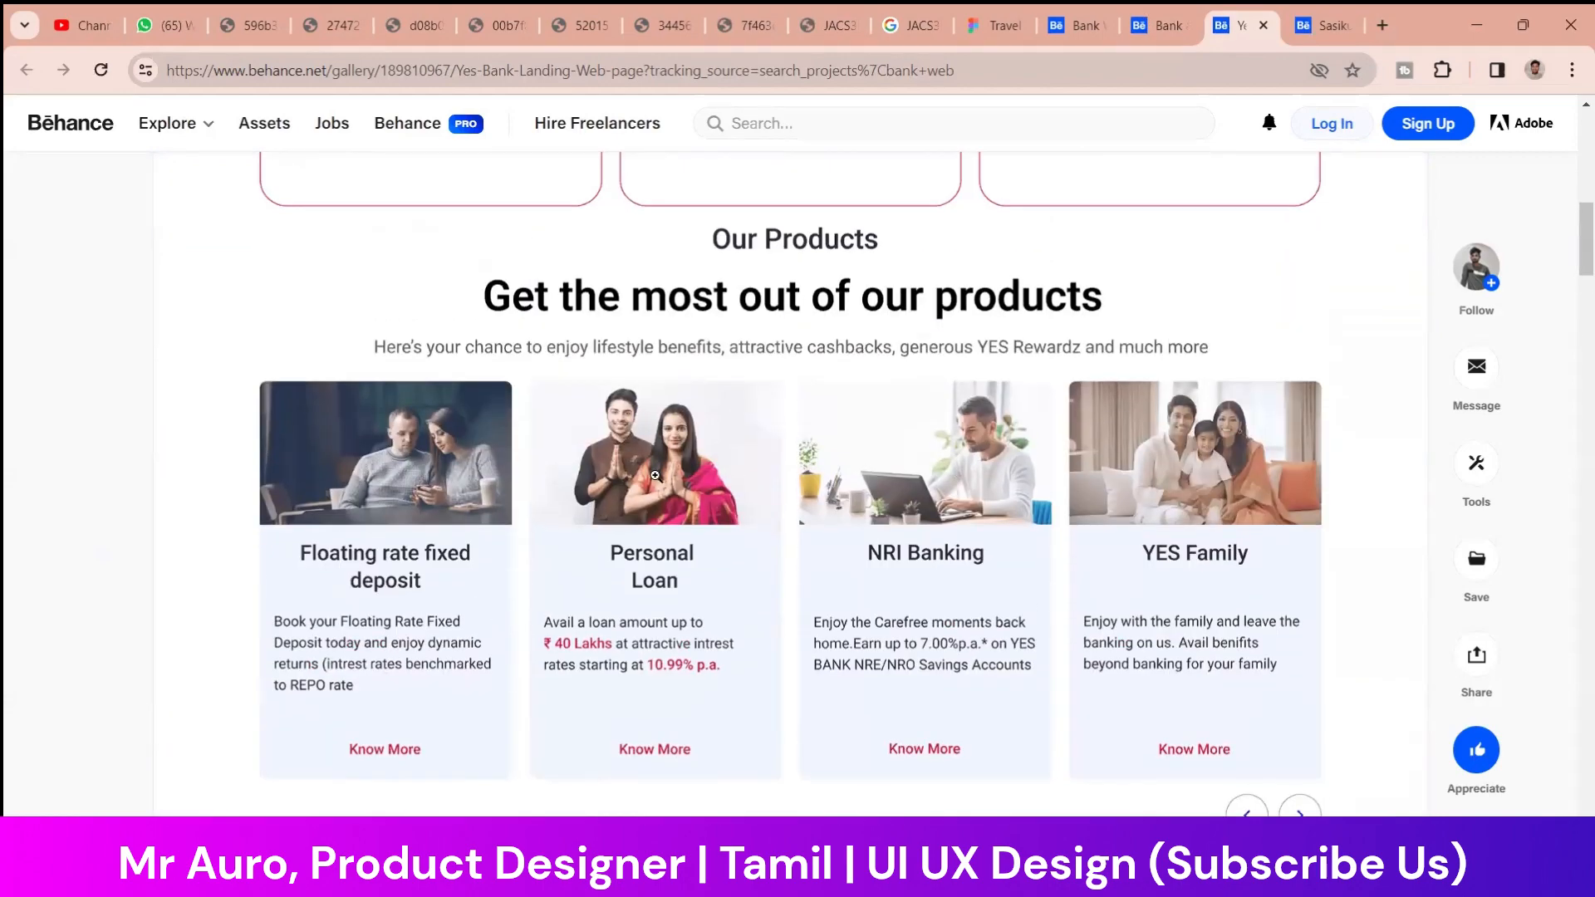
# Review the Yes Bank design's tools, app promotion, privileges and footer sections
pyautogui.scroll(-10, 835, 465)
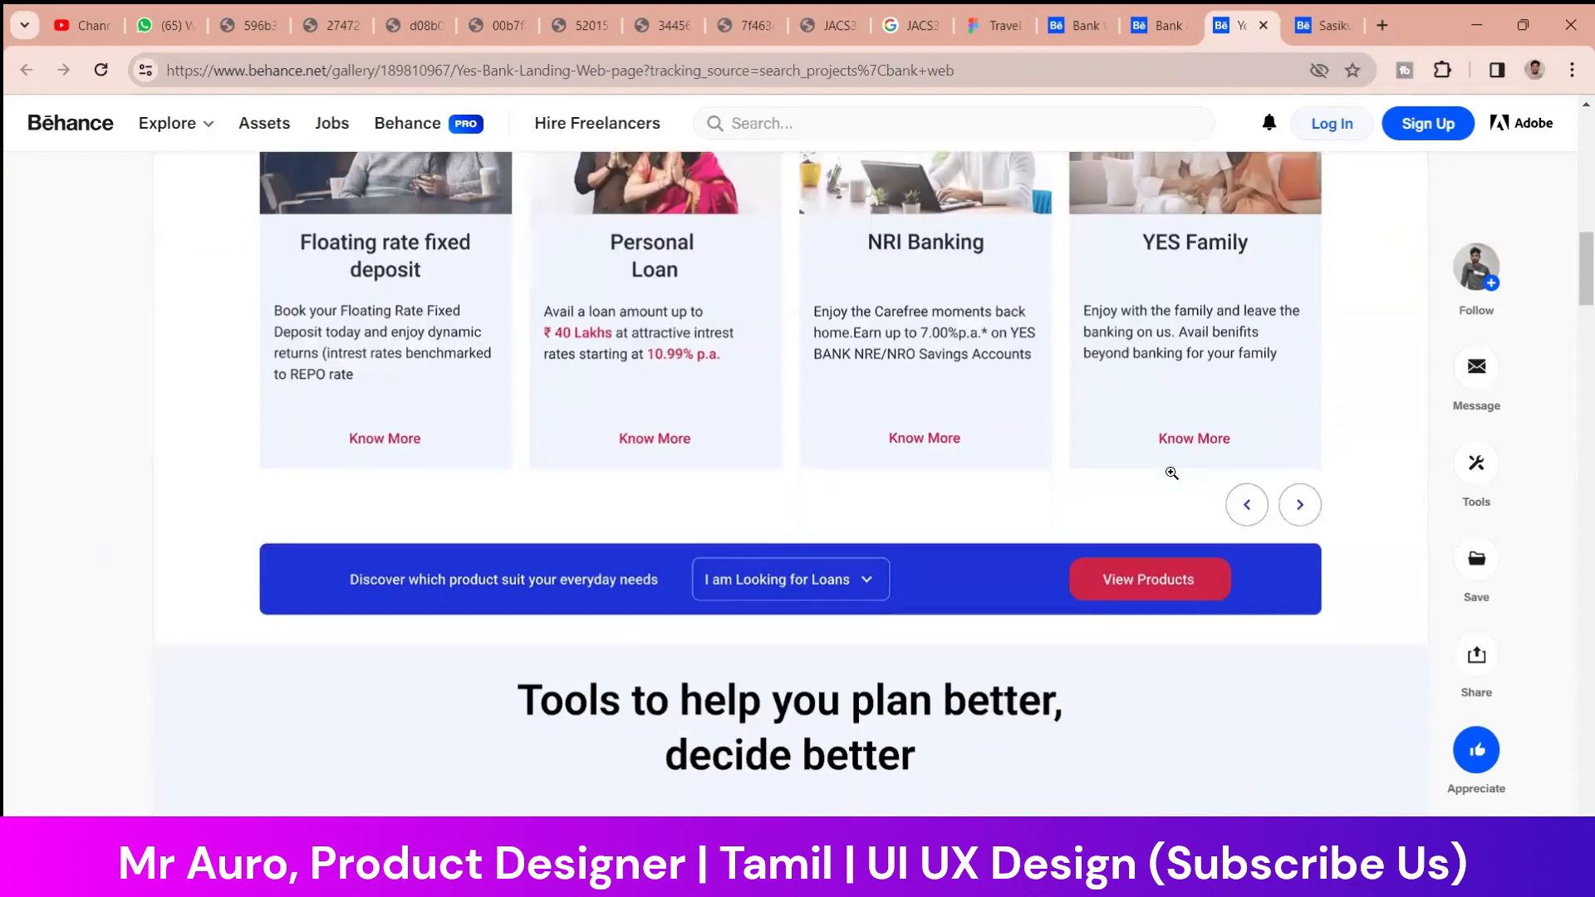
pyautogui.scroll(-7, 595, 419)
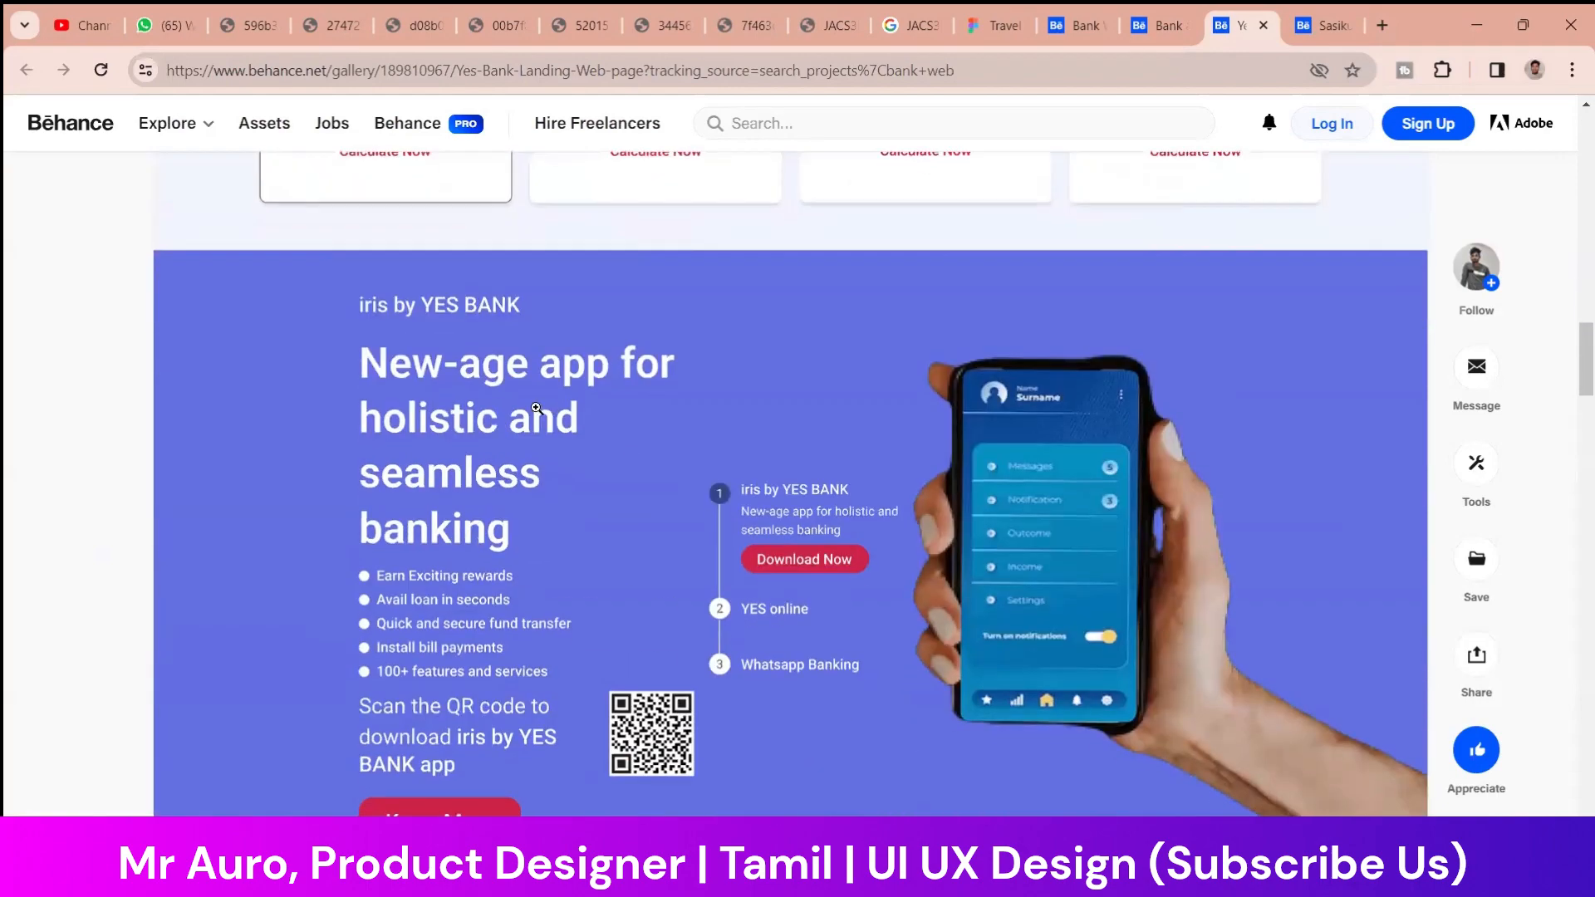
pyautogui.scroll(-11, 696, 416)
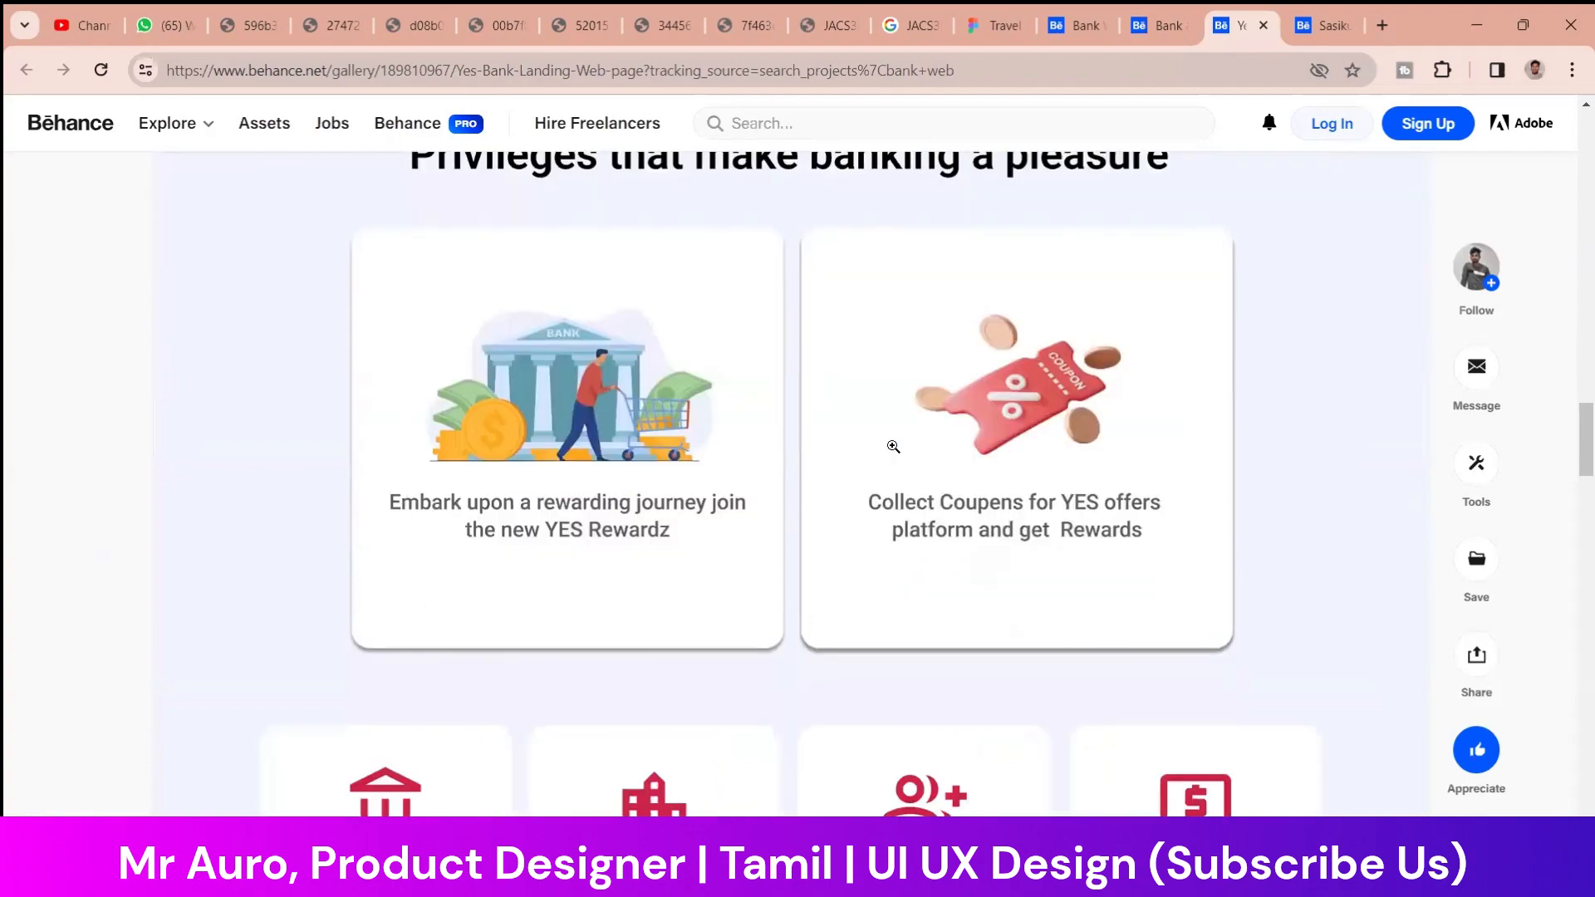
pyautogui.scroll(-15, 995, 464)
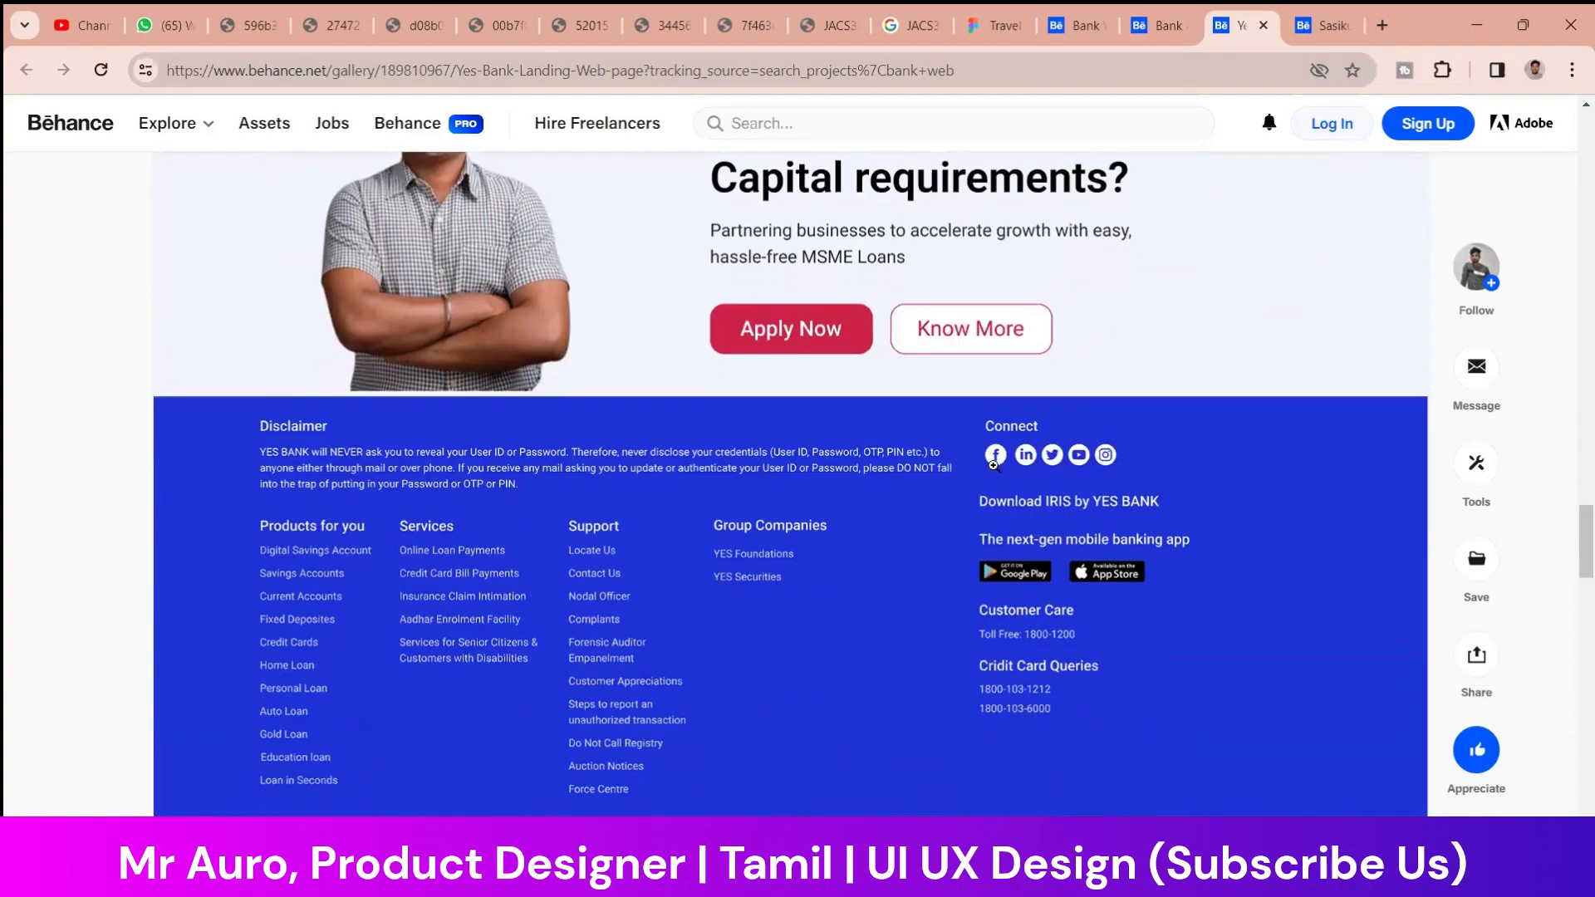
pyautogui.scroll(12, 994, 467)
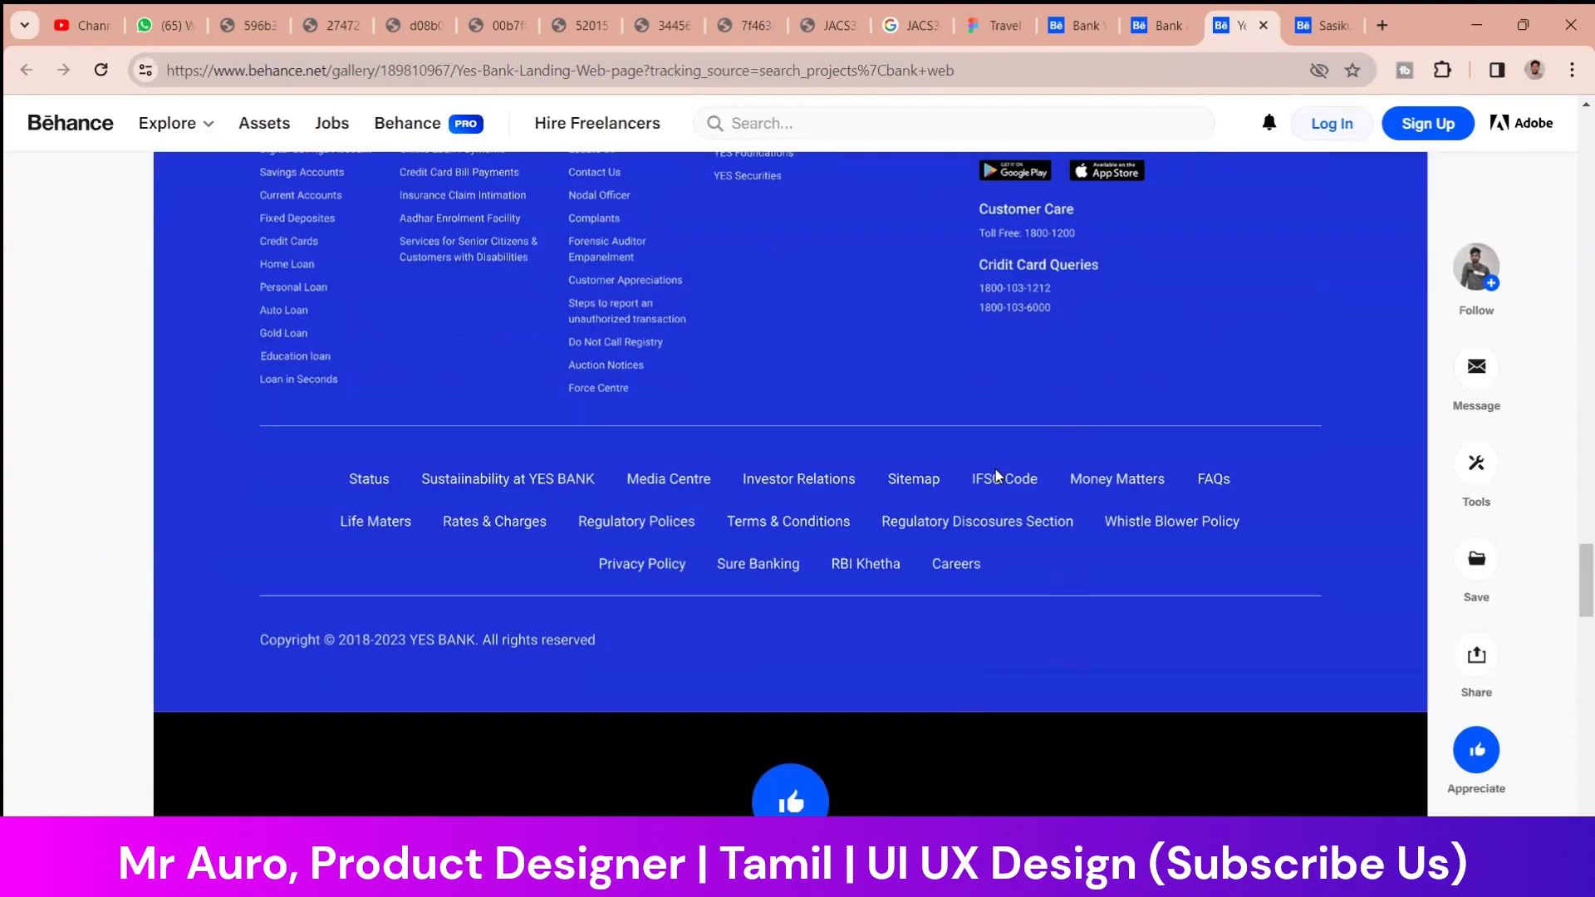
pyautogui.scroll(10, 995, 471)
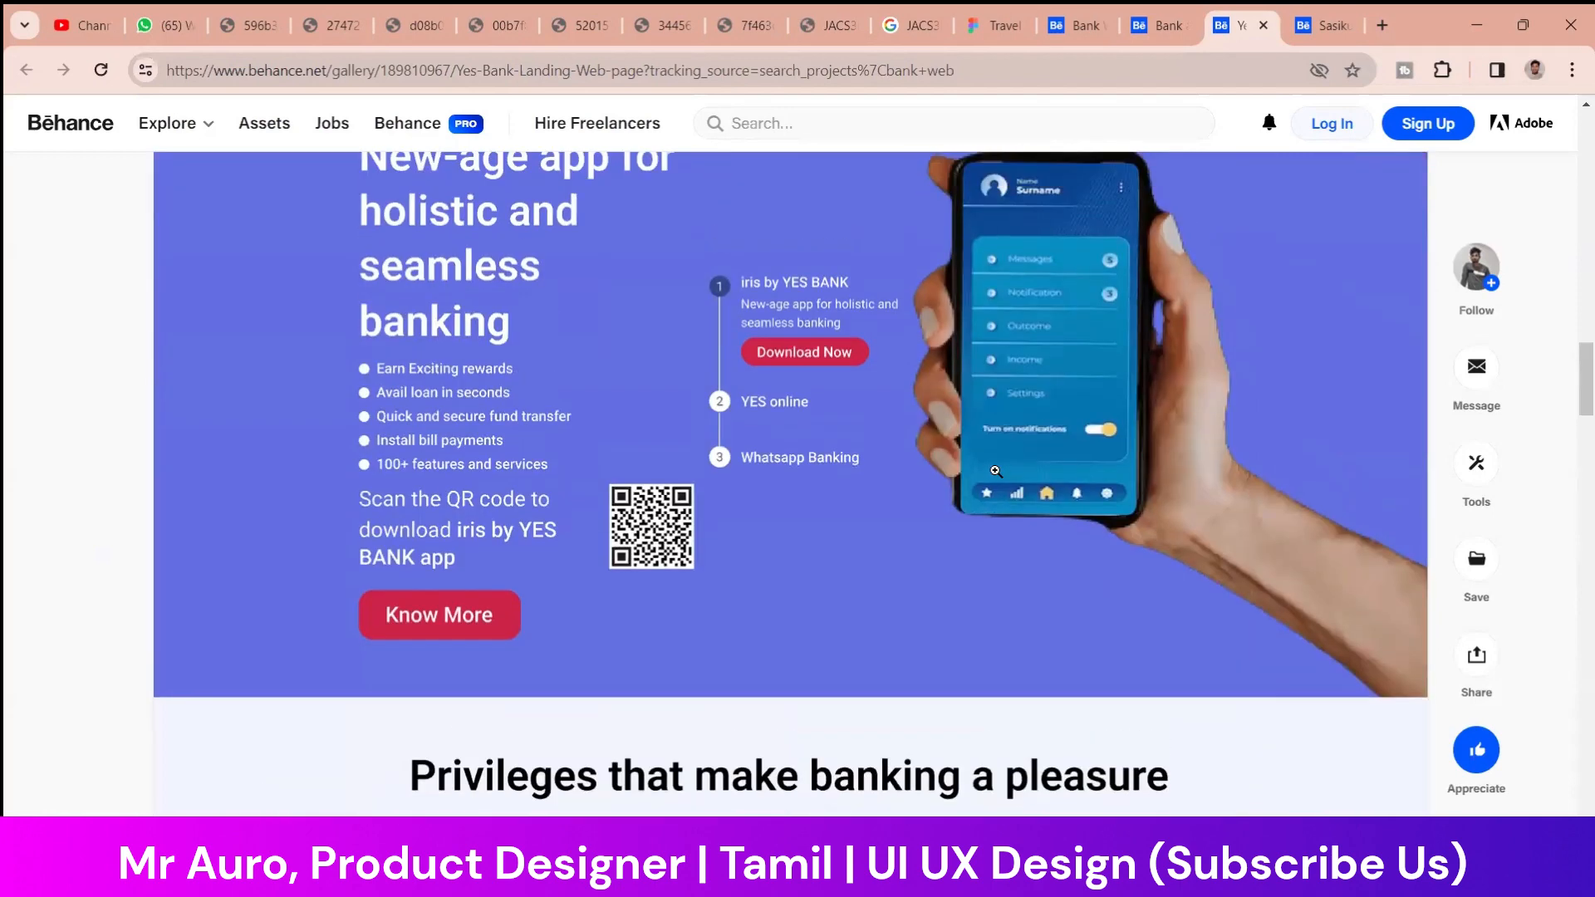
# Move on to the Yes Bank designer's opened Behance profile and examine the designer's published projects
pyautogui.scroll(-8, 995, 471)
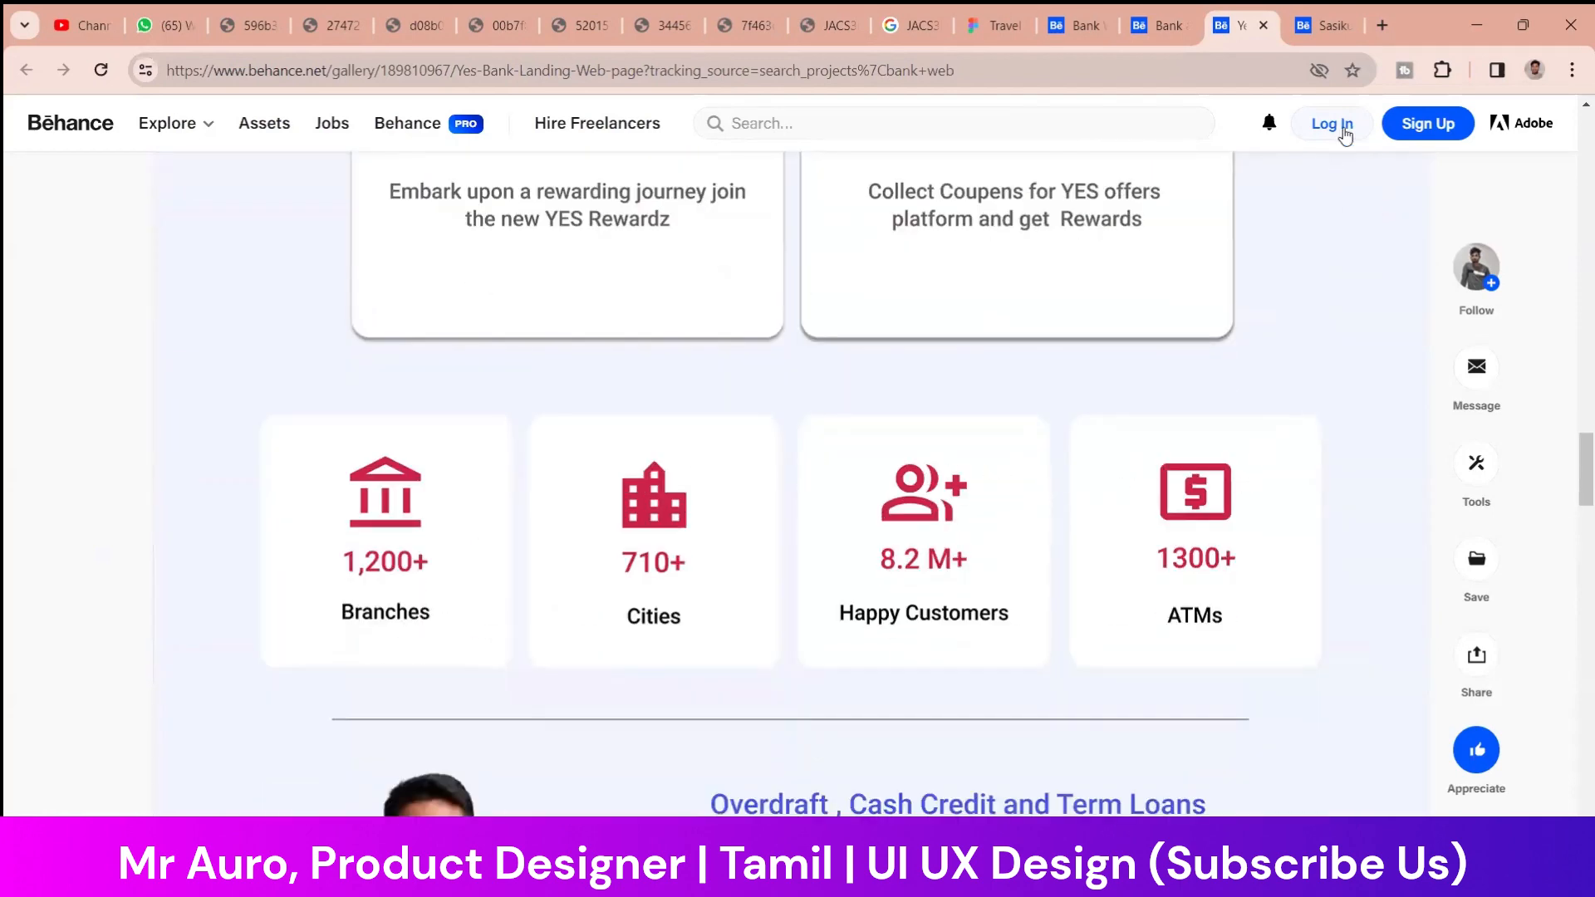
pyautogui.click(1323, 25)
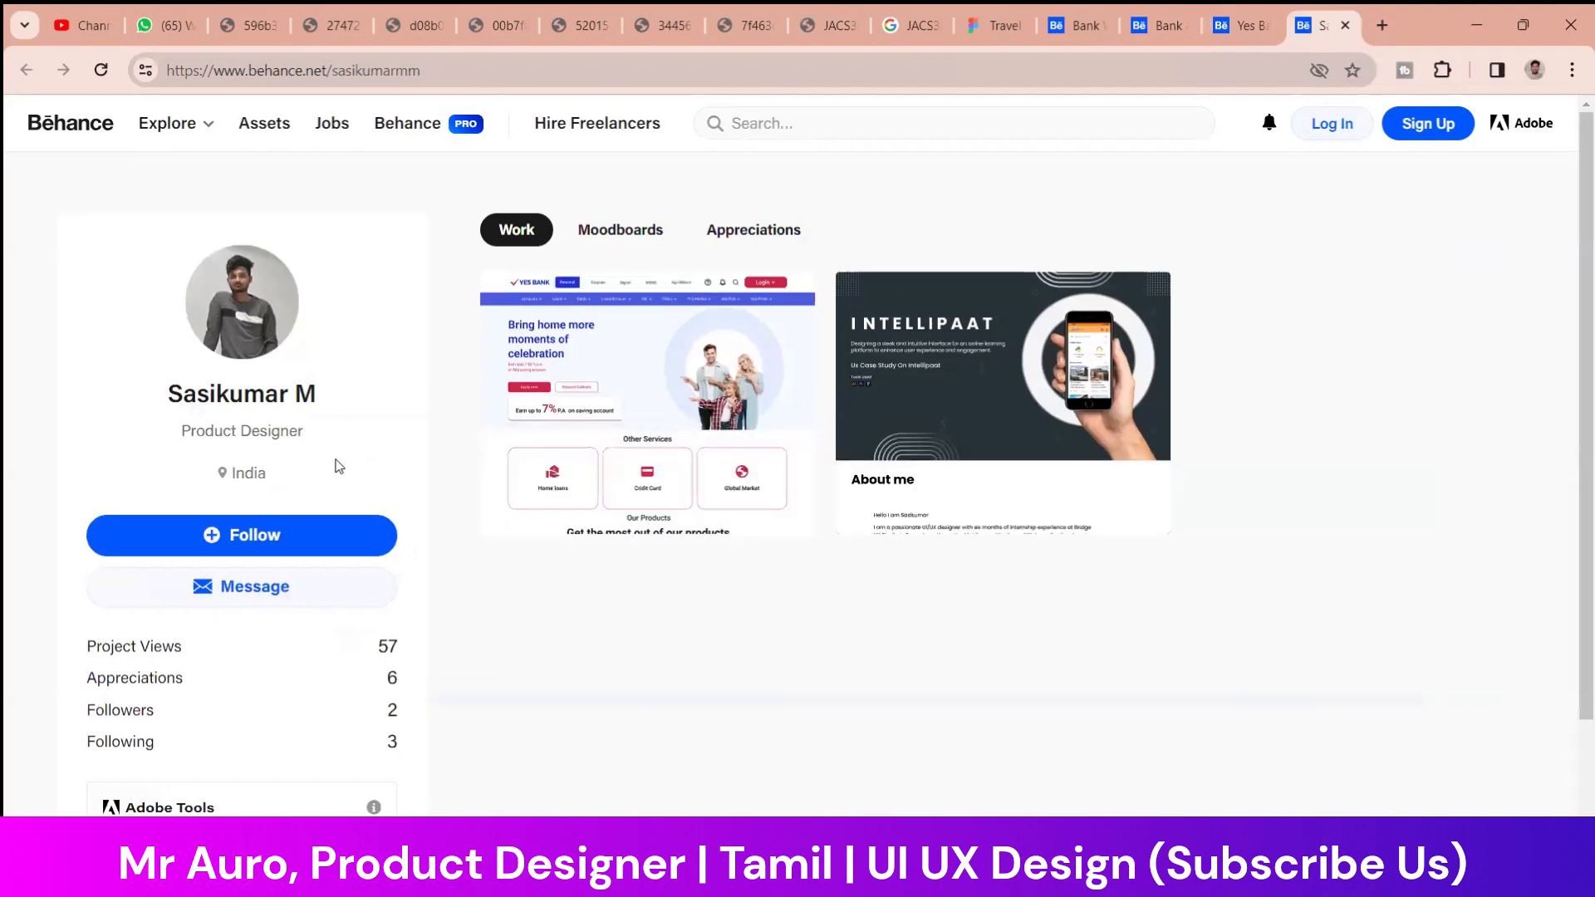
pyautogui.scroll(-2, 282, 465)
pyautogui.scroll(2, 319, 363)
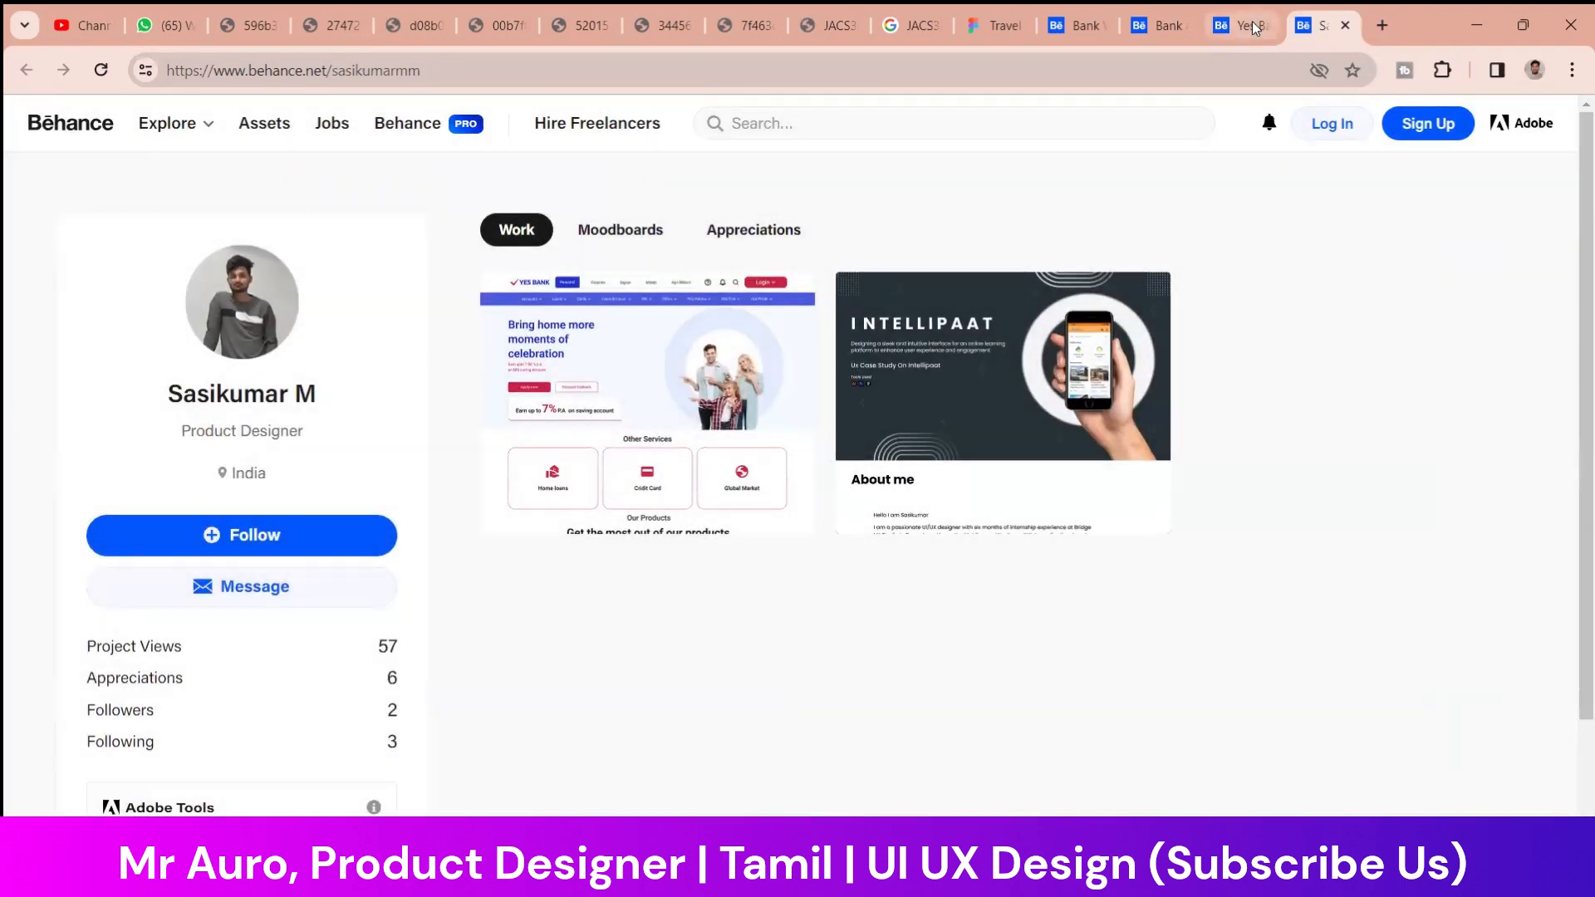
# Return to the Yes Bank project and review its landing page down to the end, then back up to the hero section
pyautogui.click(1252, 23)
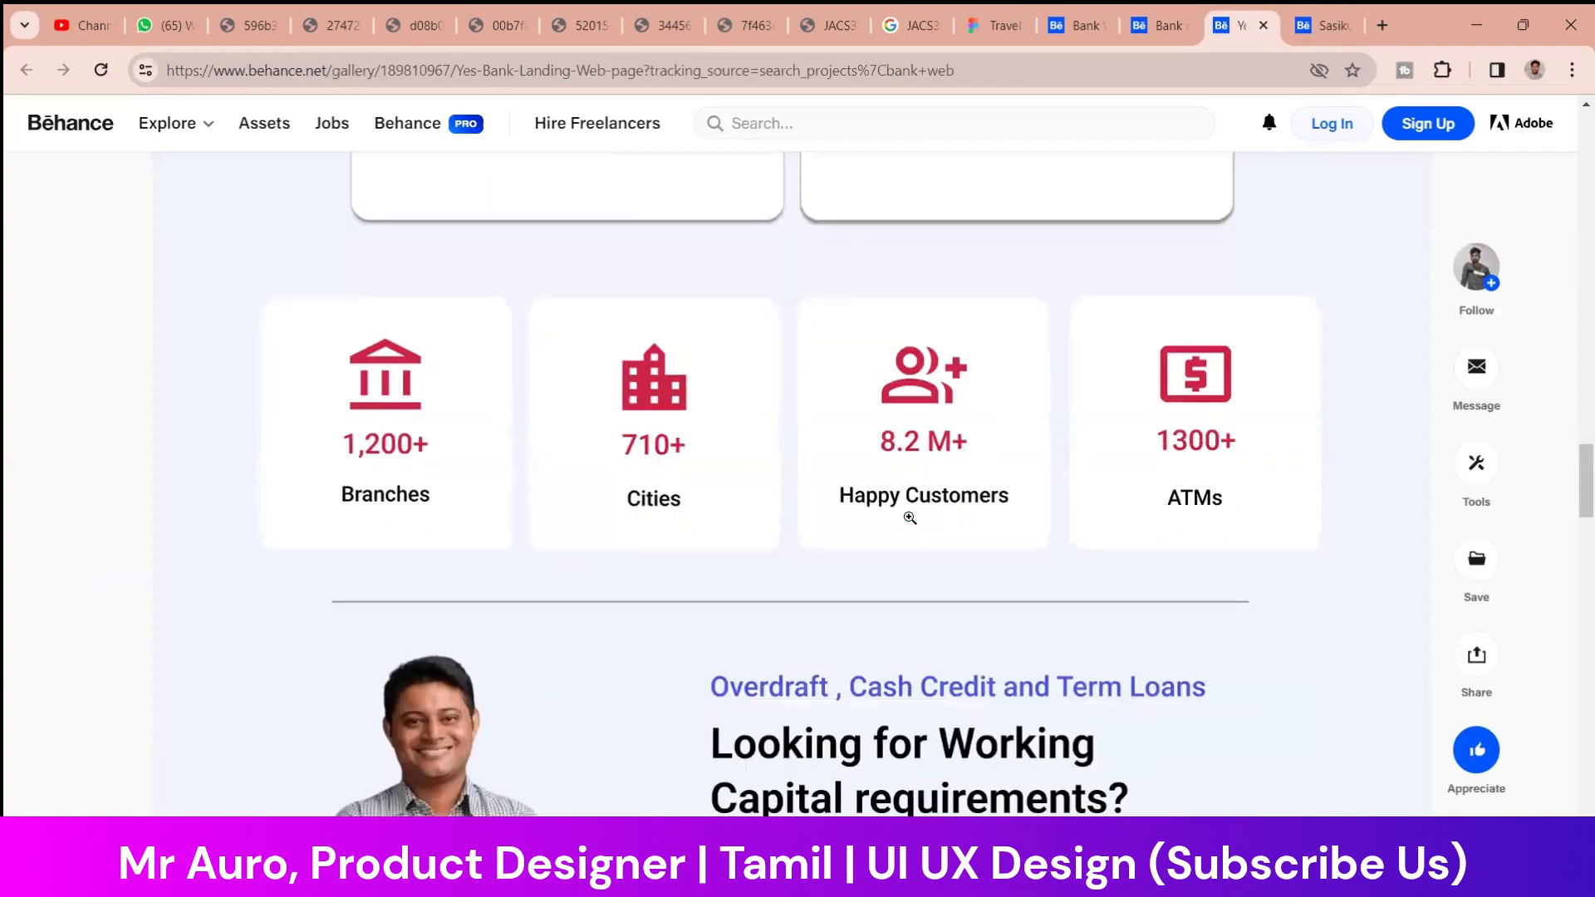
pyautogui.scroll(-15, 910, 518)
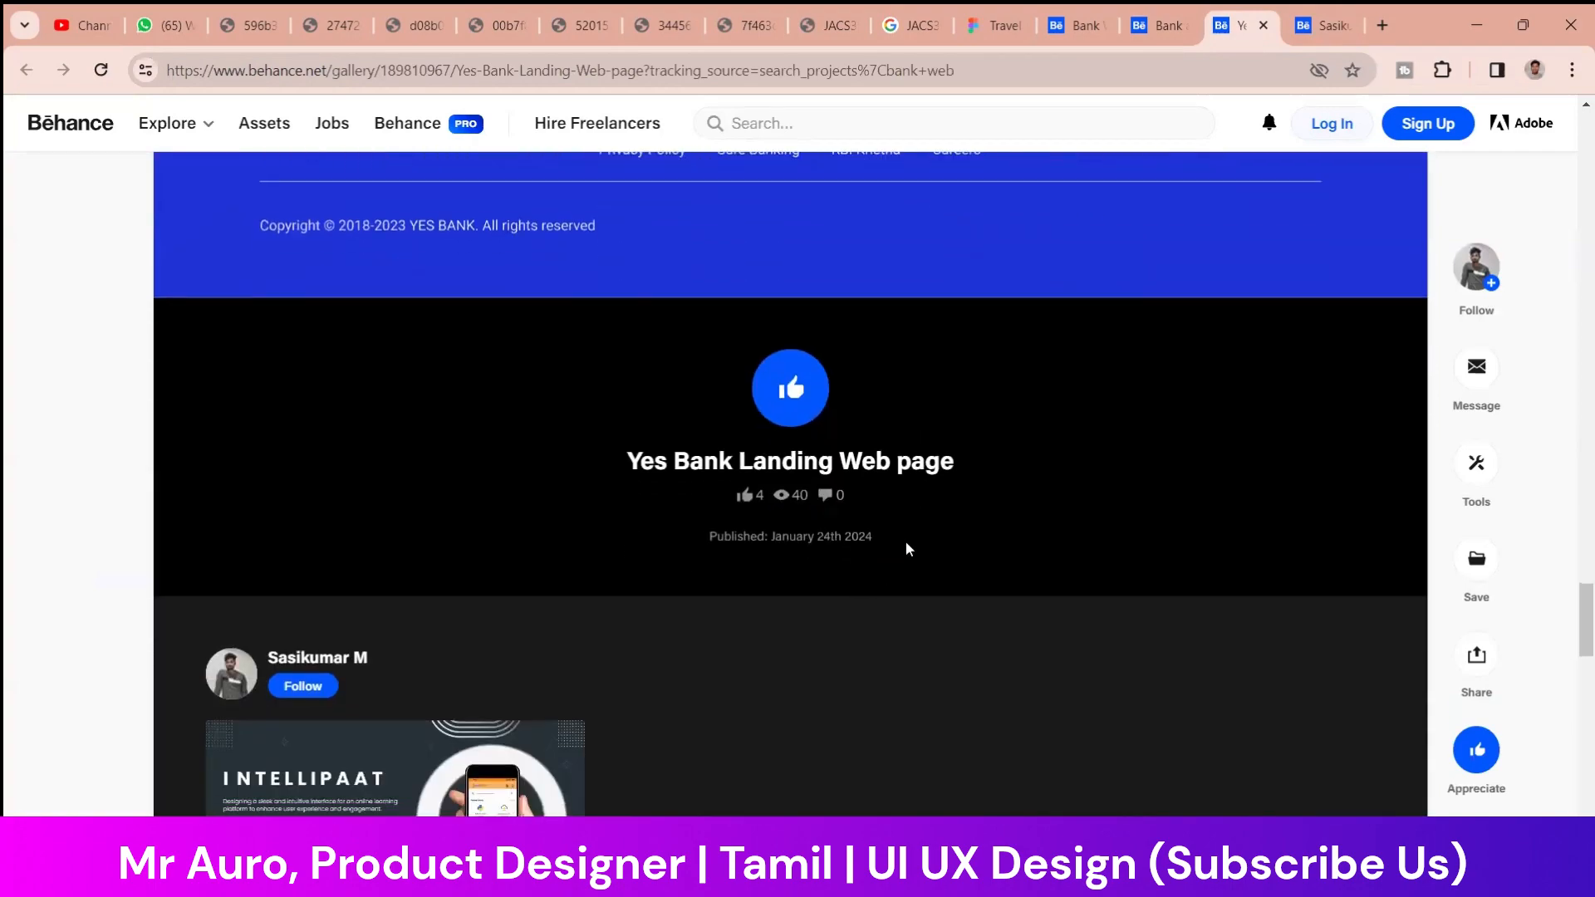
pyautogui.scroll(15, 907, 550)
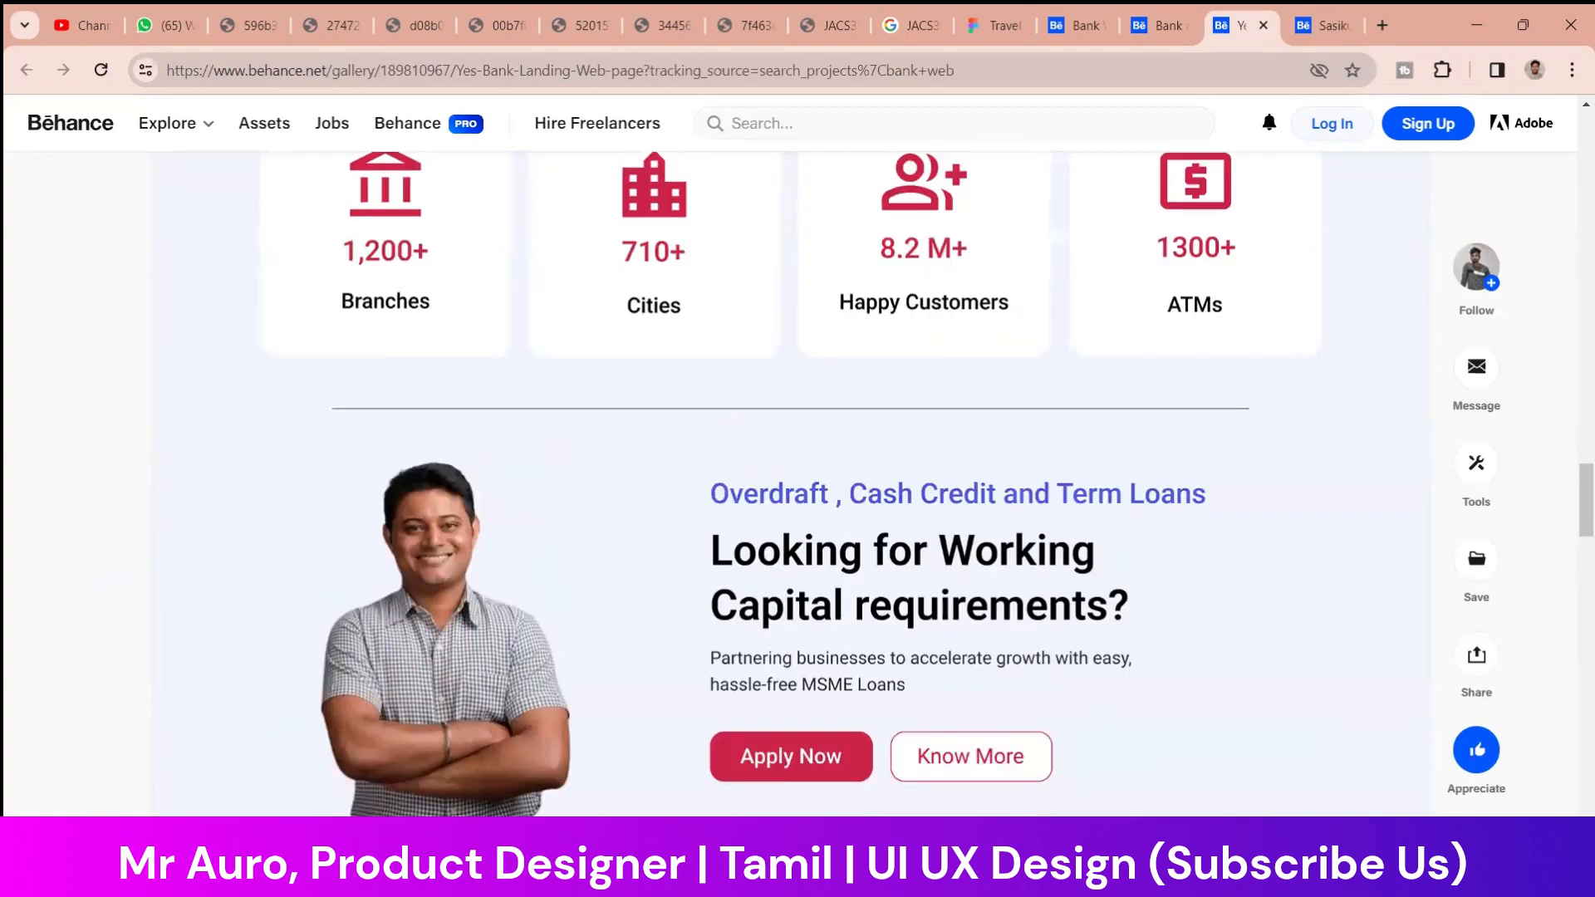
pyautogui.scroll(20, 759, 365)
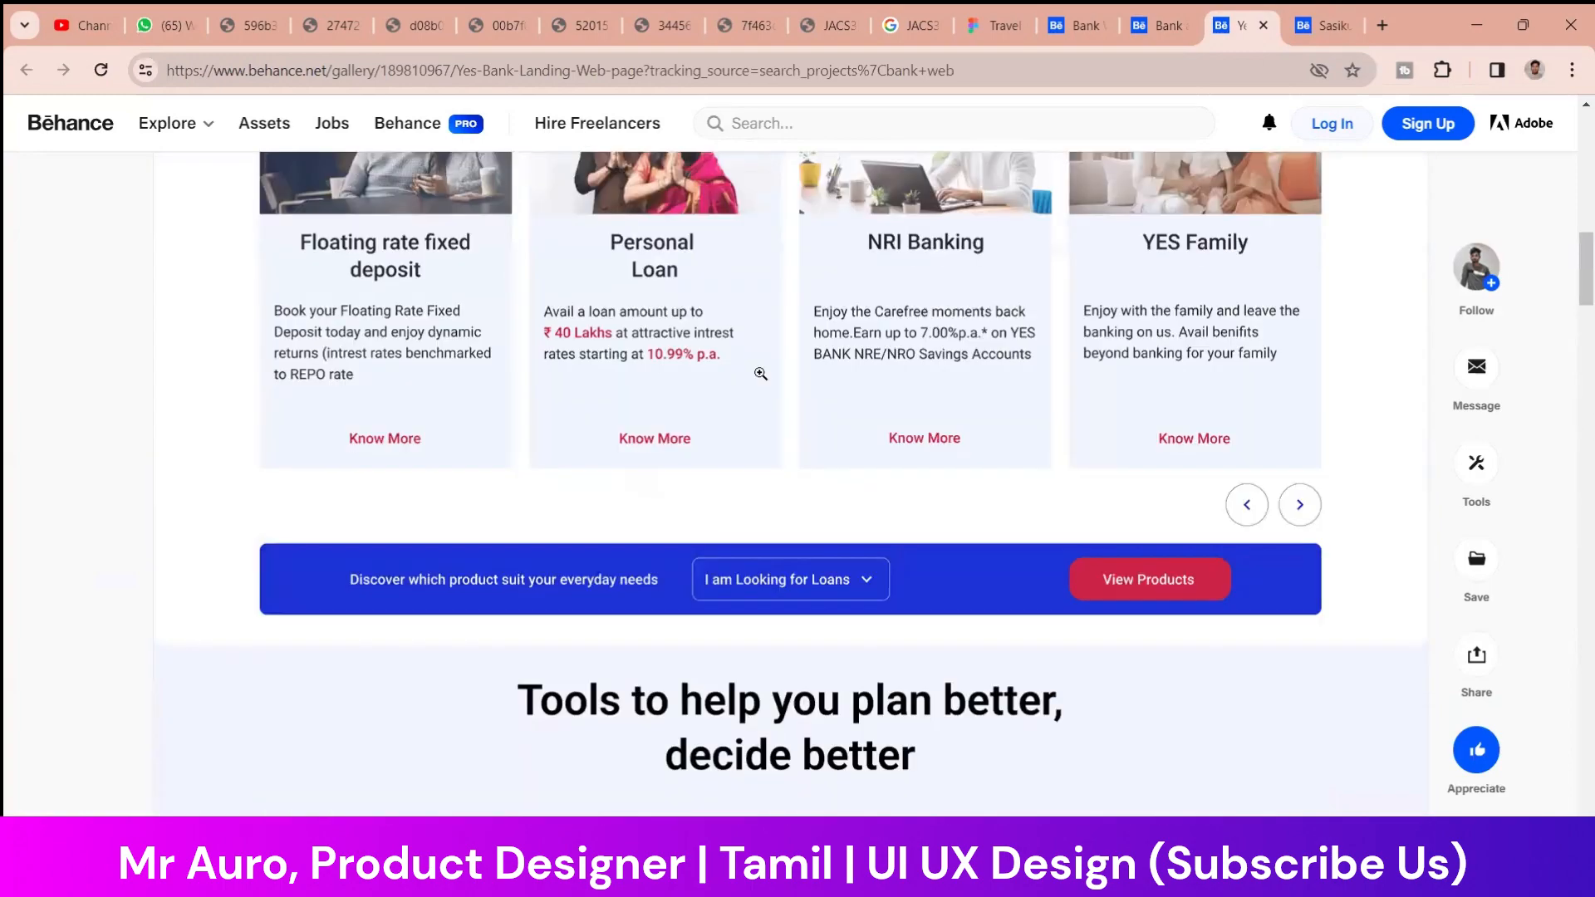
pyautogui.scroll(3, 760, 374)
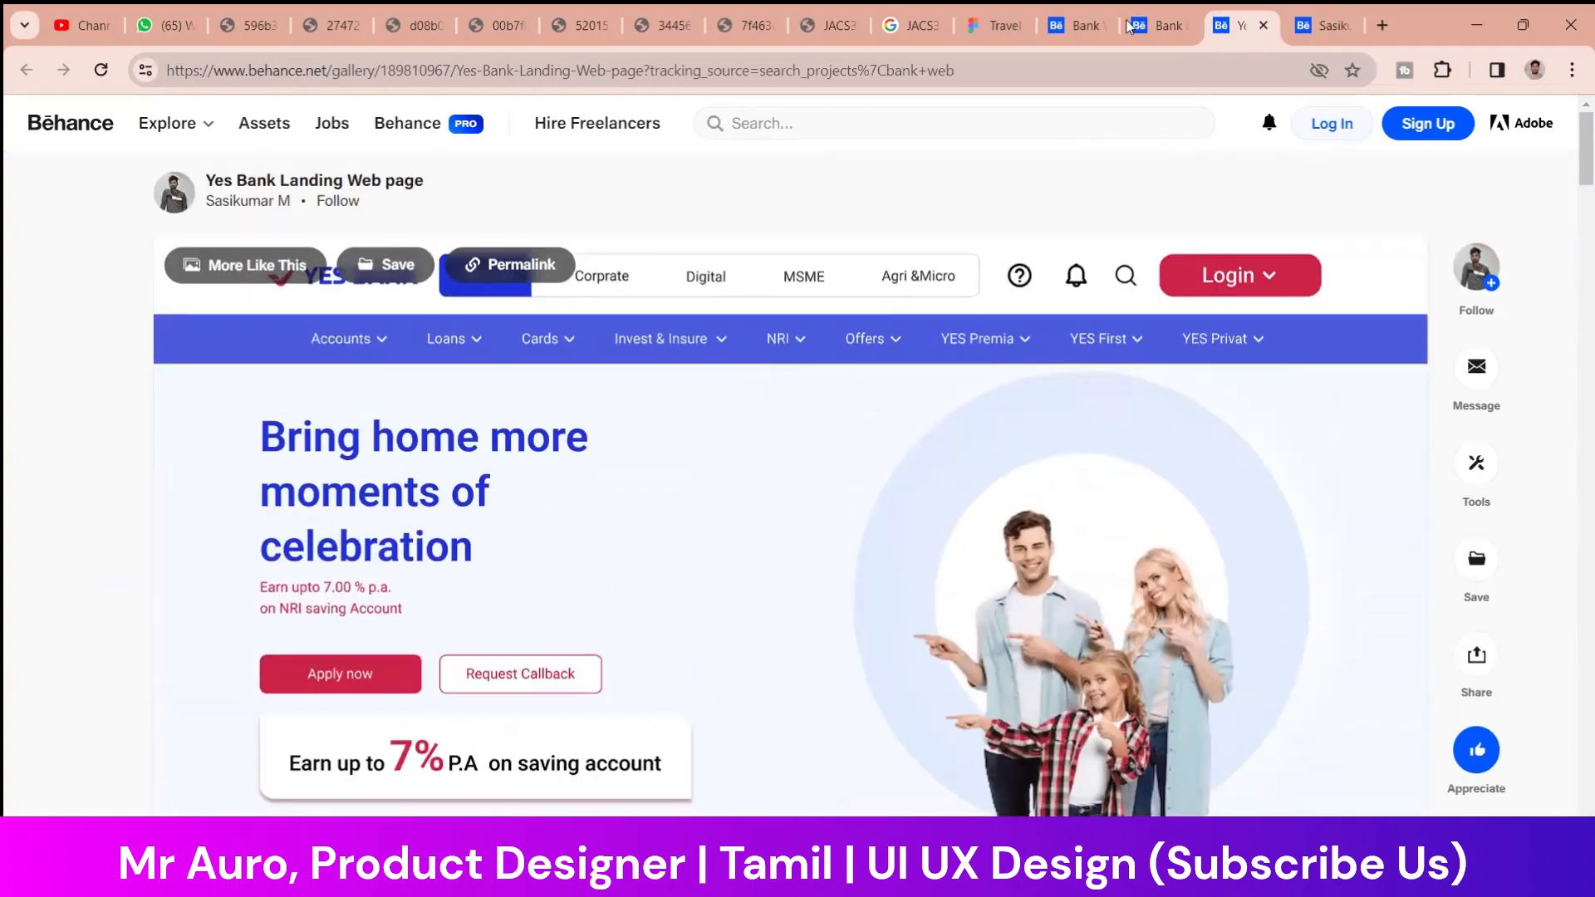
# Go back to the Behance project search results and replace the query with "landing page web design"
pyautogui.click(1084, 25)
pyautogui.click(467, 199)
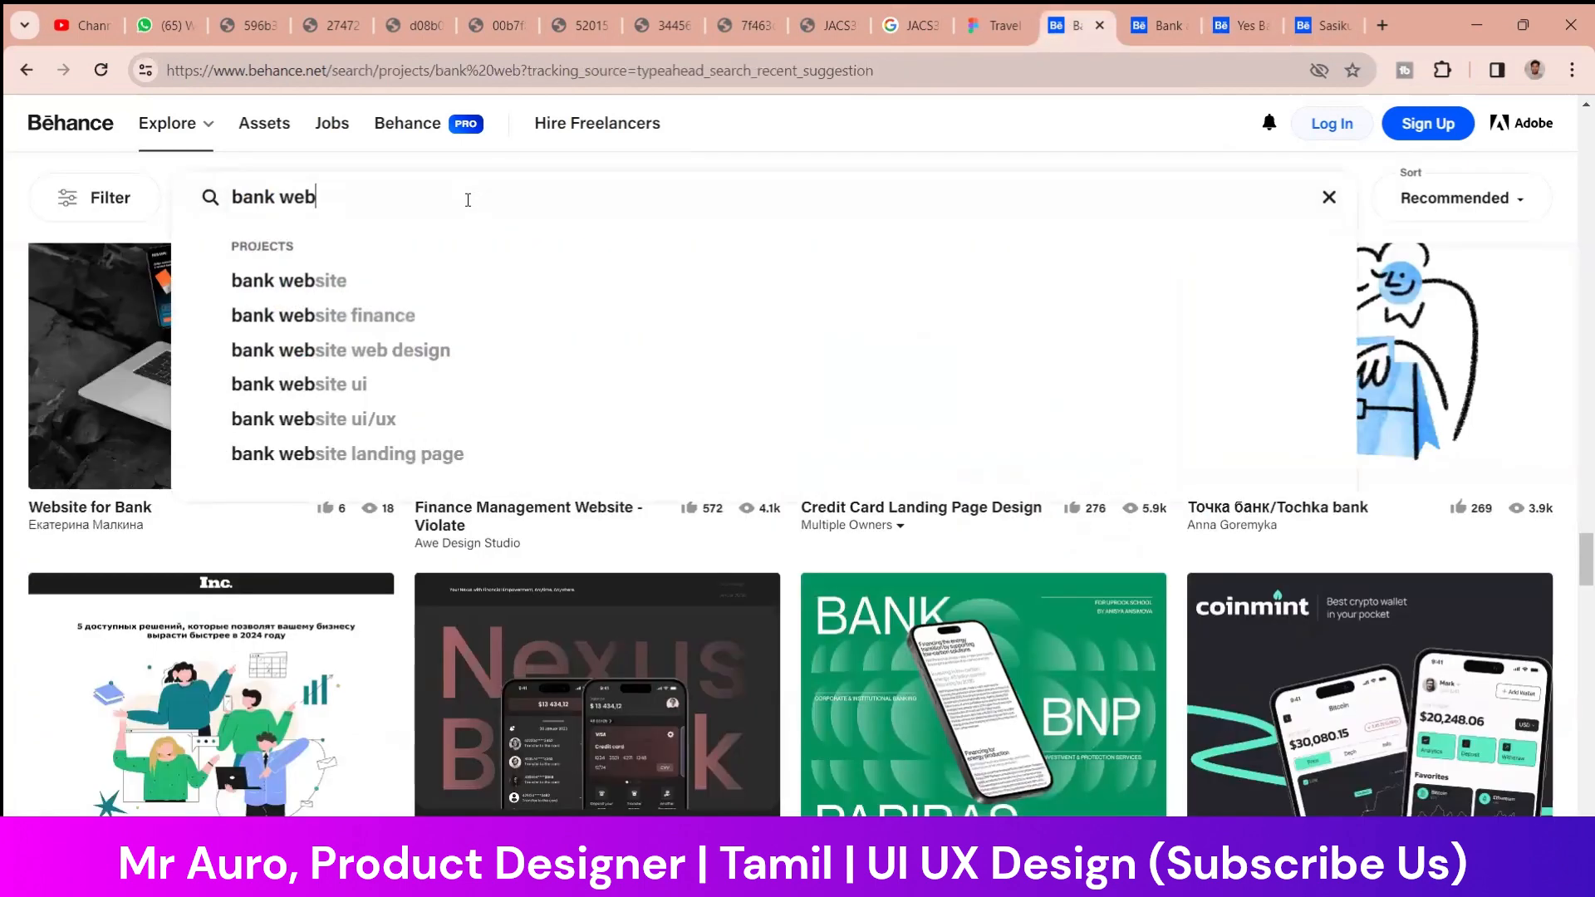
pyautogui.hotkey('ctrl', 'a')
pyautogui.press('BackSpace')
pyautogui.write('la')
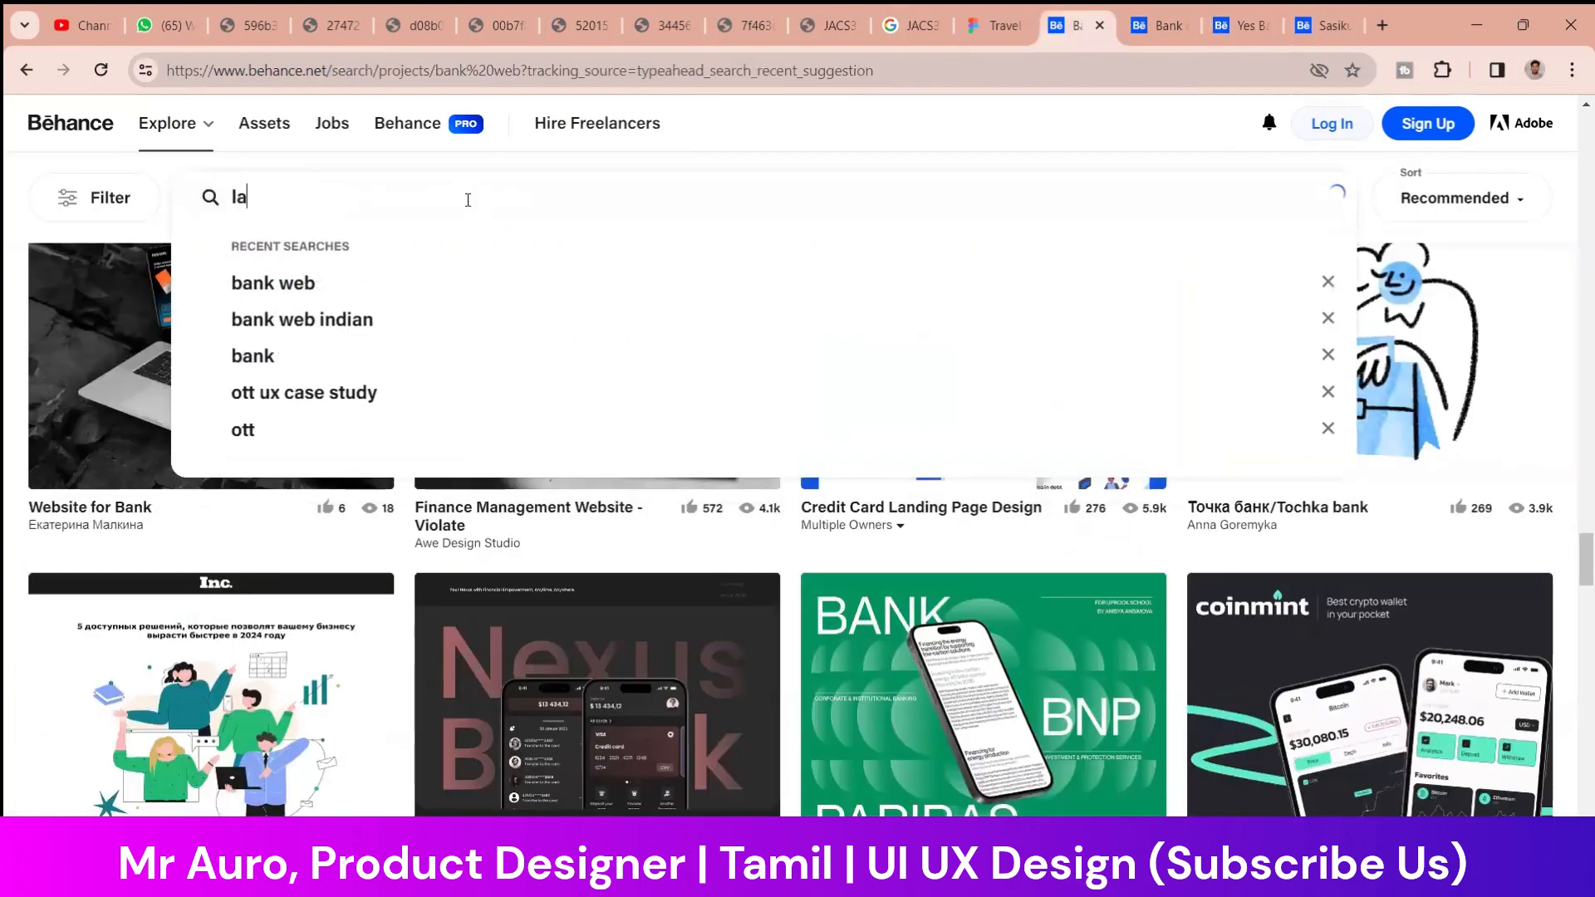
pyautogui.write('ndiga')
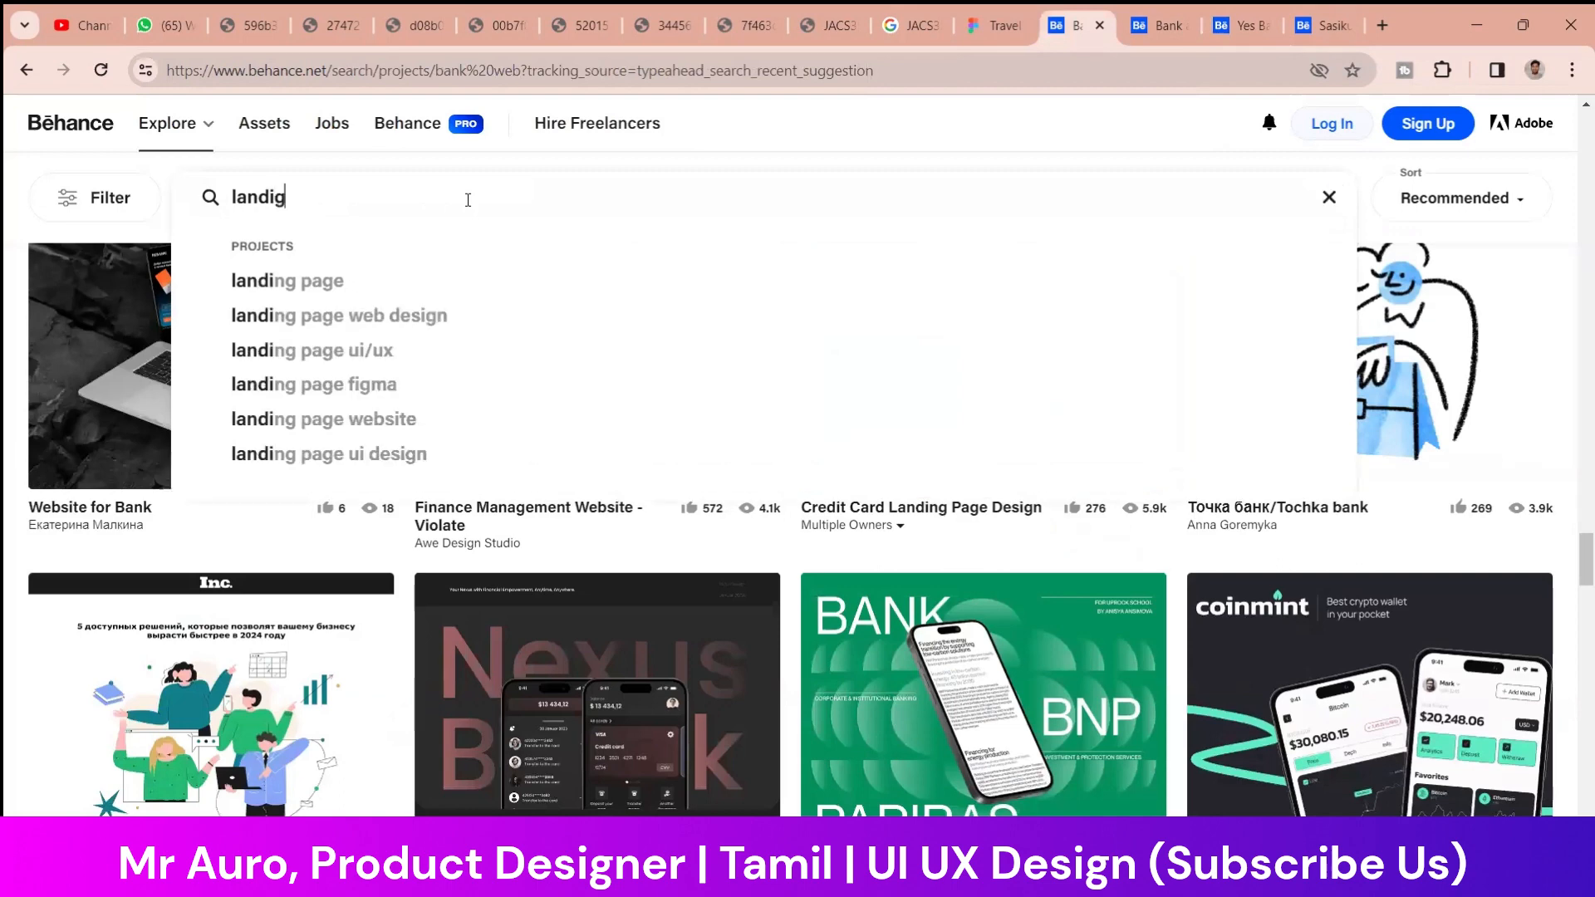
pyautogui.press('BackSpace')
pyautogui.press('BackSpace')
pyautogui.press('BackSpace')
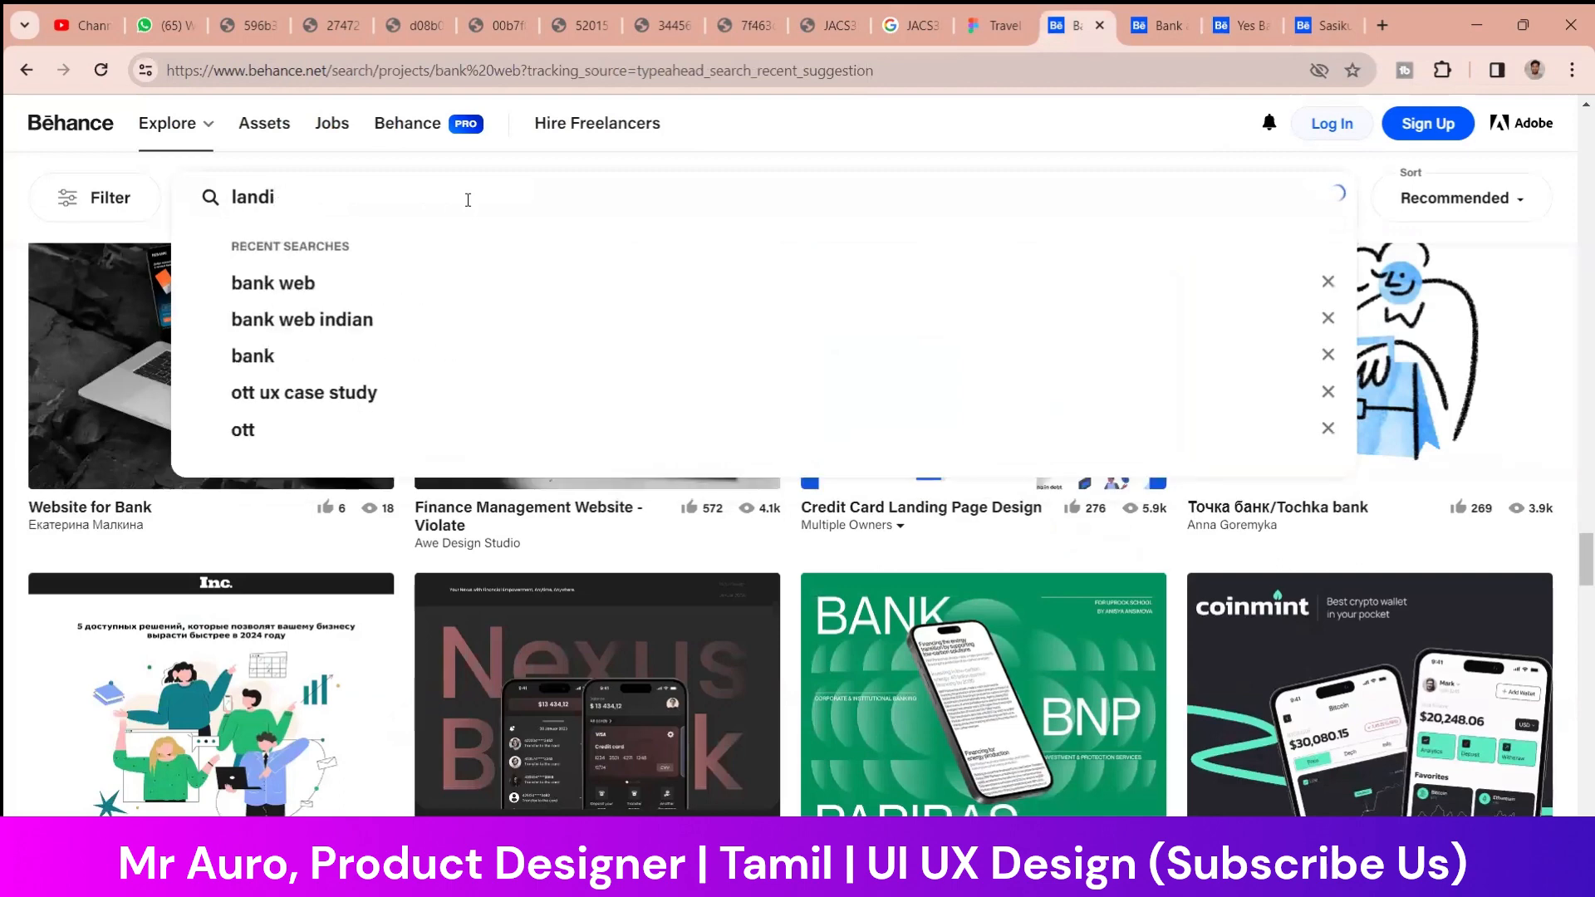
pyautogui.write('ing page')
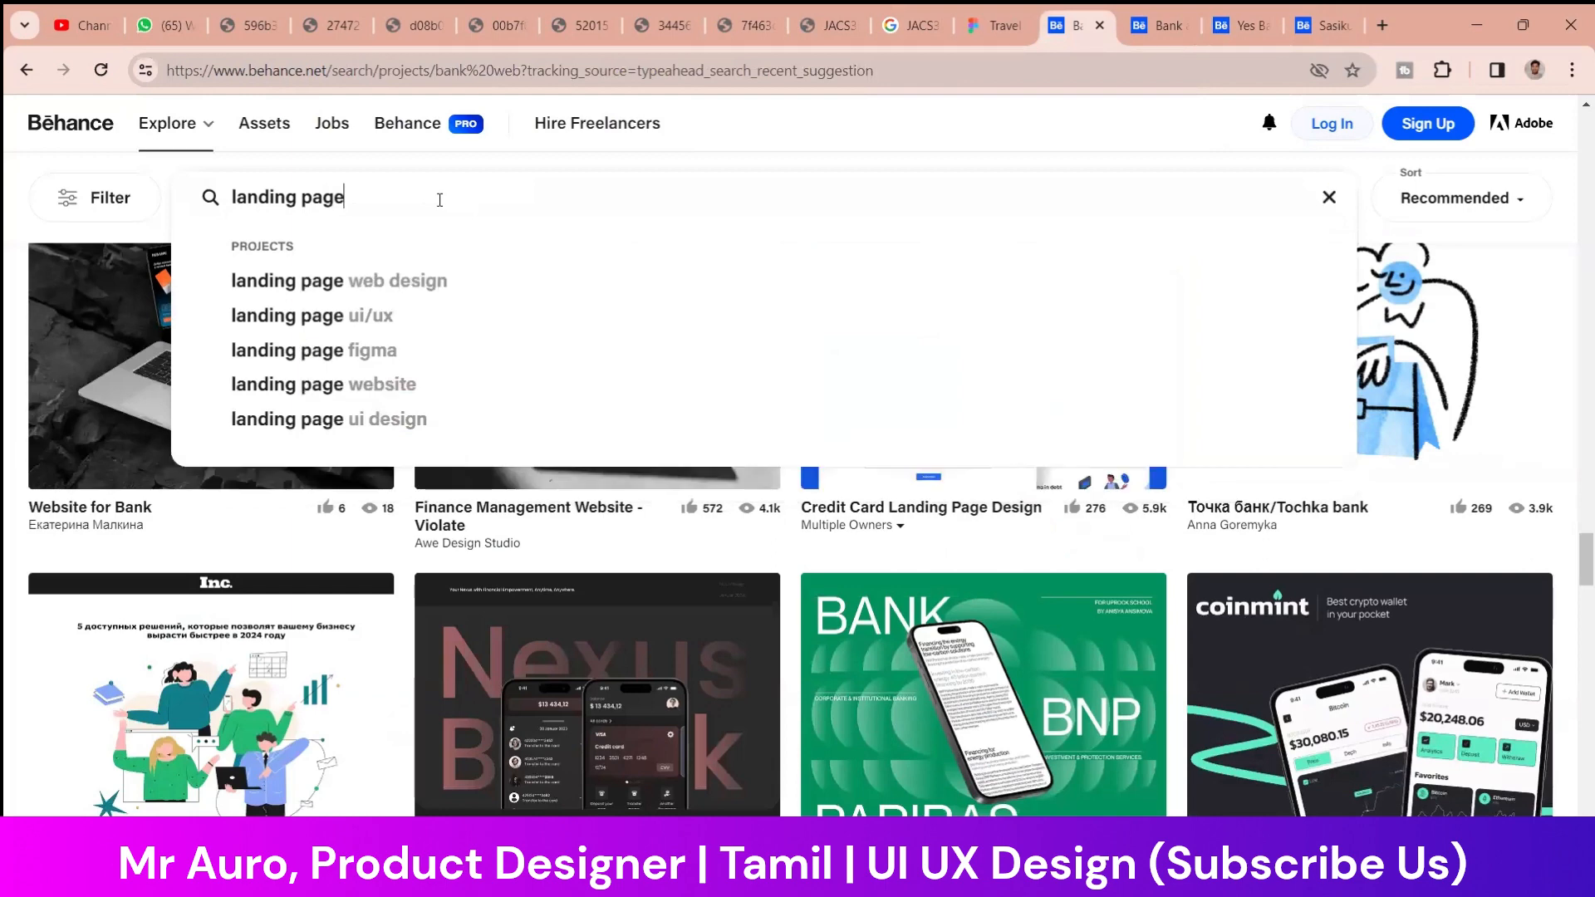
pyautogui.press('Return')
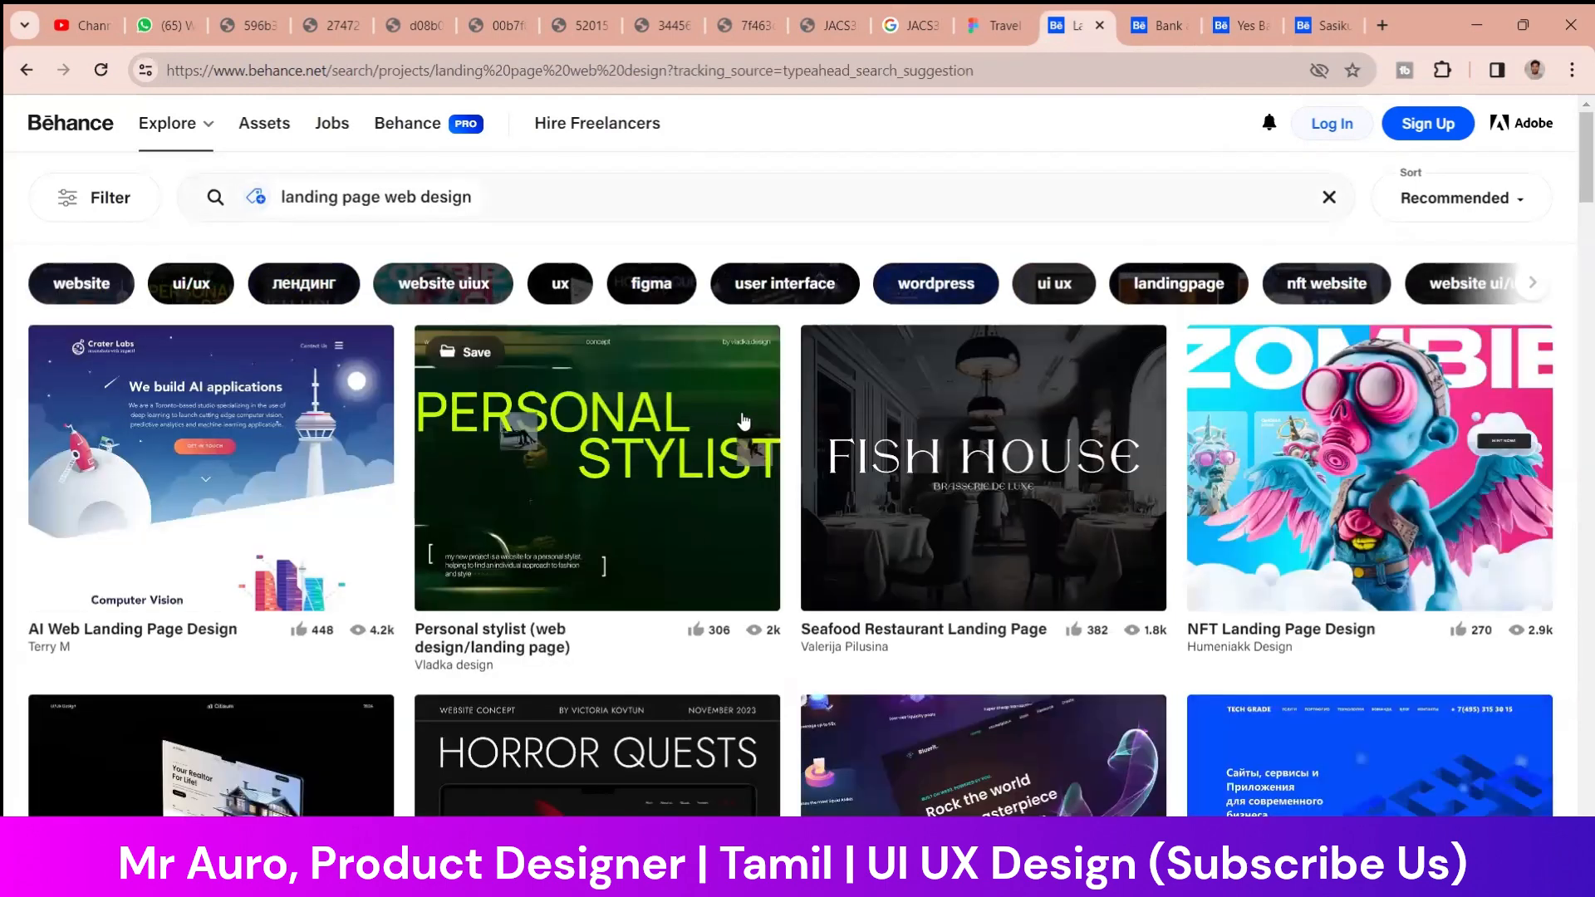
# Browse the landing page web design results for reference layouts
pyautogui.scroll(-5, 748, 577)
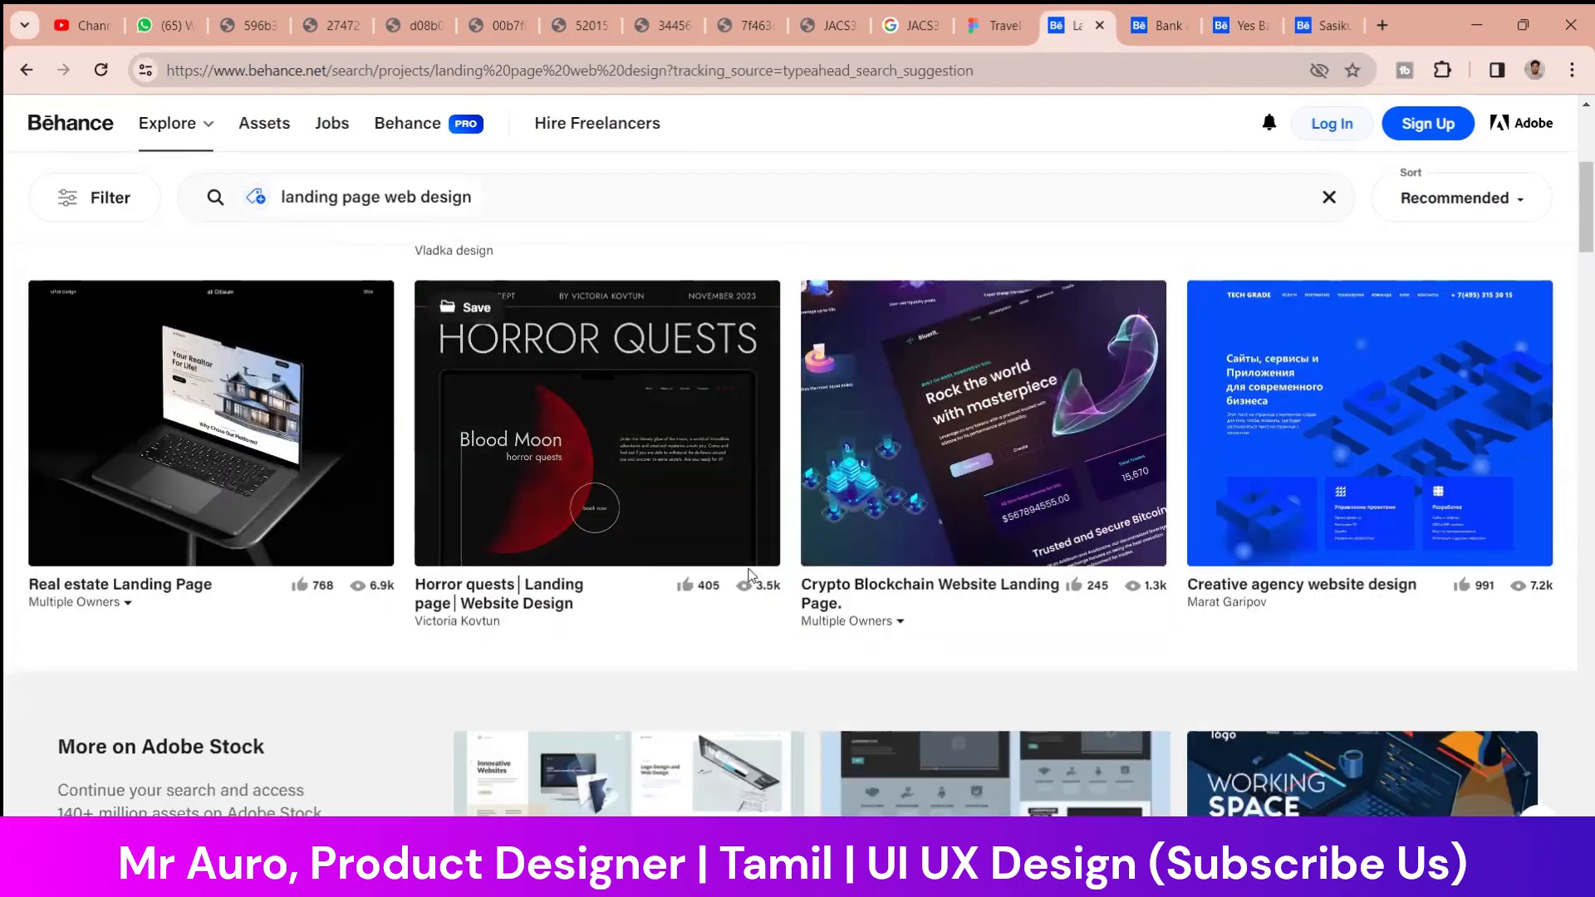
pyautogui.scroll(-10, 729, 576)
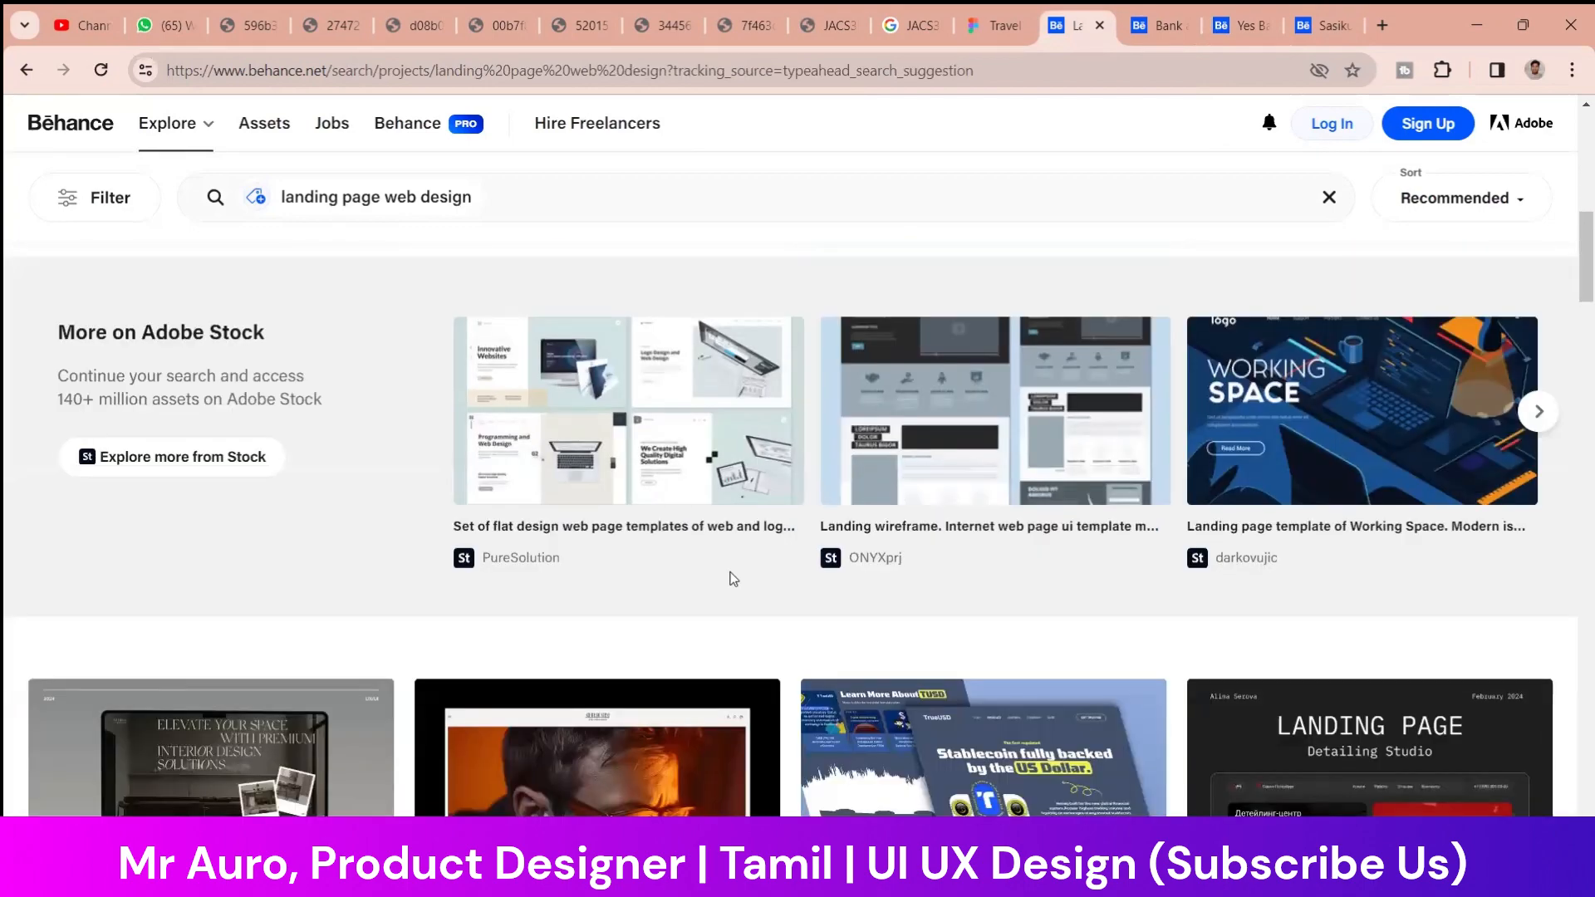
pyautogui.scroll(-4, 731, 580)
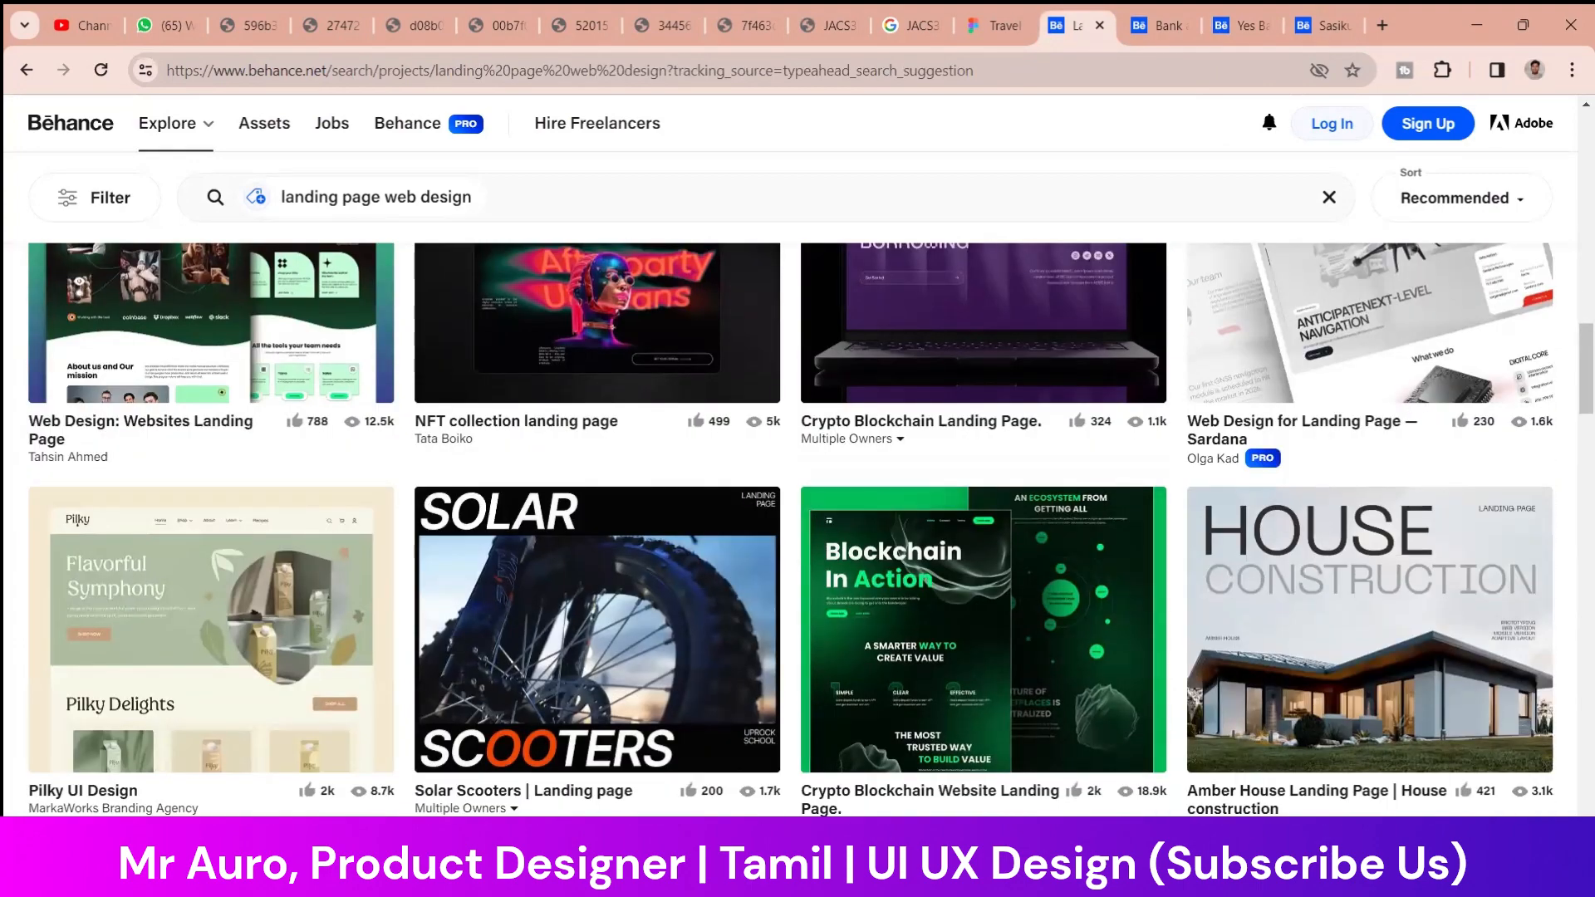
# Switch to Figma and open the Figma Community from the file browser
pyautogui.click(955, 870)
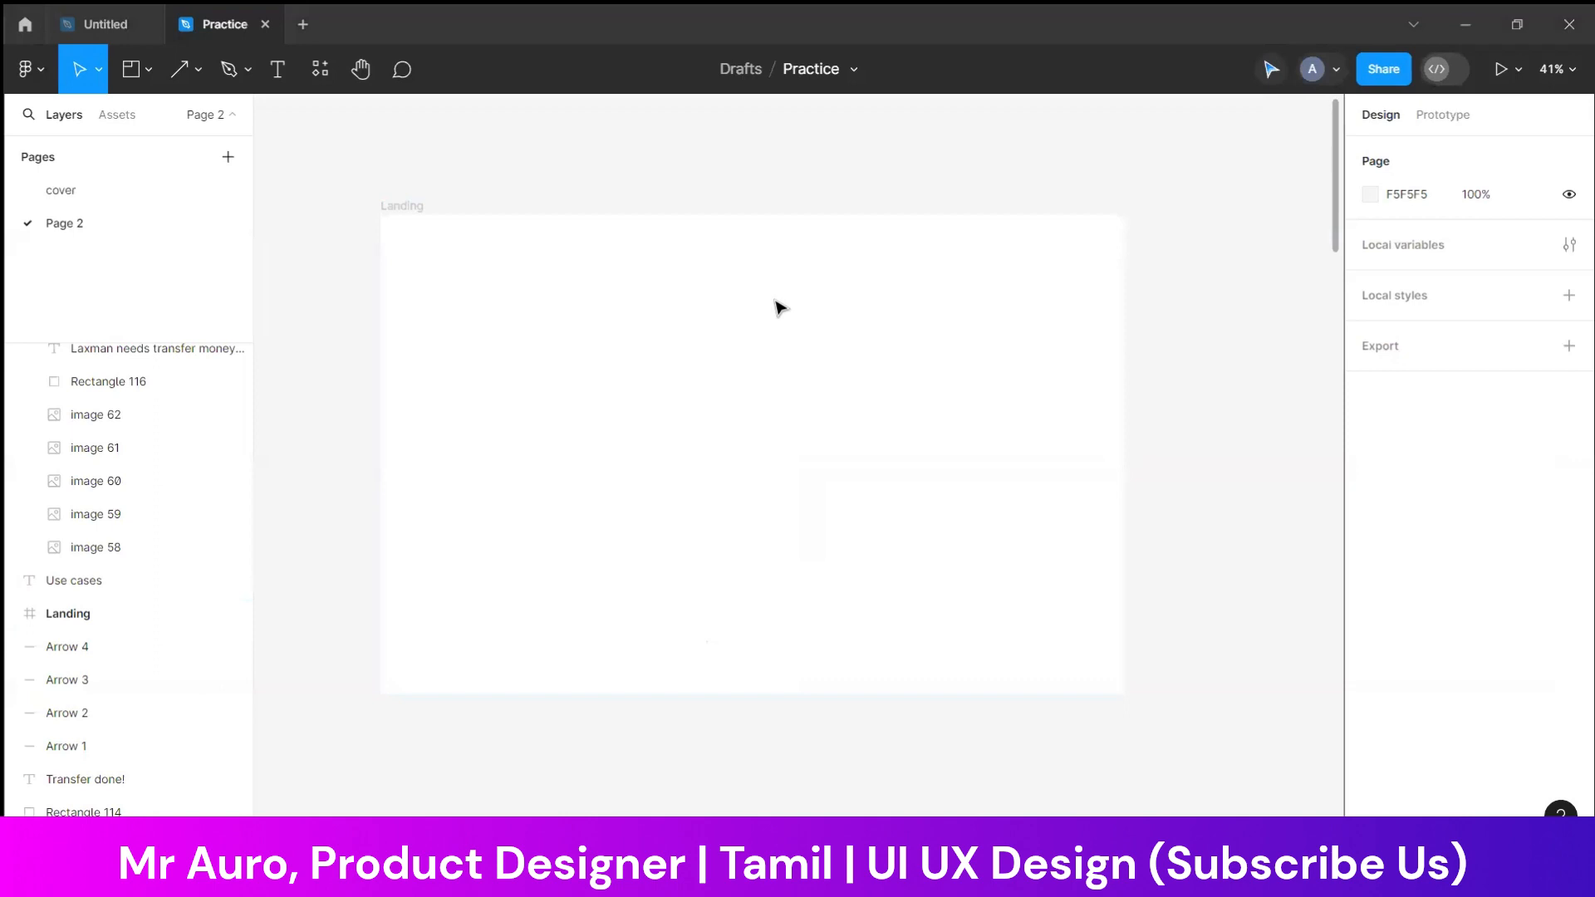
pyautogui.click(779, 308)
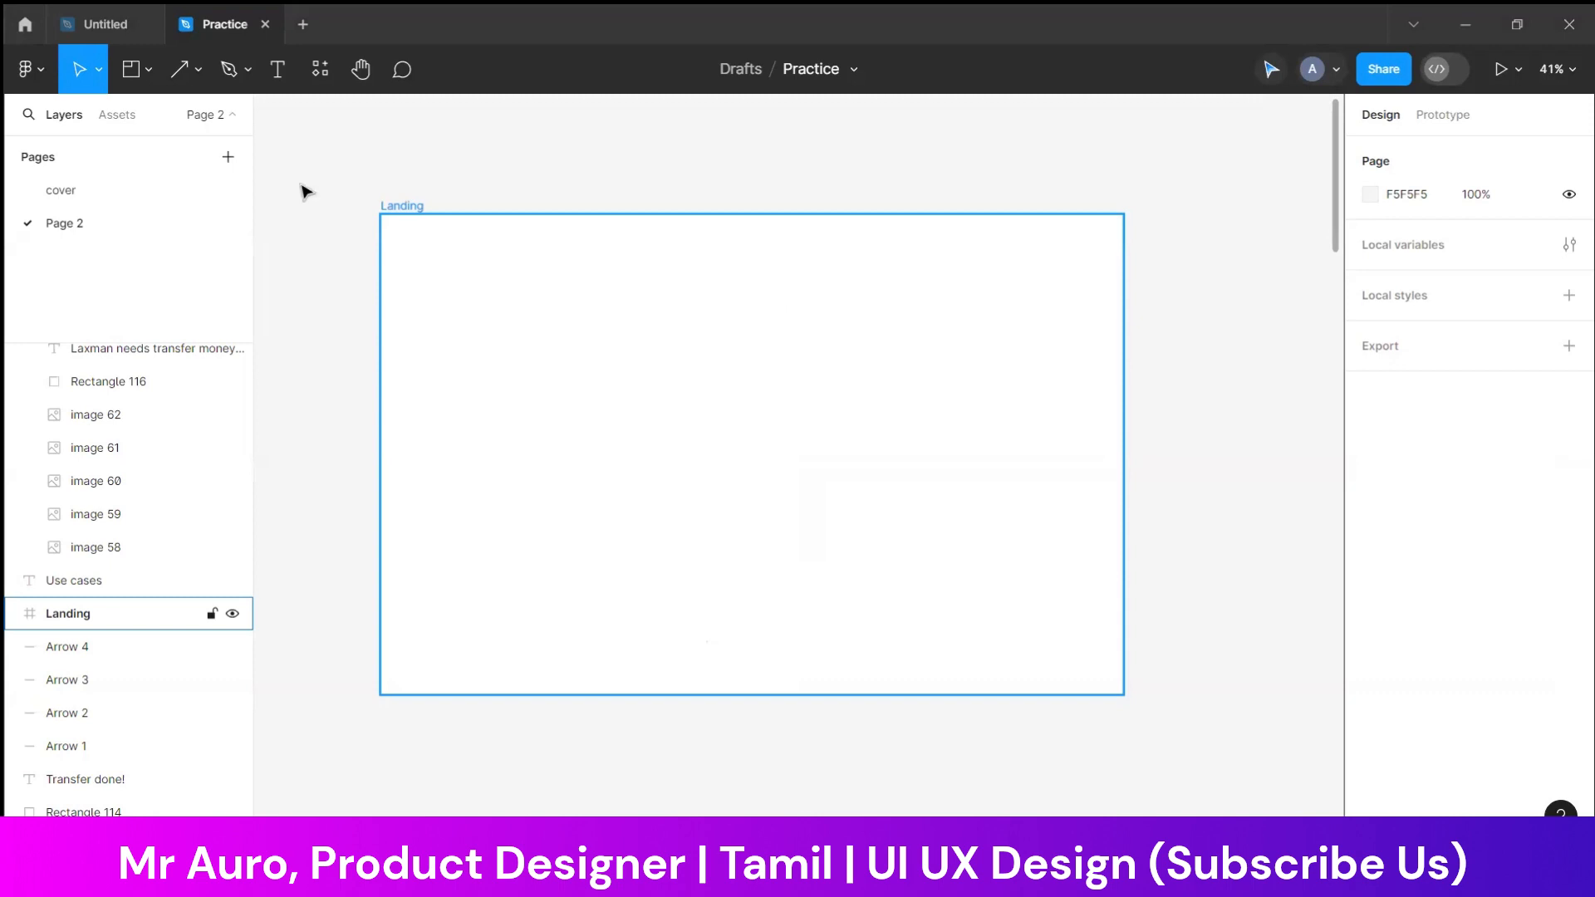
pyautogui.moveTo(94, 24)
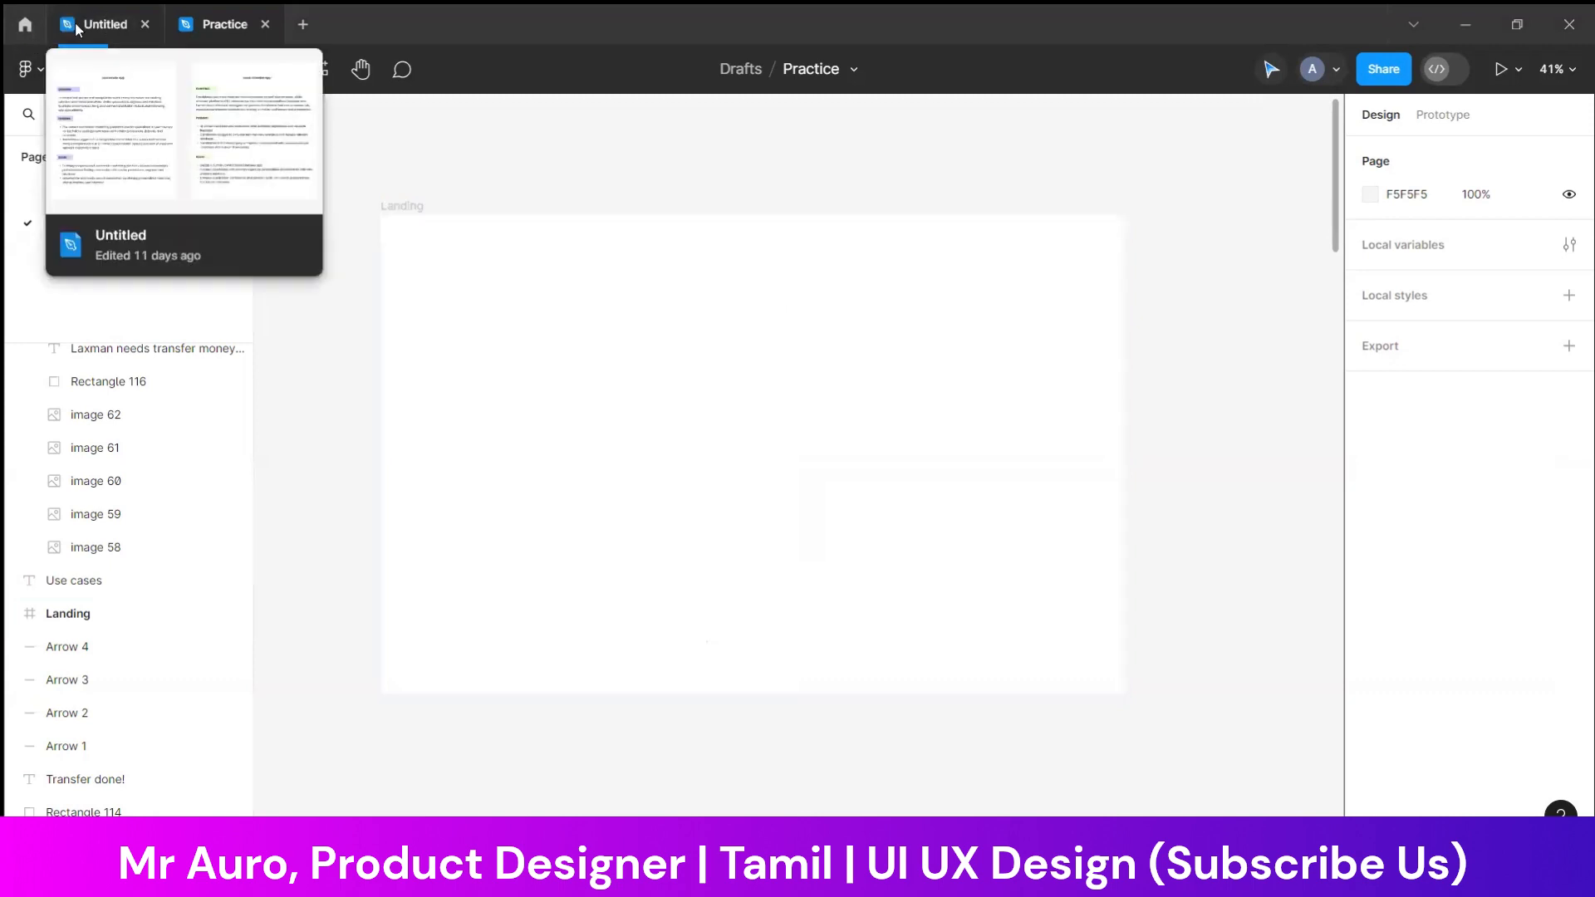
pyautogui.click(25, 24)
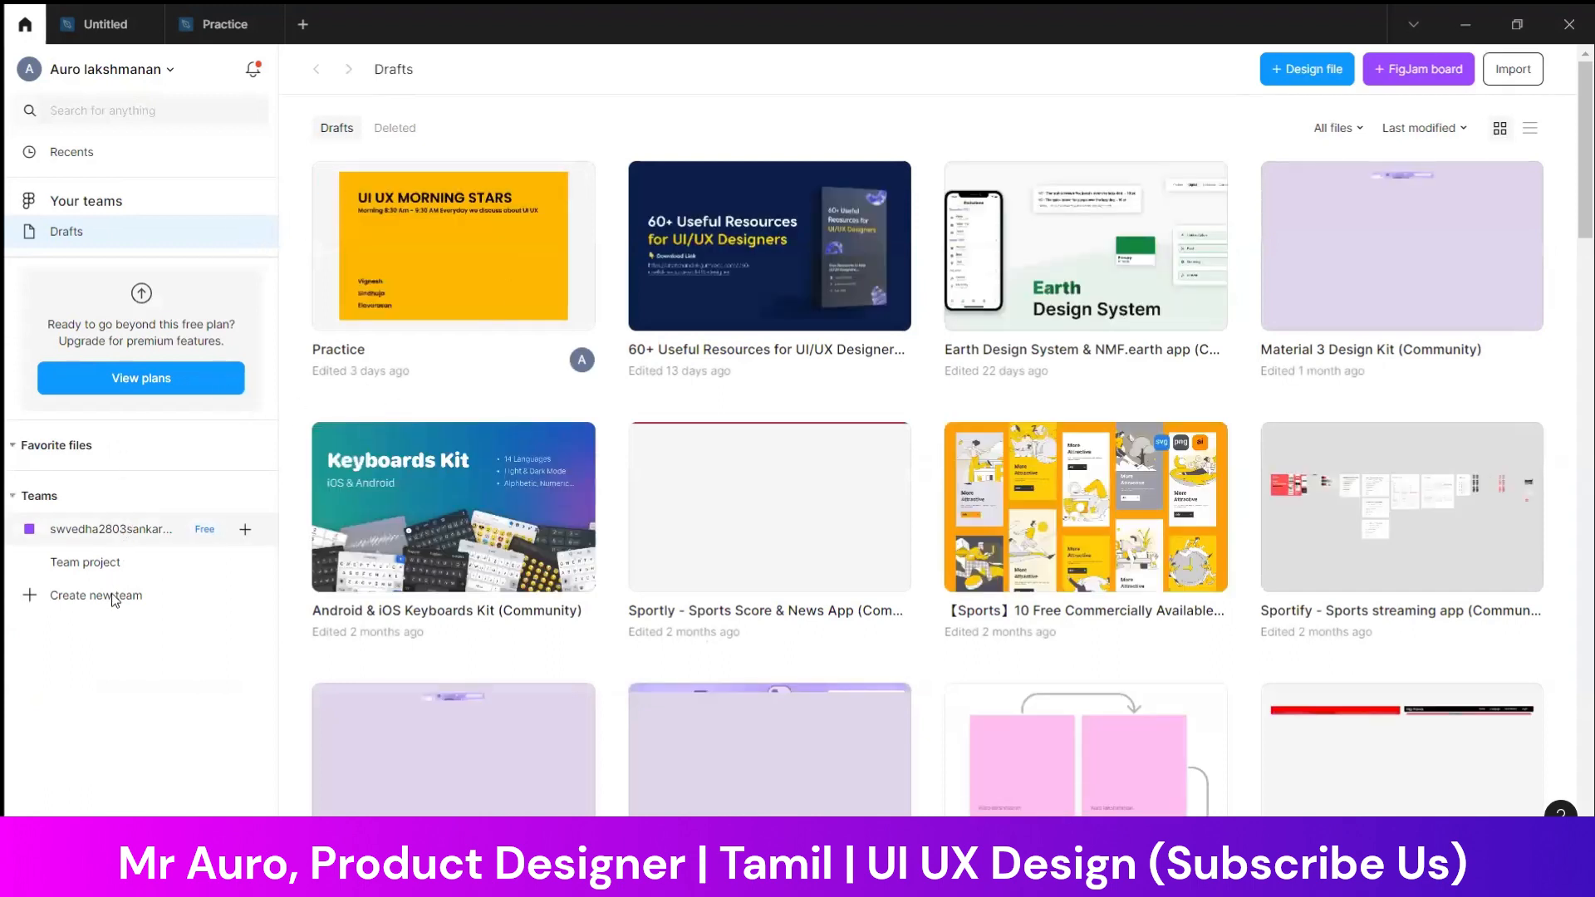
pyautogui.click(102, 825)
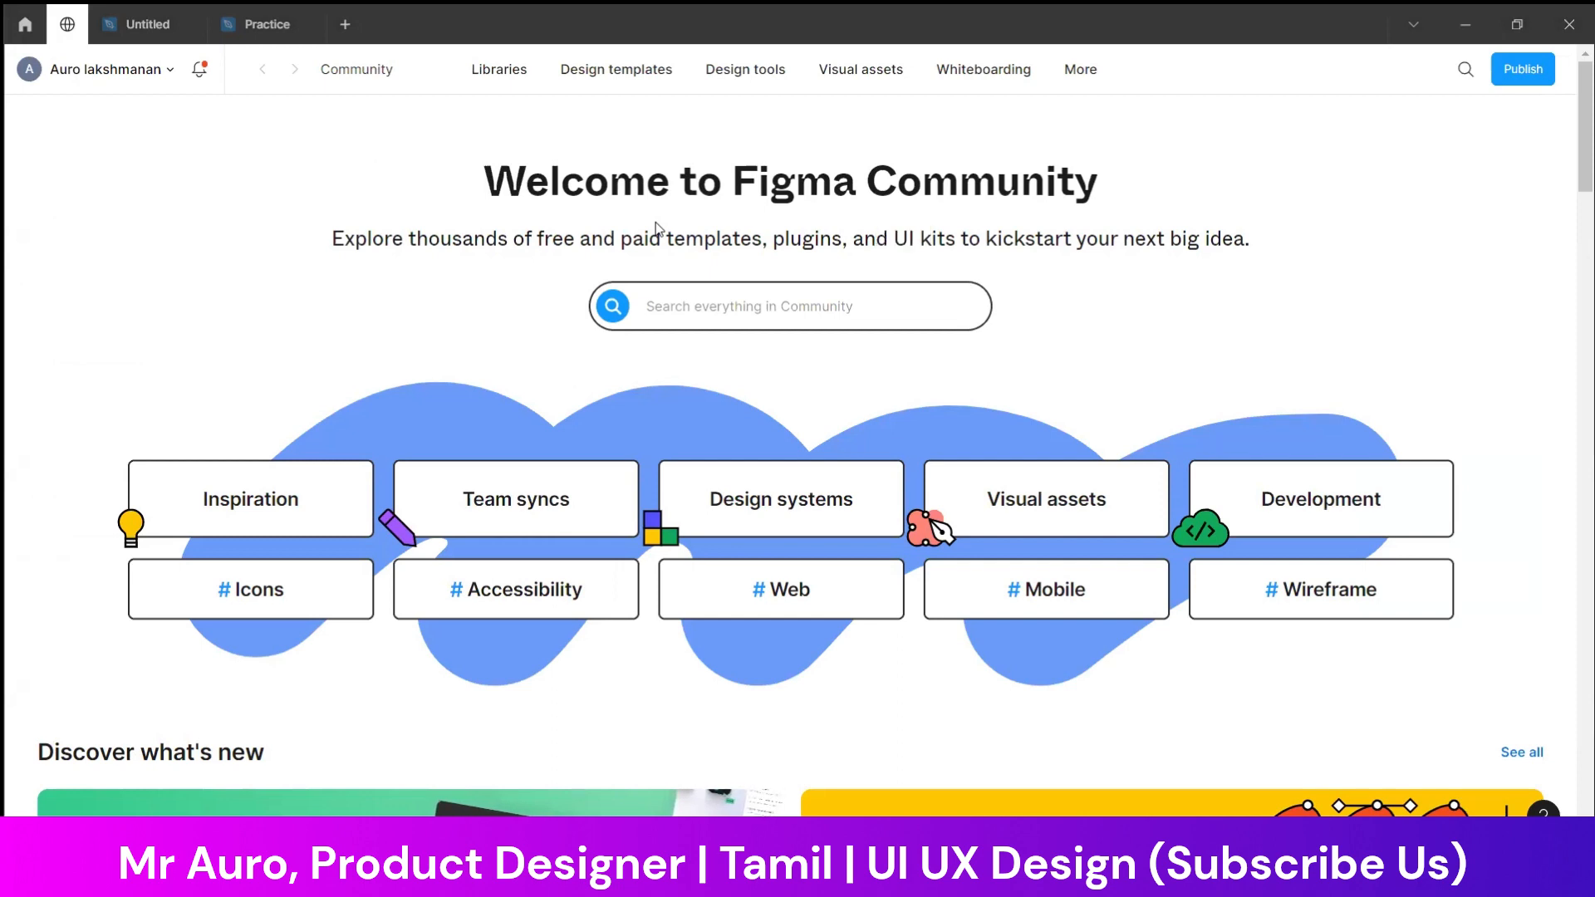
# Search the Figma Community for "bank"
pyautogui.click(787, 308)
pyautogui.write('bank')
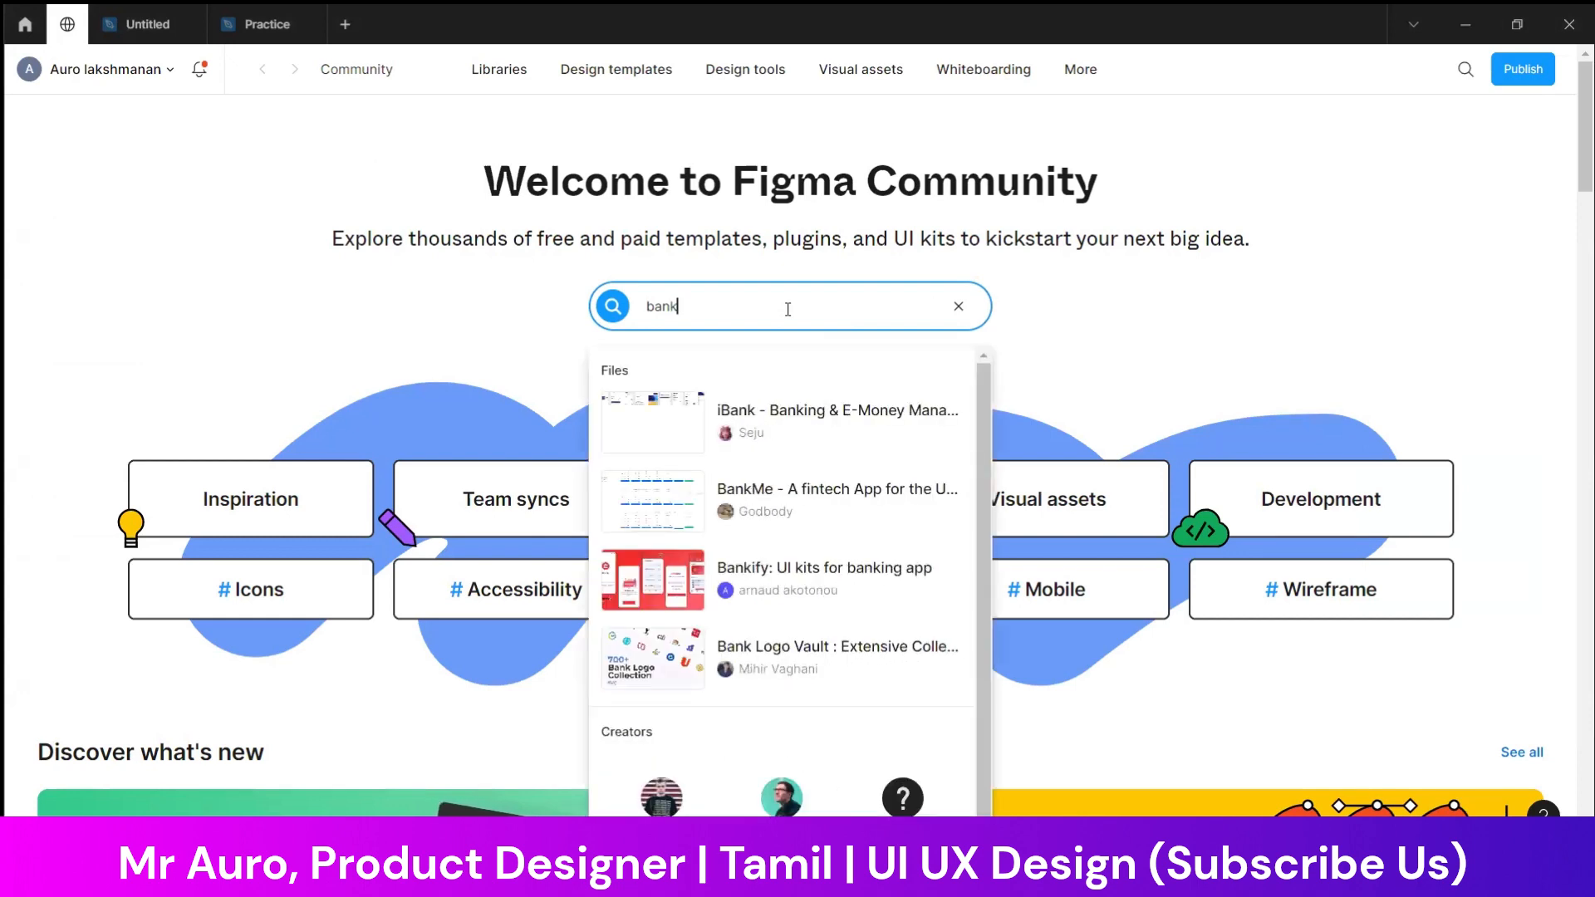
pyautogui.press('Return')
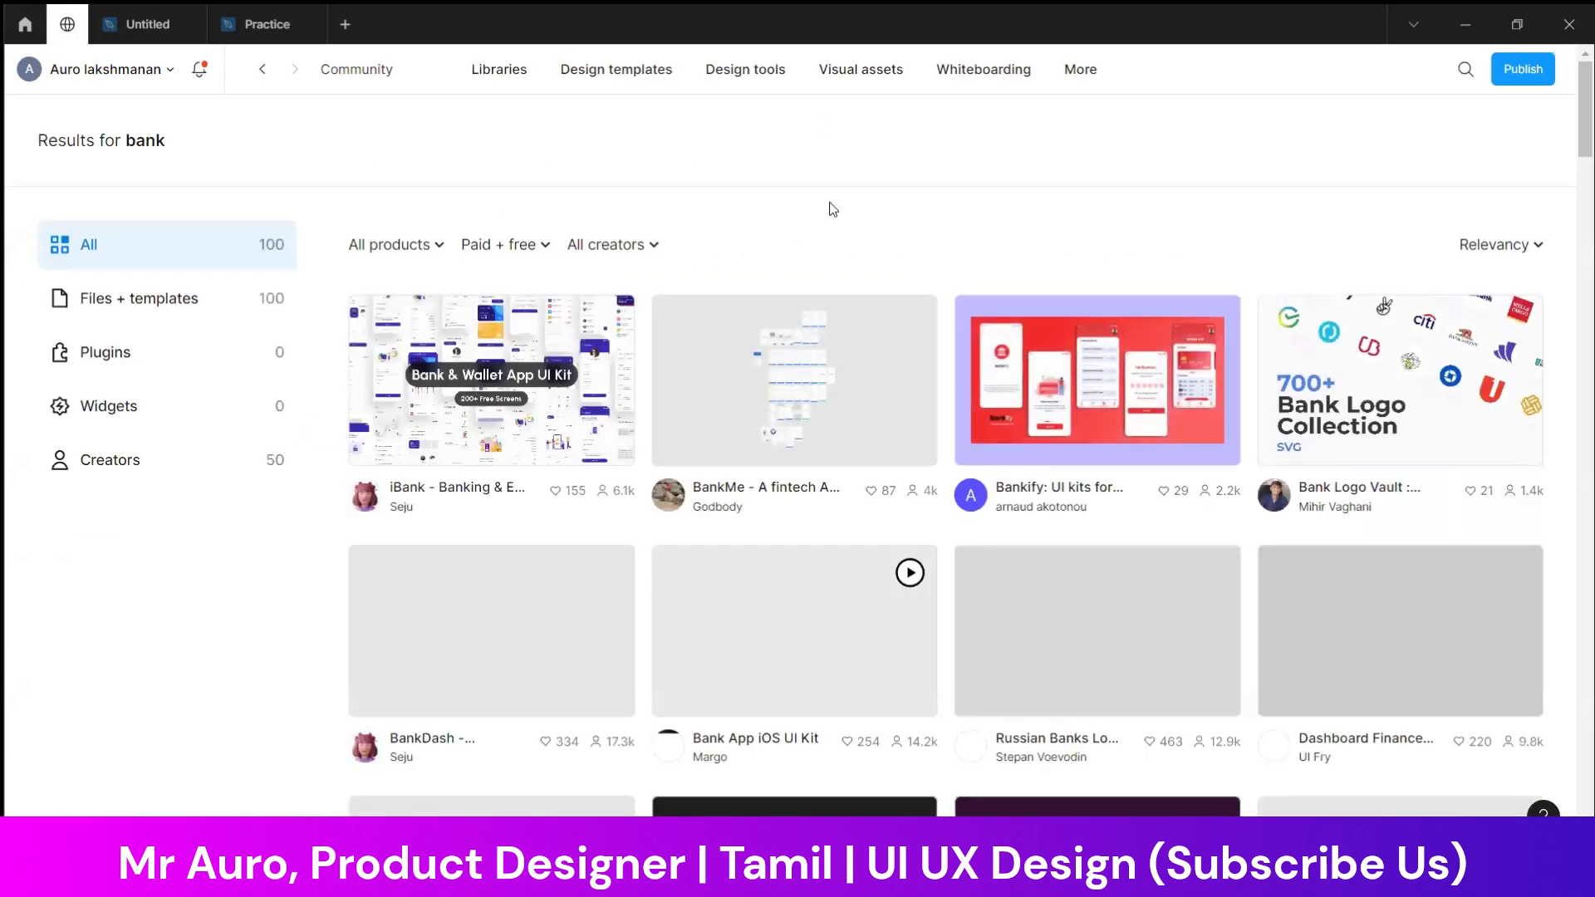
# Look through the Community bank results for banking UI kits, app designs and website templates
pyautogui.scroll(-3, 664, 372)
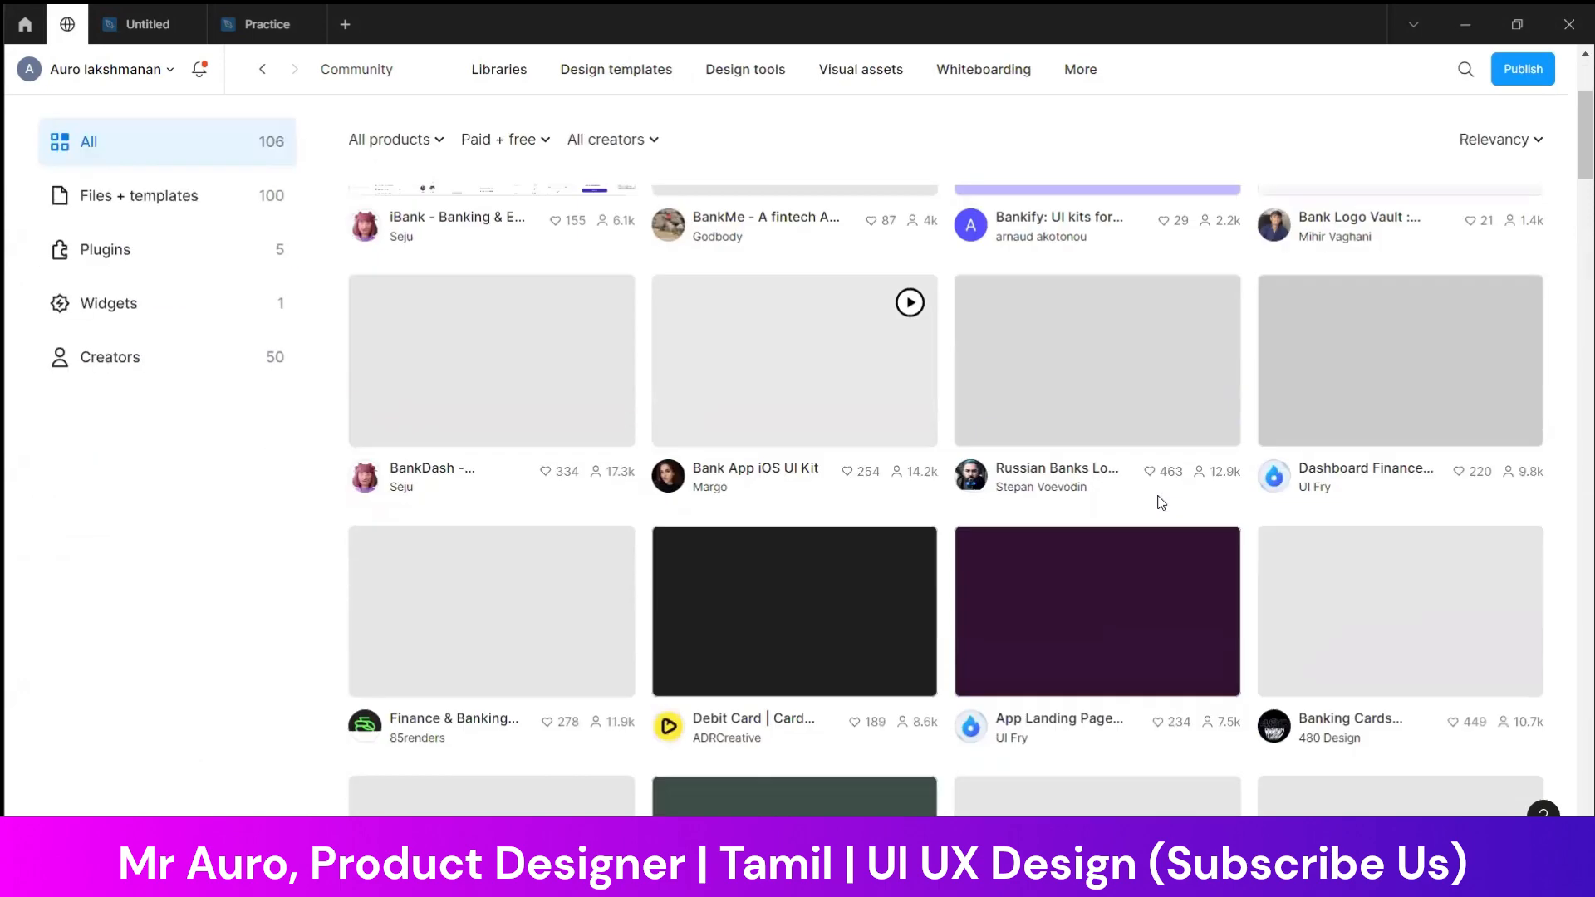
pyautogui.scroll(3, 457, 416)
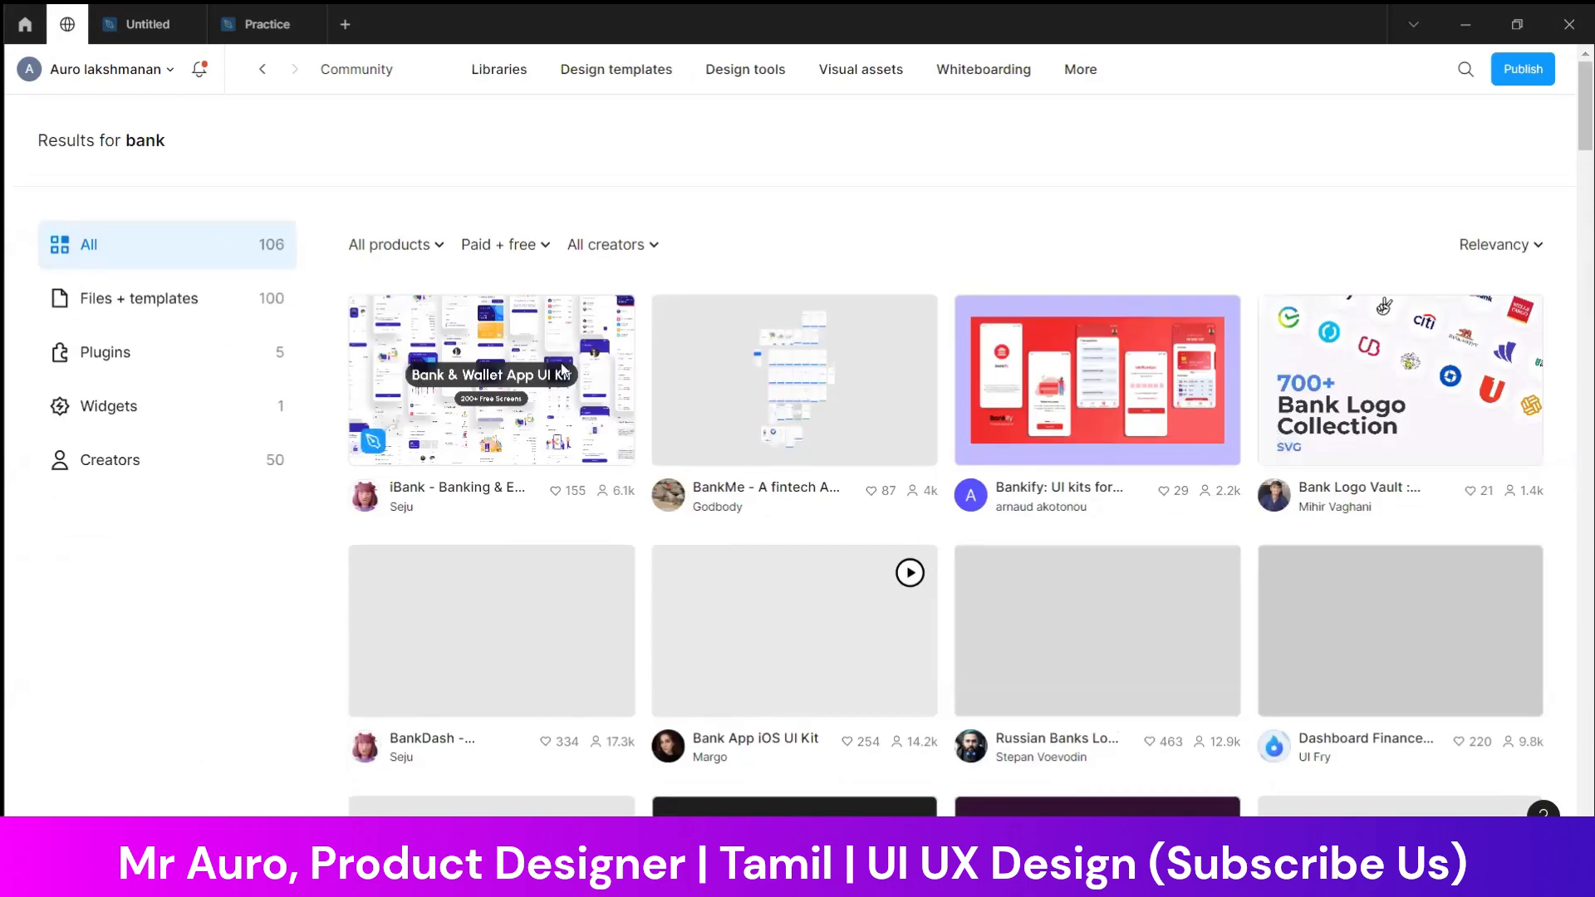
pyautogui.scroll(-1, 1195, 428)
pyautogui.scroll(-5, 1211, 435)
pyautogui.scroll(3, 986, 397)
pyautogui.scroll(-3, 870, 394)
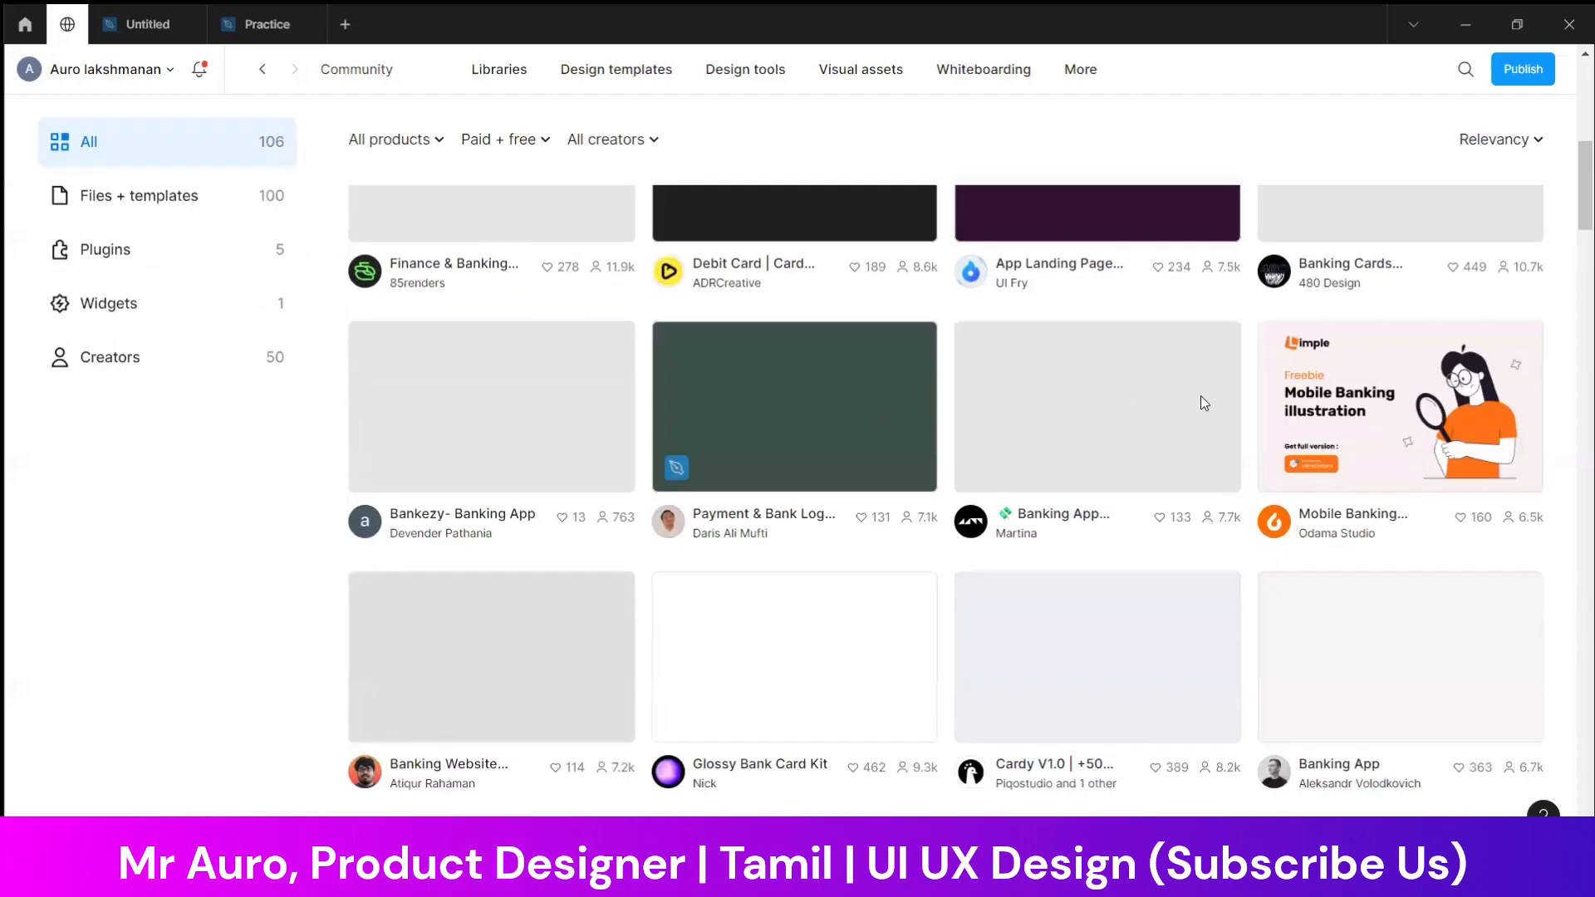
pyautogui.scroll(-4, 954, 420)
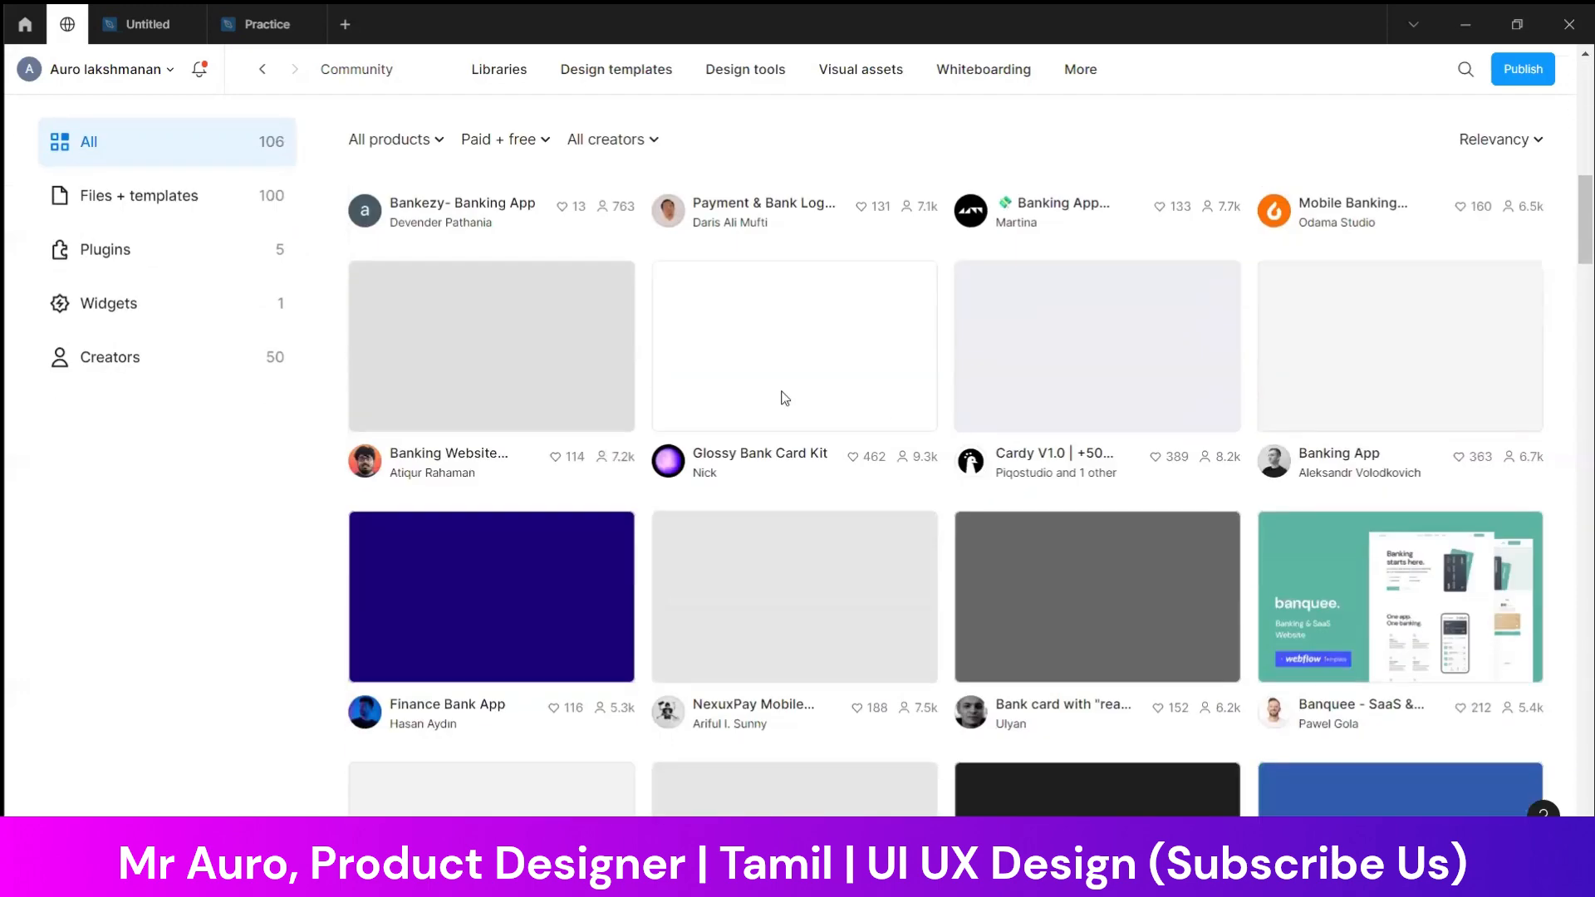
pyautogui.scroll(8, 301, 236)
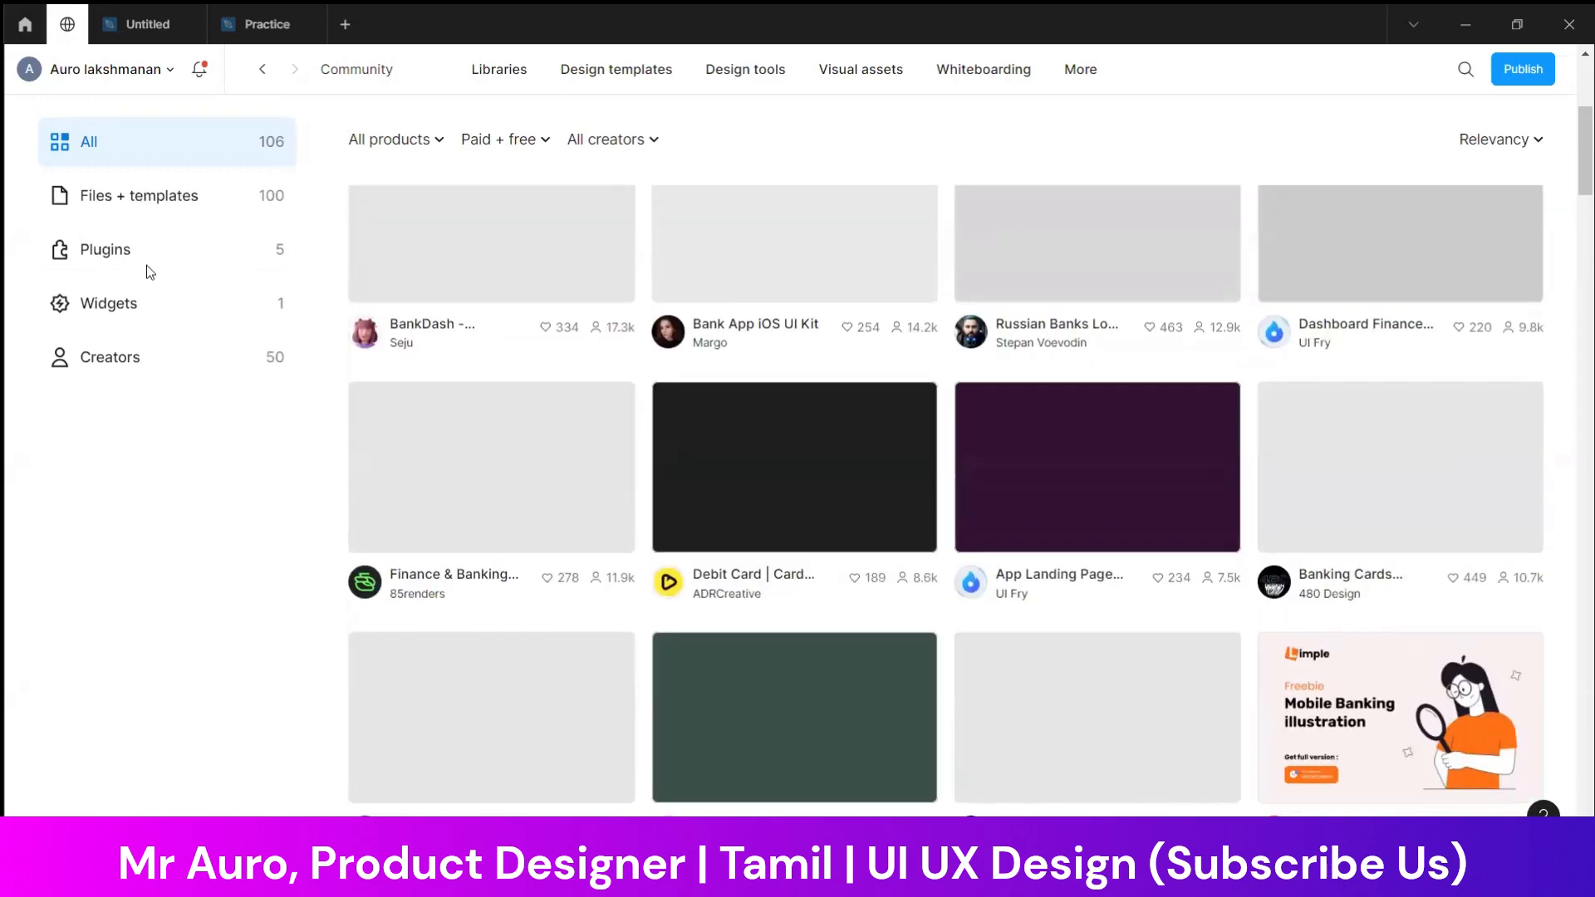
pyautogui.scroll(5, 150, 272)
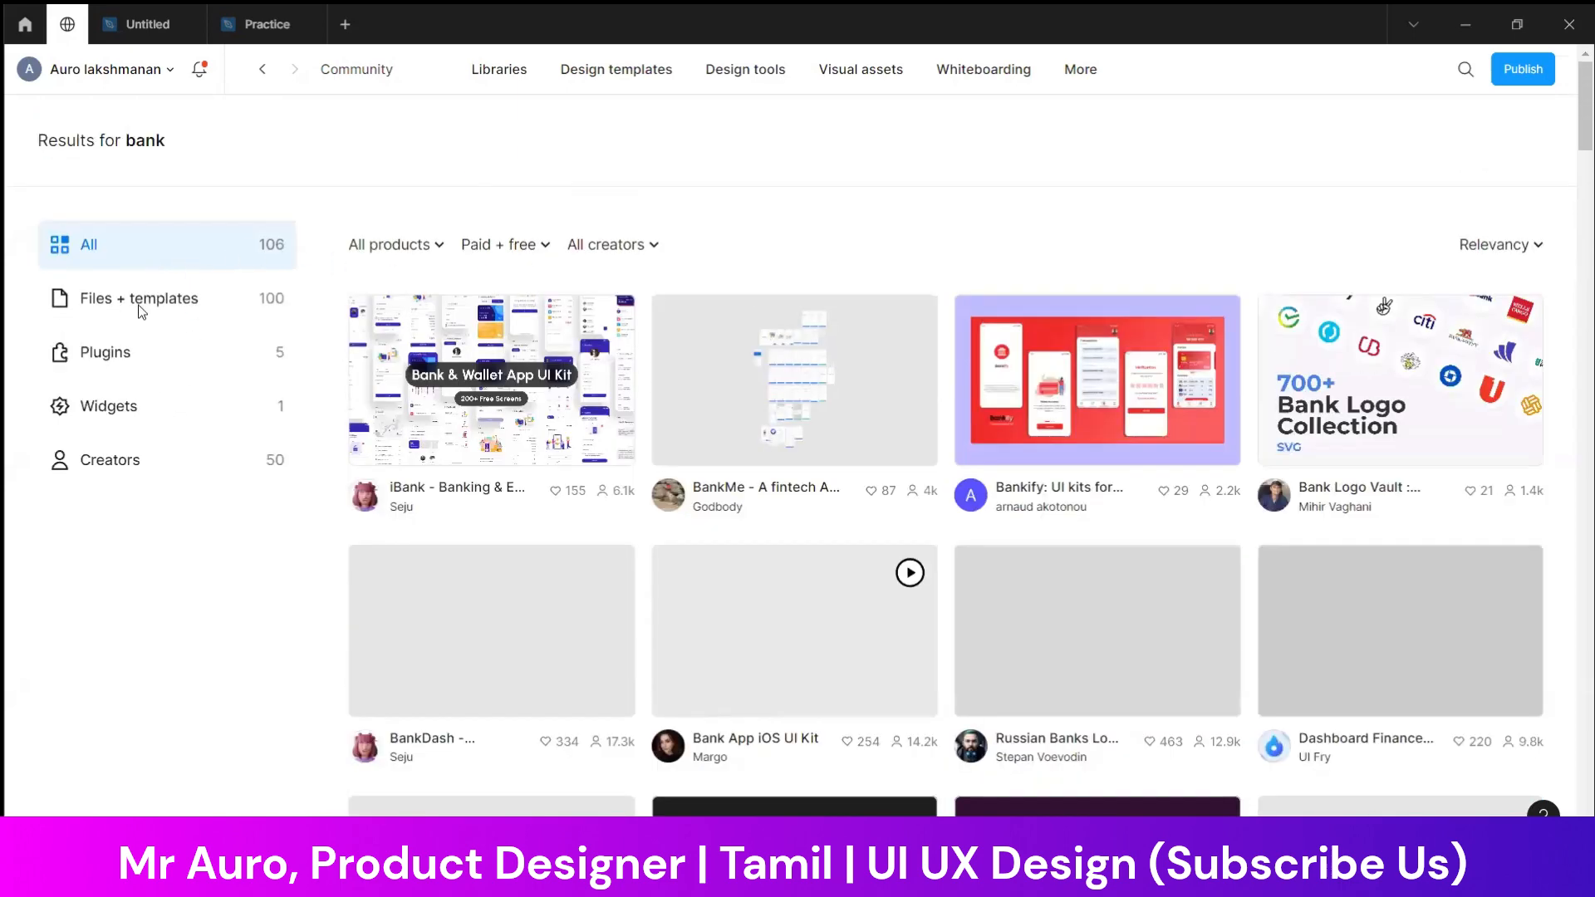
# Restrict the bank results to files and templates and open the BankDash dashboard UI kit's page
pyautogui.click(177, 305)
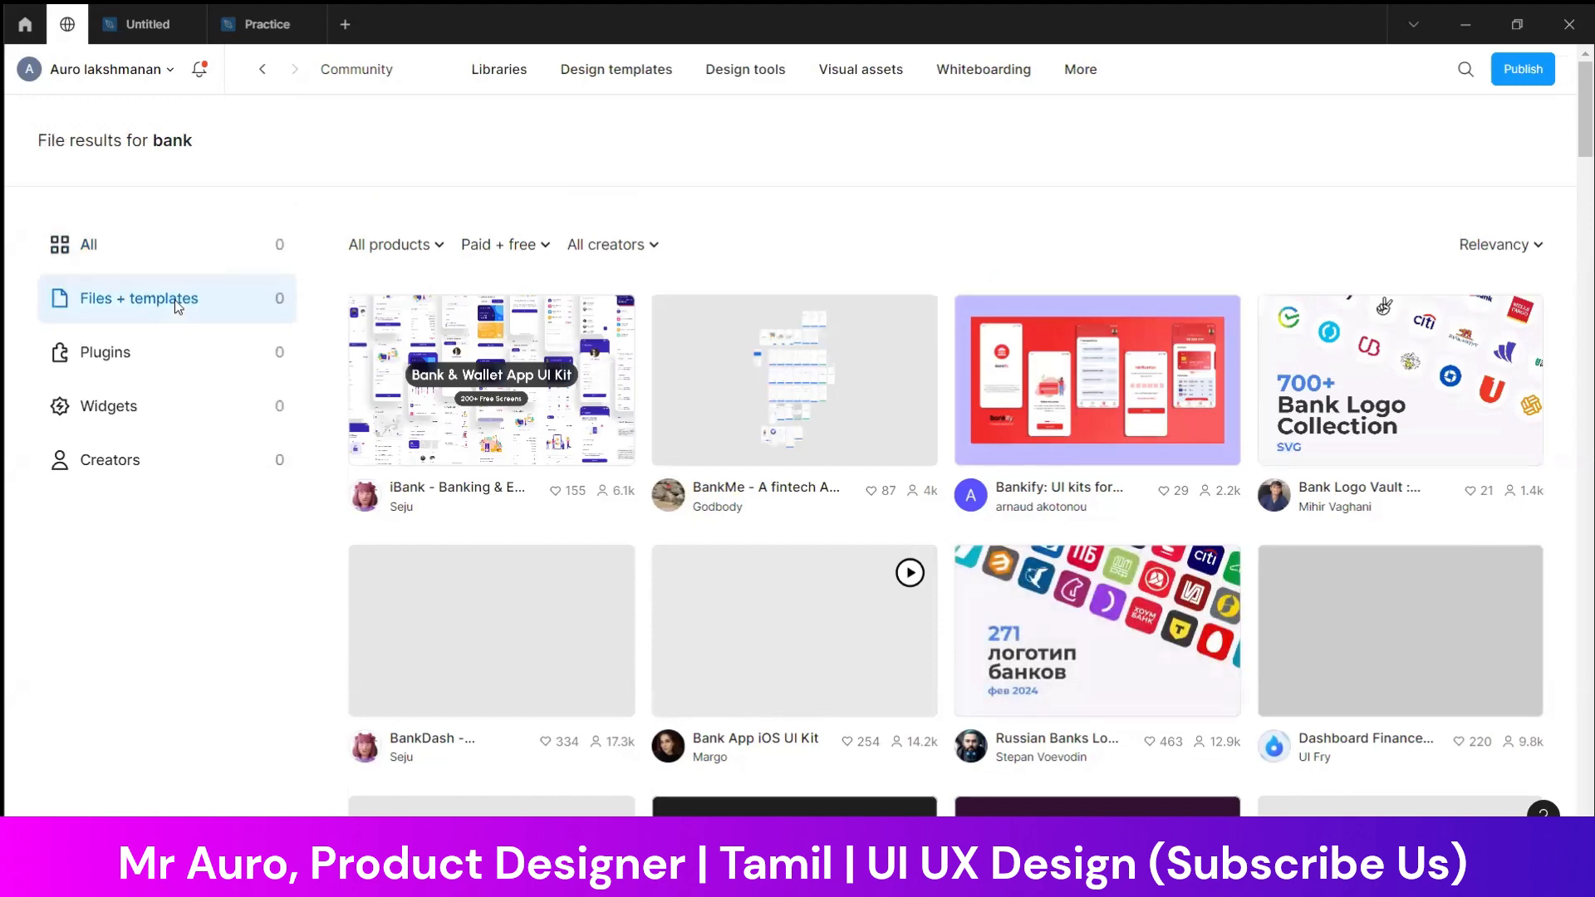
pyautogui.scroll(-3, 533, 415)
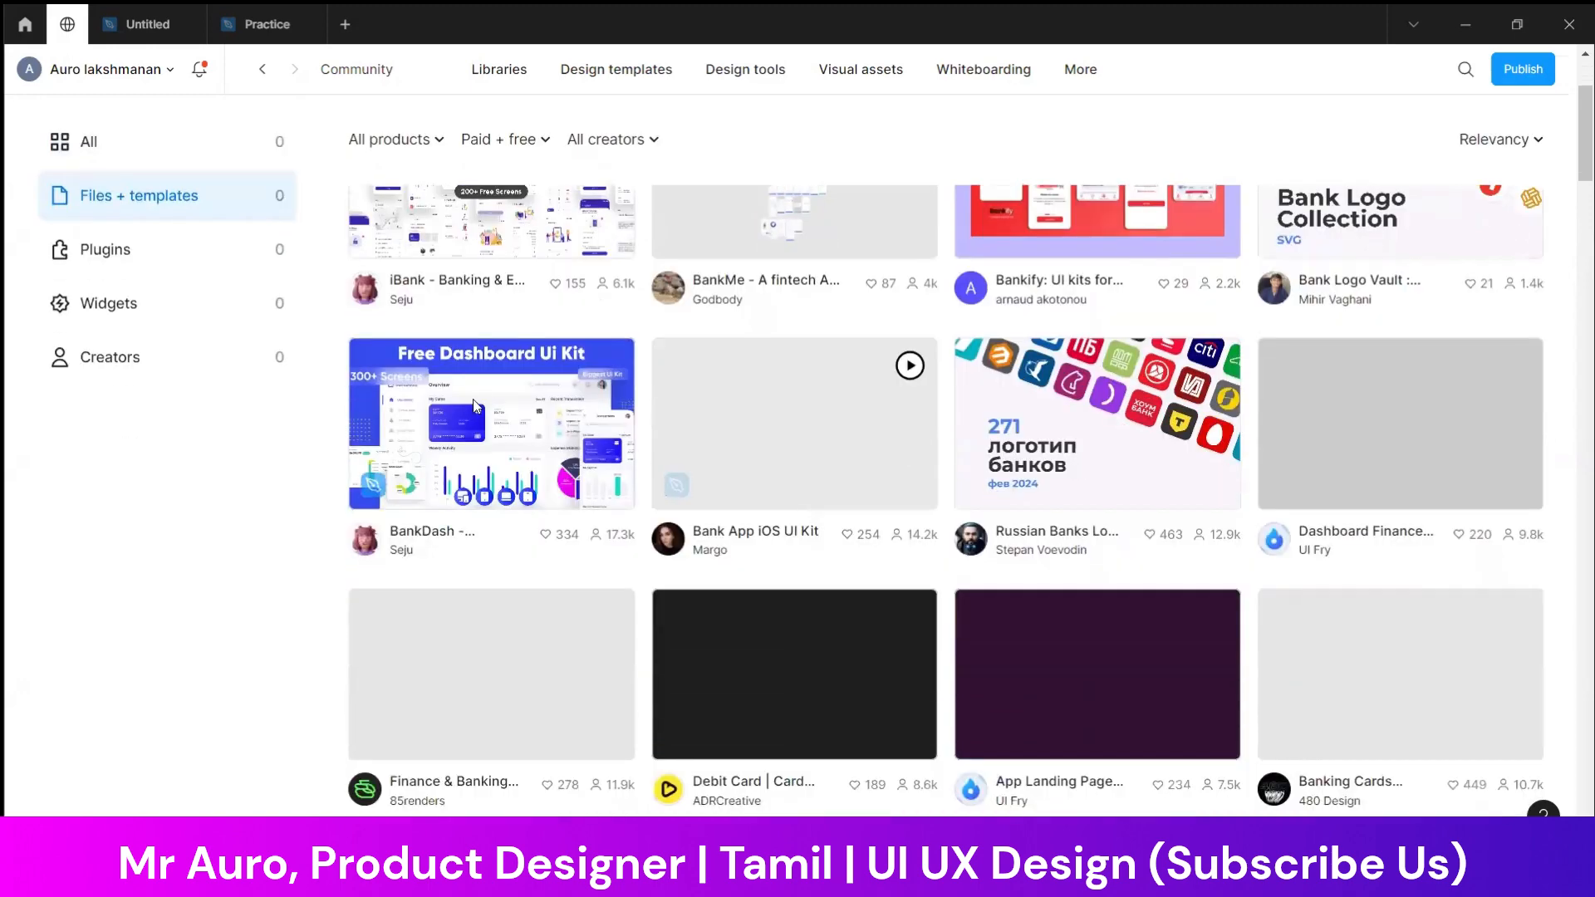
pyautogui.click(495, 421)
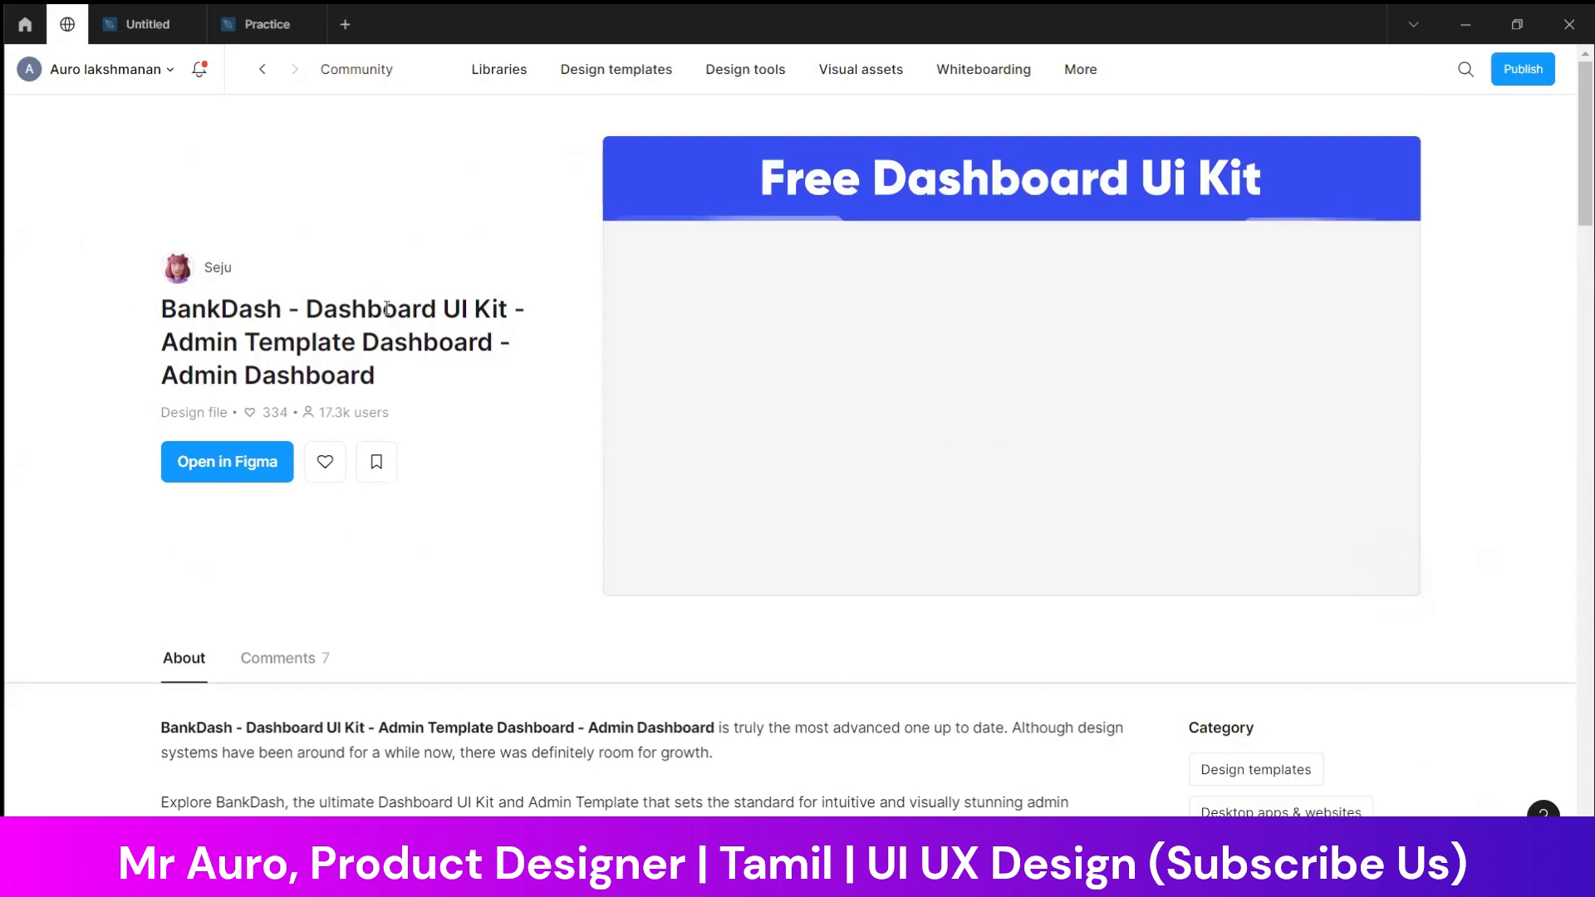
# Return to the Figma Community home page and search it for "bank la"
pyautogui.click(365, 77)
pyautogui.scroll(-10, 772, 420)
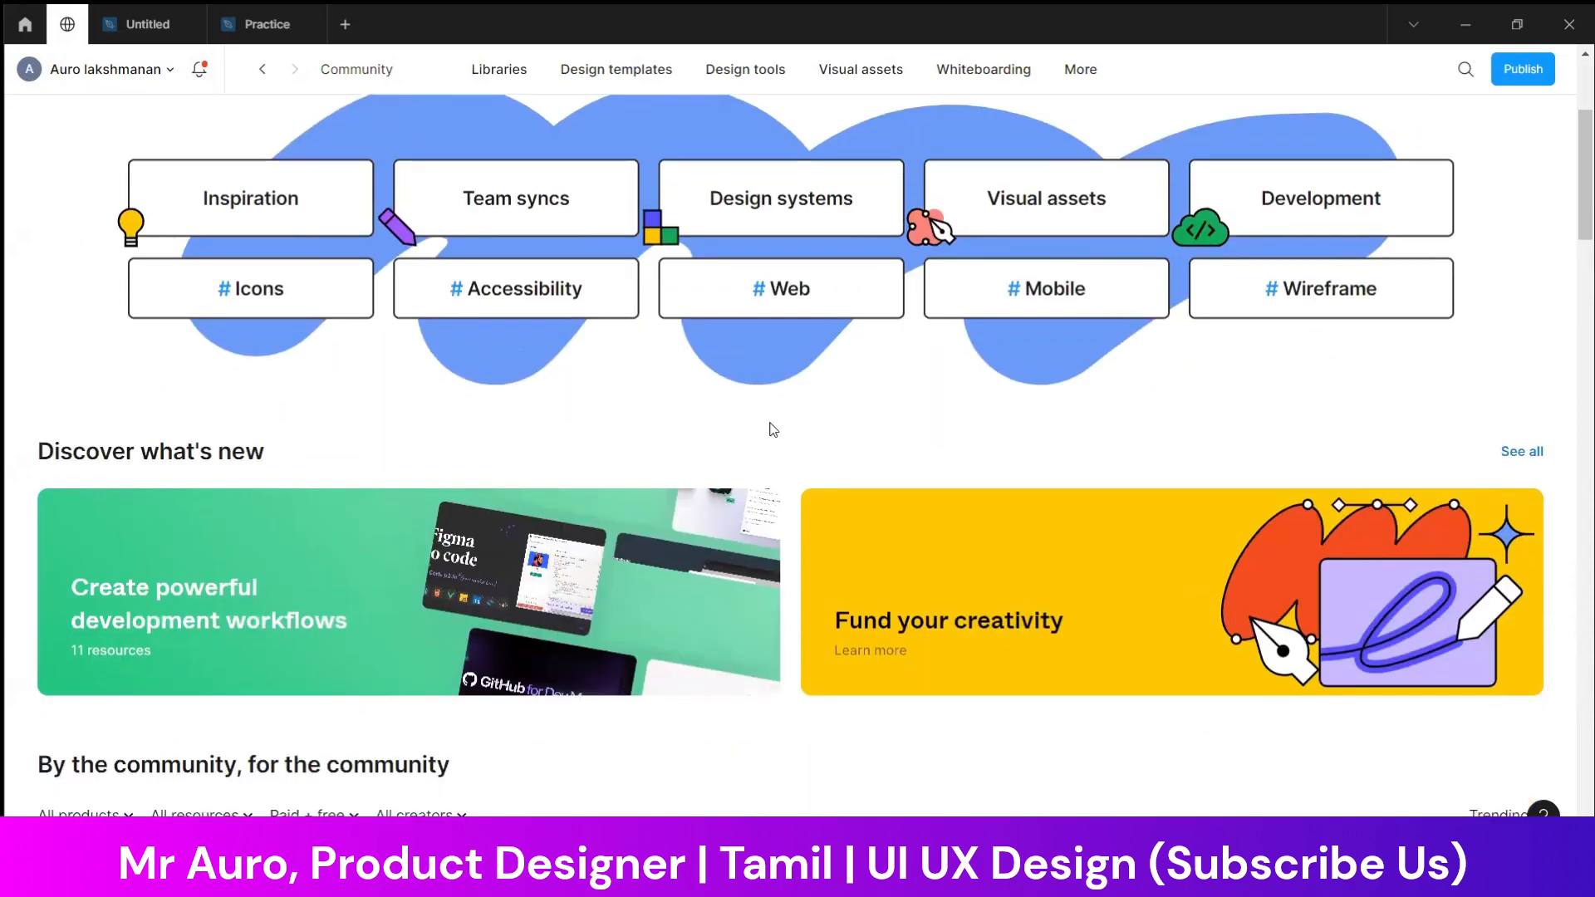
pyautogui.scroll(10, 772, 429)
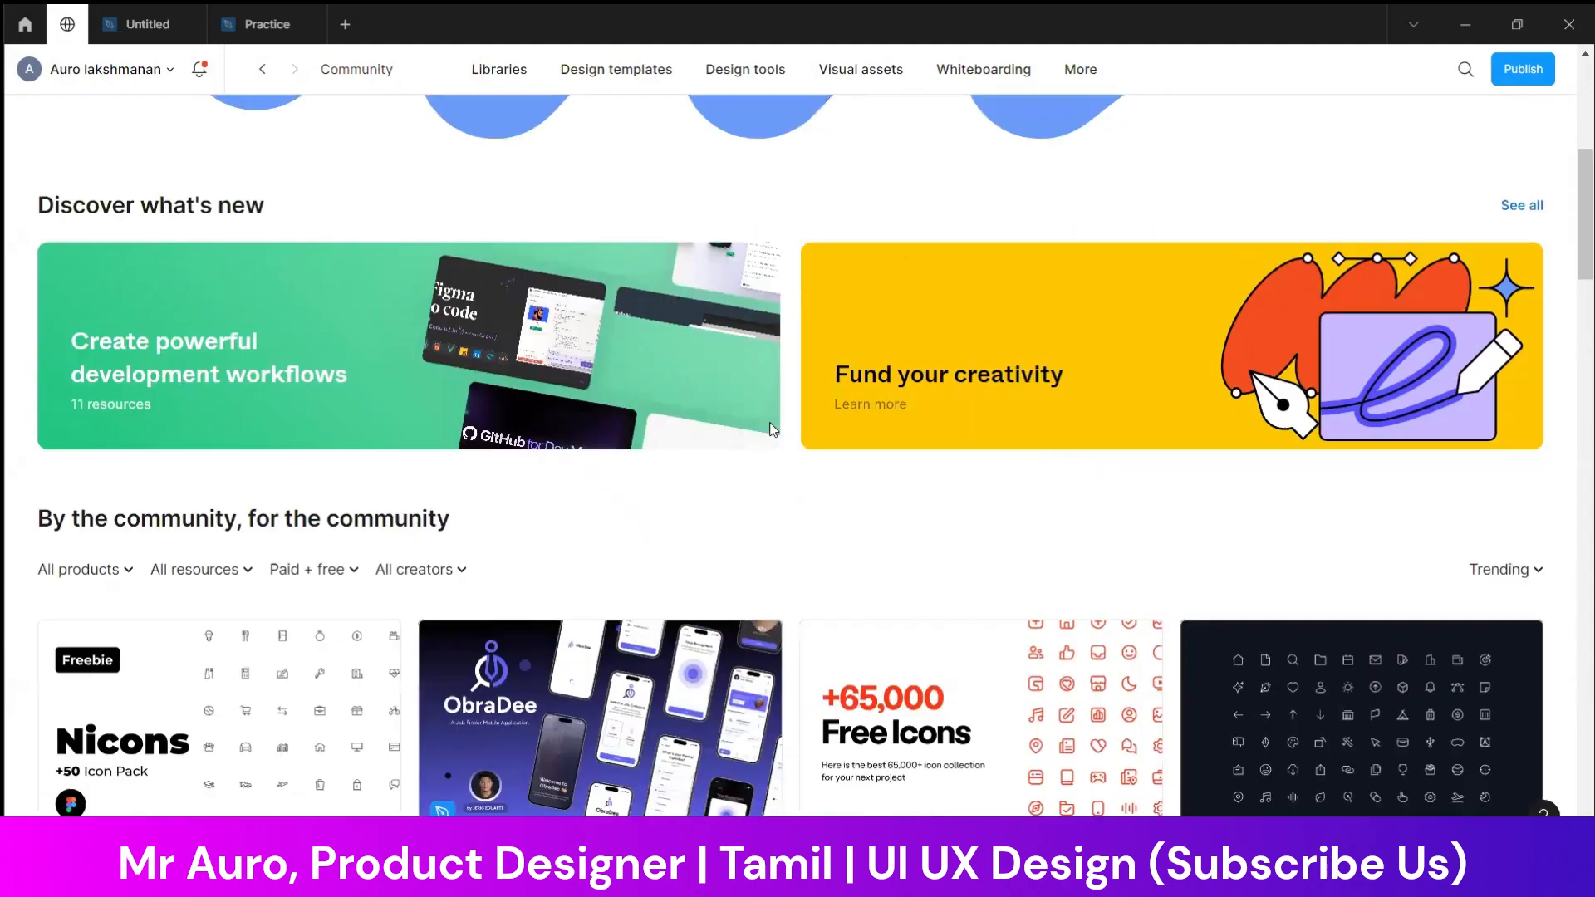
pyautogui.click(773, 316)
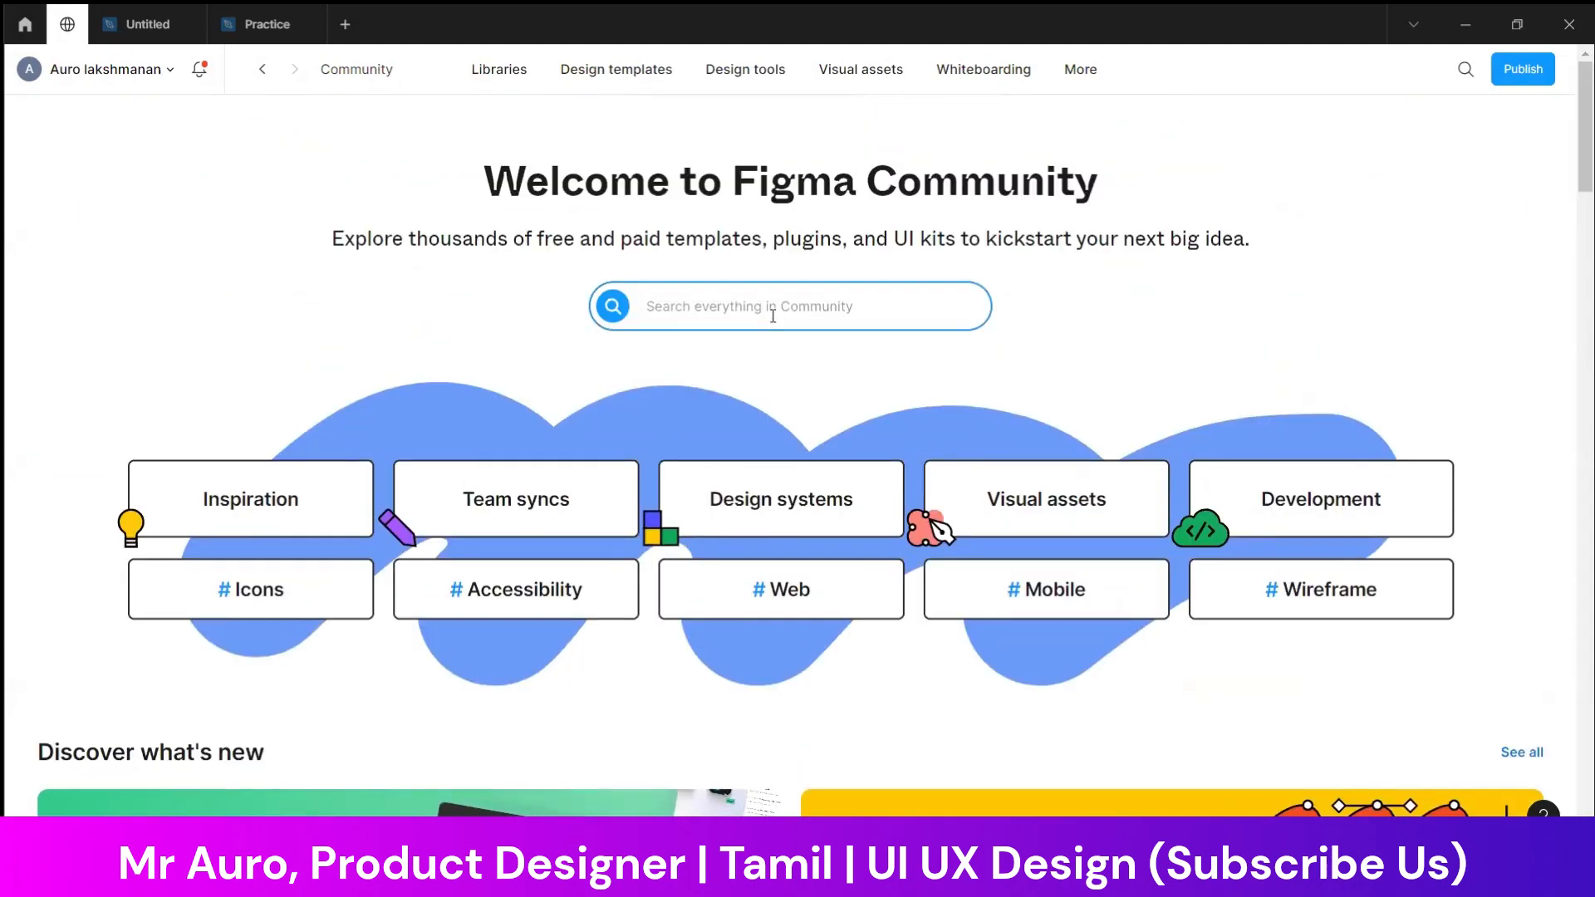
pyautogui.write('bank ')
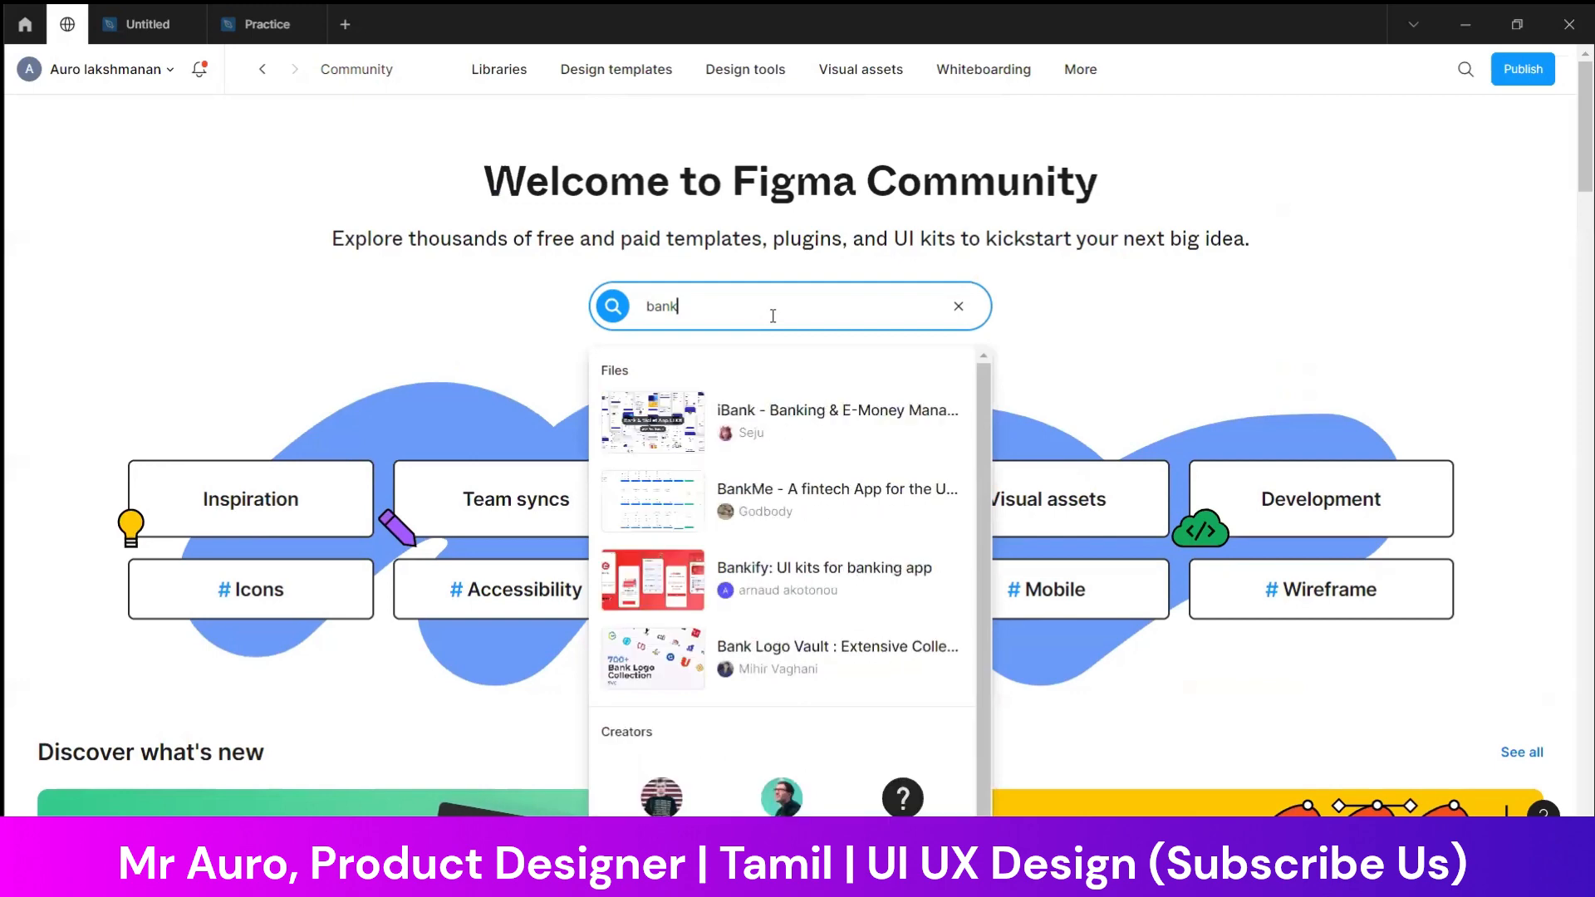
pyautogui.write('la')
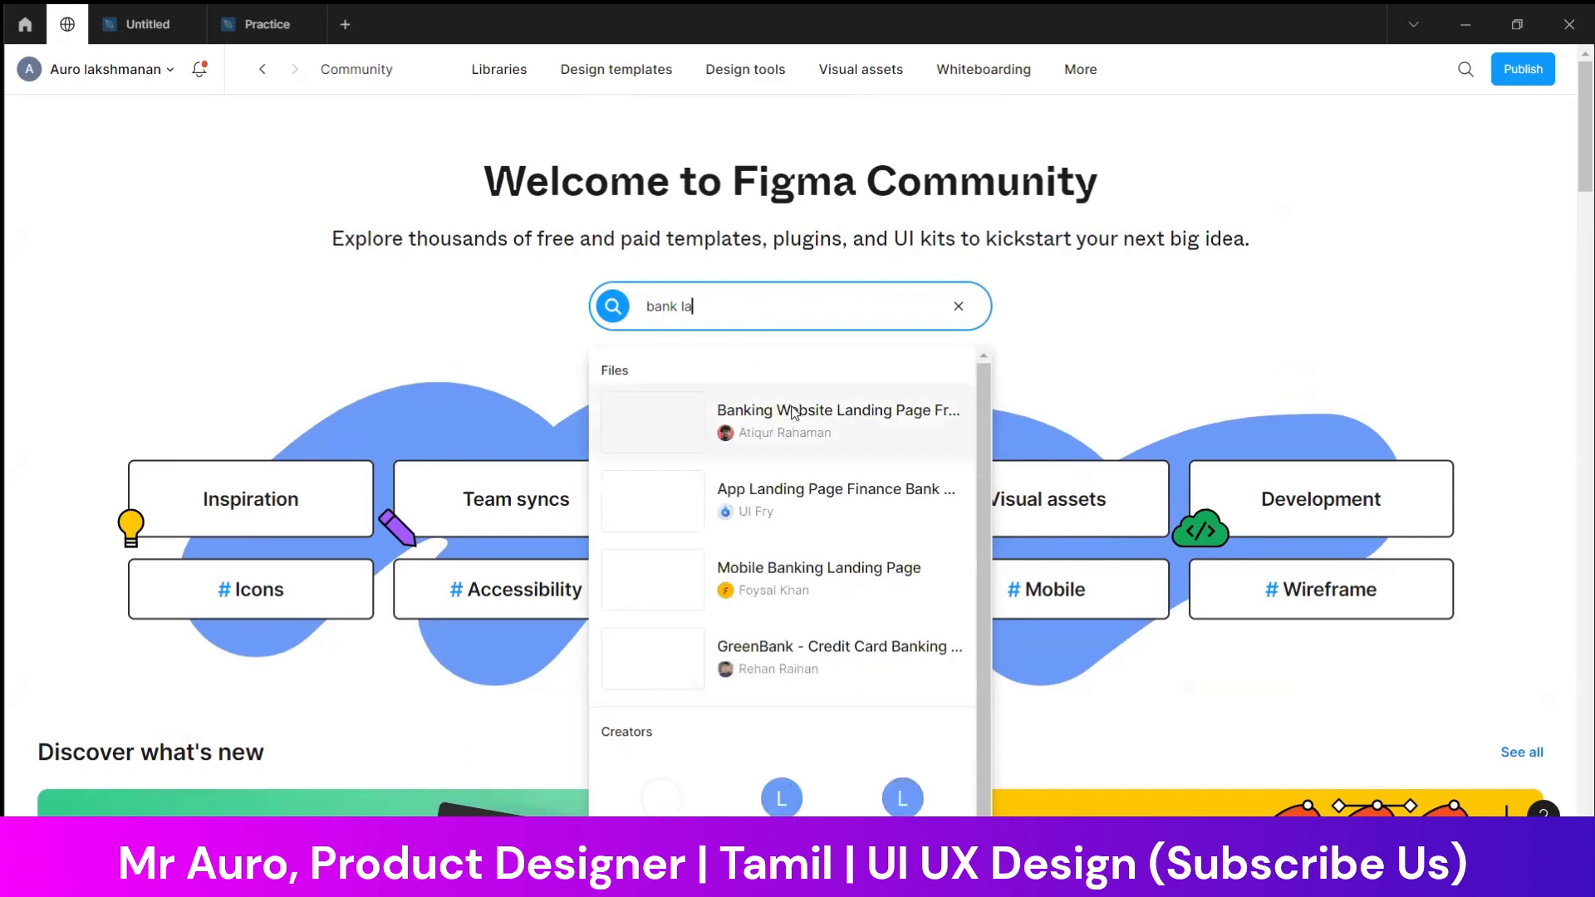
# Open the Banking Website Landing Page Freebie and look over its landing page preview
pyautogui.click(812, 421)
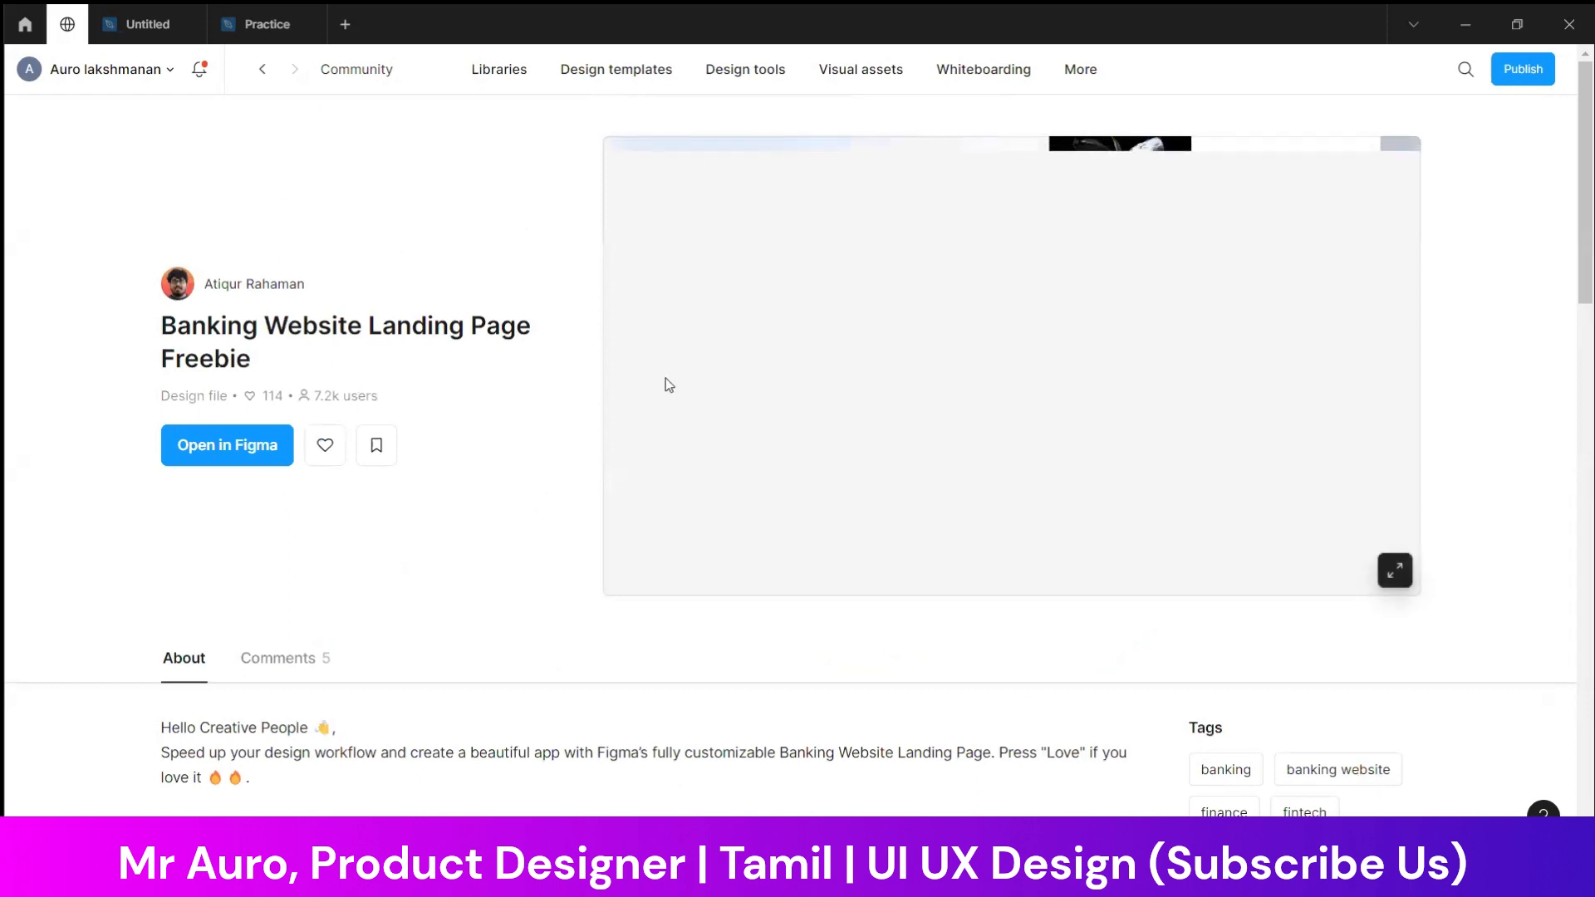
pyautogui.scroll(-10, 1014, 420)
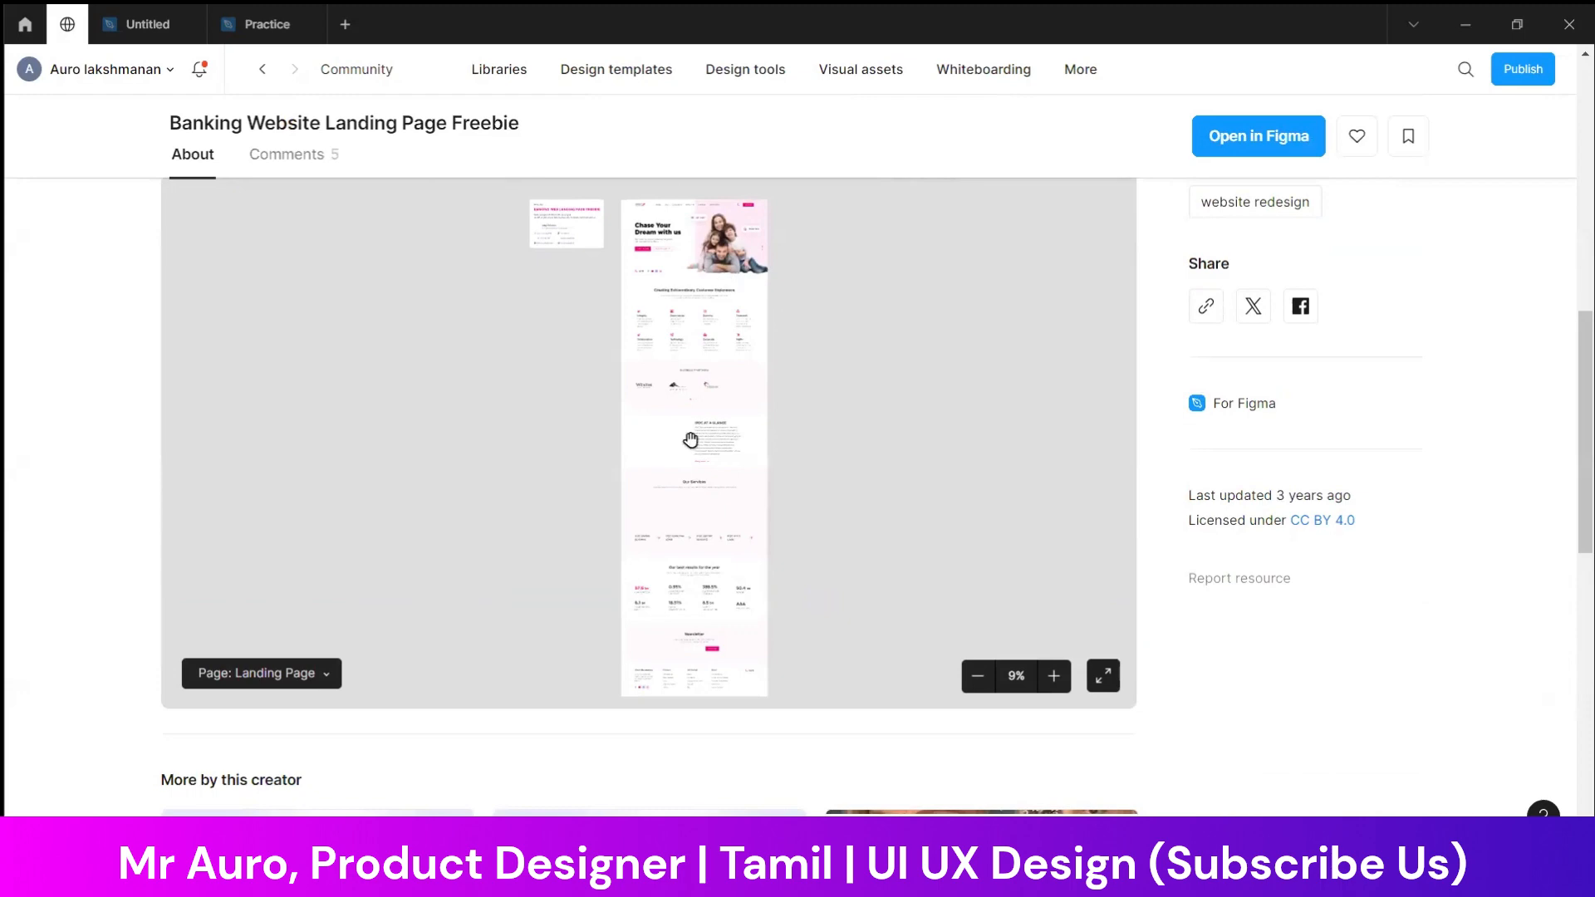
pyautogui.scroll(10, 1328, 533)
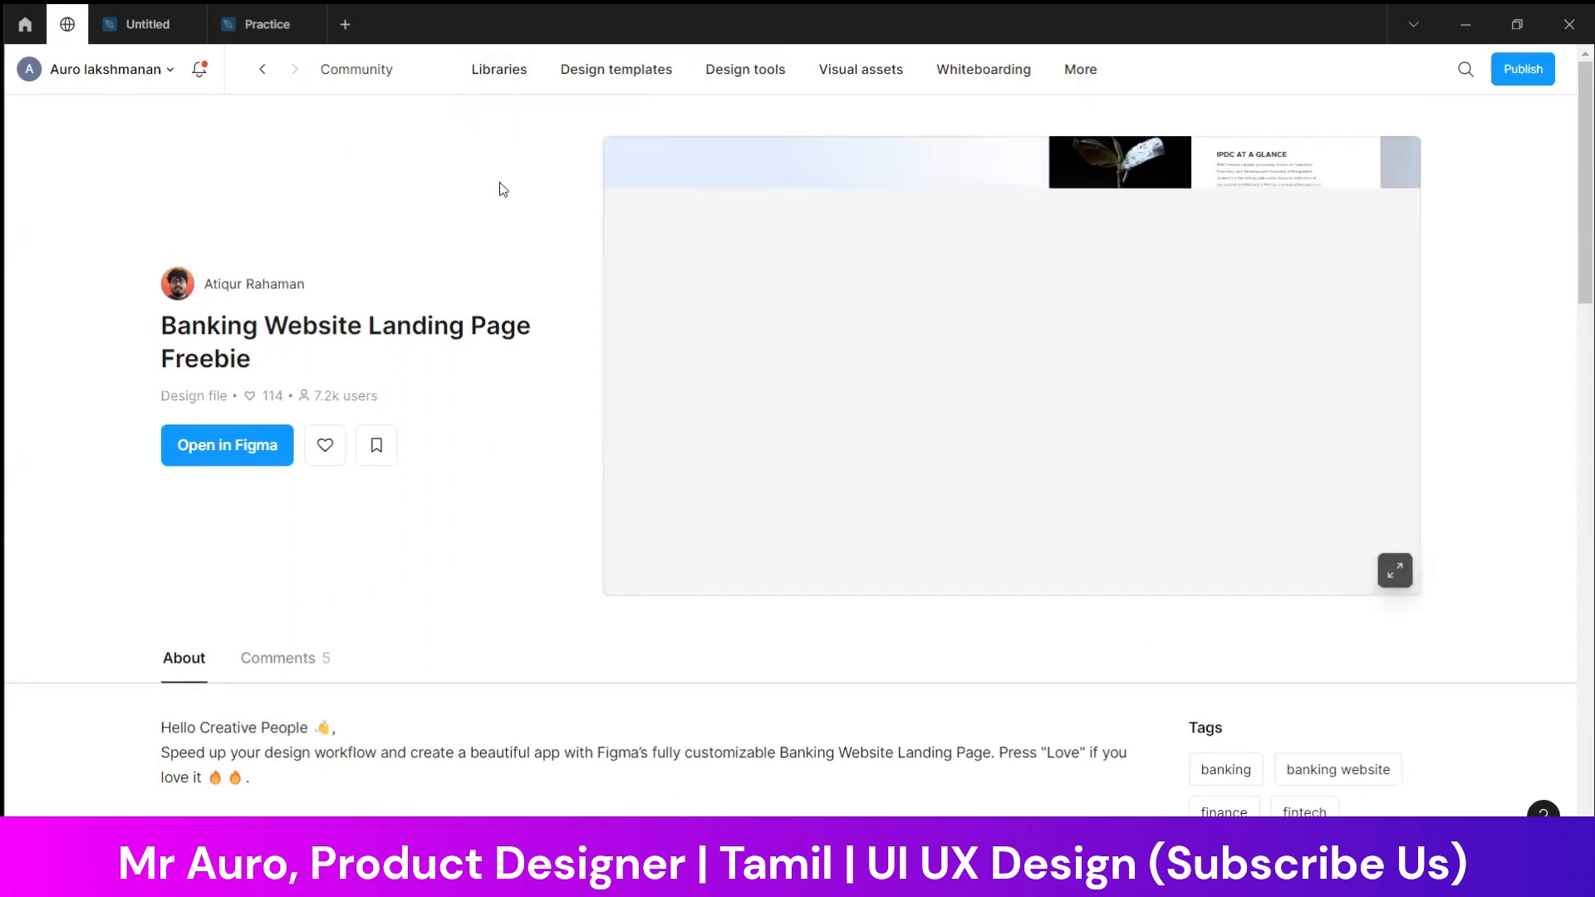
# Open the Community's UI kits library and look through the trending kits and design systems
pyautogui.moveTo(501, 71)
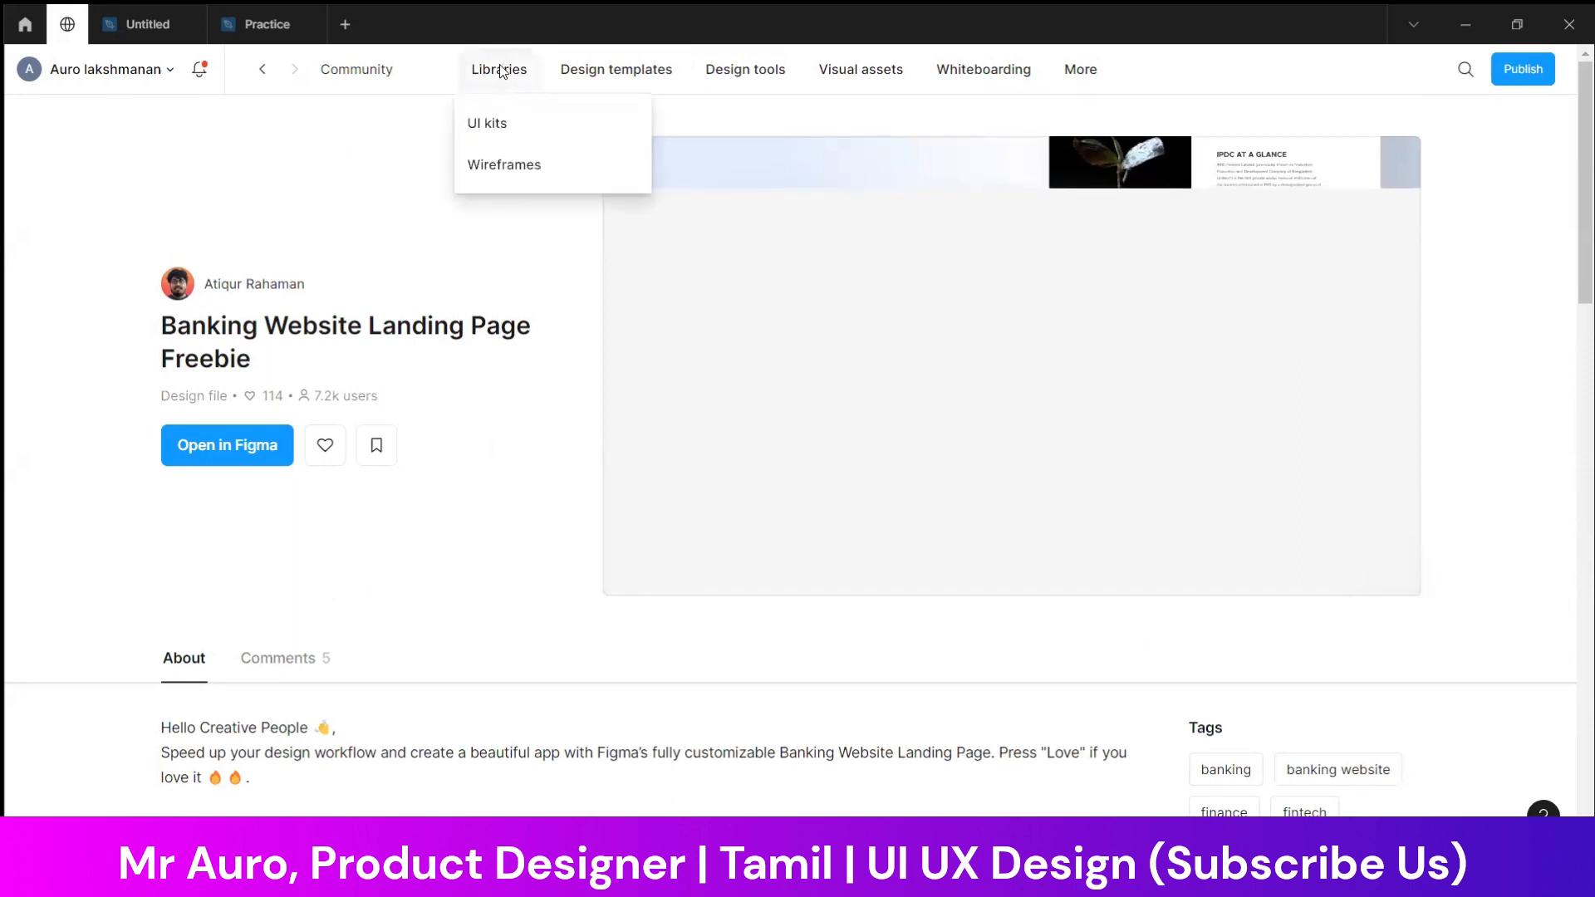
pyautogui.click(500, 123)
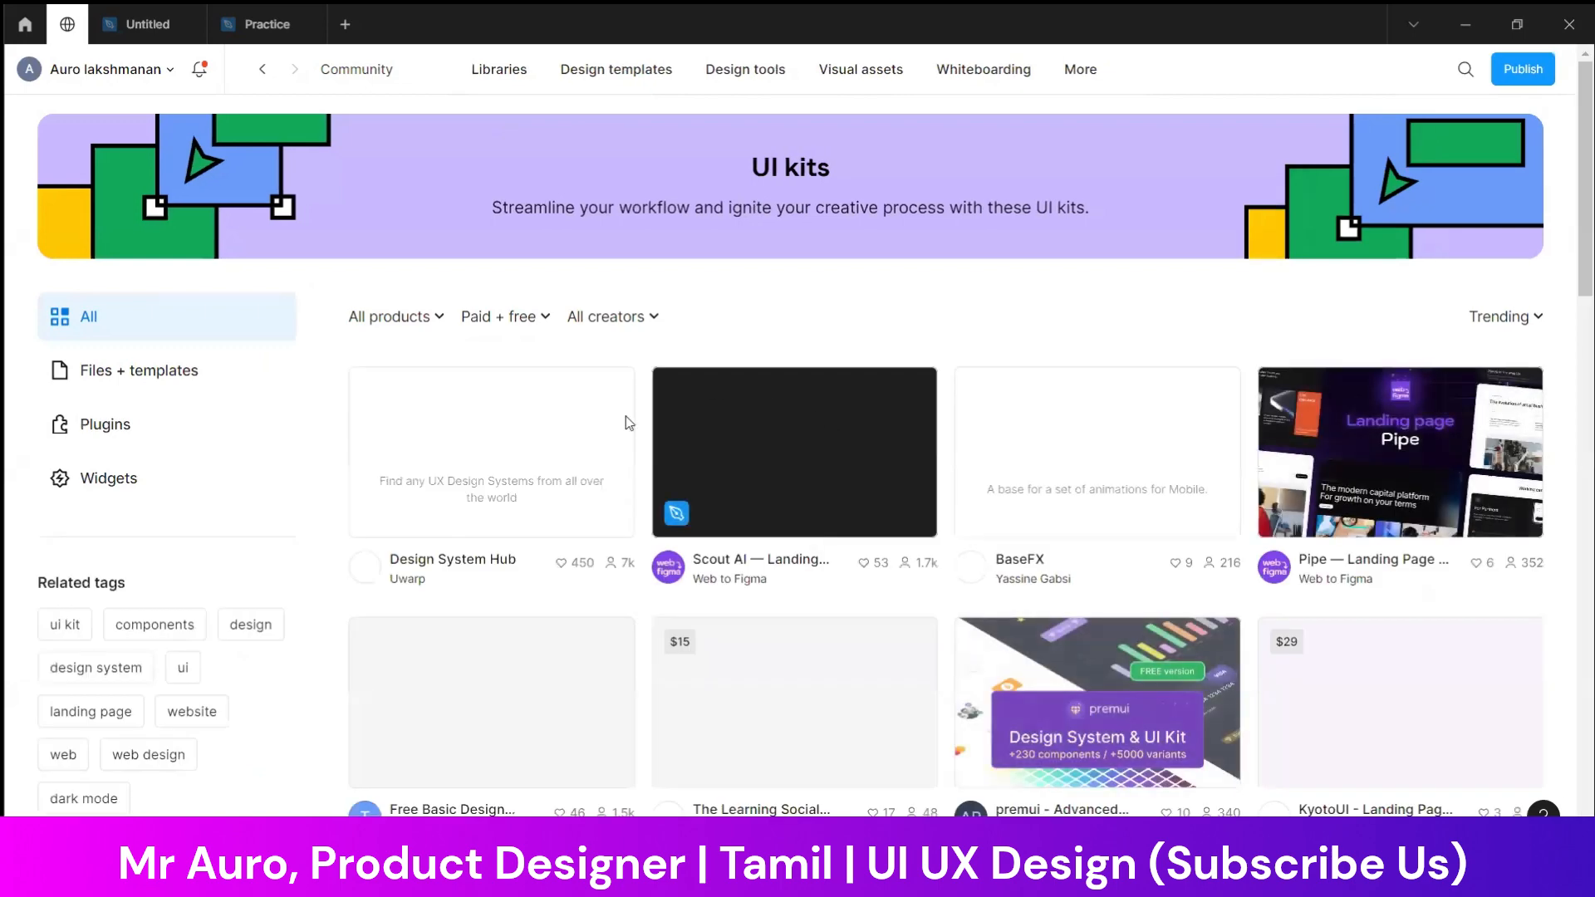
pyautogui.scroll(-2, 1035, 515)
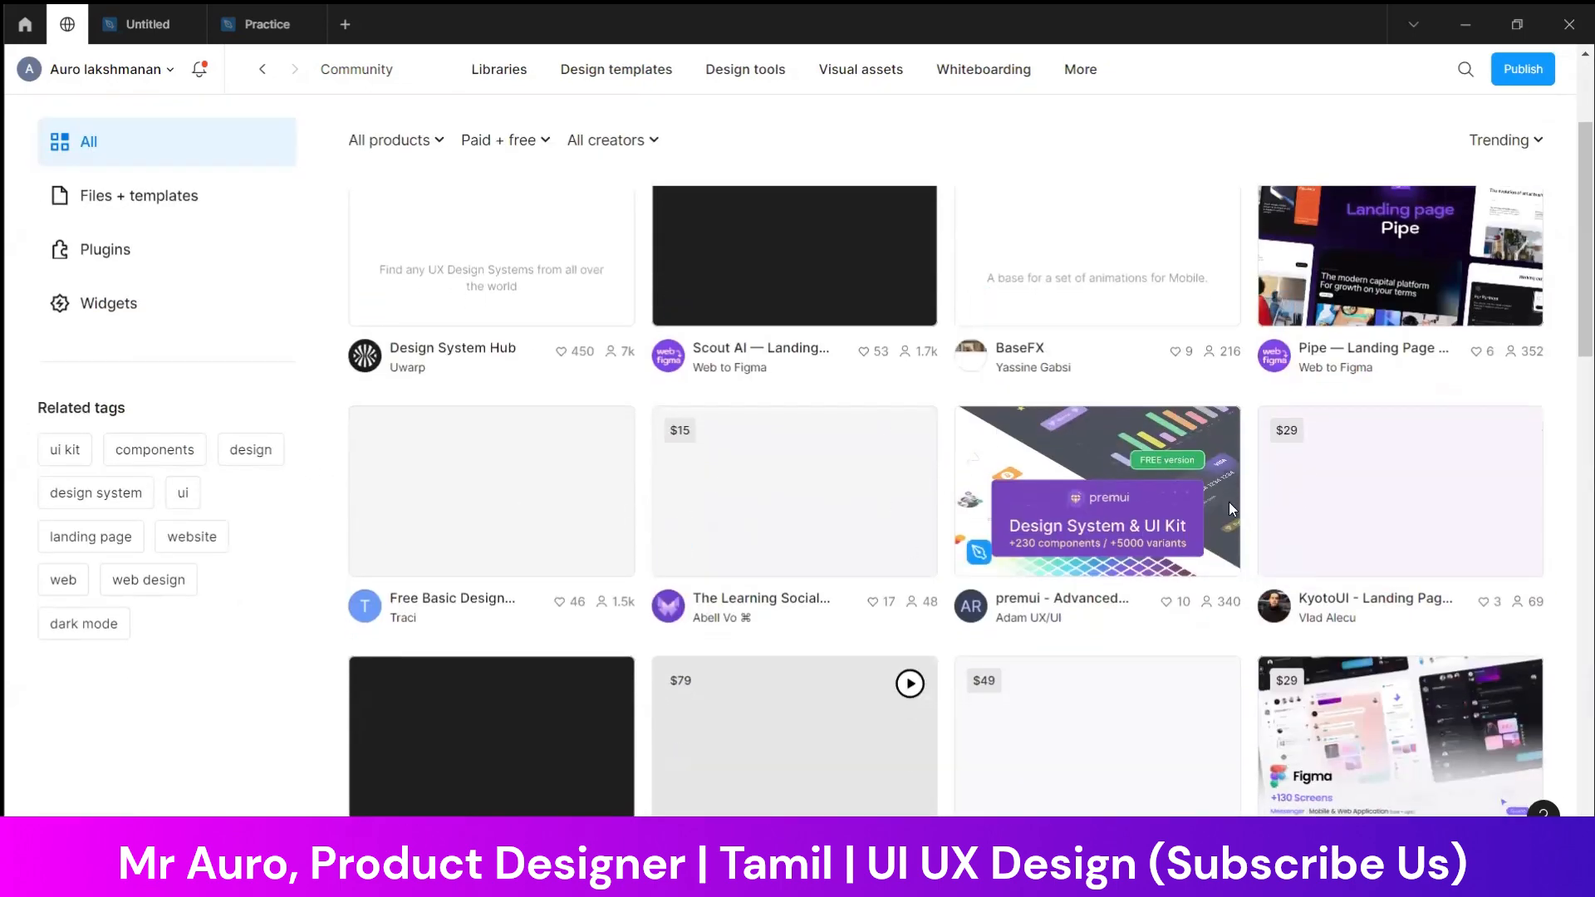
pyautogui.scroll(-3, 1078, 437)
pyautogui.scroll(-4, 1160, 475)
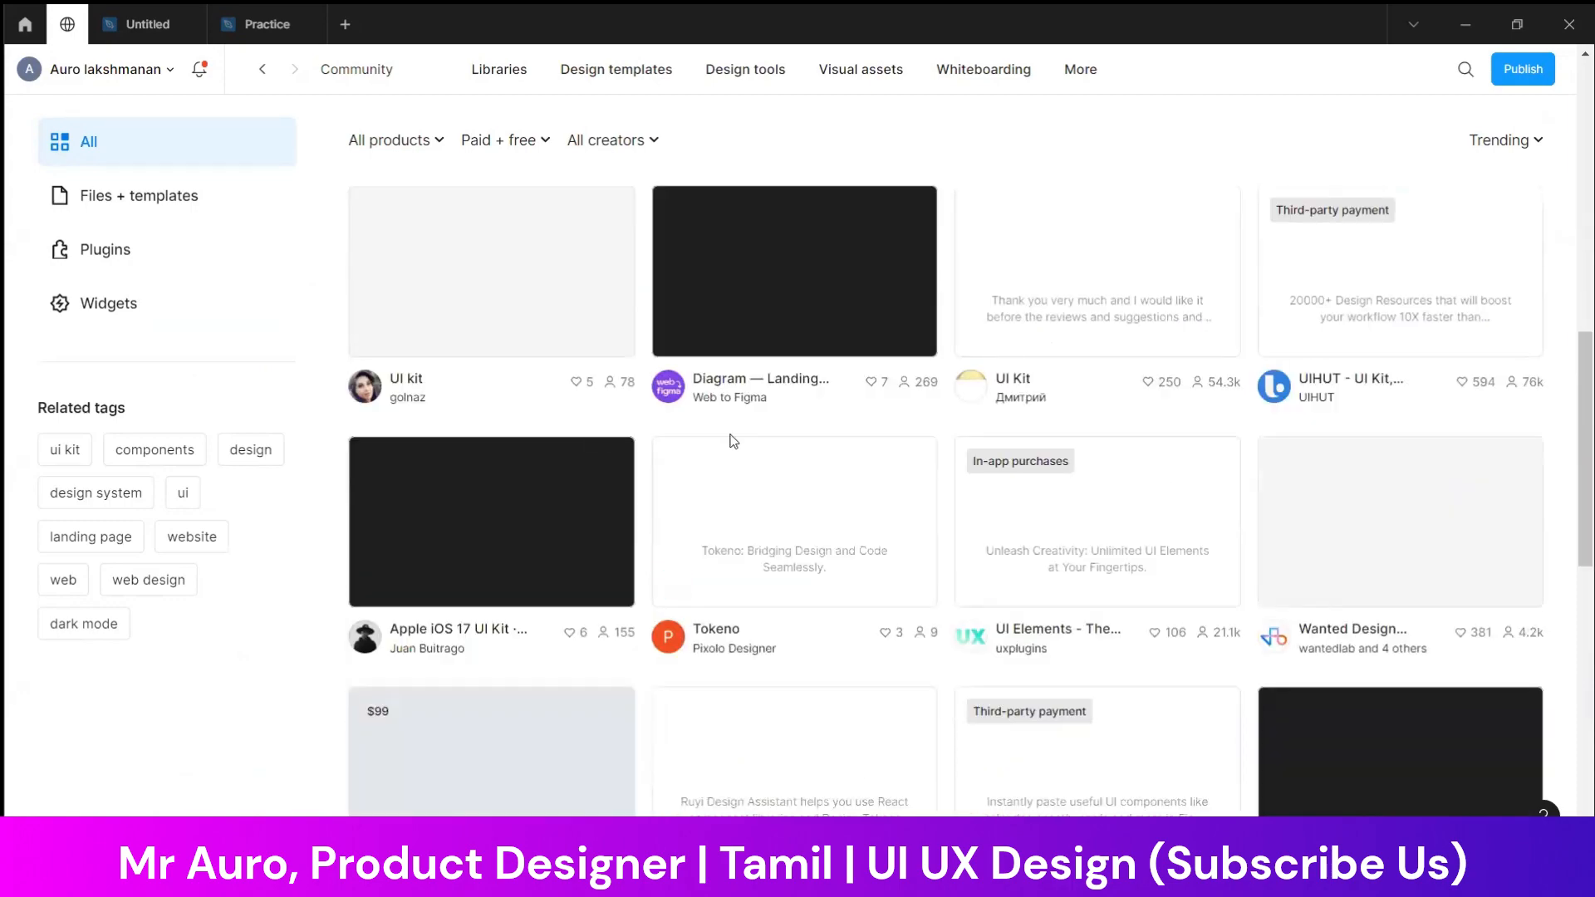
pyautogui.scroll(8, 738, 443)
pyautogui.scroll(-2, 482, 424)
pyautogui.scroll(2, 701, 409)
pyautogui.scroll(-3, 1397, 468)
pyautogui.scroll(-10, 1397, 468)
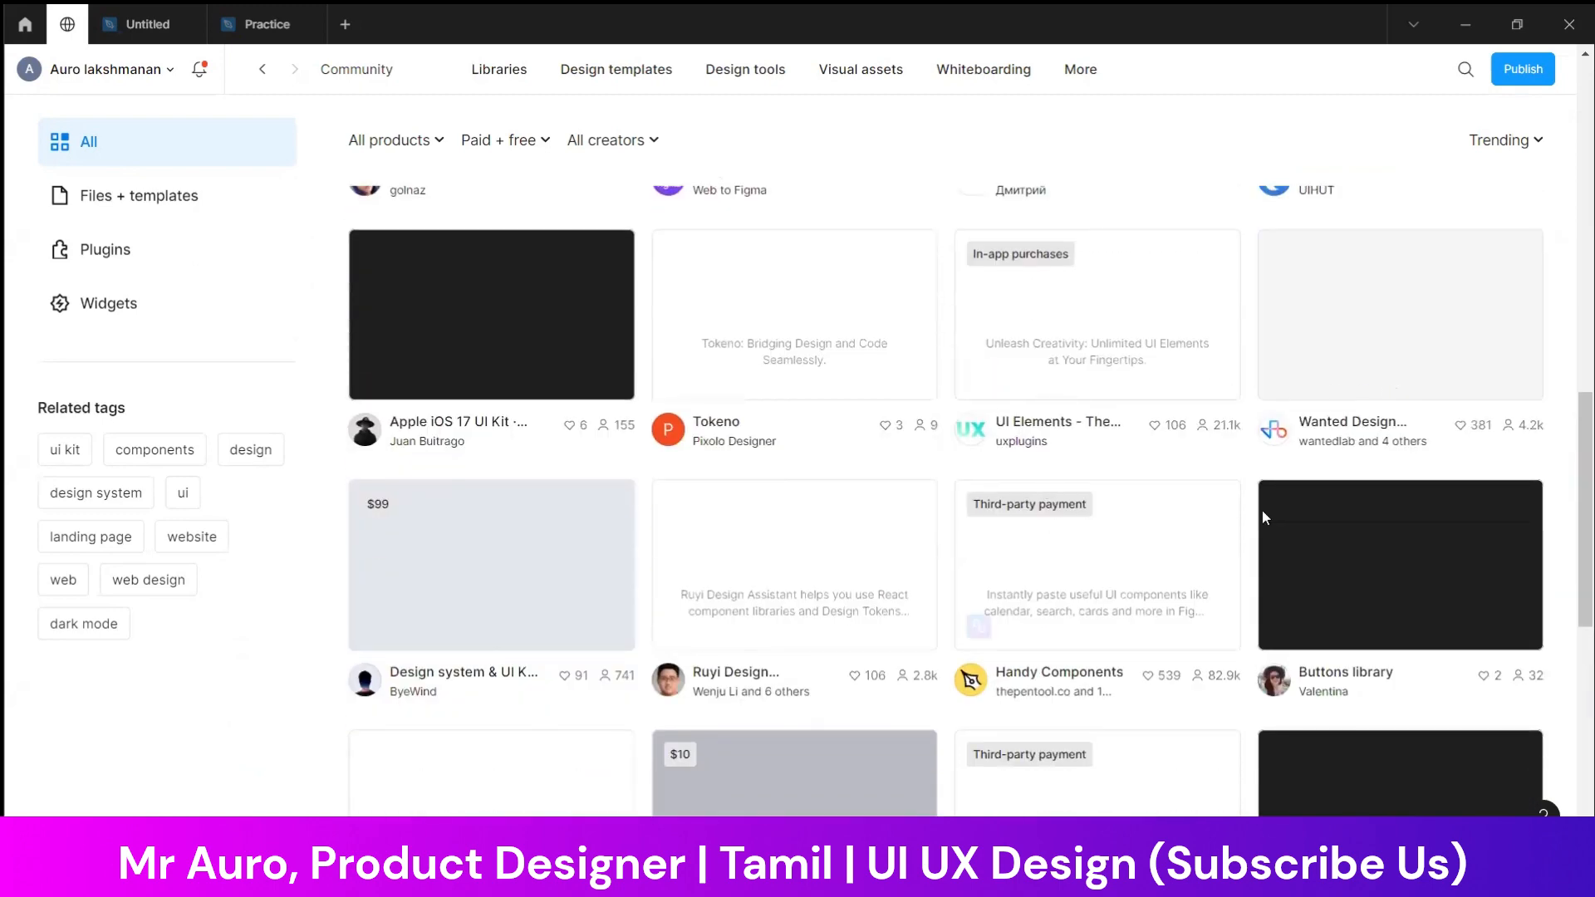
pyautogui.scroll(6, 1362, 500)
pyautogui.scroll(5, 1362, 500)
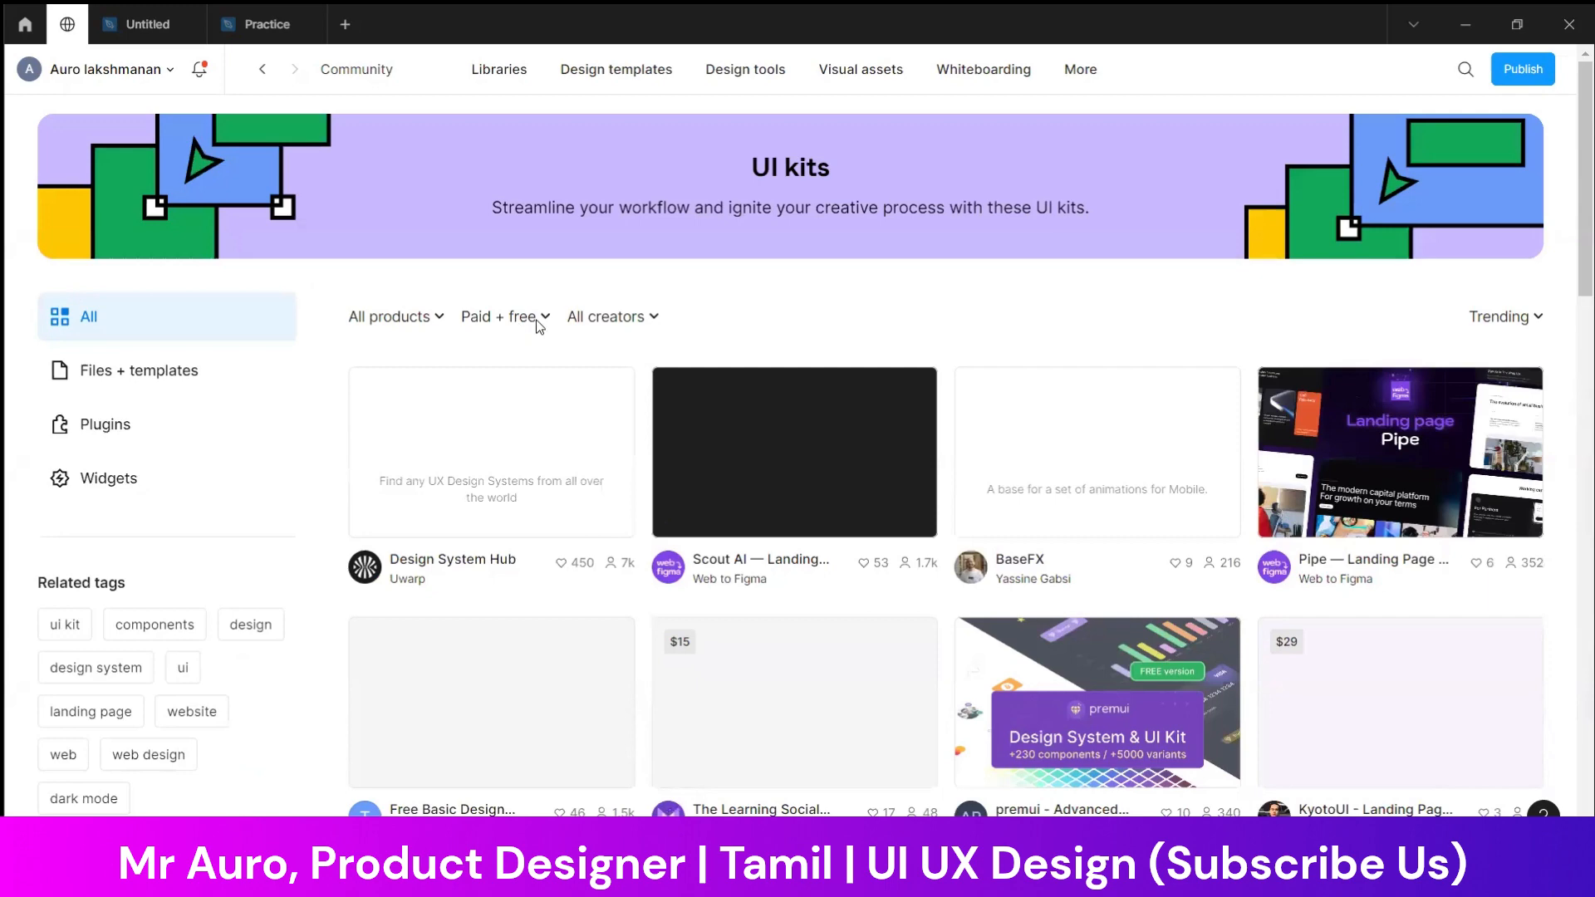
# Restrict the UI kits to free resources and look through the remaining kits
pyautogui.click(539, 316)
pyautogui.click(526, 415)
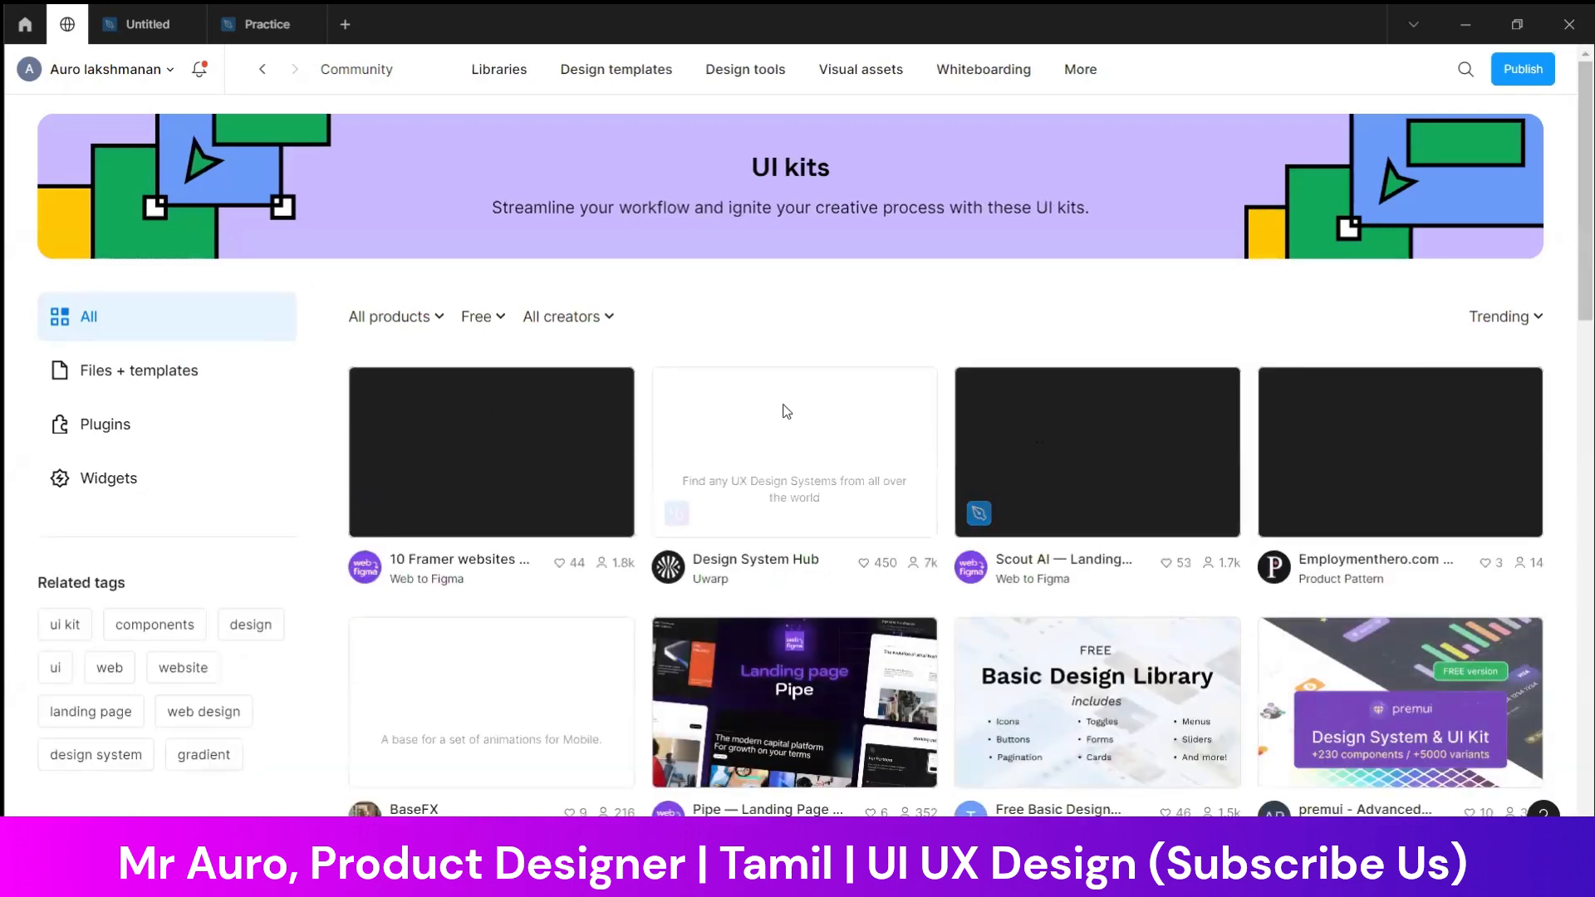
pyautogui.scroll(-3, 897, 465)
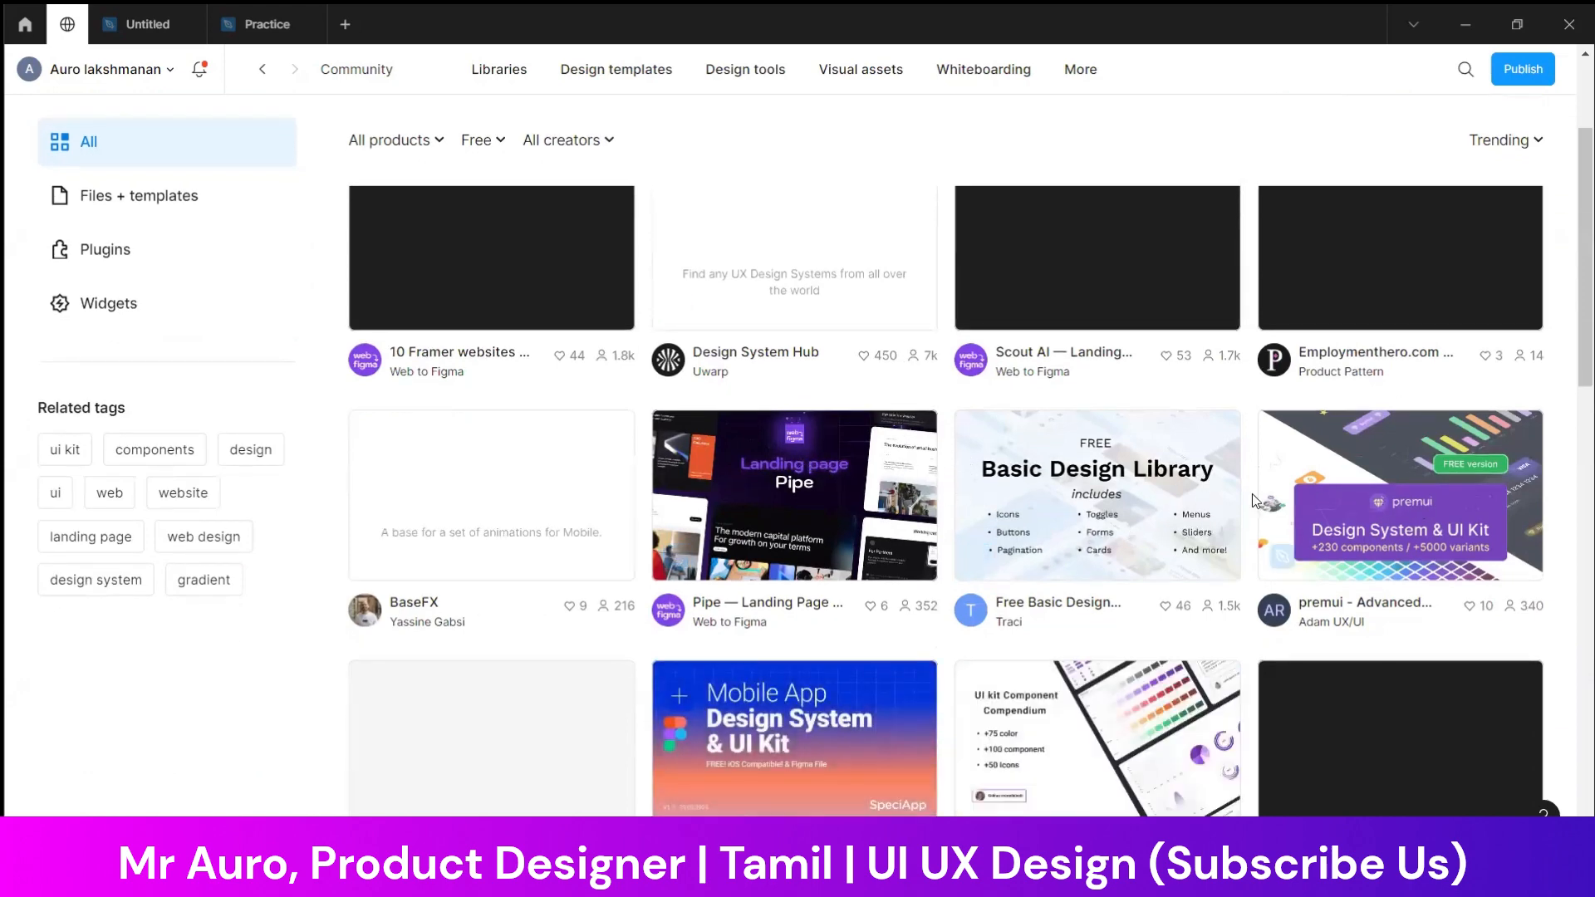
pyautogui.scroll(-3, 1215, 505)
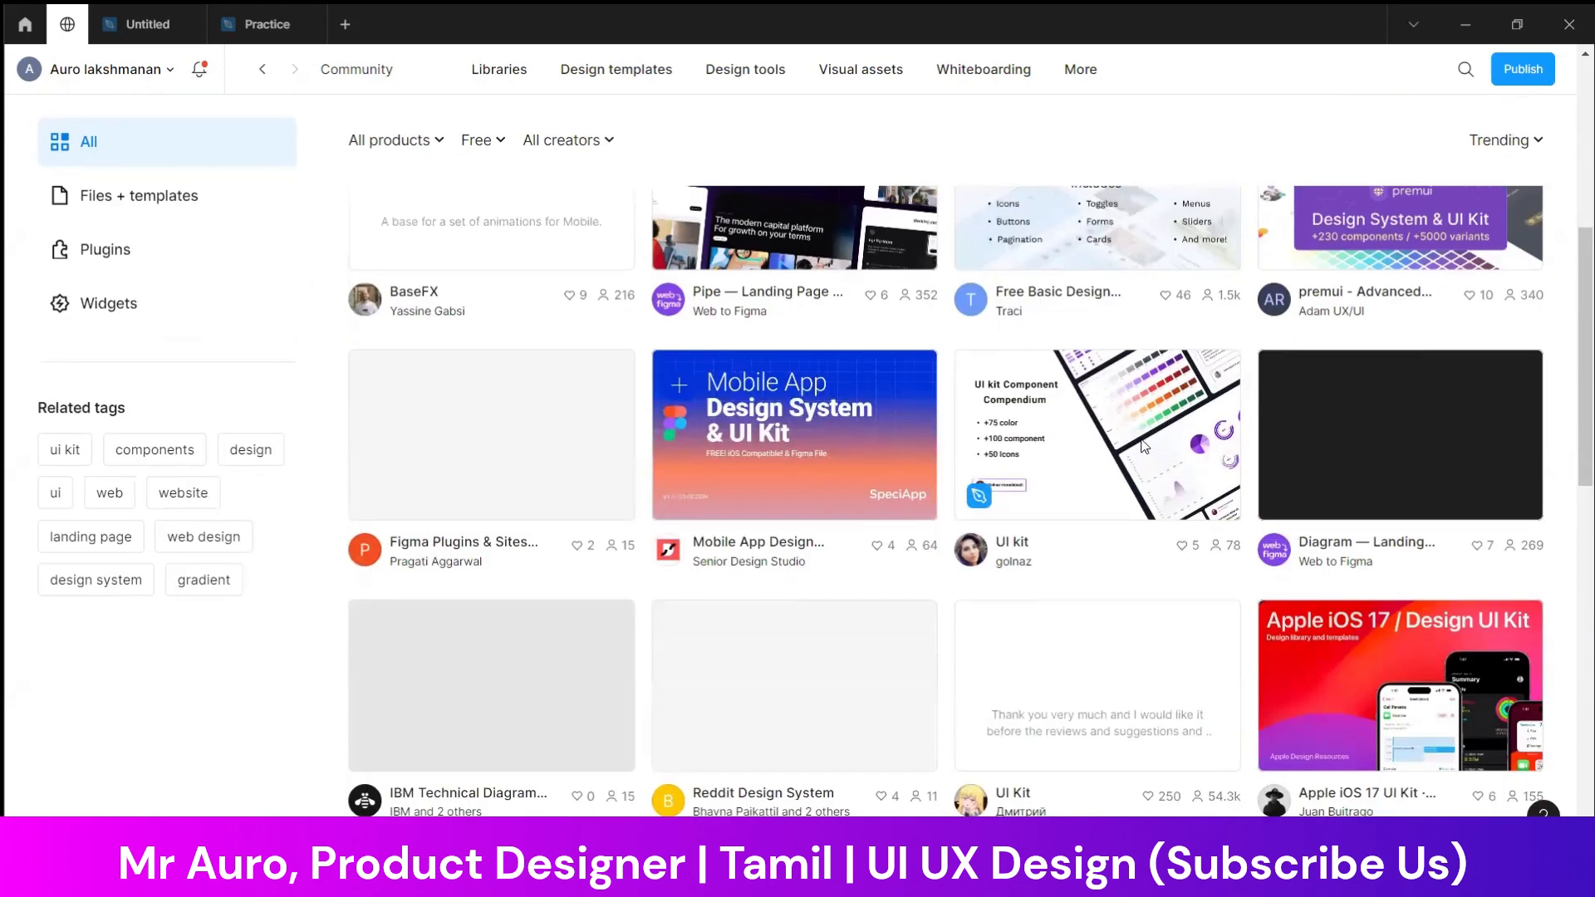
pyautogui.scroll(-2, 1144, 446)
pyautogui.scroll(3, 1142, 446)
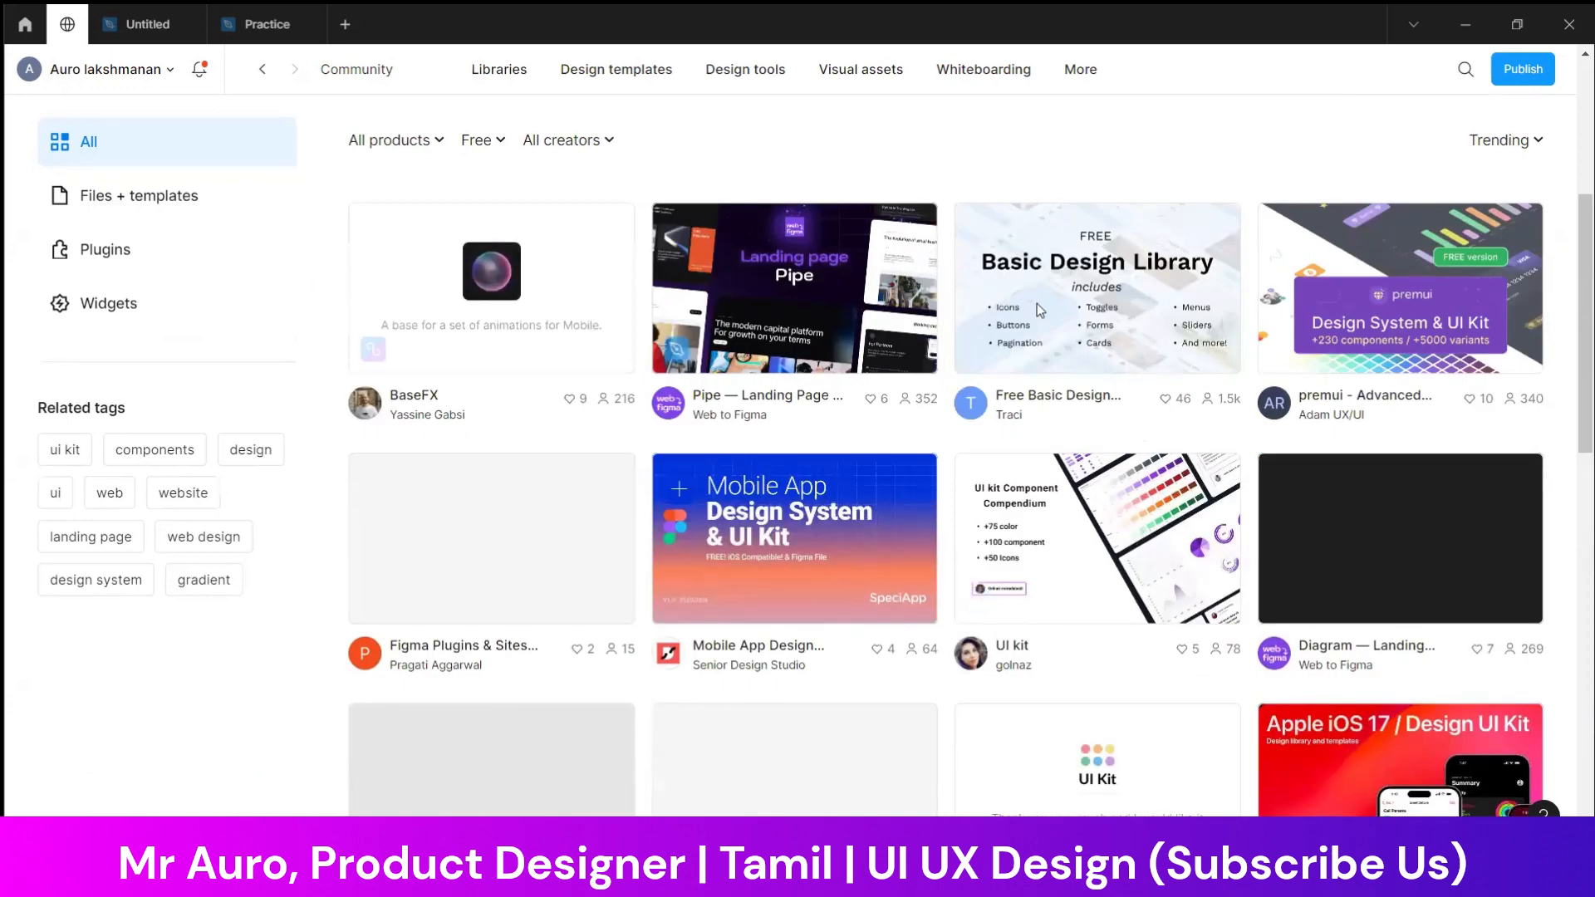
# Open the free UI kit Component Compendium in Figma and view its About, General, Button and Grid pages
pyautogui.click(1117, 529)
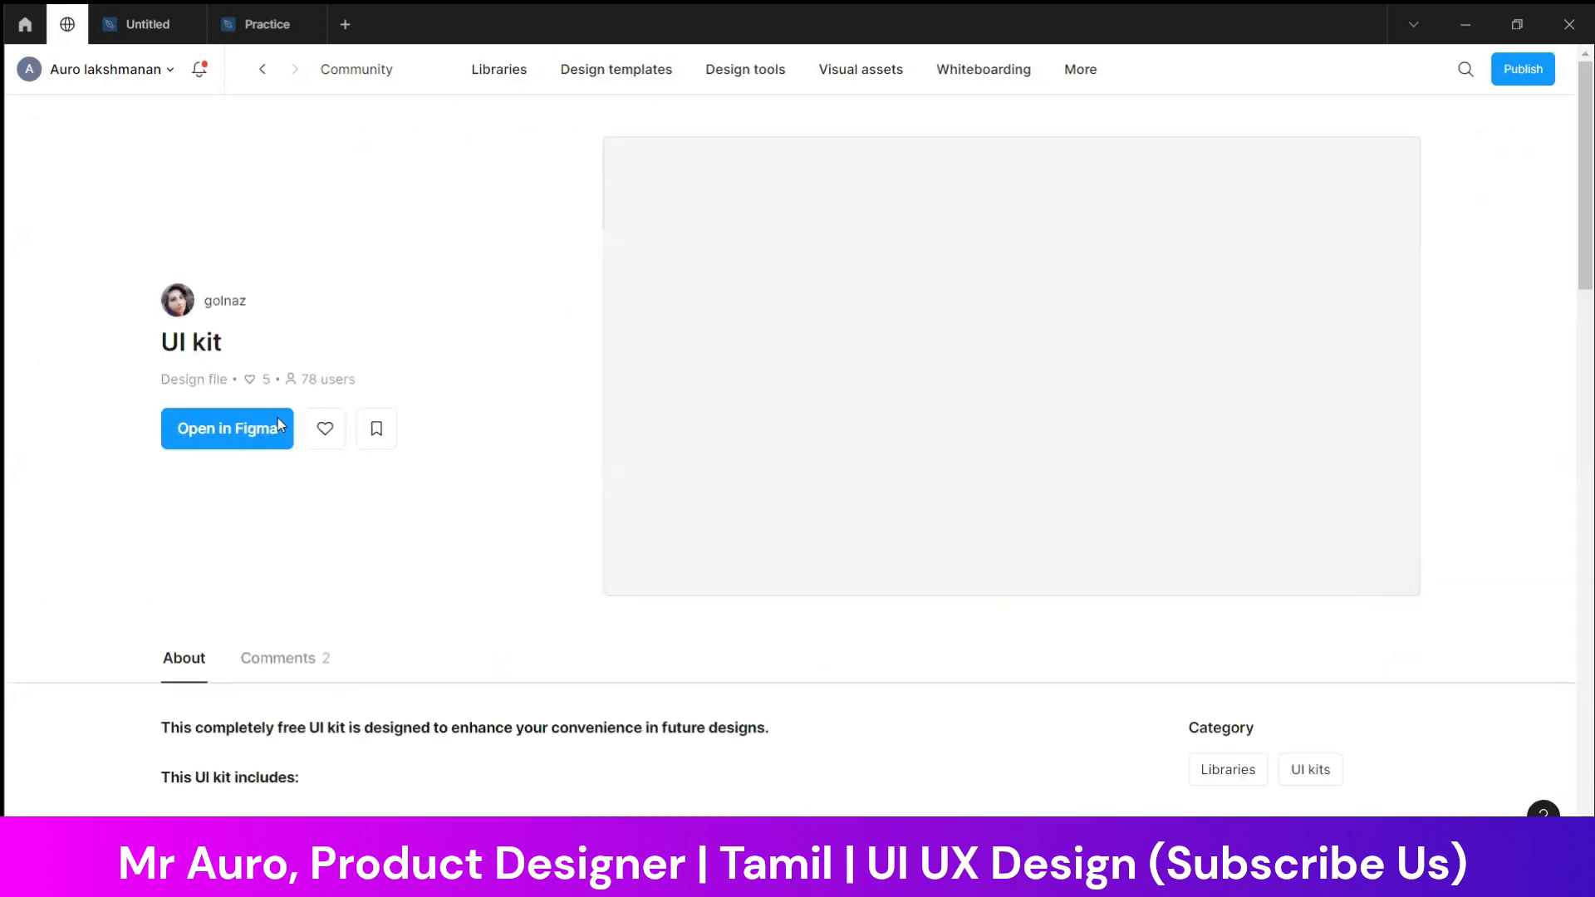
pyautogui.click(261, 434)
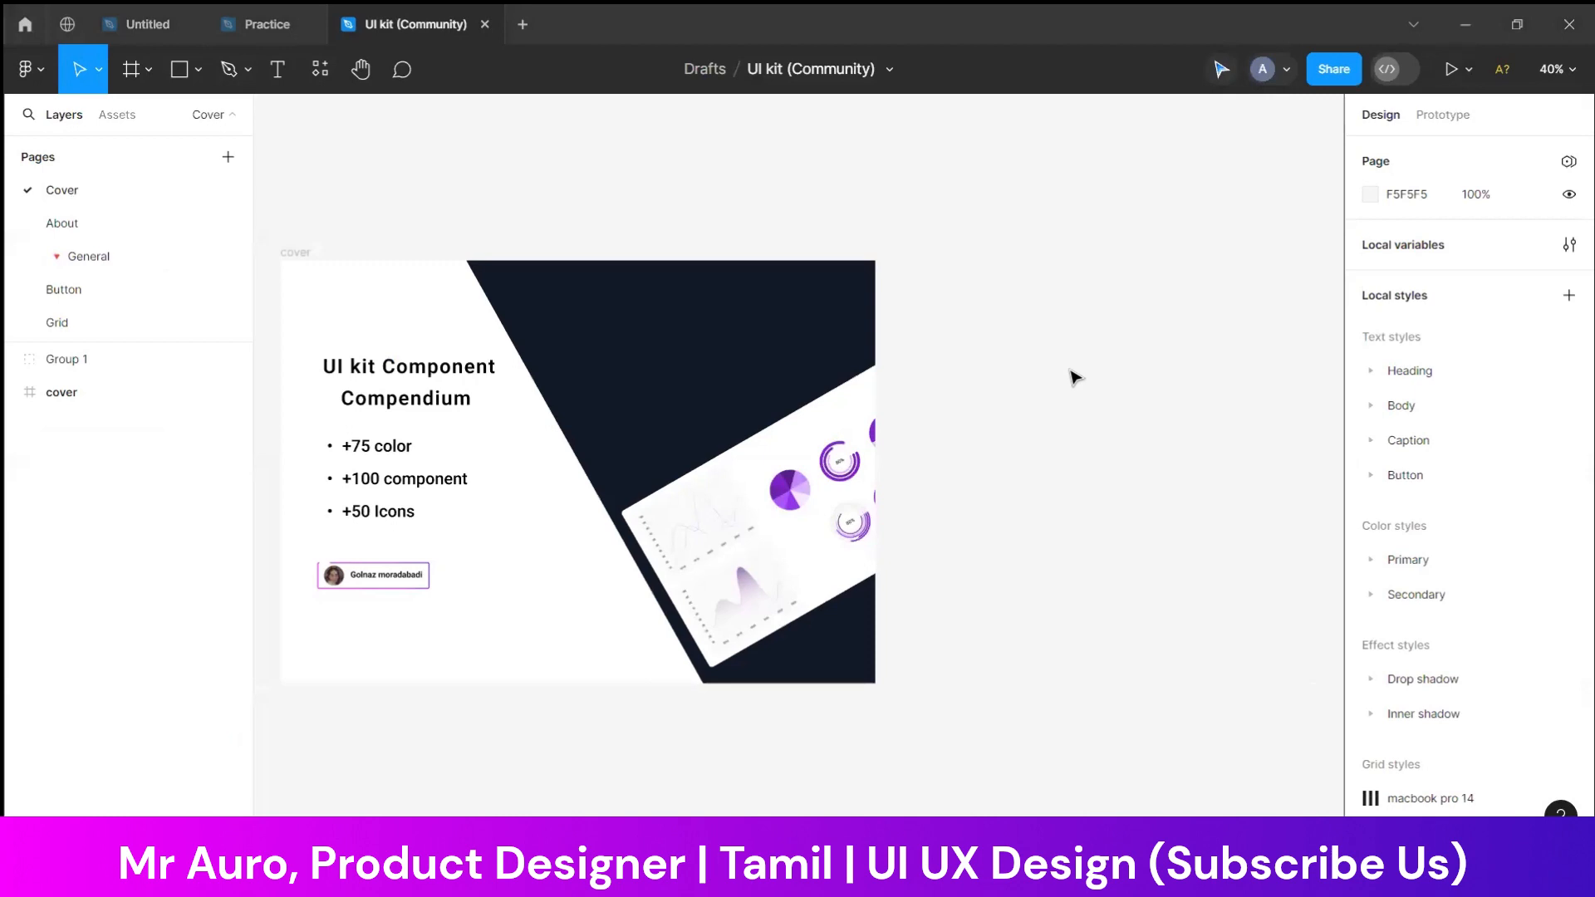
pyautogui.click(140, 219)
pyautogui.scroll(-3, 534, 313)
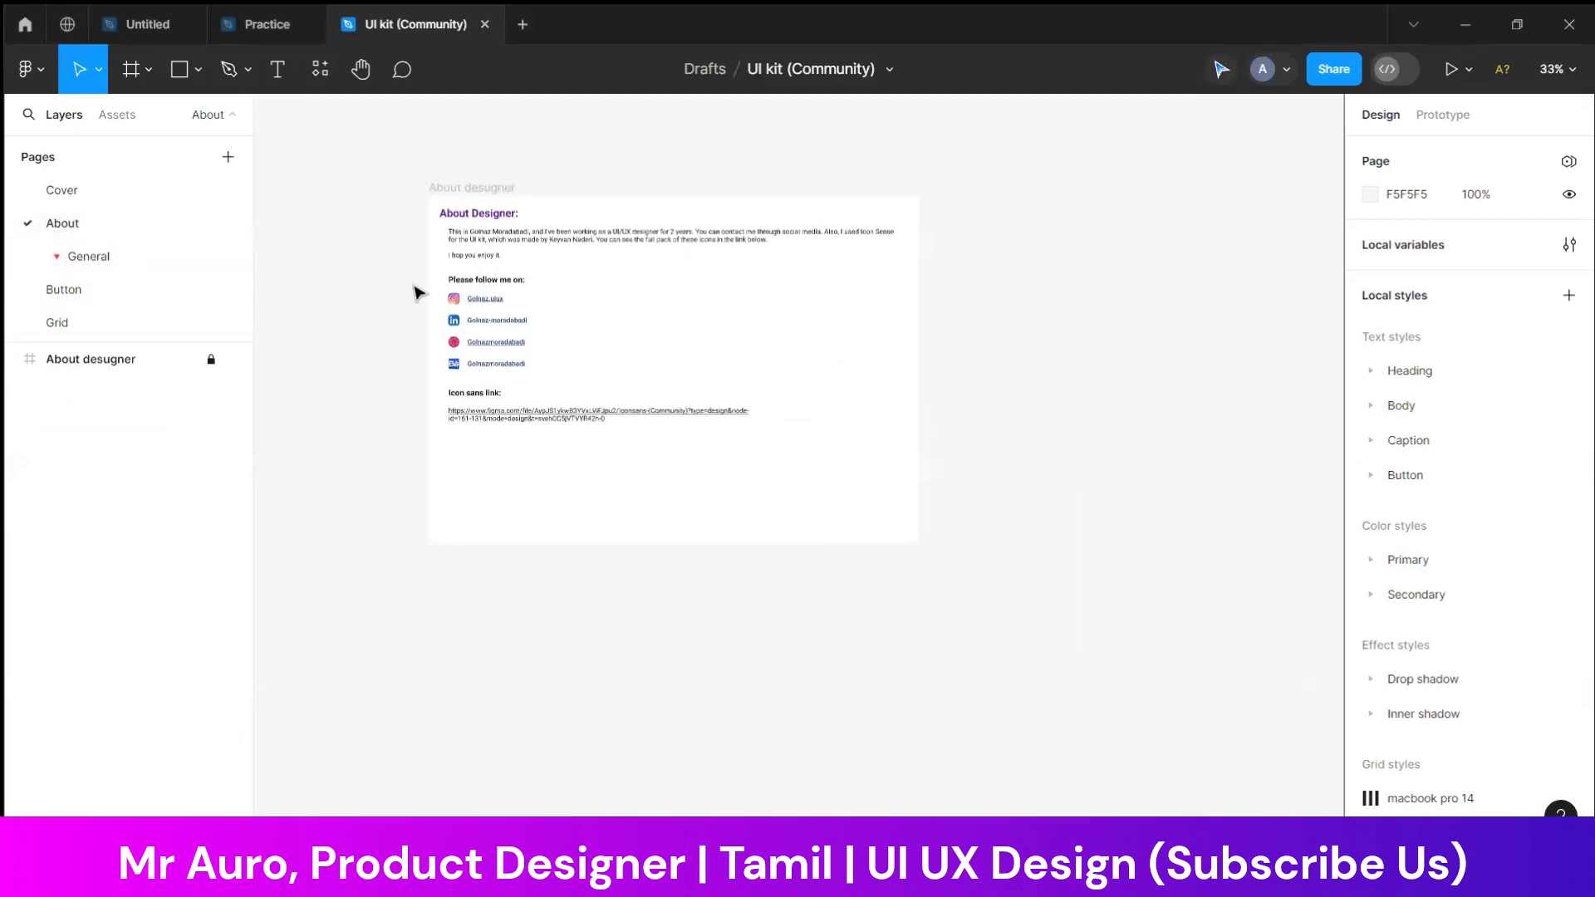
pyautogui.click(101, 267)
pyautogui.click(101, 298)
pyautogui.click(131, 266)
pyautogui.click(129, 299)
pyautogui.click(124, 327)
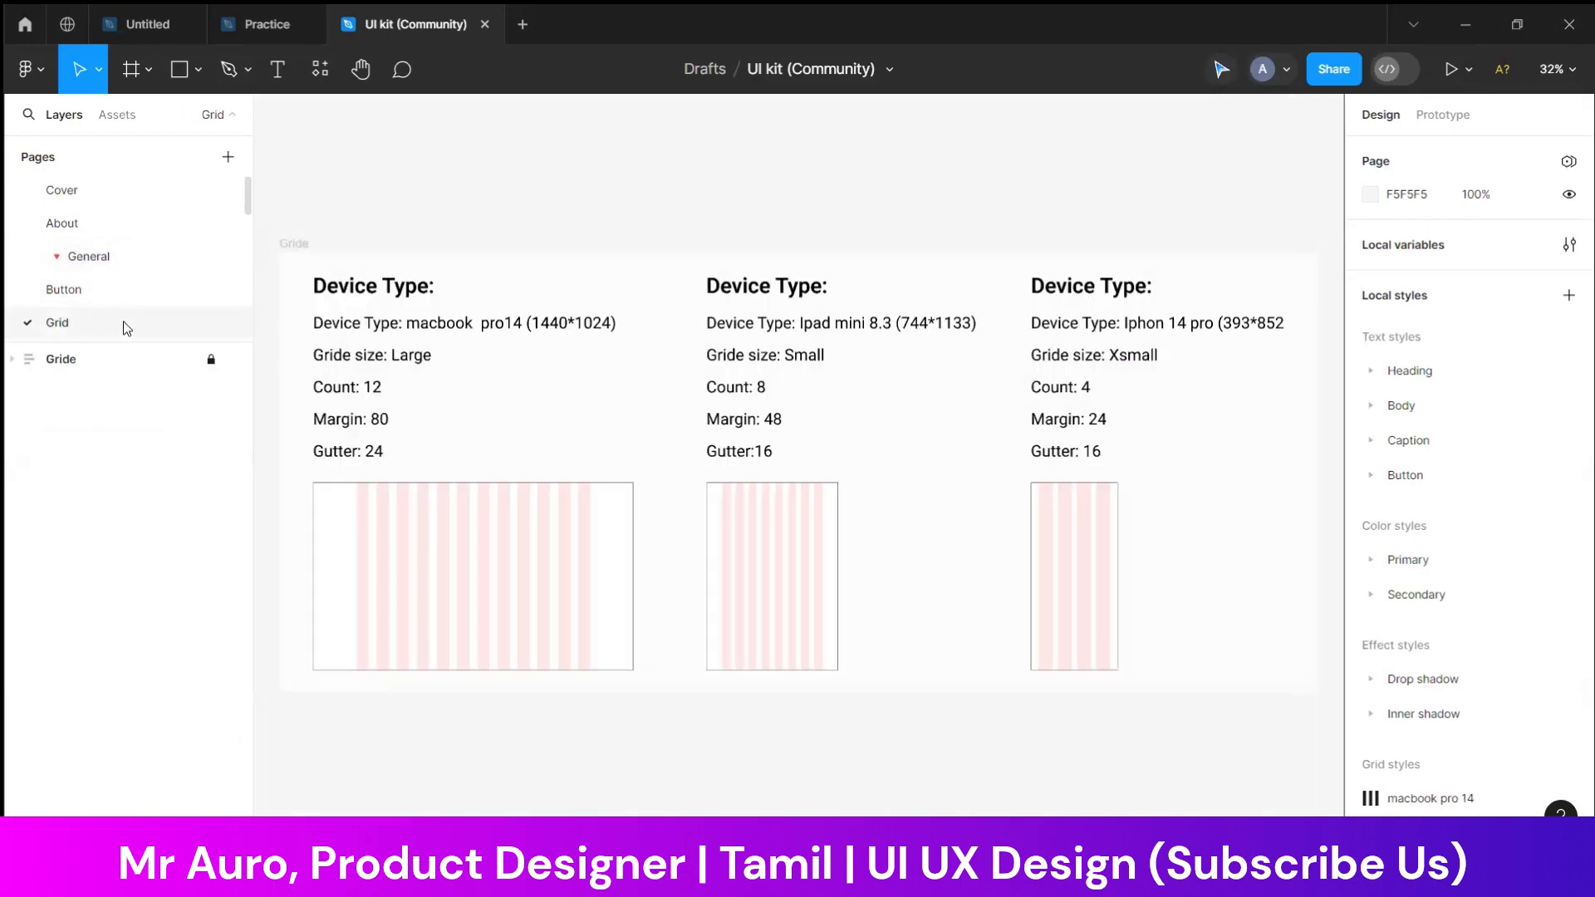
pyautogui.scroll(-3, 772, 324)
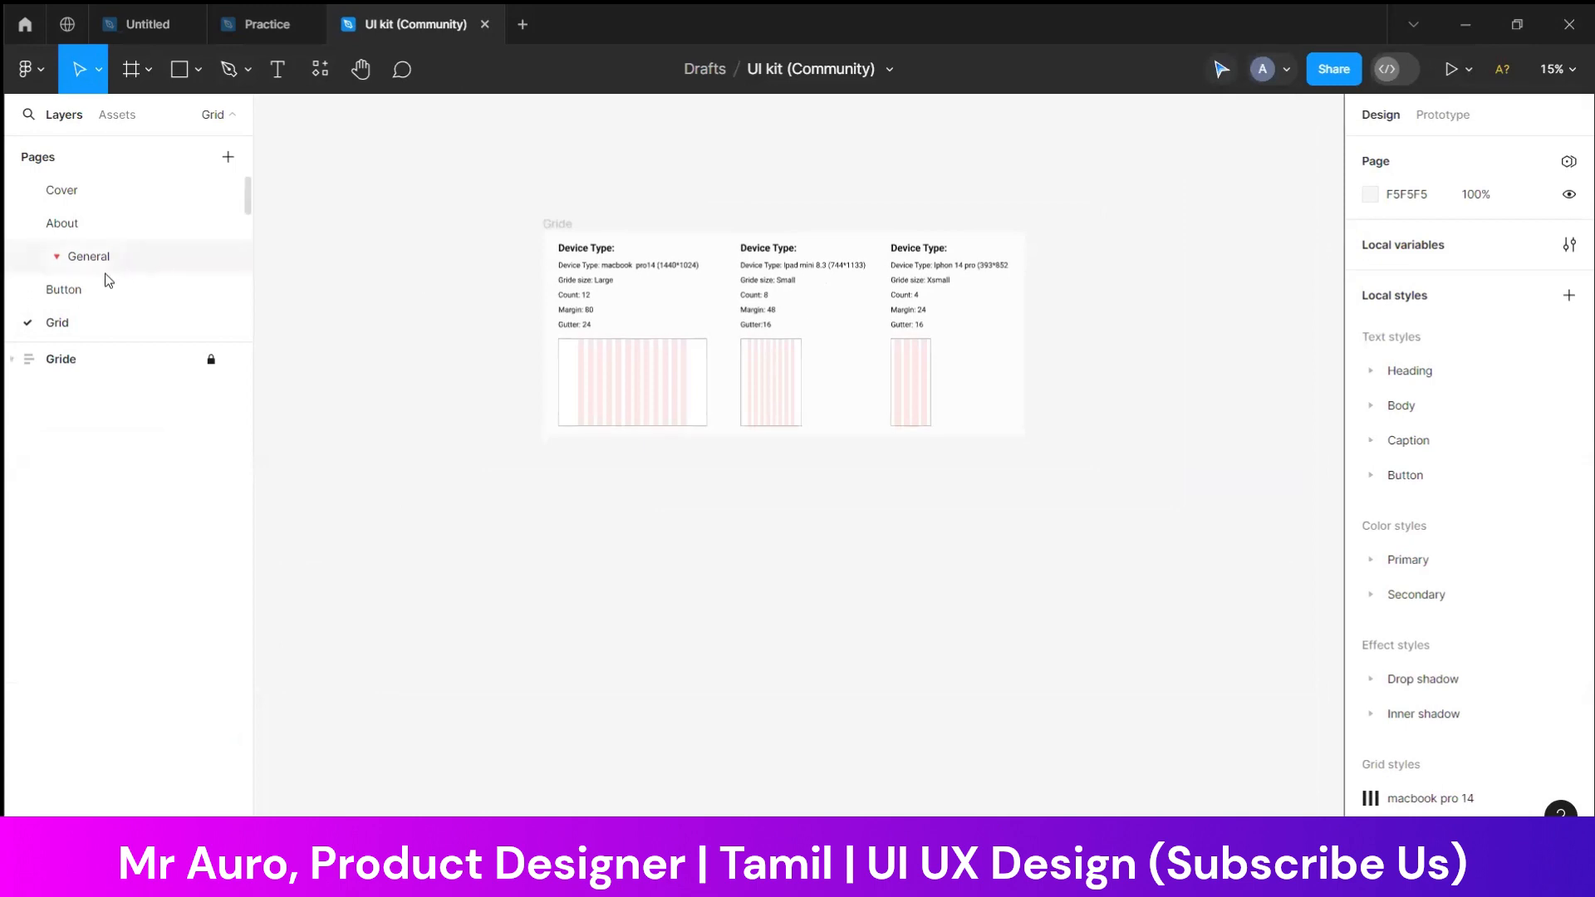
# Look through the kit's Checkbox, Calender, Input, Cards, Swipe, Search box and Accordine pages
pyautogui.scroll(-5, 124, 274)
pyautogui.click(117, 241)
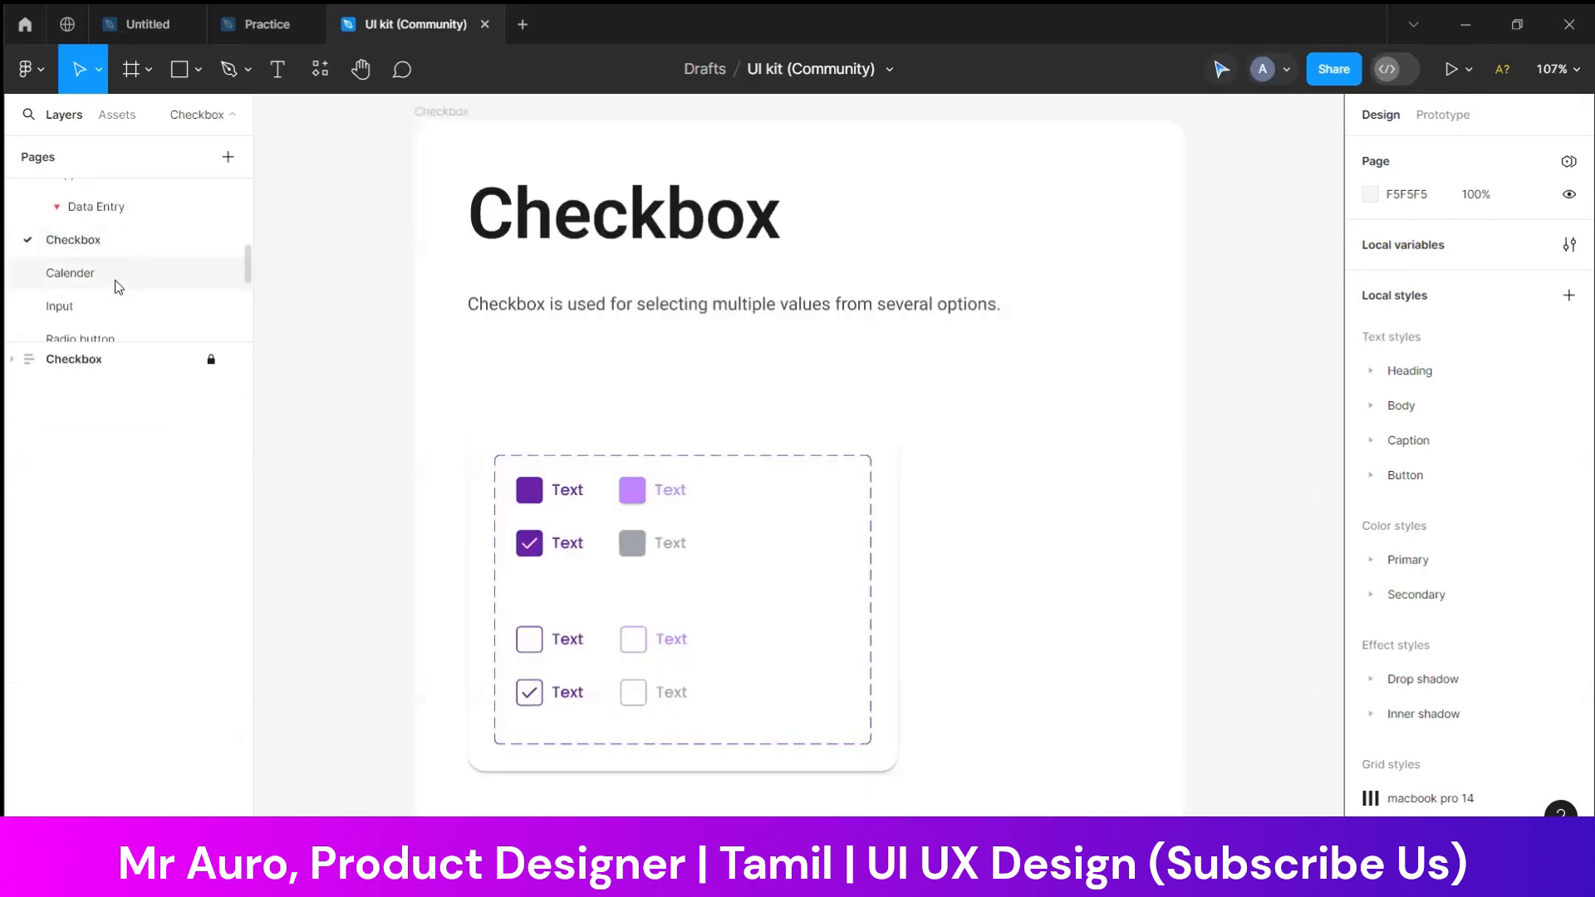
pyautogui.click(115, 278)
pyautogui.click(114, 307)
pyautogui.scroll(-5, 116, 299)
pyautogui.click(123, 199)
pyautogui.click(117, 258)
pyautogui.scroll(-1, 120, 264)
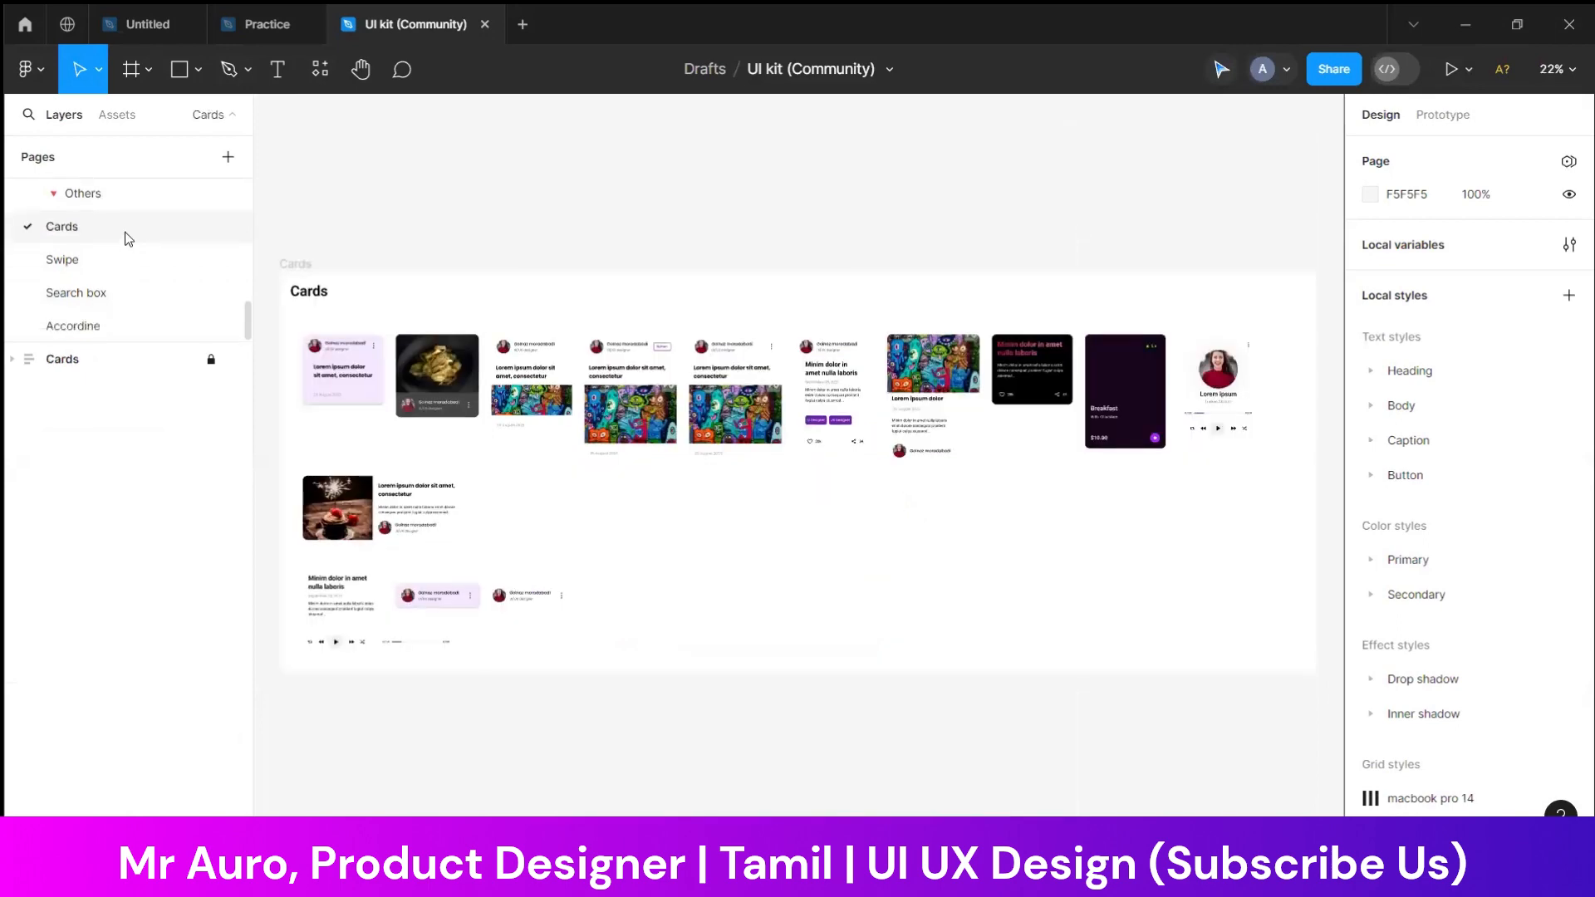
pyautogui.click(121, 270)
pyautogui.click(122, 296)
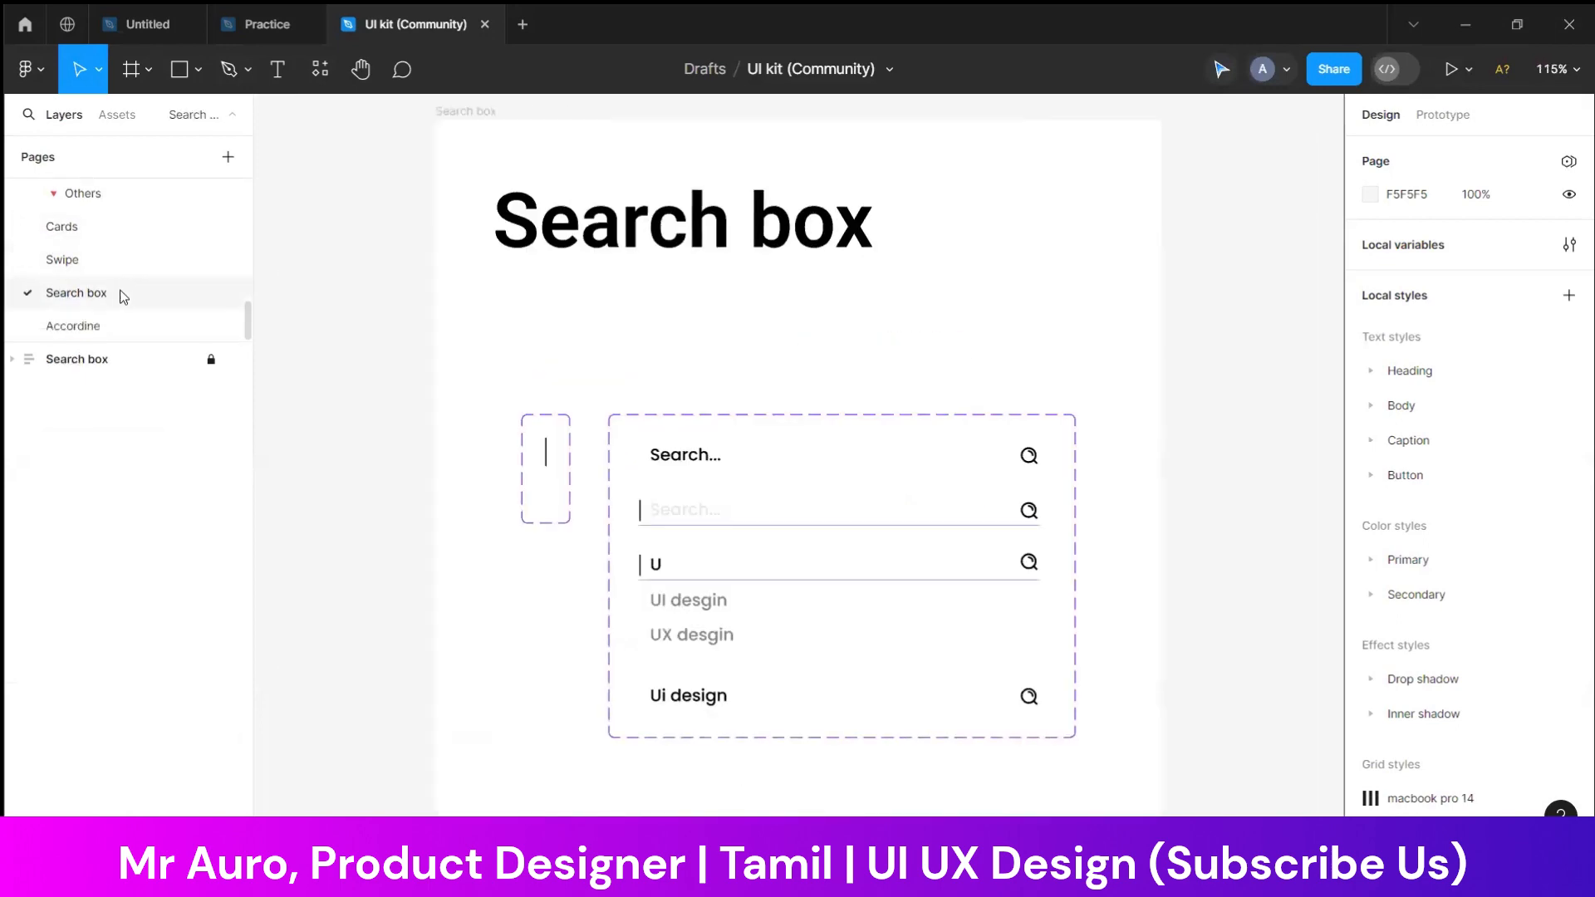
pyautogui.click(123, 331)
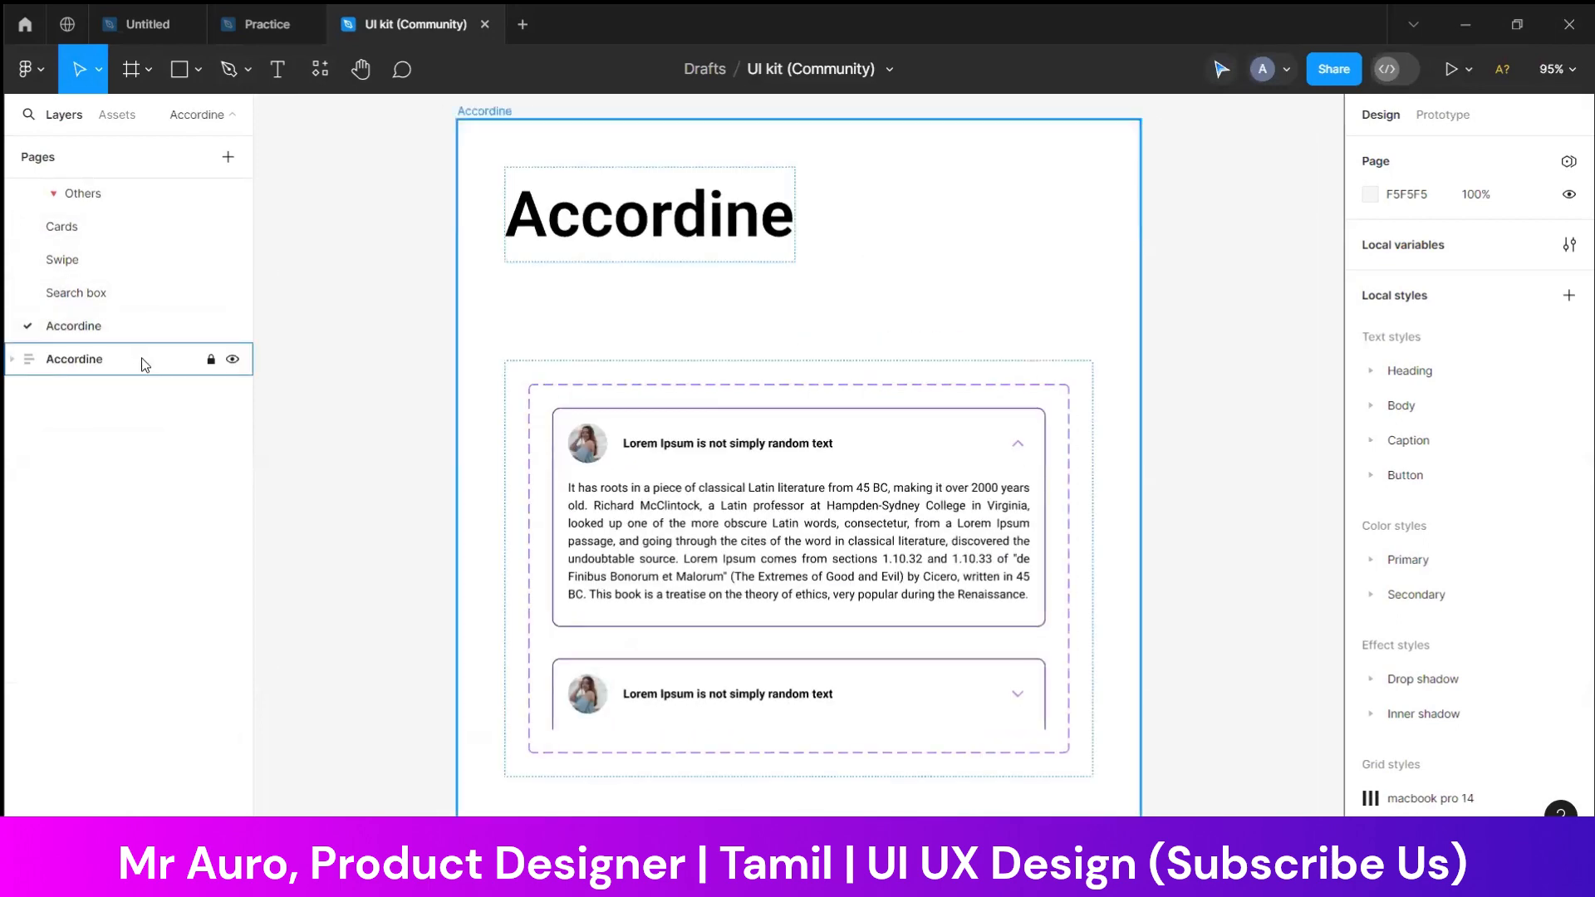
# Go back to the kit's first pages and review them from About through Button, Grid and Typography to Pagination
pyautogui.scroll(5, 158, 229)
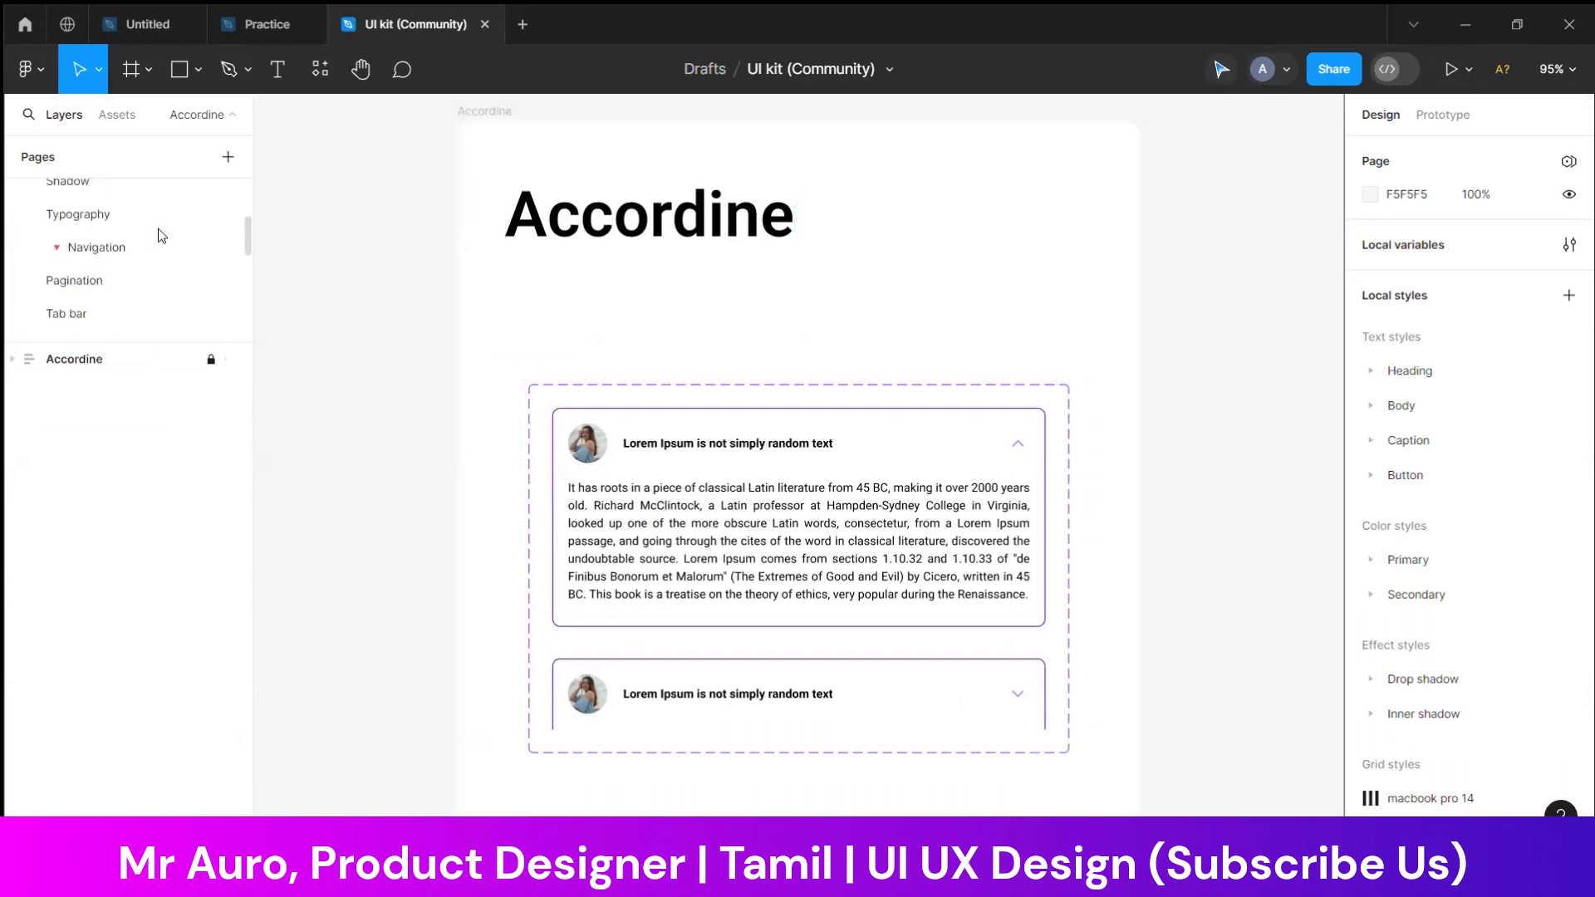
pyautogui.scroll(1, 153, 221)
pyautogui.click(143, 217)
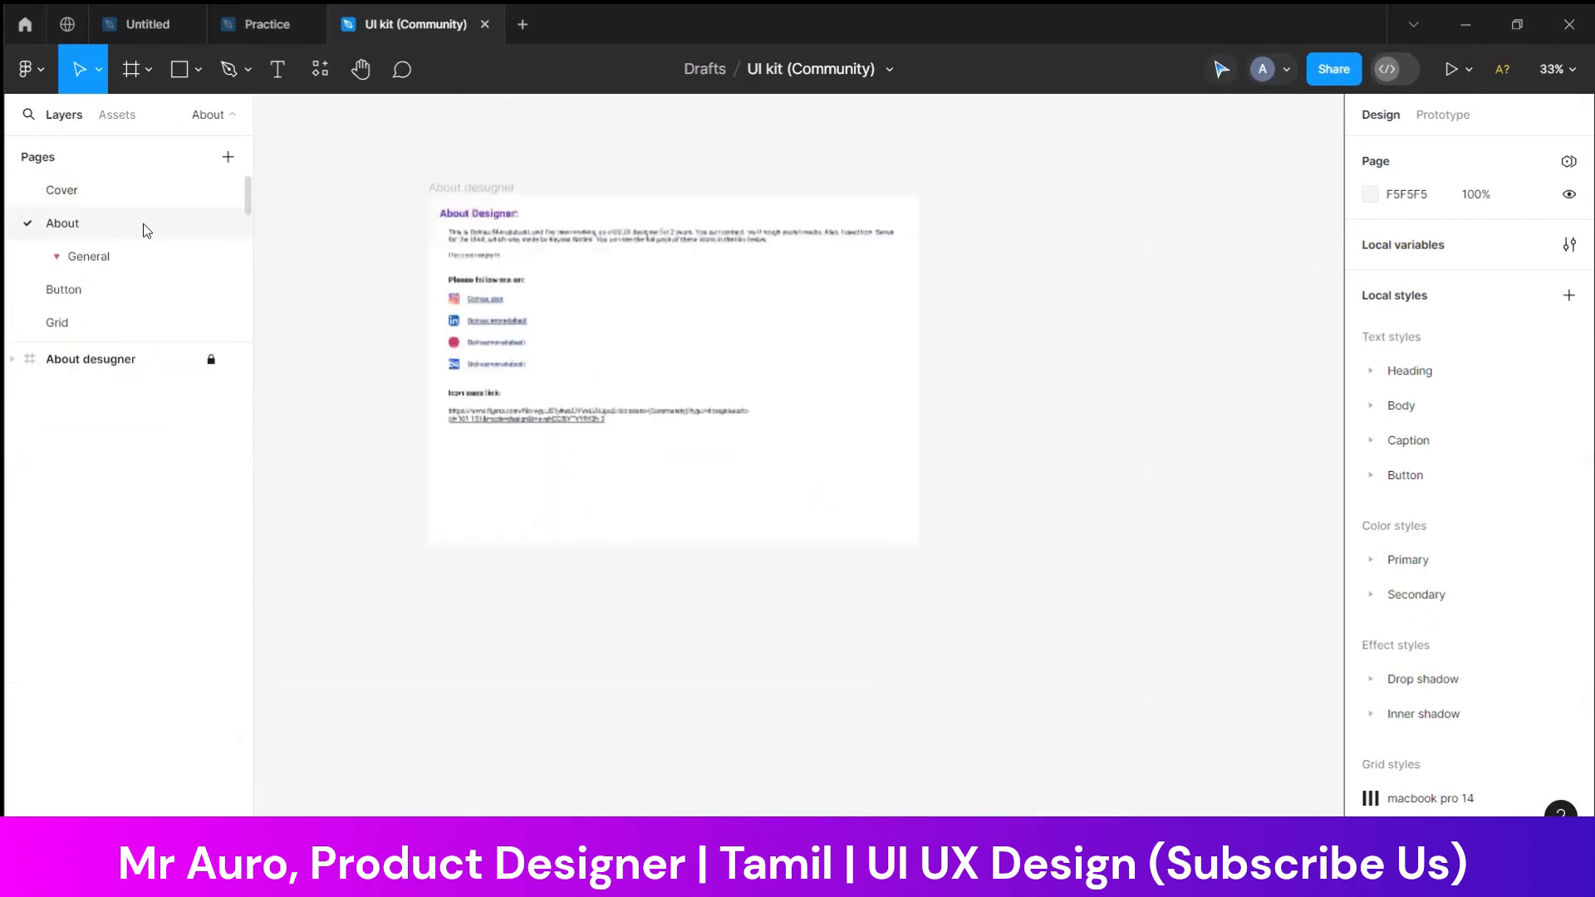
pyautogui.click(154, 259)
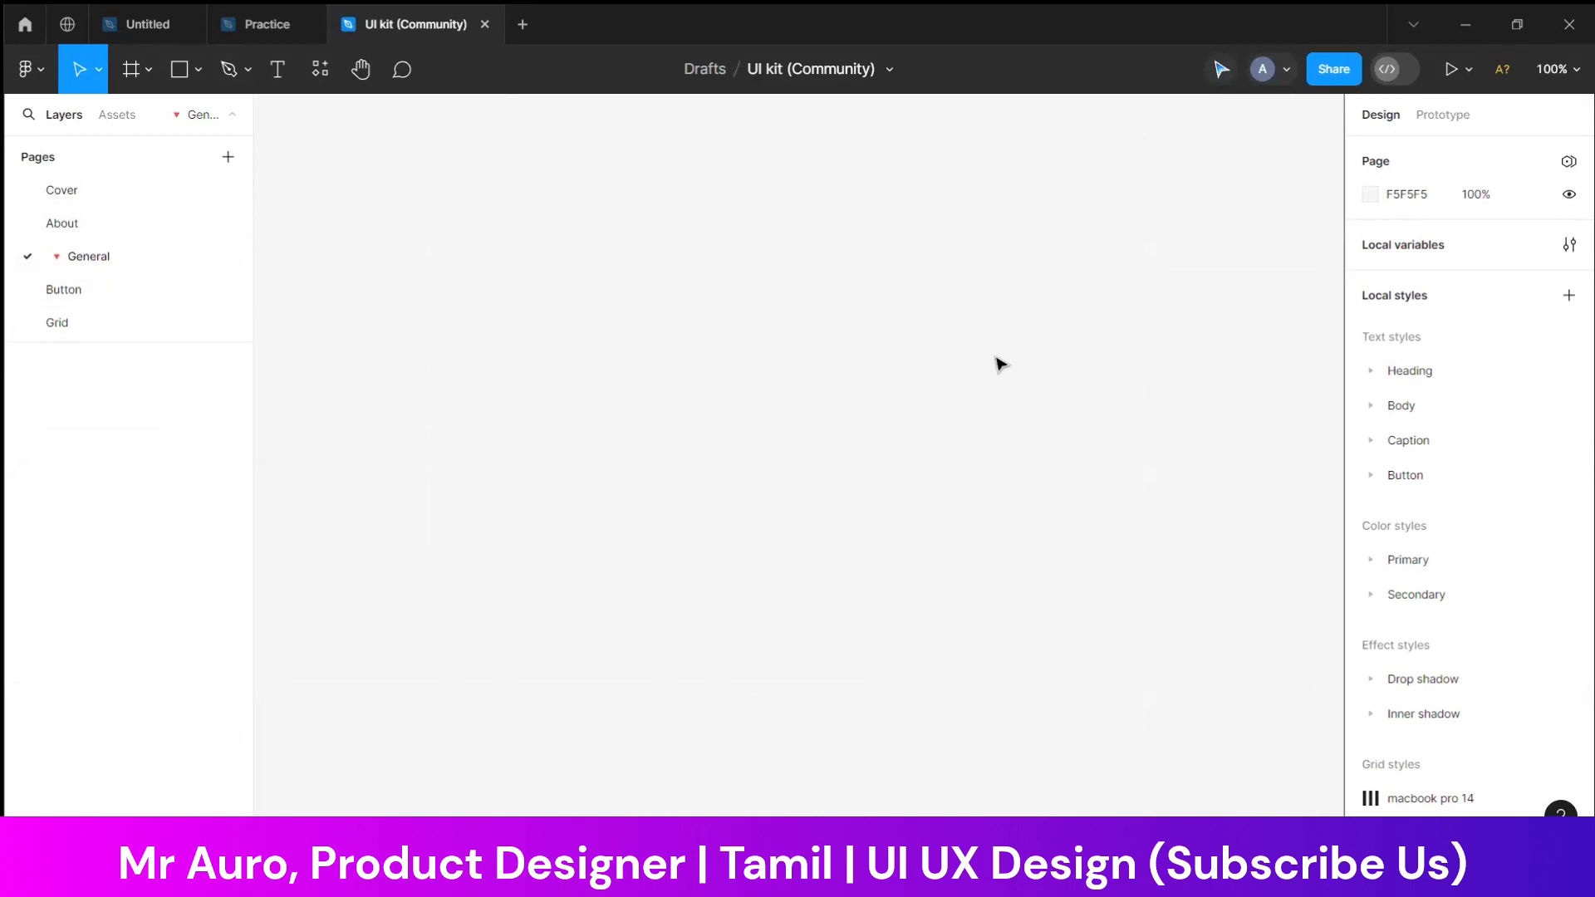
pyautogui.click(176, 288)
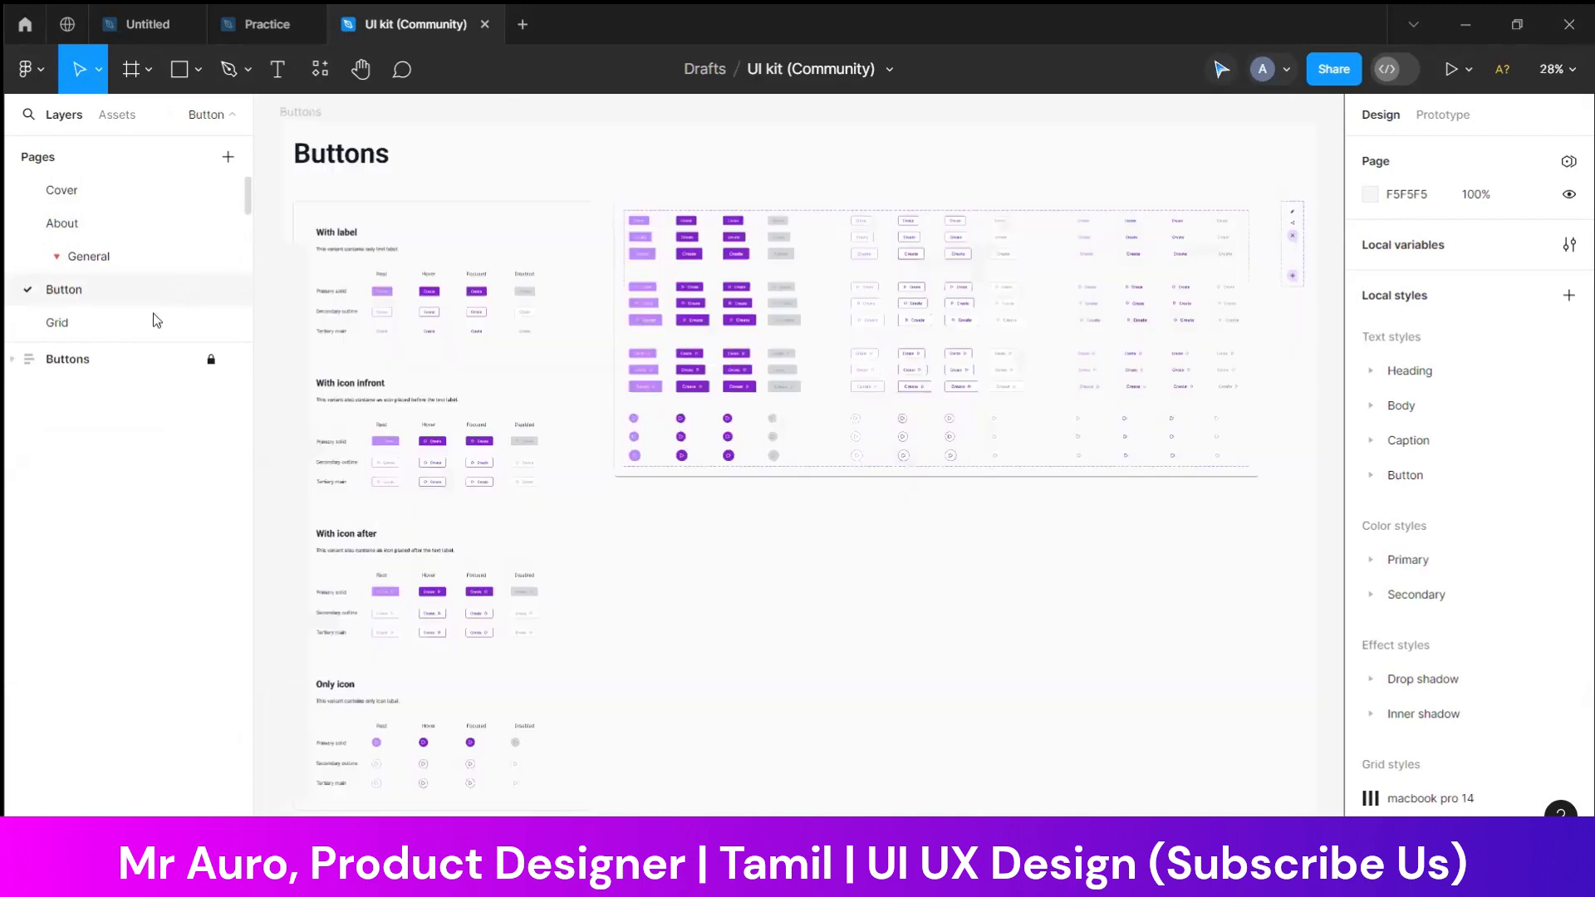
pyautogui.click(154, 321)
pyautogui.scroll(-5, 151, 311)
pyautogui.click(149, 222)
pyautogui.click(148, 246)
pyautogui.click(151, 290)
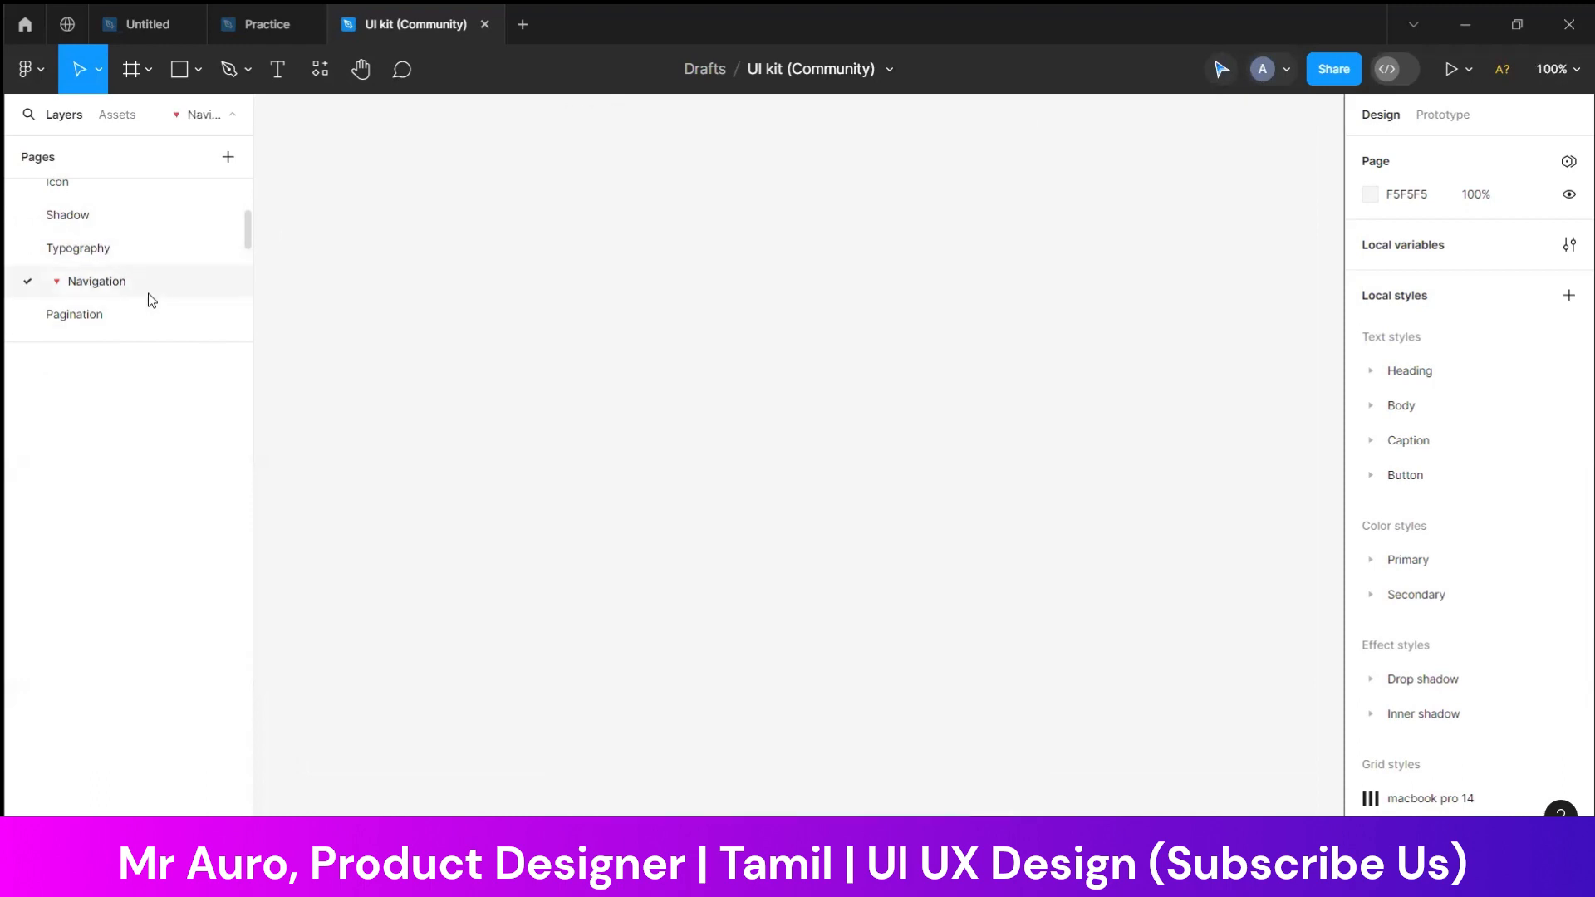
pyautogui.click(144, 319)
# Review the kit's data entry components on the Checkbox, Calender, Input and Toggle pages
pyautogui.scroll(5, 151, 274)
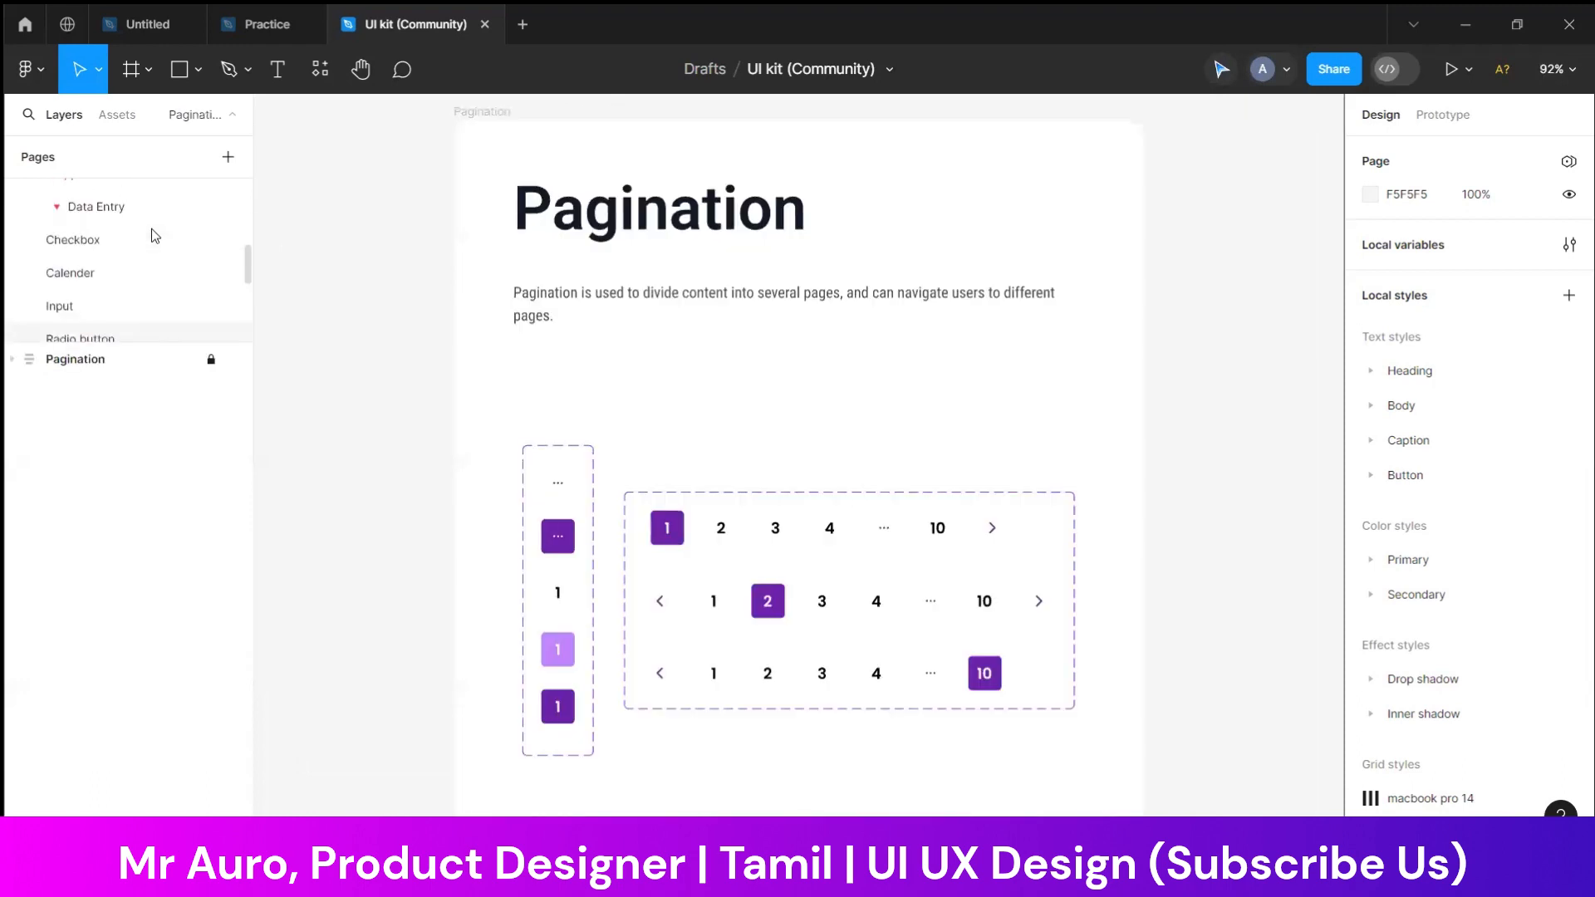
pyautogui.click(147, 249)
pyautogui.click(136, 273)
pyautogui.click(123, 305)
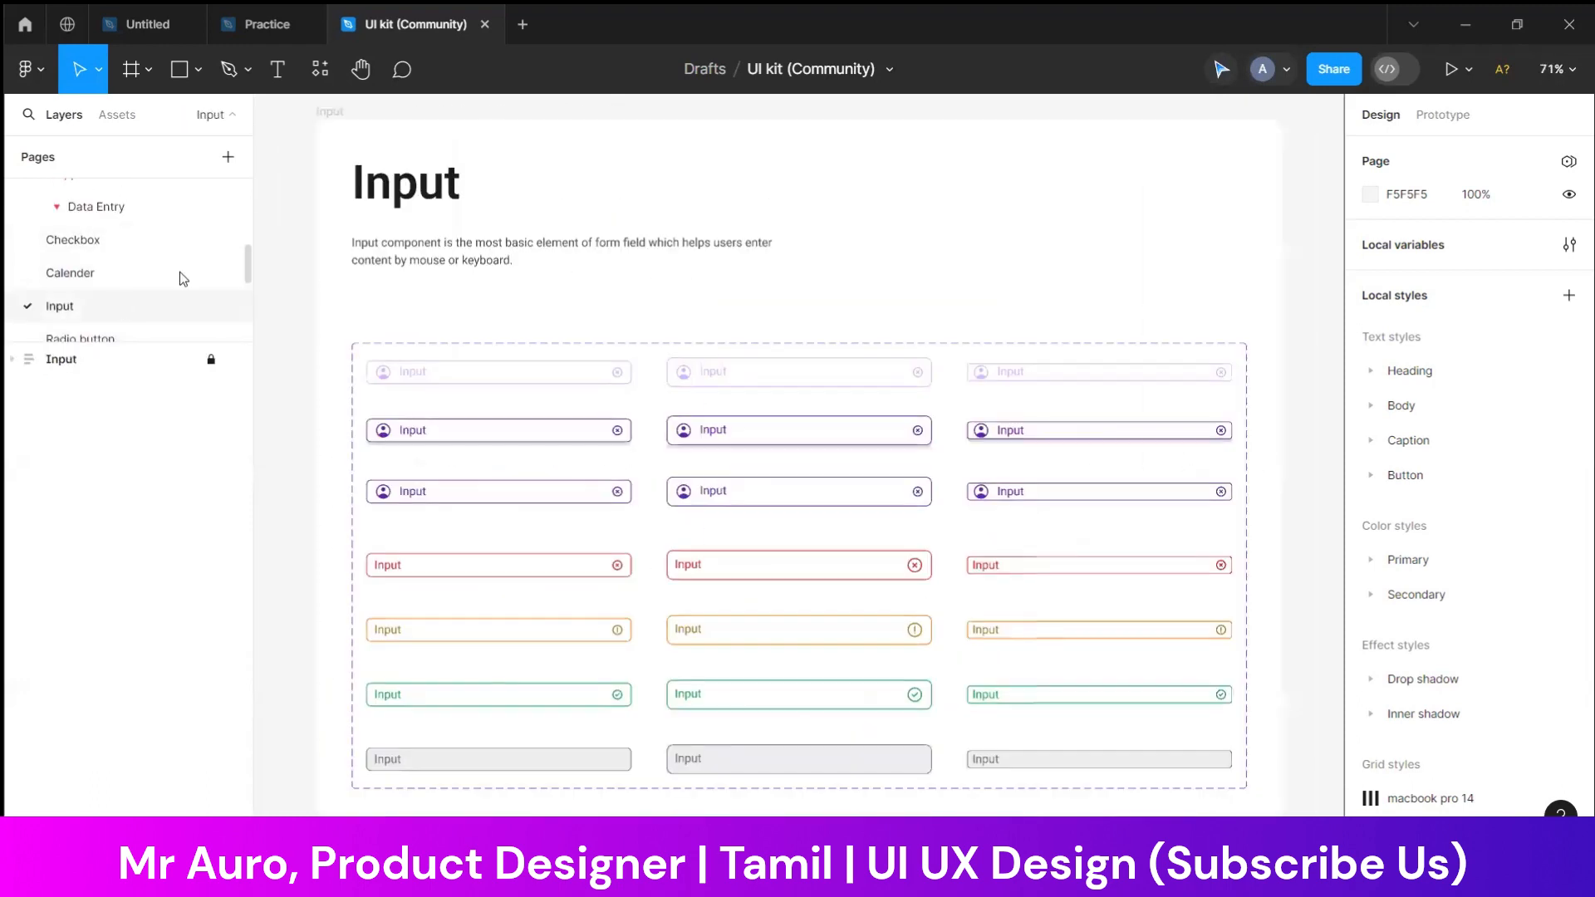
pyautogui.scroll(-3, 160, 253)
pyautogui.click(155, 203)
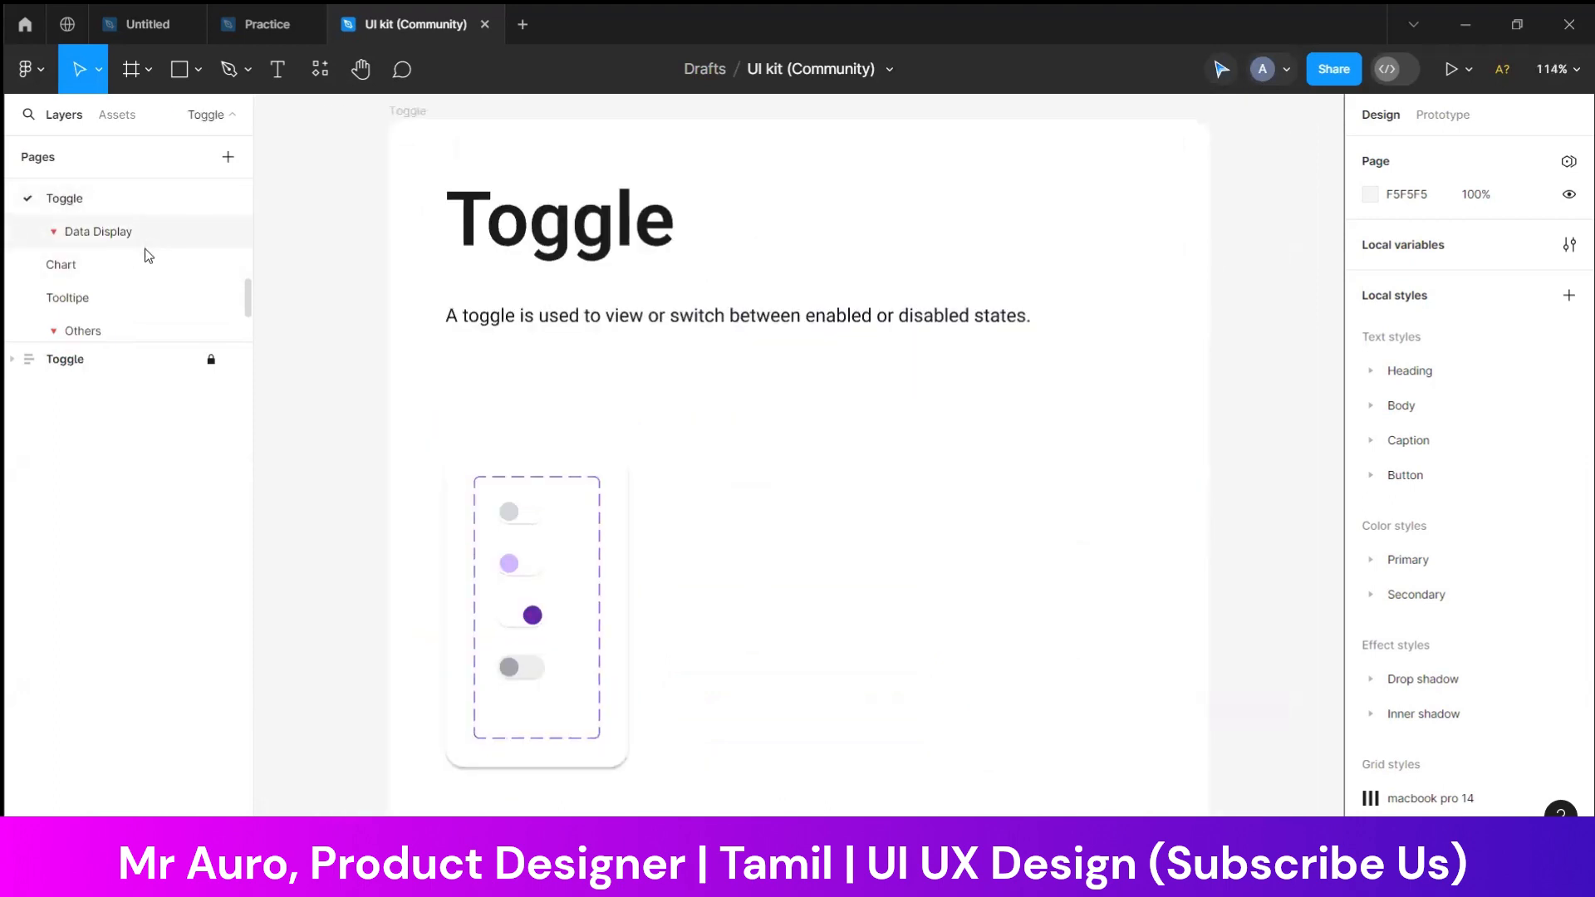
# View the kit's Data Display, Chart, Others and Swipe pages and look over the Cards page
pyautogui.click(142, 240)
pyautogui.click(137, 274)
pyautogui.scroll(-3, 146, 249)
pyautogui.click(140, 201)
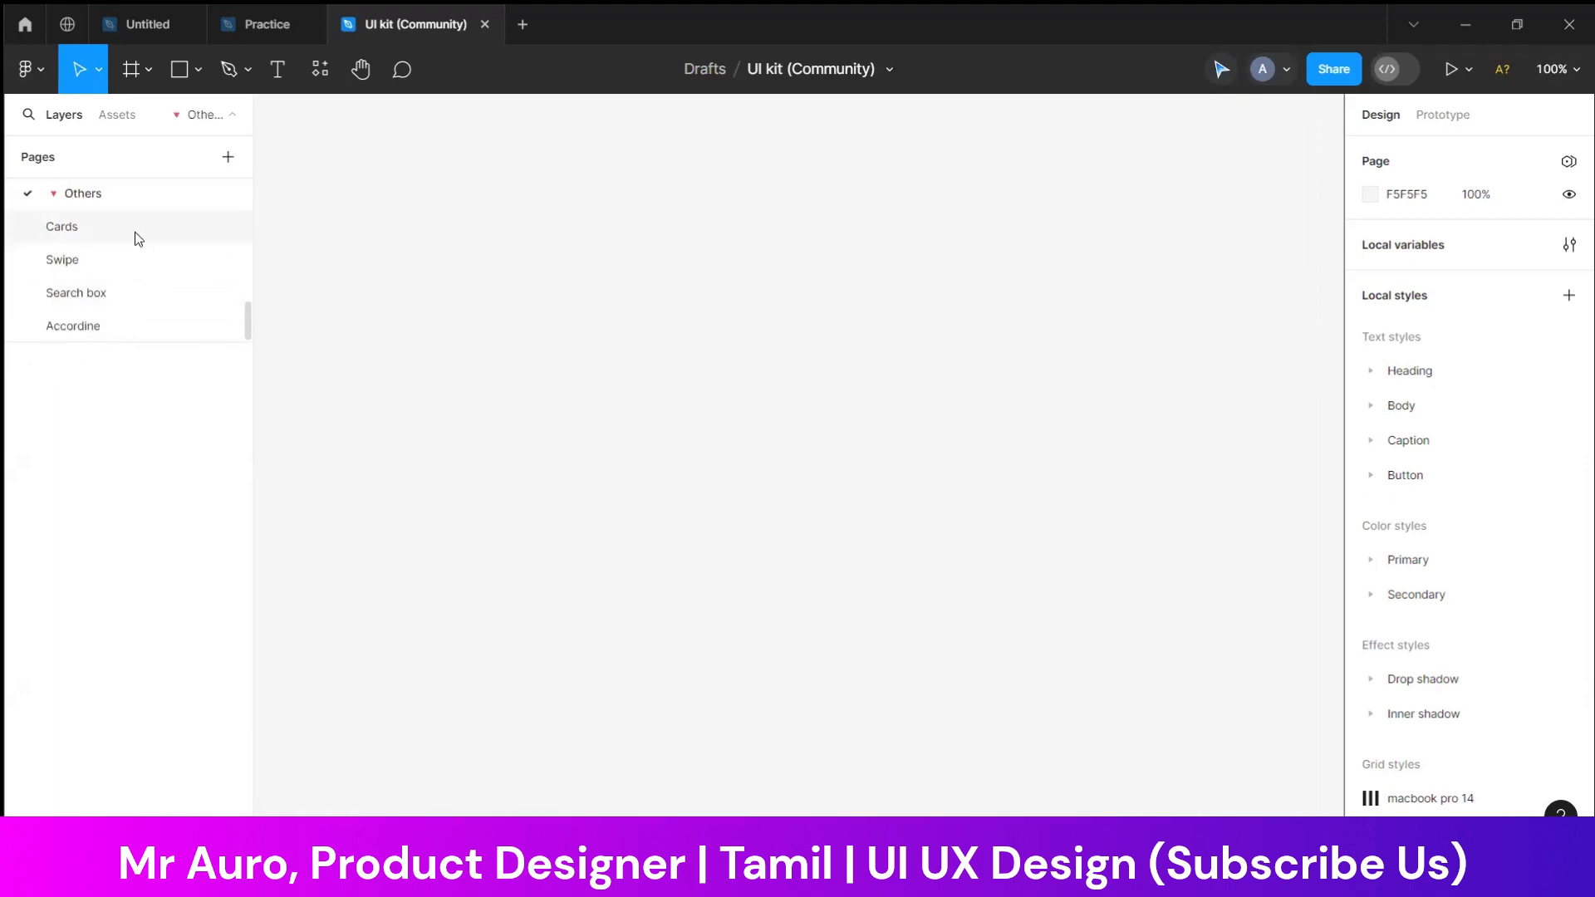
pyautogui.click(132, 233)
pyautogui.click(135, 260)
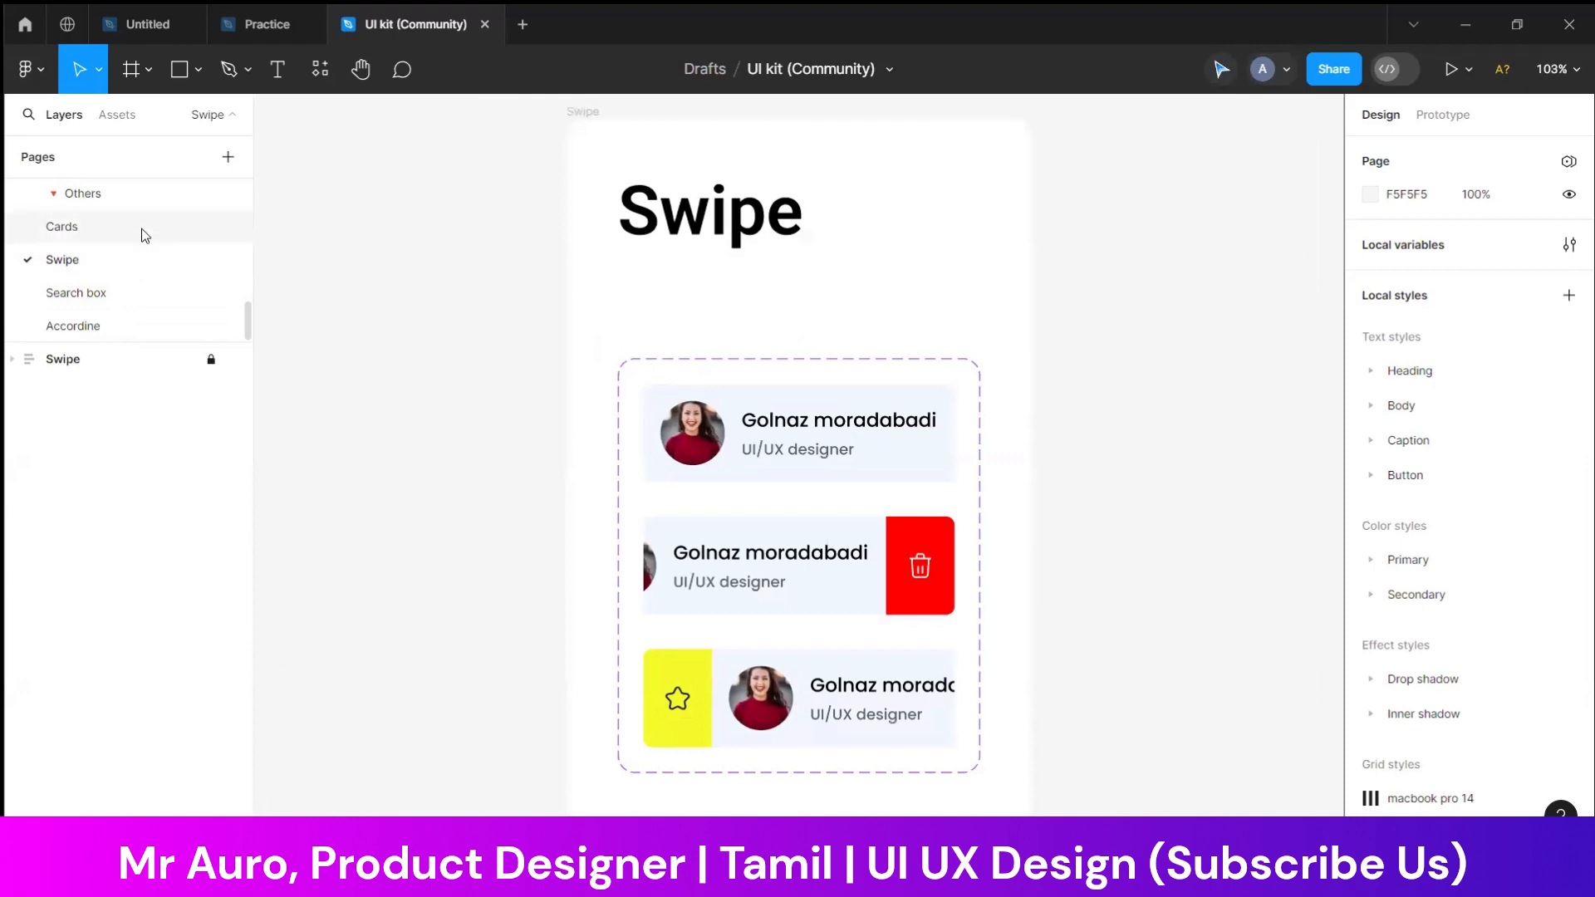
pyautogui.click(142, 228)
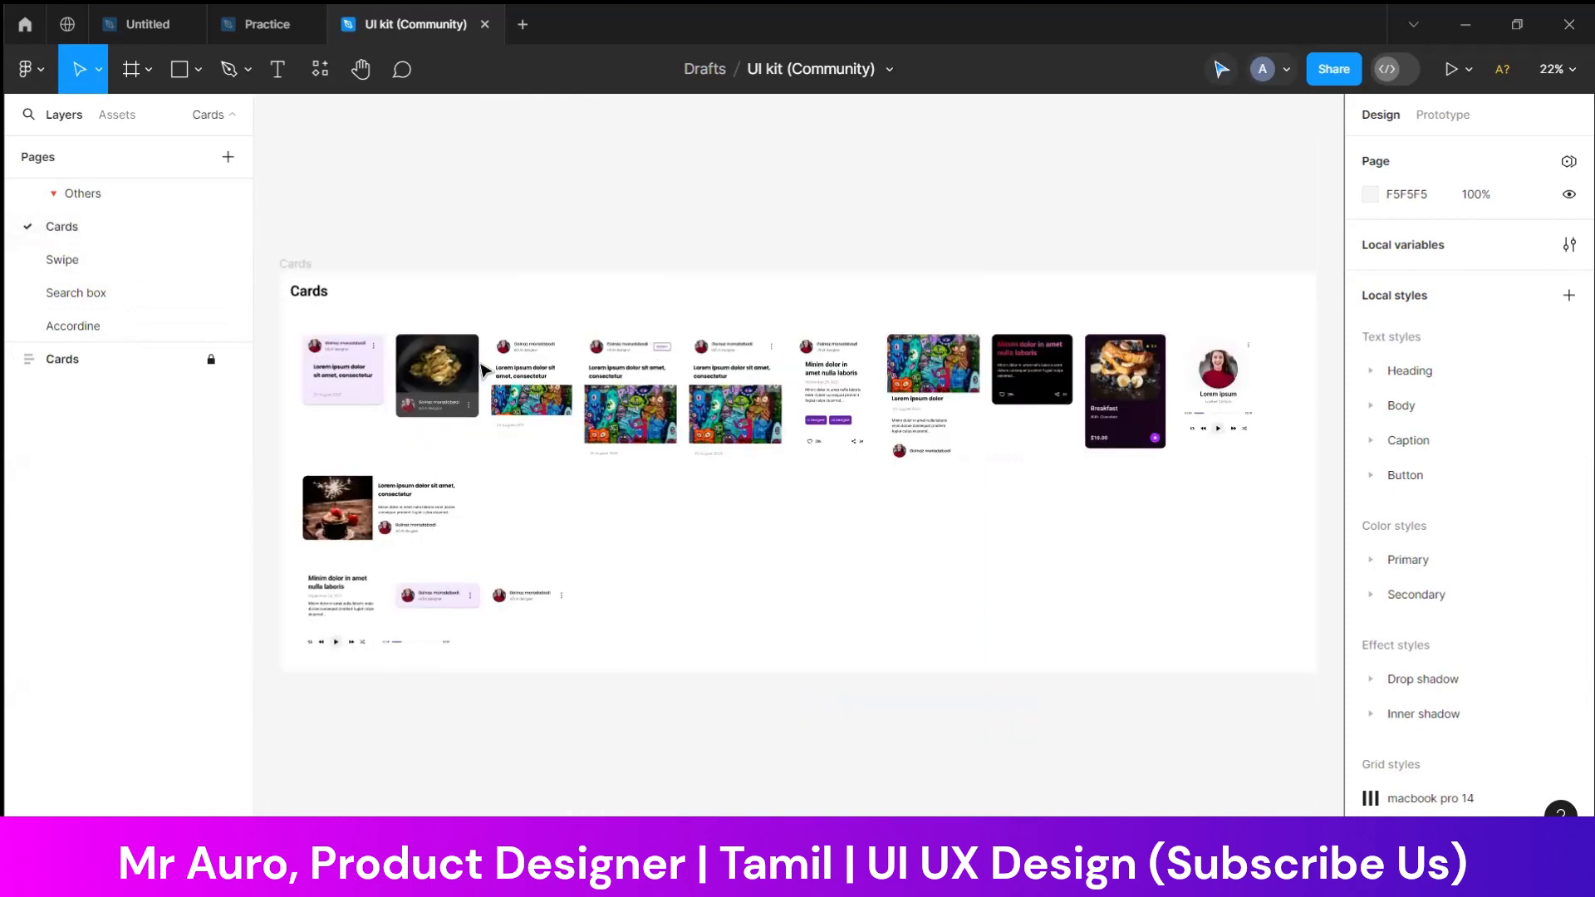
pyautogui.moveTo(341, 336); pyautogui.dragTo(741, 447)
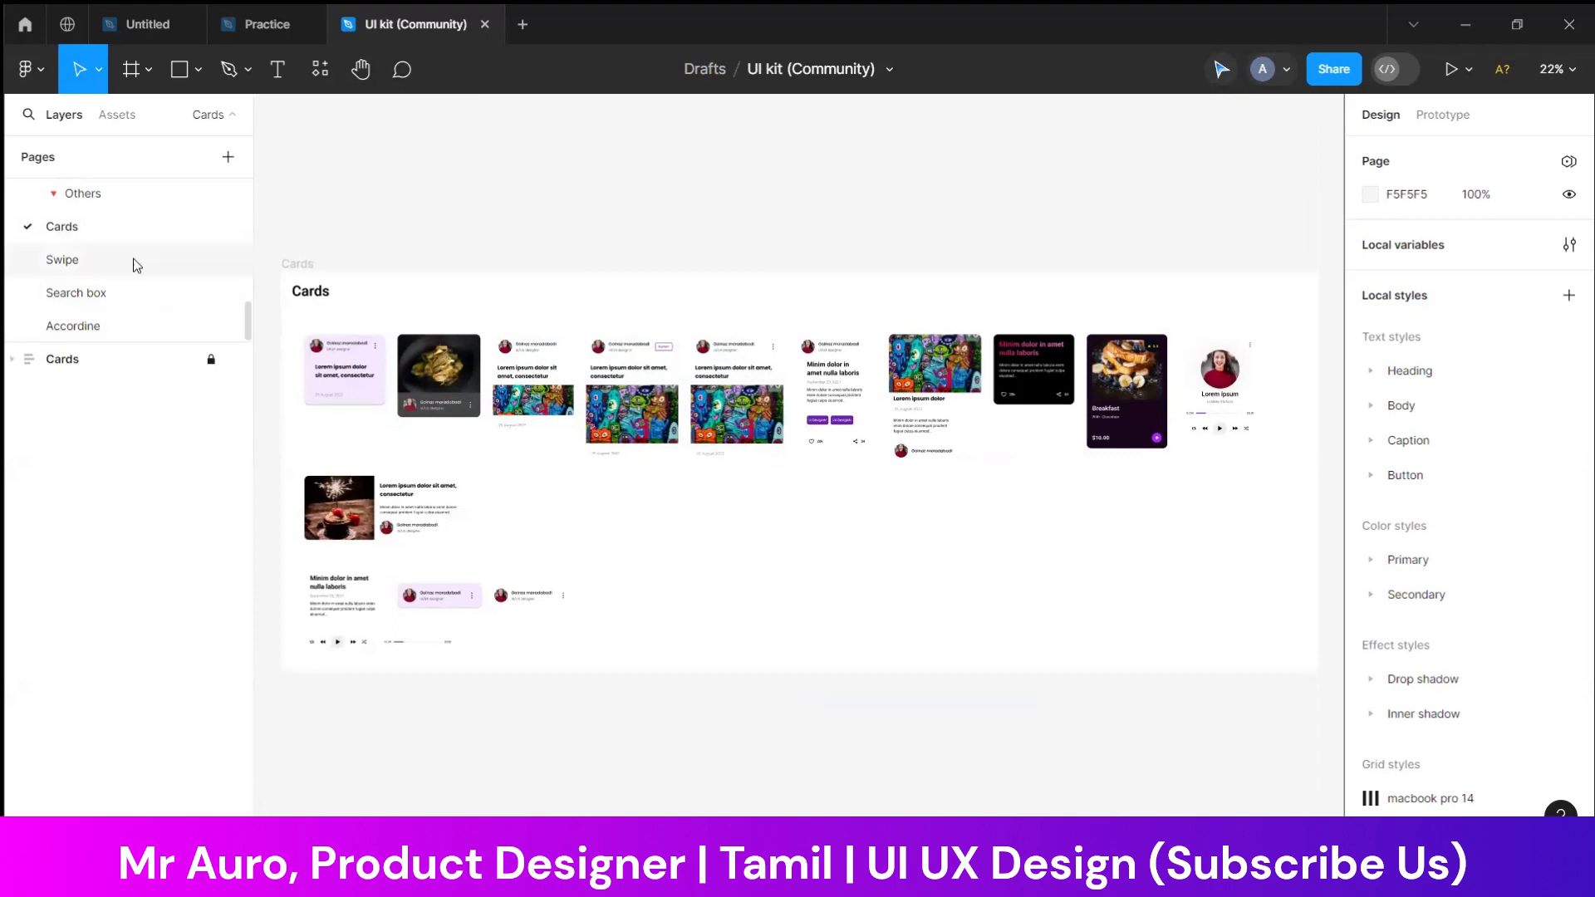
# Expand the Cards frame's nested layers down to the individual cards inside Frame 119
pyautogui.click(83, 361)
pyautogui.click(15, 360)
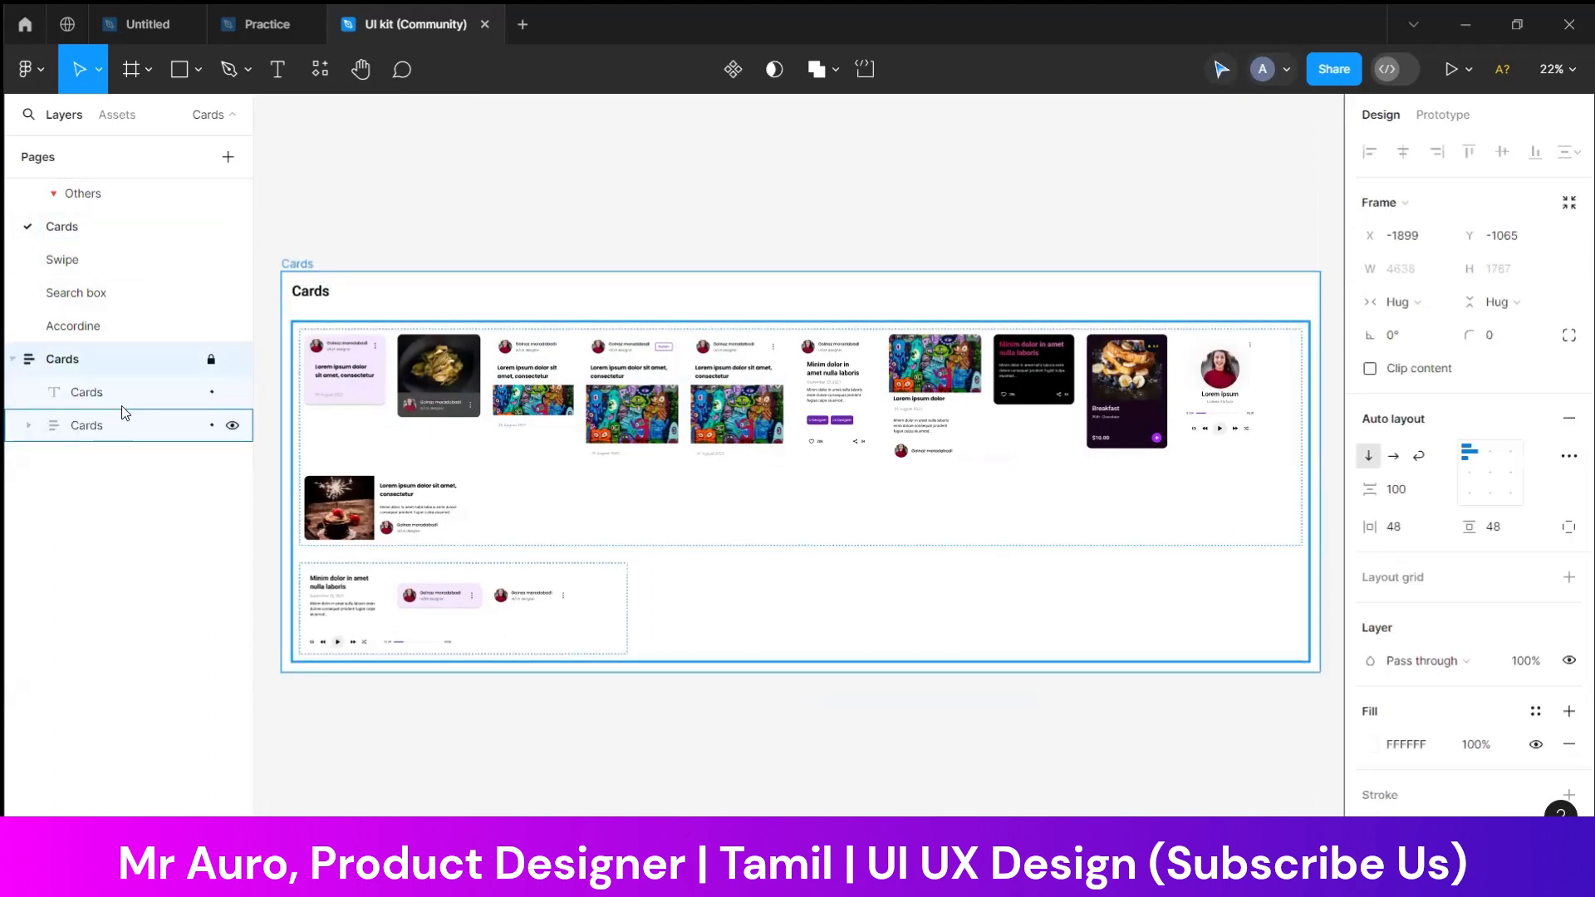
pyautogui.click(130, 421)
pyautogui.click(28, 425)
pyautogui.click(117, 458)
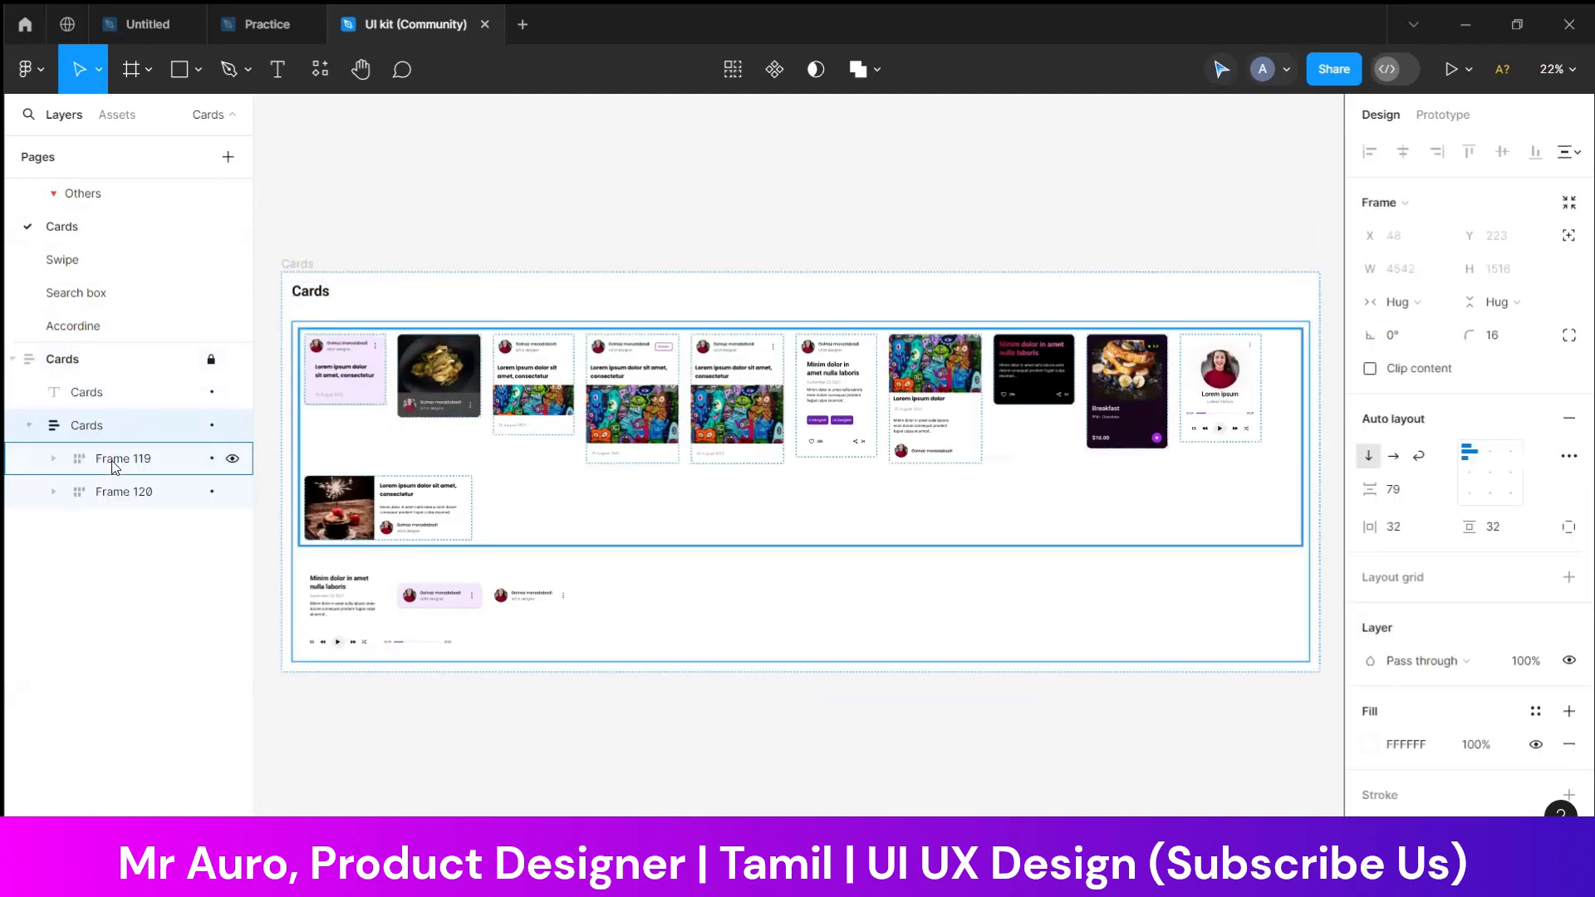
pyautogui.click(394, 418)
pyautogui.click(52, 458)
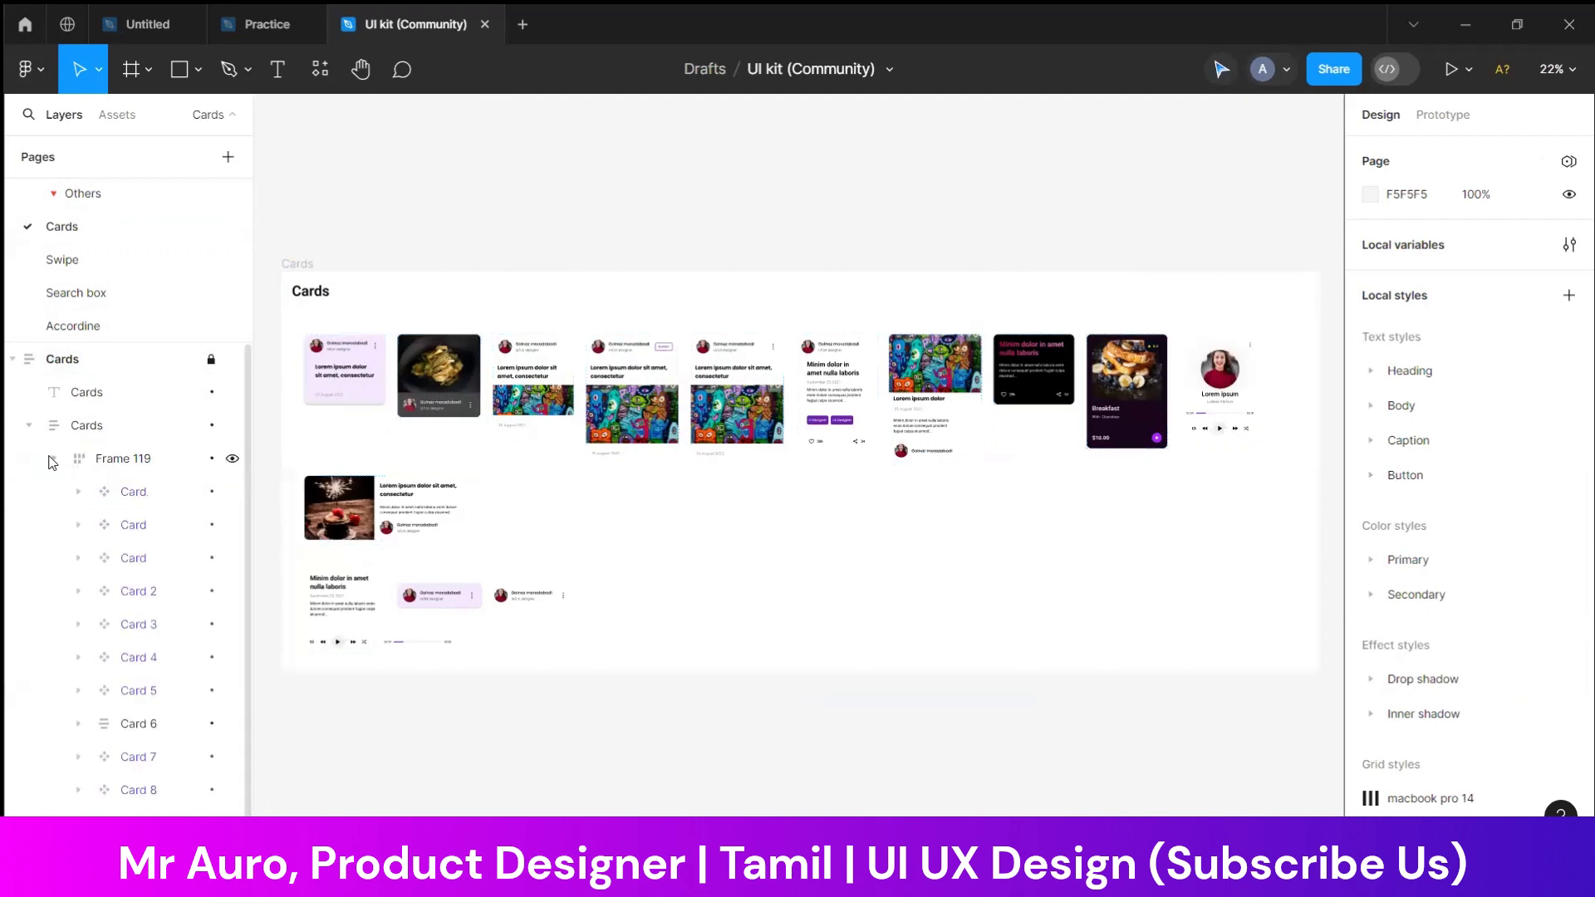
# Examine the individual card components on the Cards page, including Card 2, and collapse the nested Cards layer
pyautogui.click(133, 491)
pyautogui.click(144, 523)
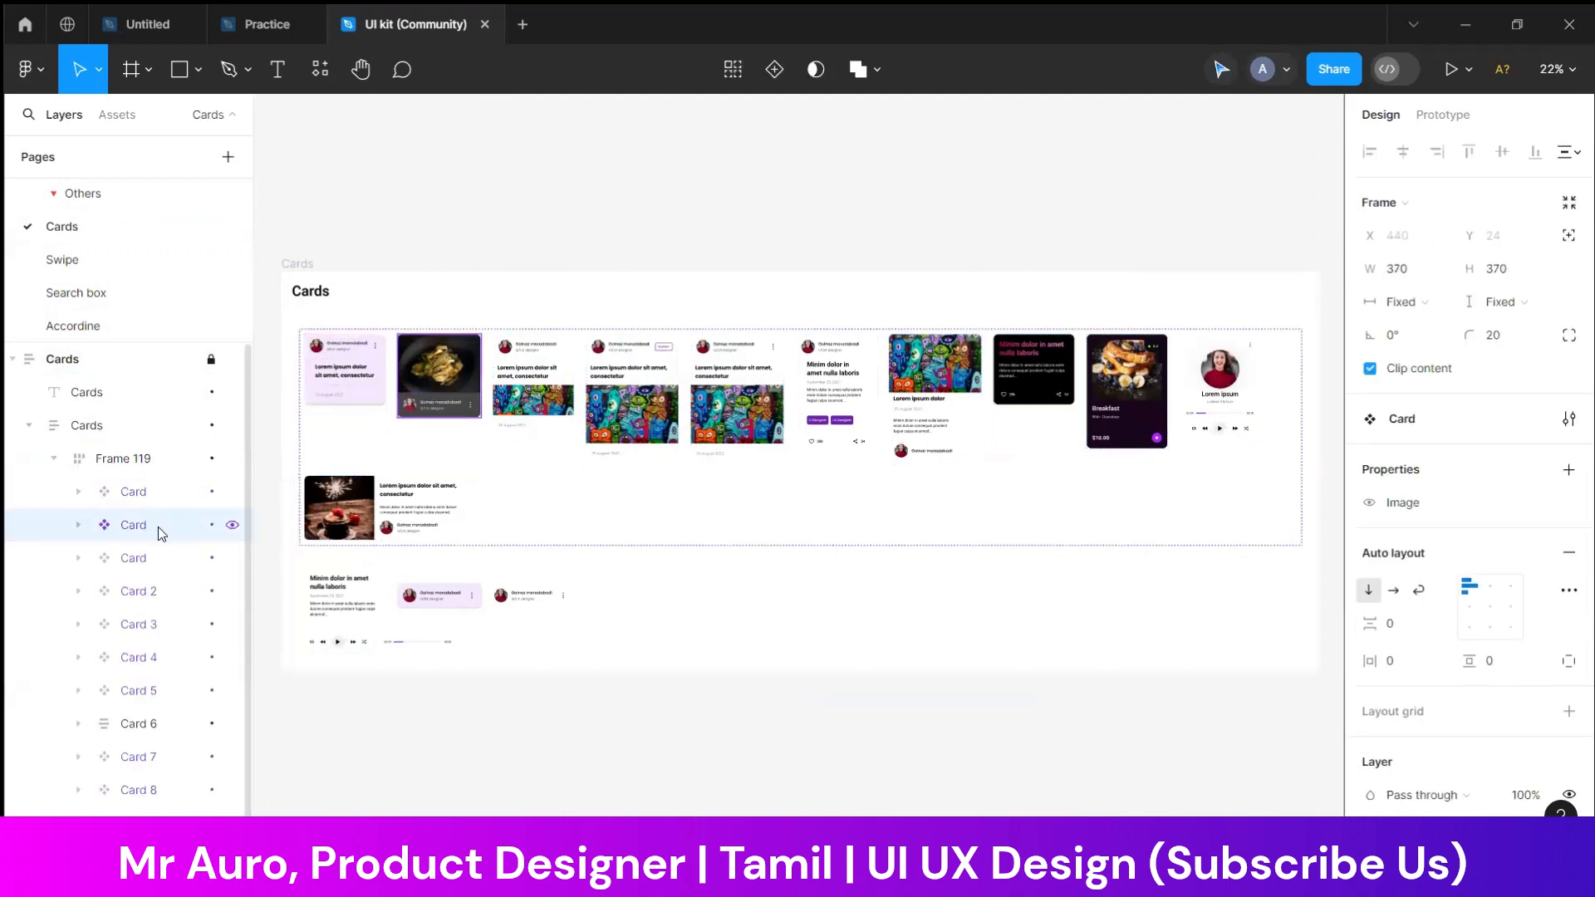
pyautogui.click(571, 378)
pyautogui.click(631, 391)
pyautogui.scroll(5, 702, 368)
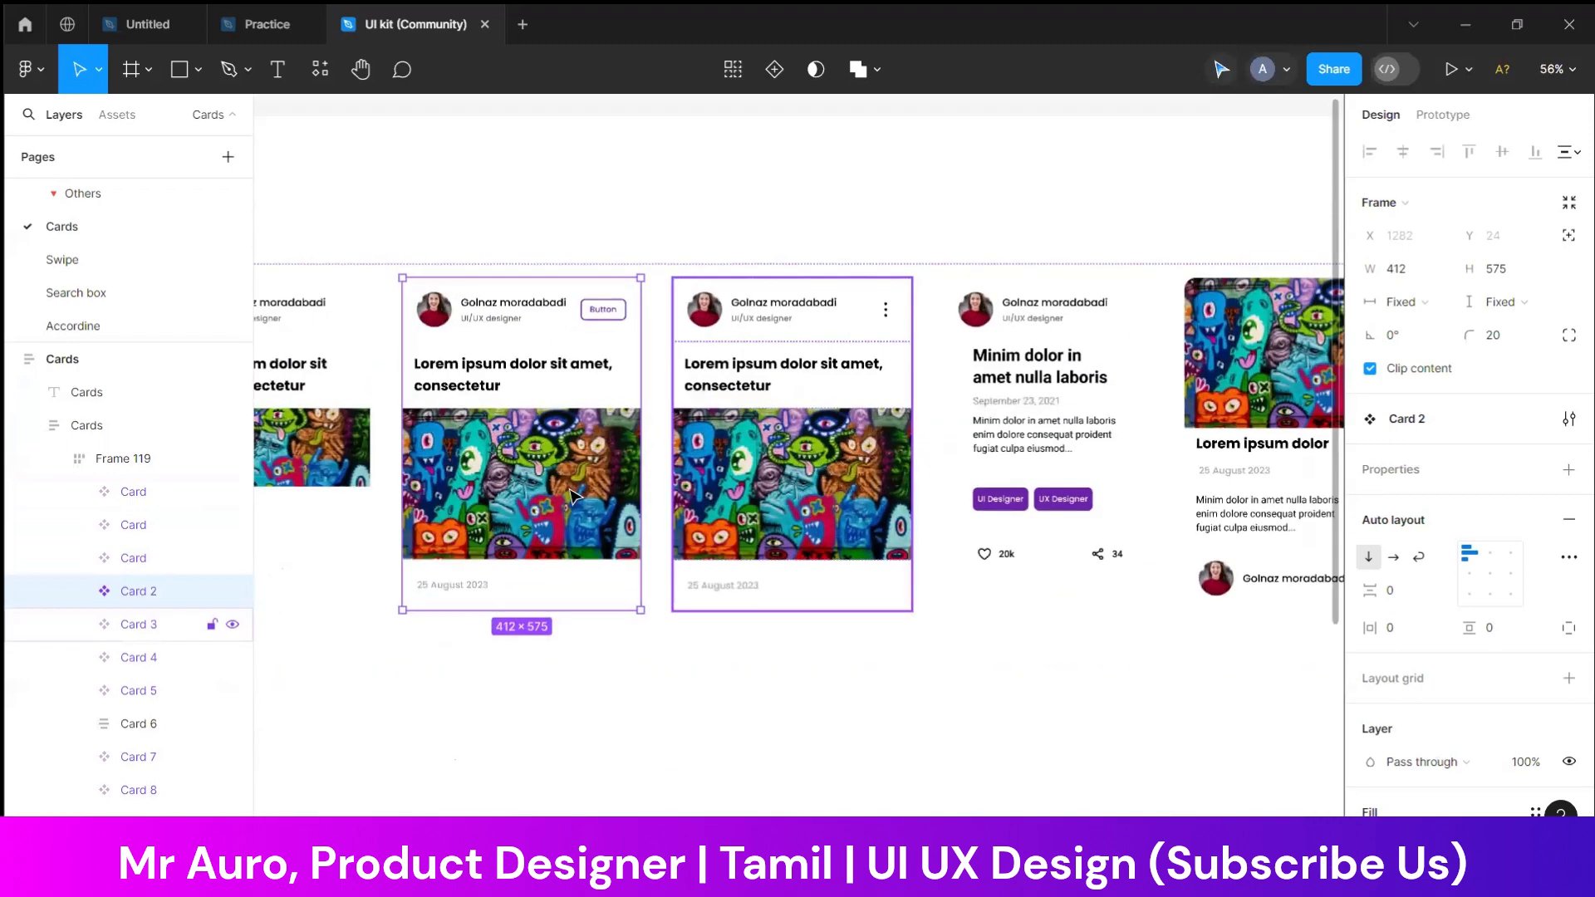
pyautogui.scroll(-3, 943, 345)
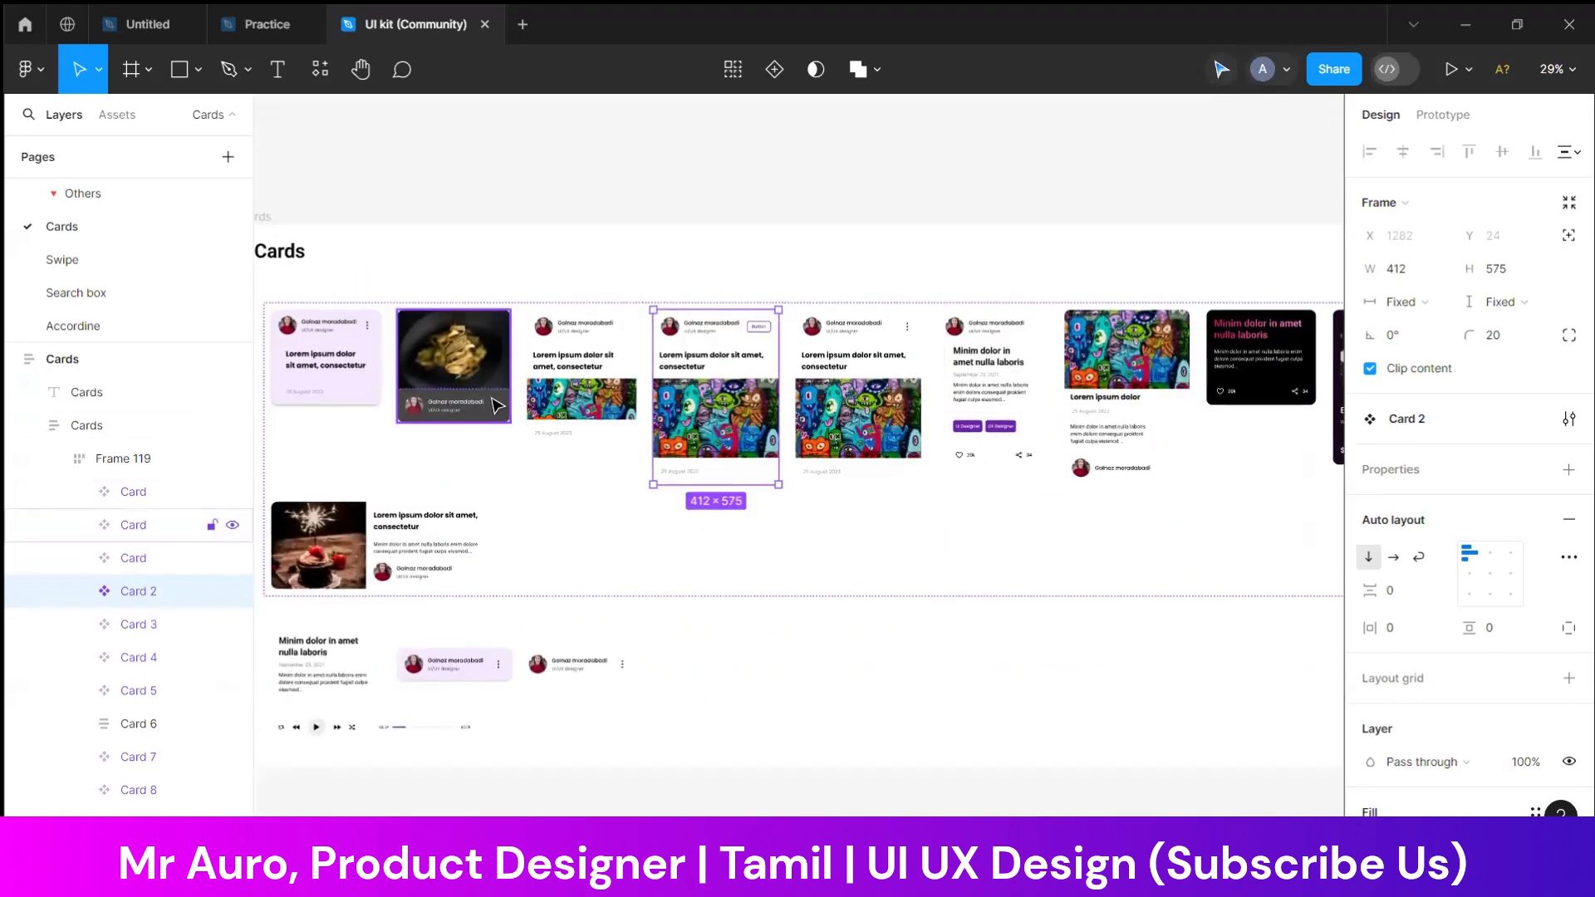
pyautogui.click(492, 400)
pyautogui.click(522, 266)
pyautogui.click(335, 554)
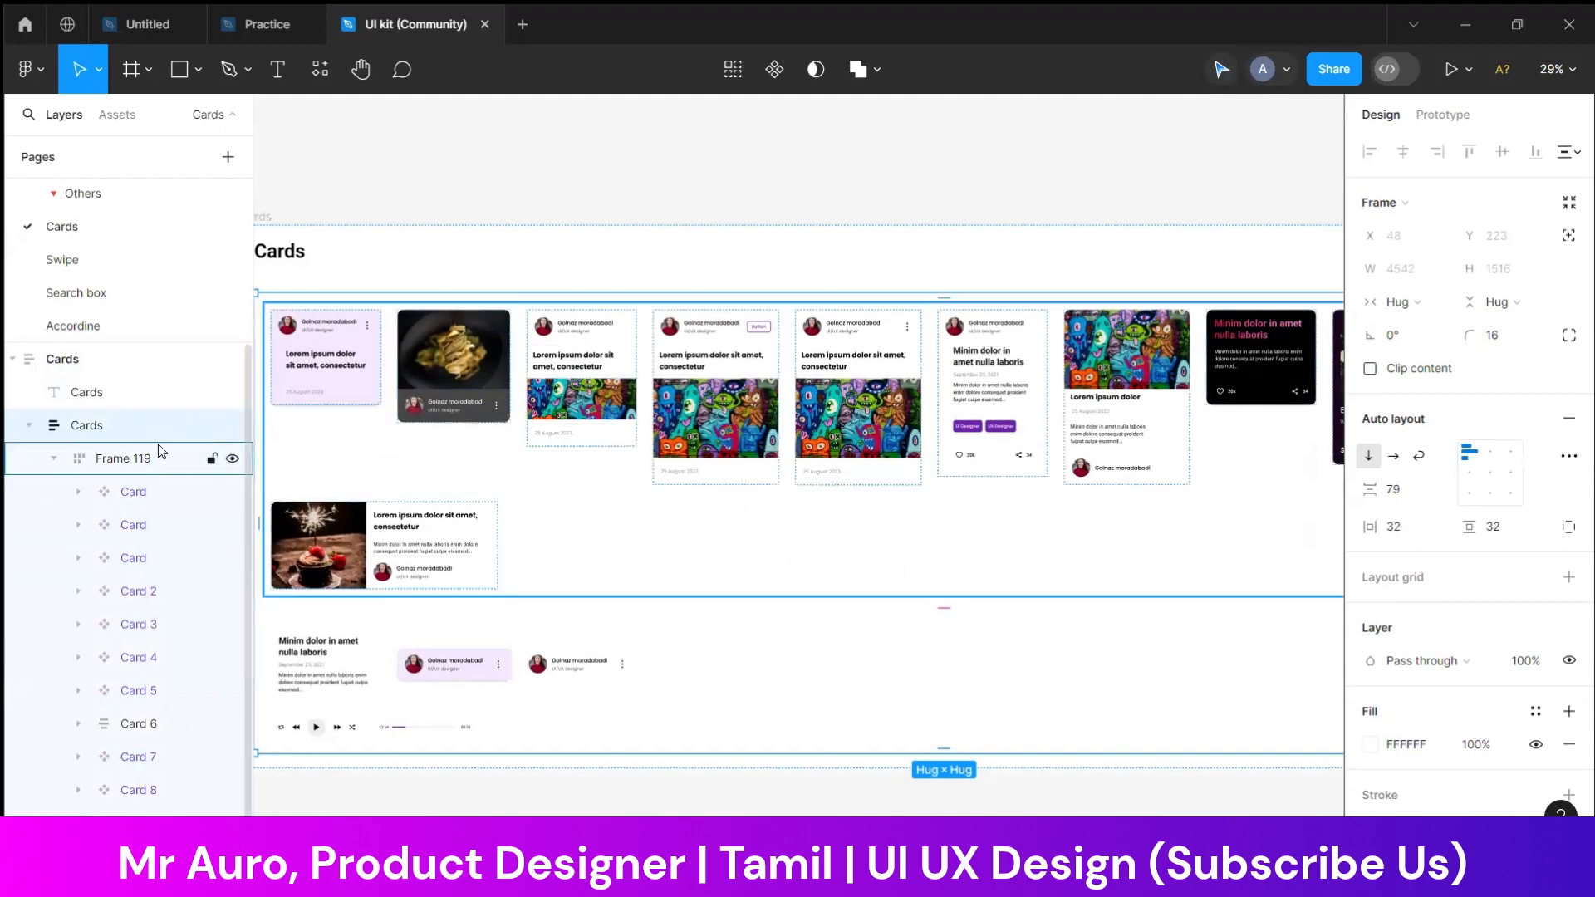
pyautogui.click(122, 398)
pyautogui.click(154, 427)
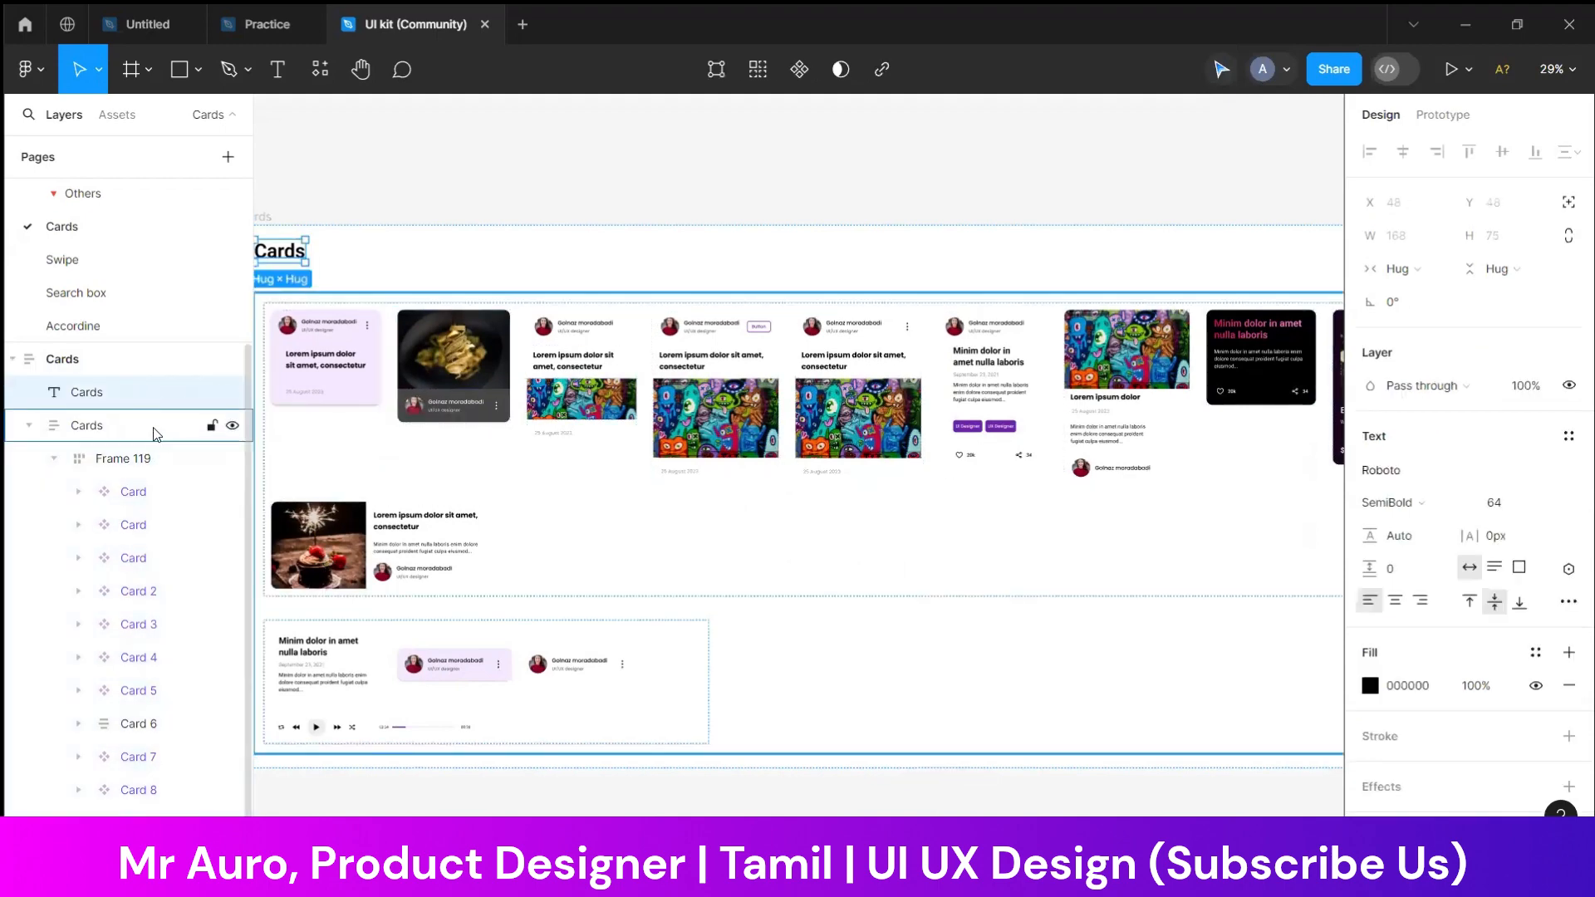
pyautogui.click(30, 425)
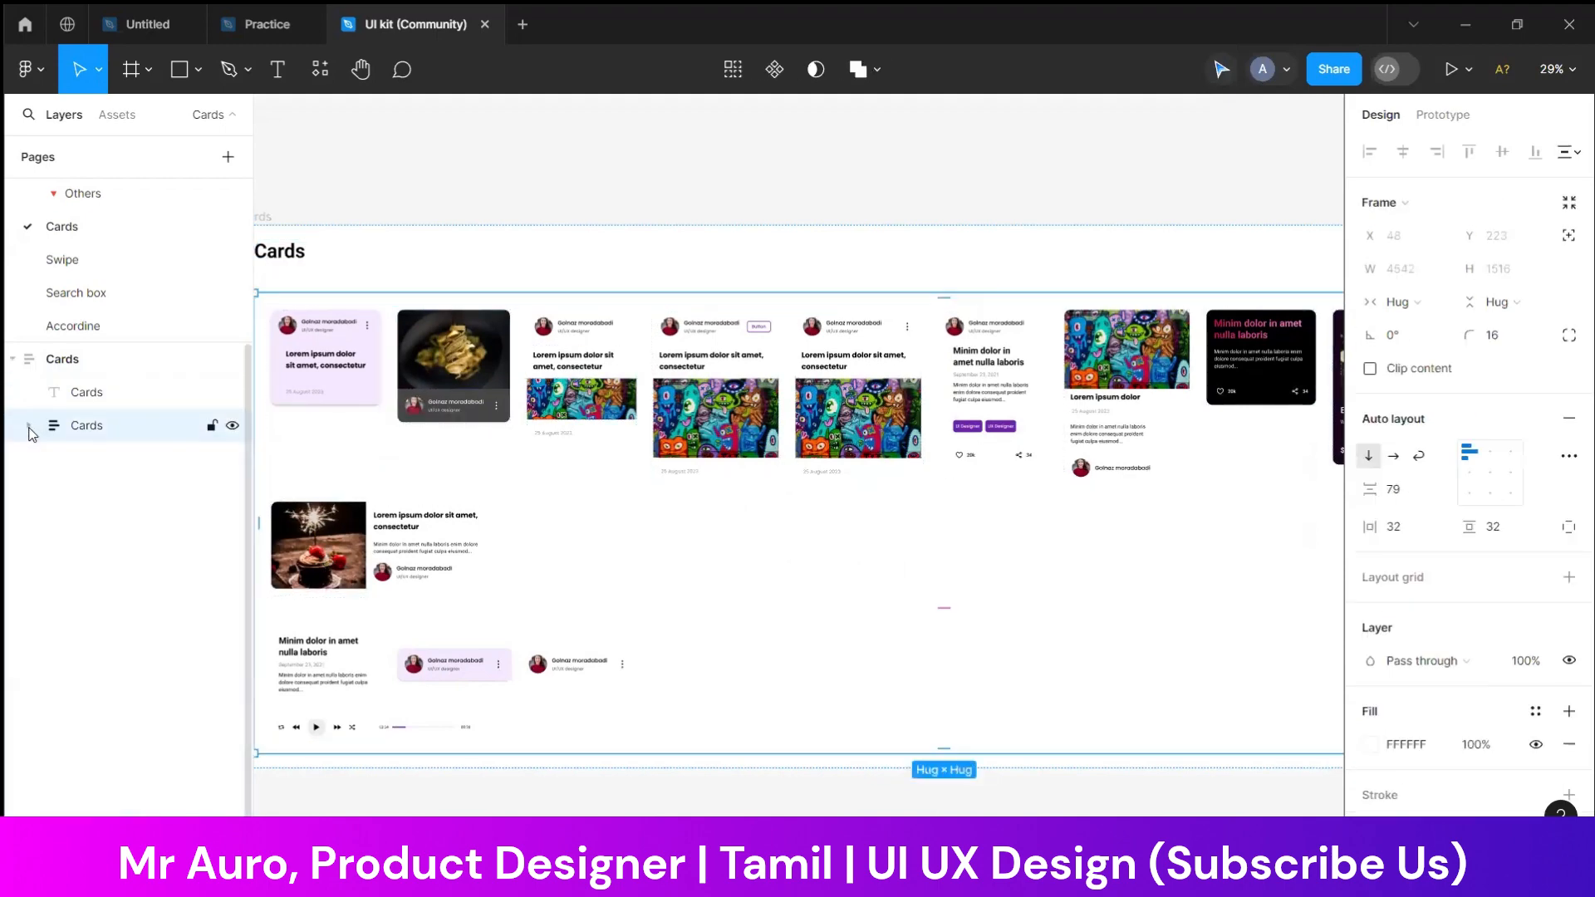
# Try to move the purple card into the second row beside the cupcake card, and undo the move
pyautogui.doubleClick(370, 538)
pyautogui.doubleClick(490, 517)
pyautogui.moveTo(346, 367); pyautogui.dragTo(369, 531)
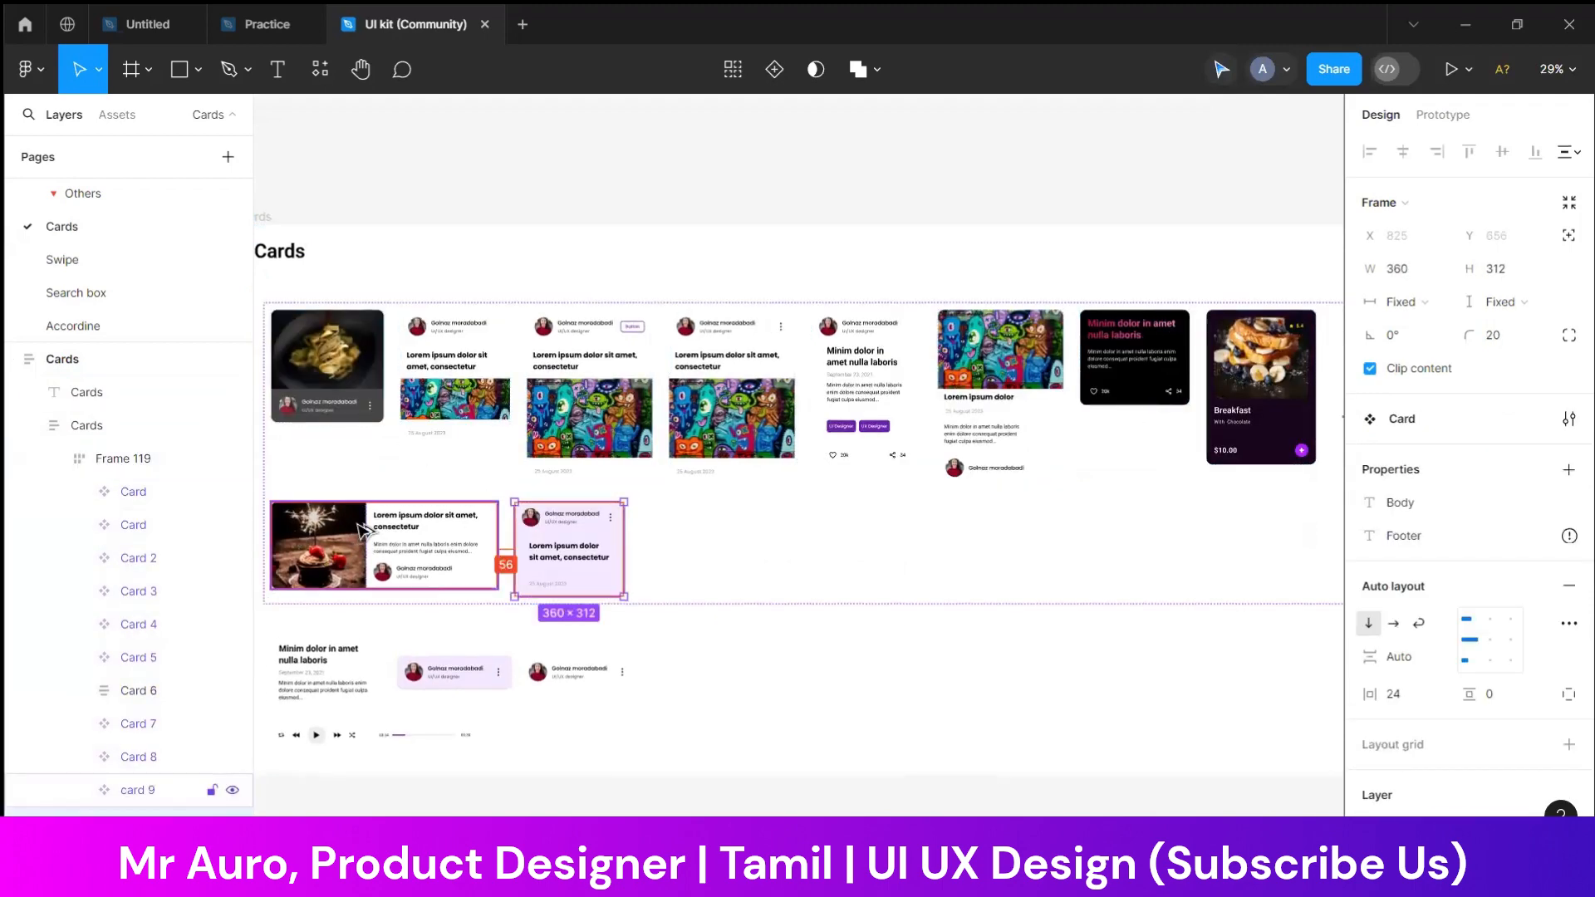
pyautogui.hotkey('ctrl', 'z')
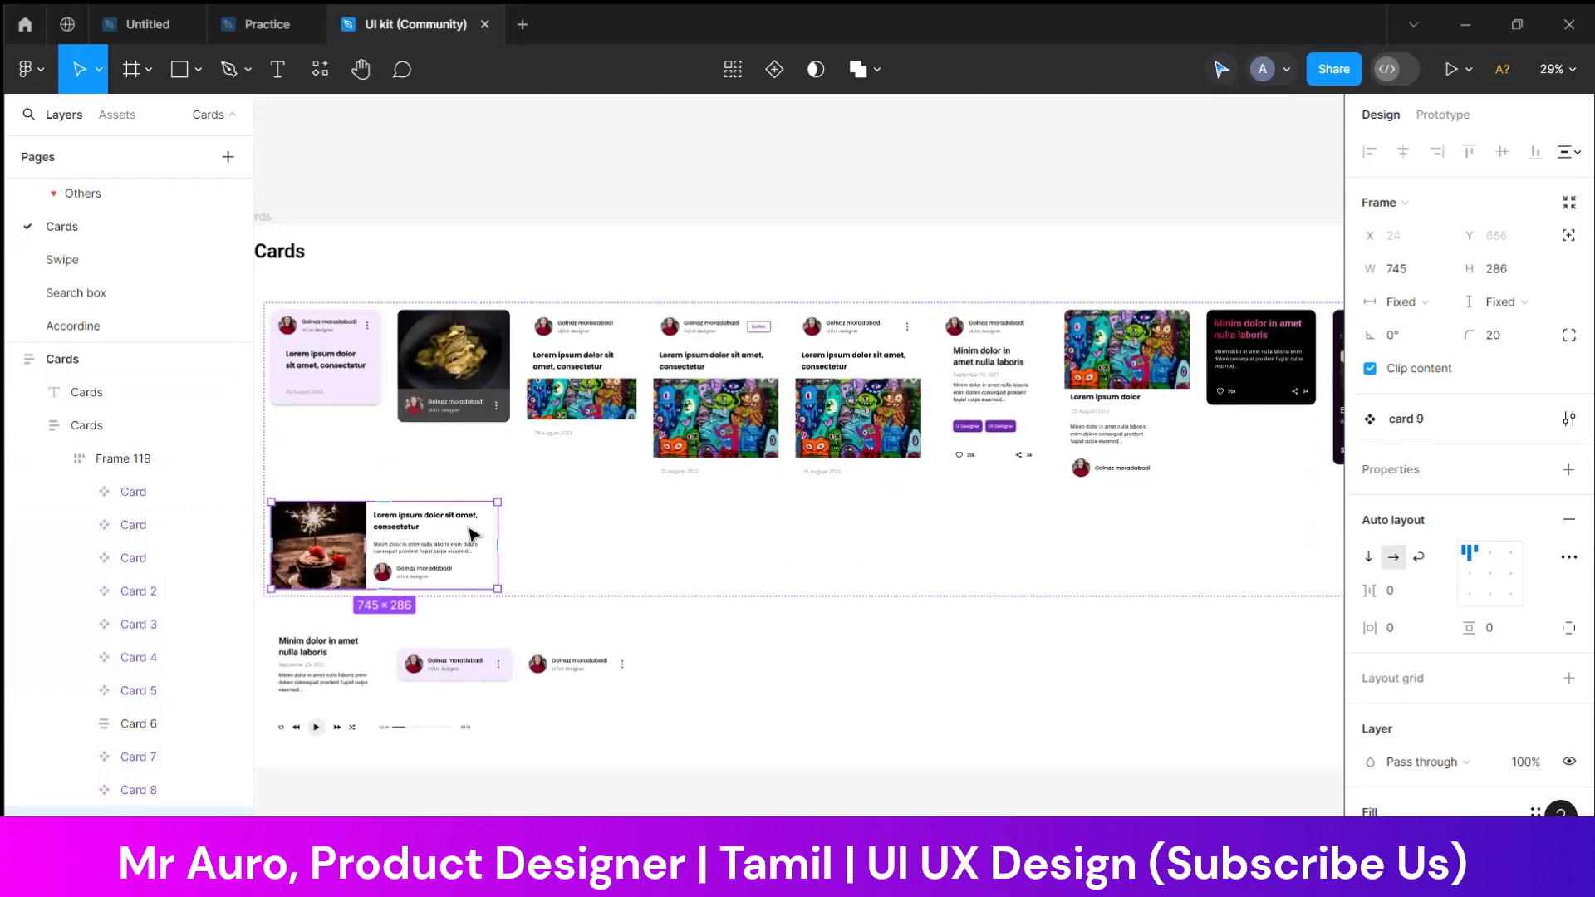
# Copy the horizontal cupcake card (card 9) into the Practice file and place it above the Landing frame
pyautogui.click(755, 257)
pyautogui.click(267, 23)
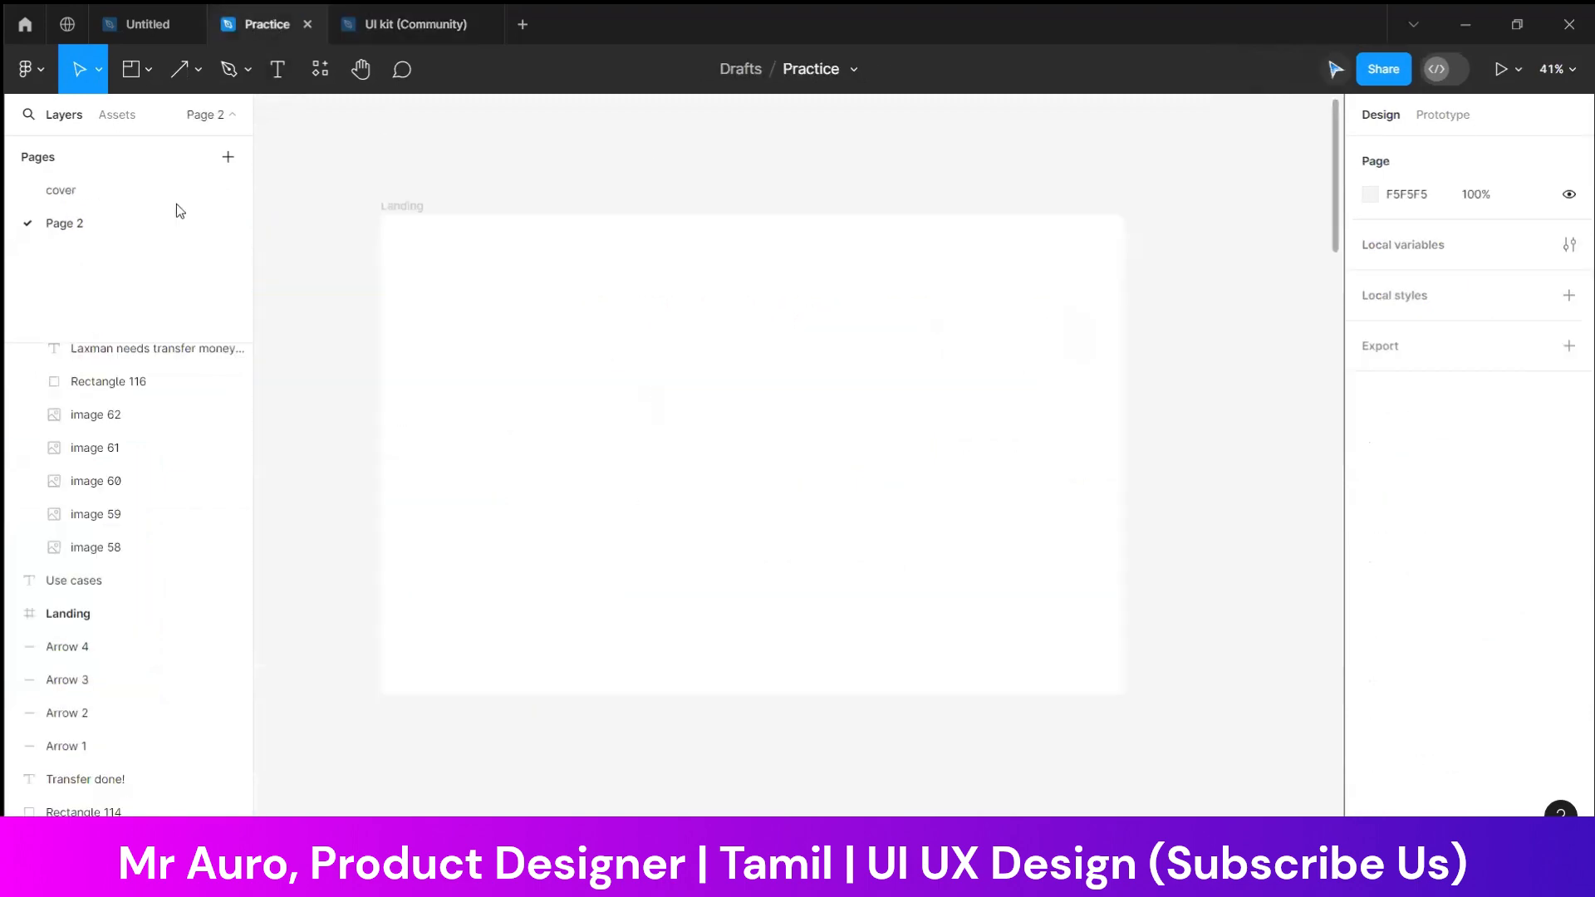
pyautogui.hotkey('ctrl', 'v')
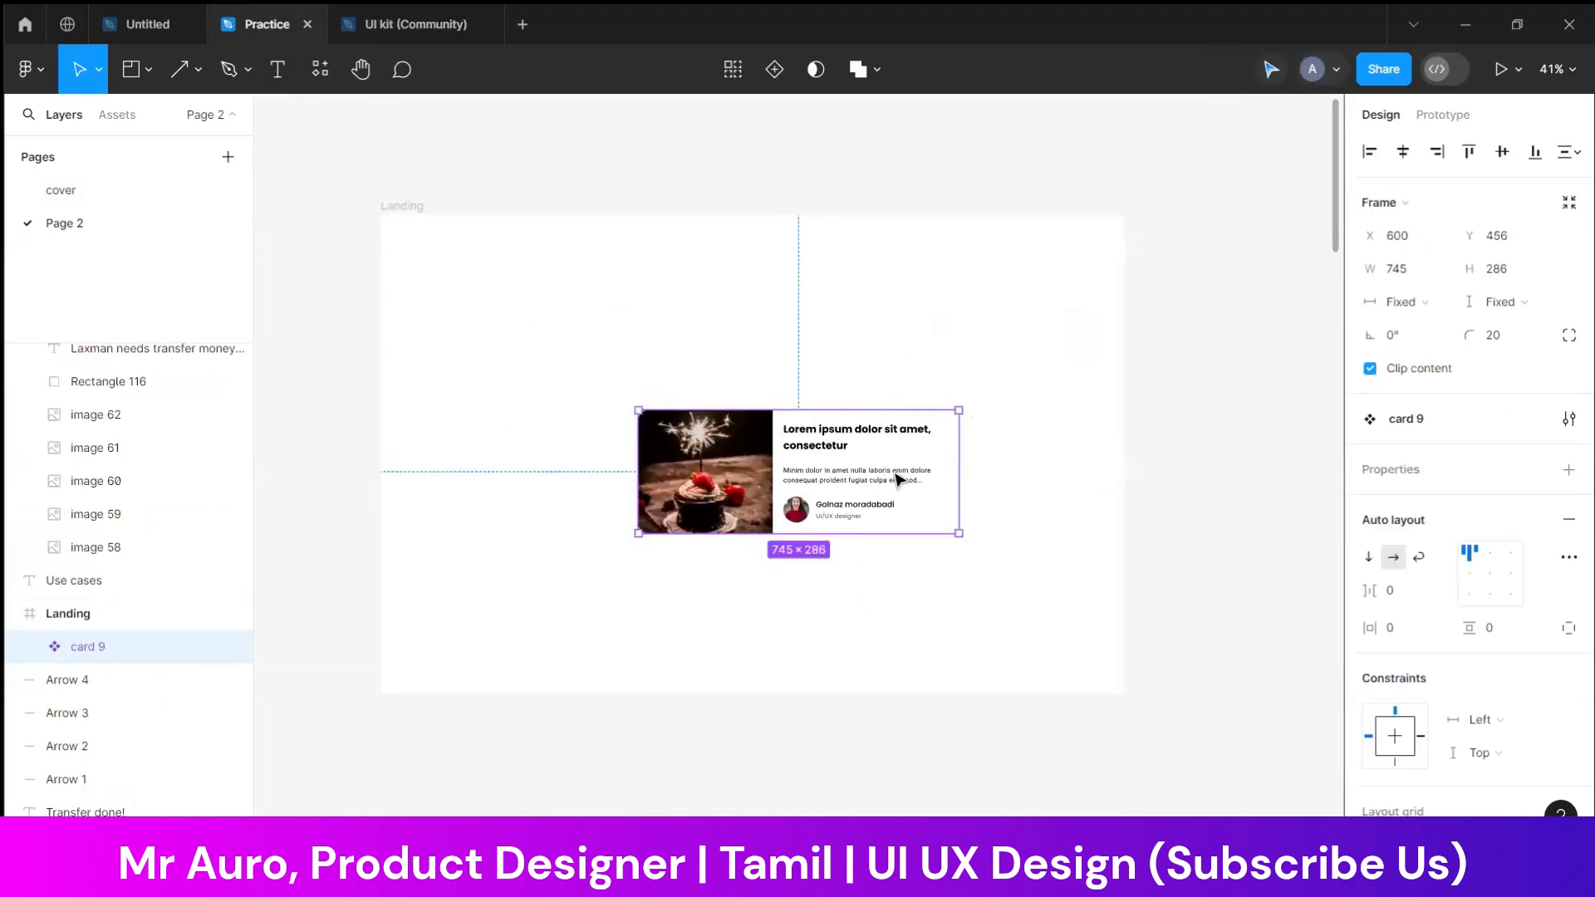
pyautogui.press('Escape')
pyautogui.scroll(2, 901, 453)
pyautogui.moveTo(725, 590); pyautogui.dragTo(646, 207)
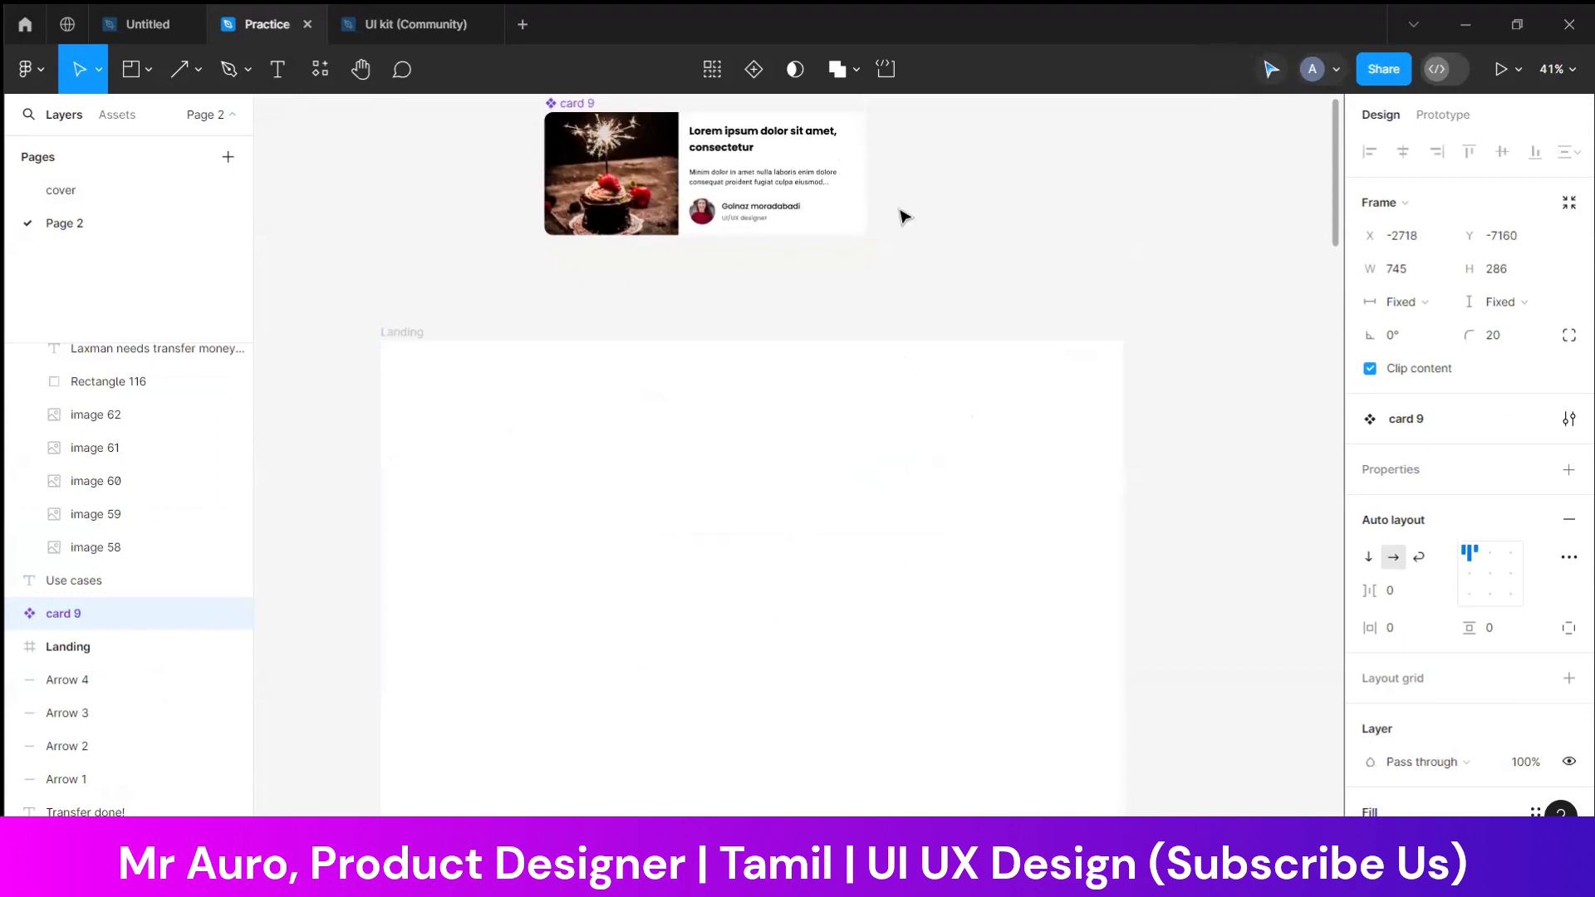
pyautogui.click(1010, 202)
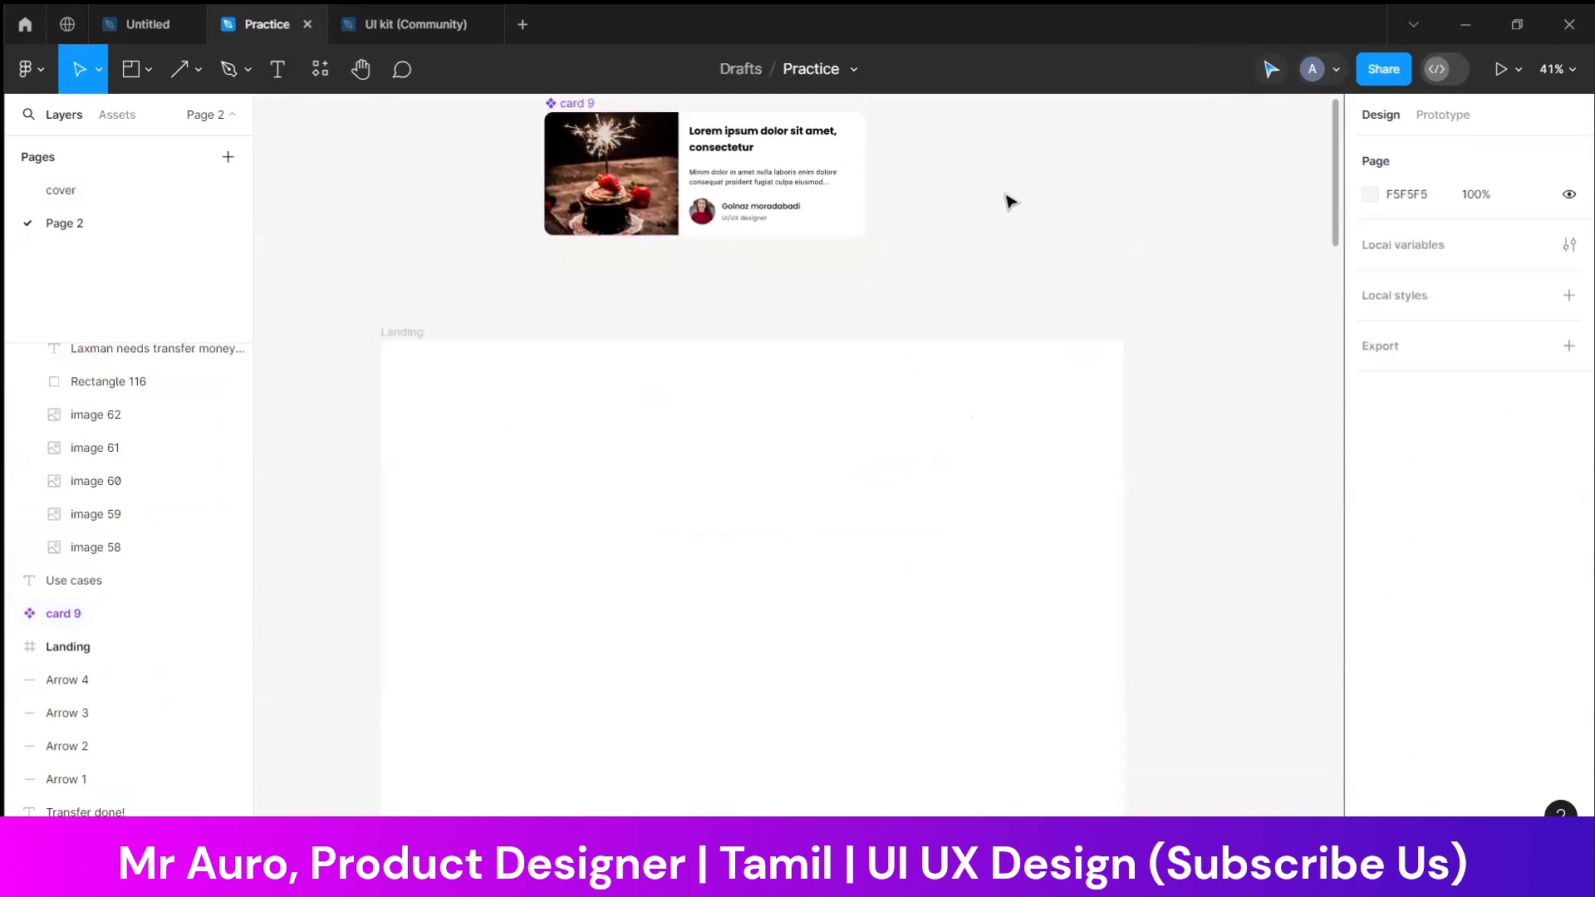
# Draw a header rectangle about 1728 × 103 across the full width at the top of the Landing frame
pyautogui.click(150, 71)
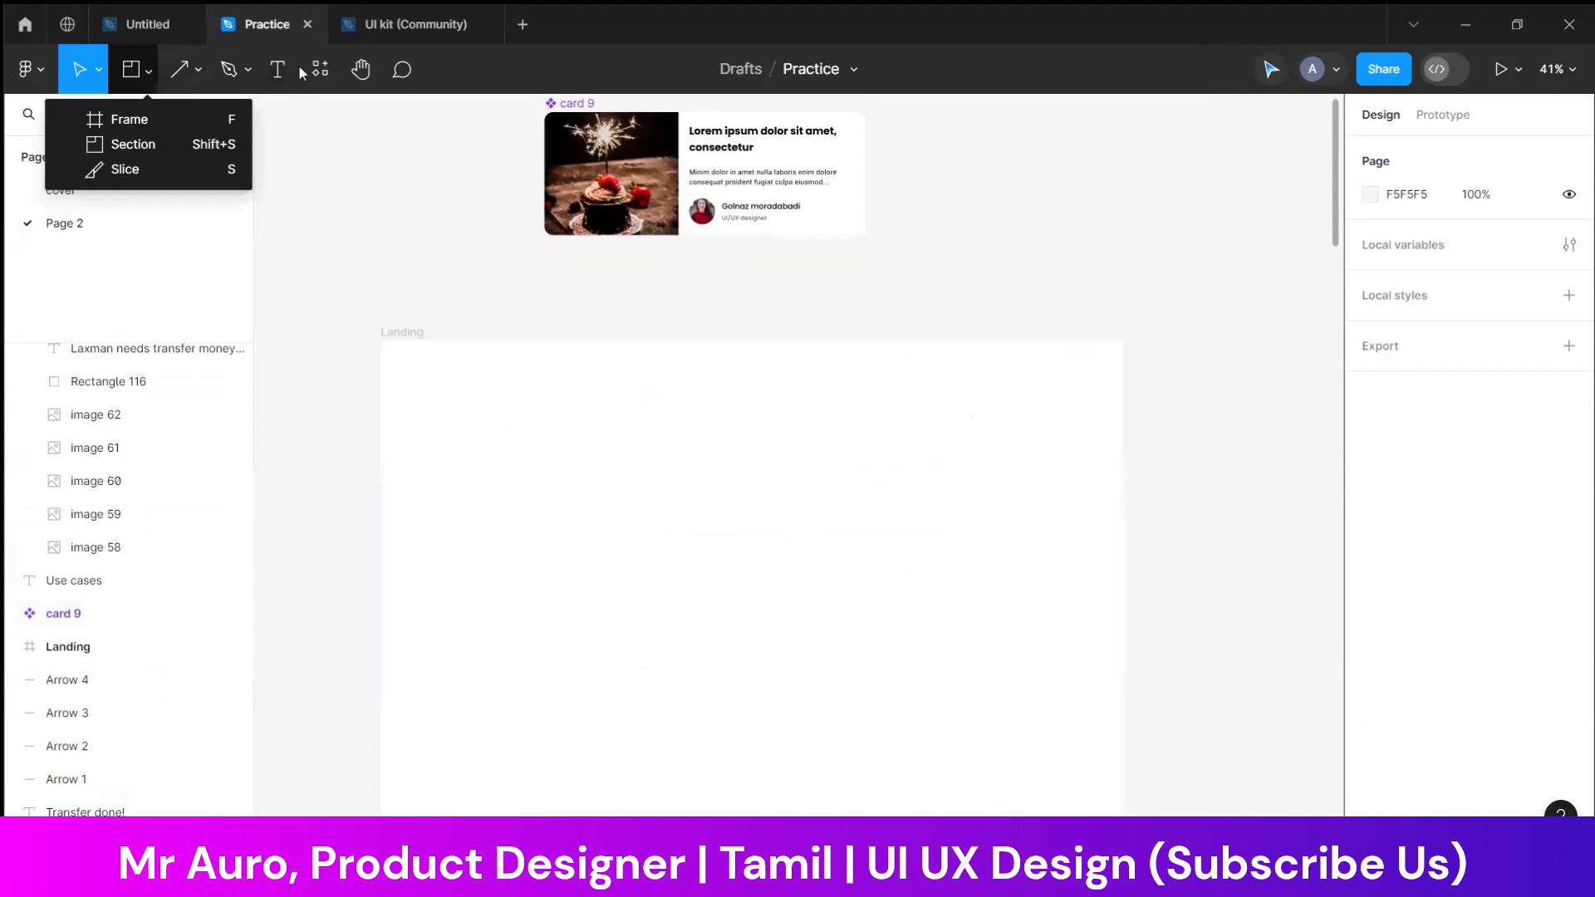
pyautogui.click(250, 75)
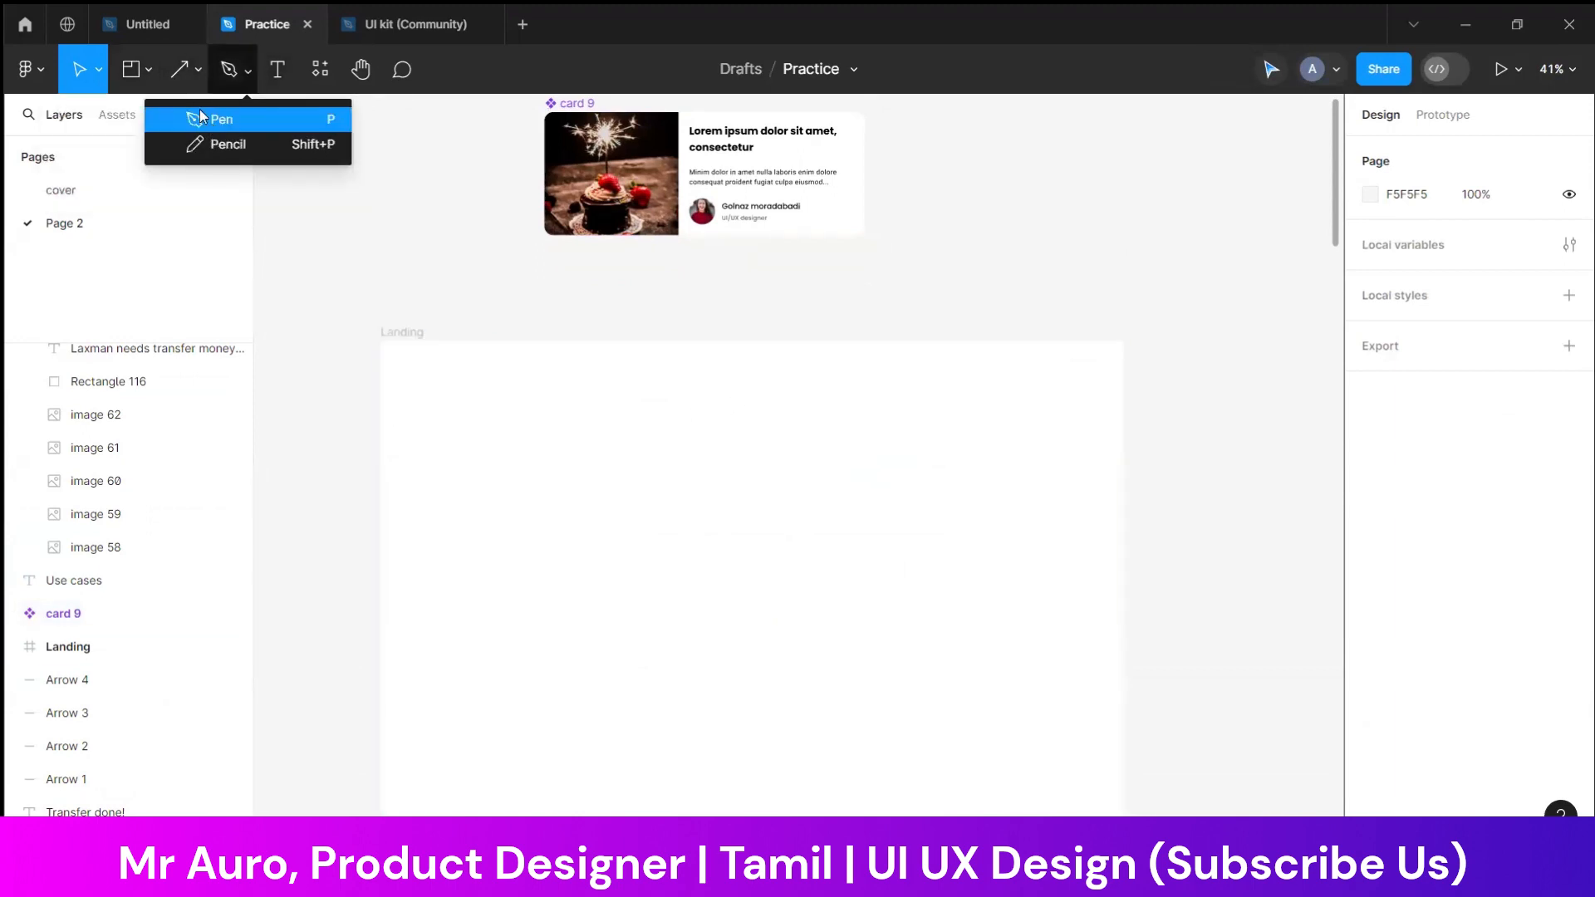
pyautogui.click(198, 68)
pyautogui.click(166, 114)
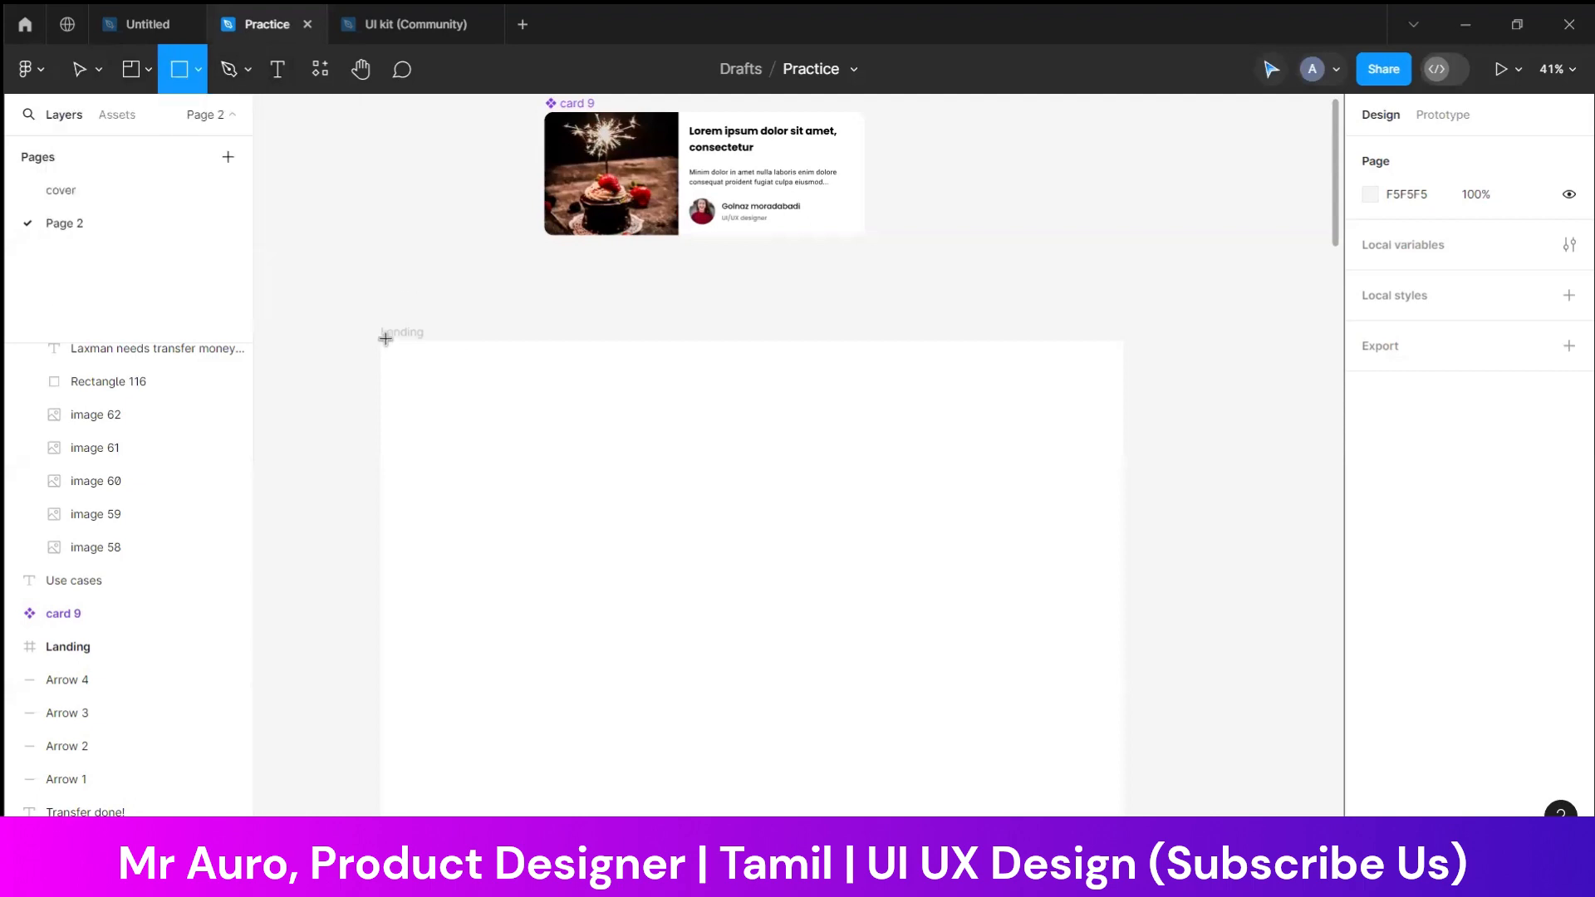
pyautogui.moveTo(380, 340); pyautogui.dragTo(1122, 385)
pyautogui.click(691, 429)
# Fill the header rectangle with the yellow document colour FFD600
pyautogui.click(591, 378)
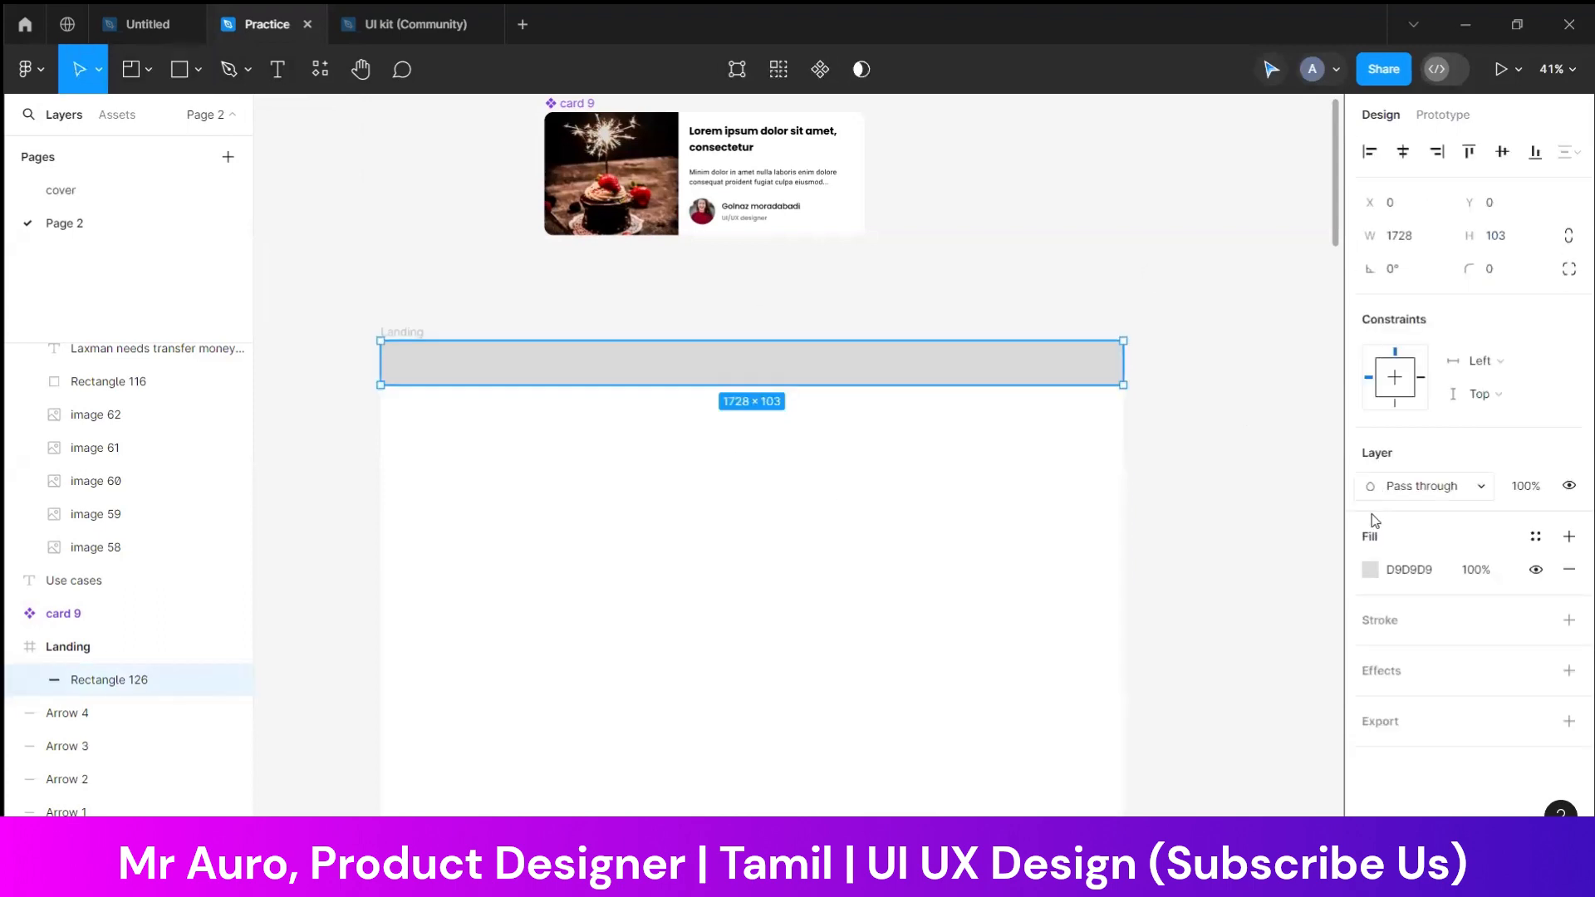
pyautogui.click(1371, 569)
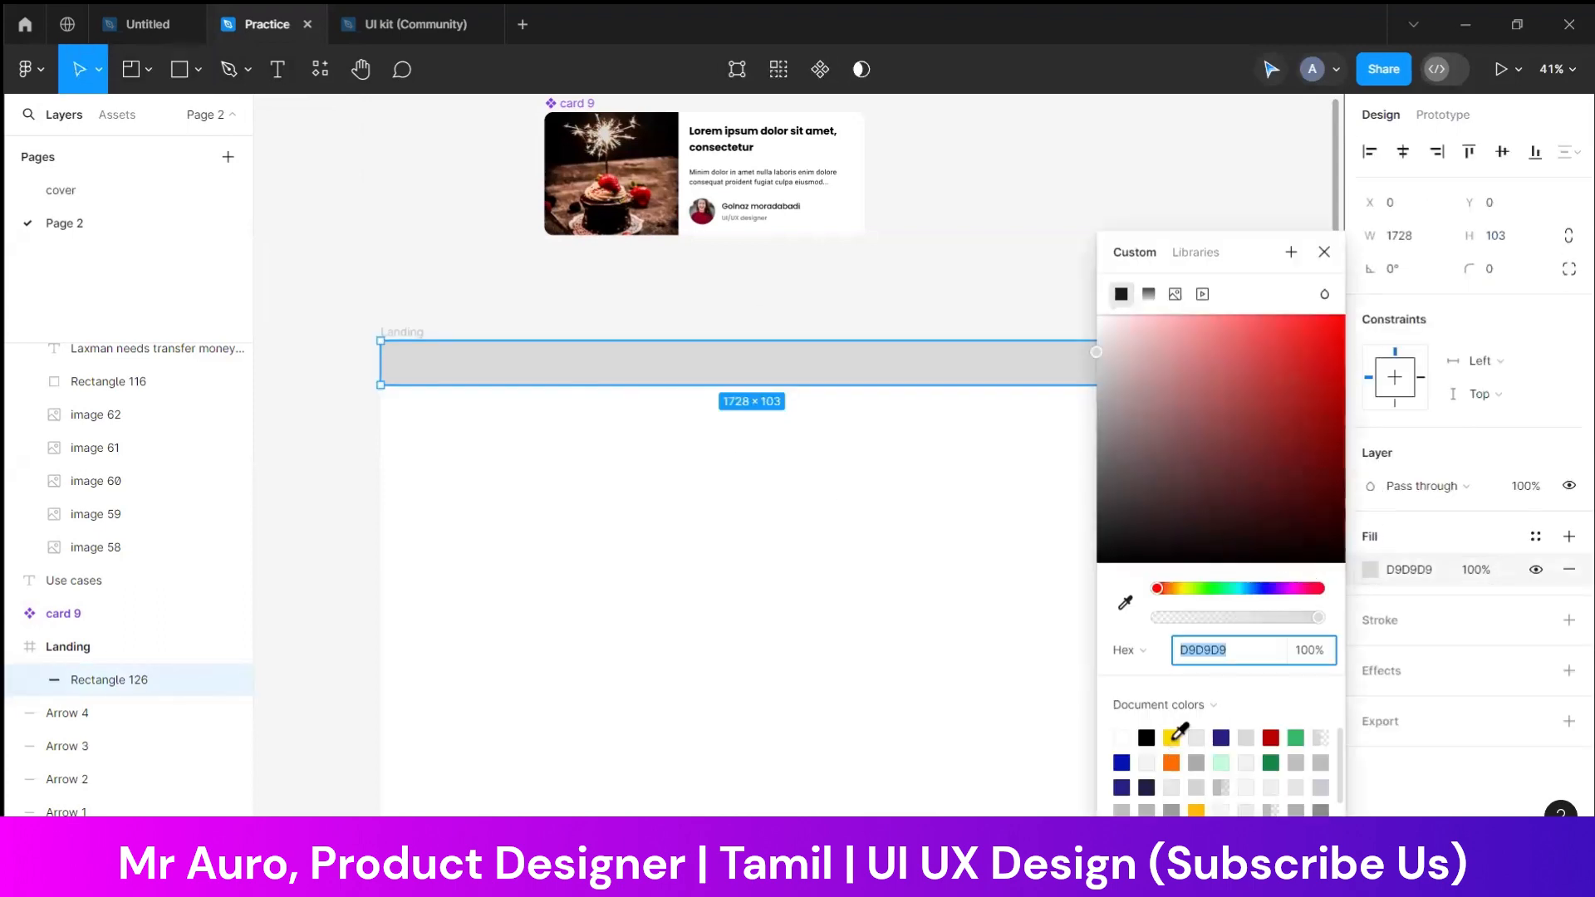
pyautogui.click(1171, 737)
pyautogui.click(819, 449)
pyautogui.scroll(-1, 862, 448)
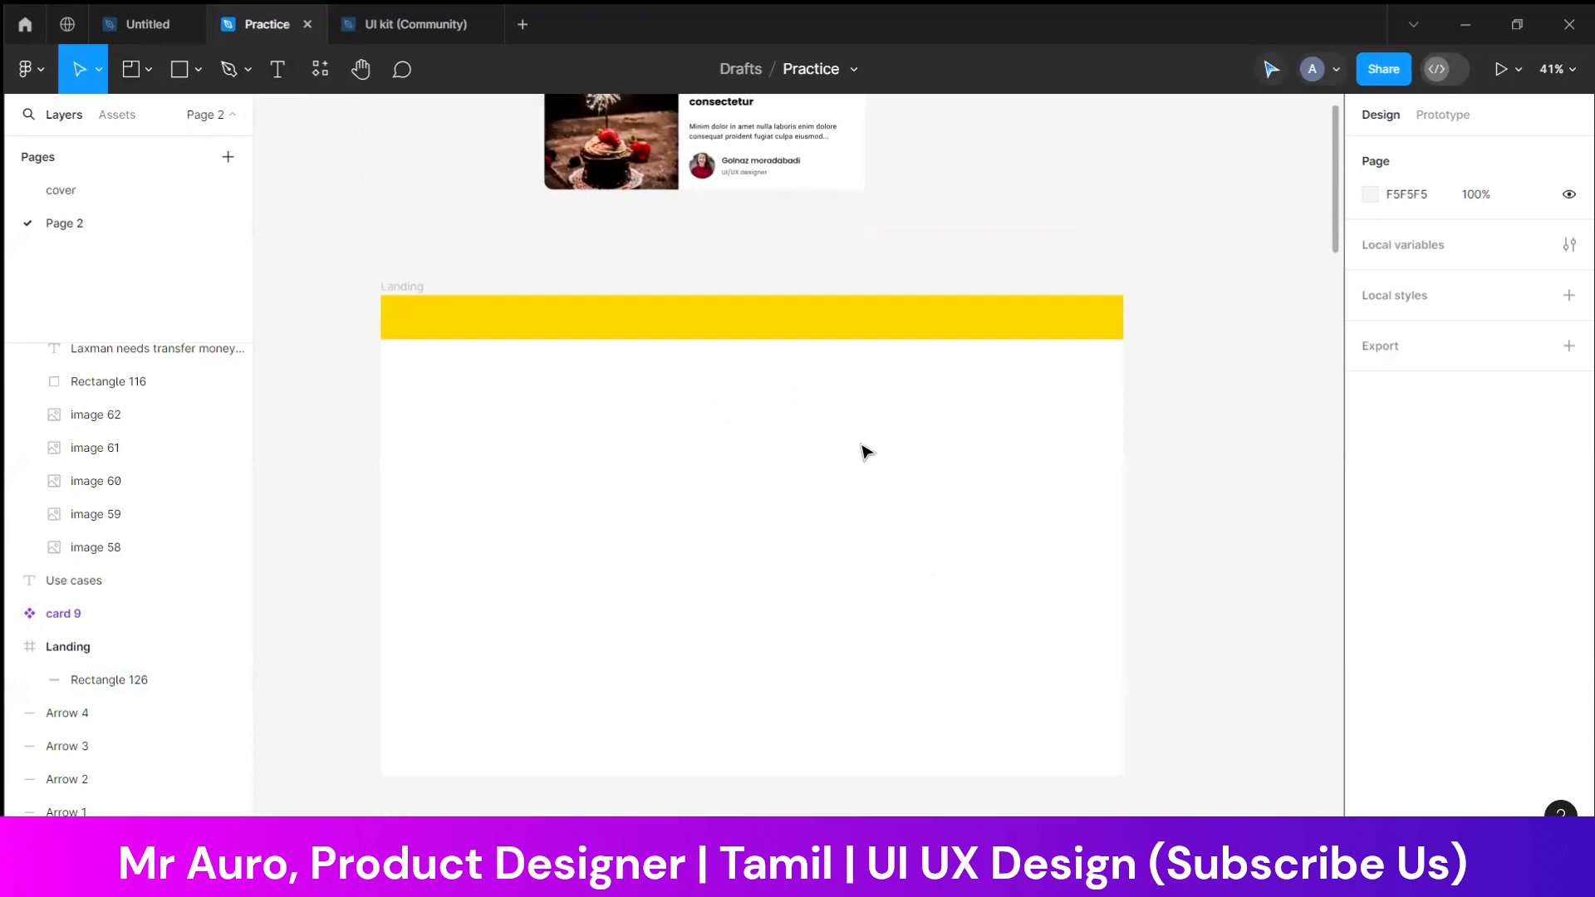
# Give the header rectangle a linear gradient fill running from magenta FA00FF to blue-violet 3C0FBD
pyautogui.click(519, 332)
pyautogui.click(1377, 570)
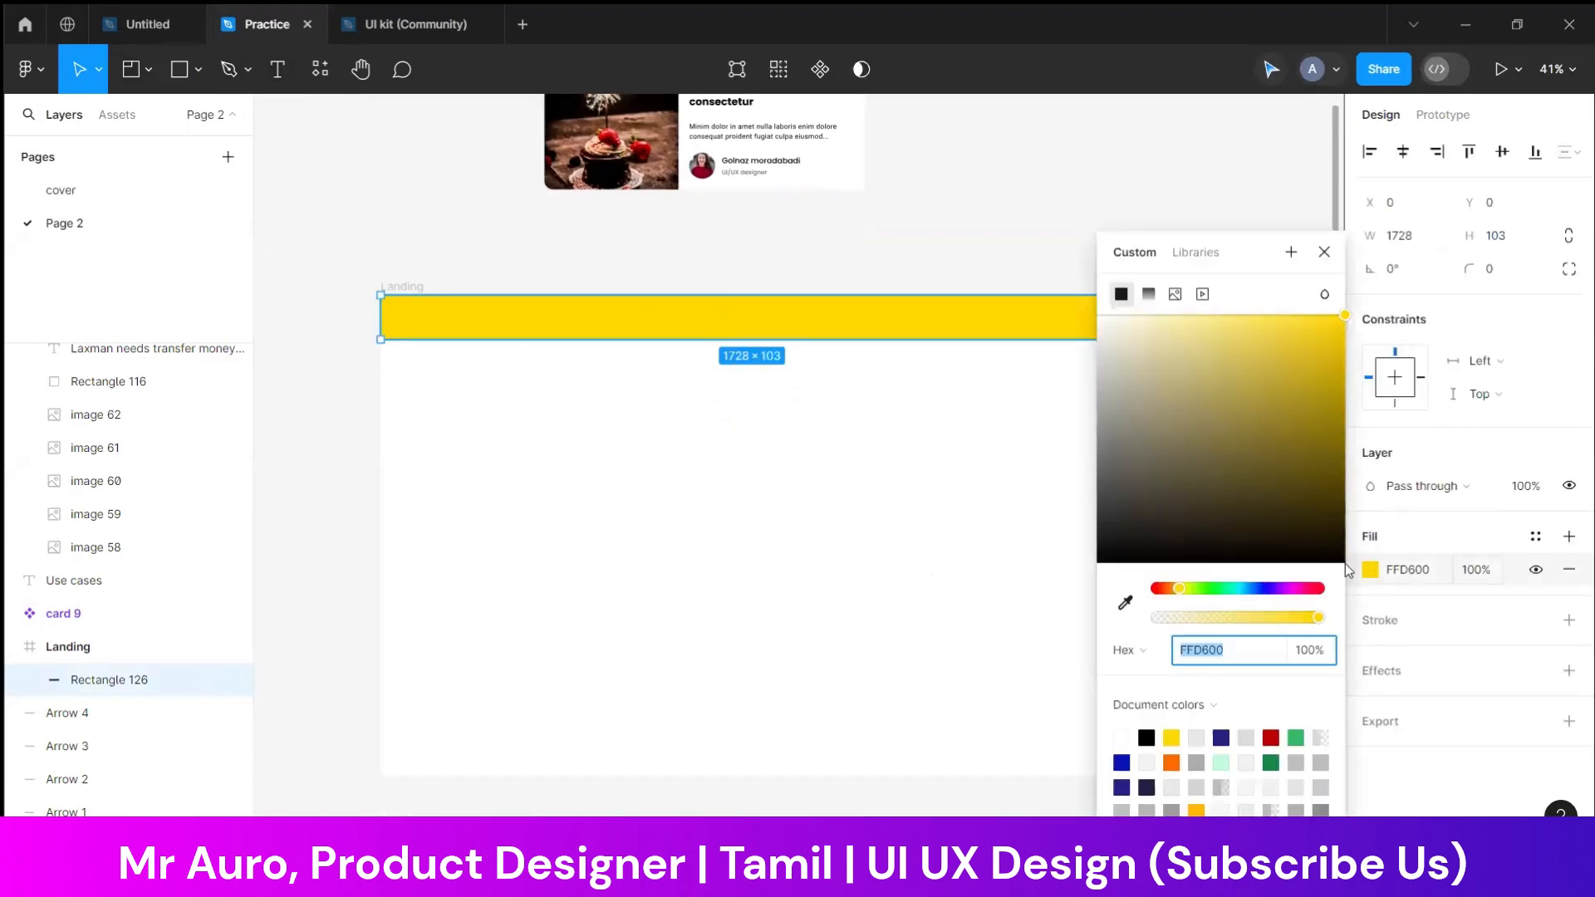
pyautogui.click(1149, 296)
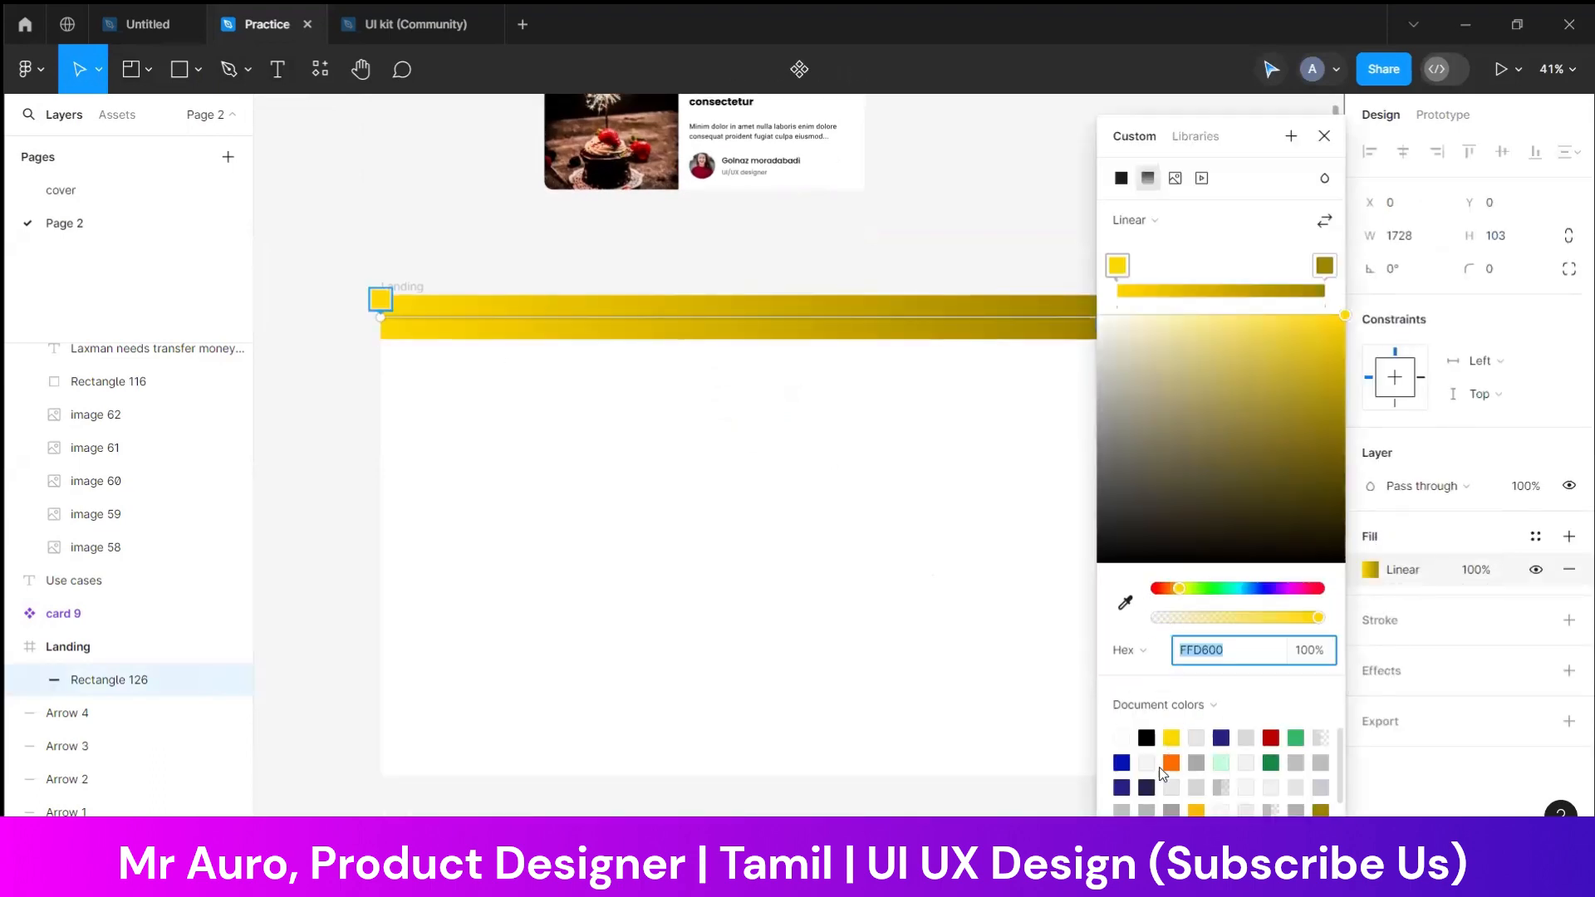
pyautogui.click(1290, 588)
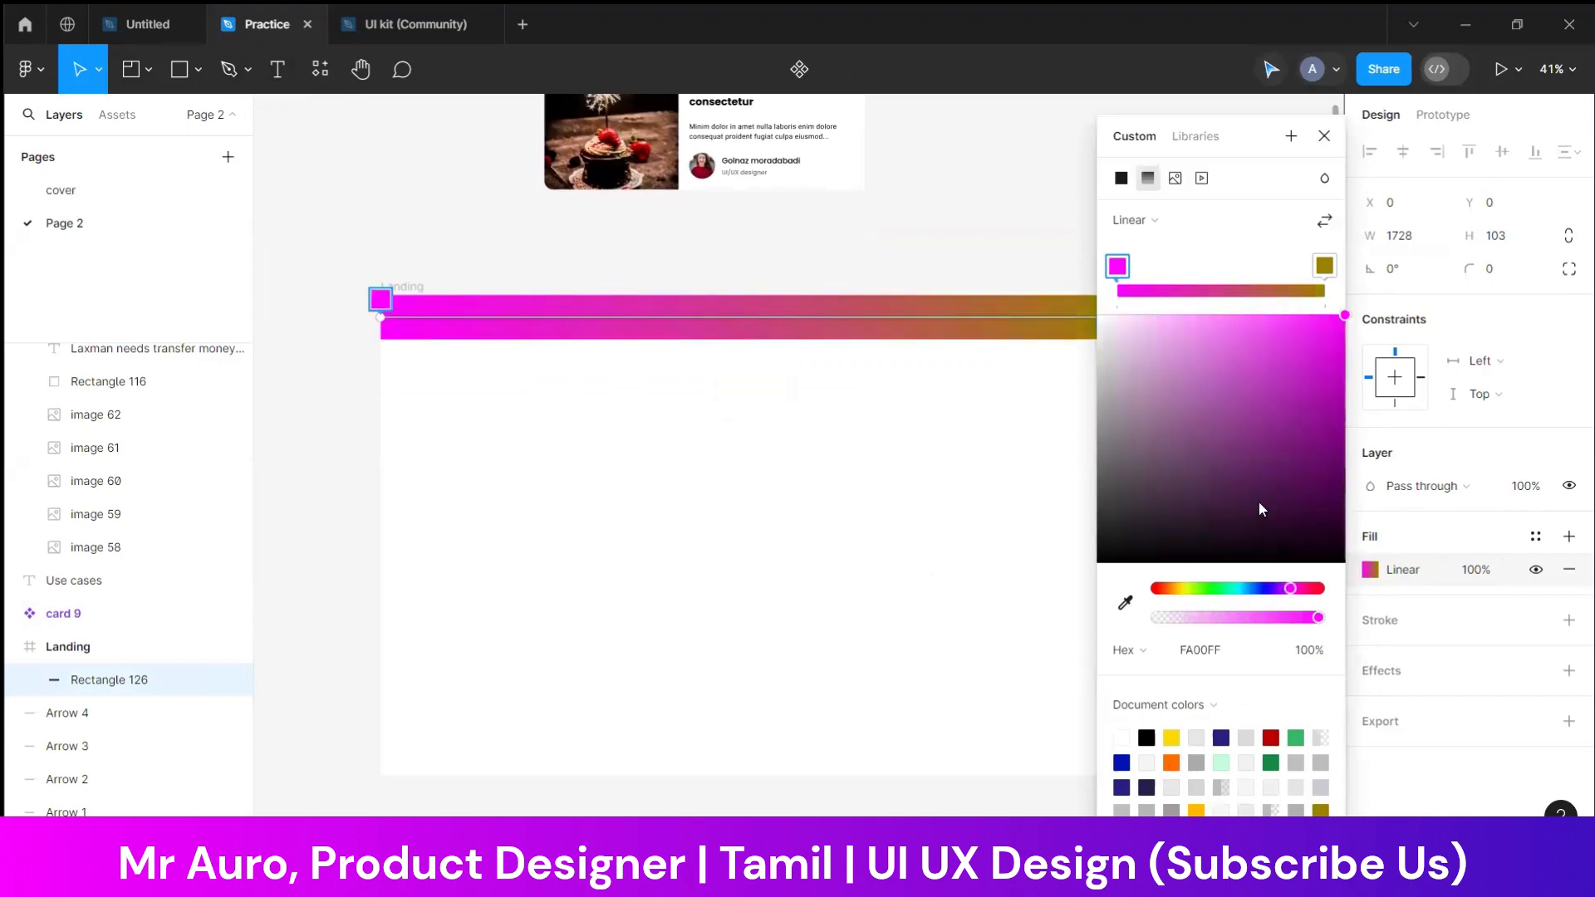
pyautogui.click(1323, 290)
pyautogui.click(1271, 589)
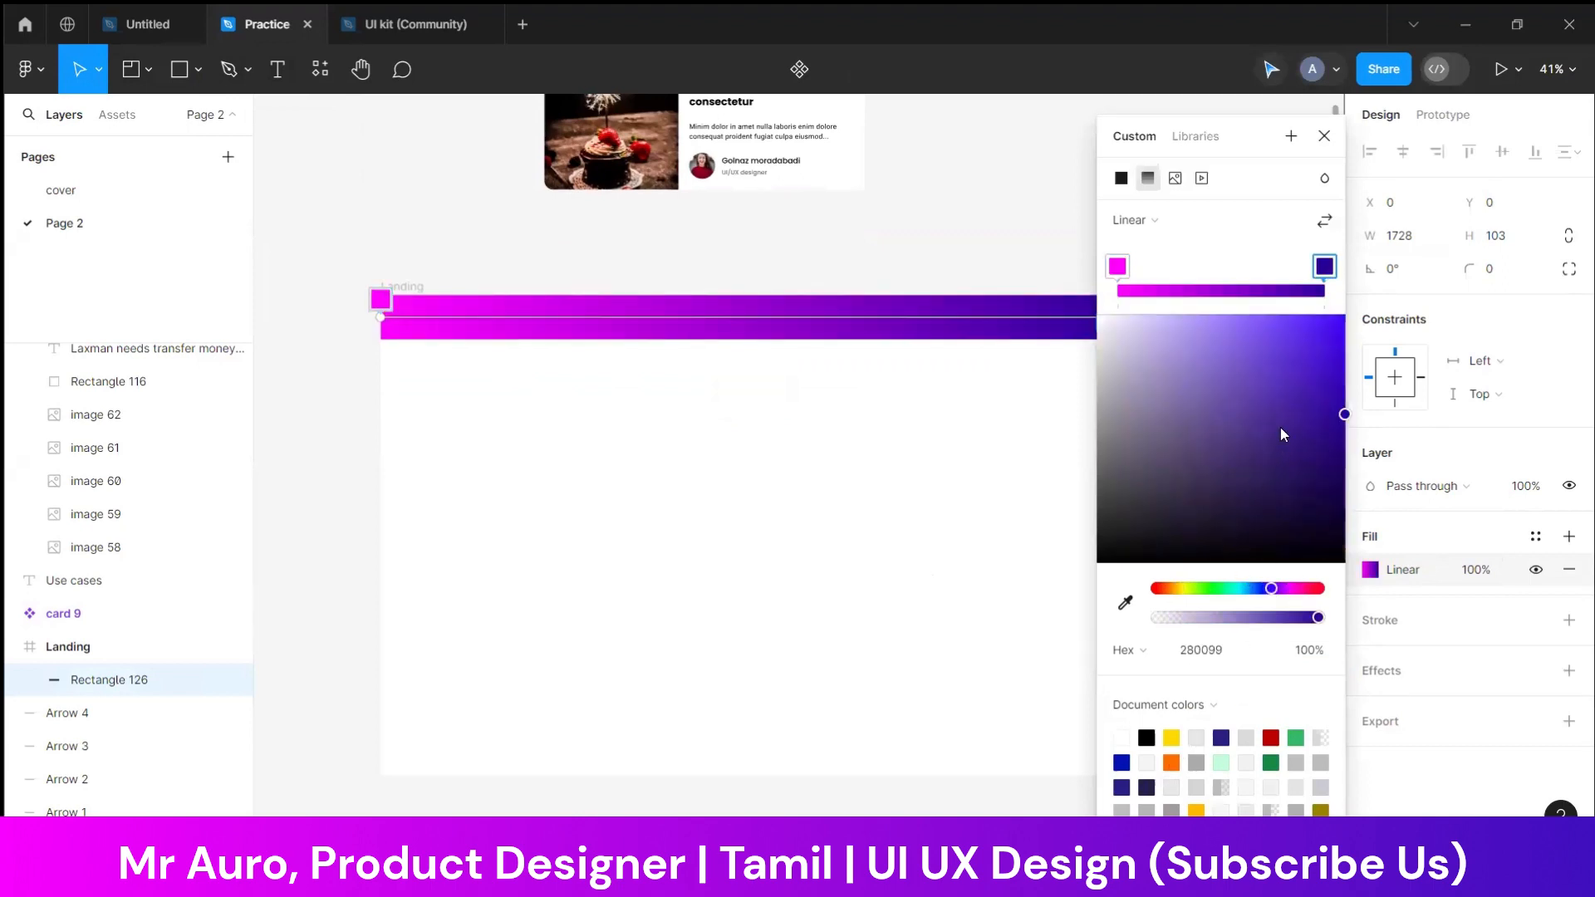
pyautogui.click(1325, 379)
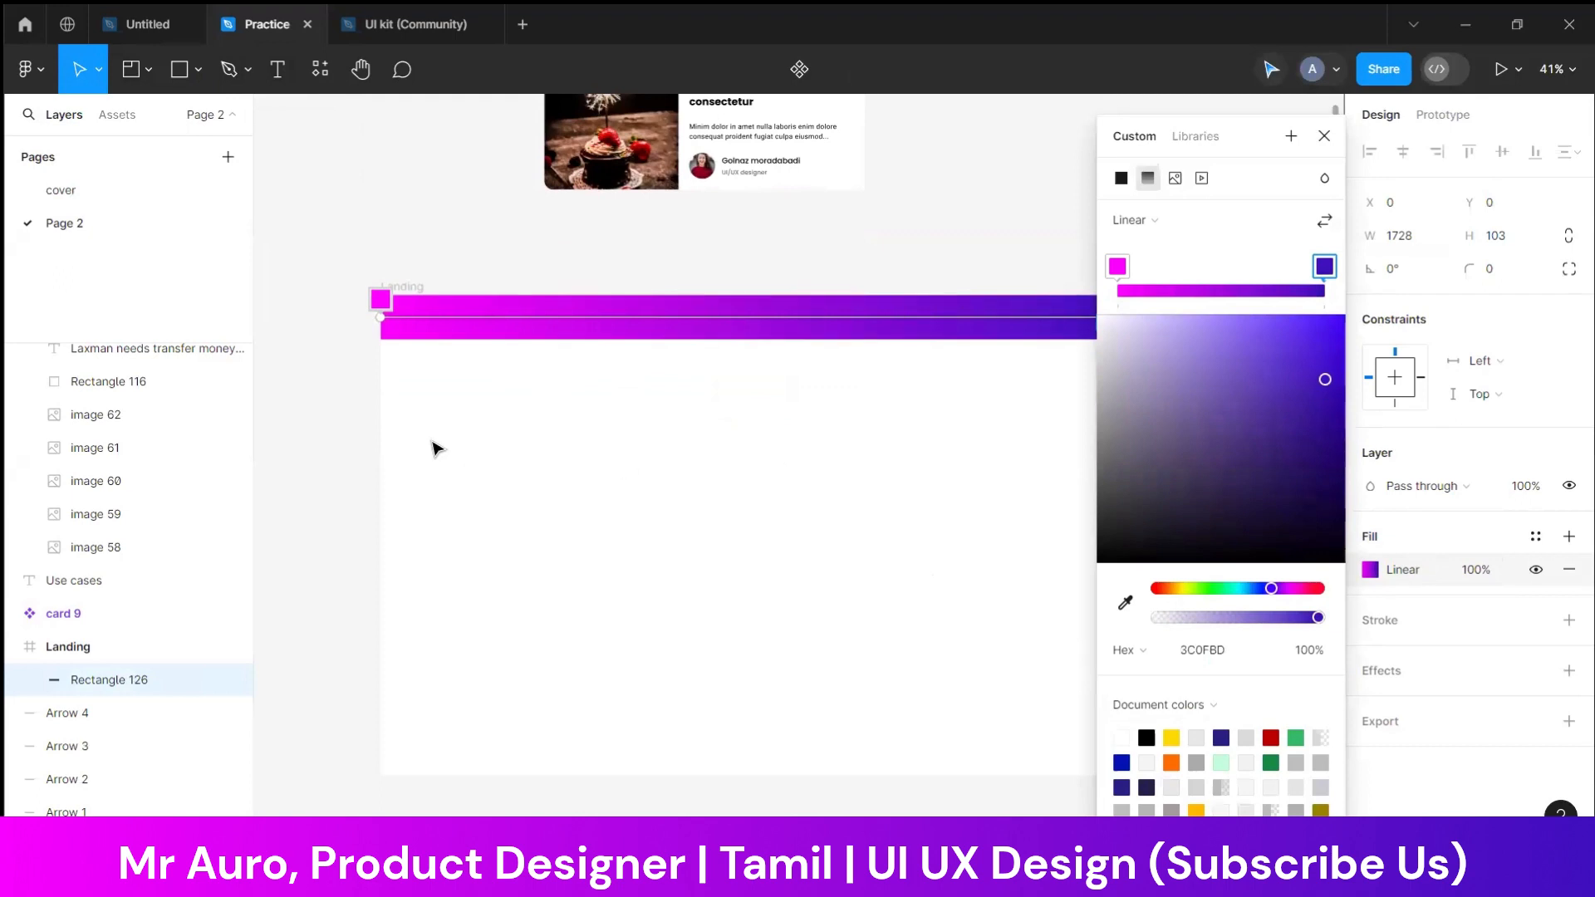
pyautogui.click(324, 414)
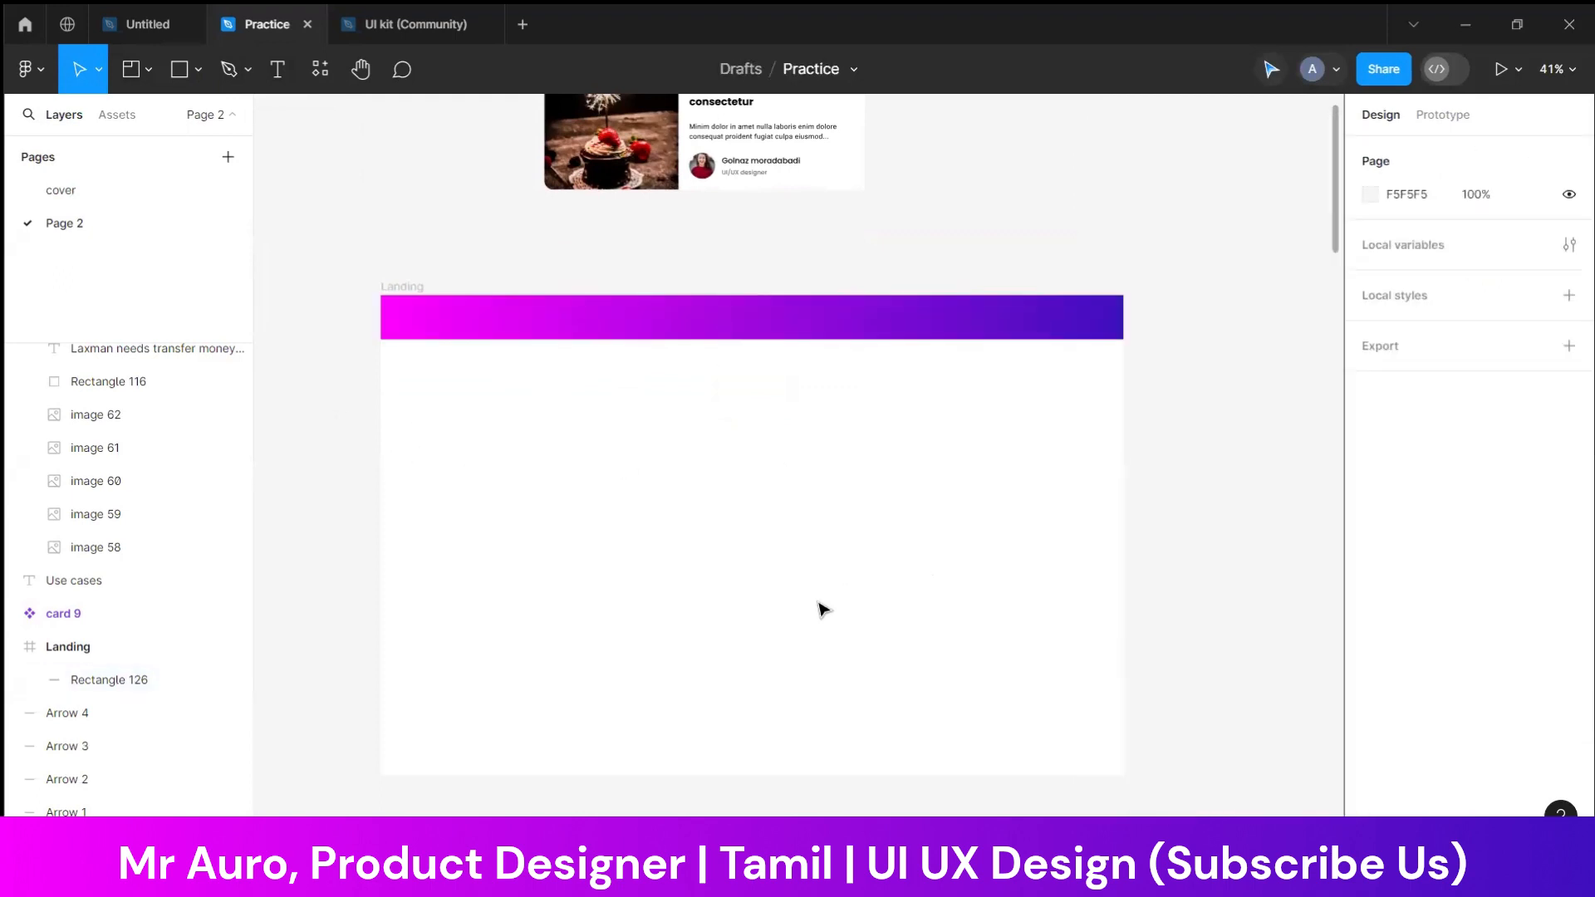
# Draw a rectangle about 699 × 494 below the header in the left half of the Landing frame and round its corners
pyautogui.click(197, 69)
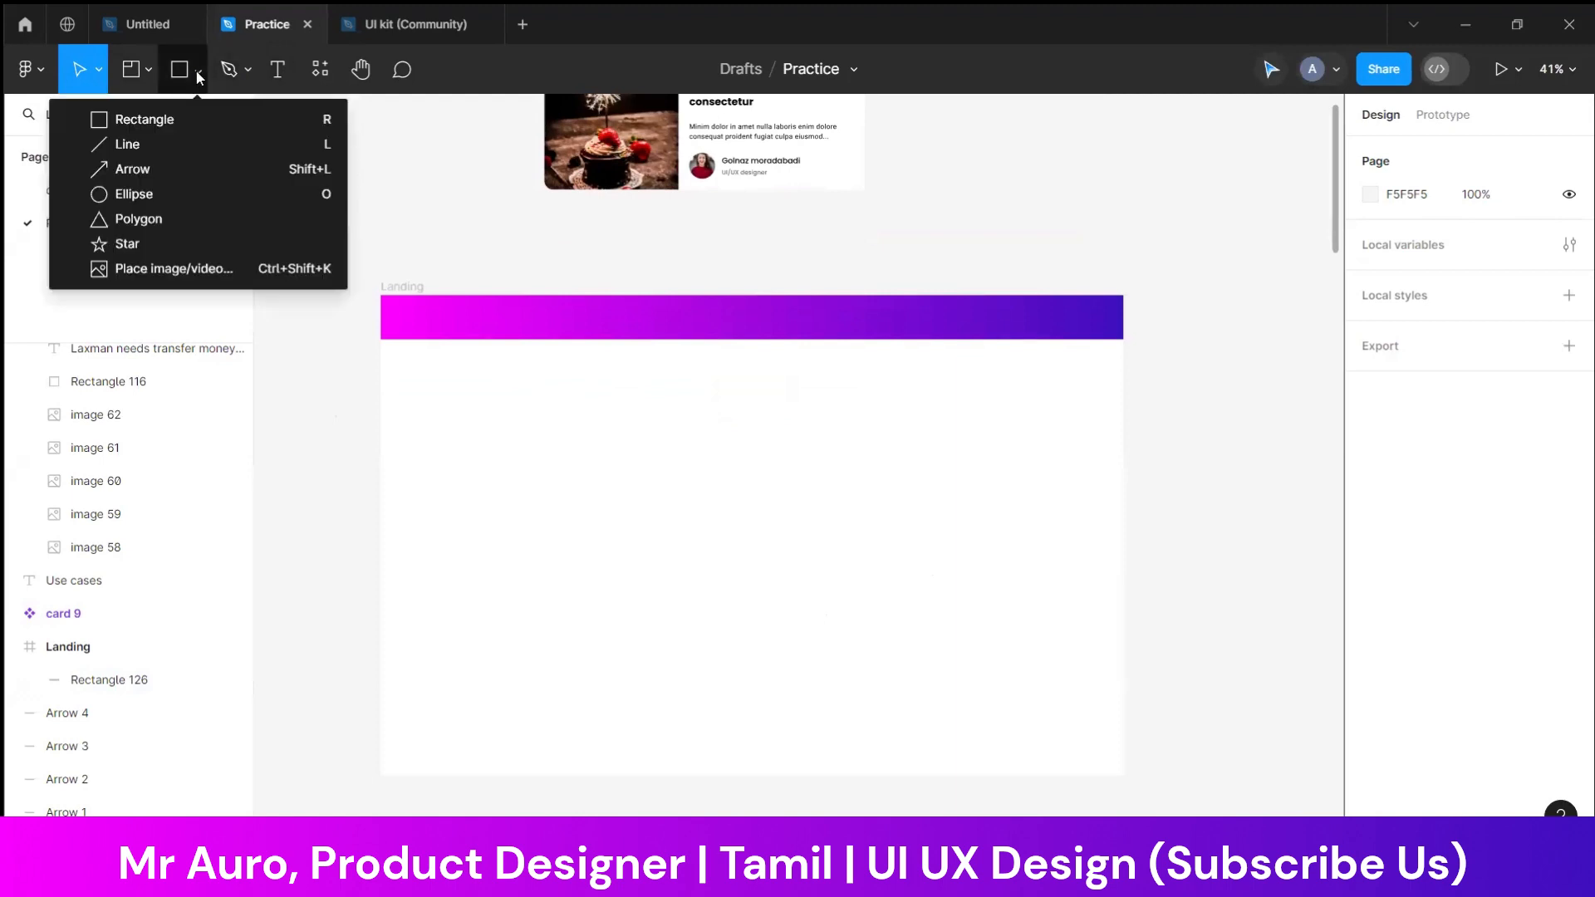
pyautogui.click(149, 121)
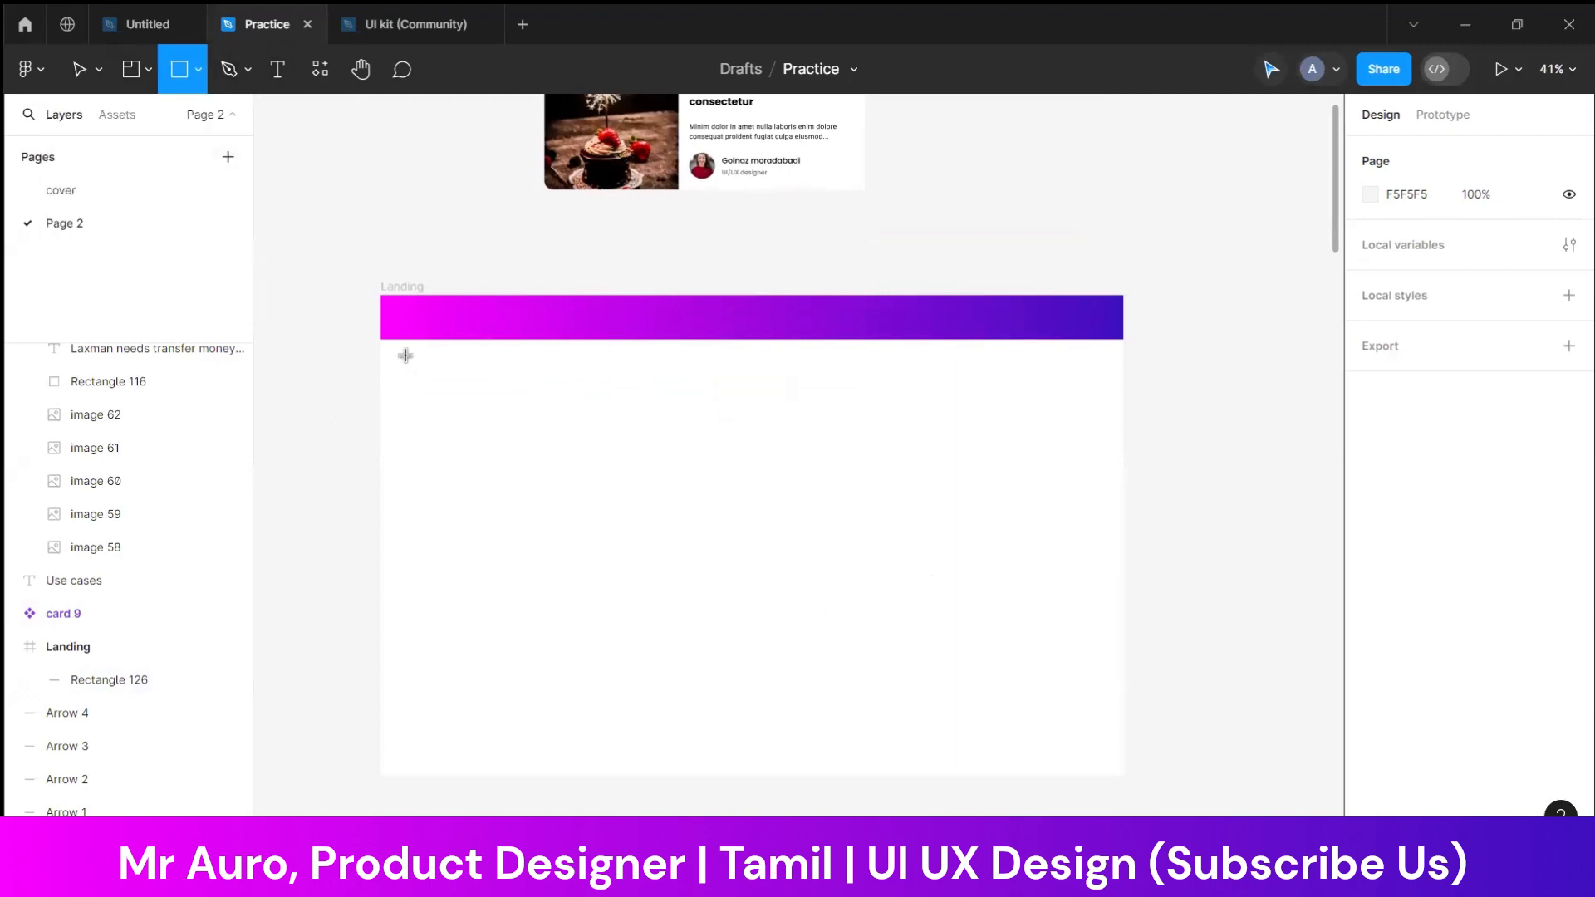
pyautogui.moveTo(405, 353); pyautogui.dragTo(705, 574)
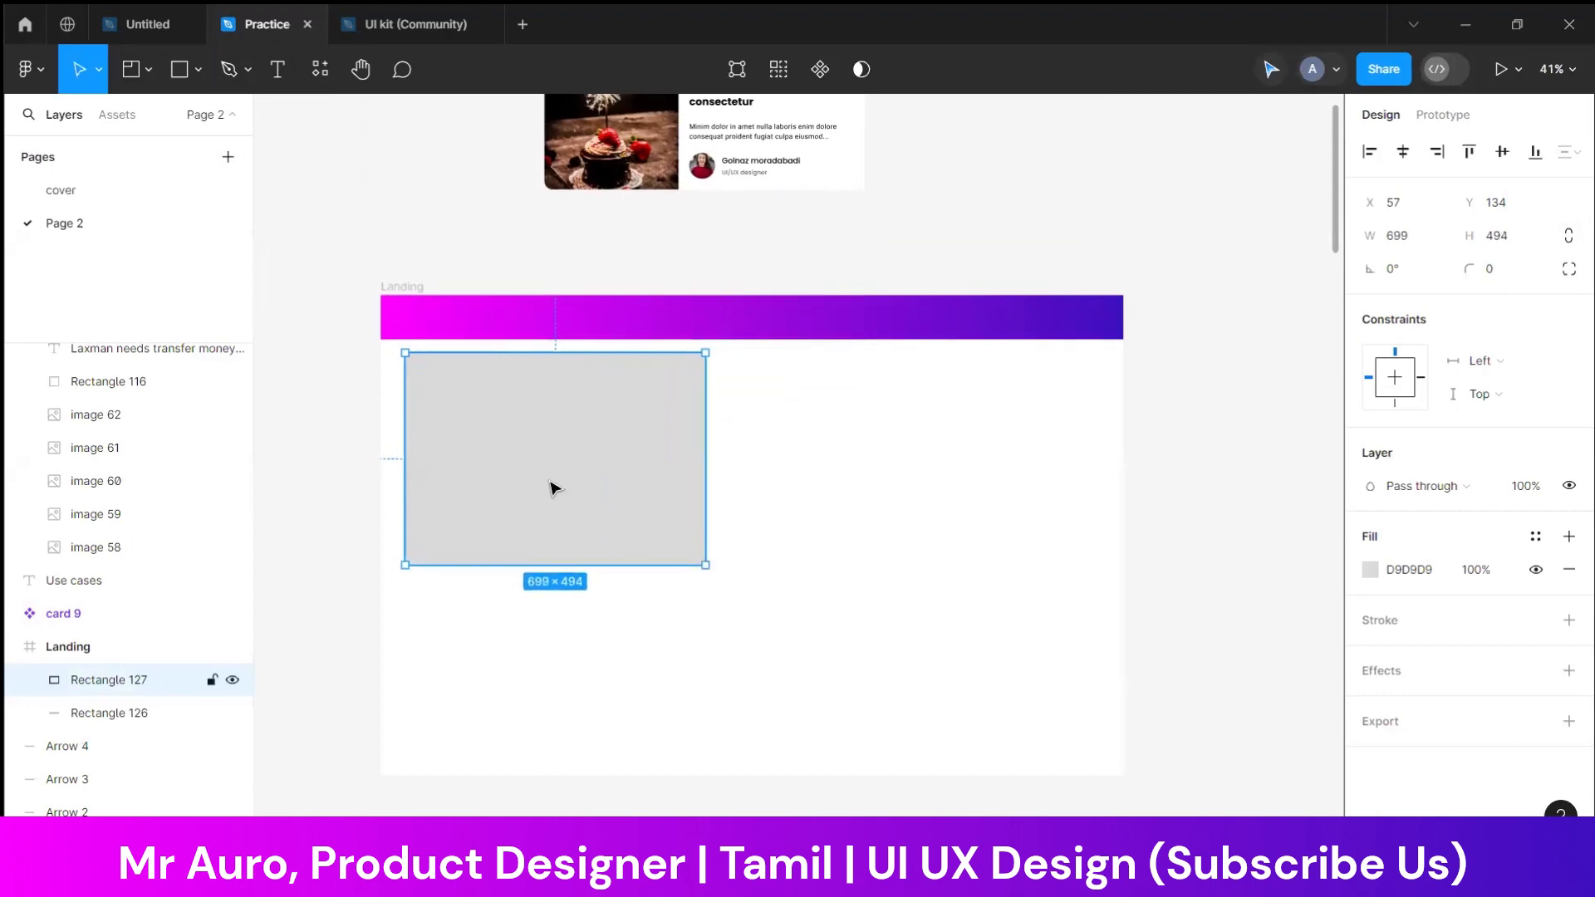
pyautogui.moveTo(420, 381); pyautogui.dragTo(422, 383)
pyautogui.click(825, 467)
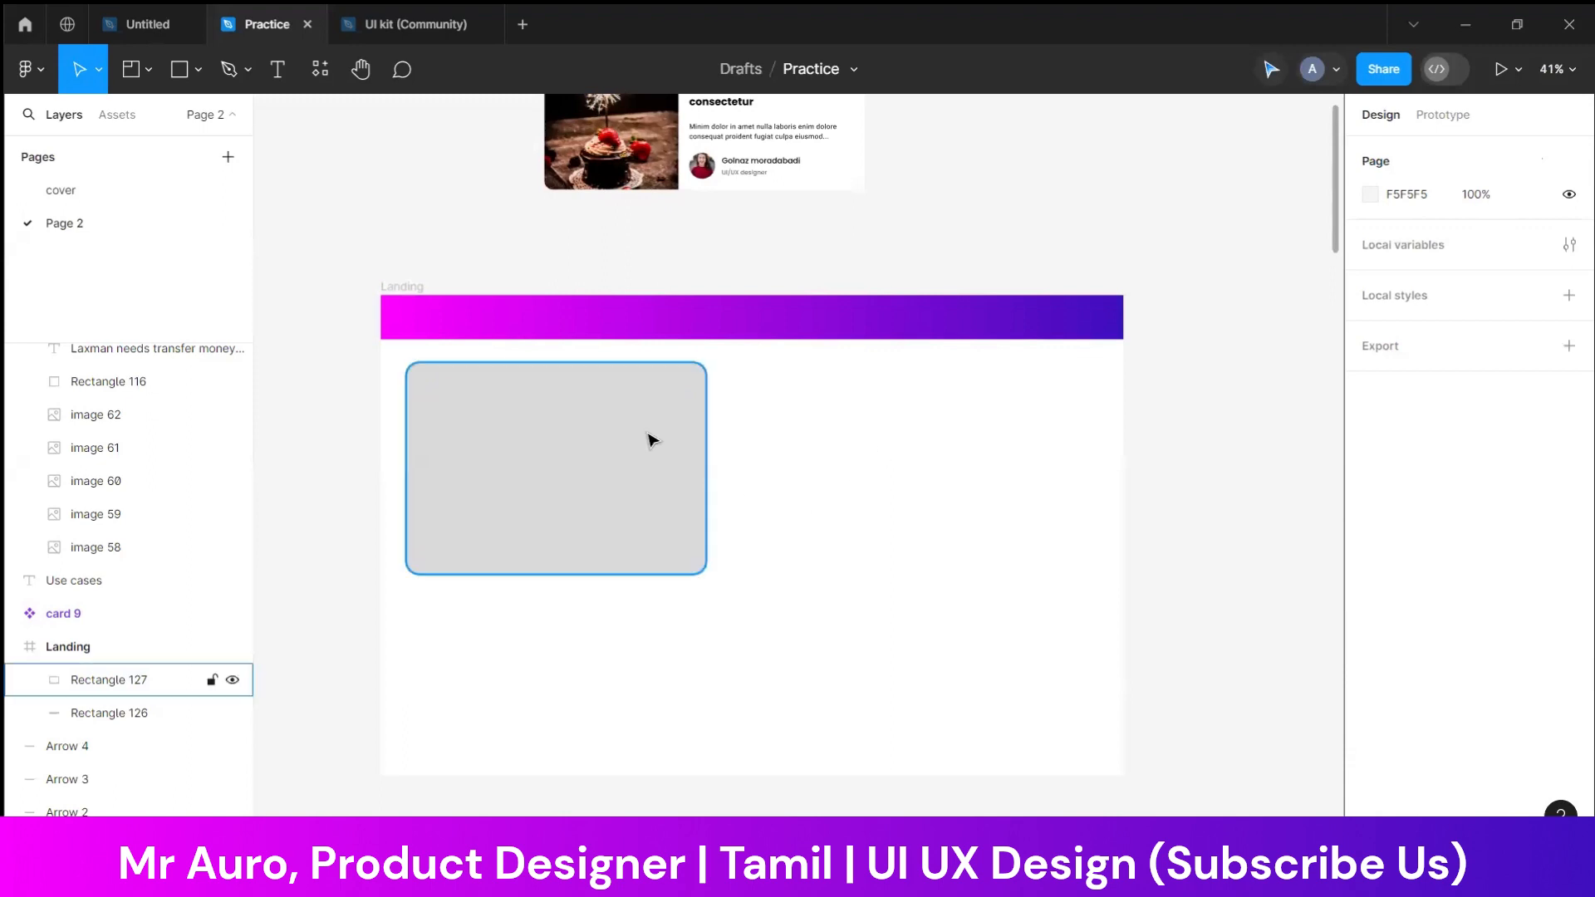
# Draw a bar about 803 × 38 to the right of the large rounded block and place a duplicate below it
pyautogui.click(196, 70)
pyautogui.click(170, 120)
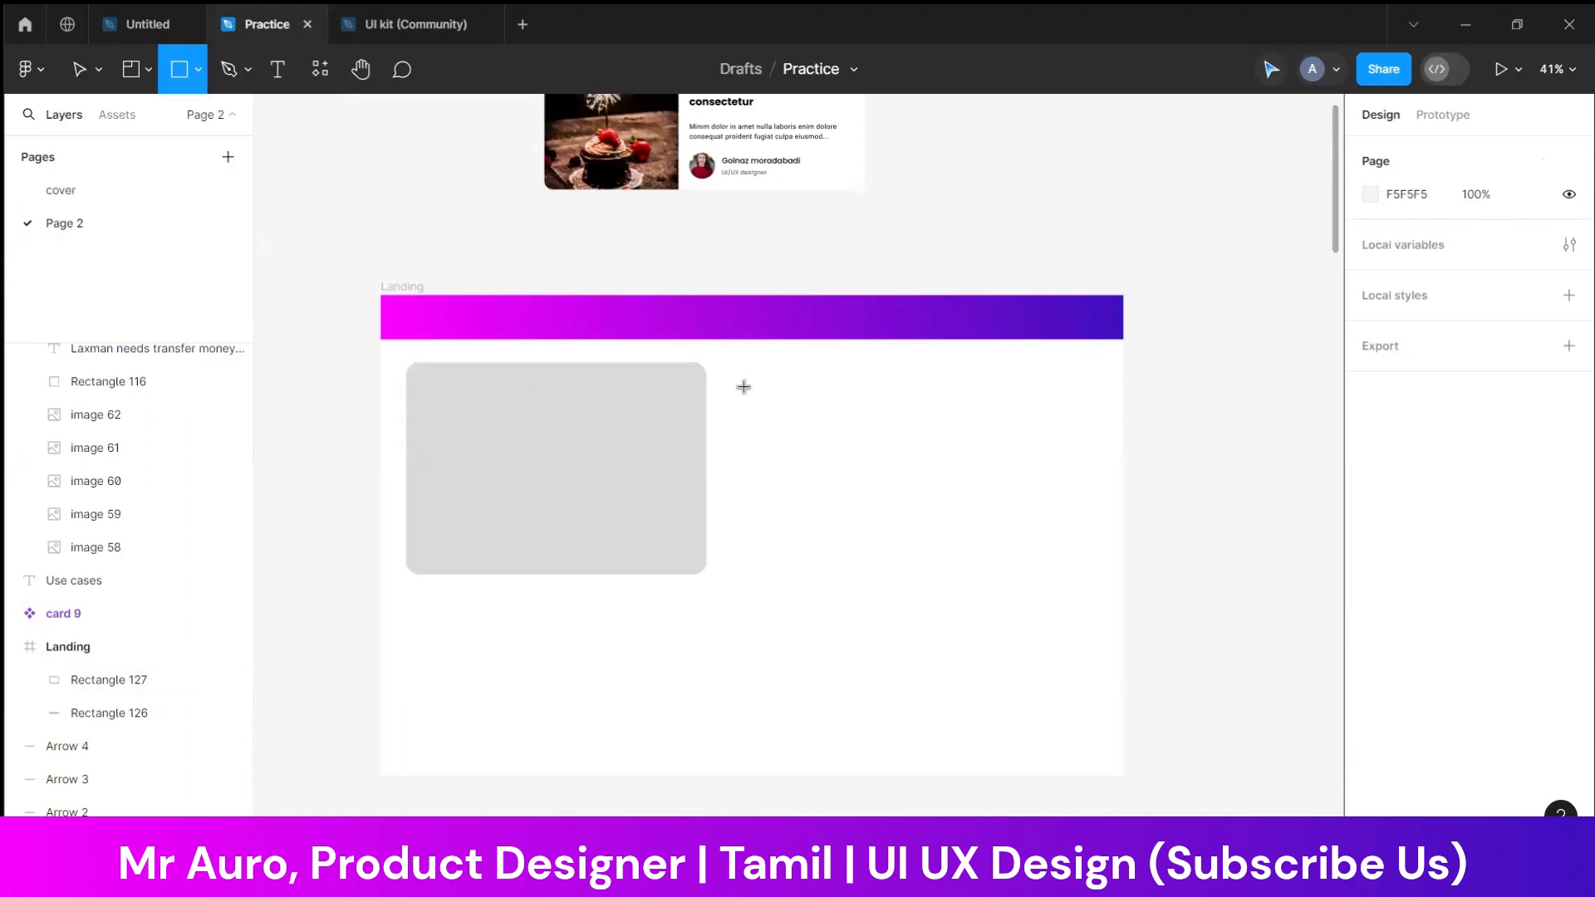
pyautogui.moveTo(736, 369); pyautogui.dragTo(1082, 386)
pyautogui.click(1029, 409)
pyautogui.click(1002, 386)
pyautogui.hotkey('ctrl', 'd')
pyautogui.moveTo(957, 387); pyautogui.dragTo(954, 424)
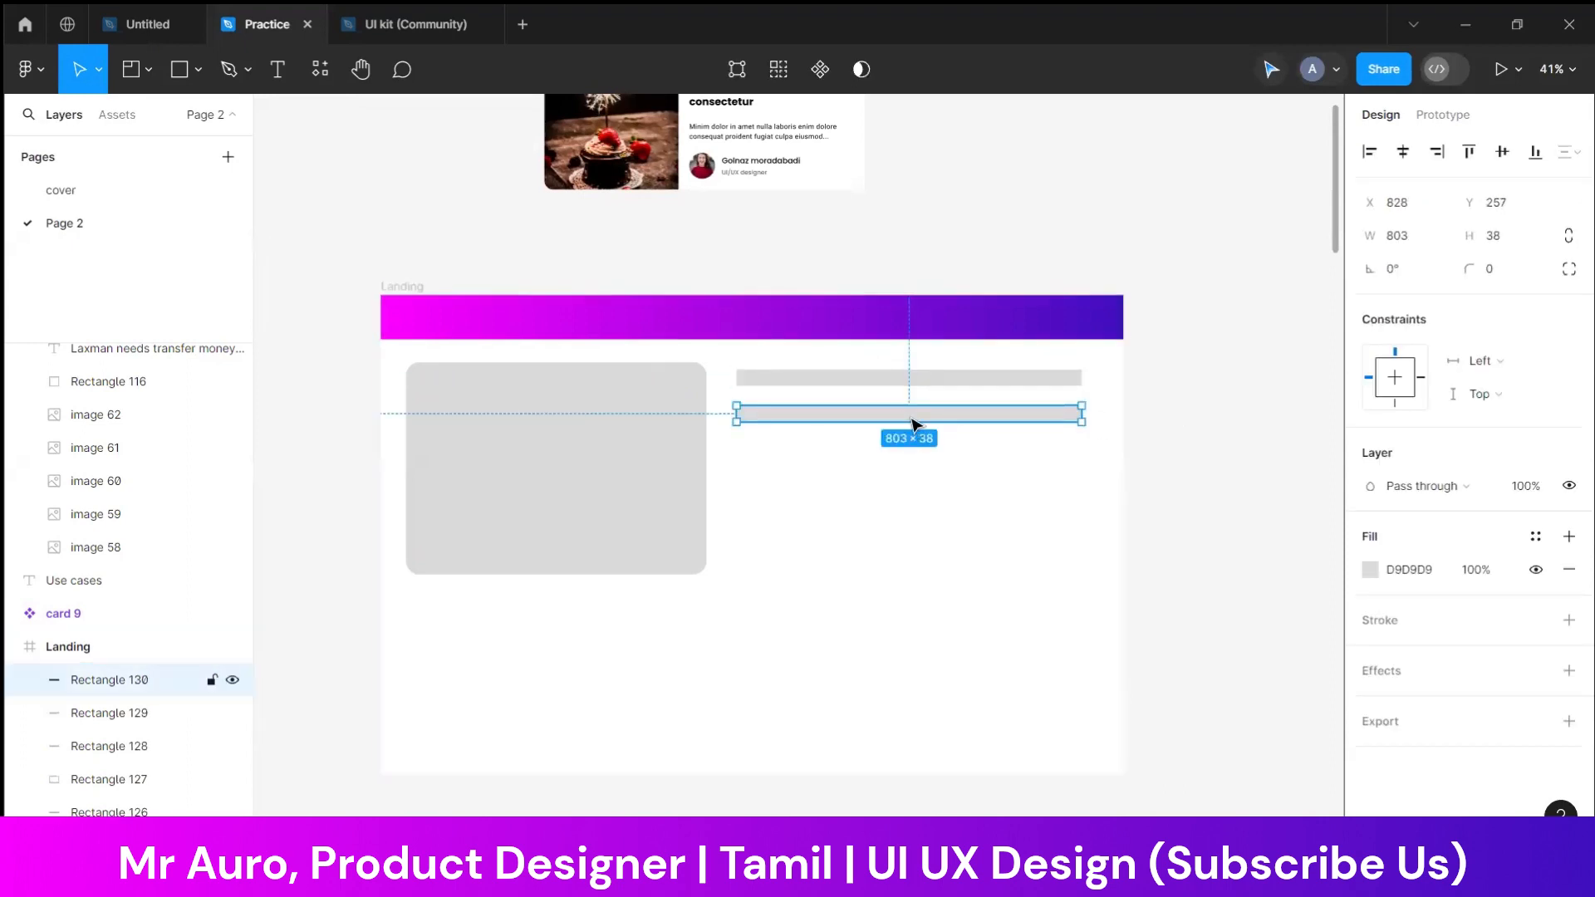
# Duplicate the bar once more below and shorten it to about 205 wide, aligned with the right ends
pyautogui.hotkey('ctrl', 'd')
pyautogui.moveTo(734, 451); pyautogui.dragTo(992, 453)
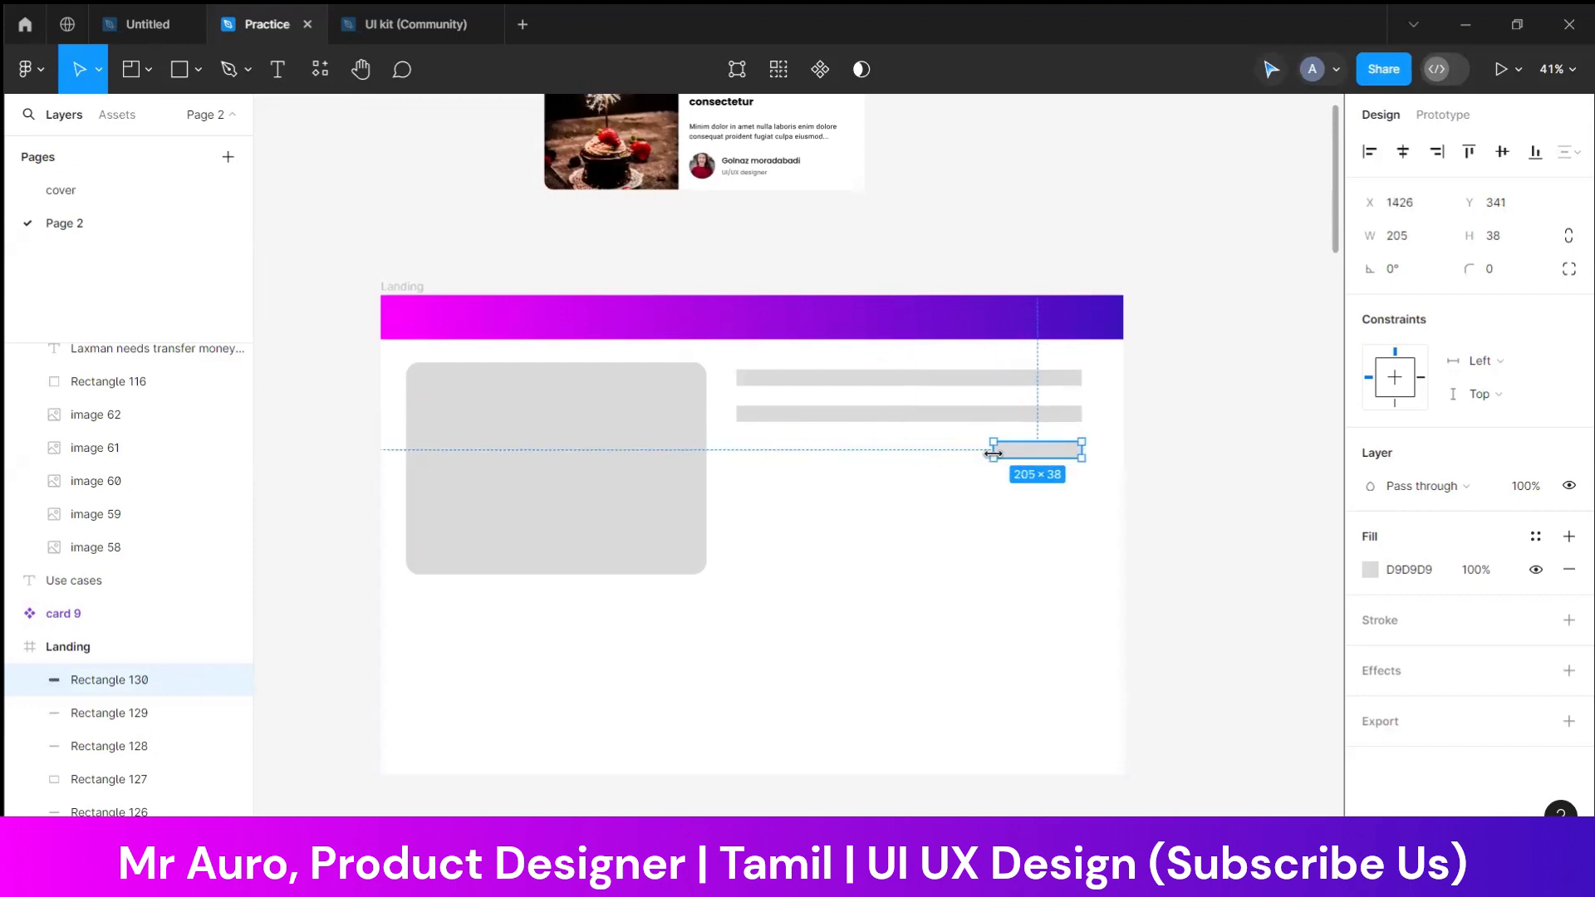
pyautogui.click(1160, 493)
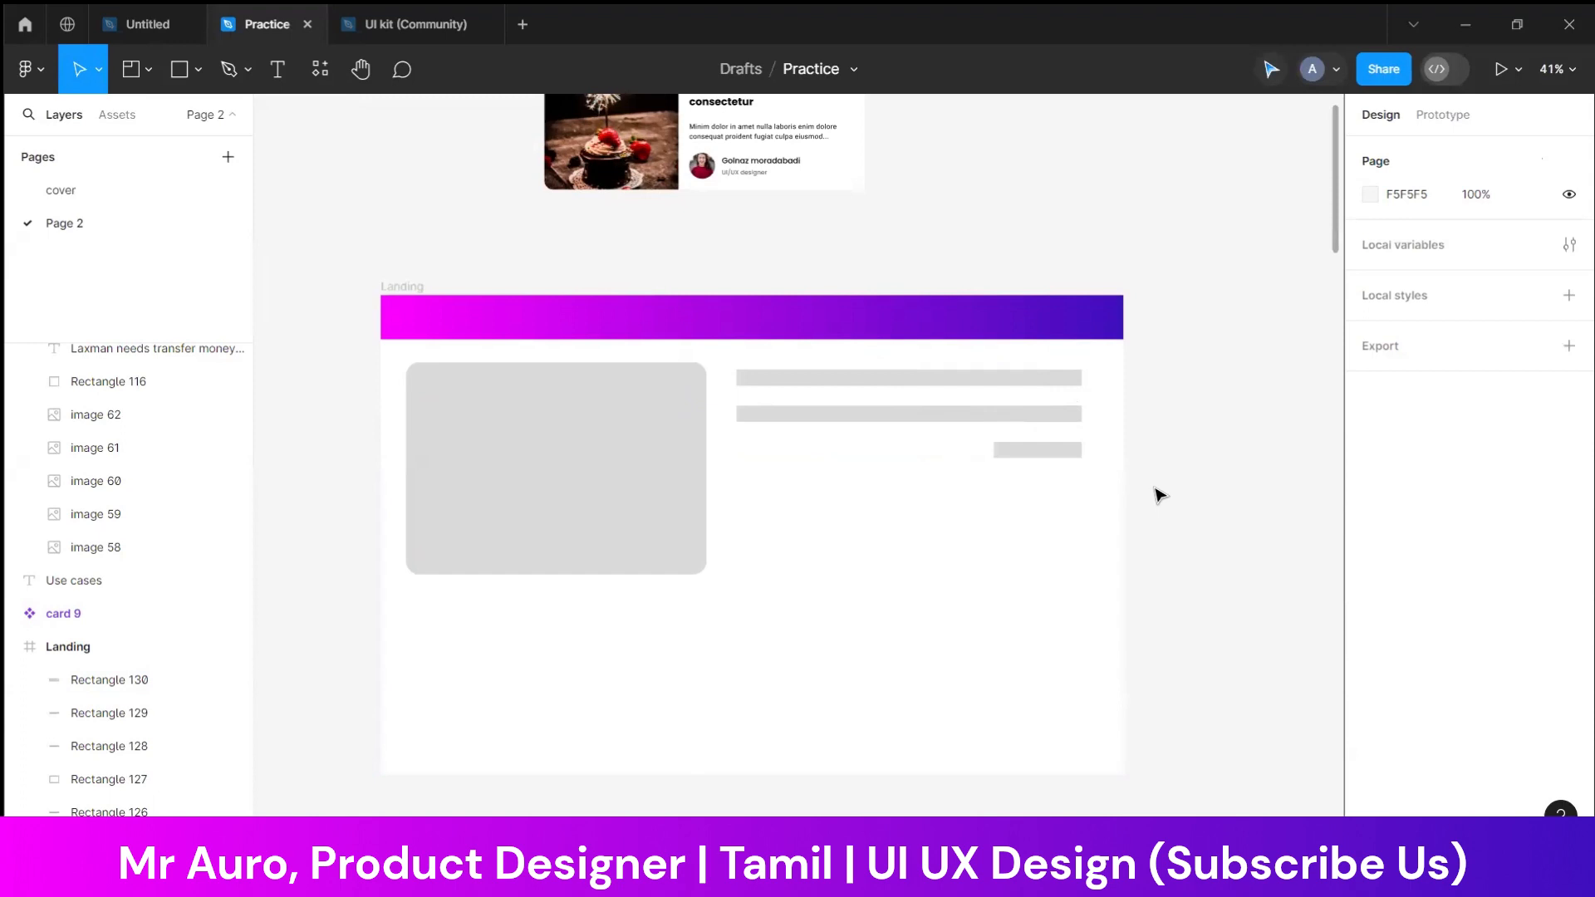
# Widen the large rounded block to about 733, and narrow the three bars to about 677 overall while shifting them down
pyautogui.click(636, 469)
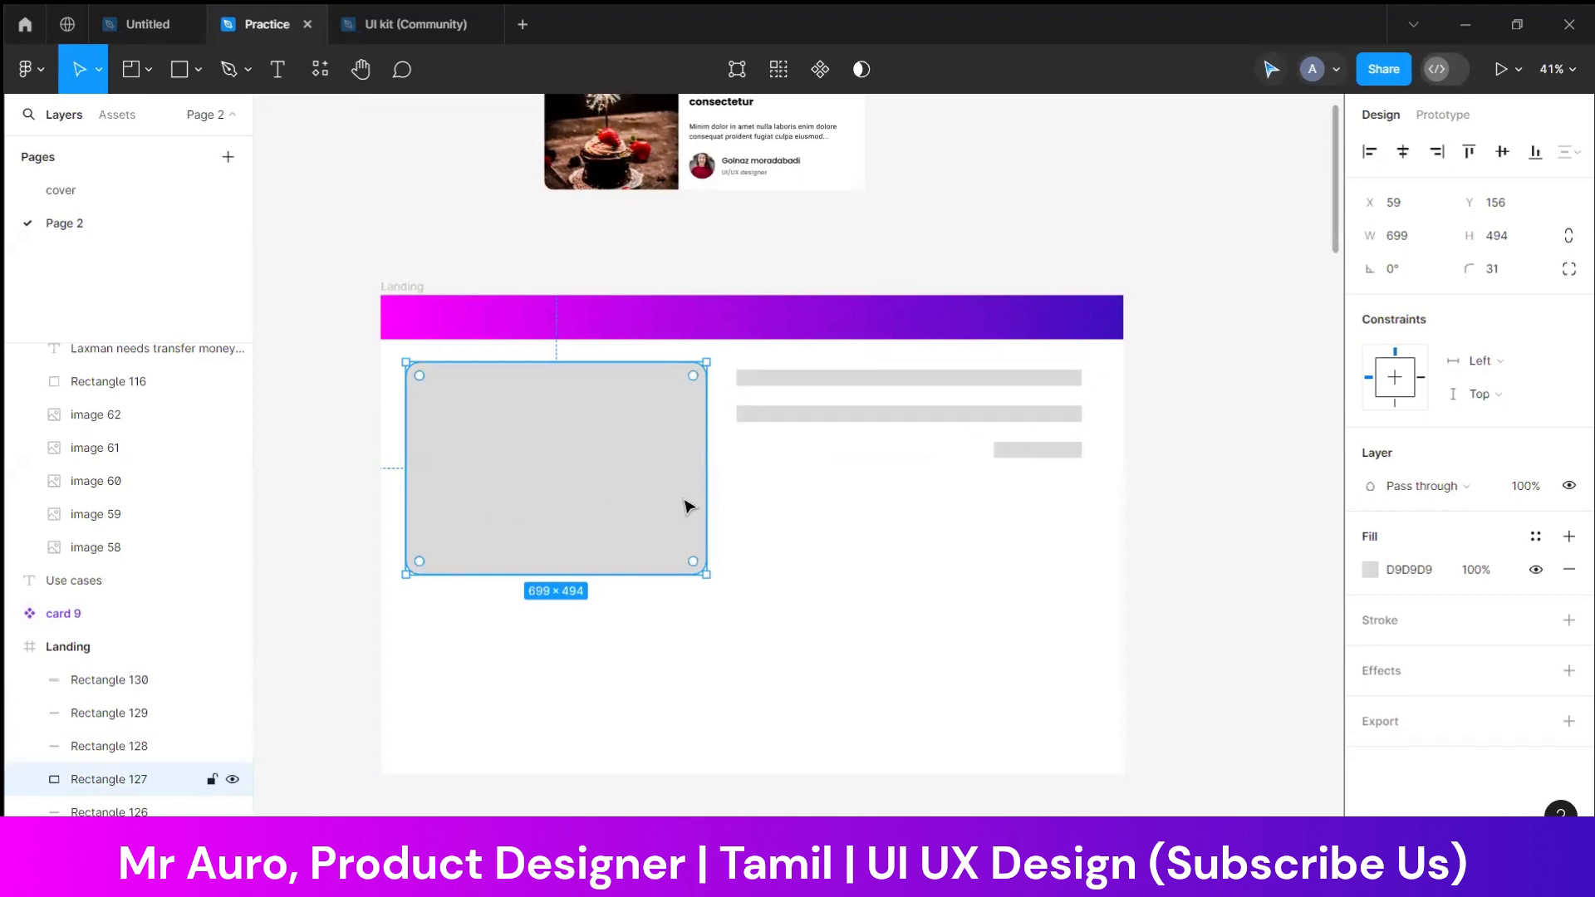
pyautogui.moveTo(704, 485); pyautogui.dragTo(722, 492)
pyautogui.moveTo(1095, 371); pyautogui.dragTo(790, 399)
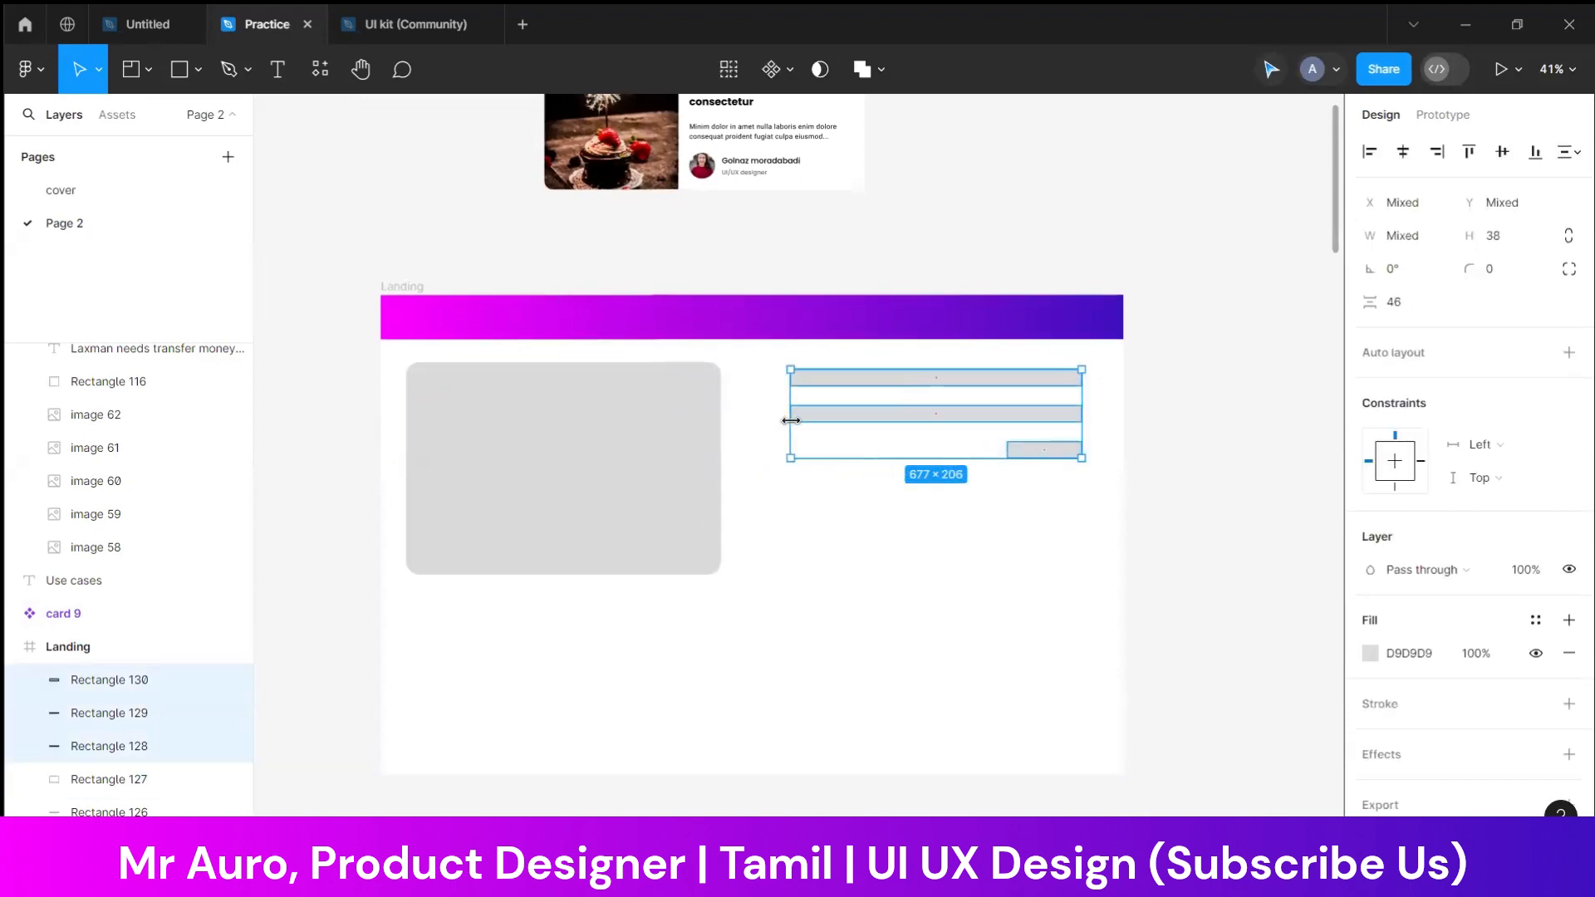
pyautogui.moveTo(886, 421); pyautogui.dragTo(880, 509)
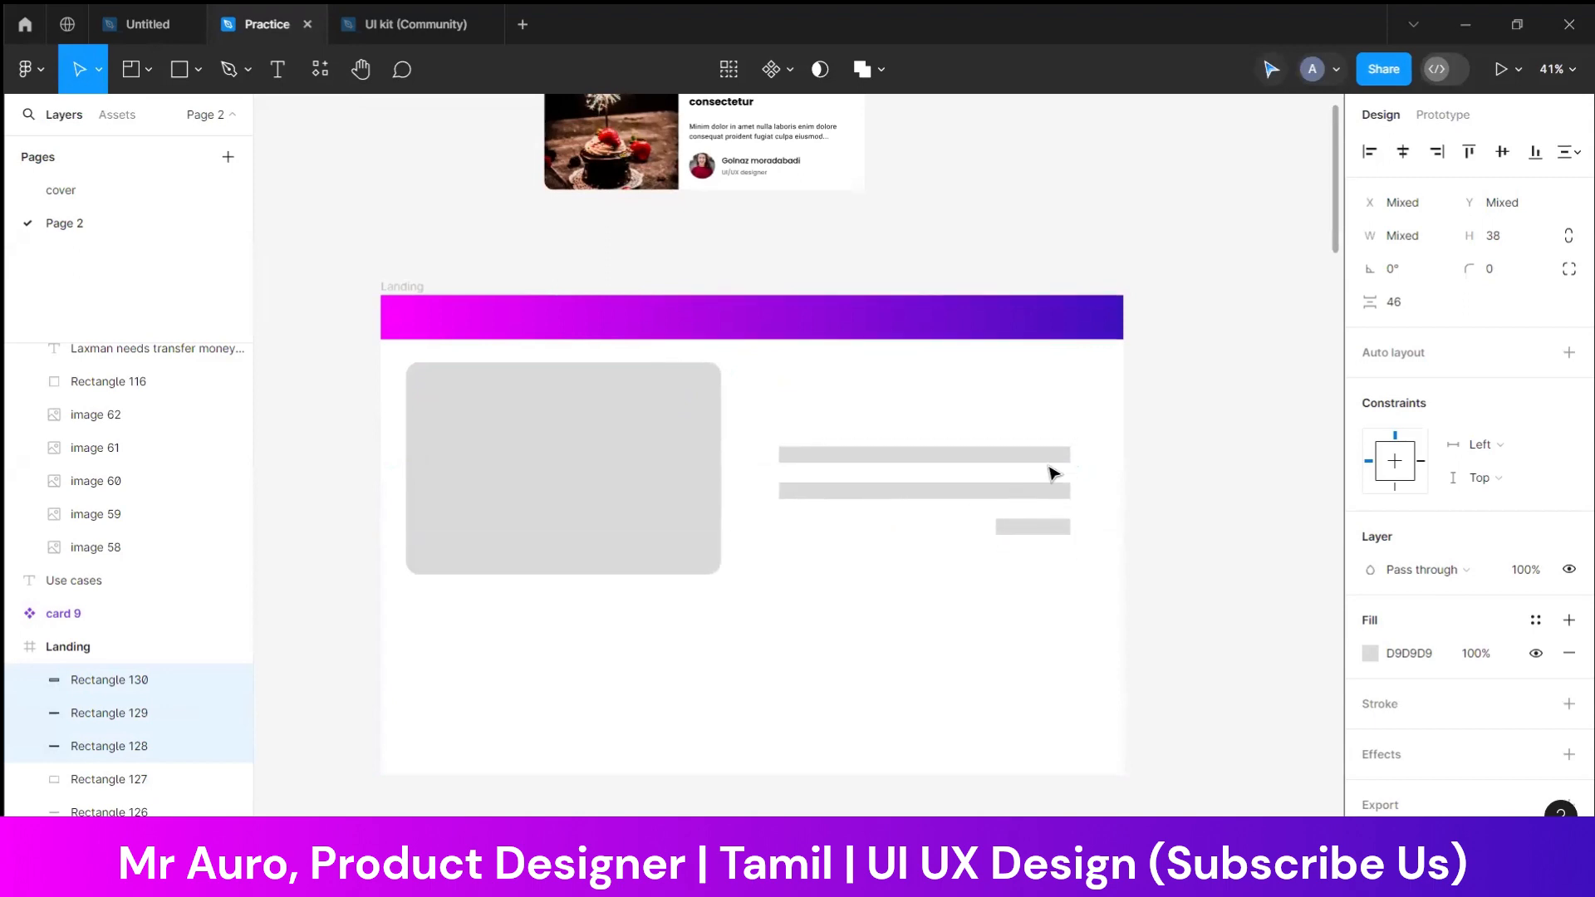
pyautogui.click(1130, 440)
# Draw a circle about 116 × 116 and centre it above the bars
pyautogui.click(199, 71)
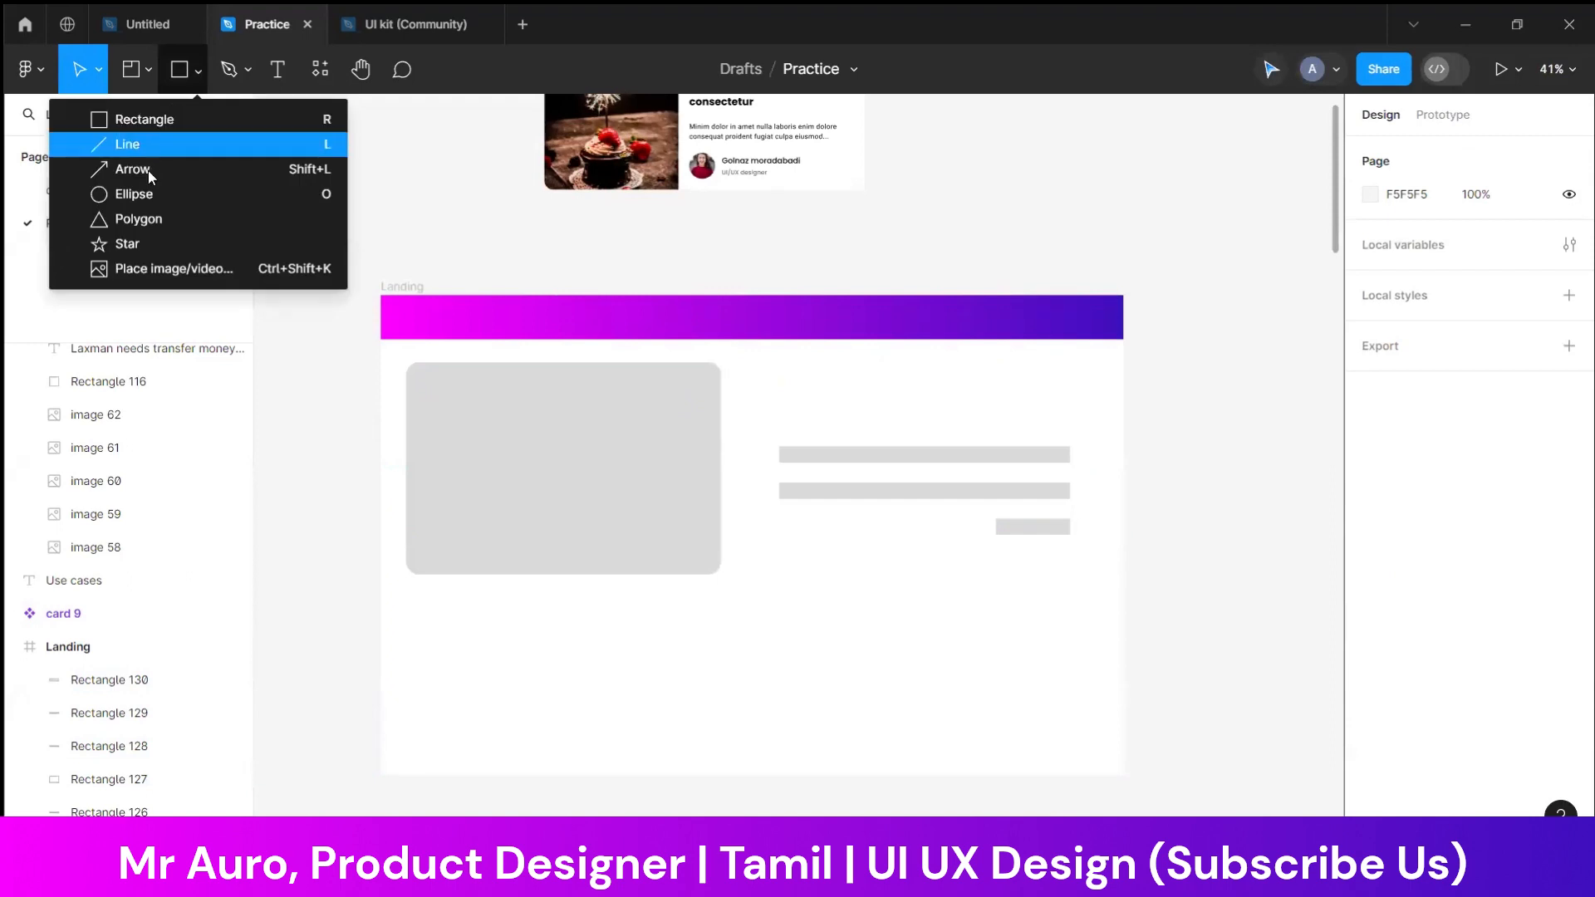
pyautogui.click(133, 193)
pyautogui.moveTo(870, 376)
pyautogui.mouseDown()
pyautogui.moveTo(927, 426)
pyautogui.moveTo(936, 403)
pyautogui.mouseUp()
pyautogui.click(1061, 402)
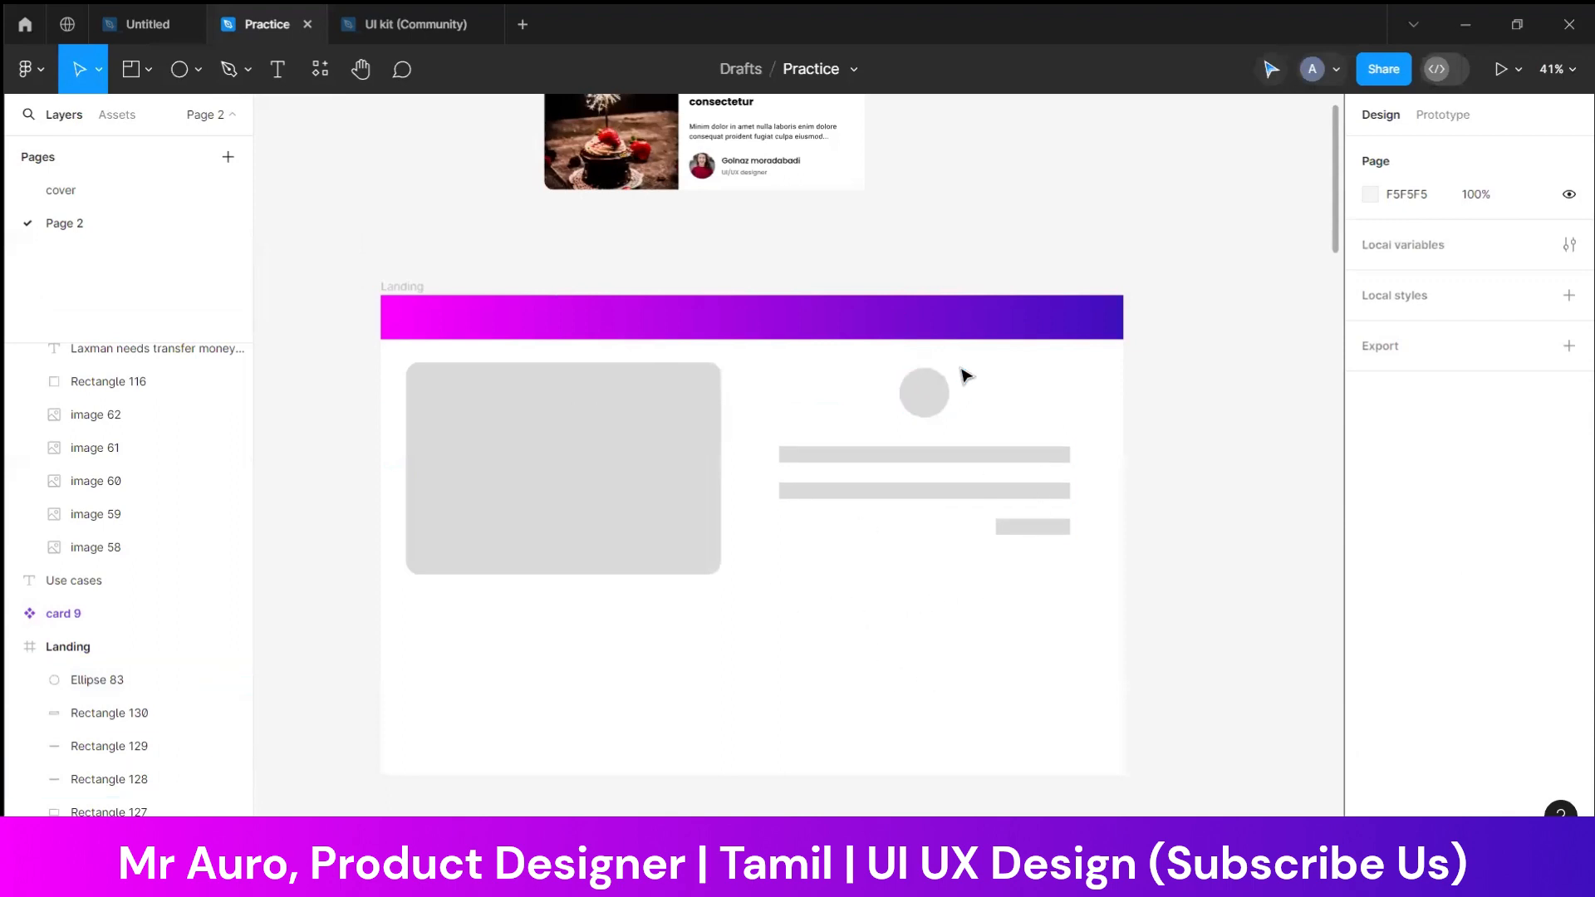
pyautogui.moveTo(928, 395); pyautogui.dragTo(920, 406)
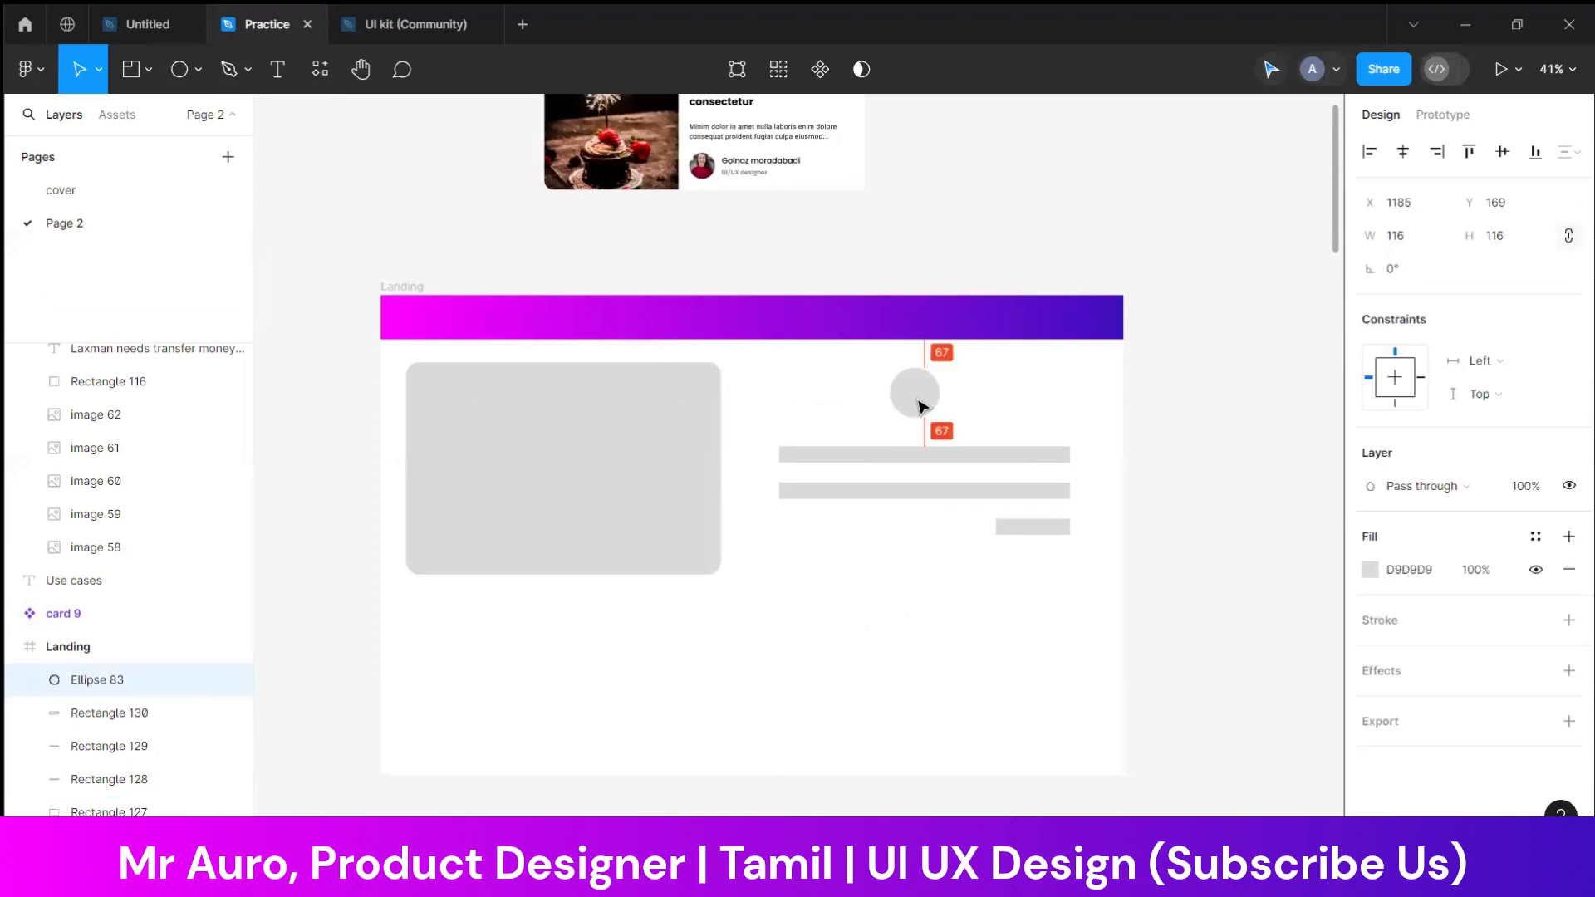
pyautogui.click(979, 416)
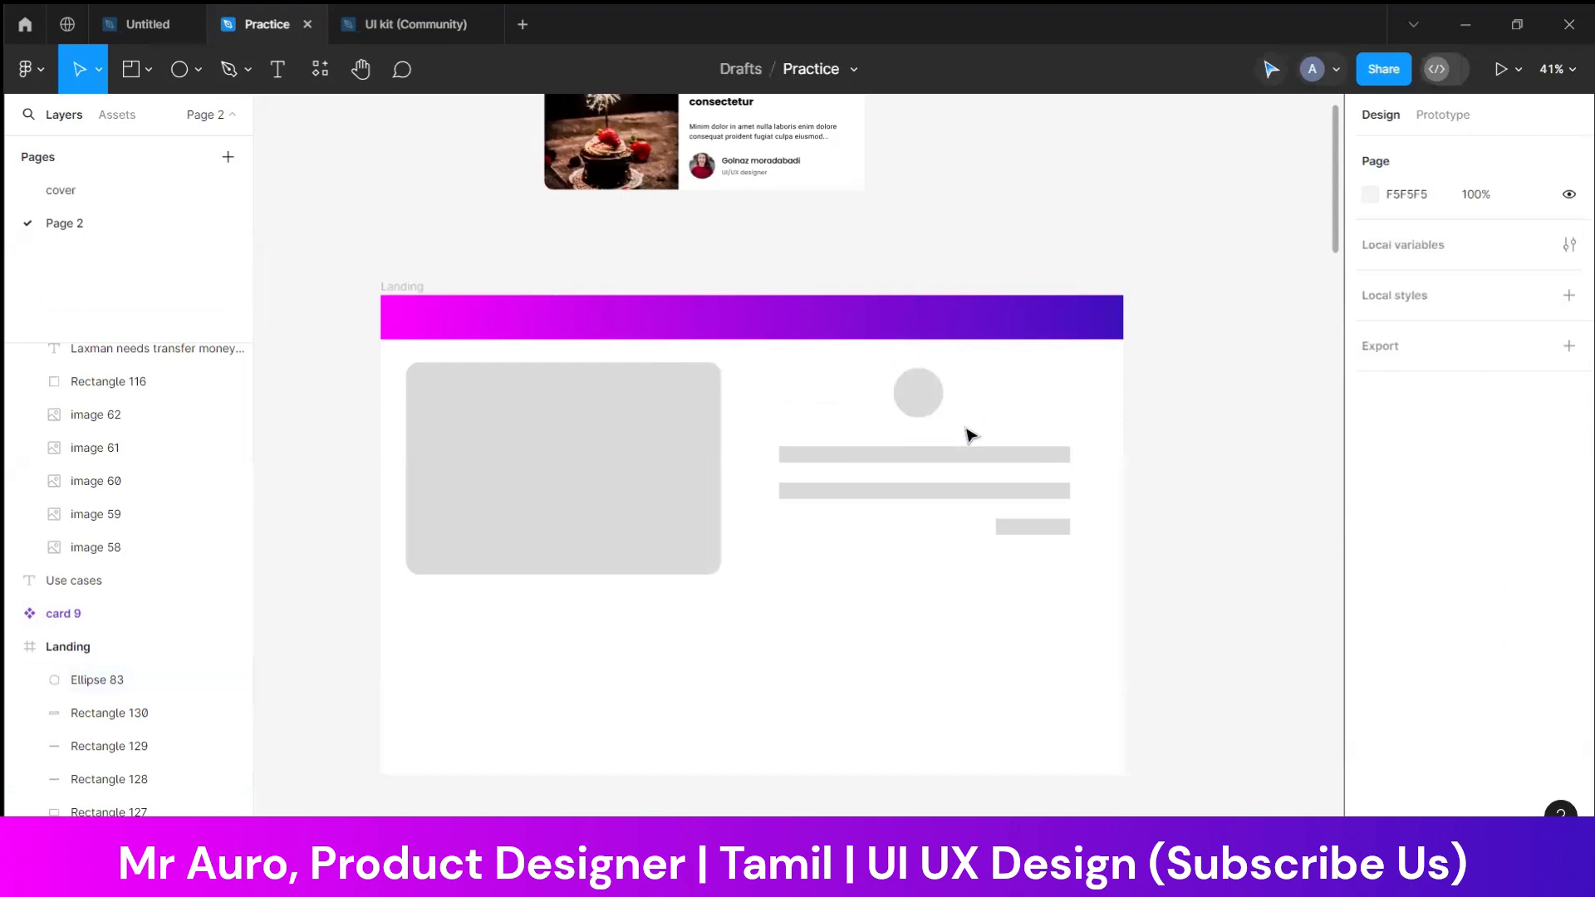
# Copy a bar to the top of the right column, level with the block's top edge, and lower the circle and remaining bars
pyautogui.click(853, 457)
pyautogui.moveTo(853, 463); pyautogui.dragTo(918, 480)
pyautogui.keyDown('shift'); pyautogui.click(900, 456); pyautogui.keyUp('shift')
pyautogui.keyDown('shift'); pyautogui.click(893, 490); pyautogui.keyUp('shift')
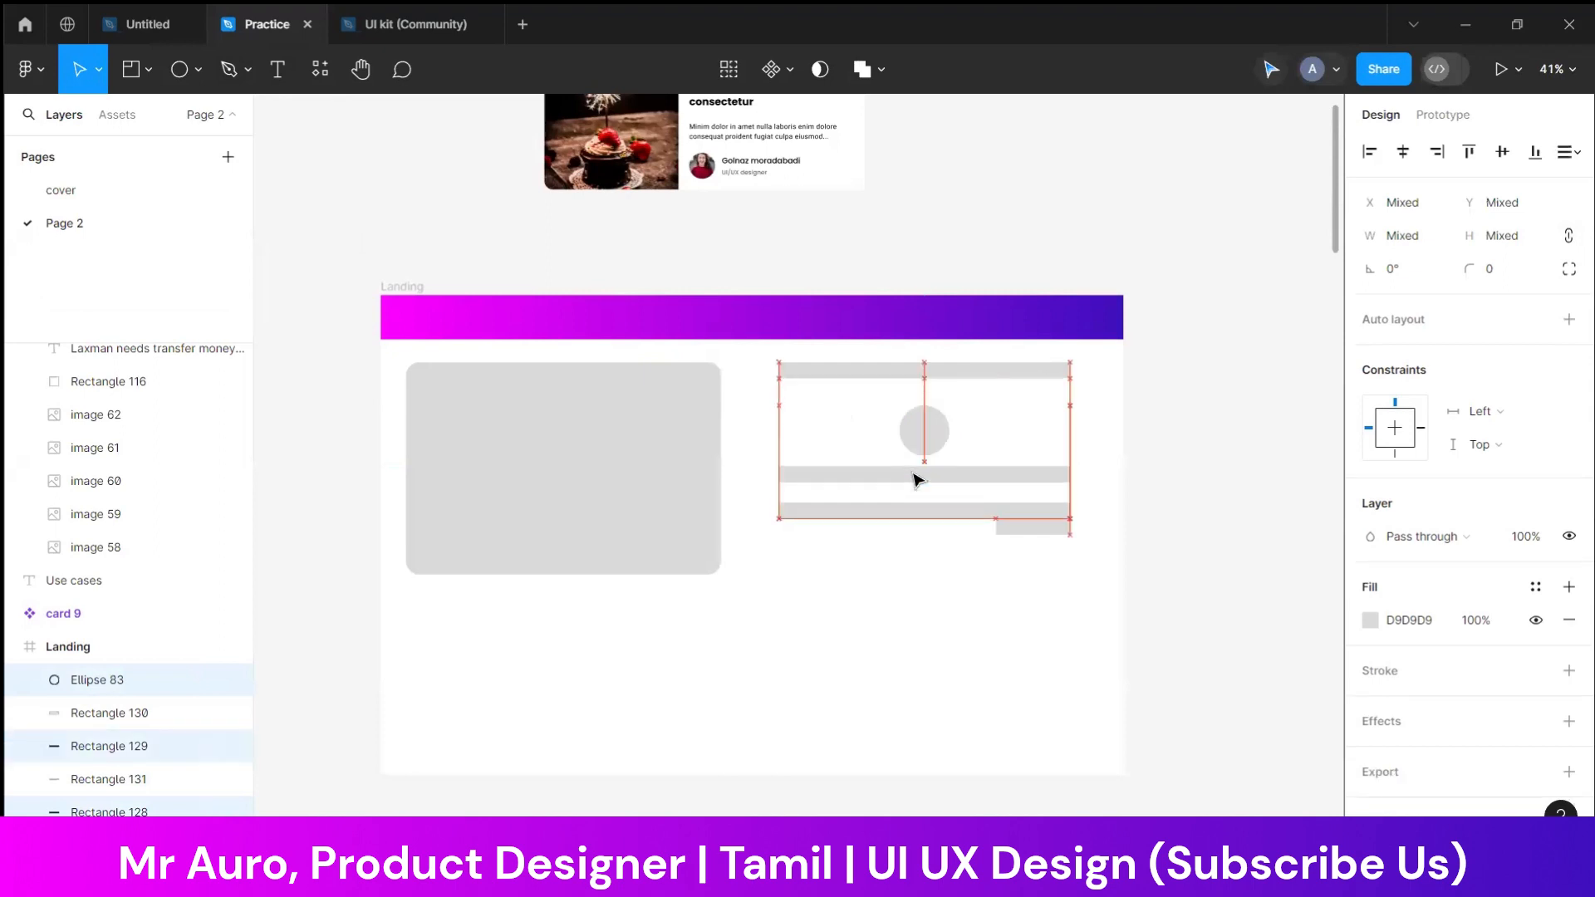
pyautogui.moveTo(1033, 526); pyautogui.dragTo(1024, 578)
# Shorten the bar above the circle into a small label and place a duplicate beside it
pyautogui.click(1065, 375)
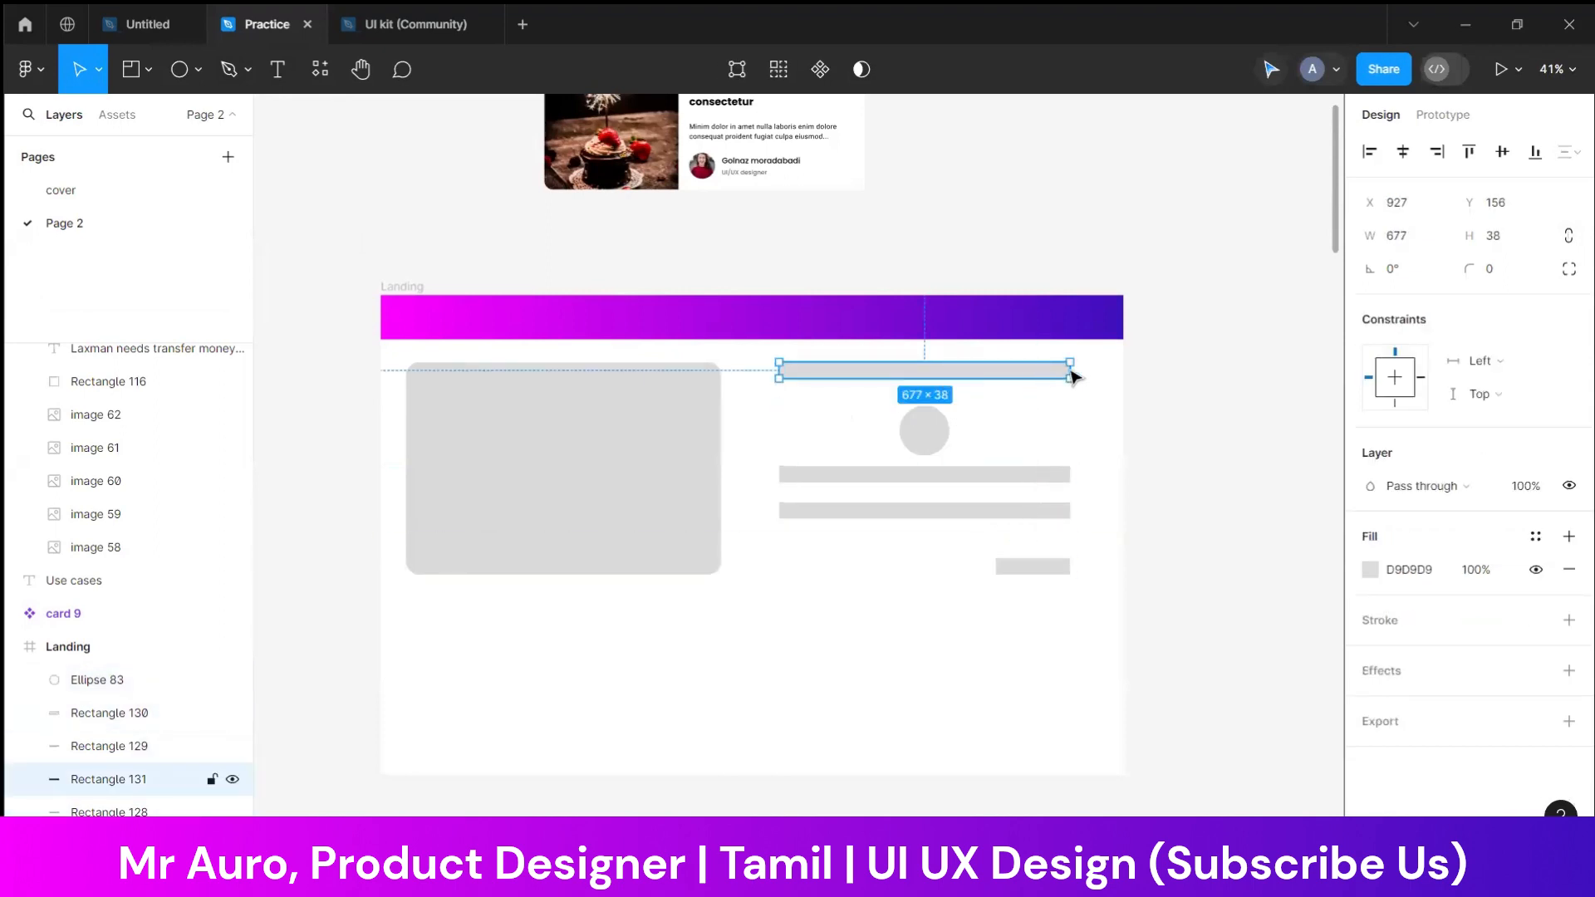
pyautogui.moveTo(1073, 368); pyautogui.dragTo(867, 380)
pyautogui.click(794, 388)
pyautogui.click(805, 377)
pyautogui.click(1061, 384)
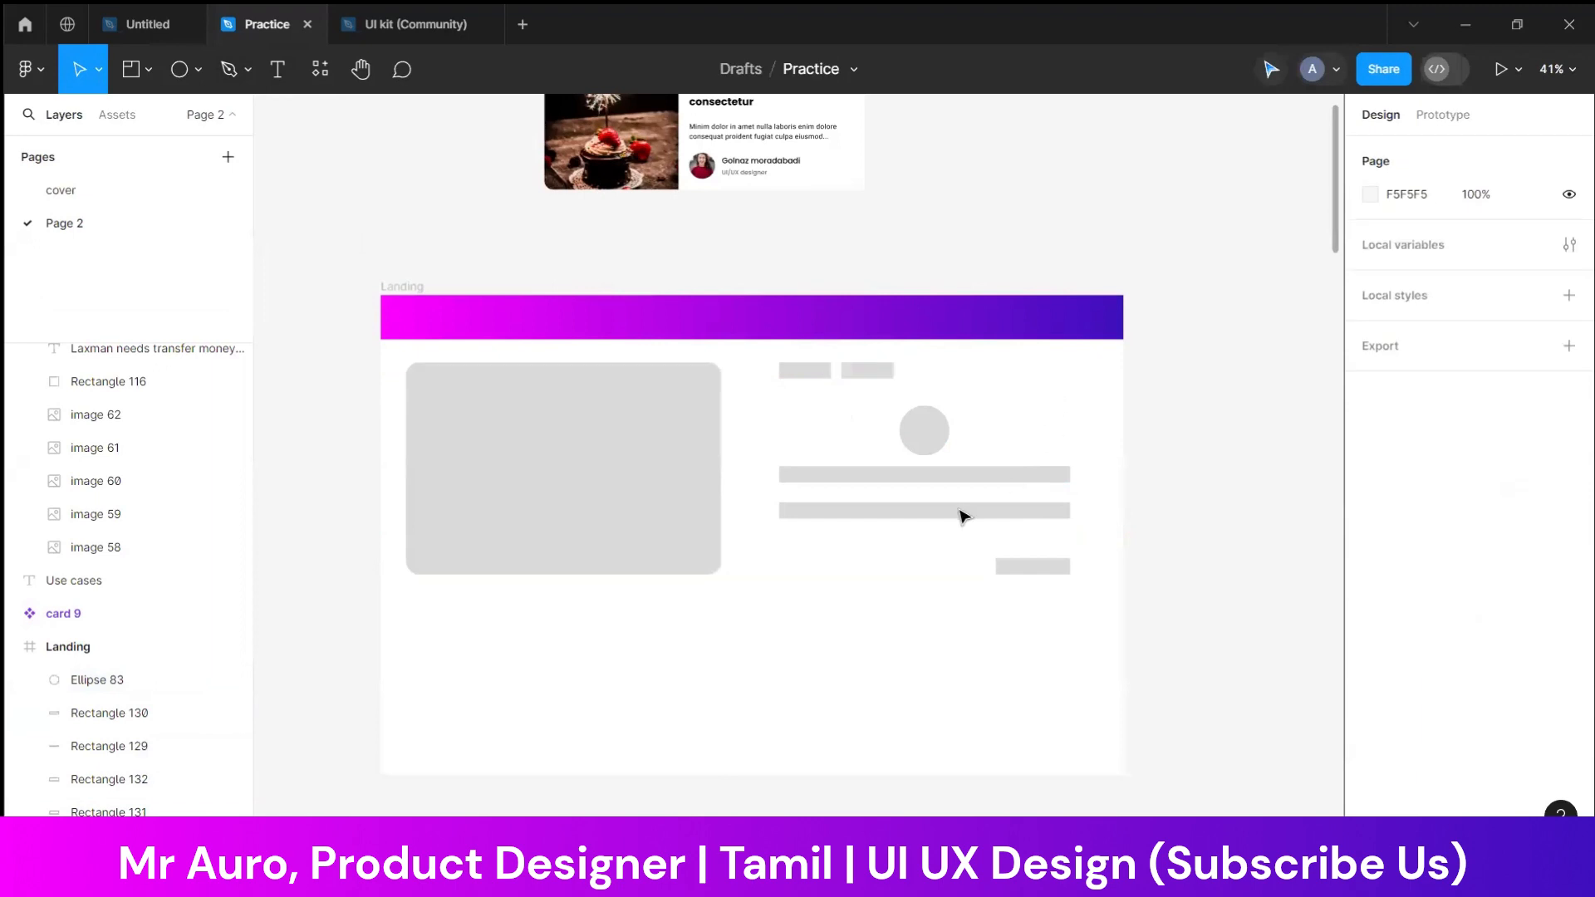
# Copy a long bar below the large block as a section heading and match its width to the block
pyautogui.scroll(-2, 922, 548)
pyautogui.click(631, 473)
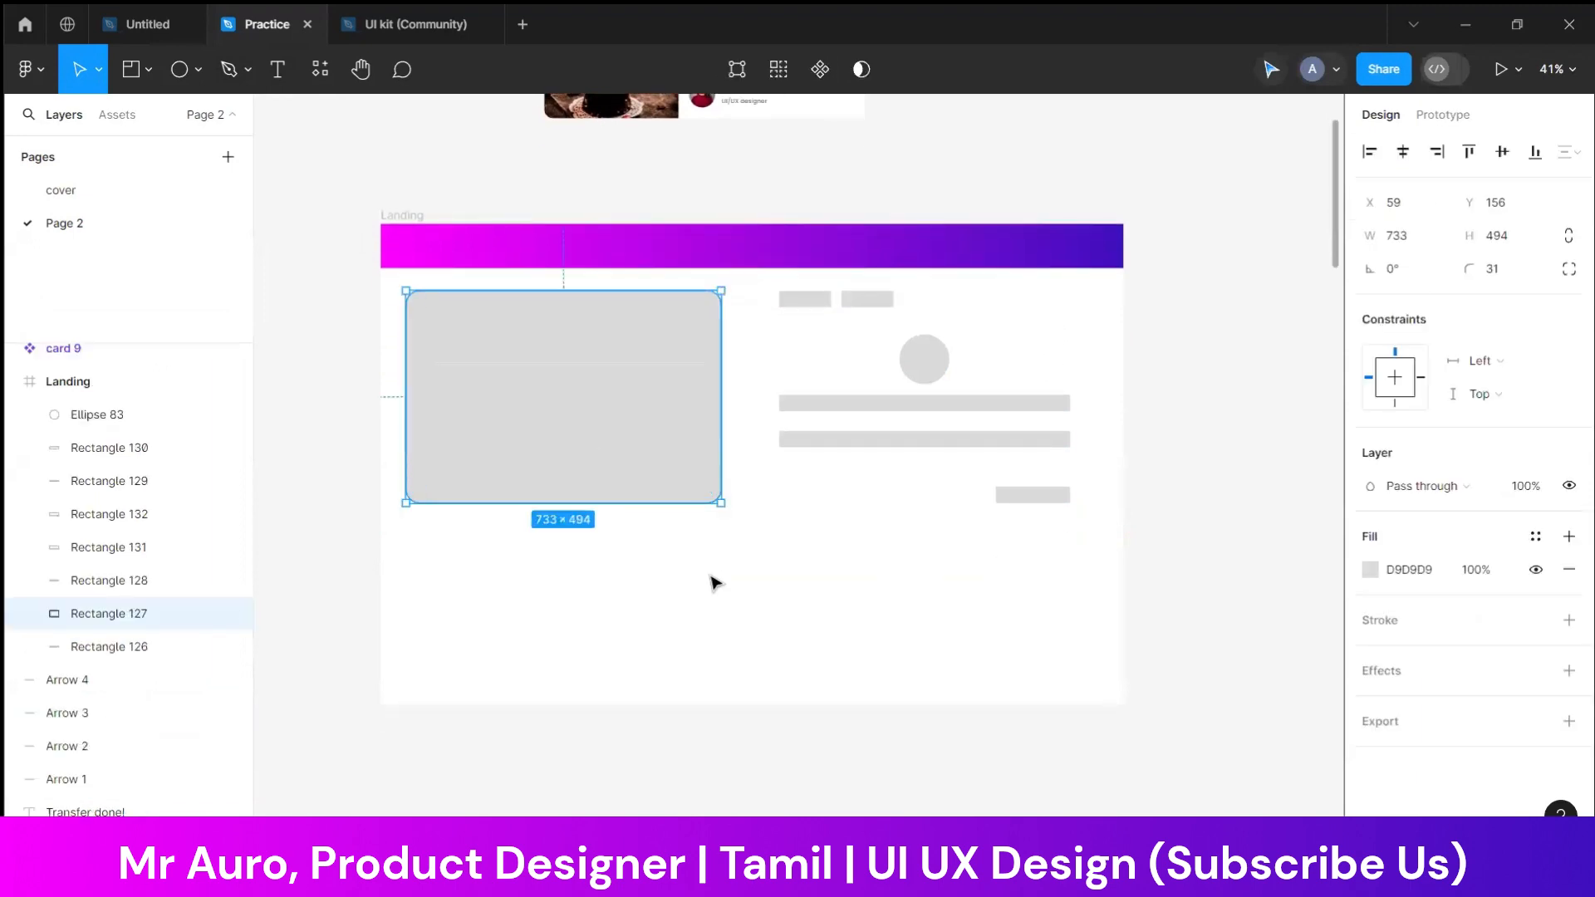
pyautogui.click(795, 591)
pyautogui.click(823, 441)
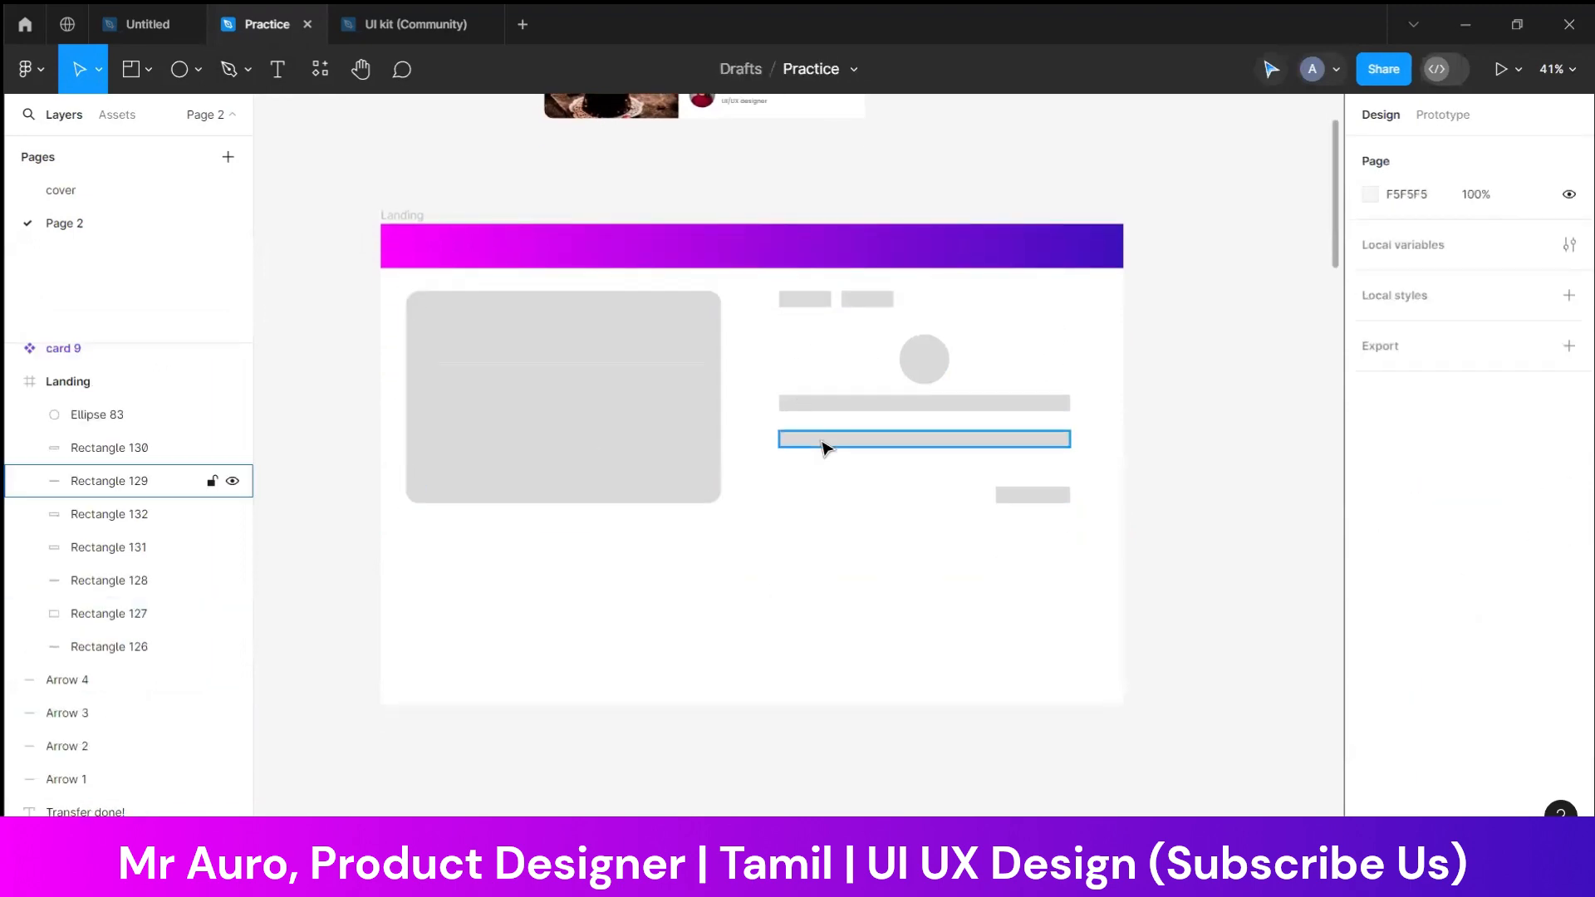
pyautogui.moveTo(826, 448); pyautogui.dragTo(451, 558)
pyautogui.click(662, 573)
pyautogui.click(647, 552)
# Draw a card about 307 × 169 below the heading bar and duplicate it into a row of five cards
pyautogui.moveTo(700, 551); pyautogui.dragTo(1083, 633)
pyautogui.click(768, 586)
pyautogui.click(651, 552)
pyautogui.hotkey('ctrl', 'd')
pyautogui.click(606, 644)
pyautogui.click(514, 627)
pyautogui.hotkey('ctrl', 'd')
pyautogui.click(1016, 633)
pyautogui.moveTo(972, 636); pyautogui.dragTo(1070, 605)
pyautogui.moveTo(1225, 595); pyautogui.dragTo(486, 659)
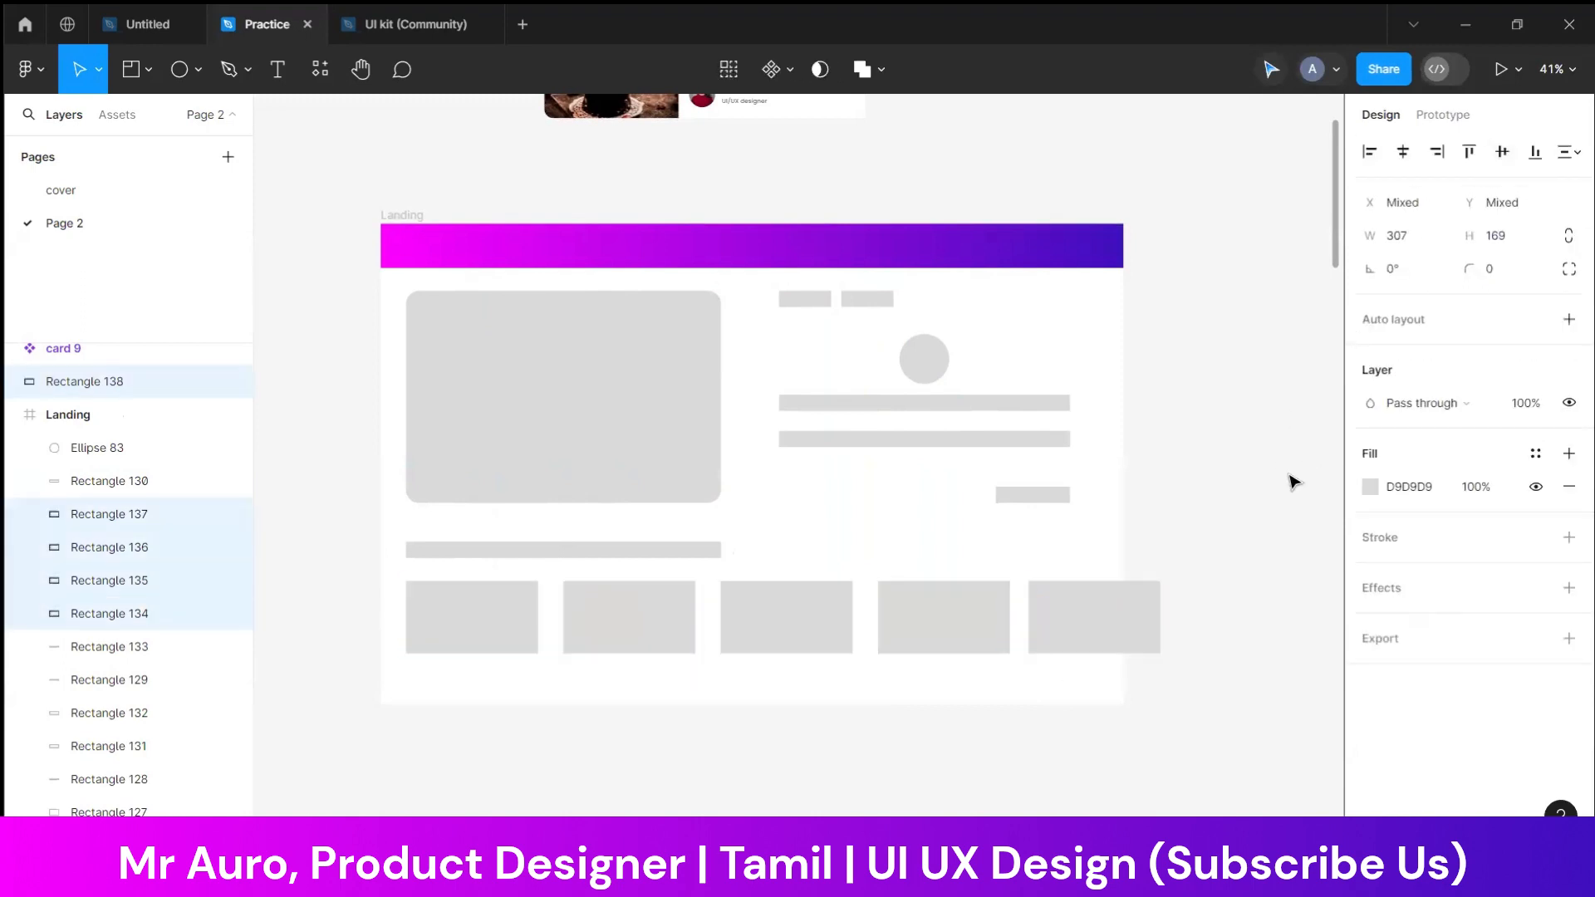
pyautogui.click(1217, 590)
pyautogui.moveTo(968, 717)
pyautogui.mouseDown()
pyautogui.moveTo(941, 680)
pyautogui.moveTo(961, 725)
pyautogui.mouseUp()
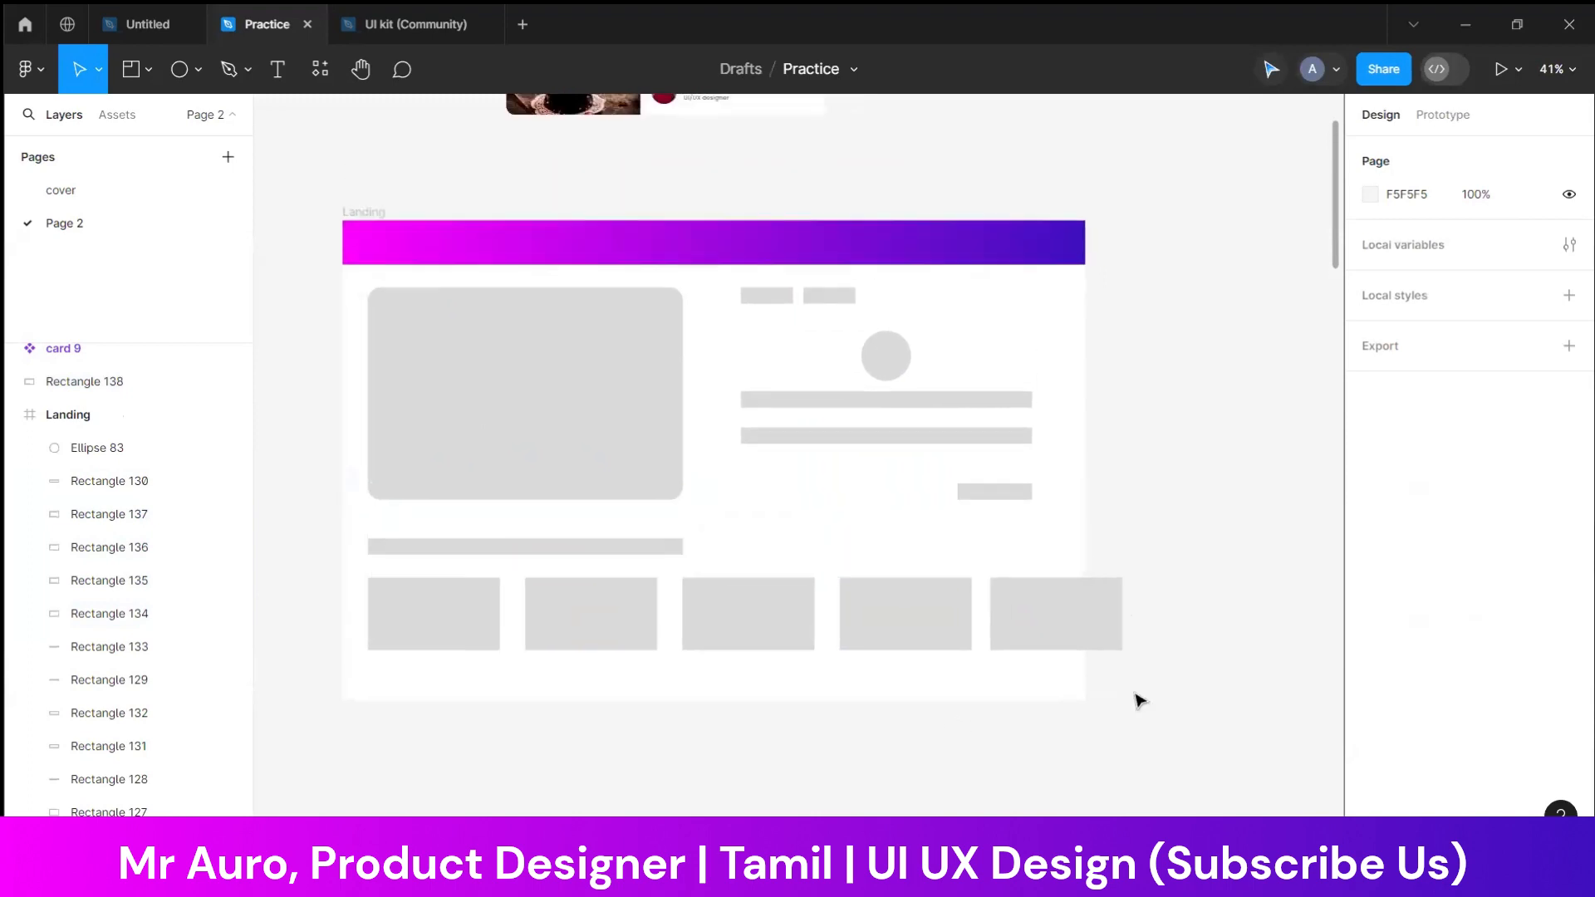
pyautogui.click(371, 221)
pyautogui.moveTo(1186, 406); pyautogui.dragTo(1166, 375)
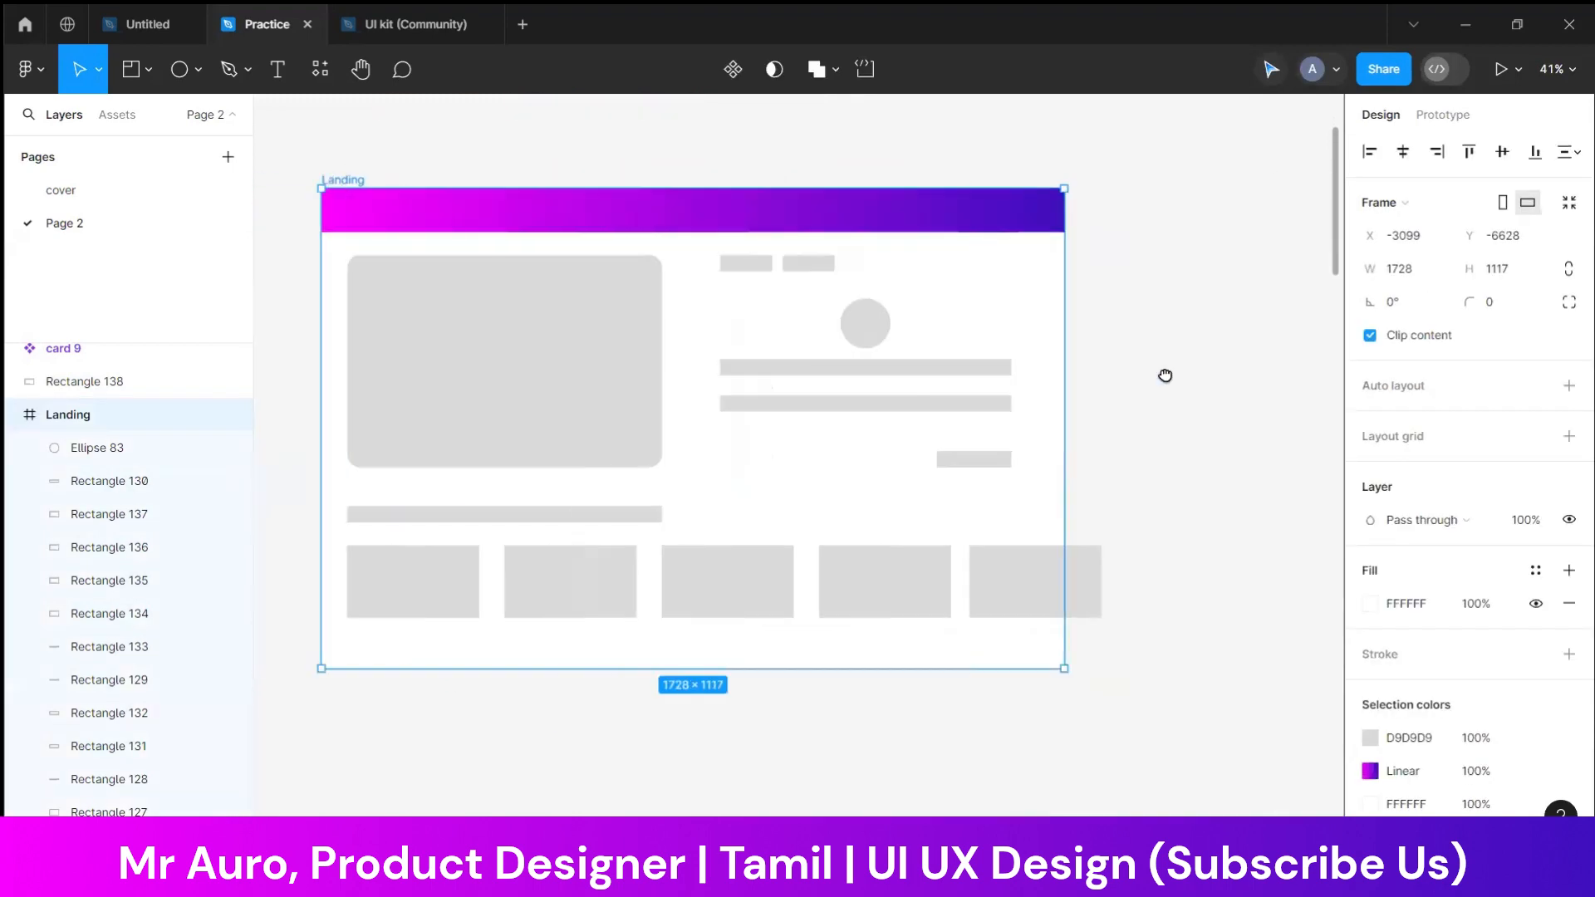
pyautogui.scroll(-3, 1121, 417)
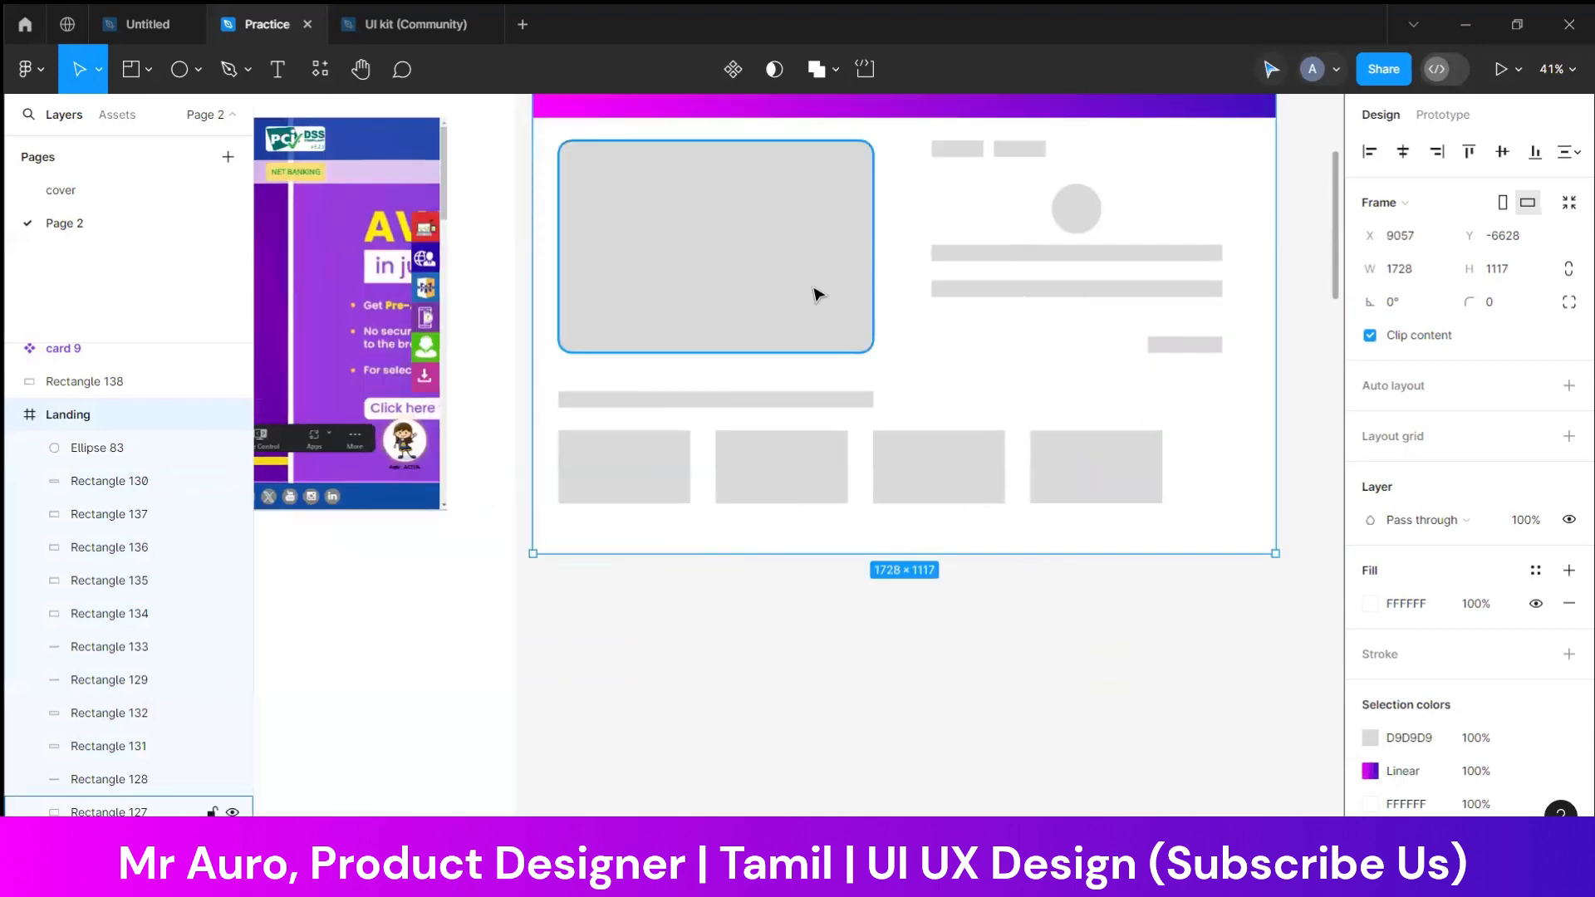
pyautogui.scroll(-5, 814, 292)
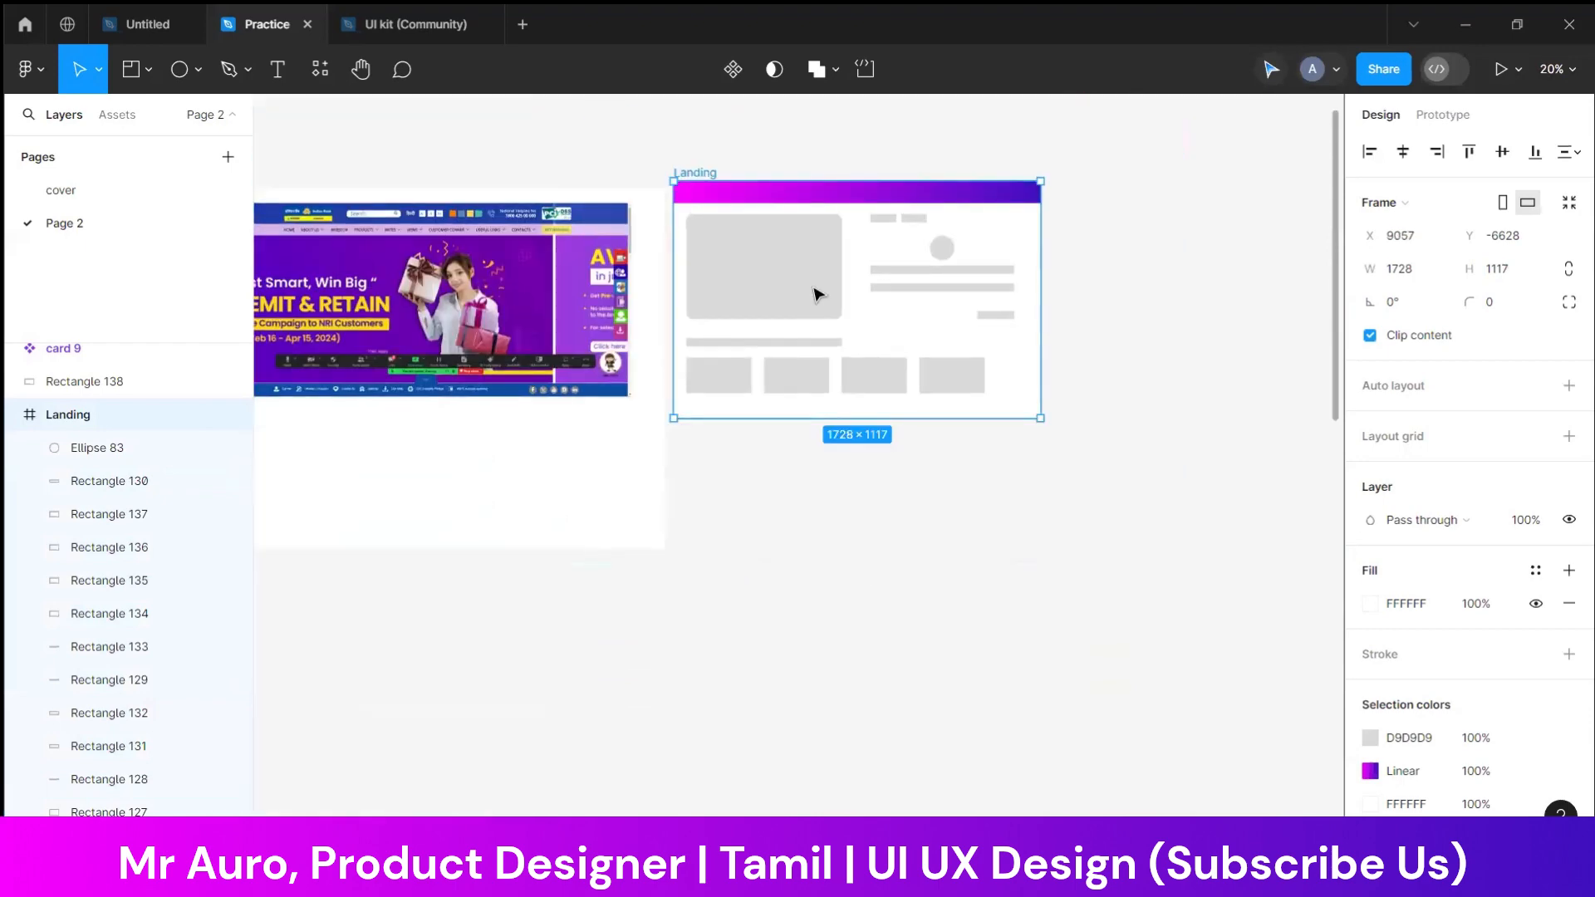
pyautogui.press('Delete')
# Select the use-case flow notes and arrows and move them lower to clear space beneath the Landing frame
pyautogui.moveTo(587, 552); pyautogui.dragTo(1214, 544)
pyautogui.moveTo(952, 507); pyautogui.dragTo(906, 467)
pyautogui.moveTo(751, 474); pyautogui.dragTo(1296, 719)
pyautogui.moveTo(985, 547); pyautogui.dragTo(986, 780)
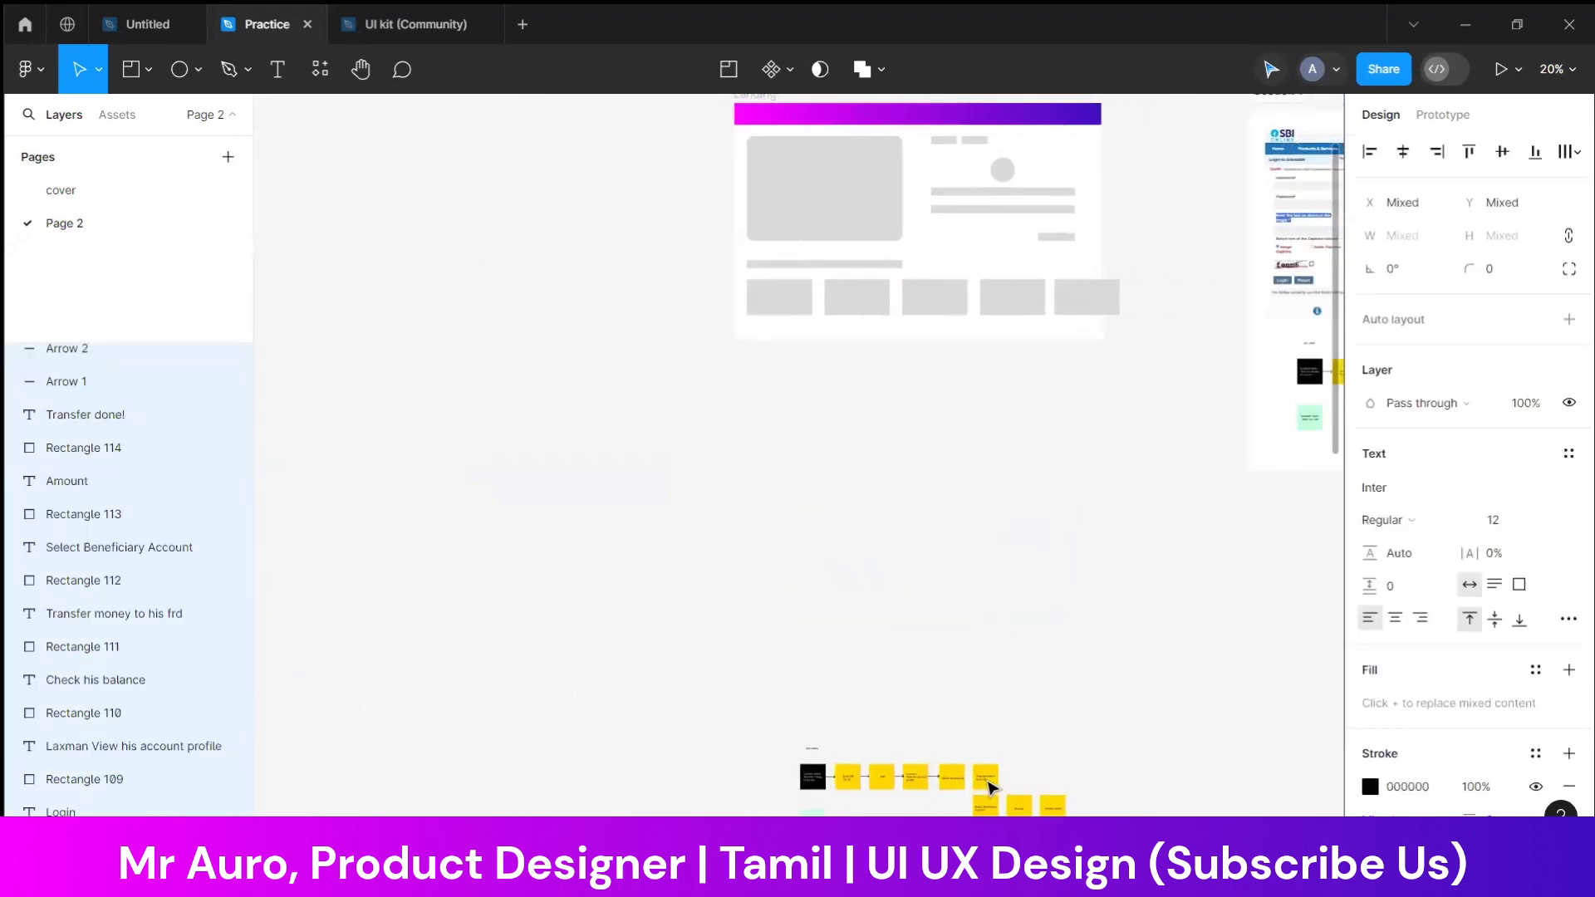
pyautogui.click(925, 551)
pyautogui.scroll(3, 930, 585)
pyautogui.hotkey('ctrl', '+')
pyautogui.hotkey('ctrl', '+')
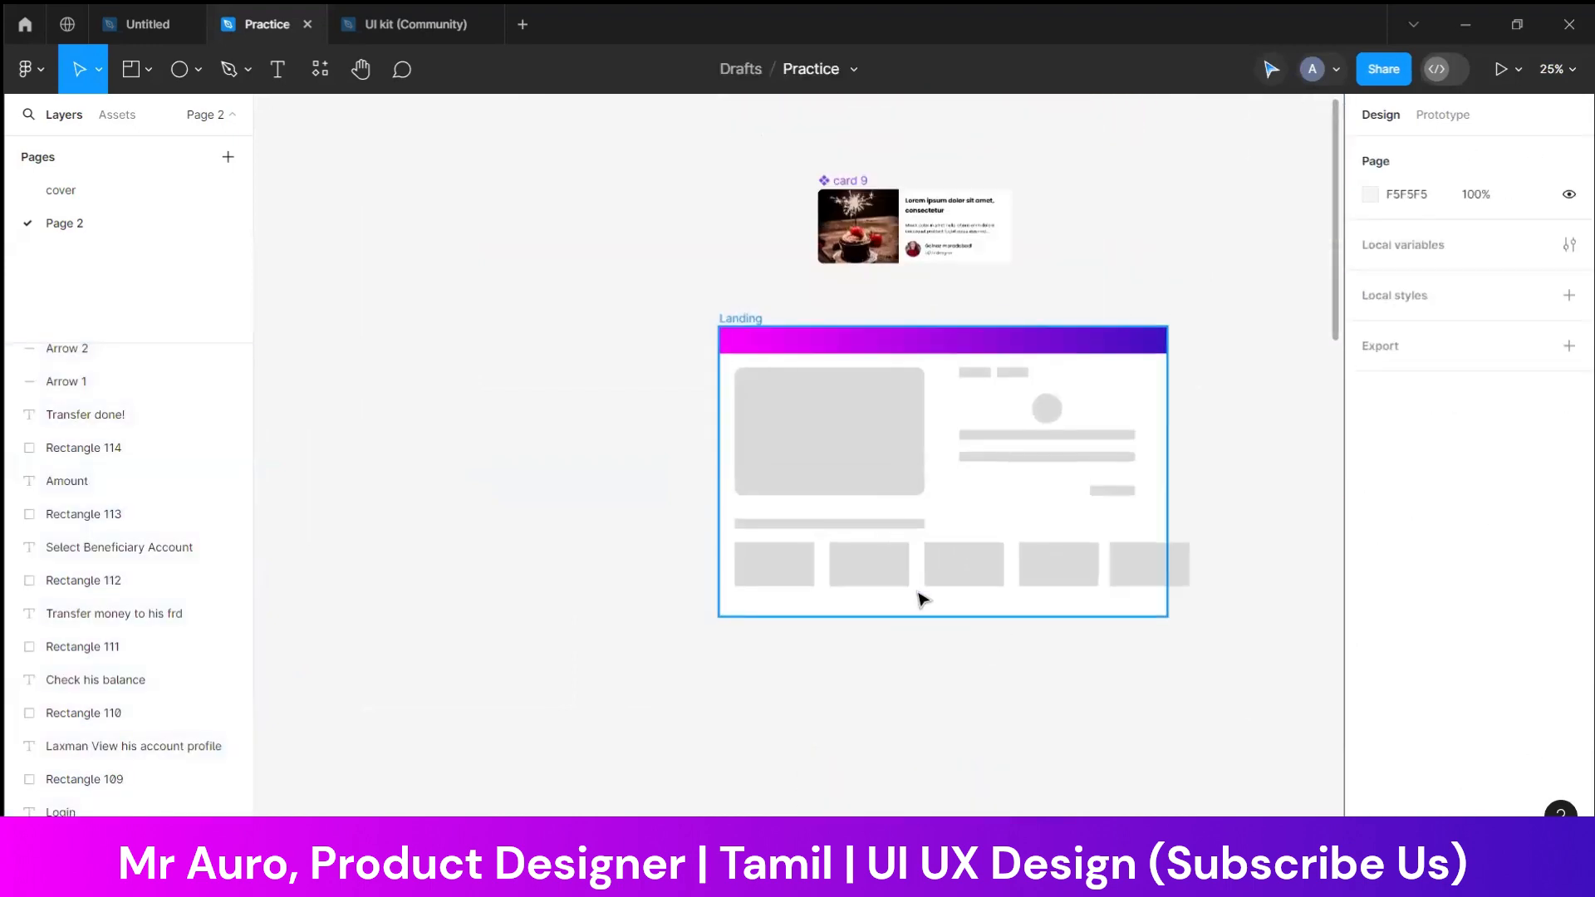
# Place a duplicate of the Landing frame directly below the original
pyautogui.moveTo(699, 549); pyautogui.dragTo(736, 566)
pyautogui.hotkey('ctrl', '-')
pyautogui.scroll(-1, 750, 646)
pyautogui.scroll(1, 752, 648)
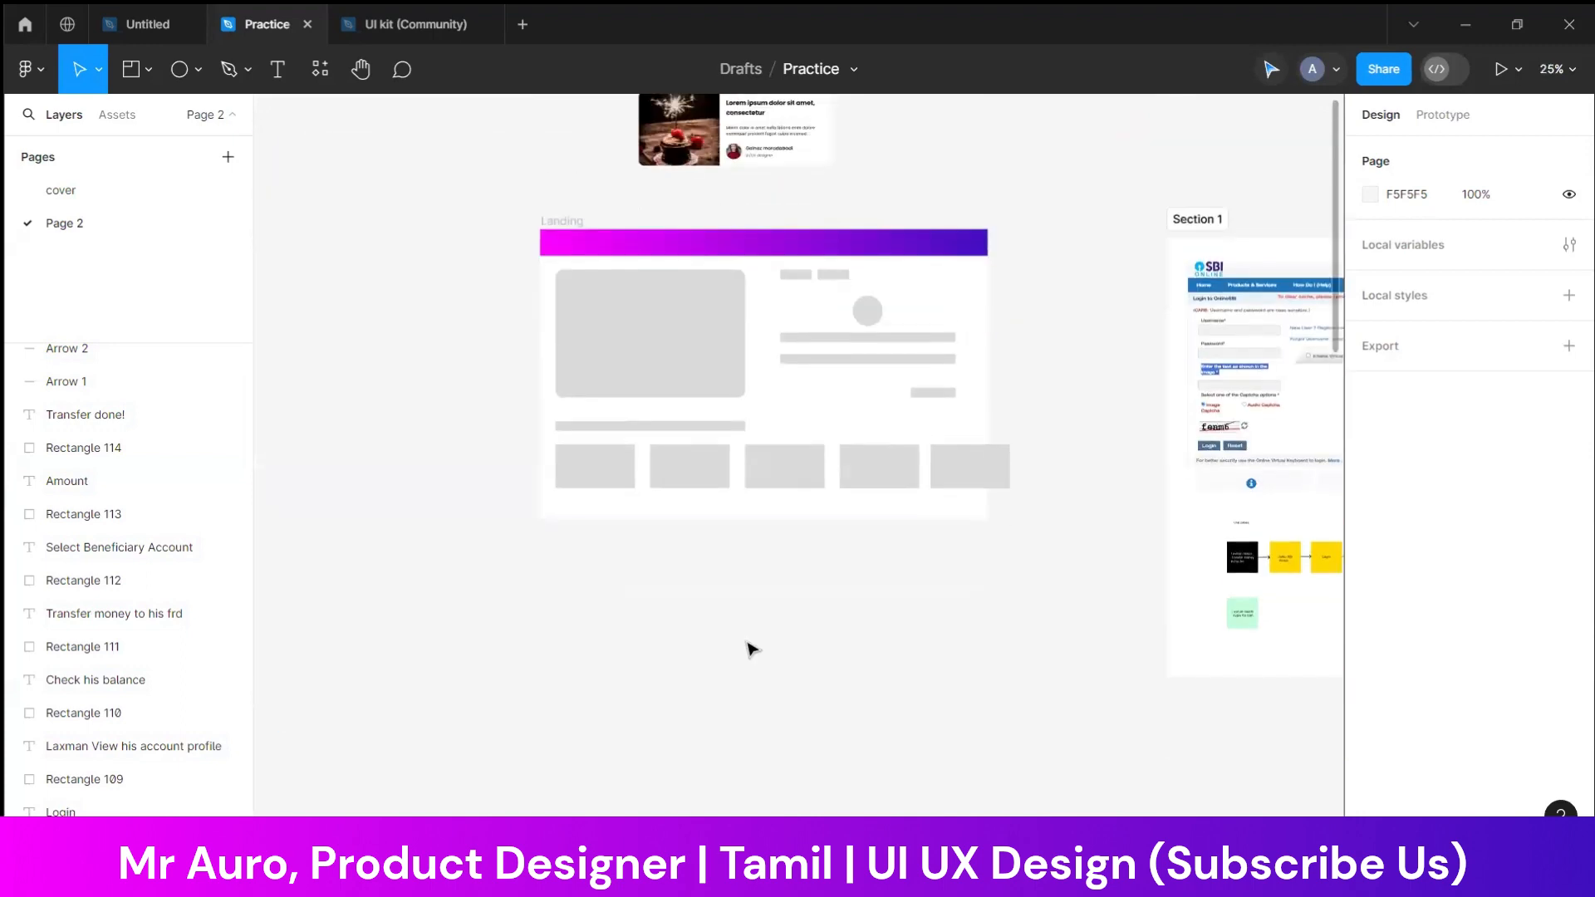
pyautogui.keyDown('alt'); pyautogui.moveTo(570, 221); pyautogui.dragTo(564, 545); pyautogui.keyUp('alt')
pyautogui.scroll(-1, 432, 528)
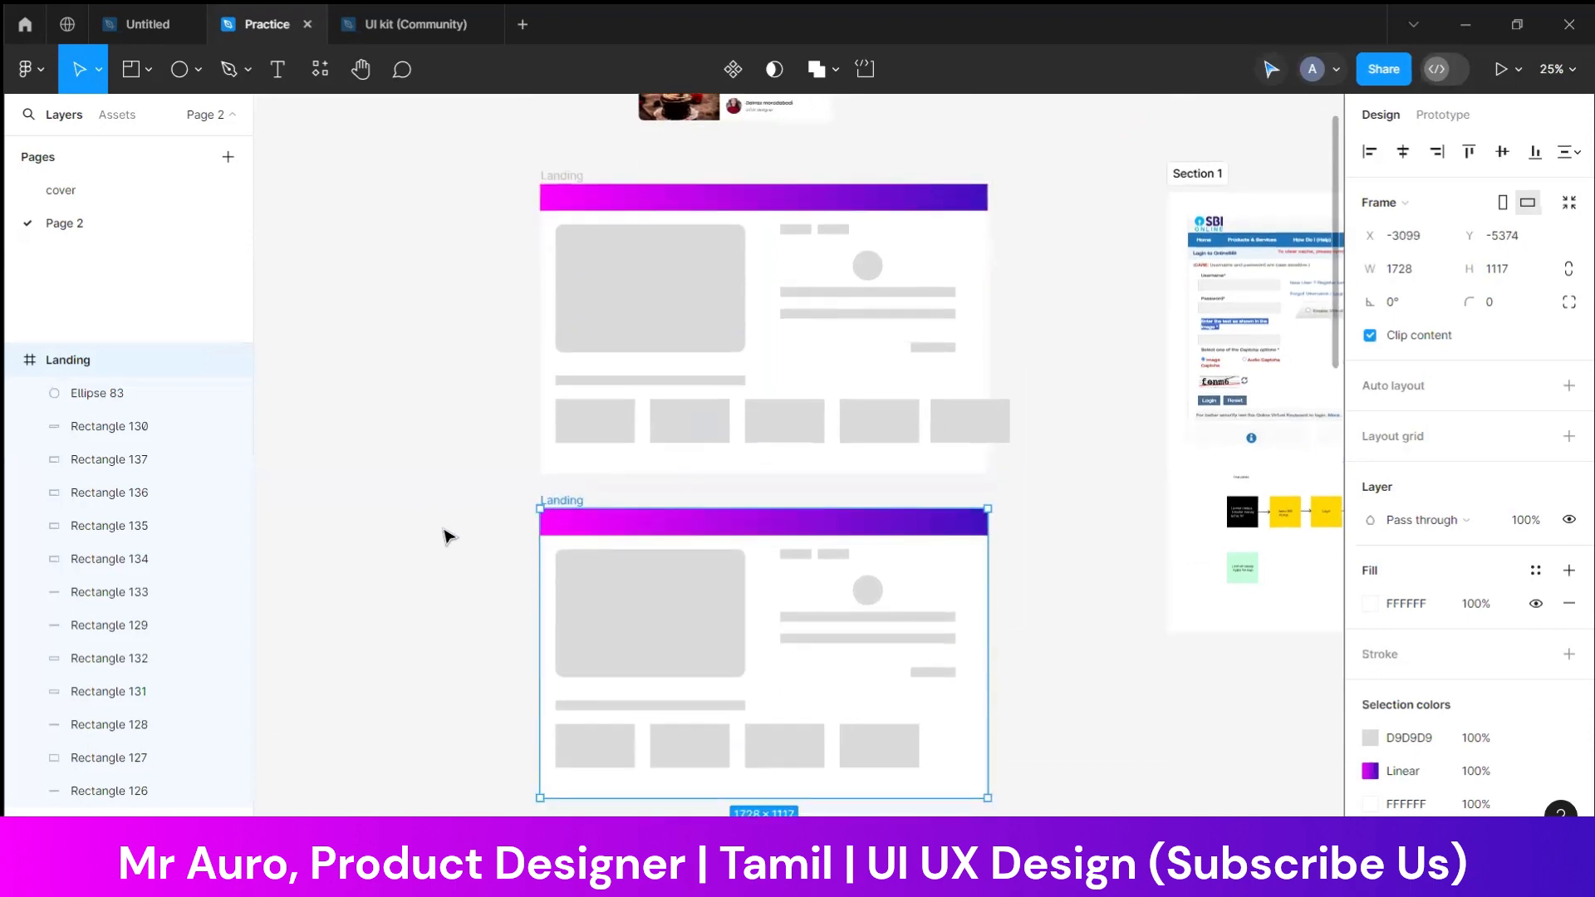
pyautogui.click(445, 534)
# Fill the large block in the duplicated Landing frame with purple 6B0BCD sampled from the header gradient
pyautogui.click(671, 611)
pyautogui.click(1370, 569)
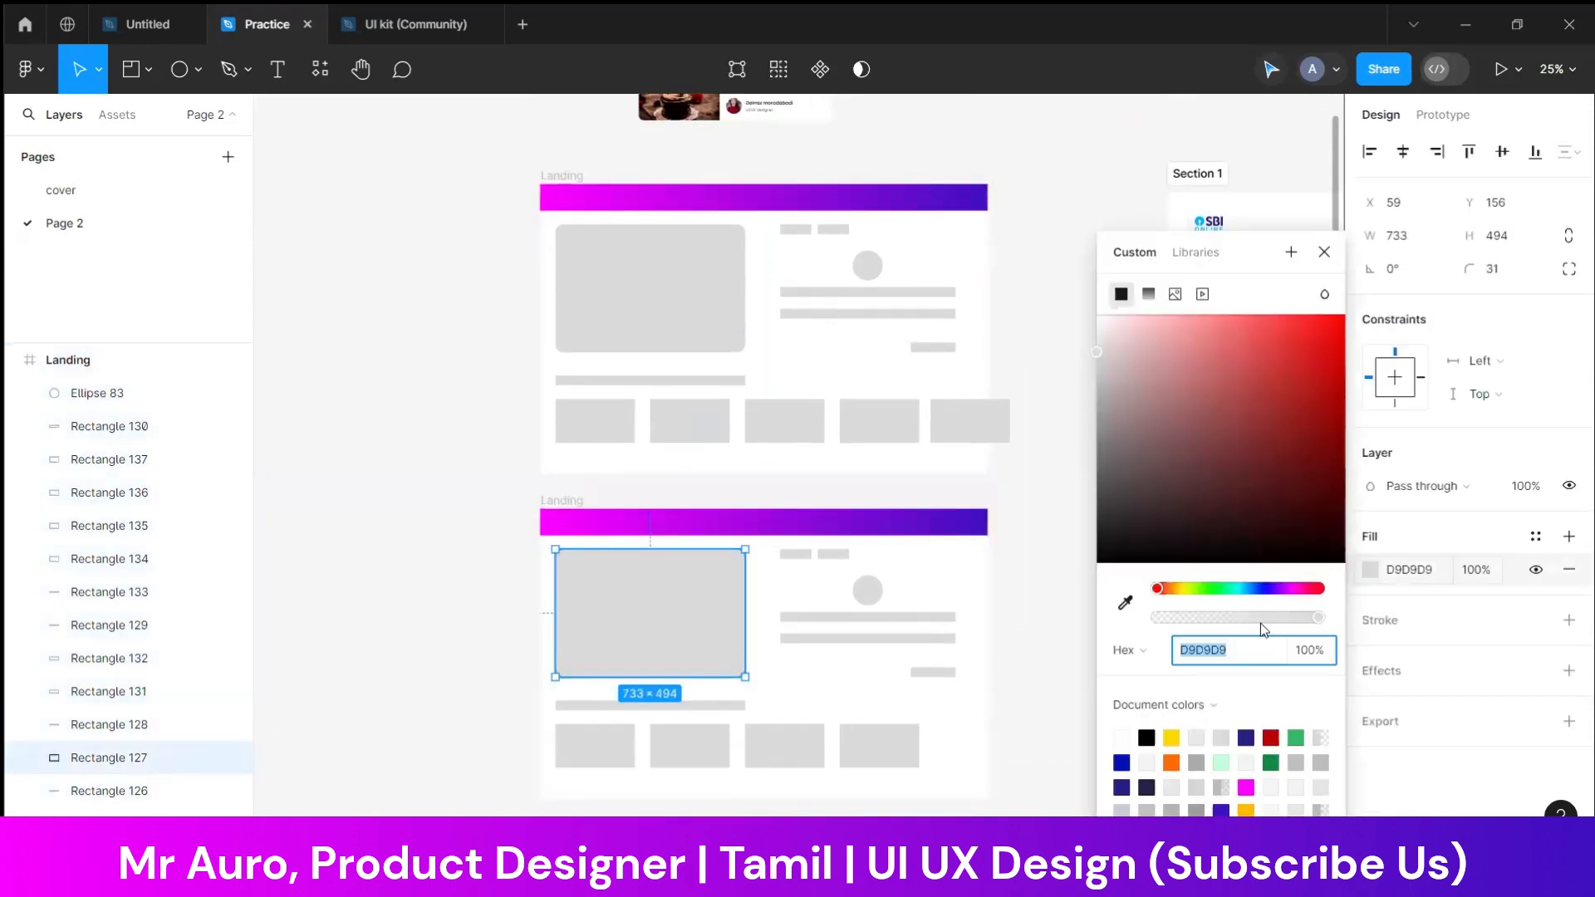
pyautogui.click(1125, 606)
pyautogui.click(885, 519)
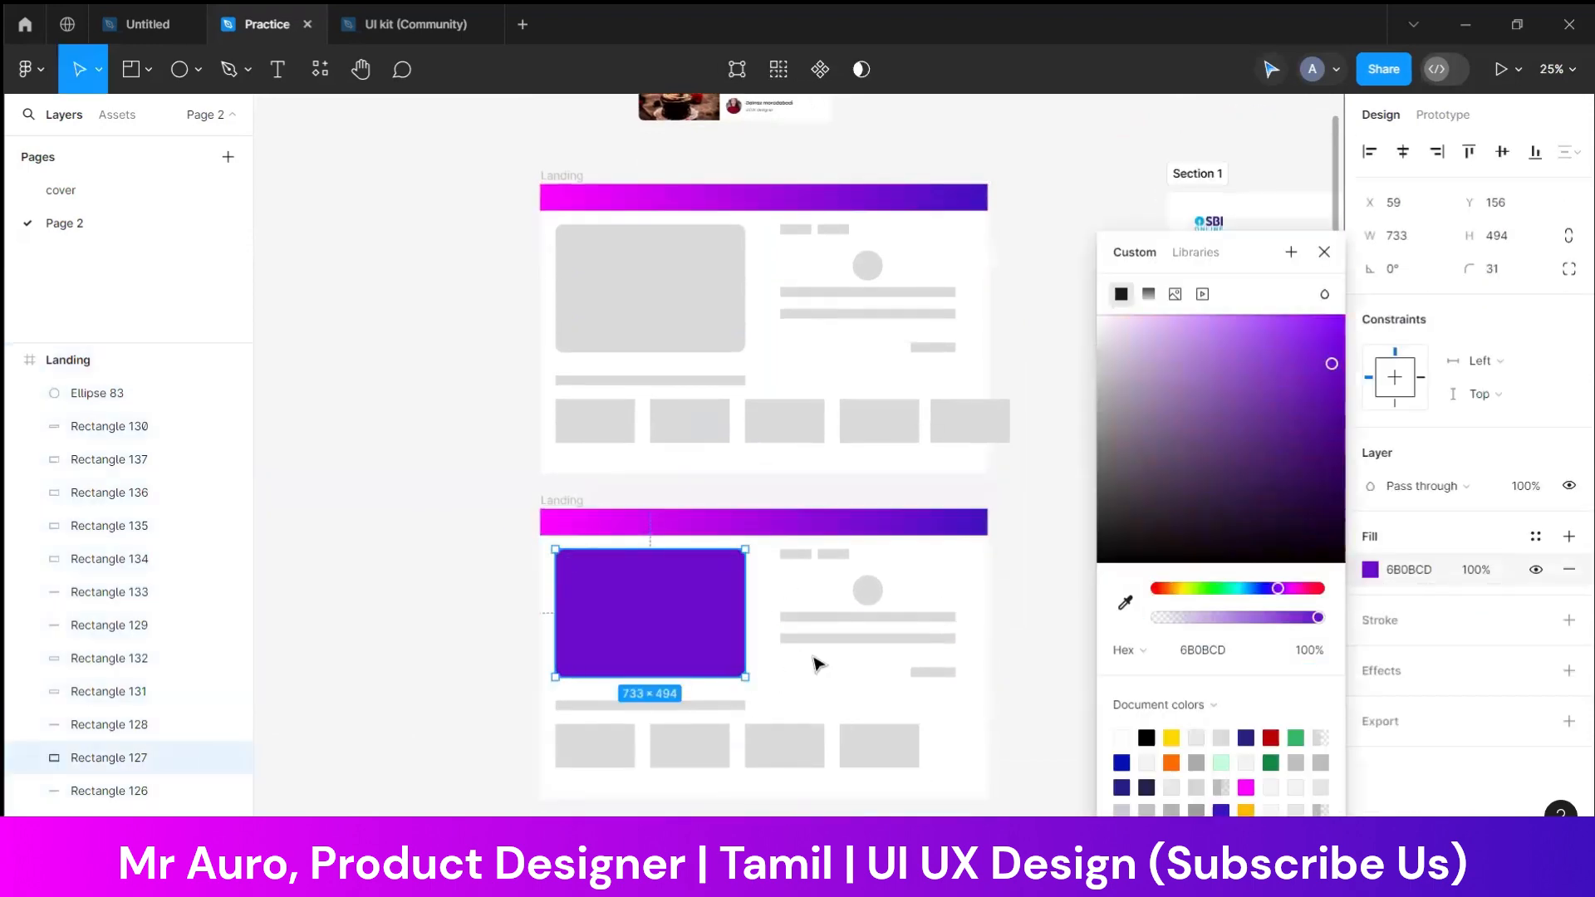
# Fill the circle in the duplicated frame with blue-violet 440EC0 sampled from the header gradient
pyautogui.click(876, 597)
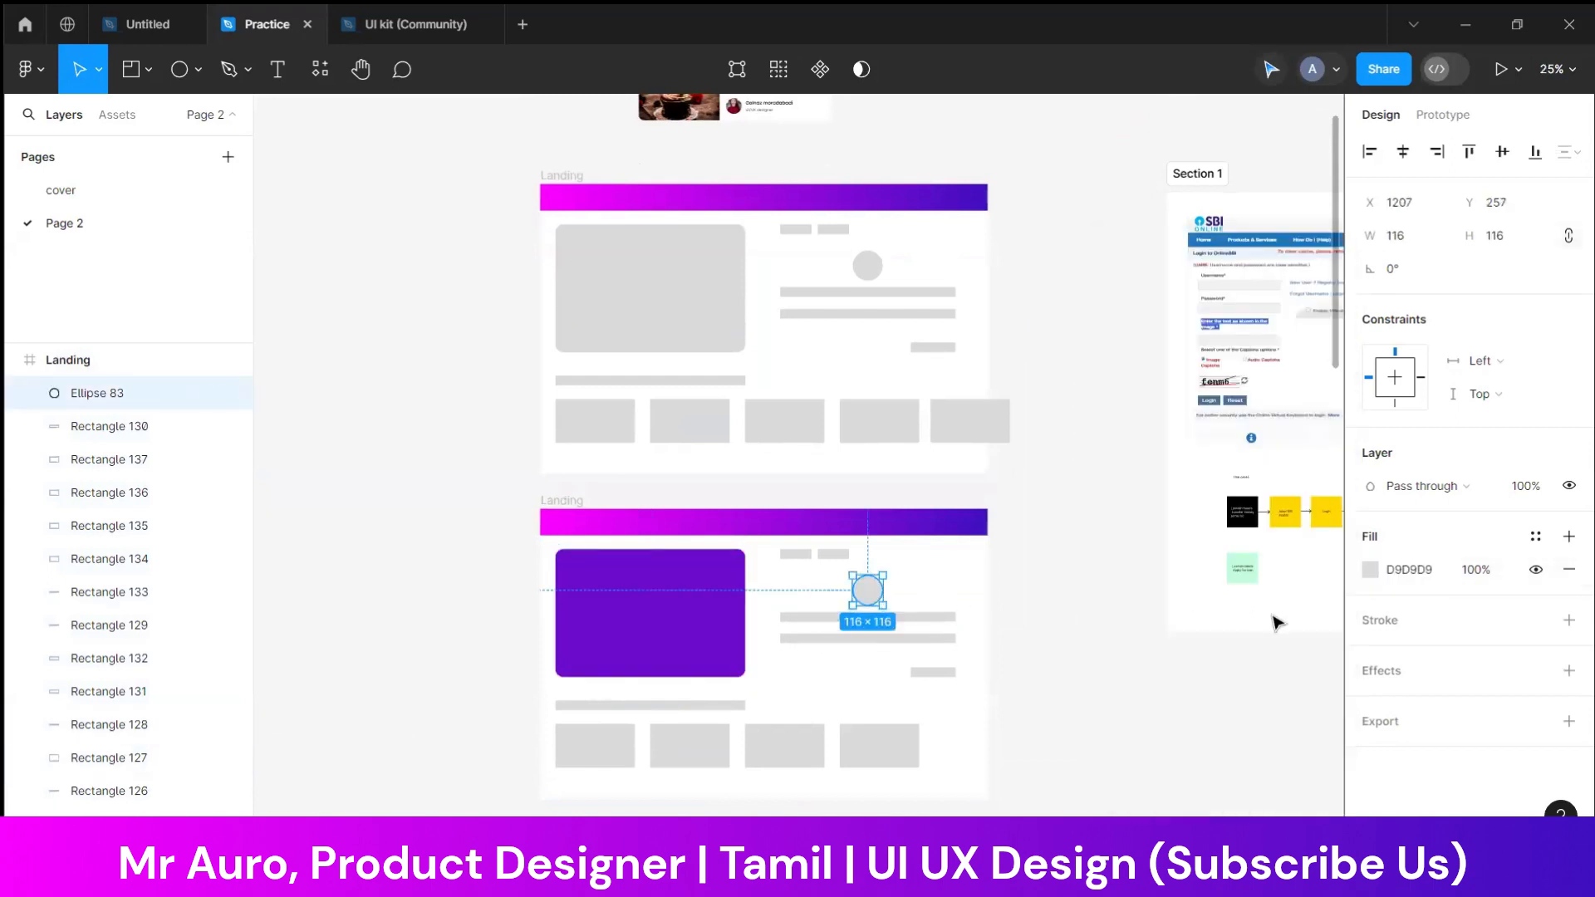
pyautogui.click(1370, 573)
pyautogui.click(1125, 607)
pyautogui.click(979, 518)
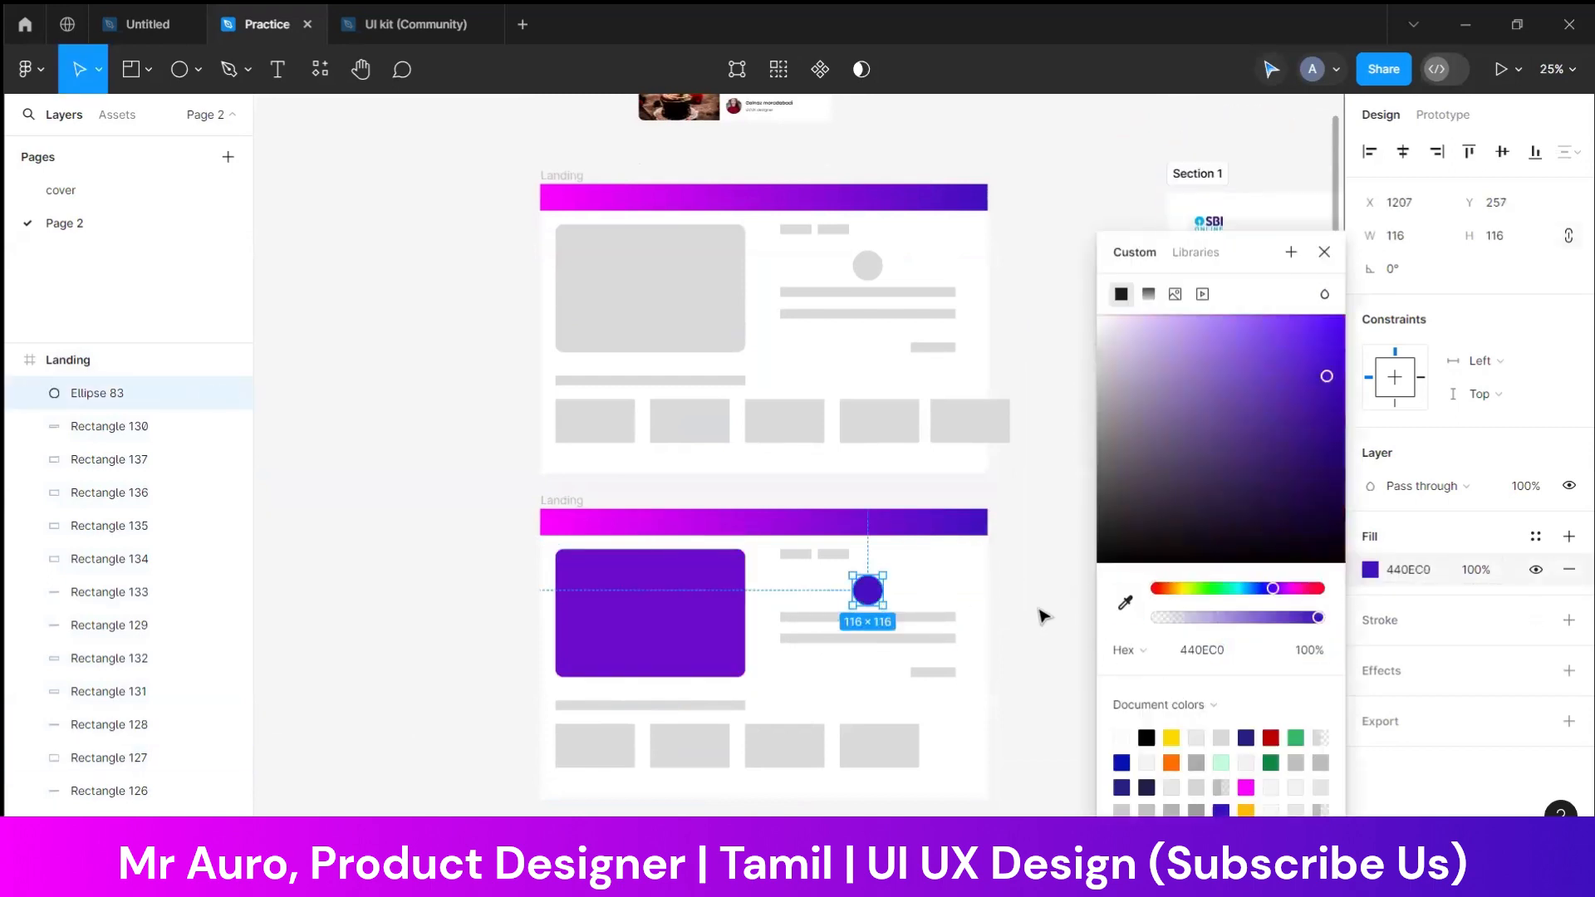
pyautogui.click(1053, 616)
# Duplicate the fourth card in the lower frame and place the copy as a fifth card at the row's right end
pyautogui.scroll(-3, 1060, 620)
pyautogui.click(616, 631)
pyautogui.keyDown('shift'); pyautogui.click(694, 630); pyautogui.keyUp('shift')
pyautogui.keyDown('shift'); pyautogui.click(810, 631); pyautogui.keyUp('shift')
pyautogui.keyDown('shift'); pyautogui.click(893, 633); pyautogui.keyUp('shift')
pyautogui.click(901, 626)
pyautogui.hotkey('ctrl', 'd')
pyautogui.moveTo(883, 626); pyautogui.dragTo(973, 623)
pyautogui.click(1004, 643)
# Give all five cards in the lower frame a white FFFFFF fill and a grey B4B4B4 stroke
pyautogui.moveTo(527, 623); pyautogui.dragTo(1010, 640)
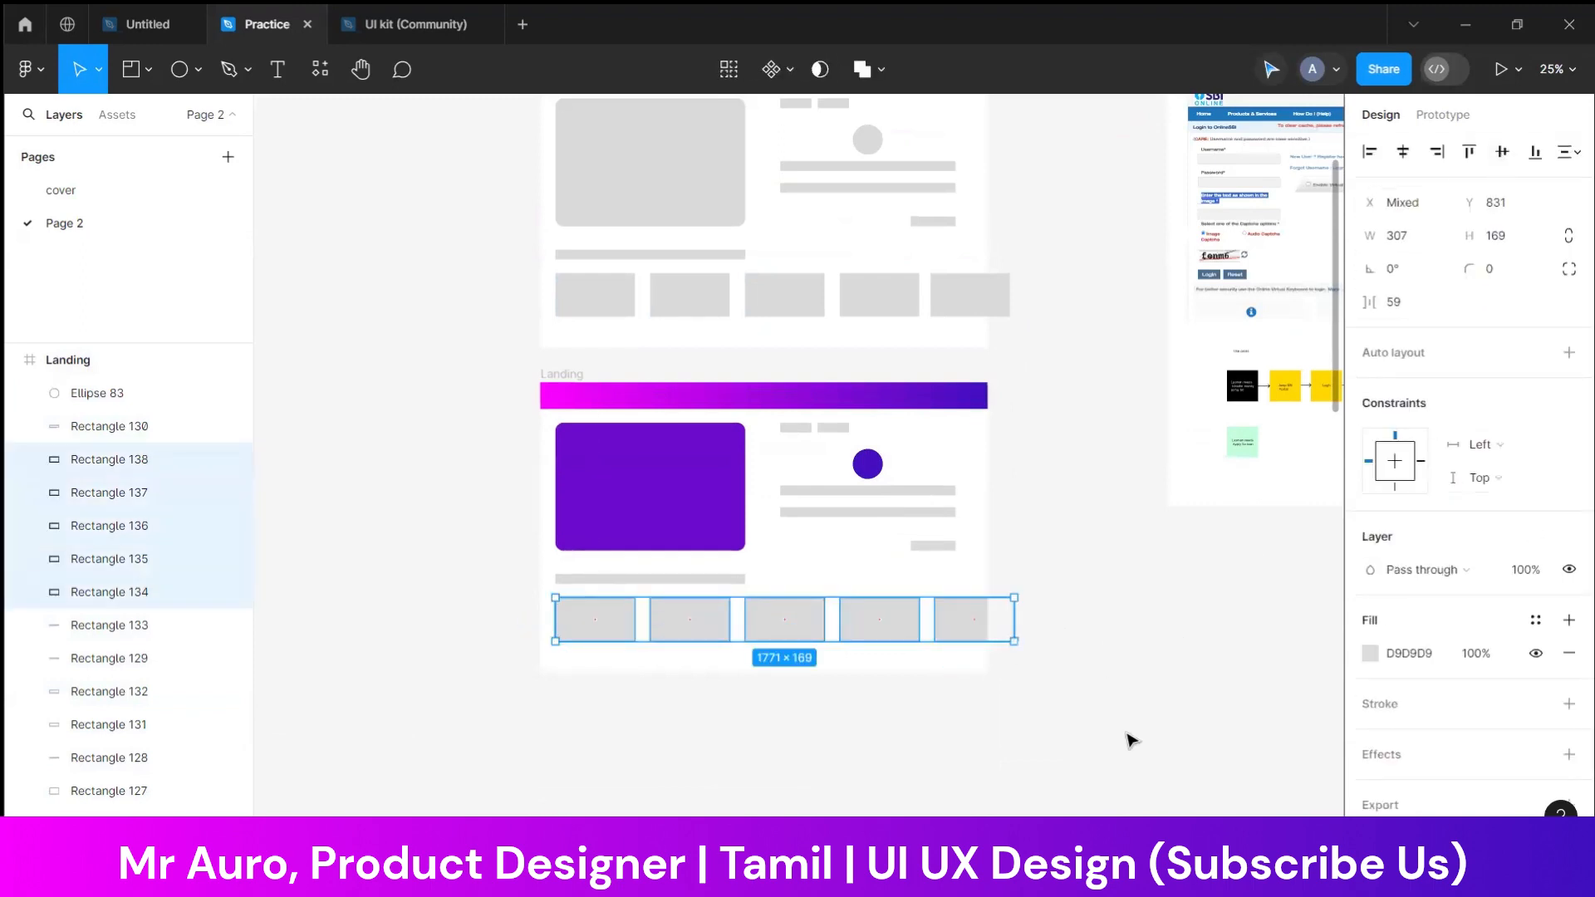
pyautogui.click(1371, 654)
pyautogui.moveTo(1165, 542); pyautogui.dragTo(1025, 241)
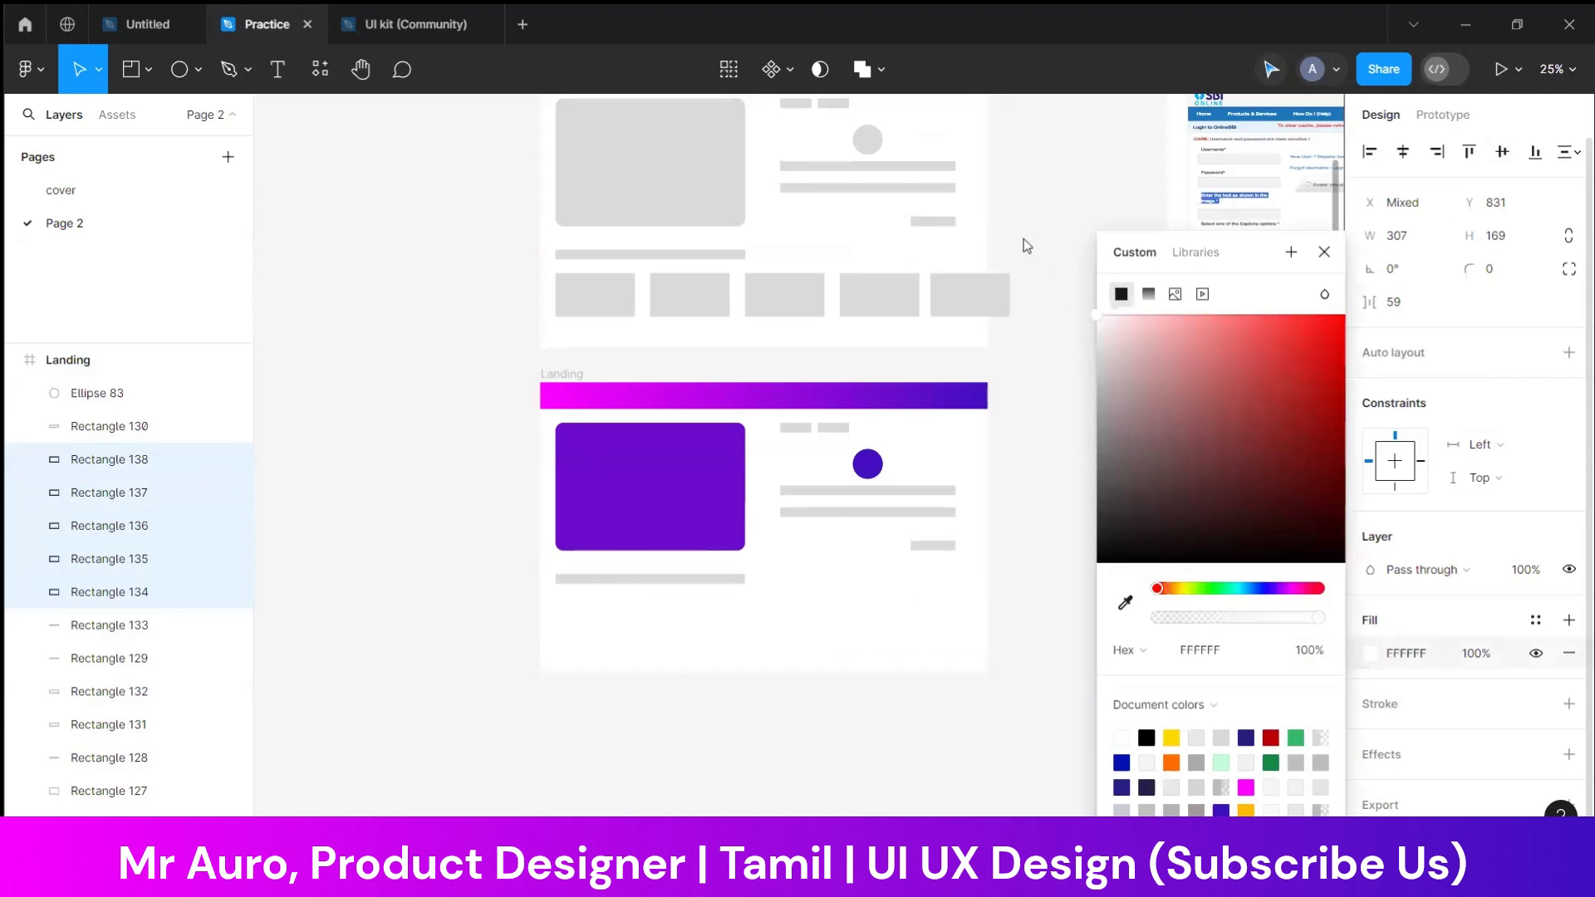
pyautogui.click(1393, 704)
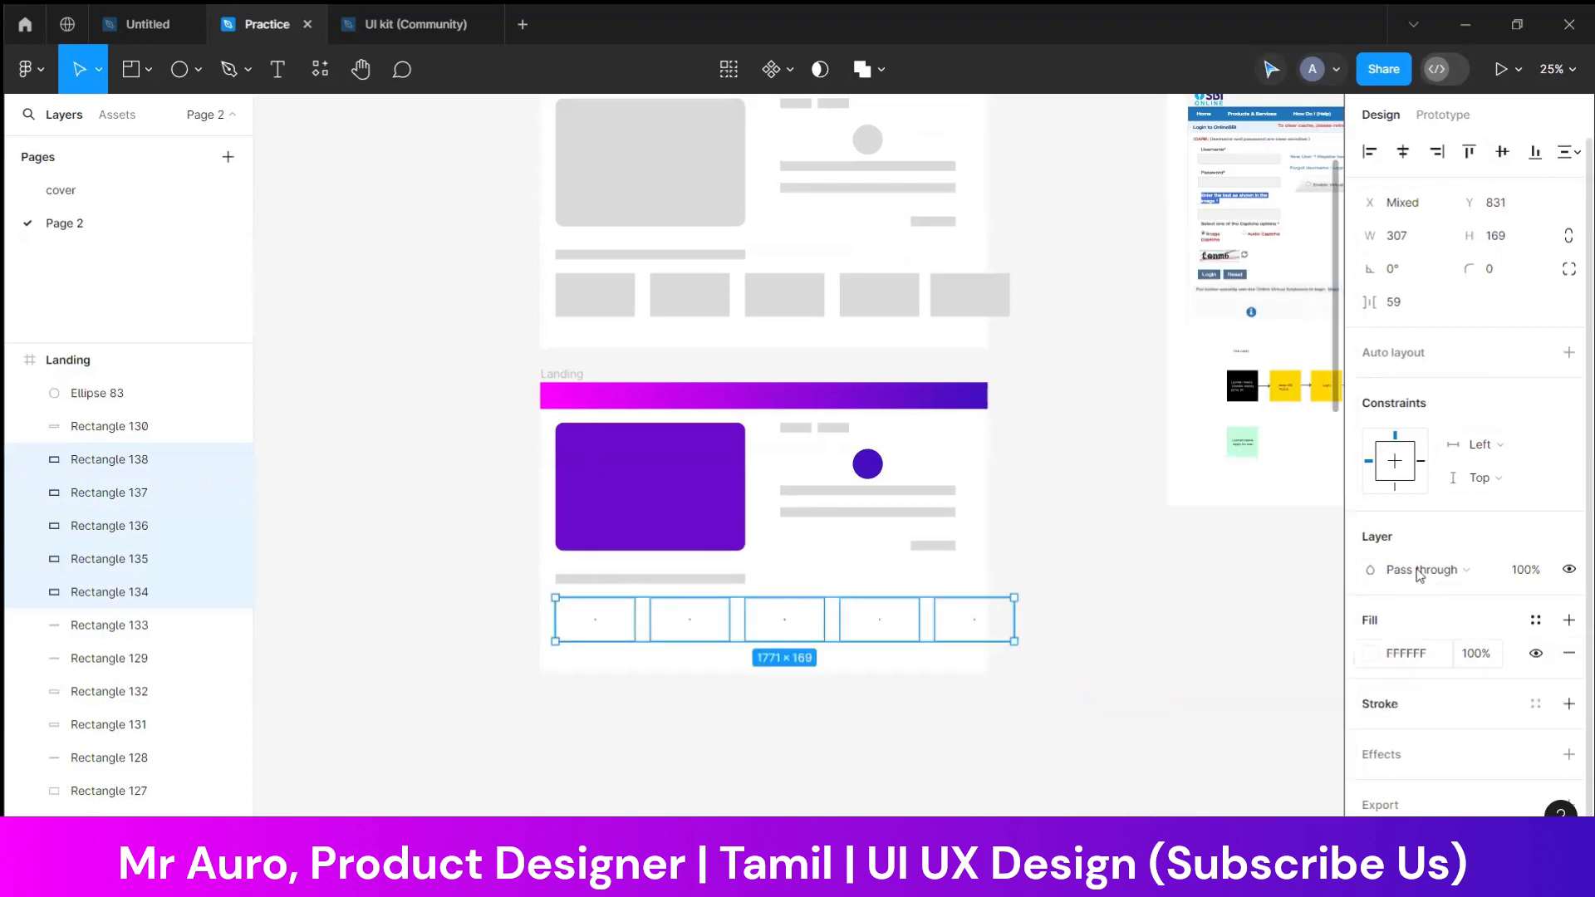
pyautogui.click(1568, 703)
pyautogui.click(1369, 737)
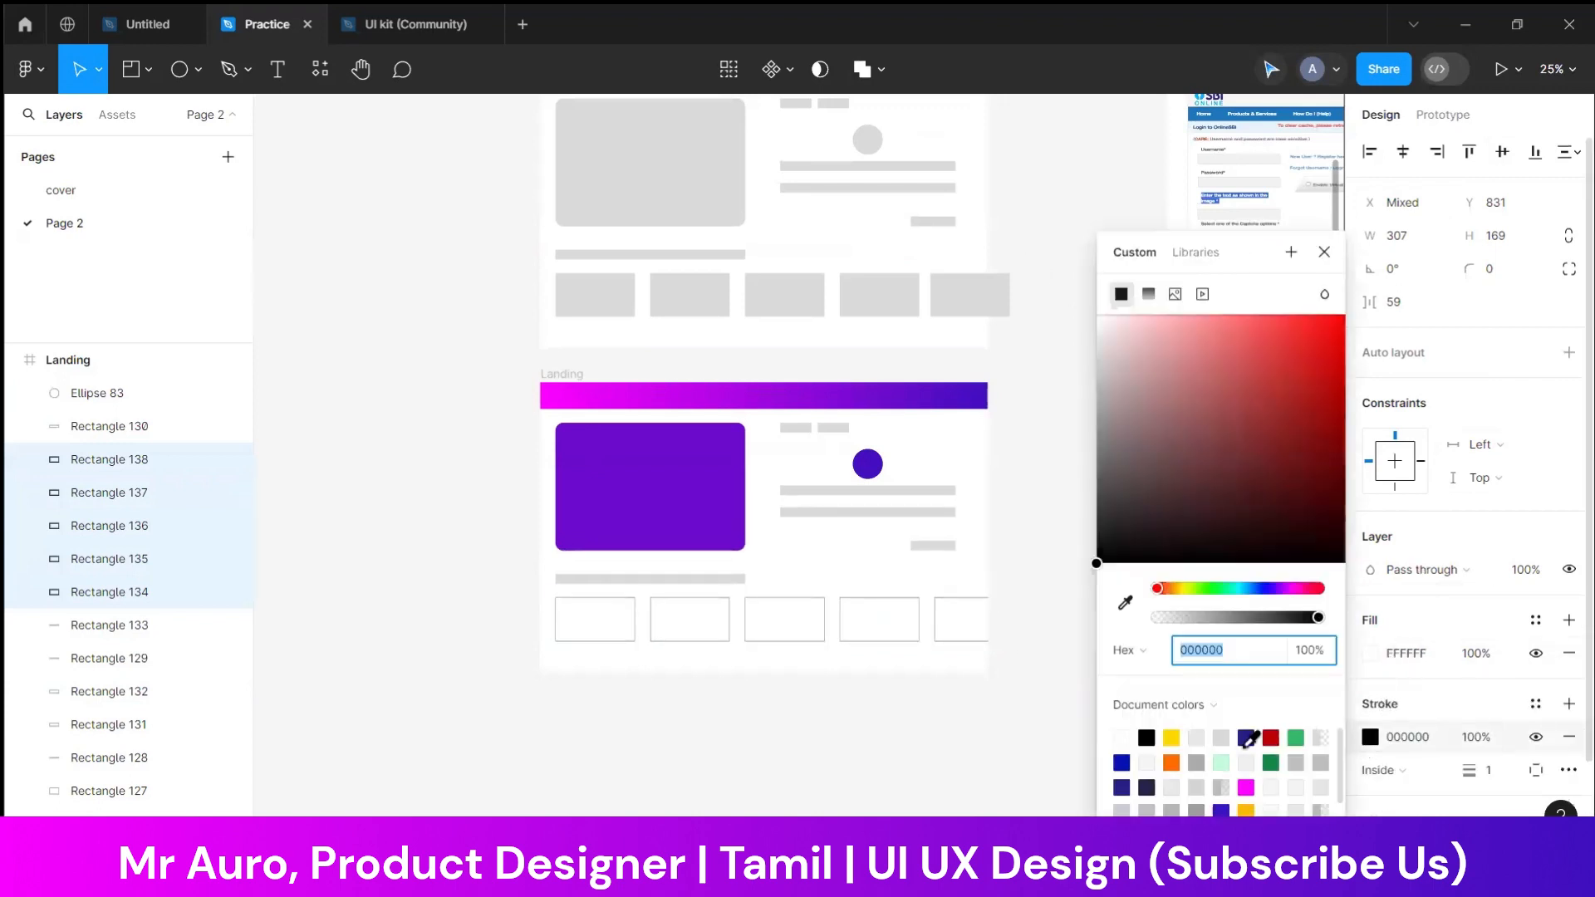
pyautogui.click(1174, 814)
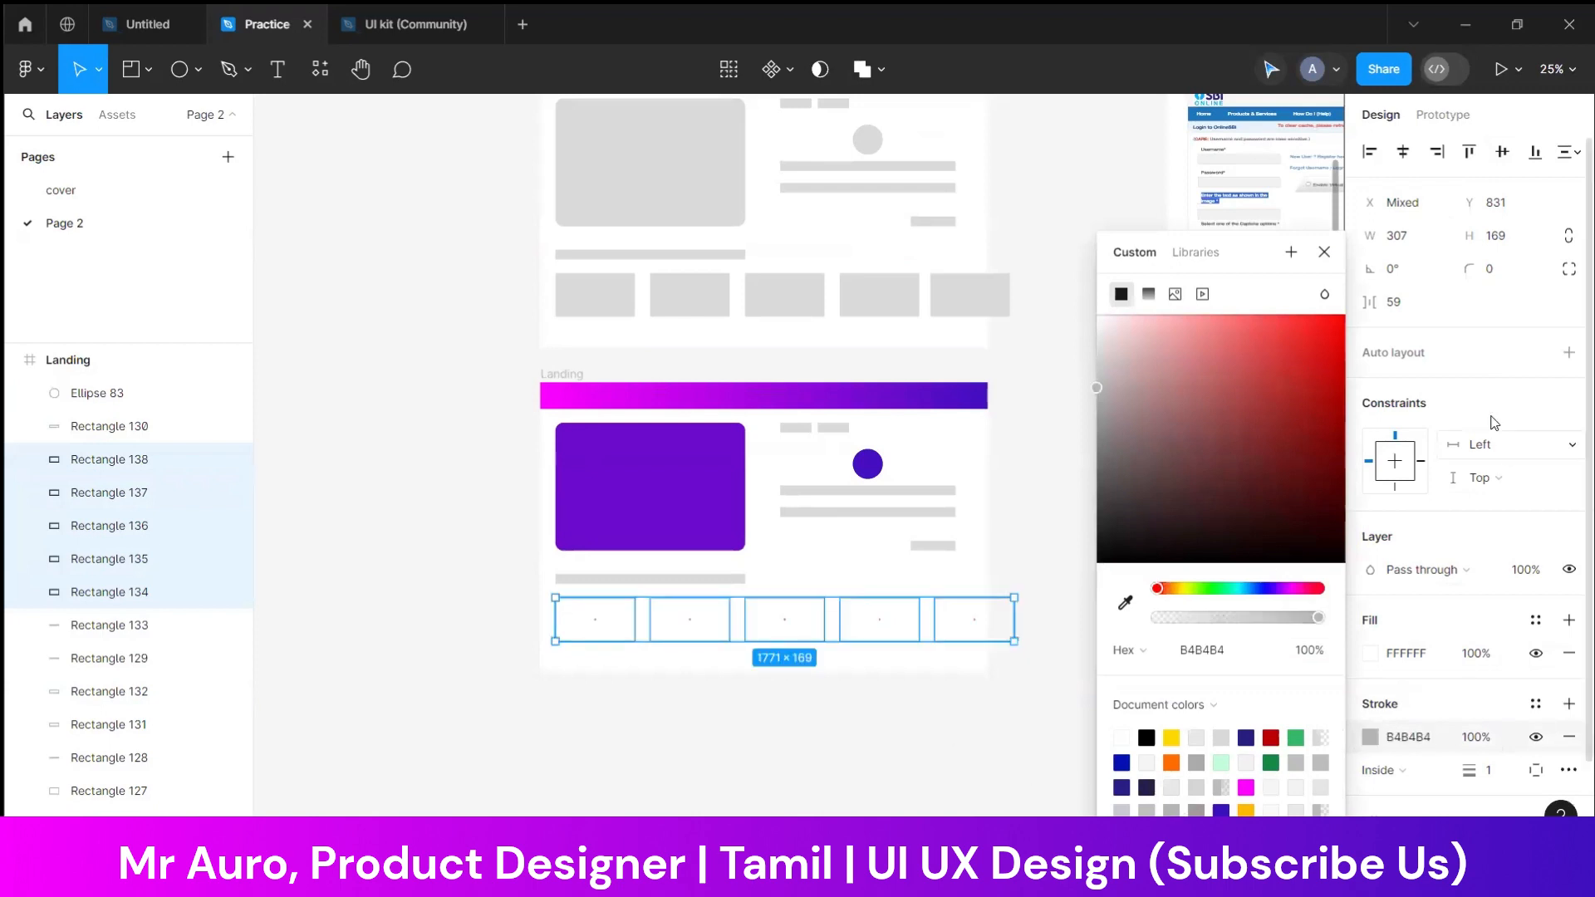
# Set the corner radius of the five cards to 4
pyautogui.click(1508, 281)
pyautogui.write('3')
pyautogui.press('Return')
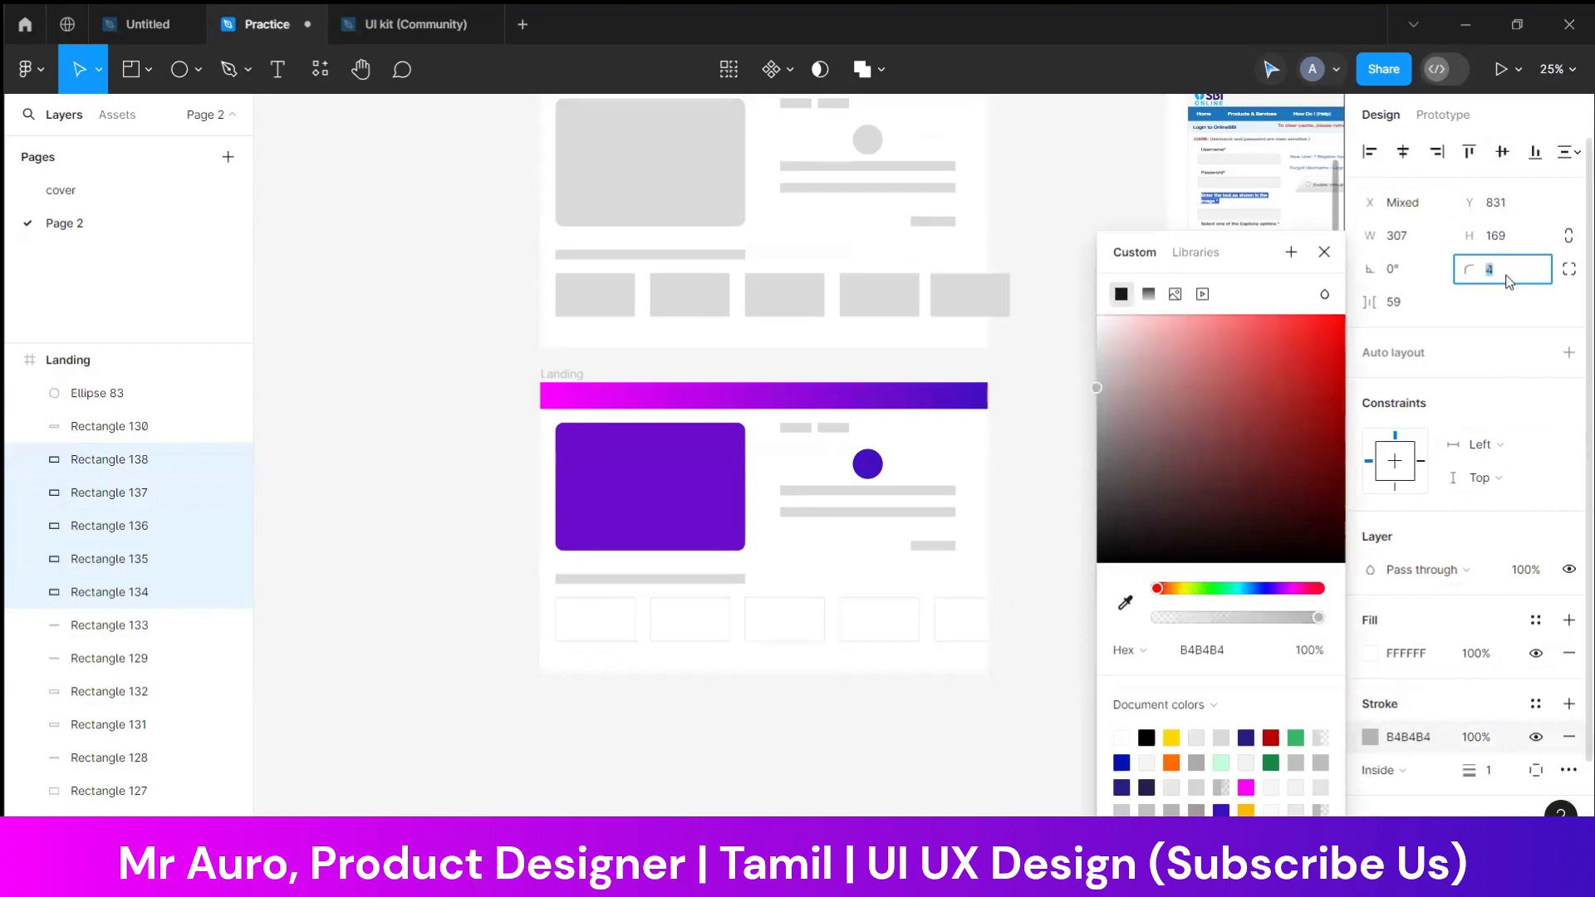
# Replace the grey heading bar above the card row in the lower Landing frame with the text "Banking Solution"
pyautogui.click(790, 740)
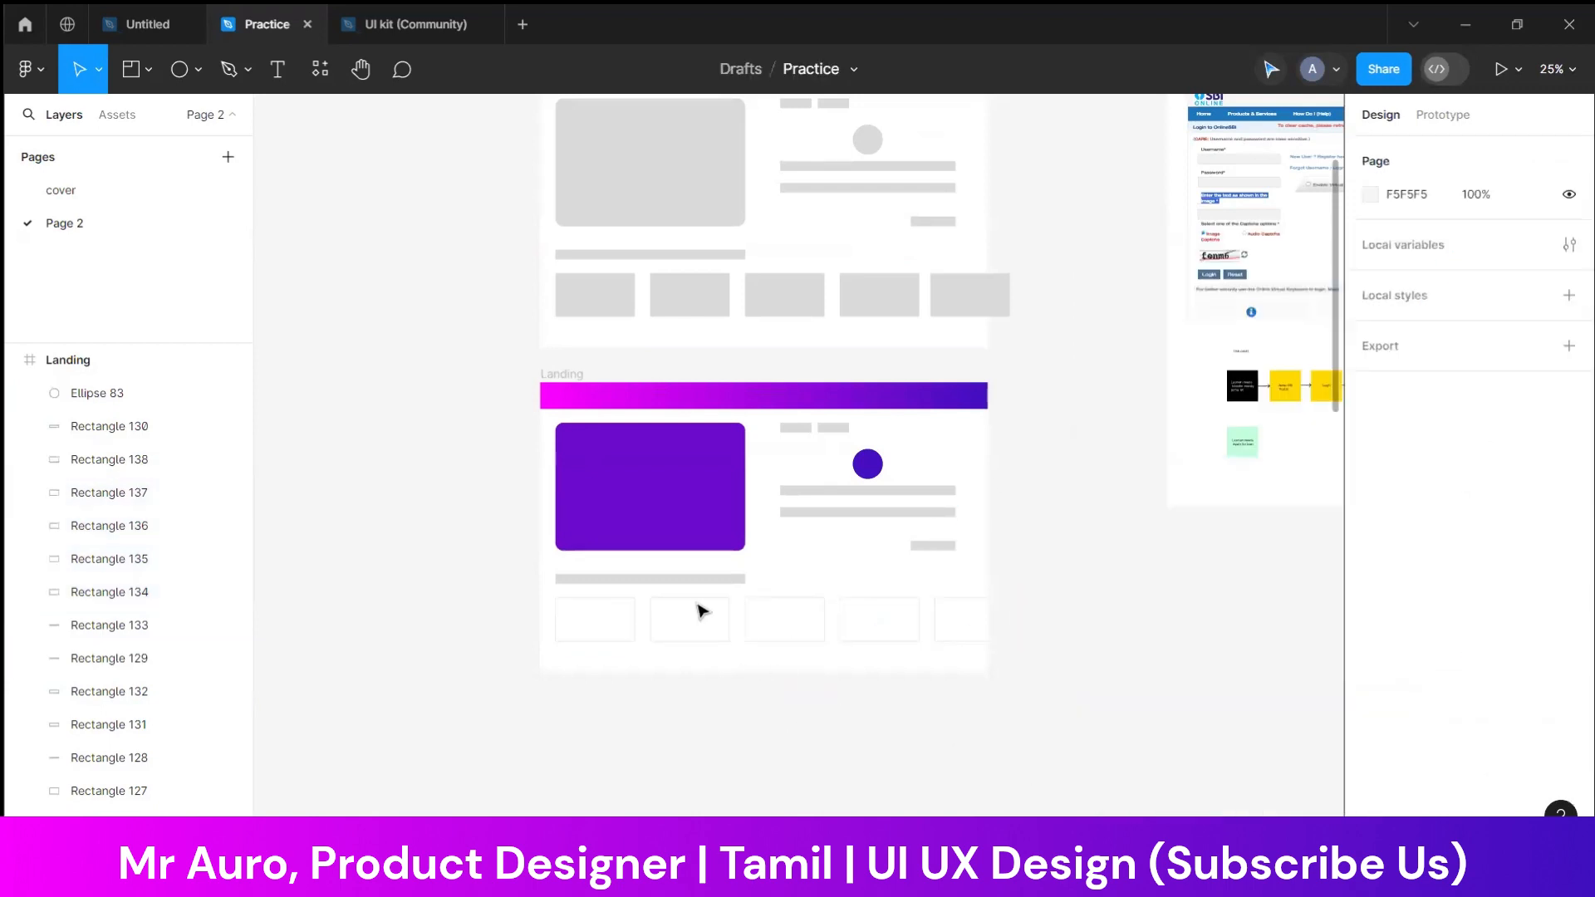
pyautogui.hotkey('ctrl', '+')
pyautogui.scroll(-1, 712, 687)
pyautogui.hscroll(-2, 712, 687)
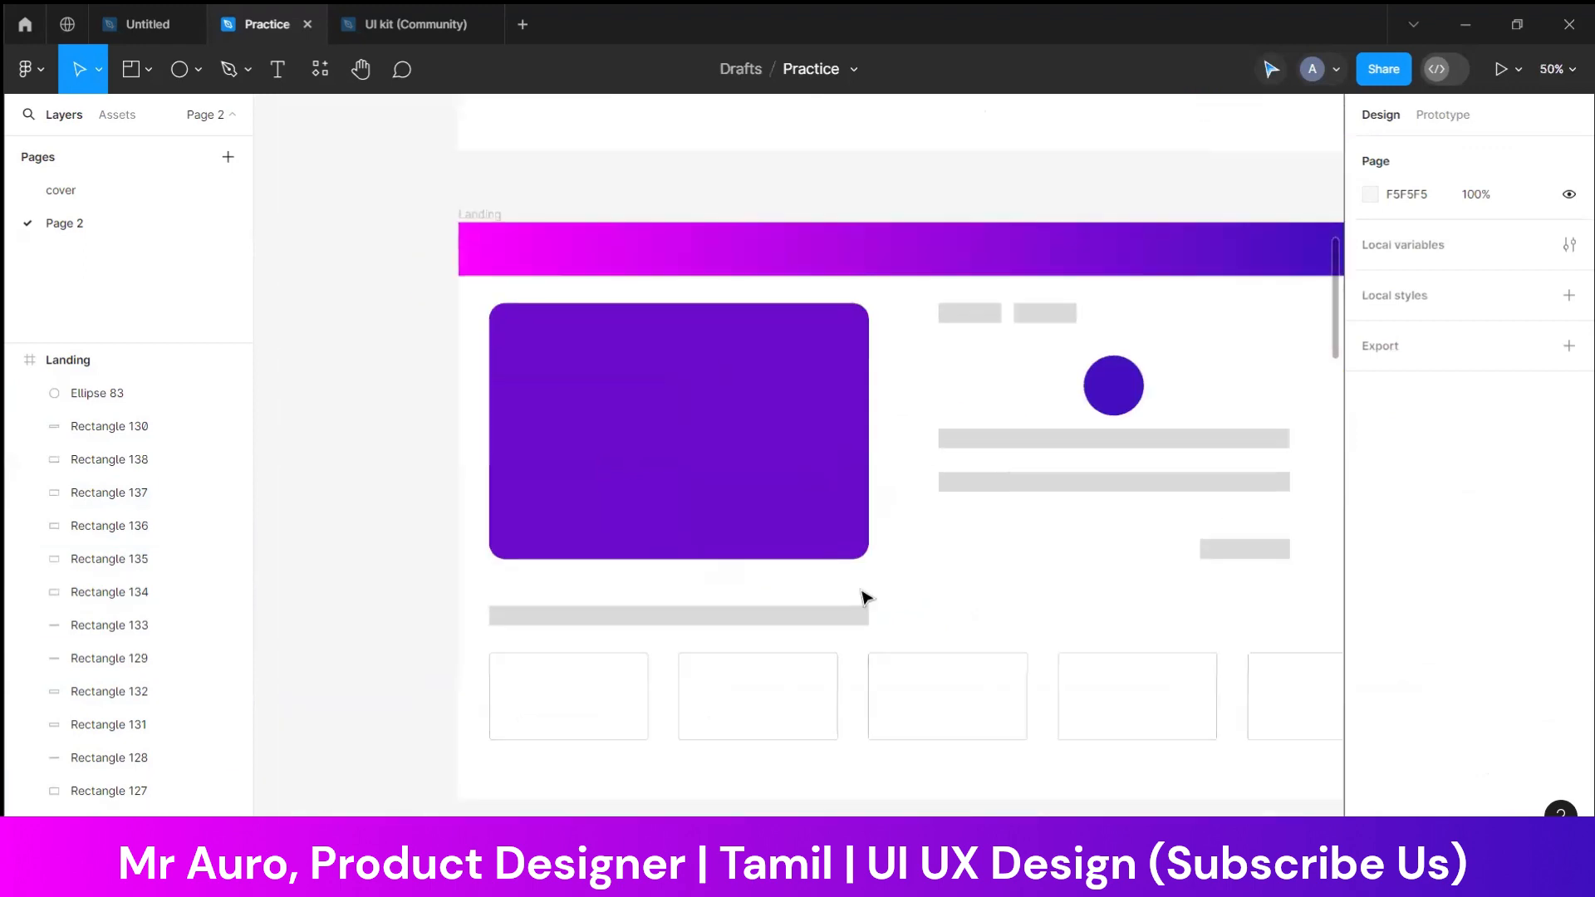
pyautogui.click(778, 618)
pyautogui.press('Delete')
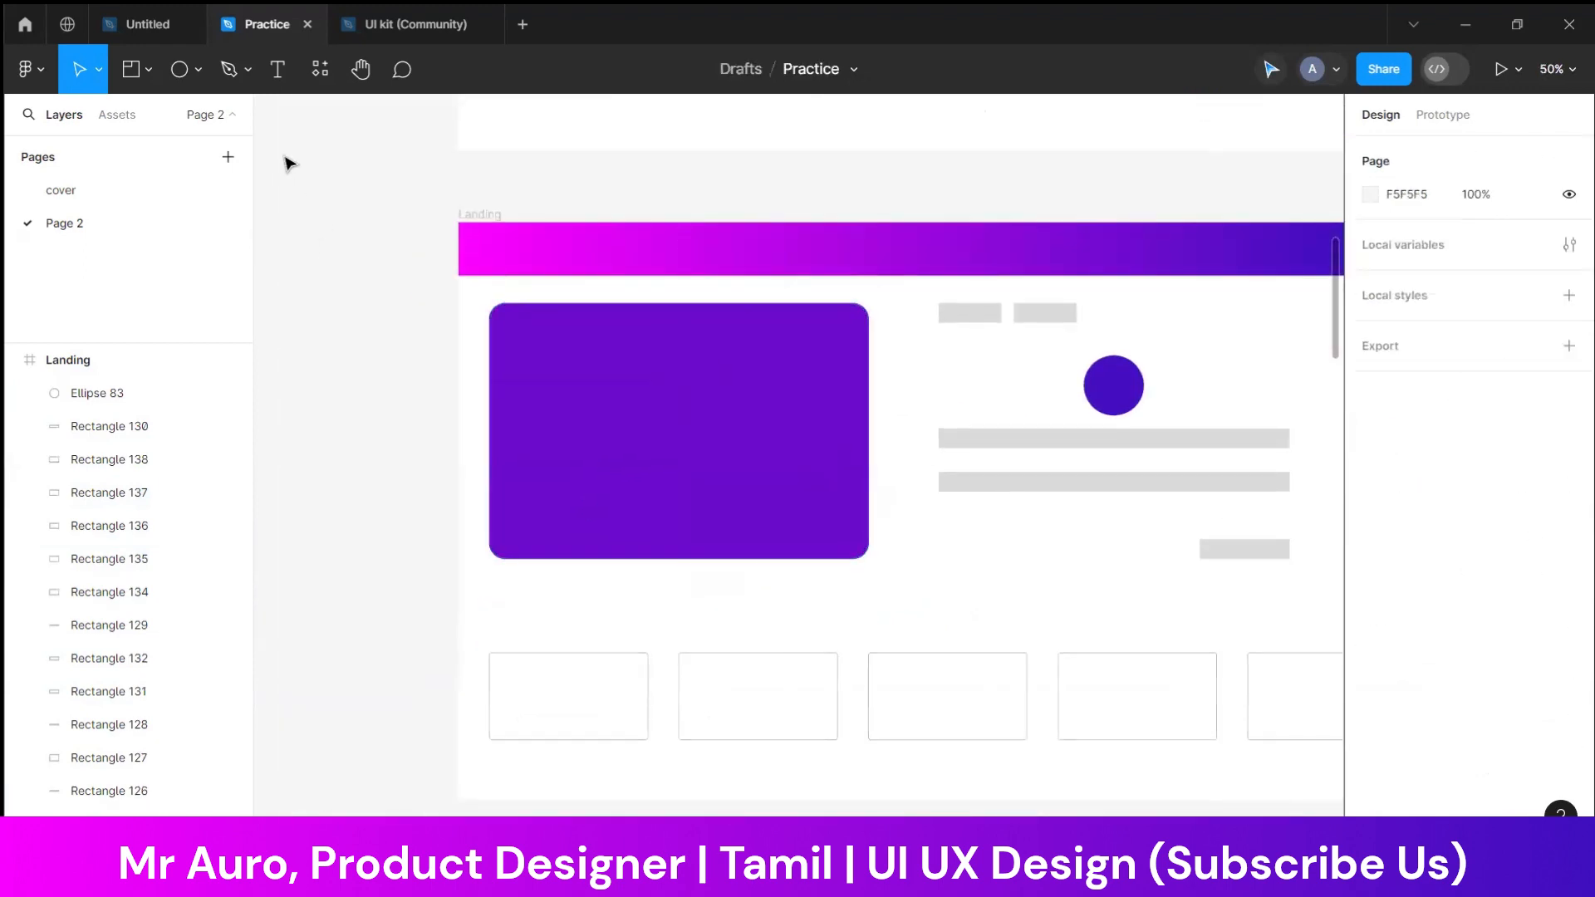
pyautogui.click(277, 83)
pyautogui.click(540, 619)
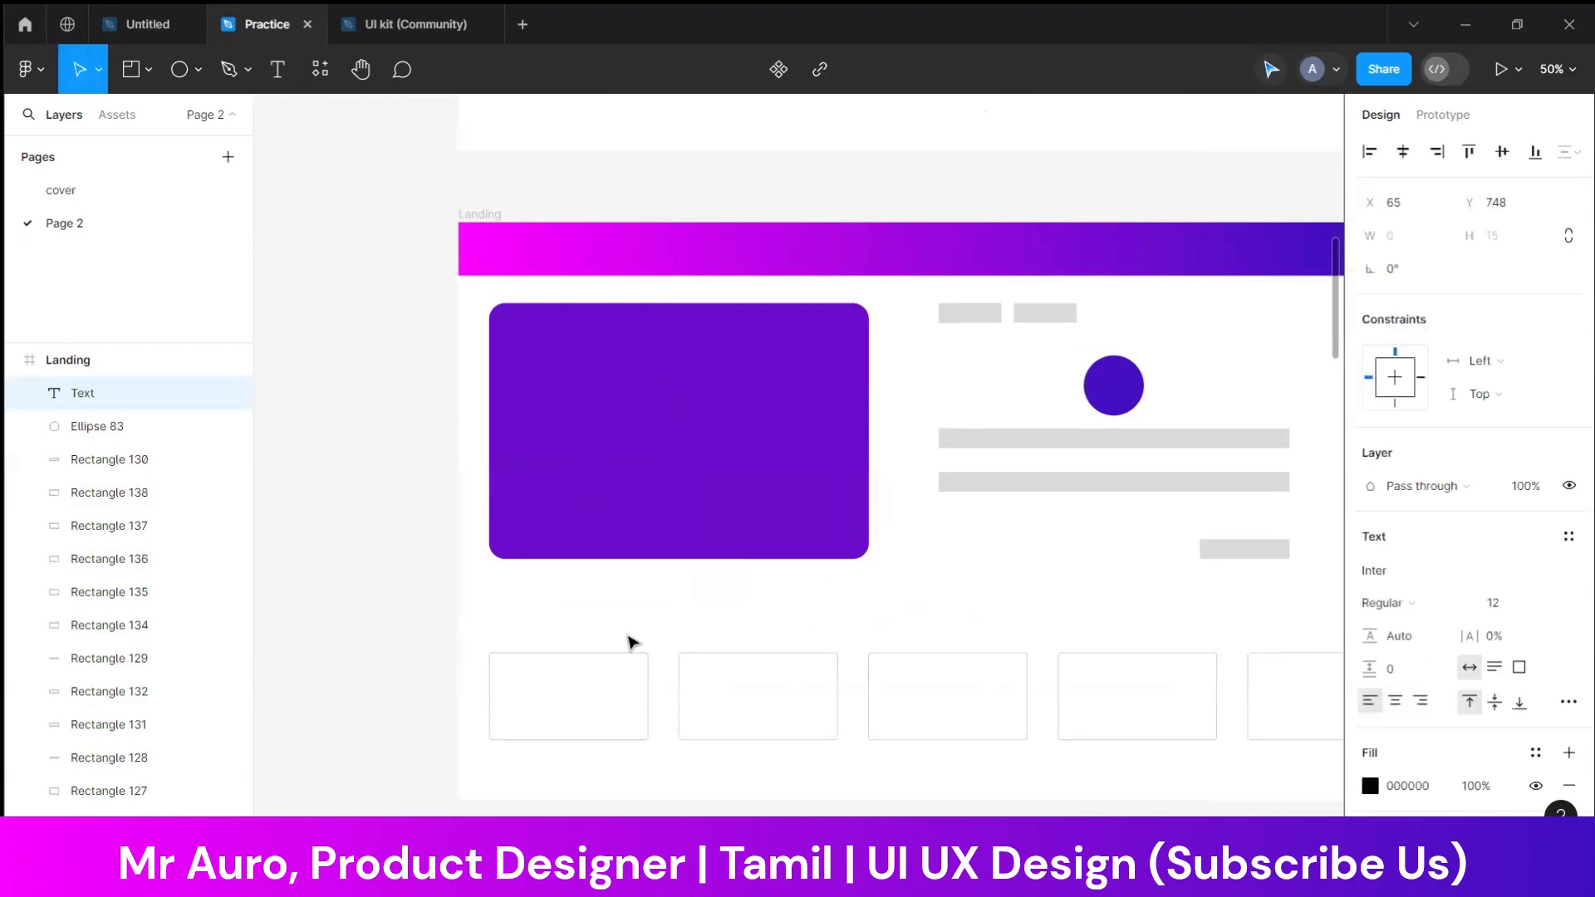
pyautogui.write('Banking Solution')
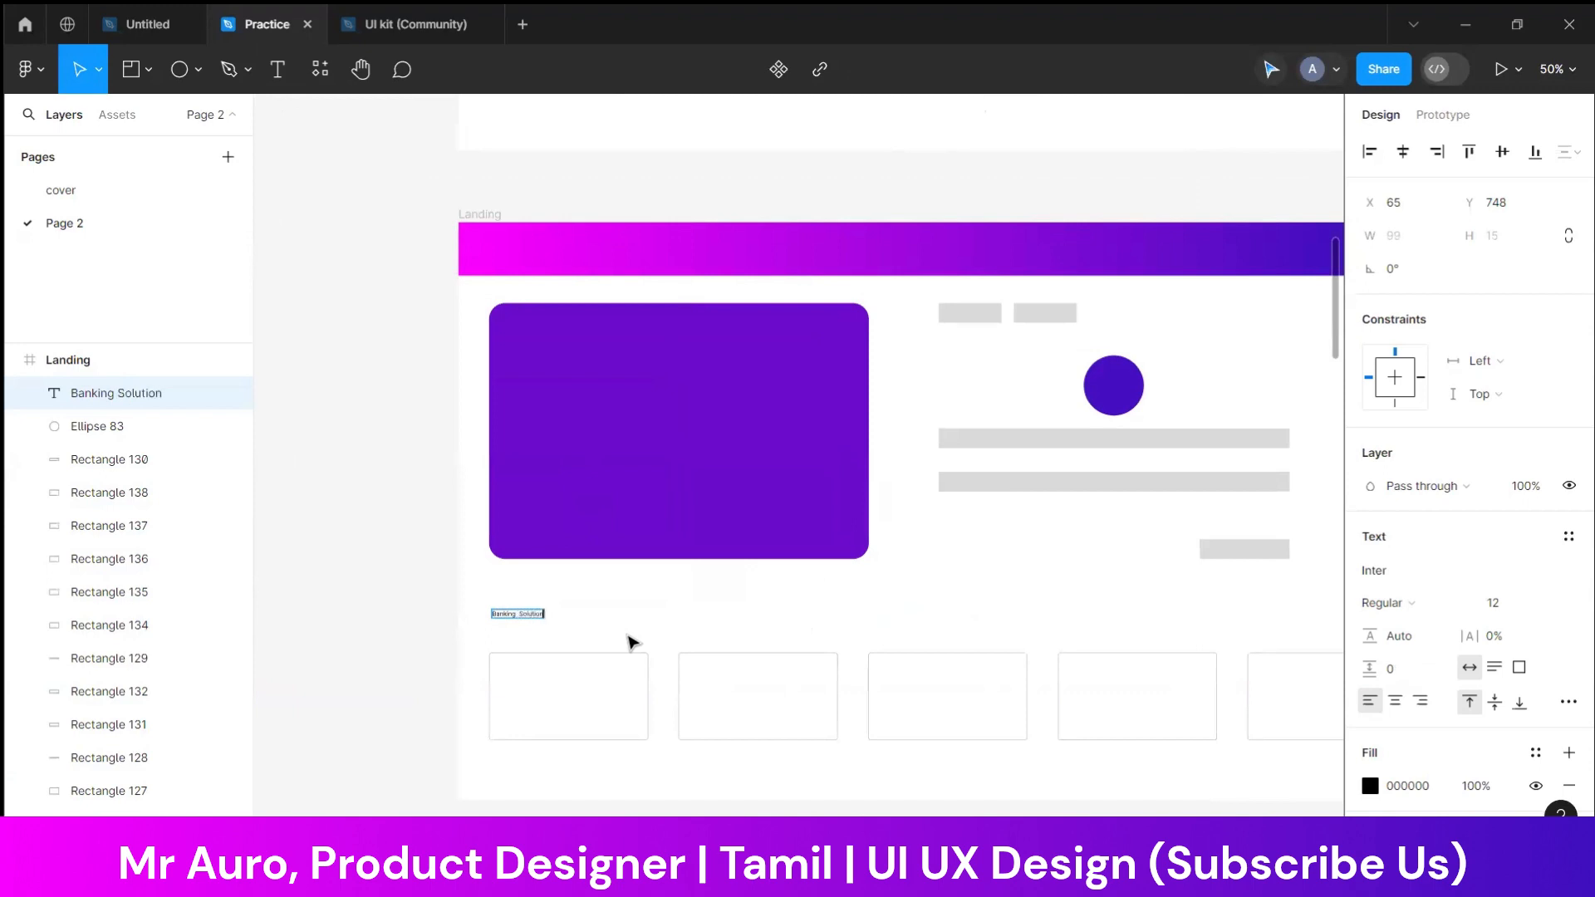
# Set the font size of the "Banking Solution" heading to 30
pyautogui.click(1508, 603)
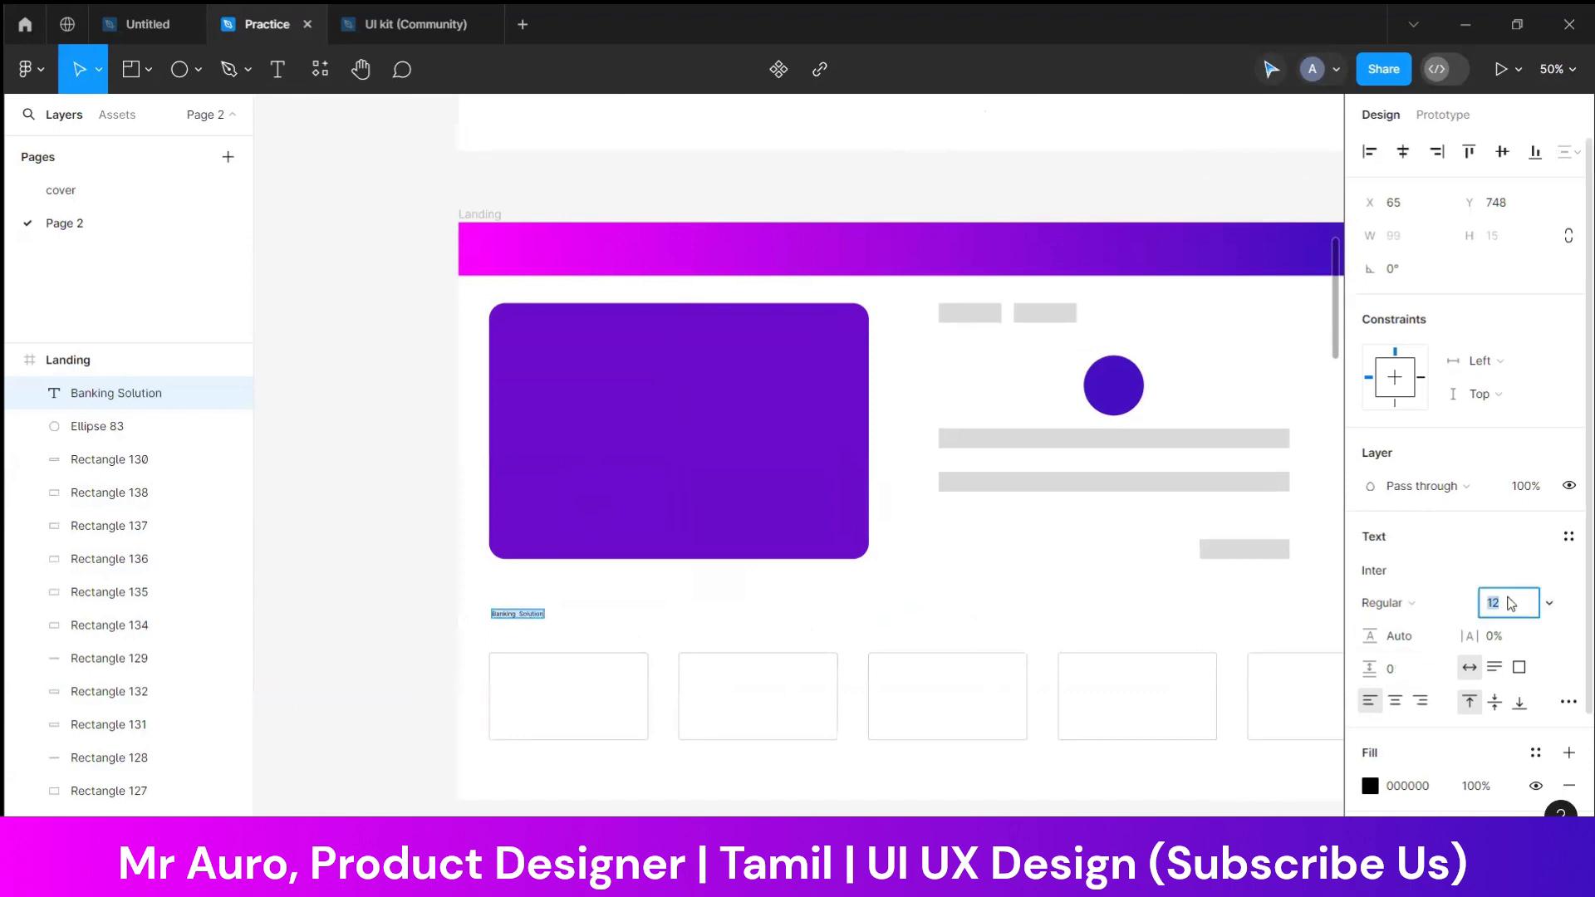
pyautogui.hotkey('shift', 'Up')
pyautogui.hotkey('shift', 'Up')
pyautogui.hotkey('shift', 'Up')
pyautogui.hotkey('shift', 'Down')
pyautogui.hotkey('shift', 'Down')
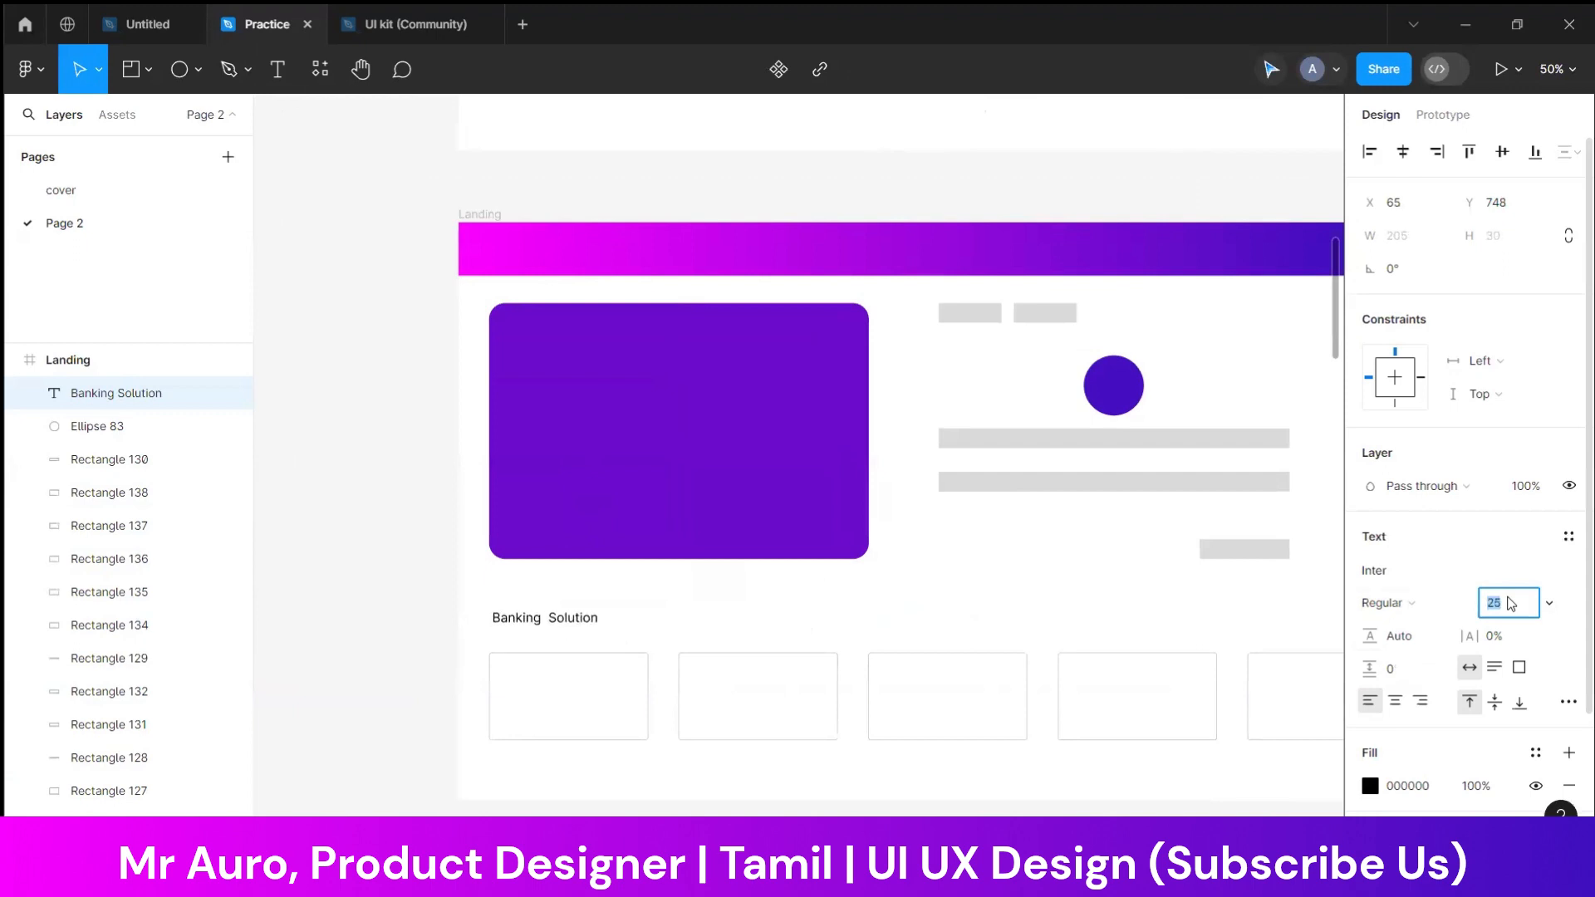
pyautogui.press('Up')
pyautogui.press('Up')
pyautogui.press('Up')
pyautogui.press('Up')
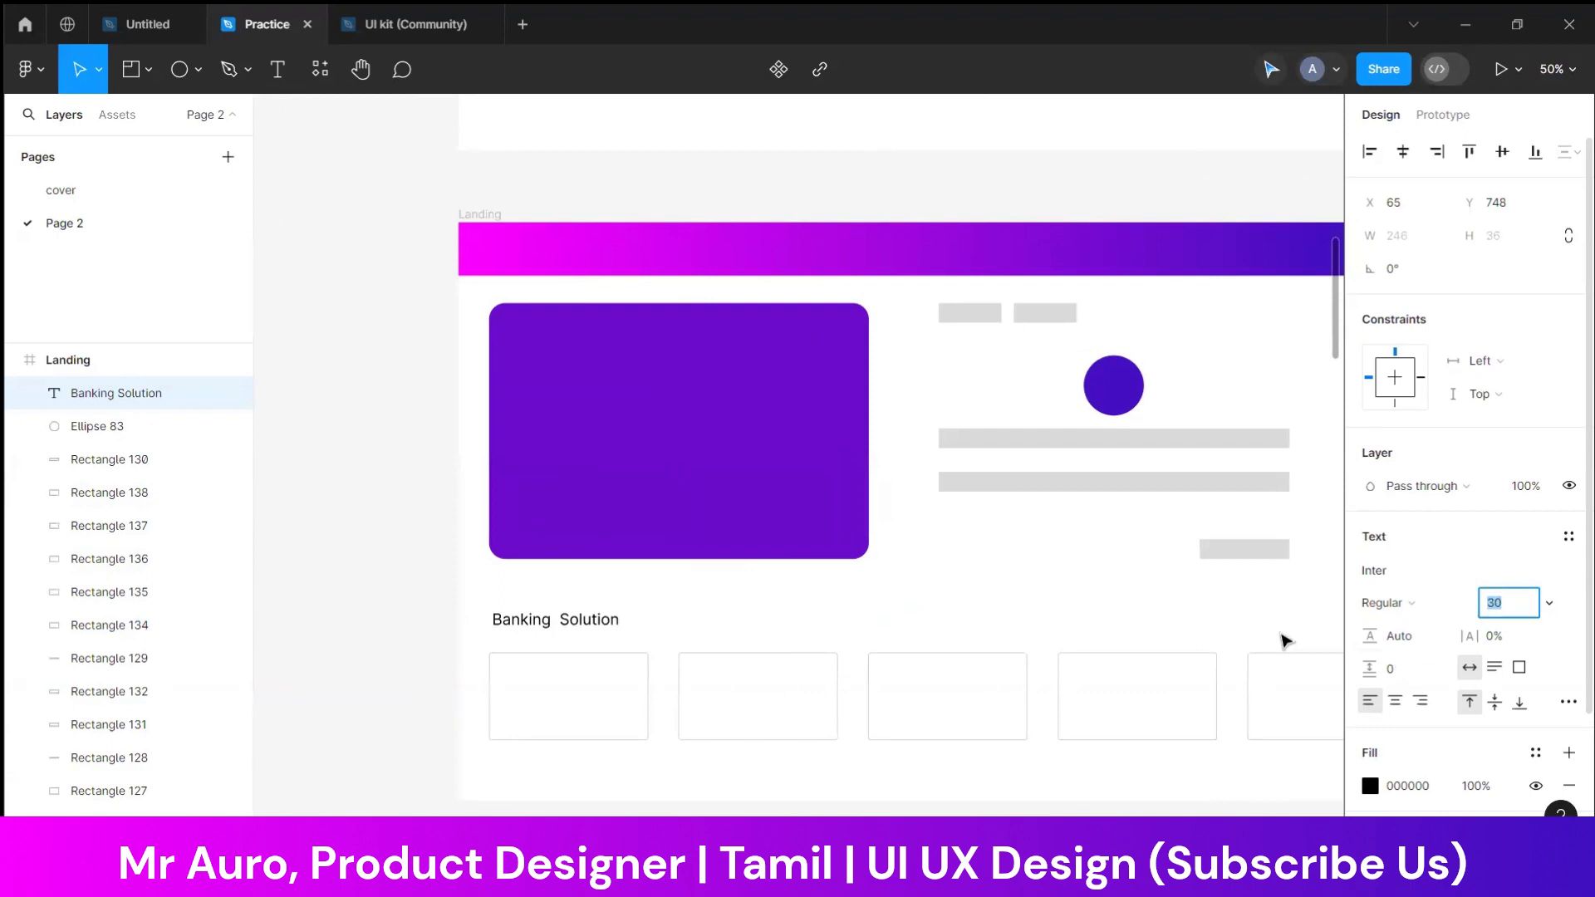
# Centre the "Banking Solution" heading above the cards and set its font weight to Medium
pyautogui.moveTo(526, 623); pyautogui.dragTo(912, 622)
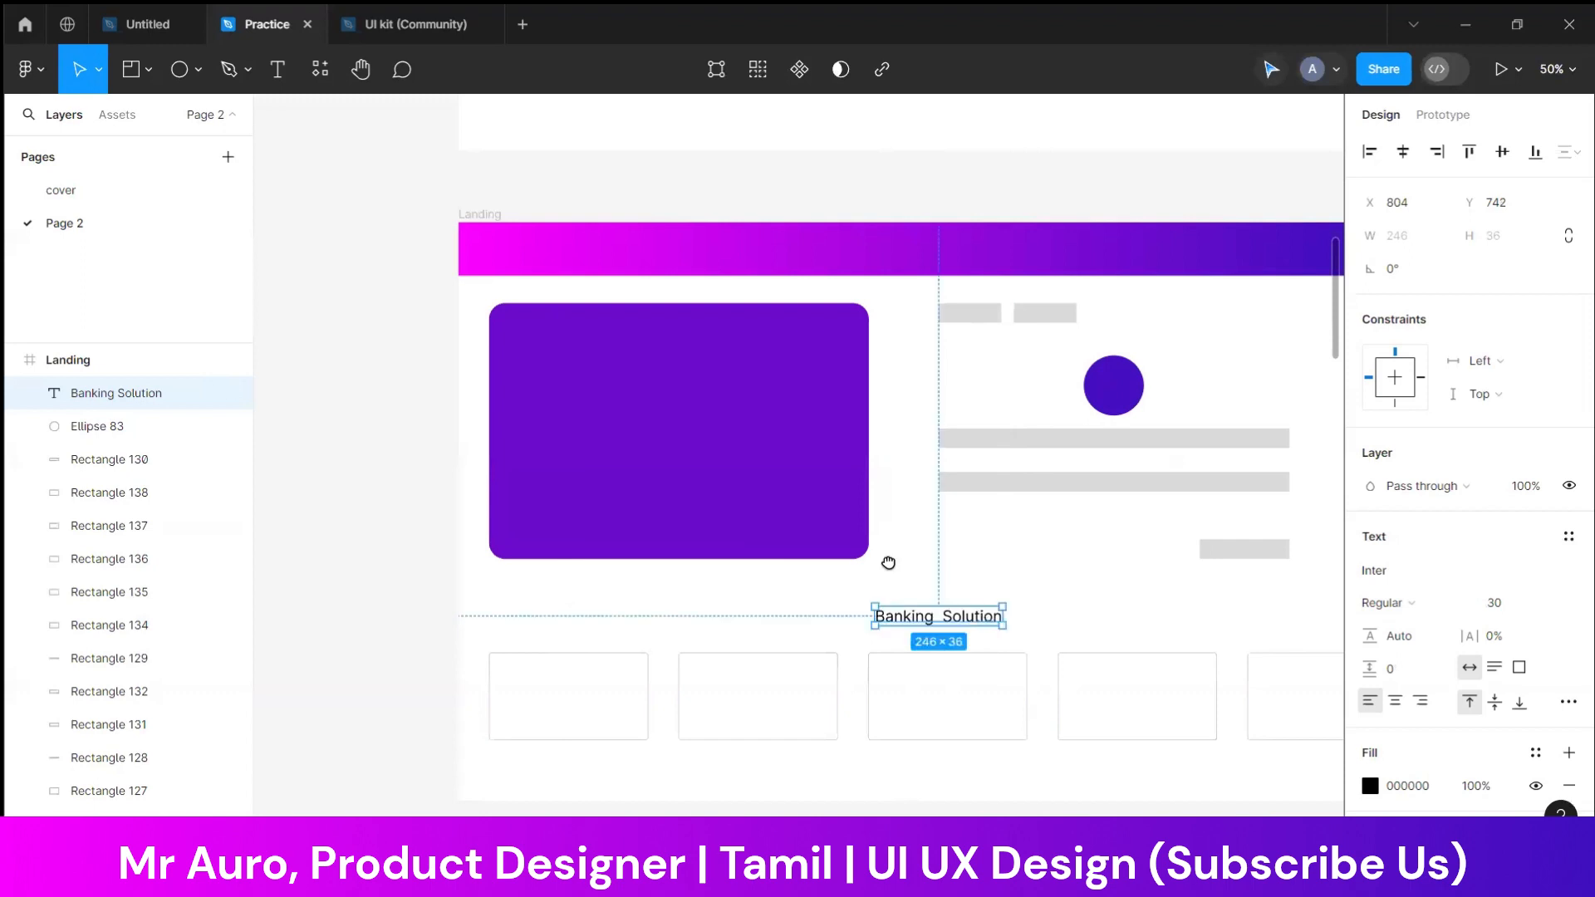
pyautogui.hscroll(3, 997, 576)
pyautogui.moveTo(805, 583); pyautogui.dragTo(780, 582)
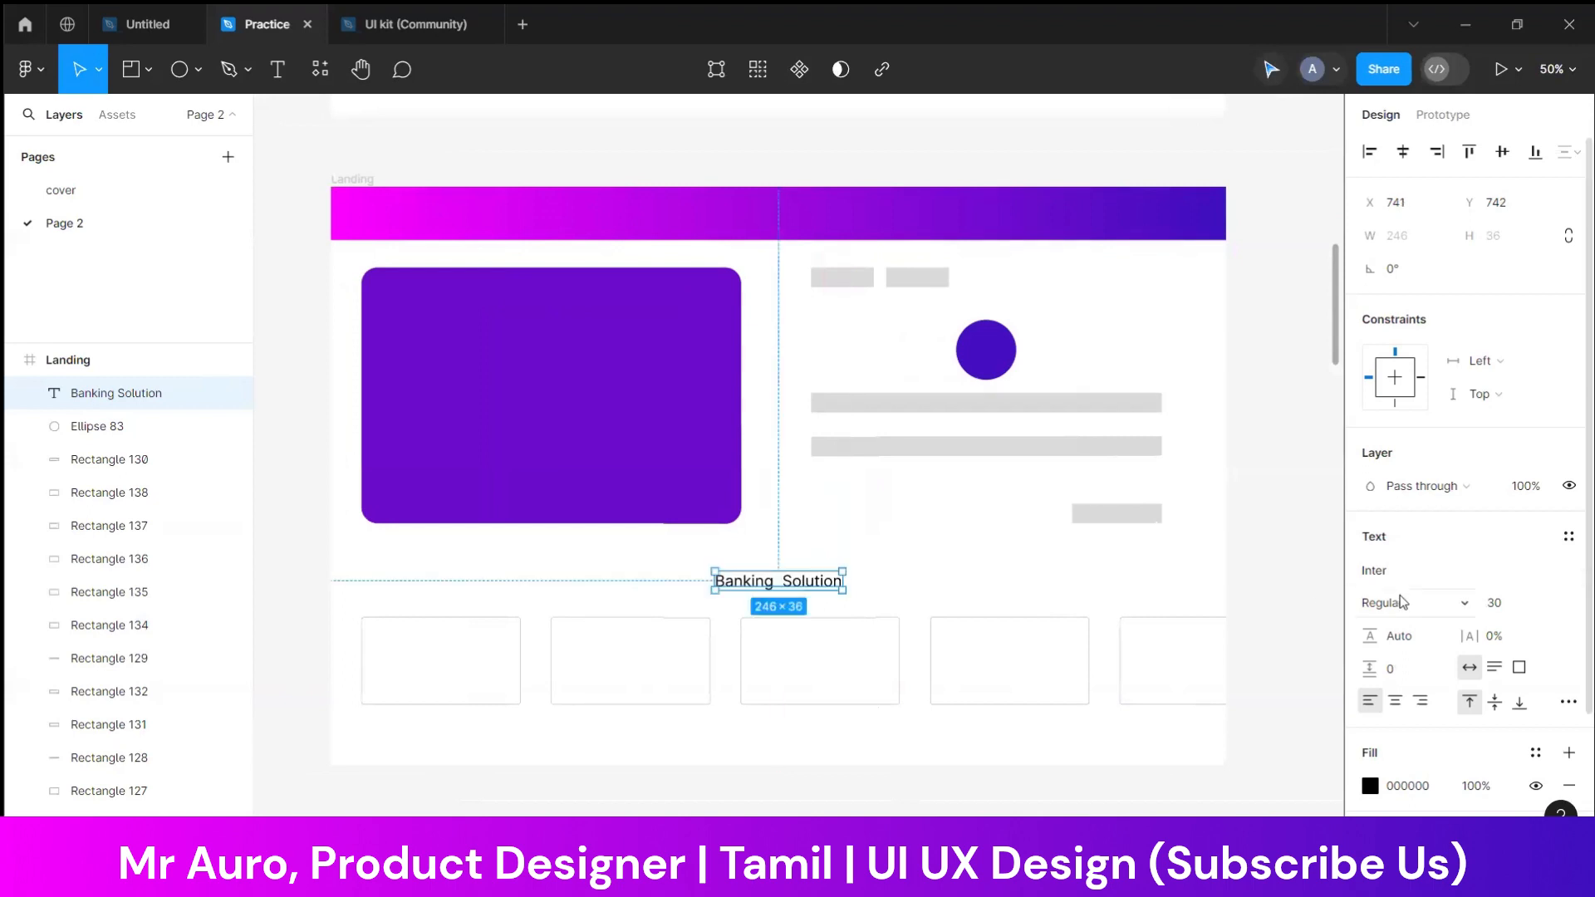
pyautogui.click(1400, 603)
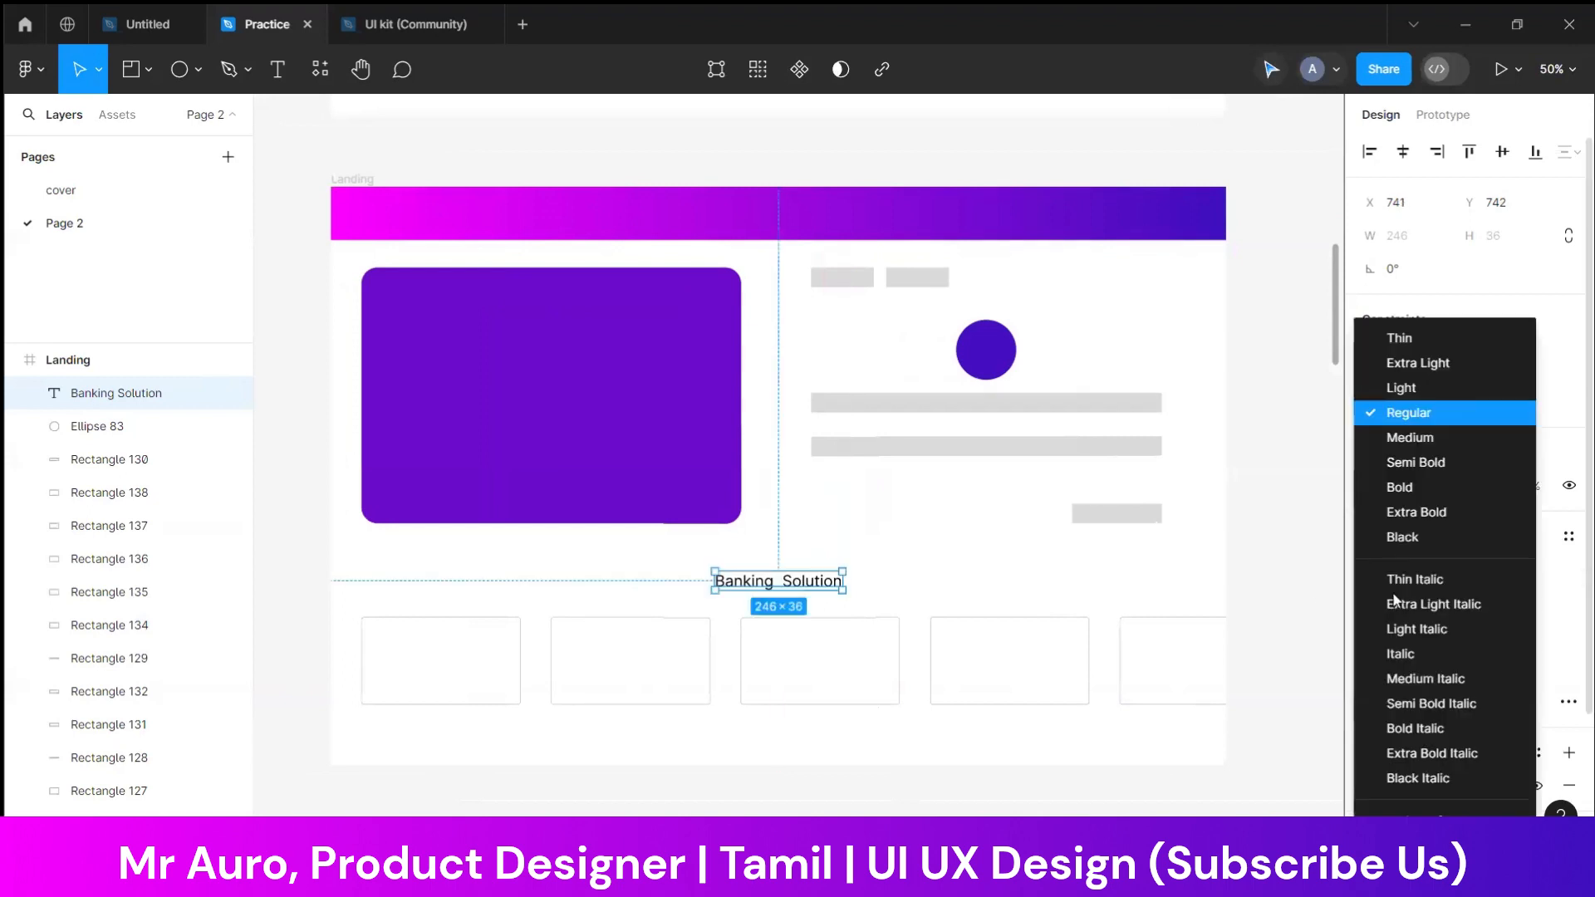
pyautogui.click(1400, 440)
pyautogui.moveTo(790, 572); pyautogui.dragTo(792, 577)
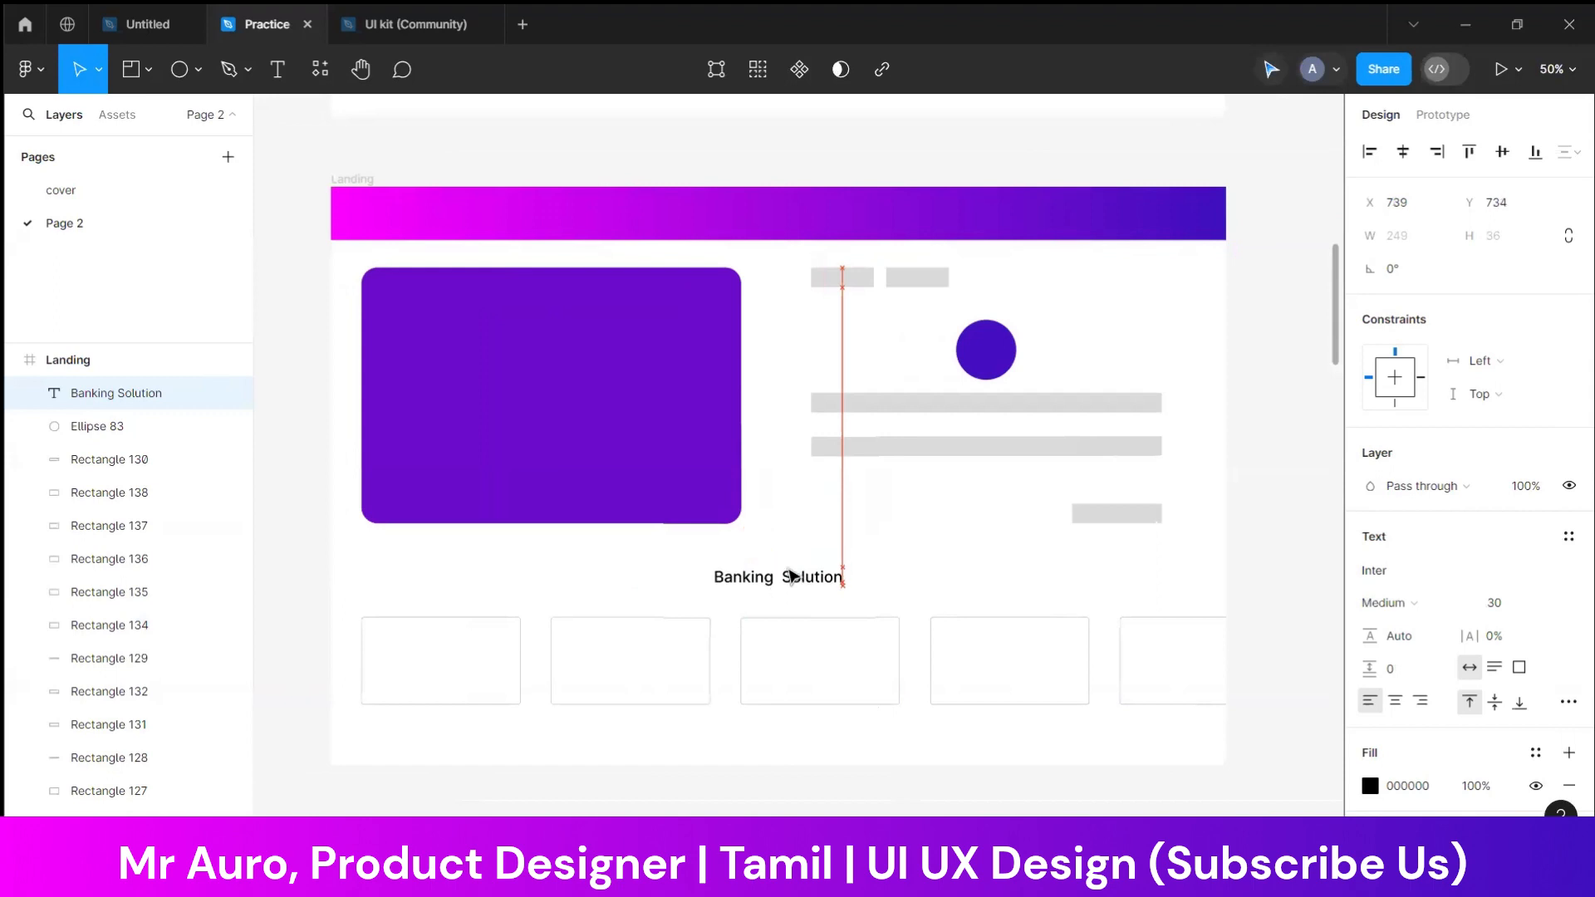
pyautogui.click(954, 555)
# Move the large purple block up closer to the header and extend its height to 513
pyautogui.click(476, 411)
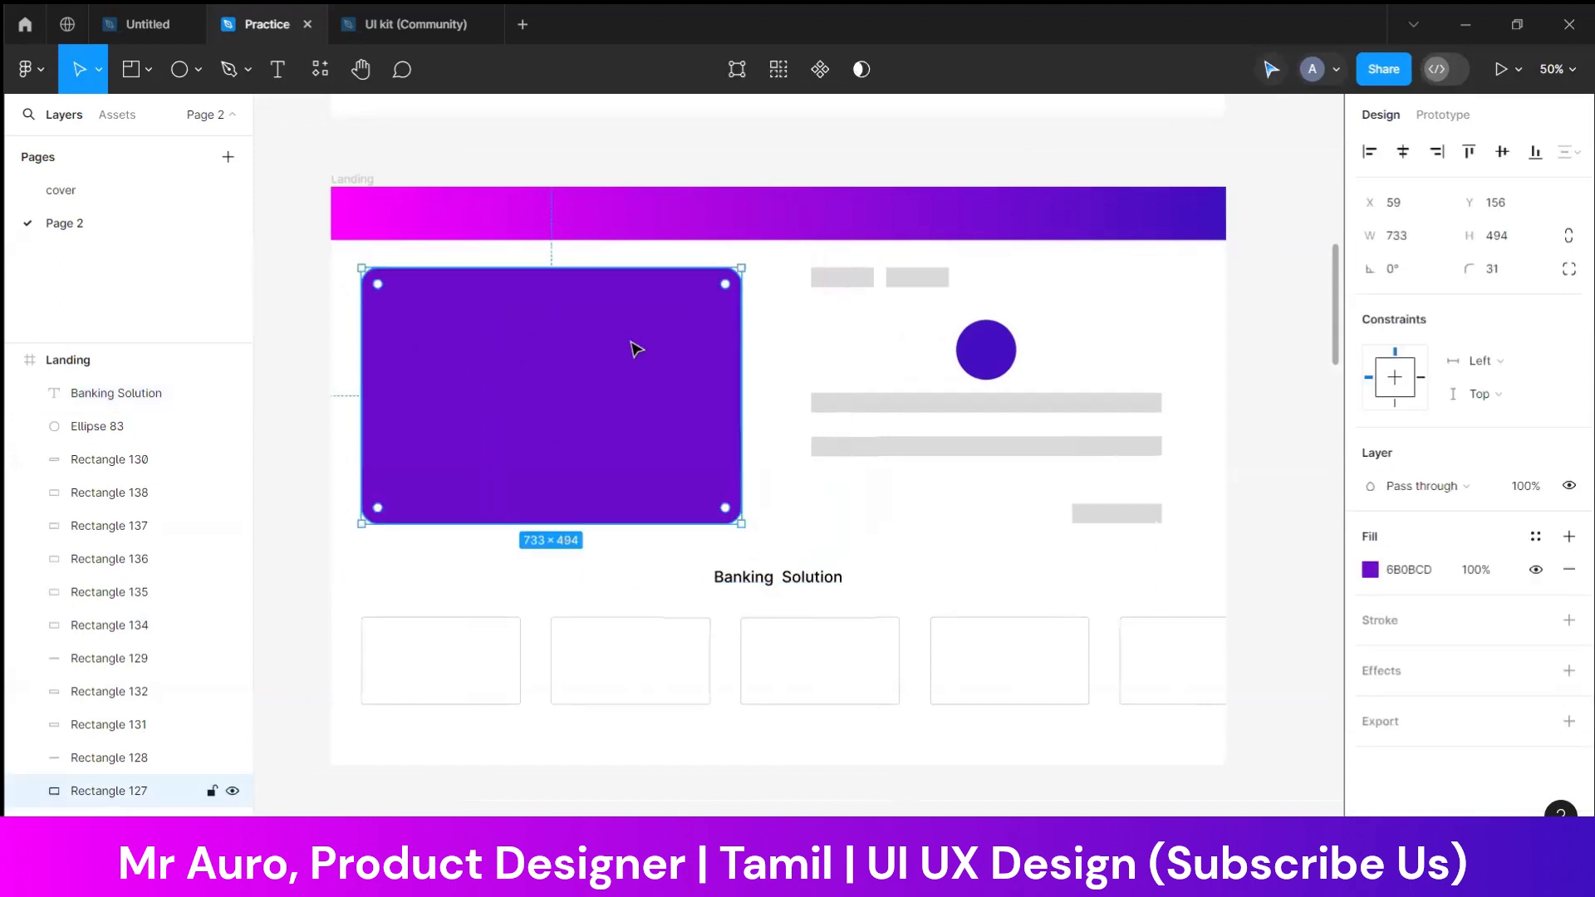
pyautogui.moveTo(626, 338); pyautogui.dragTo(625, 331)
pyautogui.moveTo(567, 508); pyautogui.dragTo(567, 519)
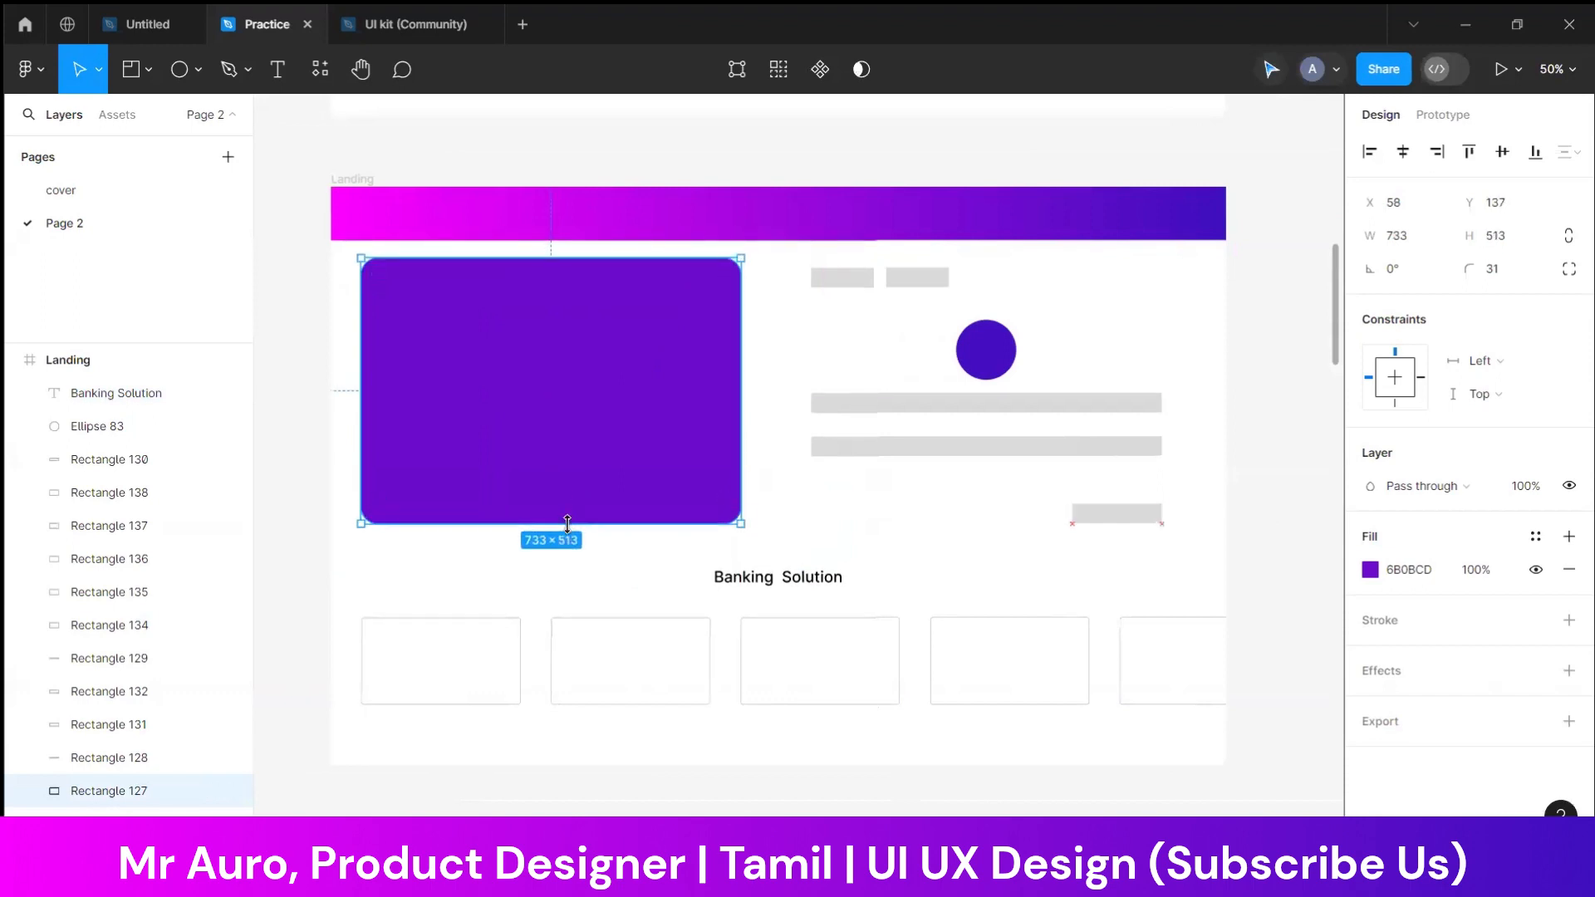
pyautogui.click(588, 572)
pyautogui.click(688, 440)
pyautogui.click(919, 504)
pyautogui.click(965, 404)
pyautogui.keyDown('shift'); pyautogui.click(964, 449); pyautogui.keyUp('shift')
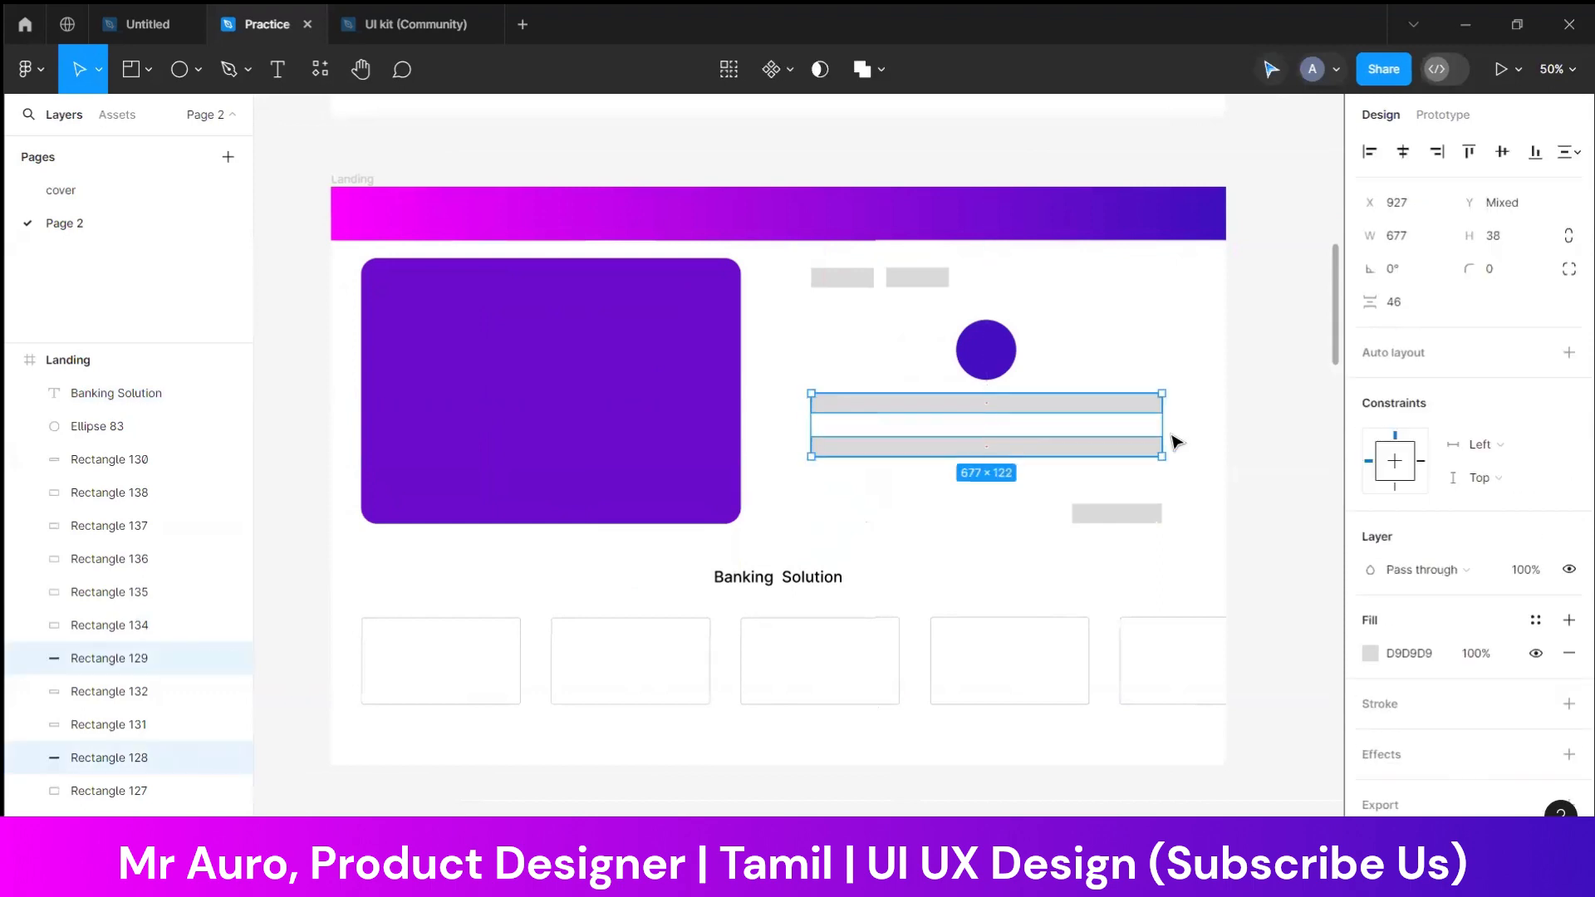
pyautogui.moveTo(1201, 395); pyautogui.dragTo(993, 478)
pyautogui.press('Delete')
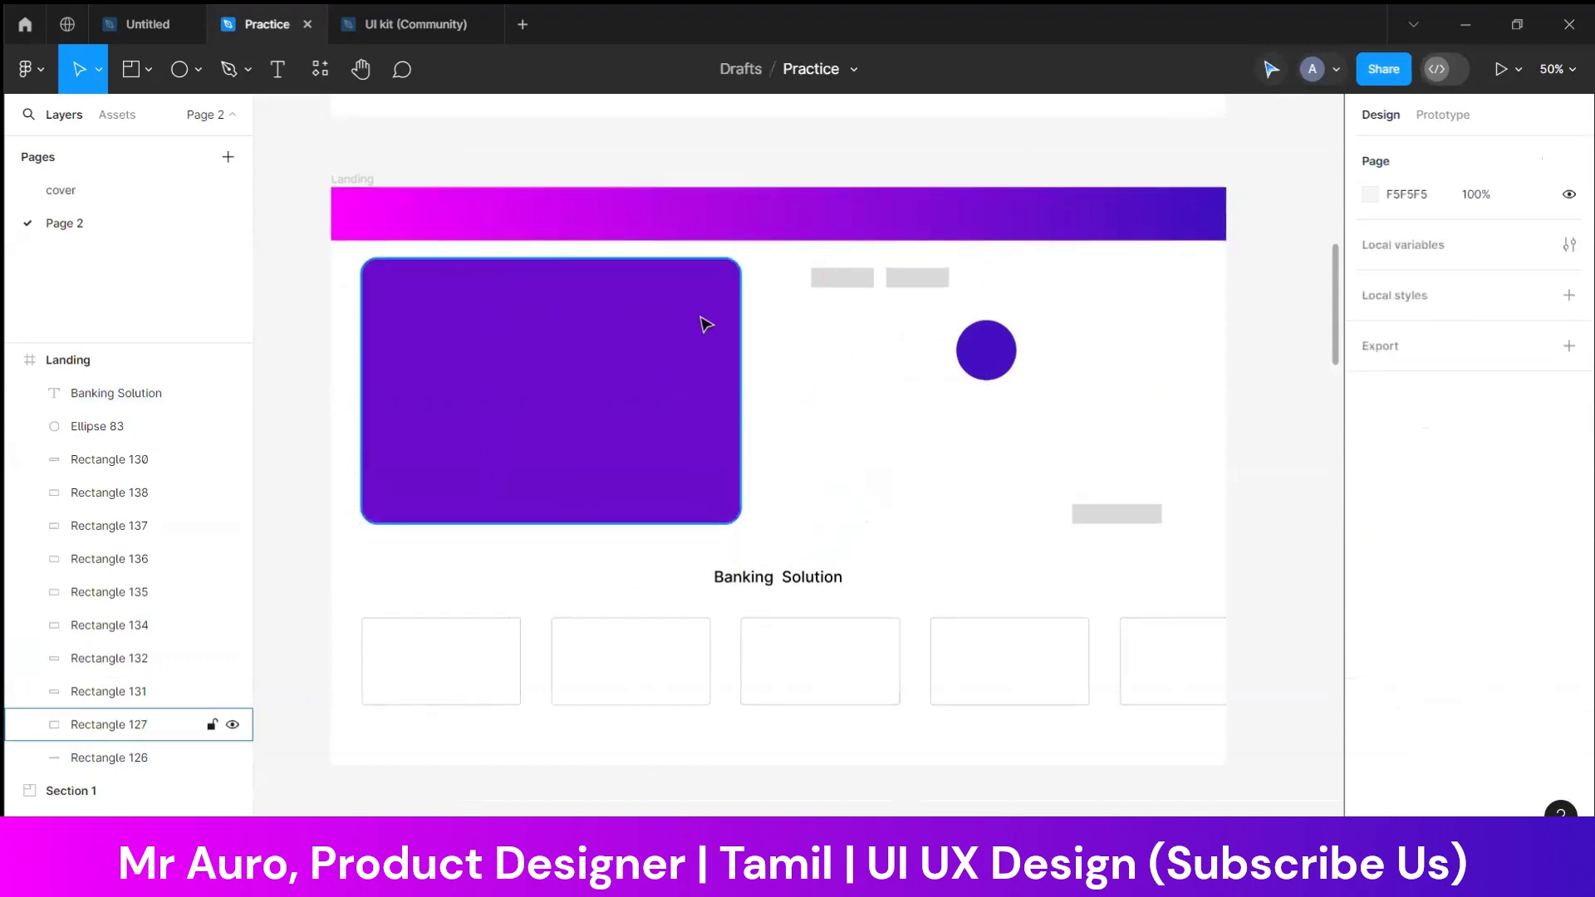
pyautogui.click(197, 71)
pyautogui.click(156, 121)
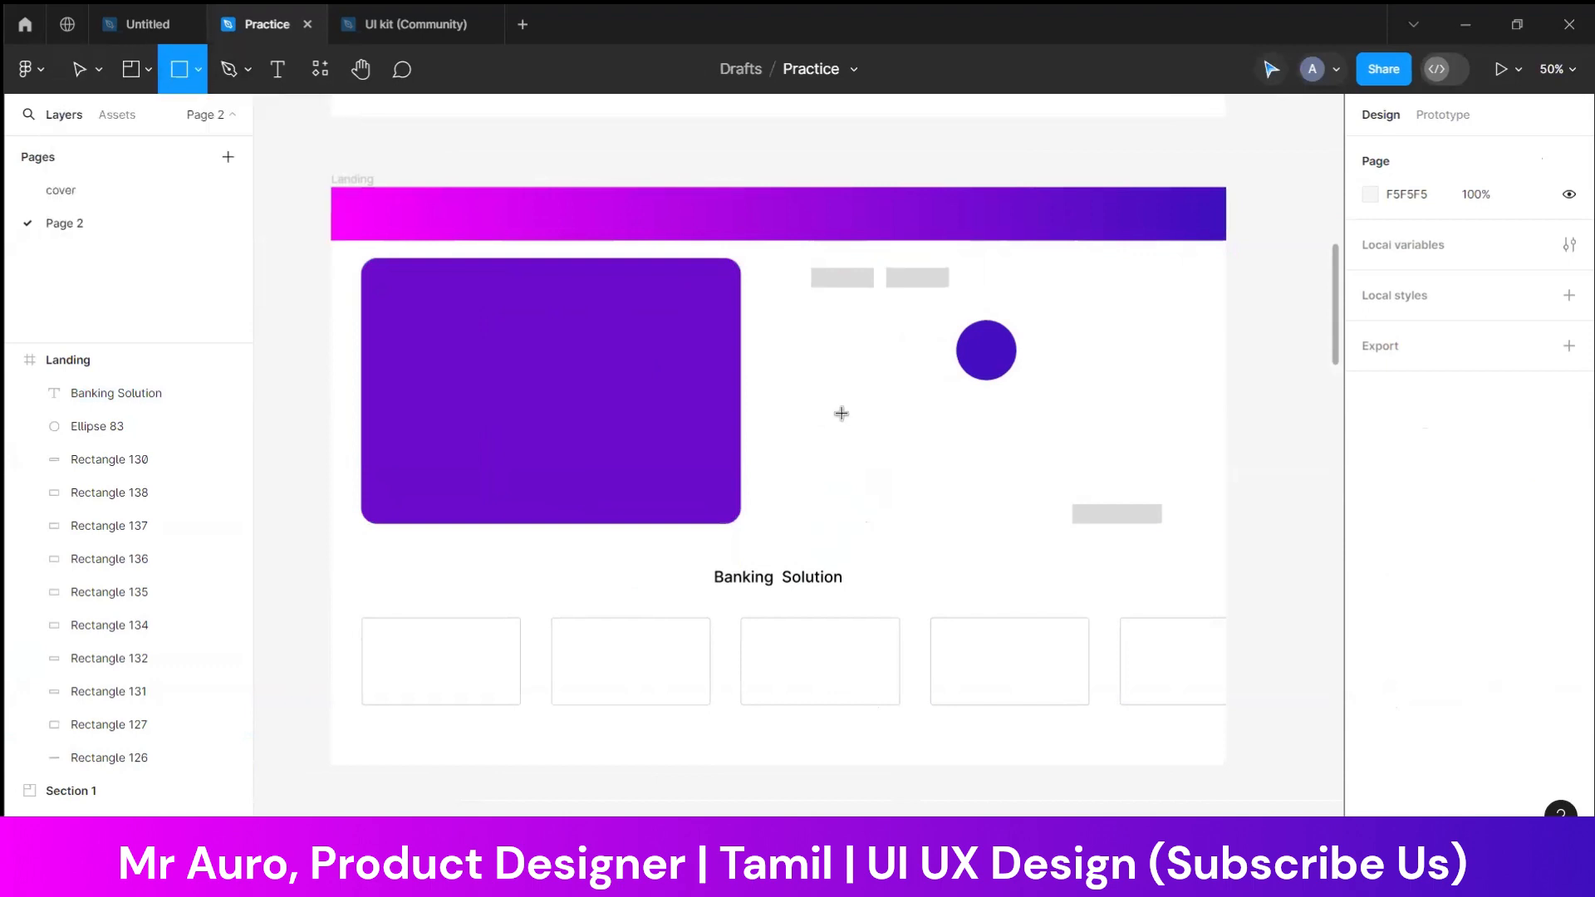
pyautogui.hotkey('ctrl', 'z')
pyautogui.press('Escape')
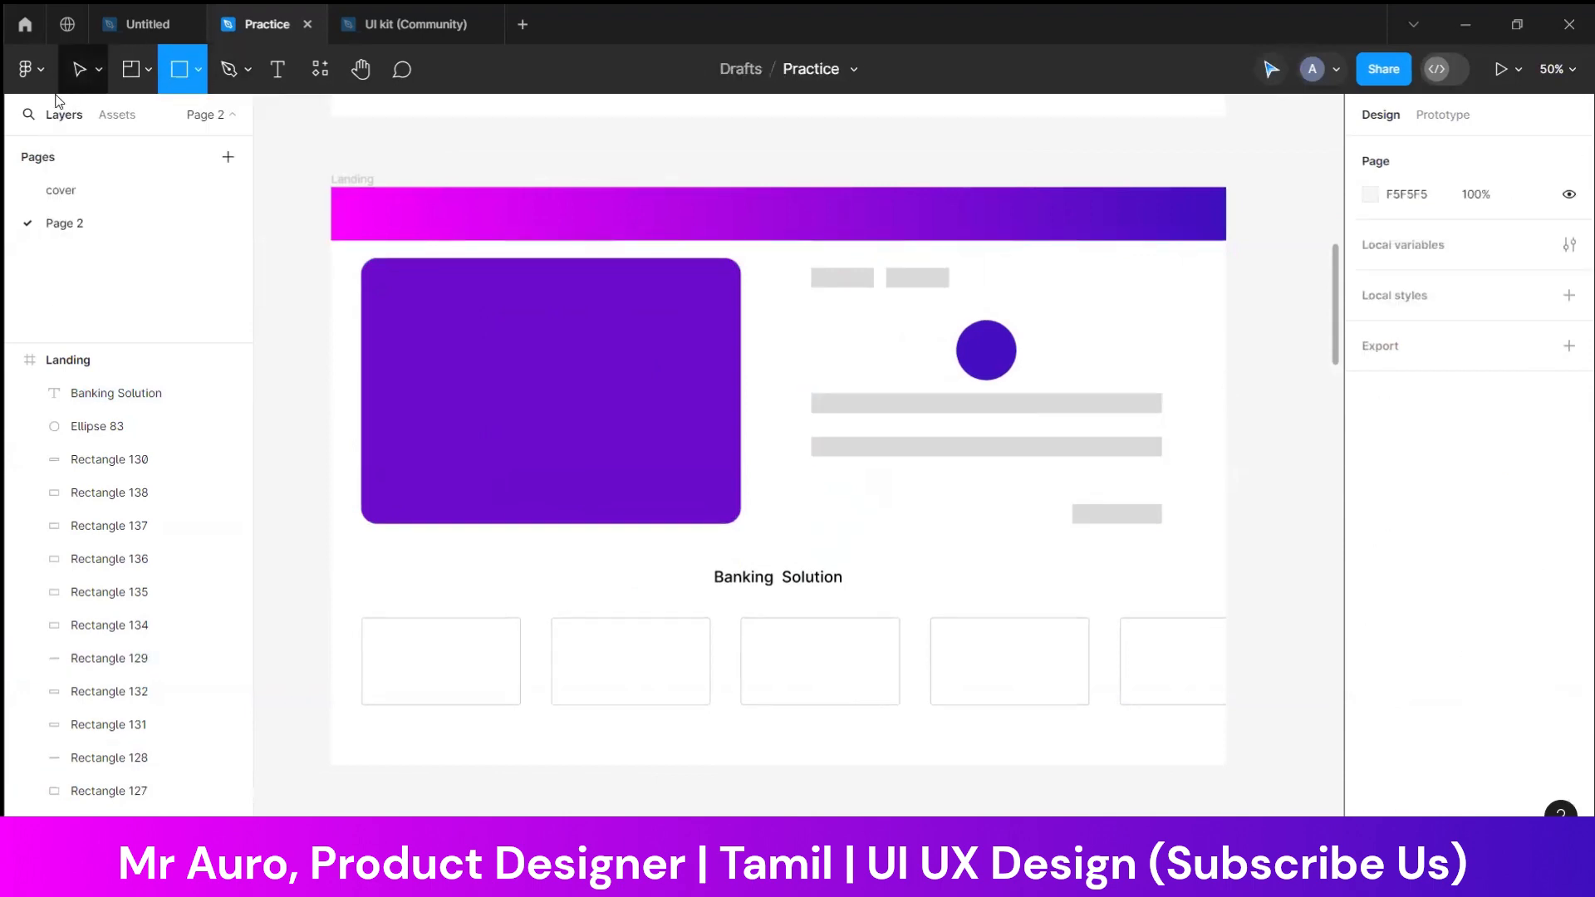
# Resize the two long grey bars under the circle to 596 wide and 47 high
pyautogui.click(93, 73)
pyautogui.moveTo(1196, 391); pyautogui.dragTo(982, 472)
pyautogui.moveTo(1163, 437); pyautogui.dragTo(1123, 457)
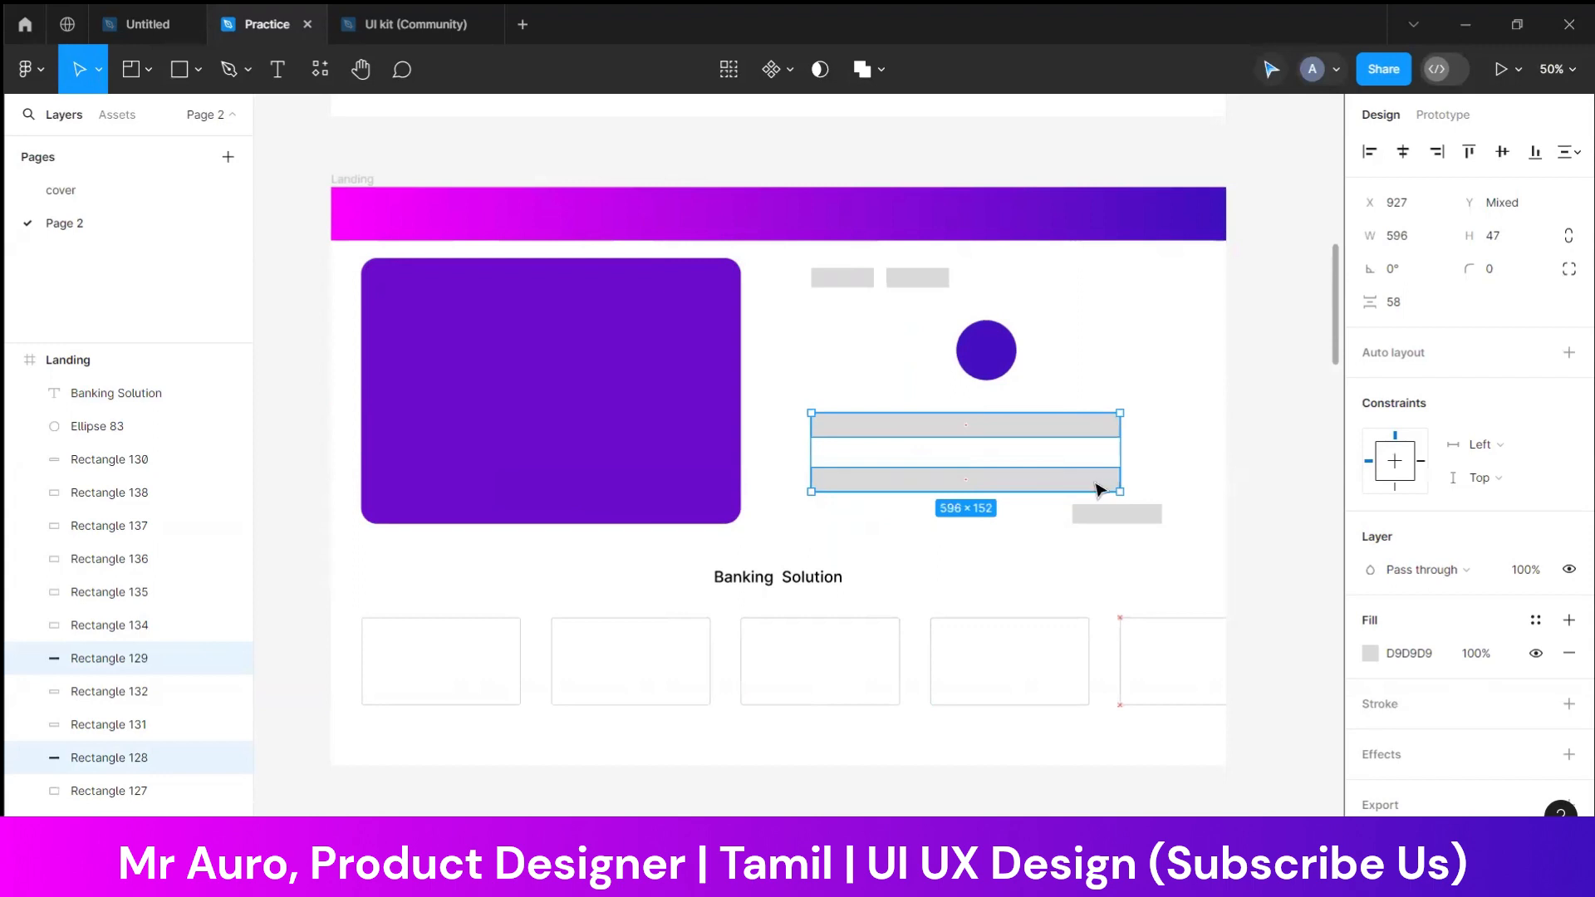
pyautogui.click(1168, 462)
# Reduce the gap between the two long bars to 41 and centre them beneath the circle at X 967
pyautogui.moveTo(1068, 487); pyautogui.dragTo(1067, 478)
pyautogui.moveTo(1139, 419); pyautogui.dragTo(1020, 478)
pyautogui.click(1149, 435)
# Set the corner radius of the two long bars to 5
pyautogui.moveTo(1168, 418); pyautogui.dragTo(1074, 481)
pyautogui.click(1507, 274)
pyautogui.write('1')
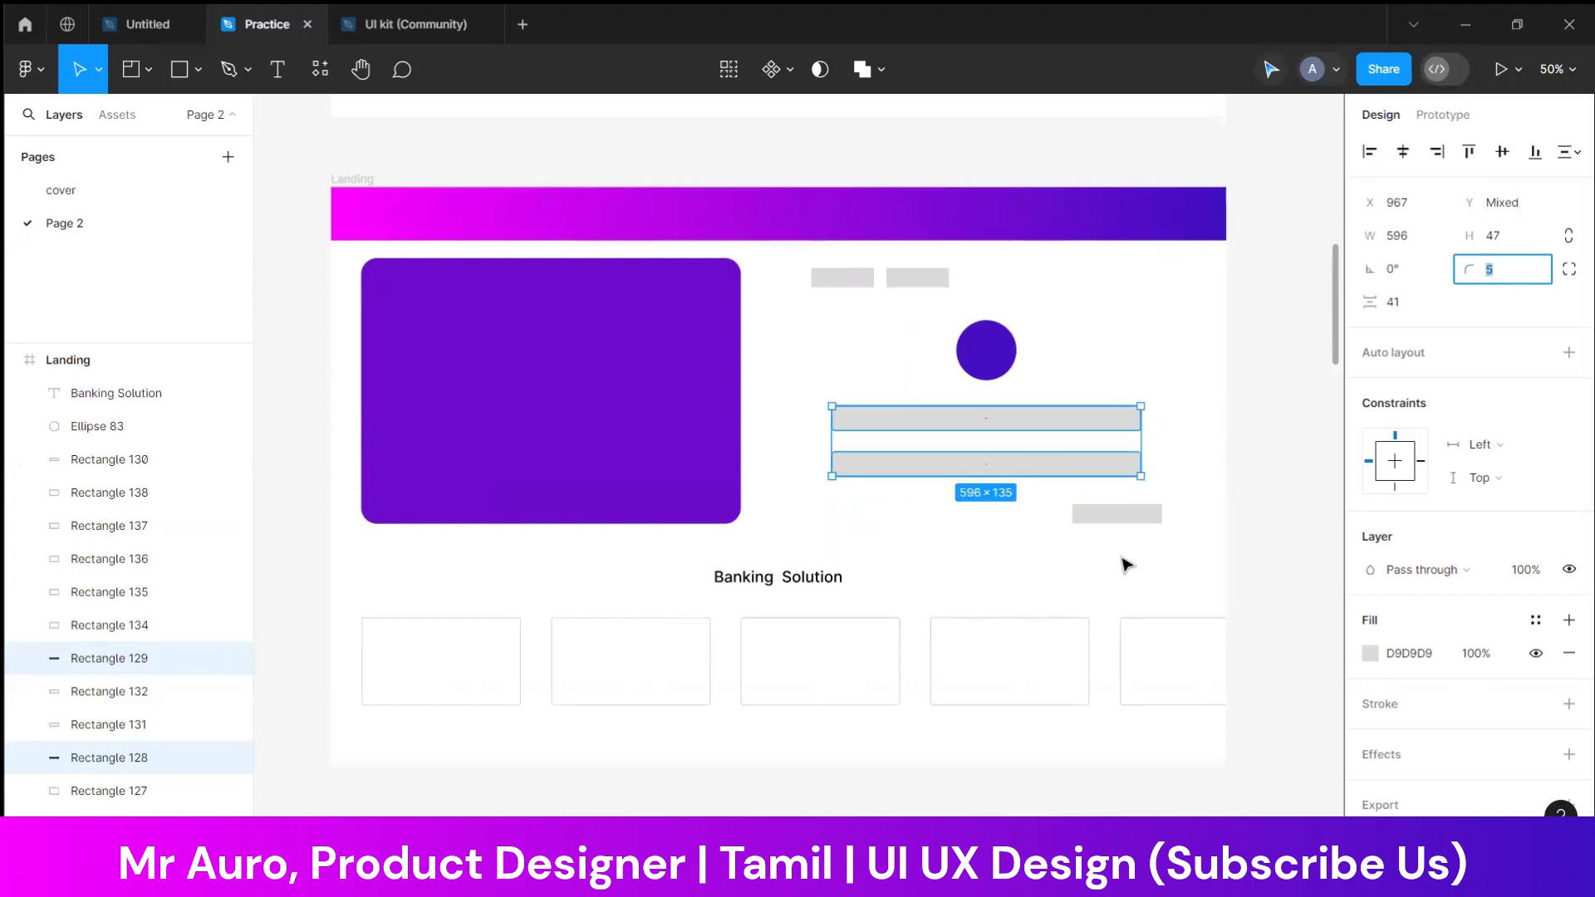
pyautogui.click(1147, 550)
# Resize the small button bar to 173 by 51, align it under the long bars' right end, and fill it dark blue
pyautogui.click(1118, 520)
pyautogui.moveTo(1118, 519)
pyautogui.mouseDown()
pyautogui.moveTo(1100, 519)
pyautogui.moveTo(1106, 537)
pyautogui.moveTo(1101, 518)
pyautogui.moveTo(1170, 529)
pyautogui.moveTo(1121, 513)
pyautogui.mouseUp()
pyautogui.click(1205, 524)
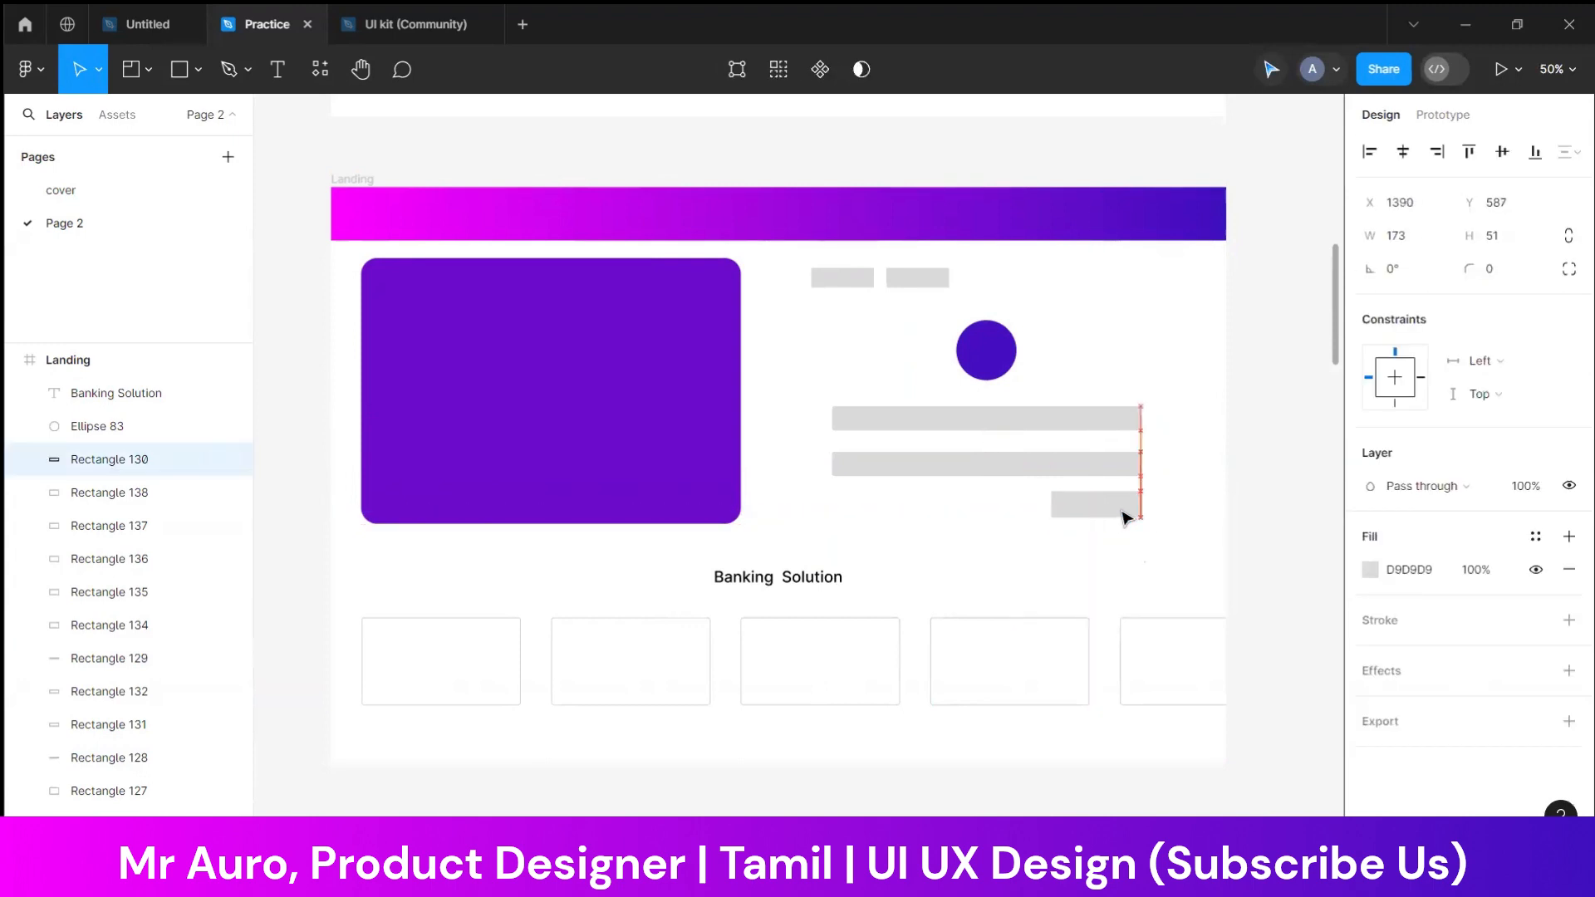
pyautogui.click(1372, 573)
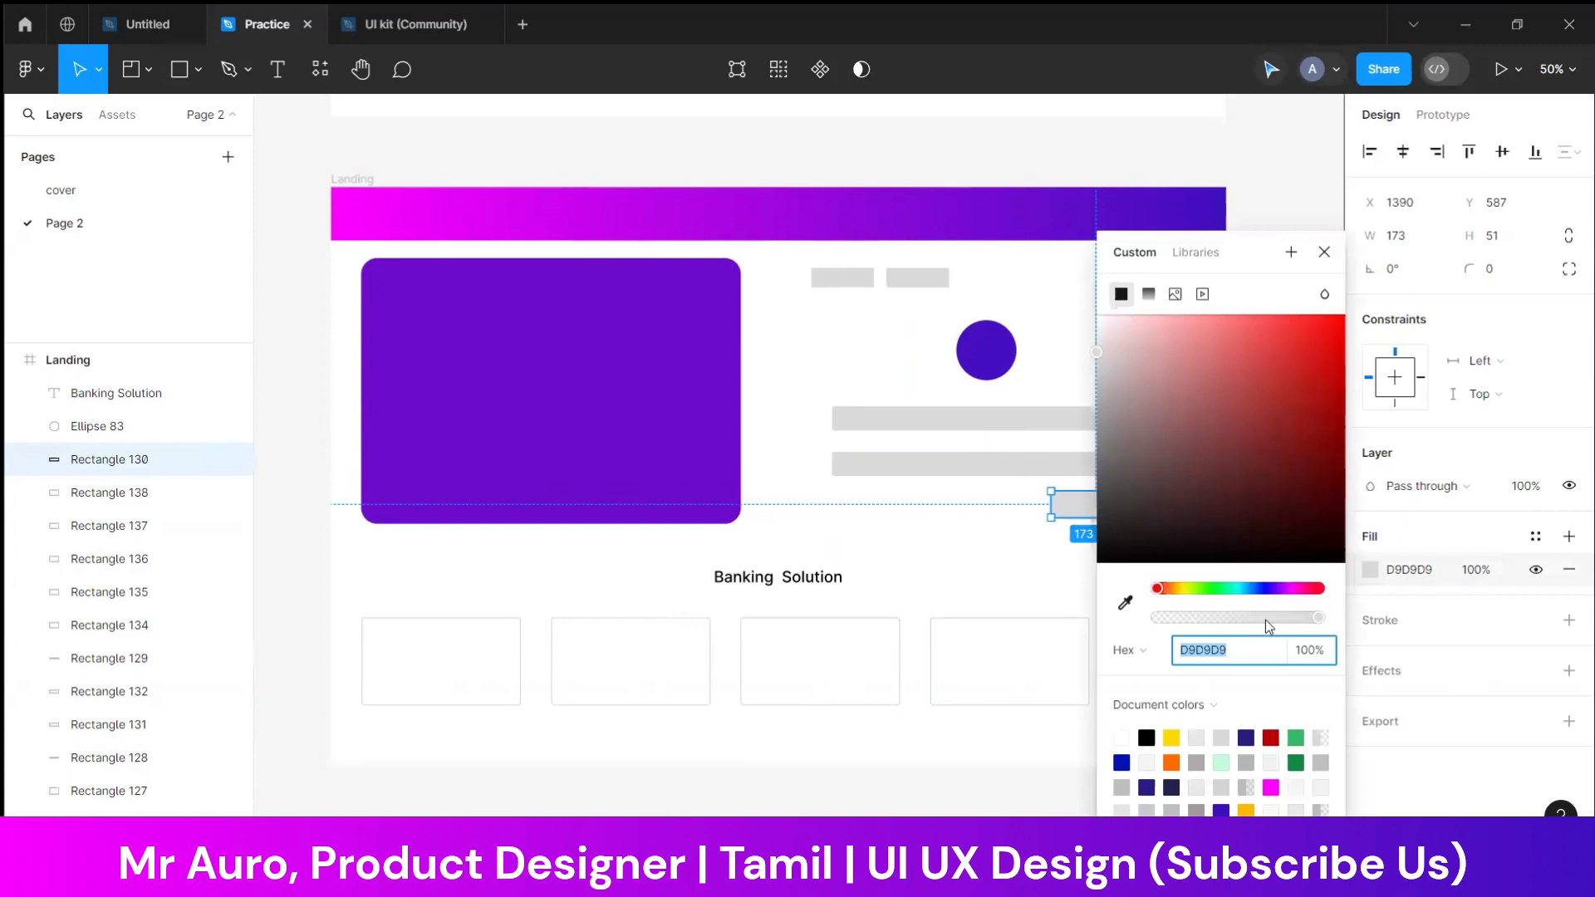
pyautogui.click(1123, 760)
pyautogui.click(1078, 392)
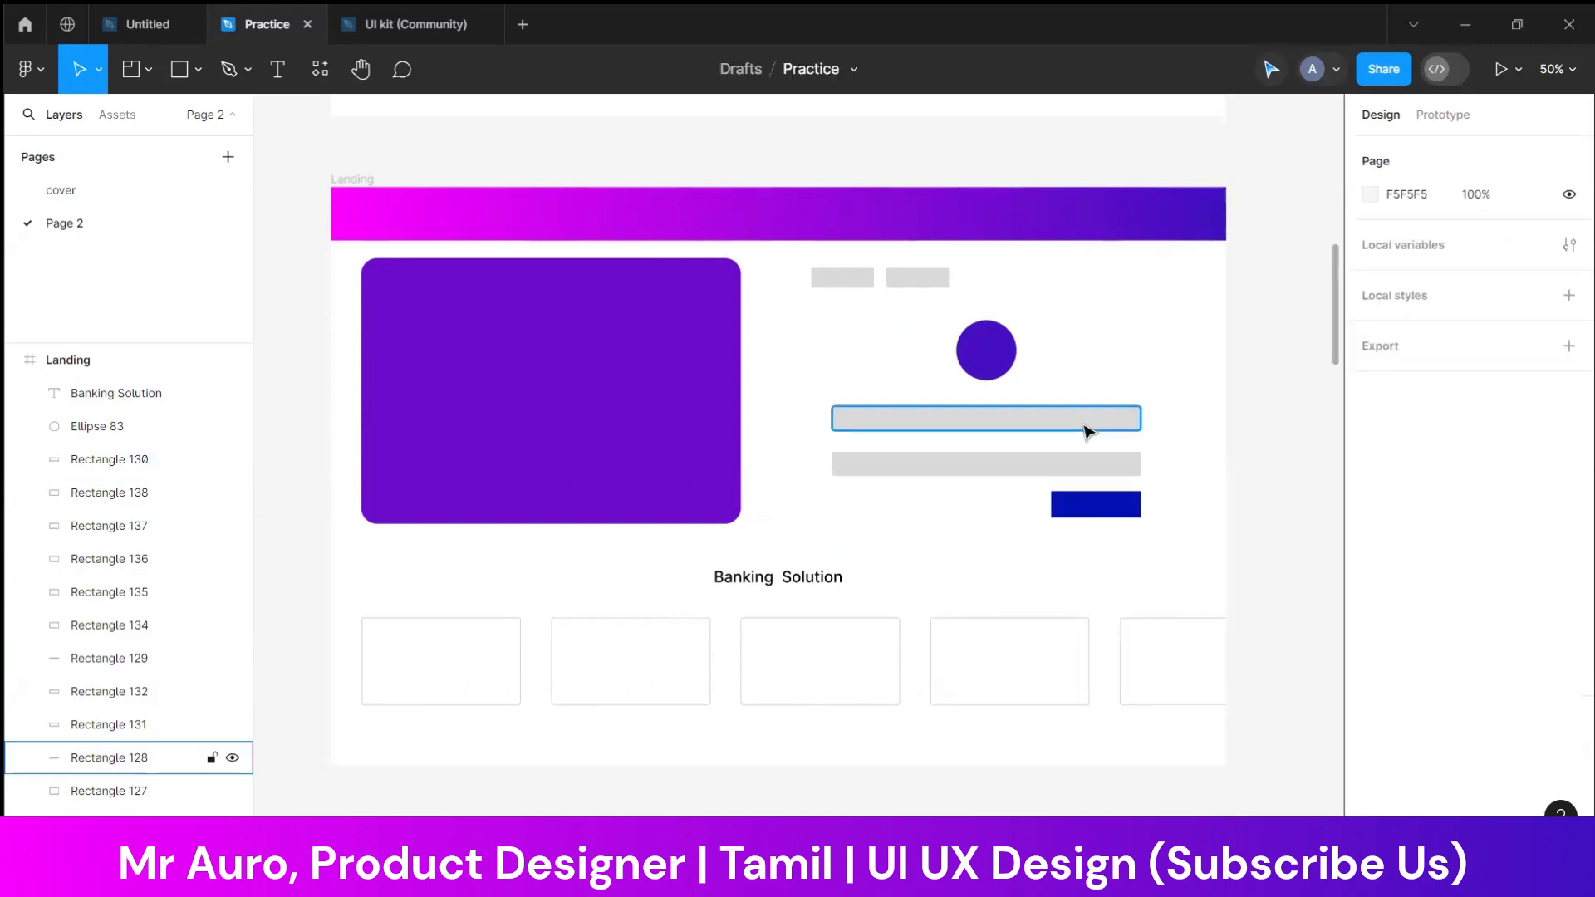
# Fill the two long bars beneath the circle with white FFFFFF
pyautogui.click(1088, 430)
pyautogui.keyDown('shift'); pyautogui.click(1096, 463); pyautogui.keyUp('shift')
pyautogui.click(1371, 653)
pyautogui.click(1183, 472)
pyautogui.moveTo(1007, 332); pyautogui.dragTo(794, 177)
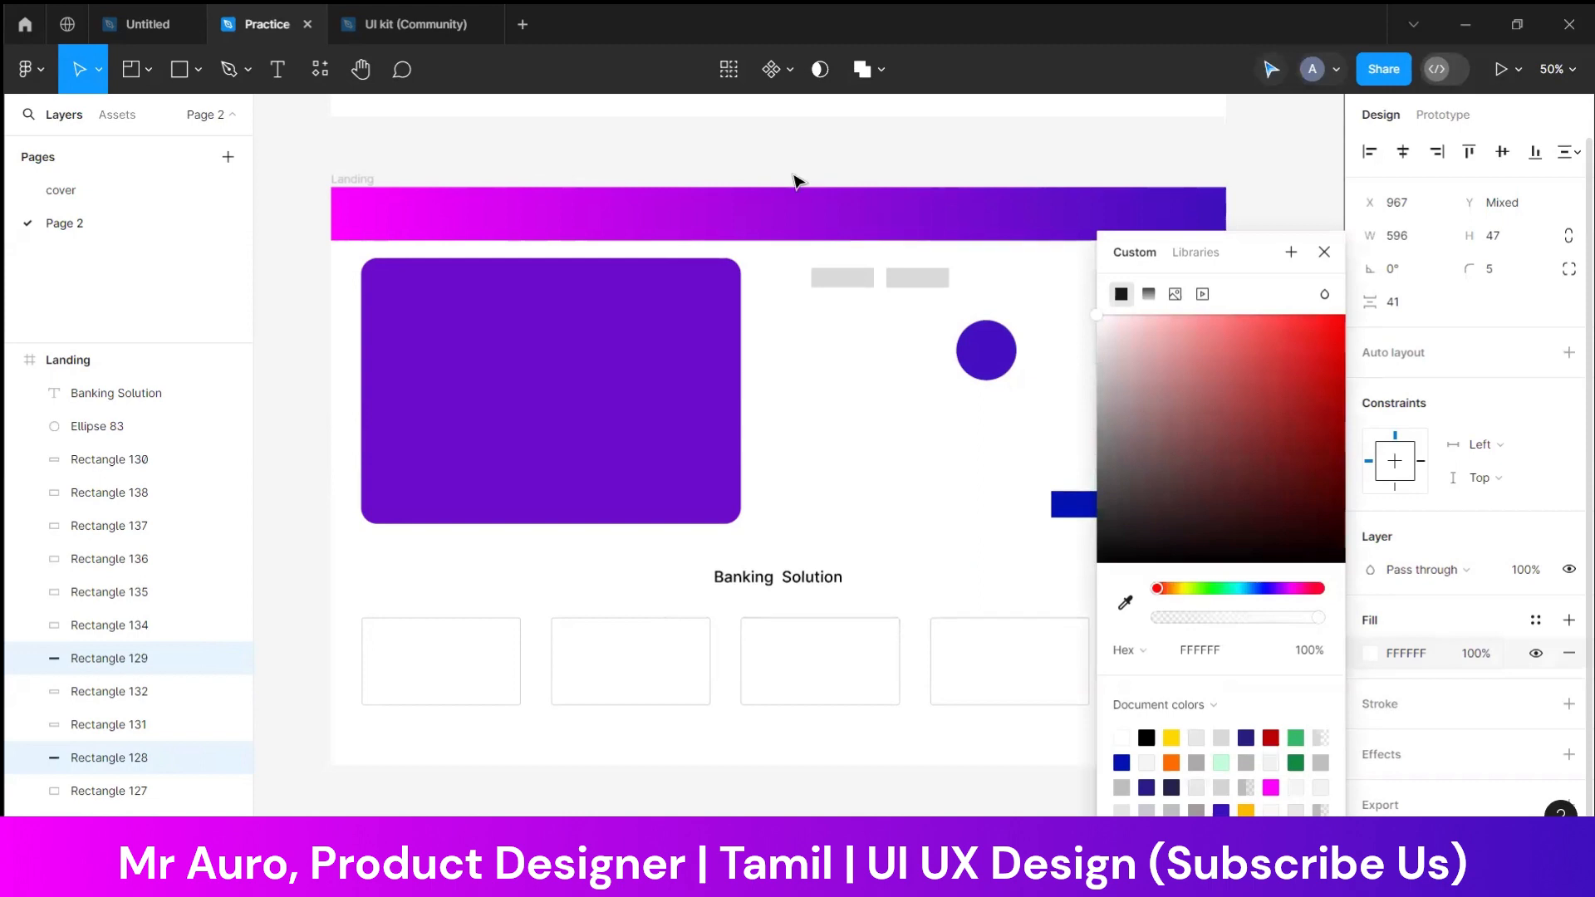
# Add a grey BDBDBD stroke to the two long white bars
pyautogui.click(1392, 704)
pyautogui.click(1369, 706)
pyautogui.click(1370, 736)
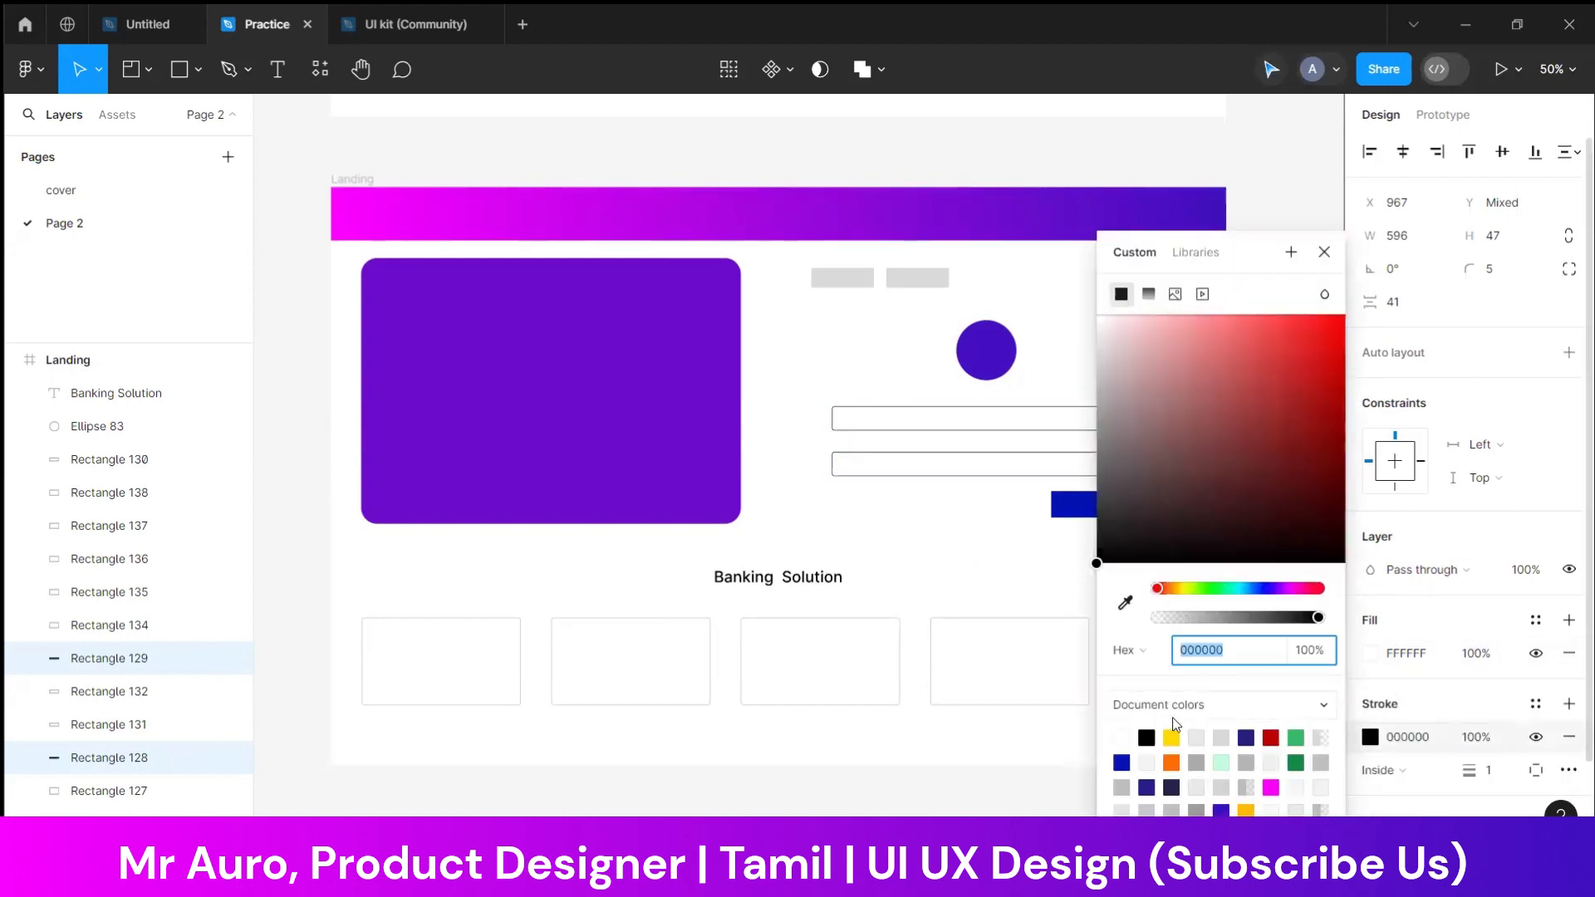
pyautogui.click(1123, 783)
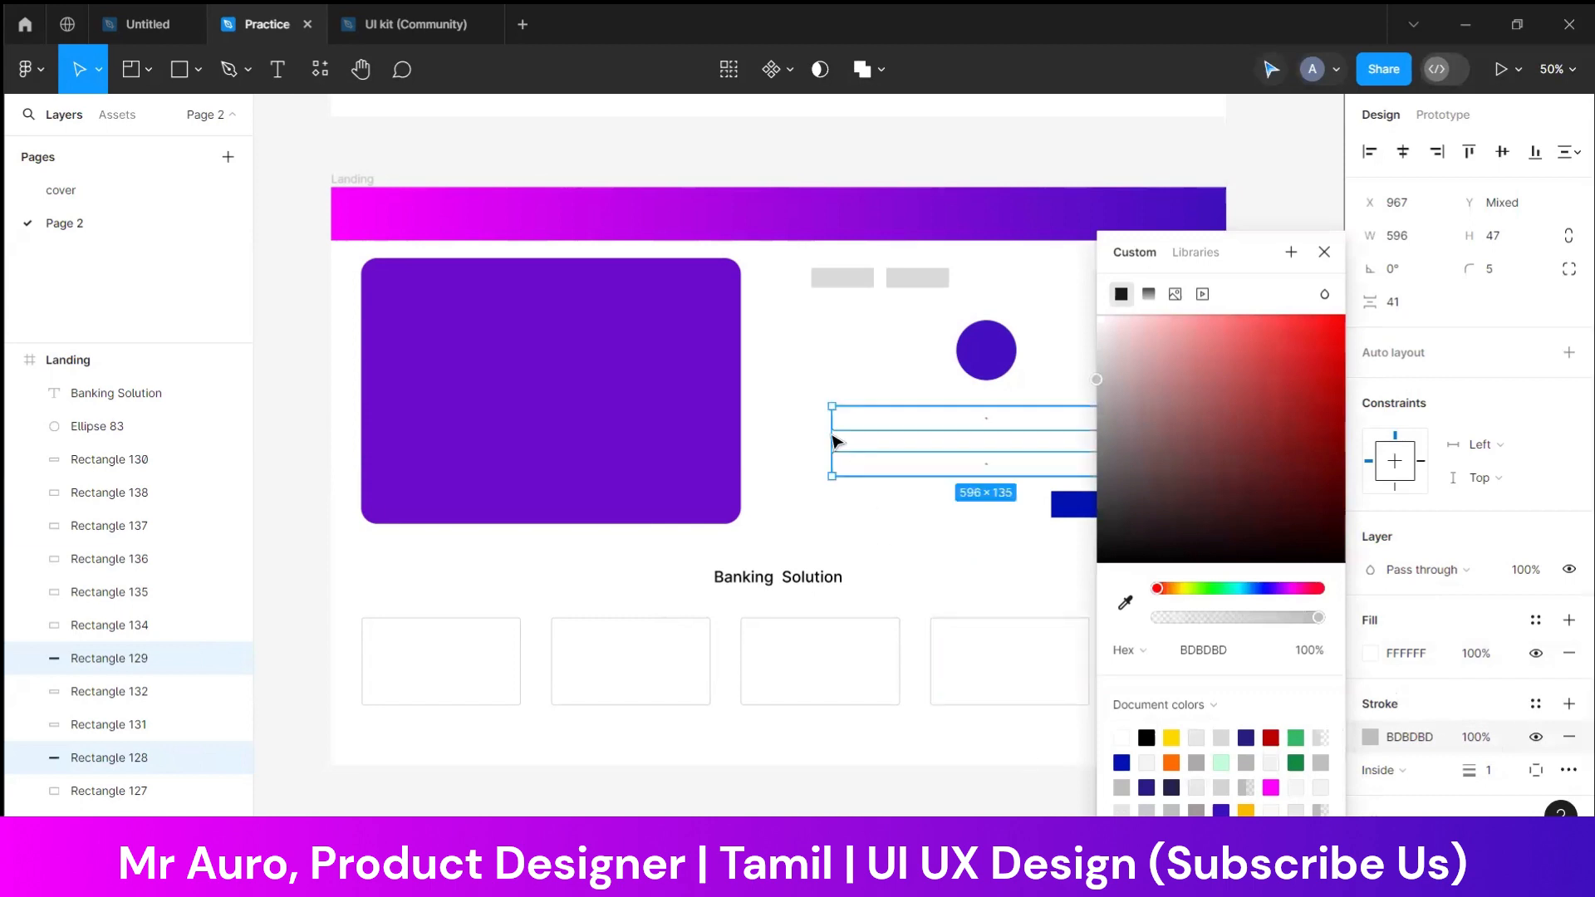
pyautogui.click(804, 418)
# Give the two small bars above the circle a white FFFFFF fill and a black 000000 stroke
pyautogui.click(902, 280)
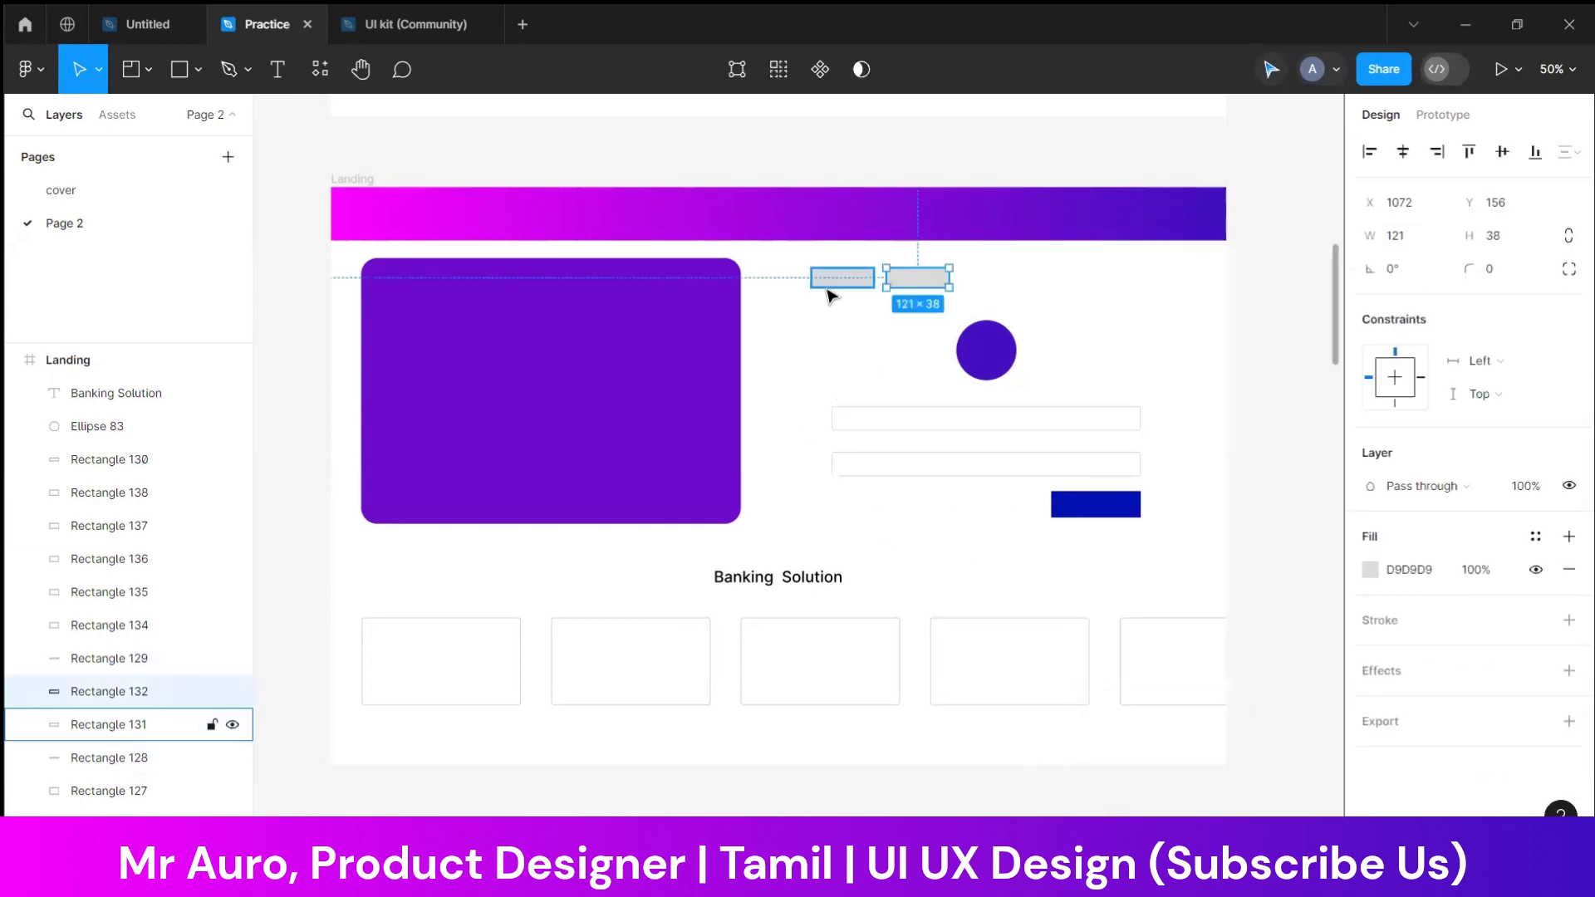
pyautogui.keyDown('shift'); pyautogui.click(828, 281); pyautogui.keyUp('shift')
pyautogui.click(1370, 654)
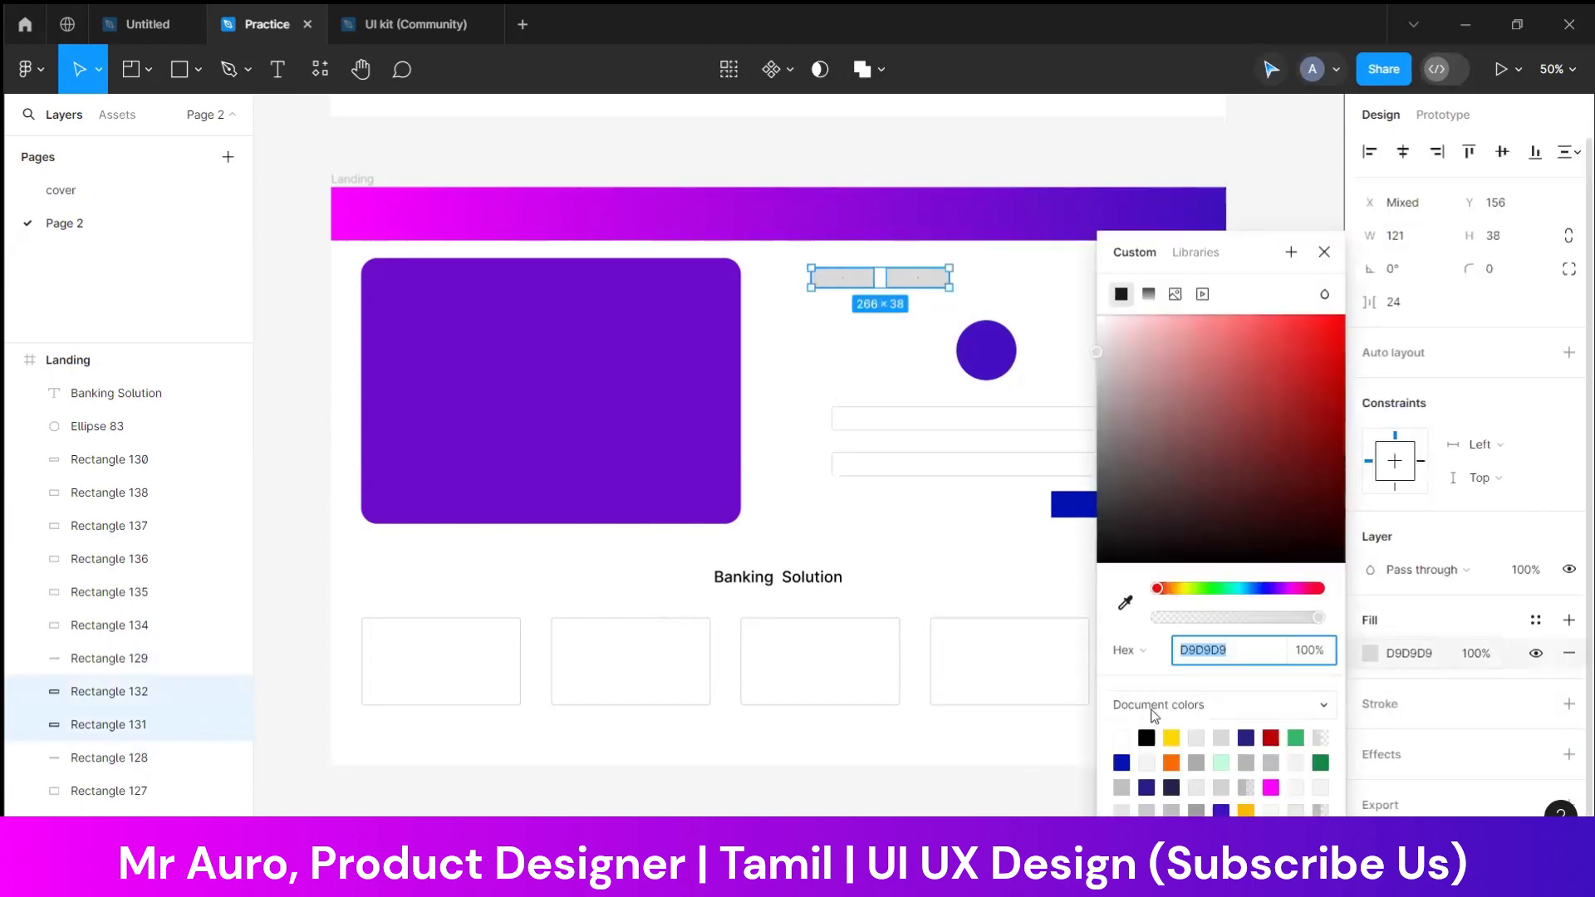
pyautogui.click(1121, 736)
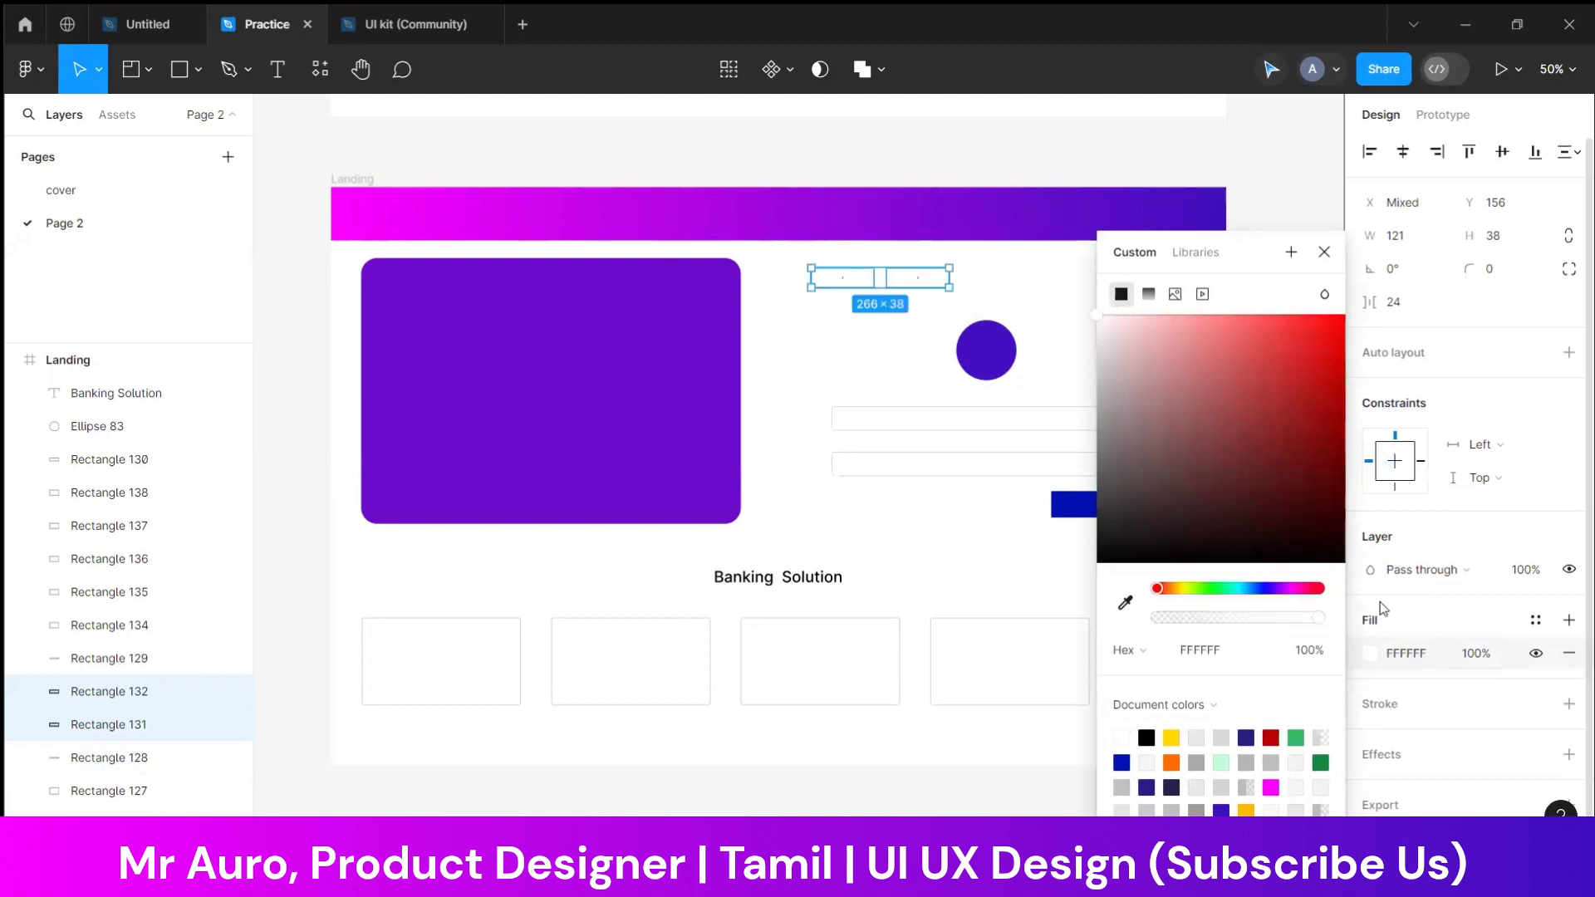
pyautogui.click(1383, 719)
pyautogui.click(1382, 714)
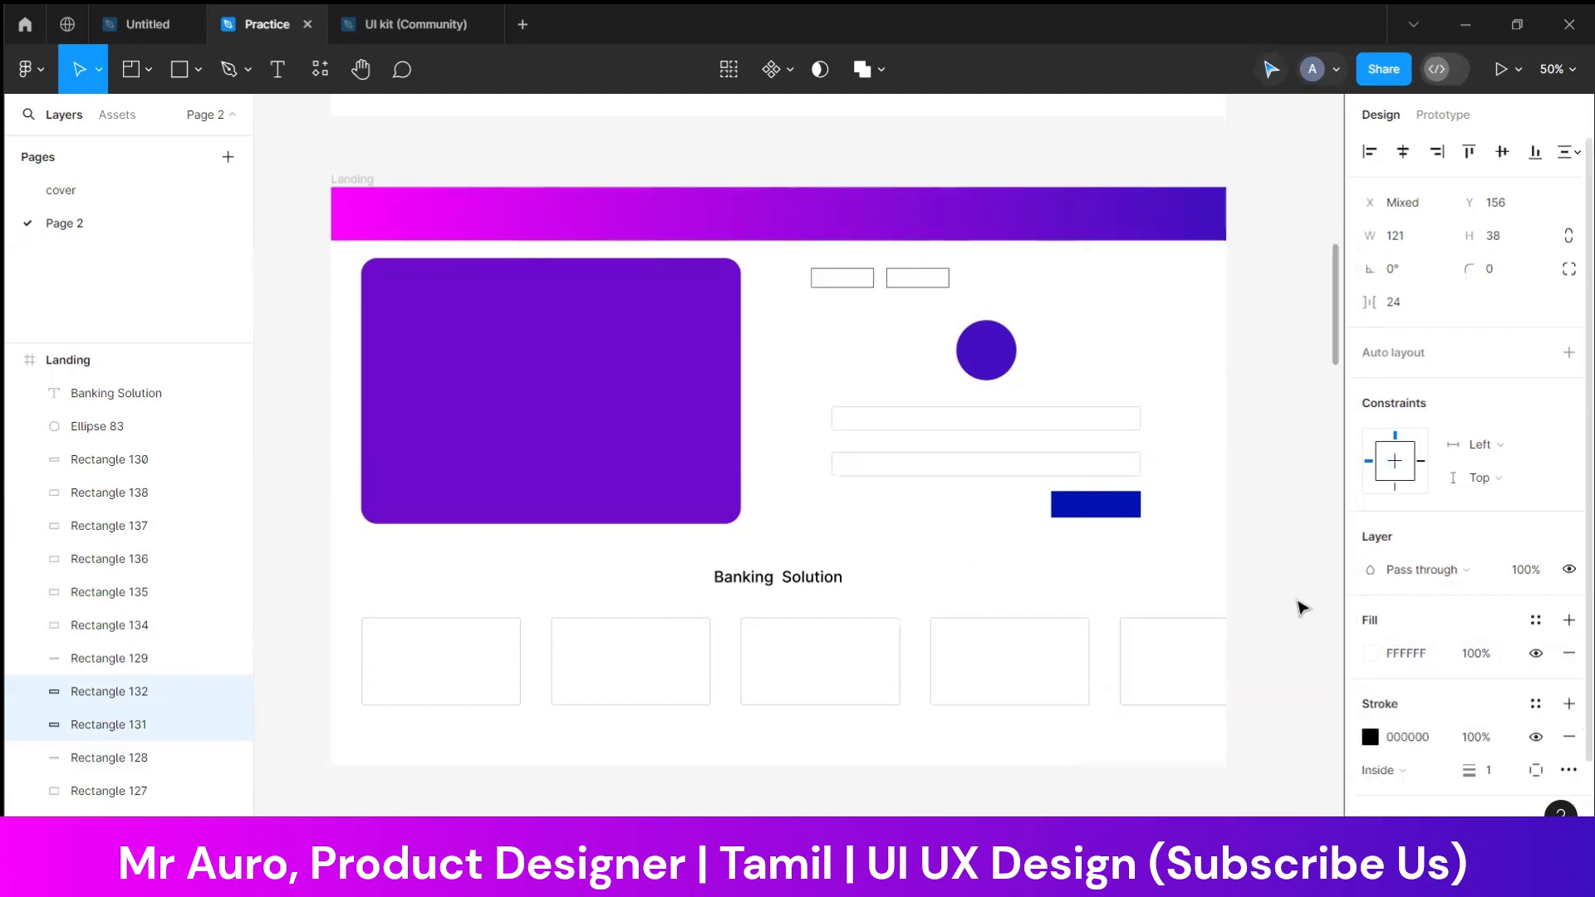
pyautogui.click(1070, 293)
# Add a text label "Personal" just below the two small outlined boxes
pyautogui.hotkey('ctrl', '=')
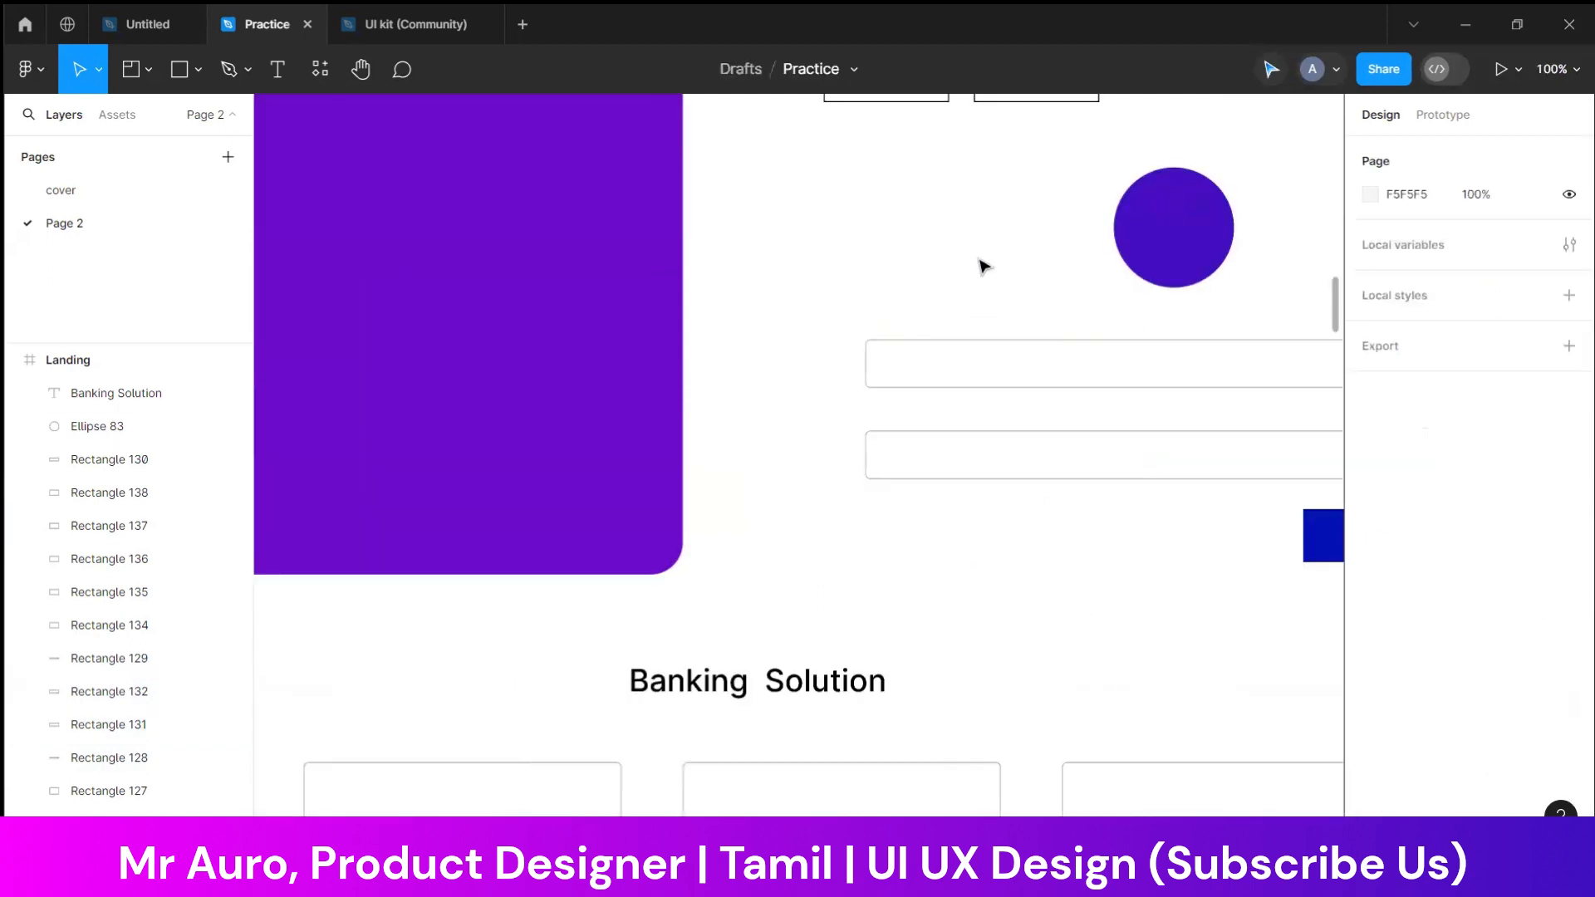
pyautogui.moveTo(979, 264); pyautogui.dragTo(937, 519)
pyautogui.click(278, 69)
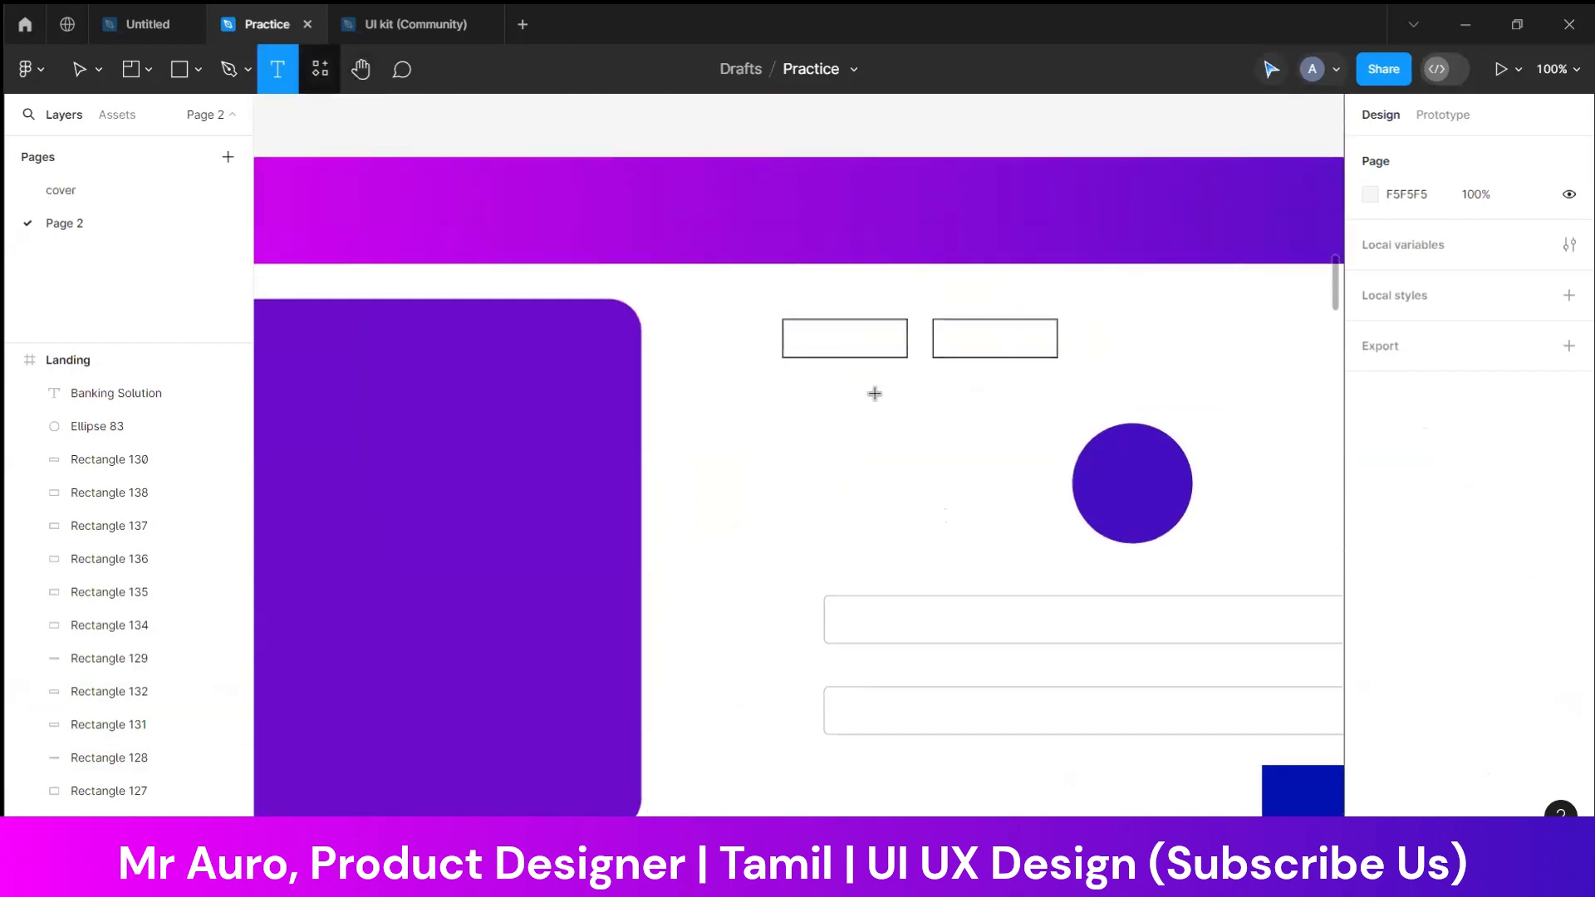
pyautogui.click(851, 418)
pyautogui.write('Pers')
pyautogui.press('Escape')
pyautogui.write('onal')
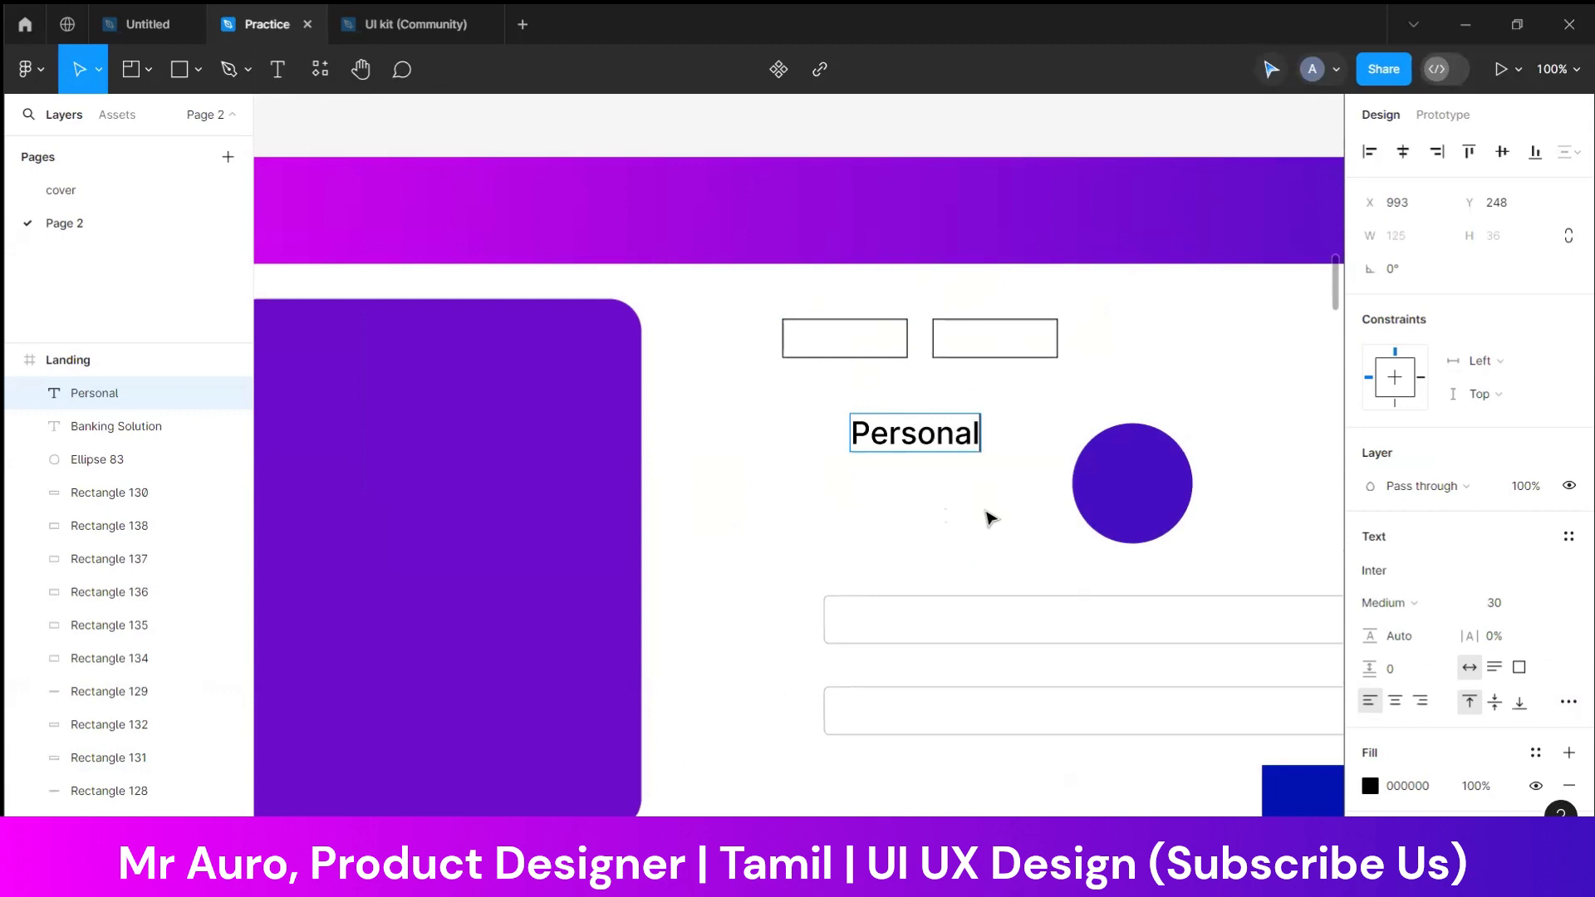
pyautogui.write('a')
pyautogui.press('BackSpace')
# Set the font size of the "Personal" label to 16
pyautogui.hotkey('ctrl', 'a')
pyautogui.click(1508, 605)
pyautogui.write('10')
pyautogui.press('Return')
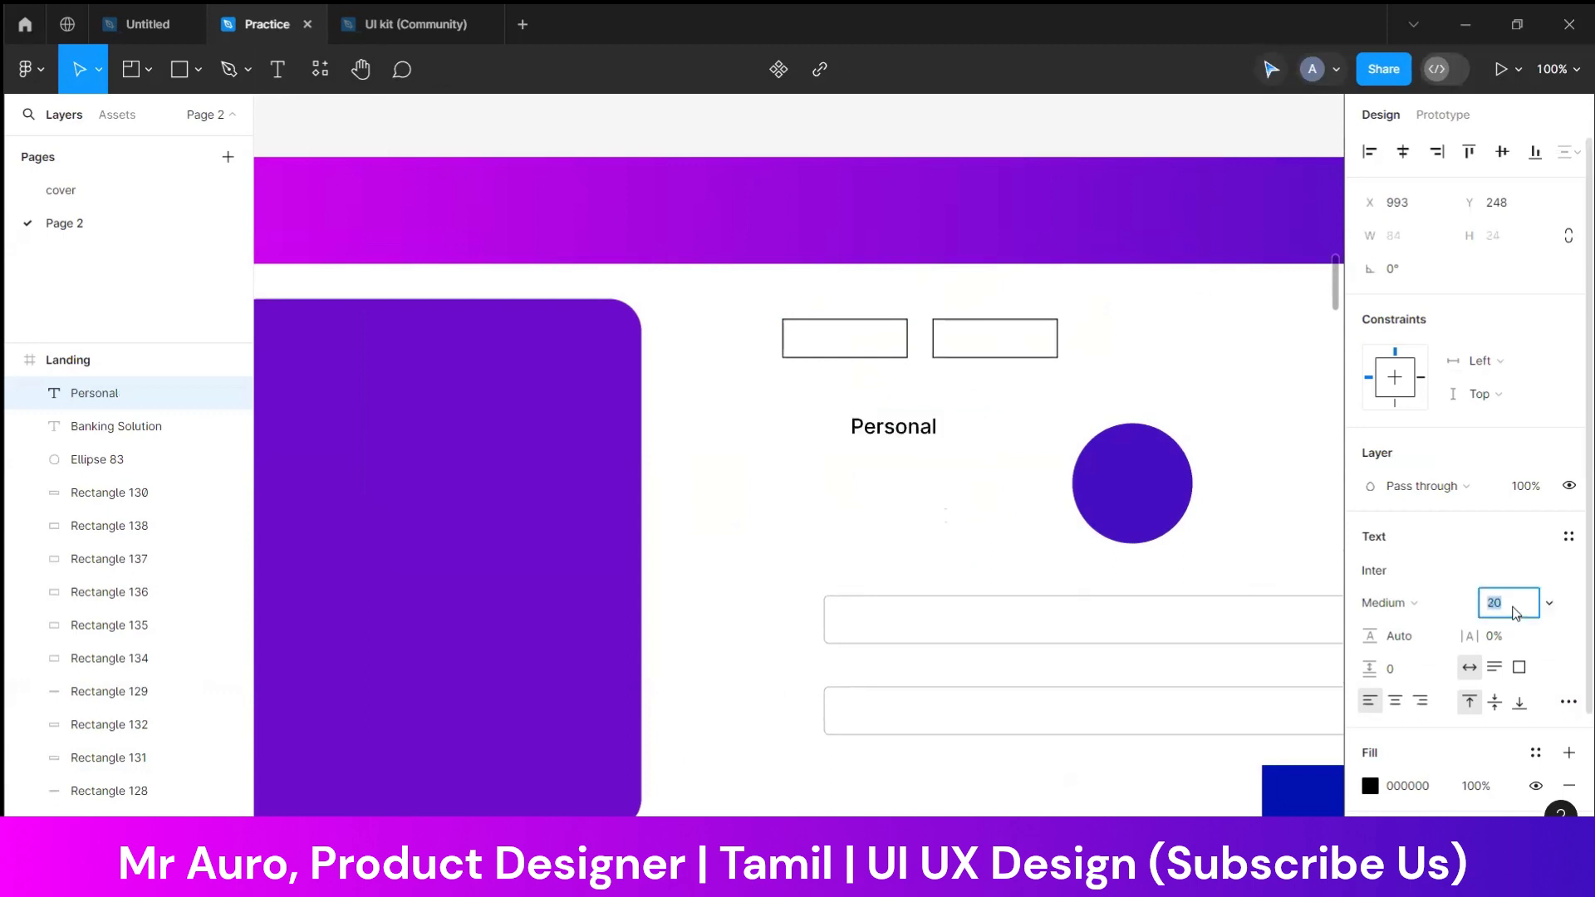
pyautogui.press('Up')
pyautogui.press('Up')
pyautogui.press('Up')
pyautogui.press('Up')
pyautogui.press('Up')
pyautogui.click(891, 487)
# Centre the "Personal" label inside the first small box and place a copy of it in the second box
pyautogui.click(890, 462)
pyautogui.click(882, 424)
pyautogui.moveTo(885, 428); pyautogui.dragTo(1008, 344)
pyautogui.click(861, 366)
pyautogui.click(862, 349)
# Replace the copied label in the second small box with text beginning "Cor"
pyautogui.doubleClick(1008, 343)
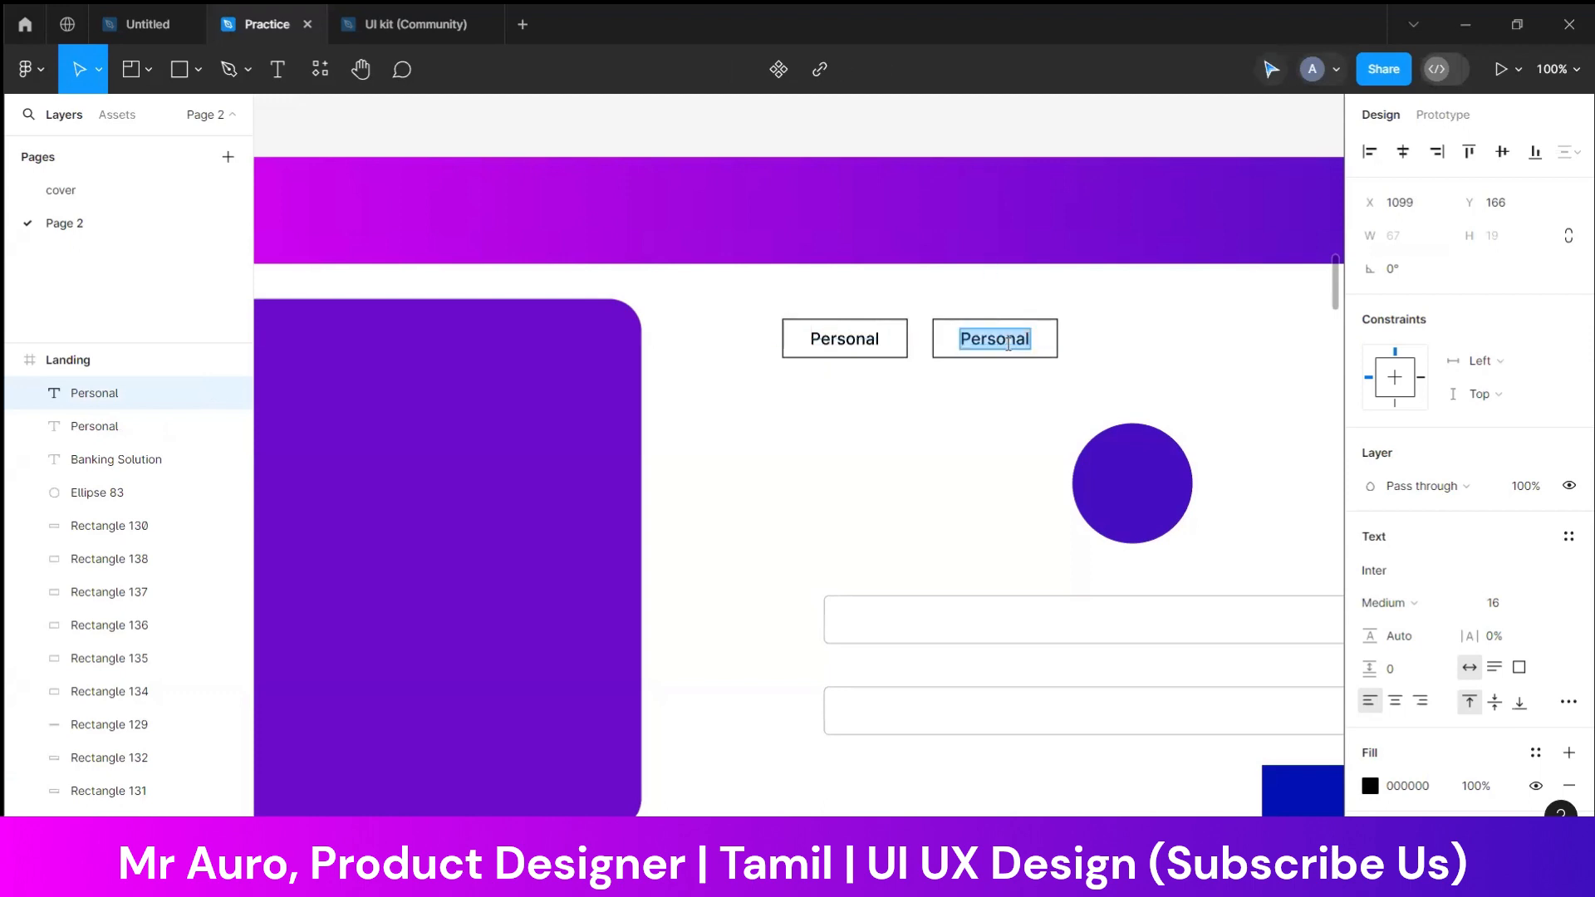
pyautogui.write('Corprate')
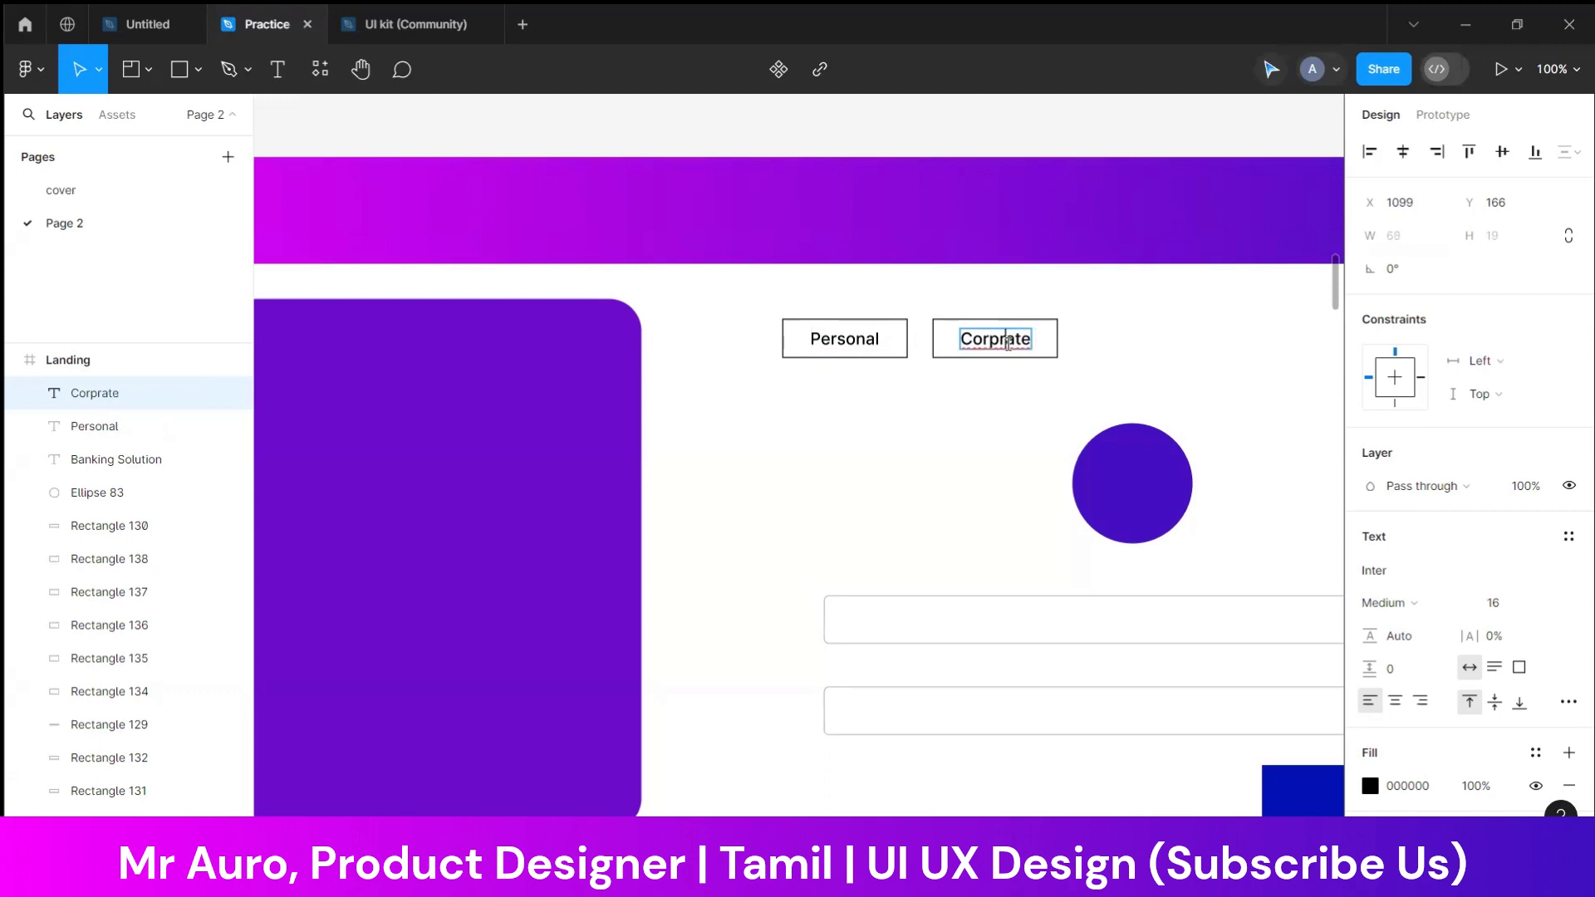
# Correct the spelling of the label in the second small box to "Corporate"
pyautogui.rightClick(1008, 344)
pyautogui.click(984, 356)
pyautogui.press('Escape')
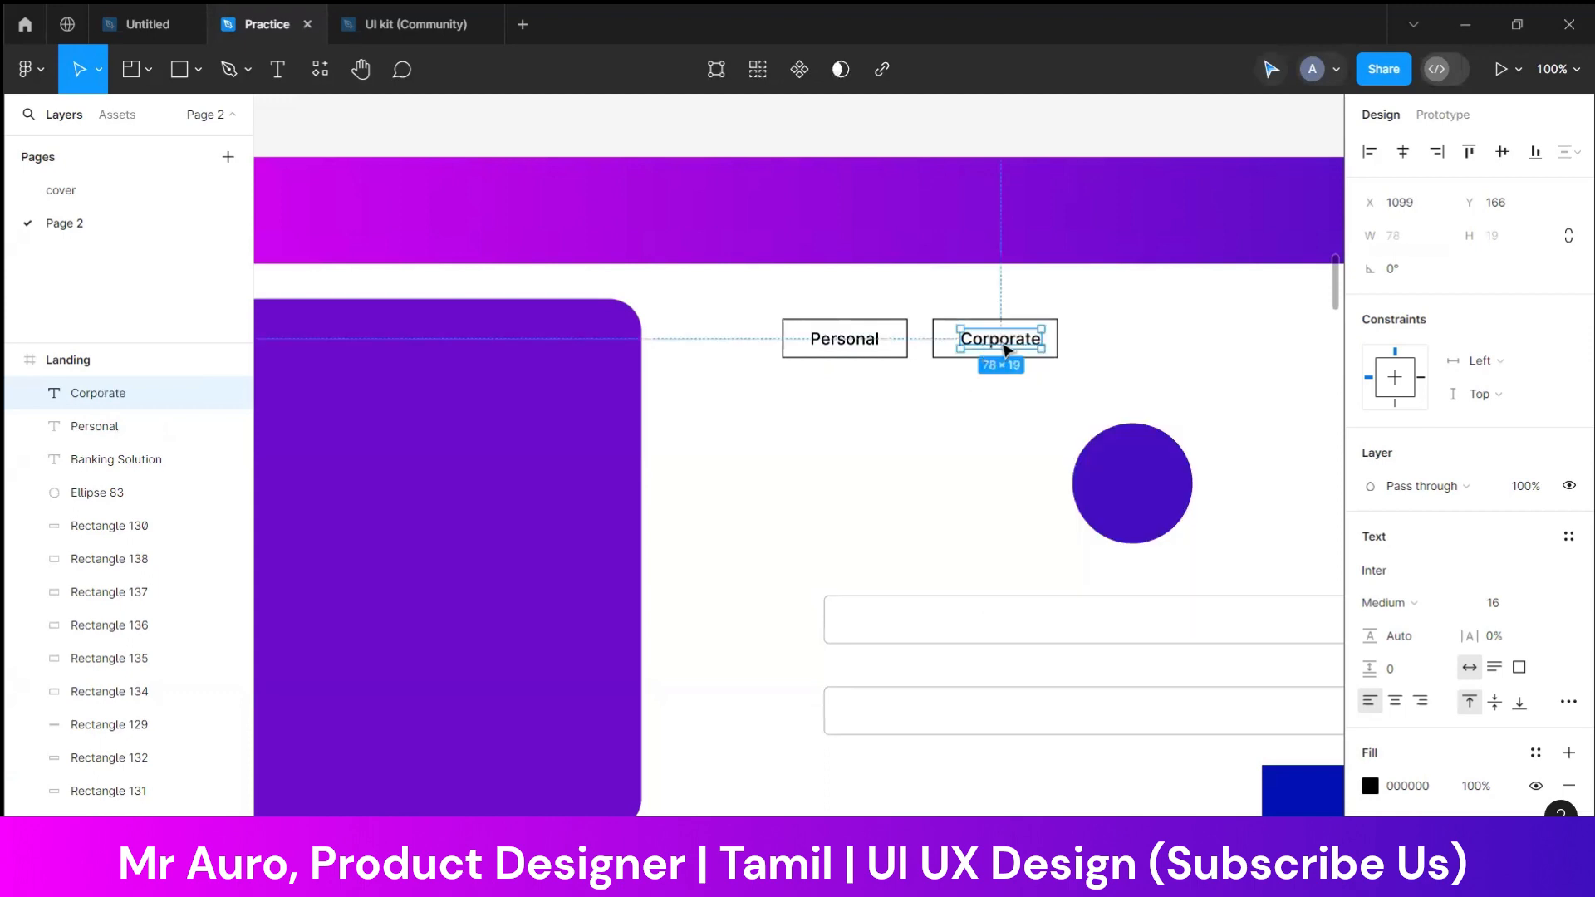
# Move the "Personal" and "Corporate" boxes with their labels flush with the input fields' left edge and the large purple panel's top edge
pyautogui.click(977, 442)
pyautogui.moveTo(738, 306); pyautogui.dragTo(1040, 331)
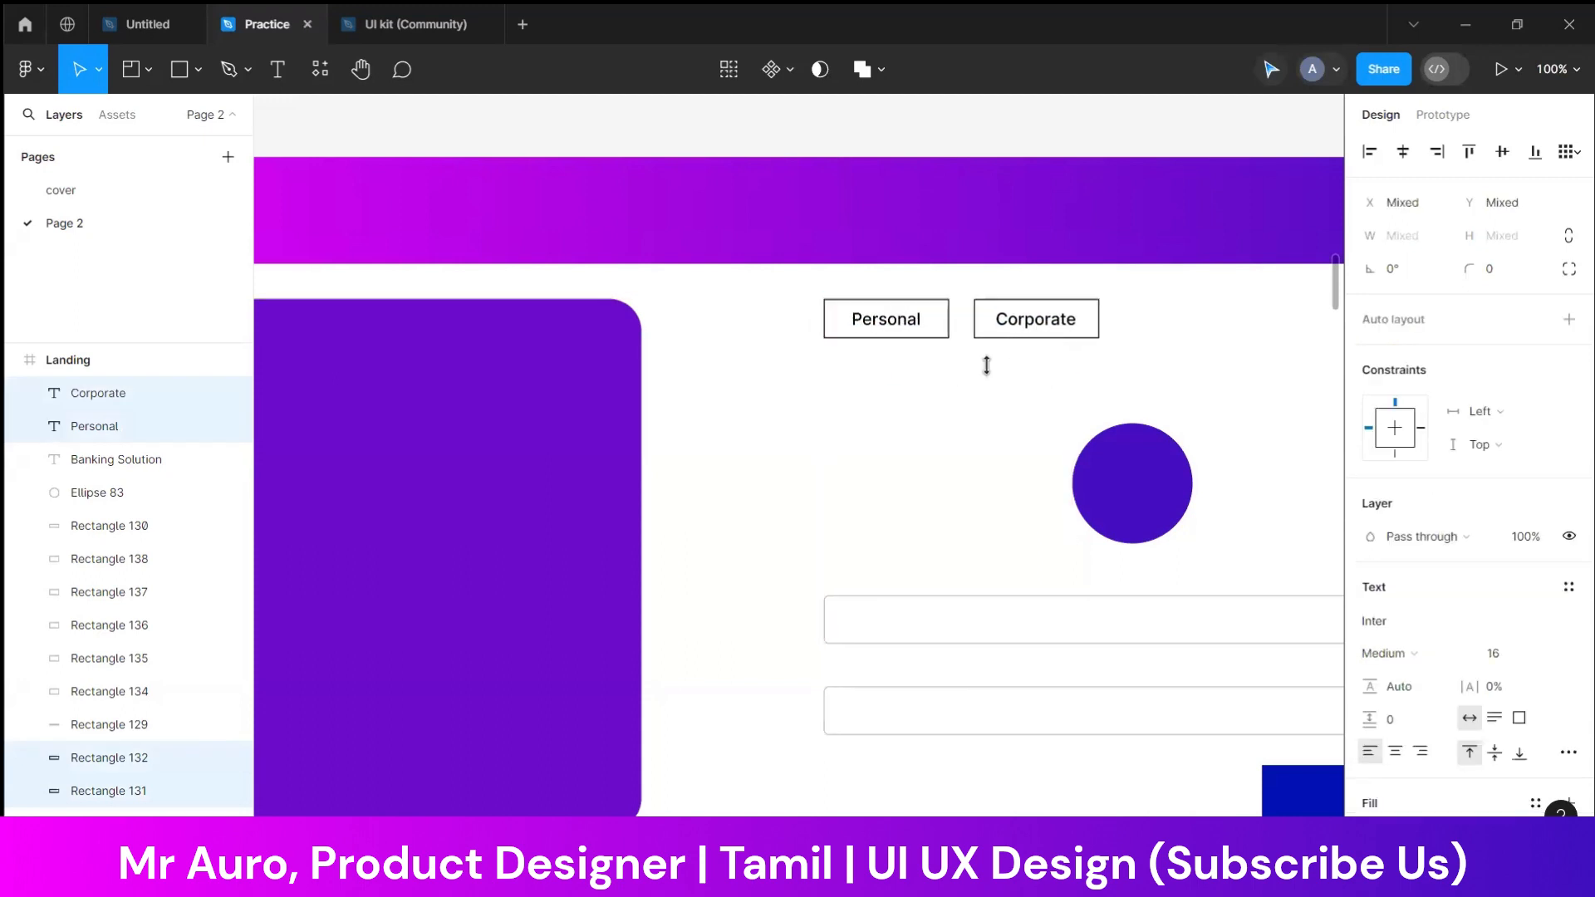
pyautogui.click(903, 459)
pyautogui.moveTo(903, 459); pyautogui.dragTo(757, 415)
pyautogui.hotkey('ctrl', '-')
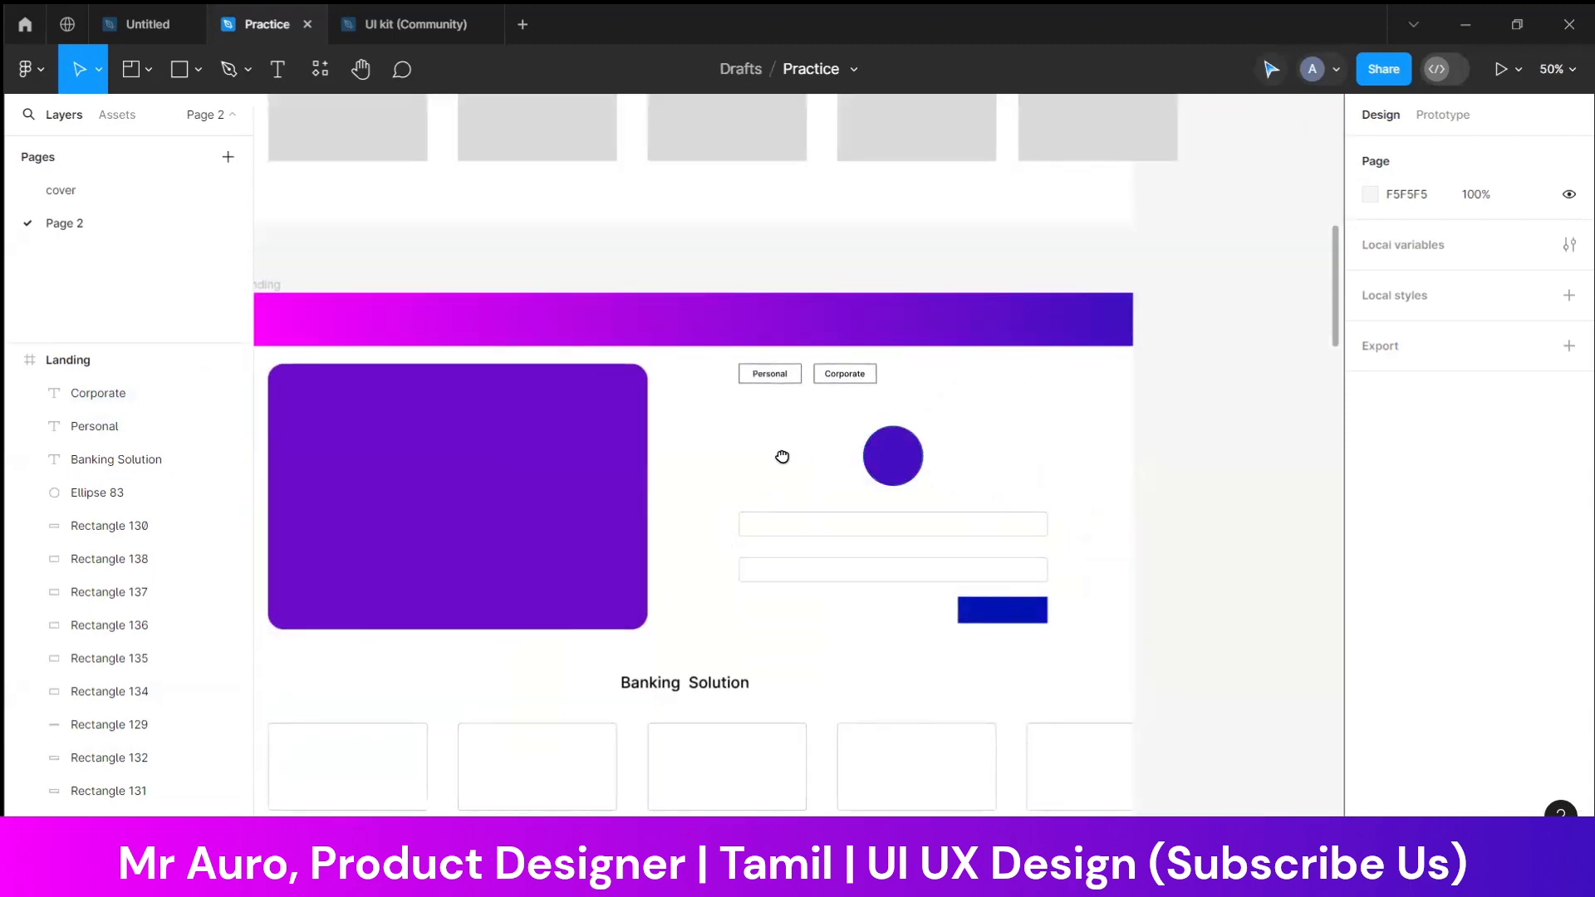
# Fill the "Personal" box with the purple 440EC0 sampled from the circle
pyautogui.moveTo(840, 463); pyautogui.dragTo(775, 455)
pyautogui.moveTo(943, 605); pyautogui.dragTo(946, 613)
pyautogui.click(955, 479)
pyautogui.click(563, 459)
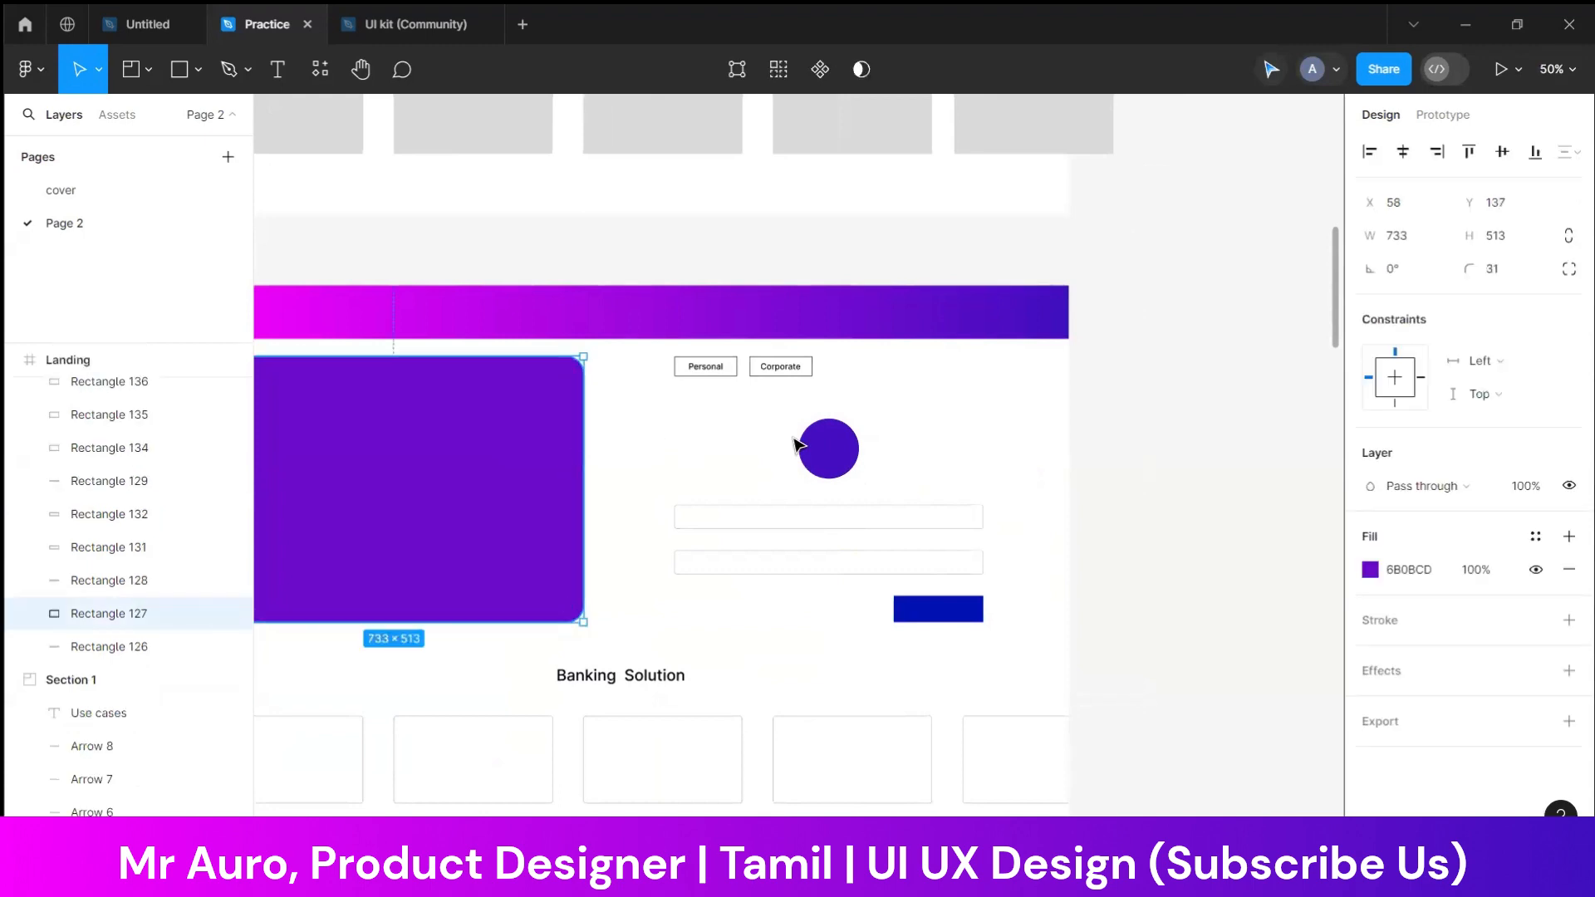
pyautogui.click(692, 405)
pyautogui.scroll(5, 728, 406)
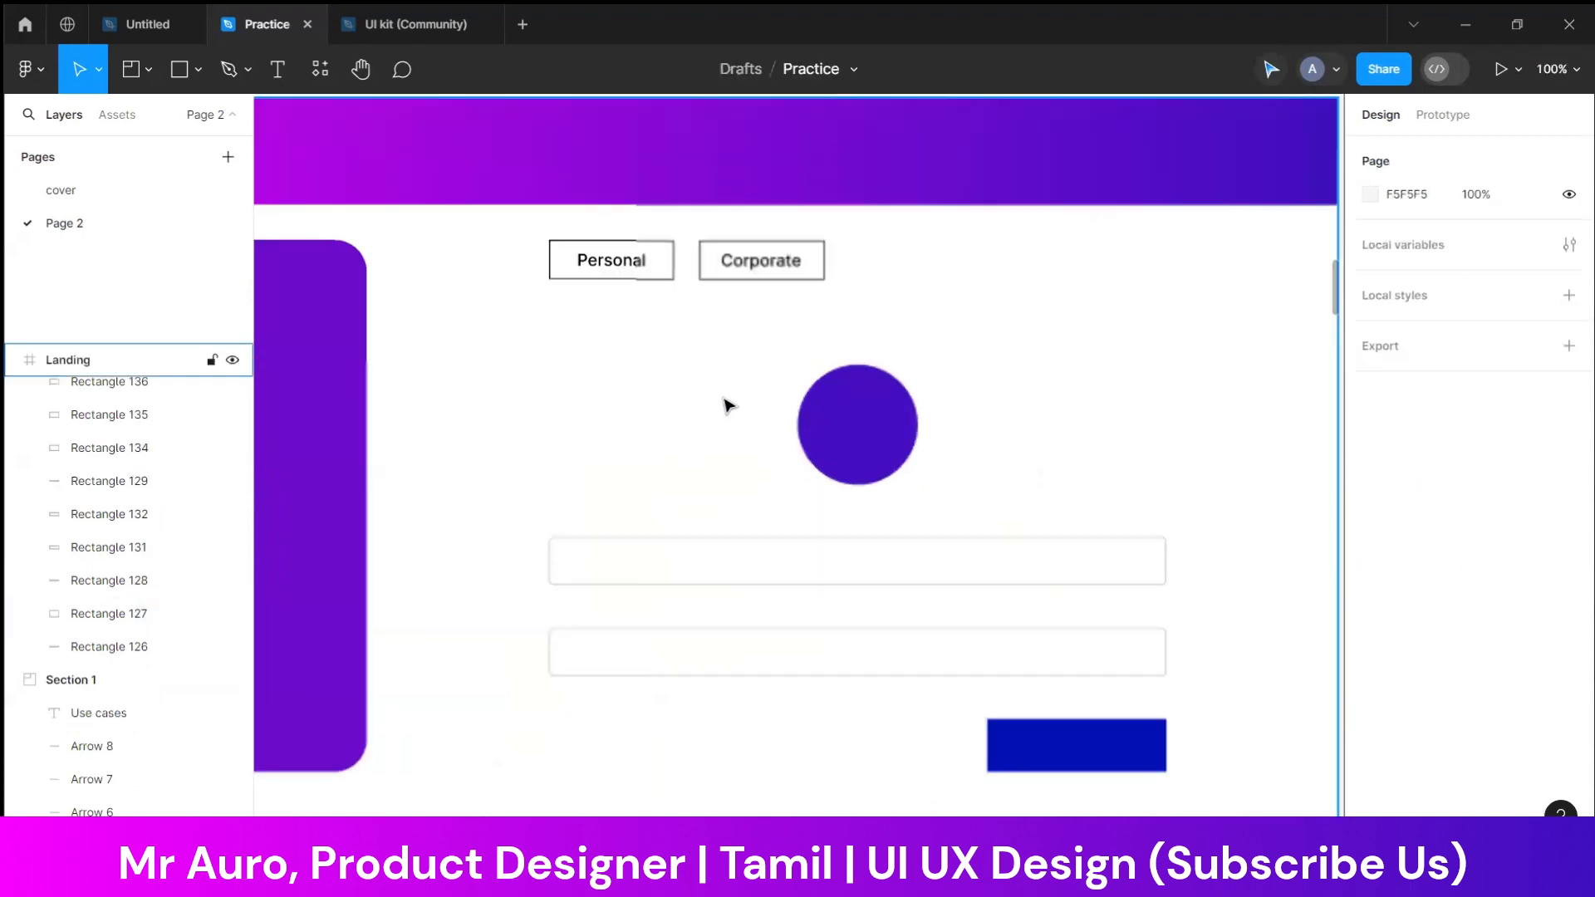
pyautogui.scroll(3, 684, 352)
pyautogui.click(700, 344)
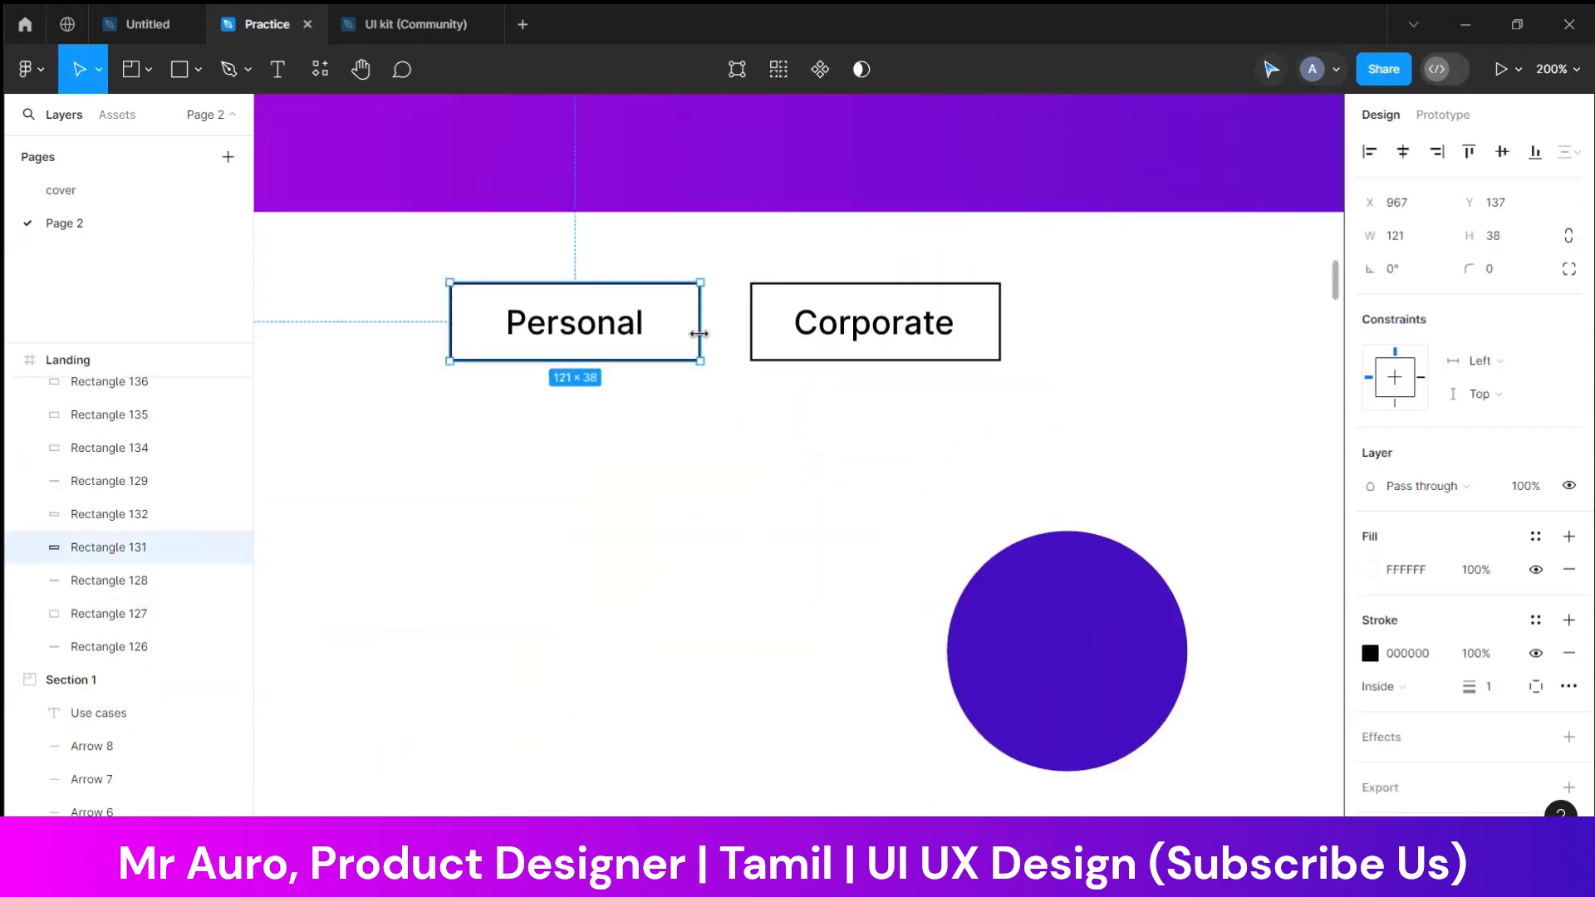
pyautogui.click(1369, 570)
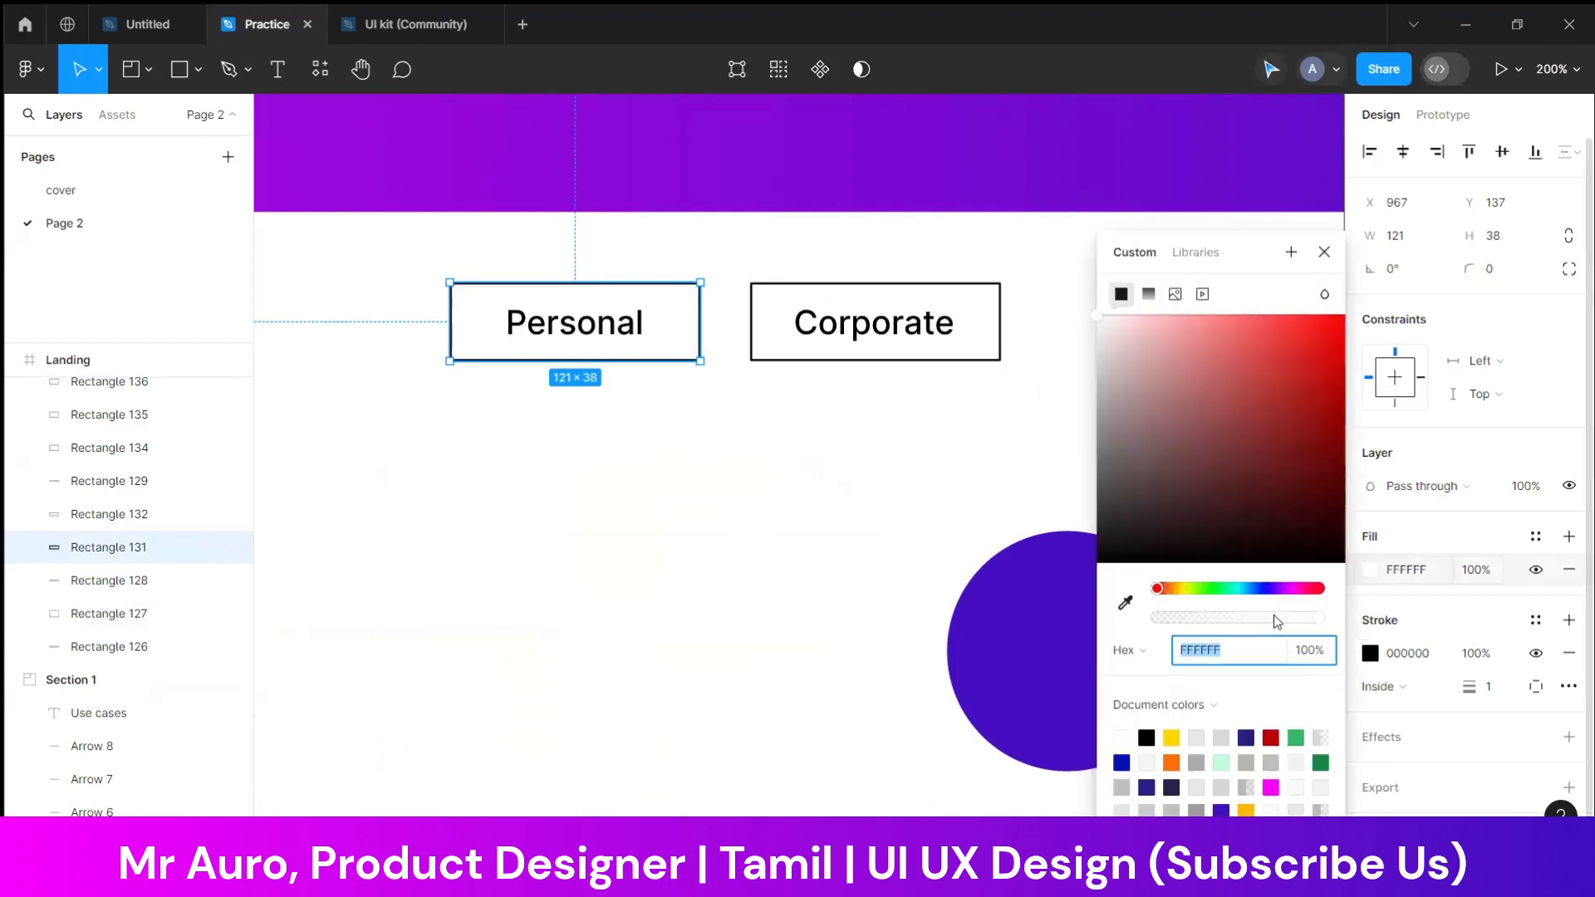
pyautogui.click(1126, 603)
pyautogui.click(1036, 612)
pyautogui.click(781, 489)
# Give the "Personal" box a white FFFFFF stroke at 0% opacity and a corner radius of 5
pyautogui.click(696, 353)
pyautogui.click(1369, 653)
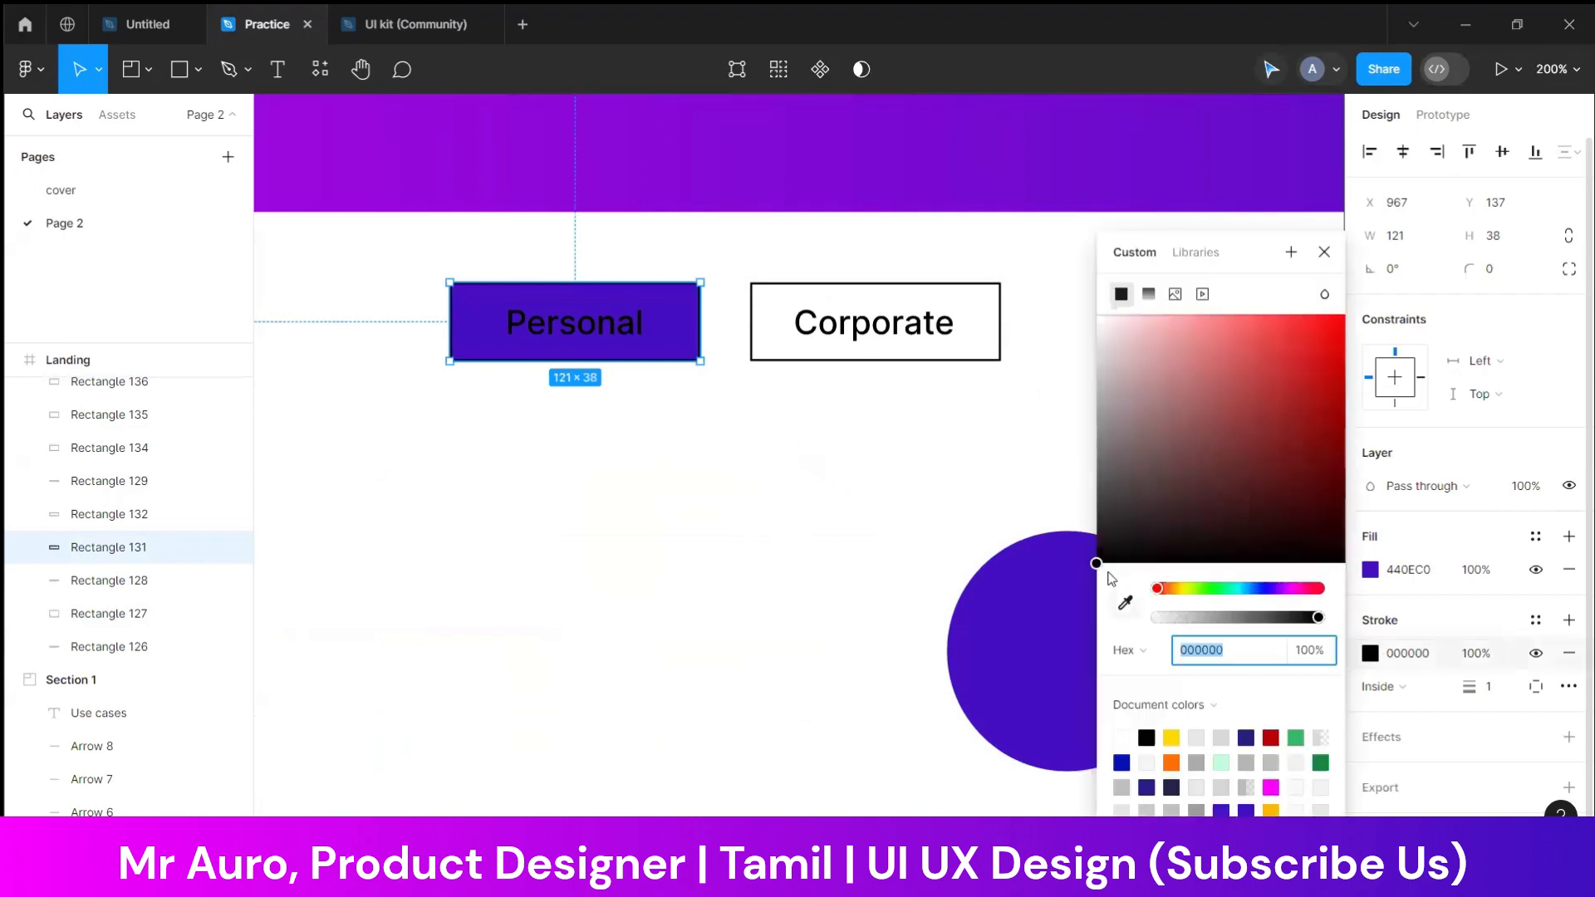
pyautogui.moveTo(1155, 463); pyautogui.dragTo(991, 276)
pyautogui.moveTo(1178, 616); pyautogui.dragTo(942, 640)
pyautogui.click(1508, 273)
pyautogui.write('2')
pyautogui.press('Return')
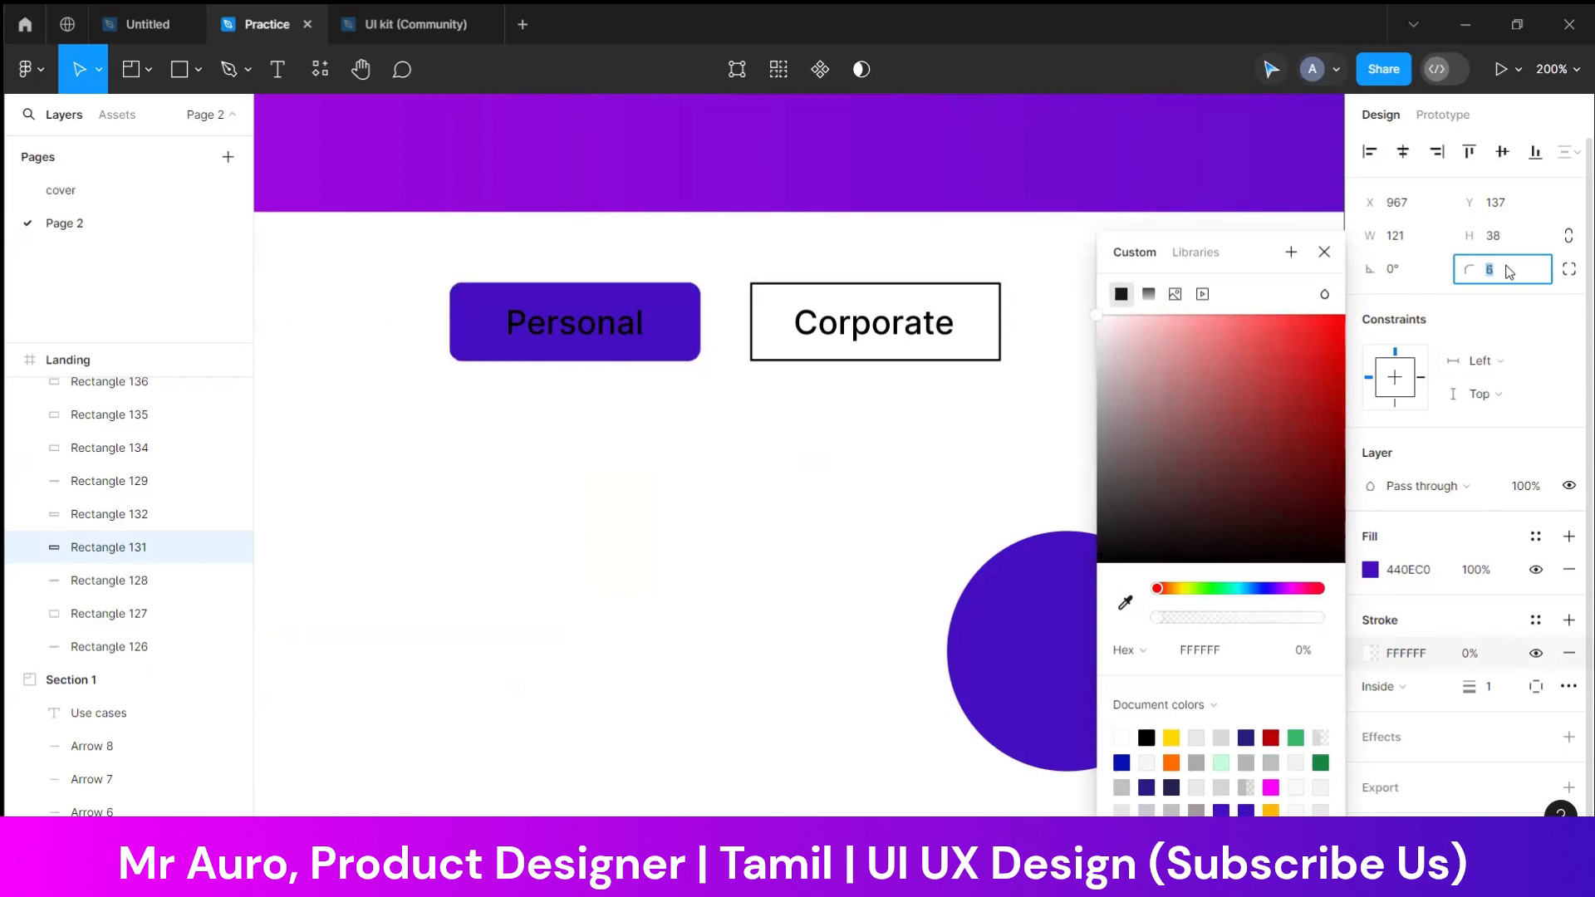
pyautogui.click(897, 498)
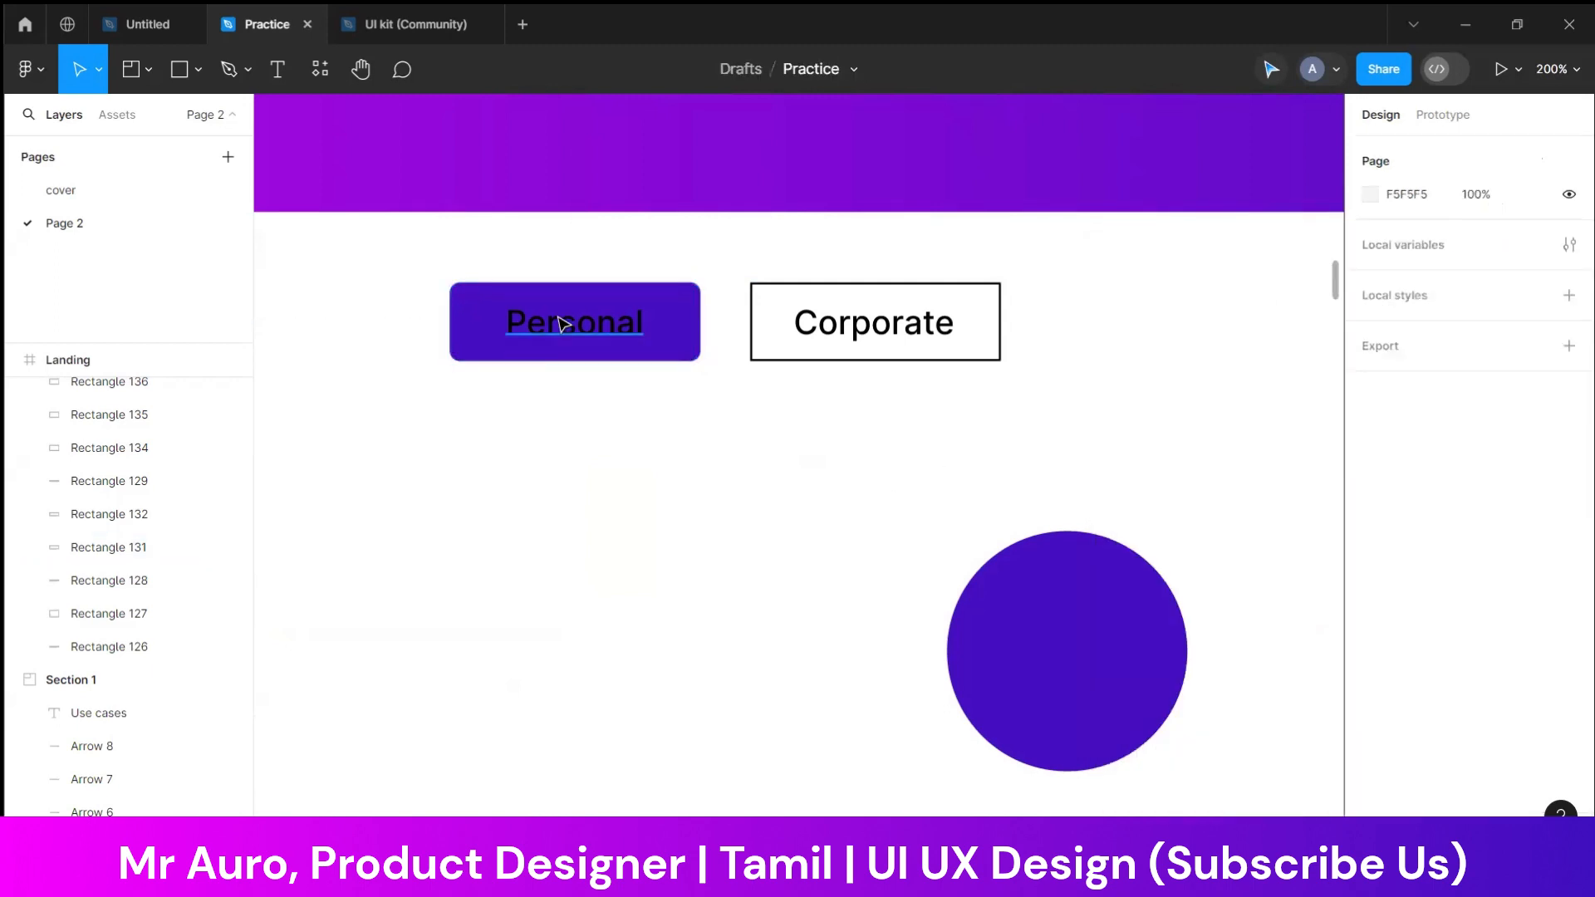
# Change the "Personal" label's text colour to white
pyautogui.click(573, 322)
pyautogui.click(1370, 624)
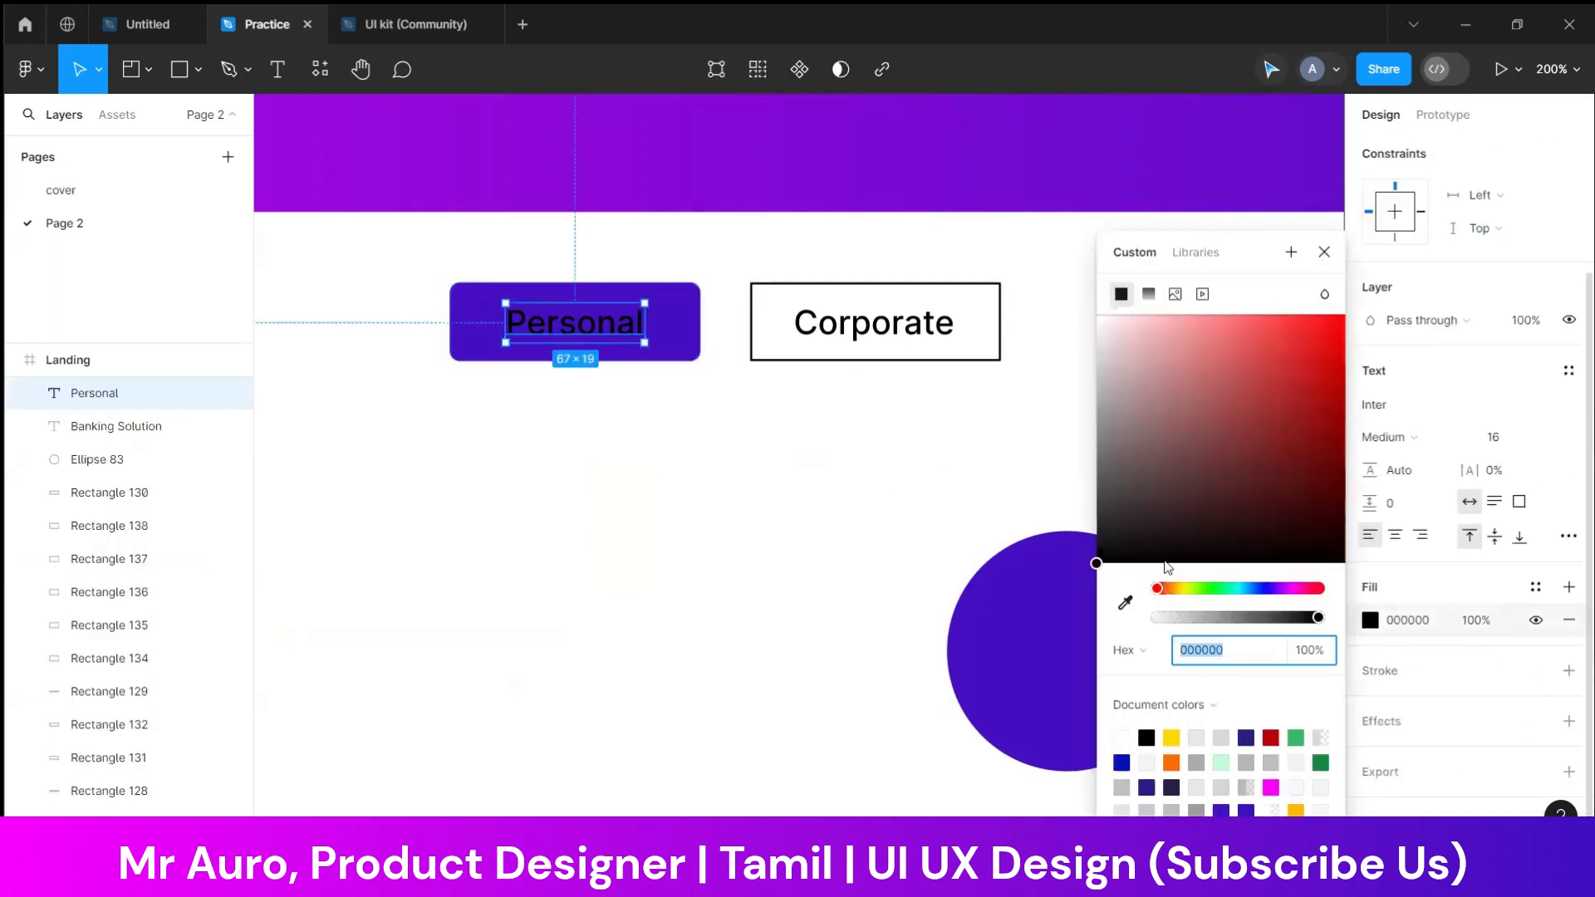
pyautogui.moveTo(1101, 406); pyautogui.dragTo(961, 205)
pyautogui.click(789, 499)
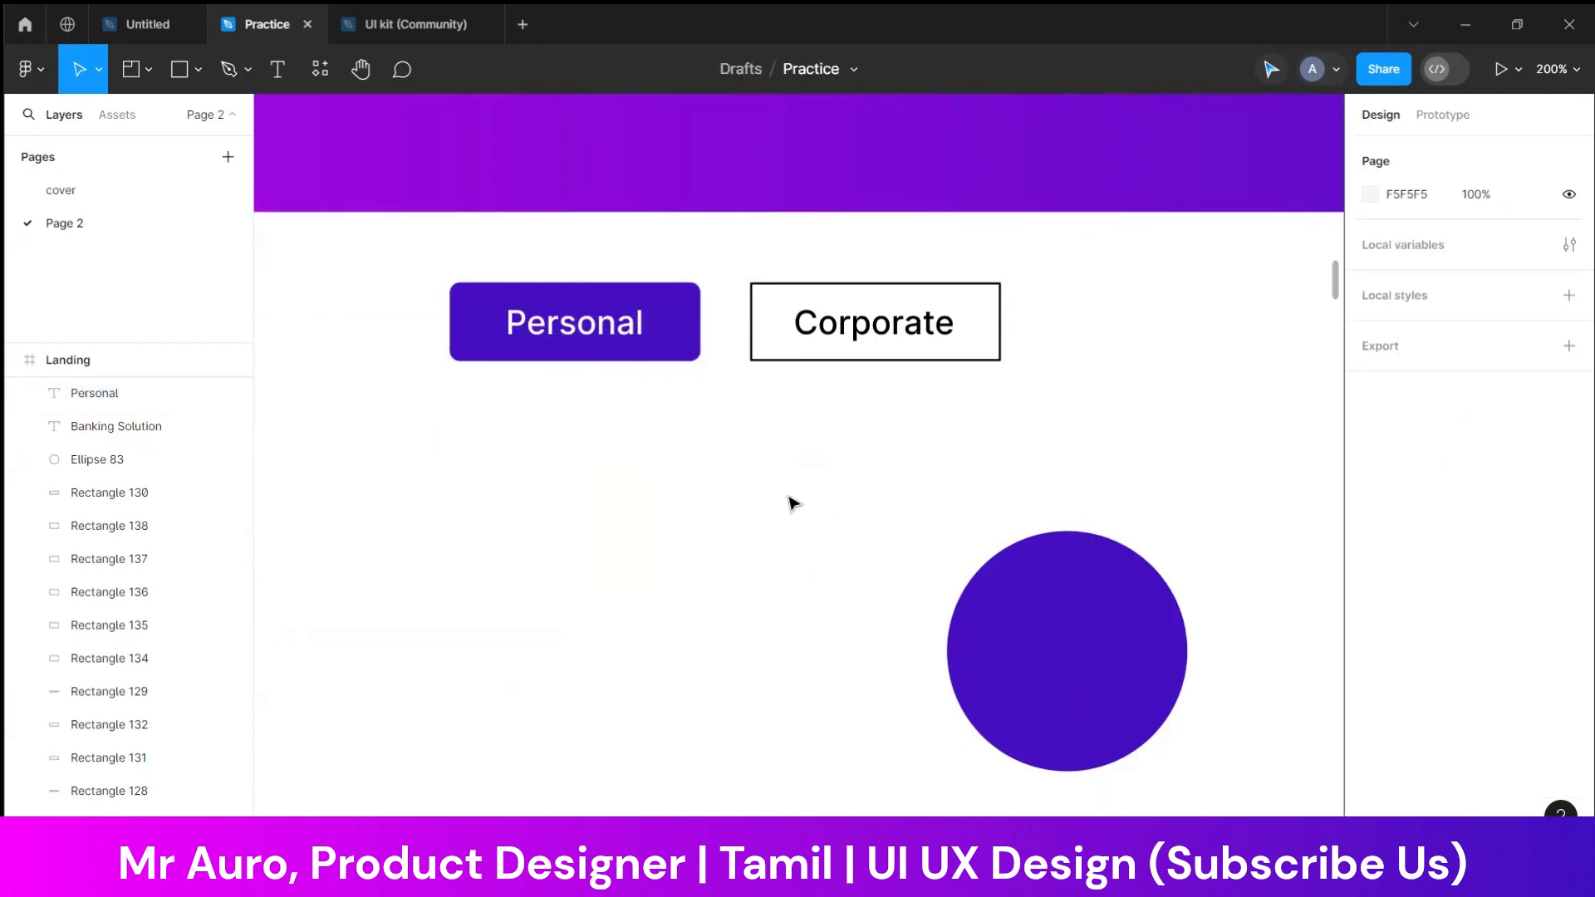
# Replace the outlined box behind "Corporate" with a copy of the purple "Personal" box and align the label with it vertically
pyautogui.click(764, 325)
pyautogui.press('Delete')
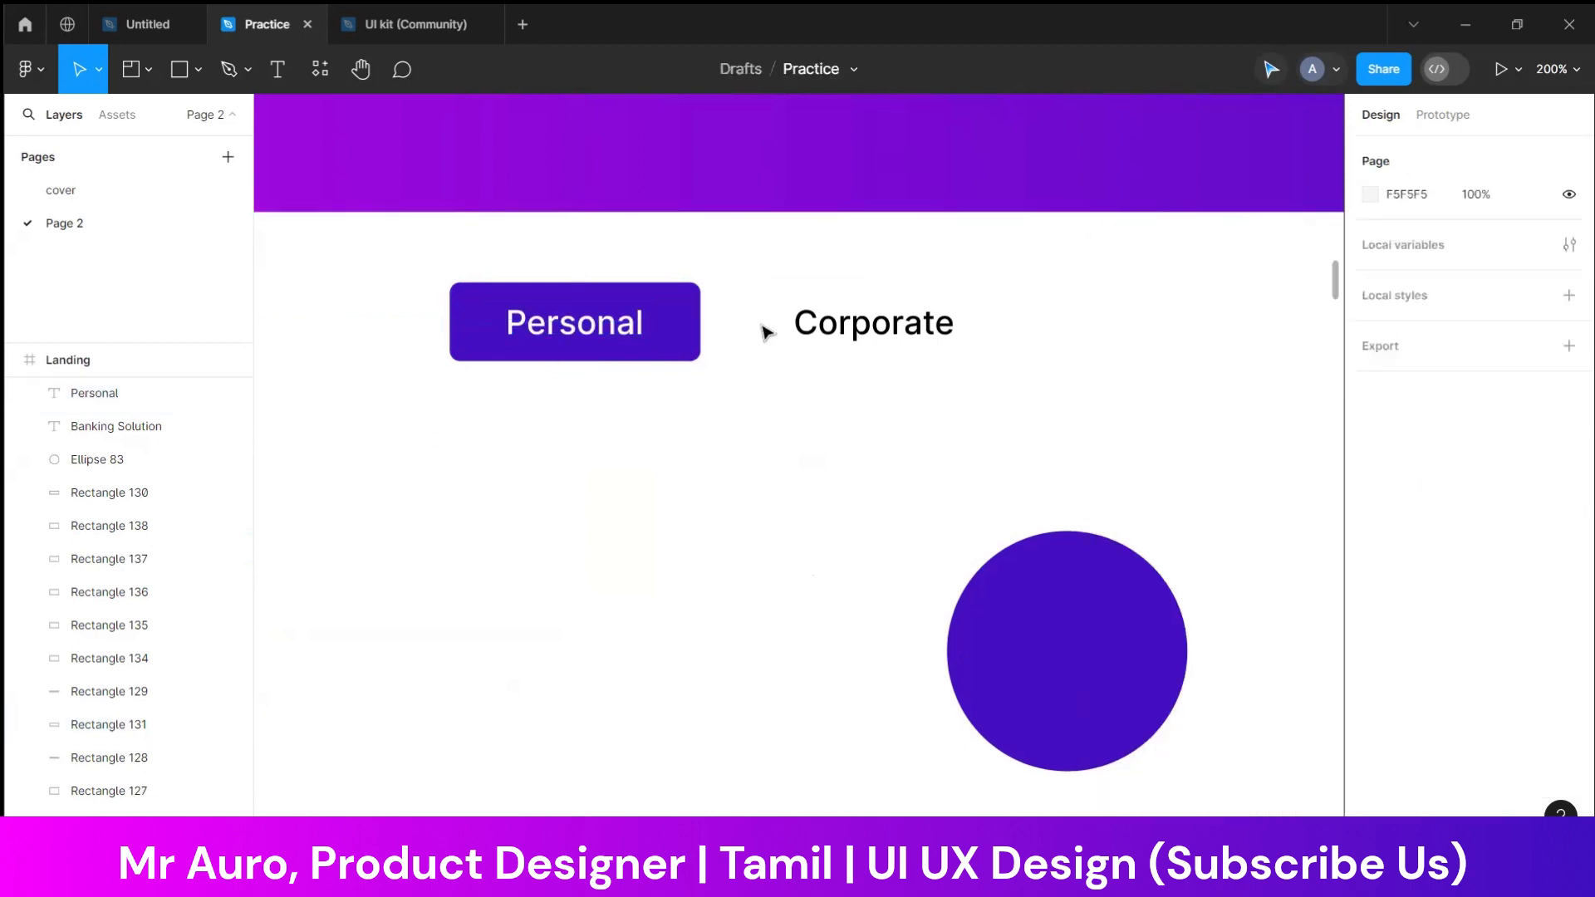
pyautogui.click(696, 340)
pyautogui.keyDown('alt'); pyautogui.moveTo(687, 345); pyautogui.dragTo(991, 347); pyautogui.keyUp('alt')
pyautogui.moveTo(827, 434); pyautogui.dragTo(1091, 272)
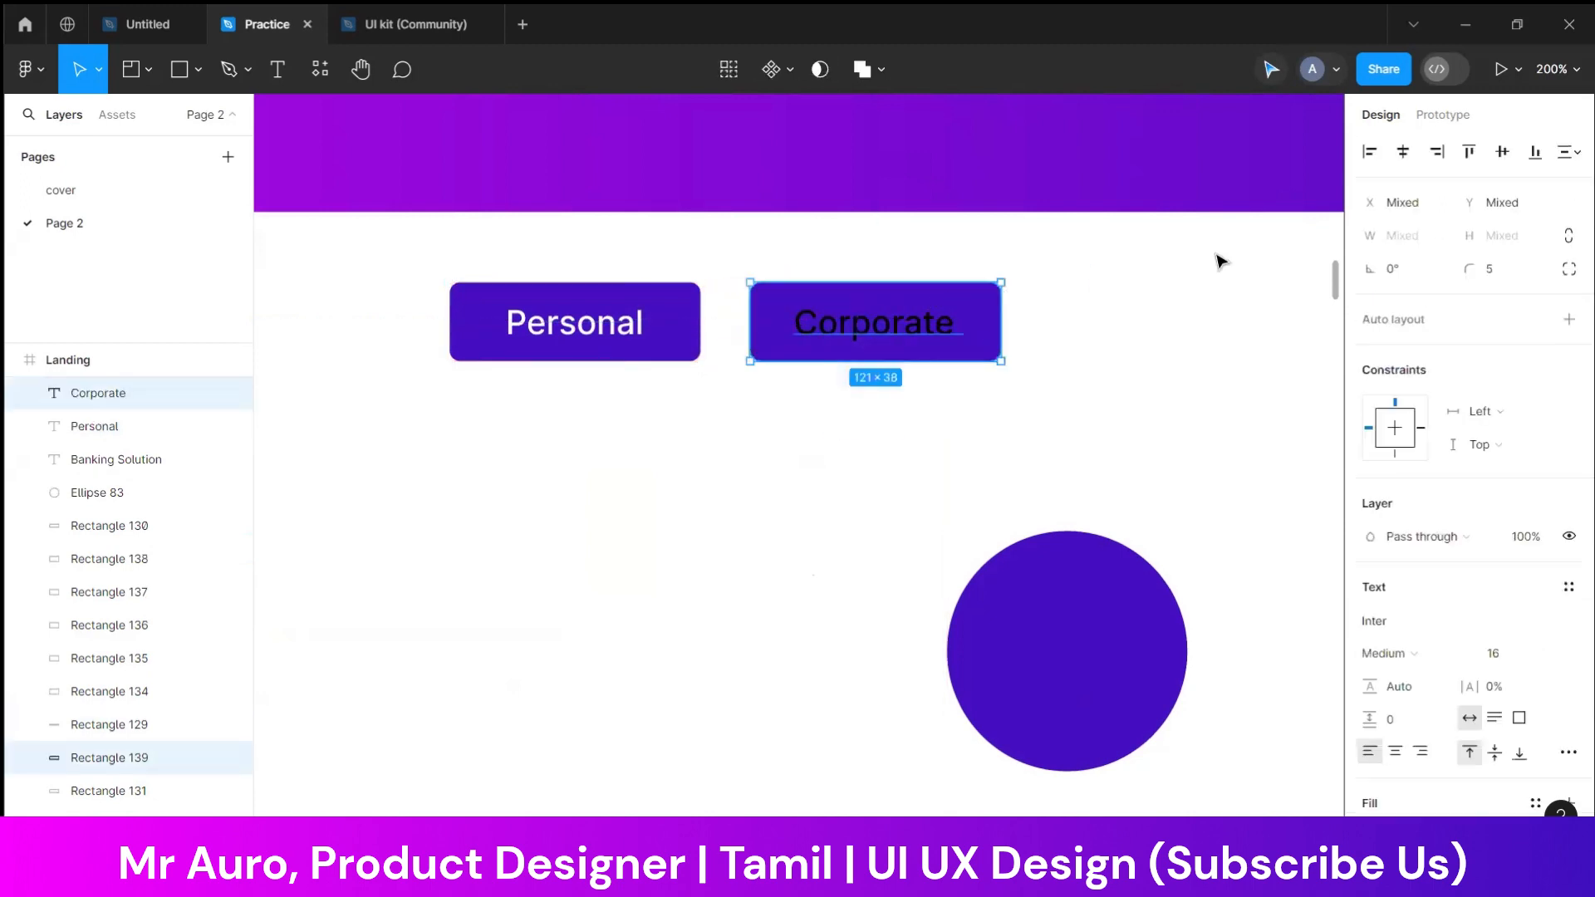
pyautogui.click(1501, 152)
pyautogui.click(1217, 331)
# Change the "Corporate" label's text colour to white
pyautogui.click(919, 320)
pyautogui.click(1372, 622)
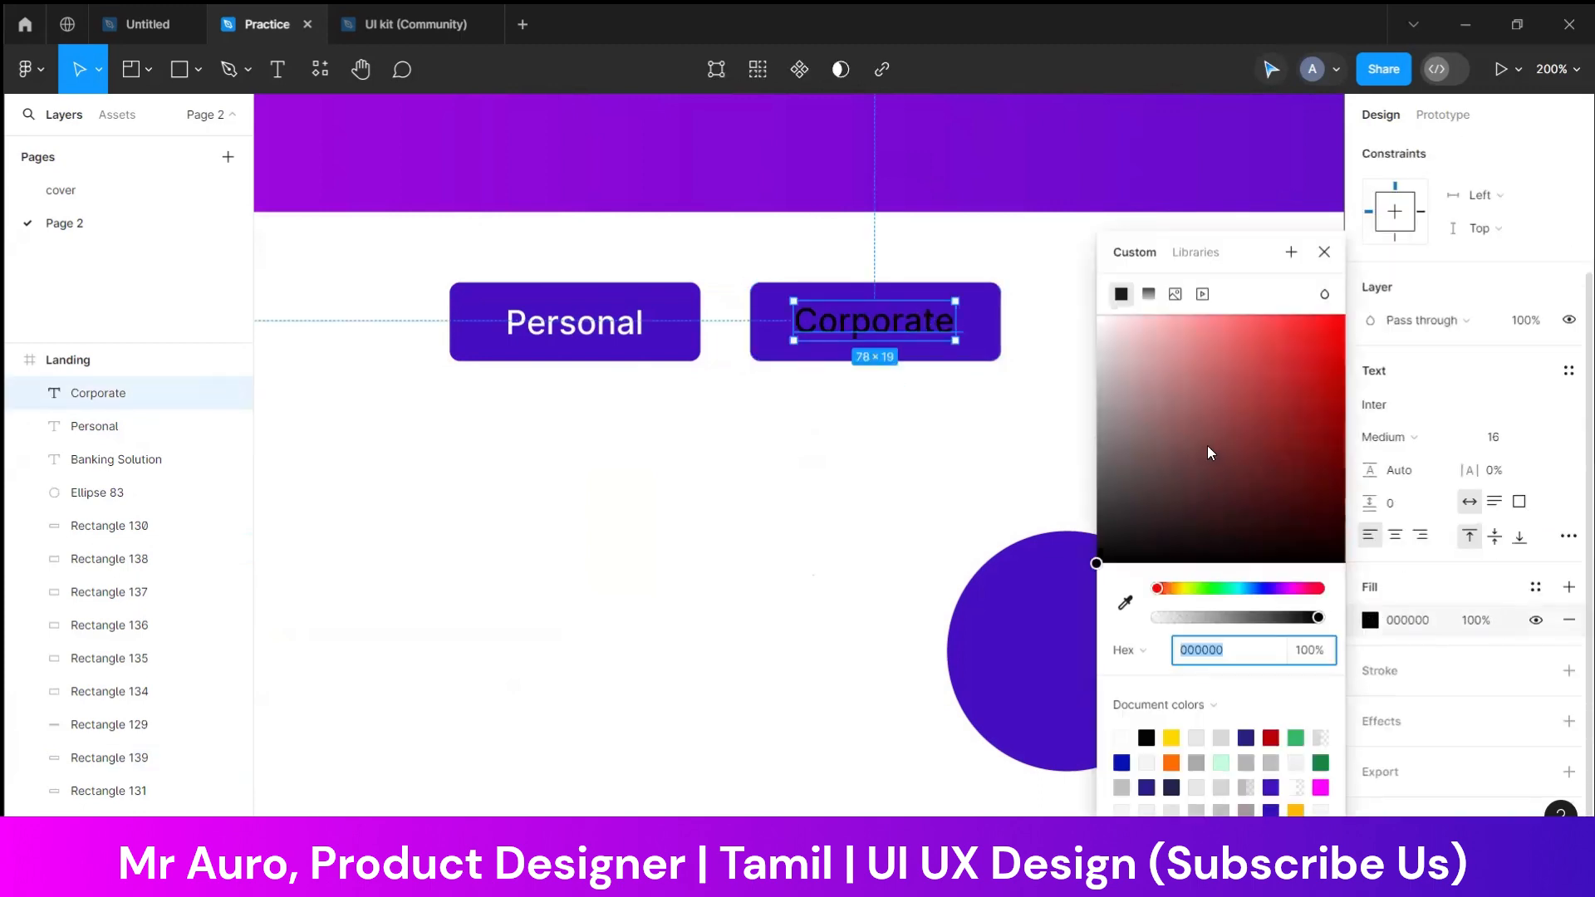
pyautogui.moveTo(1210, 451); pyautogui.dragTo(895, 182)
pyautogui.click(832, 494)
# Set the "Corporate" box's stroke to the purple 440EC0 at 100% opacity by sampling the colour on the canvas
pyautogui.click(981, 345)
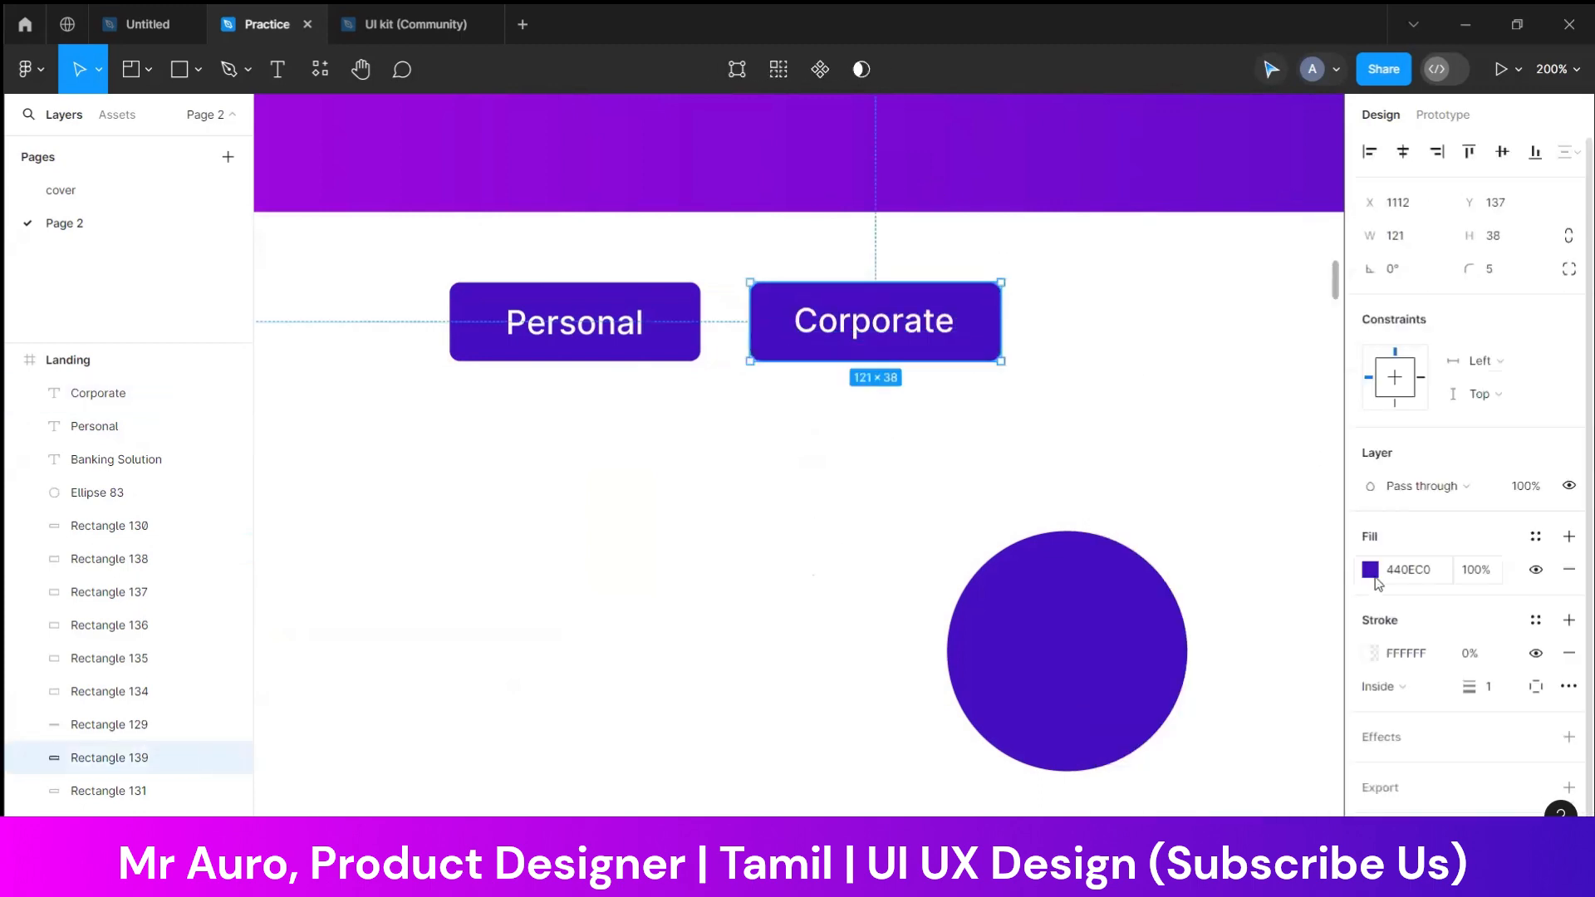
pyautogui.click(1381, 690)
pyautogui.click(1263, 641)
pyautogui.click(1375, 654)
pyautogui.click(1126, 605)
pyautogui.click(996, 309)
pyautogui.click(1032, 525)
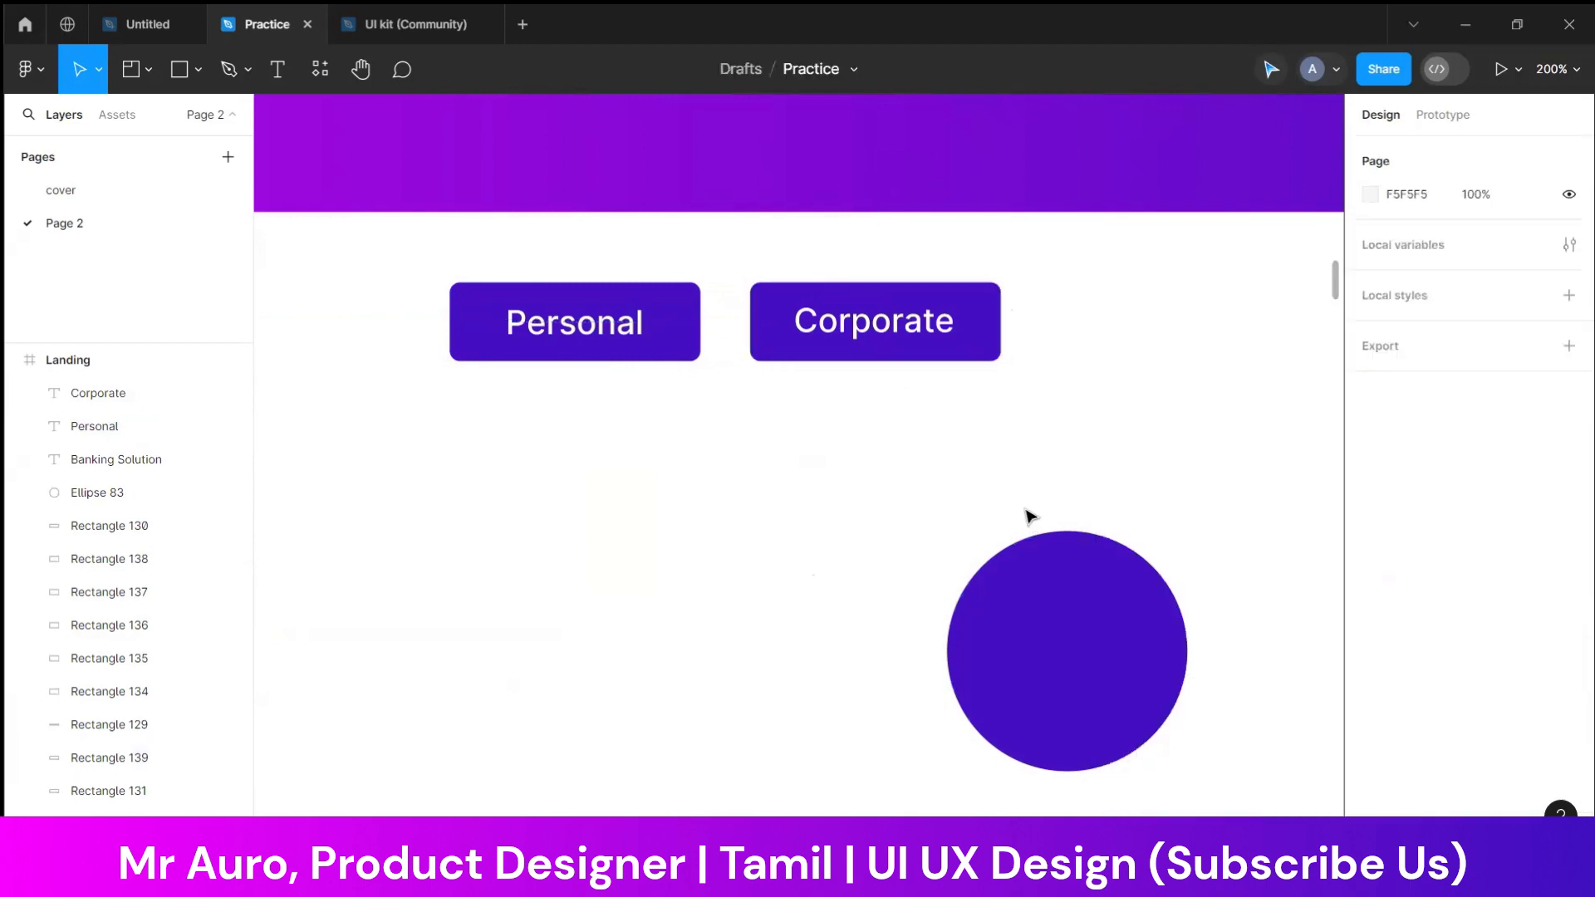
# Set the "Corporate" box's fill to white, FFFFFF
pyautogui.click(993, 345)
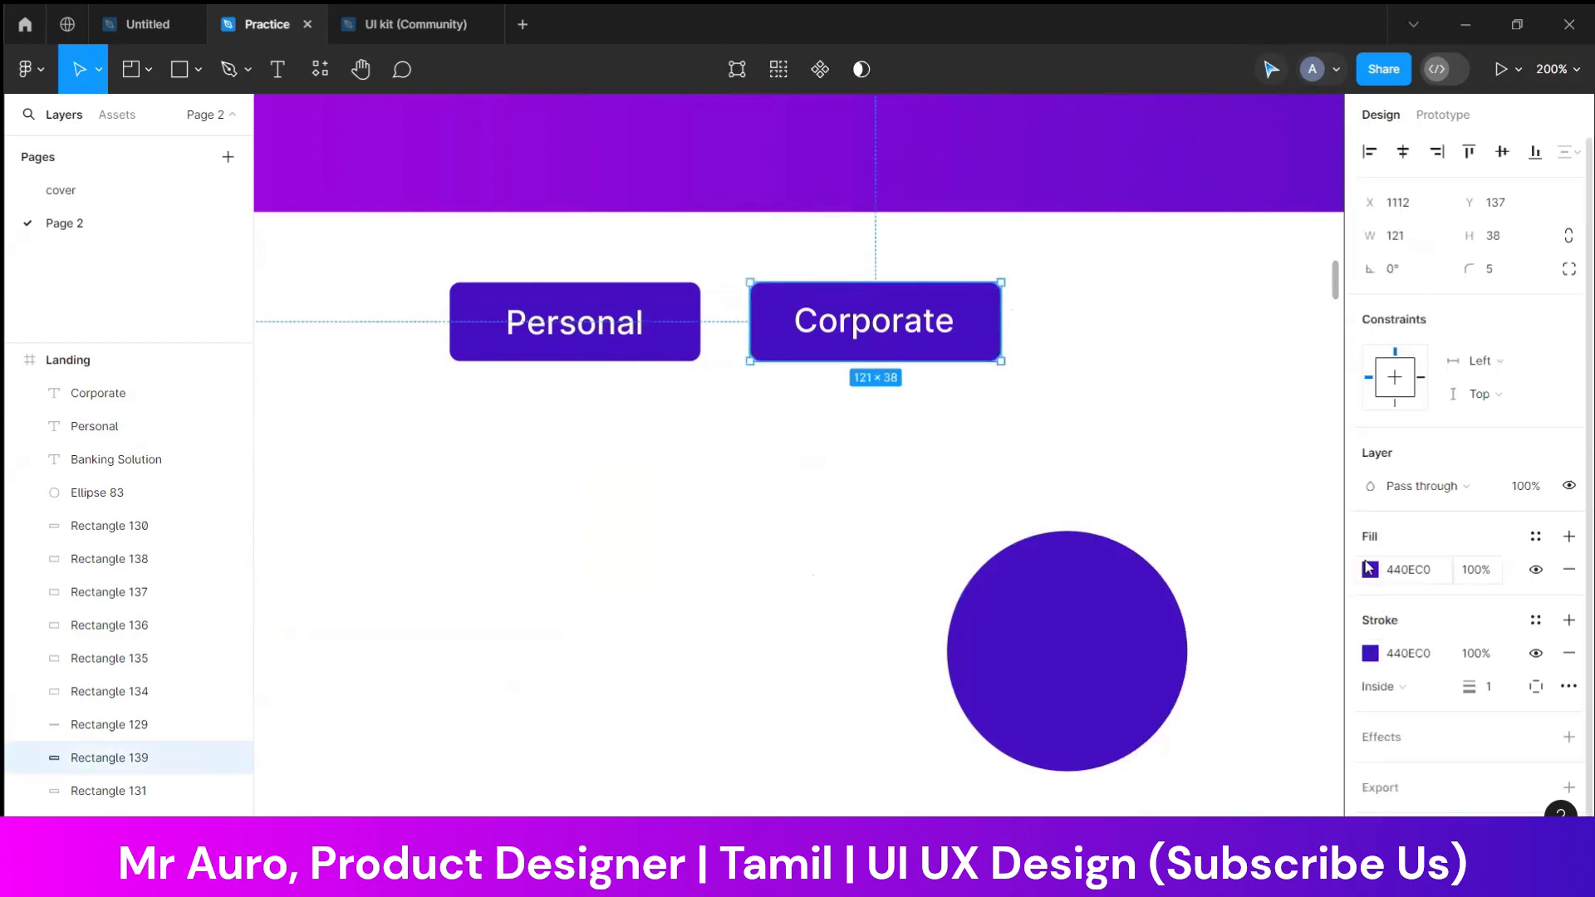
pyautogui.click(1368, 570)
pyautogui.write('ffffff')
pyautogui.press('Return')
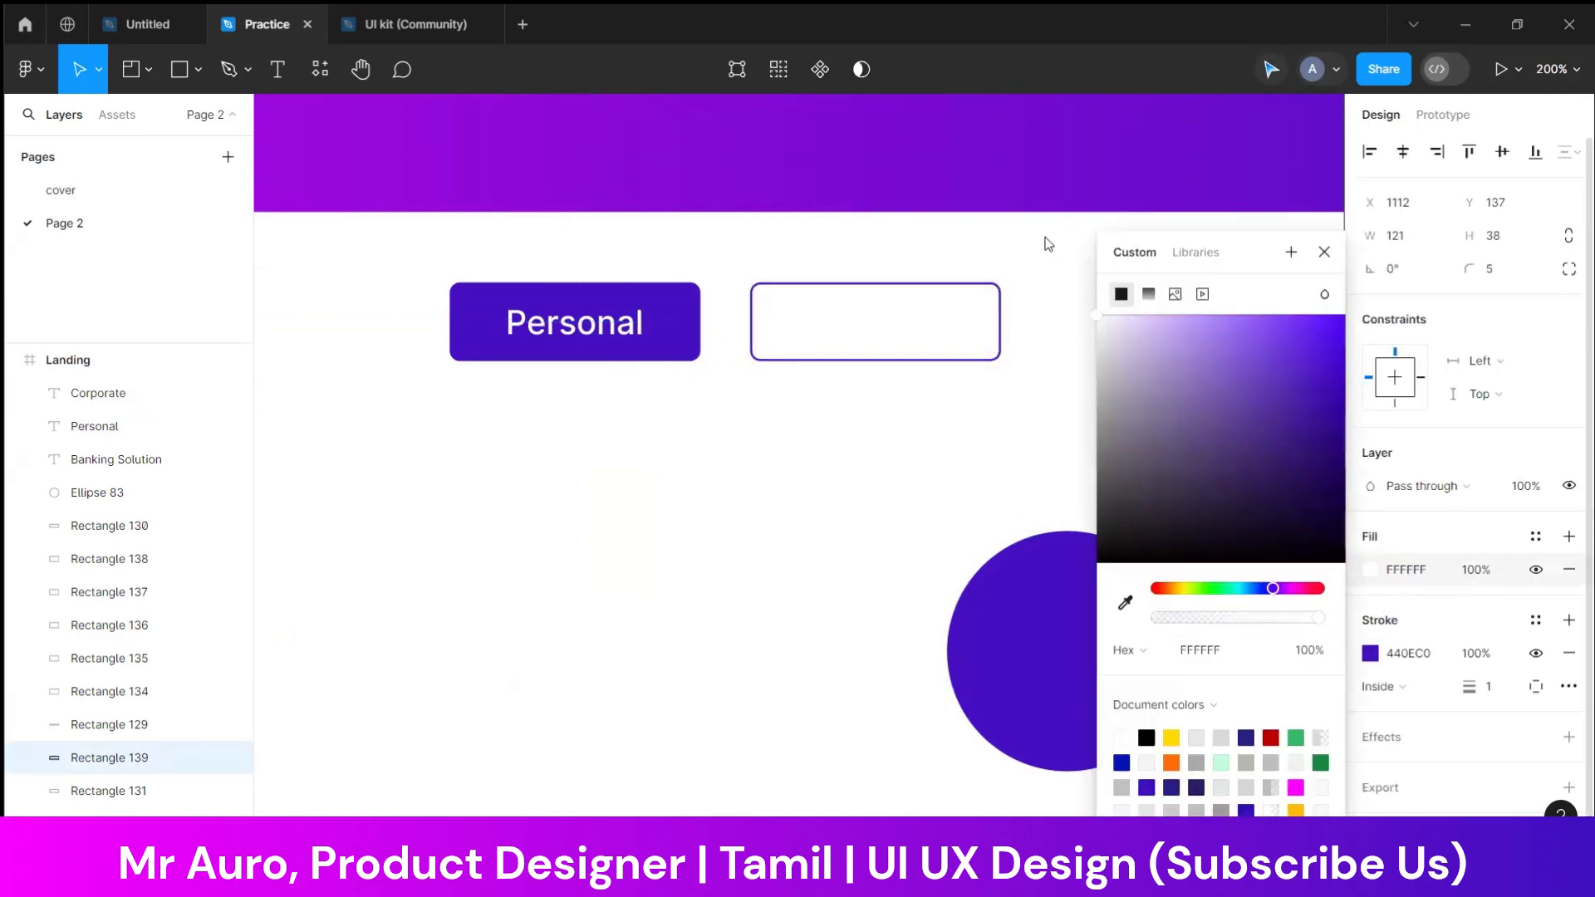
pyautogui.click(996, 498)
# Colour the "Corporate" label text with the purple sampled from the circle
pyautogui.click(904, 336)
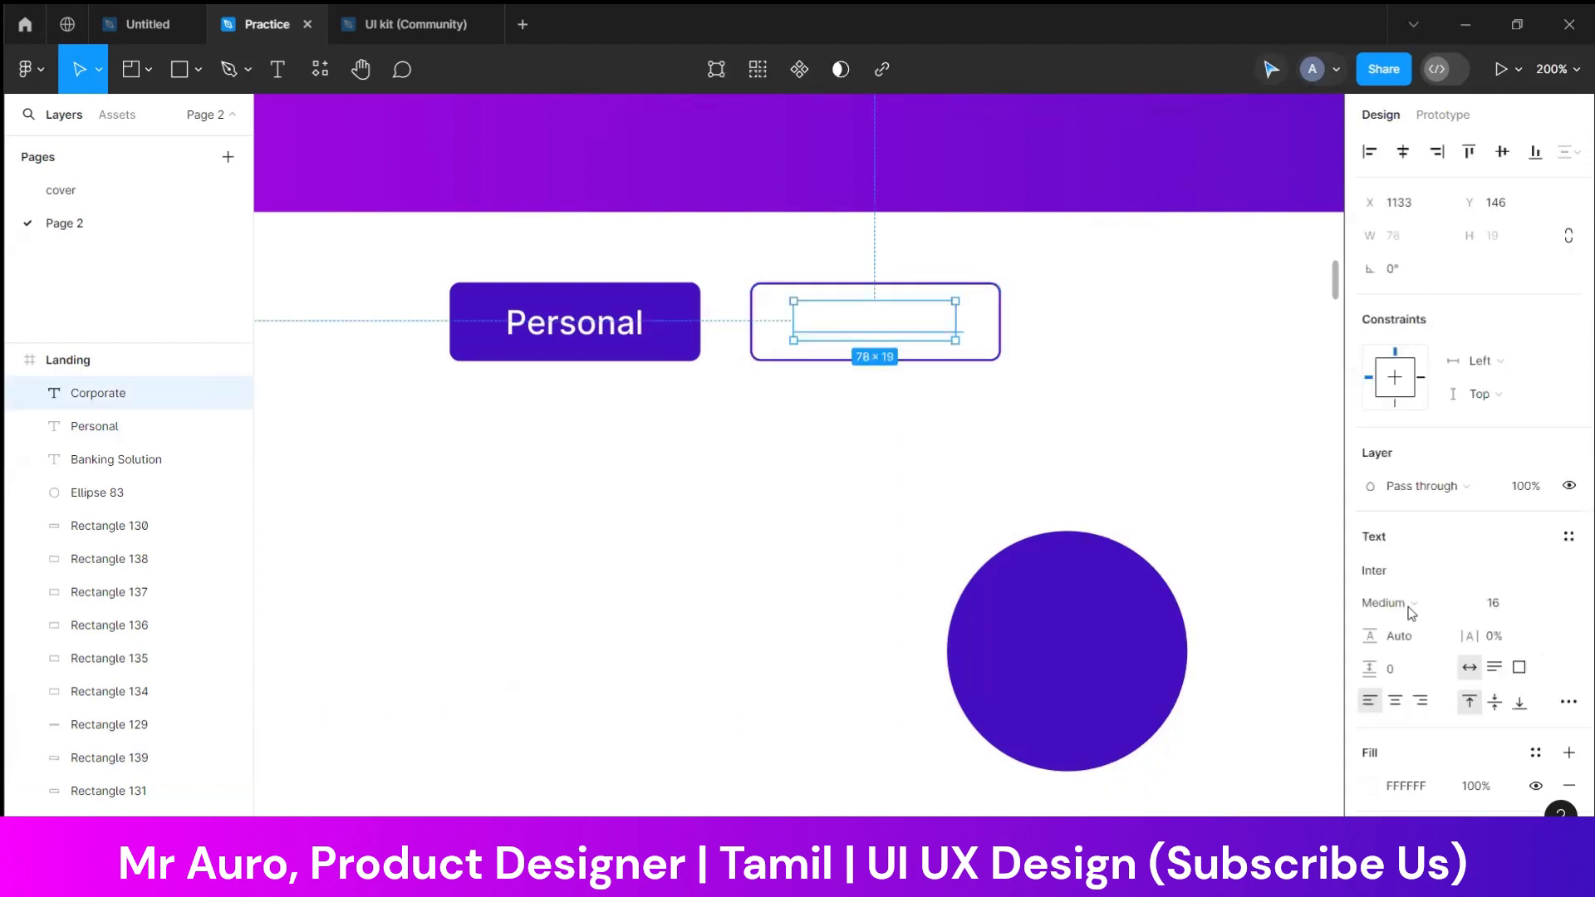
pyautogui.click(1369, 620)
pyautogui.click(1125, 603)
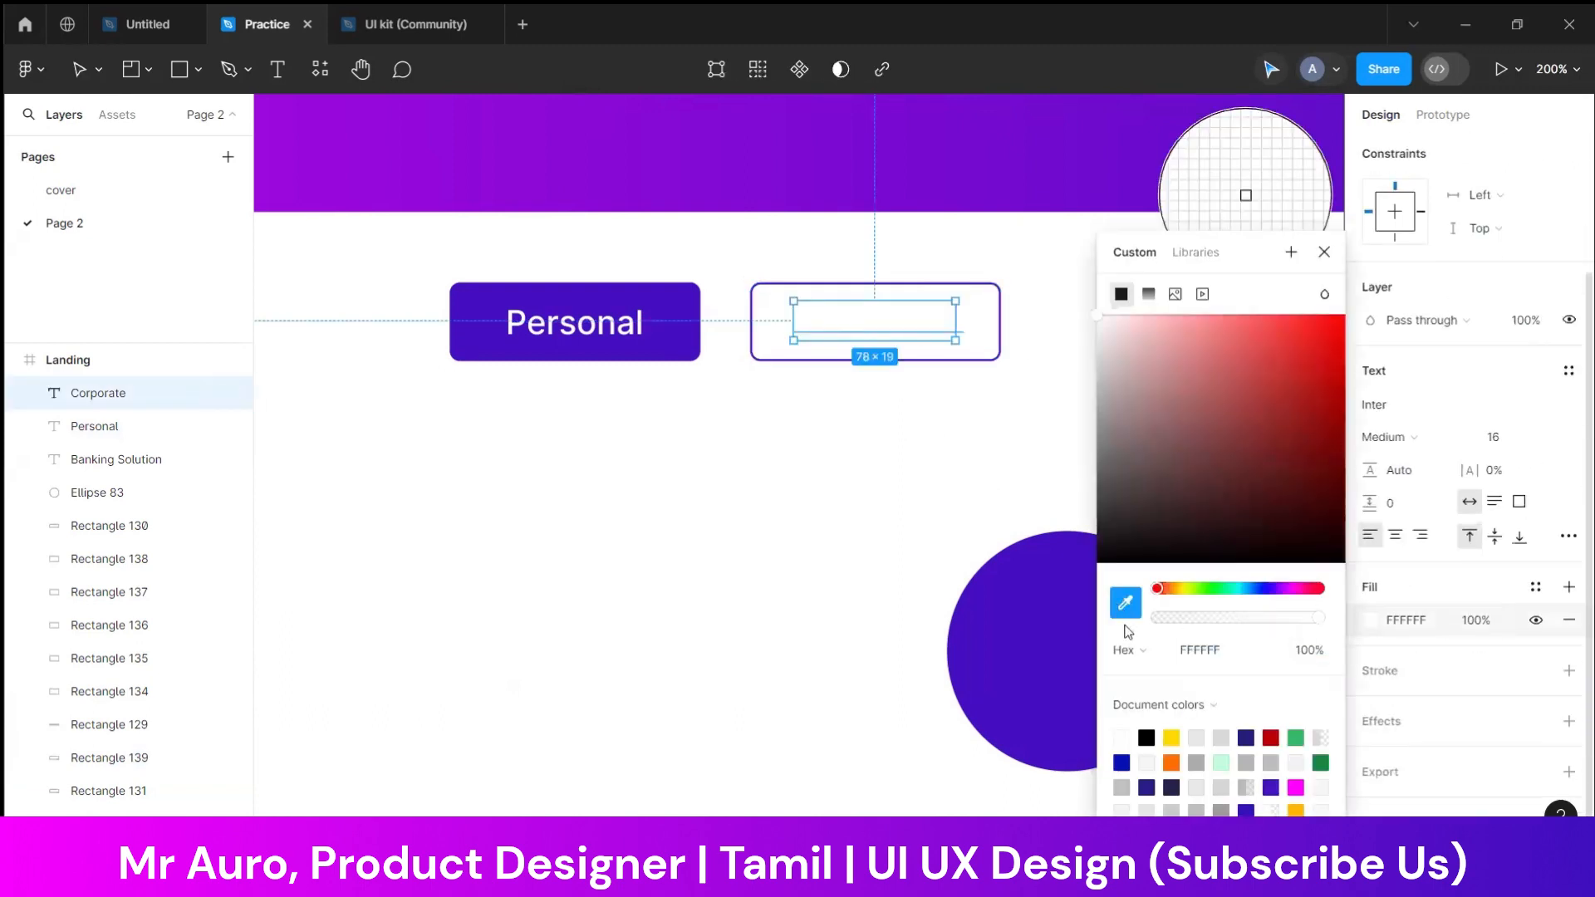
pyautogui.click(1060, 626)
pyautogui.click(802, 546)
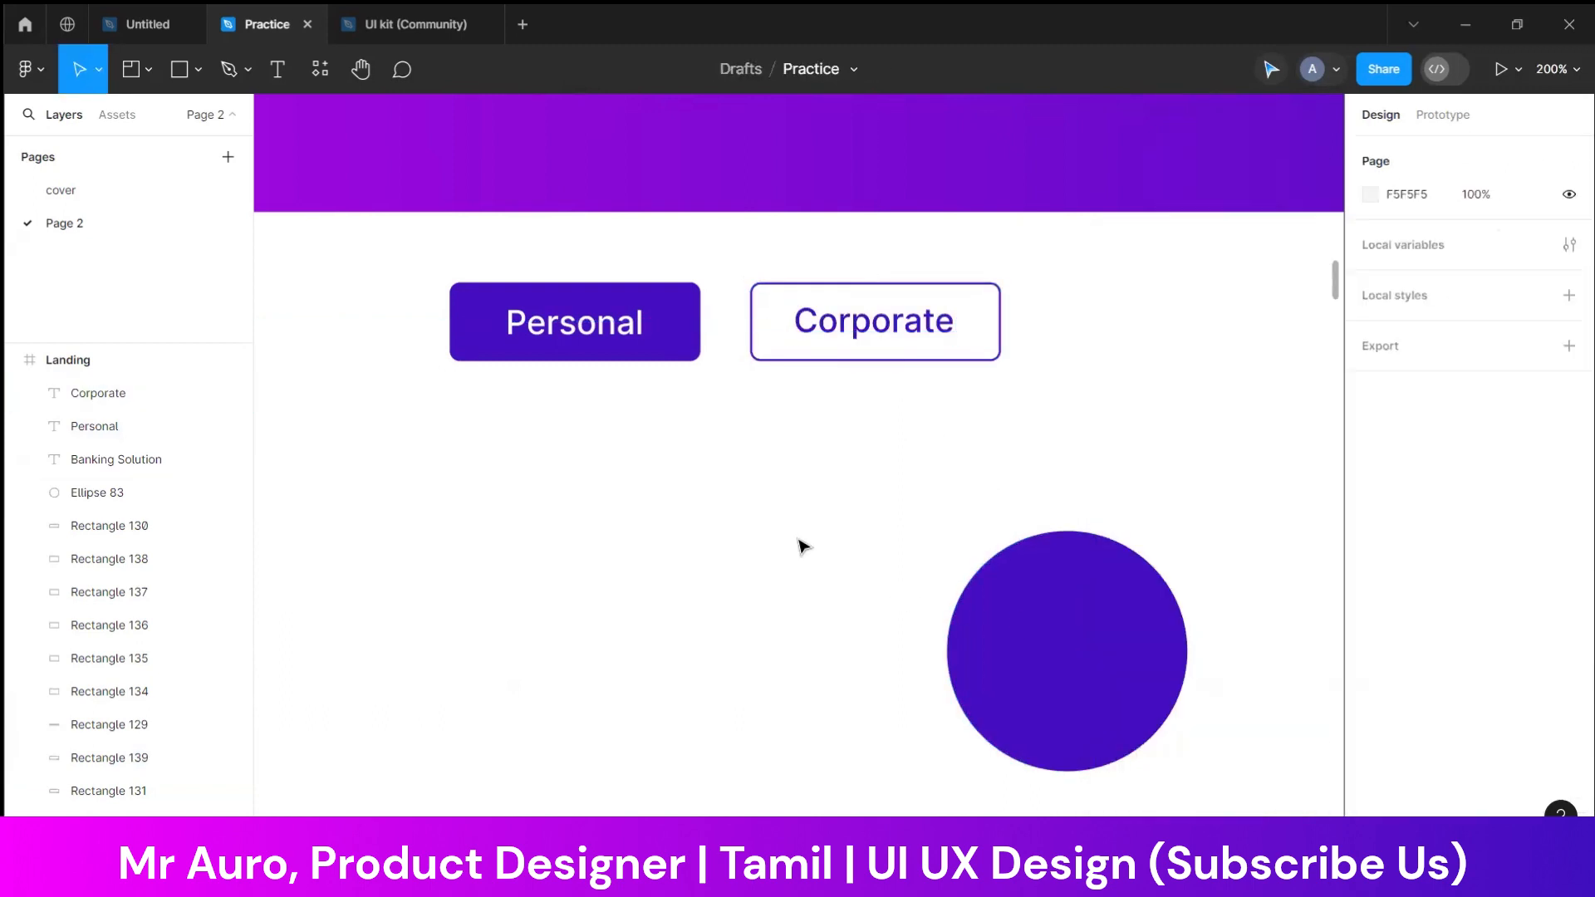
# Move the purple circle and the two input fields slightly up towards the "Personal" and "Corporate" buttons
pyautogui.hotkey('shift', '0')
pyautogui.scroll(-1, 802, 546)
pyautogui.click(957, 476)
pyautogui.moveTo(957, 477); pyautogui.dragTo(956, 465)
pyautogui.click(812, 570)
pyautogui.moveTo(804, 562); pyautogui.dragTo(872, 623)
pyautogui.moveTo(877, 719); pyautogui.dragTo(878, 701)
pyautogui.click(734, 518)
# Add the text label "Enter ID" just above the first input field, flush with its left edge
pyautogui.click(277, 70)
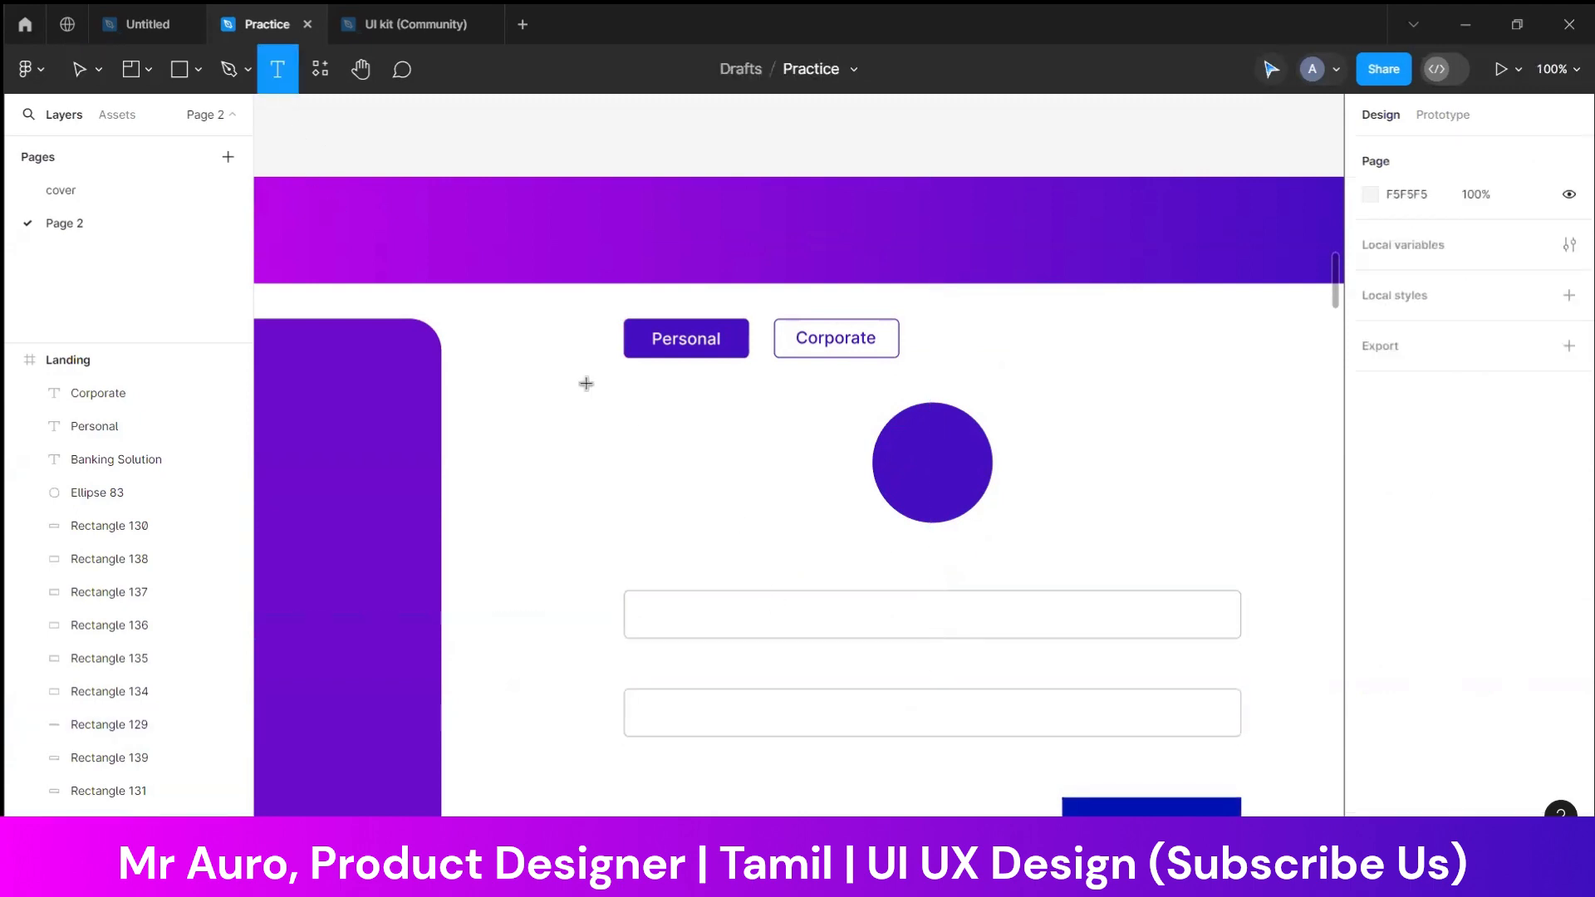
pyautogui.click(626, 552)
pyautogui.write('Enter ID')
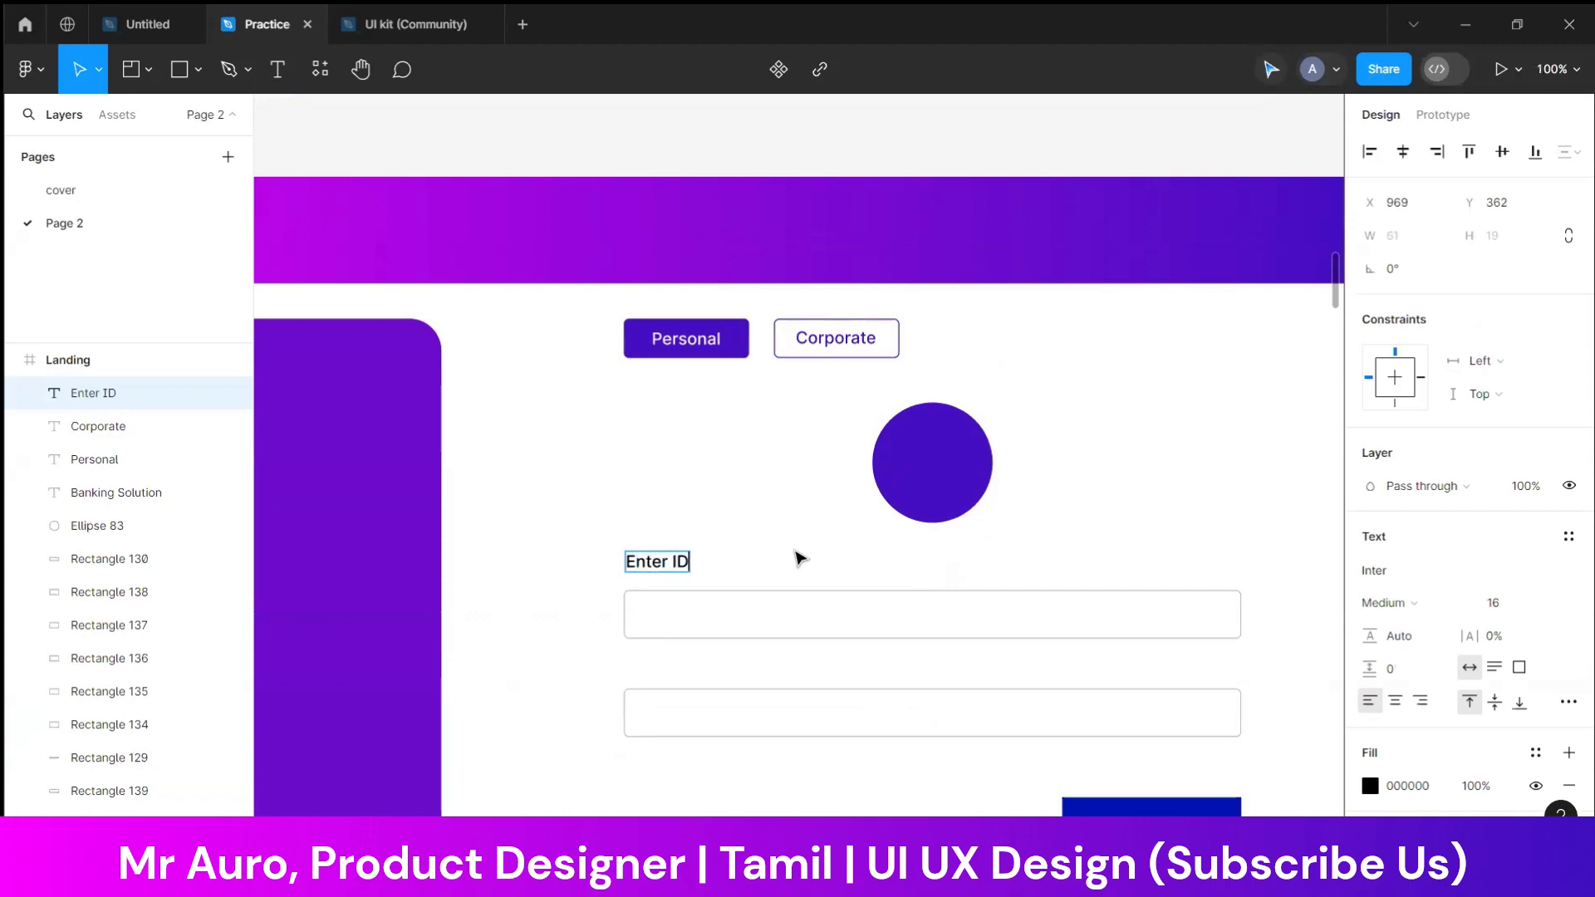
pyautogui.press('Escape')
pyautogui.press('Escape')
# Copy the "Enter ID" label to just above the second input field and change its text to "Password"
pyautogui.click(674, 568)
pyautogui.moveTo(657, 566); pyautogui.dragTo(655, 664)
pyautogui.write('Passwor')
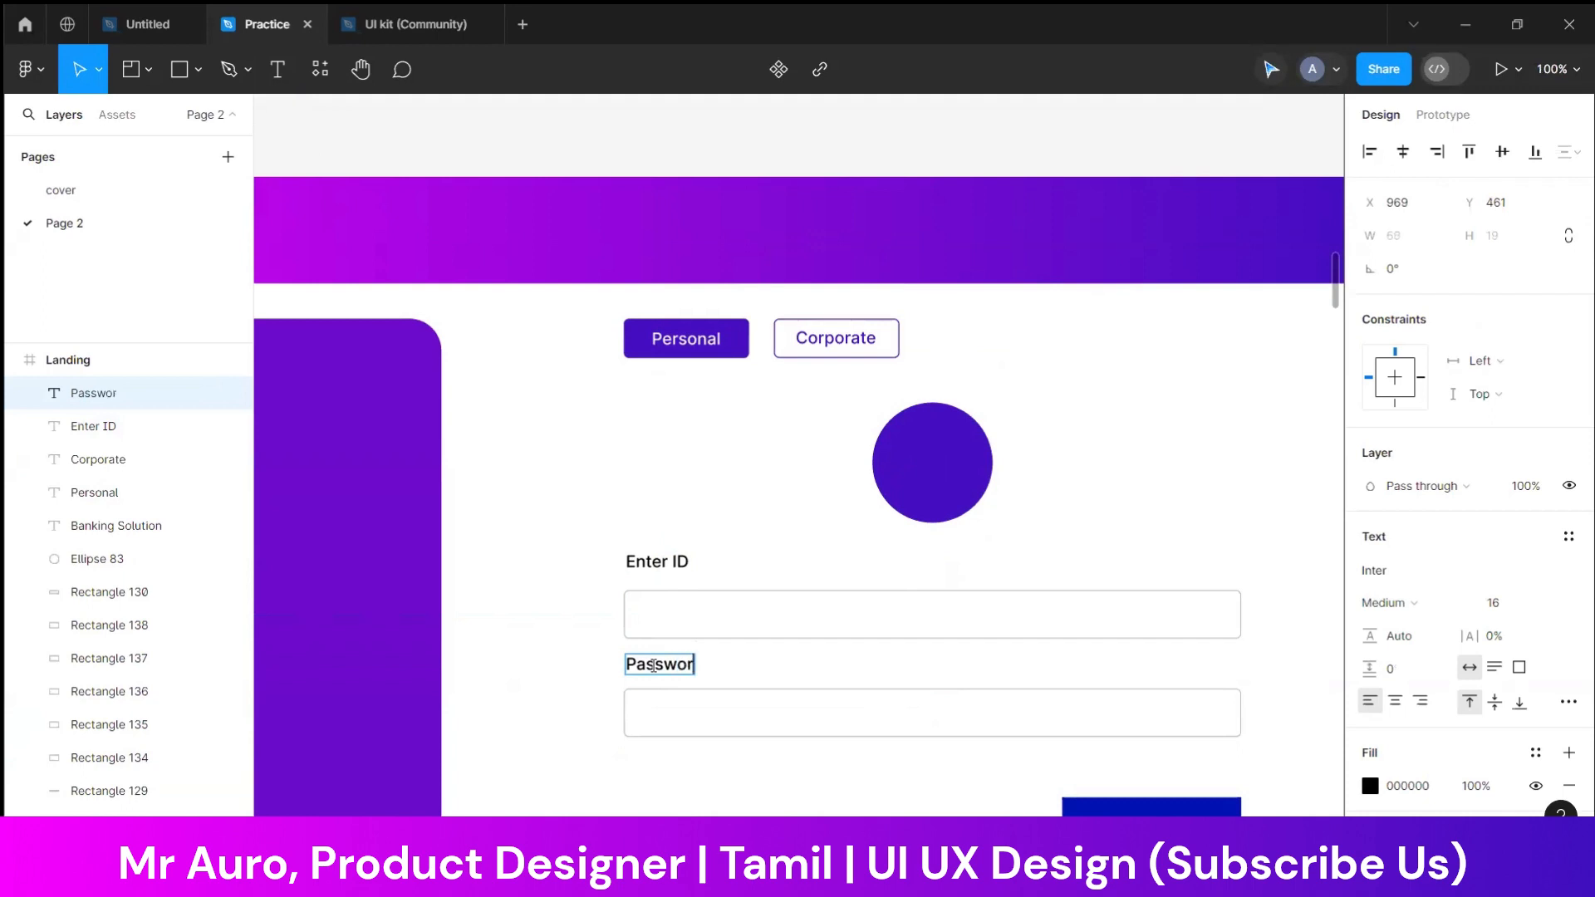
pyautogui.write('d')
pyautogui.press('Escape')
pyautogui.press('Escape')
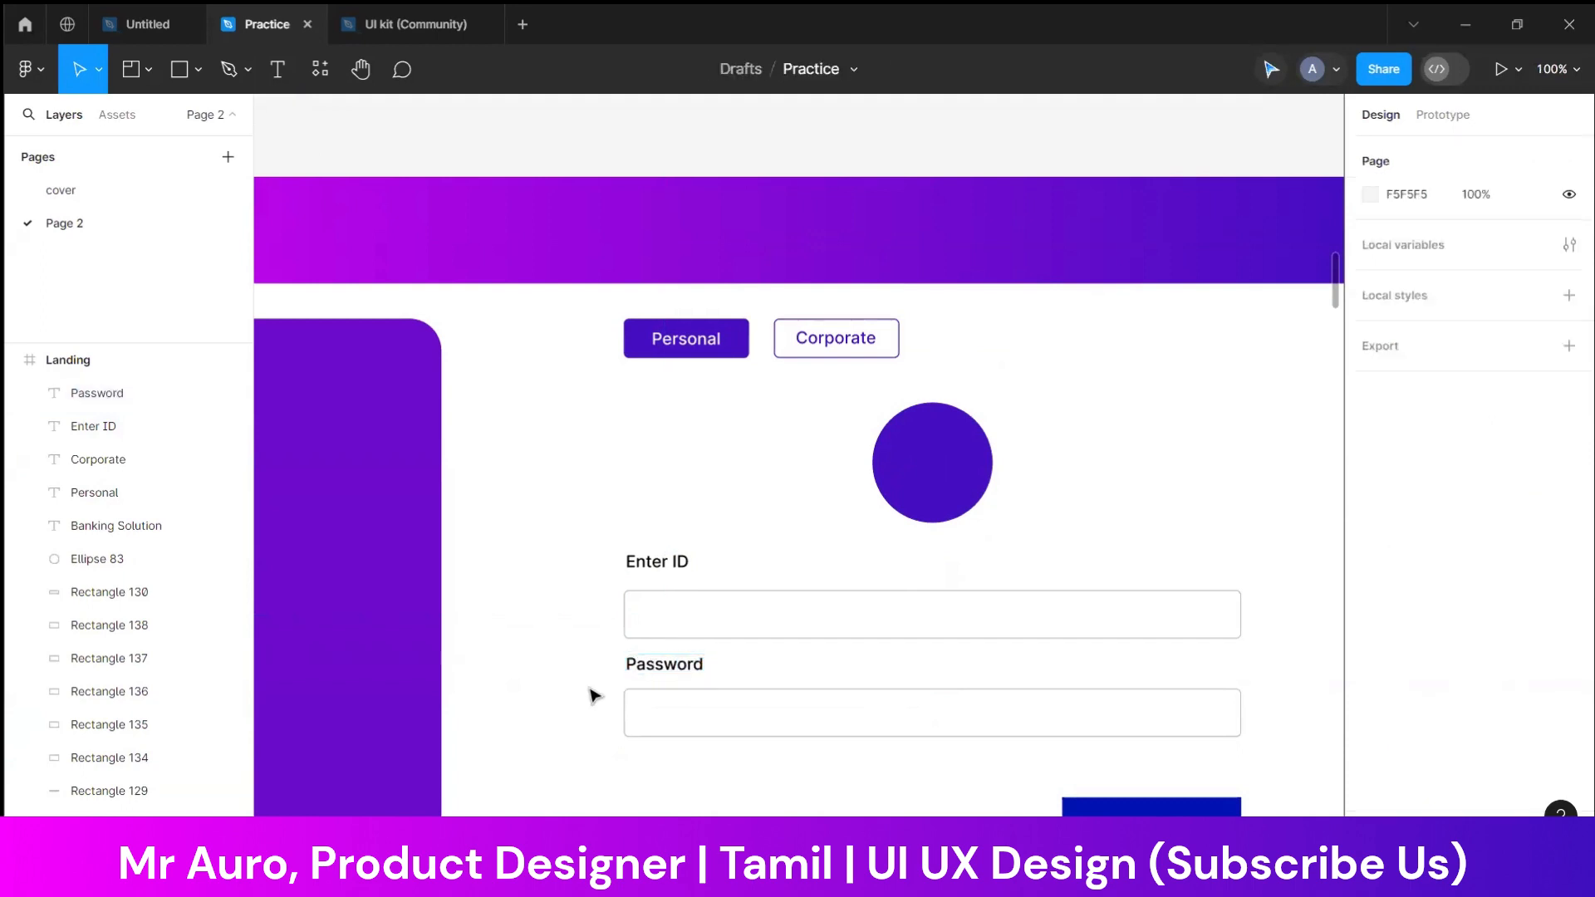
# Move the "Enter ID" label and field up and the "Password" pair slightly up, leaving a wider gap between the two pairs
pyautogui.scroll(-5, 913, 716)
pyautogui.scroll(4, 909, 714)
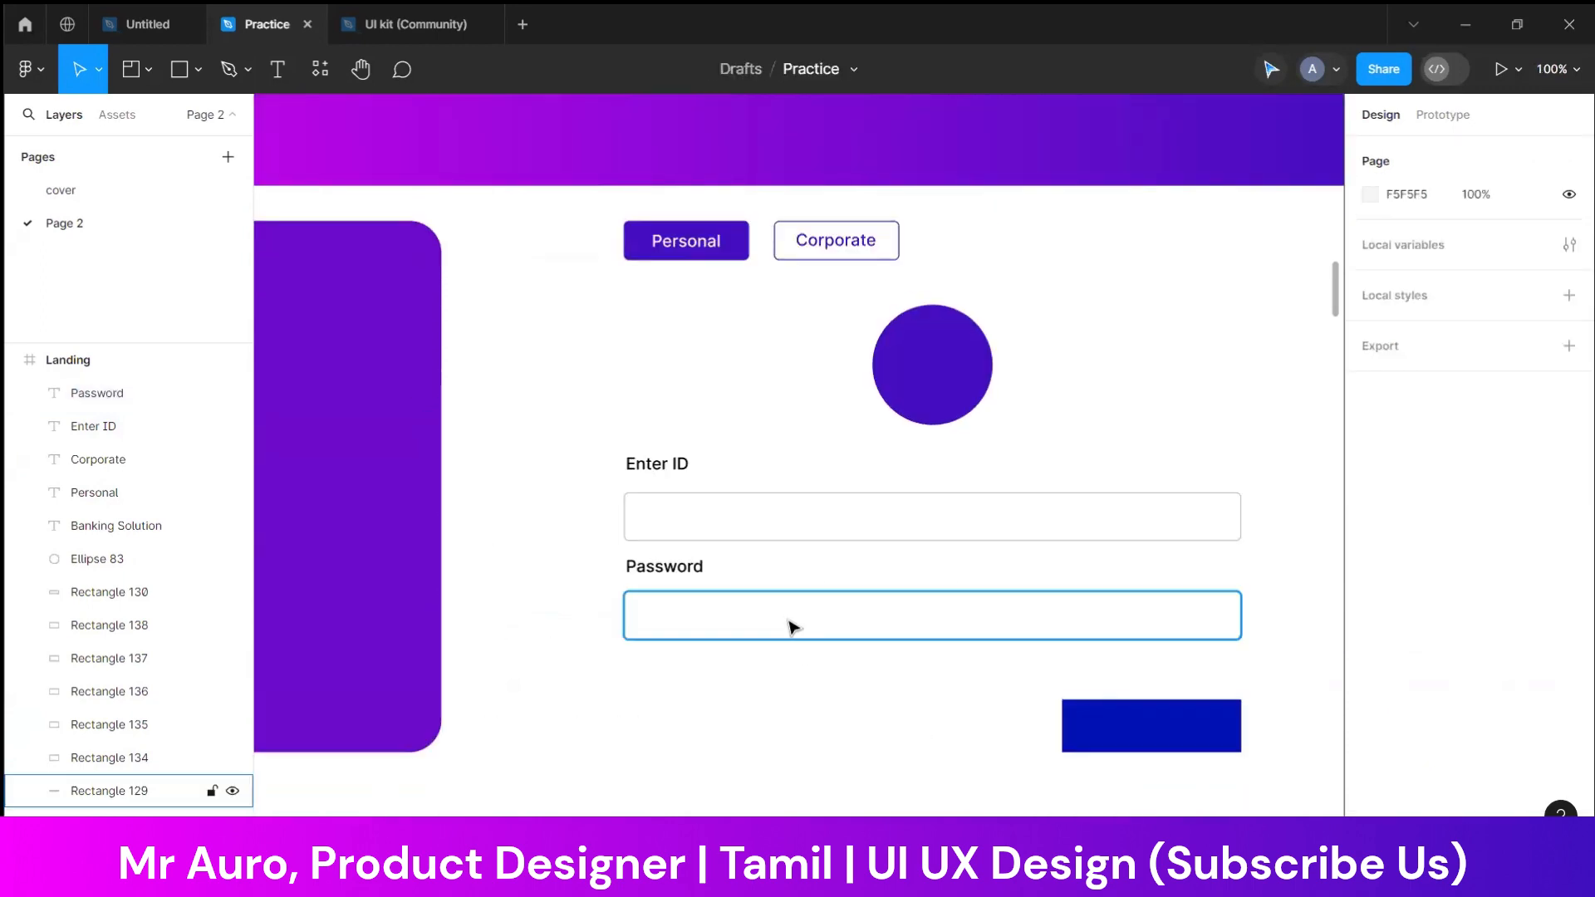
pyautogui.moveTo(613, 441); pyautogui.dragTo(835, 498)
pyautogui.moveTo(757, 629); pyautogui.dragTo(767, 599)
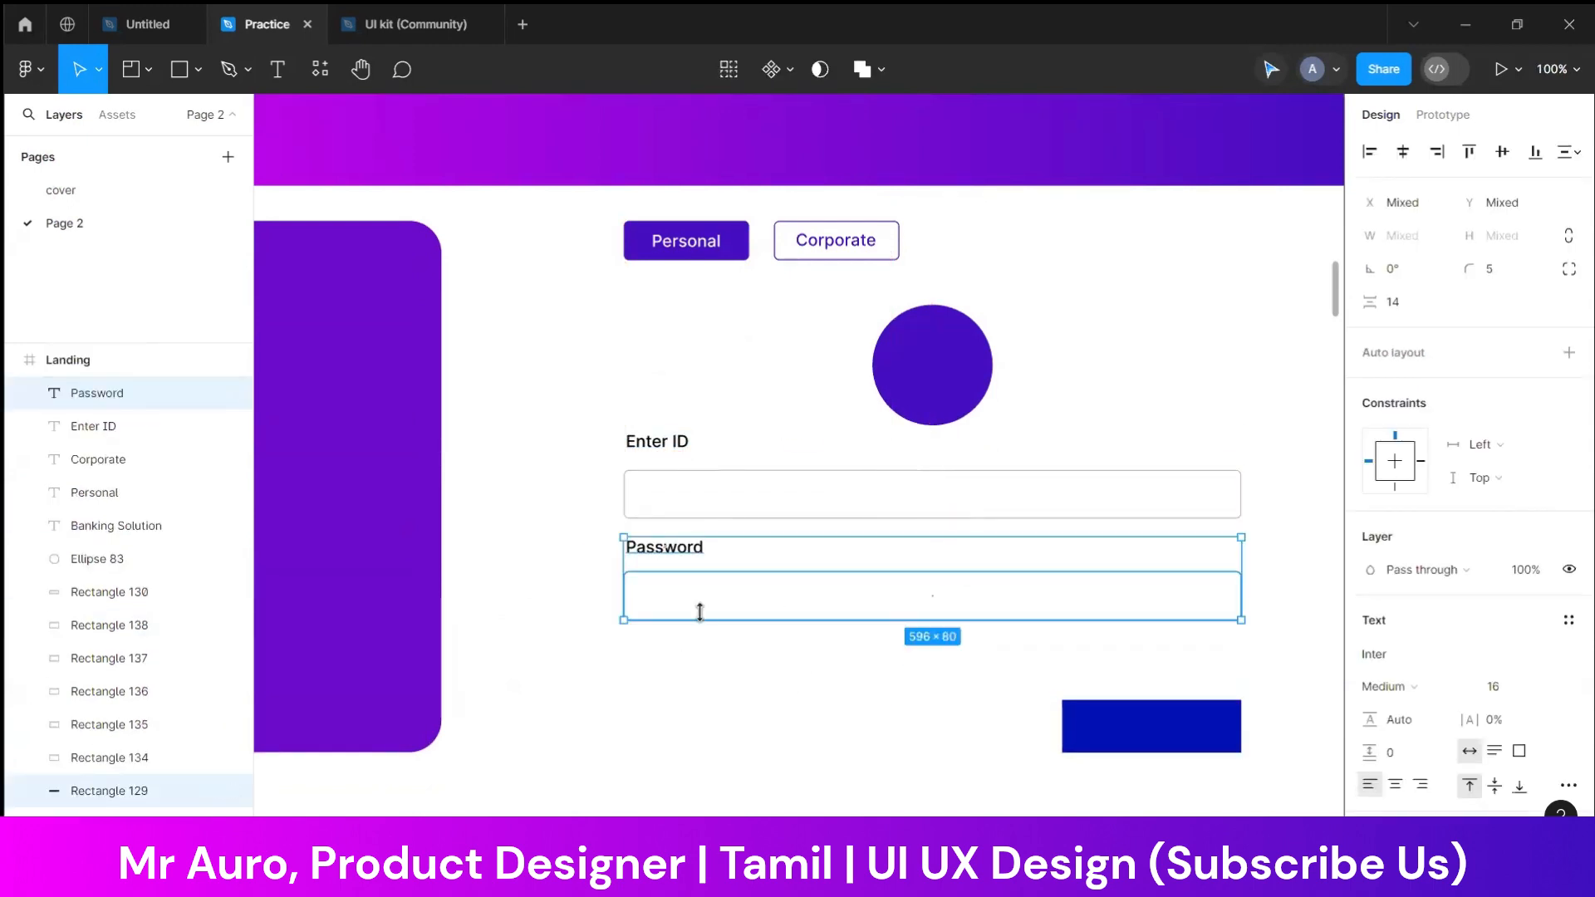
pyautogui.hotkey('shift', 'Down')
pyautogui.hotkey('shift', 'Up')
pyautogui.moveTo(748, 603); pyautogui.dragTo(747, 615)
pyautogui.click(810, 700)
# Align the blue button rectangle with the input fields' right edge and the purple panel's lower edge
pyautogui.scroll(-3, 823, 693)
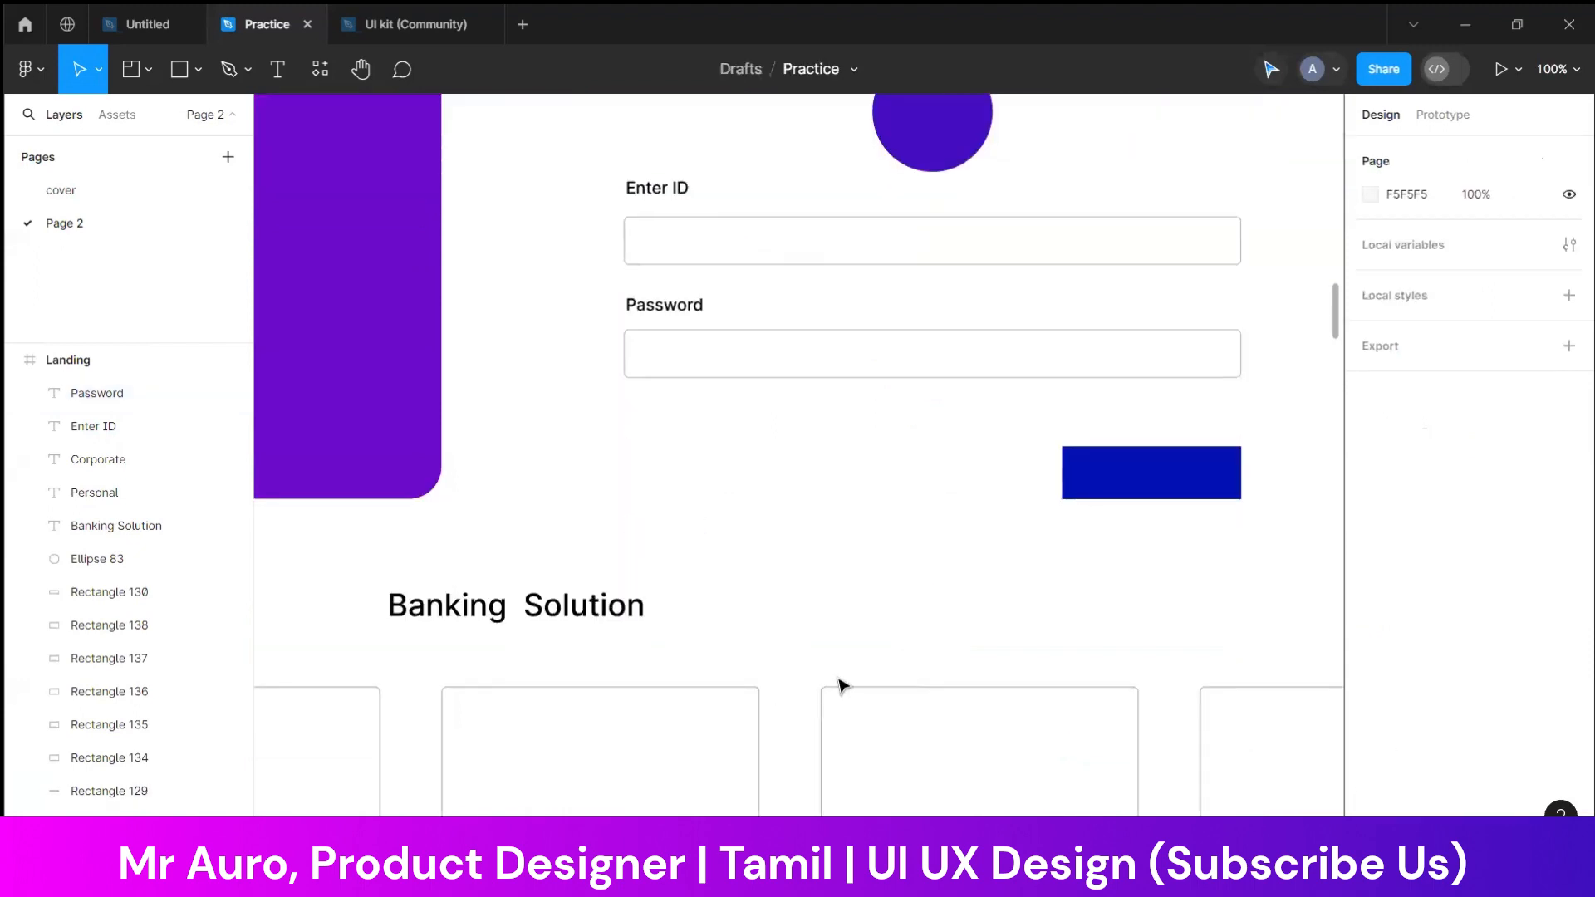
pyautogui.scroll(1, 938, 648)
pyautogui.click(1128, 586)
pyautogui.moveTo(1125, 582); pyautogui.dragTo(1122, 564)
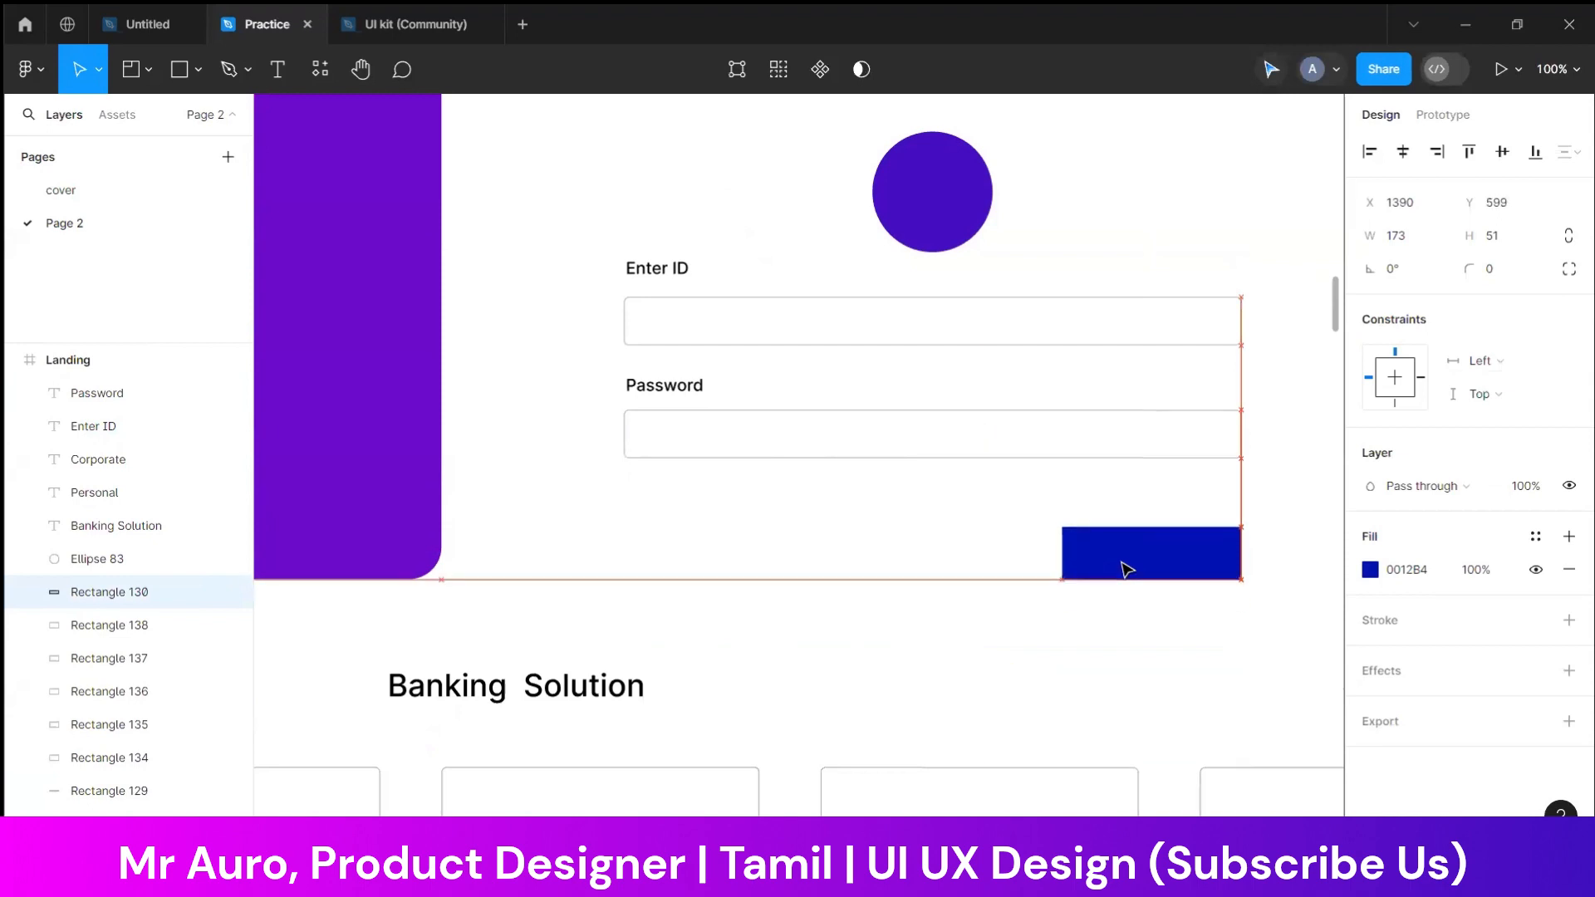
pyautogui.click(855, 580)
# Move the purple circle and both labelled input fields further up, closer to the "Personal" and "Corporate" buttons
pyautogui.scroll(5, 860, 575)
pyautogui.moveTo(587, 416); pyautogui.dragTo(848, 380)
pyautogui.moveTo(943, 524); pyautogui.dragTo(936, 497)
pyautogui.moveTo(531, 575); pyautogui.dragTo(876, 740)
pyautogui.click(1113, 465)
pyautogui.scroll(-3, 830, 515)
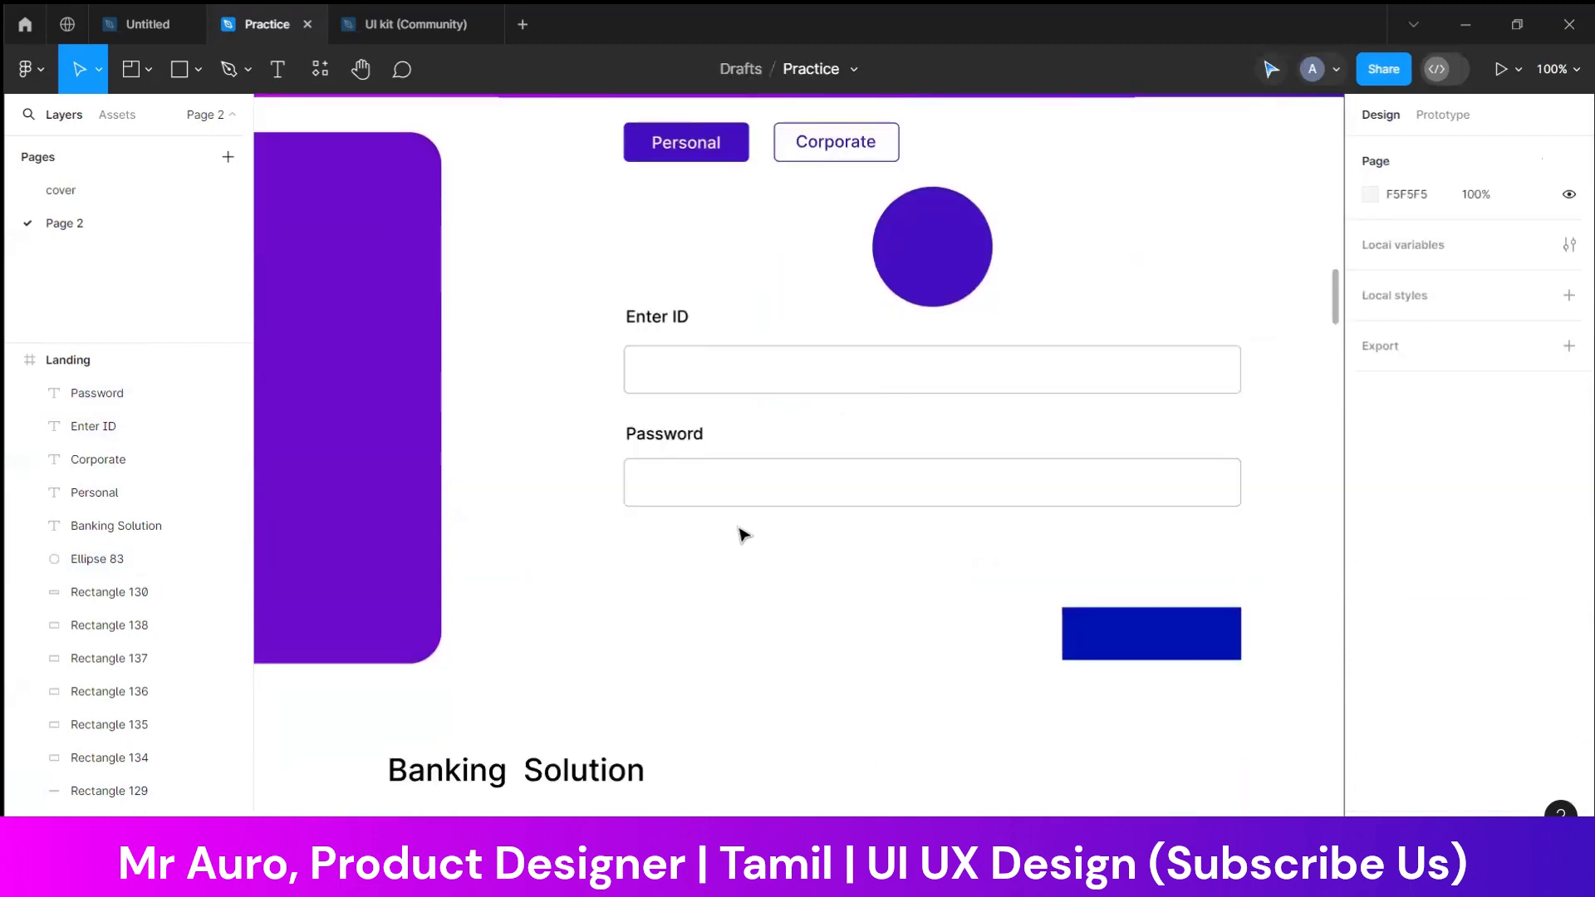
# Place a duplicate of the "Password" label and field below the original and shorten the copied field to less than half its width
pyautogui.moveTo(597, 416)
pyautogui.mouseDown()
pyautogui.moveTo(847, 565)
pyautogui.moveTo(846, 605)
pyautogui.mouseUp()
pyautogui.hotkey('ctrl', 'd')
pyautogui.click(764, 669)
pyautogui.click(801, 598)
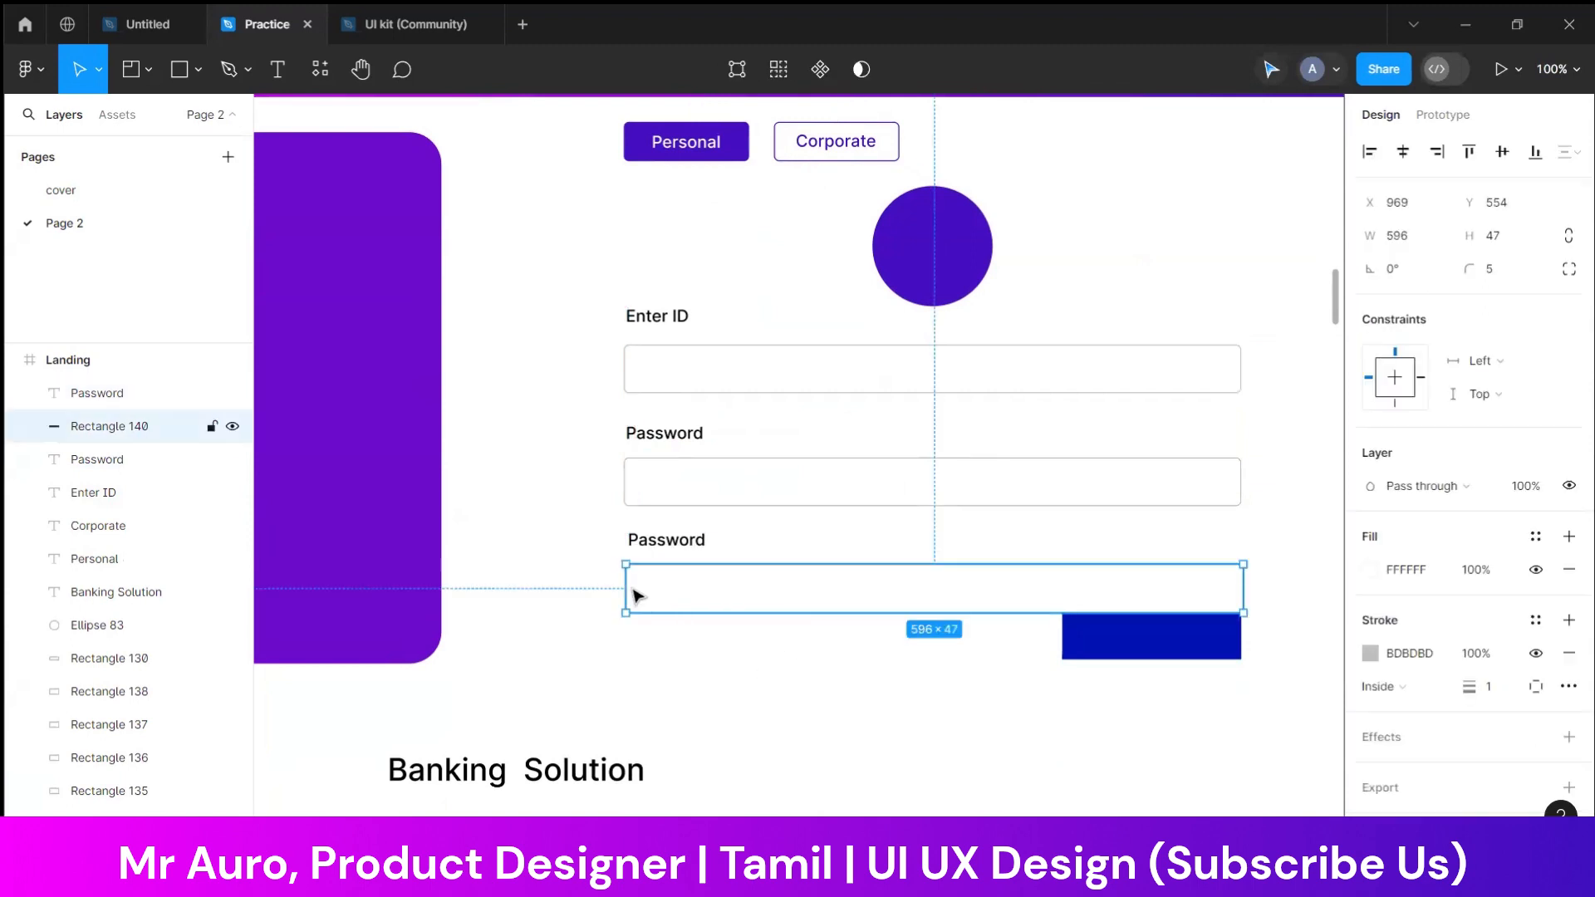
pyautogui.moveTo(1243, 590); pyautogui.dragTo(901, 612)
# Change the duplicated "Password" label above the short field to "Captcha"
pyautogui.doubleClick(671, 545)
pyautogui.write('Capt')
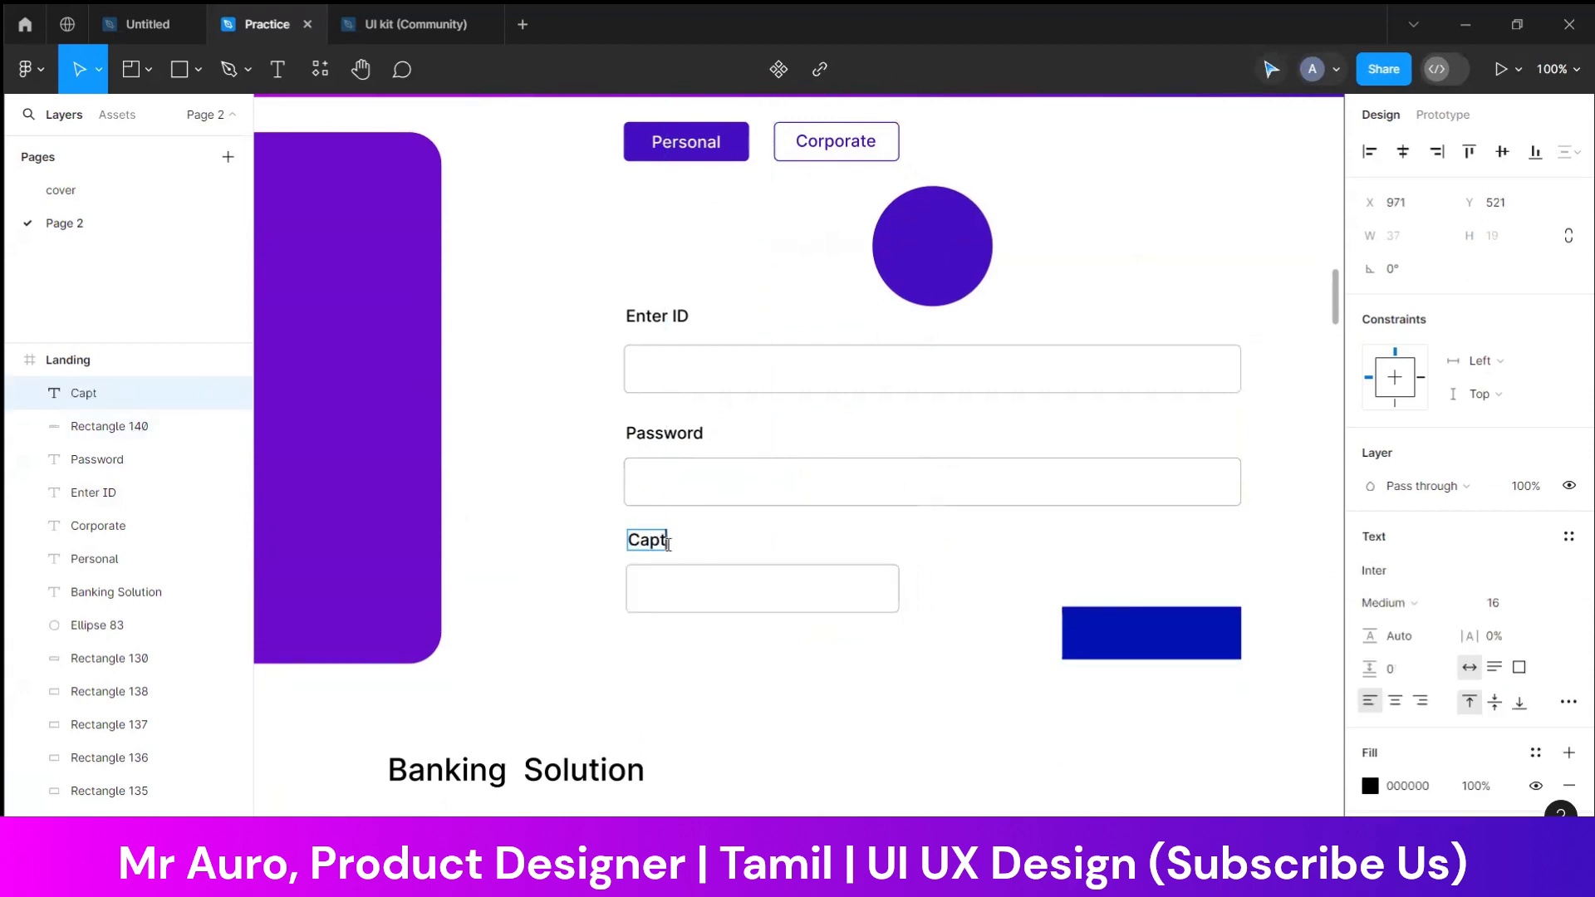
pyautogui.write('ach')
pyautogui.press('BackSpace')
pyautogui.press('BackSpace')
pyautogui.write('cha')
pyautogui.press('Escape')
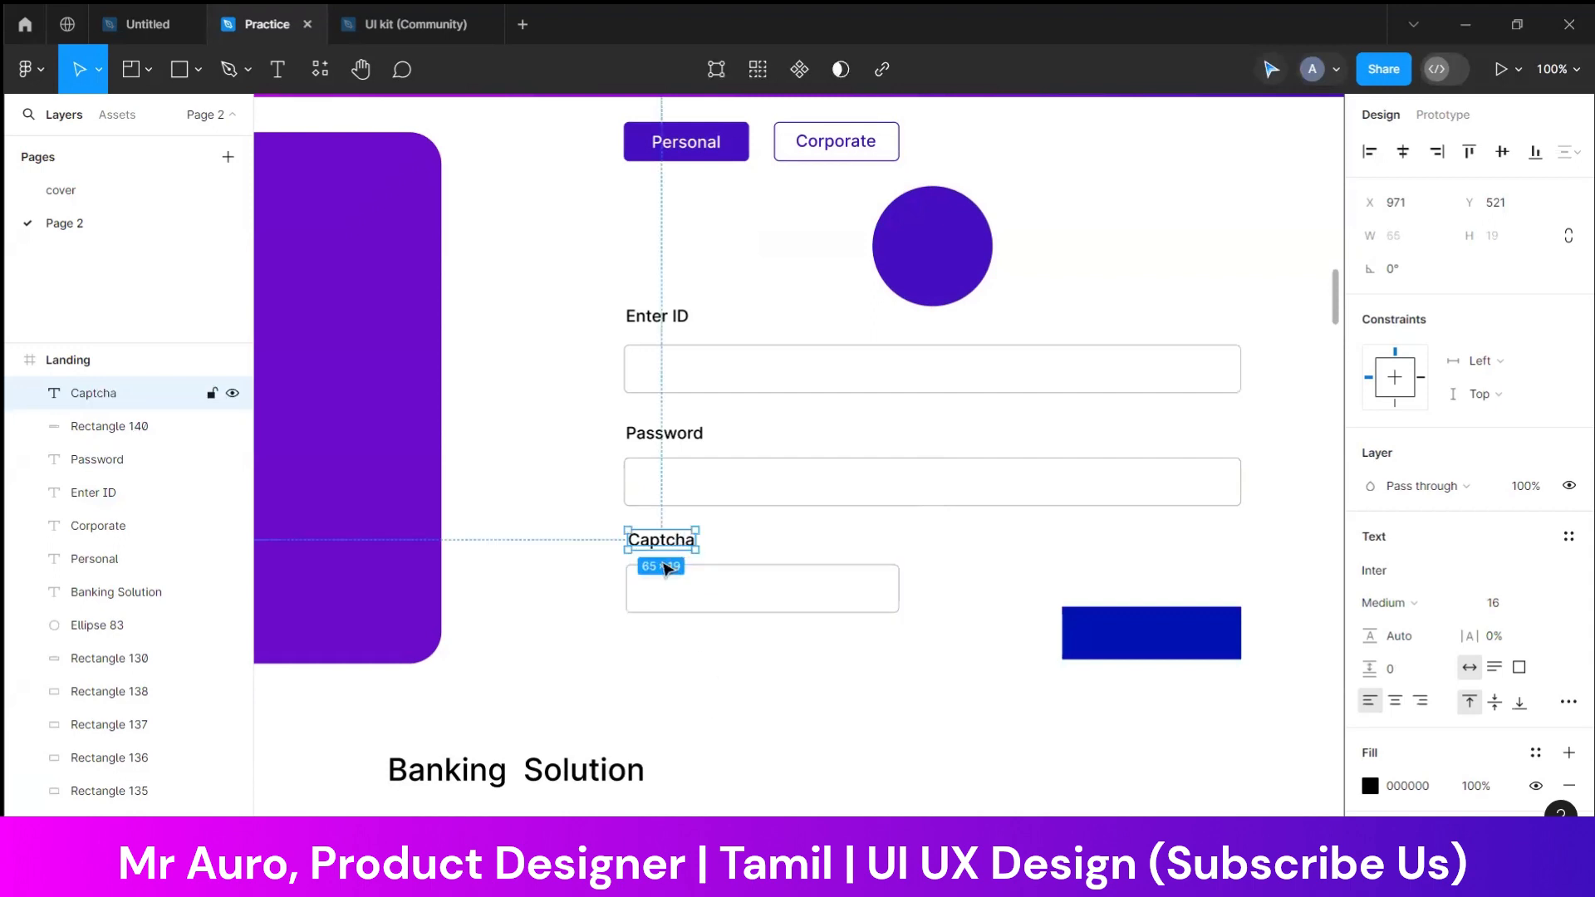
# Place a duplicate of the "Captcha" label below the original and shorten the captcha field to make room beside it
pyautogui.hotkey('ctrl', 'd')
pyautogui.moveTo(666, 548); pyautogui.dragTo(765, 605)
pyautogui.click(818, 605)
pyautogui.doubleClick(685, 597)
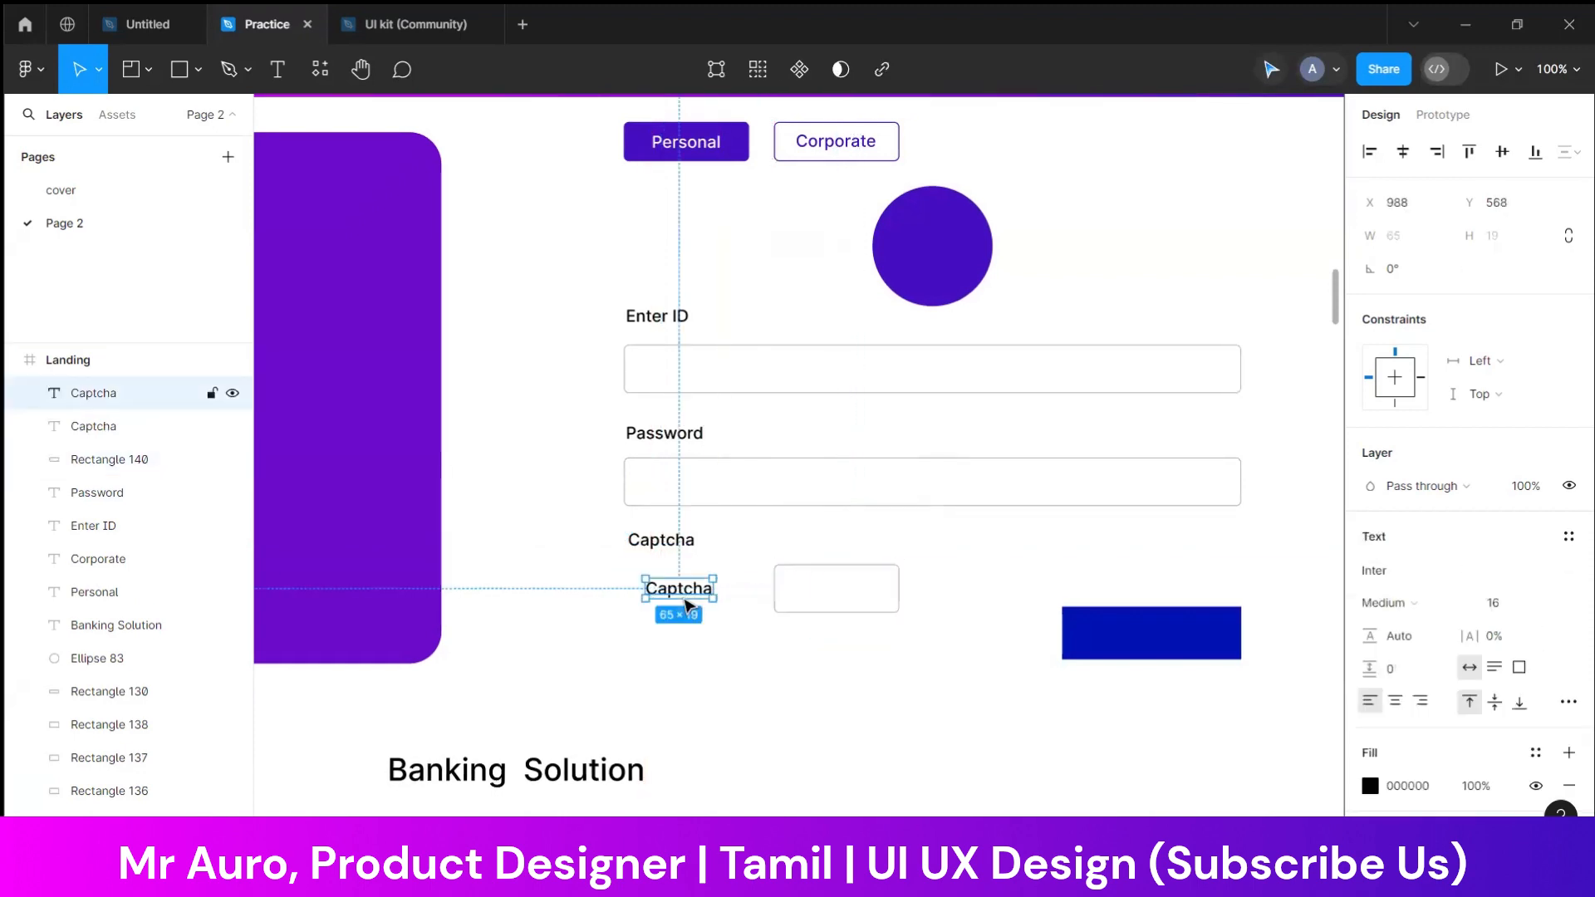
# Change the duplicated "Captcha" label to "89+78" and move the short captcha field closer beside it
pyautogui.write('898')
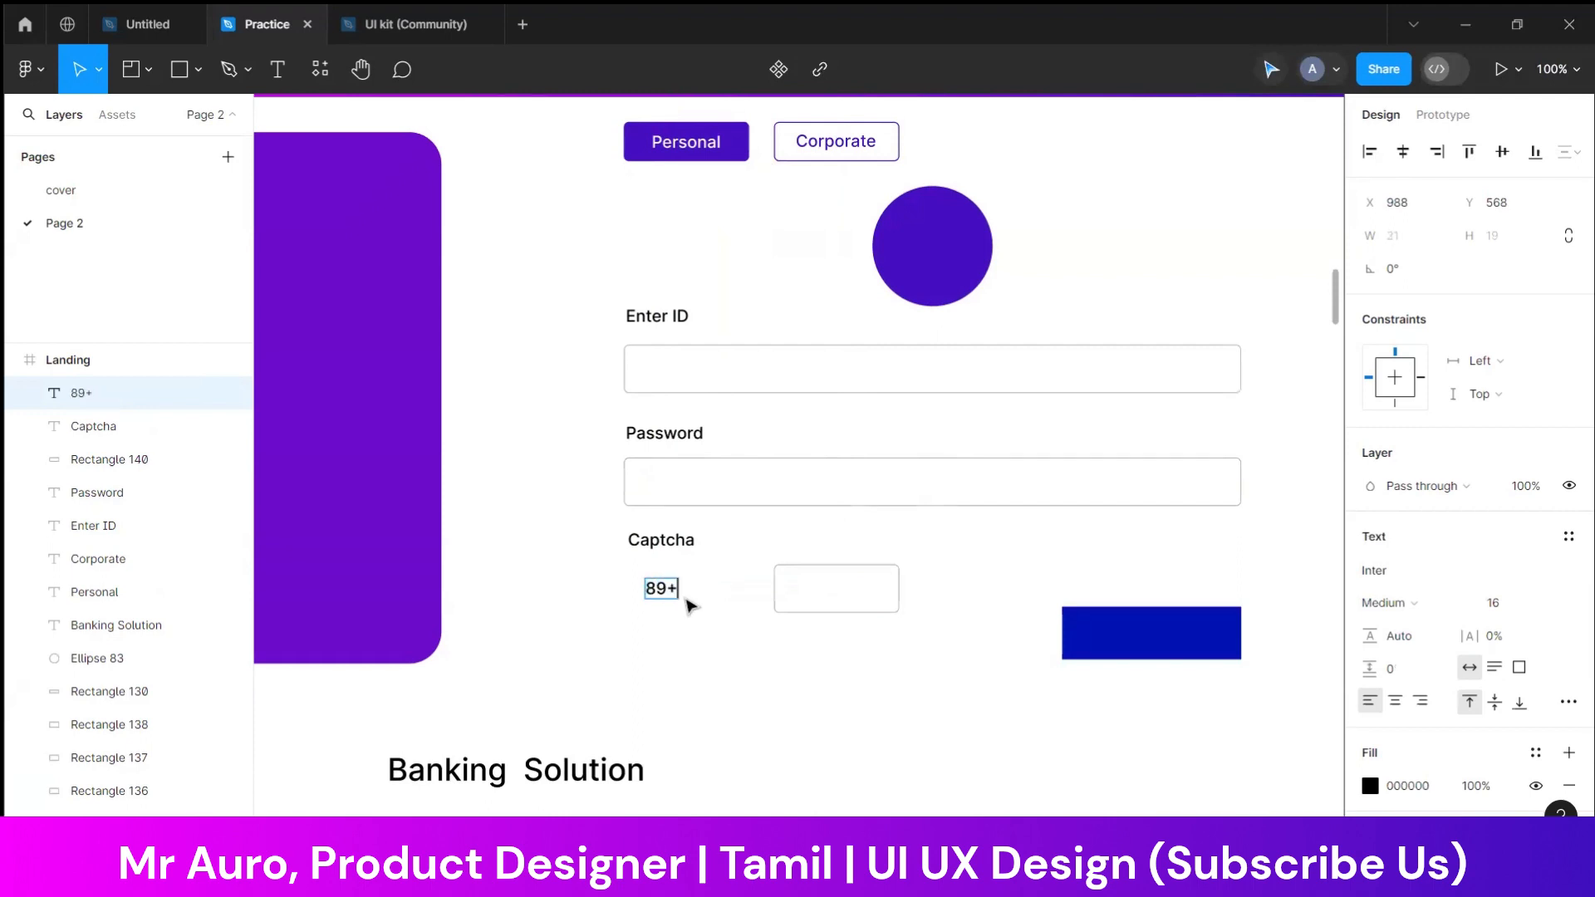
pyautogui.write('78')
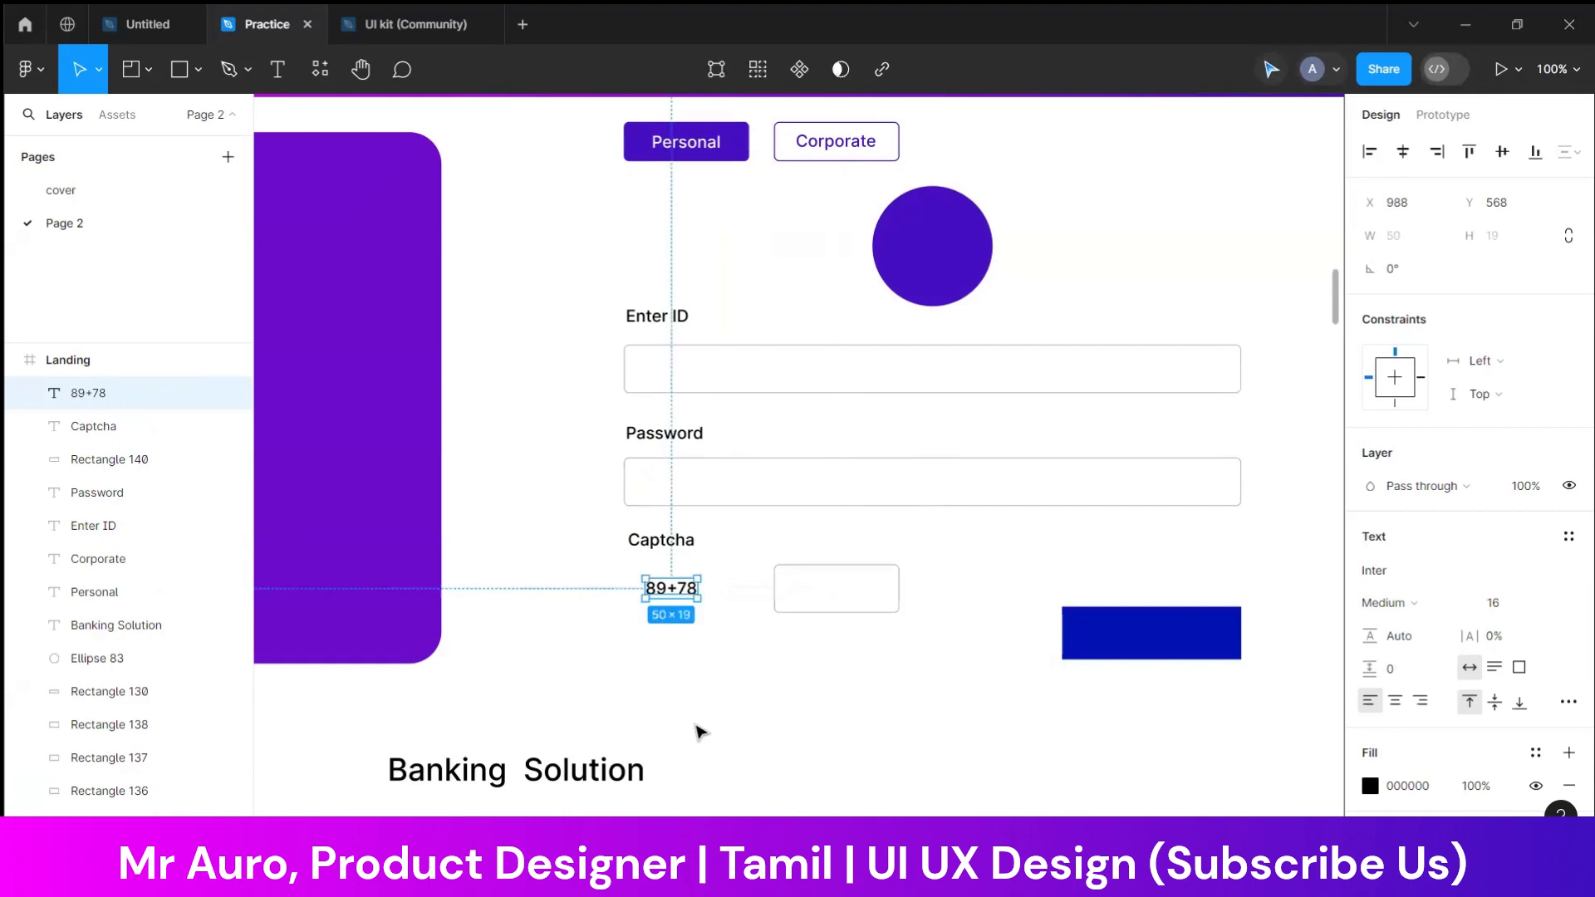
pyautogui.click(701, 731)
pyautogui.moveTo(808, 570); pyautogui.dragTo(758, 570)
pyautogui.click(836, 659)
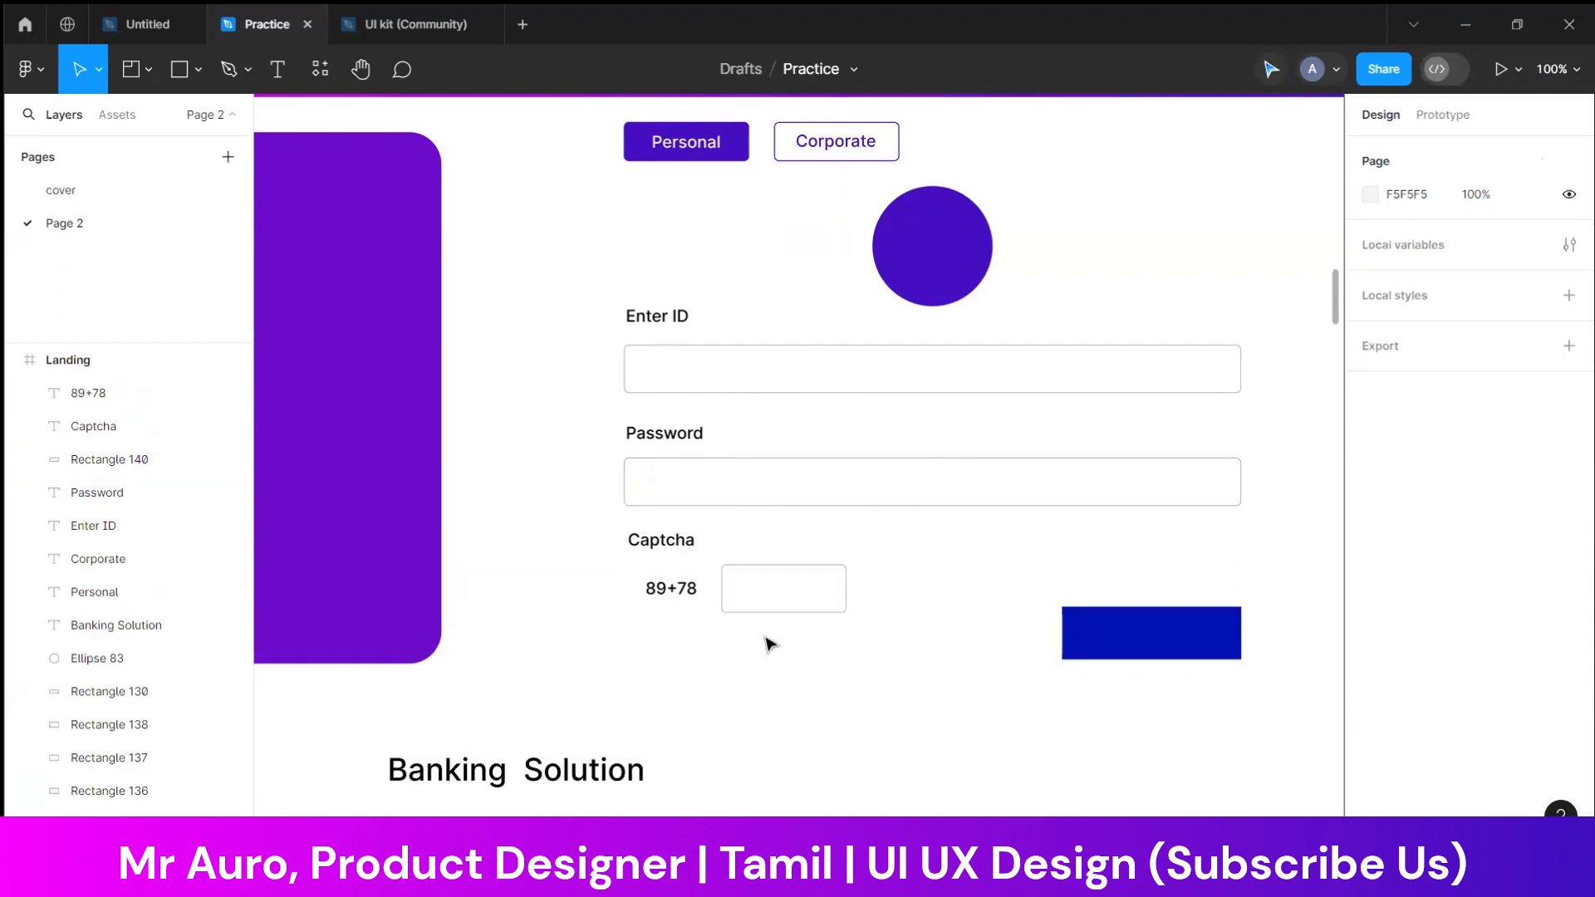
# Set the blue button rectangle's stroke to 440EC0 by sampling the purple circle
pyautogui.click(1201, 646)
pyautogui.click(1379, 623)
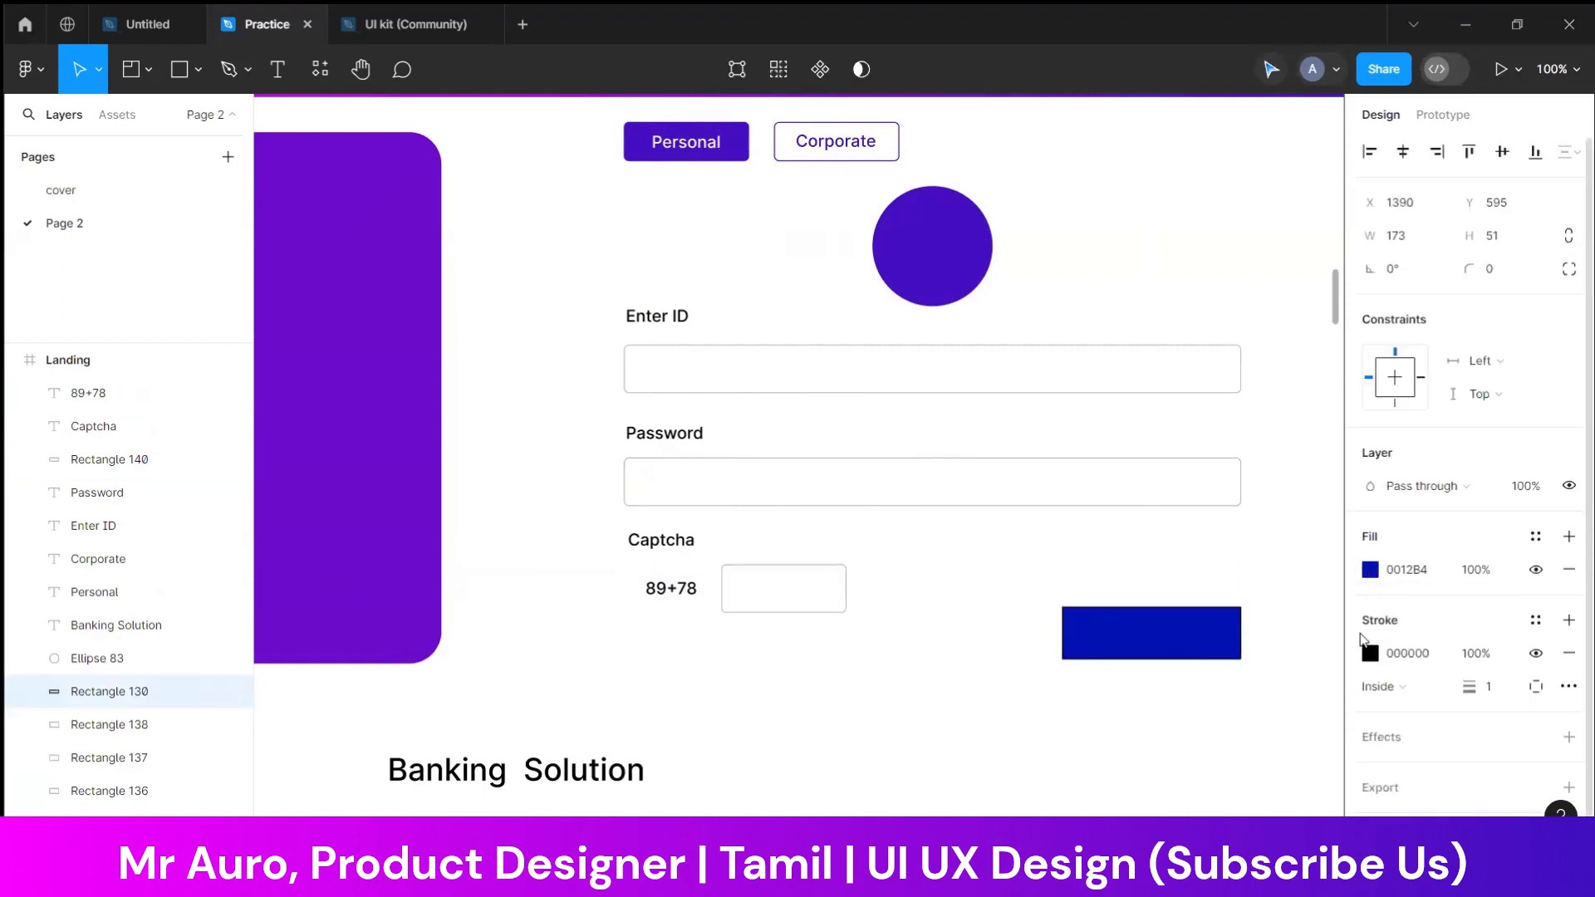
pyautogui.click(1370, 653)
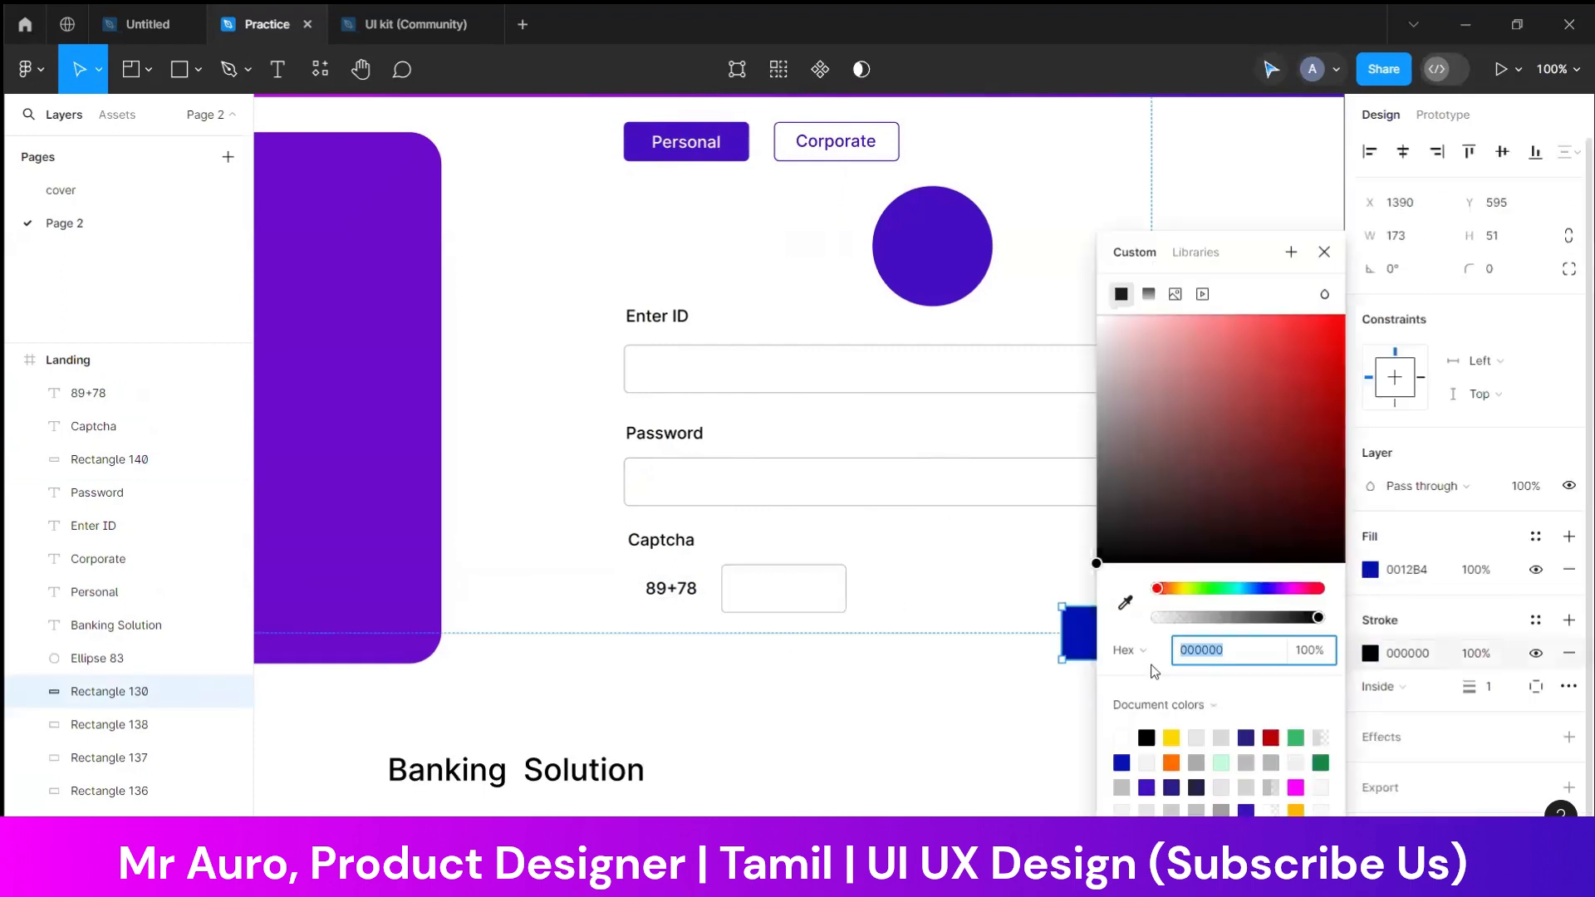
pyautogui.click(1127, 606)
pyautogui.click(954, 269)
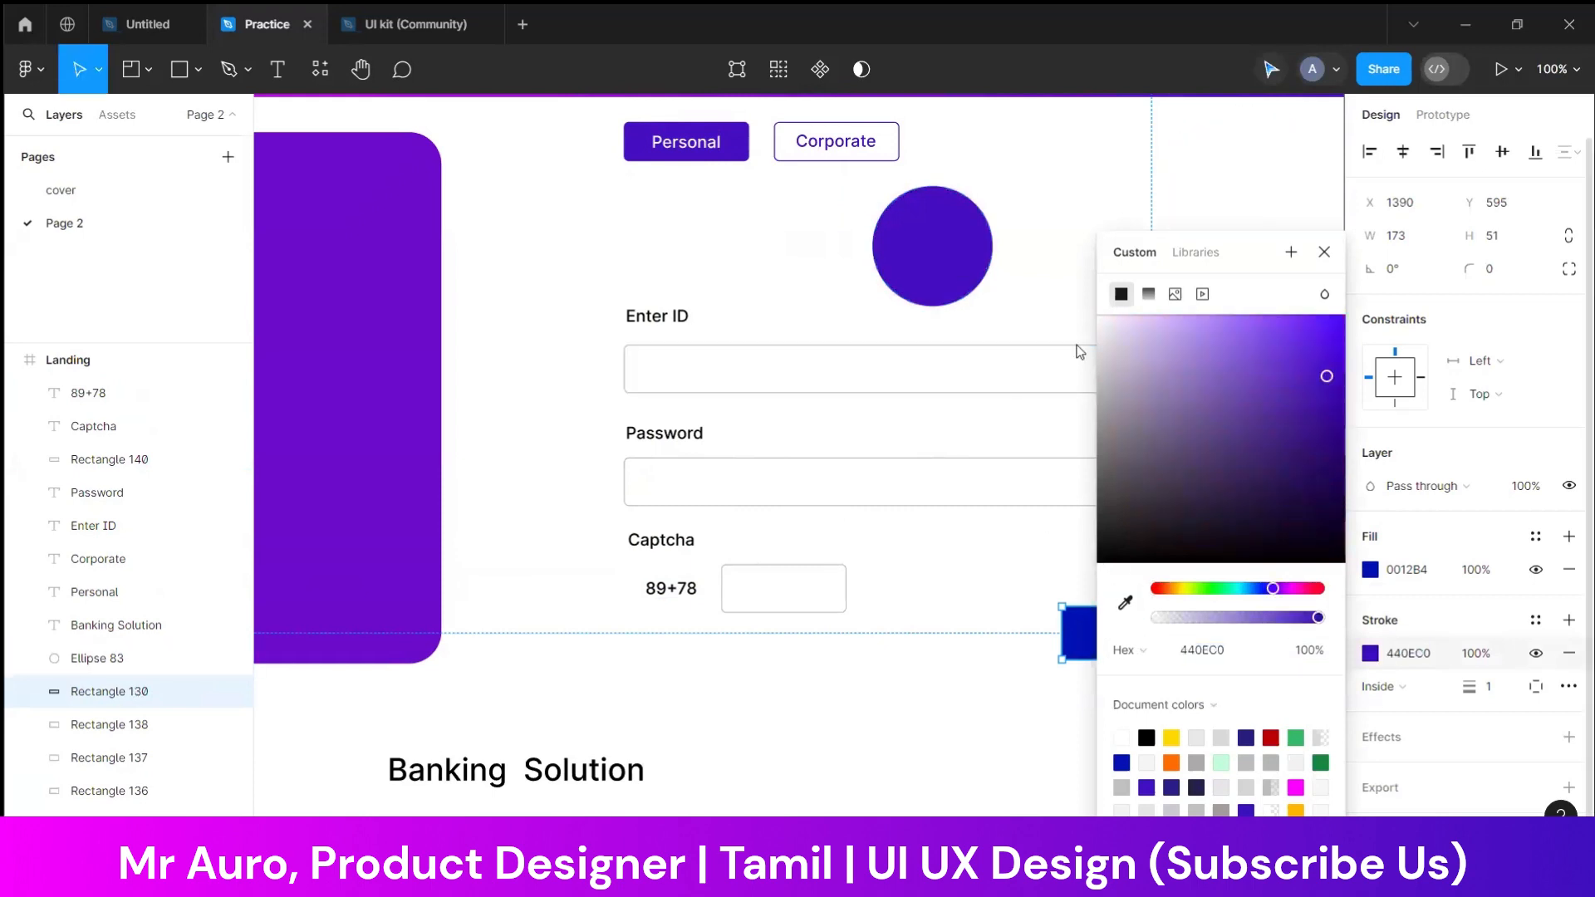
# Set both the stroke and the fill of the button rectangle to white, FFFFFF
pyautogui.moveTo(1105, 393); pyautogui.dragTo(1003, 208)
pyautogui.click(1370, 569)
pyautogui.moveTo(1160, 438); pyautogui.dragTo(1043, 267)
pyautogui.click(1044, 678)
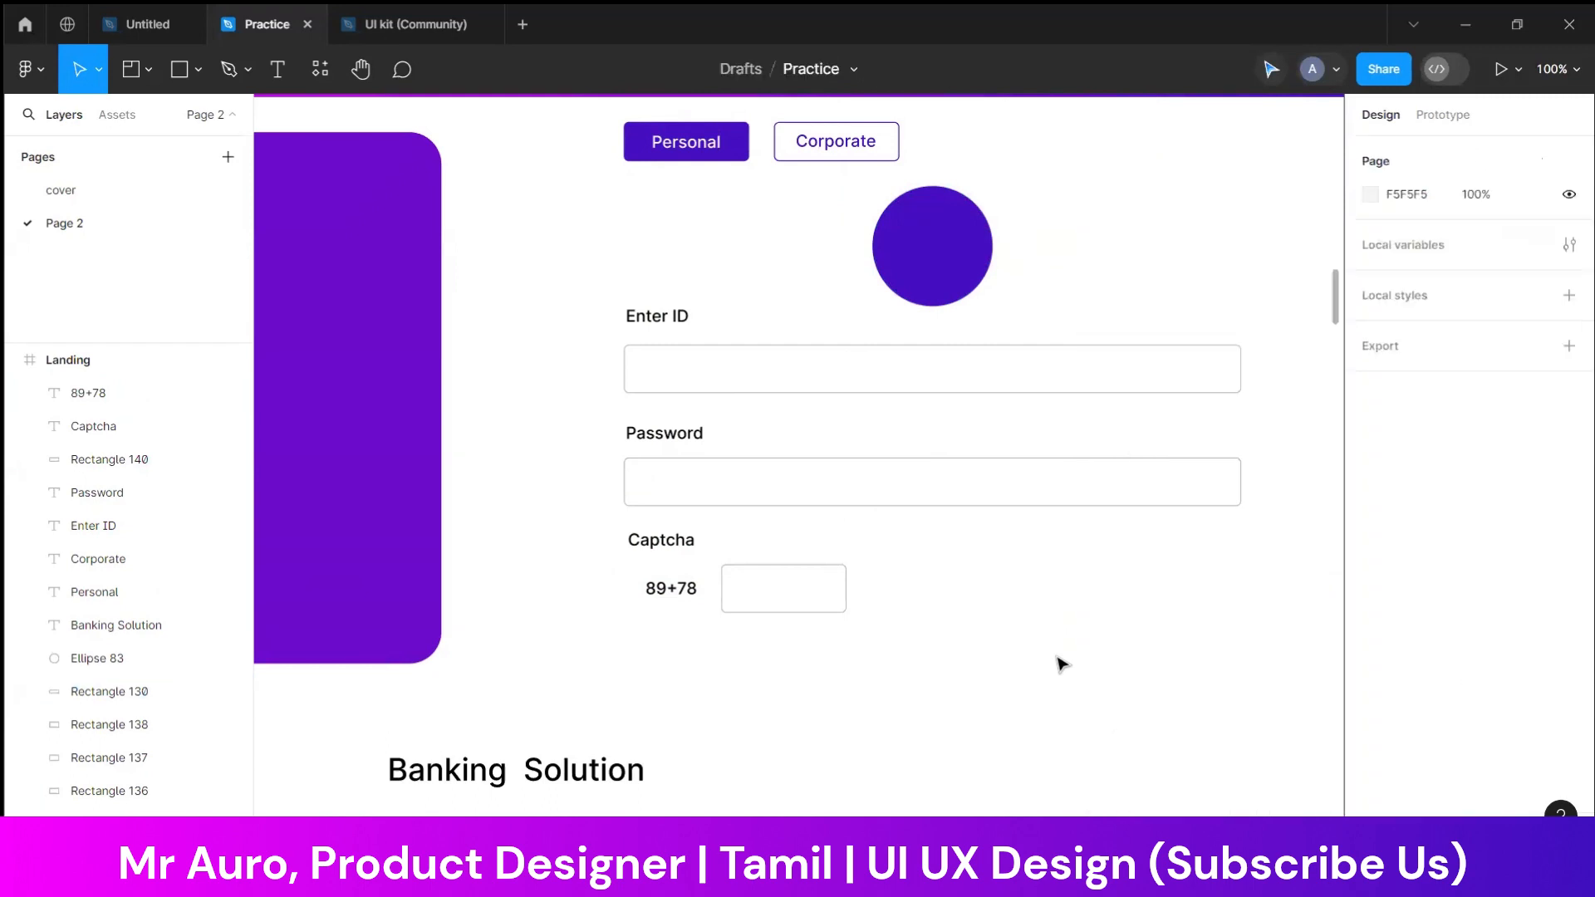
# Move the white button rectangle up toward the captcha row and set its stroke color to A59A9A
pyautogui.click(1171, 649)
pyautogui.scroll(-1, 1378, 677)
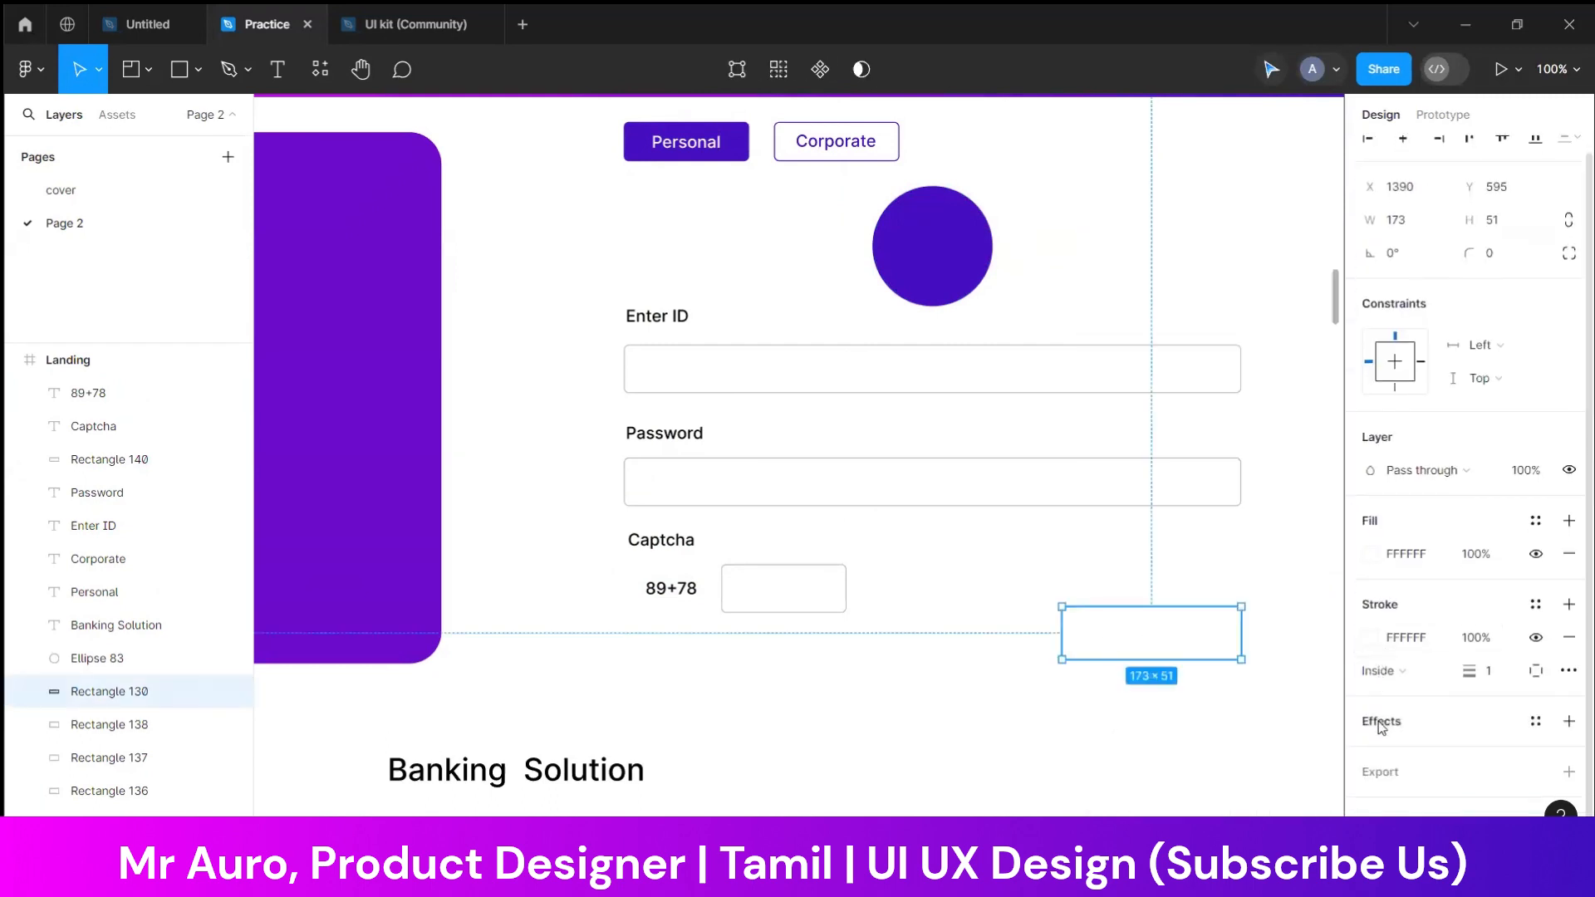
pyautogui.moveTo(1189, 659); pyautogui.dragTo(1193, 591)
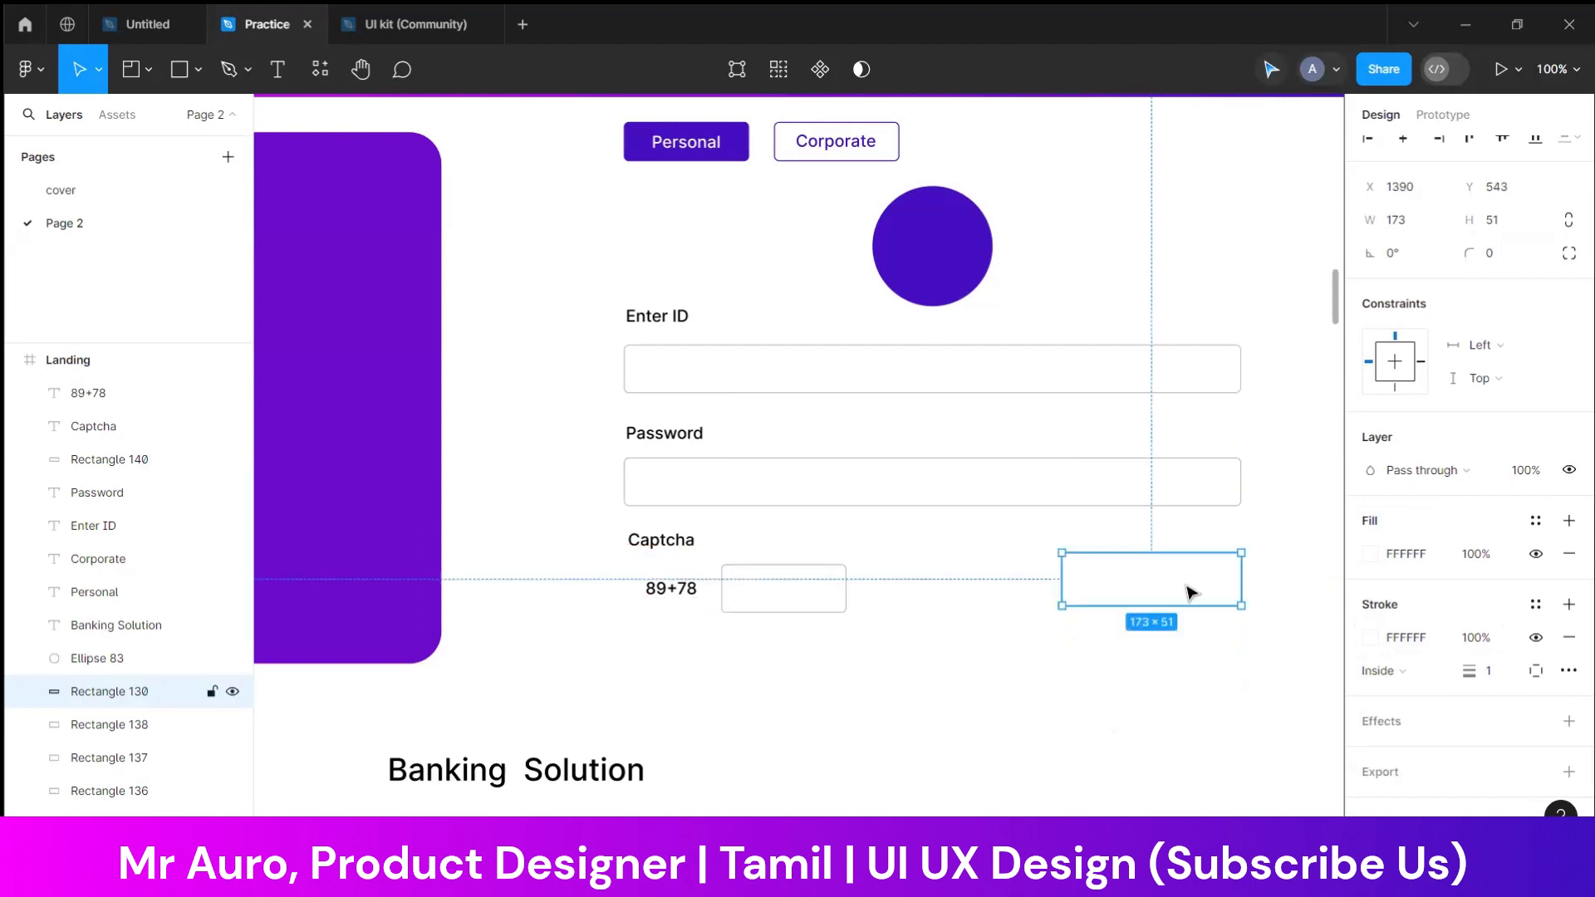
pyautogui.click(1368, 637)
pyautogui.click(1223, 789)
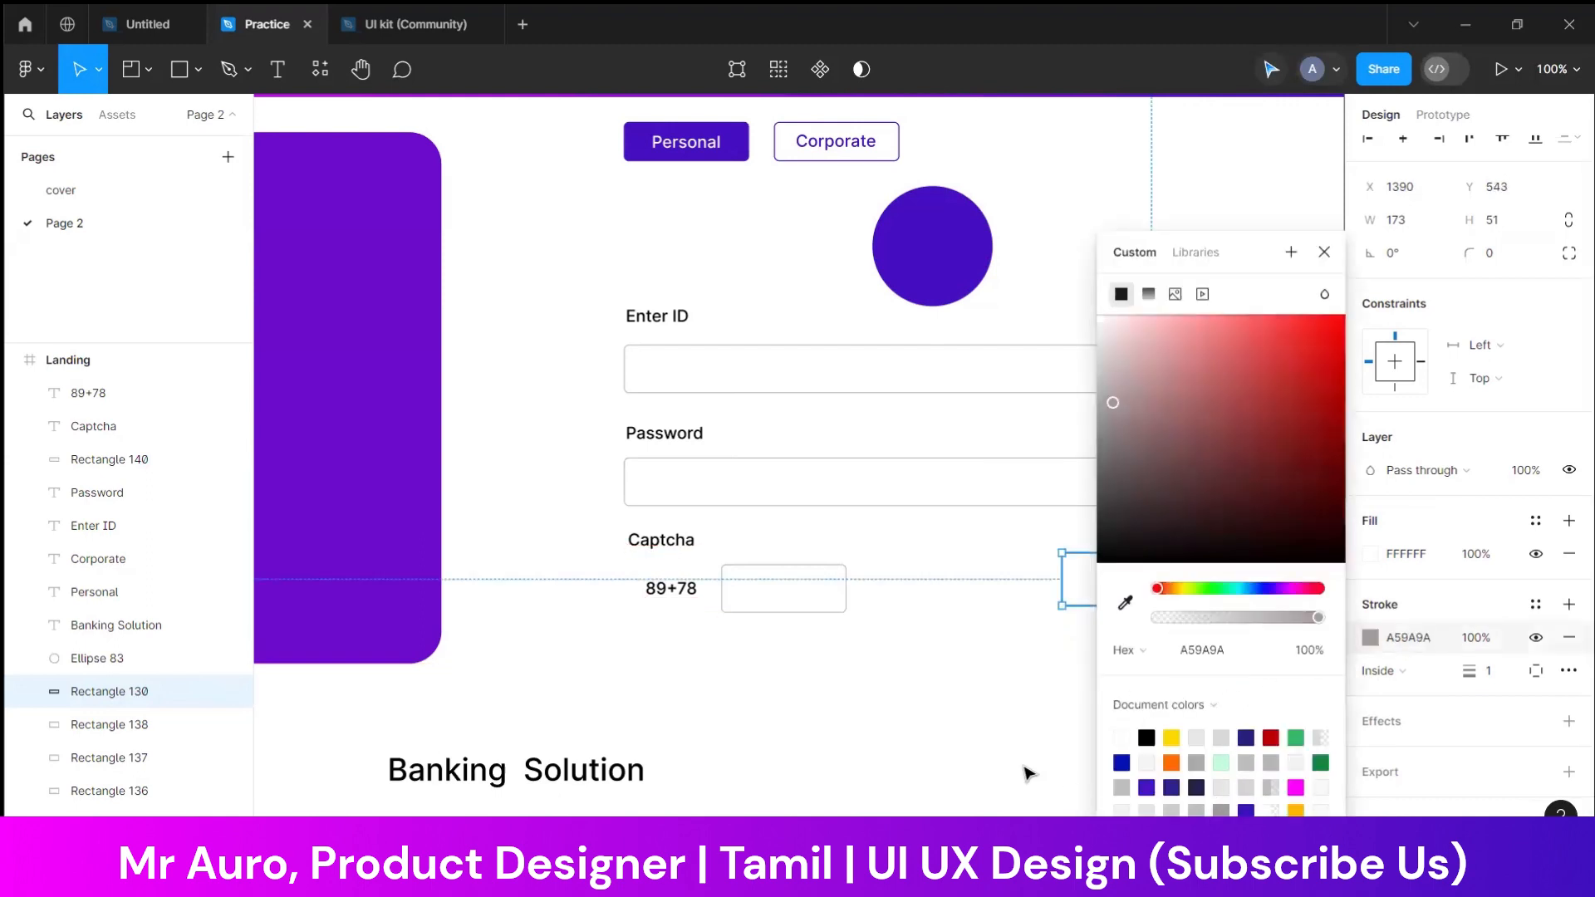
pyautogui.click(1029, 769)
# Align the button rectangle's lower edge with the captcha field and set its corner radius to 5
pyautogui.moveTo(1243, 596); pyautogui.dragTo(1215, 601)
pyautogui.click(1504, 279)
pyautogui.write('1')
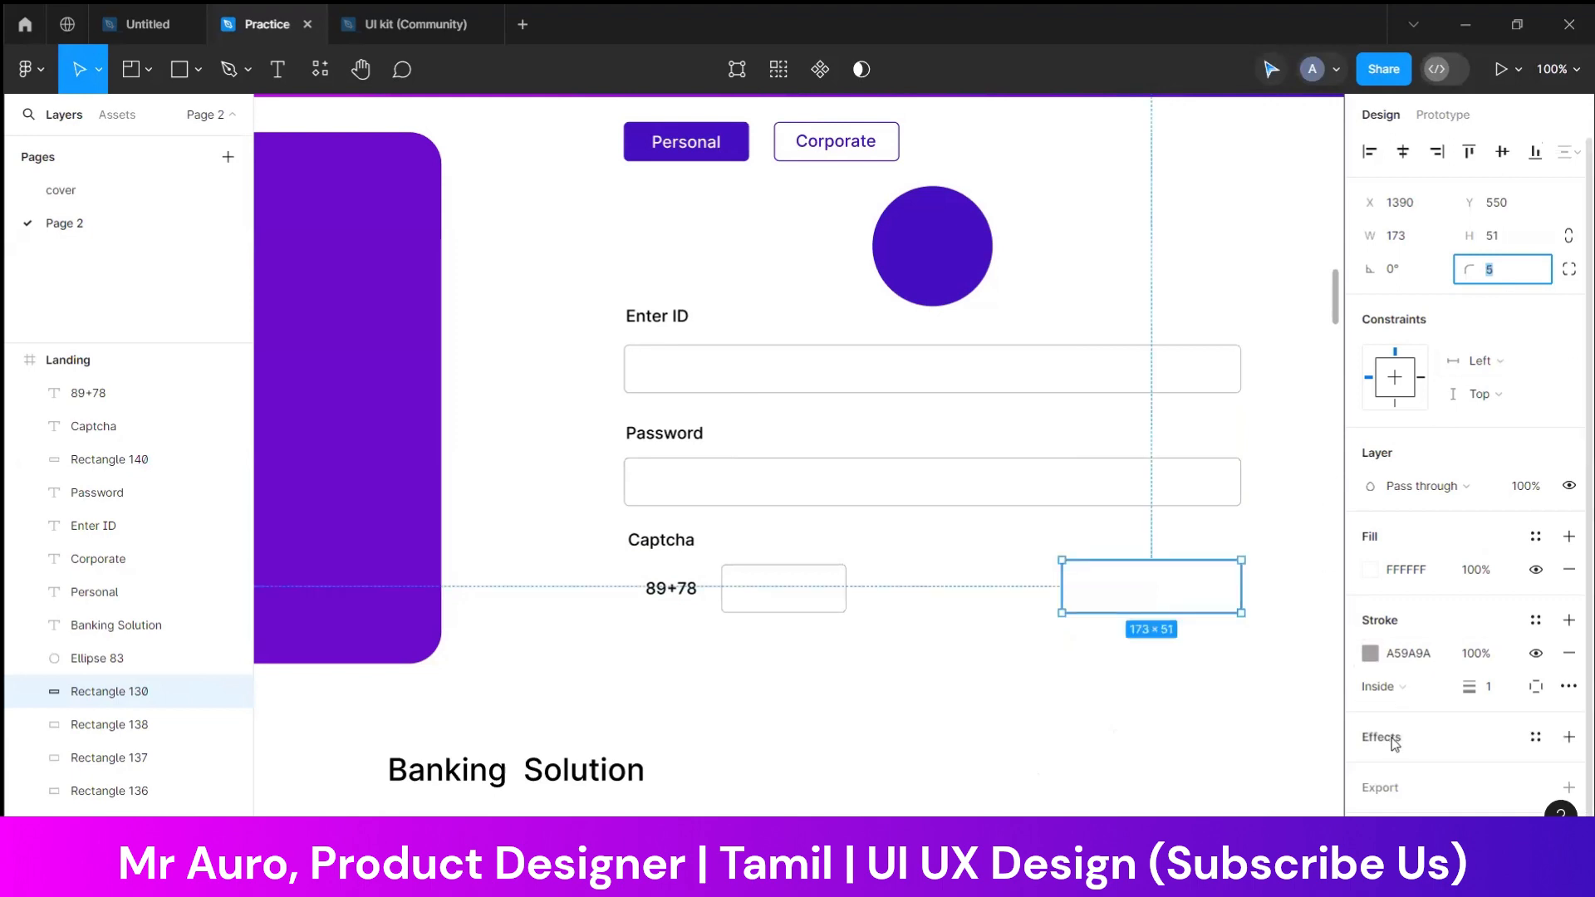
pyautogui.click(1370, 653)
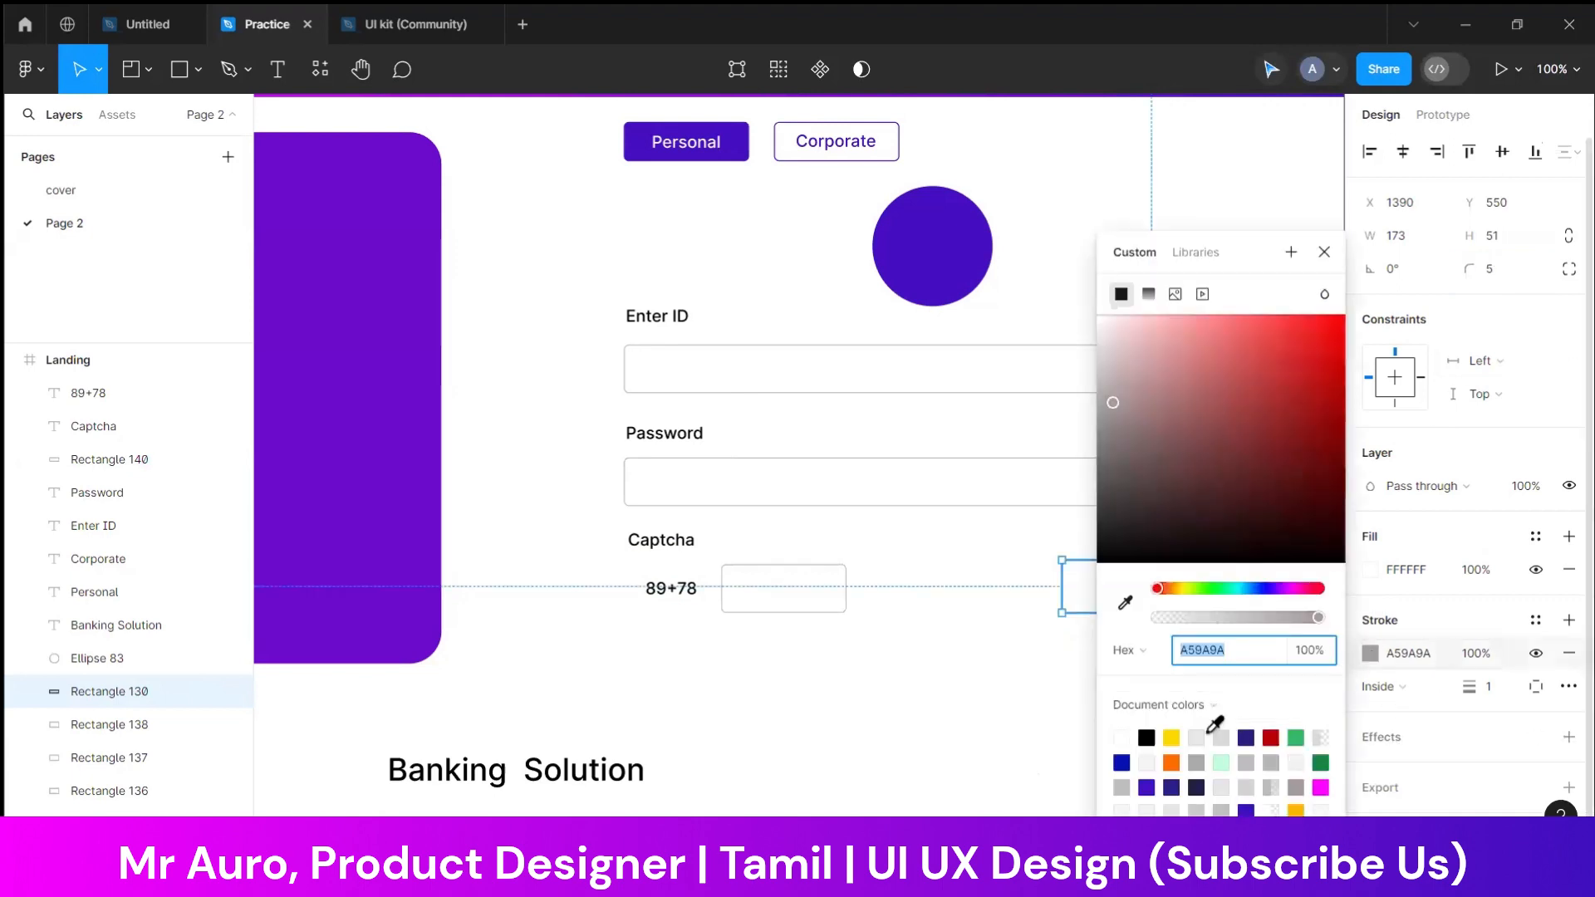
pyautogui.press('Escape')
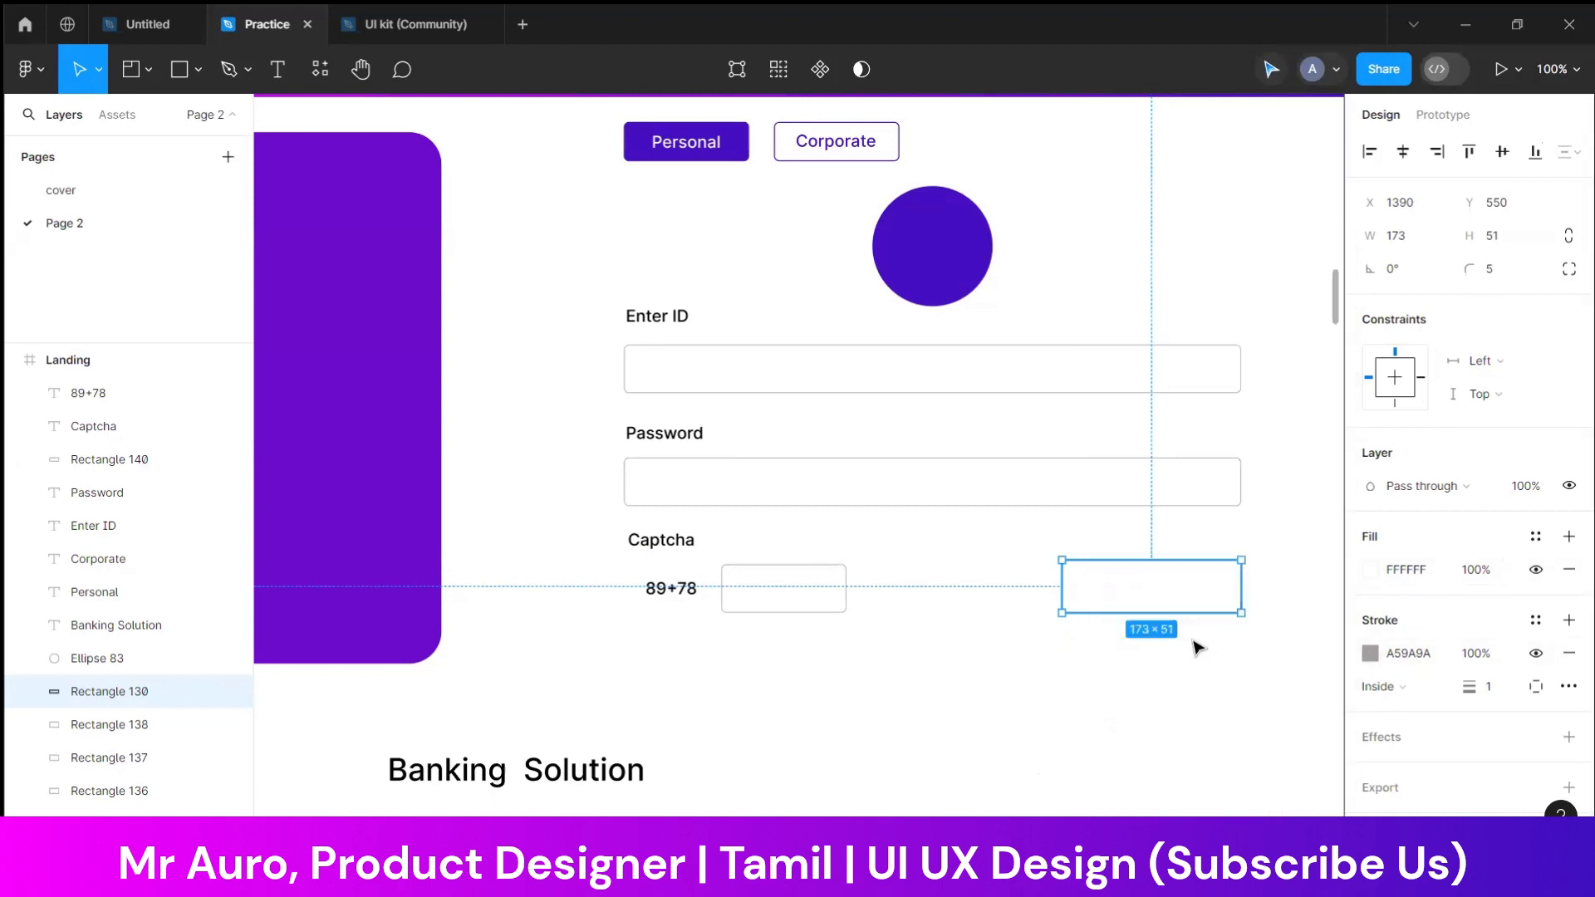
# Try the circle's purple as the button rectangle's fill, and settle on grey BEBEBE
pyautogui.click(1369, 570)
pyautogui.click(1125, 602)
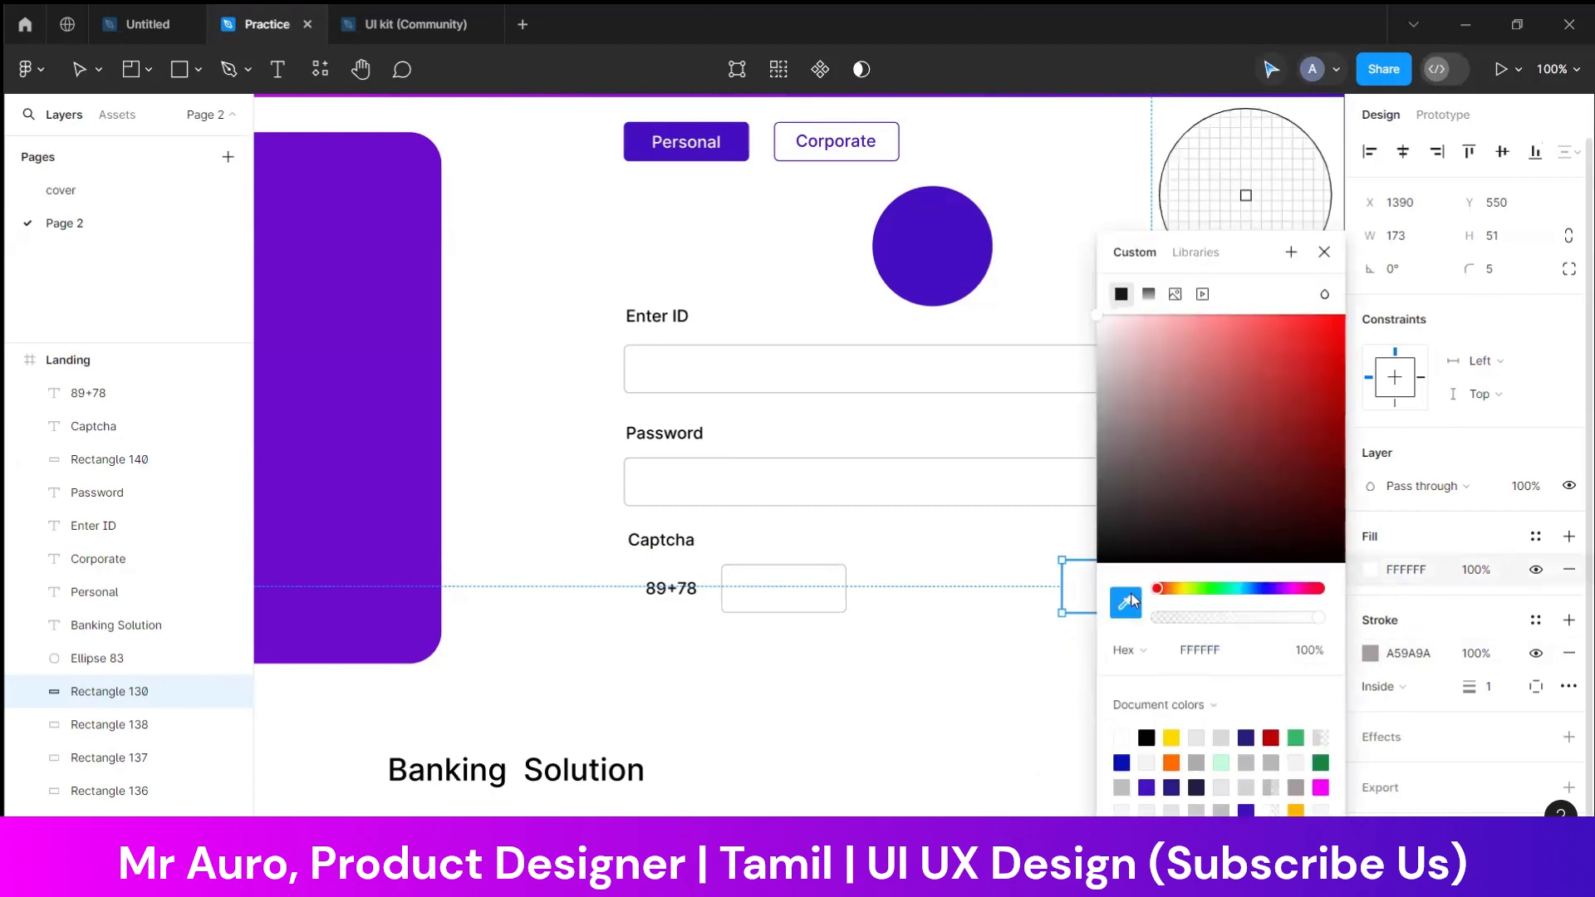
pyautogui.click(918, 260)
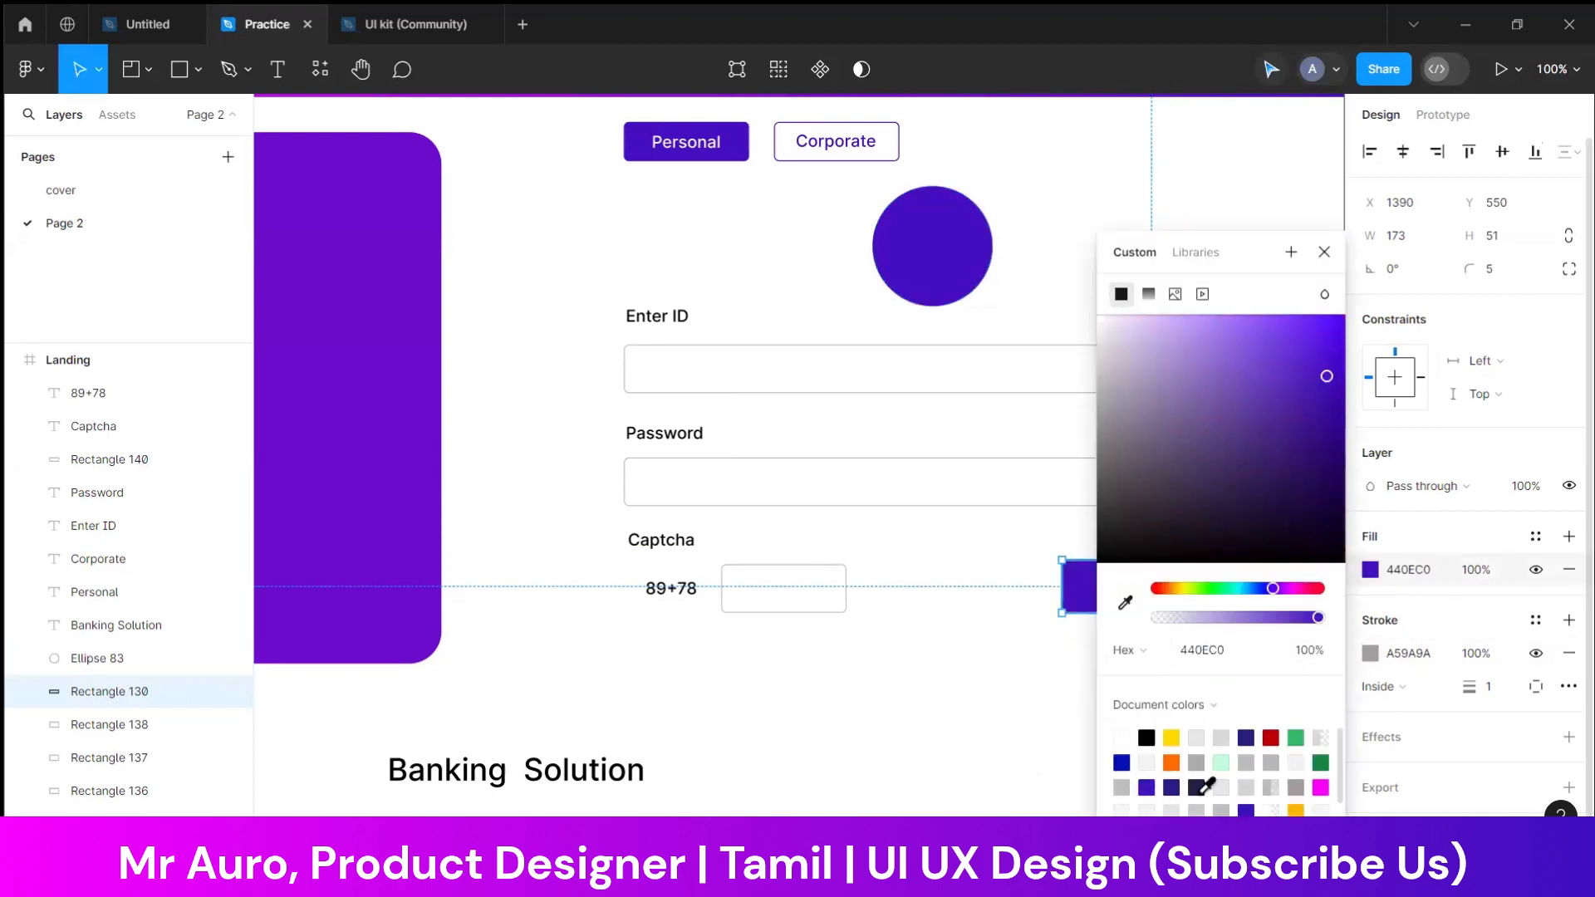
pyautogui.click(1220, 806)
pyautogui.click(1046, 732)
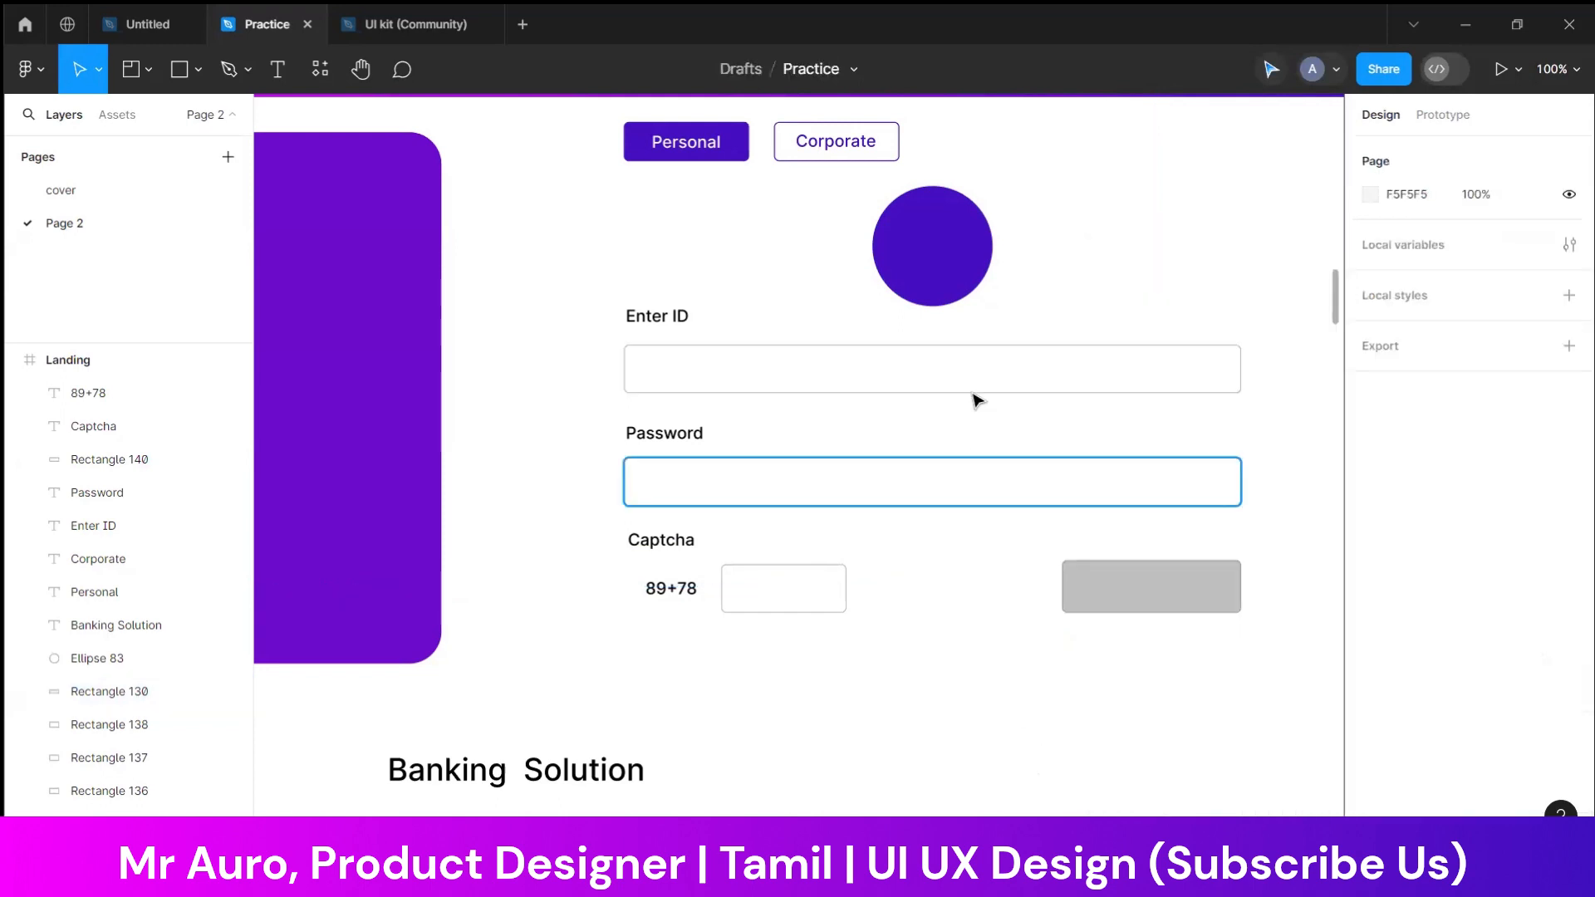
pyautogui.click(1166, 604)
pyautogui.press('Escape')
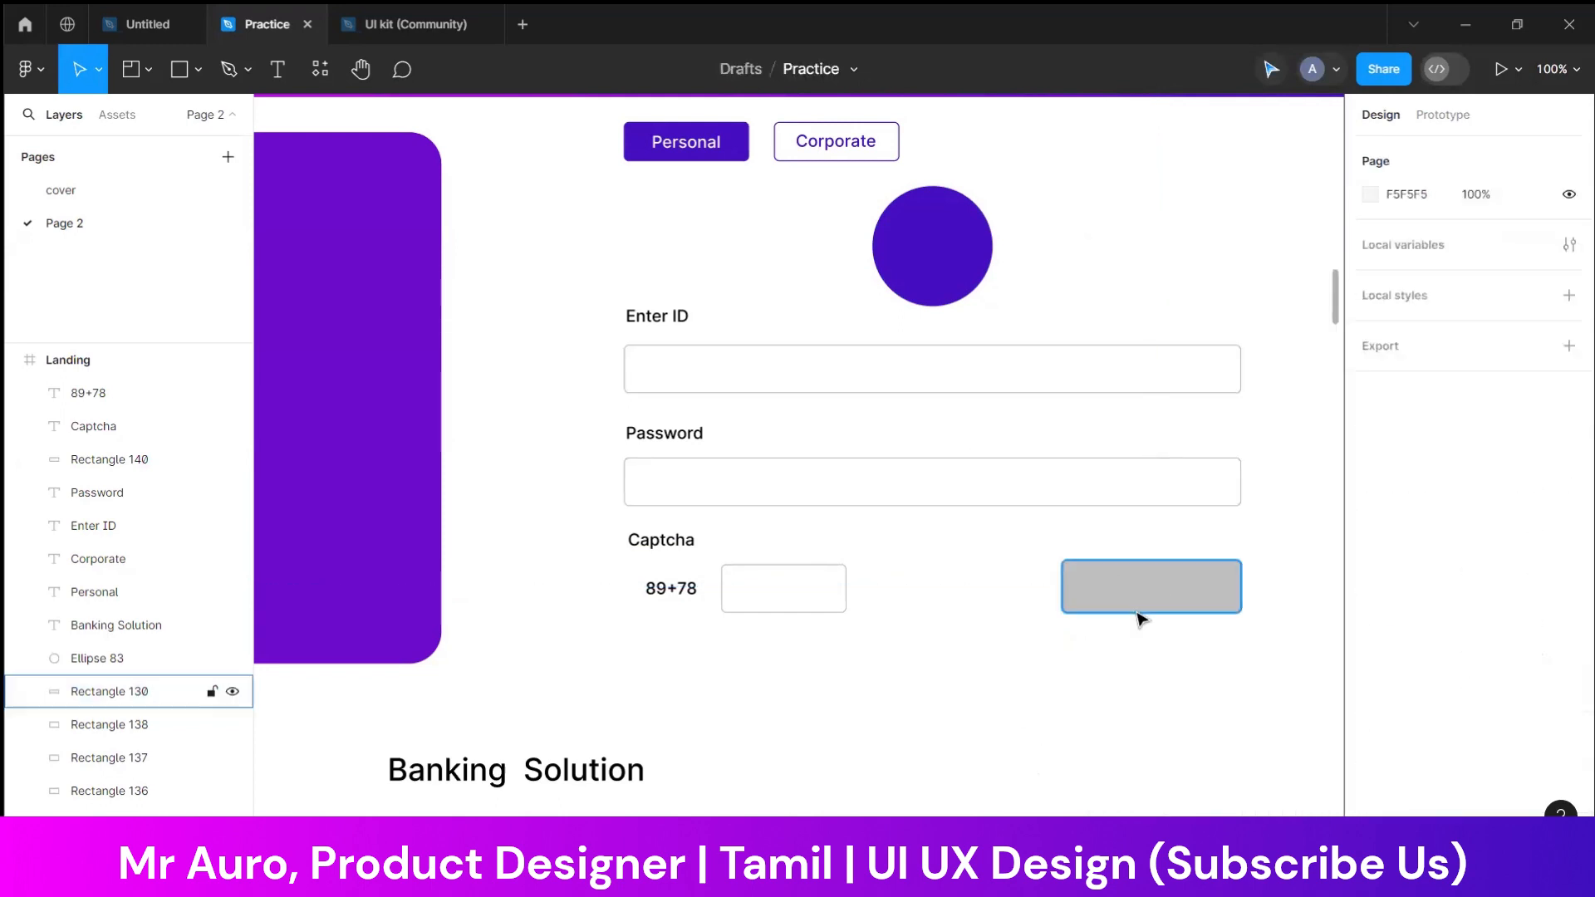
# Place a duplicate of the "Password" label on the grey button and change its text to "Login"
pyautogui.moveTo(1075, 665); pyautogui.dragTo(904, 645)
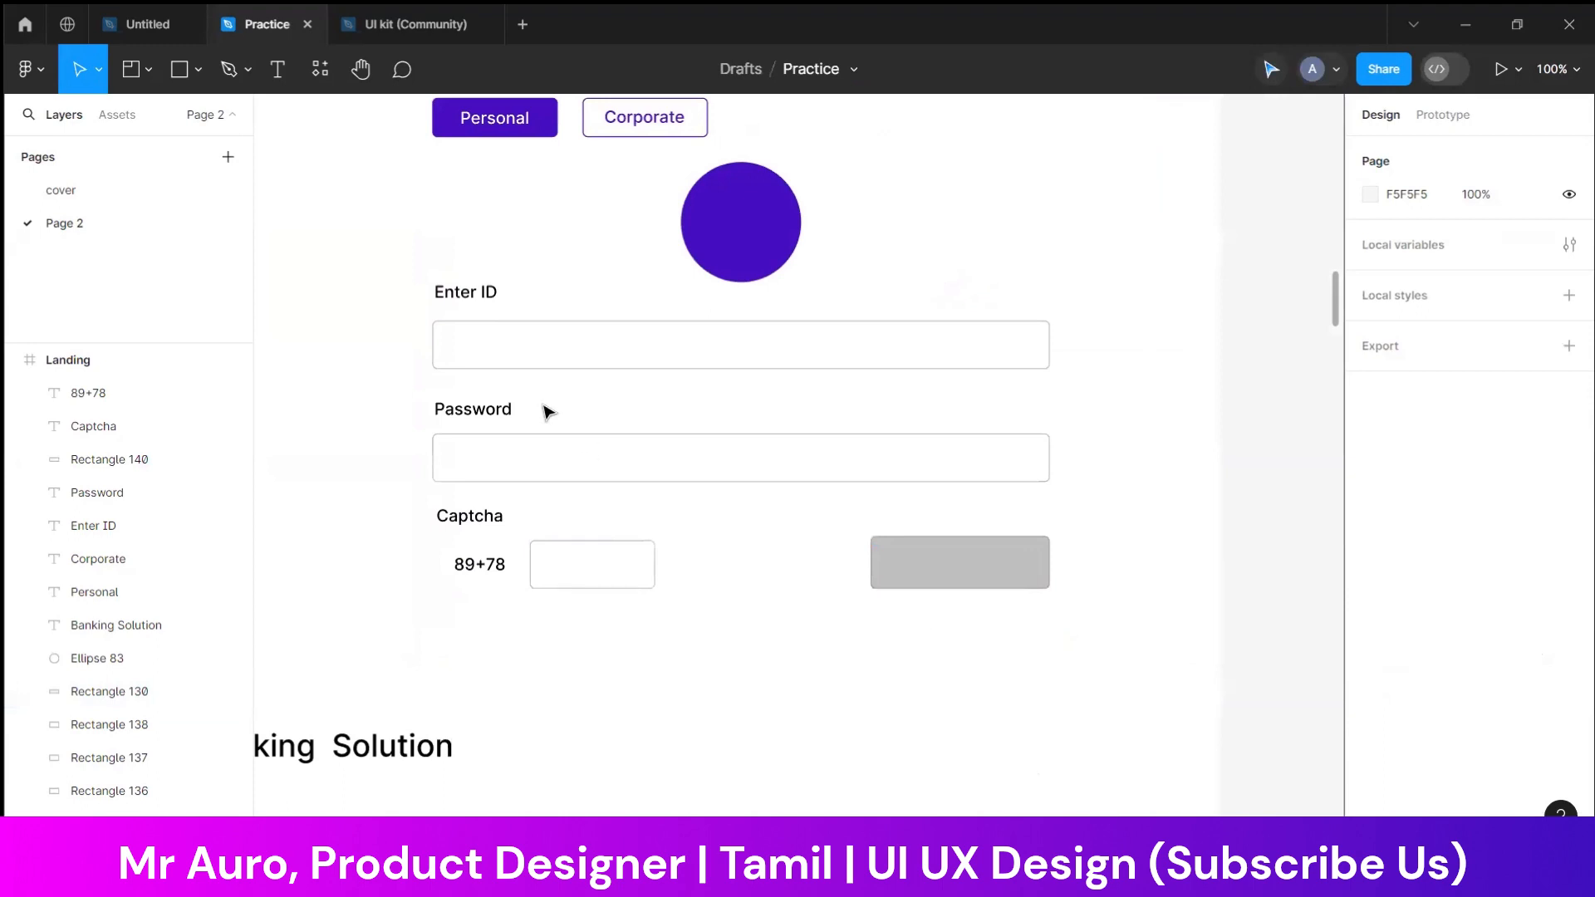
pyautogui.click(516, 409)
pyautogui.hotkey('ctrl', 'd')
pyautogui.moveTo(493, 415); pyautogui.dragTo(988, 570)
pyautogui.doubleClick(988, 570)
pyautogui.write('Login')
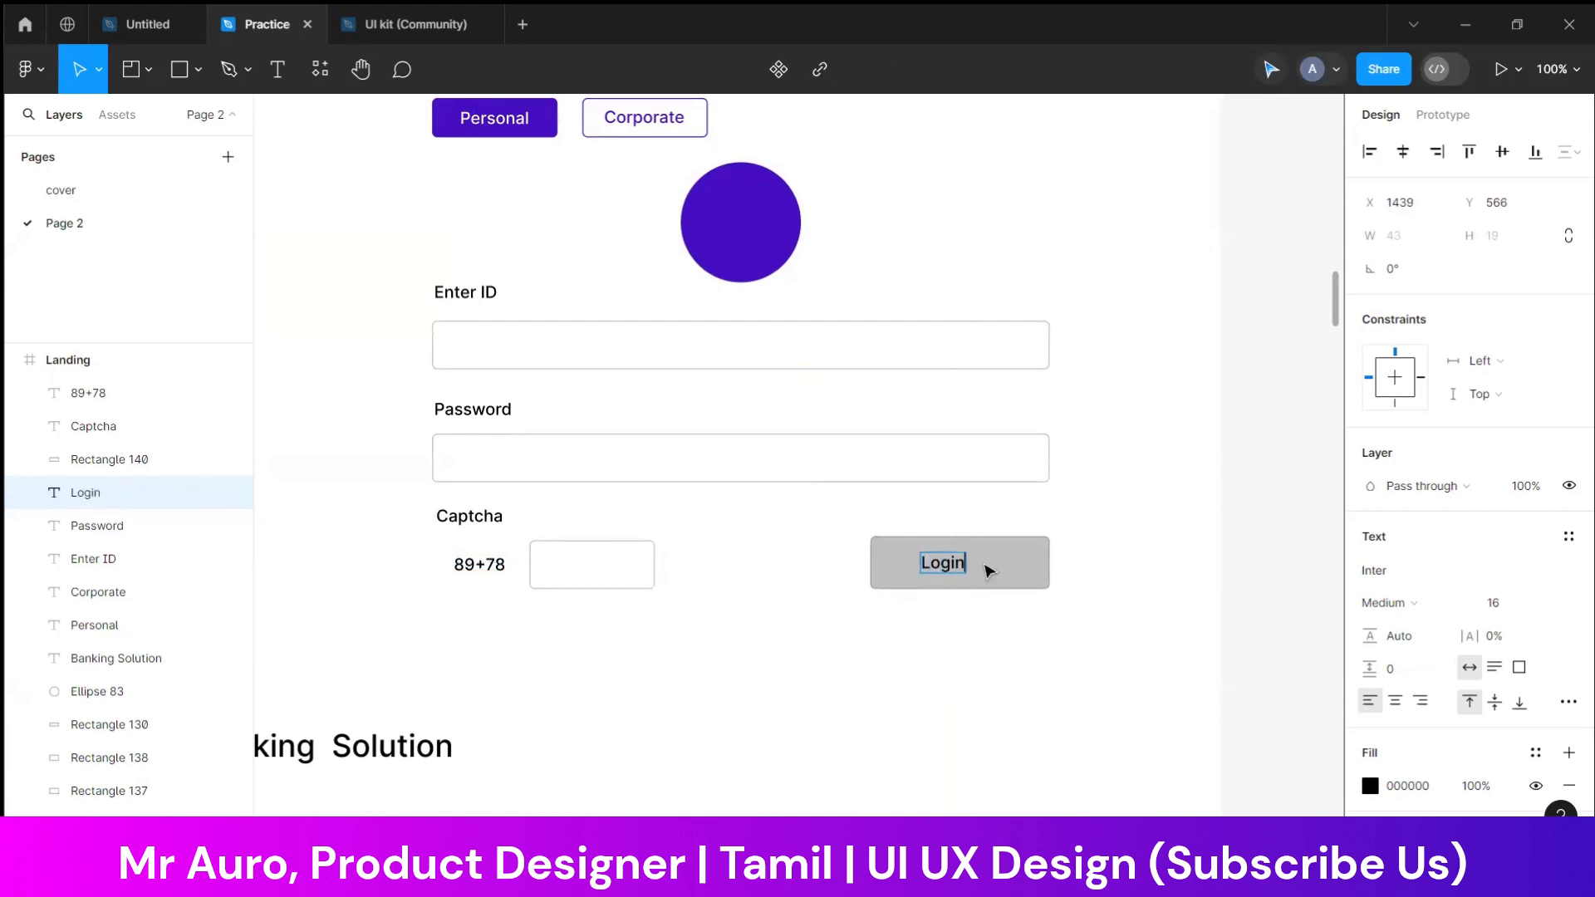
# Center the "Login" text horizontally on the grey button rectangle
pyautogui.press('Escape')
pyautogui.keyDown('shift'); pyautogui.click(1004, 583); pyautogui.keyUp('shift')
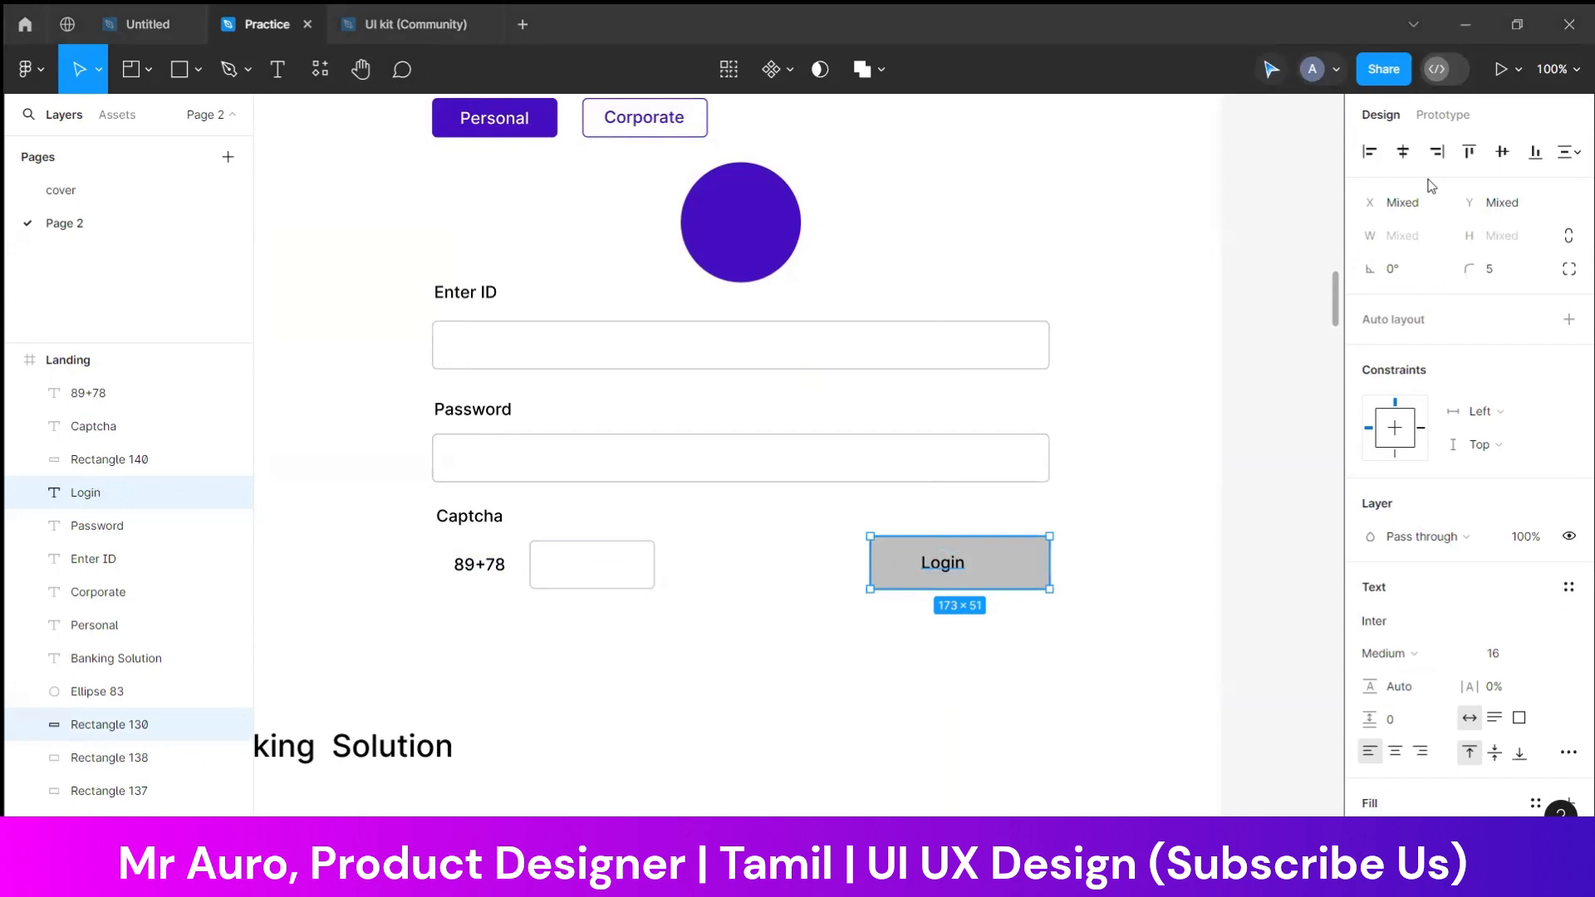
pyautogui.click(1137, 509)
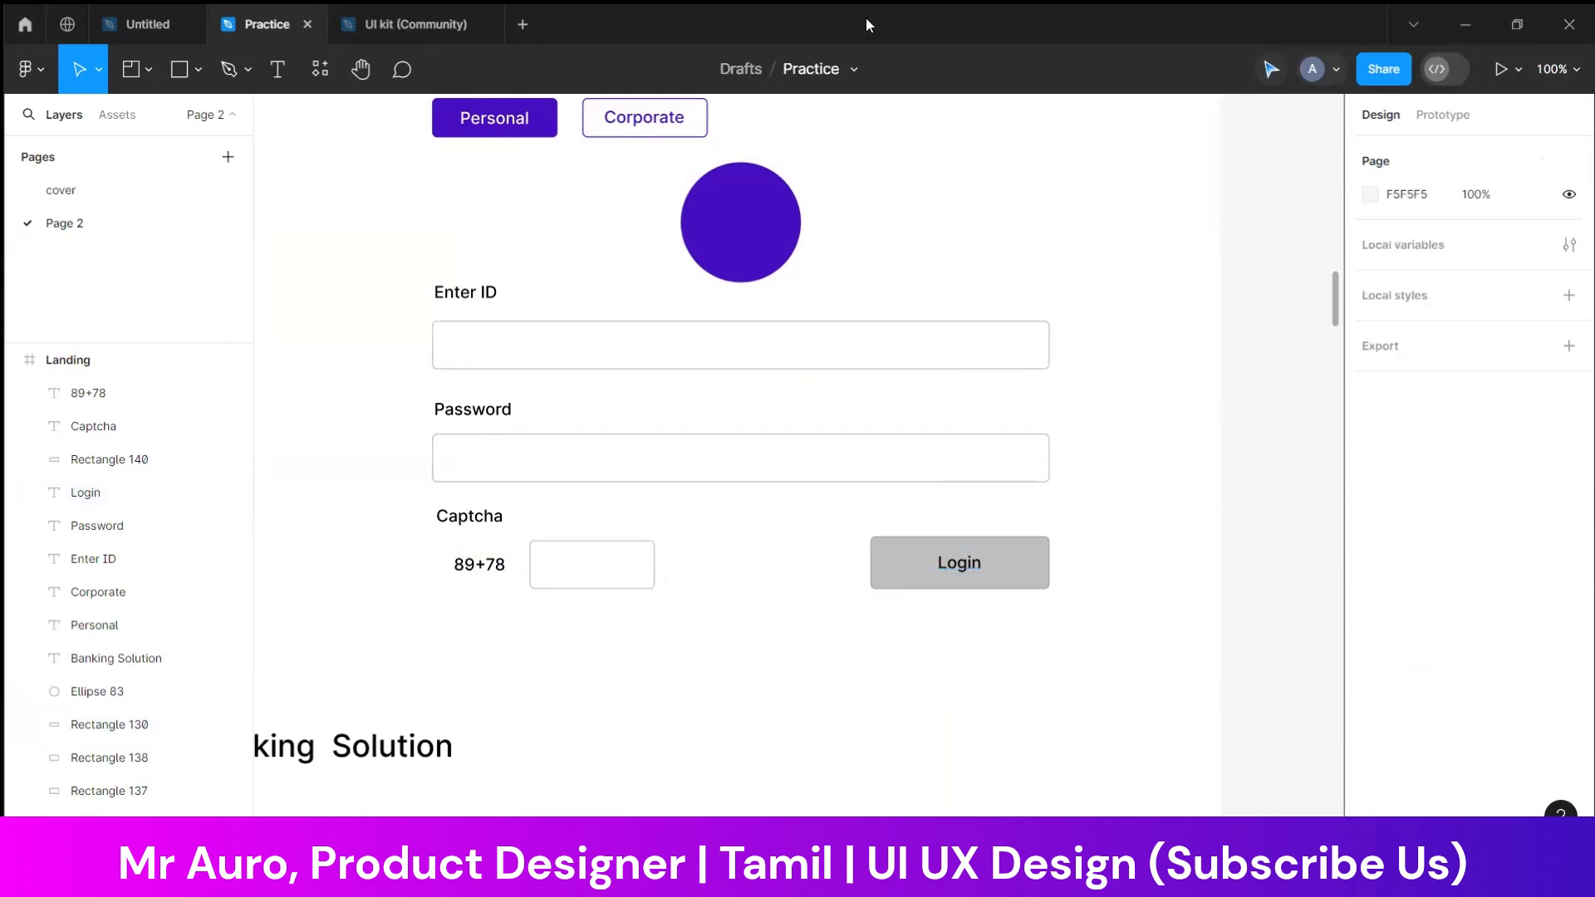
pyautogui.click(1043, 544)
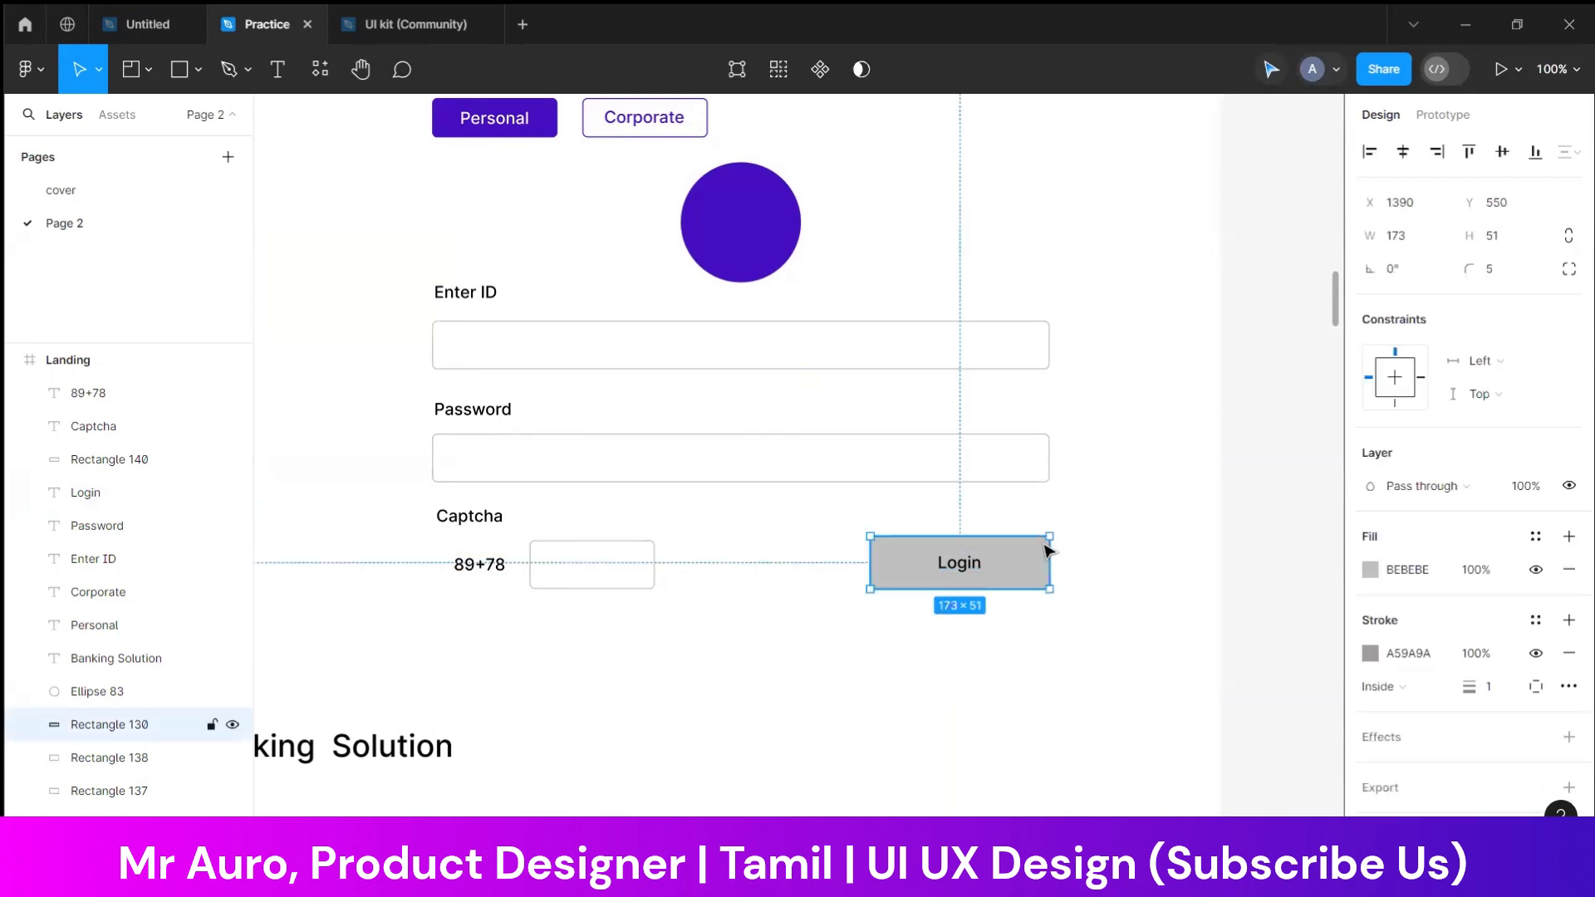
pyautogui.click(1151, 546)
# Set the fill of the "Login" button text to white, FFFFFF
pyautogui.click(959, 565)
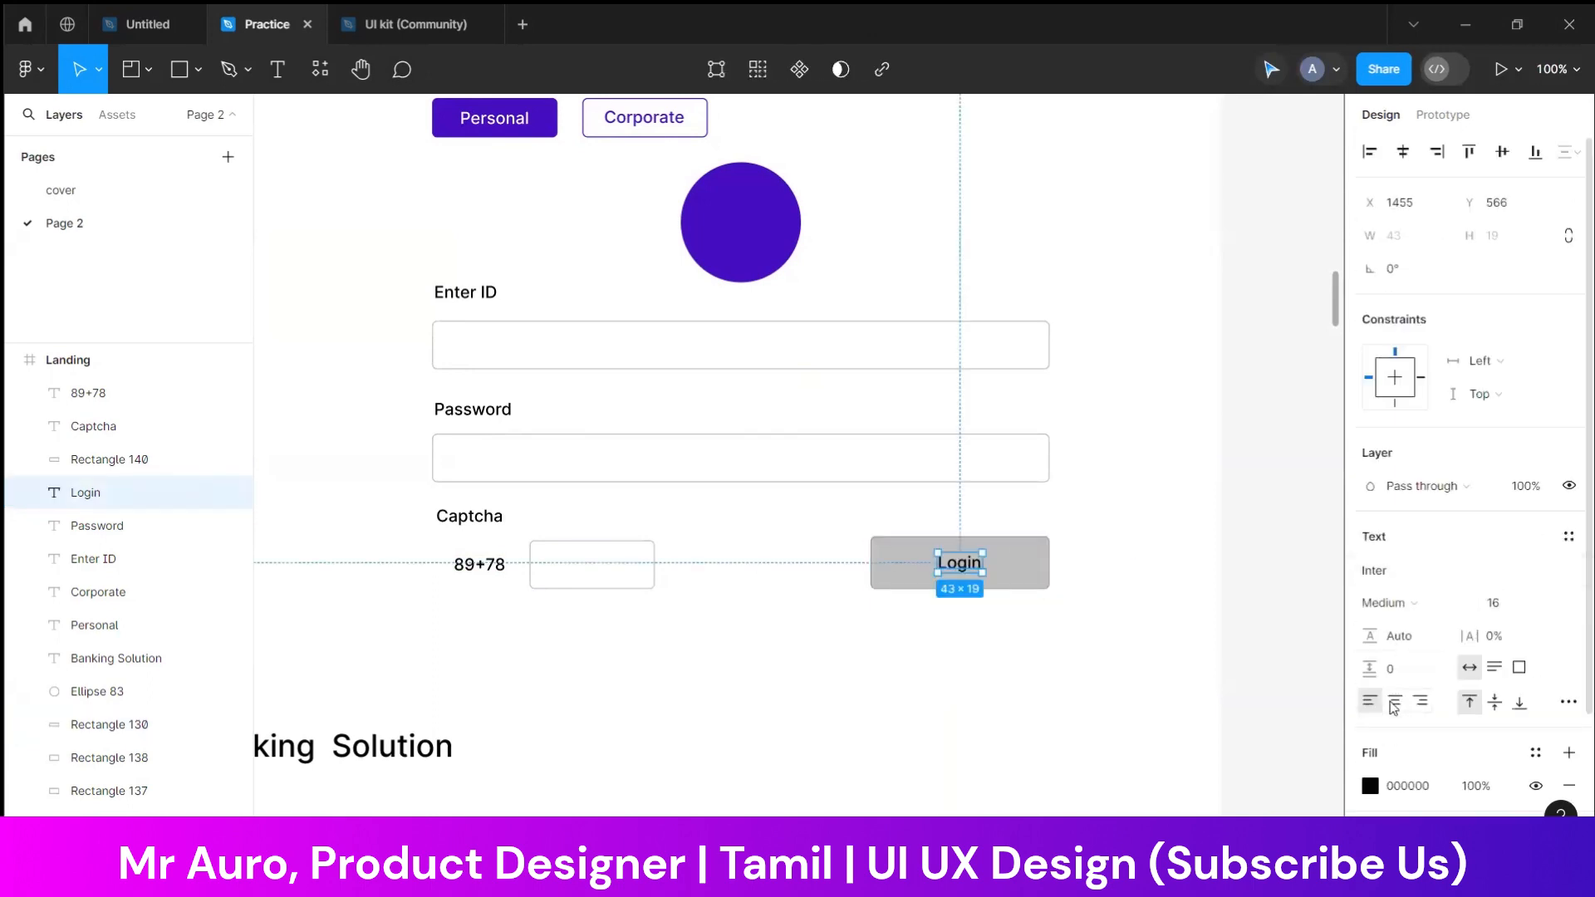
pyautogui.click(1370, 786)
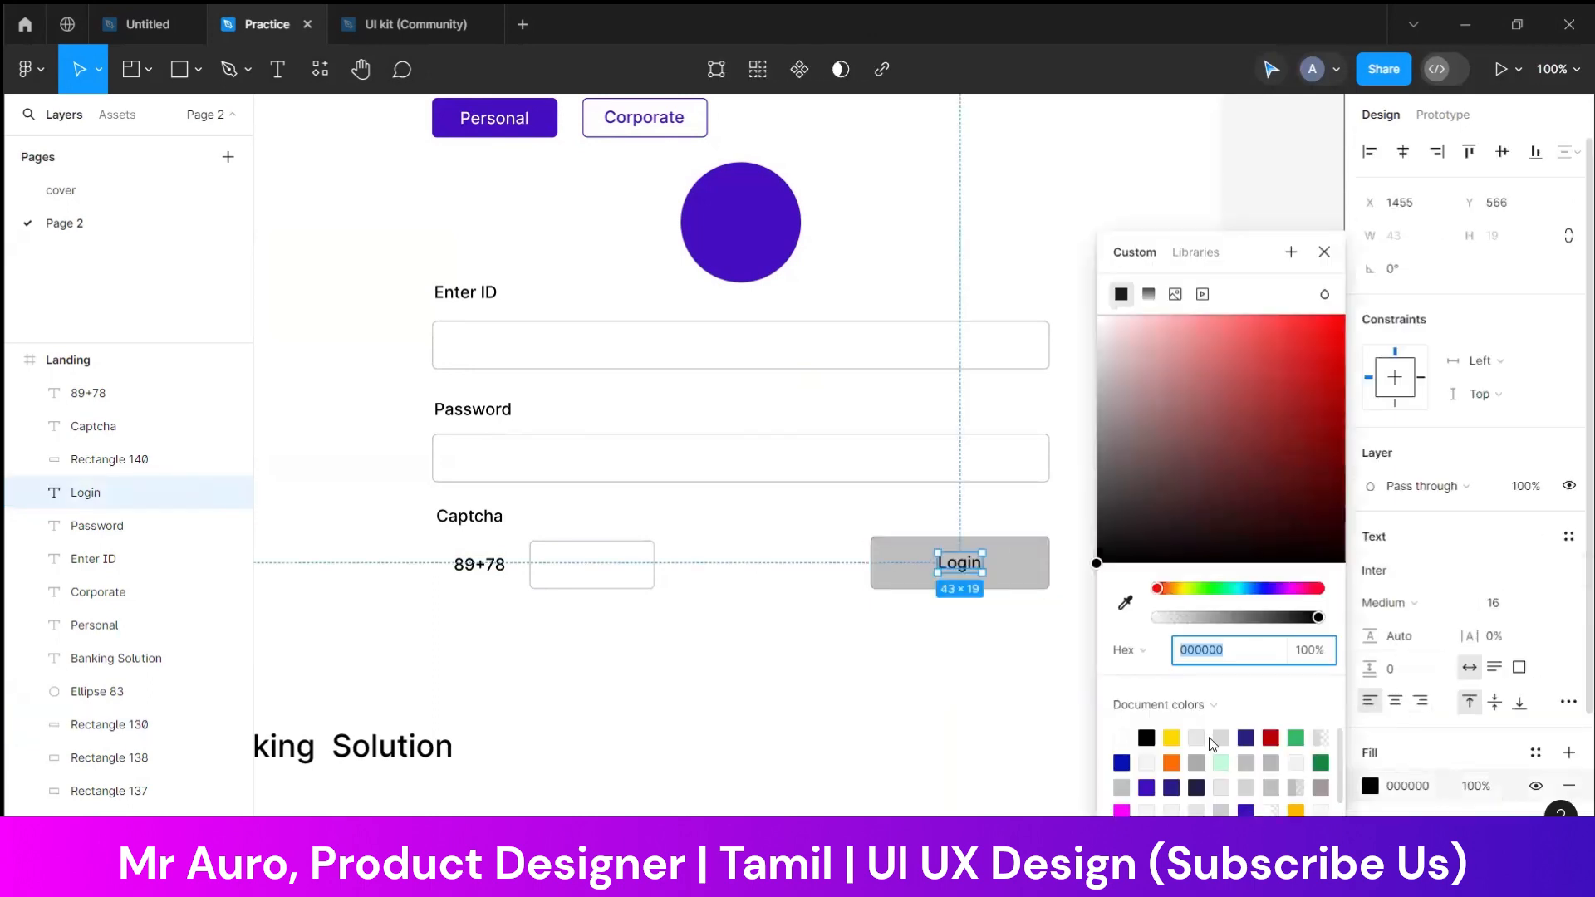
pyautogui.moveTo(1160, 525); pyautogui.dragTo(996, 186)
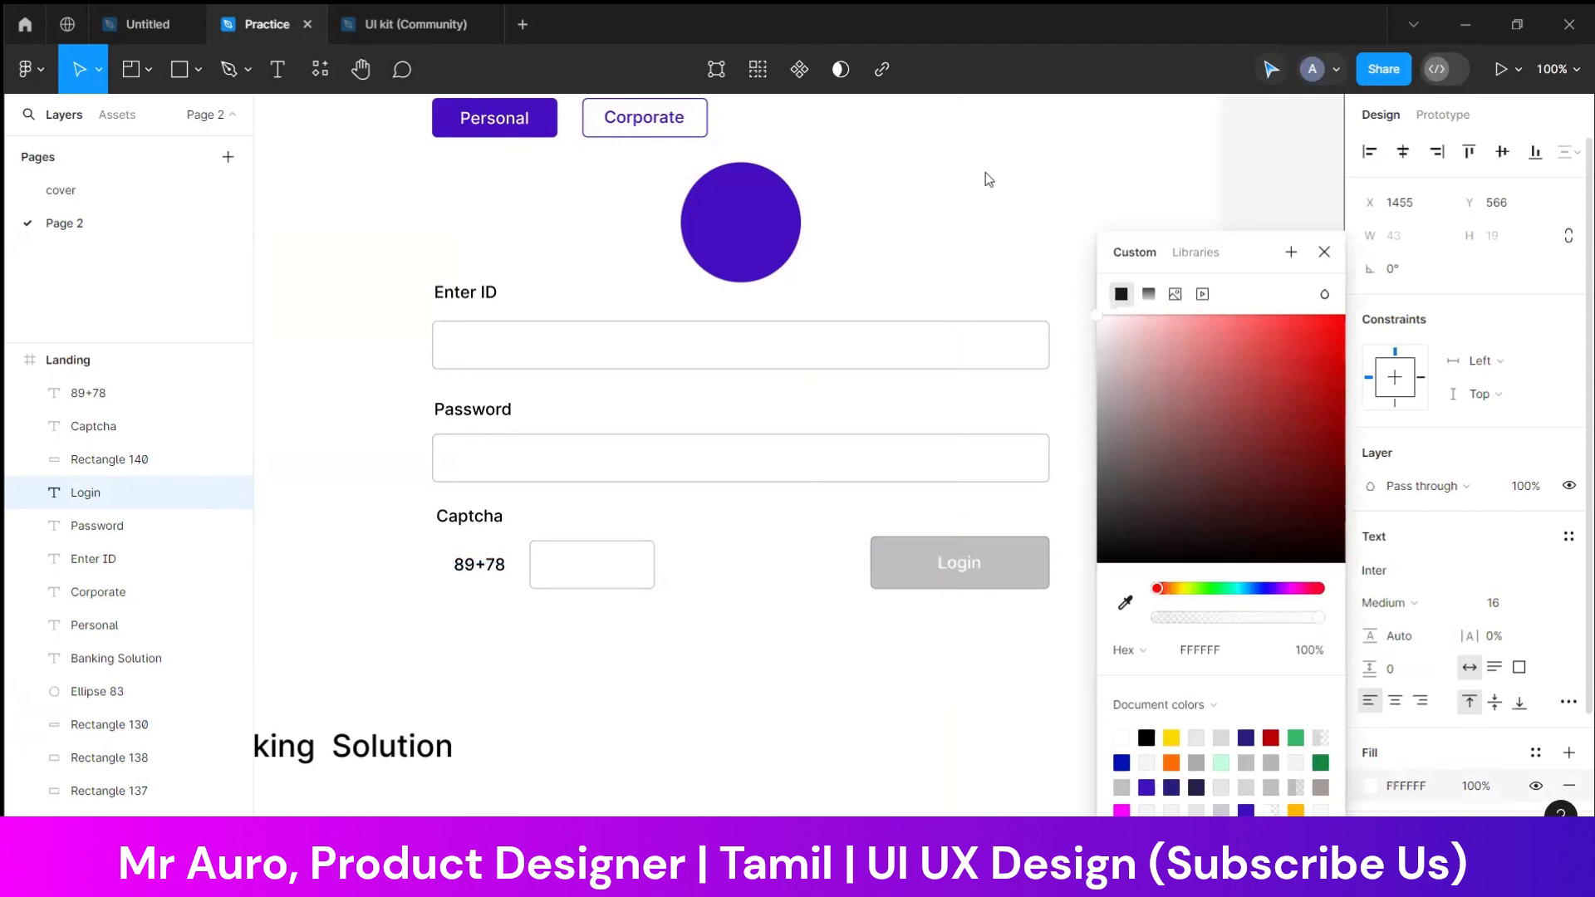
pyautogui.click(742, 551)
pyautogui.moveTo(1131, 522); pyautogui.dragTo(1070, 623)
pyautogui.click(1042, 568)
pyautogui.scroll(-1, 1411, 635)
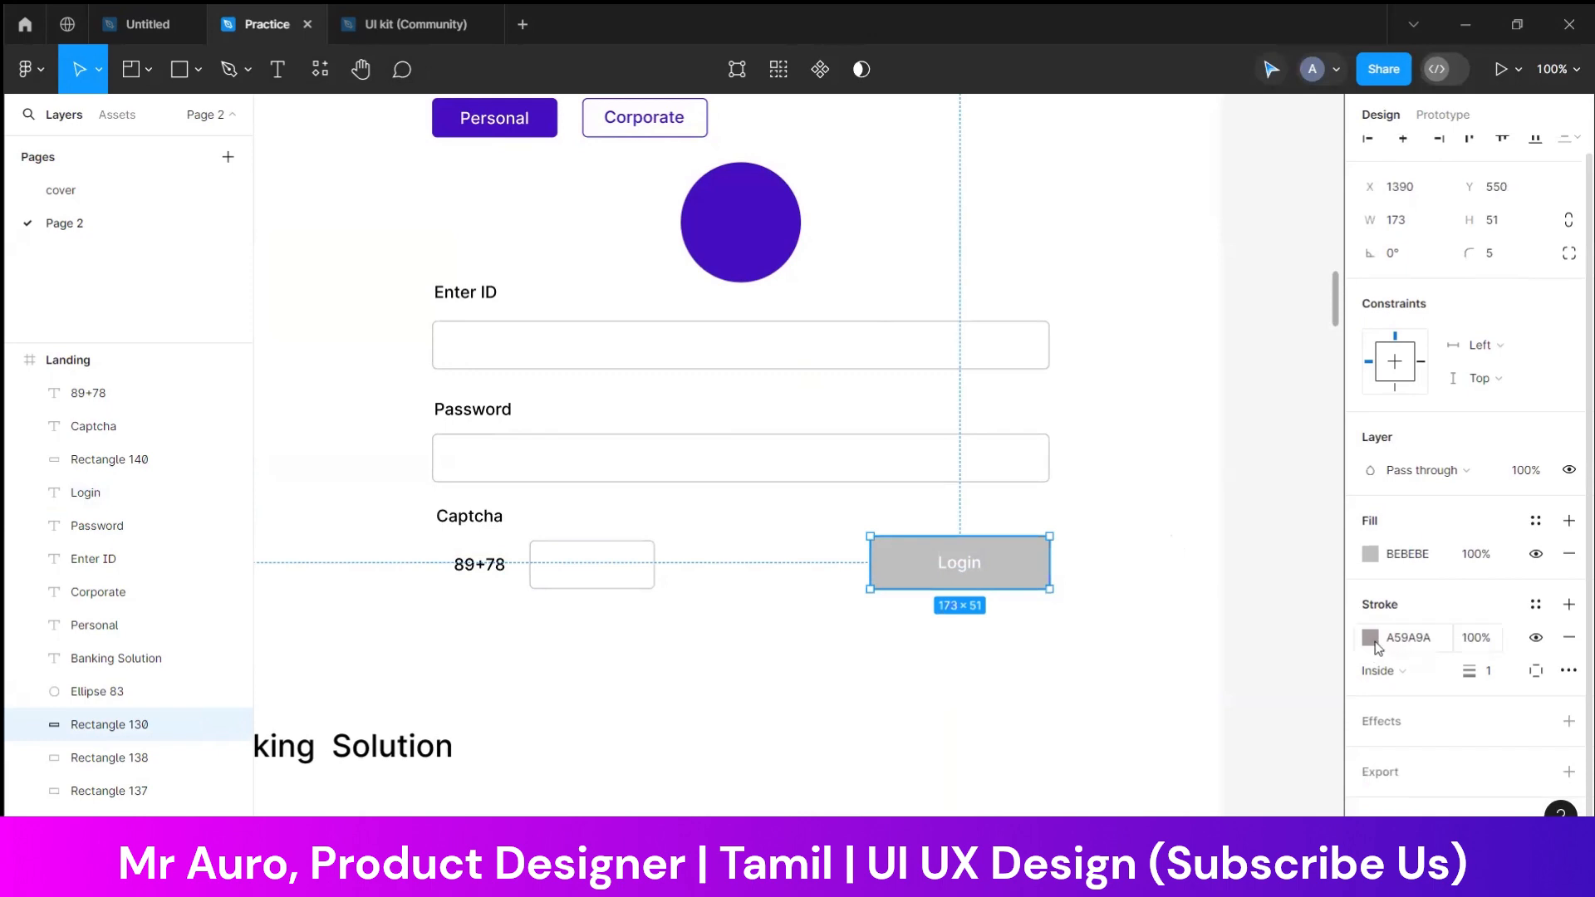
pyautogui.click(1191, 576)
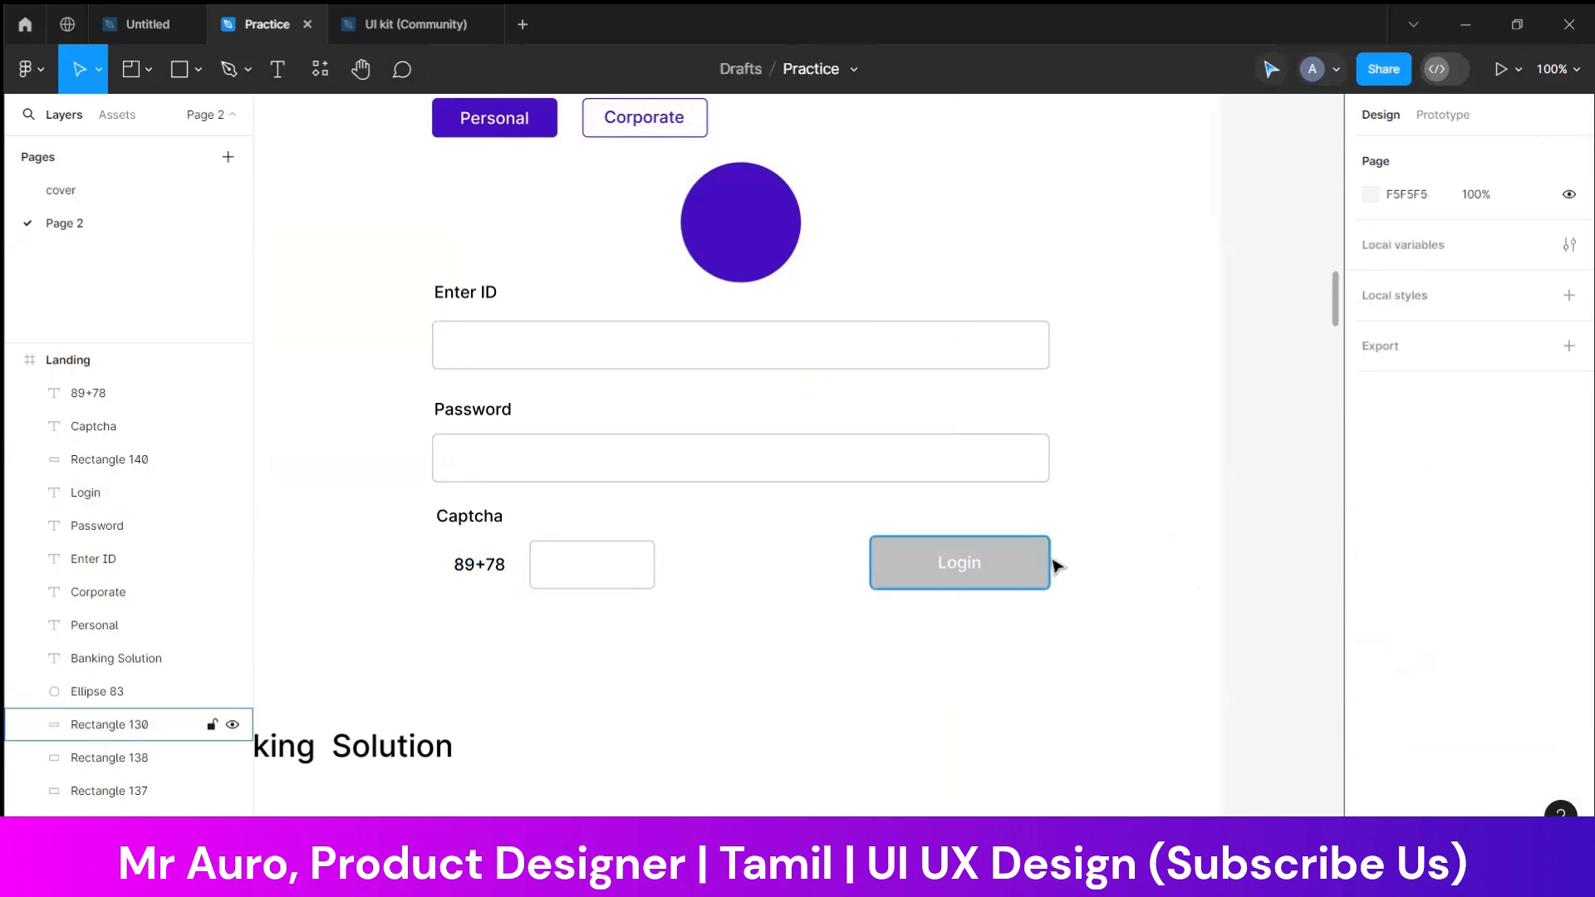
# Place a duplicate of the "Enter ID" label inside the ID field and replace its text with a sample ID number
pyautogui.click(490, 294)
pyautogui.moveTo(498, 295); pyautogui.dragTo(513, 346)
pyautogui.doubleClick(500, 338)
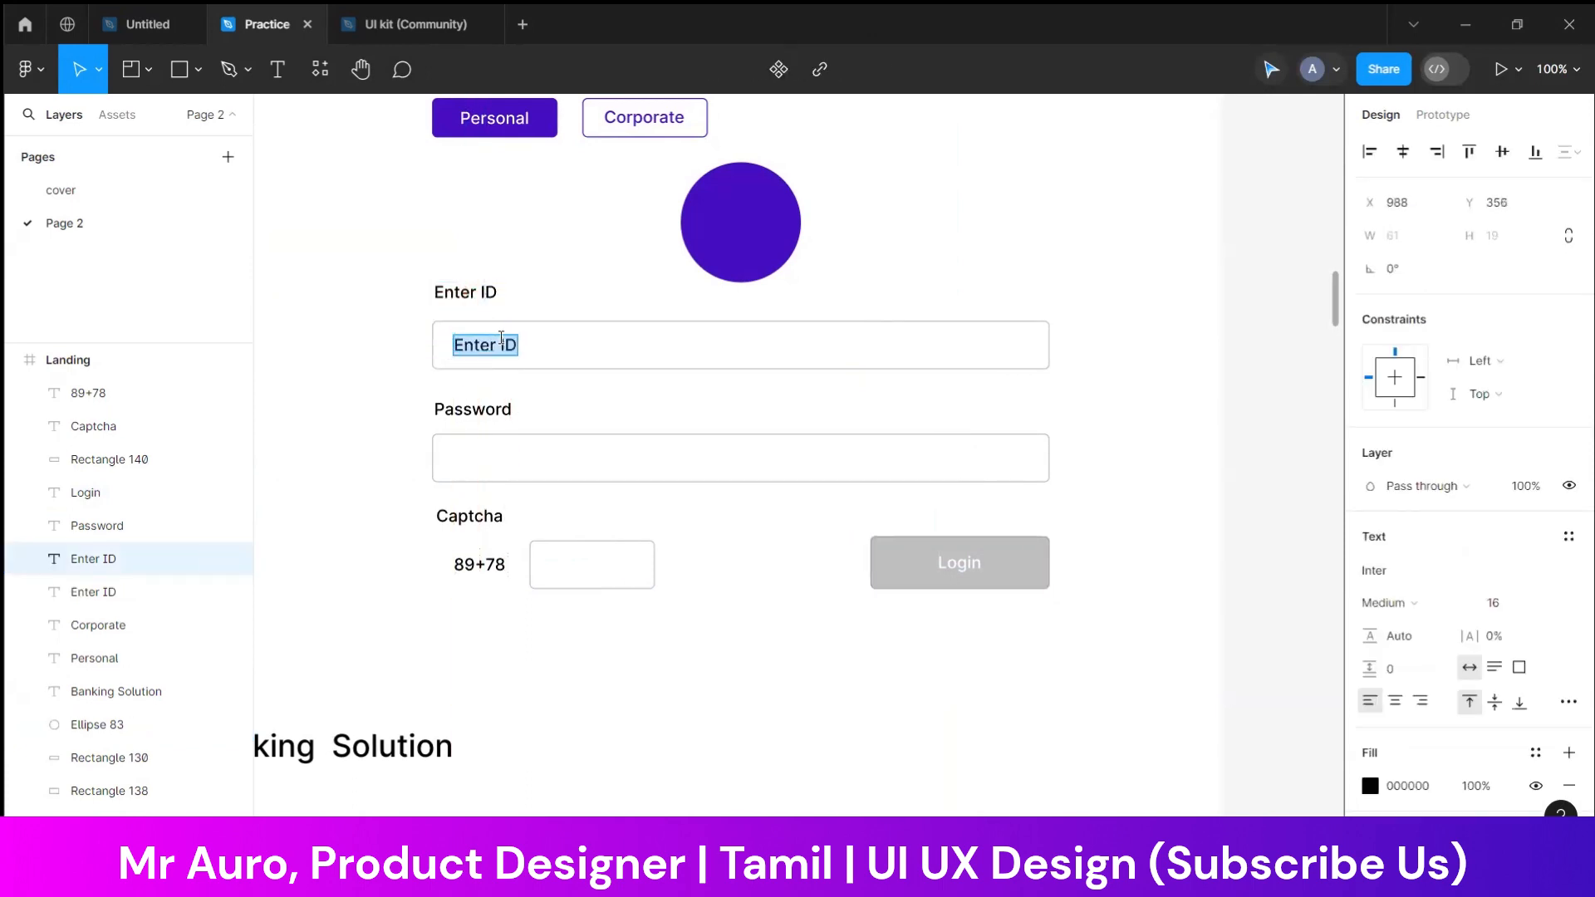
pyautogui.write('1123242433')
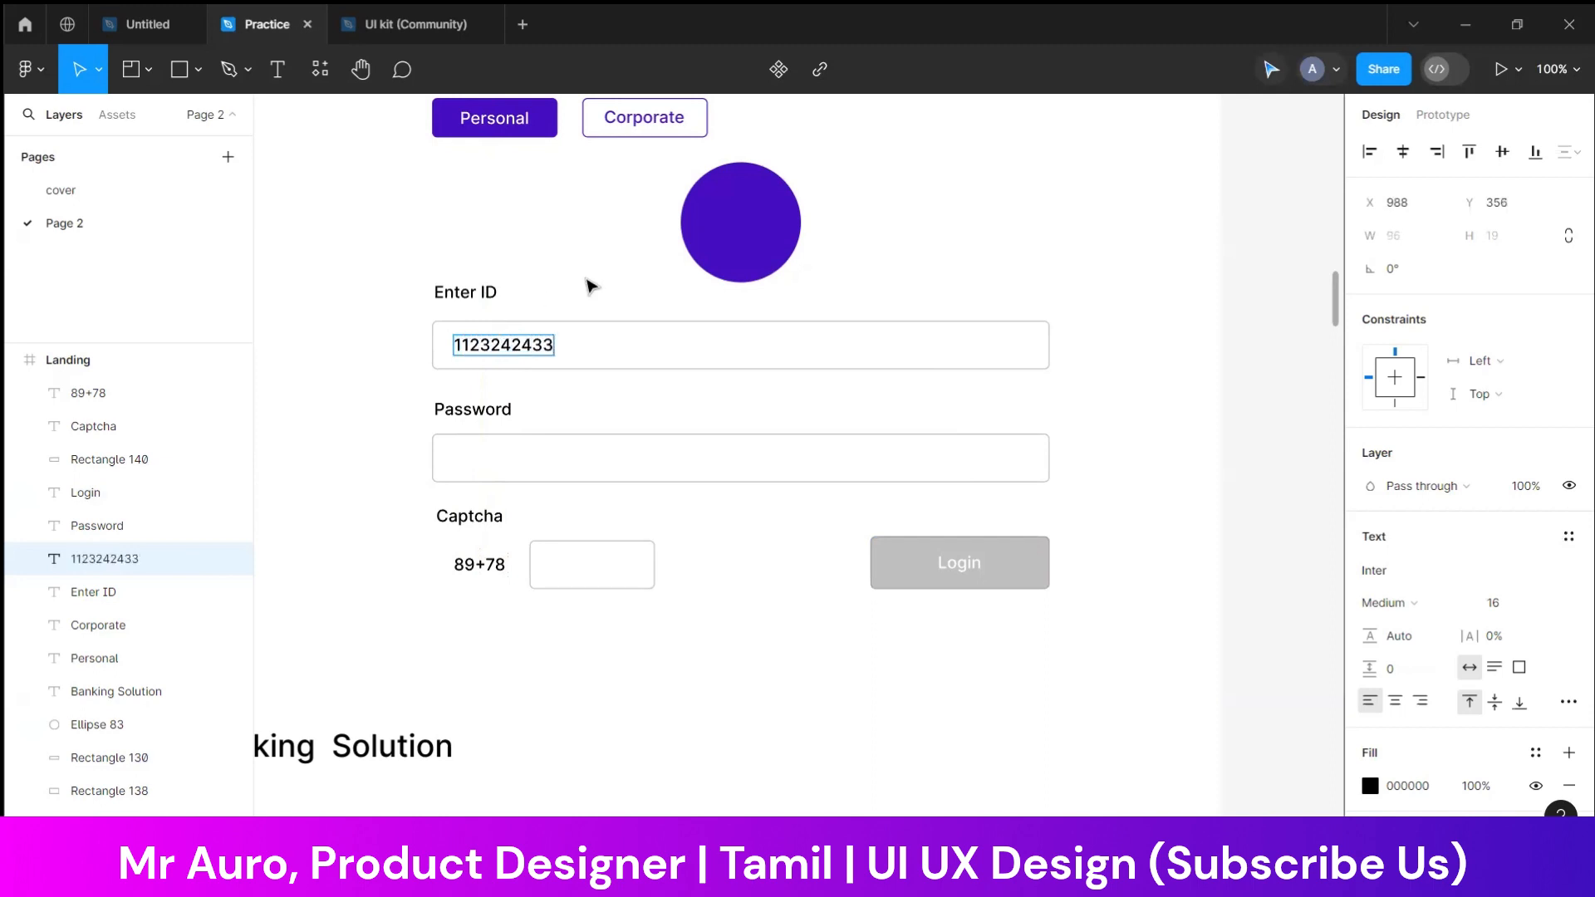
pyautogui.press('Escape')
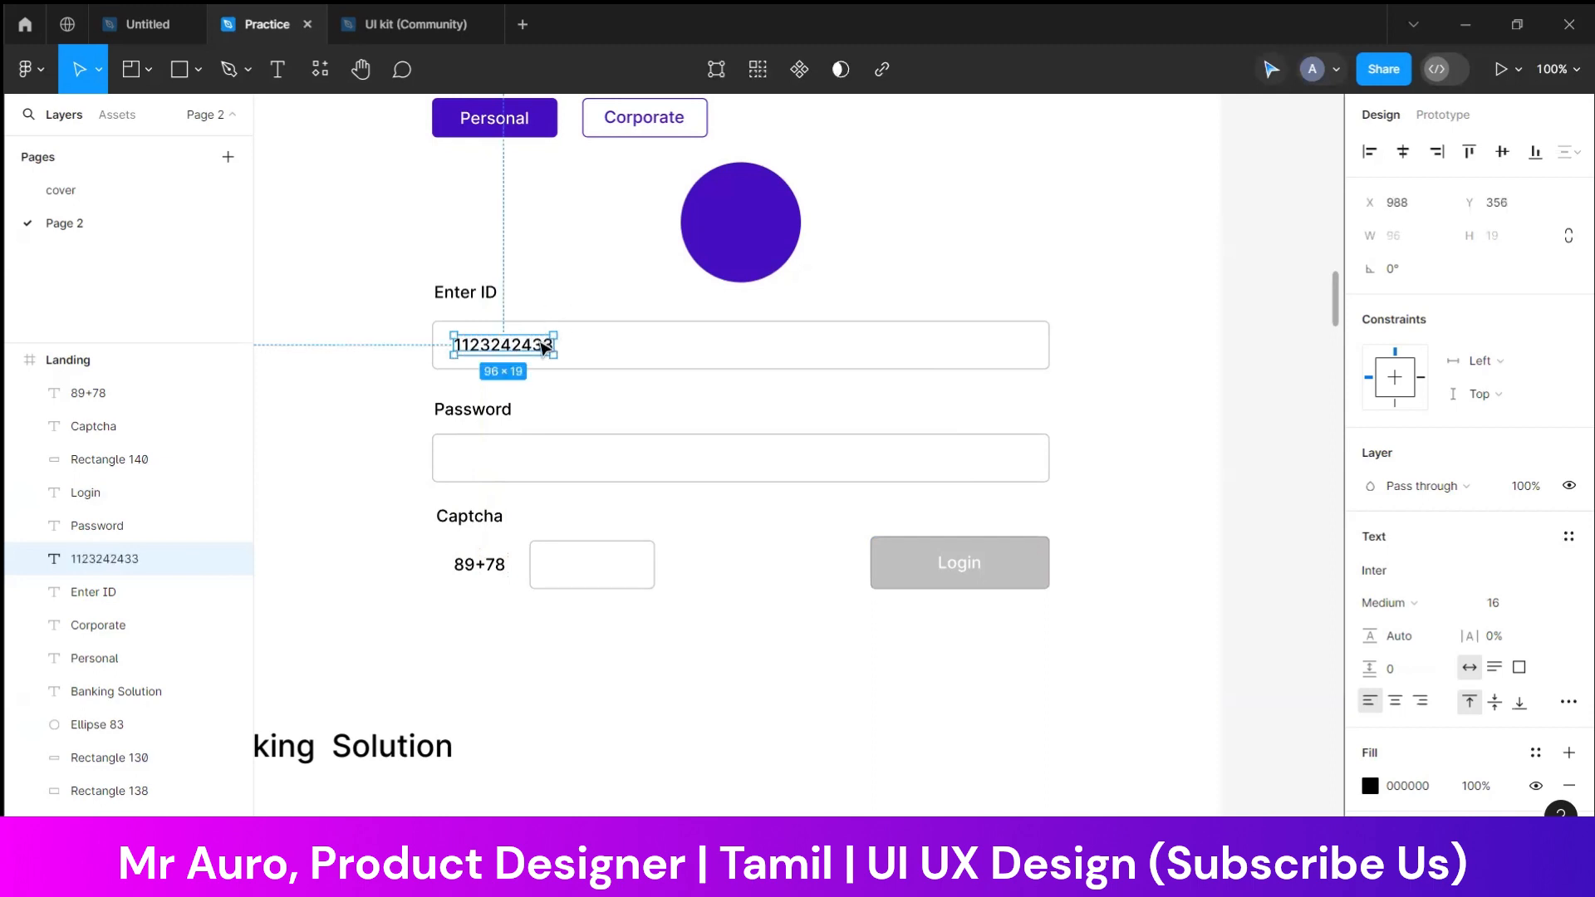
# Duplicate the sample ID text into the password field and replace it with a row of asterisks as masked text
pyautogui.moveTo(540, 348); pyautogui.dragTo(541, 463)
pyautogui.doubleClick(537, 456)
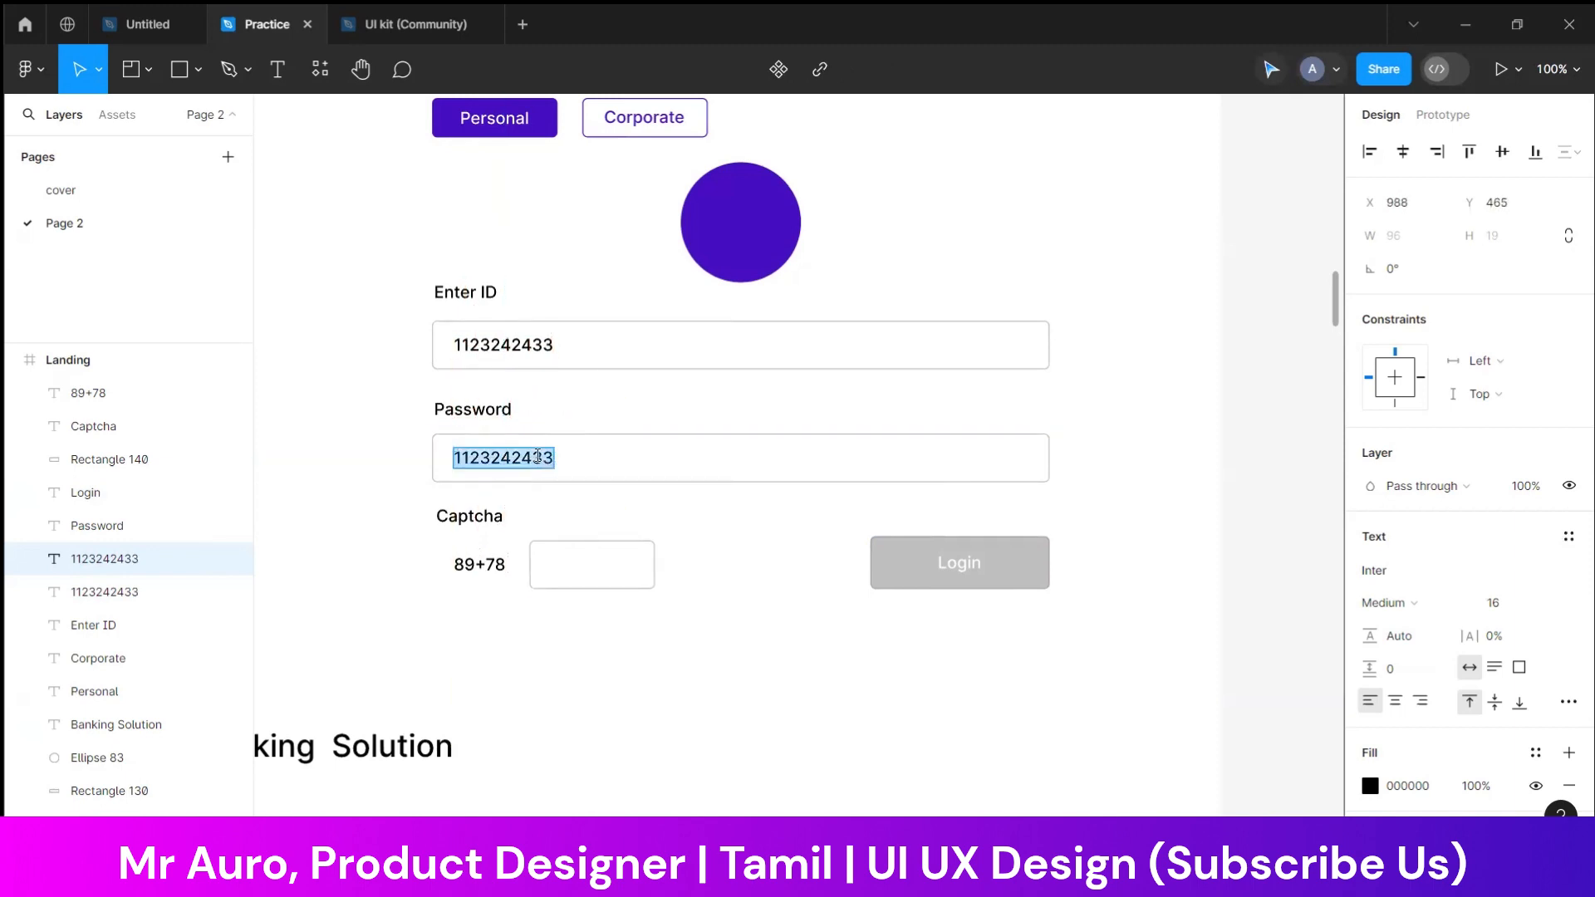
pyautogui.write('8888')
pyautogui.press('BackSpace')
pyautogui.press('BackSpace')
pyautogui.press('BackSpace')
pyautogui.press('BackSpace')
pyautogui.press('BackSpace')
pyautogui.write('************')
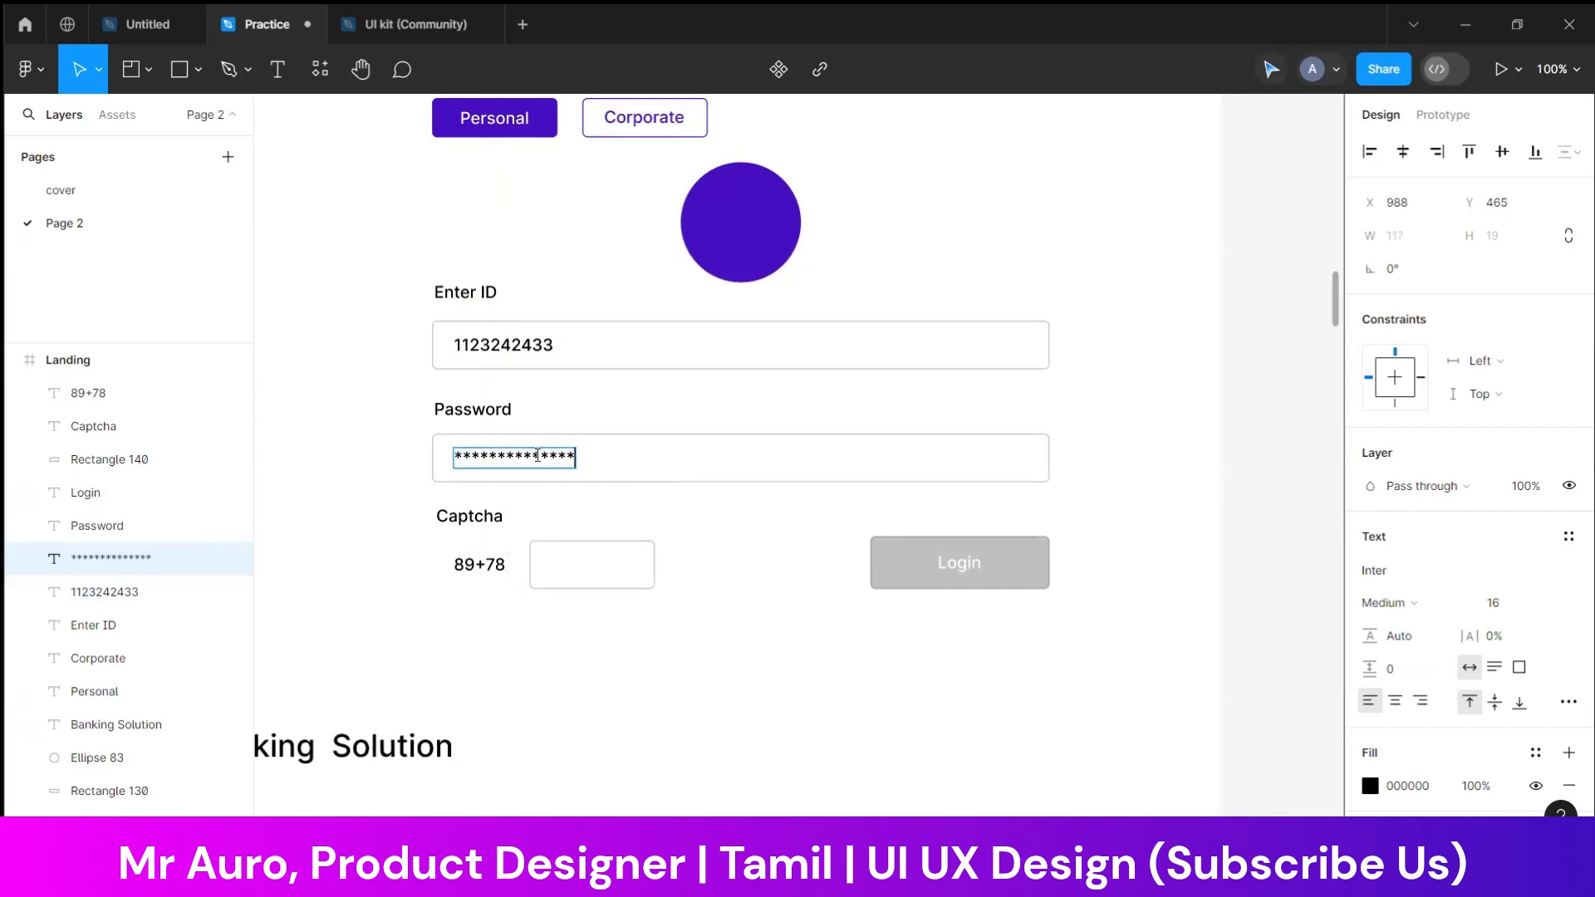
pyautogui.press('Escape')
pyautogui.click(384, 486)
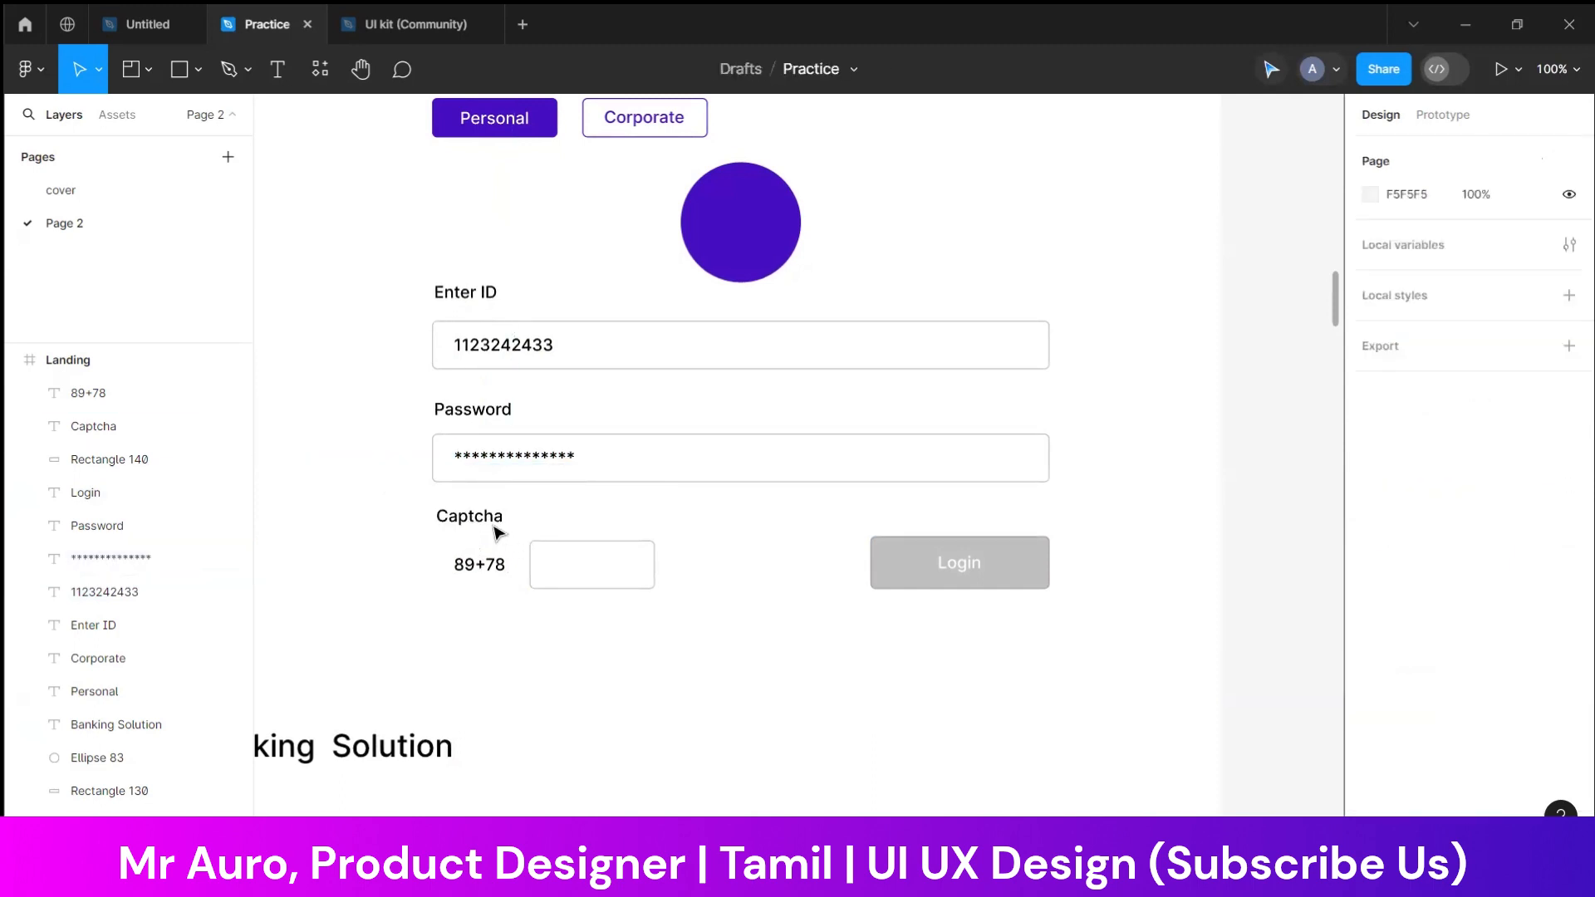
# Duplicate the "89+78" text into the captcha box, replace it with "125" and centre it in the box
pyautogui.click(481, 573)
pyautogui.hotkey('ctrl', 'd')
pyautogui.moveTo(481, 573); pyautogui.dragTo(594, 573)
pyautogui.doubleClick(590, 566)
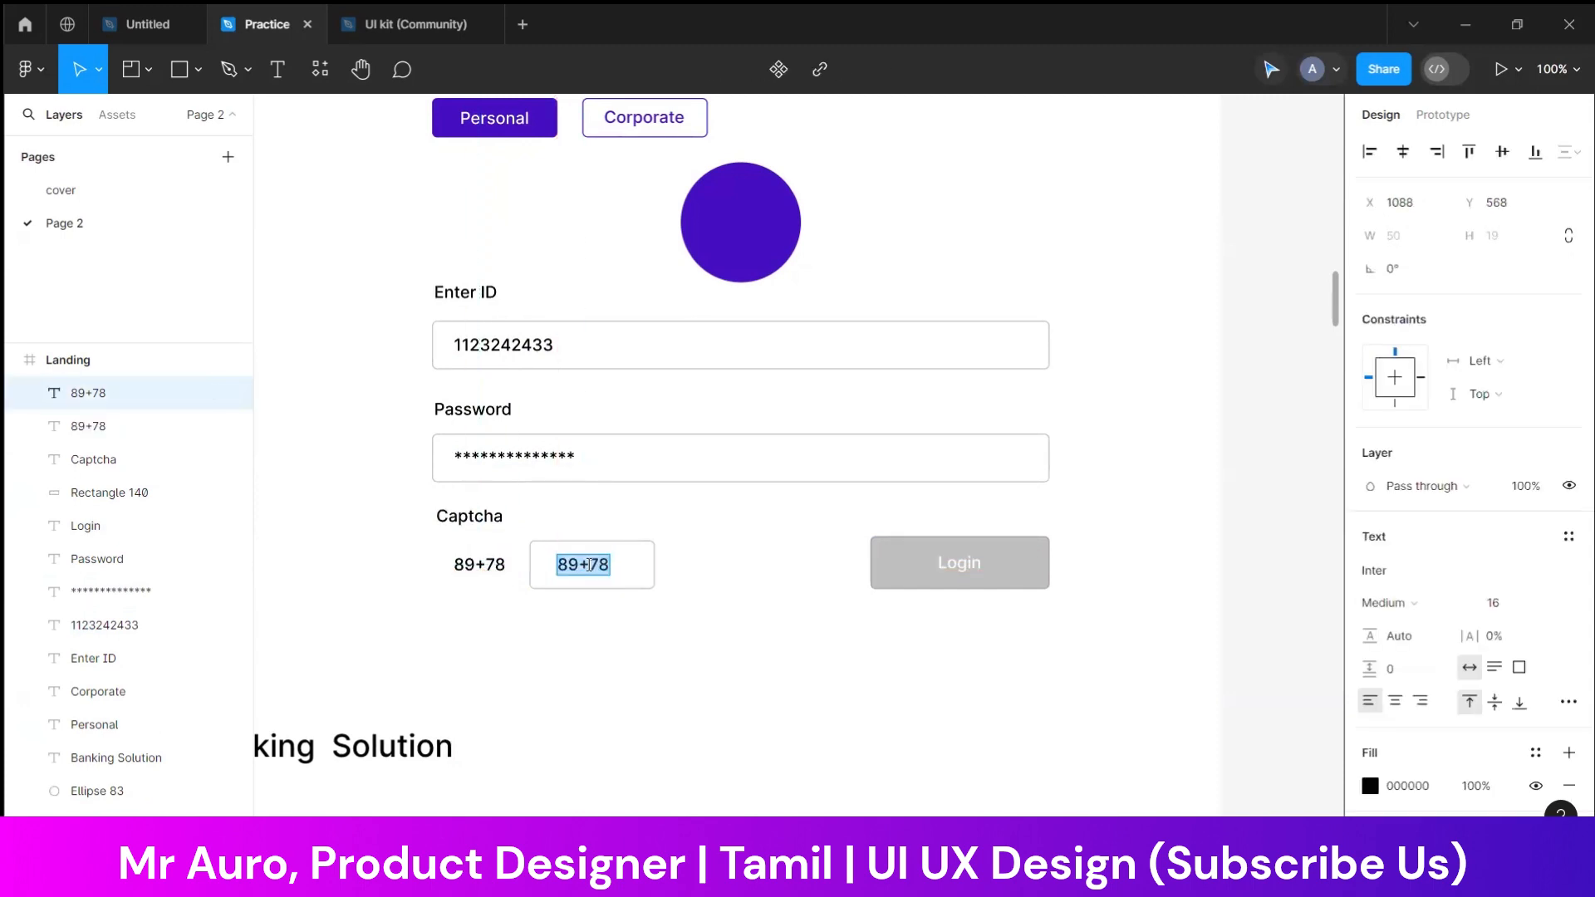
pyautogui.write('125')
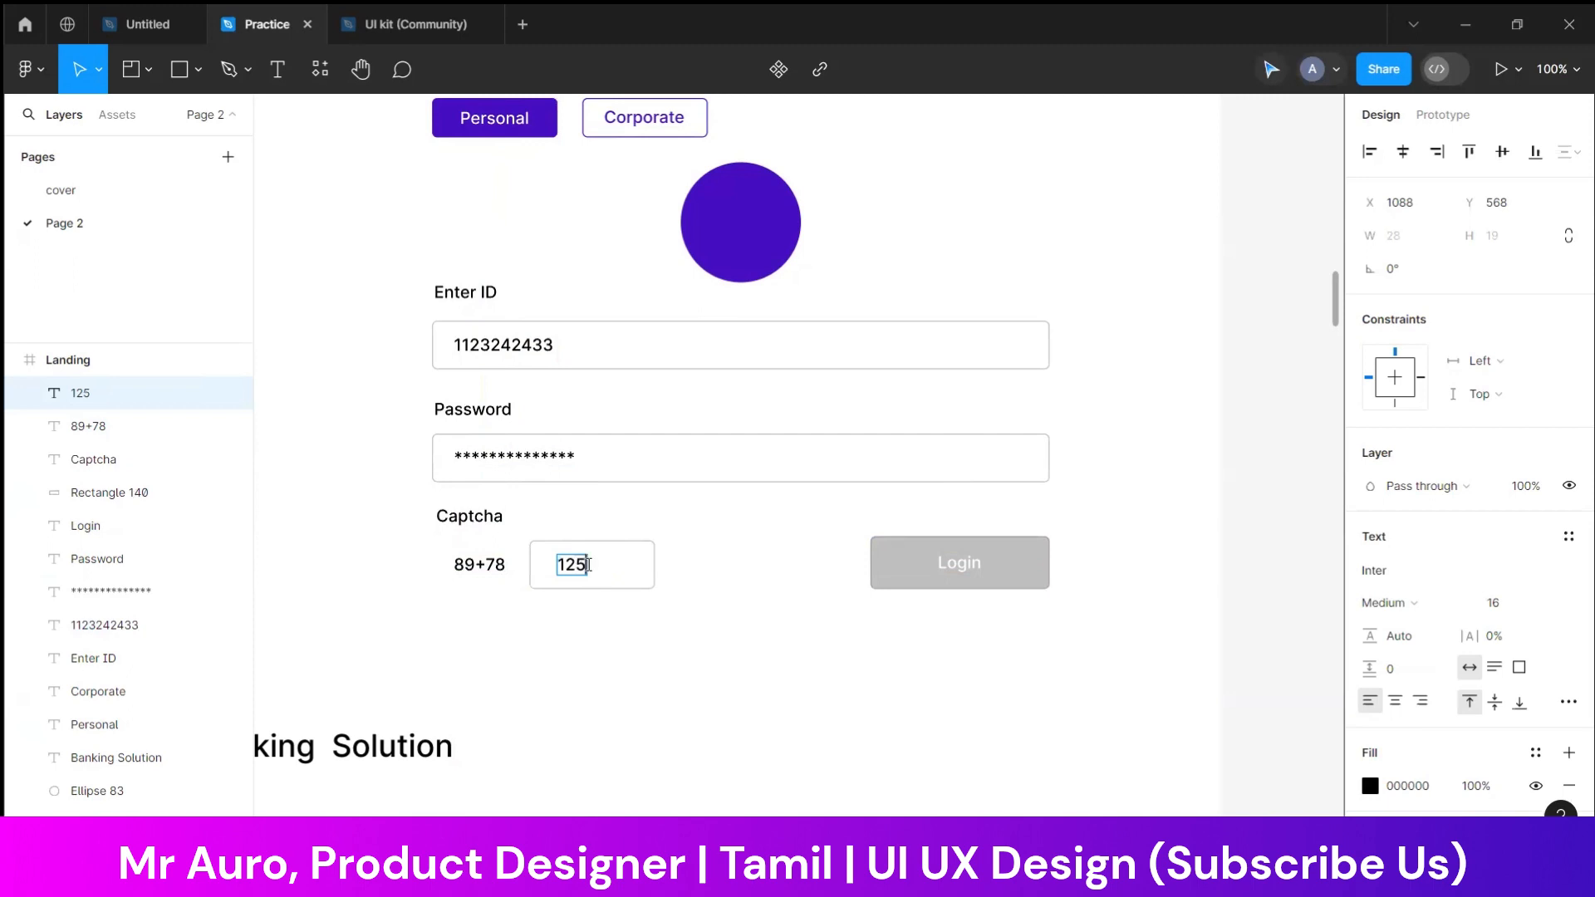
pyautogui.press('Escape')
pyautogui.click(775, 688)
pyautogui.moveTo(586, 575); pyautogui.dragTo(604, 573)
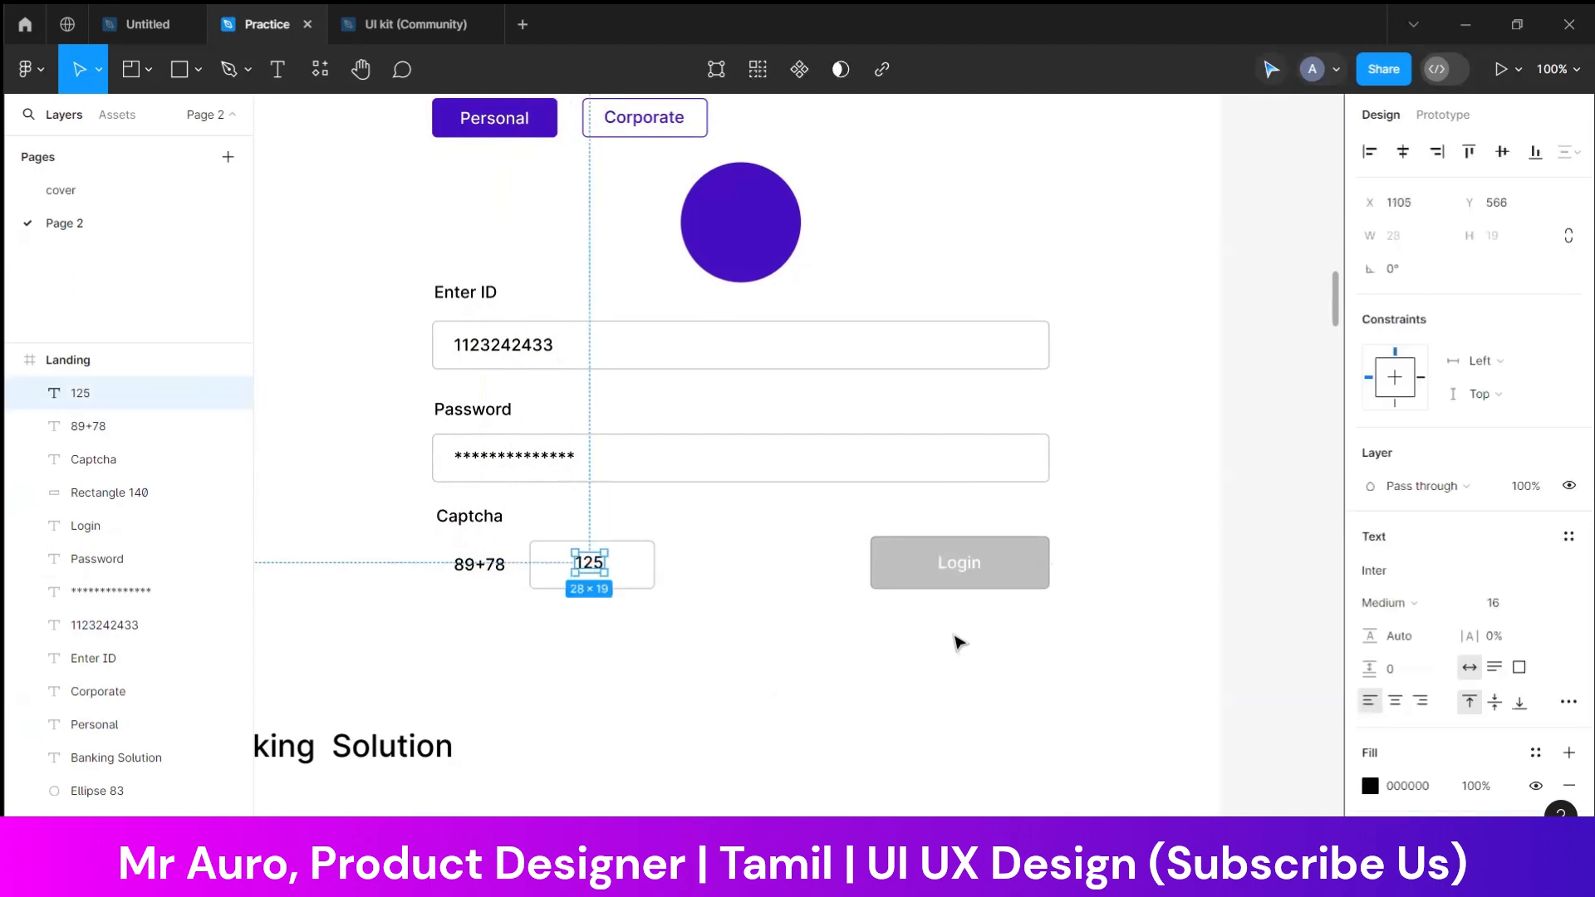
# Set the Login button's fill to the purple 440EC0 sampled from the circle above the form
pyautogui.click(905, 570)
pyautogui.click(1370, 570)
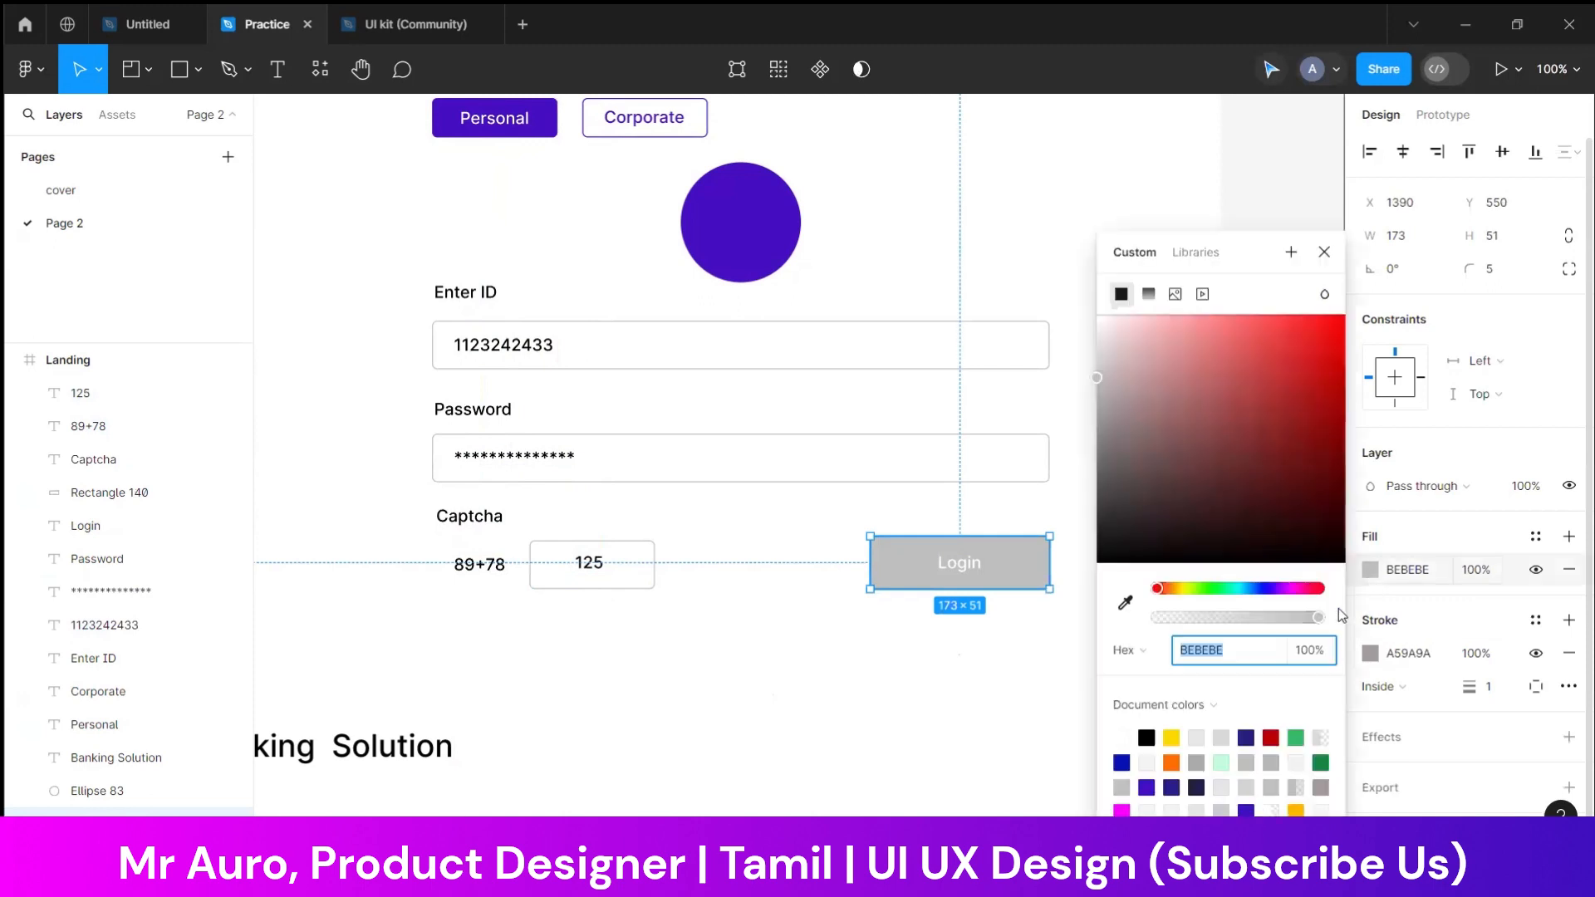
pyautogui.click(1124, 603)
pyautogui.click(769, 217)
pyautogui.click(892, 625)
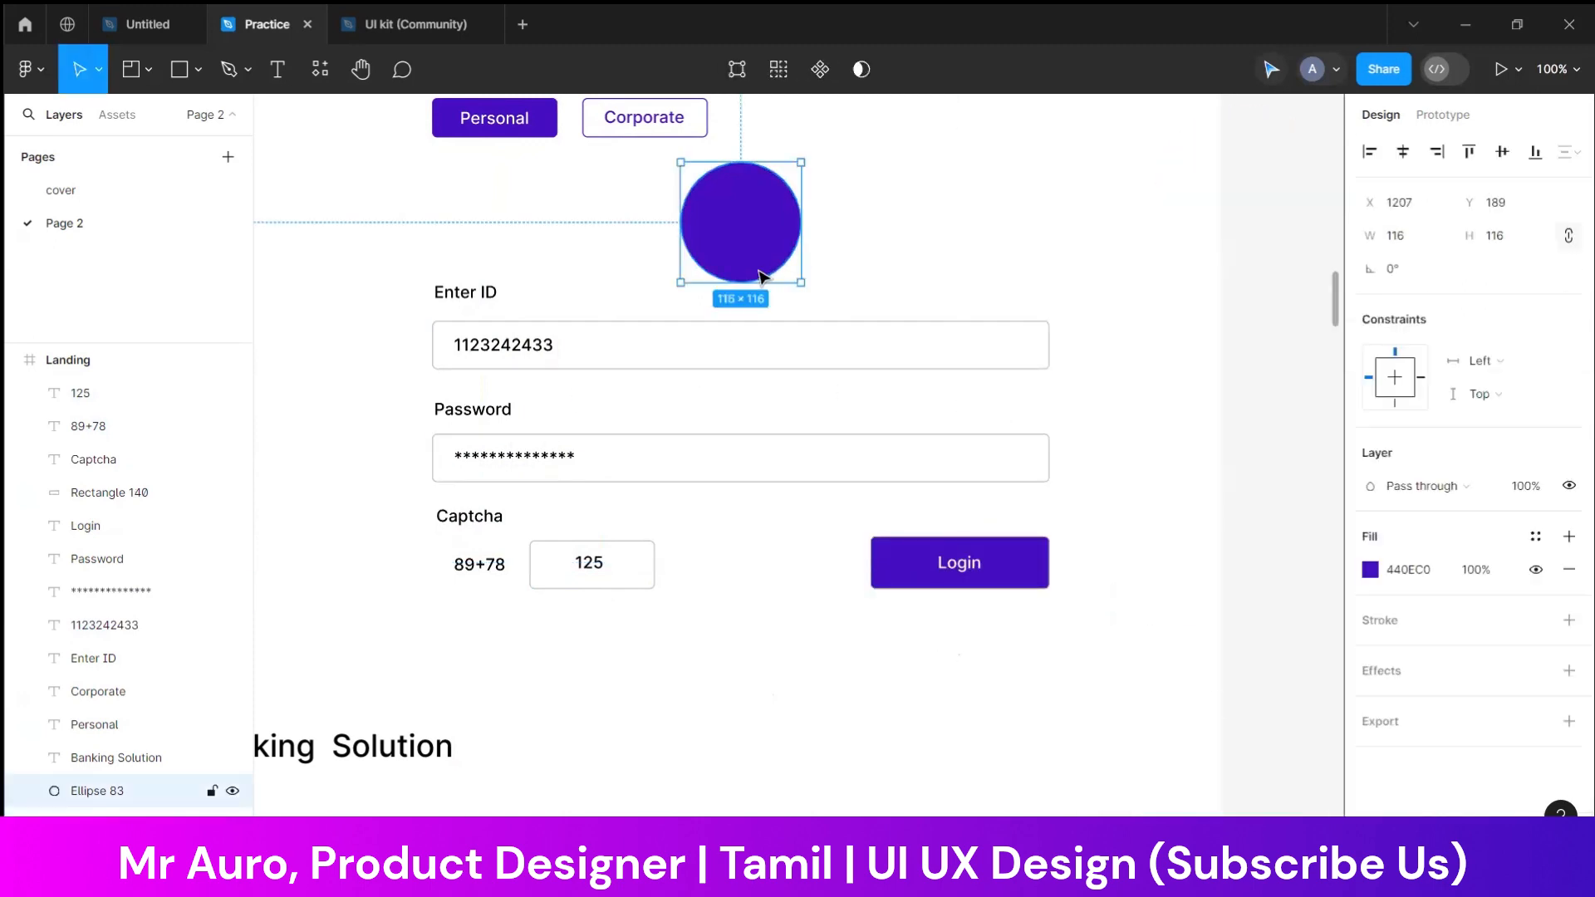
# Search Iconify for "user" and import the solid user icon from Teenyicons onto the landing page
pyautogui.click(33, 70)
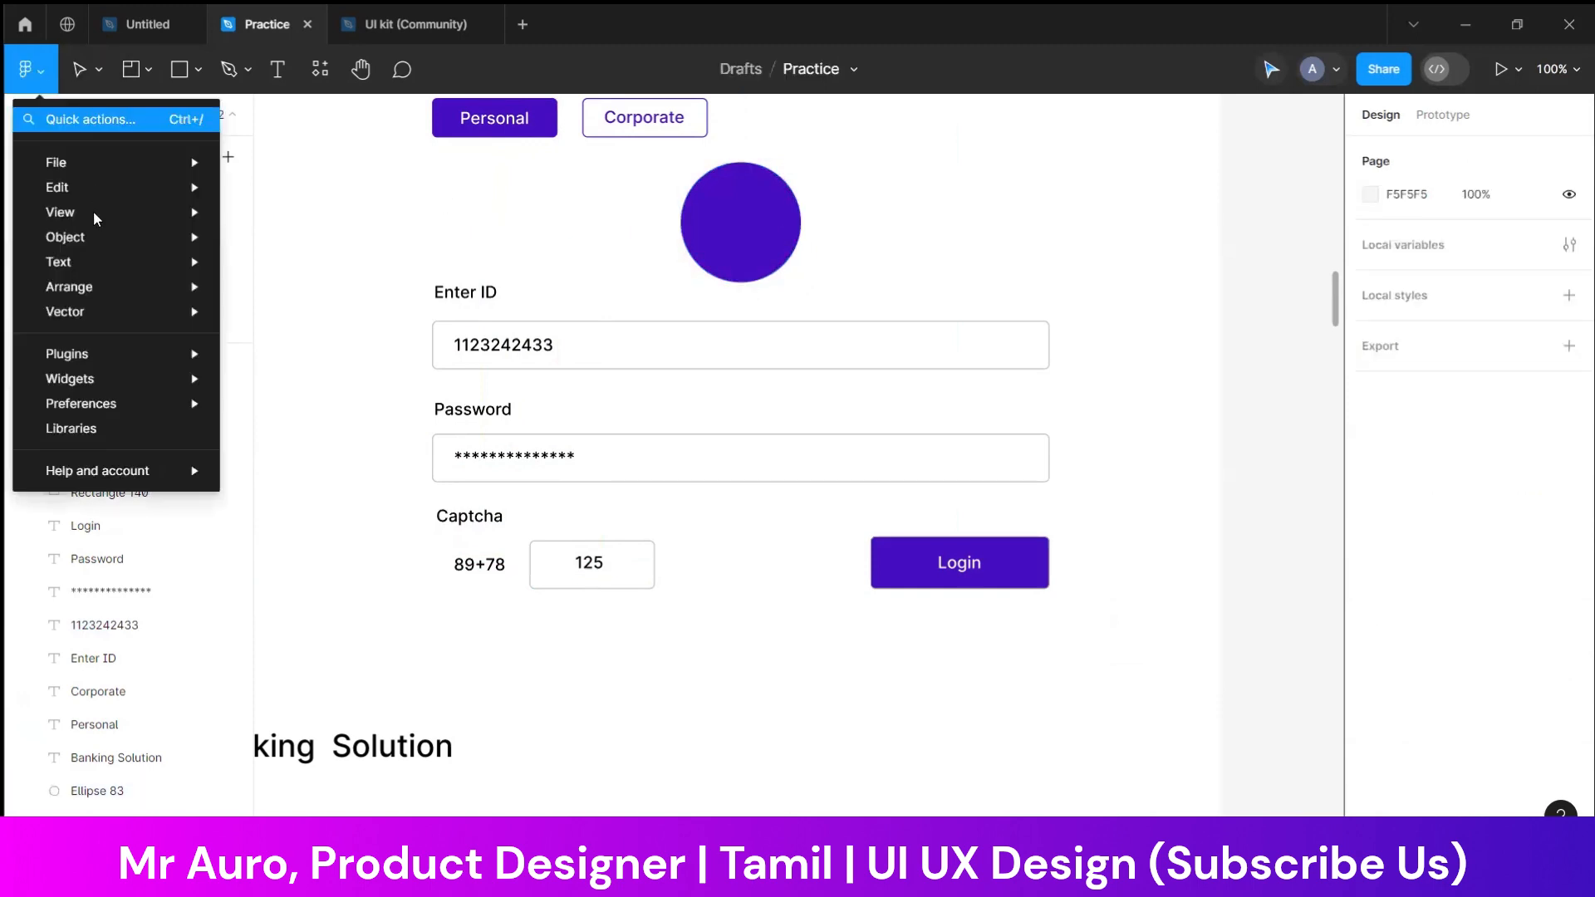
pyautogui.moveTo(100, 353)
pyautogui.click(267, 378)
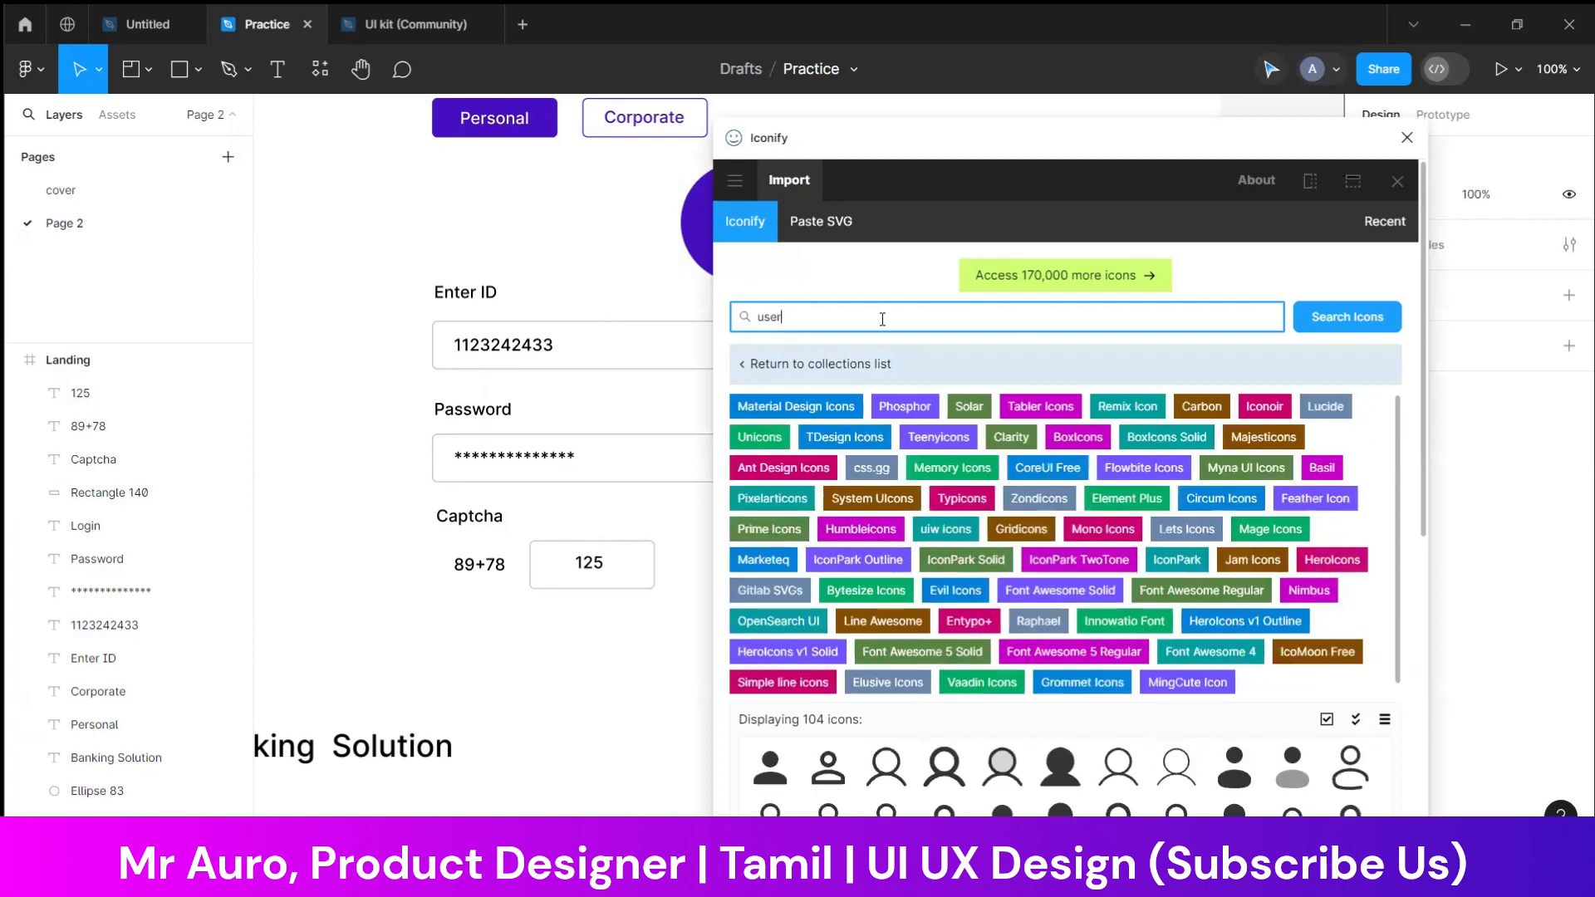
pyautogui.scroll(-3, 1010, 806)
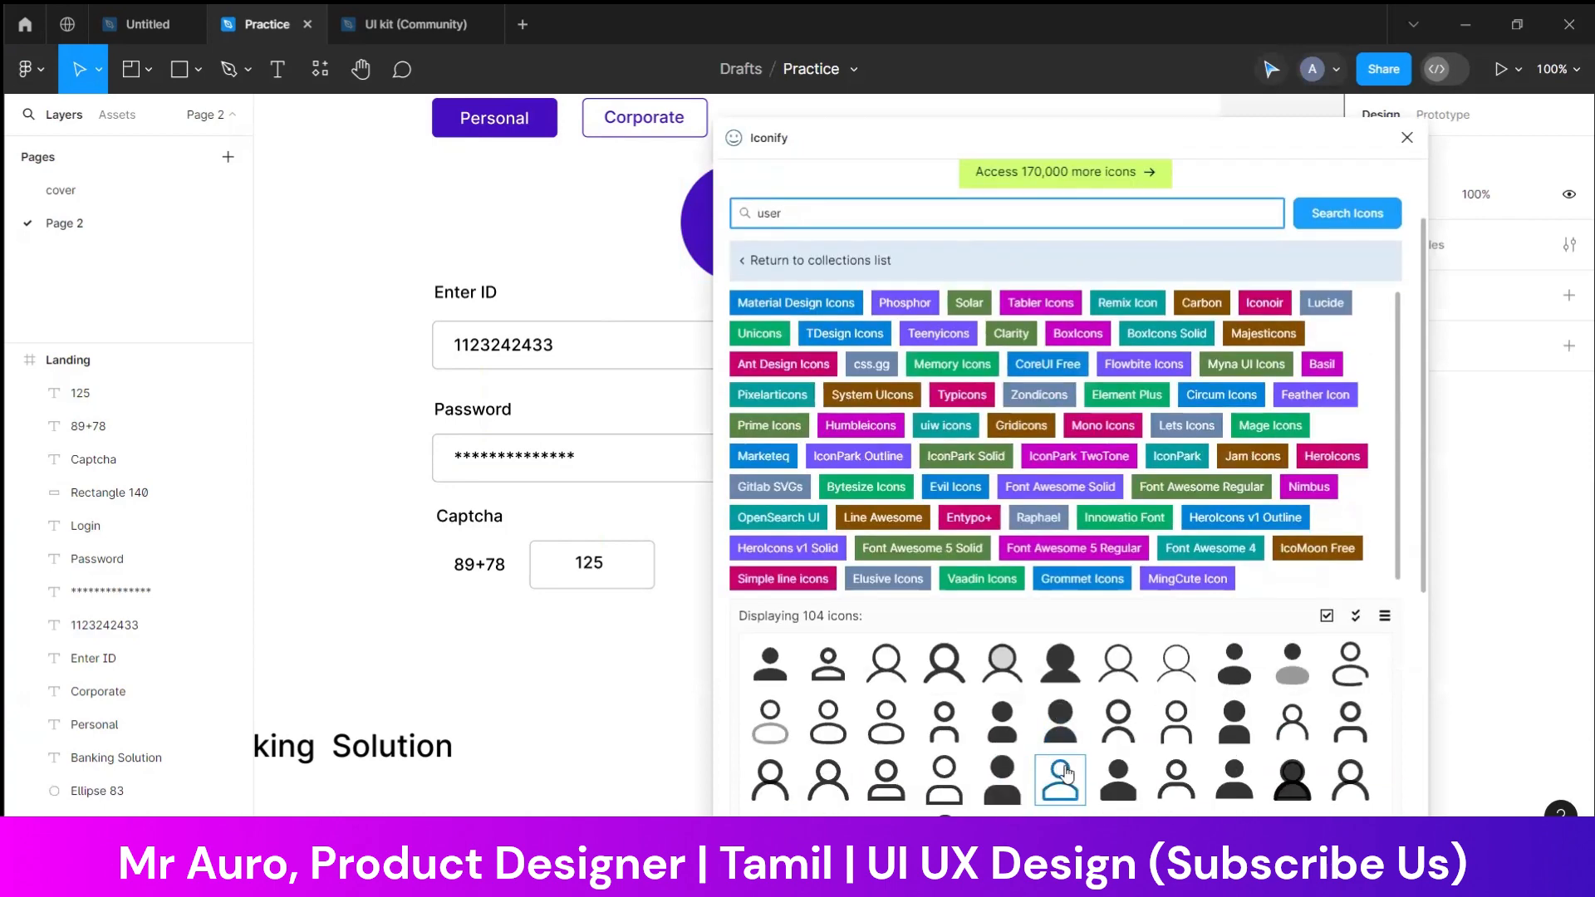
pyautogui.moveTo(1009, 806); pyautogui.dragTo(435, 433)
pyautogui.click(361, 355)
pyautogui.press('Escape')
pyautogui.click(1406, 138)
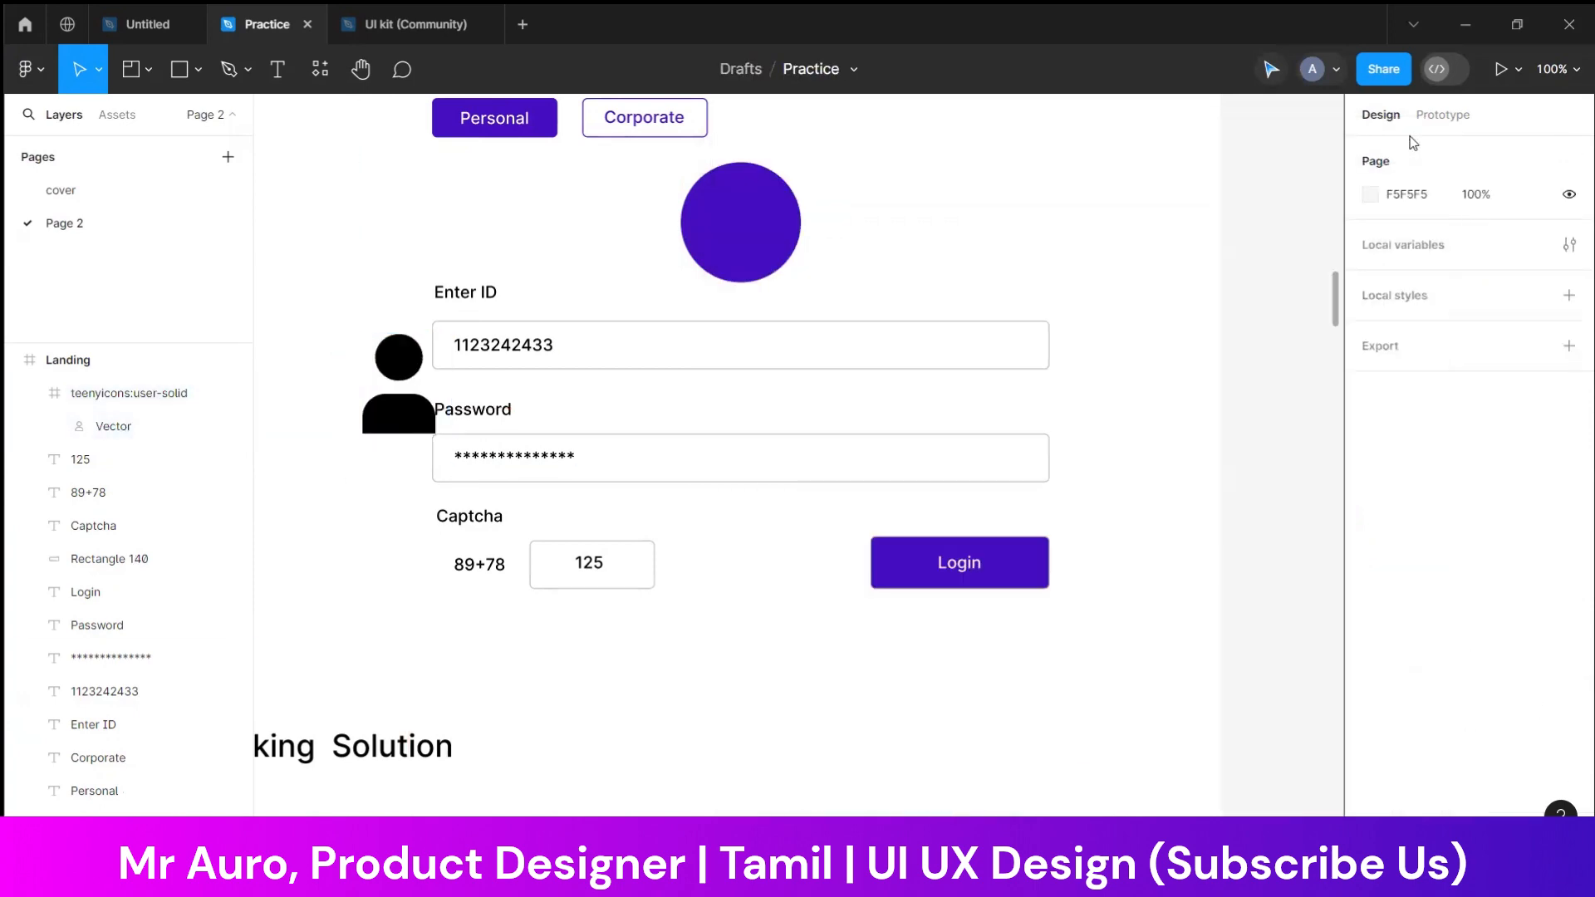
# Centre the user icon on the purple circle at 66 × 66 and set its colour to white, FFFFFF
pyautogui.moveTo(760, 252); pyautogui.dragTo(758, 251)
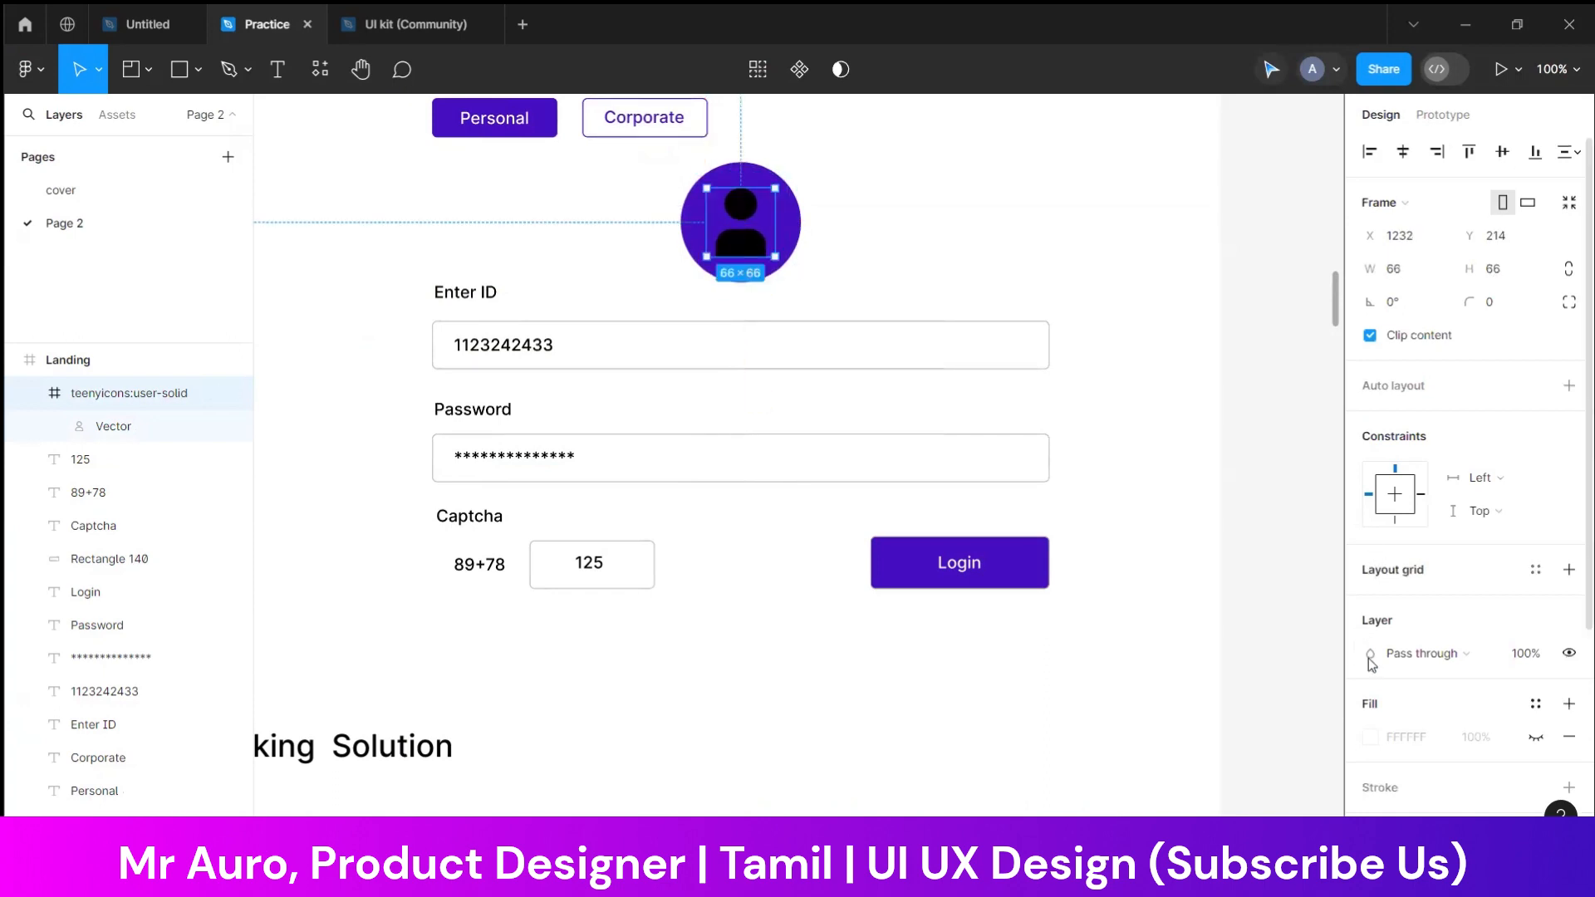
pyautogui.scroll(-4, 1383, 579)
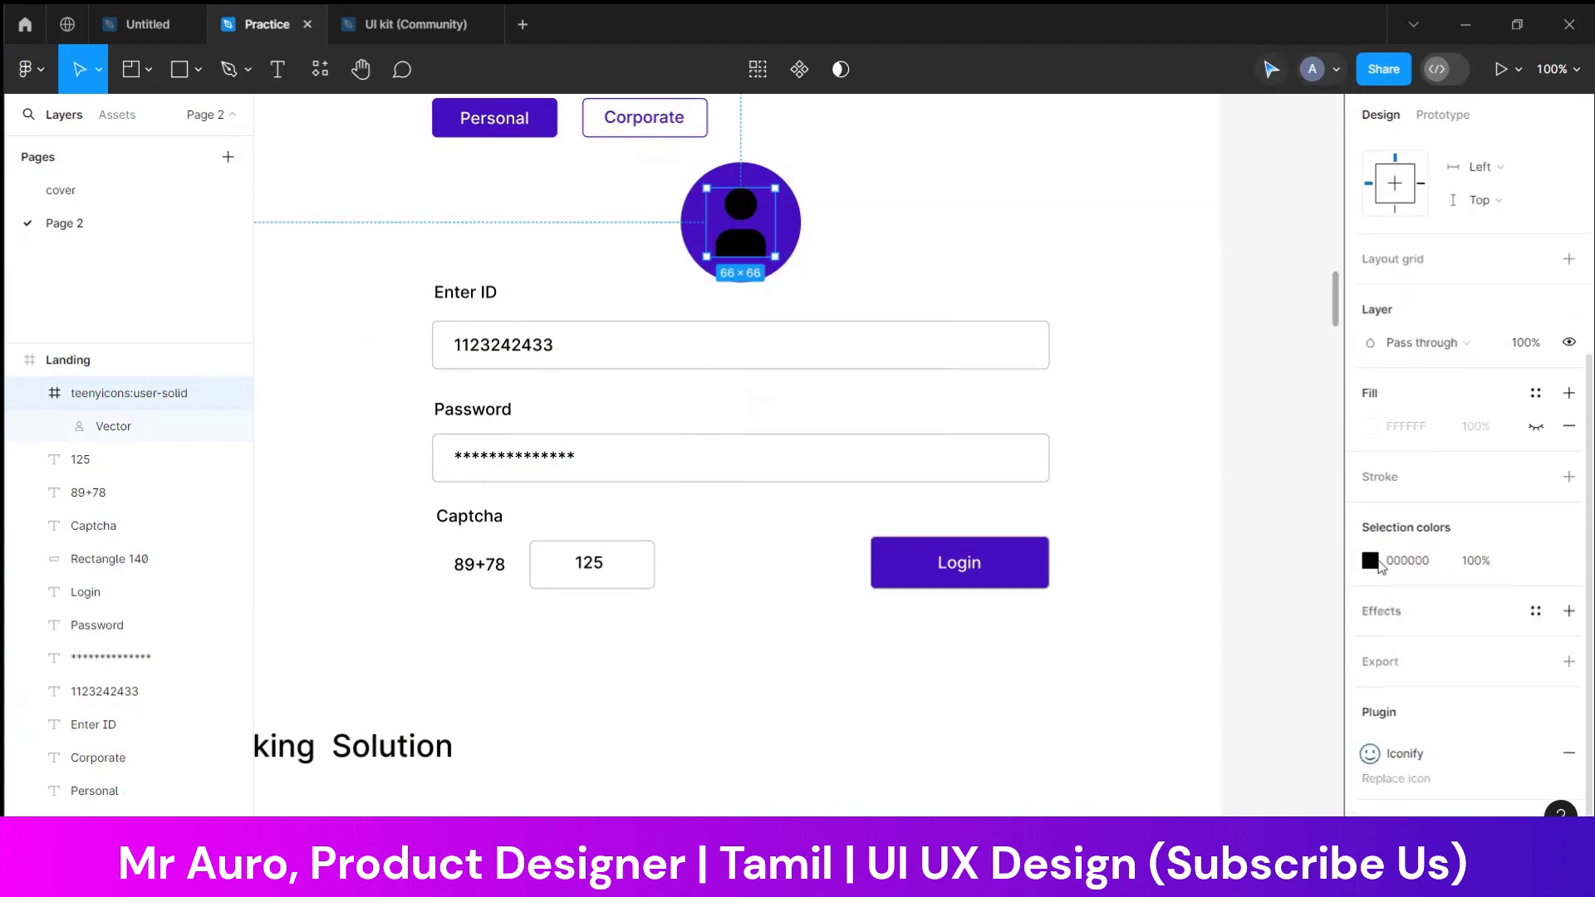
pyautogui.click(1370, 565)
pyautogui.moveTo(1257, 501); pyautogui.dragTo(712, 252)
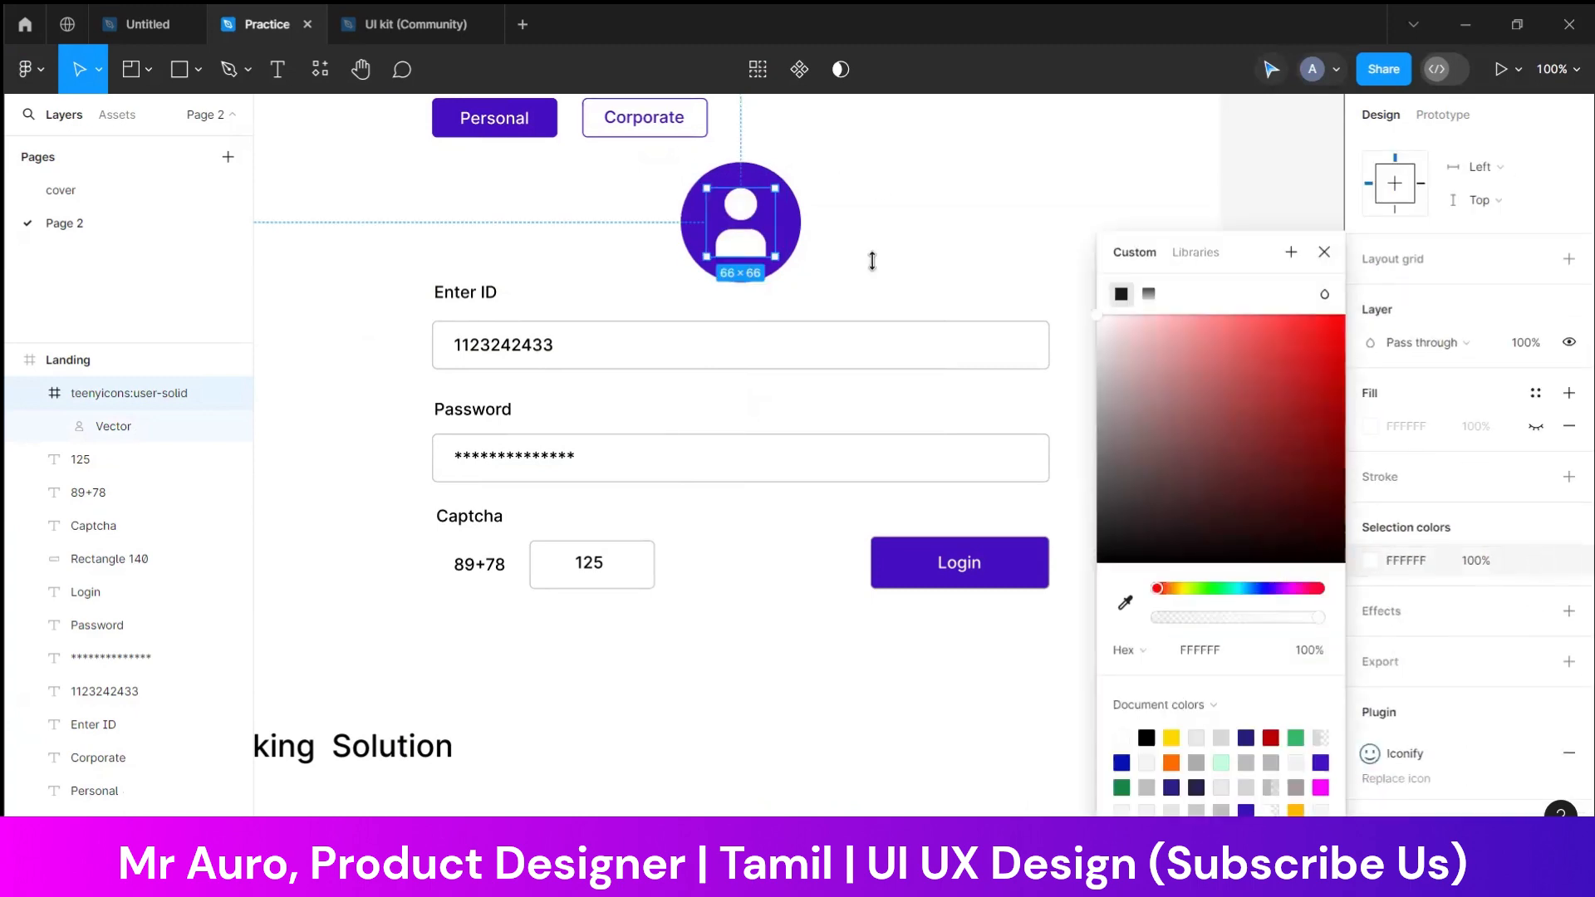
pyautogui.click(1045, 236)
pyautogui.rightClick(1137, 472)
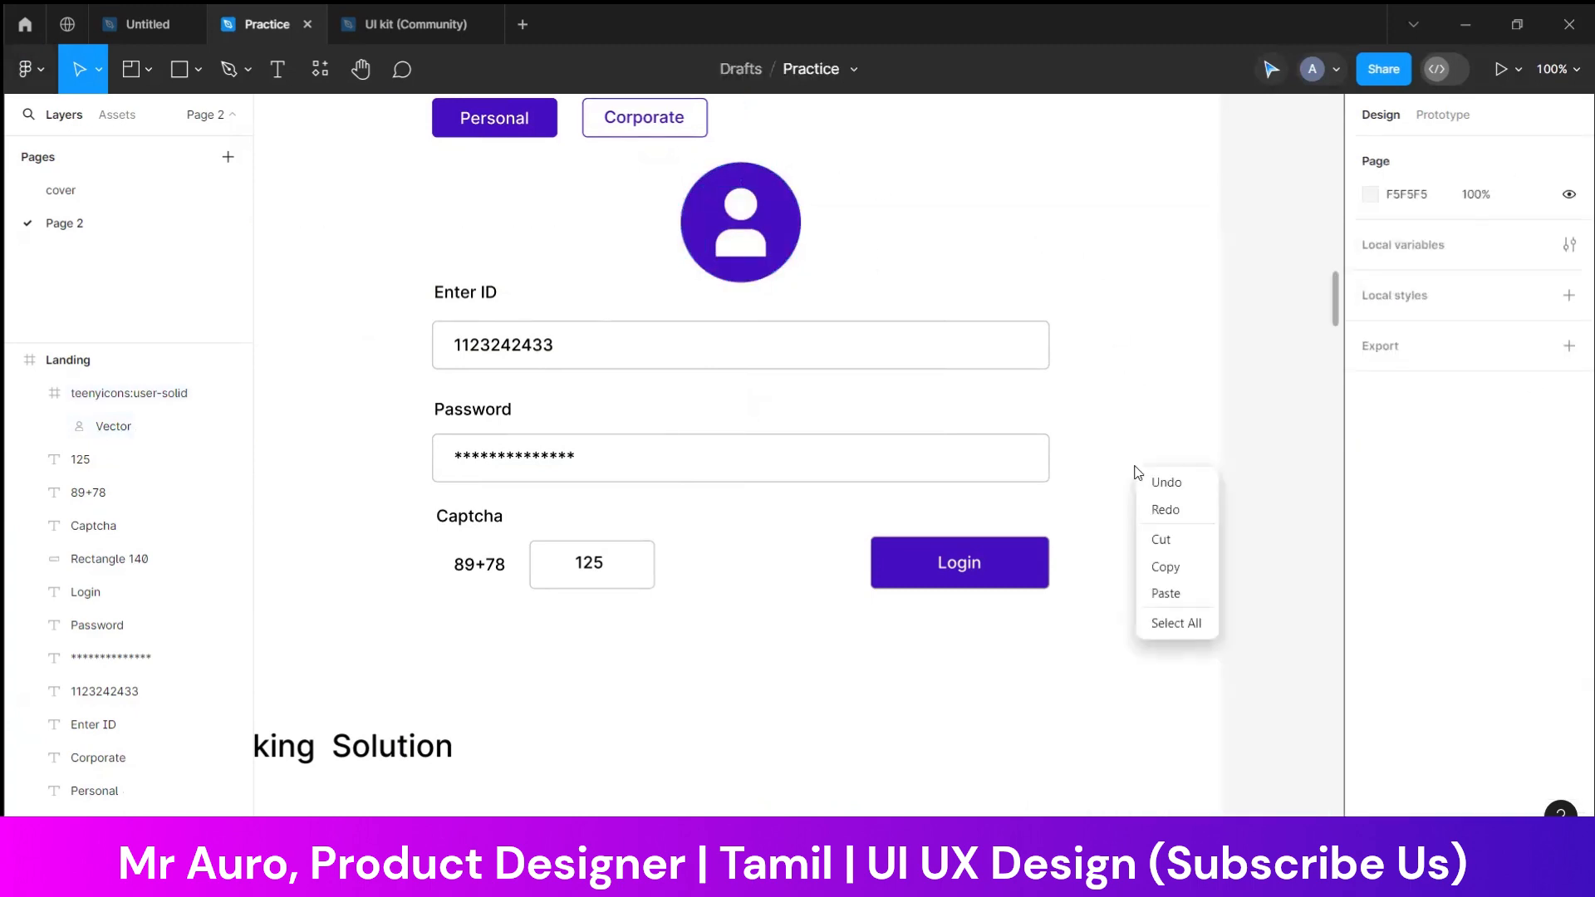
pyautogui.click(1045, 580)
# Copy the "Enter ID" label into the gradient header bar and duplicate it into a row of six texts
pyautogui.hotkey('ctrl', '-')
pyautogui.click(1095, 605)
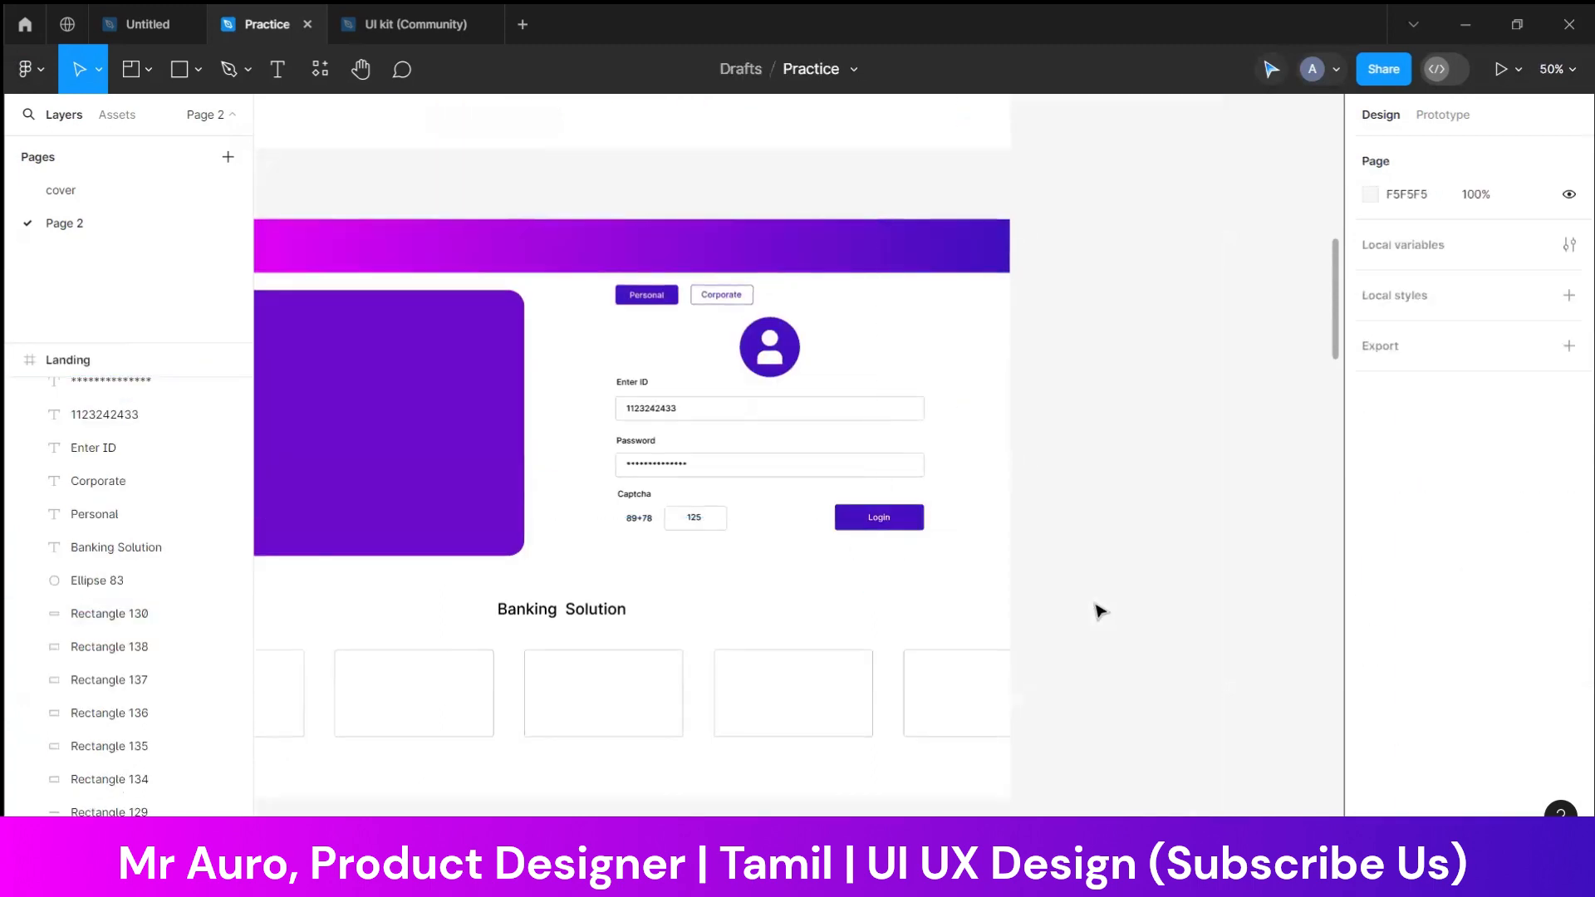
pyautogui.hotkey('ctrl', '-')
pyautogui.hscroll(-2, 790, 645)
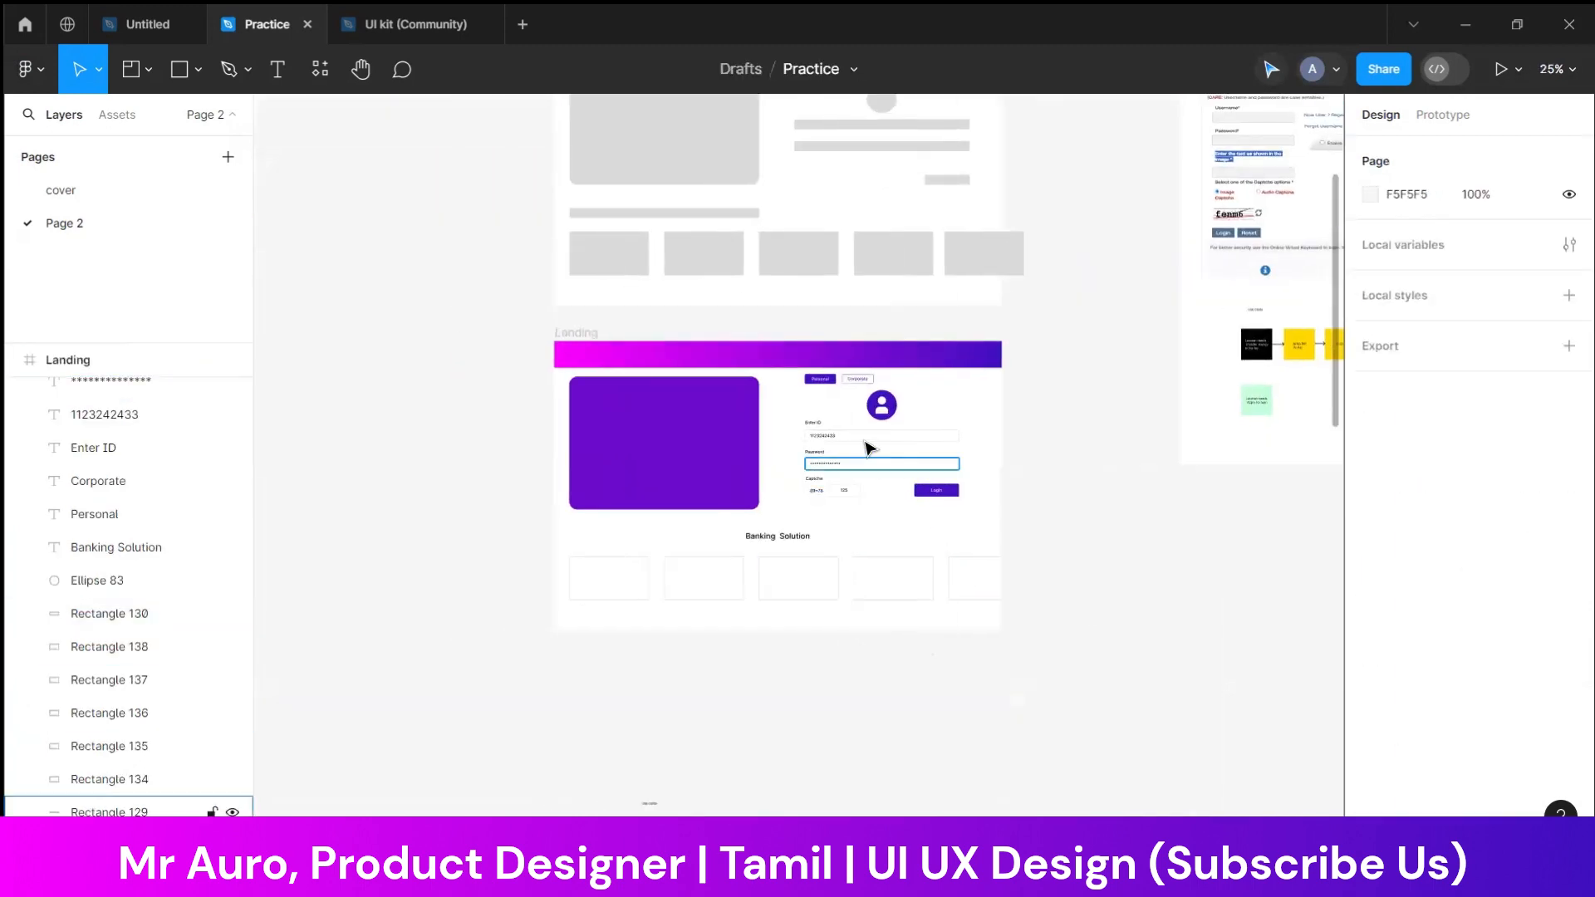
pyautogui.hotkey('ctrl', '+')
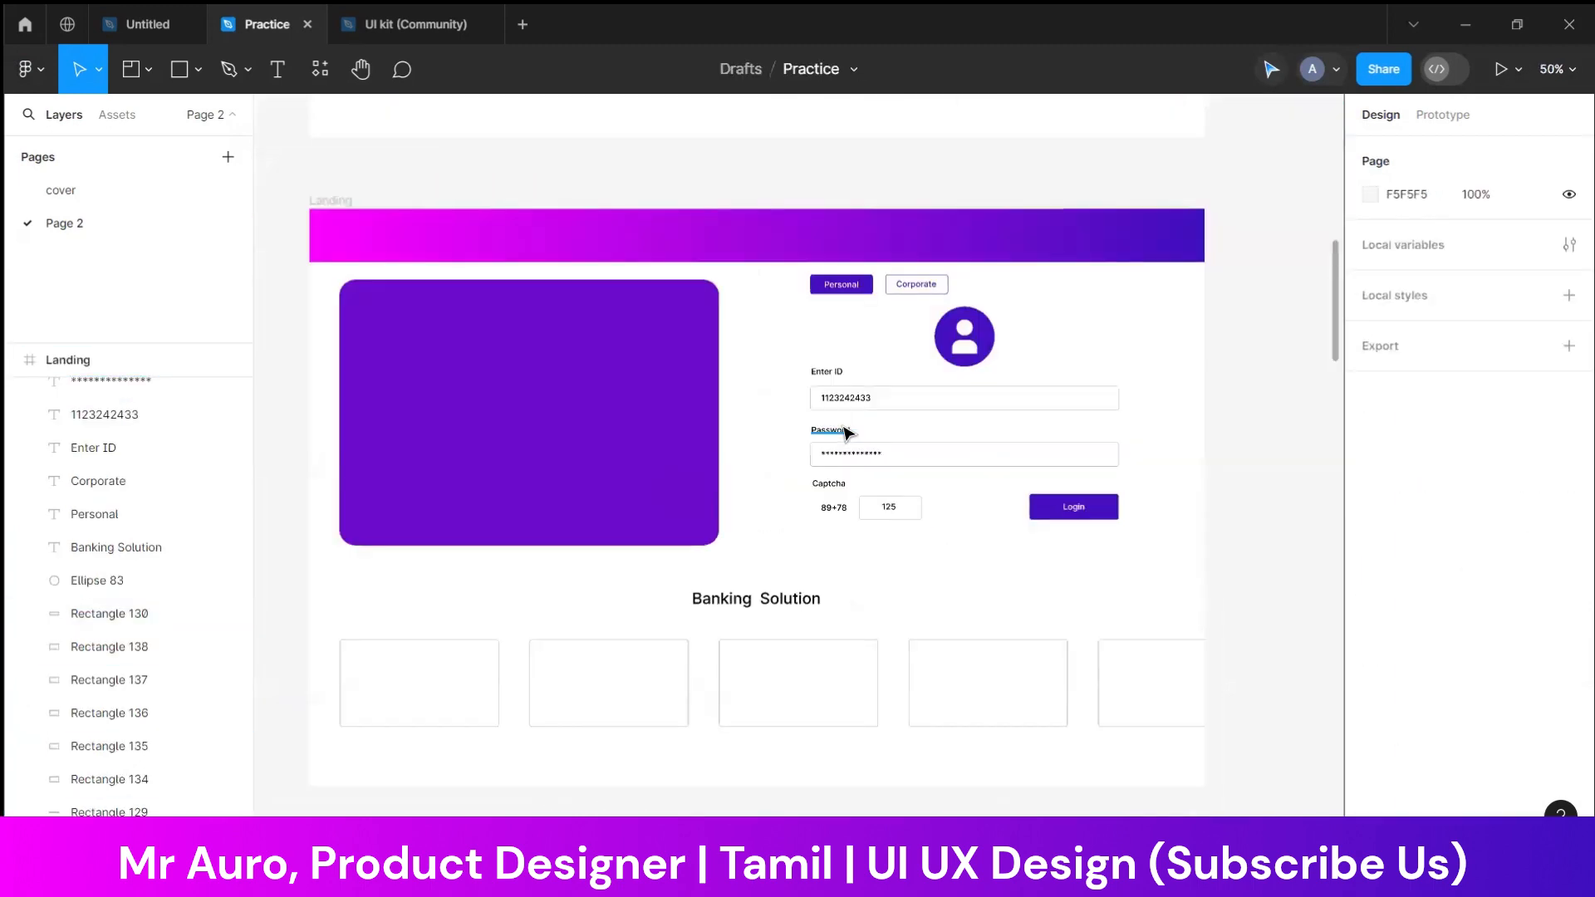
pyautogui.click(837, 376)
pyautogui.moveTo(837, 376); pyautogui.dragTo(897, 241)
pyautogui.keyDown('shift'); pyautogui.click(818, 235); pyautogui.keyUp('shift')
pyautogui.keyDown('shift'); pyautogui.click(728, 236); pyautogui.keyUp('shift')
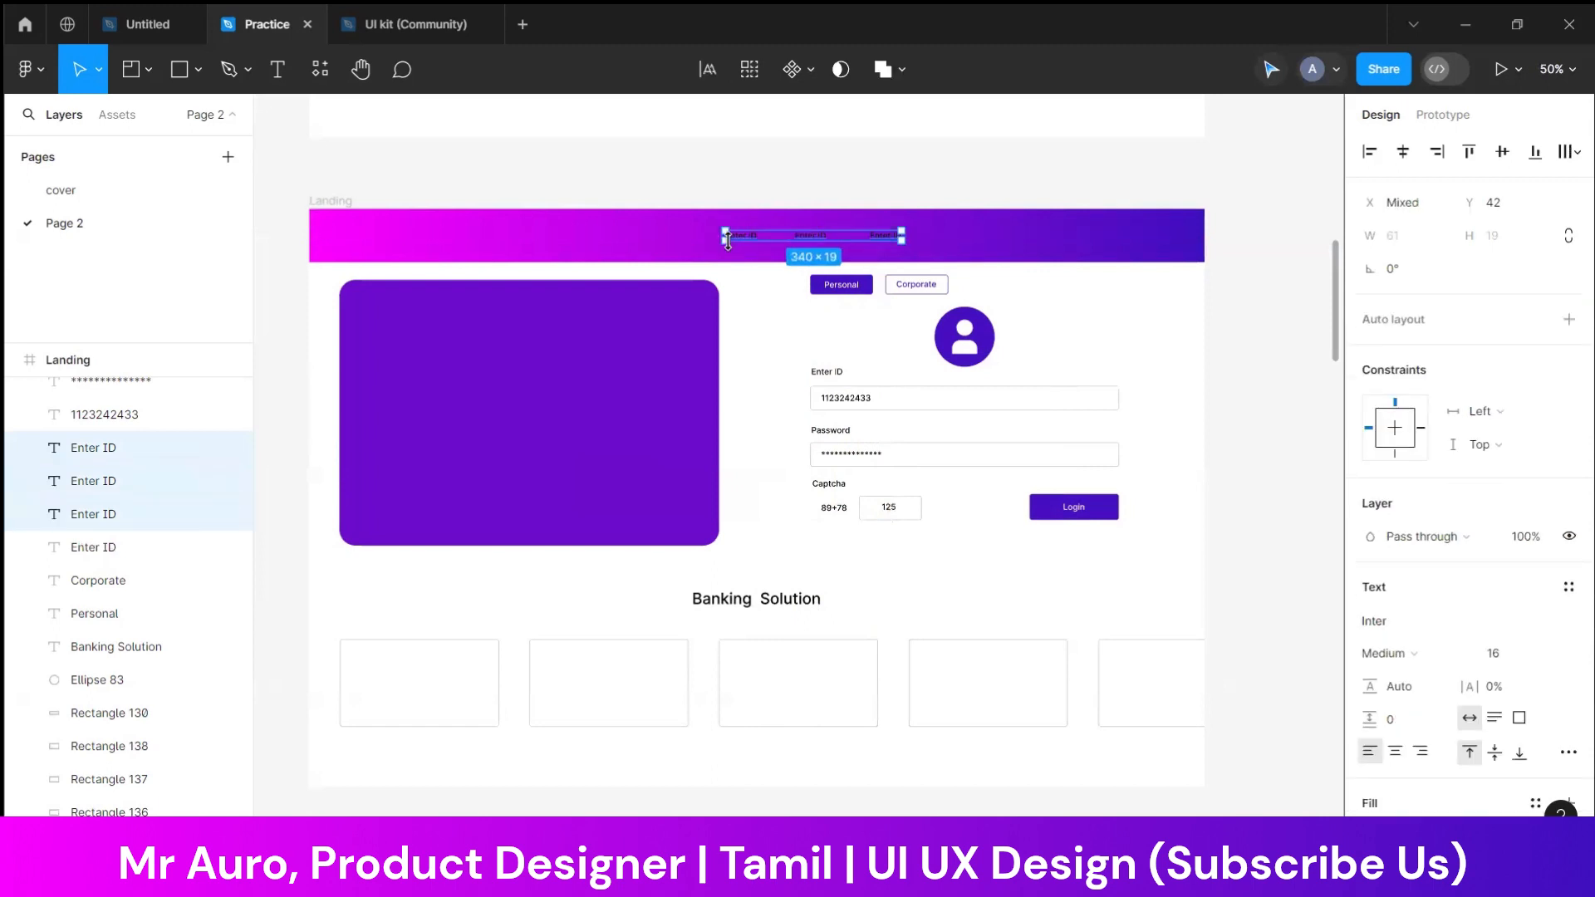
pyautogui.moveTo(727, 241); pyautogui.dragTo(1014, 239)
# Select the six "Enter ID" texts in the header bar and set their fill to white, FFFFFF
pyautogui.moveTo(1248, 215); pyautogui.dragTo(694, 245)
pyautogui.keyDown('shift'); pyautogui.click(693, 245); pyautogui.keyUp('shift')
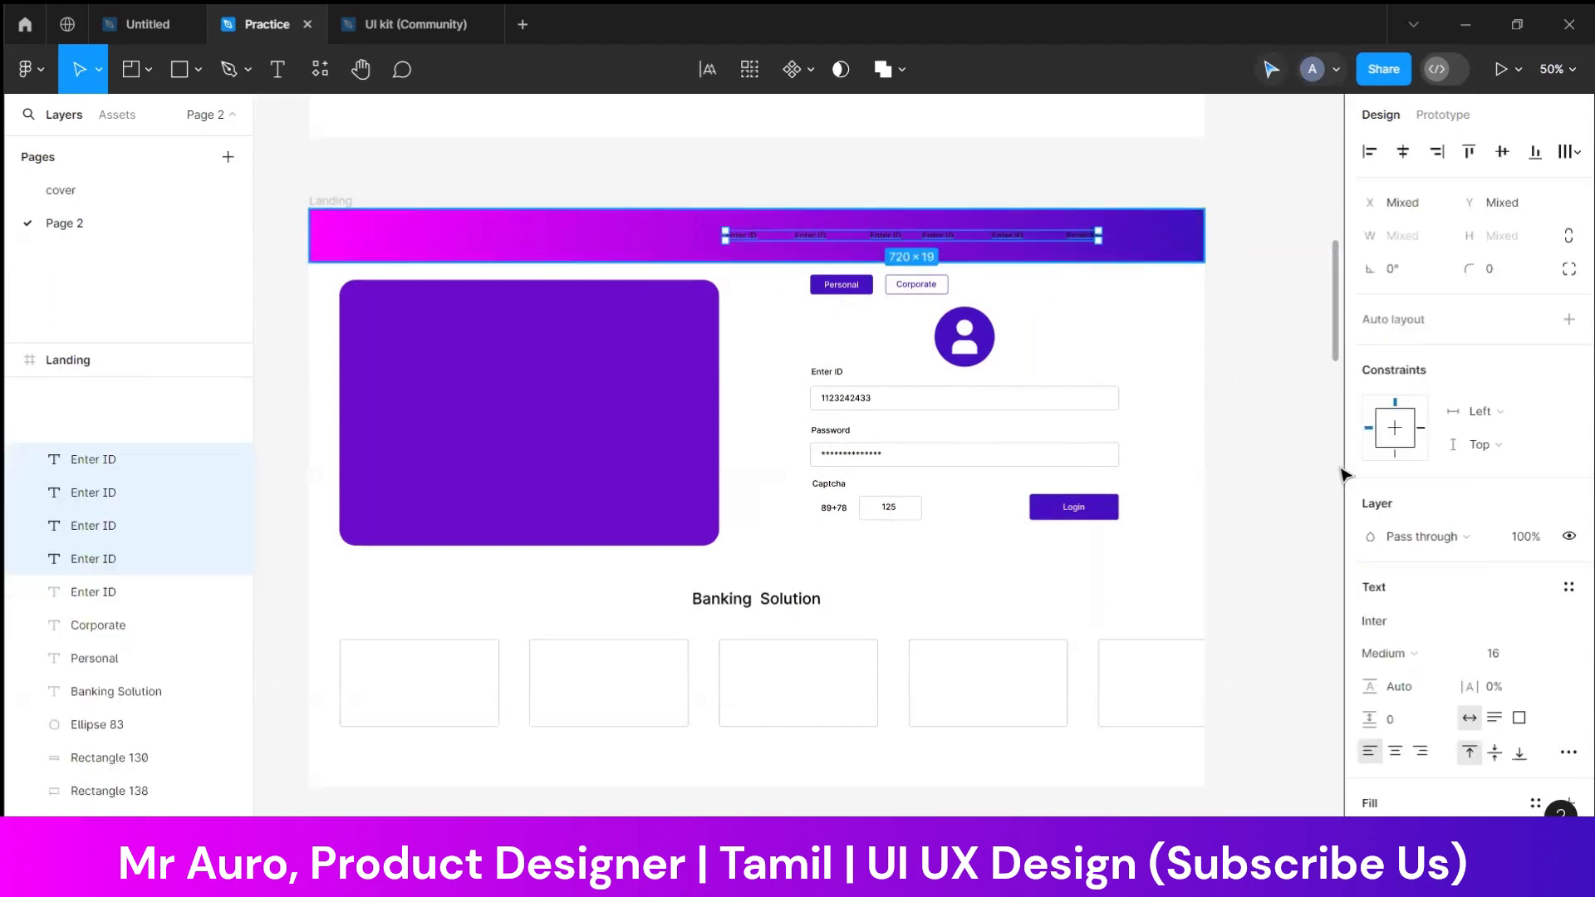
pyautogui.scroll(-3, 1390, 755)
pyautogui.click(1370, 629)
pyautogui.write('FFFFFF')
pyautogui.press('Return')
pyautogui.click(1232, 375)
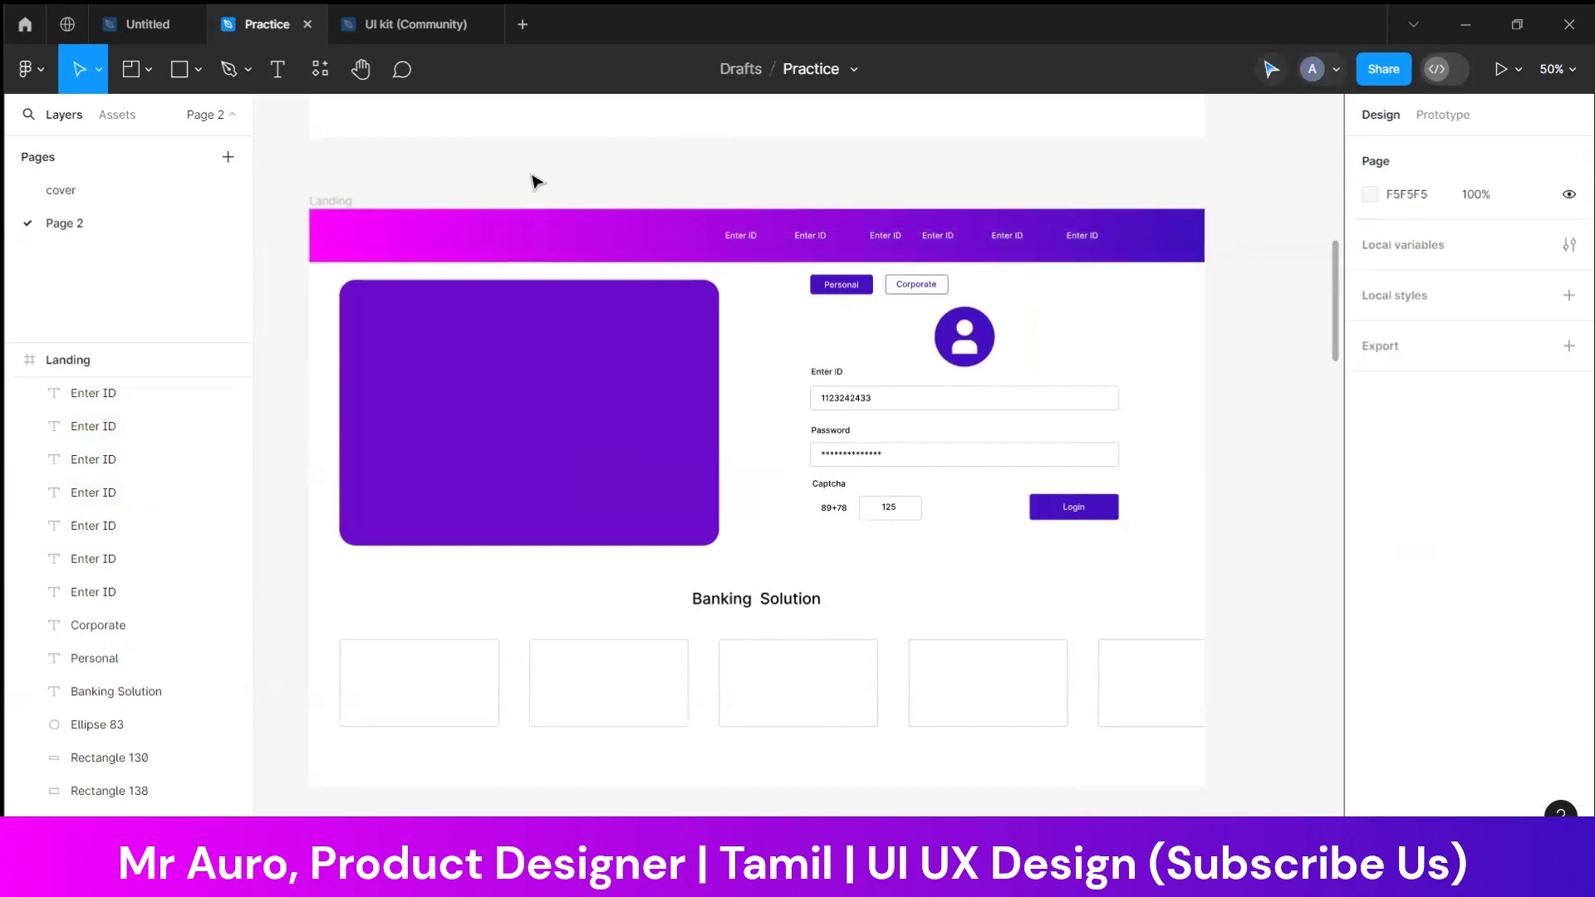
# Draw a 72 × 72 circle as a logo placeholder at the pink end of the header and fill it white, FFFFFF
pyautogui.click(197, 70)
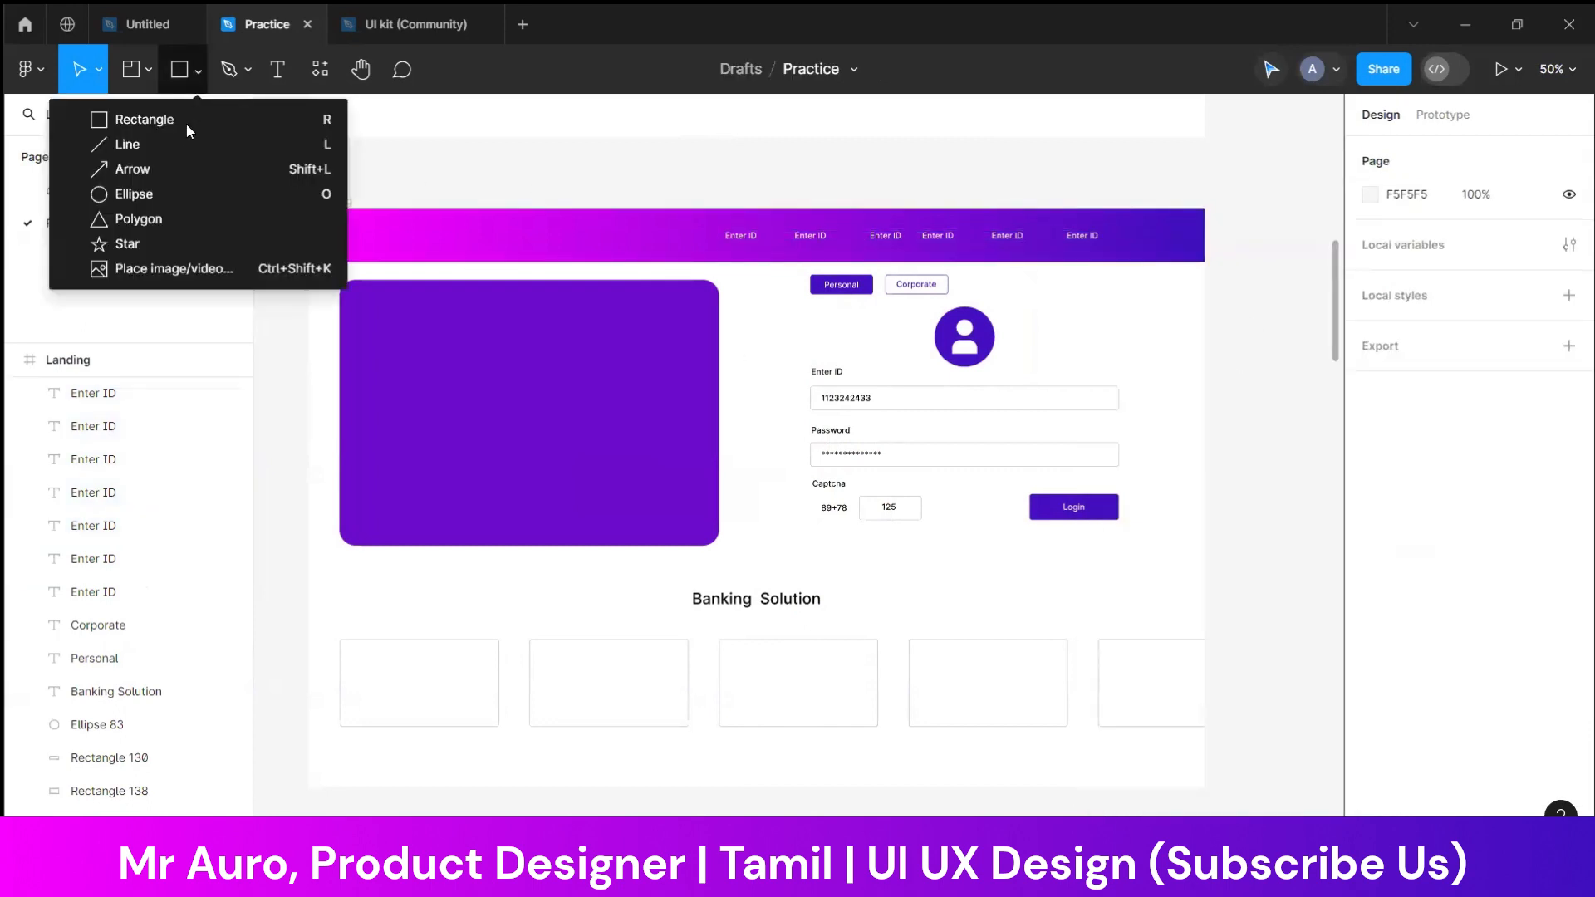
pyautogui.click(154, 193)
pyautogui.moveTo(416, 196)
pyautogui.mouseDown()
pyautogui.moveTo(377, 158)
pyautogui.moveTo(349, 241)
pyautogui.moveTo(355, 224)
pyautogui.mouseUp()
pyautogui.click(590, 161)
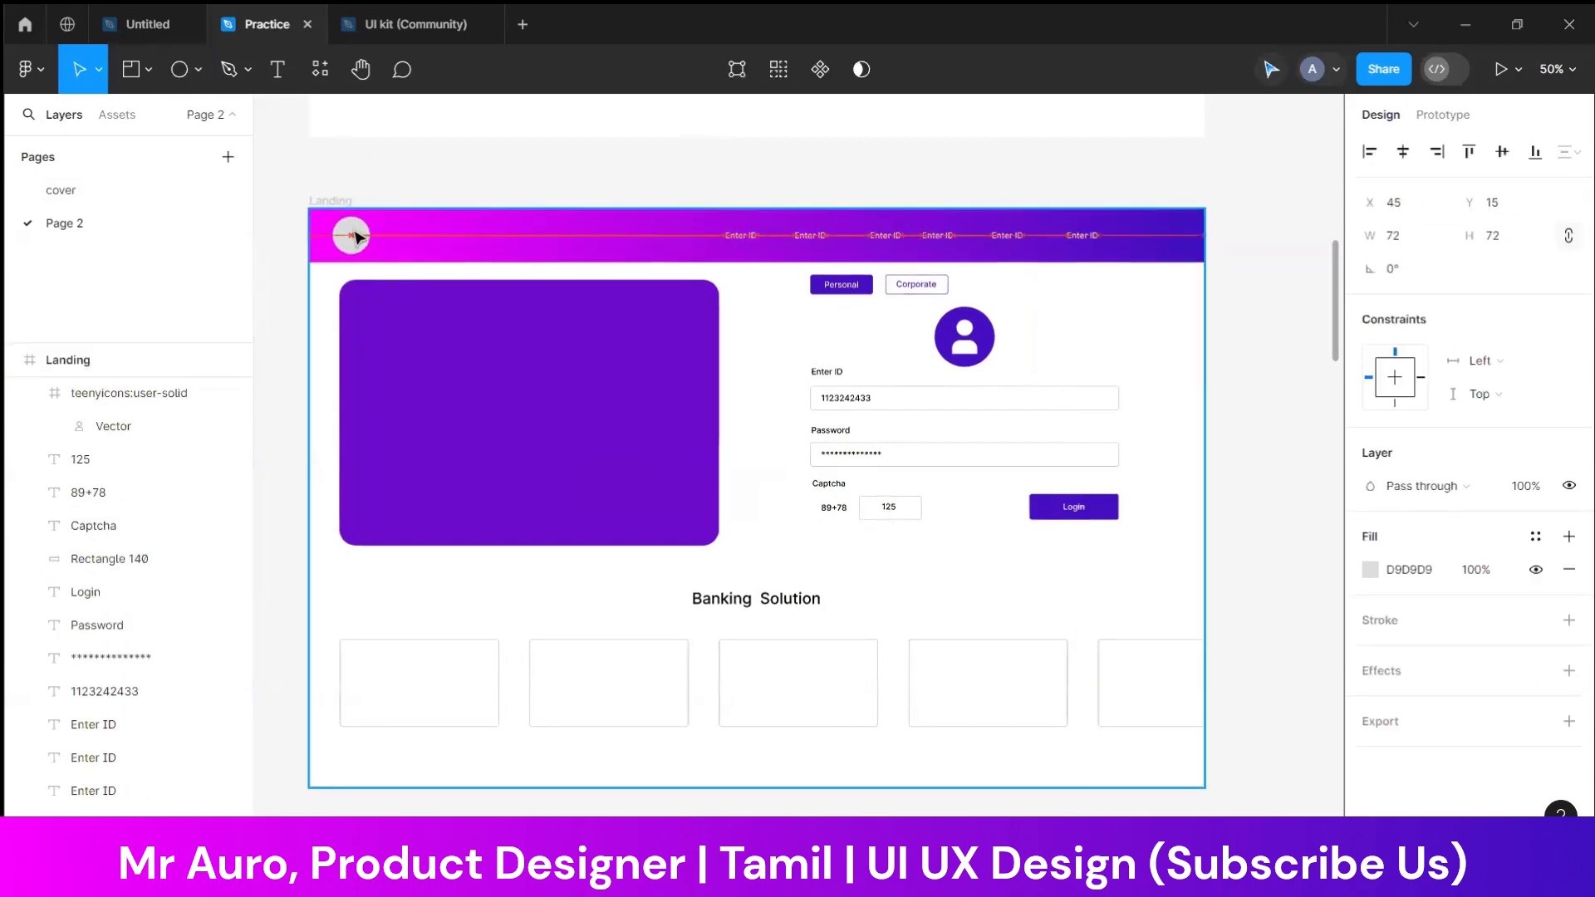
pyautogui.click(1372, 569)
pyautogui.moveTo(1203, 445); pyautogui.dragTo(561, 169)
pyautogui.click(560, 170)
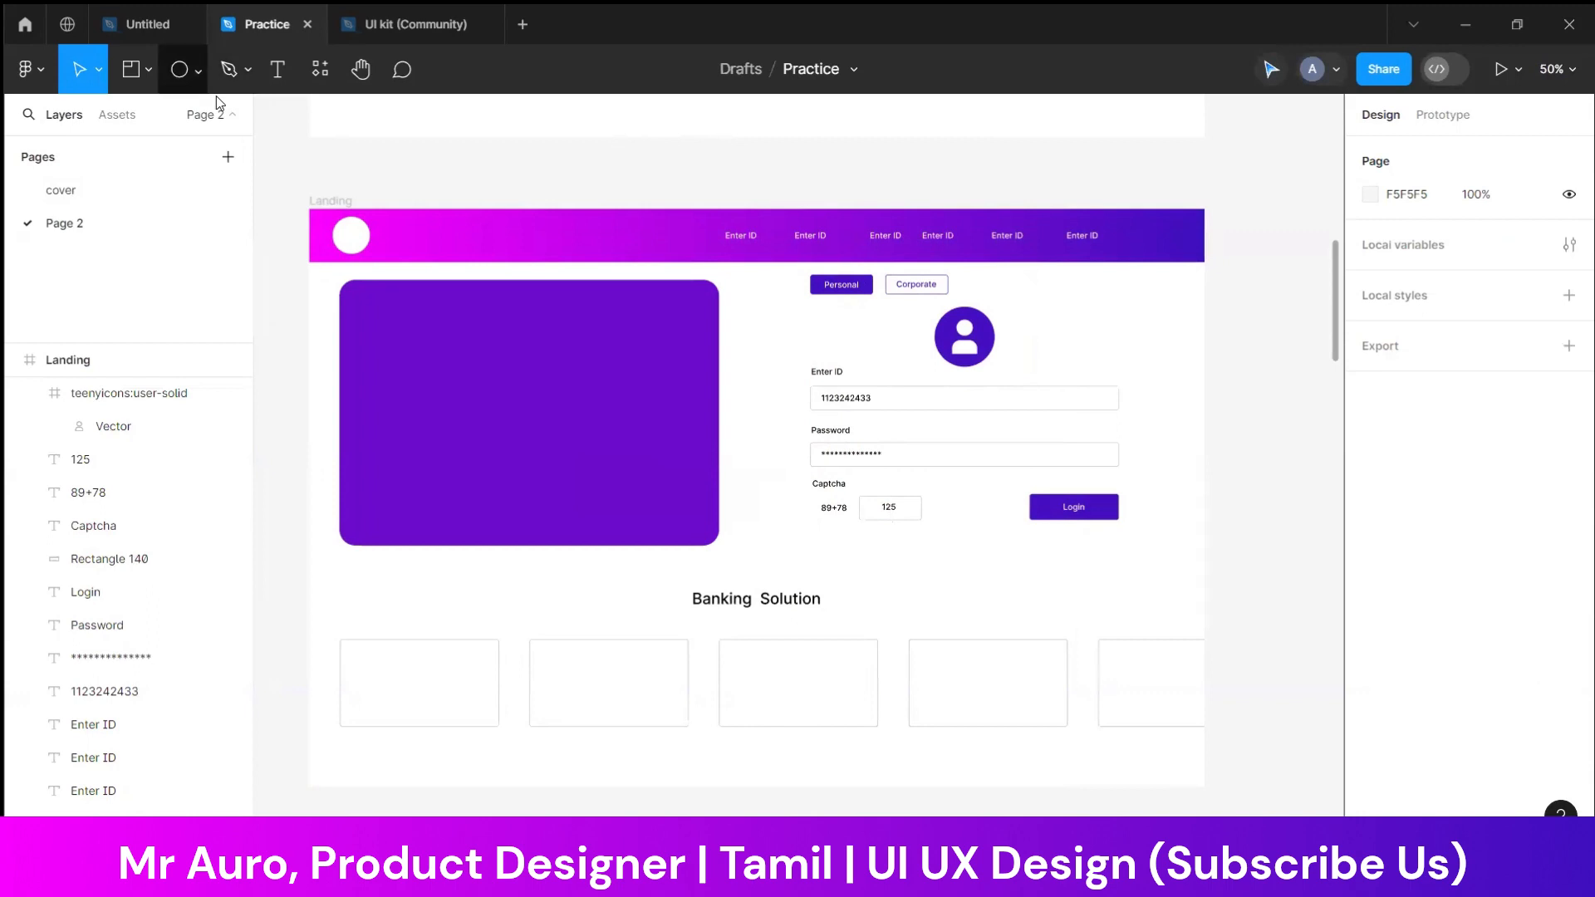
# Add the bank name as a new text above the Landing frame and set its font size to 53
pyautogui.press('t')
pyautogui.click(457, 164)
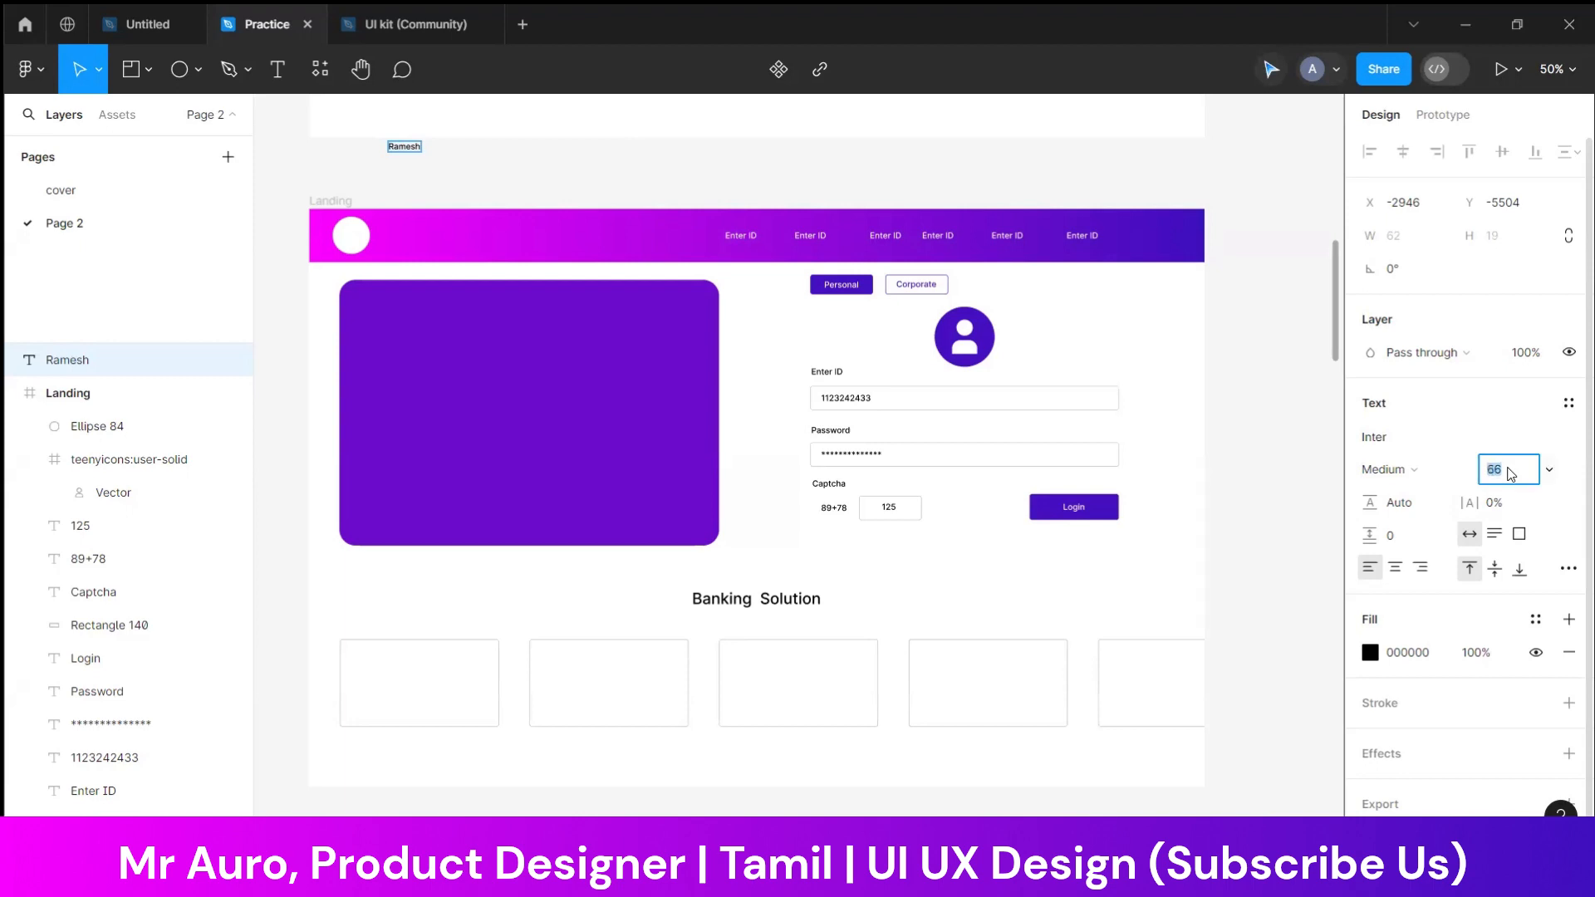
pyautogui.click(757, 199)
pyautogui.click(463, 185)
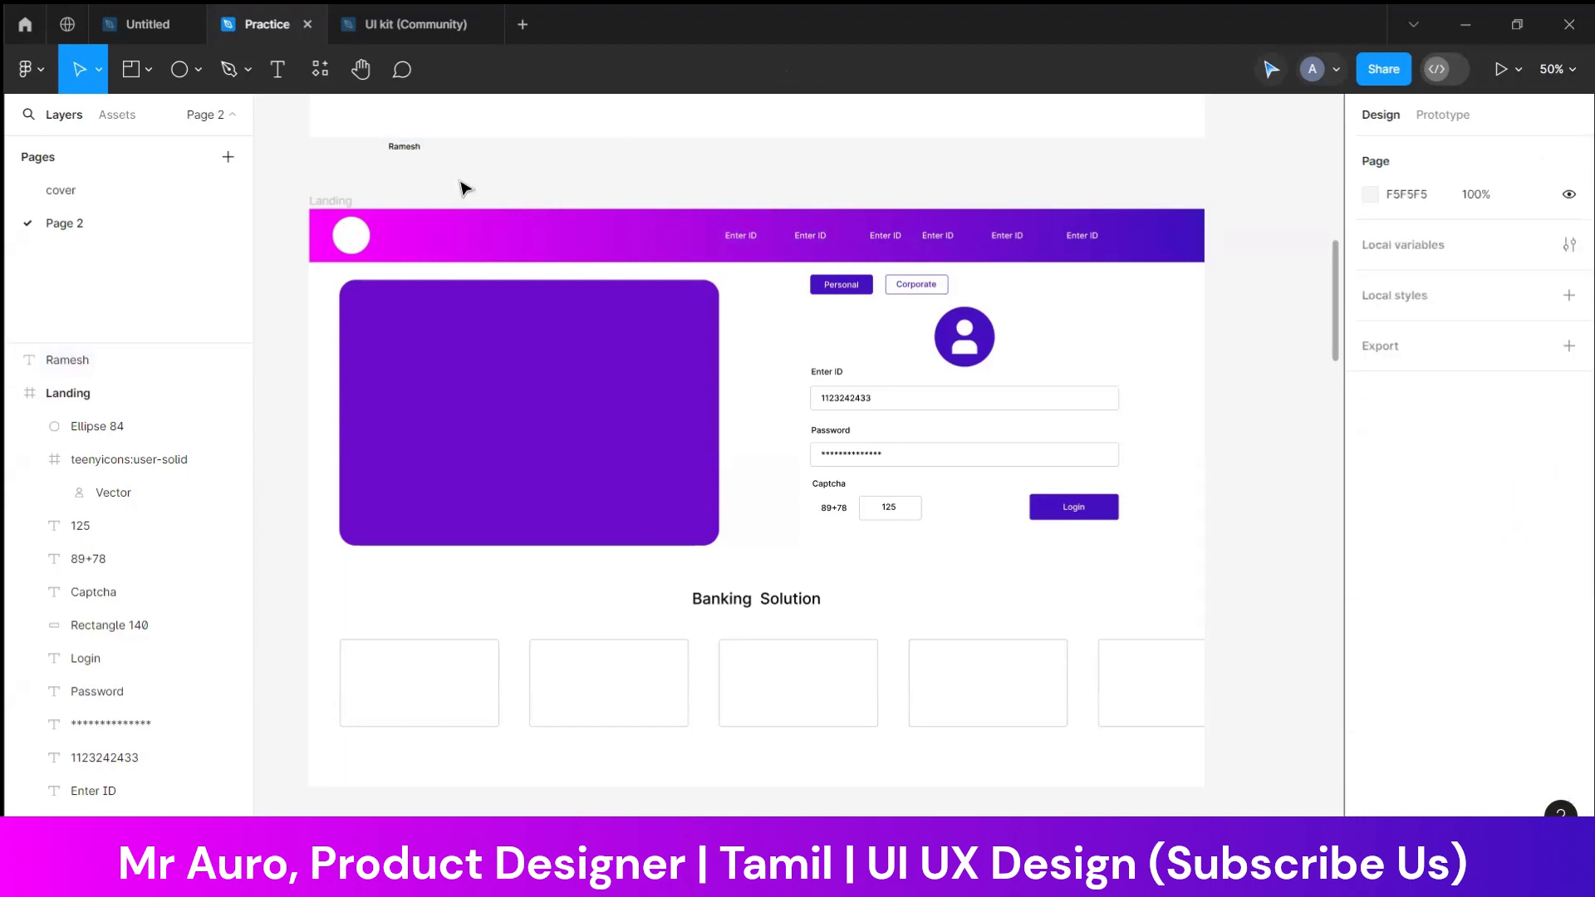
pyautogui.moveTo(416, 151); pyautogui.dragTo(417, 177)
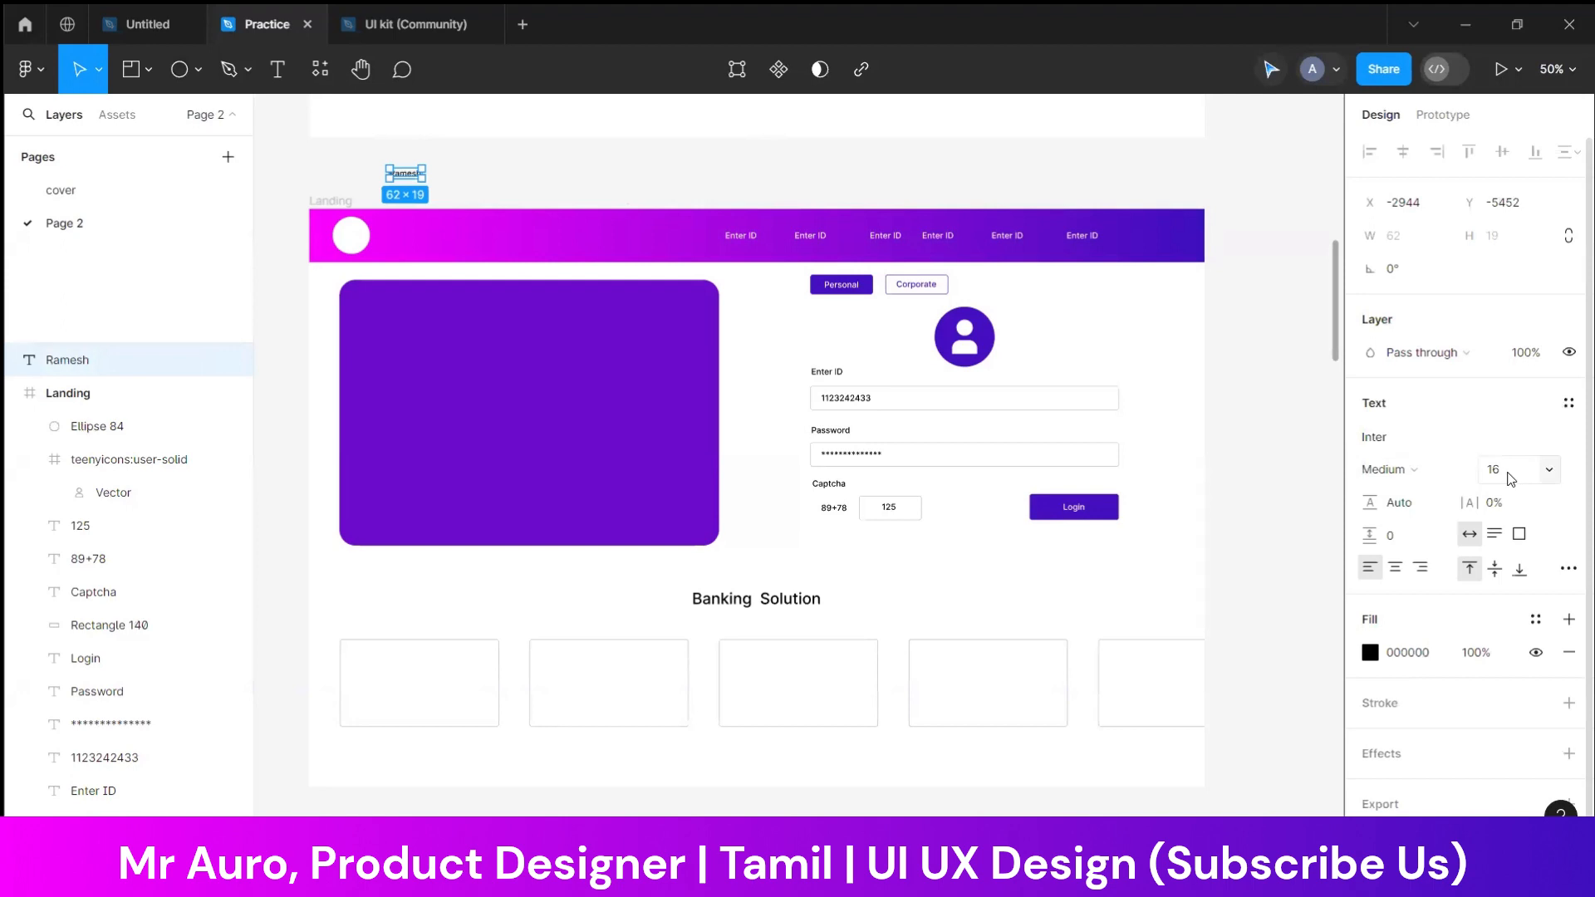
pyautogui.press('Up')
pyautogui.press('Up')
pyautogui.press('Return')
# Place the bank name beside the white circle in the header and set its fill to white, FFFFFF
pyautogui.click(570, 178)
pyautogui.moveTo(475, 191); pyautogui.dragTo(466, 241)
pyautogui.click(1381, 785)
pyautogui.moveTo(1218, 565); pyautogui.dragTo(506, 172)
pyautogui.click(562, 172)
# Duplicate the bank name above the frame, replace the copy's text with "Bank" and set its size to 23
pyautogui.click(474, 243)
pyautogui.hotkey('ctrl', 'd')
pyautogui.doubleClick(505, 171)
pyautogui.write('Ba')
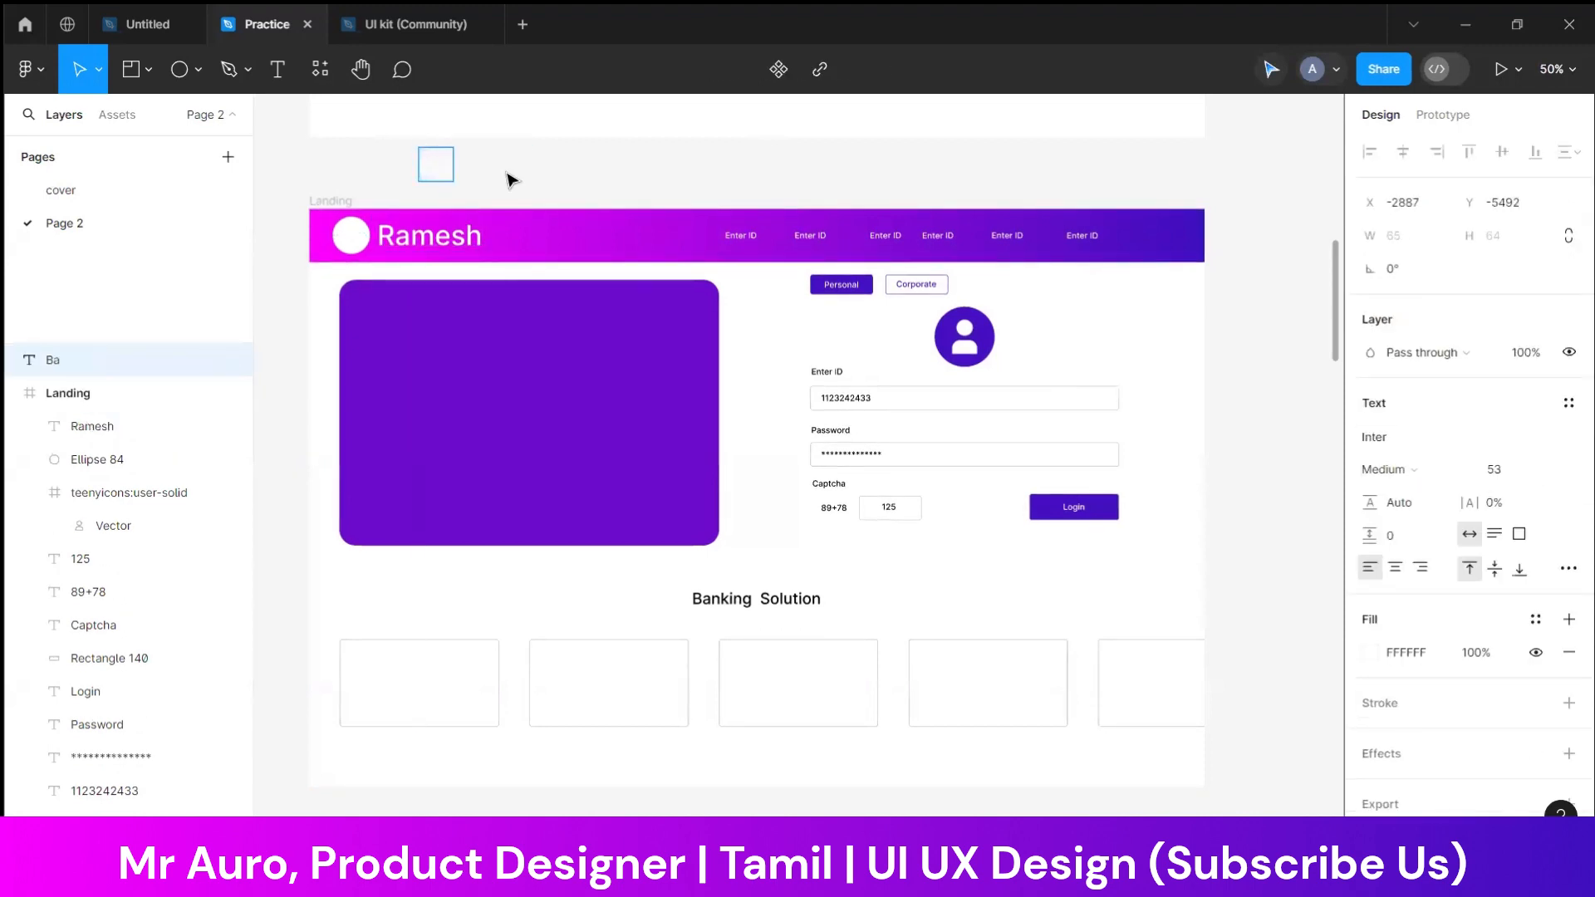
pyautogui.write('nk')
pyautogui.hotkey('ctrl', 'a')
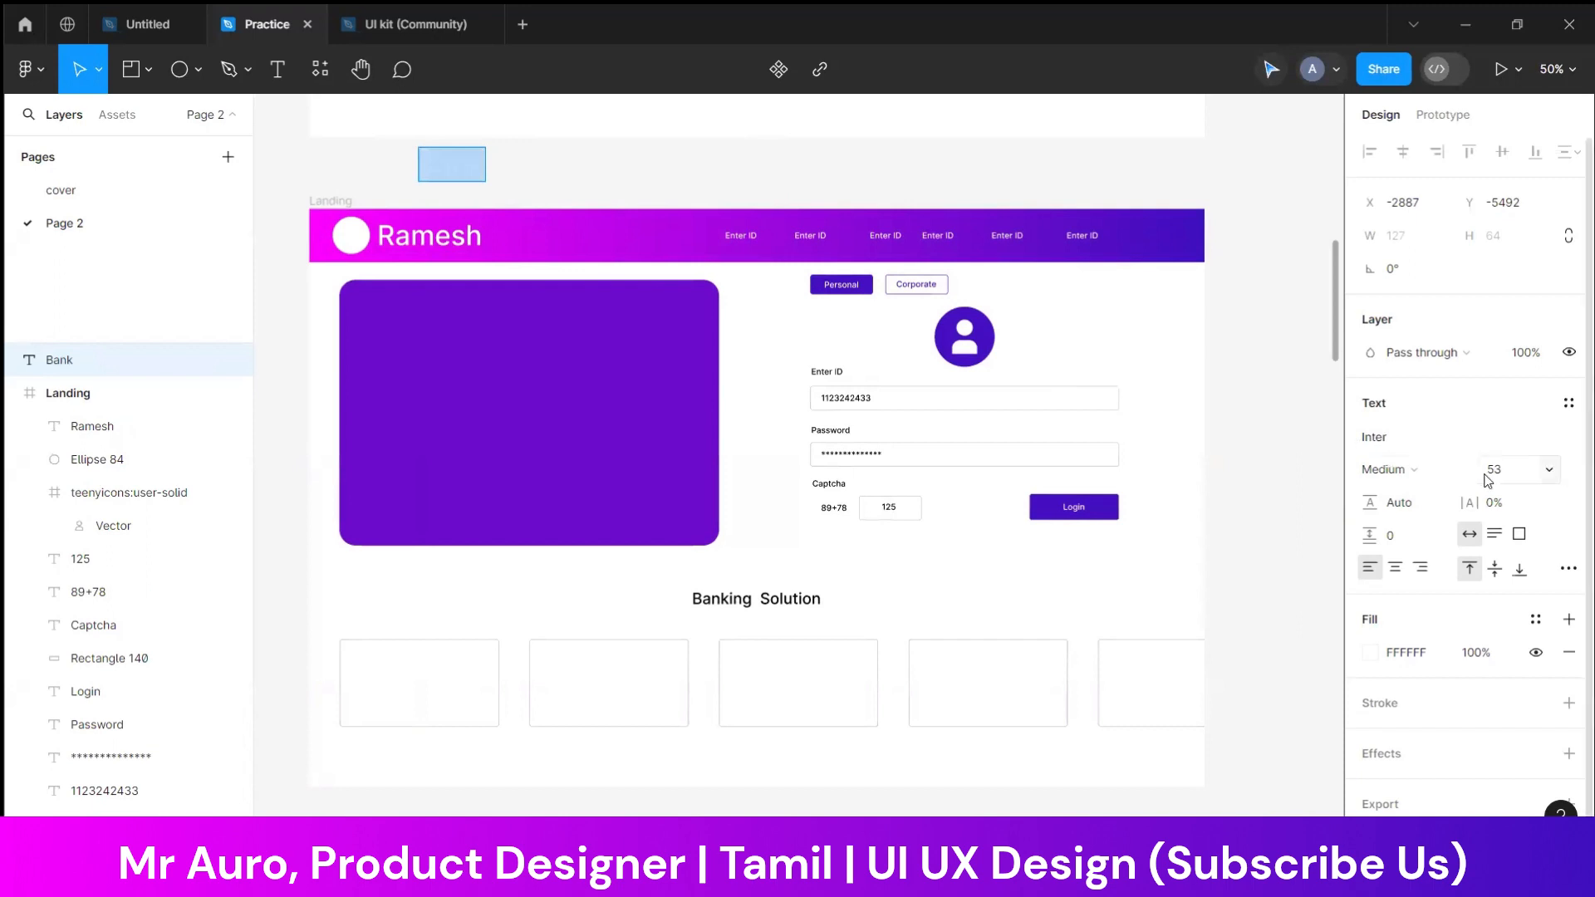
pyautogui.hotkey('shift', 'Down')
pyautogui.click(512, 183)
# Place the small "Bank" text in the header just above the large bank name
pyautogui.click(493, 182)
pyautogui.moveTo(442, 157); pyautogui.dragTo(462, 259)
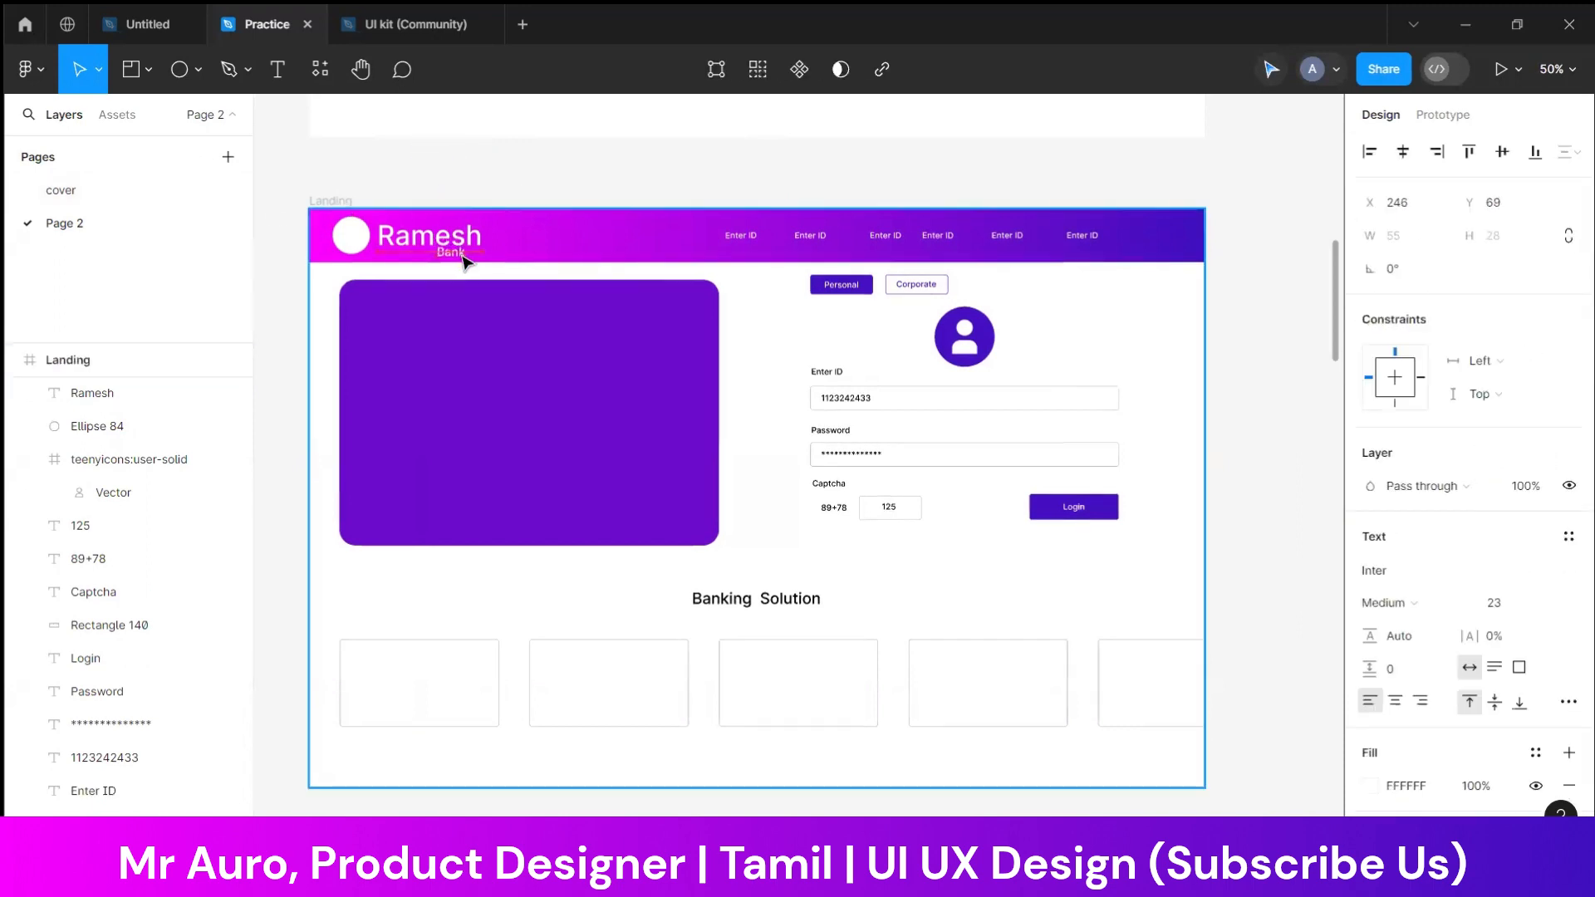
pyautogui.click(613, 161)
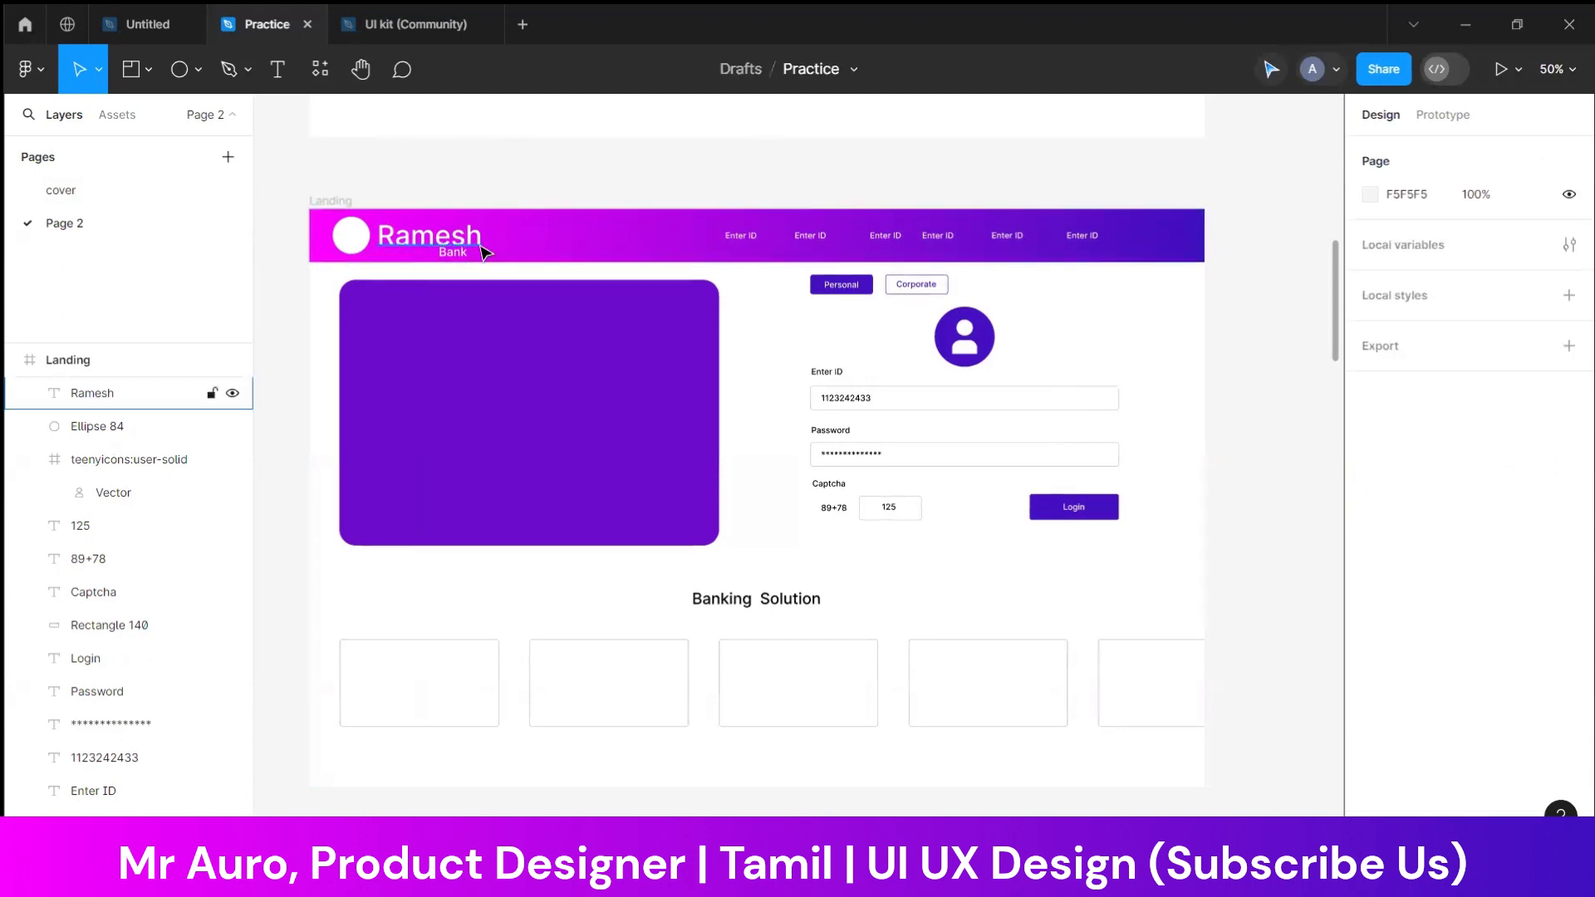
pyautogui.moveTo(457, 256); pyautogui.dragTo(456, 226)
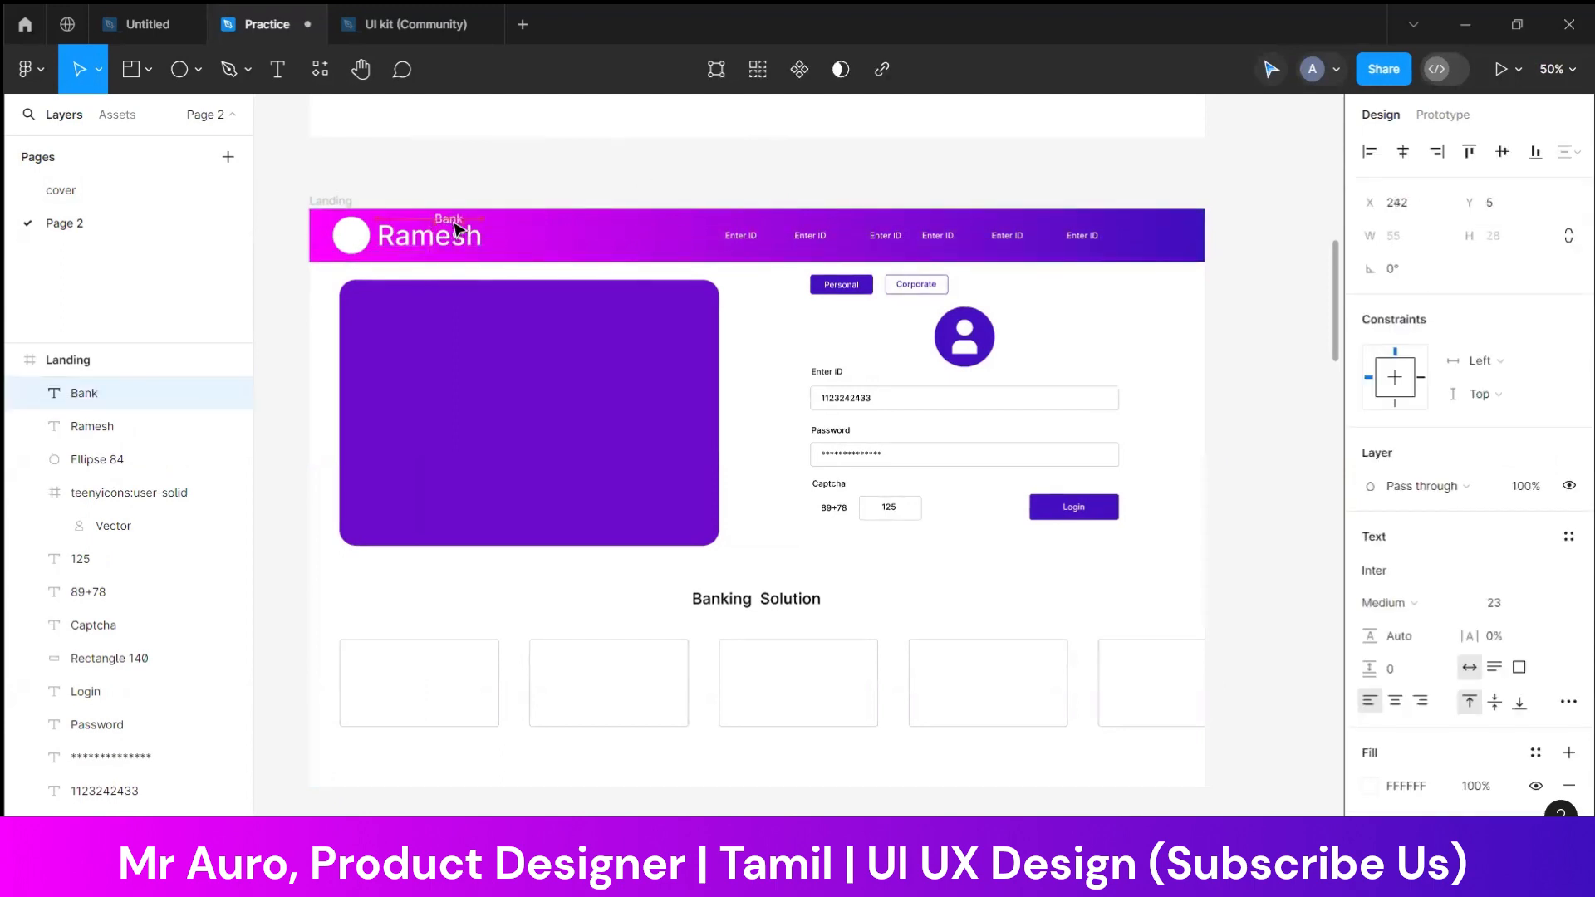
pyautogui.click(541, 178)
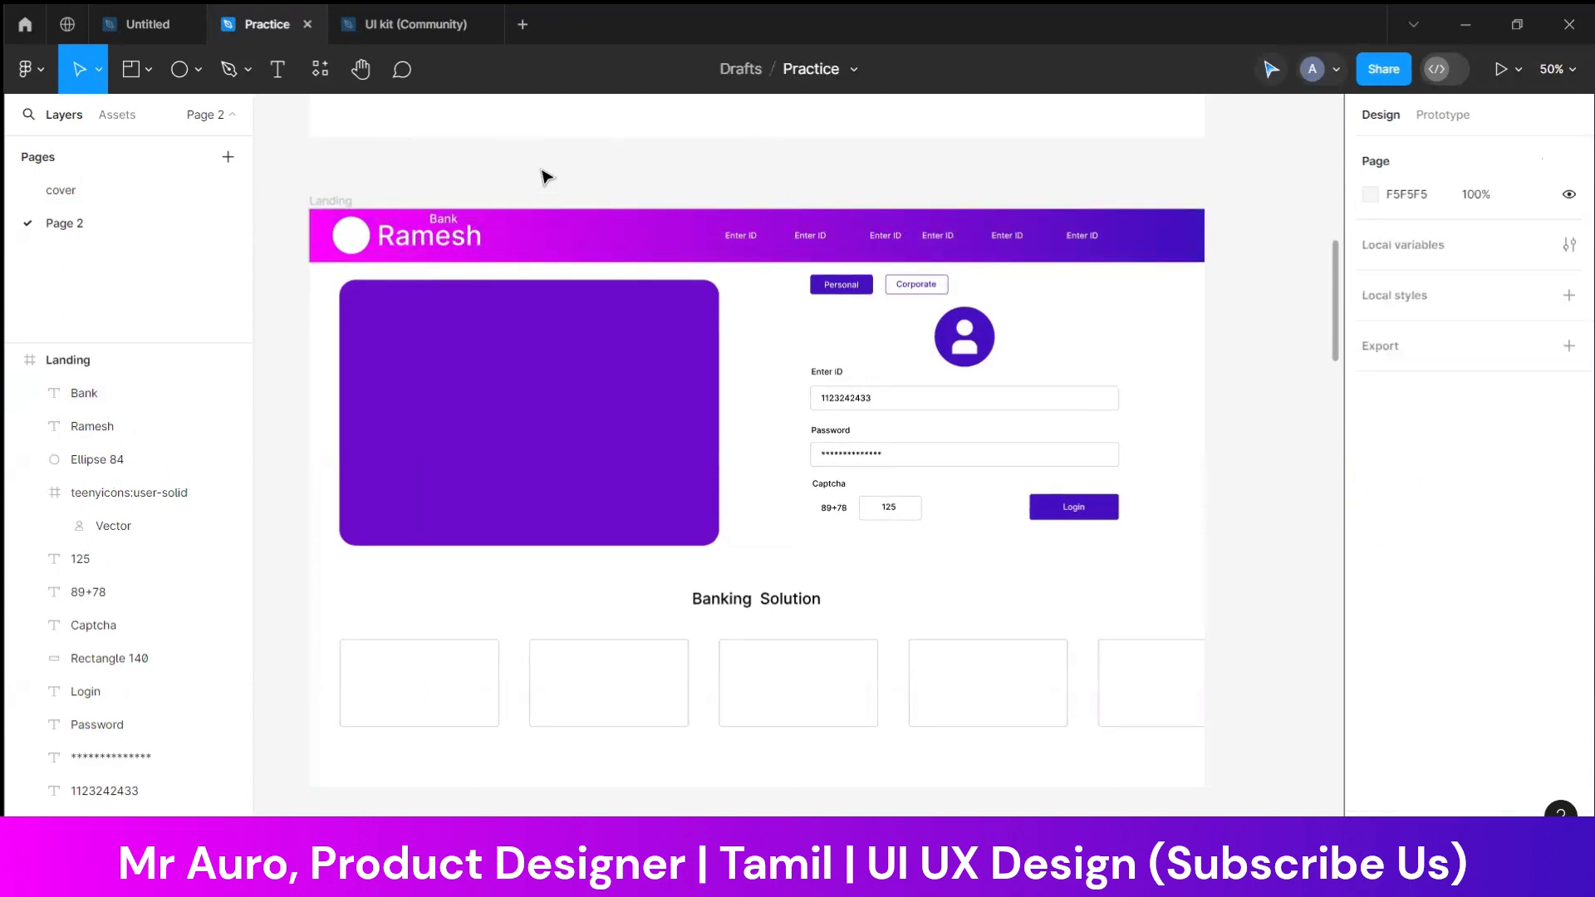
pyautogui.click(365, 247)
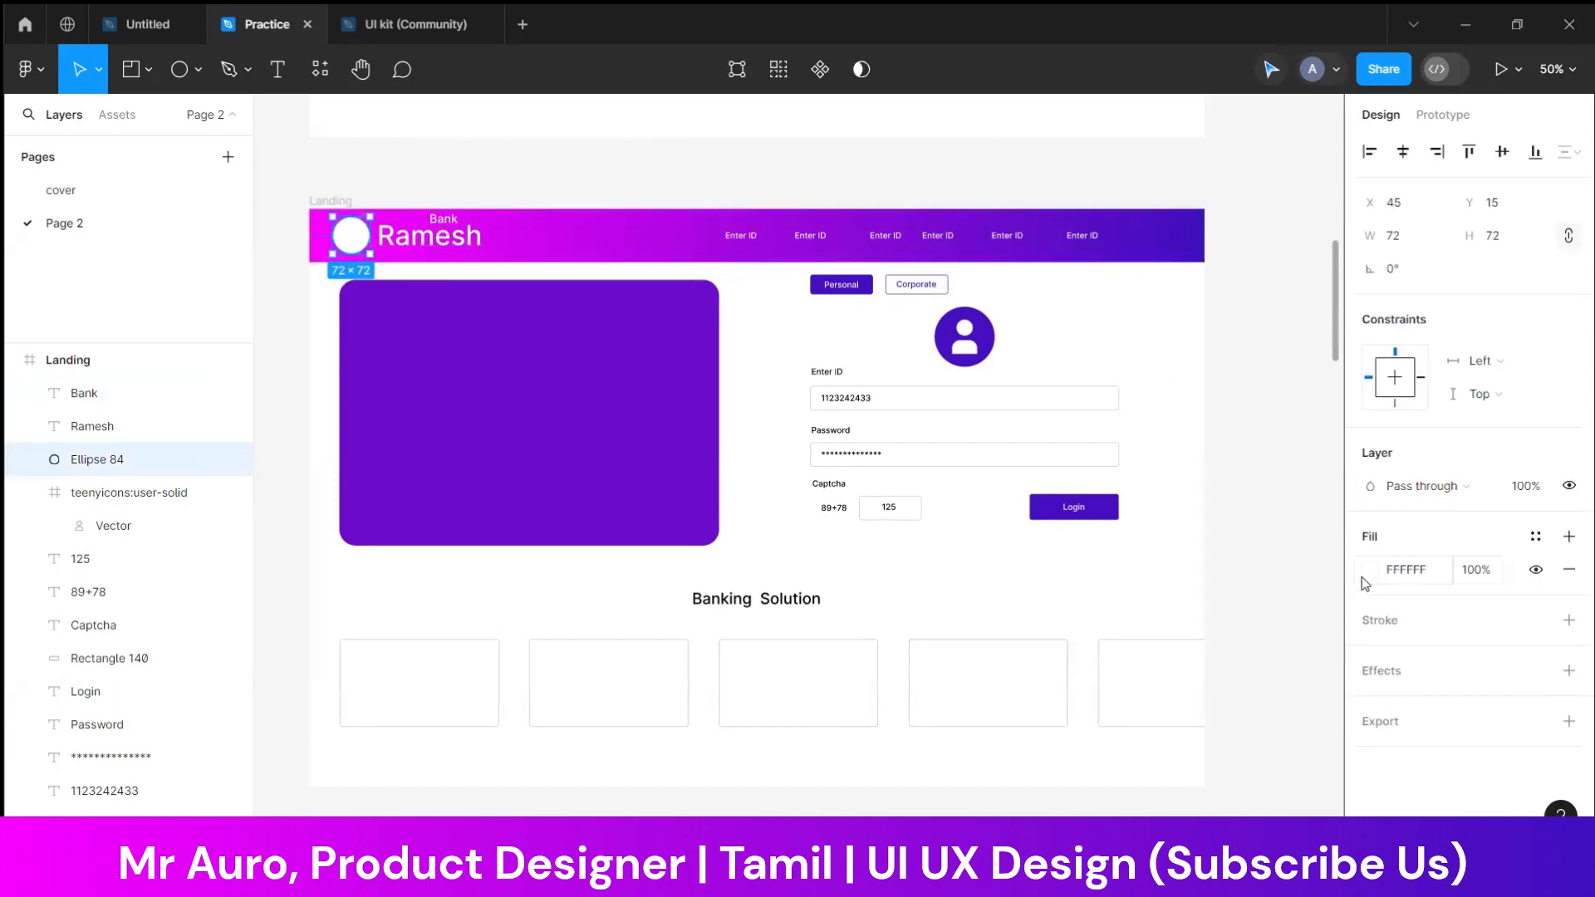
pyautogui.click(599, 174)
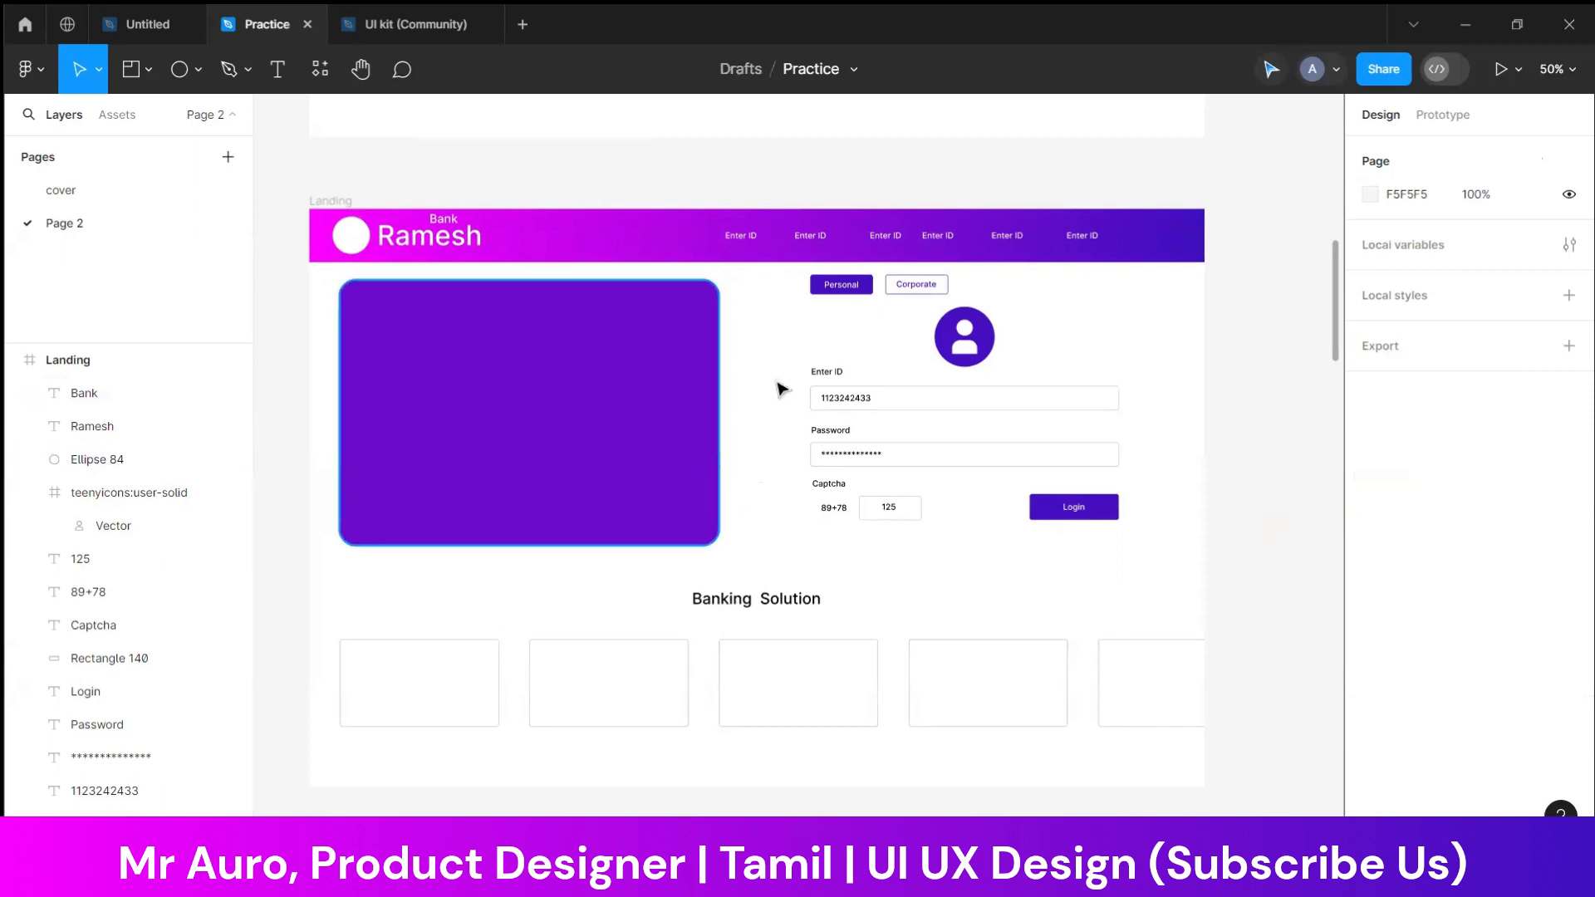
pyautogui.scroll(-1, 921, 509)
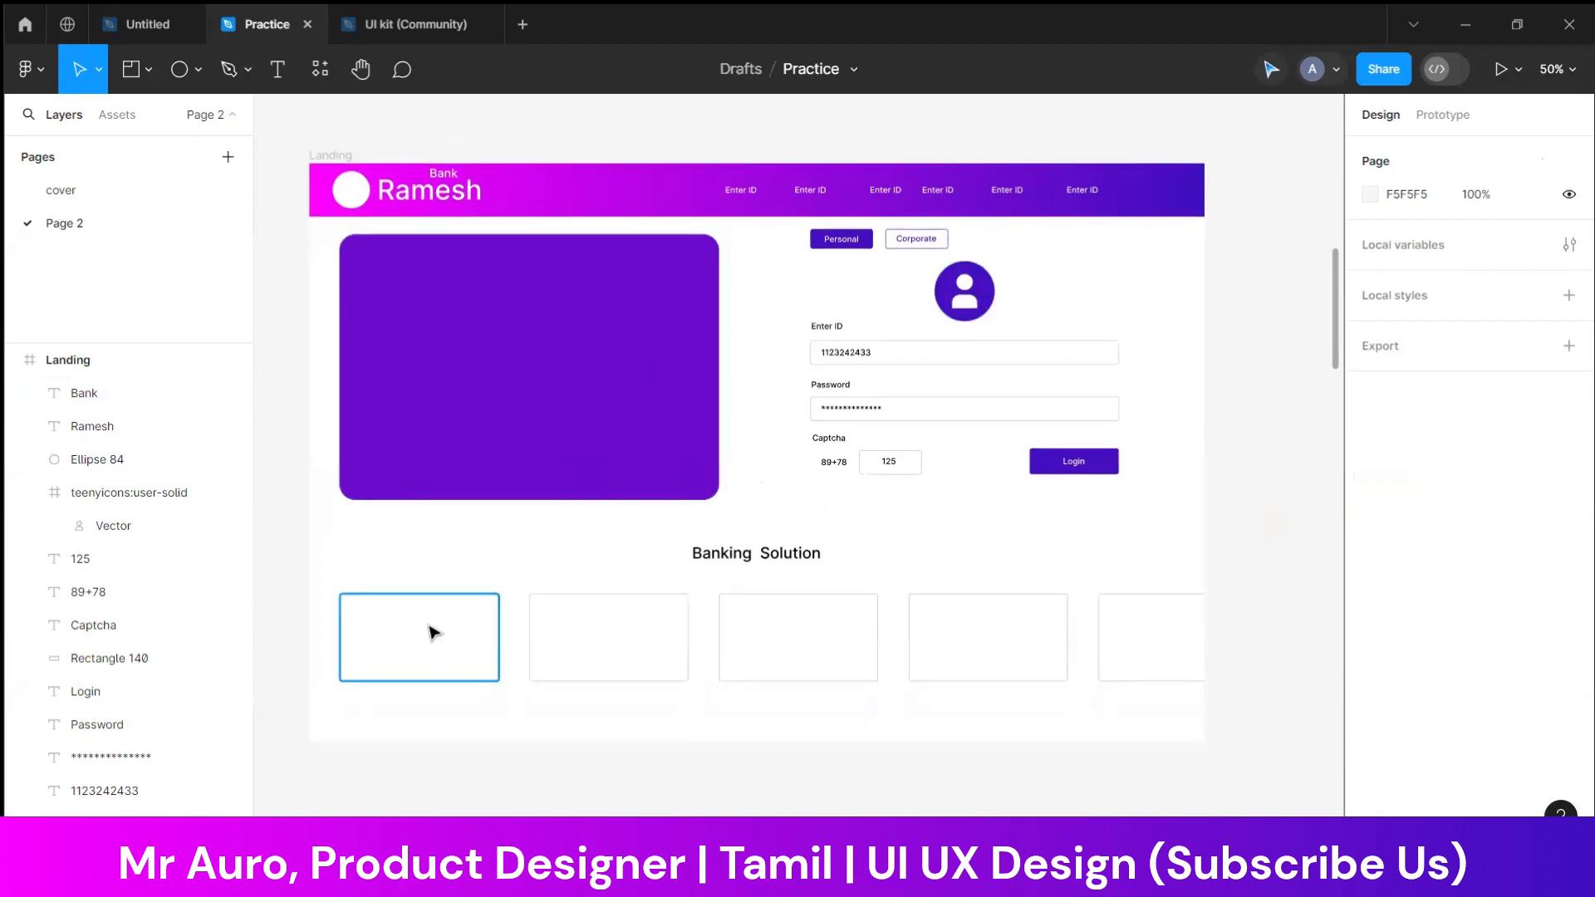
pyautogui.click(43, 71)
pyautogui.moveTo(75, 162)
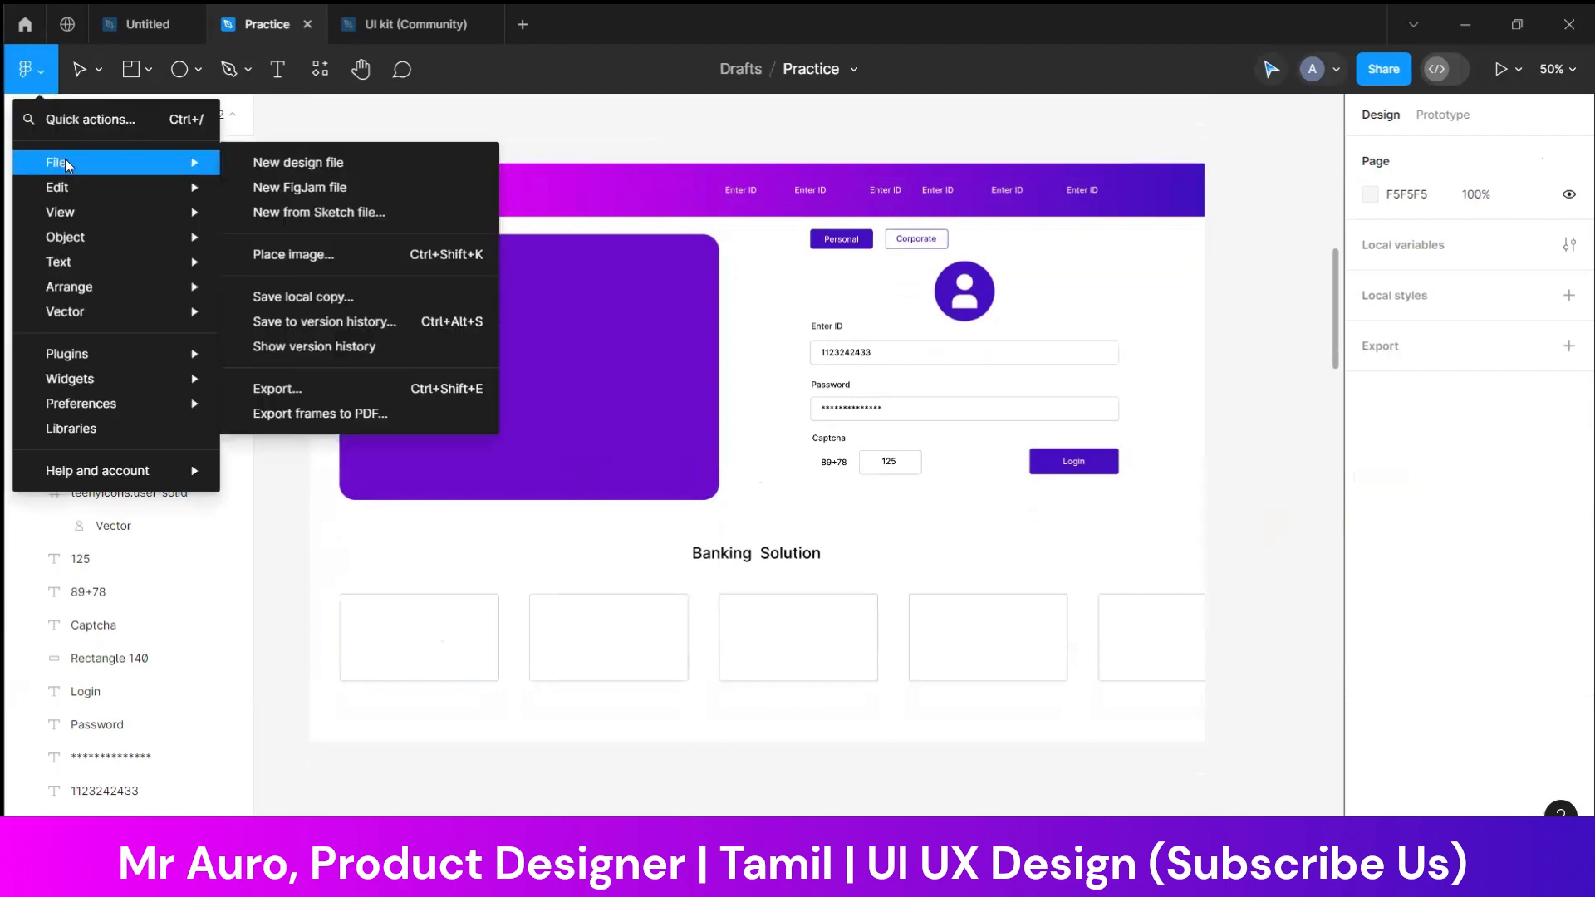
pyautogui.click(295, 165)
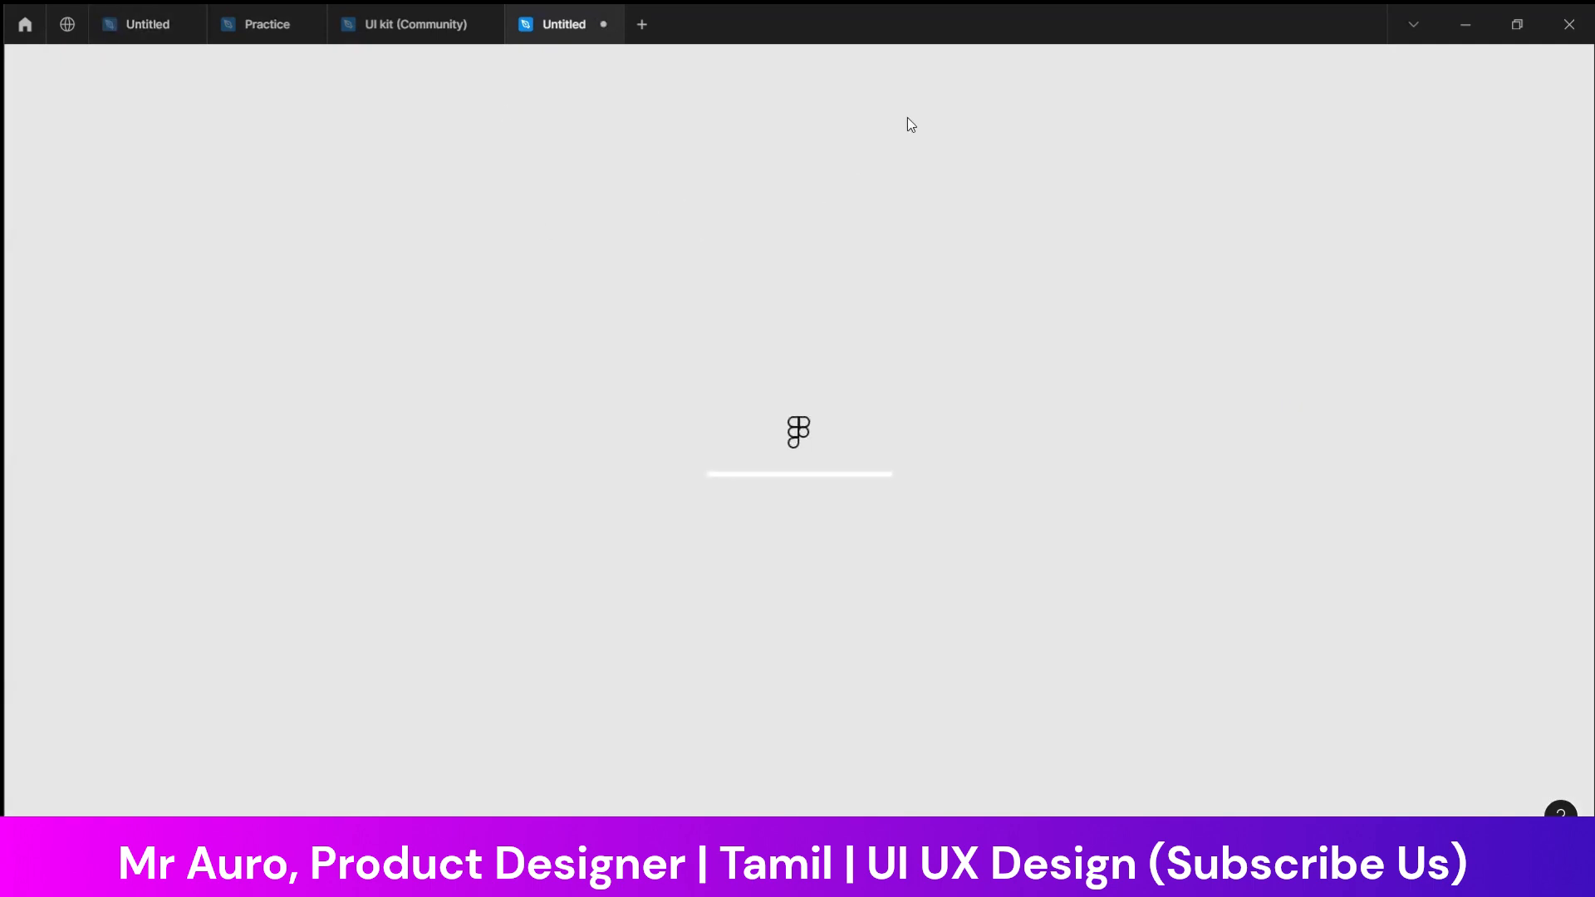
pyautogui.click(404, 24)
pyautogui.click(575, 27)
pyautogui.click(604, 24)
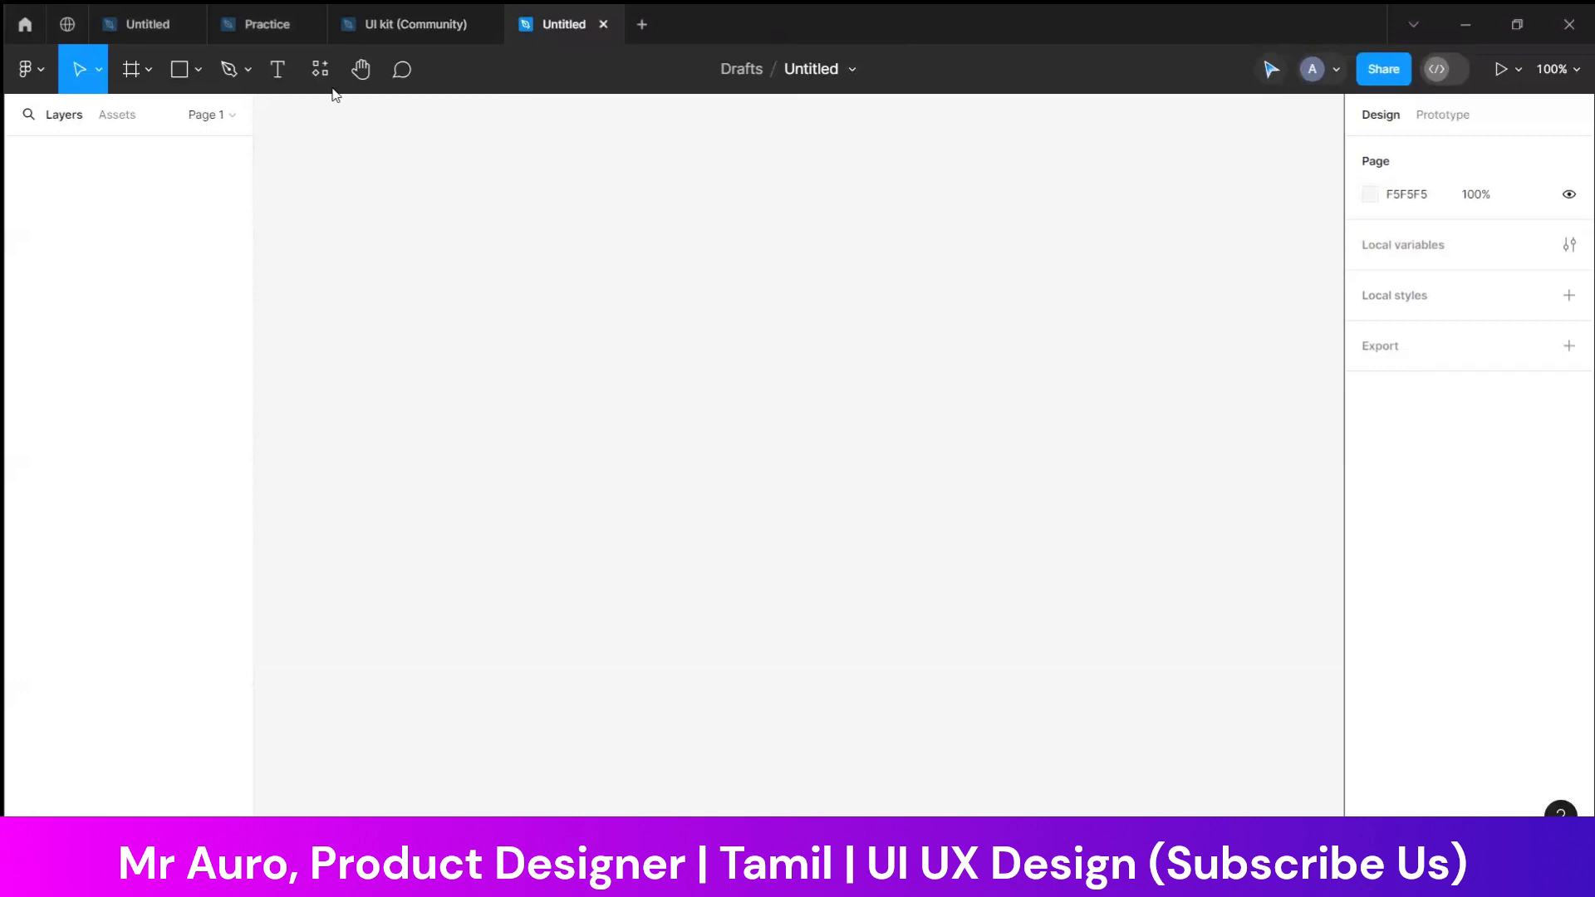
pyautogui.click(1060, 312)
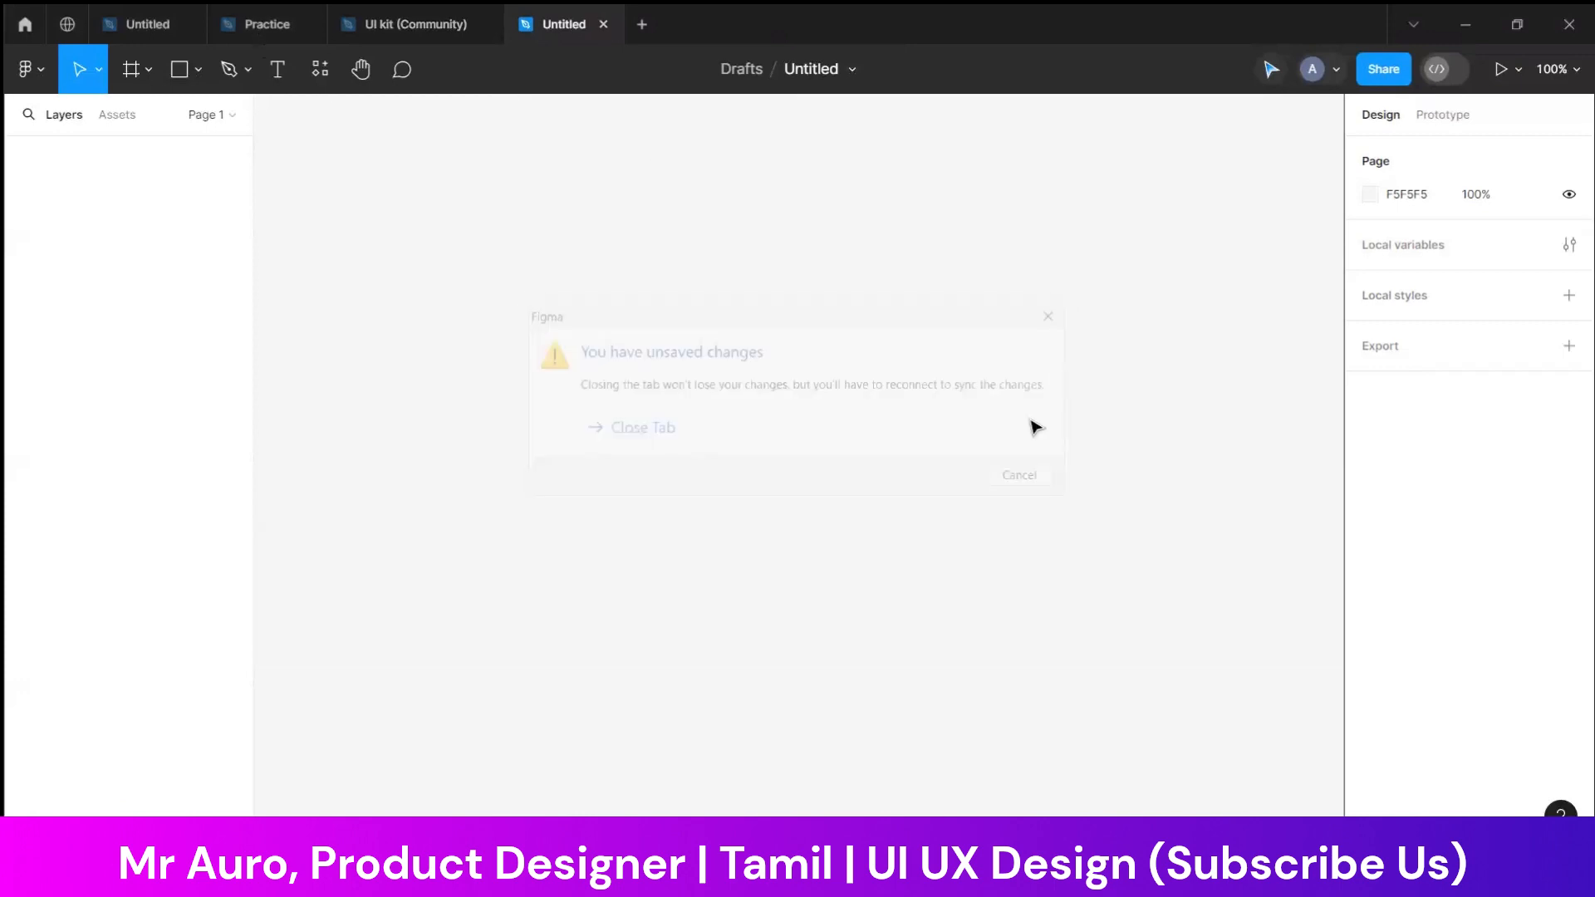
pyautogui.click(602, 25)
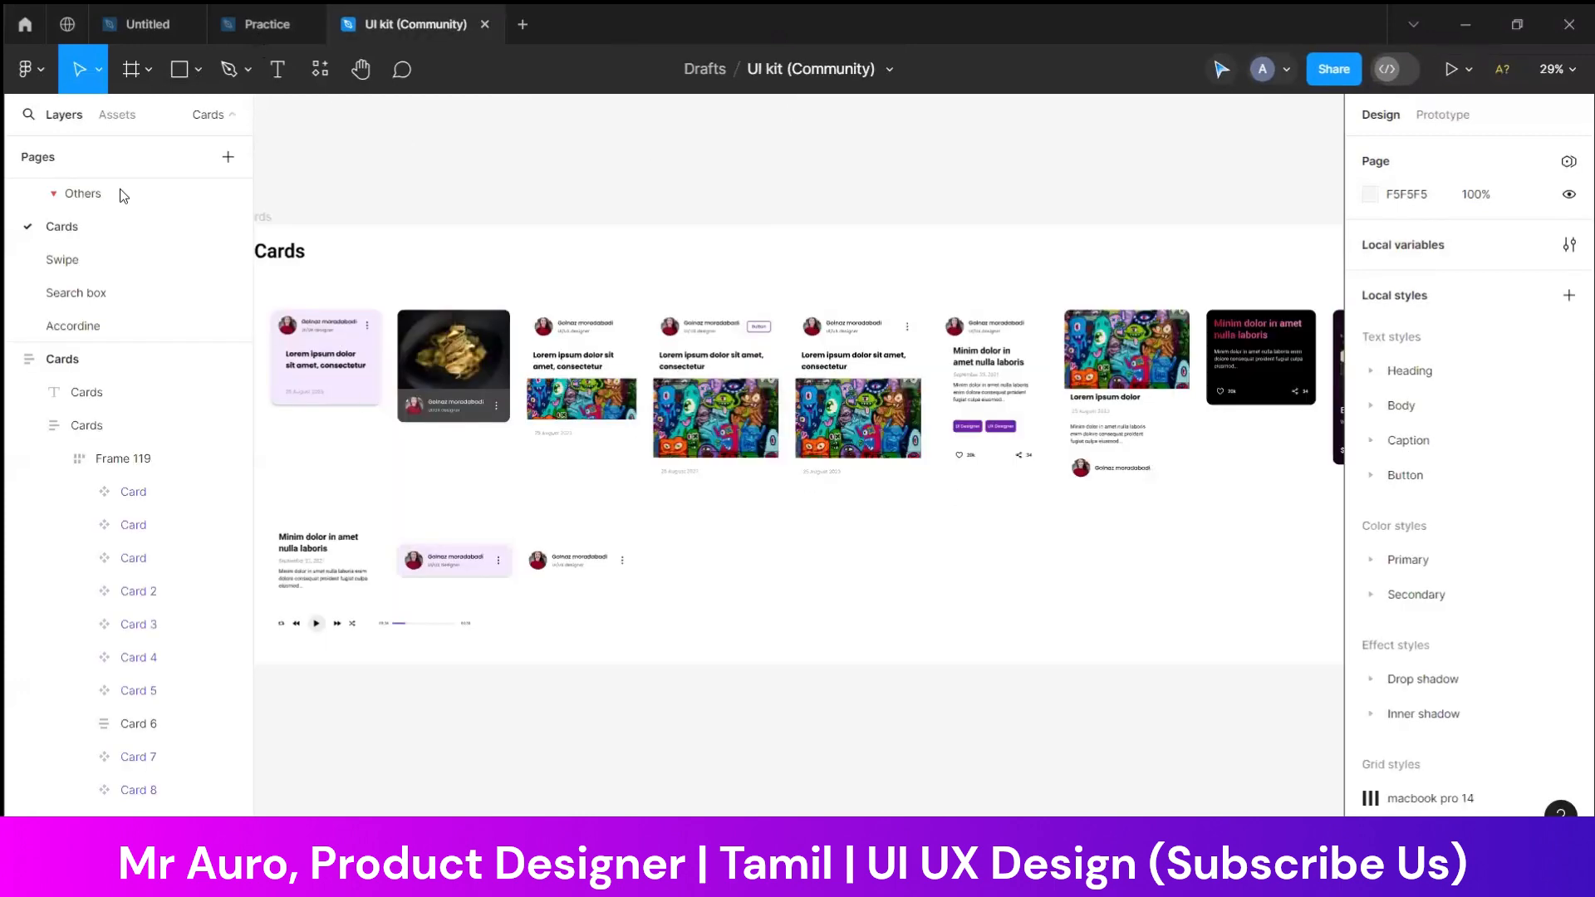
pyautogui.click(262, 25)
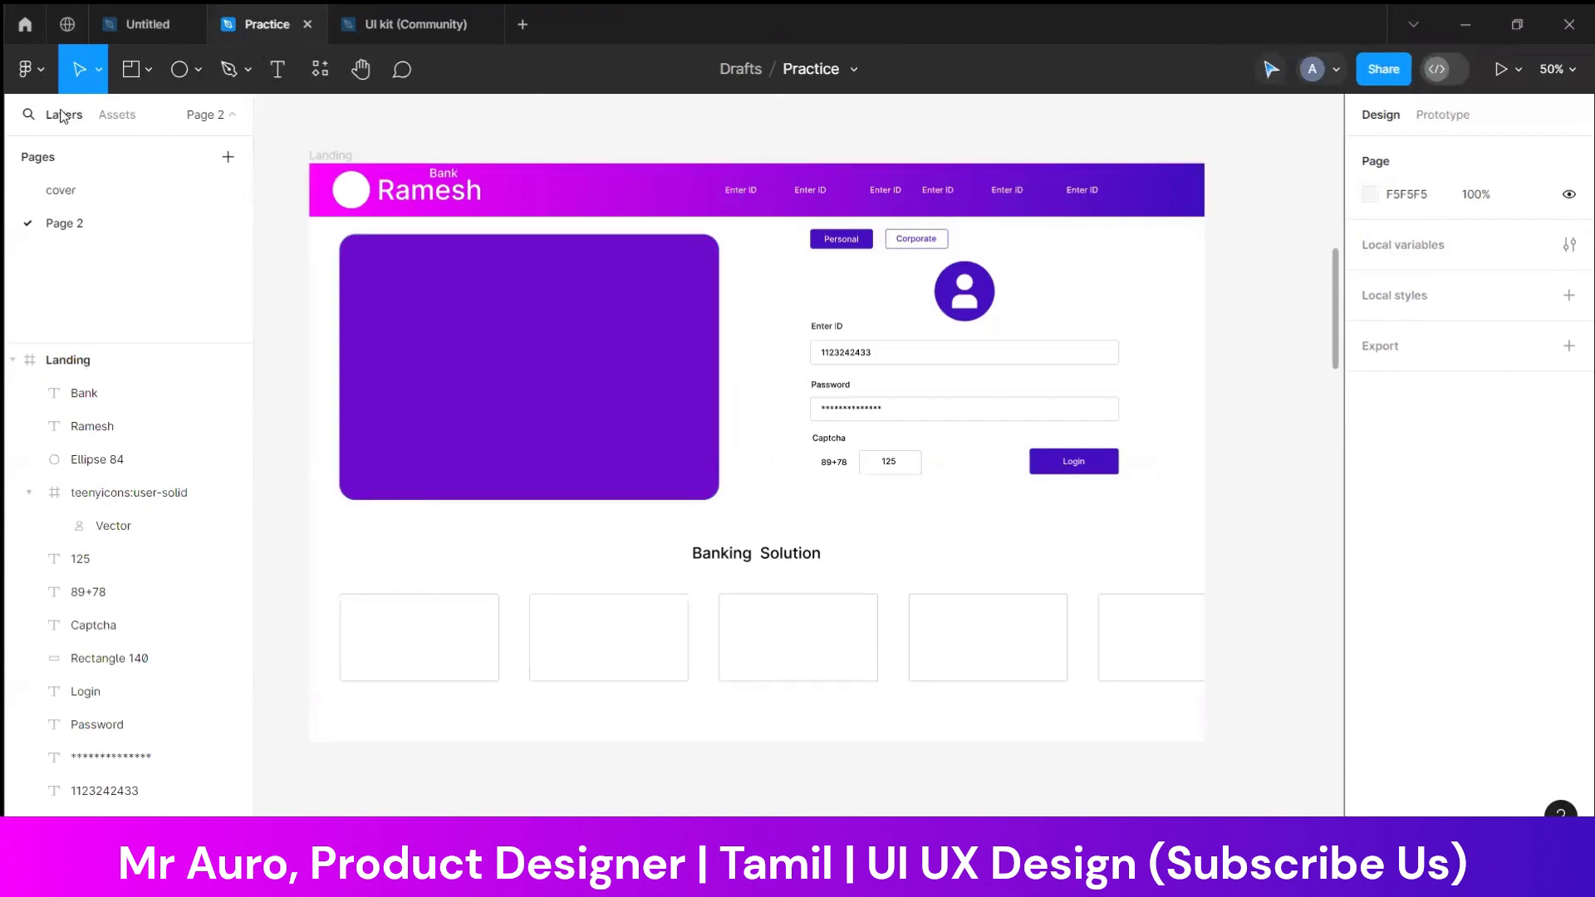
# Import the ph:user-bold icon from the Iconify plugin onto the first Banking Solution card
pyautogui.click(45, 74)
pyautogui.moveTo(99, 357)
pyautogui.click(279, 382)
pyautogui.scroll(-1, 997, 696)
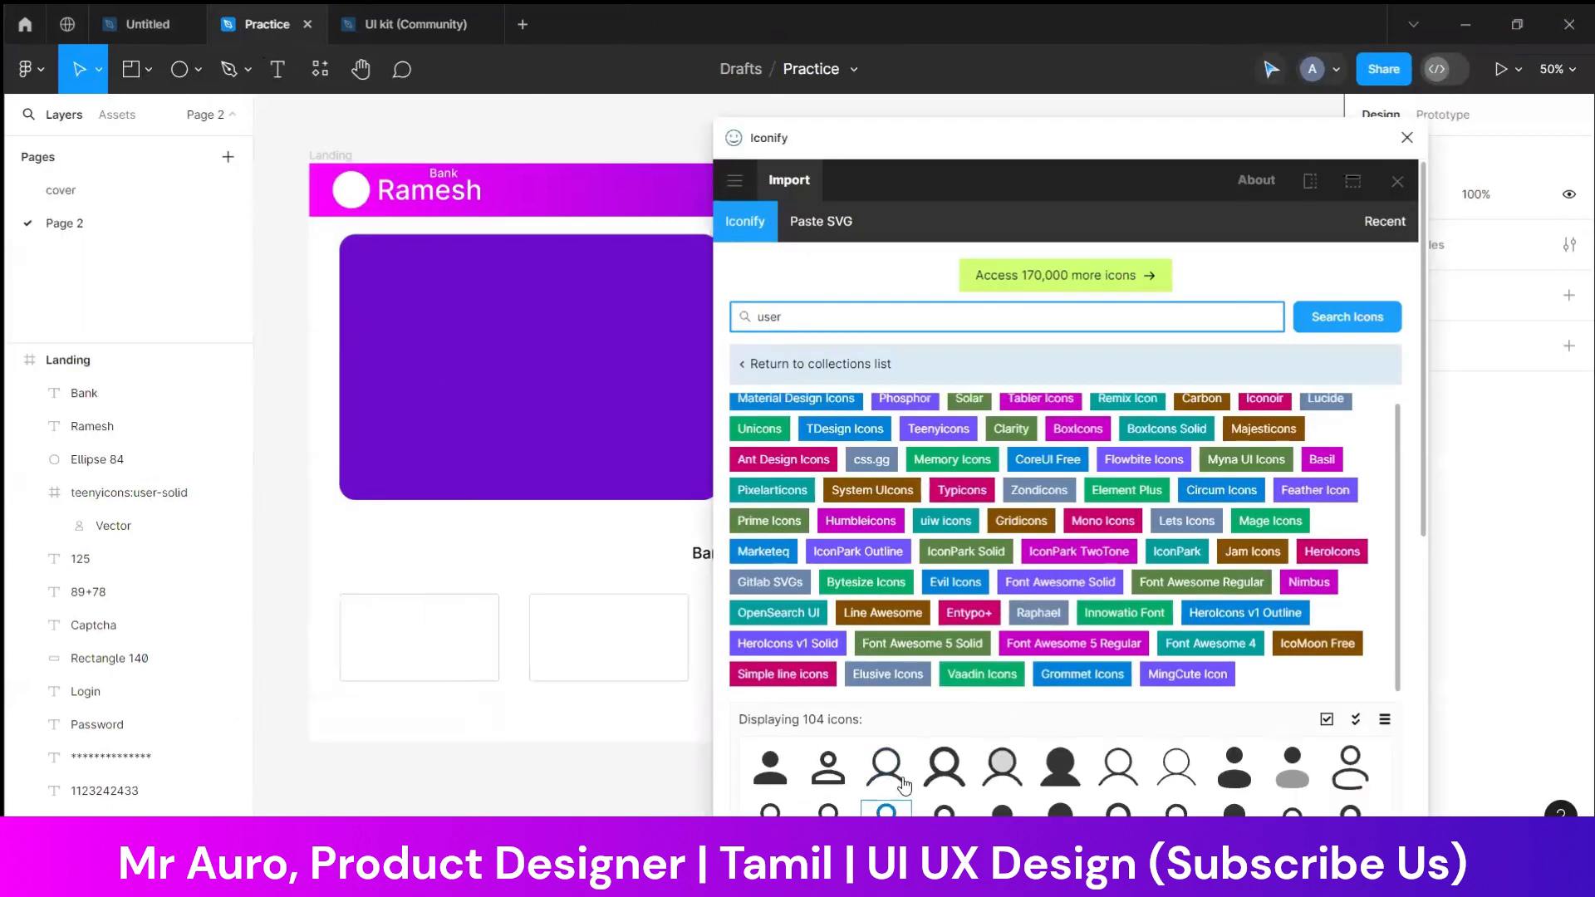
pyautogui.moveTo(943, 766); pyautogui.dragTo(433, 640)
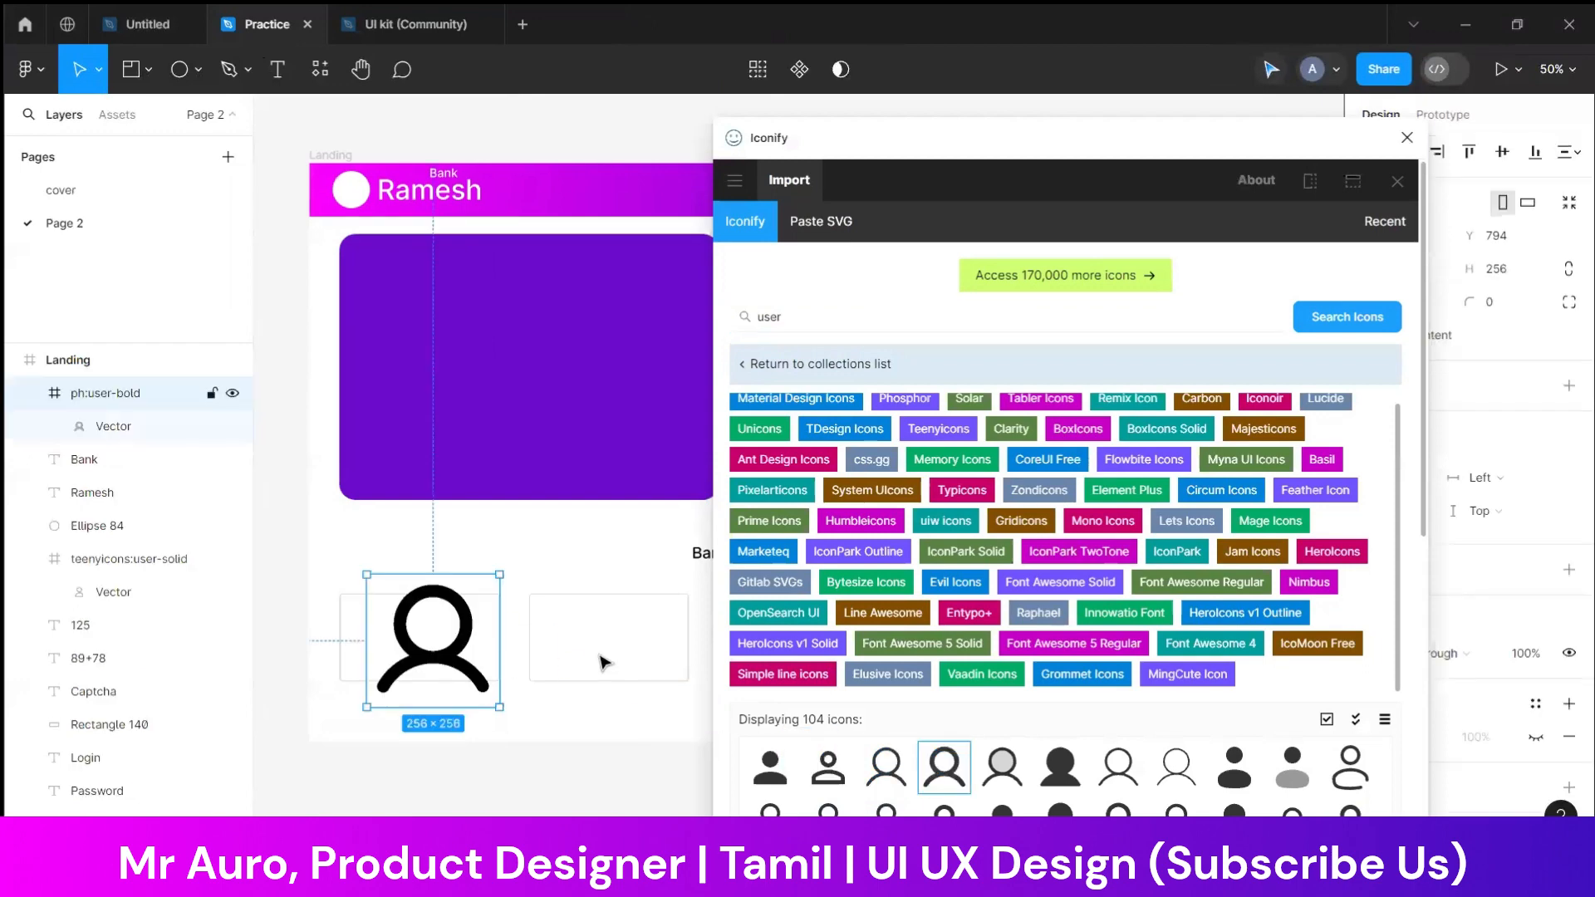
# Search the Iconify icon library for "passbook"
pyautogui.scroll(-4, 933, 706)
pyautogui.scroll(4, 825, 412)
pyautogui.click(822, 316)
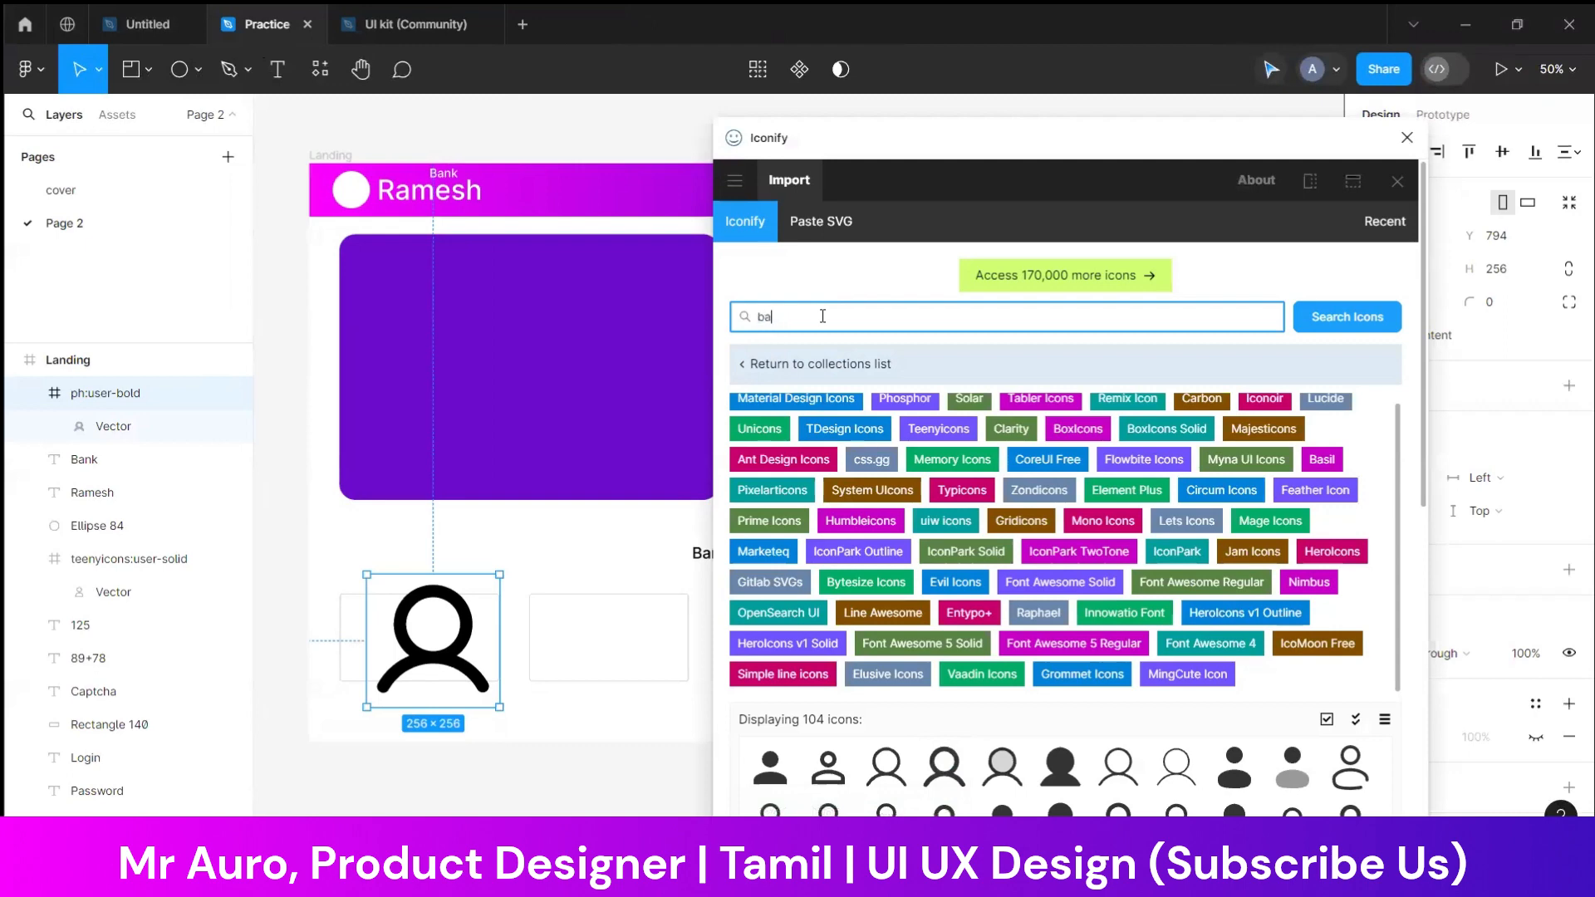
pyautogui.write('passbook')
pyautogui.press('Return')
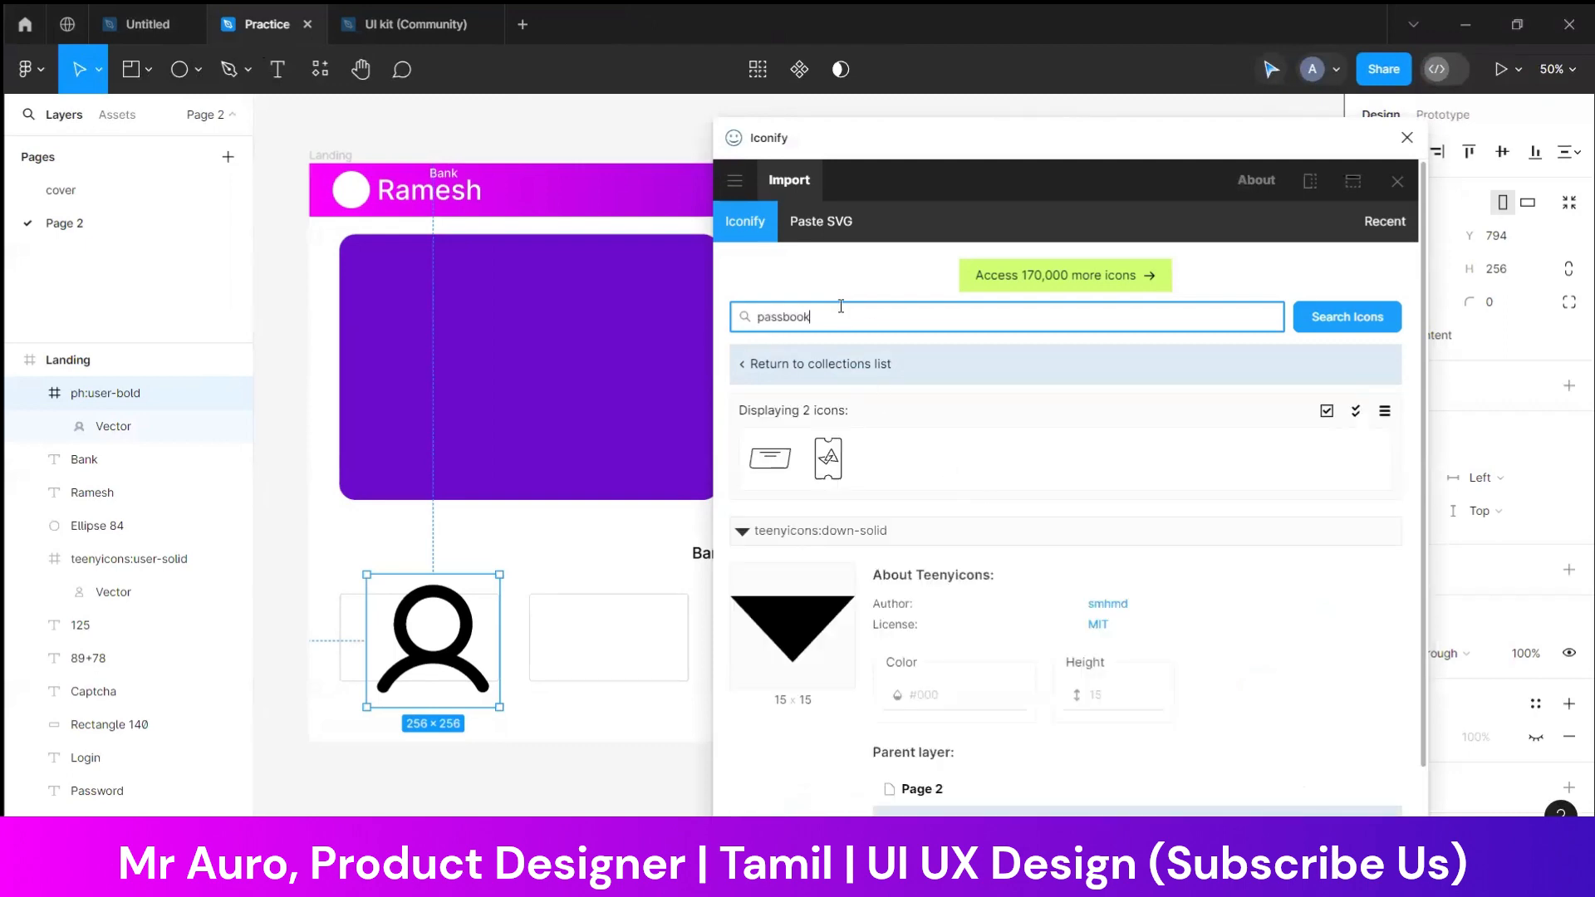
# Search Iconify for "book", import the mdi:book-outline icon and place it in the second Banking Solution card at about 112 × 112
pyautogui.write('book')
pyautogui.press('Return')
pyautogui.scroll(-3, 979, 651)
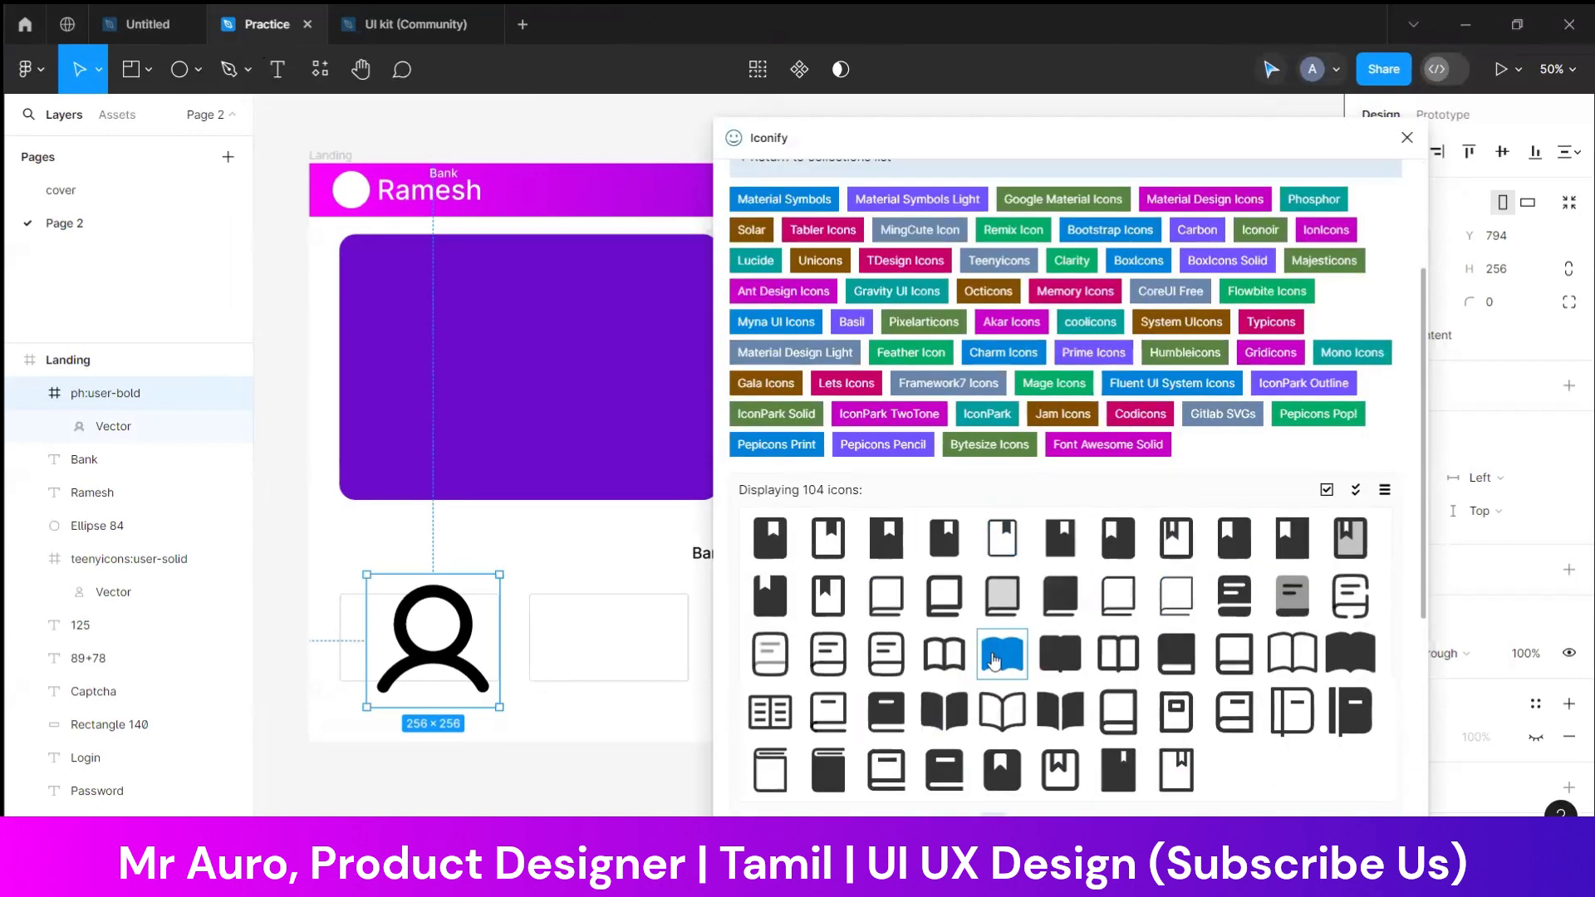
pyautogui.moveTo(828, 595); pyautogui.dragTo(702, 762)
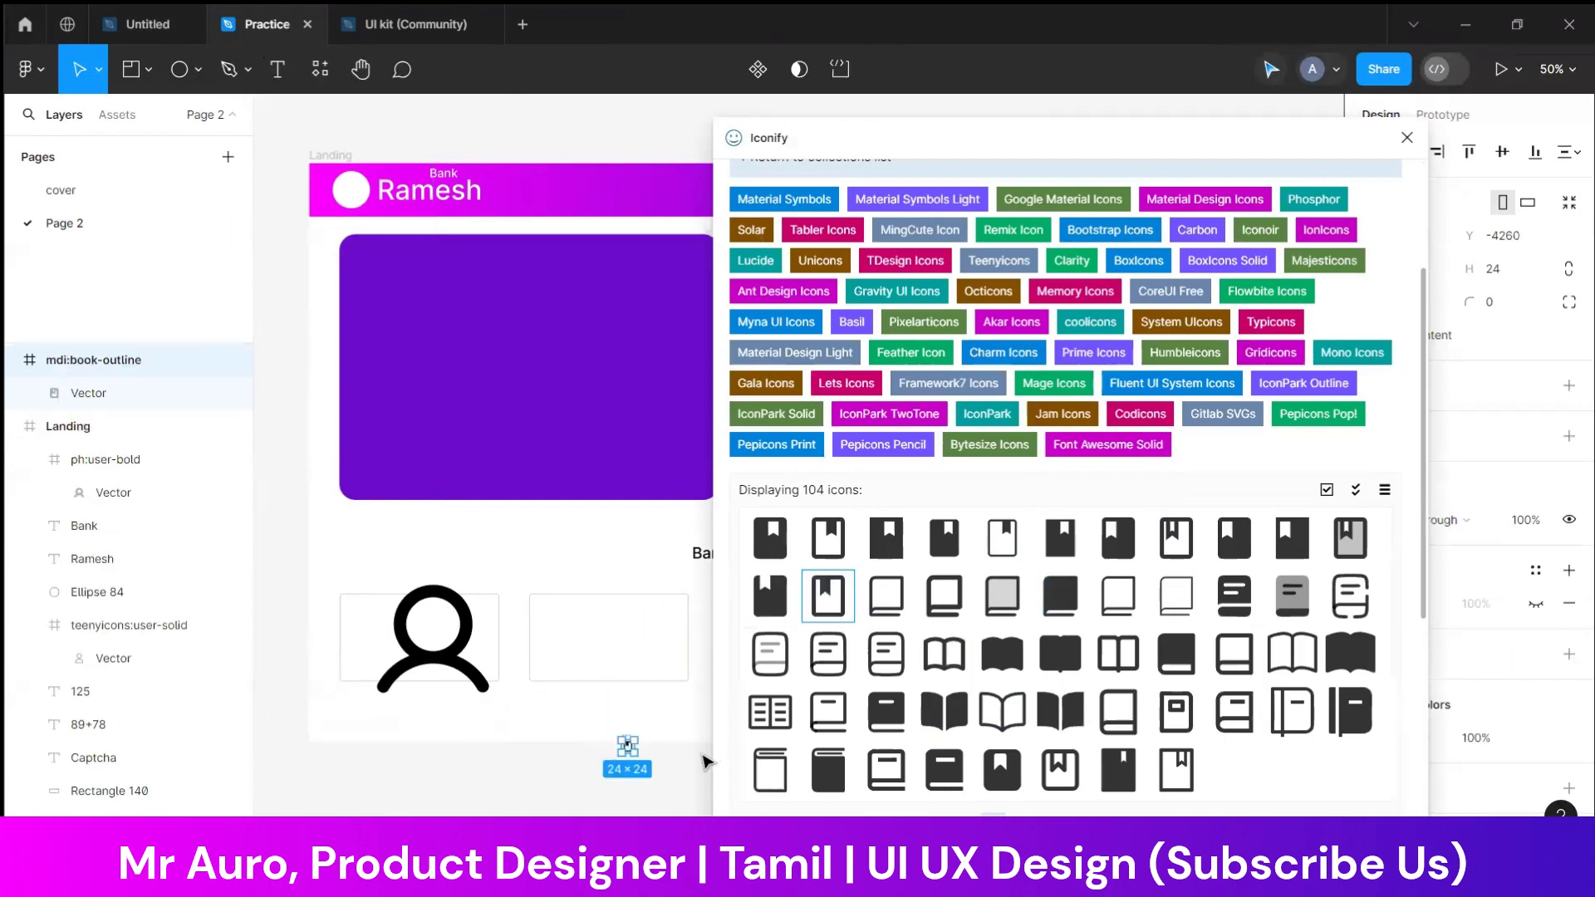
pyautogui.click(648, 746)
pyautogui.click(632, 747)
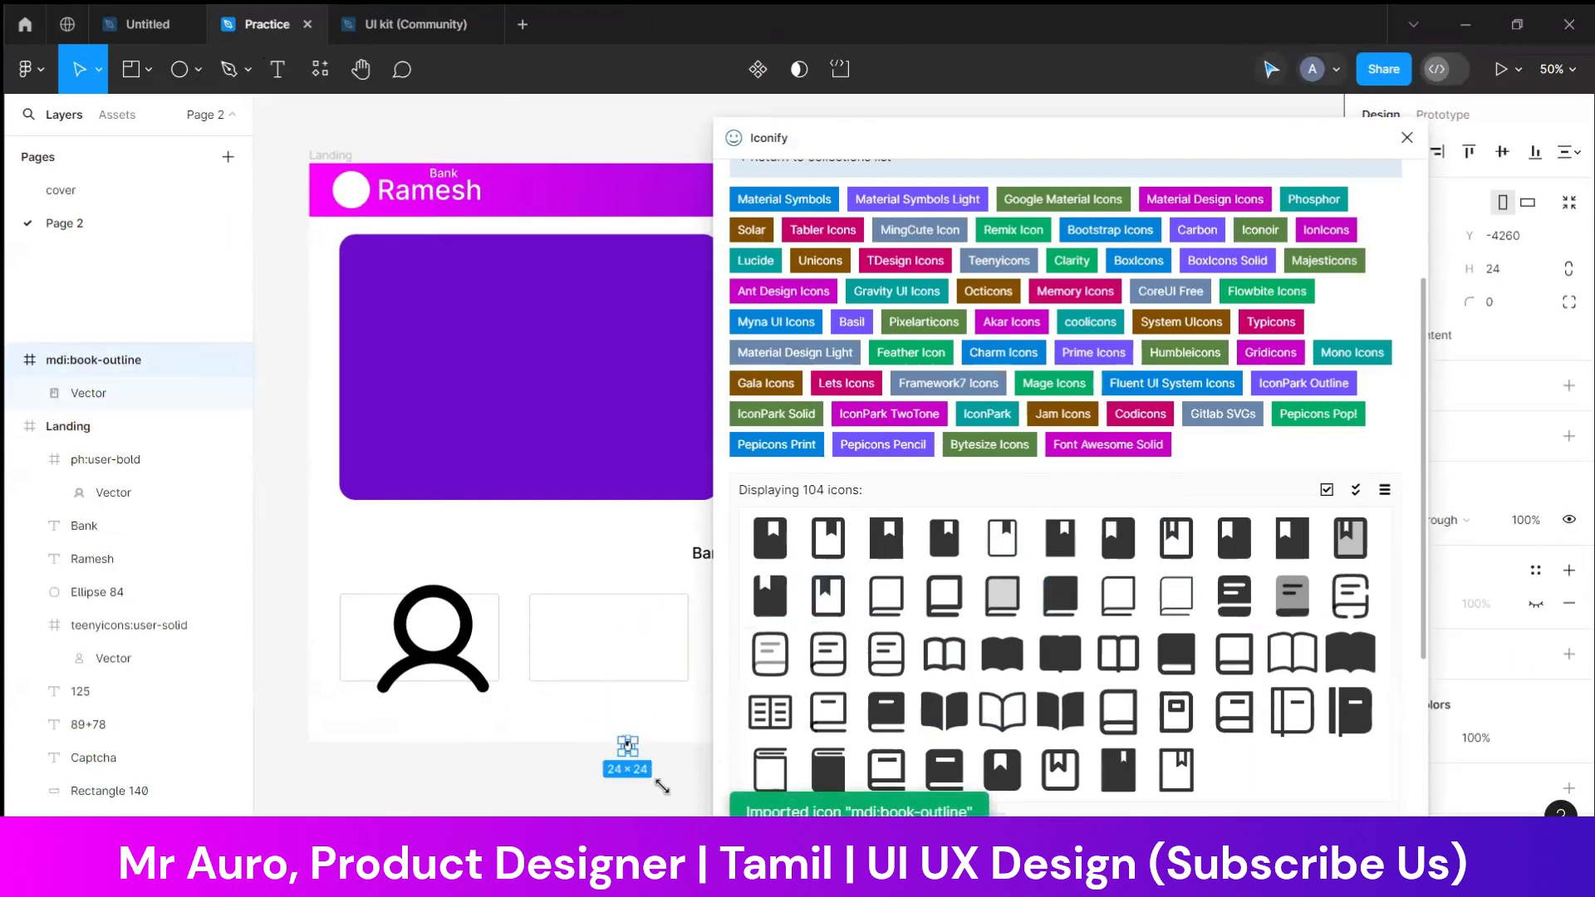
pyautogui.moveTo(632, 748); pyautogui.dragTo(625, 651)
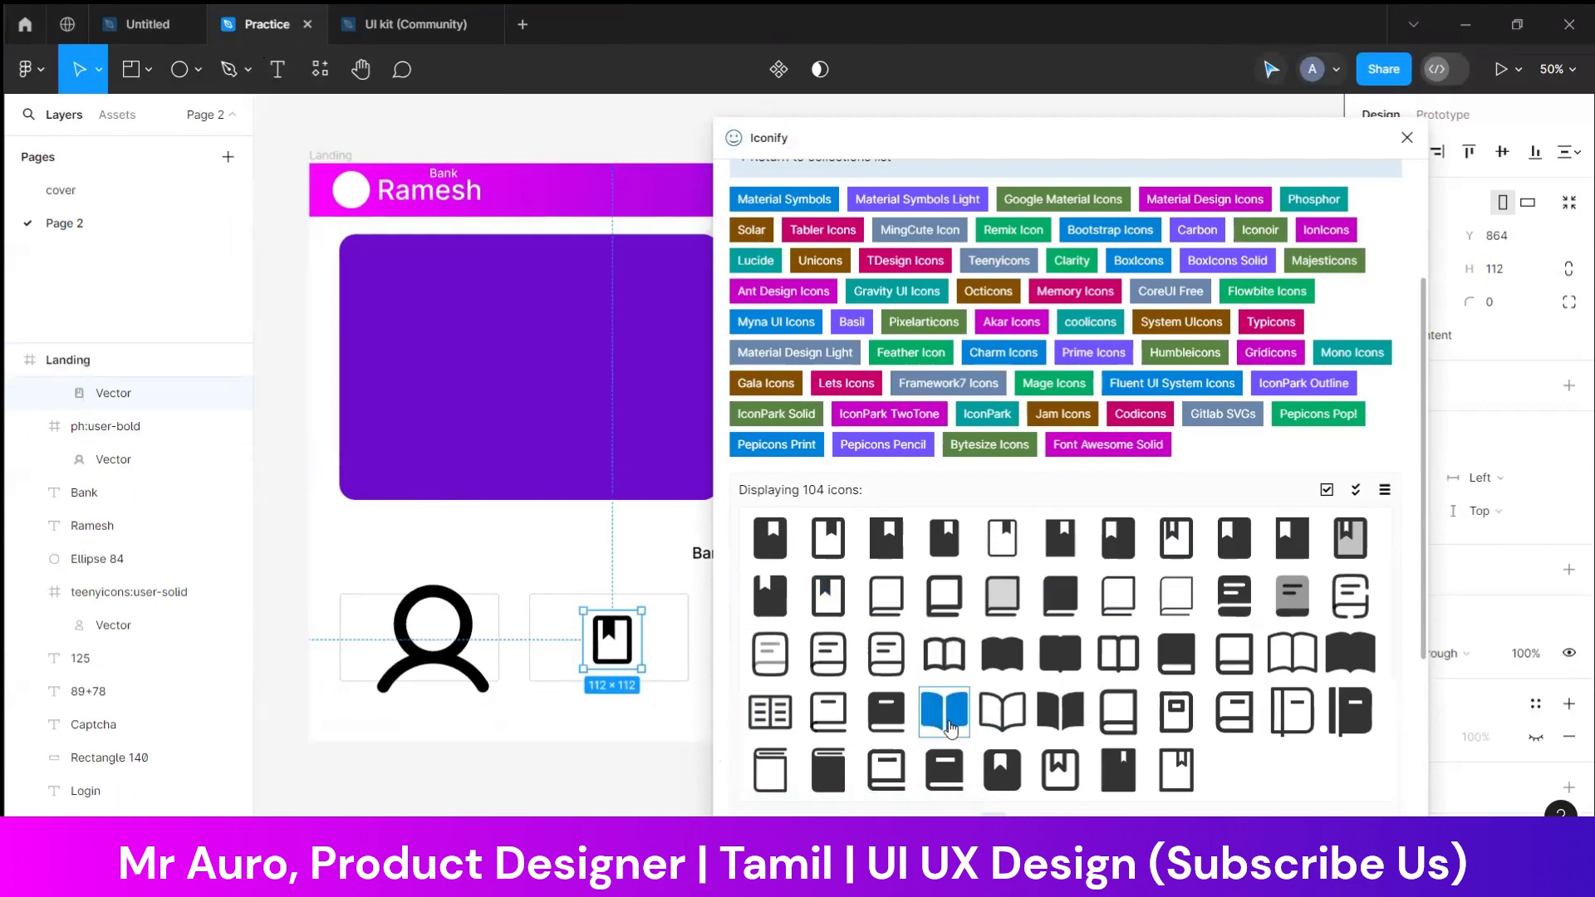
# Import the ion:book-outline icon, close Iconify and shrink the icon to about 106 × 106 below the third card
pyautogui.moveTo(1002, 712); pyautogui.dragTo(637, 799)
pyautogui.click(1405, 138)
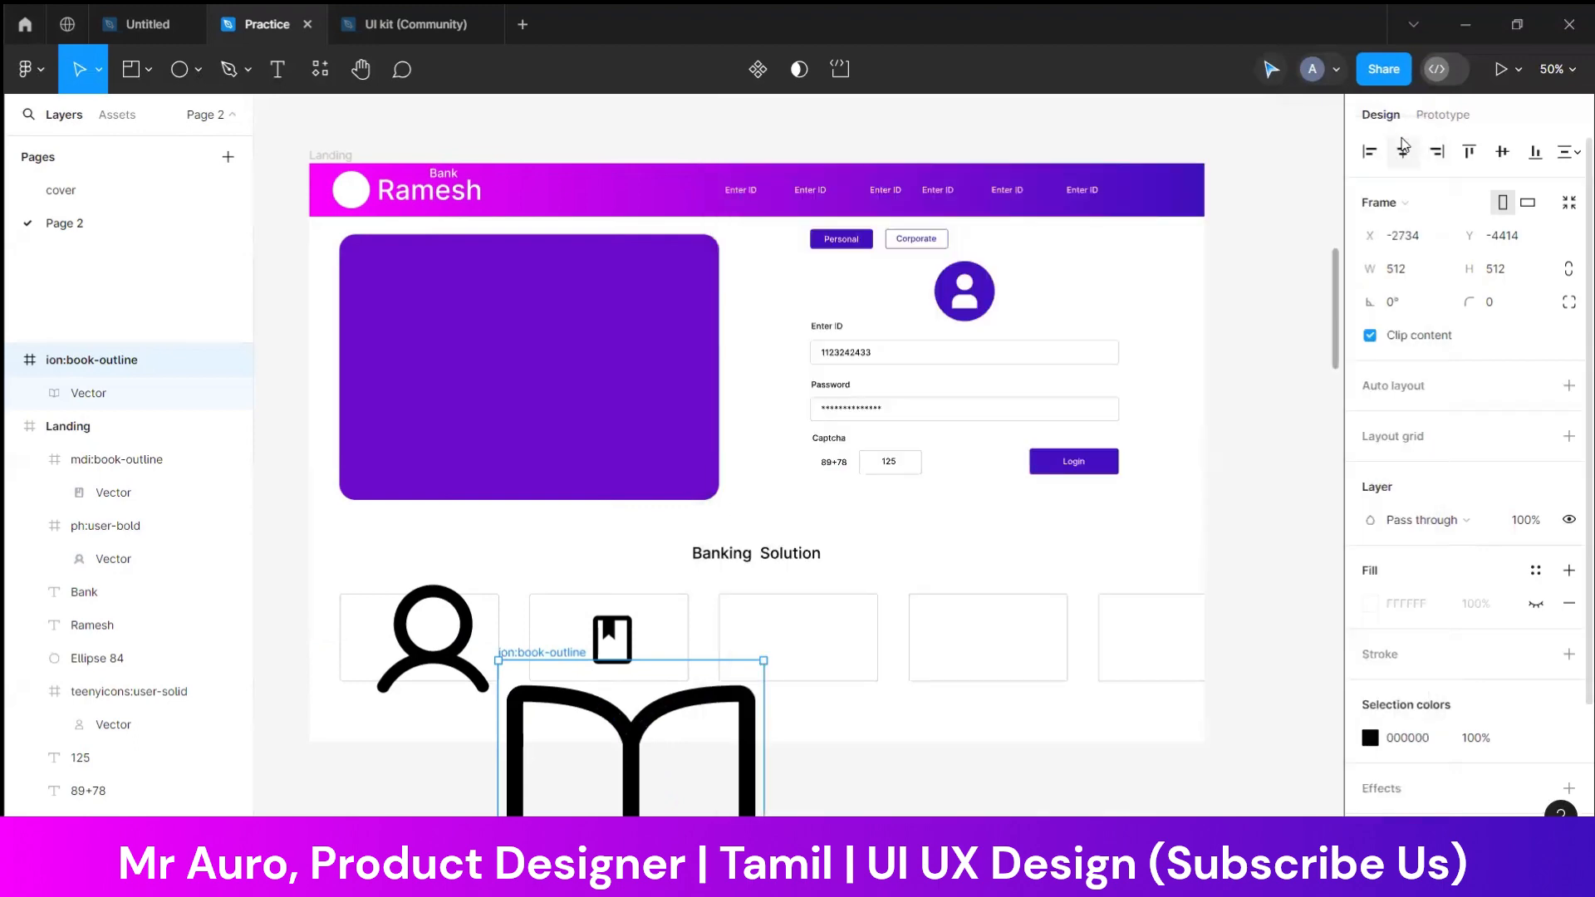
pyautogui.scroll(-3, 742, 771)
pyautogui.moveTo(764, 797); pyautogui.dragTo(553, 589)
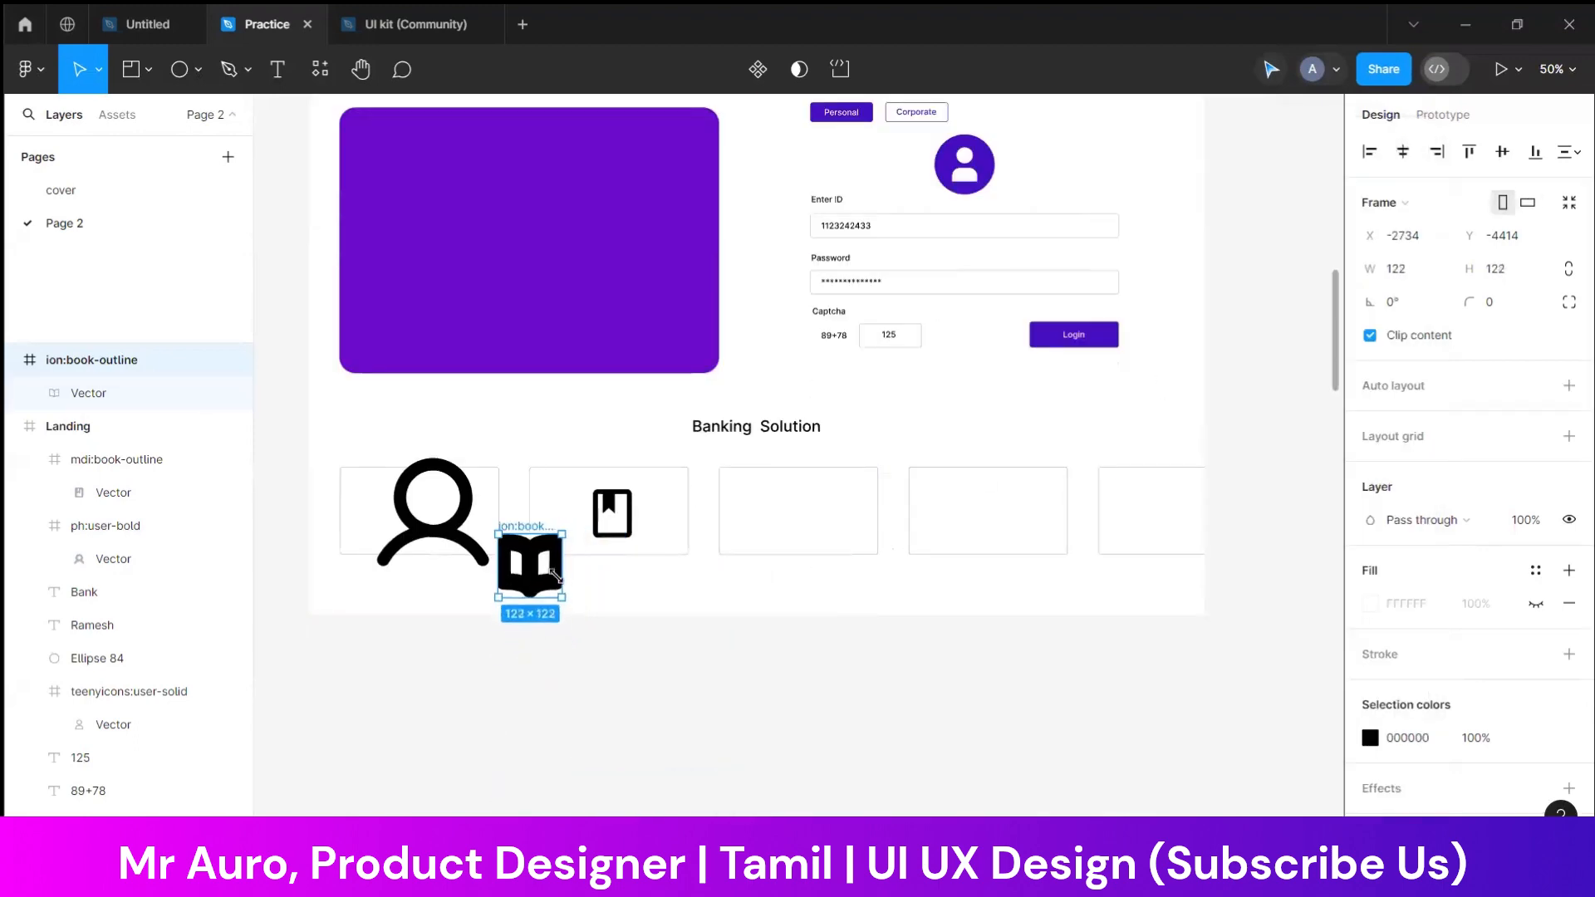
pyautogui.moveTo(526, 536); pyautogui.dragTo(804, 596)
# Set the stroke weight of the open-book icon's vector to 10
pyautogui.scroll(-2, 1438, 609)
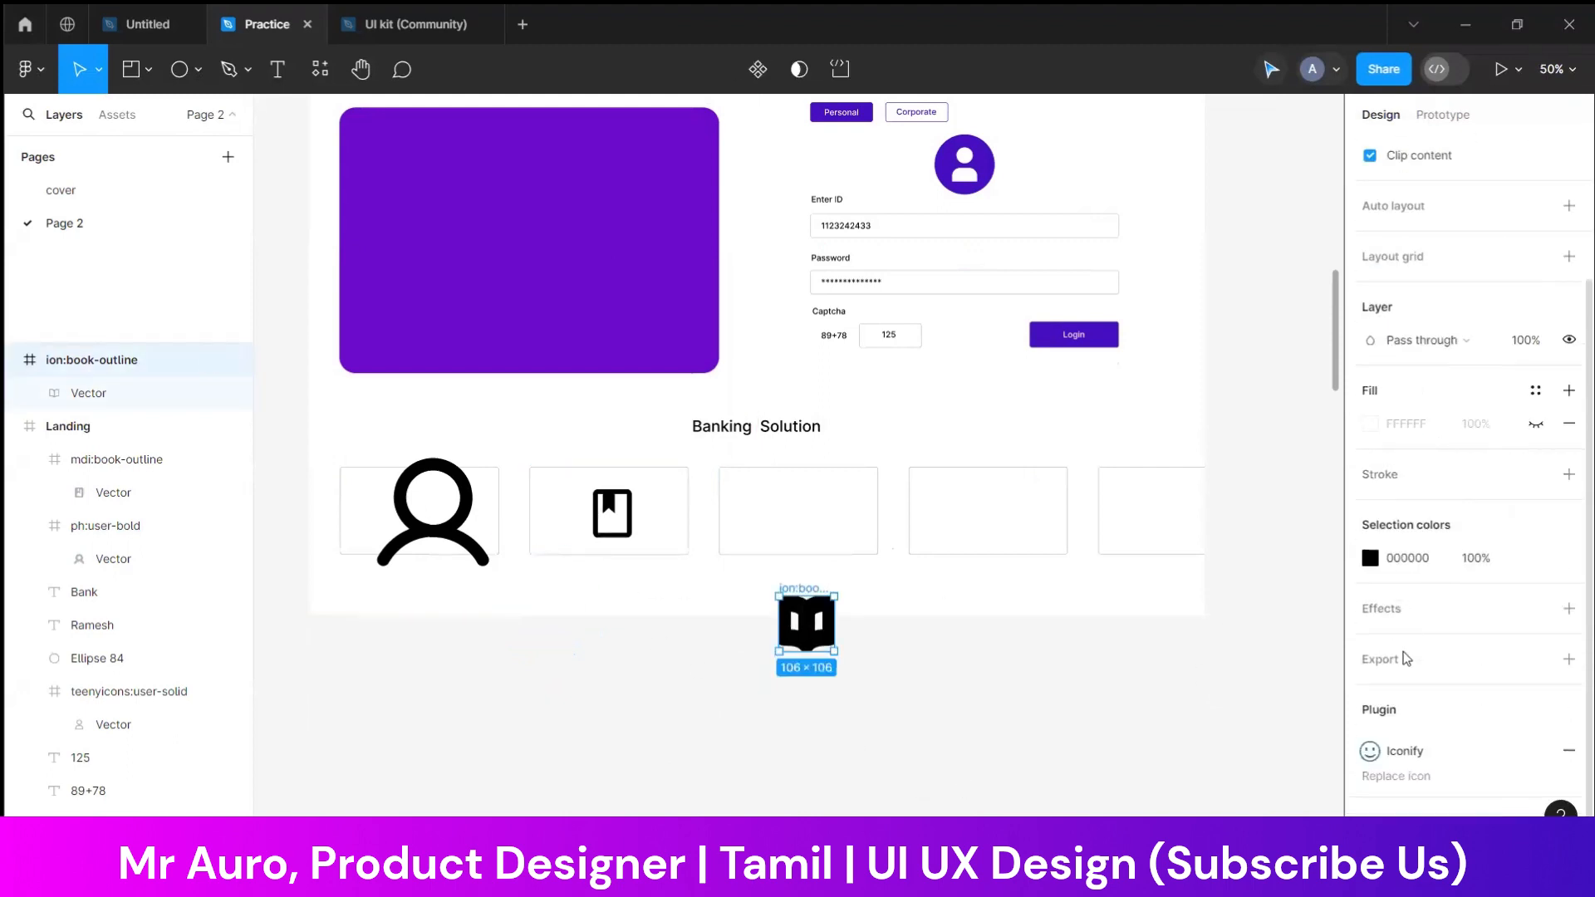
pyautogui.click(940, 729)
pyautogui.click(812, 590)
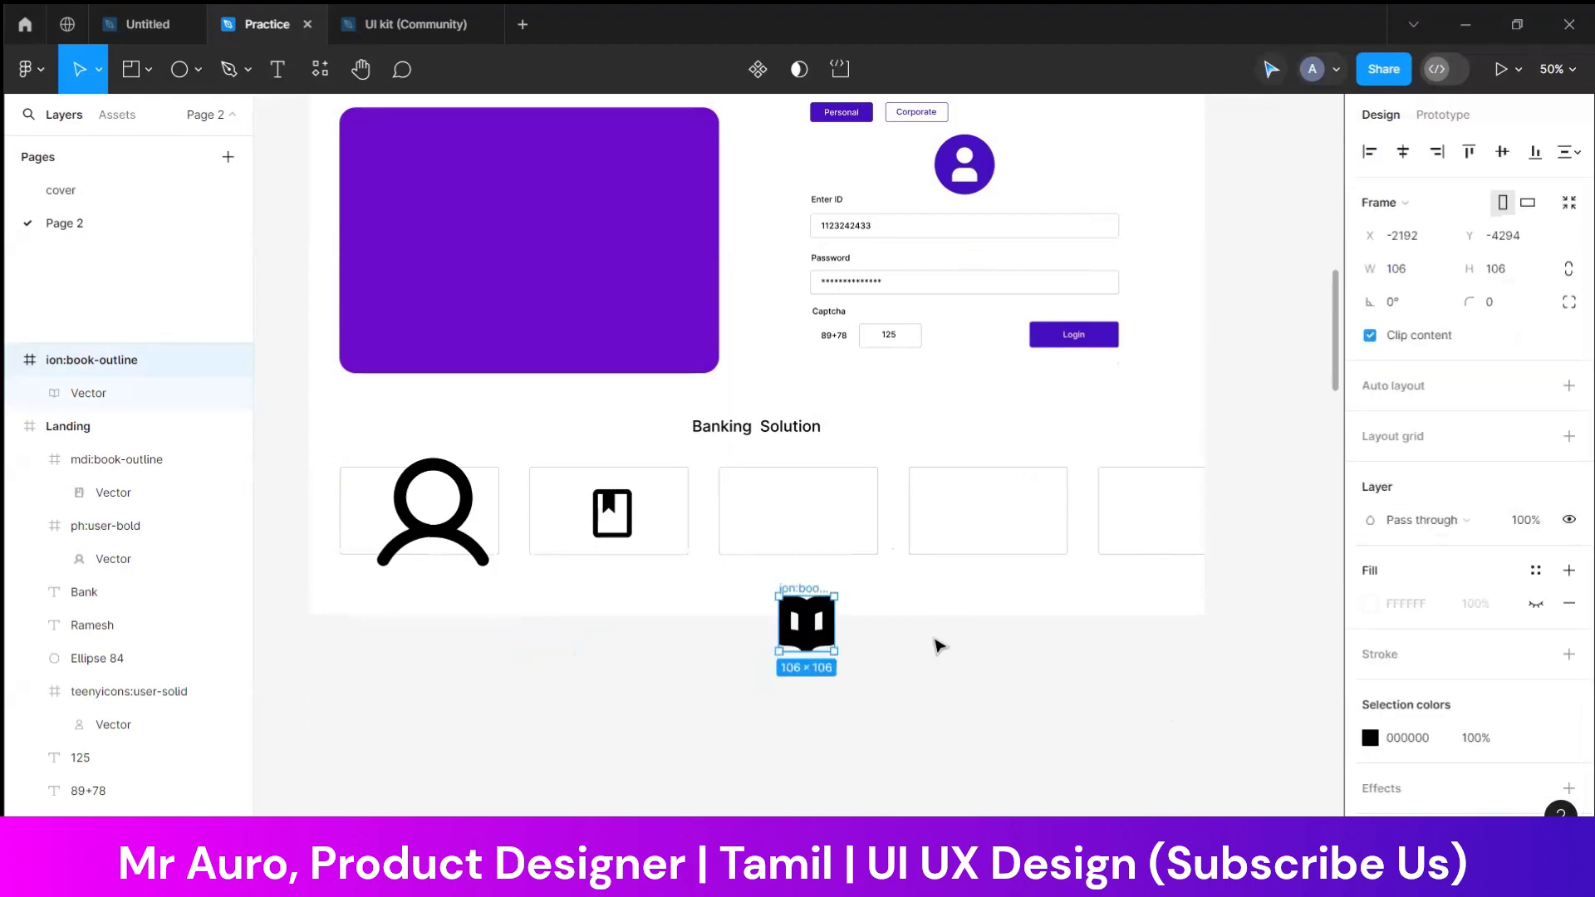
pyautogui.doubleClick(811, 633)
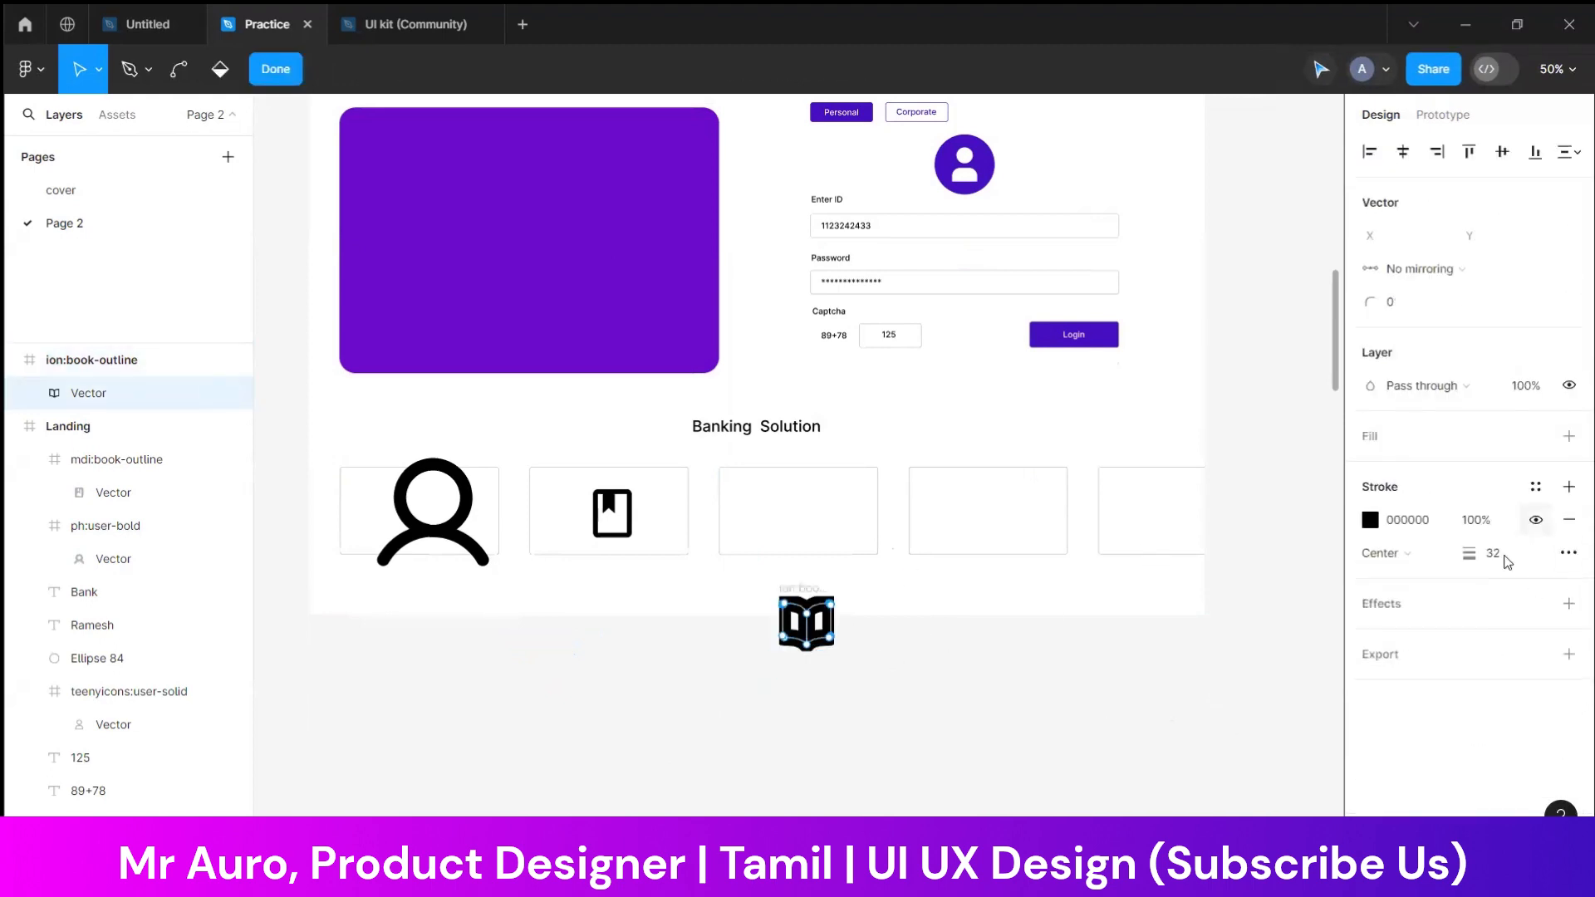
pyautogui.hotkey('shift', 'Down')
pyautogui.hotkey('shift', 'Down')
pyautogui.hotkey('shift', 'Down')
pyautogui.hotkey('shift', 'Down')
pyautogui.hotkey('shift', 'Up')
pyautogui.click(939, 647)
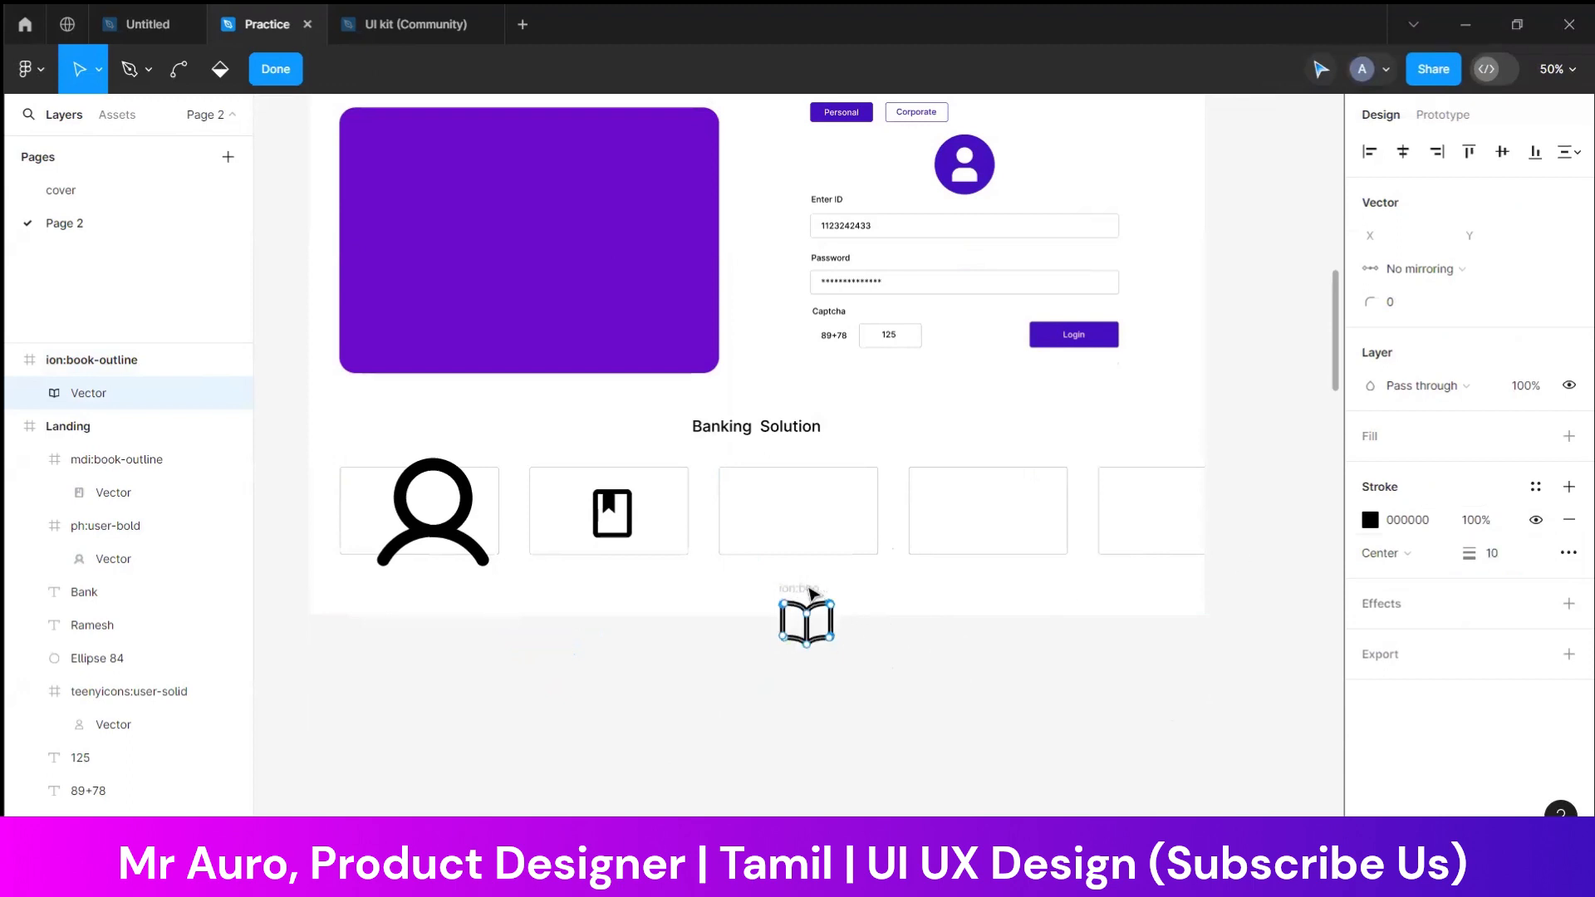
pyautogui.press('Escape')
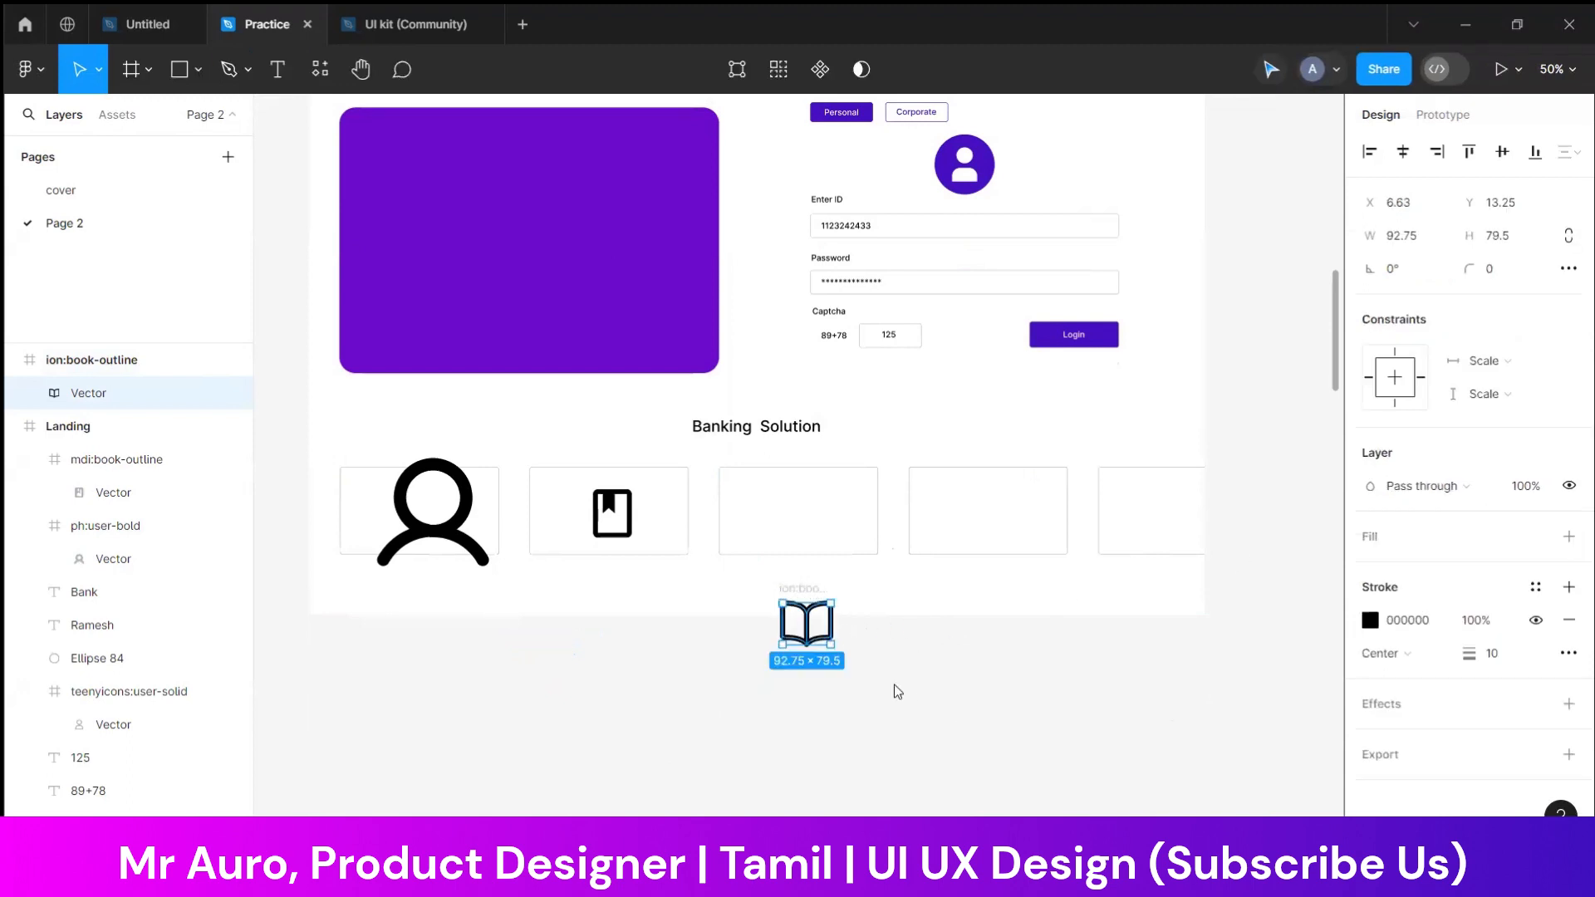
pyautogui.press('Escape')
# Move the open-book icon into the third Banking Solution card and shrink it to about 53 × 53
pyautogui.moveTo(812, 588); pyautogui.dragTo(800, 482)
pyautogui.scroll(5, 810, 554)
pyautogui.scroll(1, 812, 559)
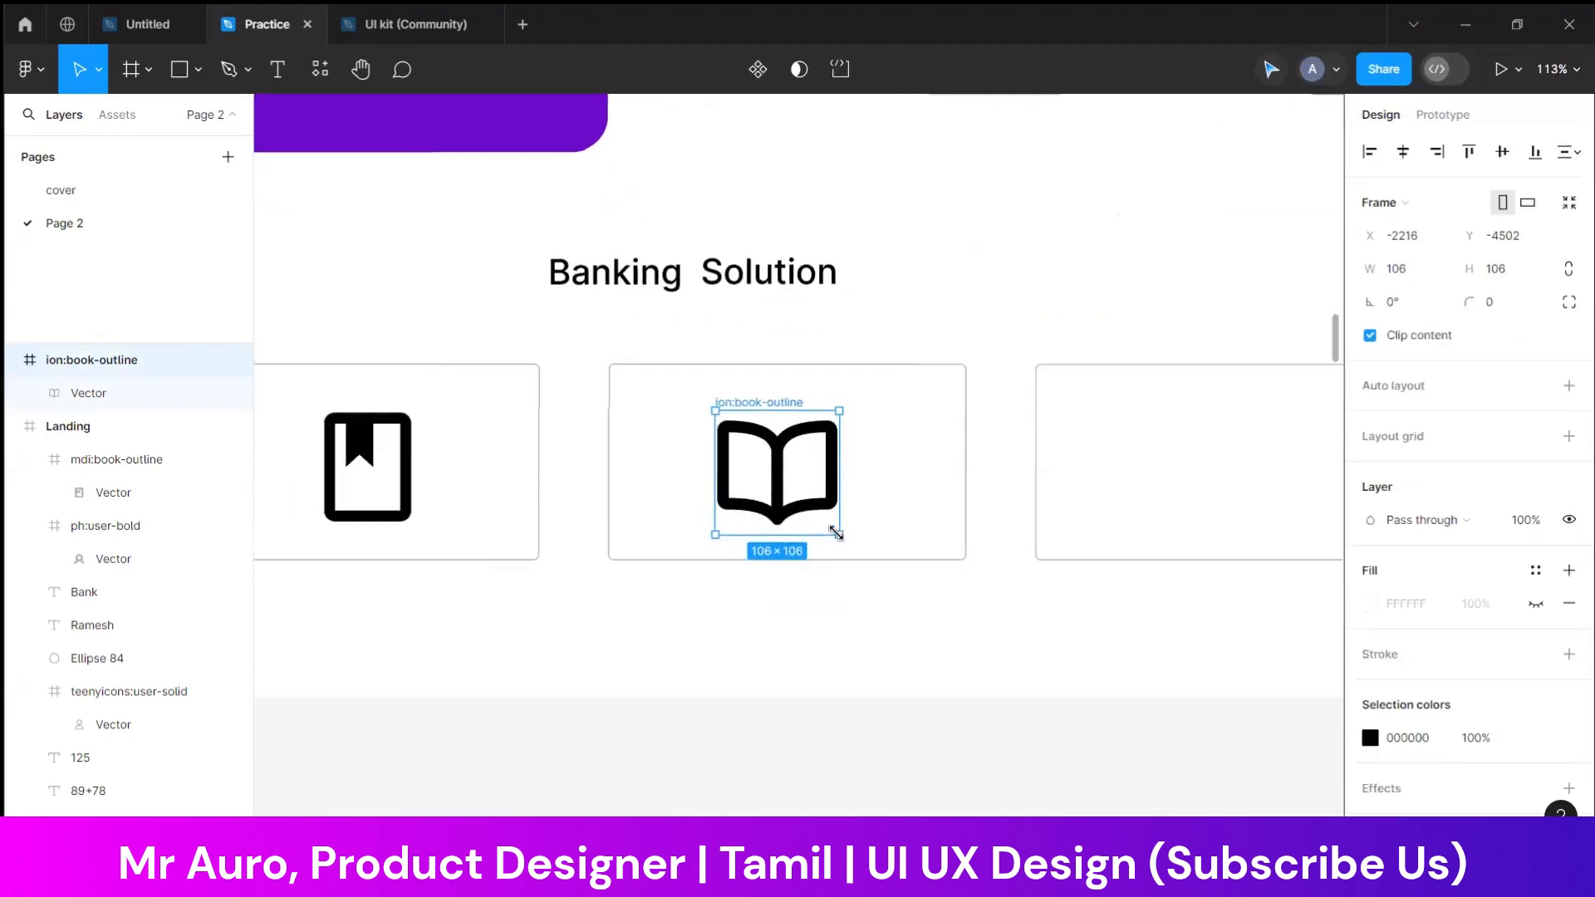
pyautogui.moveTo(838, 531); pyautogui.dragTo(776, 471)
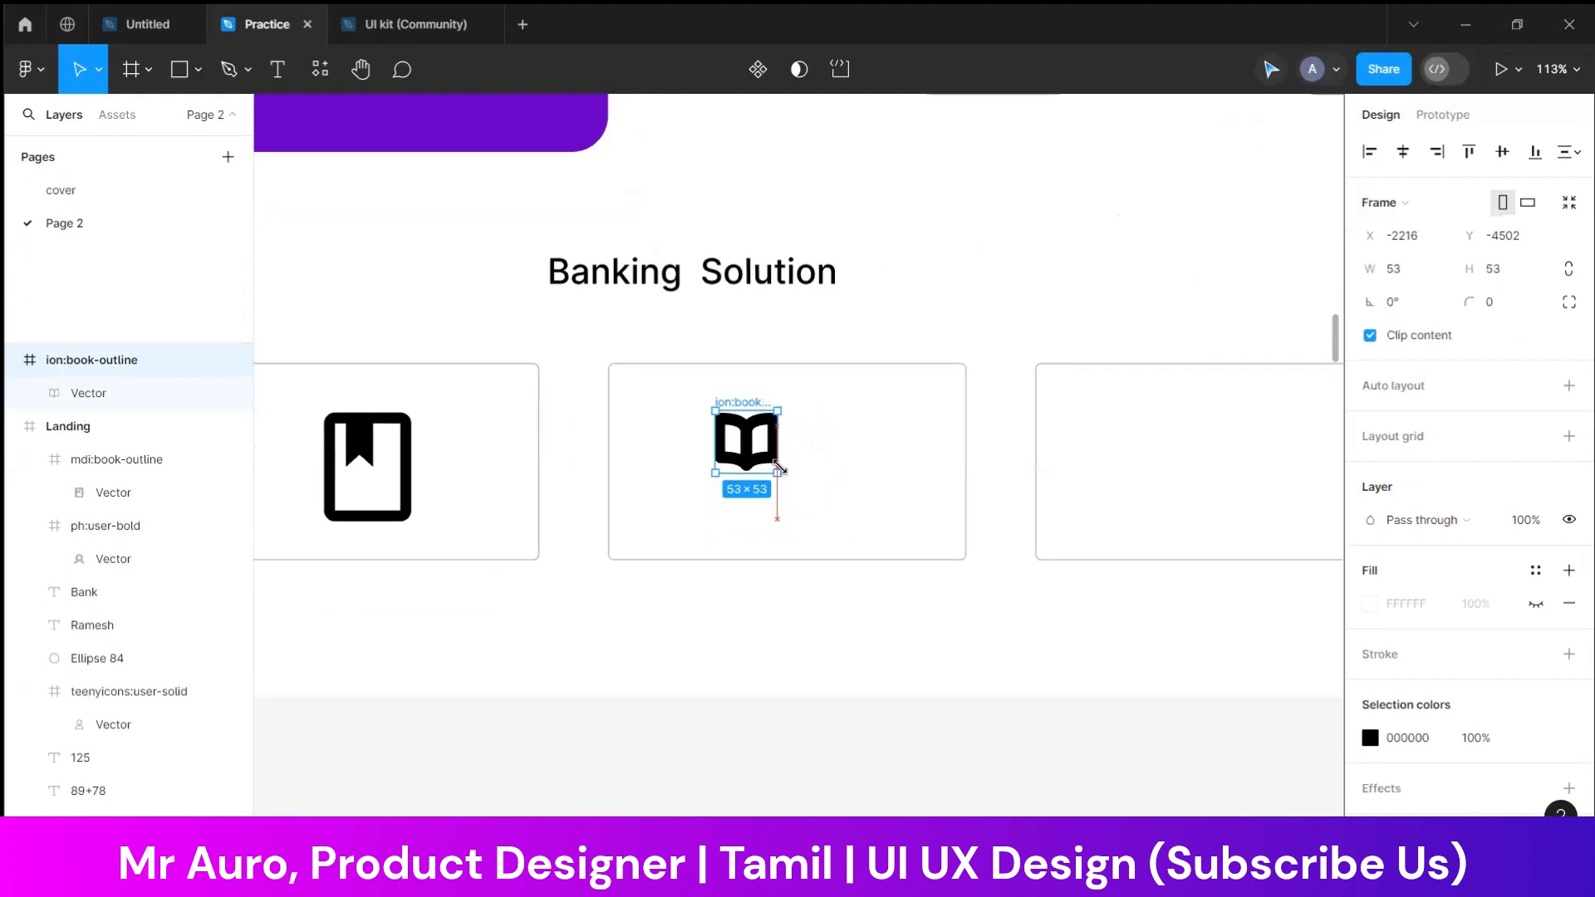
# Reduce the open-book vector's stroke weight to 2 and move the icon to the horizontal centre of the third card
pyautogui.doubleClick(754, 452)
pyautogui.press('Return')
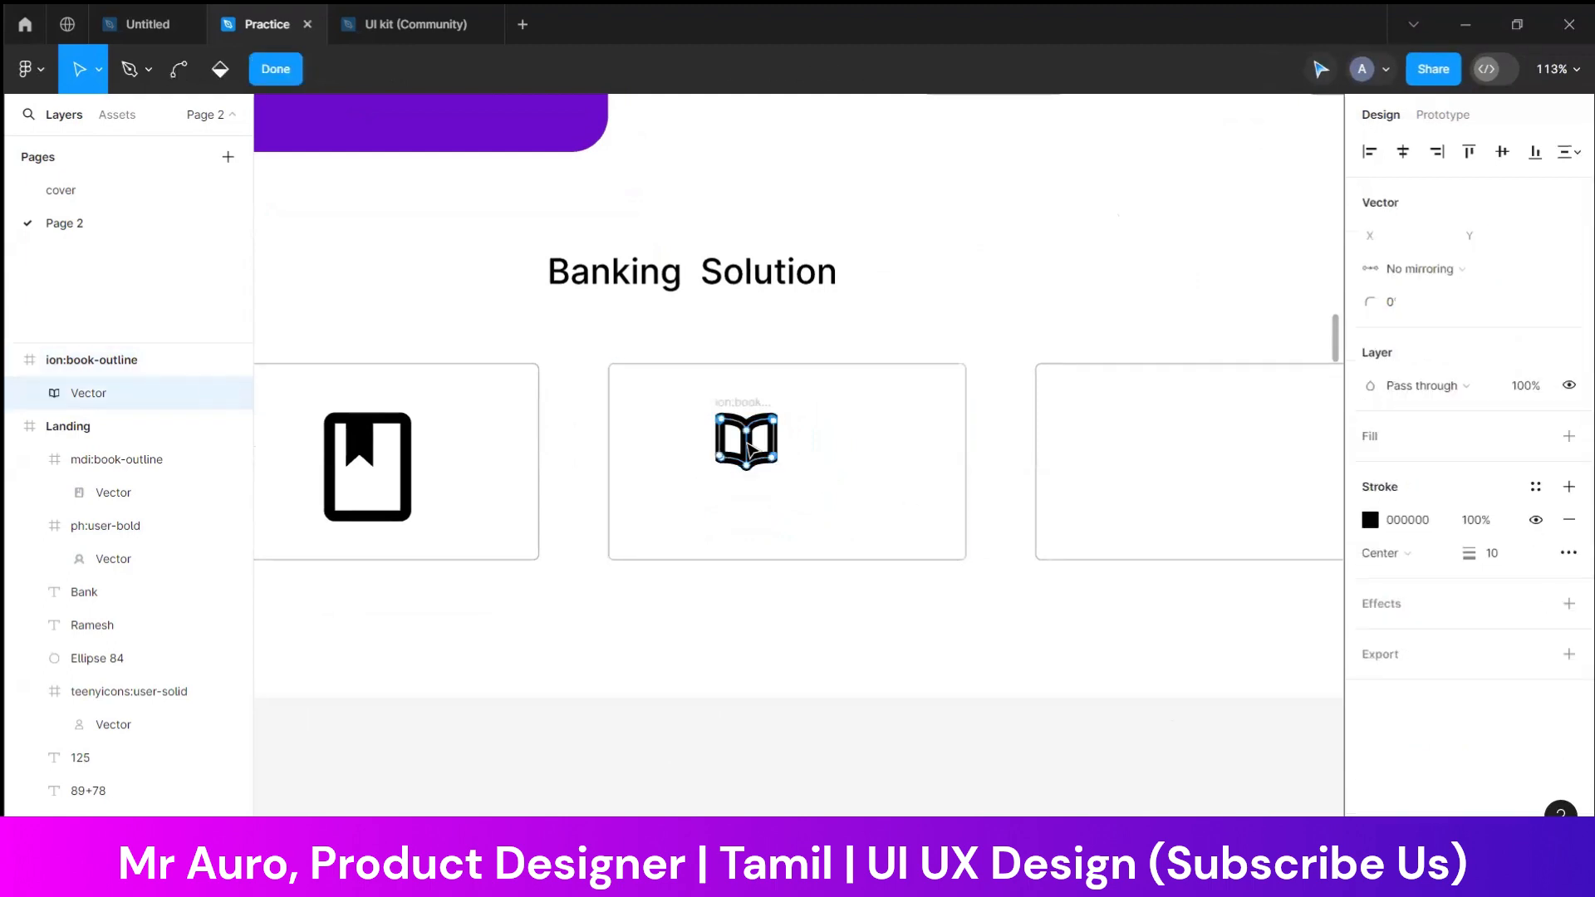
pyautogui.write('6')
pyautogui.press('Return')
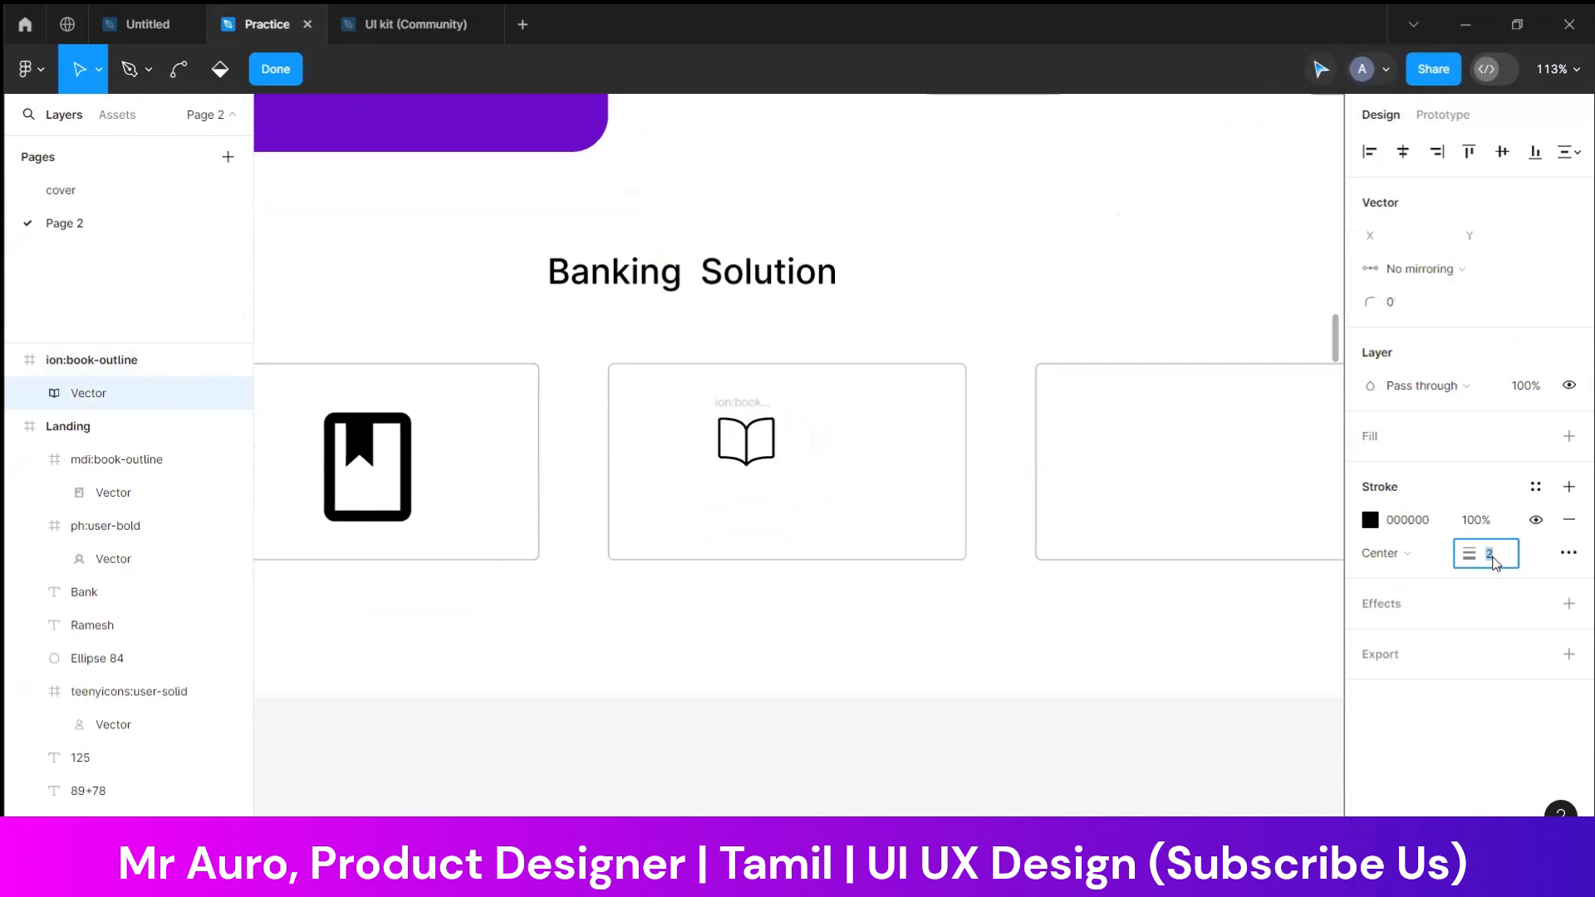
pyautogui.press('Escape')
pyautogui.press('Escape')
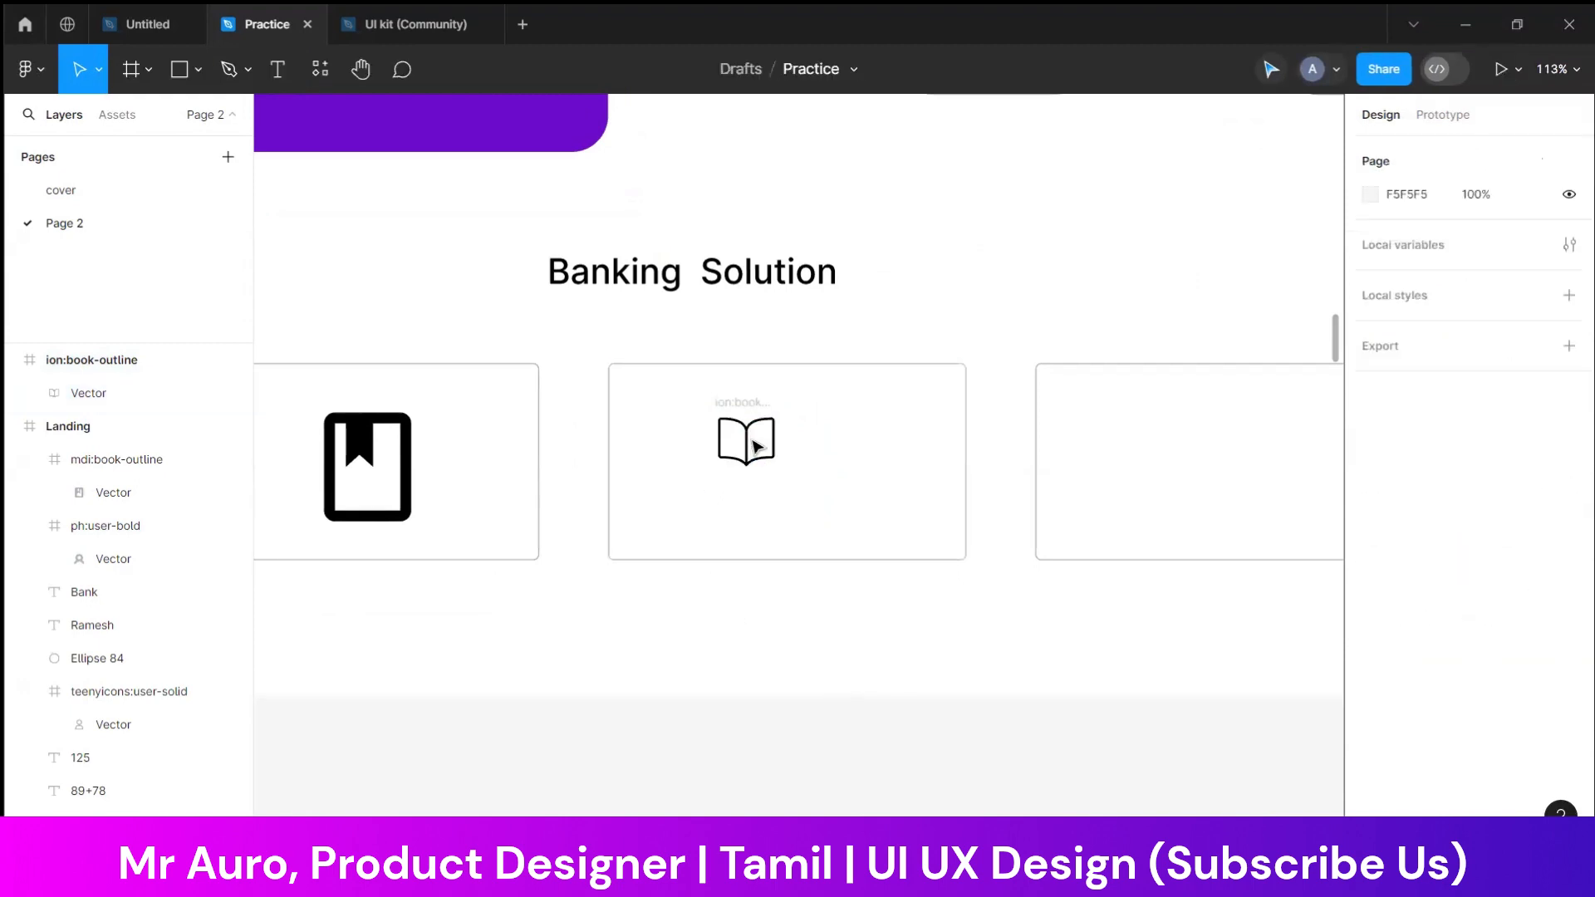
pyautogui.moveTo(750, 408); pyautogui.dragTo(789, 415)
# Draw a circle about 85 × 85 around the open-book icon in the third card
pyautogui.click(198, 71)
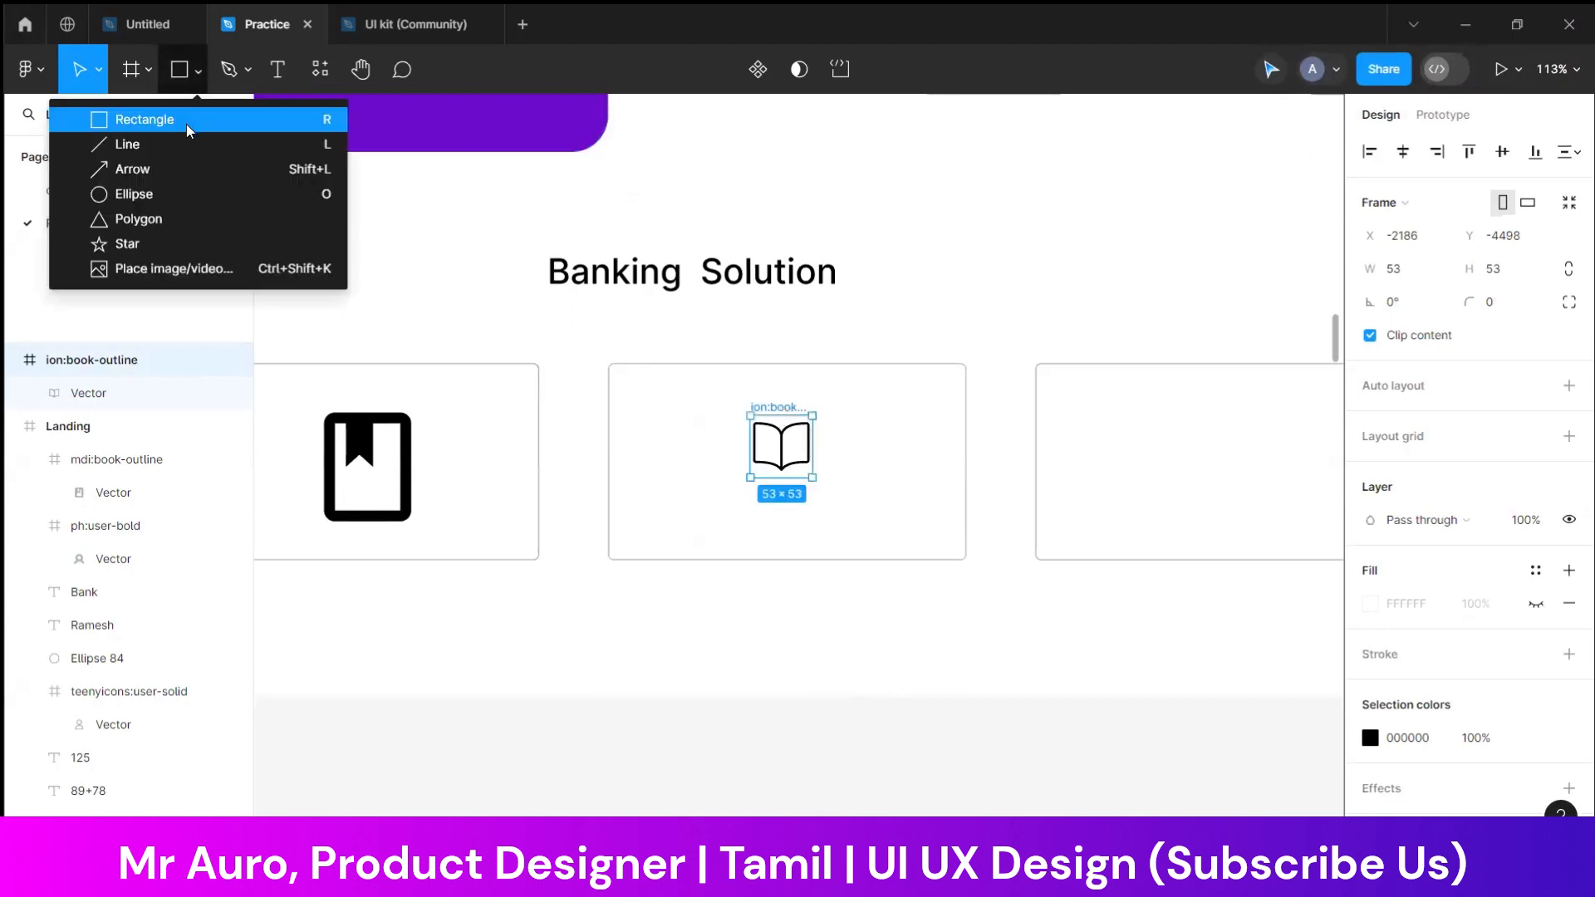
pyautogui.click(187, 125)
pyautogui.click(198, 69)
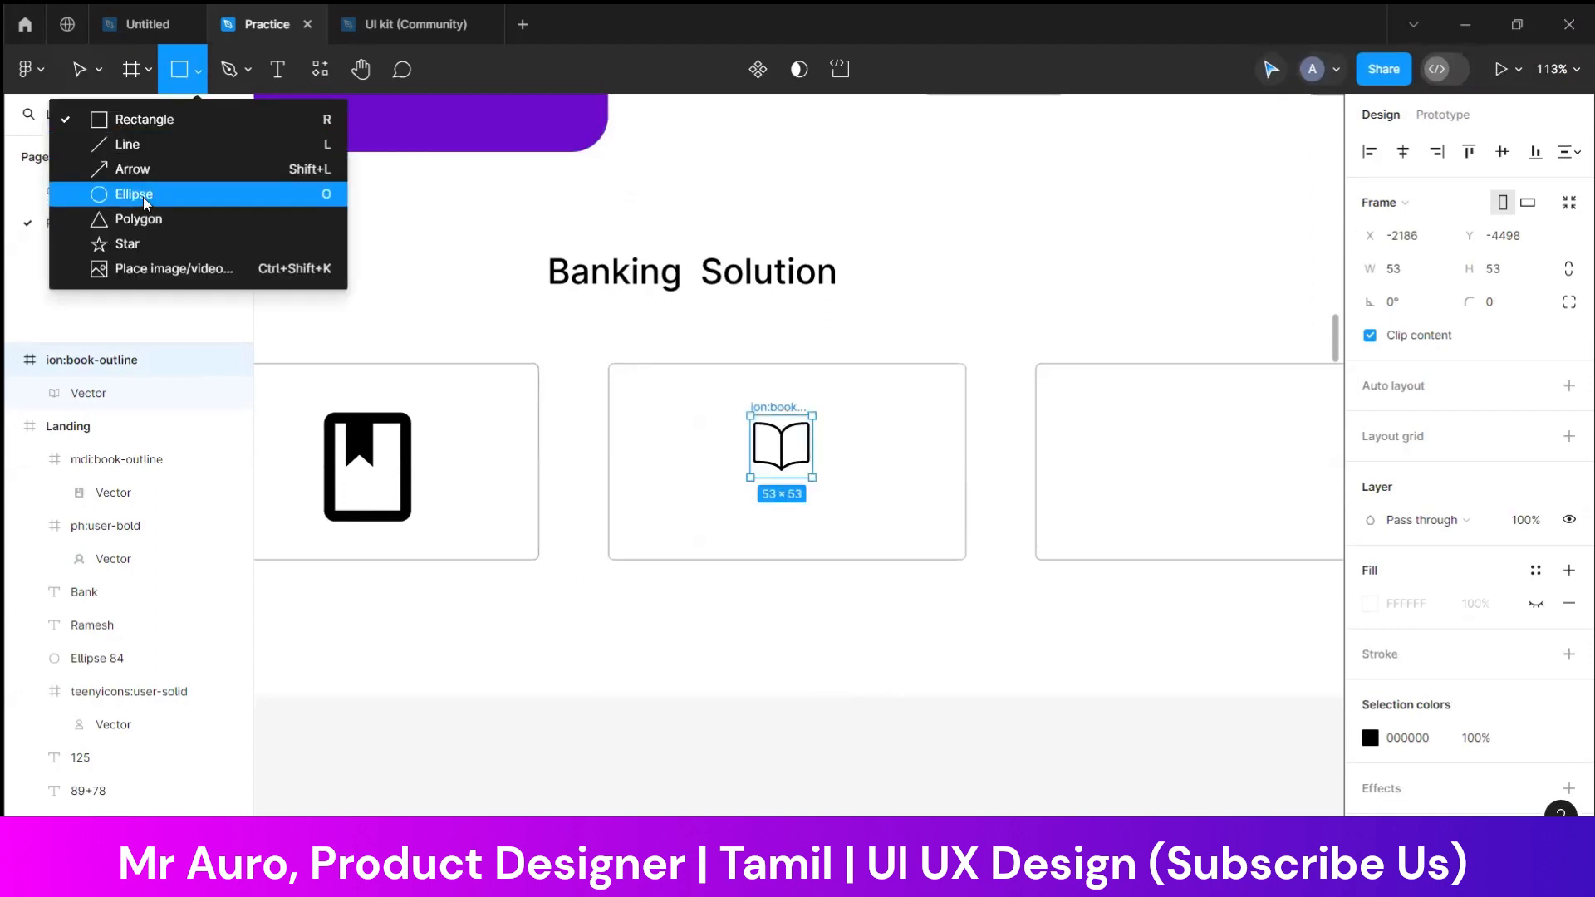
pyautogui.click(133, 189)
pyautogui.moveTo(730, 397); pyautogui.dragTo(814, 498)
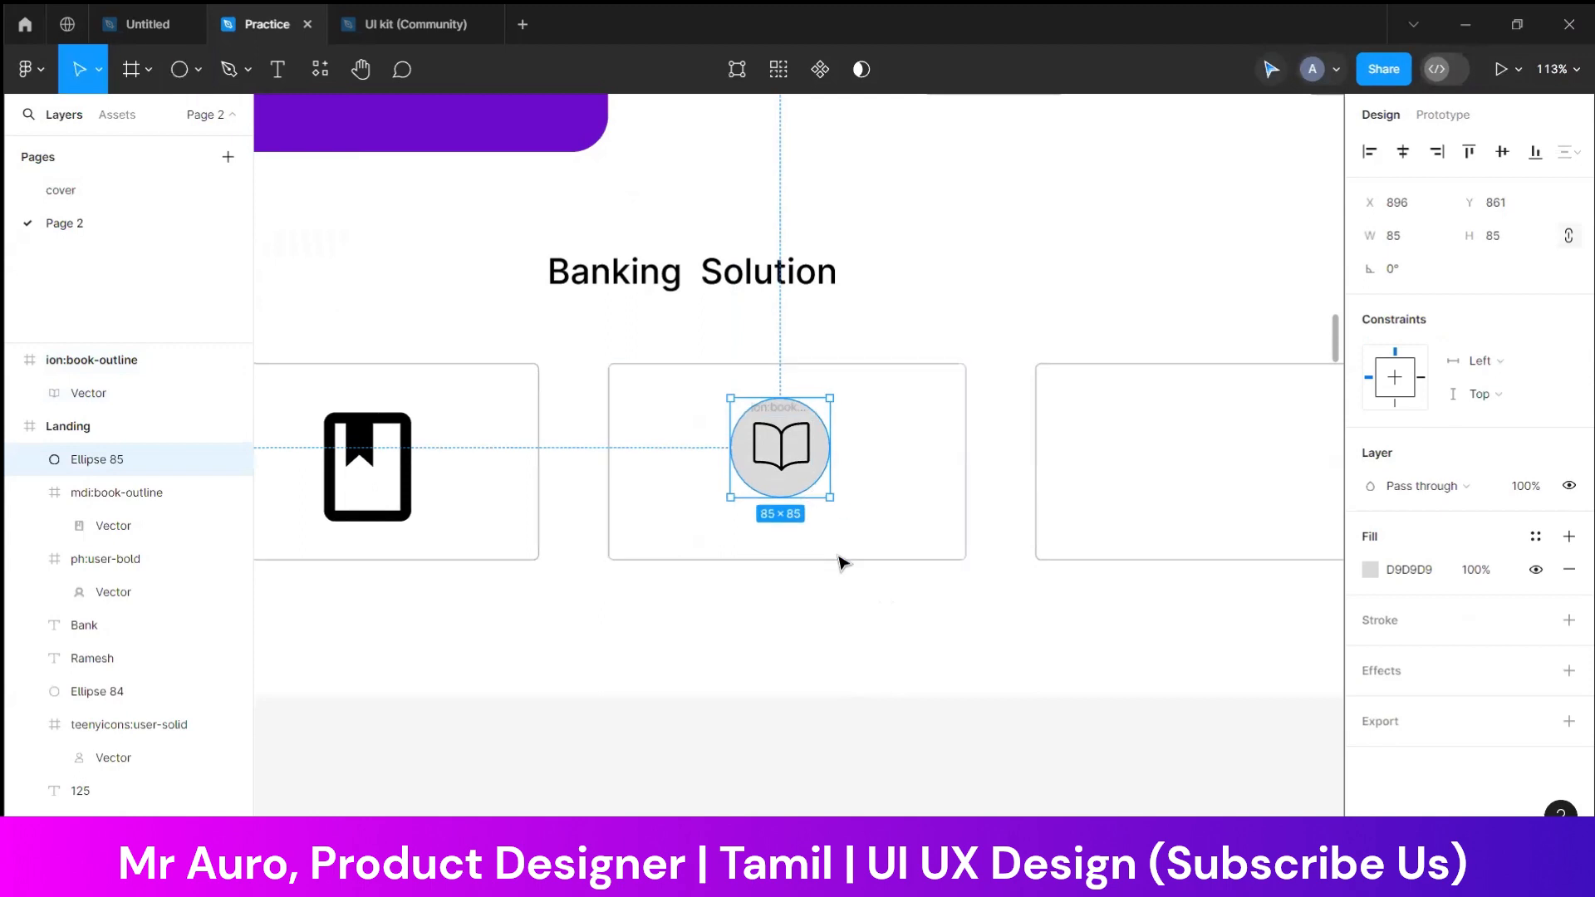
# Set the circle's fill to light grey, EEEEEE, and move it below the third card, out of the Landing frame
pyautogui.click(1370, 579)
pyautogui.moveTo(1146, 488); pyautogui.dragTo(1041, 343)
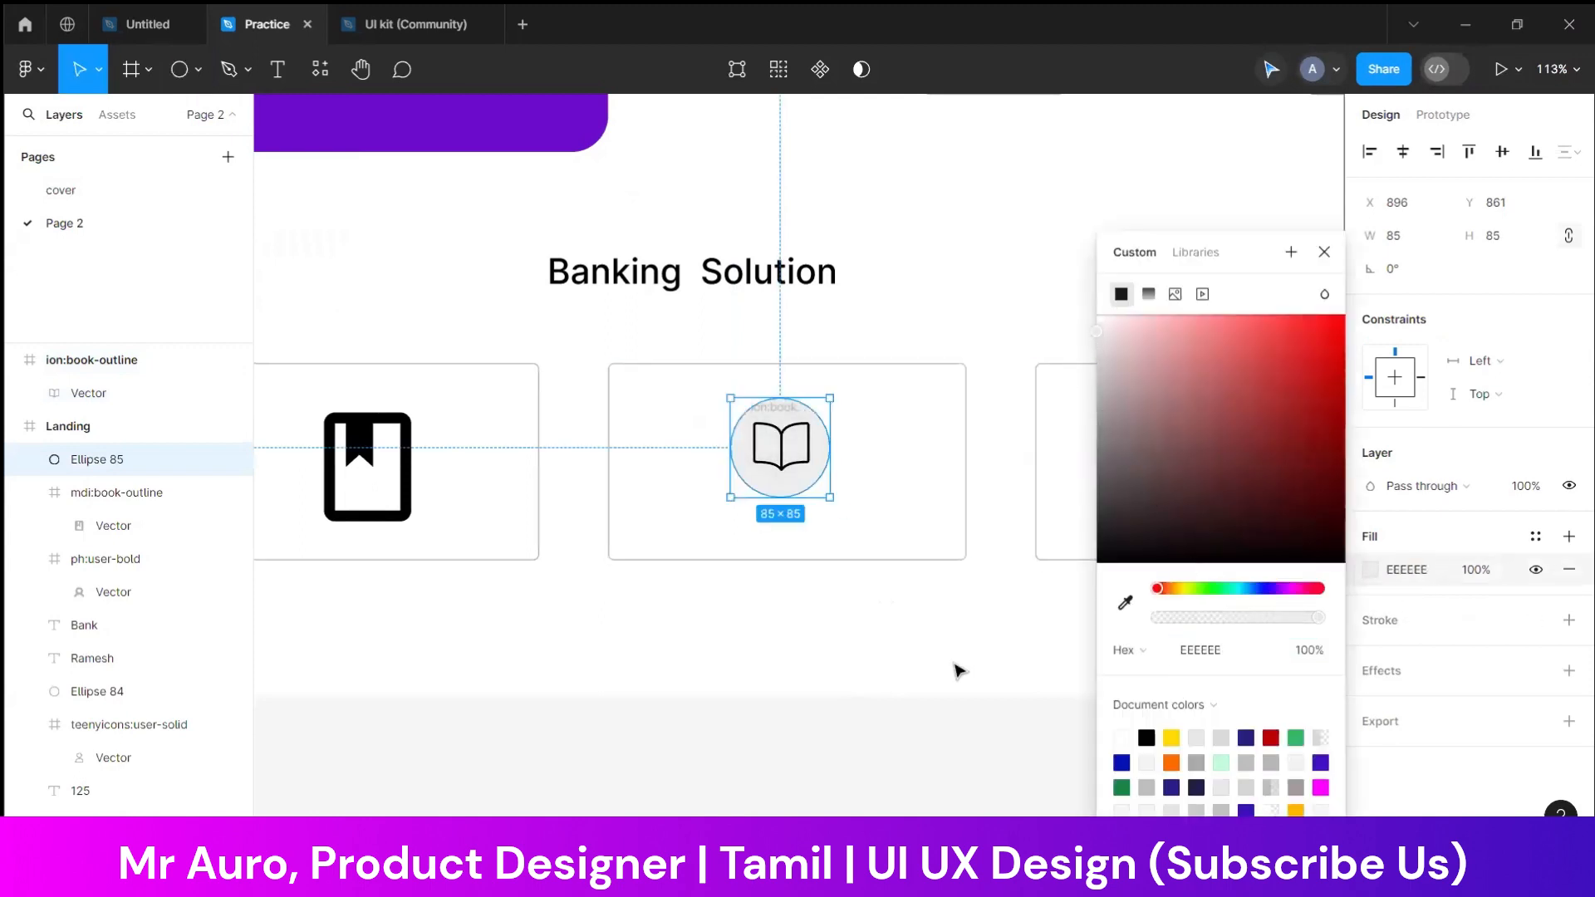
pyautogui.click(954, 665)
pyautogui.moveTo(779, 484); pyautogui.dragTo(801, 763)
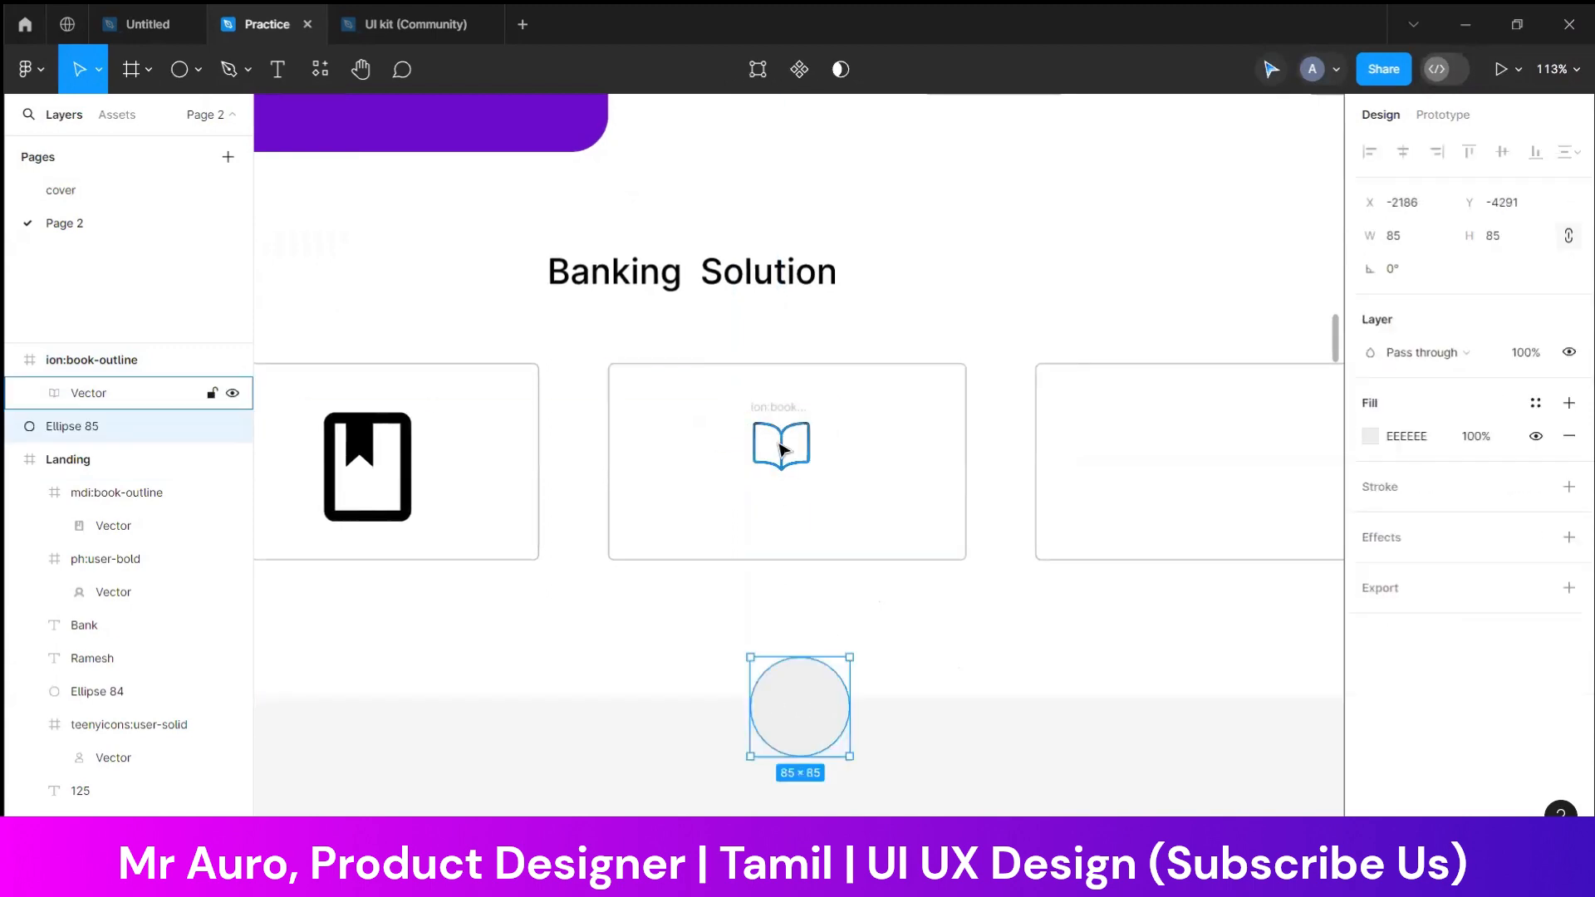
# Move the open-book icon into the Landing frame, keeping it in the third Banking Solution card
pyautogui.click(779, 408)
pyautogui.hotkey('shift', '0')
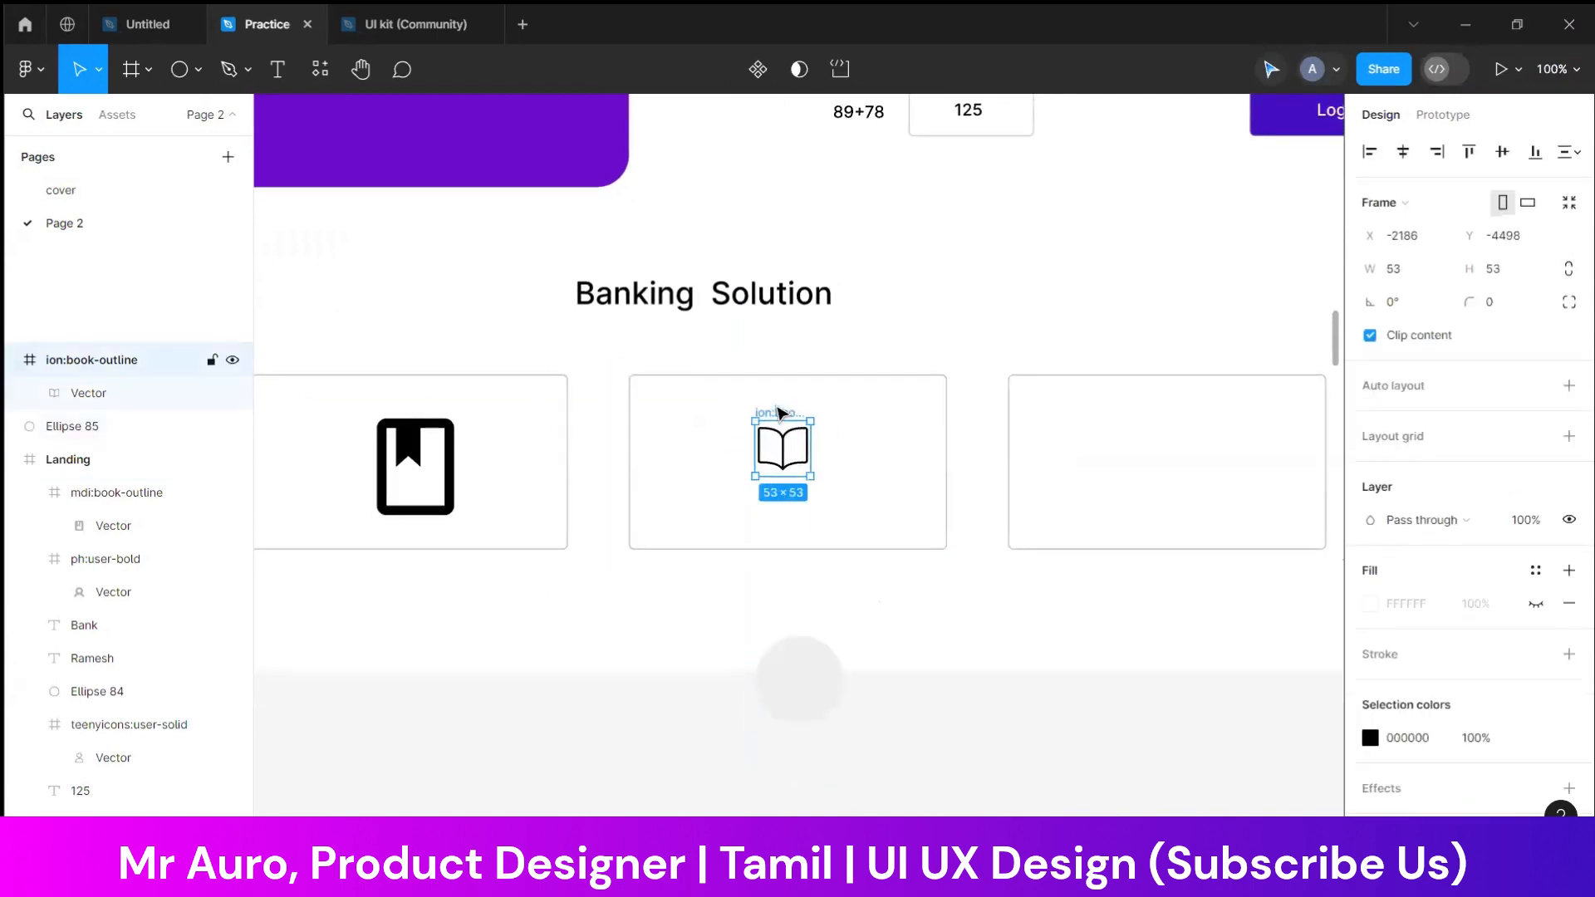
pyautogui.scroll(-5, 778, 411)
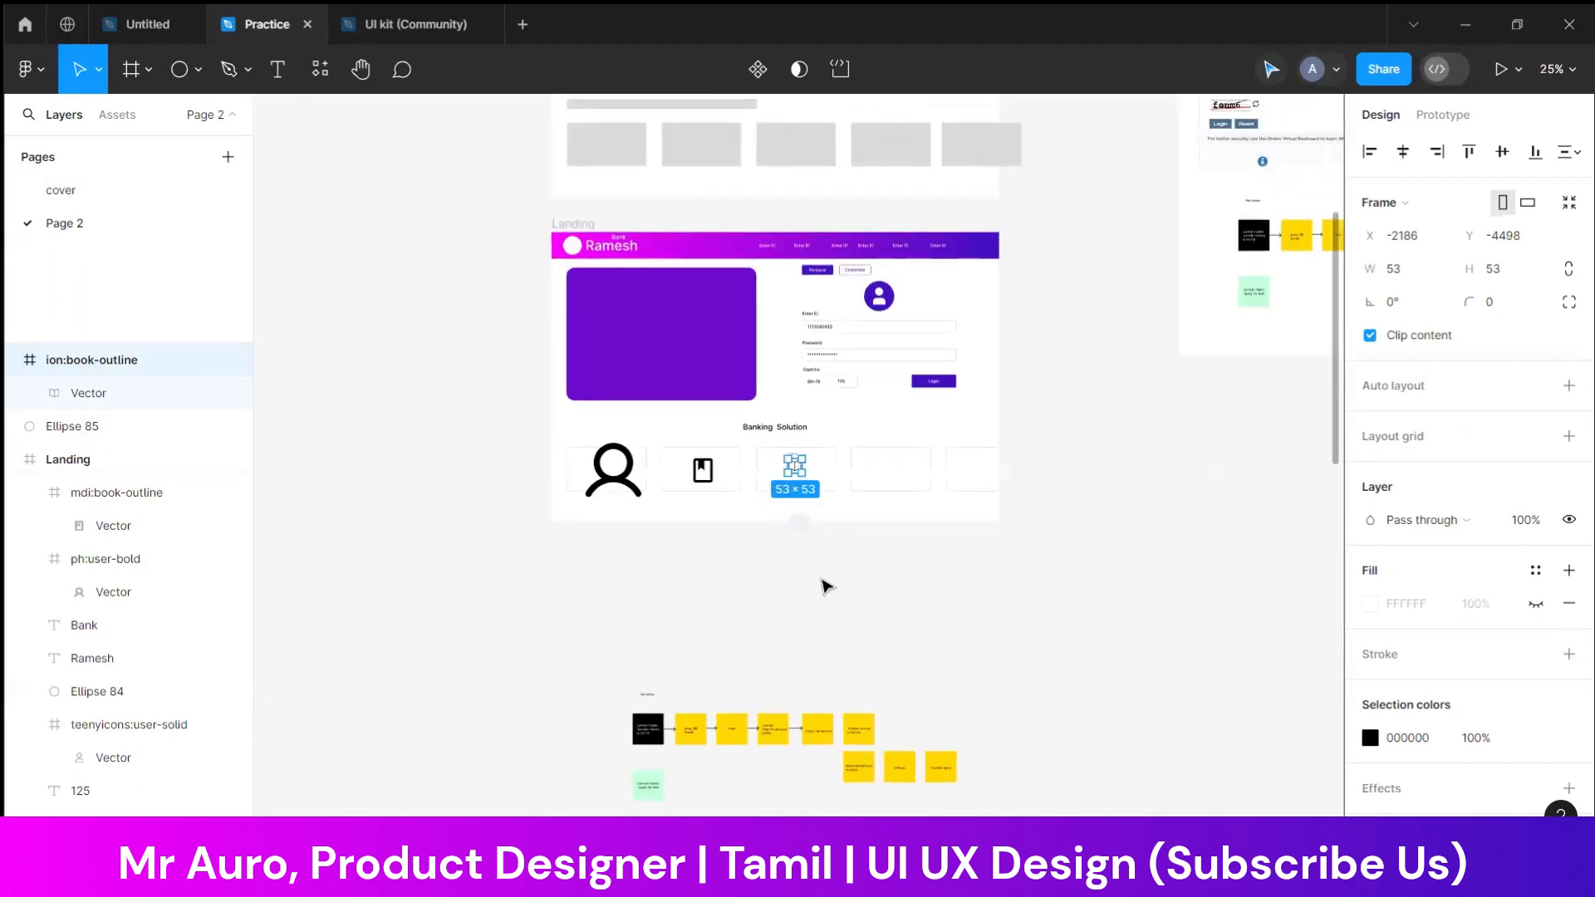
pyautogui.scroll(3, 824, 573)
pyautogui.click(572, 353)
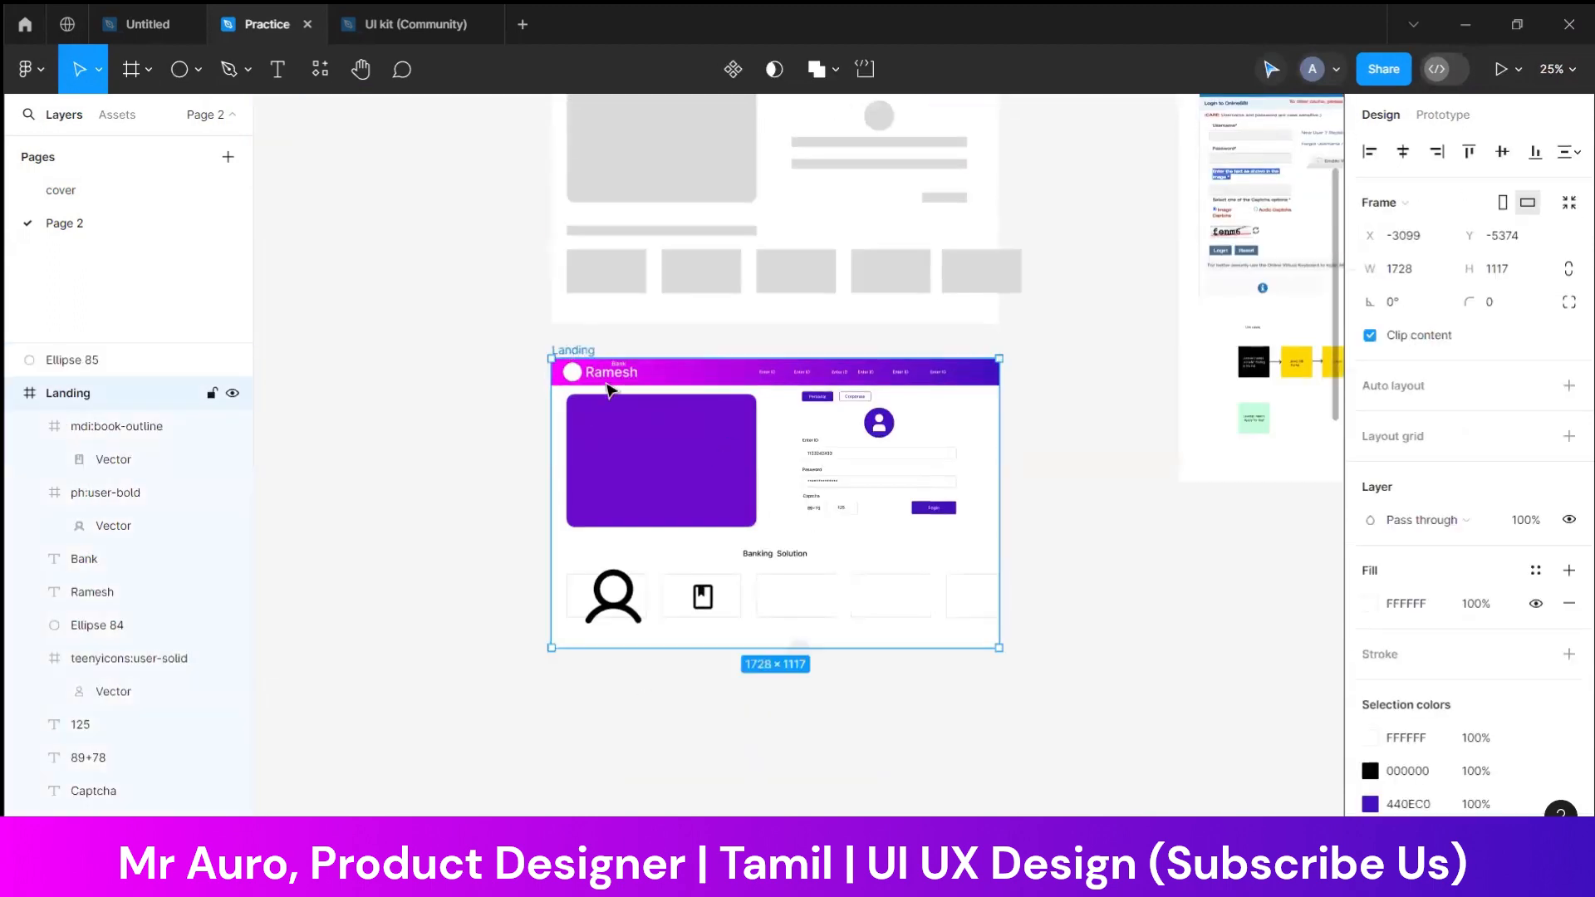
pyautogui.hotkey('ctrl', 'v')
pyautogui.hotkey('ctrl', '+')
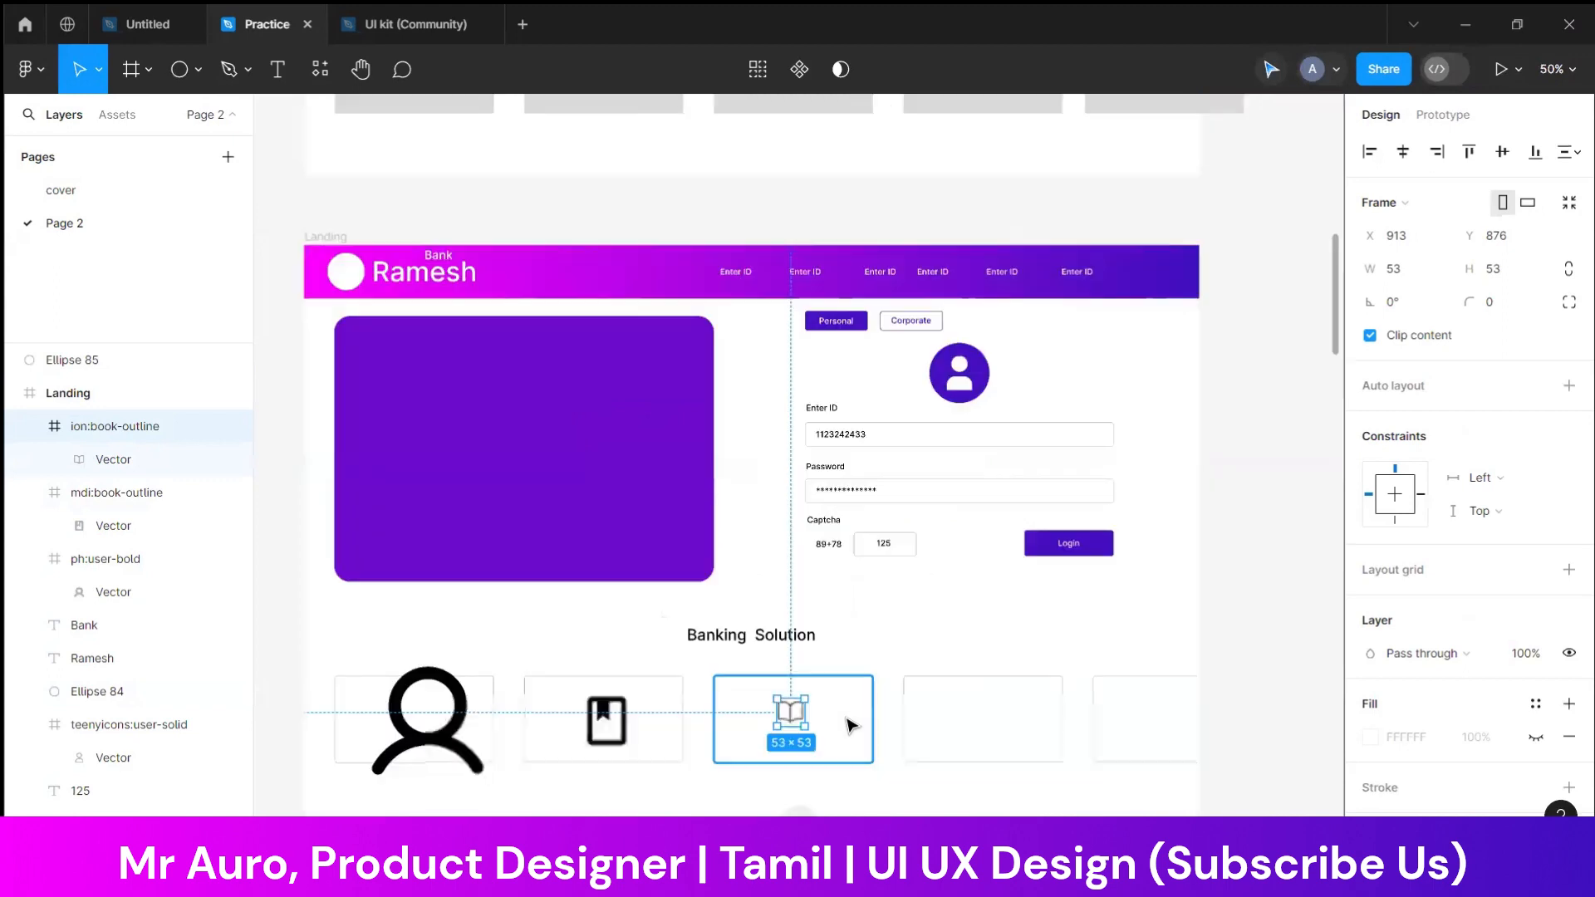
# Move the user icon out of the first card to below the Landing frame at 48 × 48, beside the grey circle
pyautogui.scroll(-2, 850, 725)
pyautogui.click(422, 642)
pyautogui.moveTo(492, 664); pyautogui.dragTo(683, 762)
pyautogui.moveTo(805, 702); pyautogui.dragTo(801, 765)
pyautogui.click(840, 761)
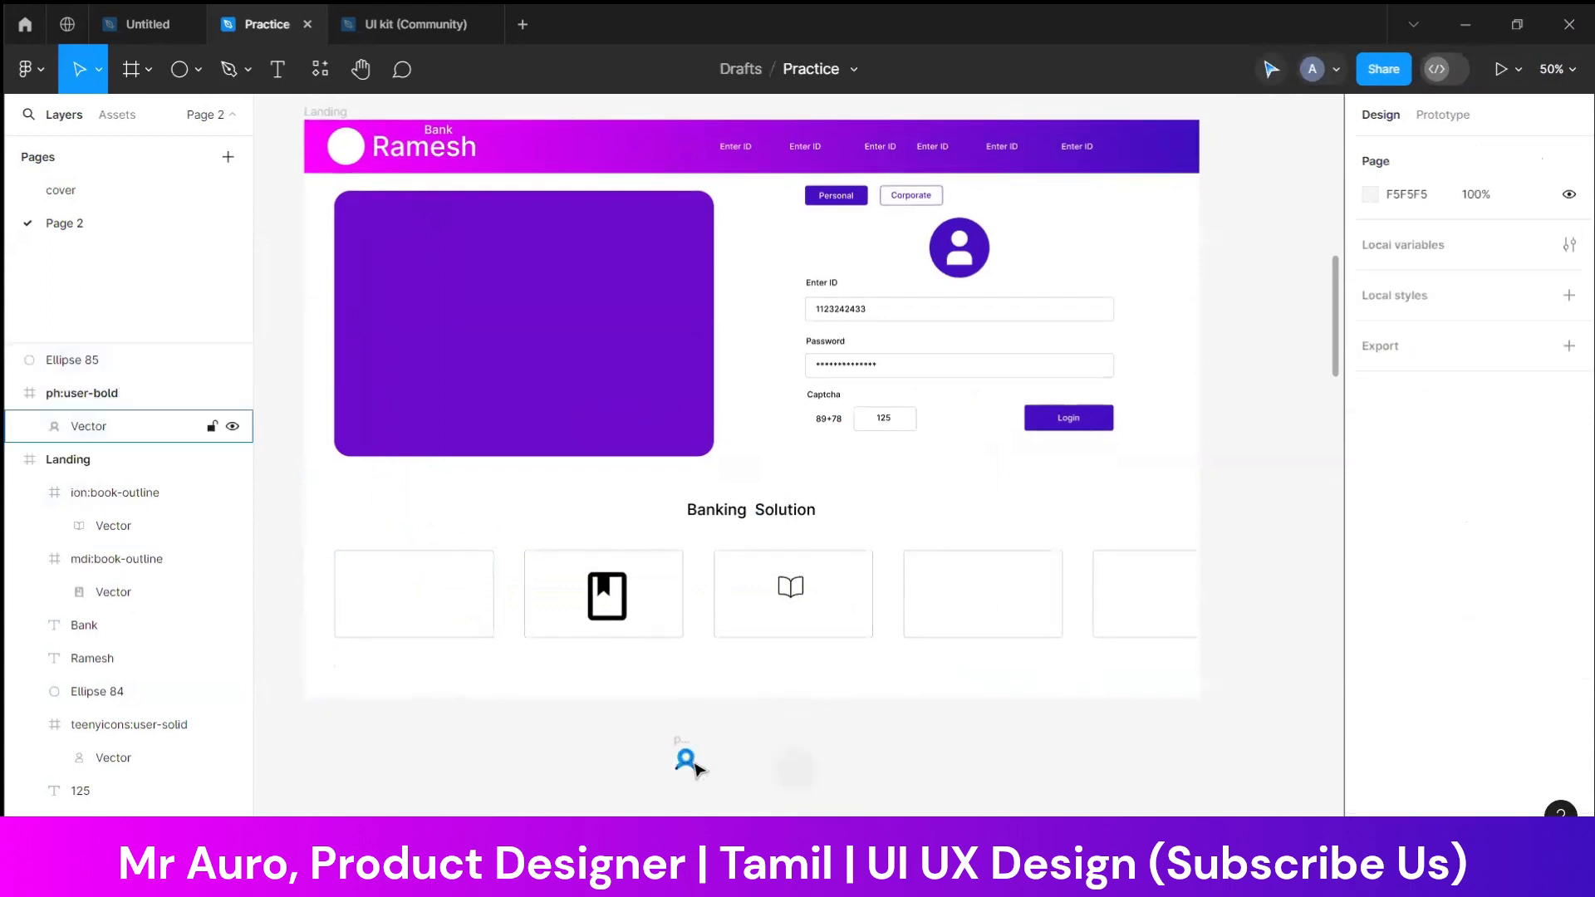
# Fill the circle below the Landing frame with magenta C804EE sampled from the header gradient
pyautogui.click(797, 768)
pyautogui.click(1370, 437)
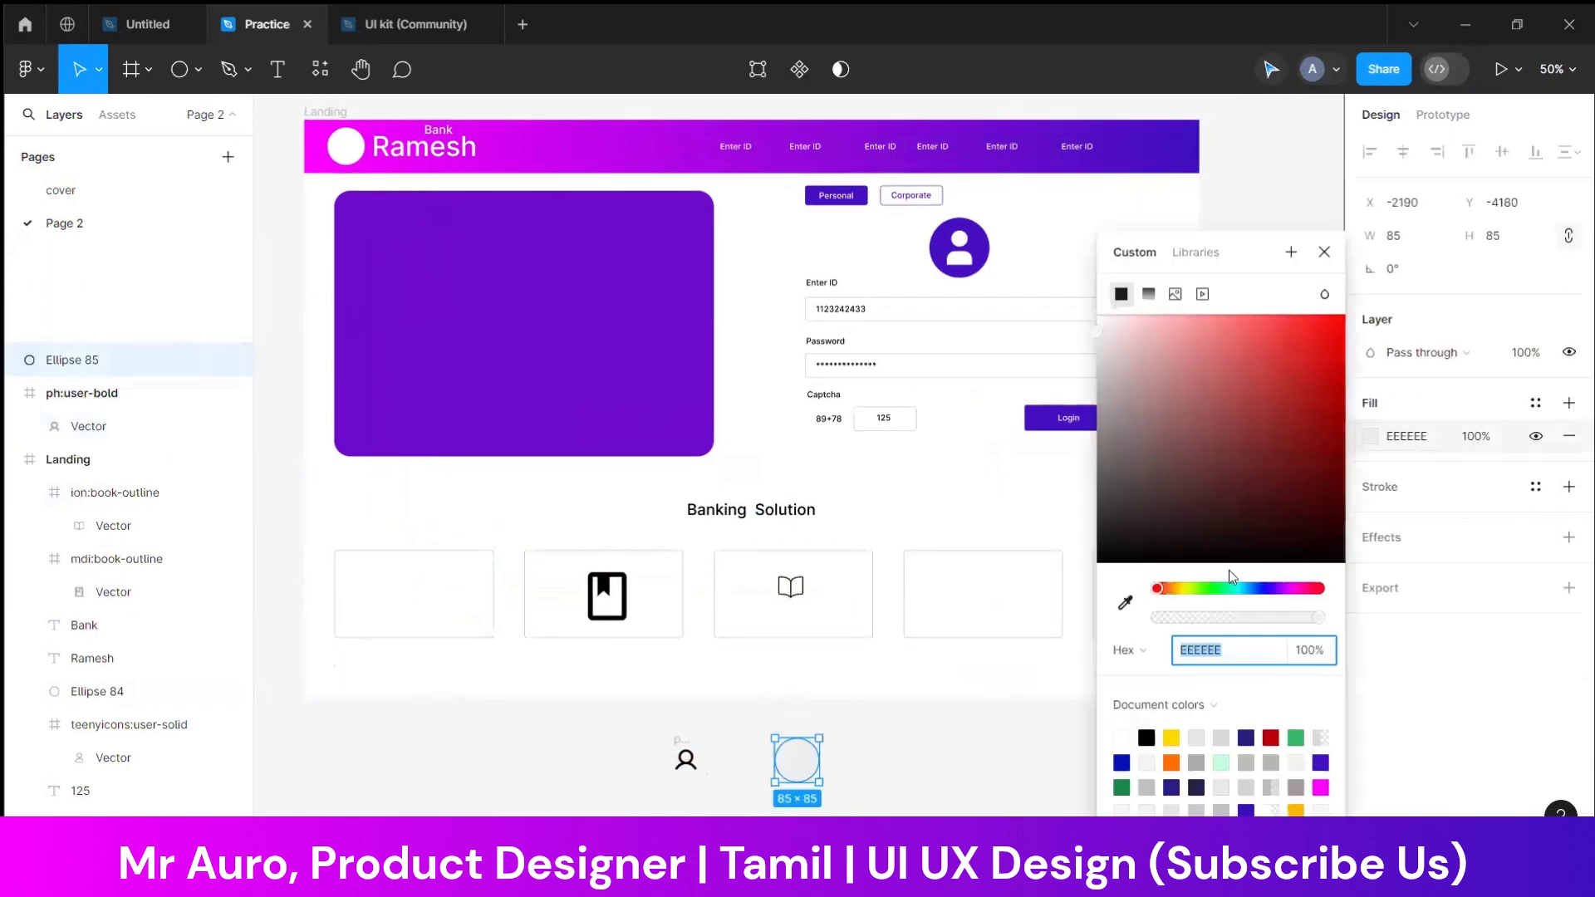
pyautogui.click(1122, 604)
pyautogui.click(549, 127)
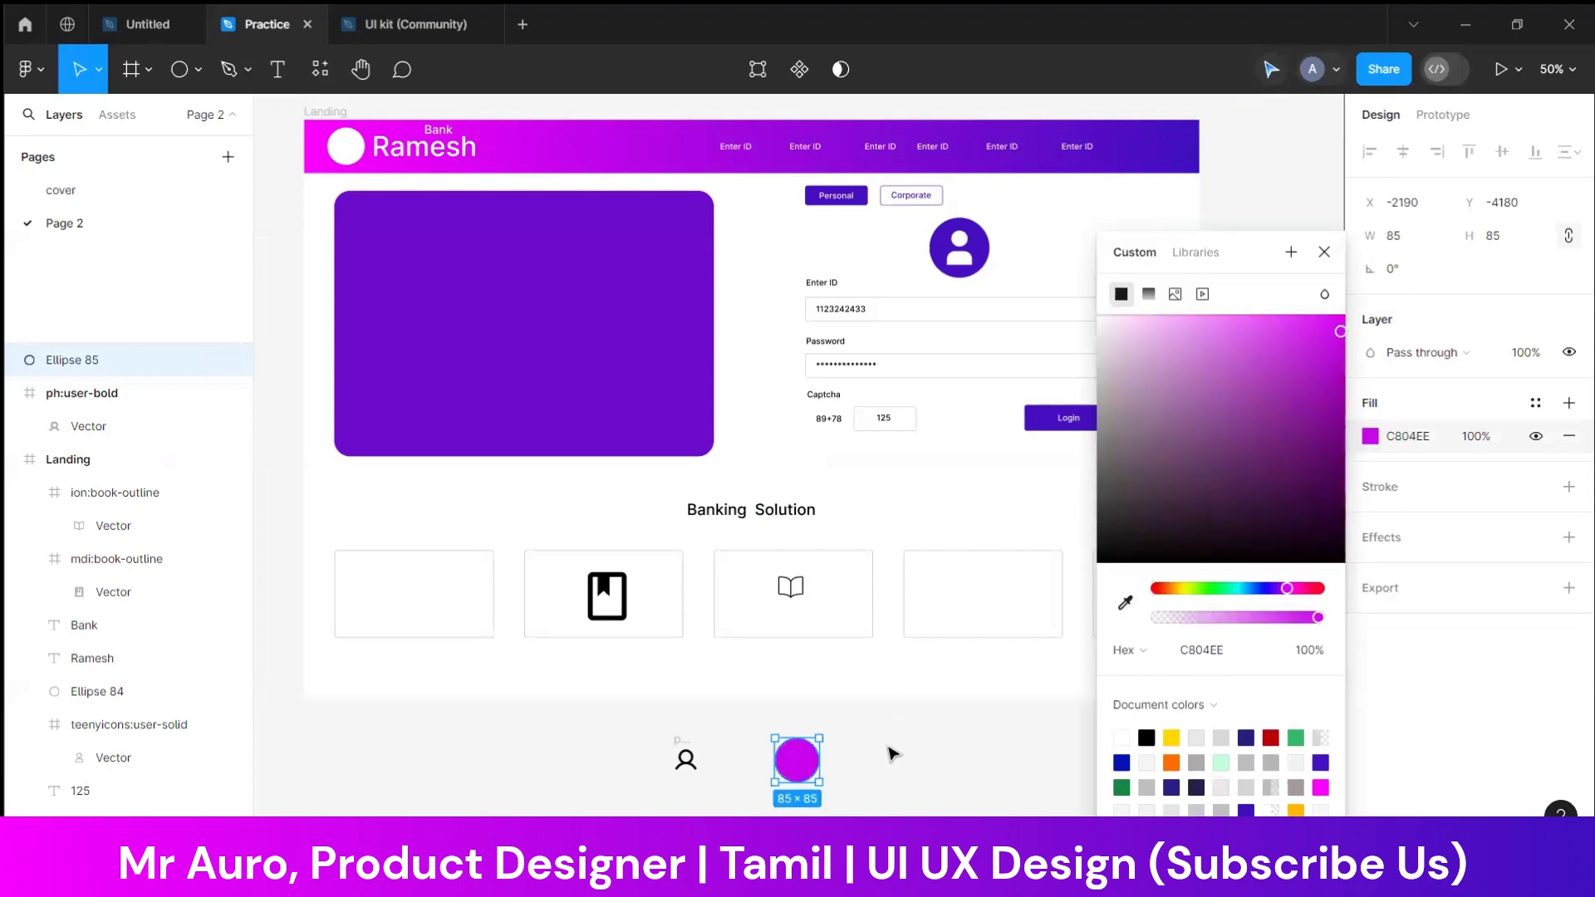
pyautogui.click(890, 755)
# Centre the user vector on top of the magenta circle and move both into the first Banking Solution card
pyautogui.click(686, 758)
pyautogui.moveTo(685, 758); pyautogui.dragTo(799, 752)
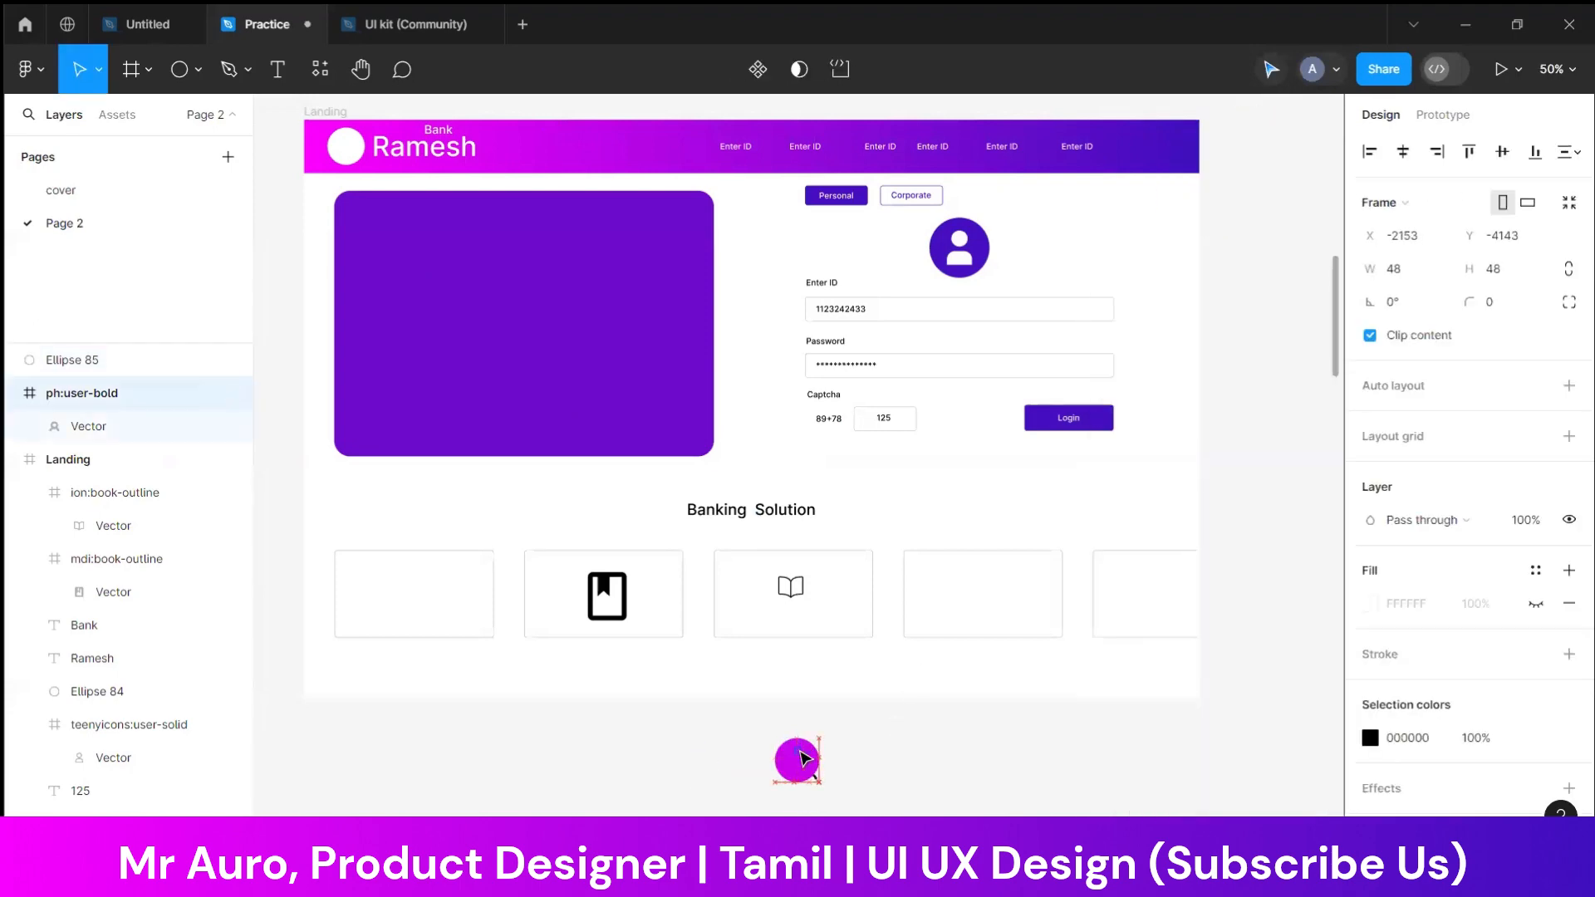
pyautogui.doubleClick(901, 768)
pyautogui.moveTo(901, 768); pyautogui.dragTo(690, 807)
pyautogui.click(867, 753)
pyautogui.click(813, 768)
pyautogui.hotkey('ctrl', '[')
pyautogui.click(841, 784)
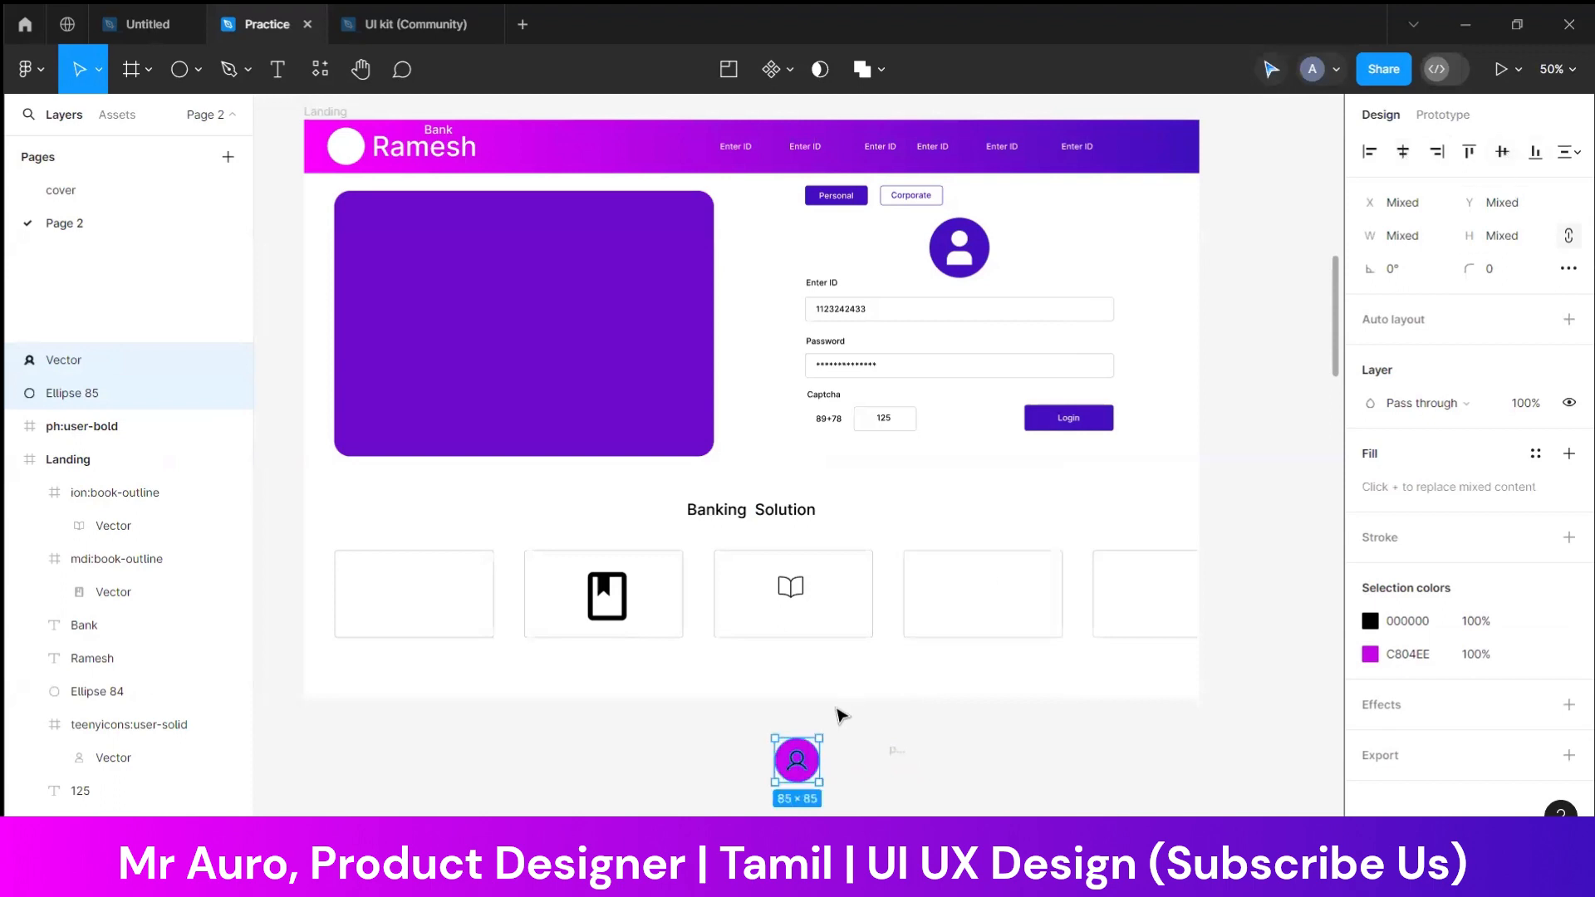
pyautogui.moveTo(805, 764); pyautogui.dragTo(426, 590)
pyautogui.click(463, 721)
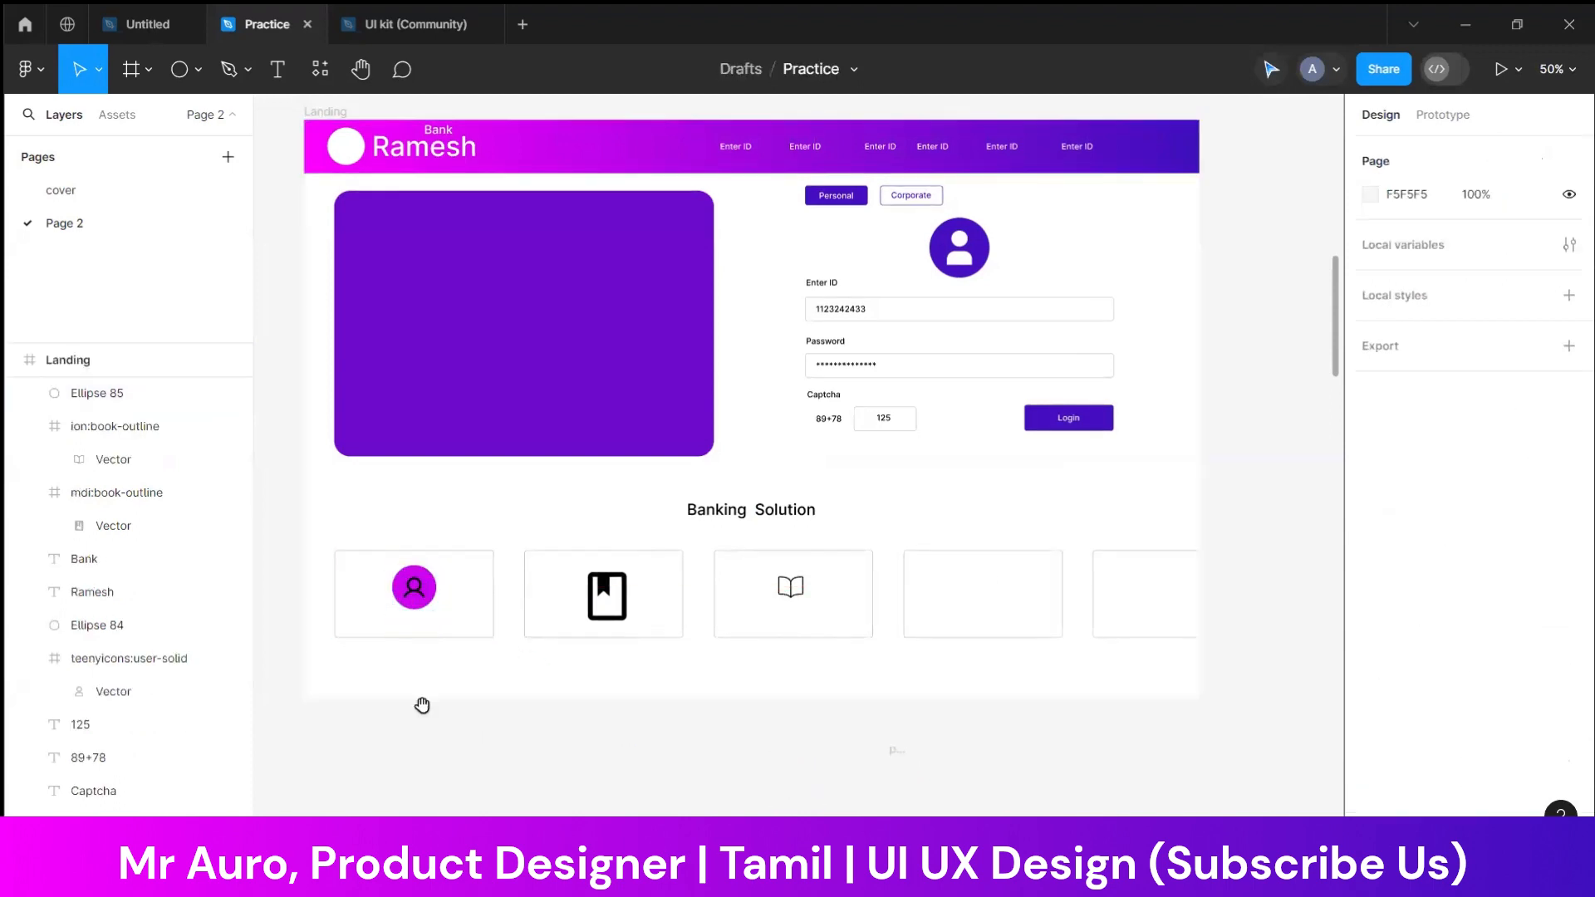
# Delete the leftover empty icon frame below the Landing page and the bookmark icon in the second card
pyautogui.hscroll(-3, 581, 727)
pyautogui.moveTo(1117, 771); pyautogui.dragTo(1119, 774)
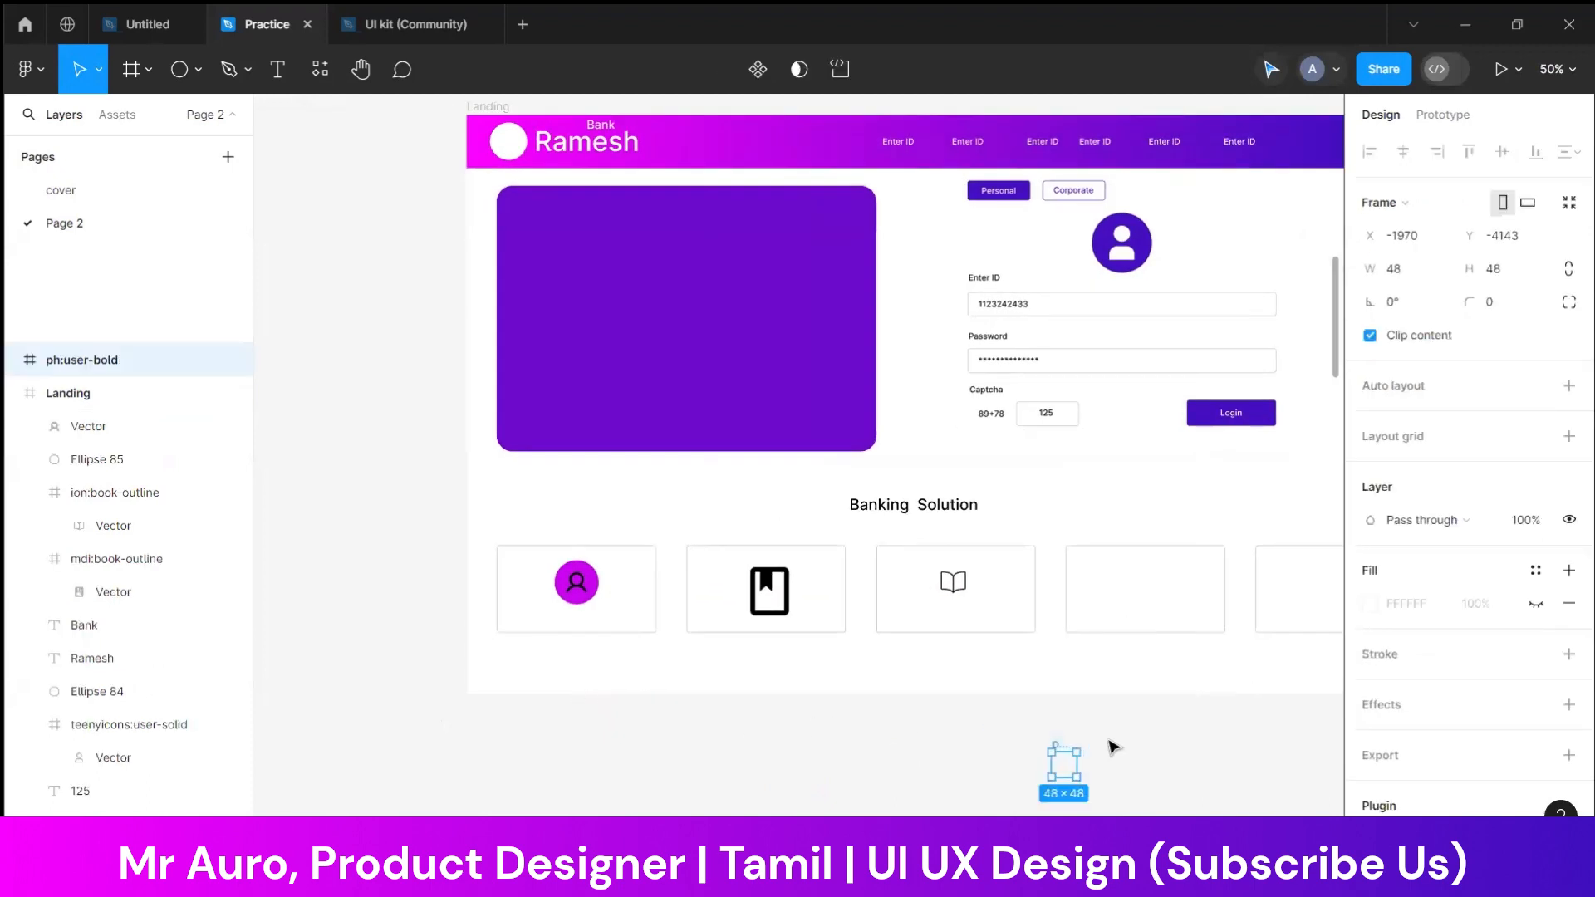
pyautogui.press('Delete')
pyautogui.click(770, 591)
pyautogui.press('Delete')
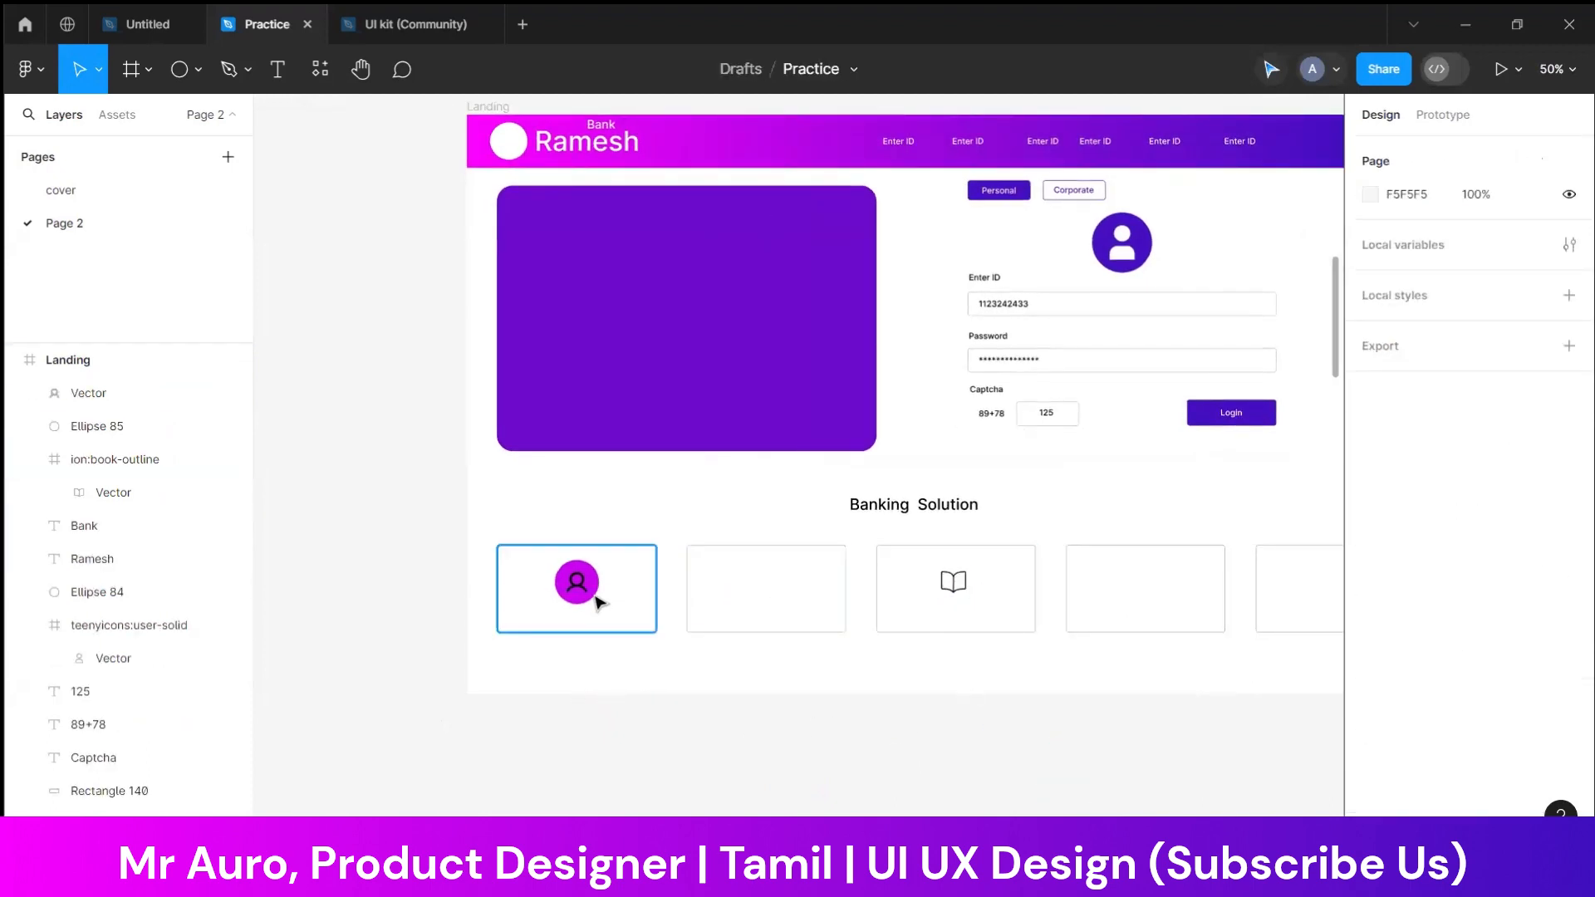
# Shift the magenta circle and its user icon slightly upward in the first card
pyautogui.scroll(4, 478, 616)
pyautogui.scroll(1, 501, 634)
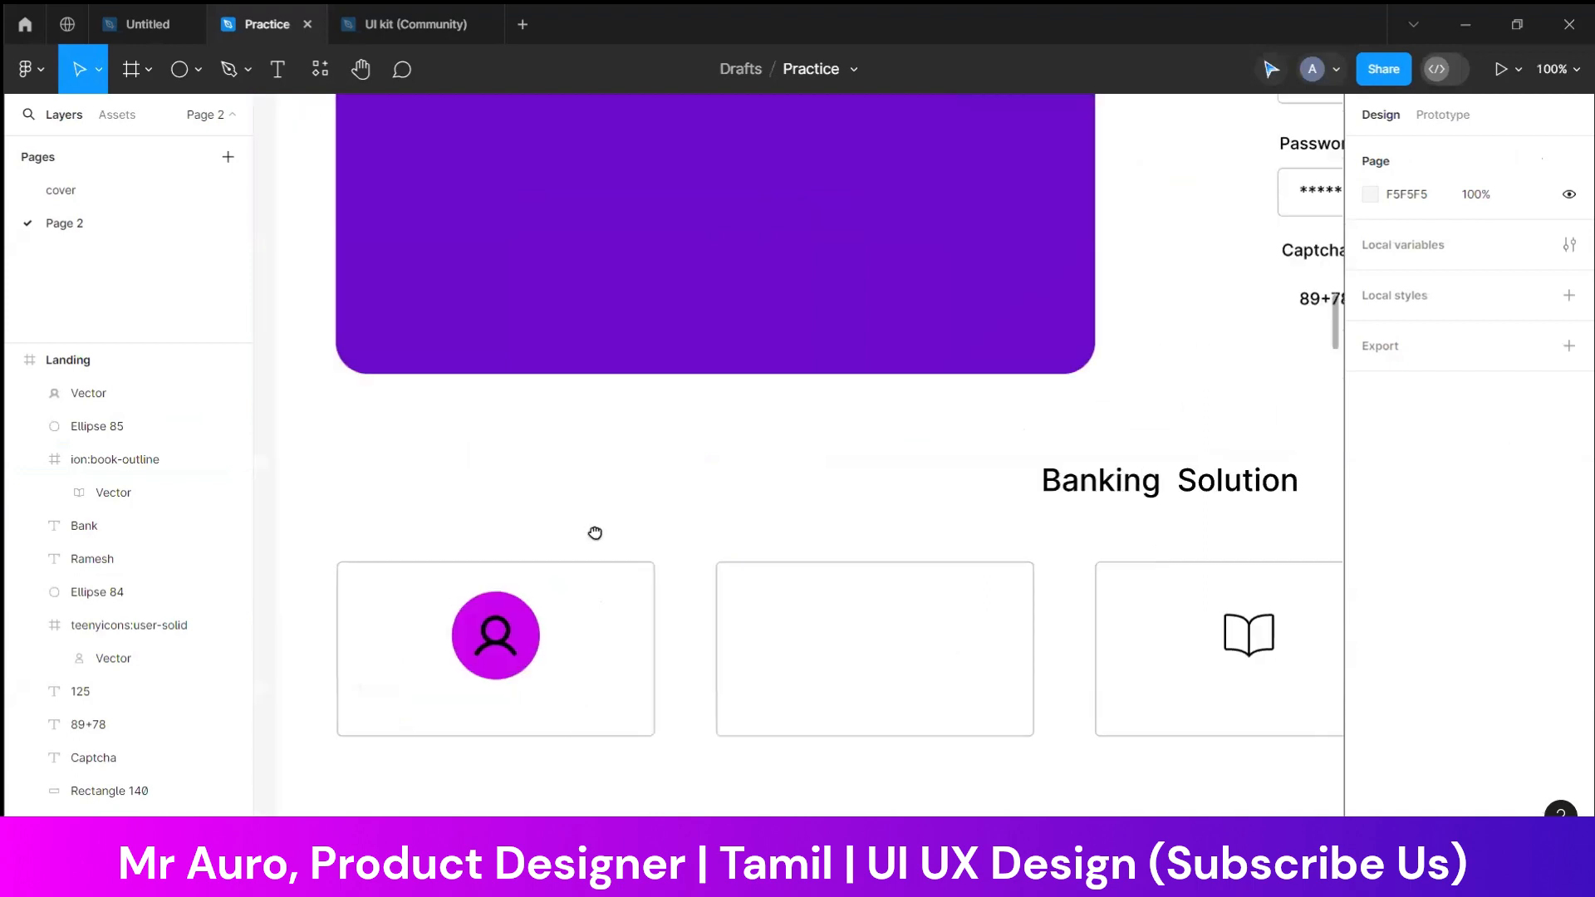
pyautogui.click(494, 657)
pyautogui.keyDown('shift'); pyautogui.click(505, 648); pyautogui.keyUp('shift')
pyautogui.moveTo(505, 648); pyautogui.dragTo(505, 641)
pyautogui.press('Escape')
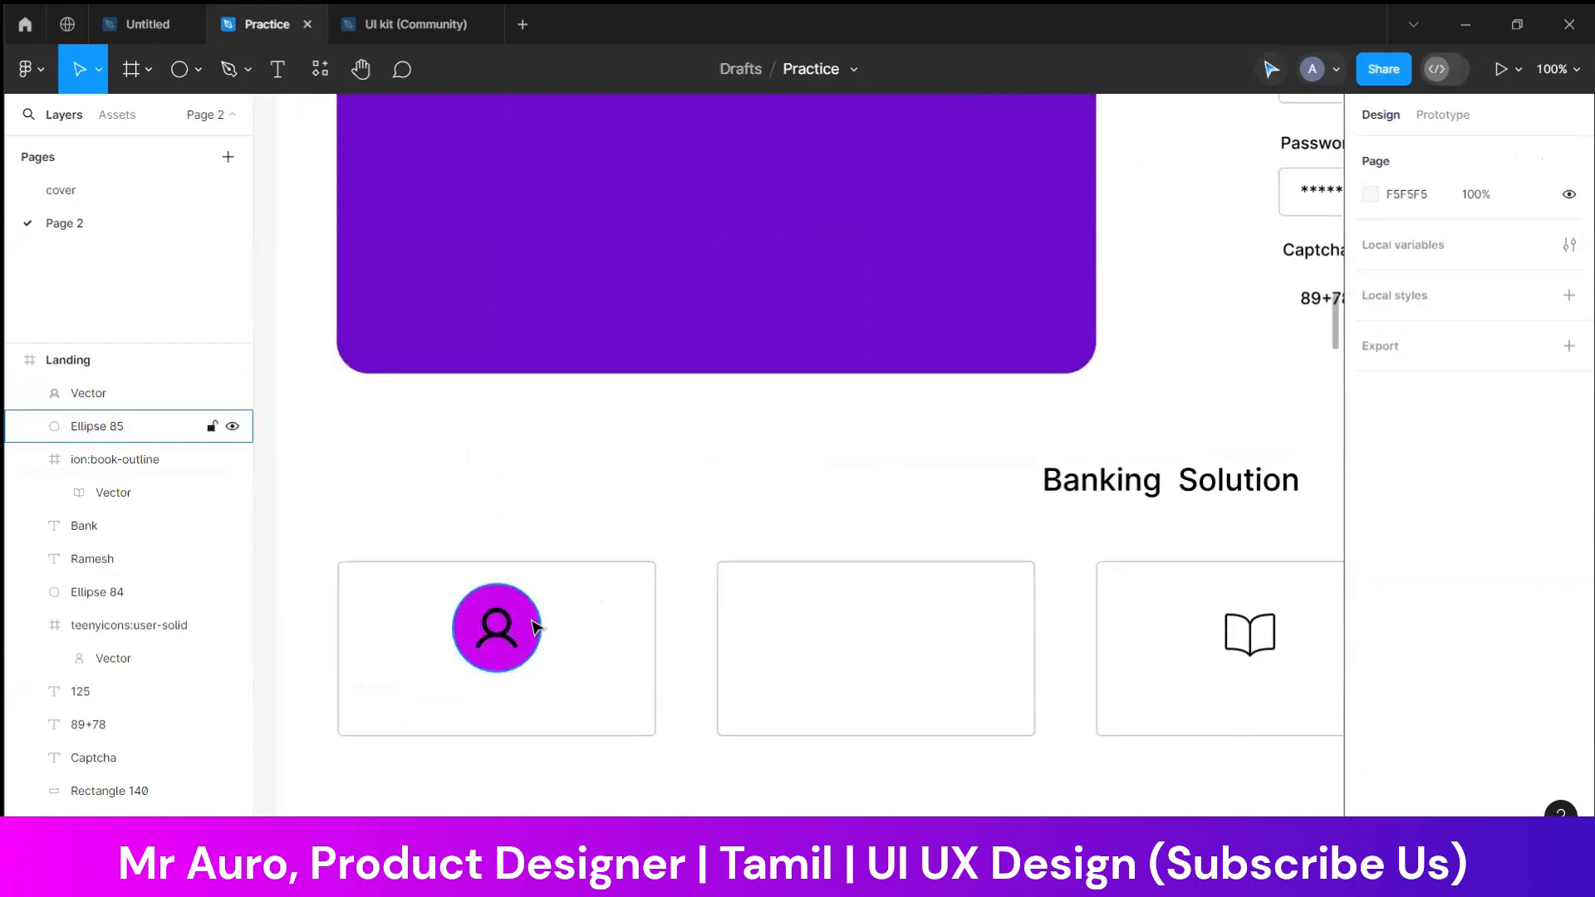
# Change the fill of the user icon on the magenta circle to white
pyautogui.click(496, 629)
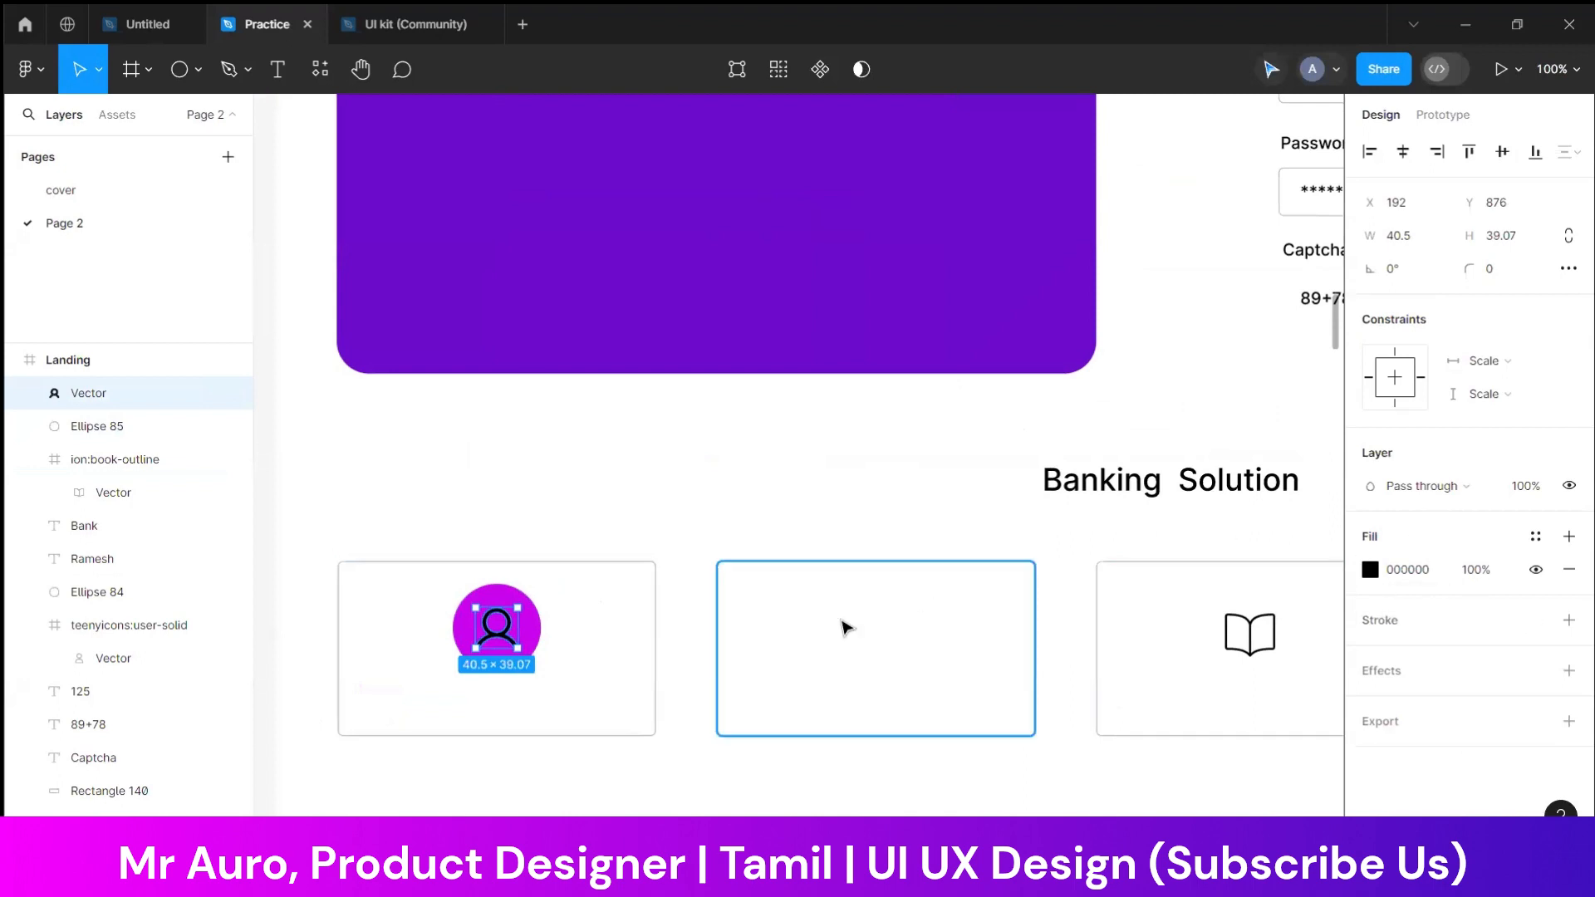
pyautogui.doubleClick(509, 636)
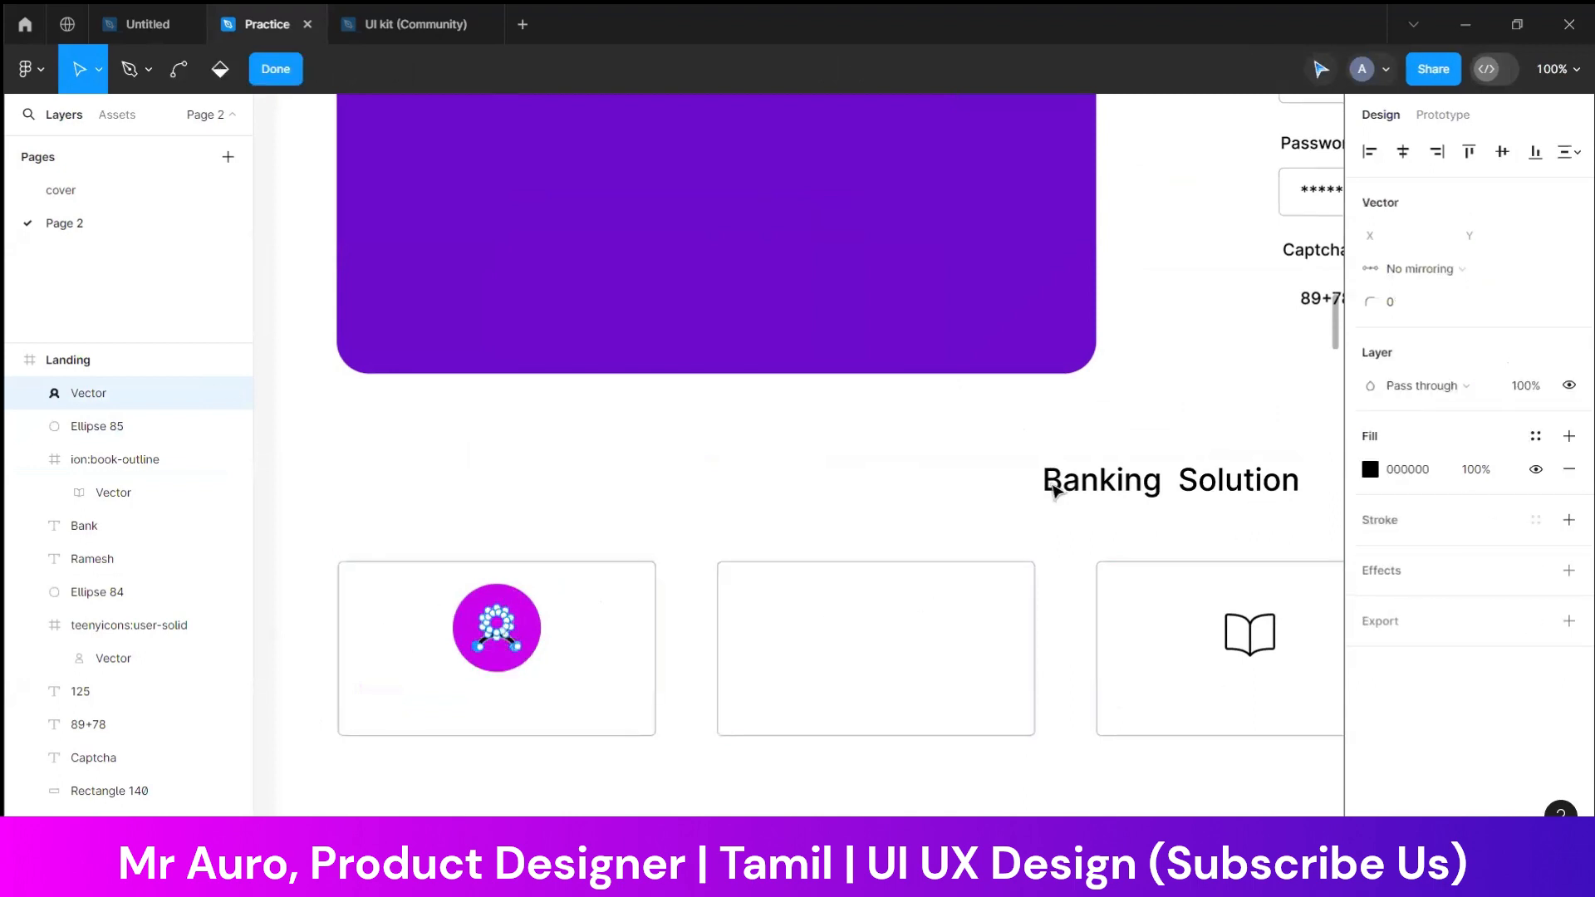
pyautogui.press('Escape')
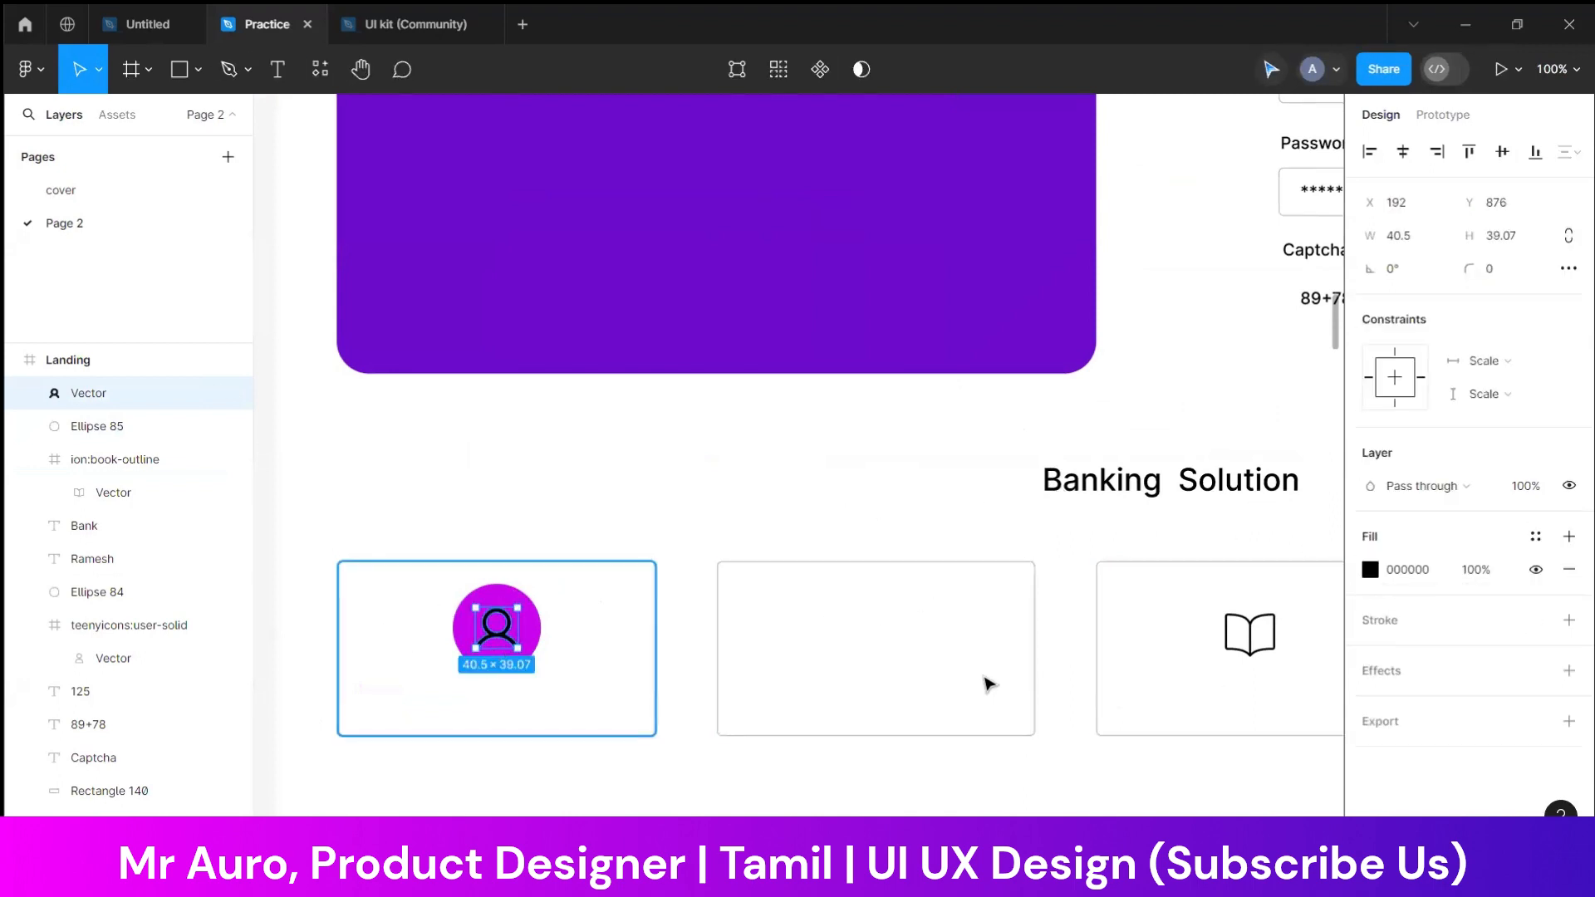
pyautogui.click(1378, 577)
pyautogui.moveTo(1241, 558); pyautogui.dragTo(940, 309)
pyautogui.click(359, 436)
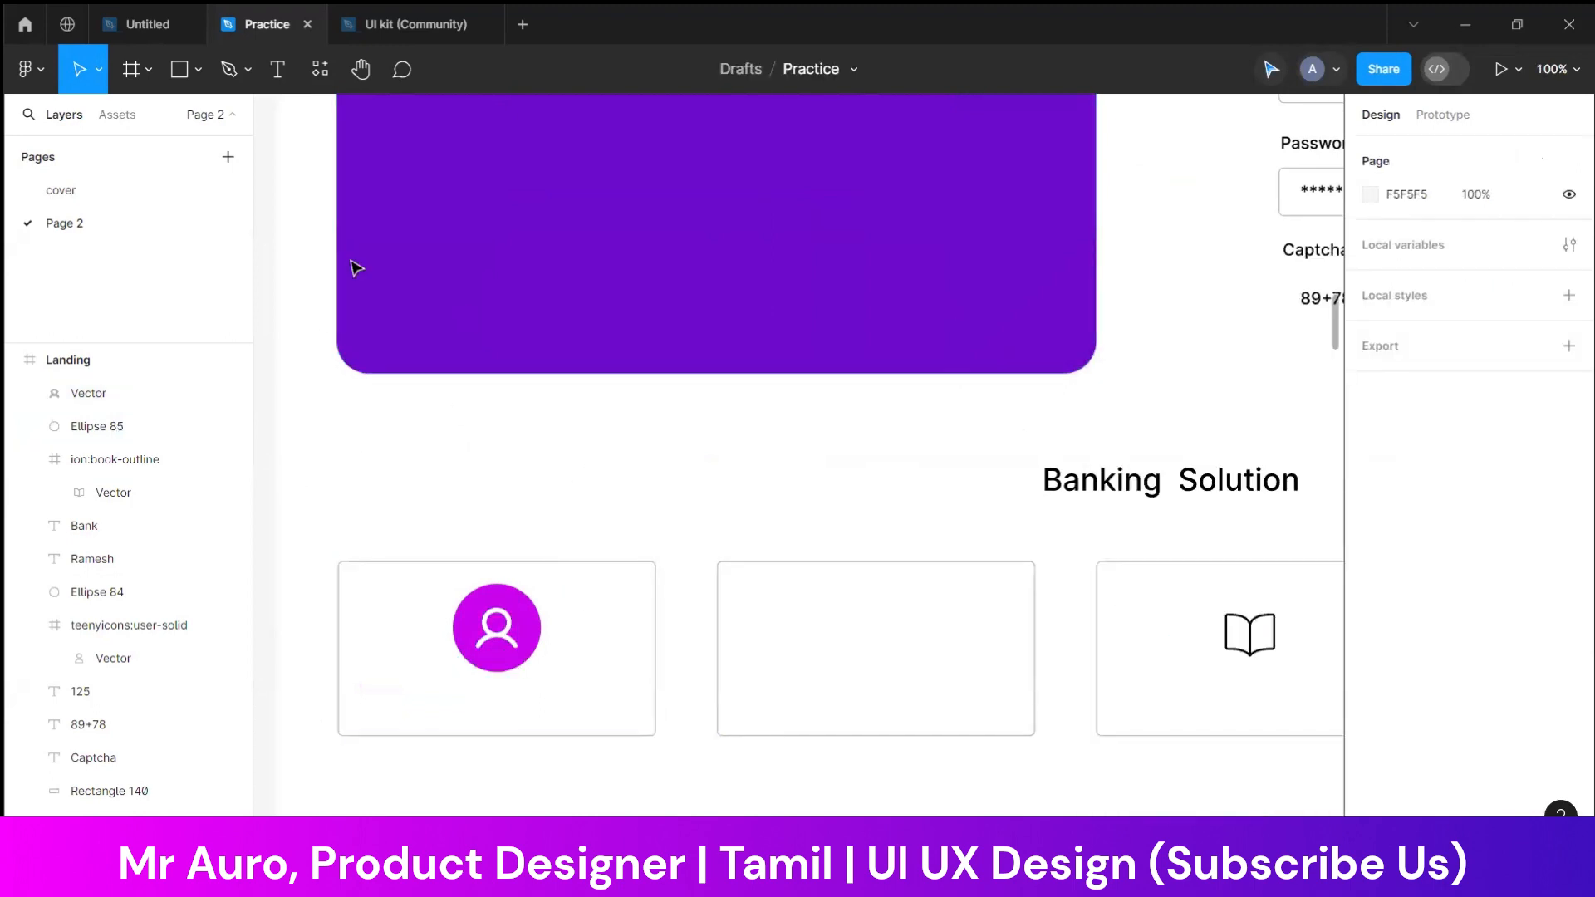
# Add the text Open Account at font size 16 and centre it beneath the user icon in the first card
pyautogui.click(277, 86)
pyautogui.click(402, 463)
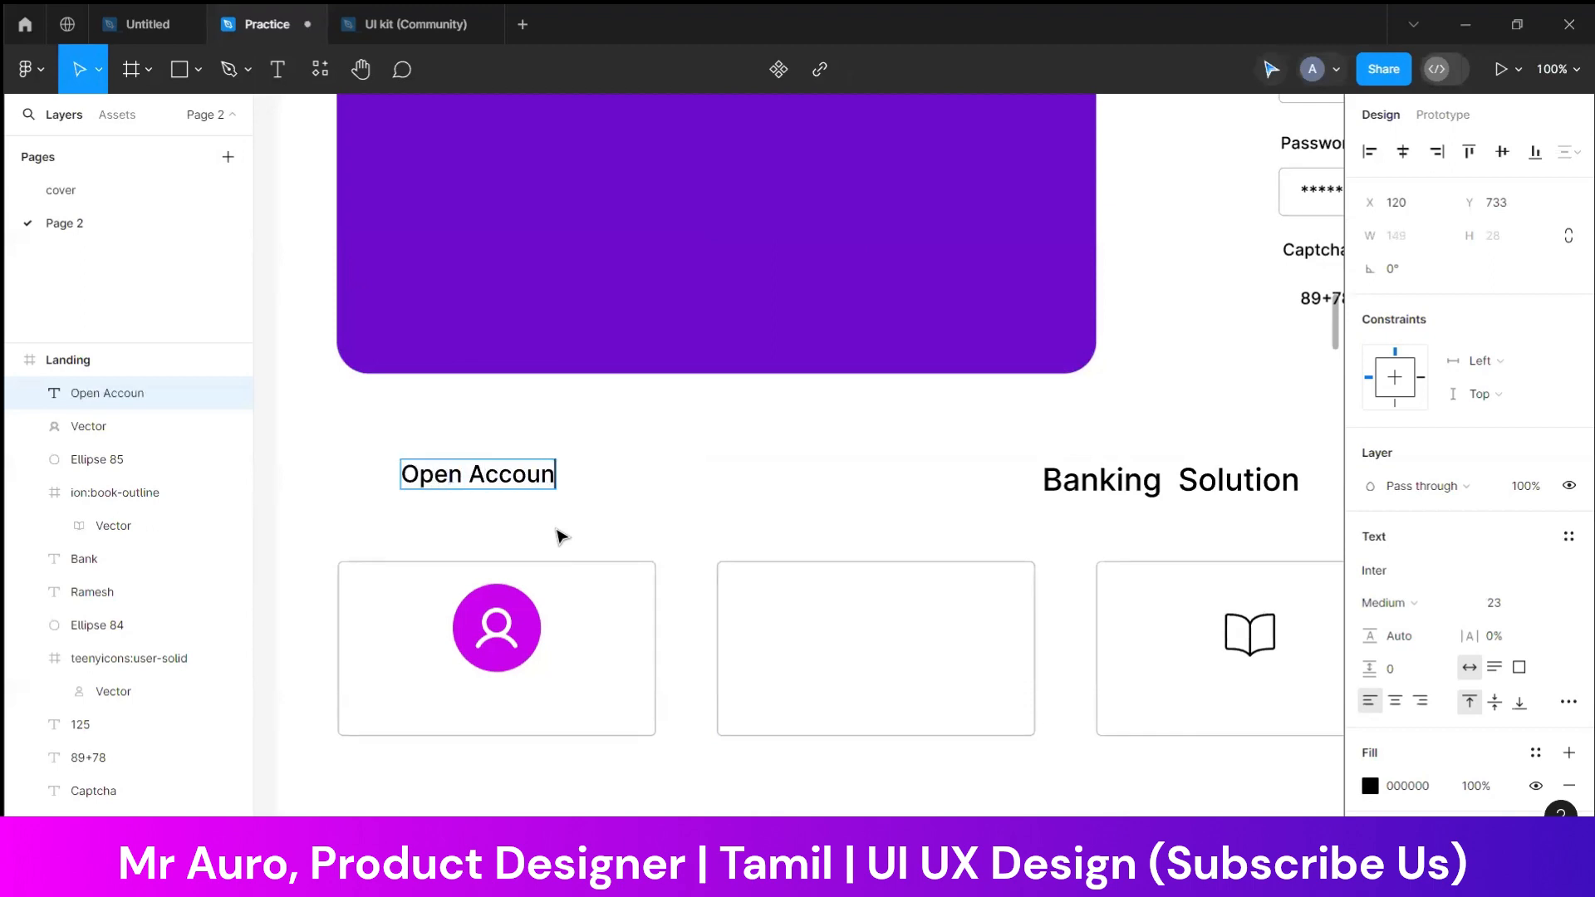
pyautogui.hotkey('ctrl', 'a')
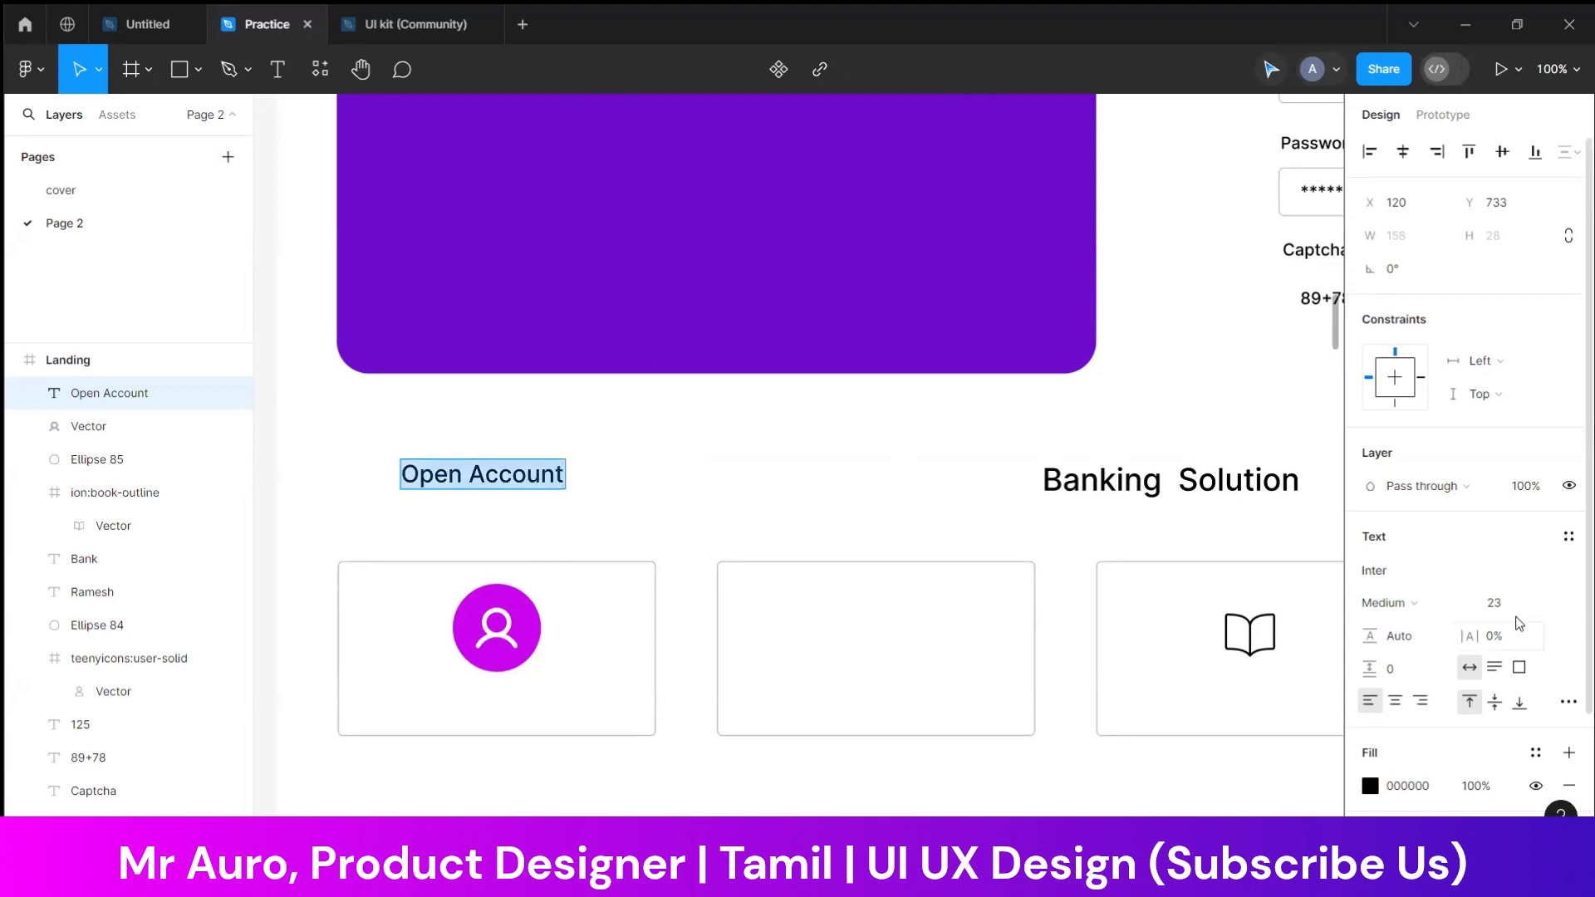
pyautogui.write('13')
pyautogui.press('Return')
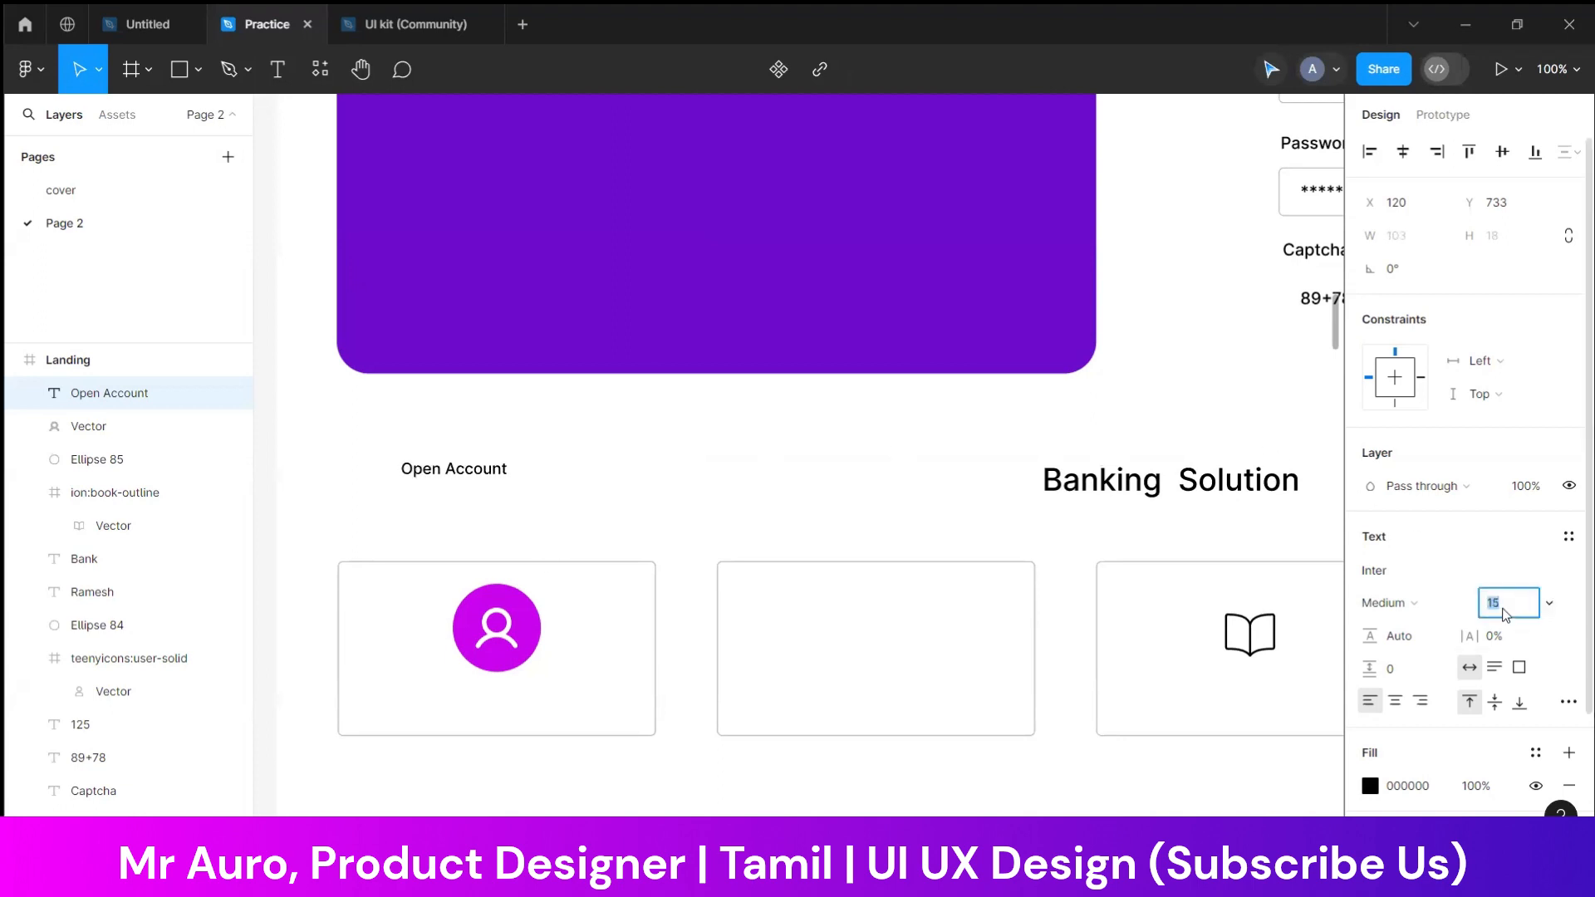
pyautogui.click(524, 490)
pyautogui.moveTo(499, 481); pyautogui.dragTo(535, 708)
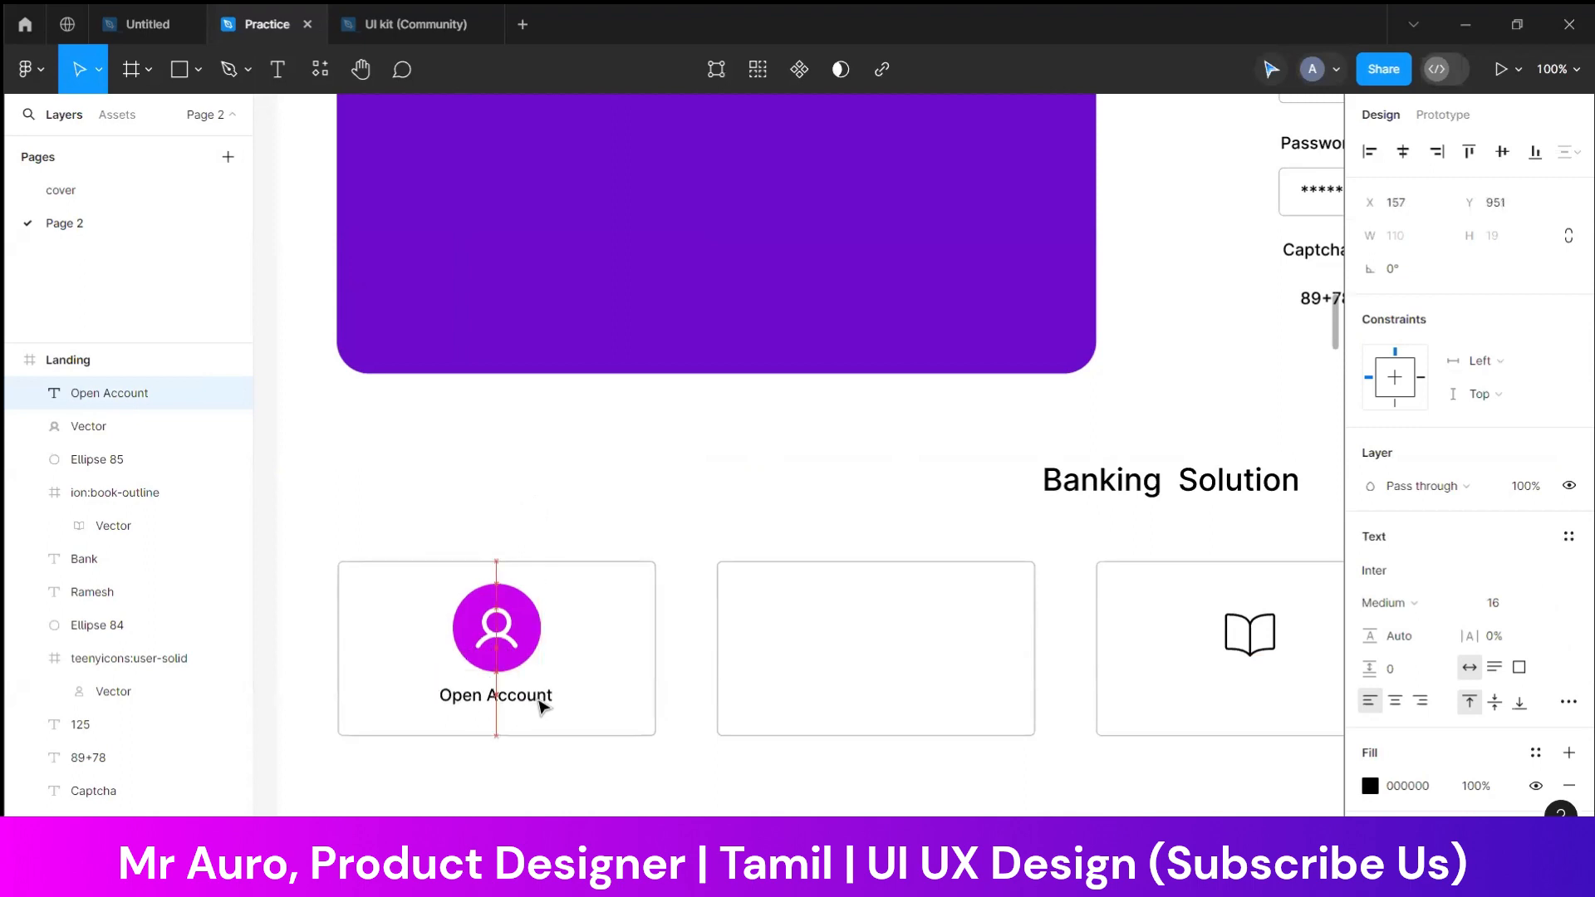
pyautogui.click(571, 468)
pyautogui.click(539, 696)
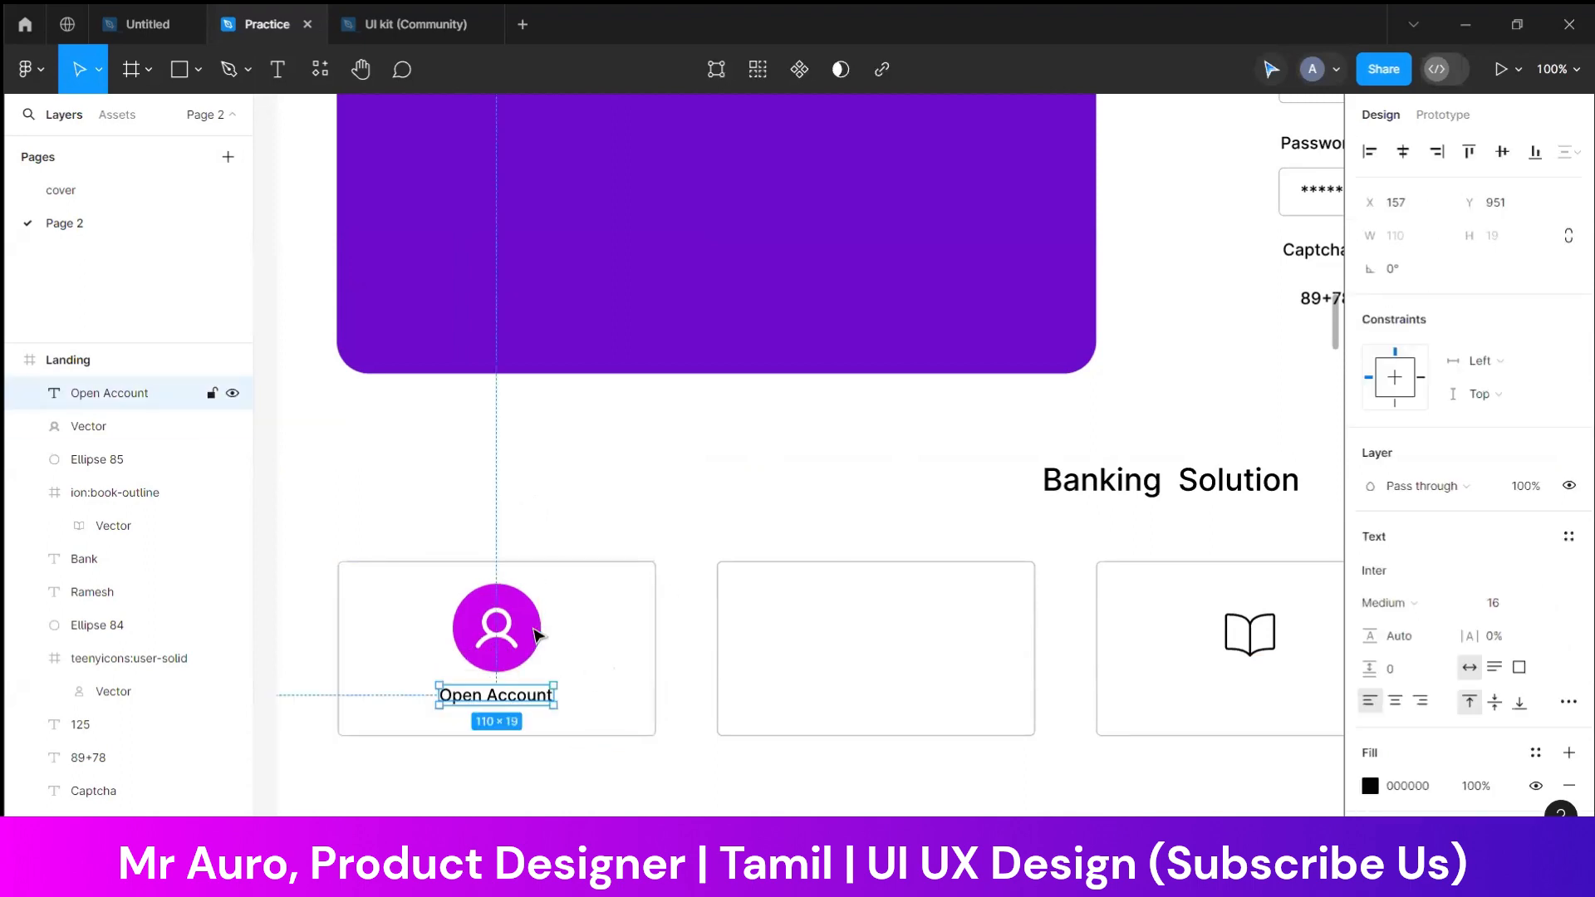
# Group the circle, user icon and Open Account label and place a copy in the second card
pyautogui.keyDown('shift'); pyautogui.click(535, 639); pyautogui.keyUp('shift')
pyautogui.keyDown('shift'); pyautogui.click(511, 649); pyautogui.keyUp('shift')
pyautogui.moveTo(501, 664); pyautogui.dragTo(882, 662)
pyautogui.hotkey('ctrl', 'g')
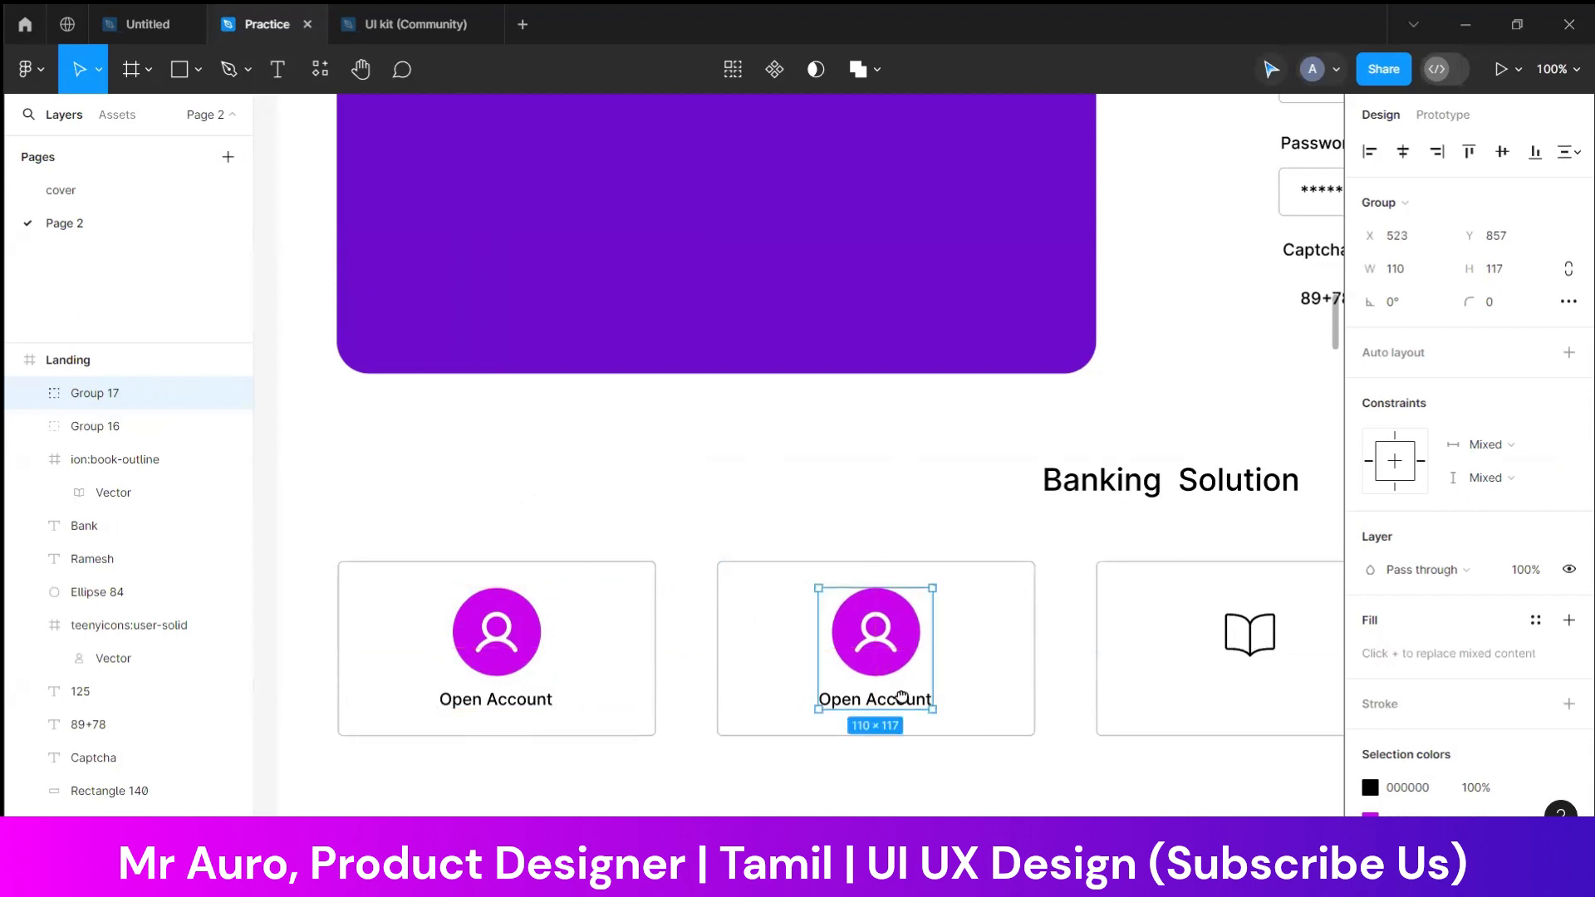
# Delete the open-book icon from the third card and place a copy of the Open Account group there
pyautogui.hscroll(3, 1007, 648)
pyautogui.click(1006, 646)
pyautogui.press('Delete')
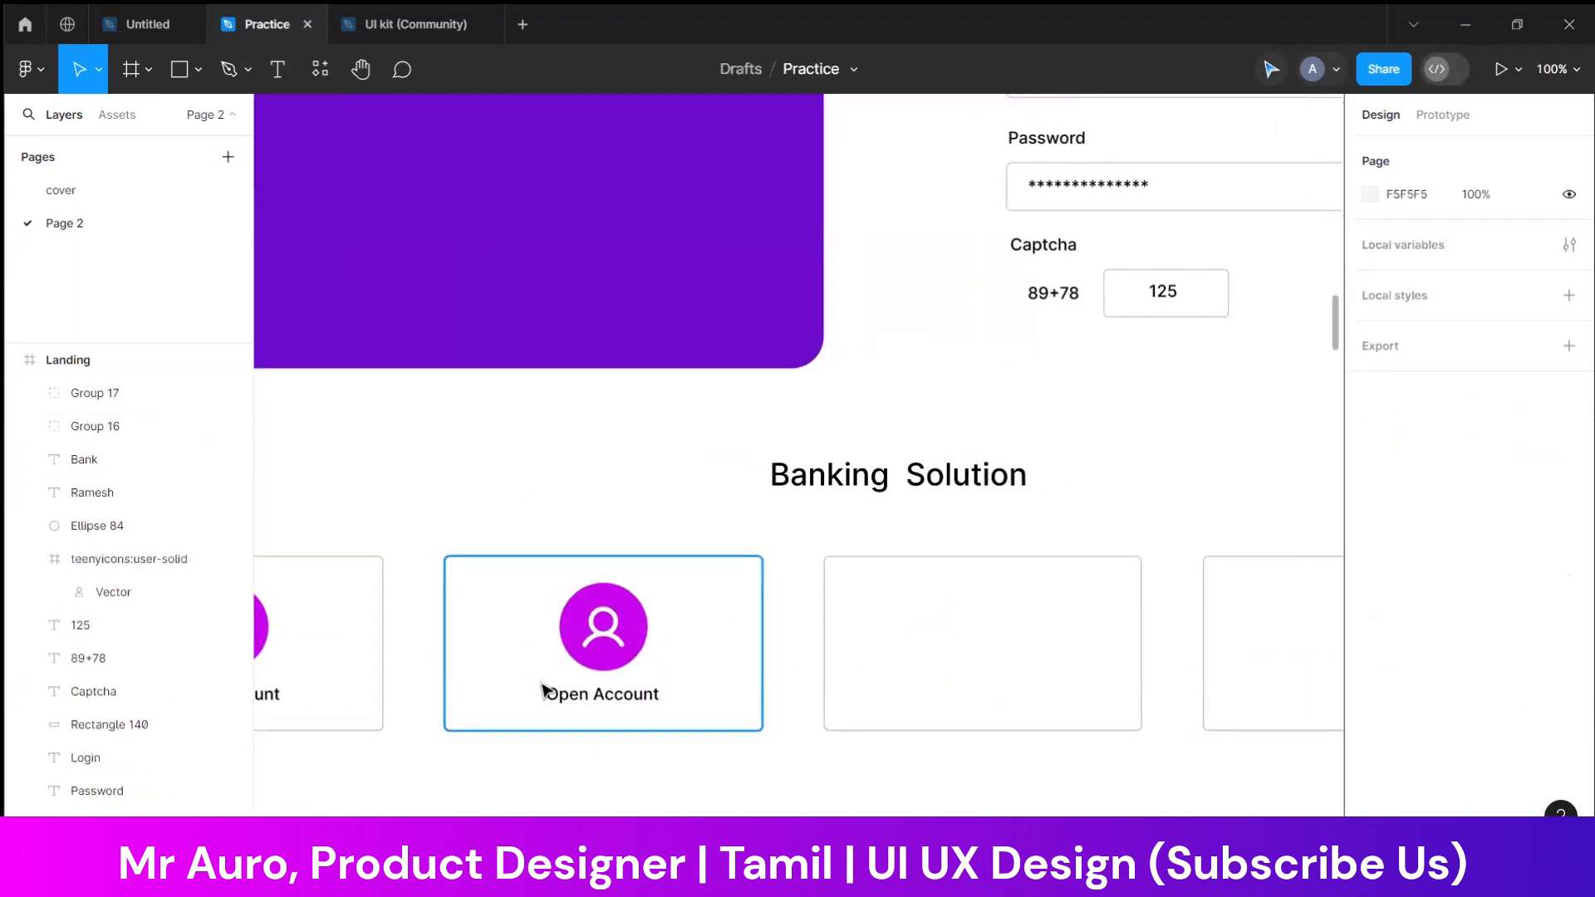
pyautogui.click(574, 700)
pyautogui.hotkey('ctrl', 'd')
pyautogui.moveTo(577, 694); pyautogui.dragTo(978, 651)
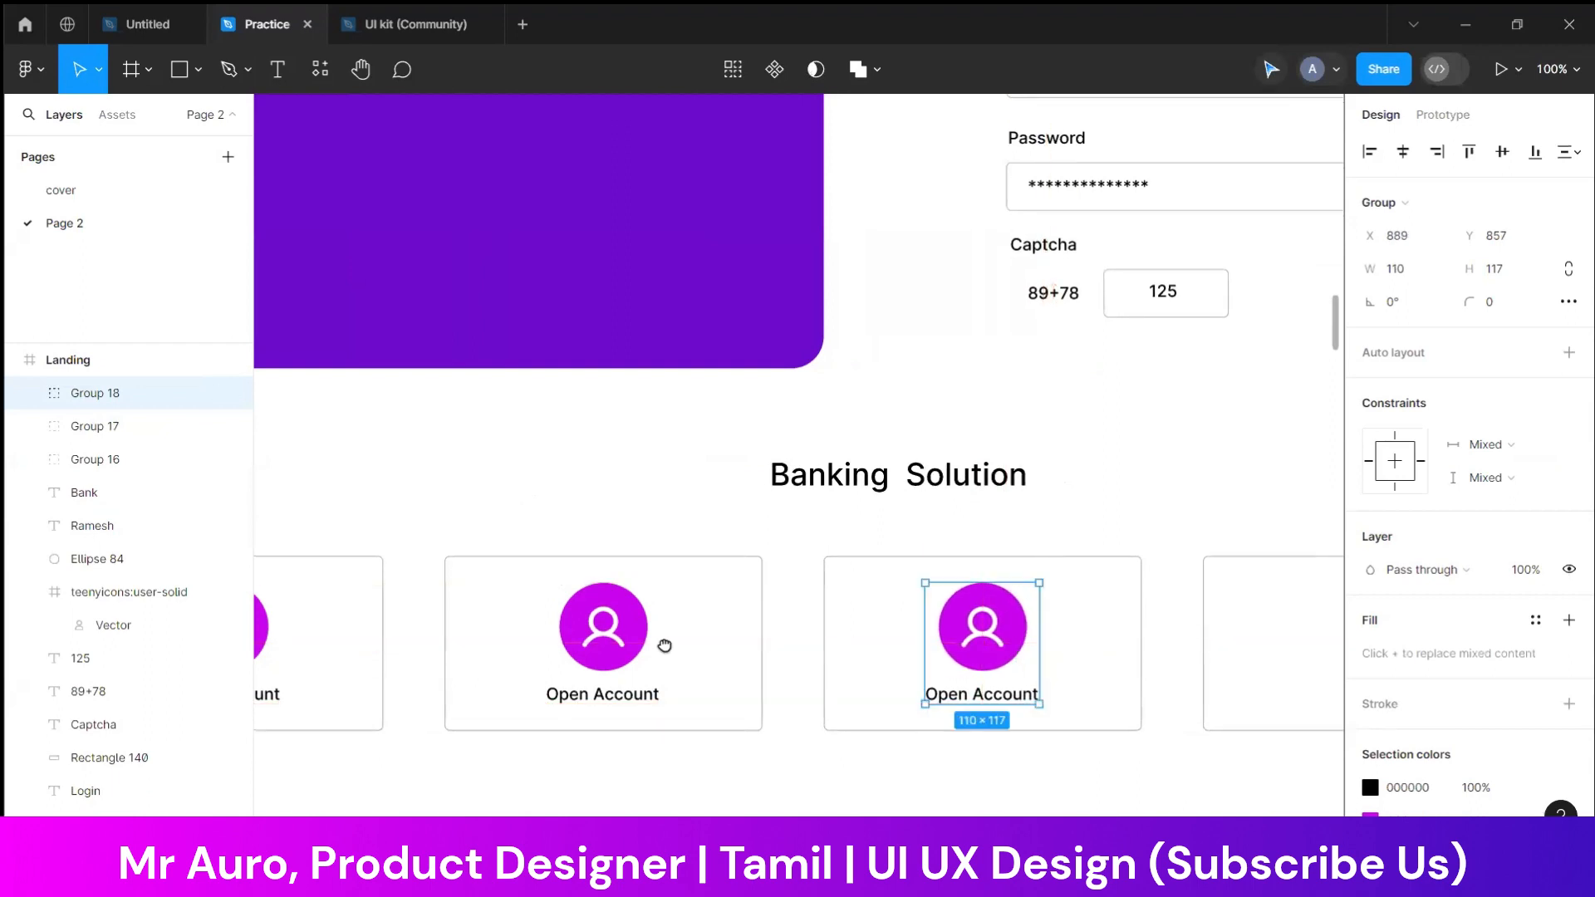
# Copy the Open Account group into the fourth and fifth Banking Solution cards
pyautogui.hscroll(5, 657, 652)
pyautogui.moveTo(608, 659); pyautogui.dragTo(989, 657)
pyautogui.hscroll(6, 564, 656)
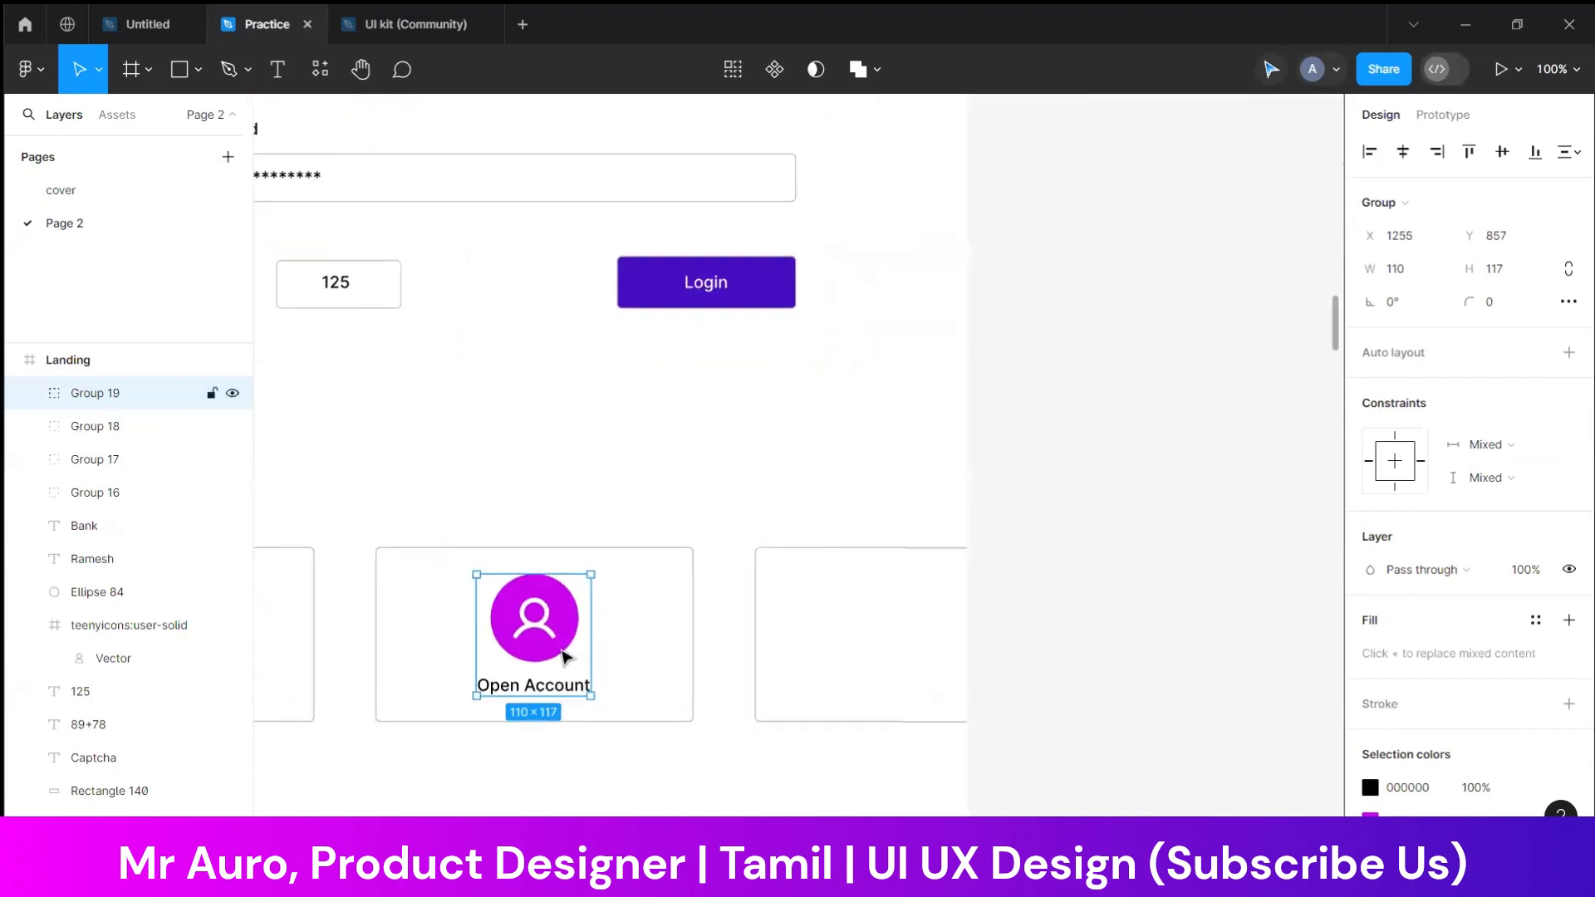
pyautogui.moveTo(561, 656); pyautogui.dragTo(905, 652)
pyautogui.click(950, 747)
# Change the second card's label to Bas Book
pyautogui.hscroll(-4, 932, 740)
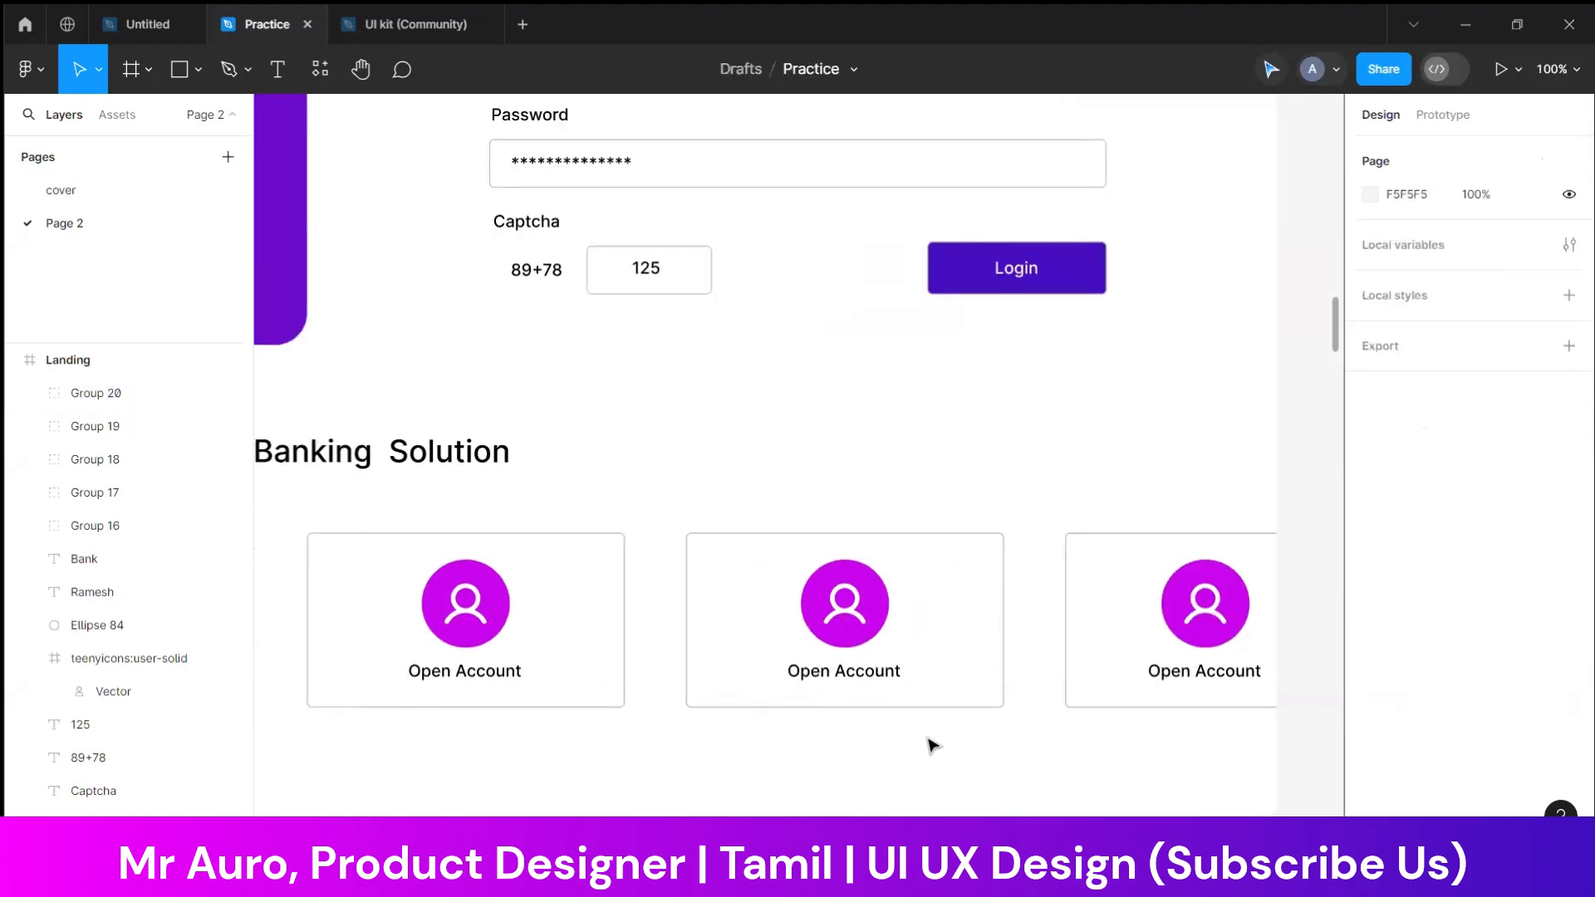
pyautogui.hotkey('ctrl', '-')
pyautogui.hotkey('ctrl', '-')
pyautogui.moveTo(696, 619); pyautogui.dragTo(735, 690)
pyautogui.hotkey('ctrl', '+')
pyautogui.hscroll(-4, 748, 706)
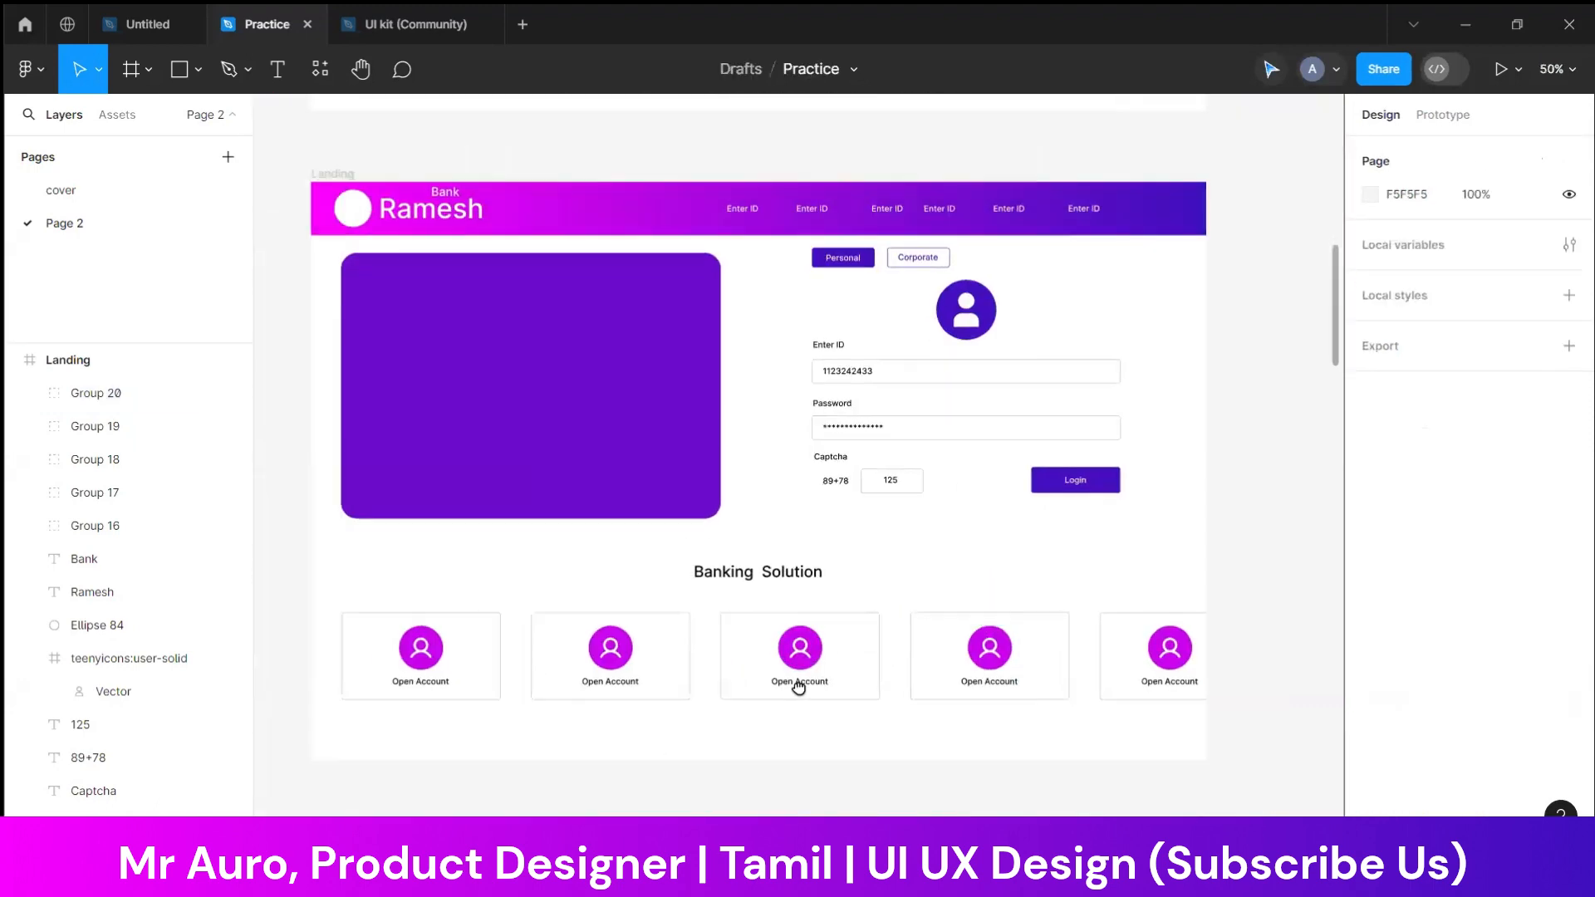
pyautogui.click(732, 661)
pyautogui.doubleClick(731, 654)
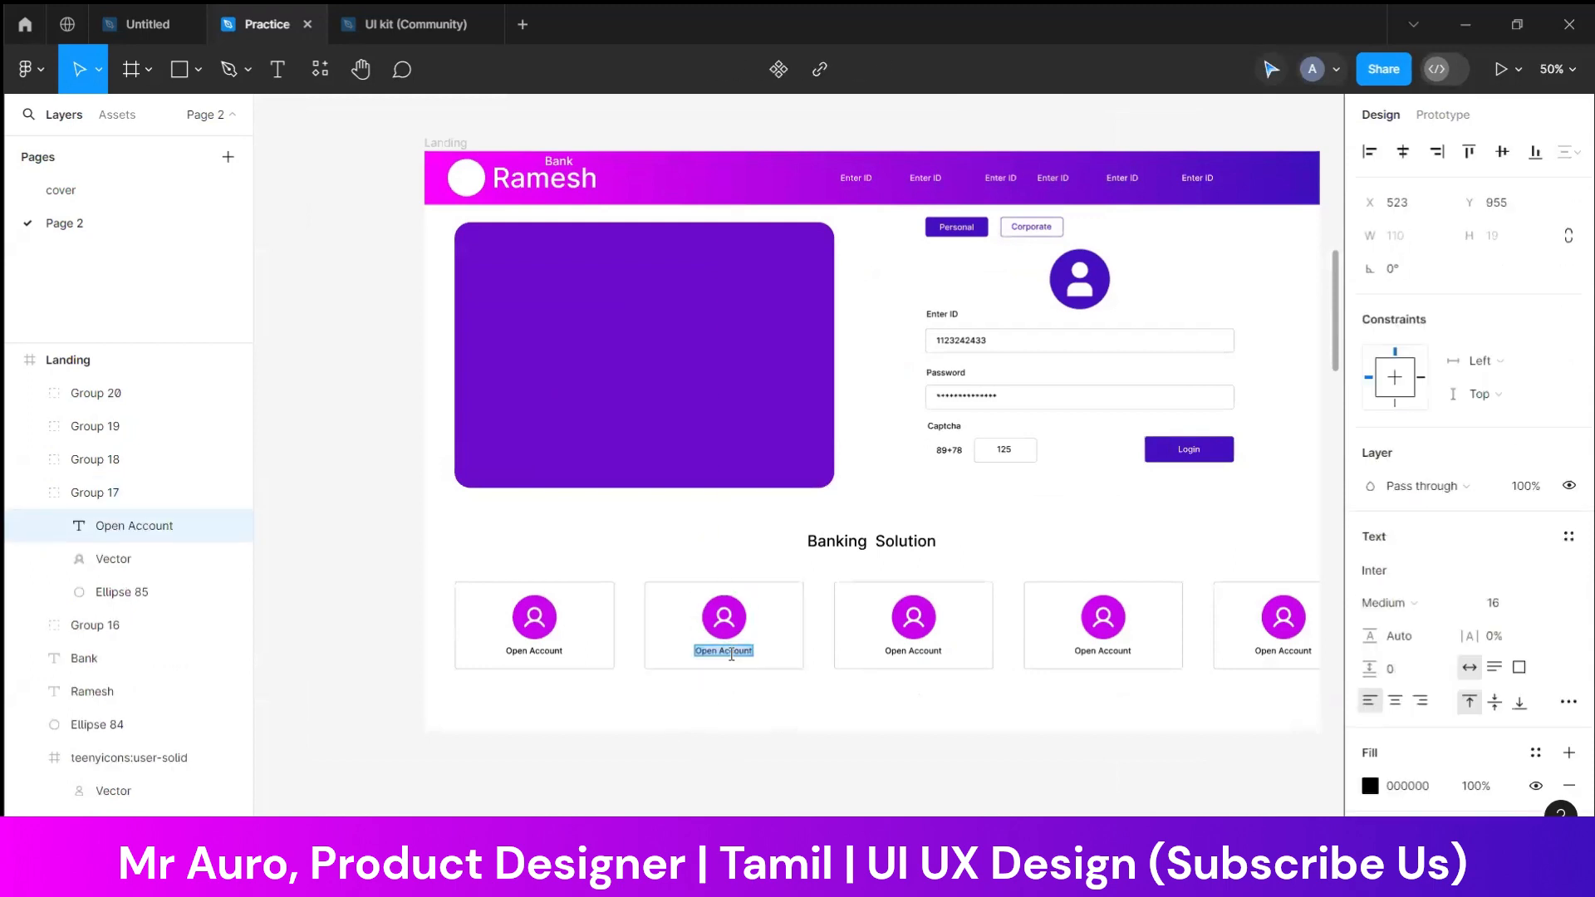
pyautogui.write('Bas Book')
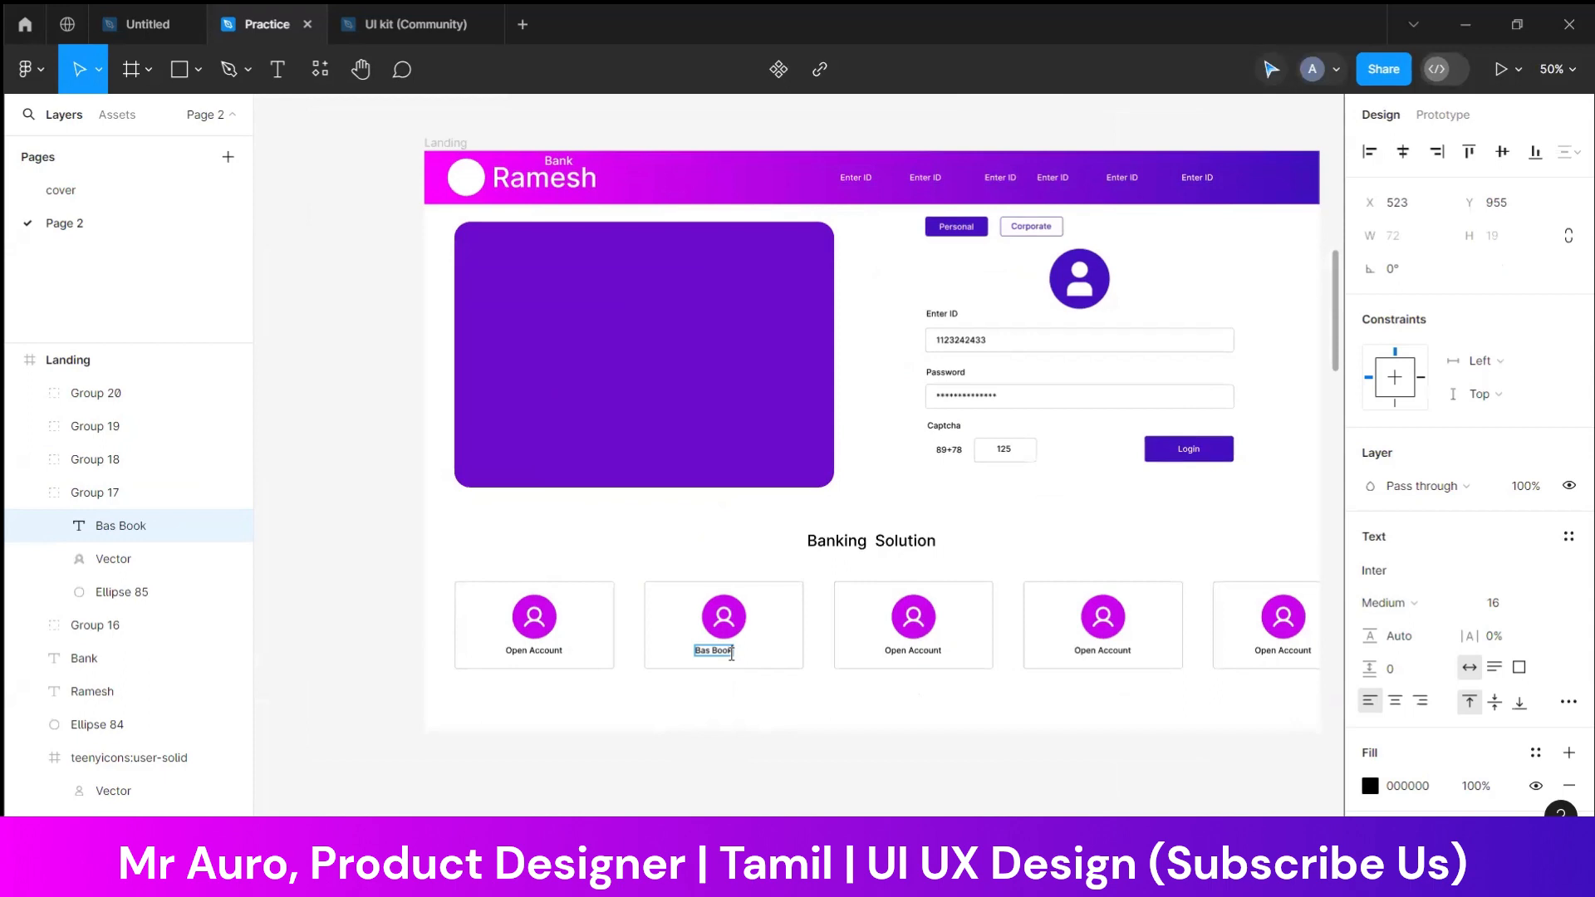
# Centre the Bas Book label under the icon in the second card
pyautogui.press('Escape')
pyautogui.hotkey('ctrl', 'alt', 'a')
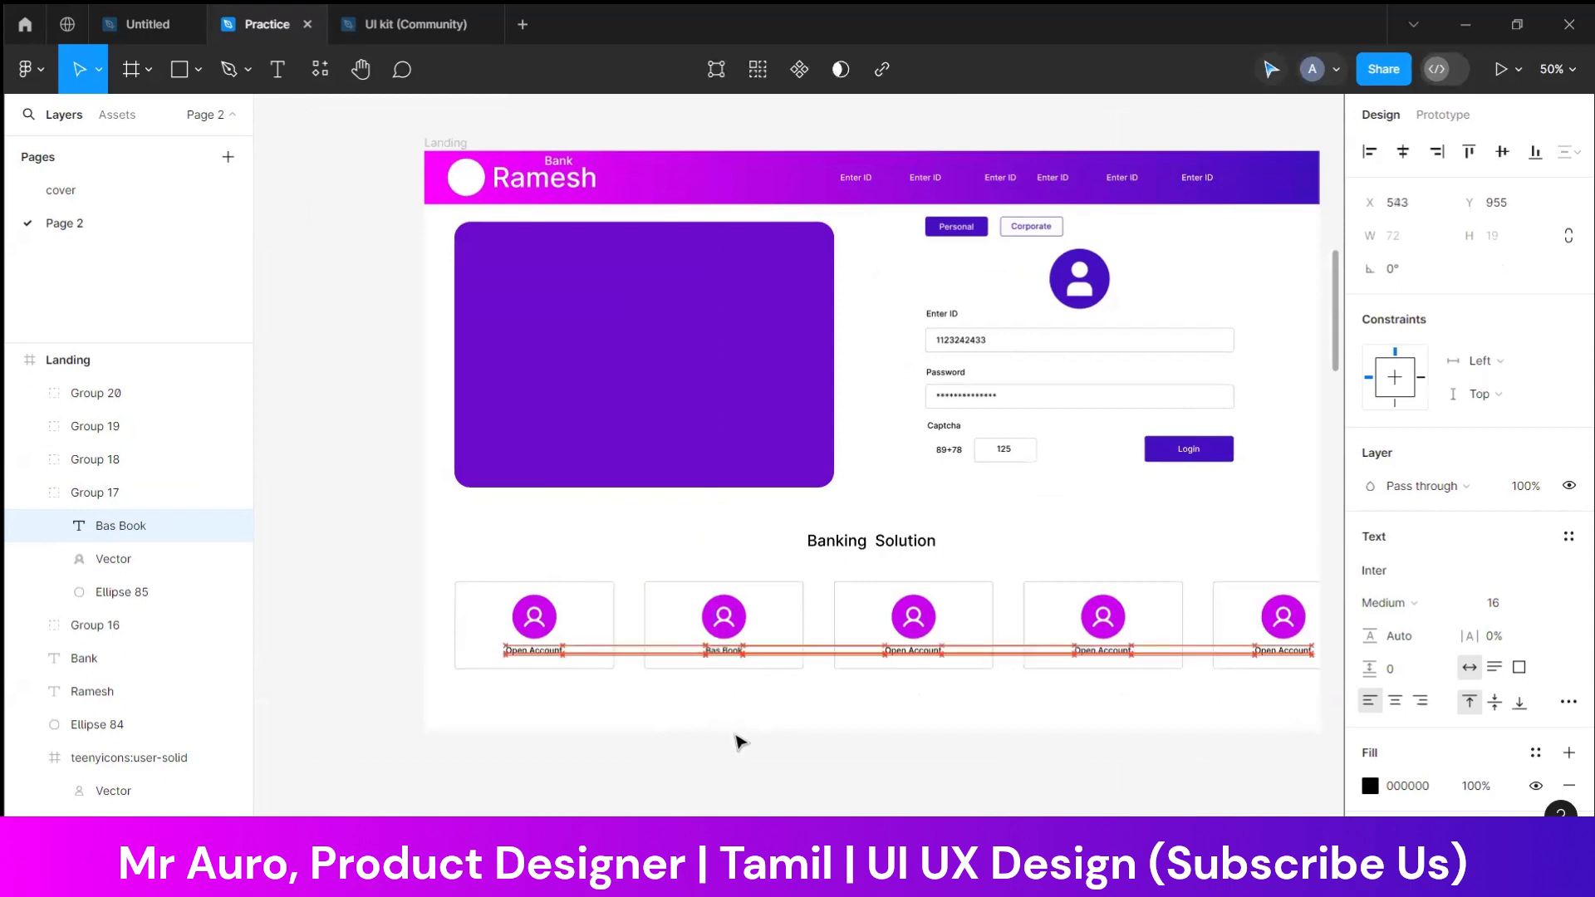
pyautogui.press('Right')
pyautogui.press('Right')
pyautogui.press('Right')
pyautogui.press('Right')
pyautogui.press('Right')
pyautogui.press('Right')
pyautogui.press('Right')
pyautogui.press('Right')
# Examine the SBI, Axis Bank and ICICI Bank reference screenshots for their banner and section layouts
pyautogui.click(897, 760)
pyautogui.moveTo(915, 761); pyautogui.dragTo(759, 813)
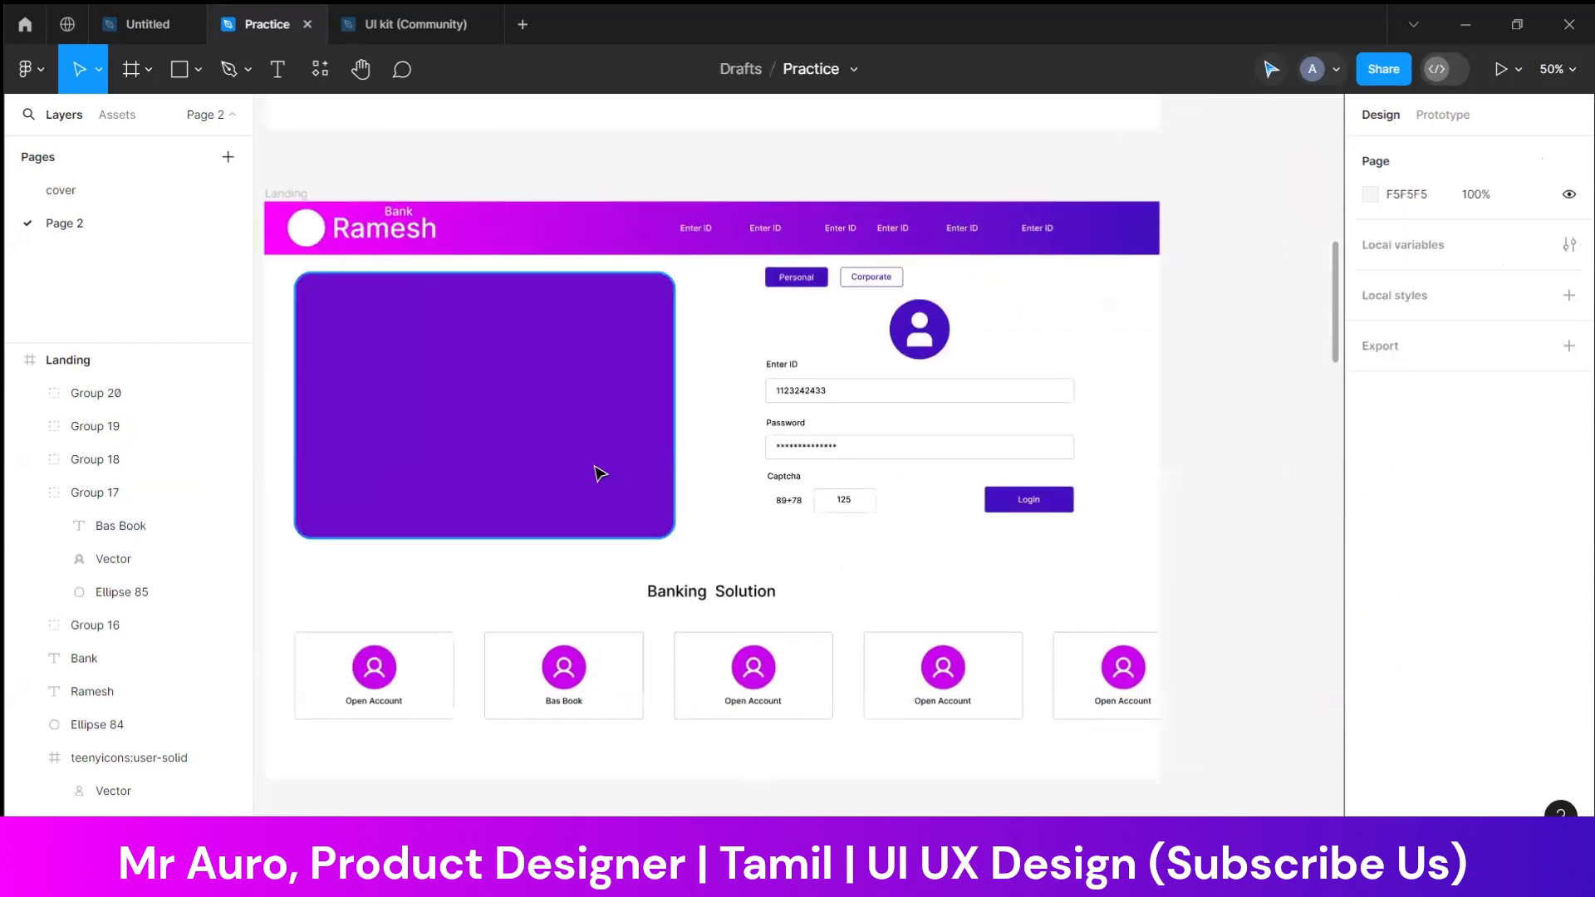
pyautogui.click(595, 467)
pyautogui.click(1215, 488)
pyautogui.moveTo(1228, 481); pyautogui.dragTo(505, 606)
pyautogui.moveTo(1187, 602); pyautogui.dragTo(357, 799)
pyautogui.moveTo(1193, 625); pyautogui.dragTo(894, 804)
pyautogui.moveTo(501, 708); pyautogui.dragTo(833, 789)
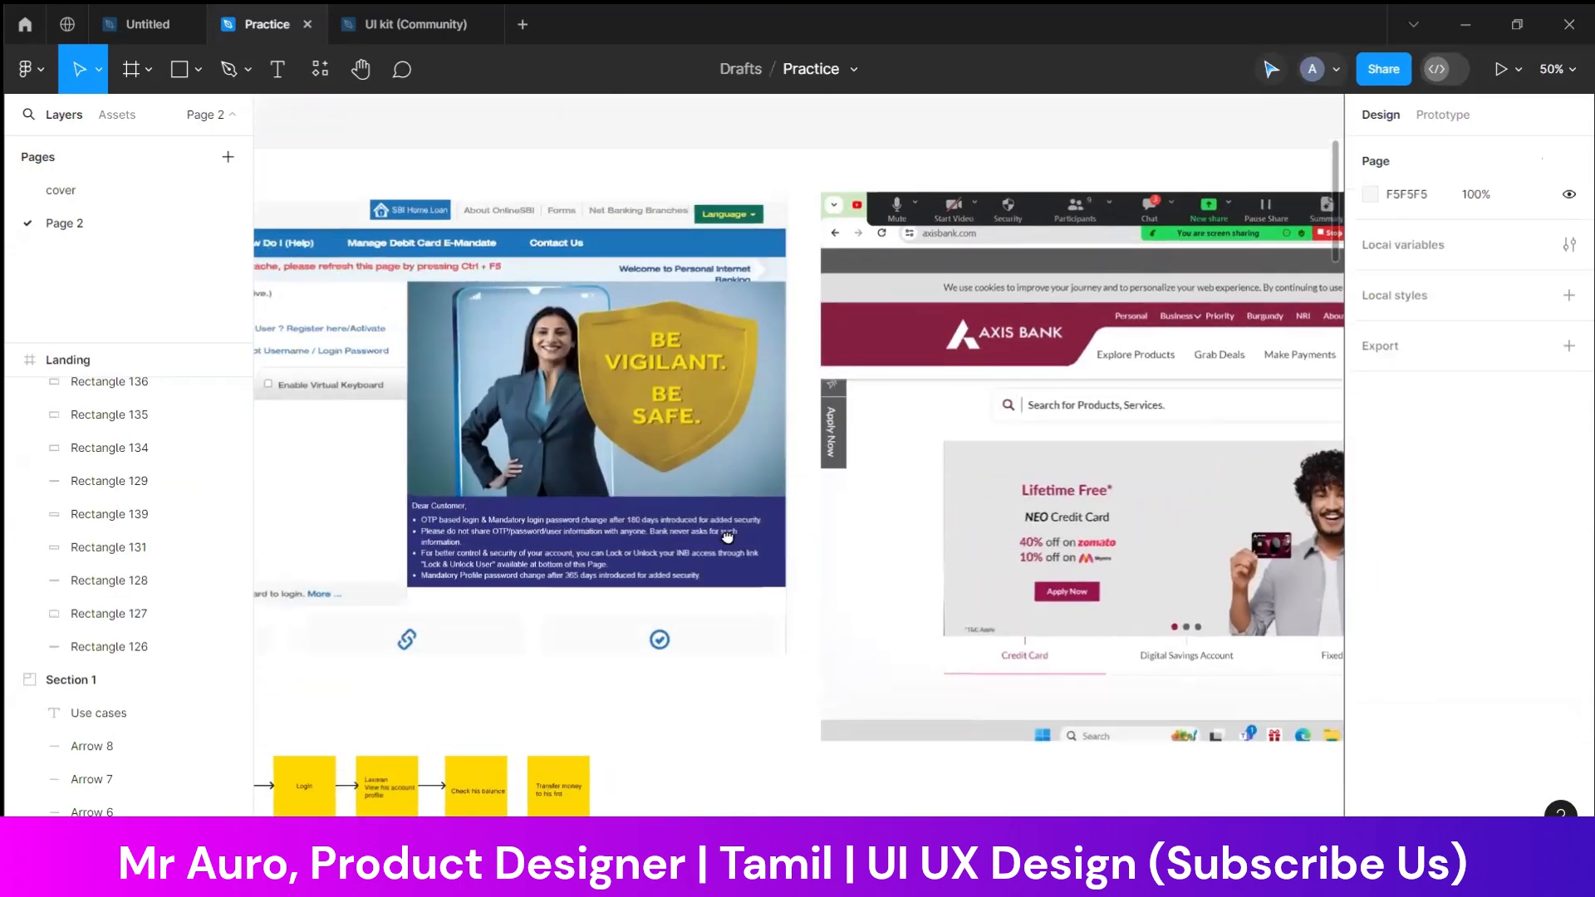
pyautogui.moveTo(727, 537); pyautogui.dragTo(613, 534)
pyautogui.moveTo(1034, 589); pyautogui.dragTo(388, 577)
pyautogui.moveTo(779, 578); pyautogui.dragTo(451, 599)
pyautogui.moveTo(809, 576); pyautogui.dragTo(487, 555)
pyautogui.moveTo(1213, 556)
pyautogui.mouseDown()
pyautogui.moveTo(566, 591)
pyautogui.moveTo(477, 614)
pyautogui.mouseUp()
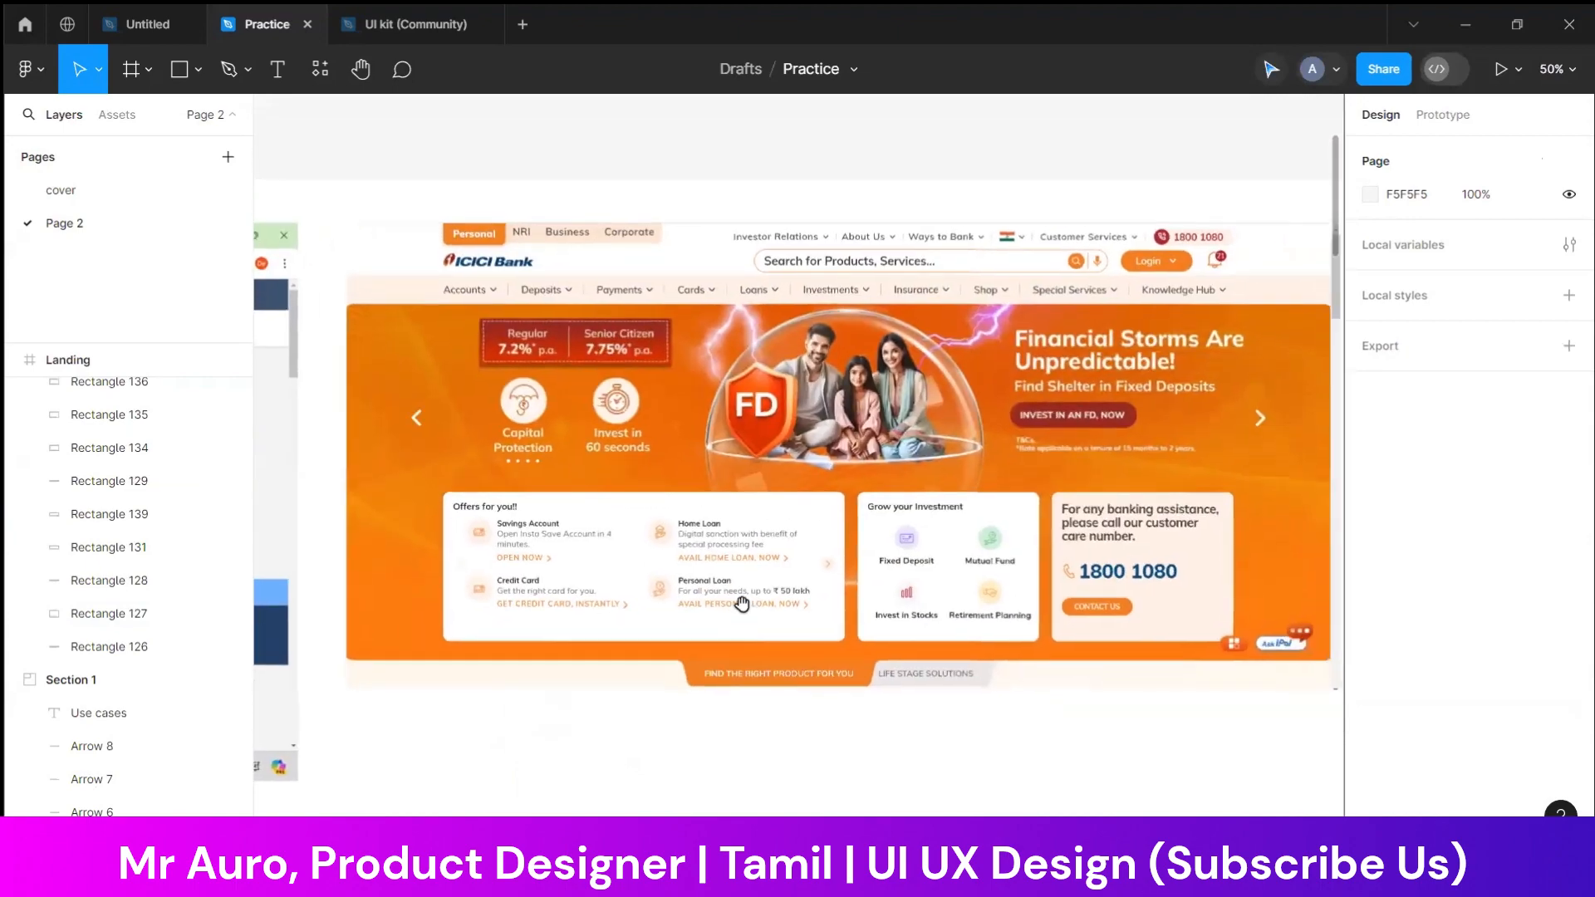
# Switch to Snipping Tool and crop the Indian Bank screenshot to the woman holding gift boxes
pyautogui.moveTo(867, 409); pyautogui.dragTo(813, 414)
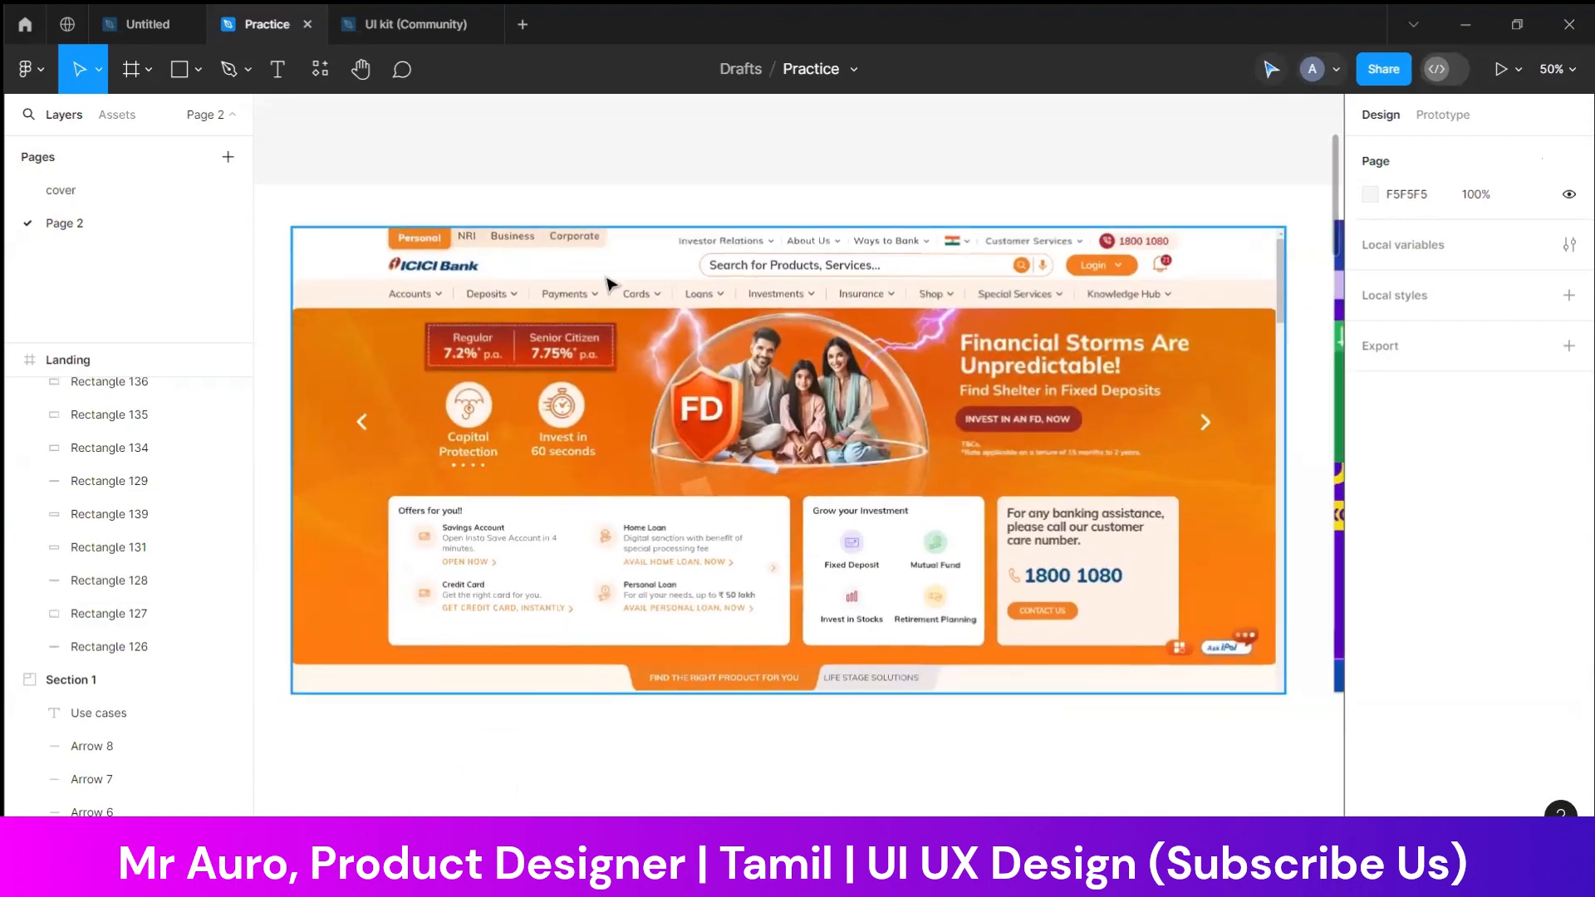
pyautogui.moveTo(872, 471); pyautogui.dragTo(280, 458)
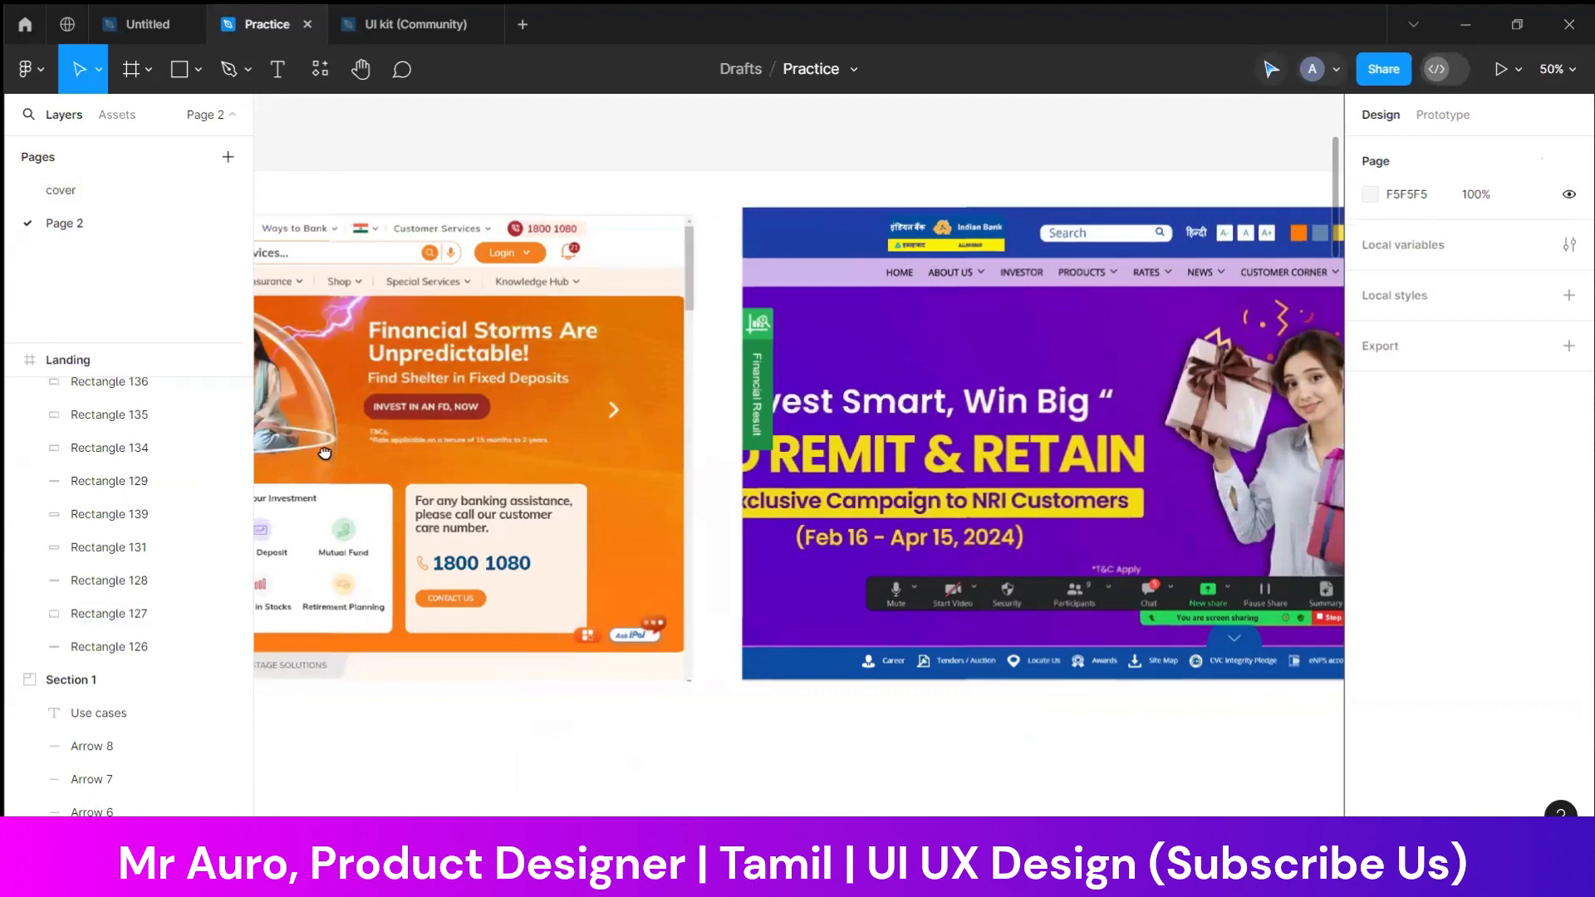
pyautogui.moveTo(751, 448); pyautogui.dragTo(288, 446)
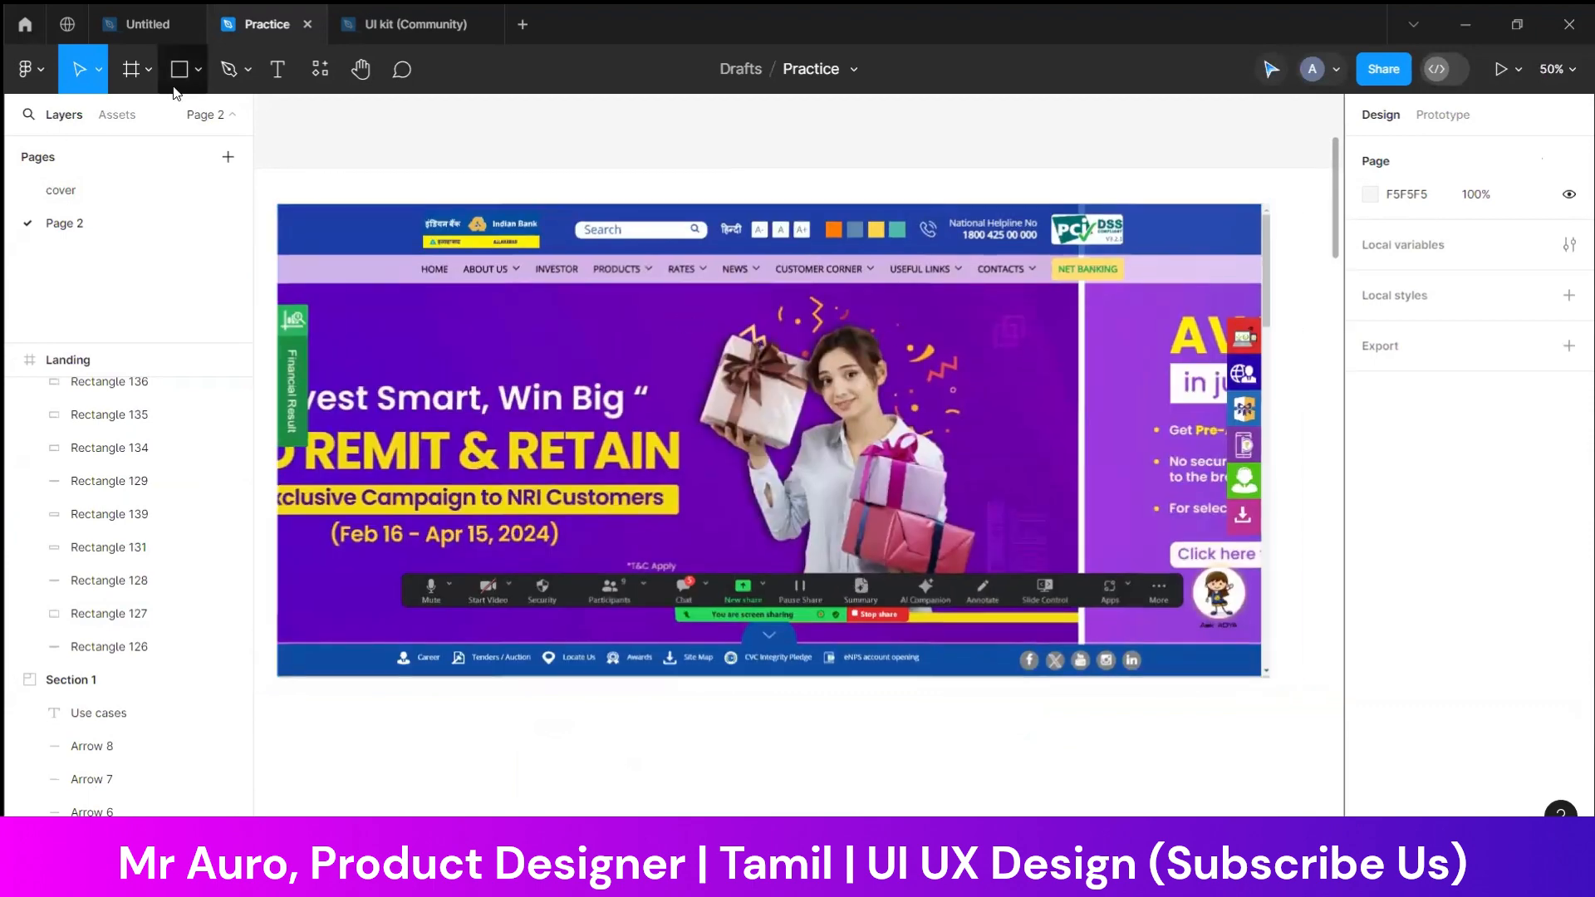
pyautogui.click(1030, 872)
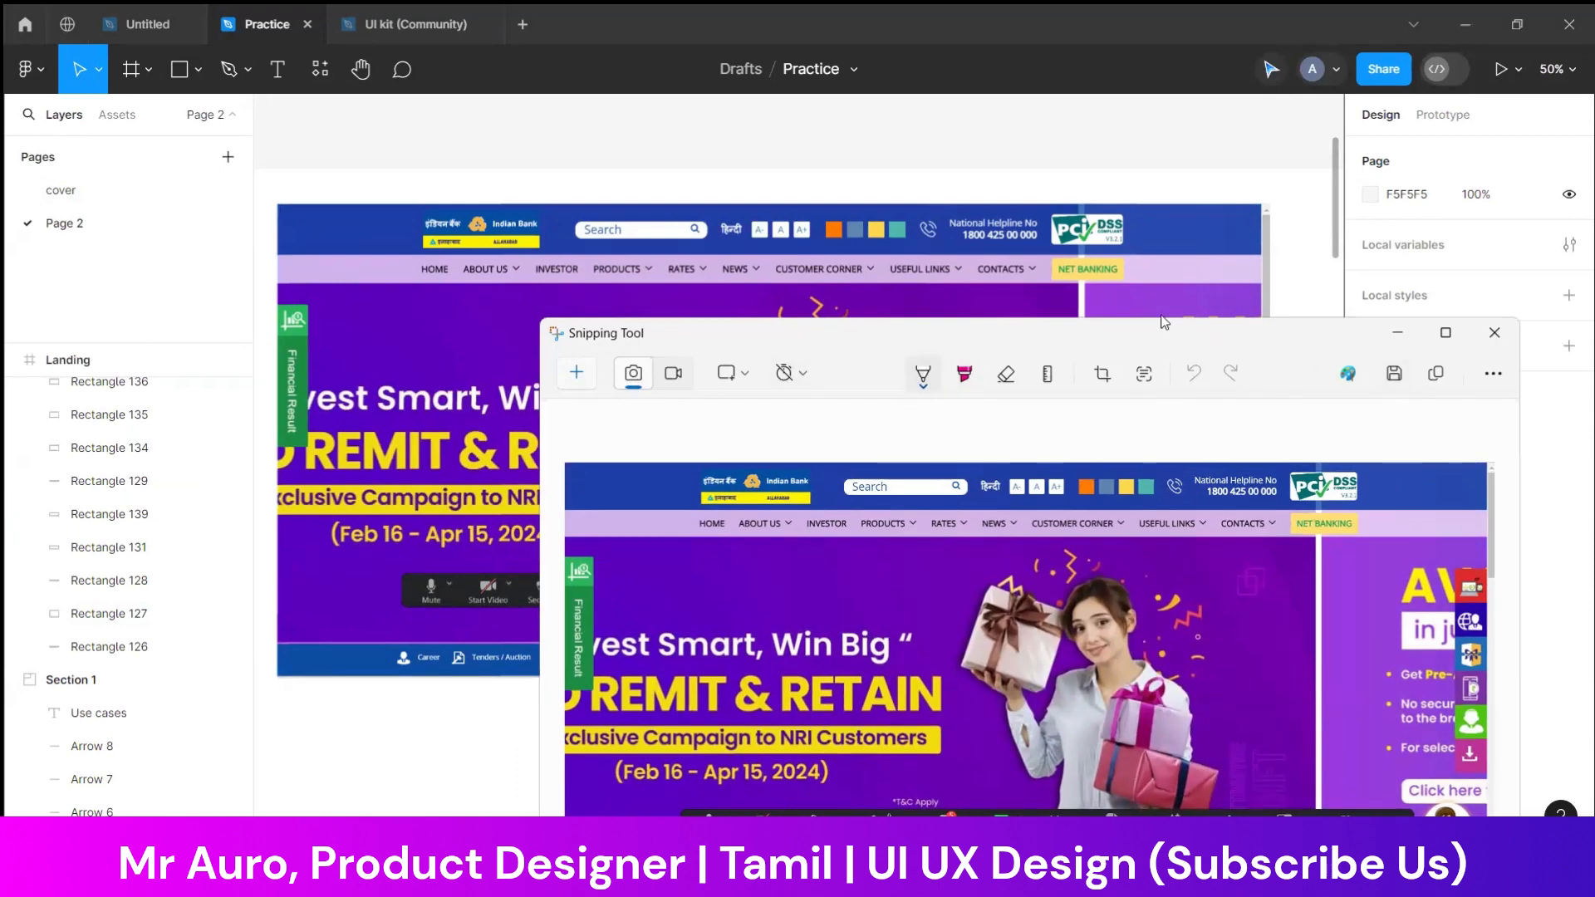
pyautogui.moveTo(1146, 334); pyautogui.dragTo(1000, 297)
pyautogui.click(957, 338)
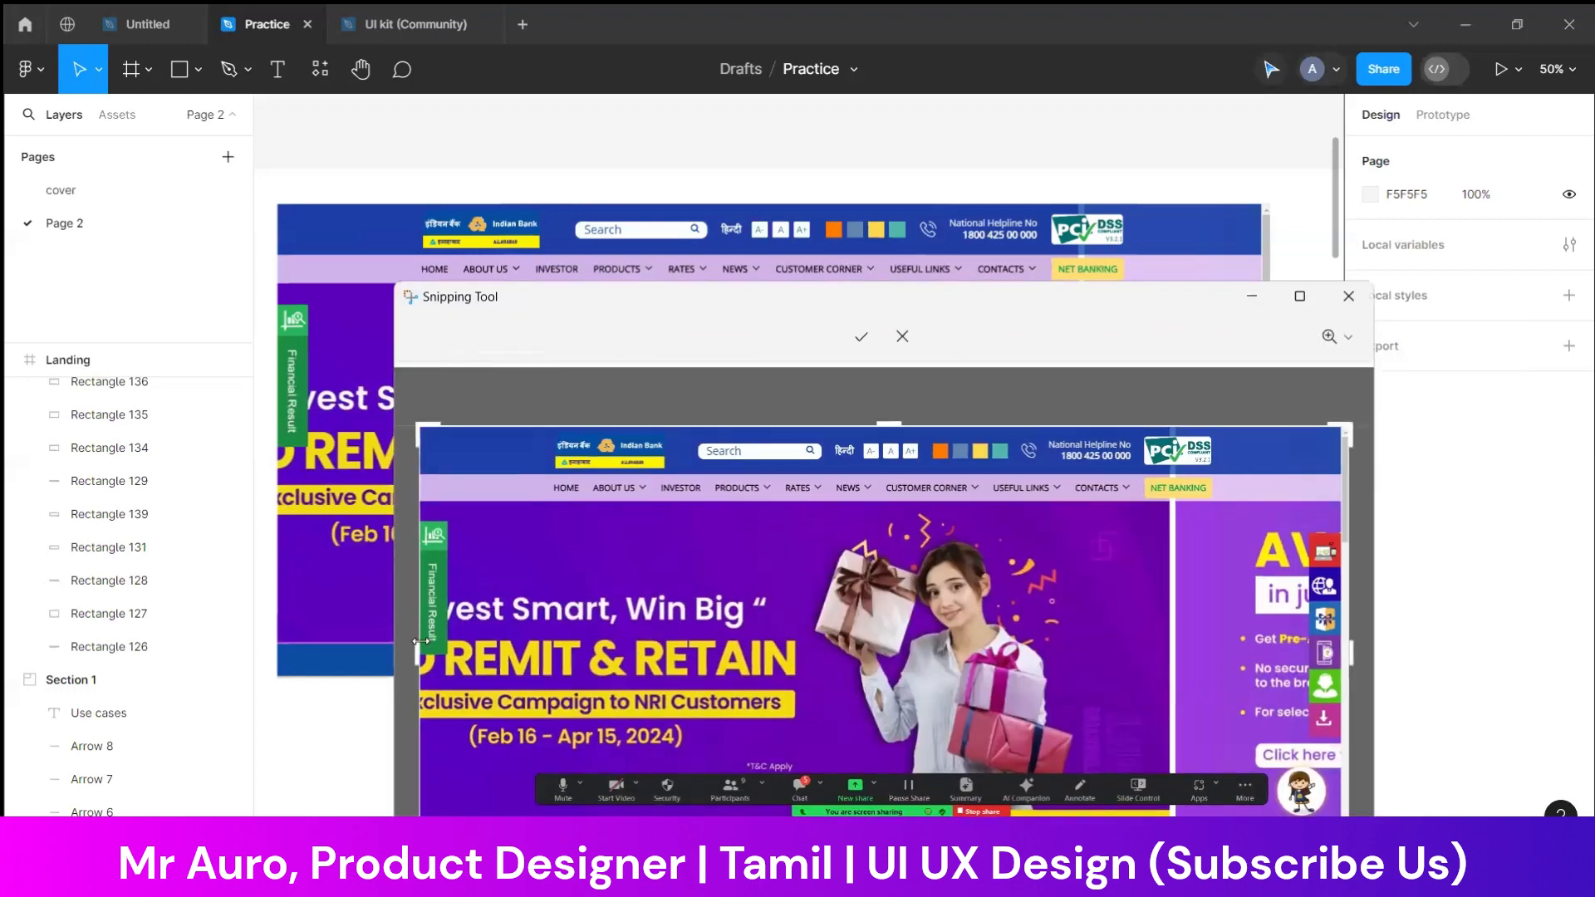
pyautogui.moveTo(418, 654); pyautogui.dragTo(802, 654)
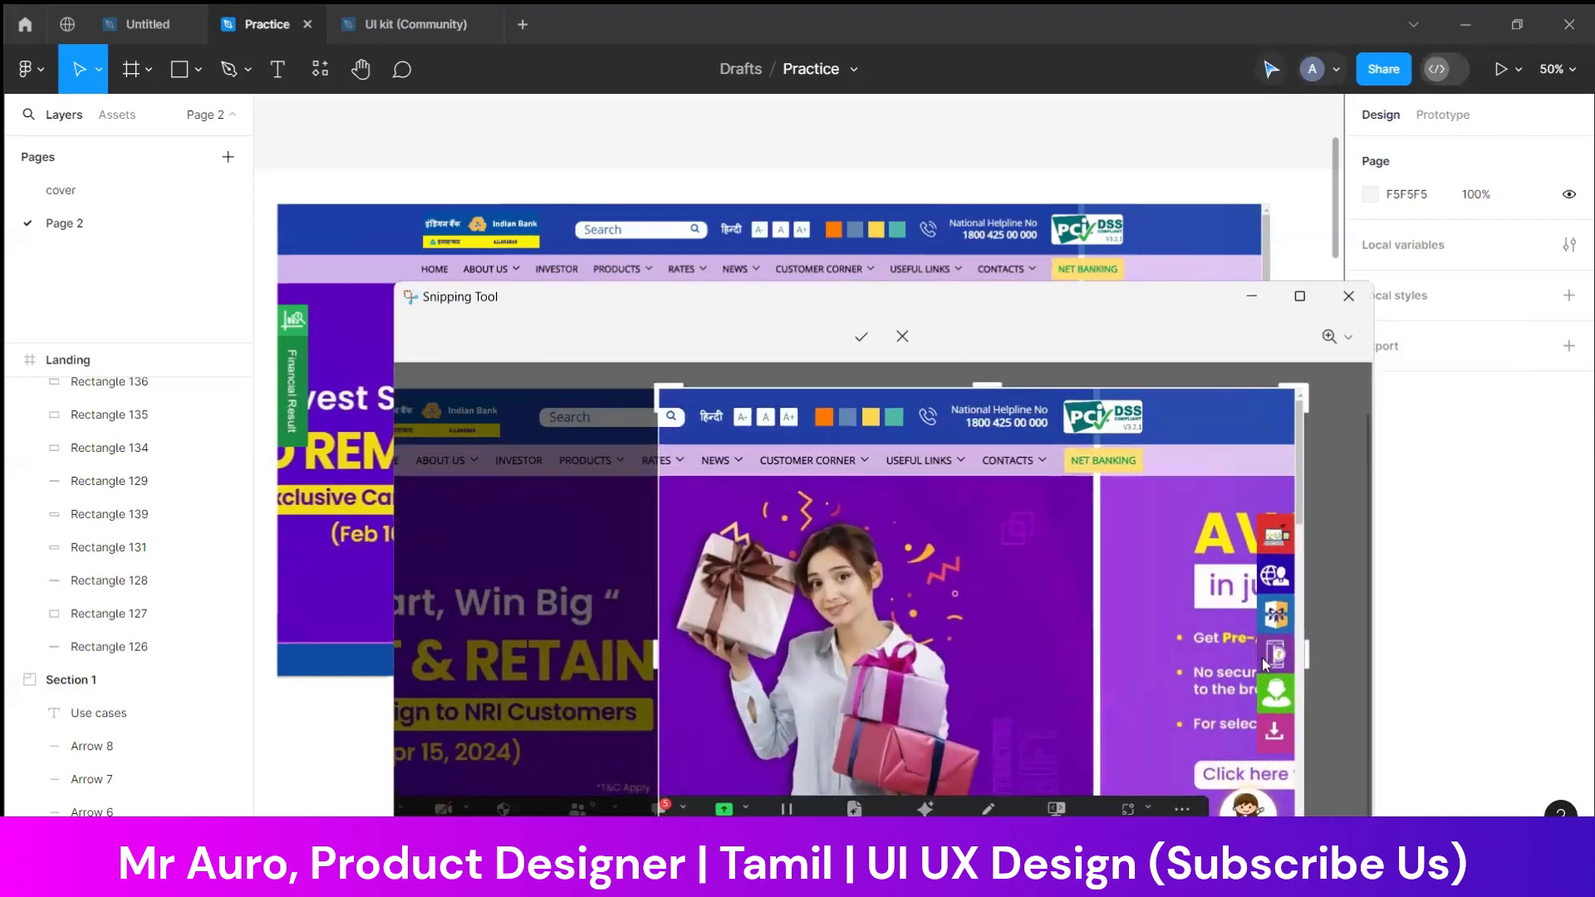
pyautogui.moveTo(1306, 654); pyautogui.dragTo(1083, 682)
pyautogui.moveTo(899, 384); pyautogui.dragTo(883, 477)
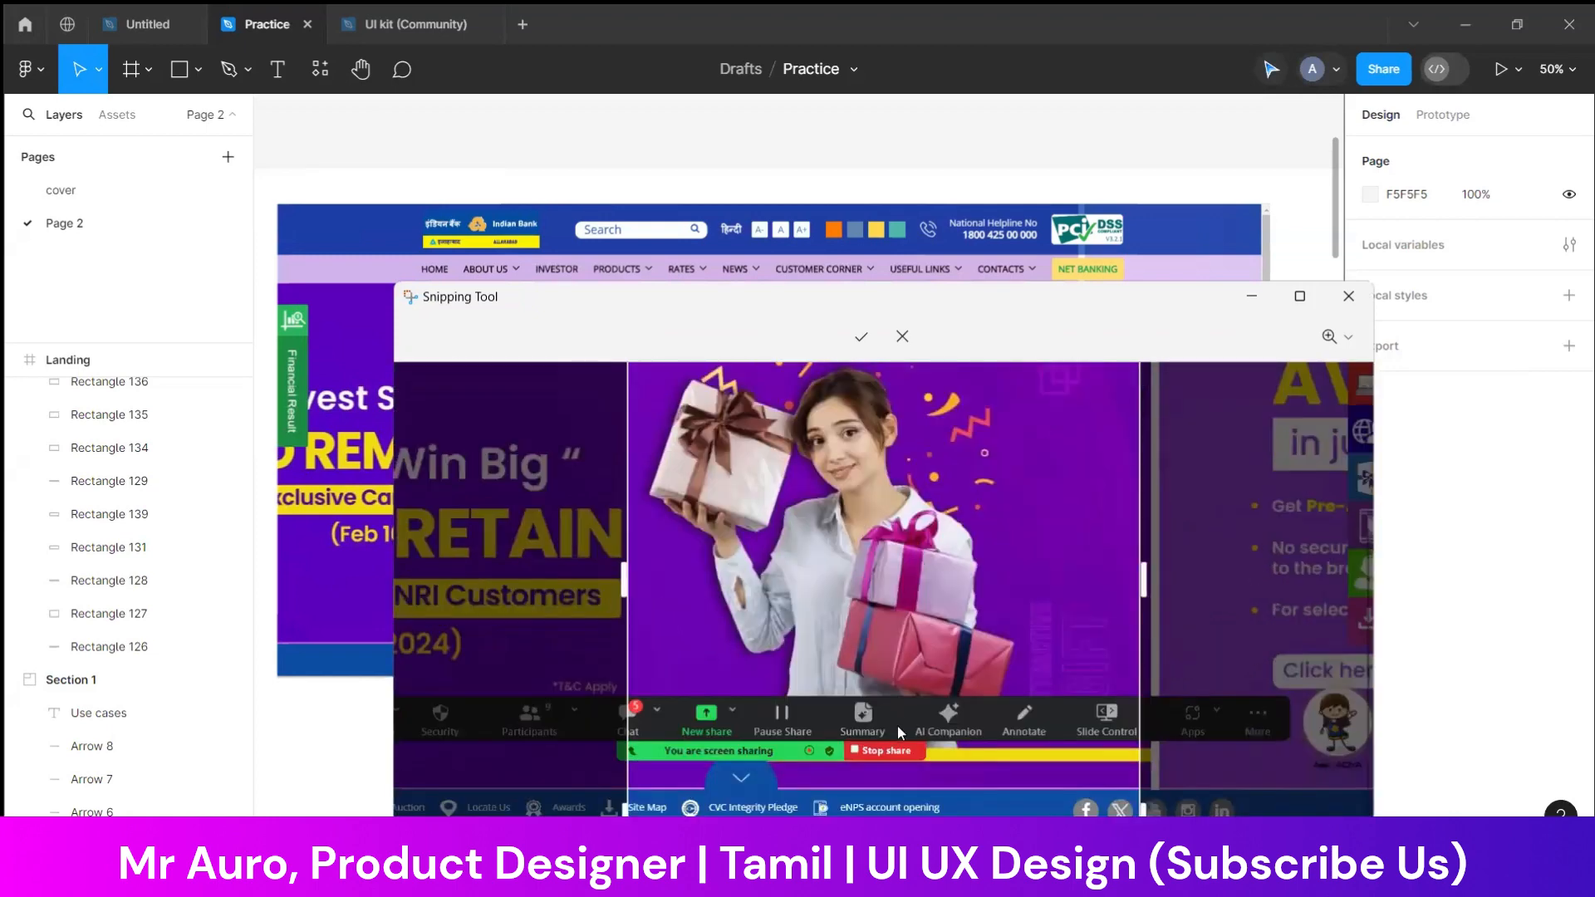
pyautogui.moveTo(889, 812); pyautogui.dragTo(900, 716)
pyautogui.click(859, 347)
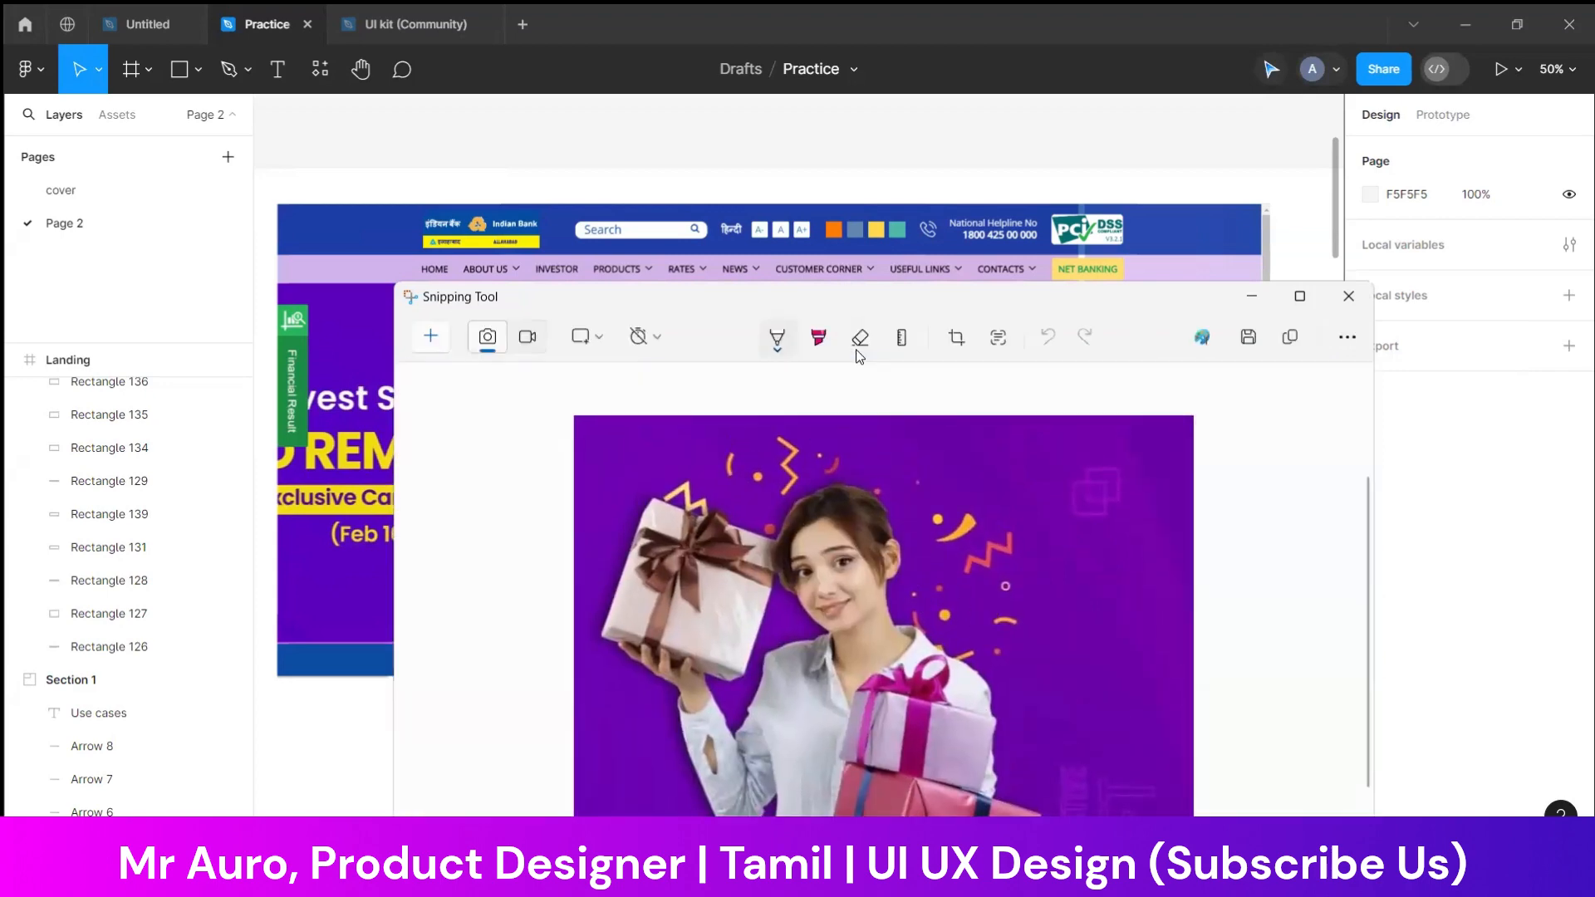
pyautogui.click(1252, 297)
# Paste the cropped gift image over the purple banner rectangle in the Landing design
pyautogui.hscroll(-20, 573, 789)
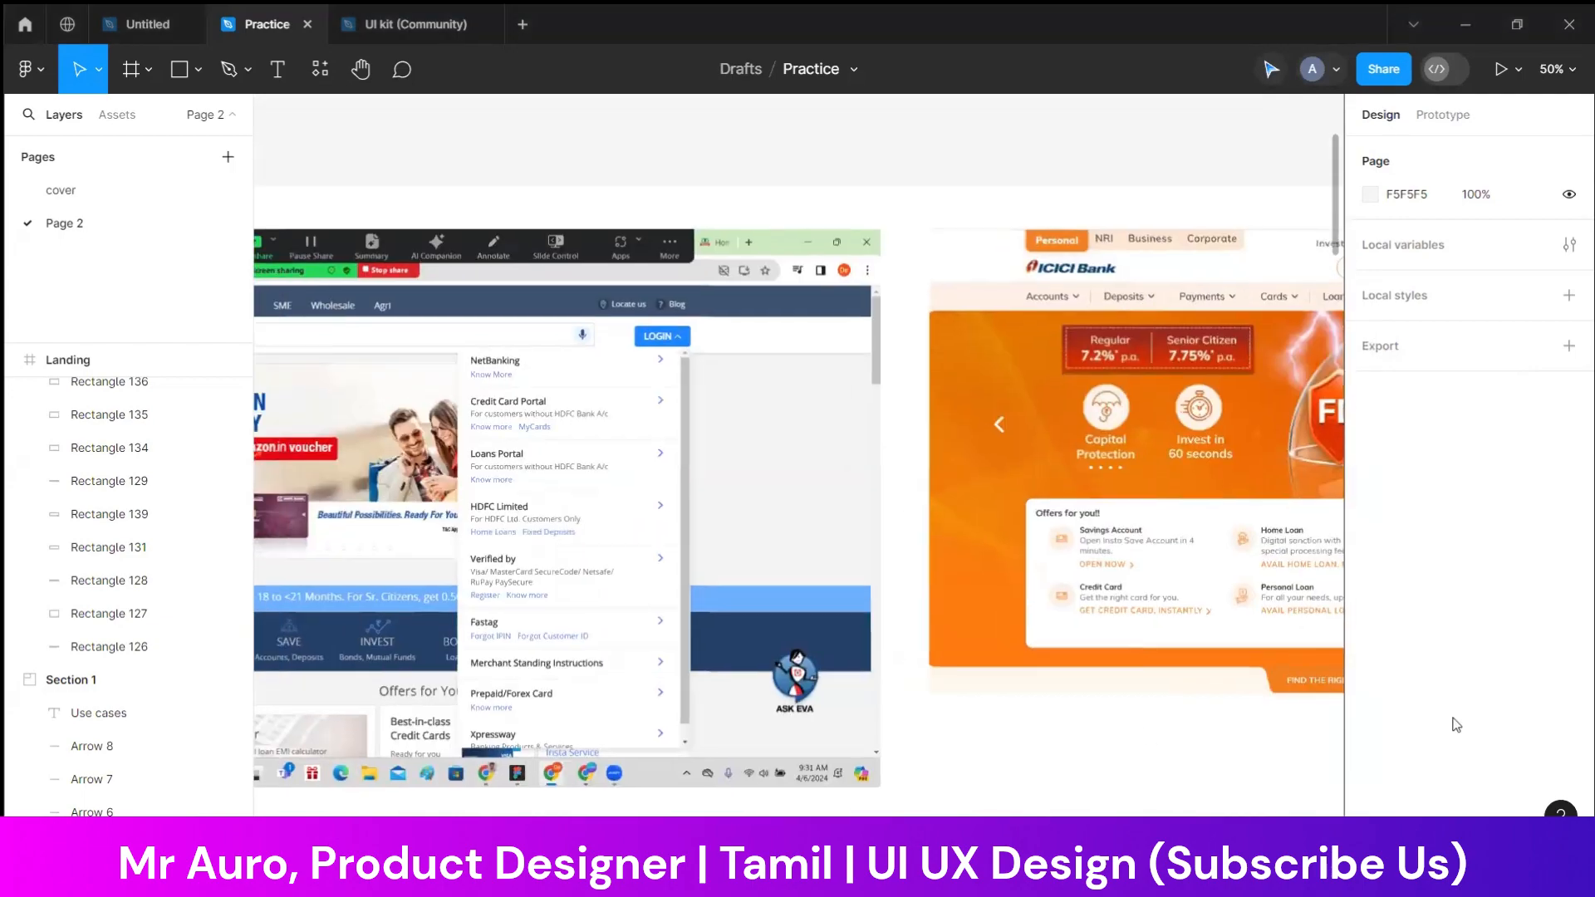
pyautogui.hscroll(-15, 1072, 656)
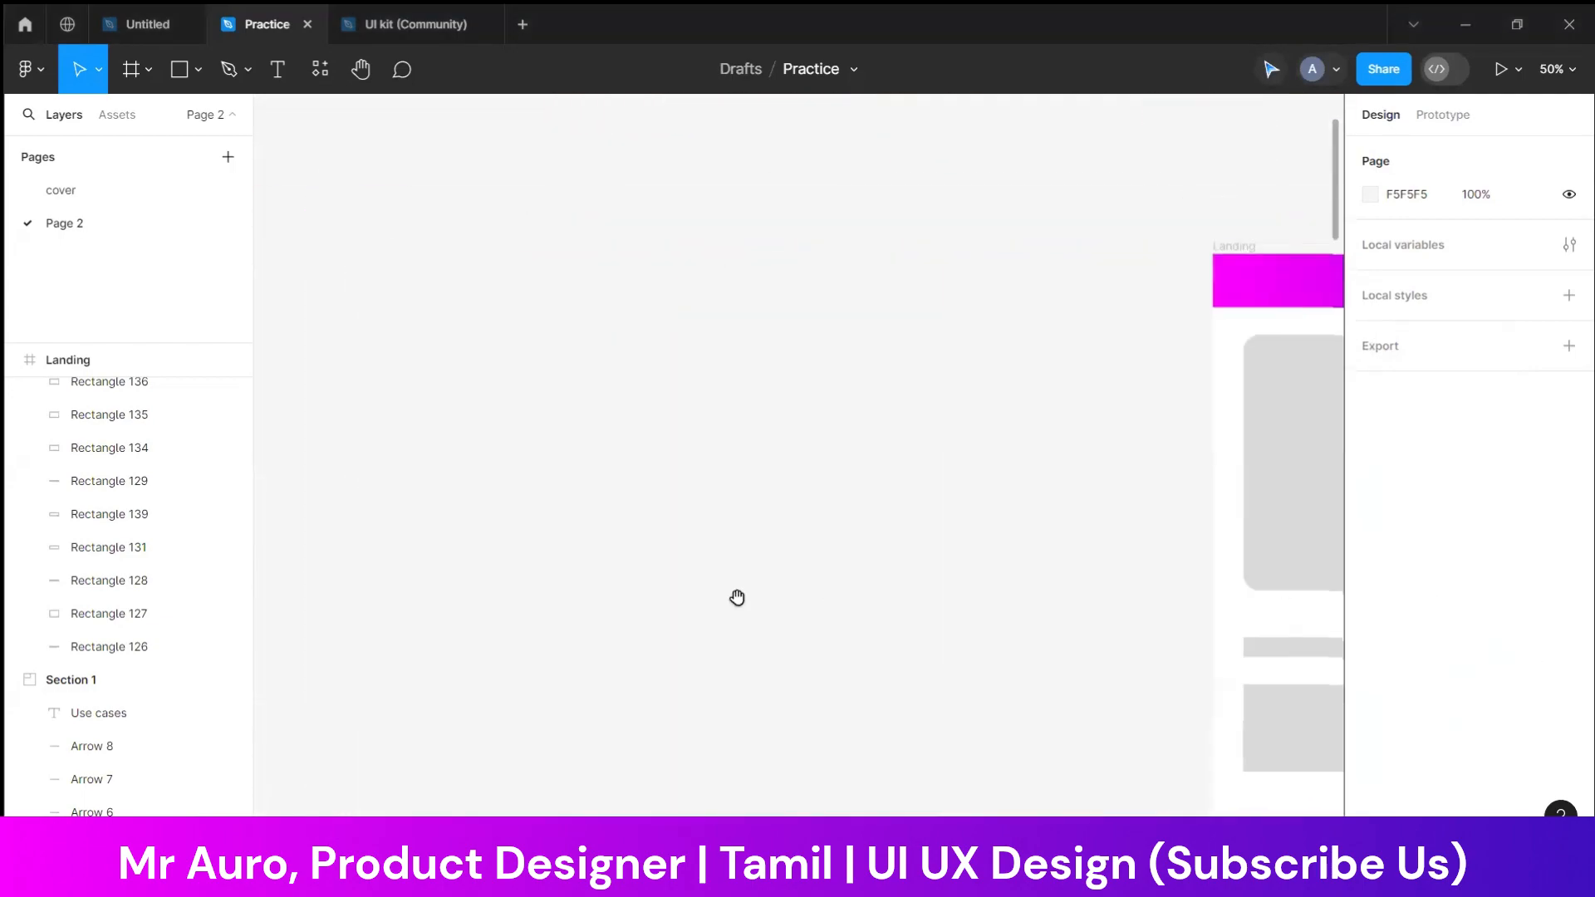
pyautogui.moveTo(691, 598); pyautogui.dragTo(316, 582)
pyautogui.moveTo(1109, 206); pyautogui.dragTo(591, 334)
pyautogui.scroll(-8, 591, 334)
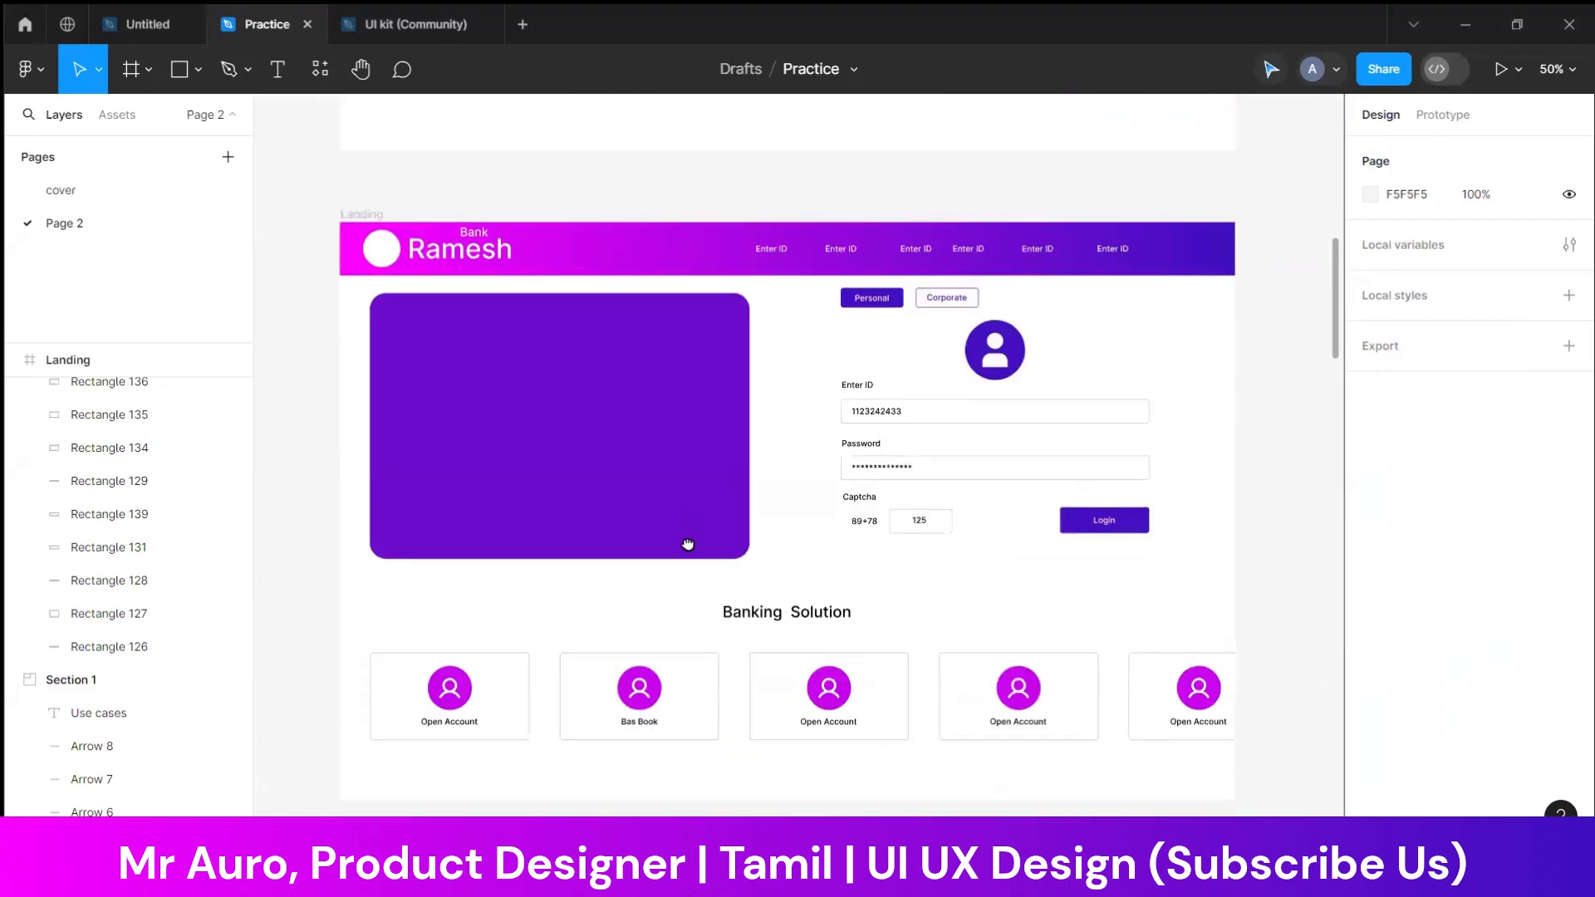
pyautogui.hotkey('ctrl', 'v')
pyautogui.moveTo(842, 567); pyautogui.dragTo(642, 595)
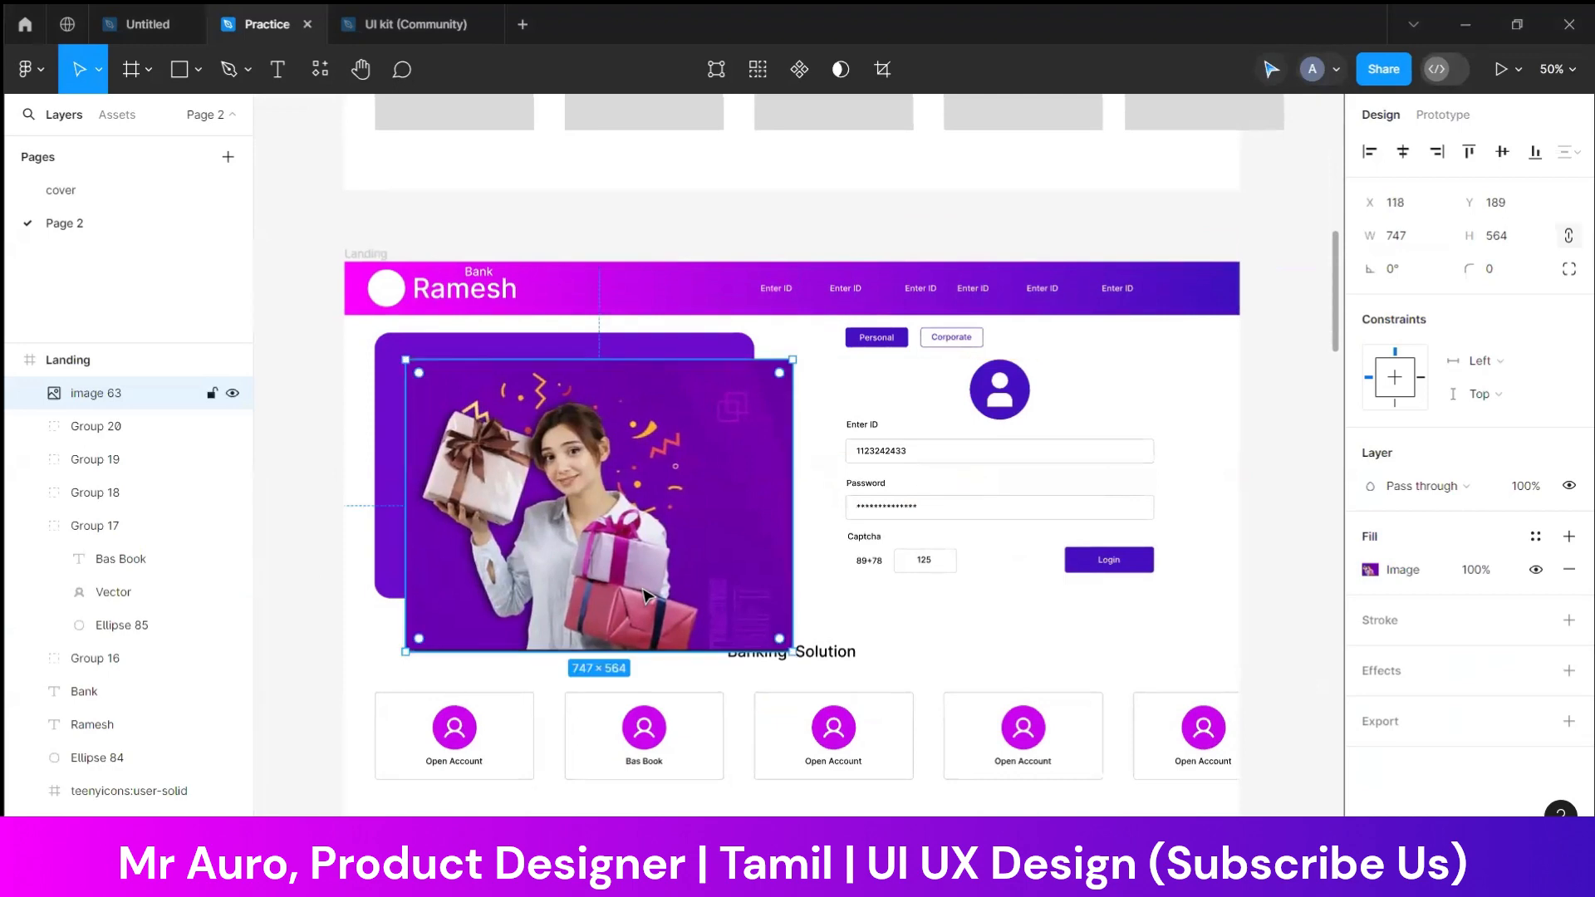
# Cut and re-paste the gift image, align it over the banner at X 51, Y 127, and move it behind the purple rectangle
pyautogui.hotkey('ctrl', 'x')
pyautogui.click(588, 515)
pyautogui.hotkey('ctrl', 'v')
pyautogui.moveTo(579, 506)
pyautogui.mouseDown()
pyautogui.moveTo(581, 532)
pyautogui.moveTo(565, 482)
pyautogui.mouseUp()
pyautogui.hotkey('ctrl', '[')
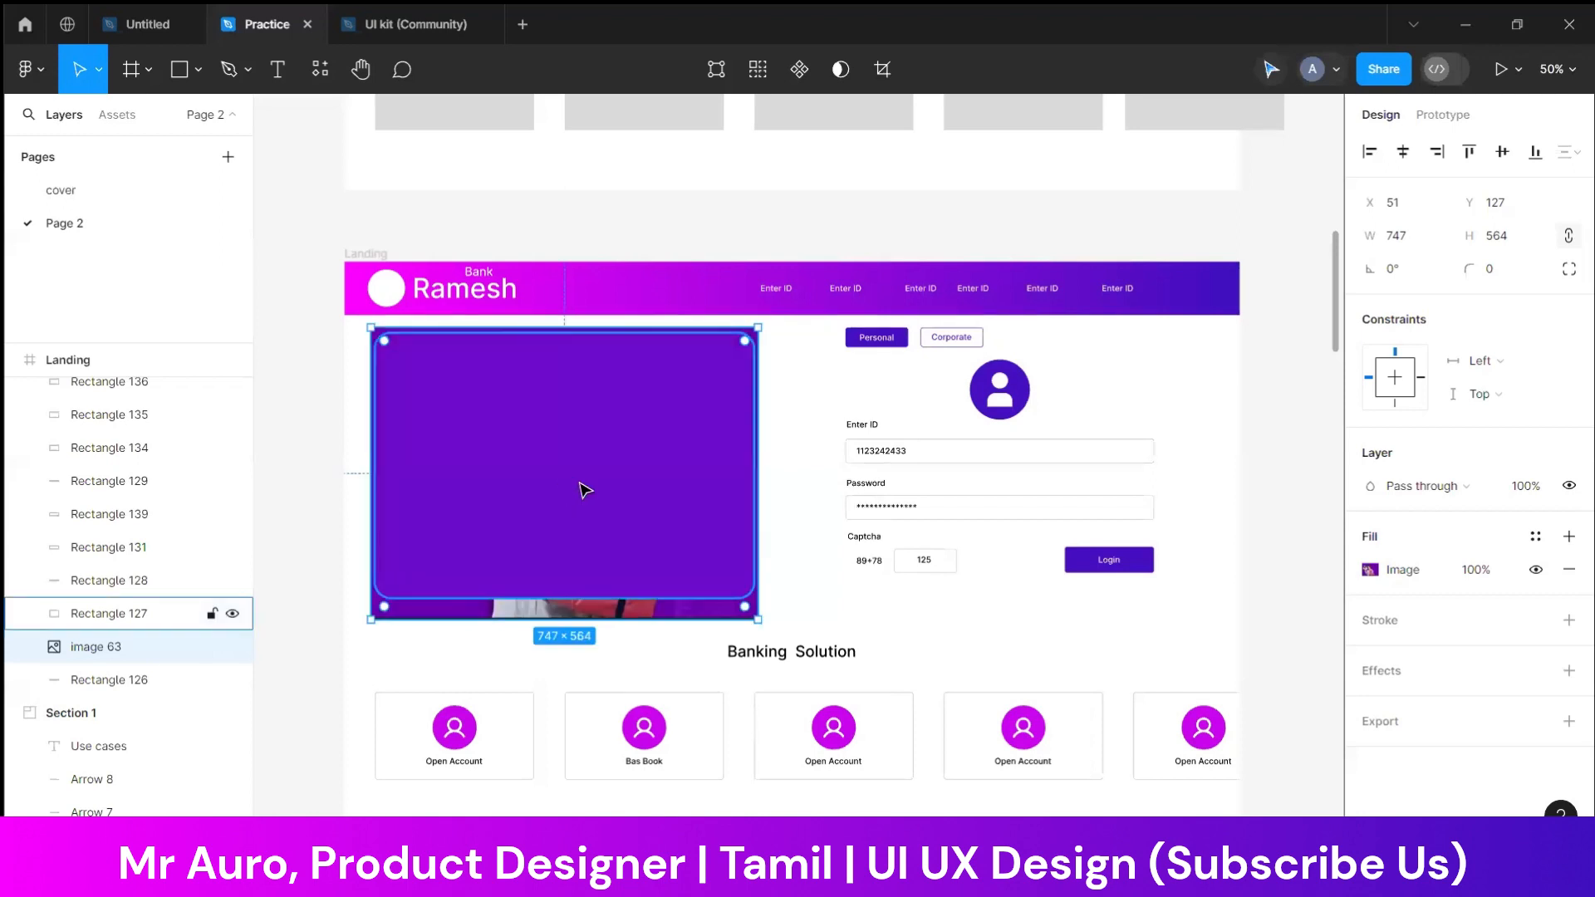
# Resize the purple banner rectangle to 745 × 564 to cover the gift image
pyautogui.click(590, 542)
pyautogui.click(812, 584)
pyautogui.click(662, 591)
pyautogui.moveTo(625, 600); pyautogui.dragTo(623, 629)
pyautogui.moveTo(752, 485); pyautogui.dragTo(759, 484)
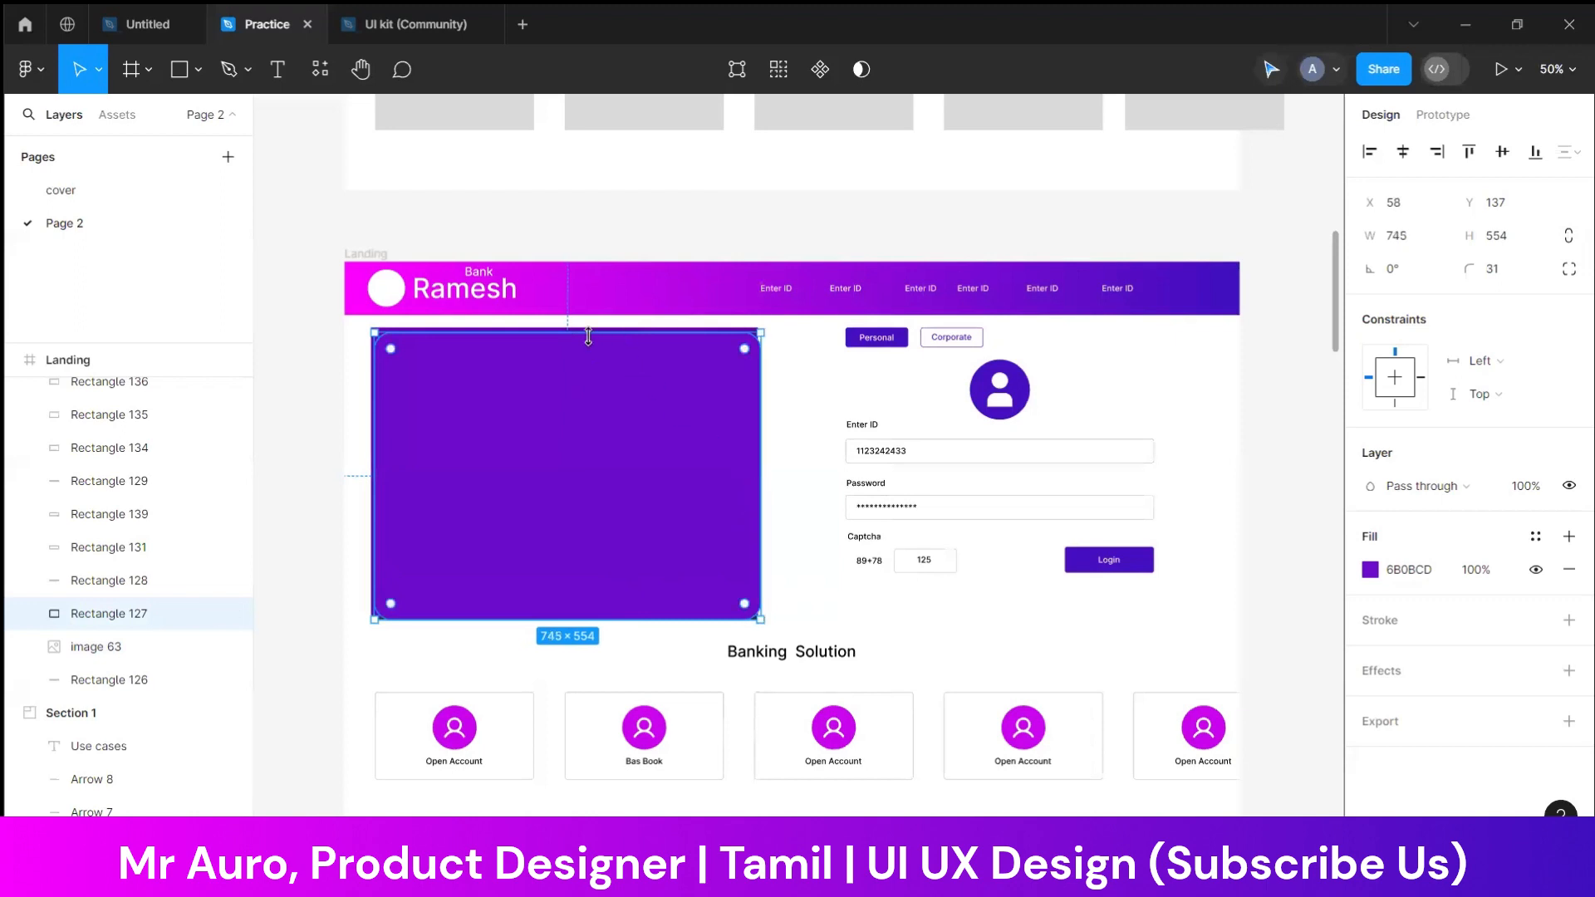
pyautogui.moveTo(588, 329); pyautogui.dragTo(588, 327)
# Try to mask the purple banner rectangle and gift image together, with the image at the back
pyautogui.moveTo(299, 443); pyautogui.dragTo(573, 445)
pyautogui.rightClick(582, 428)
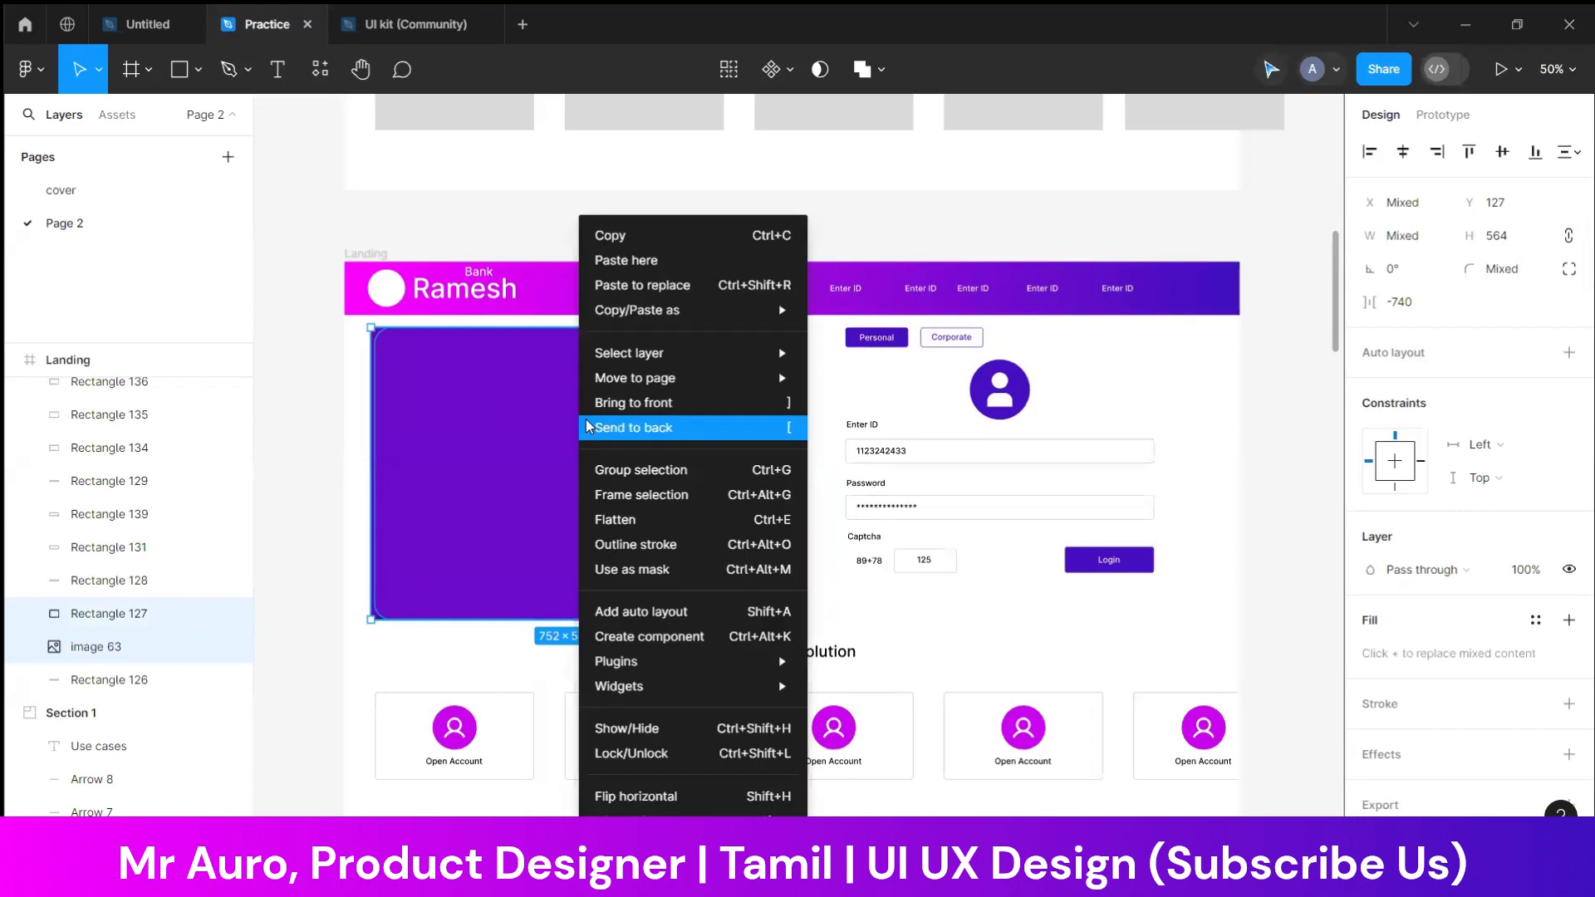
pyautogui.click(656, 573)
pyautogui.click(349, 563)
pyautogui.hotkey('ctrl', 'z')
pyautogui.click(310, 557)
pyautogui.click(512, 538)
pyautogui.hotkey('ctrl', '[')
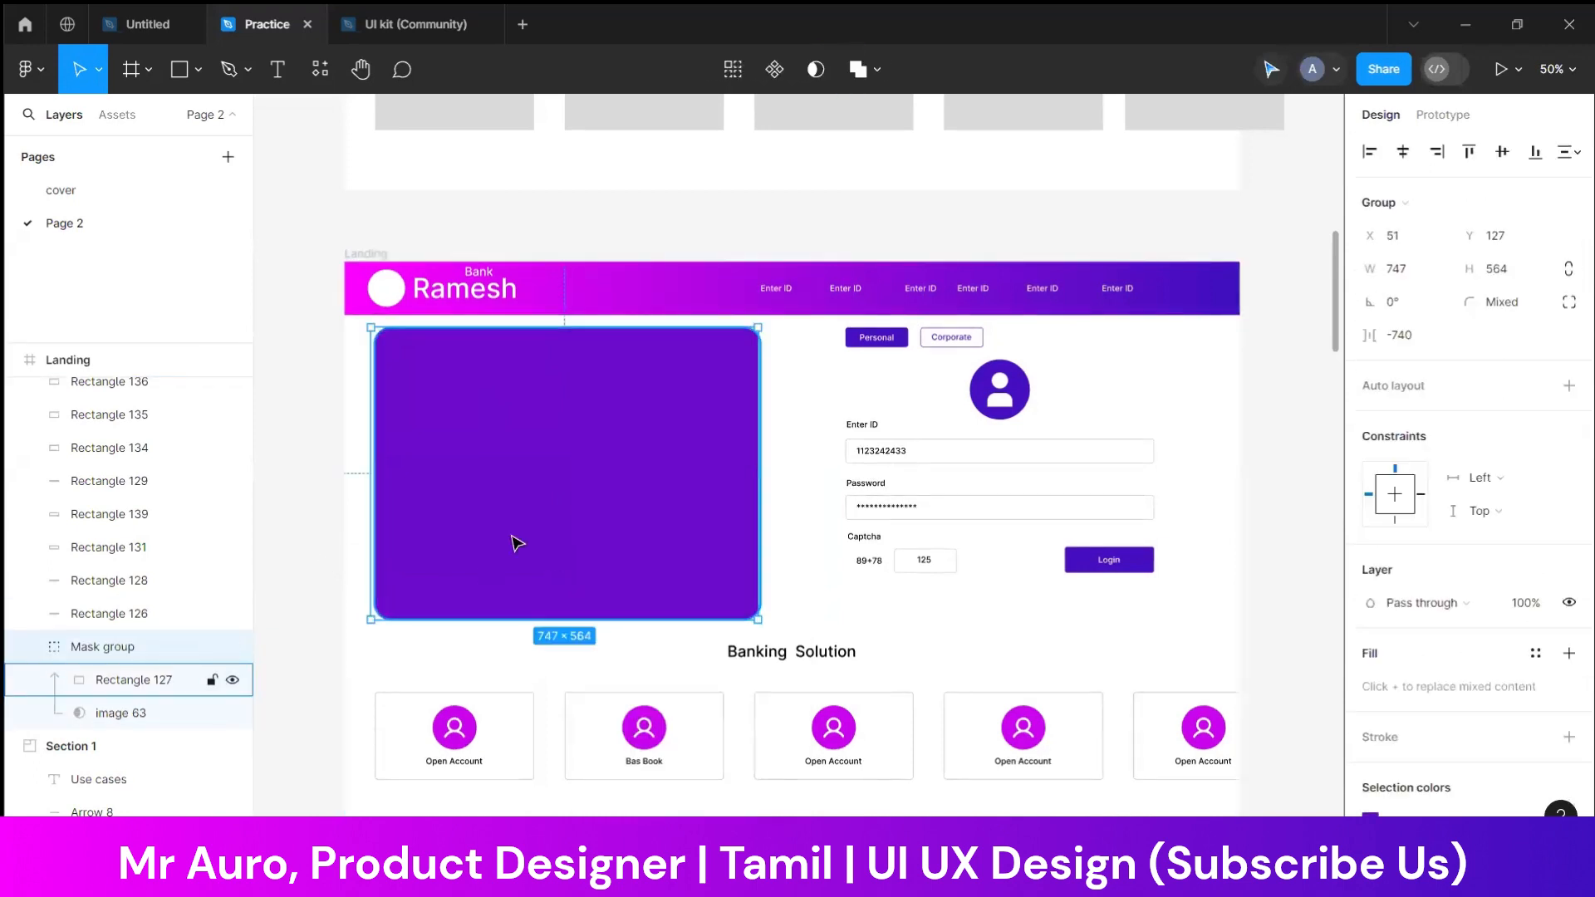
# Try moving the gift image above the rectangle inside the mask group, and undo the masking
pyautogui.moveTo(131, 713); pyautogui.dragTo(133, 676)
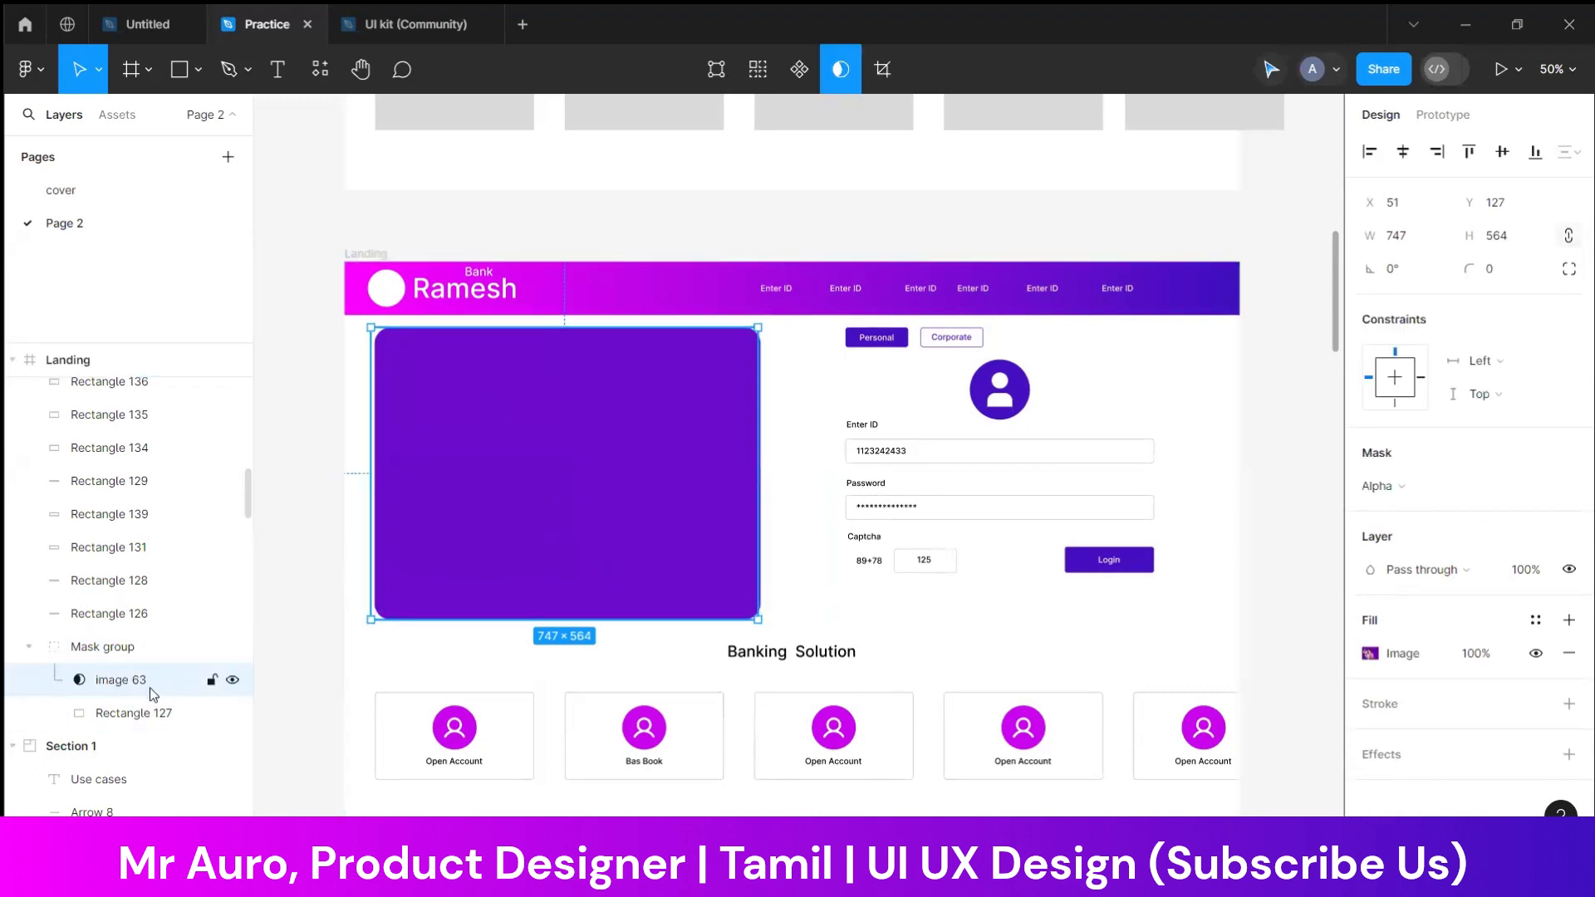
pyautogui.hotkey('ctrl', 'z')
pyautogui.hotkey('ctrl', 'z')
pyautogui.hotkey('ctrl', 'z')
pyautogui.hotkey('ctrl', 'z')
pyautogui.hotkey('ctrl', 'z')
pyautogui.hotkey('ctrl', 'z')
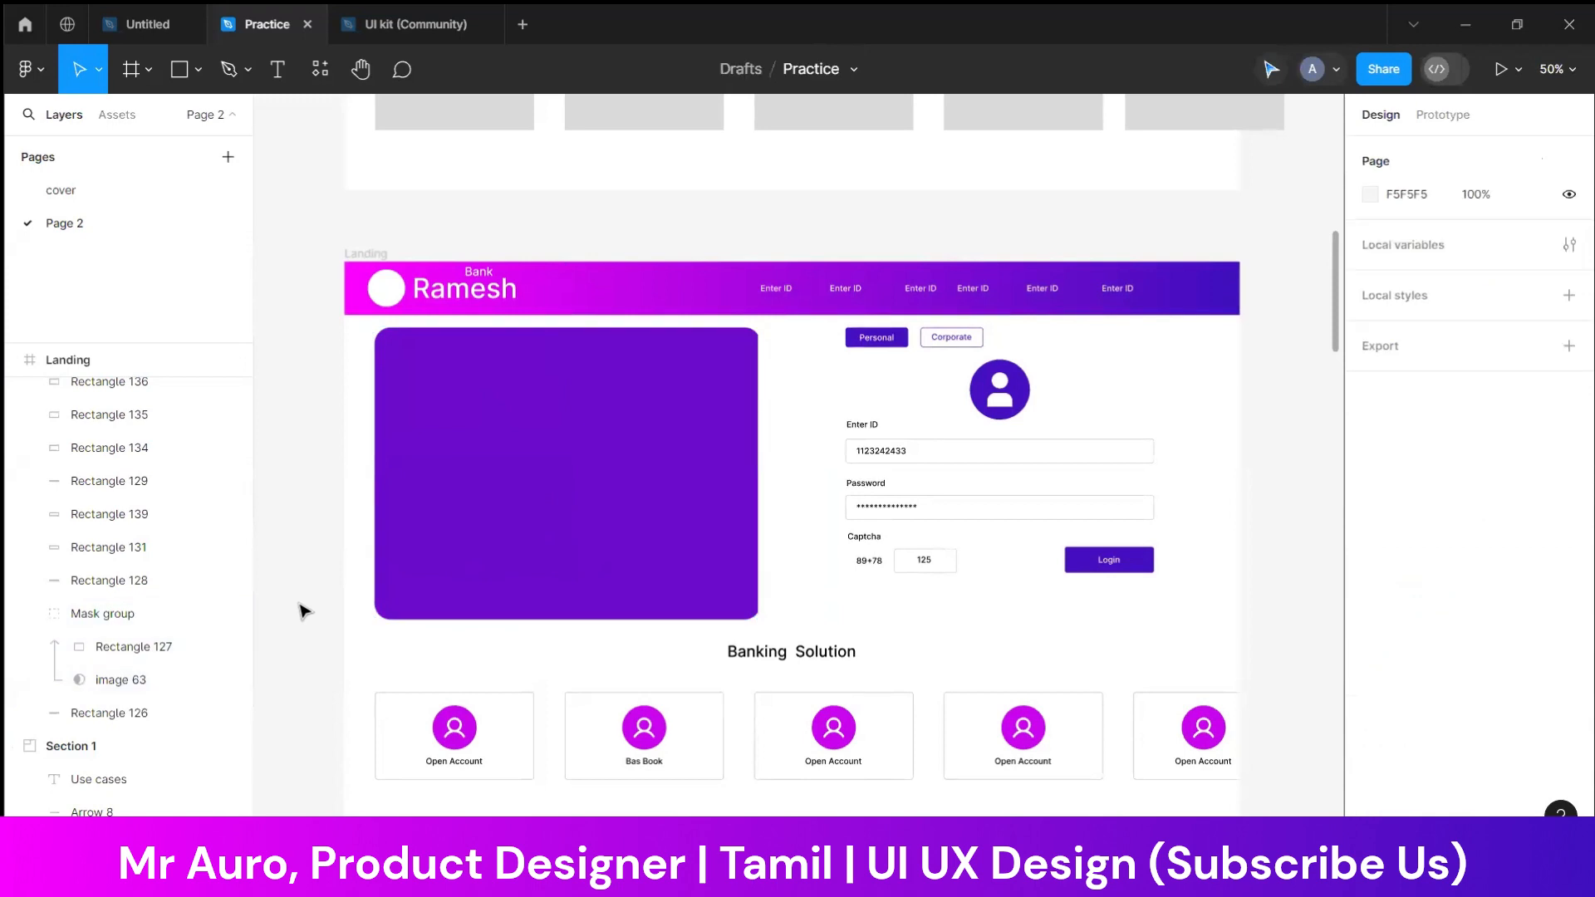
pyautogui.click(304, 611)
# Send the purple banner rectangle to the back and use it as a mask for the gift image
pyautogui.click(593, 583)
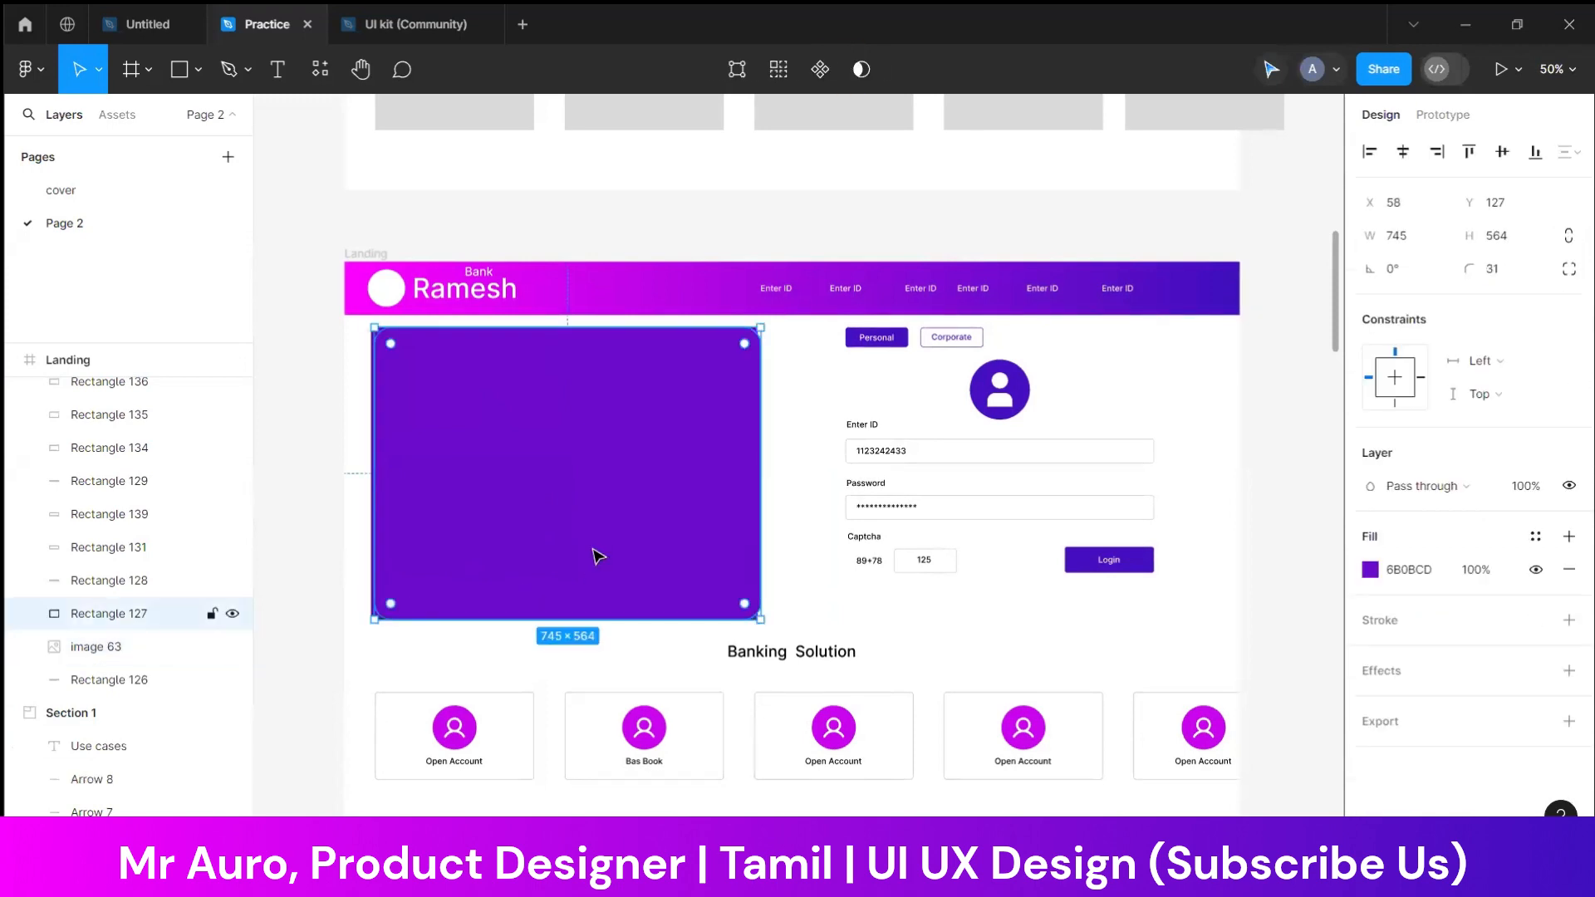
pyautogui.rightClick(595, 555)
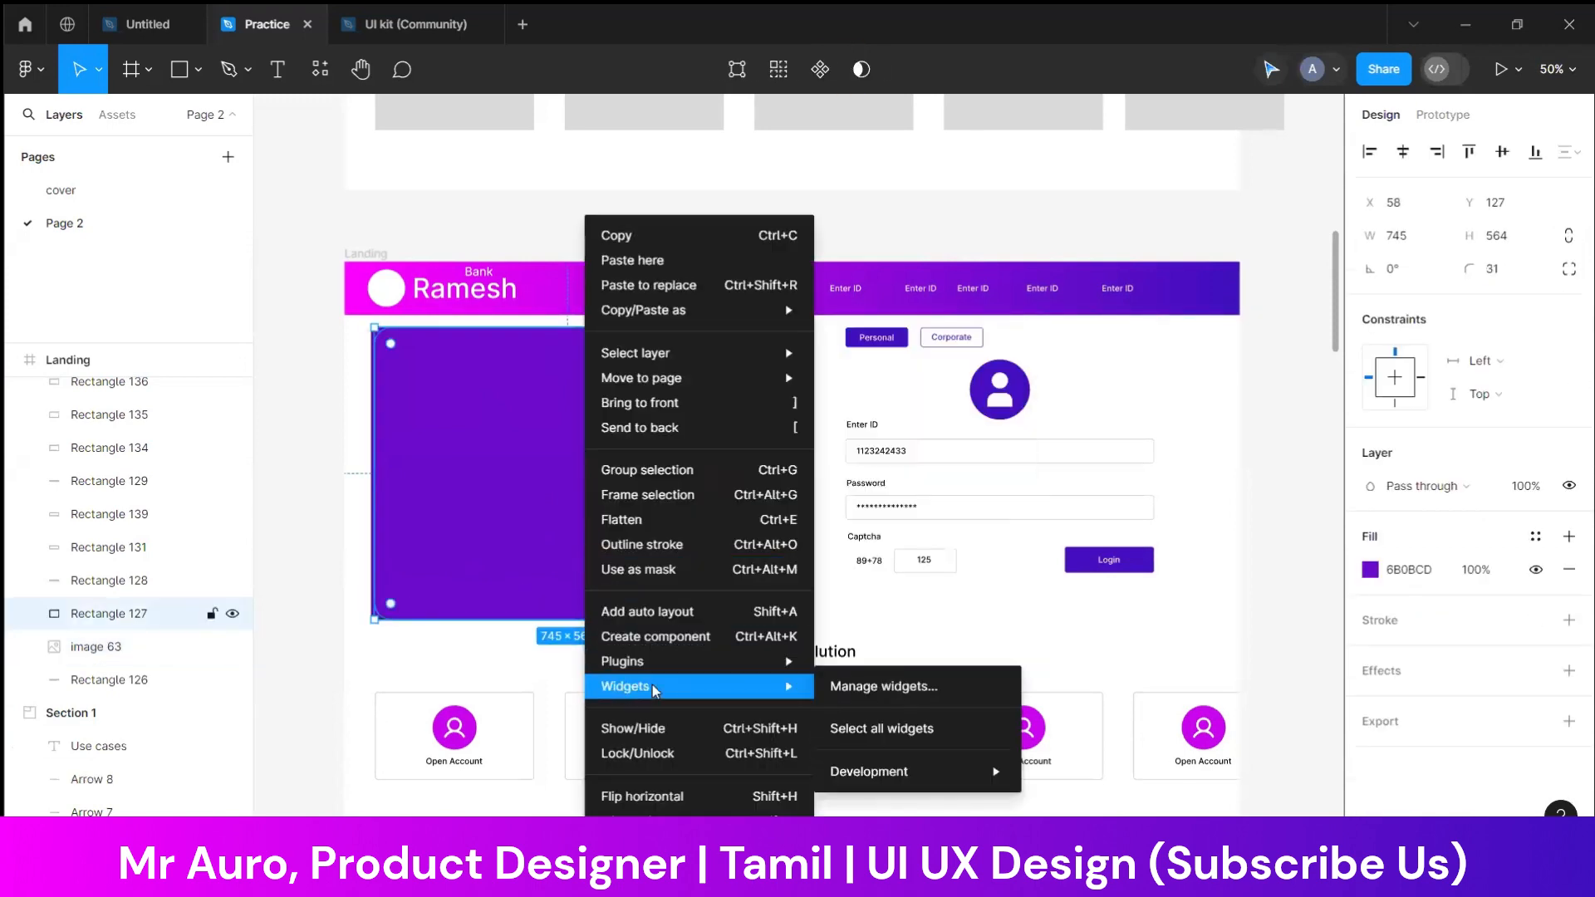
pyautogui.click(648, 427)
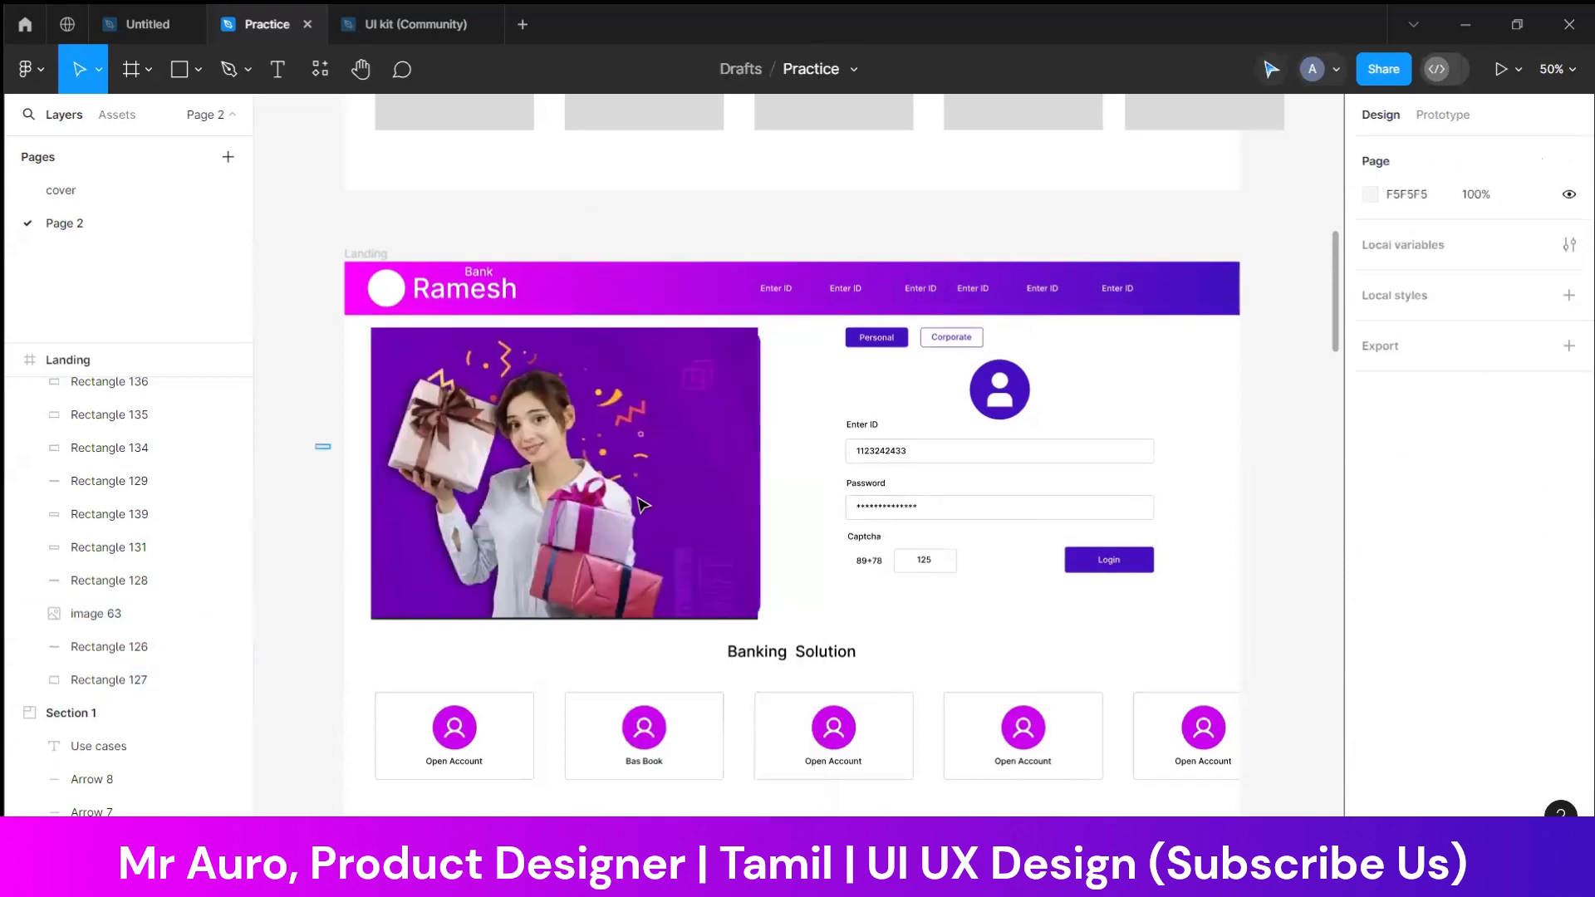
pyautogui.keyDown('shift'); pyautogui.click(629, 508); pyautogui.keyUp('shift')
pyautogui.rightClick(629, 508)
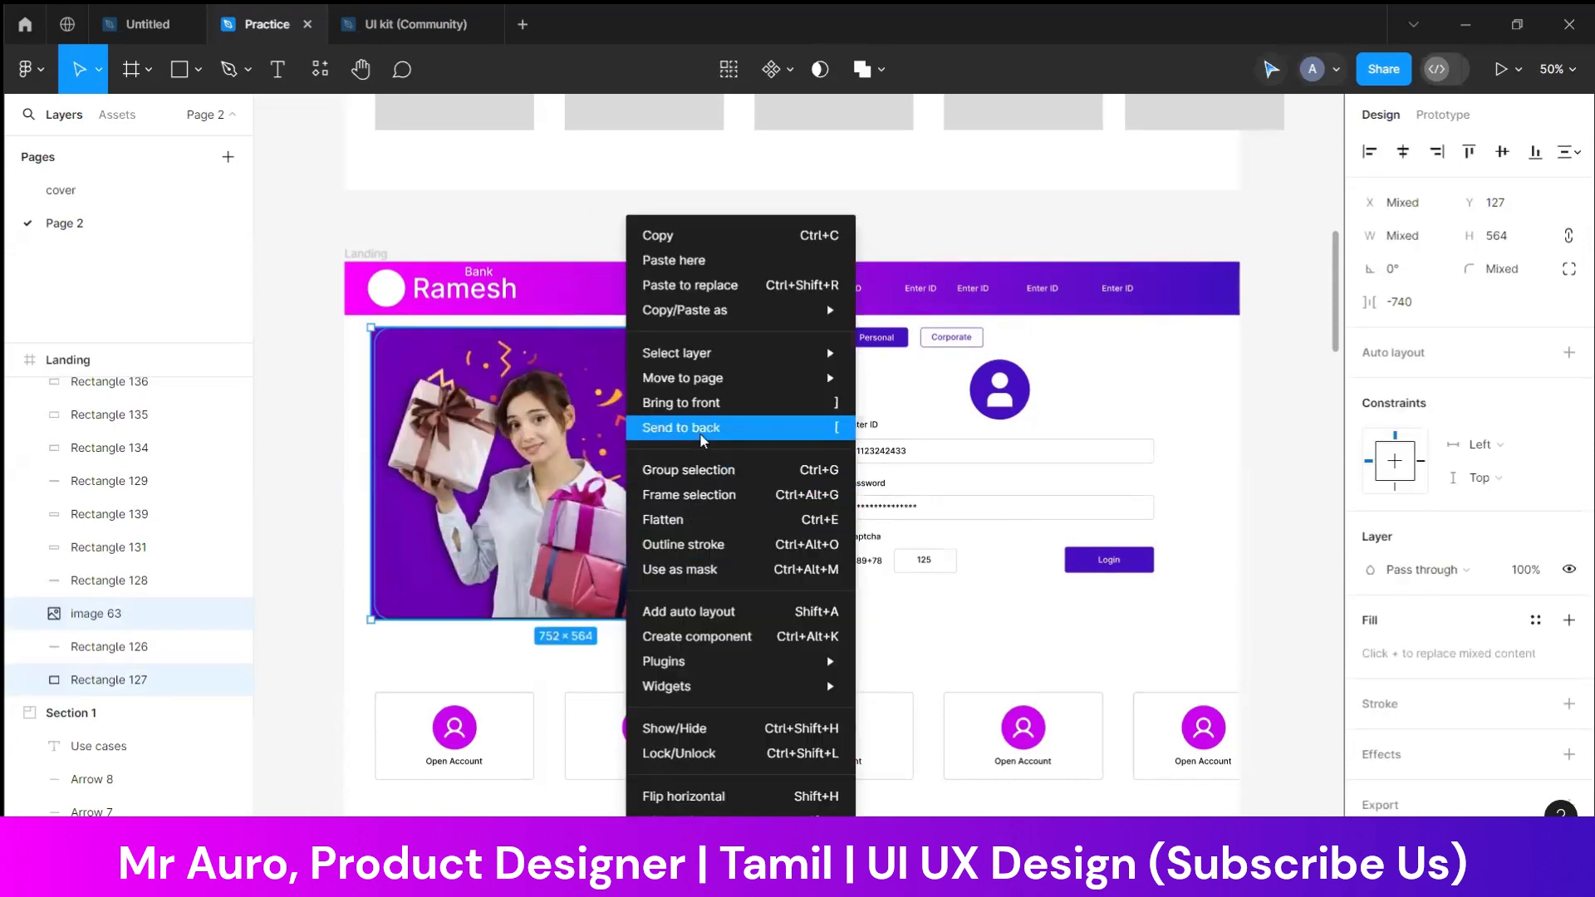
pyautogui.click(679, 569)
pyautogui.click(352, 567)
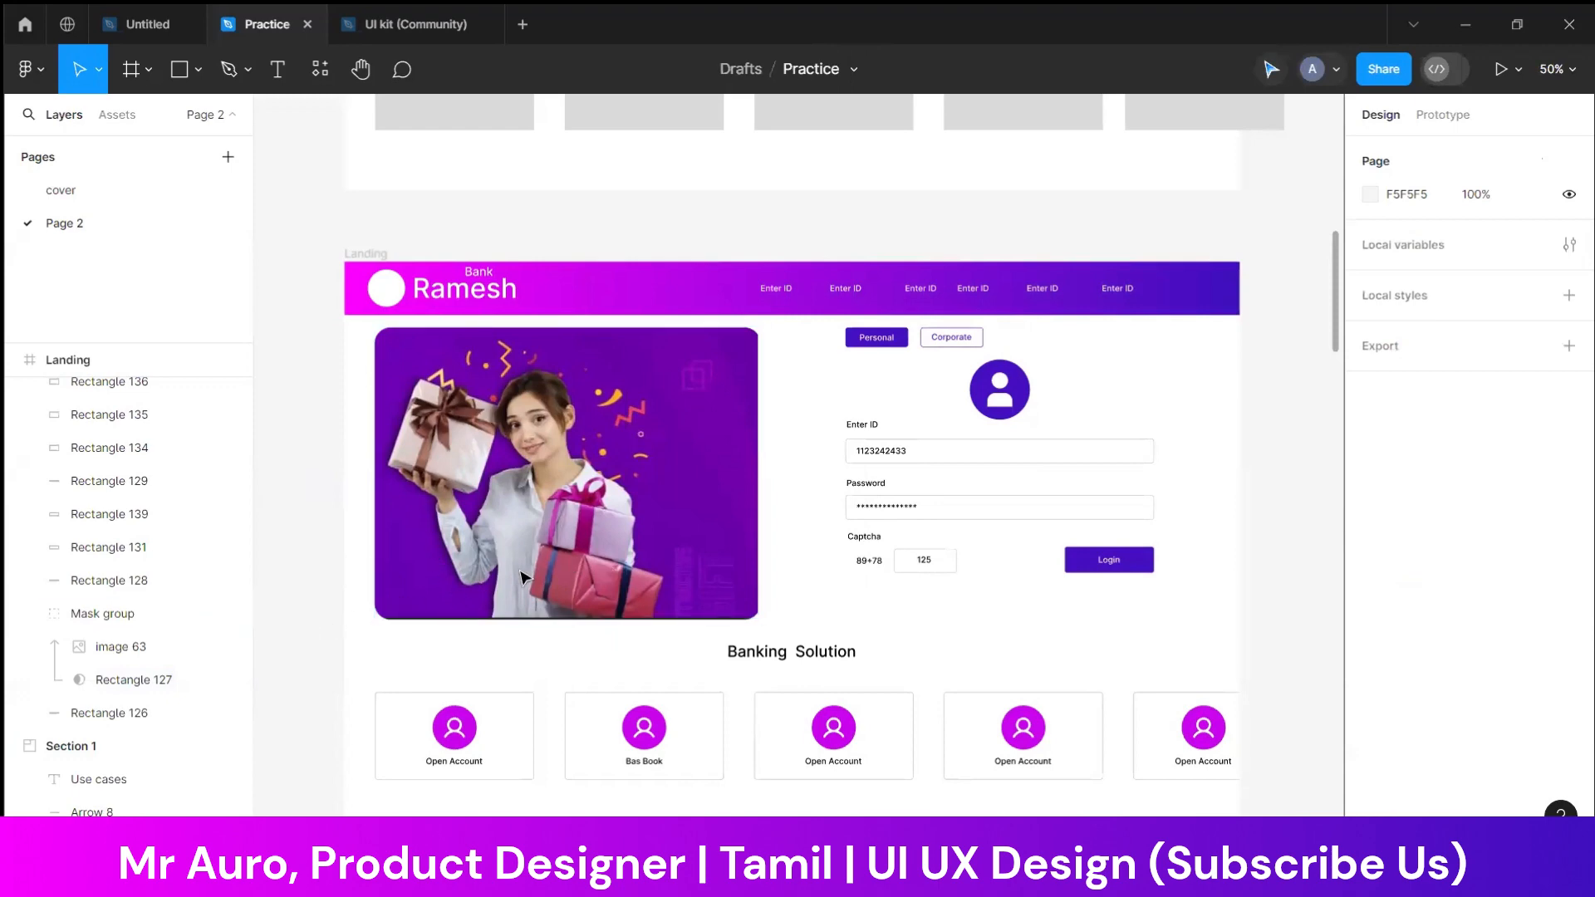
# Shift all five Banking Solution cards with their icons and labels slightly to the left
pyautogui.scroll(-3, 687, 524)
pyautogui.scroll(2, 919, 466)
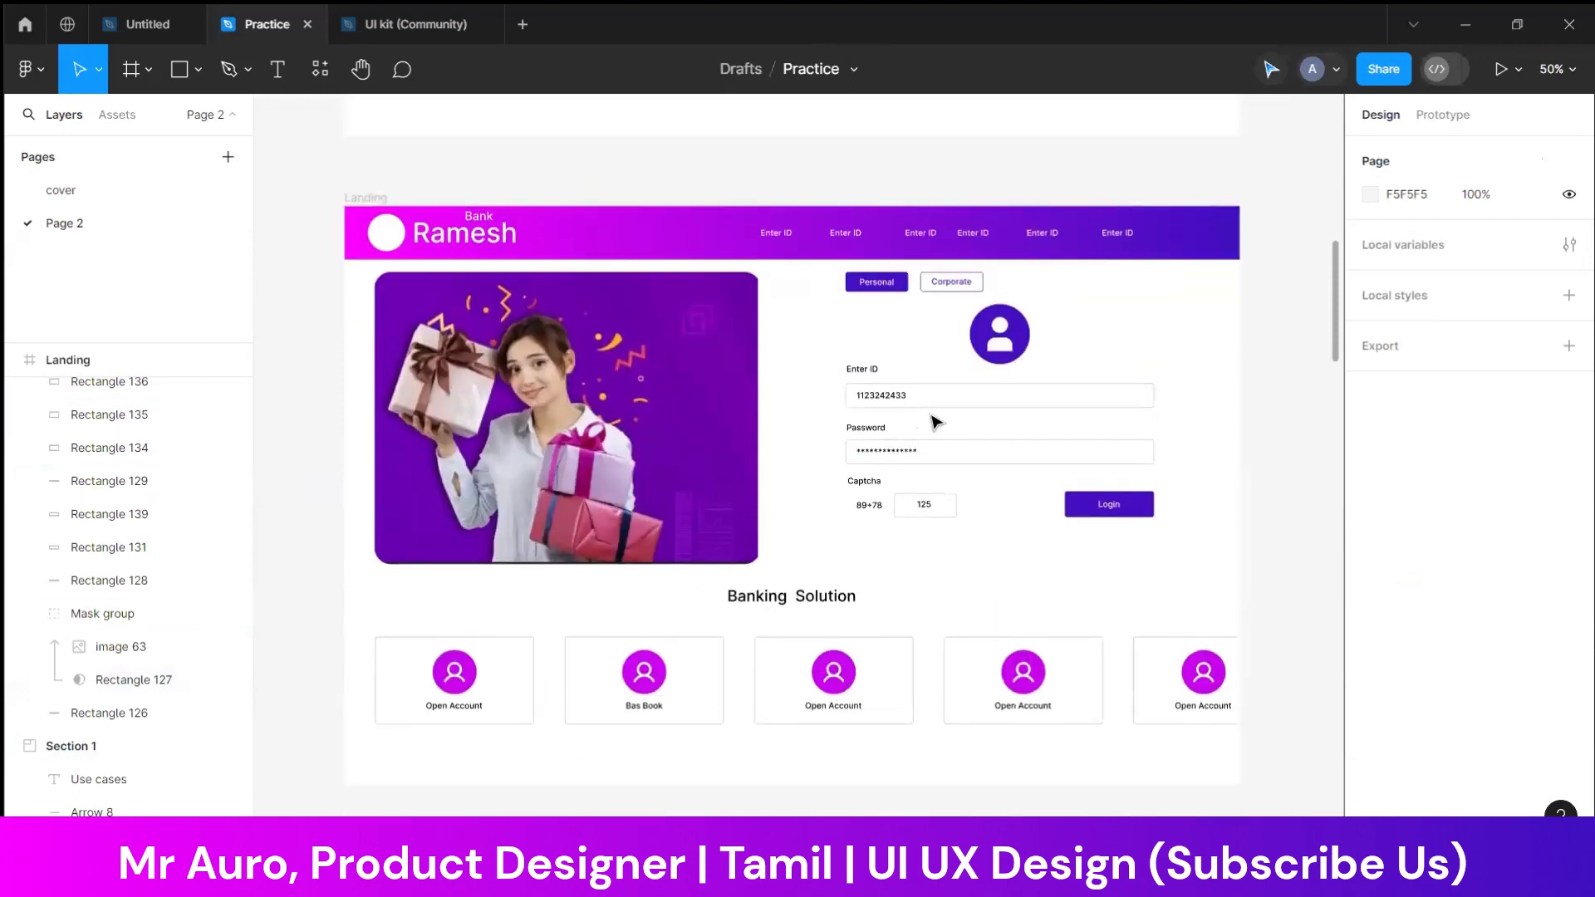
pyautogui.scroll(1, 856, 323)
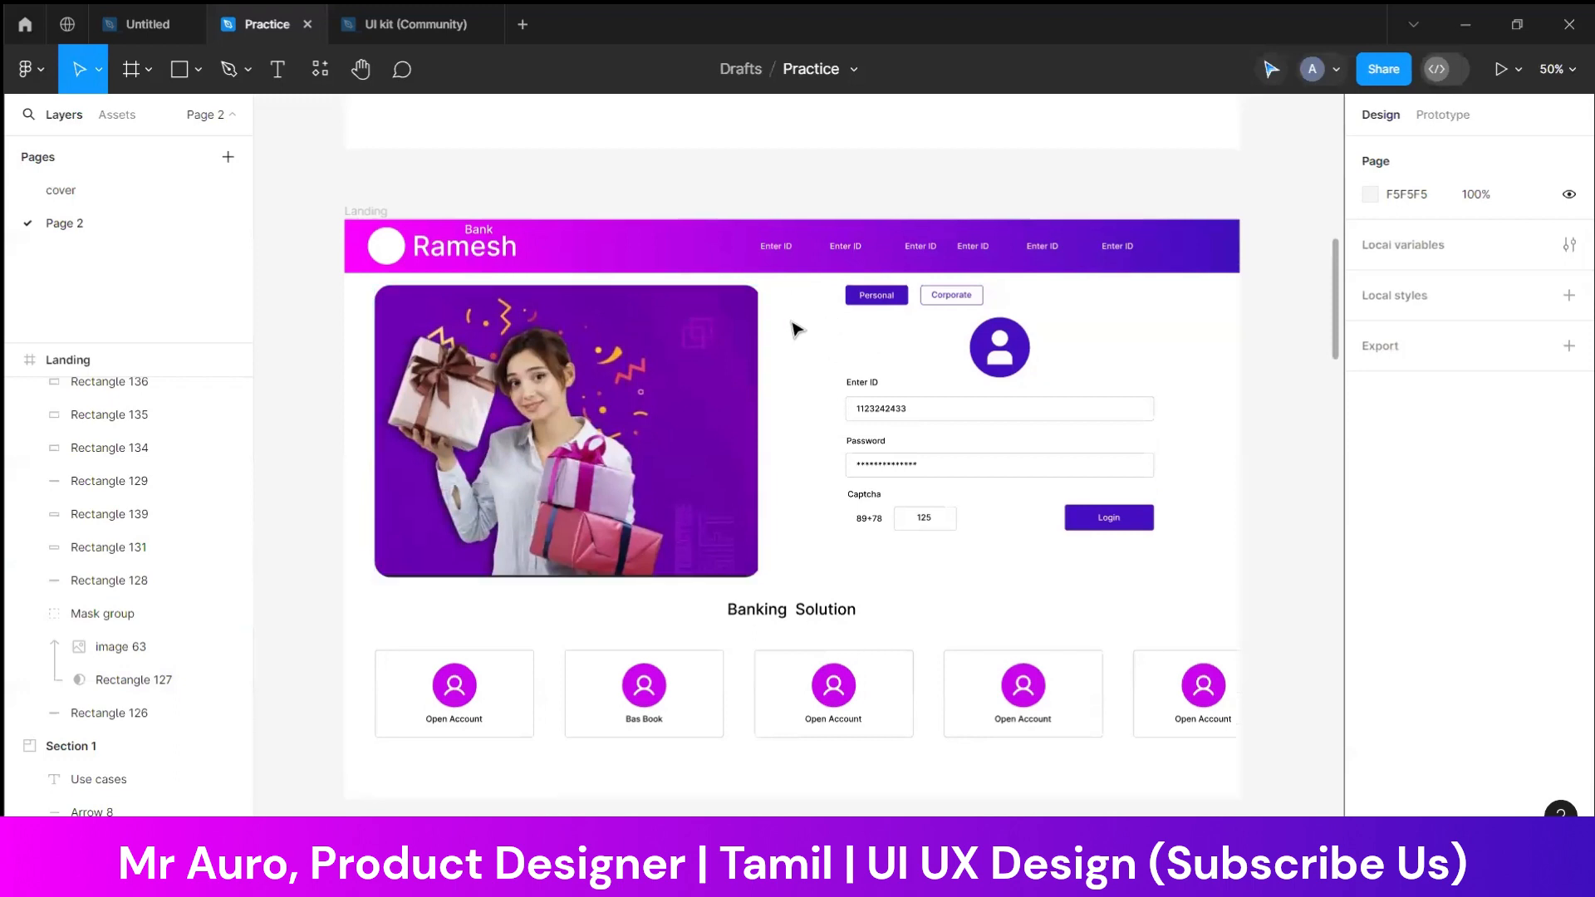
pyautogui.scroll(-1, 926, 598)
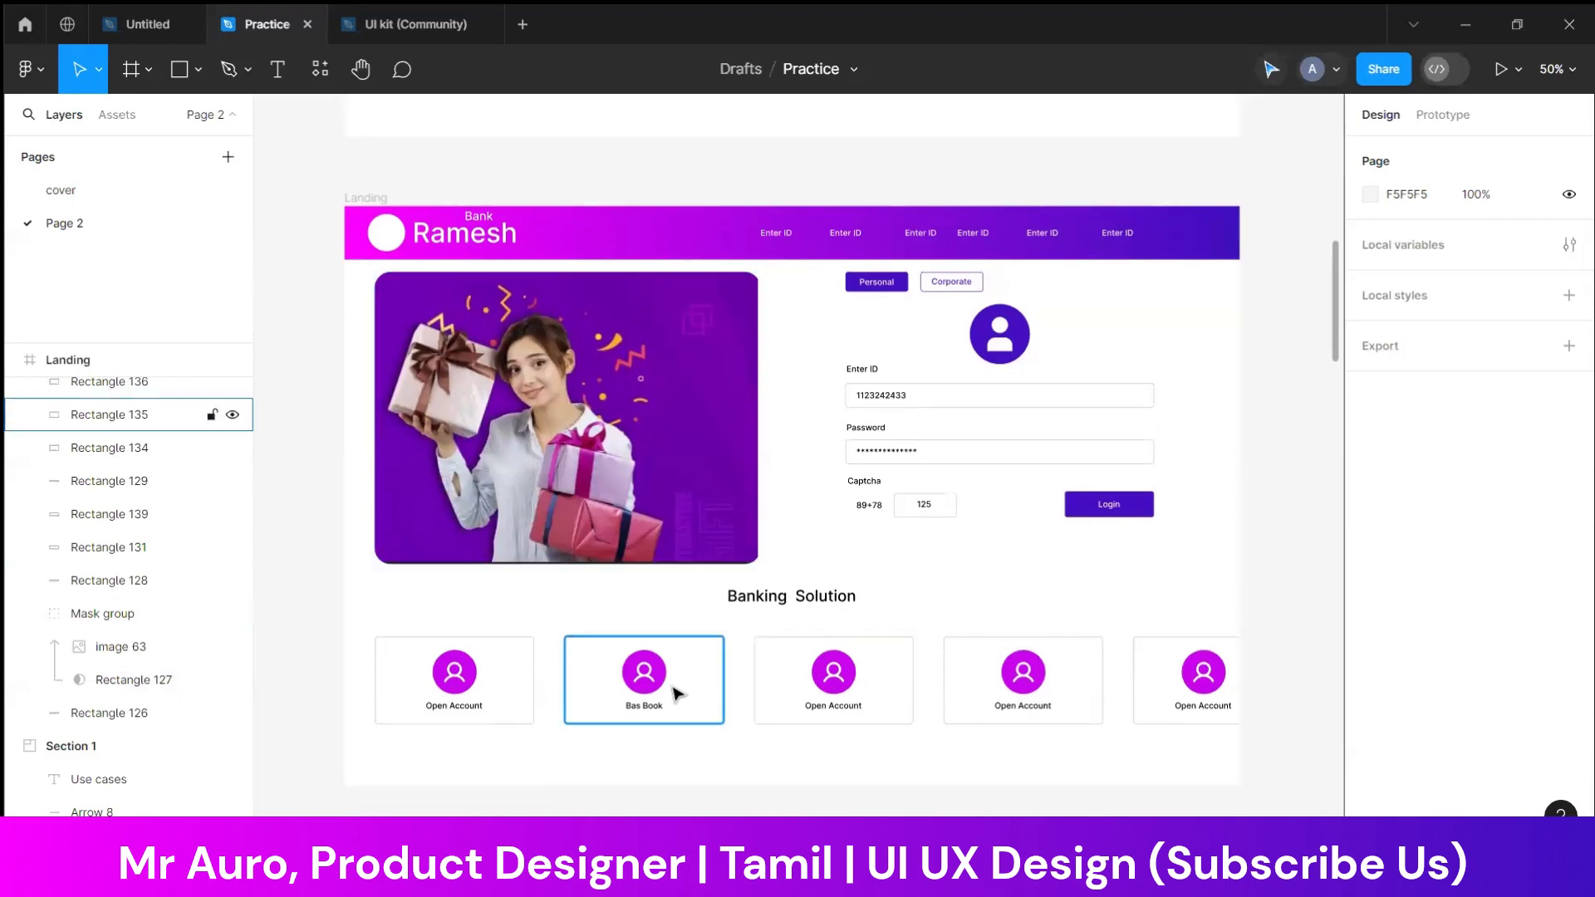
pyautogui.moveTo(363, 626); pyautogui.dragTo(1160, 702)
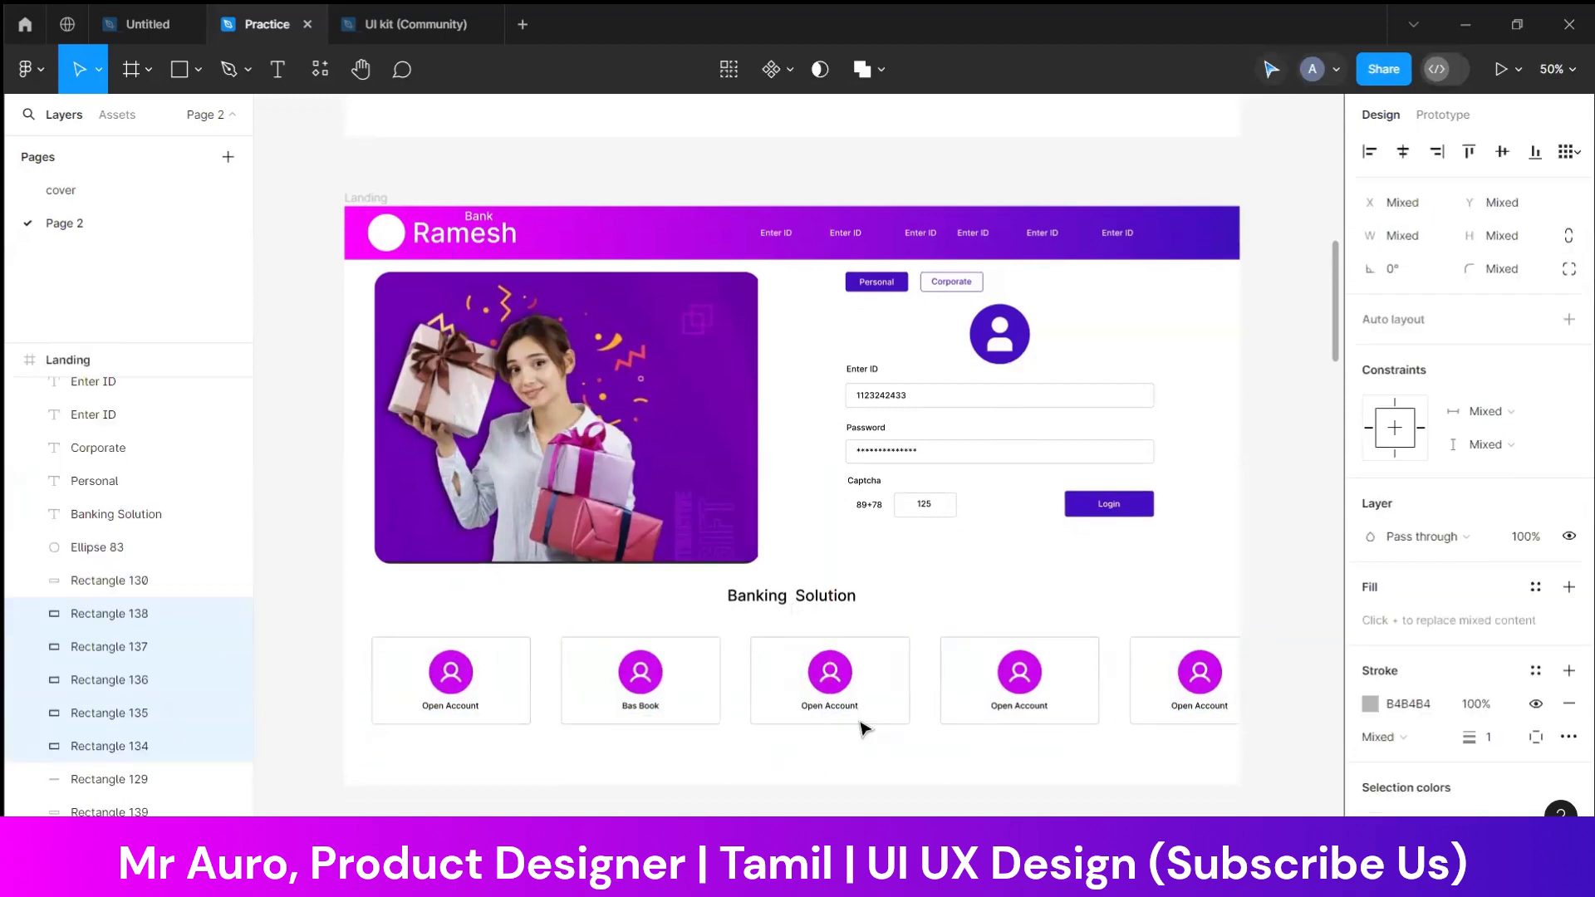
pyautogui.click(1174, 587)
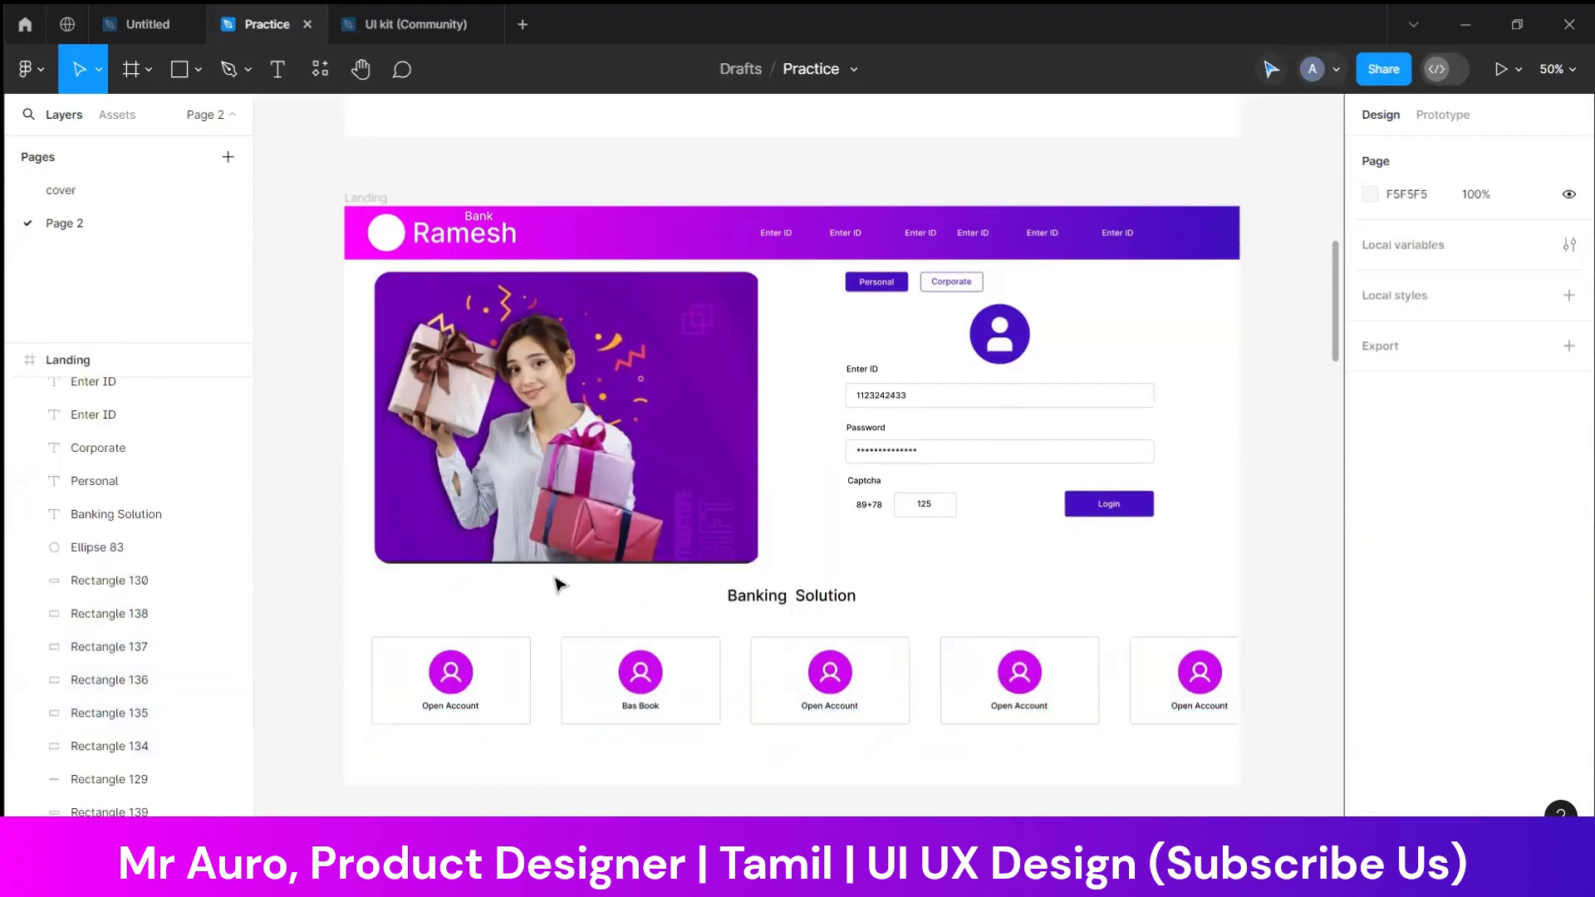
# Draw a 16 × 16 ellipse below the banner image and move it to X 402, Y 715
pyautogui.click(217, 75)
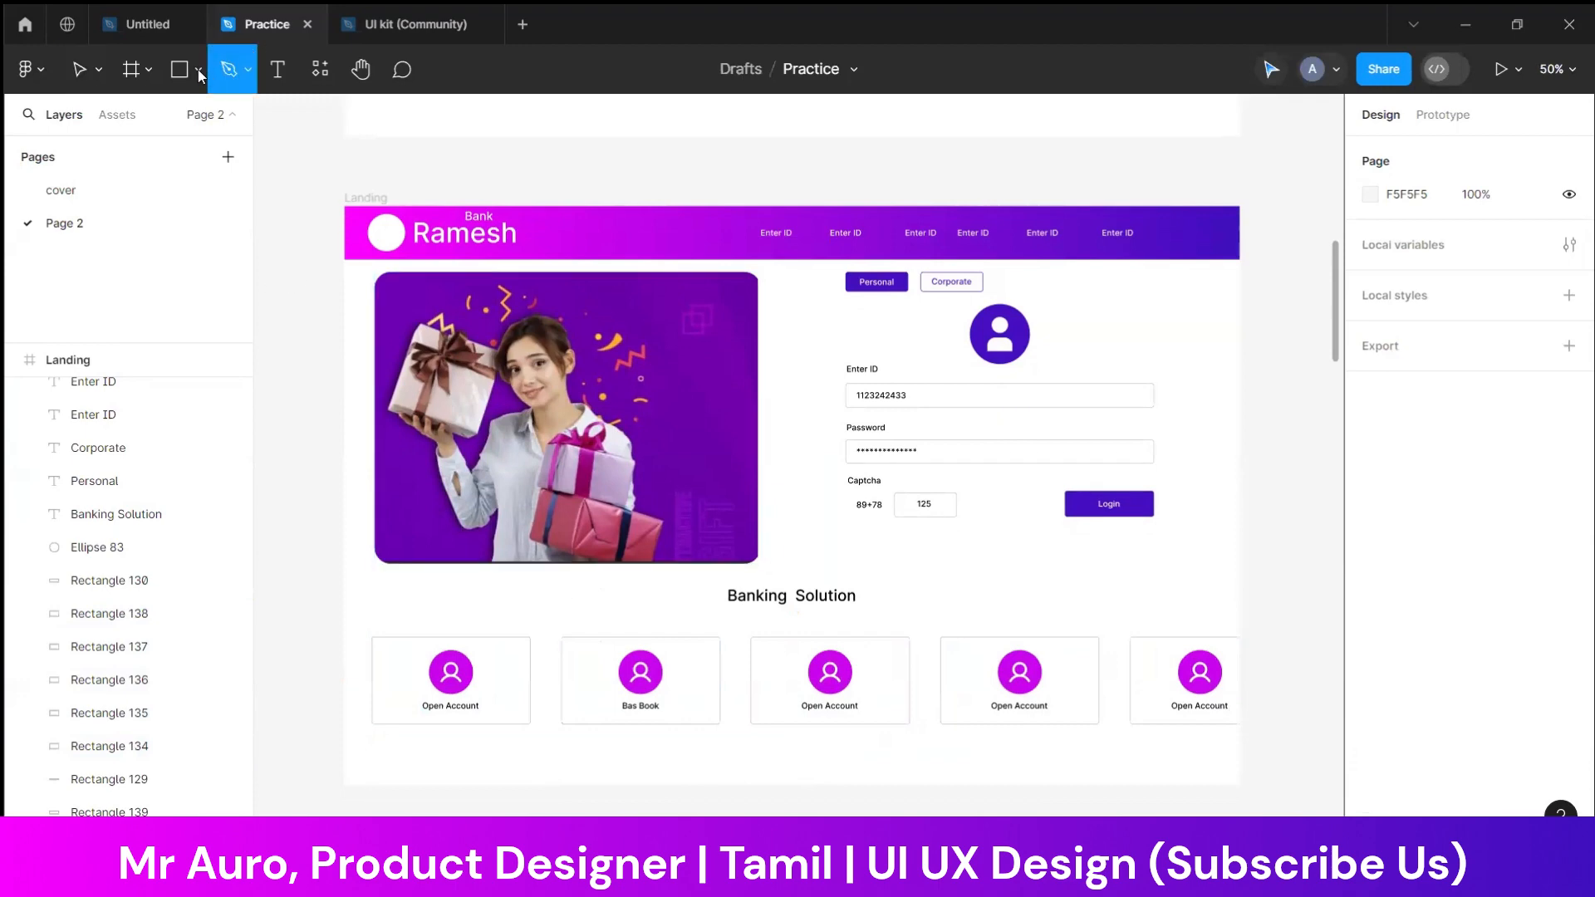
pyautogui.click(199, 70)
pyautogui.click(135, 214)
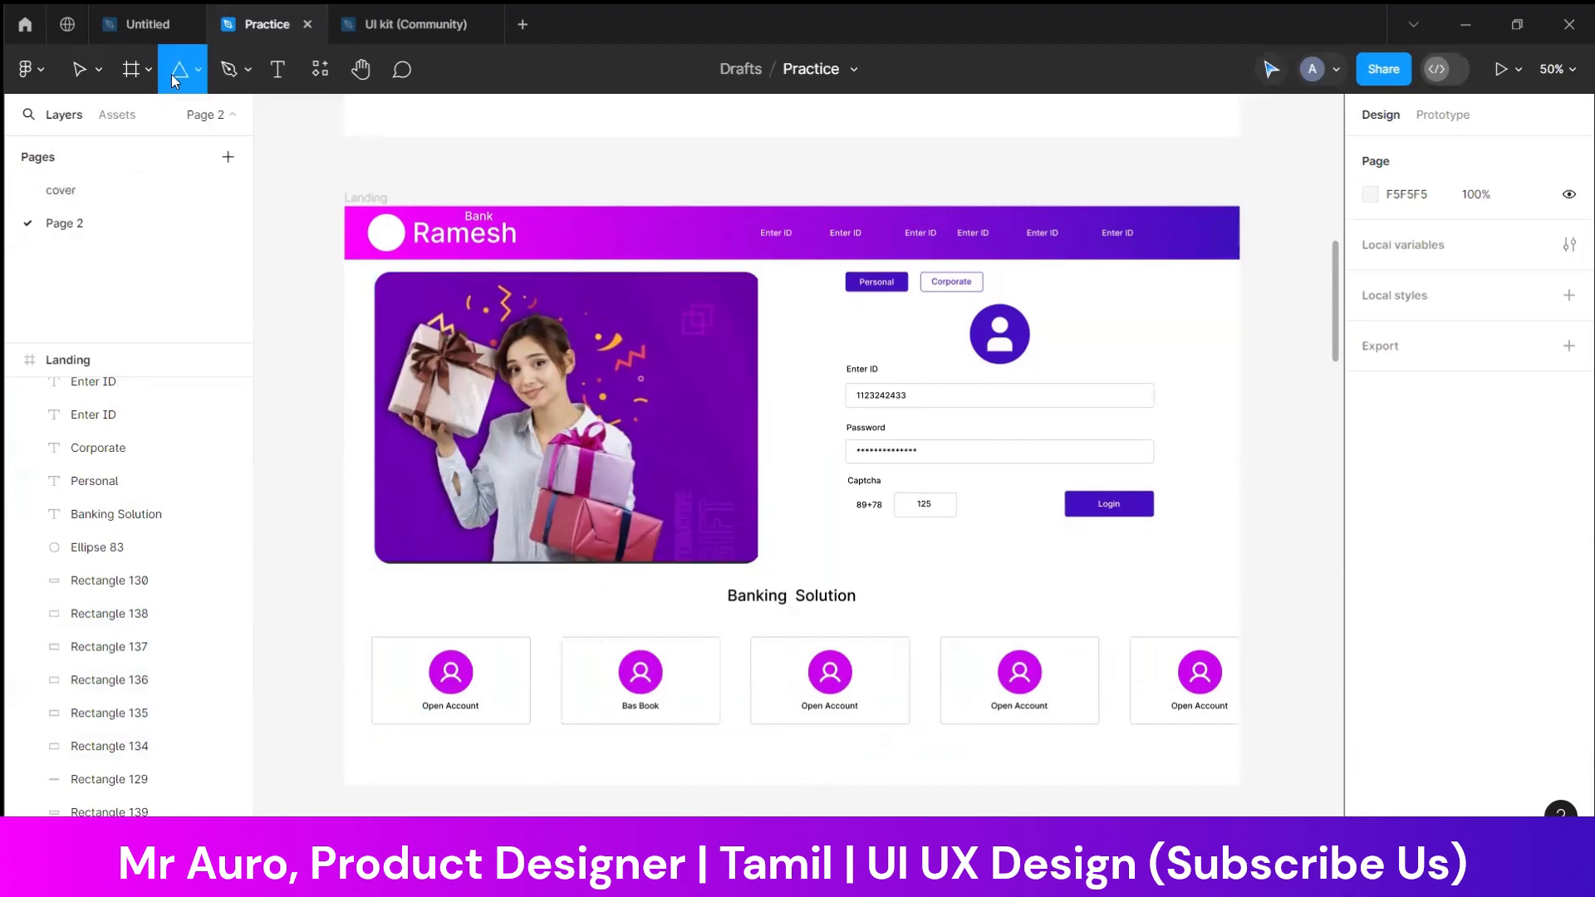
pyautogui.click(199, 70)
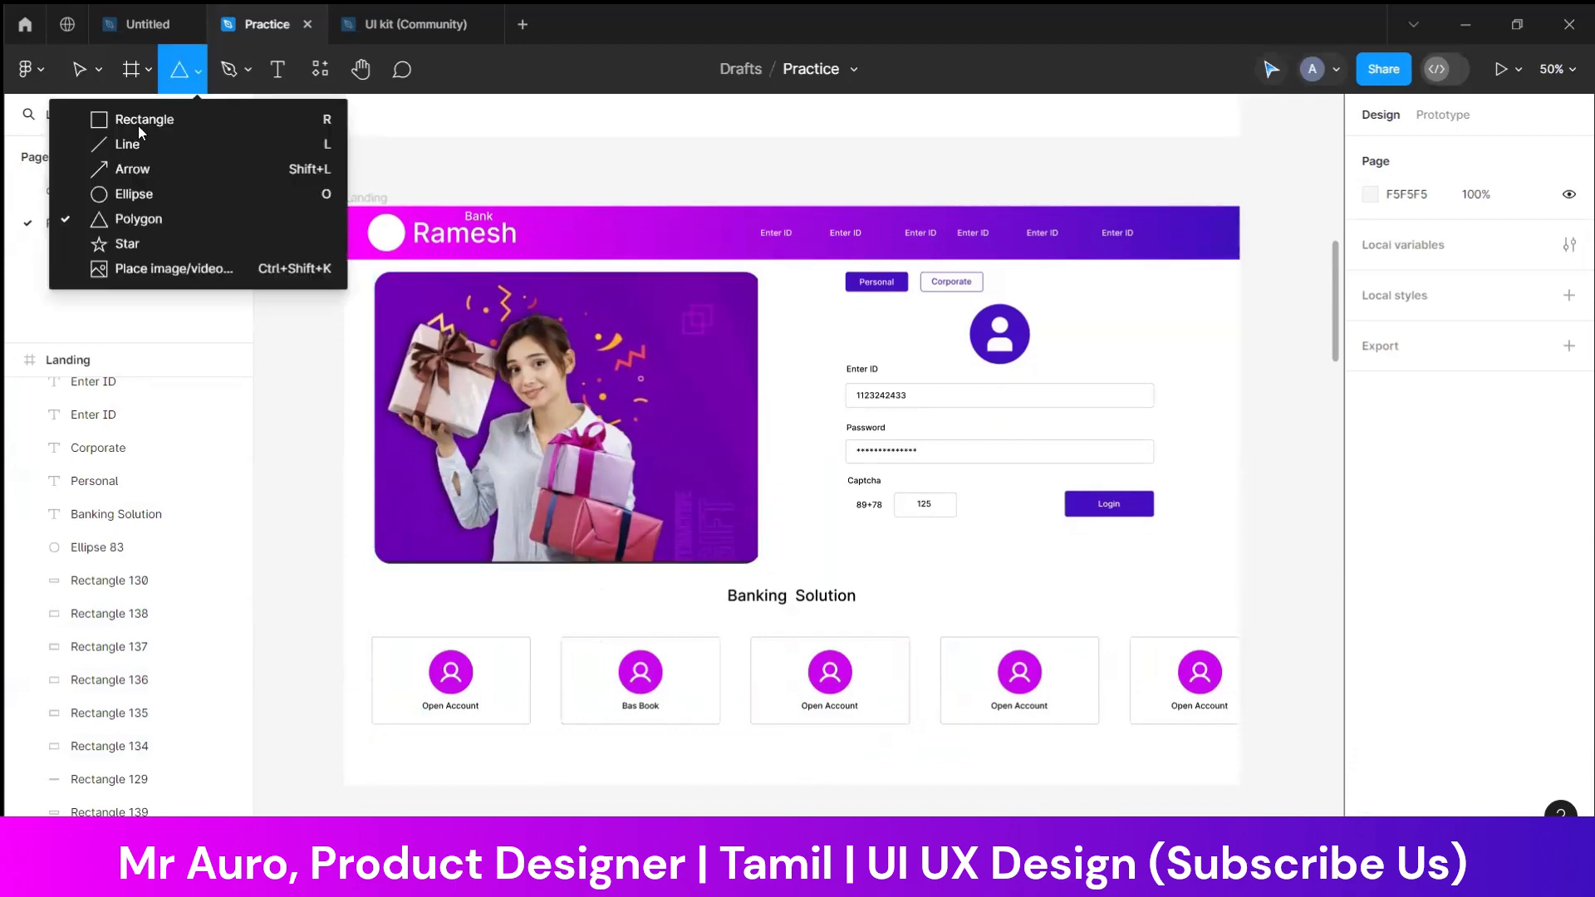
pyautogui.click(133, 190)
pyautogui.moveTo(530, 569); pyautogui.dragTo(549, 588)
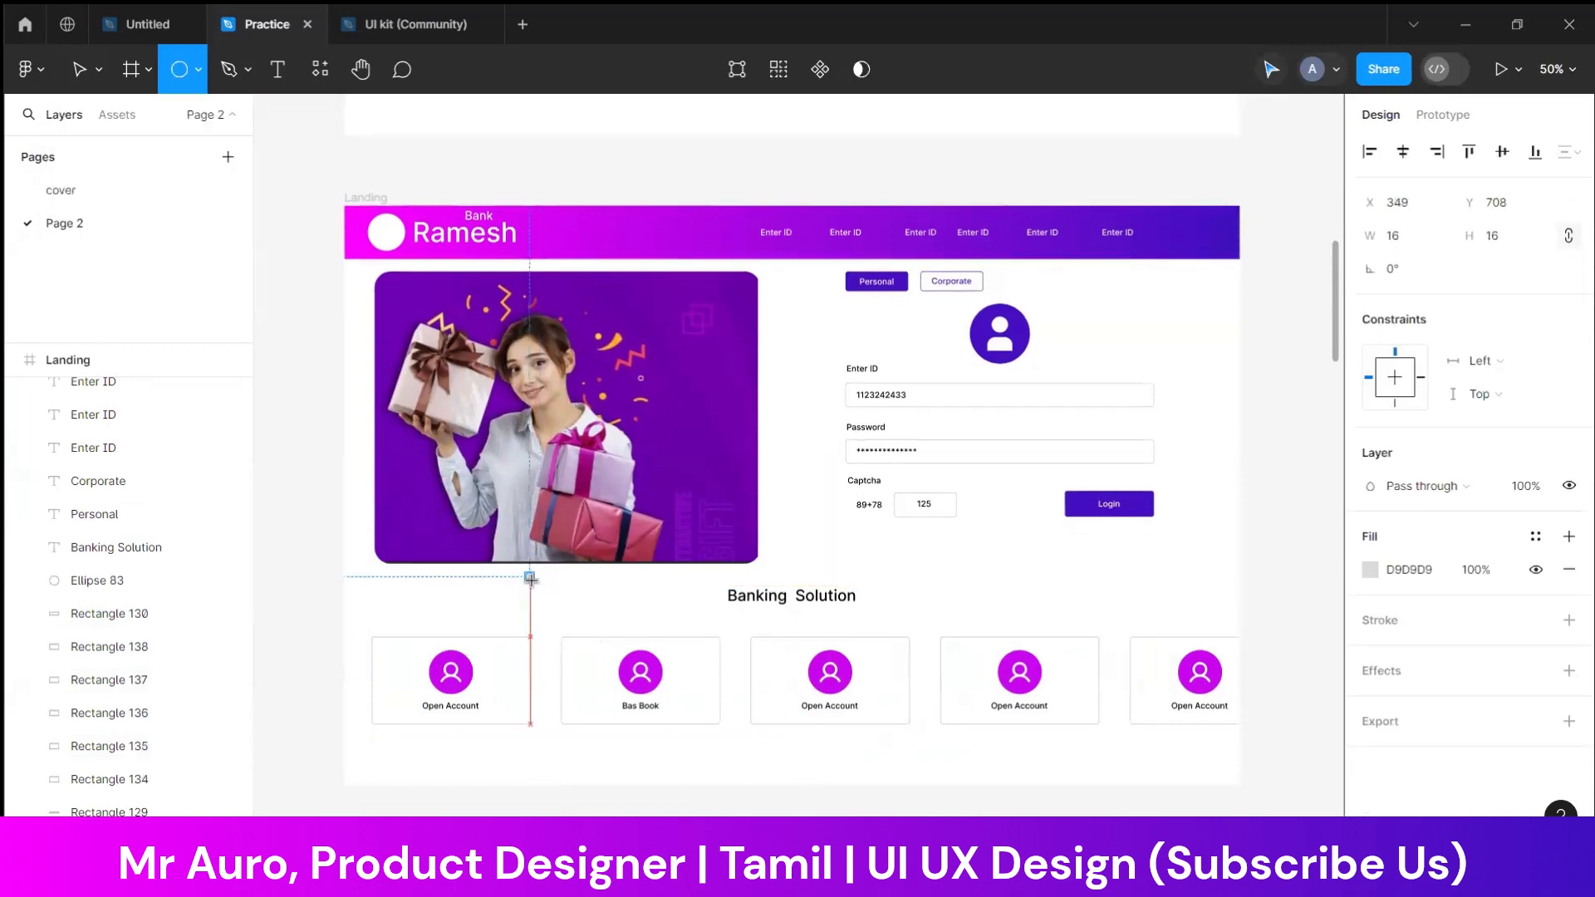
pyautogui.click(532, 598)
pyautogui.moveTo(529, 578); pyautogui.dragTo(556, 581)
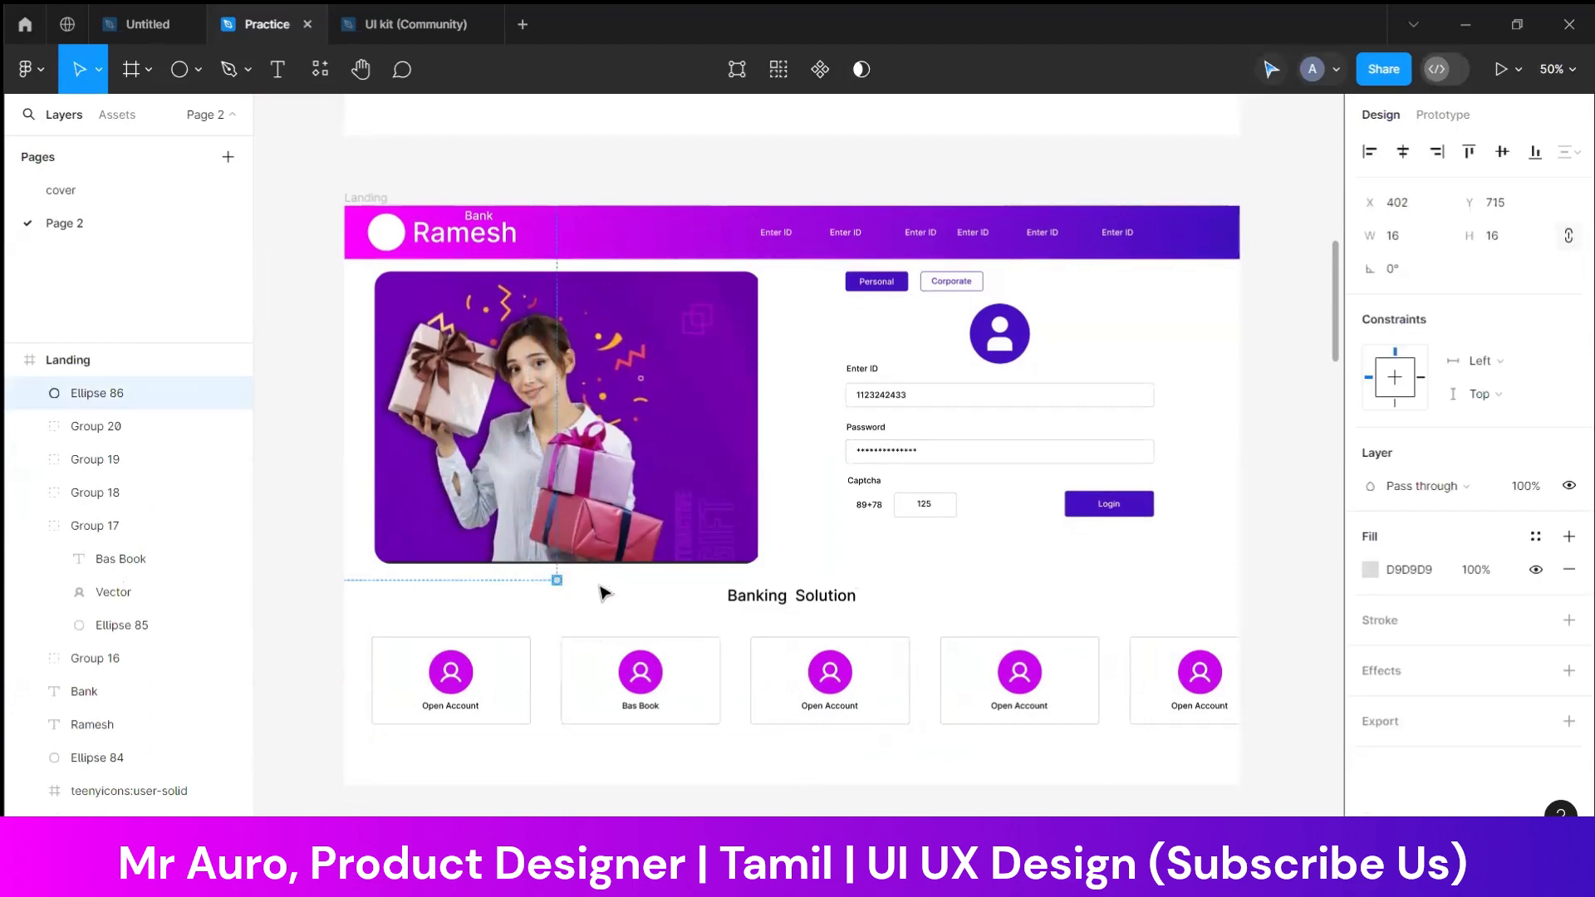
# Enlarge the gift image inside the mask group slightly so it covers the dark strip along the banner's lower edge
pyautogui.hotkey('ctrl', '+')
pyautogui.hotkey('ctrl', '+')
pyautogui.moveTo(925, 498); pyautogui.dragTo(1237, 382)
pyautogui.moveTo(415, 582); pyautogui.dragTo(752, 447)
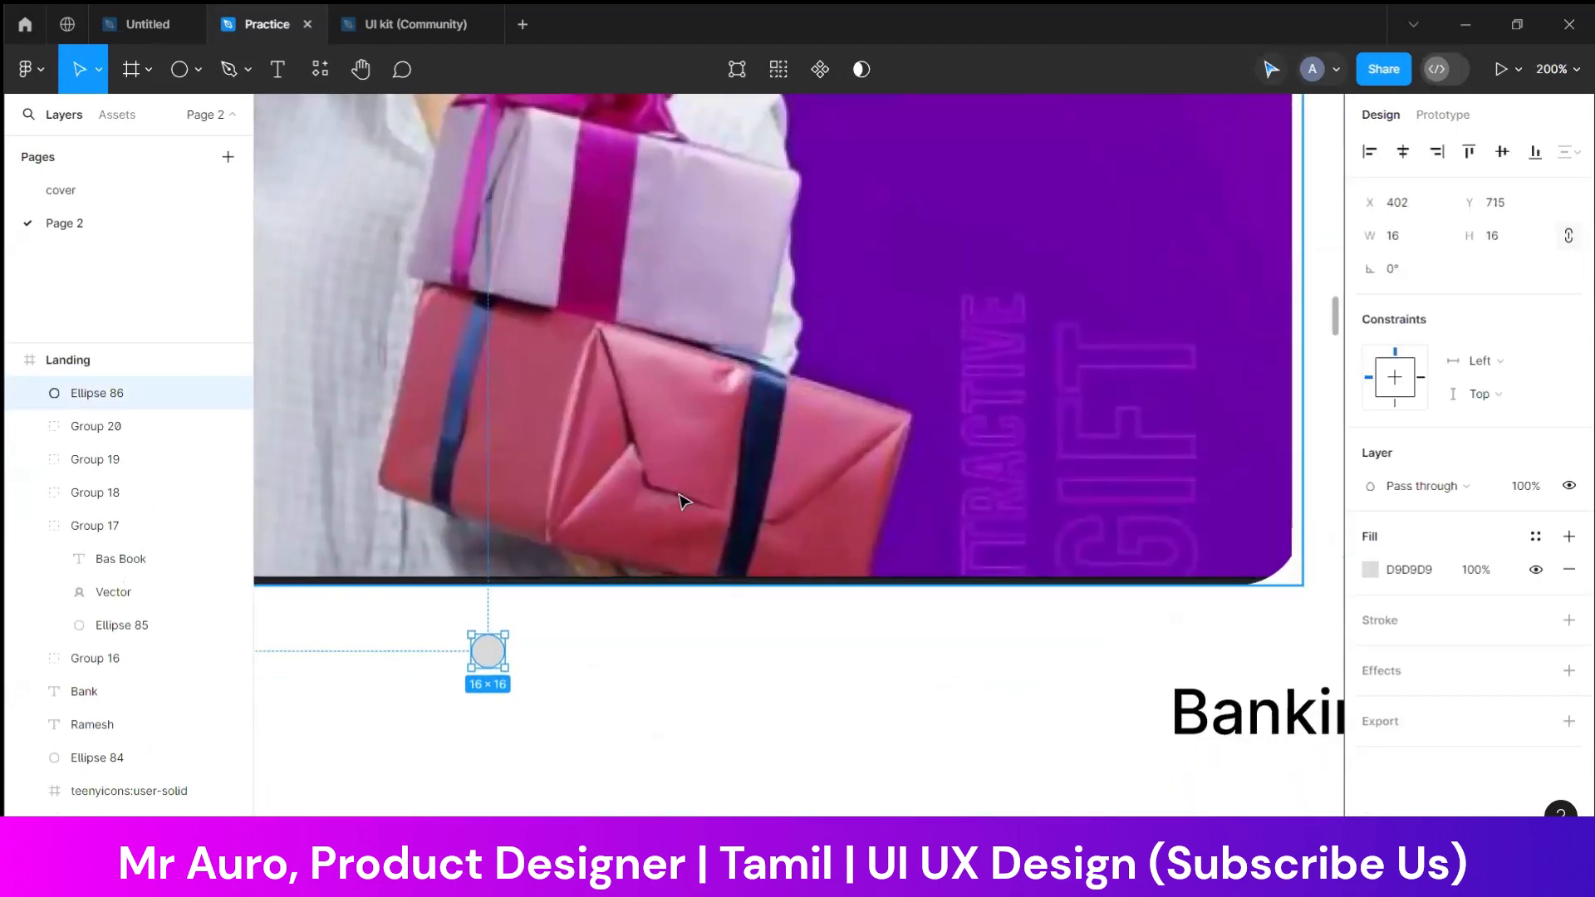
pyautogui.doubleClick(693, 500)
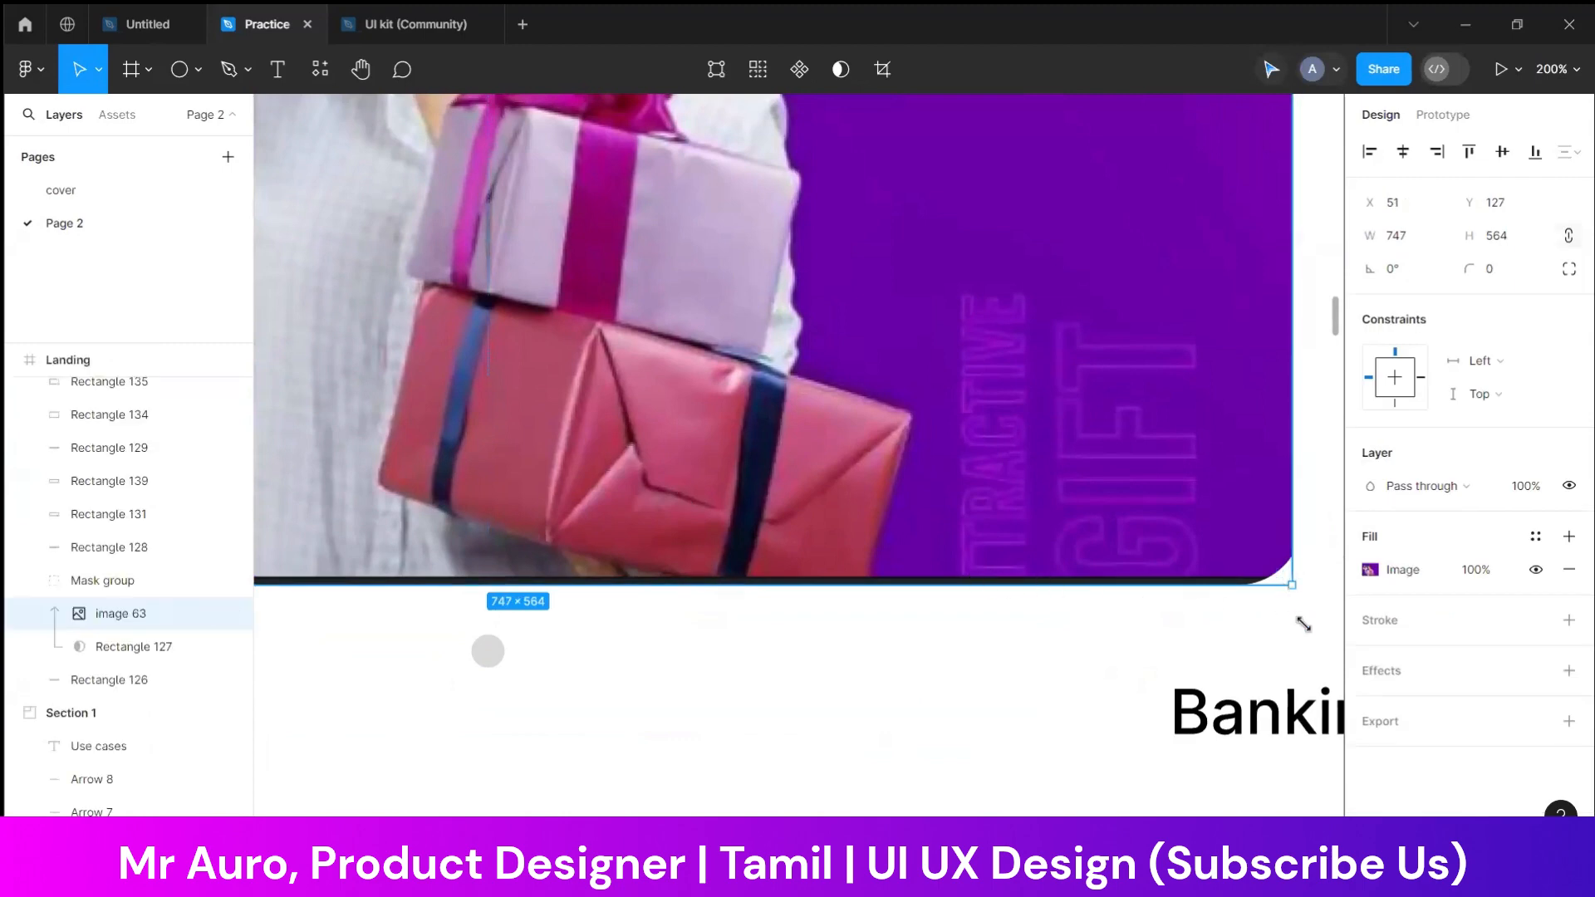
pyautogui.moveTo(1292, 585); pyautogui.dragTo(1306, 631)
pyautogui.click(548, 667)
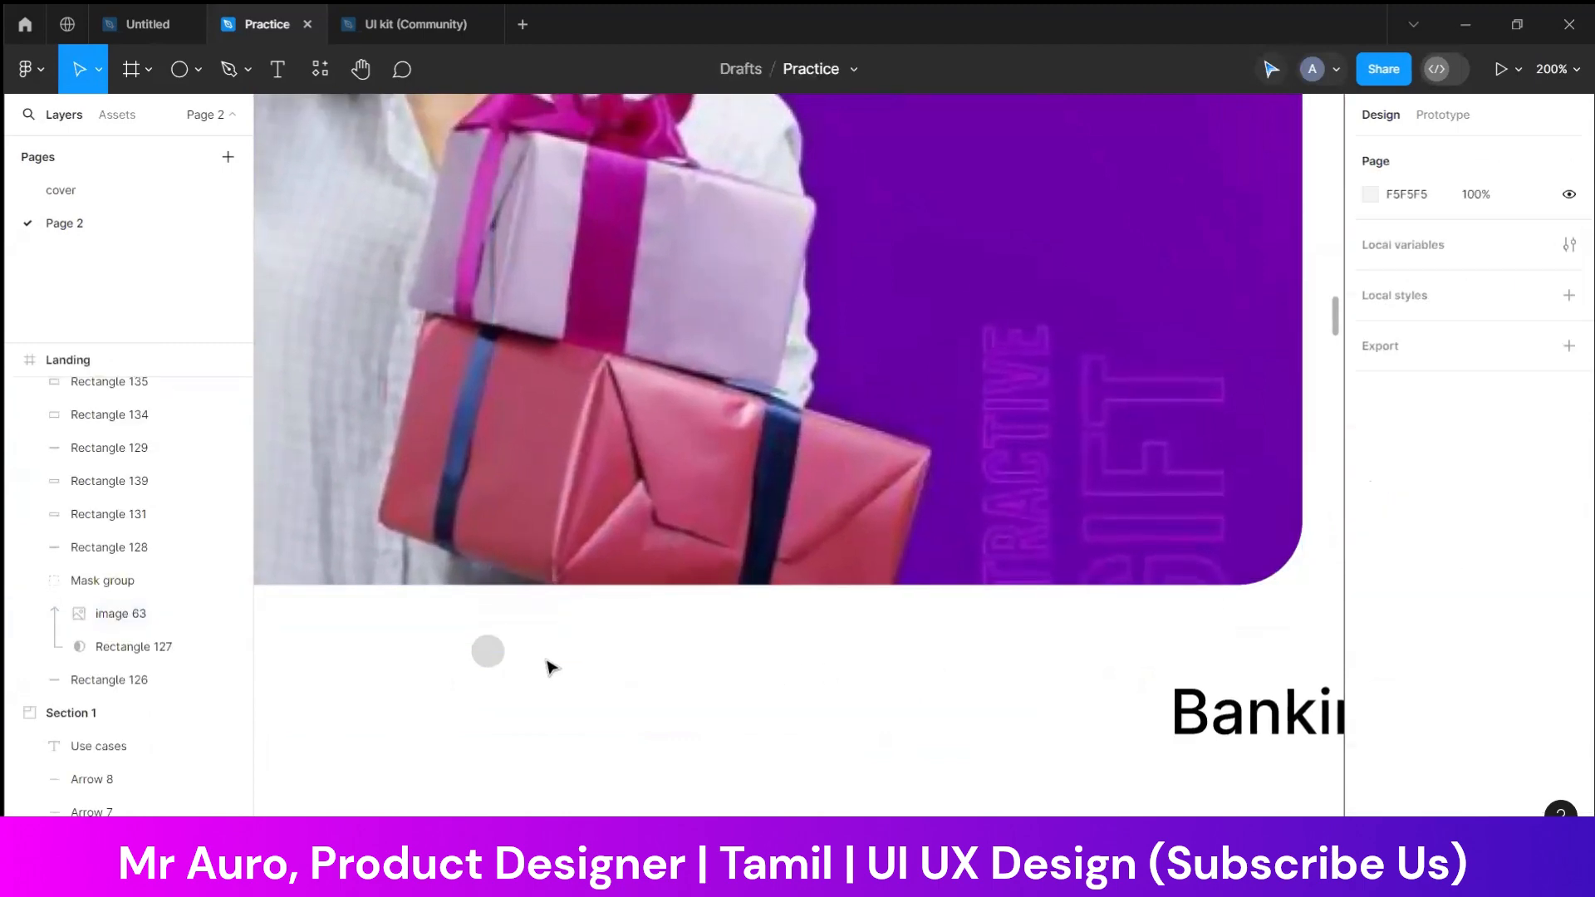
# Duplicate the slider dot twice in an evenly spaced row to its right, with the last dot at X 452, Y 715
pyautogui.click(488, 653)
pyautogui.moveTo(498, 660); pyautogui.dragTo(598, 658)
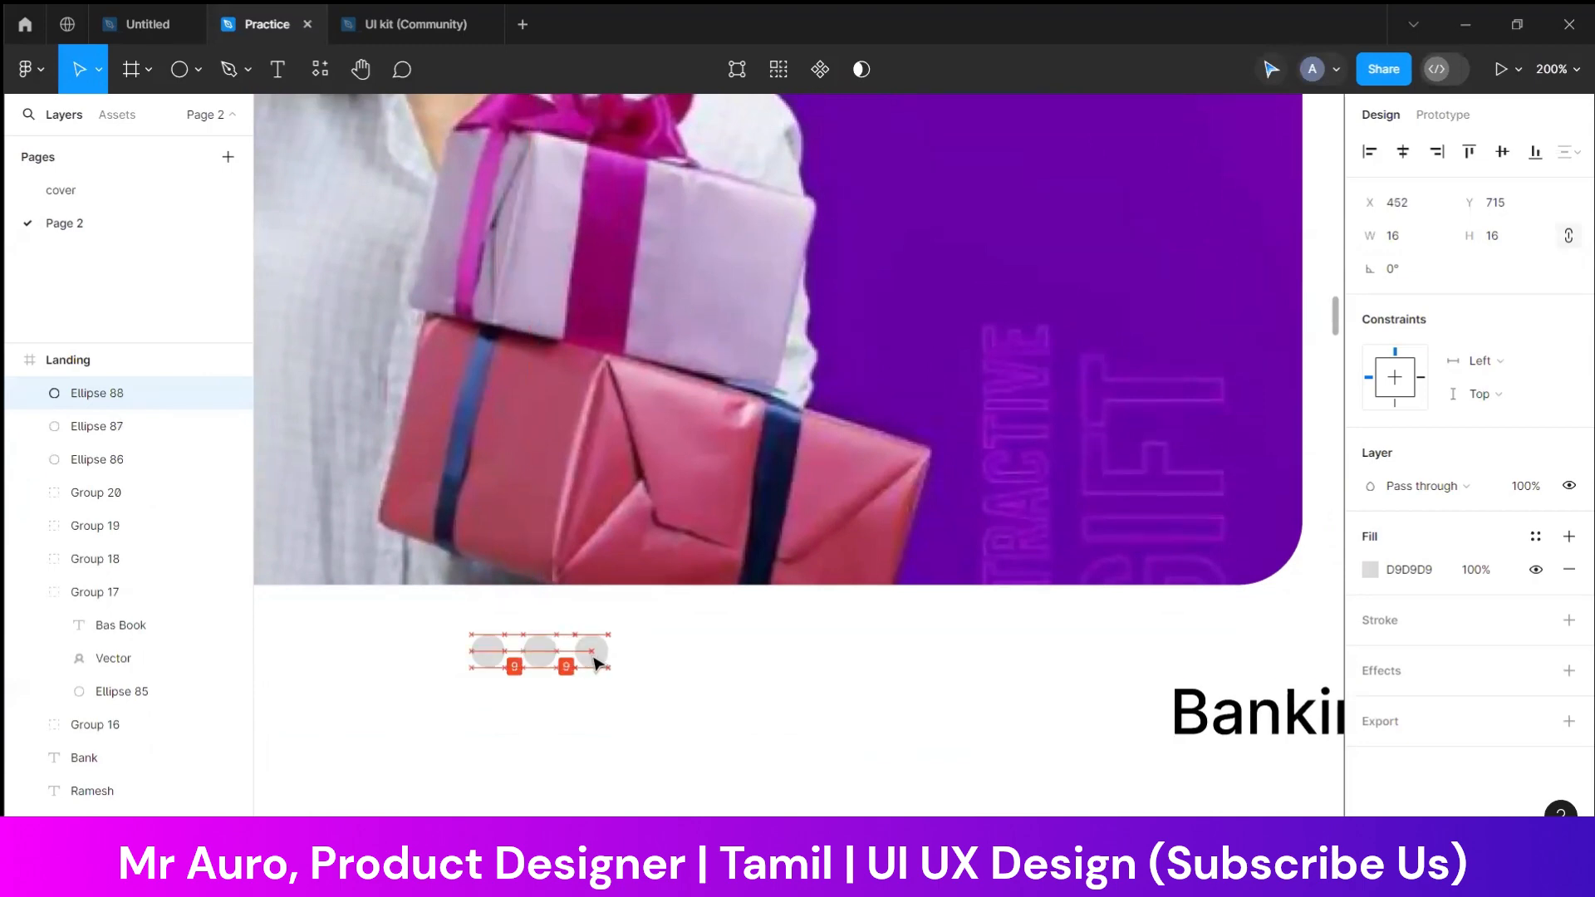
pyautogui.click(655, 673)
pyautogui.hotkey('shift', '0')
pyautogui.press('-')
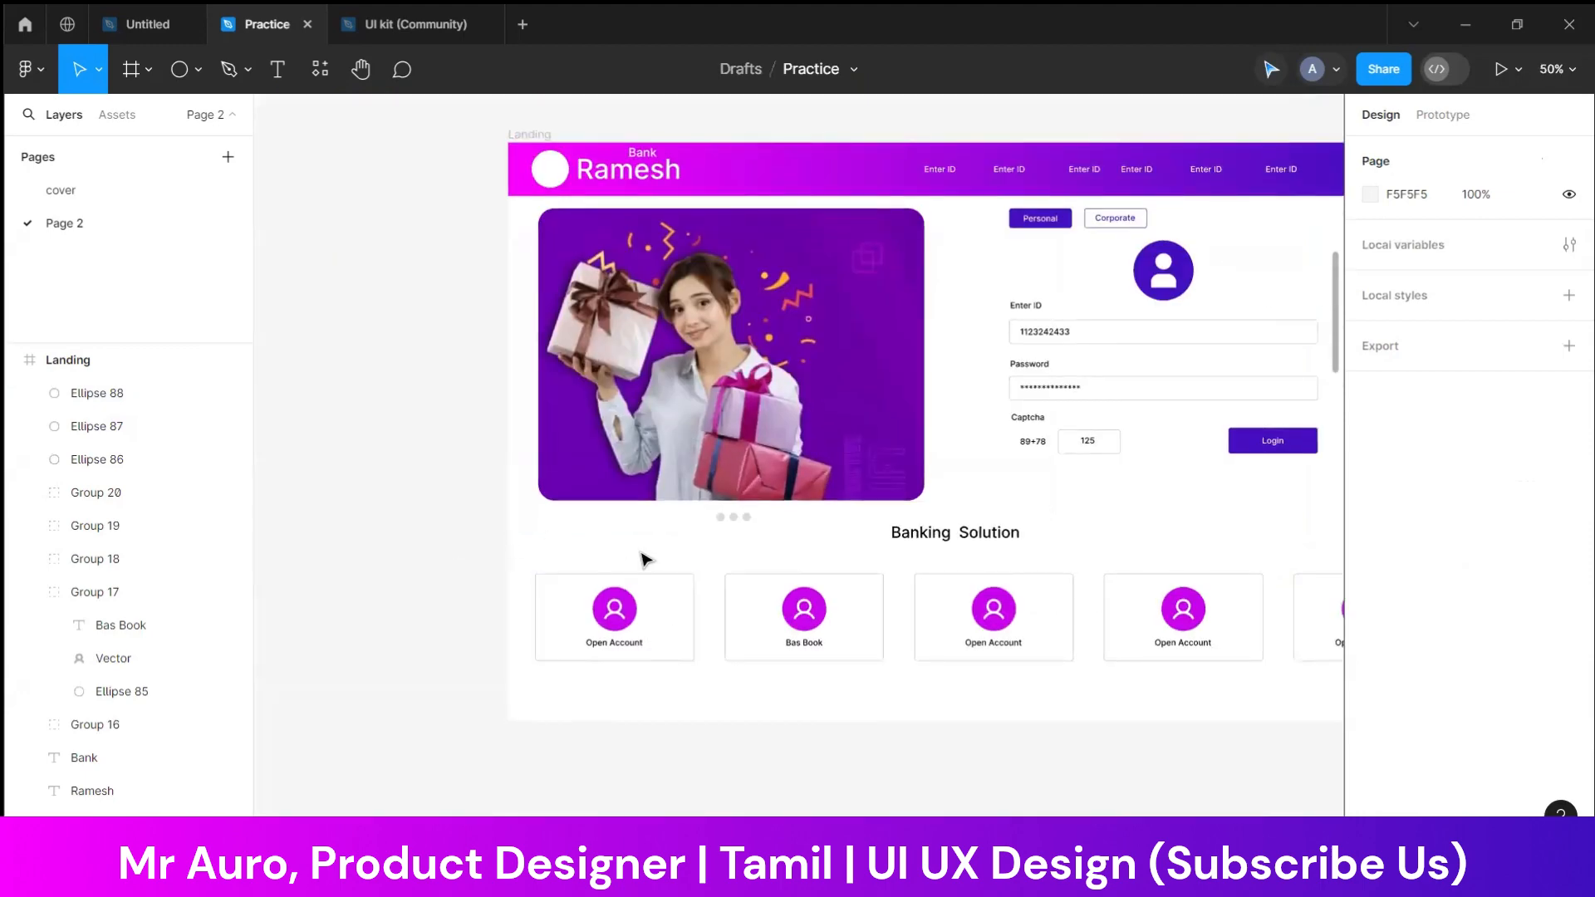
# Center all three slider dots horizontally beneath the banner image at Y 715
pyautogui.moveTo(699, 548); pyautogui.dragTo(768, 522)
pyautogui.hotkey('shift', 'Left')
pyautogui.hotkey('shift', 'Left')
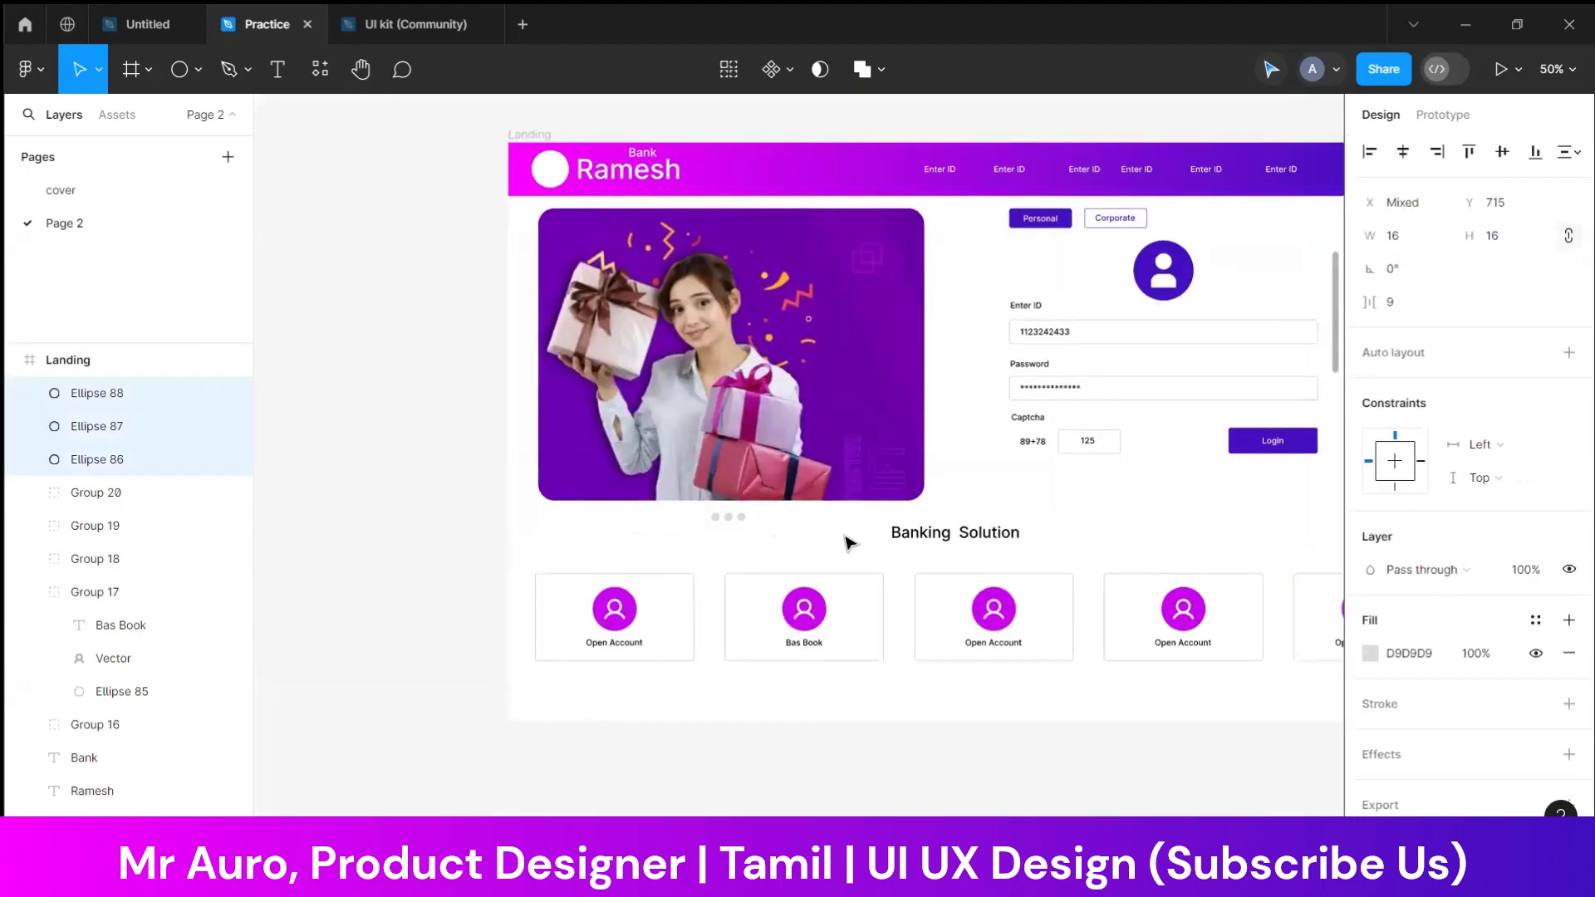
pyautogui.hotkey('ctrl', '+')
pyautogui.hotkey('ctrl', '+')
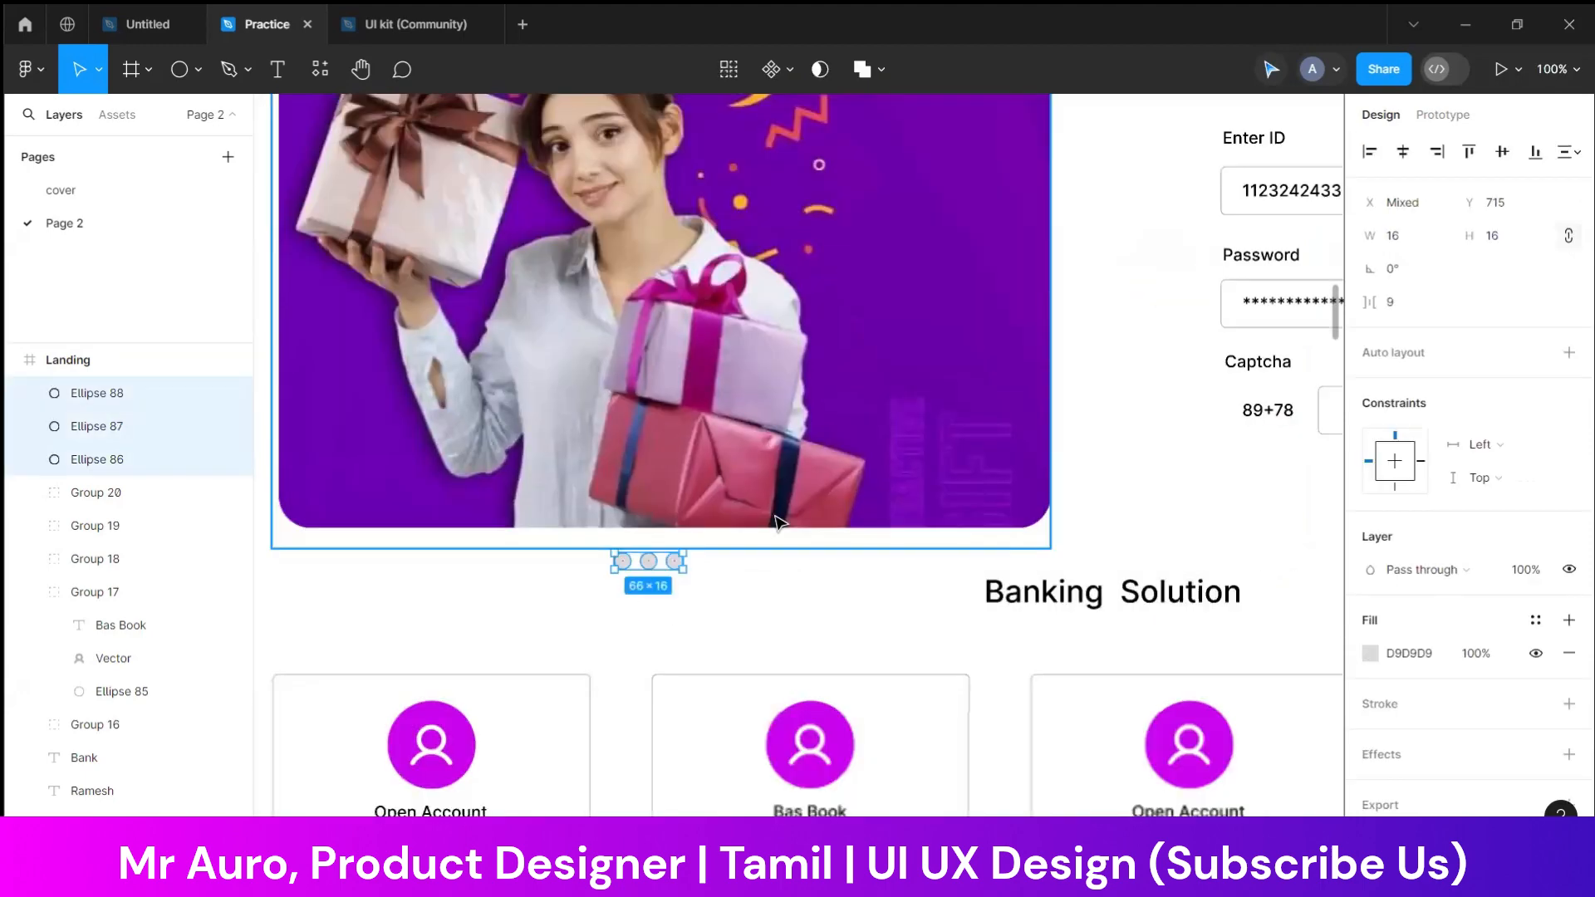
pyautogui.moveTo(674, 699); pyautogui.dragTo(783, 619)
pyautogui.hotkey('ctrl', '-')
pyautogui.hotkey('ctrl', '-')
pyautogui.hotkey('ctrl', '-')
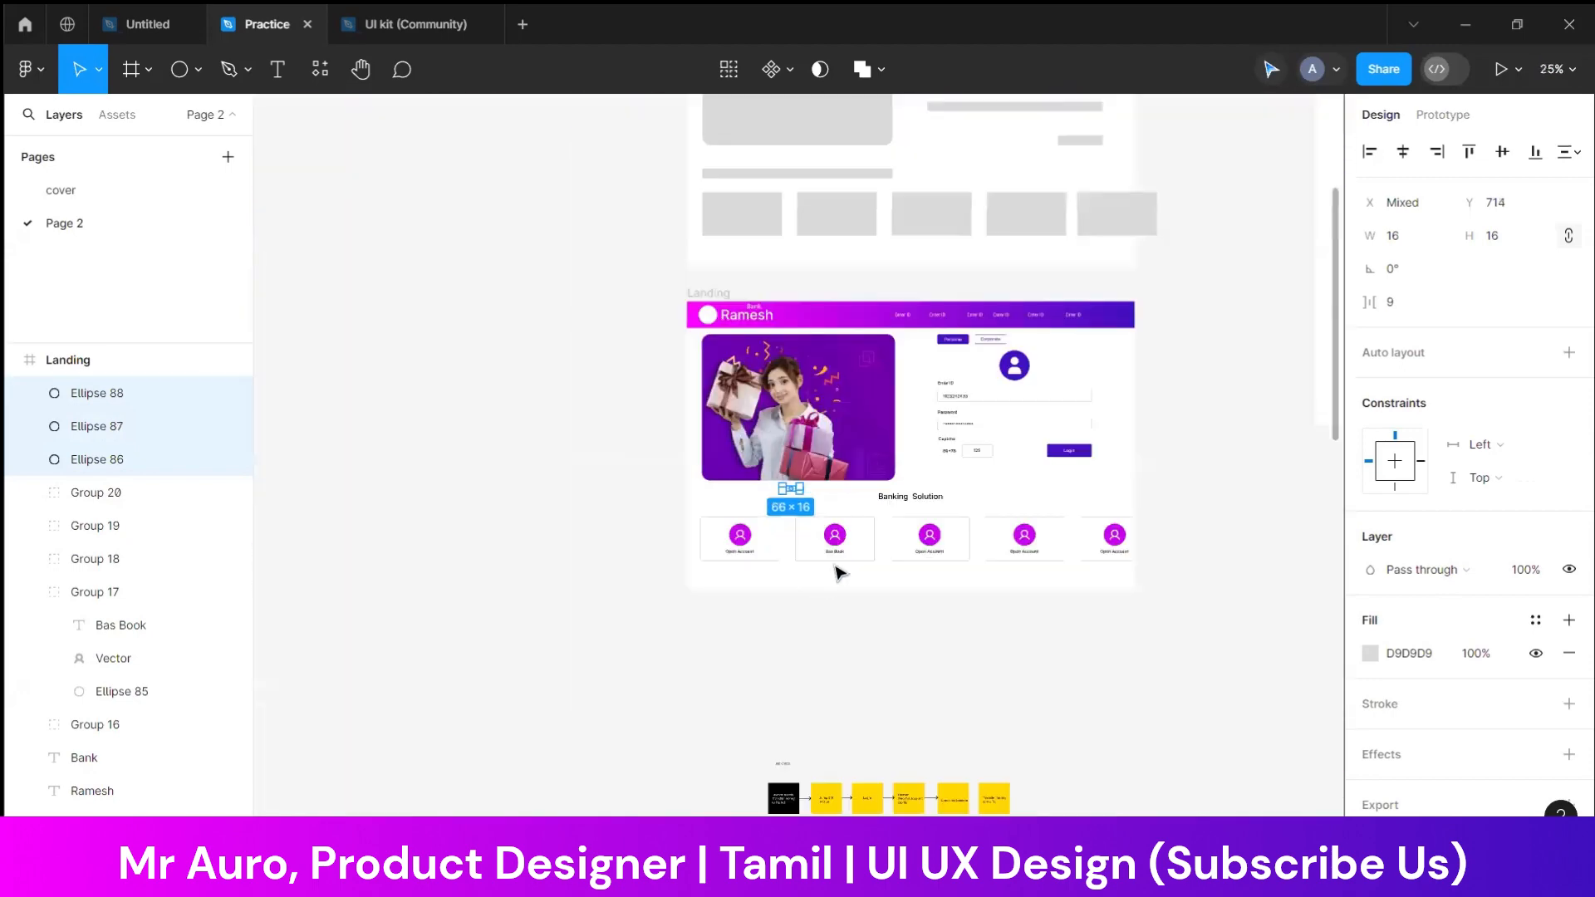
pyautogui.scroll(2, 839, 573)
pyautogui.hotkey('ctrl', '+')
pyautogui.hotkey('ctrl', '+')
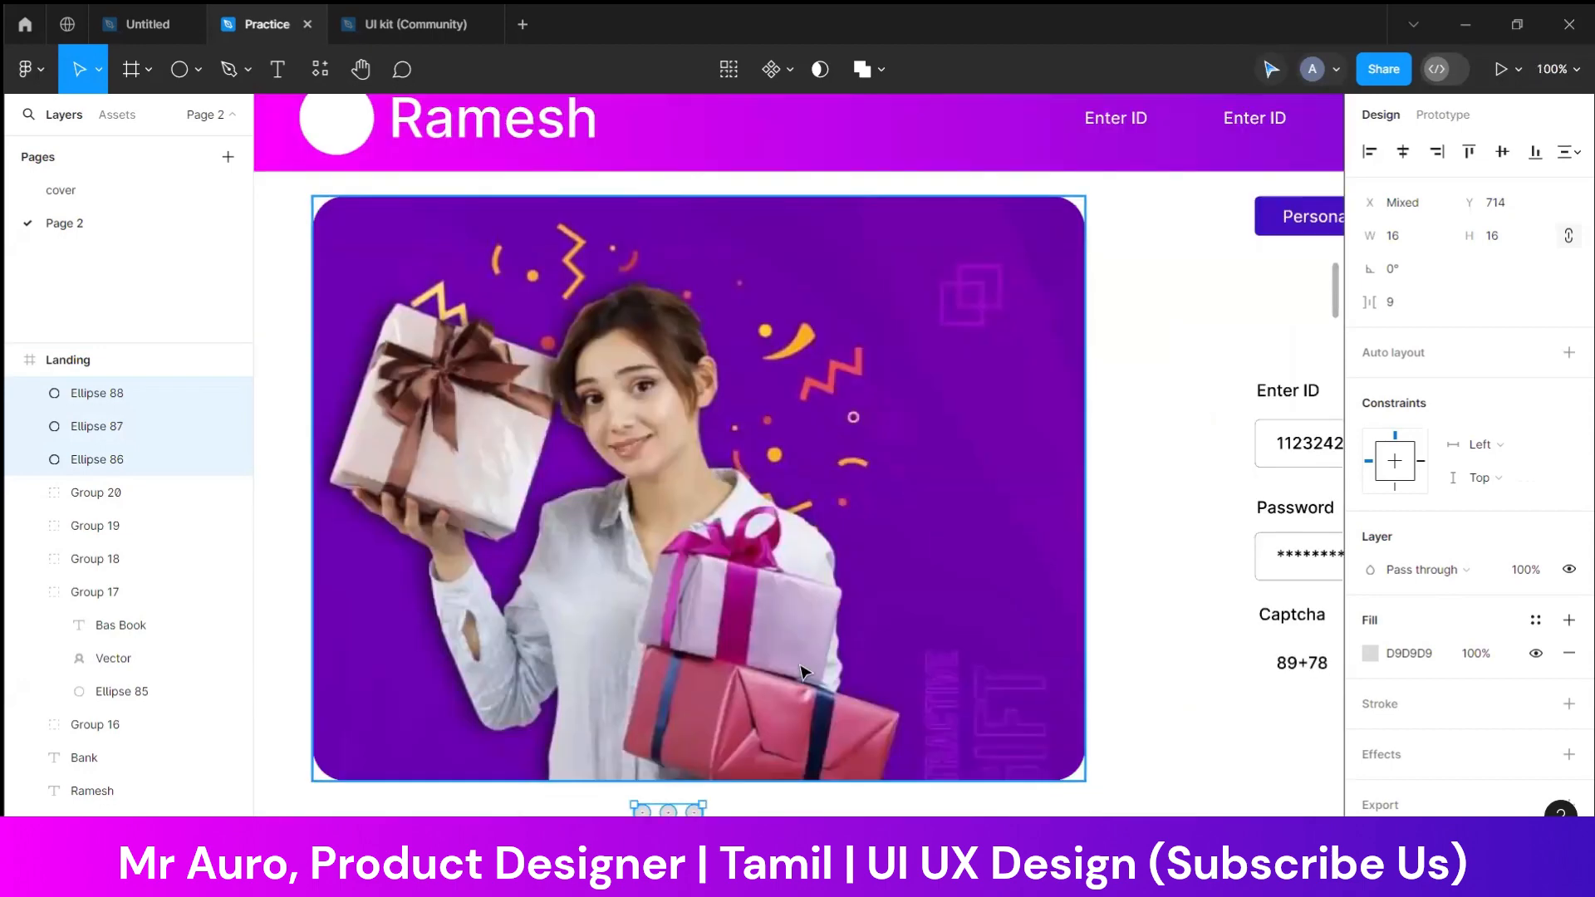
pyautogui.hotkey('ctrl', '-')
pyautogui.click(708, 664)
pyautogui.moveTo(687, 661); pyautogui.dragTo(762, 650)
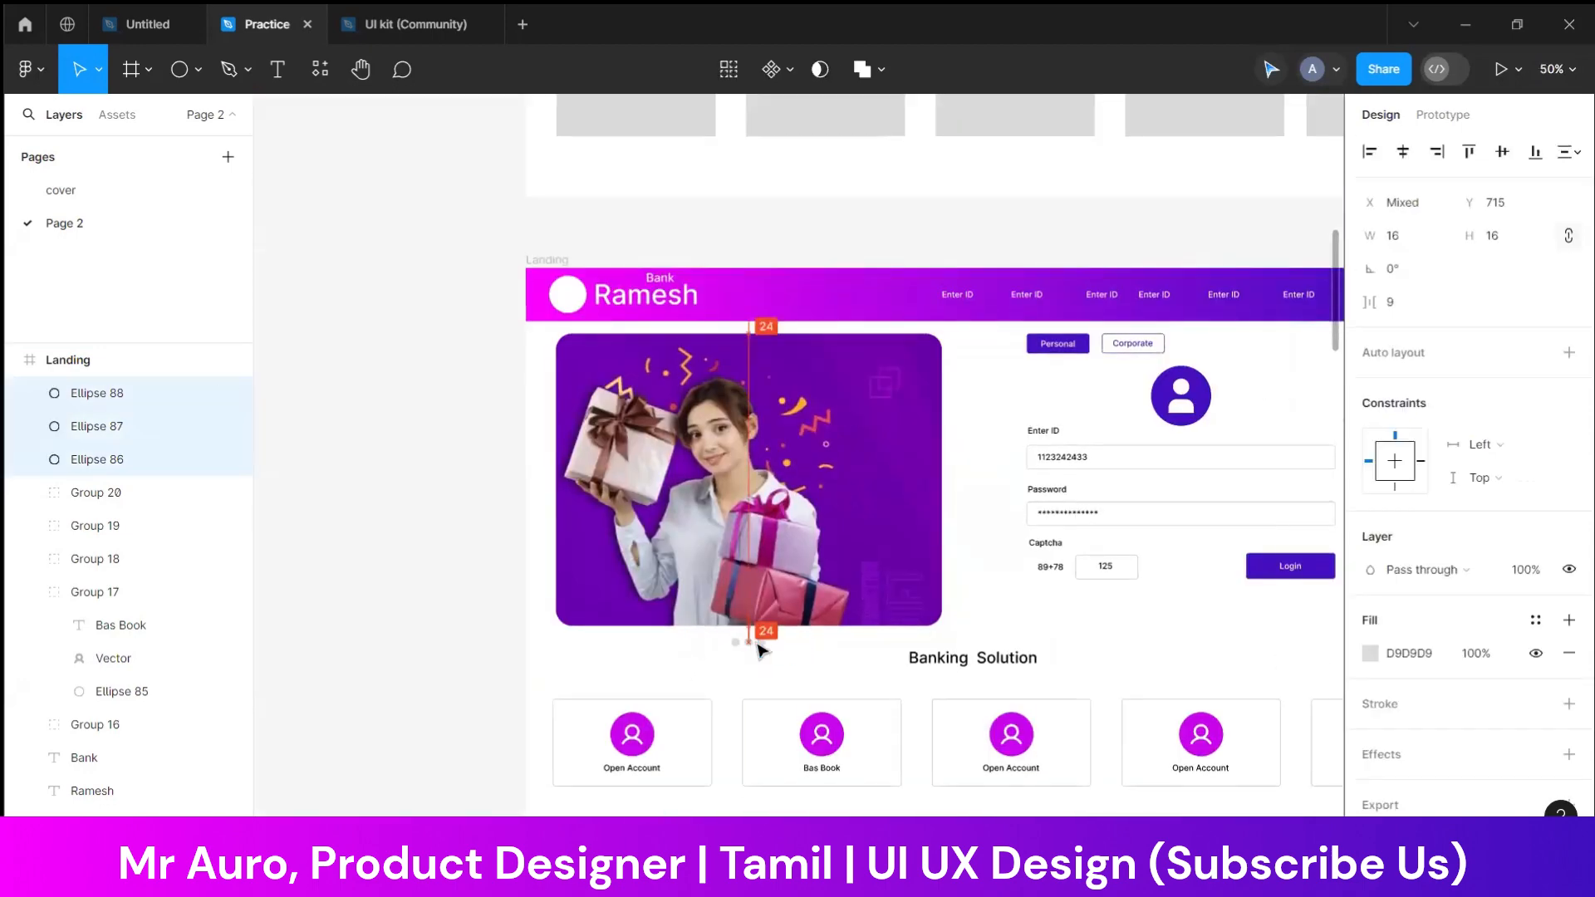
pyautogui.click(847, 661)
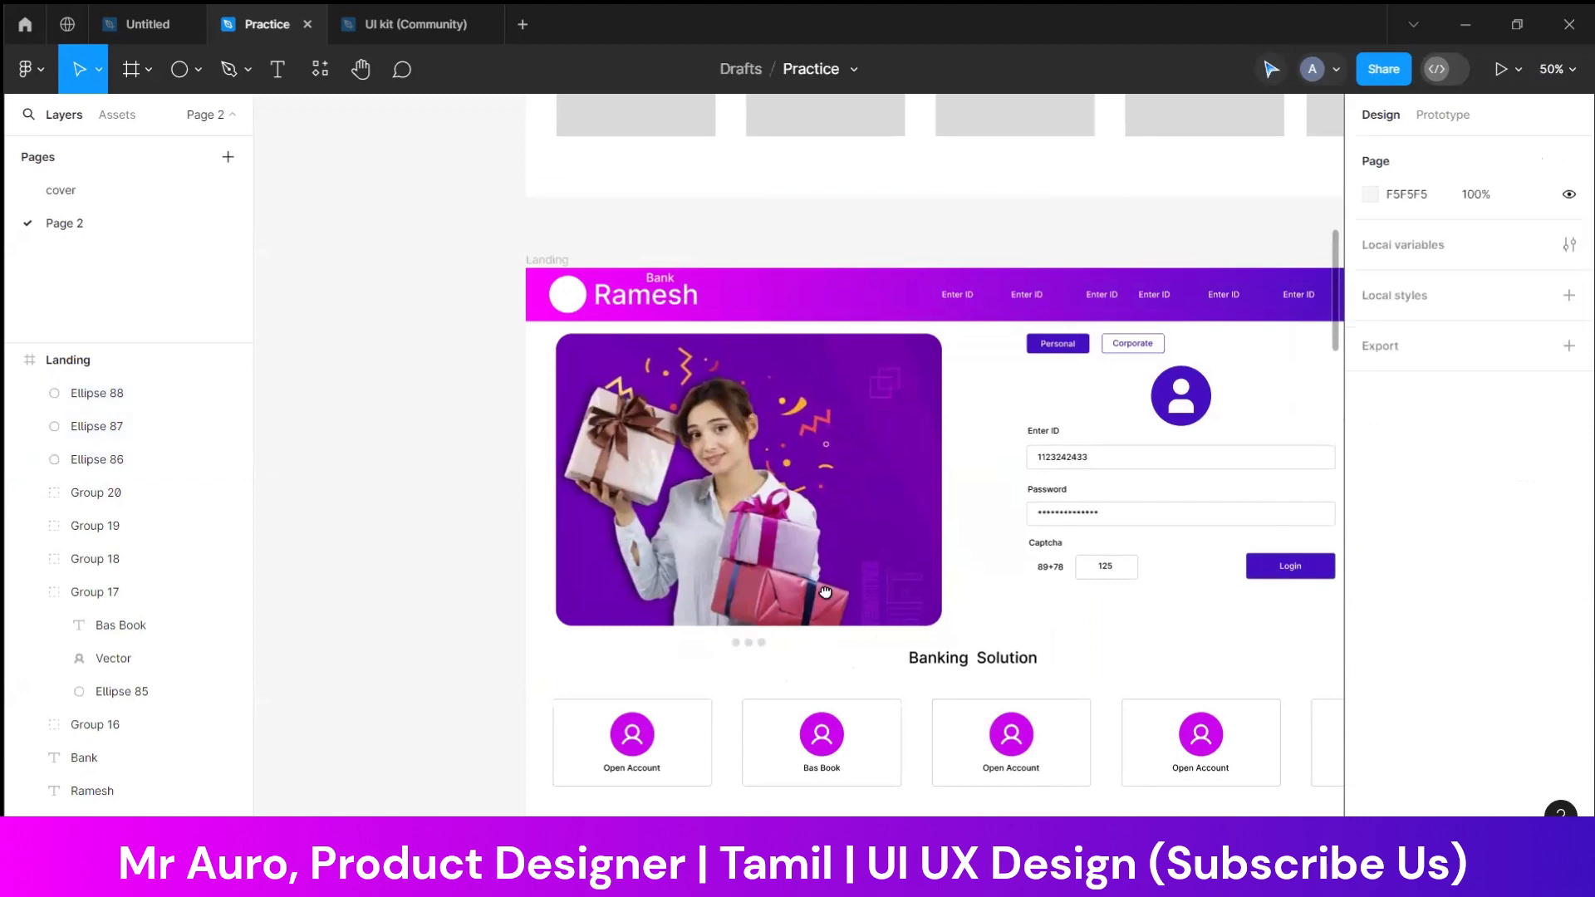
# Center the round user icon above the login form fields
pyautogui.hscroll(3, 810, 596)
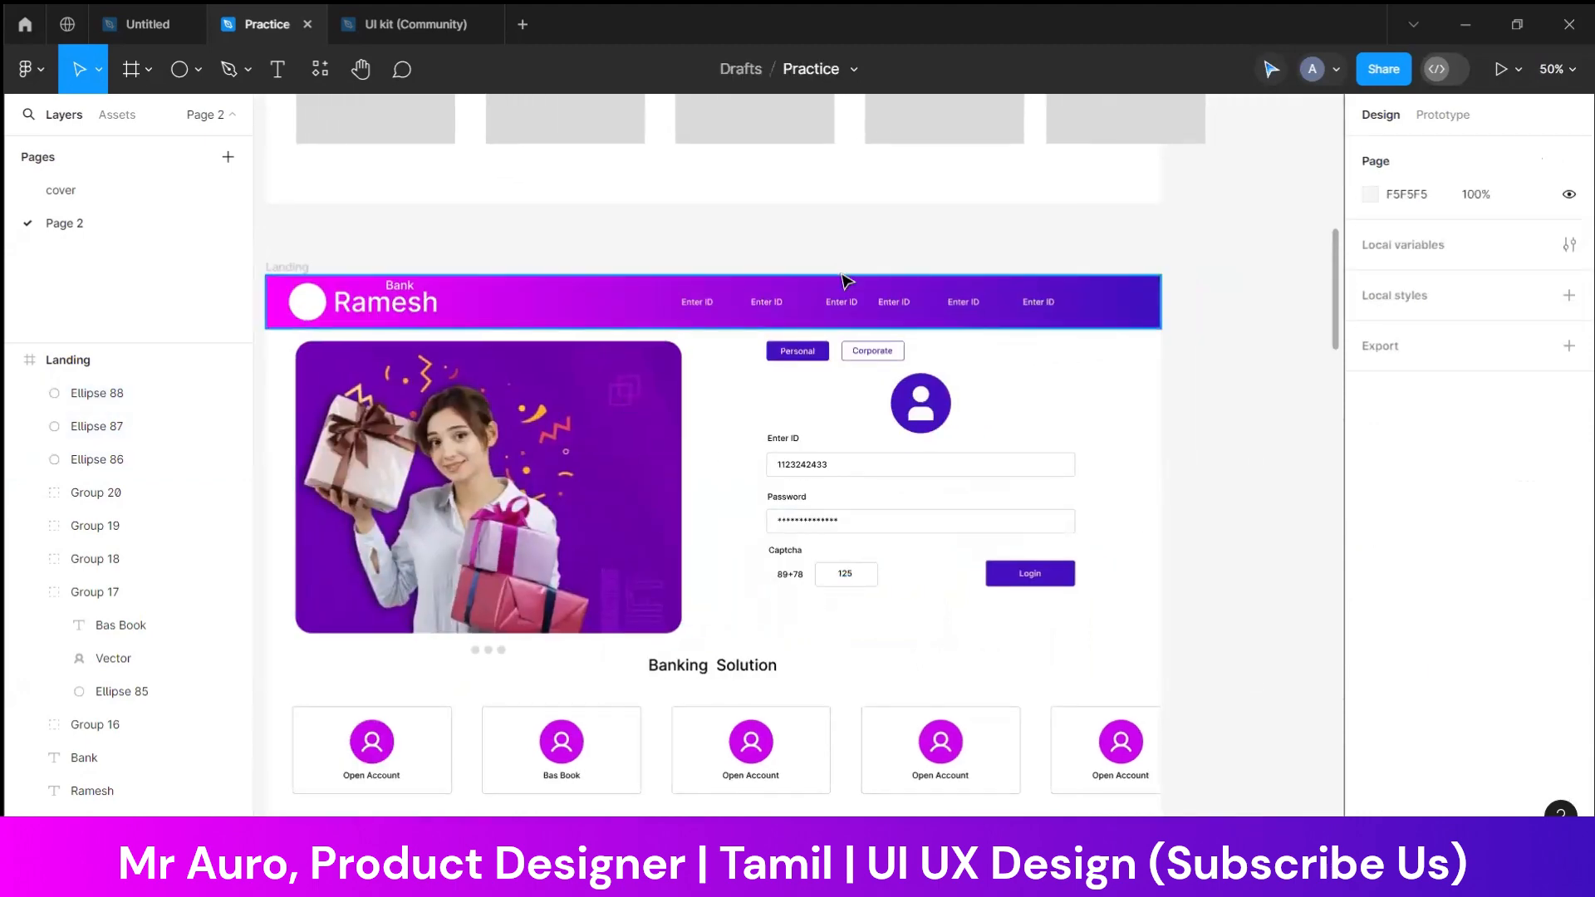
pyautogui.click(921, 415)
pyautogui.moveTo(883, 455); pyautogui.dragTo(923, 417)
# Move the login fields, captcha row and Login button slightly down, and lower the user icon to match
pyautogui.moveTo(723, 428); pyautogui.dragTo(854, 610)
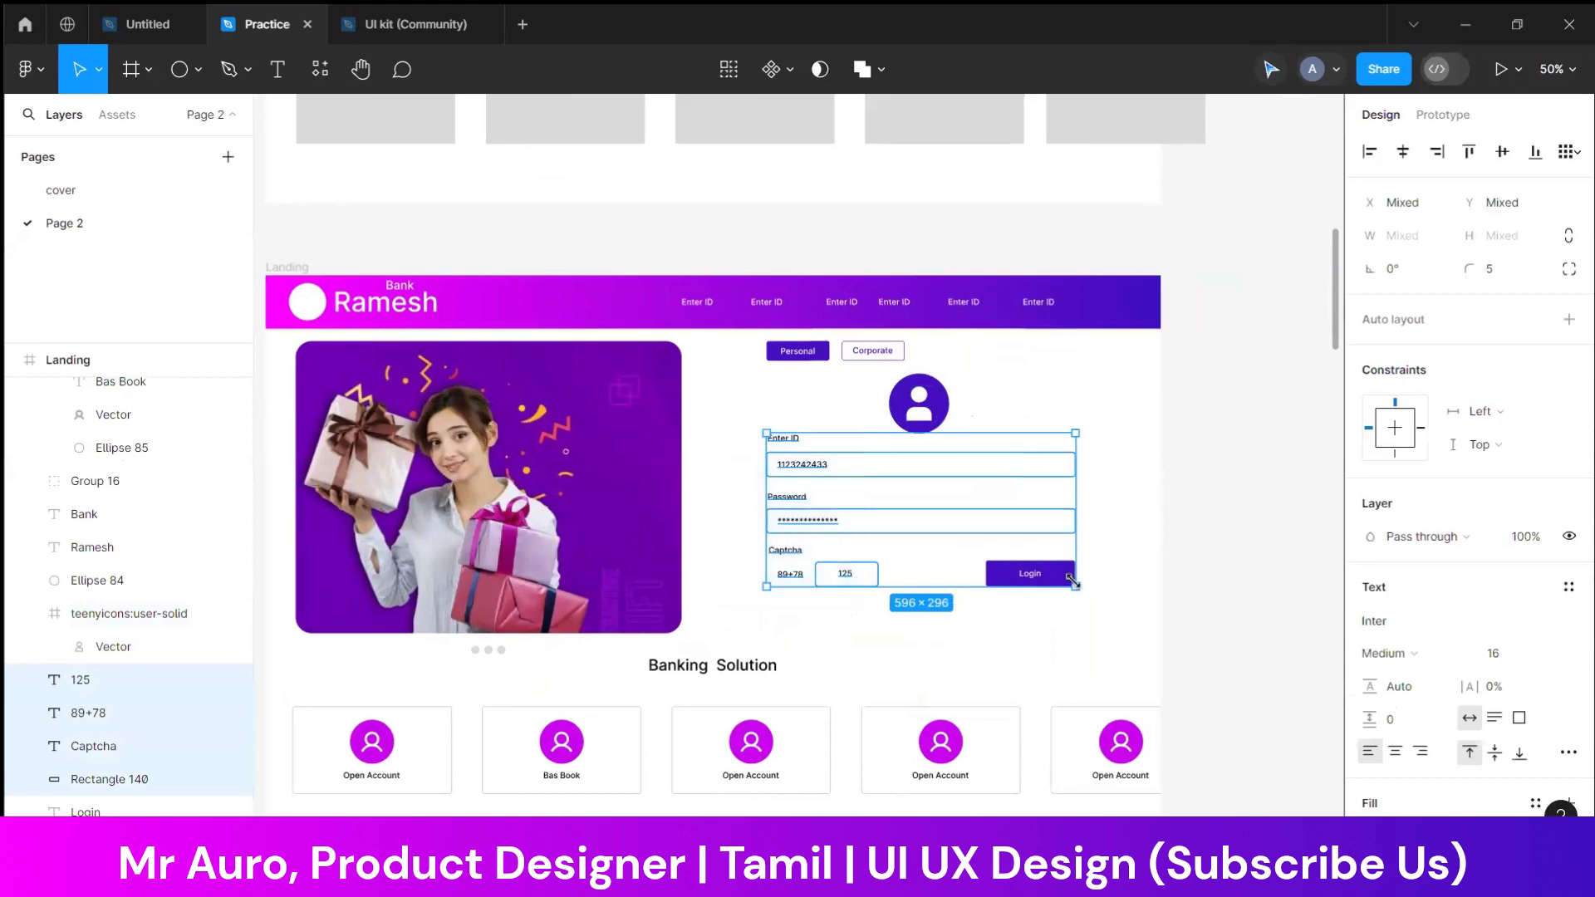
pyautogui.click(1100, 523)
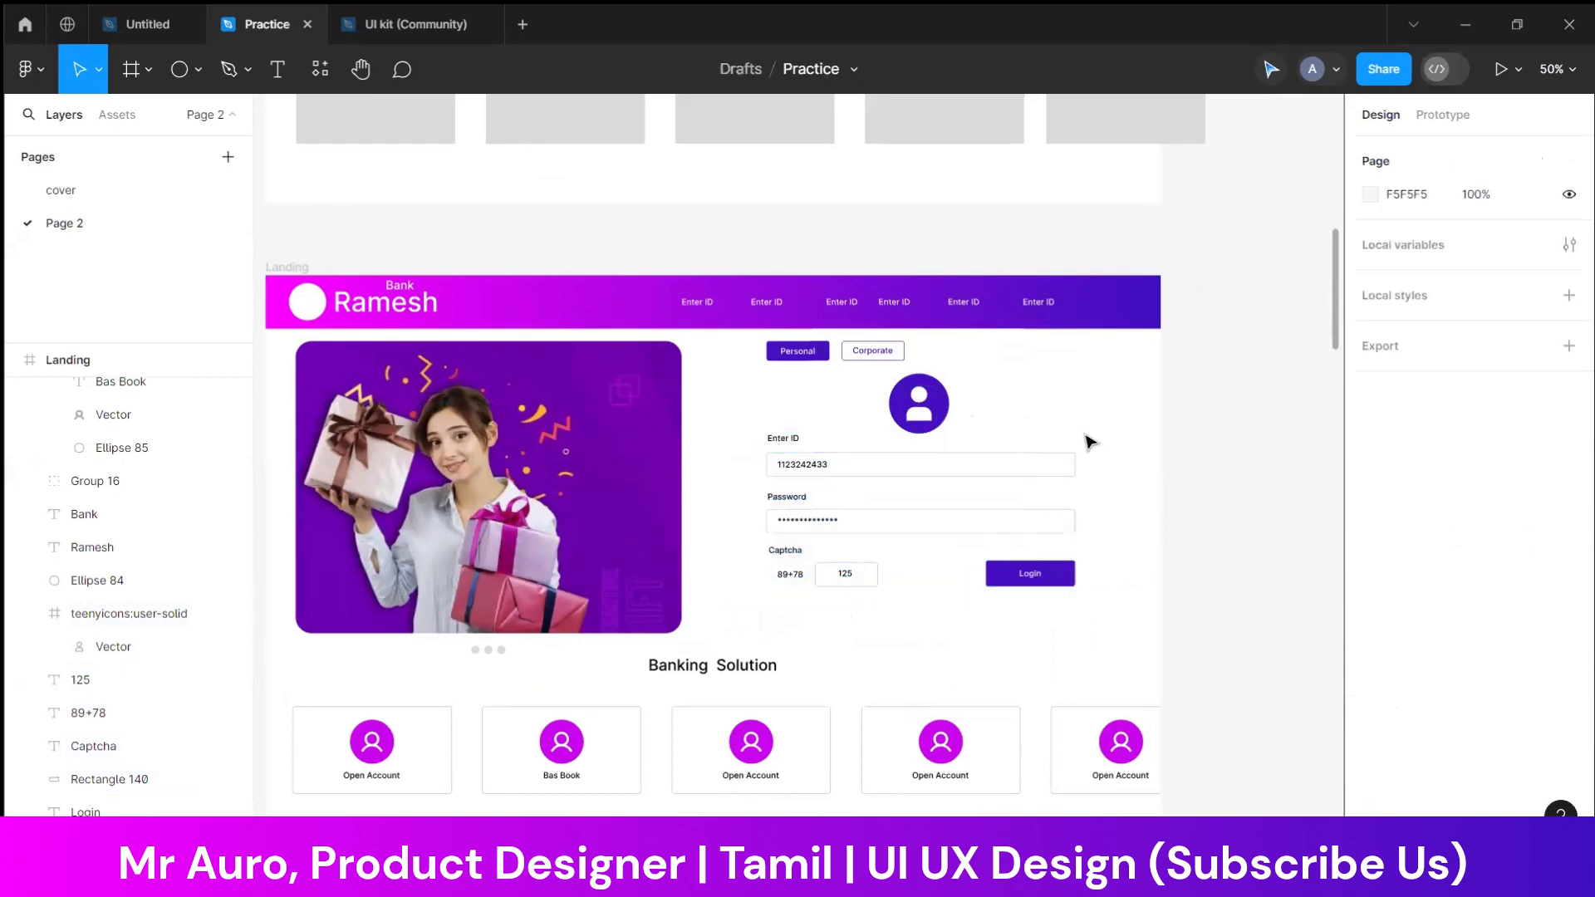
pyautogui.moveTo(1085, 439); pyautogui.dragTo(763, 601)
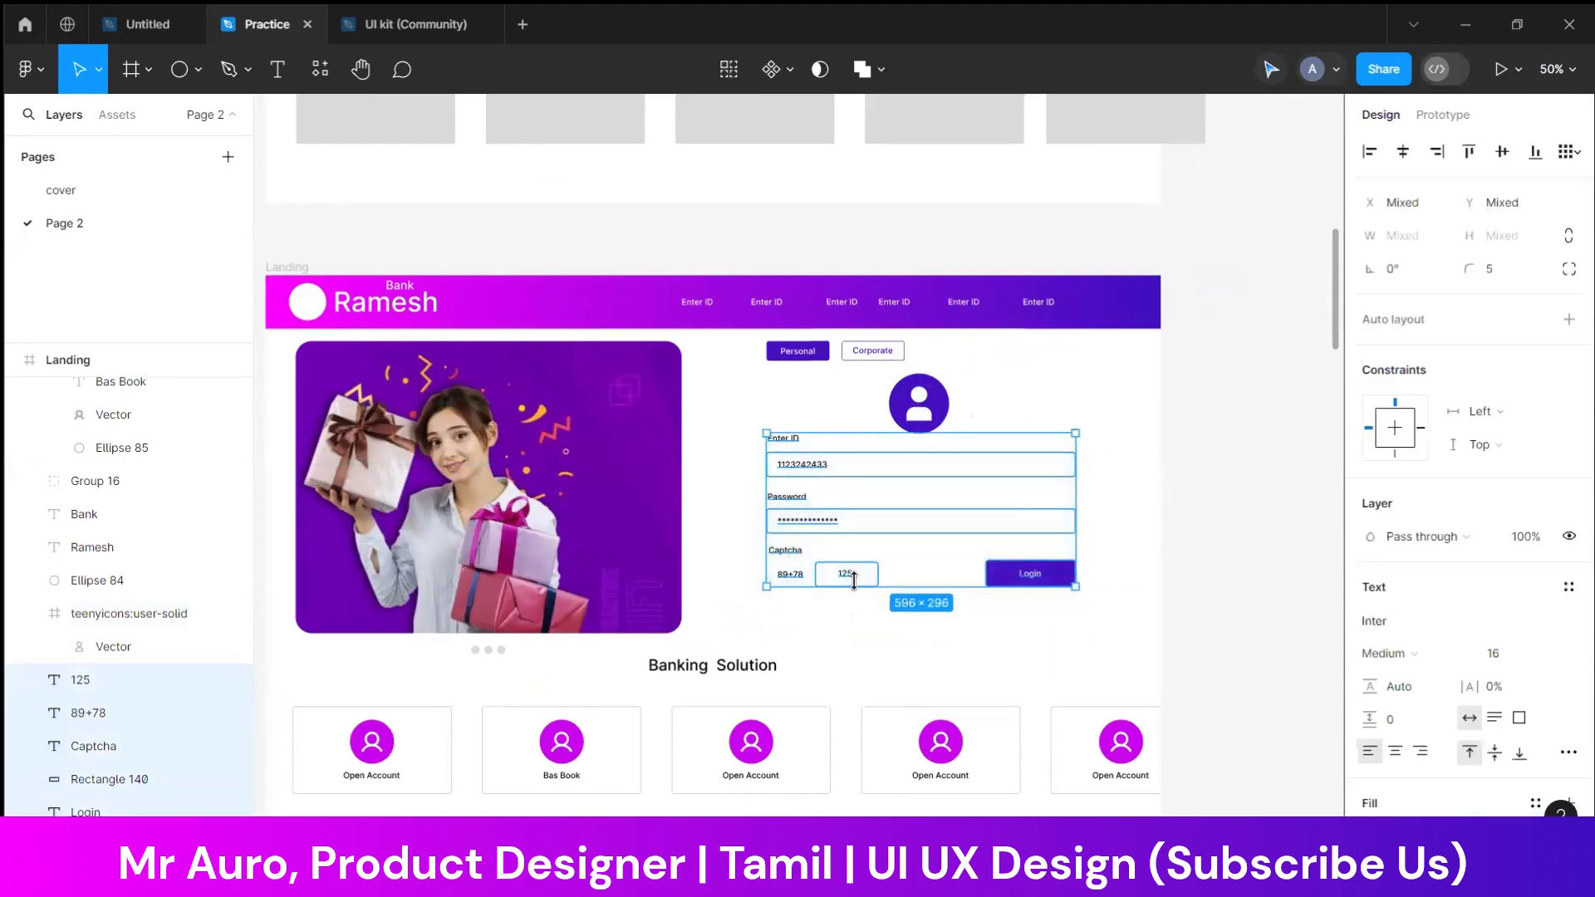
pyautogui.moveTo(936, 461); pyautogui.dragTo(935, 486)
pyautogui.click(971, 425)
pyautogui.click(920, 411)
pyautogui.moveTo(920, 412); pyautogui.dragTo(922, 422)
pyautogui.click(1061, 426)
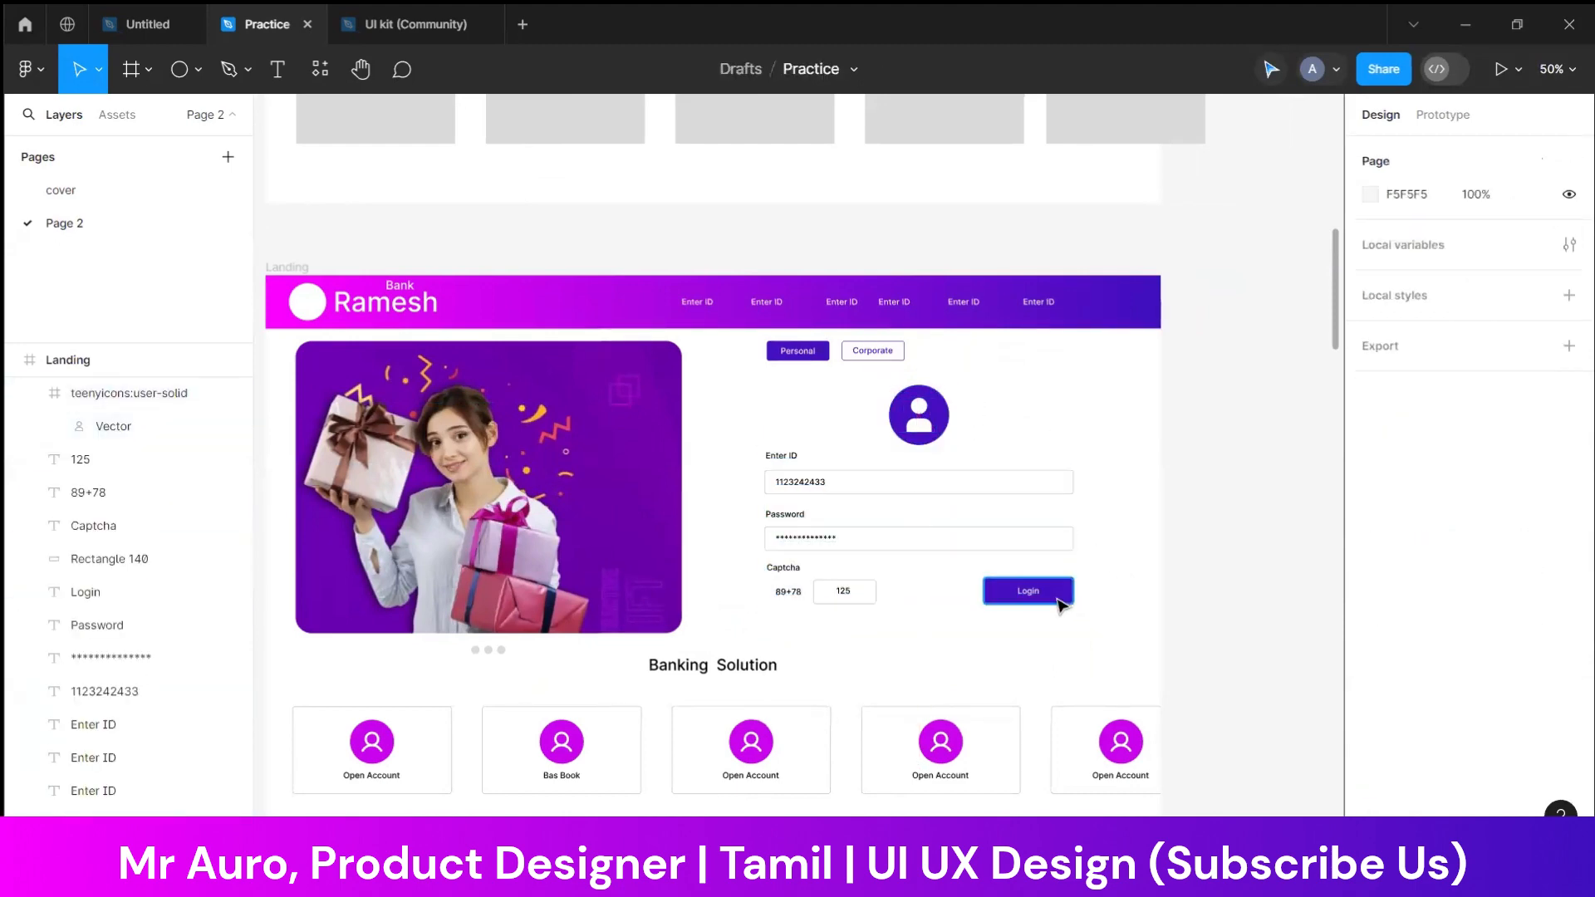
# Try the yellow document color FFB800 as the fill of the Login button
pyautogui.click(1039, 594)
pyautogui.click(1370, 571)
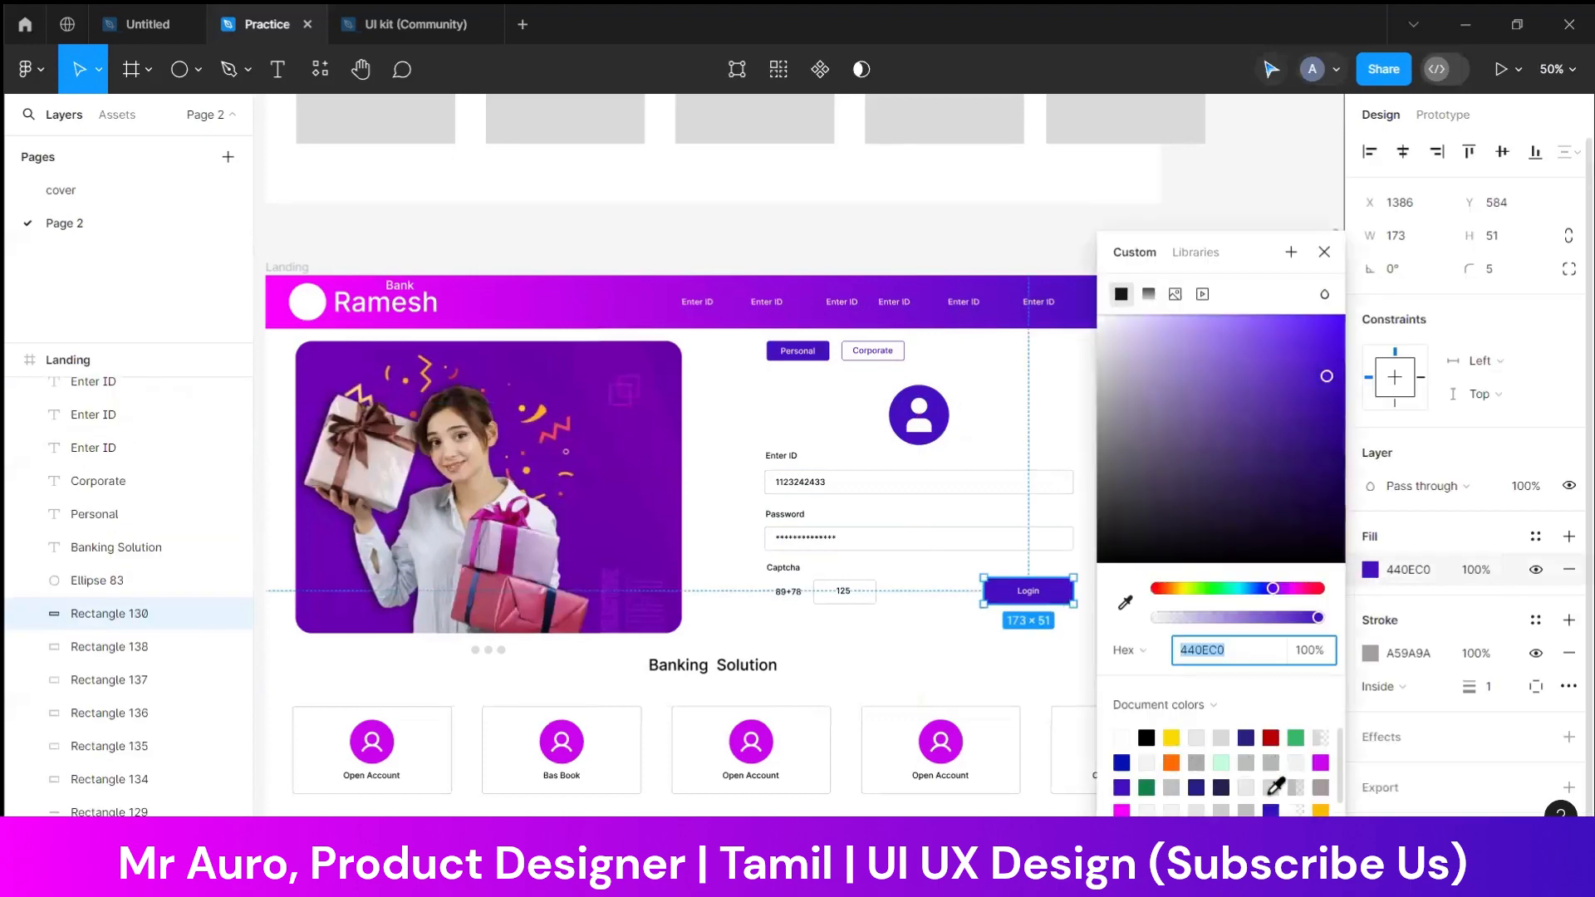
pyautogui.click(1321, 810)
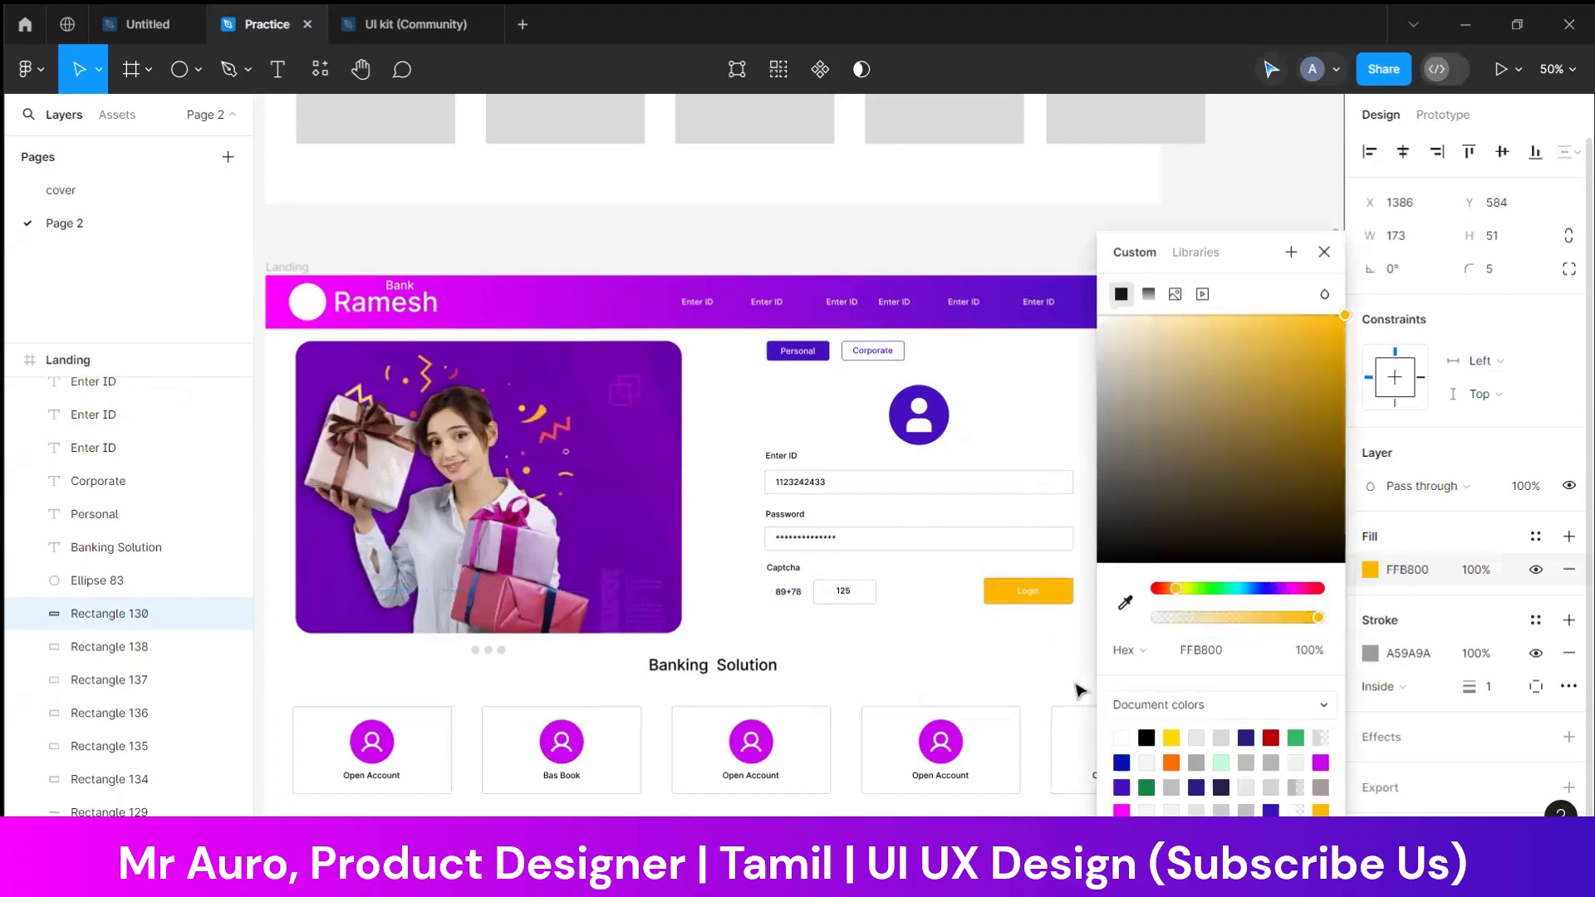
pyautogui.click(1071, 669)
# Fill the Login button with purple B505E7 sampled from the header and switch the fill to a linear gradient
pyautogui.click(1034, 600)
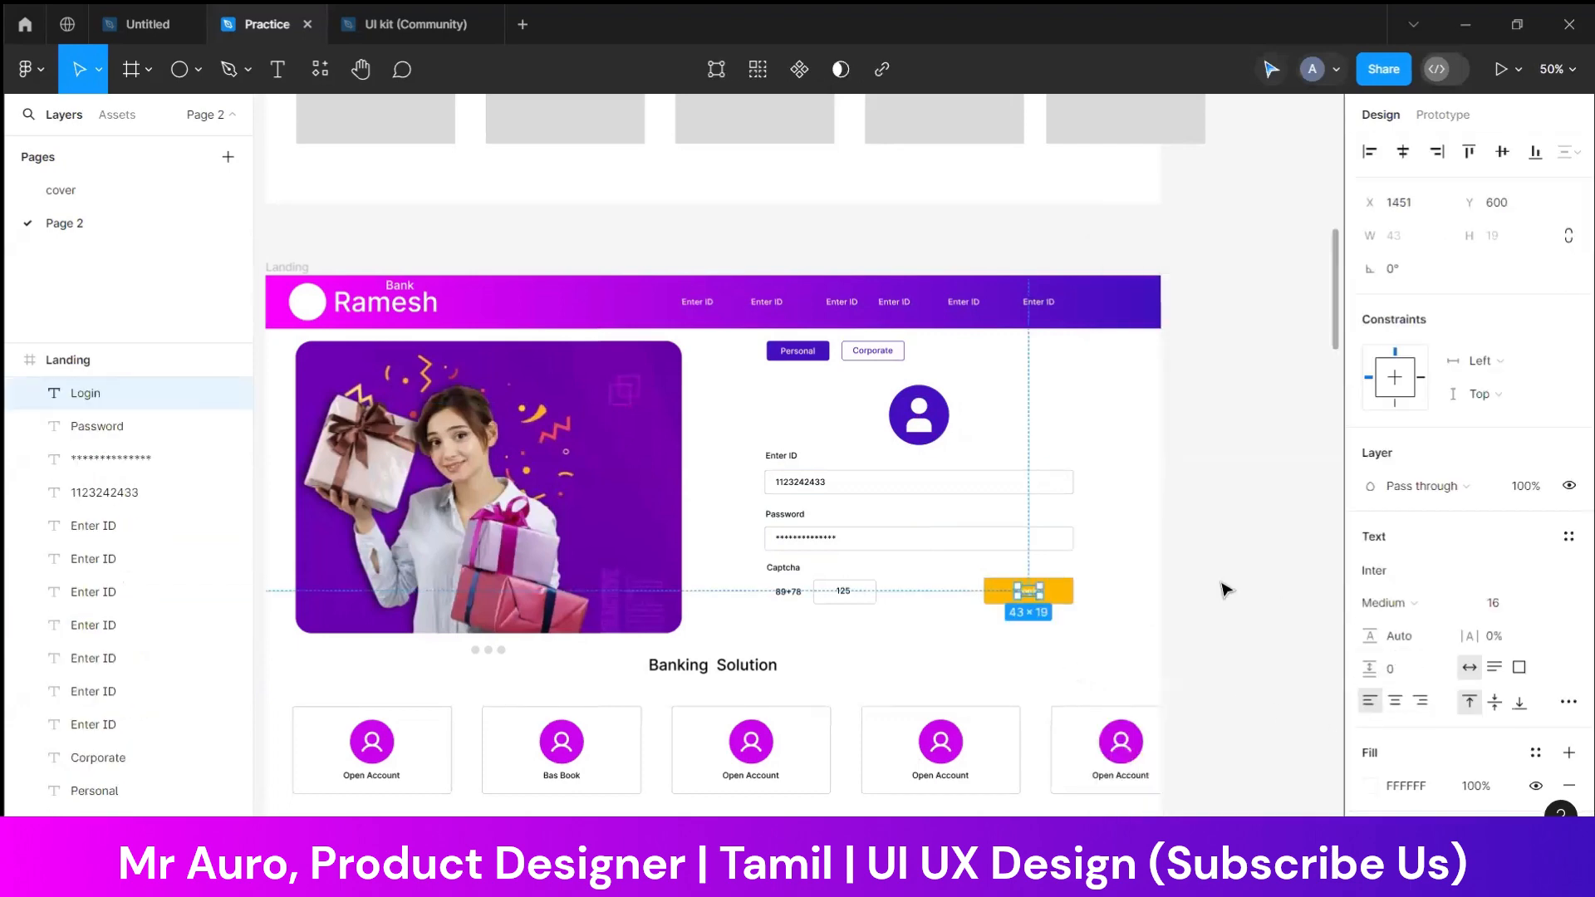
pyautogui.click(1064, 590)
pyautogui.click(1369, 570)
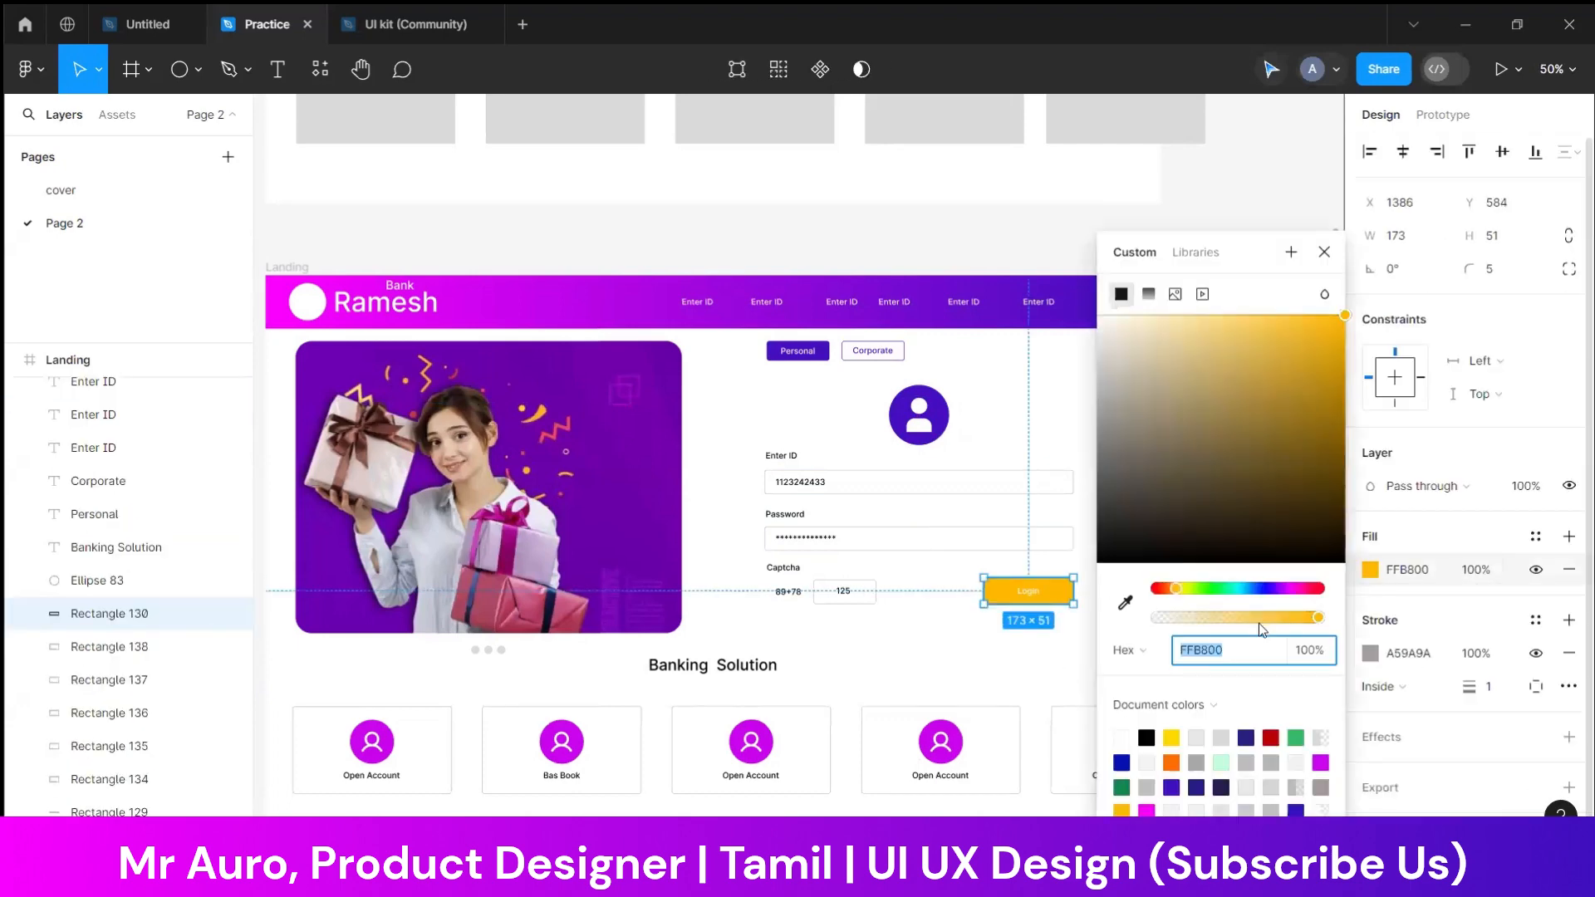
pyautogui.click(1127, 605)
pyautogui.click(601, 310)
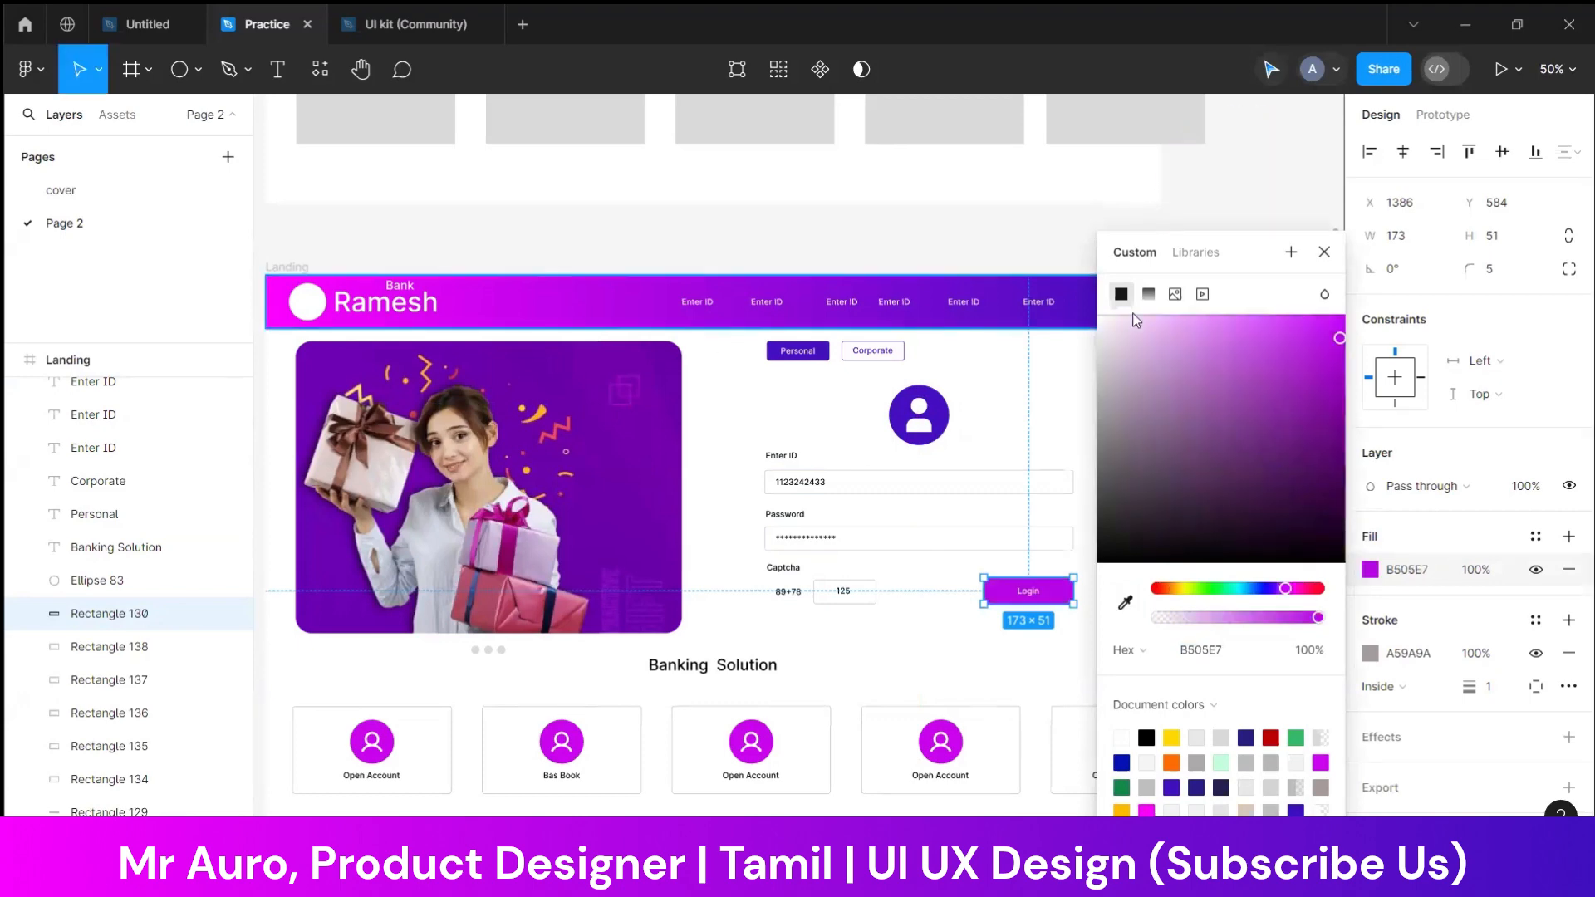
pyautogui.click(1149, 295)
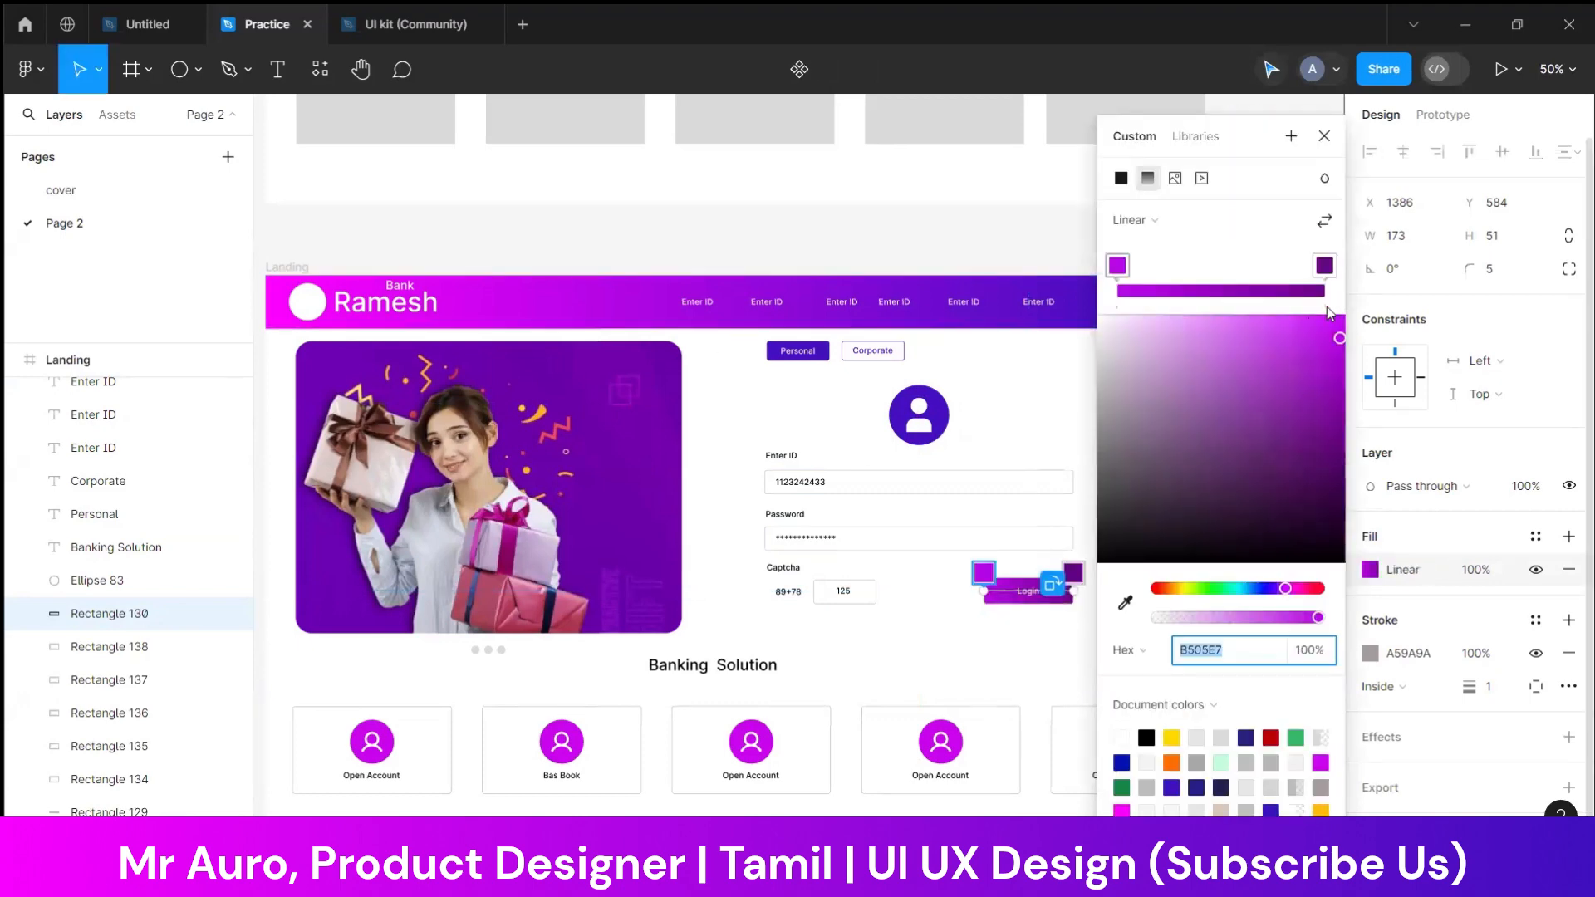
# Set the Login button gradient's end color to 4E0EC3 sampled from the header, and extend its start point beyond the button's left edge
pyautogui.click(1327, 269)
pyautogui.click(1127, 603)
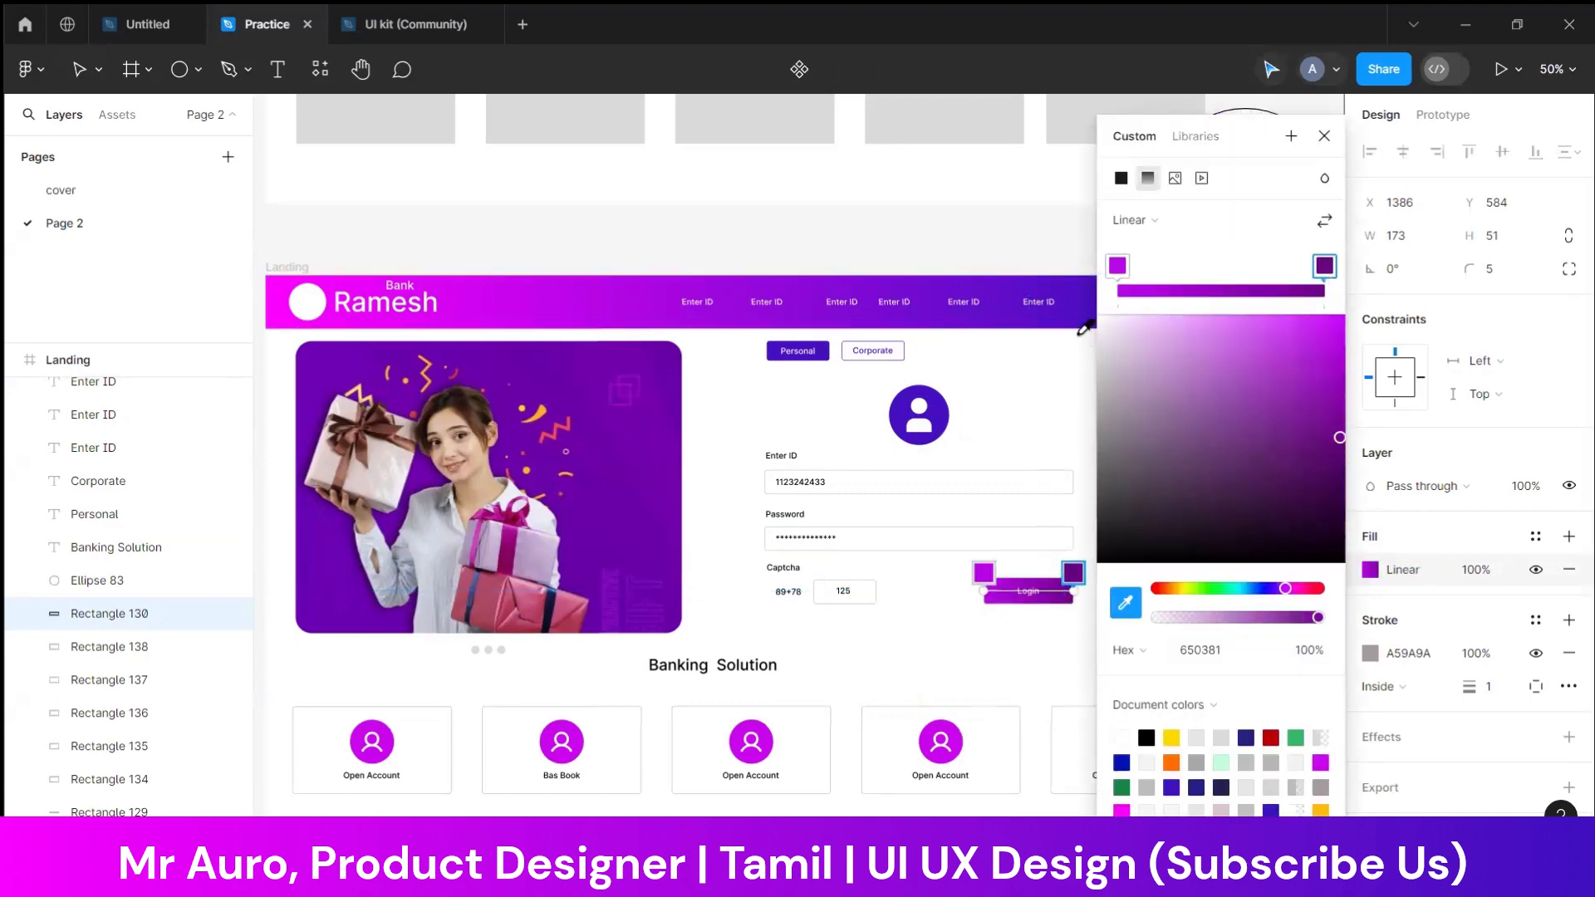
pyautogui.click(1084, 313)
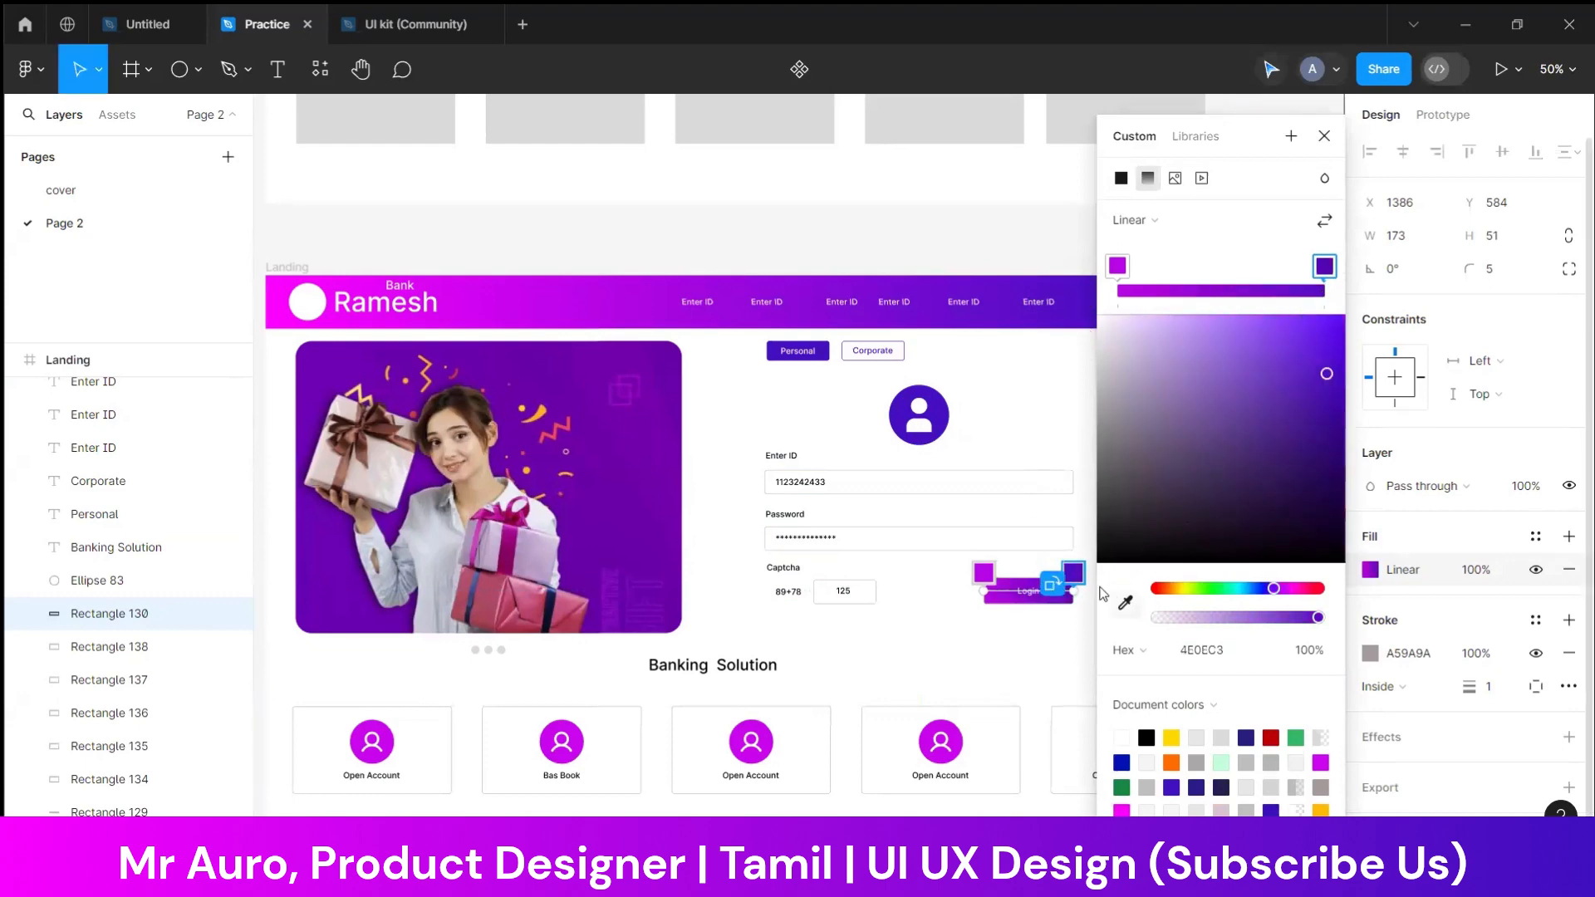
pyautogui.moveTo(983, 577); pyautogui.dragTo(941, 569)
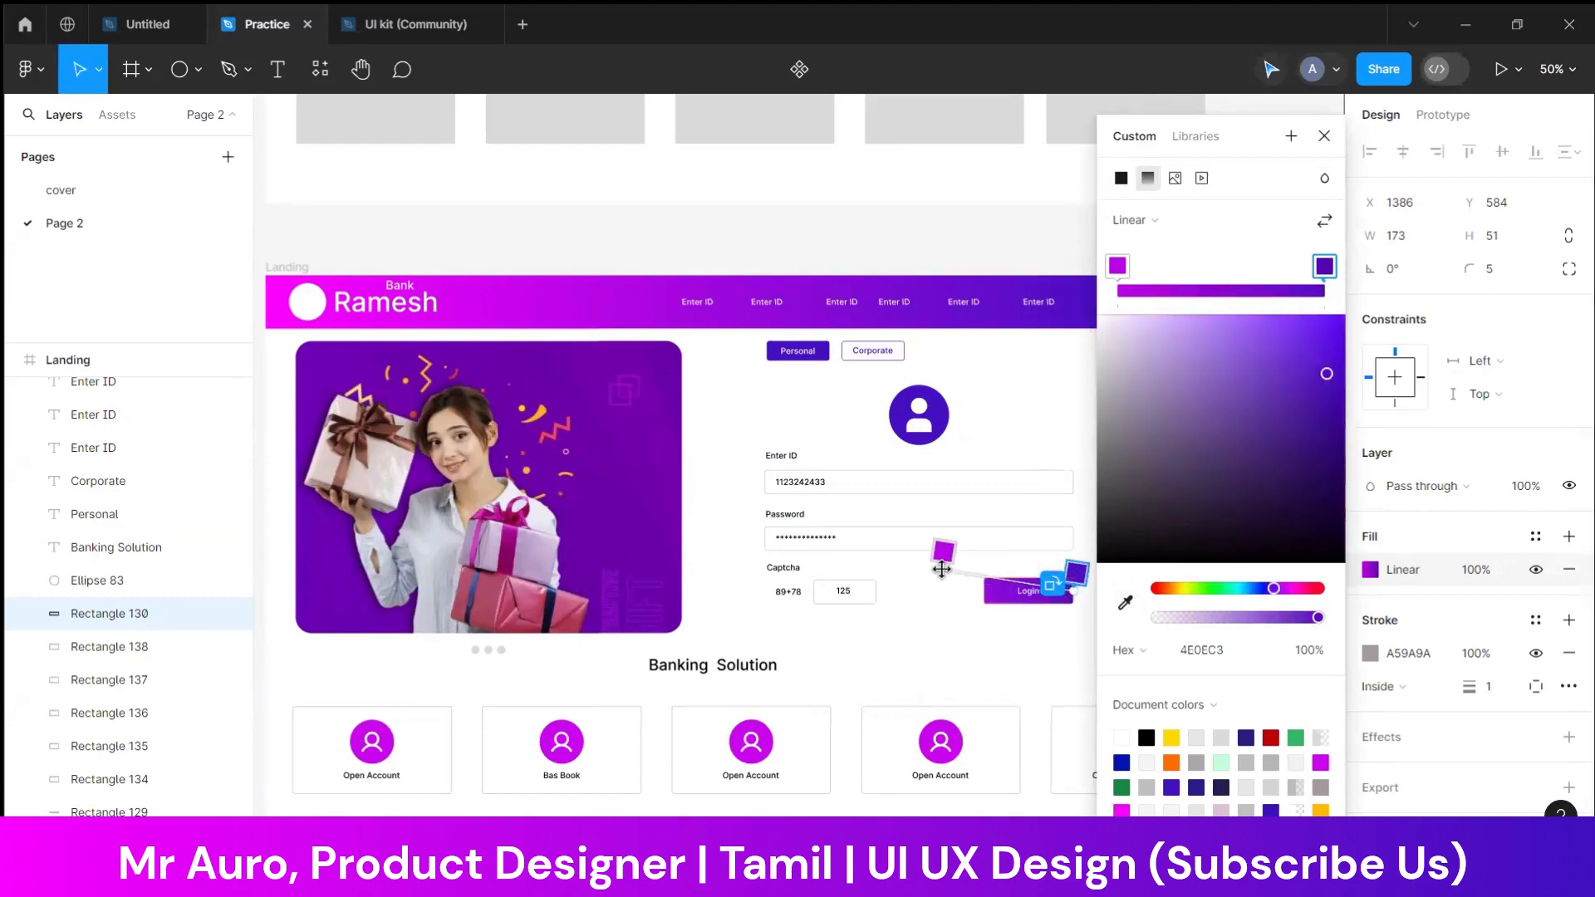
pyautogui.press('Escape')
pyautogui.press('Escape')
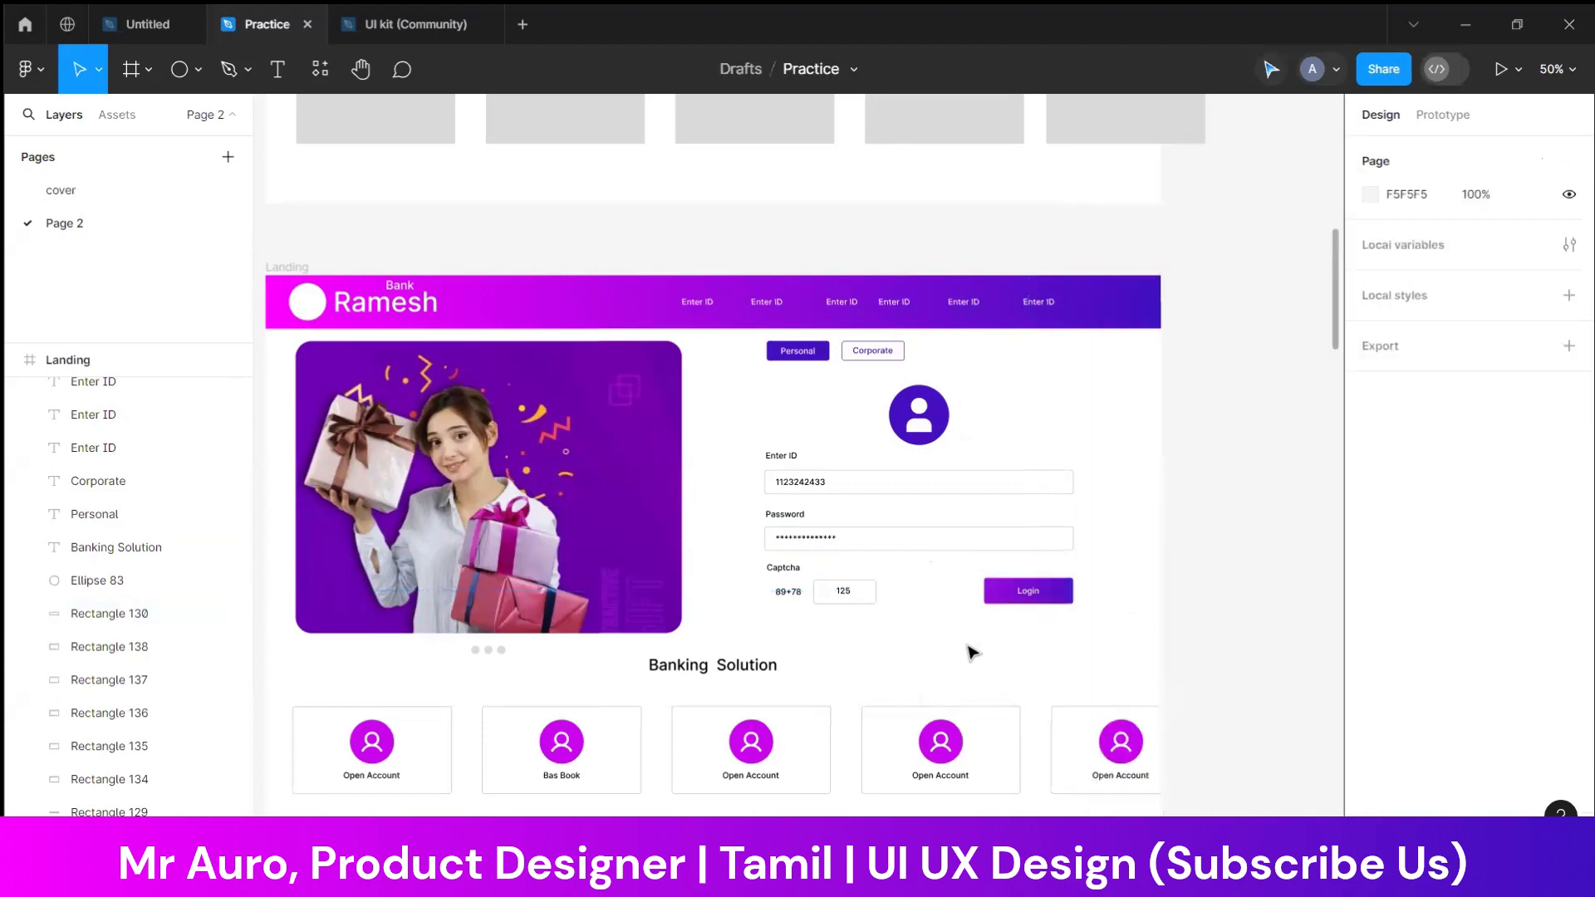
# Set the font size of the Login button's label to 20
pyautogui.hscroll(2, 1014, 665)
pyautogui.hotkey('ctrl', '=')
pyautogui.hotkey('ctrl', '=')
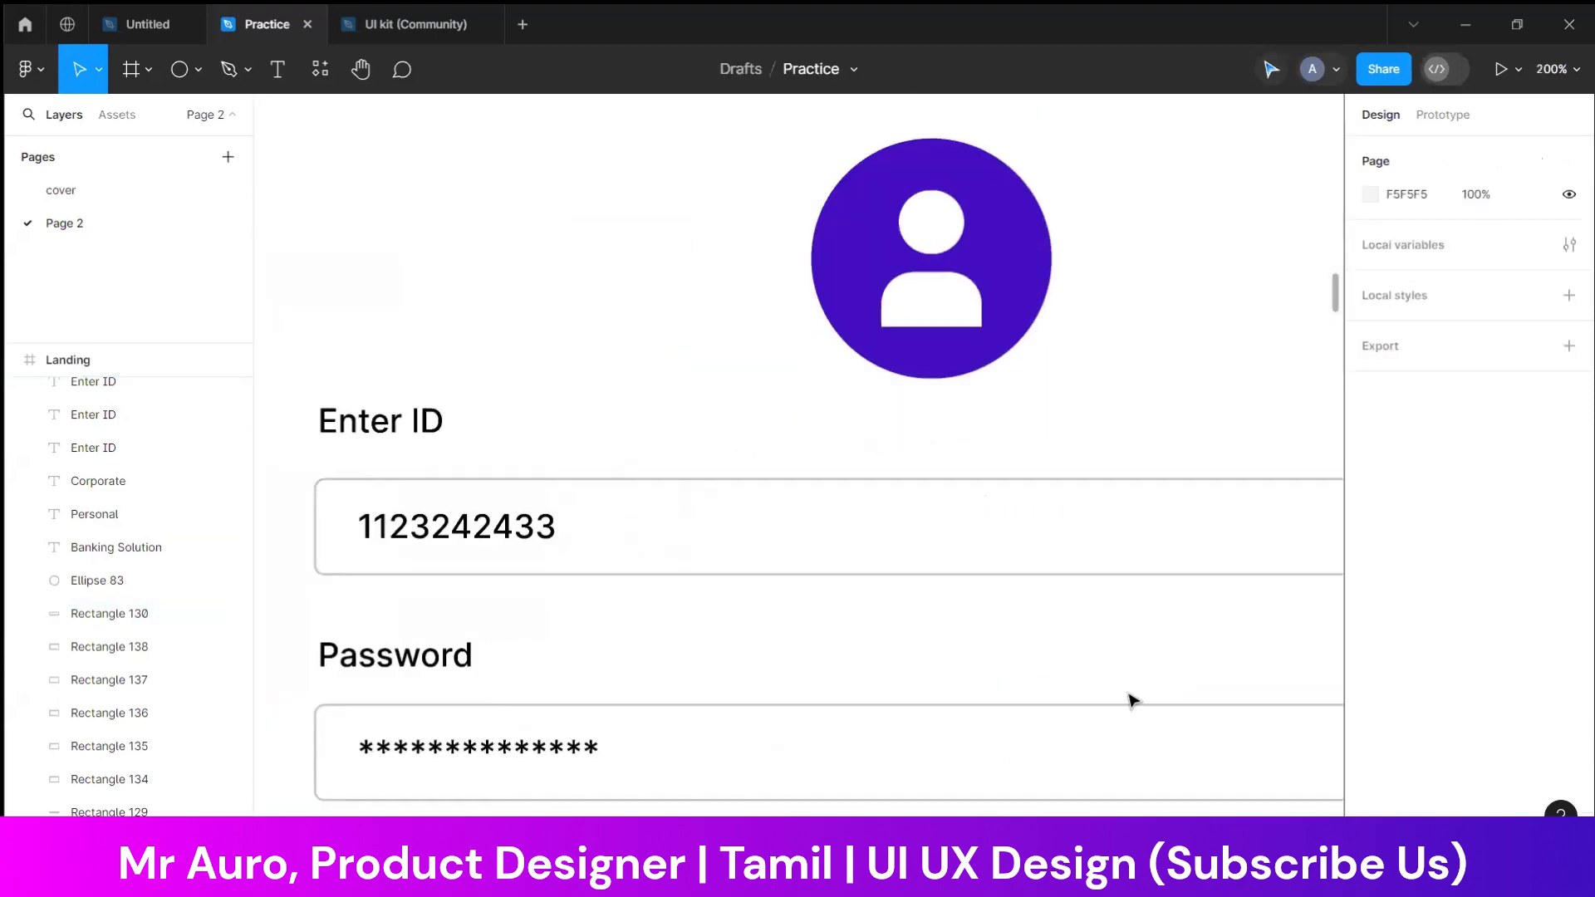
pyautogui.scroll(-3, 701, 374)
pyautogui.click(1104, 694)
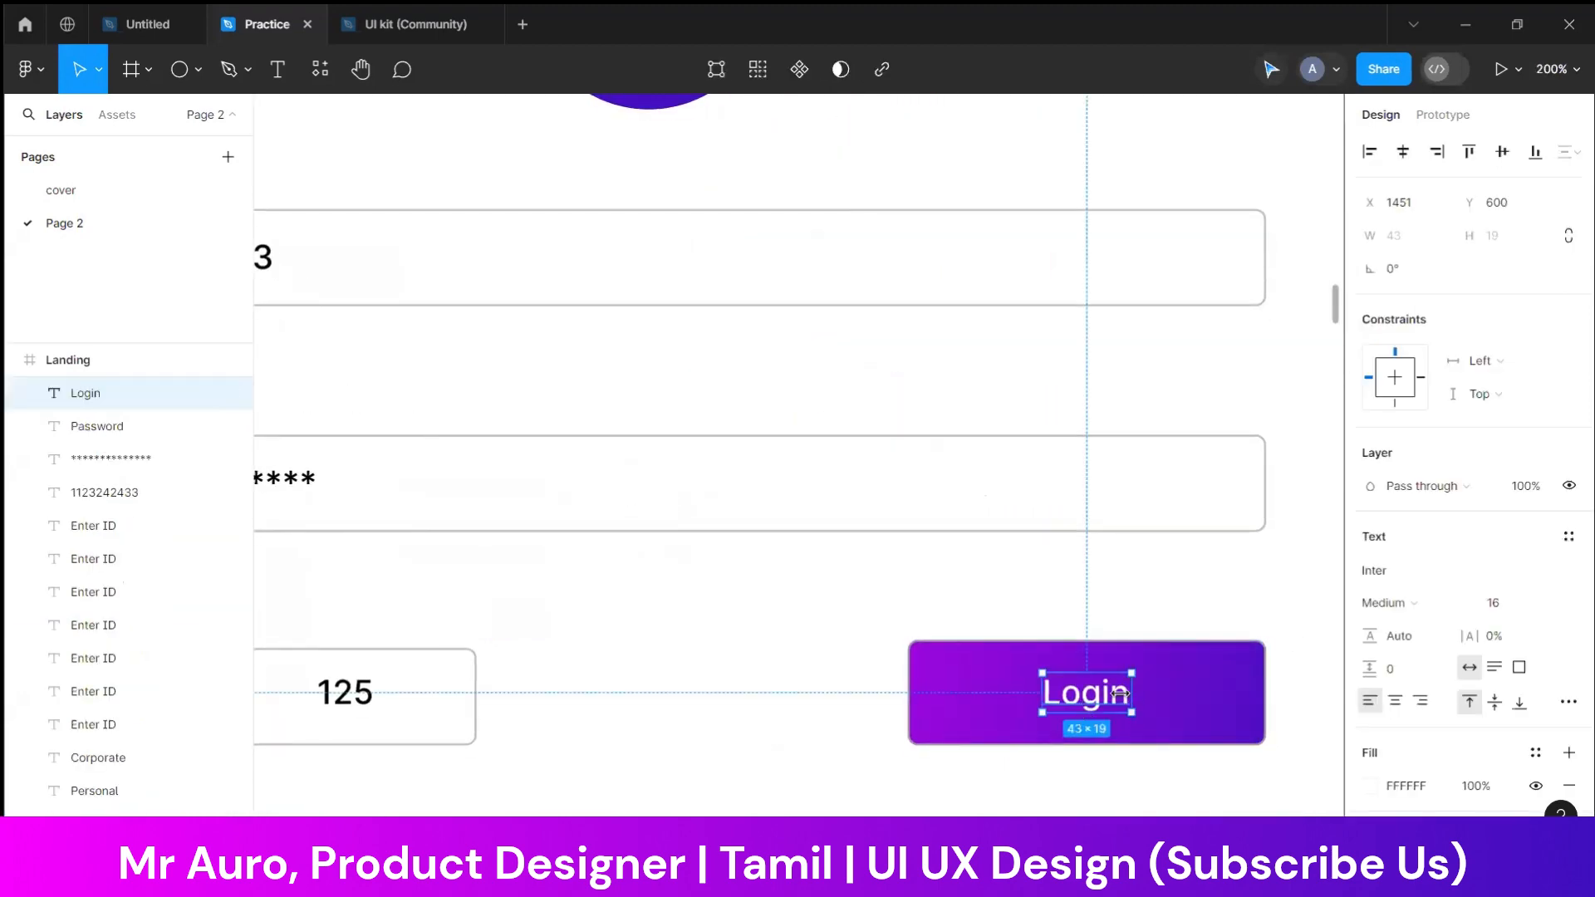
pyautogui.click(1505, 605)
pyautogui.write('17')
pyautogui.press('Return')
pyautogui.press('Up')
pyautogui.press('Up')
pyautogui.press('Up')
pyautogui.click(784, 633)
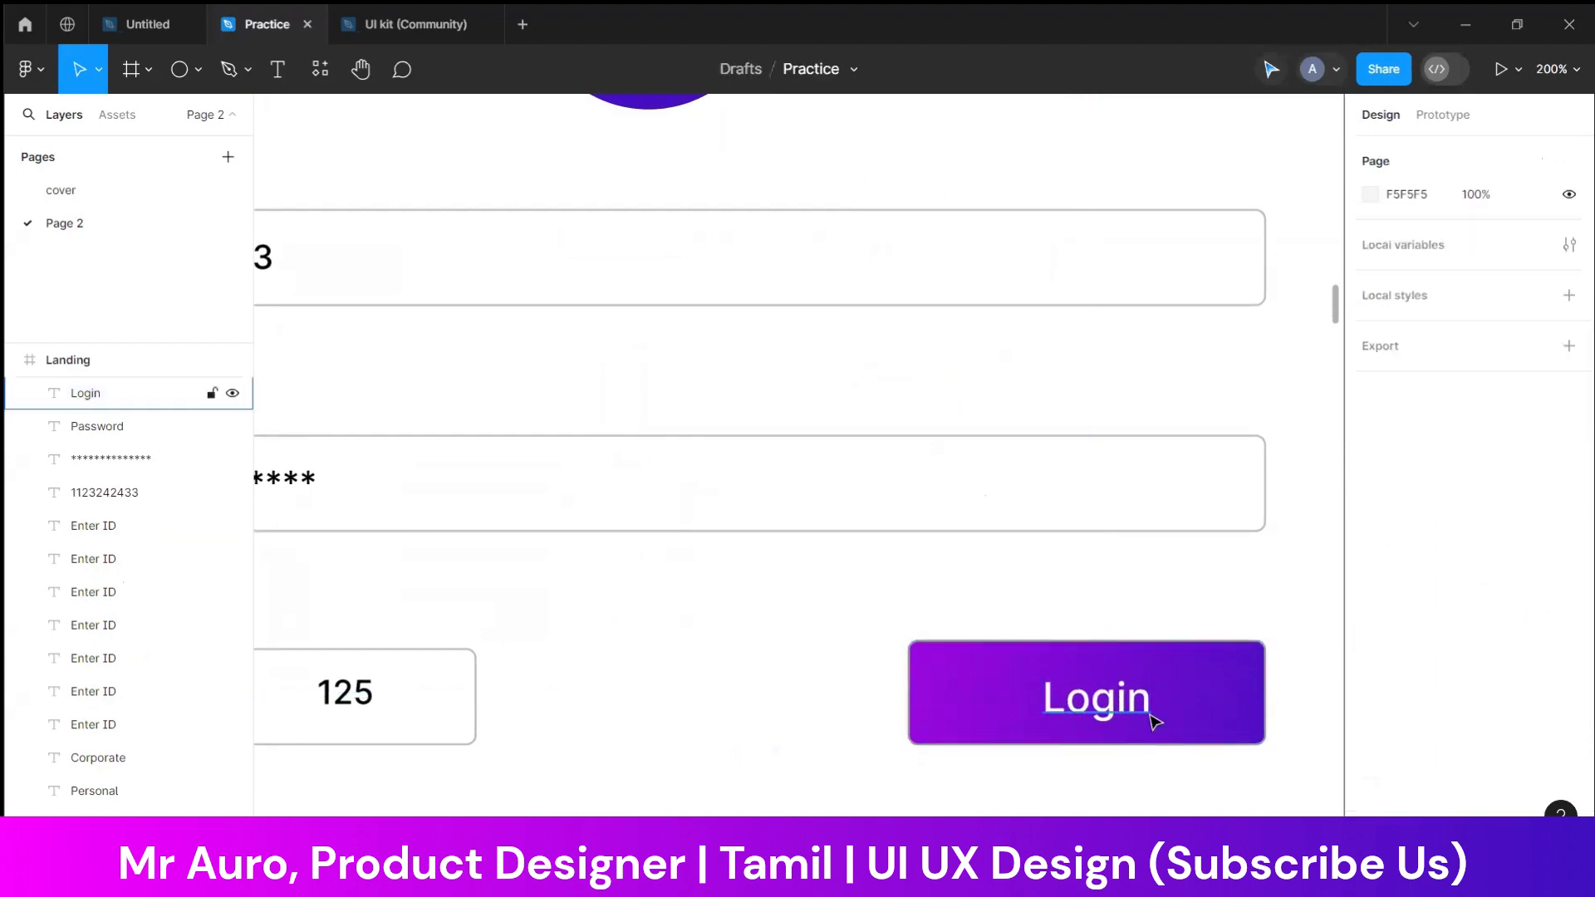
# Center the enlarged Login label within the gradient button
pyautogui.moveTo(1109, 715); pyautogui.dragTo(1099, 706)
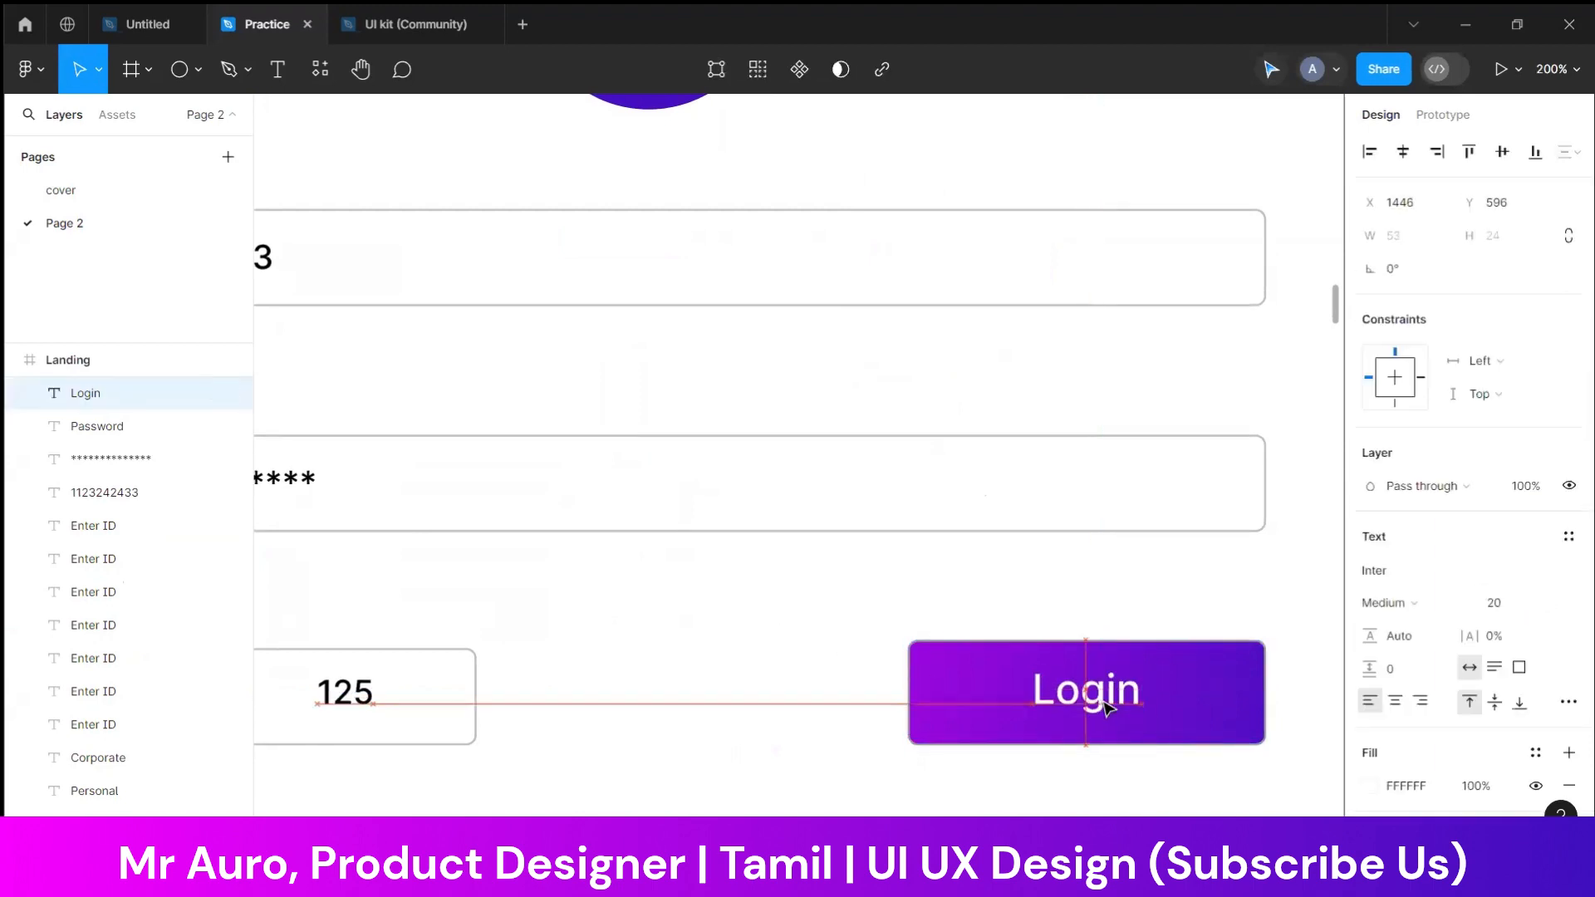
pyautogui.click(740, 665)
pyautogui.press('-')
pyautogui.press('-')
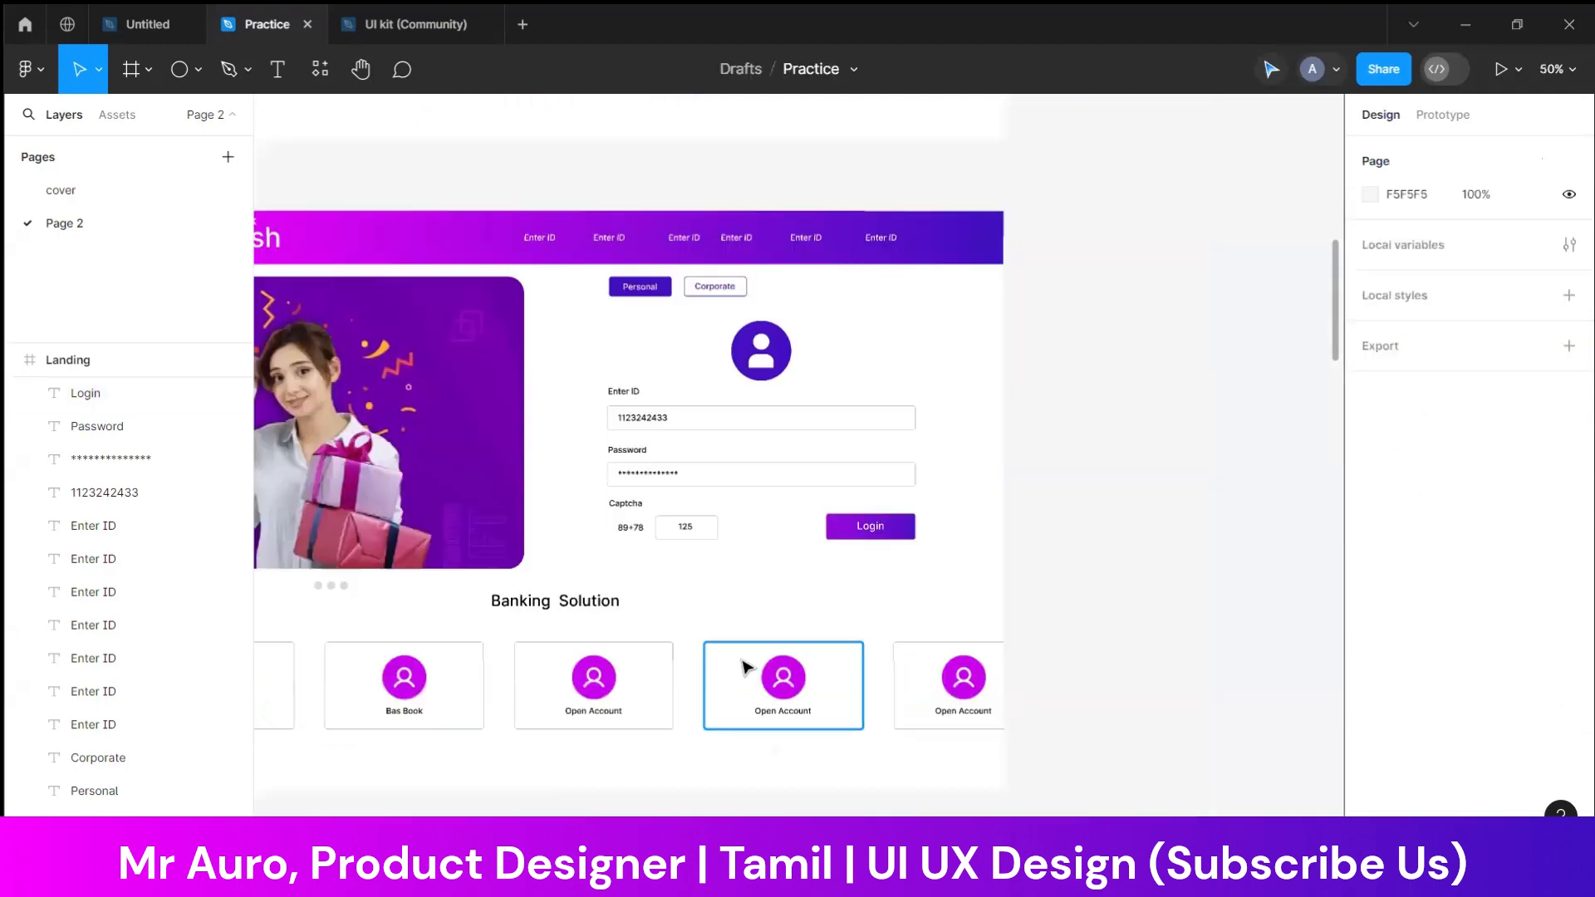
# Select the Landing frame, switch to its prototype settings and start presenting it
pyautogui.hscroll(-3, 1225, 615)
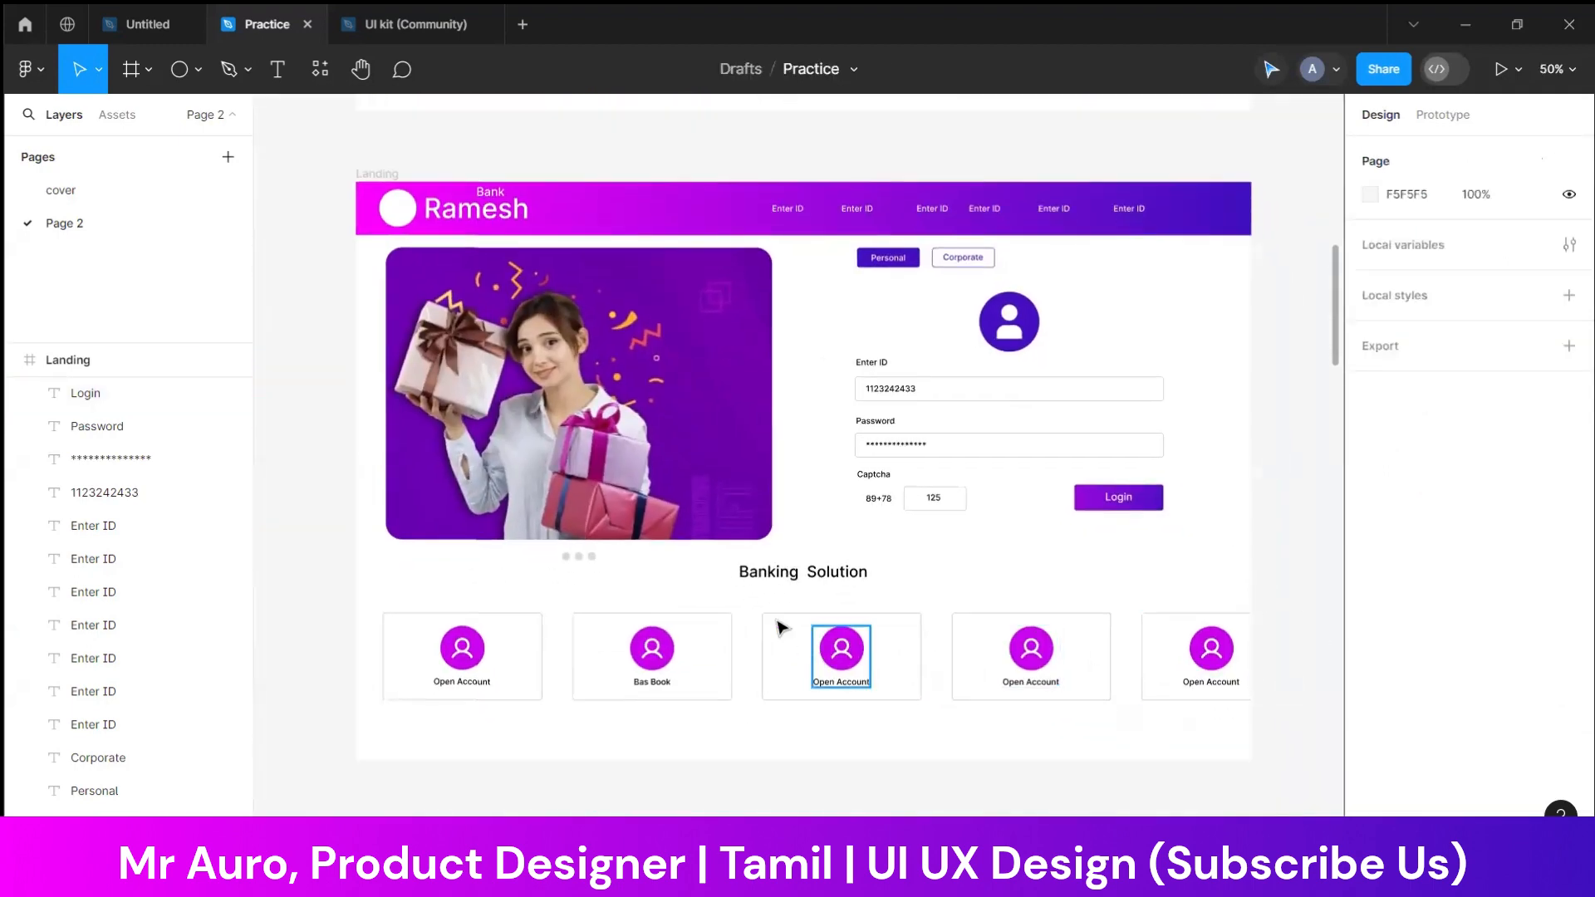
pyautogui.scroll(2, 804, 656)
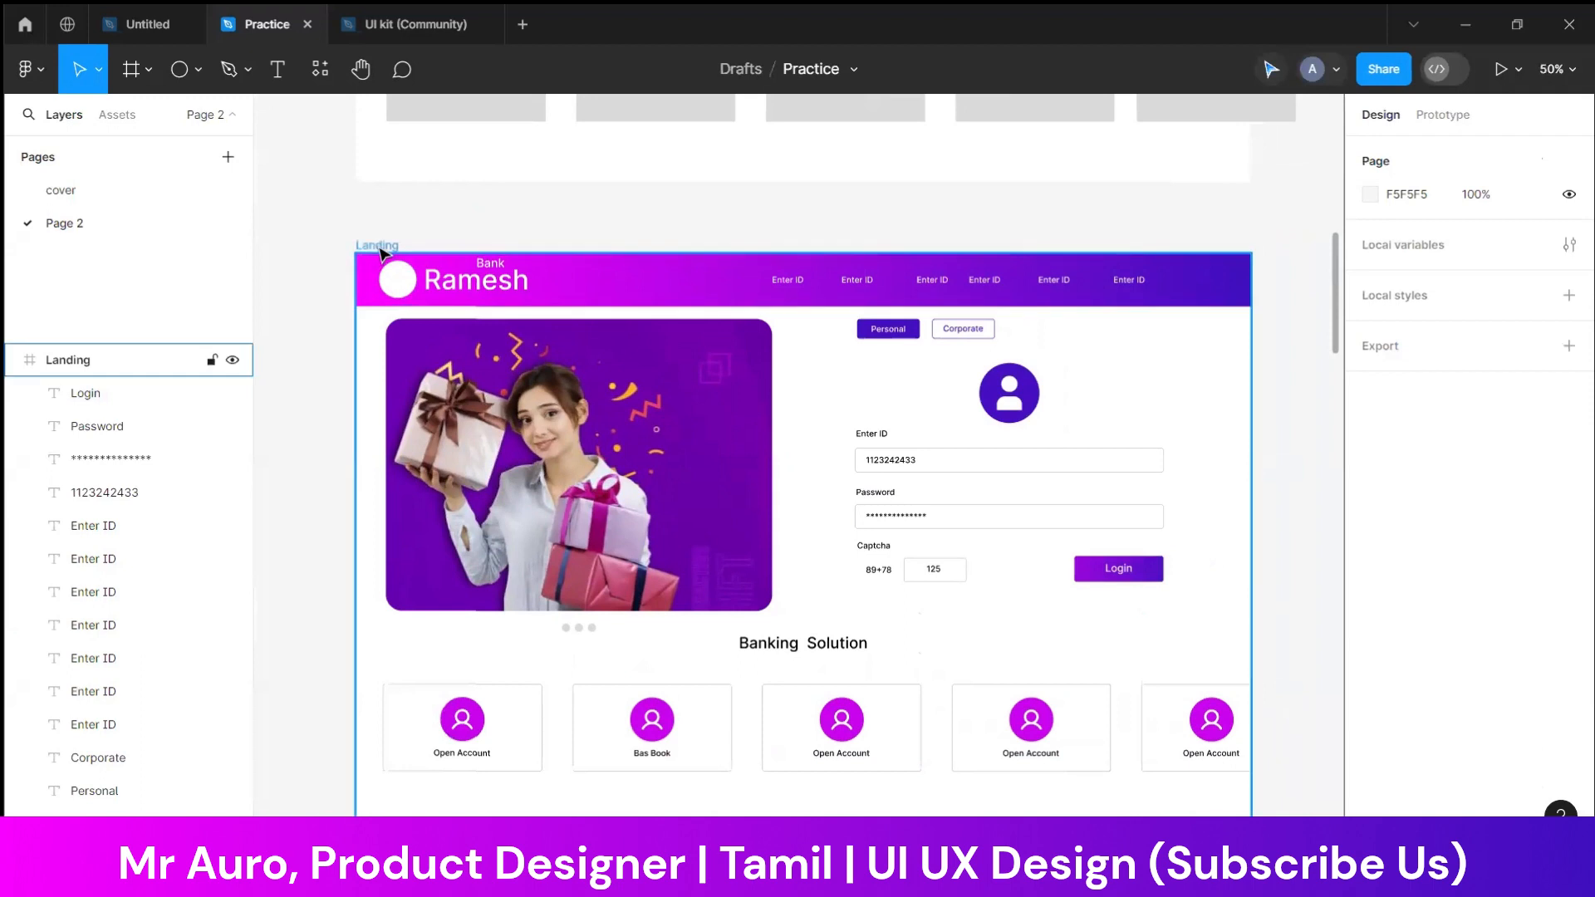
pyautogui.click(381, 249)
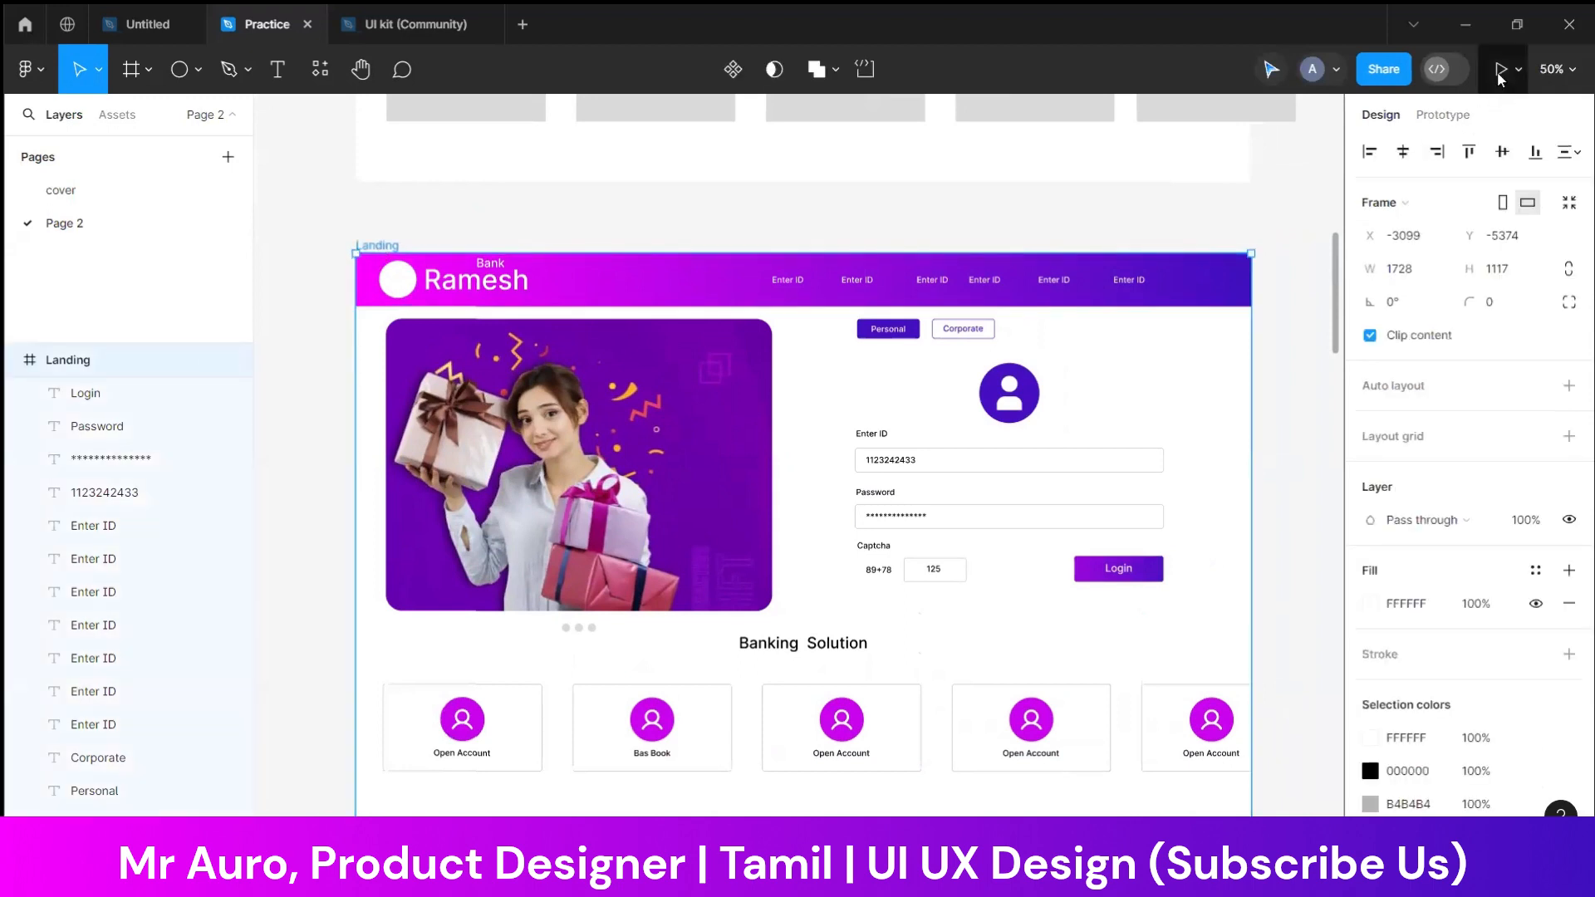
pyautogui.click(1443, 118)
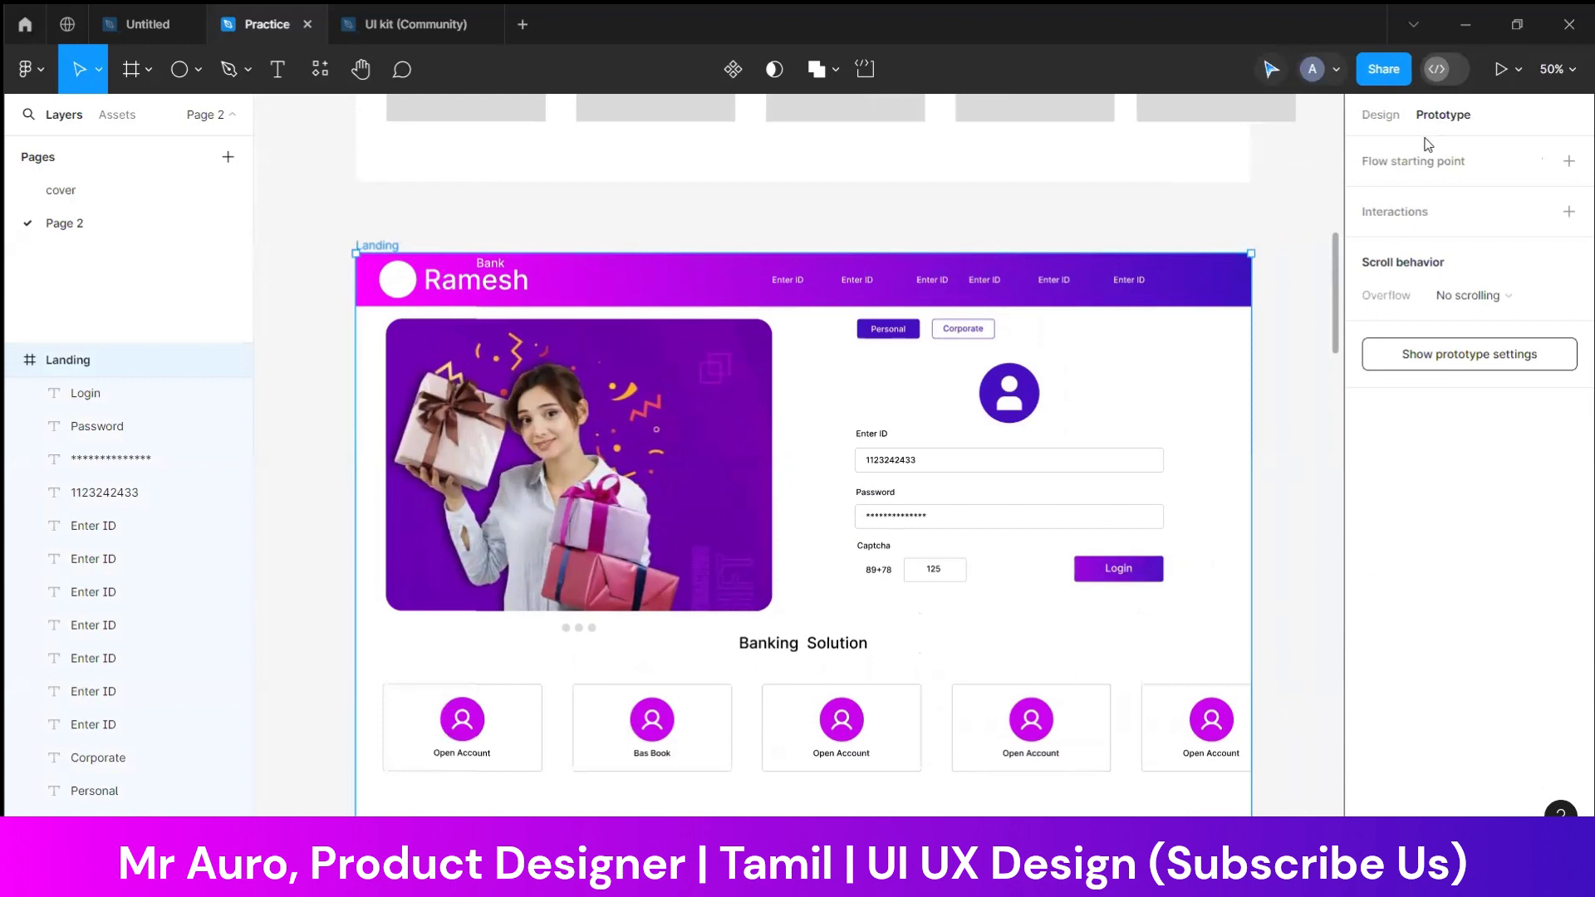
pyautogui.click(1498, 70)
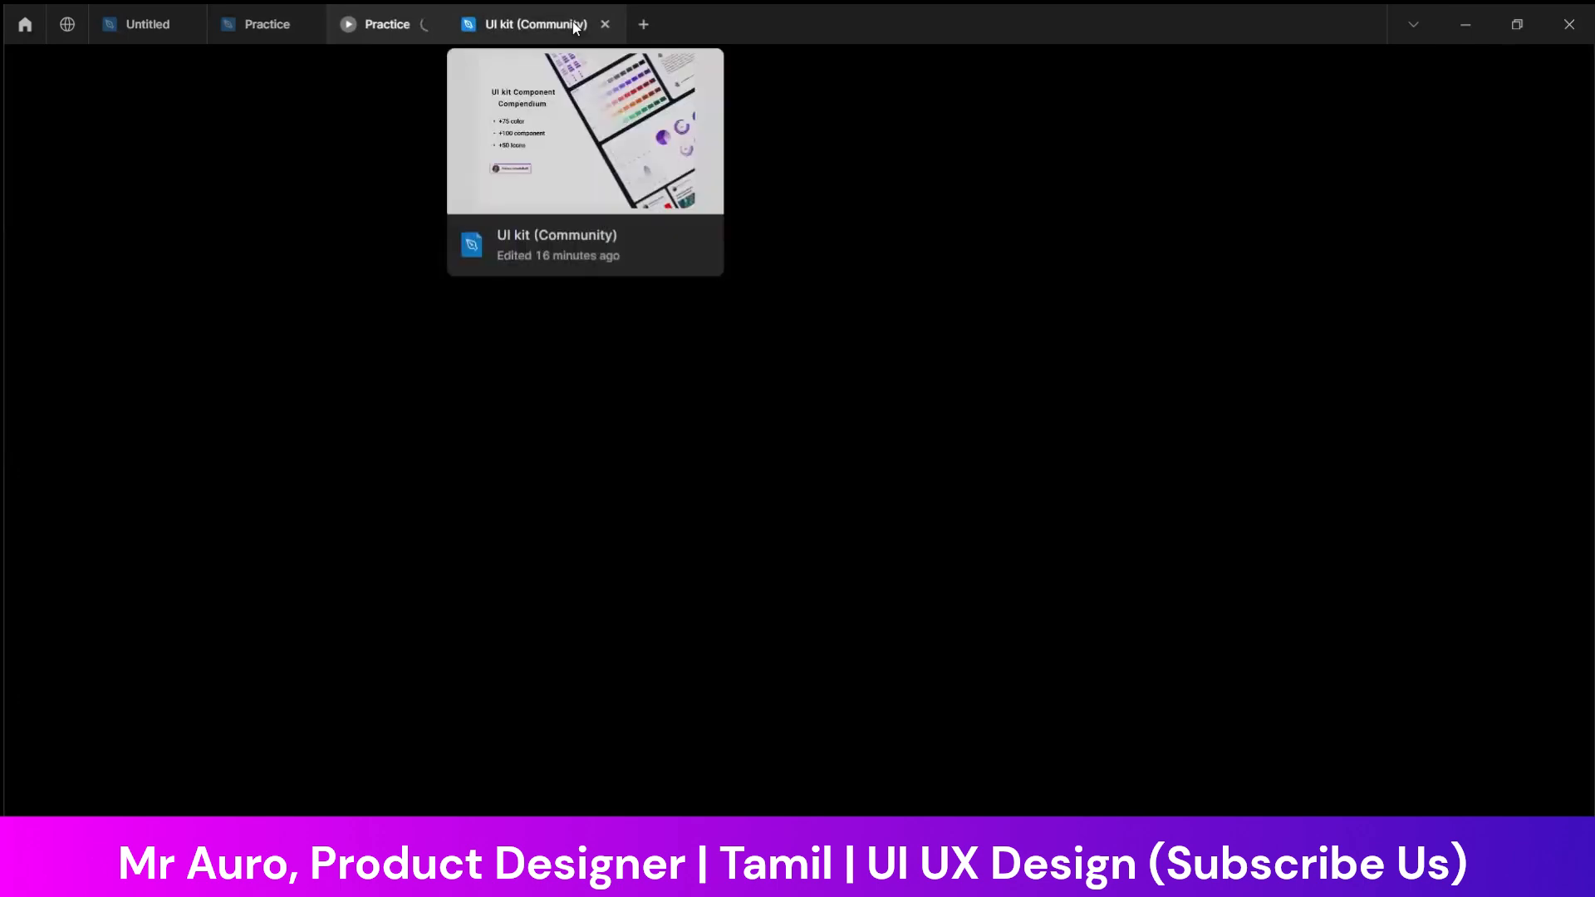
# Close the UI kit (Community) file and look through the Practice and Untitled files
pyautogui.click(605, 25)
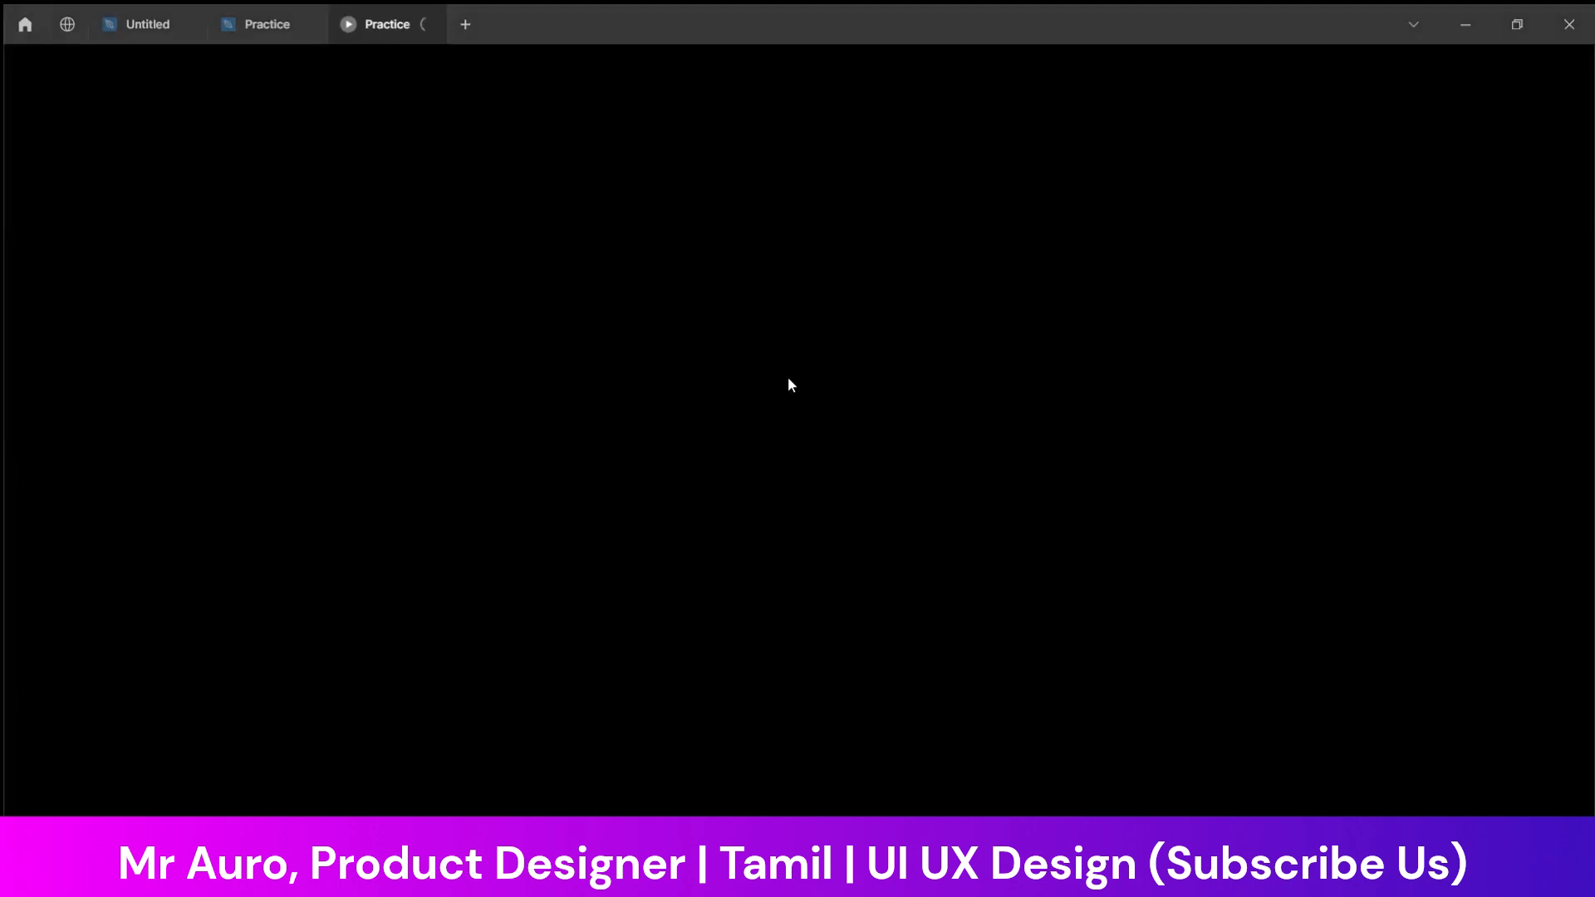
pyautogui.click(267, 24)
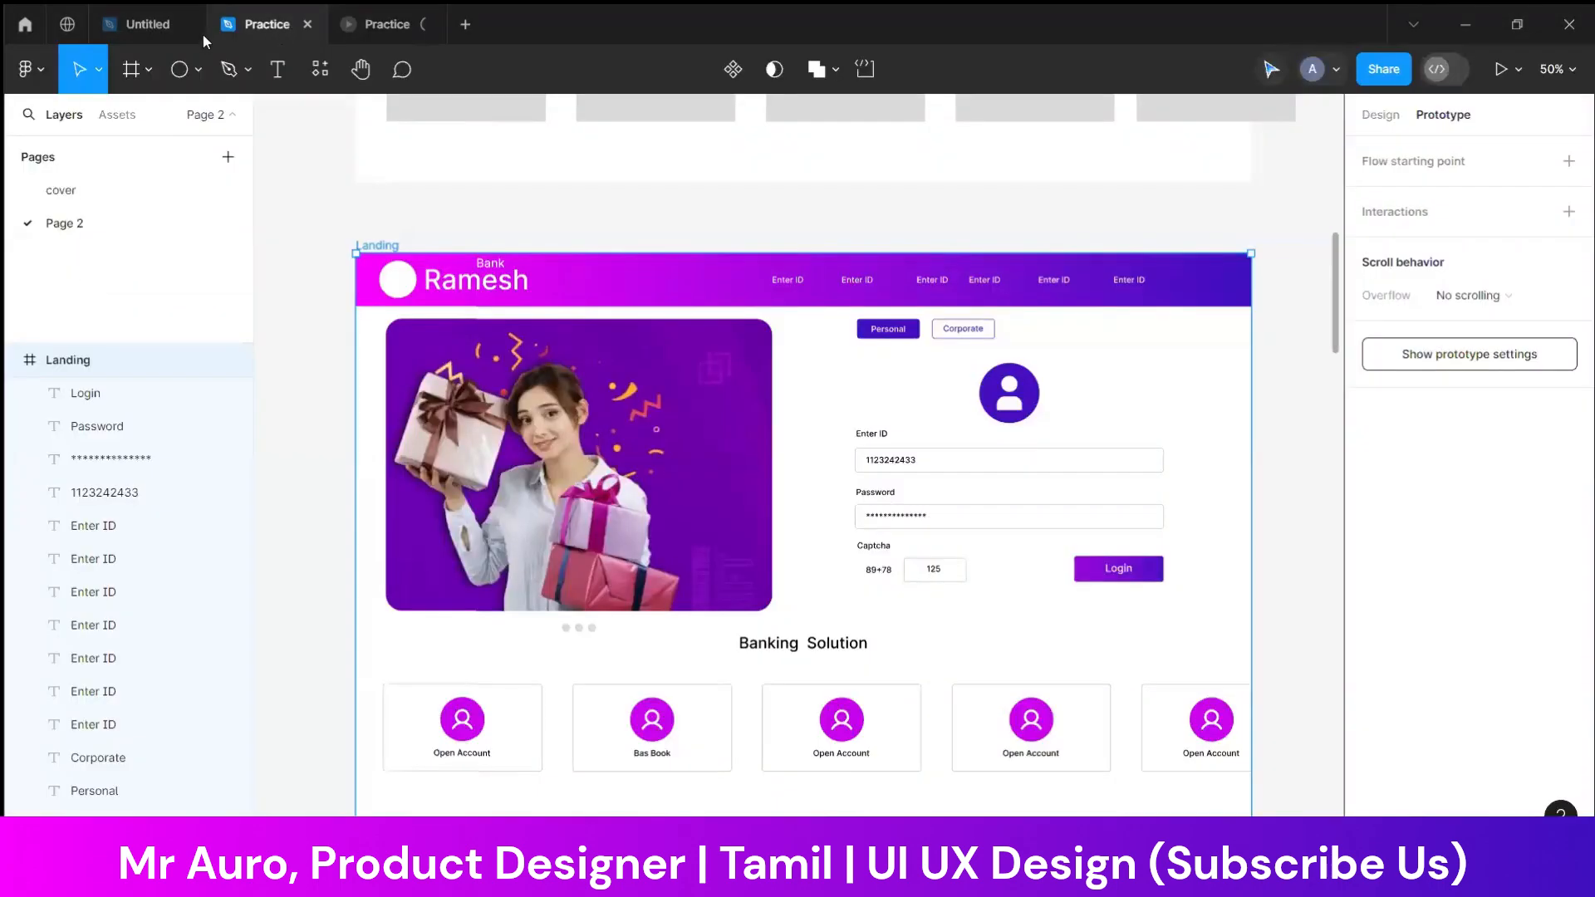
pyautogui.click(149, 25)
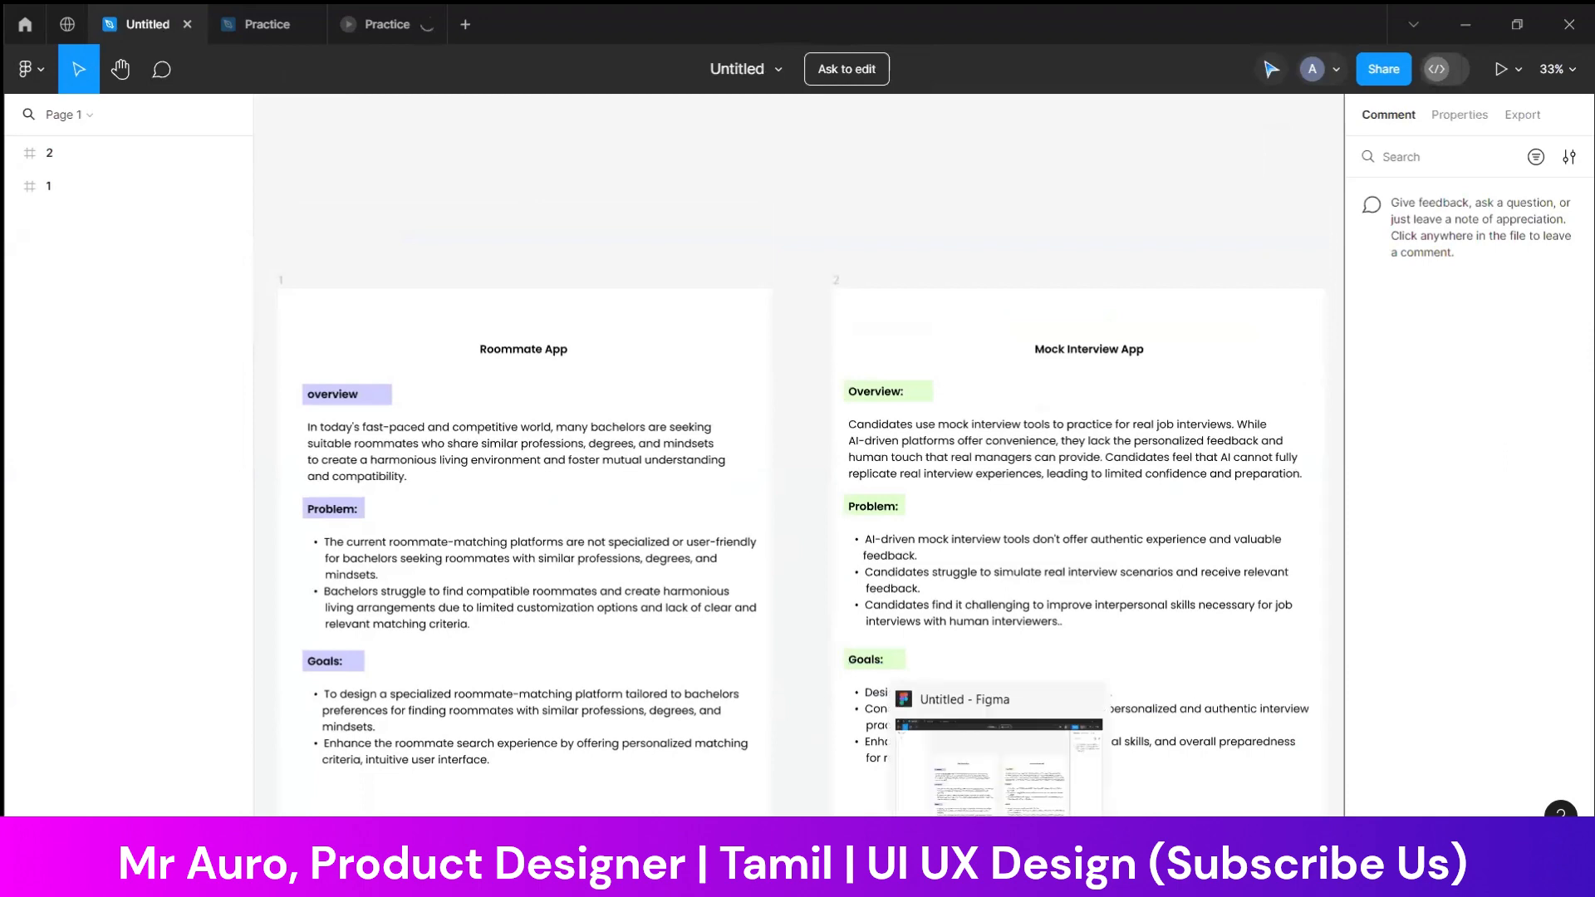
# Switch to Chrome and close the Travel app Figma tab and the four Behance tabs
pyautogui.click(999, 877)
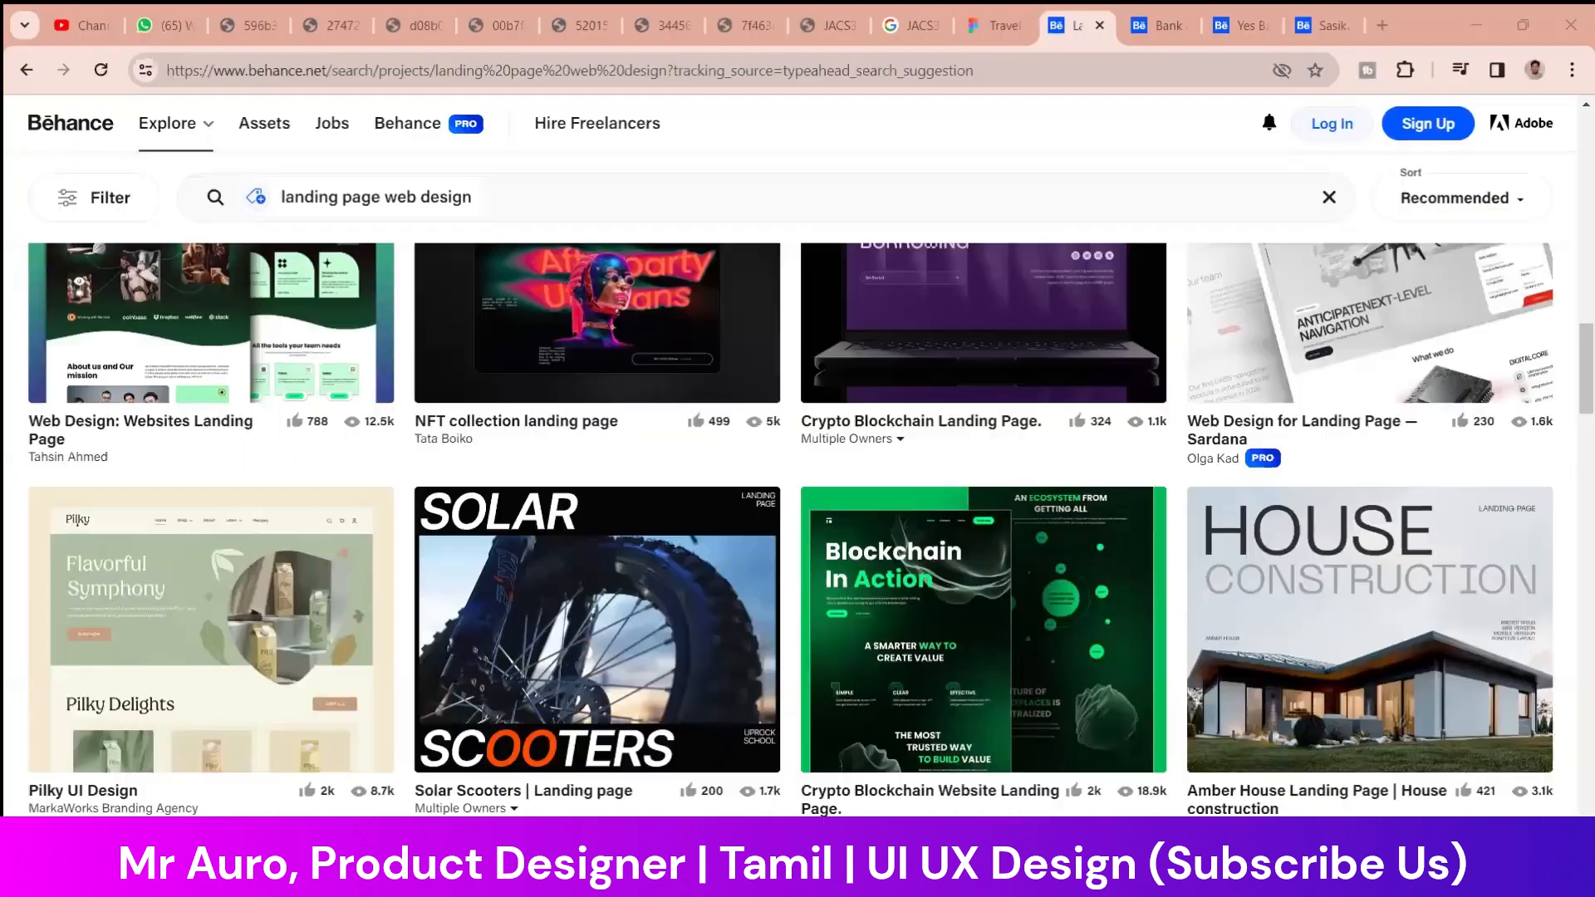
pyautogui.click(991, 25)
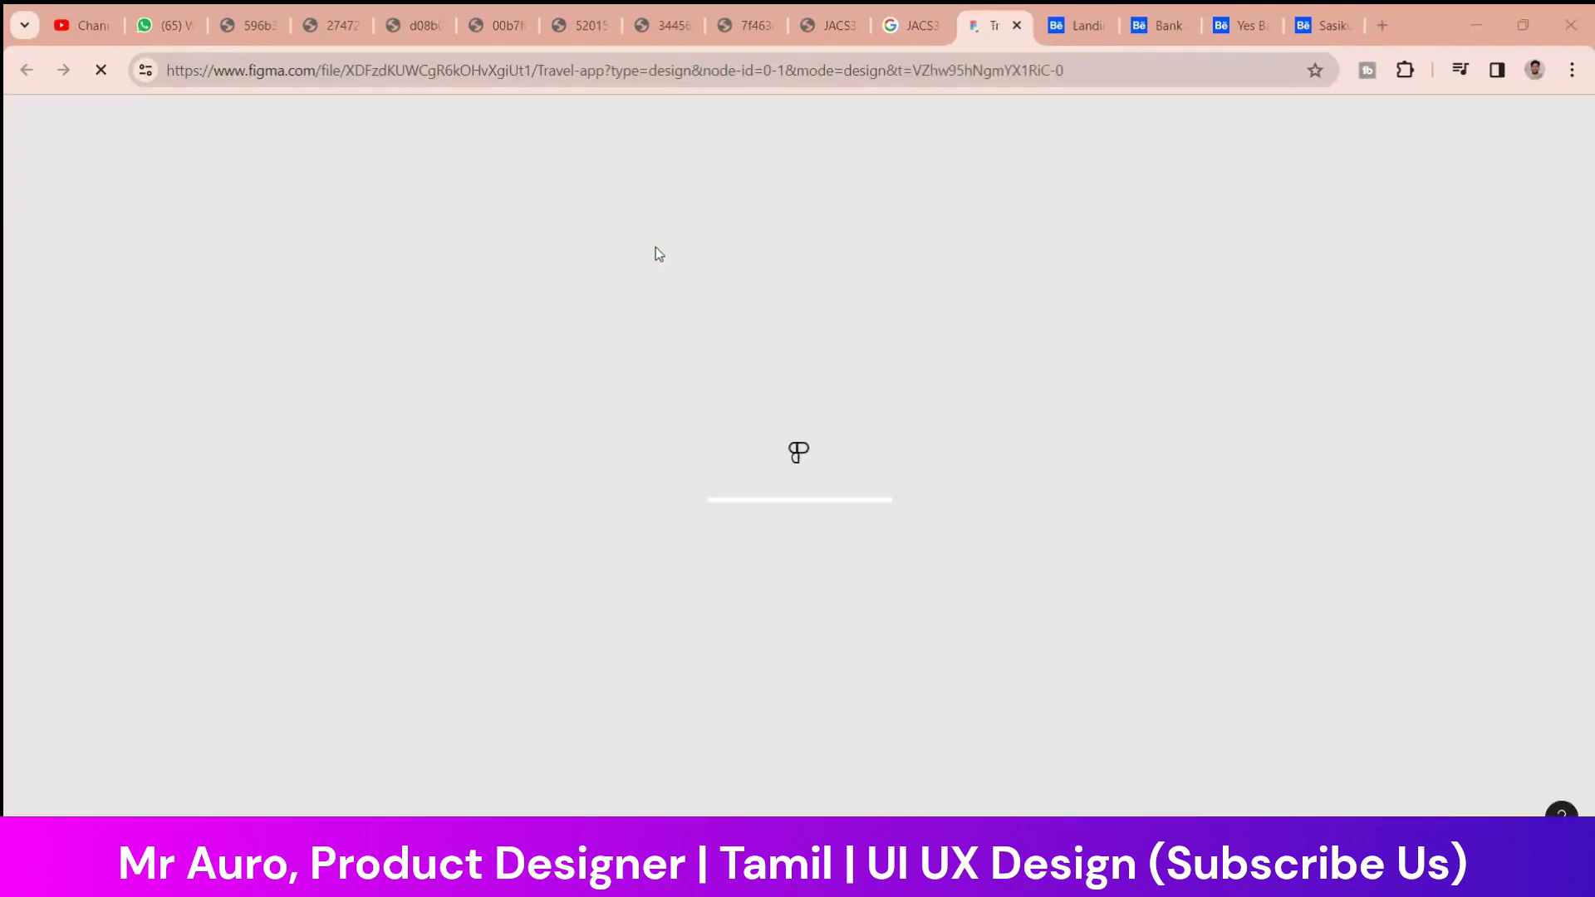
pyautogui.click(1016, 26)
pyautogui.click(1017, 25)
pyautogui.click(1016, 26)
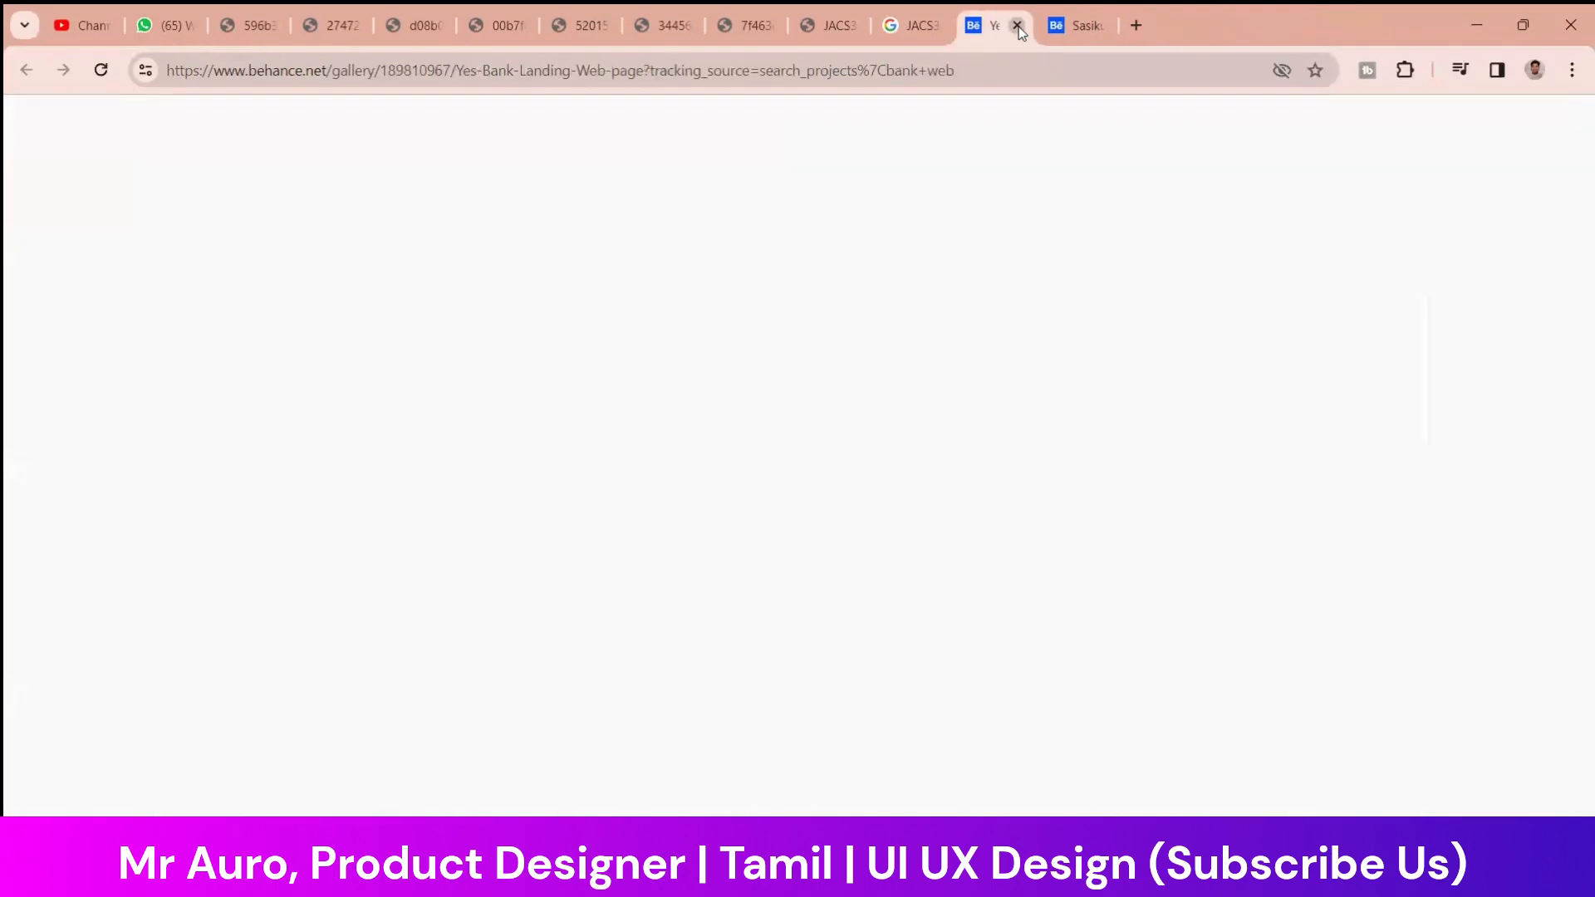
pyautogui.click(1016, 26)
pyautogui.click(1017, 25)
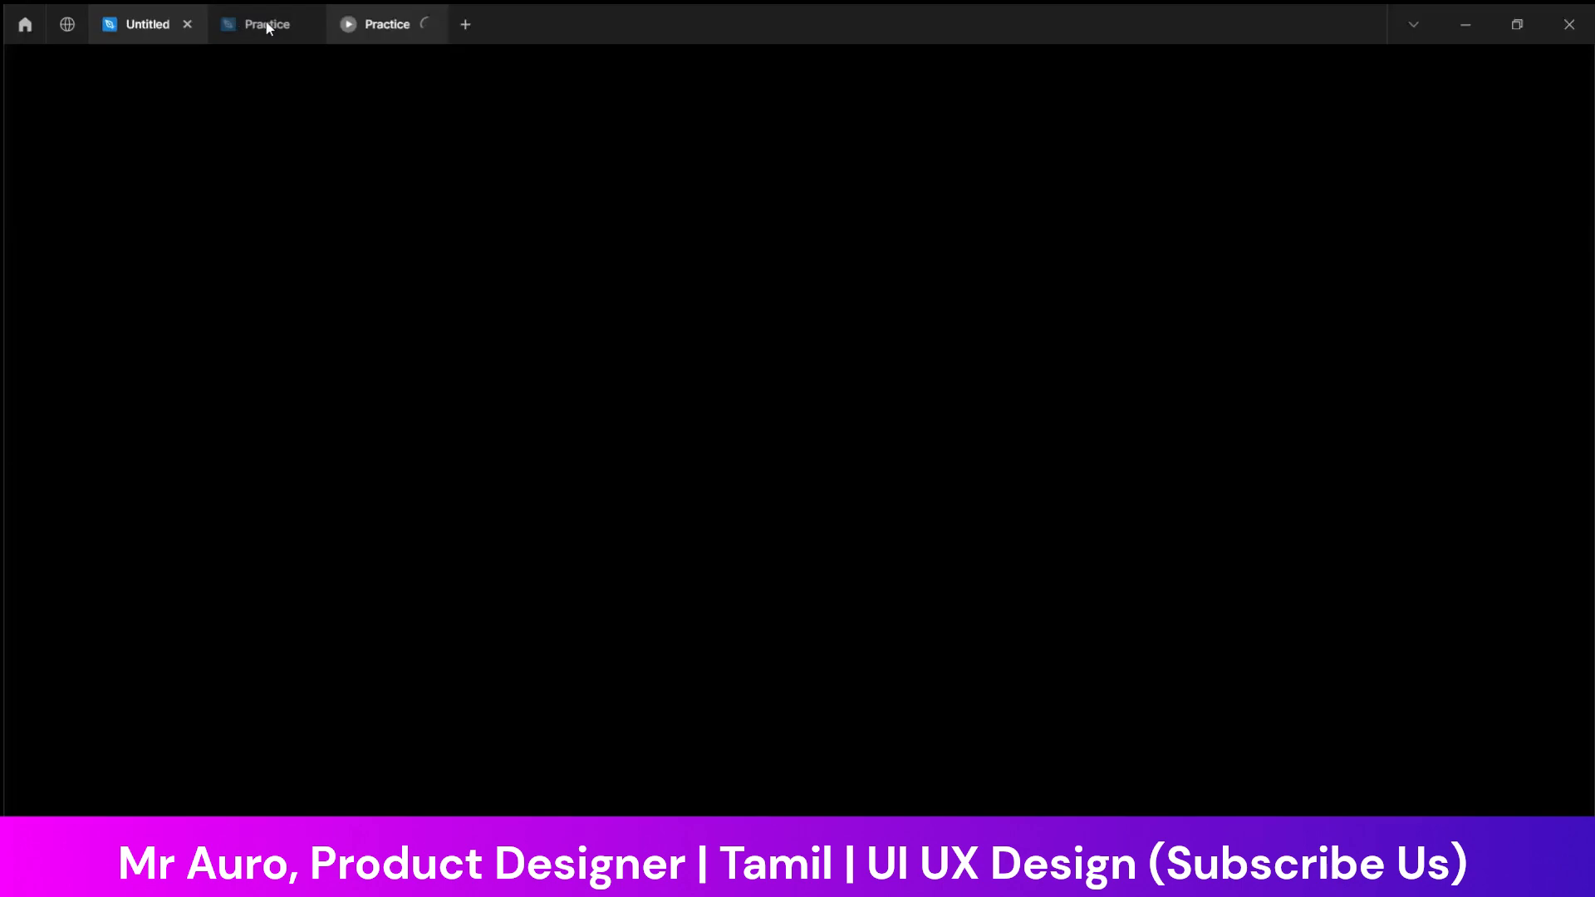
# Return to Figma's presentation and close the Indian Bank, Canva resume and JACS365HR Consultancy browser windows and the Snipping Tool
pyautogui.click(265, 24)
pyautogui.click(353, 29)
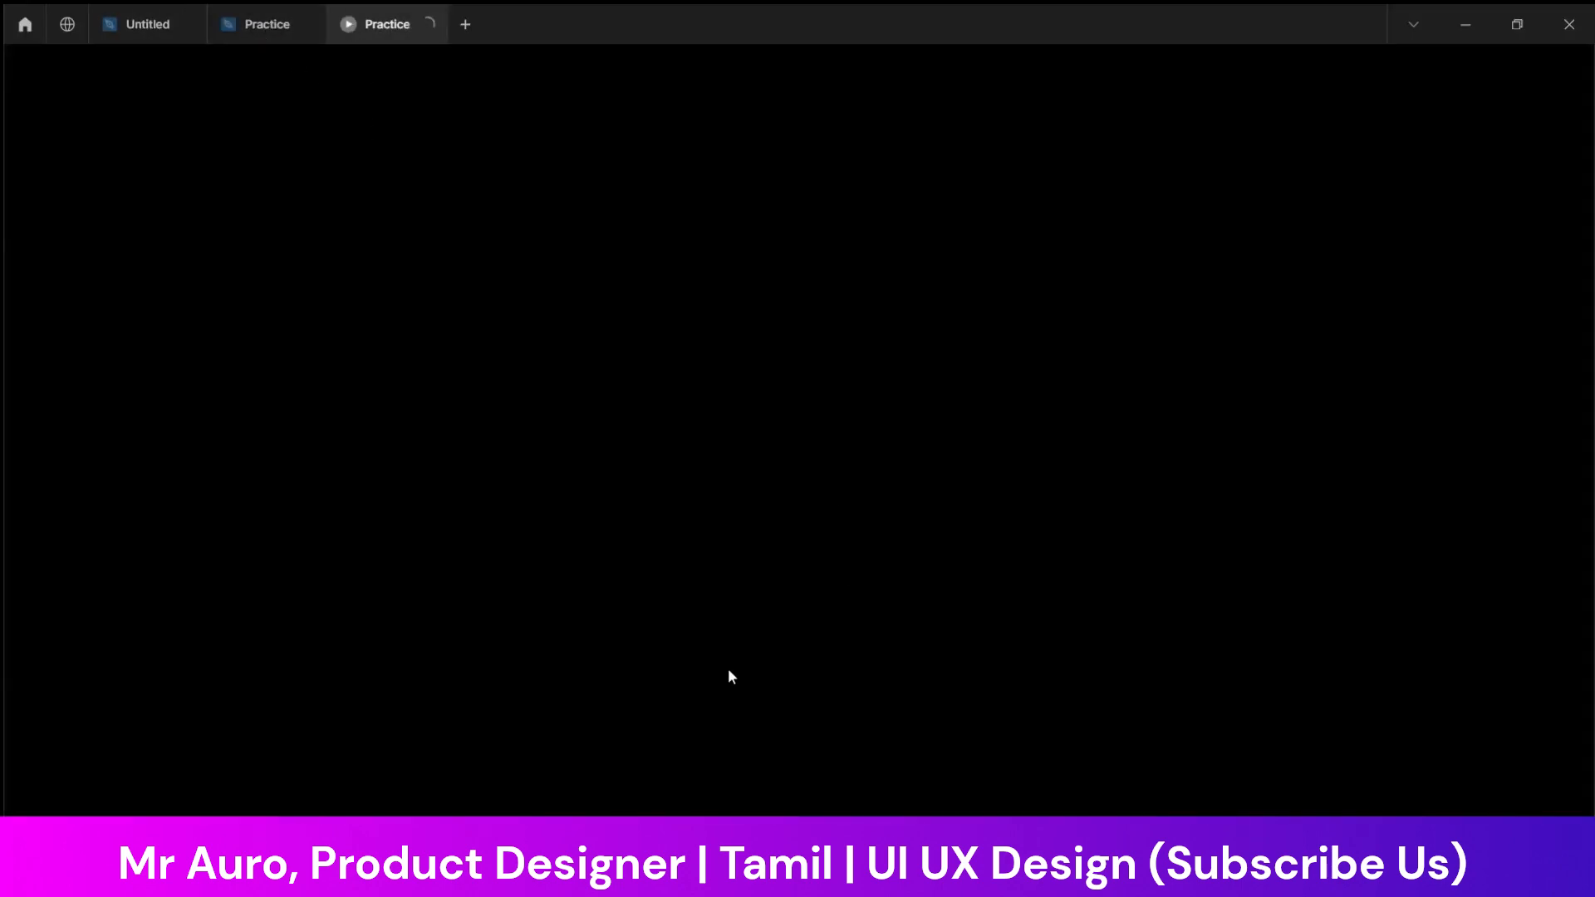
pyautogui.moveTo(1044, 879)
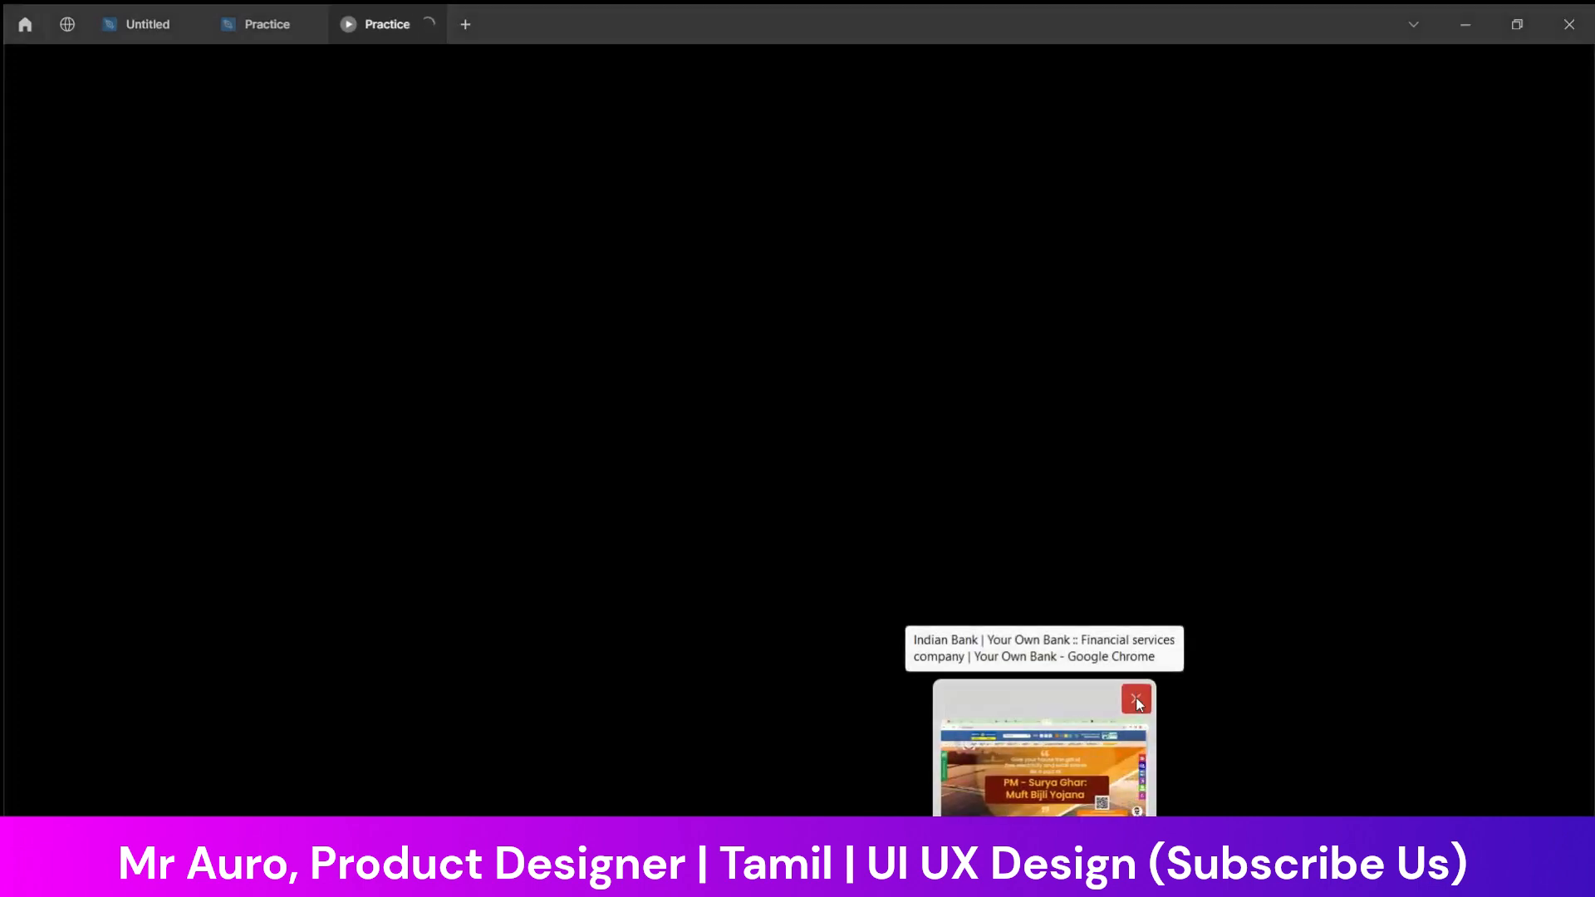
pyautogui.click(1138, 704)
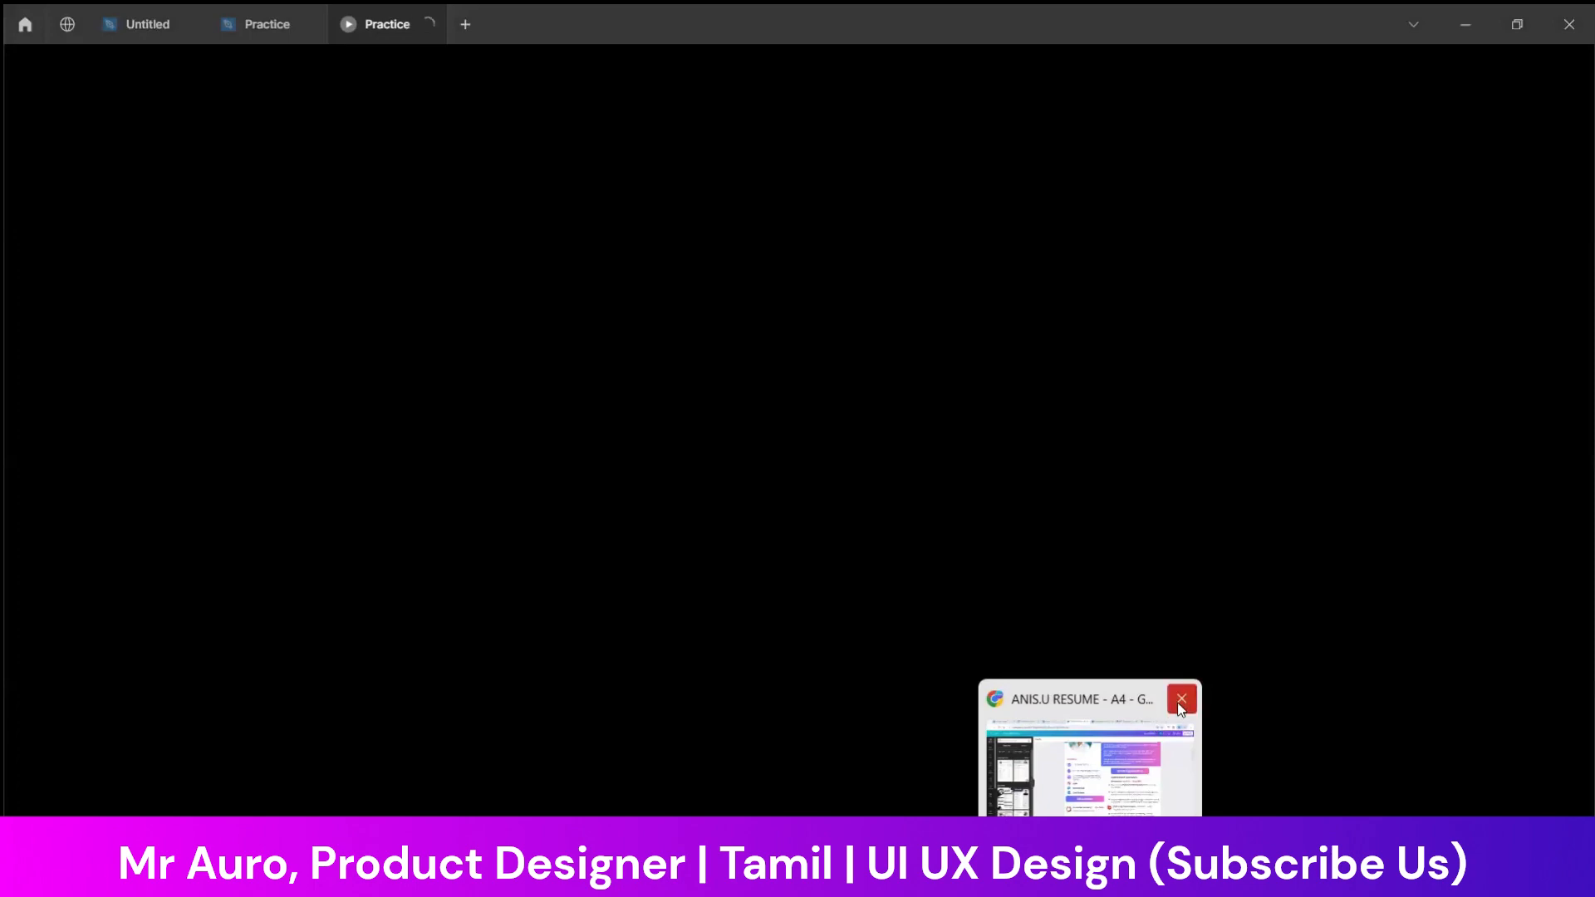
pyautogui.click(1180, 705)
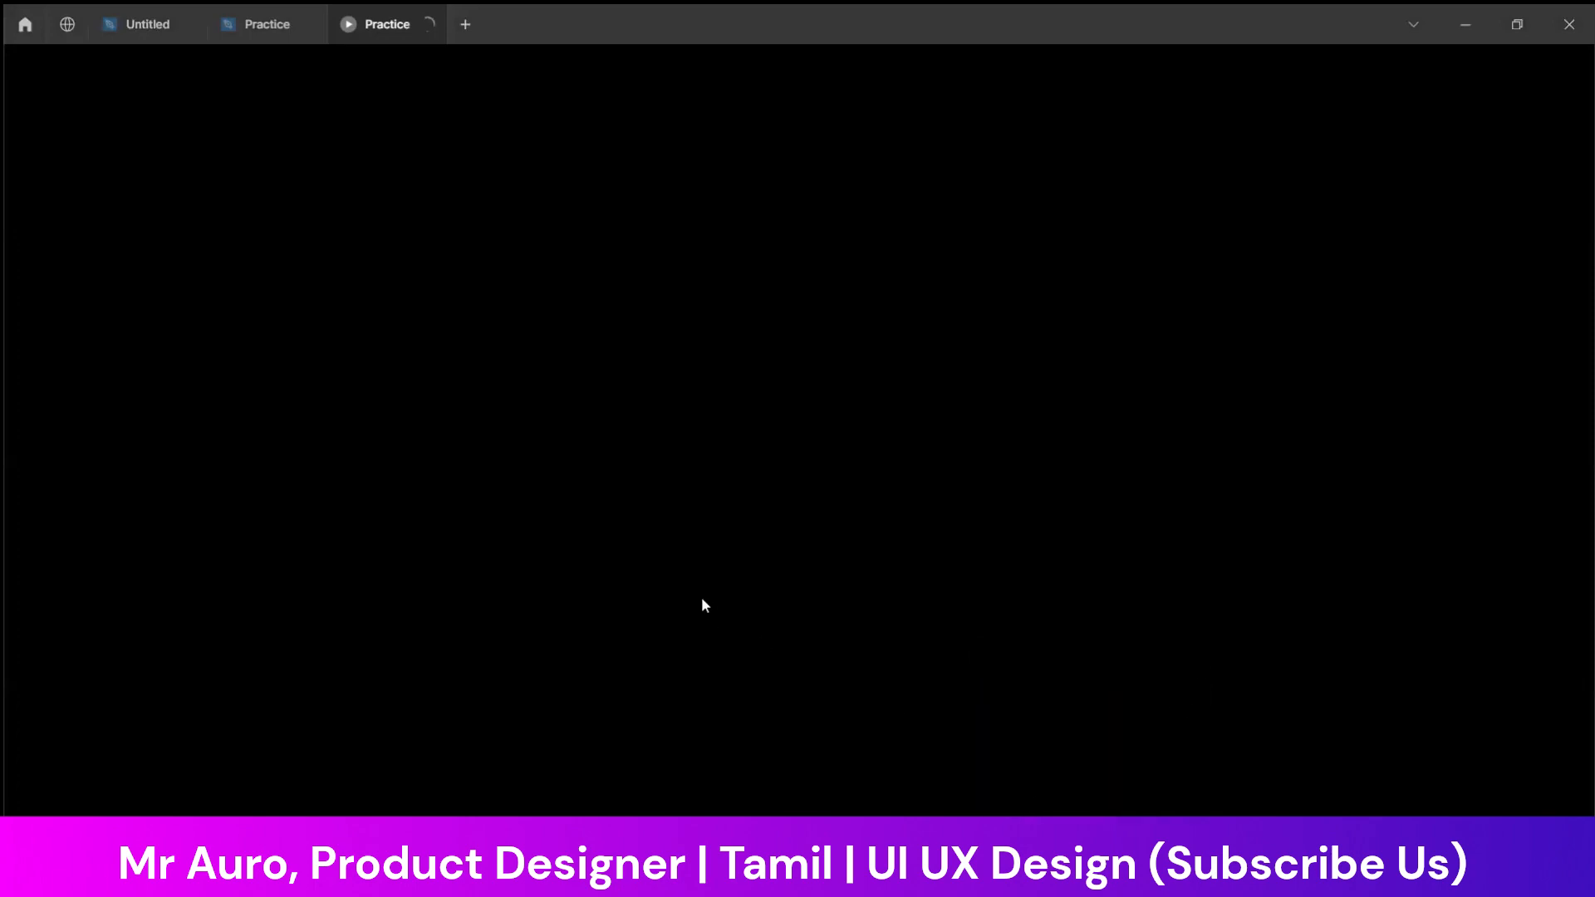
pyautogui.moveTo(1181, 872)
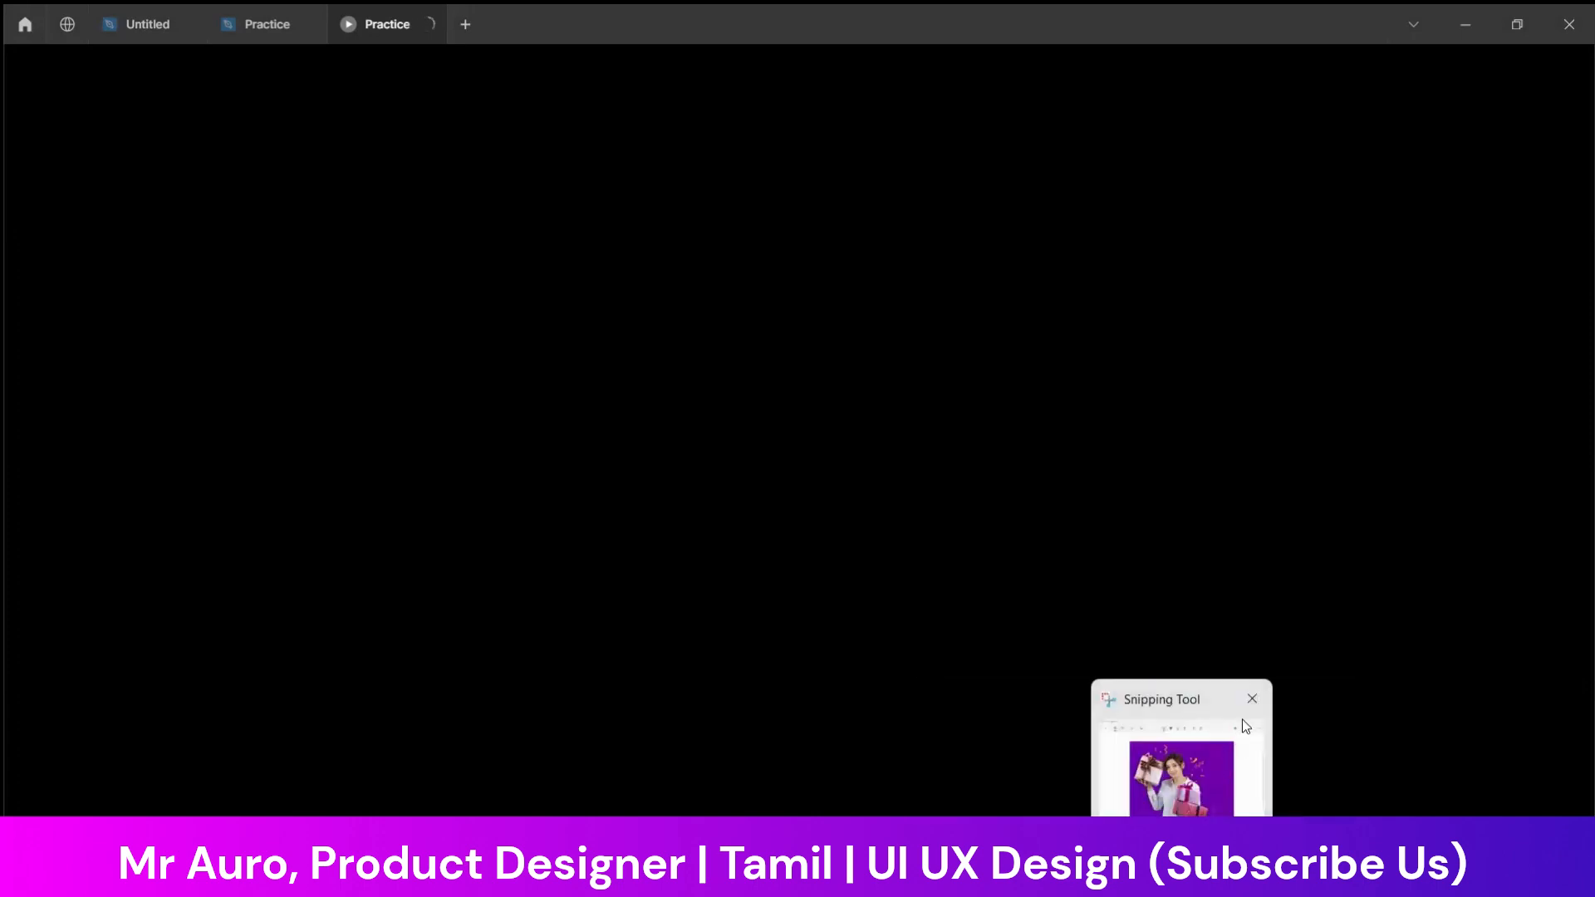
pyautogui.click(1252, 700)
pyautogui.moveTo(1074, 877)
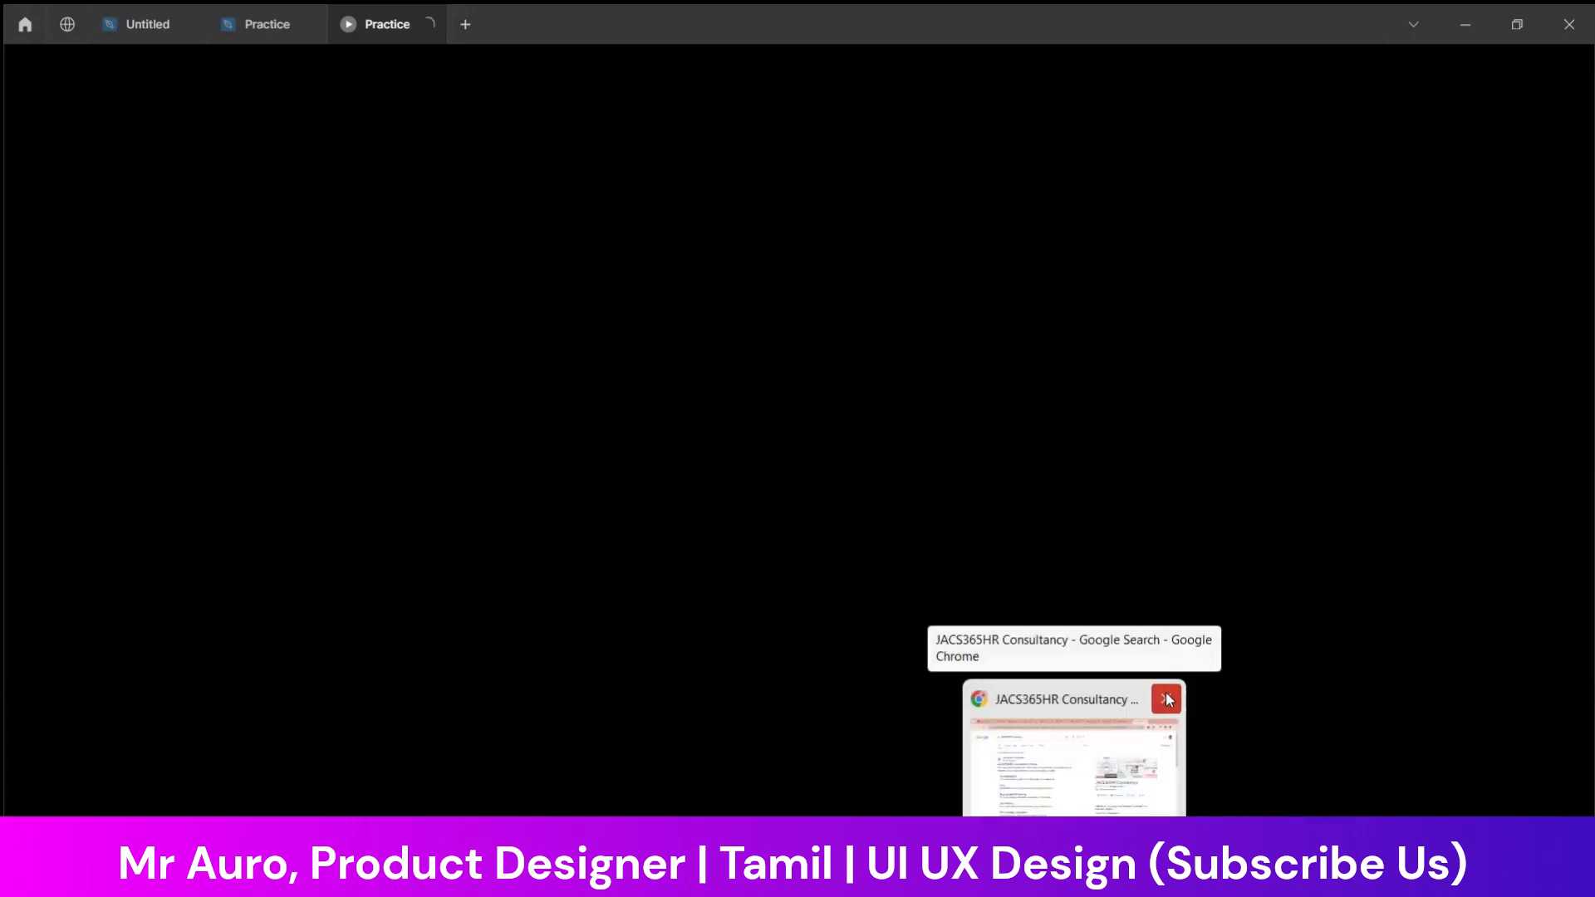
pyautogui.click(1166, 696)
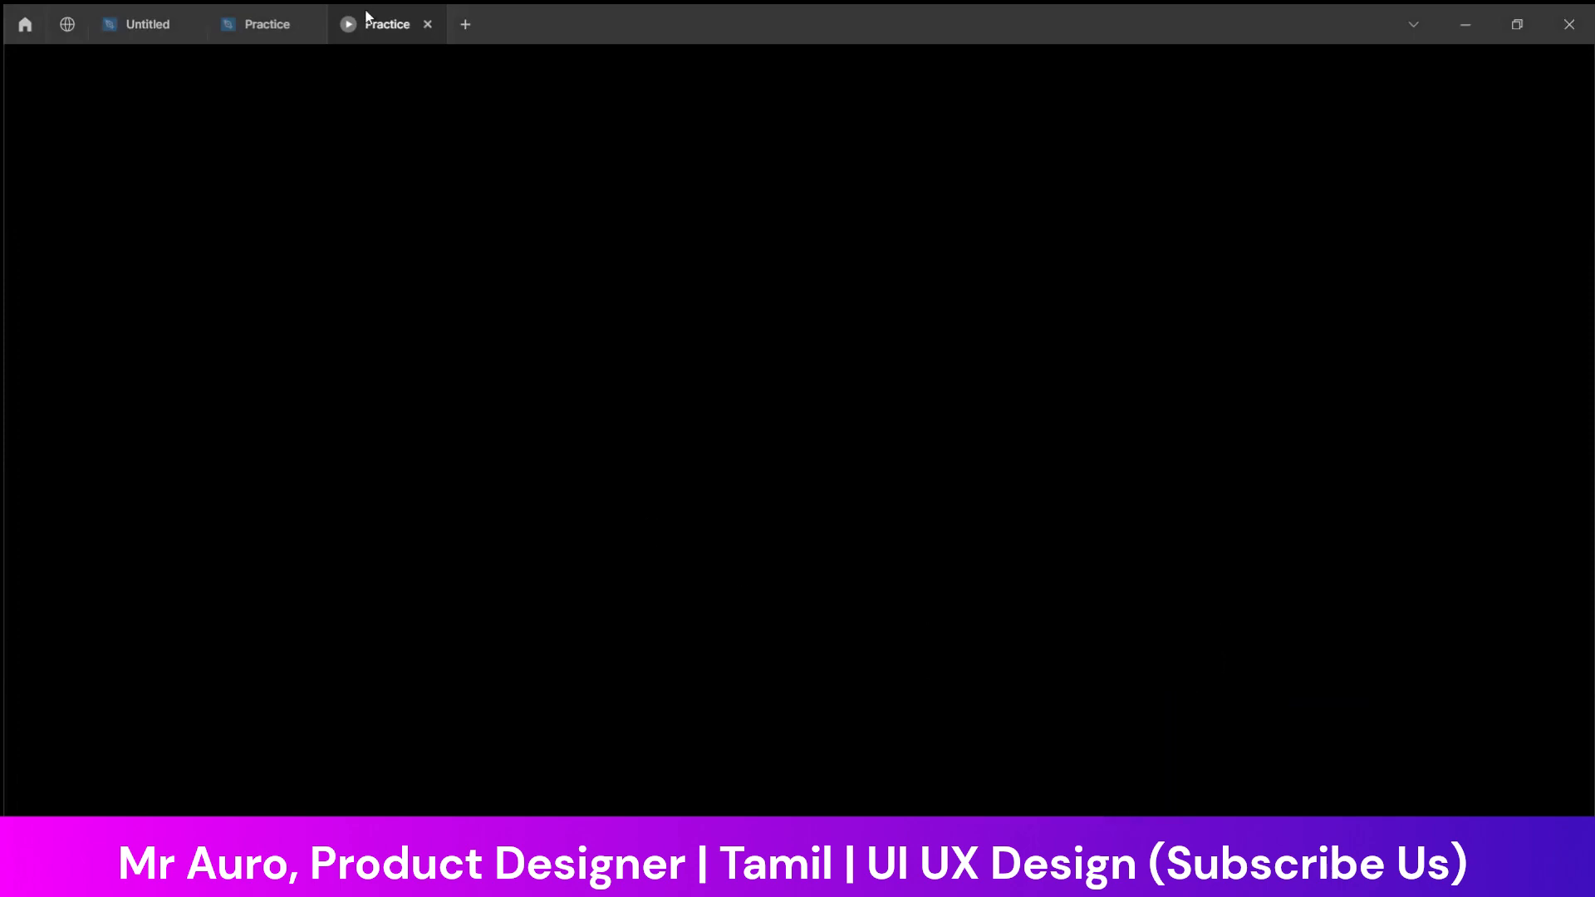
# Close the Practice presentation and start it again from the Landing frame
pyautogui.click(426, 25)
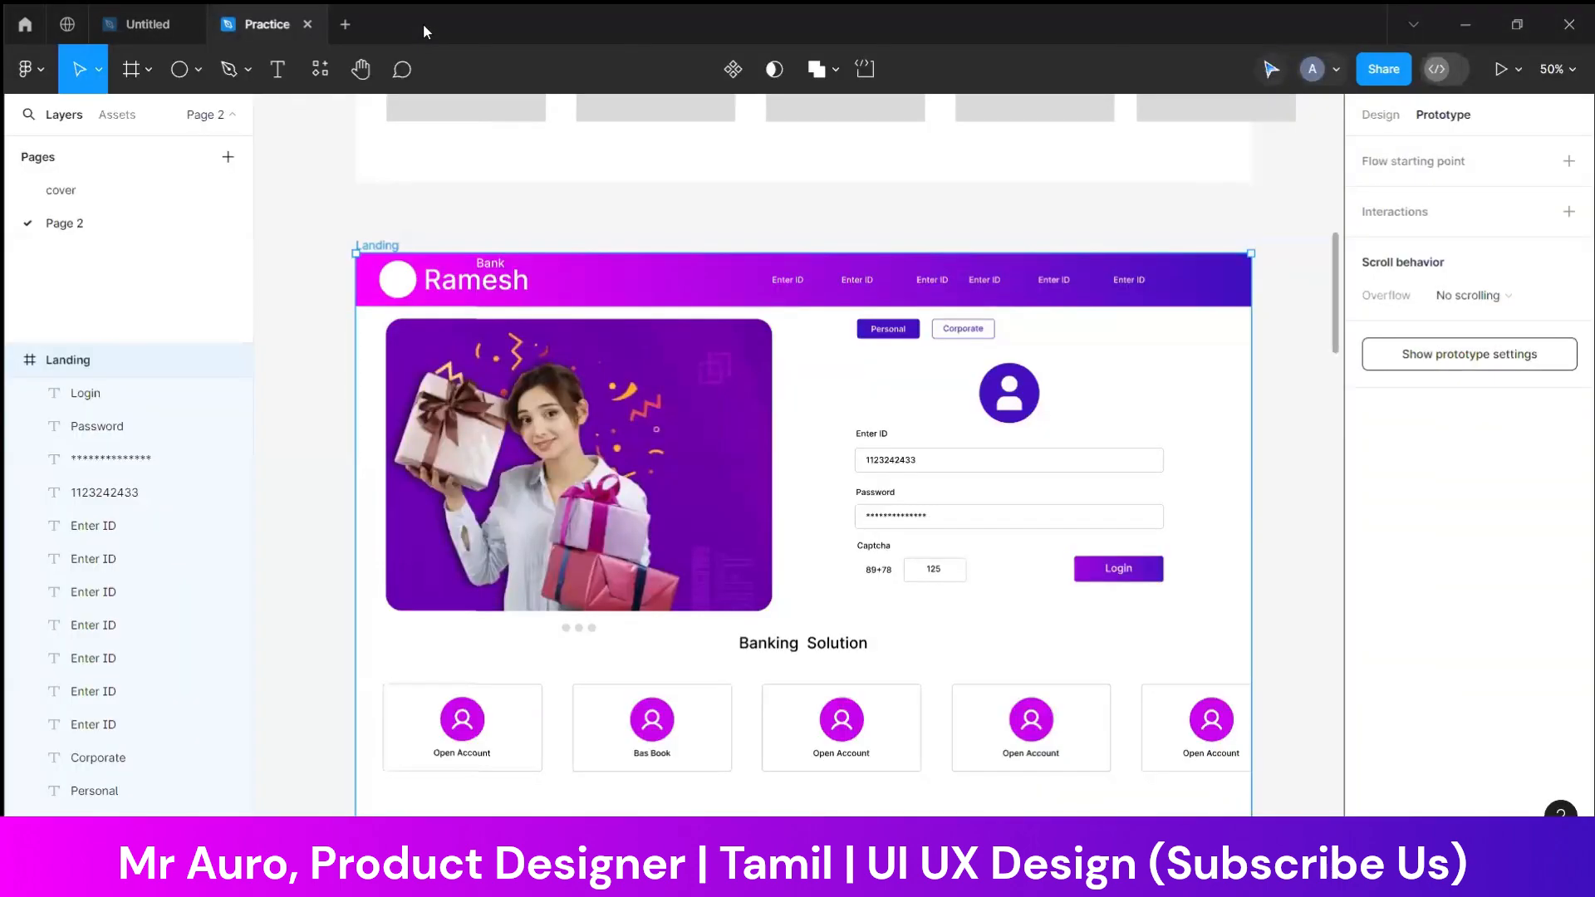
pyautogui.doubleClick(404, 274)
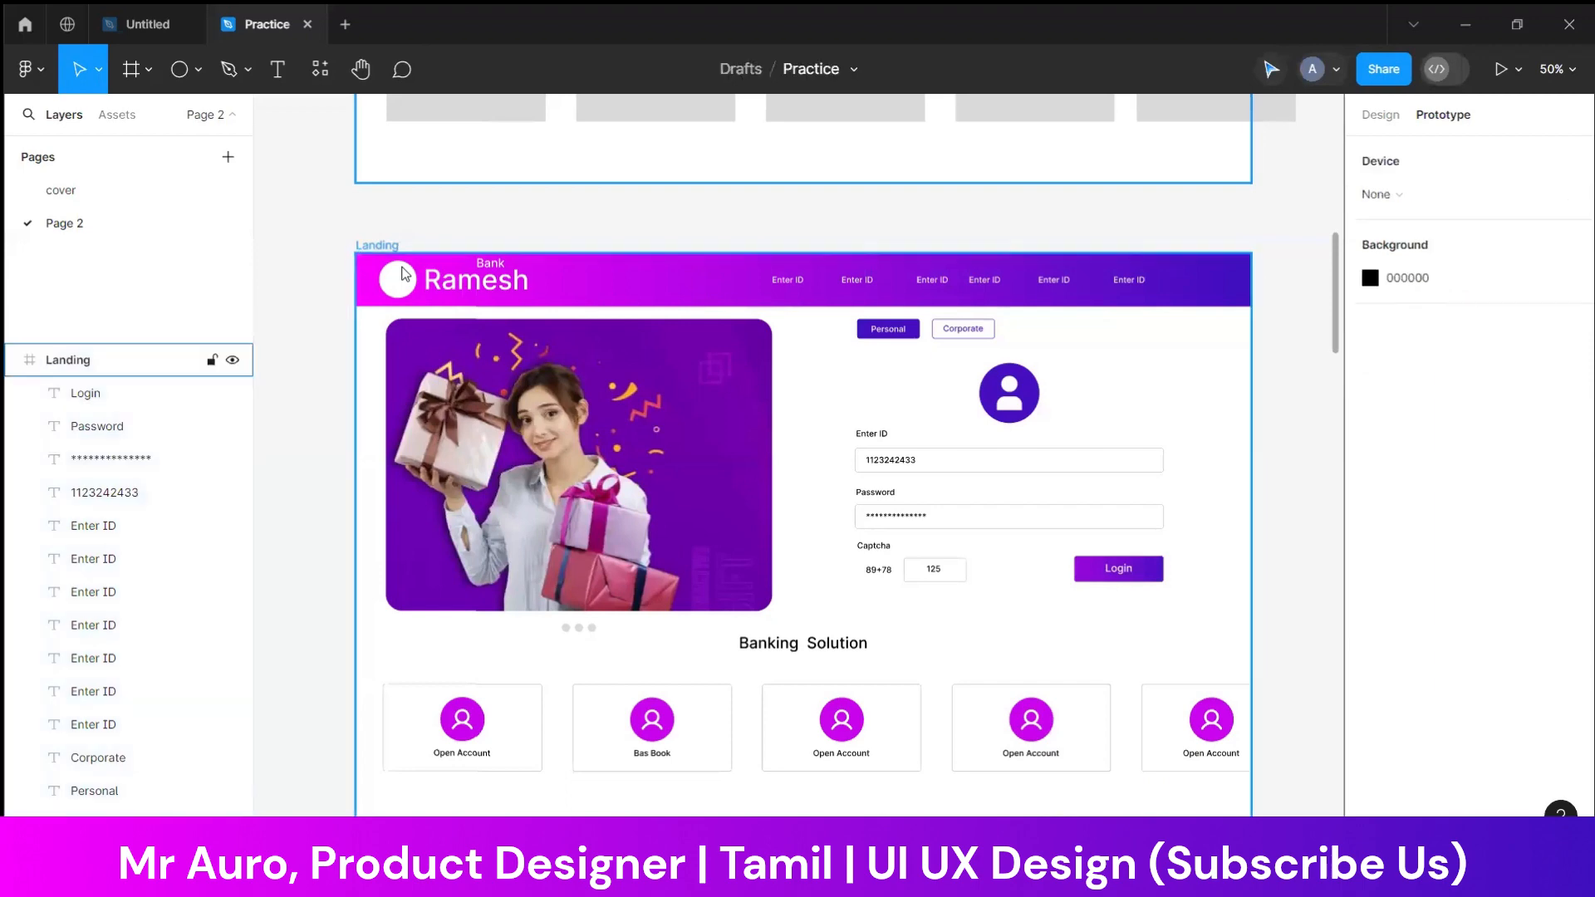
pyautogui.click(1503, 70)
# Open a floating preview of the Landing frame over the Practice design canvas
pyautogui.click(271, 25)
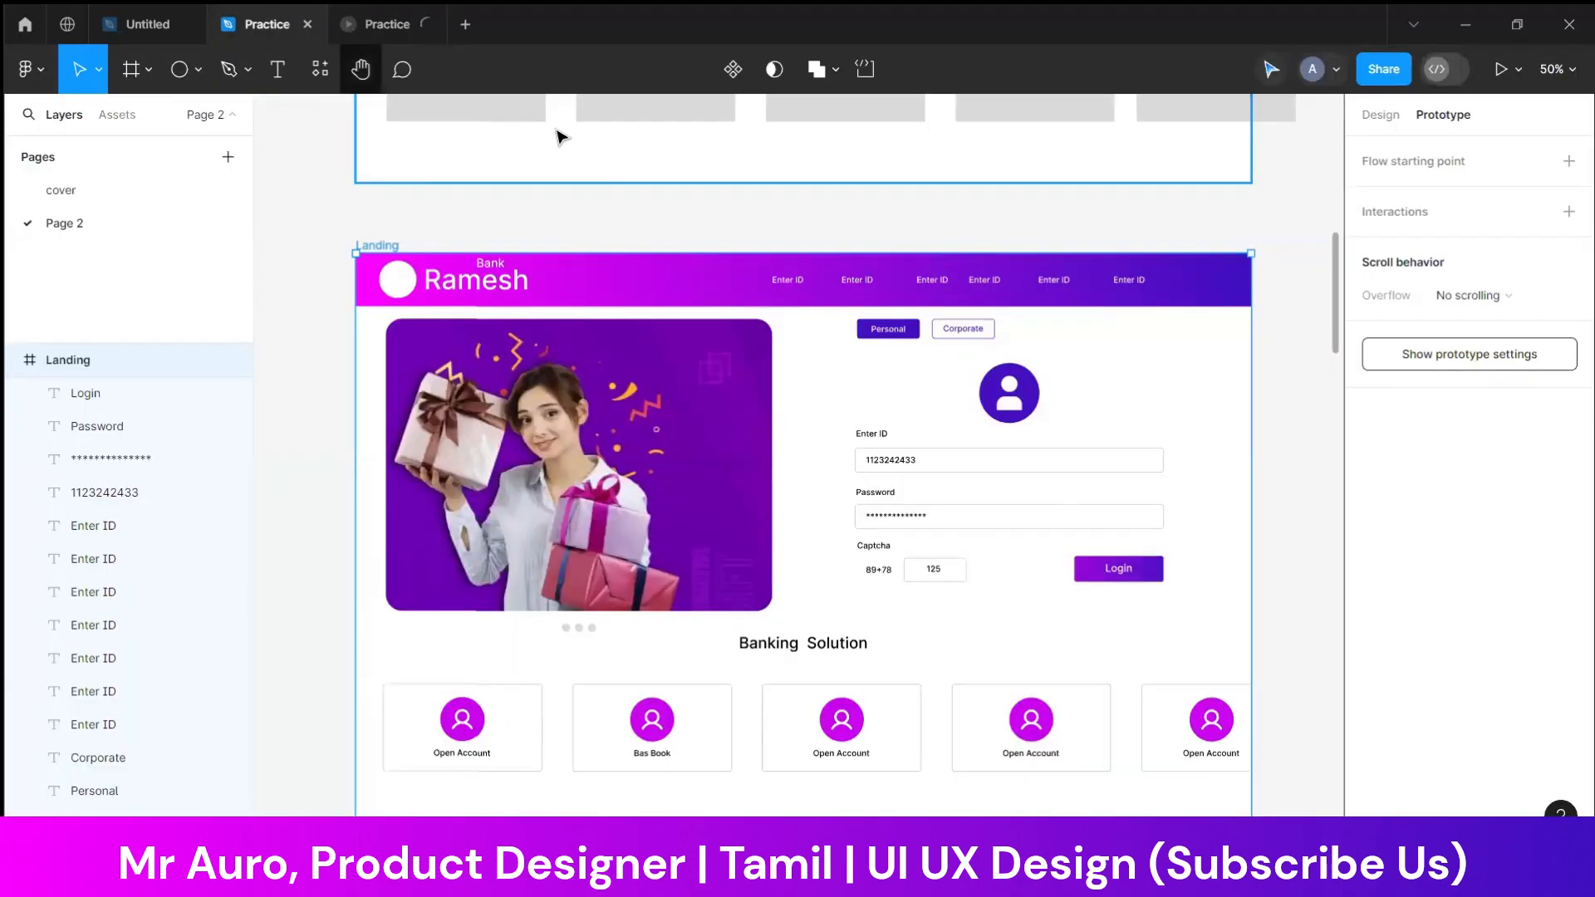
pyautogui.click(1518, 70)
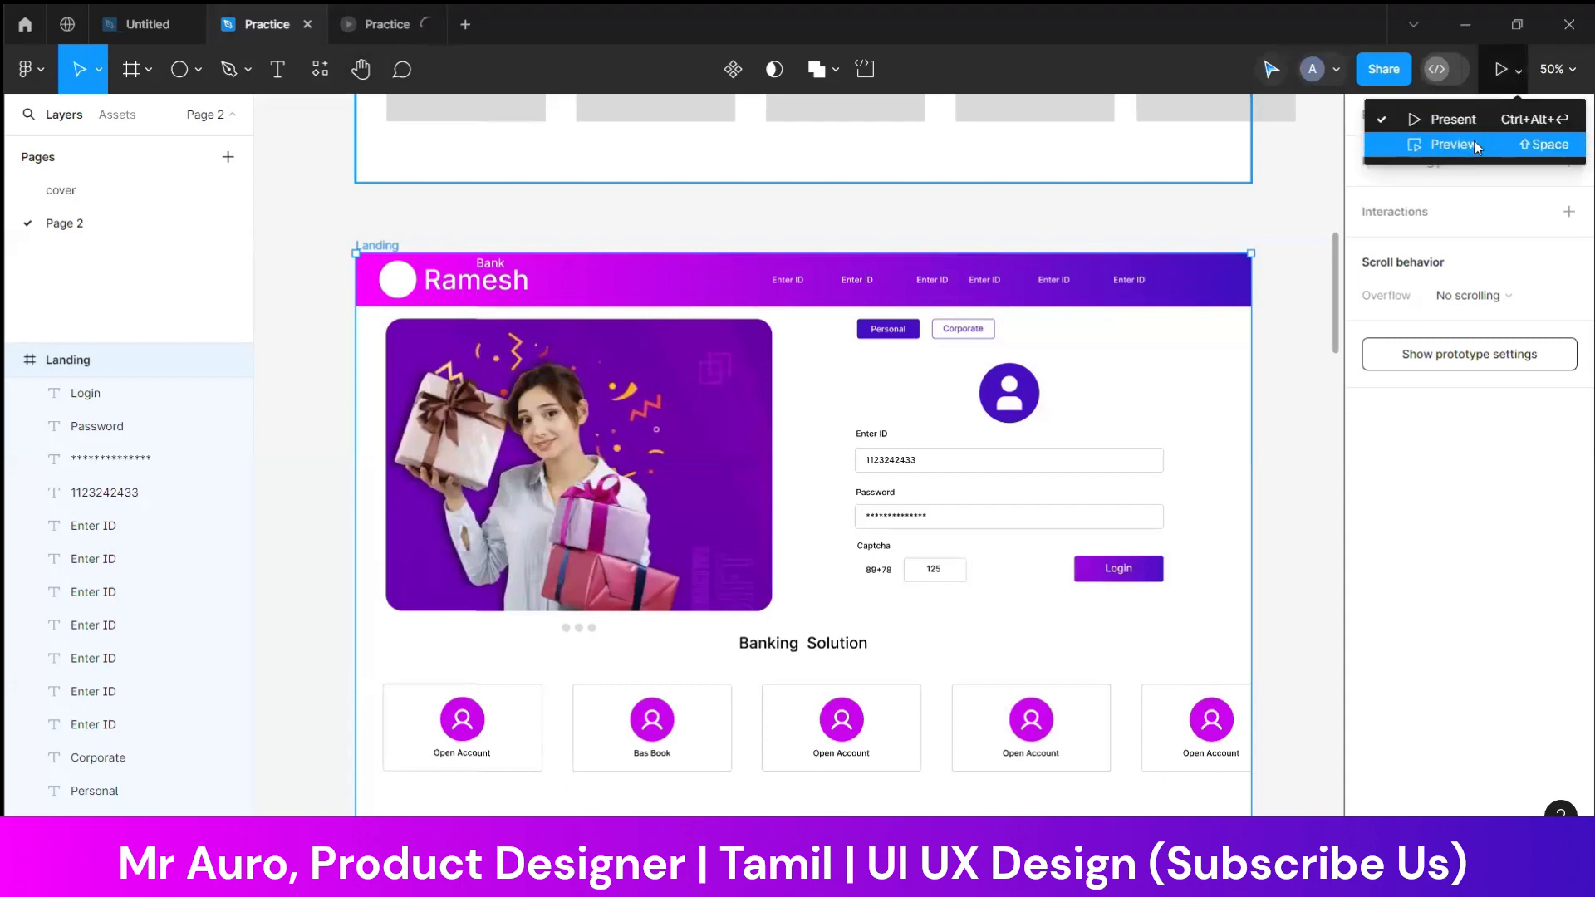
pyautogui.click(1482, 143)
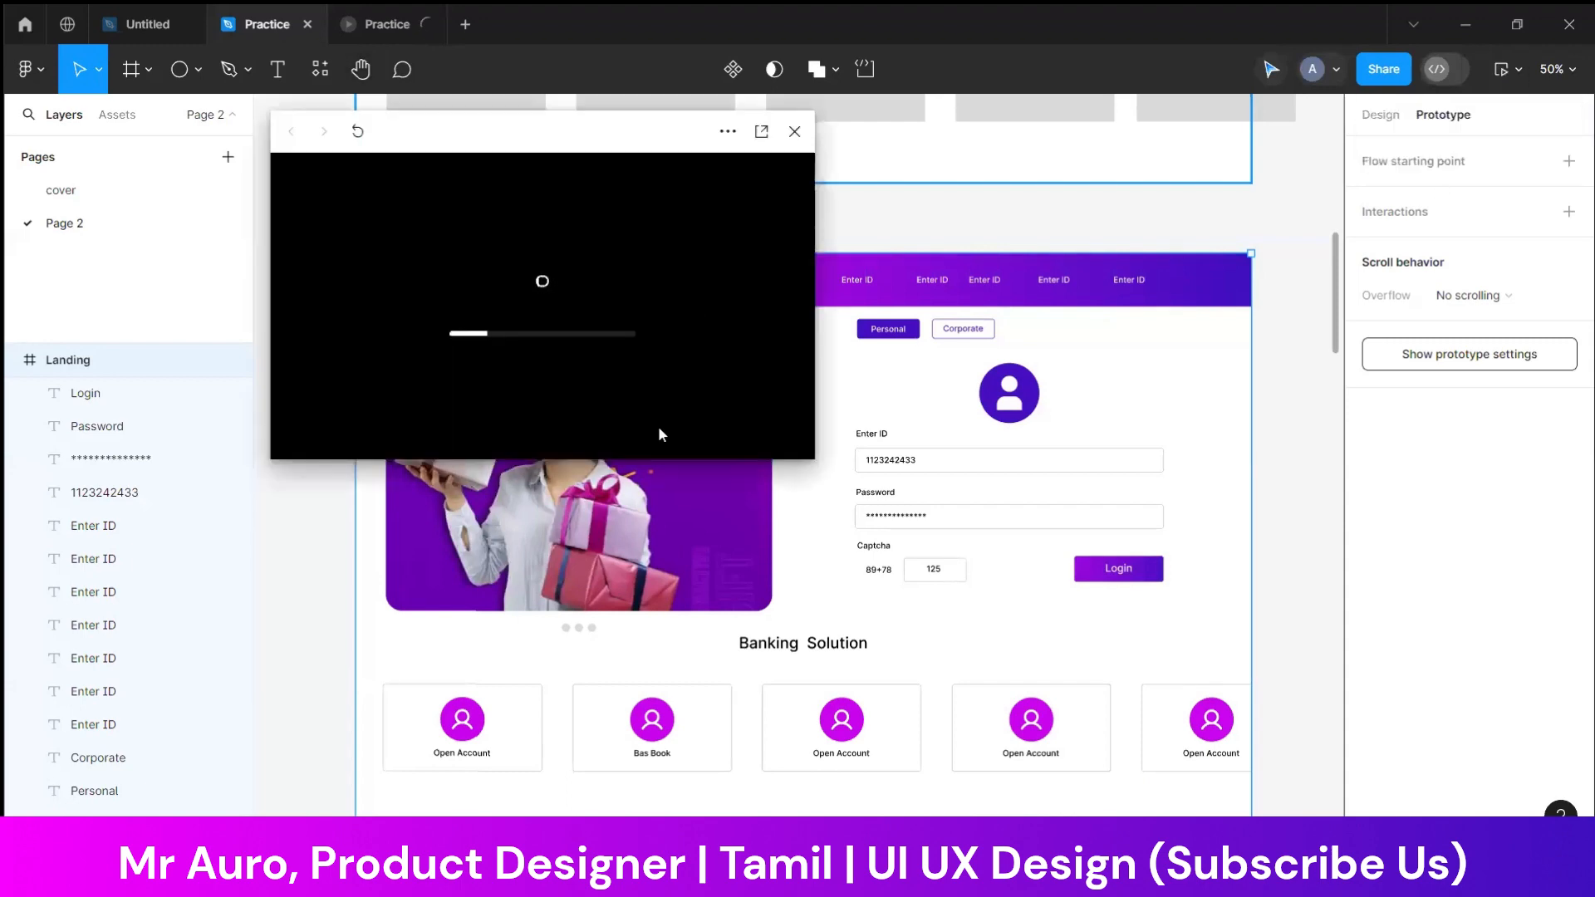
pyautogui.click(400, 37)
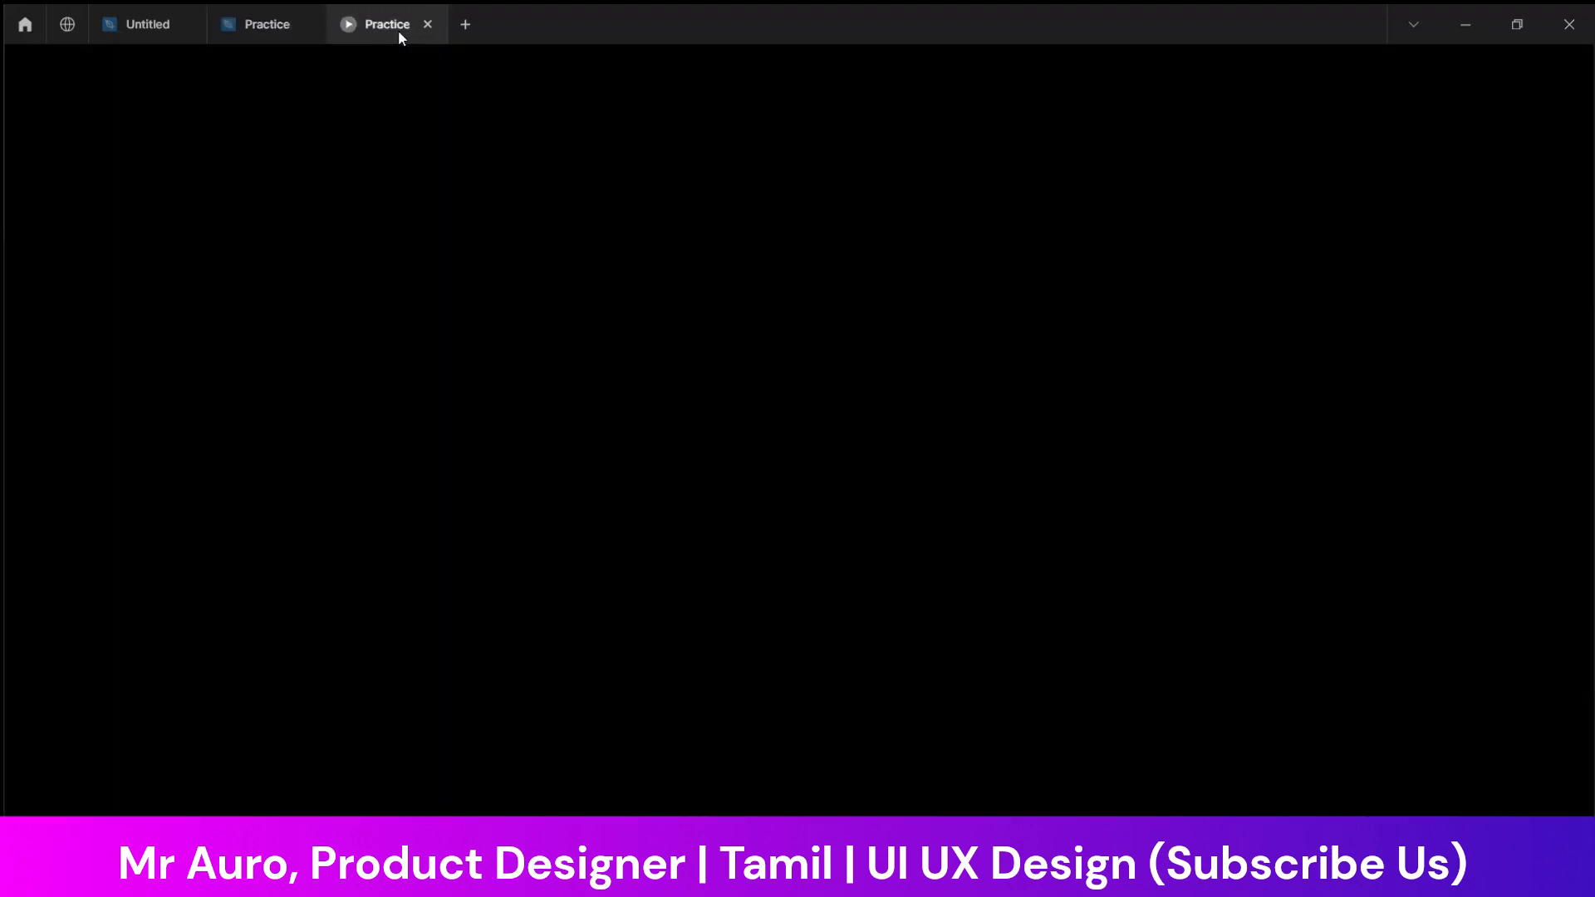
pyautogui.click(259, 23)
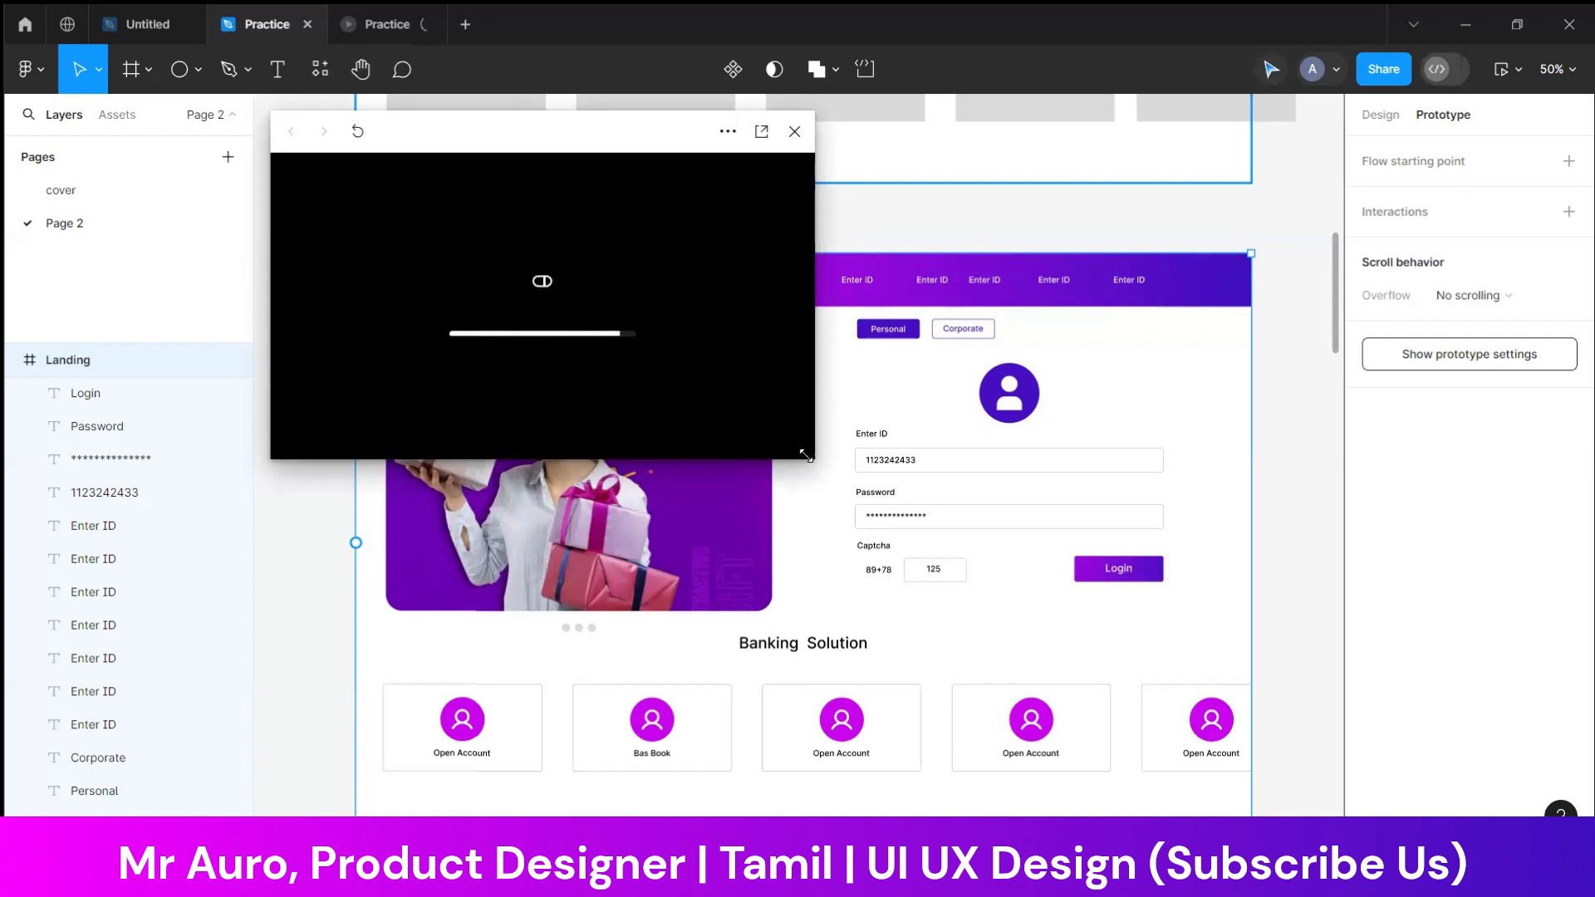
pyautogui.click(390, 26)
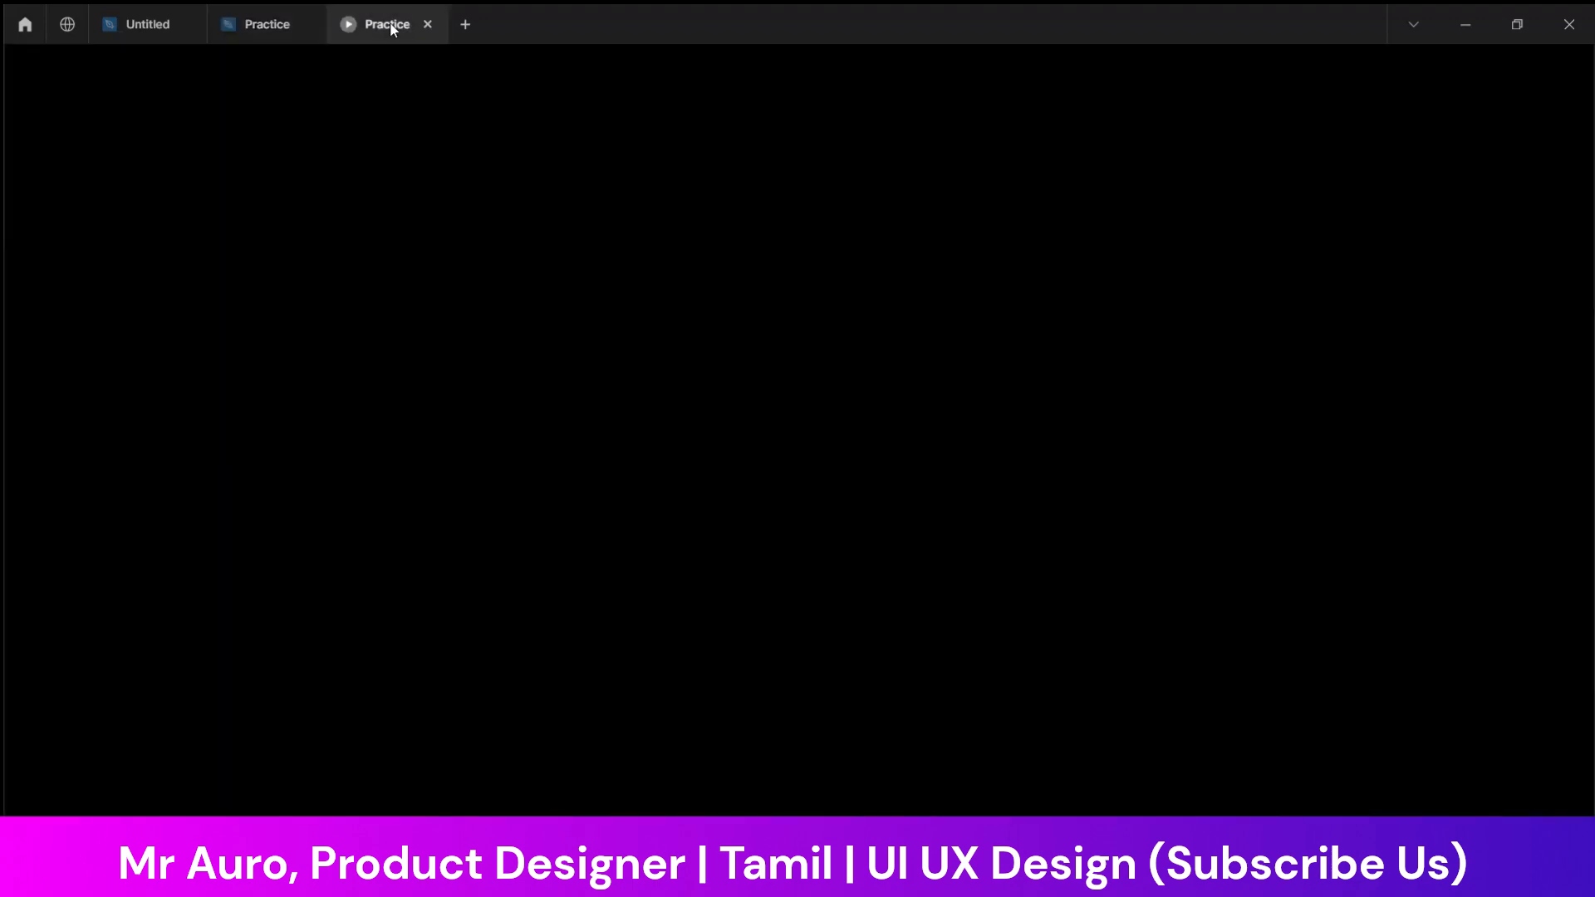
pyautogui.click(254, 21)
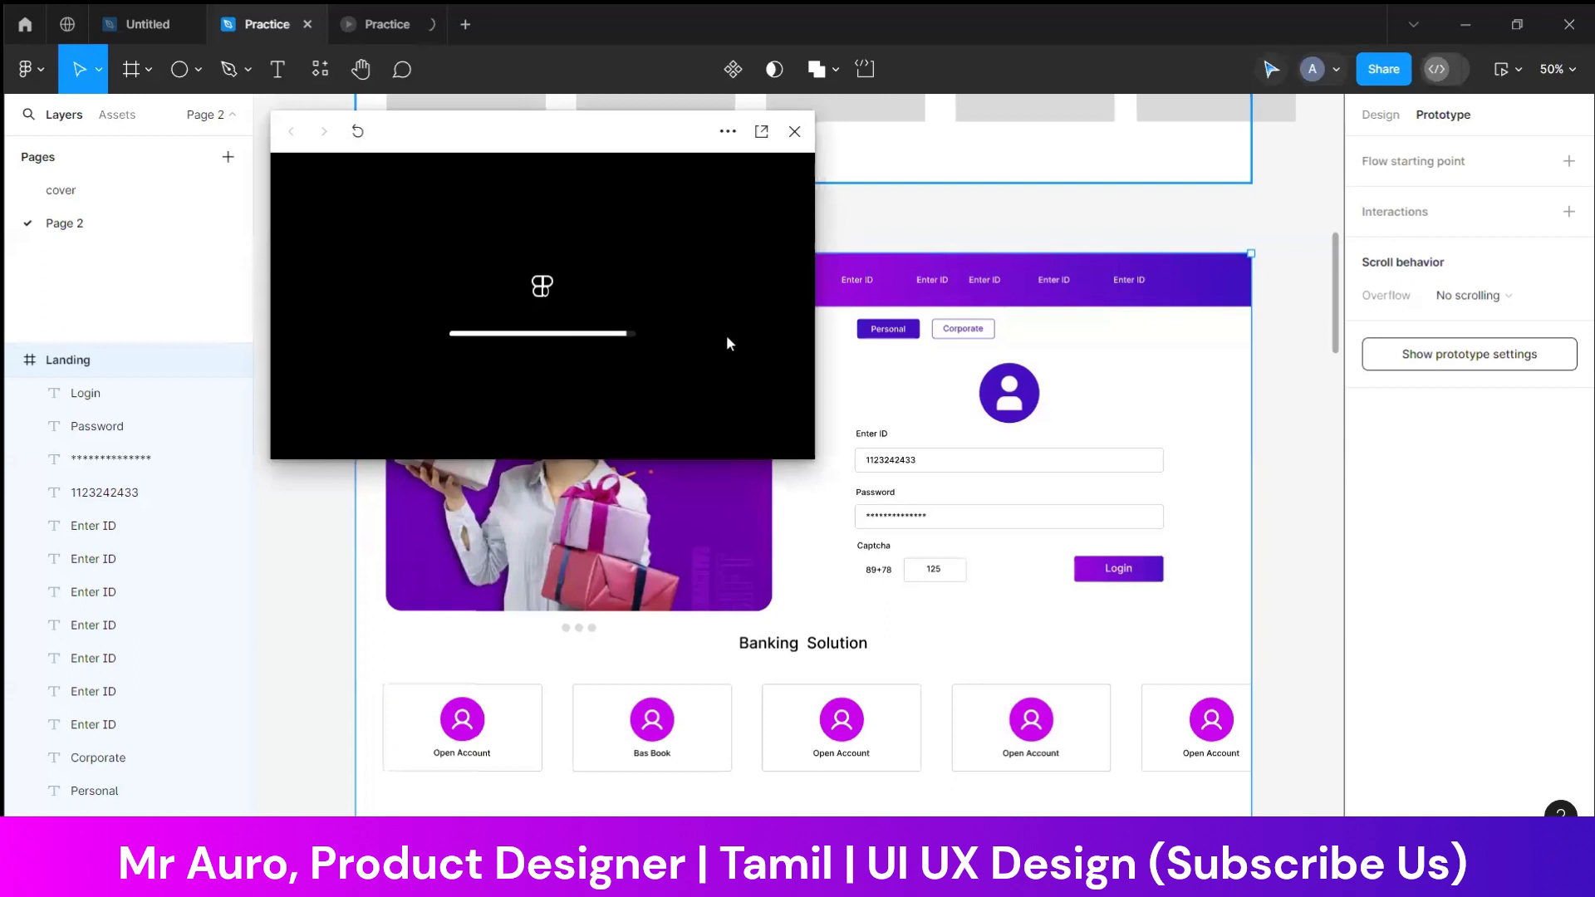
pyautogui.moveTo(471, 130)
pyautogui.mouseDown()
pyautogui.moveTo(480, 164)
pyautogui.moveTo(199, 66)
pyautogui.moveTo(291, 100)
pyautogui.moveTo(201, 42)
pyautogui.moveTo(465, 104)
pyautogui.moveTo(473, 133)
pyautogui.mouseUp()
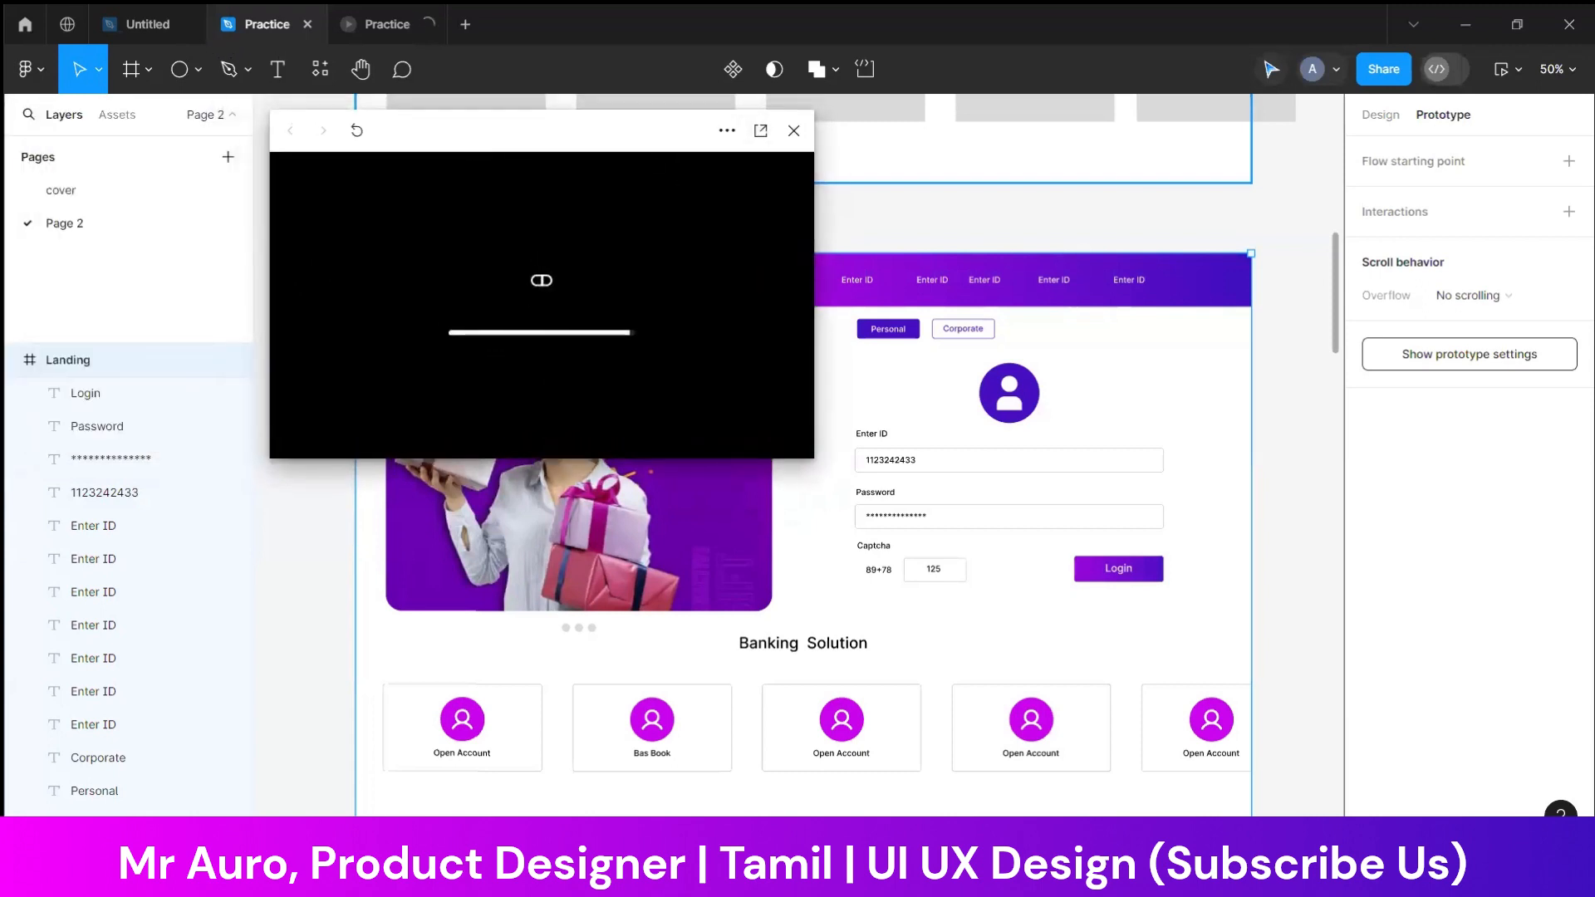
# Close the Untitled file, keeping the Practice file and its presentation open
pyautogui.moveTo(1168, 877)
pyautogui.click(169, 23)
pyautogui.click(187, 24)
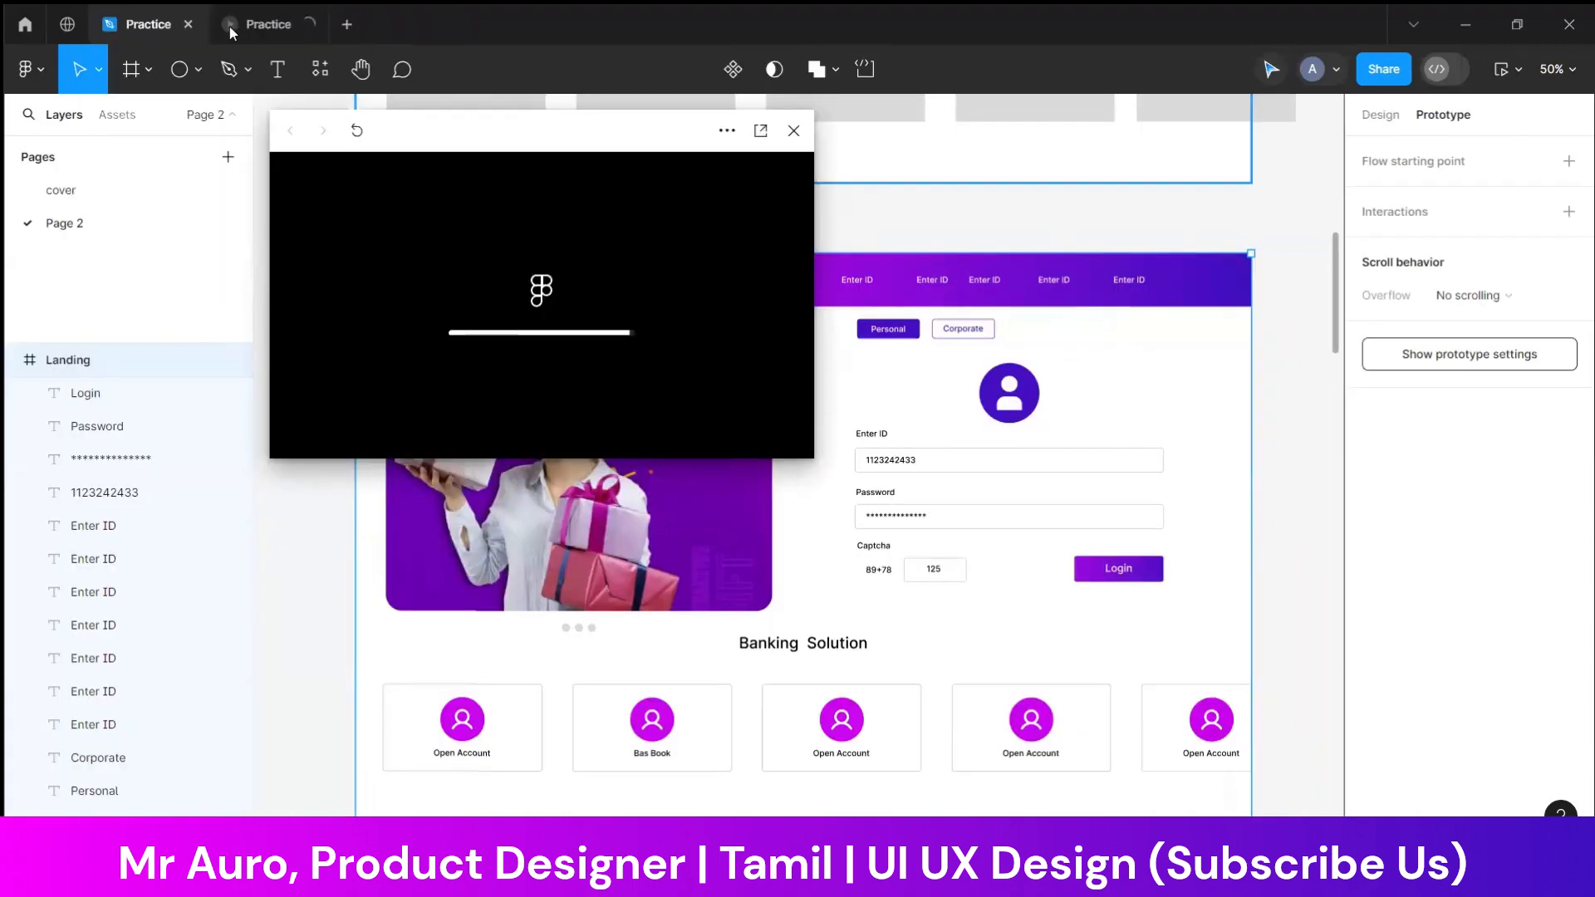
# Review the presented Landing page from the gradient header down to the Banking Solution cards
pyautogui.click(259, 24)
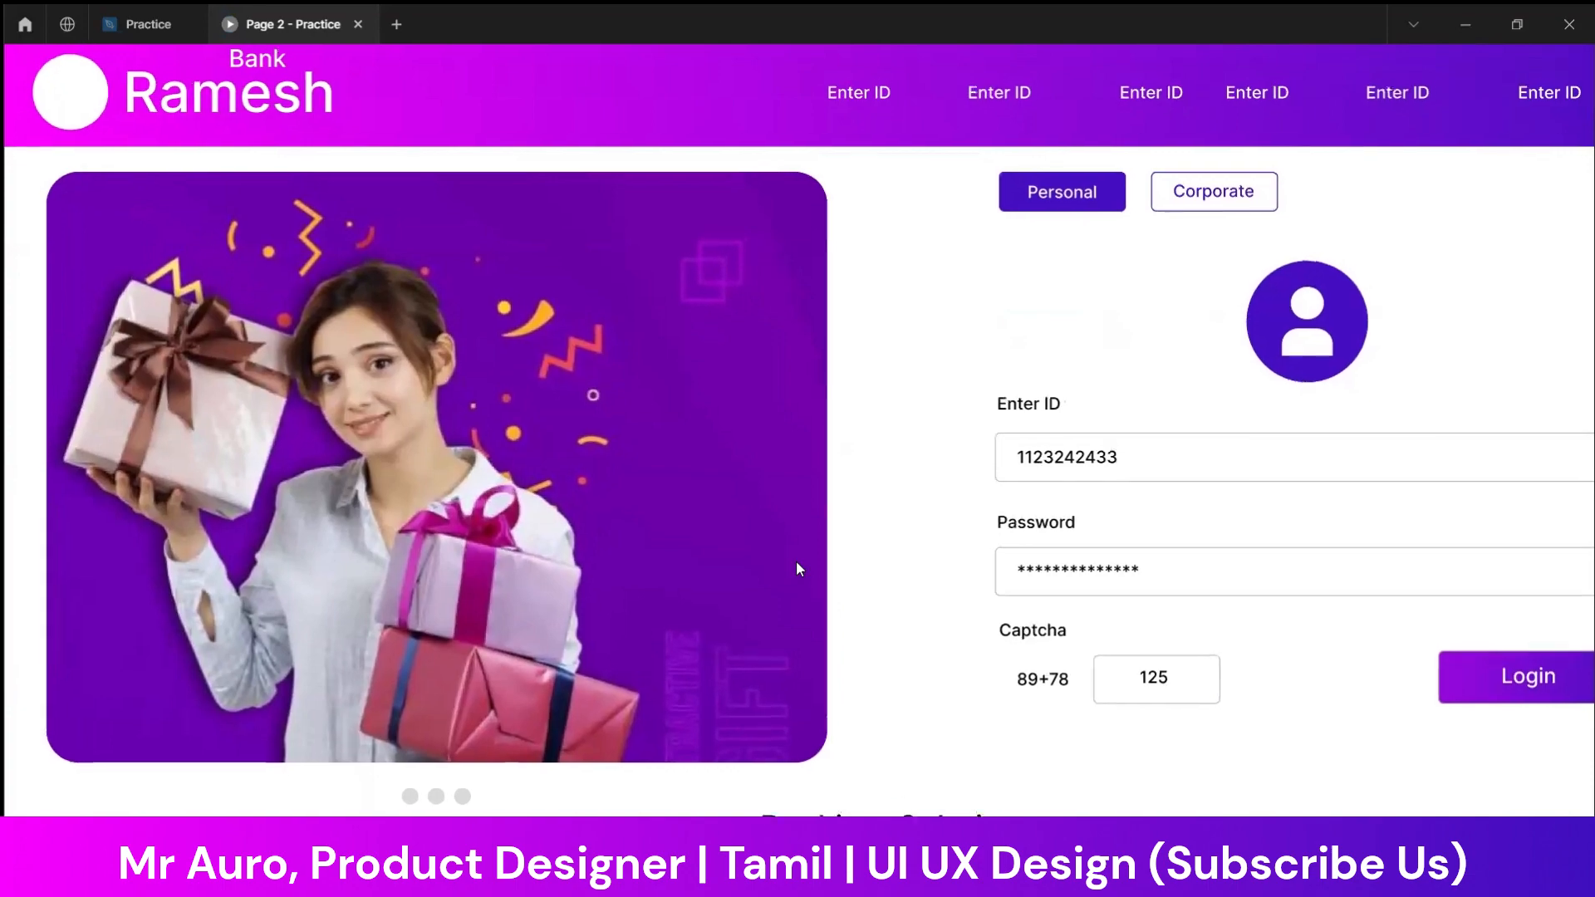
pyautogui.scroll(-4, 796, 560)
pyautogui.scroll(4, 799, 569)
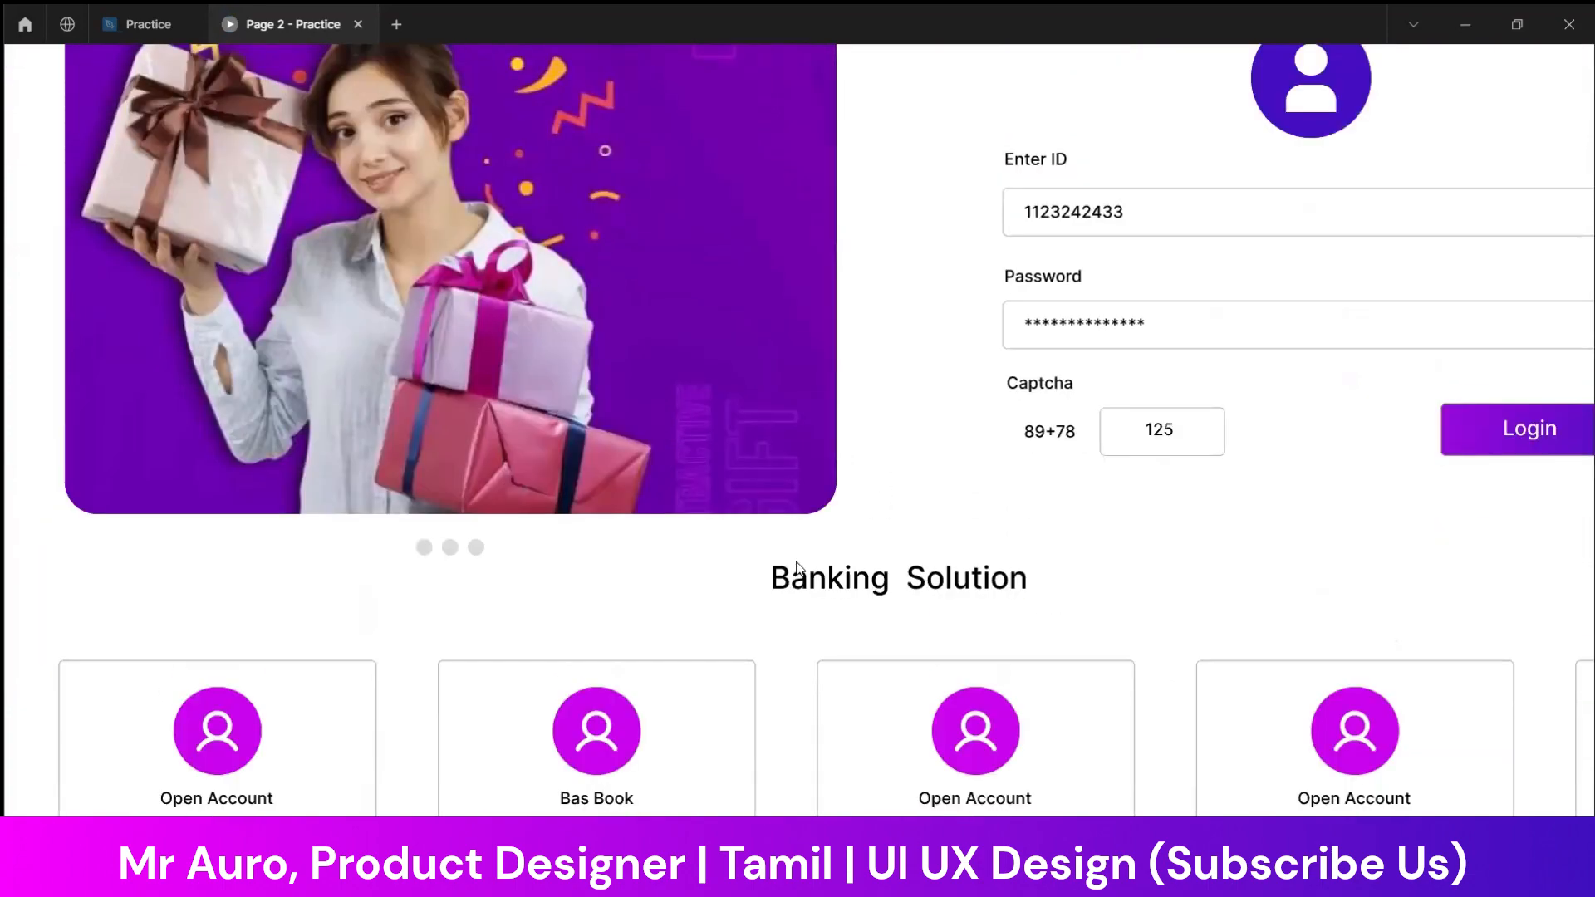
pyautogui.scroll(-4, 799, 569)
pyautogui.scroll(4, 799, 569)
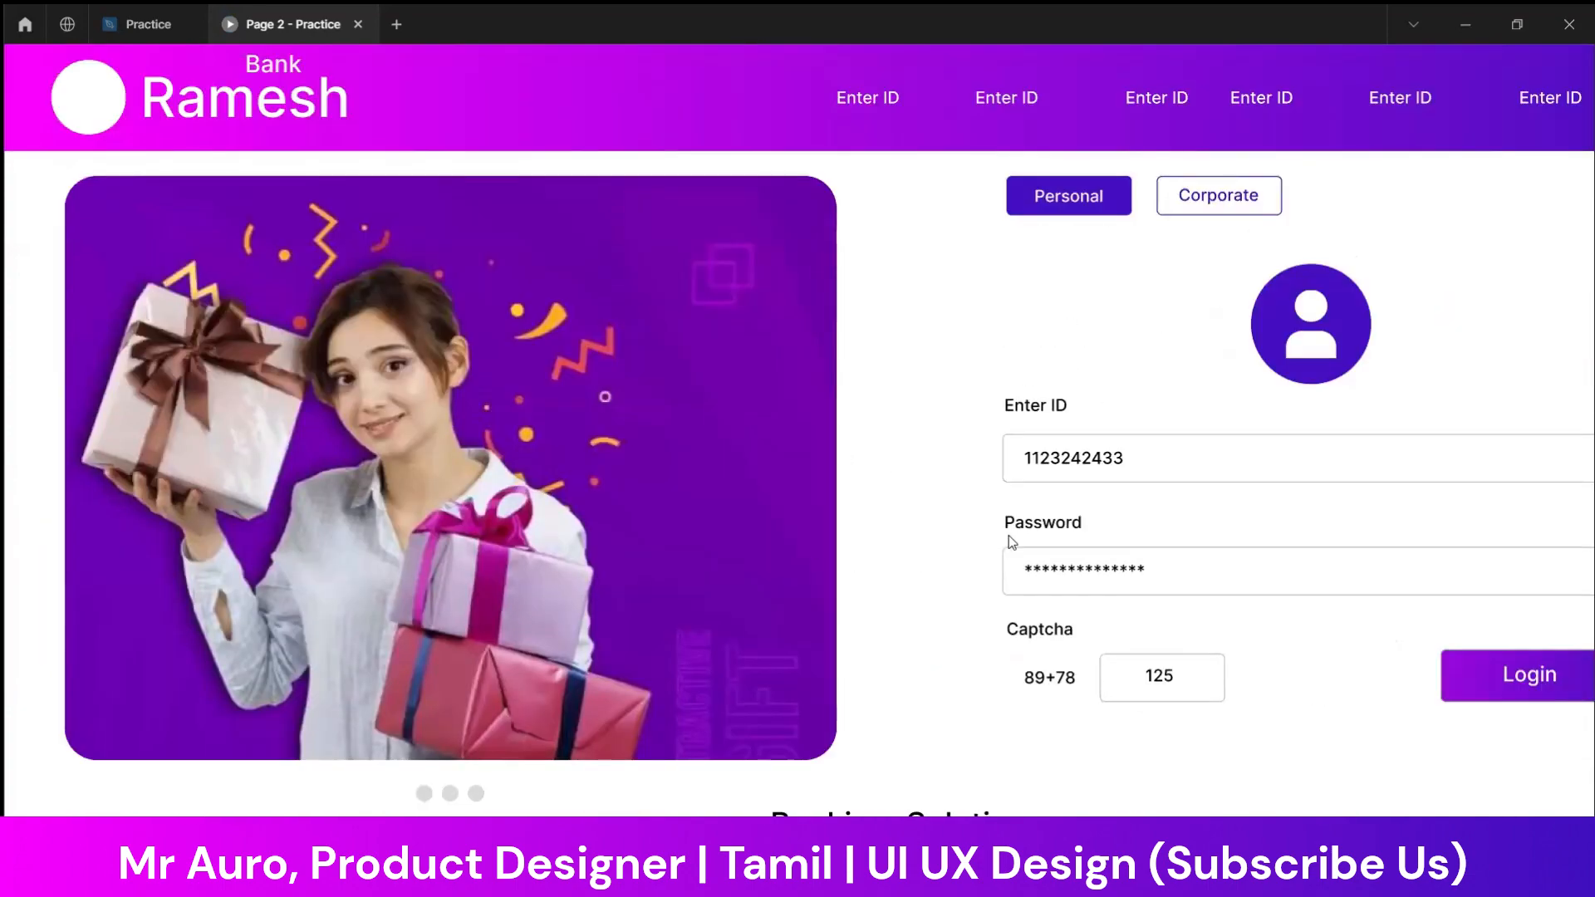
# Return to the Practice design file and close the floating preview
pyautogui.click(146, 23)
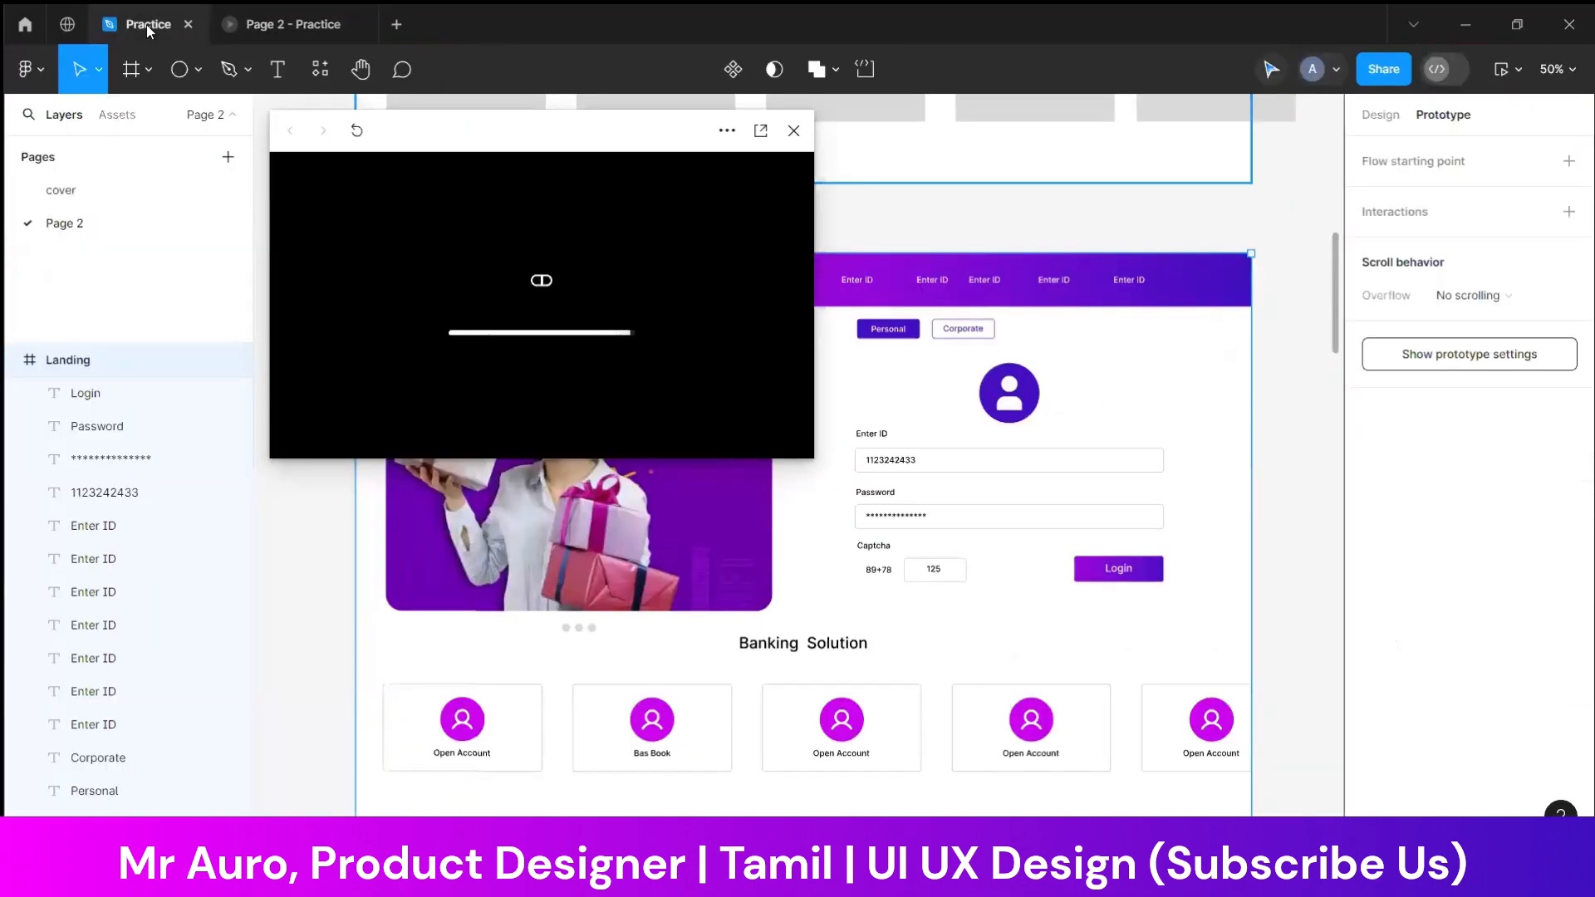
pyautogui.click(793, 131)
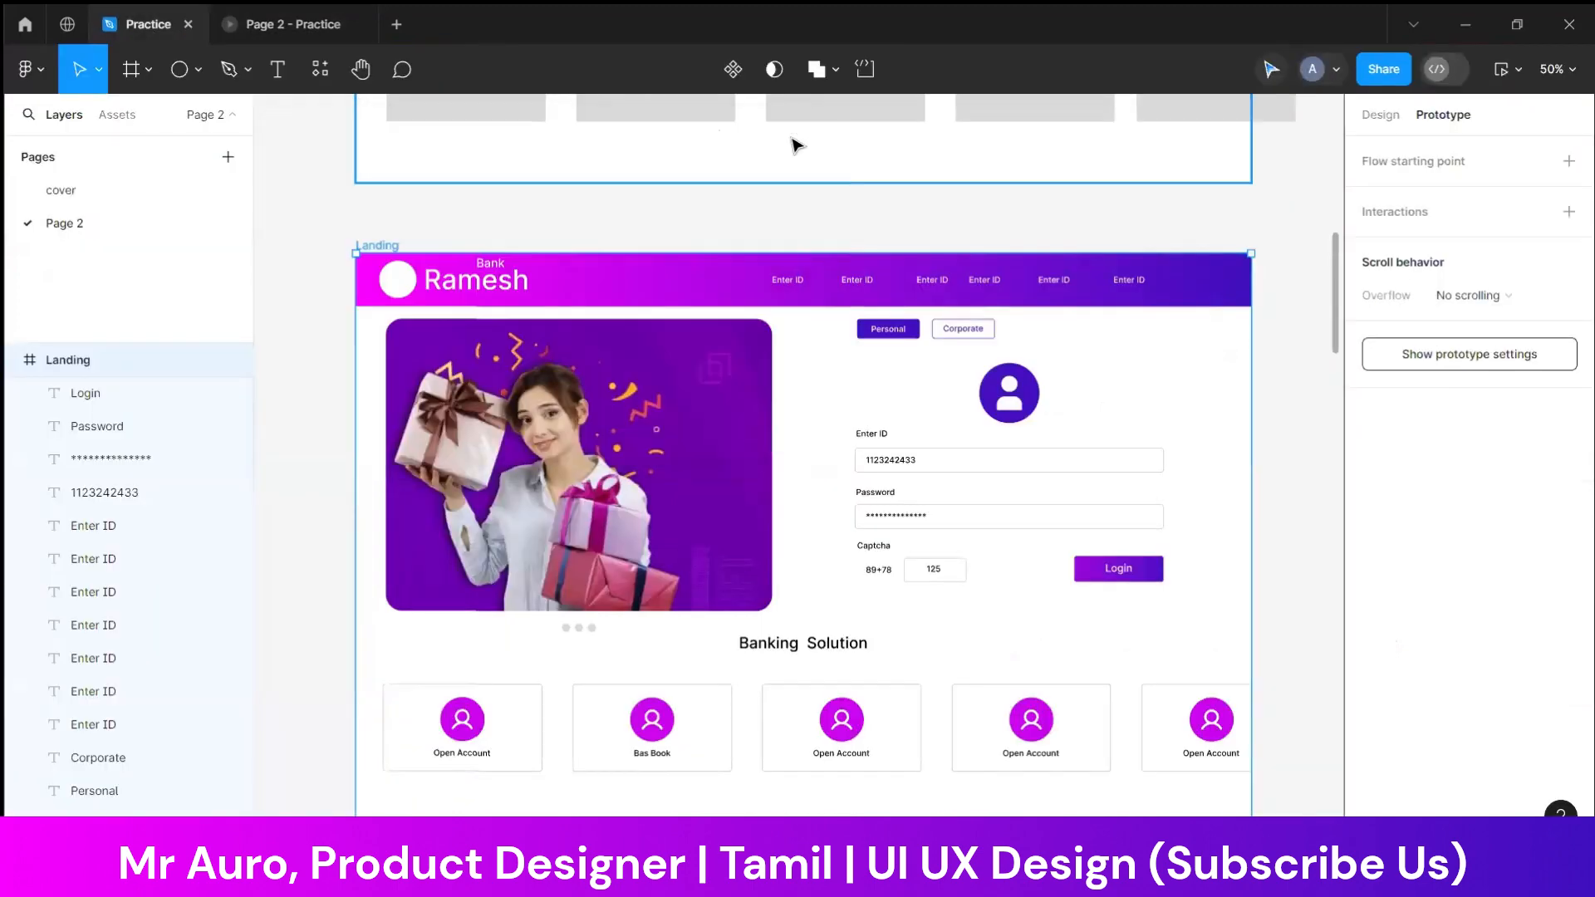
# Deselect the Landing frame and bring up the page's prototype device and background settings
pyautogui.click(277, 25)
pyautogui.click(155, 30)
pyautogui.click(1382, 116)
pyautogui.click(1441, 115)
pyautogui.click(1187, 221)
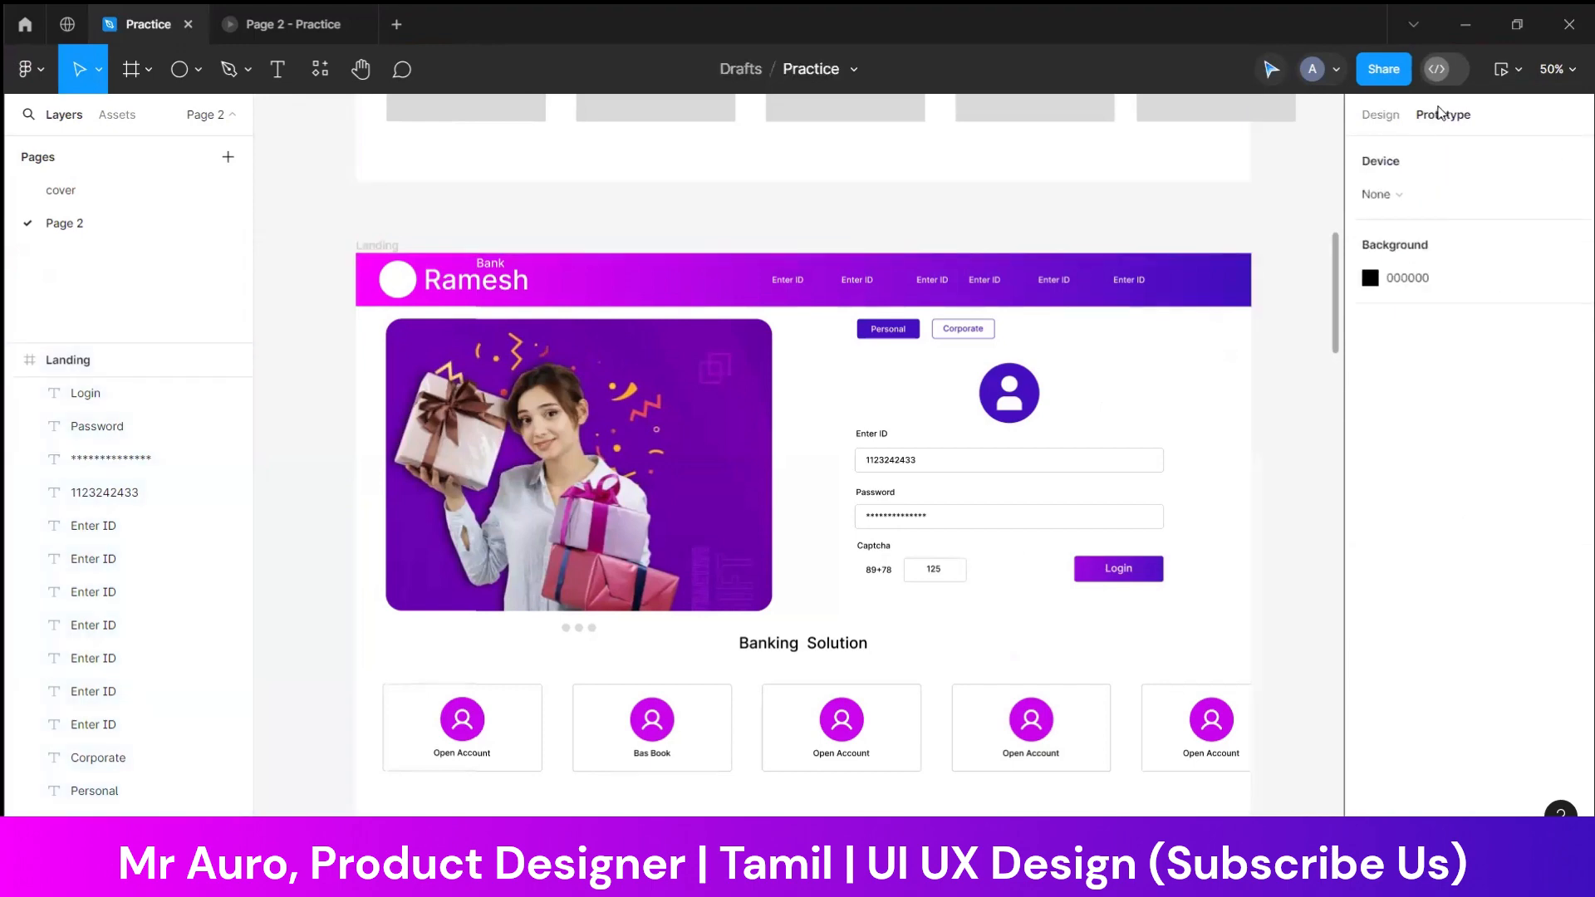
pyautogui.click(1428, 150)
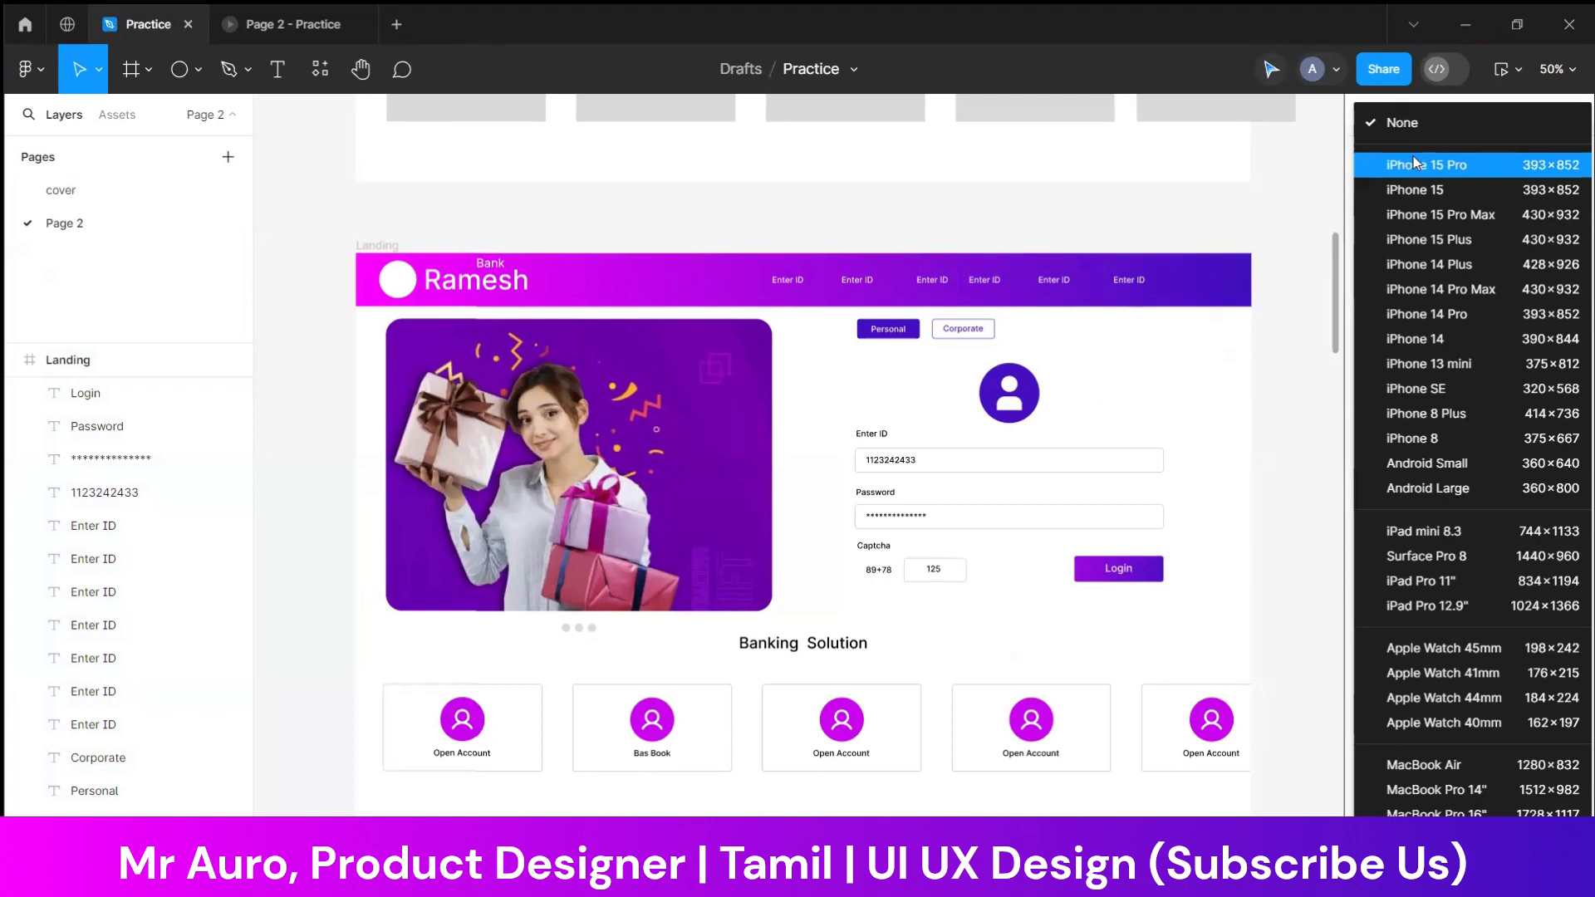
pyautogui.click(1295, 213)
pyautogui.scroll(2, 1295, 214)
pyautogui.scroll(5, 1213, 260)
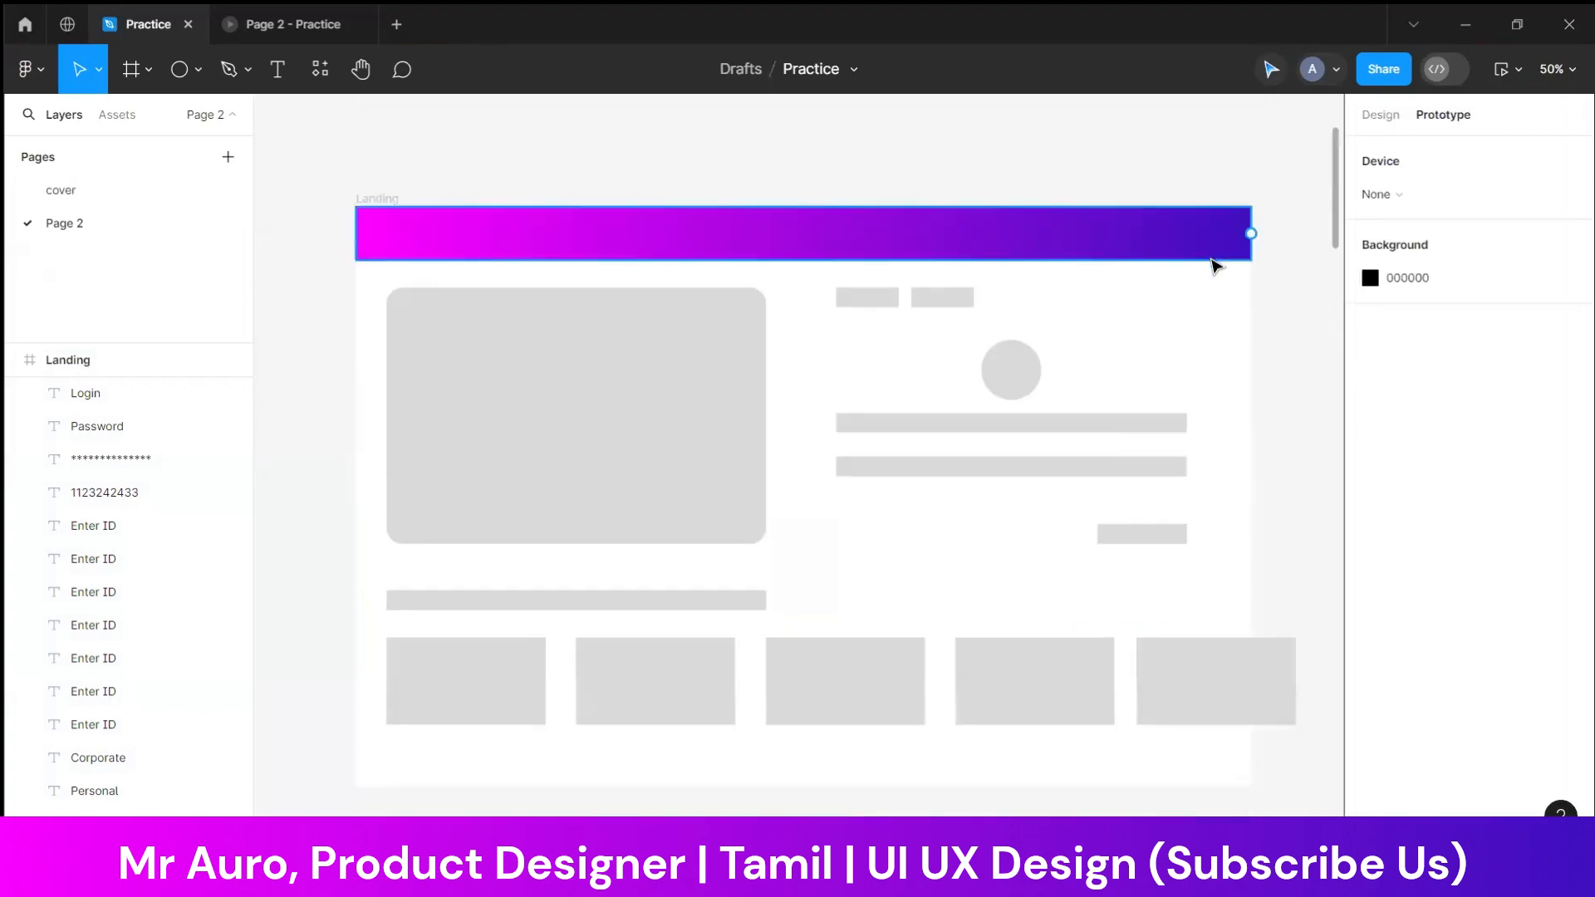
# Set the prototype's device frame to MacBook Pro 16"
pyautogui.scroll(-2, 1213, 260)
pyautogui.click(1380, 116)
pyautogui.click(1449, 115)
pyautogui.click(1425, 197)
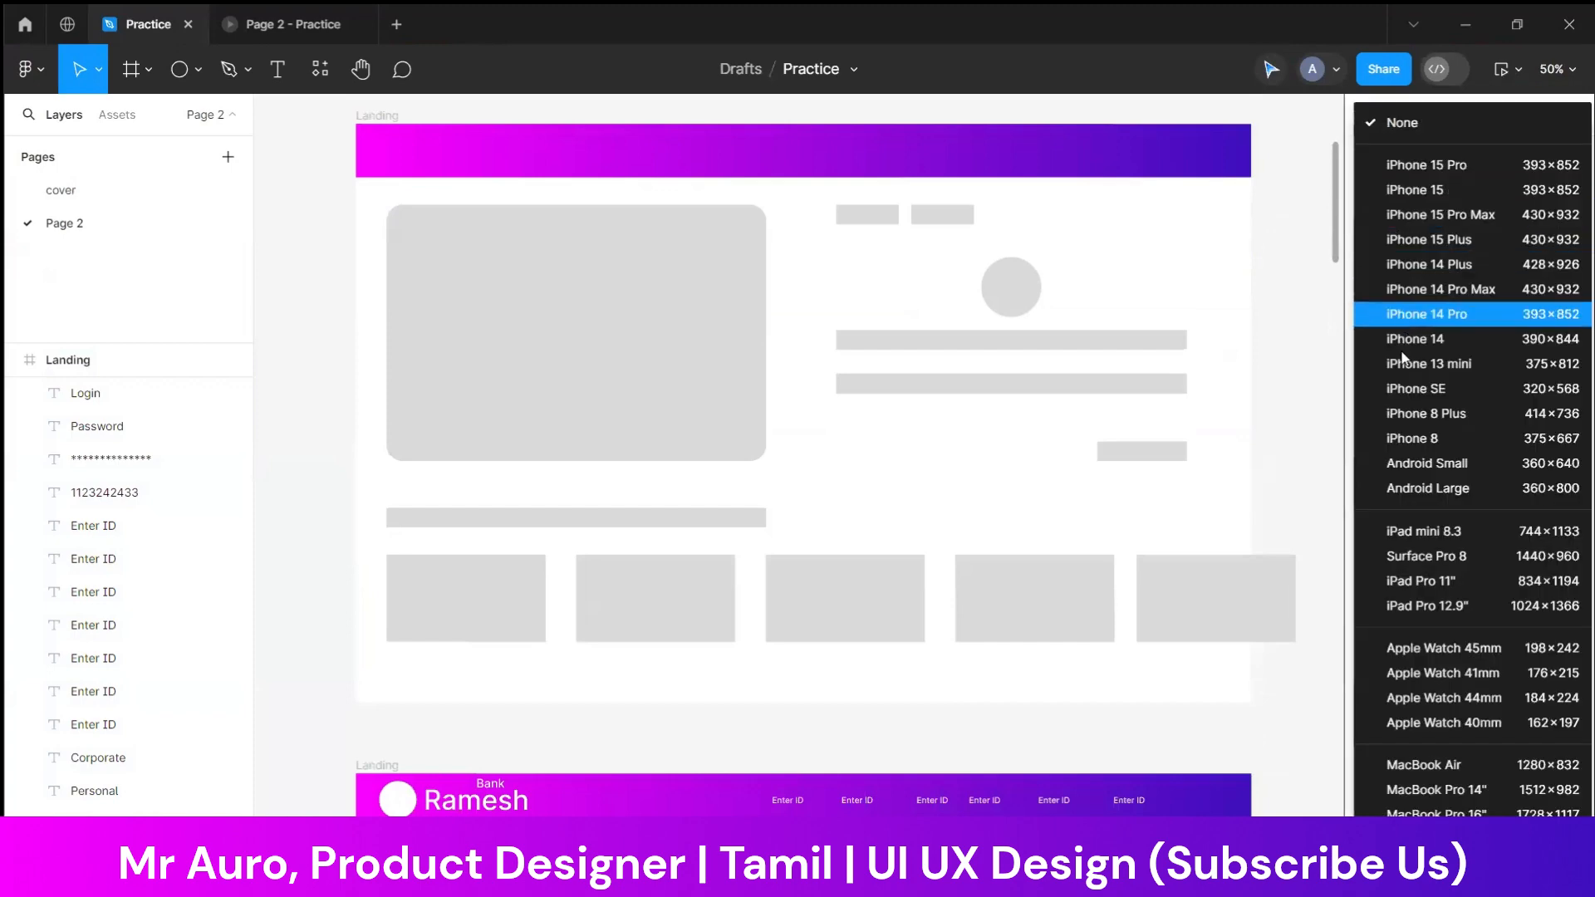
pyautogui.scroll(-6, 1433, 505)
pyautogui.scroll(4, 1434, 515)
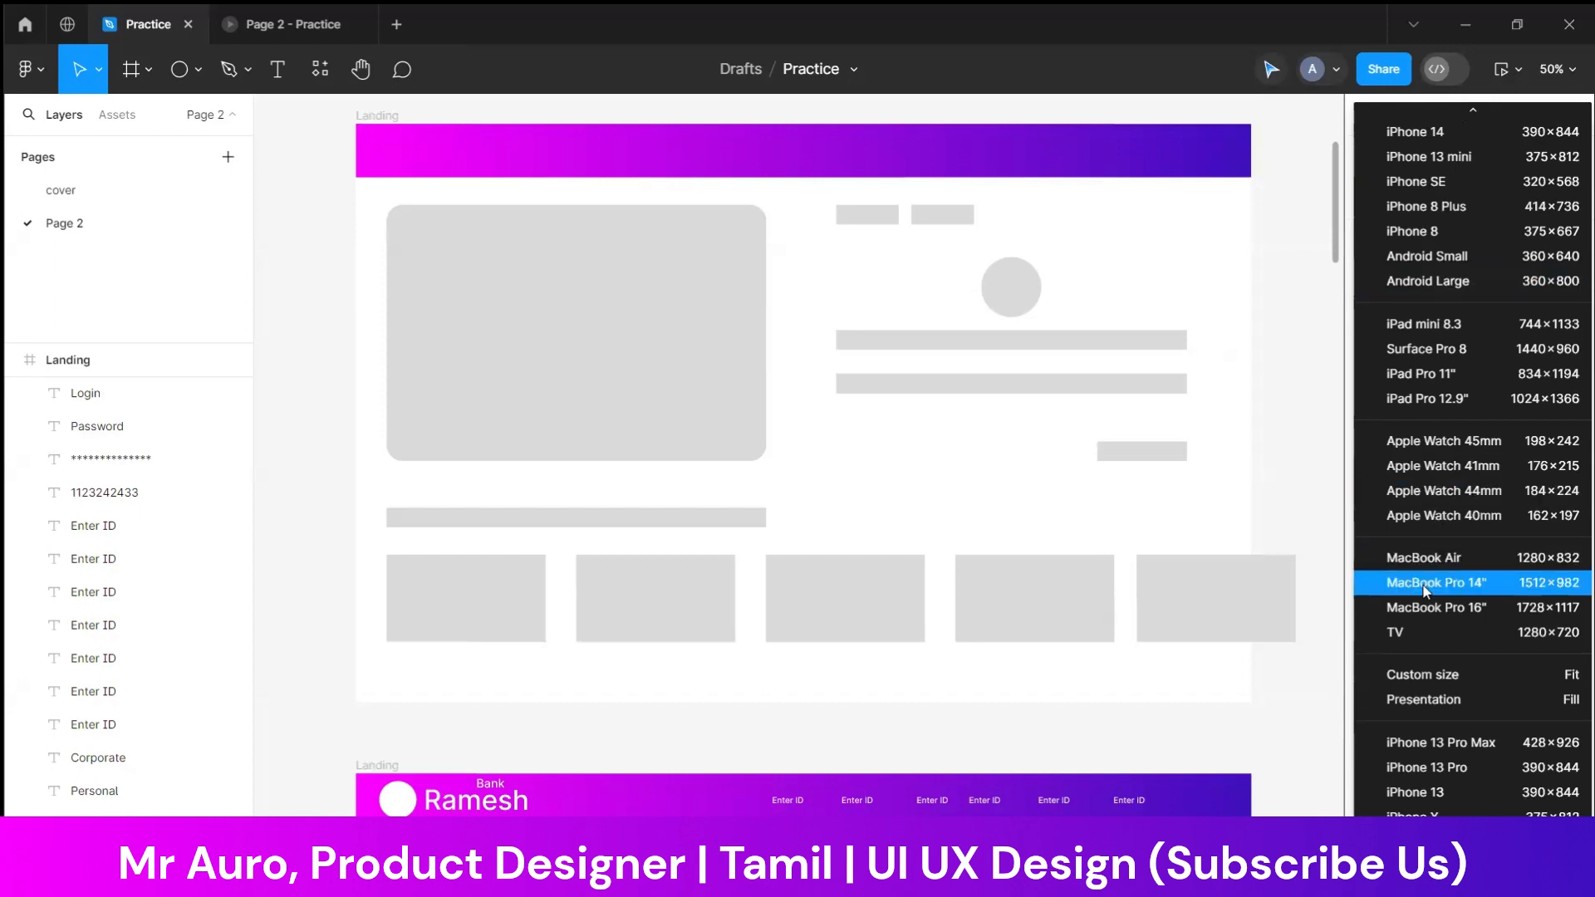
pyautogui.click(1425, 610)
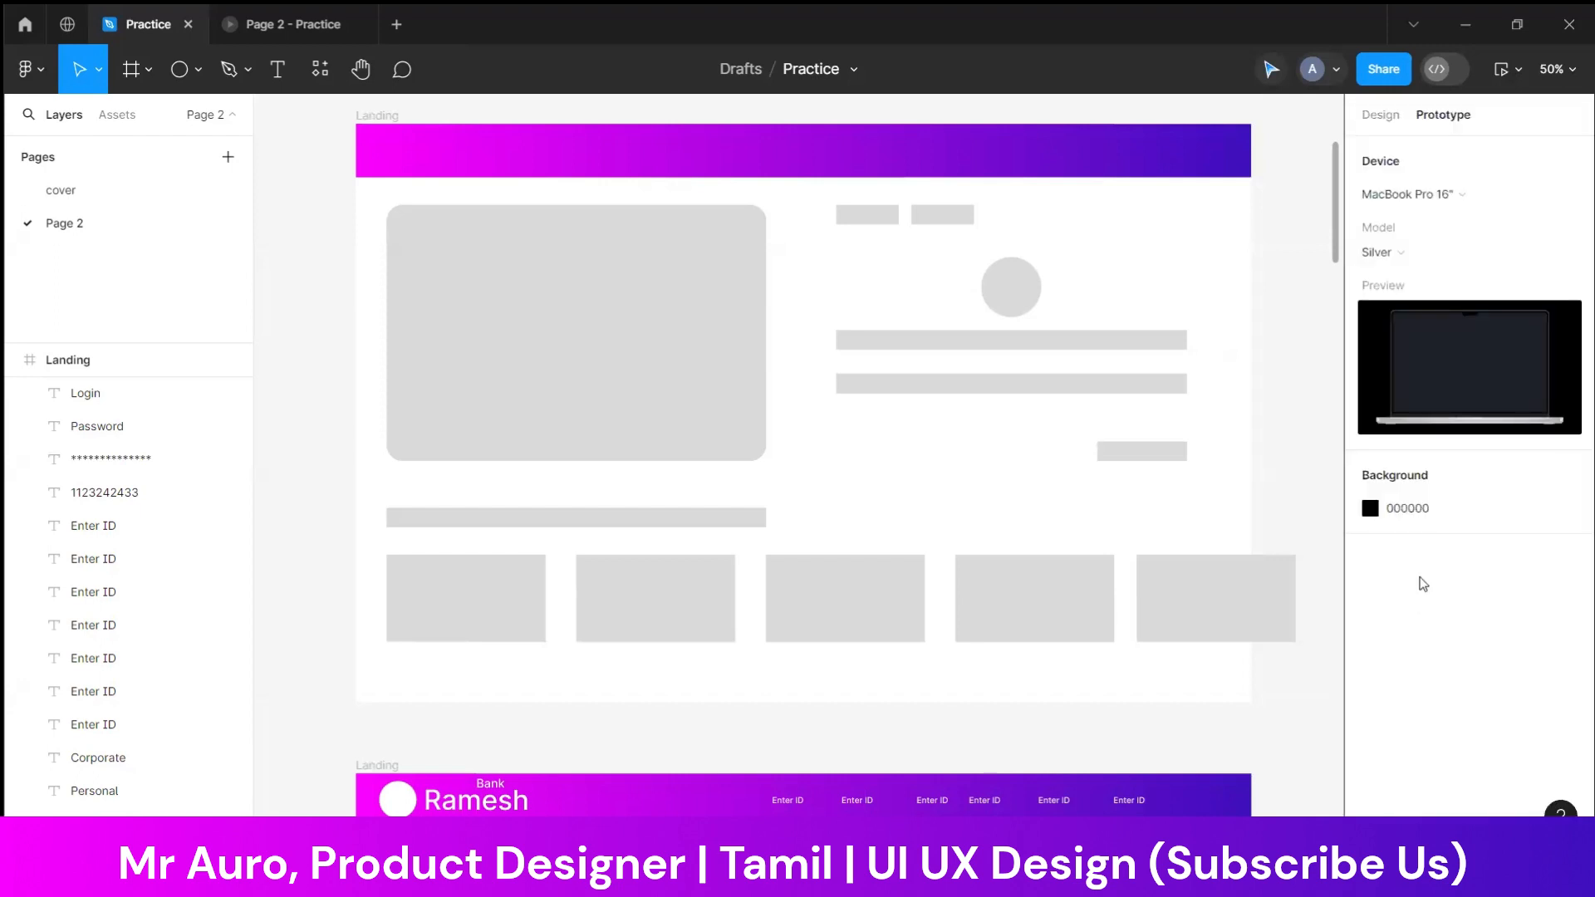
# Return to the Page 2 presentation and scale the prototype so the whole laptop mockup fits the view
pyautogui.click(283, 27)
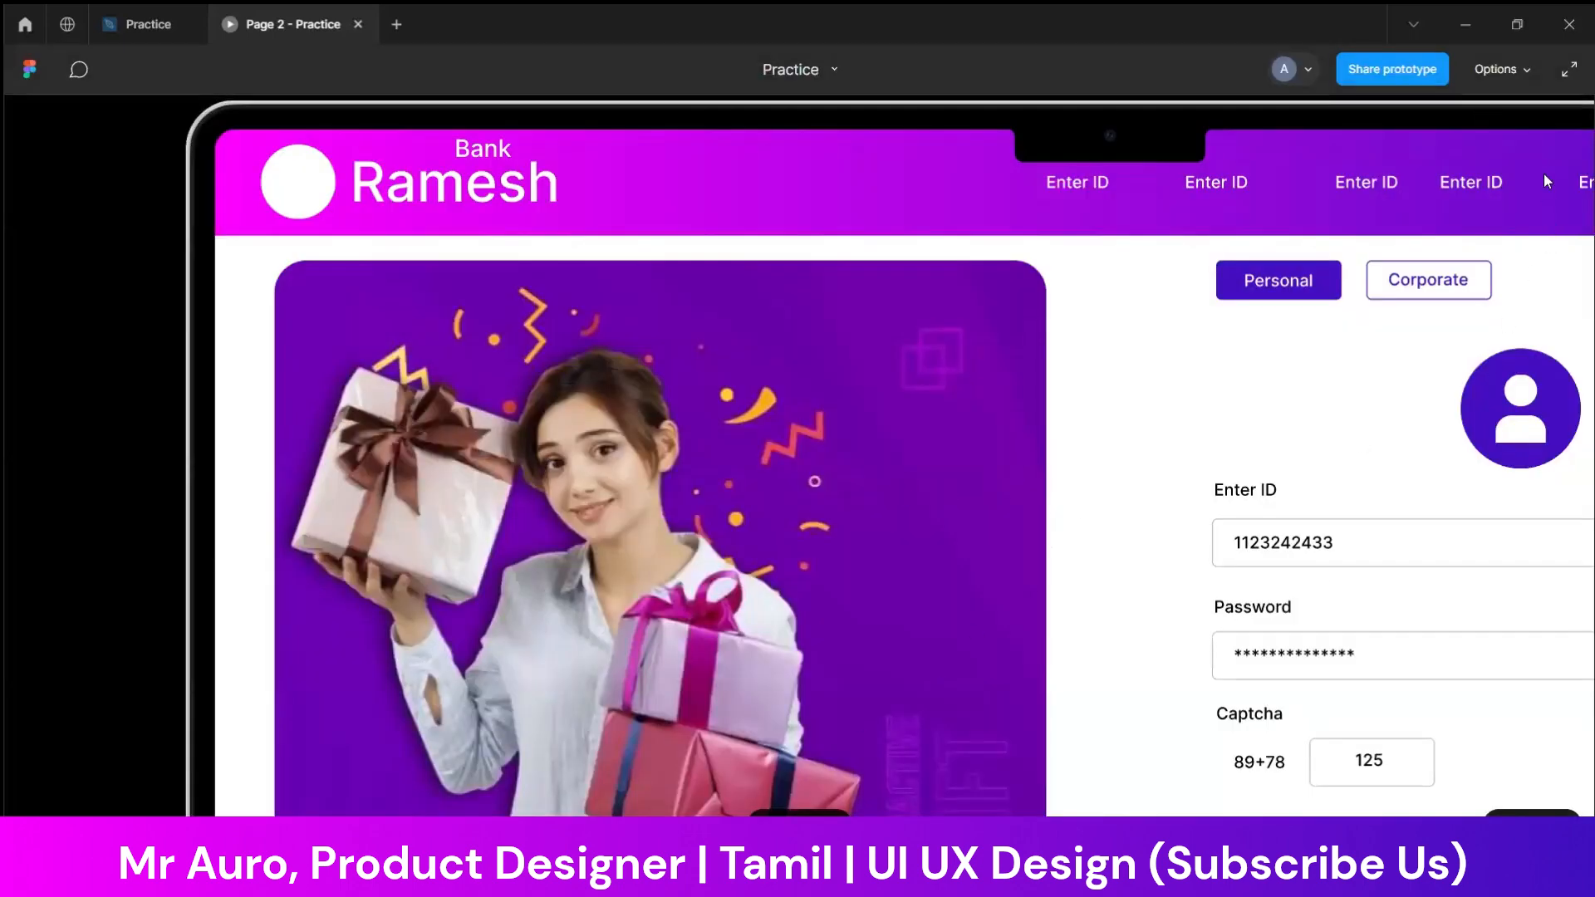
pyautogui.click(1528, 69)
pyautogui.click(1441, 141)
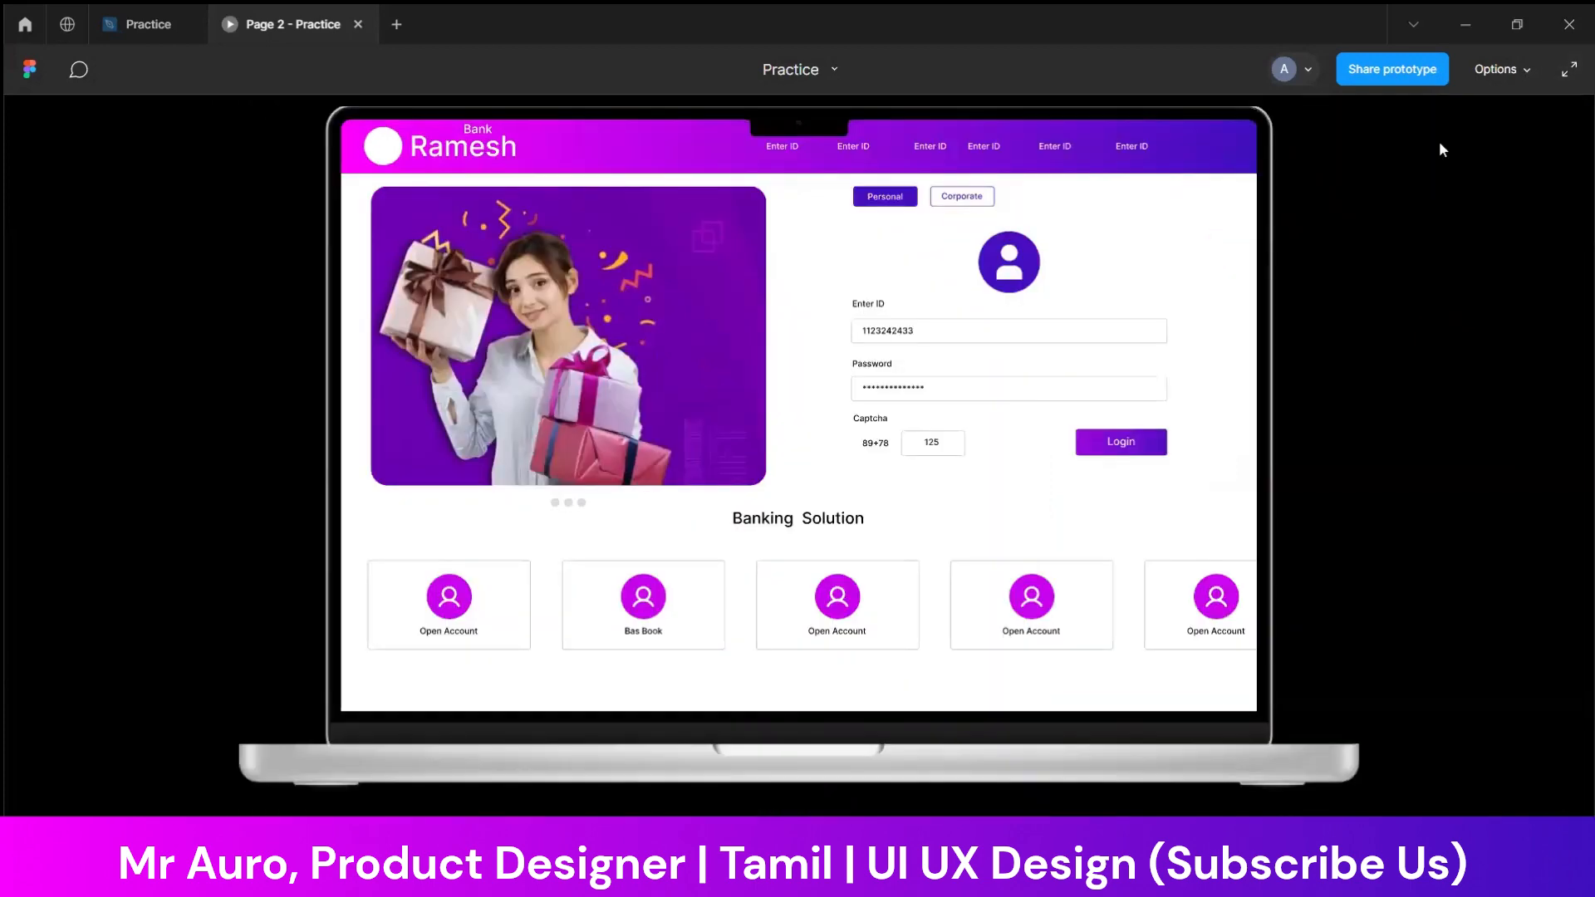
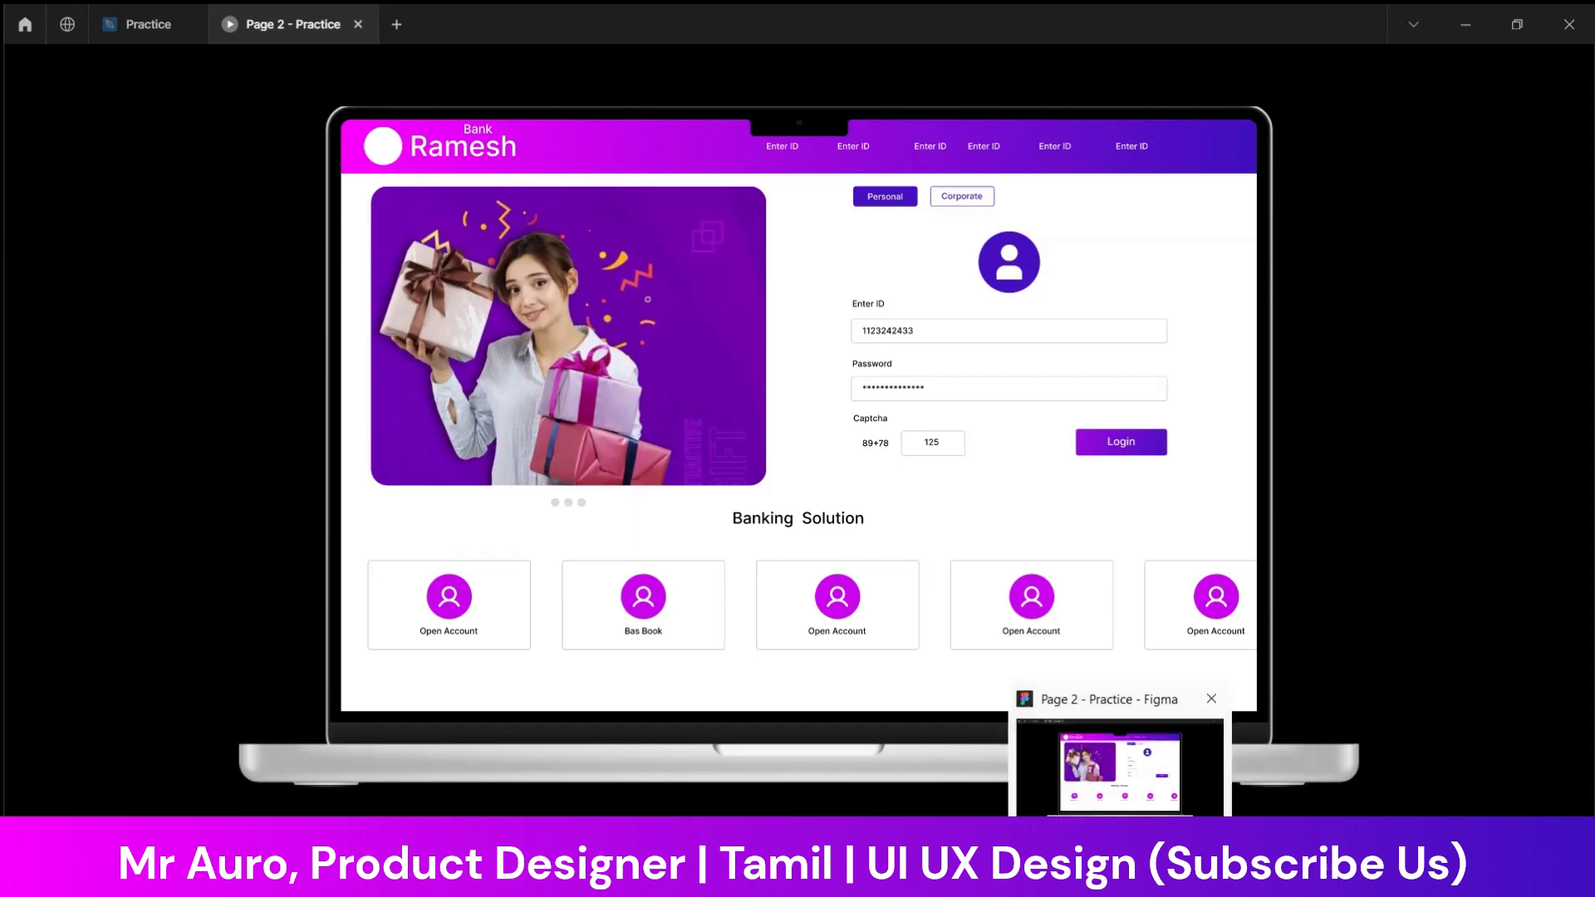
# Return to the Practice design file and compare the grey Landing wireframe with the finished landing page below it
pyautogui.click(150, 24)
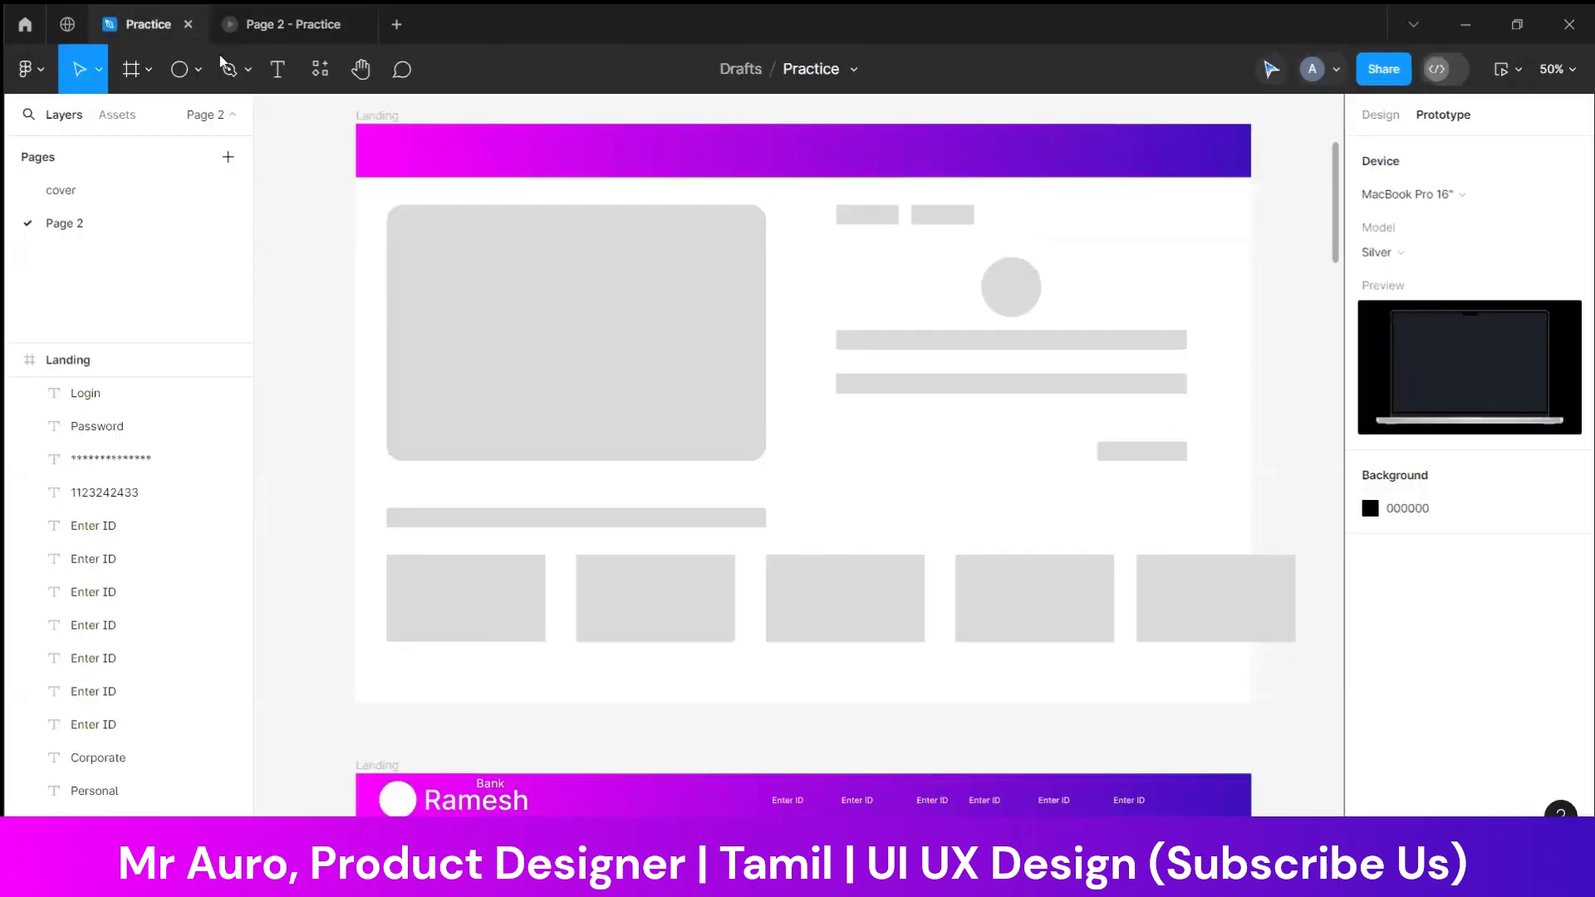
pyautogui.scroll(6, 1039, 455)
pyautogui.scroll(-2, 1038, 455)
pyautogui.scroll(-6, 1038, 453)
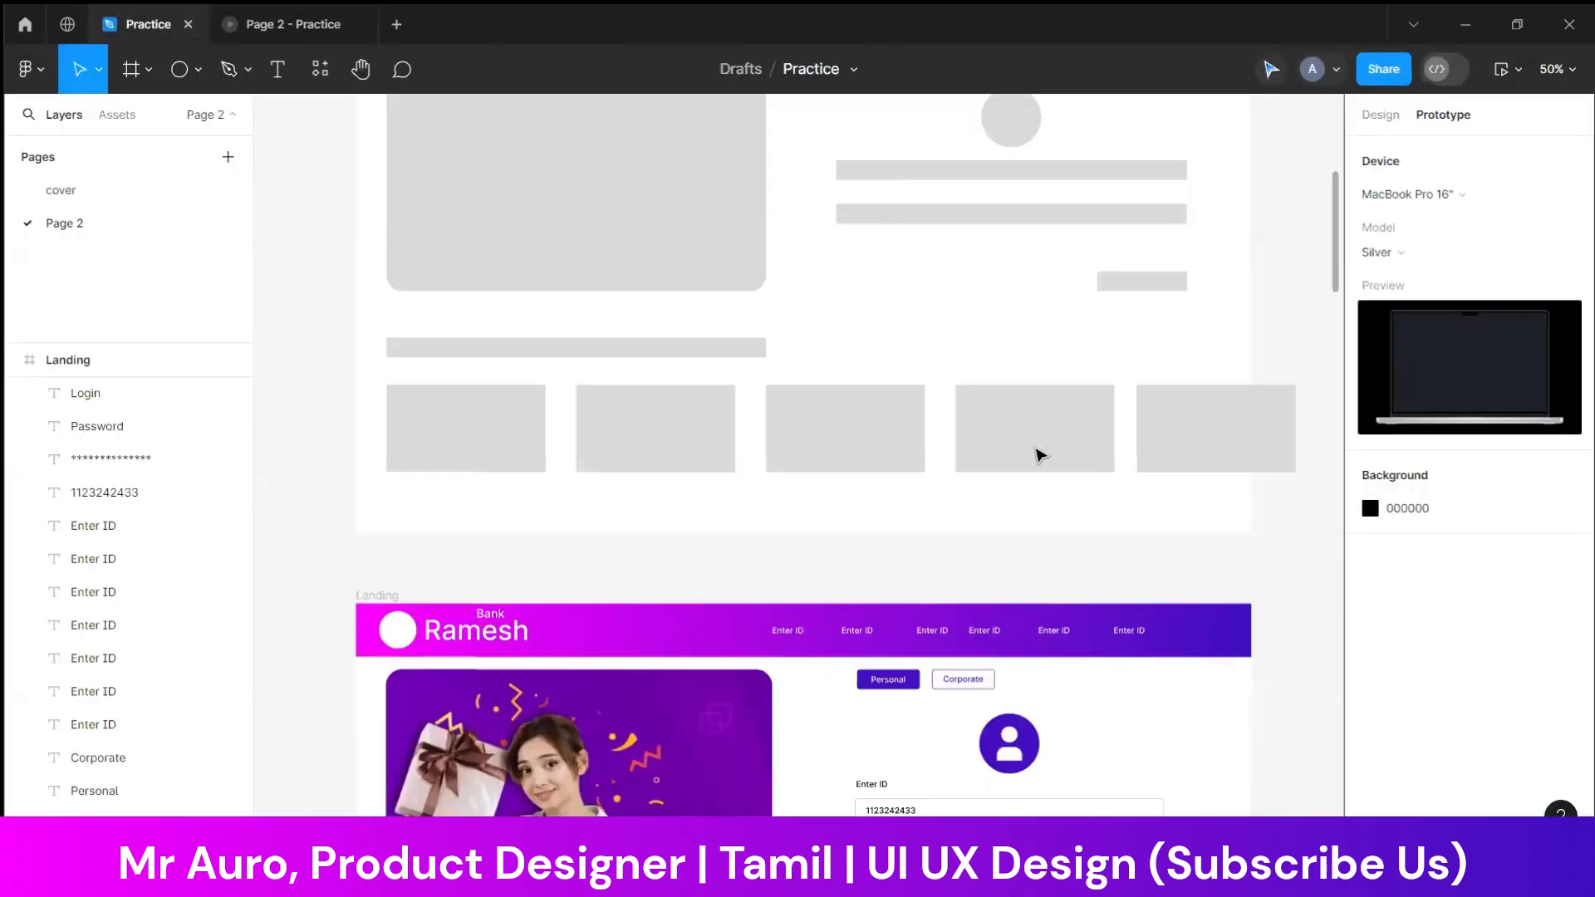
pyautogui.scroll(3, 893, 452)
pyautogui.scroll(-5, 1005, 571)
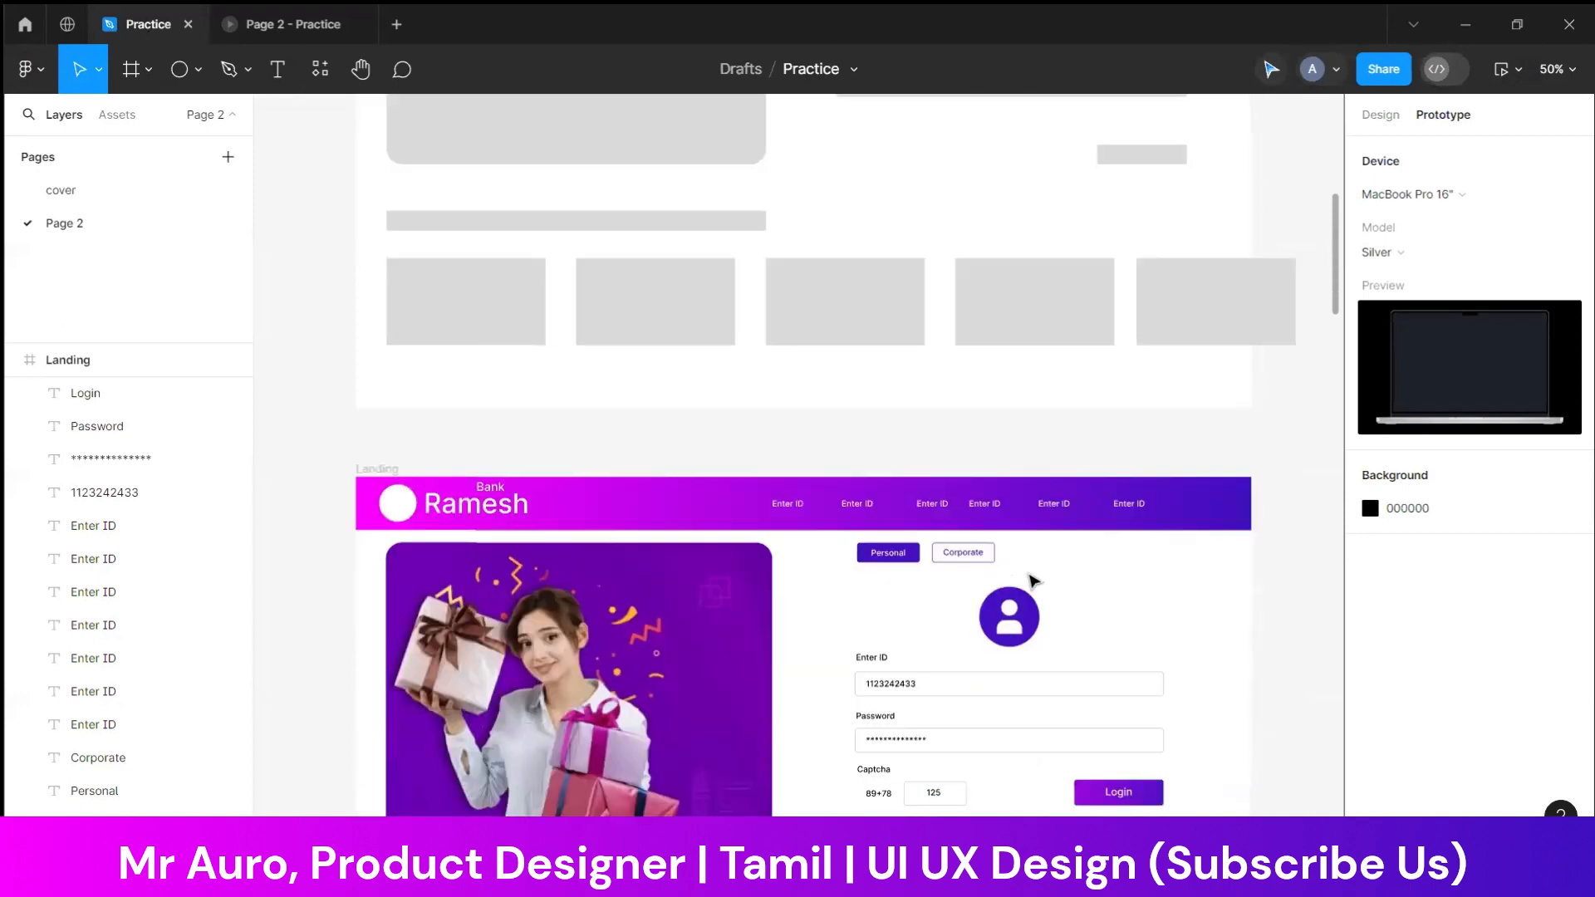
# Draw a circle about 62 × 62 at the right end of the finished landing page's gradient header
pyautogui.click(1382, 118)
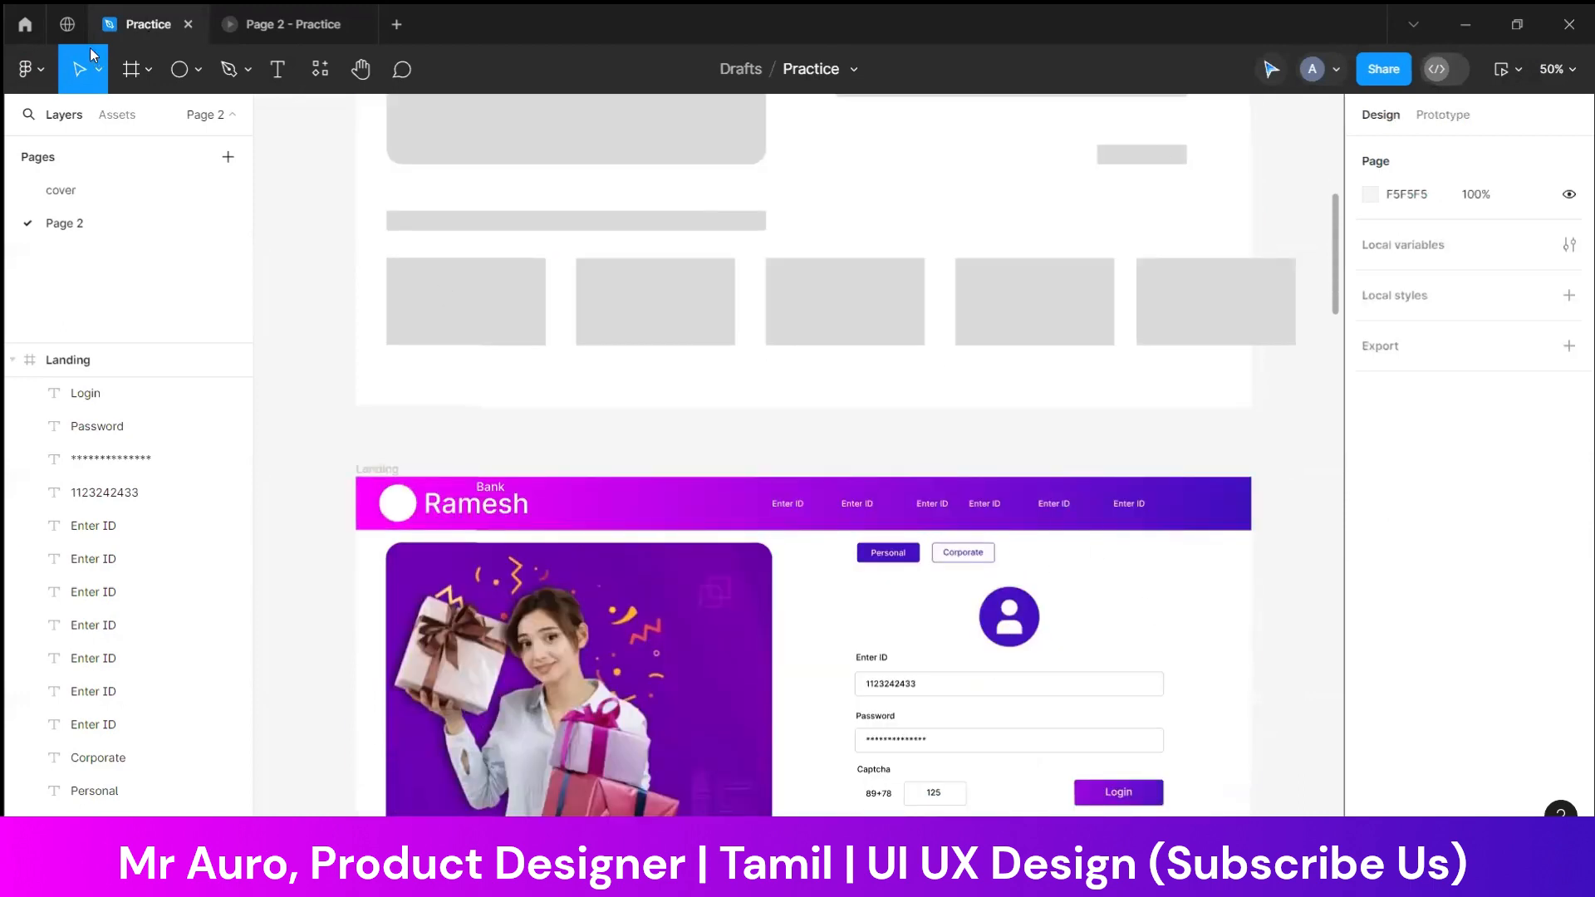
pyautogui.click(198, 69)
pyautogui.click(145, 125)
pyautogui.click(196, 70)
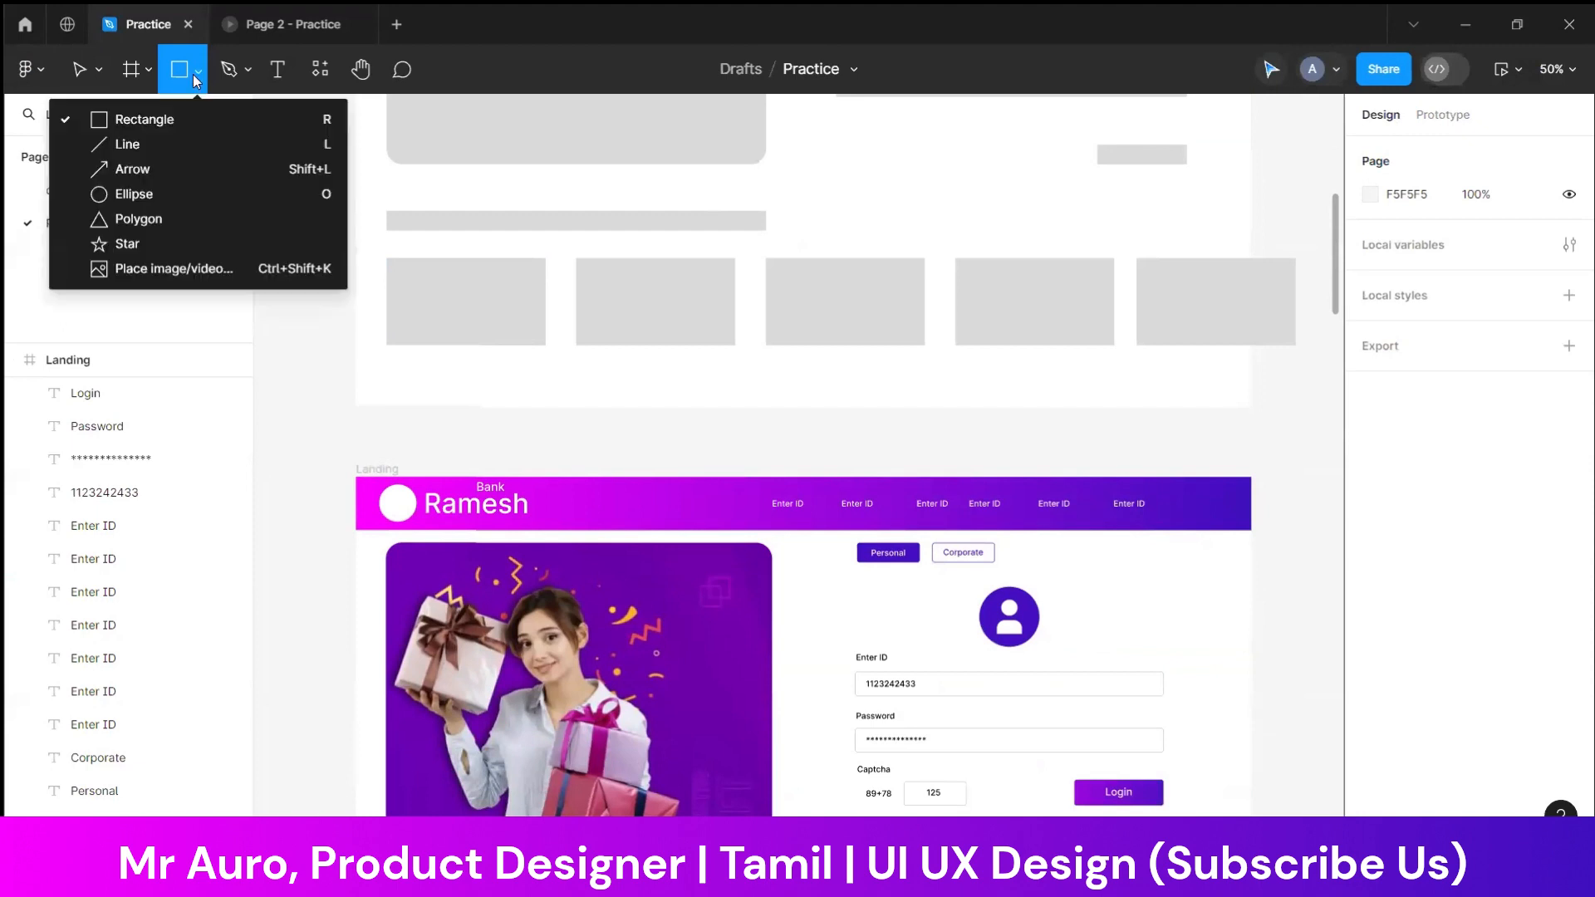
pyautogui.click(140, 190)
pyautogui.moveTo(1189, 486); pyautogui.dragTo(1221, 507)
pyautogui.click(1288, 537)
pyautogui.click(1207, 503)
pyautogui.click(1285, 527)
# Duplicate the last "Enter ID" header label over to the new circle and change the copy's text to "Login"
pyautogui.click(1134, 505)
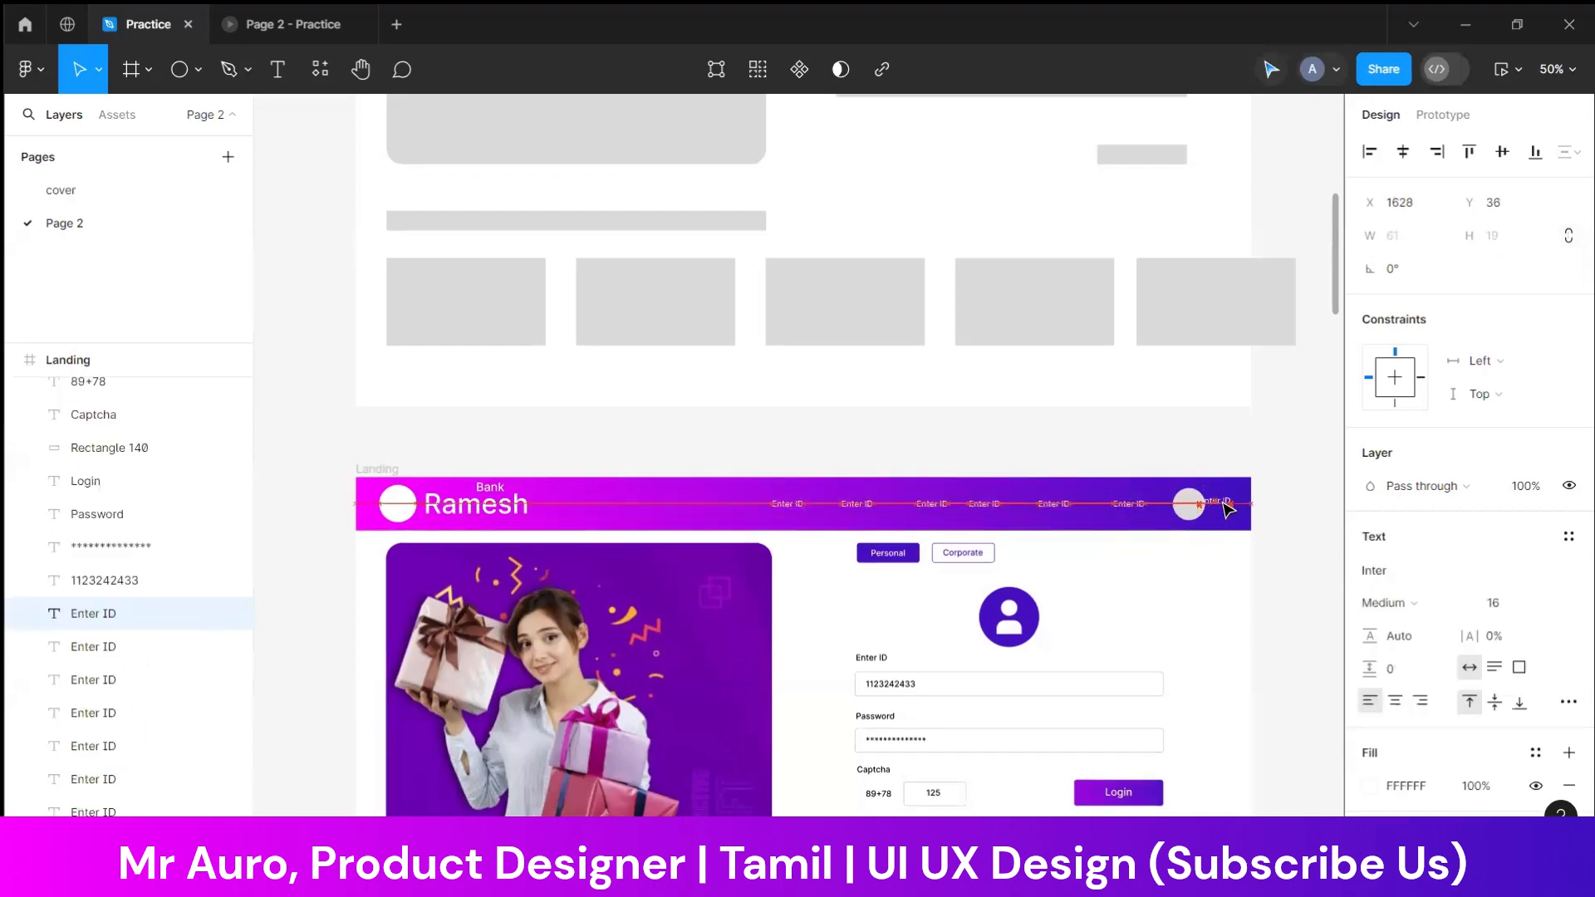
pyautogui.doubleClick(1221, 503)
pyautogui.write('Logi')
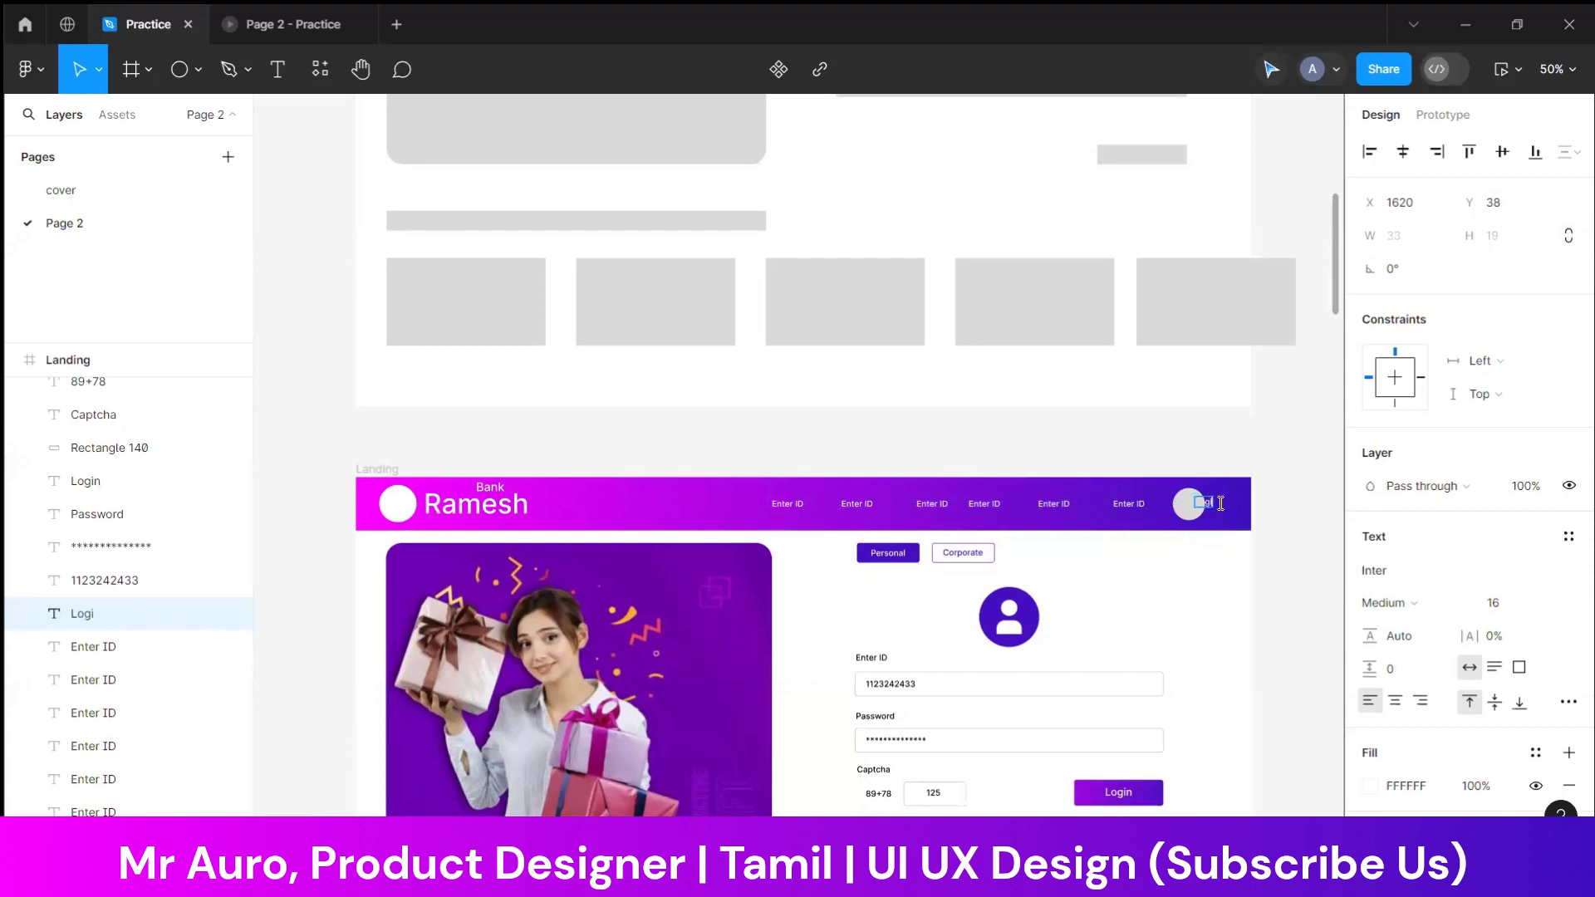
pyautogui.write('n')
pyautogui.click(1221, 562)
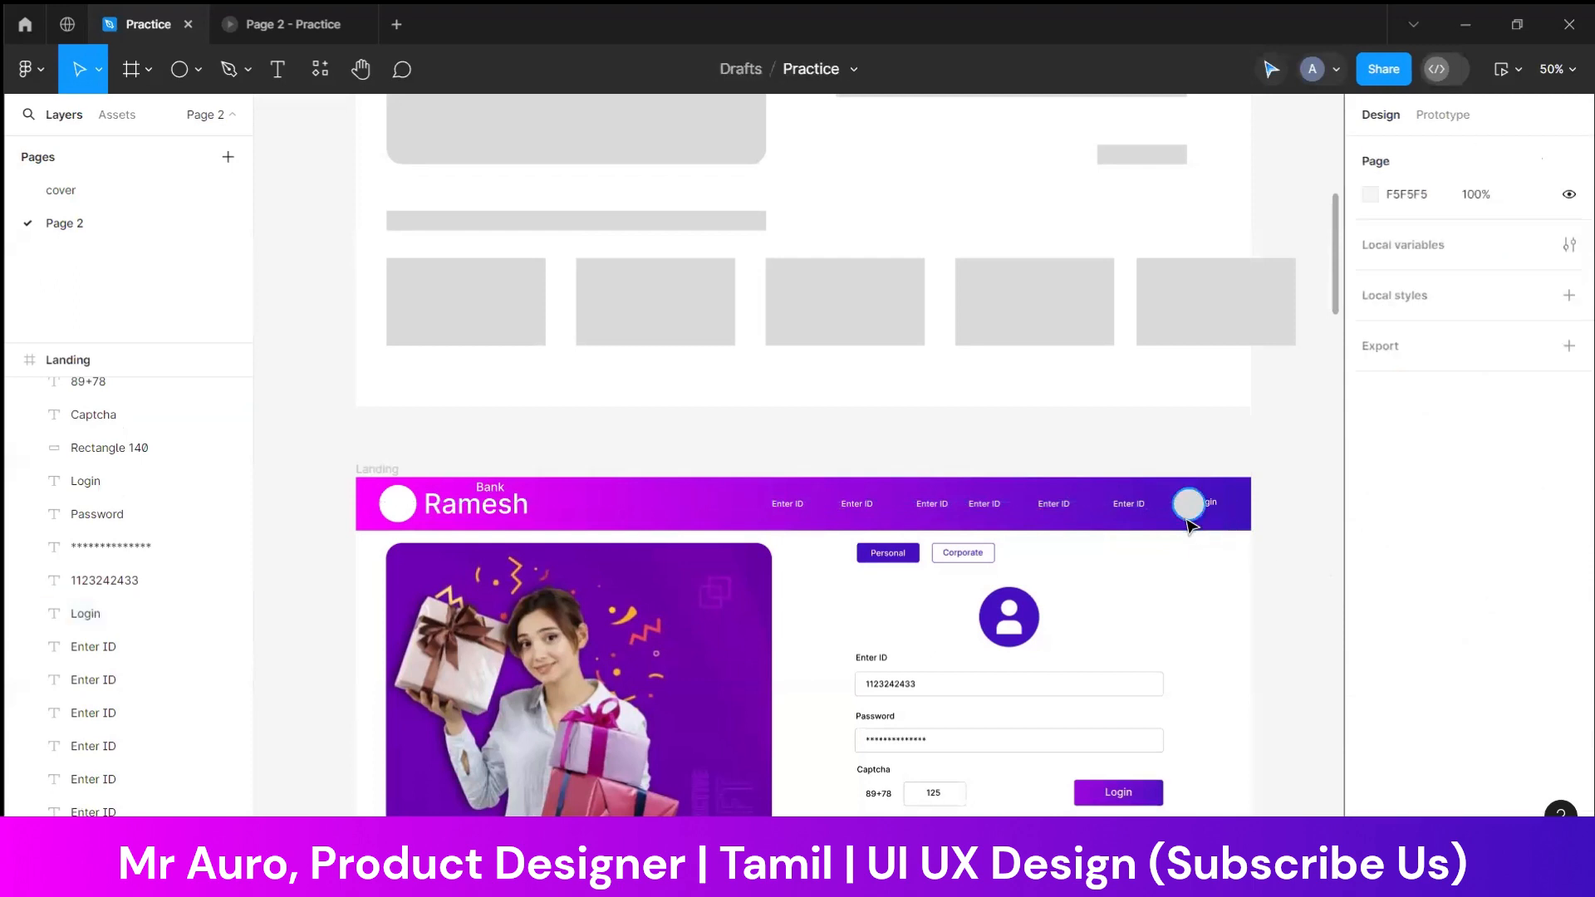
# Shift the circle to the left of the Login label, align their vertical centers, and nudge both slightly right
pyautogui.click(1186, 504)
pyautogui.hotkey('shift', 'Left')
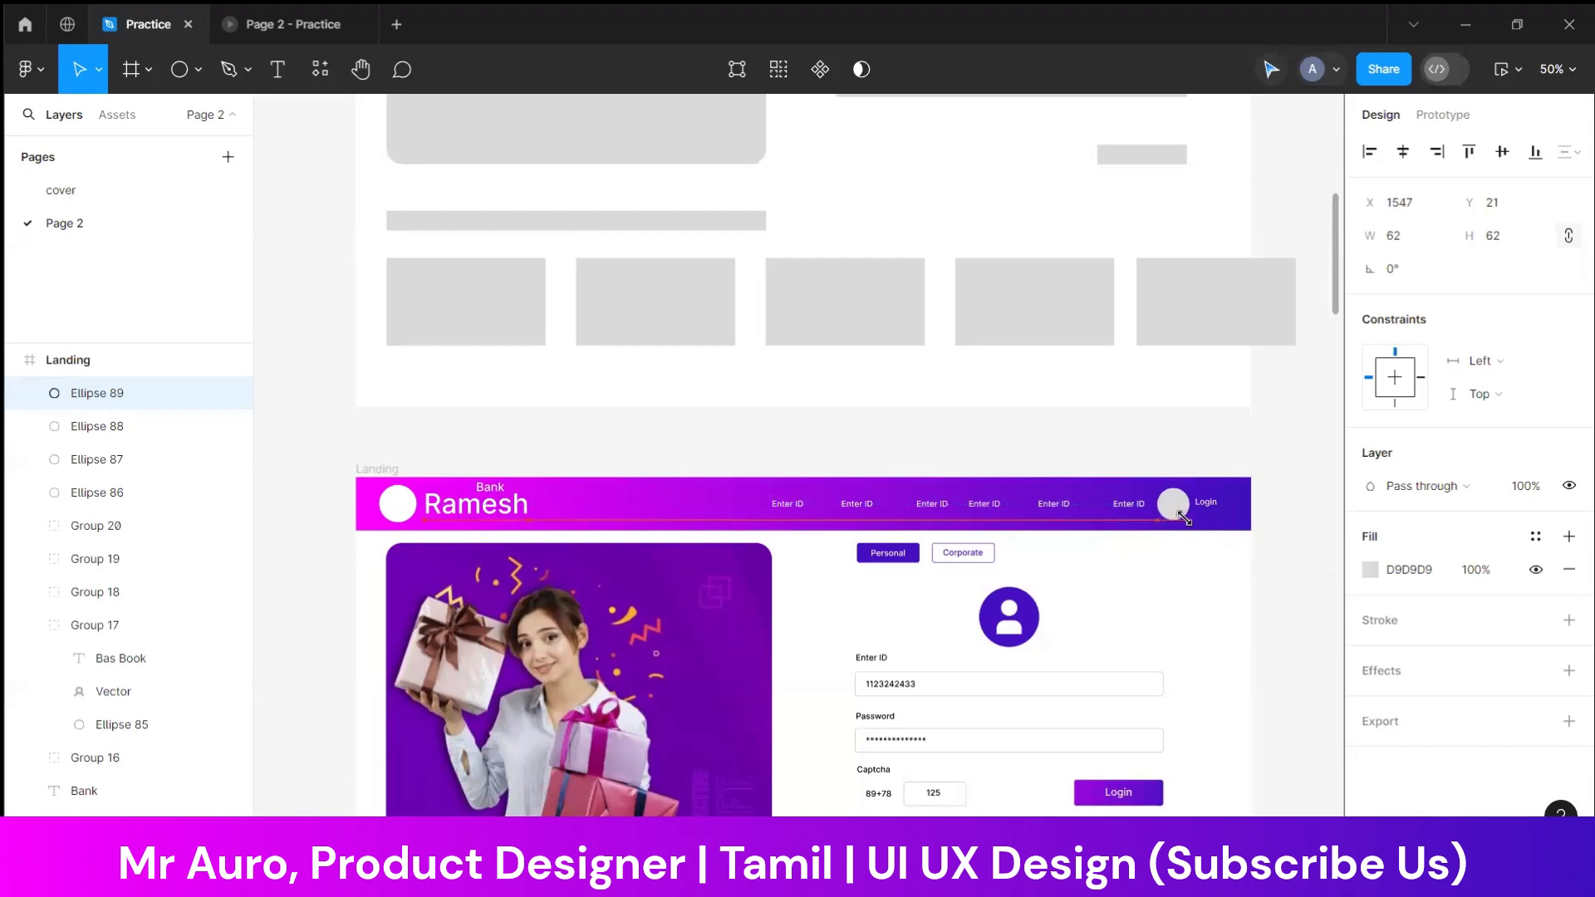
pyautogui.keyDown('shift'); pyautogui.click(1205, 503); pyautogui.keyUp('shift')
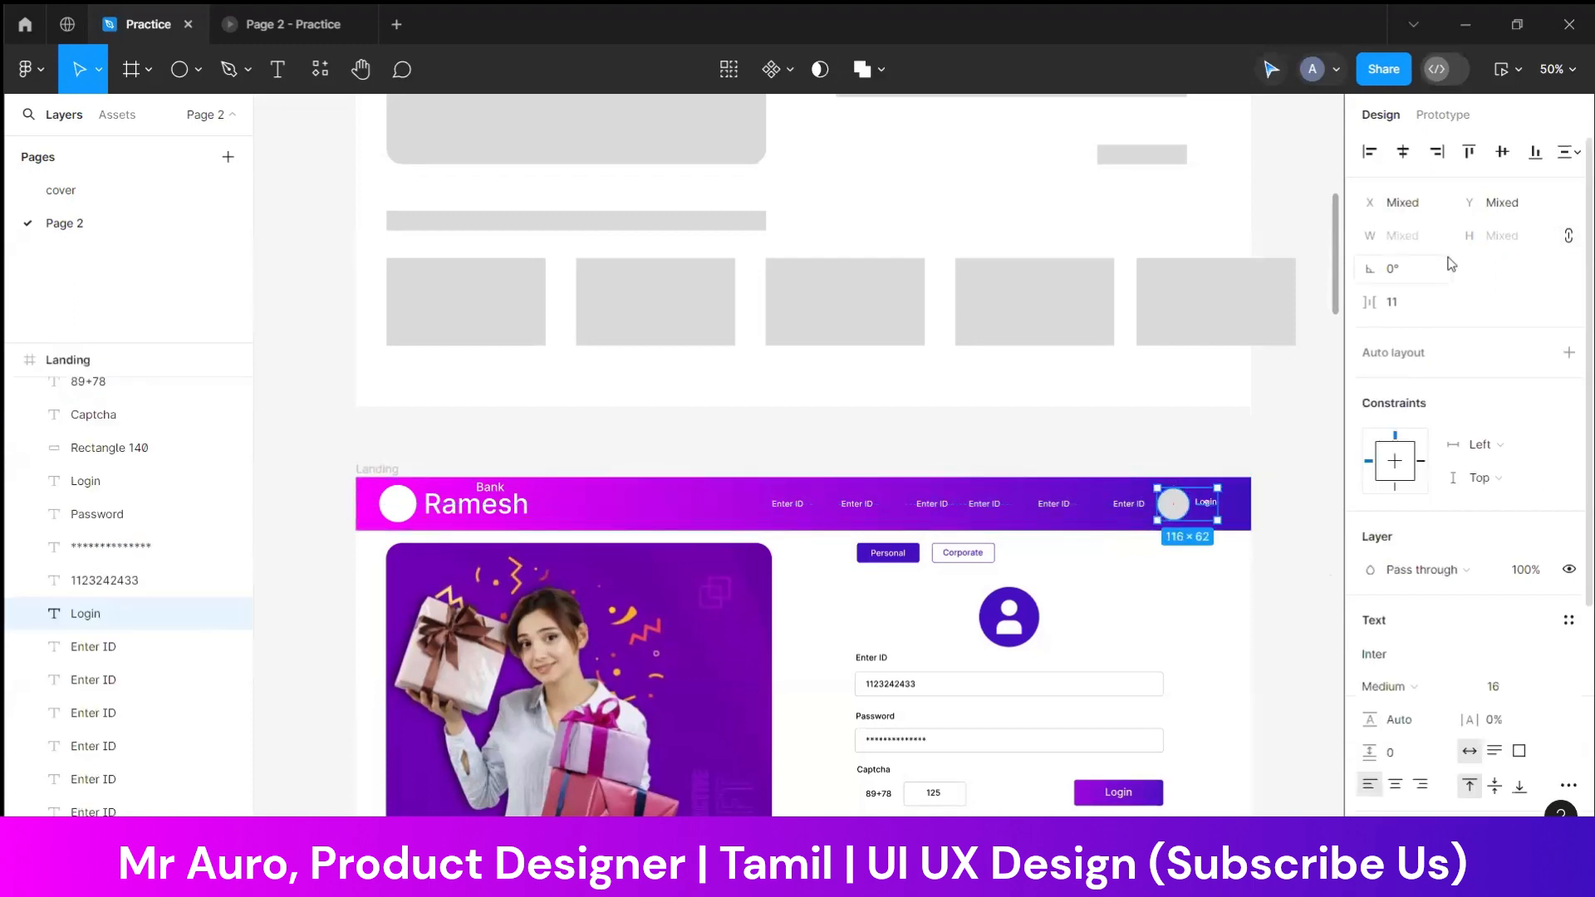
pyautogui.click(1502, 152)
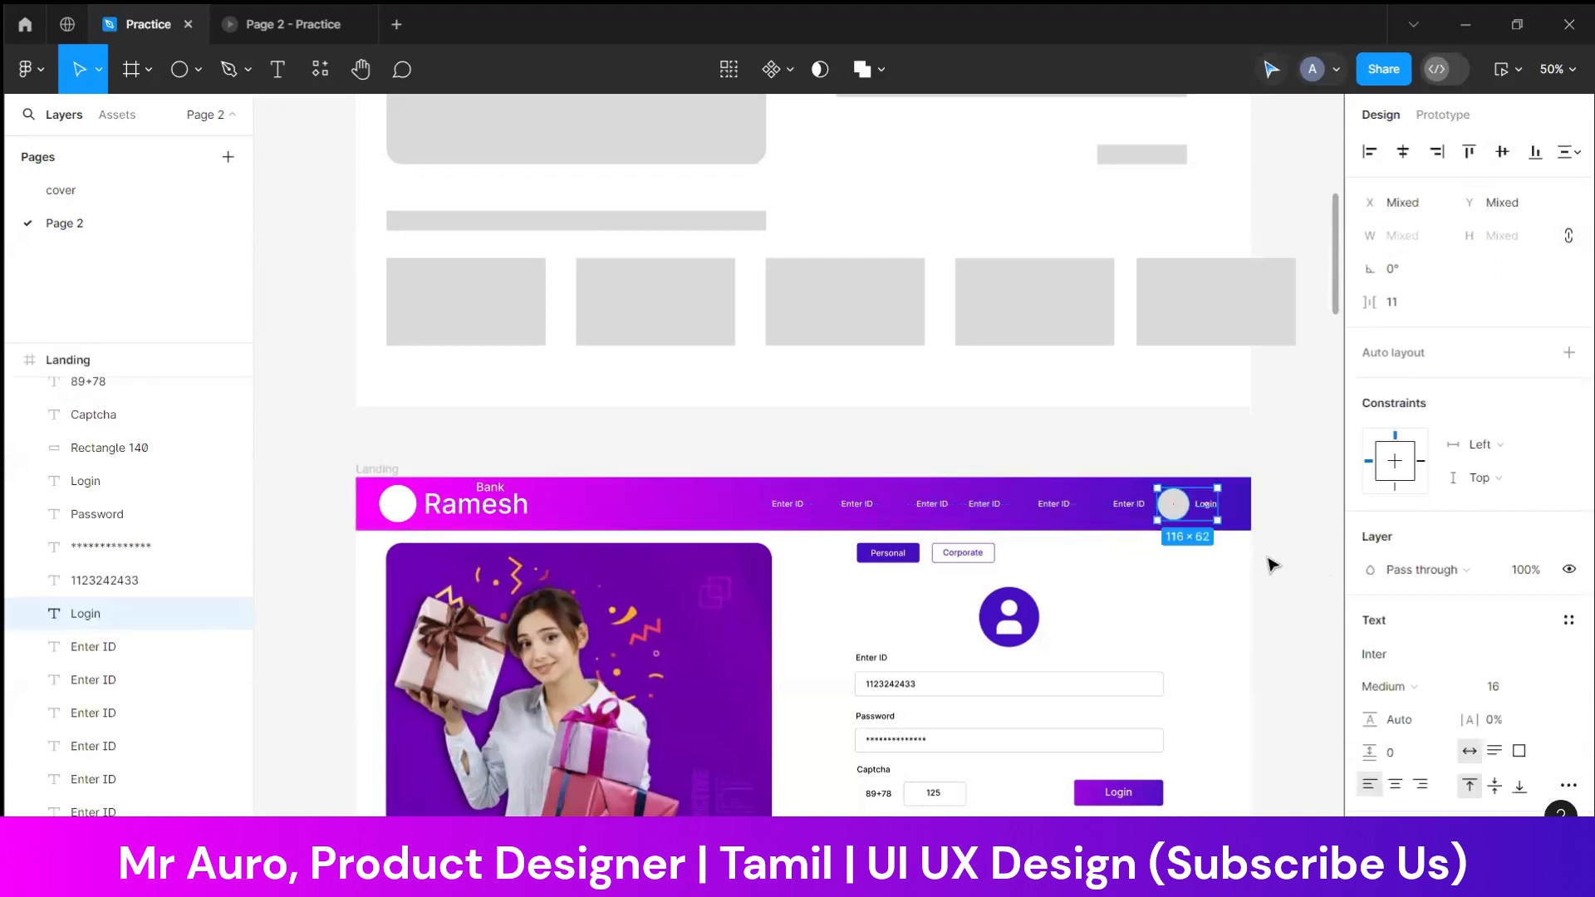
pyautogui.press('Right')
pyautogui.press('Right')
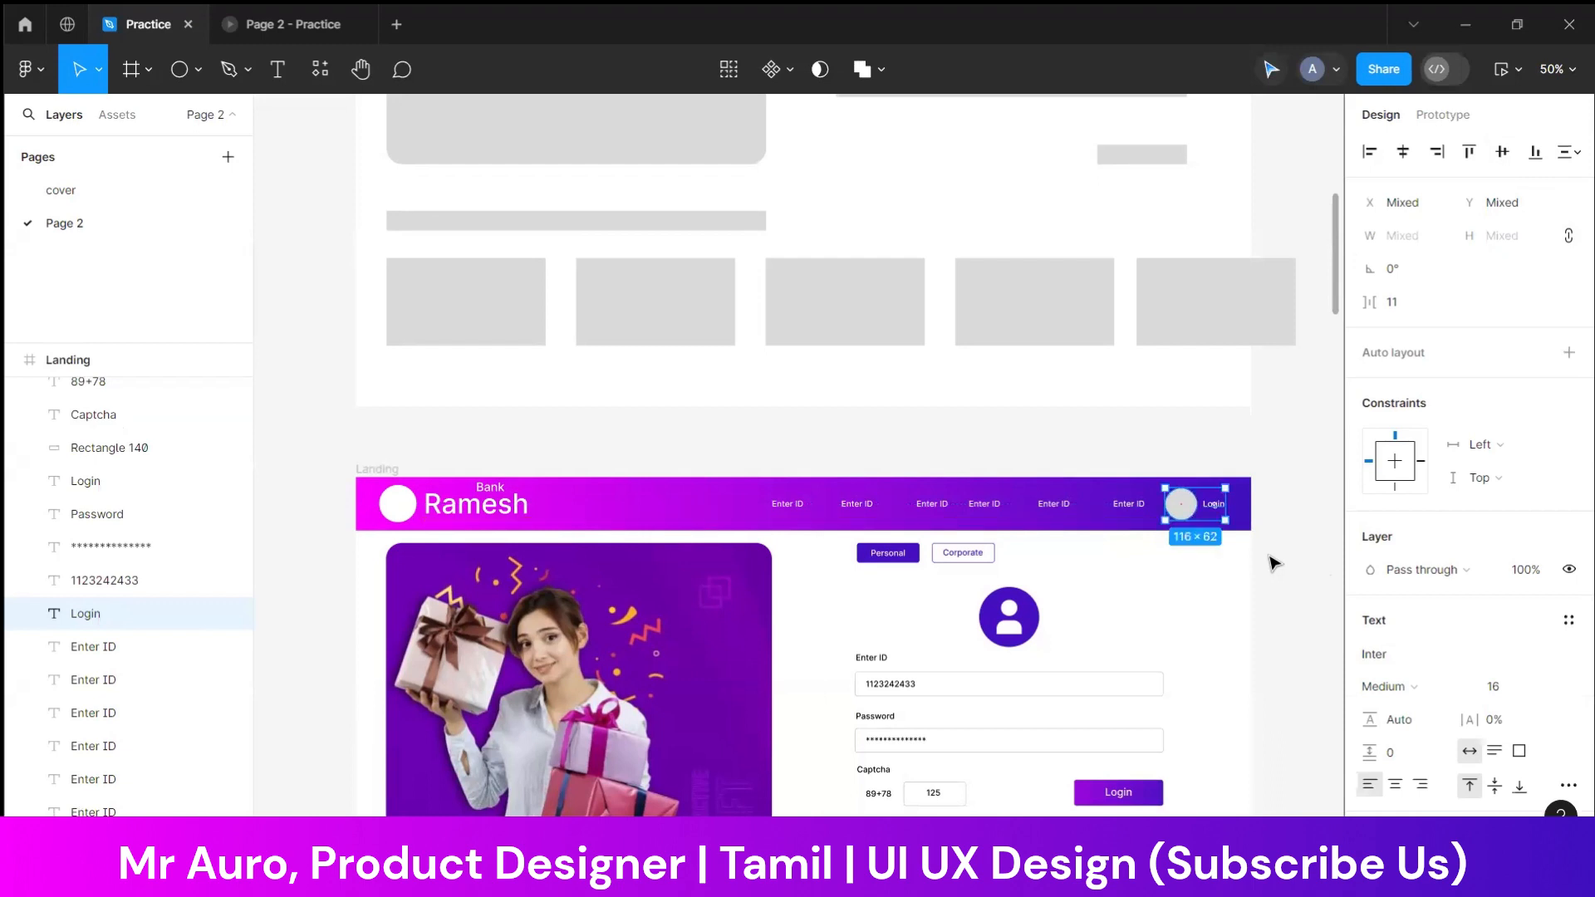
# Fill the circle beside the Login label with white FFFFFF sampled from the header's logo circle
pyautogui.click(1272, 556)
pyautogui.click(1182, 511)
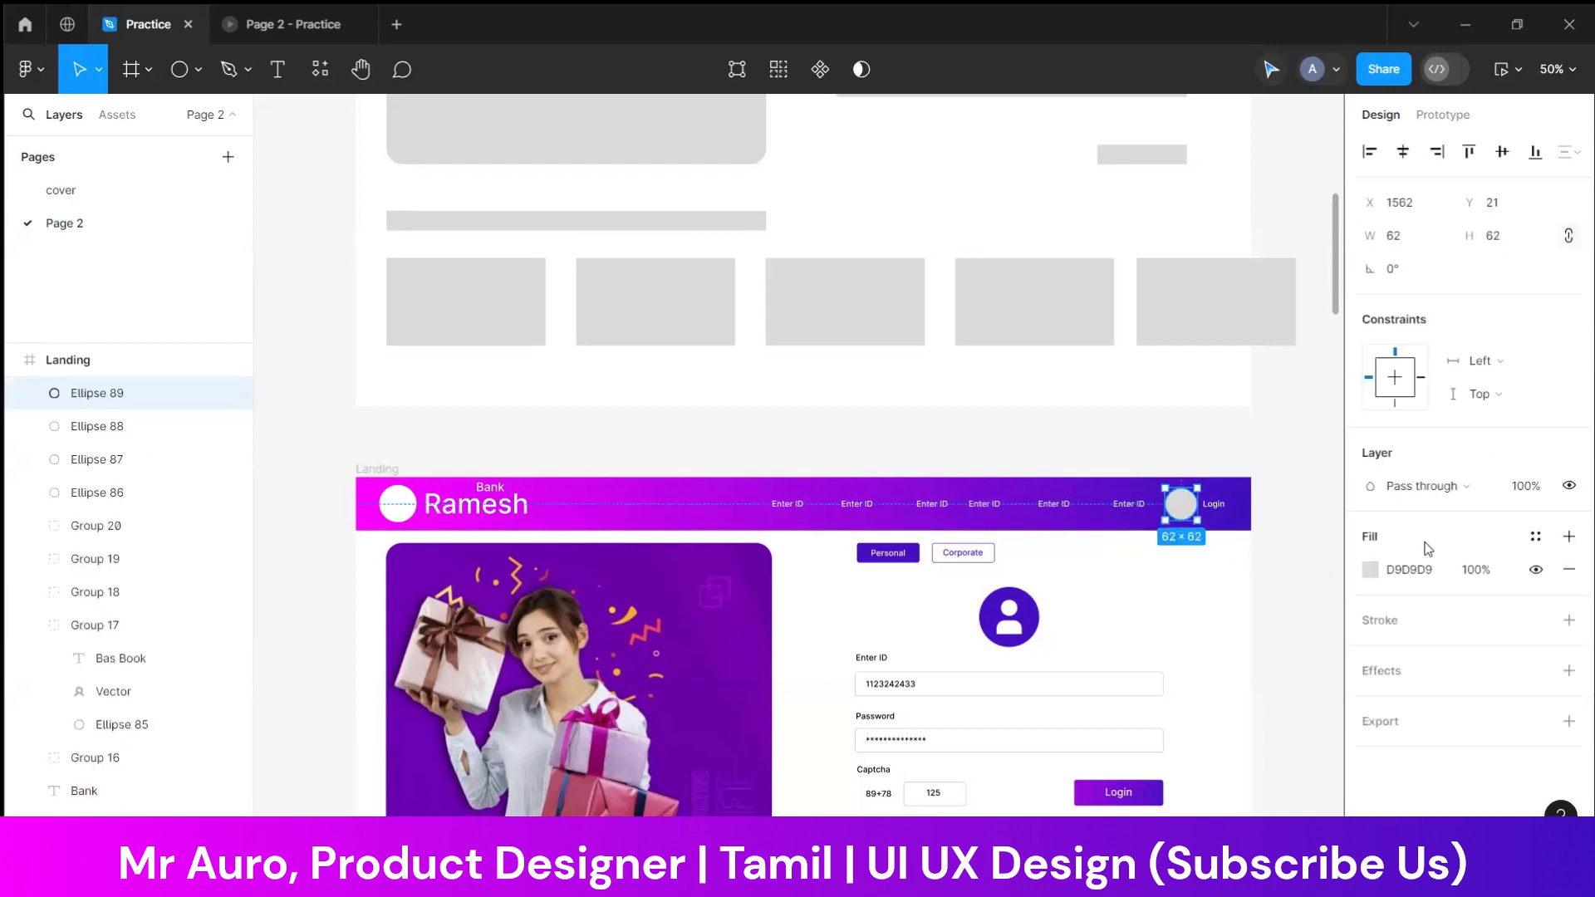
pyautogui.click(1372, 572)
pyautogui.click(1121, 604)
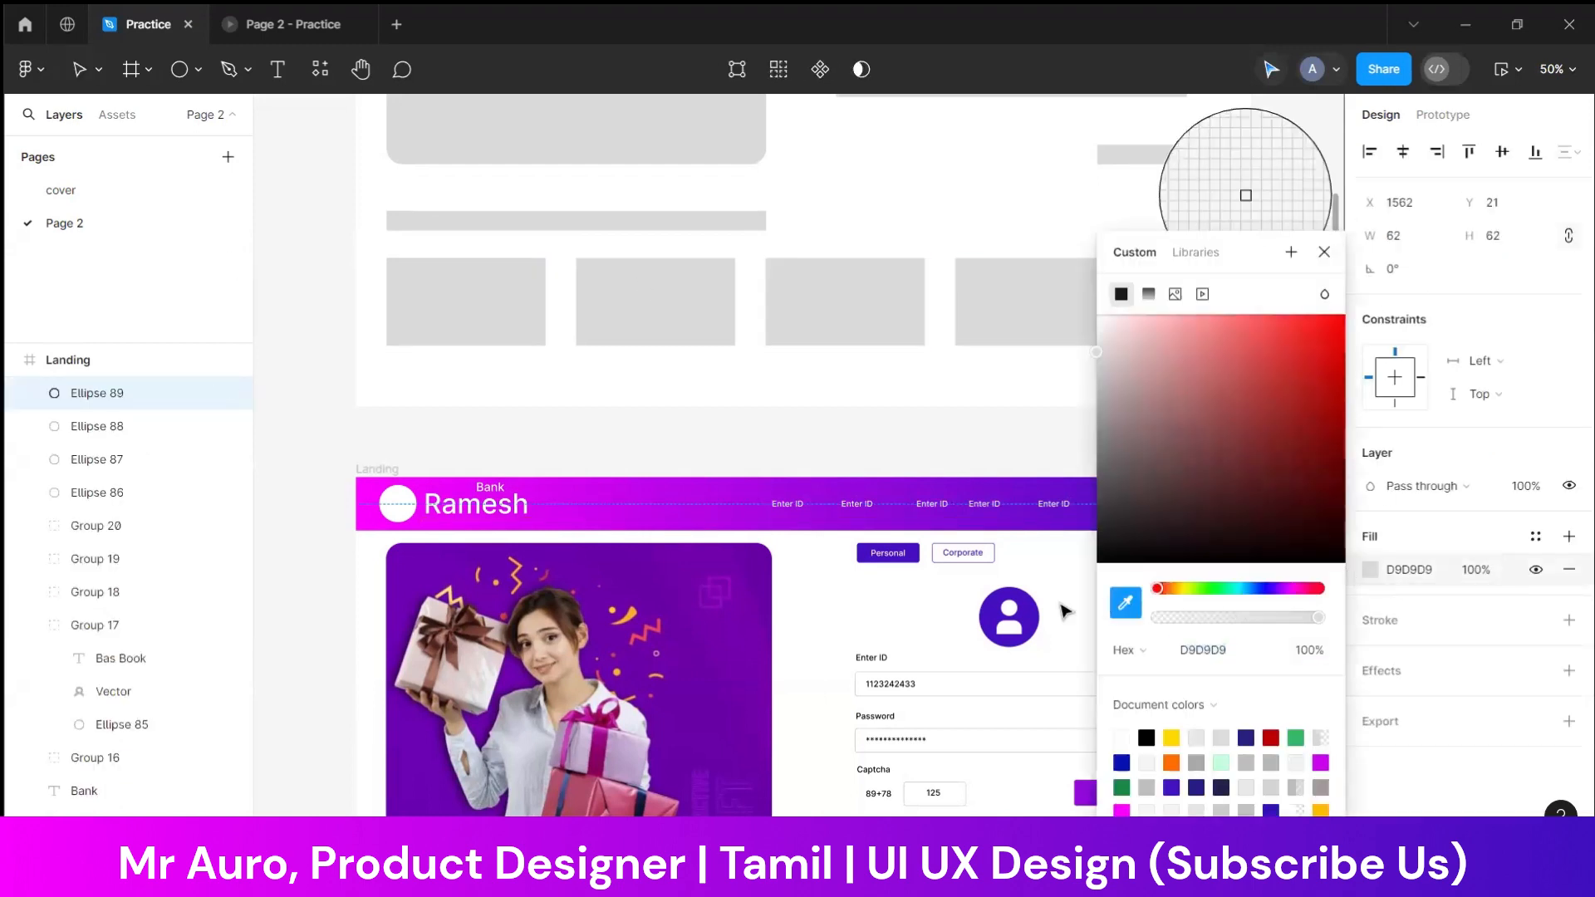
pyautogui.click(405, 492)
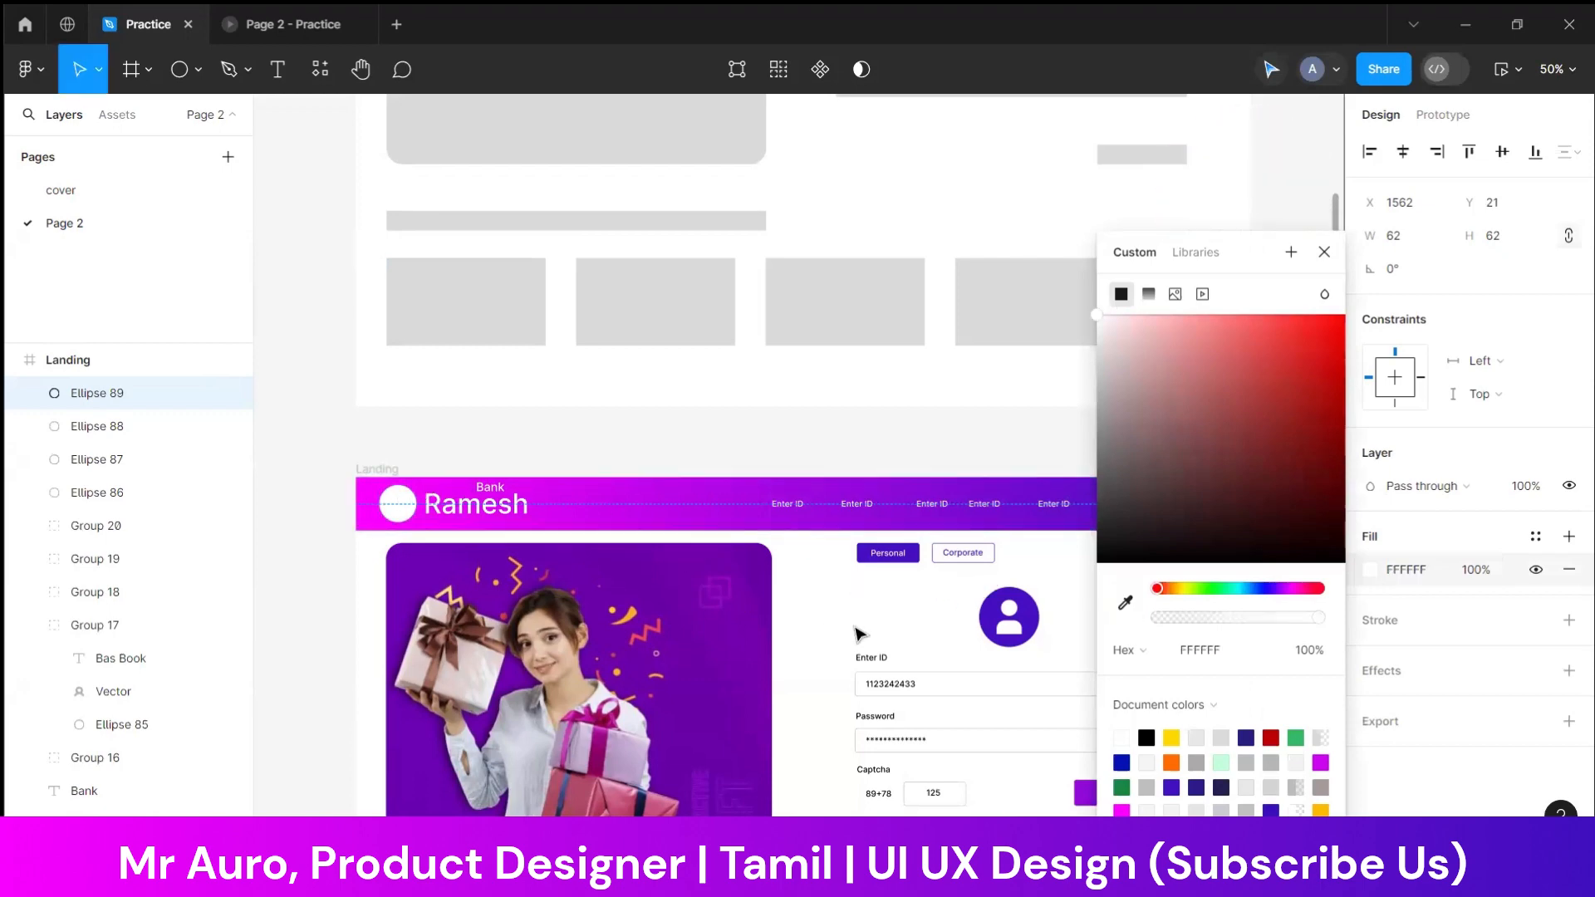
pyautogui.click(858, 632)
# Set the header's Login label to font size 18 and Bold weight
pyautogui.click(1214, 505)
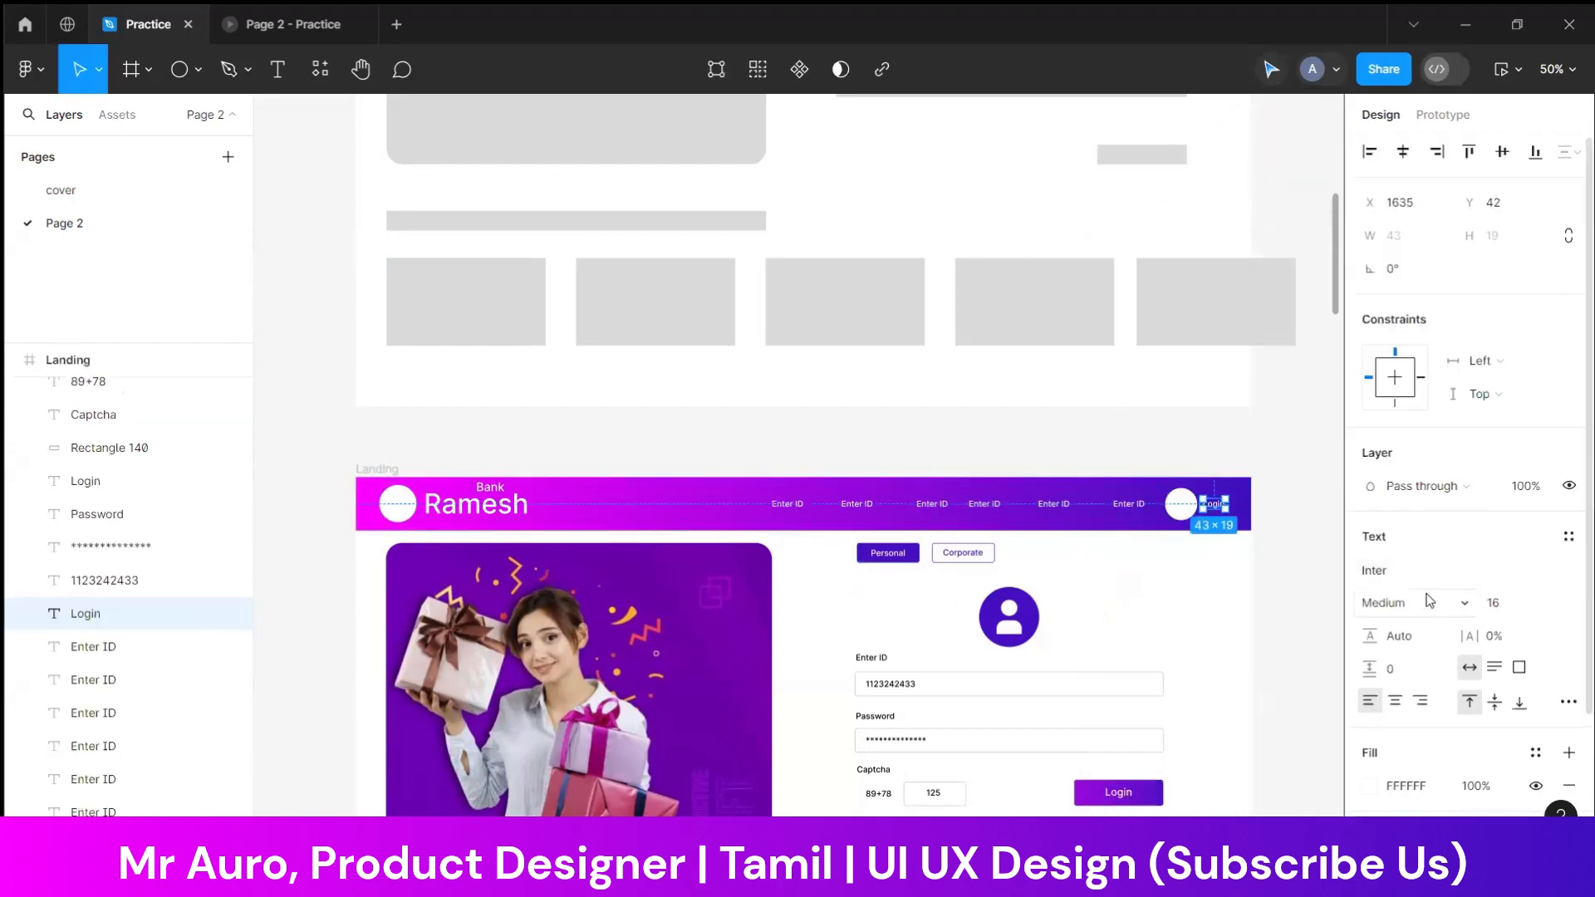
pyautogui.click(1526, 613)
pyautogui.press('Up')
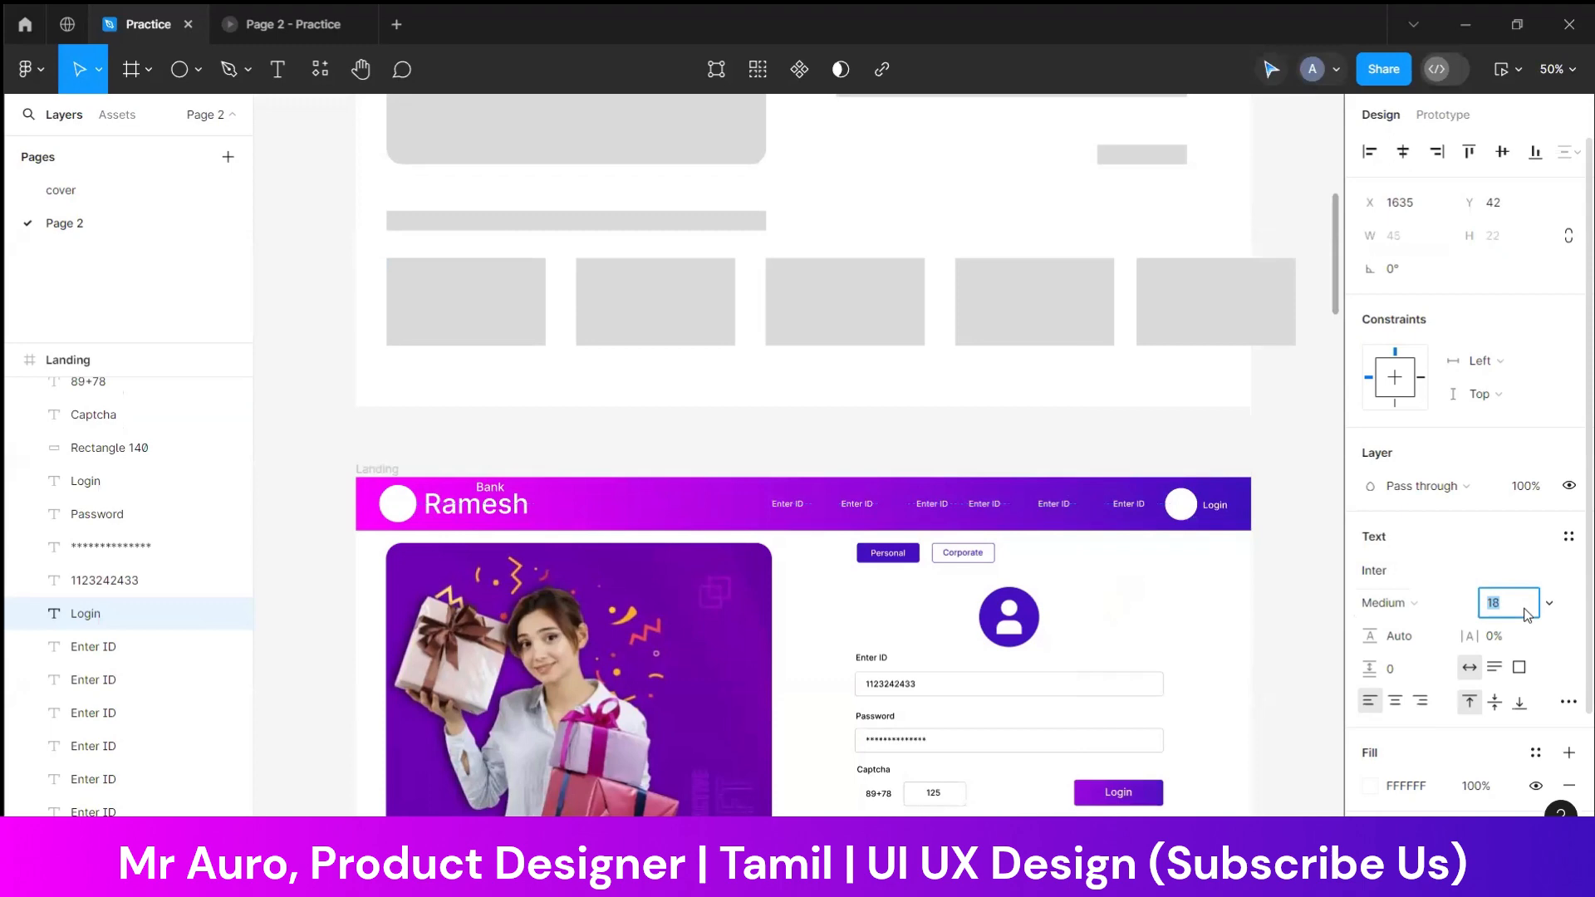
pyautogui.click(1445, 604)
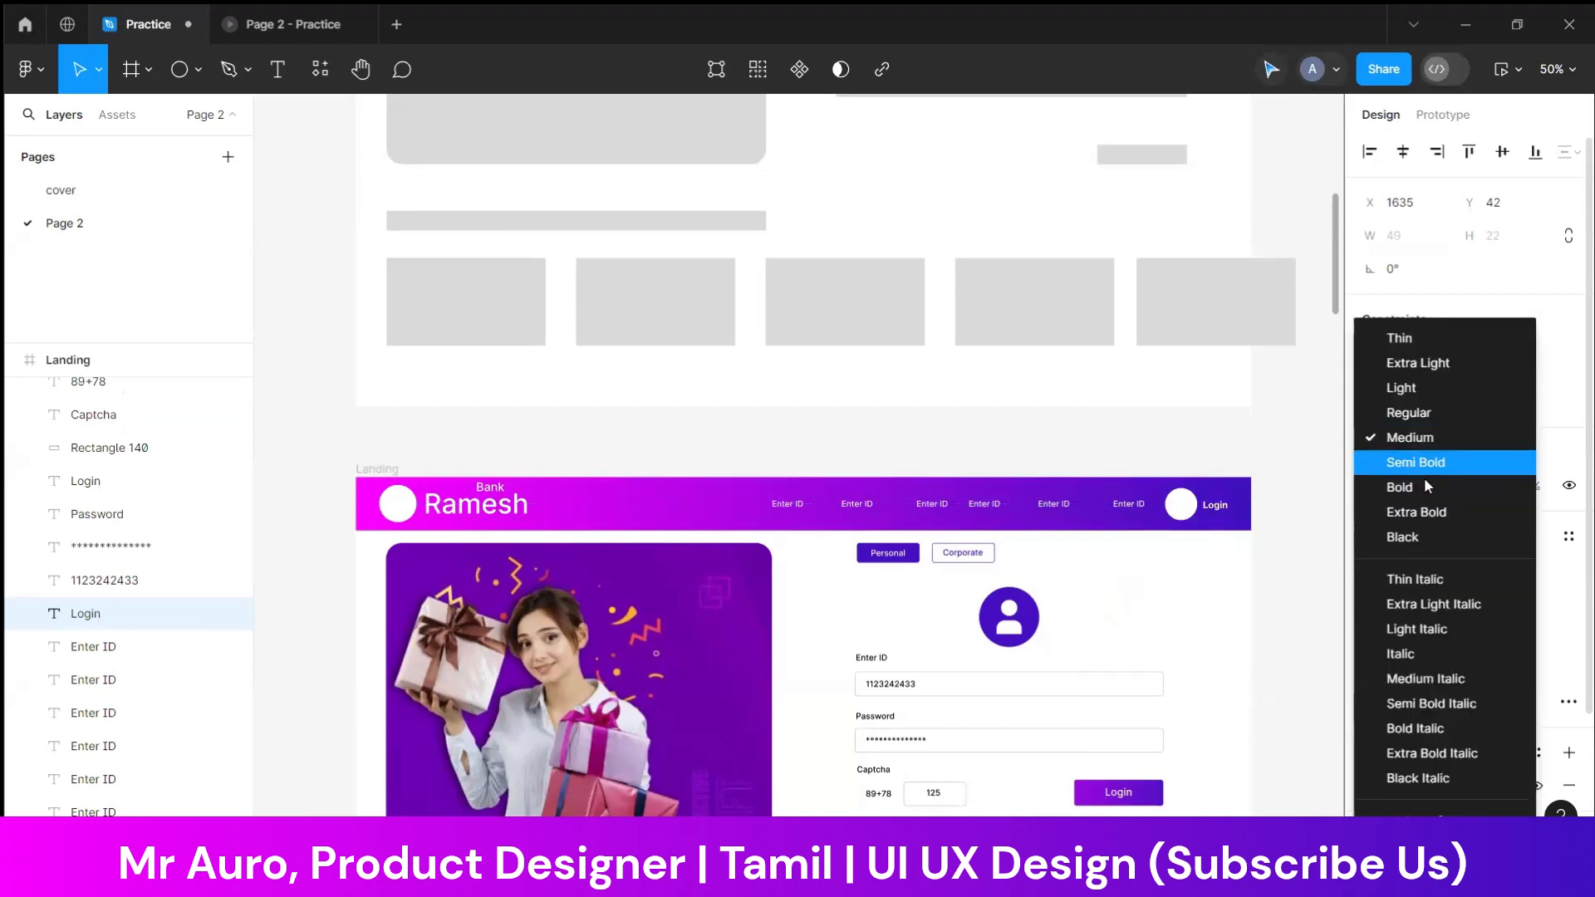
pyautogui.click(1396, 483)
pyautogui.click(1240, 451)
# Review the finished landing page against the grey wireframe and the reference bank screenshots in Section 1
pyautogui.scroll(-3, 1235, 551)
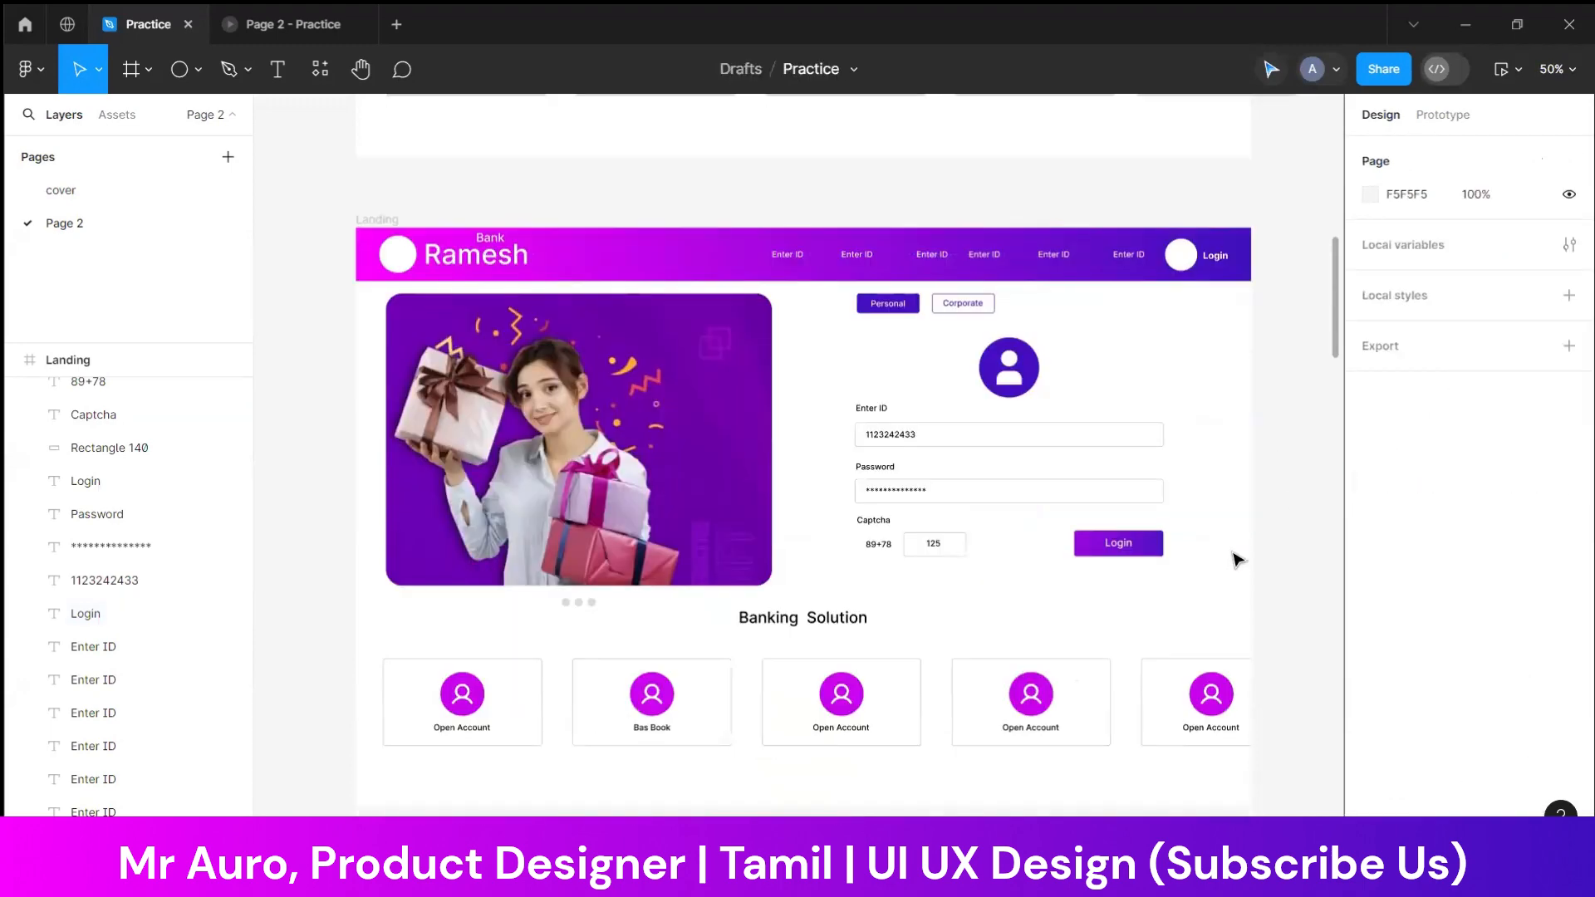
pyautogui.scroll(8, 1238, 557)
pyautogui.scroll(3, 591, 495)
pyautogui.scroll(-3, 847, 612)
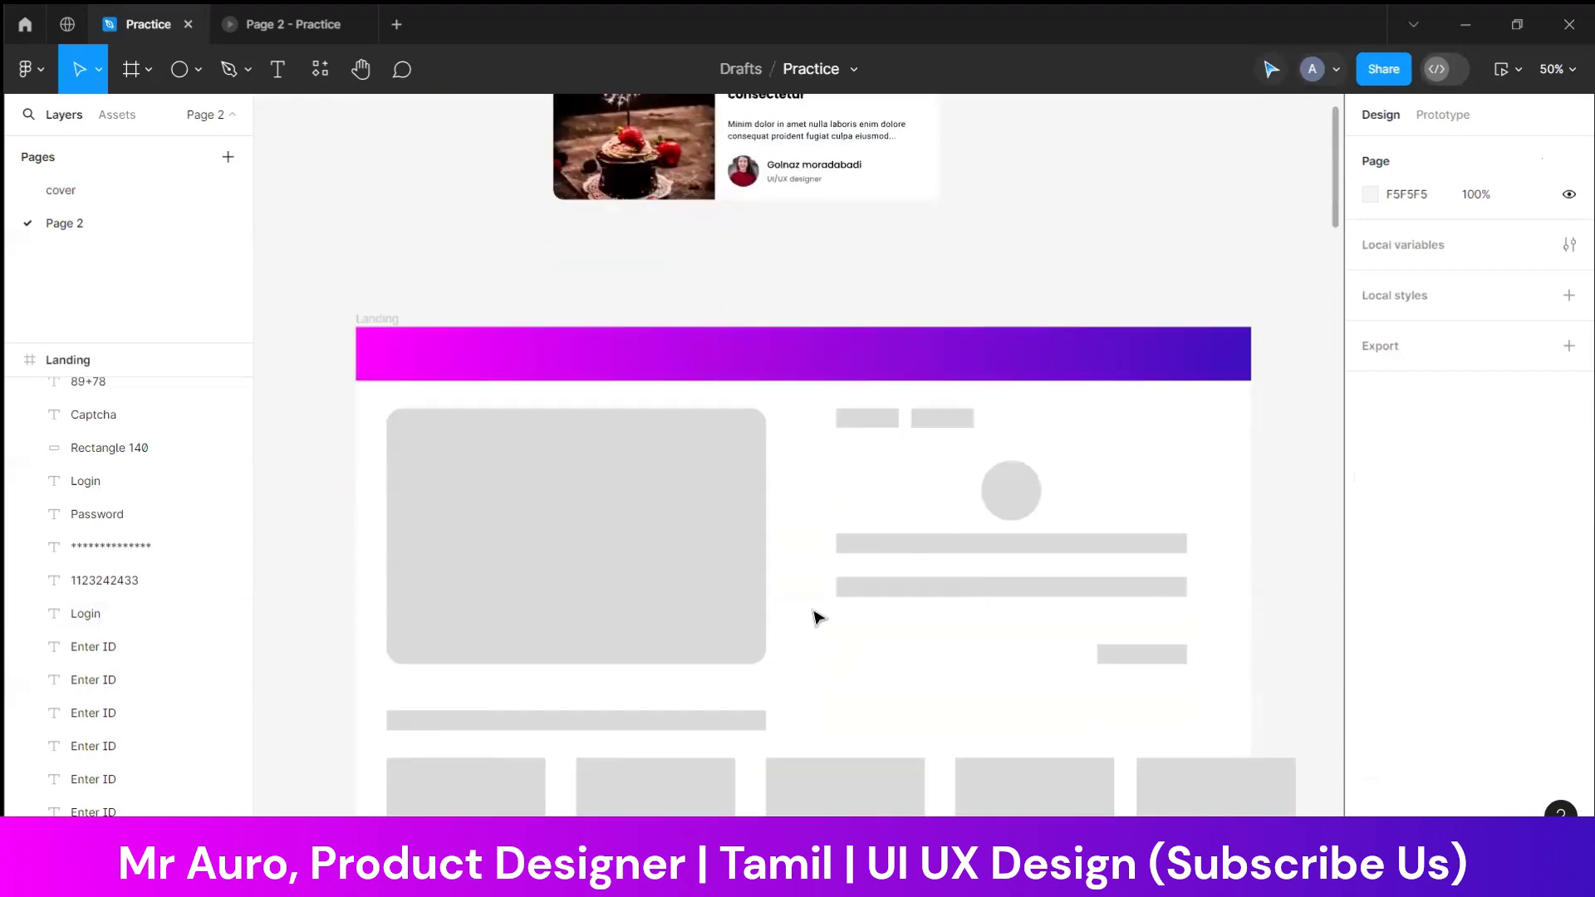
pyautogui.scroll(-1, 883, 534)
pyautogui.scroll(-3, 696, 617)
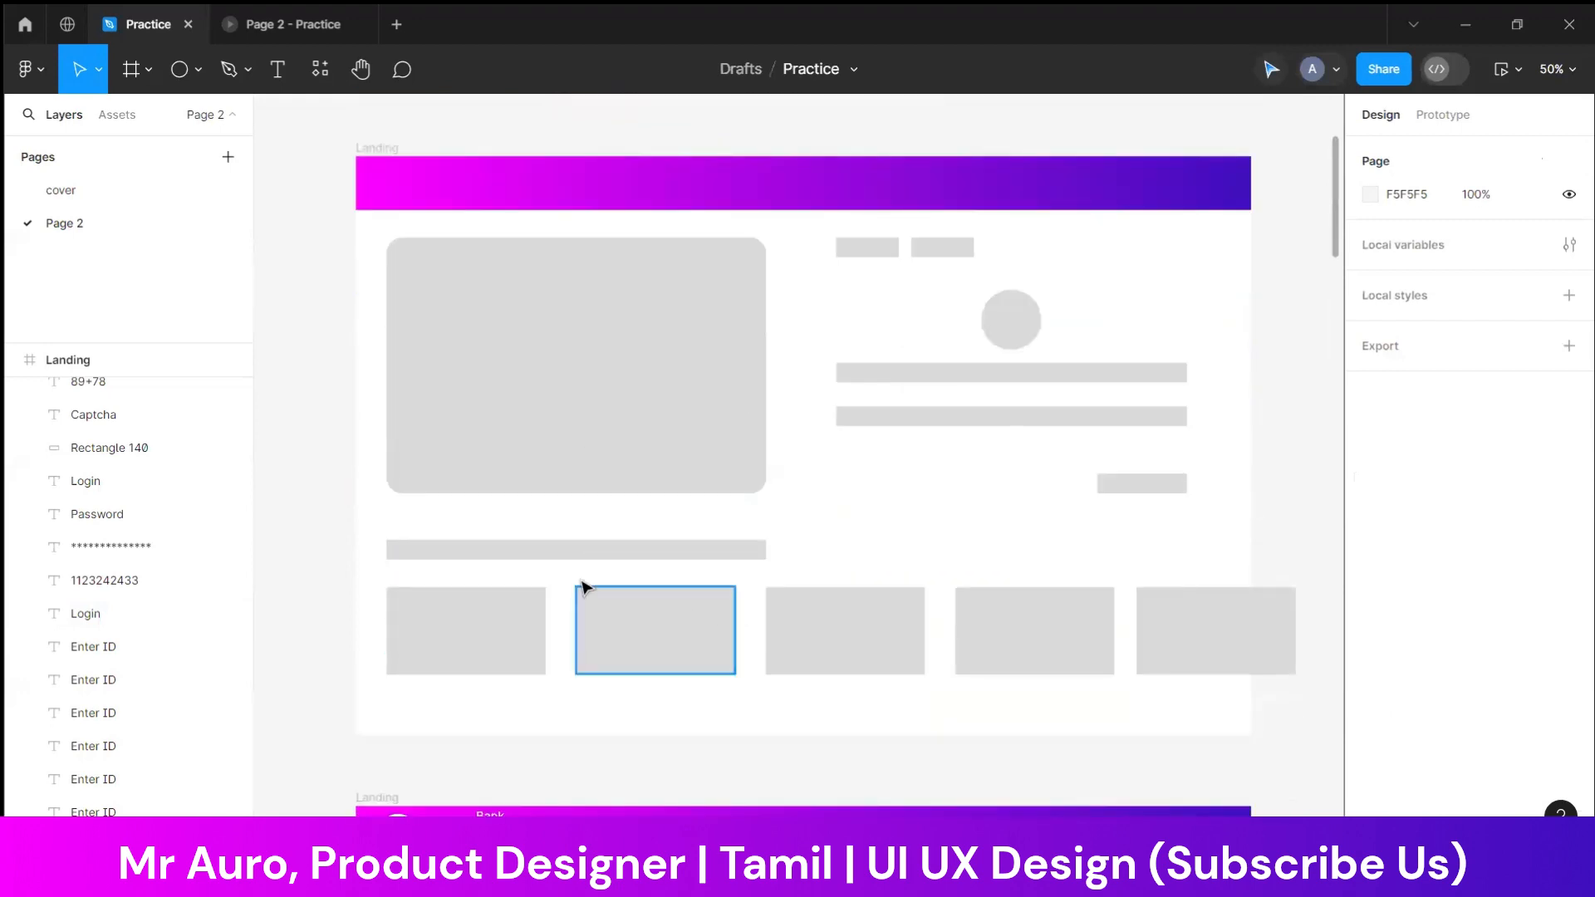
pyautogui.click(654, 546)
pyautogui.click(875, 562)
pyautogui.scroll(3, 875, 562)
pyautogui.scroll(-9, 876, 563)
pyautogui.scroll(-8, 879, 568)
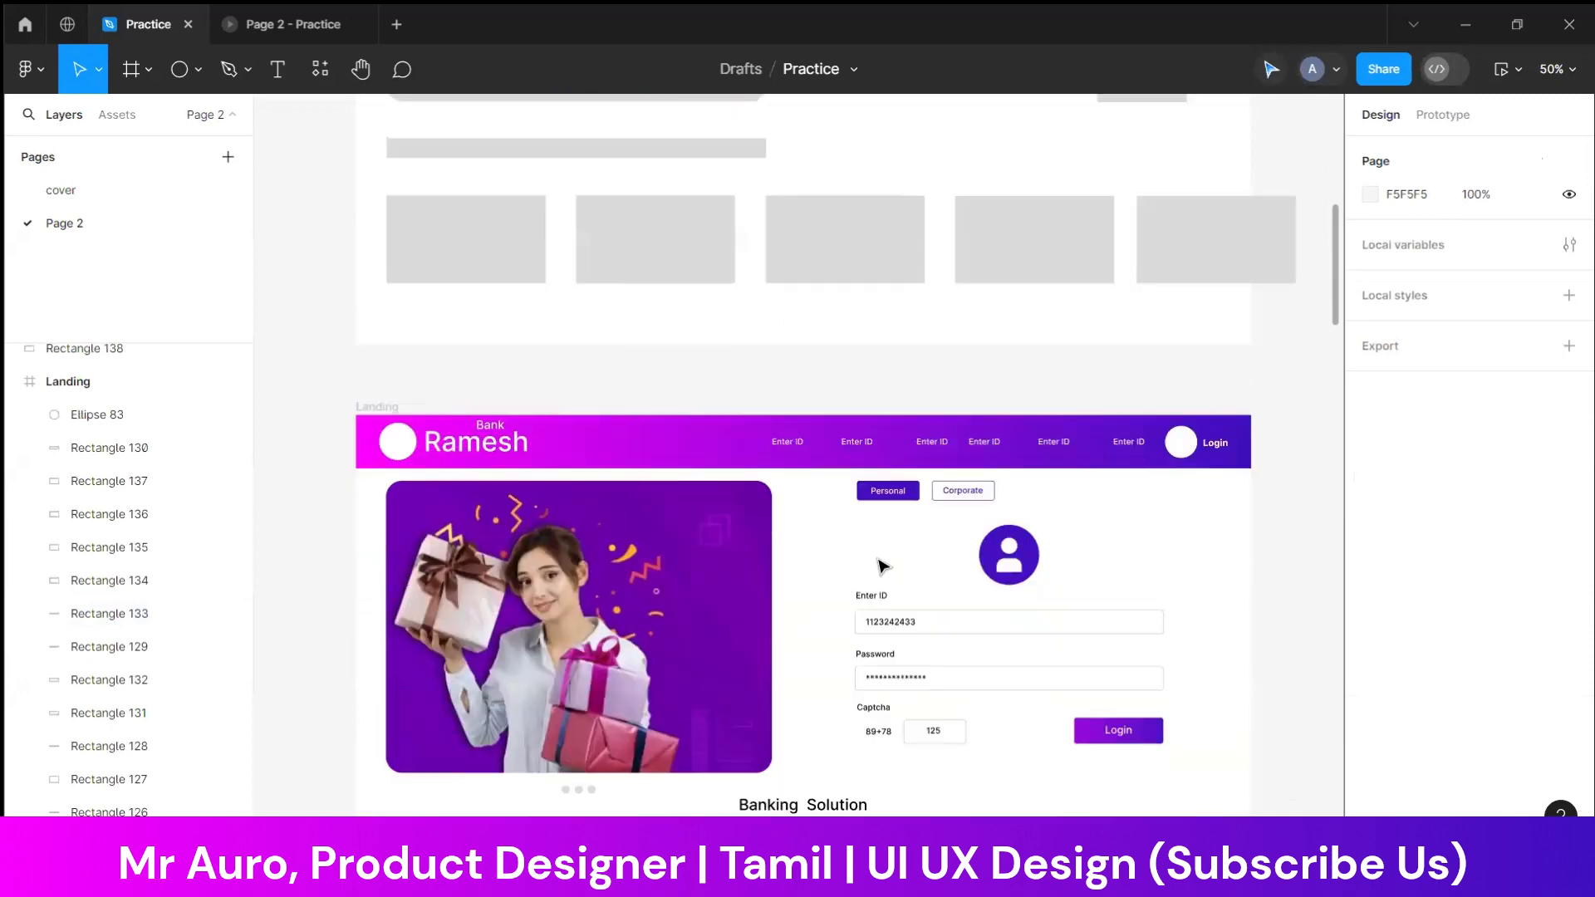
pyautogui.scroll(4, 880, 567)
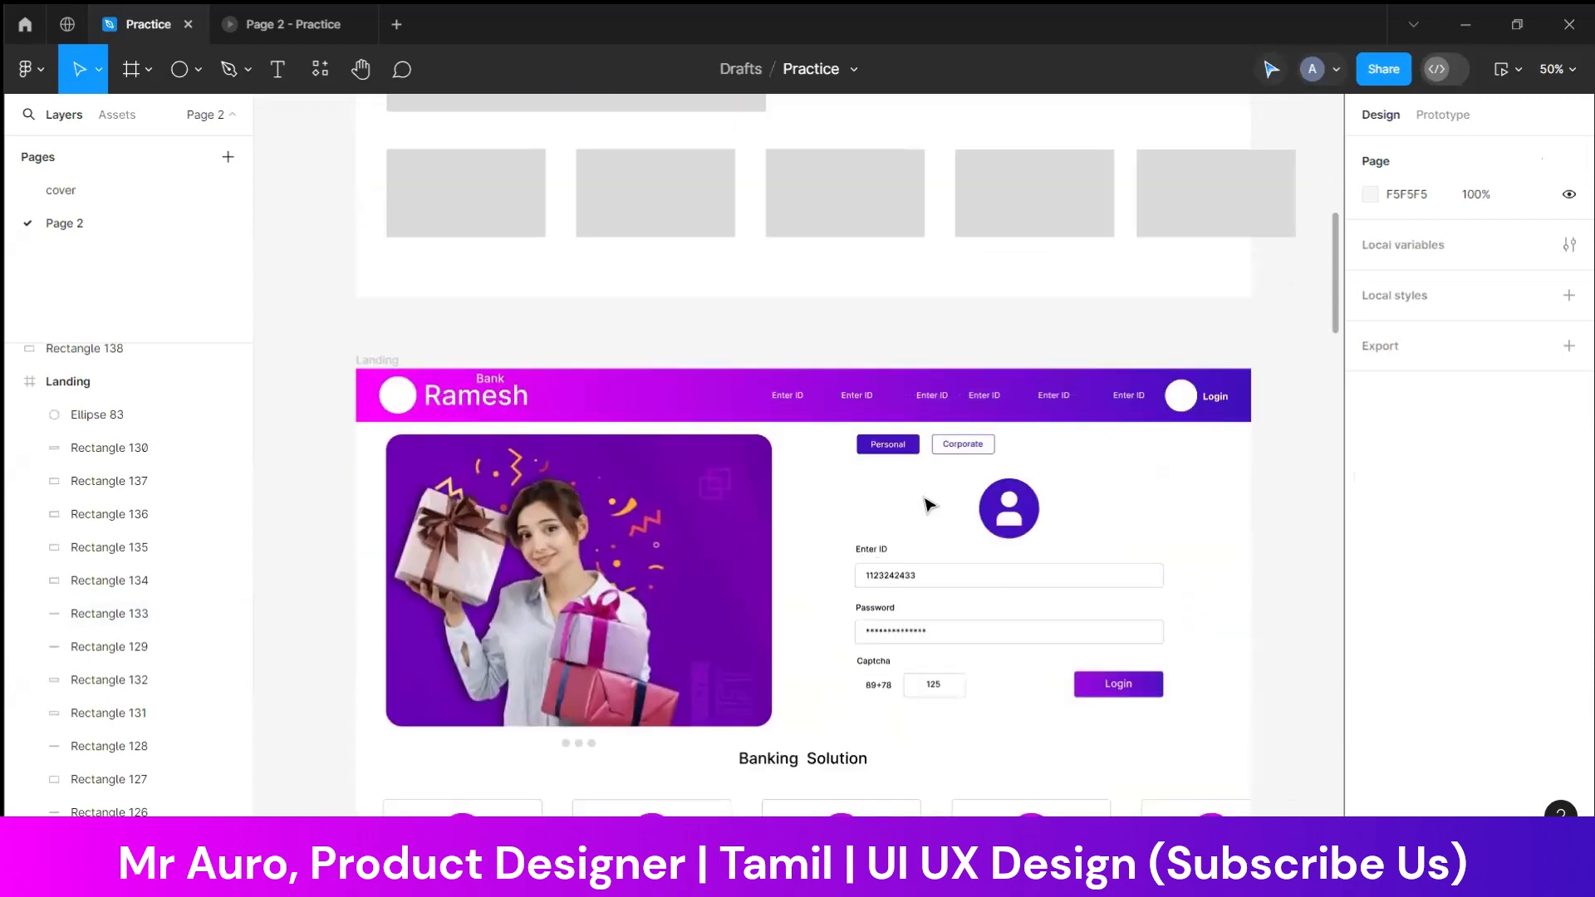
pyautogui.scroll(-5, 923, 509)
pyautogui.hscroll(6, 1038, 544)
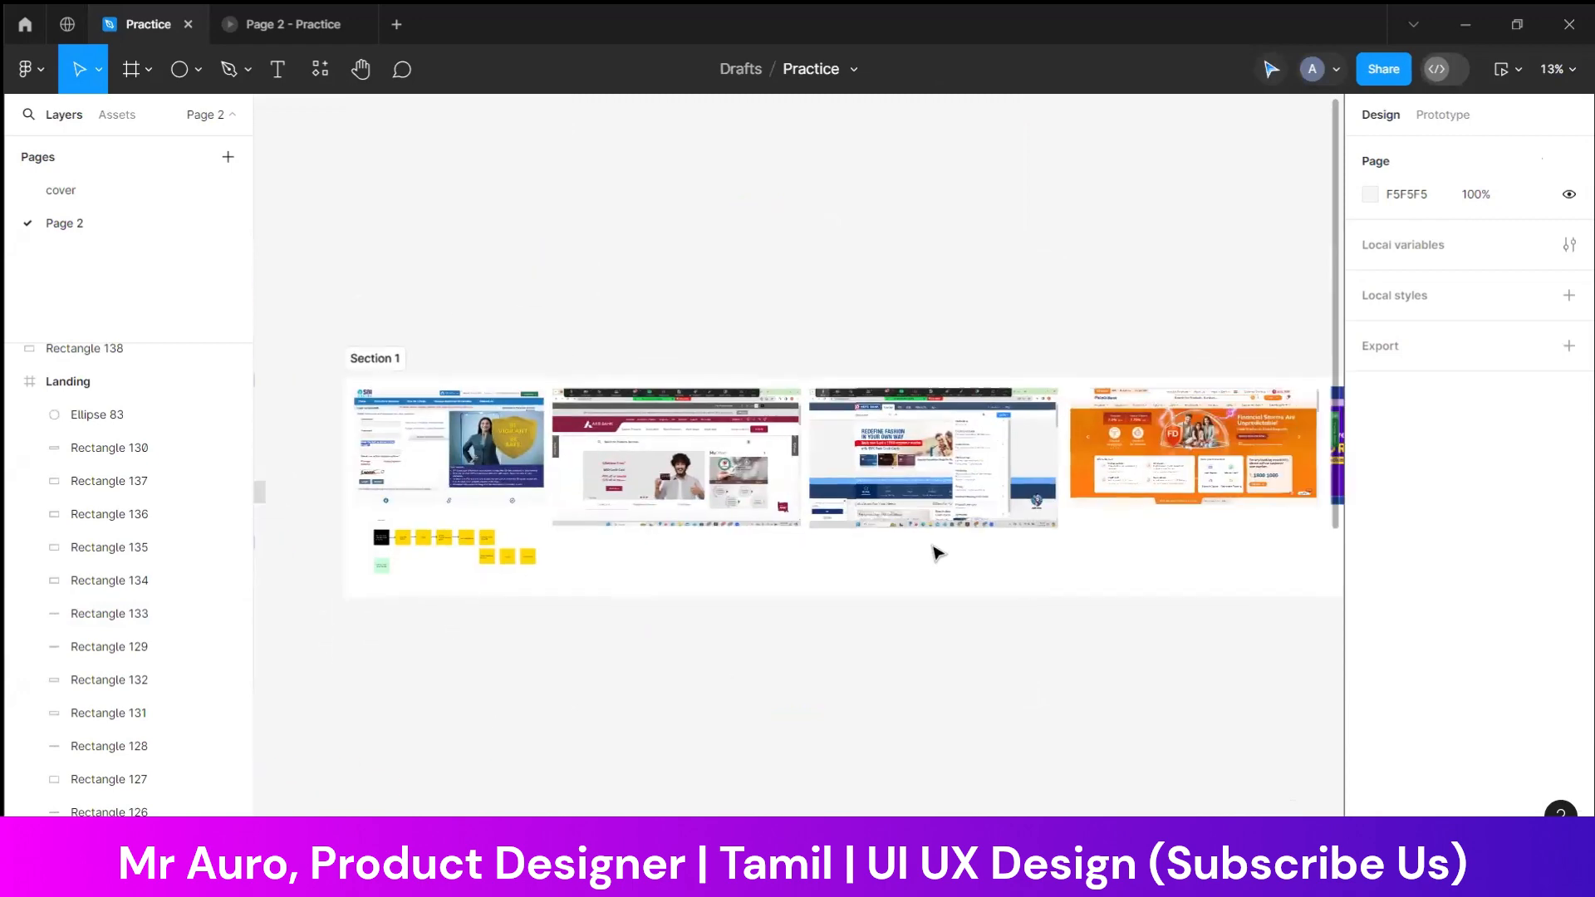
pyautogui.hscroll(4, 798, 515)
pyautogui.hscroll(-8, 773, 581)
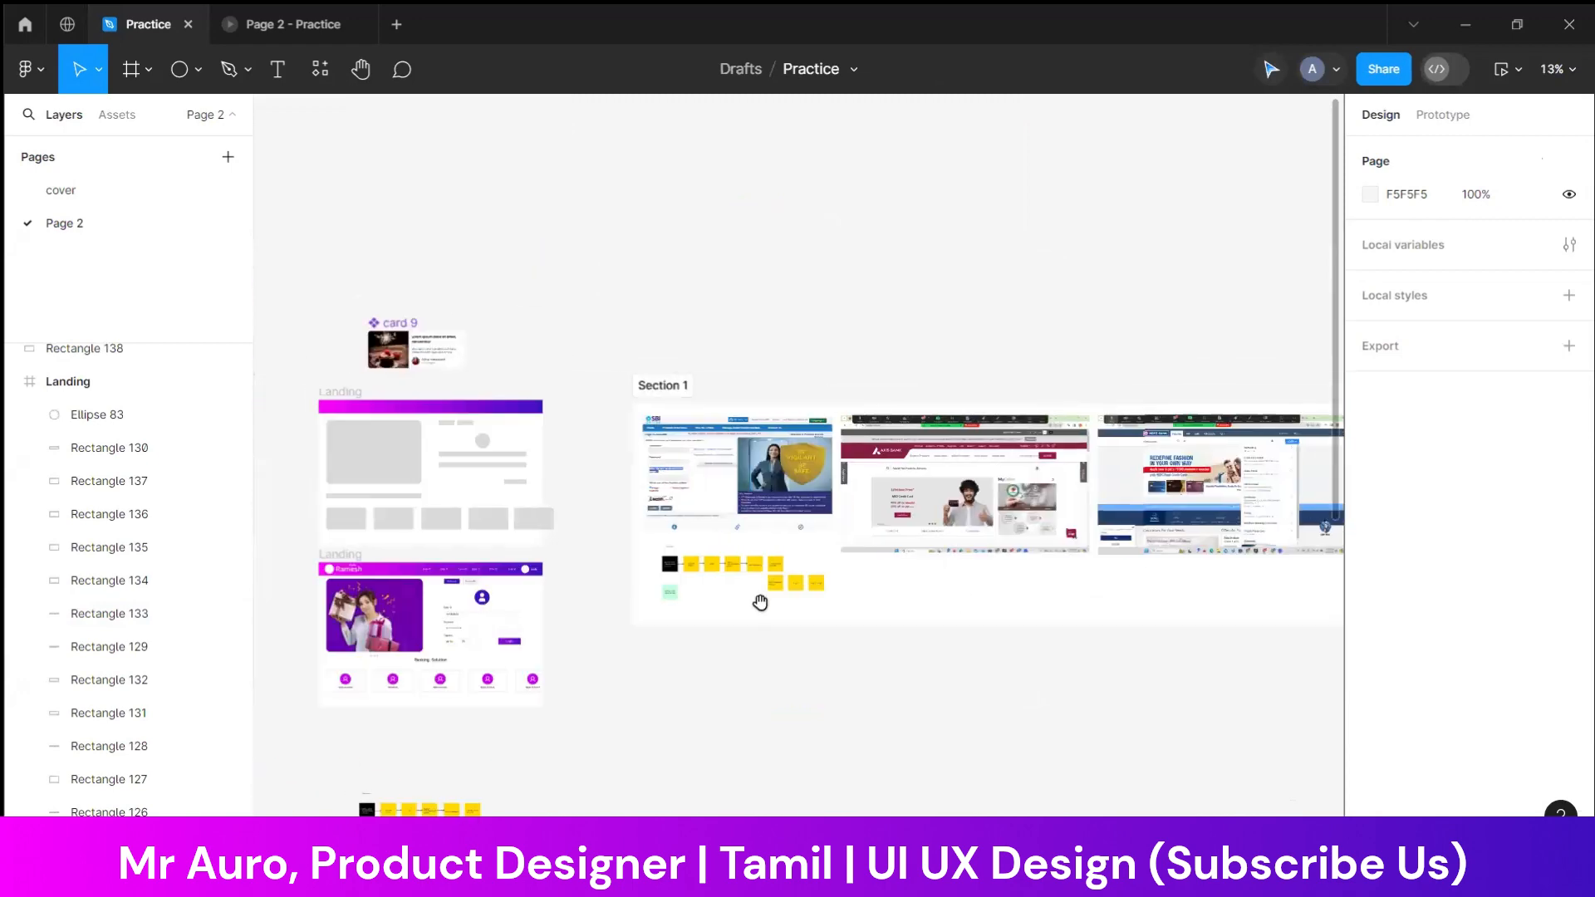